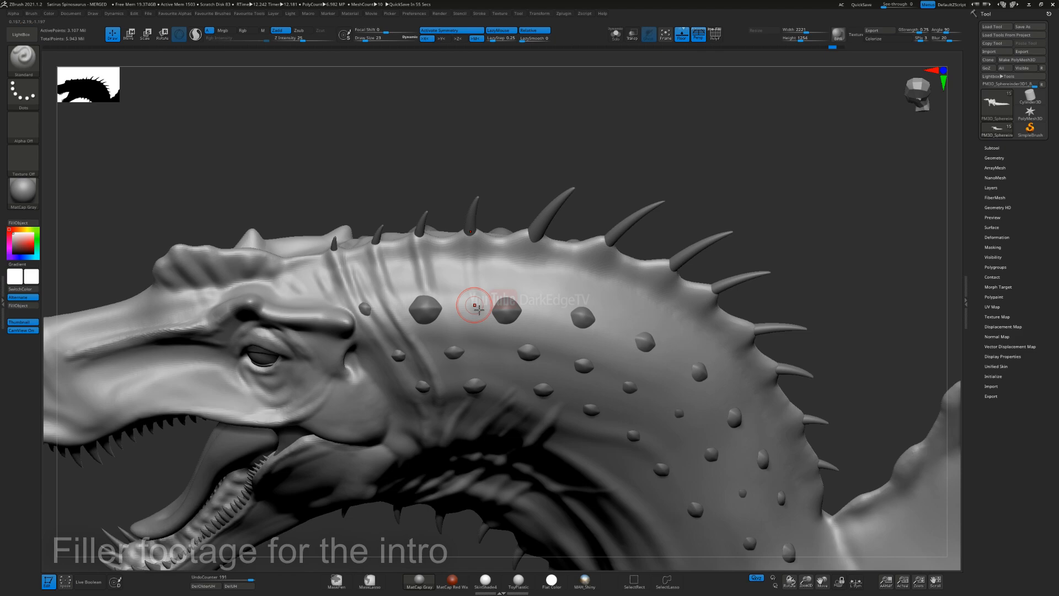
Step: Sculpt vertical skin folds down the side of the neck from the dorsal spine bases with the Standard brush, varying the draw size
drag(424, 243, 441, 334)
drag(536, 243, 539, 320)
drag(537, 240, 537, 325)
mouse_move(582, 321)
alt+right_down()
mouse_move(508, 307)
mouse_move(451, 278)
alt+right_up()
key(s)
drag(473, 306, 469, 307)
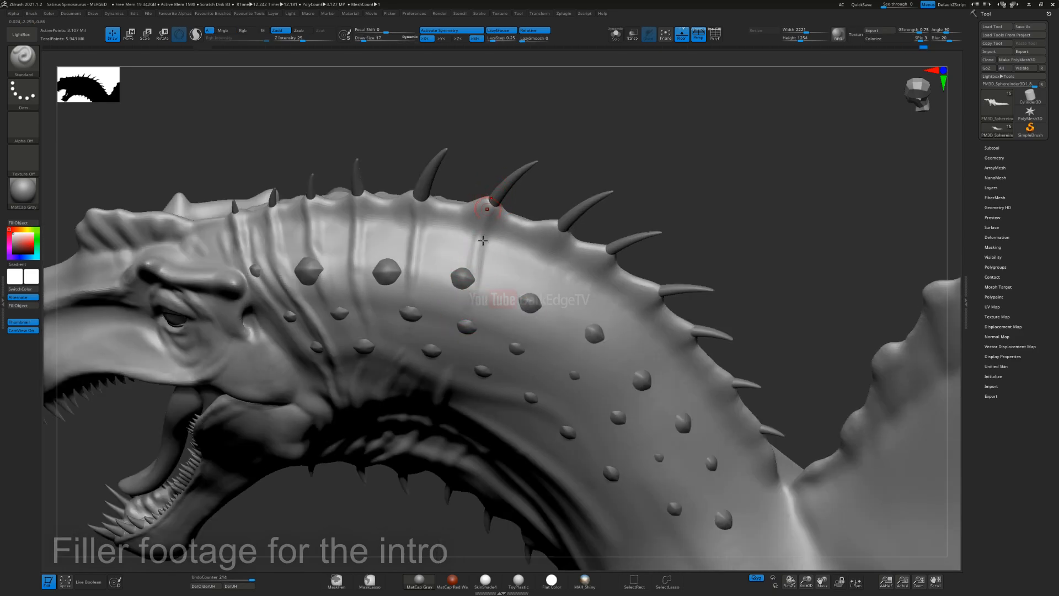
drag(420, 269, 418, 234)
right_drag(418, 234, 415, 276)
drag(415, 276, 415, 337)
right_drag(462, 392, 466, 358)
mouse_move(567, 241)
mouse_down()
mouse_move(515, 299)
mouse_move(508, 331)
mouse_up()
key(s)
drag(491, 241, 479, 263)
drag(524, 294, 503, 350)
key(s)
drag(591, 287, 541, 350)
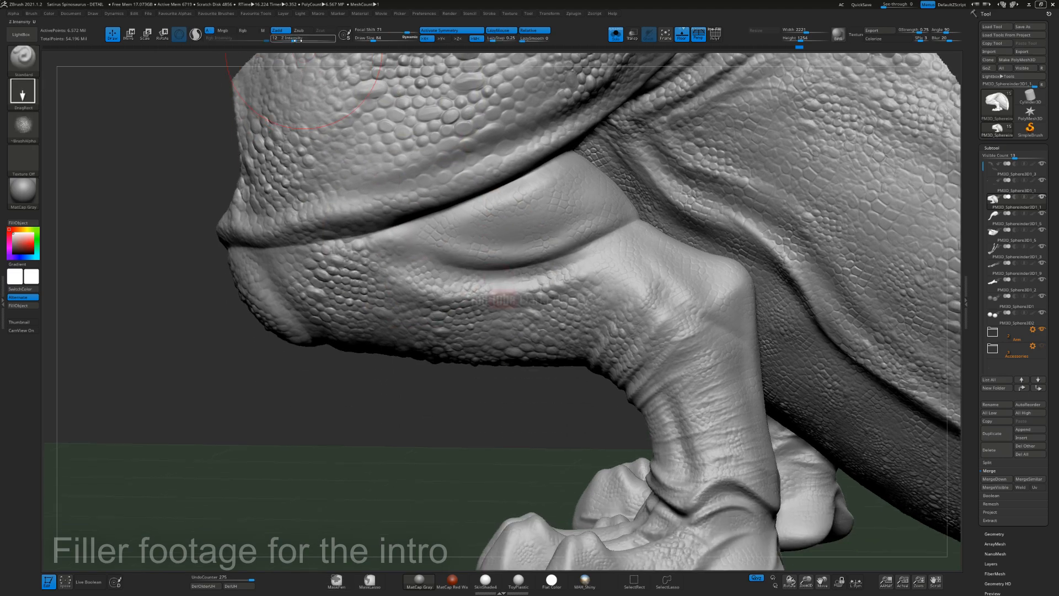
Step: Try a texture stamp on the smooth patch of the bent leg and undo it
drag(464, 250, 480, 213)
key(ctrl+z)
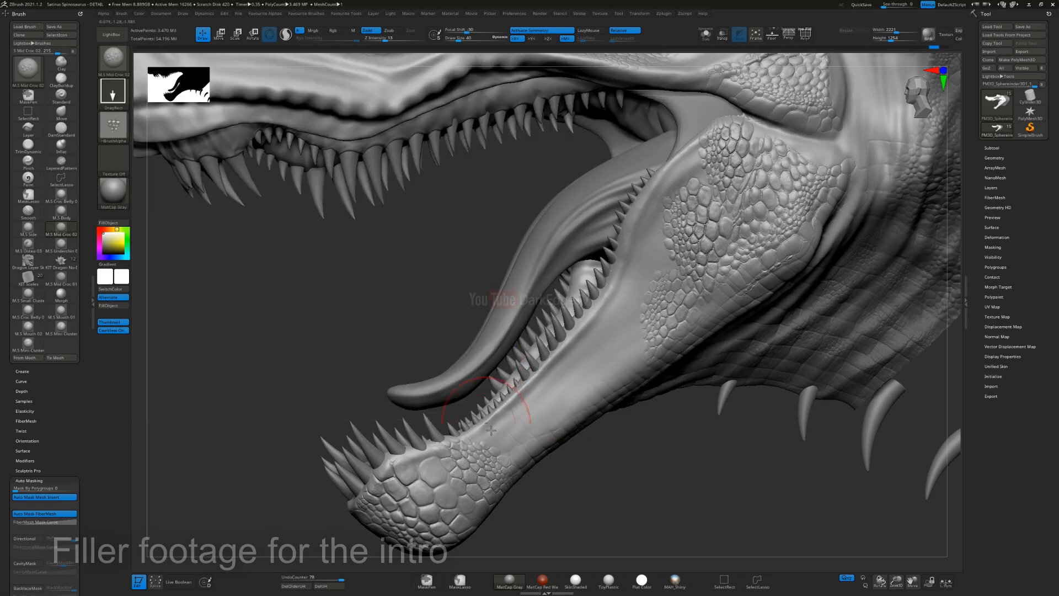
Step: Sculpt a row of raised scales along the lower jaw's tooth line with the M.S Osteo 02 brush
key(b)
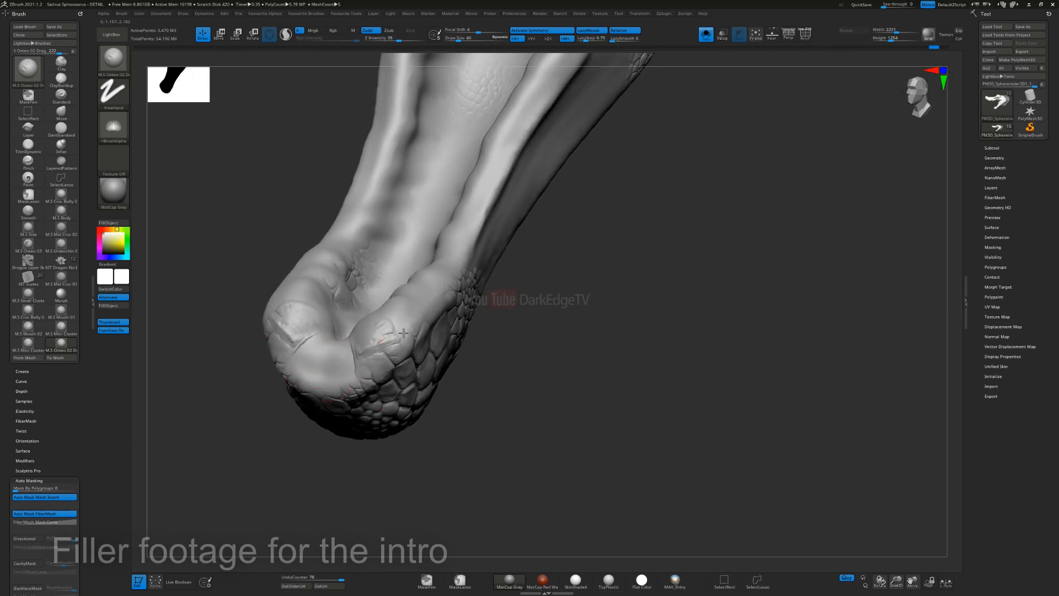
mouse_move(331, 358)
mouse_down()
mouse_move(407, 328)
mouse_move(381, 342)
mouse_up()
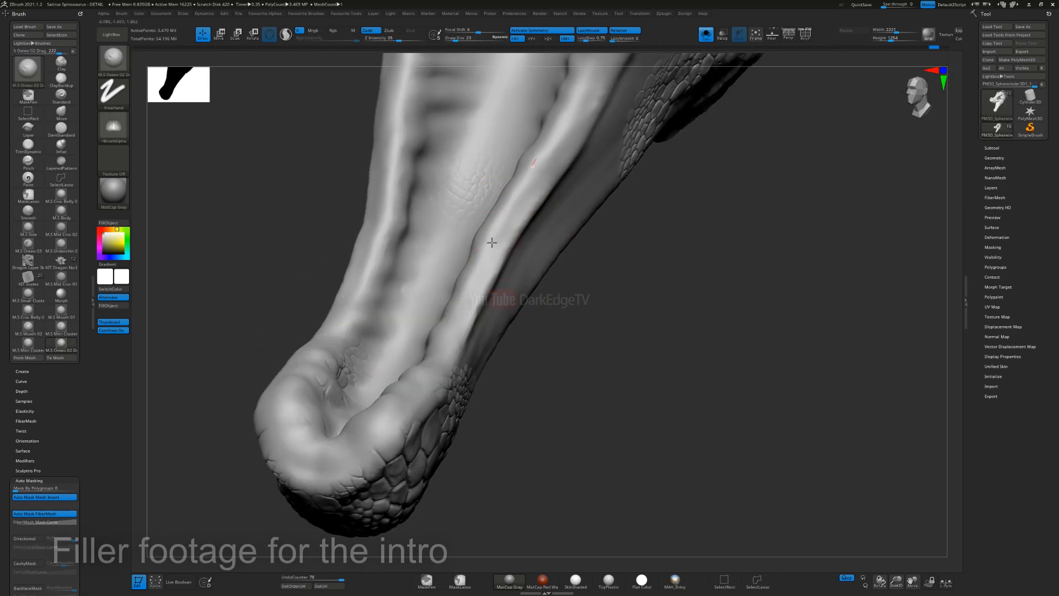
drag(353, 435, 312, 468)
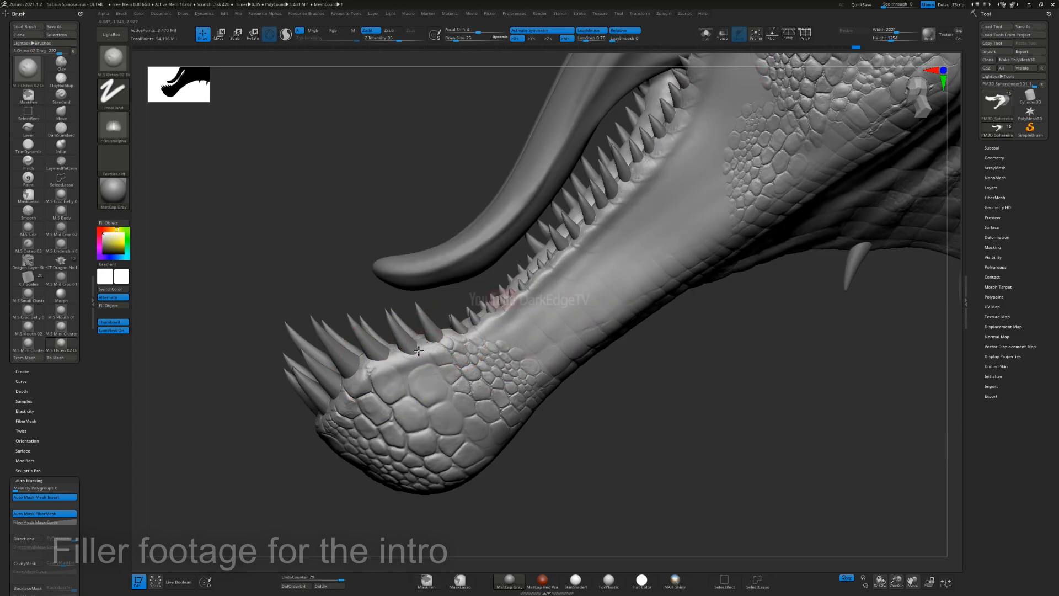
drag(530, 397, 569, 380)
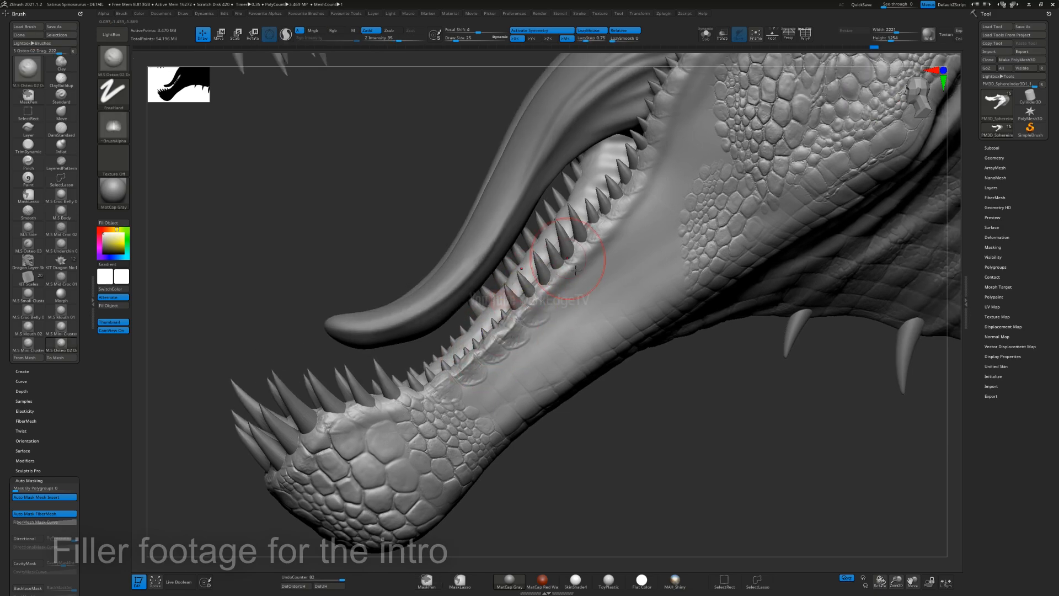
shift+drag(558, 292, 513, 331)
shift+drag(557, 289, 510, 326)
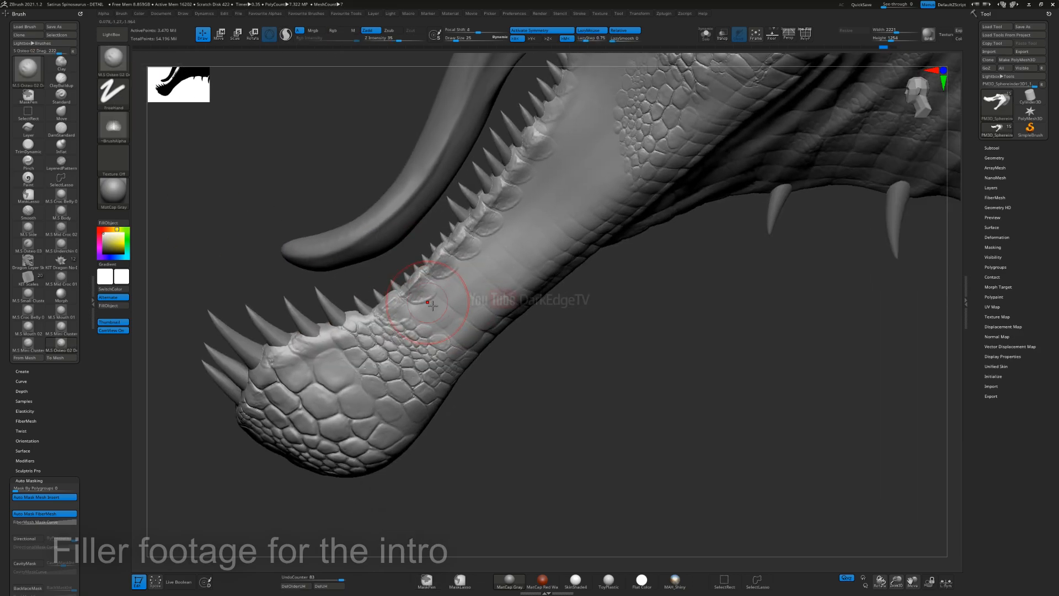
Step: Mask the raised scales along the lower jaw's tooth line with the MaskPen brush
ctrl+drag(364, 326, 437, 249)
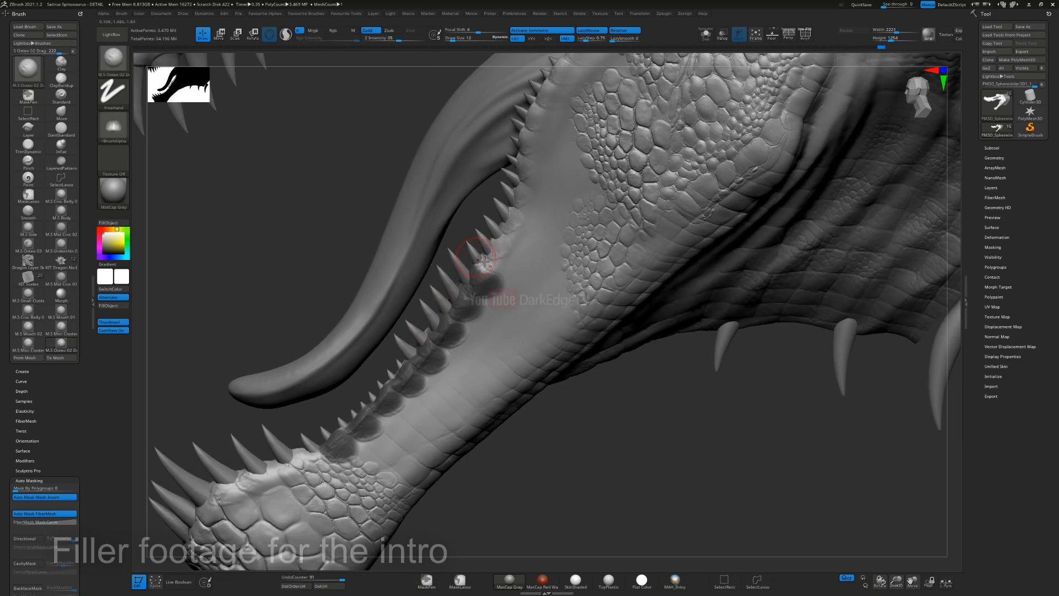
ctrl+drag(485, 260, 507, 193)
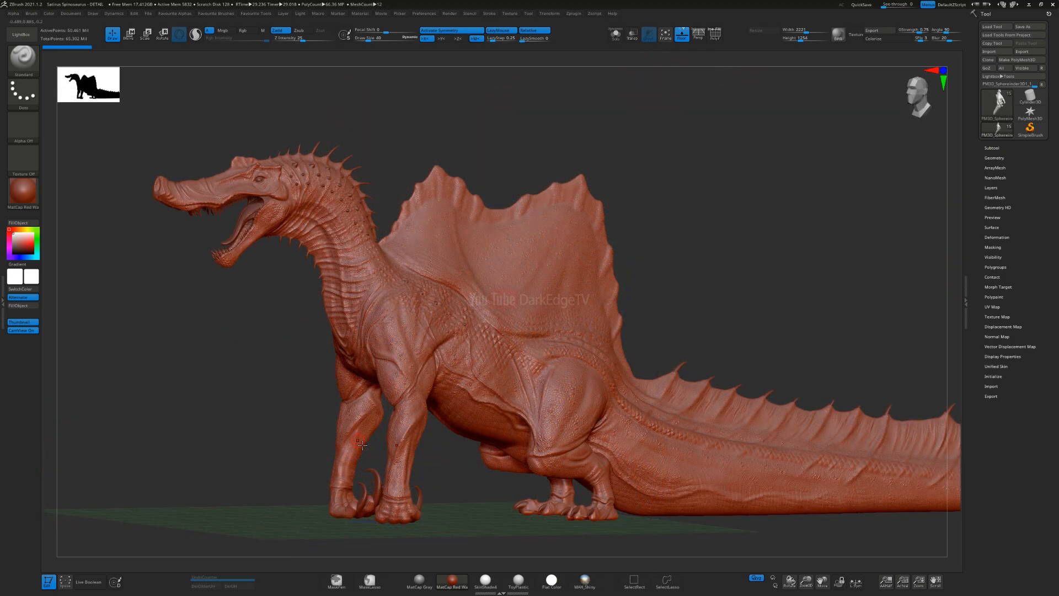
Step: Preview the full Spinosaurus model with the SkinShade4 and MatCap Gray materials
click(33, 196)
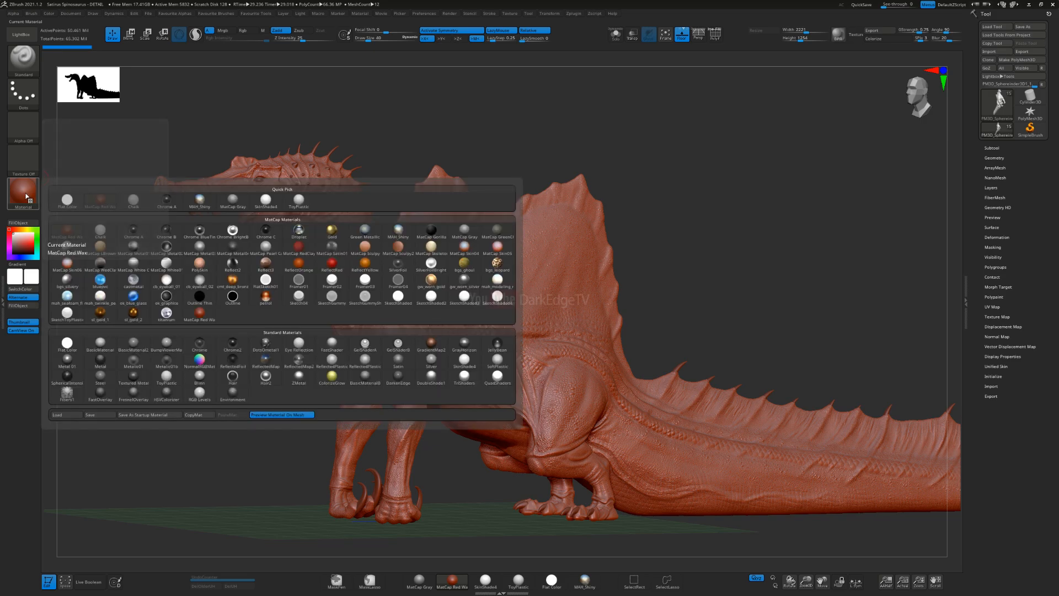
click(467, 364)
right_drag(431, 386, 409, 377)
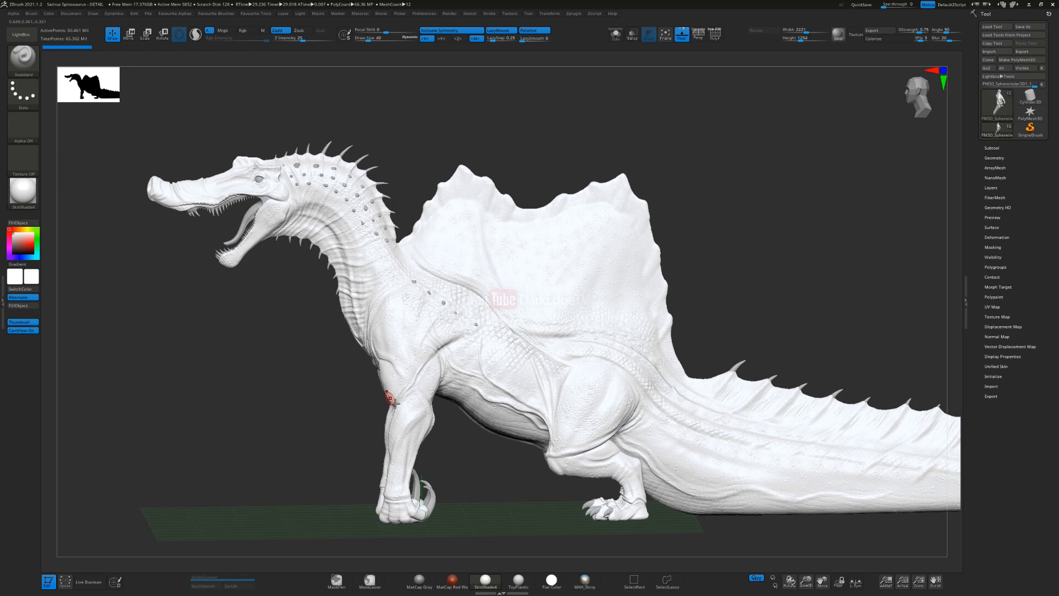
click(23, 191)
click(230, 204)
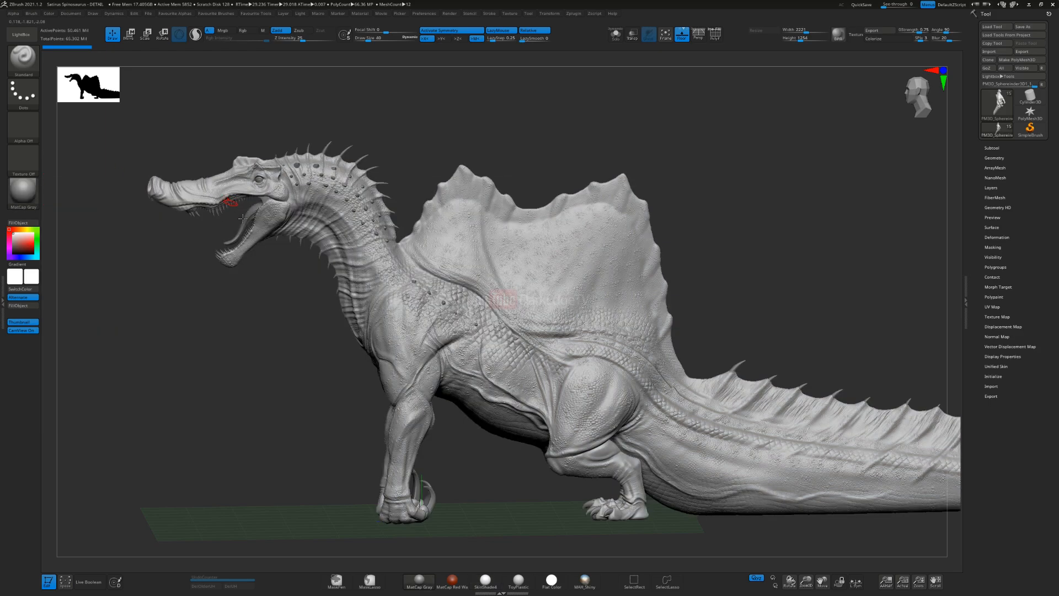
right_drag(342, 306, 349, 305)
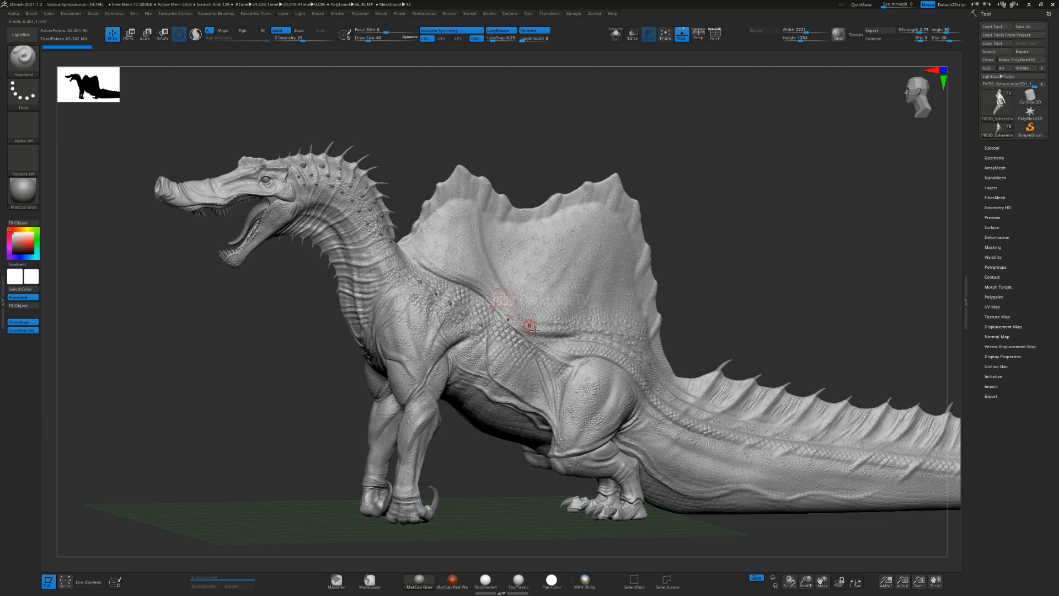
Step: Compare the SkinShade4 and BasicMaterial materials on the Spinosaurus
click(38, 199)
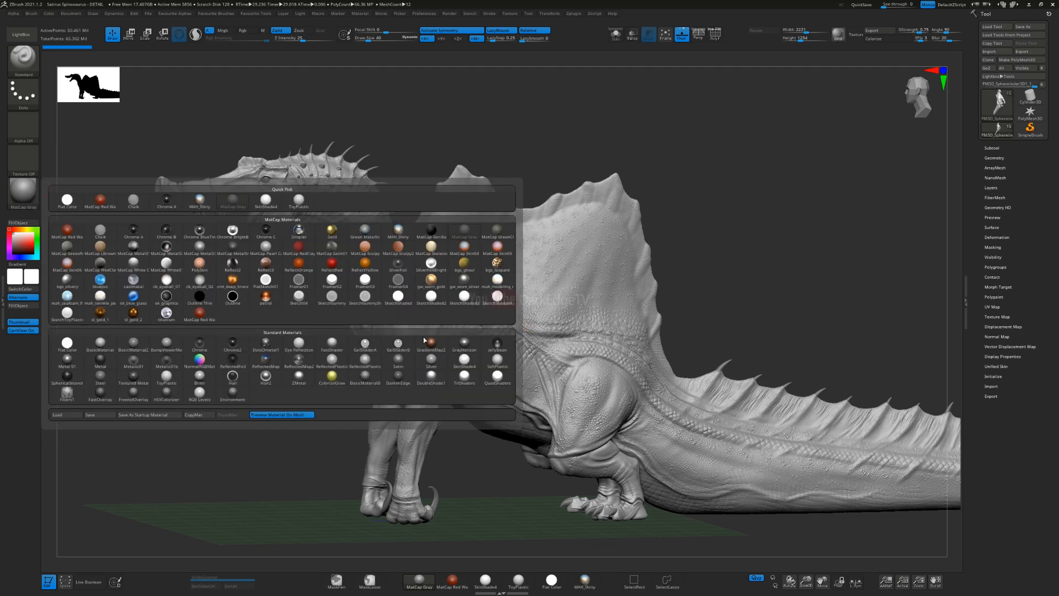
click(463, 362)
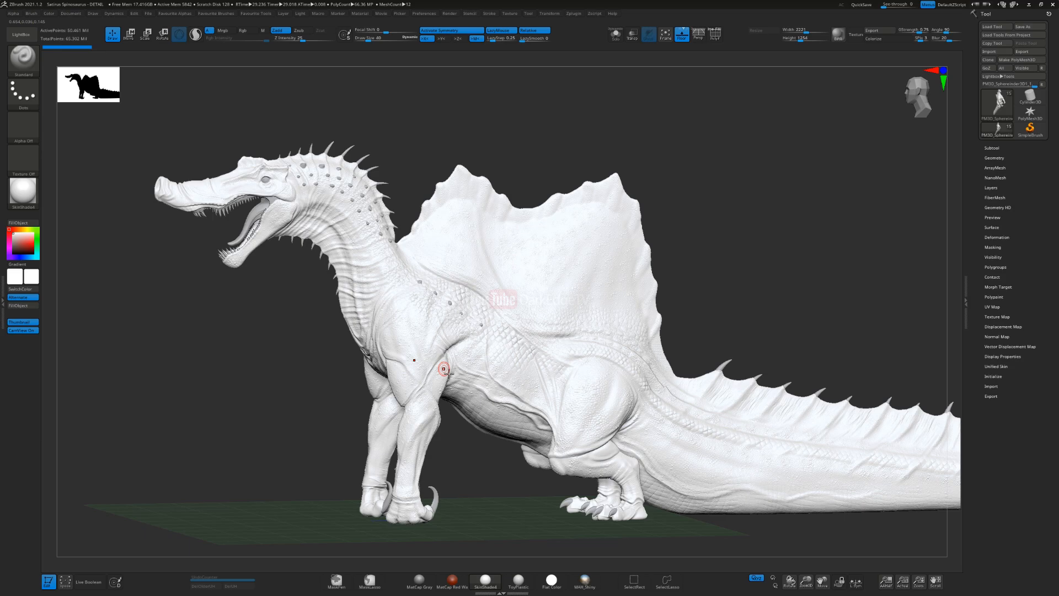
click(16, 194)
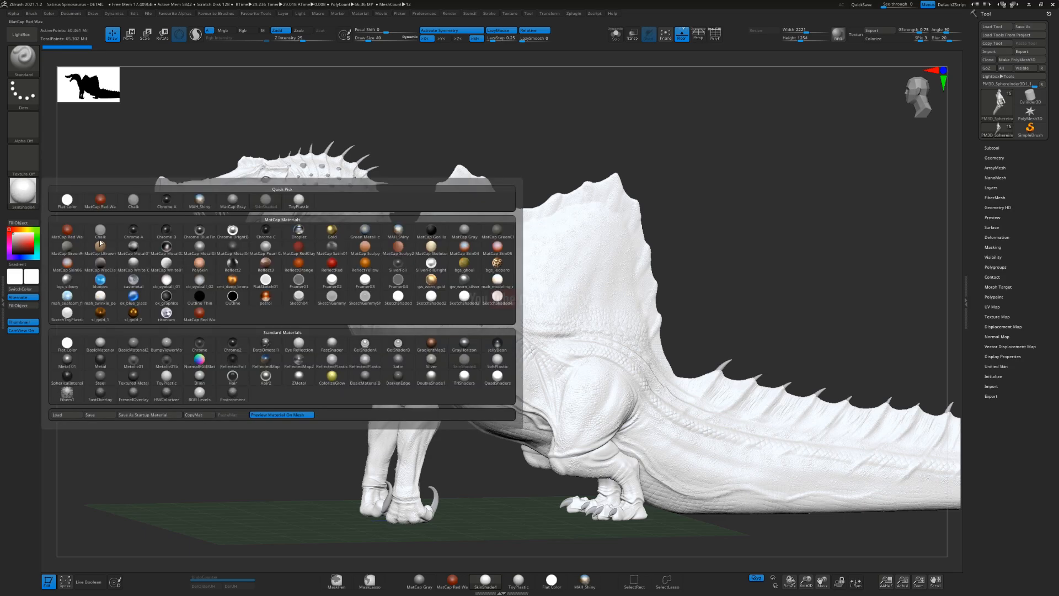
click(102, 342)
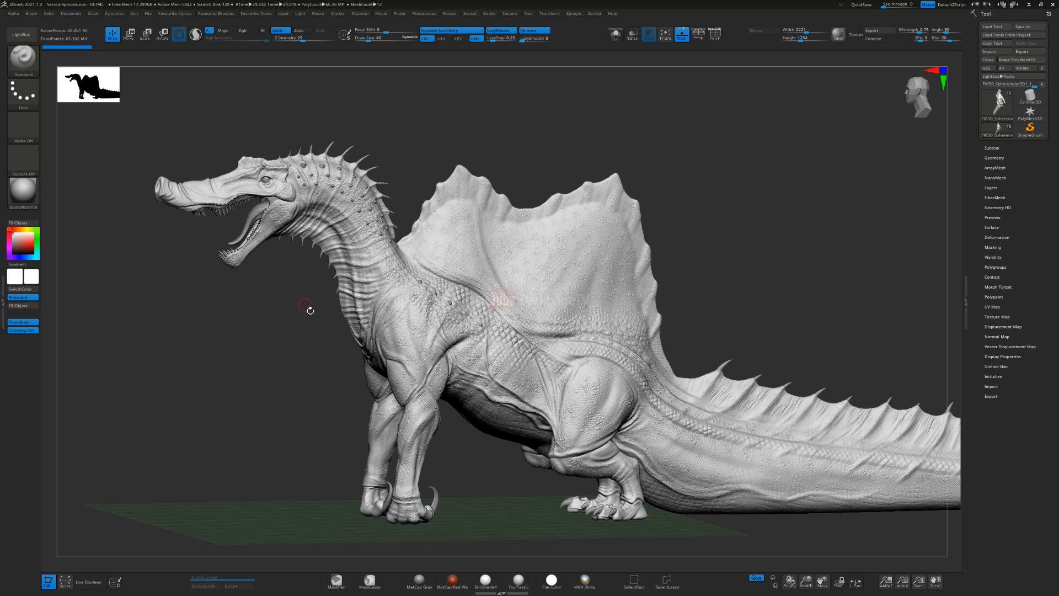
Step: Preview the ToyPlastic material on the Spinosaurus and inspect the head and body surface up close
click(23, 192)
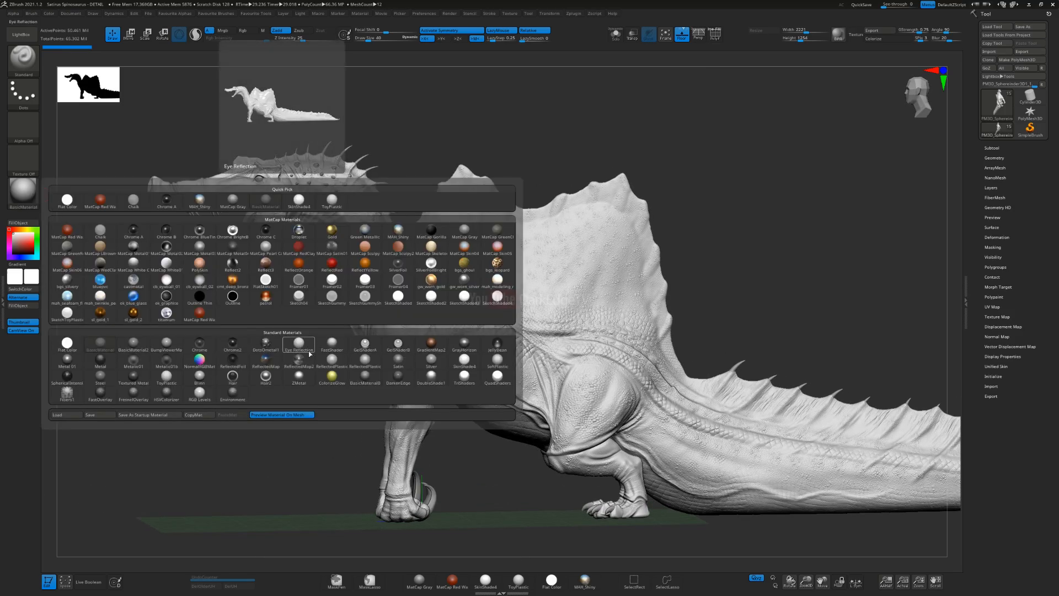
click(498, 364)
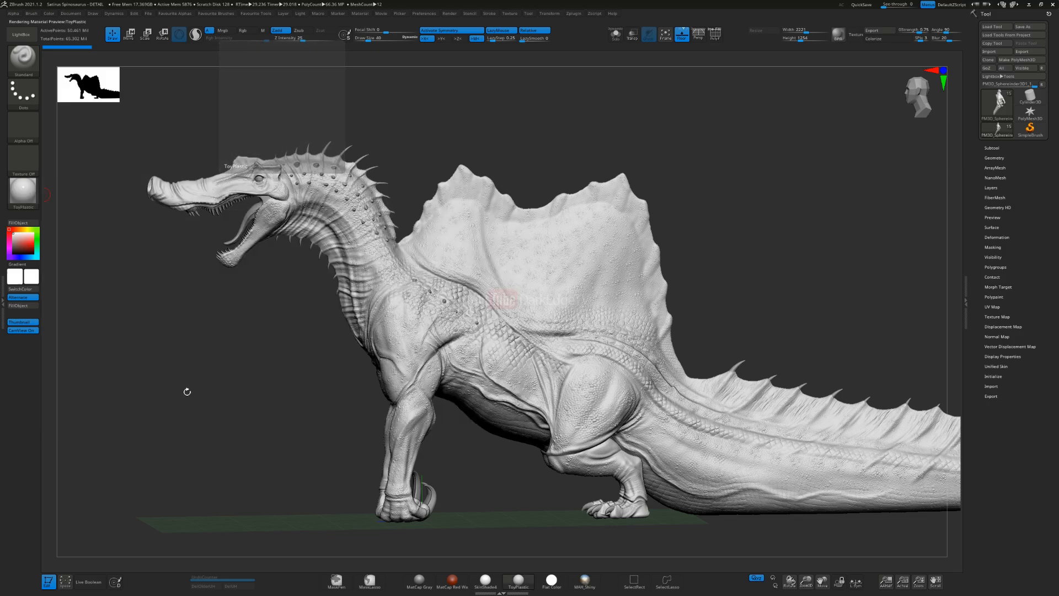
ctrl+right_drag(388, 329, 386, 386)
mouse_move(314, 345)
right_down()
mouse_move(371, 324)
mouse_move(451, 378)
mouse_move(445, 344)
right_up()
mouse_move(445, 343)
right_down()
mouse_move(425, 338)
mouse_move(513, 333)
mouse_move(399, 331)
right_up()
Step: Apply the SkinShade4 material to the Spinosaurus
click(25, 195)
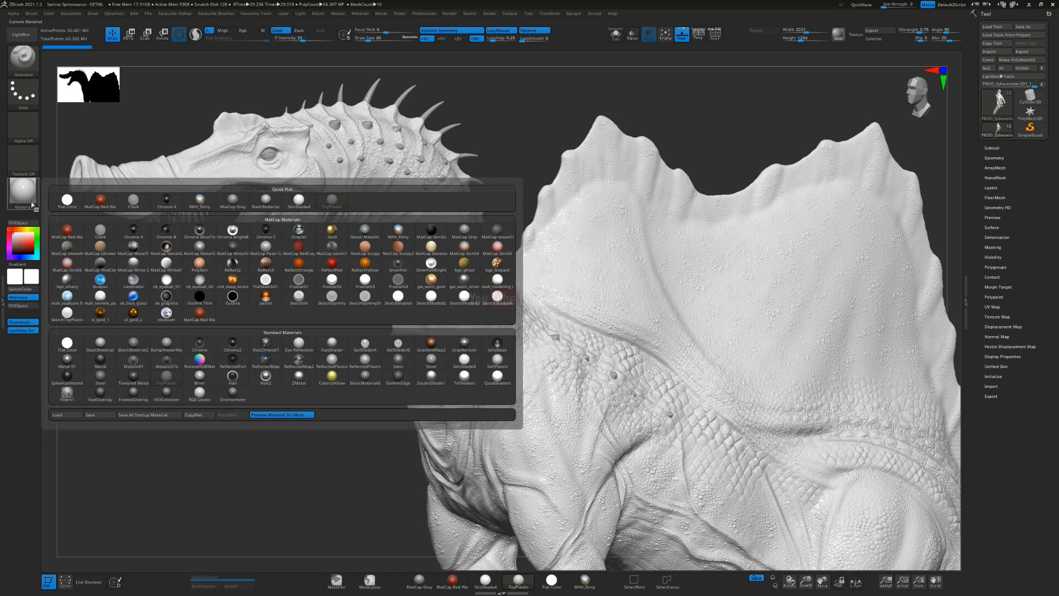
click(465, 360)
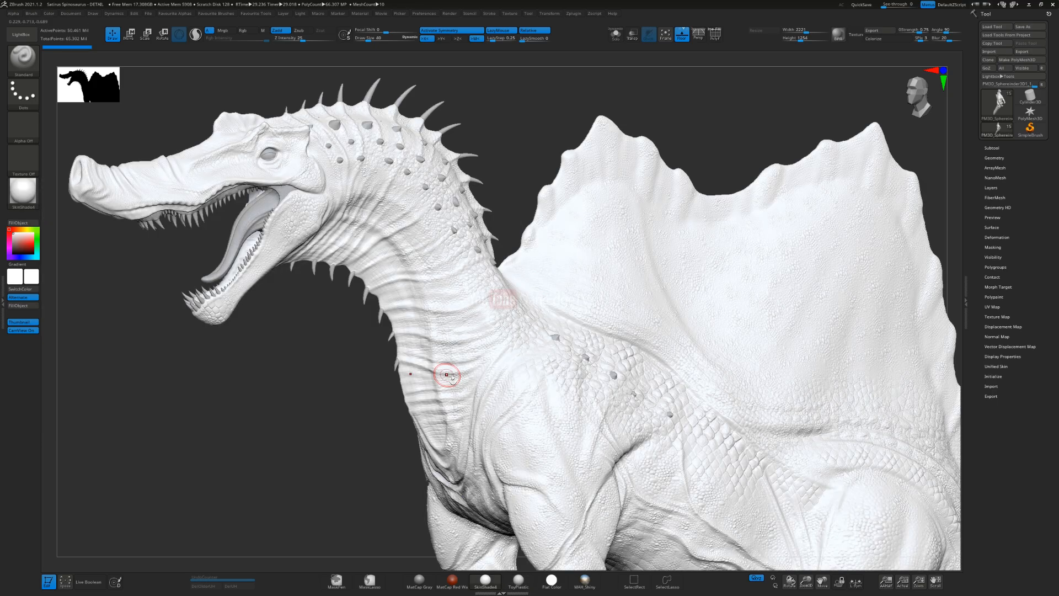
mouse_move(462, 306)
ctrl+right_down()
mouse_move(475, 348)
mouse_move(420, 363)
ctrl+right_up()
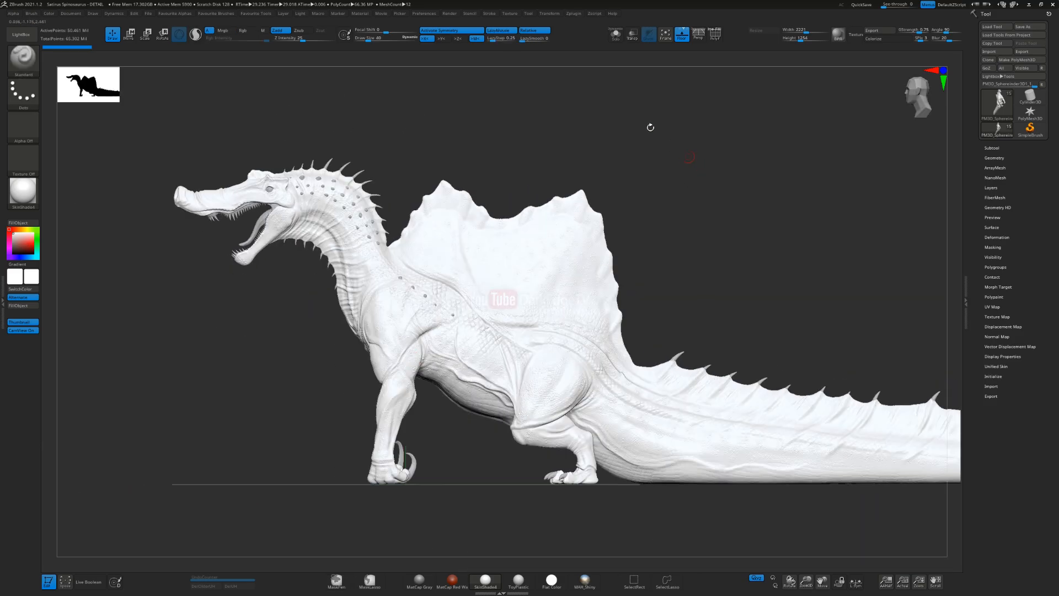
Step: Set the active colour to a very dark, desaturated blue for the Spinosaurus's base tone
click(27, 258)
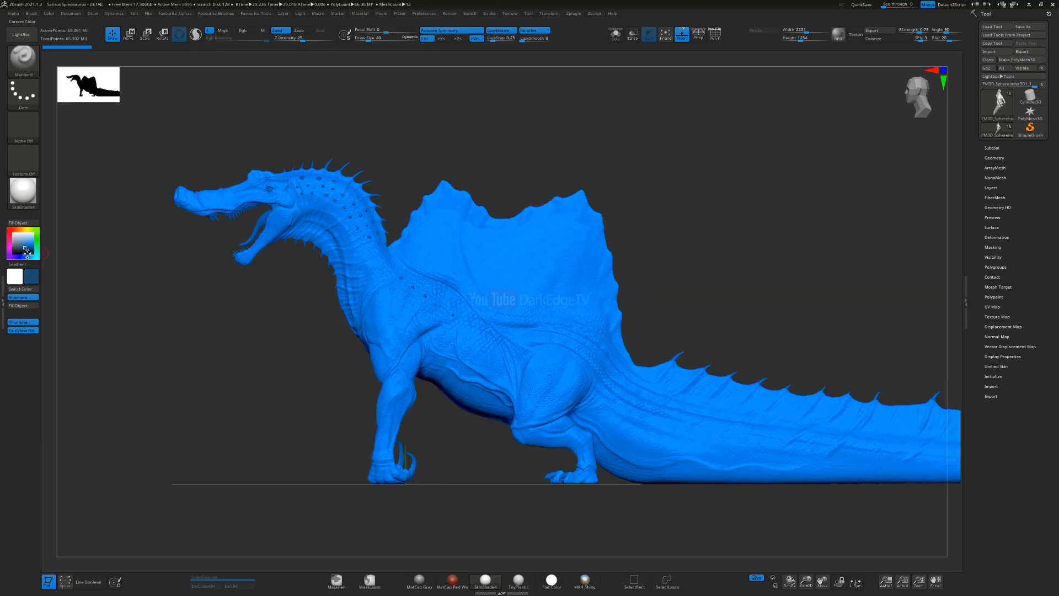
click(19, 253)
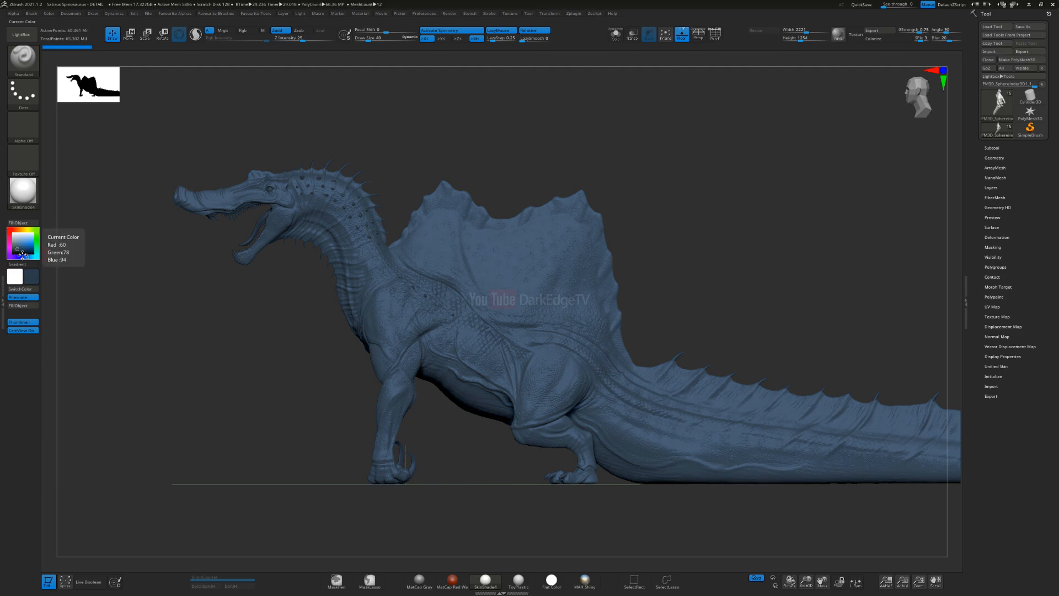
drag(192, 298, 189, 305)
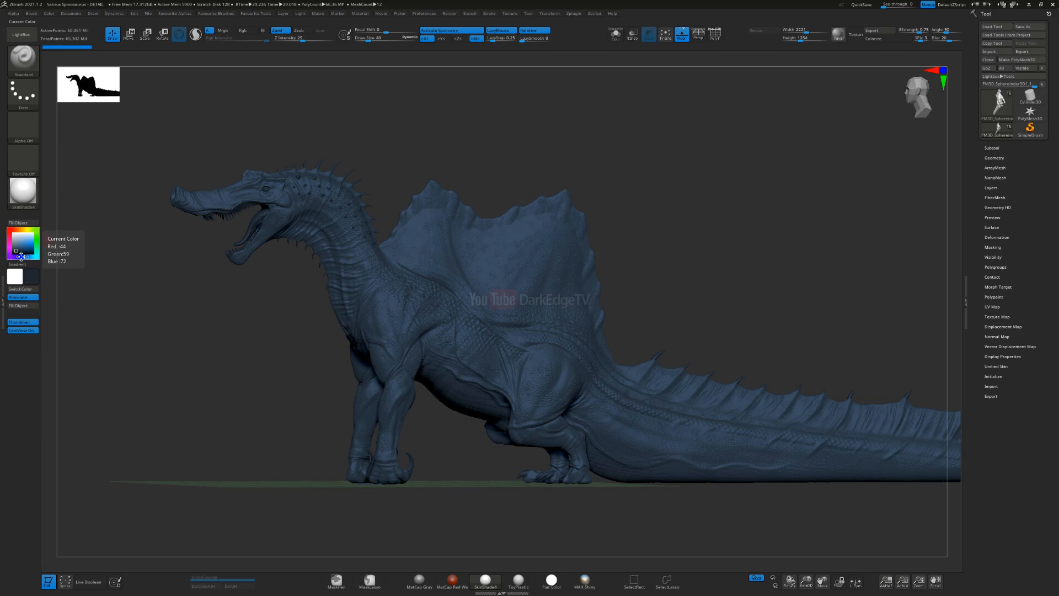
click(21, 256)
drag(151, 284, 166, 282)
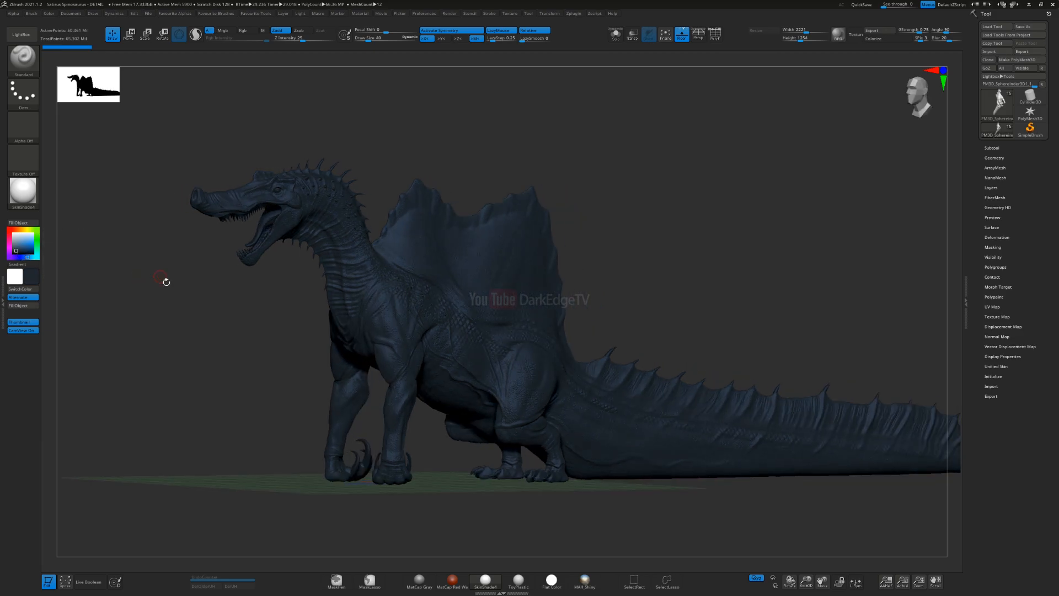
Step: Set the draw size to 140 and switch to the Paint brush
key(s)
click(421, 305)
key(2)
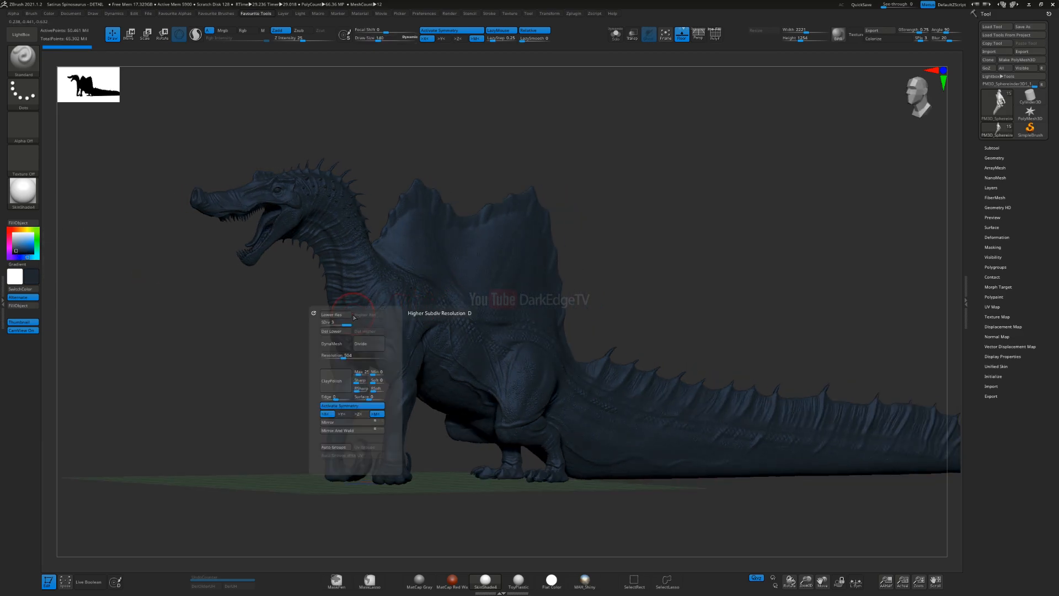
key(1)
click(251, 367)
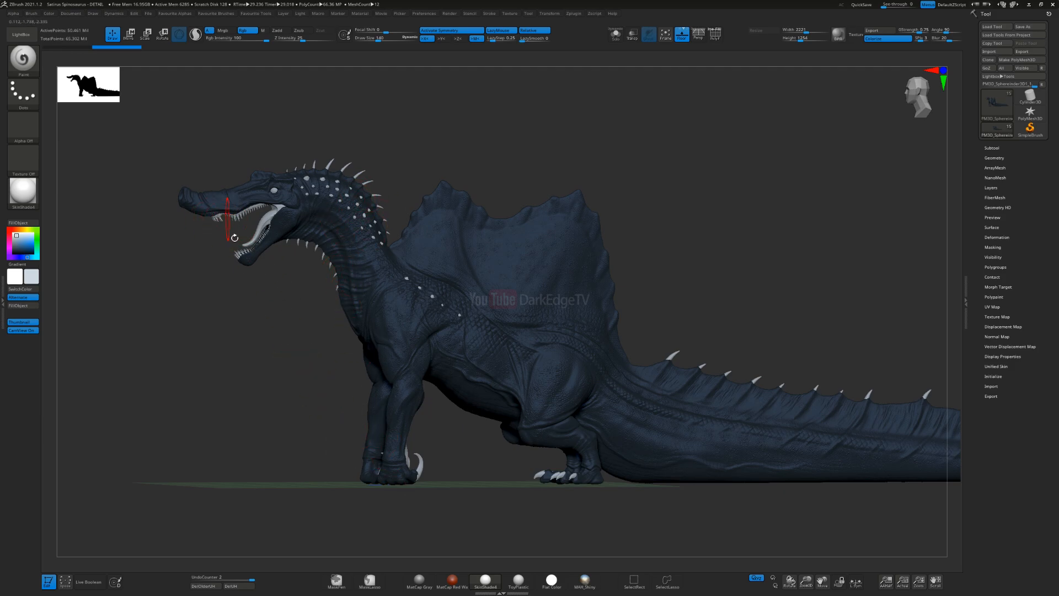
Step: Sample the body's dark blue and change the active colour to a lighter greyish blue
drag(234, 234, 265, 279)
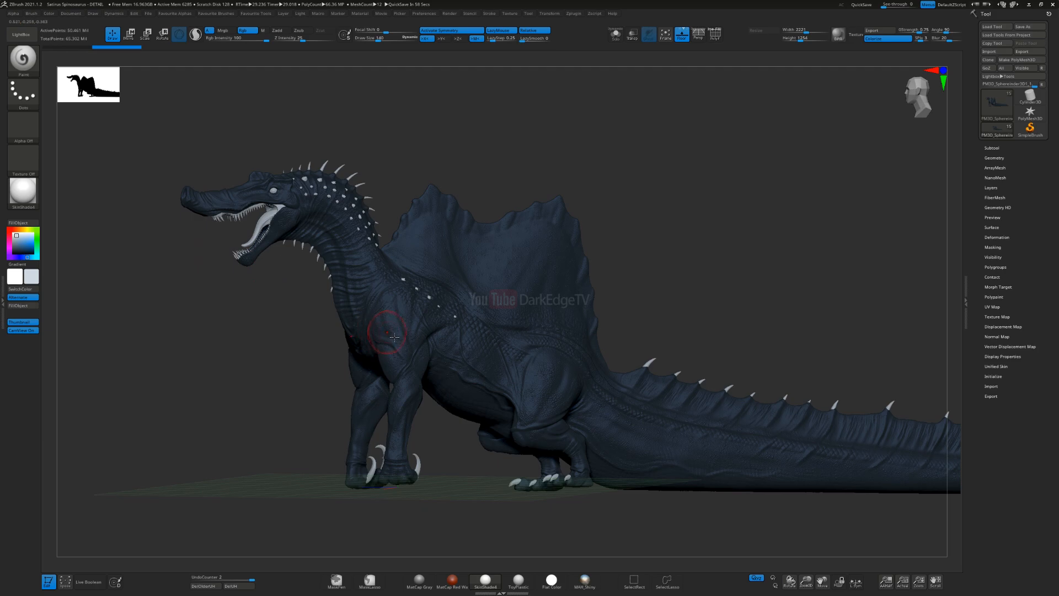
key(c)
ctrl+right_drag(284, 301, 241, 301)
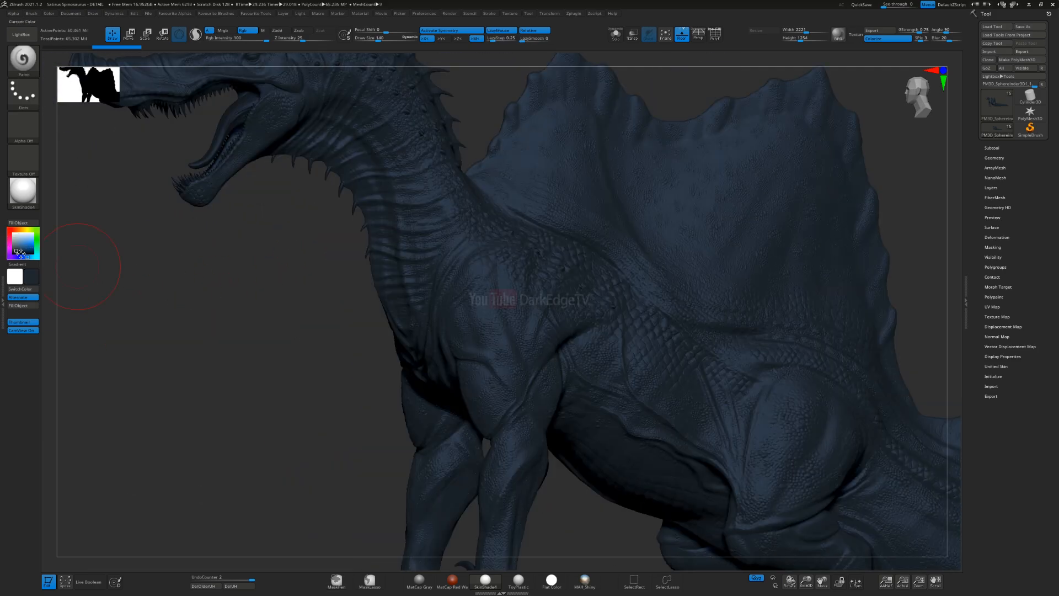
click(17, 245)
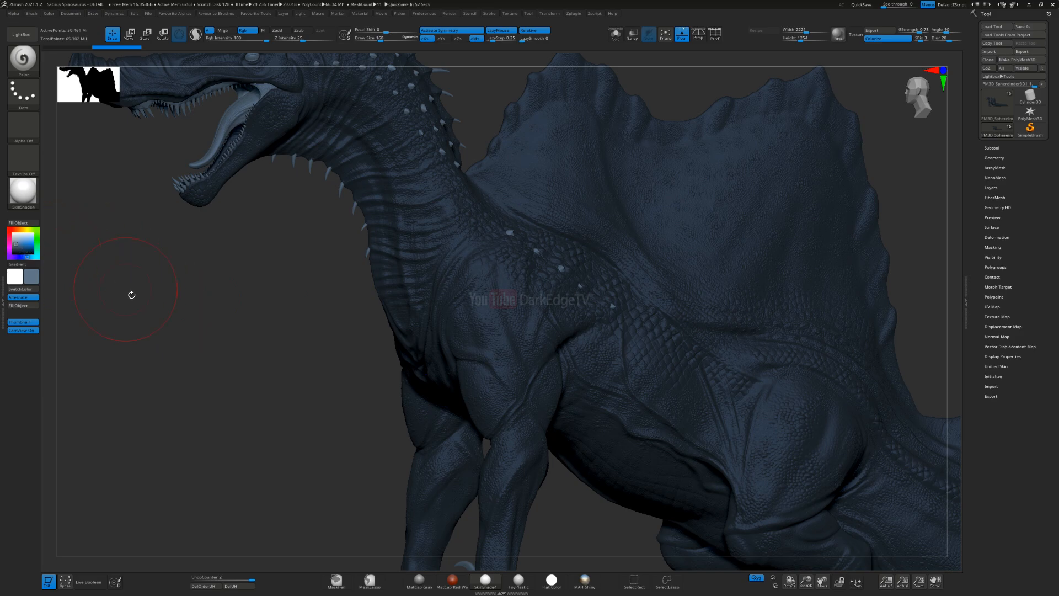
Step: Enlarge the Paint brush and paint the lighter greyish blue onto the front of the lower neck
right_drag(467, 274, 527, 353)
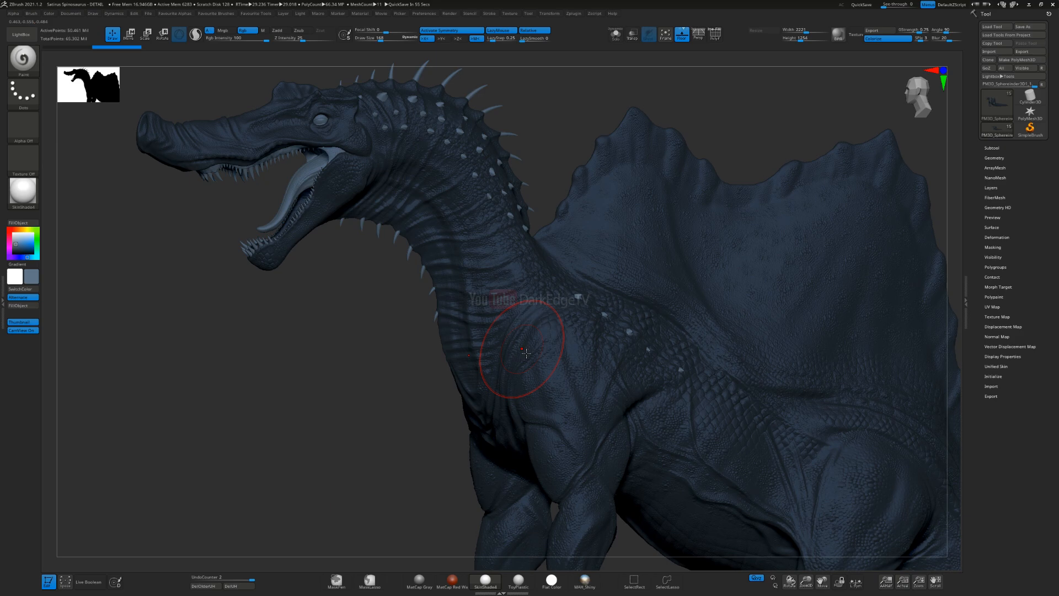
right_drag(470, 357, 482, 357)
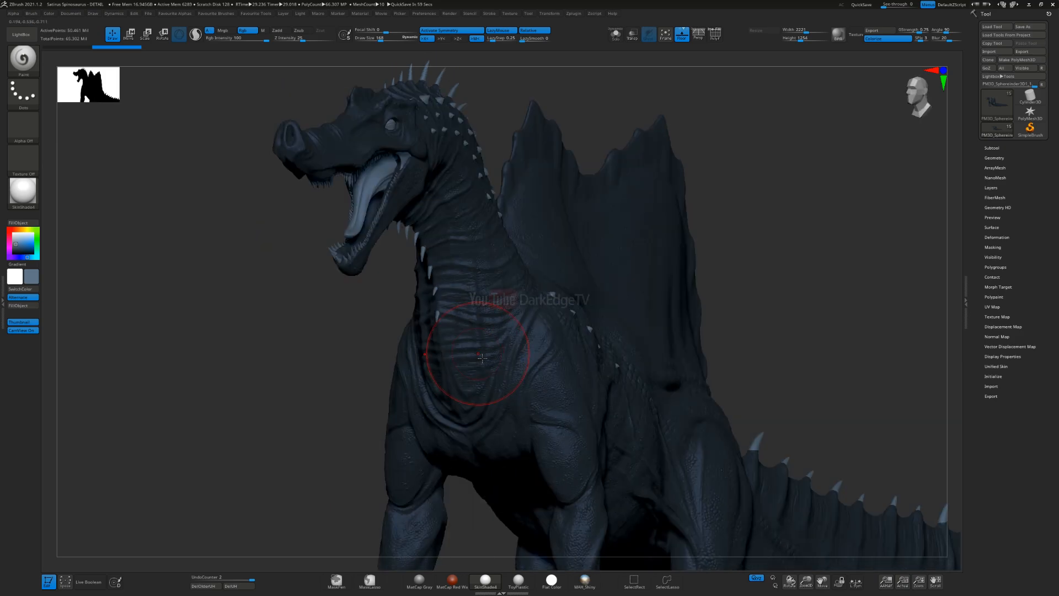
right_drag(462, 384, 385, 287)
key(s)
drag(400, 294, 403, 295)
drag(424, 361, 422, 359)
mouse_move(405, 236)
mouse_down()
mouse_move(411, 317)
mouse_move(375, 302)
mouse_up()
key(2)
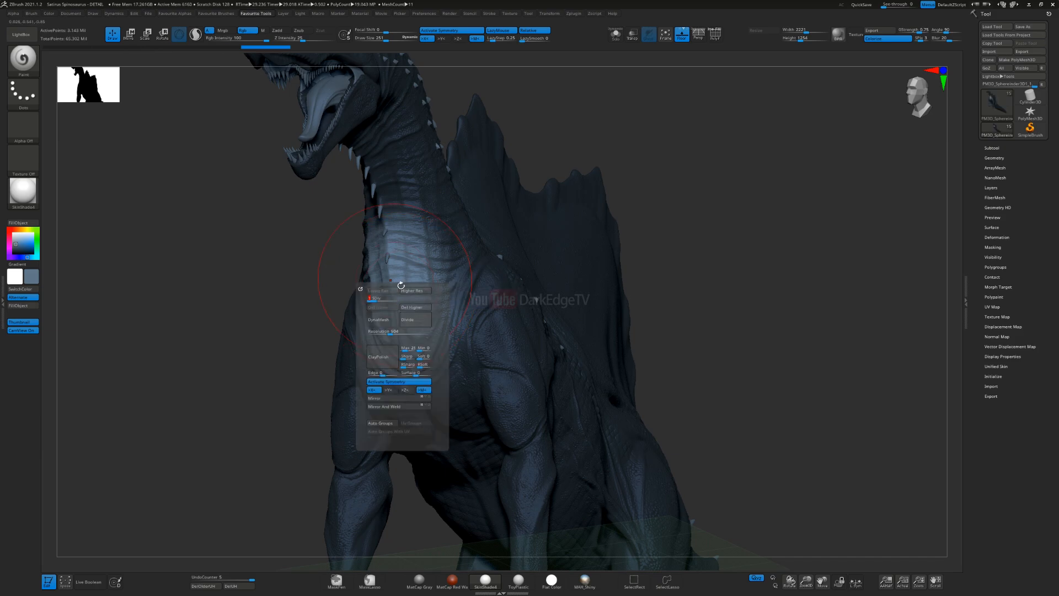
Step: Resize the Paint brush and carry the lighter greyish blue up the front of the neck
alt+right_drag(381, 167, 455, 260)
key(s)
drag(453, 260, 482, 342)
click(682, 35)
drag(422, 243, 469, 320)
drag(406, 218, 458, 287)
right_drag(458, 287, 444, 259)
mouse_move(445, 260)
ctrl+right_down()
mouse_move(449, 303)
mouse_move(446, 288)
ctrl+right_up()
key(s)
drag(446, 288, 440, 286)
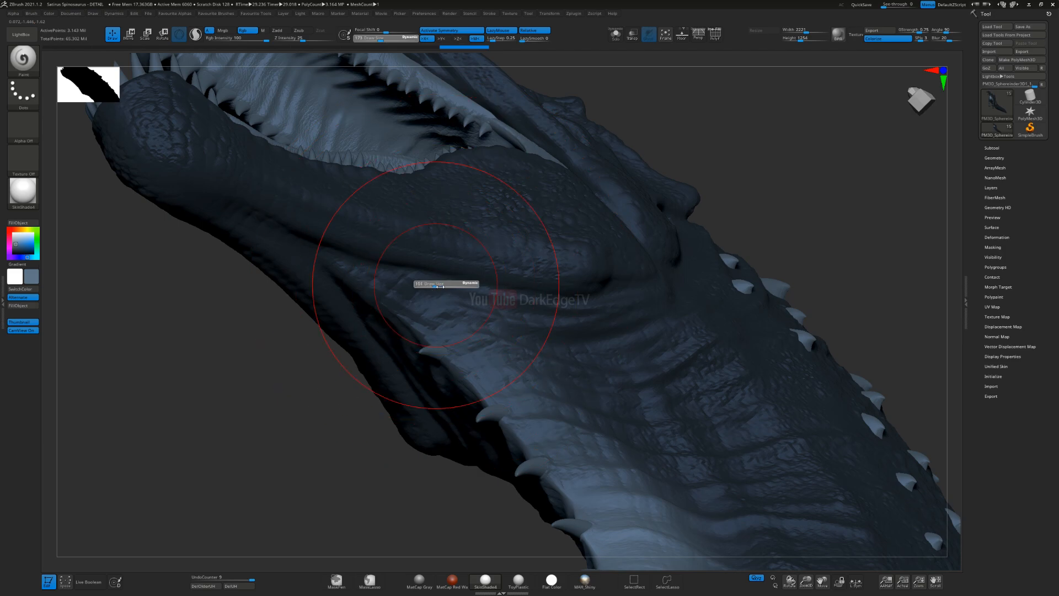
Step: Paint the lighter greyish blue across the throat and beneath the lower jaw, blending it into the side of the neck
drag(326, 259, 465, 368)
drag(298, 249, 457, 368)
drag(539, 441, 610, 474)
alt+right_drag(462, 366, 442, 324)
alt+right_drag(320, 285, 370, 171)
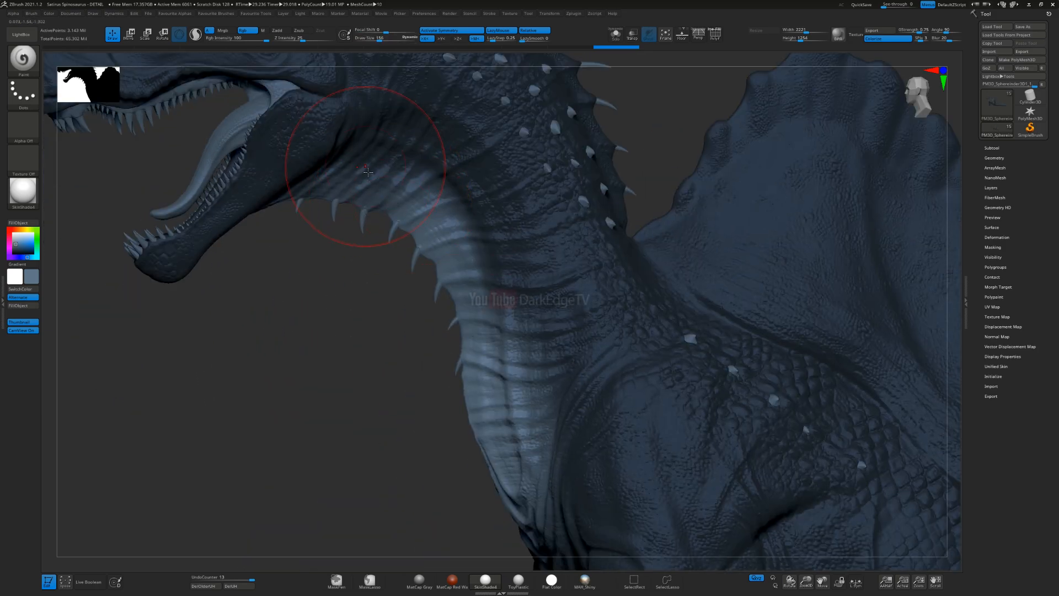
drag(435, 196, 357, 168)
Step: Set the draw size to 244 and paint the lighter greyish blue onto the chest and upper belly
drag(520, 312, 534, 408)
mouse_move(503, 476)
alt+right_down()
mouse_move(432, 298)
mouse_move(434, 309)
alt+right_up()
mouse_move(439, 317)
mouse_down()
mouse_move(439, 281)
mouse_move(444, 426)
mouse_up()
alt+right_drag(445, 428, 406, 309)
key(s)
drag(405, 310, 412, 309)
right_drag(412, 309, 412, 192)
drag(412, 192, 479, 448)
alt+right_drag(479, 449, 386, 185)
ctrl+right_drag(386, 185, 436, 300)
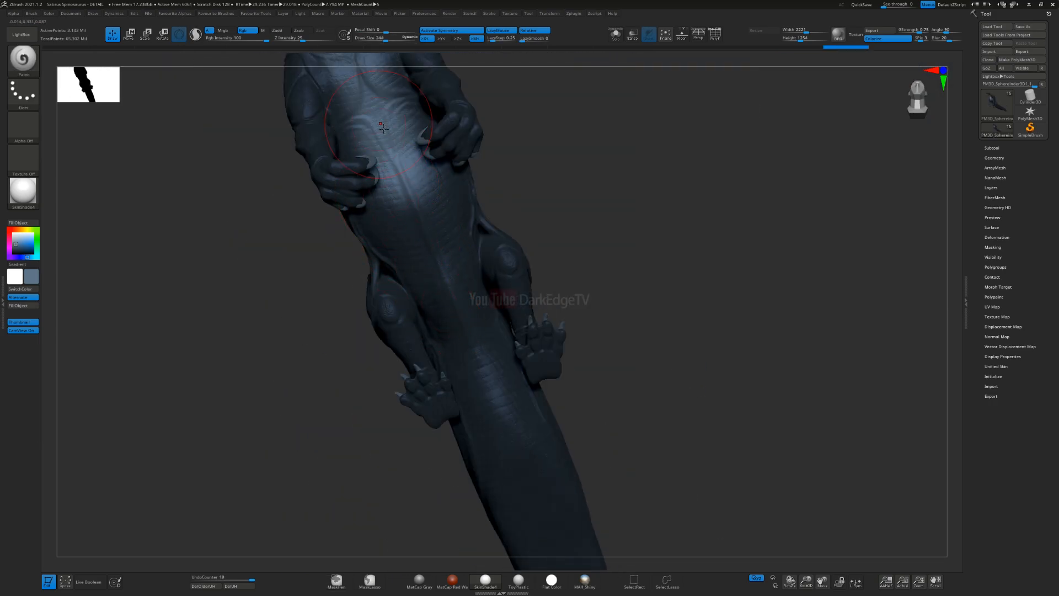
Step: Paint the lighter tone along the belly, between the hind legs and onto the underside of the tail base
drag(384, 128, 429, 265)
drag(408, 210, 494, 431)
alt+right_drag(503, 469, 428, 275)
drag(461, 296, 508, 441)
alt+right_drag(483, 427, 380, 198)
drag(381, 138, 489, 381)
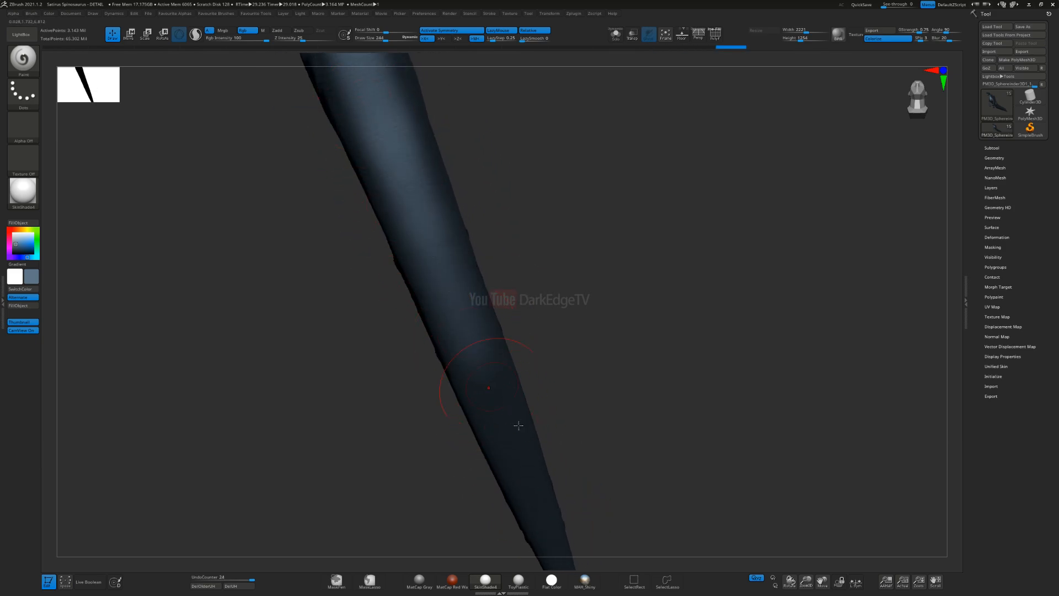
Step: Extend the lighter tone along the tail's underside to its tip, reducing the draw size to 173 for the narrow end
mouse_move(546, 507)
mouse_down()
mouse_move(524, 490)
mouse_move(458, 265)
mouse_up()
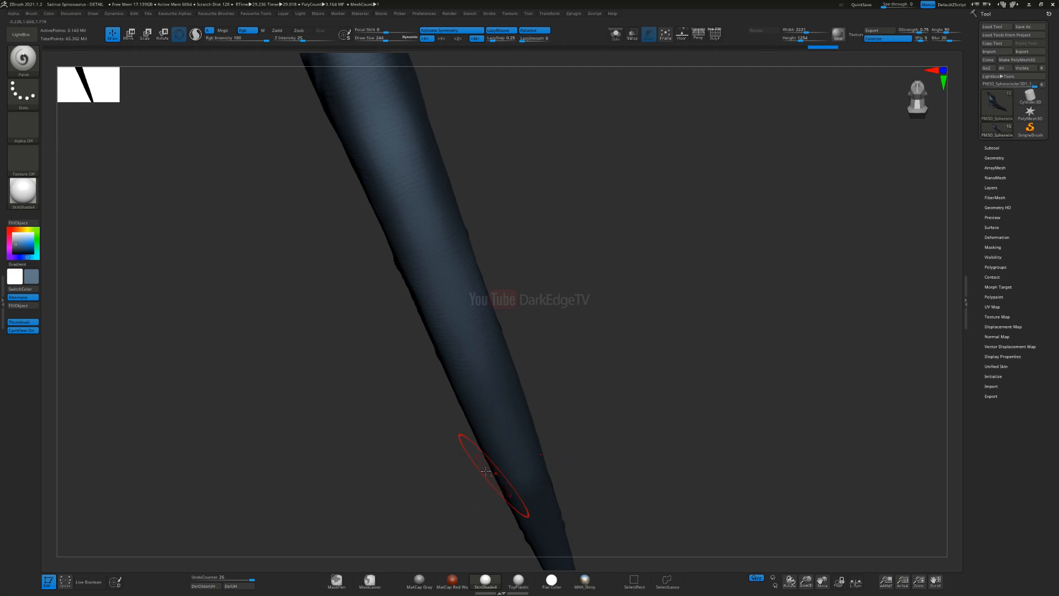
alt+right_drag(494, 478, 462, 360)
drag(479, 336, 525, 458)
key(s)
drag(509, 414, 505, 413)
mouse_move(524, 458)
mouse_down()
mouse_move(478, 301)
mouse_move(482, 340)
mouse_up()
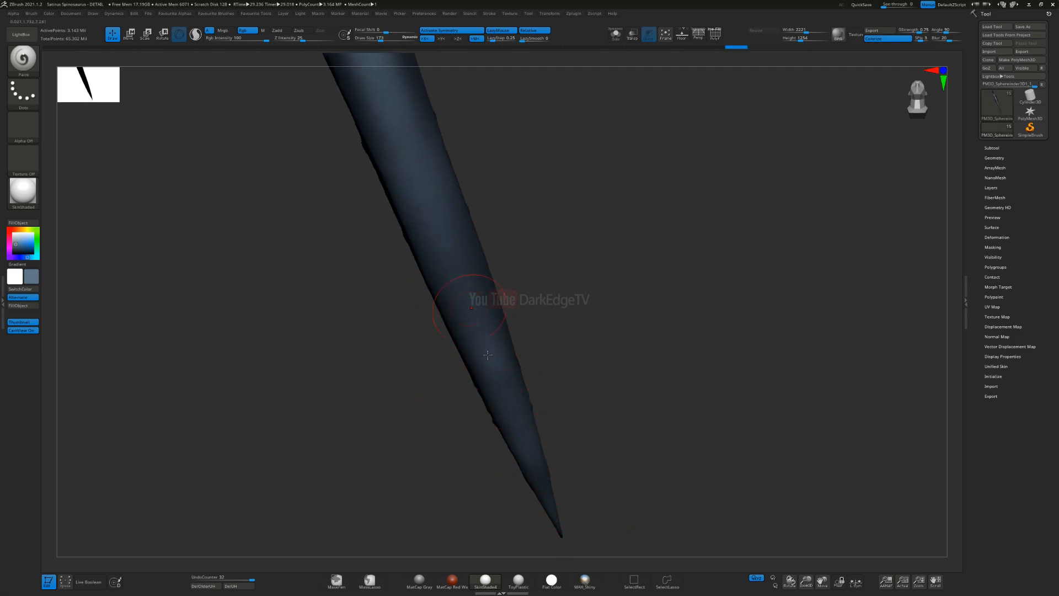
alt+right_drag(419, 178, 470, 289)
drag(490, 378, 432, 188)
Step: Build up the lighter tone on the tail's underside from its middle back to the hips and belly
key(s)
alt+right_drag(438, 223, 483, 322)
drag(482, 321, 443, 207)
alt+right_drag(459, 273, 476, 311)
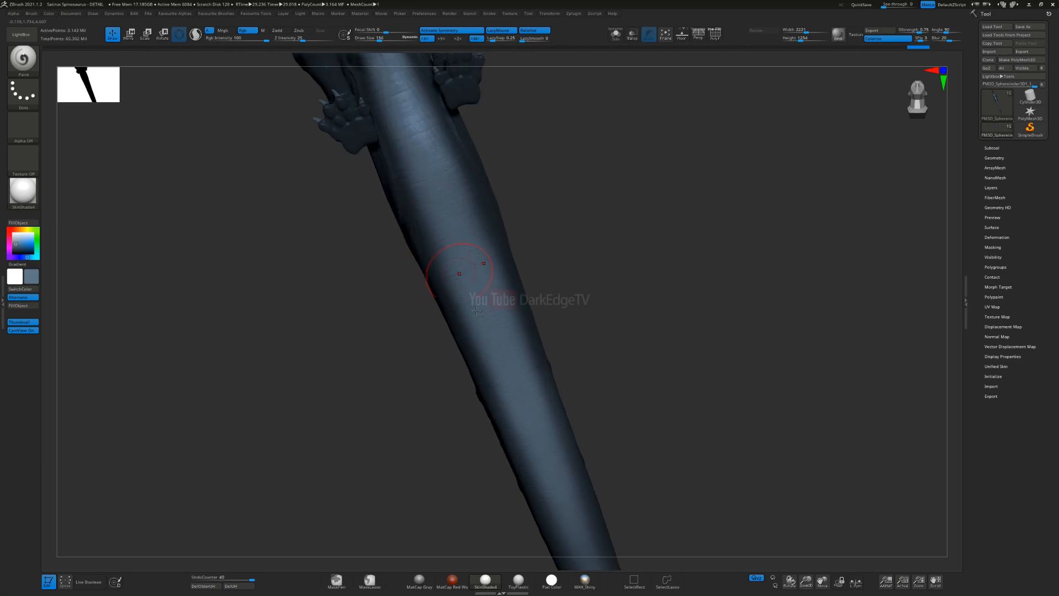
alt+right_drag(429, 177, 473, 309)
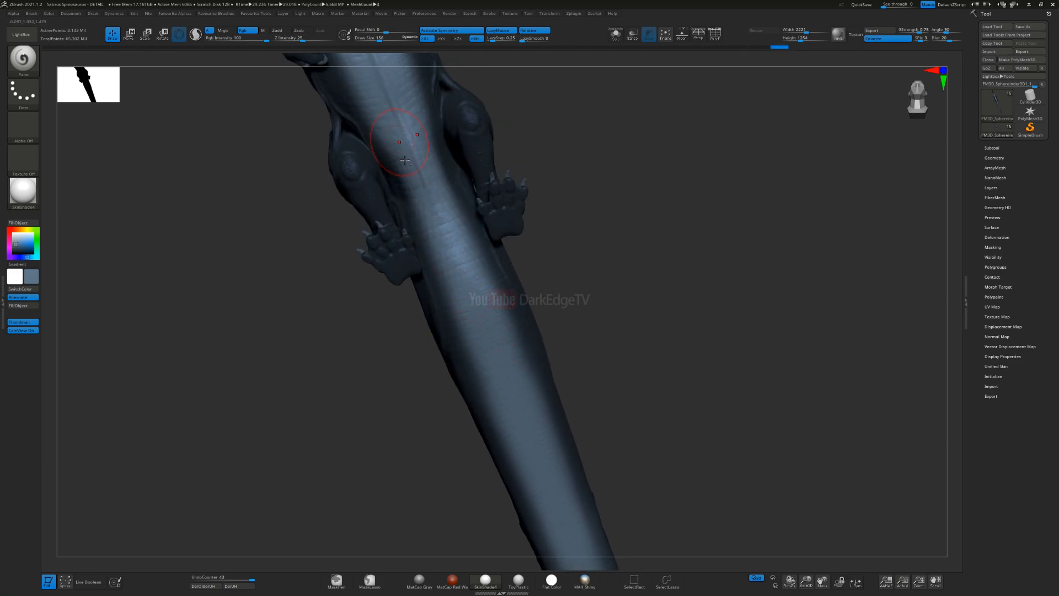
alt+right_drag(405, 160, 465, 319)
alt+right_drag(407, 142, 441, 249)
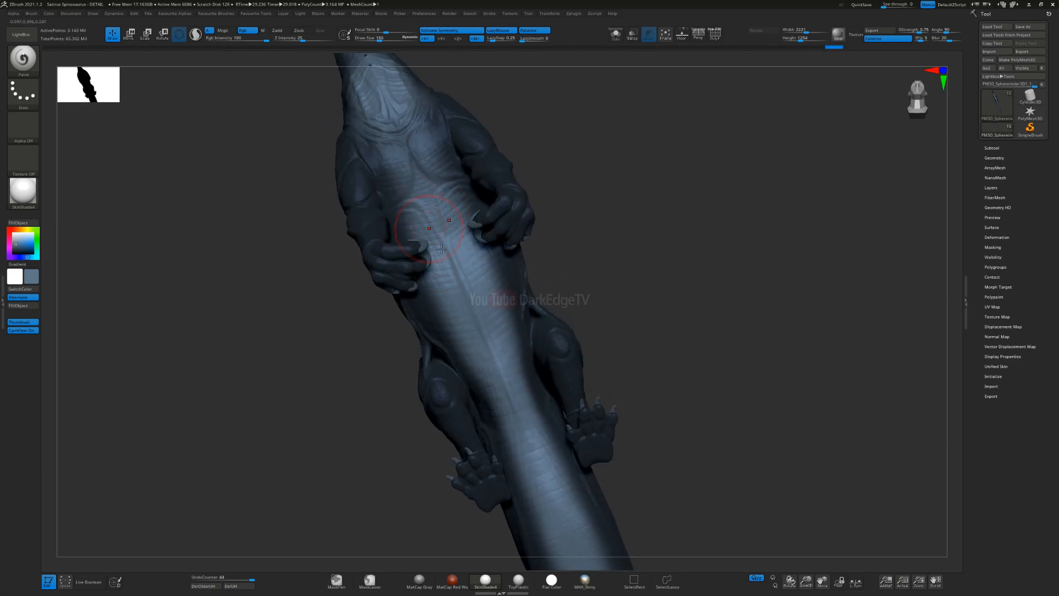
Step: Enlarge the Paint brush and strengthen the lighter tone across the chest between the forelimbs
alt+right_drag(405, 149, 414, 219)
key(s)
click(414, 220)
drag(417, 223, 449, 263)
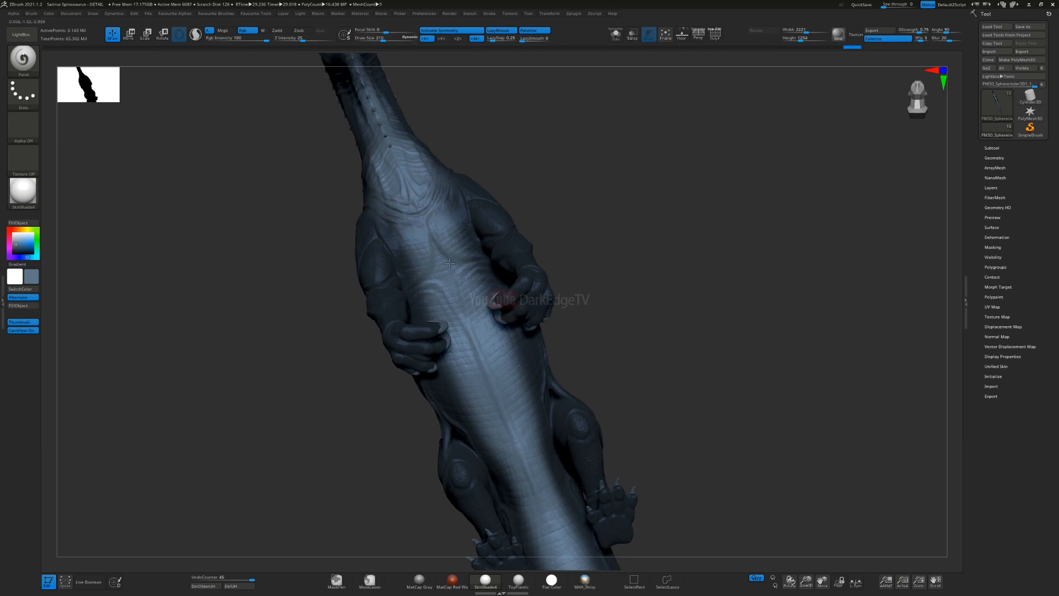
mouse_move(449, 263)
right_down()
mouse_move(441, 293)
mouse_move(417, 309)
right_up()
Step: Soften the edge of the lighter tone along the lower flank between the forelimb and hind leg
alt+right_drag(429, 151, 367, 292)
alt+right_drag(580, 344, 409, 243)
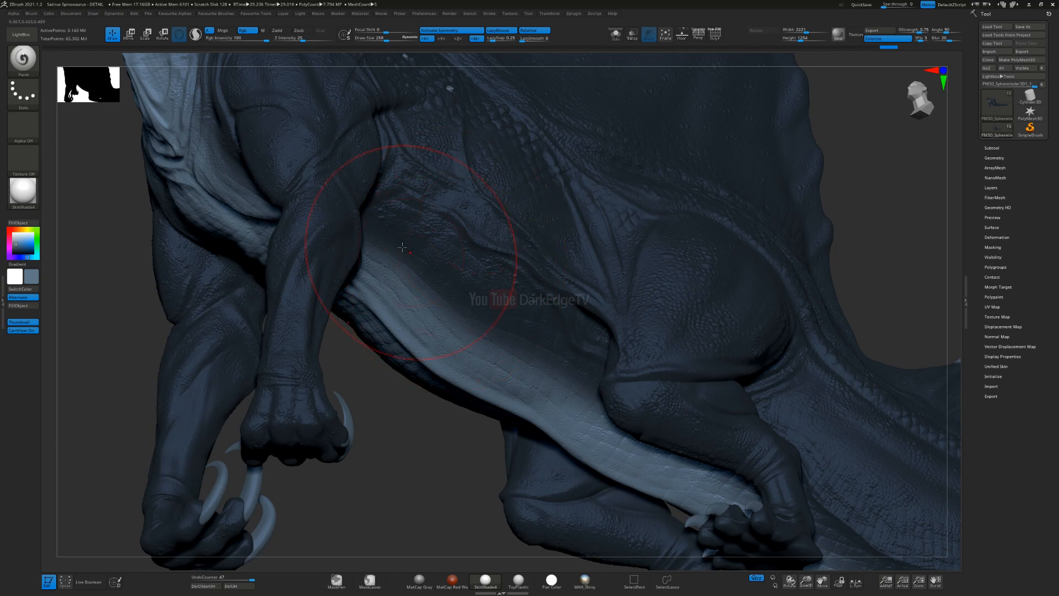
drag(545, 342, 400, 219)
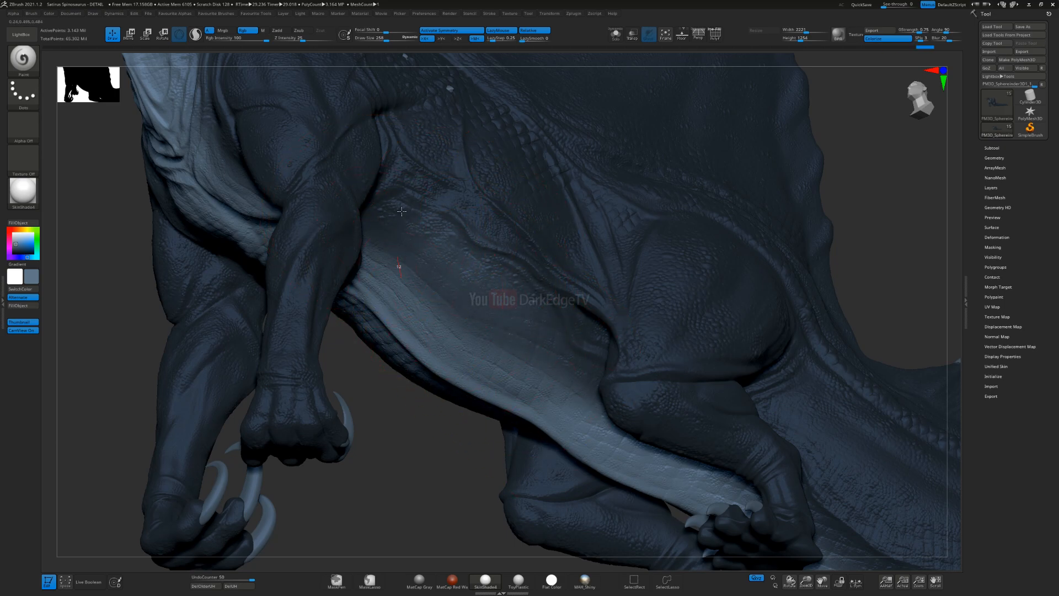
alt+right_drag(921, 554, 554, 357)
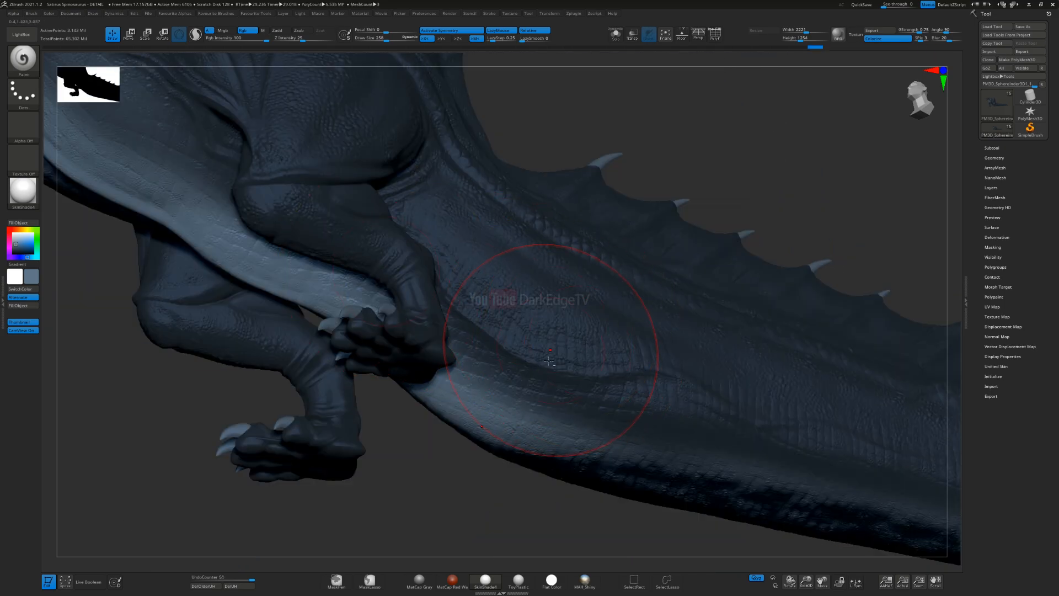
right_drag(460, 382, 384, 287)
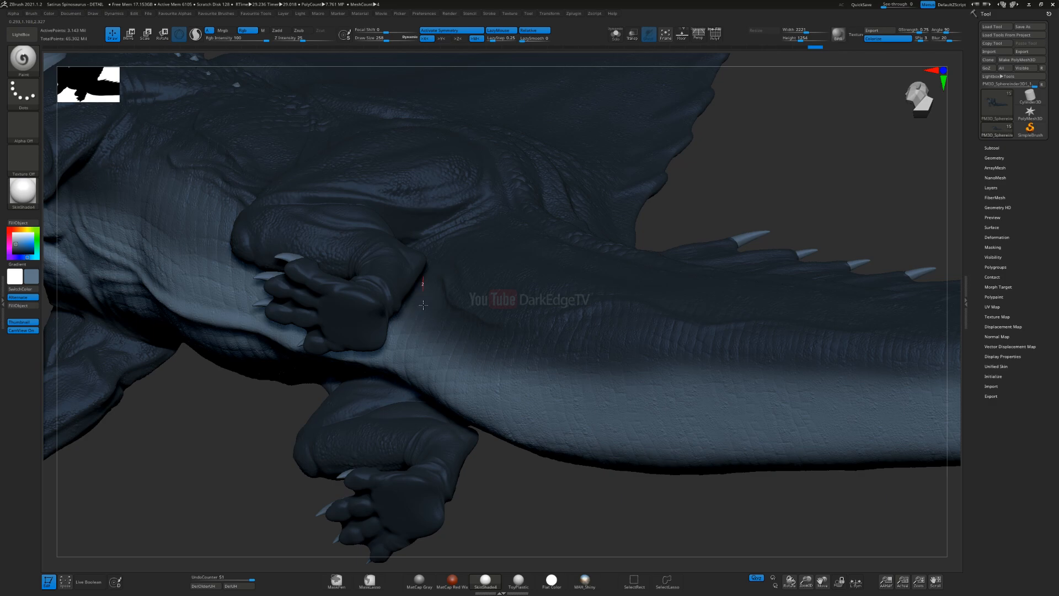
Step: Paint the lighter greyish blue along the lower side of the tail behind the hind leg
mouse_move(477, 372)
mouse_down()
mouse_move(530, 353)
mouse_move(624, 367)
mouse_up()
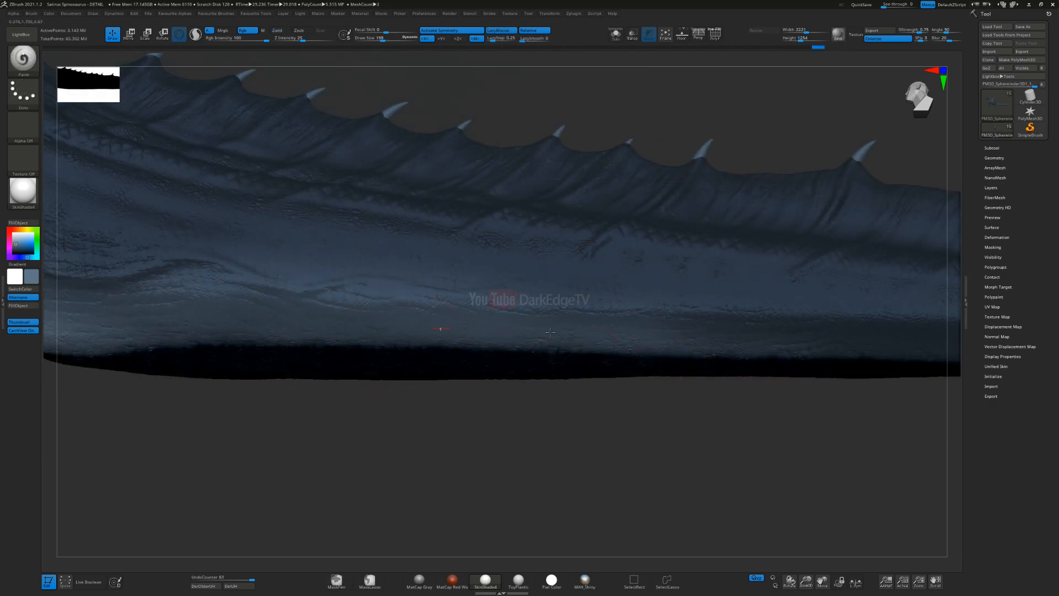
drag(550, 332, 789, 335)
alt+right_drag(750, 331, 465, 308)
drag(419, 316, 742, 317)
drag(650, 313, 861, 325)
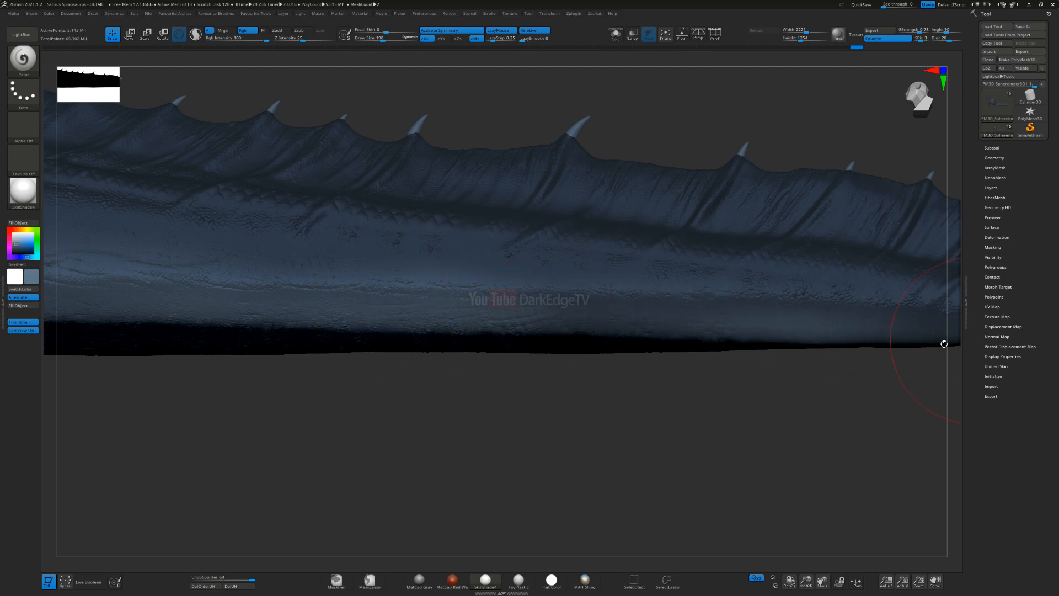
Step: Resize the Paint brush and paint the lighter tone along the lower side of the rear tail up to its tip
alt+right_drag(945, 336, 684, 347)
right_drag(765, 353, 770, 323)
key(s)
click(771, 351)
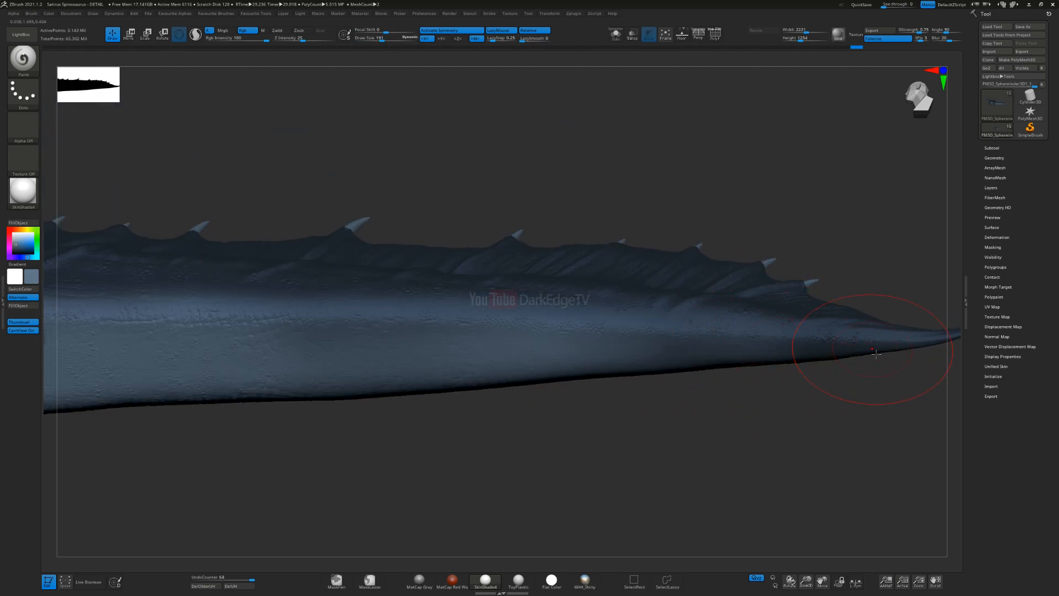
drag(878, 354, 785, 360)
alt+right_drag(362, 372, 677, 333)
drag(858, 308, 319, 362)
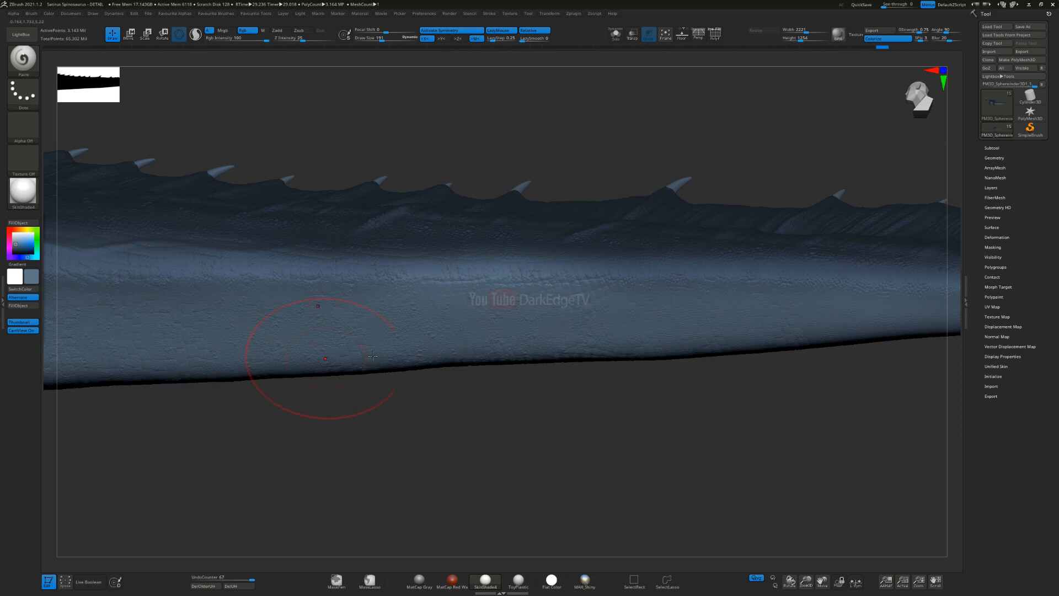
alt+right_drag(331, 362, 560, 354)
drag(872, 326, 718, 354)
Step: Enlarge the Paint brush to 287 and build up the lighter tone on the belly's flank
right_drag(718, 353, 714, 308)
key(s)
click(707, 306)
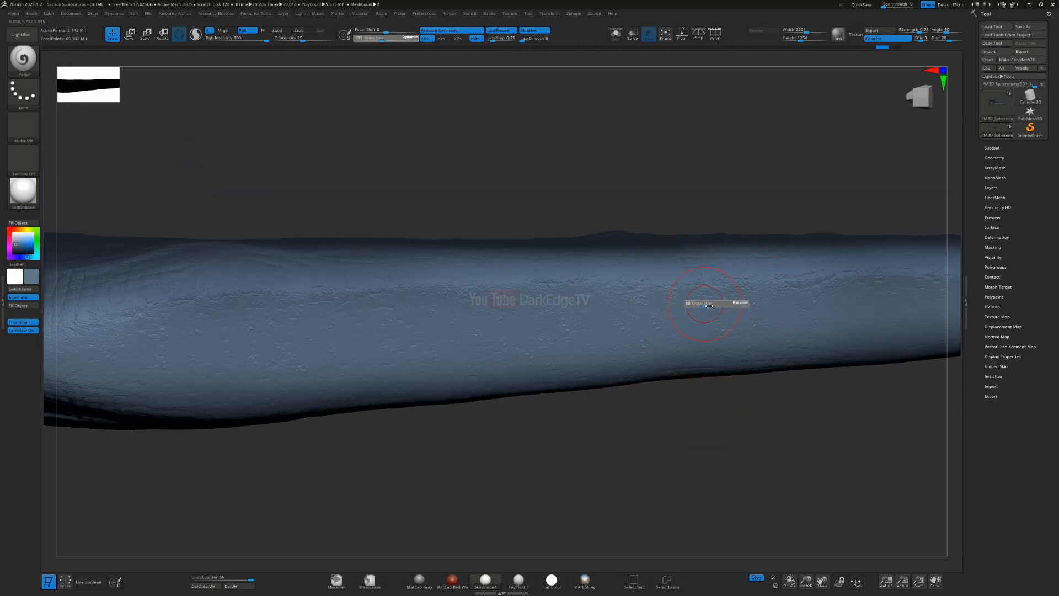
right_drag(302, 370, 862, 514)
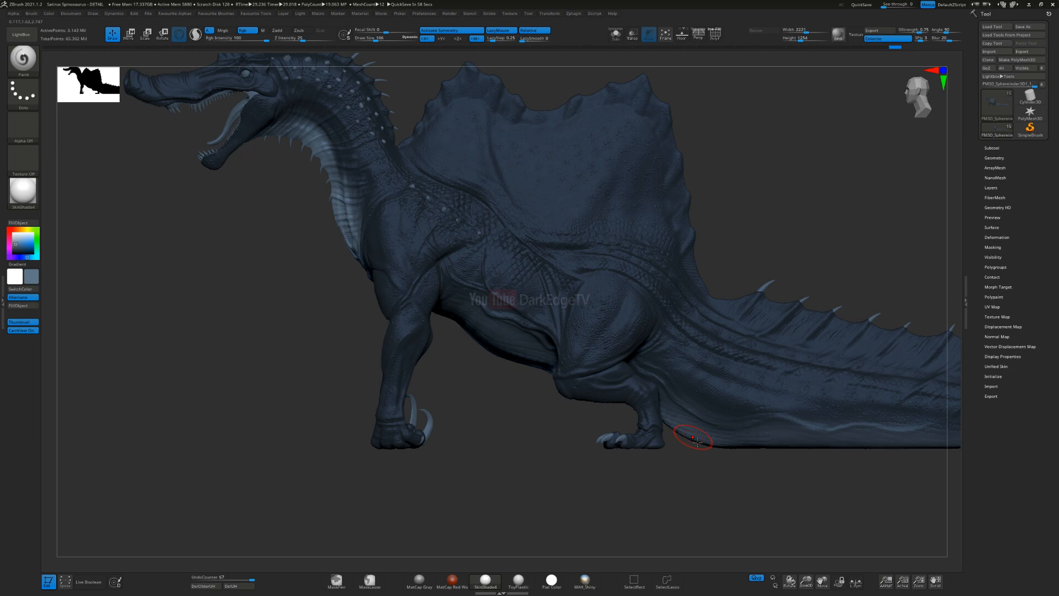
right_drag(416, 335, 390, 329)
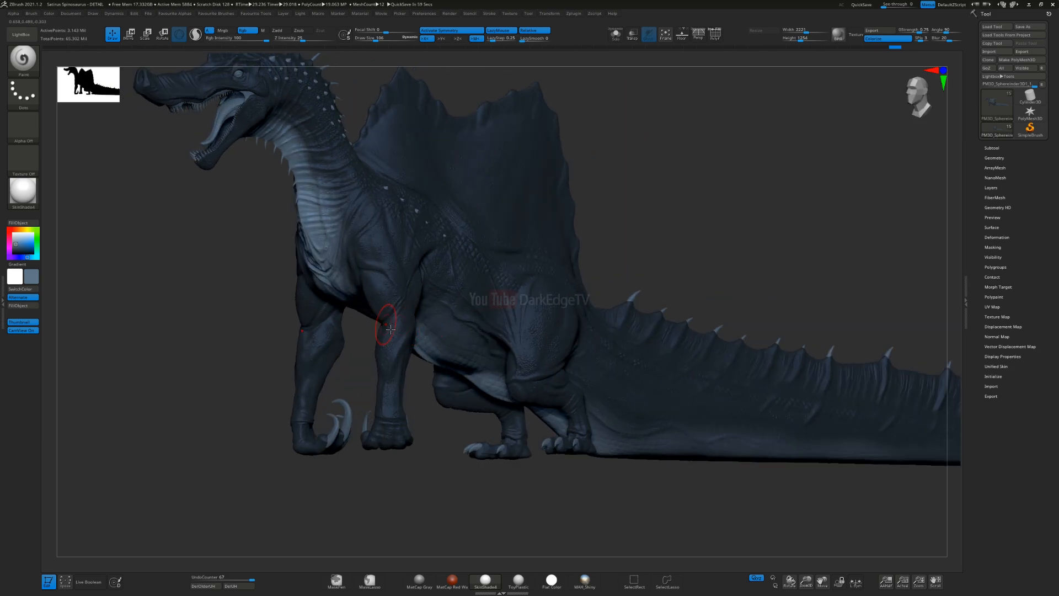
mouse_move(506, 291)
ctrl+right_down()
mouse_move(421, 398)
mouse_move(338, 355)
ctrl+right_up()
key(s)
click(421, 398)
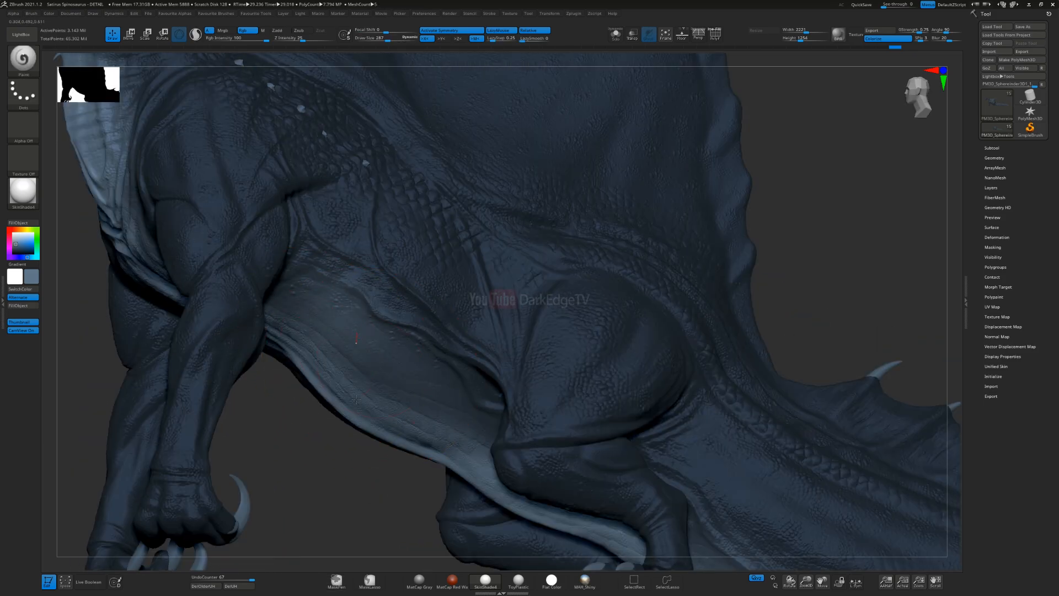
drag(354, 391, 485, 441)
Step: Reduce the draw size to about 120 and paint the lighter tone into the chest around the base of the forelimbs
key(s)
click(501, 337)
mouse_move(548, 297)
right_down()
mouse_move(505, 337)
mouse_move(414, 256)
mouse_move(500, 376)
mouse_move(485, 309)
mouse_move(476, 335)
right_up()
key(s)
click(497, 375)
key(s)
click(469, 333)
mouse_move(473, 336)
mouse_down()
mouse_move(388, 382)
mouse_move(524, 263)
mouse_up()
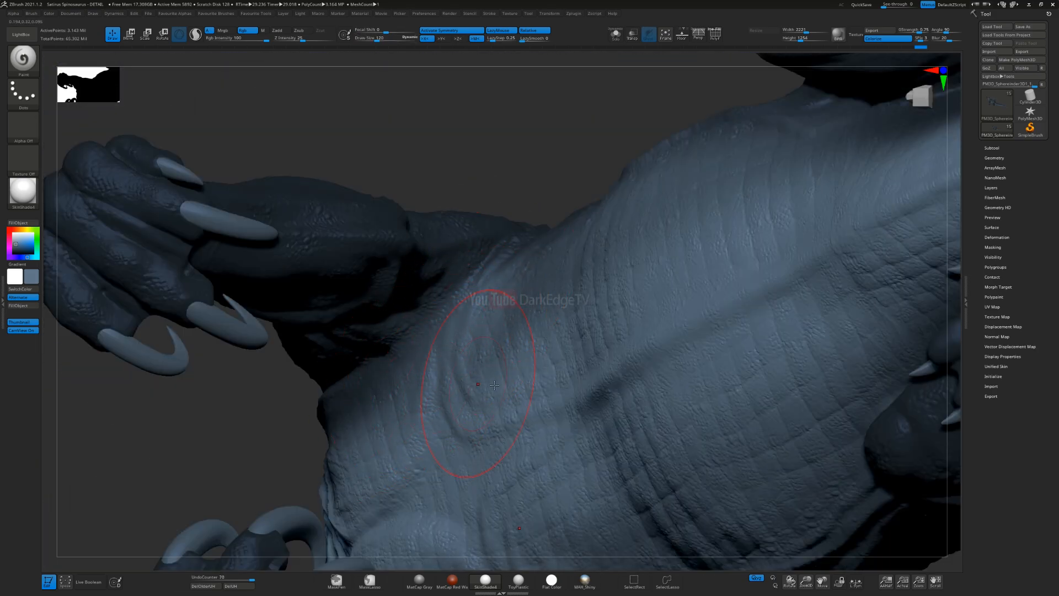
drag(494, 385, 499, 337)
mouse_move(468, 469)
alt+right_down()
mouse_move(522, 266)
mouse_move(574, 223)
alt+right_up()
mouse_move(552, 231)
mouse_down()
mouse_move(484, 272)
mouse_move(473, 369)
mouse_up()
ctrl+right_drag(473, 369, 475, 221)
mouse_move(475, 221)
right_down()
mouse_move(468, 166)
mouse_move(456, 206)
mouse_move(579, 322)
right_up()
Step: Enlarge the Paint brush to 149 and refine the lighter tone from the lower neck down to the flank behind the forelimb
key(s)
drag(467, 262, 469, 262)
alt+right_drag(490, 263, 532, 368)
drag(491, 190, 593, 375)
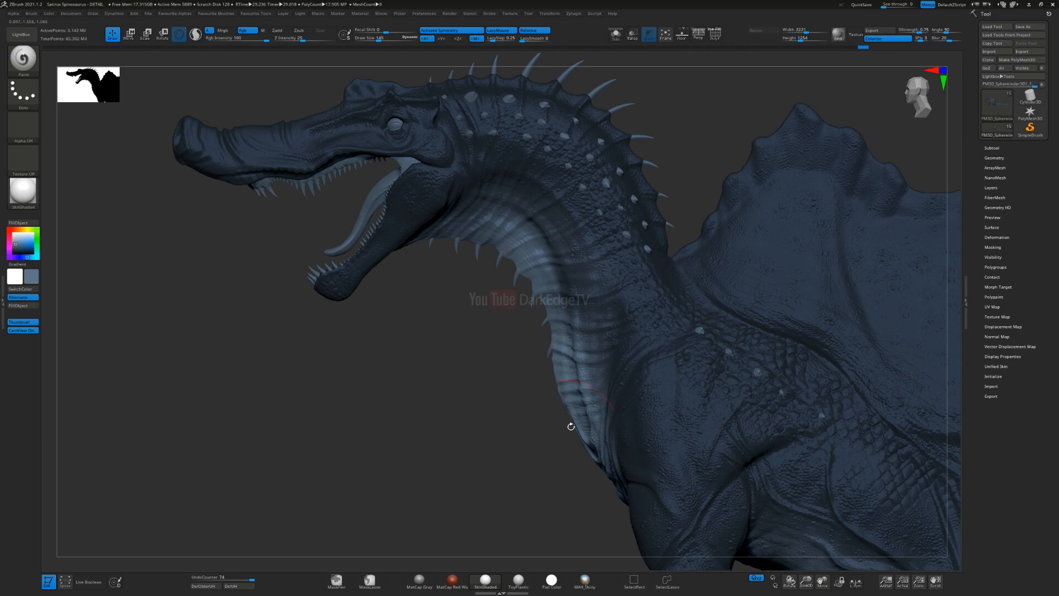
alt+right_drag(572, 434, 503, 338)
drag(511, 325, 493, 172)
drag(574, 415, 576, 419)
alt+right_drag(630, 446, 554, 309)
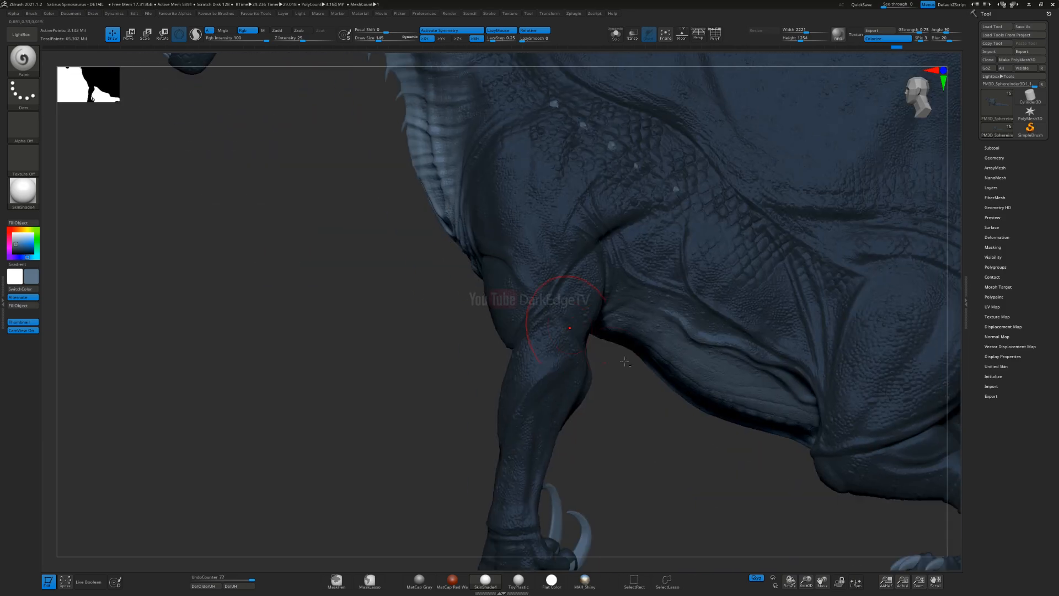
alt+right_drag(624, 323, 520, 258)
Step: Reduce the Paint brush size and accent the throat folds with the lighter greyish blue
key(s)
drag(532, 186, 524, 302)
drag(529, 219, 626, 300)
mouse_move(530, 220)
alt+right_down()
mouse_move(664, 397)
mouse_move(695, 455)
alt+right_up()
key(s)
drag(401, 224, 386, 225)
ctrl+right_drag(386, 225, 443, 334)
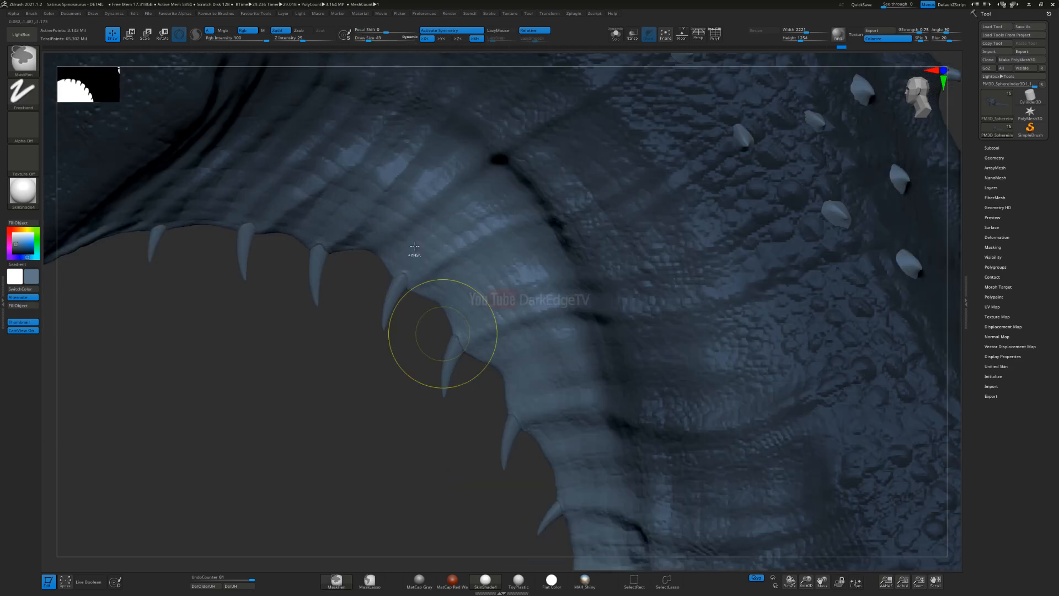
Step: Switch colour swatches, change the active colour to yellow, and undo a first stroke on the throat
key(v)
click(27, 229)
click(34, 242)
key(s)
drag(446, 228, 389, 259)
key(ctrl+z)
Step: Try yellow accent strokes on the throat folds and the neck
mouse_move(475, 207)
mouse_down()
mouse_move(419, 243)
mouse_move(387, 288)
mouse_up()
mouse_move(522, 263)
mouse_down()
mouse_move(504, 351)
mouse_move(466, 359)
mouse_up()
drag(565, 375, 508, 405)
mouse_move(607, 227)
alt+right_down()
mouse_move(590, 259)
mouse_move(618, 552)
alt+right_up()
alt+right_drag(535, 165, 601, 402)
mouse_move(578, 246)
mouse_down()
mouse_move(600, 259)
mouse_move(647, 255)
mouse_up()
mouse_move(475, 236)
mouse_down()
mouse_move(496, 245)
mouse_move(528, 234)
mouse_up()
mouse_move(388, 238)
mouse_down()
mouse_move(405, 246)
mouse_move(433, 234)
mouse_up()
mouse_move(462, 198)
alt+right_down()
mouse_move(479, 255)
mouse_move(431, 221)
mouse_move(426, 166)
alt+right_up()
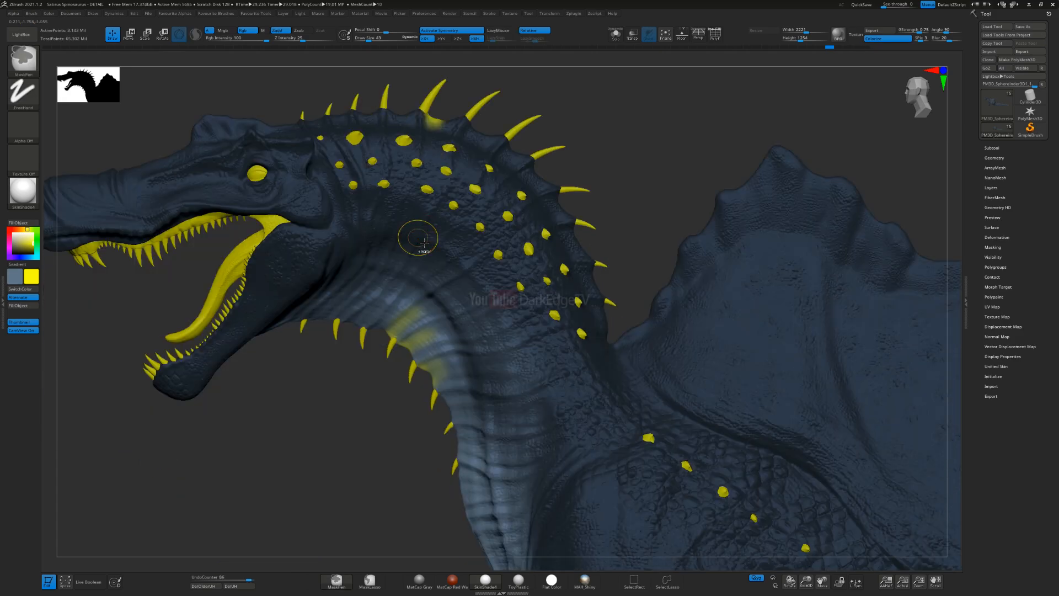
Step: Undo the yellow strokes and switch the active colour back to the greyish blue
key(ctrl+z)
key(ctrl+z)
key(ctrl+z)
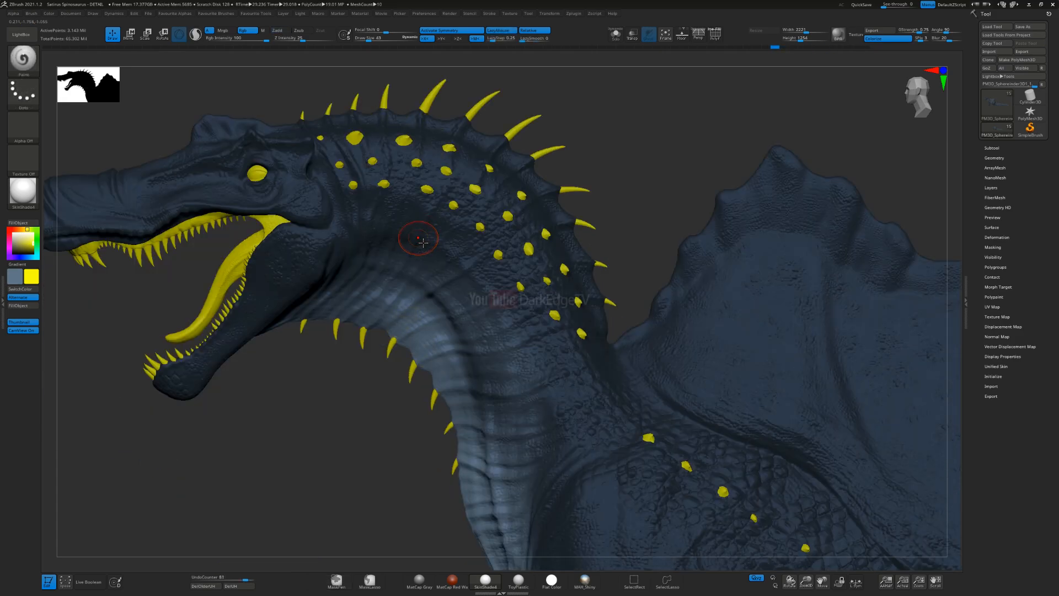
key(v)
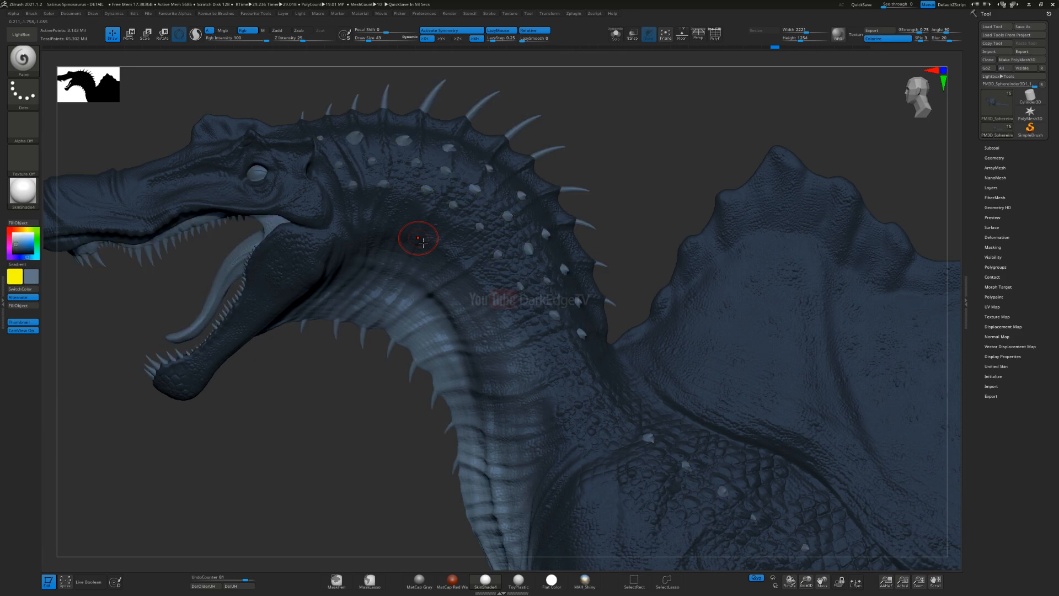
Step: Enlarge the Paint brush to 237 and blend the lighter greyish blue along the lower side of the tail
ctrl+right_drag(621, 342, 615, 259)
alt+right_drag(681, 430, 543, 291)
alt+right_drag(677, 456, 550, 307)
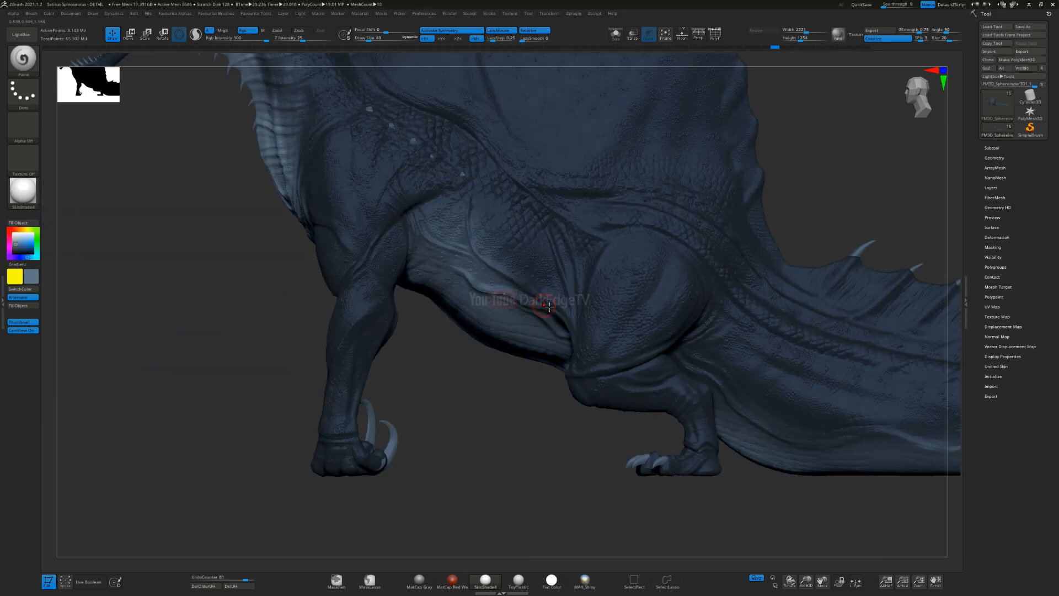
alt+right_drag(782, 406, 541, 328)
right_drag(601, 458, 544, 350)
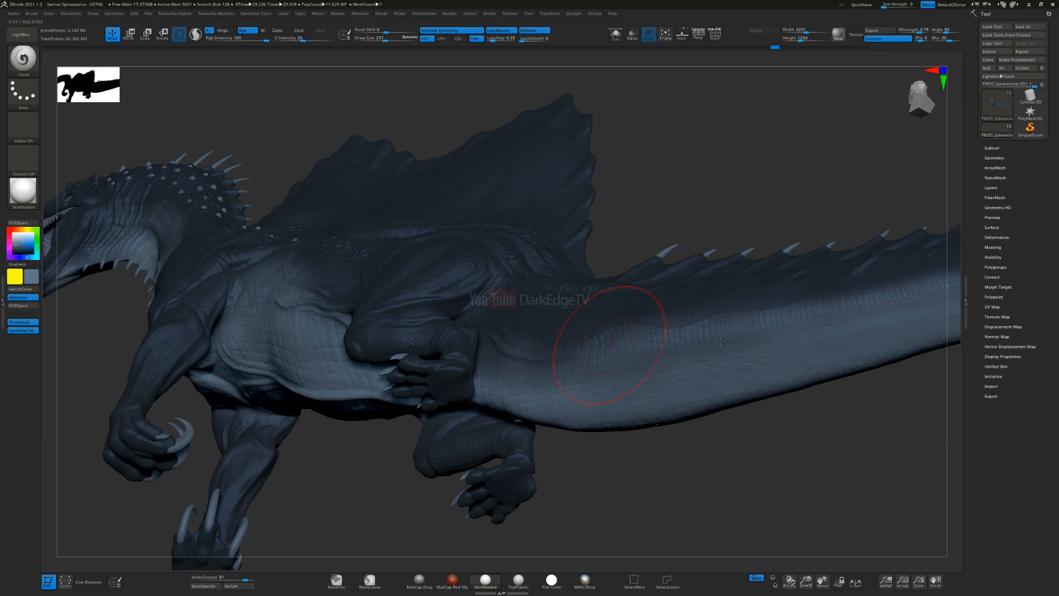
right_drag(720, 375, 558, 325)
shift+right_drag(718, 275, 709, 342)
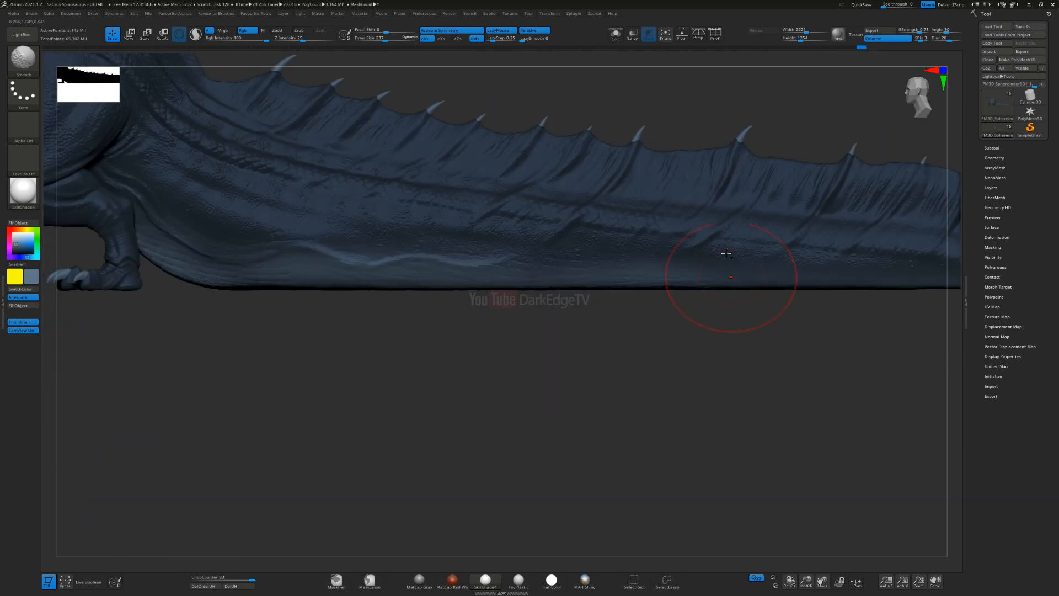
Step: Reduce the Paint brush size and lighten the first tail-fin membranes just behind the sail with the greyish blue
alt+right_drag(445, 100, 546, 251)
alt+right_drag(399, 204, 451, 259)
key(s)
drag(404, 270, 379, 269)
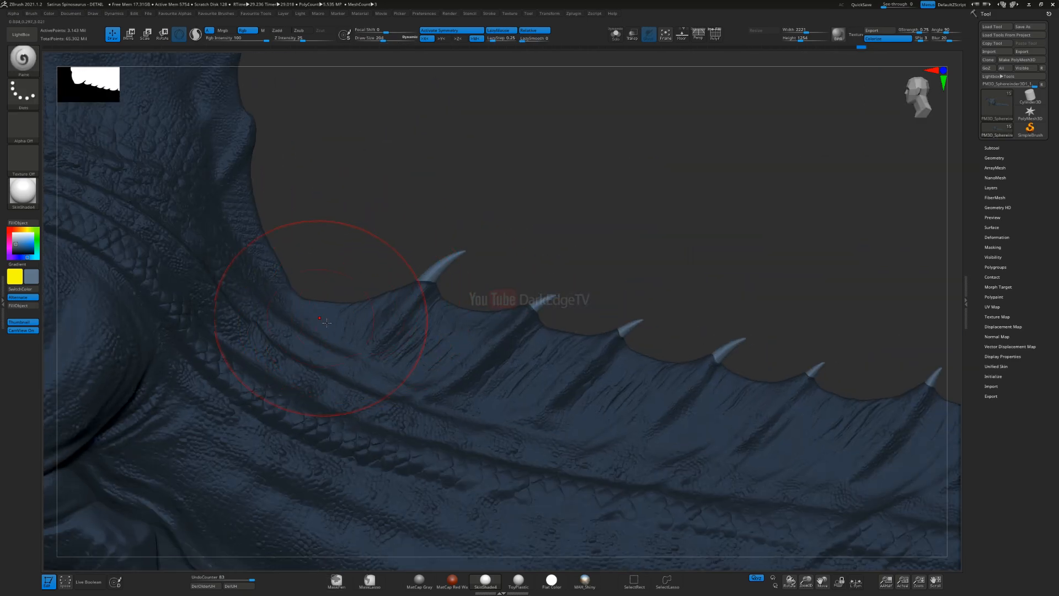
key(s)
drag(403, 305, 398, 305)
mouse_move(426, 361)
mouse_down()
mouse_move(470, 305)
mouse_move(487, 307)
mouse_up()
drag(490, 406, 572, 343)
Step: Set the brush size to 140 and lighten the membranes between the next spines along the front half of the tail fin
key(s)
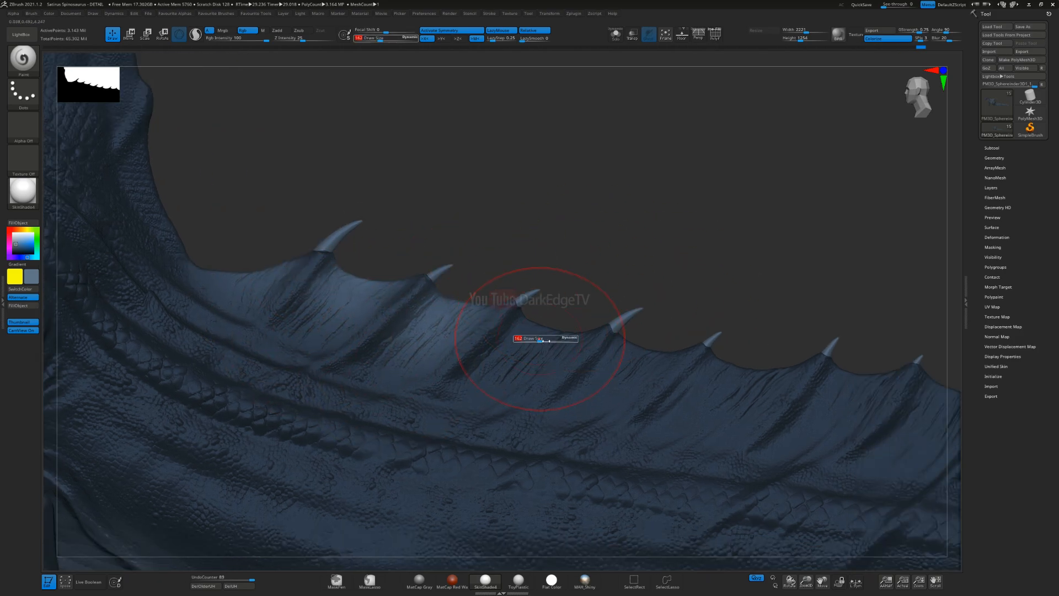
drag(547, 339, 540, 340)
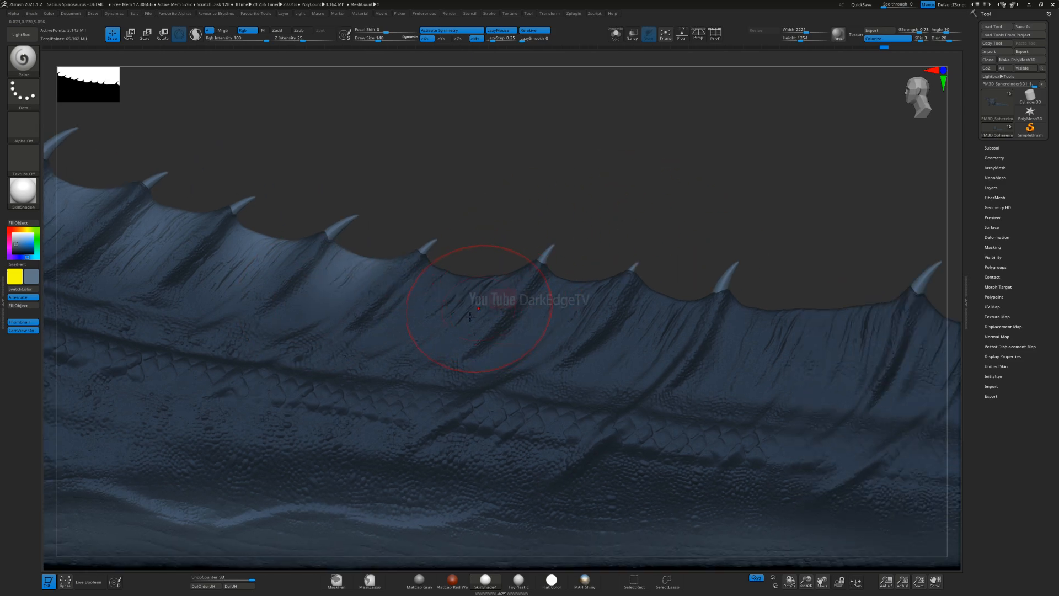
mouse_move(436, 325)
mouse_down()
mouse_move(466, 265)
mouse_move(497, 307)
mouse_up()
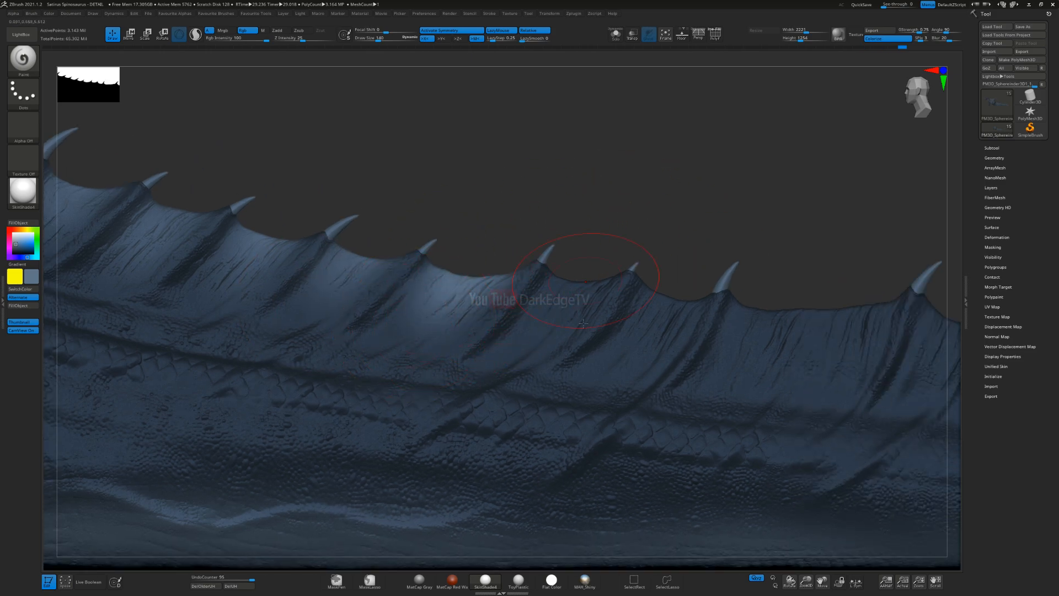
drag(529, 342, 599, 265)
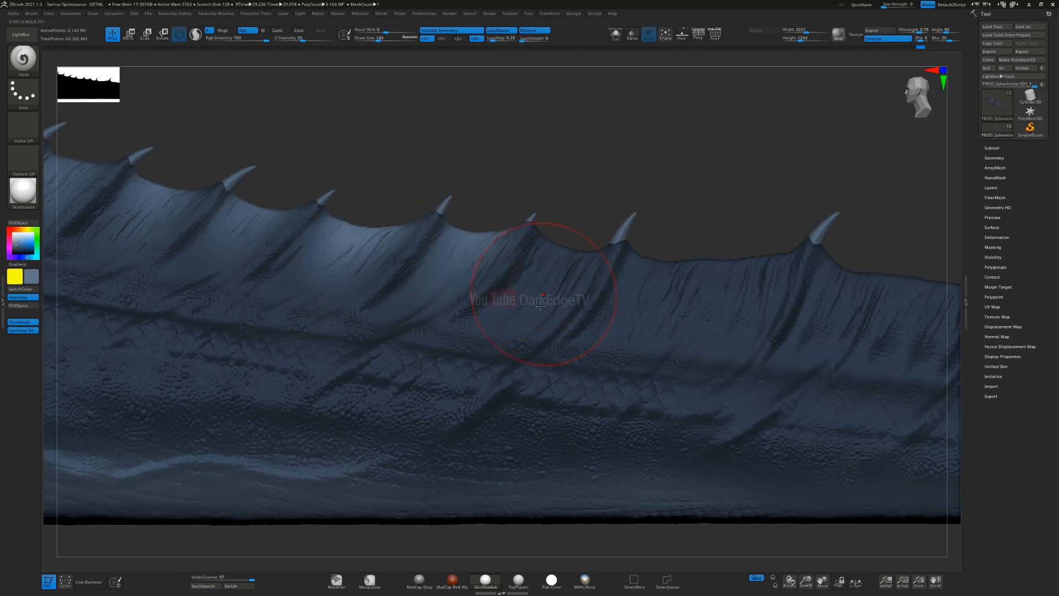
drag(544, 296, 502, 213)
drag(552, 243, 674, 279)
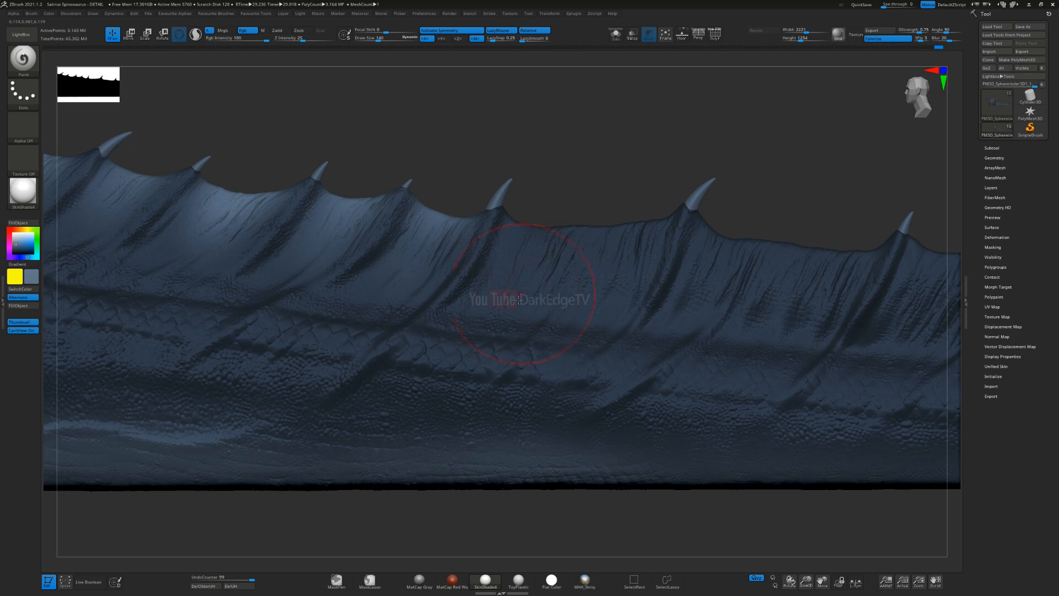
mouse_move(518, 299)
mouse_down()
mouse_move(557, 221)
mouse_move(604, 229)
mouse_up()
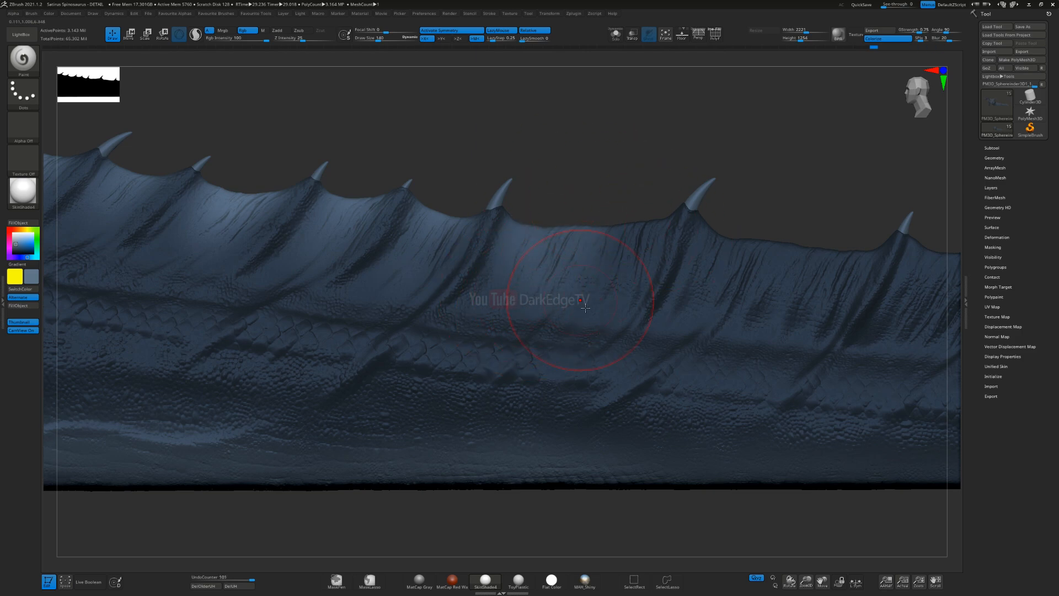
drag(579, 306, 667, 218)
Step: Paint the lighter greyish blue over the tail-fin membranes between the spines of the middle tail section
mouse_move(538, 314)
mouse_down()
mouse_move(574, 239)
mouse_move(604, 238)
mouse_up()
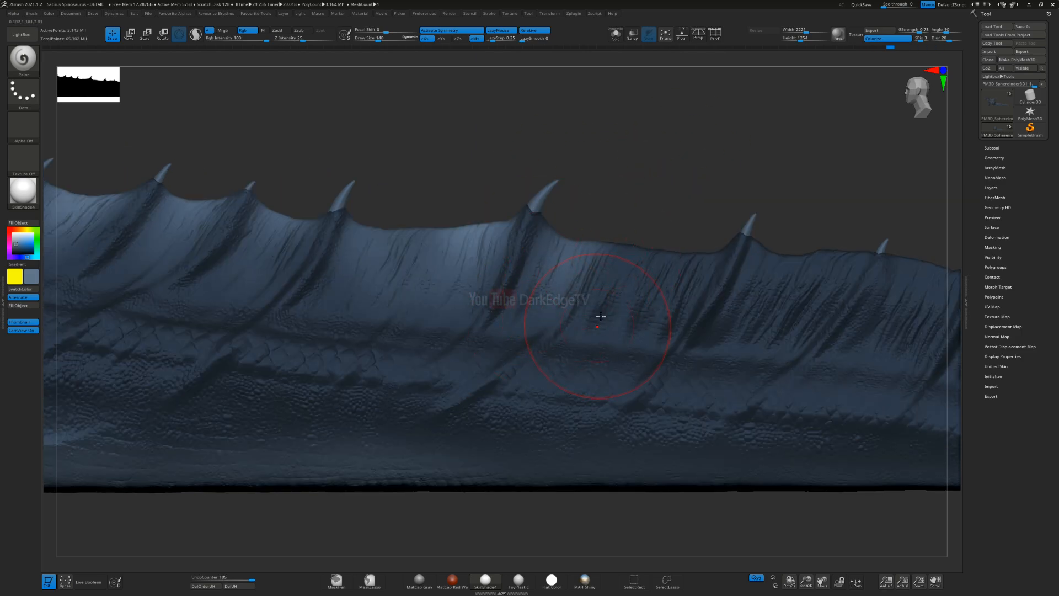
drag(585, 301, 649, 243)
mouse_move(629, 309)
mouse_down()
mouse_move(670, 256)
mouse_move(726, 250)
mouse_up()
alt+right_drag(843, 249, 630, 245)
drag(551, 307, 569, 240)
mouse_move(585, 300)
mouse_down()
mouse_move(609, 248)
mouse_move(660, 248)
mouse_up()
alt+right_drag(493, 287, 345, 243)
drag(533, 280, 567, 240)
drag(540, 254, 605, 216)
drag(636, 295, 689, 220)
alt+right_drag(754, 281, 609, 259)
Step: Resize the brush and lighten the remaining tail-fin membranes toward the tail tip
key(s)
drag(554, 278, 612, 241)
drag(590, 332, 676, 287)
drag(642, 345, 723, 301)
drag(629, 364, 764, 320)
drag(700, 372, 862, 338)
ctrl+right_drag(800, 331, 781, 259)
mouse_move(430, 331)
alt+right_down()
mouse_move(622, 377)
mouse_move(820, 392)
alt+right_up()
alt+right_drag(451, 379, 945, 453)
alt+right_drag(643, 414, 870, 533)
alt+right_drag(722, 331, 408, 199)
Step: Shrink the brush and lighten the hollows between the ridges along the lower rear edge of the sail
ctrl+right_drag(538, 228, 527, 335)
alt+right_drag(759, 469, 645, 366)
key(s)
drag(644, 363, 635, 365)
mouse_move(532, 290)
alt+right_down()
mouse_move(535, 262)
mouse_move(586, 352)
alt+right_up()
key(s)
drag(522, 308, 520, 308)
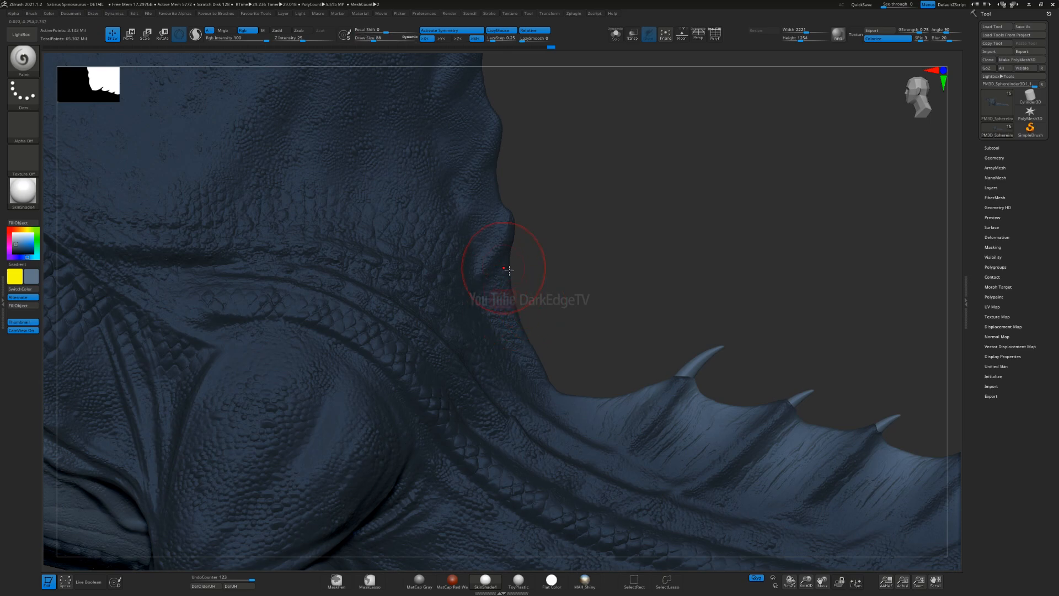
mouse_move(534, 200)
alt+right_down()
mouse_move(504, 255)
mouse_move(504, 307)
alt+right_up()
drag(524, 278, 517, 280)
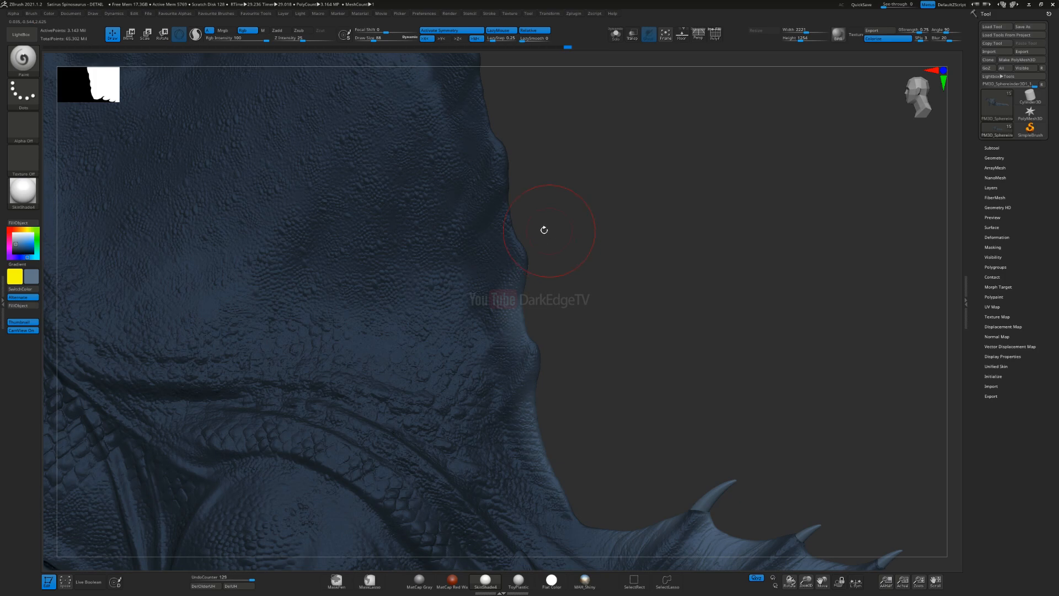
alt+right_drag(550, 233, 579, 296)
drag(512, 343, 537, 284)
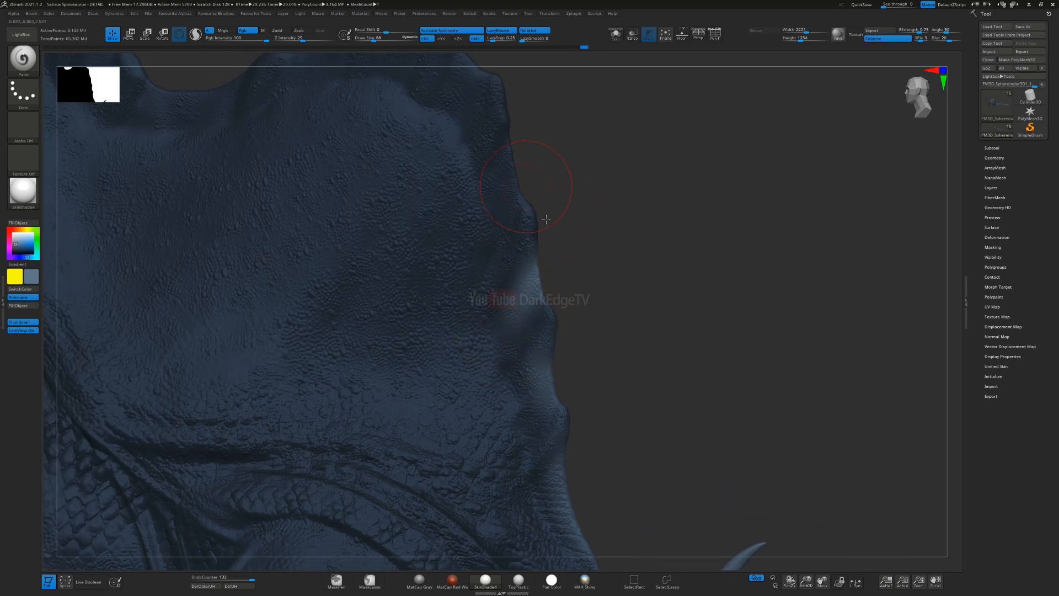
Step: Lighten the gaps between the ridges on the sail's upper rear edge and around its rear peak
alt+right_drag(541, 128, 555, 220)
drag(482, 189, 499, 151)
alt+right_drag(499, 151, 510, 192)
drag(497, 255, 520, 227)
mouse_move(519, 220)
right_down()
mouse_move(510, 213)
mouse_move(480, 226)
right_up()
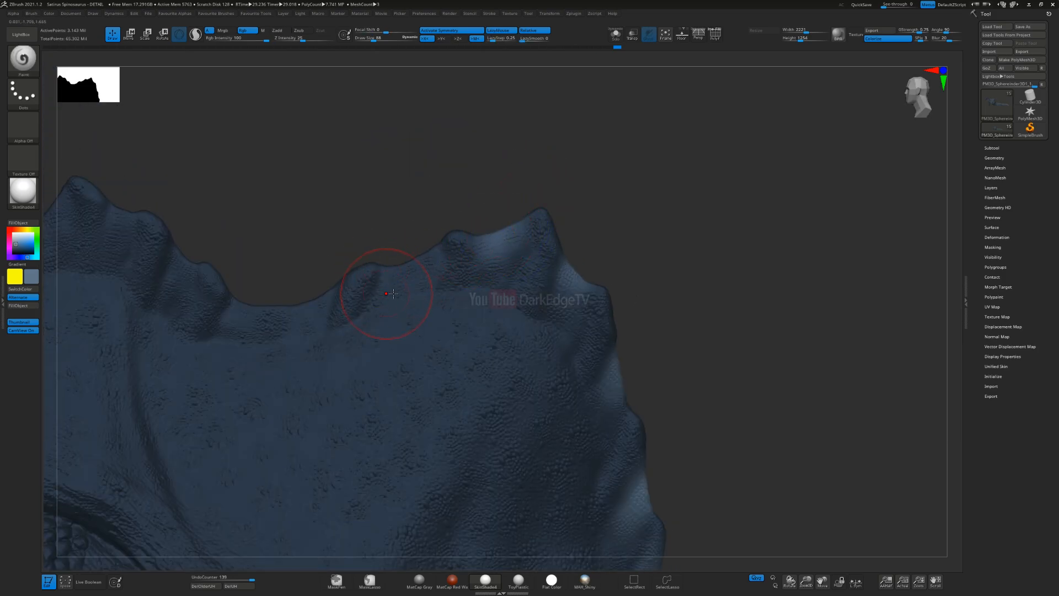
drag(494, 310, 534, 230)
drag(423, 324, 442, 224)
Step: Paint the lighter greyish blue between the ridges across the sail's central dip and down its front hump
alt+drag(485, 268, 667, 292)
drag(545, 298, 556, 248)
mouse_move(487, 270)
mouse_down()
mouse_move(496, 227)
mouse_move(485, 217)
mouse_up()
mouse_move(419, 180)
mouse_down()
mouse_move(419, 248)
mouse_move(419, 177)
mouse_up()
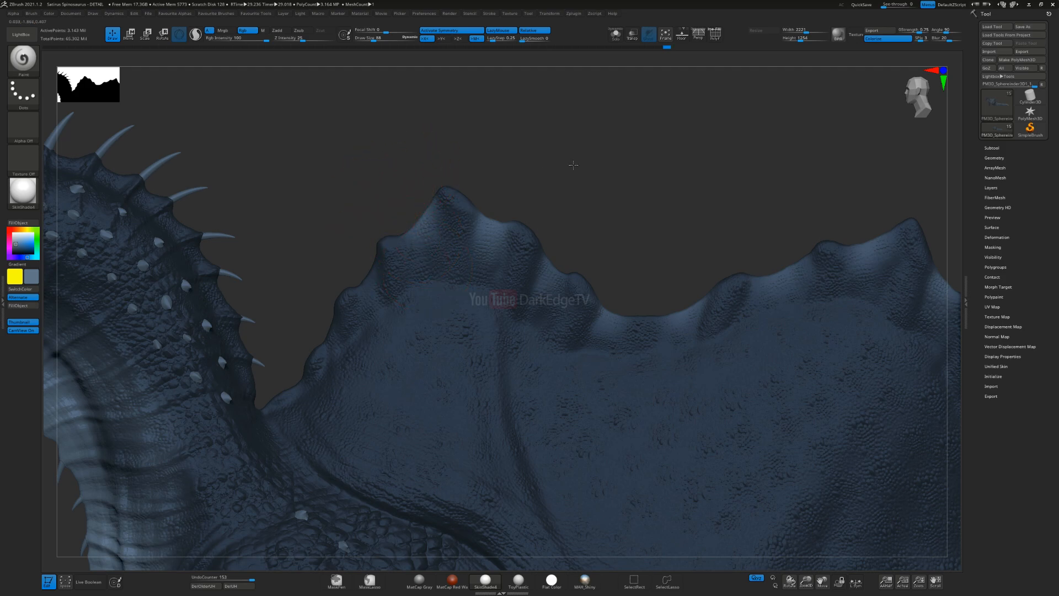
alt+drag(545, 174, 746, 123)
drag(573, 228, 569, 193)
alt+drag(504, 263, 274, 170)
drag(314, 210, 291, 166)
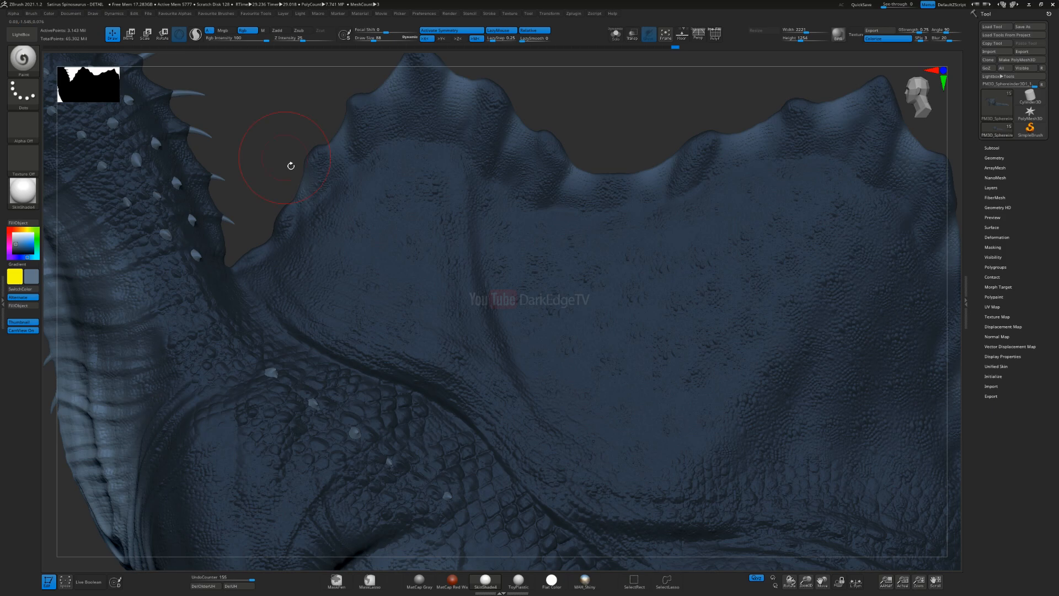
ctrl+right_drag(526, 350, 494, 276)
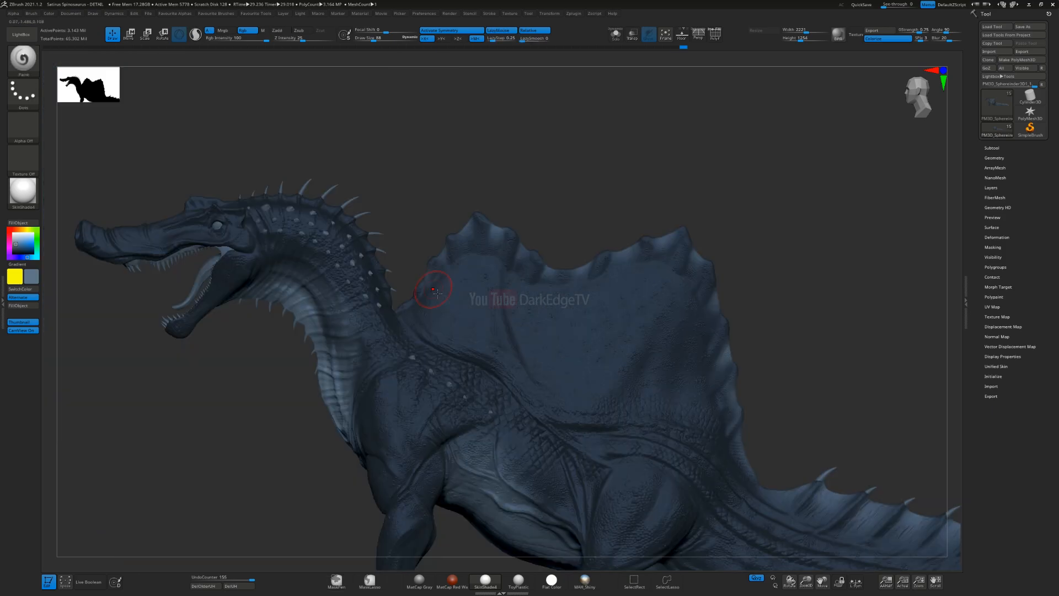
Step: Blend the lighter greyish blue further over the neck and throat, adjusting the brush size between strokes
alt+right_drag(437, 293, 579, 208)
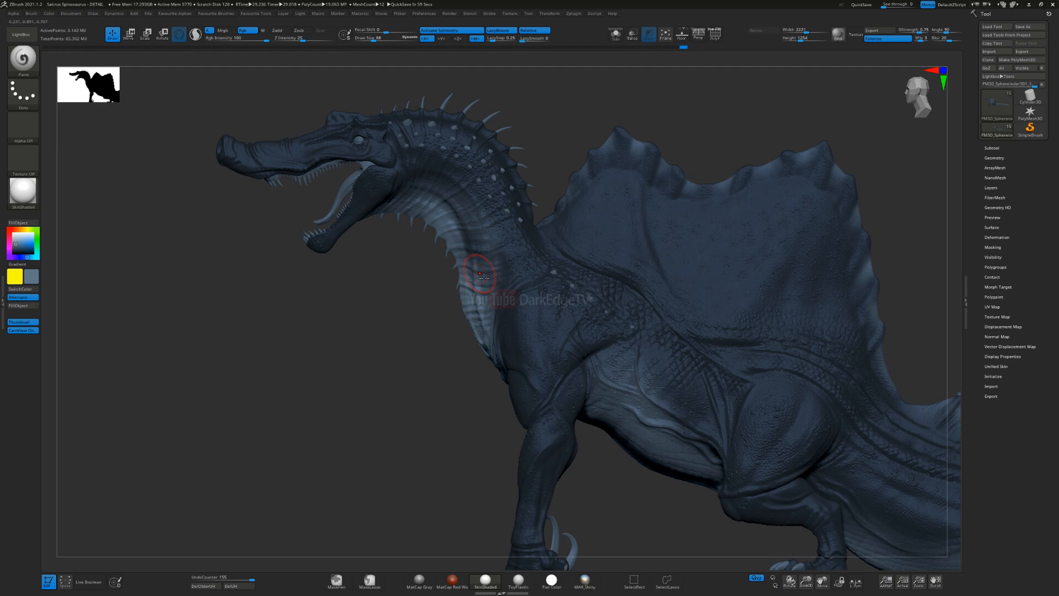
right_drag(457, 328, 591, 302)
right_drag(538, 330, 428, 352)
mouse_move(536, 313)
ctrl+right_down()
mouse_move(536, 380)
mouse_move(415, 337)
ctrl+right_up()
key(s)
drag(412, 338, 420, 338)
mouse_move(519, 343)
right_down()
mouse_move(532, 346)
mouse_move(505, 331)
right_up()
mouse_move(428, 291)
ctrl+right_down()
mouse_move(406, 334)
mouse_move(706, 309)
ctrl+right_up()
key(s)
drag(529, 341, 514, 338)
right_drag(509, 319, 469, 347)
ctrl+right_drag(469, 347, 415, 287)
Step: Resize the brush and paint the lighter greyish blue on the lower jaw and its tip
key(s)
mouse_move(412, 282)
mouse_down()
mouse_move(564, 239)
mouse_move(756, 111)
mouse_up()
mouse_move(757, 110)
right_down()
mouse_move(762, 155)
mouse_move(723, 241)
right_up()
mouse_move(728, 238)
mouse_down()
mouse_move(464, 324)
mouse_move(408, 394)
mouse_up()
right_drag(412, 441, 399, 389)
mouse_move(398, 389)
mouse_down()
mouse_move(365, 353)
mouse_move(413, 380)
mouse_move(529, 375)
mouse_move(630, 320)
mouse_up()
drag(458, 381, 591, 348)
drag(698, 331, 620, 342)
mouse_move(556, 237)
right_down()
mouse_move(561, 302)
mouse_move(612, 195)
right_up()
mouse_move(441, 437)
right_down()
mouse_move(479, 453)
mouse_move(461, 383)
right_up()
key(s)
drag(463, 386, 458, 387)
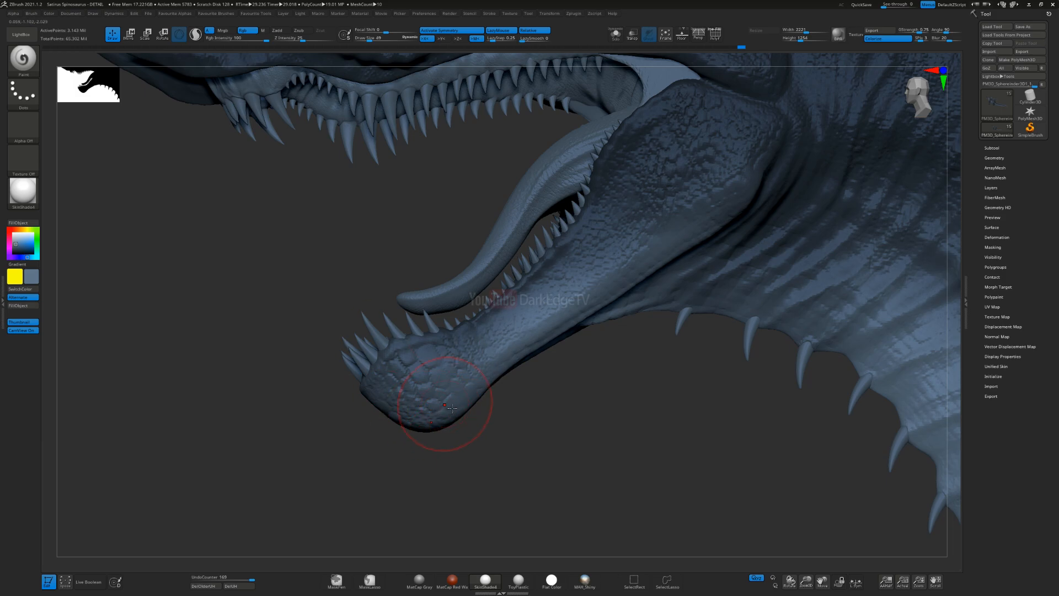
Step: Lighten the side of the lower jaw and enlarge the brush to blend the colour back toward the throat
right_drag(559, 345, 562, 325)
drag(679, 244, 759, 190)
alt+right_drag(605, 291, 504, 298)
key(s)
drag(526, 307, 533, 307)
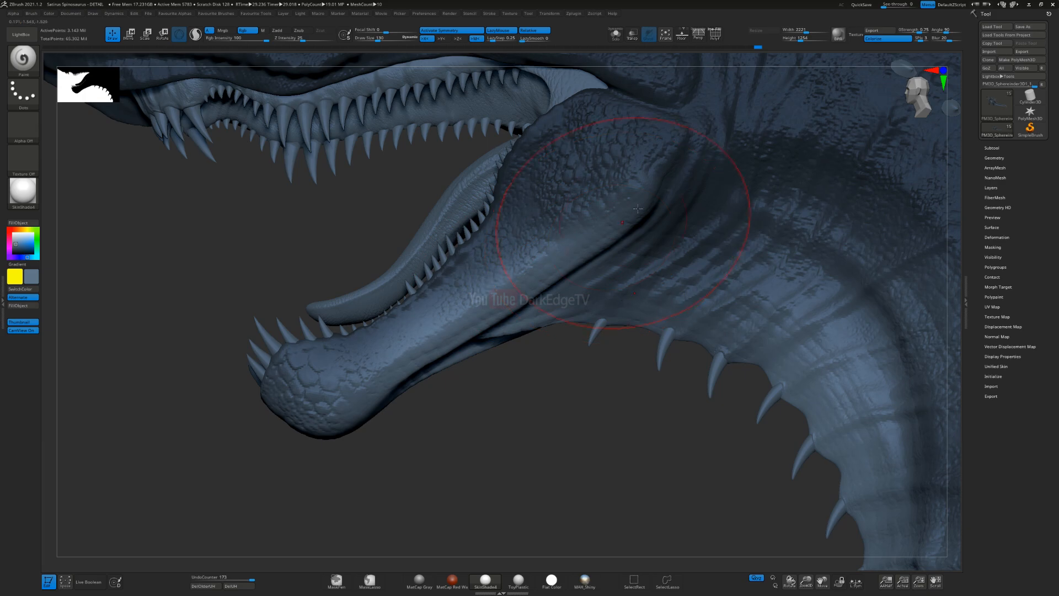
right_drag(549, 331, 627, 270)
drag(628, 270, 594, 272)
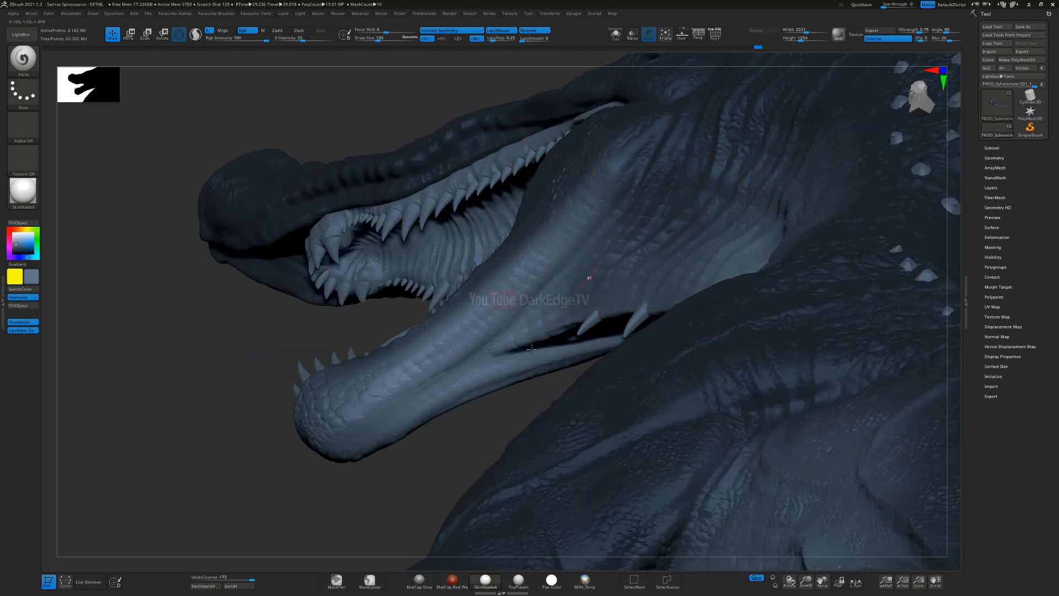
Step: Blend the lighter greyish blue across the underside of the lower jaw and the upper throat, then enlarge the brush
right_drag(593, 272, 546, 335)
drag(700, 232, 618, 301)
drag(721, 273, 684, 328)
mouse_move(624, 353)
ctrl+right_down()
mouse_move(610, 298)
mouse_move(741, 307)
ctrl+right_up()
alt+right_drag(590, 259, 533, 289)
key(s)
drag(532, 290, 525, 289)
ctrl+right_drag(524, 271, 563, 225)
drag(555, 294, 568, 304)
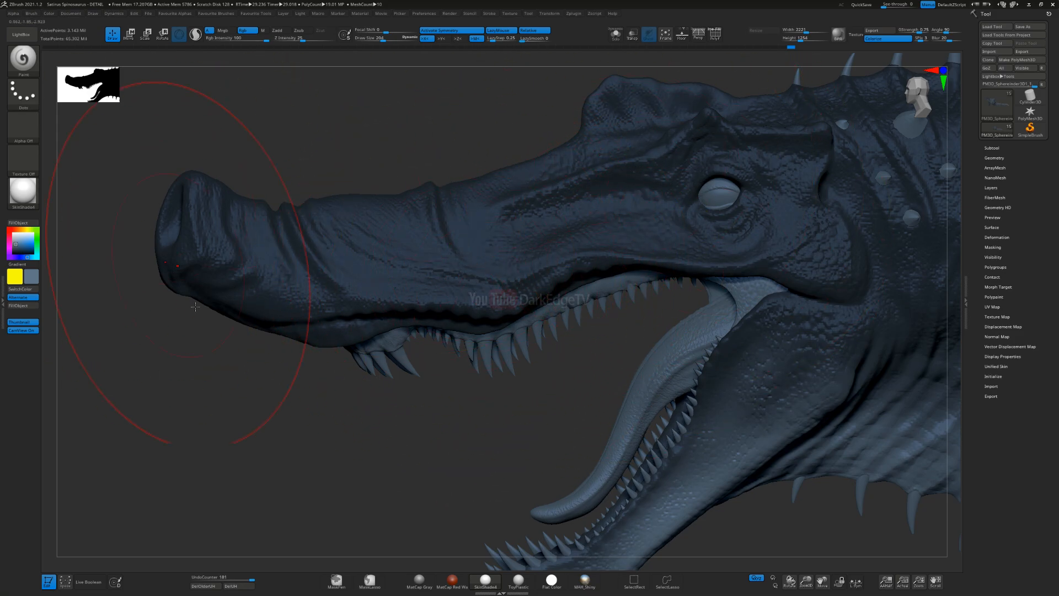
Step: Reduce the brush size and lighten the lower edge of the snout around its front tip
mouse_move(618, 325)
right_down()
mouse_move(544, 283)
mouse_move(662, 294)
right_up()
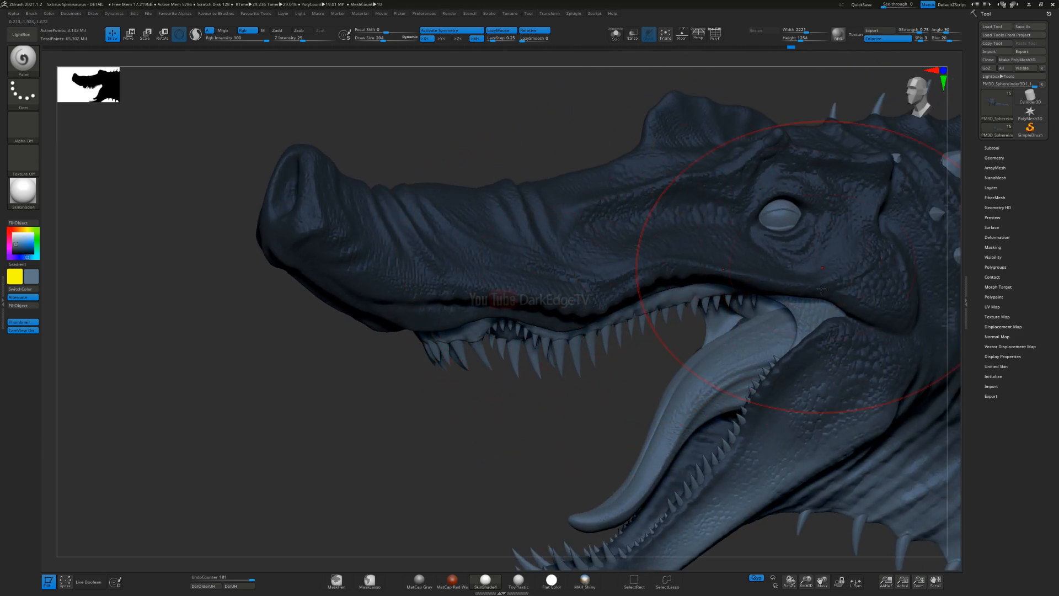
ctrl+right_drag(819, 383, 459, 243)
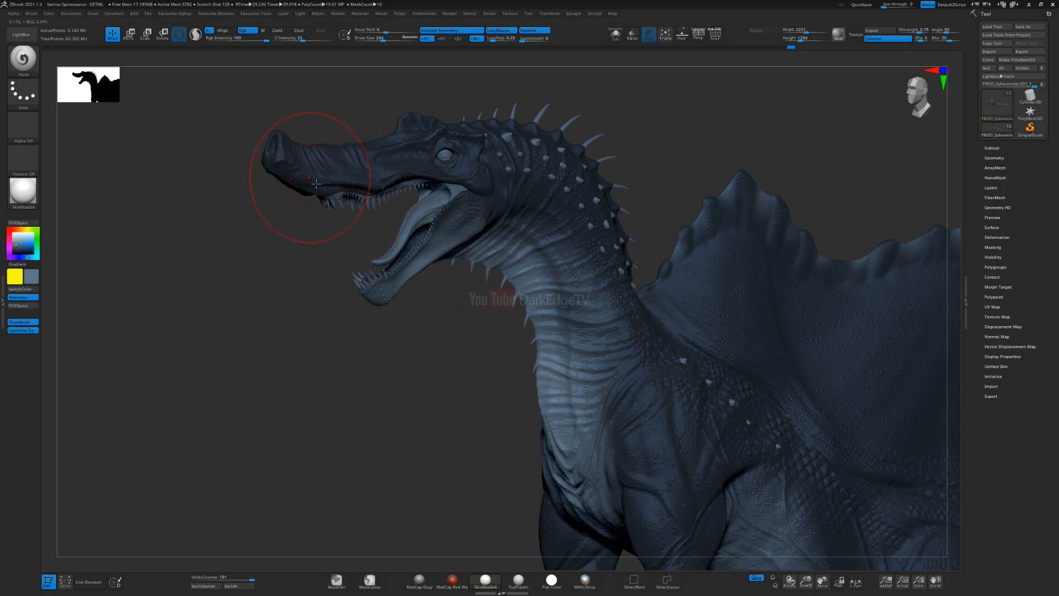
right_drag(328, 197, 320, 194)
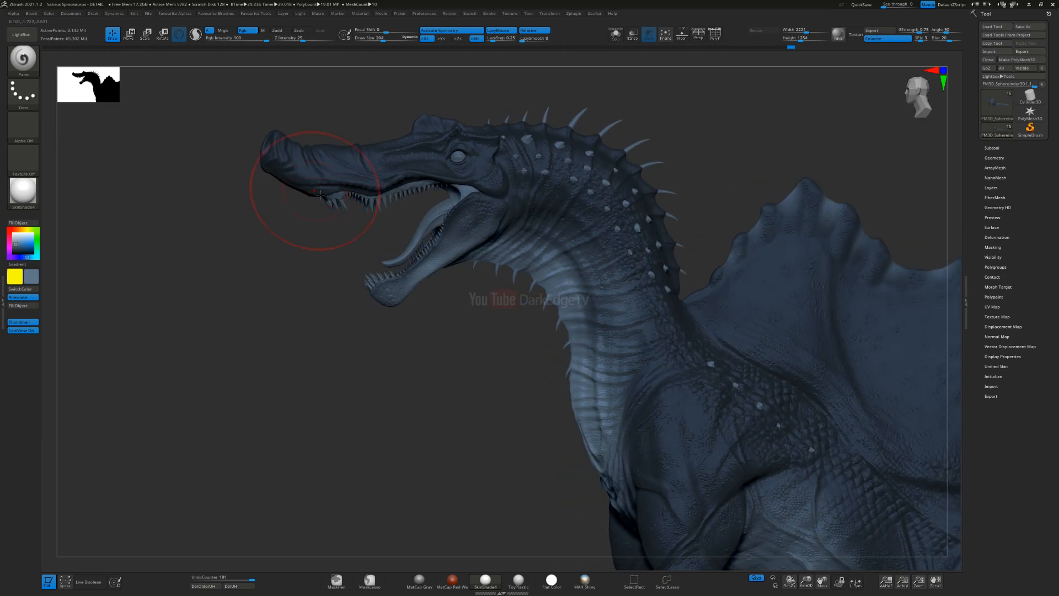
ctrl+right_drag(353, 159, 364, 232)
key(s)
click(367, 233)
mouse_move(204, 230)
mouse_down()
mouse_move(469, 285)
mouse_move(431, 250)
mouse_move(510, 222)
mouse_move(610, 213)
mouse_up()
right_drag(543, 281, 476, 265)
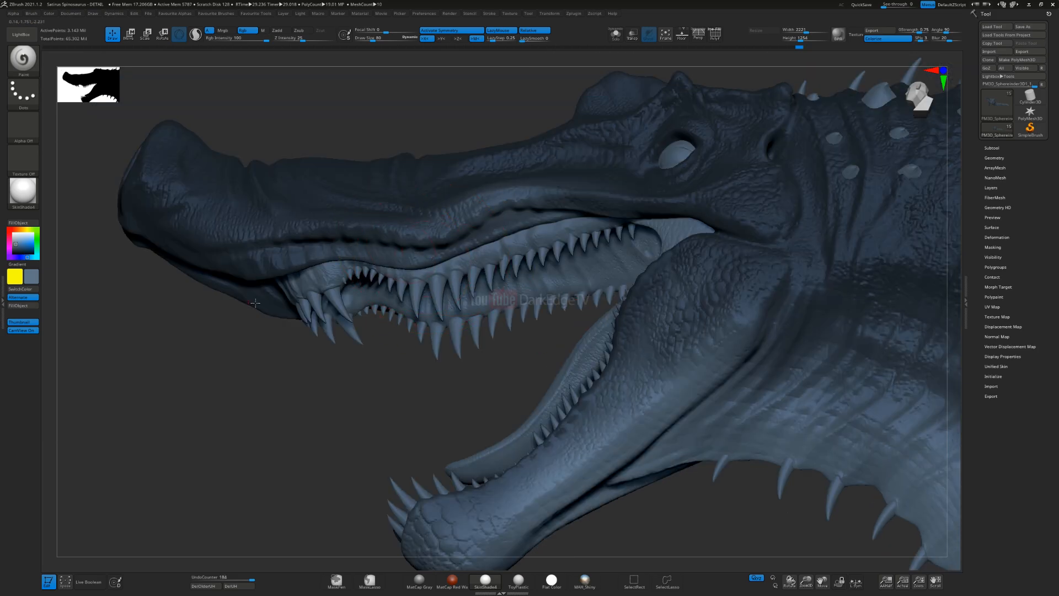
right_drag(256, 303, 236, 250)
mouse_move(116, 254)
mouse_down()
mouse_move(152, 233)
mouse_move(251, 282)
mouse_up()
drag(189, 247, 270, 288)
drag(213, 266, 272, 290)
alt+right_drag(265, 255, 371, 300)
Step: Use a smaller brush to lighten the upper lip along the tooth row back to the mouth corner
key(s)
click(368, 299)
mouse_move(237, 274)
mouse_down()
mouse_move(309, 296)
mouse_move(472, 286)
mouse_move(534, 298)
mouse_up()
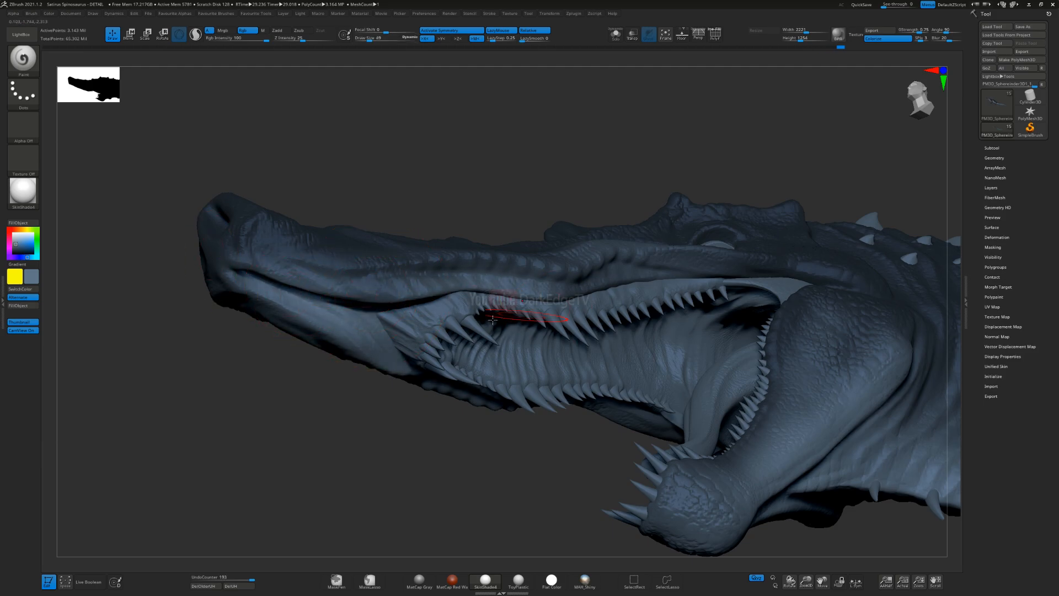
right_drag(584, 298, 634, 342)
right_drag(640, 224, 599, 250)
drag(662, 229, 785, 203)
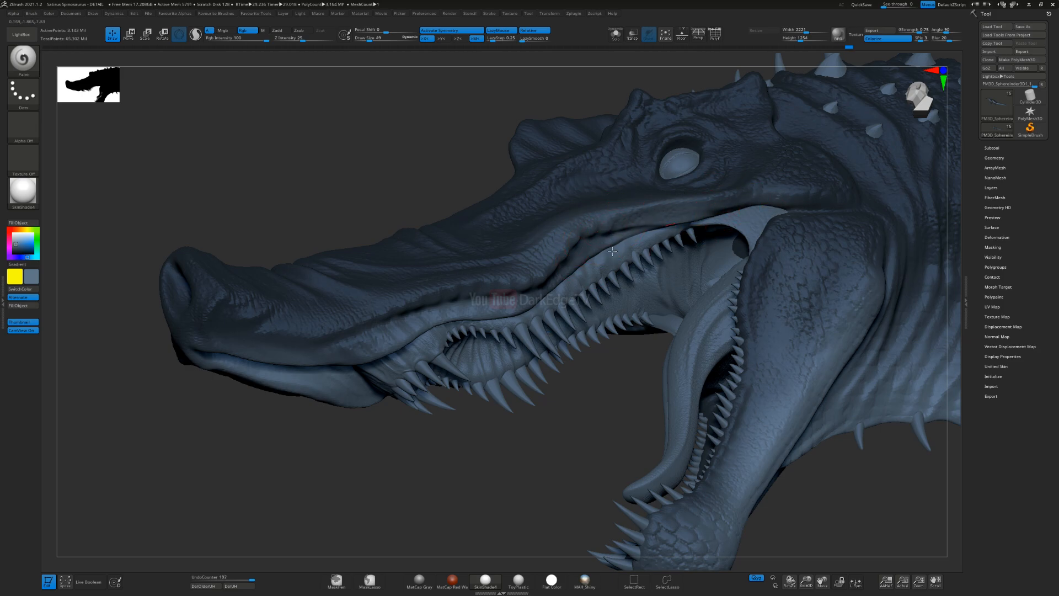
right_drag(482, 343, 406, 344)
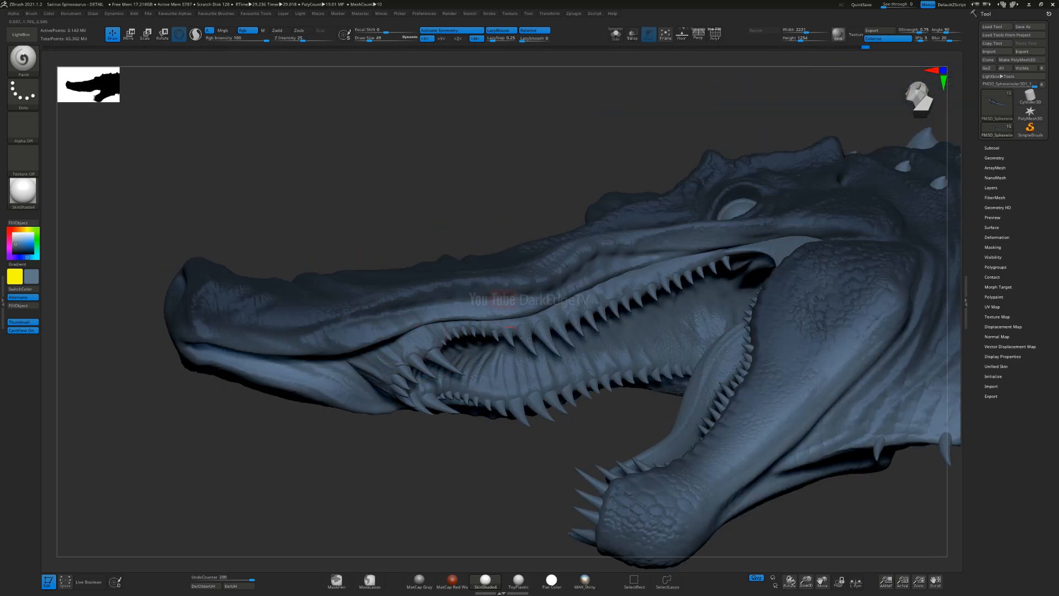
mouse_move(651, 287)
right_down()
mouse_move(675, 345)
mouse_move(659, 337)
right_up()
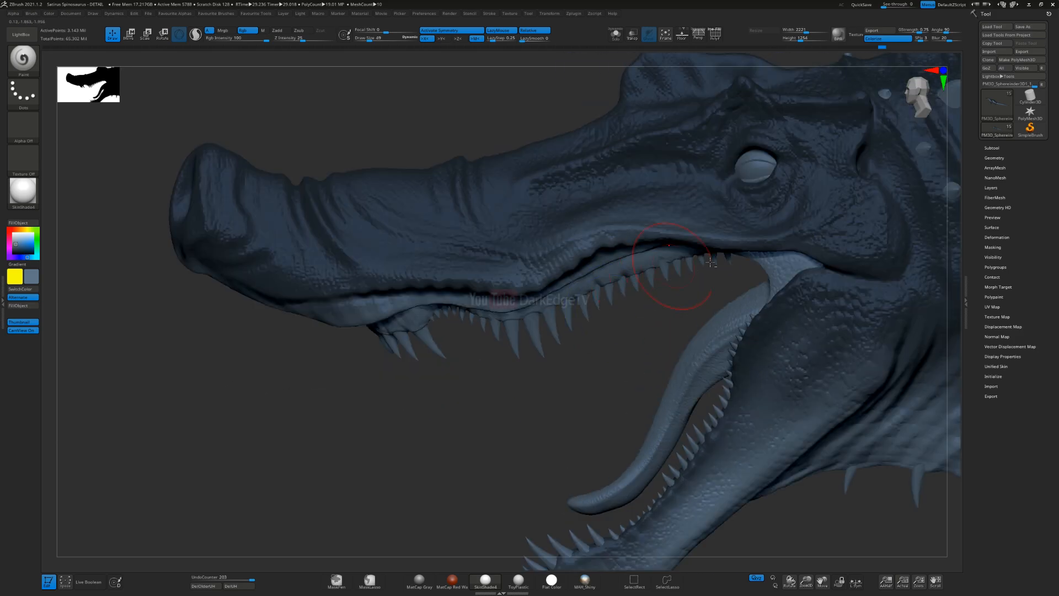
Step: Enlarge the brush and softly blend the lighter greyish blue over the jaw hinge and cheek behind the mouth
alt+right_drag(758, 208, 564, 244)
key(s)
drag(564, 280, 571, 280)
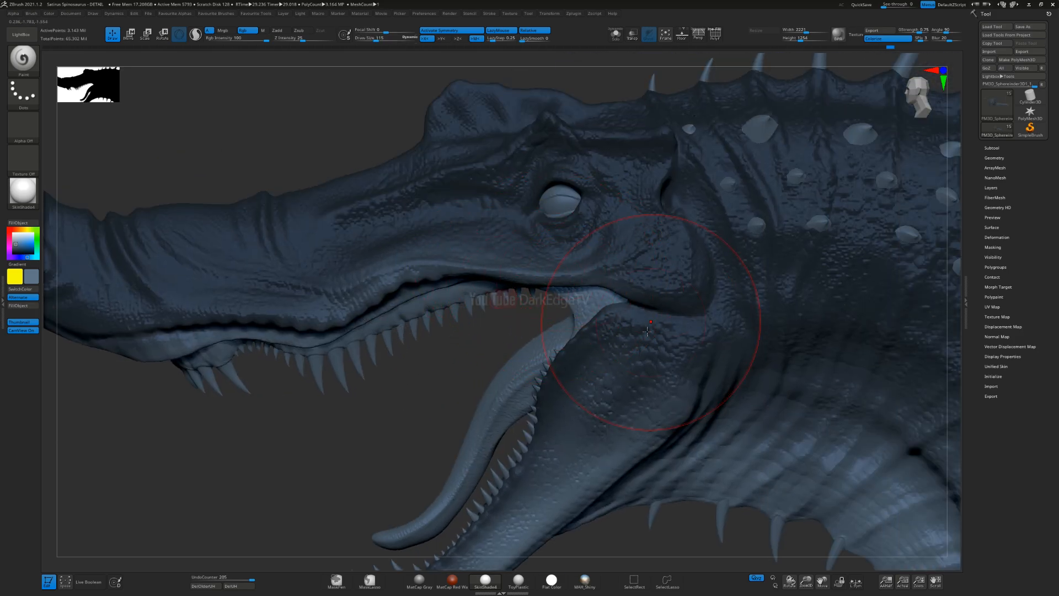
alt+right_drag(647, 331, 607, 268)
alt+right_drag(640, 328, 583, 225)
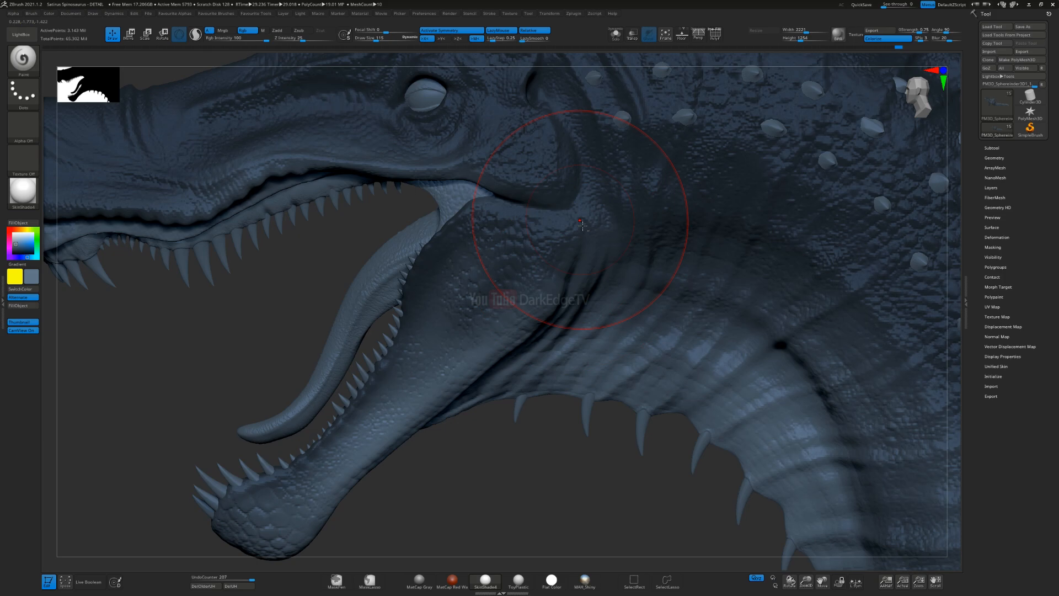
alt+right_drag(503, 285, 630, 339)
Step: Shrink the brush and add subtle lighter strokes to the skin around the eye
key(s)
key(s)
drag(522, 191, 520, 191)
alt+right_drag(514, 189, 491, 255)
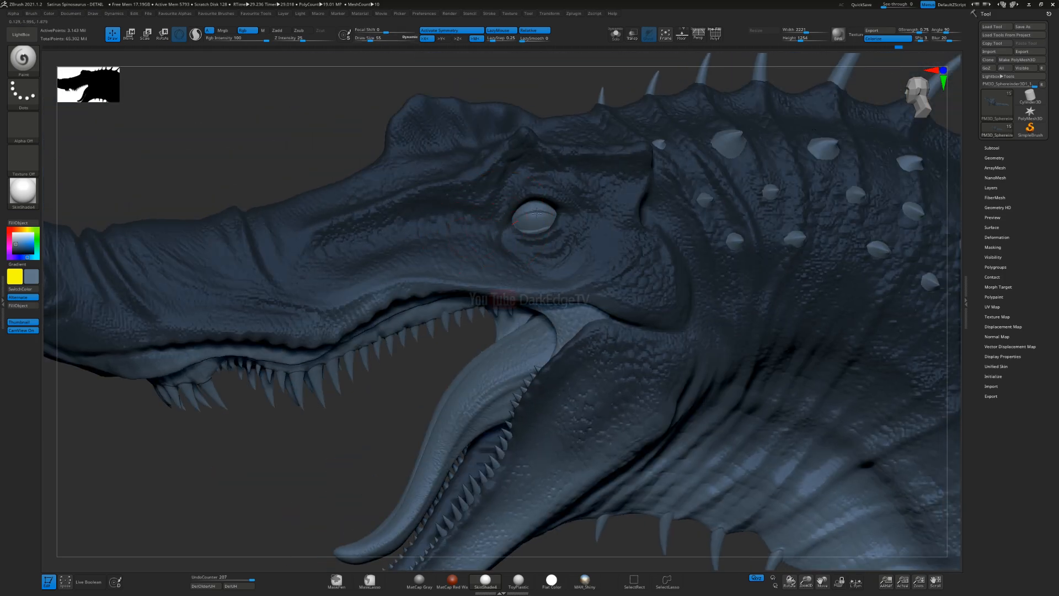
drag(589, 216, 553, 205)
mouse_move(504, 237)
mouse_down()
mouse_move(527, 252)
mouse_move(576, 232)
mouse_up()
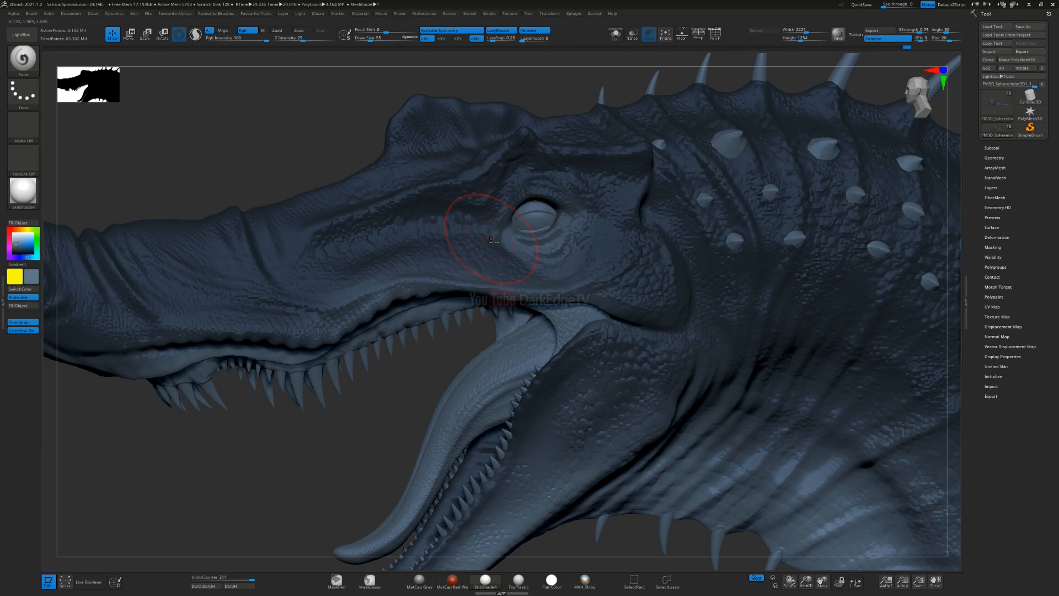
alt+right_drag(692, 214, 542, 263)
drag(546, 223, 550, 265)
Step: Enlarge the brush and lighten the inner surfaces of the forelegs near the chest and belly
ctrl+right_drag(465, 431, 422, 370)
alt+right_drag(585, 503, 571, 331)
alt+right_drag(728, 519, 705, 293)
mouse_move(350, 335)
alt+right_down()
mouse_move(409, 254)
mouse_move(415, 306)
mouse_move(491, 296)
mouse_move(446, 242)
alt+right_up()
mouse_move(446, 243)
ctrl+right_down()
mouse_move(449, 287)
mouse_move(414, 244)
mouse_move(456, 224)
ctrl+right_up()
drag(387, 354, 327, 442)
drag(409, 236, 391, 272)
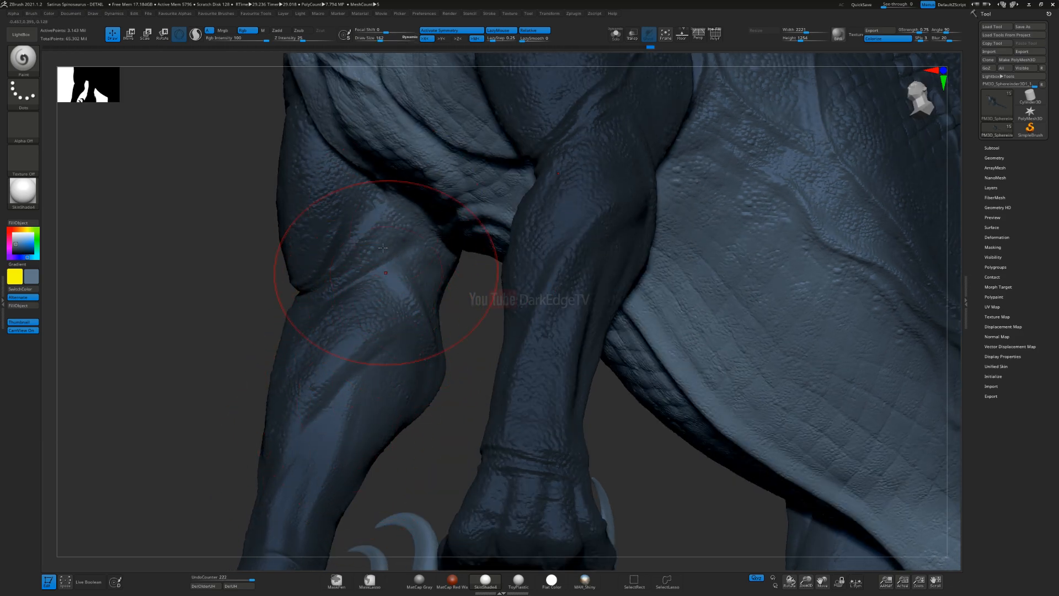
Step: Blend the lighter greyish blue over the inner upper foreleg and elbow where the limb meets the belly
alt+right_drag(335, 176, 380, 266)
drag(370, 247, 409, 307)
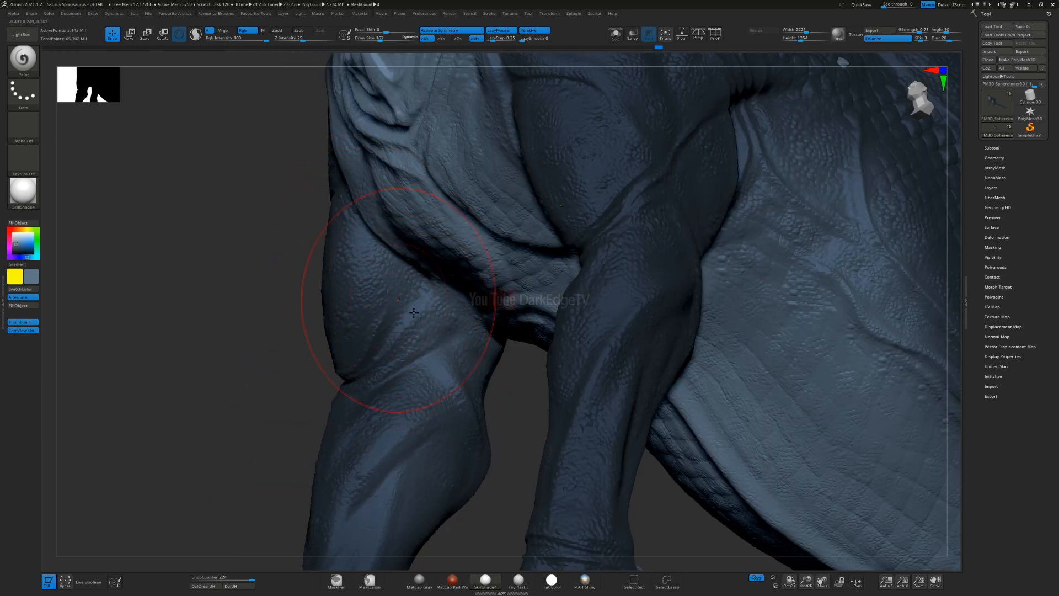
alt+right_drag(399, 249, 397, 187)
right_drag(366, 262, 417, 264)
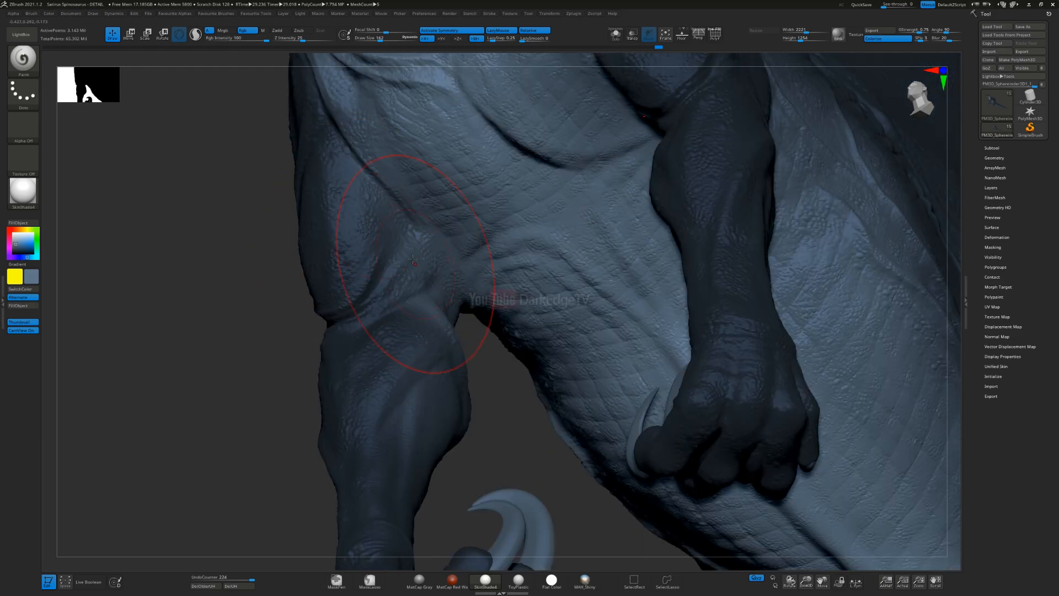
drag(447, 268, 460, 276)
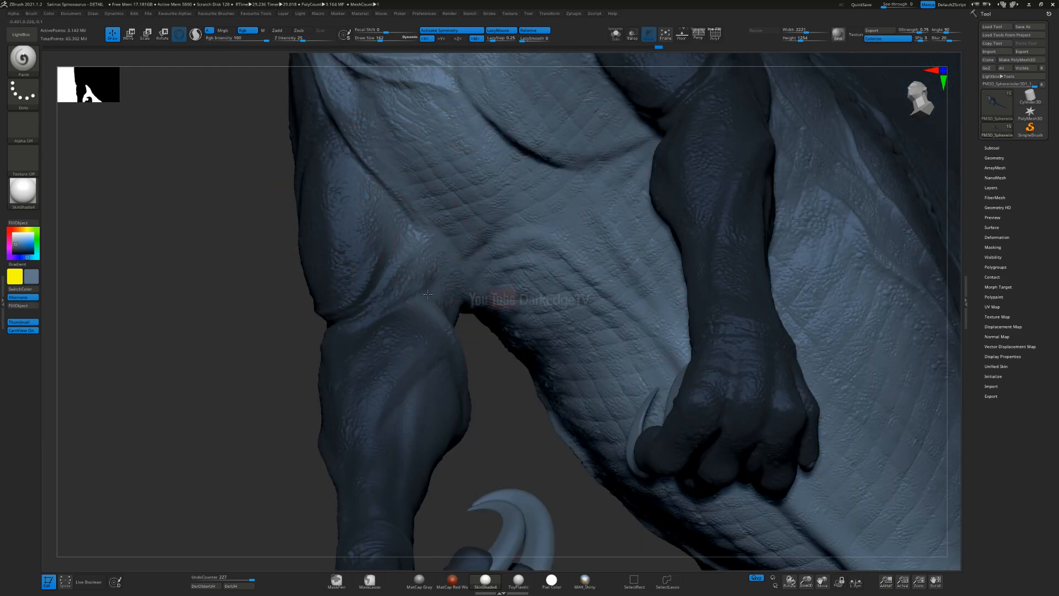
right_drag(427, 293, 428, 347)
alt+right_drag(466, 294, 468, 287)
Step: Adjust the brush size and softly blend the lighter greyish blue down the forearm toward the wrist
key(s)
drag(468, 287, 462, 288)
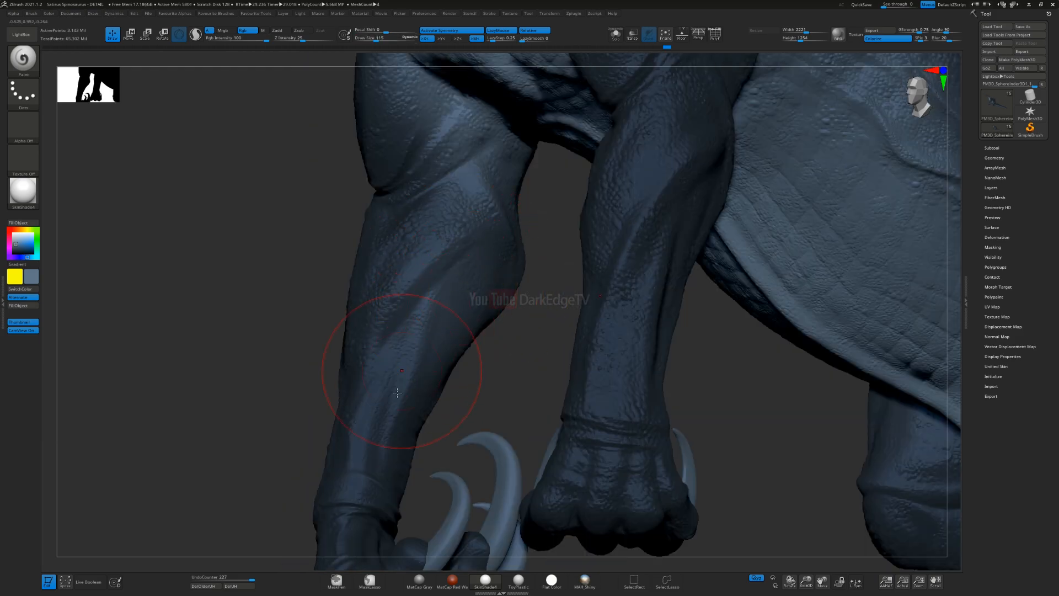
alt+right_drag(470, 412, 458, 268)
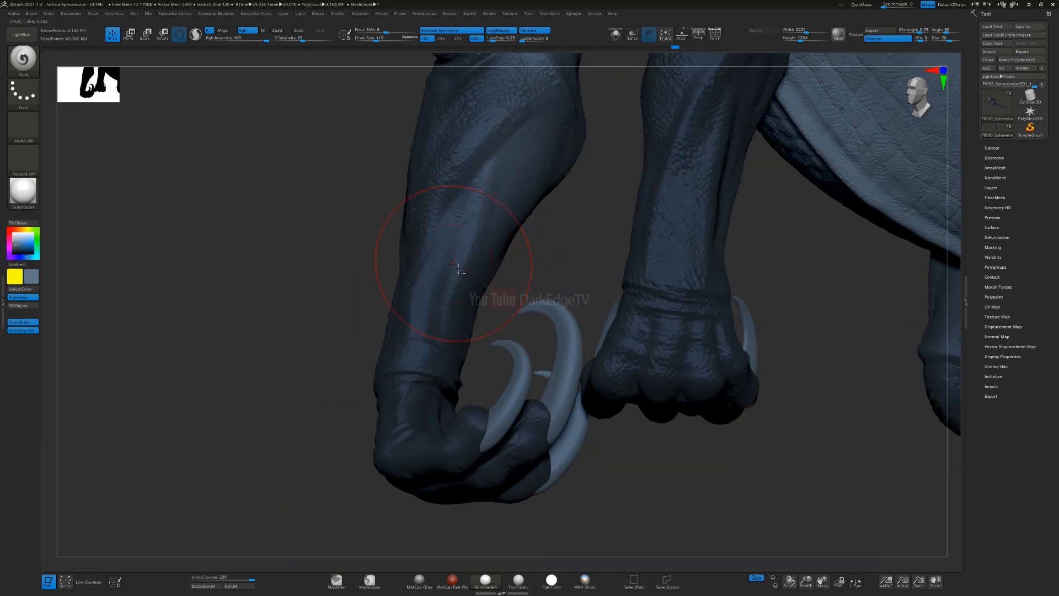
mouse_move(446, 384)
right_down()
mouse_move(437, 383)
mouse_move(462, 310)
mouse_move(477, 315)
right_up()
key(s)
click(462, 312)
alt+right_drag(477, 315, 366, 443)
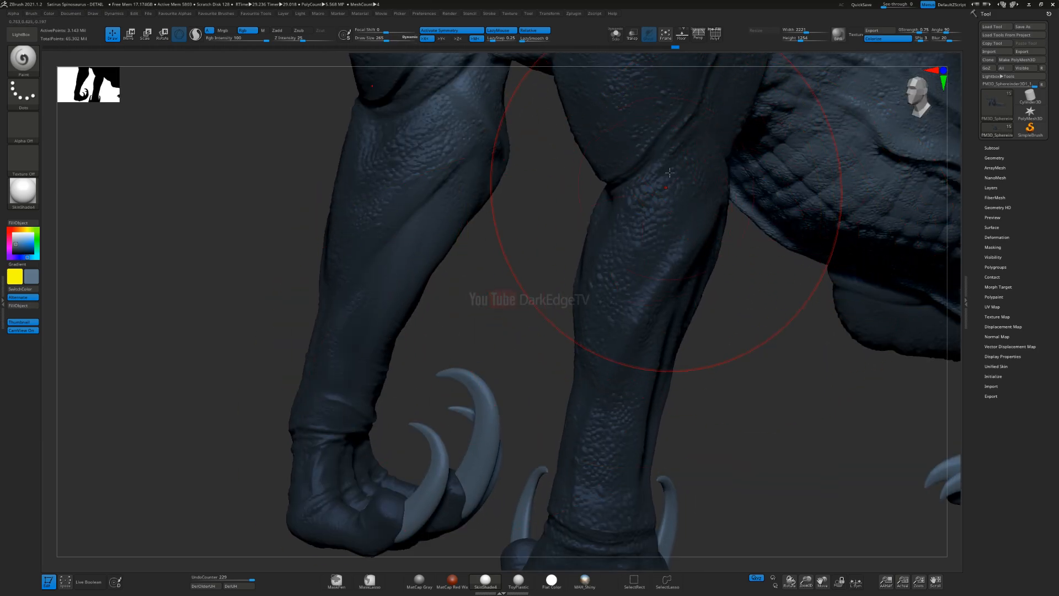
Step: Shrink the brush and lighten the wrist and curled hand of the foreleg
mouse_move(454, 417)
alt+right_down()
mouse_move(530, 262)
mouse_move(519, 226)
alt+right_up()
key(s)
drag(480, 344, 469, 344)
mouse_move(436, 386)
mouse_down()
mouse_move(503, 368)
mouse_move(452, 313)
mouse_move(469, 342)
mouse_up()
mouse_move(552, 353)
right_down()
mouse_move(724, 256)
mouse_move(910, 225)
mouse_move(526, 305)
mouse_move(469, 298)
mouse_move(501, 332)
mouse_move(516, 300)
right_up()
alt+right_drag(516, 301, 551, 207)
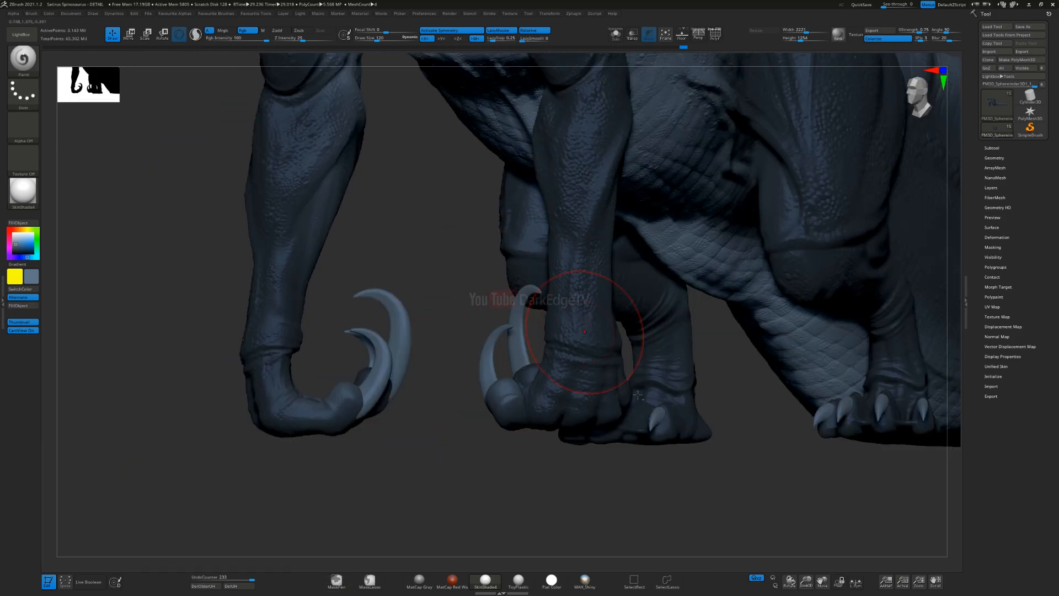
Step: Isolate the front hands with a lasso selection, show them solo, and lighten the palm at Draw Size 62
ctrl+shift+click(669, 581)
alt+right_drag(454, 364, 569, 340)
mouse_move(319, 439)
ctrl+shift+mouse_down()
mouse_move(543, 218)
mouse_move(246, 320)
ctrl+shift+mouse_up()
mouse_move(490, 289)
right_down()
mouse_move(473, 237)
mouse_move(483, 240)
mouse_move(448, 276)
mouse_move(455, 267)
right_up()
click(616, 34)
key(s)
drag(457, 266, 451, 266)
mouse_move(500, 221)
mouse_down()
mouse_move(475, 234)
mouse_move(473, 251)
mouse_up()
right_drag(492, 201, 465, 270)
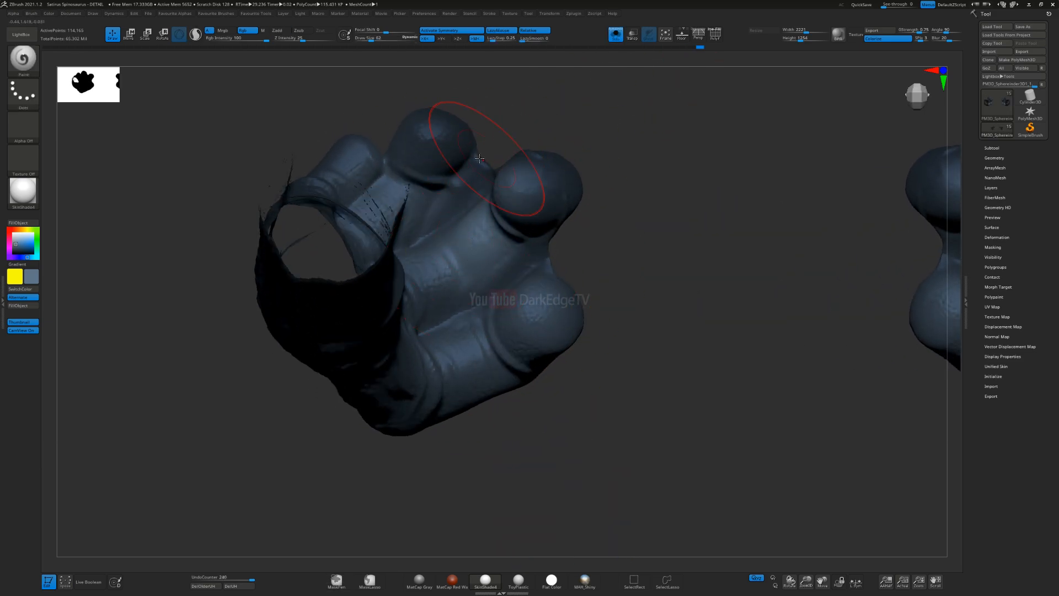
Step: Paint the lighter greyish blue between the fingertips and across the palm near the wrist
alt+right_drag(480, 159, 518, 206)
right_drag(469, 177, 445, 220)
drag(466, 195, 430, 224)
mouse_move(469, 176)
mouse_down()
mouse_move(462, 237)
mouse_move(466, 218)
mouse_up()
drag(356, 244, 369, 212)
drag(384, 200, 364, 246)
right_drag(370, 243, 367, 281)
drag(354, 237, 358, 366)
right_drag(379, 389, 426, 290)
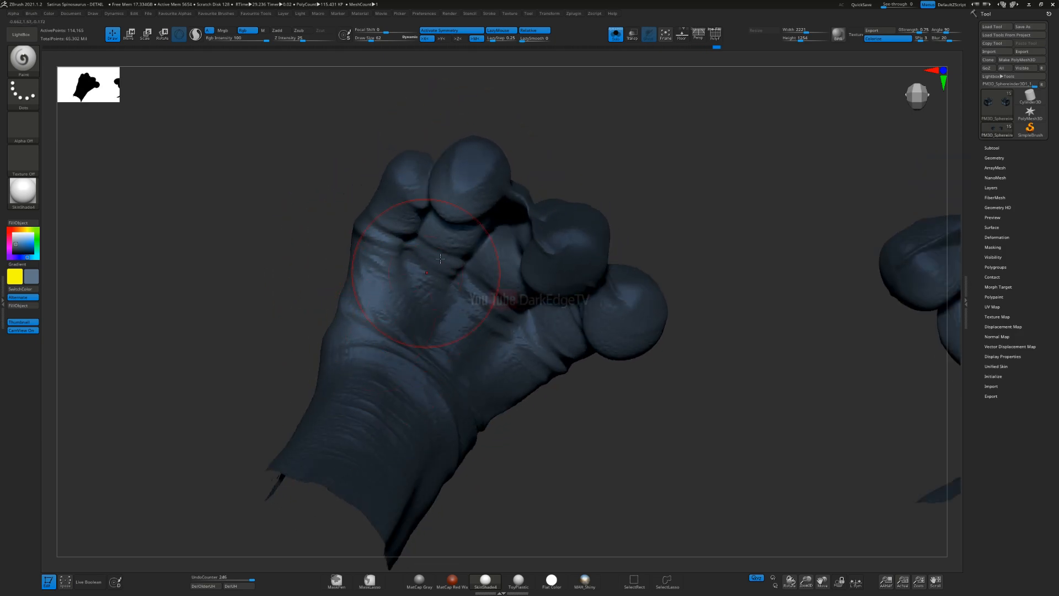
Step: Blend the lighter greyish blue over the rest of the palm and the undersides of the fingers
drag(438, 263, 386, 381)
drag(489, 292, 420, 394)
drag(546, 343, 479, 399)
mouse_move(497, 419)
right_down()
mouse_move(563, 337)
mouse_move(612, 298)
right_up()
drag(622, 305, 571, 378)
drag(635, 346, 556, 433)
right_drag(556, 433, 553, 463)
mouse_move(553, 462)
alt+right_down()
mouse_move(553, 383)
mouse_move(572, 302)
mouse_move(547, 326)
alt+right_up()
mouse_move(547, 327)
ctrl+right_down()
mouse_move(568, 376)
mouse_move(551, 362)
ctrl+right_up()
drag(669, 344, 656, 368)
click(656, 368)
mouse_move(656, 368)
right_down()
mouse_move(614, 274)
mouse_move(617, 312)
mouse_move(586, 361)
right_up()
Step: Reduce the brush to Draw Size 27 and start lightening the webbing between the fingers
key(s)
click(541, 327)
right_drag(540, 327, 545, 360)
mouse_move(566, 362)
mouse_down()
mouse_move(634, 396)
mouse_move(593, 380)
mouse_up()
mouse_move(585, 257)
mouse_down()
mouse_move(659, 272)
mouse_move(645, 275)
mouse_up()
right_drag(658, 250, 640, 246)
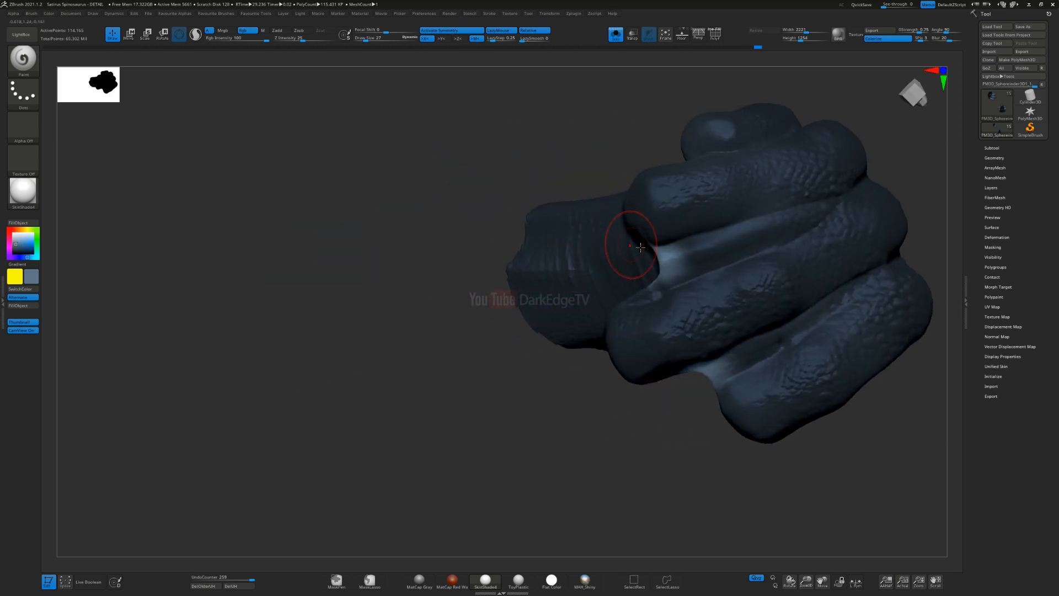
Step: Undo the stray stroke and paint lighter bands along the webbing of the middle and outer fingers
drag(838, 207, 652, 284)
key(ctrl+z)
alt+right_drag(789, 226, 631, 250)
drag(679, 232, 506, 296)
drag(612, 272, 498, 298)
drag(569, 282, 497, 304)
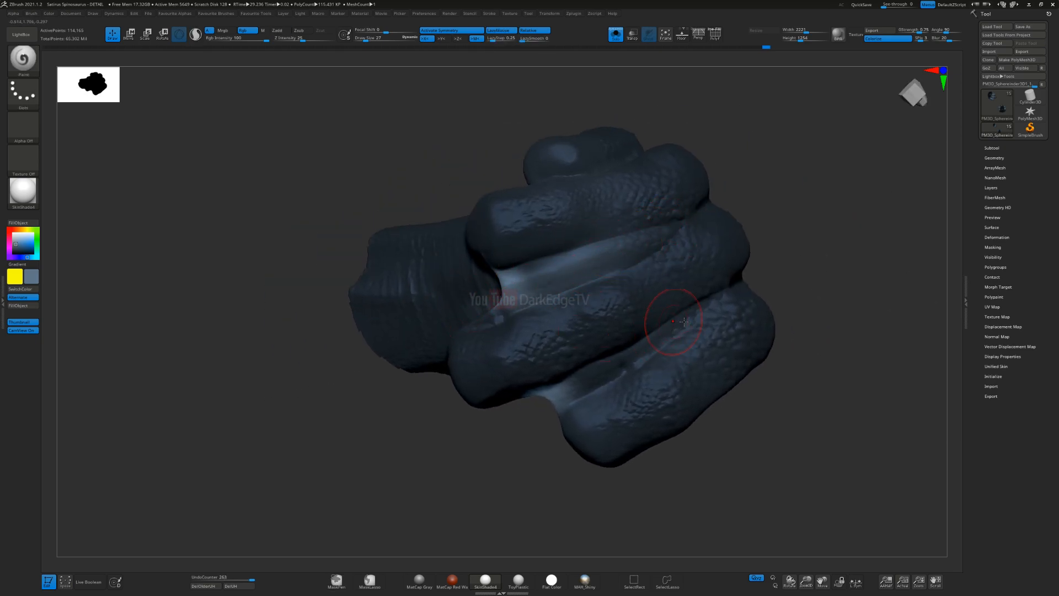
drag(674, 323, 580, 383)
right_drag(634, 373, 623, 360)
mouse_move(620, 359)
mouse_down()
mouse_move(574, 395)
mouse_move(578, 381)
mouse_up()
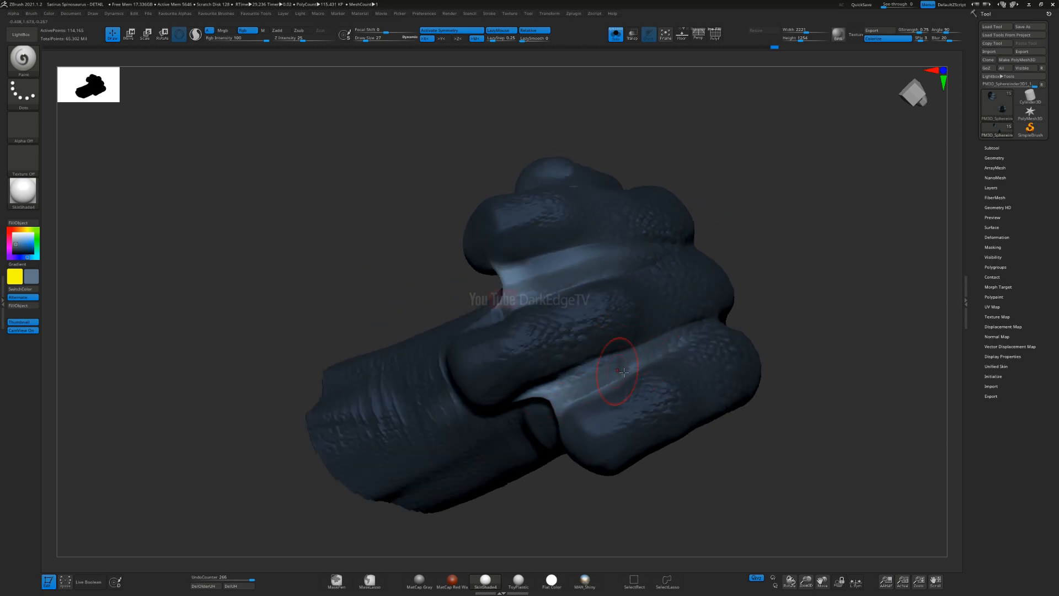
right_drag(579, 378, 546, 345)
Step: Sample the dark base blue from the finger and darken the finger edge beside the webbing at Draw Size 14
key(x)
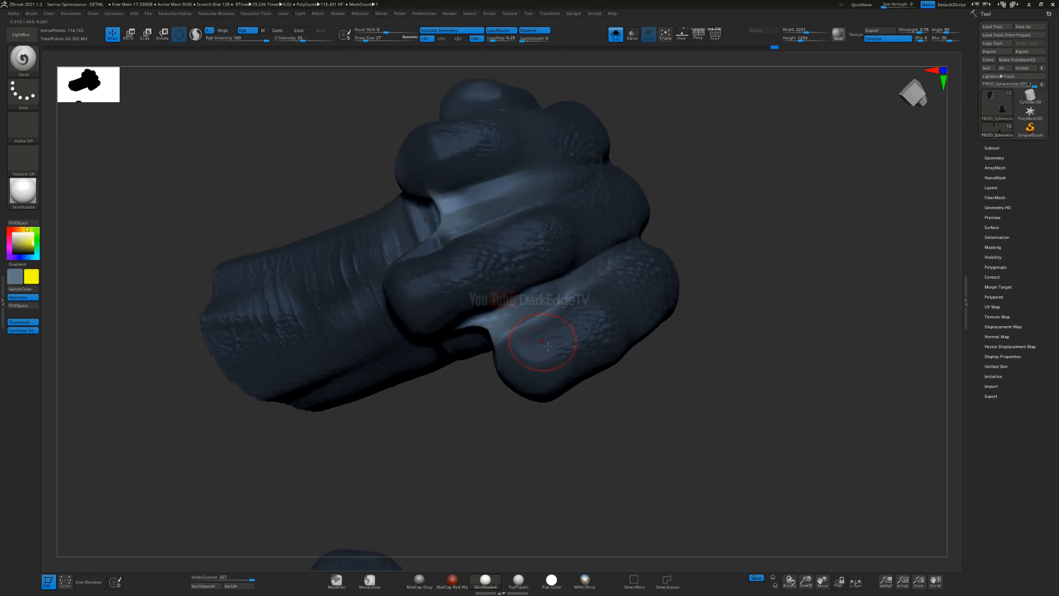
key(c)
key(s)
click(540, 347)
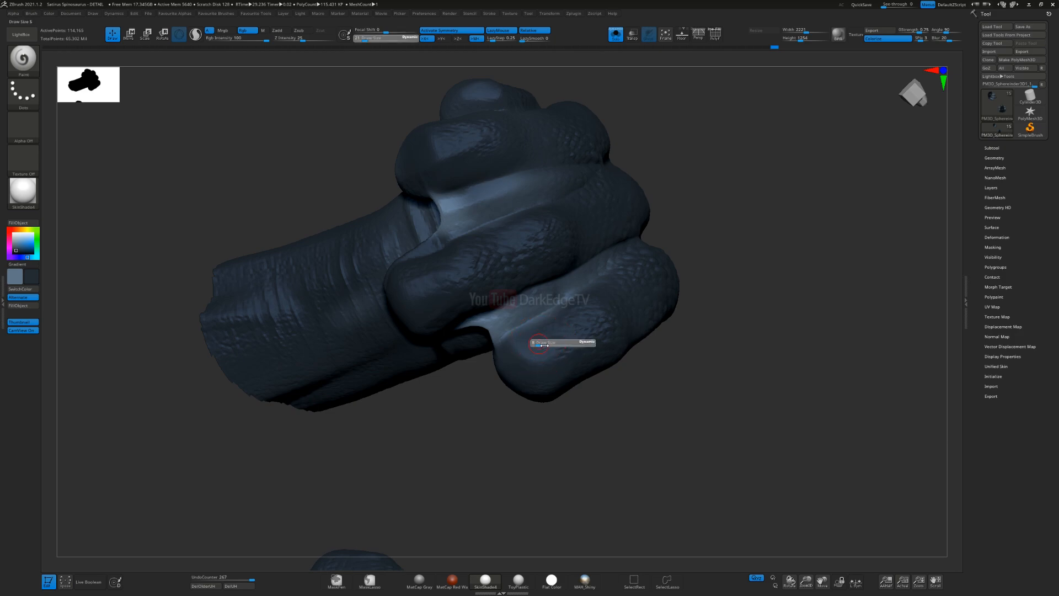
right_drag(542, 333, 553, 348)
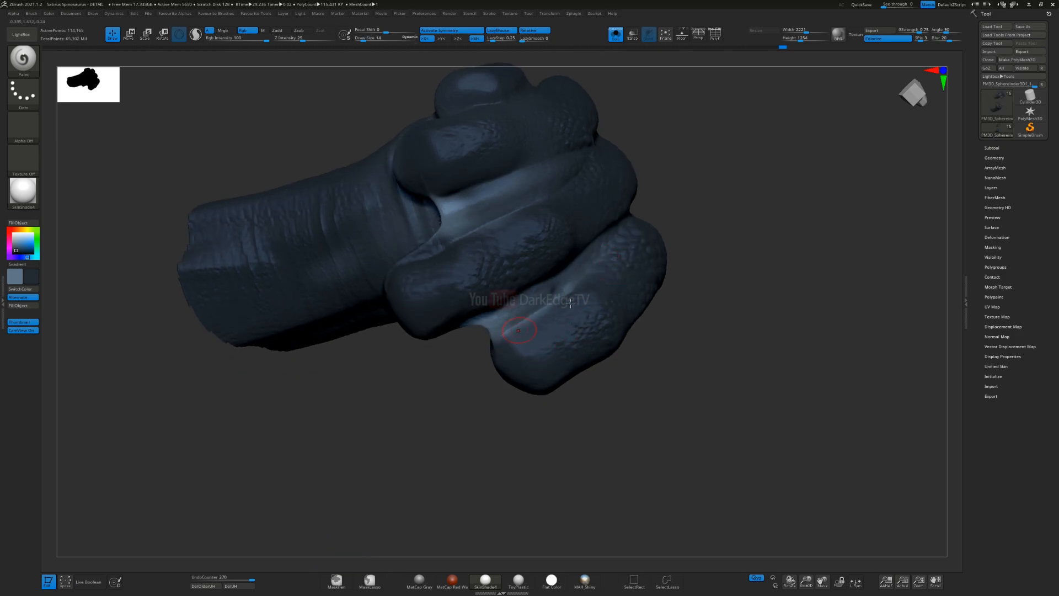
right_drag(525, 330, 553, 303)
Step: Enlarge the brush and blend the dark blue over the fingers where they border the lighter webbing
key(s)
click(536, 303)
mouse_move(493, 364)
mouse_down()
mouse_move(573, 320)
mouse_move(529, 314)
mouse_up()
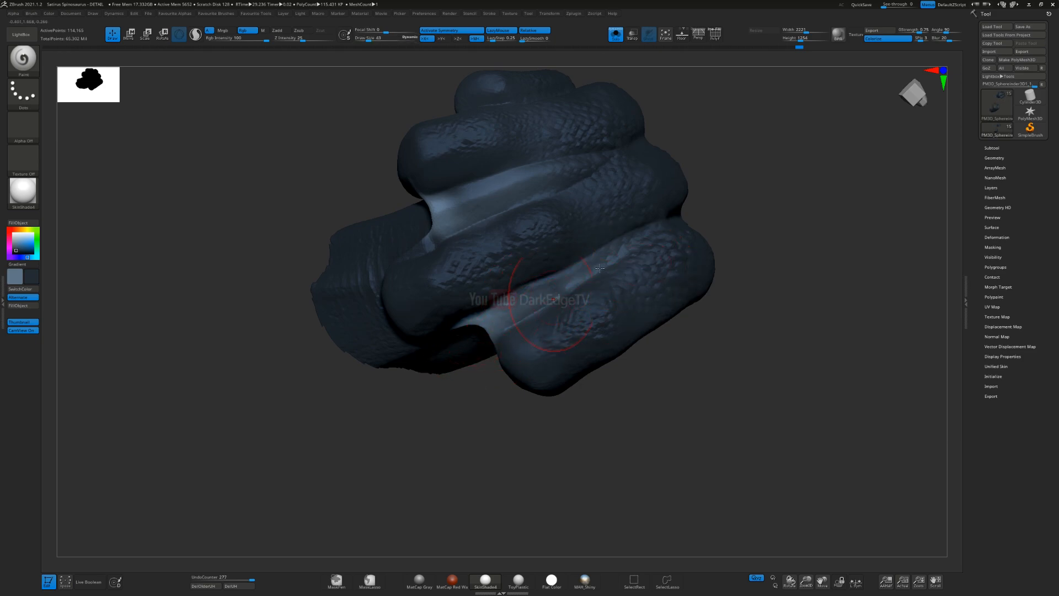
right_drag(544, 323, 574, 276)
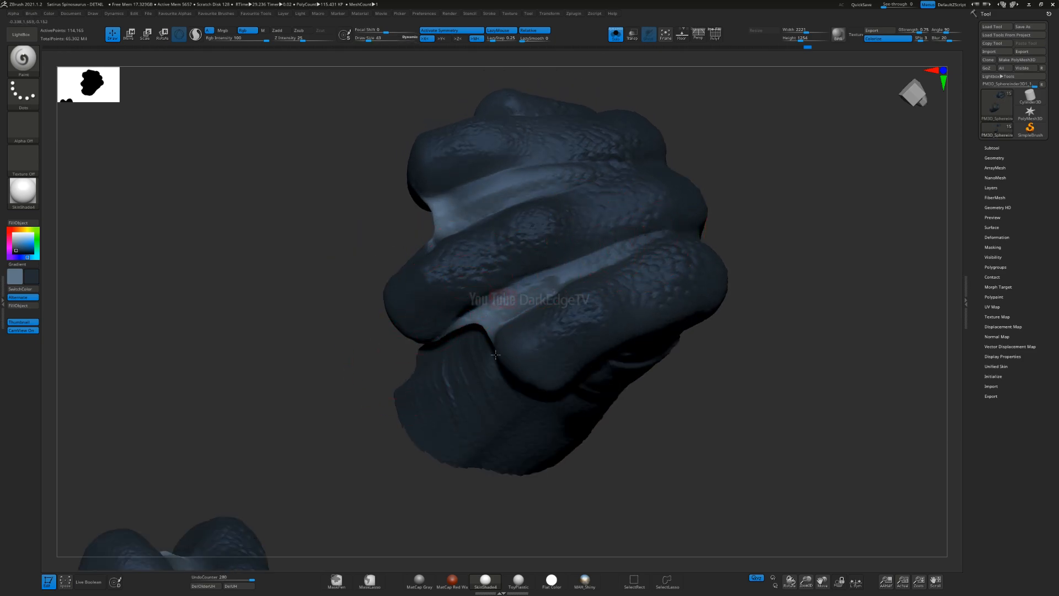
right_drag(492, 347, 497, 304)
drag(459, 322, 448, 303)
right_drag(458, 323, 480, 310)
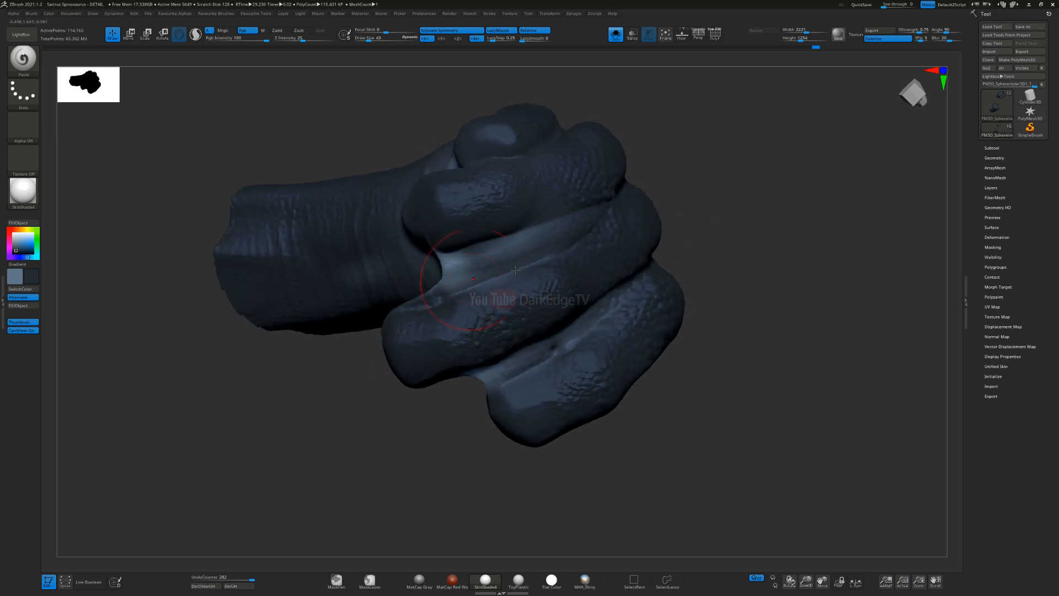
right_drag(497, 275, 562, 232)
drag(629, 202, 533, 235)
right_drag(533, 235, 549, 237)
Step: Switch back to the lighter greyish blue and touch up the middle webbing with a small brush
key(s)
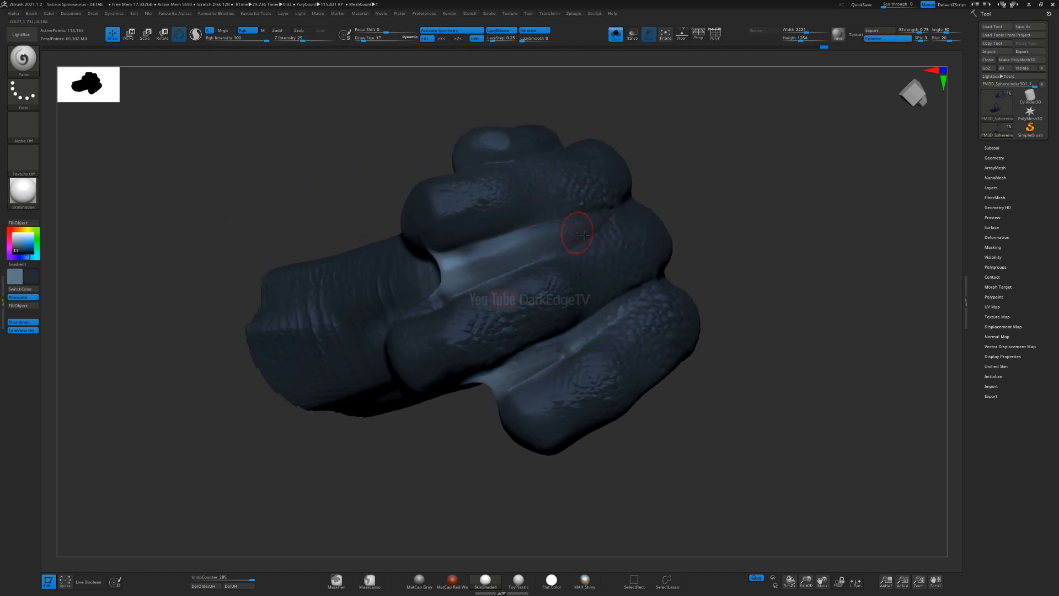
key(v)
key(s)
drag(549, 253, 552, 249)
key(s)
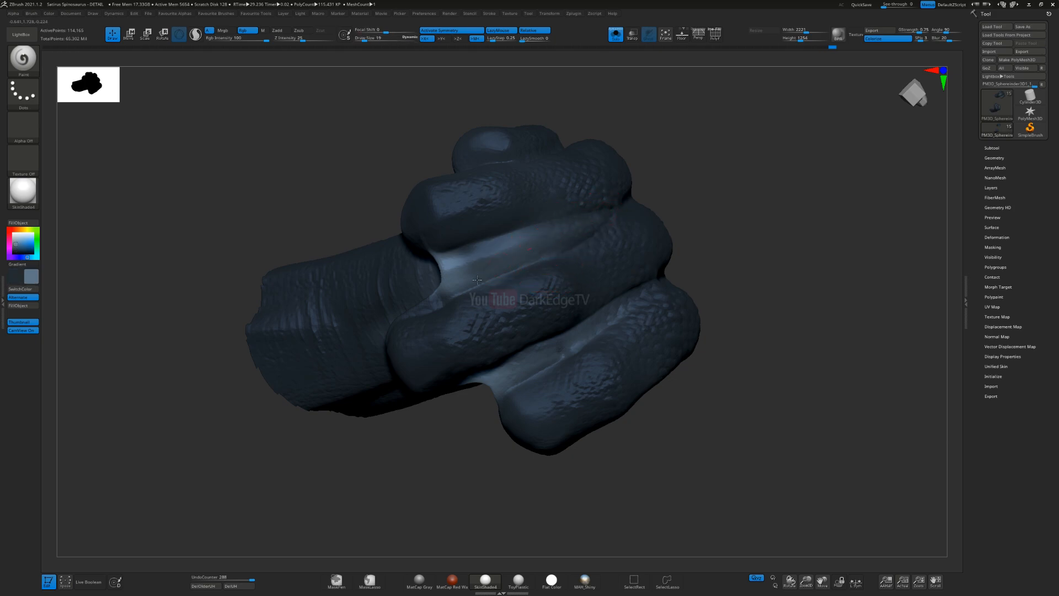
drag(390, 323, 436, 304)
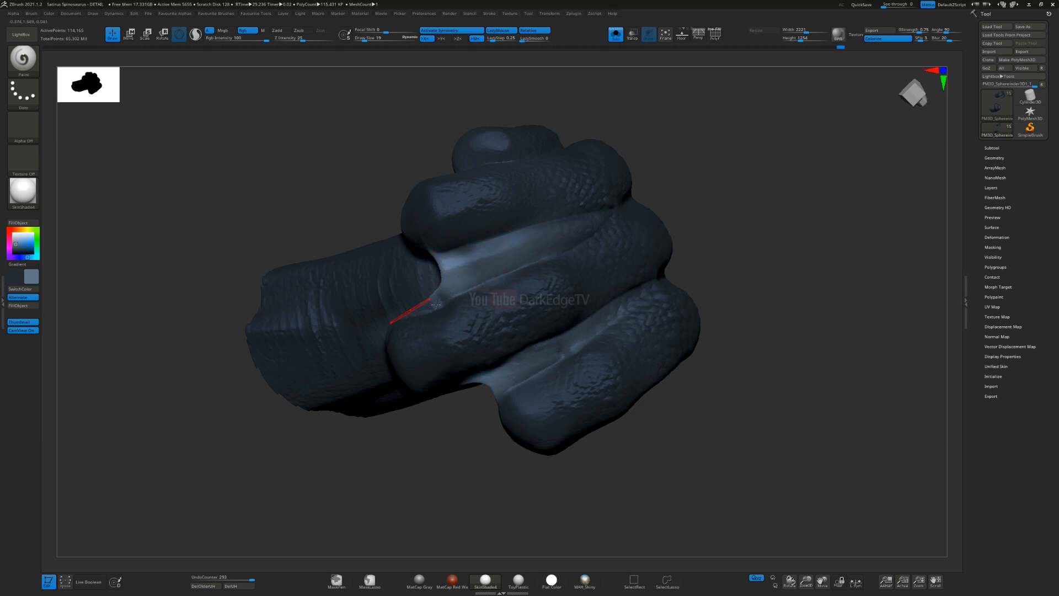
Step: Undo the fine stroke on the outer webbing and repaint it lighter with the brush at Draw Size 14
right_drag(678, 334, 616, 326)
drag(532, 372, 575, 345)
click(605, 326)
key(ctrl+z)
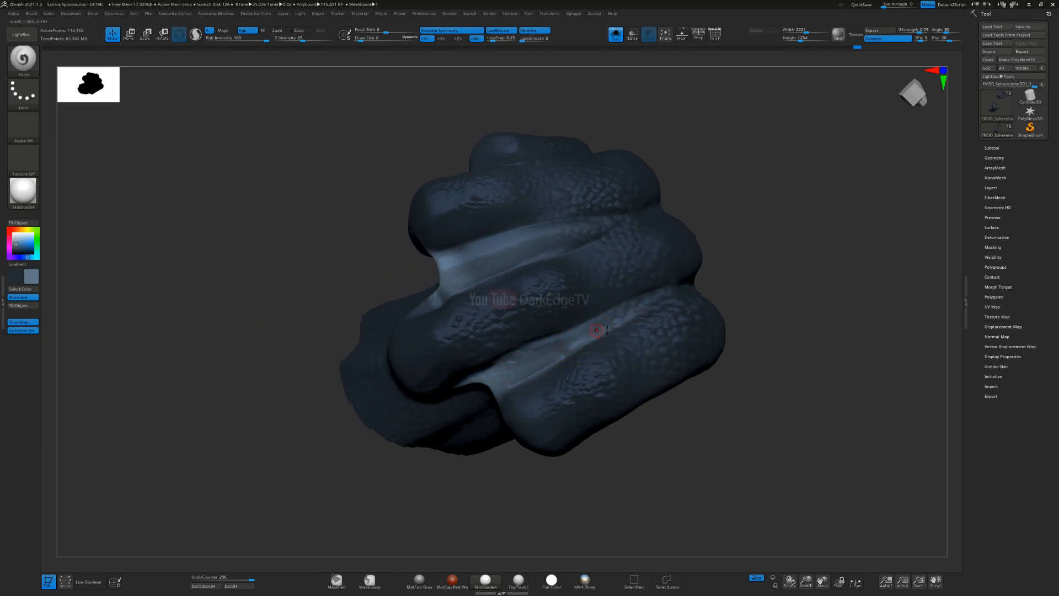
key(s)
click(539, 361)
drag(530, 366, 645, 310)
right_drag(587, 355, 683, 287)
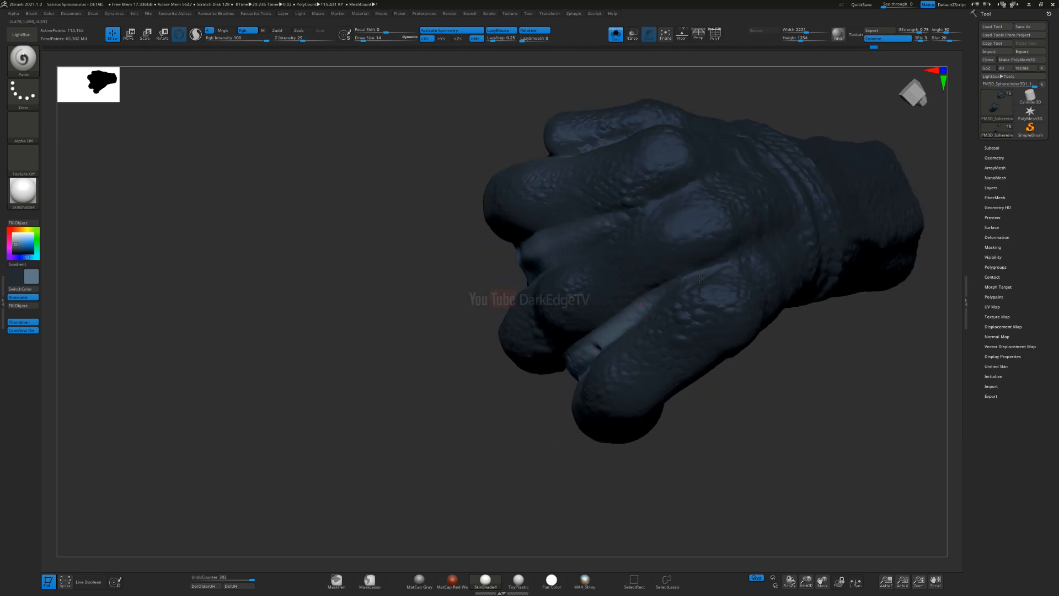
Step: Lighten the webbing on the back of the hand and bring the whole sculpt back into view
right_drag(771, 235, 574, 282)
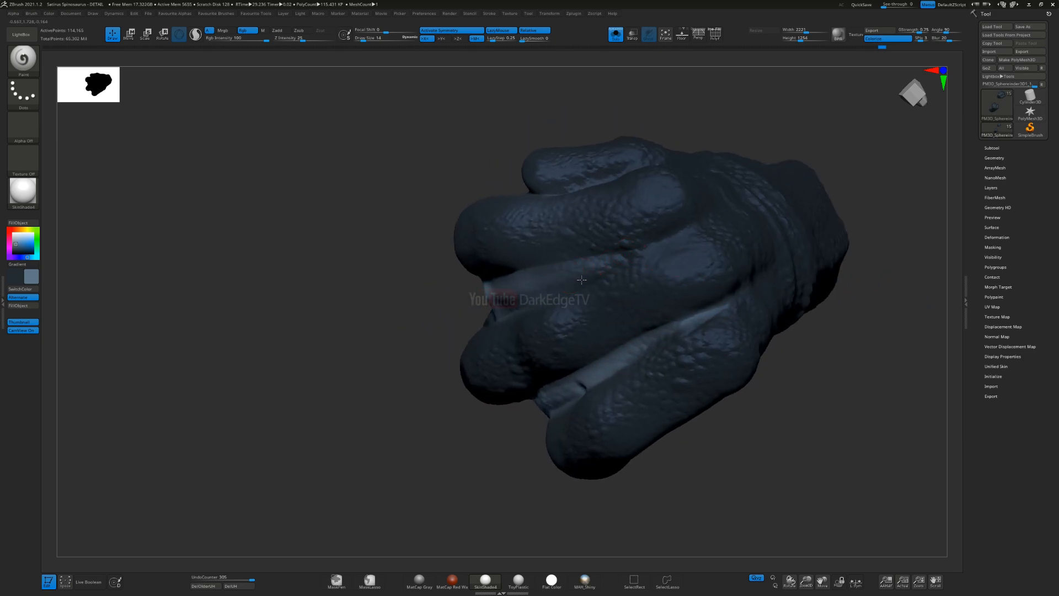
drag(703, 231, 685, 240)
mouse_move(541, 336)
right_down()
mouse_move(587, 255)
mouse_move(623, 308)
mouse_move(607, 375)
mouse_move(530, 292)
mouse_move(451, 313)
right_up()
ctrl+shift+click(451, 312)
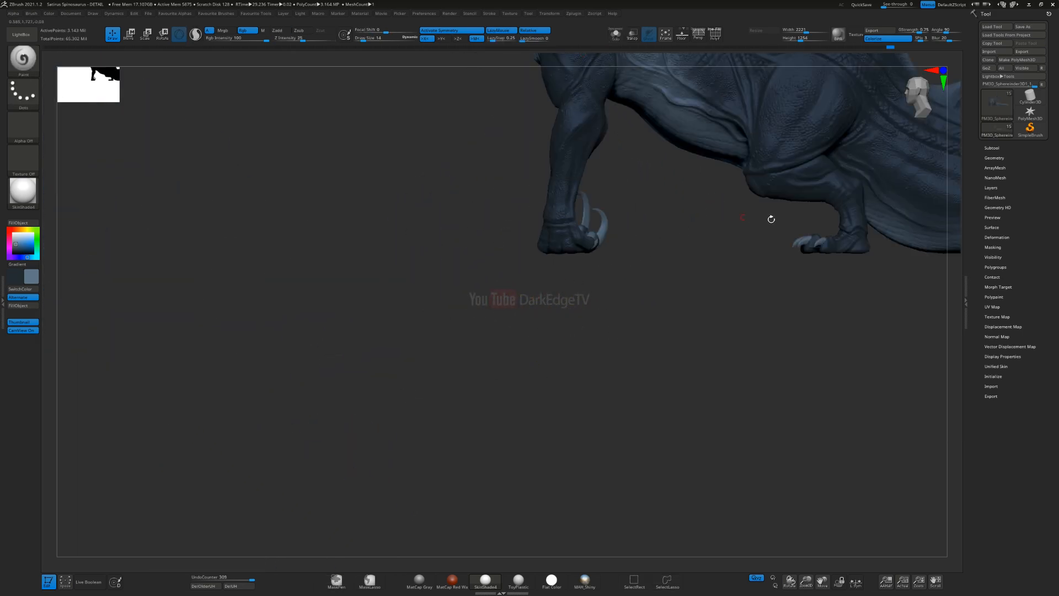
Step: Set the brush size to 88 and paint the lighter greyish blue over the sole and toe pads of the hind foot
mouse_move(837, 236)
alt+right_down()
mouse_move(529, 262)
mouse_move(524, 292)
mouse_move(497, 275)
mouse_move(482, 215)
alt+right_up()
text(s88)
key(Return)
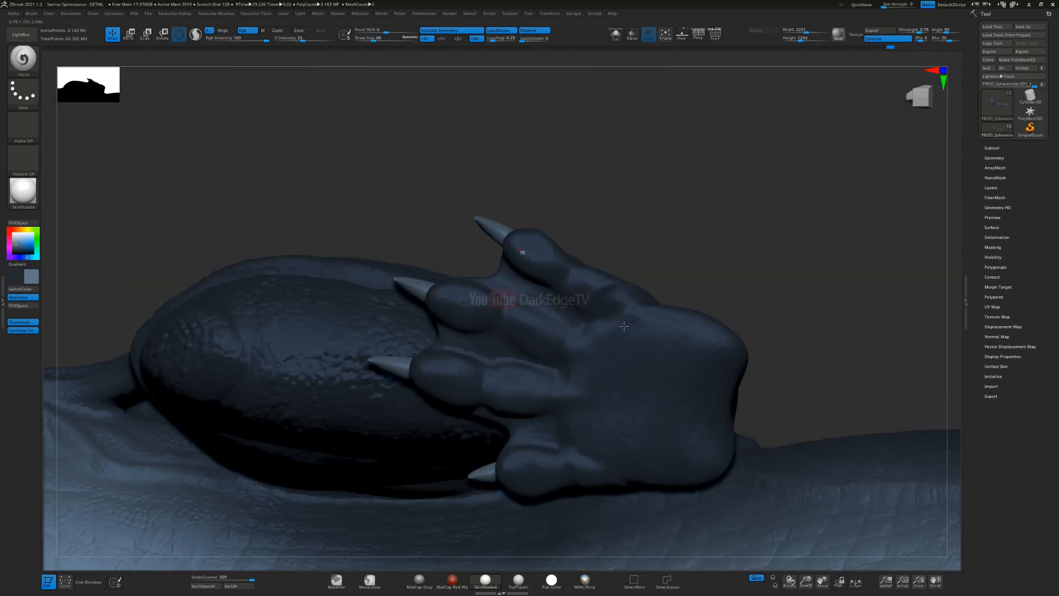
drag(624, 327, 728, 397)
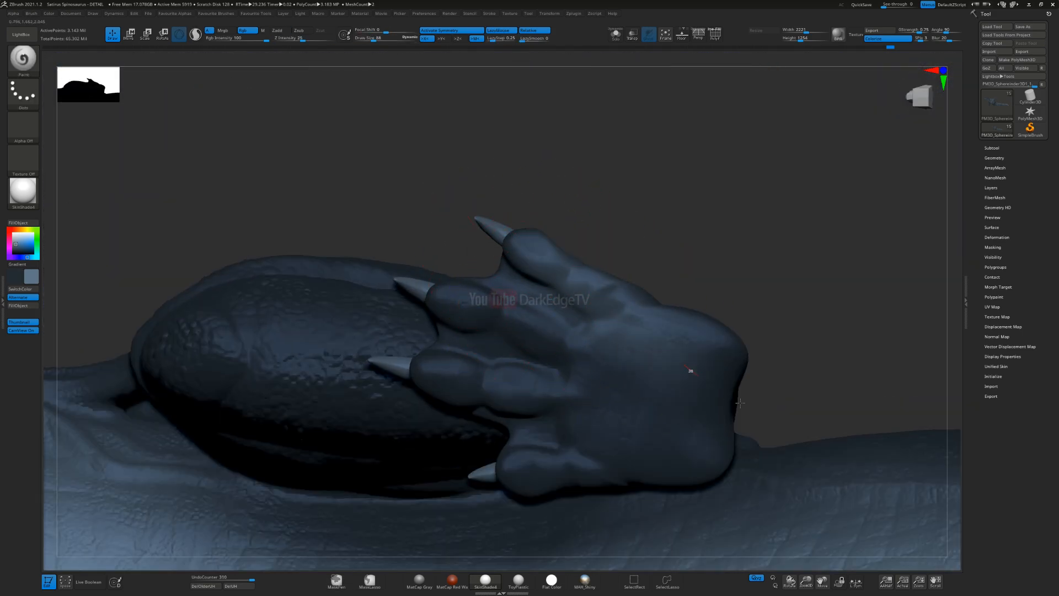
mouse_move(445, 306)
mouse_down()
mouse_move(662, 394)
mouse_move(594, 408)
mouse_up()
drag(511, 405, 684, 429)
mouse_move(684, 428)
alt+right_down()
mouse_move(689, 375)
mouse_move(677, 373)
alt+right_up()
drag(513, 399, 670, 398)
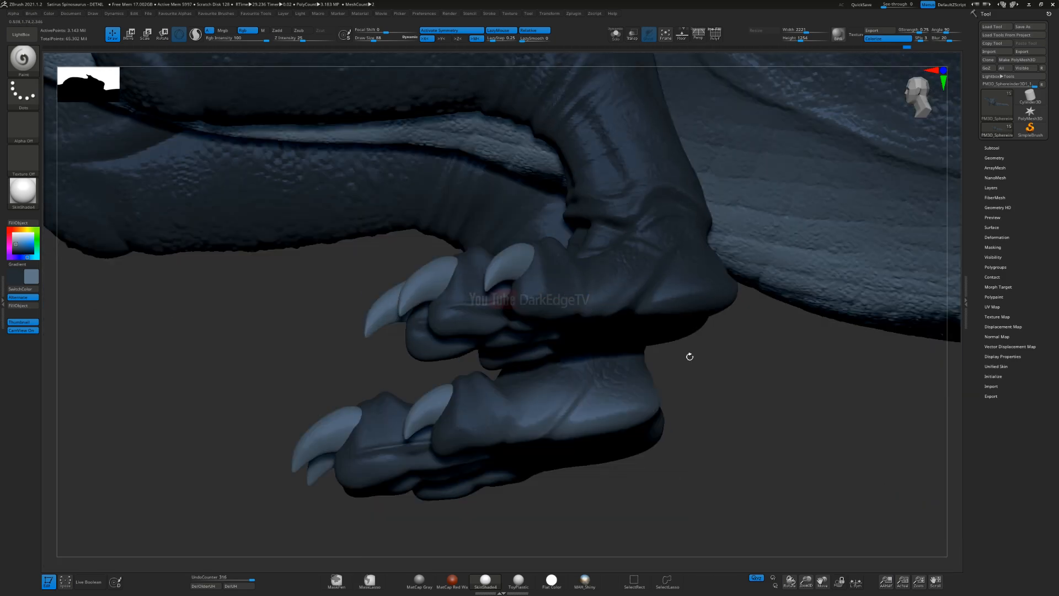
Step: Carry the lighter greyish blue from the sole around the heel and lower side of the hind foot
right_drag(688, 354, 632, 331)
drag(631, 331, 747, 324)
right_drag(747, 325, 694, 318)
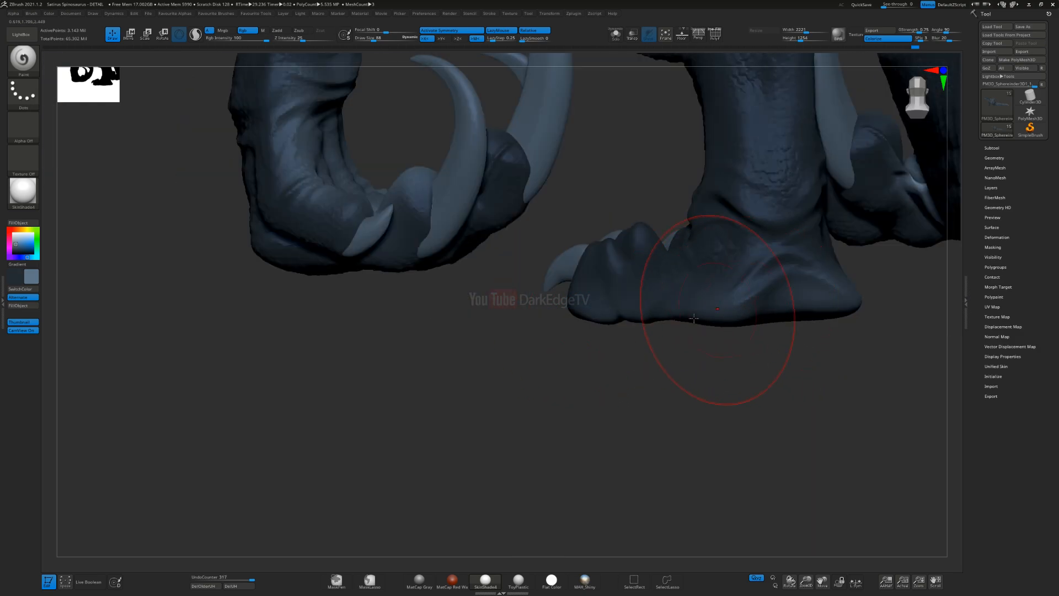
right_drag(807, 308, 711, 269)
drag(644, 352, 737, 324)
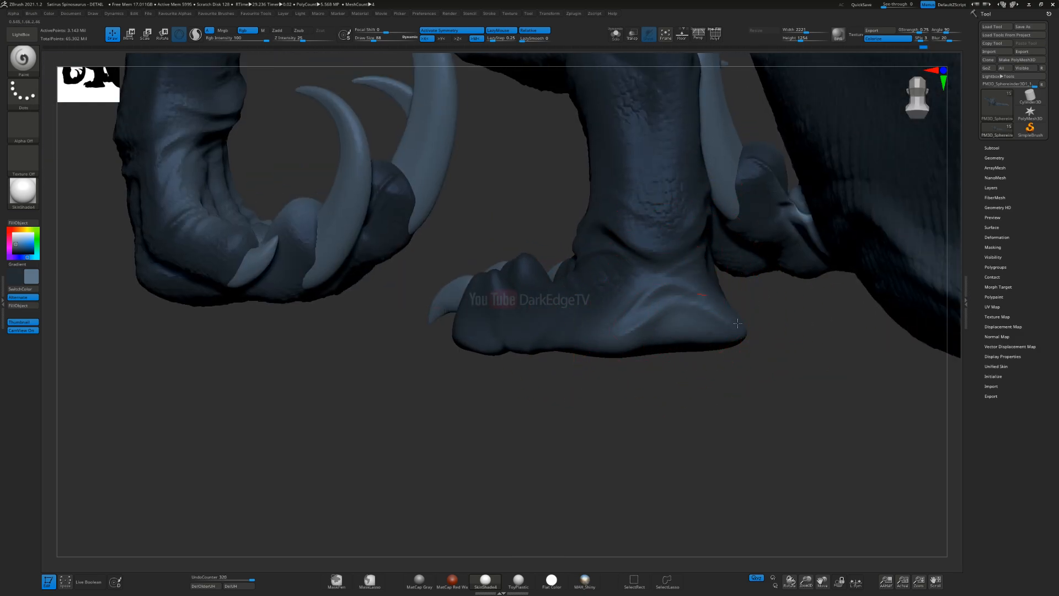
drag(628, 308, 552, 314)
mouse_move(552, 315)
right_down()
mouse_move(557, 235)
mouse_move(579, 292)
mouse_move(586, 362)
mouse_move(593, 337)
mouse_move(577, 290)
mouse_move(551, 259)
mouse_move(522, 276)
right_up()
Step: Isolate the hind foot, shrink the brush, and lighten the webbing on top between the toes
mouse_move(500, 331)
ctrl+shift+mouse_down()
mouse_move(387, 353)
mouse_move(635, 337)
mouse_move(530, 331)
ctrl+shift+mouse_up()
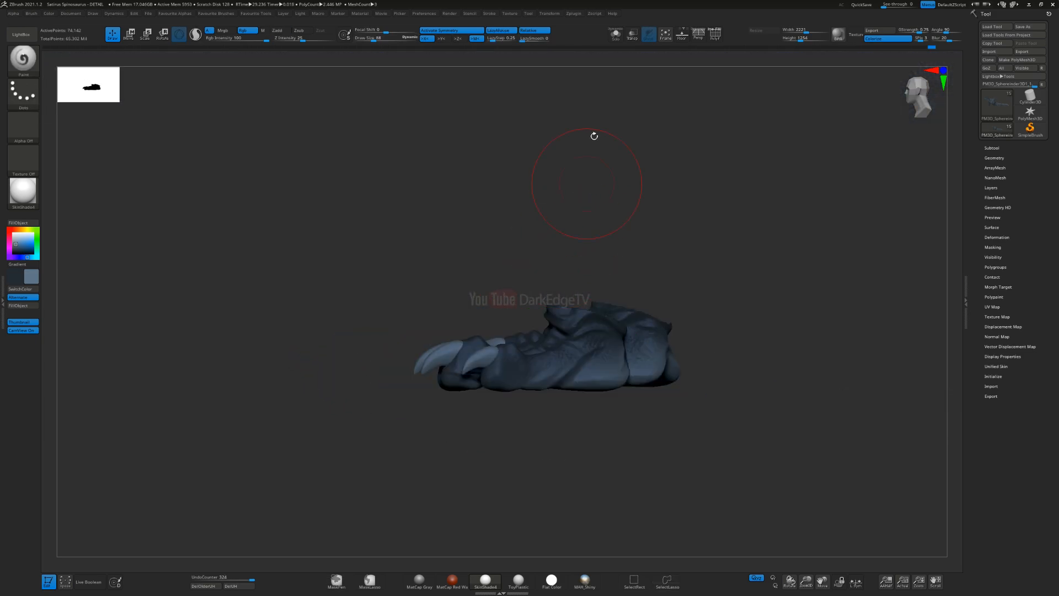
click(615, 36)
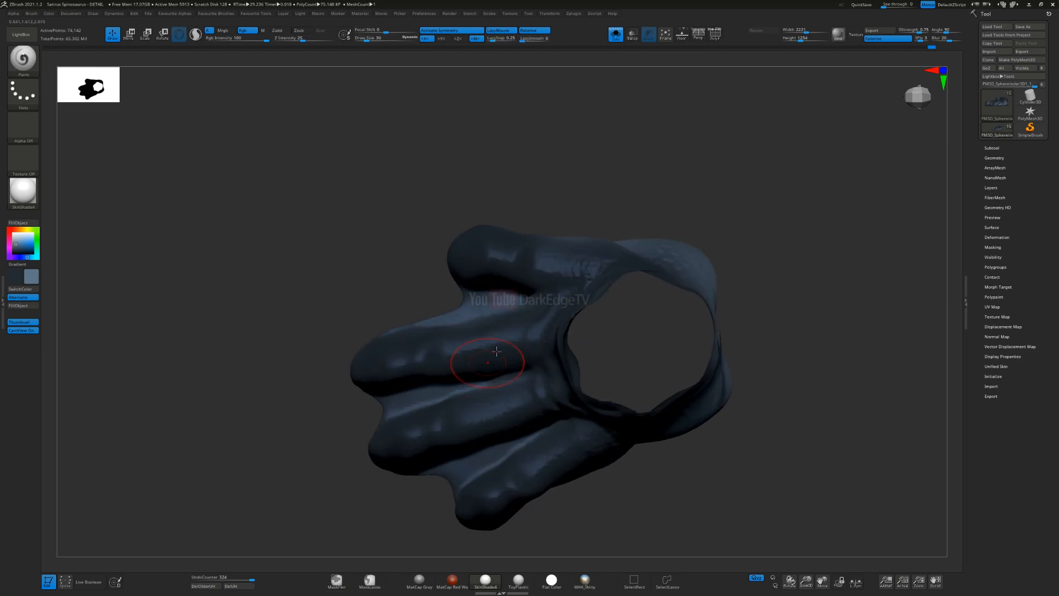
right_drag(500, 302, 523, 340)
key(s)
click(514, 335)
mouse_move(513, 335)
mouse_down()
mouse_move(454, 354)
mouse_move(462, 373)
mouse_up()
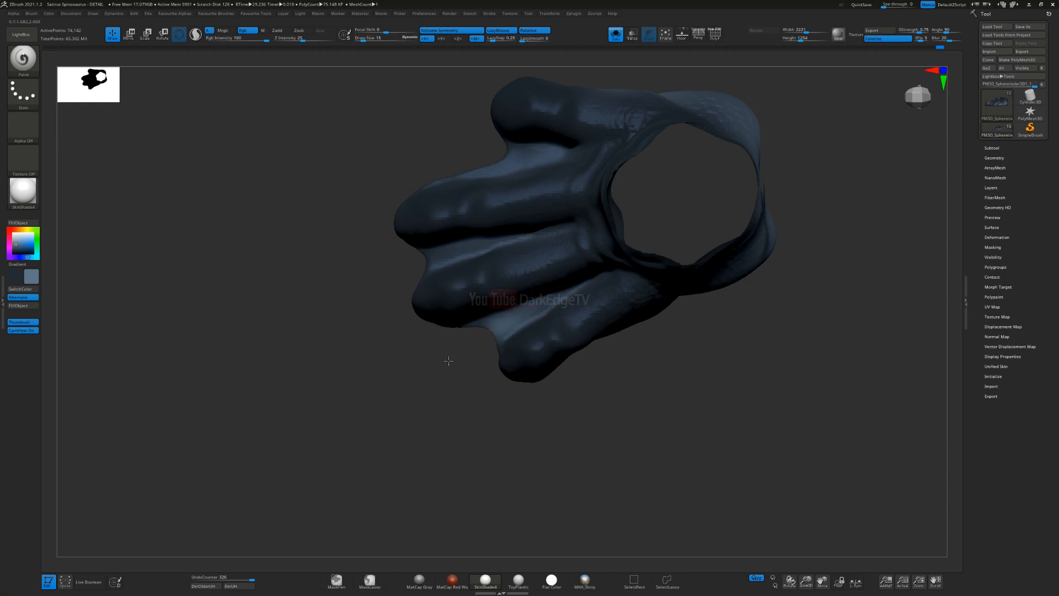
drag(460, 257, 444, 265)
Step: Paint the lighter greyish blue into the webbing on the underside of the hind toes
alt+drag(365, 314, 384, 406)
mouse_move(572, 237)
mouse_down()
mouse_move(557, 250)
mouse_move(454, 249)
mouse_up()
right_drag(454, 248, 556, 246)
drag(525, 247, 587, 242)
drag(603, 357, 657, 376)
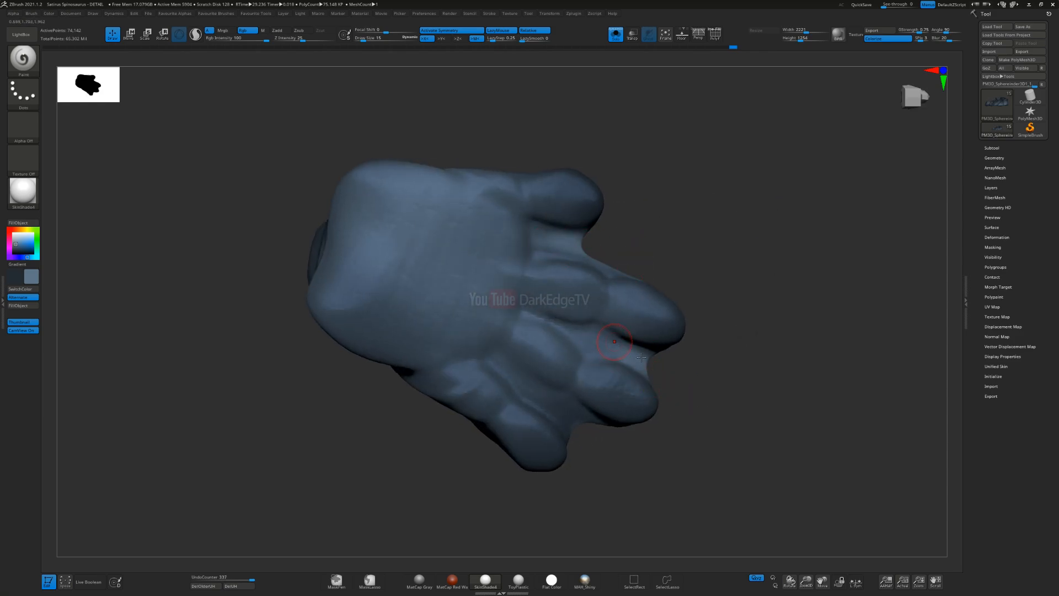
mouse_move(549, 404)
mouse_down()
mouse_move(586, 436)
mouse_move(595, 419)
mouse_move(579, 436)
mouse_up()
mouse_move(640, 427)
right_down()
mouse_move(567, 384)
mouse_move(567, 414)
mouse_move(610, 390)
mouse_move(596, 317)
mouse_move(612, 364)
mouse_move(649, 328)
mouse_move(621, 309)
mouse_move(643, 350)
mouse_move(629, 366)
mouse_move(635, 237)
mouse_move(585, 298)
right_up()
Step: Show the whole sculpt again, enlarge the brush, and lighten the inner hind leg around the knee
ctrl+shift+click(640, 149)
click(611, 39)
key(s)
drag(584, 298, 596, 299)
alt+right_drag(579, 259, 555, 234)
ctrl+right_drag(555, 234, 550, 266)
drag(452, 247, 523, 231)
right_drag(607, 232, 532, 220)
drag(531, 220, 568, 227)
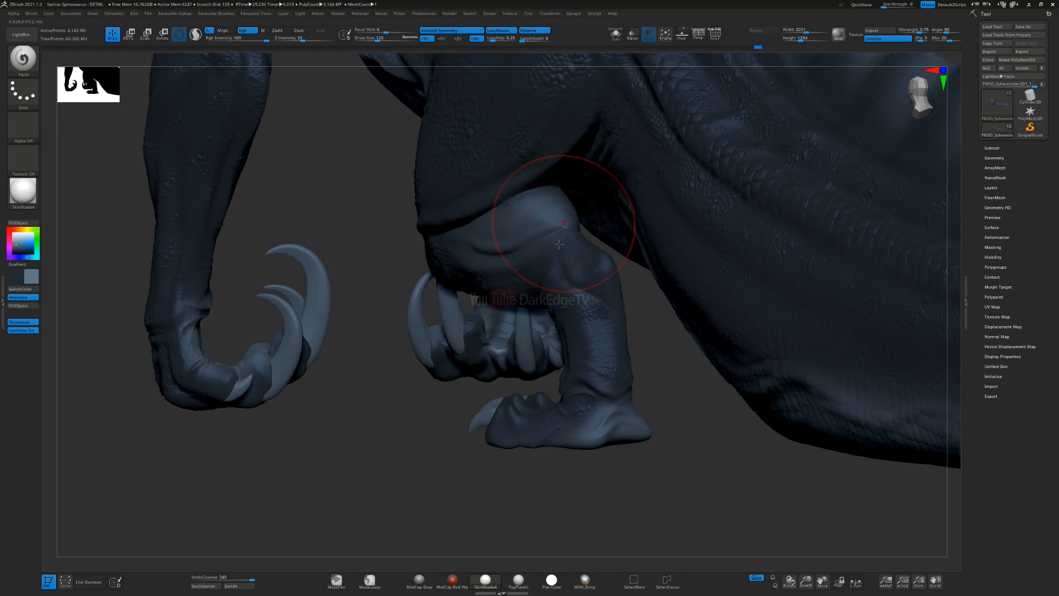
Step: Extend the lighter greyish blue over the inner side and back of the hind knee, resizing the brush
mouse_move(627, 238)
right_down()
mouse_move(574, 217)
mouse_move(595, 187)
right_up()
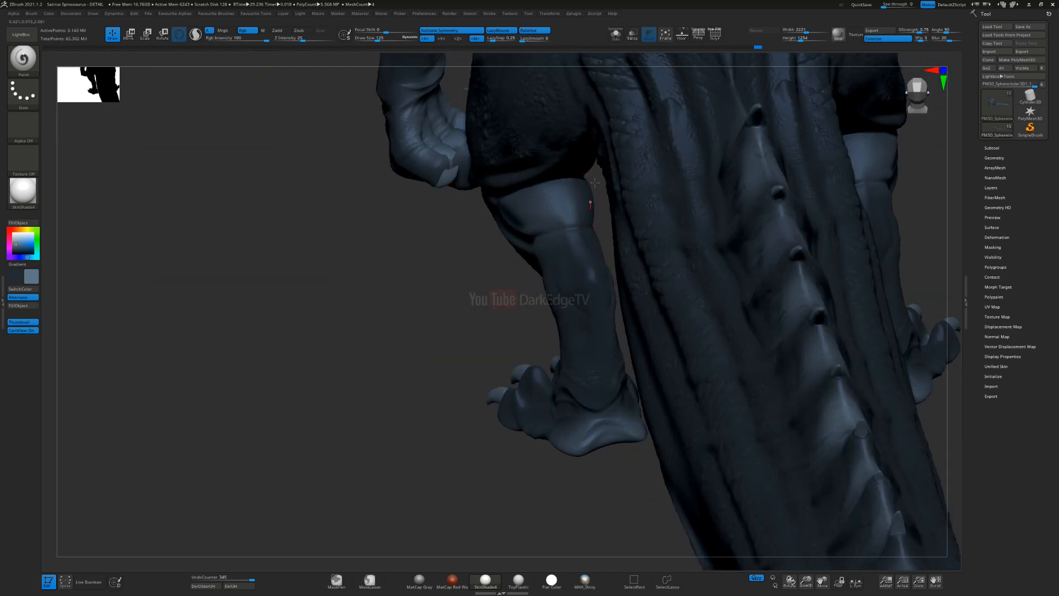
drag(592, 199, 606, 188)
right_drag(607, 189, 542, 215)
key(s)
drag(458, 204, 454, 203)
key(ctrl)
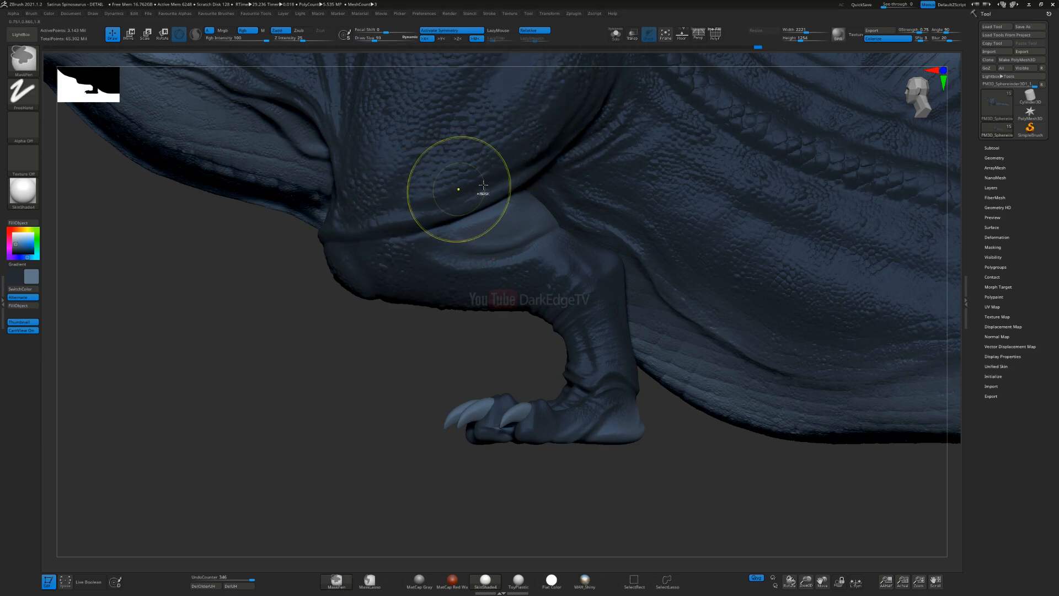
Step: Lighten the inner hind leg from the ankle up the shin to the knee
right_drag(490, 261, 479, 267)
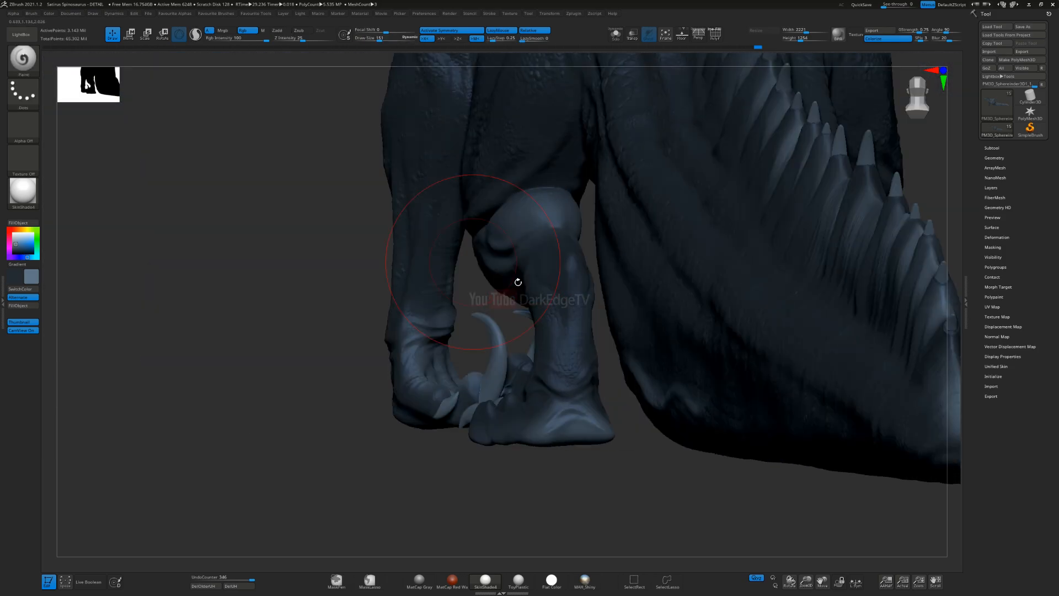
drag(573, 409, 577, 351)
drag(573, 309, 555, 213)
right_drag(555, 198, 564, 220)
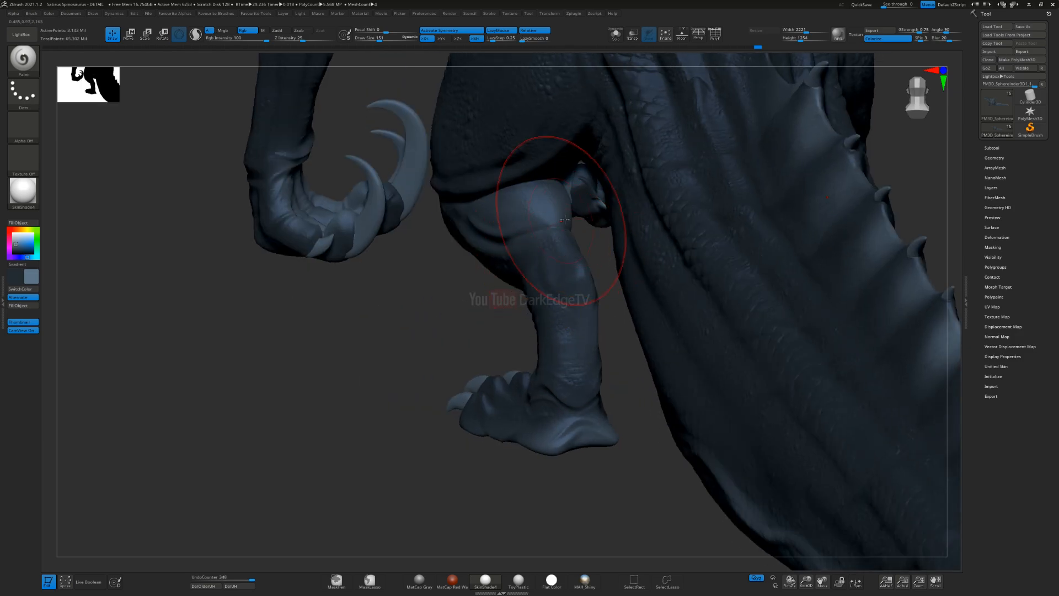
right_drag(598, 324, 573, 208)
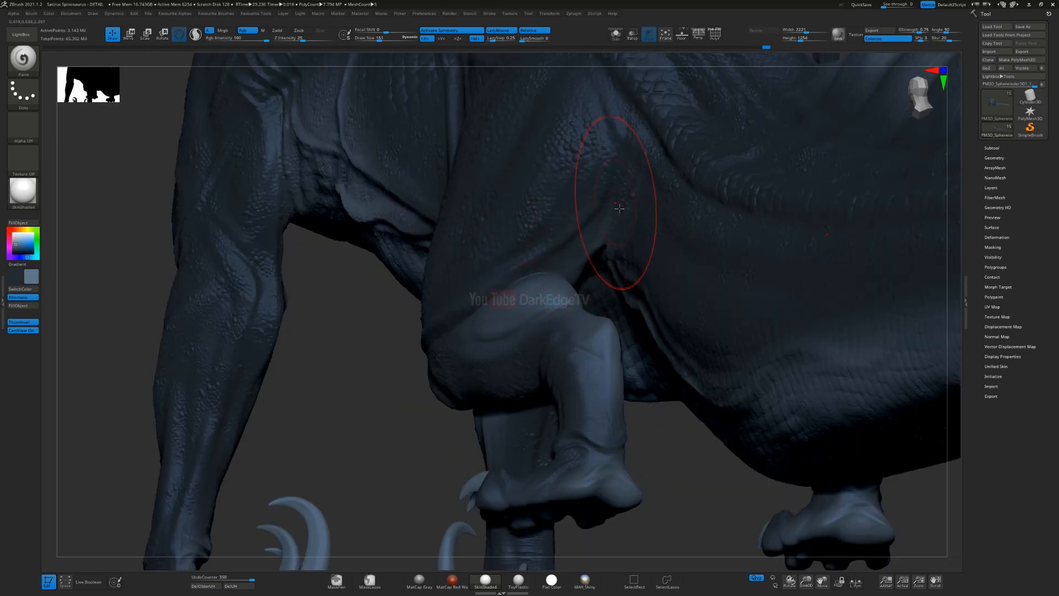
Step: Enlarge the brush and blend the lighter greyish blue into the crease between the inner thigh, belly and tail base
mouse_move(553, 293)
right_down()
mouse_move(631, 399)
mouse_move(582, 284)
right_up()
key(s)
drag(582, 285, 587, 284)
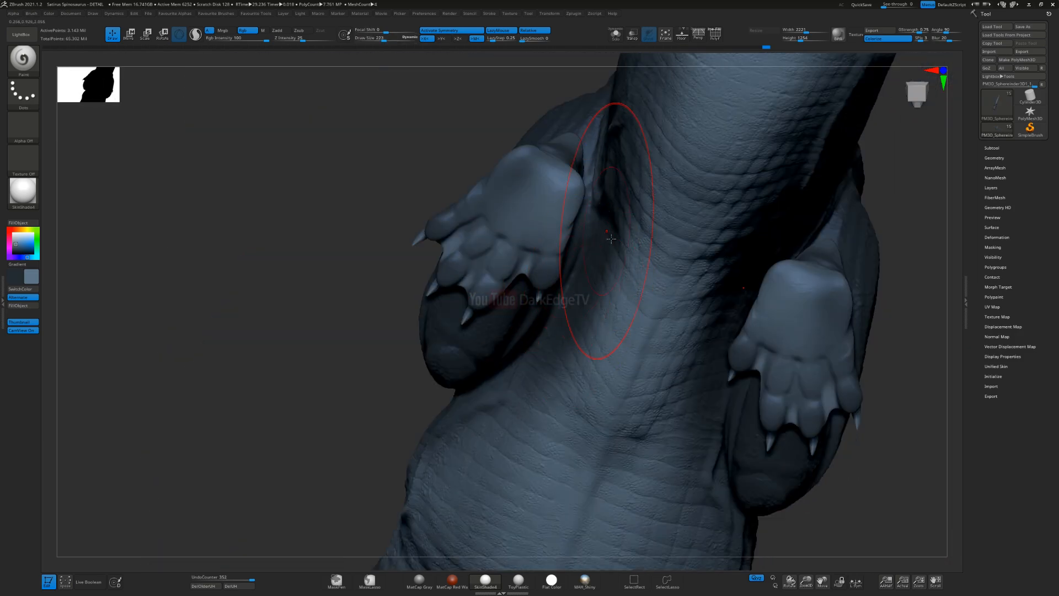
drag(609, 239, 607, 300)
right_drag(607, 300, 590, 335)
right_drag(533, 436, 579, 358)
drag(578, 358, 516, 480)
right_drag(574, 331, 607, 232)
mouse_move(618, 137)
right_down()
mouse_move(616, 187)
mouse_move(634, 172)
mouse_move(629, 142)
mouse_move(609, 283)
mouse_move(530, 248)
right_up()
Step: Enlarge the brush further and even out the lighter greyish blue along the underside of the hips and tail
key(s)
drag(521, 241, 526, 241)
right_drag(526, 241, 505, 228)
mouse_move(492, 214)
mouse_down()
mouse_move(595, 300)
mouse_move(717, 338)
mouse_up()
mouse_move(730, 338)
alt+right_down()
mouse_move(703, 314)
mouse_move(673, 364)
alt+right_up()
drag(673, 363, 834, 366)
right_drag(712, 353, 662, 182)
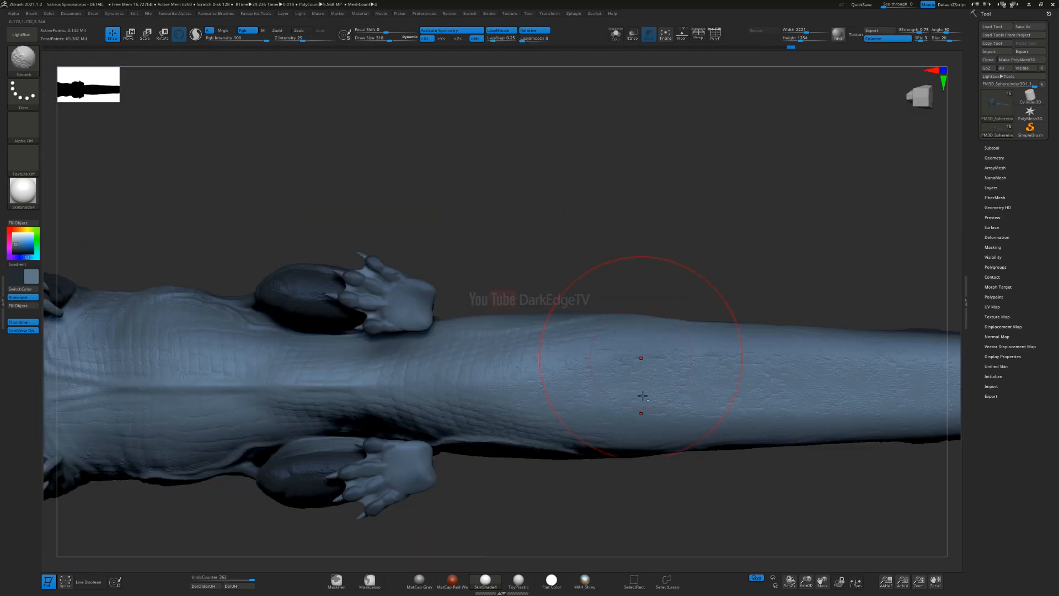
alt+right_drag(640, 356, 686, 303)
key(s)
drag(690, 292, 406, 295)
Step: Shrink the brush and paint the lighter greyish blue along the lower side of the tail
mouse_move(387, 289)
ctrl+right_down()
mouse_move(375, 233)
mouse_move(378, 333)
mouse_move(494, 419)
ctrl+right_up()
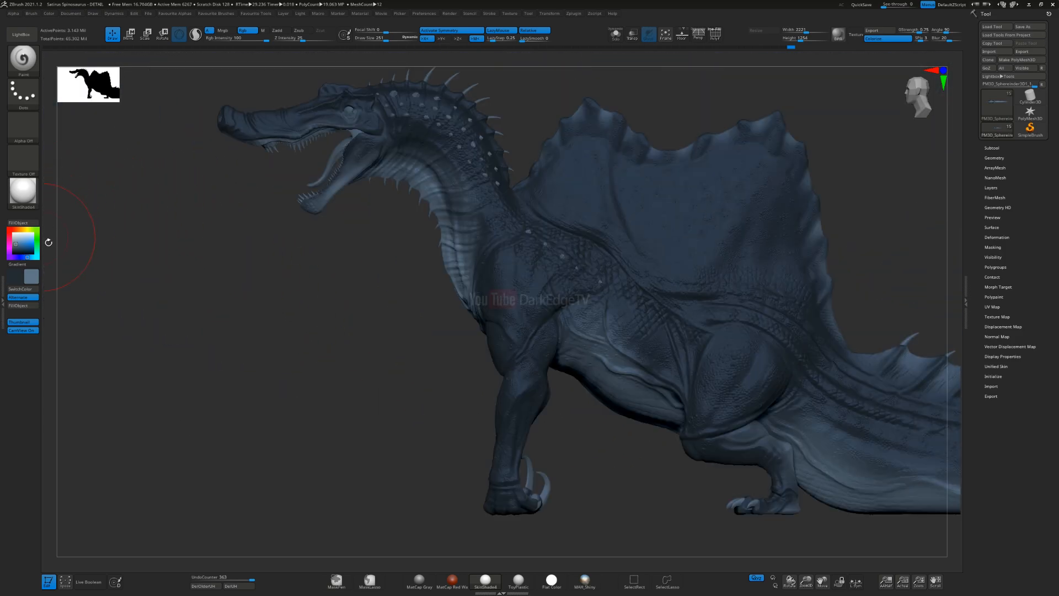
mouse_move(620, 395)
ctrl+right_down()
mouse_move(482, 336)
mouse_move(691, 300)
ctrl+right_up()
alt+right_drag(513, 326, 694, 264)
mouse_move(611, 339)
right_down()
mouse_move(562, 329)
mouse_move(613, 320)
right_up()
alt+right_drag(505, 356, 758, 278)
key(s)
drag(285, 258, 284, 258)
mouse_move(290, 301)
right_down()
mouse_move(310, 321)
mouse_move(363, 290)
right_up()
key(s)
drag(364, 286, 361, 289)
drag(446, 255, 772, 241)
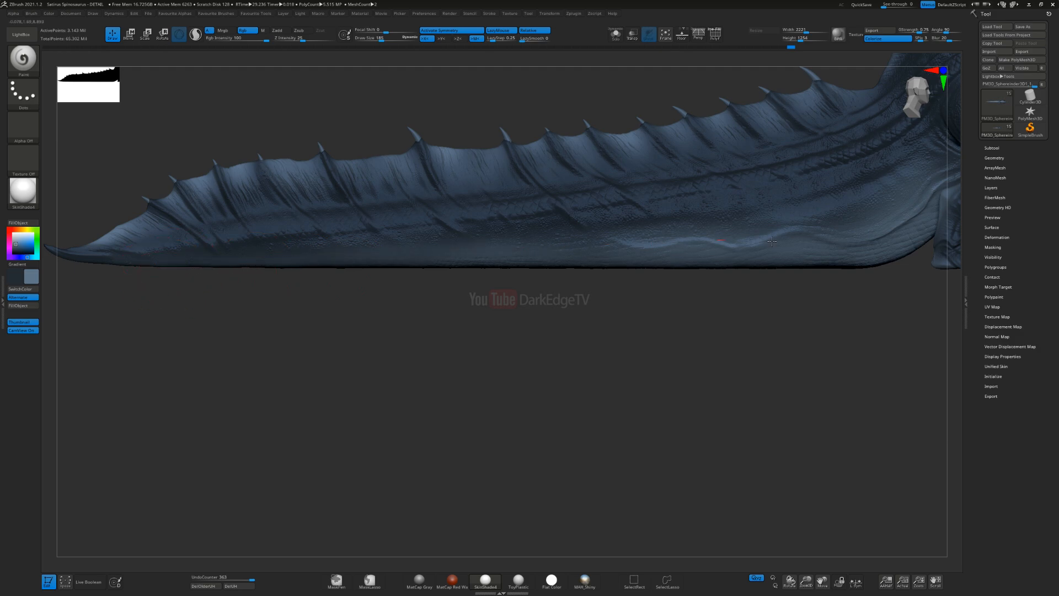
drag(803, 216, 817, 211)
ctrl+right_drag(849, 309, 852, 260)
mouse_move(852, 259)
alt+right_down()
mouse_move(575, 264)
mouse_move(510, 286)
mouse_move(492, 307)
alt+right_up()
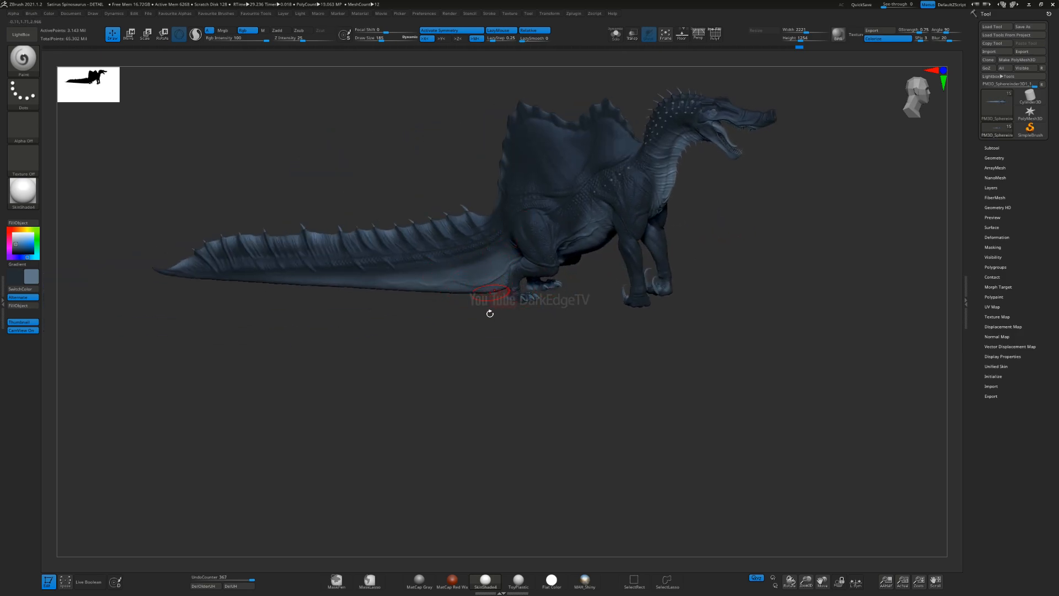
Step: Blend the lighter greyish blue into the side of the tail base behind the hind leg
mouse_move(483, 364)
right_down()
mouse_move(475, 331)
mouse_move(499, 278)
mouse_move(464, 275)
right_up()
mouse_move(490, 238)
ctrl+right_down()
mouse_move(490, 325)
mouse_move(485, 260)
mouse_move(496, 287)
mouse_move(499, 242)
mouse_move(530, 249)
mouse_move(440, 314)
ctrl+right_up()
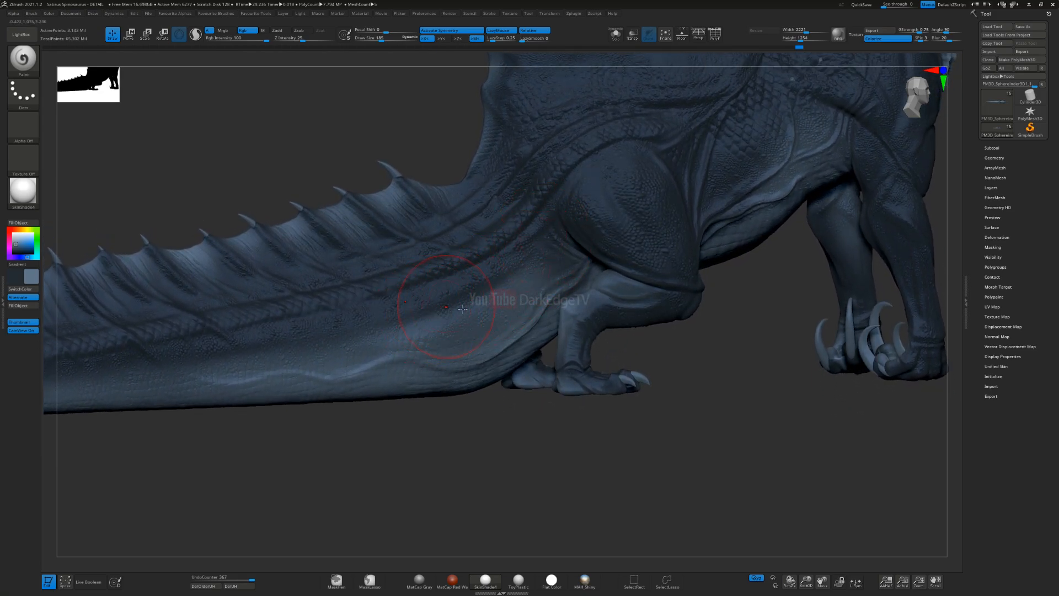
right_drag(600, 293, 550, 298)
ctrl+right_drag(421, 331, 450, 262)
right_drag(500, 287, 489, 362)
Step: Paint the lighter greyish blue along the side of the lower jaw and cheek
alt+right_drag(883, 105, 497, 305)
mouse_move(497, 304)
ctrl+right_down()
mouse_move(478, 351)
mouse_move(527, 325)
mouse_move(569, 370)
ctrl+right_up()
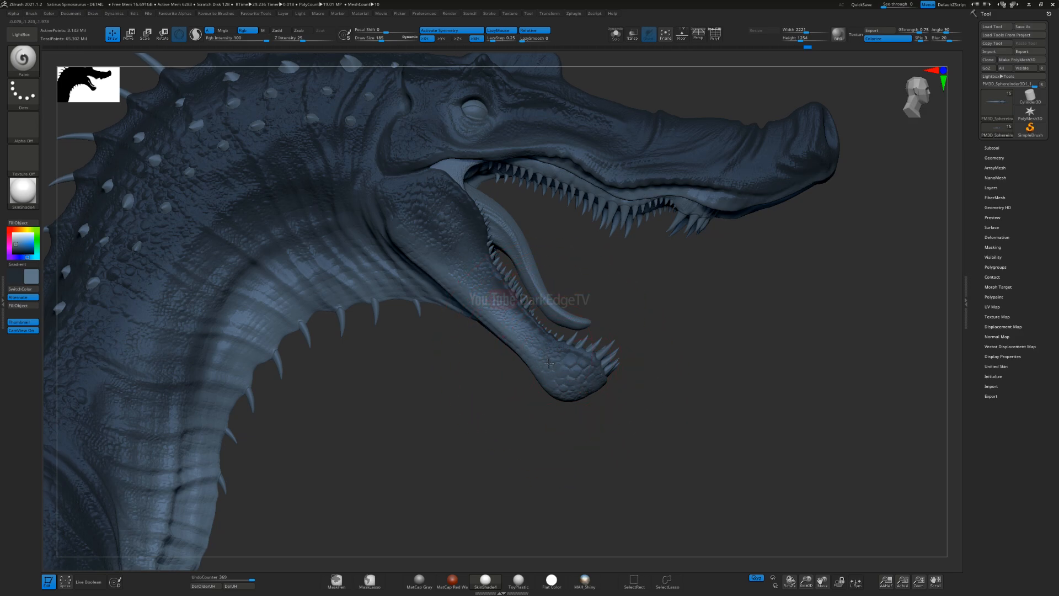
right_drag(549, 363, 465, 298)
mouse_move(476, 296)
mouse_down()
mouse_move(489, 289)
mouse_move(444, 219)
mouse_up()
Step: Swap to the dark blue, shrink the brush, and darken the side of the lower jaw and its tip
key(v)
key(s)
key(s)
drag(523, 303, 519, 303)
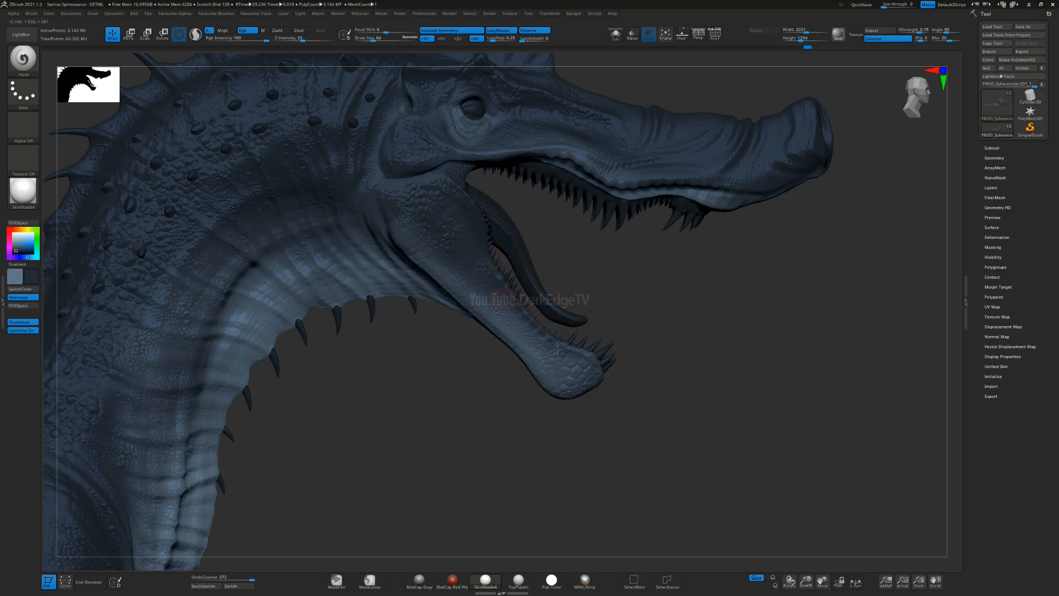
drag(482, 288, 618, 378)
mouse_move(609, 335)
ctrl+right_down()
mouse_move(602, 271)
mouse_move(545, 266)
mouse_move(511, 283)
mouse_move(538, 286)
mouse_move(572, 336)
mouse_move(538, 273)
ctrl+right_up()
Step: Swap back to the lighter greyish blue and refine the lower jaw with a smaller brush
key(v)
key(s)
drag(545, 342, 634, 255)
drag(530, 332, 547, 330)
mouse_move(621, 265)
right_down()
mouse_move(598, 293)
mouse_move(650, 302)
mouse_move(629, 333)
mouse_move(618, 260)
right_up()
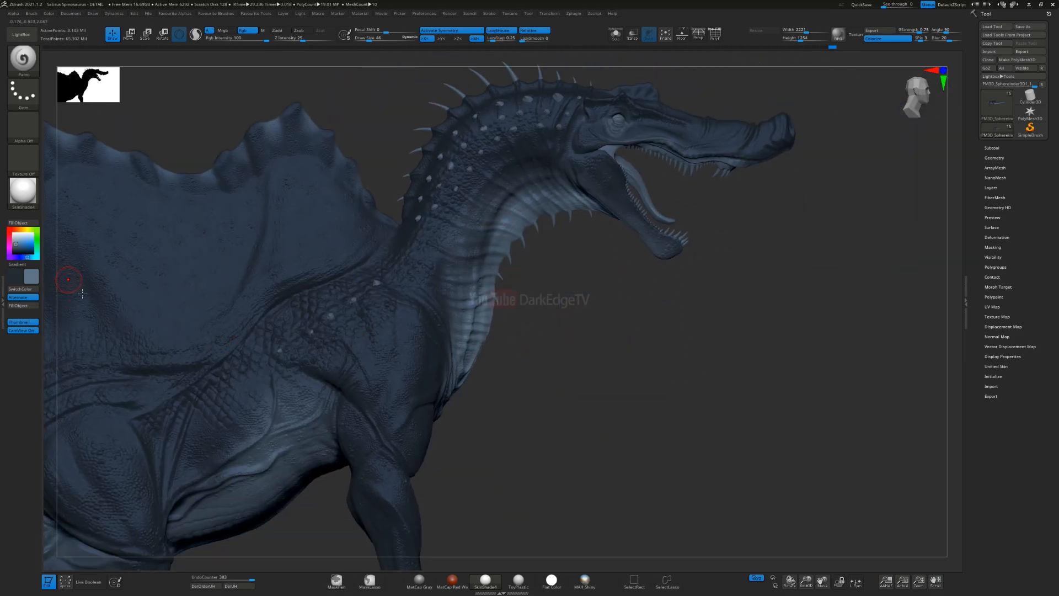
Step: Frame the whole body and switch the material to Flat Color
ctrl+right_drag(456, 398, 456, 327)
alt+right_drag(387, 351, 546, 274)
right_drag(531, 310, 482, 305)
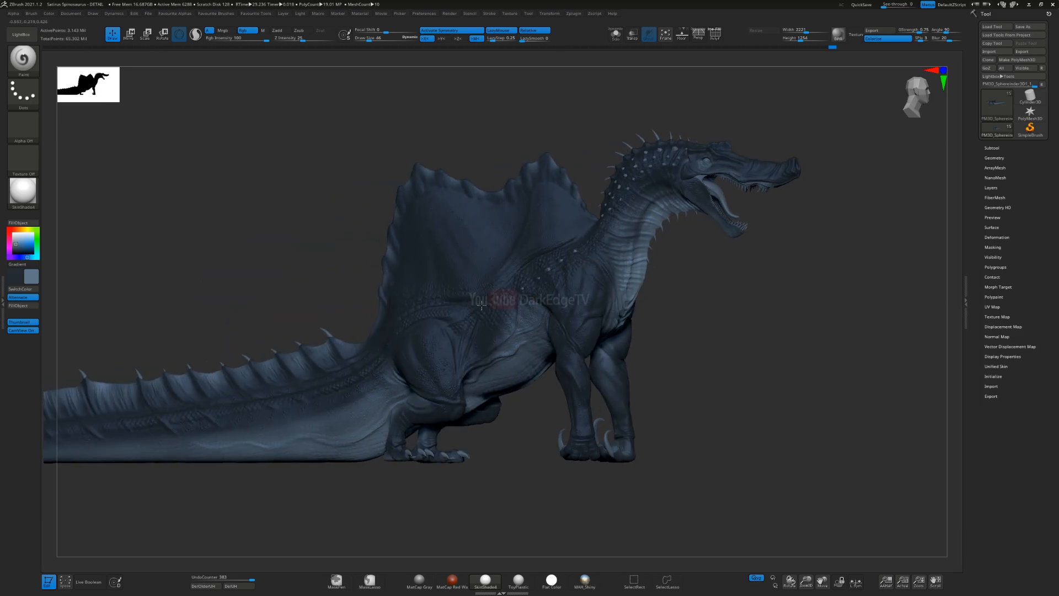
click(36, 193)
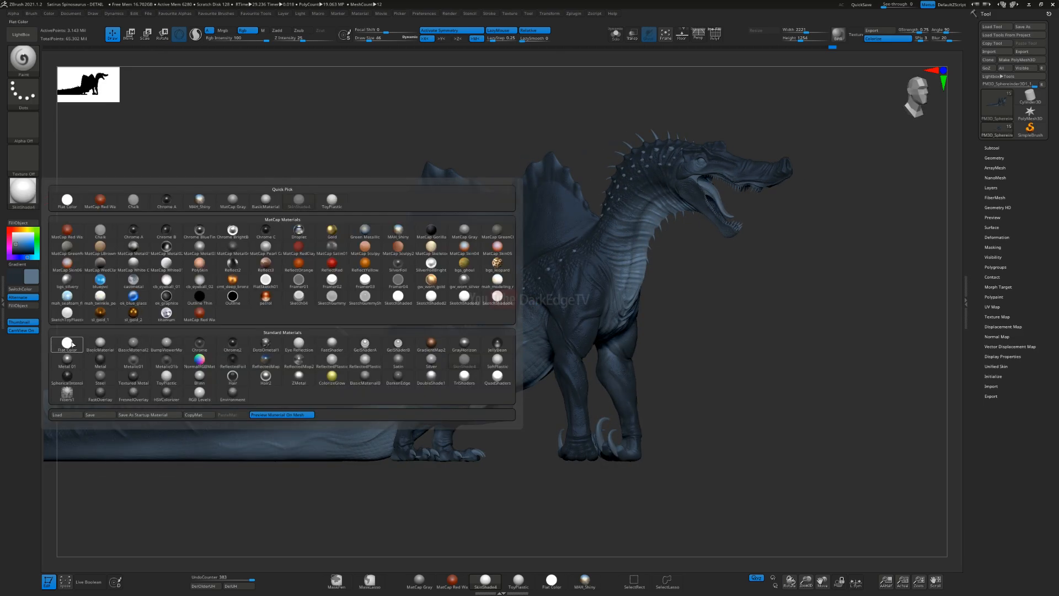
click(72, 345)
Step: Enlarge the brush and examine the flat colour transitions along the flank, neck and throat for uneven patches
alt+right_drag(425, 334, 531, 308)
key(s)
drag(531, 308, 553, 307)
mouse_move(545, 309)
right_down()
mouse_move(561, 312)
mouse_move(541, 323)
mouse_move(514, 314)
mouse_move(536, 350)
right_up()
mouse_move(735, 215)
alt+right_down()
mouse_move(570, 215)
mouse_move(303, 432)
alt+right_up()
alt+right_drag(303, 431, 465, 291)
key(s)
drag(465, 291, 461, 291)
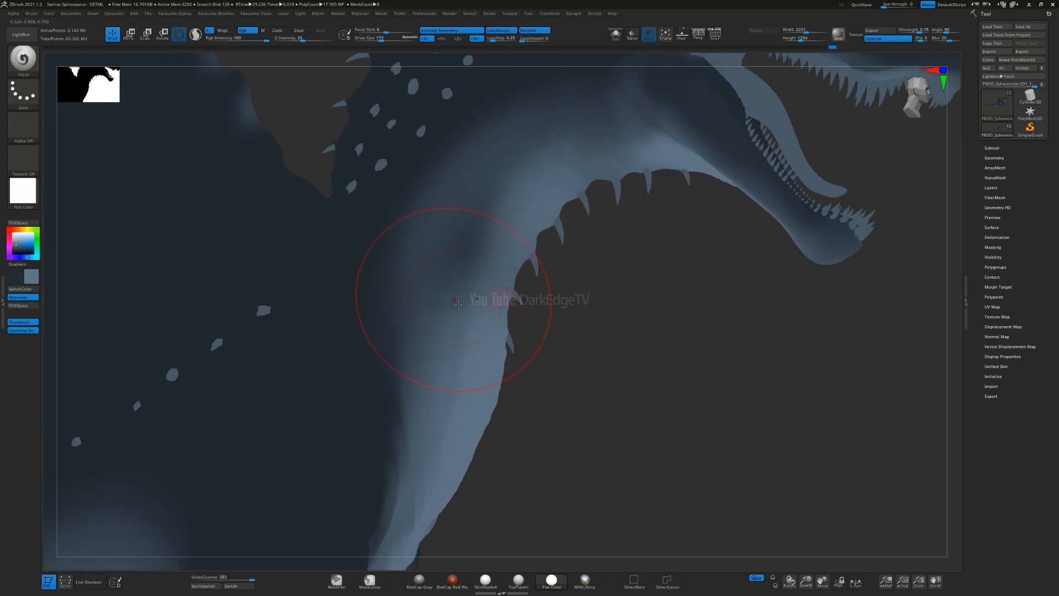
ctrl+right_drag(579, 374, 555, 256)
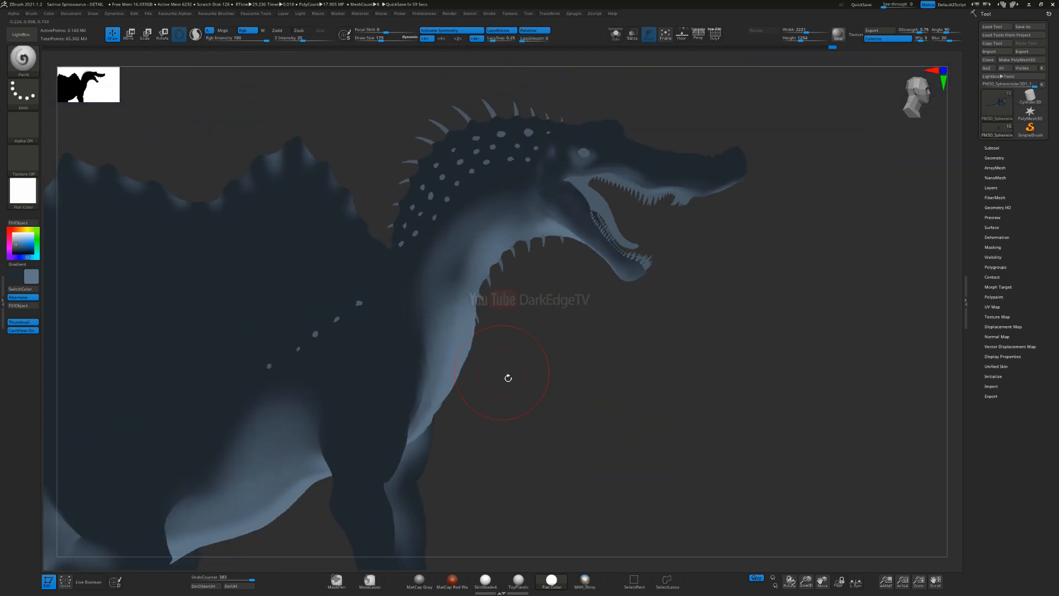
mouse_move(509, 378)
right_down()
mouse_move(499, 309)
mouse_move(461, 300)
right_up()
right_drag(459, 238, 456, 274)
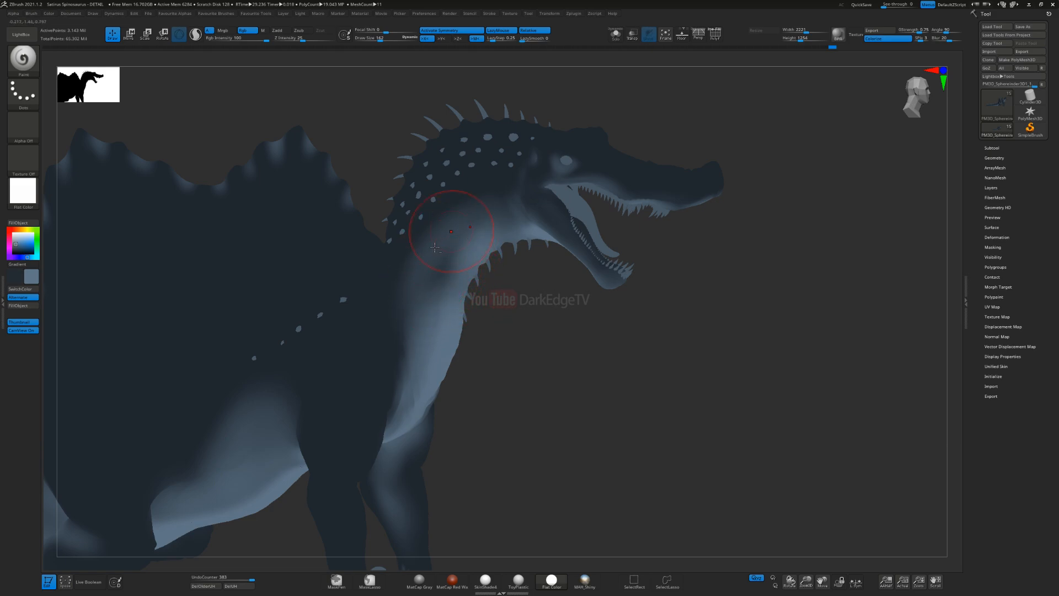
Step: Adjust the brush size and lighten the dark patch on the side of the neck
alt+right_drag(417, 301, 482, 271)
key(s)
drag(501, 279, 494, 278)
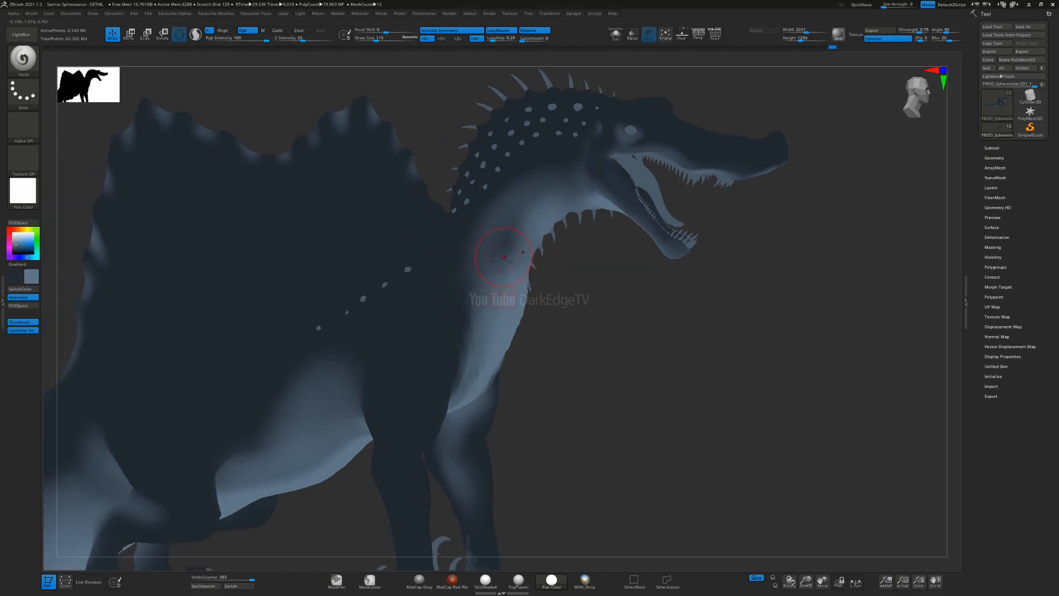
key(s)
drag(505, 252, 499, 258)
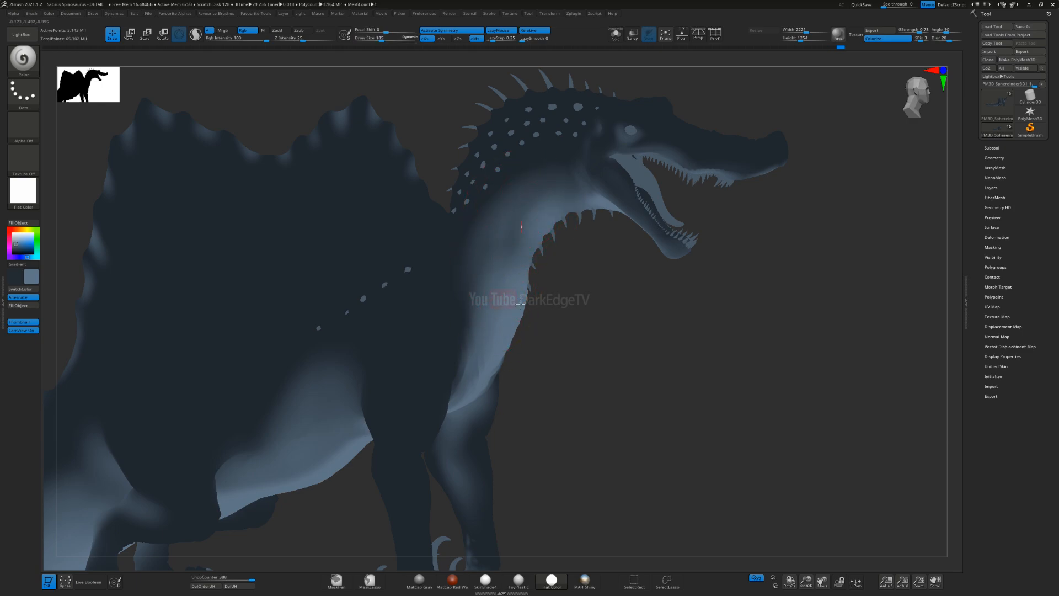
right_drag(491, 342, 491, 286)
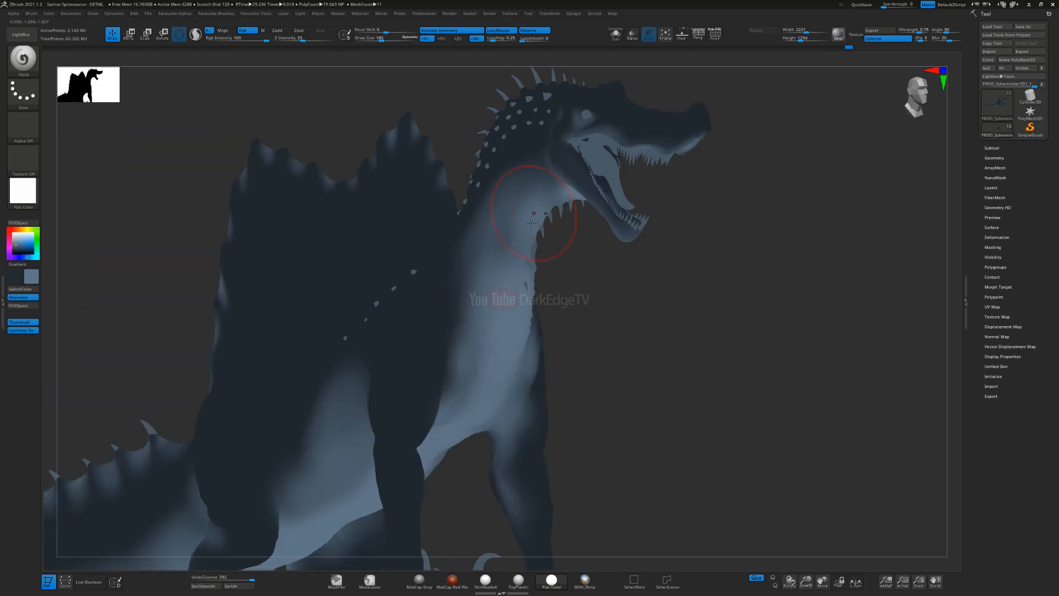
Step: Blend the lighter greyish blue across the upper throat and front of the neck, adjusting the brush size
key(s)
drag(527, 231, 516, 231)
right_drag(507, 239, 522, 240)
key(s)
drag(513, 240, 511, 214)
Step: Smooth out the lighter greyish blue across the chest and lower front of the neck
right_drag(470, 336, 480, 343)
drag(496, 412, 482, 372)
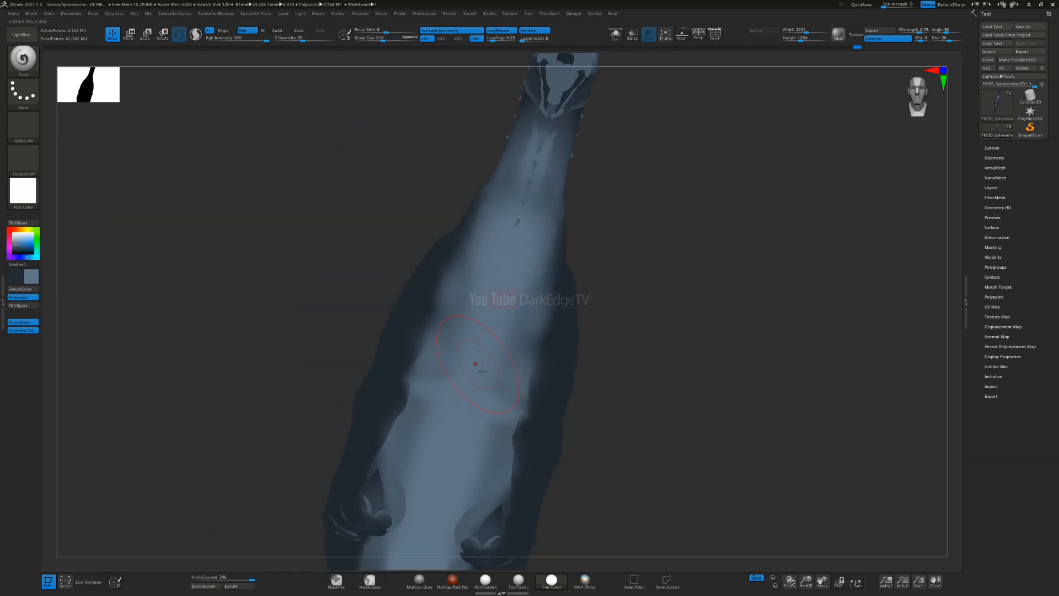
right_drag(548, 164, 505, 200)
right_drag(451, 342, 400, 327)
alt+right_drag(443, 290, 466, 247)
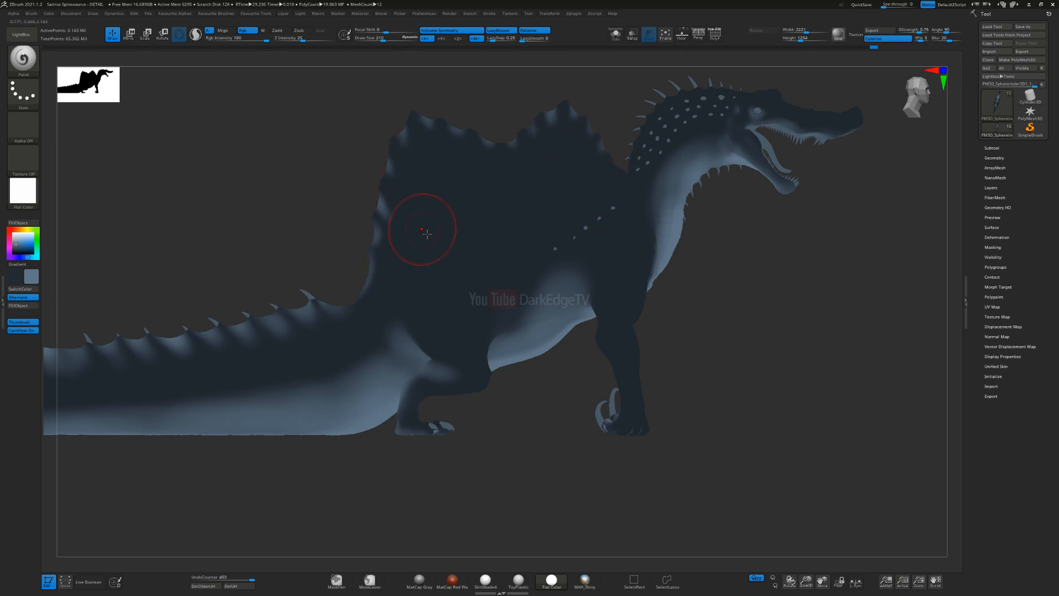
Step: Check the paint with the SkinShade4 material, return to Flat Color, and review the body from the side
click(23, 191)
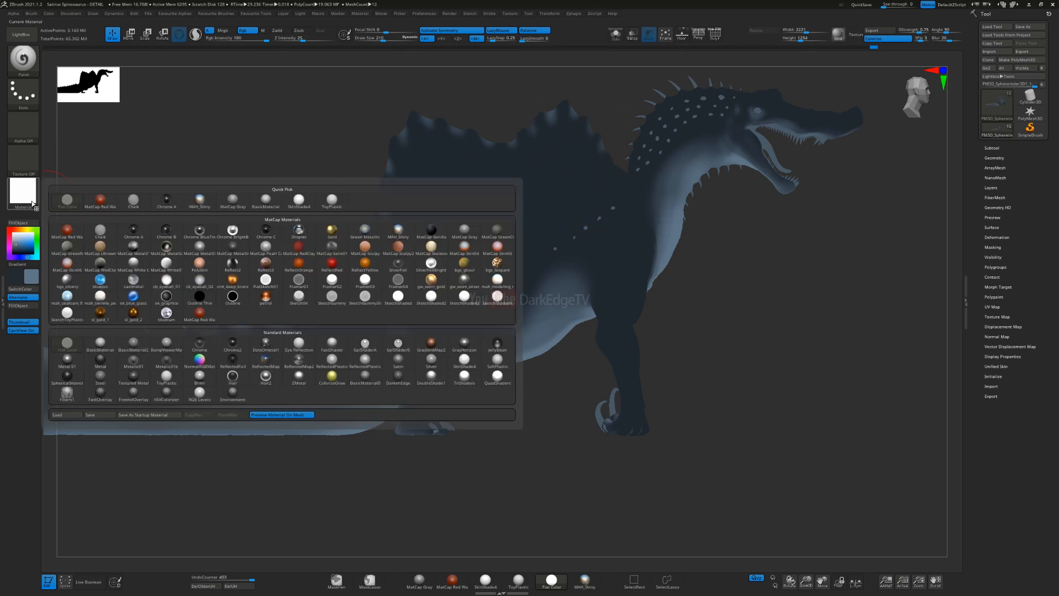
click(465, 359)
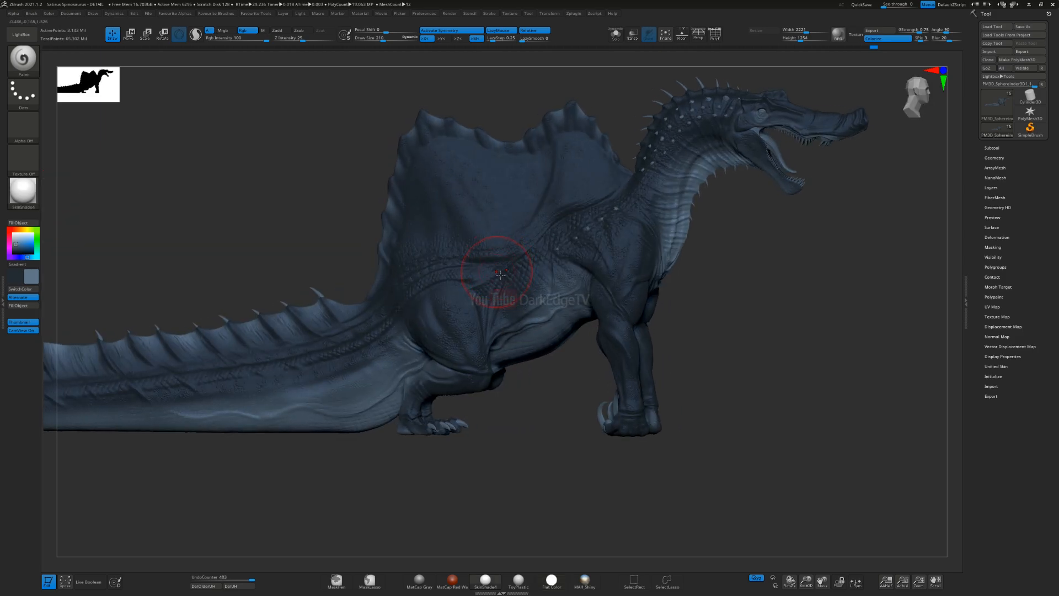
right_drag(499, 276, 476, 274)
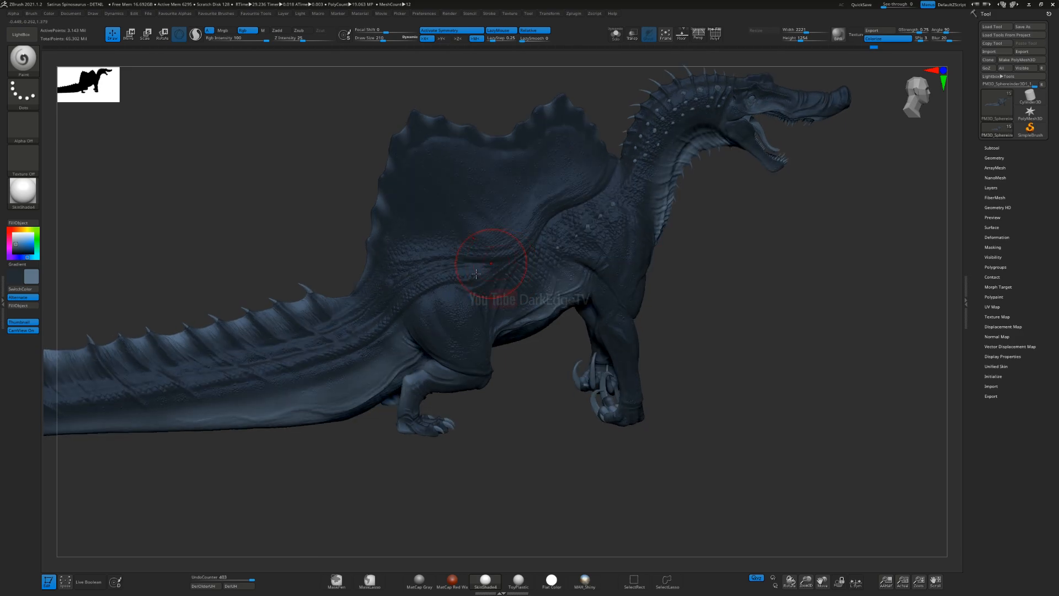
click(25, 189)
click(369, 253)
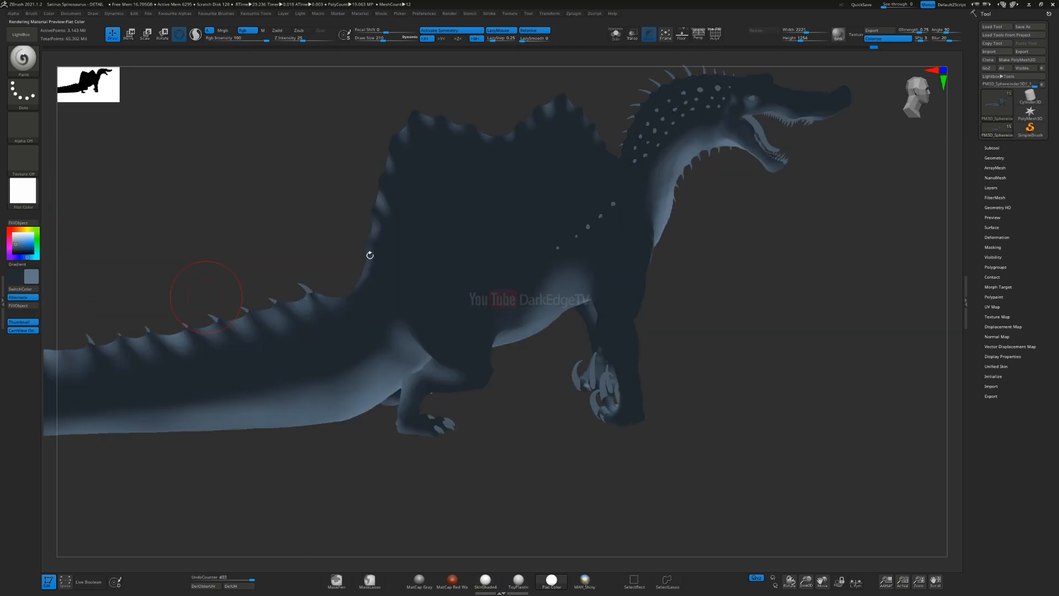
right_drag(482, 249, 468, 200)
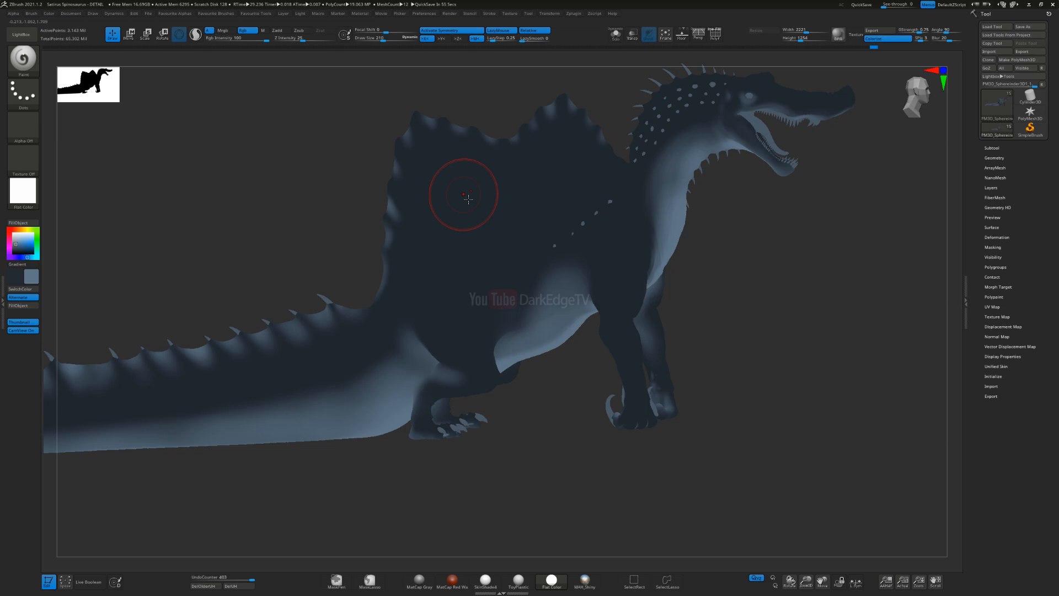
right_drag(621, 308, 611, 313)
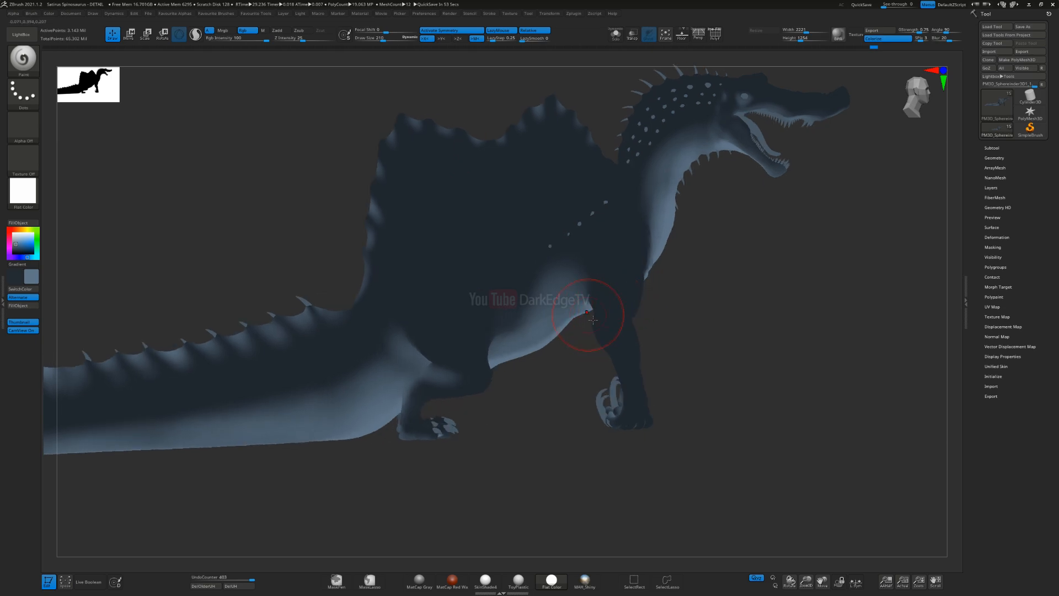
Step: Swap to the dark blue, pick a deeper shade, resize the brush, and darken the shoulder and upper foreleg
key(v)
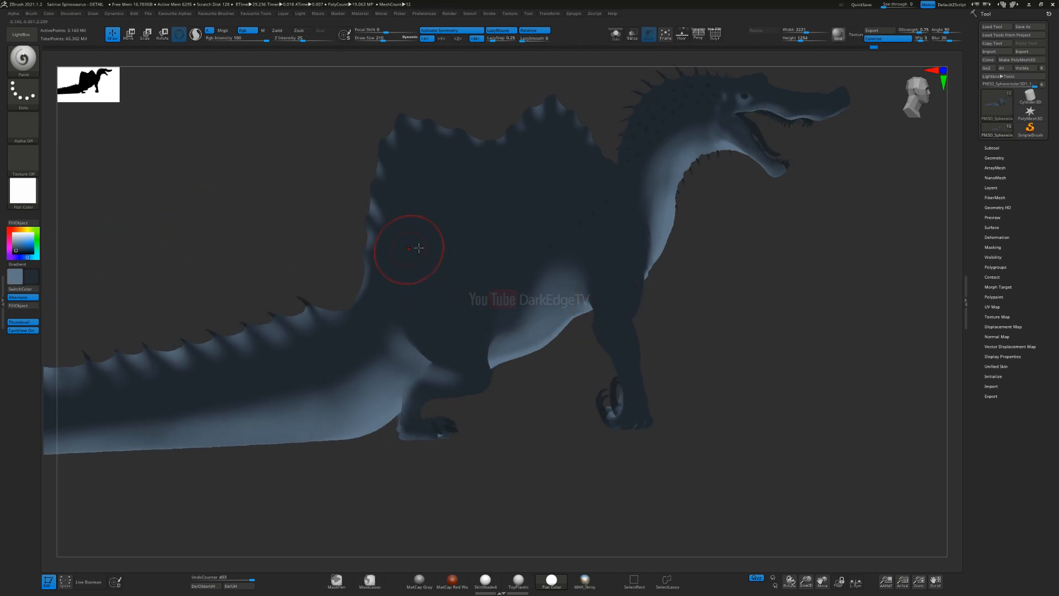
click(21, 253)
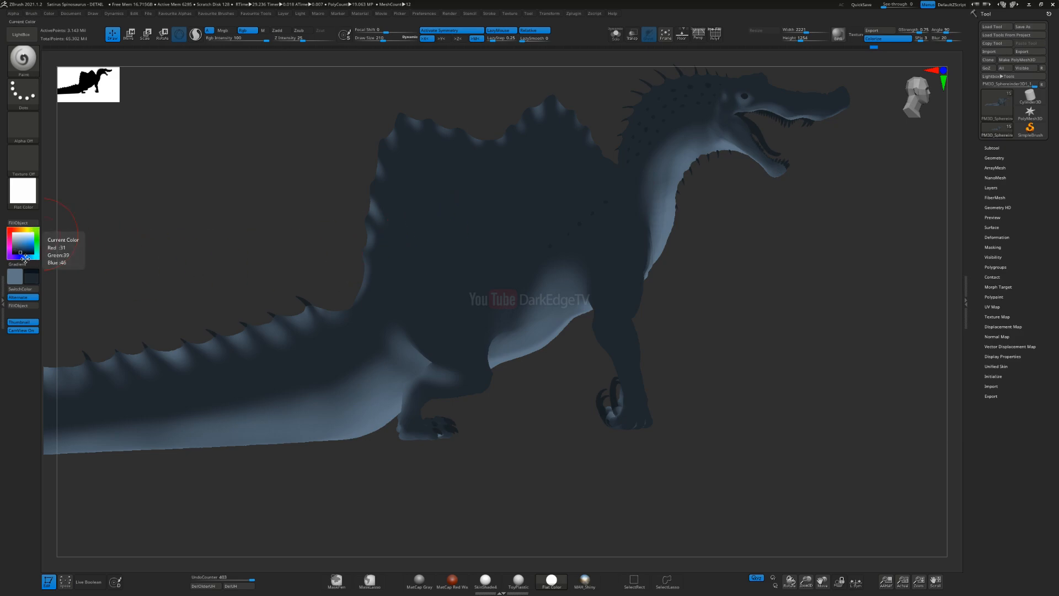
mouse_move(574, 296)
right_down()
mouse_move(636, 291)
mouse_move(563, 298)
right_up()
key(s)
drag(578, 267, 572, 267)
right_drag(579, 276, 592, 290)
drag(570, 208, 558, 298)
drag(558, 231, 560, 339)
drag(567, 236, 579, 338)
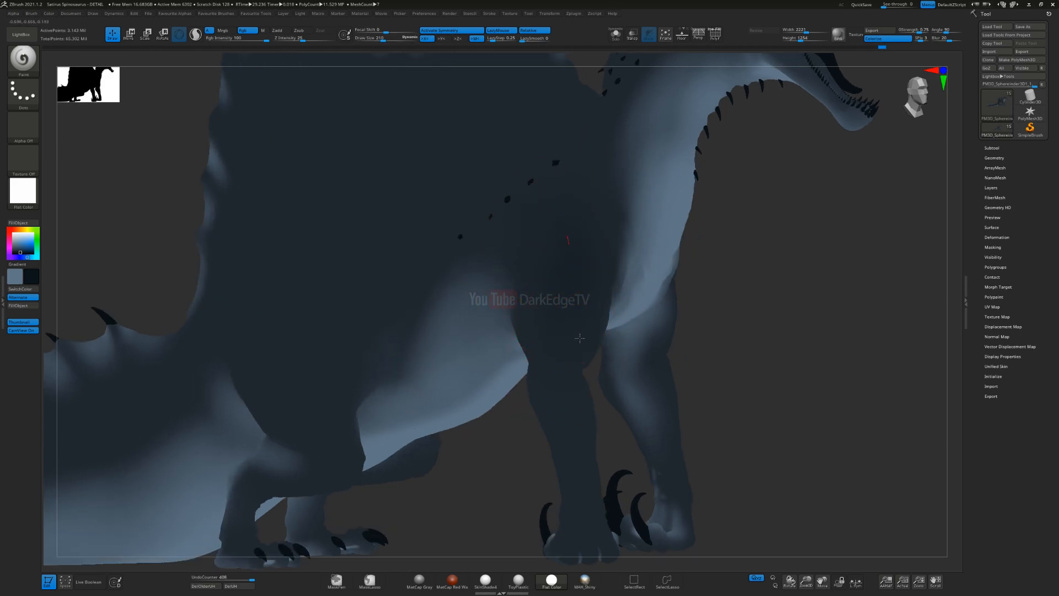
Step: Deepen the dark blue on the shoulder and upper foreleg, resizing the brush to blend its edge into the lighter chest
drag(563, 425, 563, 435)
drag(590, 209, 579, 318)
drag(591, 249, 580, 320)
mouse_move(517, 247)
alt+right_down()
mouse_move(482, 250)
mouse_move(430, 288)
alt+right_up()
ctrl+right_drag(430, 288, 495, 293)
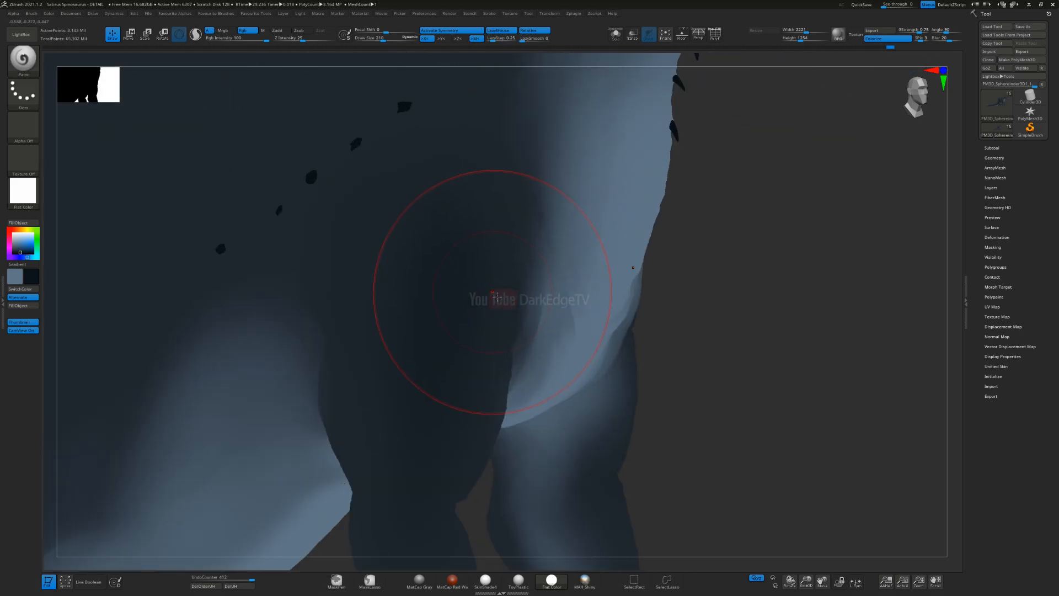
key(s)
drag(493, 293, 487, 293)
ctrl+right_drag(434, 330, 472, 266)
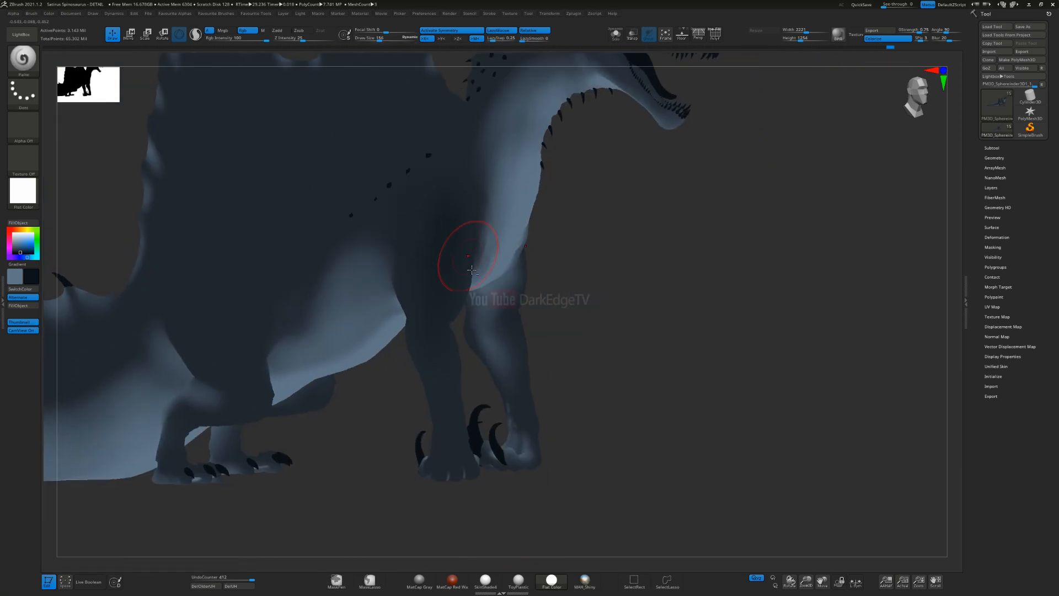
Step: Enlarge the brush and darken the opposite shoulder up to the base of the neck
right_drag(463, 425, 593, 371)
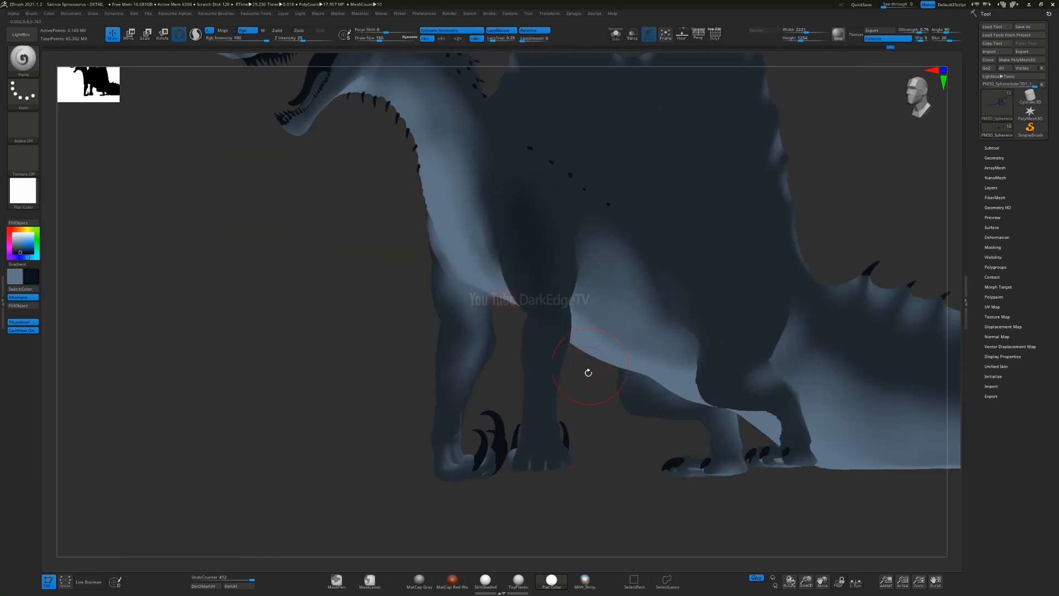
mouse_move(552, 428)
mouse_down()
mouse_move(533, 372)
mouse_move(540, 264)
mouse_up()
key(s)
click(540, 295)
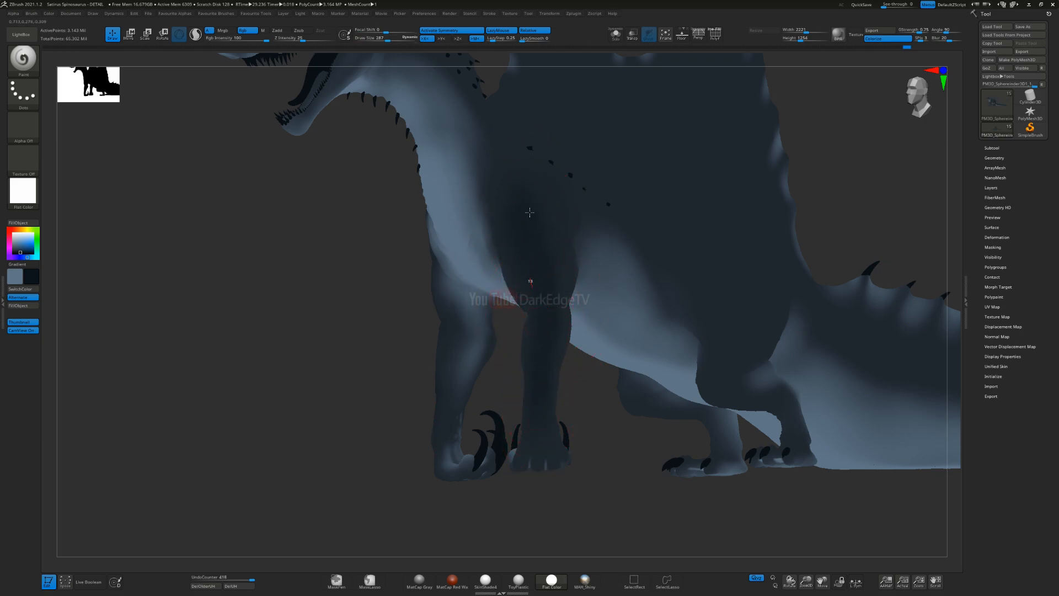
alt+right_drag(535, 136, 544, 248)
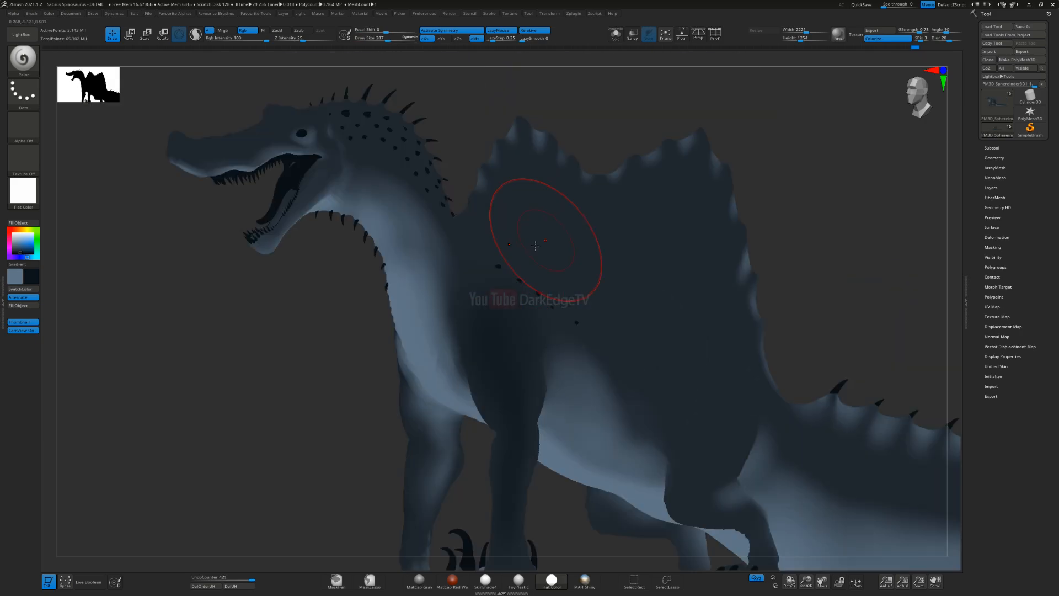
drag(491, 262, 603, 313)
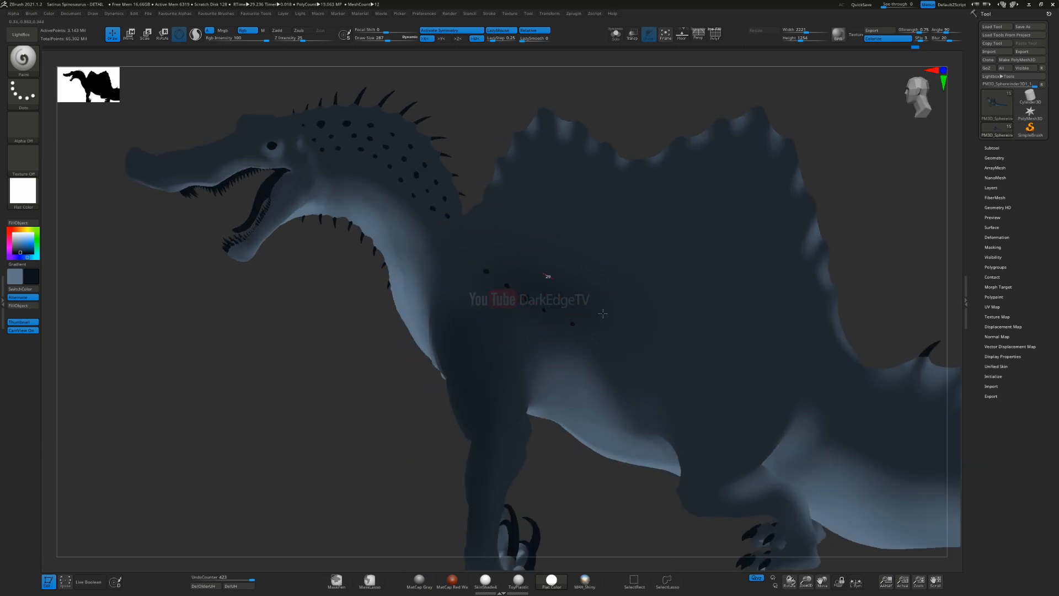
Step: Darken the flank and hind thigh, softening the transition into the lighter belly
alt+right_drag(560, 278, 486, 182)
right_drag(655, 326, 651, 272)
drag(649, 273, 634, 366)
right_drag(634, 367, 643, 337)
mouse_move(620, 340)
mouse_down()
mouse_move(620, 324)
mouse_move(606, 339)
mouse_up()
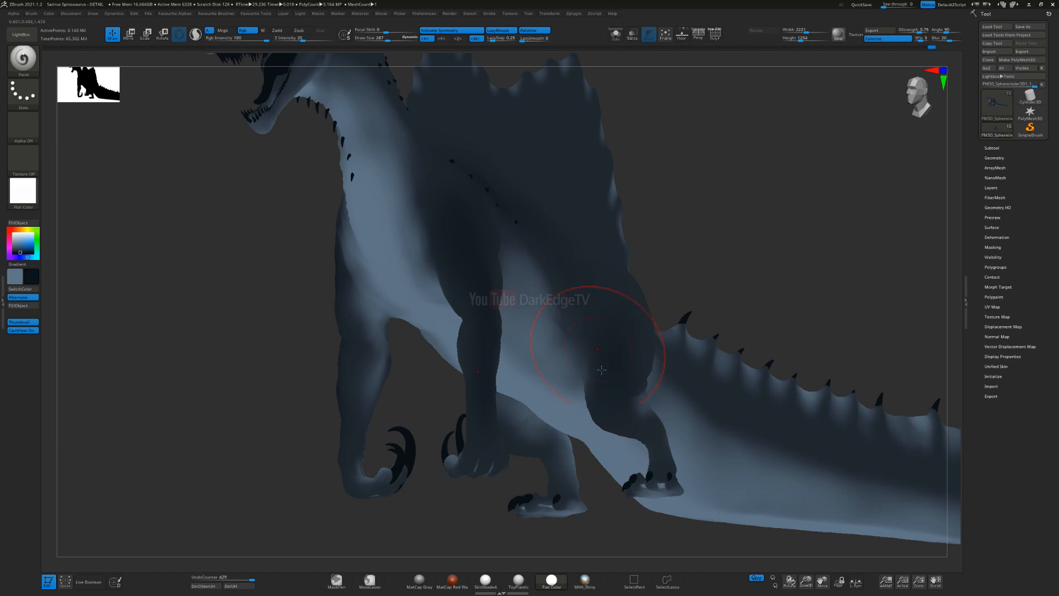
right_drag(588, 320, 585, 331)
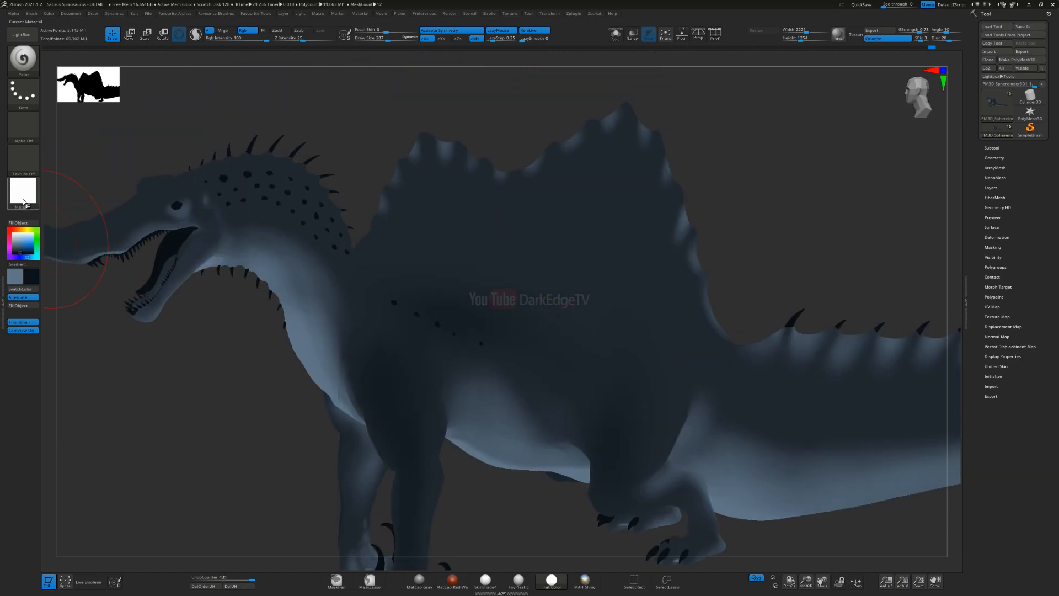
Step: Switch the material to SkinShade4 and deepen the dark blue across the neck base and back with a resized brush
click(23, 190)
click(464, 359)
mouse_move(465, 359)
alt+right_down()
mouse_move(475, 298)
mouse_move(418, 280)
mouse_move(411, 305)
mouse_move(368, 265)
alt+right_up()
key(s)
drag(368, 265, 365, 265)
mouse_move(213, 186)
mouse_down()
mouse_move(317, 198)
mouse_move(447, 346)
mouse_up()
mouse_move(392, 272)
mouse_down()
mouse_move(510, 383)
mouse_move(550, 383)
mouse_up()
alt+right_drag(550, 383, 477, 326)
drag(364, 241, 463, 295)
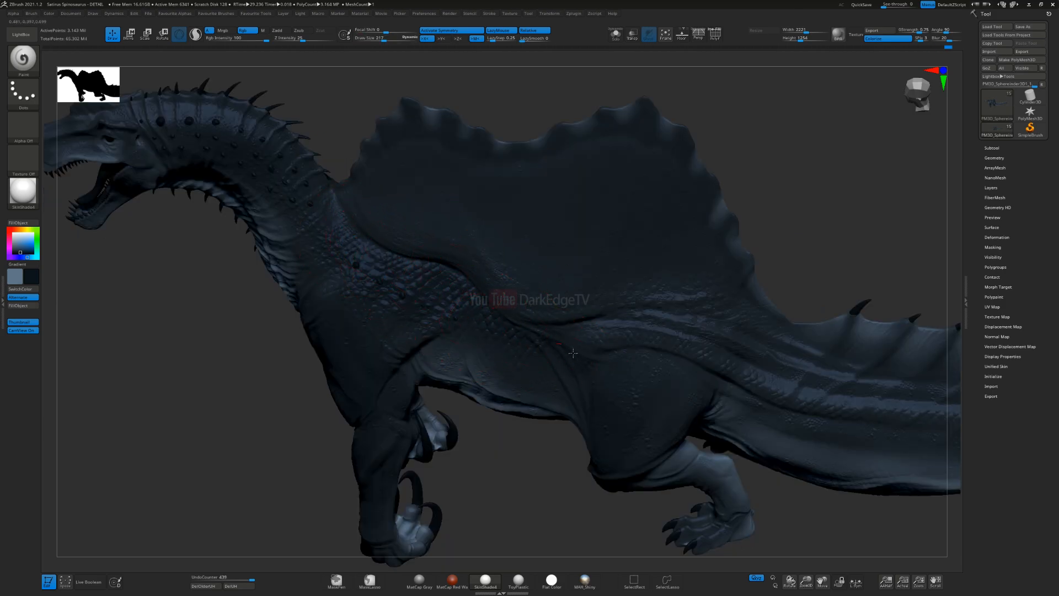
Step: Darken the hind thigh and the side of the tail, adjusting the brush size and undoing the last stroke
drag(573, 354, 635, 358)
right_drag(496, 356, 543, 337)
drag(718, 381, 742, 393)
alt+right_drag(750, 395, 579, 303)
key(s)
drag(566, 309, 575, 309)
key(s)
drag(723, 362, 715, 362)
alt+right_drag(758, 383, 582, 320)
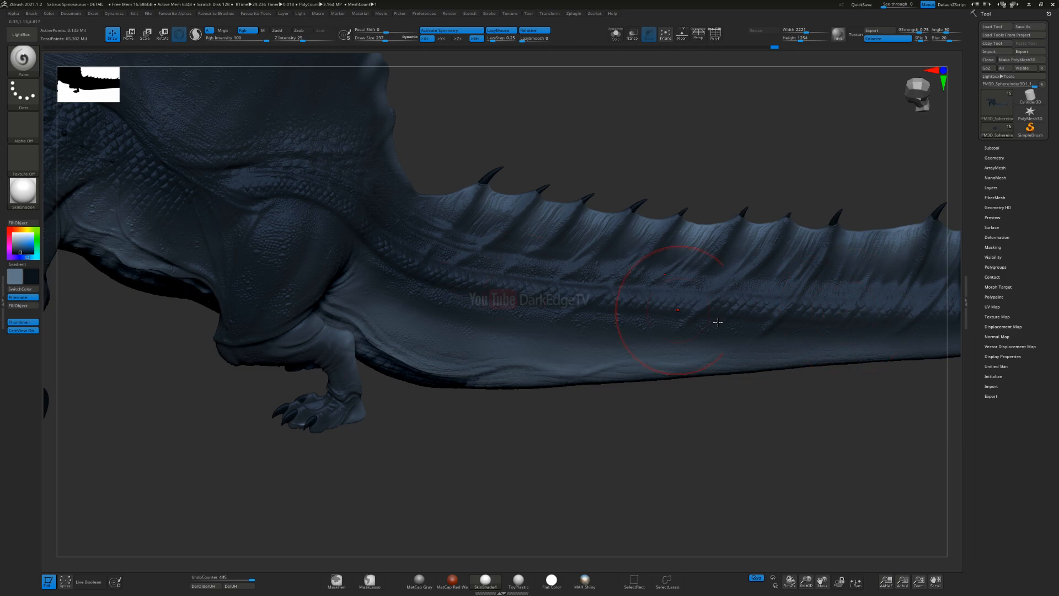
key(ctrl+z)
Step: Darken the upper back and the sail with dark blue, resizing the brush between strokes
shift+right_drag(473, 286, 564, 387)
alt+right_drag(354, 265, 638, 285)
key(s)
drag(371, 214, 376, 214)
mouse_move(381, 208)
alt+right_down()
mouse_move(426, 280)
mouse_move(452, 259)
alt+right_up()
key(s)
drag(448, 248, 451, 247)
mouse_move(473, 182)
mouse_down()
mouse_move(596, 306)
mouse_move(645, 275)
mouse_move(671, 182)
mouse_up()
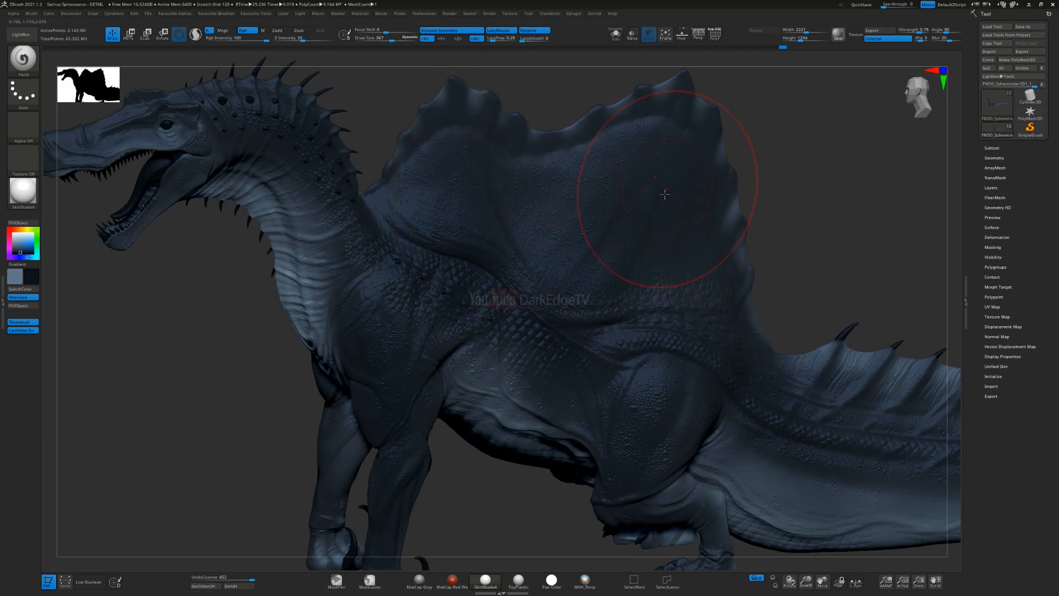
Step: Shrink the brush and darken the snout and top of the head
drag(616, 294, 486, 260)
mouse_move(188, 148)
alt+right_down()
mouse_move(406, 184)
mouse_move(515, 255)
mouse_move(486, 243)
alt+right_up()
right_drag(486, 242, 504, 248)
key(s)
drag(495, 247, 486, 247)
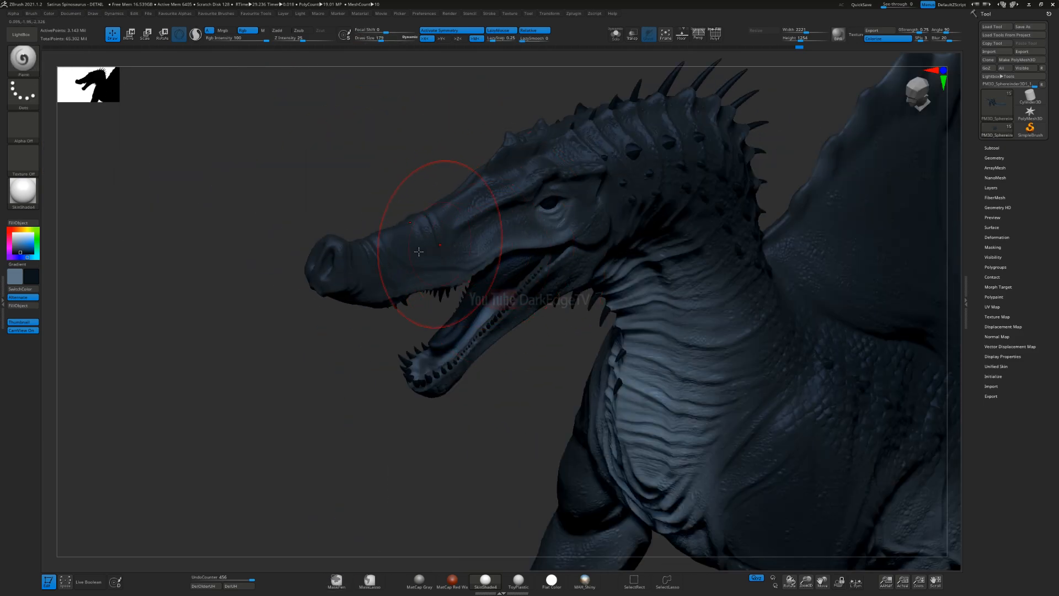
right_drag(439, 240, 459, 215)
key(s)
drag(449, 207, 444, 213)
key(s)
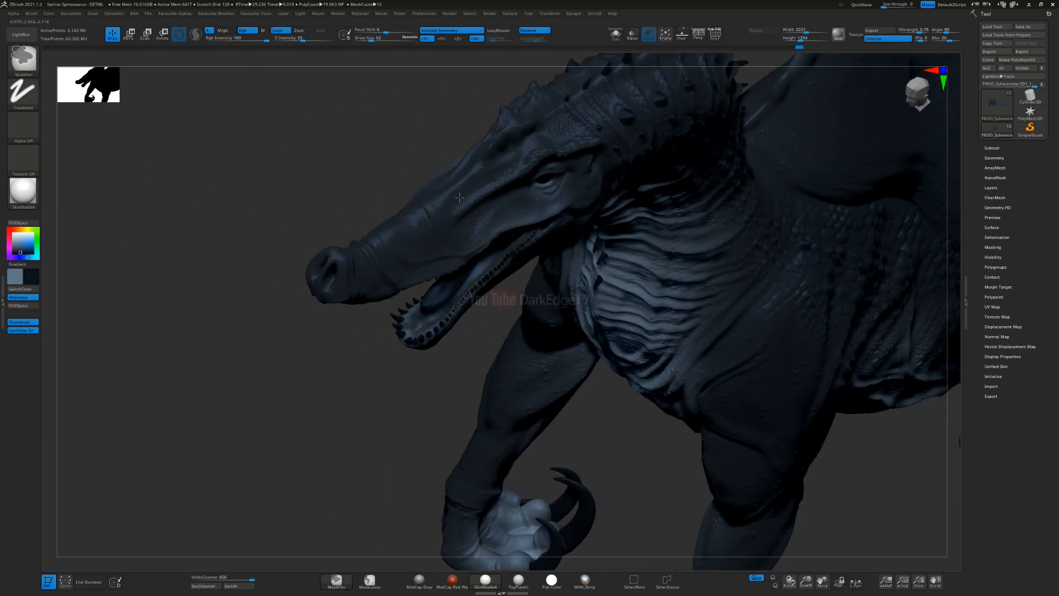
Step: Refine the dark blue on the snout, brow and back of the head
ctrl+right_drag(448, 214, 470, 236)
drag(489, 209, 474, 230)
mouse_move(559, 166)
mouse_down()
mouse_move(588, 145)
mouse_move(645, 152)
mouse_up()
mouse_move(634, 177)
right_down()
mouse_move(556, 280)
mouse_move(524, 248)
mouse_move(497, 269)
mouse_move(497, 287)
mouse_move(508, 262)
right_up()
drag(646, 214, 646, 208)
drag(644, 207, 646, 202)
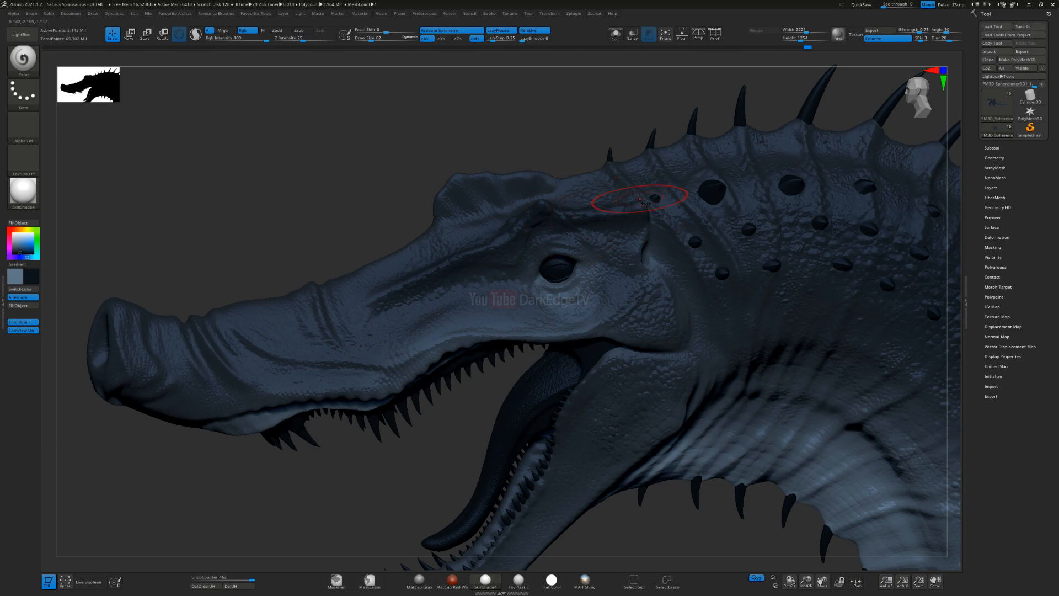
Step: Darken the cheek and lower jaw with a resized brush, undoing the unwanted strokes
key(s)
click(600, 331)
drag(626, 313, 620, 331)
mouse_move(595, 367)
alt+right_down()
mouse_move(583, 402)
mouse_move(527, 300)
alt+right_up()
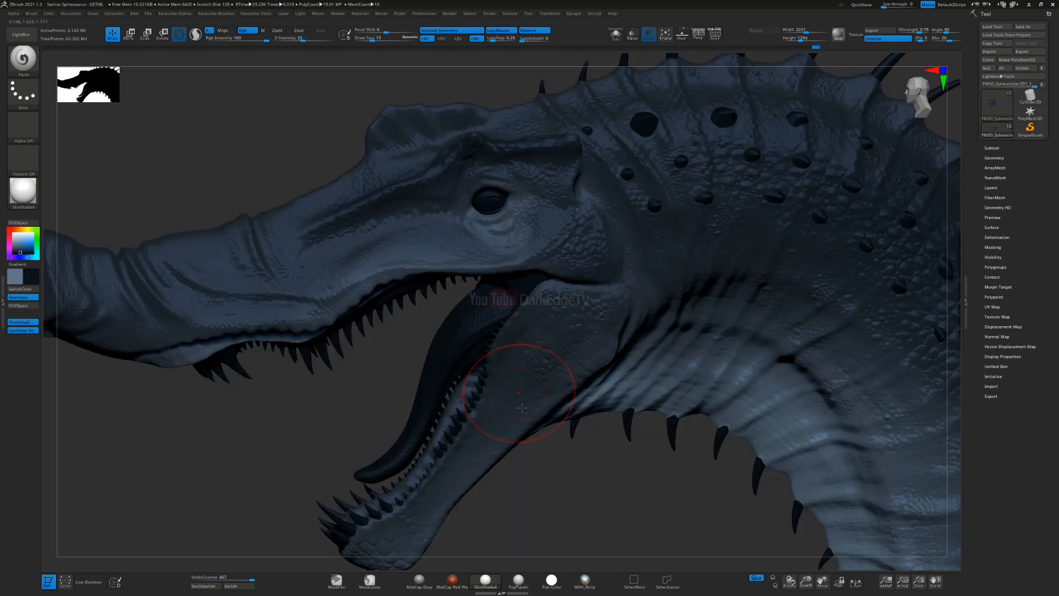
mouse_move(536, 382)
mouse_down()
mouse_move(458, 447)
mouse_move(395, 524)
mouse_up()
key(s)
mouse_move(529, 390)
alt+right_down()
mouse_move(561, 310)
mouse_move(565, 328)
alt+right_up()
click(565, 318)
key(ctrl+z)
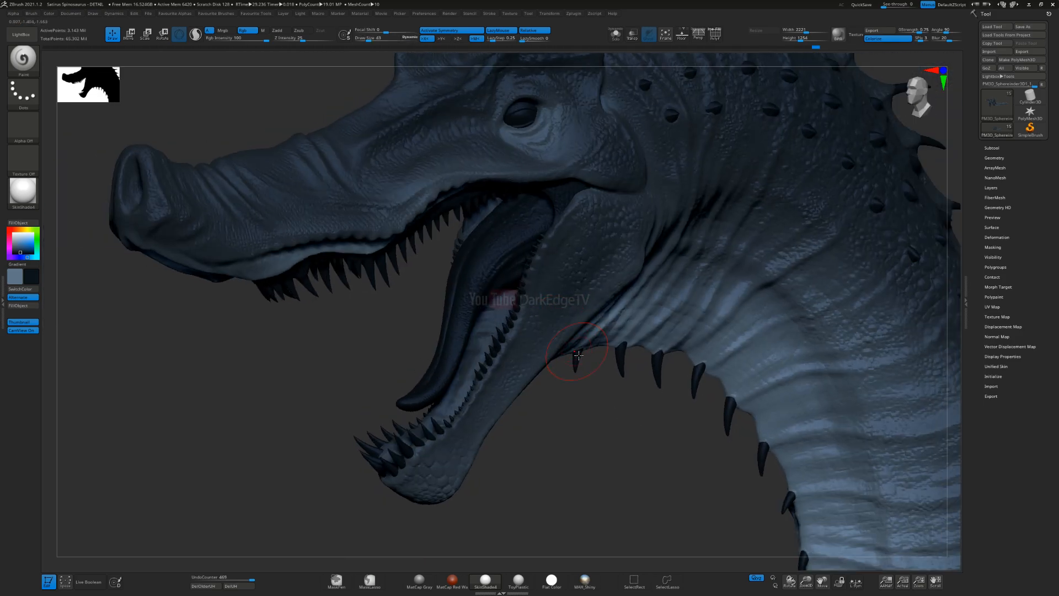
key(ctrl+z)
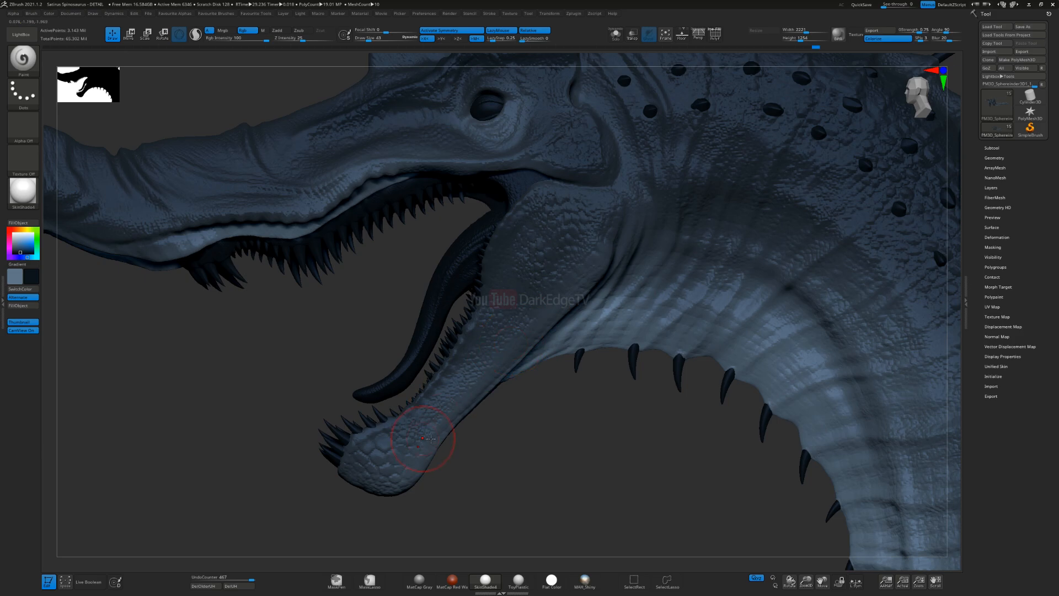
Step: Enlarge the brush and shade the rear of the lower jaw, undoing the last stroke
key(s)
click(539, 285)
drag(526, 289, 560, 242)
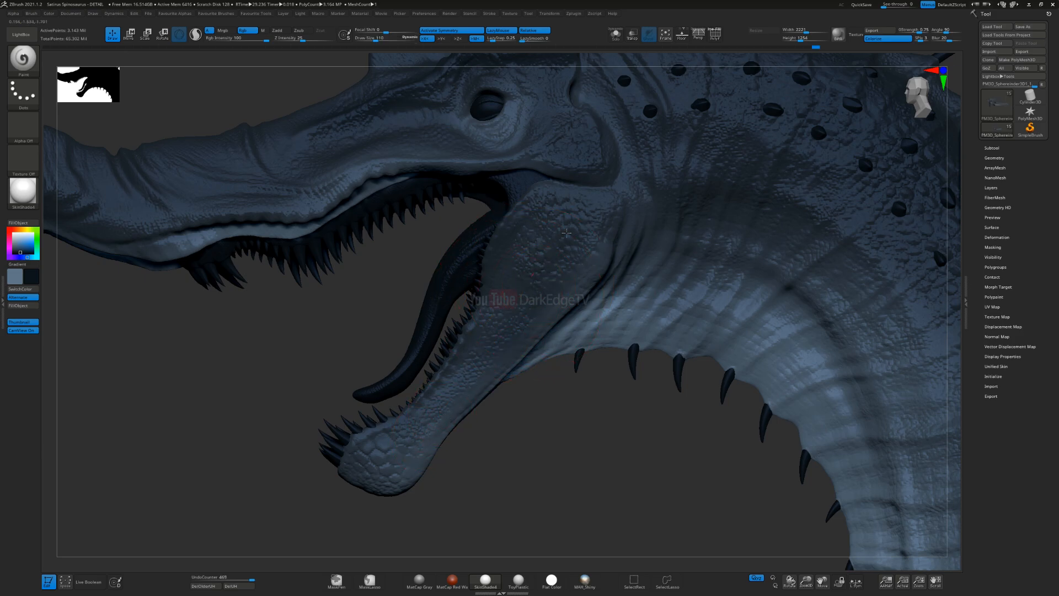
ctrl+right_drag(476, 375, 520, 274)
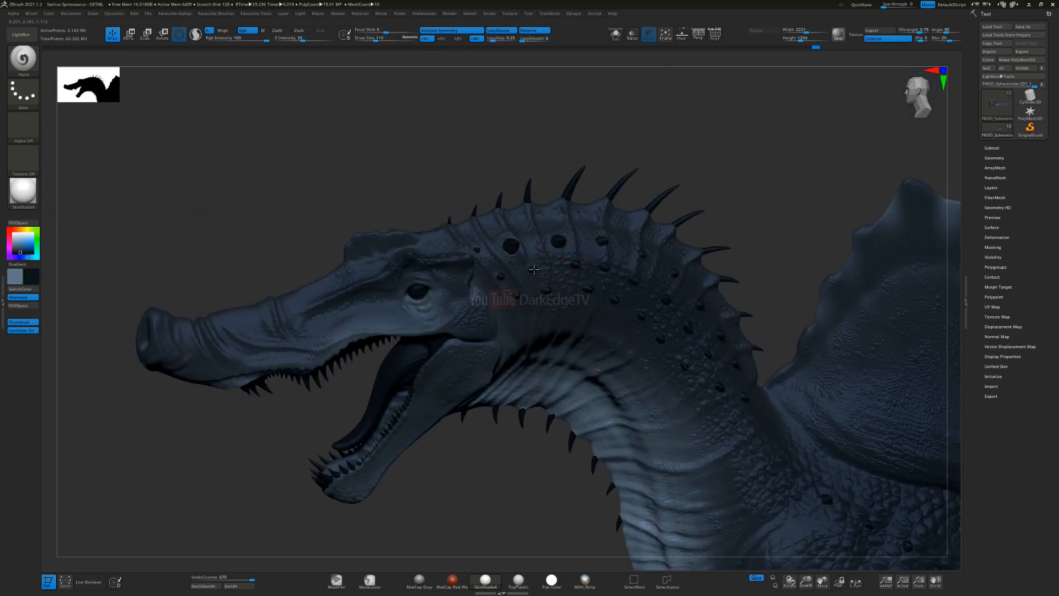
key(ctrl+z)
Step: Blend the dark blue down the side of the neck towards the lighter throat, enlarging the brush
mouse_move(477, 253)
shift+mouse_down()
mouse_move(500, 303)
mouse_move(533, 305)
shift+mouse_up()
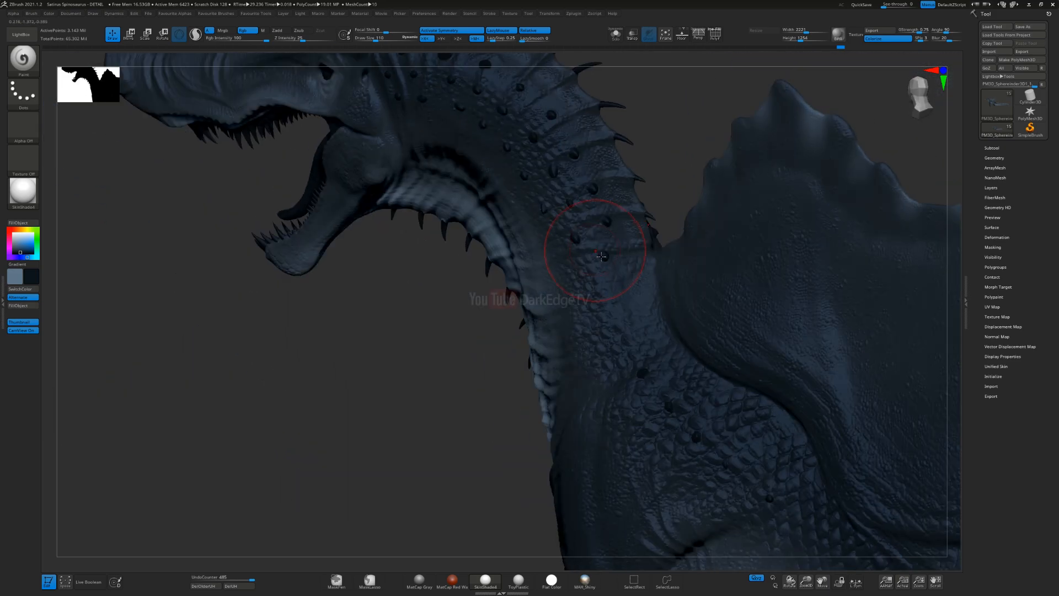
key(s)
click(601, 257)
drag(600, 257, 629, 301)
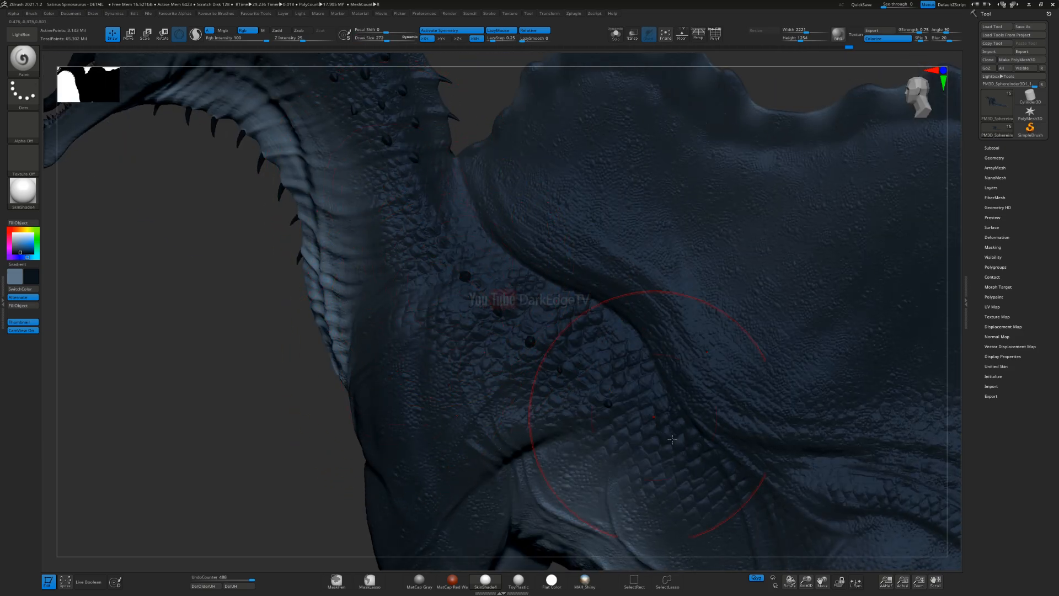
Step: Darken the shoulder and the scaly area below the base of the sail with a resized brush
mouse_move(672, 439)
ctrl+right_down()
mouse_move(474, 212)
mouse_move(493, 222)
ctrl+right_up()
key(s)
click(500, 223)
drag(631, 308, 589, 239)
drag(679, 284, 733, 326)
mouse_move(625, 203)
ctrl+right_down()
mouse_move(647, 237)
mouse_move(679, 224)
ctrl+right_up()
Step: Resize the brush and deepen the dark blue along the back, flank and hind thigh
key(s)
click(651, 250)
drag(721, 220, 654, 364)
alt+right_drag(653, 375, 590, 221)
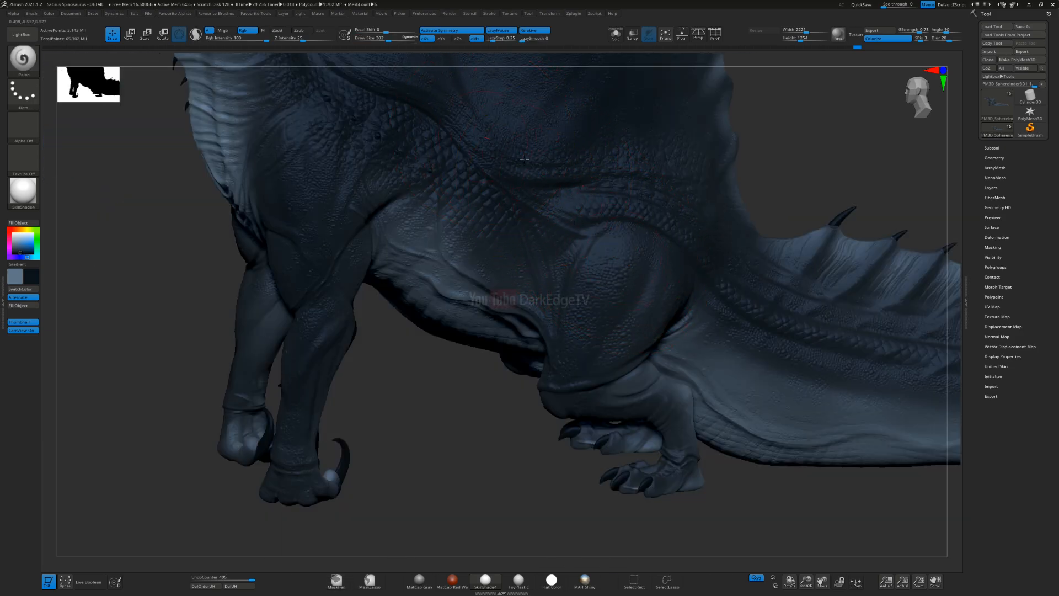
drag(494, 204, 475, 216)
Step: Adjust the brush size and blend the dark blue around the hind leg and rear flank
key(s)
click(574, 360)
drag(579, 344, 616, 220)
drag(645, 271, 583, 314)
right_drag(582, 313, 690, 303)
Step: Even out the dark blue over the rest of the body and check it from the opposite side
mouse_move(574, 342)
mouse_down()
mouse_move(582, 287)
mouse_move(568, 232)
mouse_up()
mouse_move(568, 248)
right_down()
mouse_move(560, 260)
mouse_move(463, 270)
right_up()
mouse_move(541, 326)
mouse_down()
mouse_move(536, 231)
mouse_move(563, 221)
mouse_up()
alt+right_drag(563, 221, 595, 283)
mouse_move(525, 298)
mouse_down()
mouse_move(551, 373)
mouse_move(543, 357)
mouse_up()
mouse_move(551, 362)
ctrl+right_down()
mouse_move(499, 288)
mouse_move(700, 303)
ctrl+right_up()
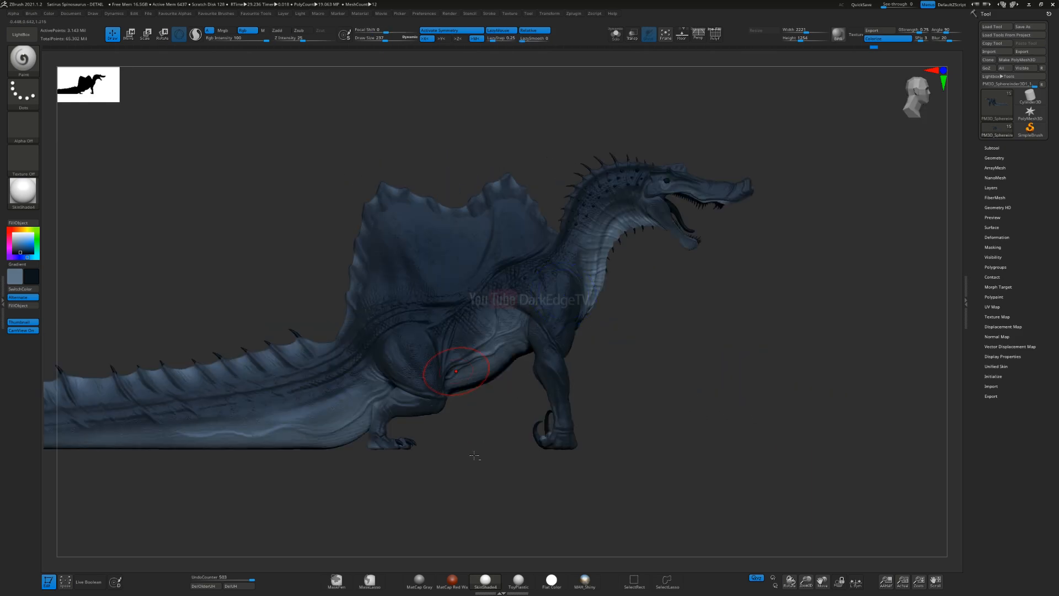
Step: Darken the side of the tail towards its tip with a smaller brush, undoing the last stroke
alt+right_drag(461, 376, 758, 337)
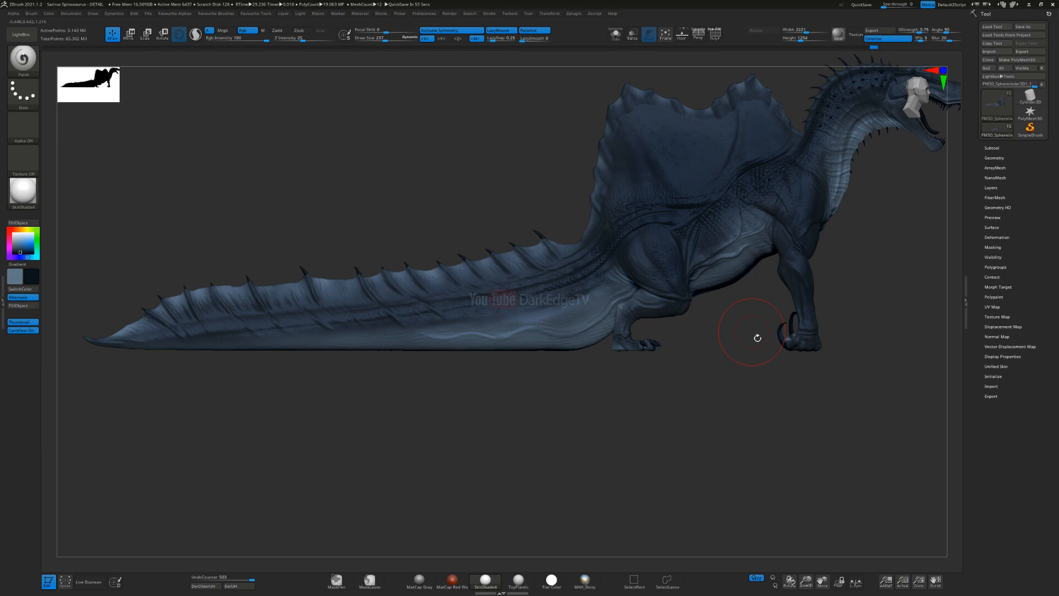
right_drag(554, 399, 607, 406)
ctrl+right_drag(591, 359, 386, 419)
mouse_move(386, 419)
alt+right_down()
mouse_move(454, 321)
mouse_move(443, 285)
mouse_move(301, 338)
alt+right_up()
key(s)
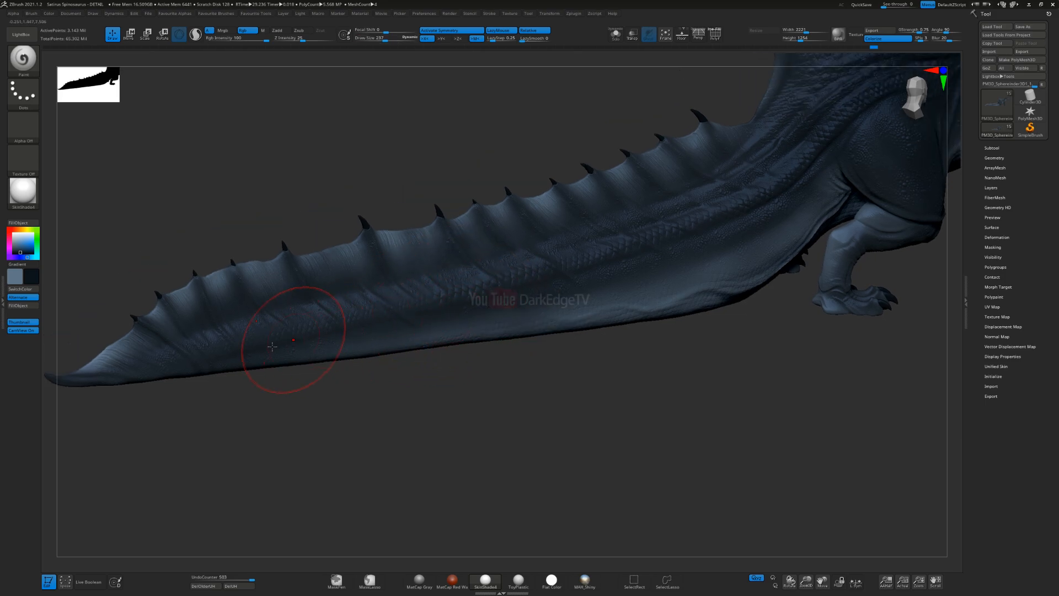
key(s)
drag(496, 300, 490, 300)
mouse_move(217, 362)
mouse_down()
mouse_move(180, 364)
mouse_move(199, 366)
mouse_up()
key(ctrl+z)
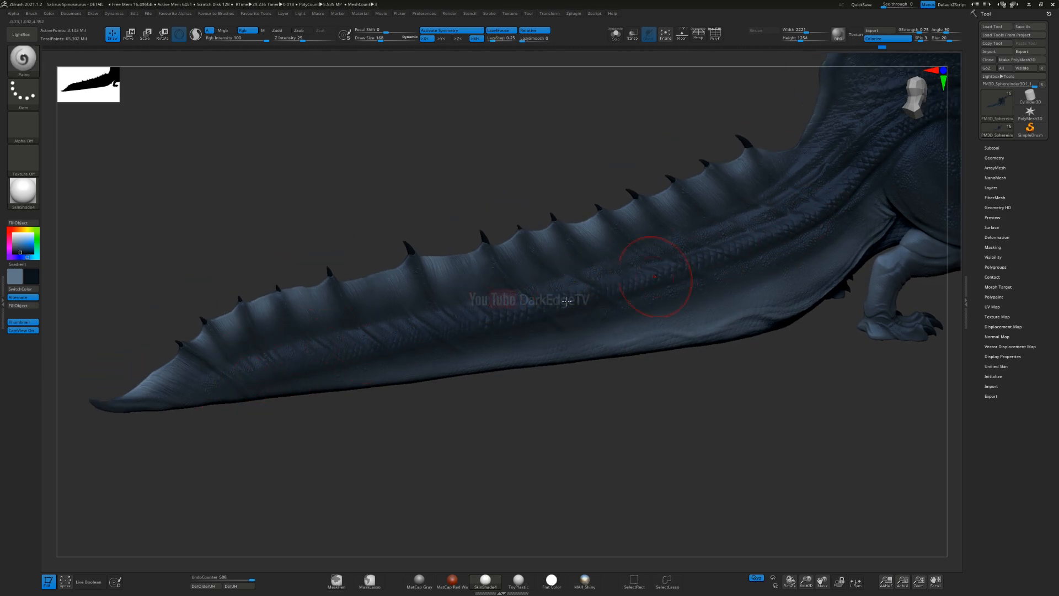
Step: Resize the brush and darken the middle and base of the tail up to the hind leg
alt+right_drag(775, 223, 533, 301)
key(s)
drag(531, 302, 540, 301)
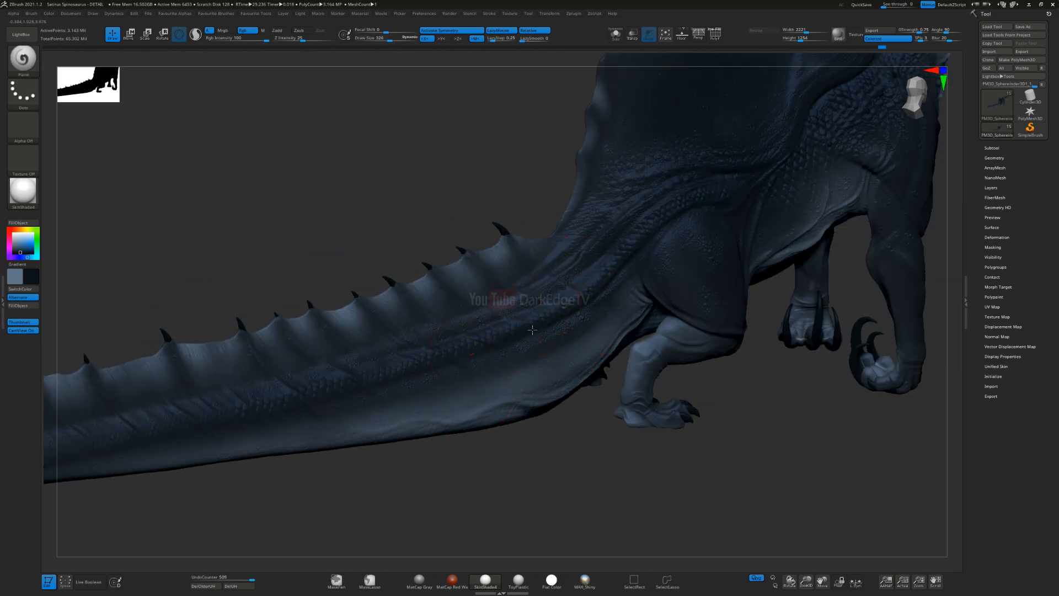
key(s)
drag(563, 355, 559, 355)
right_drag(592, 378, 618, 299)
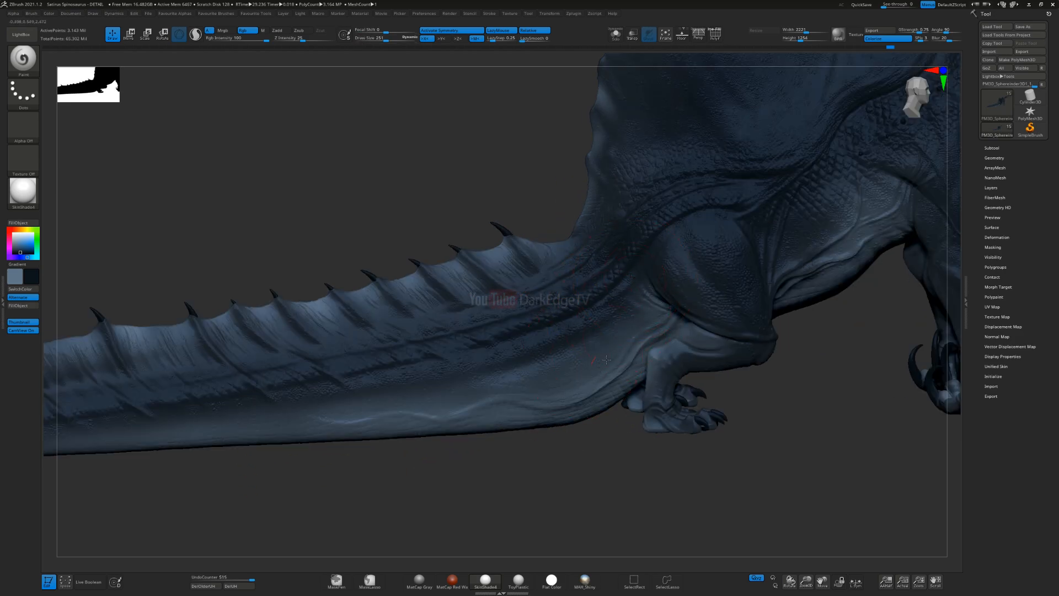
Step: Extend the dark blue over the lower side of the tail up to the thigh
right_drag(485, 402, 701, 295)
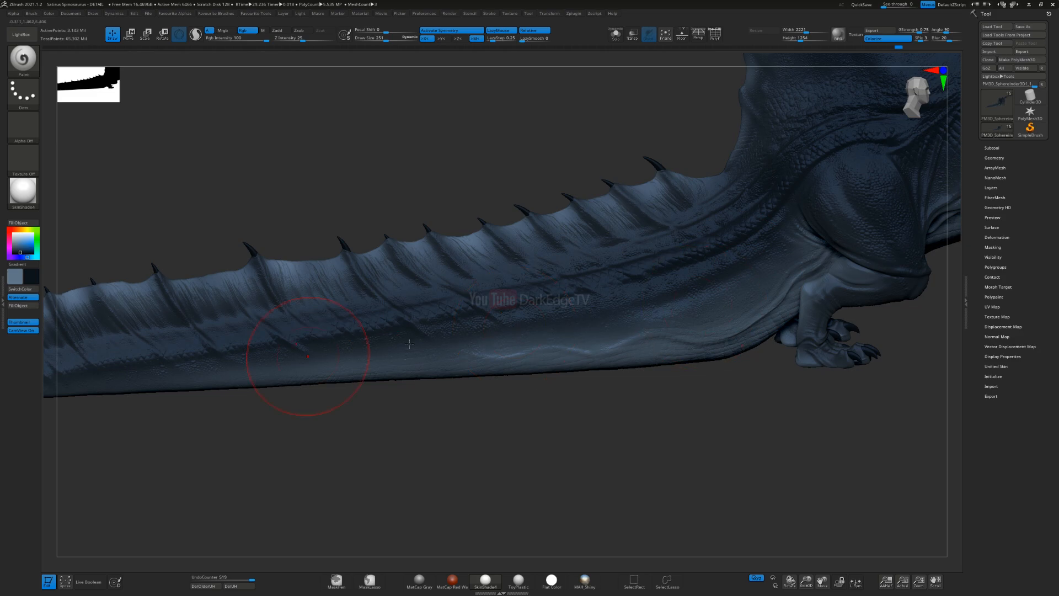
drag(657, 329, 722, 326)
drag(772, 286, 765, 300)
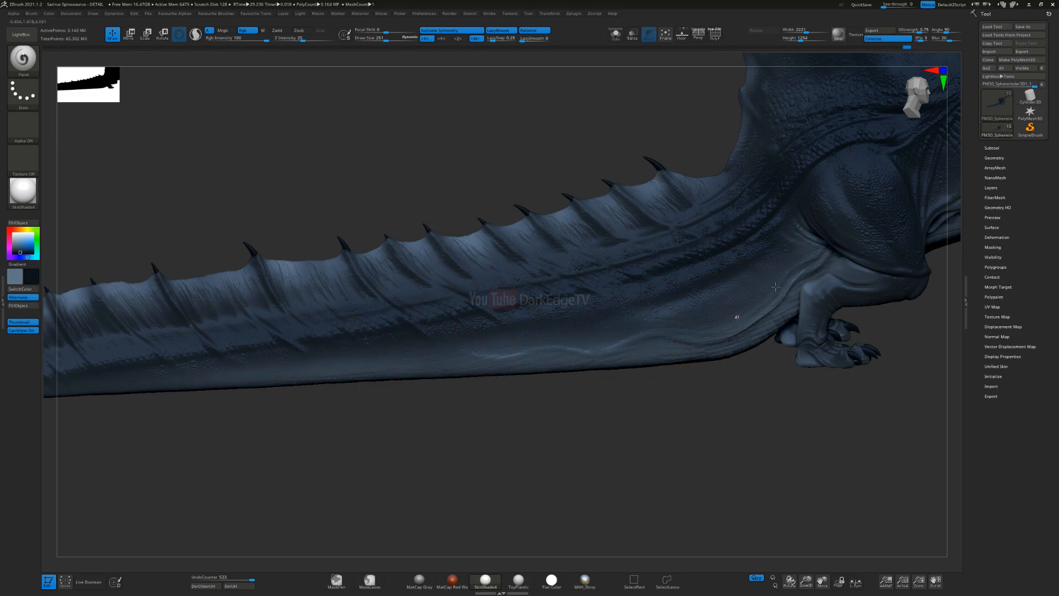
alt+right_drag(819, 198, 485, 193)
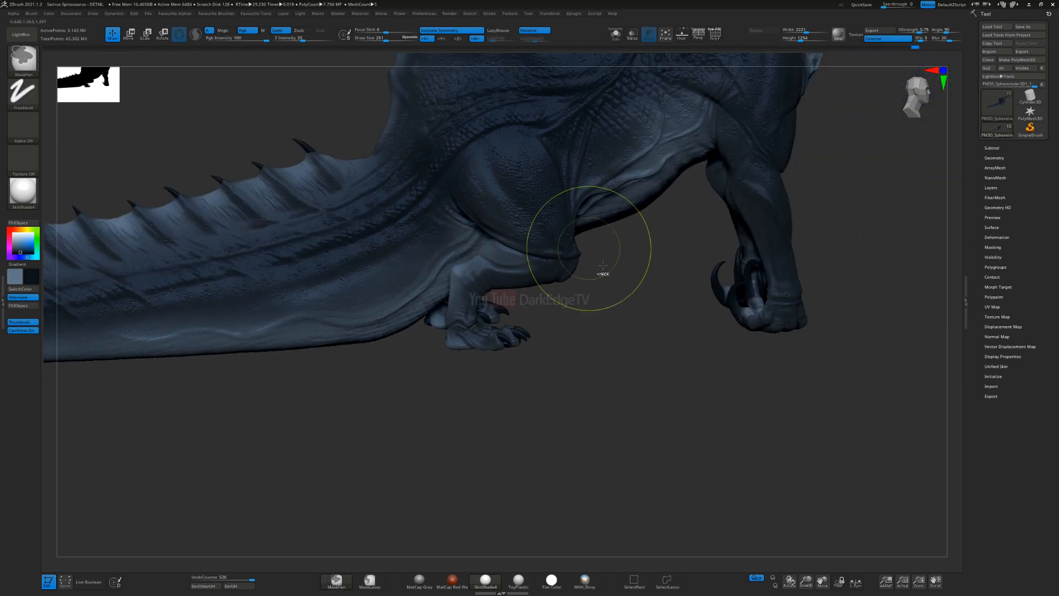
Step: Shrink the brush and darken the lower hind leg and foot
ctrl+right_drag(600, 260, 508, 306)
key(s)
drag(507, 305, 500, 305)
drag(475, 243, 445, 279)
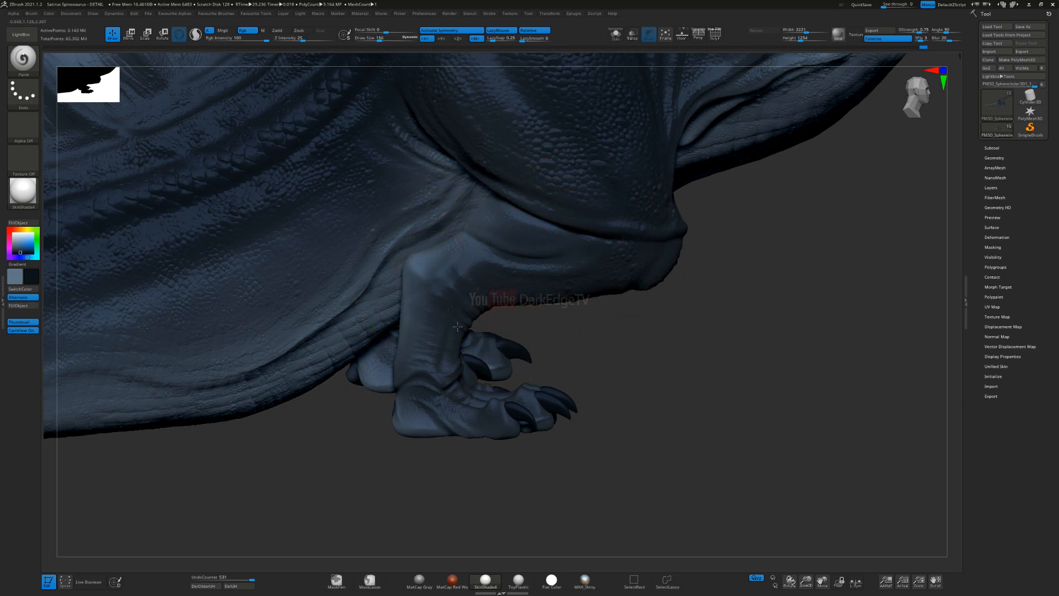
drag(433, 315, 423, 337)
mouse_move(473, 390)
ctrl+right_down()
mouse_move(588, 280)
mouse_move(568, 331)
mouse_move(543, 330)
mouse_move(574, 298)
ctrl+right_up()
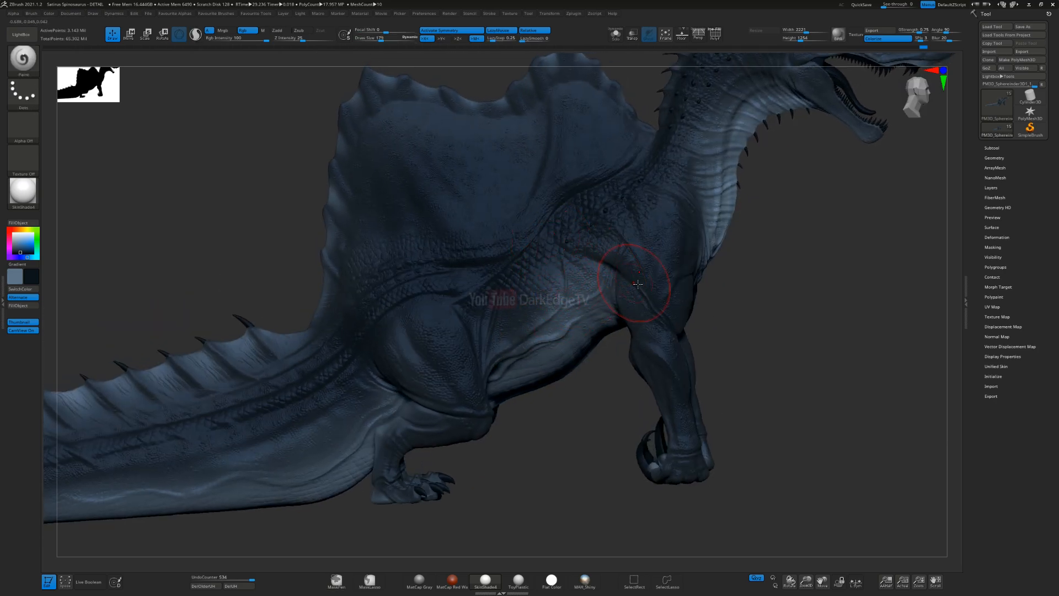
Step: Blend the dark blue from the flank into the lighter belly with a smaller brush and review the whole body
ctrl+right_drag(548, 241, 566, 303)
key(s)
click(556, 304)
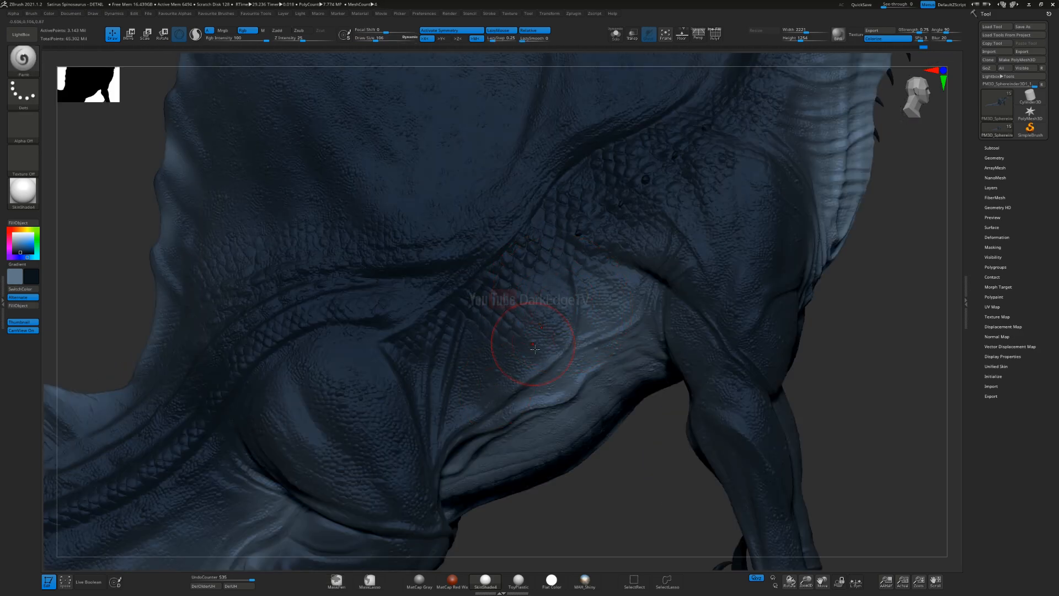
right_drag(537, 351, 523, 378)
drag(561, 253, 558, 264)
mouse_move(504, 395)
ctrl+right_down()
mouse_move(580, 355)
mouse_move(527, 360)
ctrl+right_up()
mouse_move(527, 360)
ctrl+right_down()
mouse_move(578, 349)
mouse_move(513, 320)
mouse_move(502, 303)
mouse_move(518, 326)
ctrl+right_up()
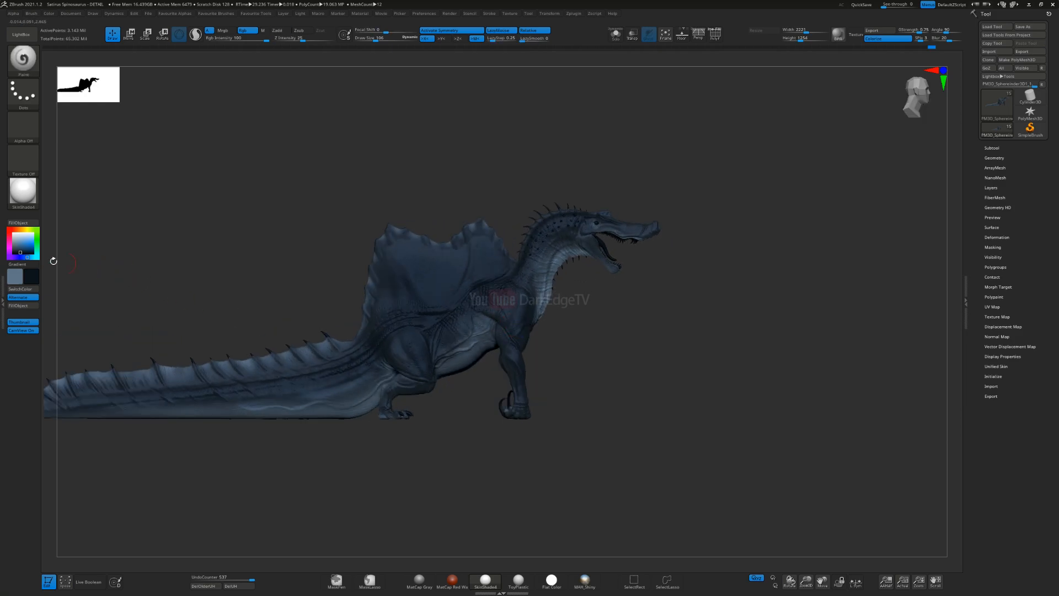
Step: Switch the material to Flat Color and set the brush's focal shift to 100
click(28, 195)
click(63, 200)
right_click(508, 343)
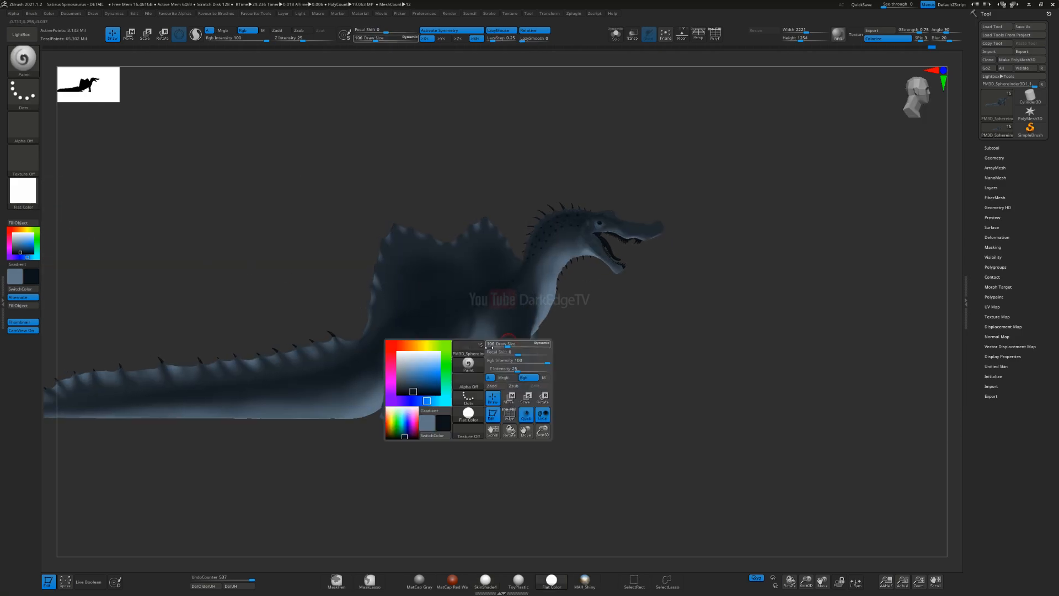
right_drag(557, 317, 622, 326)
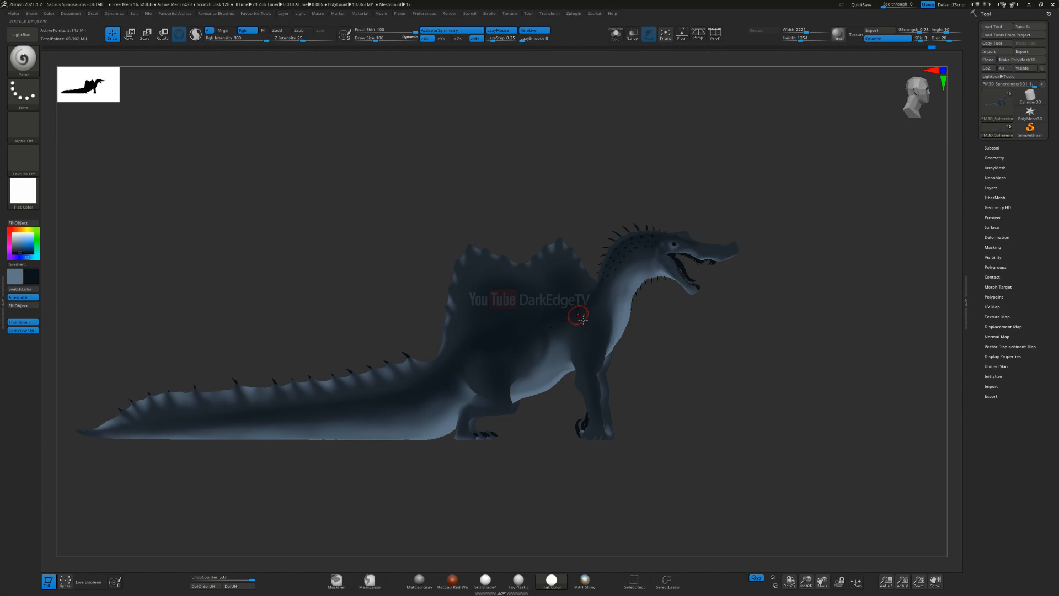
Step: Examine the colour transitions on the sail, flank, tail and chest from several sides under Flat Color
shift+right_drag(483, 316, 543, 361)
key(s)
drag(543, 362, 557, 363)
alt+right_drag(583, 341, 590, 258)
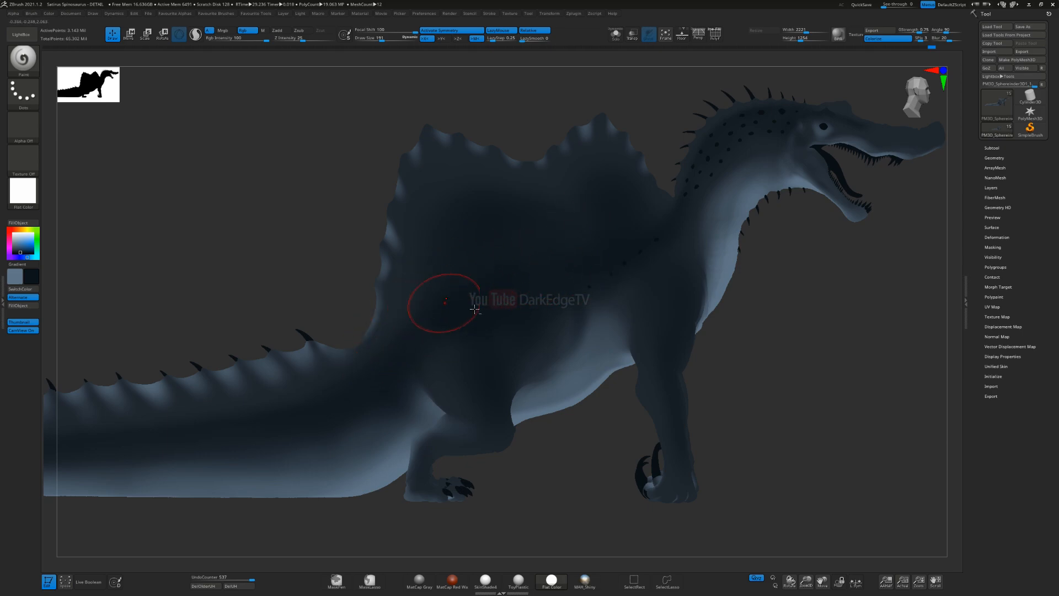
alt+right_drag(590, 251, 679, 240)
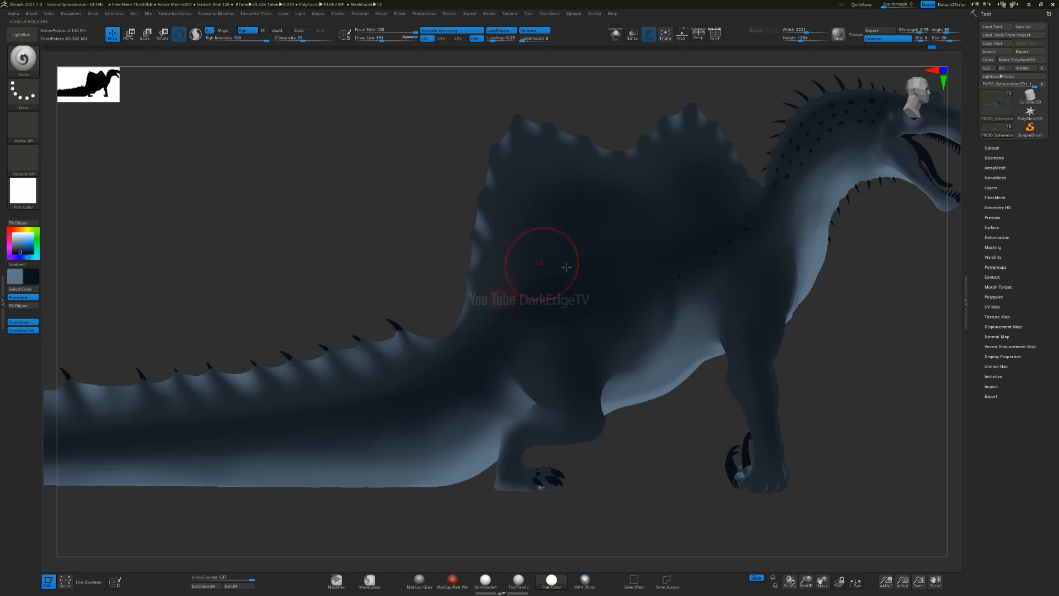
alt+right_drag(623, 315, 608, 230)
alt+right_drag(496, 232, 673, 186)
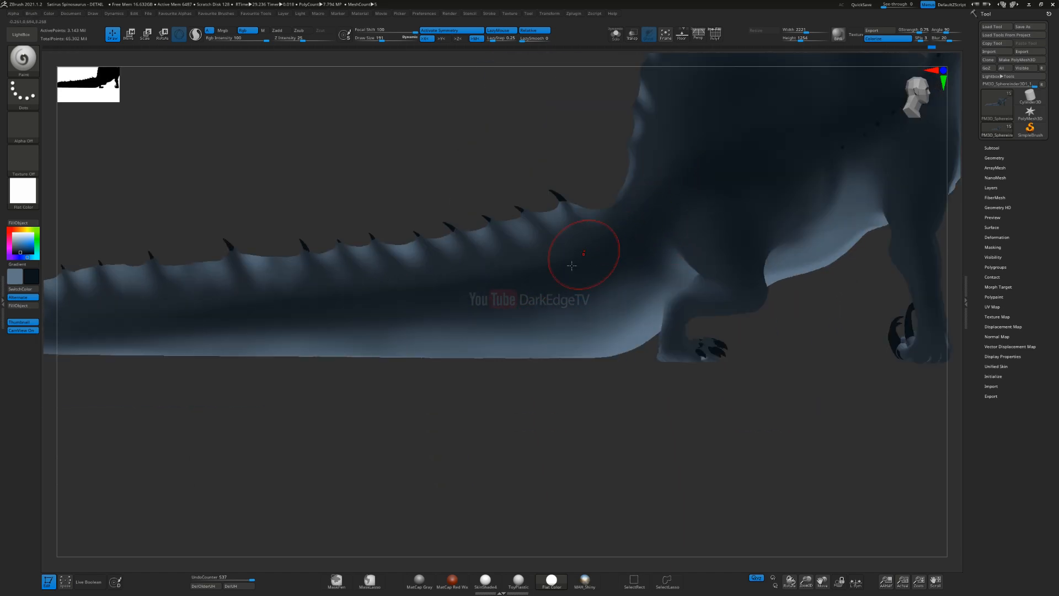
mouse_move(624, 270)
alt+right_down()
mouse_move(395, 327)
mouse_move(486, 341)
mouse_move(434, 372)
mouse_move(422, 287)
alt+right_up()
key(bracketleft)
mouse_move(422, 287)
ctrl+right_down()
mouse_move(415, 398)
mouse_move(458, 314)
mouse_move(512, 258)
mouse_move(557, 160)
ctrl+right_up()
key(bracketleft)
alt+right_drag(557, 160, 497, 166)
right_drag(623, 281, 557, 293)
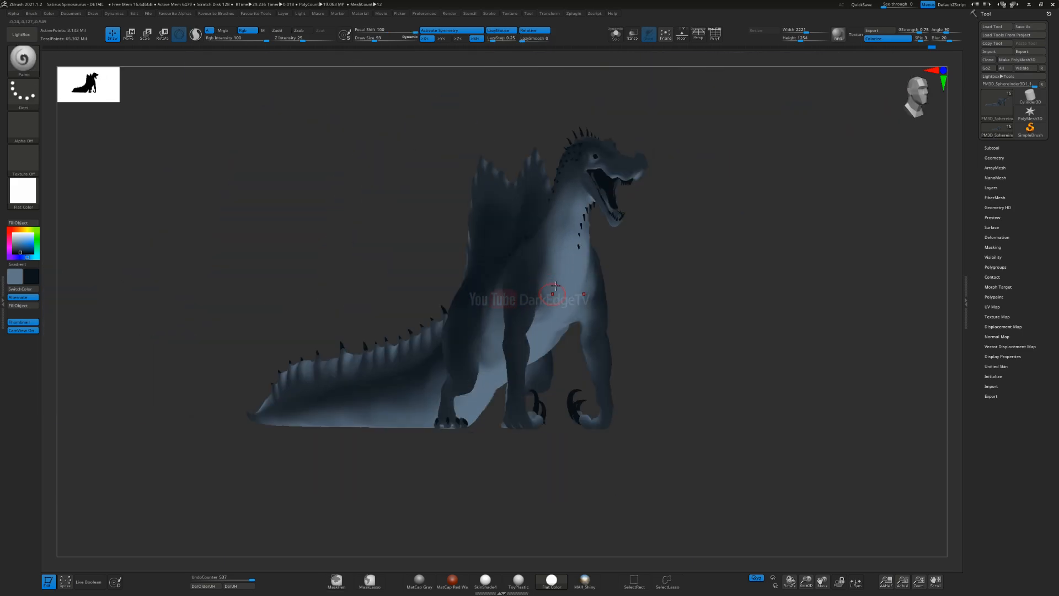
alt+right_drag(570, 252, 381, 284)
right_drag(545, 283, 557, 287)
mouse_move(491, 251)
ctrl+right_down()
mouse_move(497, 276)
mouse_move(568, 316)
ctrl+right_up()
Step: Try painting the snout with a resized, fully softened brush
key(s)
drag(426, 301, 435, 302)
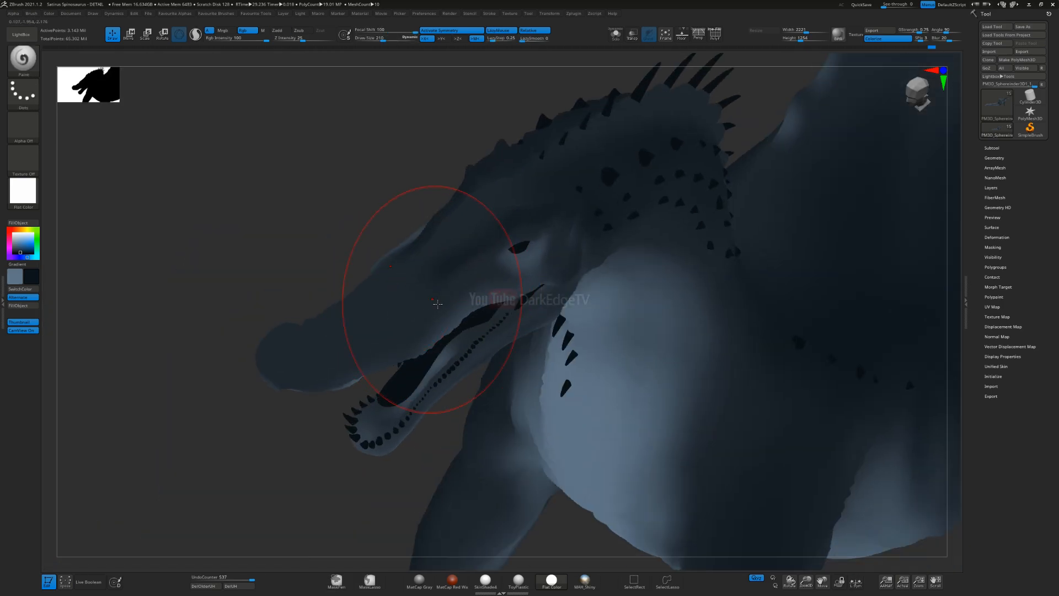
right_drag(475, 281, 436, 298)
key(s)
drag(432, 302, 427, 301)
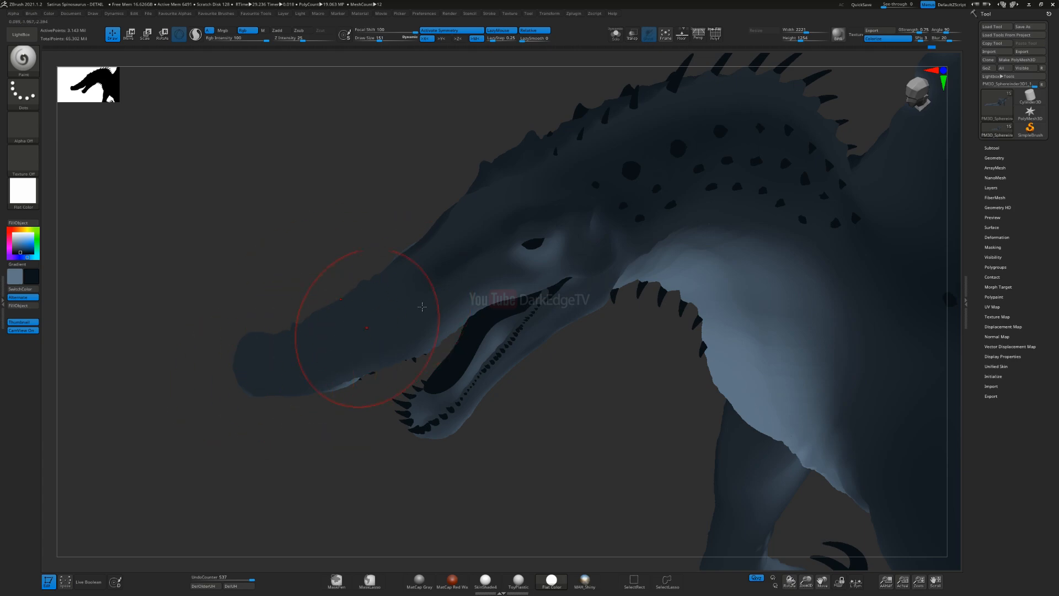
drag(364, 329, 430, 294)
drag(491, 255, 524, 224)
ctrl+right_drag(392, 289, 402, 315)
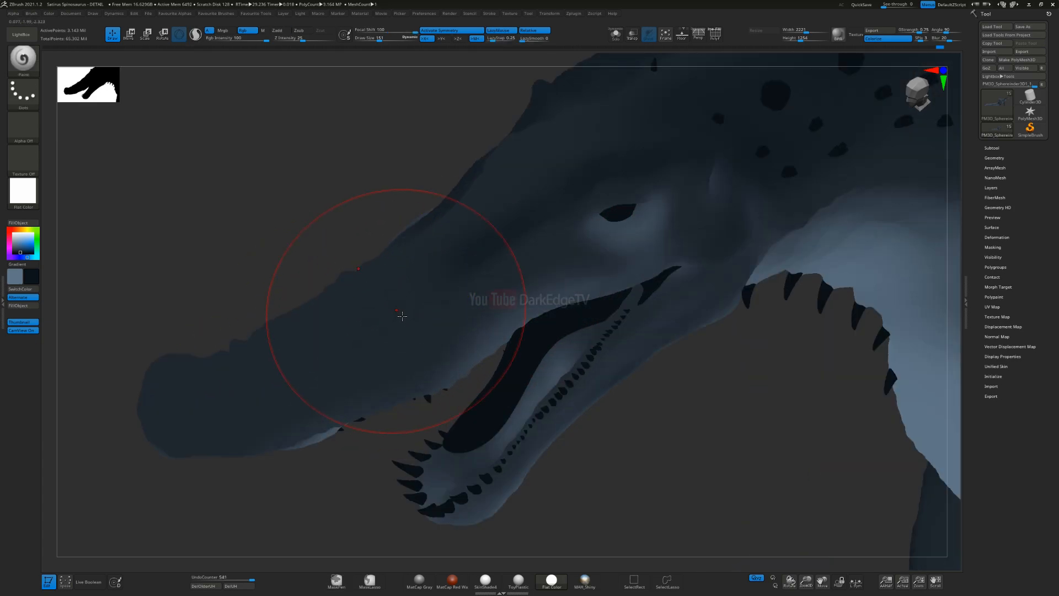
key(s)
drag(402, 314, 398, 313)
Step: Undo the strokes painted on the snout
key(ctrl+z)
key(ctrl+z)
key(ctrl+z)
key(ctrl+z)
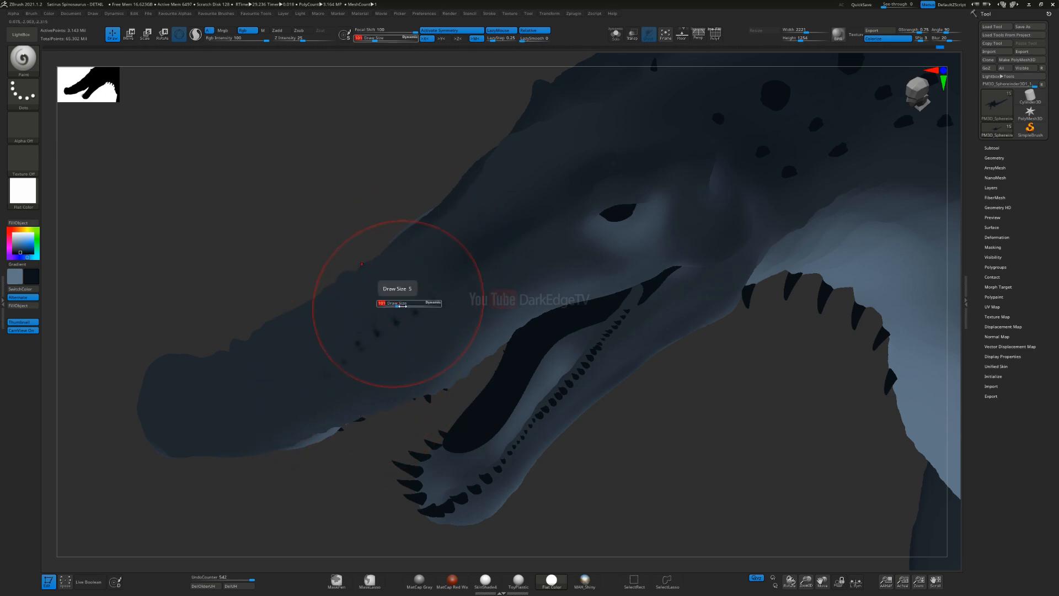
key(ctrl)
key(ctrl+z)
key(ctrl+z)
key(ctrl+z)
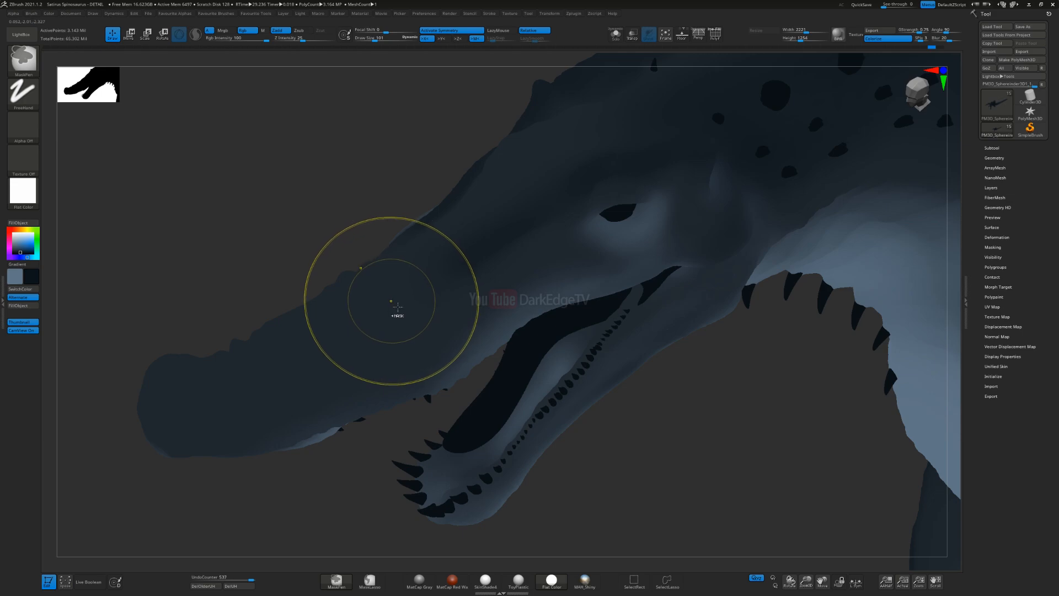
key(ctrl+shift+z)
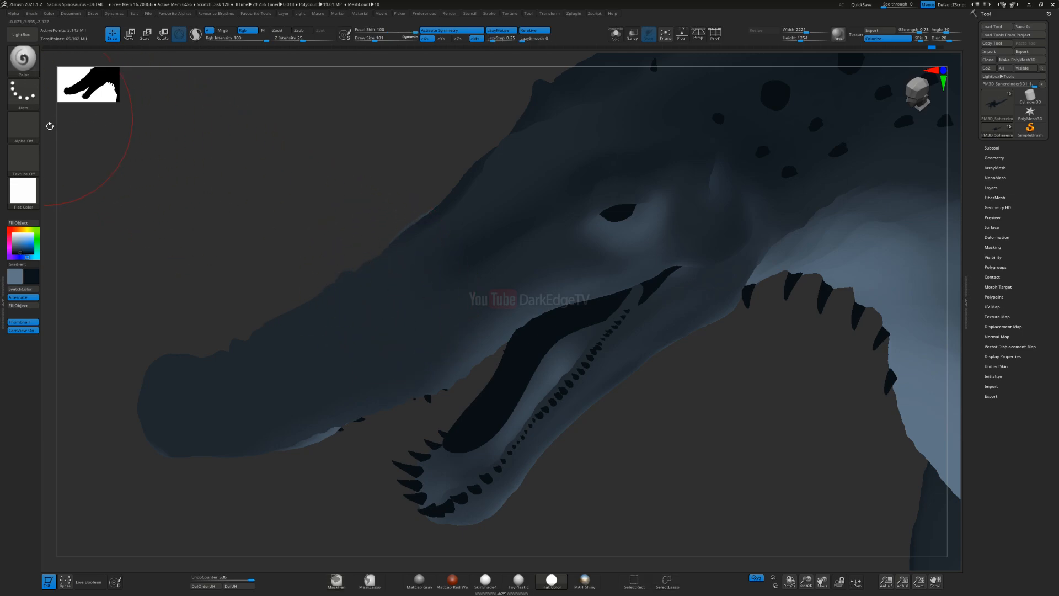
Step: Reset the brush's focal shift to 0, resize the brush and refine the dark blue shading on the head and snout
right_click(169, 226)
key(s)
mouse_move(408, 279)
mouse_down()
mouse_move(365, 312)
mouse_move(433, 266)
mouse_up()
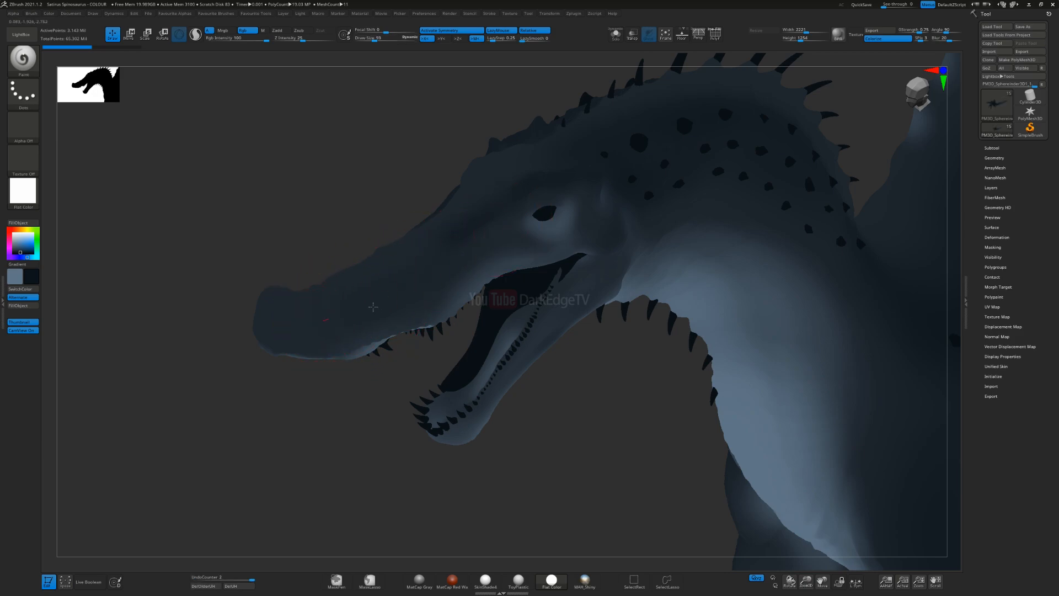
key(s)
click(381, 297)
drag(575, 165, 629, 168)
alt+right_drag(606, 188, 578, 232)
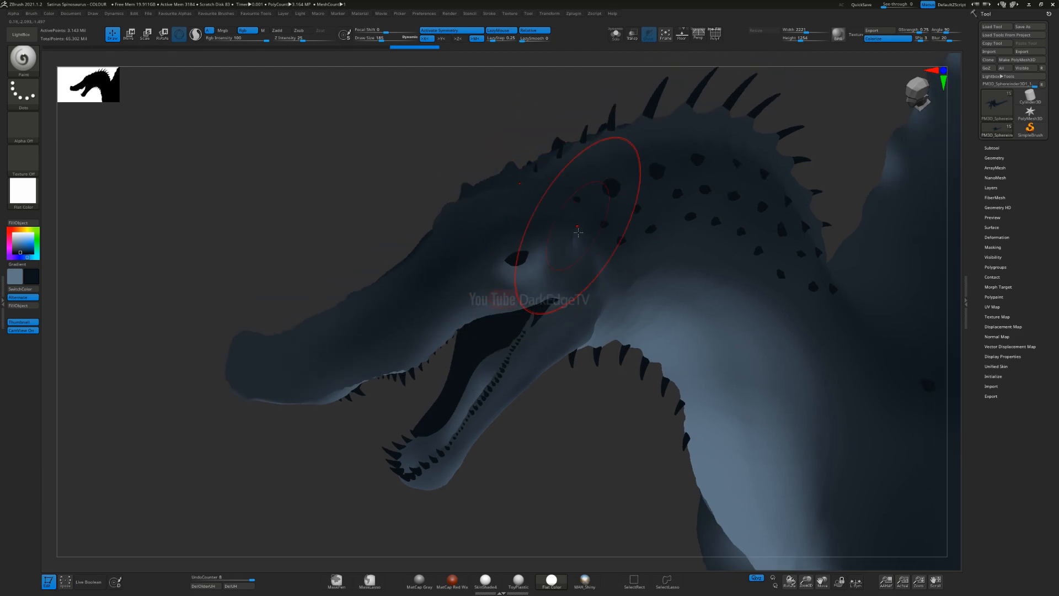
click(347, 330)
mouse_move(426, 345)
mouse_down()
mouse_move(477, 270)
mouse_move(352, 334)
mouse_up()
right_drag(278, 343, 245, 367)
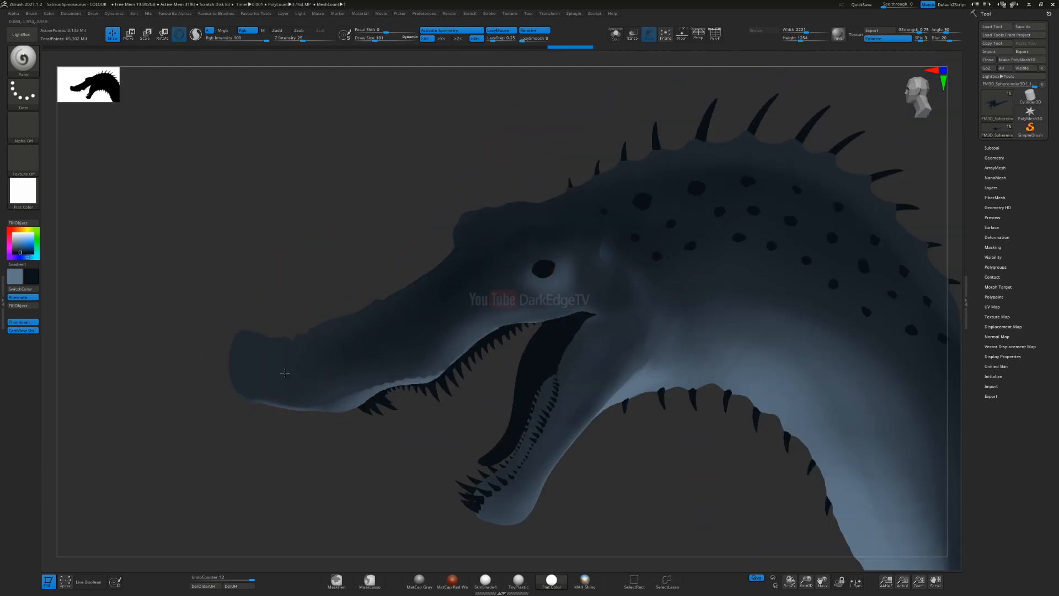
Step: Darken the area behind the eye and blend the dark blue along the side of the neck
right_drag(506, 311, 567, 210)
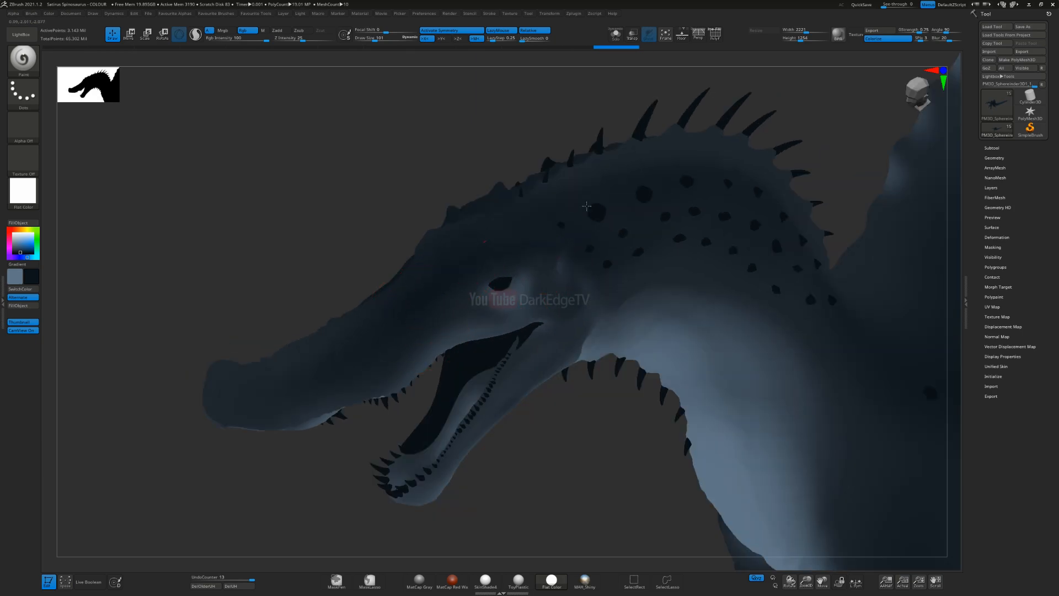
drag(504, 254, 490, 258)
alt+right_drag(681, 232, 476, 266)
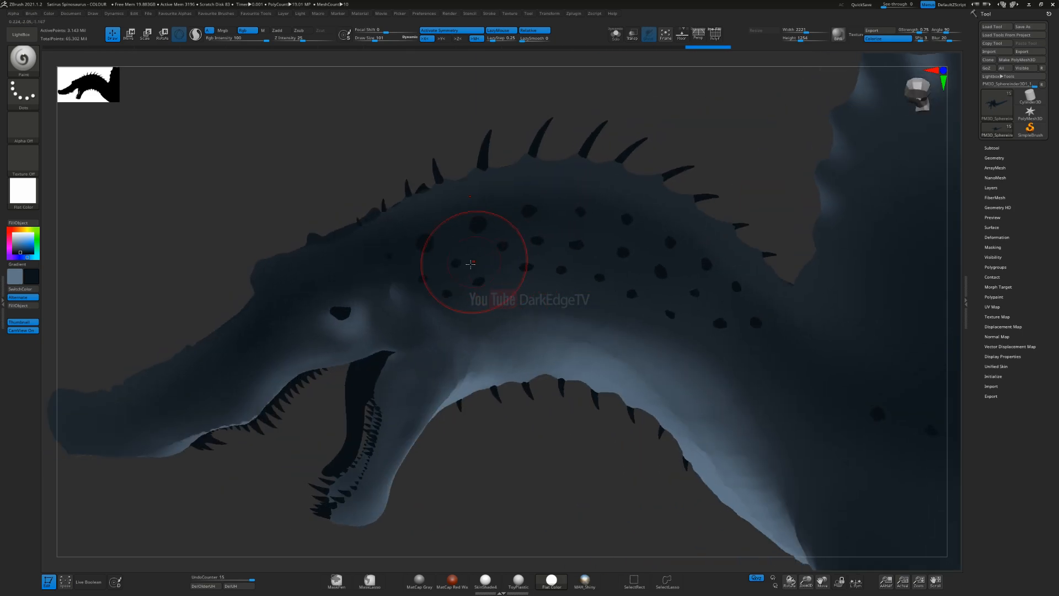
right_drag(401, 277, 291, 339)
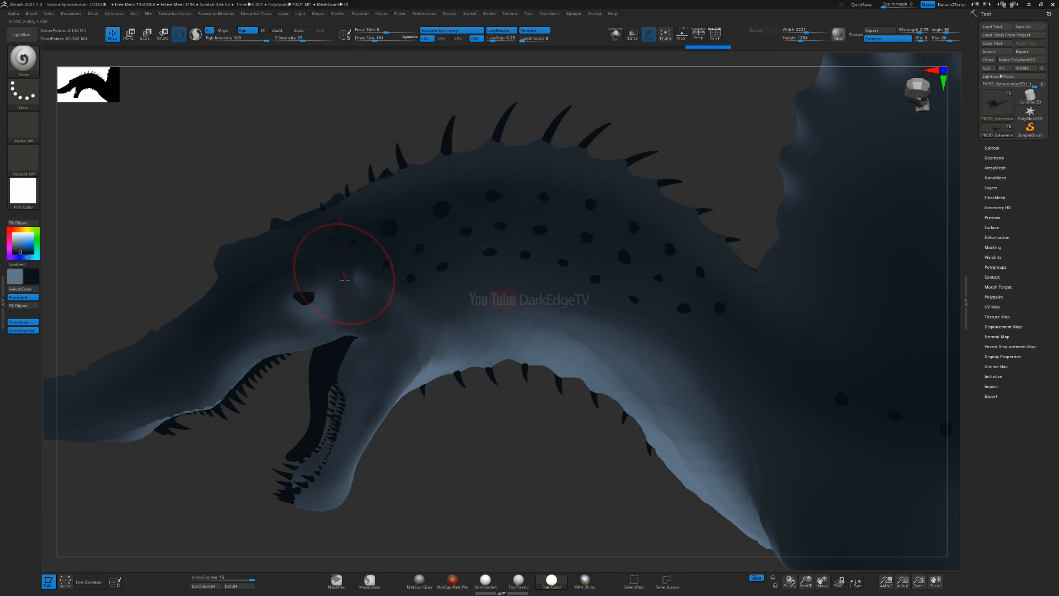
drag(818, 408, 794, 452)
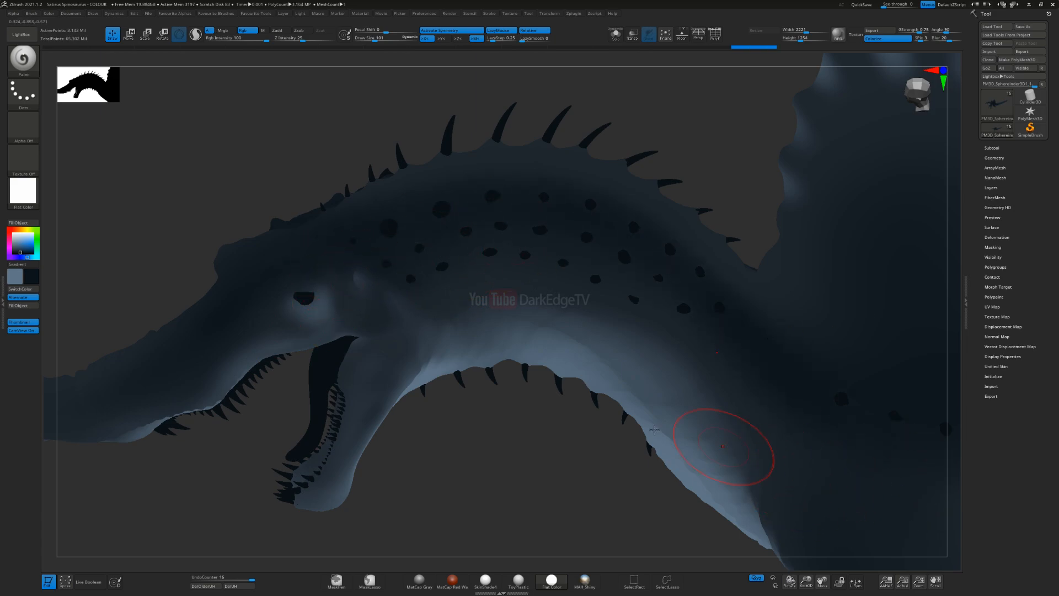
alt+right_drag(579, 353, 511, 335)
Step: Shrink the brush to a draw size of 52 and set its focal shift to 47 for the neck
key(s)
drag(379, 233, 374, 233)
drag(240, 251, 252, 248)
drag(535, 205, 861, 436)
drag(246, 248, 417, 165)
key(ctrl+z)
drag(405, 30, 407, 31)
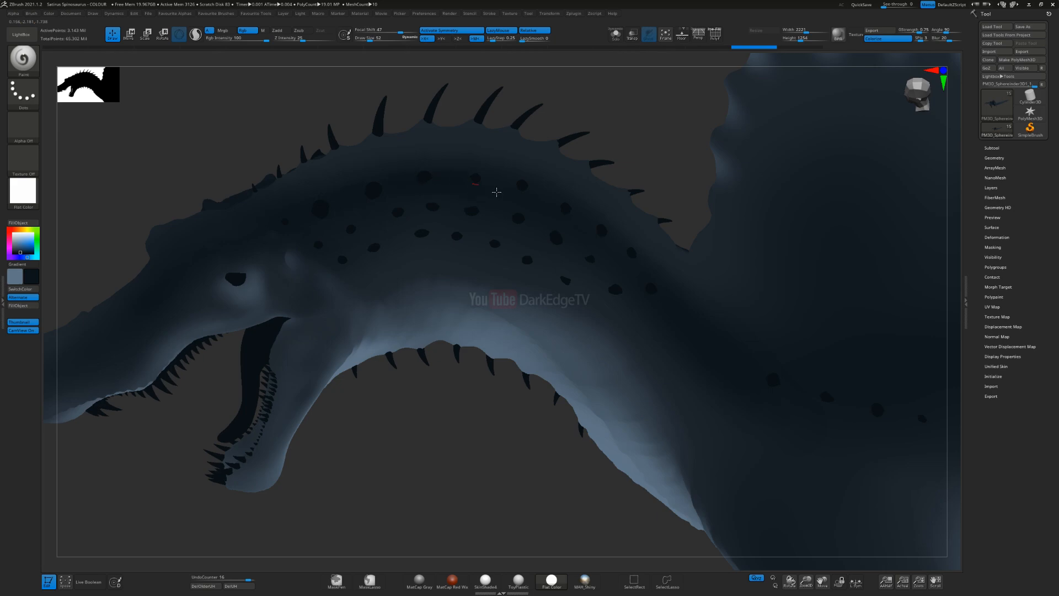
Step: Resize the brush and blend the dark blue between the base of the neck and the shoulder
mouse_move(699, 465)
ctrl+right_down()
mouse_move(596, 397)
mouse_move(614, 433)
mouse_move(444, 272)
ctrl+right_up()
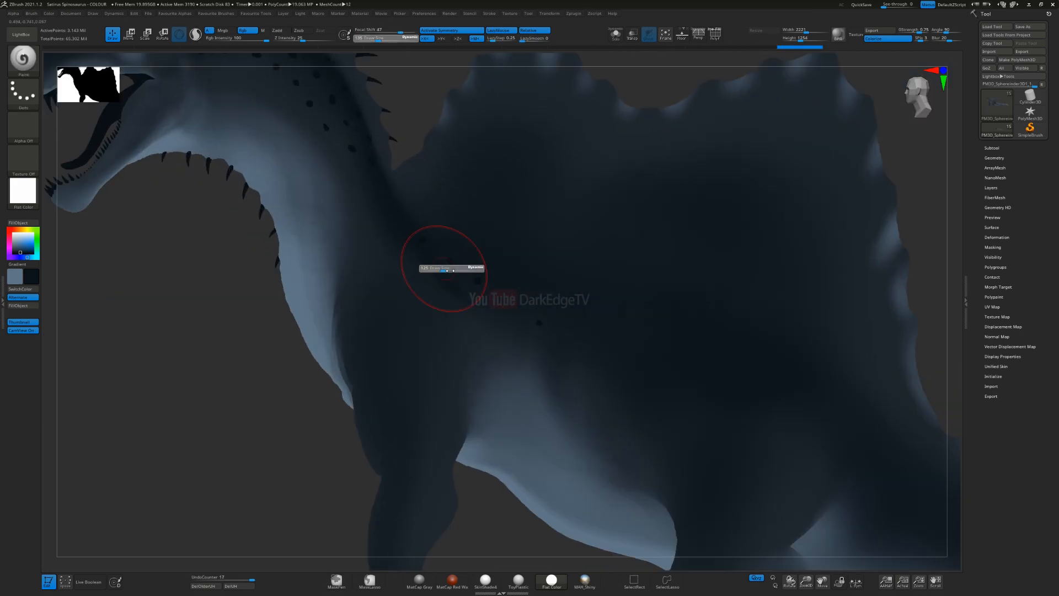
drag(424, 264, 426, 266)
key(ctrl+z)
key(s)
drag(398, 362, 393, 363)
drag(462, 250, 426, 248)
right_drag(426, 248, 425, 296)
Step: Enlarge the brush and deepen the dark blue band along the middle of the tail
mouse_move(425, 295)
mouse_down()
mouse_move(462, 272)
mouse_move(478, 204)
mouse_up()
drag(768, 358, 690, 353)
mouse_move(613, 356)
alt+right_down()
mouse_move(490, 279)
mouse_move(554, 338)
mouse_move(721, 312)
mouse_move(426, 290)
alt+right_up()
mouse_move(374, 233)
ctrl+right_down()
mouse_move(483, 370)
mouse_move(426, 373)
mouse_move(470, 333)
ctrl+right_up()
key(s)
drag(455, 379, 451, 383)
right_drag(451, 383, 430, 389)
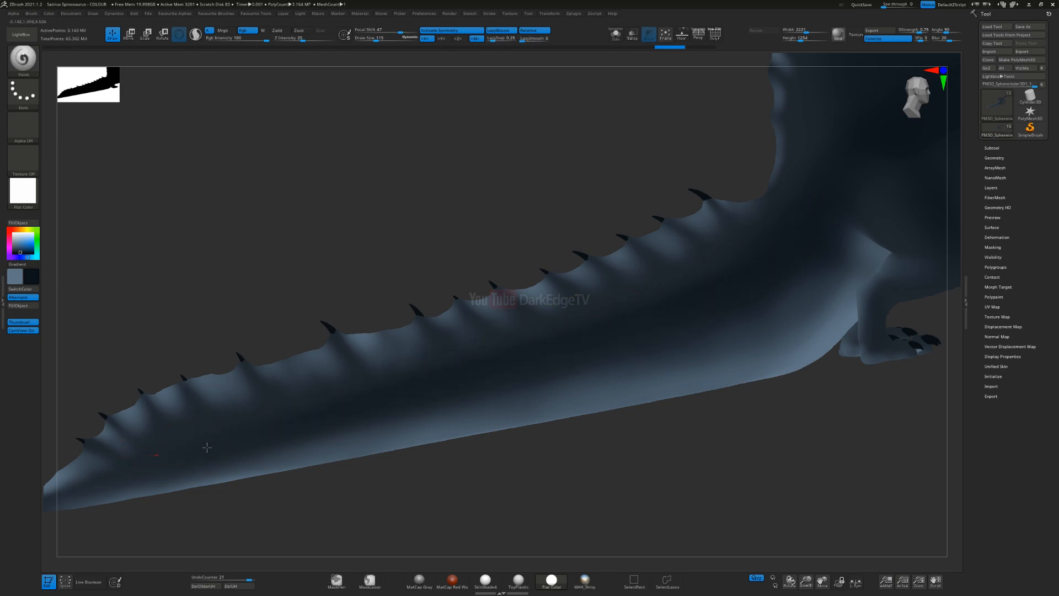
alt+right_drag(738, 261, 568, 336)
Step: Adjust the brush size and smooth the dark blue transition from the tail base into the body
key(s)
drag(586, 319, 593, 318)
right_drag(612, 320, 596, 337)
key(s)
drag(579, 338, 595, 342)
drag(709, 195, 715, 191)
ctrl+right_drag(596, 309, 557, 265)
mouse_move(386, 298)
right_down()
mouse_move(530, 292)
mouse_move(574, 309)
right_up()
Step: Switch the material to SkinShade4 and review the painted body from the side and front
click(31, 192)
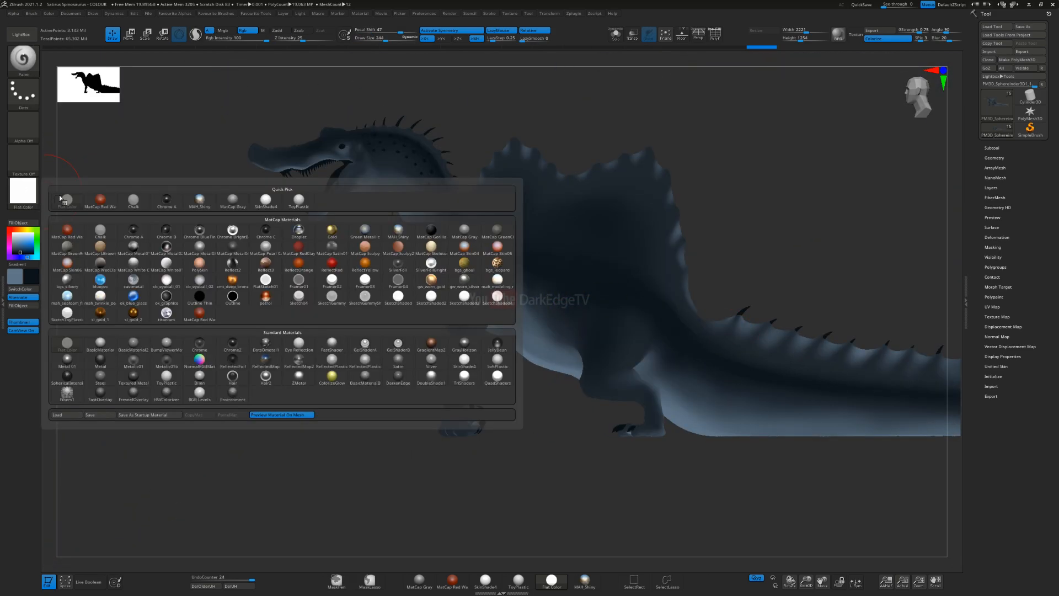
click(472, 359)
ctrl+right_drag(463, 309, 467, 342)
right_drag(466, 342, 519, 309)
right_drag(519, 309, 433, 272)
ctrl+right_drag(454, 336, 480, 419)
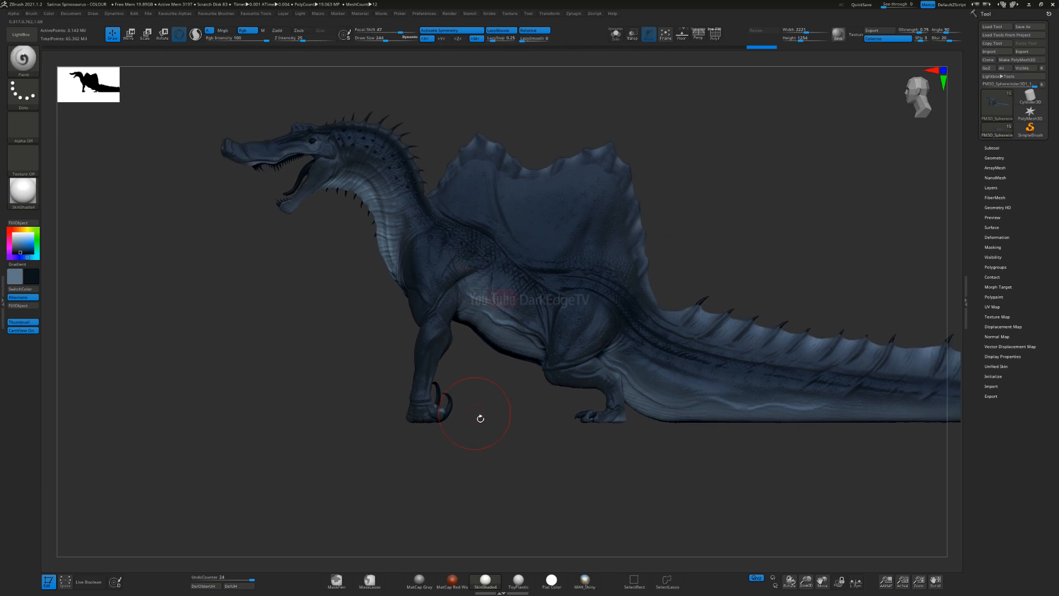
right_drag(544, 260, 448, 351)
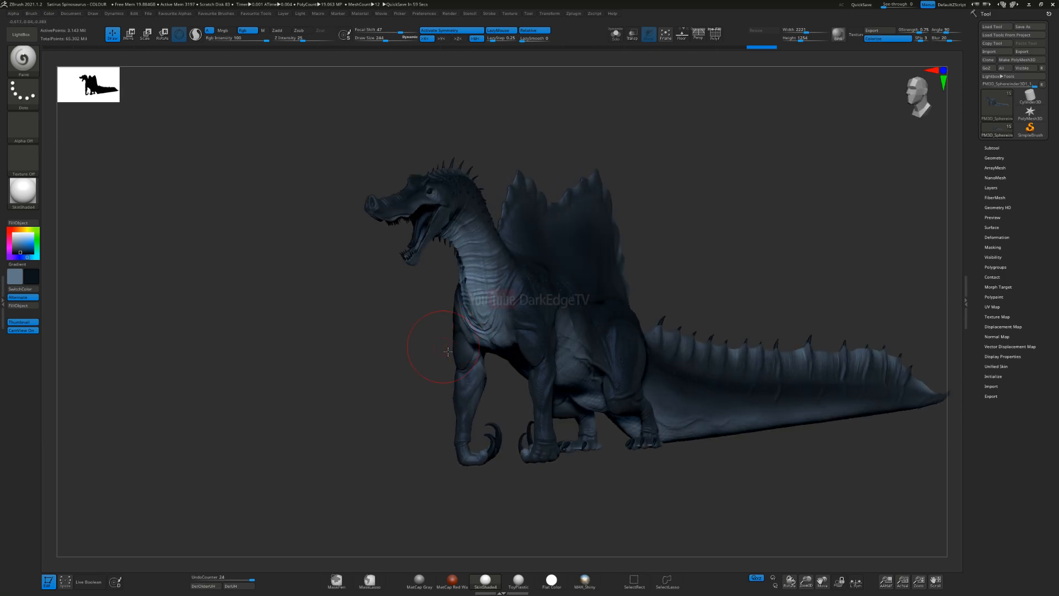
right_drag(448, 351, 379, 340)
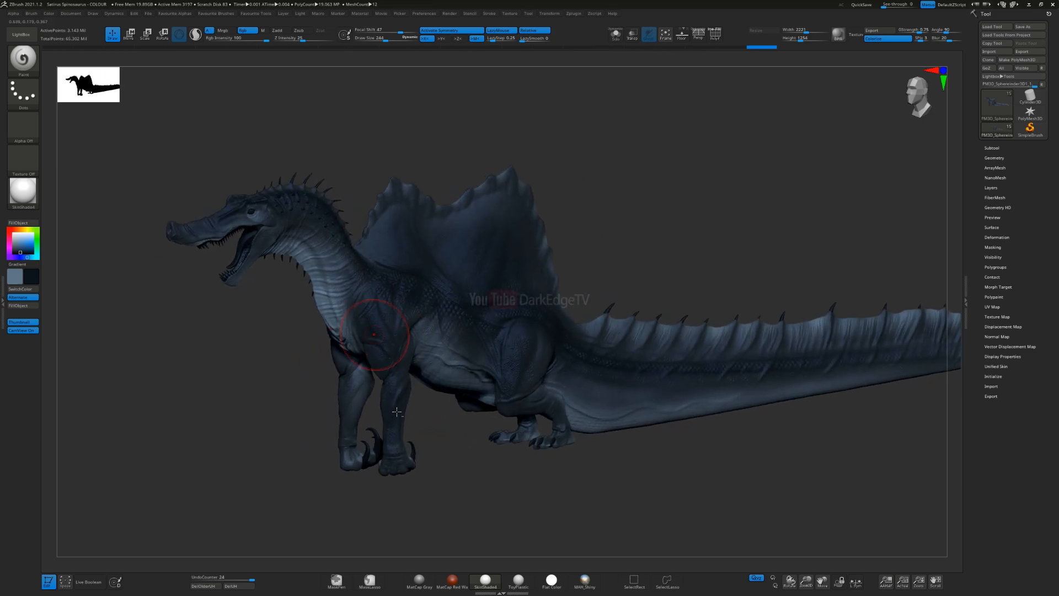
Step: Resize the paint brush for the flank and assign Alpha 04 to it
alt+right_drag(397, 411, 488, 381)
key(s)
drag(571, 315, 576, 315)
ctrl+right_drag(557, 208, 595, 304)
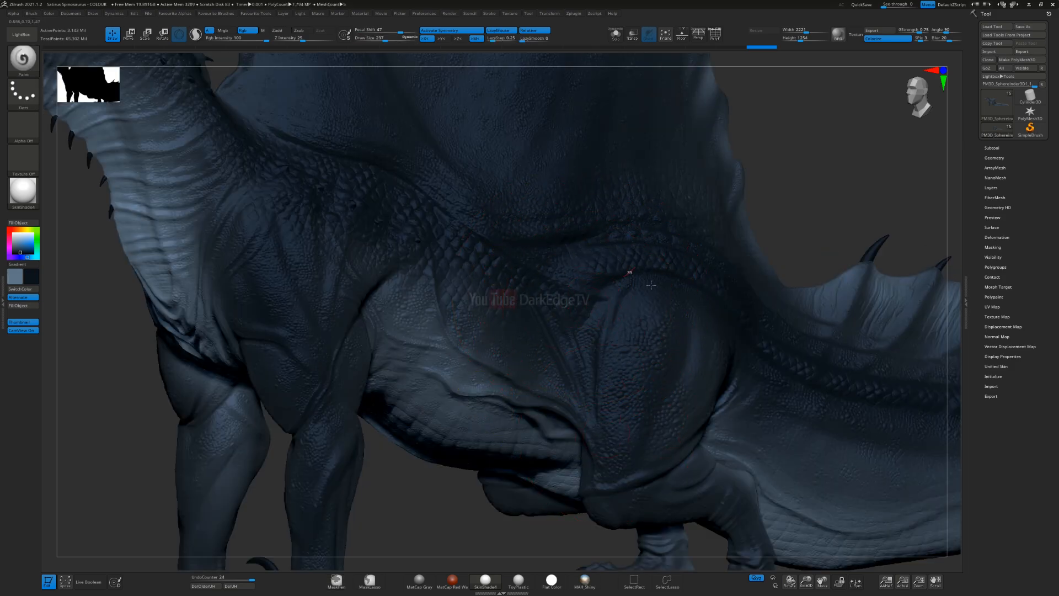
click(24, 126)
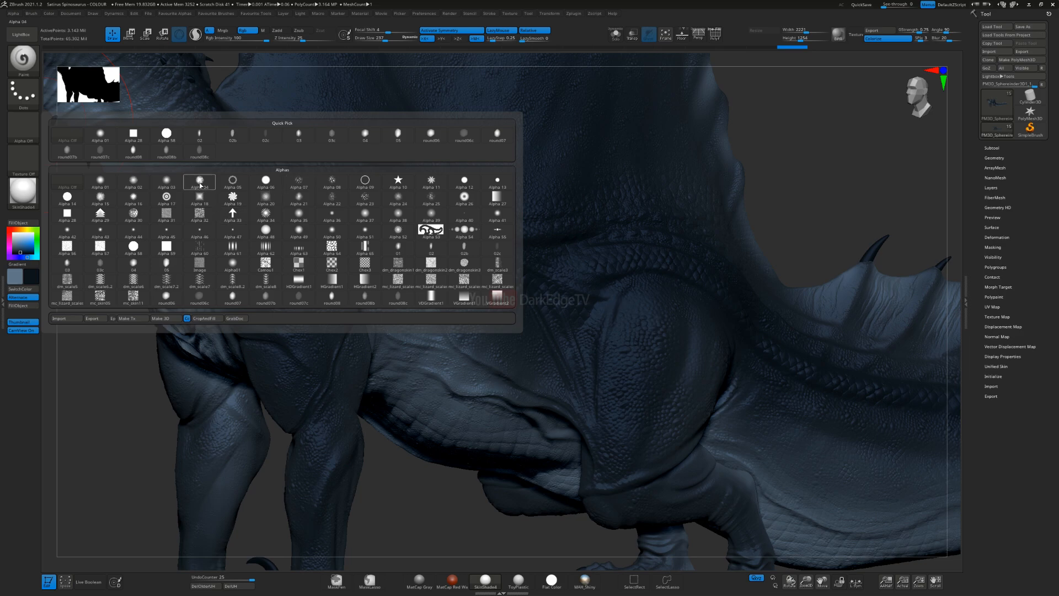
mouse_move(130, 187)
mouse_move(97, 185)
mouse_move(211, 179)
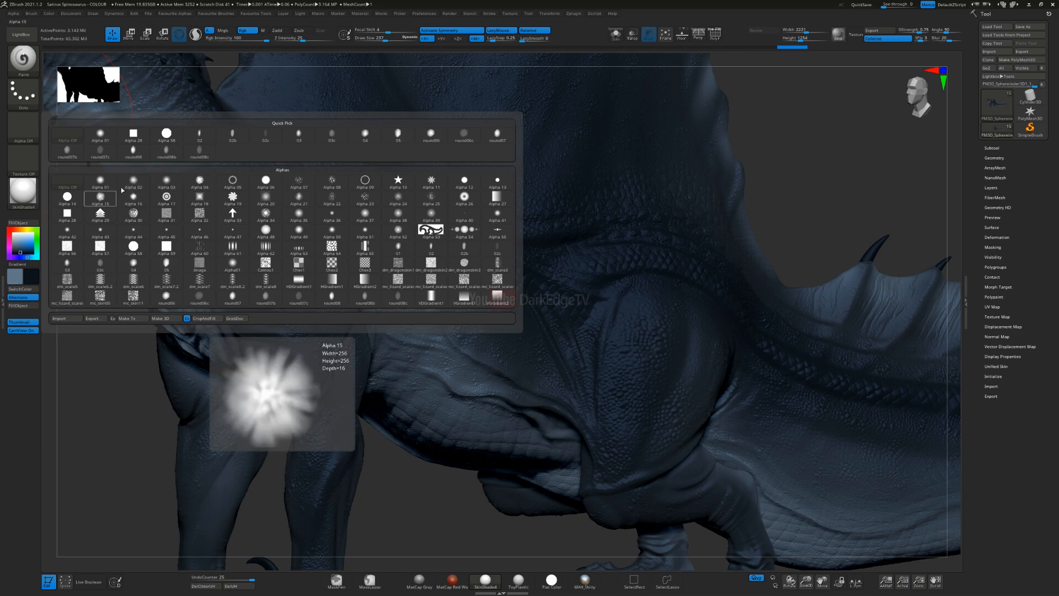
click(212, 184)
Step: Paint textured strokes over the flank, thigh and knee to break up the edge between dark and light blue
key(s)
drag(621, 325, 619, 326)
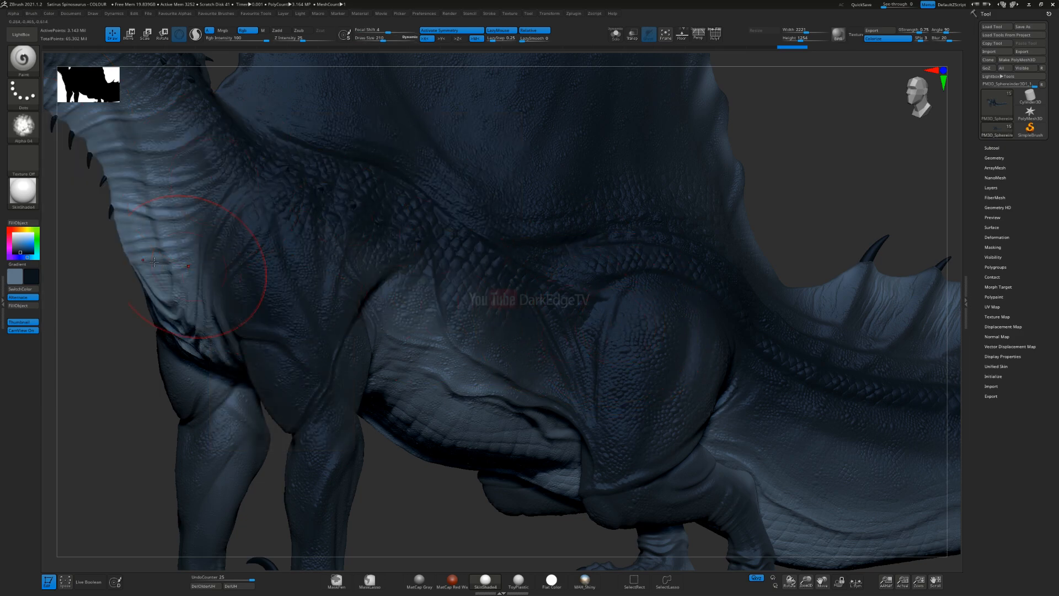
mouse_move(490, 225)
right_down()
mouse_move(449, 215)
mouse_move(516, 272)
mouse_move(528, 313)
right_up()
mouse_move(515, 289)
mouse_down()
mouse_move(539, 248)
mouse_move(539, 276)
mouse_up()
mouse_move(544, 281)
mouse_down()
mouse_move(548, 217)
mouse_move(564, 314)
mouse_up()
right_drag(565, 331, 588, 394)
mouse_move(589, 394)
mouse_down()
mouse_move(599, 259)
mouse_move(522, 270)
mouse_move(522, 454)
mouse_up()
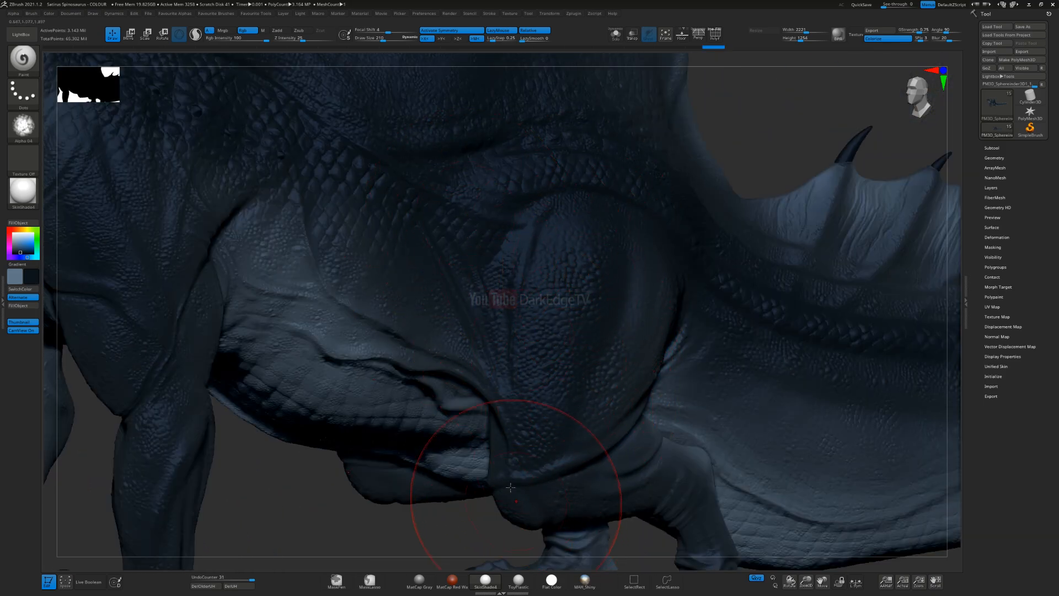
right_drag(510, 487, 564, 396)
drag(587, 438, 572, 467)
mouse_move(571, 468)
ctrl+right_down()
mouse_move(508, 316)
mouse_move(558, 309)
mouse_move(541, 347)
mouse_move(577, 359)
mouse_move(568, 336)
mouse_move(530, 376)
ctrl+right_up()
Step: Swap the painting colours, sample blue tones from the body and darken the underside of the hind leg
key(v)
alt+right_drag(503, 439, 509, 325)
key(c)
right_drag(509, 325, 514, 262)
mouse_move(514, 263)
mouse_down()
mouse_move(498, 293)
mouse_move(558, 295)
mouse_move(483, 268)
mouse_move(441, 292)
mouse_move(443, 249)
mouse_up()
key(c)
key(c)
drag(443, 249, 553, 403)
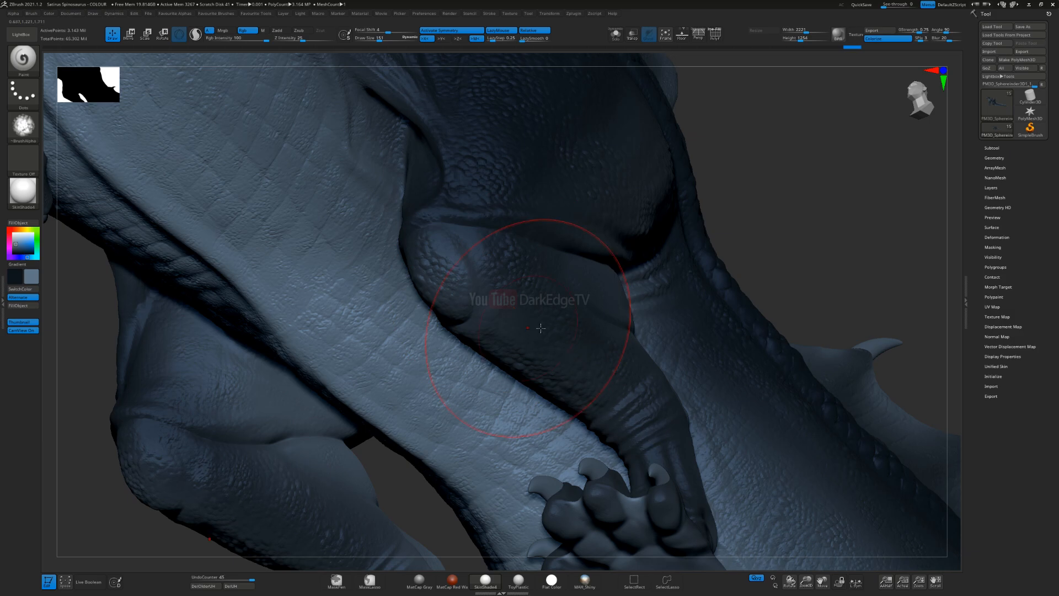
Step: Paint the inner side of the legs and sample leg colours for the area behind the hind leg
right_drag(494, 328, 452, 326)
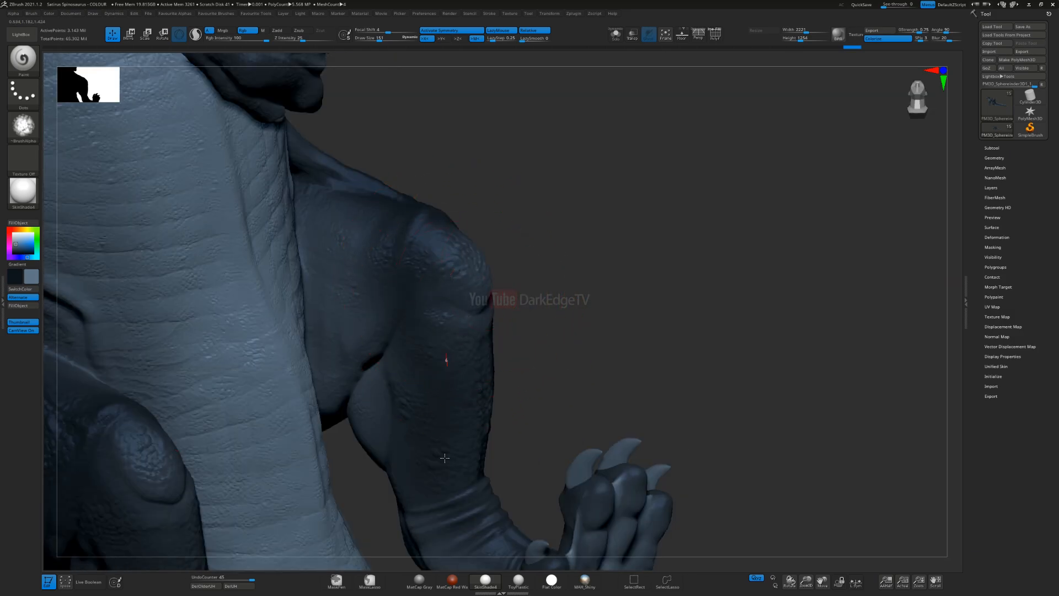
right_drag(487, 314, 469, 334)
key(c)
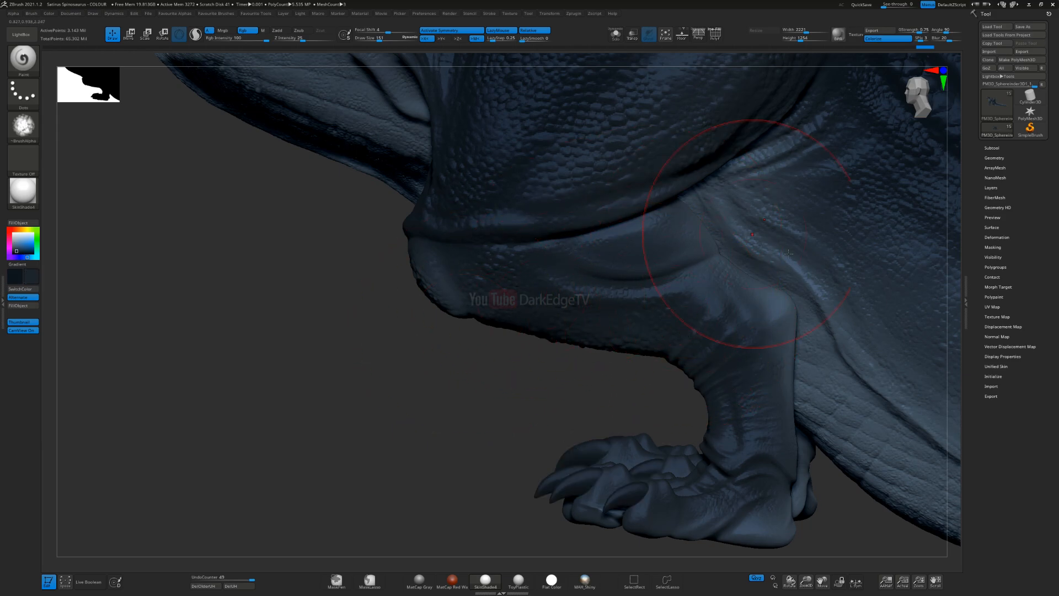
key(c)
right_drag(428, 276, 464, 280)
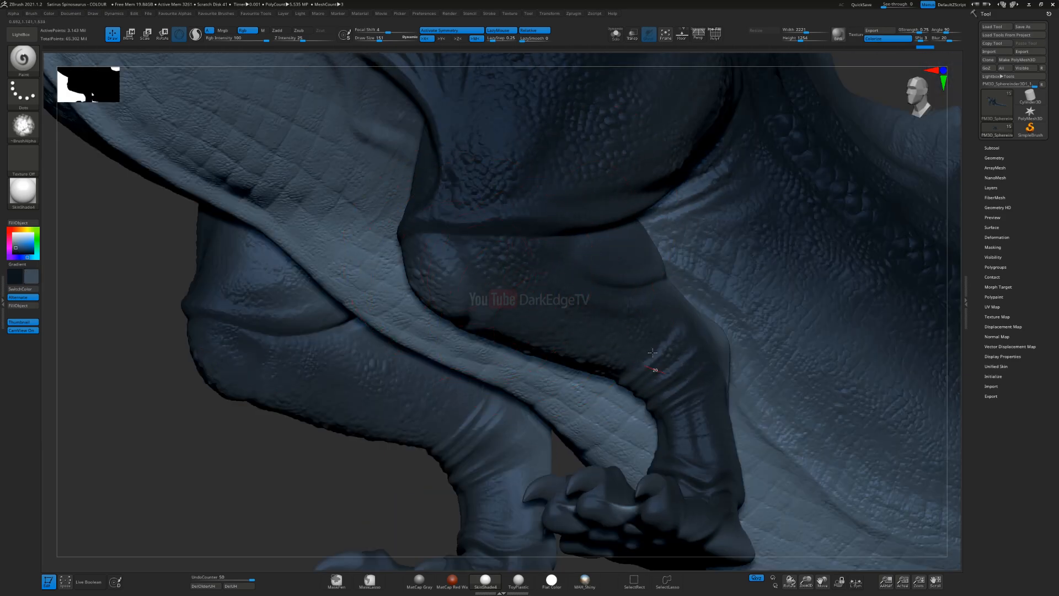
Step: Set the Rgb intensity to 10, resize the brush and softly blend the colours on the lower hind leg
ctrl+right_drag(556, 326, 517, 258)
key(space)
click(518, 267)
text(10)
key(Return)
drag(544, 258, 550, 264)
key(s)
shift+right_drag(548, 218, 513, 217)
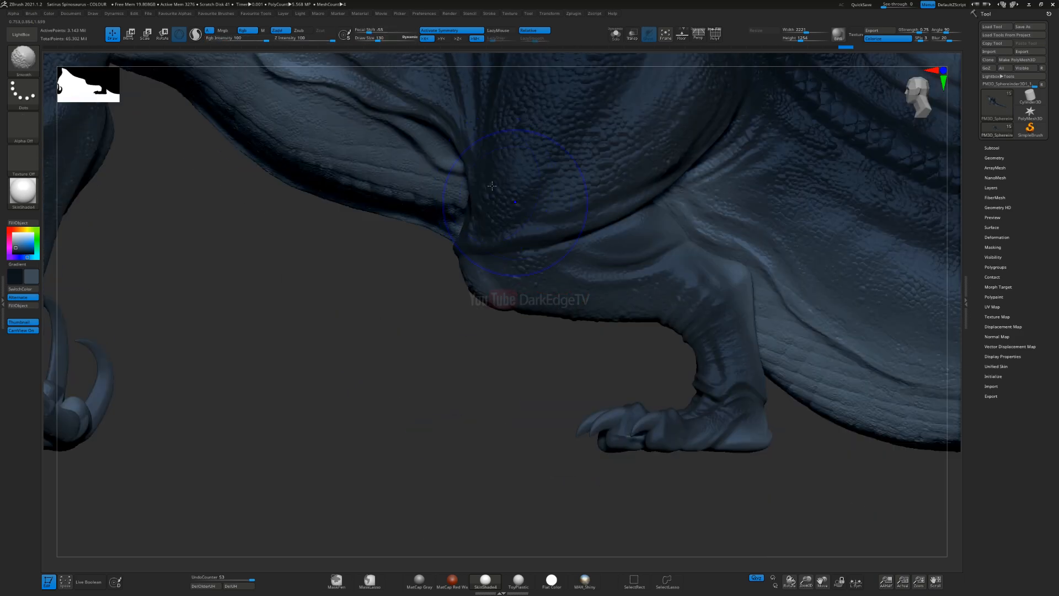
Step: Set the Rgb intensity to 100 and paint the colour transition around the thigh and knee
click(229, 40)
text(100)
key(Return)
alt+right_drag(557, 216, 574, 342)
ctrl+right_drag(574, 342, 537, 328)
mouse_move(538, 328)
ctrl+right_down()
mouse_move(532, 307)
mouse_move(473, 339)
ctrl+right_up()
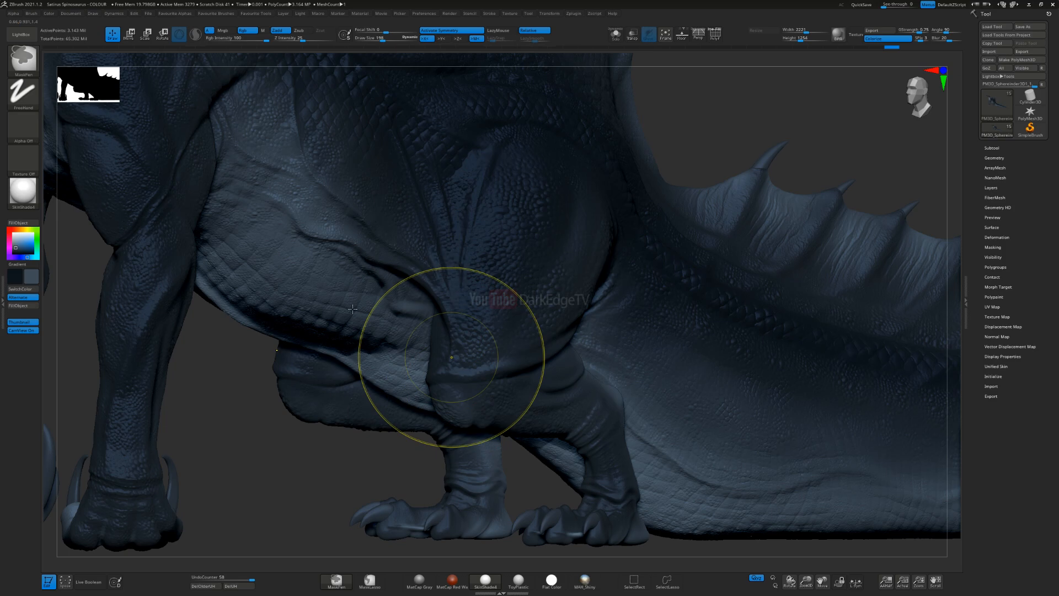
Step: Swap the painting colours, enlarge the brush and paint the transition around the shoulder and upper foreleg
key(f)
right_drag(378, 355, 423, 342)
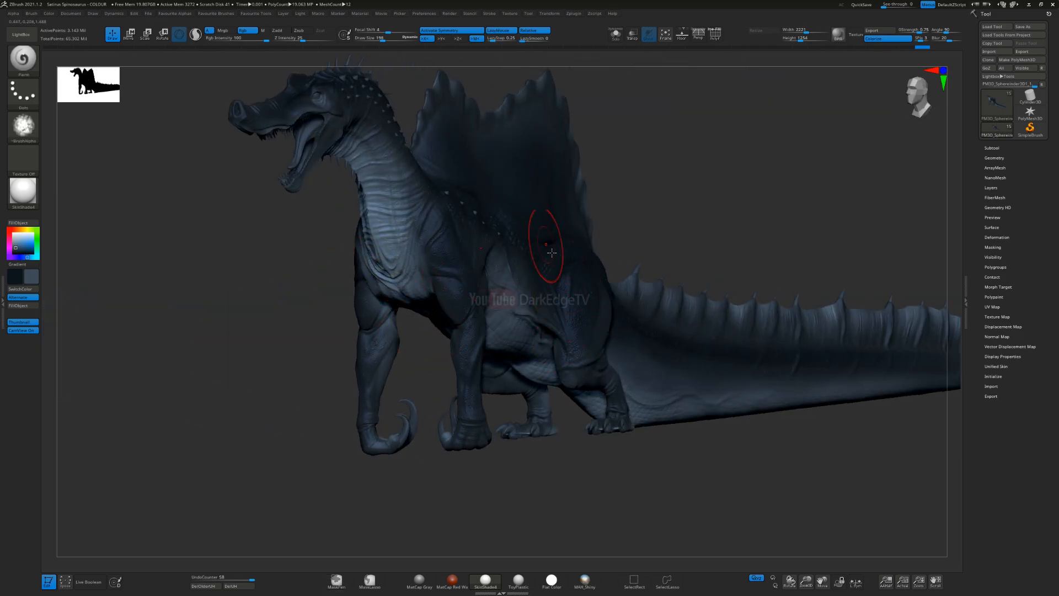
right_drag(499, 309, 486, 309)
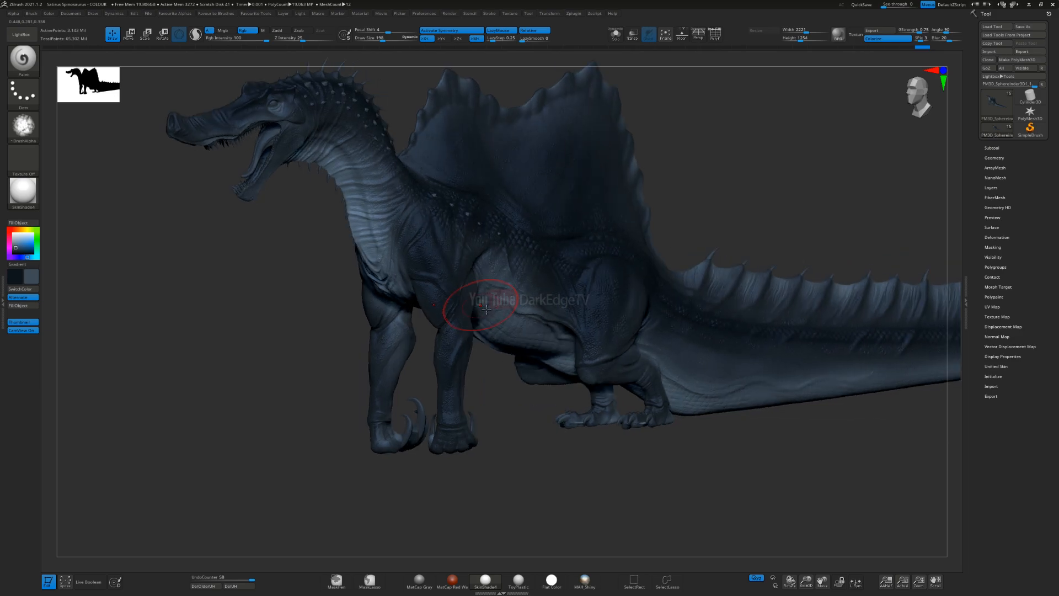
mouse_move(477, 266)
ctrl+right_down()
mouse_move(491, 255)
mouse_move(502, 313)
ctrl+right_up()
right_drag(518, 320, 701, 301)
right_drag(472, 325, 487, 288)
key(v)
key(s)
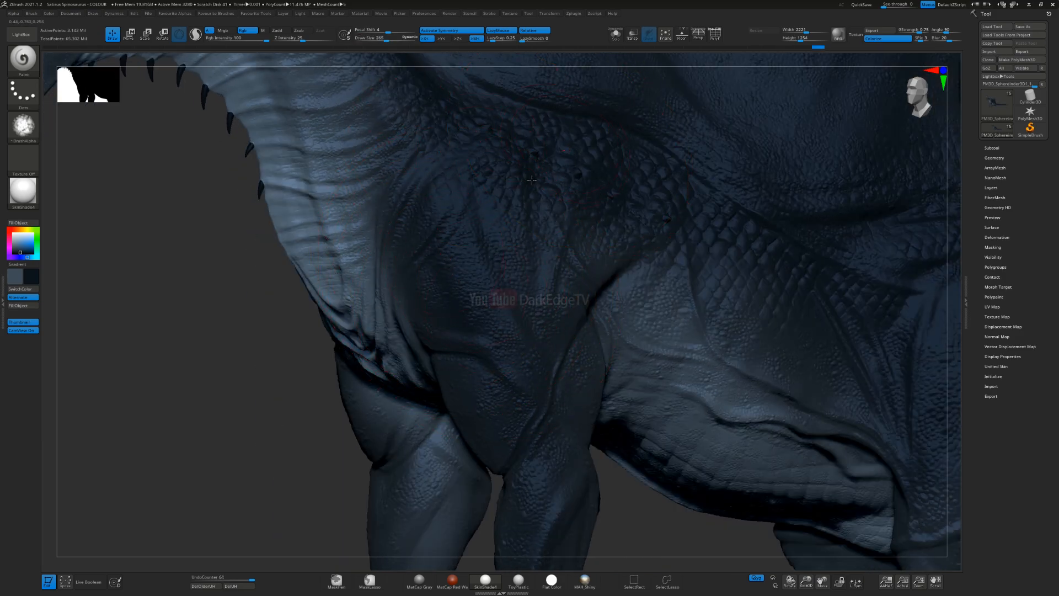
key(ctrl)
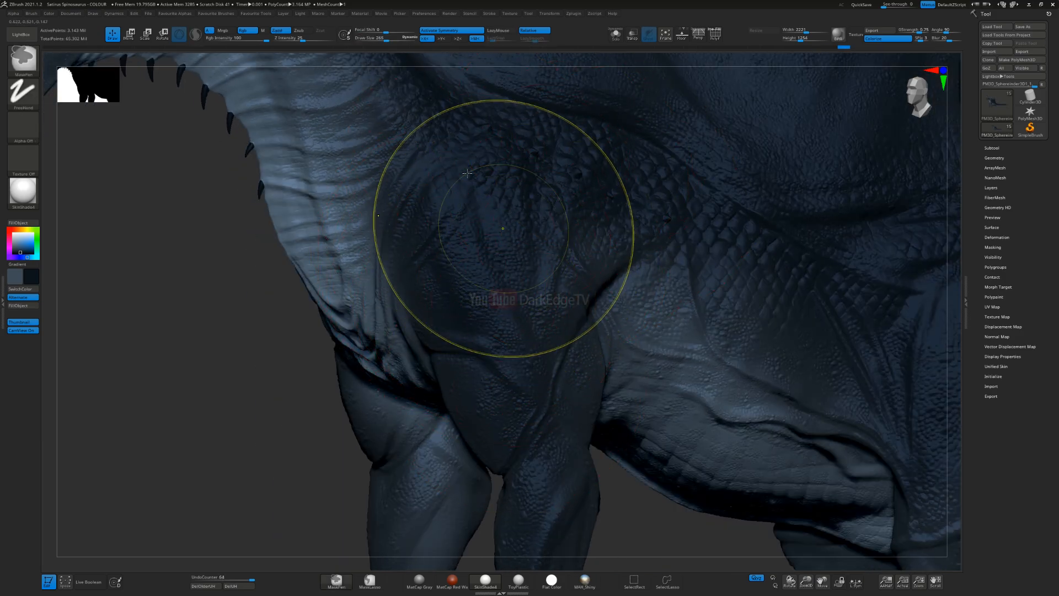
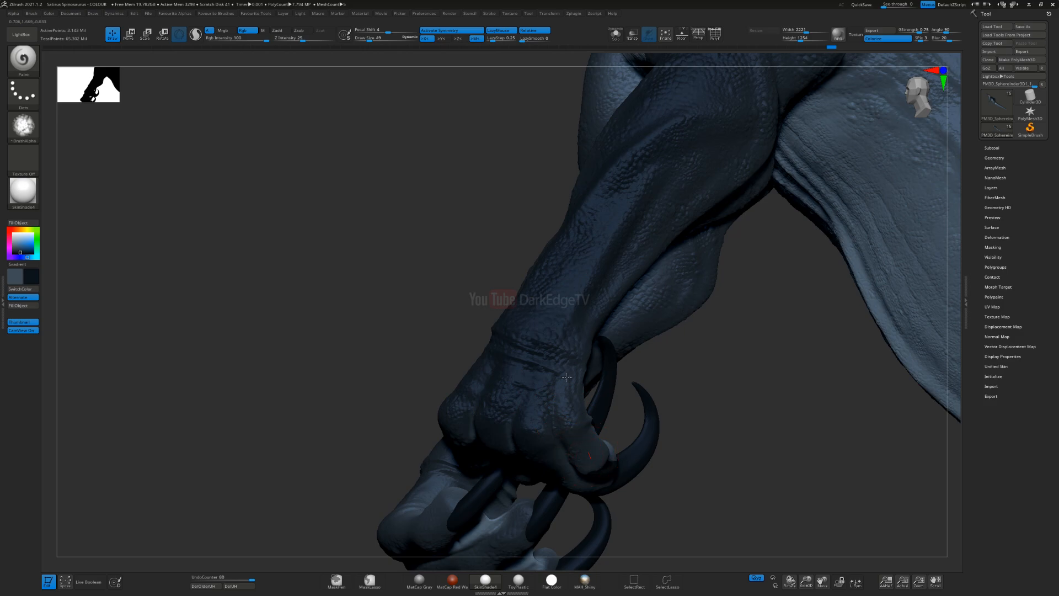
Step: Paint the colour transition along the lower foreleg and around the wrist
alt+drag(712, 433, 428, 341)
alt+right_drag(428, 340, 412, 346)
ctrl+right_drag(584, 307, 640, 347)
mouse_move(640, 347)
alt+right_down()
mouse_move(502, 248)
mouse_move(517, 226)
mouse_move(533, 291)
mouse_move(510, 265)
alt+right_up()
mouse_move(433, 296)
mouse_down()
mouse_move(544, 201)
mouse_move(540, 265)
mouse_move(540, 209)
mouse_up()
drag(444, 270, 451, 236)
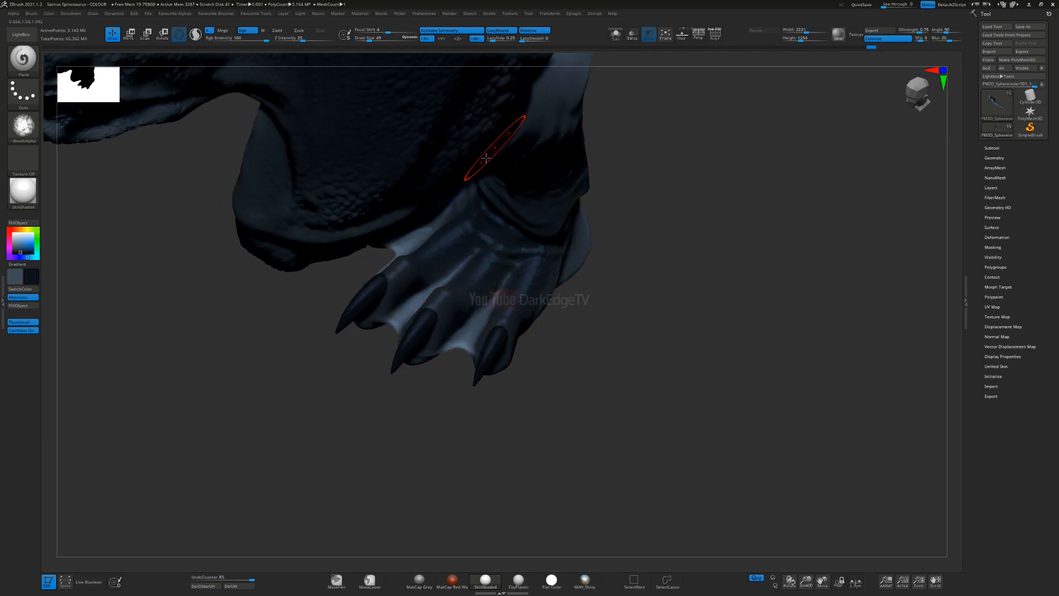
Step: Enlarge the brush slightly and paint the colour transition around the ankle and top of the foot
right_drag(403, 235, 420, 208)
drag(420, 208, 472, 180)
right_drag(492, 153, 485, 124)
mouse_move(485, 124)
alt+right_down()
mouse_move(473, 270)
mouse_move(461, 260)
mouse_move(464, 138)
alt+right_up()
key(bracketright)
drag(464, 138, 475, 230)
mouse_move(475, 230)
right_down()
mouse_move(469, 309)
mouse_move(447, 298)
right_up()
mouse_move(458, 155)
mouse_down()
mouse_move(486, 149)
mouse_move(508, 237)
mouse_up()
Step: Choose a pale cream painting colour of RGB 225, 203, 159 for the underside
mouse_move(453, 214)
ctrl+right_down()
mouse_move(441, 160)
mouse_move(386, 221)
mouse_move(417, 342)
mouse_move(412, 305)
mouse_move(442, 309)
mouse_move(428, 329)
mouse_move(465, 321)
ctrl+right_up()
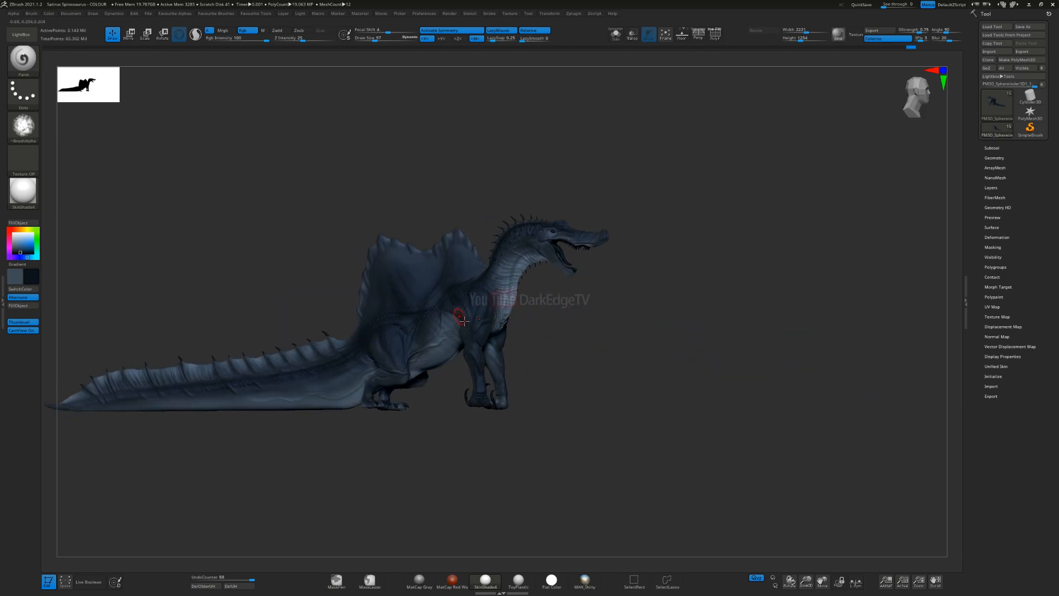
right_drag(559, 271, 528, 331)
alt+right_drag(401, 331, 379, 251)
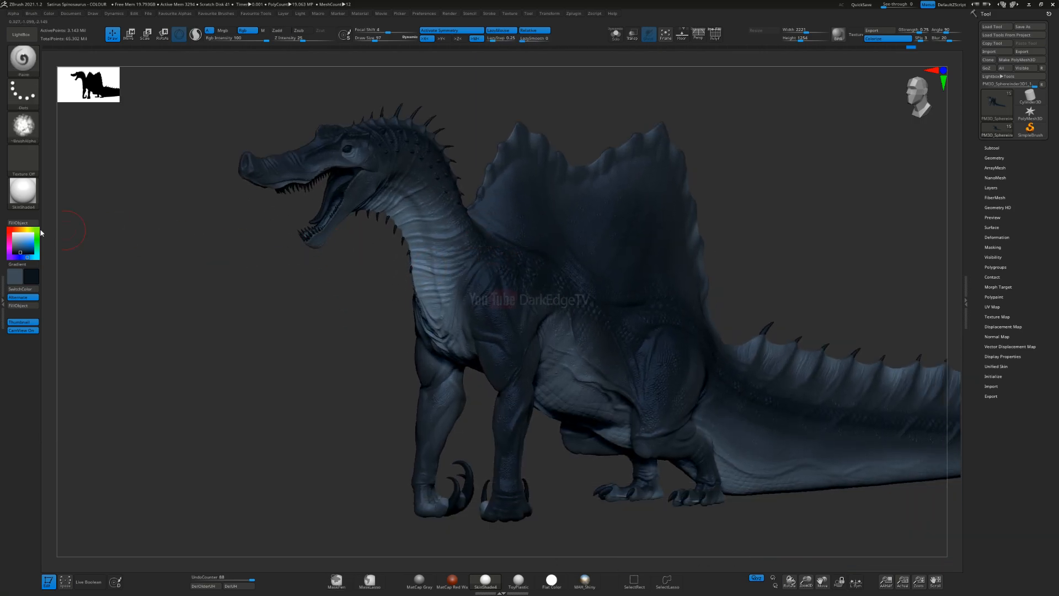
click(26, 230)
click(23, 245)
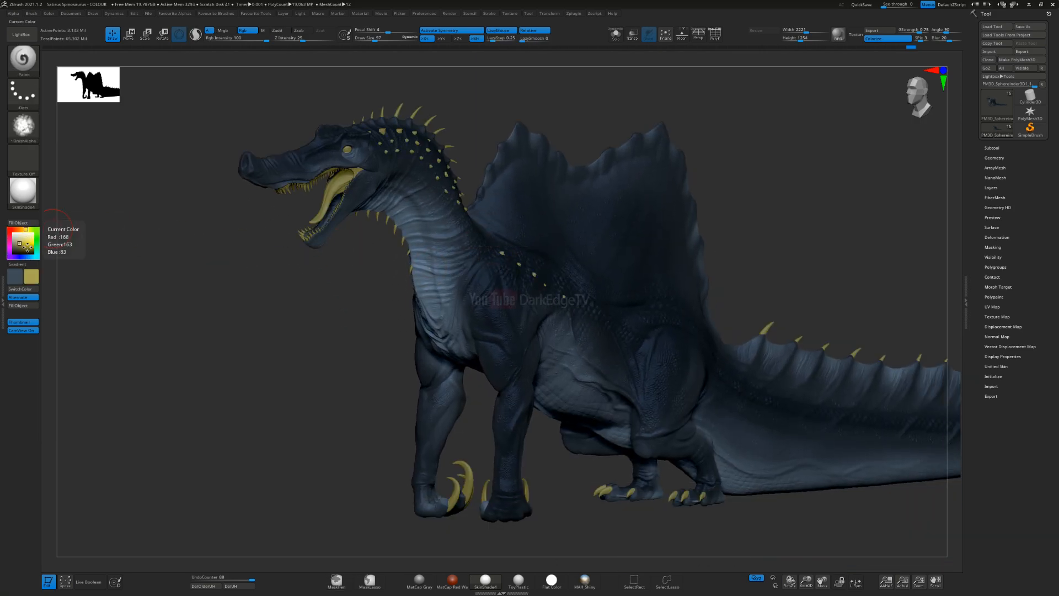
click(24, 242)
click(28, 245)
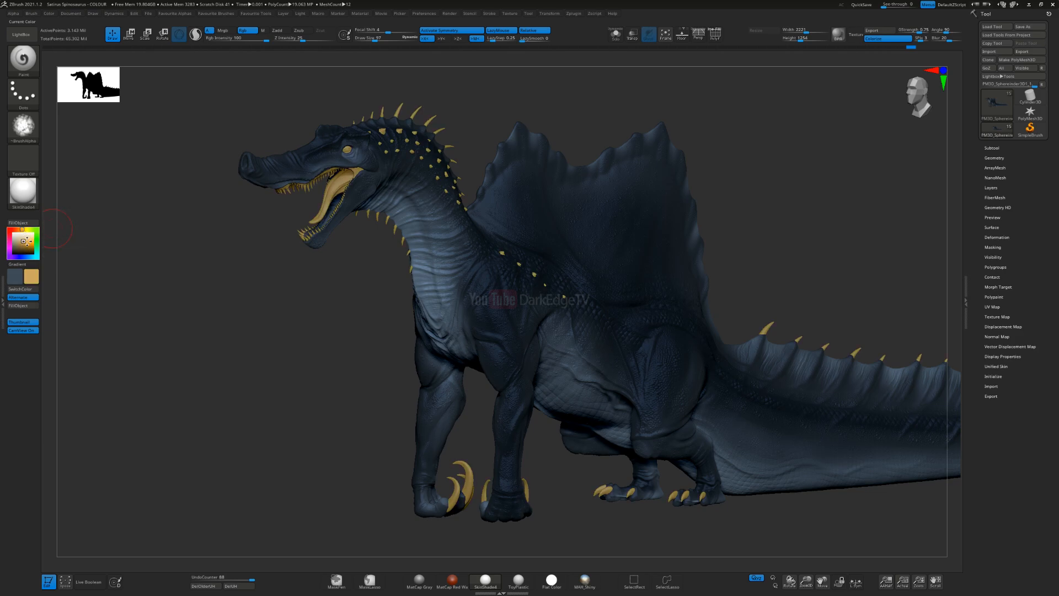
click(27, 244)
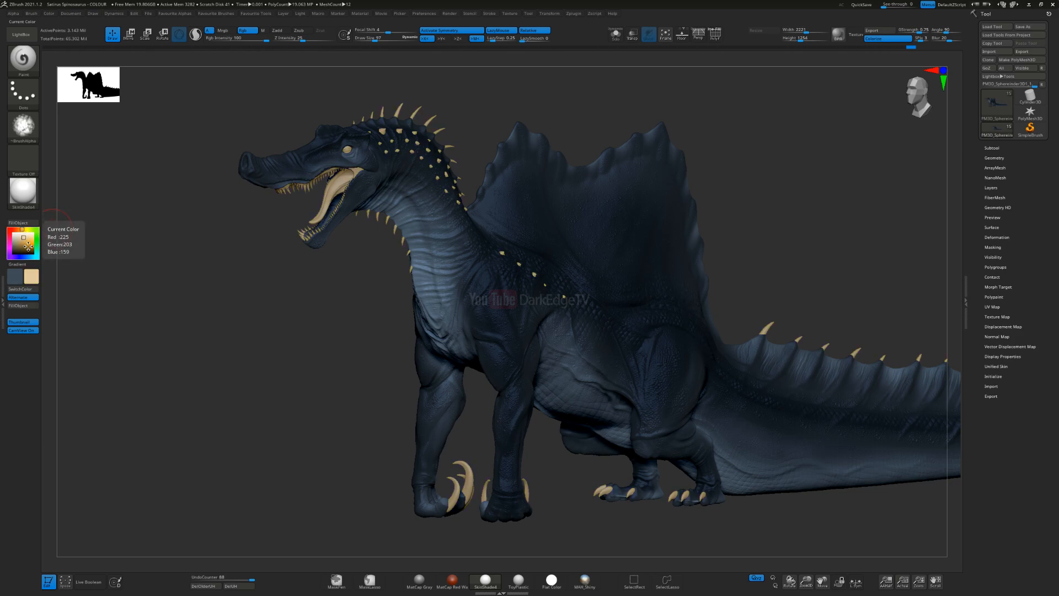
Step: Enlarge the brush and start tinting the front of the neck with cream
key(s)
drag(368, 280, 387, 285)
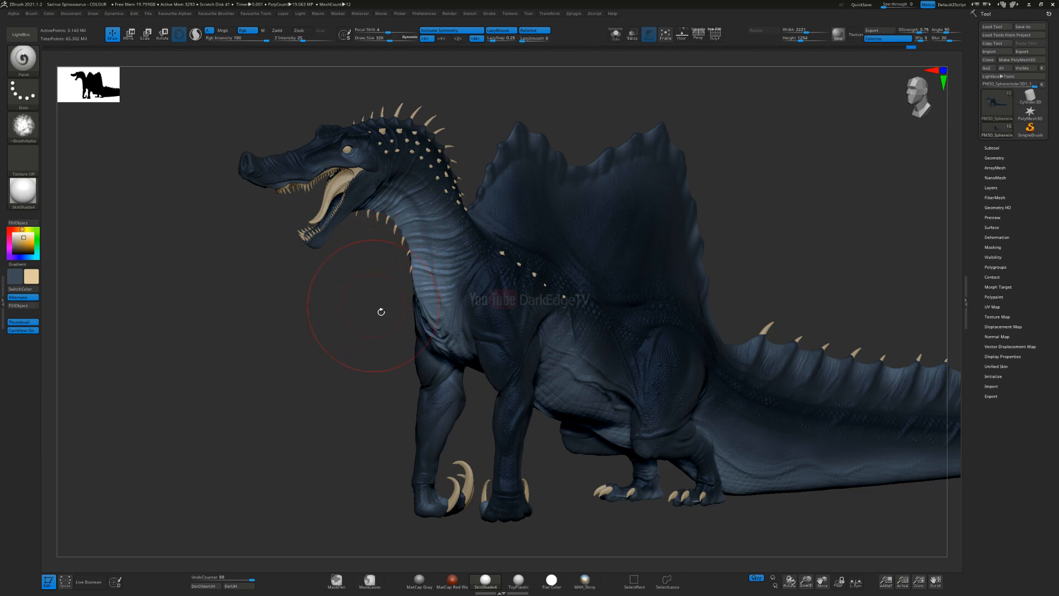
drag(372, 315, 426, 331)
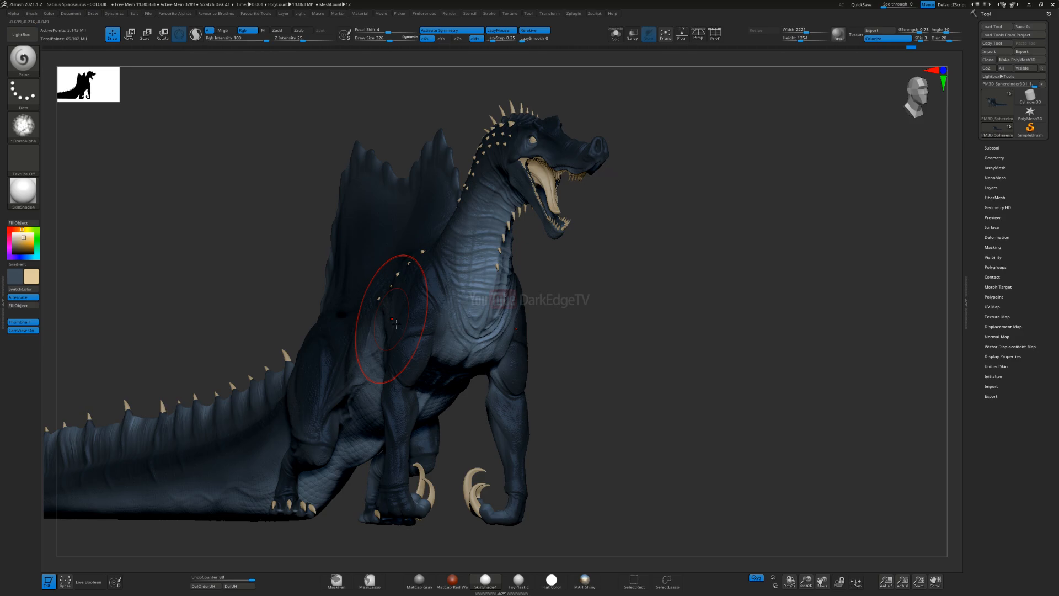
mouse_move(484, 279)
right_down()
mouse_move(559, 211)
mouse_move(561, 235)
mouse_move(496, 307)
right_up()
mouse_move(587, 171)
right_down()
mouse_move(601, 182)
mouse_move(574, 190)
right_up()
key(s)
drag(563, 209, 560, 210)
drag(496, 226, 501, 228)
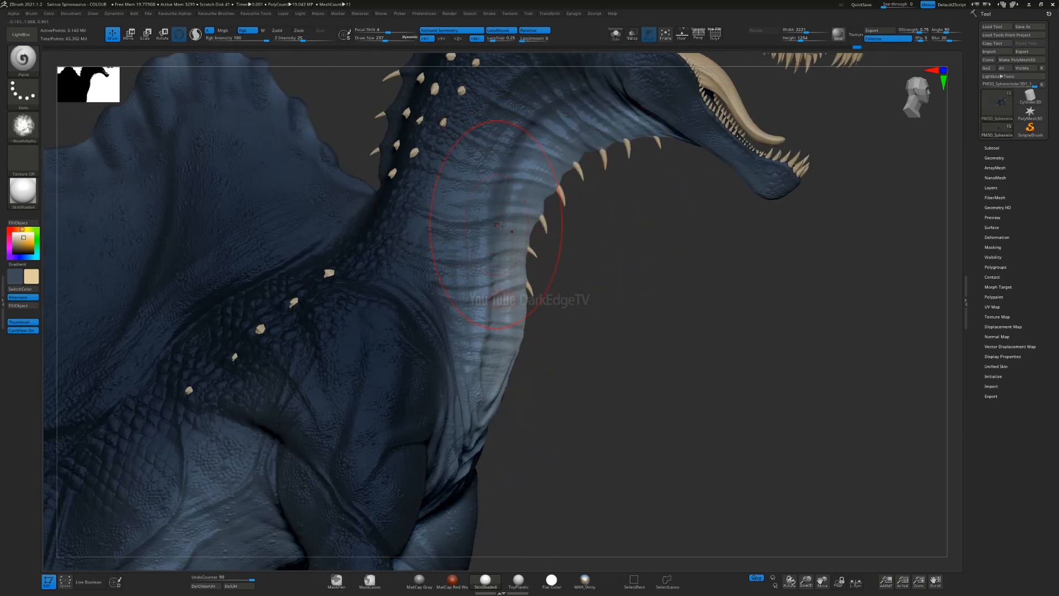
Step: Tint the throat and the underside of the lower jaw with cream, adjusting the brush size to each area
drag(554, 183, 599, 154)
alt+right_drag(616, 208, 607, 289)
key(s)
drag(594, 237, 594, 236)
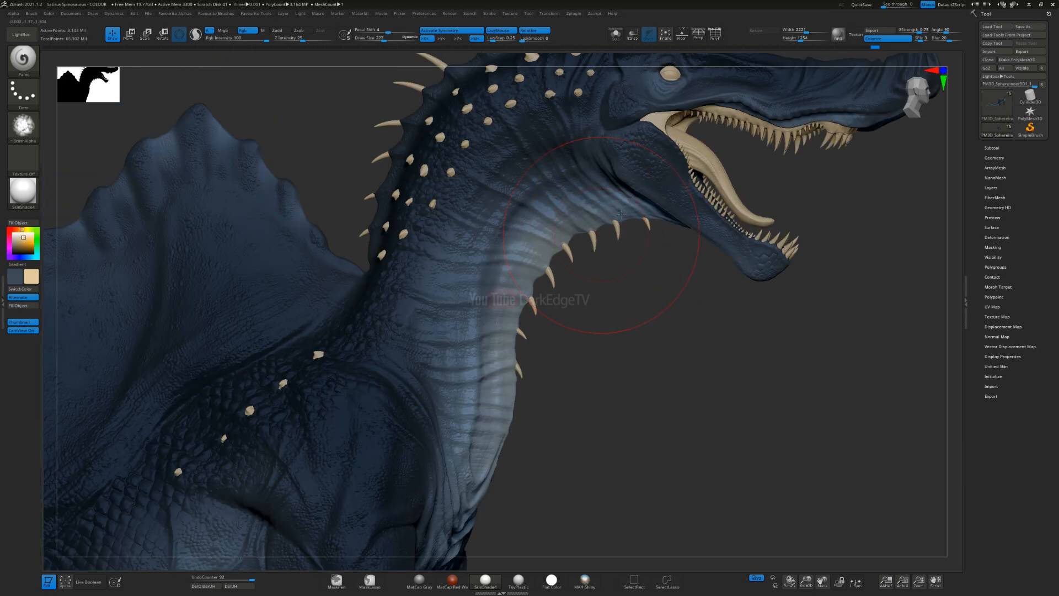
right_drag(594, 231, 606, 209)
key(s)
drag(684, 251, 675, 251)
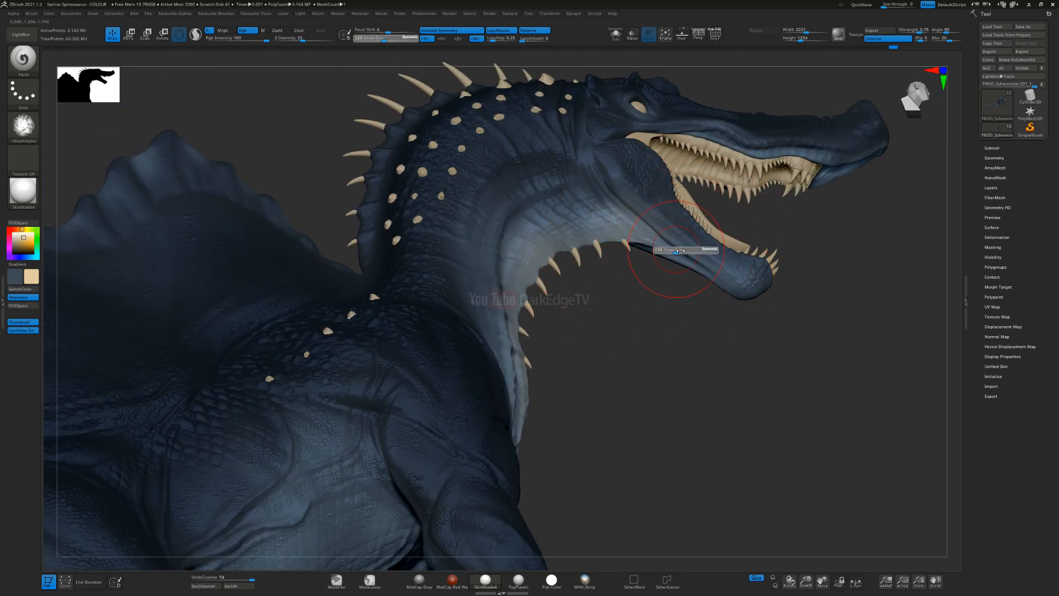
ctrl+right_drag(604, 217, 613, 257)
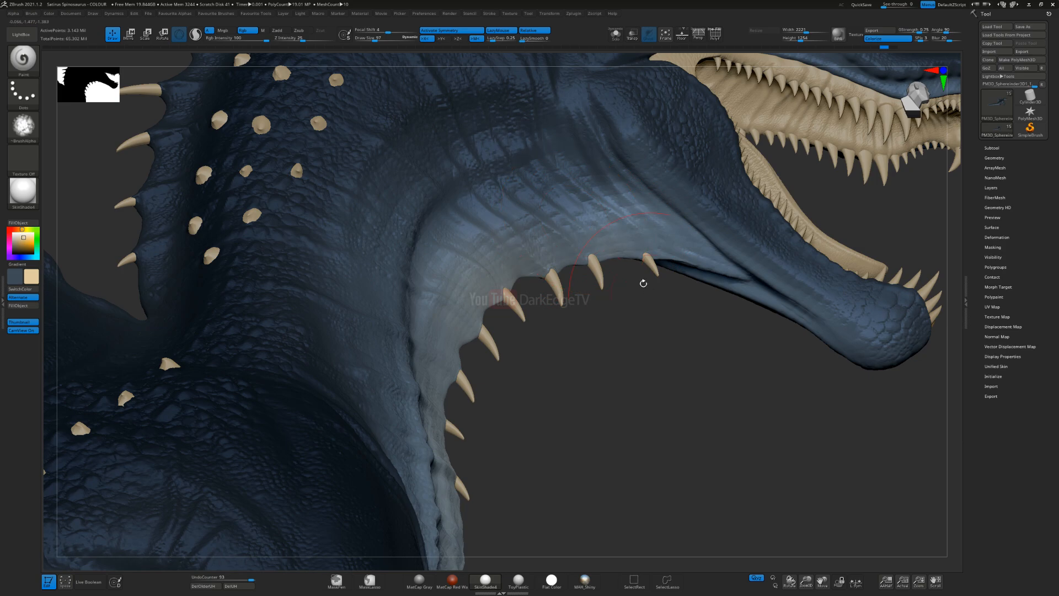
right_drag(638, 217, 745, 320)
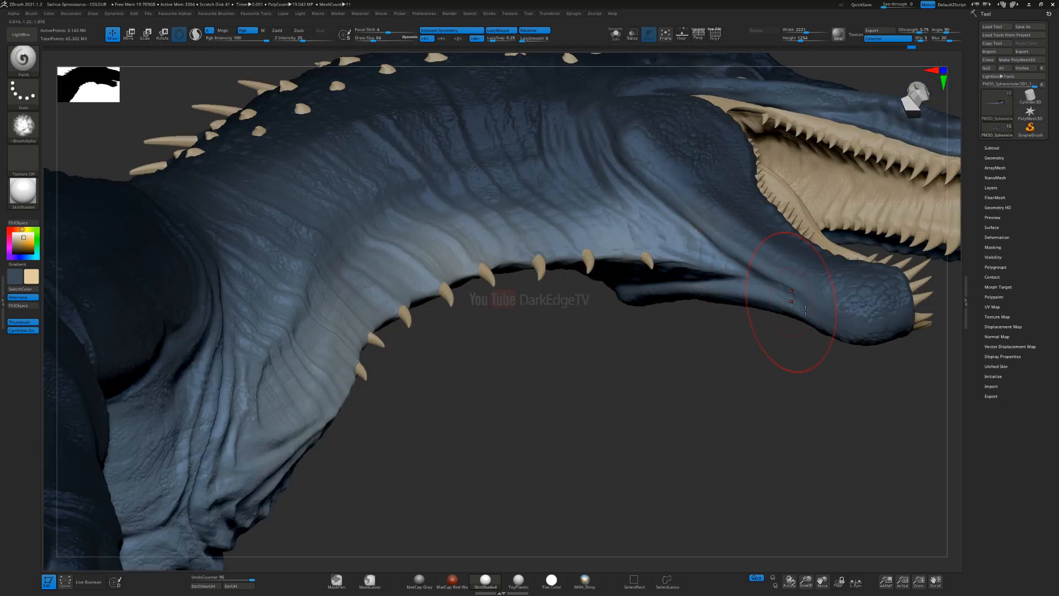
drag(609, 225, 596, 221)
Step: Tint the middle of the chest between the forelegs with cream using a larger brush
mouse_move(560, 336)
ctrl+right_down()
mouse_move(543, 287)
mouse_move(527, 343)
mouse_move(506, 355)
mouse_move(542, 319)
mouse_move(539, 343)
ctrl+right_up()
mouse_move(546, 241)
mouse_down()
mouse_move(531, 458)
mouse_move(518, 359)
mouse_up()
alt+right_drag(517, 331, 517, 249)
key(])
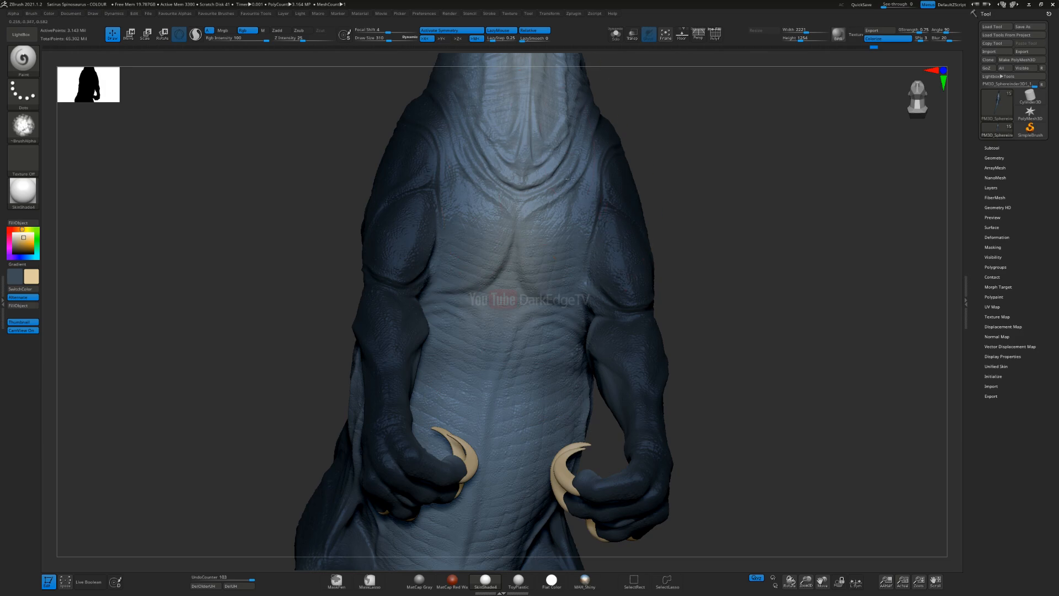
drag(515, 384, 513, 430)
alt+right_drag(516, 419, 519, 301)
alt+right_drag(511, 231, 499, 331)
Step: Keep cream as the active colour, resize the brush and extend the tint from the chest to the upper belly
key(v)
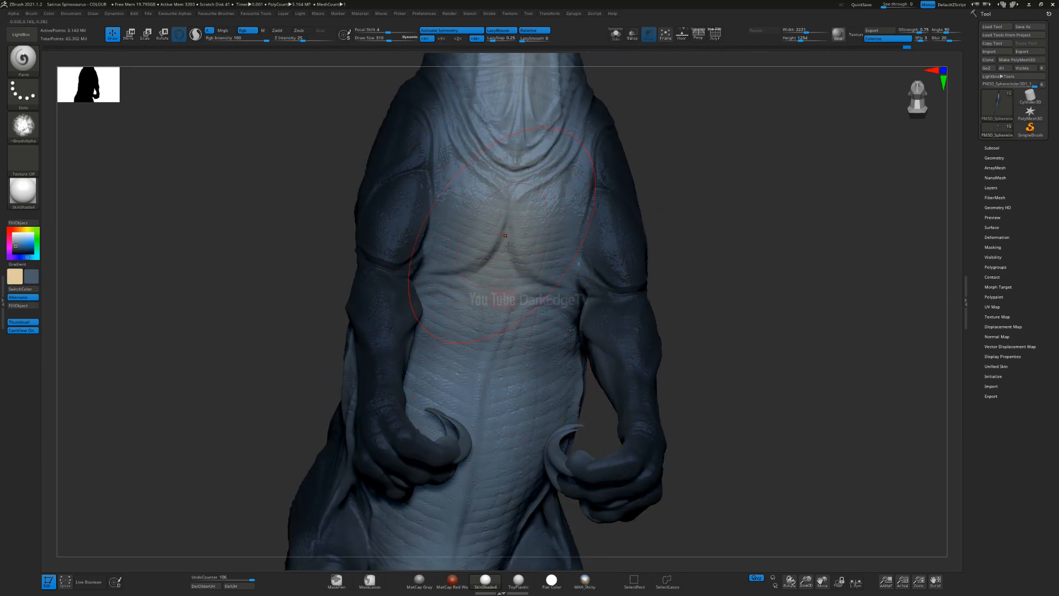
key(v)
drag(506, 288, 531, 251)
key(s)
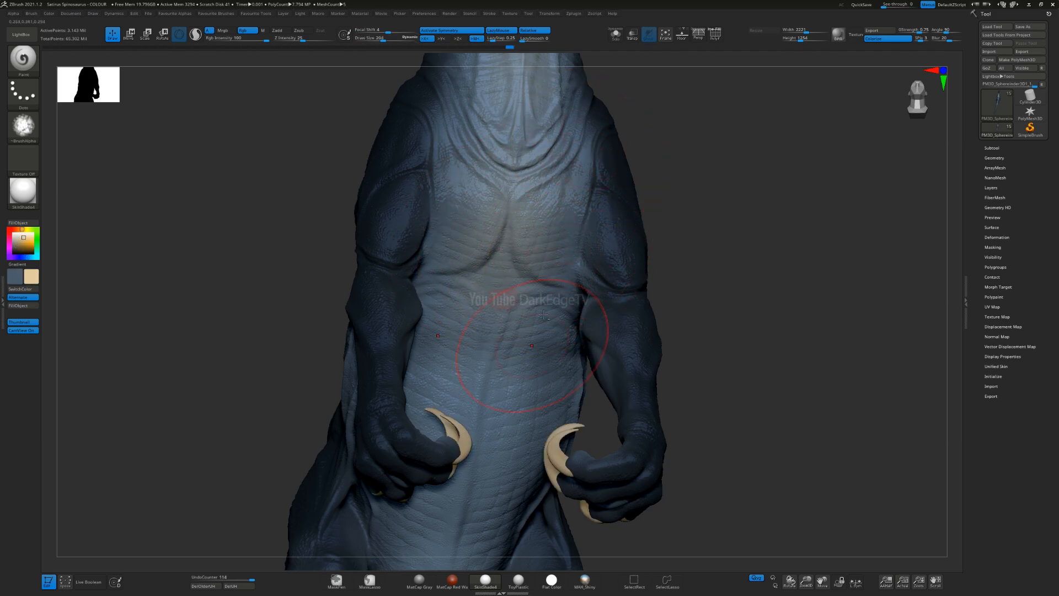
alt+right_drag(543, 315, 545, 230)
right_drag(525, 342, 520, 281)
alt+right_drag(501, 381, 506, 318)
Step: Enlarge the brush and tint the lower belly and its side with cream
key(s)
drag(506, 318, 516, 318)
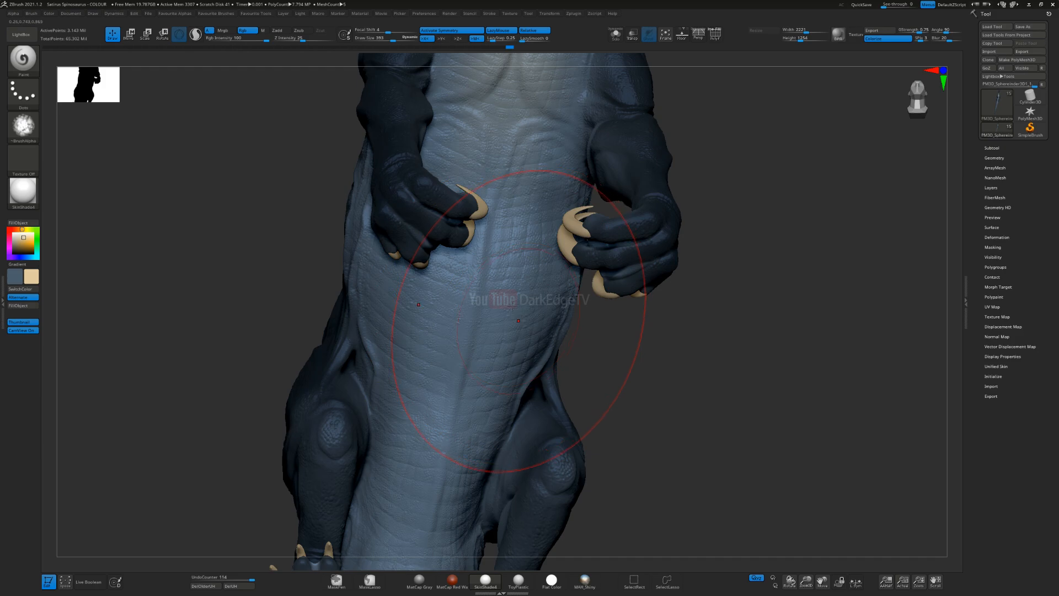
right_drag(512, 307, 476, 287)
mouse_move(491, 389)
mouse_down()
mouse_move(534, 218)
mouse_move(515, 270)
mouse_up()
mouse_move(481, 185)
right_down()
mouse_move(507, 204)
mouse_move(601, 218)
right_up()
mouse_move(419, 231)
mouse_down()
mouse_move(450, 232)
mouse_move(481, 298)
mouse_up()
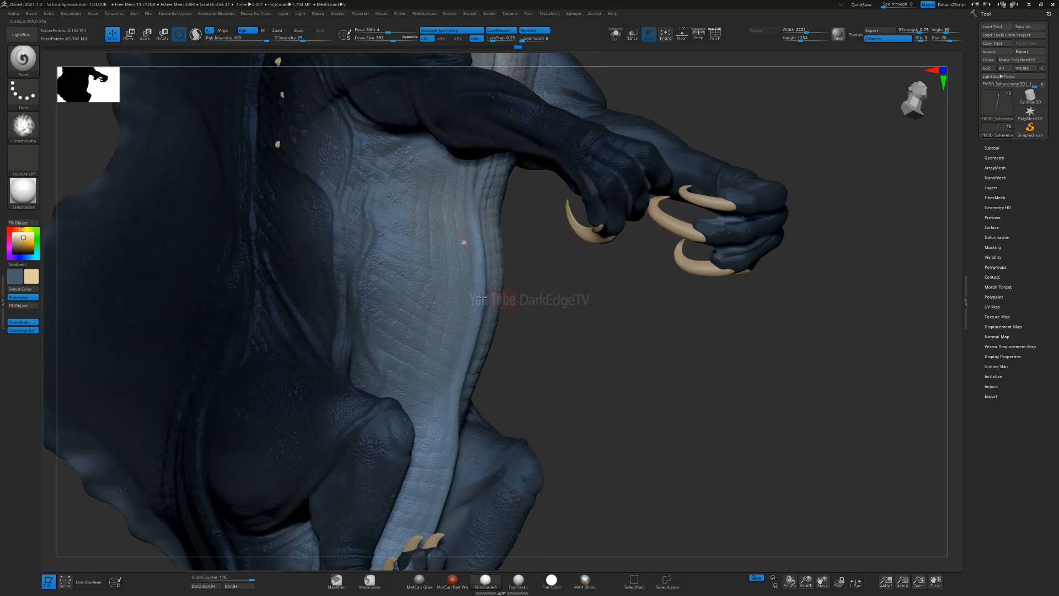
right_drag(415, 272, 510, 225)
Step: Tint the underside between the hind legs and the start of the tail with cream
right_drag(473, 401, 415, 265)
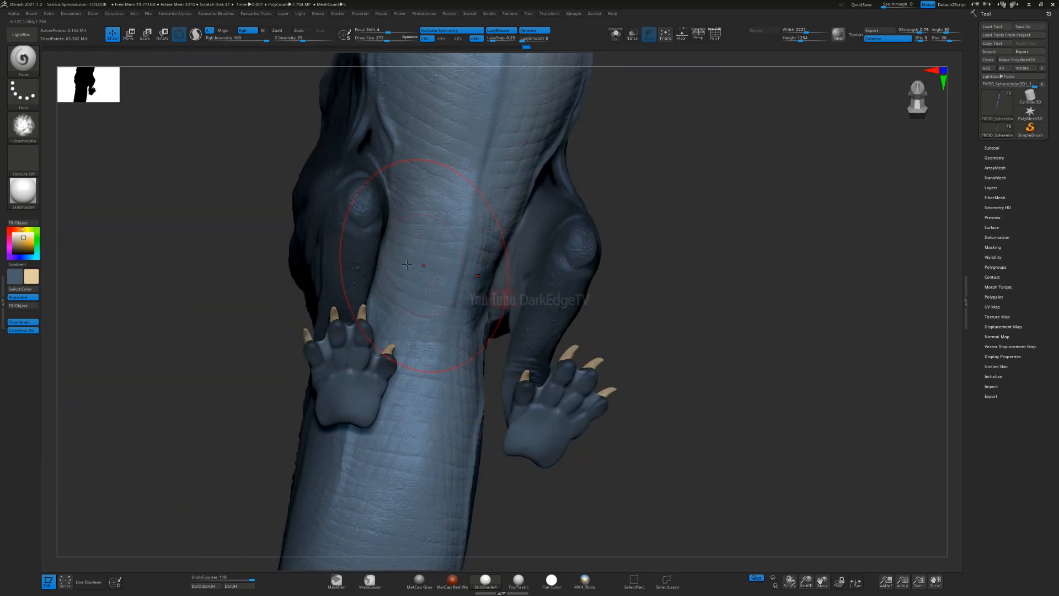
mouse_move(410, 360)
right_down()
mouse_move(469, 358)
mouse_move(426, 401)
right_up()
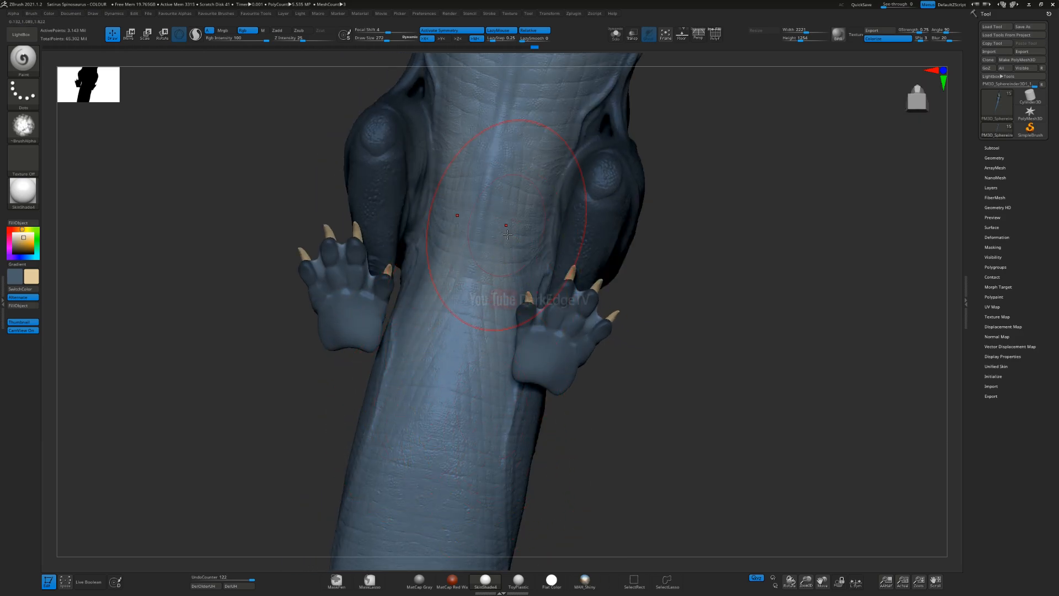
alt+right_drag(498, 317, 557, 164)
alt+right_drag(512, 369, 557, 239)
alt+right_drag(422, 261, 583, 320)
right_drag(579, 320, 573, 284)
alt+right_drag(501, 290, 660, 278)
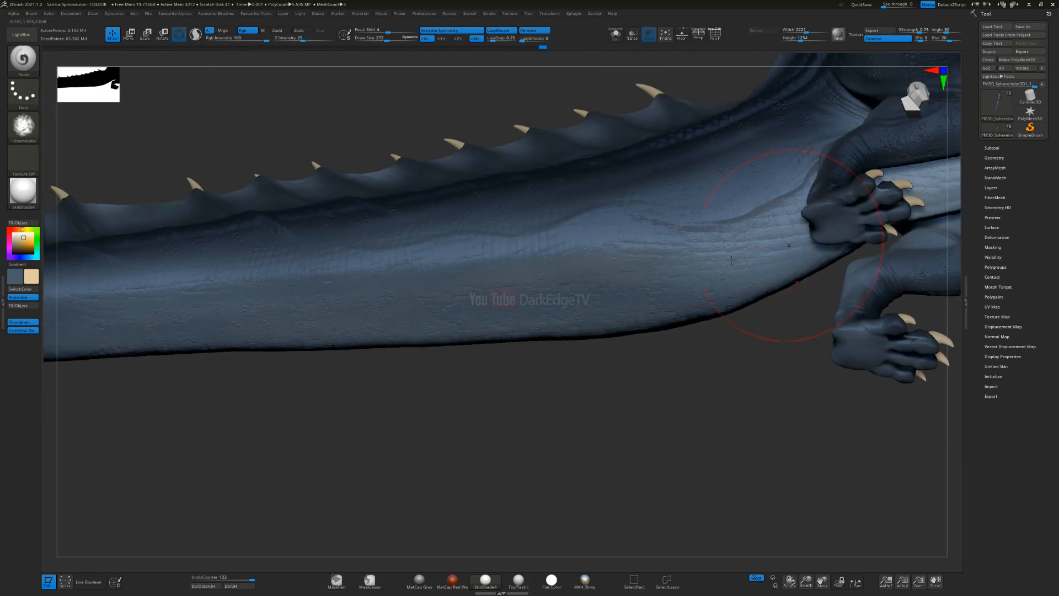
Step: Tint the lower half of the tail towards its tip with cream, undoing one stroke and reducing the brush size
right_drag(587, 319, 206, 329)
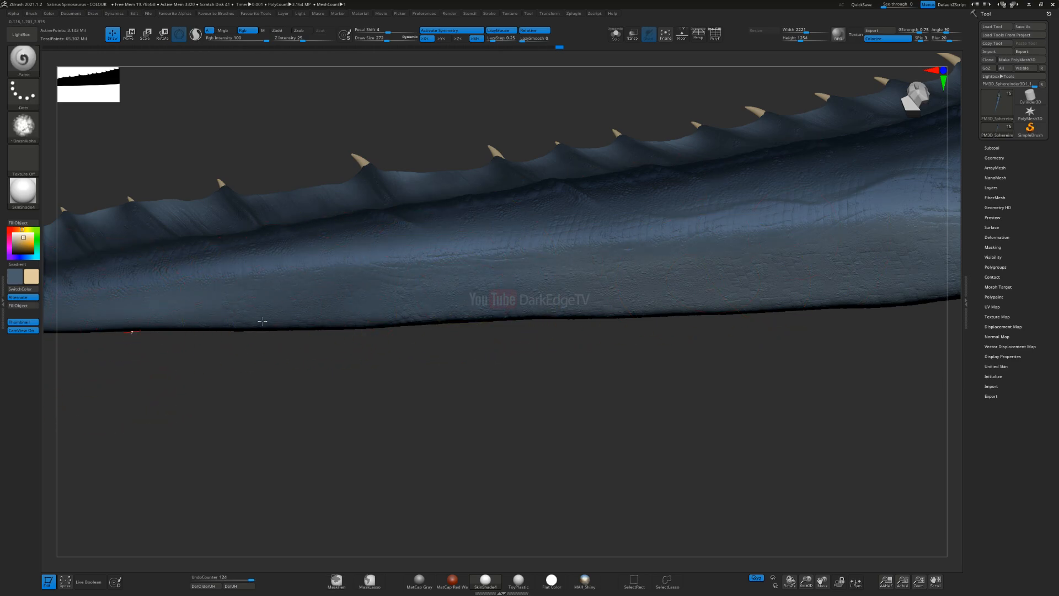
right_drag(442, 301, 335, 321)
key(ctrl+z)
key(s)
drag(324, 321, 317, 322)
mouse_move(217, 346)
right_down()
mouse_move(598, 313)
mouse_move(569, 307)
mouse_move(575, 287)
mouse_move(321, 362)
right_up()
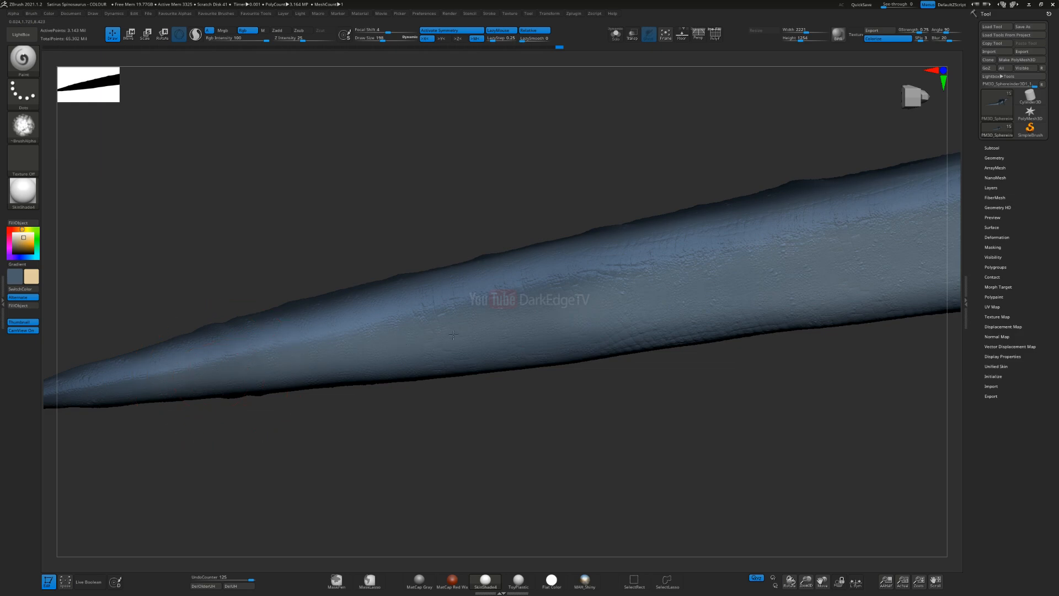
right_drag(670, 284, 256, 365)
alt+right_drag(650, 237, 481, 311)
drag(277, 367, 818, 194)
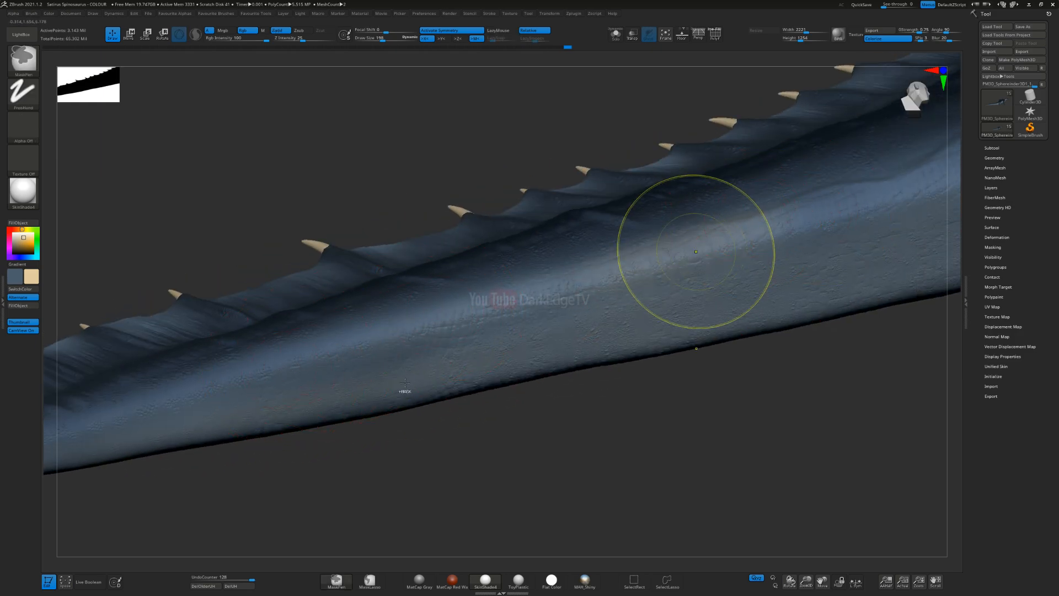
Step: Undo the last change and tint the lower side along the middle of the tail with cream
key(ctrl+z)
mouse_move(601, 305)
right_down()
mouse_move(586, 326)
mouse_move(540, 320)
right_up()
drag(561, 299, 457, 329)
right_drag(535, 323, 434, 364)
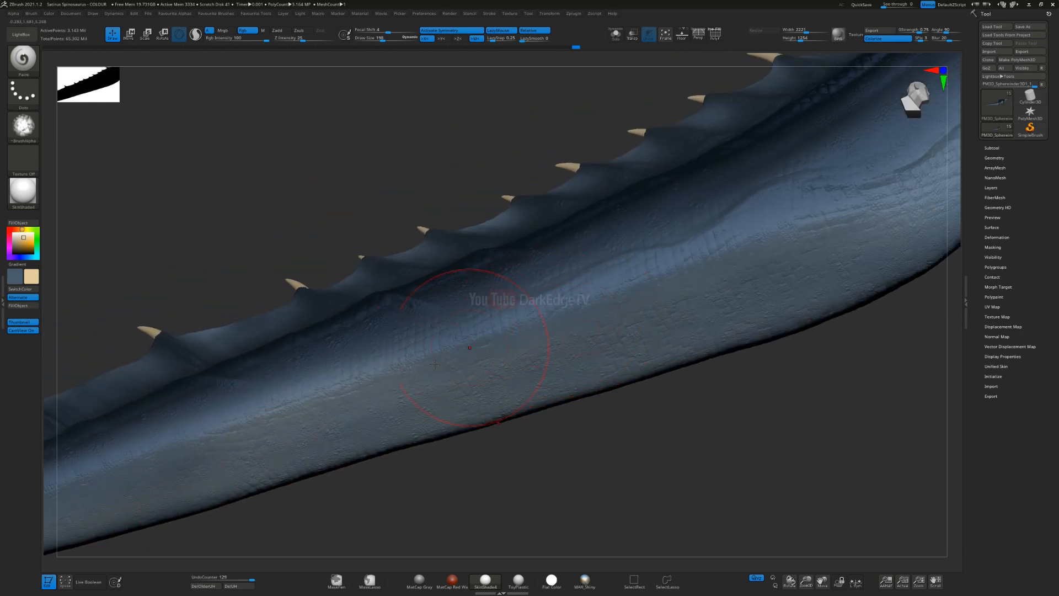
mouse_move(795, 243)
ctrl+right_down()
mouse_move(742, 202)
mouse_move(745, 258)
ctrl+right_up()
Step: Resize the brush and tint the underside of the tail near the hind feet, undoing an unwanted stroke
key(s)
drag(731, 258, 741, 257)
mouse_move(764, 242)
alt+right_down()
mouse_move(580, 291)
mouse_move(537, 337)
mouse_move(546, 414)
alt+right_up()
key(ctrl+z)
right_drag(546, 413, 558, 342)
key(s)
drag(650, 340, 634, 351)
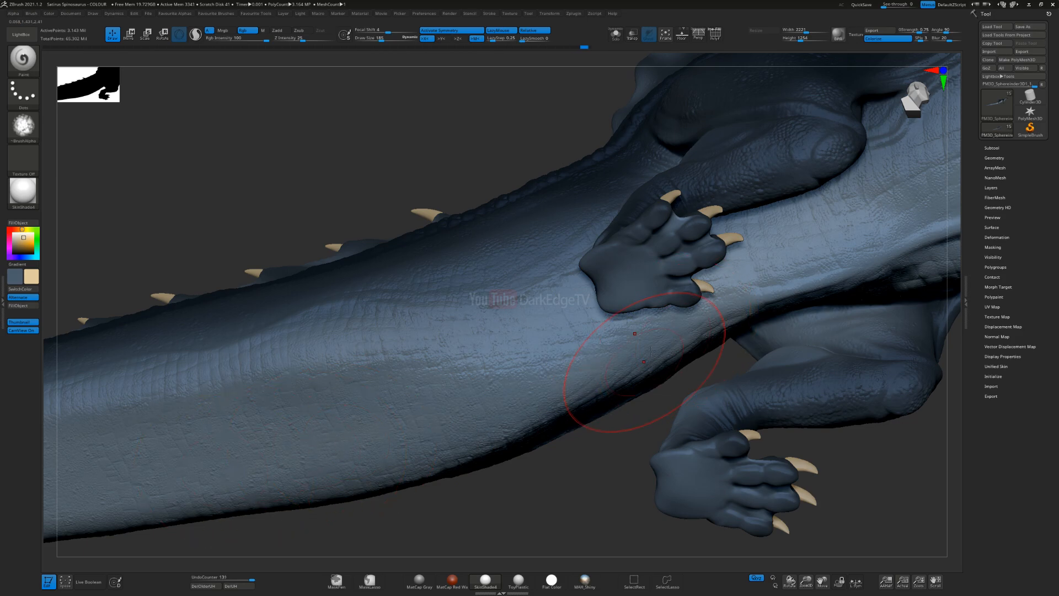
right_drag(643, 345, 665, 306)
Step: Undo the latest tail strokes and repaint the underside of the tail base in cream with a larger brush
alt+right_drag(259, 483, 451, 403)
key(ctrl+z)
key(ctrl+z)
key(s)
click(669, 325)
drag(662, 309, 967, 214)
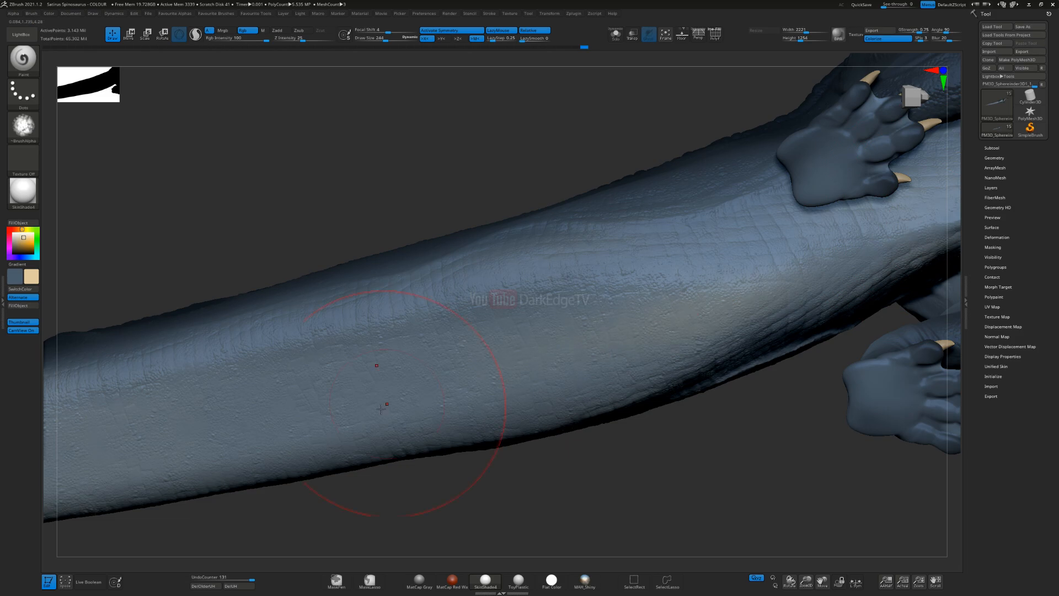
ctrl+right_drag(657, 375, 513, 349)
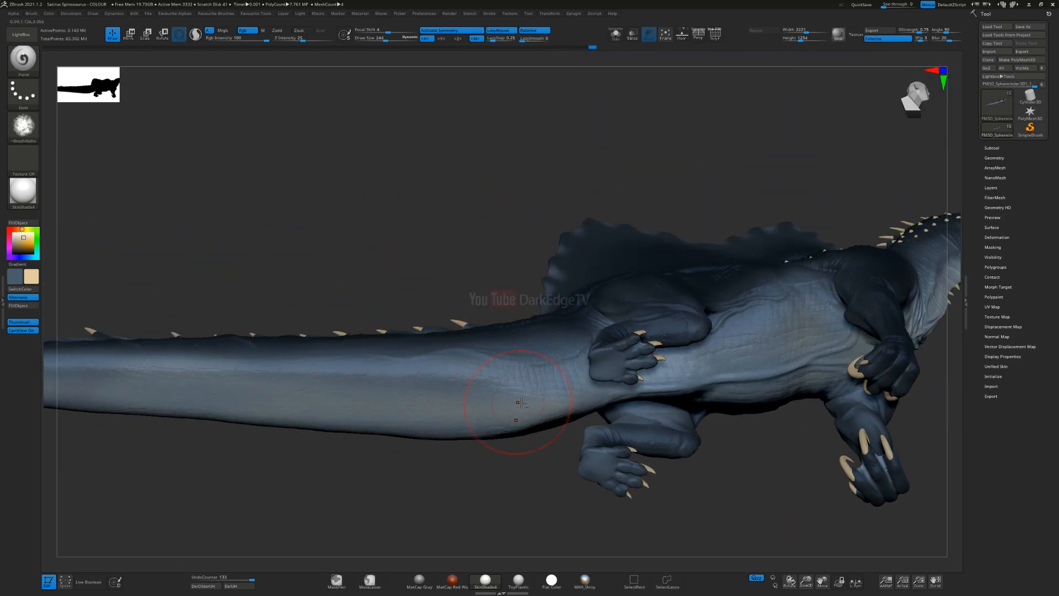
Step: Enlarge the brush further and blend the cream tint from the tail base towards the belly
ctrl+right_drag(522, 403, 499, 341)
key(s)
drag(474, 327, 480, 327)
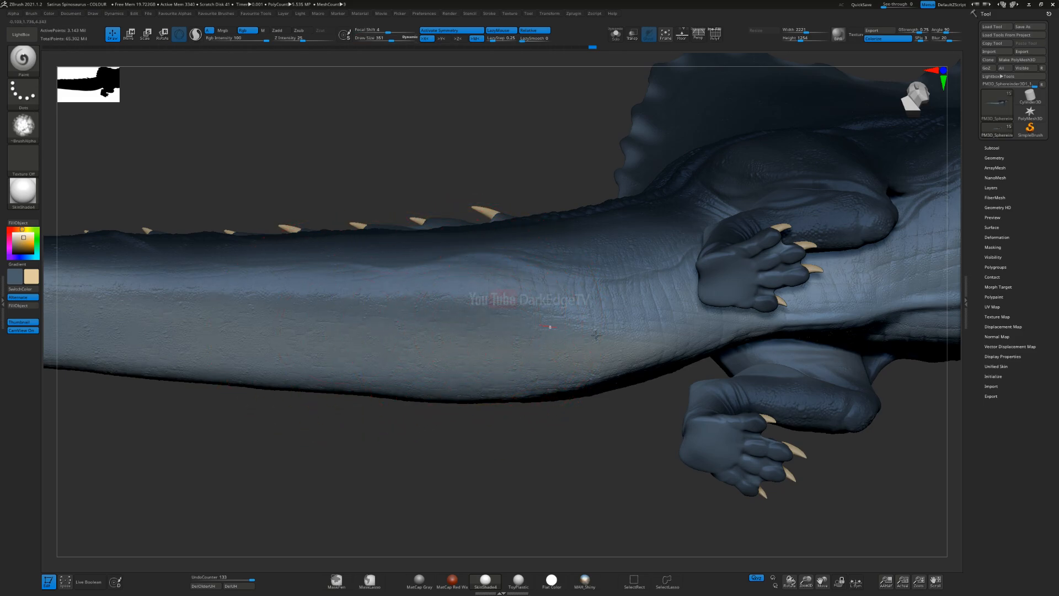
right_drag(616, 339, 723, 341)
alt+right_drag(816, 335, 651, 341)
Step: Reduce the brush size and tint the narrow underside between the hind legs and along the belly
key(s)
drag(622, 338, 609, 338)
drag(488, 363, 538, 362)
alt+right_drag(564, 332, 412, 344)
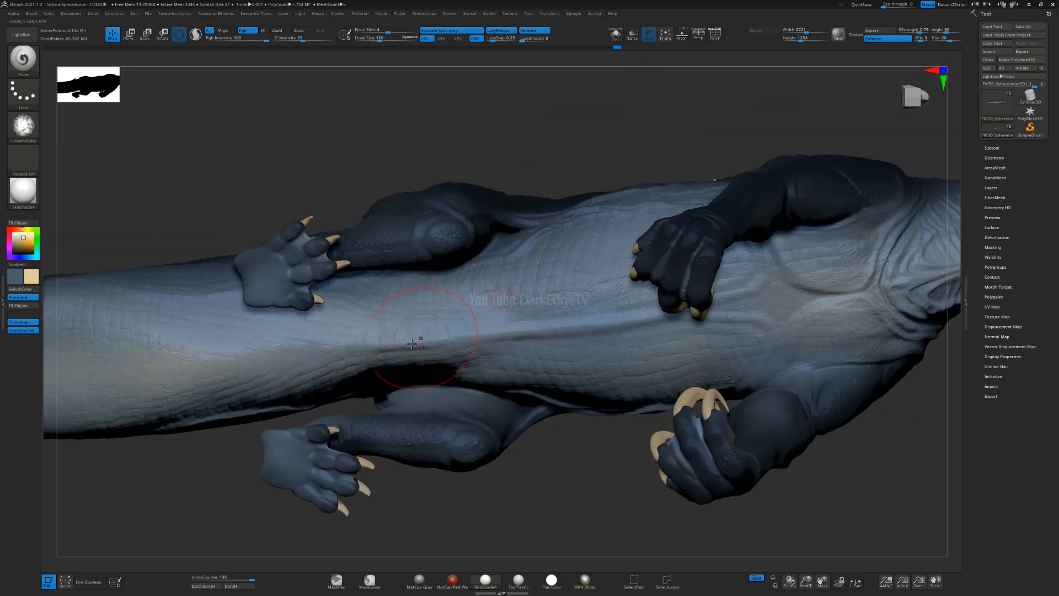
mouse_move(669, 311)
right_down()
mouse_move(606, 336)
mouse_move(359, 372)
mouse_move(375, 411)
right_up()
right_drag(576, 343, 545, 366)
Step: Resize the brush and strengthen the cream tint on the belly and chest
key(s)
drag(550, 367, 560, 344)
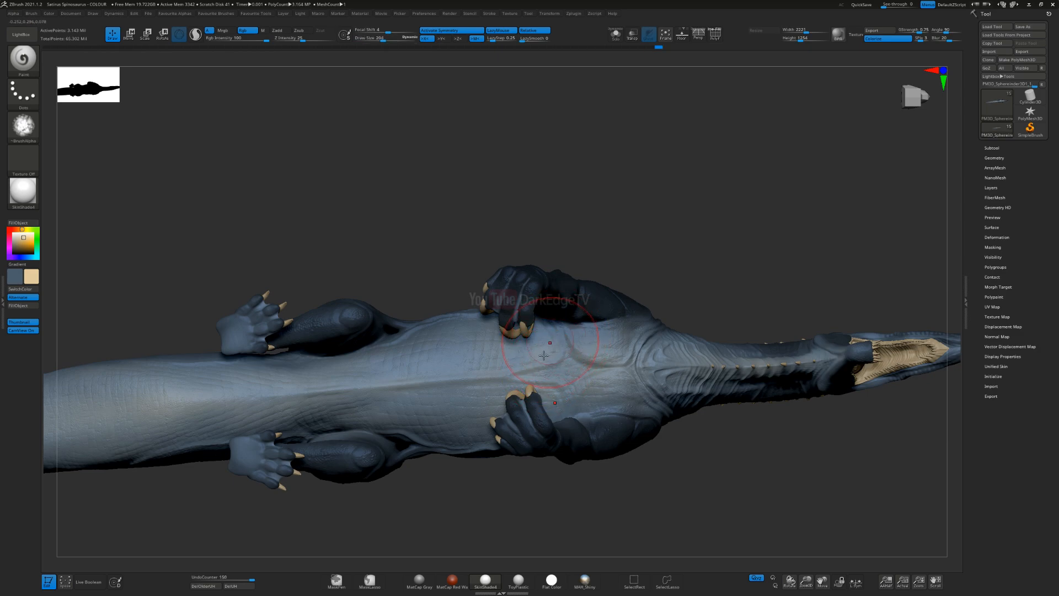
right_drag(560, 344, 540, 360)
key(s)
drag(540, 359, 544, 360)
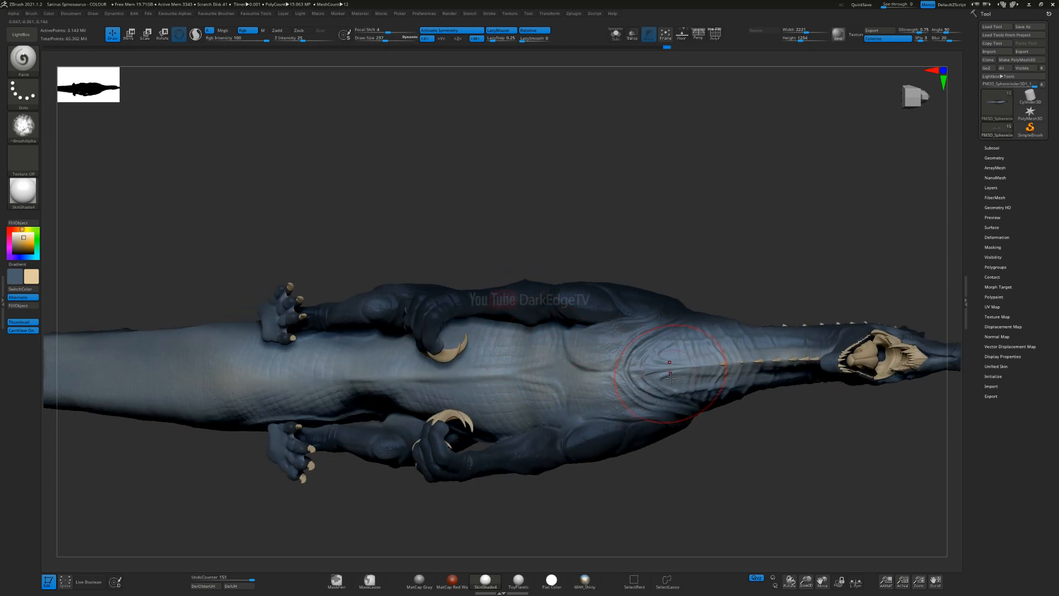
Step: Undo the last stroke, resize the brush and even out the cream tint across the chest and belly
key(ctrl+z)
alt+right_drag(651, 367, 522, 318)
ctrl+right_drag(522, 317, 534, 351)
key(s)
mouse_move(534, 352)
mouse_down()
mouse_move(509, 390)
mouse_move(506, 371)
mouse_move(517, 377)
mouse_up()
mouse_move(499, 335)
ctrl+right_down()
mouse_move(518, 266)
mouse_move(534, 335)
mouse_move(532, 413)
mouse_move(544, 390)
mouse_move(549, 262)
mouse_move(534, 60)
ctrl+right_up()
right_drag(495, 383, 618, 387)
Step: Enlarge the brush and blend the cream tint up onto the lower flank behind the foreleg
mouse_move(461, 411)
alt+right_down()
mouse_move(508, 286)
mouse_move(489, 340)
mouse_move(428, 339)
alt+right_up()
key(s)
drag(523, 284, 526, 285)
drag(514, 229, 519, 276)
right_drag(520, 306, 568, 292)
alt+right_drag(342, 314, 578, 236)
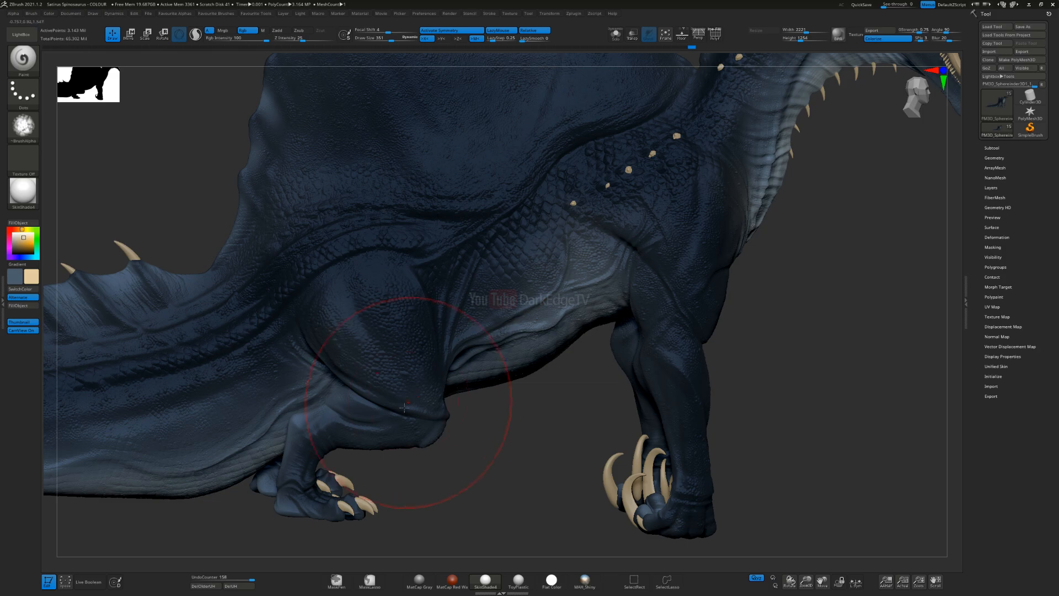
Step: Reduce the brush size and tint the area behind the hind leg and the lower side of the tail base
alt+right_drag(405, 411, 581, 269)
right_drag(472, 377, 425, 373)
key(s)
drag(484, 300, 480, 301)
drag(486, 249, 493, 373)
right_drag(500, 326, 411, 228)
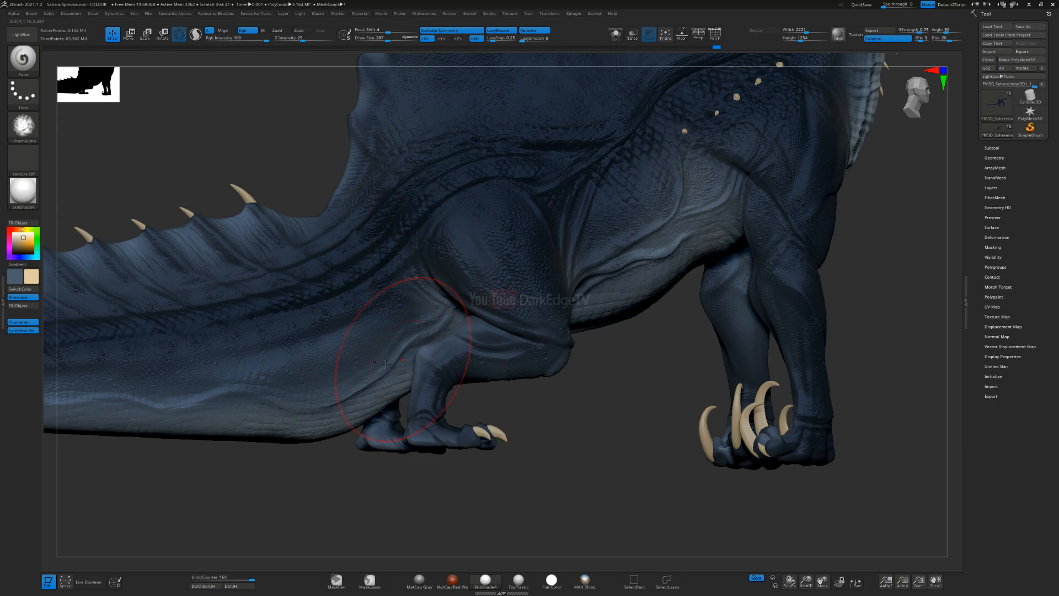
alt+right_drag(395, 365, 488, 273)
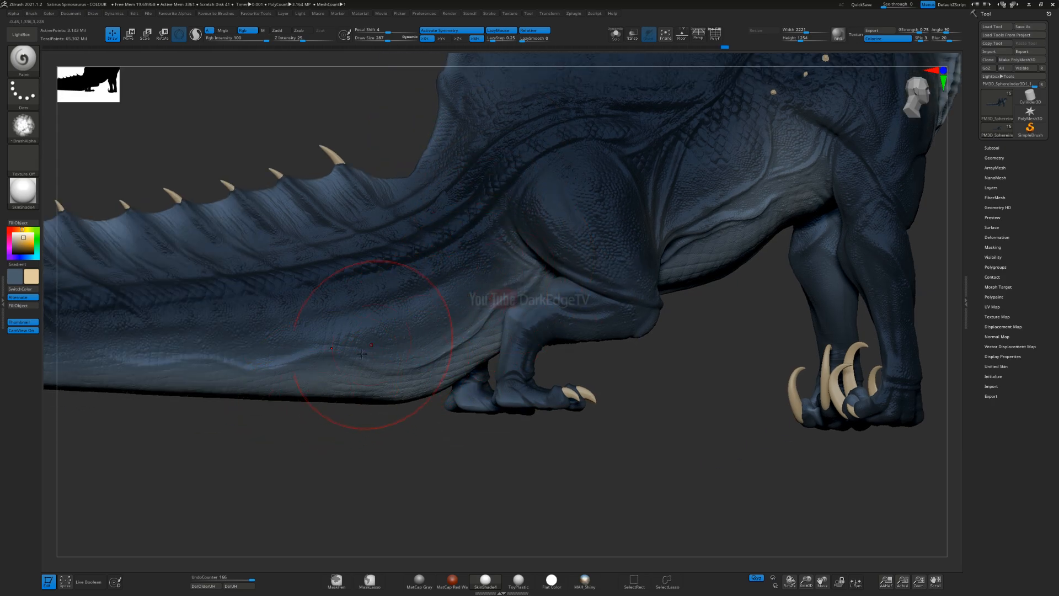
Step: Reduce the brush size and tint the upper fin of the tail near its base between the spines
mouse_move(429, 195)
alt+right_down()
mouse_move(485, 330)
mouse_move(406, 349)
alt+right_up()
key(s)
drag(406, 351, 401, 351)
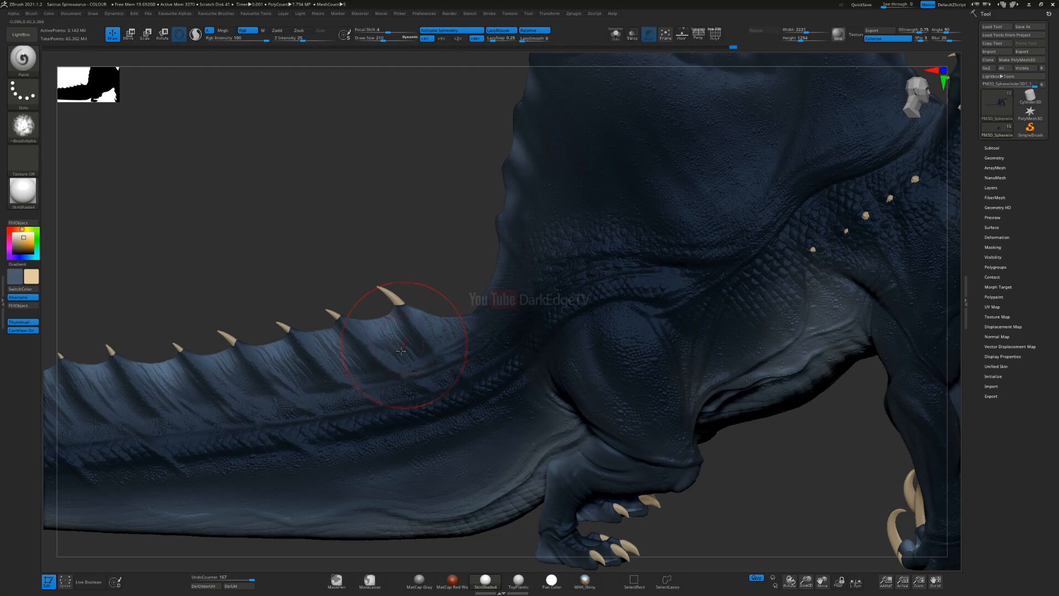
right_drag(448, 327, 572, 283)
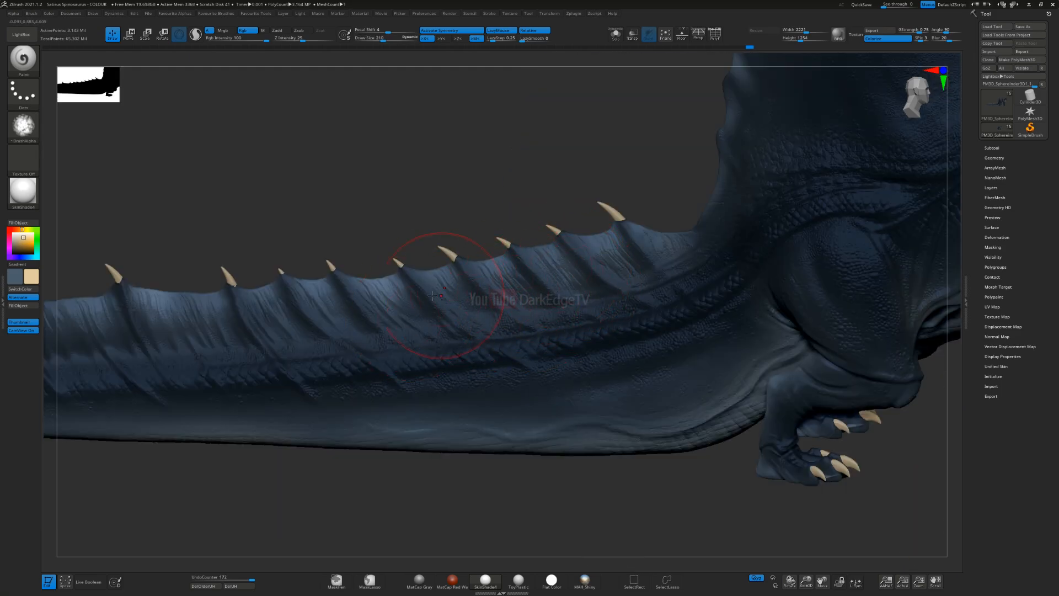
alt+right_drag(367, 319, 519, 299)
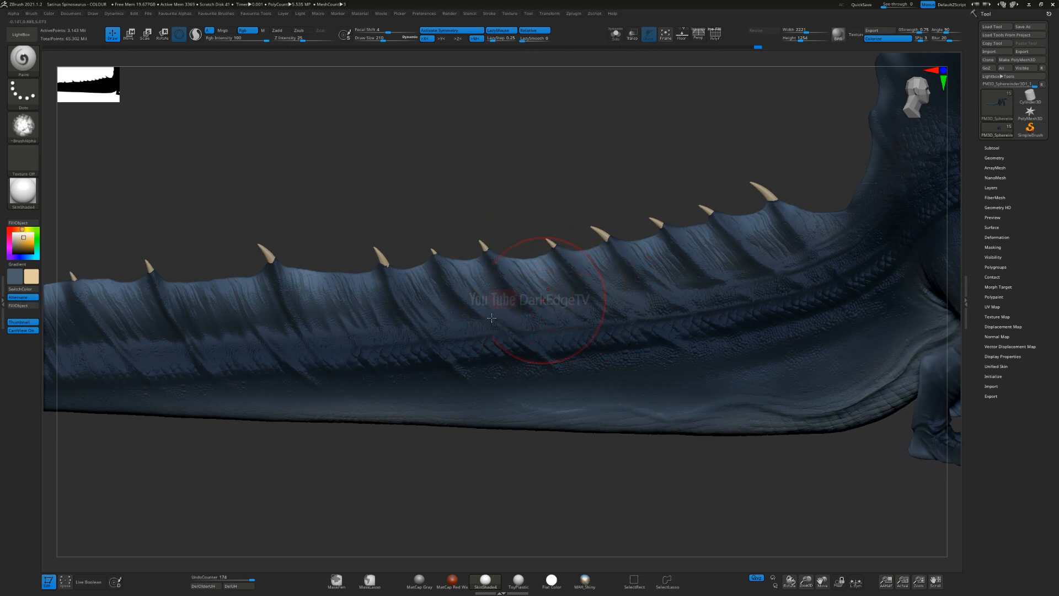
Step: Continue the cream tint along the middle of the tail fin between the spines
drag(496, 298, 431, 293)
alt+right_drag(394, 300, 601, 276)
drag(601, 276, 603, 309)
drag(509, 276, 560, 310)
drag(447, 292, 425, 307)
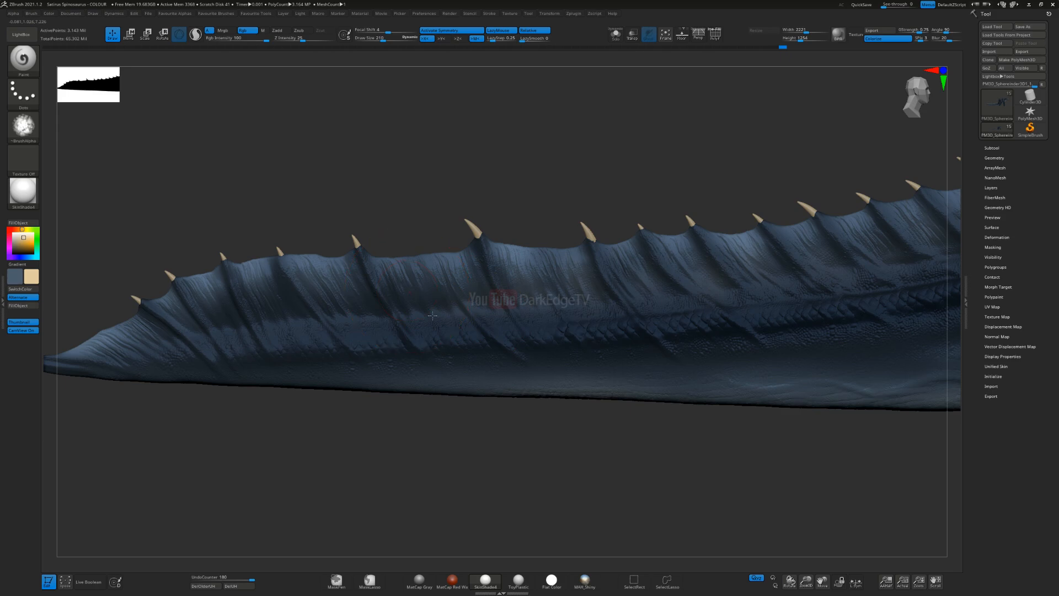
Step: Tint the rear part of the tail fin toward the tip, undoing one stray stroke
alt+right_drag(394, 313, 495, 312)
drag(458, 318, 393, 290)
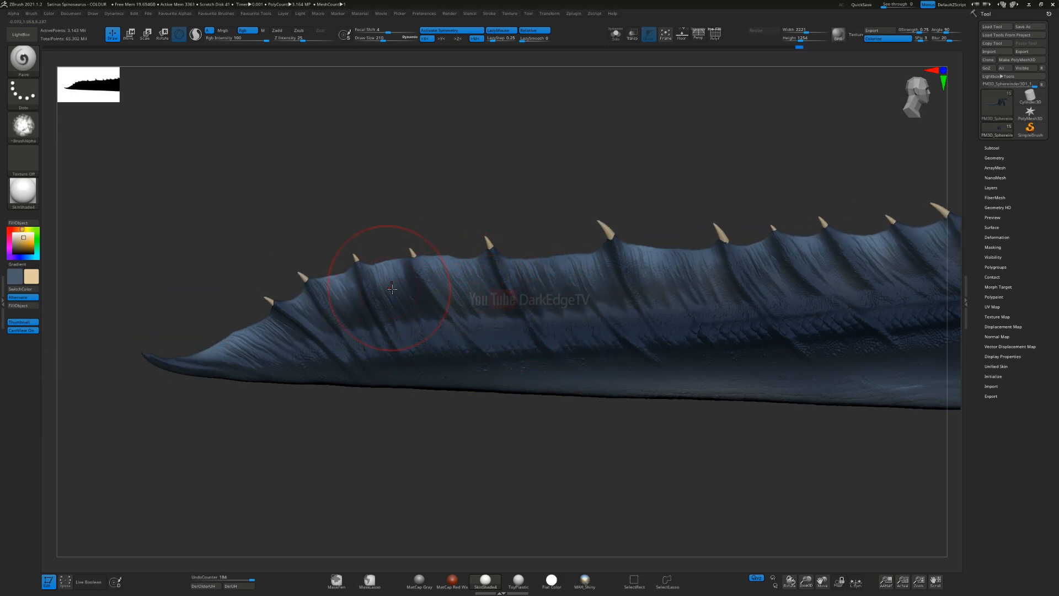
mouse_move(232, 351)
mouse_down()
mouse_move(279, 359)
mouse_move(265, 352)
mouse_up()
key(ctrl+z)
alt+right_drag(475, 344, 643, 287)
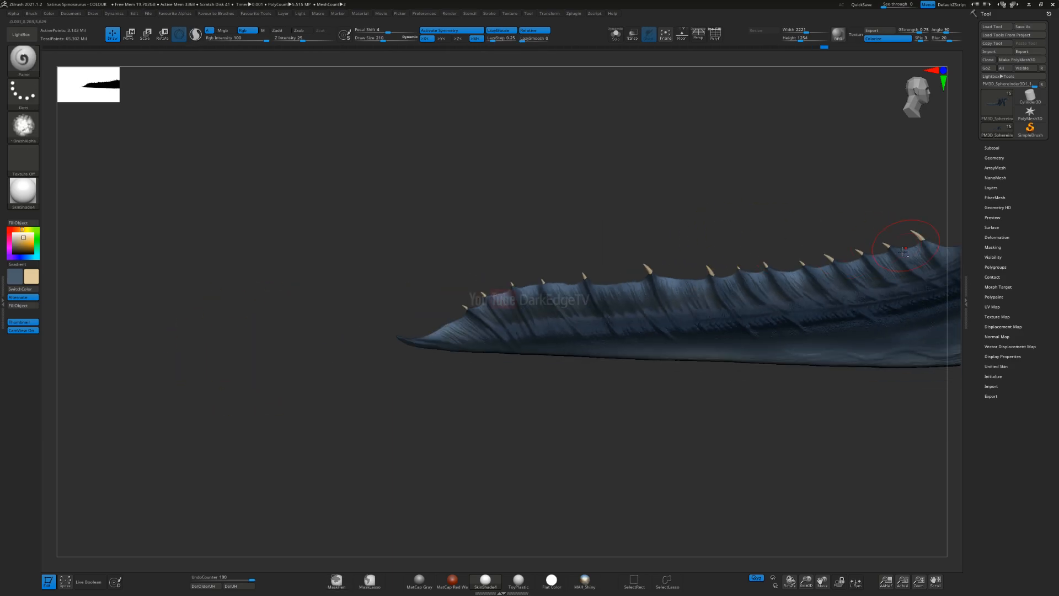
Step: Reduce the brush size and tint the rear base of the sail, undoing the last stroke there
alt+right_drag(903, 252, 270, 390)
alt+right_drag(563, 287, 633, 242)
ctrl+right_drag(632, 242, 596, 387)
key(s)
mouse_move(432, 451)
mouse_down()
mouse_move(381, 479)
mouse_move(428, 456)
mouse_up()
key(ctrl+z)
Step: Switch to the dark blue colour, shrink the brush and darken a ridge on the sail's rear edge
key(s)
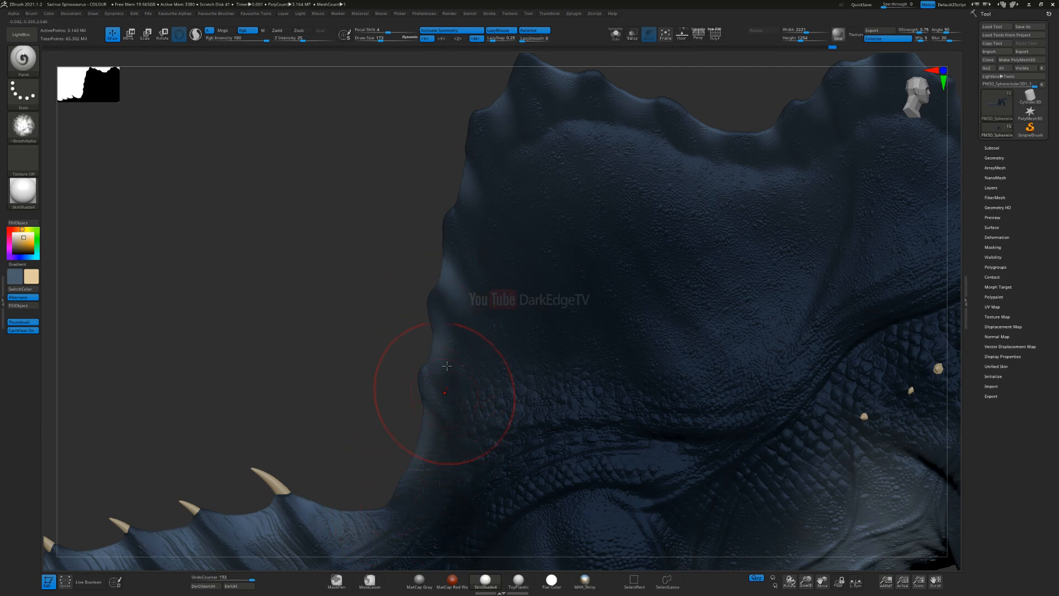
key(v)
key(s)
drag(498, 391, 493, 391)
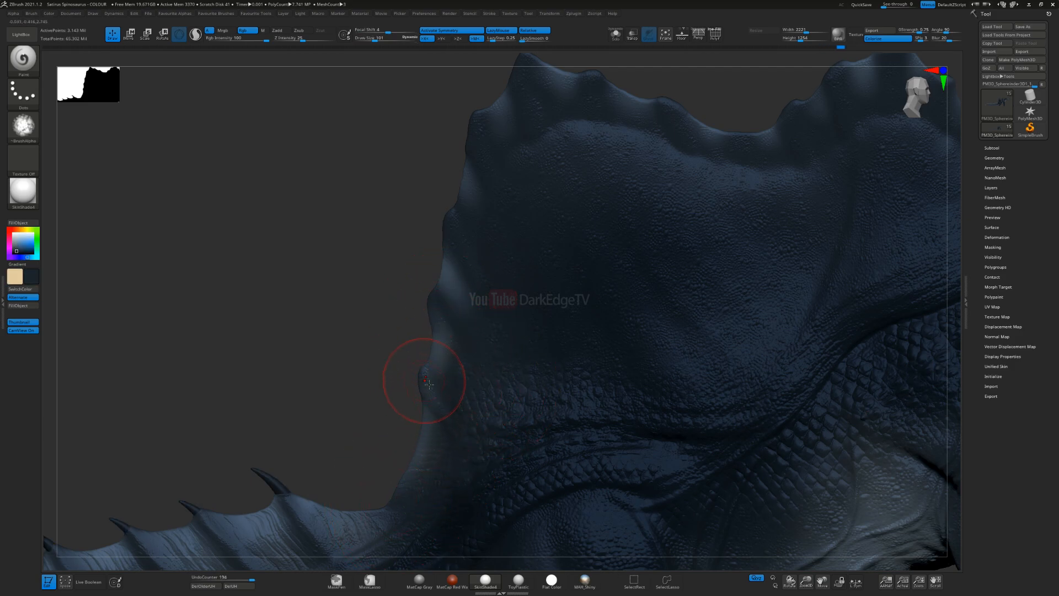
Step: Switch back to cream, set the brush size to 130 and tint between the ridges of the sail's rear edge, undoing one stroke
key(v)
key(s)
drag(459, 295, 462, 295)
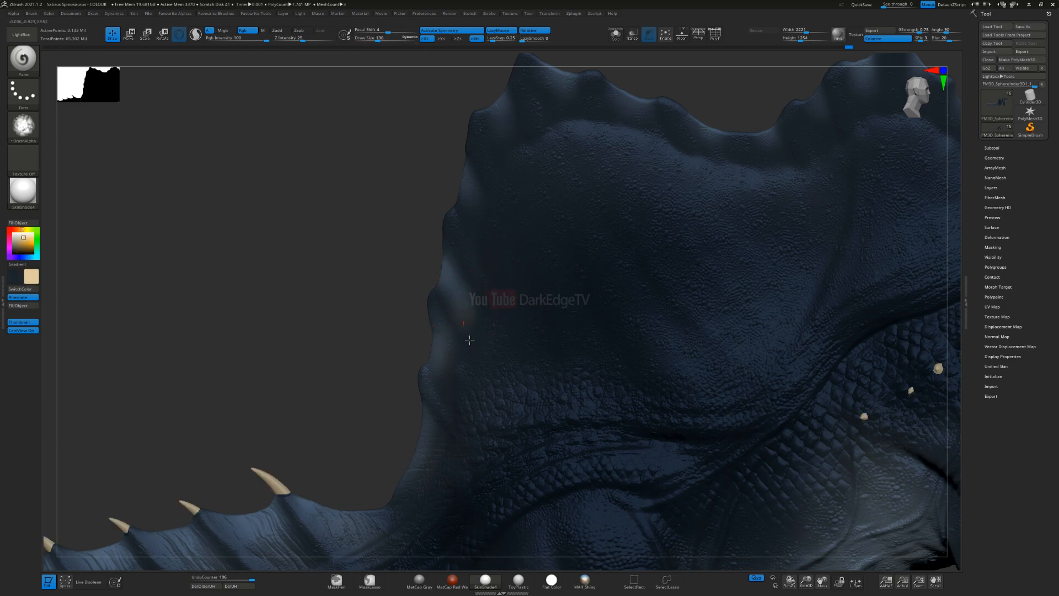
drag(485, 206, 478, 219)
alt+right_drag(468, 221, 464, 312)
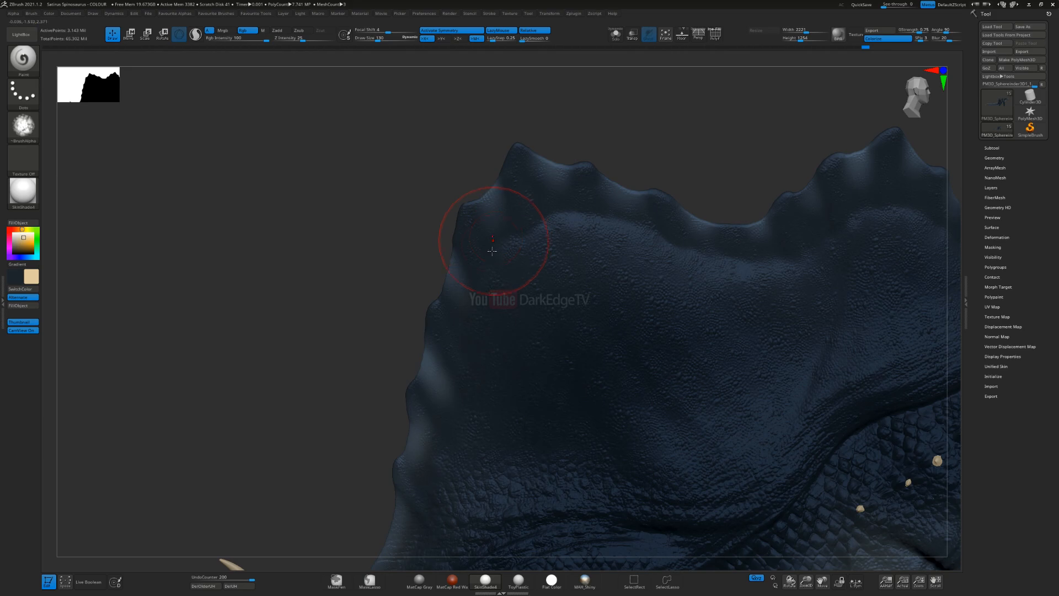
key(ctrl+z)
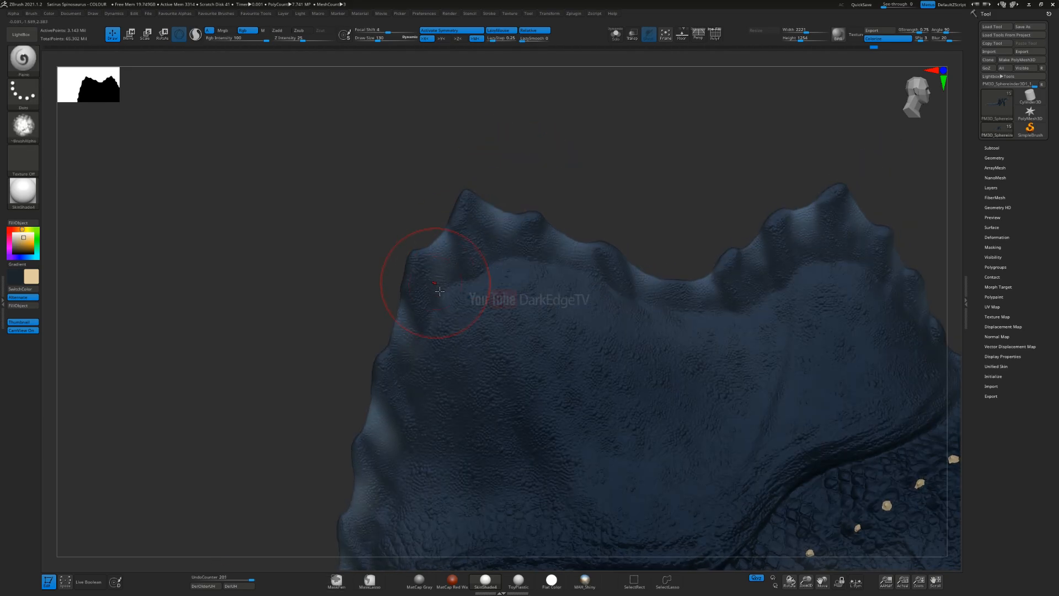
Step: Tint between the ridges along the sail's upper edge, from the rear peak across the central dip
right_drag(460, 253, 509, 265)
drag(520, 274, 552, 265)
alt+right_drag(574, 259, 527, 281)
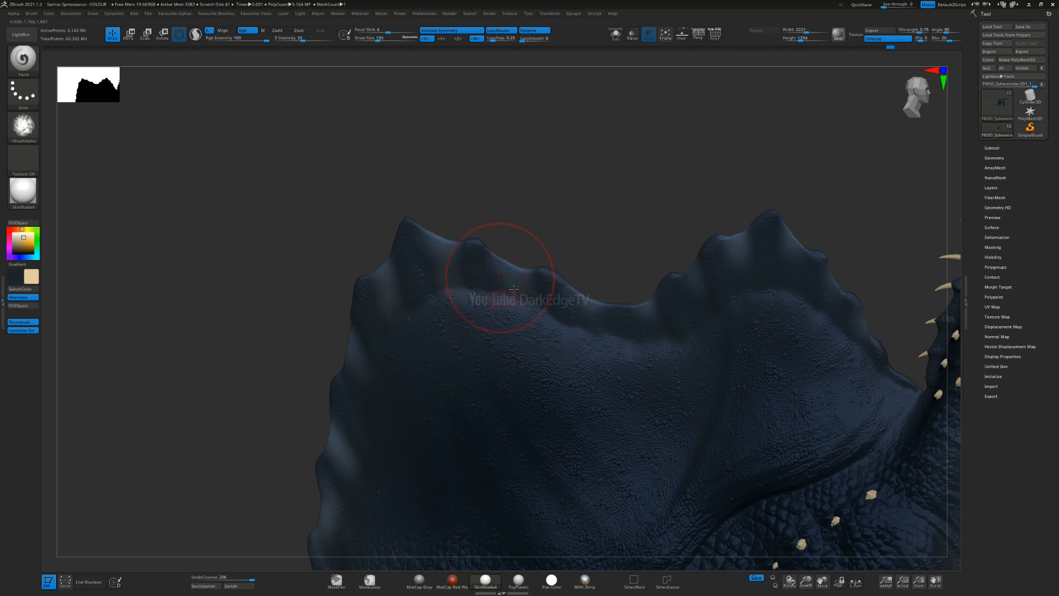
mouse_move(698, 324)
mouse_down()
mouse_move(694, 280)
mouse_move(699, 326)
mouse_up()
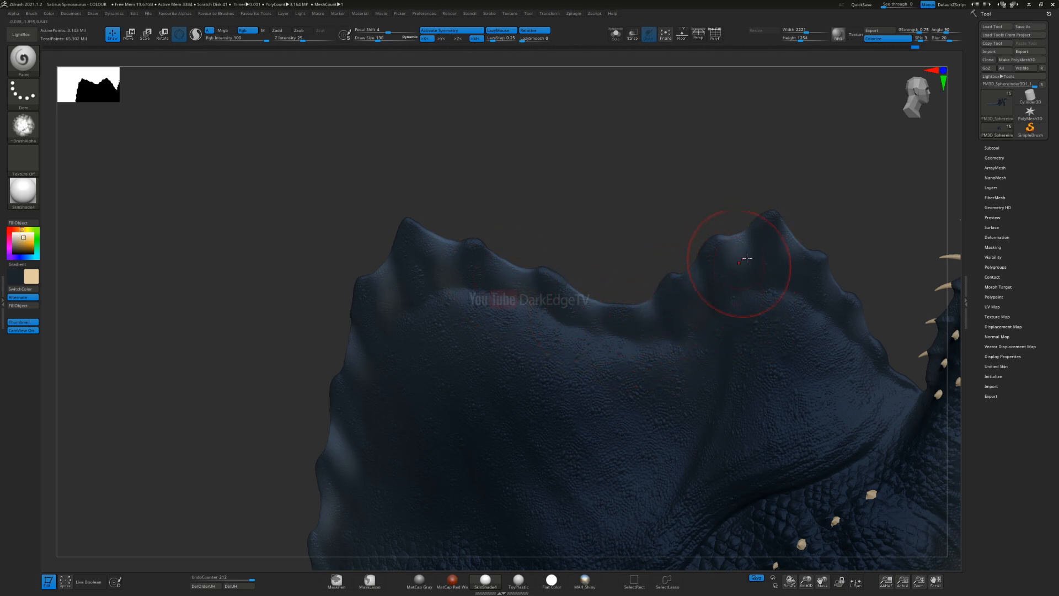
Step: Undo the latest strokes and repaint the cream tint between the ridges of the sail's front peak
mouse_move(738, 305)
alt+right_down()
mouse_move(616, 302)
mouse_move(634, 265)
alt+right_up()
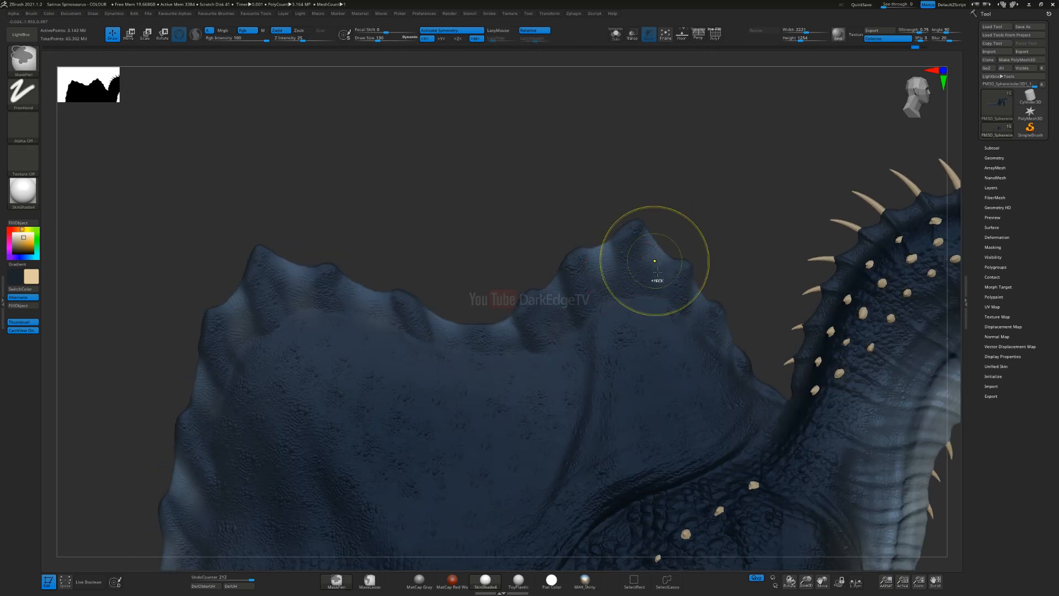
key(ctrl+z)
key(ctrl+z)
key(ctrl+z)
drag(566, 339, 558, 355)
drag(659, 297, 667, 315)
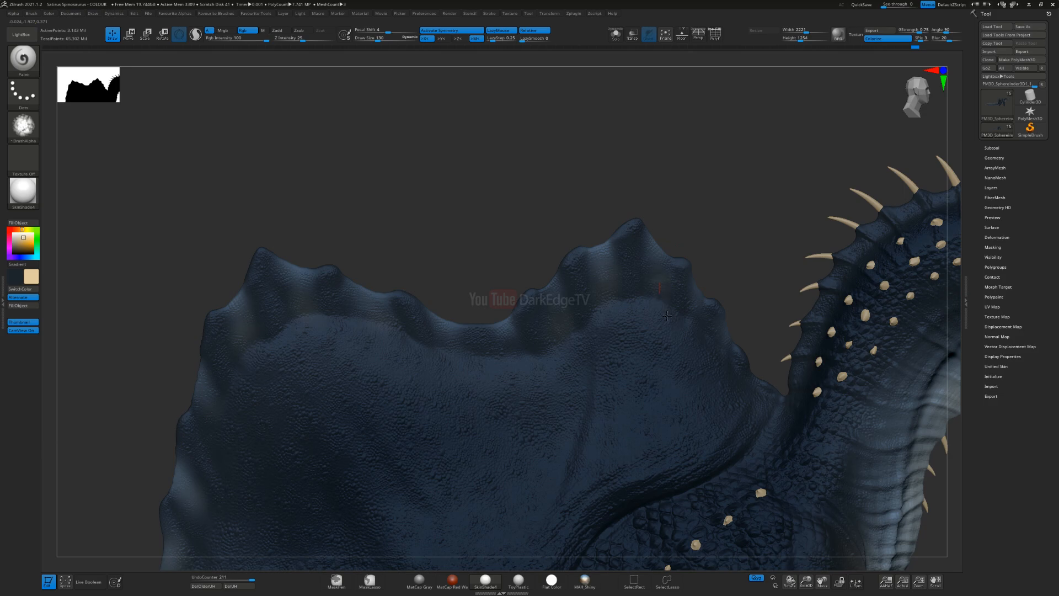
Step: Undo the last stroke and retint the front slope of the sail's front peak
key(ctrl+z)
drag(690, 306, 693, 315)
ctrl+right_drag(627, 381, 568, 370)
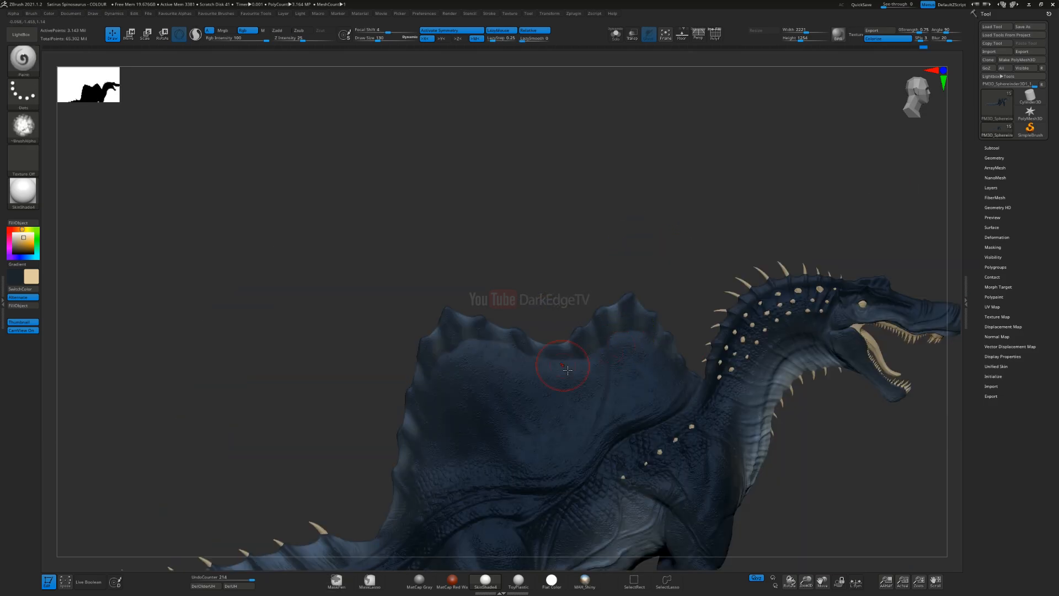
Step: Switch to the dark blue colour, reduce the brush and darken the sail surface just below its ridged upper edge
right_drag(678, 411, 398, 288)
key(v)
key(s)
drag(399, 283, 395, 282)
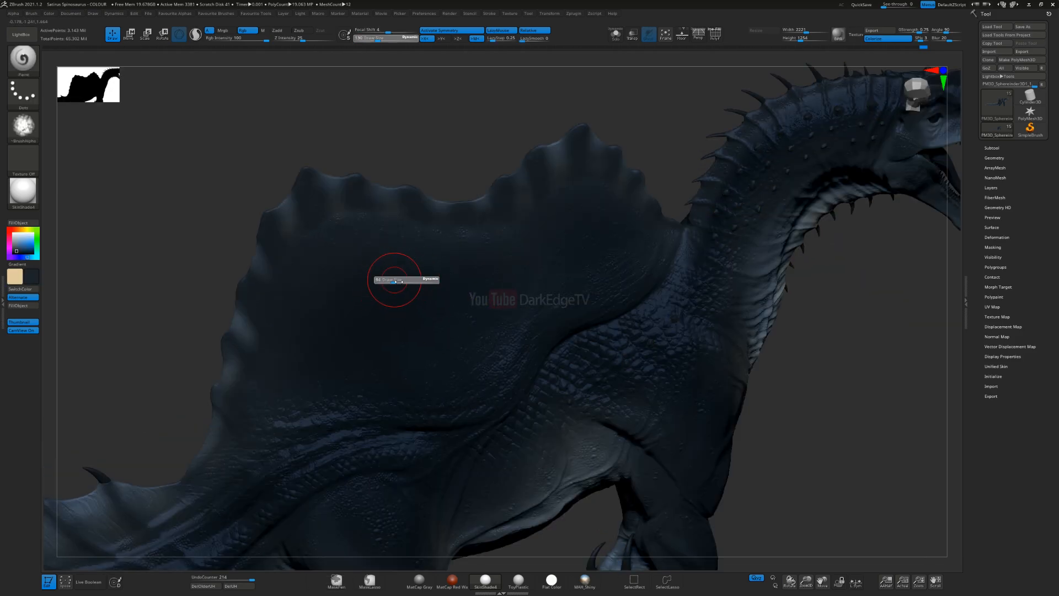
drag(333, 228, 363, 223)
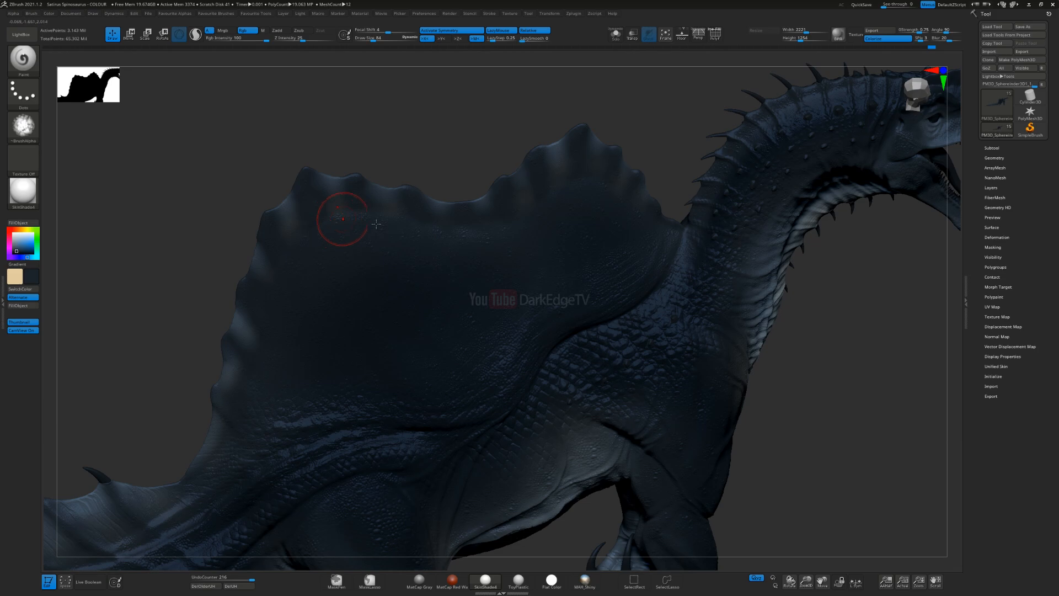
drag(454, 236, 557, 196)
ctrl+right_drag(470, 412, 431, 359)
Step: Switch back to the cream colour and enlarge the brush for the neck
key(v)
key(s)
drag(449, 365, 459, 366)
mouse_move(497, 374)
alt+right_down()
mouse_move(454, 288)
mouse_move(500, 309)
mouse_move(544, 257)
alt+right_up()
alt+right_drag(610, 216, 524, 293)
key(s)
drag(528, 295, 530, 296)
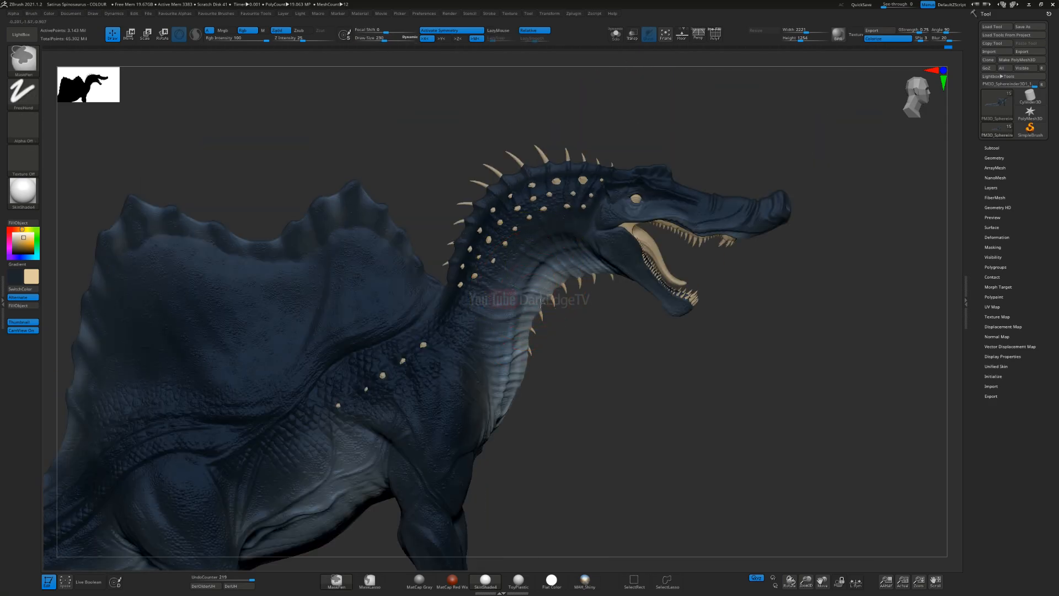
Step: Reduce the brush size and blend the cream tint up the side of the neck above the throat
ctrl+right_drag(523, 276, 563, 292)
key(s)
drag(566, 278, 562, 279)
right_drag(576, 270, 533, 296)
drag(569, 233, 638, 238)
mouse_move(642, 265)
right_down()
mouse_move(552, 255)
mouse_move(613, 269)
mouse_move(596, 266)
right_up()
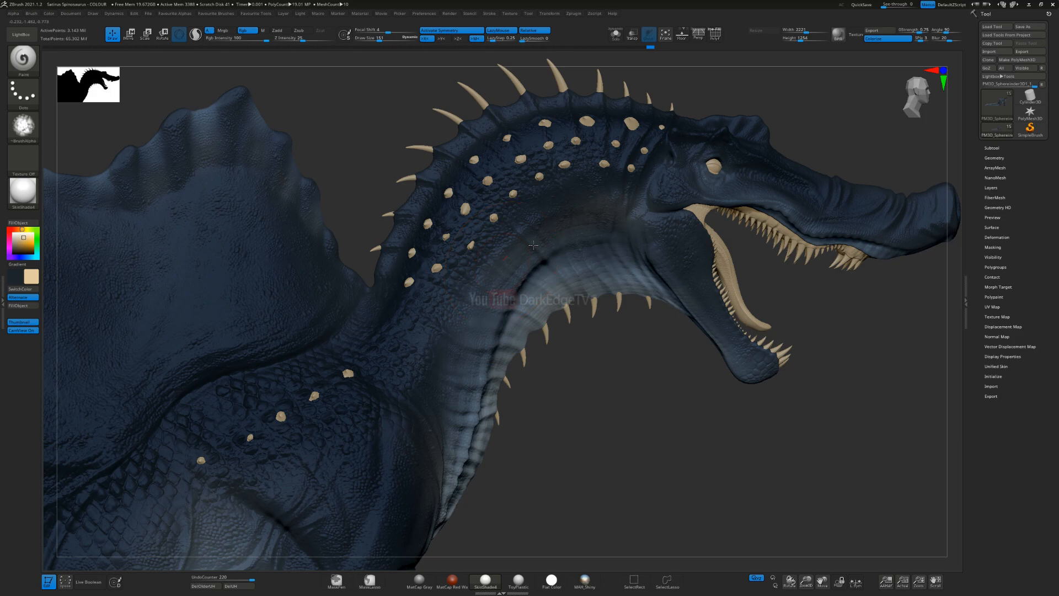
mouse_move(607, 237)
right_down()
mouse_move(485, 303)
mouse_move(532, 225)
mouse_move(532, 282)
mouse_move(533, 222)
right_up()
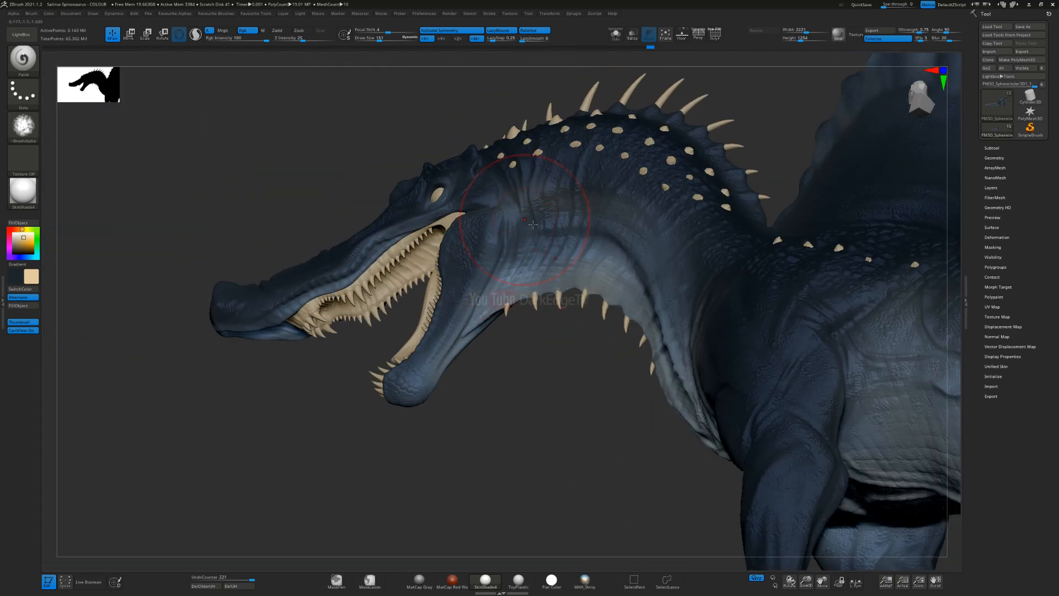
Step: Extend the cream tint over the neck behind the jaw and onto the cheek on the other side
drag(537, 229, 584, 263)
mouse_move(579, 293)
right_down()
mouse_move(583, 309)
mouse_move(500, 279)
mouse_move(526, 203)
right_up()
key(bracketleft)
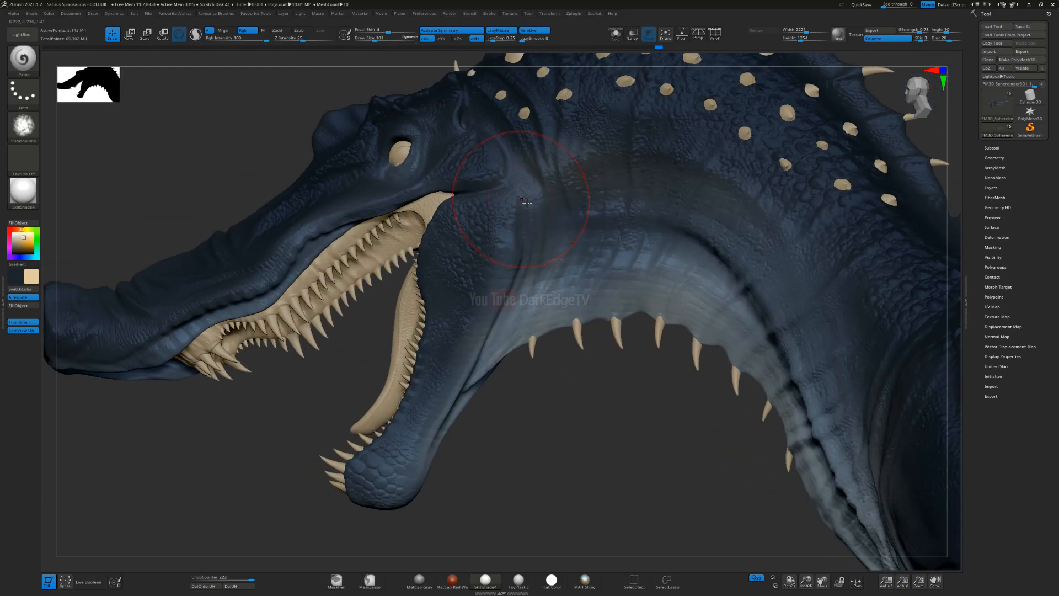
drag(469, 329, 463, 309)
right_drag(442, 212, 456, 205)
drag(430, 203, 377, 236)
alt+right_drag(405, 190, 529, 212)
Step: Reduce the brush size and tint the upper lip along the lower edge of the snout
key(s)
drag(533, 210, 339, 319)
alt+right_drag(374, 333, 496, 297)
mouse_move(305, 344)
mouse_down()
mouse_move(349, 356)
mouse_move(420, 321)
mouse_up()
mouse_move(496, 288)
mouse_down()
mouse_move(422, 311)
mouse_move(509, 282)
mouse_move(499, 286)
mouse_move(616, 199)
mouse_up()
mouse_move(614, 276)
ctrl+right_down()
mouse_move(603, 231)
mouse_move(469, 226)
ctrl+right_up()
ctrl+right_drag(469, 226, 336, 276)
mouse_move(424, 268)
mouse_down()
mouse_move(386, 290)
mouse_move(451, 271)
mouse_move(413, 265)
mouse_up()
right_drag(474, 243, 486, 270)
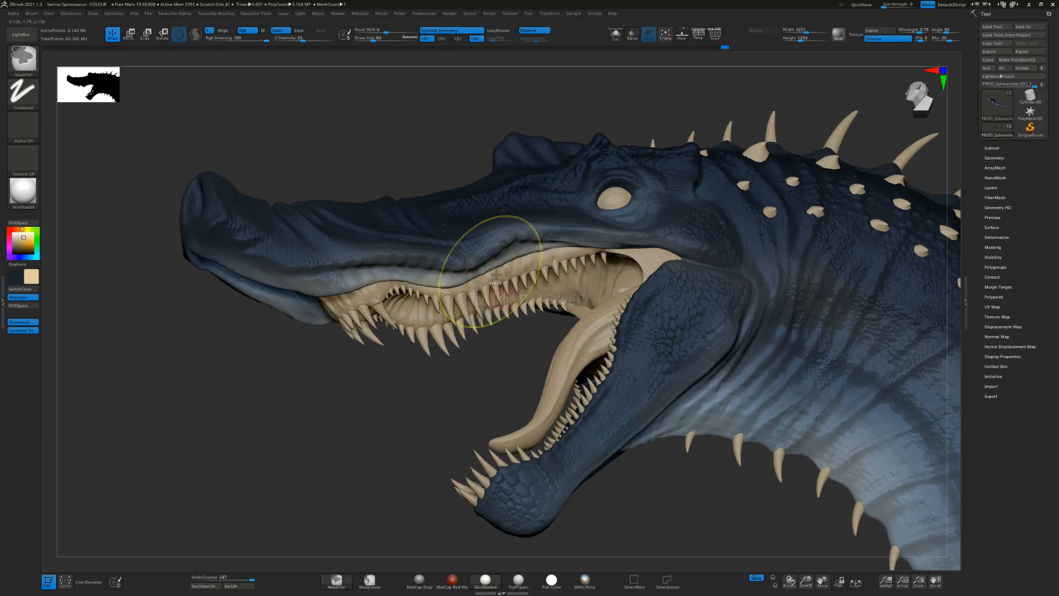
Step: Undo the last stroke and tint the rear of the upper lip toward the corner of the mouth
key(ctrl+z)
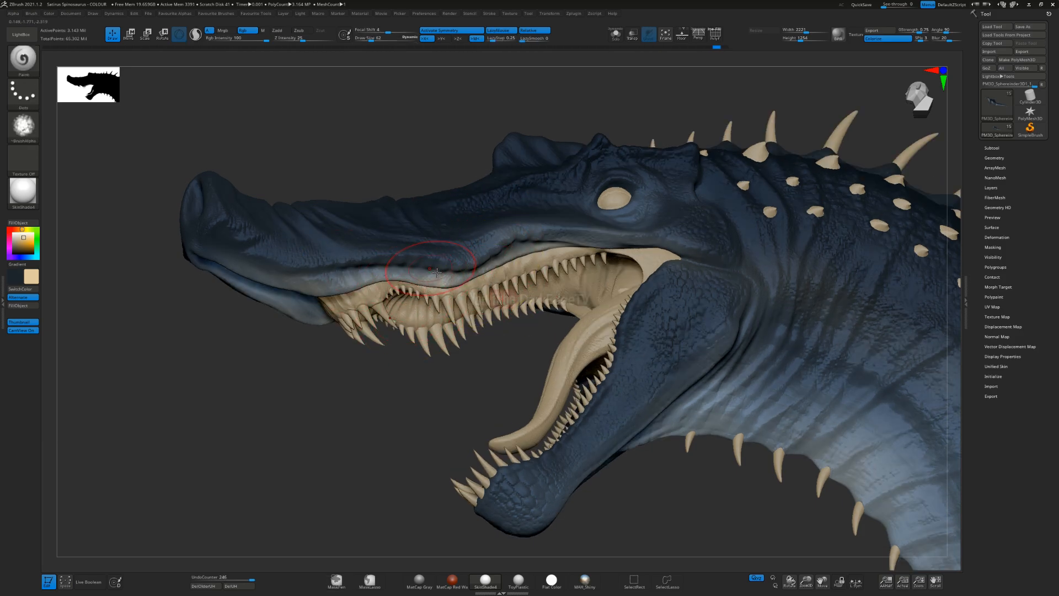
drag(472, 255, 543, 246)
mouse_move(617, 276)
mouse_down()
mouse_move(596, 250)
mouse_move(621, 253)
mouse_up()
alt+right_drag(633, 246, 522, 245)
right_drag(522, 245, 543, 273)
drag(601, 283, 538, 315)
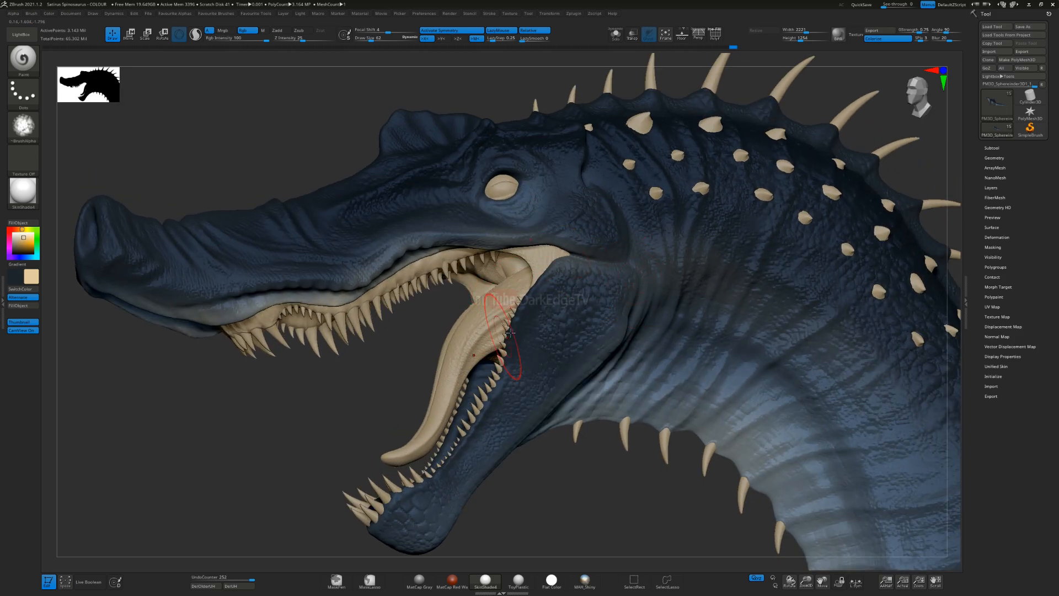
Step: Undo the last three strokes, enlarge the brush and tint the throat behind the lower jaw
key(ctrl+z)
key(ctrl+z)
key(ctrl+z)
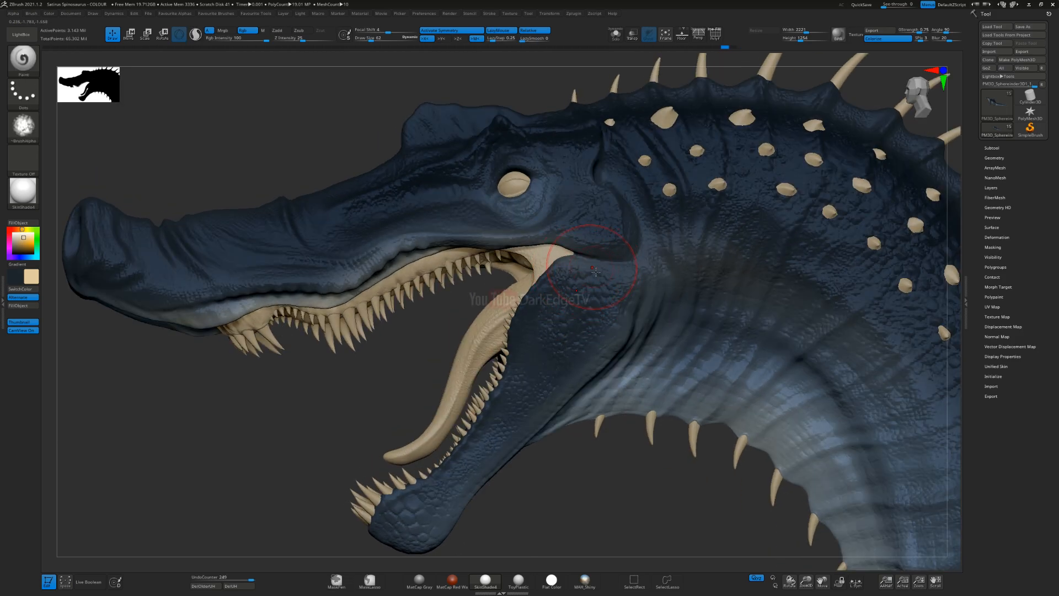
right_drag(629, 331, 652, 316)
key(s)
click(640, 318)
drag(626, 383, 625, 394)
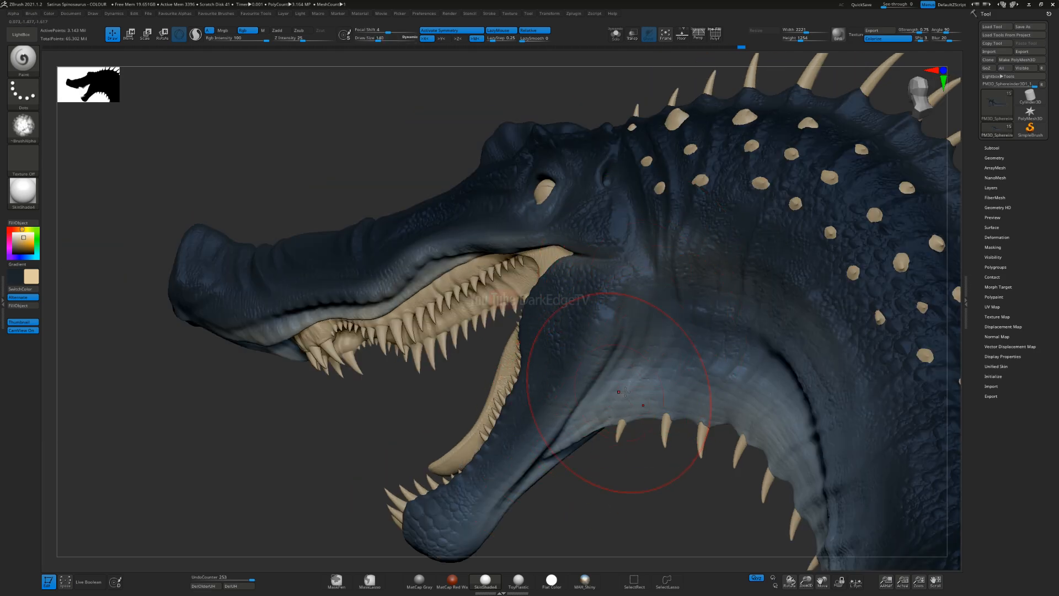
Step: Reduce the brush size and tint the underside of the lower jaw toward the chin
alt+right_drag(561, 460, 589, 342)
key(s)
click(578, 363)
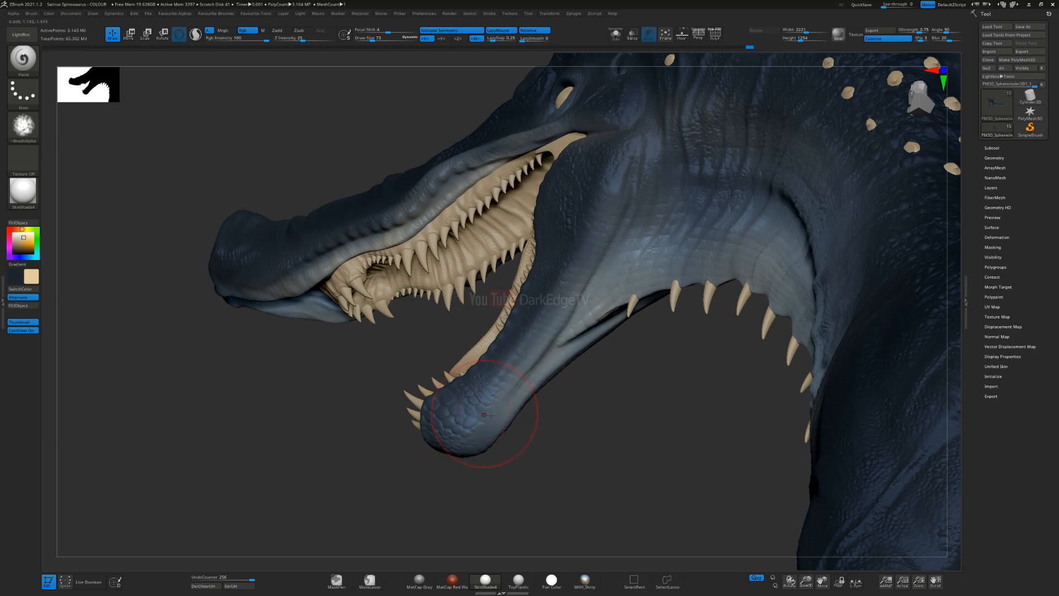
right_drag(469, 427, 679, 301)
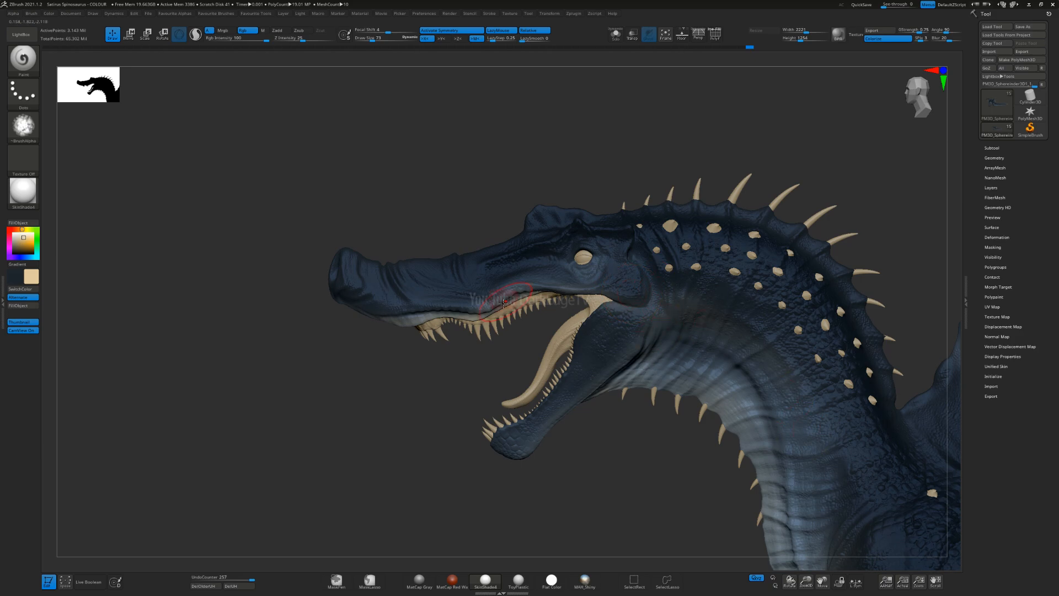
Step: Set the brush size to 120 and tint the underside and front of the upper snout
right_drag(414, 334, 379, 296)
right_drag(440, 348, 385, 263)
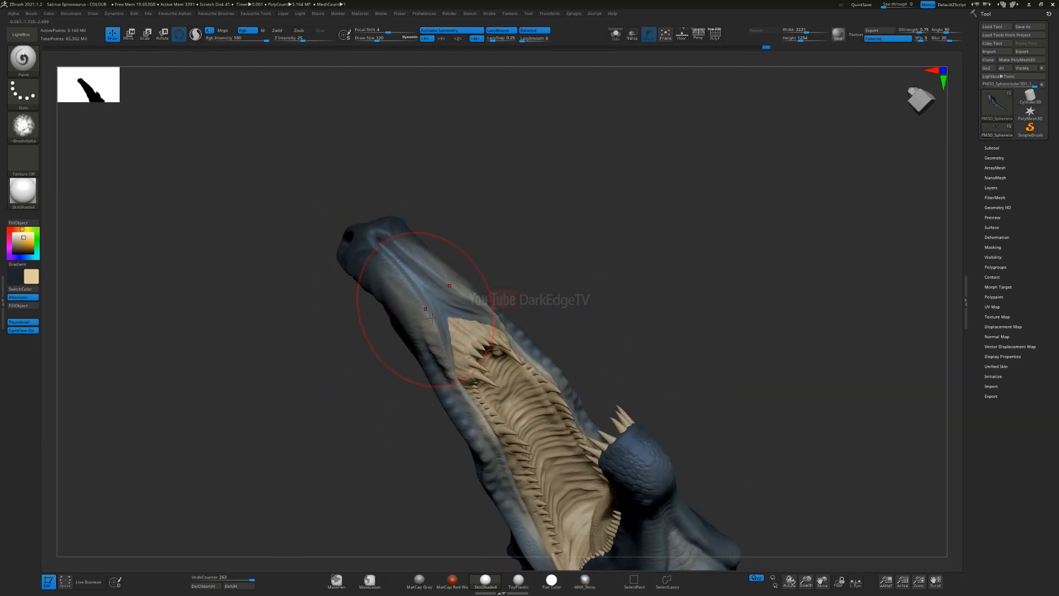
mouse_move(400, 260)
mouse_down()
mouse_move(451, 305)
mouse_move(398, 249)
mouse_up()
right_drag(400, 219, 428, 269)
drag(411, 257, 413, 260)
right_drag(393, 190, 409, 242)
drag(369, 176, 398, 211)
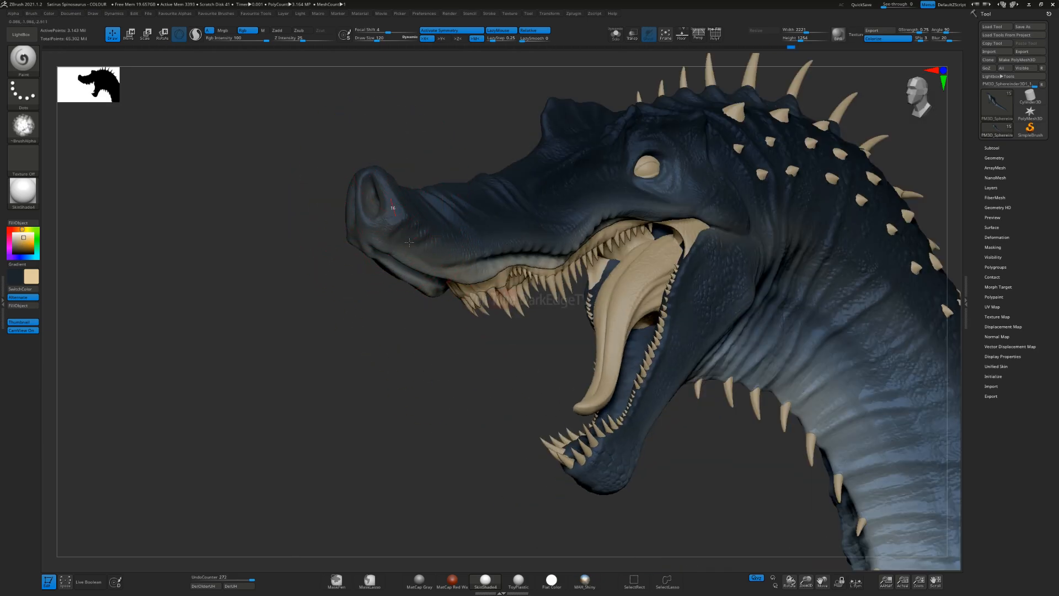
Step: Reduce the brush size and tint the nostril area and the front edge of the snout tip
right_drag(468, 345, 712, 325)
drag(421, 243, 436, 282)
alt+right_drag(405, 298, 598, 269)
key(s)
drag(599, 268, 595, 269)
mouse_move(603, 249)
right_down()
mouse_move(619, 260)
mouse_move(627, 225)
mouse_move(577, 253)
mouse_move(582, 287)
right_up()
drag(588, 216, 603, 257)
right_drag(603, 257, 635, 243)
mouse_move(593, 216)
mouse_down()
mouse_move(618, 268)
mouse_move(554, 358)
mouse_up()
right_drag(527, 351, 553, 324)
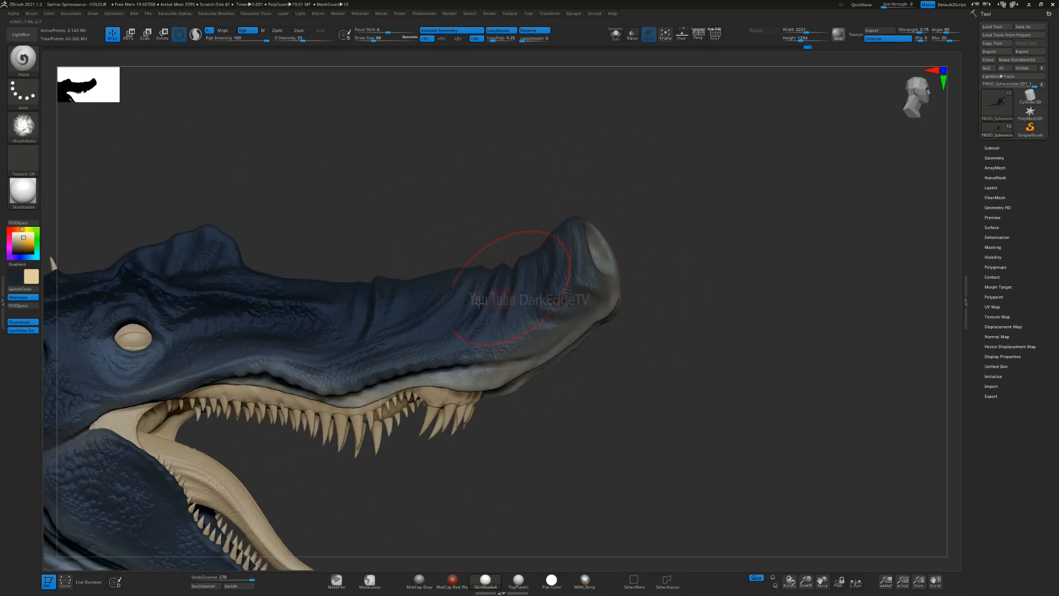
Step: Try a stronger cream tint across the snout tip, undo it and lightly retint the snout's lower edge
mouse_move(592, 283)
mouse_down()
mouse_move(469, 320)
mouse_move(604, 259)
mouse_up()
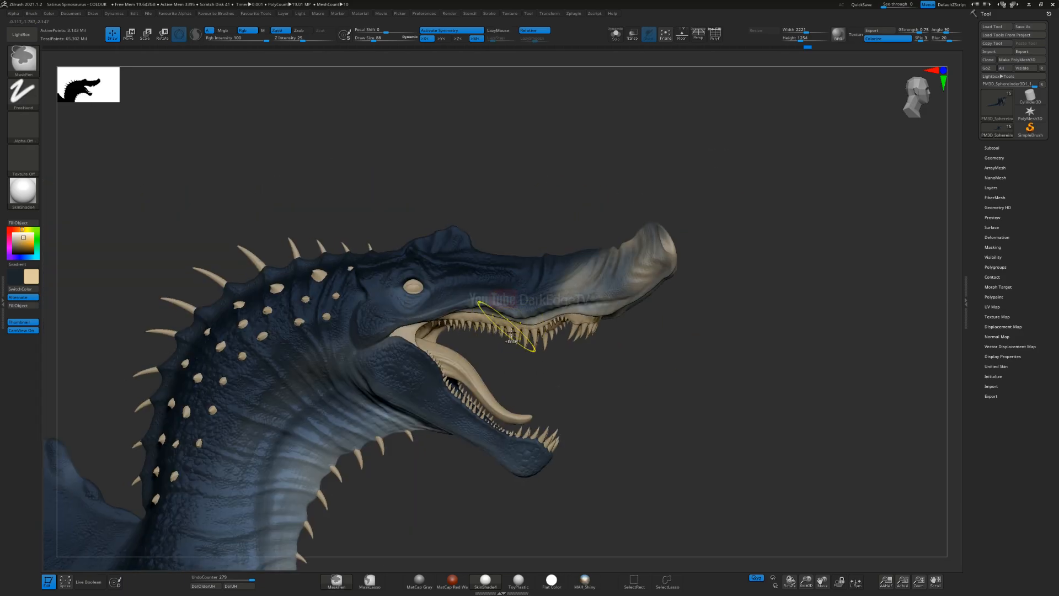
right_drag(516, 366, 507, 364)
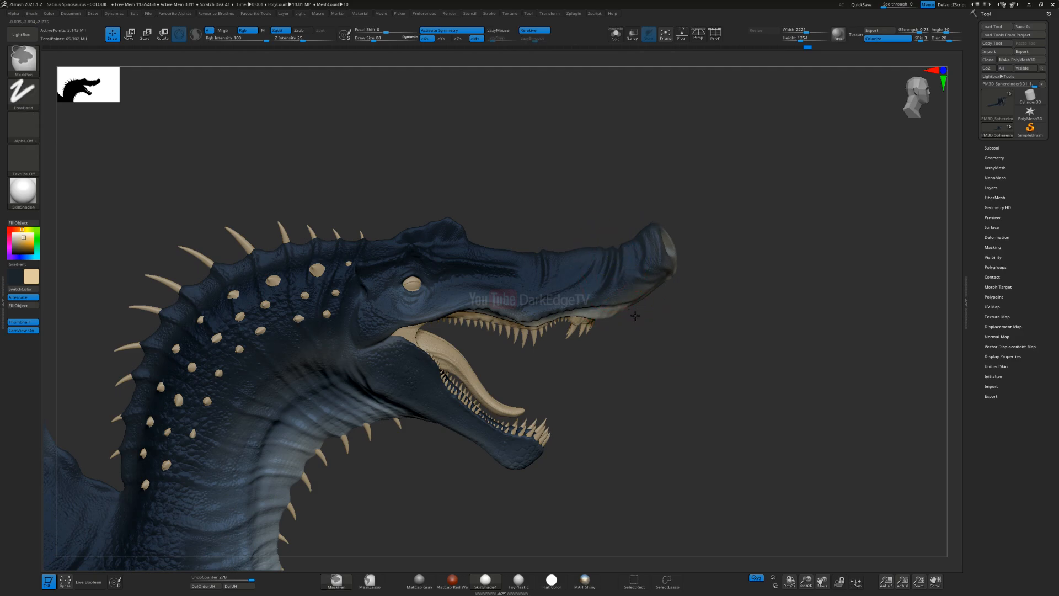
alt+right_drag(636, 331, 654, 313)
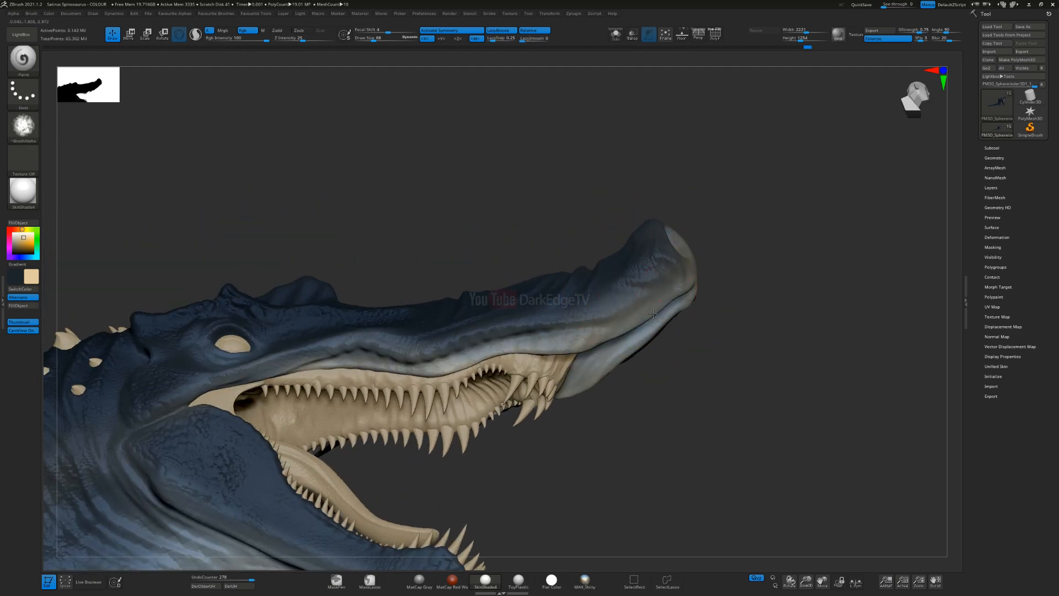
Step: Lightly tint the front of the snout and the area around the nostrils with cream
right_drag(709, 257, 627, 305)
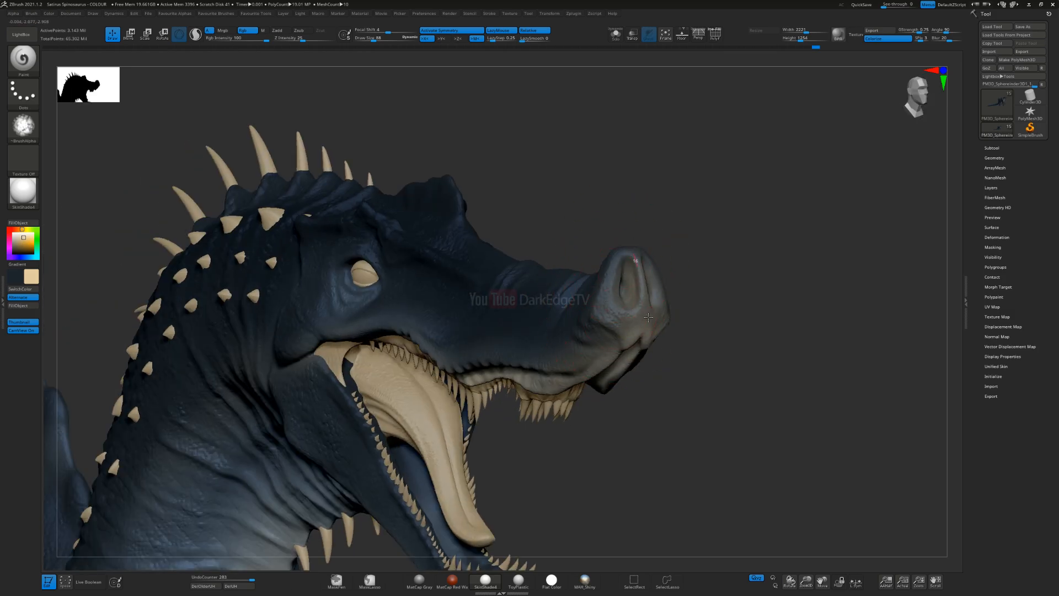
right_drag(580, 387, 636, 292)
key(s)
drag(633, 290, 627, 291)
right_drag(627, 290, 656, 307)
mouse_move(606, 300)
mouse_down()
mouse_move(613, 262)
mouse_move(646, 287)
mouse_up()
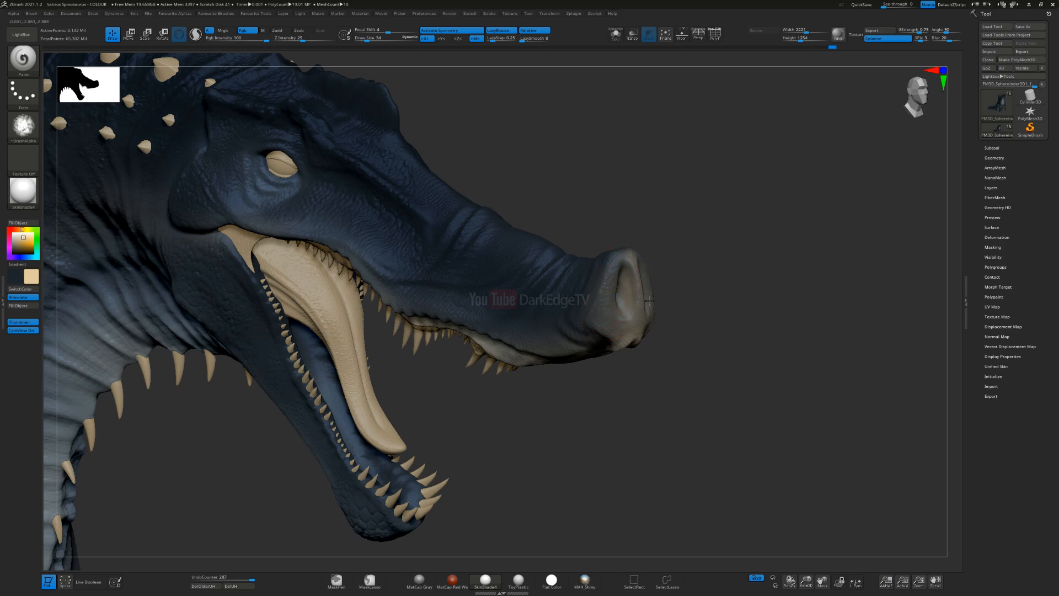
Step: Reduce the brush size and paint the inside of the nostrils with a stronger cream tint
right_drag(620, 287, 627, 278)
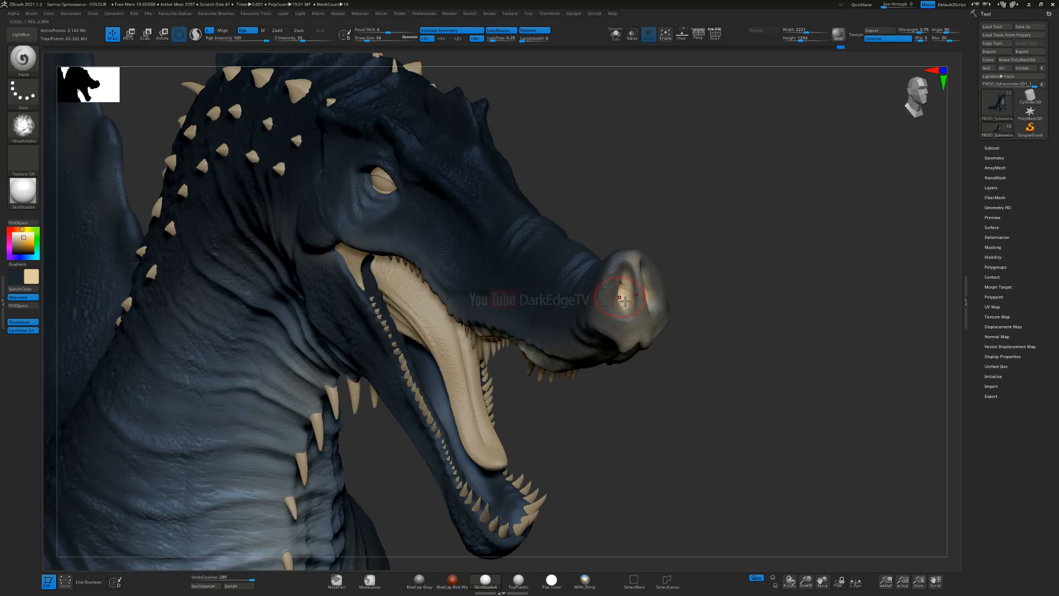
mouse_move(603, 331)
right_down()
mouse_move(656, 296)
mouse_move(651, 315)
right_up()
mouse_move(655, 323)
mouse_down()
mouse_move(670, 318)
mouse_move(645, 350)
mouse_up()
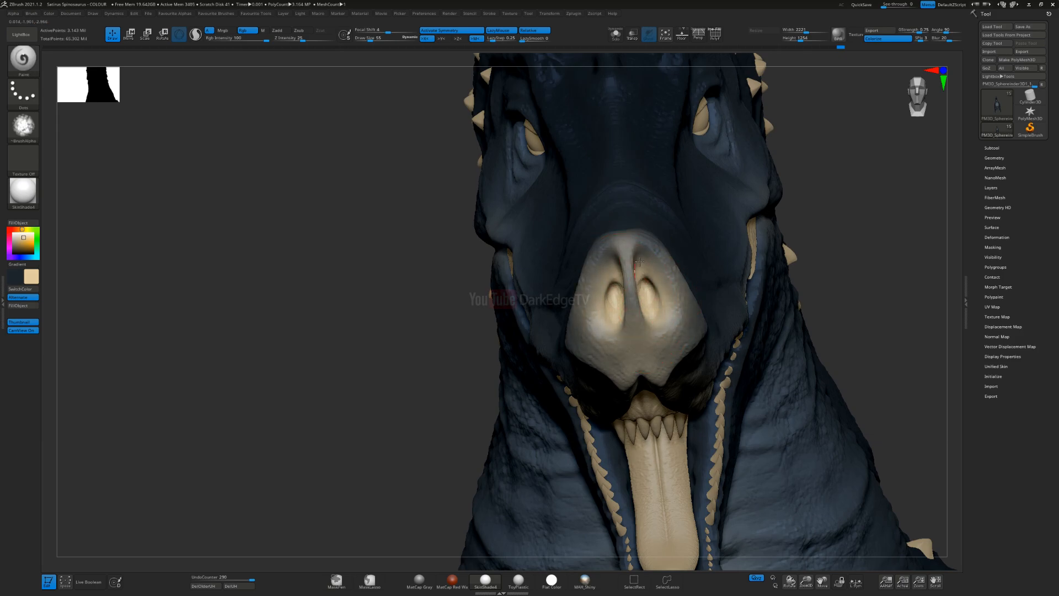
drag(675, 317, 647, 344)
mouse_move(681, 327)
right_down()
mouse_move(632, 321)
mouse_move(603, 362)
mouse_move(595, 330)
mouse_move(643, 260)
right_up()
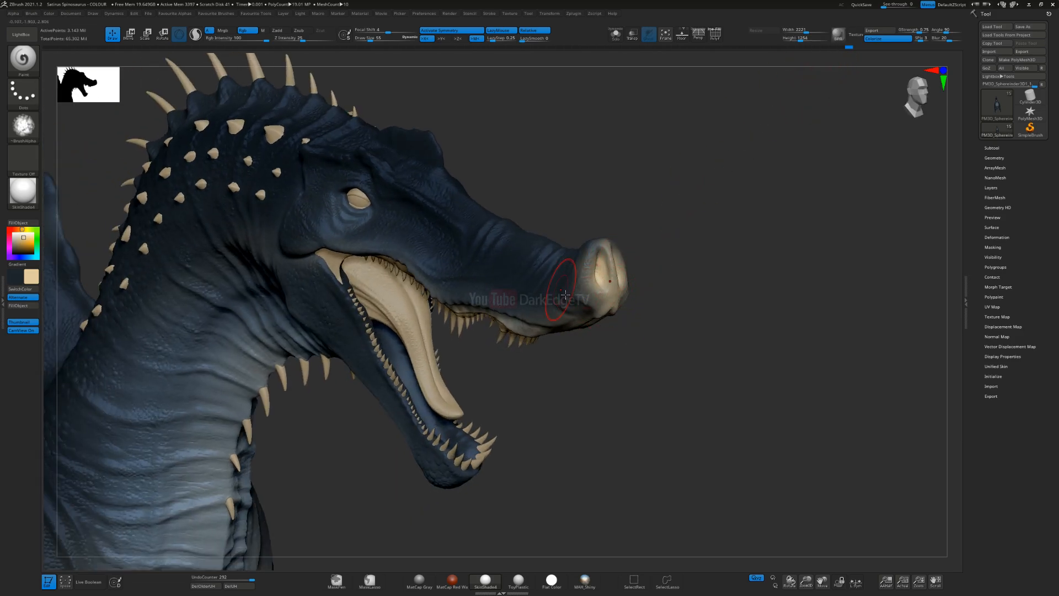
Step: Preview the whole body's paint with the Flat Color material and restore the SkinShade4 material
ctrl+right_drag(566, 295, 566, 251)
right_drag(566, 342, 712, 321)
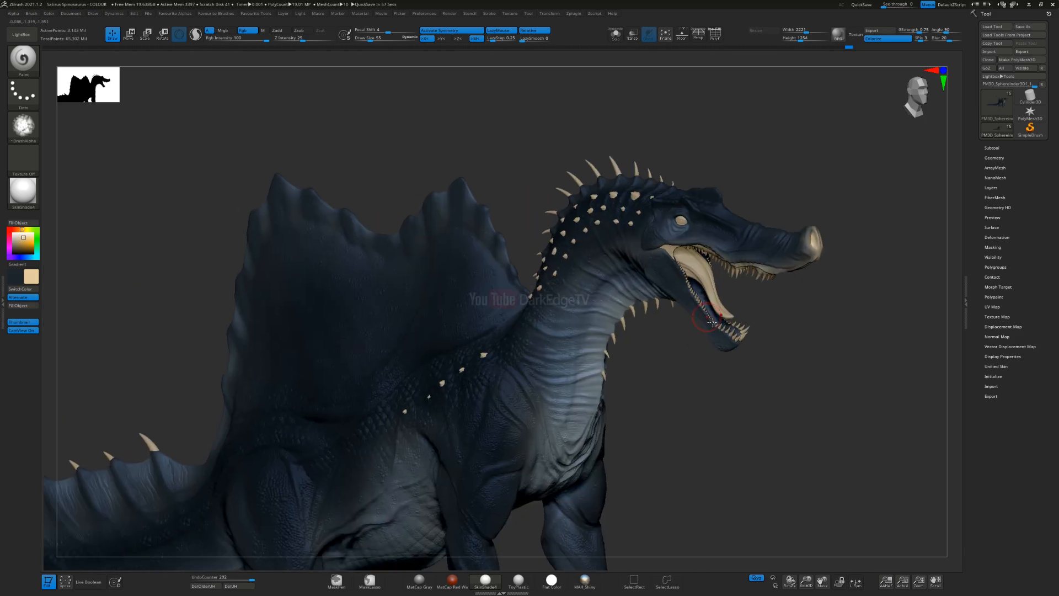
alt+right_drag(578, 299, 464, 328)
ctrl+right_drag(464, 328, 430, 292)
alt+right_drag(425, 353, 502, 311)
right_drag(295, 312, 440, 329)
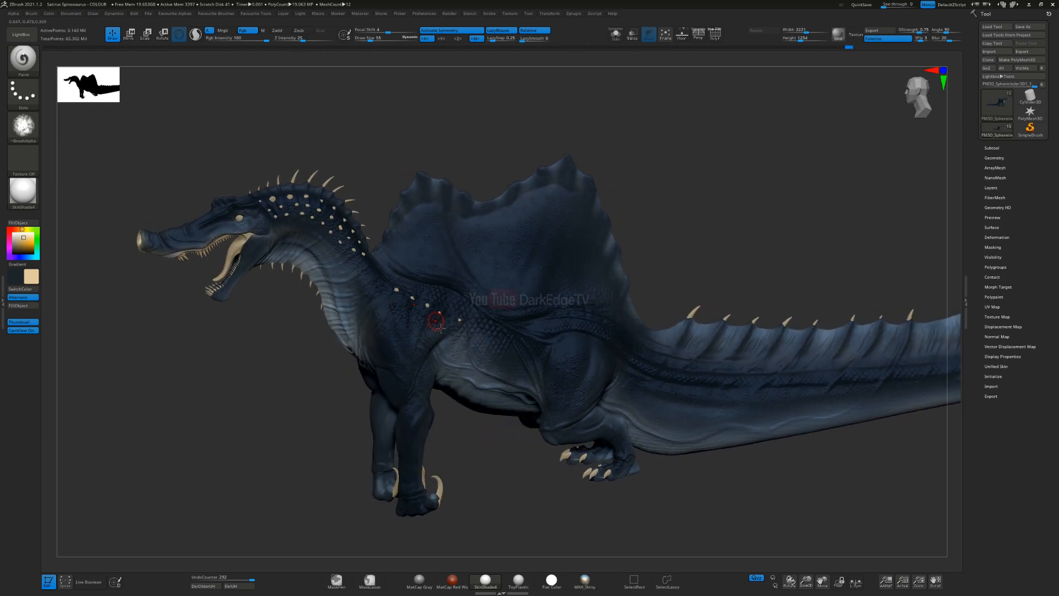
click(23, 190)
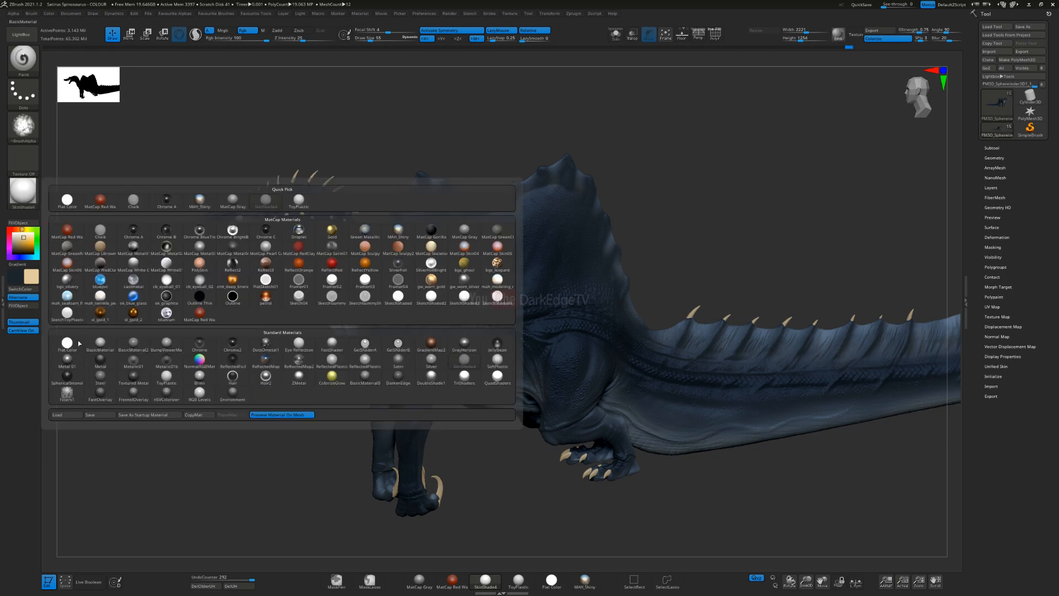
click(350, 358)
ctrl+right_drag(448, 381, 510, 370)
right_click(447, 346)
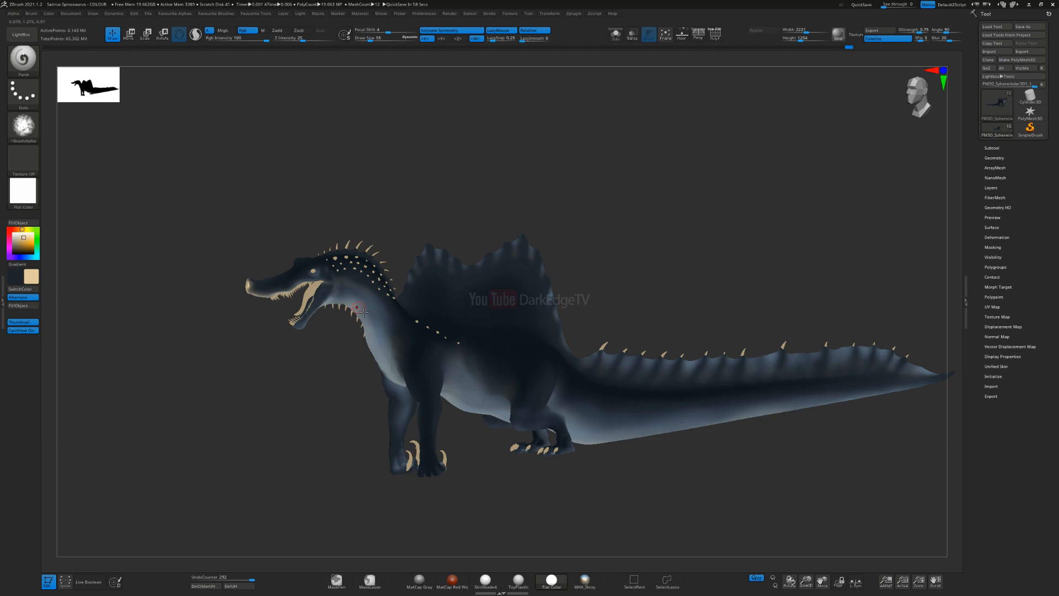
right_drag(414, 310, 402, 308)
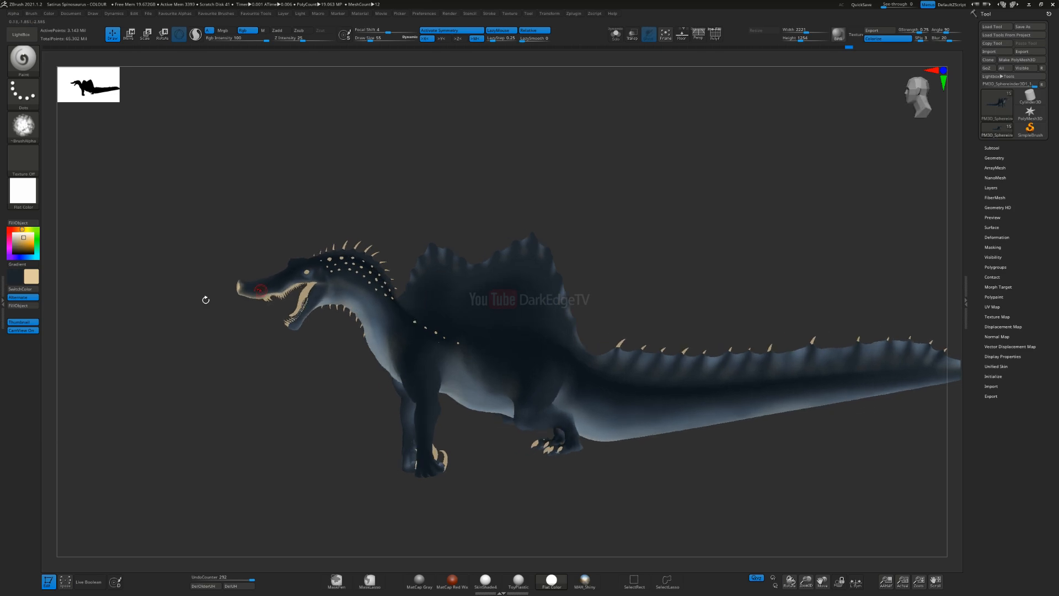
click(37, 192)
click(465, 360)
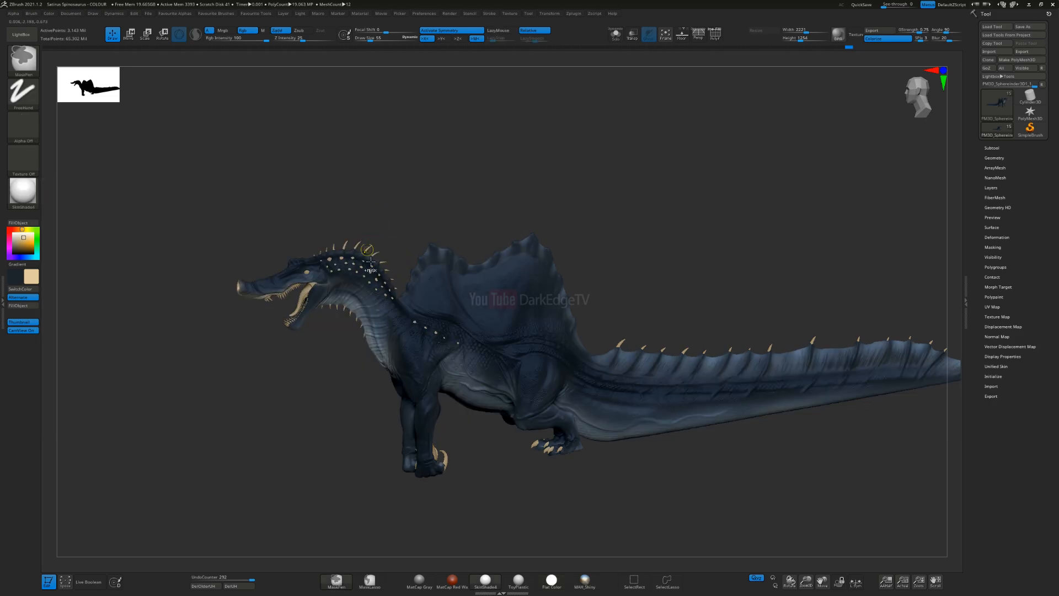
Step: Set the brush size to 251 and lightly tint the neck base, the shoulder and the lower part of the sail
ctrl+right_drag(368, 253, 384, 317)
key(s)
drag(395, 318, 540, 344)
right_drag(516, 384, 508, 354)
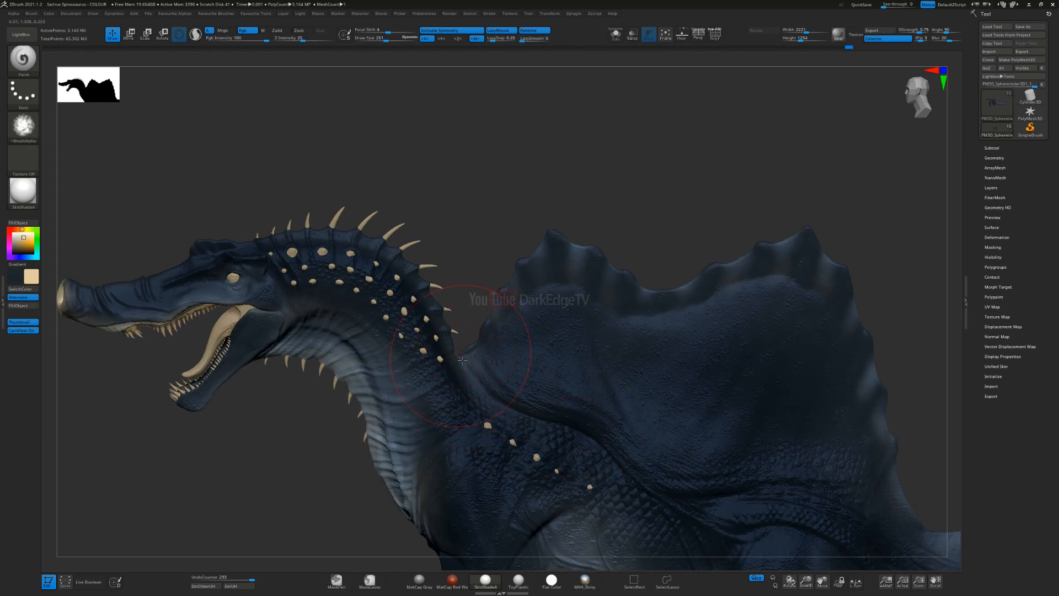
alt+right_drag(508, 390, 469, 341)
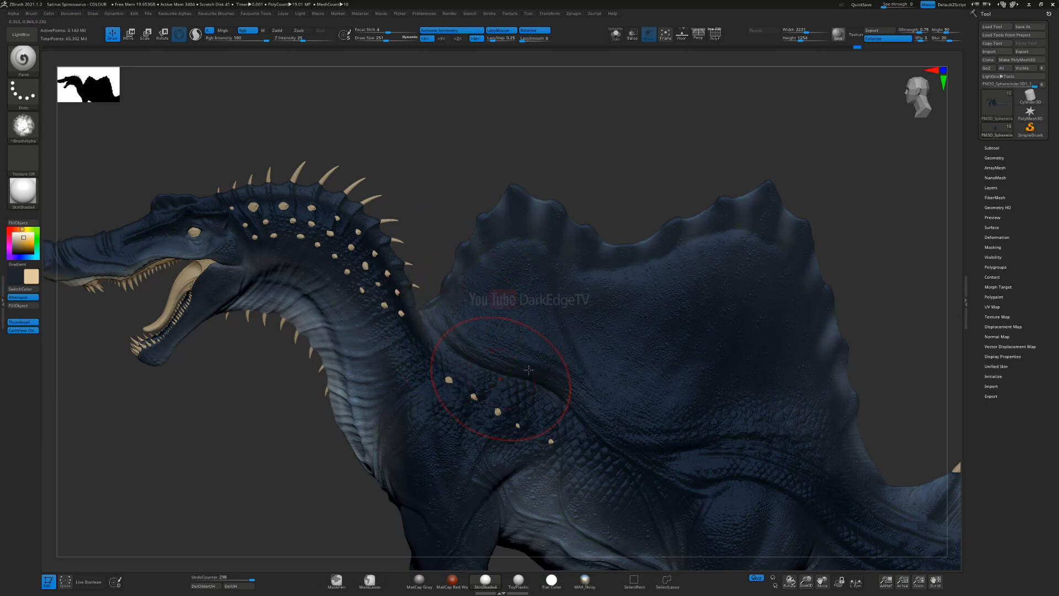
alt+right_drag(526, 368, 469, 335)
alt+right_drag(618, 388, 566, 371)
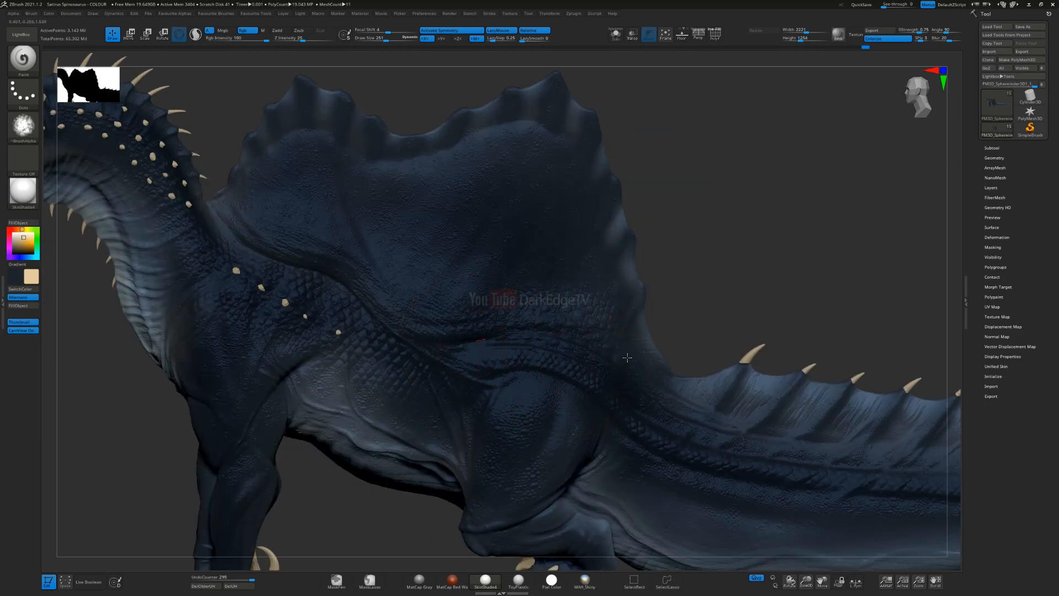
Step: Tint the rear base of the sail, the hip and the upper flank, enlarging the brush
drag(717, 385, 696, 391)
mouse_move(673, 424)
ctrl+right_down()
mouse_move(661, 396)
mouse_move(672, 346)
mouse_move(635, 371)
mouse_move(604, 344)
ctrl+right_up()
alt+right_drag(604, 344, 520, 319)
ctrl+right_drag(521, 318, 572, 355)
key(bracketright)
key(bracketright)
drag(585, 349, 523, 417)
right_drag(532, 387, 598, 395)
Step: Enlarge the brush to 527 and spread a broad tint over the hindquarters and the tail base
key(bracketright)
key(bracketright)
key(bracketright)
key(bracketright)
key(bracketright)
key(bracketright)
alt+right_drag(540, 500, 536, 410)
mouse_move(535, 409)
mouse_down()
mouse_move(588, 332)
mouse_move(574, 359)
mouse_up()
mouse_move(551, 406)
ctrl+right_down()
mouse_move(583, 373)
mouse_move(588, 385)
mouse_move(568, 365)
ctrl+right_up()
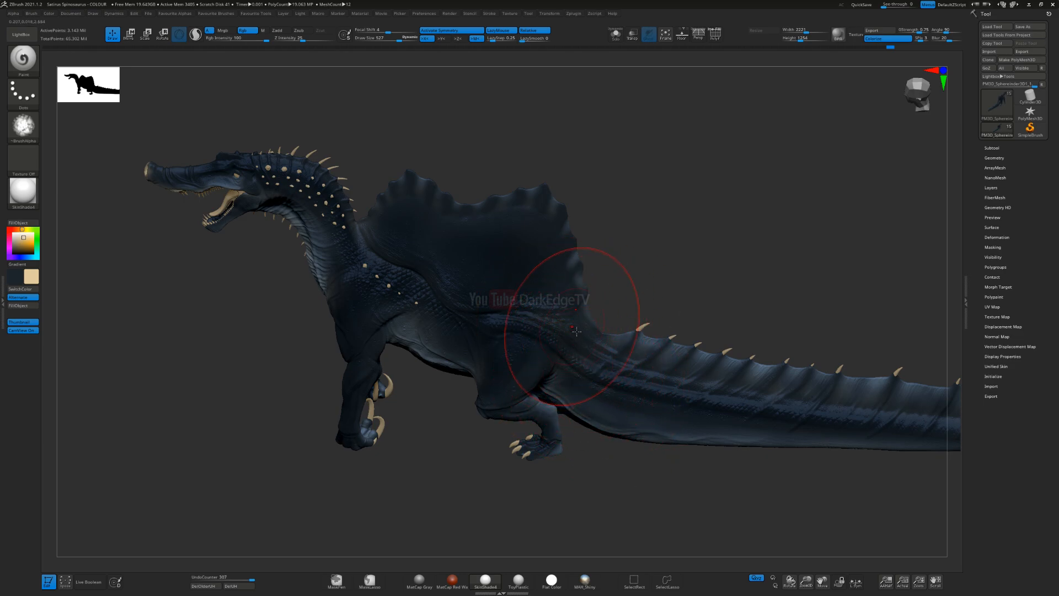
Step: Add broad, soft tint strokes across the sail, the thigh and the start of the tail
right_drag(528, 370, 472, 294)
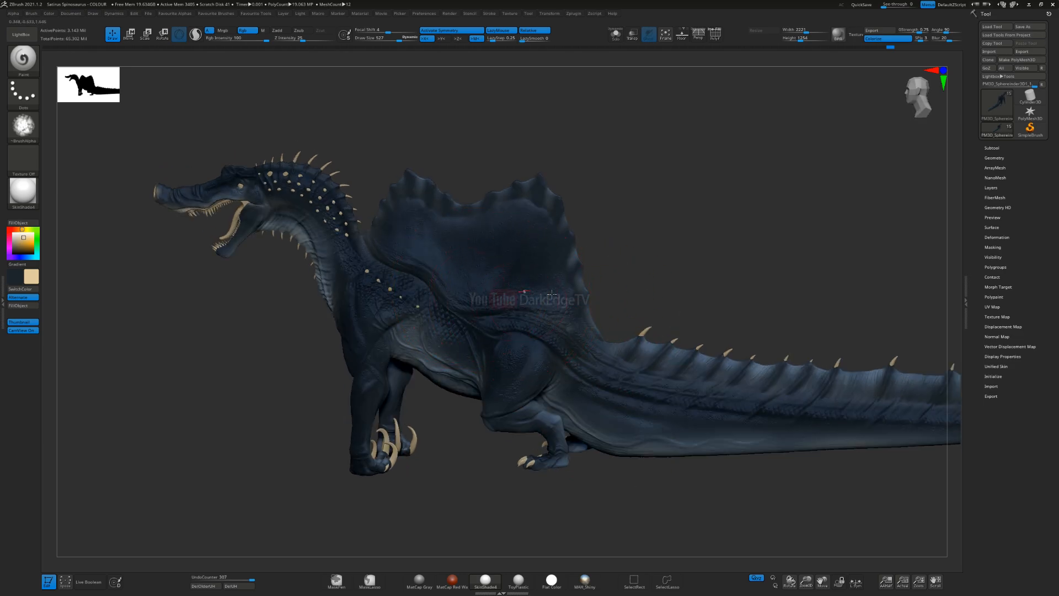
mouse_move(582, 317)
right_down()
mouse_move(568, 304)
mouse_move(562, 363)
right_up()
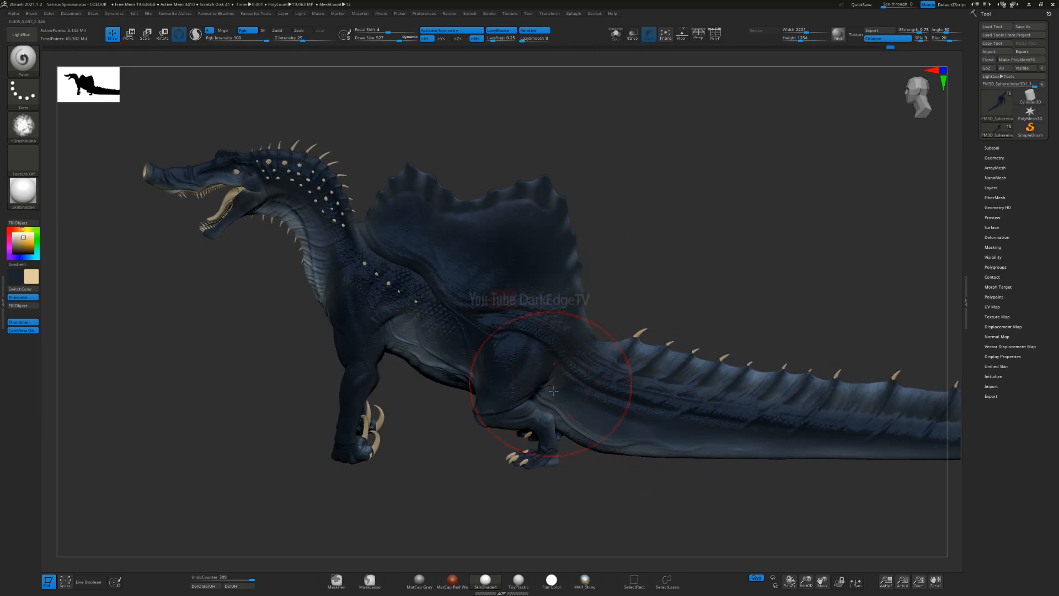
drag(553, 391, 667, 421)
right_drag(609, 397, 560, 338)
right_drag(556, 379, 656, 378)
right_drag(519, 357, 543, 354)
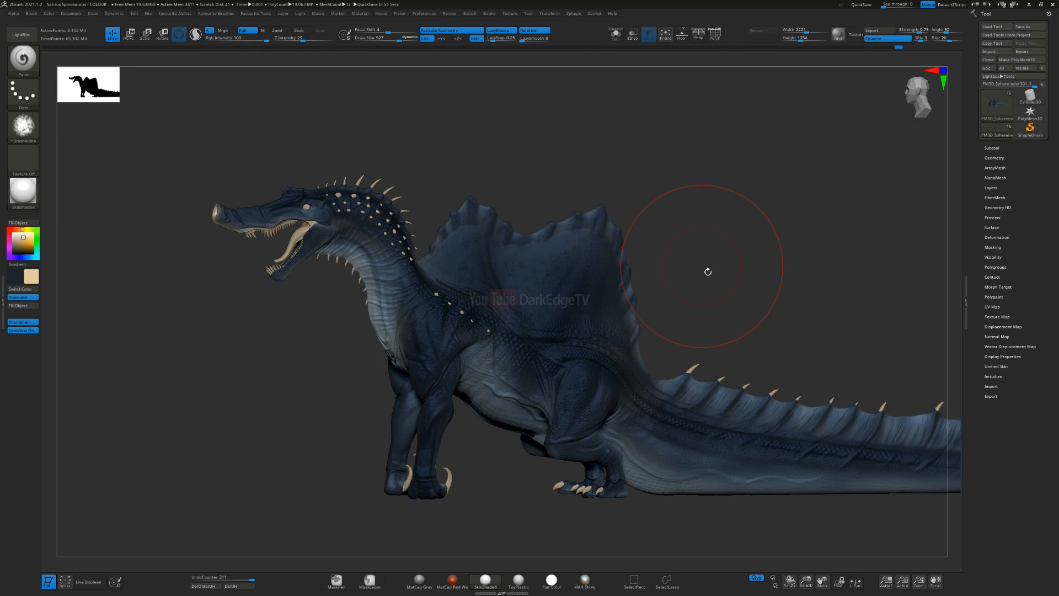
Step: Reduce the brush size to 27 and switch the body mesh to a higher subdivision level
key(s)
drag(436, 304, 407, 307)
alt+right_drag(406, 315, 469, 311)
key(s)
drag(426, 314, 435, 316)
mouse_move(433, 318)
right_down()
mouse_move(422, 322)
mouse_move(426, 310)
right_up()
key(s)
drag(425, 310, 421, 310)
alt+right_drag(420, 312, 479, 281)
ctrl+right_drag(461, 232, 449, 269)
mouse_move(468, 257)
mouse_down()
mouse_move(396, 299)
mouse_move(389, 324)
mouse_up()
key(ctrl+z)
key(space)
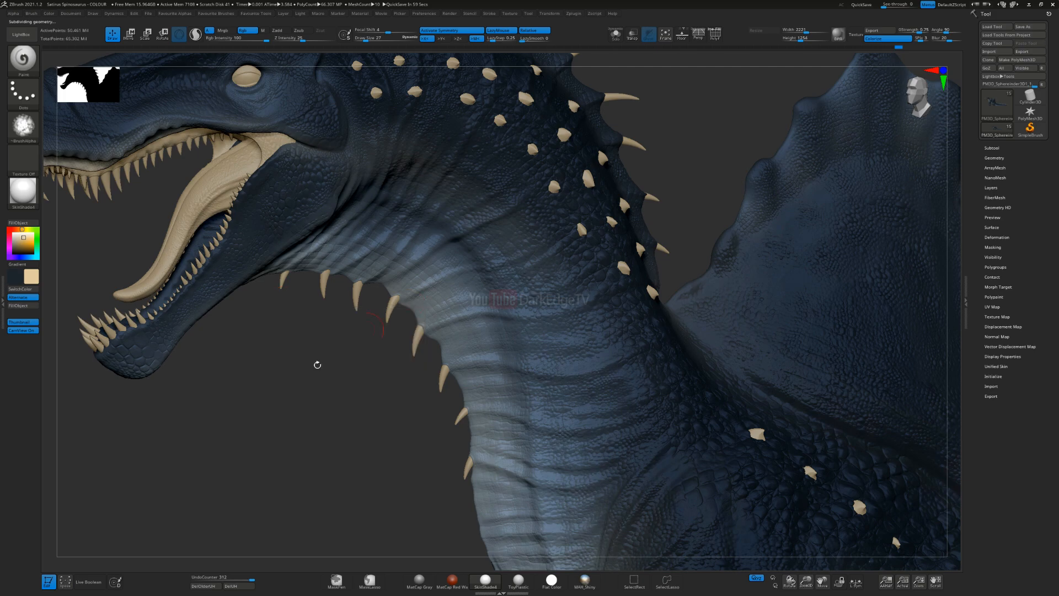
Step: Set the brush size to 12, try a narrow cream zigzag stroke on the throat and undo it
key(s)
click(301, 374)
ctrl+right_drag(335, 325, 82, 226)
right_drag(83, 226, 73, 222)
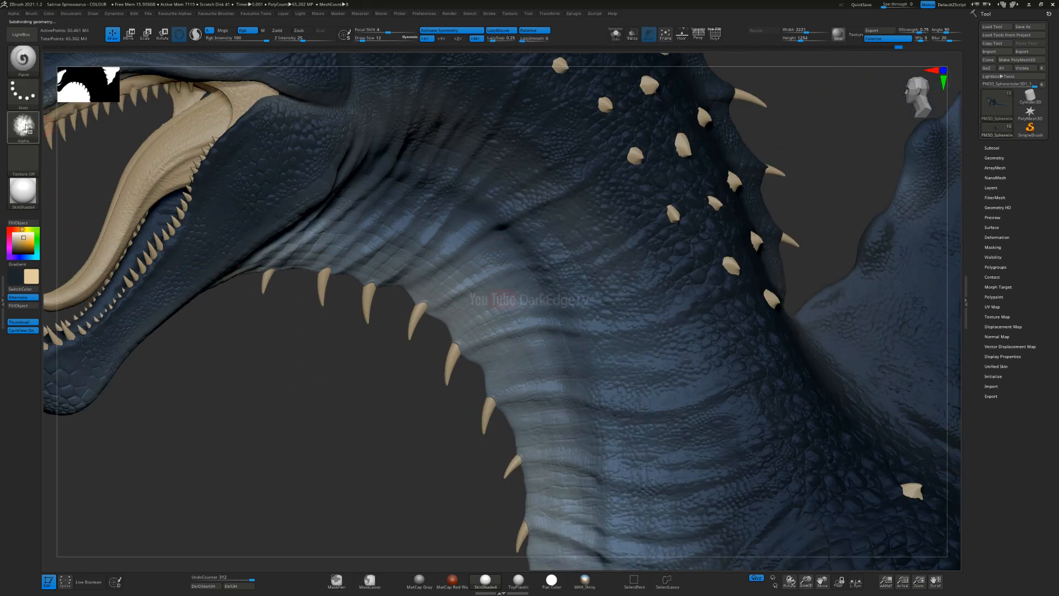
mouse_move(466, 251)
mouse_down()
mouse_move(425, 272)
mouse_move(411, 295)
mouse_up()
right_drag(421, 308, 416, 297)
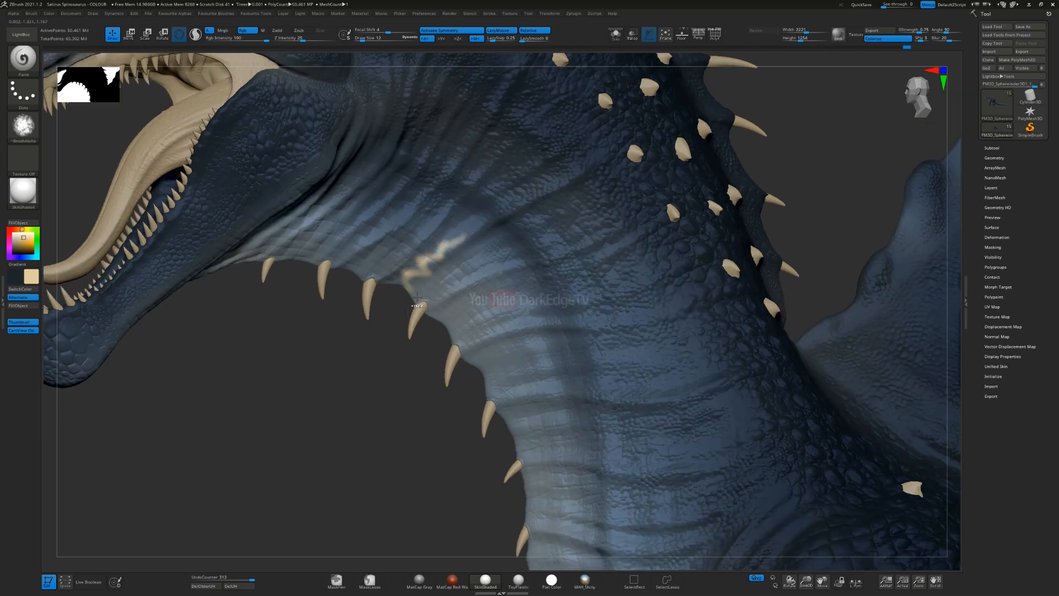
key(ctrl)
key(ctrl+z)
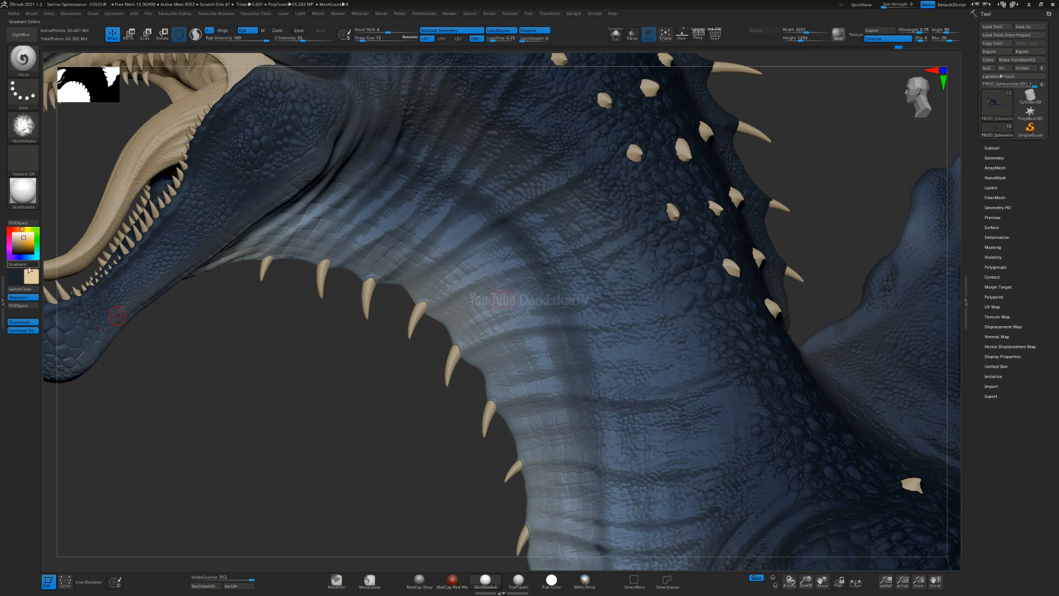
Step: Turn on the Gradient color option, try a larger cream patch along the throat spikes and undo it
key(s)
drag(408, 294, 415, 293)
mouse_move(466, 229)
mouse_down()
mouse_move(411, 271)
mouse_move(330, 292)
mouse_up()
key(ctrl)
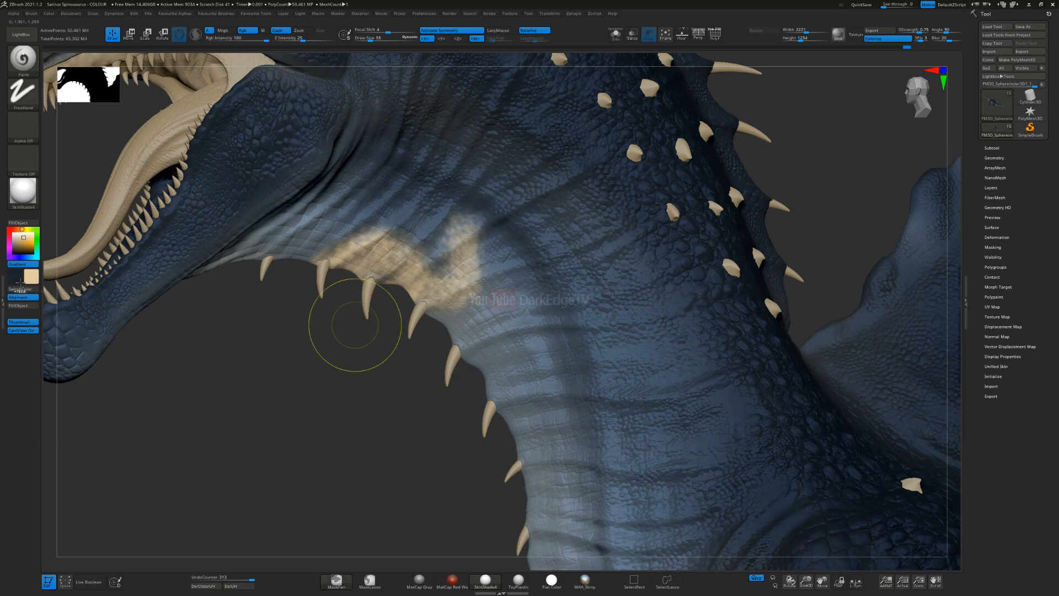
key(ctrl+z)
Step: Set the main gradient color to a dark reddish brown
click(18, 279)
click(30, 215)
click(69, 305)
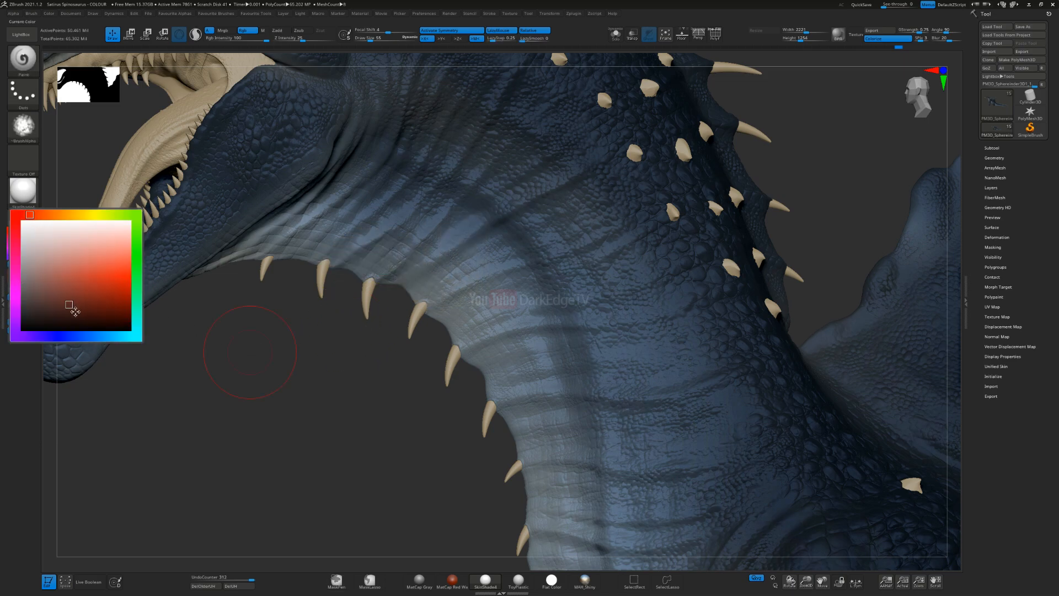
Step: Try brown and cream gradient strokes on the throat with a size 23 brush and undo them
key(s)
drag(421, 250, 442, 285)
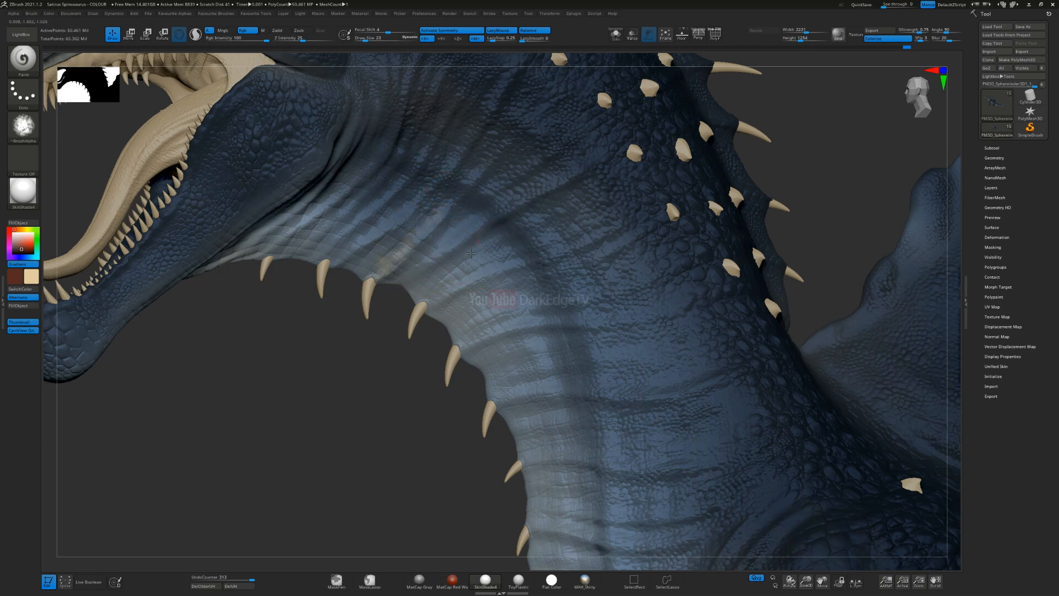
drag(428, 278, 417, 301)
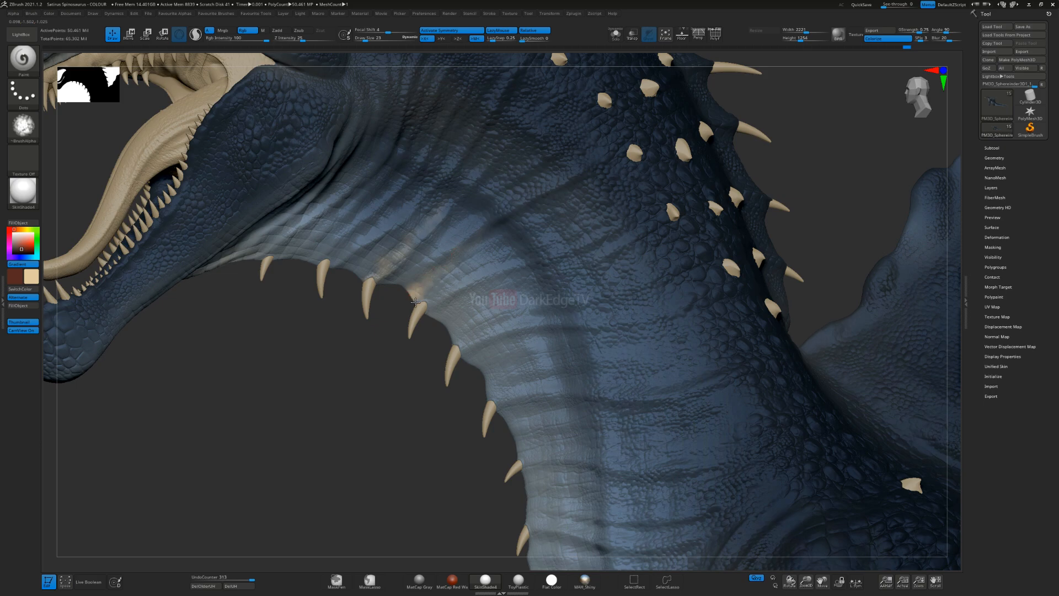
alt+right_drag(436, 272, 442, 303)
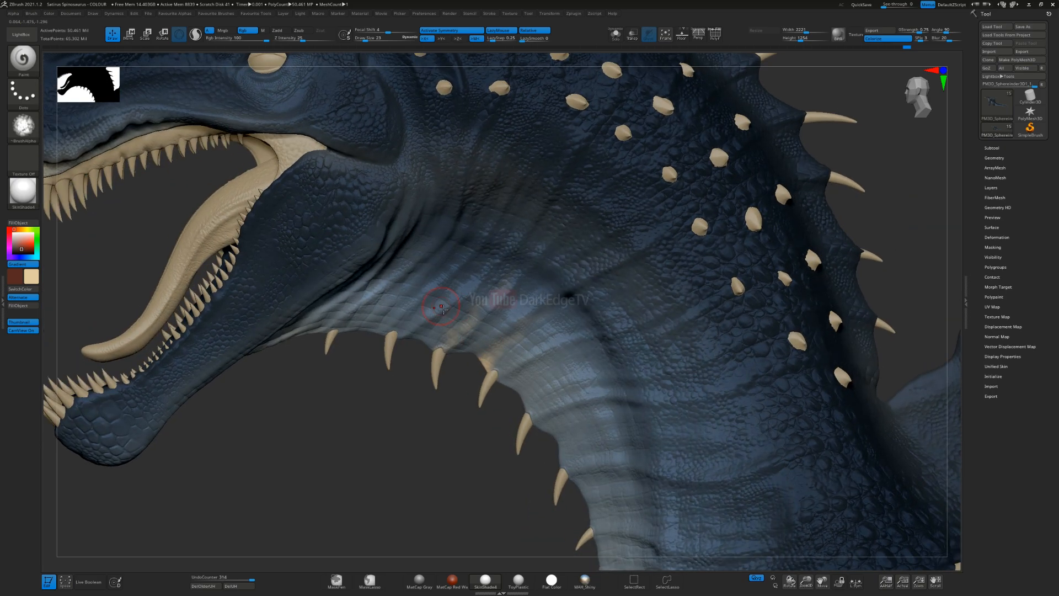
drag(449, 286, 424, 348)
mouse_move(423, 268)
mouse_down()
mouse_move(391, 324)
mouse_move(392, 345)
mouse_up()
mouse_move(381, 430)
ctrl+right_down()
mouse_move(327, 353)
mouse_move(428, 358)
mouse_move(418, 368)
ctrl+right_up()
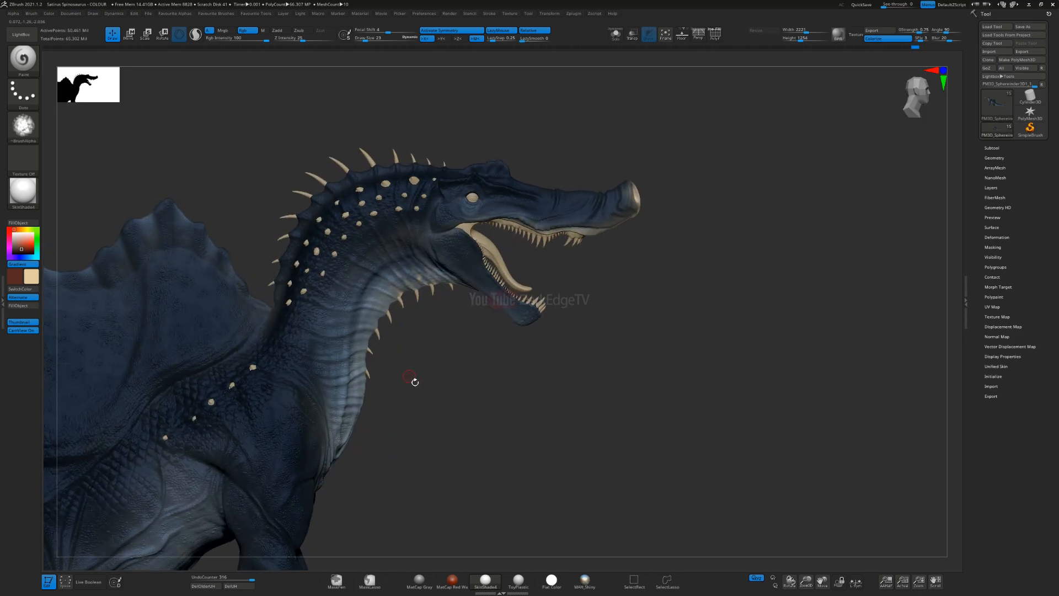
key(ctrl)
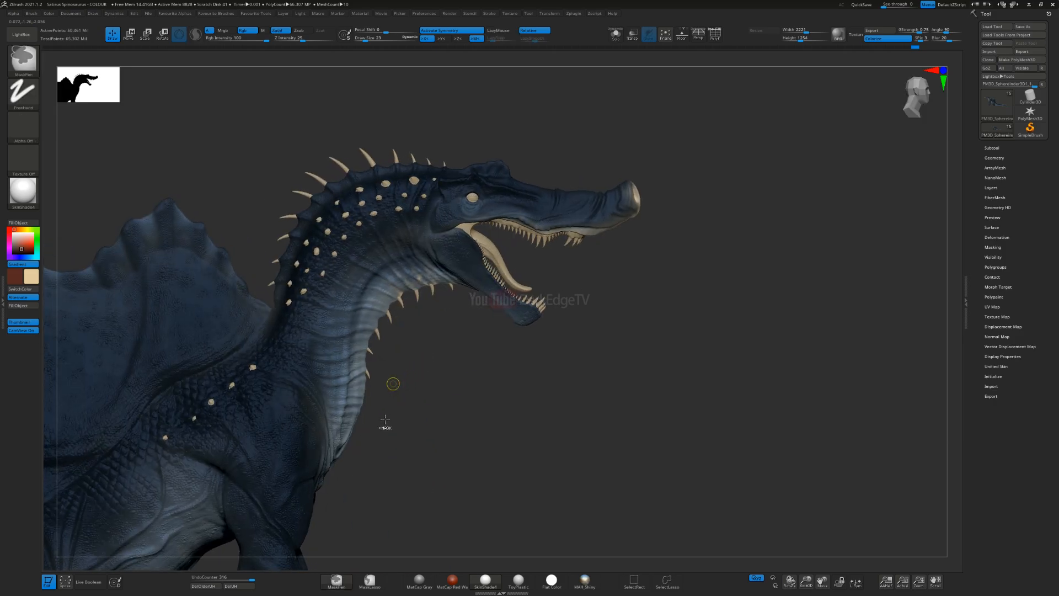
key(ctrl+z)
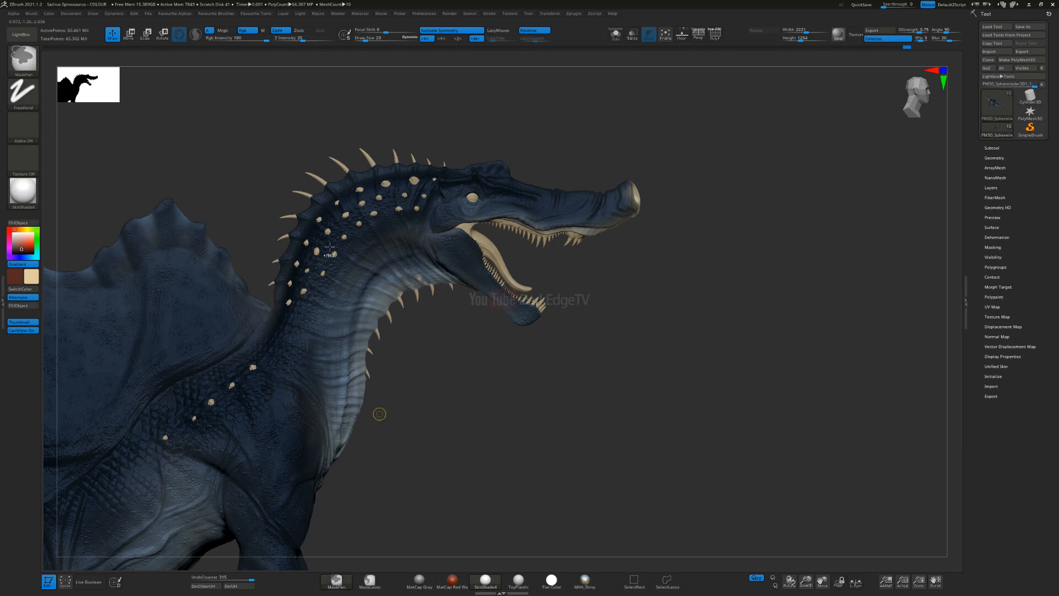
key(ctrl+z)
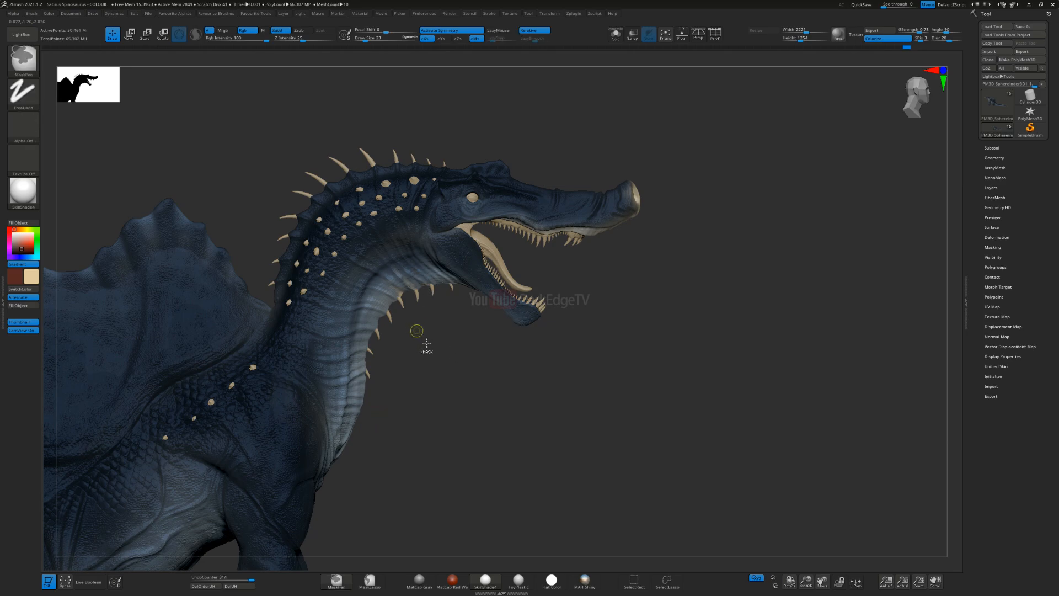
key(ctrl+z)
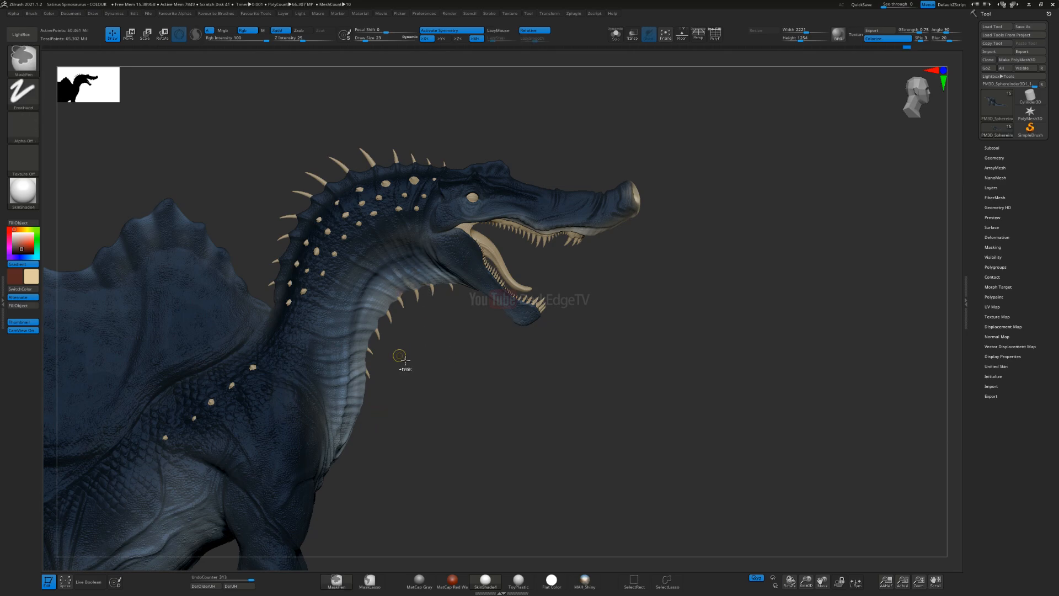
key(ctrl+z)
Step: Enlarge the brush and lightly paint the brown and cream gradient over the side of the neck and chest
key(s)
key(s)
drag(347, 313, 361, 313)
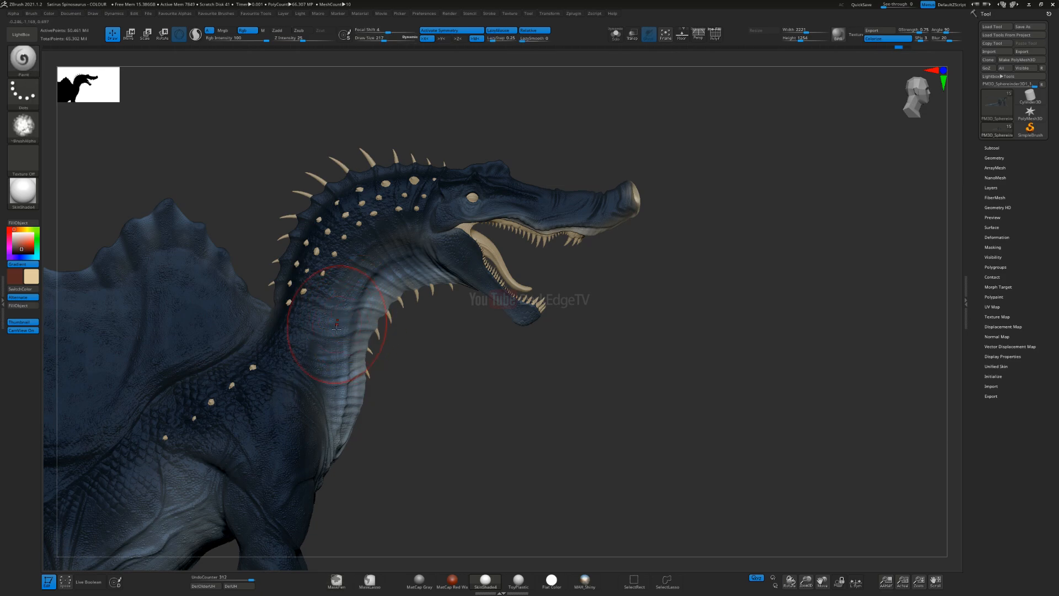
right_drag(337, 328, 310, 330)
mouse_move(391, 276)
alt+right_down()
mouse_move(450, 253)
mouse_move(447, 321)
alt+right_up()
key(s)
drag(446, 321, 440, 321)
right_drag(438, 302, 458, 292)
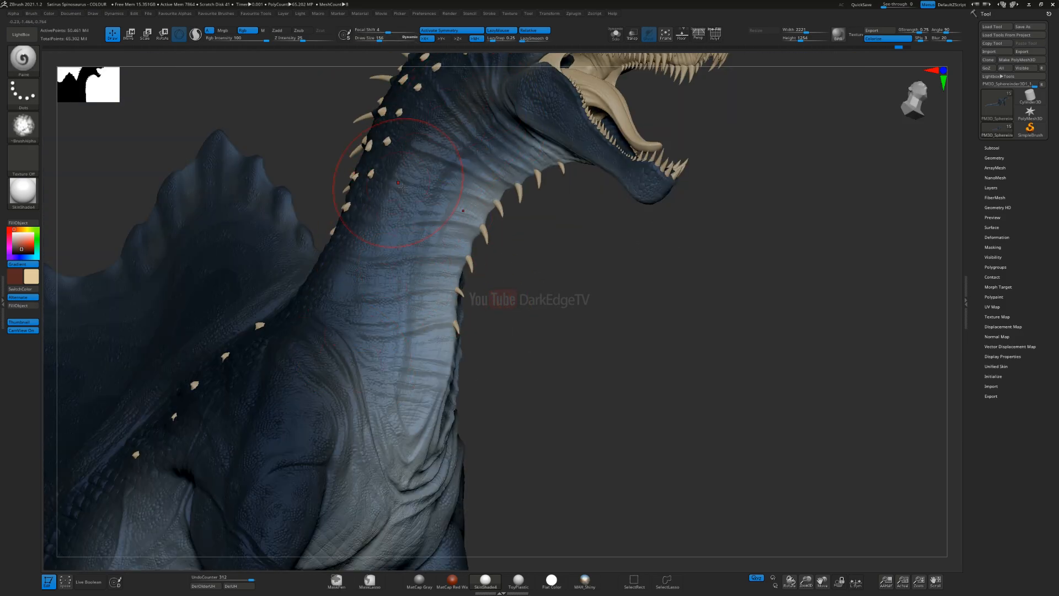
mouse_move(392, 503)
mouse_down()
mouse_move(411, 425)
mouse_move(472, 288)
mouse_up()
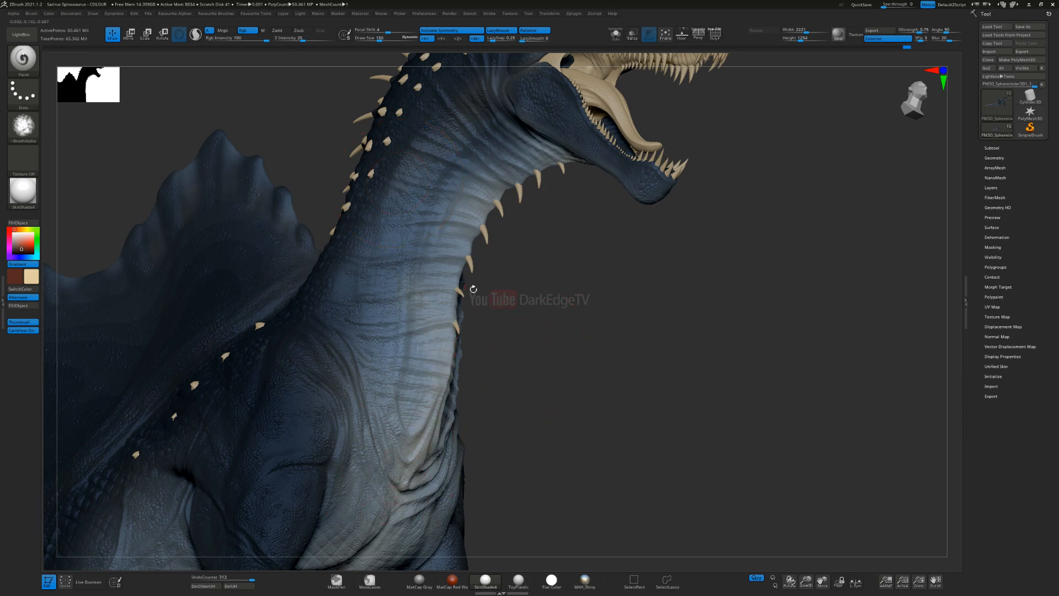
Step: Undo the last stroke and lightly paint the brown and cream gradient down the side of the neck to the chest
key(ctrl)
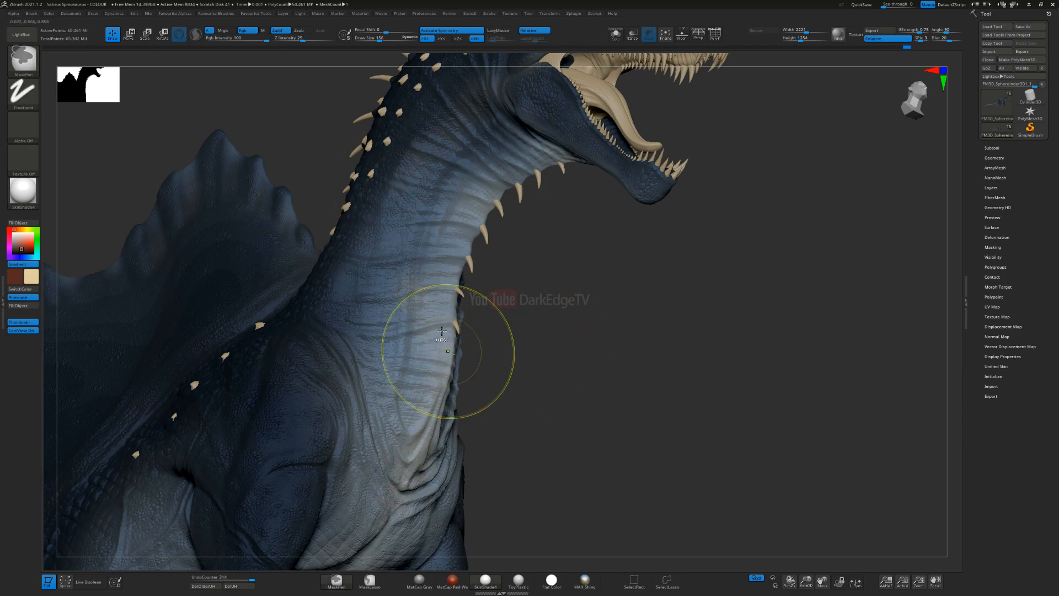
key(ctrl+z)
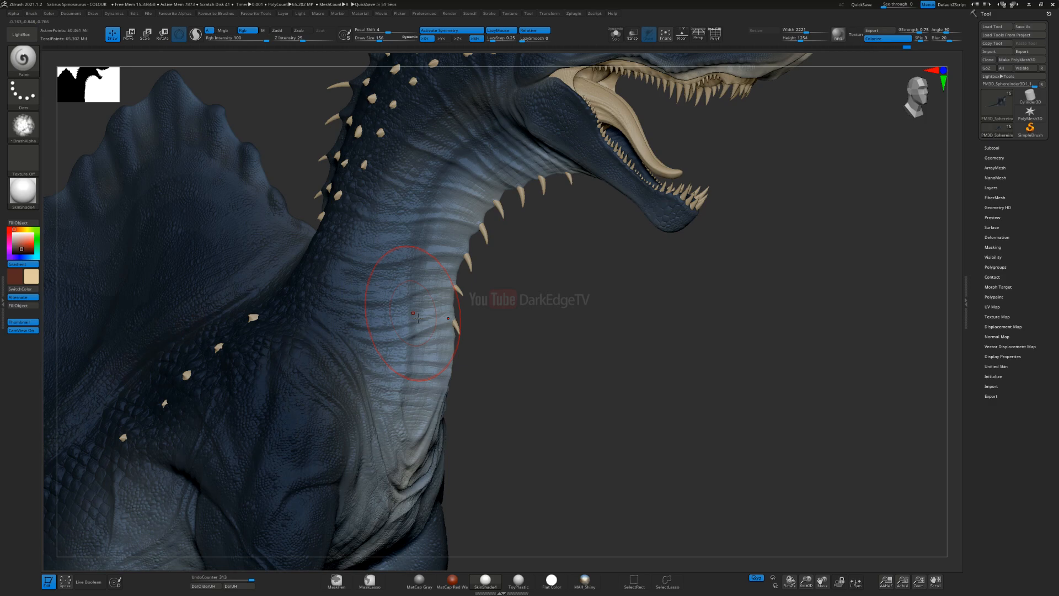
drag(484, 340, 392, 213)
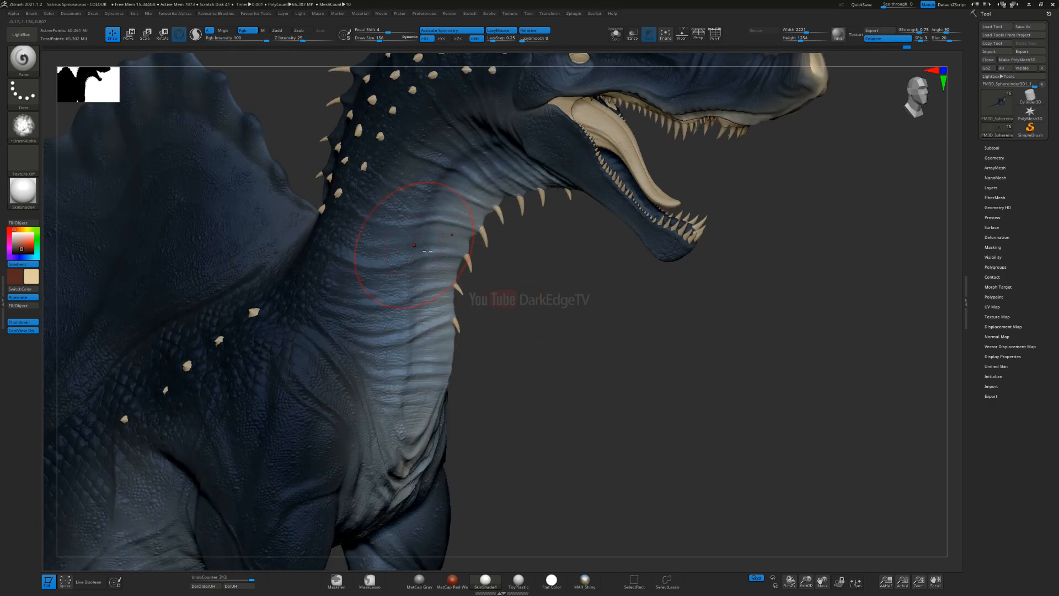
right_drag(427, 251, 425, 243)
mouse_move(414, 347)
alt+right_down()
mouse_move(409, 305)
mouse_move(442, 326)
alt+right_up()
drag(406, 411, 431, 365)
drag(442, 234, 544, 136)
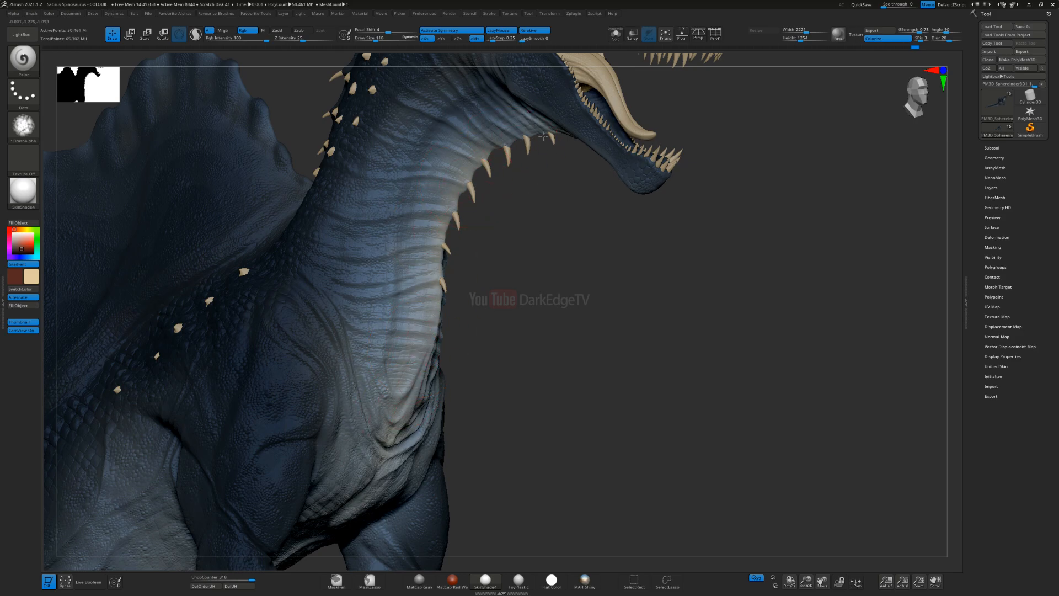
Step: Enlarge the brush and blend the cream gradient along the front of the neck from the jaw to the chest
right_drag(495, 256, 492, 218)
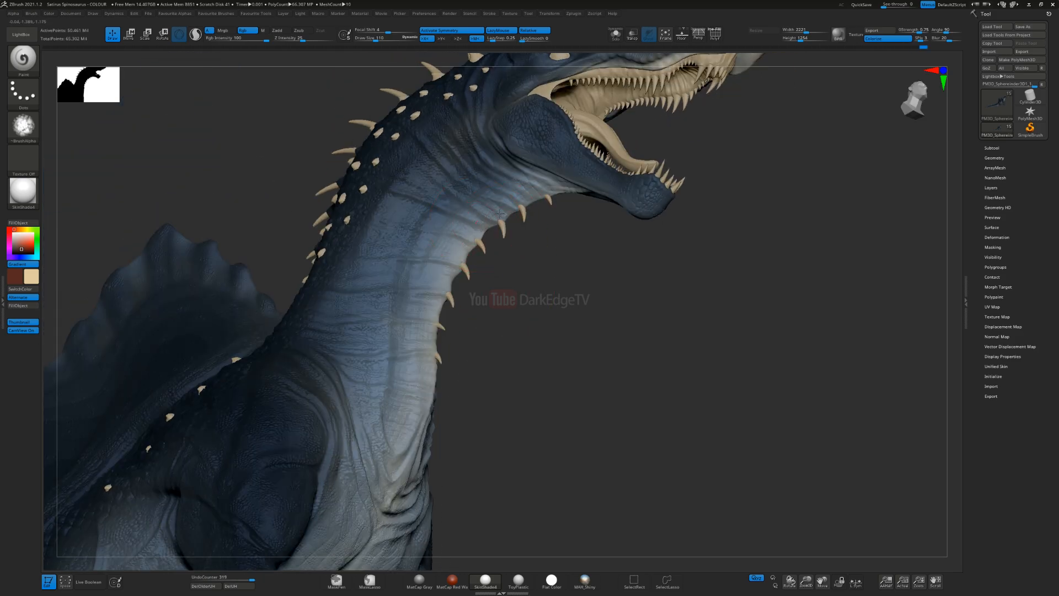
key(s)
click(439, 271)
mouse_move(515, 202)
mouse_down()
mouse_move(470, 225)
mouse_move(413, 310)
mouse_move(411, 381)
mouse_move(382, 465)
mouse_up()
alt+right_drag(410, 334, 497, 204)
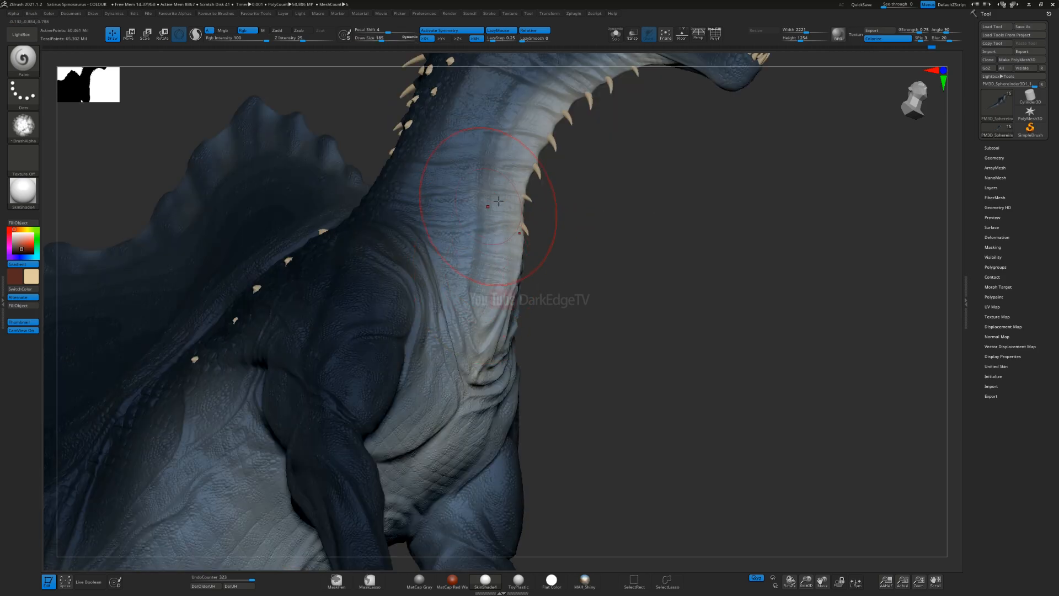
drag(495, 245, 488, 315)
Step: Enlarge the brush further and soften the gradient over the base of the neck and the chest
key(s)
mouse_move(446, 299)
alt+right_down()
mouse_move(432, 338)
mouse_move(447, 256)
alt+right_up()
click(454, 286)
drag(468, 335, 475, 353)
right_drag(480, 375, 474, 326)
drag(469, 325, 446, 357)
Step: Examine the painted neck colours with the Flat Color material, and restore the SkinShade4 material
click(30, 202)
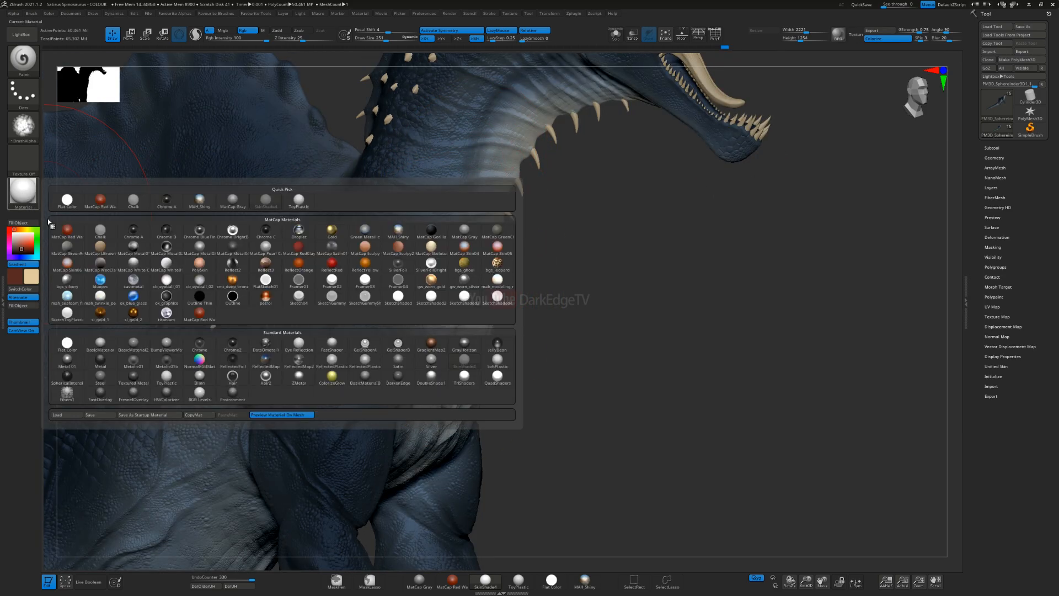
click(66, 344)
key(s)
drag(461, 348, 454, 348)
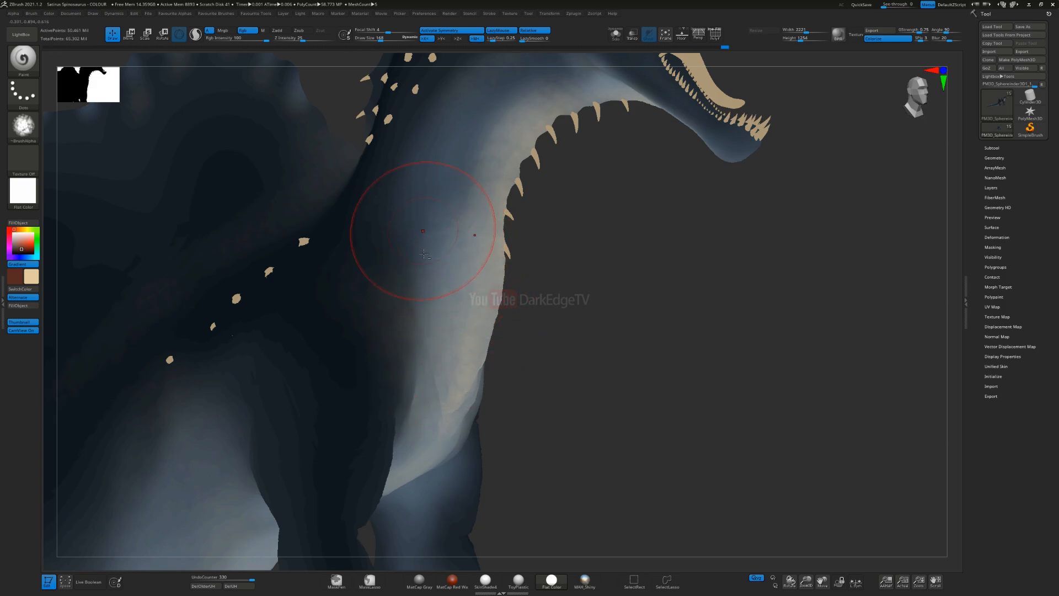
right_drag(427, 229, 481, 202)
click(28, 192)
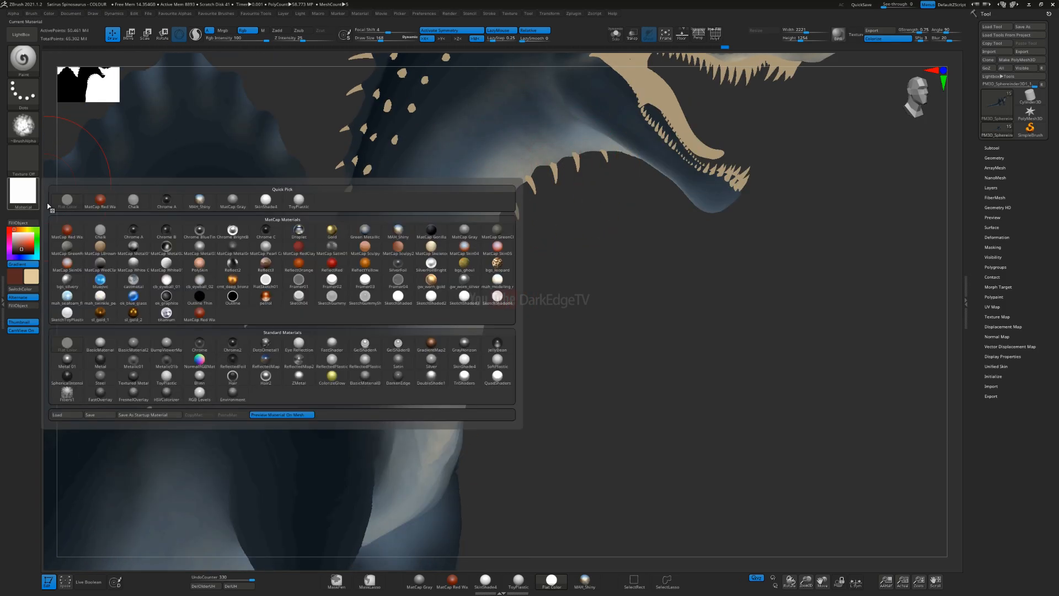
click(463, 360)
Step: Paint the gradient over the throat skin beneath the lower jaw and back onto the upper neck
mouse_move(555, 182)
alt+right_down()
mouse_move(512, 280)
mouse_move(529, 237)
mouse_move(557, 283)
alt+right_up()
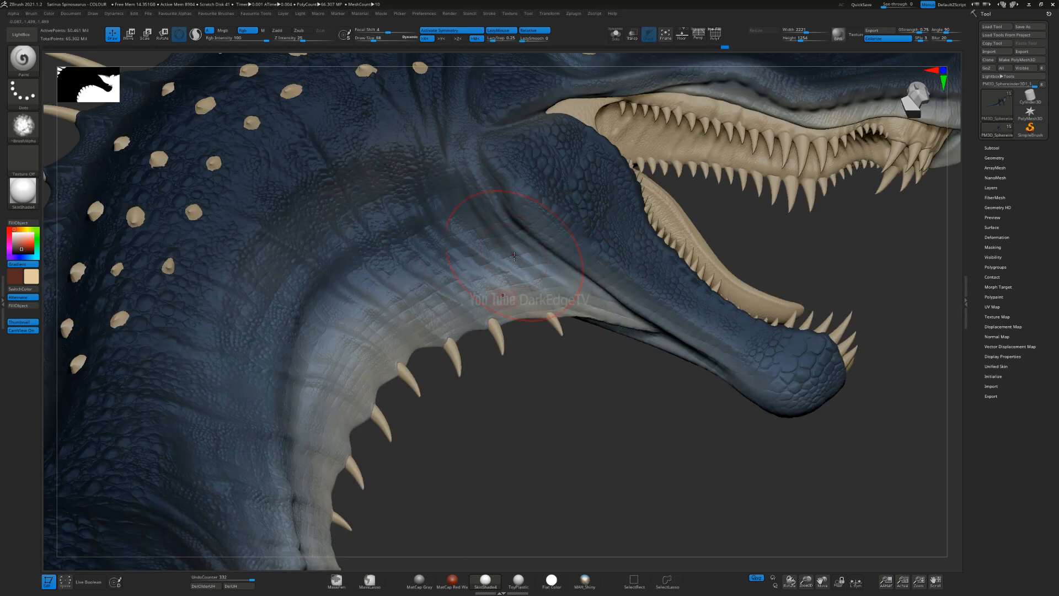
mouse_move(511, 255)
right_down()
mouse_move(591, 331)
mouse_move(650, 283)
right_up()
key(s)
drag(657, 279, 826, 281)
mouse_move(707, 280)
mouse_down()
mouse_move(751, 292)
mouse_move(818, 268)
mouse_up()
drag(684, 263, 731, 268)
drag(524, 226, 509, 233)
key(s)
mouse_move(479, 230)
mouse_down()
mouse_move(490, 231)
mouse_move(453, 245)
mouse_up()
mouse_move(464, 252)
ctrl+right_down()
mouse_move(443, 217)
mouse_move(441, 251)
ctrl+right_up()
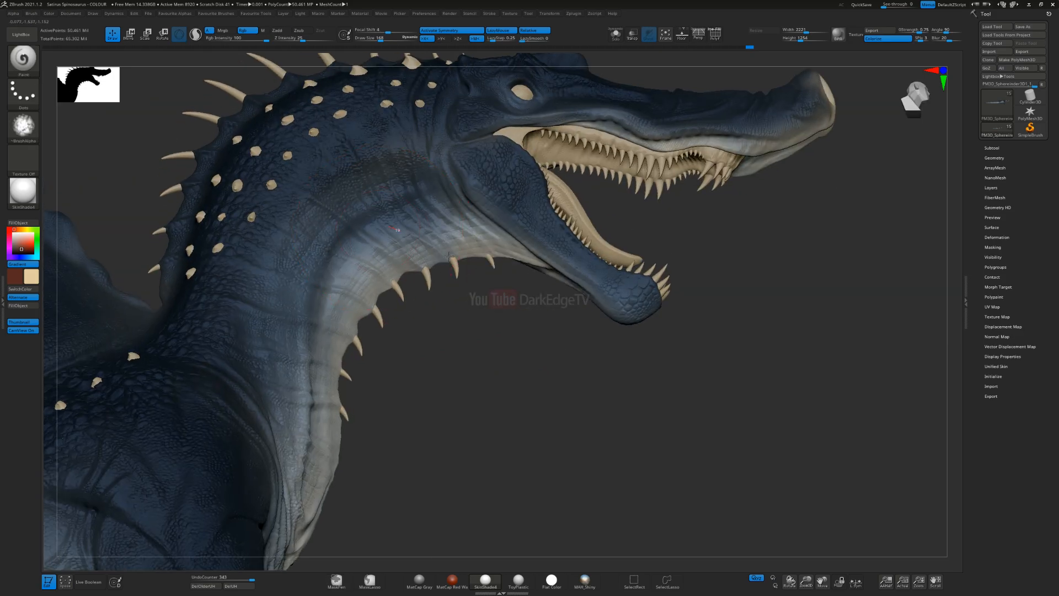
Step: Resize the brush and warm the skin around the throat spikes below the jaw with cream strokes
key(s)
drag(439, 275, 432, 277)
mouse_move(440, 280)
right_down()
mouse_move(447, 287)
mouse_move(413, 275)
right_up()
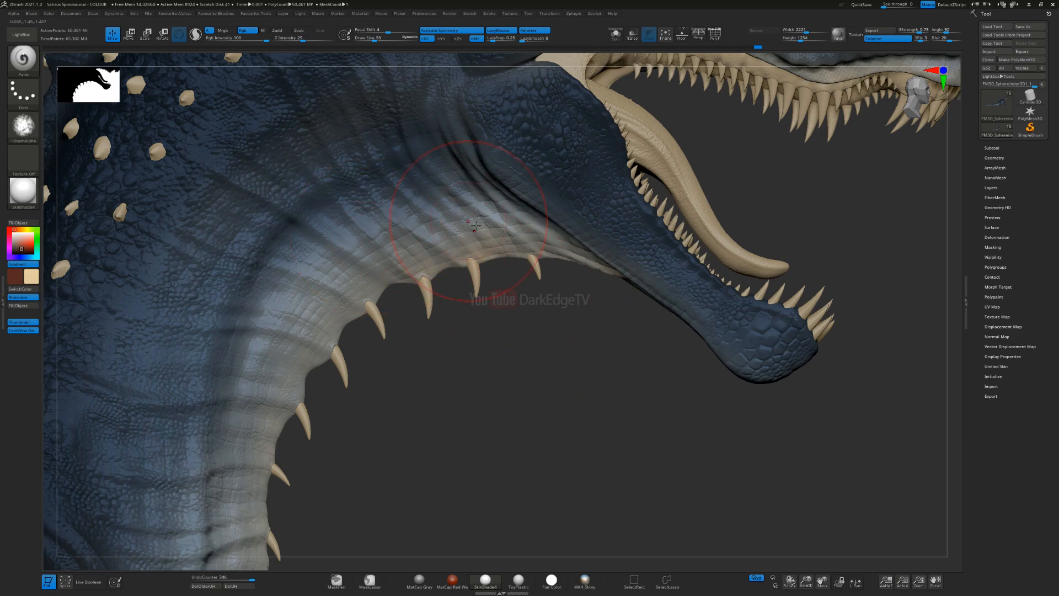
drag(400, 299, 387, 317)
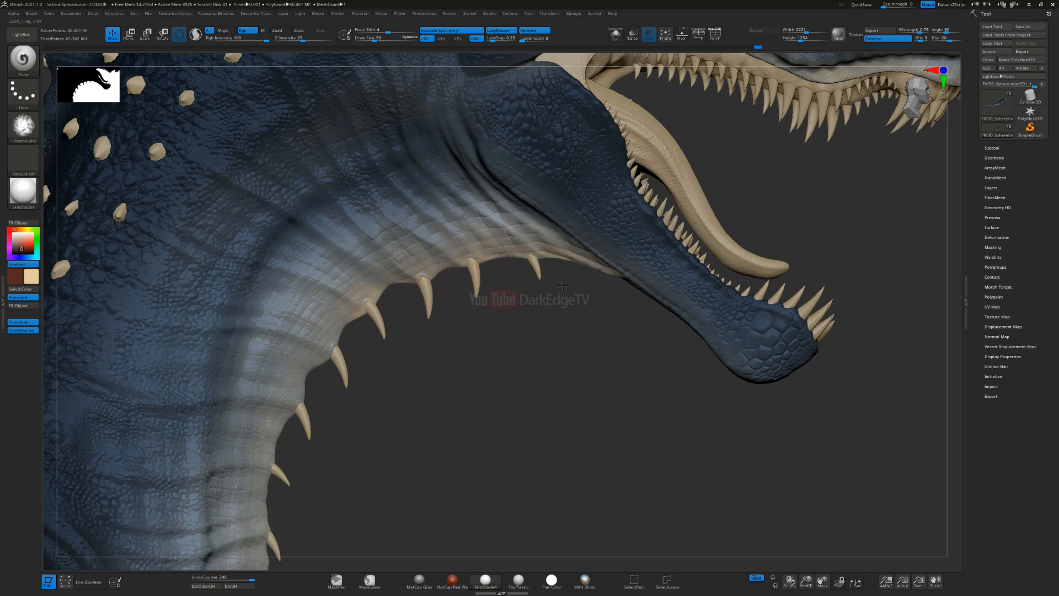
alt+drag(389, 405, 566, 275)
drag(475, 201, 487, 229)
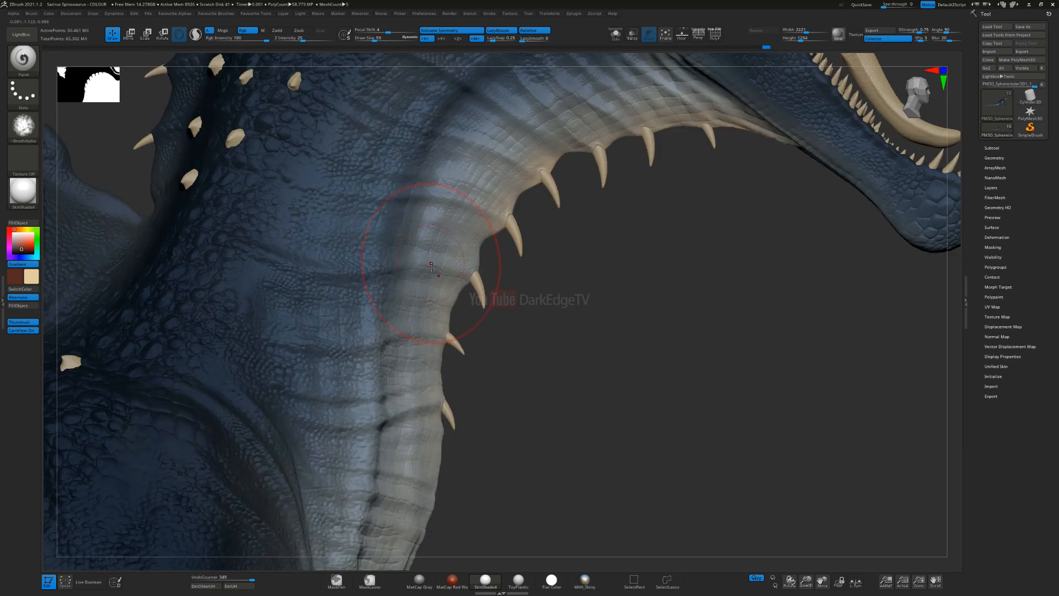
Step: Reduce the brush size and paint cream around the spike bases down the front edge of the neck
drag(557, 347, 513, 345)
drag(433, 338, 415, 344)
alt+drag(496, 326, 484, 196)
key(s)
drag(480, 269, 473, 282)
mouse_move(400, 276)
mouse_down()
mouse_move(473, 275)
mouse_move(472, 193)
mouse_up()
drag(543, 259, 468, 262)
key(s)
drag(439, 264, 433, 264)
drag(423, 343, 457, 184)
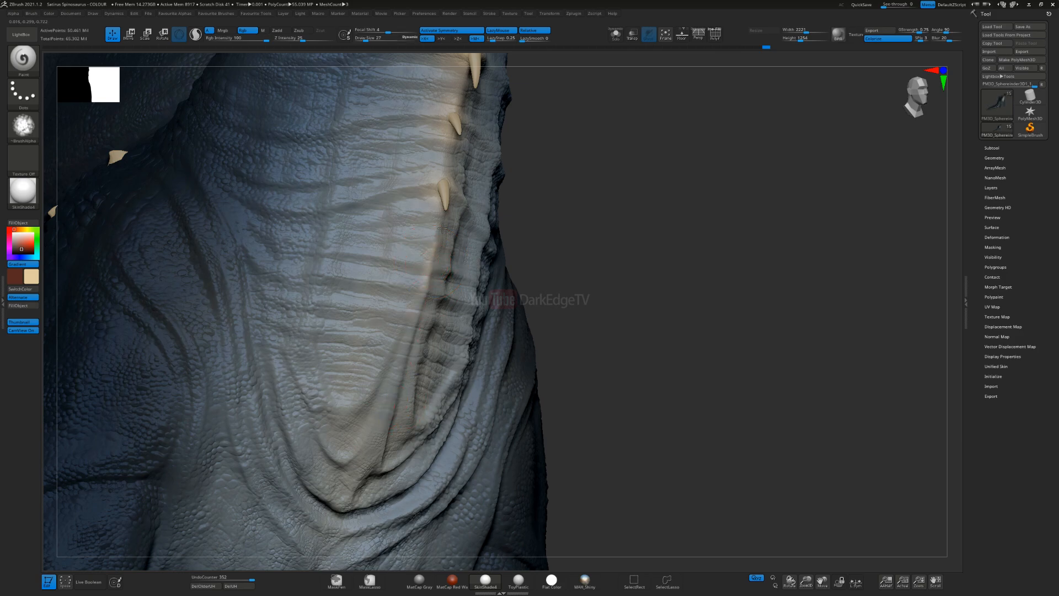
Step: Enlarge the brush and paint the gradient over the chest folds and the wrinkled skin between the spike rows
key(s)
drag(435, 241, 441, 241)
drag(406, 349, 332, 507)
alt+right_drag(422, 269, 437, 402)
drag(459, 304, 441, 409)
alt+right_drag(423, 305, 403, 411)
right_drag(417, 249, 459, 249)
key(s)
drag(457, 250, 462, 249)
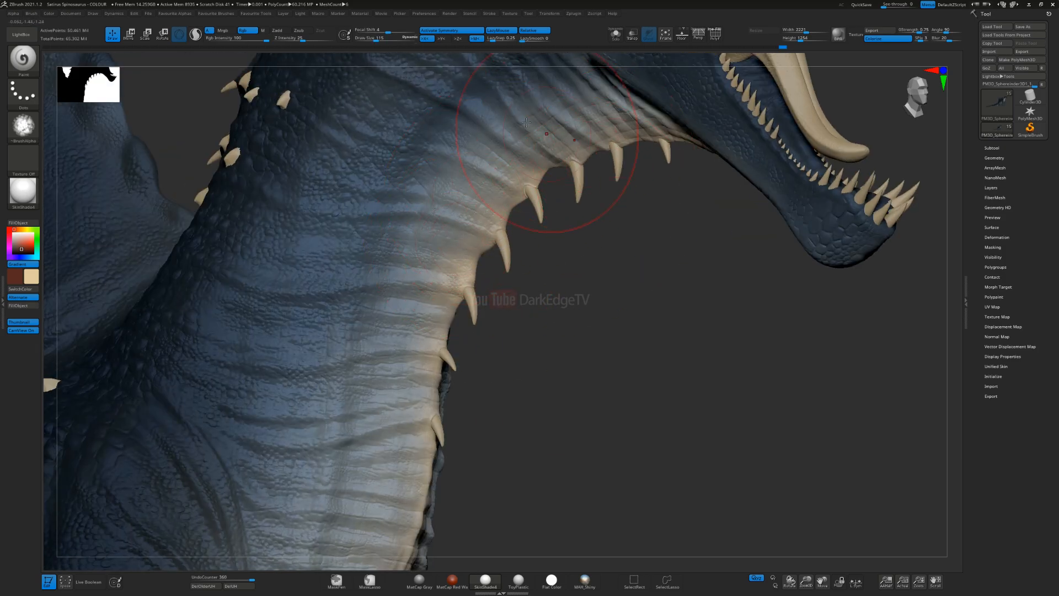
Step: Extend the cream gradient along the throat towards the jaw and check the whole creature from the side
right_drag(639, 156, 659, 159)
drag(562, 144, 609, 114)
ctrl+right_drag(600, 313, 599, 221)
mouse_move(480, 276)
right_down()
mouse_move(514, 279)
mouse_move(518, 258)
right_up()
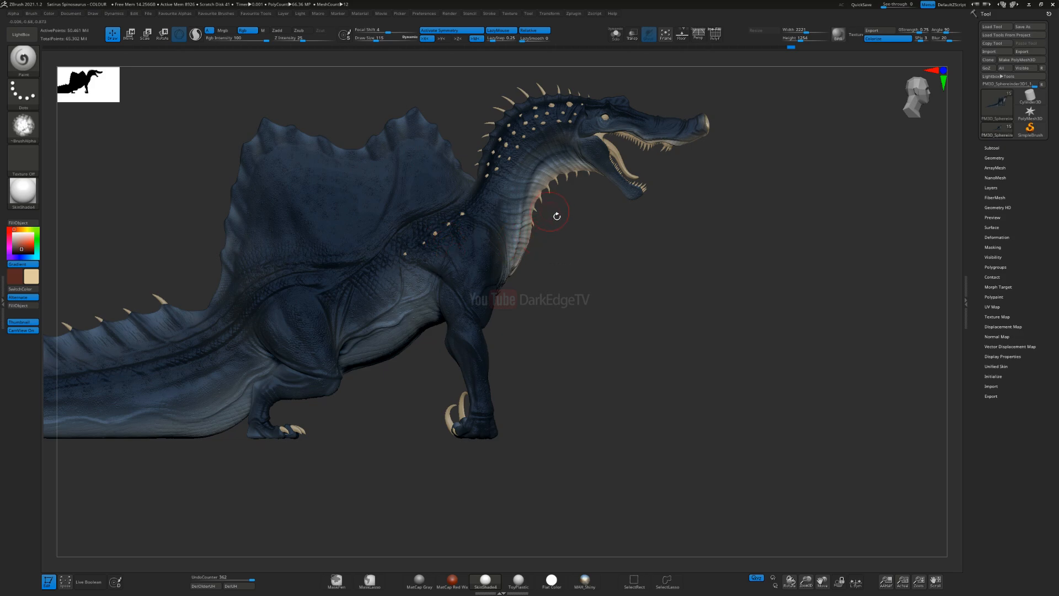
ctrl+right_drag(533, 298, 506, 403)
ctrl+right_drag(508, 343, 598, 170)
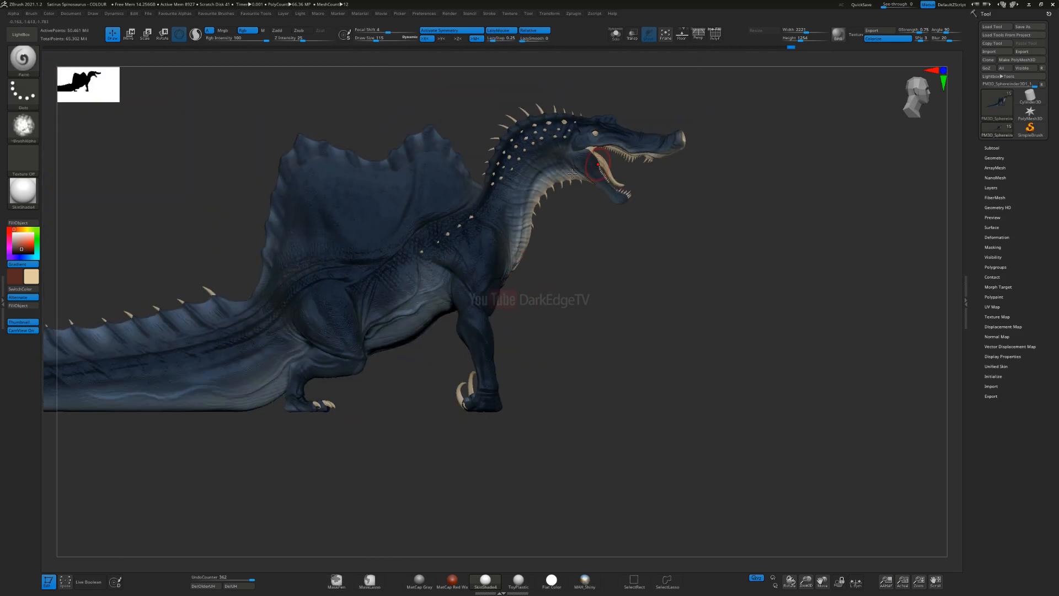
alt+right_drag(706, 207, 699, 159)
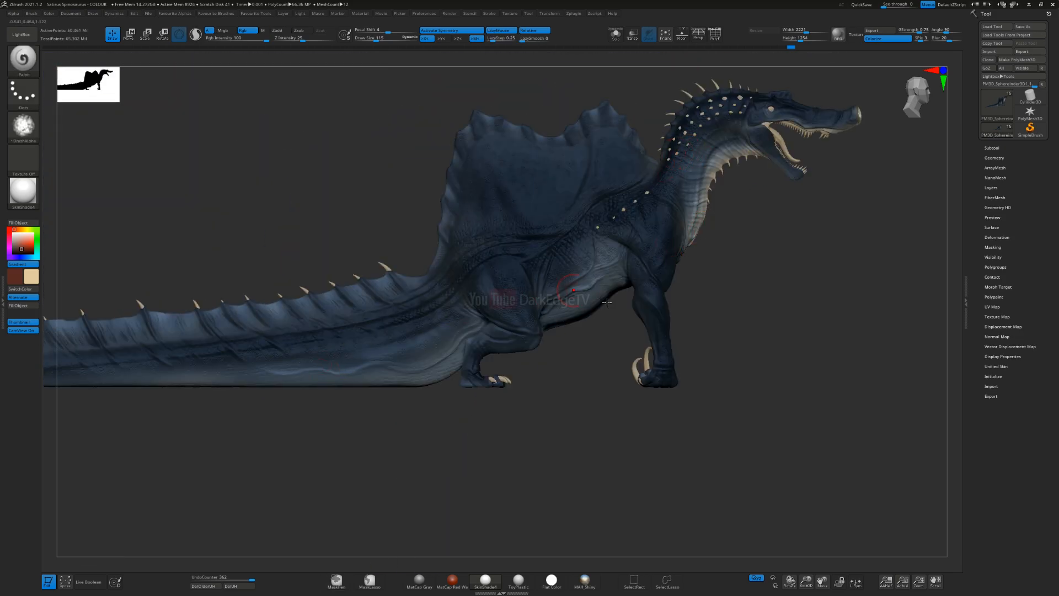
Step: Set the brush size to 295, try a cream gradient patch on the belly and undo it
key(s)
drag(590, 335, 602, 335)
ctrl+right_drag(619, 302, 585, 397)
right_drag(488, 398, 535, 138)
drag(422, 414, 513, 365)
right_drag(619, 359, 558, 339)
key(ctrl)
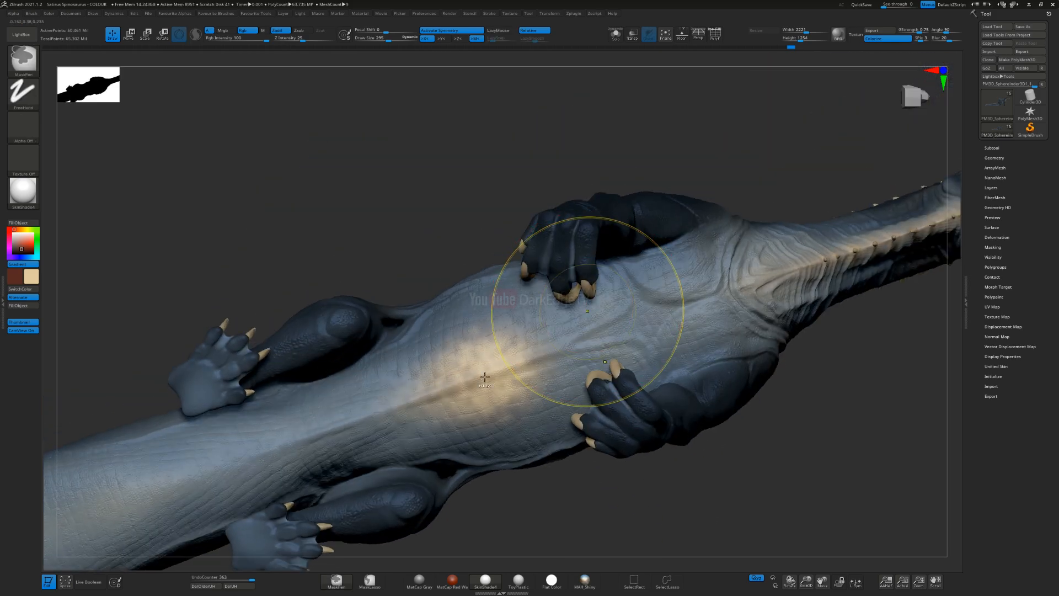
key(ctrl+z)
Step: Paint a soft cream gradient along the centre of the belly from the hind legs to the chest
alt+right_drag(538, 353, 562, 306)
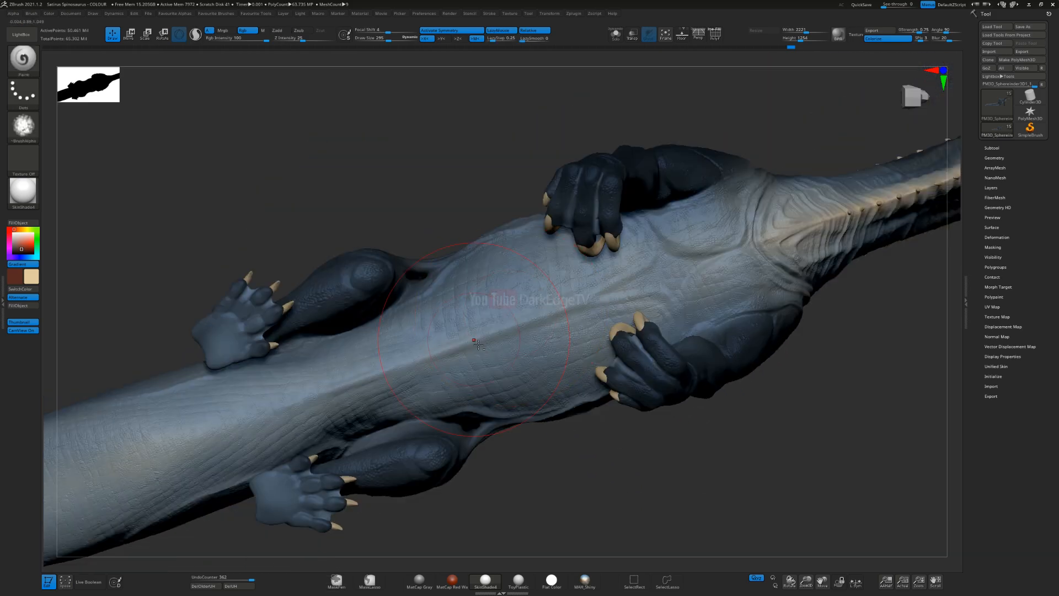
mouse_move(466, 357)
mouse_down()
mouse_move(479, 340)
mouse_move(717, 243)
mouse_move(763, 247)
mouse_up()
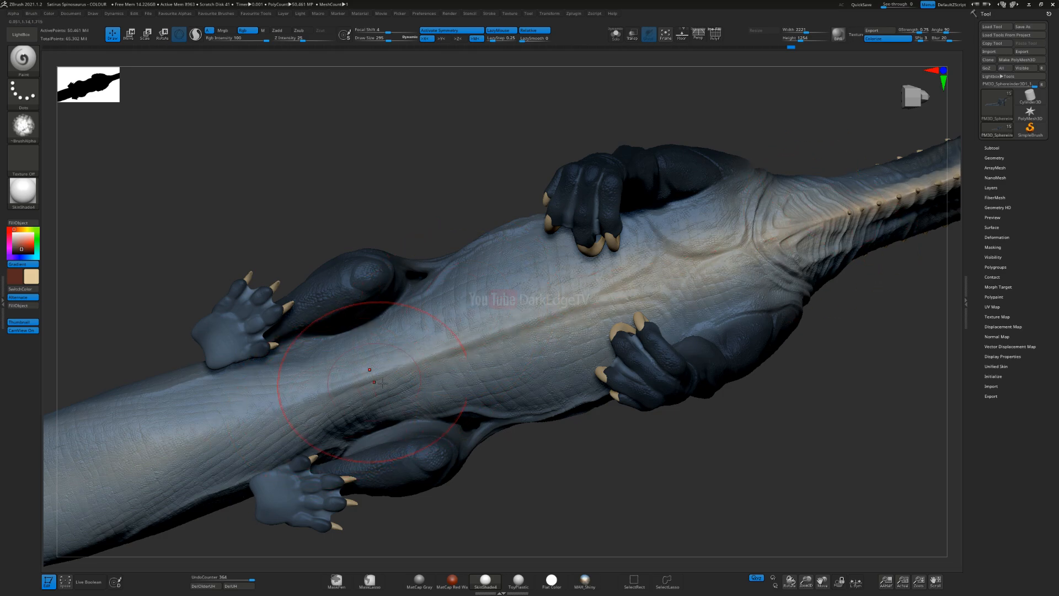
mouse_move(328, 420)
mouse_down()
mouse_move(543, 300)
mouse_move(656, 270)
mouse_up()
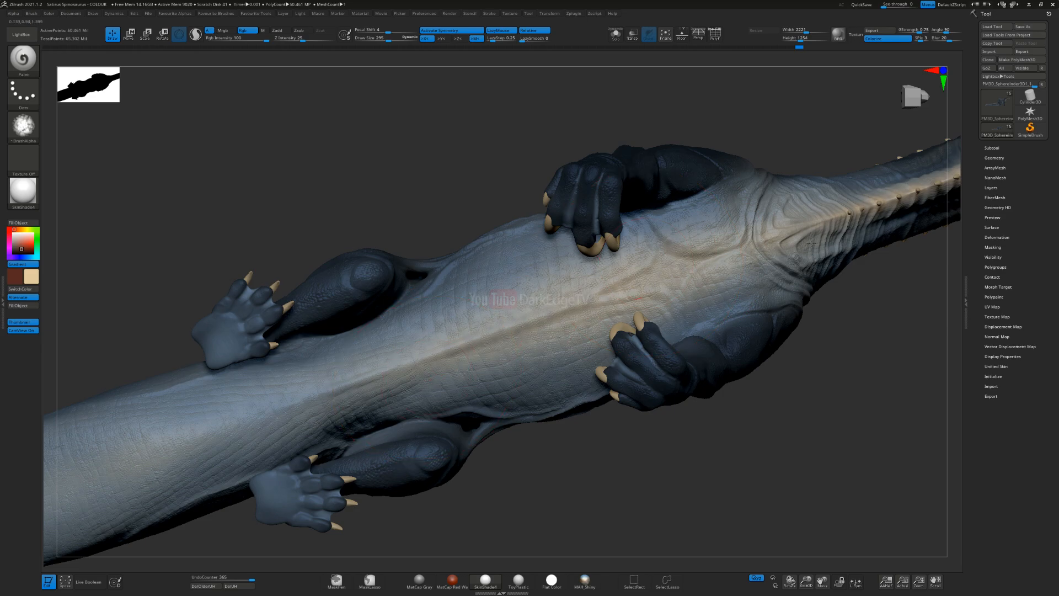
mouse_move(549, 310)
mouse_down()
mouse_move(307, 397)
mouse_move(524, 292)
mouse_up()
mouse_move(390, 347)
mouse_down()
mouse_move(532, 255)
mouse_move(629, 249)
mouse_up()
right_drag(612, 283, 610, 331)
Step: Extend the gradient lightly up the lower flank between the front and hind legs
alt+right_drag(457, 196, 554, 325)
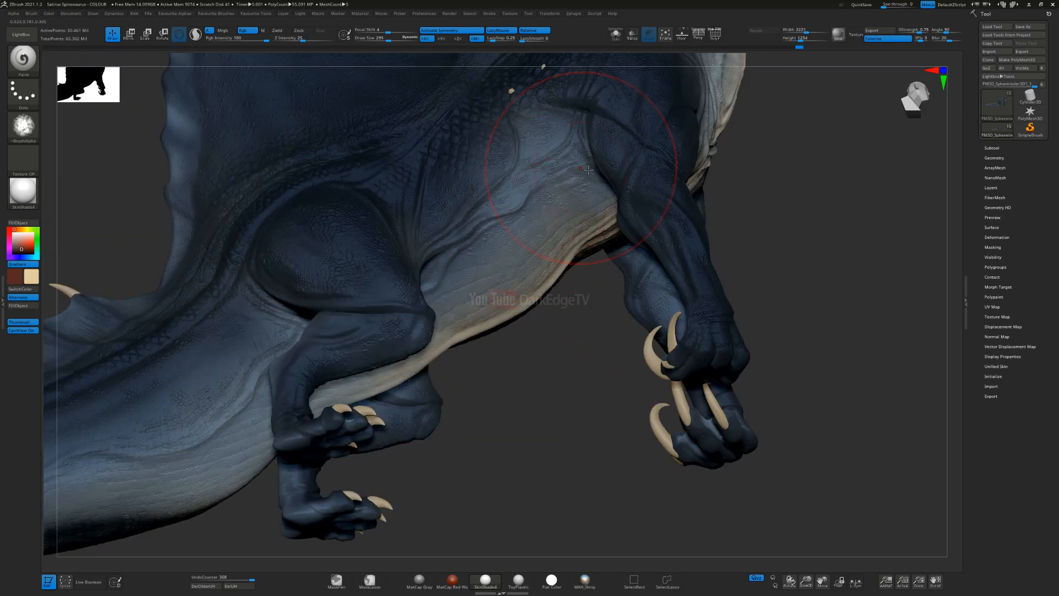
mouse_move(568, 219)
mouse_down()
mouse_move(552, 151)
mouse_move(634, 261)
mouse_up()
right_drag(553, 206, 541, 253)
ctrl+right_drag(461, 300, 417, 309)
ctrl+right_drag(509, 279, 513, 386)
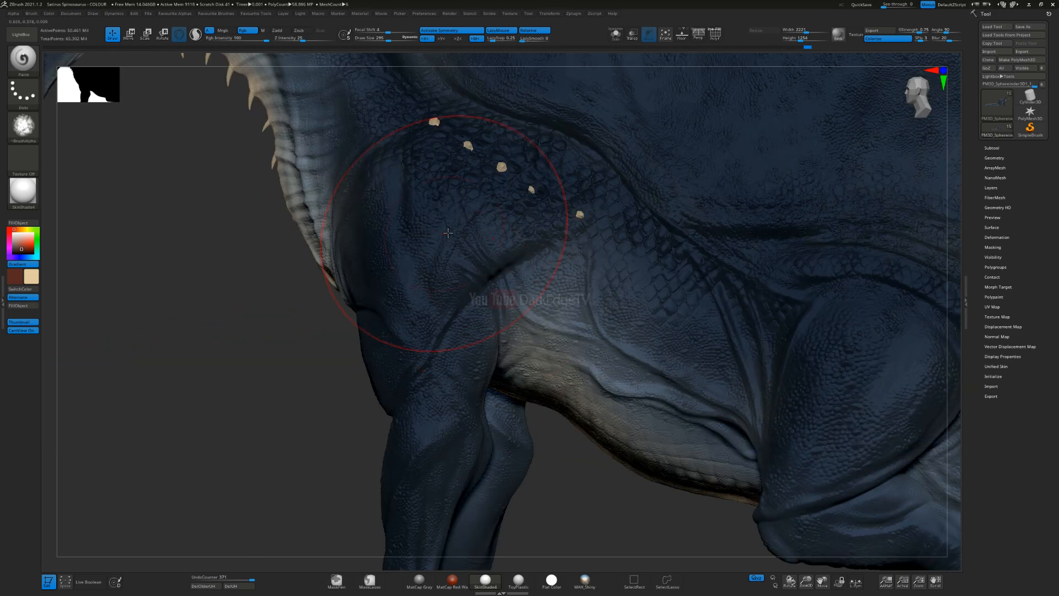
Step: Try gradient strokes on the shoulder and upper foreleg and undo them
mouse_move(461, 233)
mouse_down()
mouse_move(482, 317)
mouse_move(474, 353)
mouse_move(461, 283)
mouse_up()
alt+right_drag(461, 284, 465, 150)
mouse_move(461, 423)
mouse_down()
mouse_move(479, 405)
mouse_move(512, 276)
mouse_up()
mouse_move(482, 248)
ctrl+right_down()
mouse_move(485, 132)
mouse_move(512, 138)
ctrl+right_up()
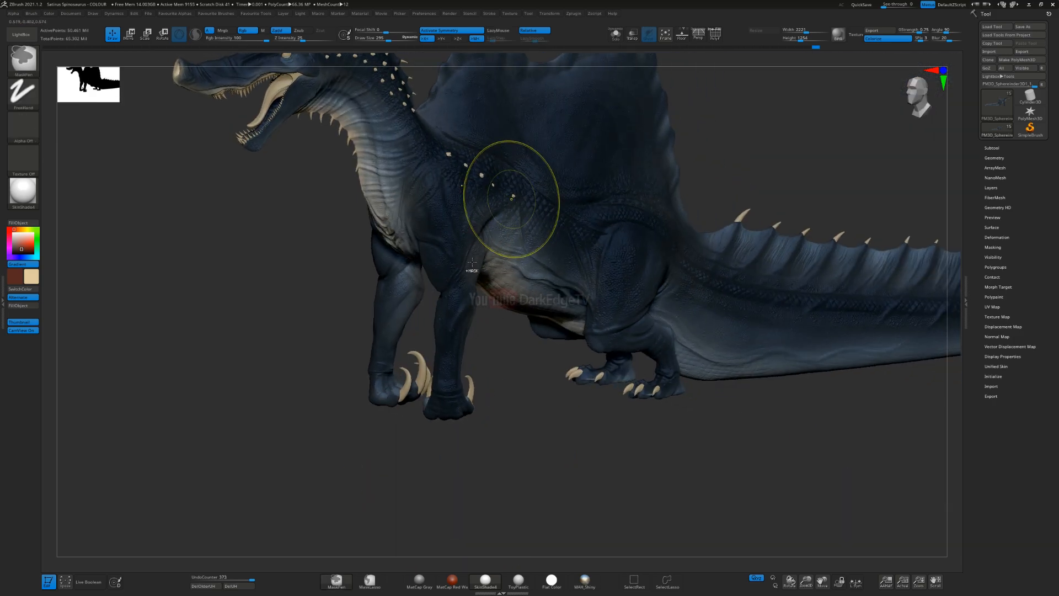
right_drag(457, 258, 436, 263)
key(ctrl+z)
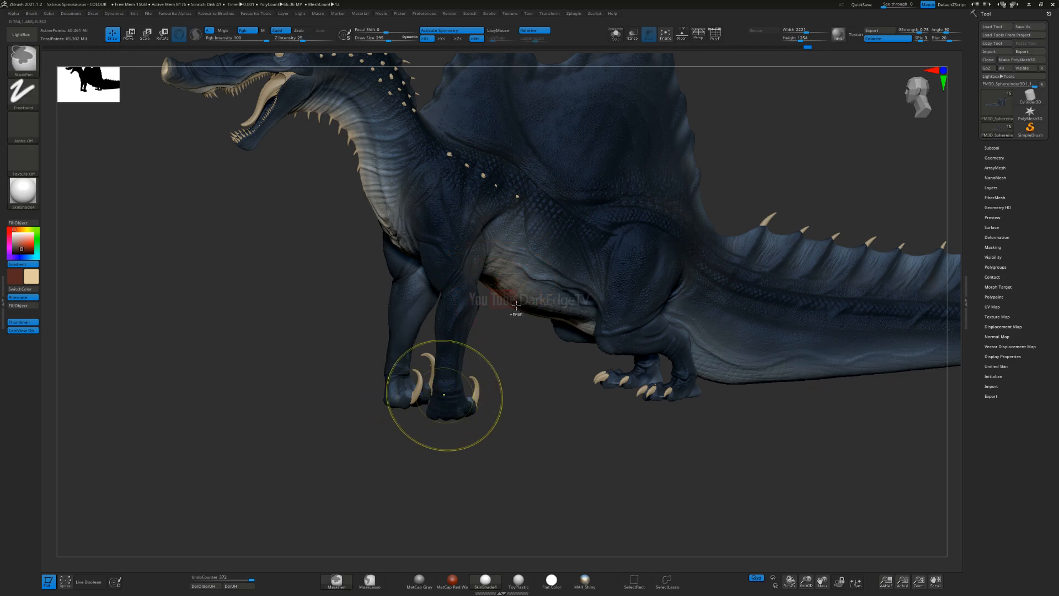
key(ctrl+z)
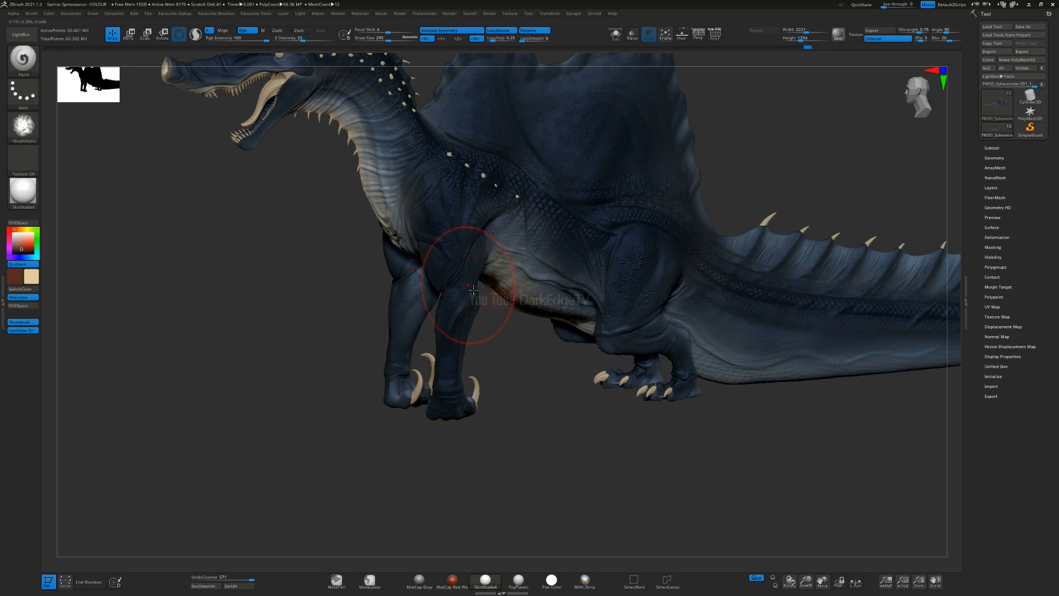
right_drag(459, 299, 491, 285)
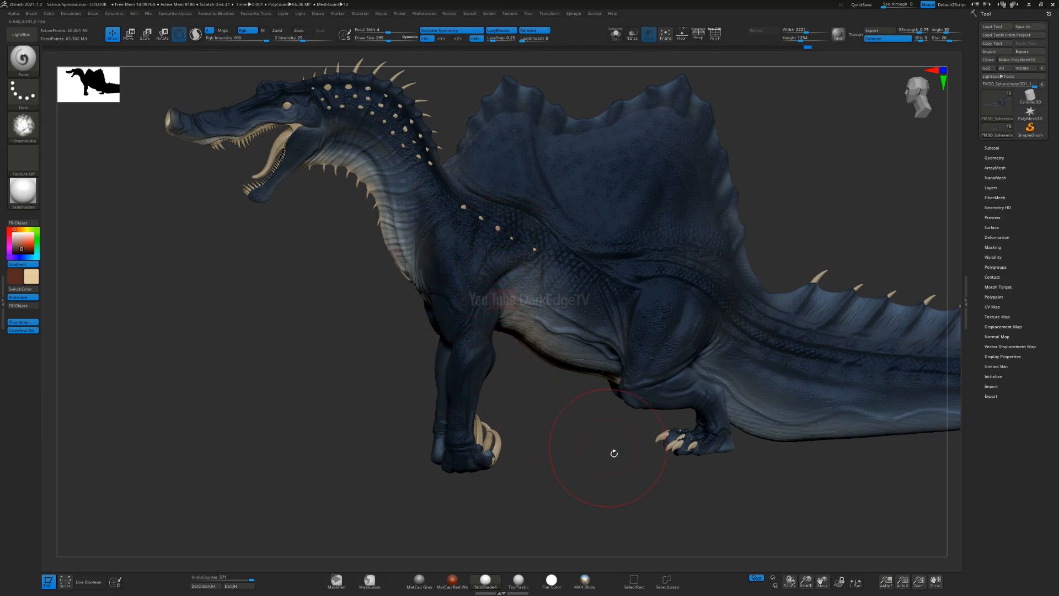
key(ctrl+shift)
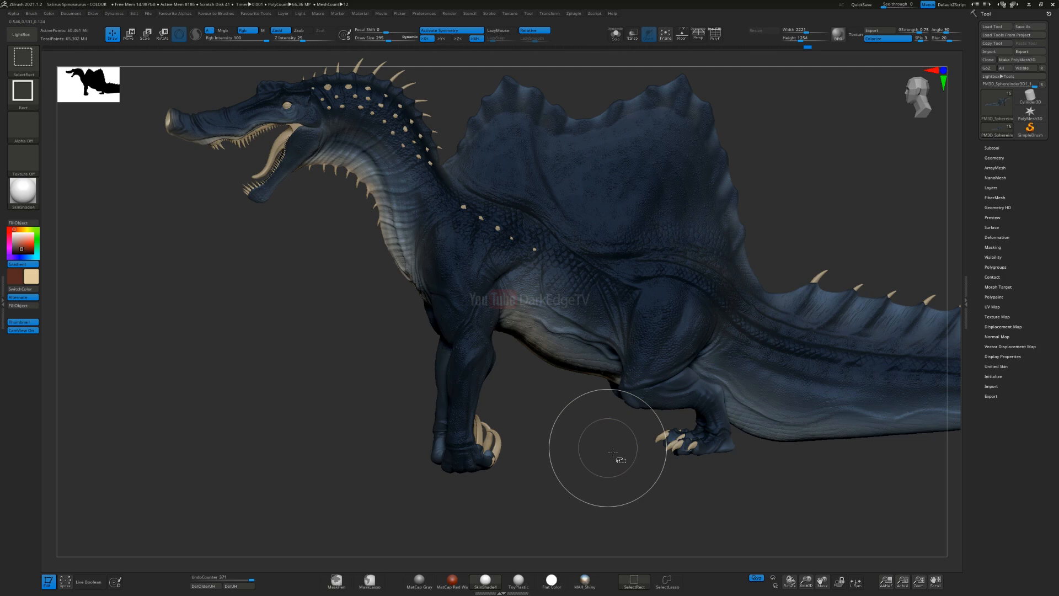
ctrl+shift+click(613, 452)
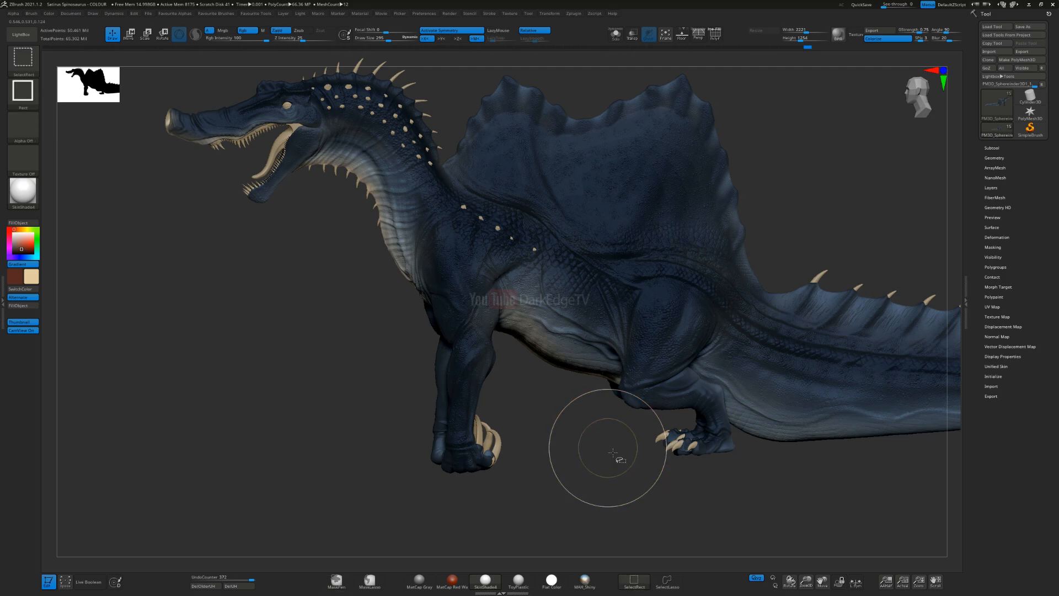
ctrl+shift+click(613, 452)
Step: Paint the cream gradient along the underside of the tail base behind the hind feet
right_drag(629, 406, 450, 230)
mouse_move(495, 259)
right_down()
mouse_move(463, 216)
mouse_move(403, 284)
right_up()
drag(435, 277, 523, 193)
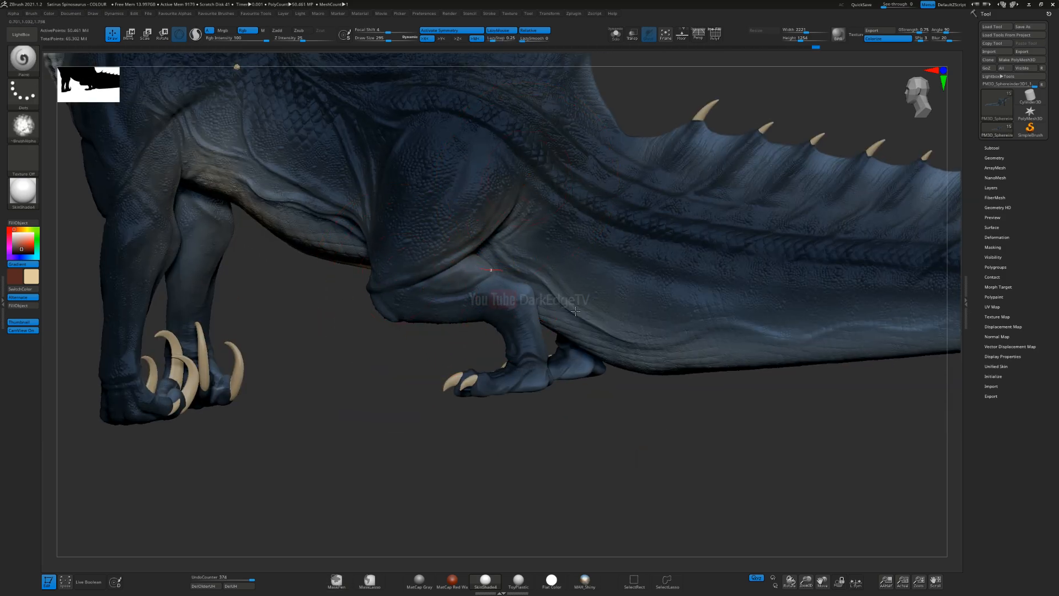
right_drag(592, 344, 582, 414)
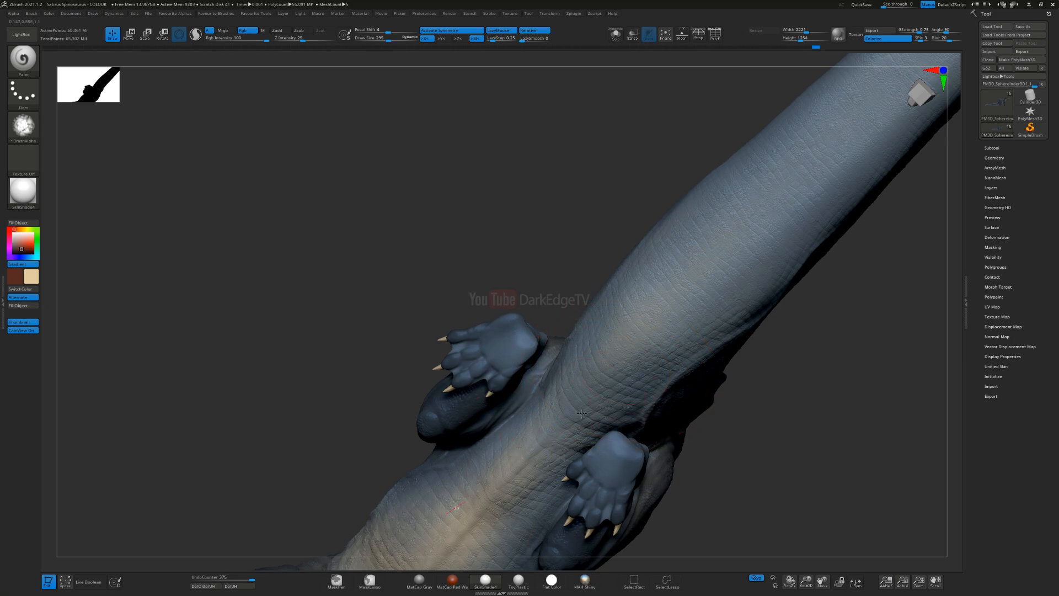
alt+right_drag(607, 351, 534, 393)
drag(841, 100, 574, 353)
drag(839, 154, 490, 464)
Step: Extend the soft cream gradient along the underside of the tail from the hind legs to its middle section
drag(596, 377, 480, 485)
drag(552, 428, 618, 395)
mouse_move(774, 145)
alt+right_down()
mouse_move(563, 343)
mouse_move(537, 394)
alt+right_up()
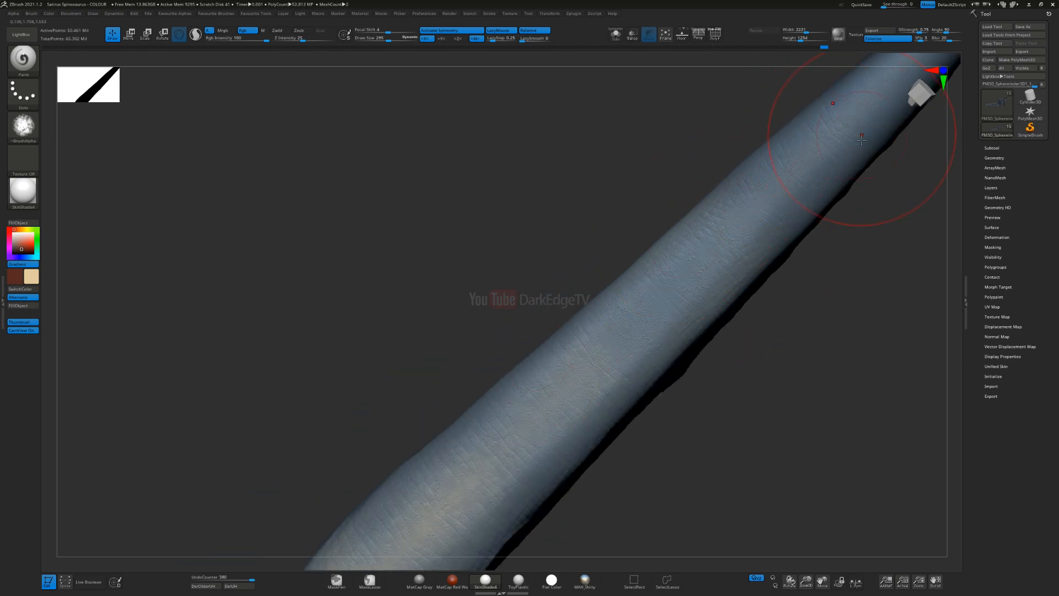
drag(708, 261, 609, 356)
alt+right_drag(662, 322, 710, 193)
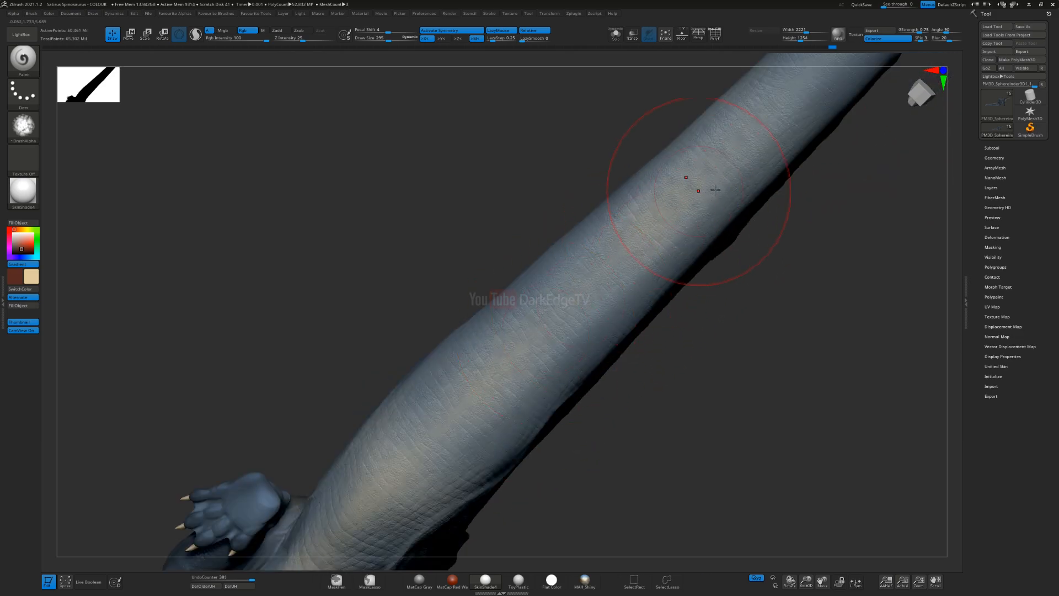
drag(395, 530, 386, 538)
mouse_move(653, 243)
mouse_down()
mouse_move(474, 411)
mouse_move(394, 505)
mouse_up()
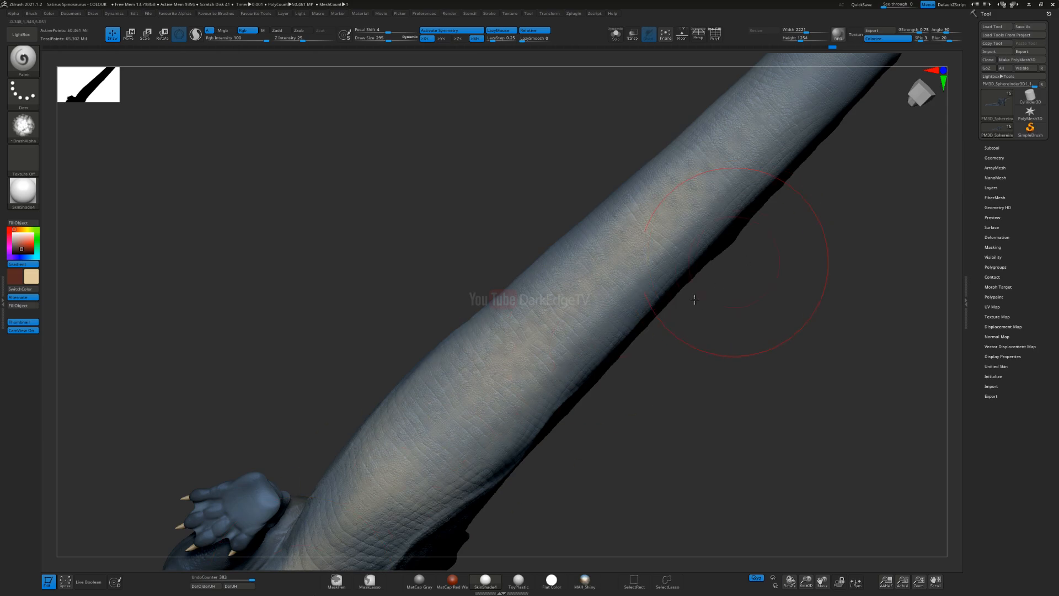
alt+right_drag(719, 283, 461, 519)
Step: Continue the cream gradient towards the tail tip with a smaller brush, undoing one stroke along the way
key(s)
drag(690, 194, 682, 194)
drag(770, 95, 480, 381)
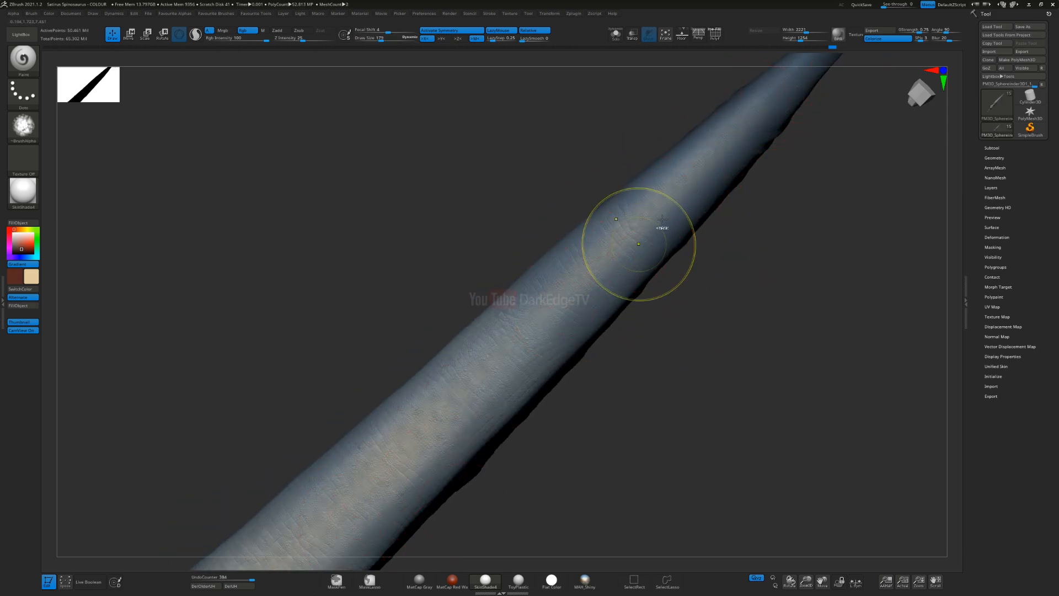
key(ctrl+z)
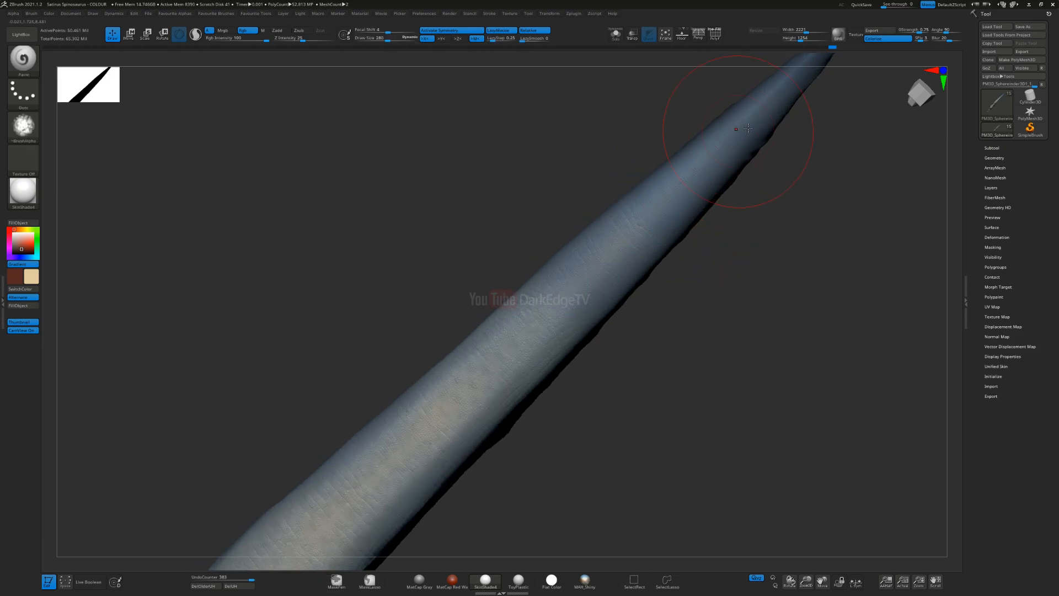
drag(702, 230, 657, 281)
drag(568, 335, 634, 291)
alt+right_drag(635, 291, 310, 349)
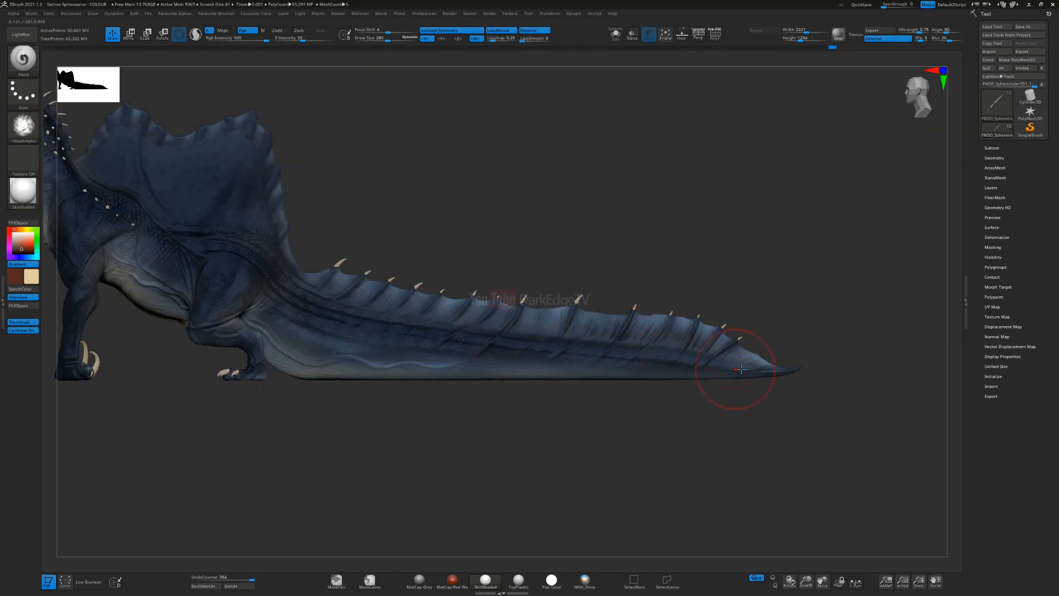
Step: Broaden the cream gradient under the tail base and between the hind legs with a larger brush
mouse_move(269, 377)
alt+right_down()
mouse_move(503, 366)
mouse_move(499, 446)
alt+right_up()
right_drag(485, 480, 468, 393)
key(s)
drag(476, 393, 488, 394)
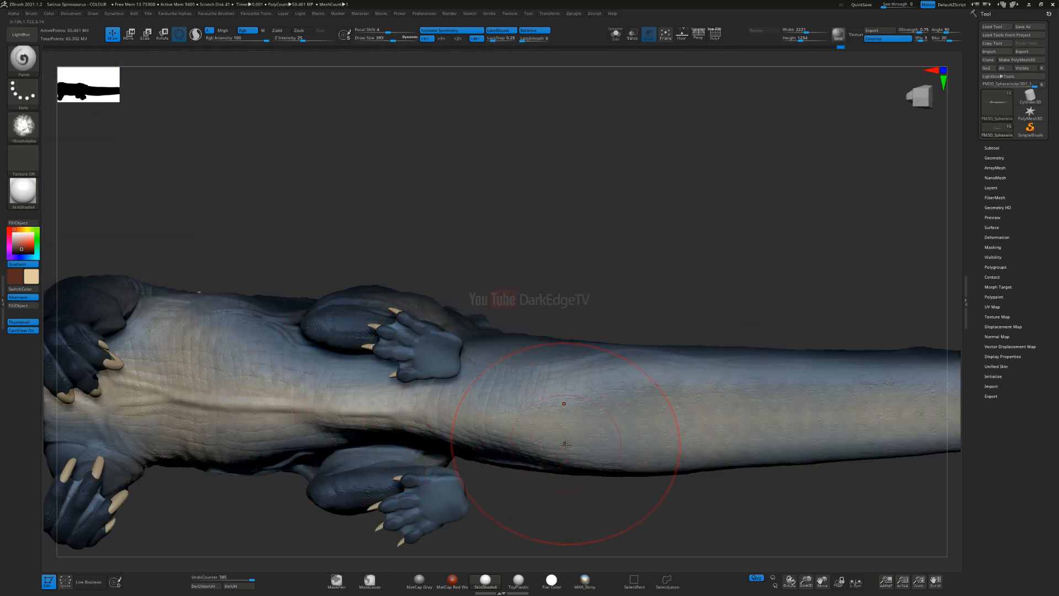
right_drag(497, 367, 474, 391)
alt+right_drag(176, 438, 417, 399)
Step: Lighten the palm and inner side of the foreleg with soft strokes of a smaller brush
alt+right_drag(337, 414, 464, 335)
key(s)
drag(464, 336, 453, 335)
right_drag(454, 358, 502, 402)
drag(511, 341, 483, 418)
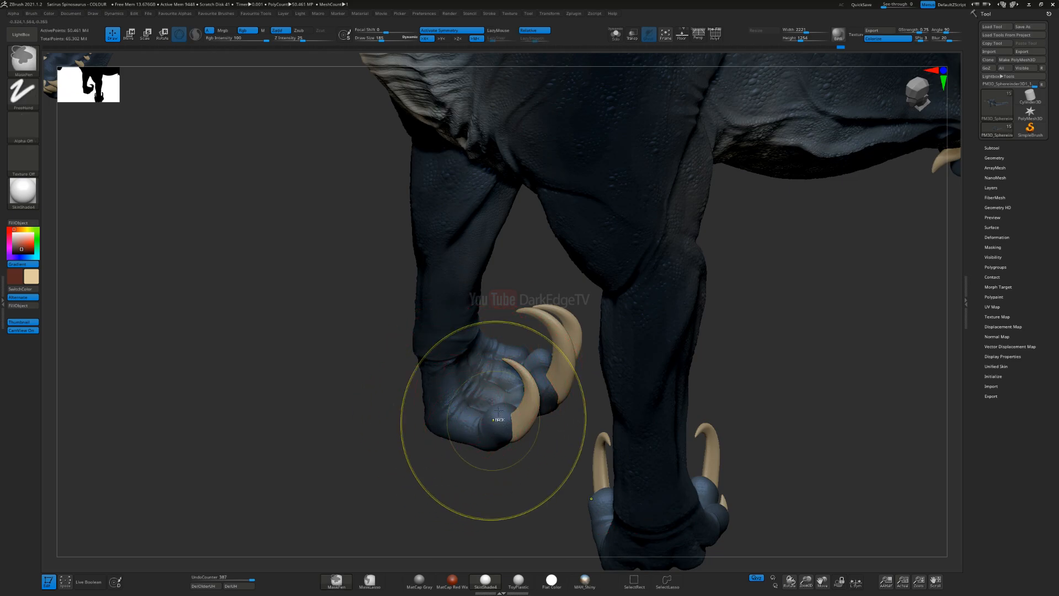
key(ctrl+z)
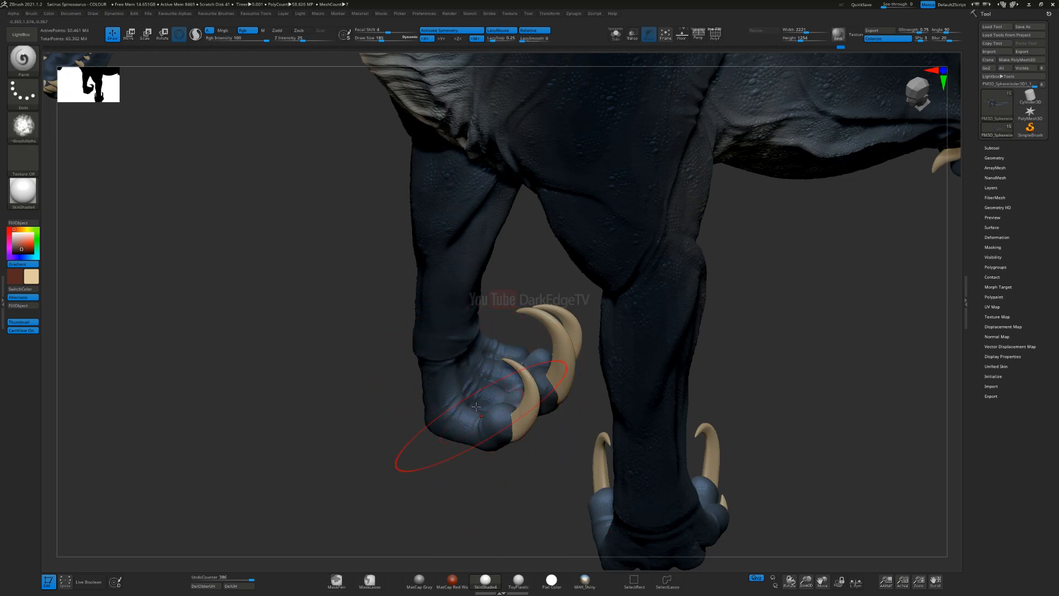
drag(524, 404, 518, 409)
mouse_move(508, 350)
mouse_down()
mouse_move(510, 381)
mouse_move(491, 411)
mouse_up()
drag(431, 336, 460, 238)
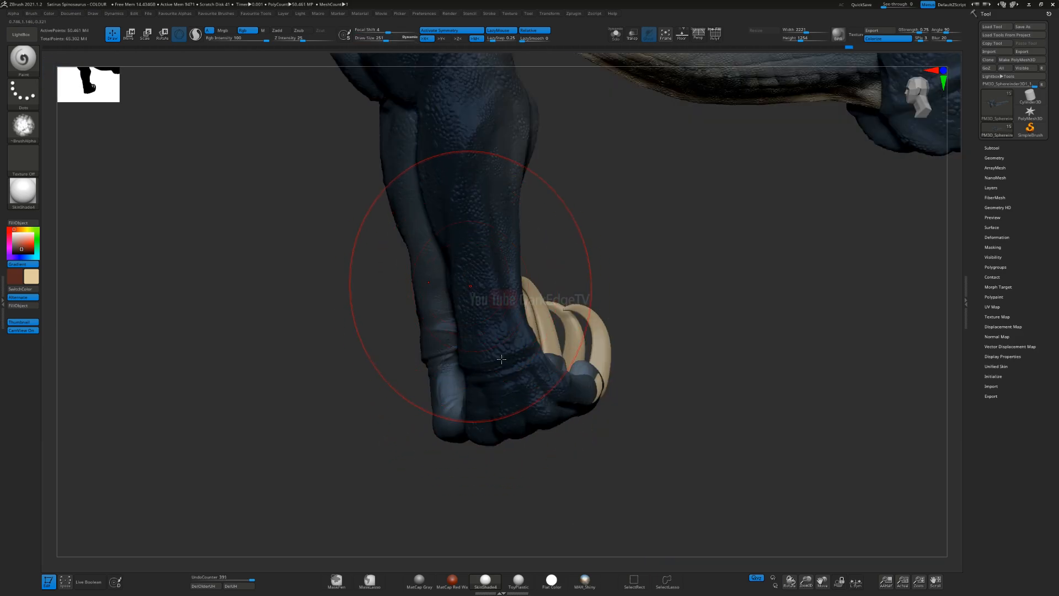
drag(450, 331, 475, 236)
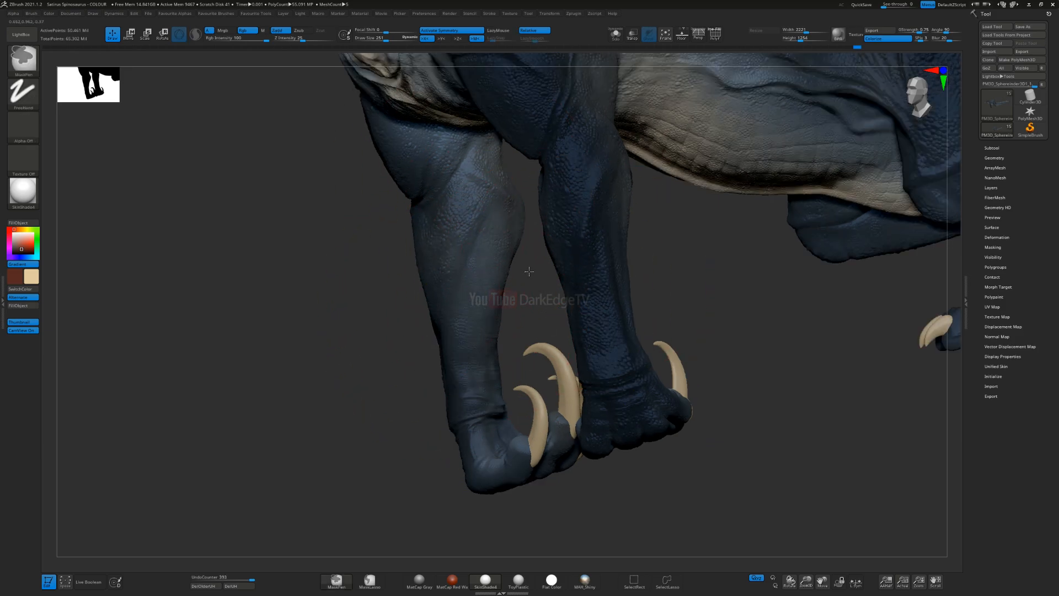
Step: Lighten the soles of the hind feet and the inner side of the hind legs
drag(713, 280, 536, 281)
alt+right_drag(811, 237, 567, 204)
drag(574, 356, 568, 325)
key(s)
mouse_move(563, 269)
mouse_down()
mouse_move(538, 284)
mouse_move(596, 285)
mouse_up()
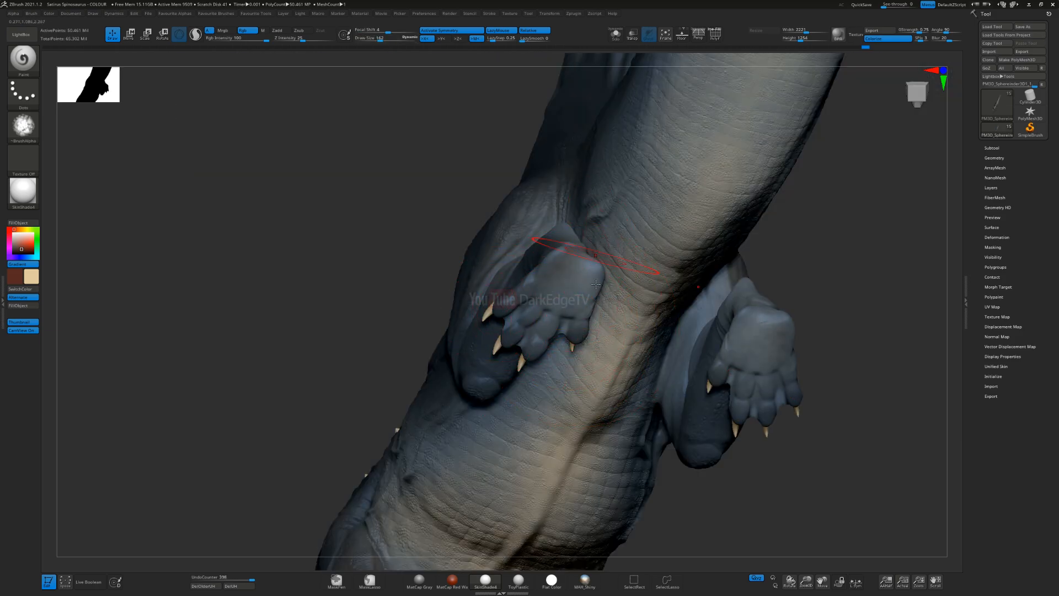
right_drag(596, 264, 580, 309)
right_drag(572, 271, 497, 267)
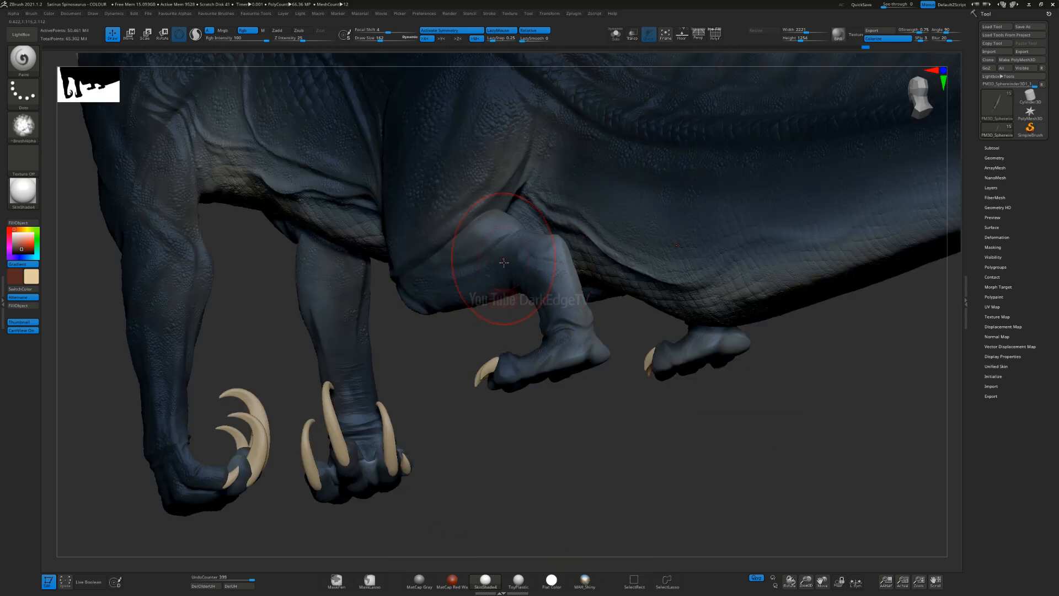
drag(521, 246, 548, 266)
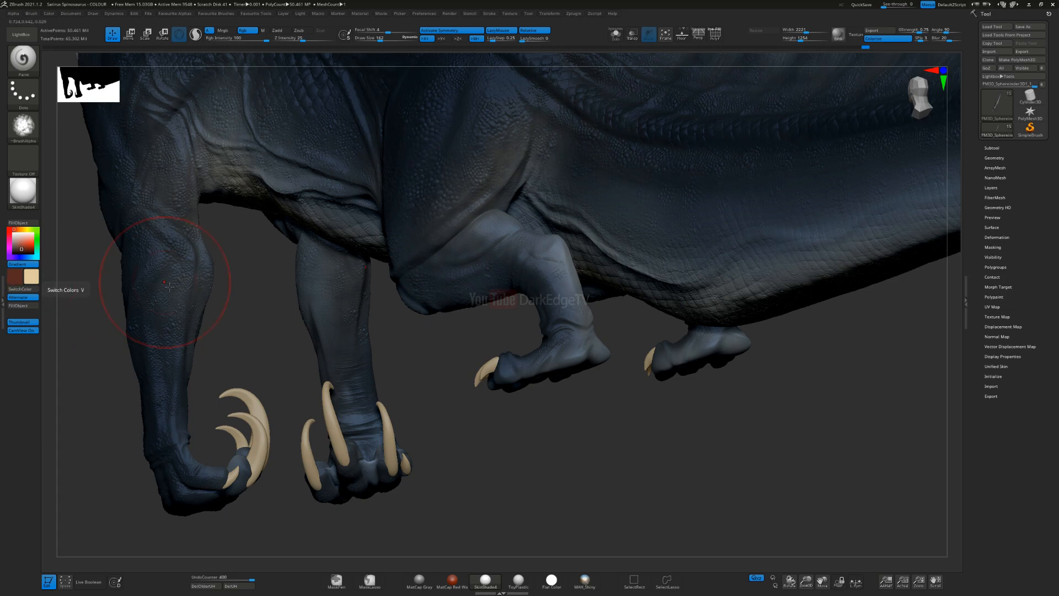
Step: Refine the pale shading around the hind leg's knee and thigh with adjusted brush sizes
mouse_move(505, 282)
right_down()
mouse_move(408, 252)
mouse_move(425, 261)
right_up()
key(s)
mouse_move(425, 263)
mouse_down()
mouse_move(459, 192)
mouse_move(448, 250)
mouse_up()
mouse_move(475, 244)
alt+right_down()
mouse_move(559, 352)
mouse_move(575, 351)
mouse_move(564, 302)
alt+right_up()
key(s)
drag(565, 301, 570, 303)
right_drag(579, 350, 533, 393)
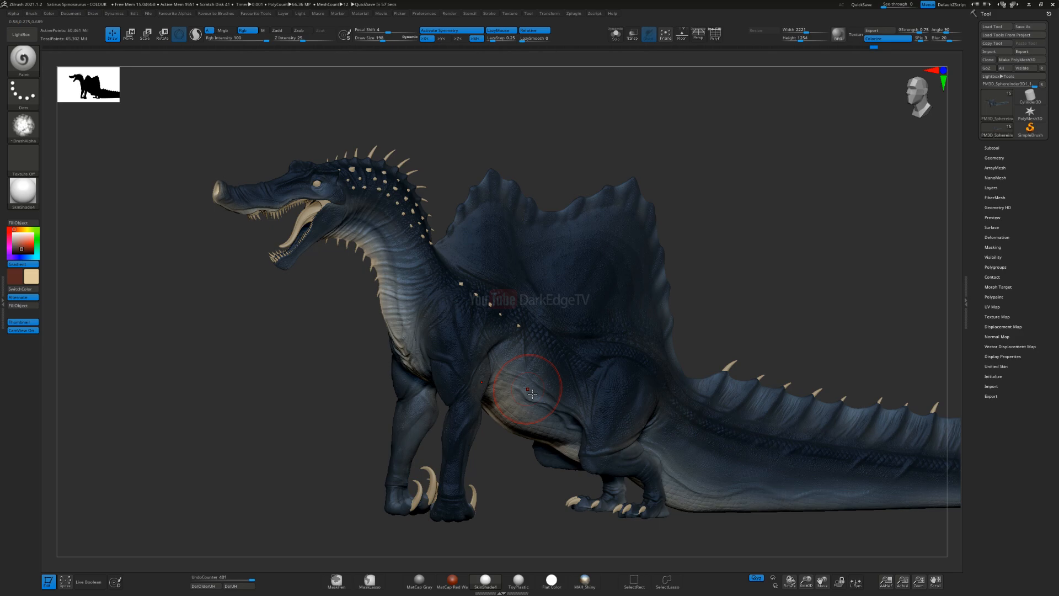
Step: Try a brown gradient stroke on the rear part of the sail with a larger brush and undo it
right_drag(532, 394, 489, 239)
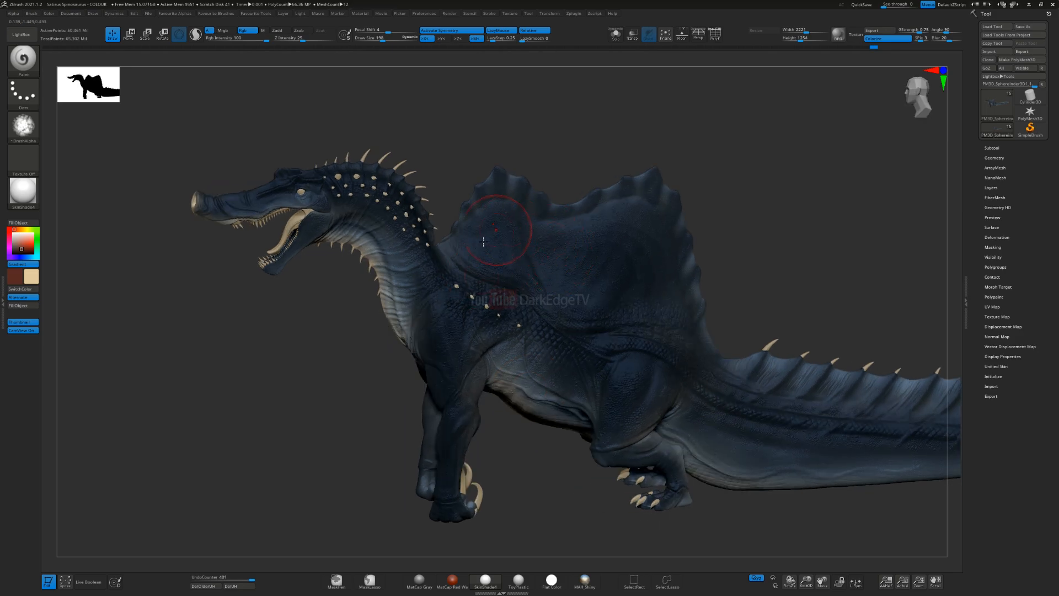
ctrl+right_drag(638, 216, 610, 263)
key(s)
drag(610, 265, 614, 265)
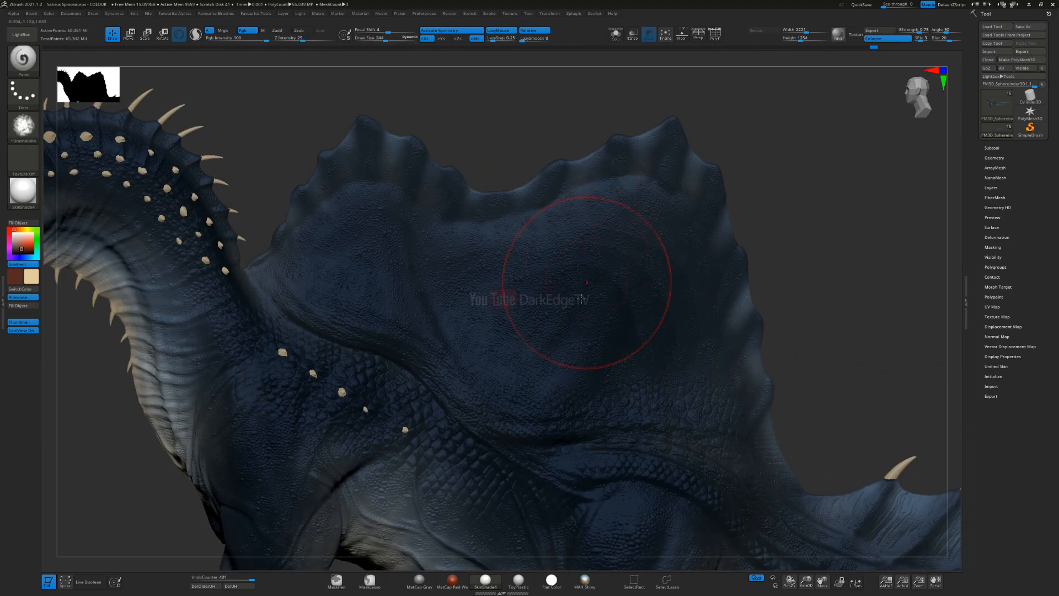
key(ctrl)
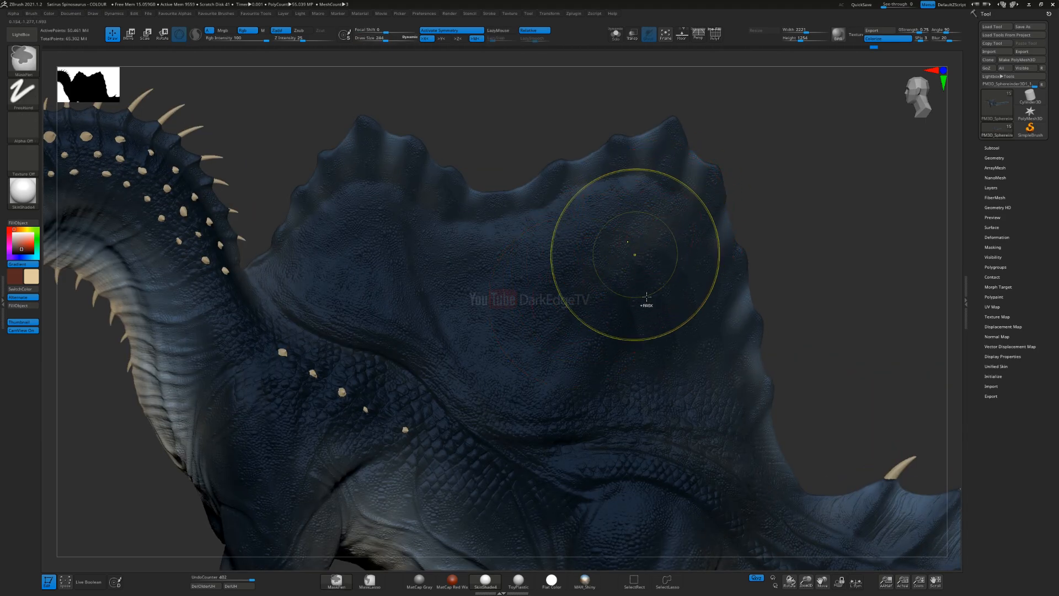
key(ctrl+z)
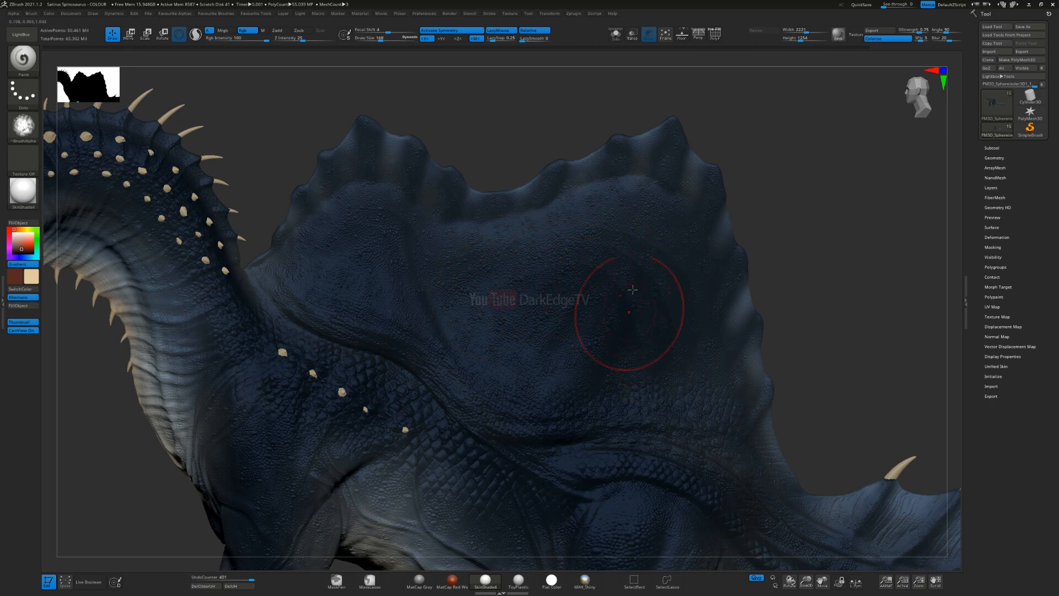
Step: Sample dark blues from the sail for both the main and secondary colours and enlarge the brush
key(c)
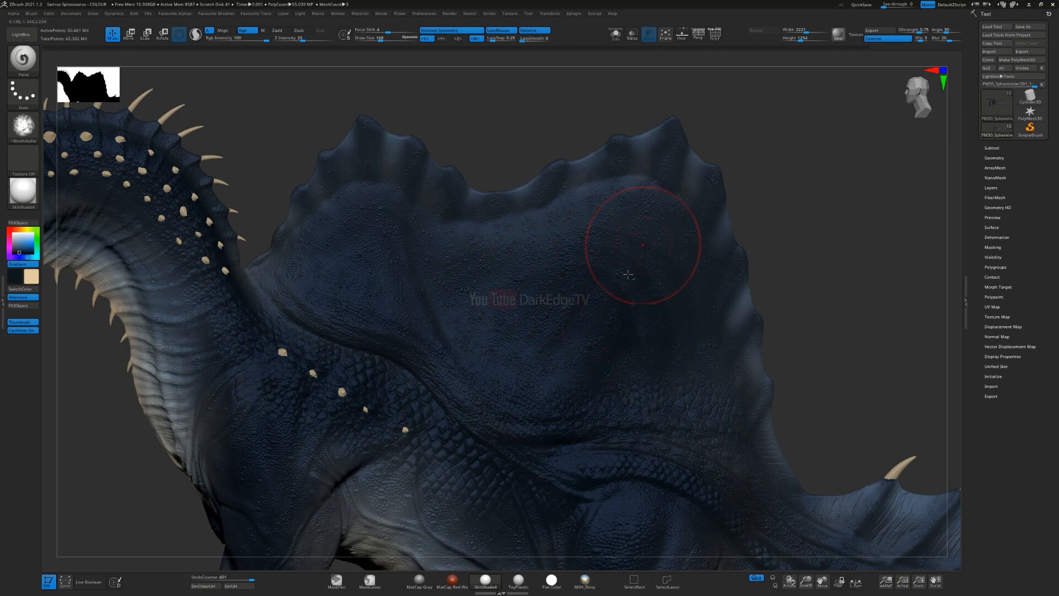
alt+right_drag(595, 285, 554, 289)
key(v)
key(c)
key(s)
key(v)
key(s)
click(541, 310)
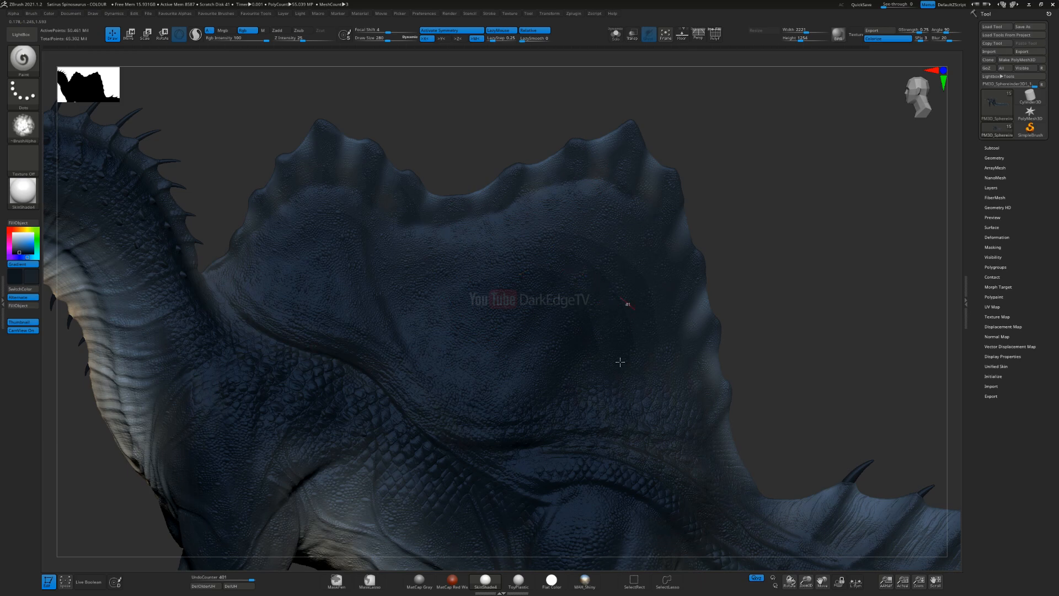
Step: Darken the rear centre of the sail with broad dark blue gradient strokes, undoing the first attempt
ctrl+right_drag(621, 281, 609, 330)
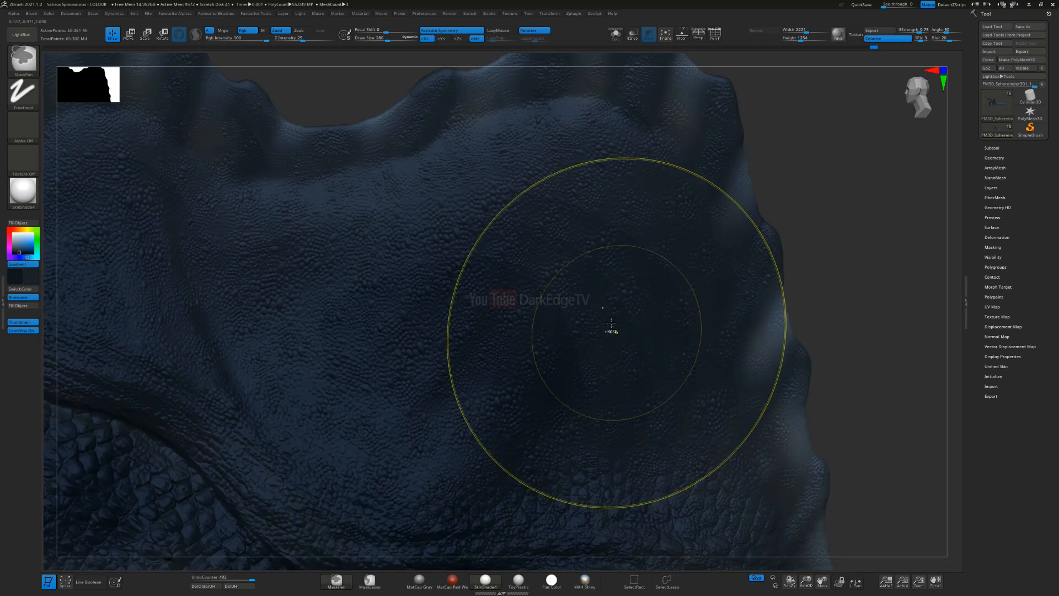
key(ctrl+z)
key(s)
key(v)
key(s)
click(597, 283)
drag(596, 283, 595, 283)
drag(552, 303, 457, 274)
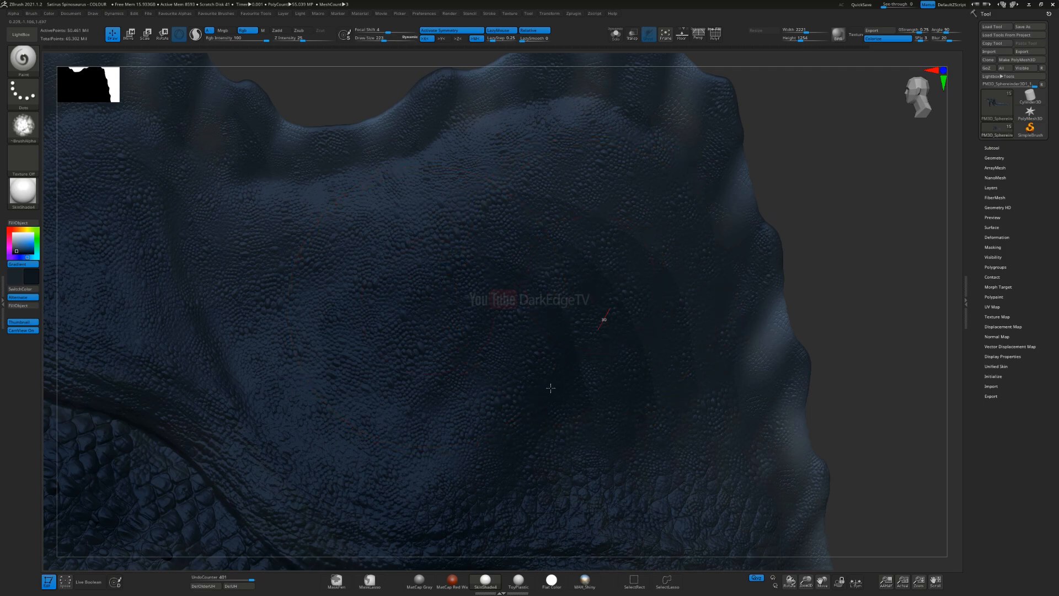
drag(556, 419, 601, 409)
drag(620, 446, 636, 438)
alt+right_drag(660, 345, 680, 353)
Step: Paint the dark blue gradient across the front lobe of the sail, varying the brush size
ctrl+right_drag(434, 270, 435, 331)
key(s)
click(432, 267)
ctrl+right_drag(432, 267, 402, 150)
alt+right_drag(499, 295, 878, 213)
right_drag(416, 197, 418, 315)
key(s)
click(430, 256)
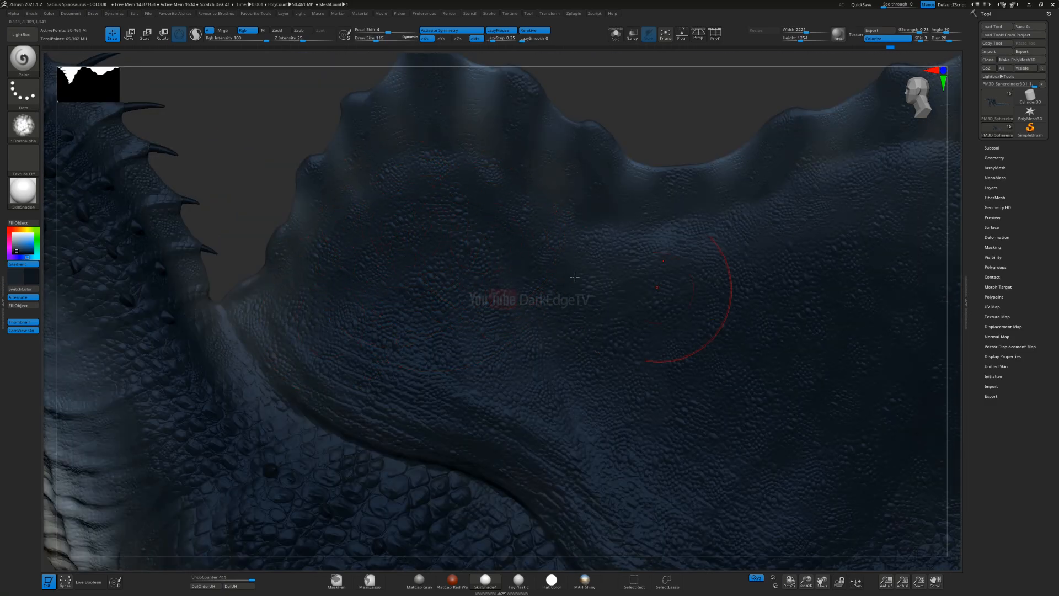
drag(504, 377, 477, 353)
Step: Switch the material to Flat Color and paint dark blue over the centre of the sail's front lobe
click(21, 200)
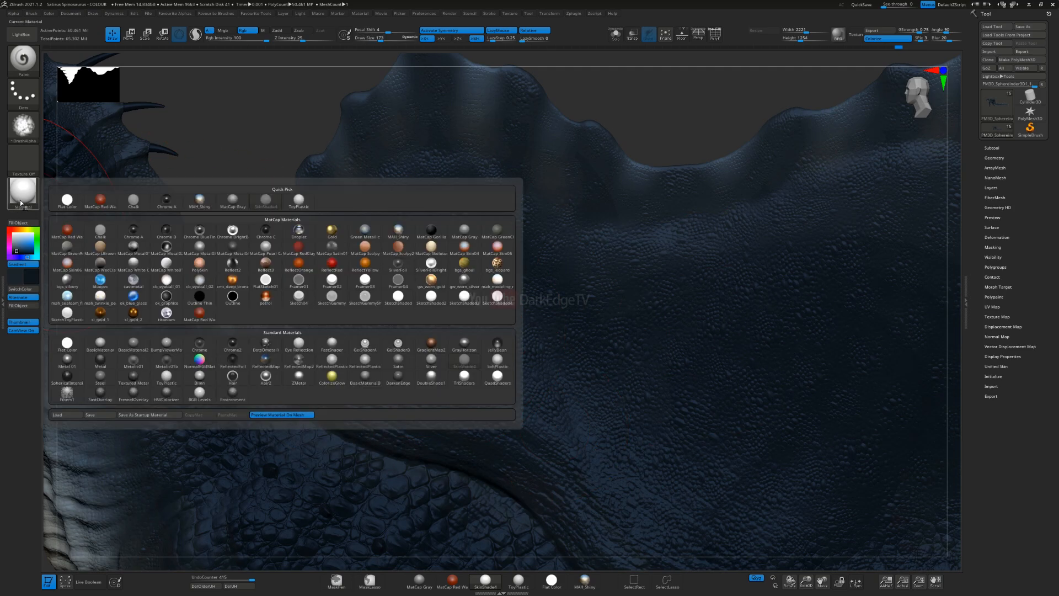
click(67, 200)
key(s)
drag(531, 235, 525, 236)
ctrl+right_drag(525, 270, 521, 226)
alt+right_drag(608, 326, 508, 263)
mouse_move(539, 348)
ctrl+right_down()
mouse_move(520, 308)
mouse_move(544, 314)
mouse_move(530, 407)
ctrl+right_up()
Step: Blend the dark blue around the lower part of the front lobe with several brush sizes
key(s)
drag(403, 340, 407, 339)
key(s)
ctrl+right_drag(402, 314, 404, 369)
key(s)
drag(404, 369, 401, 369)
mouse_move(354, 400)
mouse_down()
mouse_move(386, 385)
mouse_move(463, 382)
mouse_move(539, 421)
mouse_move(404, 366)
mouse_move(473, 313)
mouse_up()
mouse_move(472, 313)
right_down()
mouse_move(440, 317)
mouse_move(417, 293)
right_up()
mouse_move(416, 292)
mouse_down()
mouse_move(488, 309)
mouse_move(503, 349)
mouse_move(567, 296)
mouse_move(602, 374)
mouse_up()
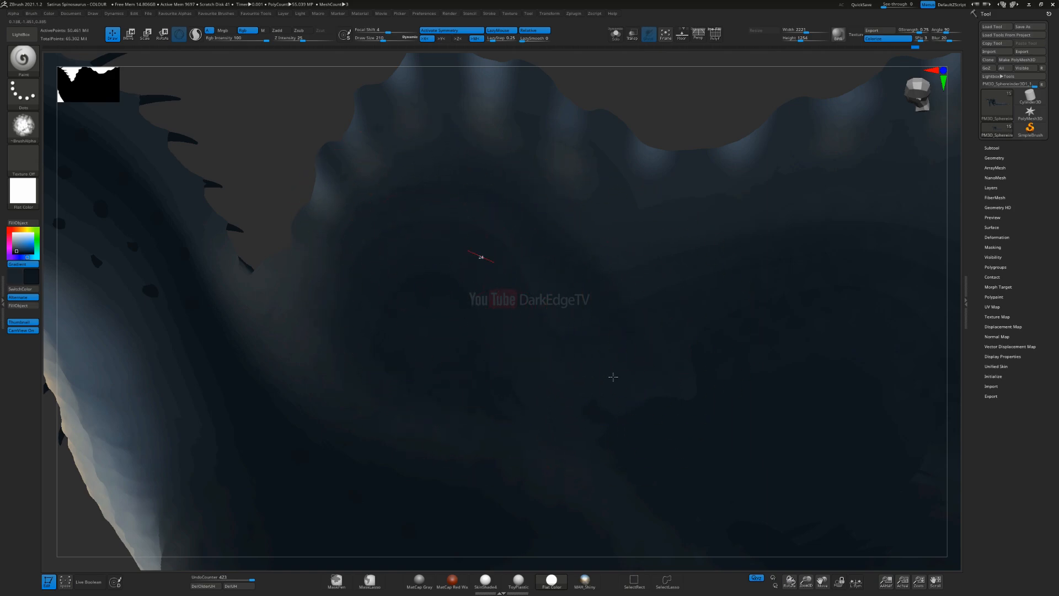
Step: Blend the dark patches on the front lobe with a smaller brush and undo the last strokes
mouse_move(671, 318)
mouse_down()
mouse_move(487, 241)
mouse_move(370, 246)
mouse_move(362, 293)
mouse_move(414, 264)
mouse_move(388, 237)
mouse_move(407, 271)
mouse_up()
key(s)
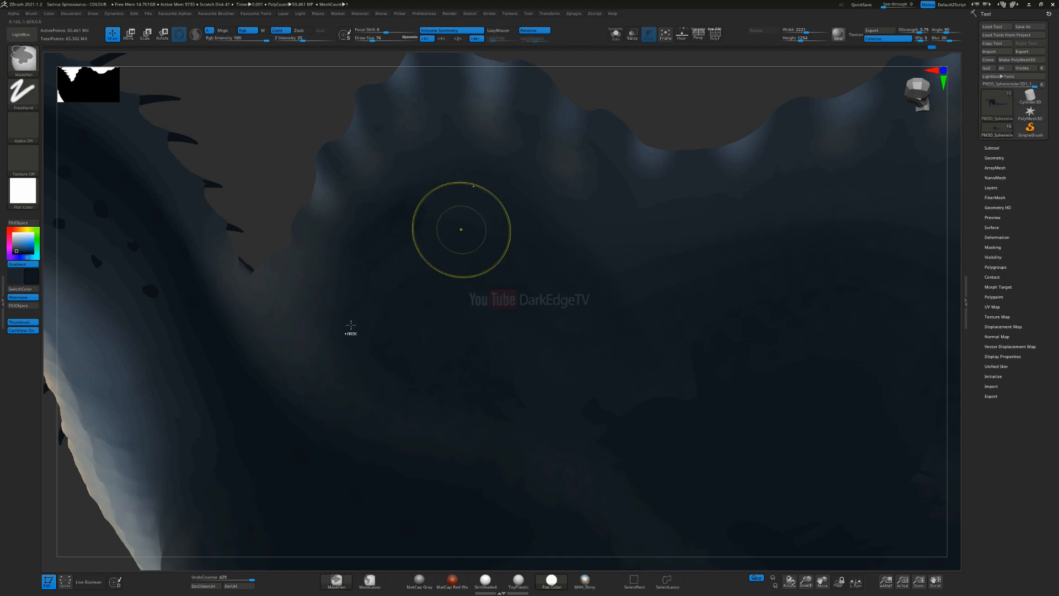
key(ctrl+z)
drag(485, 236, 513, 343)
right_drag(442, 305, 457, 298)
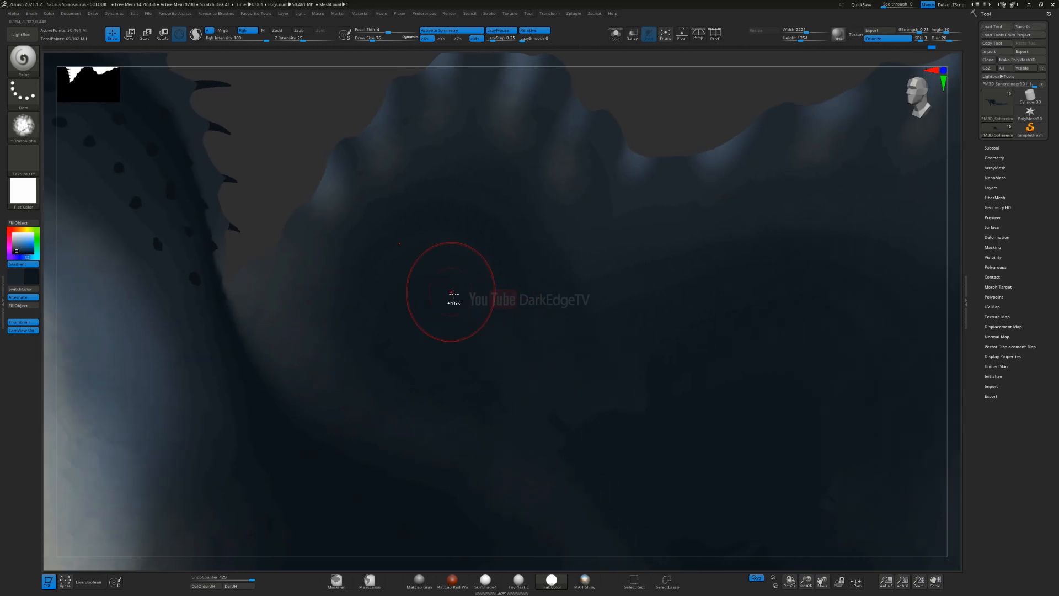
key(ctrl+z)
Step: Open Paint, paste a screen capture to compare with the model, and close it without saving
key(super)
text(paint)
key(Return)
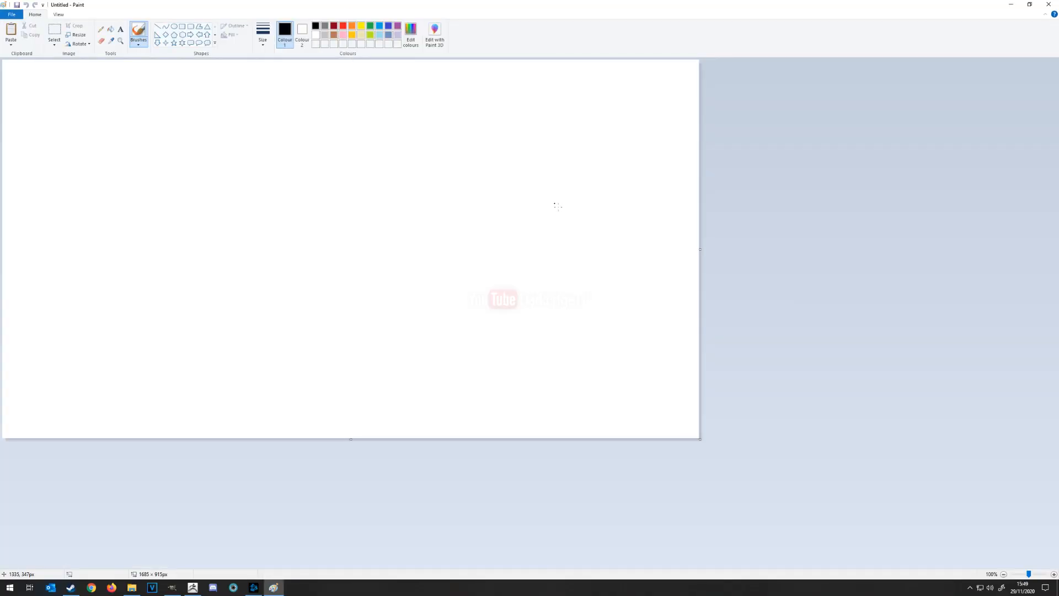
key(ctrl+v)
drag(549, 4, 1058, 17)
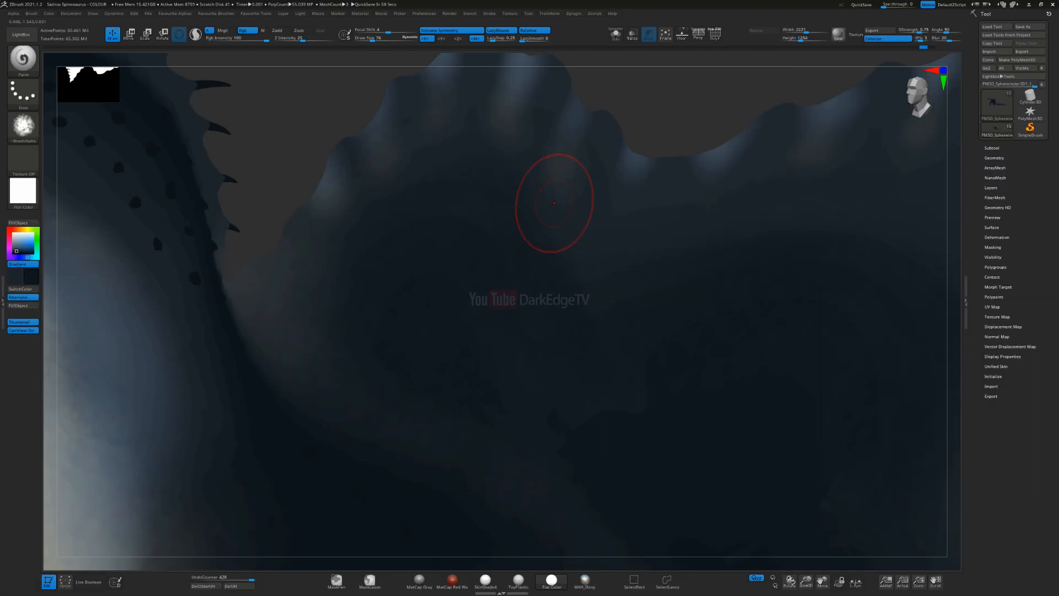
drag(1058, 16, 500, 5)
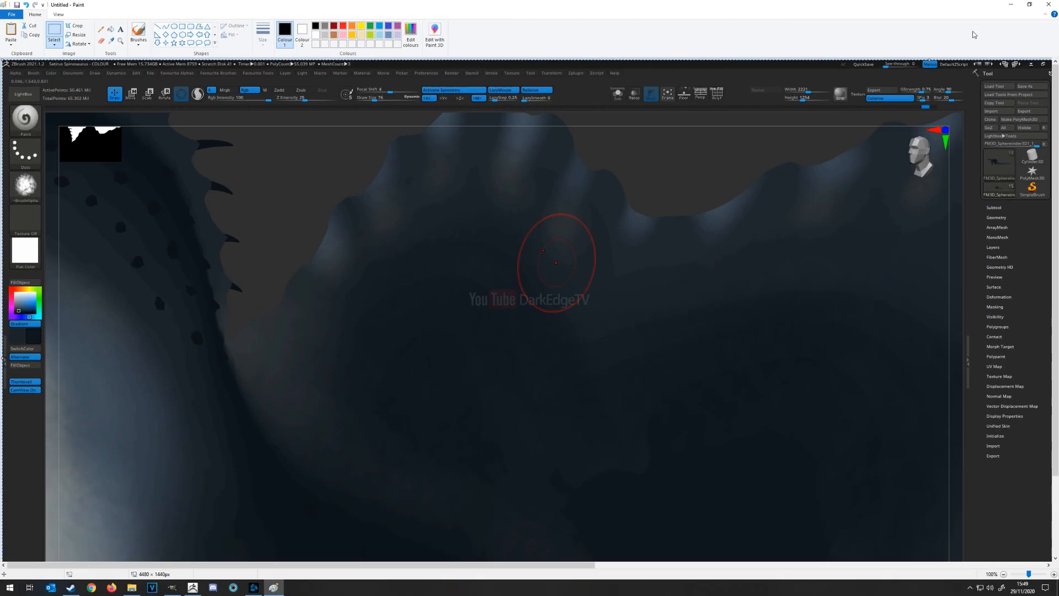
click(1048, 4)
click(538, 298)
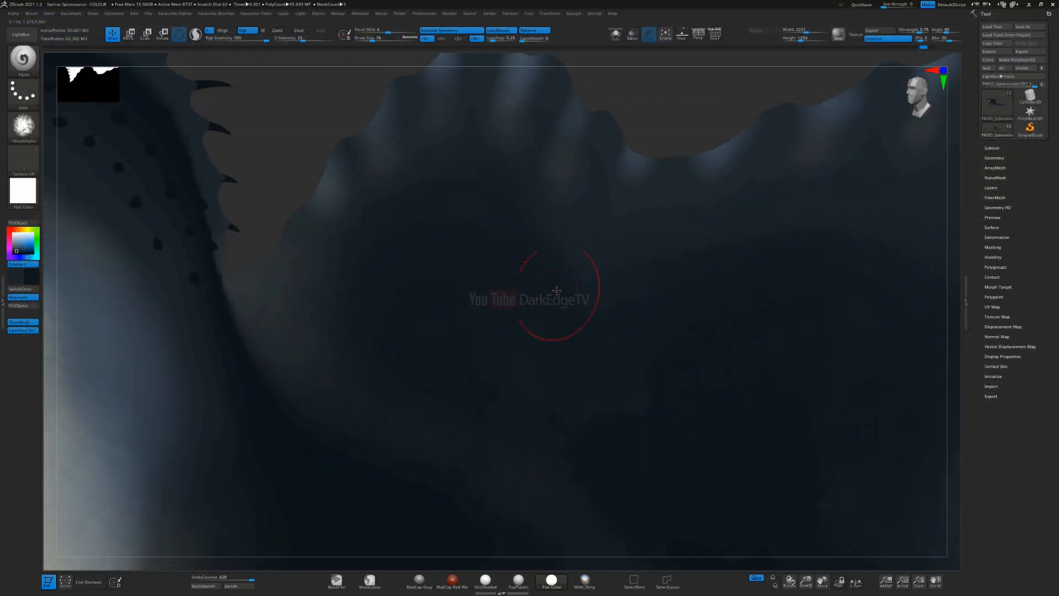
Step: Extend the dark blue gradient across the sail from the front lobe towards its rear edge
key(s)
drag(370, 258, 352, 291)
alt+right_drag(663, 259, 407, 225)
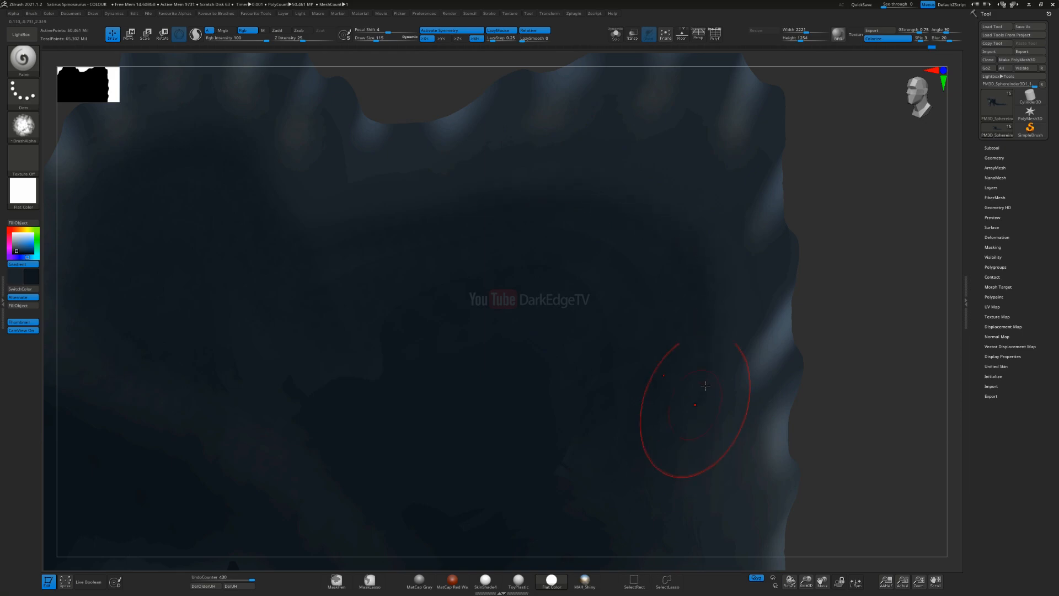
alt+right_drag(705, 385, 642, 356)
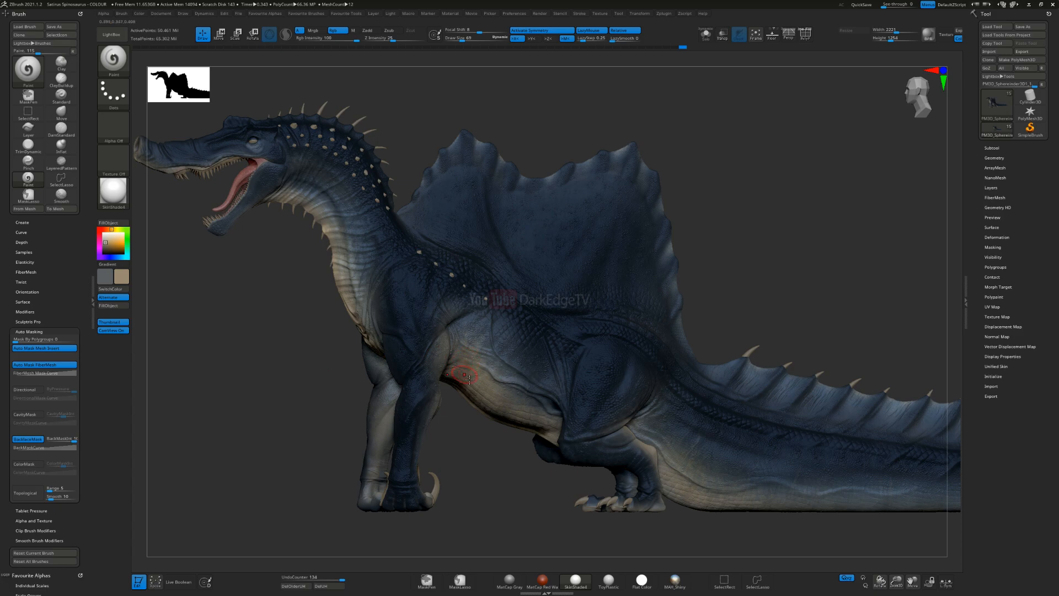
Step: Display the model in the Flat Color material and examine the blended blue and cream on the shoulder and the sail's scalloped edge
key(m)
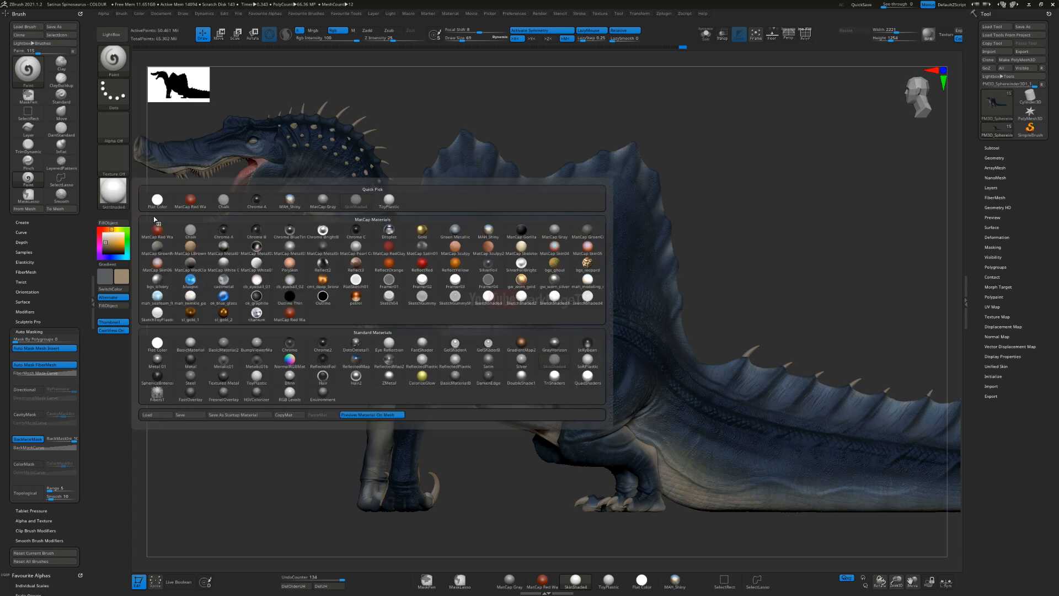
click(309, 280)
key(ctrl)
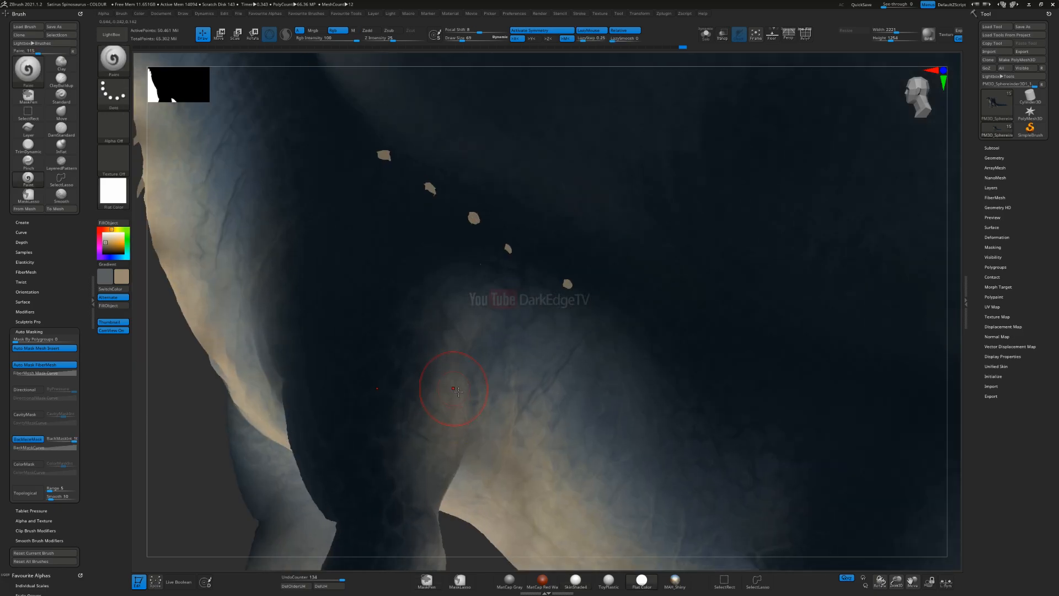
key(s)
drag(441, 386, 464, 386)
alt+right_drag(544, 223, 530, 356)
alt+right_drag(611, 313, 527, 386)
key(s)
drag(619, 322, 613, 321)
alt+right_drag(552, 132, 526, 264)
ctrl+right_drag(526, 265, 524, 309)
key(s)
drag(517, 284, 513, 284)
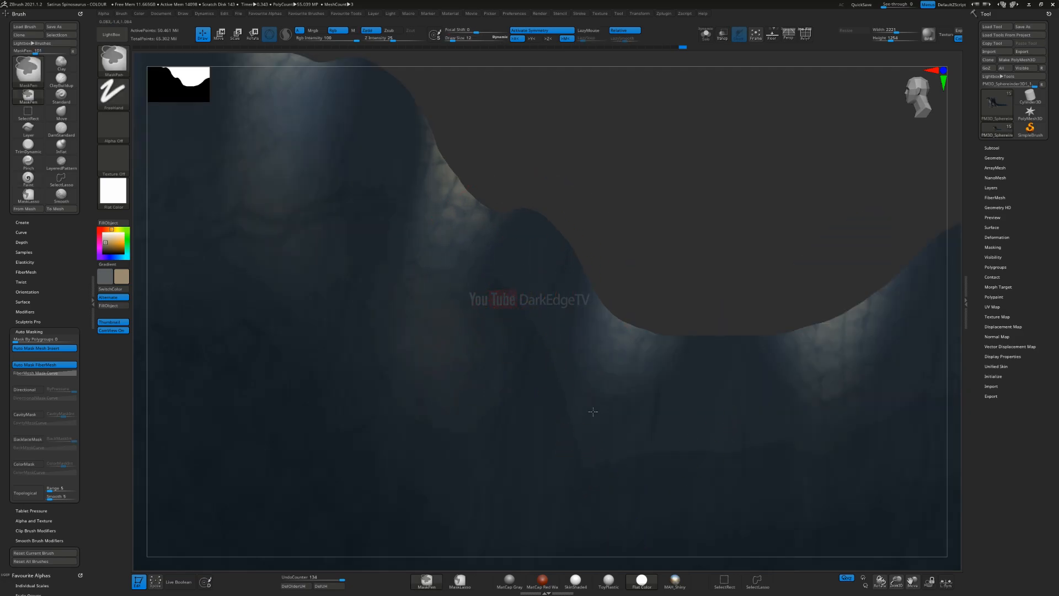
ctrl+right_drag(594, 412, 588, 298)
mouse_move(510, 564)
alt+right_down()
mouse_move(532, 342)
mouse_move(534, 393)
alt+right_up()
key(s)
drag(655, 382, 651, 382)
Step: Examine the transition from dark blue to cream along the flank and the tail's underside
mouse_move(555, 267)
alt+right_down()
mouse_move(484, 246)
mouse_move(380, 166)
alt+right_up()
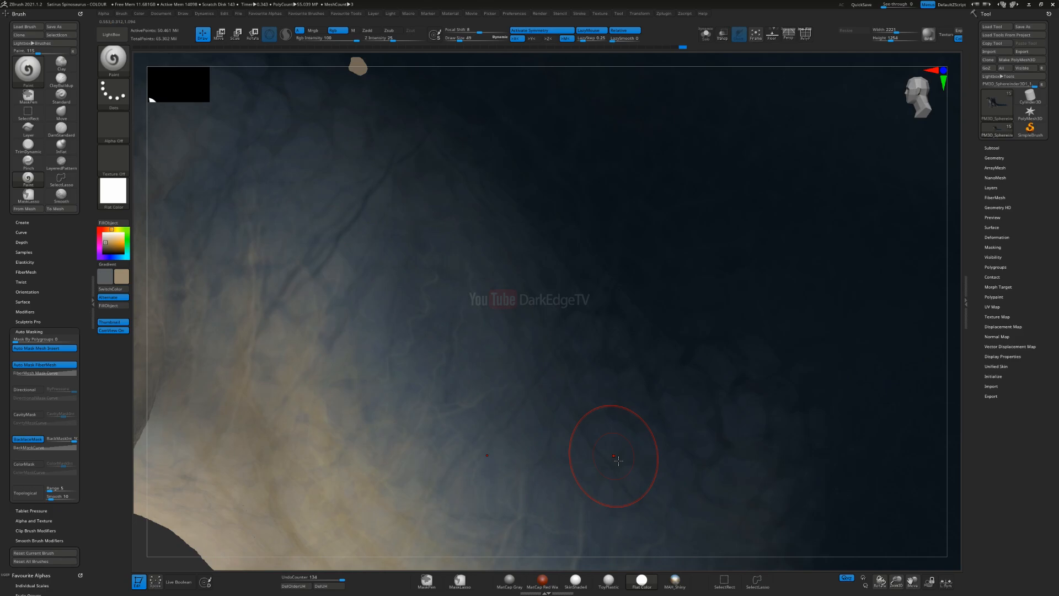
ctrl+right_drag(549, 463, 554, 384)
alt+right_drag(658, 388, 587, 224)
alt+right_drag(632, 402, 598, 354)
alt+right_drag(666, 379, 353, 302)
mouse_move(693, 330)
ctrl+right_down()
mouse_move(768, 426)
mouse_move(613, 361)
ctrl+right_up()
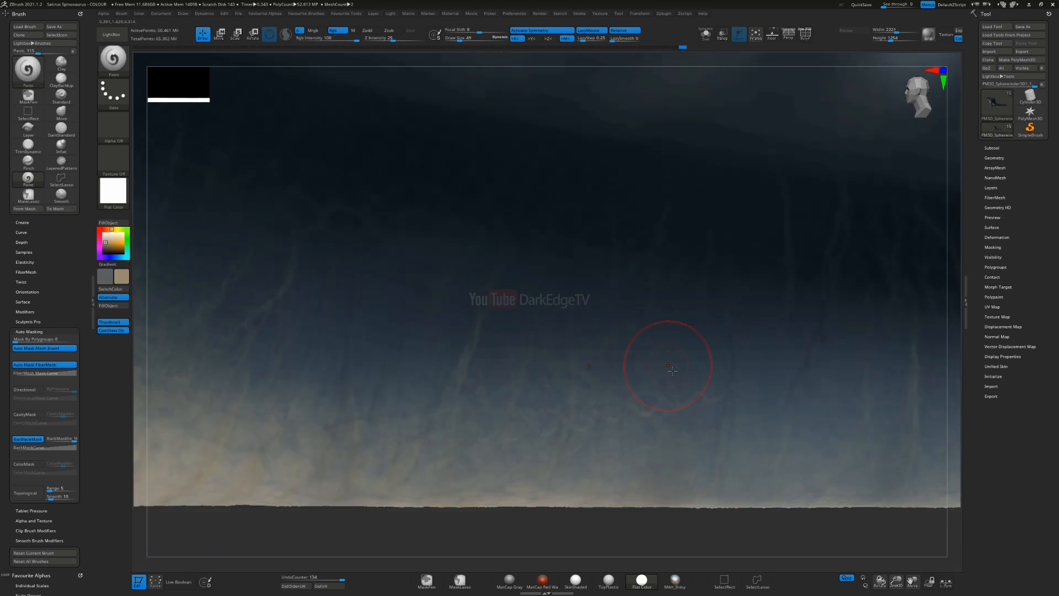
ctrl+right_drag(668, 365, 657, 265)
mouse_move(656, 265)
alt+right_down()
mouse_move(539, 298)
mouse_move(406, 373)
mouse_move(375, 331)
mouse_move(797, 358)
alt+right_up()
mouse_move(431, 314)
ctrl+right_down()
mouse_move(513, 407)
mouse_move(521, 347)
ctrl+right_up()
key(s)
click(509, 376)
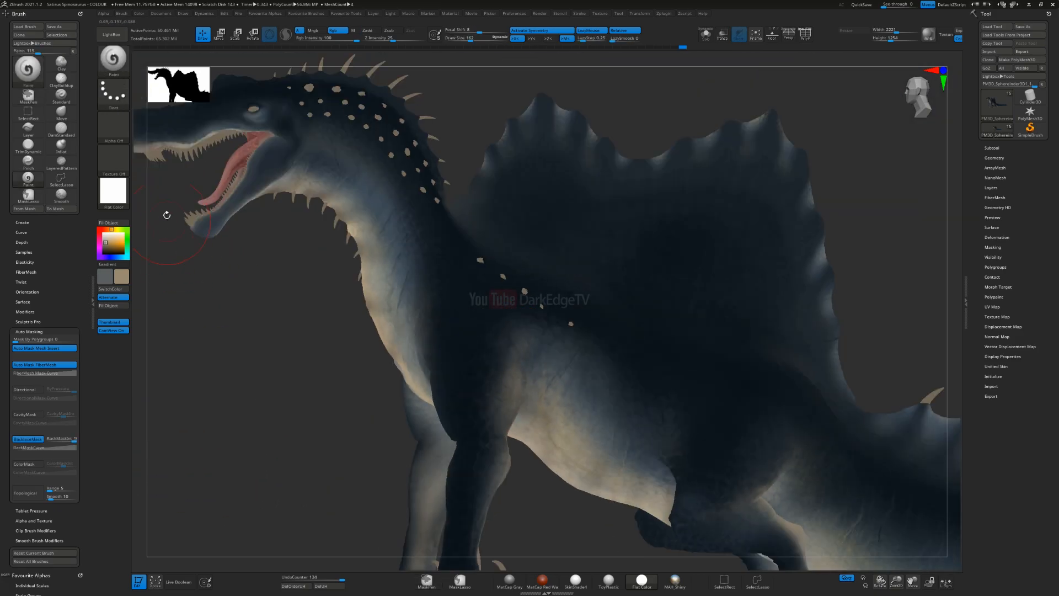
Step: Switch the model to the SkinShade4 material and examine the paint on the scales and creases of the upper foreleg
click(115, 195)
click(555, 359)
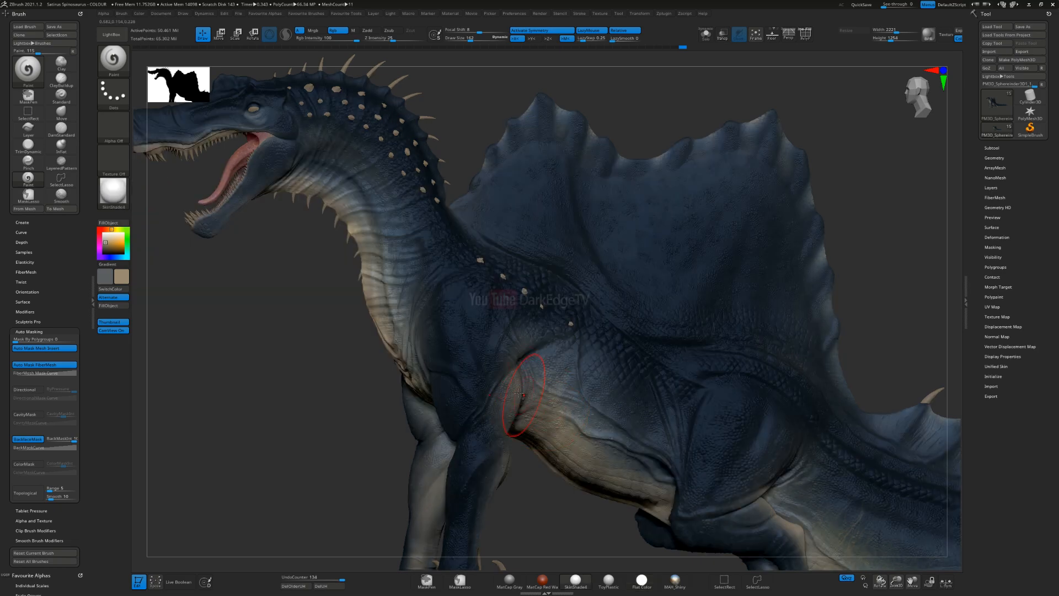
right_drag(504, 374, 199, 257)
right_drag(422, 315, 684, 375)
ctrl+right_drag(442, 270, 488, 458)
key(s)
click(488, 398)
alt+right_drag(487, 398, 455, 305)
mouse_move(455, 305)
ctrl+right_down()
mouse_move(457, 438)
mouse_move(422, 448)
mouse_move(466, 364)
ctrl+right_up()
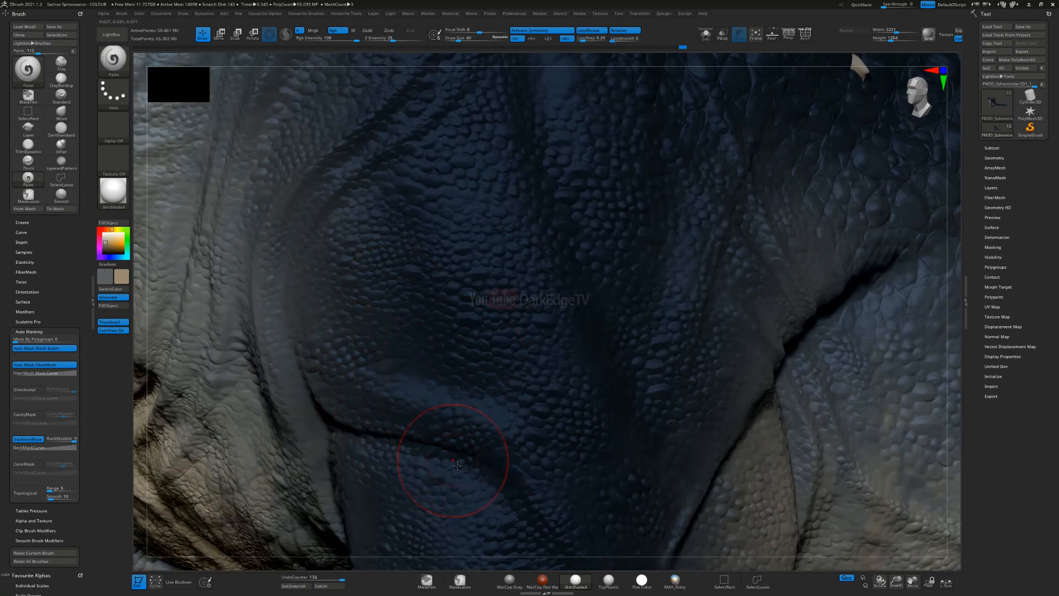
ctrl+right_drag(386, 428, 411, 292)
Step: Return to the Flat Color material and examine the colour transitions around the foreleg, armpit and belly
right_drag(193, 245, 52, 148)
click(113, 193)
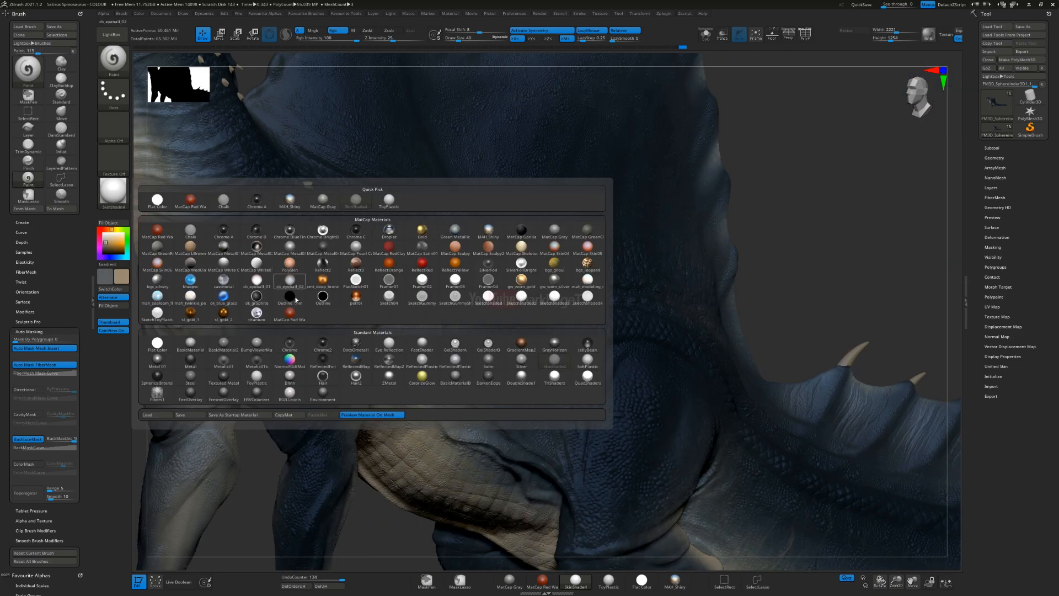
click(158, 343)
right_drag(479, 366, 451, 354)
key(s)
drag(451, 355, 463, 356)
mouse_move(411, 455)
alt+right_down()
mouse_move(488, 330)
mouse_move(513, 317)
alt+right_up()
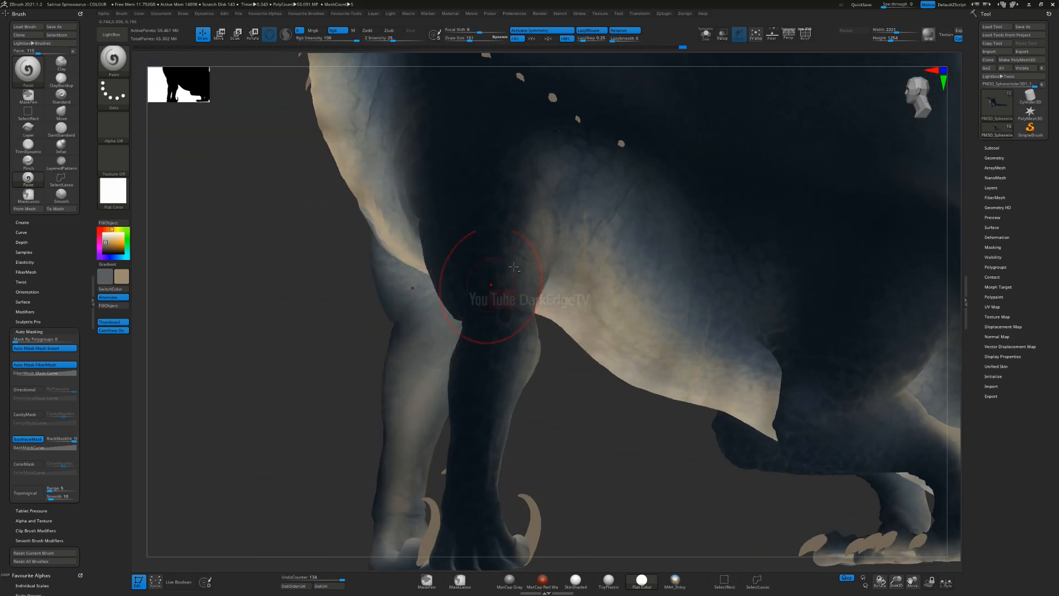
alt+right_drag(507, 276, 420, 348)
alt+right_drag(527, 245, 496, 365)
alt+right_drag(298, 243, 485, 321)
key(s)
drag(490, 320, 483, 320)
mouse_move(489, 332)
right_down()
mouse_move(482, 294)
mouse_move(543, 491)
mouse_move(503, 306)
right_up()
Step: Examine the gradient and mottled detail along the throat, neck spots, jaw and side of the head
alt+right_drag(522, 486, 478, 347)
ctrl+right_drag(481, 436, 499, 248)
mouse_move(515, 391)
alt+right_down()
mouse_move(497, 276)
mouse_move(488, 425)
alt+right_up()
alt+right_drag(469, 234, 533, 387)
right_drag(504, 431, 568, 408)
mouse_move(574, 331)
right_down()
mouse_move(509, 280)
mouse_move(508, 405)
right_up()
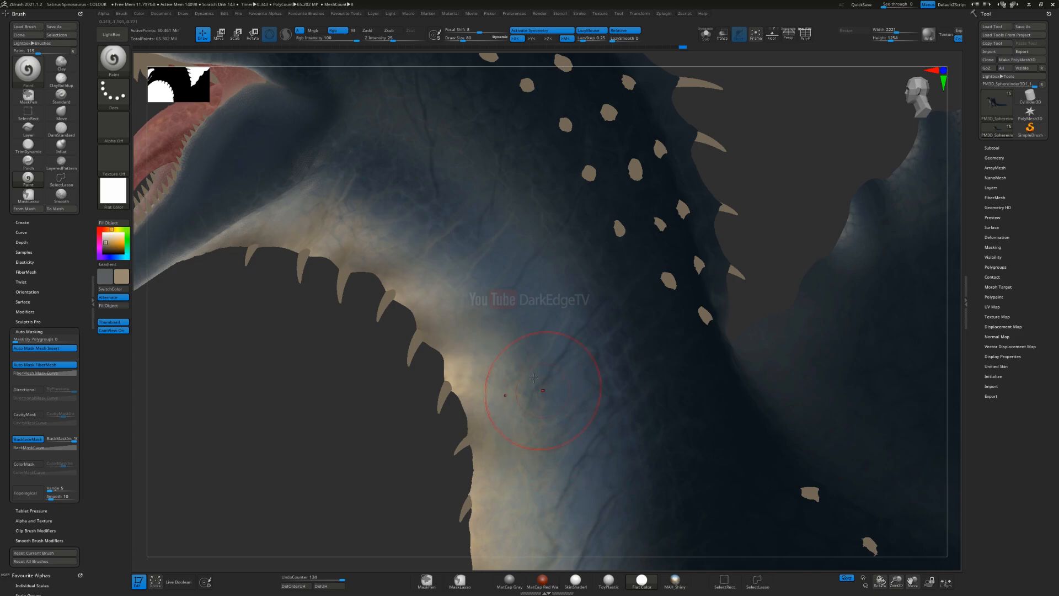
alt+right_drag(404, 65, 414, 164)
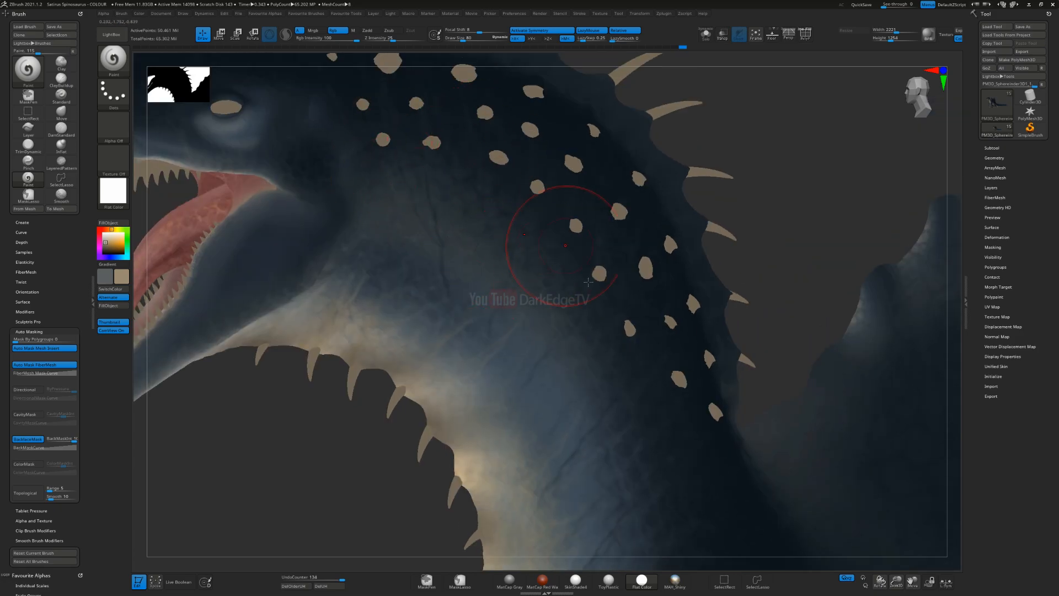
alt+right_drag(225, 210, 571, 275)
key(s)
click(556, 275)
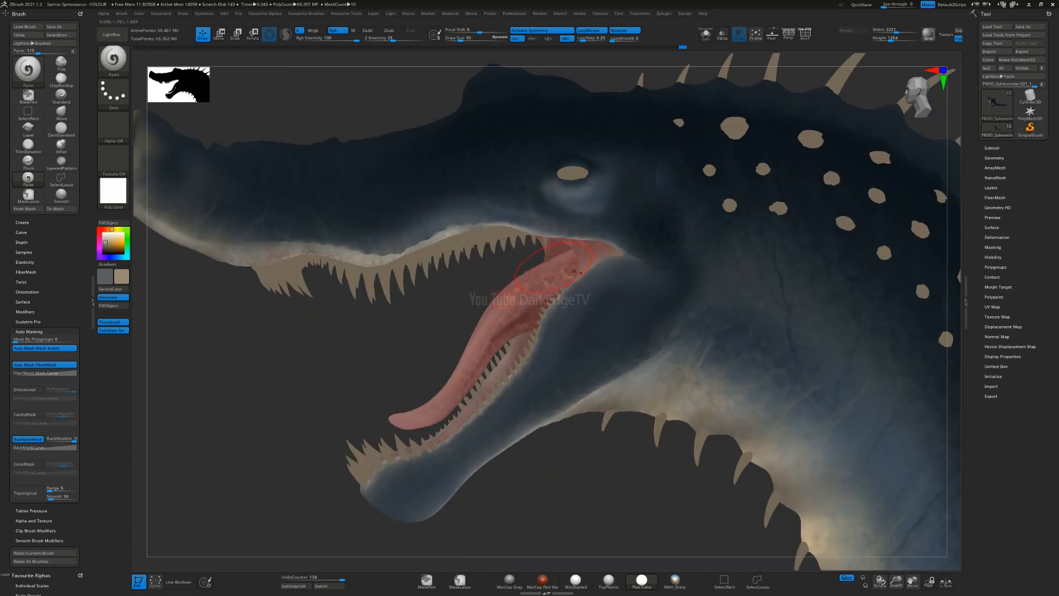
ctrl+right_drag(724, 376, 724, 265)
alt+right_drag(882, 496, 517, 269)
ctrl+right_drag(649, 425, 684, 530)
mouse_move(684, 530)
alt+right_down()
mouse_move(508, 373)
mouse_move(523, 393)
mouse_move(511, 381)
alt+right_up()
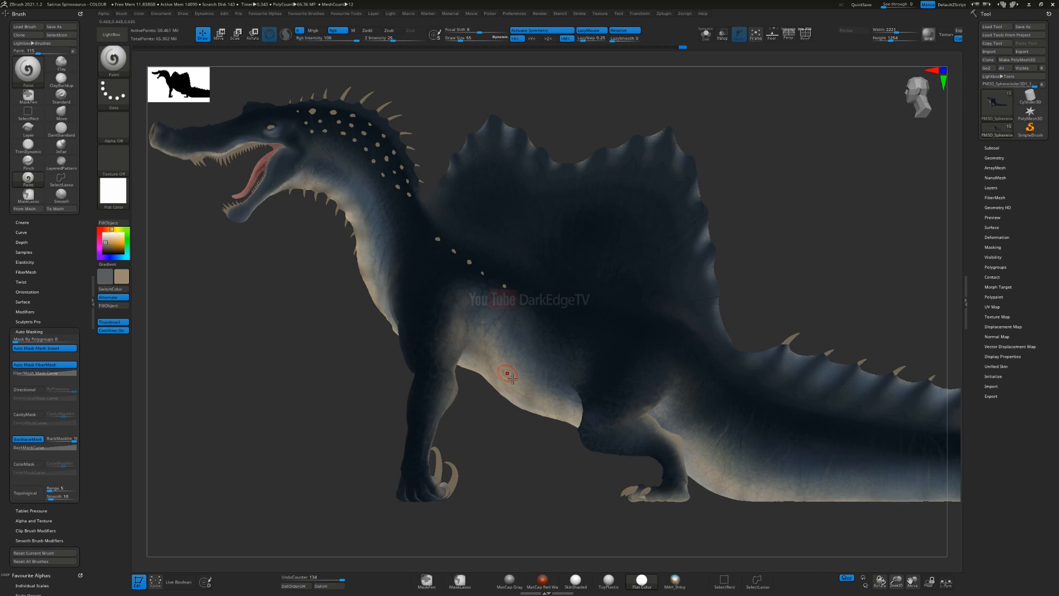
Step: Review the overall colour scheme of the whole model from several side angles
right_drag(506, 369, 523, 359)
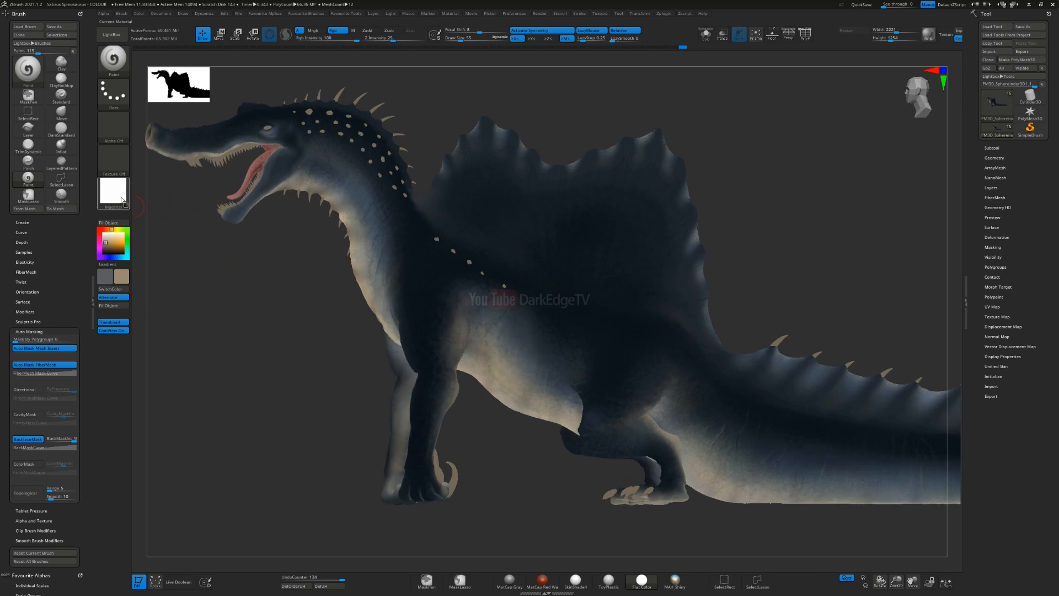
right_drag(476, 364, 530, 343)
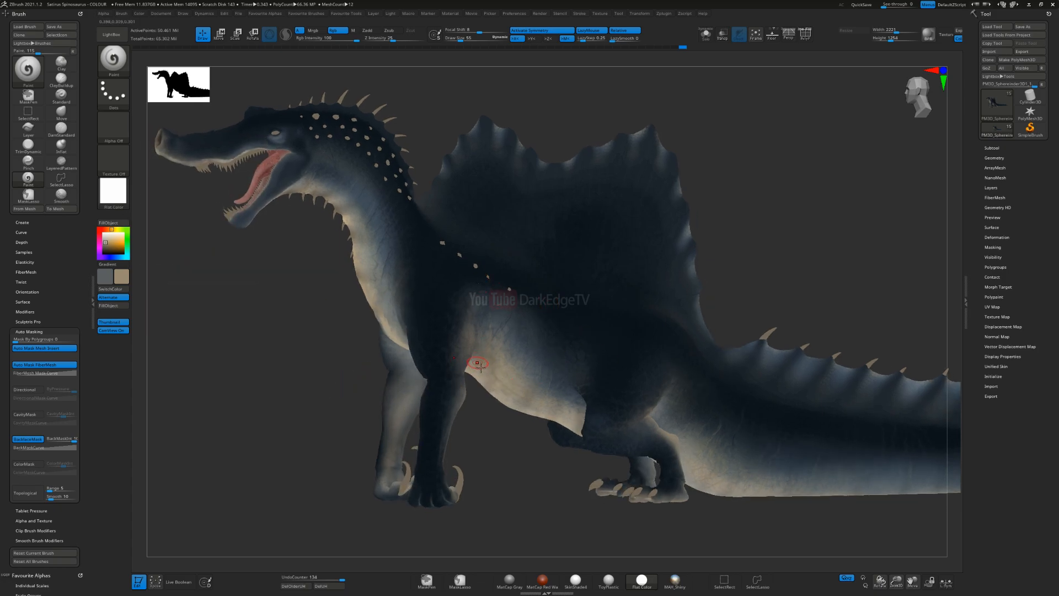
ctrl+right_drag(348, 310, 310, 152)
right_drag(325, 102, 371, 163)
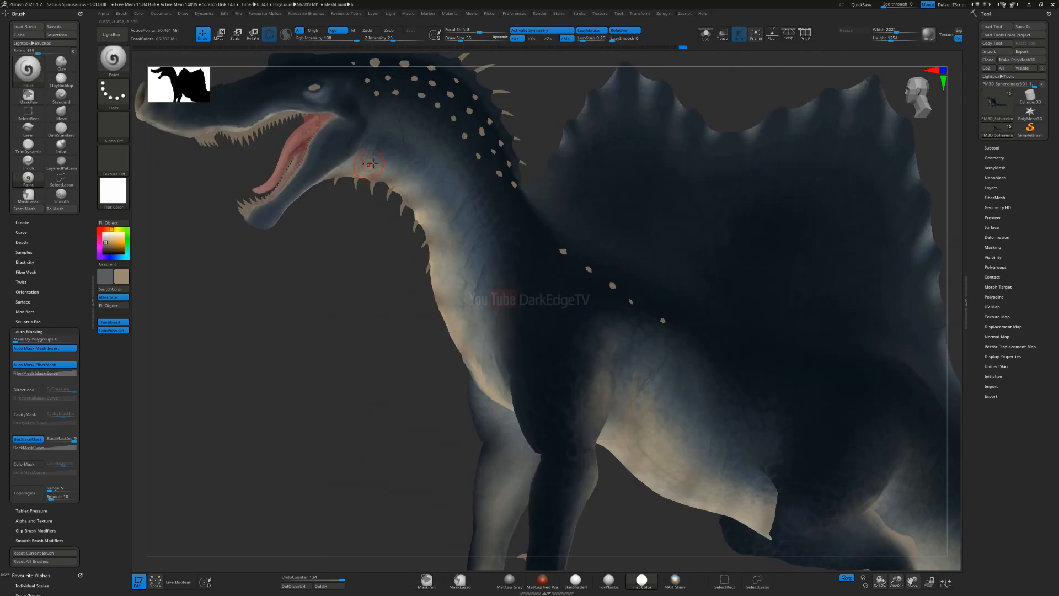
alt+right_drag(538, 382, 482, 229)
alt+right_drag(478, 420, 510, 463)
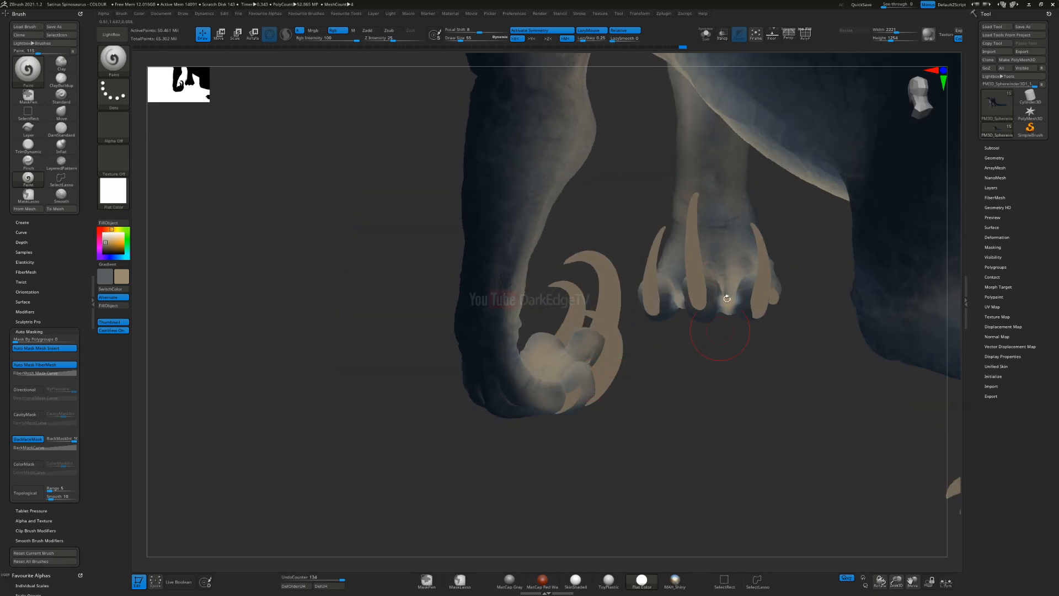
Step: Examine the paint on the front hands, palms and claws, and the side of the head
right_drag(814, 361, 478, 247)
ctrl+right_drag(568, 379, 524, 381)
right_drag(408, 346, 439, 276)
ctrl+right_drag(313, 460, 411, 94)
ctrl+right_drag(477, 287, 458, 249)
mouse_move(458, 249)
right_down()
mouse_move(445, 218)
mouse_move(469, 232)
right_up()
alt+right_drag(469, 232, 737, 454)
ctrl+right_drag(490, 348, 500, 510)
alt+right_drag(376, 341, 577, 310)
right_drag(469, 293, 481, 248)
right_drag(522, 330, 521, 345)
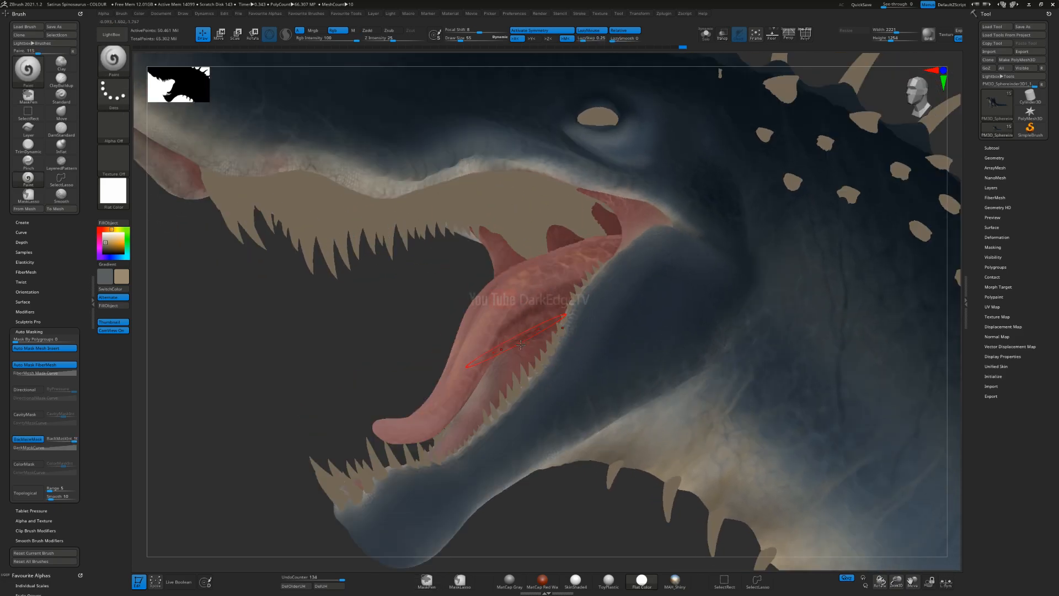
Step: Examine the colouring of the tongue, gums, teeth and mouth floor from the front and side
right_drag(511, 304, 590, 276)
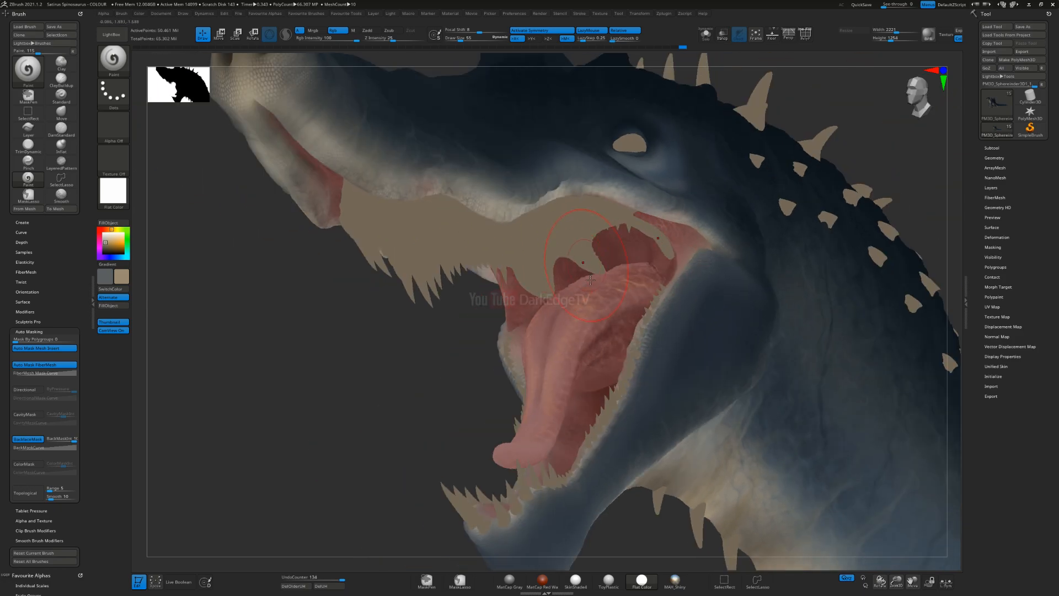
right_drag(502, 297, 390, 317)
right_drag(478, 311, 476, 304)
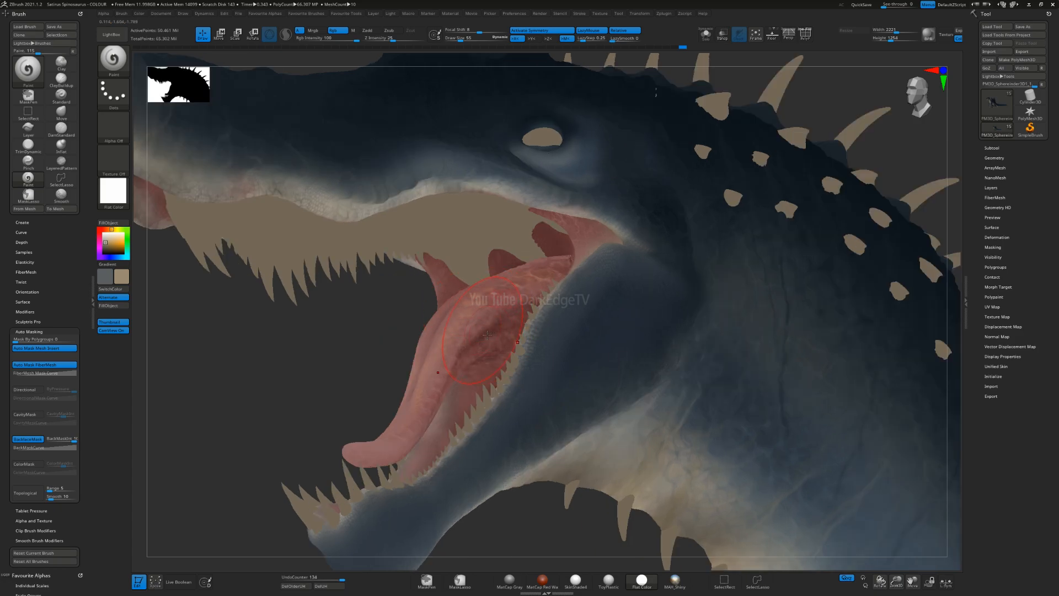
right_drag(514, 359, 583, 253)
key(s)
drag(508, 363, 503, 363)
right_drag(513, 389, 593, 406)
mouse_move(498, 351)
right_down()
mouse_move(504, 326)
mouse_move(486, 348)
mouse_move(500, 358)
right_up()
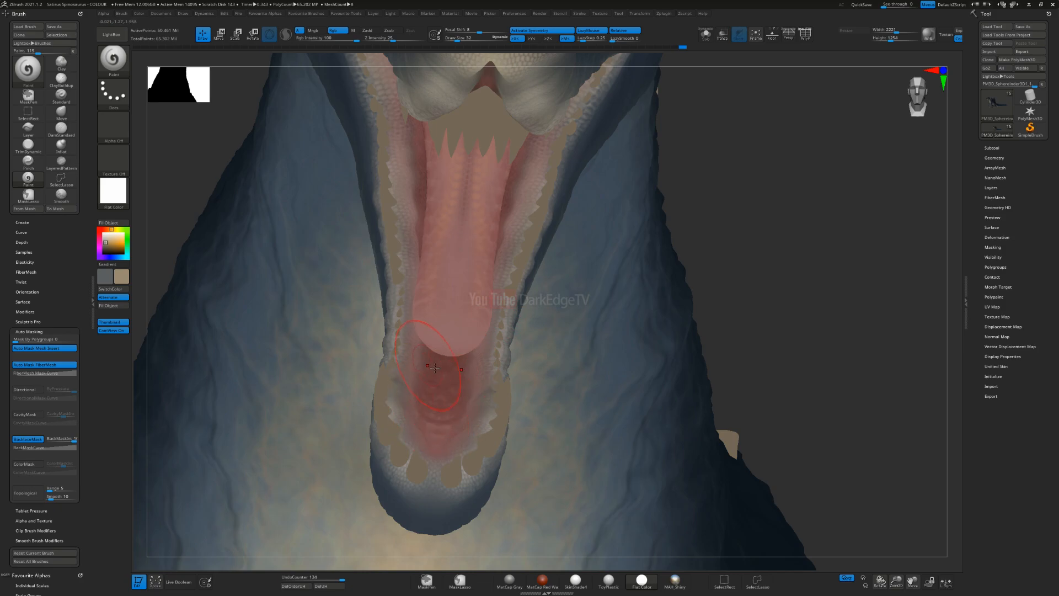
right_drag(457, 436, 445, 415)
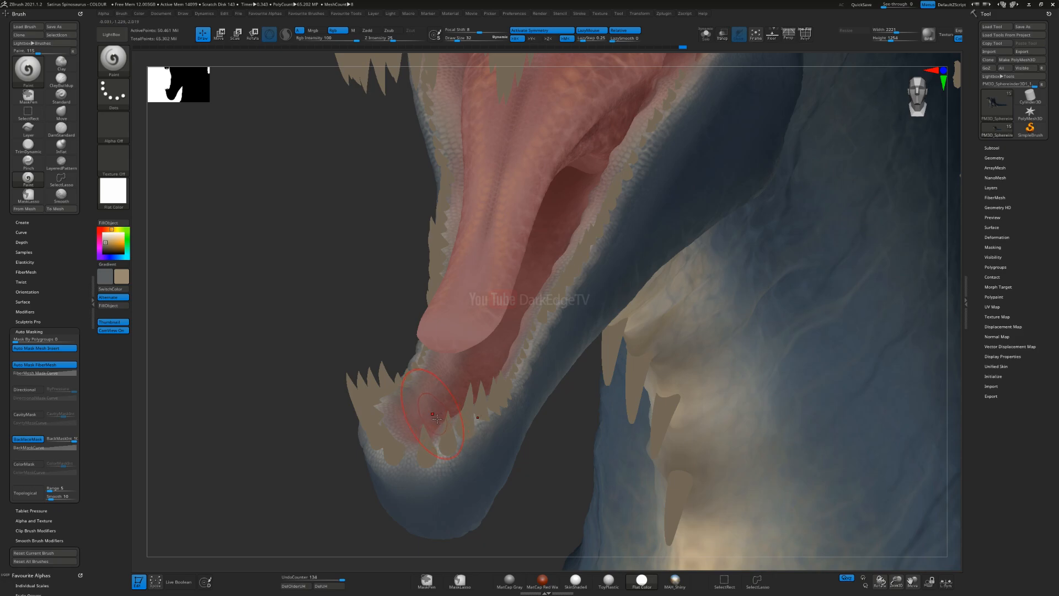
right_drag(443, 401, 549, 347)
right_click(488, 345)
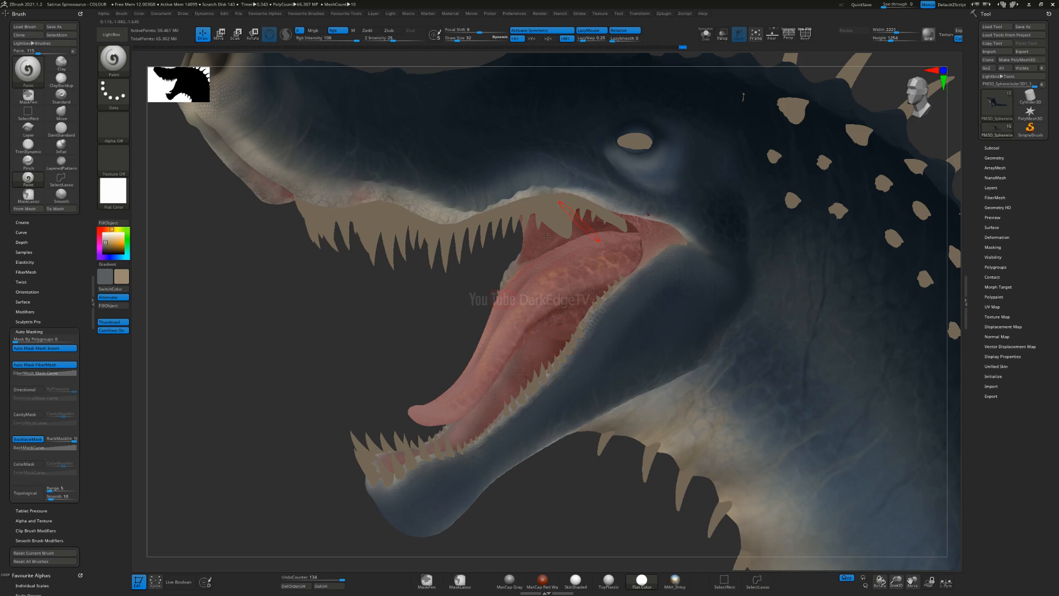
right_drag(576, 318, 571, 309)
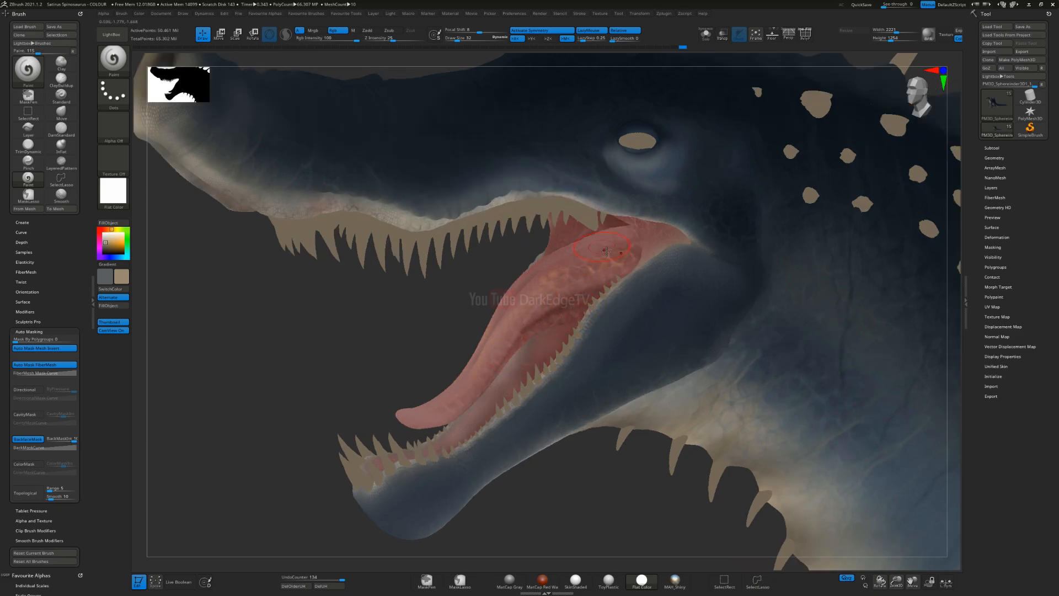
Step: Sample red tones from the mouth and make the inner mouth mesh the active subtool
right_drag(474, 342, 560, 220)
alt+right_drag(722, 226, 660, 320)
key(c)
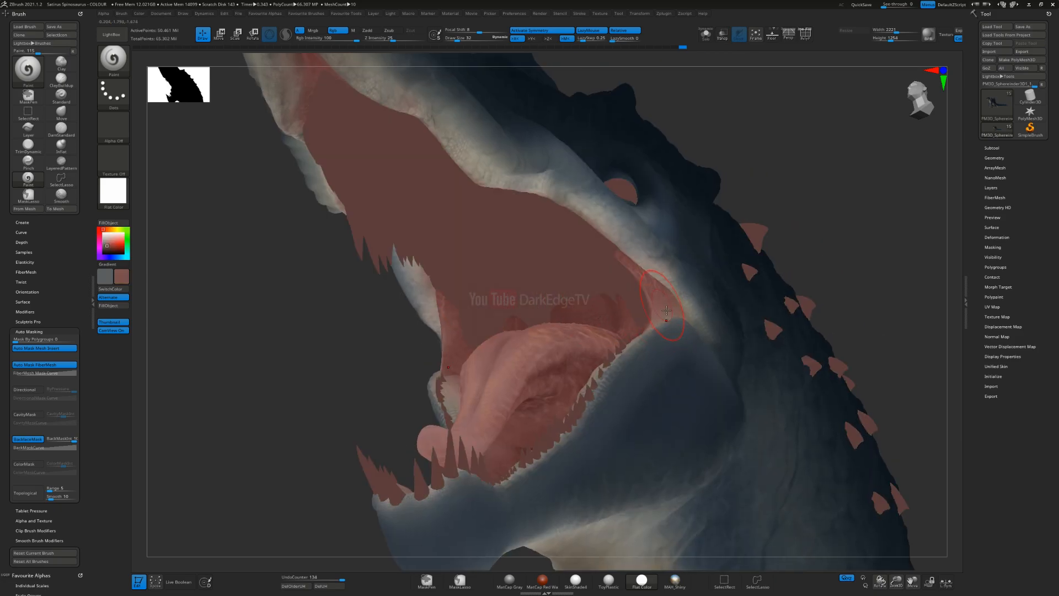
key(c)
alt+click(489, 250)
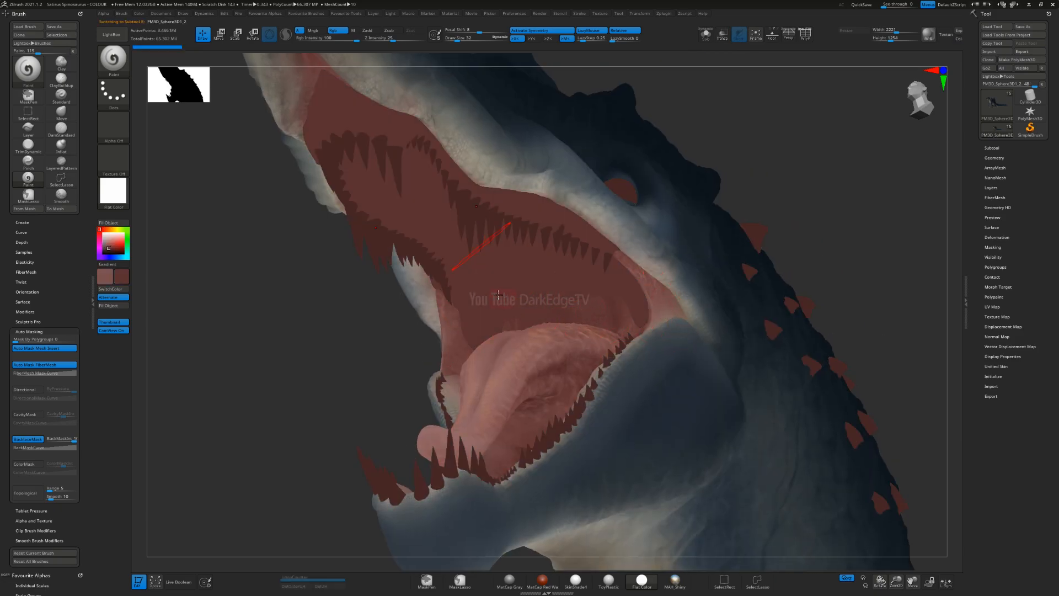
Step: Apply the SkinShade4 material and fill the inner mouth mesh with the dark red colour
alt+right_drag(488, 250, 528, 312)
click(112, 196)
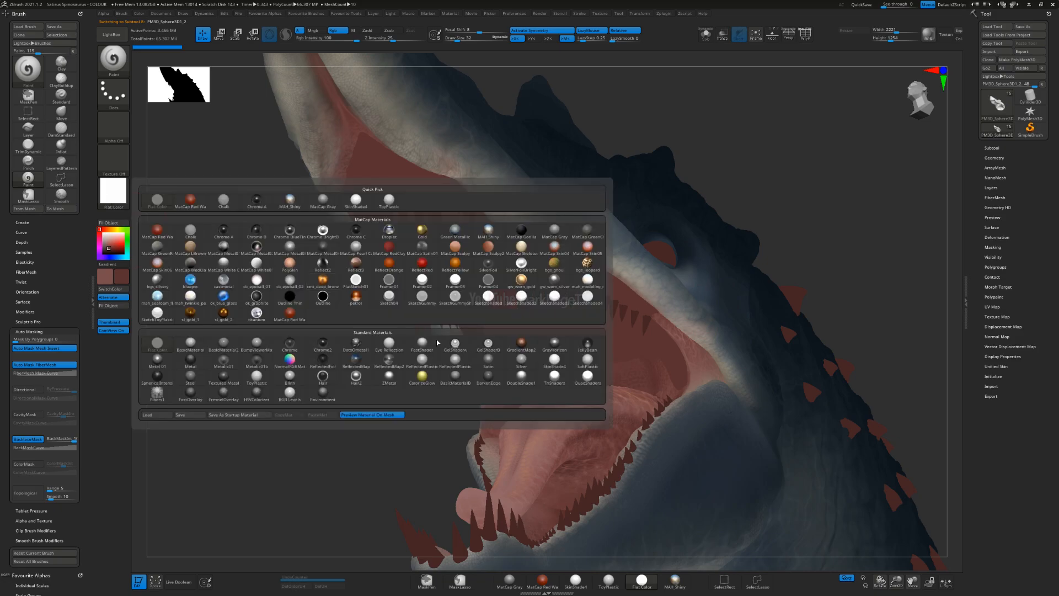
click(555, 359)
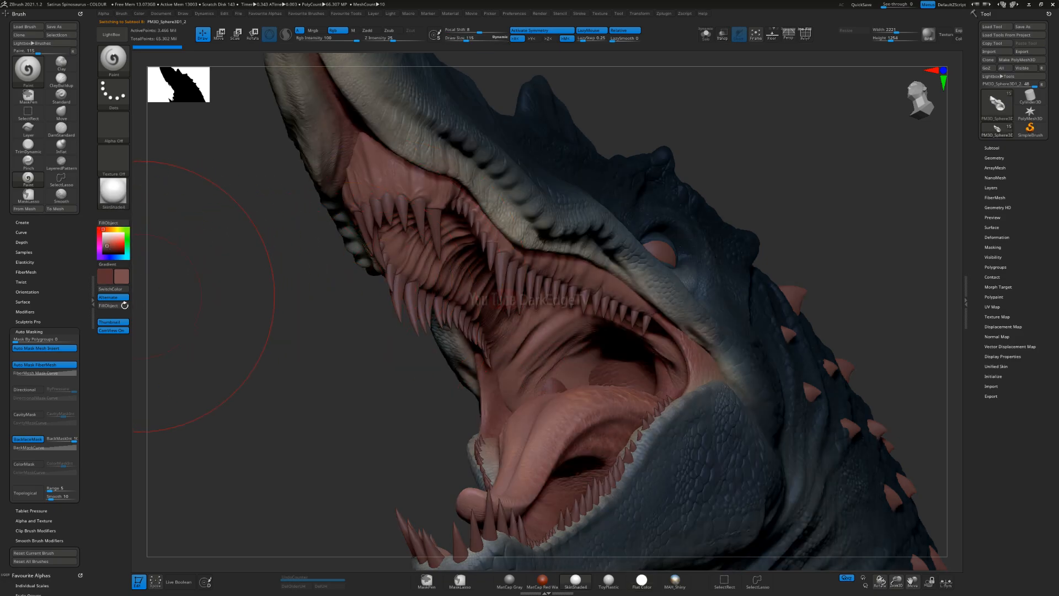
key(v)
click(120, 306)
key(s)
drag(346, 326, 342, 326)
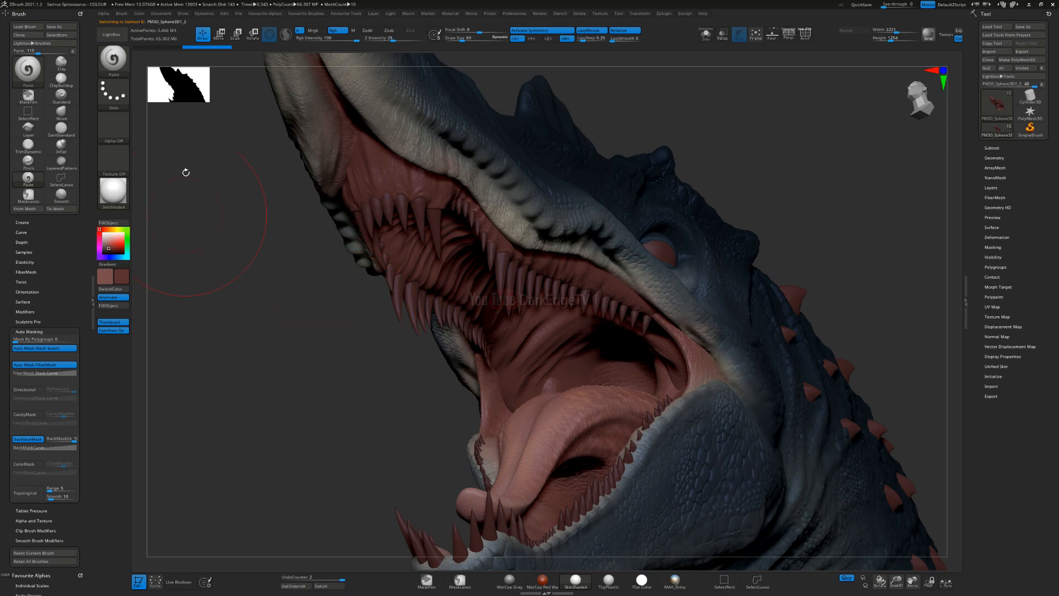
Step: Isolate the inner mouth mesh in Solo mode and swap to the lighter red paint colour
click(113, 127)
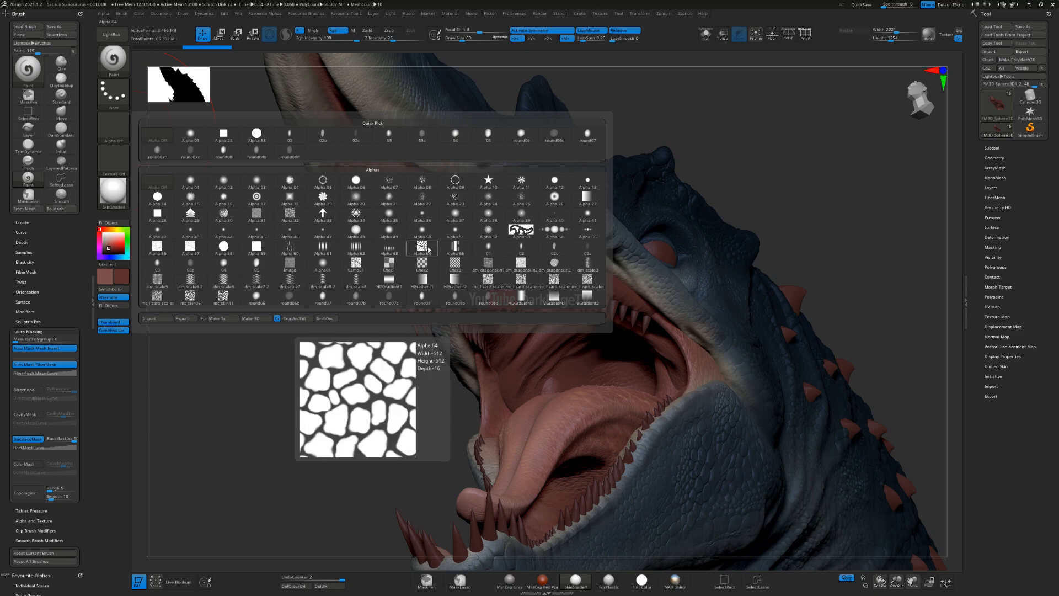
click(114, 126)
mouse_move(312, 325)
mouse_down()
mouse_move(337, 353)
mouse_move(696, 110)
mouse_up()
click(706, 35)
key(v)
key(s)
click(480, 237)
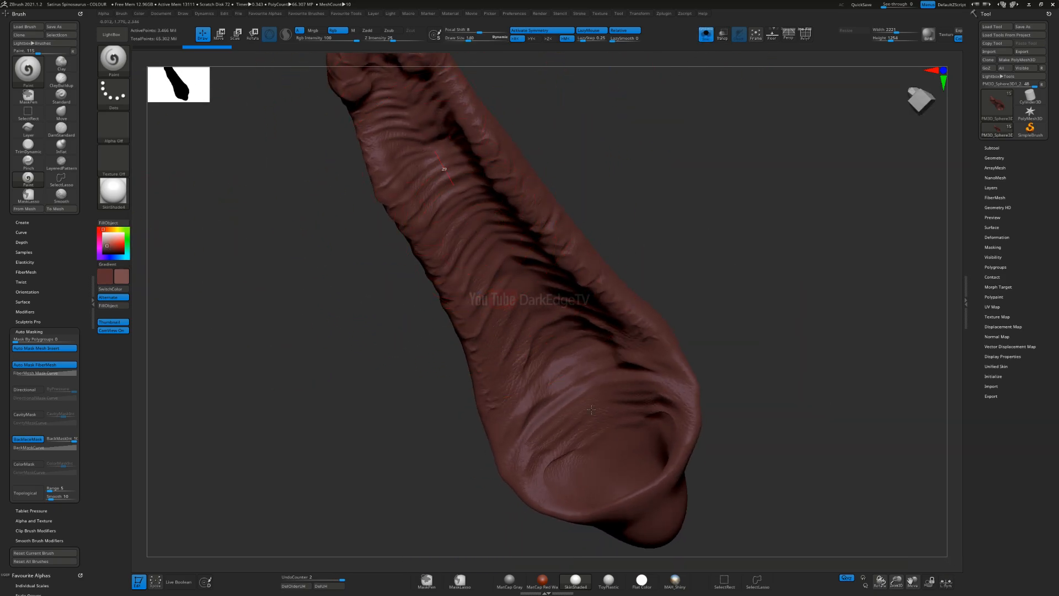
Step: Brush the lighter red over the folds, ridges and rear end of the inner mouth mesh
drag(578, 390, 581, 394)
key(s)
click(549, 358)
right_drag(552, 355, 533, 294)
mouse_move(533, 293)
mouse_down()
mouse_move(627, 479)
mouse_move(625, 462)
mouse_up()
alt+right_drag(552, 301, 618, 414)
drag(461, 167, 464, 181)
alt+right_drag(462, 185, 507, 288)
drag(478, 210, 490, 237)
alt+right_drag(648, 521, 541, 287)
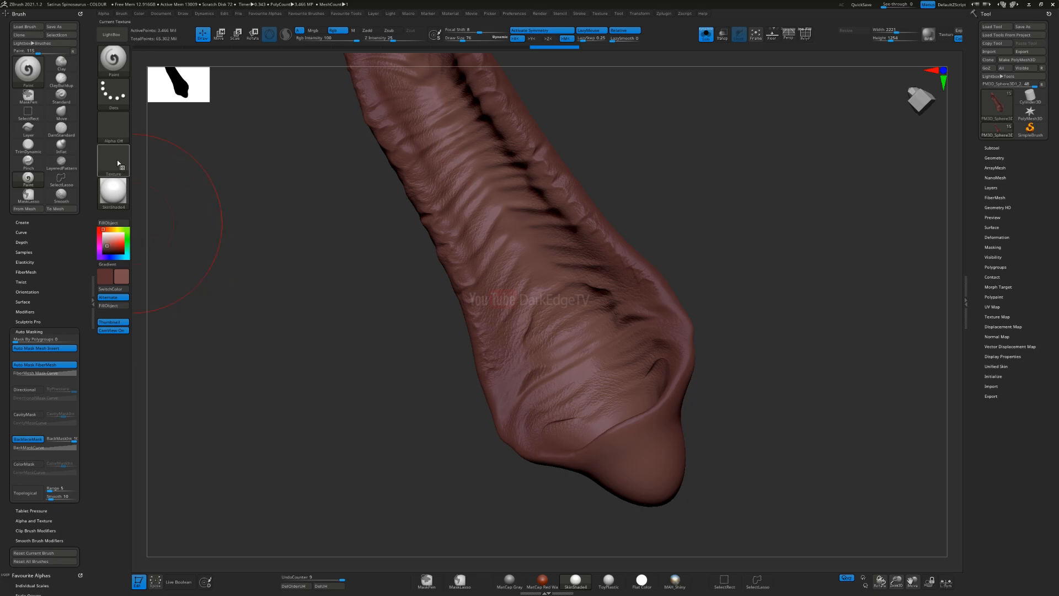
Step: Load Alpha 64 into the Paint brush, adjust its size and brush the lighter red over the front of the inner mouth mesh
click(114, 128)
click(421, 247)
alt+right_drag(469, 270, 469, 403)
key(s)
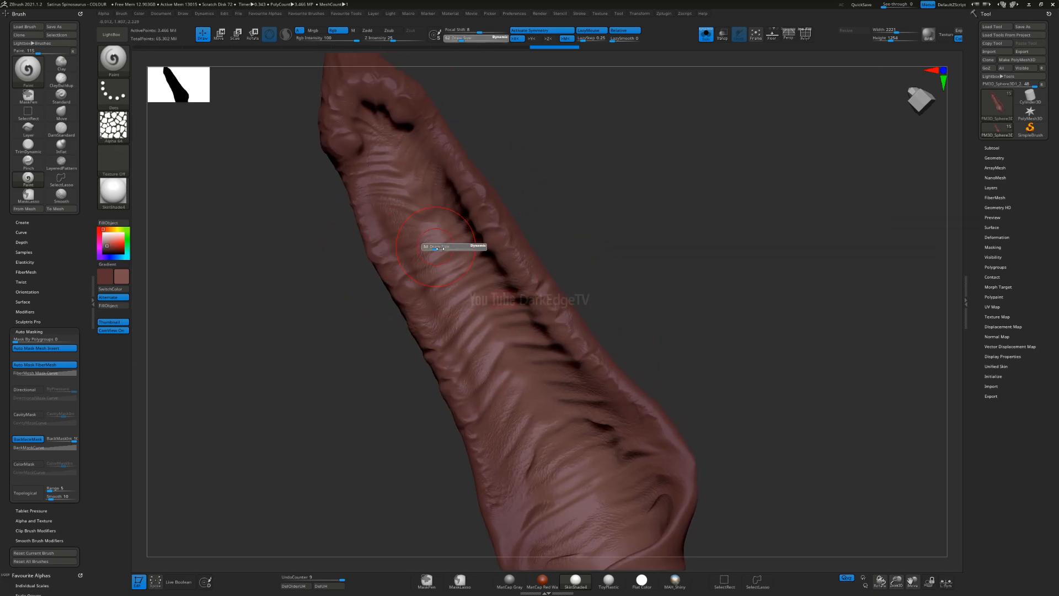
click(434, 246)
mouse_move(382, 161)
mouse_down()
mouse_move(385, 222)
mouse_move(410, 272)
mouse_up()
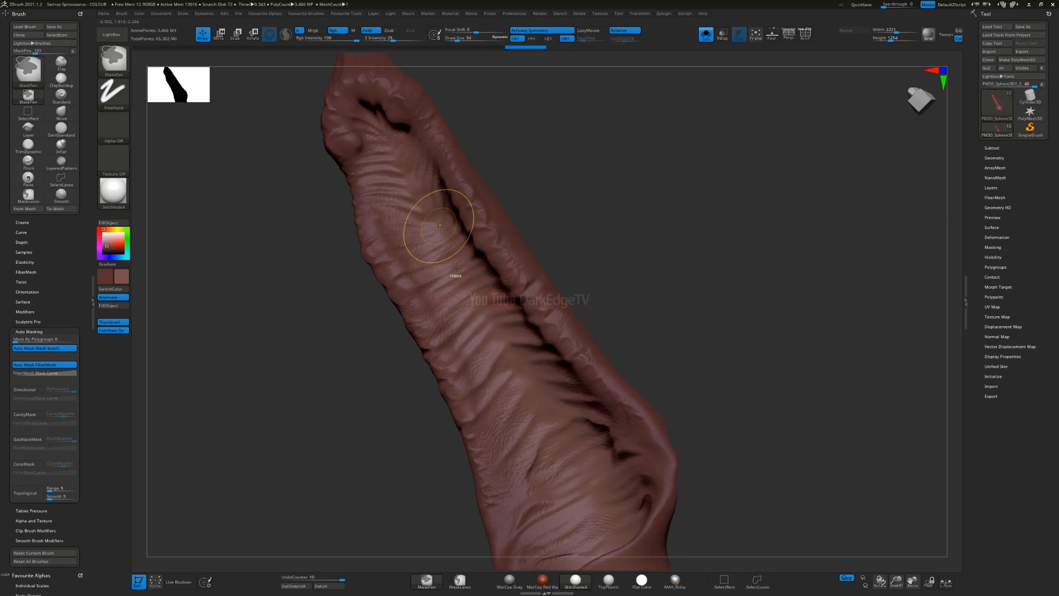
ctrl+right_drag(445, 233, 444, 309)
Step: Switch the material to Flat Color and brush lighter red cell patterning down both sides of the inner mouth mesh
click(113, 192)
click(157, 201)
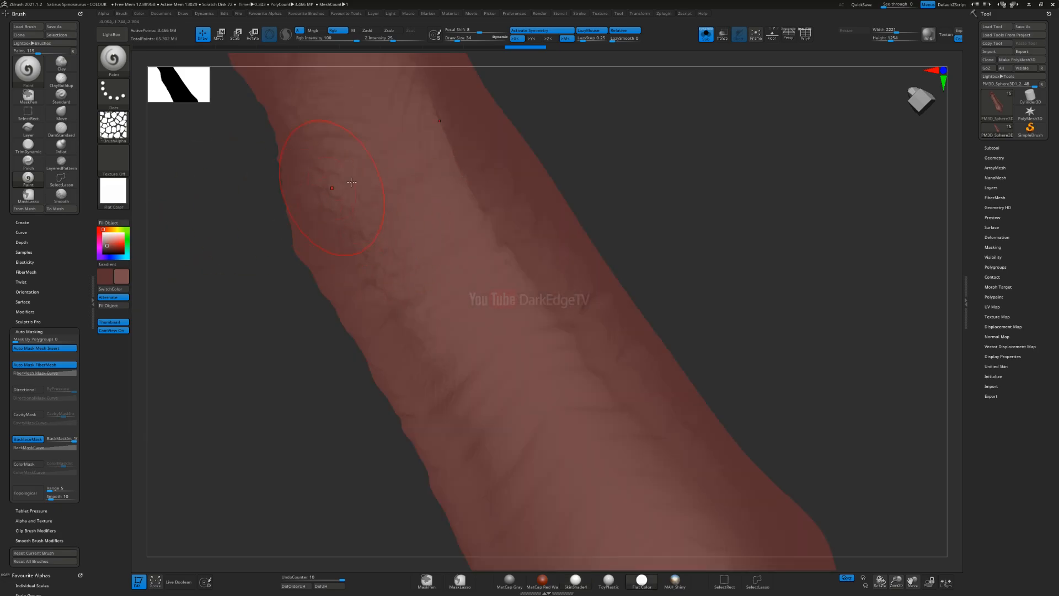
drag(396, 352, 448, 481)
alt+right_drag(451, 487, 411, 298)
drag(415, 326, 458, 543)
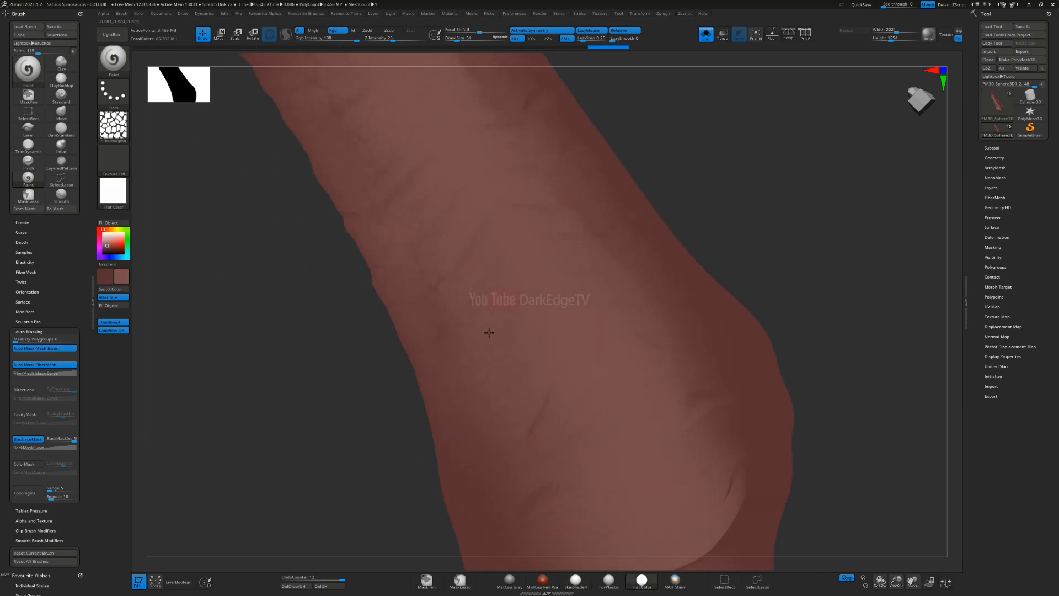
alt+right_drag(467, 448, 409, 318)
drag(654, 222, 726, 407)
alt+right_drag(674, 295, 659, 374)
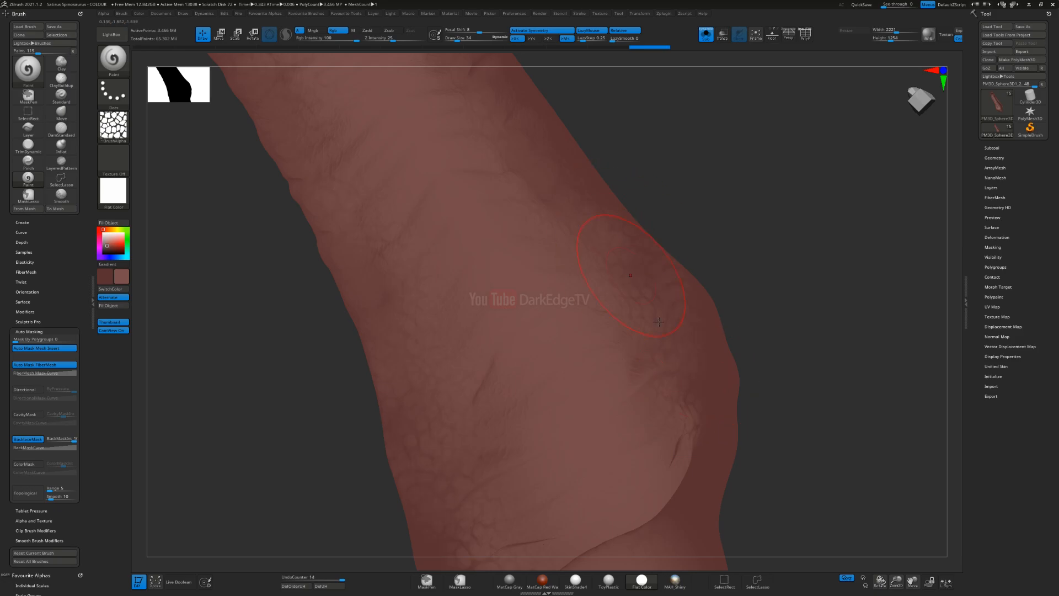
drag(650, 310, 668, 359)
alt+right_drag(558, 195, 644, 347)
mouse_move(588, 209)
alt+right_down()
mouse_move(650, 338)
mouse_move(644, 326)
alt+right_up()
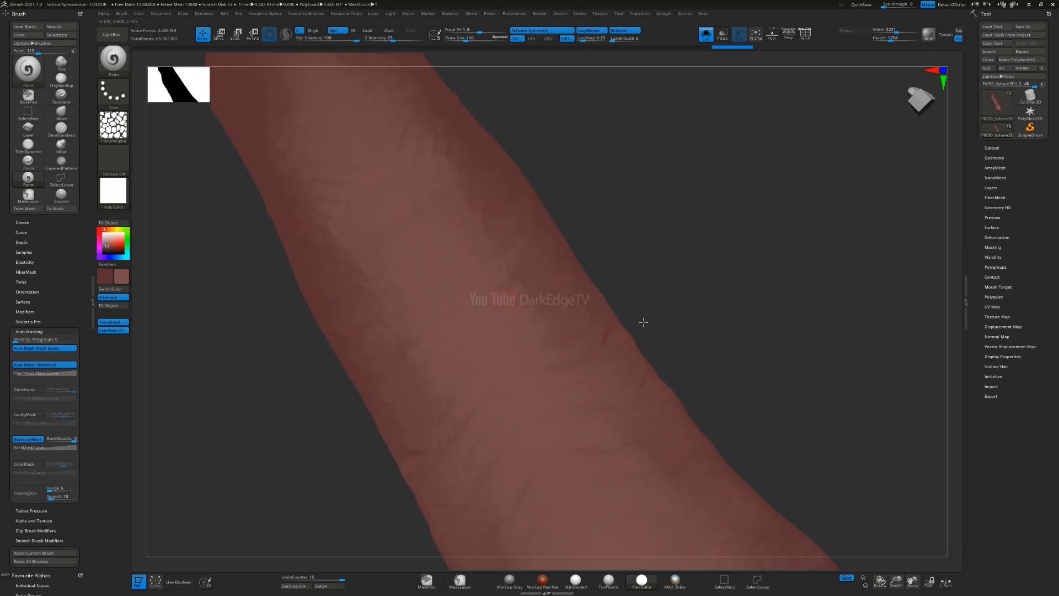
Step: Vary the brush size and extend the lighter red cell patterning over the middle, front and outer side of the inner mouth mesh
key(s)
mouse_move(585, 364)
mouse_down()
mouse_move(594, 363)
mouse_move(584, 363)
mouse_up()
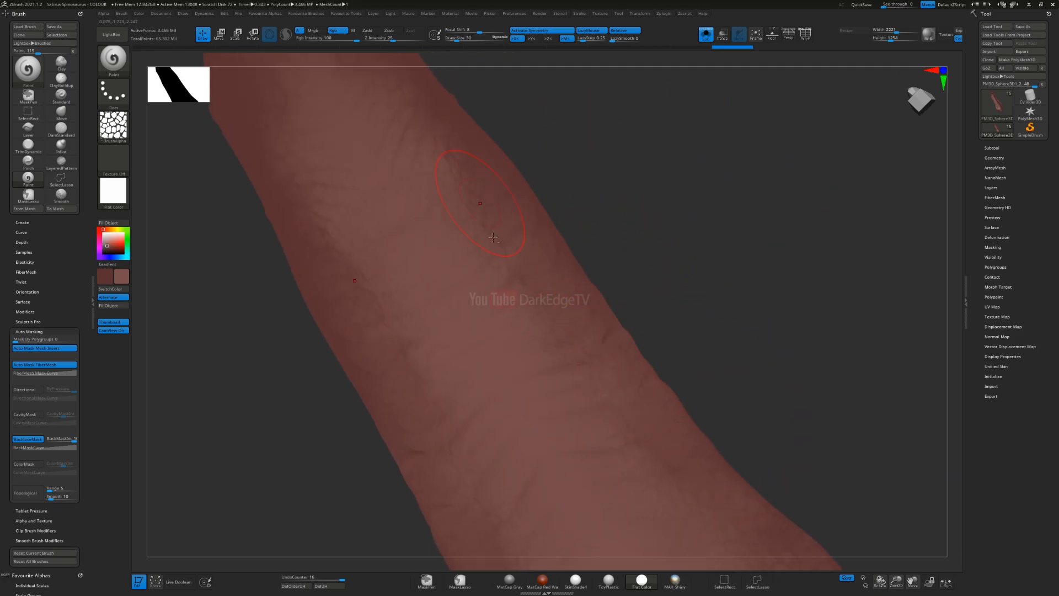
alt+right_drag(485, 224, 595, 359)
key(s)
drag(542, 294, 548, 294)
mouse_move(498, 197)
mouse_down()
mouse_move(553, 276)
mouse_move(544, 254)
mouse_up()
mouse_move(381, 140)
ctrl+right_down()
mouse_move(419, 231)
mouse_move(360, 272)
mouse_move(391, 213)
ctrl+right_up()
drag(397, 189, 580, 316)
mouse_move(579, 315)
alt+right_down()
mouse_move(543, 294)
mouse_move(538, 262)
alt+right_up()
key(s)
drag(538, 262, 533, 262)
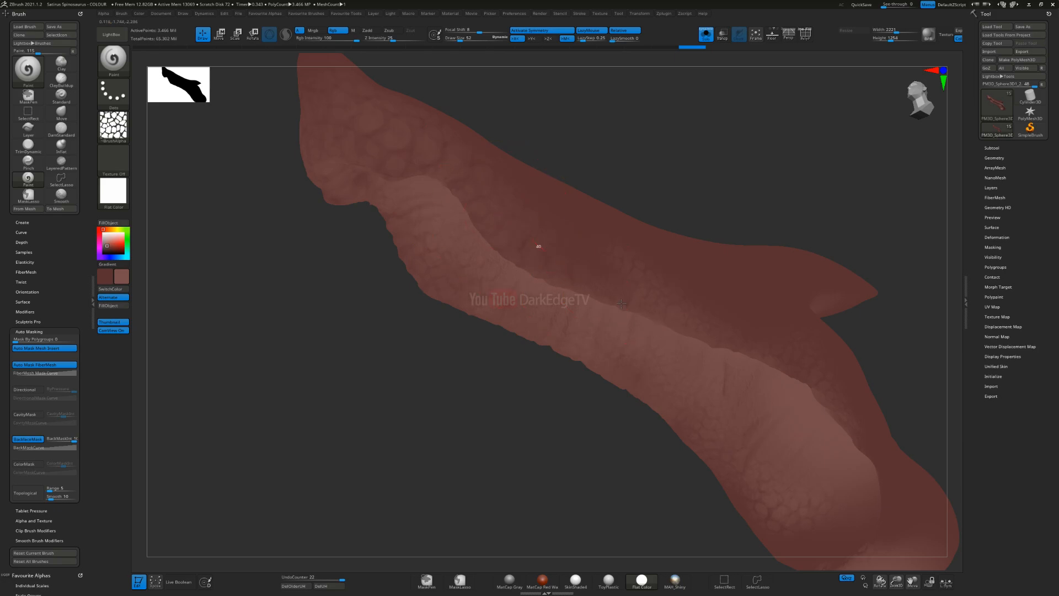
Step: Turn off Solo mode to bring back the full model, and swap to the dark red paint colour, setting it to a deeper shade
click(705, 35)
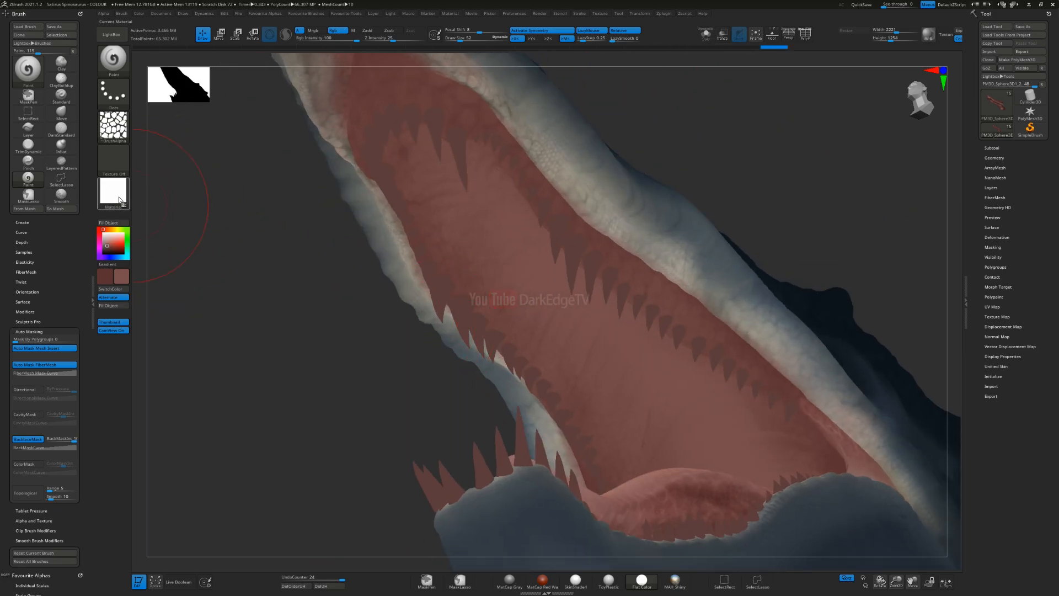
alt+right_drag(532, 315, 469, 259)
key(v)
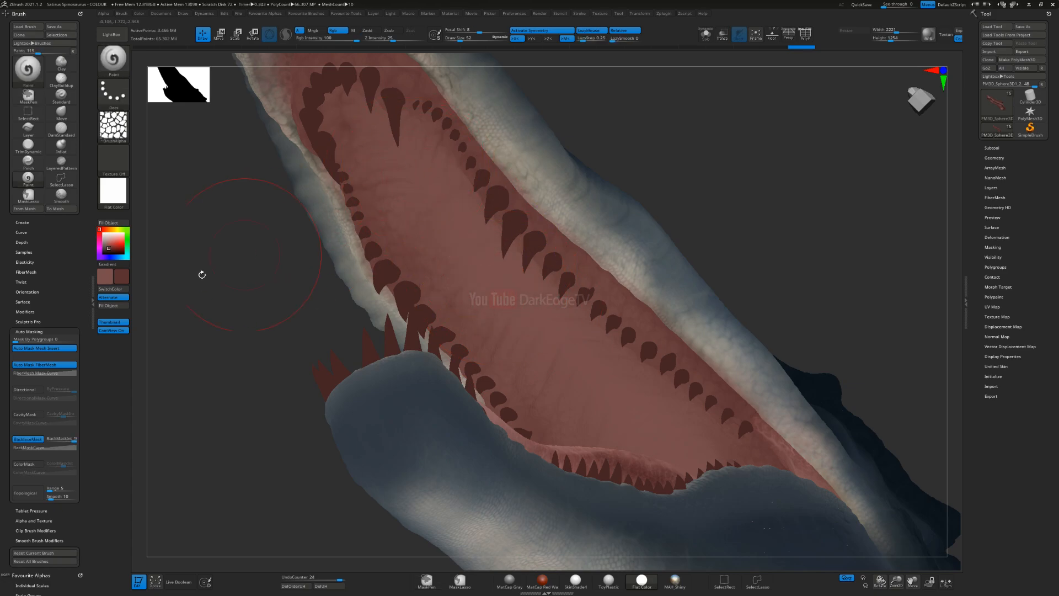
click(109, 250)
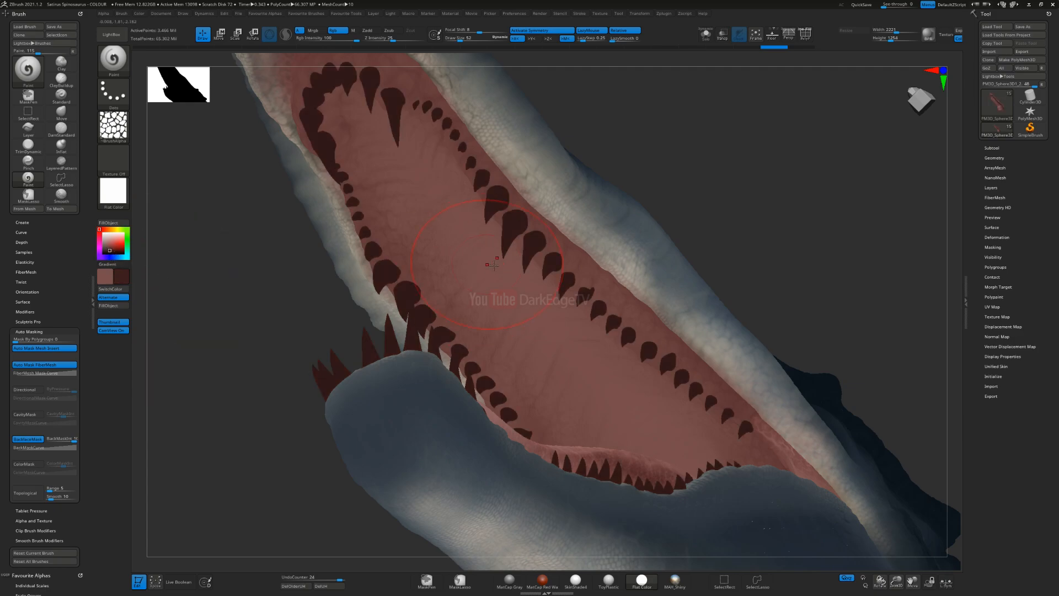
Step: Brush the deeper red with the cell alpha over the roof of the mouth and back towards the throat
key(ctrl+shift+z)
key(ctrl+shift+z)
key(ctrl+shift+z)
key(ctrl+shift+z)
drag(708, 423, 701, 411)
right_drag(552, 238, 564, 285)
key(s)
drag(564, 286, 567, 286)
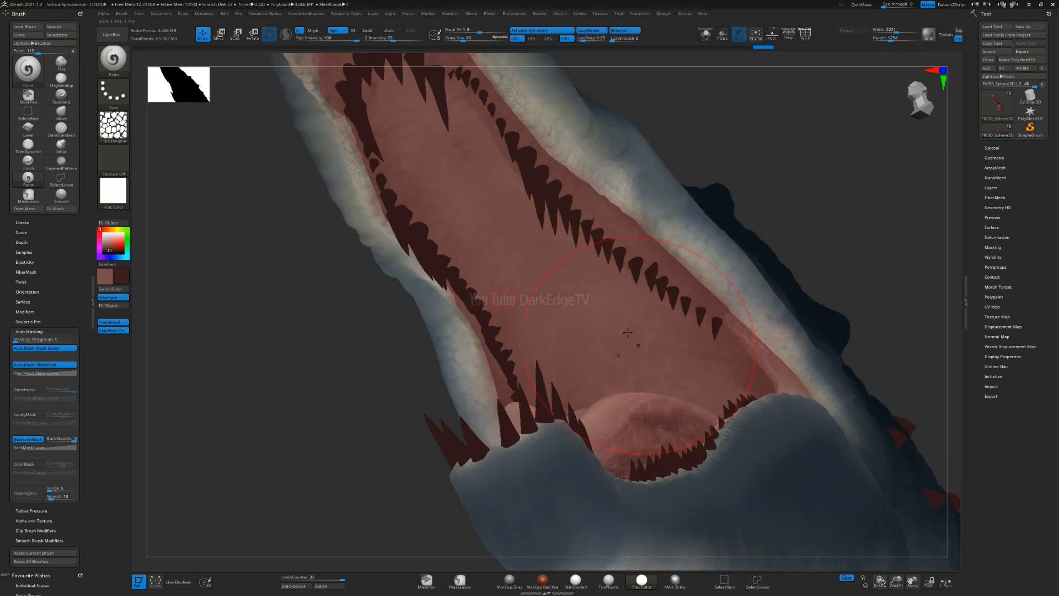
mouse_move(585, 299)
ctrl+right_down()
mouse_move(587, 270)
mouse_move(622, 366)
mouse_move(601, 336)
mouse_move(624, 359)
mouse_move(571, 337)
mouse_move(527, 292)
mouse_move(528, 329)
mouse_move(458, 353)
ctrl+right_up()
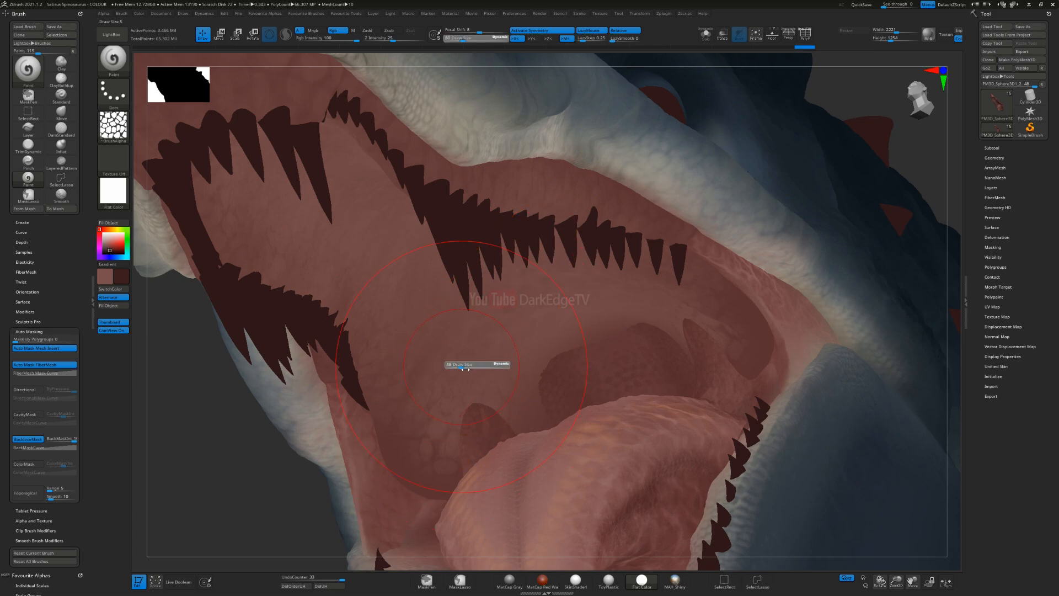
mouse_move(450, 510)
mouse_down()
mouse_move(414, 493)
mouse_move(589, 456)
mouse_up()
right_drag(469, 284, 523, 257)
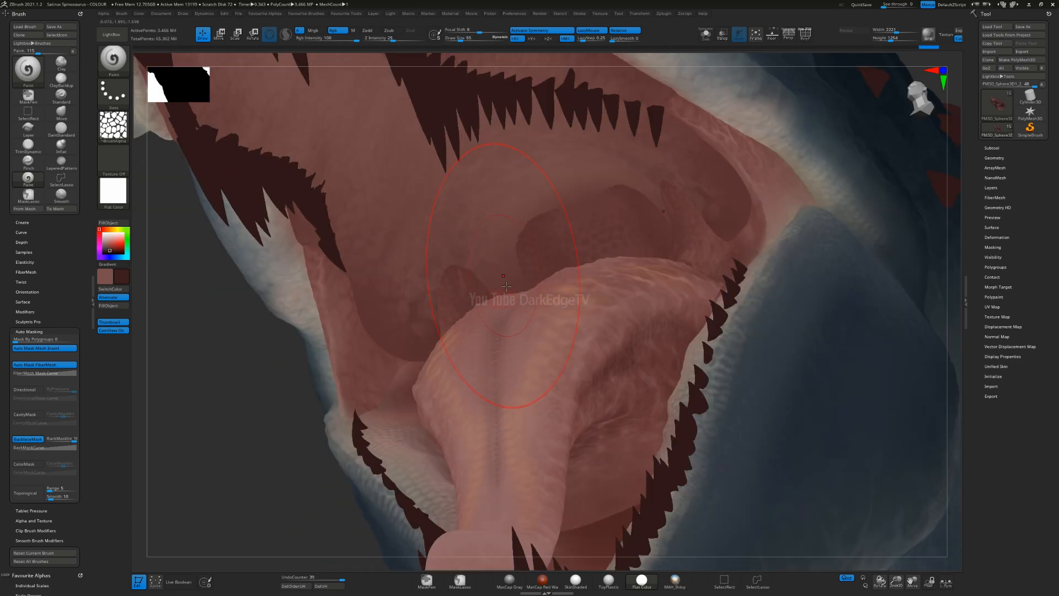
Step: Set the brush to Alpha Off and shade the throat hollows behind the tongue with smooth dark red strokes
click(113, 126)
click(496, 261)
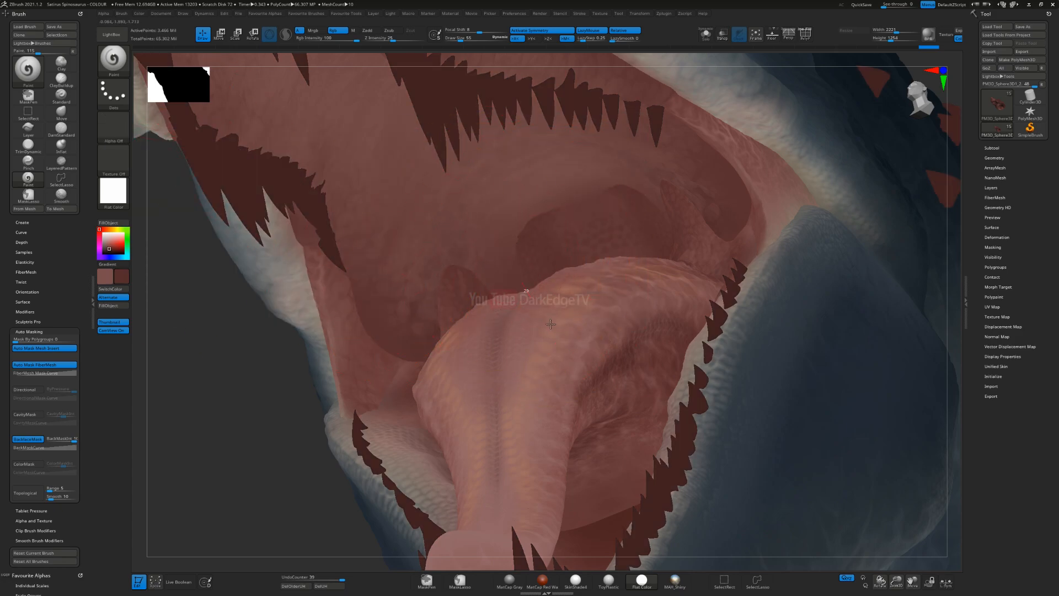
mouse_move(497, 259)
mouse_down()
mouse_move(481, 237)
mouse_move(529, 218)
mouse_up()
mouse_move(426, 252)
mouse_down()
mouse_move(436, 309)
mouse_move(466, 290)
mouse_up()
ctrl+right_drag(448, 291, 444, 312)
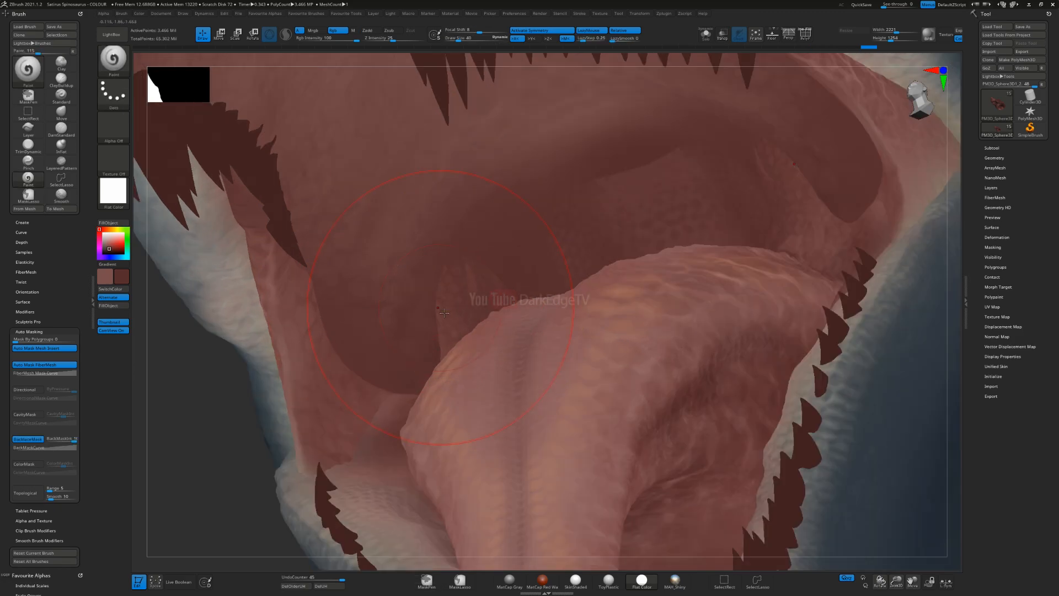
drag(464, 330, 458, 409)
drag(382, 371, 396, 462)
drag(319, 331, 342, 408)
right_drag(458, 359, 353, 368)
Step: Resize the brush and paint dark red along the cheek wall and mouth corner beside the tongue
key(s)
drag(352, 365, 347, 366)
alt+right_drag(372, 331, 546, 300)
right_drag(356, 286, 476, 395)
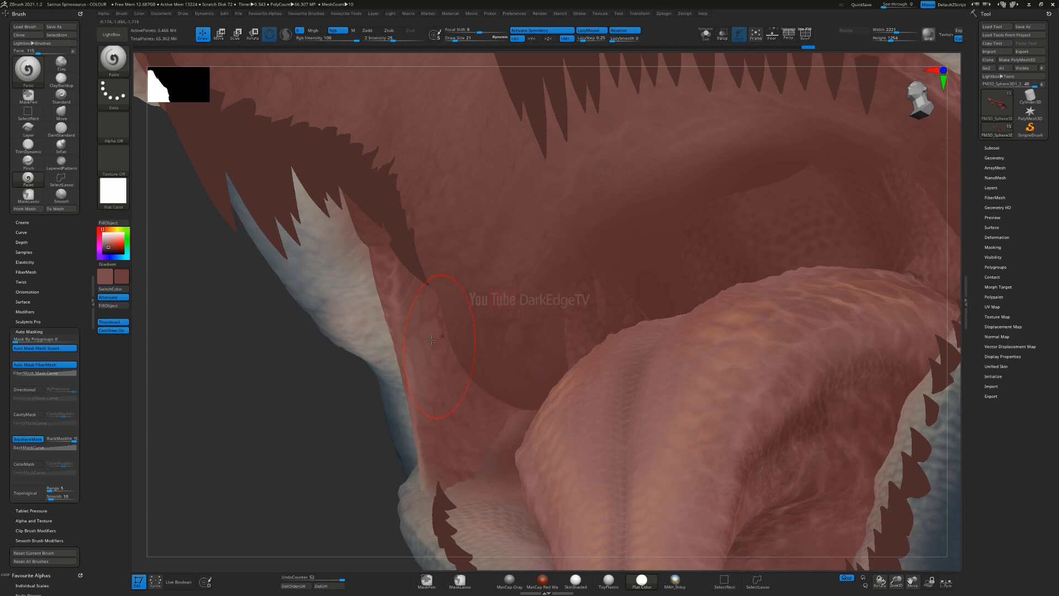
drag(507, 418, 530, 443)
right_drag(546, 428, 477, 377)
drag(416, 275, 406, 307)
right_drag(426, 297, 419, 304)
Step: Sample a red from the mouth and blend it with a resized brush along the edge of the cheek fold beside the tongue
key(s)
drag(415, 304, 410, 304)
key(c)
key(s)
drag(422, 340, 430, 382)
right_drag(441, 389, 470, 426)
drag(471, 429, 517, 459)
mouse_move(568, 356)
alt+right_down()
mouse_move(481, 379)
mouse_move(486, 339)
alt+right_up()
Step: Adjust the brush size again and blend the red across the throat hollow above the tongue
right_drag(482, 301, 485, 325)
key(s)
drag(485, 325, 490, 325)
key(s)
drag(486, 380, 478, 380)
right_drag(478, 379, 454, 356)
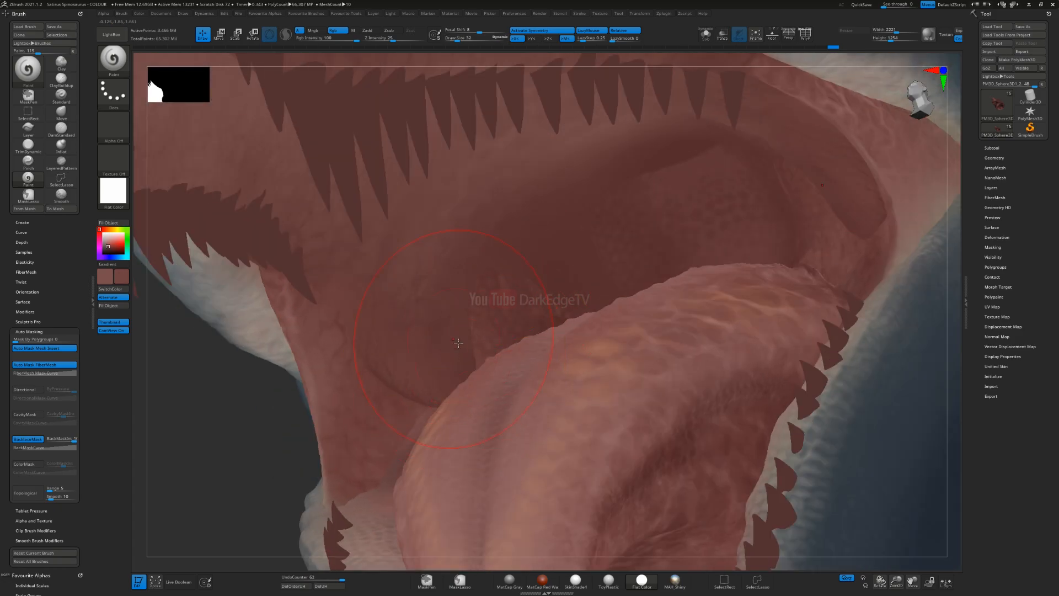
right_drag(468, 420, 506, 318)
Step: Resize the brush and soften the shading along the ridge between the palate and the throat
right_drag(558, 259, 561, 251)
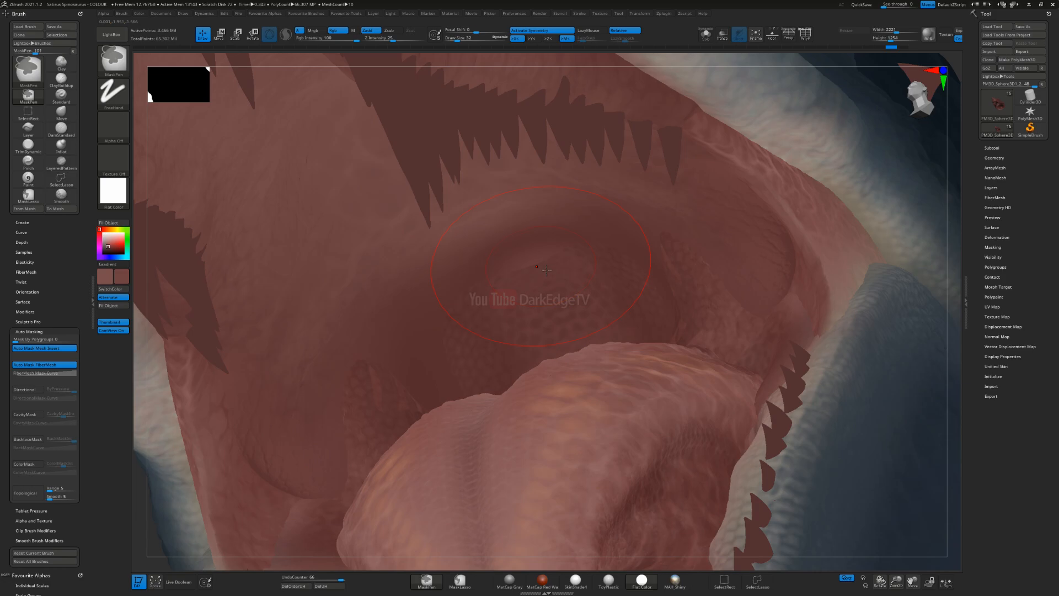
key(s)
mouse_move(542, 267)
mouse_down()
mouse_move(558, 208)
mouse_move(528, 314)
mouse_up()
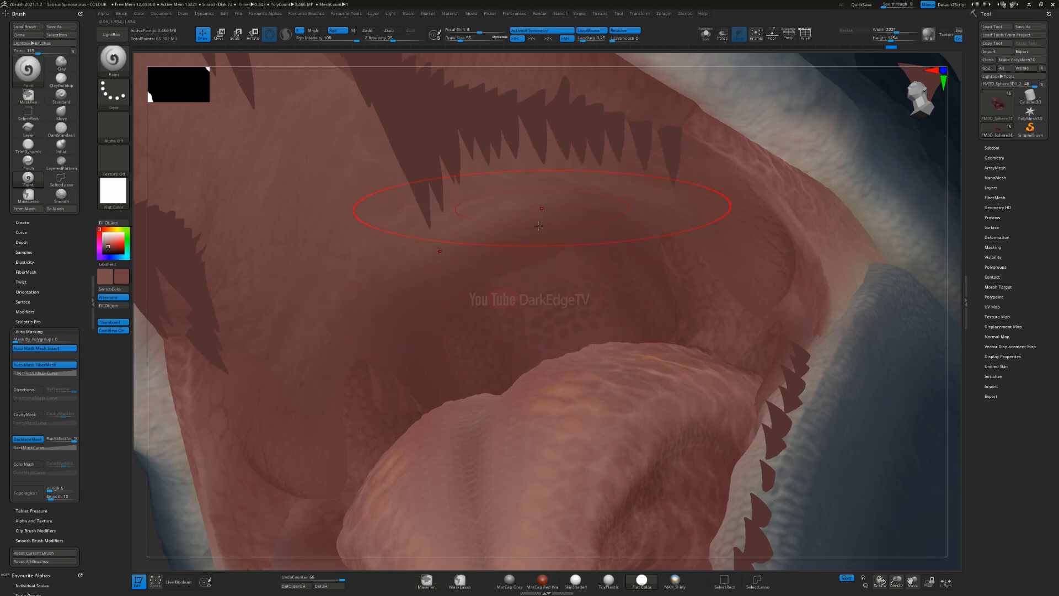
drag(703, 332, 703, 334)
right_drag(703, 333, 753, 245)
alt+right_drag(675, 266, 475, 271)
Step: Load the mx_lizard_scales06 alpha and brush fine scale patterning into the side of the throat behind the tongue
click(116, 128)
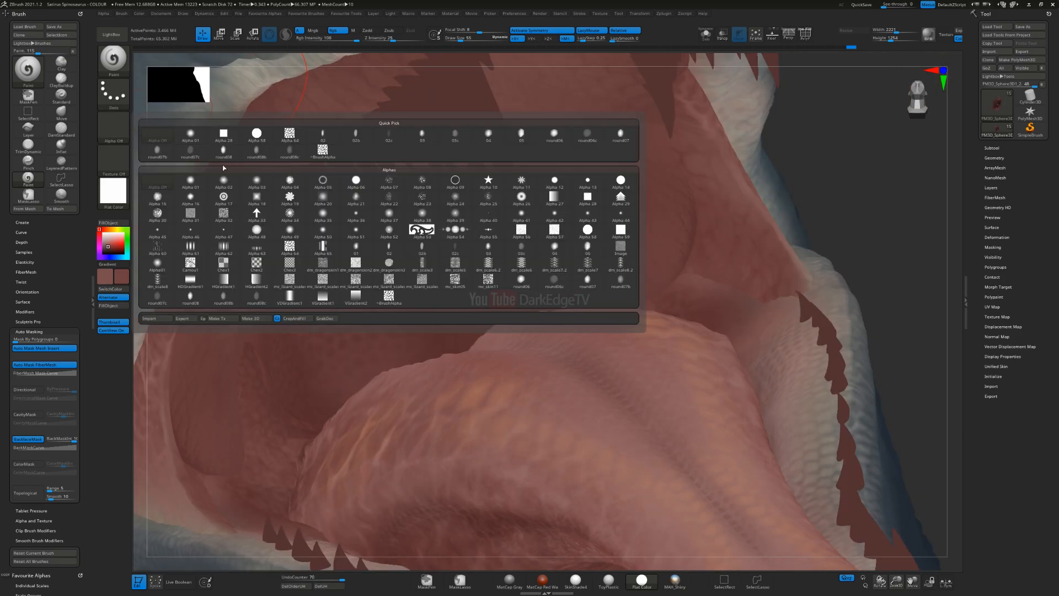
click(392, 284)
right_drag(353, 370, 453, 388)
drag(451, 393, 481, 347)
drag(552, 236, 470, 315)
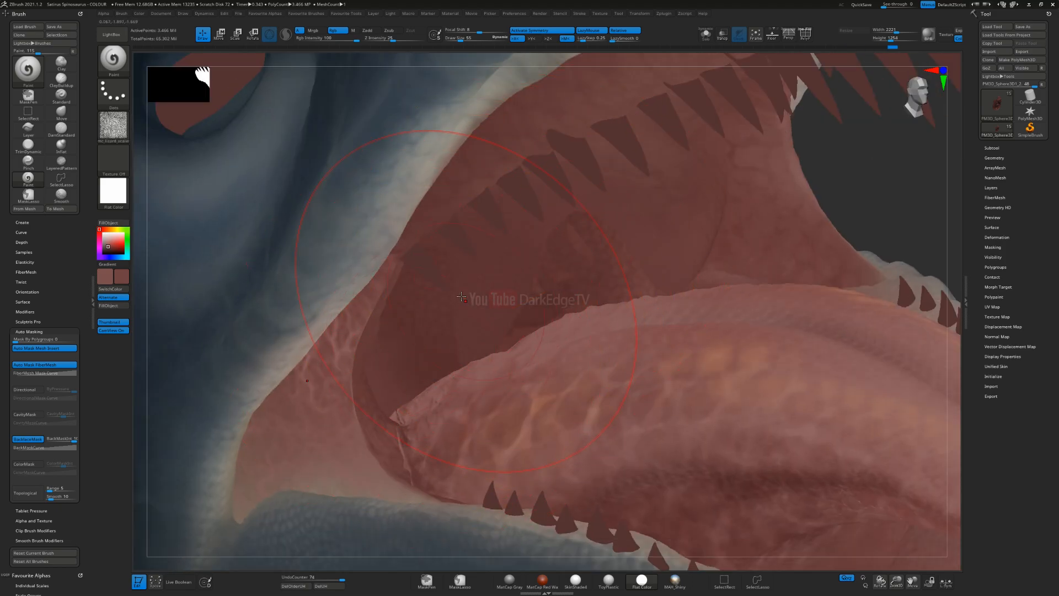
right_drag(484, 314, 474, 308)
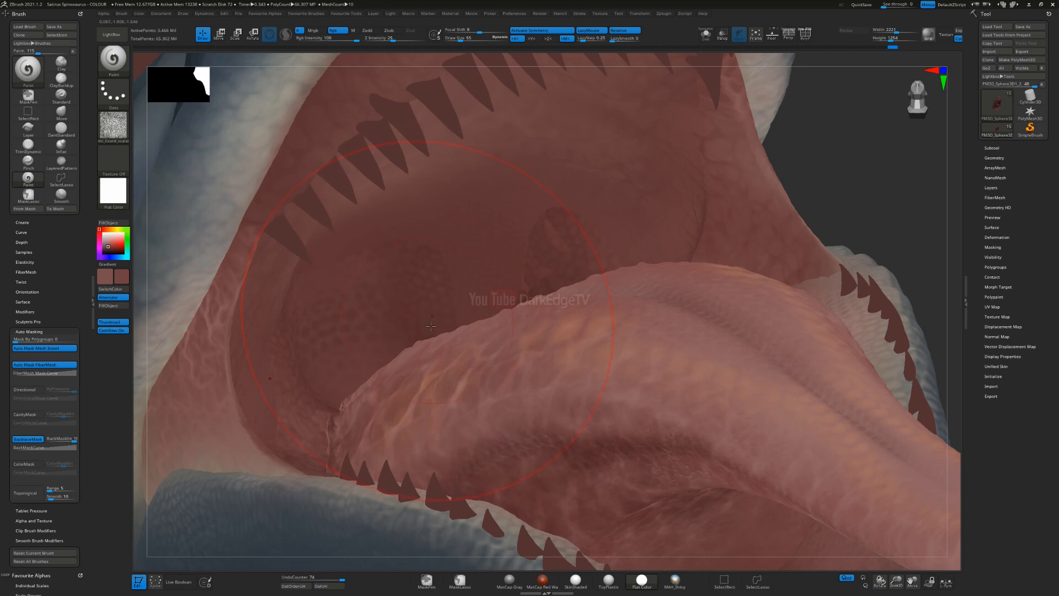
right_drag(418, 331, 503, 266)
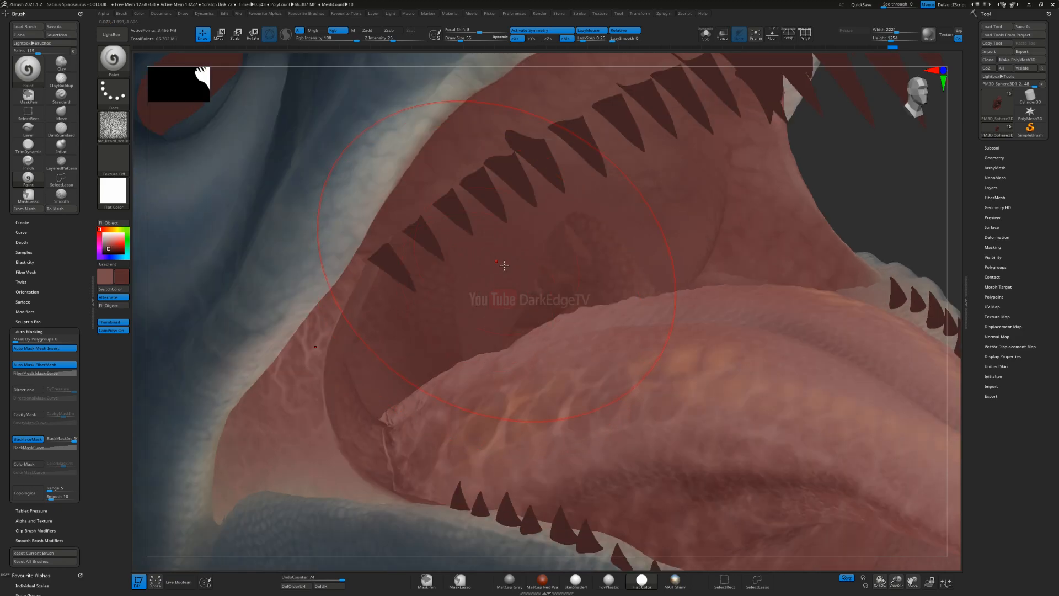
Step: Brush darker red scale patterning around both sides and the back of the throat
mouse_move(428, 471)
mouse_down()
mouse_move(442, 427)
mouse_move(485, 386)
mouse_up()
right_drag(513, 387, 456, 443)
drag(447, 415, 450, 419)
right_drag(450, 420, 422, 374)
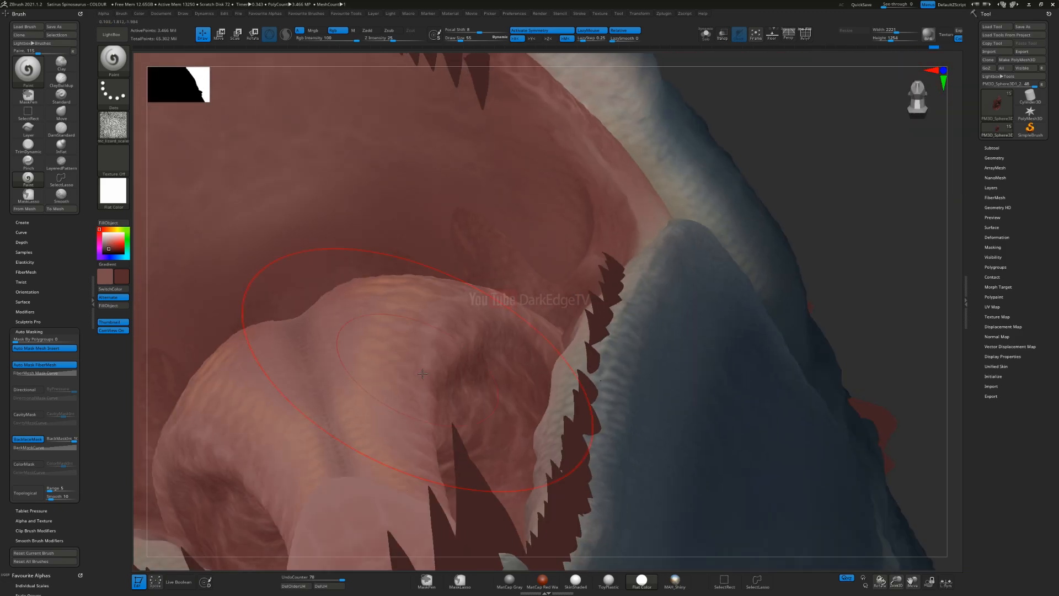
right_drag(537, 269, 526, 218)
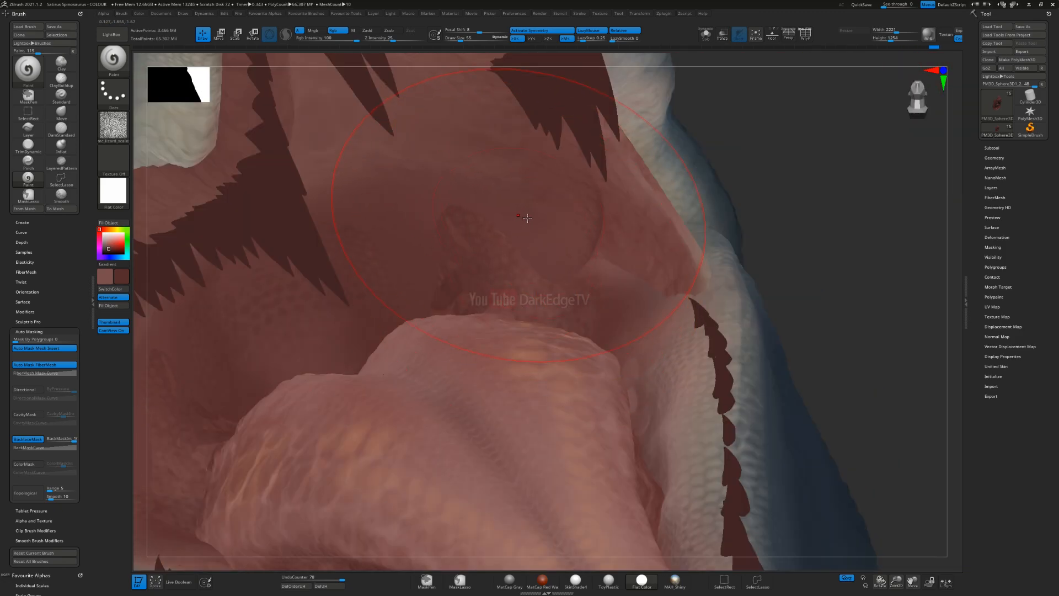
drag(538, 229, 592, 178)
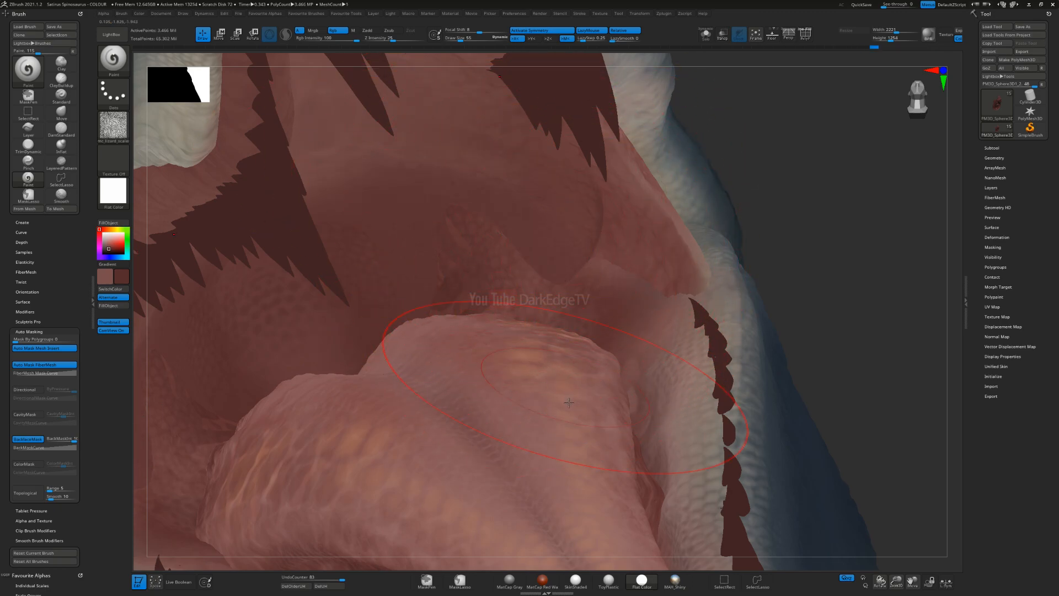
mouse_move(569, 403)
right_down()
mouse_move(601, 317)
mouse_move(587, 230)
right_up()
right_drag(580, 172, 521, 227)
mouse_move(602, 425)
right_down()
mouse_move(503, 371)
mouse_move(424, 178)
right_up()
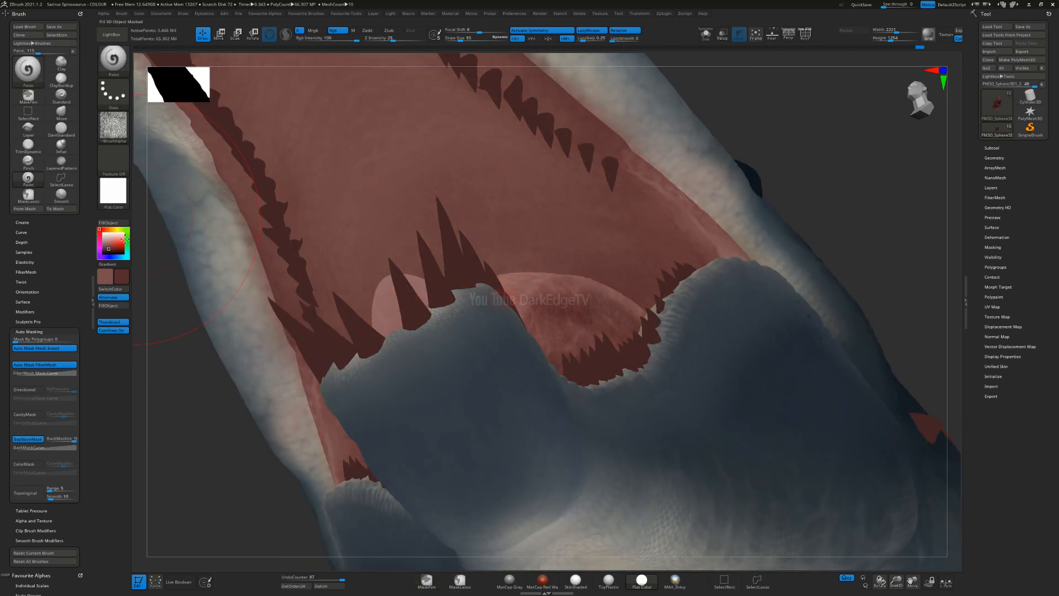
Step: Load Alpha 64 again and brush dark red cell patterning over the roof of the mouth
click(113, 126)
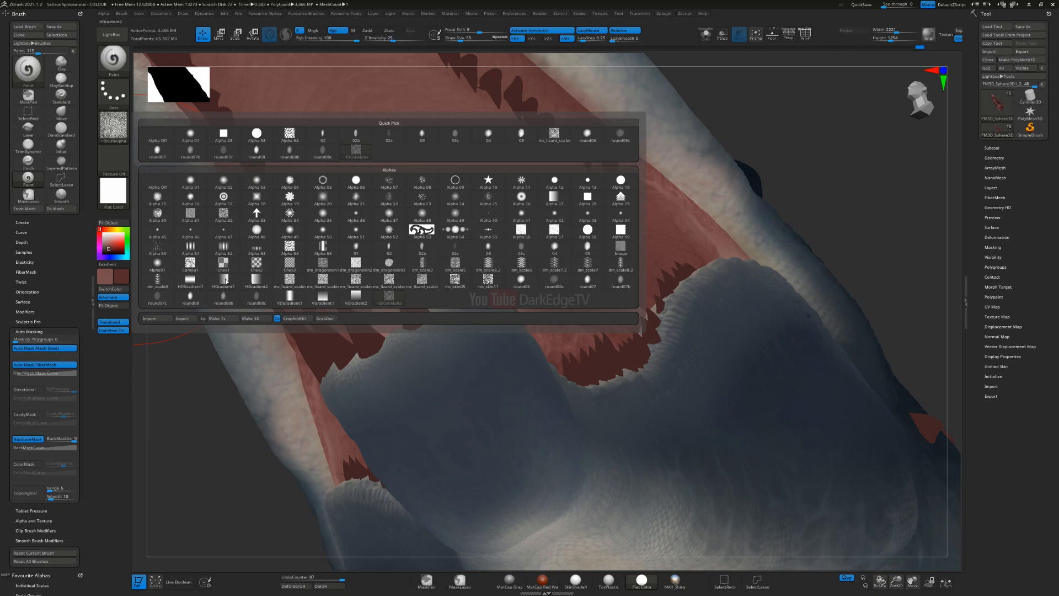
click(290, 244)
alt+right_drag(480, 289, 521, 366)
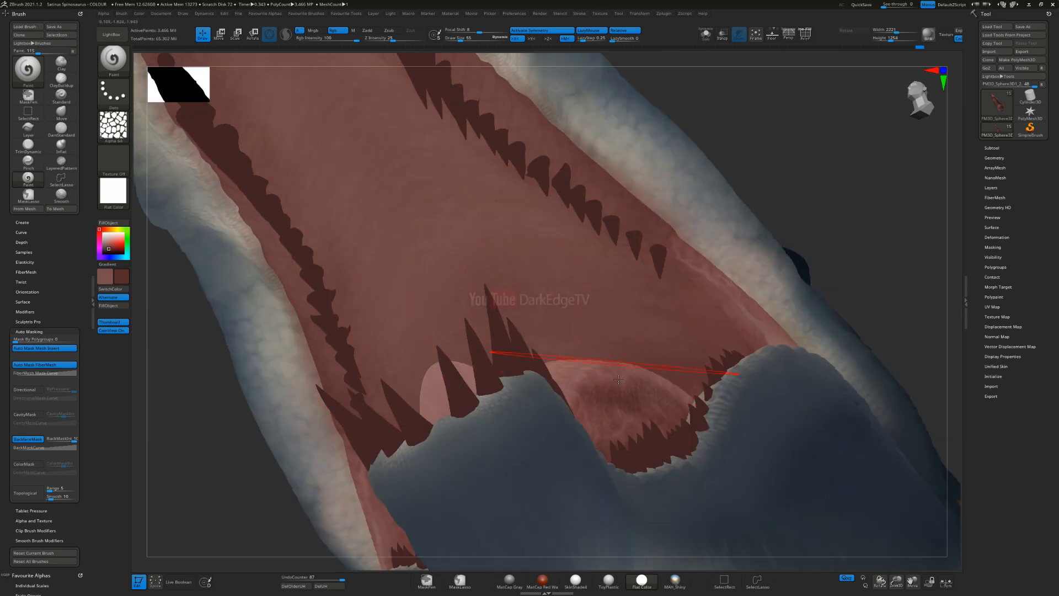
right_drag(458, 105, 426, 194)
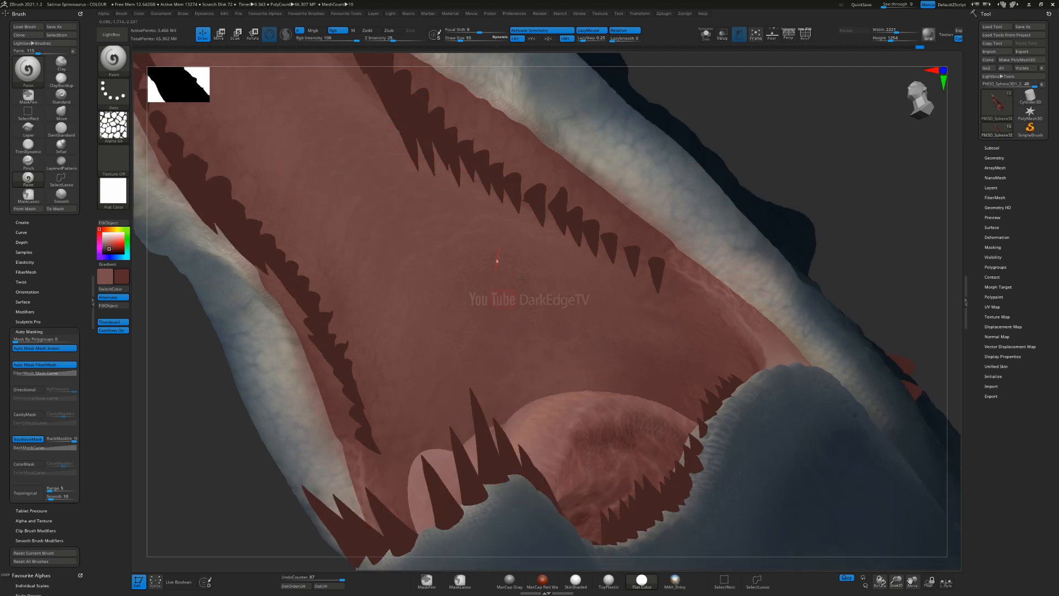
right_drag(596, 359, 603, 392)
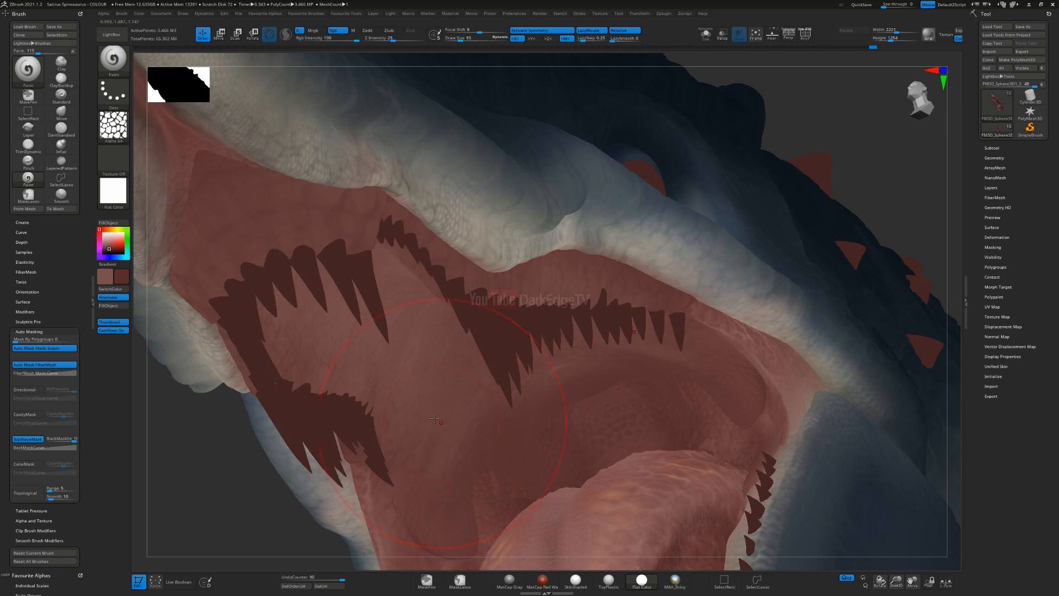
mouse_move(469, 495)
ctrl+right_down()
mouse_move(468, 442)
mouse_move(436, 513)
mouse_move(386, 552)
mouse_move(518, 363)
mouse_move(416, 251)
mouse_move(380, 322)
ctrl+right_up()
alt+right_drag(381, 321, 605, 314)
Step: Adjust the brush size and dab dark red onto the front tip of the palate ahead of the teeth
key(s)
click(415, 337)
alt+right_drag(415, 337, 510, 309)
mouse_move(510, 309)
ctrl+right_down()
mouse_move(507, 320)
mouse_move(408, 220)
ctrl+right_up()
mouse_move(408, 221)
ctrl+right_down()
mouse_move(392, 261)
mouse_move(410, 269)
ctrl+right_up()
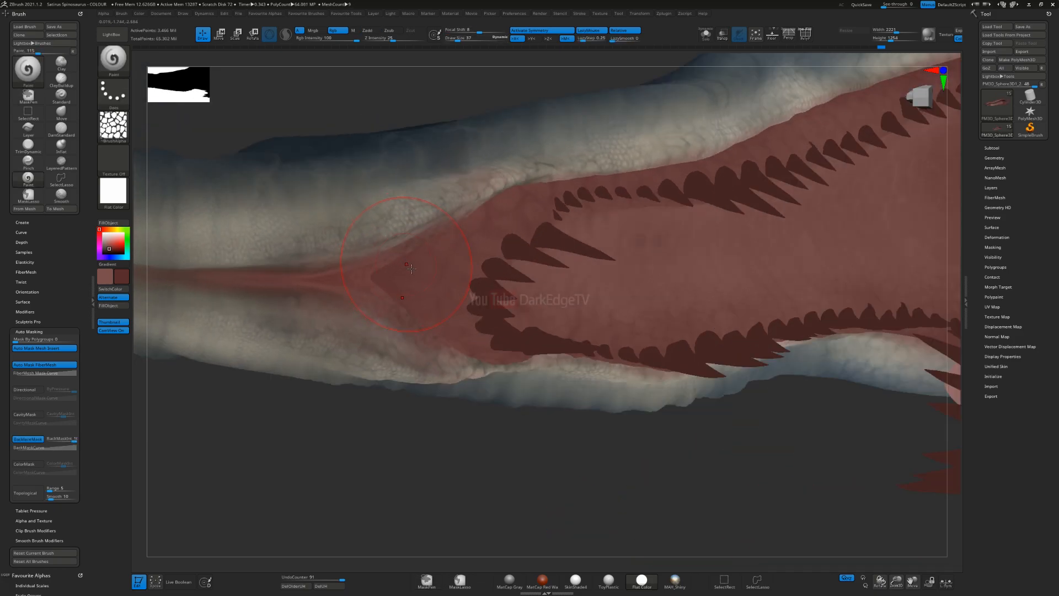
Step: Swap to the lighter red, try dabs of it on the front tip of the palate and undo the unwanted strokes
key(v)
key(s)
click(409, 264)
drag(410, 263, 404, 274)
key(ctrl+z)
key(s)
right_drag(404, 274, 425, 280)
key(ctrl+z)
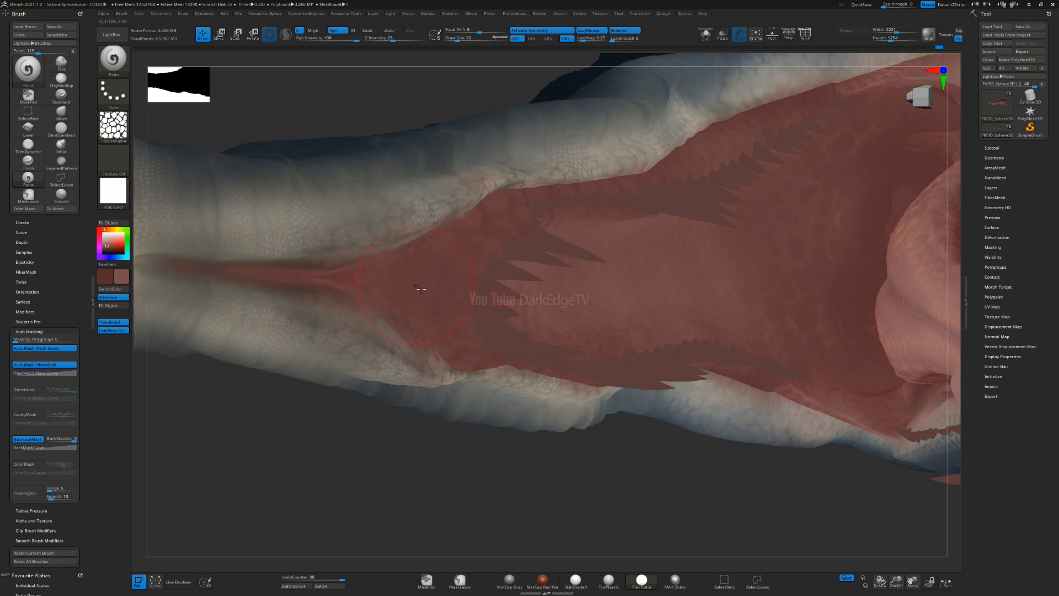
Step: Shrink the brush and paint red variation around the front teeth and along the upper gum line
key(s)
drag(421, 285, 413, 289)
drag(506, 271, 552, 281)
drag(478, 214, 473, 253)
right_drag(533, 282, 553, 197)
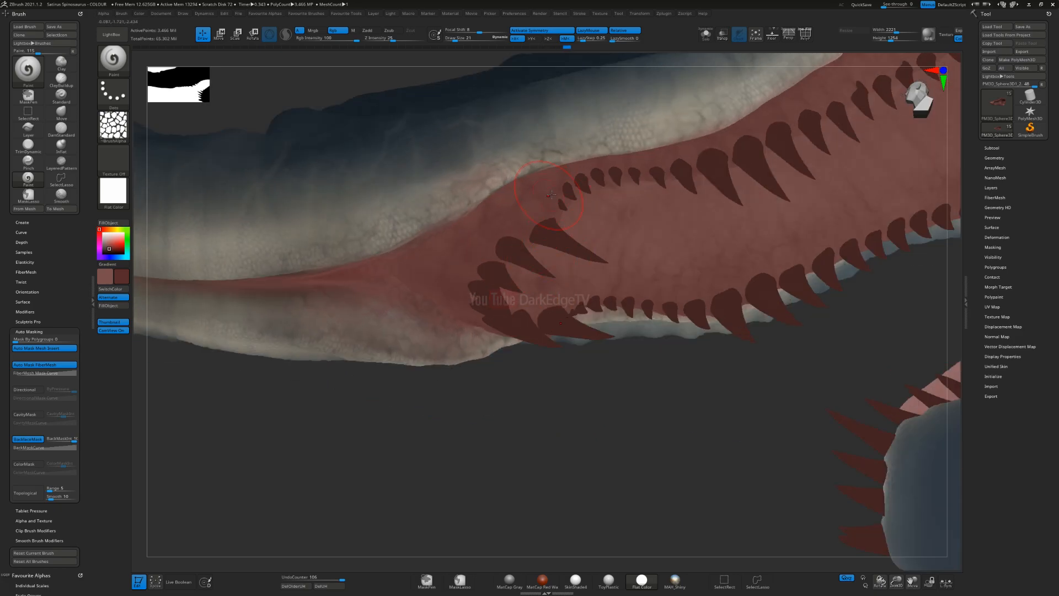
Step: Enlarge the brush slightly and paint scale-patterned red variation around the front teeth and along the upper gum
right_drag(474, 312, 433, 250)
key(s)
drag(430, 249, 435, 249)
drag(551, 227, 551, 327)
mouse_move(553, 255)
ctrl+right_down()
mouse_move(580, 203)
mouse_move(546, 314)
mouse_move(543, 301)
ctrl+right_up()
key(s)
drag(541, 300, 537, 300)
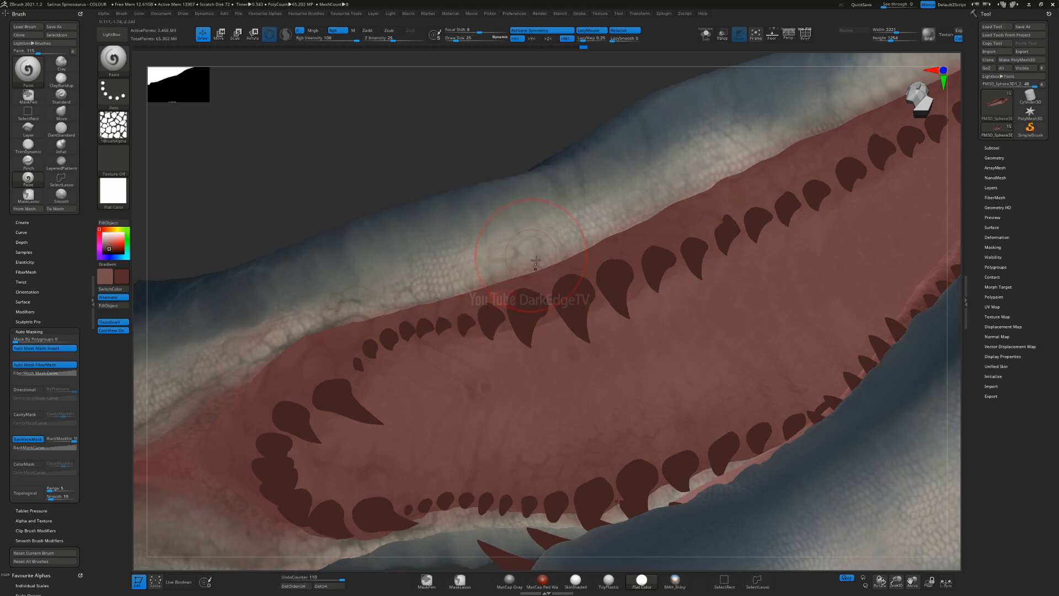
Step: Examine the red patterning on the palate, upper gums and snout notch from several angles
right_drag(529, 298, 596, 241)
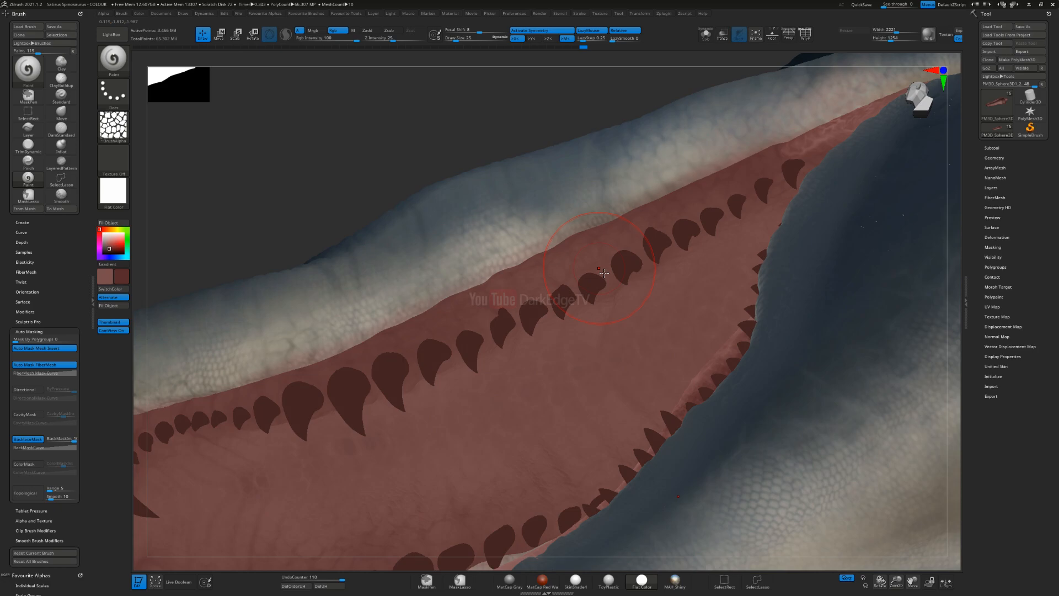
ctrl+right_drag(492, 369, 494, 274)
right_drag(744, 189, 557, 219)
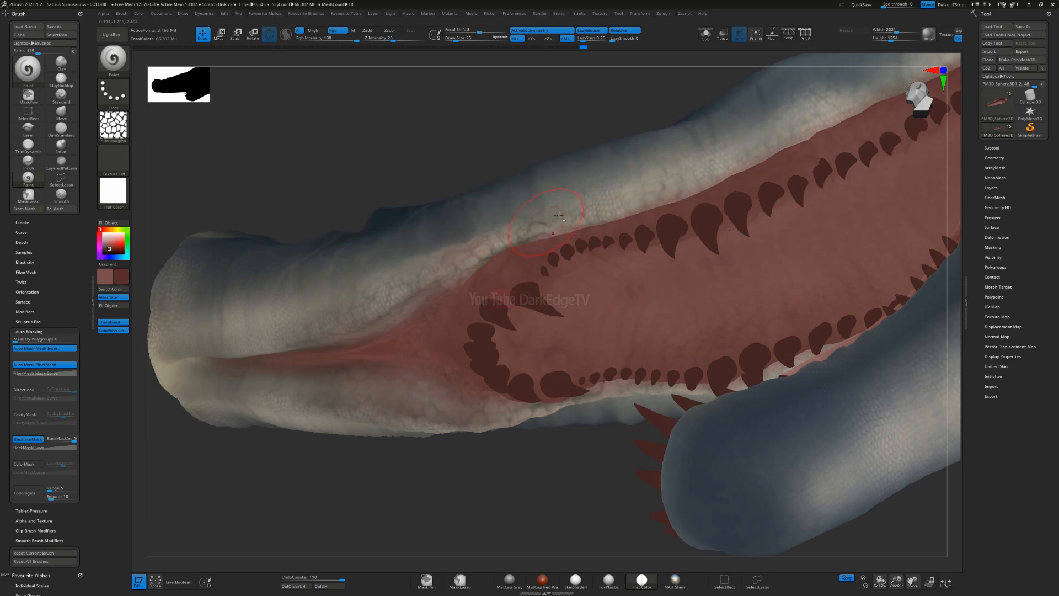
right_drag(391, 317, 436, 308)
alt+right_drag(682, 298, 592, 267)
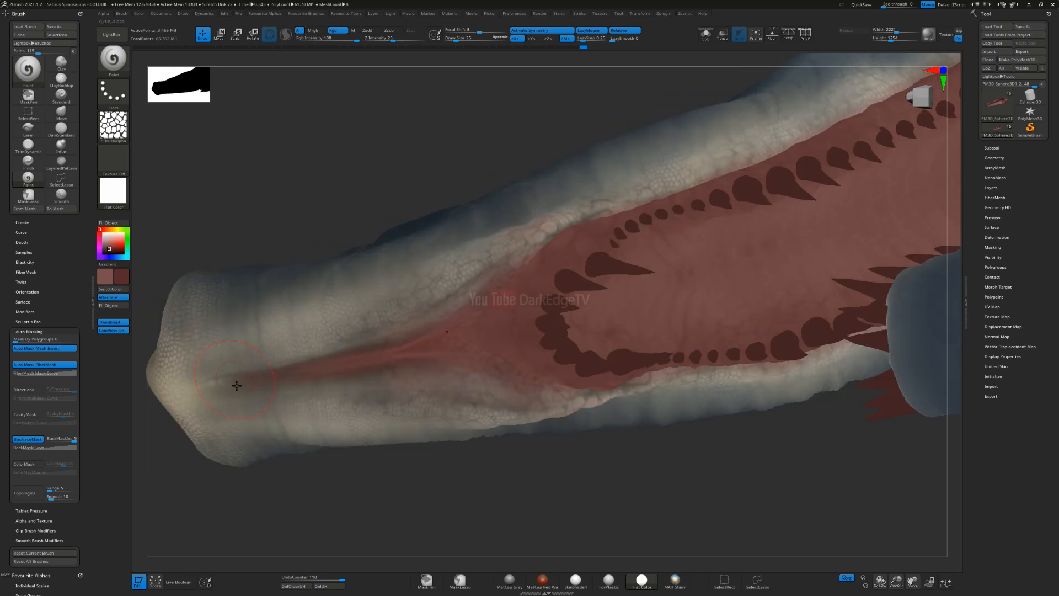
alt+right_drag(582, 222, 405, 305)
alt+right_drag(634, 219, 475, 275)
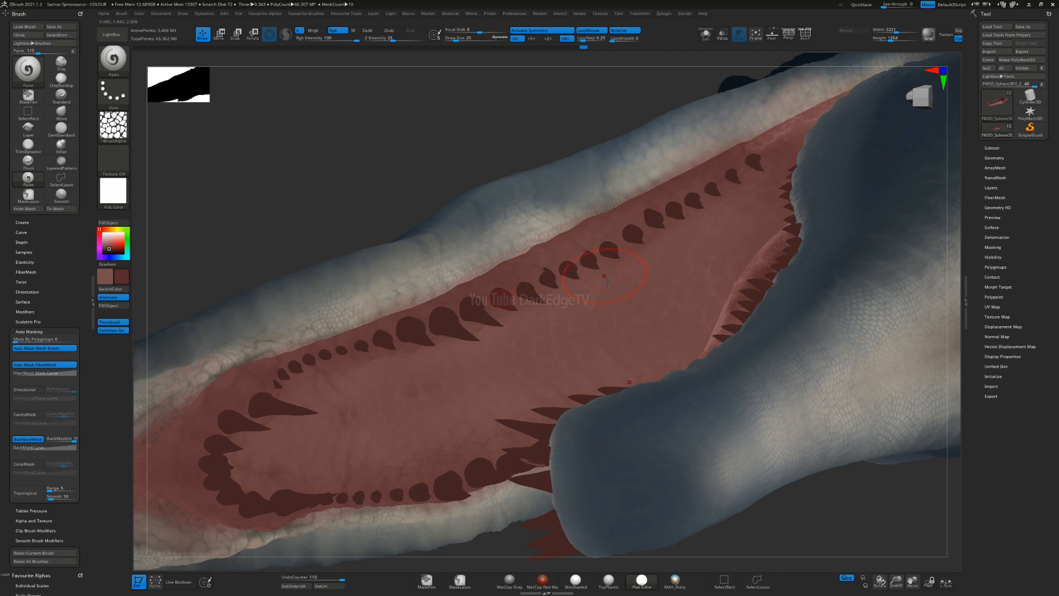
right_drag(614, 241, 609, 269)
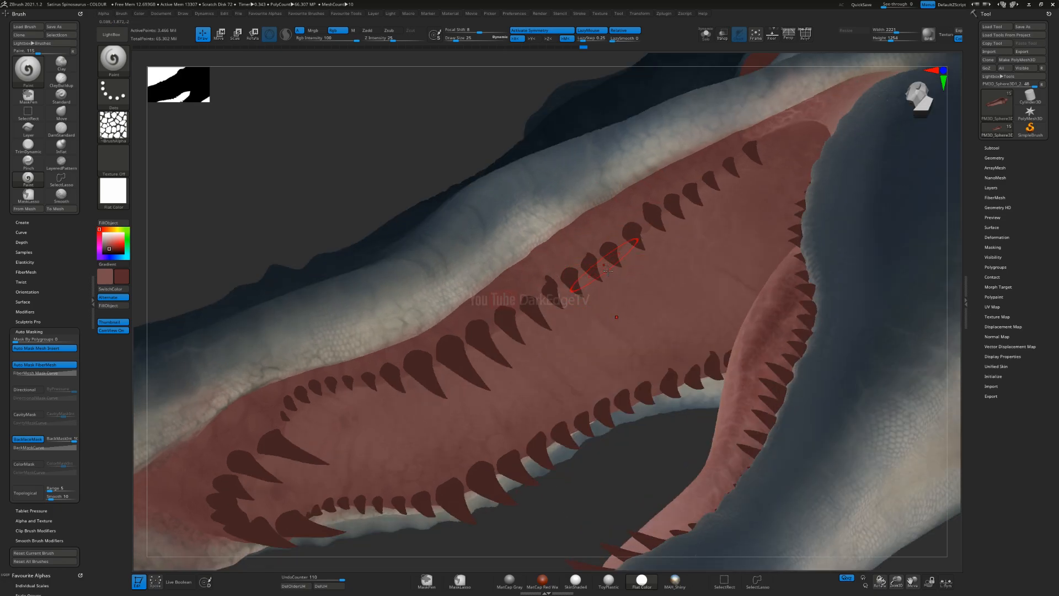
Step: Switch the model's material from flat colour to SkinShade4 and enlarge the brush for work inside the open mouth
click(113, 190)
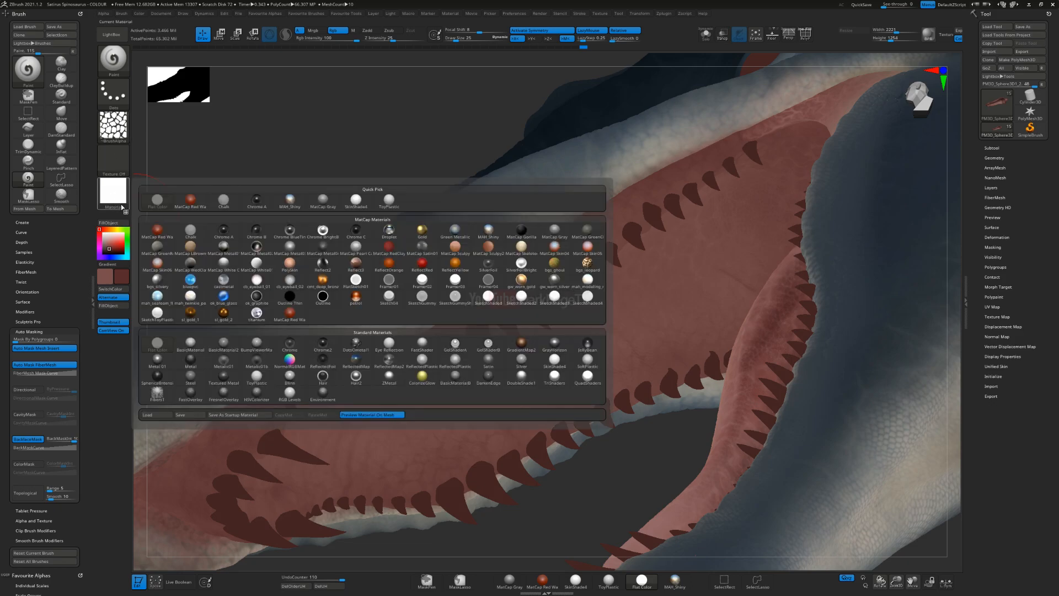
click(551, 365)
alt+right_drag(674, 353, 614, 264)
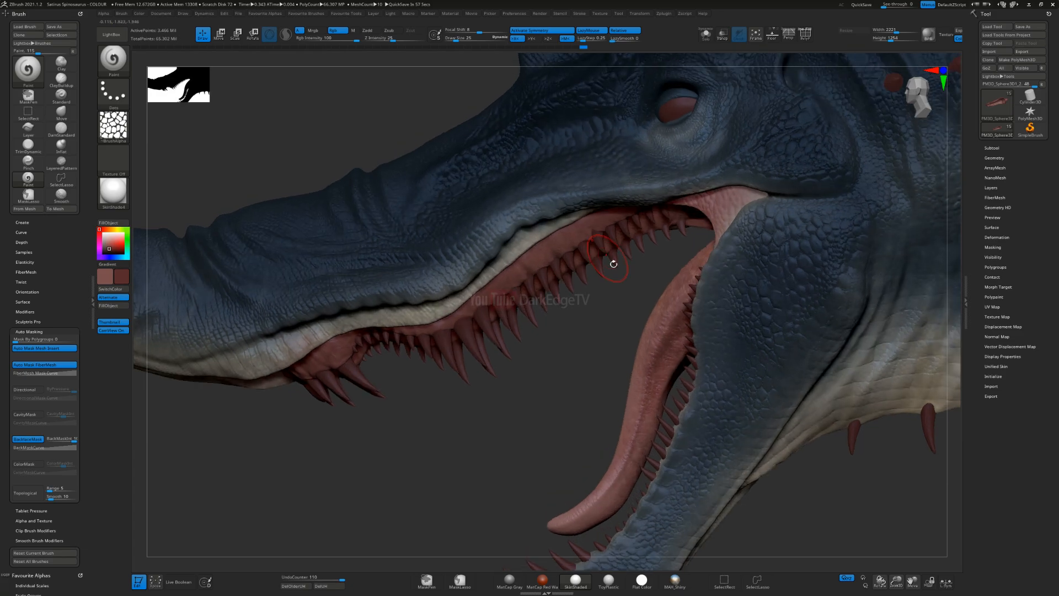
mouse_move(419, 329)
right_down()
mouse_move(451, 338)
mouse_move(561, 451)
mouse_move(531, 349)
mouse_move(555, 374)
mouse_move(534, 348)
mouse_move(546, 294)
mouse_move(533, 306)
right_up()
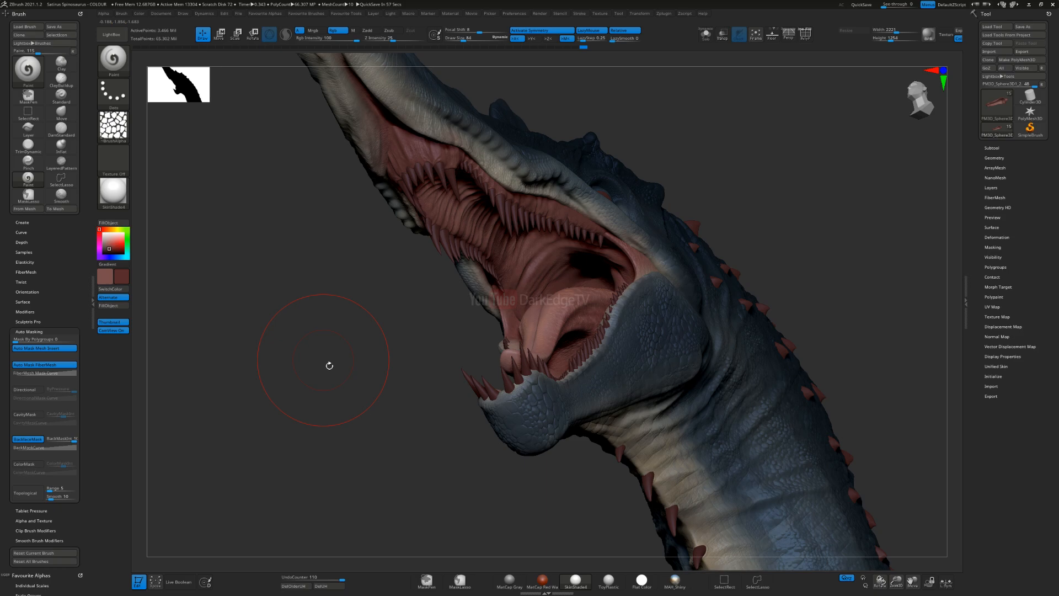
mouse_move(410, 331)
alt+right_down()
mouse_move(347, 330)
mouse_move(416, 309)
alt+right_up()
key(s)
drag(422, 303, 418, 303)
Step: Try muted yellow and tan tones as the main painting colour, ending on a muted yellow
click(111, 241)
drag(114, 247, 109, 242)
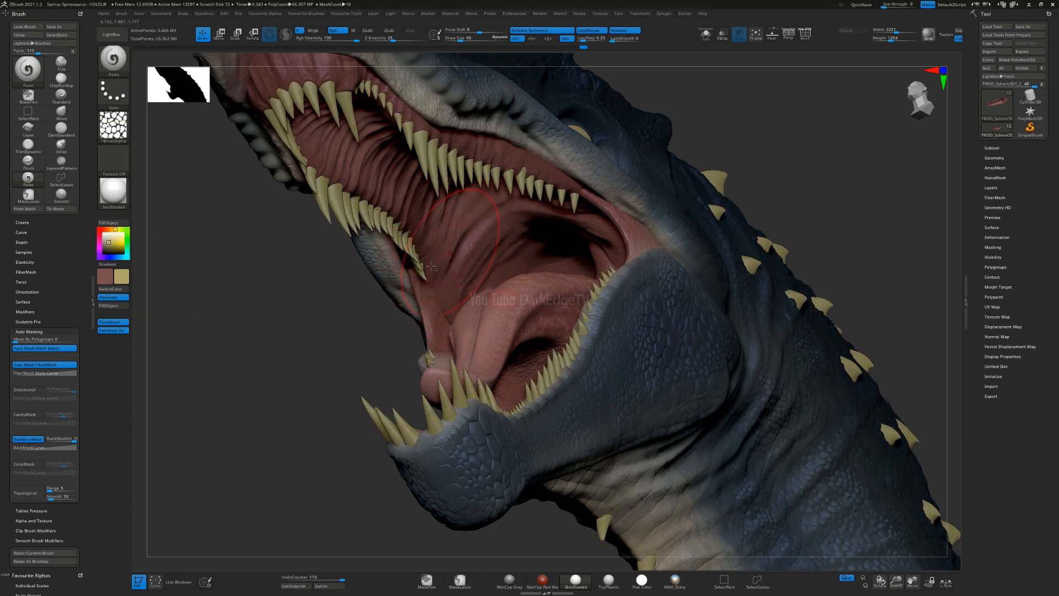
click(118, 236)
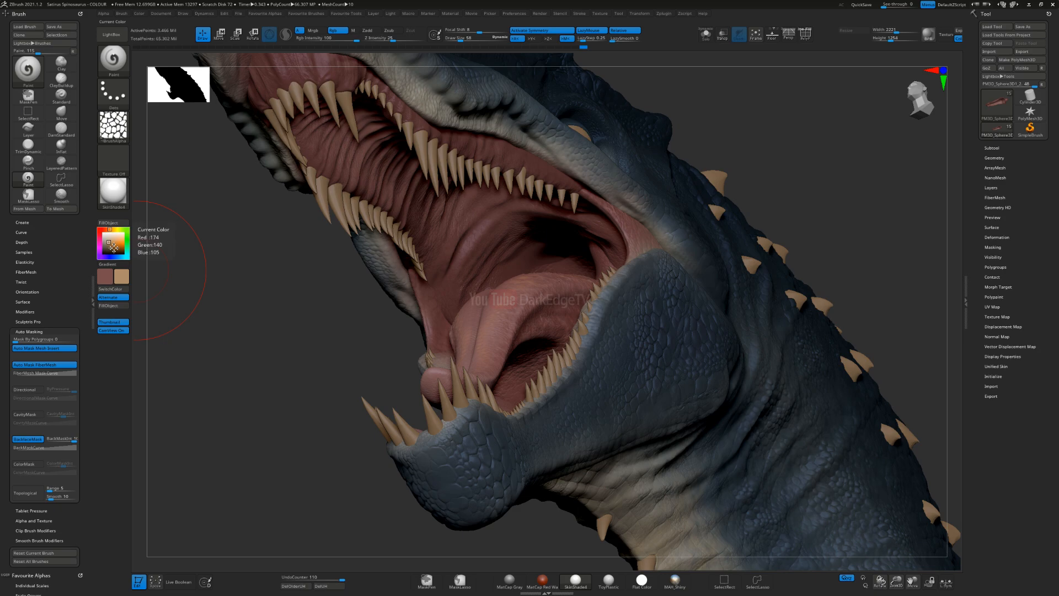
drag(117, 236, 115, 245)
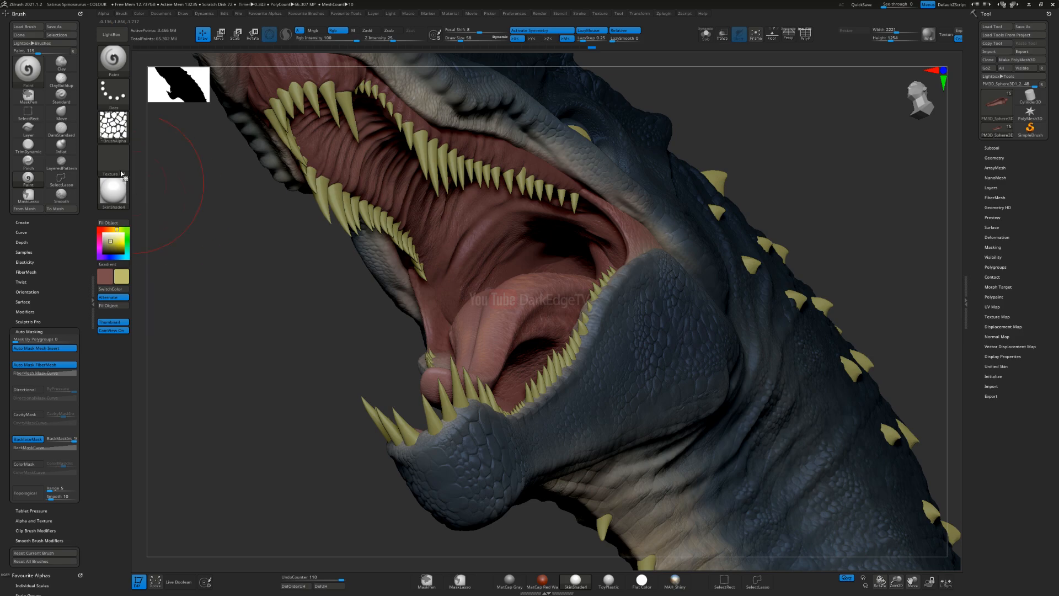
Step: Set the secondary colour to a muted brown, turn on Gradient painting and make the yellow swatch active
click(126, 136)
click(107, 243)
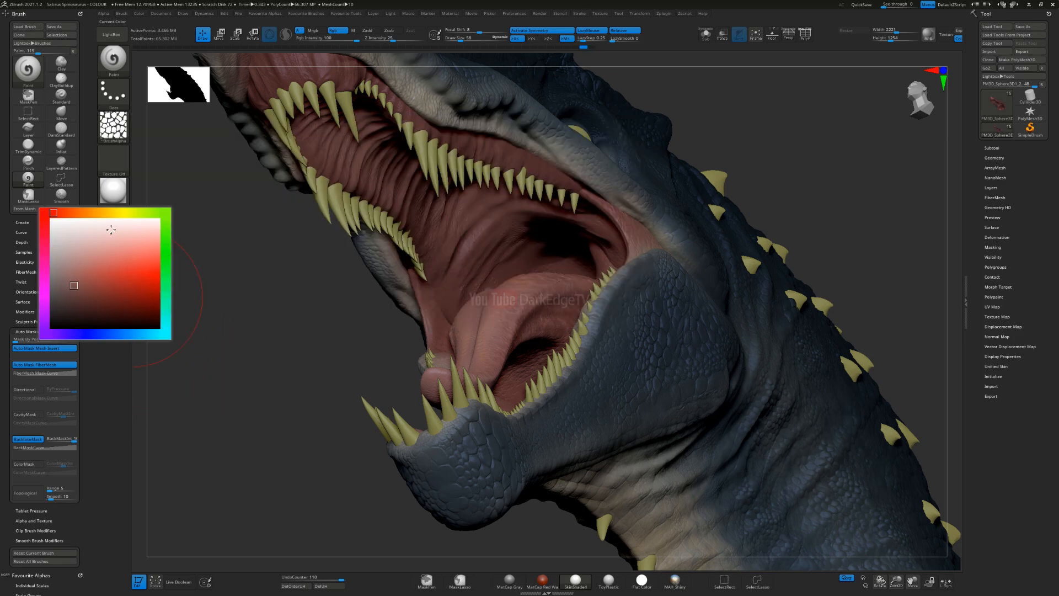
click(95, 268)
click(110, 251)
click(110, 250)
click(110, 232)
click(111, 248)
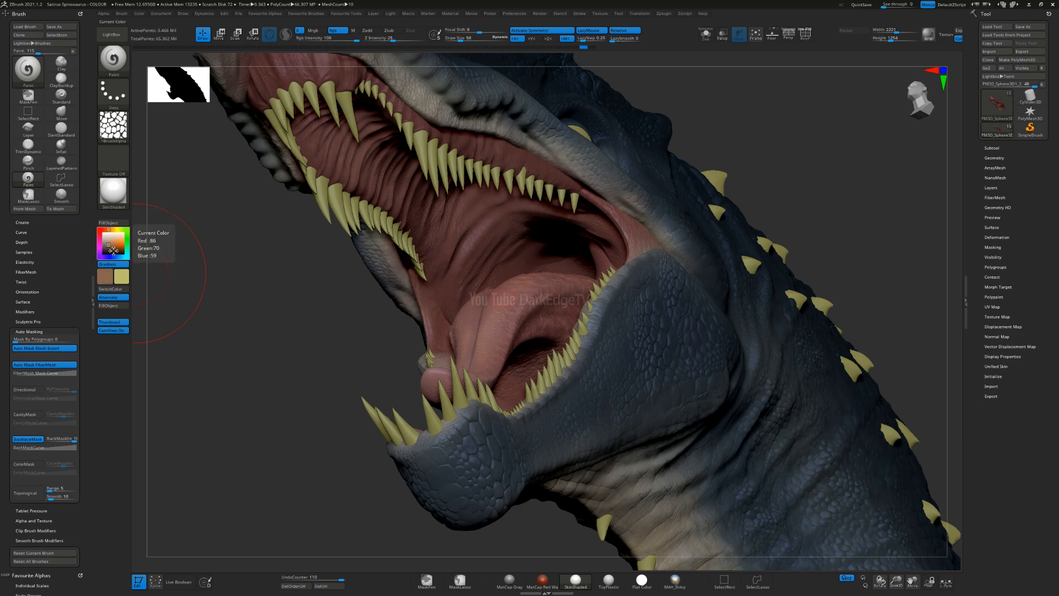
click(122, 280)
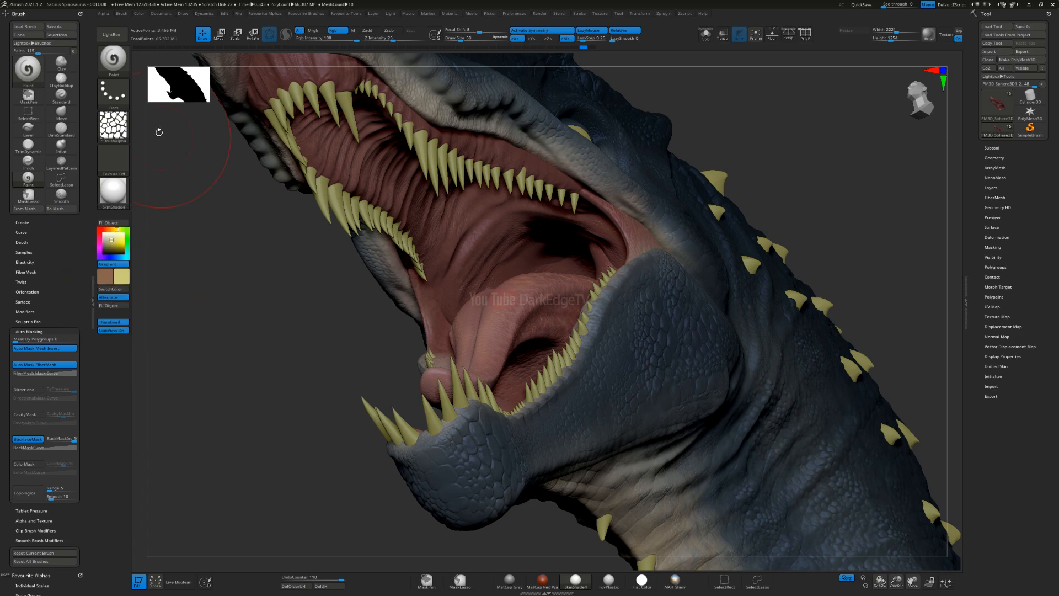
Step: Load a fine skin-texture alpha on the Paint brush and raise its focal shift to 39
click(114, 126)
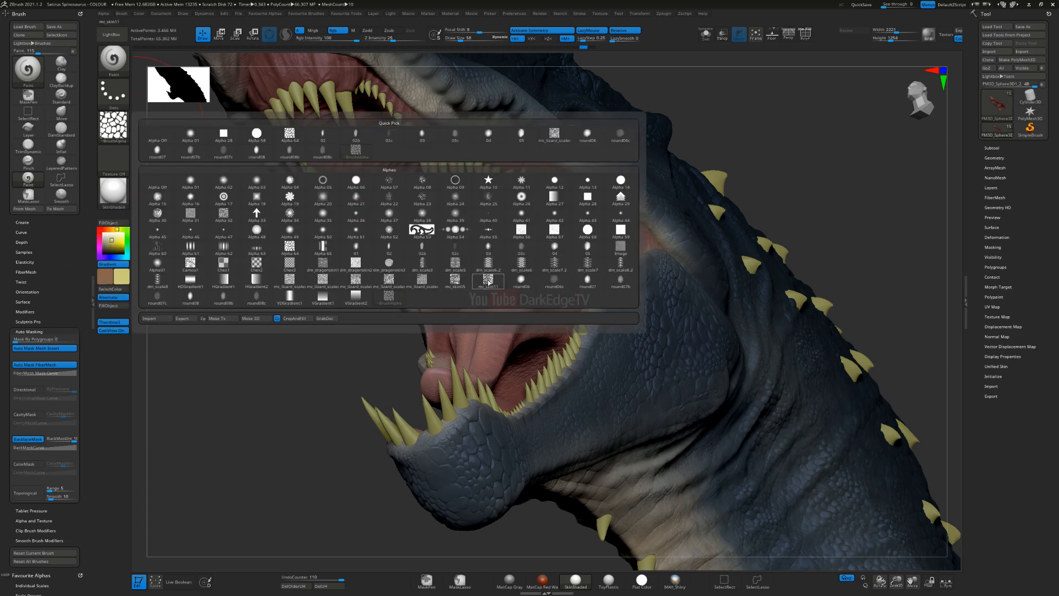
mouse_move(489, 282)
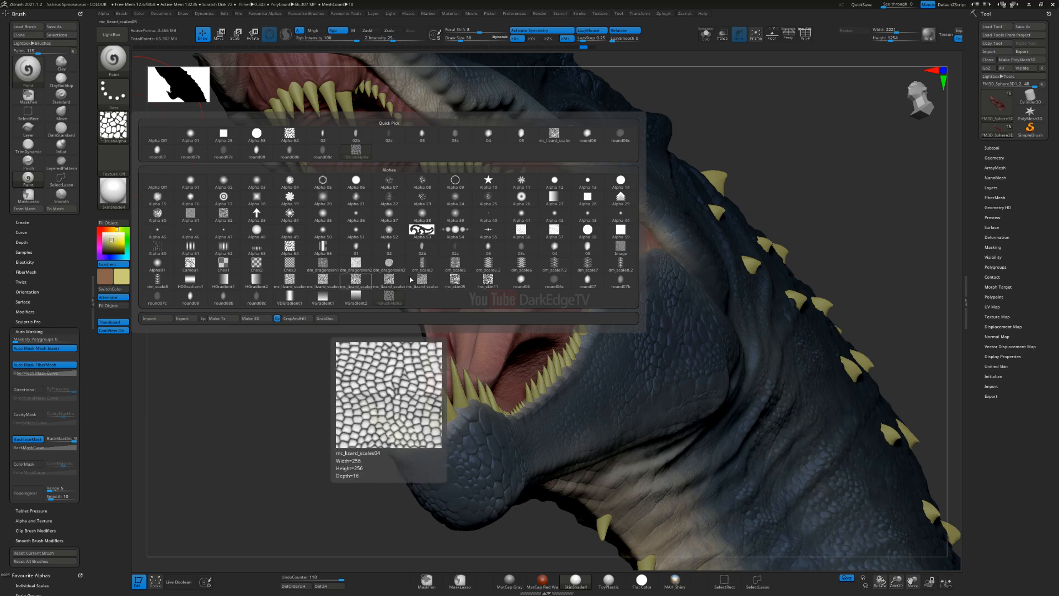
click(451, 280)
drag(479, 31, 493, 33)
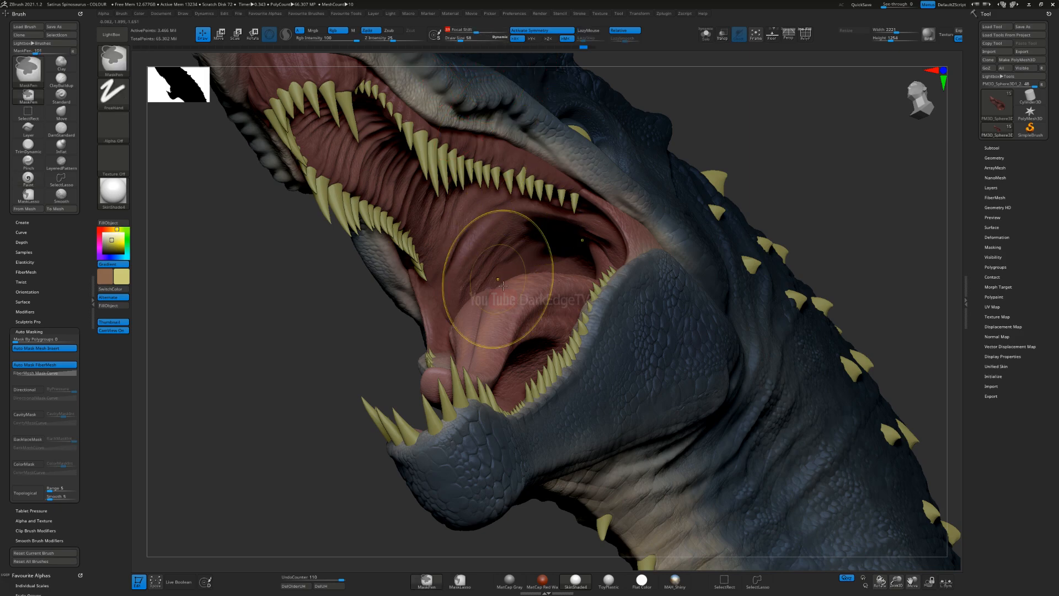
Step: Try the textured yellow and brown gradient on the inside of the mouth and undo the strokes
ctrl+right_drag(503, 284, 421, 211)
drag(466, 196, 468, 296)
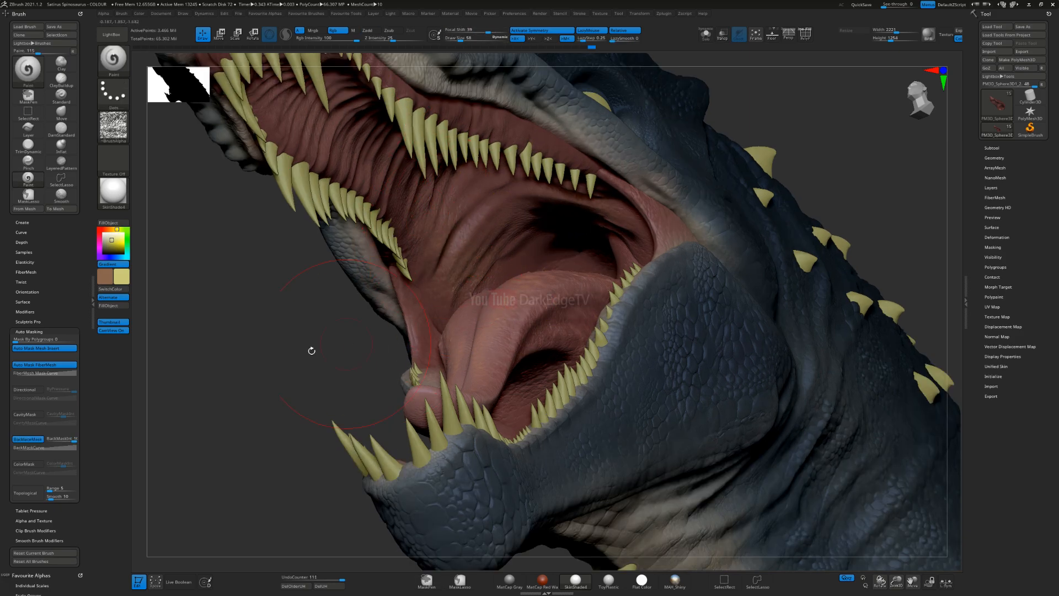
right_drag(435, 283, 423, 281)
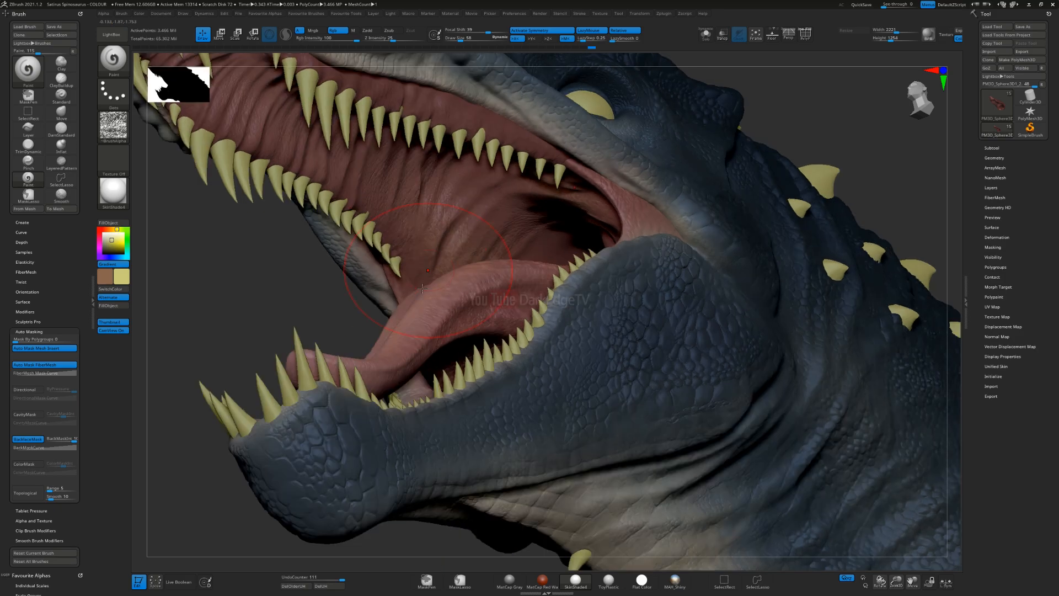
key(ctrl+z)
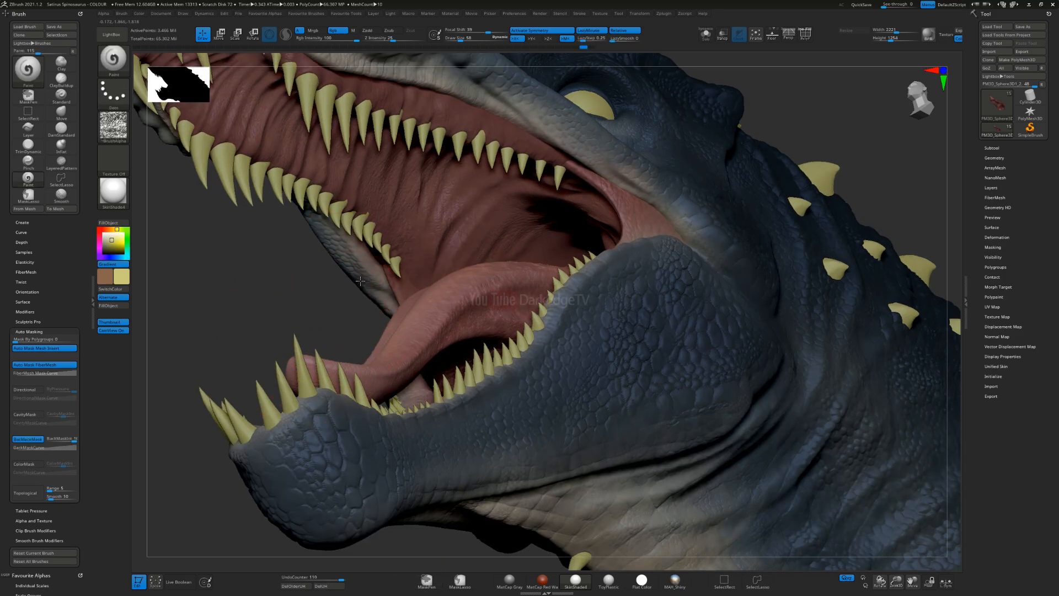
Step: Change the main colour to a desaturated grey-green and brush the textured gradient over the ridged palate
right_drag(360, 281, 199, 260)
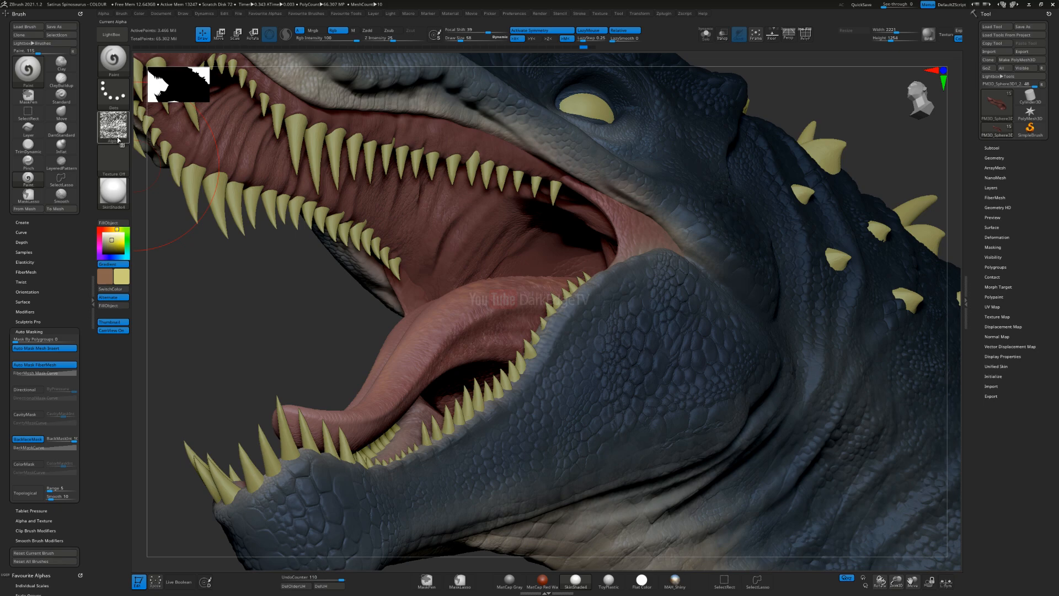
click(129, 235)
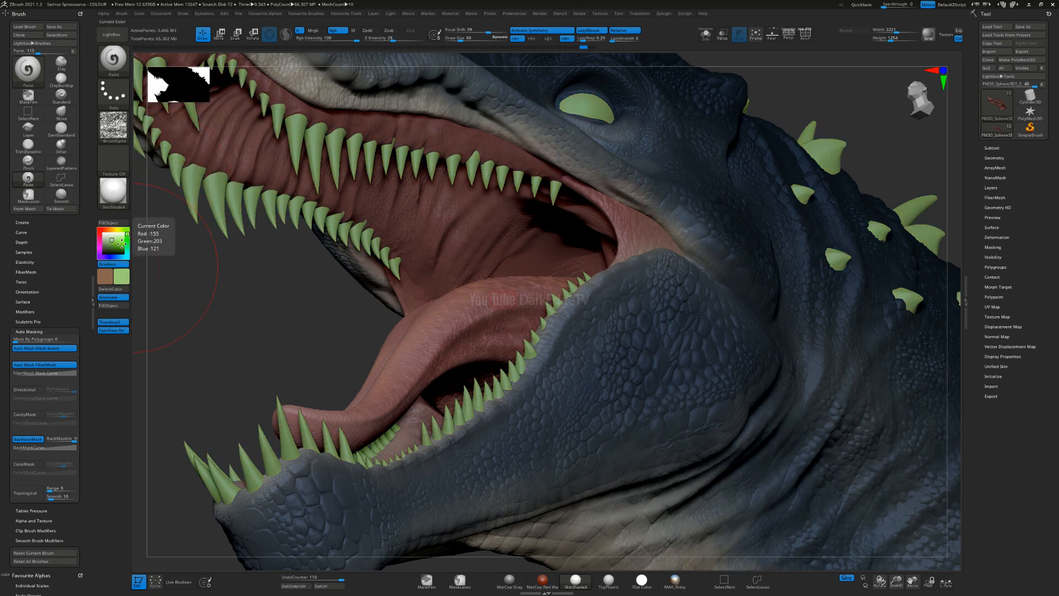
drag(113, 248, 111, 248)
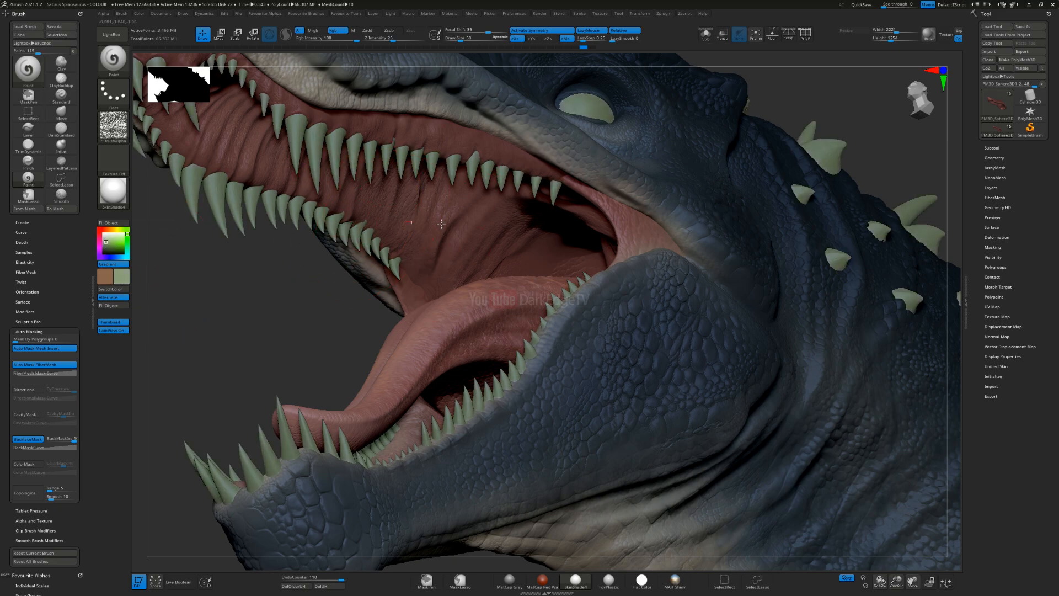
right_drag(463, 216, 469, 173)
mouse_move(439, 267)
alt+right_down()
mouse_move(448, 273)
mouse_move(362, 208)
alt+right_up()
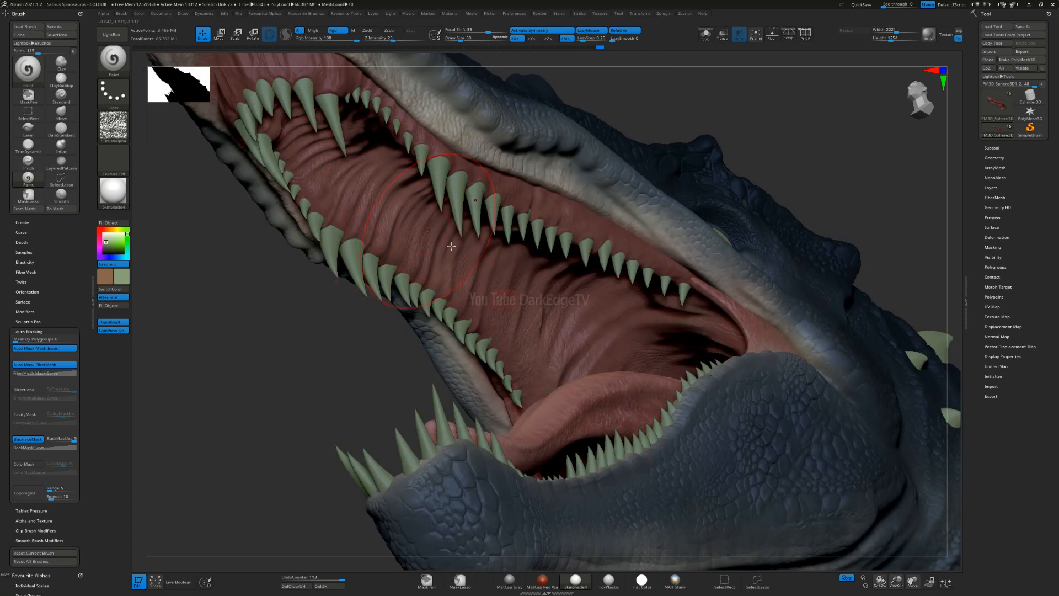
Step: Brush the green and brown gradient over the throat, inner cheeks and remaining palate for subtle tonal variation
right_drag(500, 232, 566, 284)
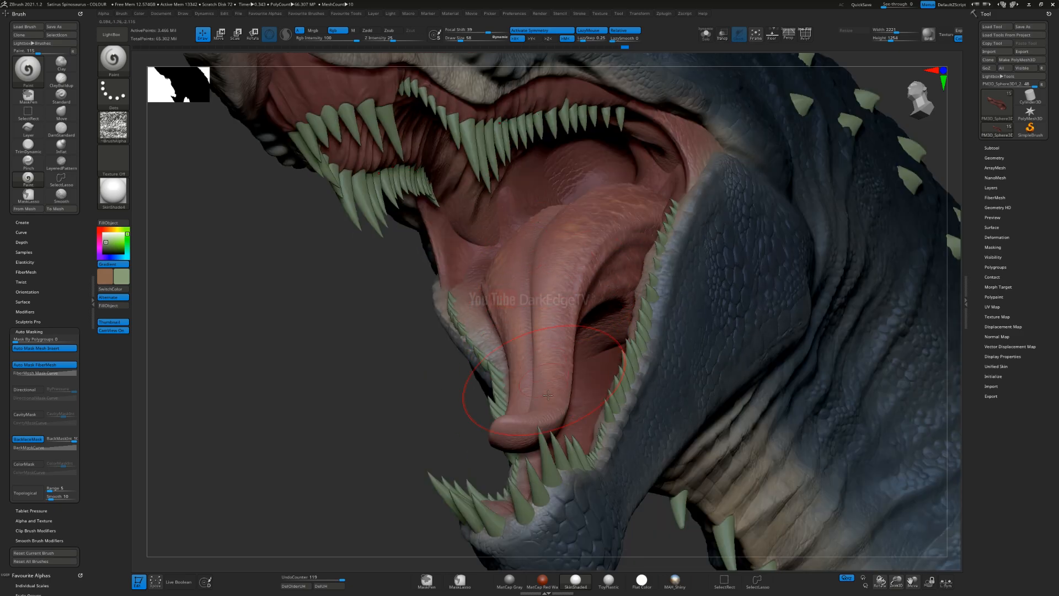
mouse_move(551, 330)
right_down()
mouse_move(582, 231)
mouse_move(607, 211)
mouse_move(530, 238)
mouse_move(573, 360)
mouse_move(460, 283)
mouse_move(448, 328)
mouse_move(473, 321)
right_up()
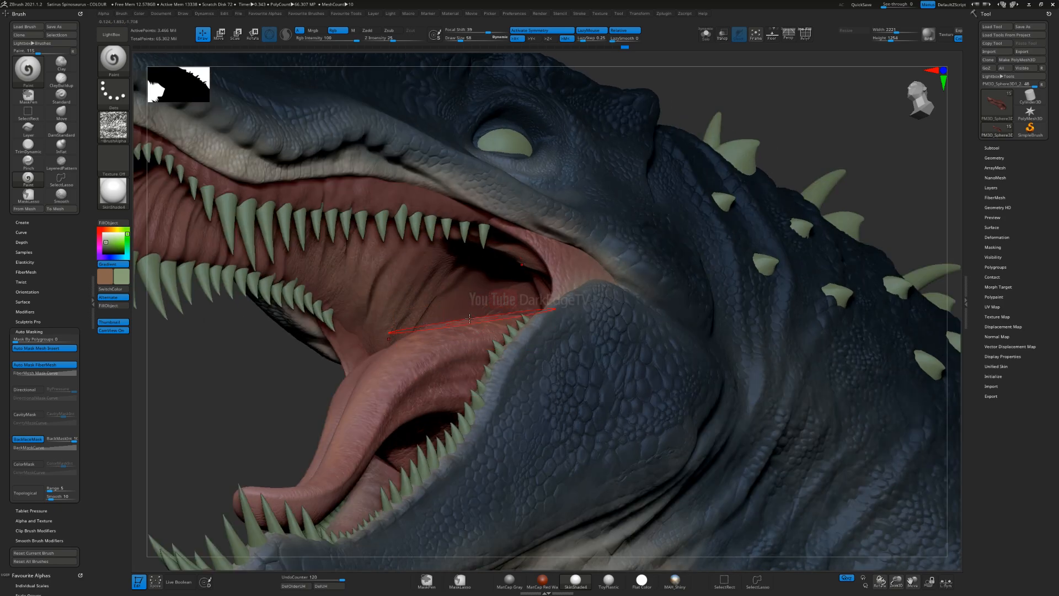
right_drag(455, 372, 473, 313)
right_drag(485, 277, 499, 264)
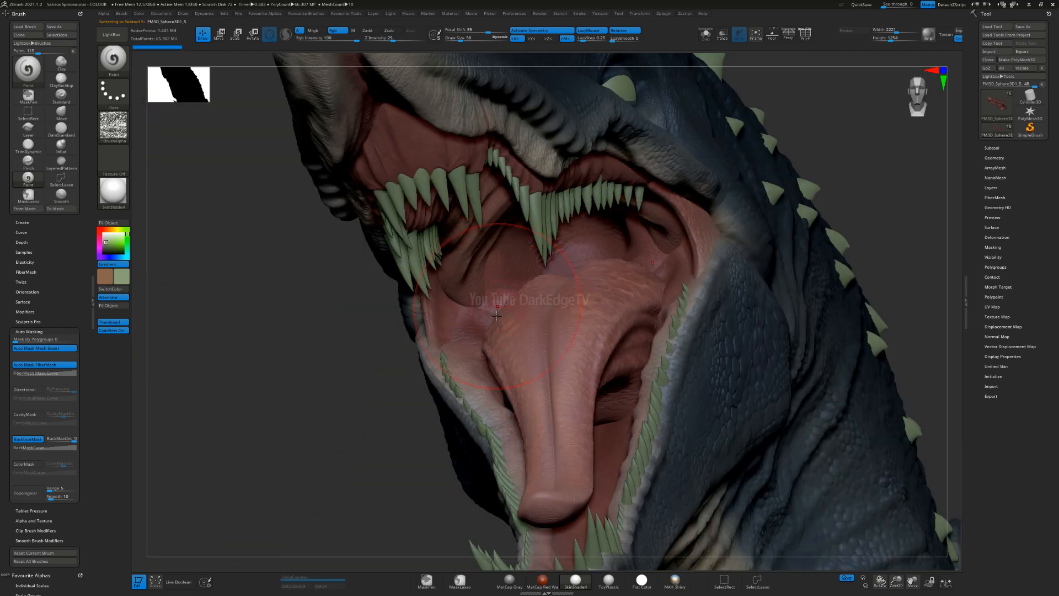
right_drag(486, 306, 510, 287)
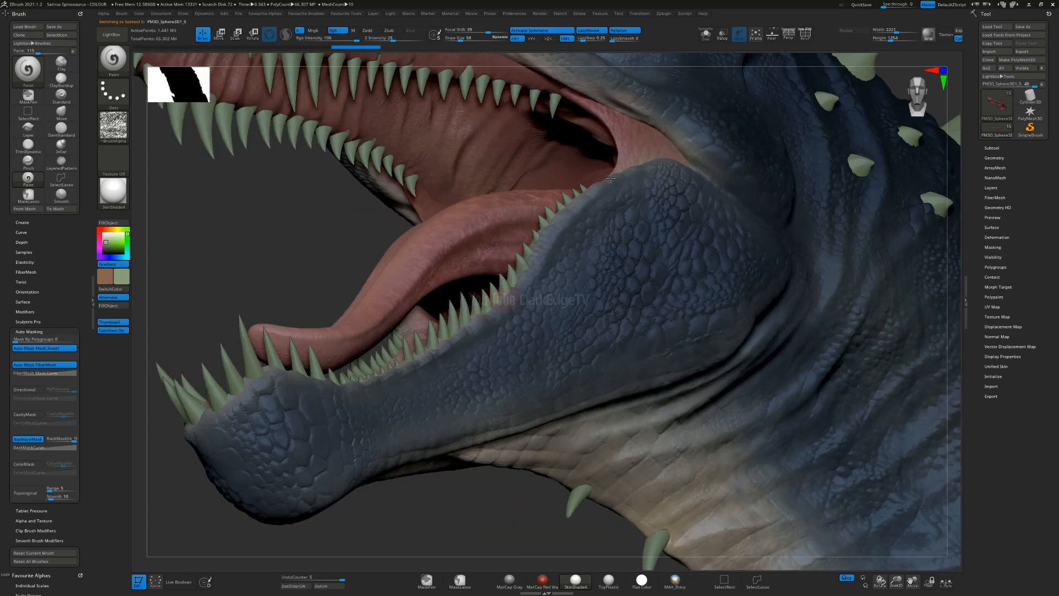
right_drag(611, 178, 682, 345)
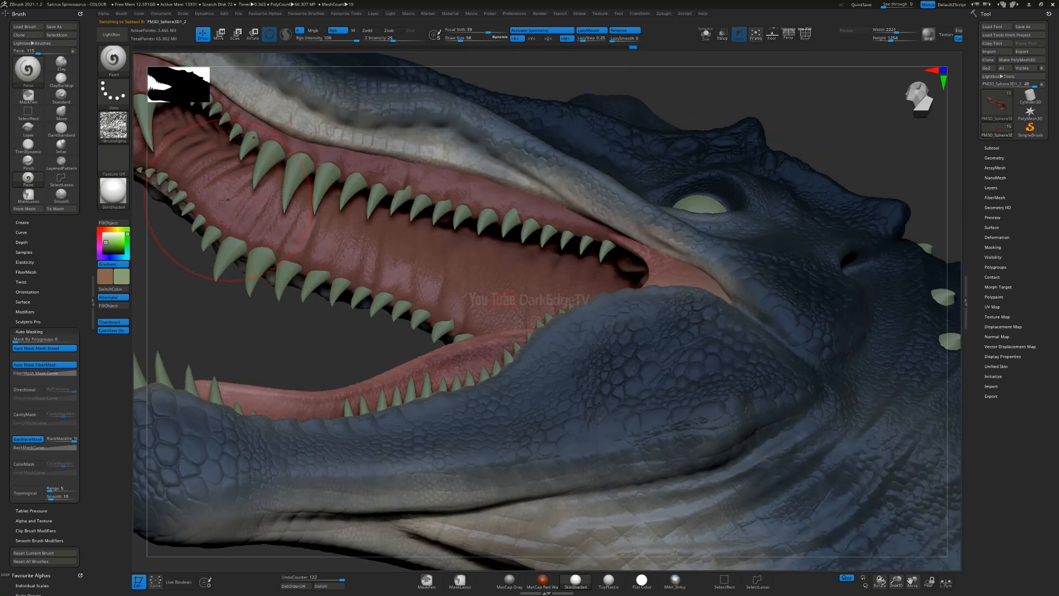
alt+right_drag(360, 259, 619, 347)
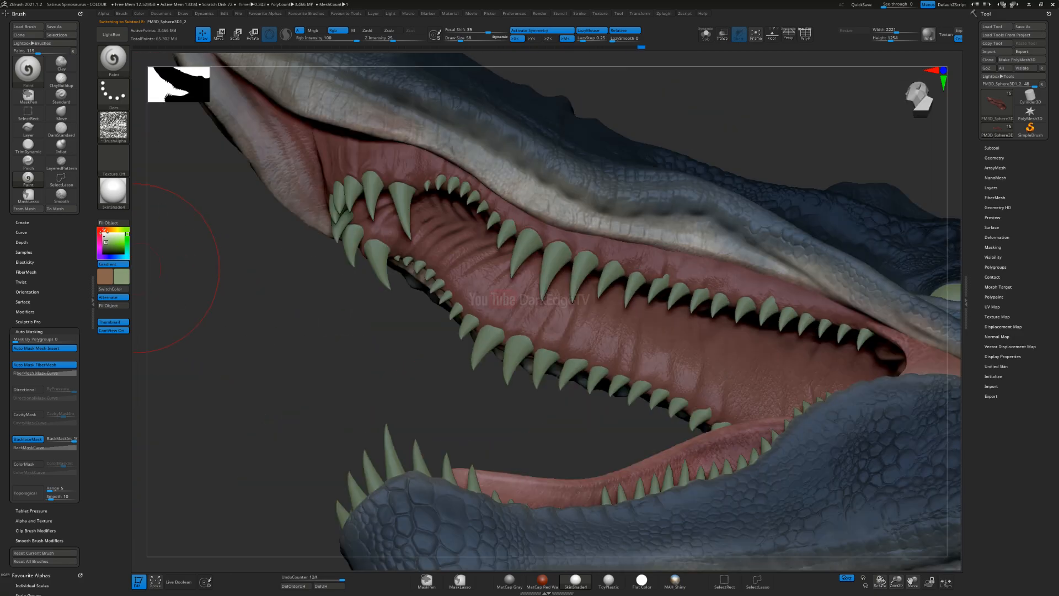
Step: Set the main colour to dark purple and brush the textured gradient across the palate and upper gums
click(105, 258)
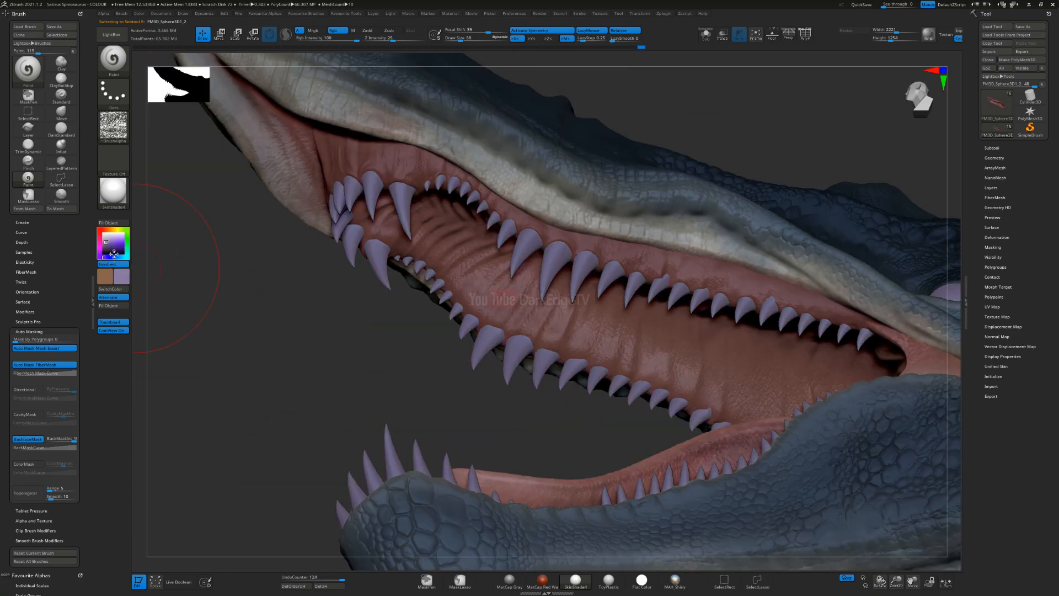
click(112, 249)
click(107, 248)
alt+right_drag(443, 221, 444, 310)
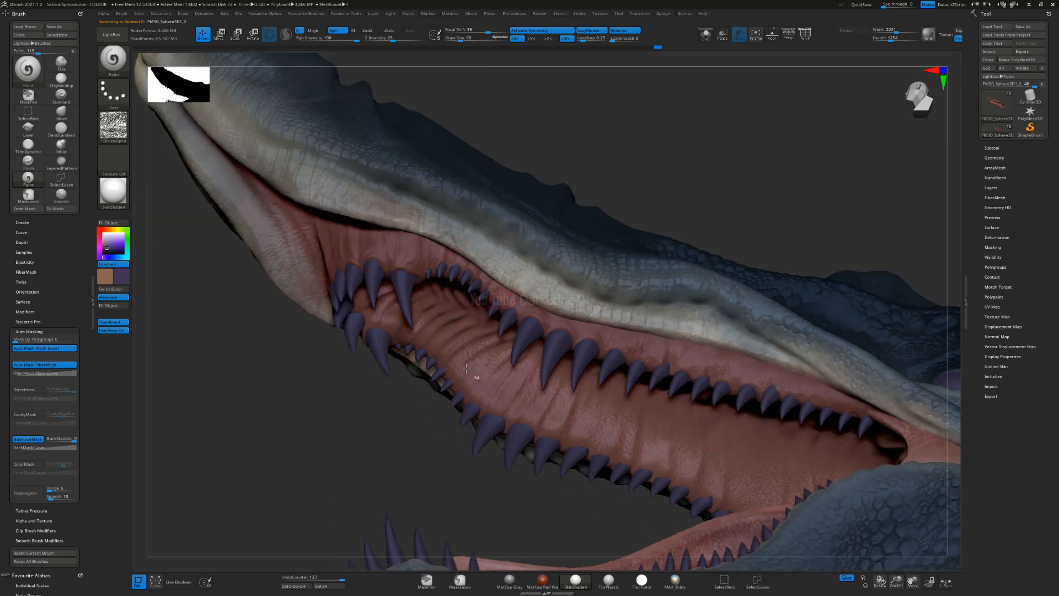
drag(623, 435, 732, 478)
drag(419, 321, 470, 344)
alt+right_drag(470, 344, 436, 237)
right_drag(433, 326, 393, 247)
drag(393, 247, 336, 285)
right_drag(336, 285, 351, 198)
mouse_move(351, 199)
mouse_down()
mouse_move(340, 189)
mouse_move(380, 171)
mouse_move(543, 214)
mouse_move(624, 187)
mouse_up()
key(ctrl)
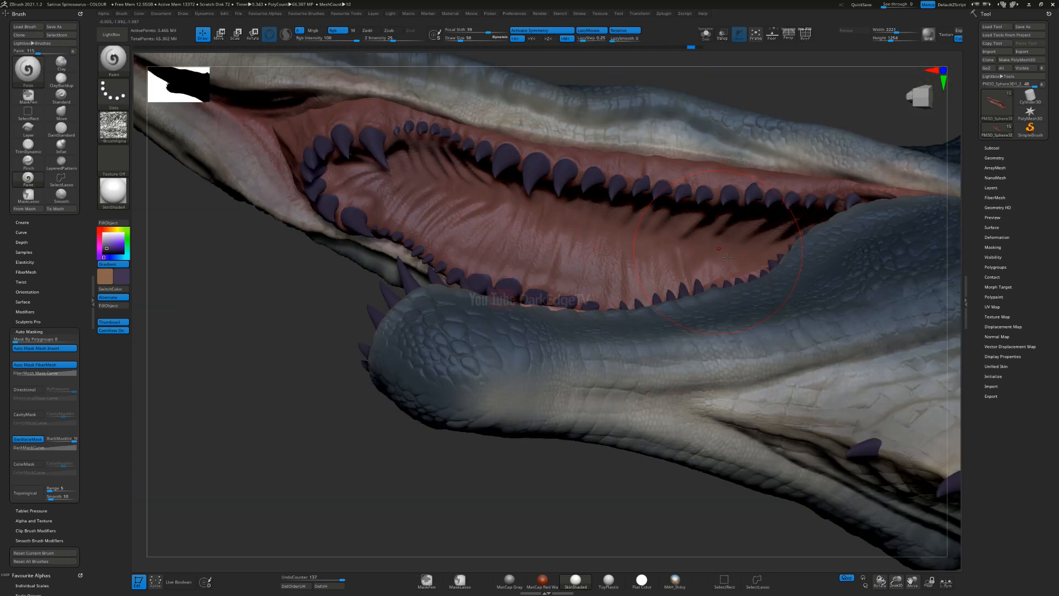
Step: Paint purple and brown variation along the far side of the palate and around the throat behind the tongue
drag(727, 258, 684, 279)
mouse_move(684, 278)
right_down()
mouse_move(731, 308)
mouse_move(524, 309)
right_up()
drag(512, 308, 493, 298)
drag(611, 277, 623, 289)
alt+right_drag(624, 314, 600, 316)
right_drag(530, 292, 586, 260)
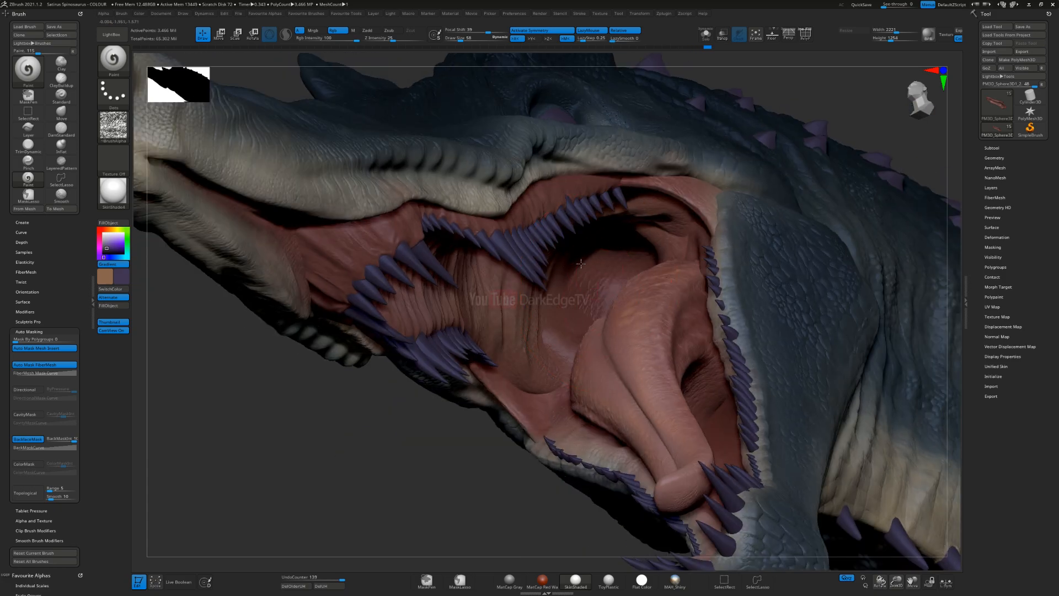
alt+right_drag(395, 306, 240, 157)
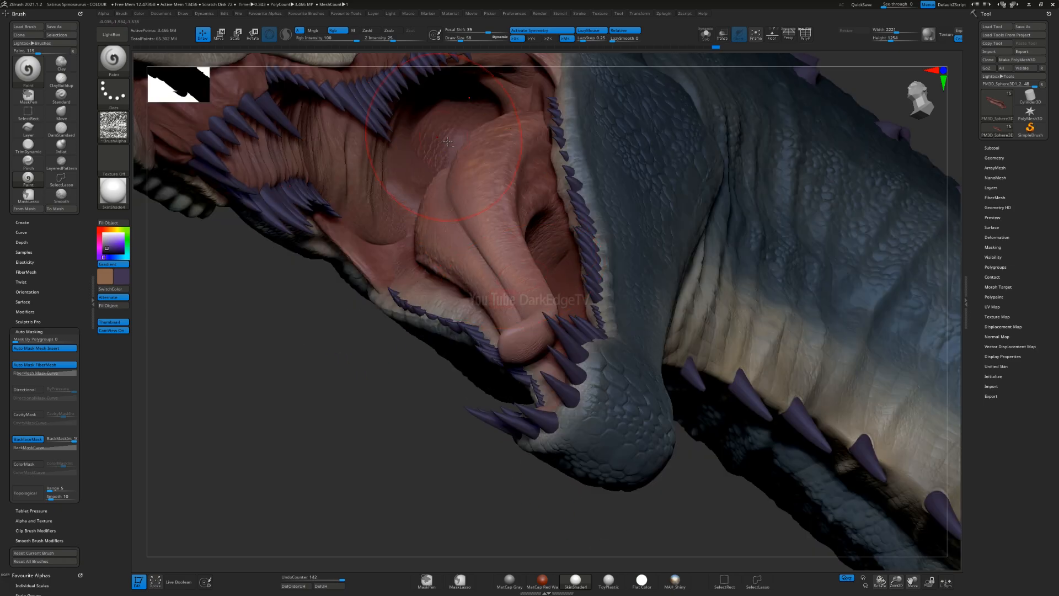
drag(437, 155, 554, 264)
right_drag(561, 300, 568, 304)
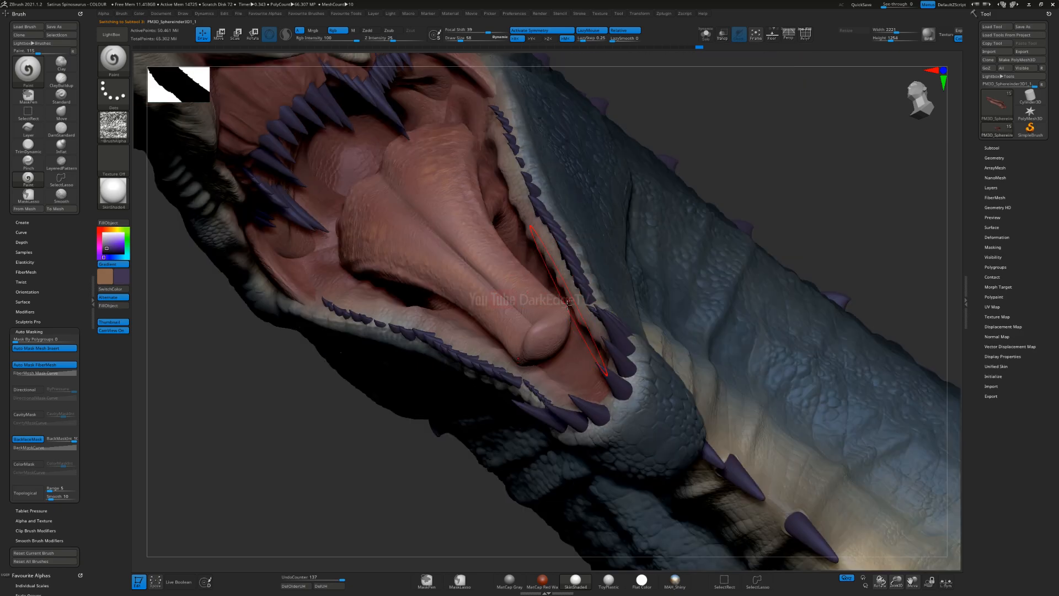
Step: Isolate the lower-jaw body subtool, adjust the brush size and paint purple-brown texture over the floor of the mouth
right_drag(473, 265, 618, 113)
click(706, 37)
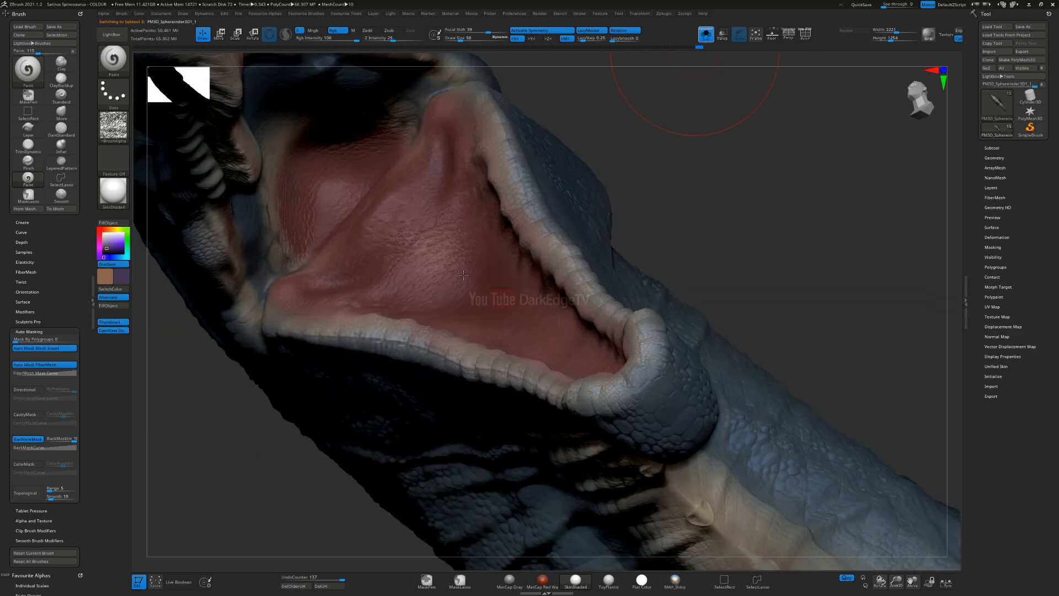
right_drag(606, 248, 584, 353)
key(s)
click(563, 355)
drag(531, 320, 491, 264)
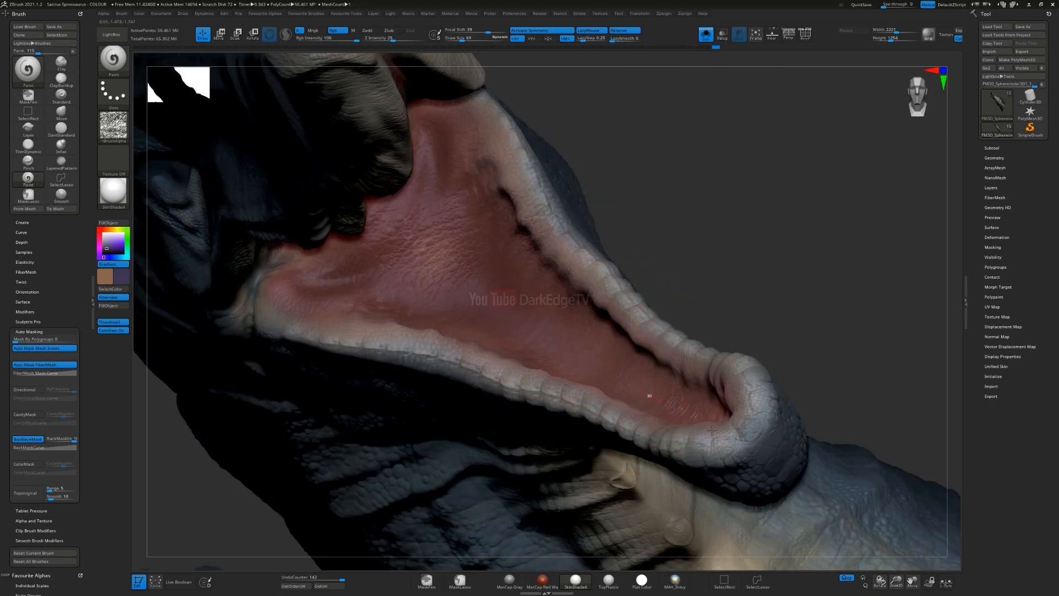
right_drag(525, 302, 549, 303)
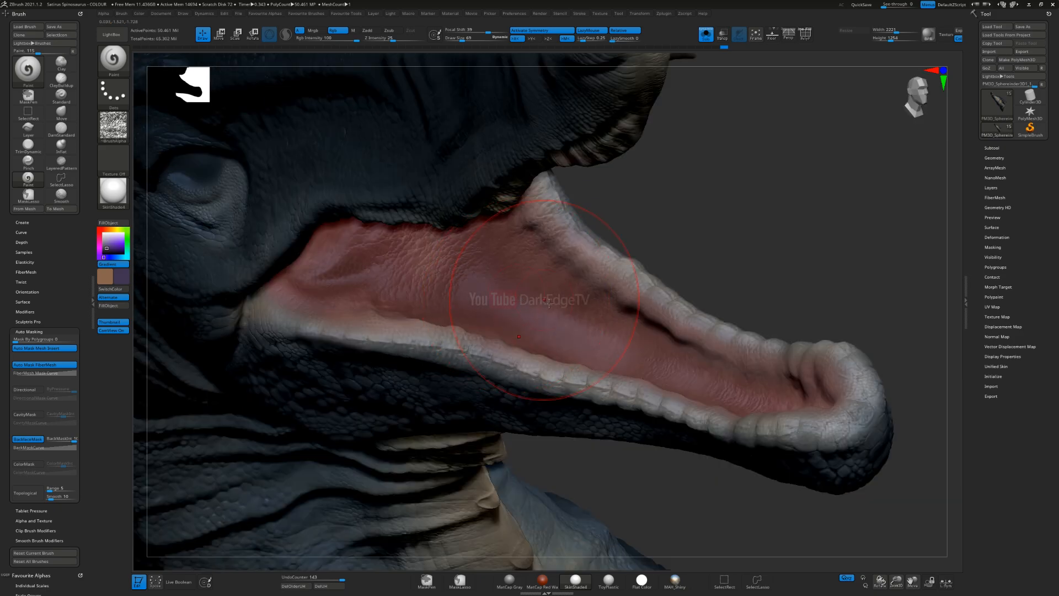
Step: Enlarge the brush and shade the inner wall of the lower jaw just below its pale lip
drag(471, 236, 476, 208)
alt+right_drag(530, 344, 454, 298)
key(s)
click(577, 281)
mouse_move(580, 296)
ctrl+right_down()
mouse_move(557, 276)
mouse_move(565, 208)
ctrl+right_up()
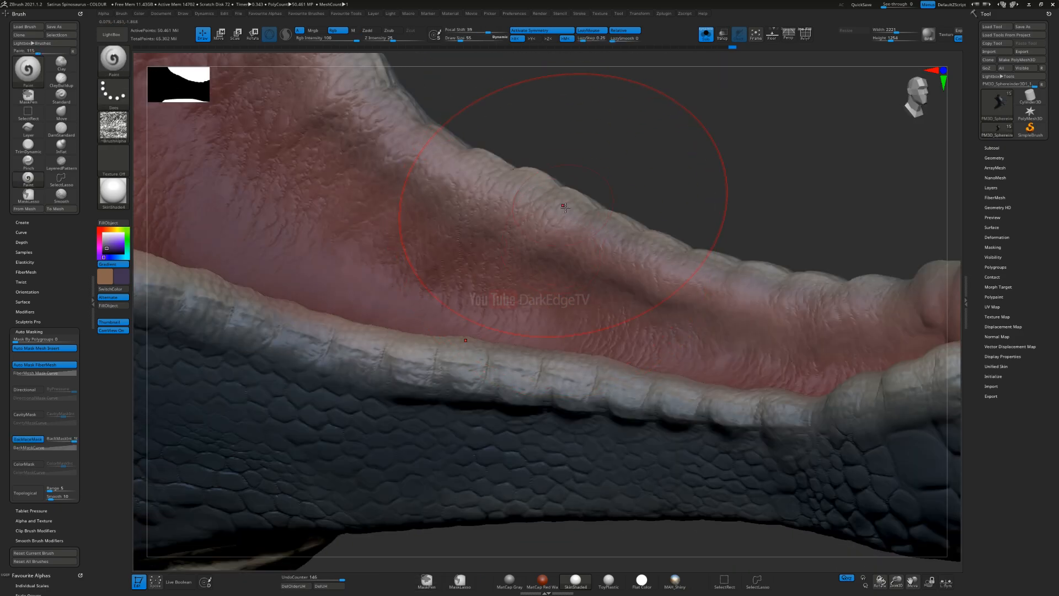
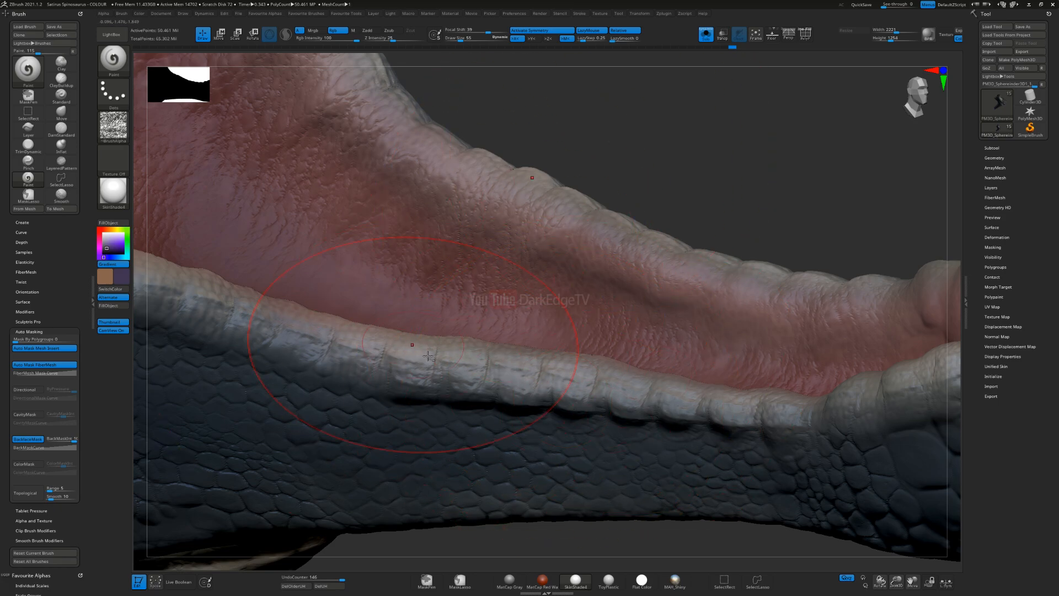
Step: Shade the inner wall of the lower jaw with purple-brown texture and bring the hidden subtools back into view
alt+right_drag(420, 349, 432, 410)
right_drag(684, 308, 563, 329)
right_drag(552, 281, 452, 240)
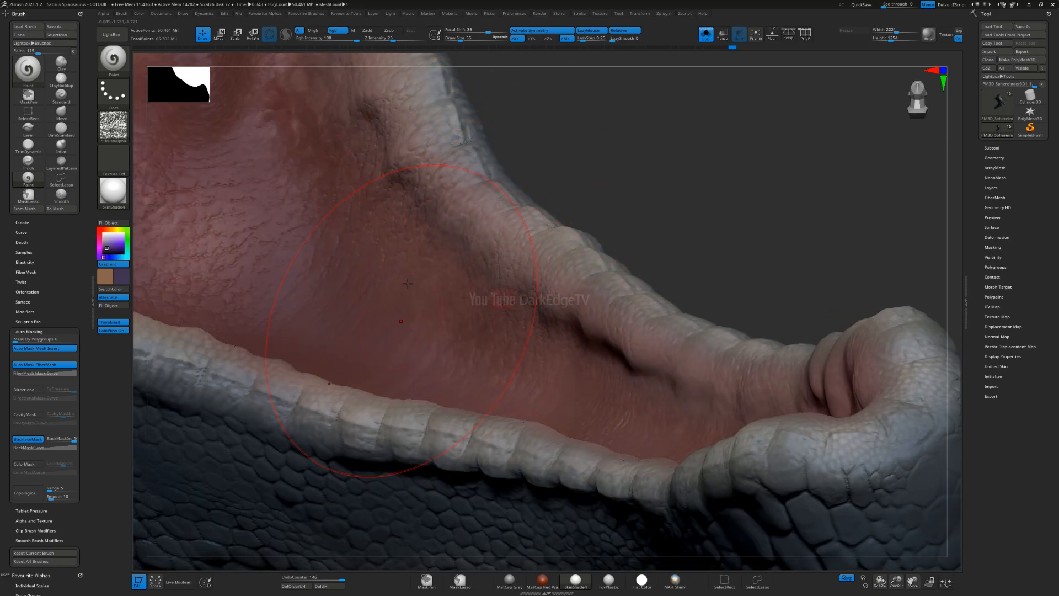
click(706, 35)
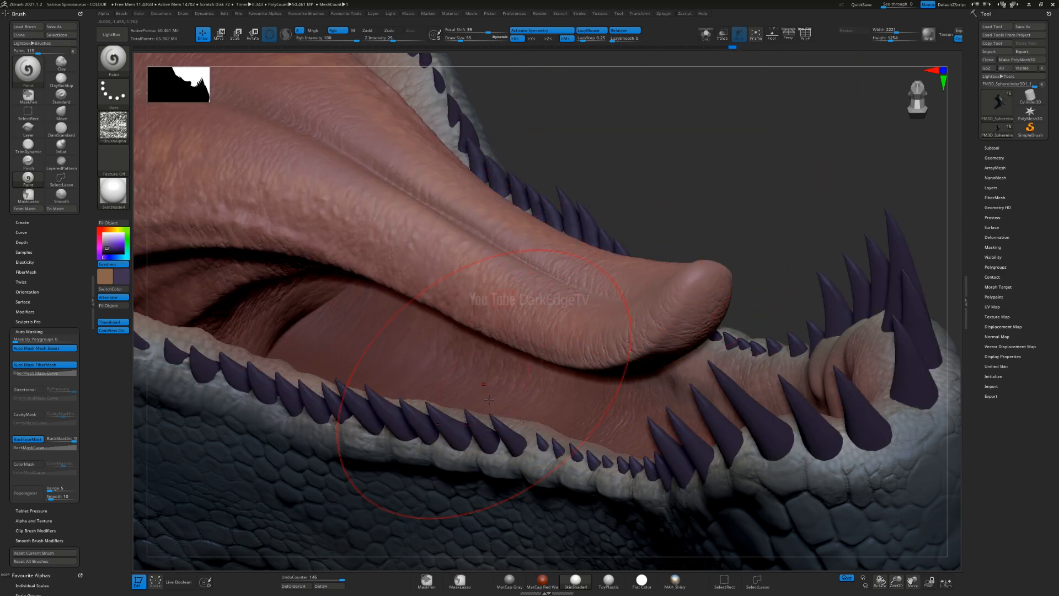
Step: Switch from the lower jaw to an inner-mouth subtool and set the main colour to muted grey-green
key(ctrl)
ctrl+right_drag(540, 467, 467, 357)
mouse_move(535, 389)
right_down()
mouse_move(461, 274)
mouse_move(484, 308)
mouse_move(503, 302)
mouse_move(489, 236)
mouse_move(491, 278)
right_up()
key(ctrl)
right_drag(491, 278, 505, 290)
alt+click(504, 290)
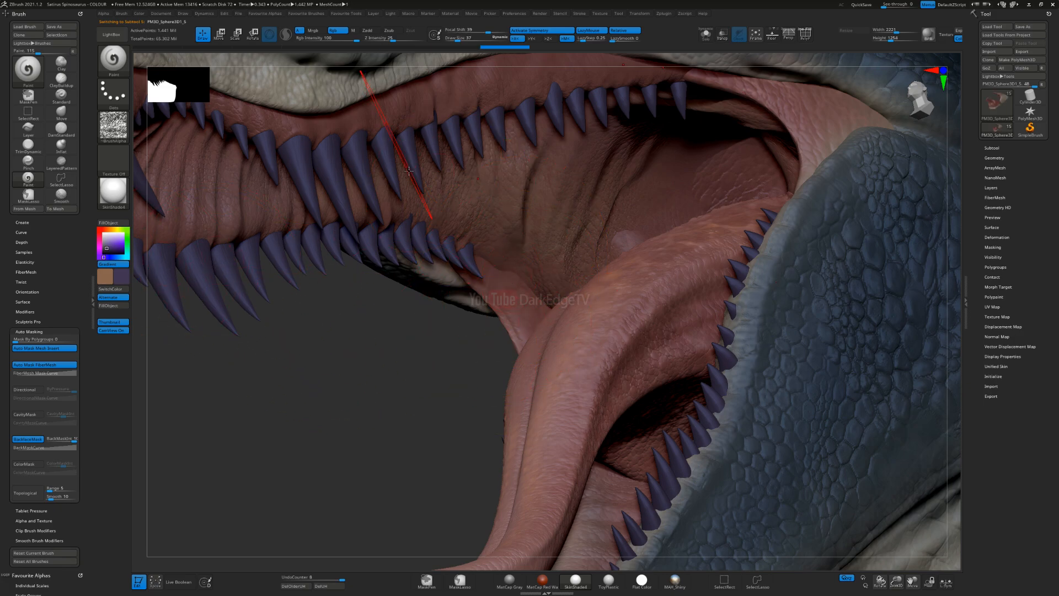
click(126, 233)
drag(113, 248, 104, 241)
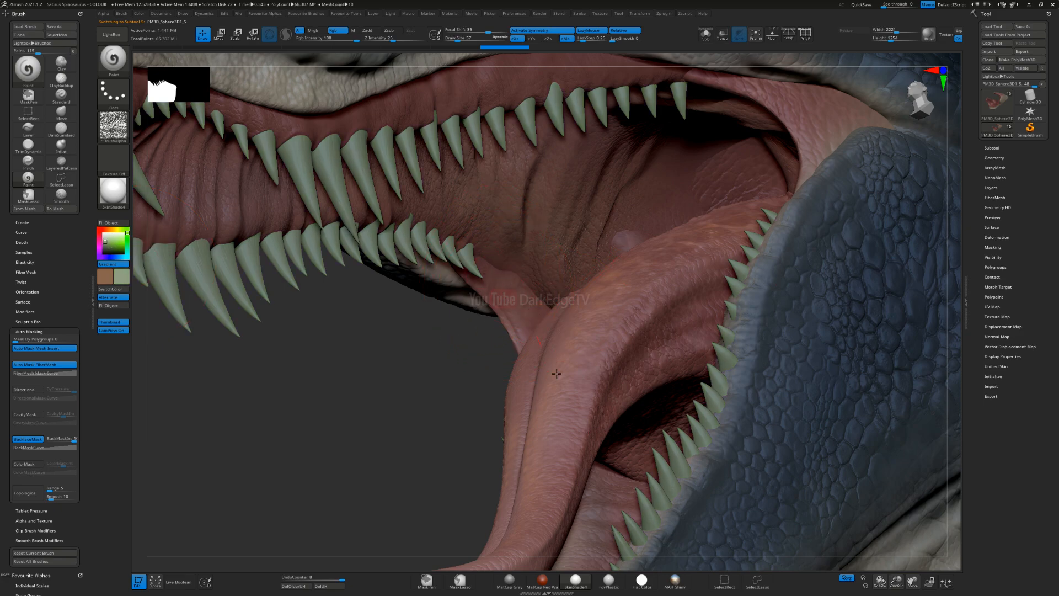
Step: Isolate the tongue subtool and brush the textured grey-green and brown gradient along its length
alt+right_drag(559, 365, 501, 264)
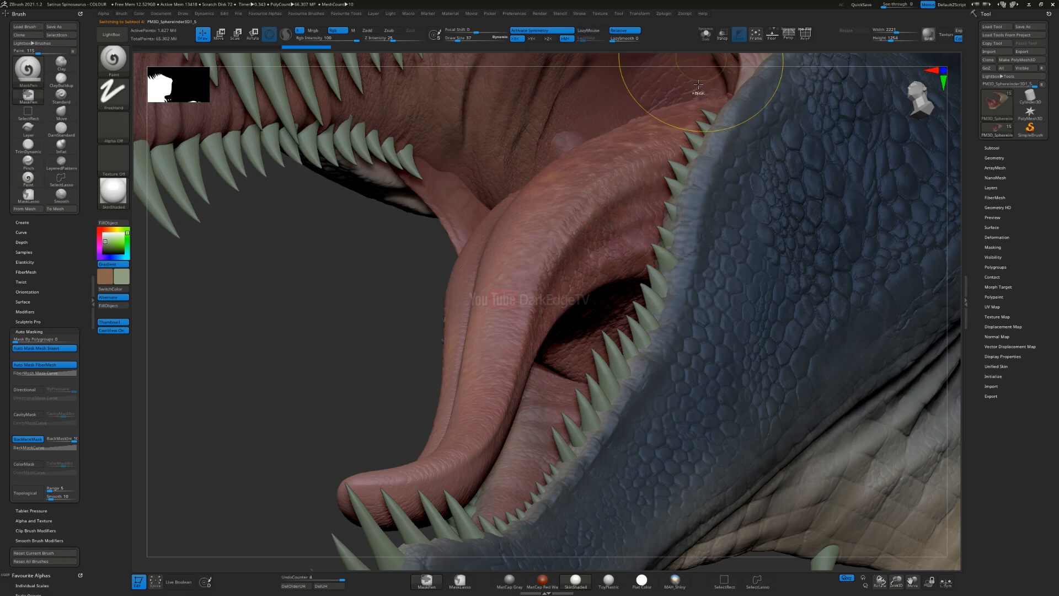
click(706, 34)
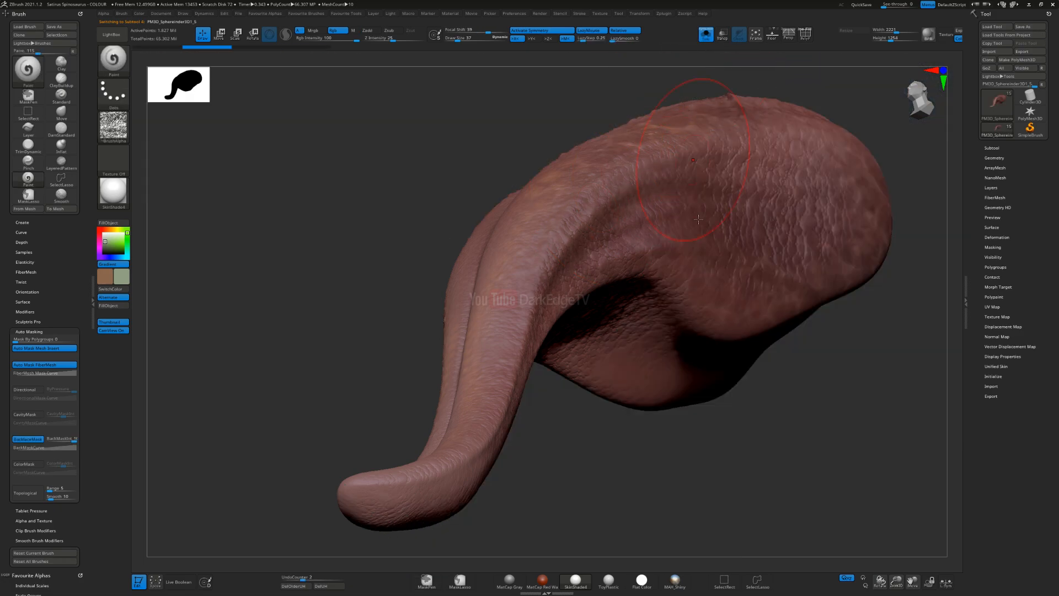
key(f)
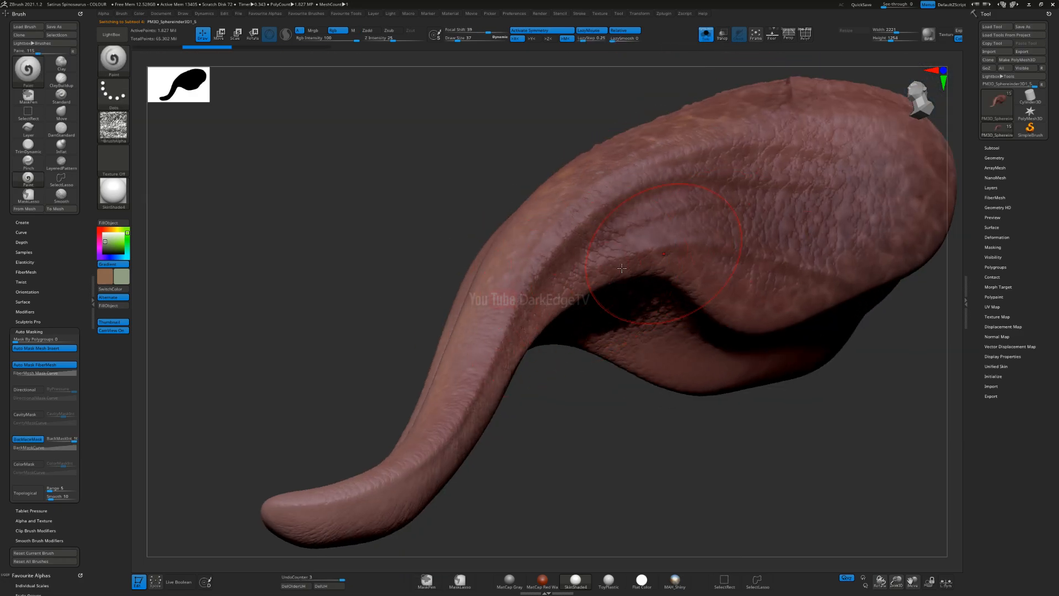
mouse_move(622, 268)
mouse_down()
mouse_move(773, 295)
mouse_move(647, 261)
mouse_move(534, 319)
mouse_up()
drag(416, 462, 405, 480)
right_drag(440, 383, 492, 423)
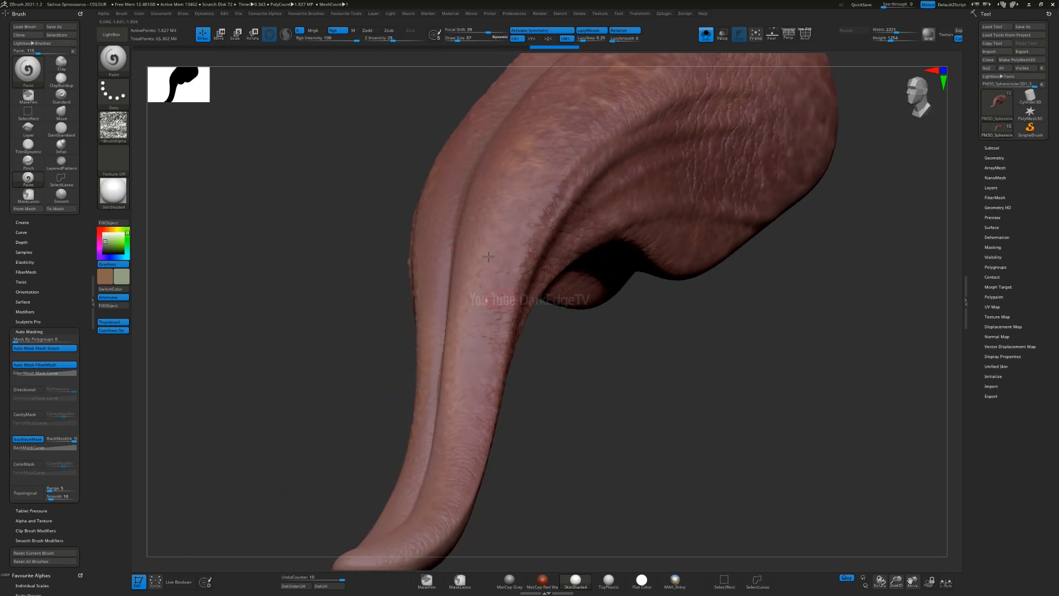
Step: Undo the last tongue stroke, rework the tint near the tongue's base and show the whole creature again
drag(586, 76, 670, 115)
key(ctrl+z)
drag(614, 56, 741, 74)
click(707, 34)
ctrl+right_drag(513, 409, 466, 311)
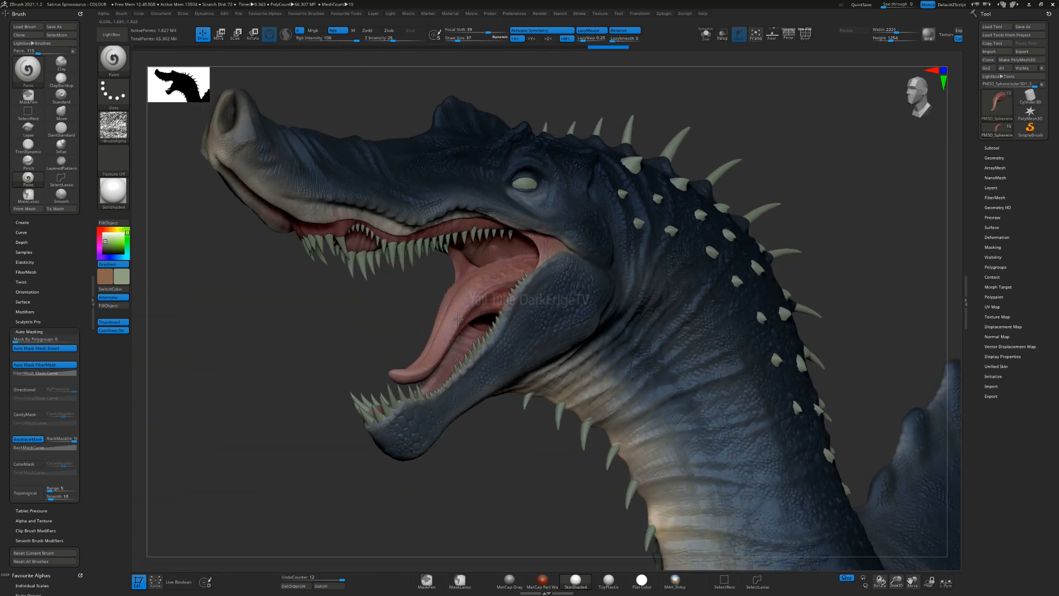
Step: Set the gradient colours to a dark red-brown main colour and a saturated orange-brown secondary colour
key(space)
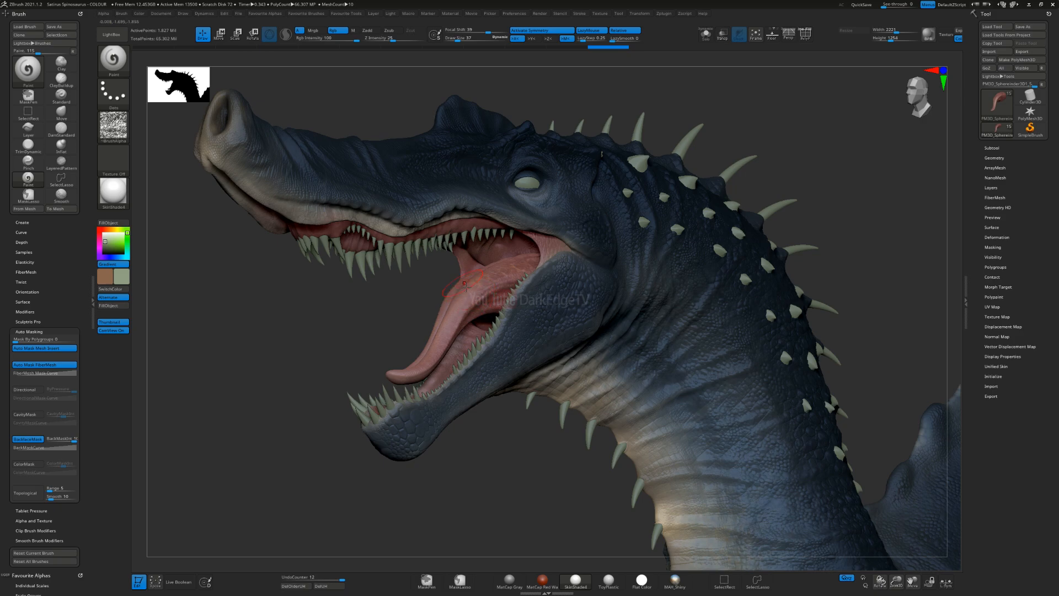
right_drag(466, 286, 519, 291)
ctrl+right_drag(545, 249, 544, 286)
right_drag(176, 272, 206, 273)
click(99, 233)
click(106, 251)
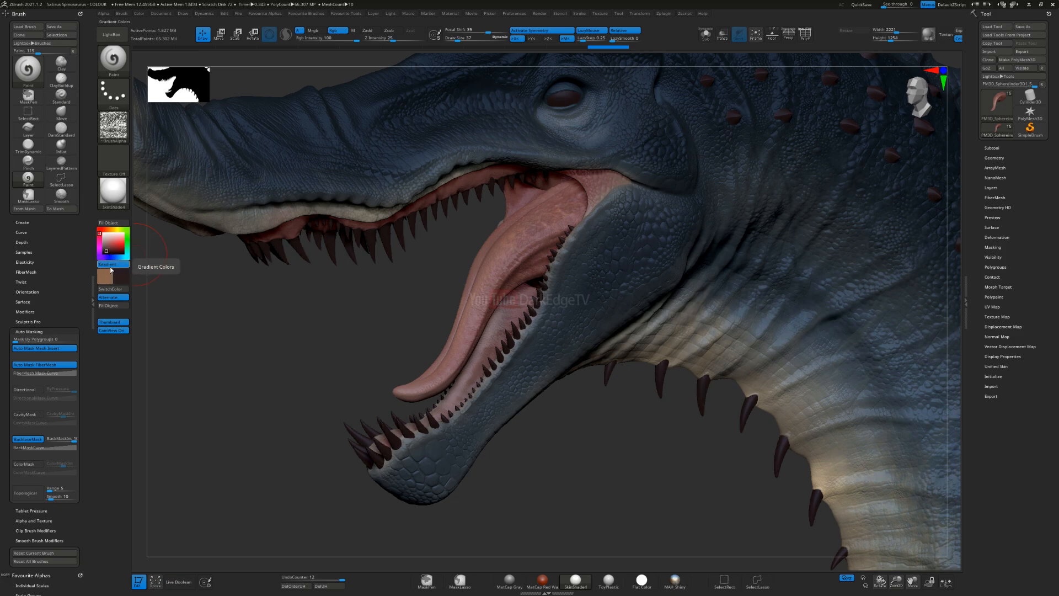
click(109, 278)
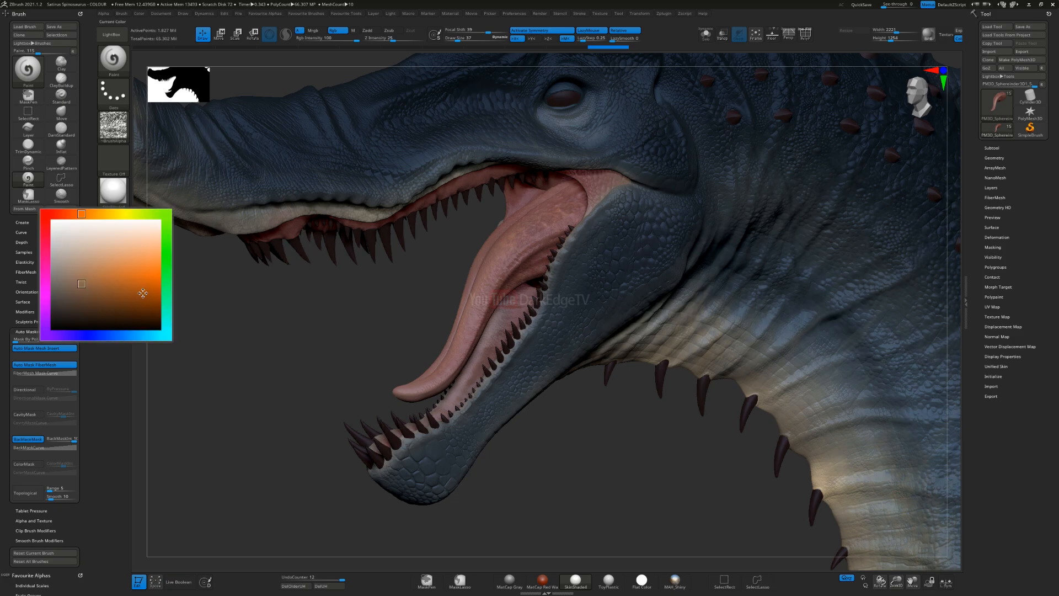
click(124, 305)
click(120, 278)
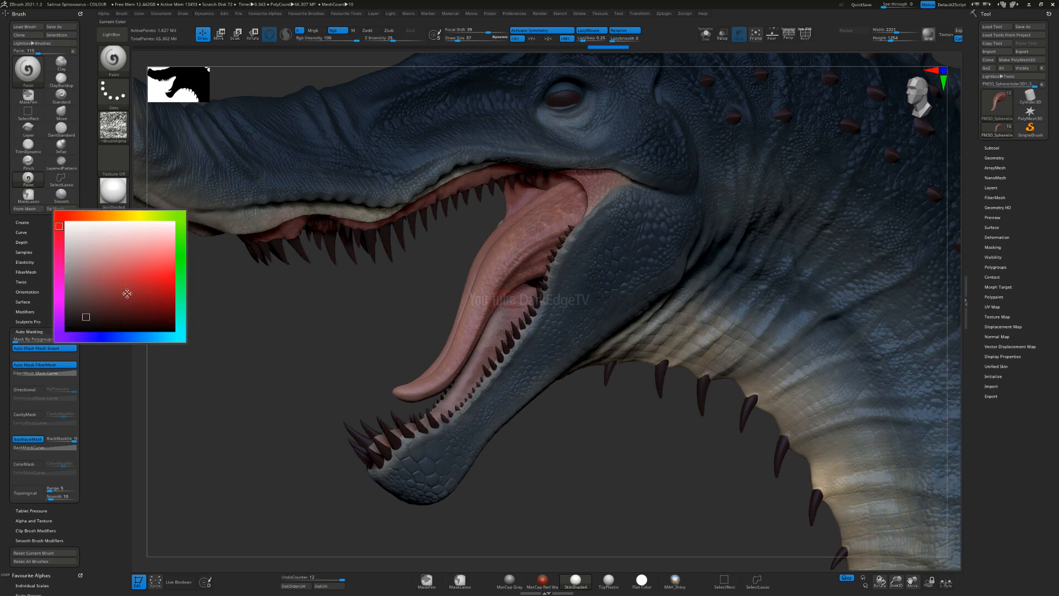
click(103, 319)
Step: Select the throat subtool and set the paint brush's alpha to the soft Alpha 21
scroll(497, 201, up, 5)
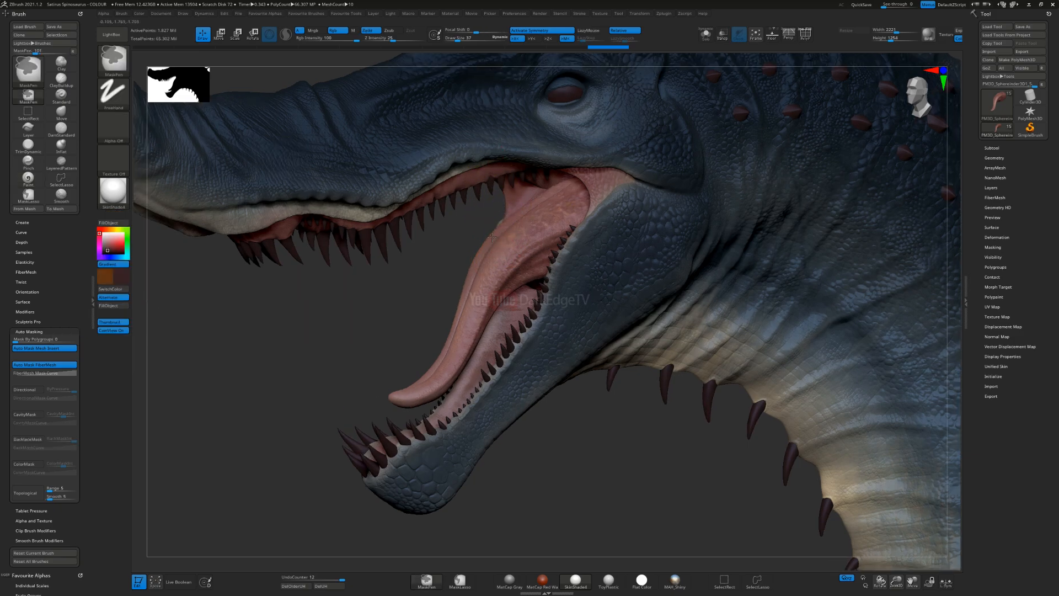
scroll(530, 189, down, 2)
right_drag(528, 189, 506, 208)
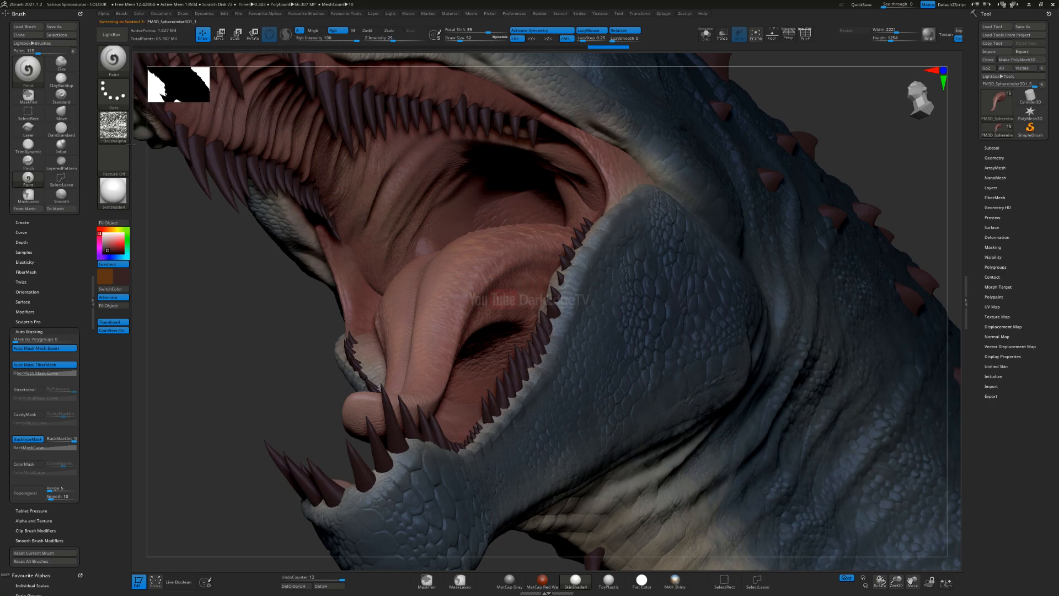
click(114, 126)
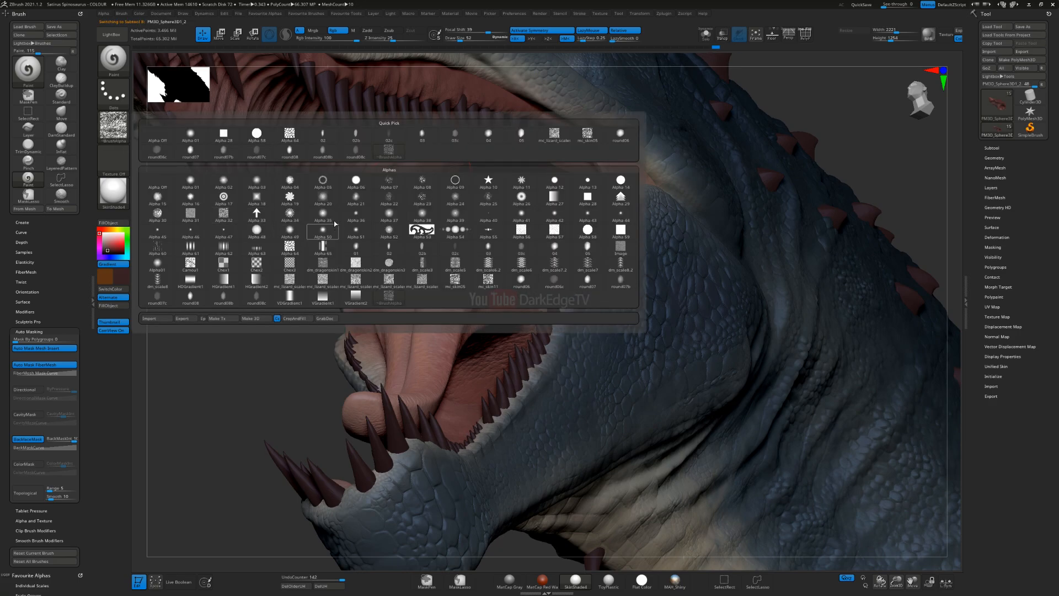
mouse_move(223, 221)
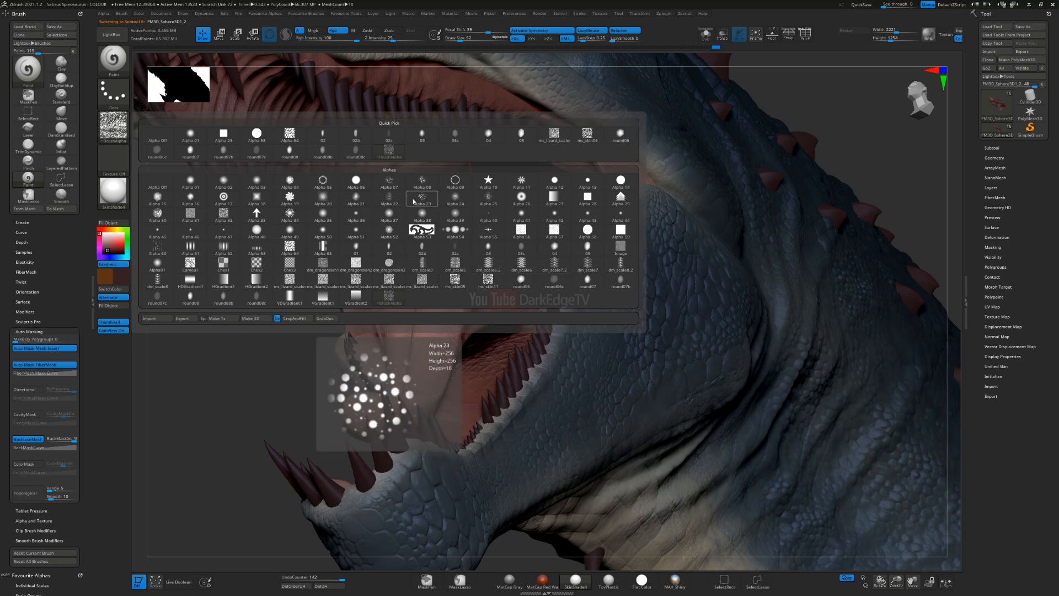
click(342, 201)
Step: Paint soft dark brown shading over the throat walls and the hollow behind the tongue
mouse_move(476, 209)
right_down()
mouse_move(451, 158)
mouse_move(437, 260)
mouse_move(446, 228)
right_up()
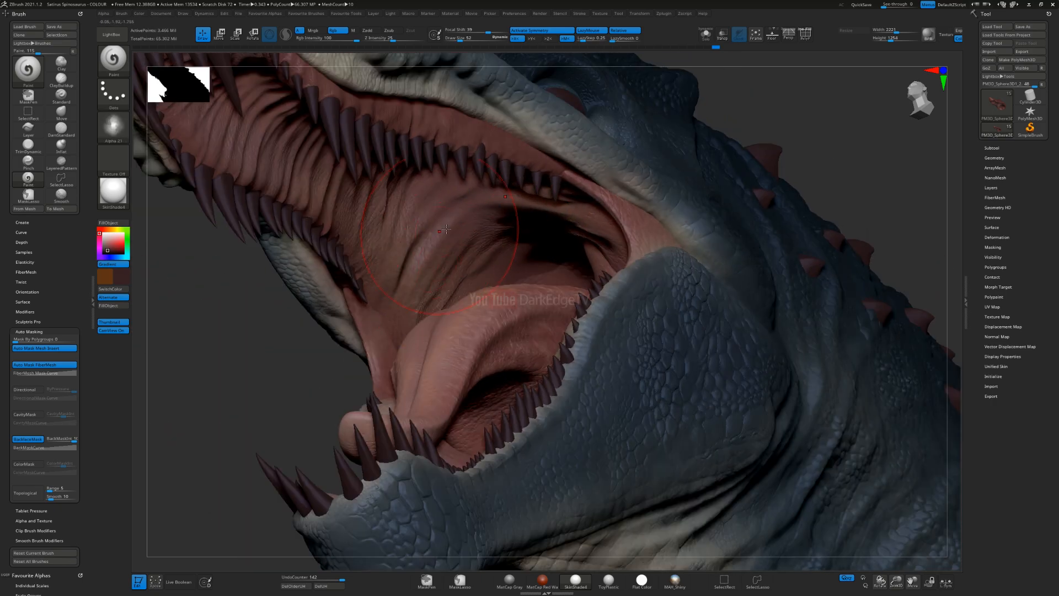
mouse_move(489, 197)
mouse_down()
mouse_move(458, 216)
mouse_move(410, 340)
mouse_up()
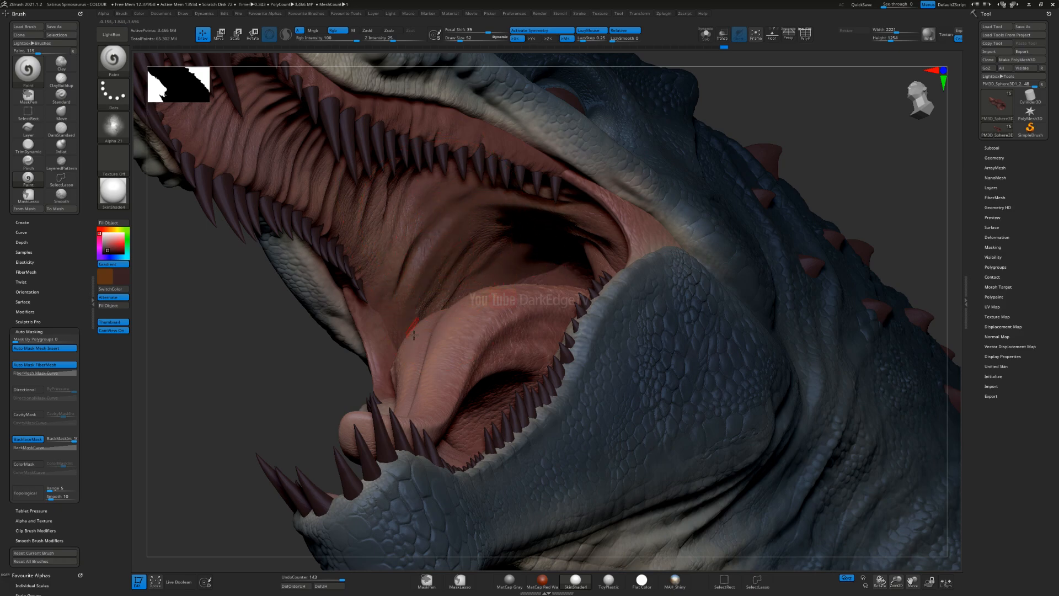
right_drag(503, 223, 475, 186)
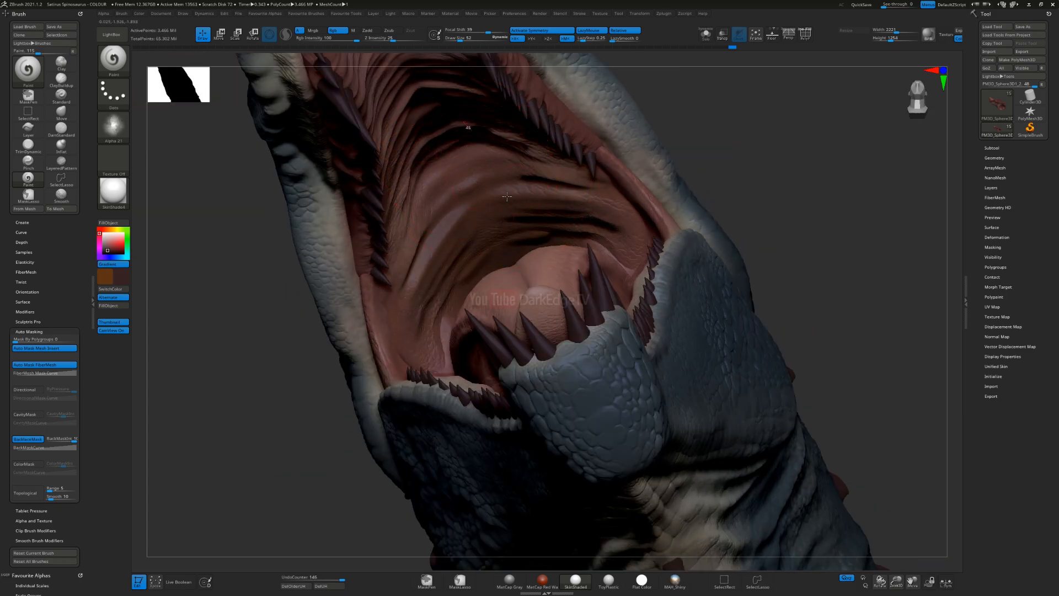
right_drag(565, 238, 588, 245)
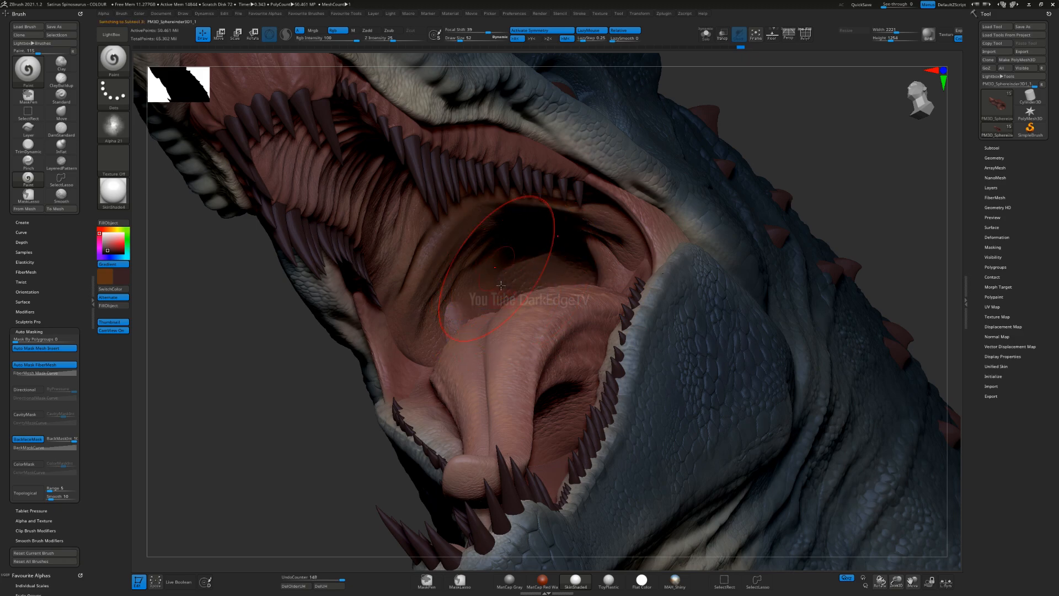
alt+click(500, 313)
right_drag(499, 313, 531, 316)
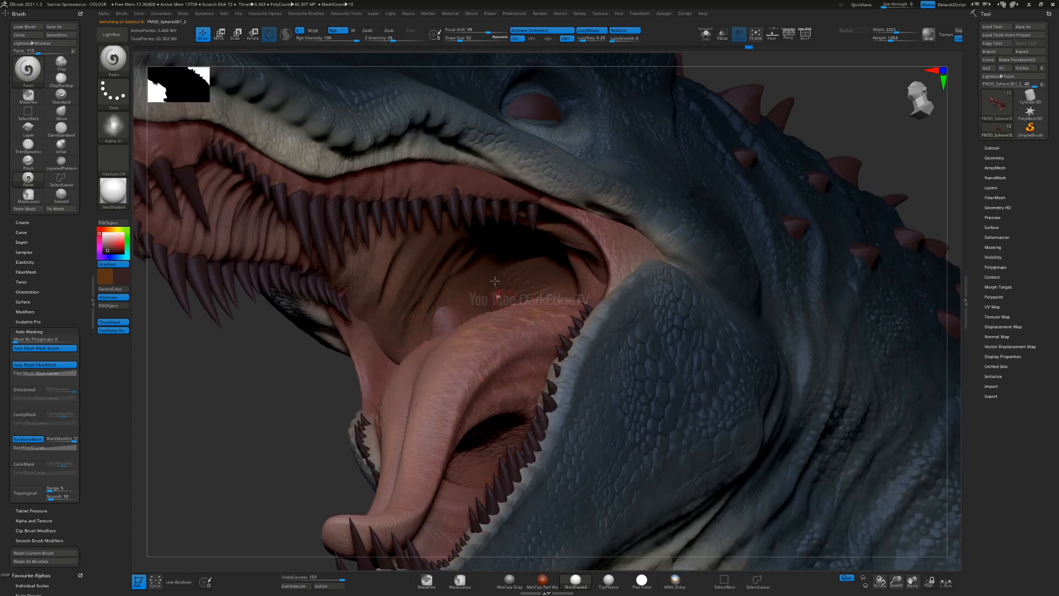
Step: Turn off gradient colour and darken the deepest part of the throat and the inner mouth corner
drag(522, 251, 517, 295)
drag(229, 358, 153, 376)
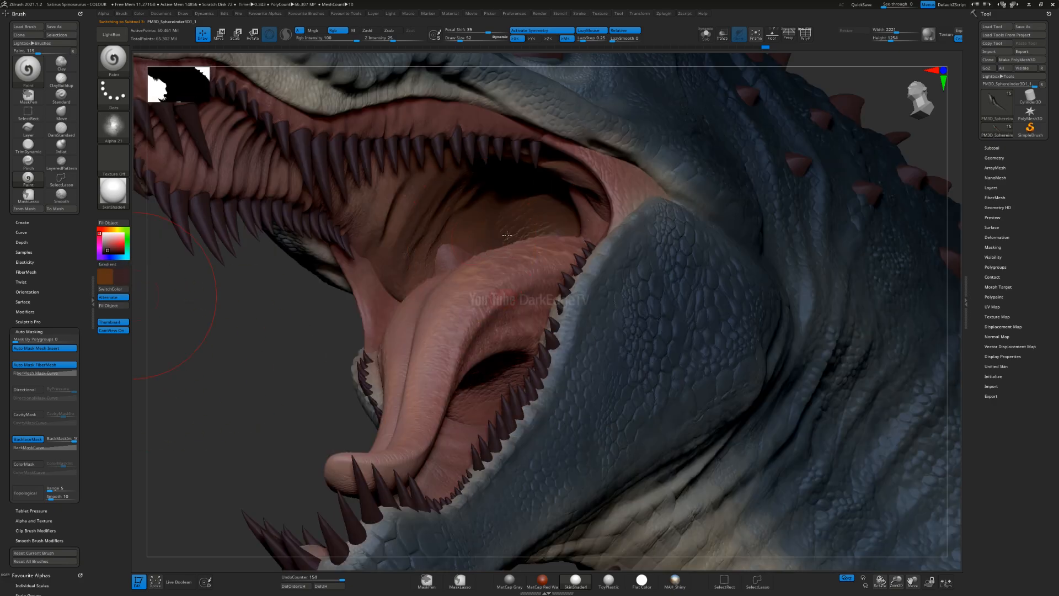
drag(507, 235, 514, 283)
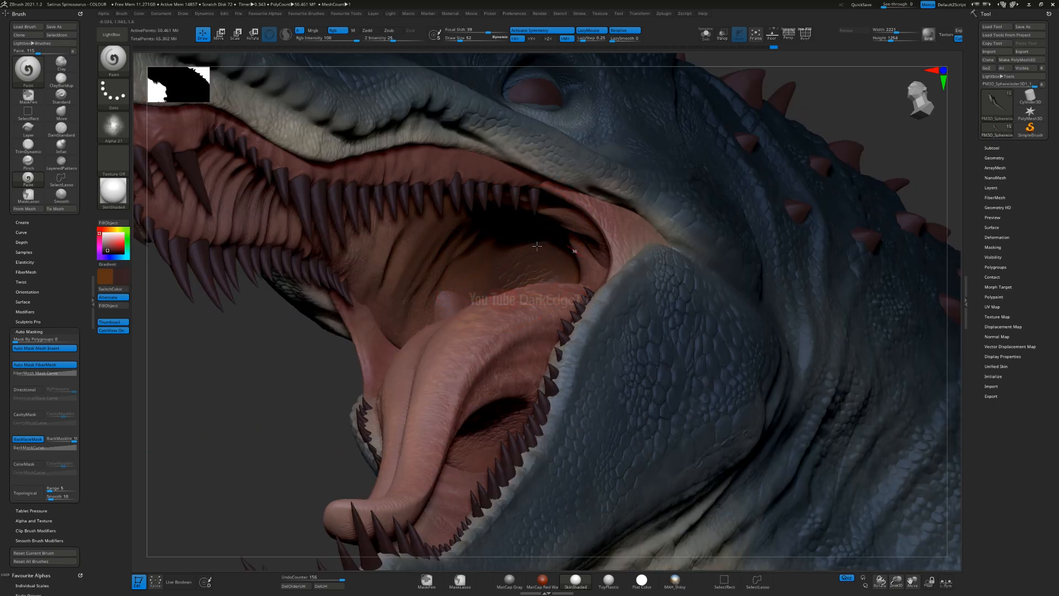
alt+click(523, 243)
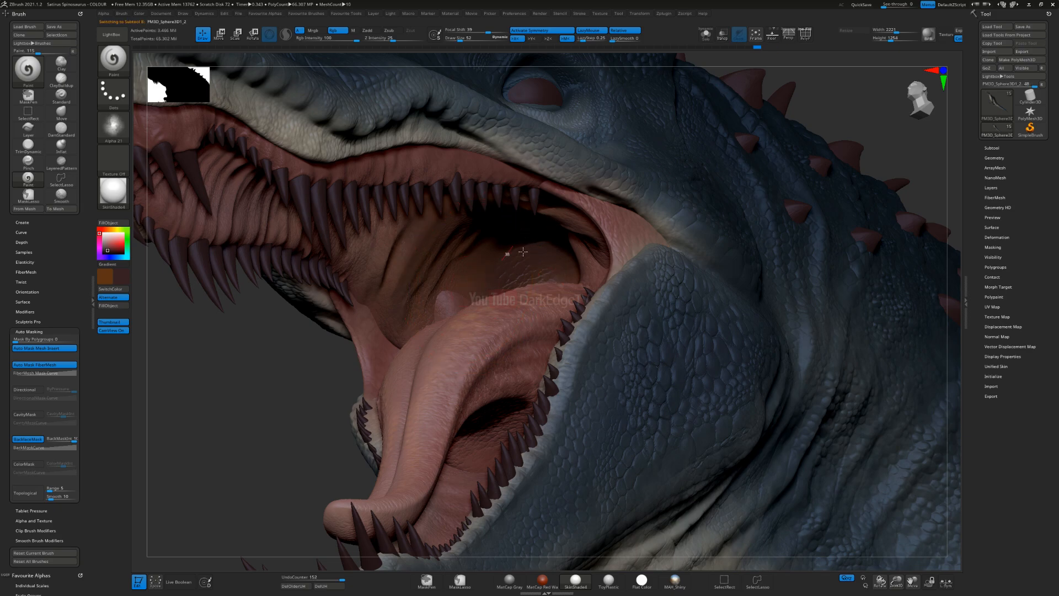
mouse_move(495, 262)
right_down()
mouse_move(518, 251)
mouse_move(508, 268)
mouse_move(536, 261)
mouse_move(507, 259)
right_up()
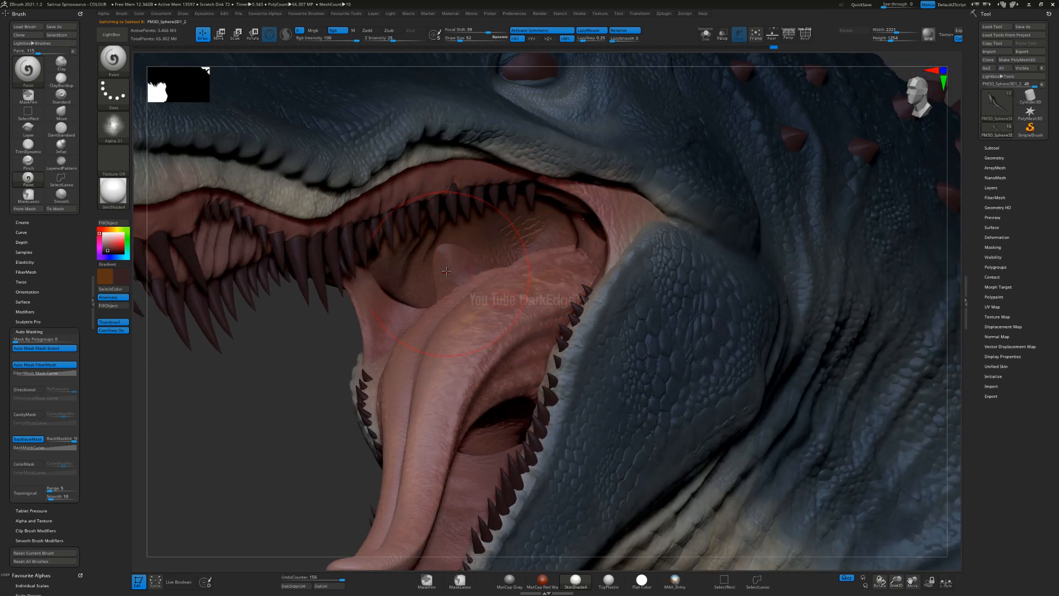
Step: Undo the last stroke, switch to the neighbouring inner-mouth subtool and shade around the fleshy bump behind the tongue
key(ctrl+z)
alt+click(441, 303)
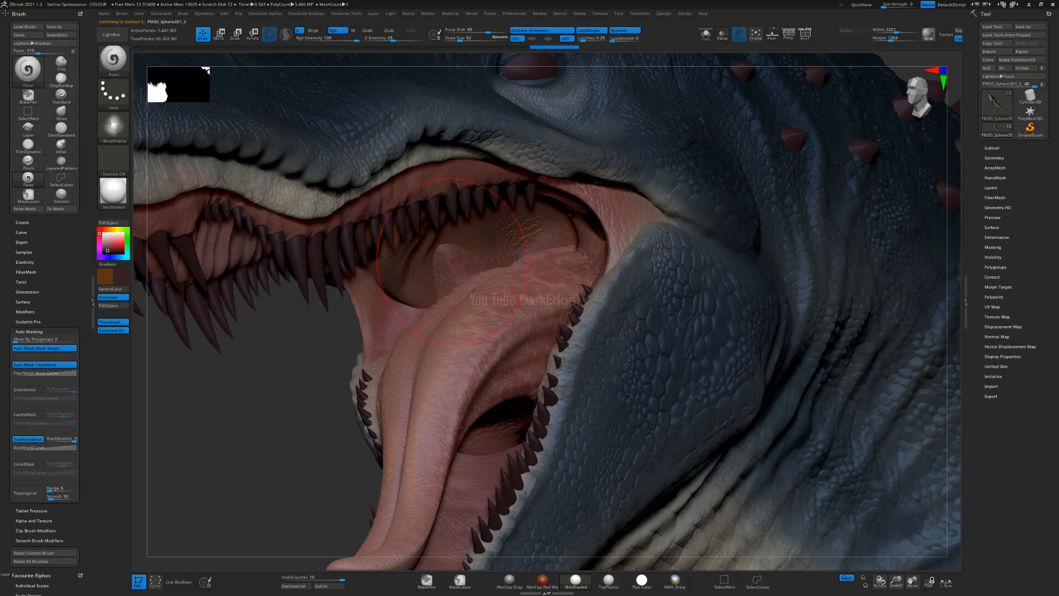
drag(480, 250, 538, 248)
drag(435, 254, 418, 259)
mouse_move(418, 260)
right_down()
mouse_move(496, 232)
mouse_move(462, 241)
mouse_move(448, 292)
mouse_move(461, 322)
mouse_move(408, 267)
mouse_move(458, 267)
mouse_move(418, 243)
mouse_move(375, 263)
mouse_move(400, 240)
mouse_move(477, 229)
mouse_move(460, 243)
mouse_move(413, 234)
mouse_move(453, 237)
right_up()
Step: Adjust the brush size and continue the dark red-brown shading over the back of the mouth
key(s)
click(437, 237)
alt+click(472, 254)
ctrl+right_drag(453, 237, 440, 241)
drag(374, 236, 357, 253)
mouse_move(349, 257)
right_down()
mouse_move(339, 281)
mouse_move(308, 288)
right_up()
Step: Turn off backface masking and darken the inside of the mouth corner on the opposite side of the head
click(34, 440)
drag(374, 240, 291, 246)
drag(417, 307, 289, 324)
alt+right_drag(334, 281, 426, 343)
alt+click(442, 340)
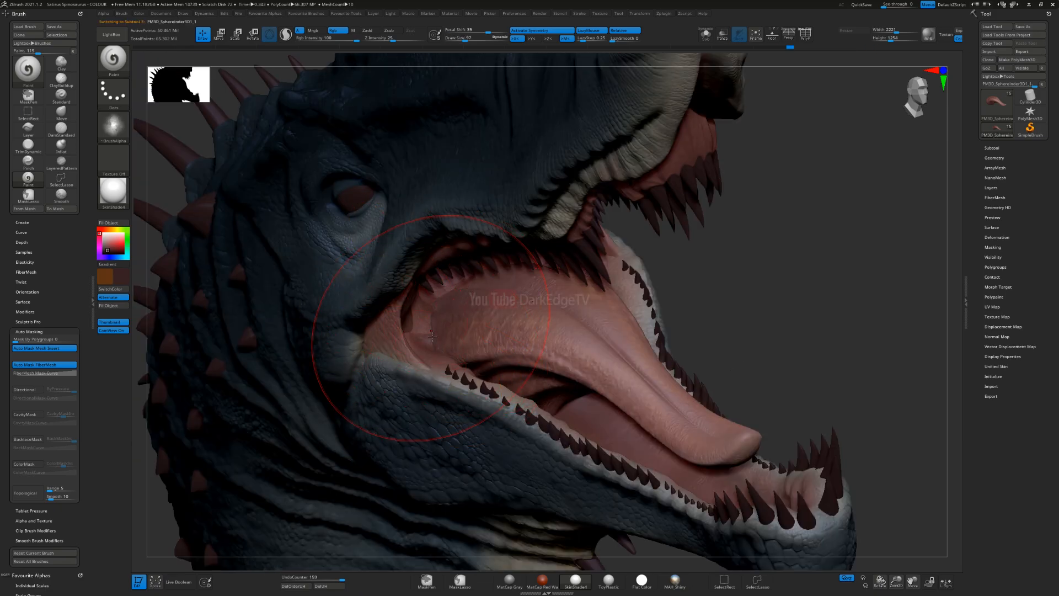
alt+click(477, 353)
right_drag(477, 353, 221, 304)
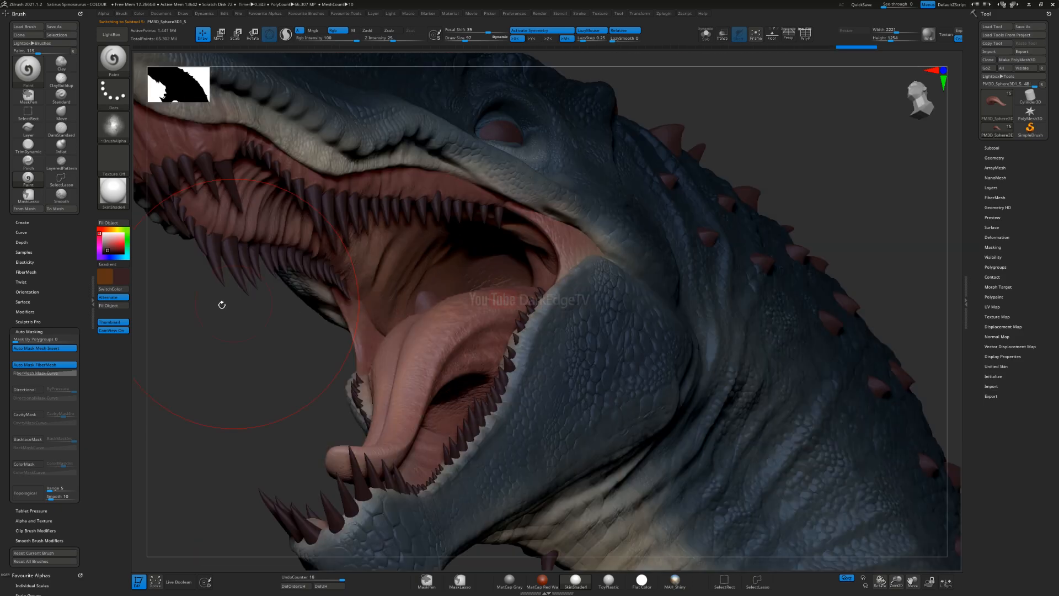
Step: Set the main colour to near-black, the brush alpha to Camou1 and the draw size to 80
click(120, 254)
click(119, 254)
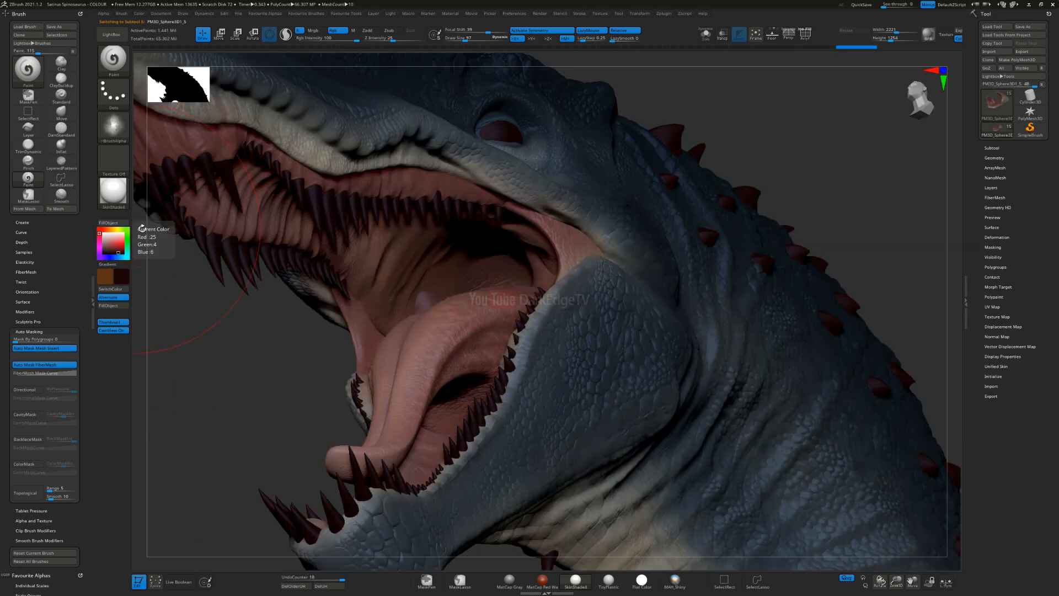
drag(107, 254, 100, 257)
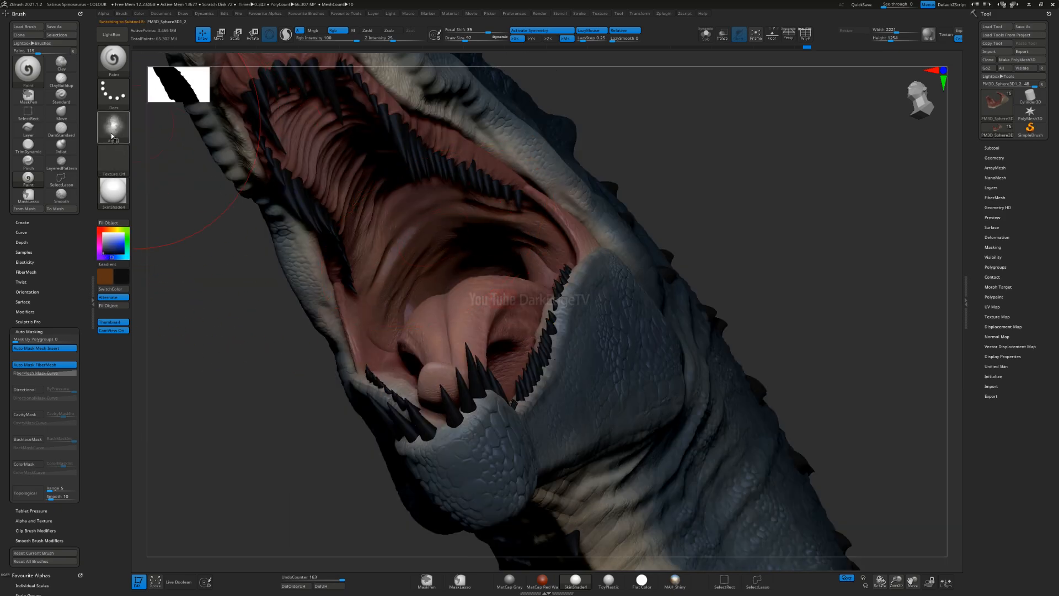
click(113, 126)
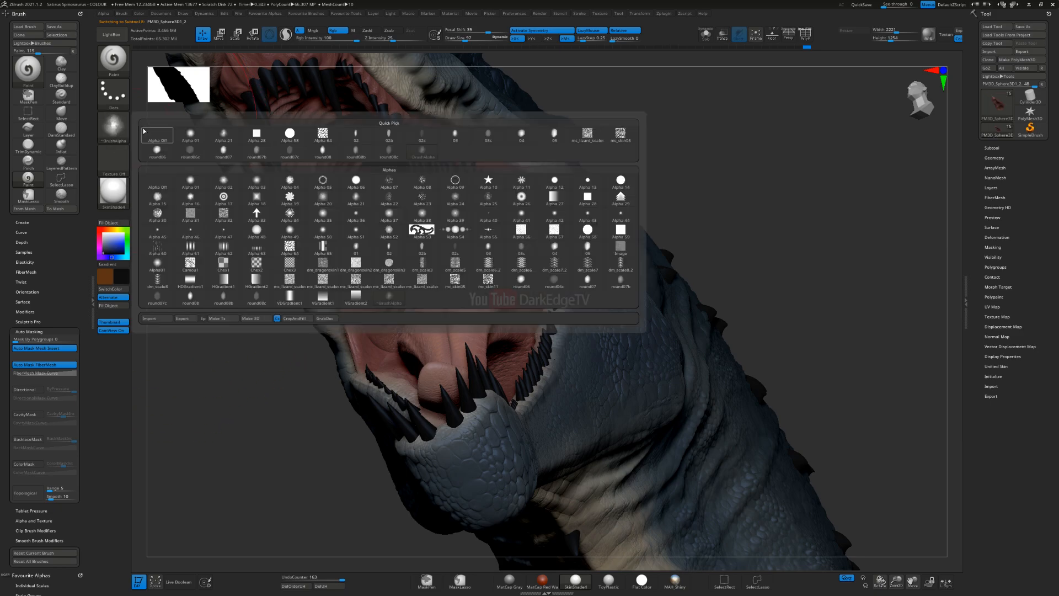
click(190, 265)
key(s)
click(466, 239)
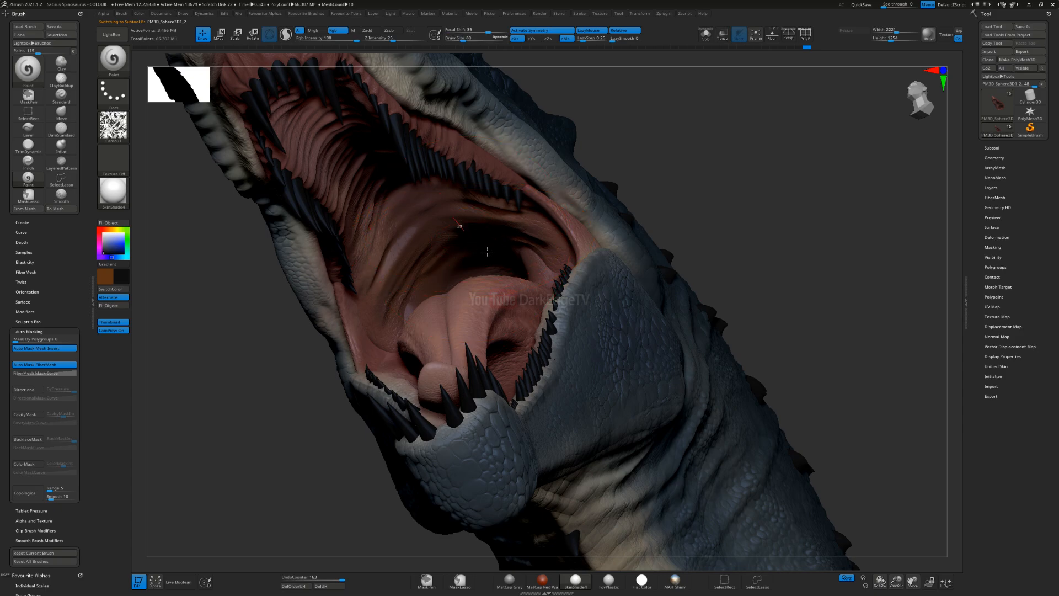
Step: Try brushing the near-black Camou1 pattern over the throat walls and undo the strokes
drag(490, 254, 510, 288)
ctrl+right_drag(480, 319, 402, 186)
key(ctrl+z)
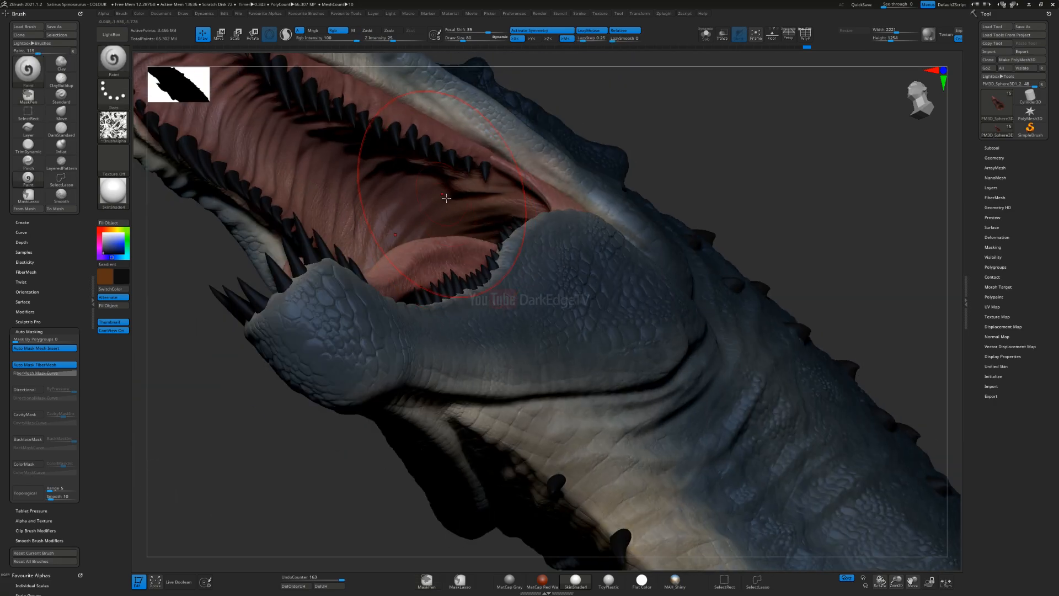
drag(402, 186, 491, 209)
right_drag(452, 199, 400, 261)
key(ctrl+z)
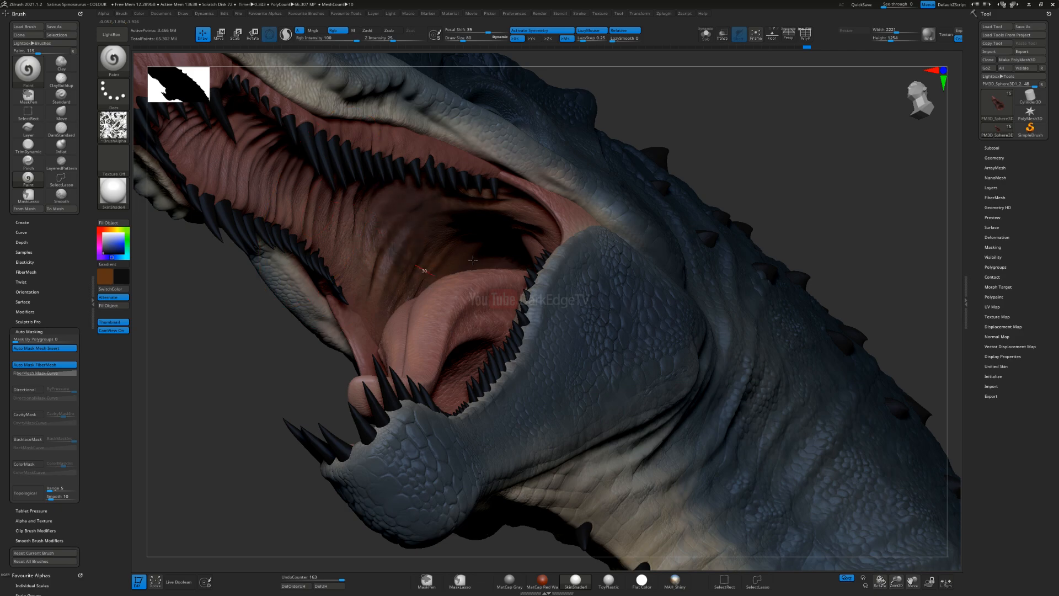
Step: Brush the near-black Camou1 pattern over the deep throat walls of the upper mouth lining
right_drag(462, 273, 488, 290)
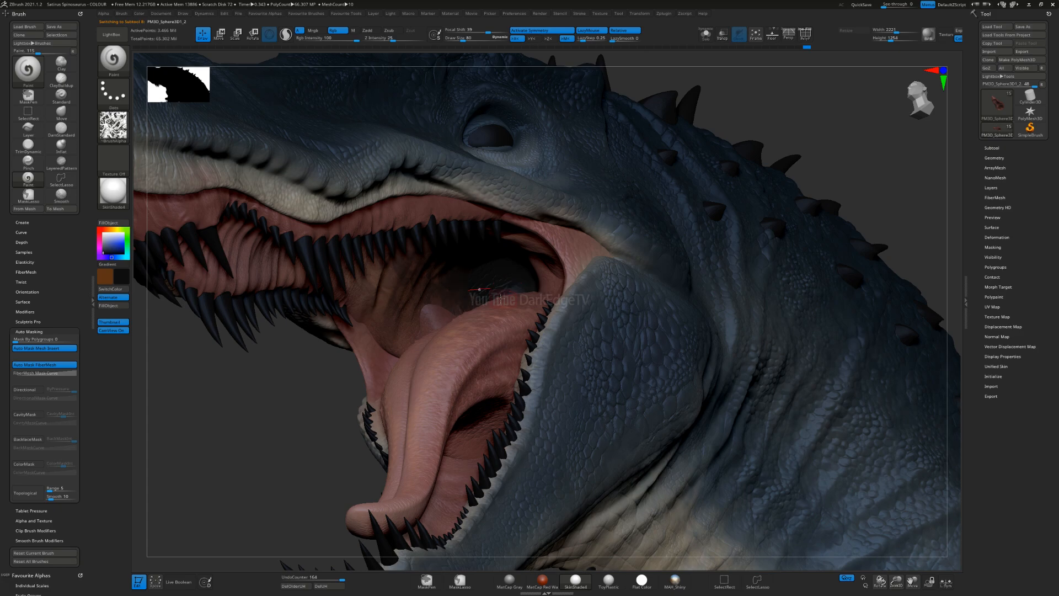
drag(530, 298, 511, 309)
mouse_move(470, 377)
ctrl+right_down()
mouse_move(429, 315)
mouse_move(429, 270)
mouse_move(452, 298)
mouse_move(427, 278)
mouse_move(396, 332)
mouse_move(448, 267)
mouse_move(414, 285)
ctrl+right_up()
Step: Select the lower mouth lining, set the draw size to 40 and darken the area behind the tongue
alt+click(395, 332)
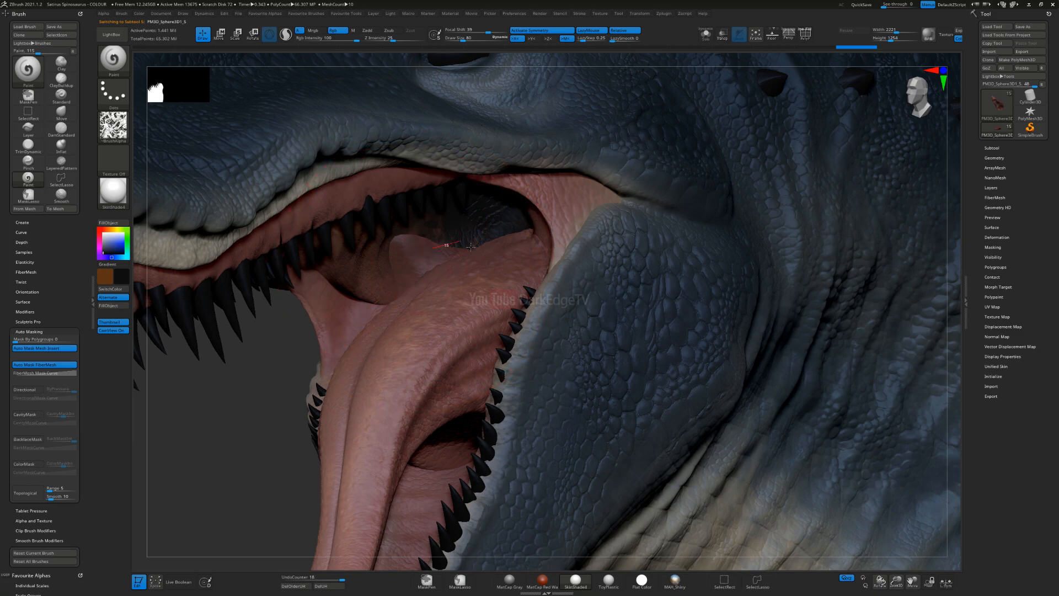
drag(517, 214, 520, 195)
key(ctrl+z)
key(s)
drag(430, 270, 422, 271)
drag(418, 224, 454, 243)
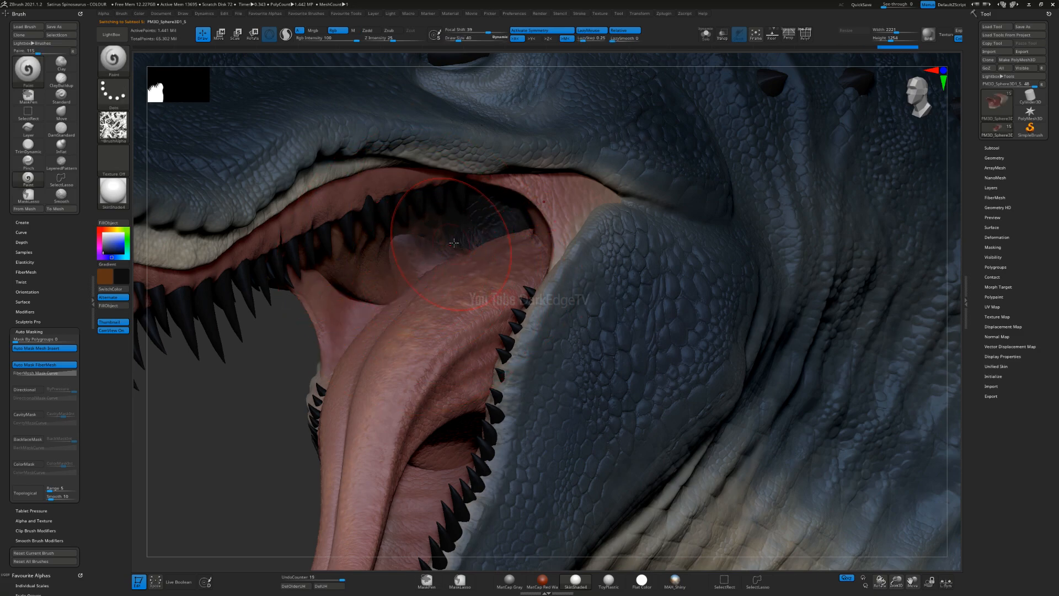
Step: Select the tongue, set the draw size to 58 and brush the near-black pattern over its rear end
alt+click(499, 255)
right_drag(442, 326, 400, 415)
drag(460, 289, 494, 250)
key(s)
mouse_move(423, 264)
mouse_down()
mouse_move(499, 219)
mouse_move(484, 241)
mouse_up()
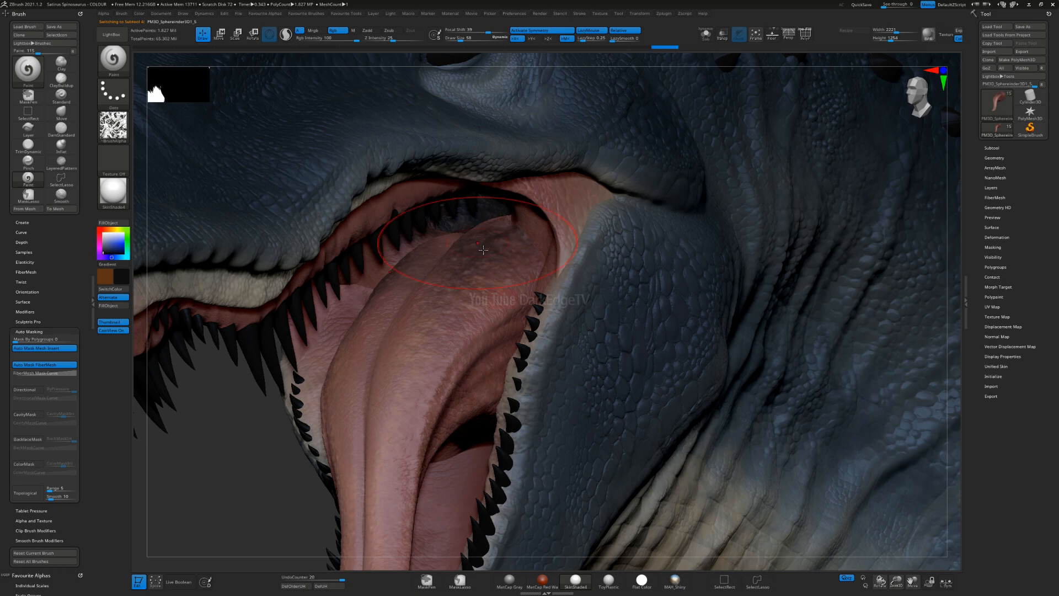
Step: Isolate the tongue to brush more dark pattern onto its base, and show the whole model again
right_drag(591, 97, 595, 80)
click(706, 34)
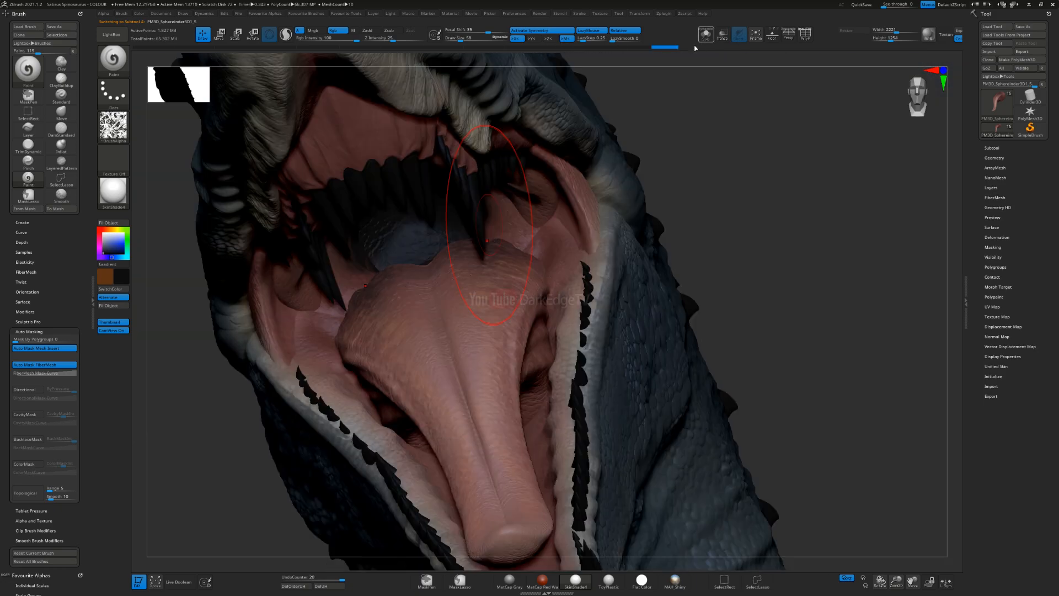
mouse_move(472, 226)
mouse_down()
mouse_move(519, 260)
mouse_move(563, 194)
mouse_up()
click(704, 37)
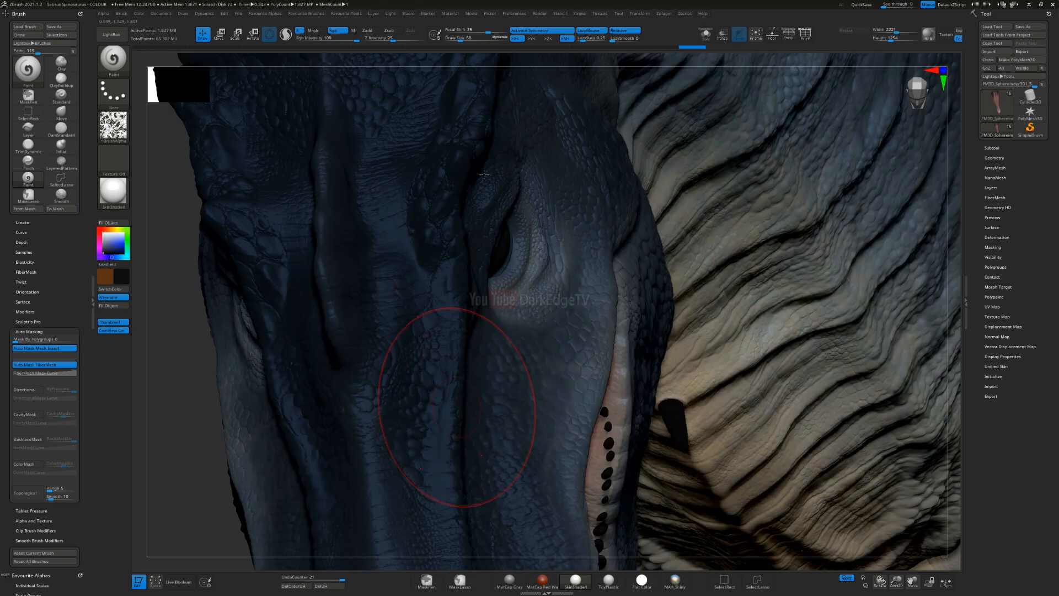
alt+right_drag(458, 406, 489, 198)
Step: Select the lower mouth lining, set the draw size to 46 and darken it around the tongue base
mouse_move(384, 356)
right_down()
mouse_move(484, 320)
mouse_move(557, 315)
mouse_move(544, 264)
mouse_move(463, 309)
mouse_move(466, 335)
mouse_move(483, 320)
right_up()
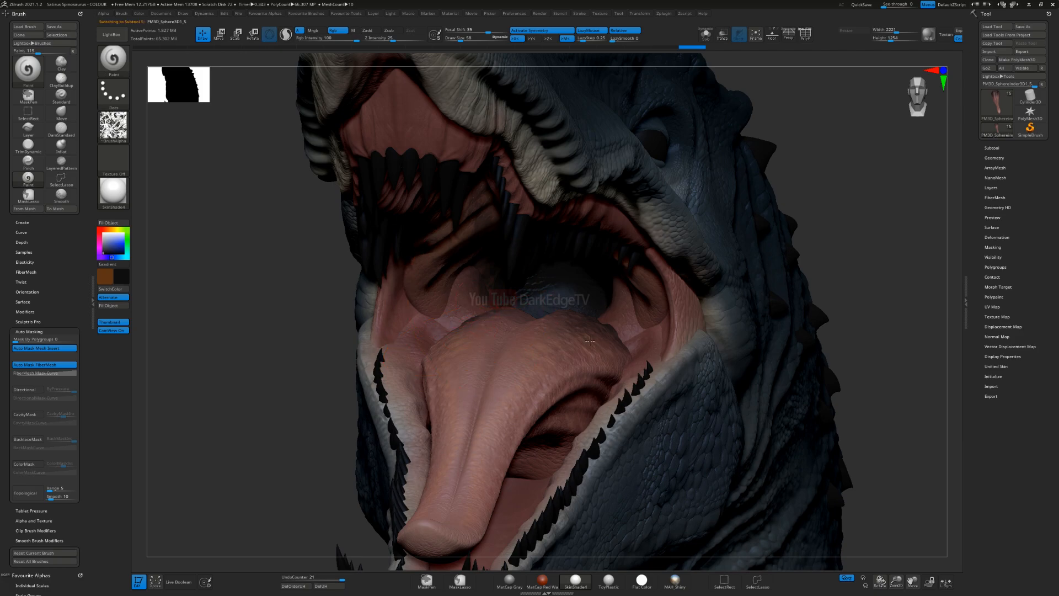
right_drag(420, 304, 467, 321)
right_drag(478, 326, 538, 329)
key(s)
click(470, 329)
drag(502, 319, 525, 318)
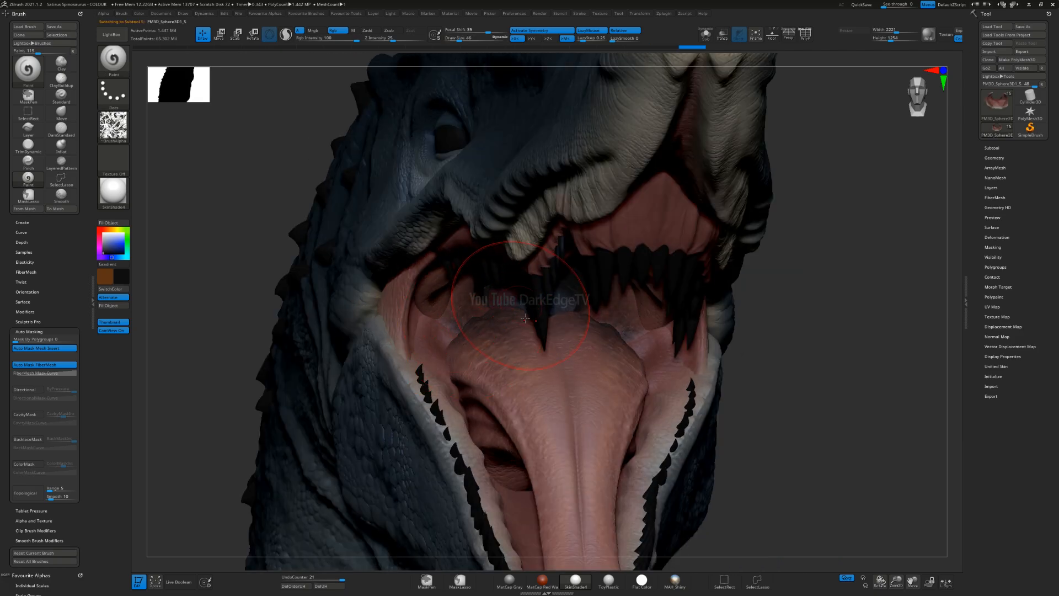
Step: Select the upper mouth lining, enlarge the draw size to 82 and brush the dark pattern over the palate
right_drag(462, 361, 558, 201)
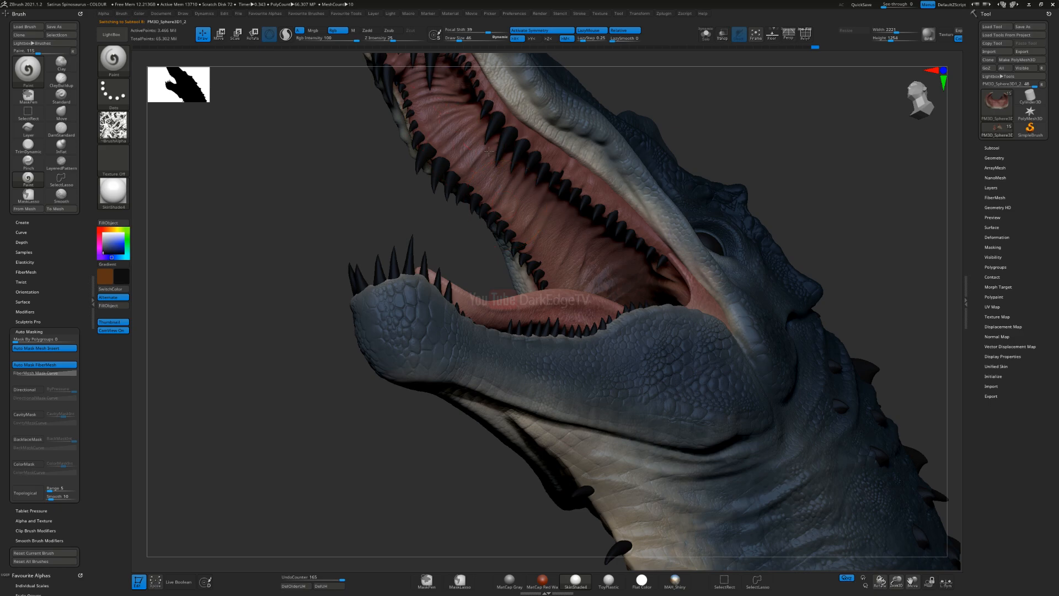
alt+right_drag(537, 273, 502, 340)
key(s)
click(557, 204)
mouse_move(551, 204)
ctrl+right_down()
mouse_move(520, 252)
mouse_move(533, 247)
ctrl+right_up()
key(s)
click(518, 248)
Step: Set the main colour to off-white and brush pale mottling over the upper gums and palate
mouse_move(495, 235)
mouse_down()
mouse_move(639, 307)
mouse_move(735, 375)
mouse_up()
right_drag(745, 438, 406, 391)
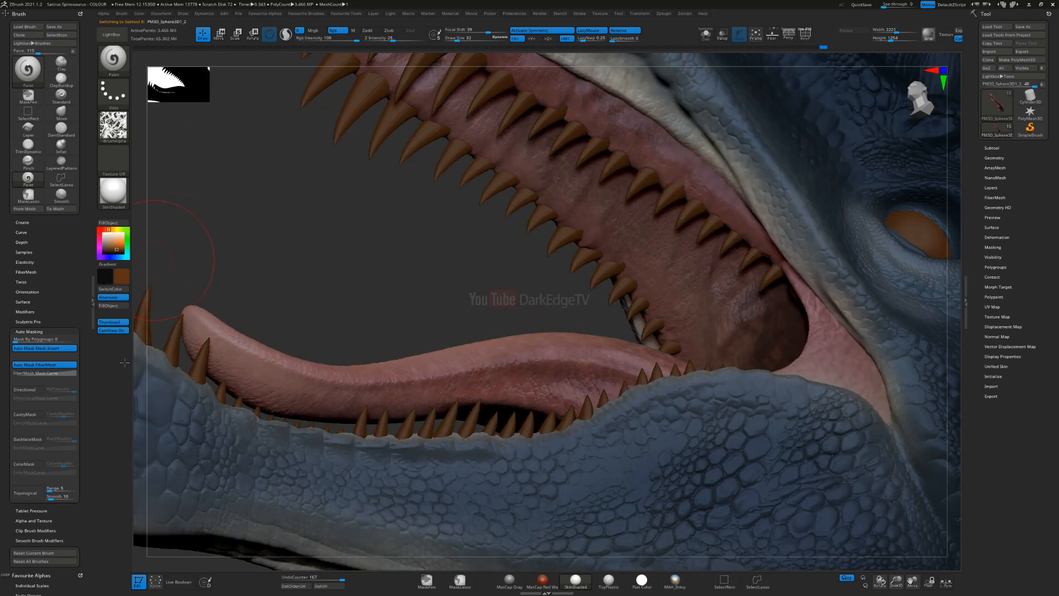
right_drag(331, 221, 299, 313)
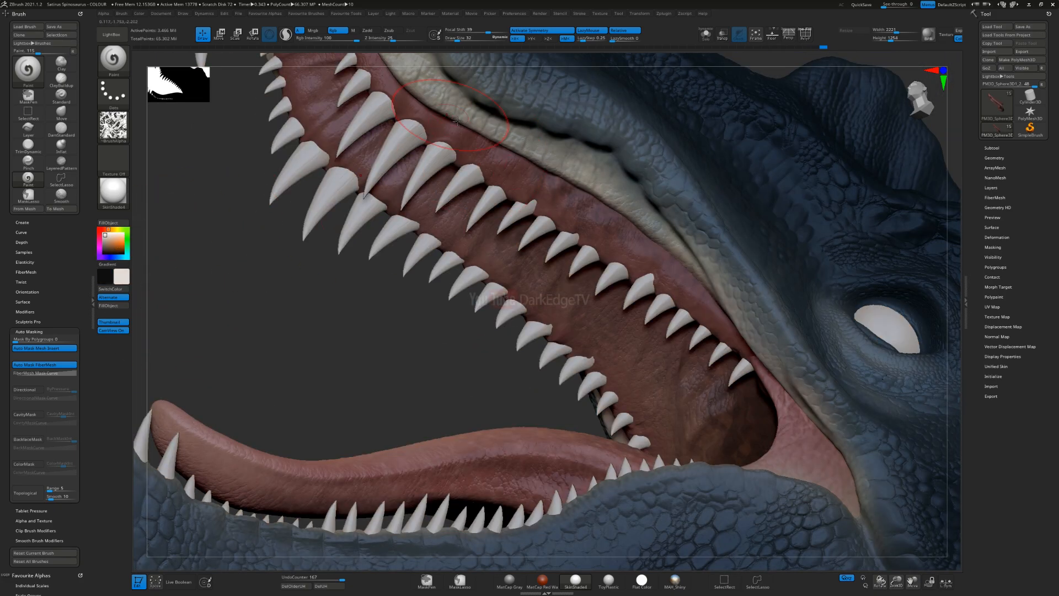
drag(457, 120, 651, 247)
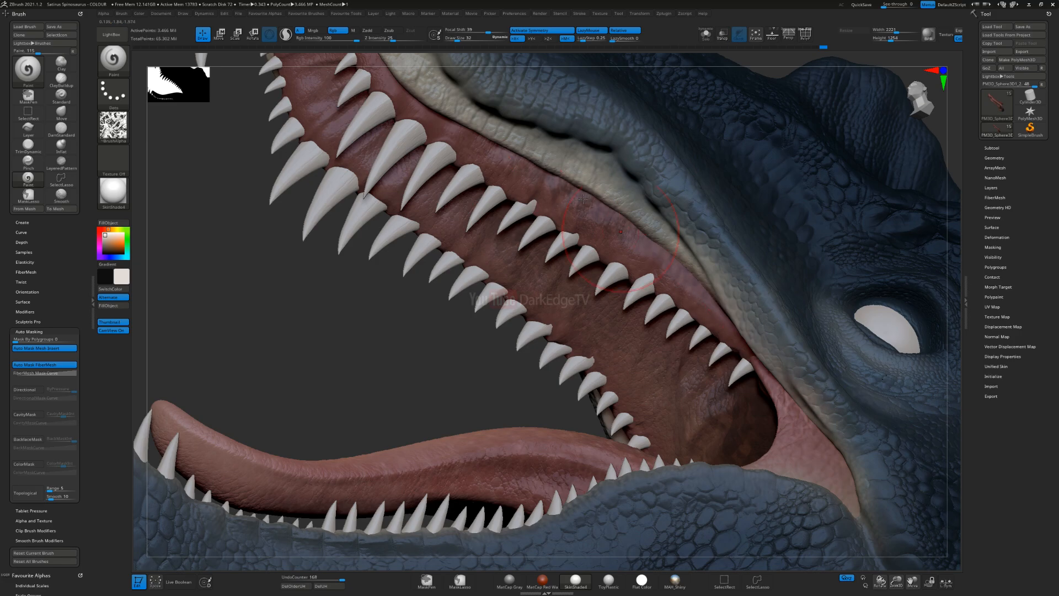
alt+right_drag(477, 145, 517, 256)
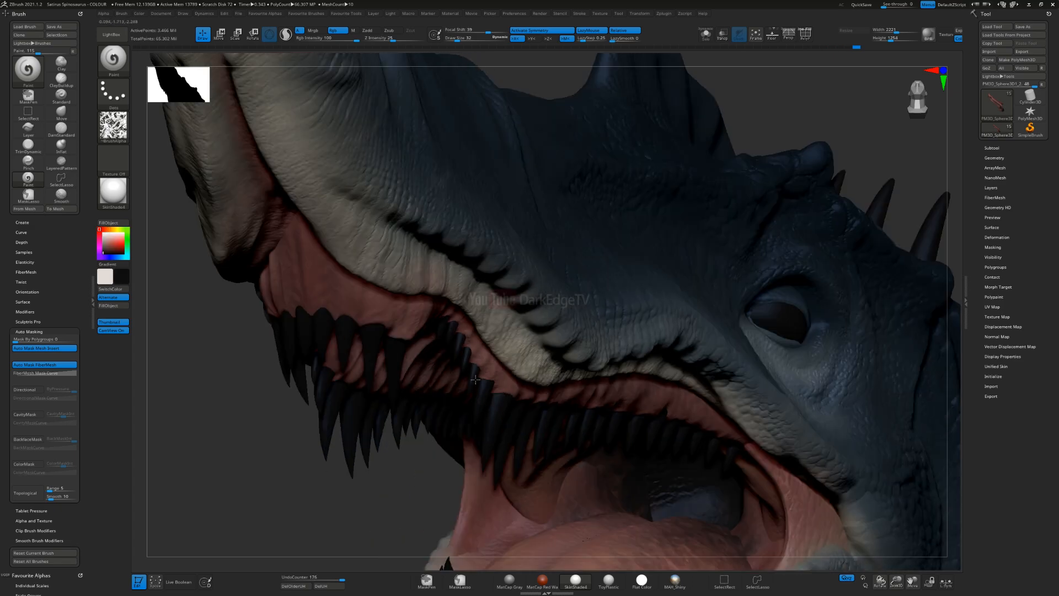
Step: Brush the near-black pattern over the palate and gums behind the front upper teeth
right_drag(614, 409, 516, 320)
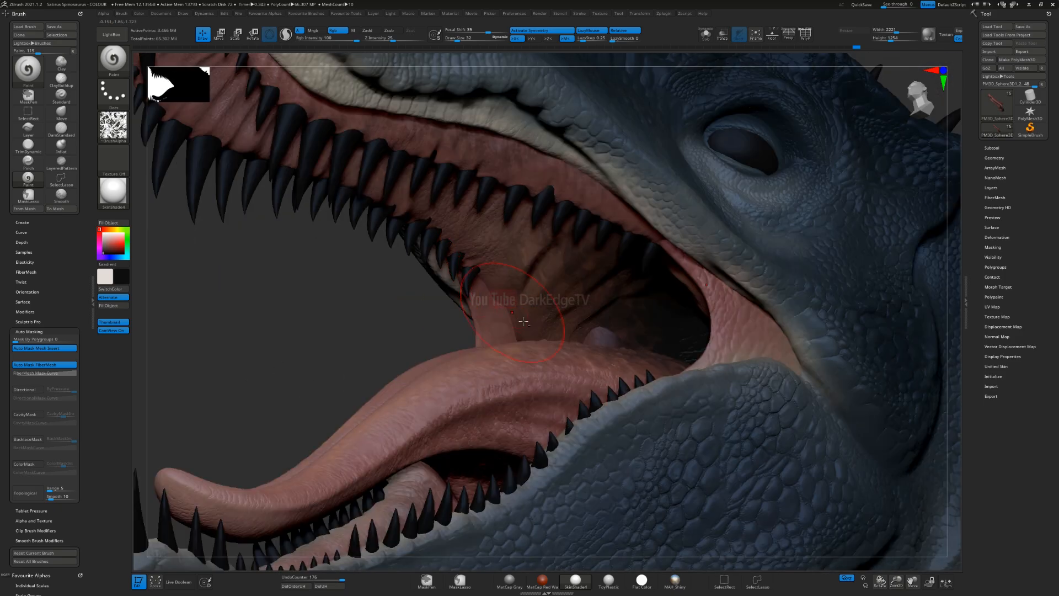
alt+click(490, 321)
right_drag(490, 321, 500, 327)
Step: Select the lower mouth lining and brush the off-white pattern along its lower gums
drag(499, 331, 483, 363)
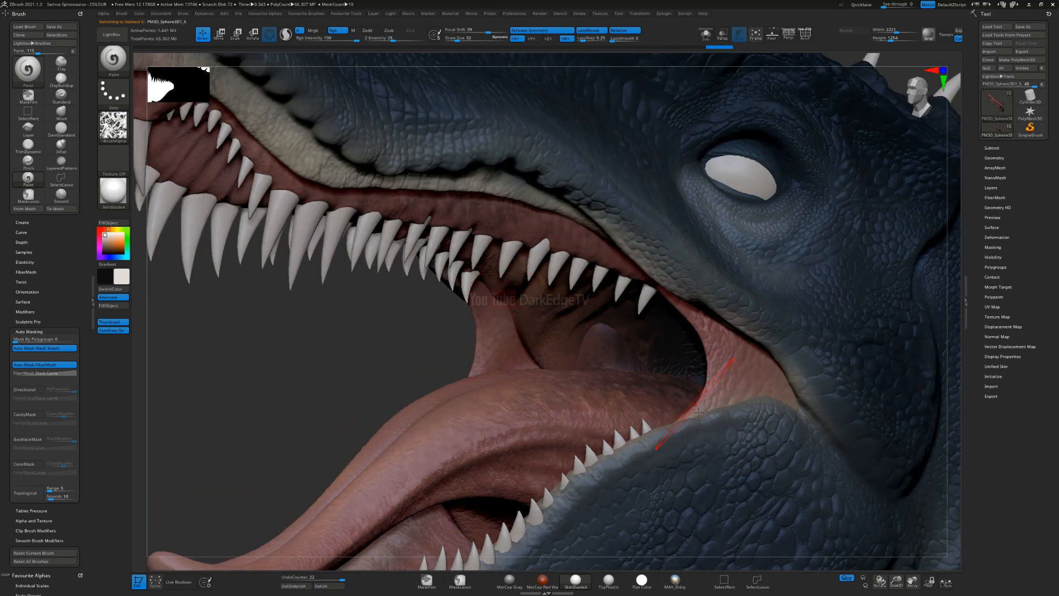
alt+right_drag(524, 393, 743, 144)
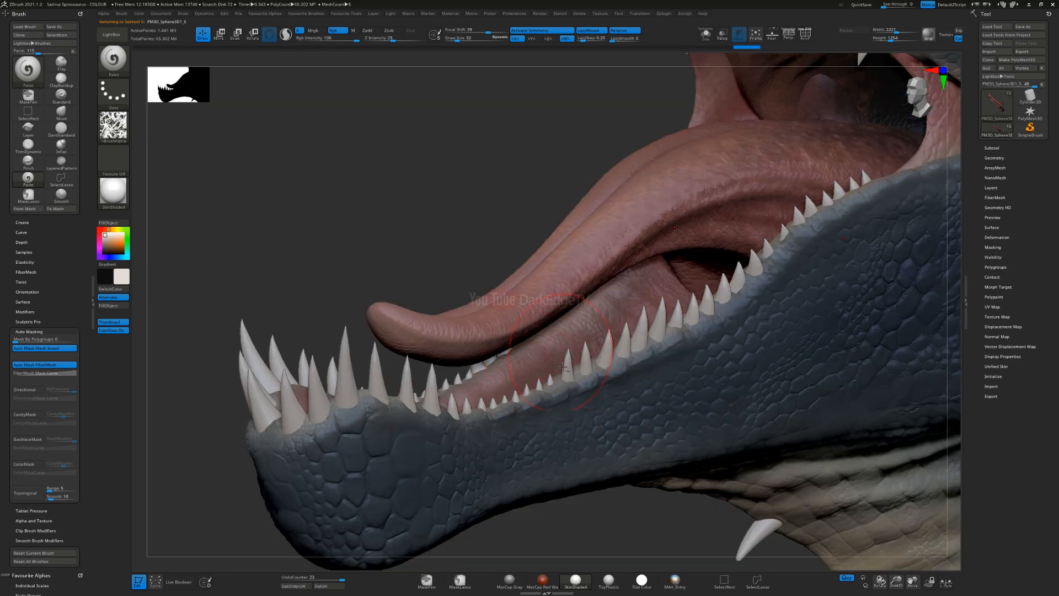
right_drag(559, 378, 618, 365)
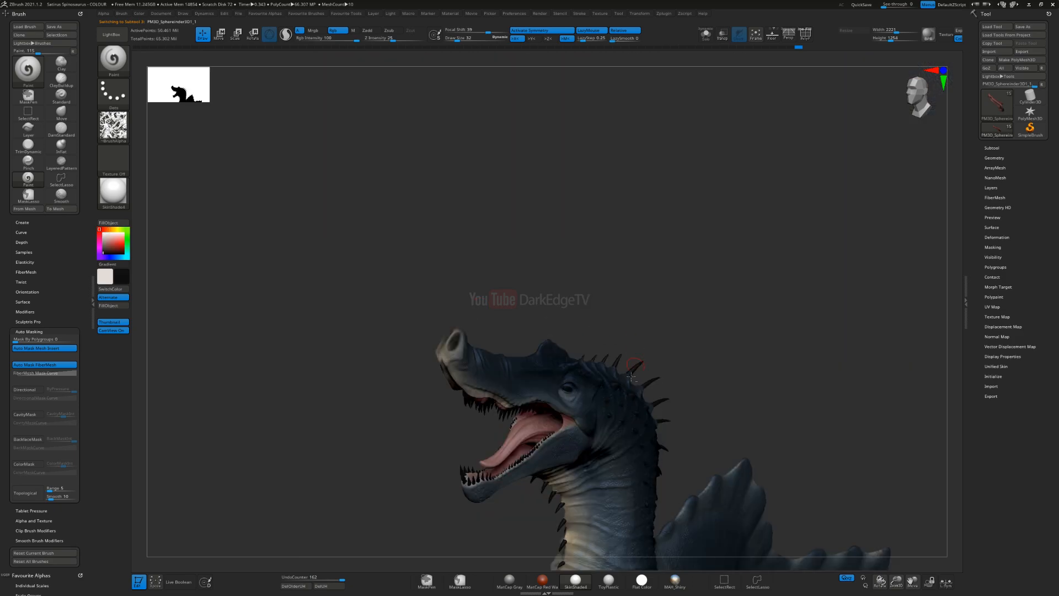
Step: Set the draw size to 46, turn on backface masking and darken the lower jaw's mouth floor with near-black
alt+right_drag(578, 231, 553, 54)
mouse_move(445, 281)
ctrl+right_down()
mouse_move(493, 260)
mouse_move(505, 282)
ctrl+right_up()
key(s)
drag(471, 336, 513, 293)
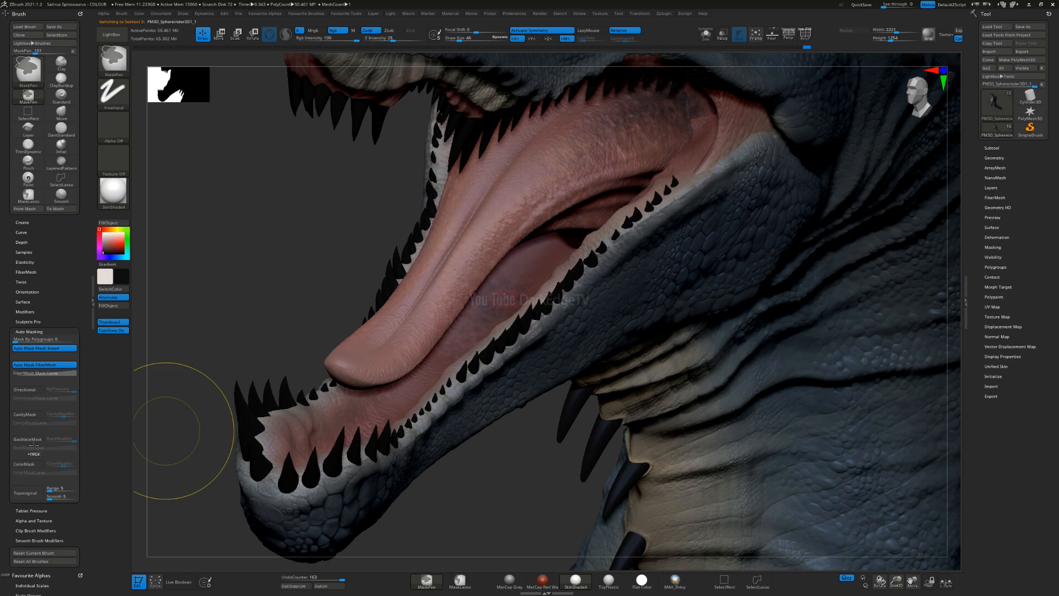
key(ctrl+z)
click(31, 439)
drag(506, 294, 555, 235)
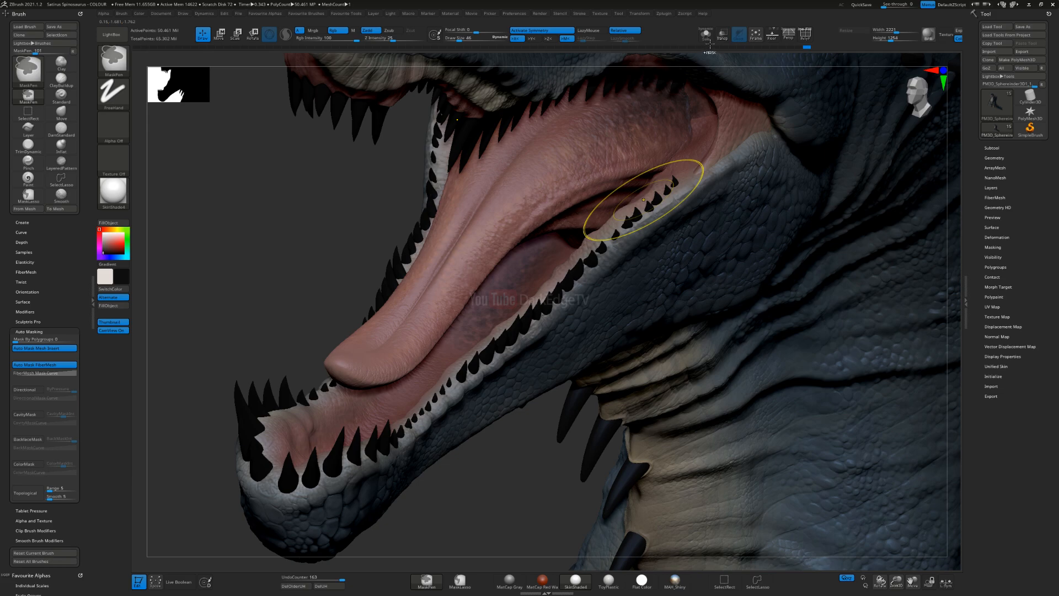
Step: Isolate the body, brush the near-black pattern along the exposed mouth floor, and show all parts again
click(706, 35)
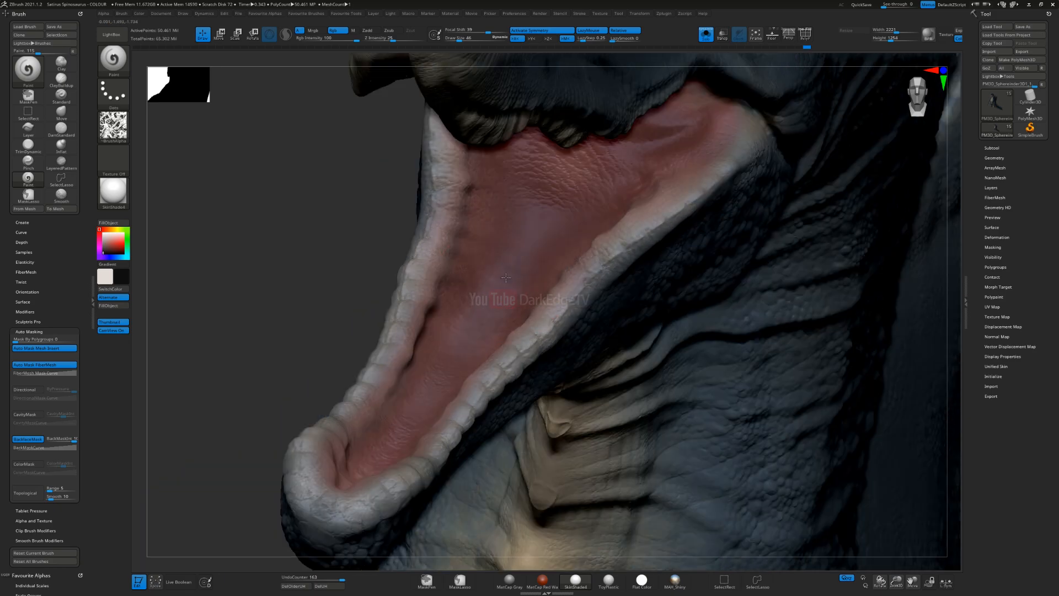
drag(566, 243, 505, 306)
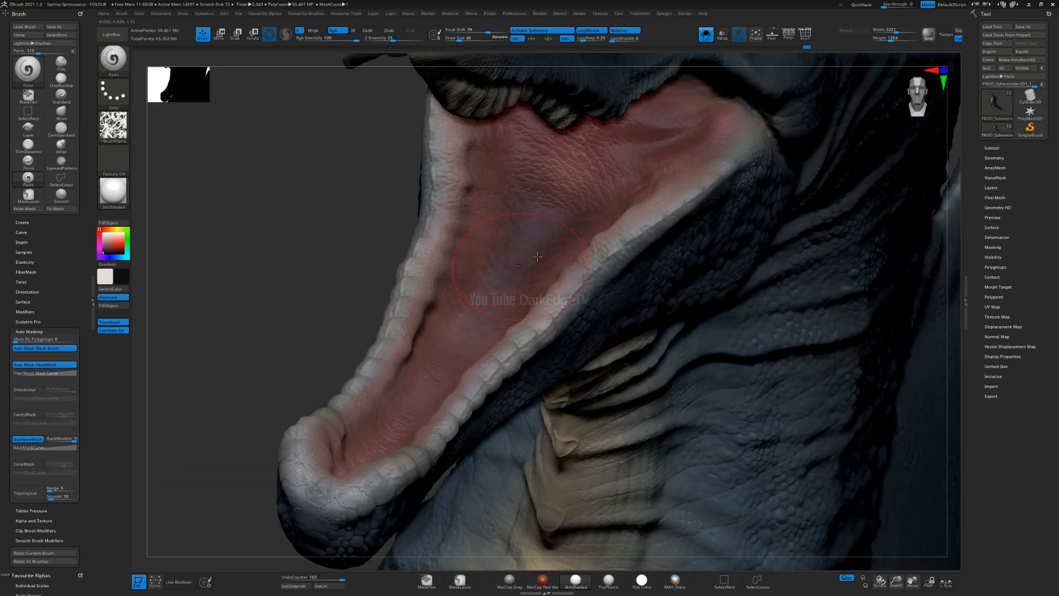
drag(593, 206, 420, 397)
drag(541, 231, 456, 339)
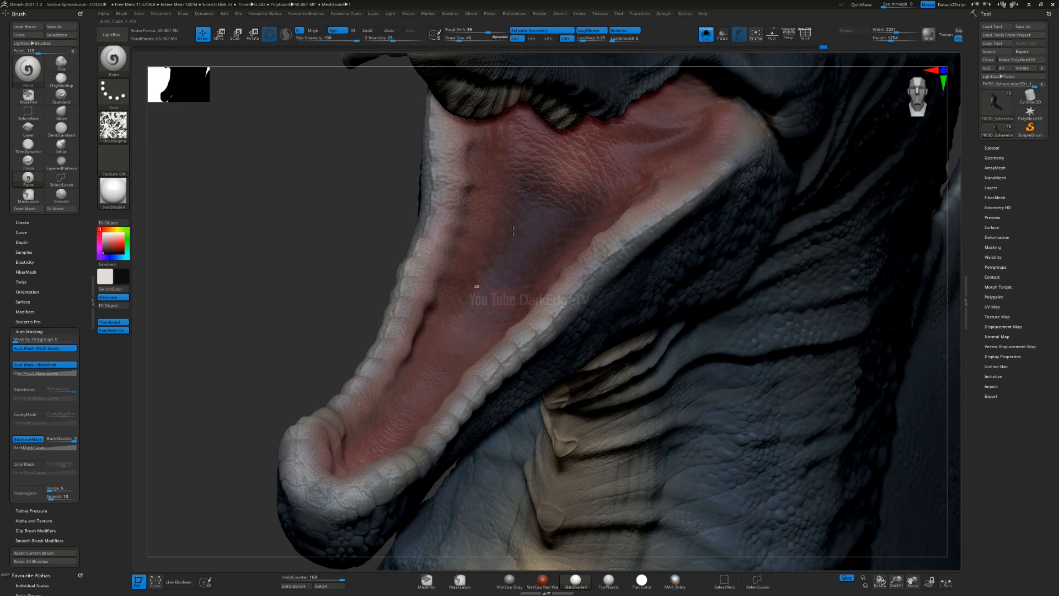
click(706, 34)
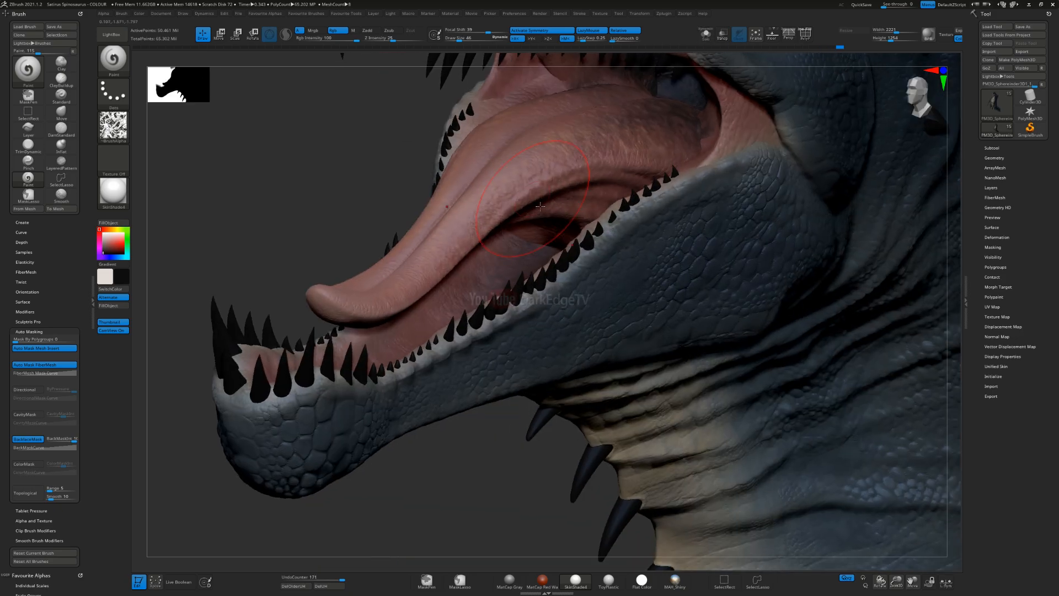
Step: Isolate the tongue and brush the near-black pattern over its underside
alt+click(540, 206)
click(706, 34)
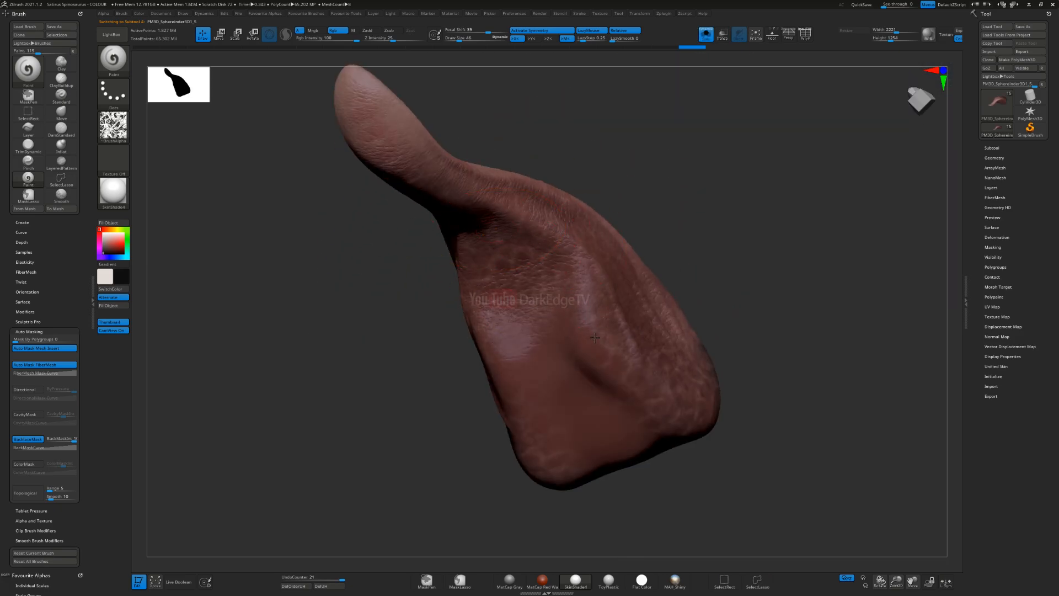
drag(595, 337, 635, 405)
drag(551, 408, 598, 424)
mouse_move(474, 342)
right_down()
mouse_move(548, 316)
mouse_move(562, 336)
mouse_move(535, 268)
right_up()
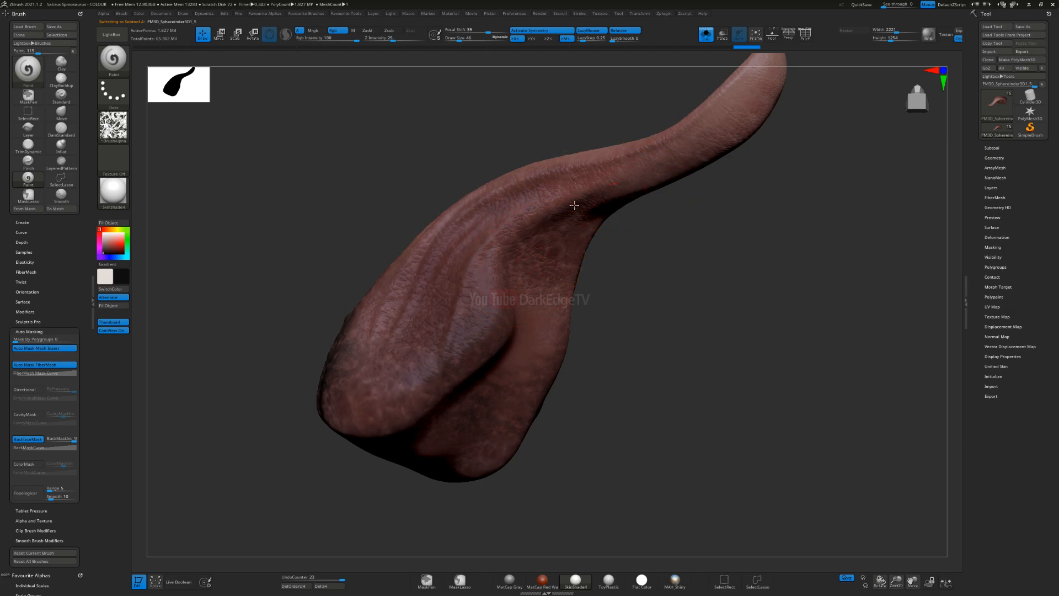
Step: Continue the dark mottling over the back and sides of the isolated tongue
drag(500, 291, 417, 389)
drag(468, 372, 400, 439)
mouse_move(552, 365)
right_down()
mouse_move(475, 353)
mouse_move(469, 339)
right_up()
mouse_move(548, 342)
mouse_down()
mouse_move(537, 390)
mouse_move(508, 427)
mouse_up()
mouse_move(497, 353)
right_down()
mouse_move(543, 331)
mouse_move(573, 287)
right_up()
drag(540, 257, 499, 292)
right_drag(500, 292, 397, 249)
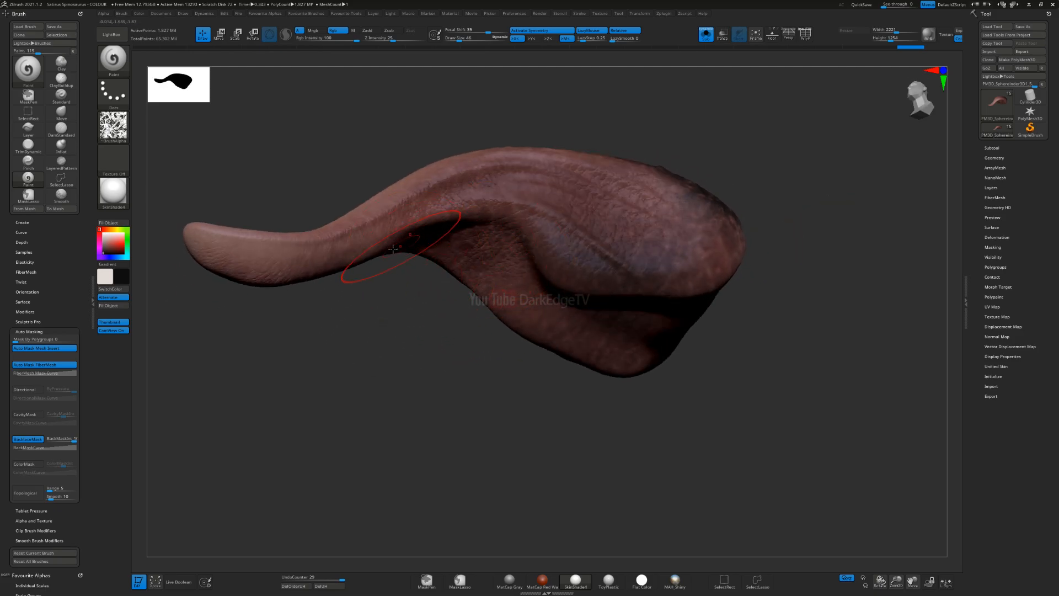
Step: Darken the tongue's lower surface up towards the tip and show the whole model again
drag(538, 284, 580, 300)
mouse_move(579, 301)
right_down()
mouse_move(530, 264)
mouse_move(496, 259)
right_up()
drag(496, 259, 486, 292)
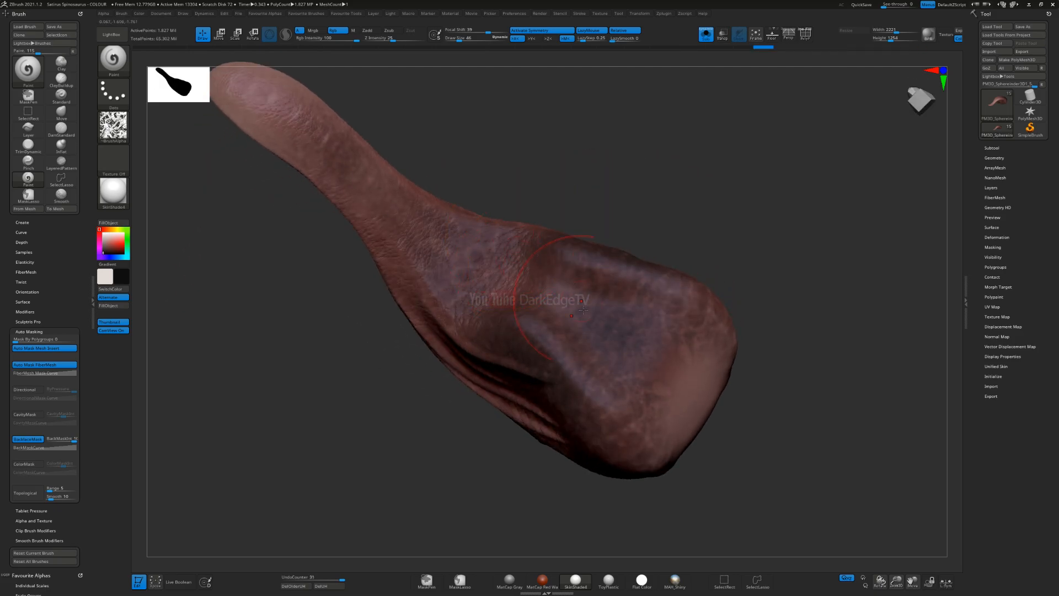
right_drag(486, 292, 517, 256)
drag(517, 257, 353, 165)
right_drag(338, 132, 487, 251)
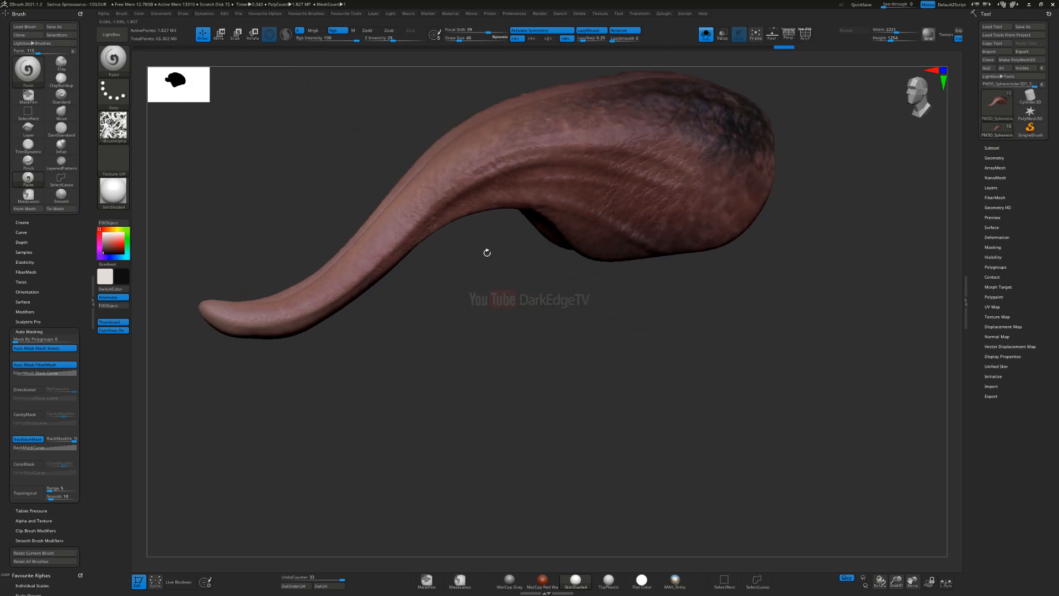
click(706, 35)
Step: Set the main colour to white and frame the head with its open mouth
right_drag(409, 281, 496, 213)
right_drag(398, 218, 194, 254)
drag(105, 241, 101, 231)
right_drag(440, 246, 503, 290)
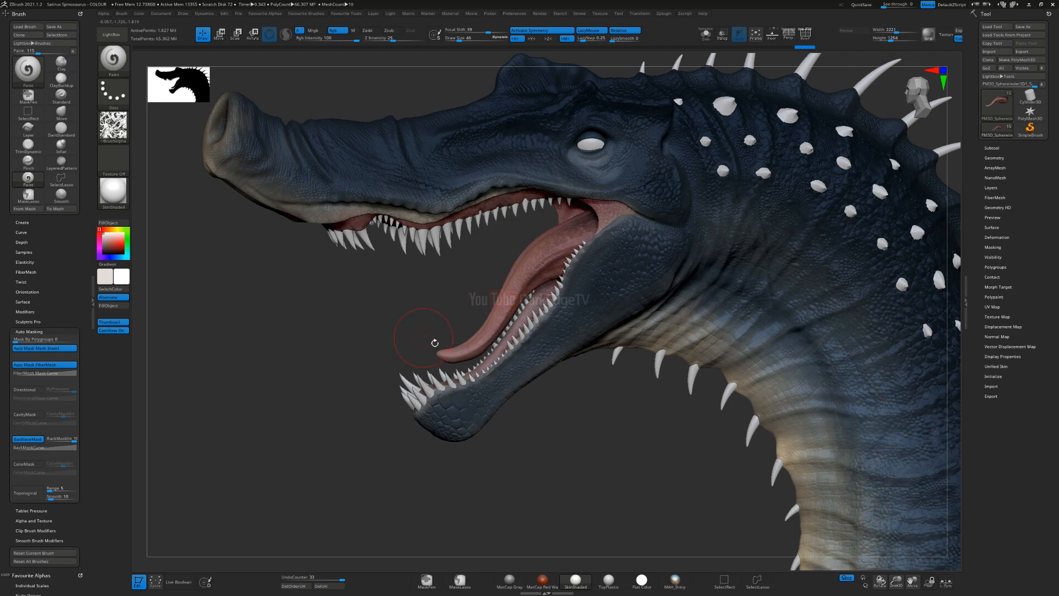
right_drag(434, 343, 486, 338)
alt+right_drag(585, 221, 508, 356)
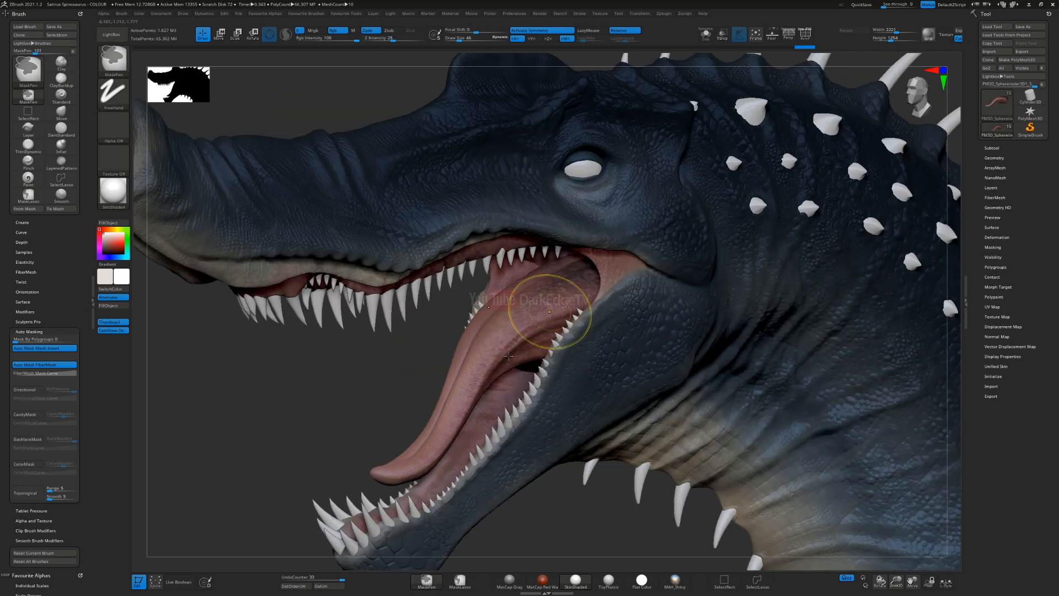
Step: Try the Eye Reflection and SoftPlastic materials on the model
click(103, 194)
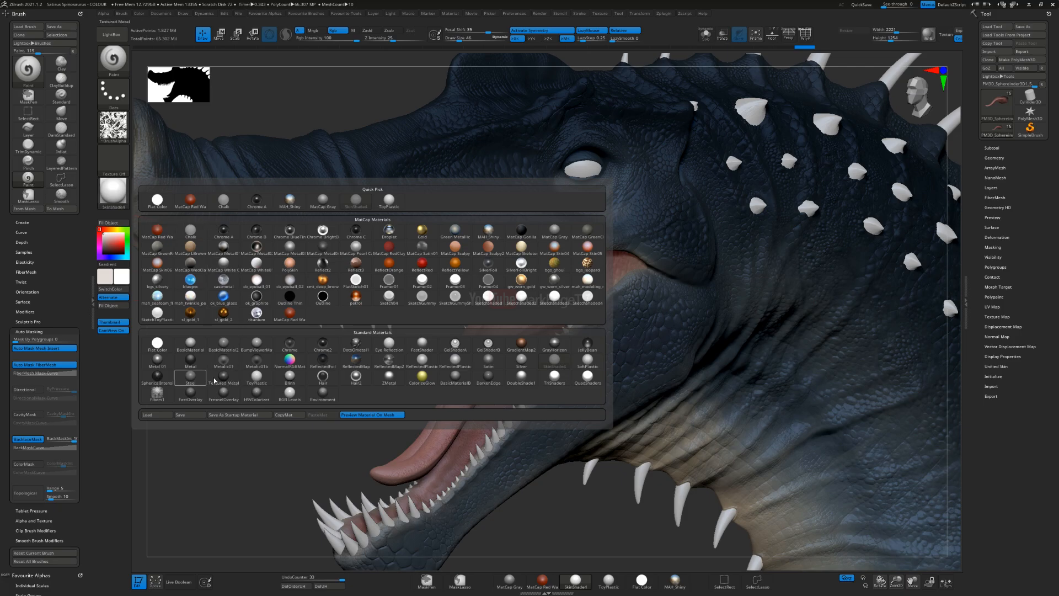
click(389, 344)
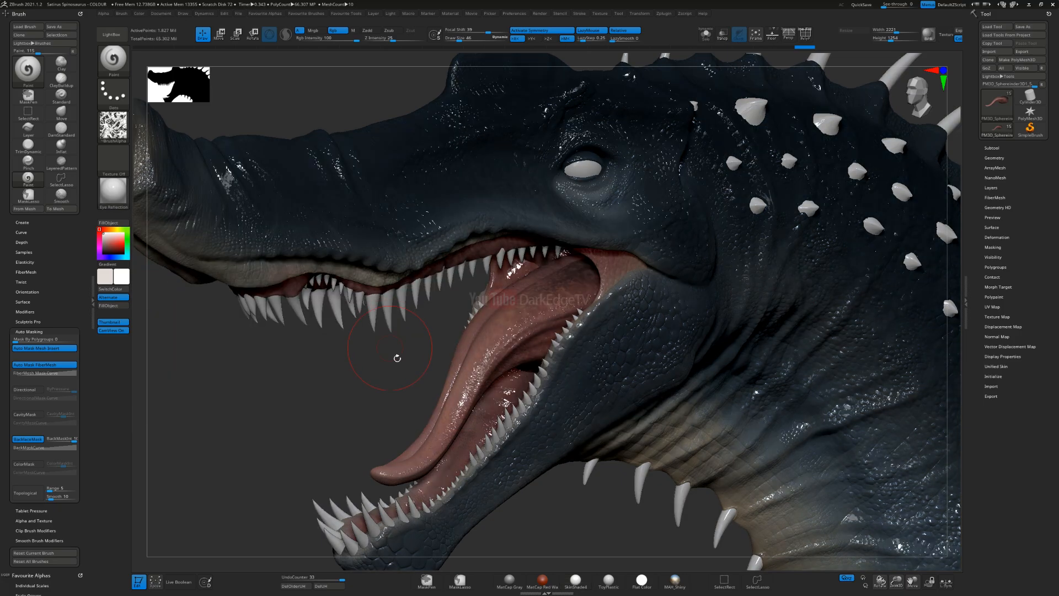
drag(391, 391, 391, 351)
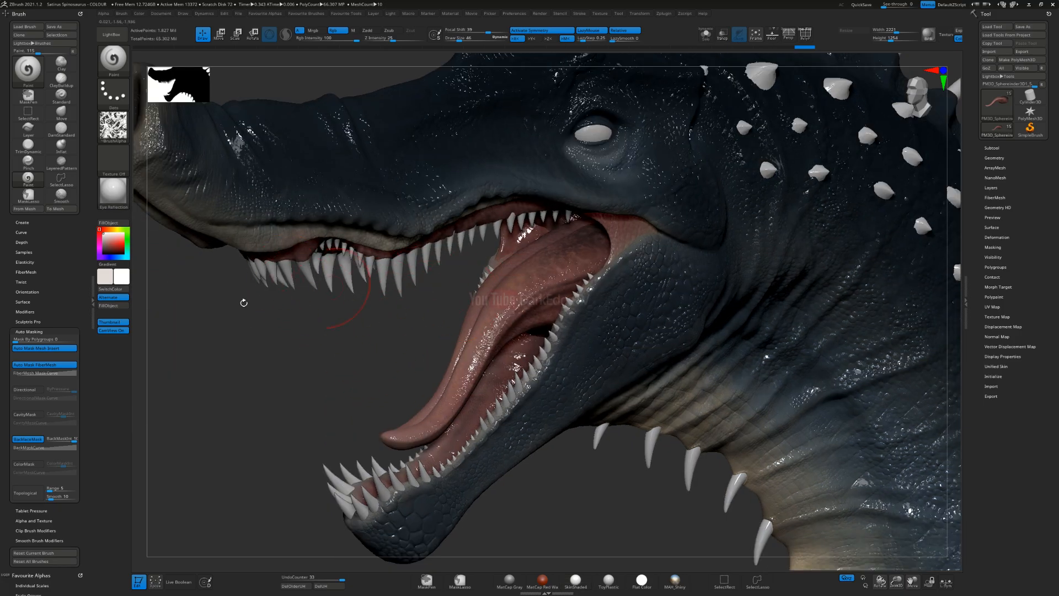
click(114, 190)
click(560, 363)
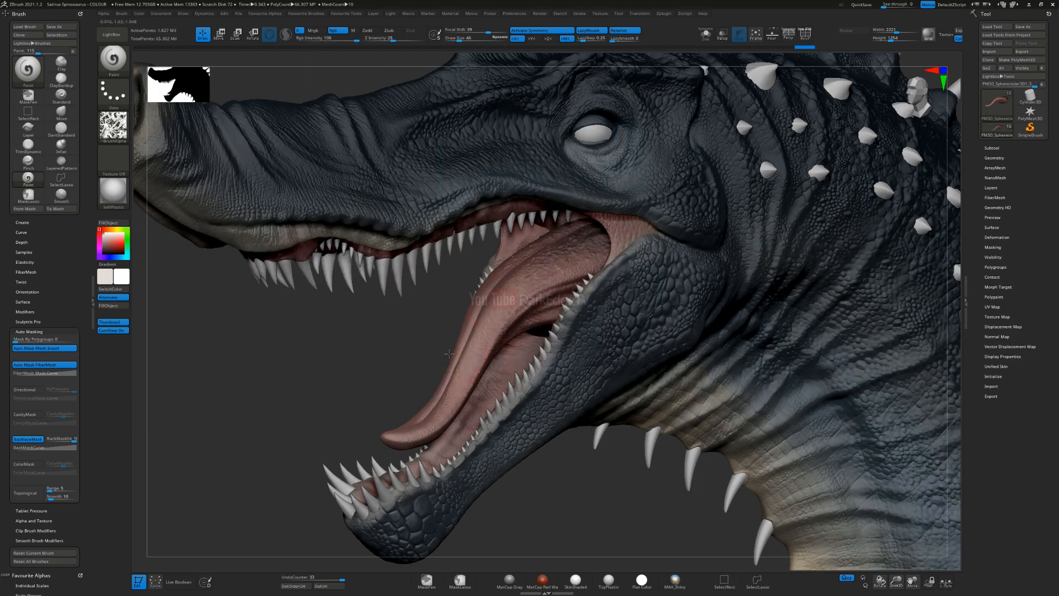
drag(449, 353, 232, 267)
Step: Apply the ToyPlastic material and make a BPR render of the head with its open mouth
click(113, 191)
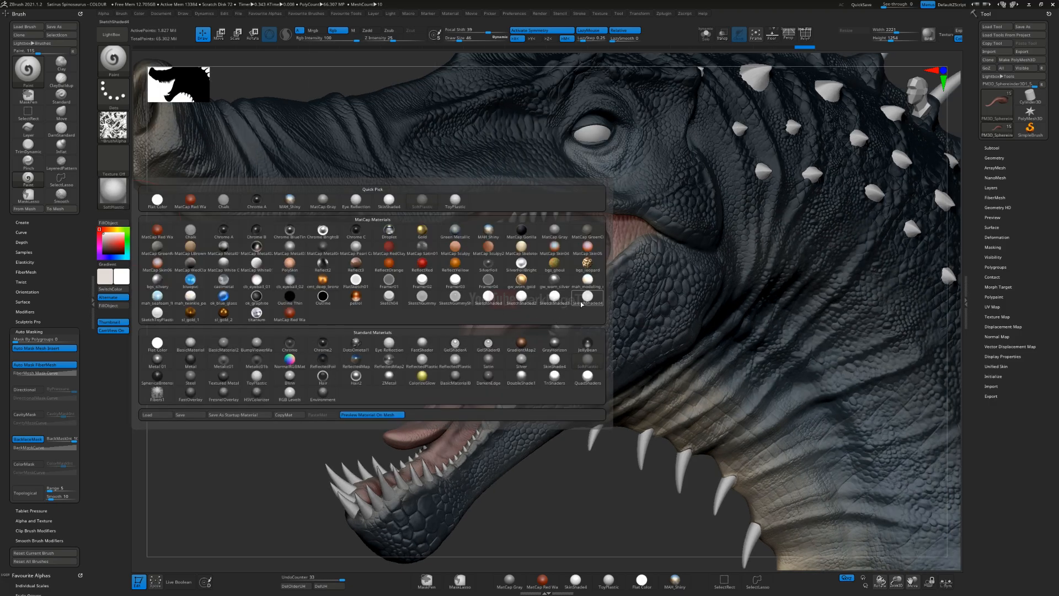
mouse_move(556, 361)
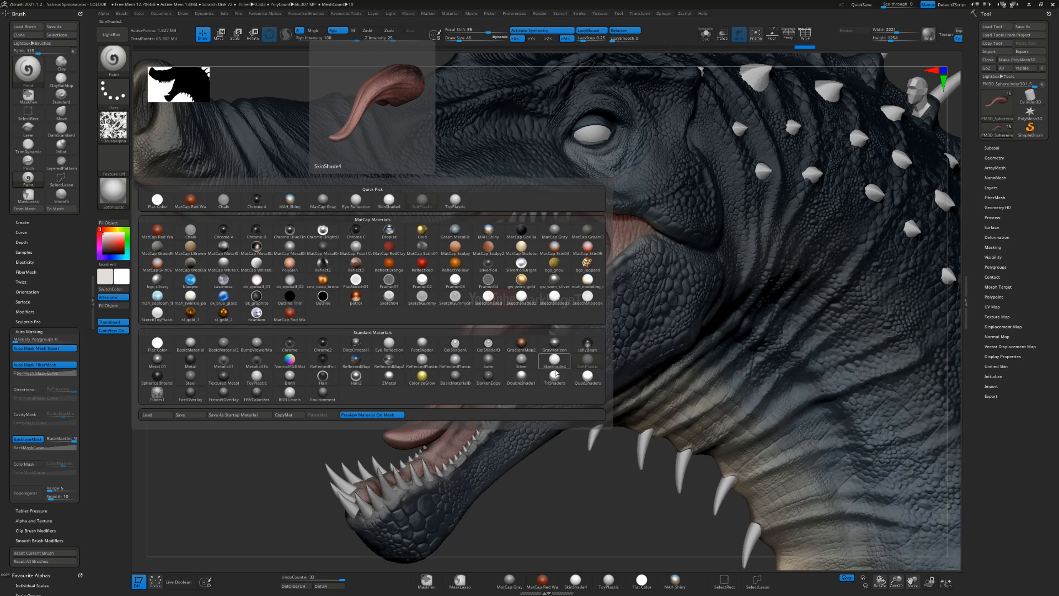
mouse_move(419, 364)
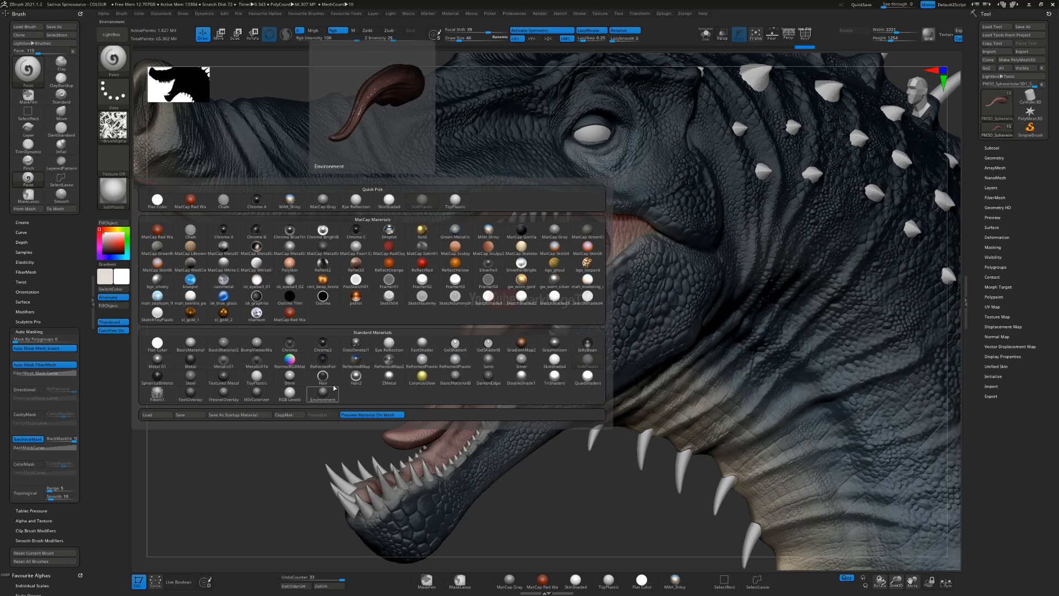
click(257, 377)
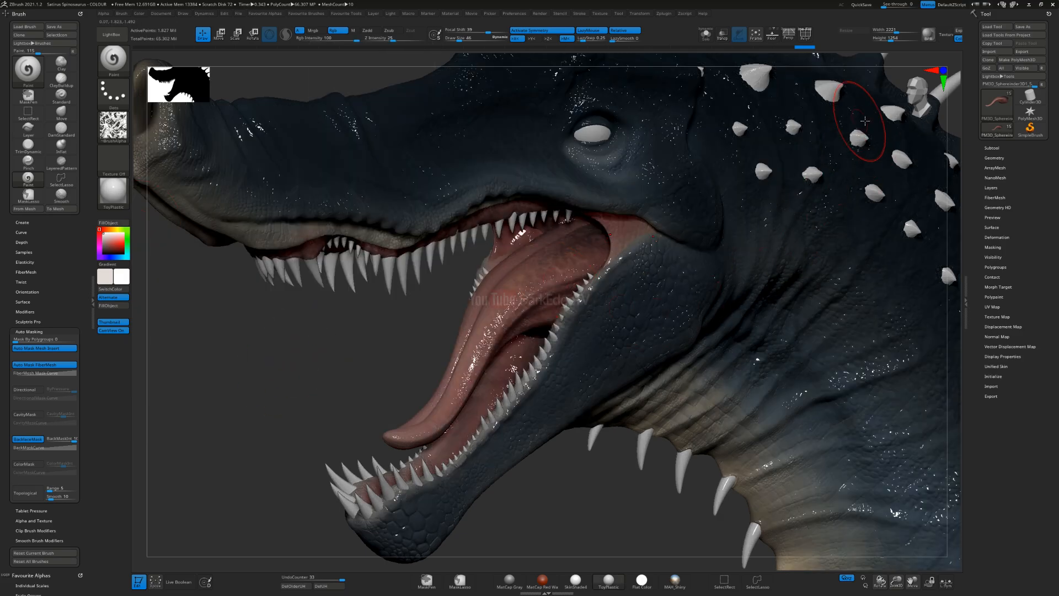
click(929, 34)
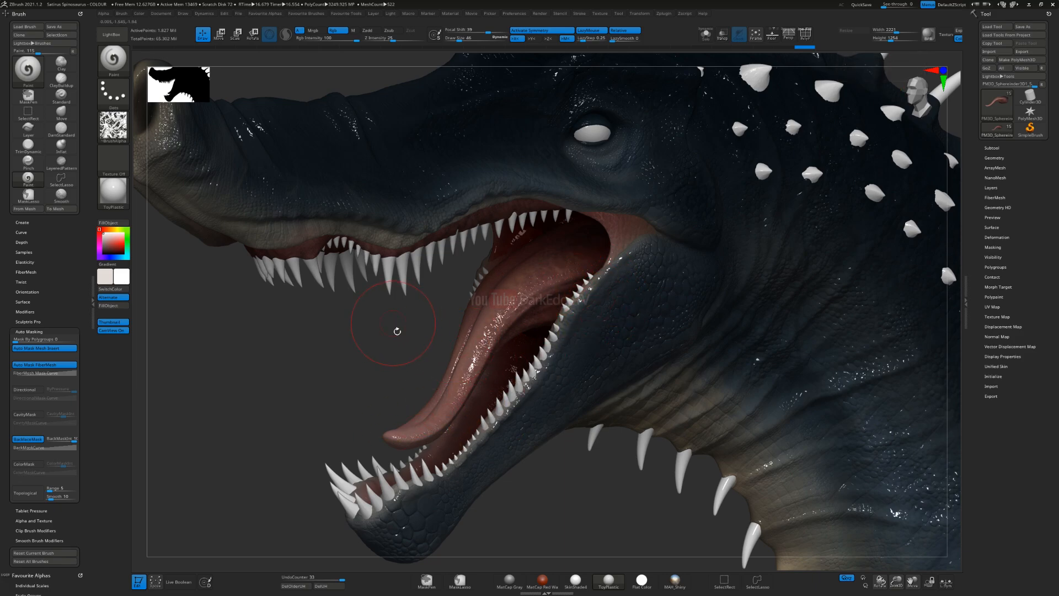
Step: Switch to the Flat Color material and view the painted colours on the head and open mouth without shading
click(115, 196)
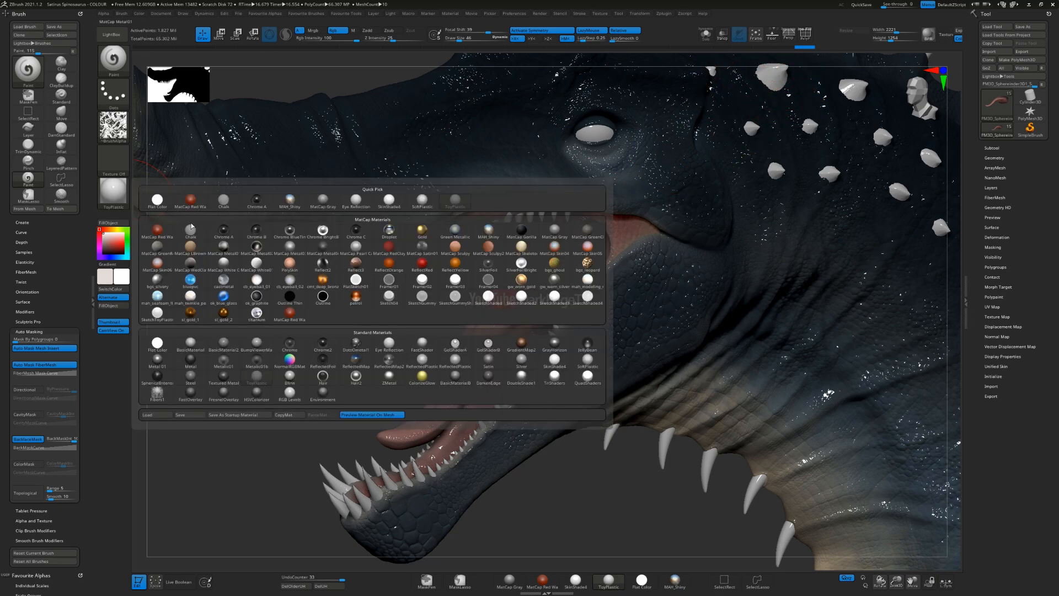
click(157, 201)
drag(259, 353, 479, 257)
mouse_move(480, 257)
right_down()
mouse_move(476, 231)
mouse_move(449, 229)
mouse_move(427, 275)
mouse_move(493, 298)
mouse_move(458, 325)
mouse_move(482, 298)
mouse_move(474, 309)
mouse_move(500, 321)
mouse_move(493, 335)
right_up()
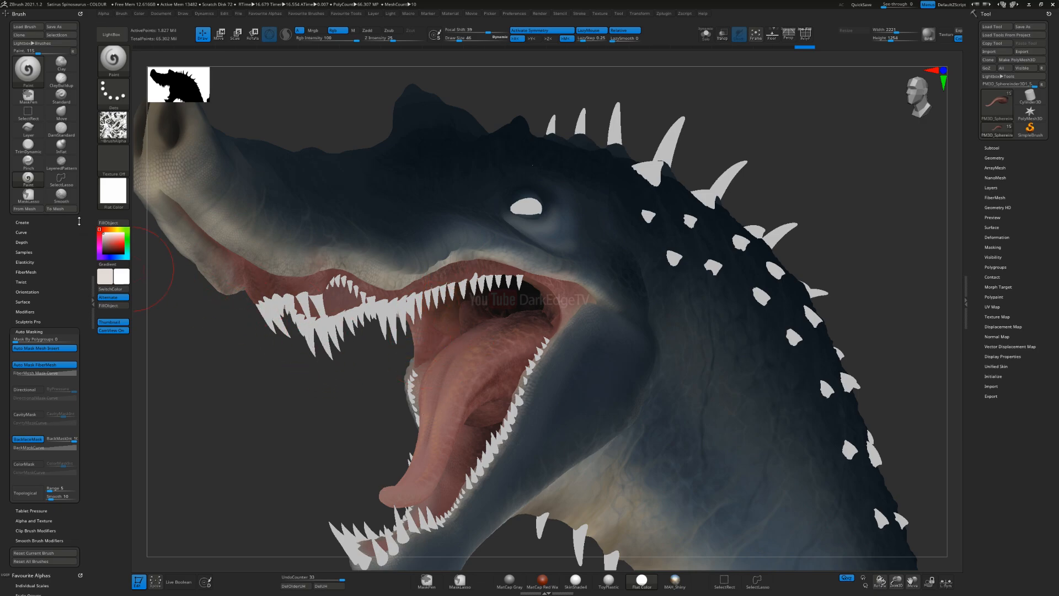
Step: Apply the SkinShade4 material, frame the head in side view and save the project
click(113, 191)
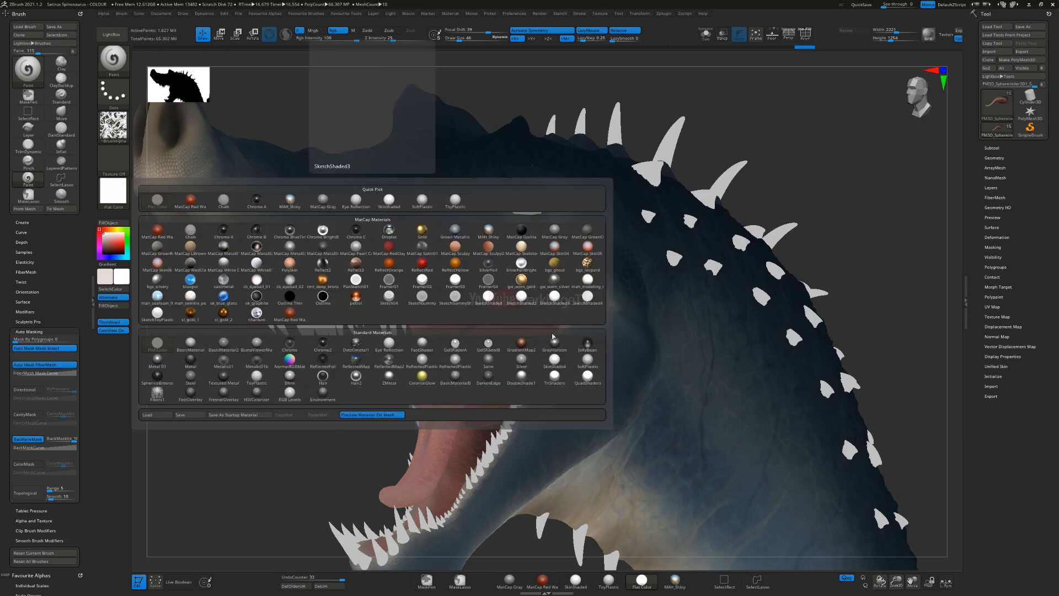
click(554, 361)
ctrl+right_drag(638, 420, 643, 334)
alt+right_drag(643, 333, 594, 389)
key(ctrl+s)
key(Return)
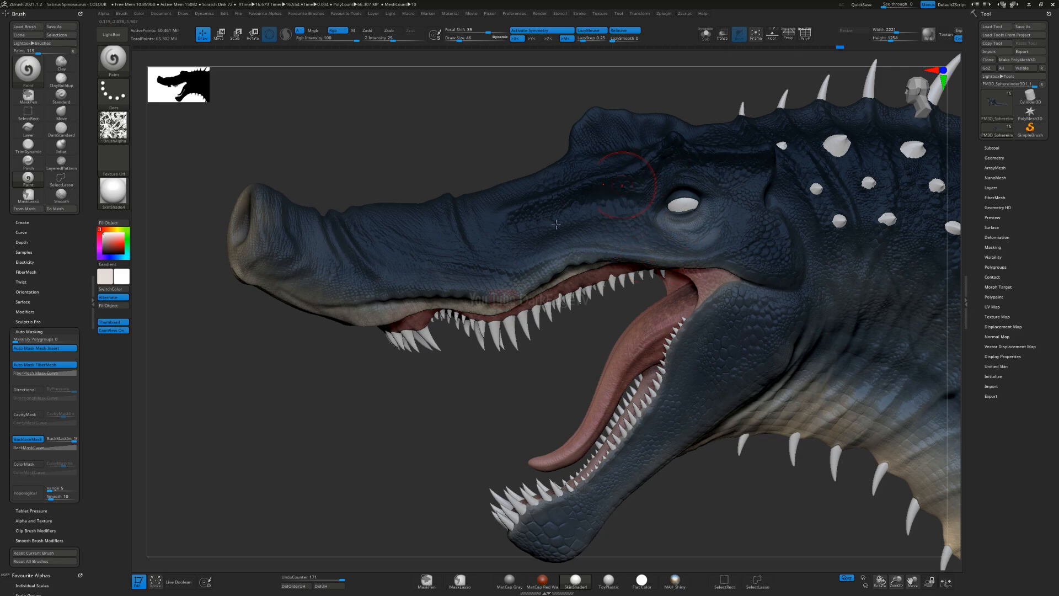
Step: Set black and off-white as the two paint colours and mottle the side of the snout with both
drag(102, 259, 101, 254)
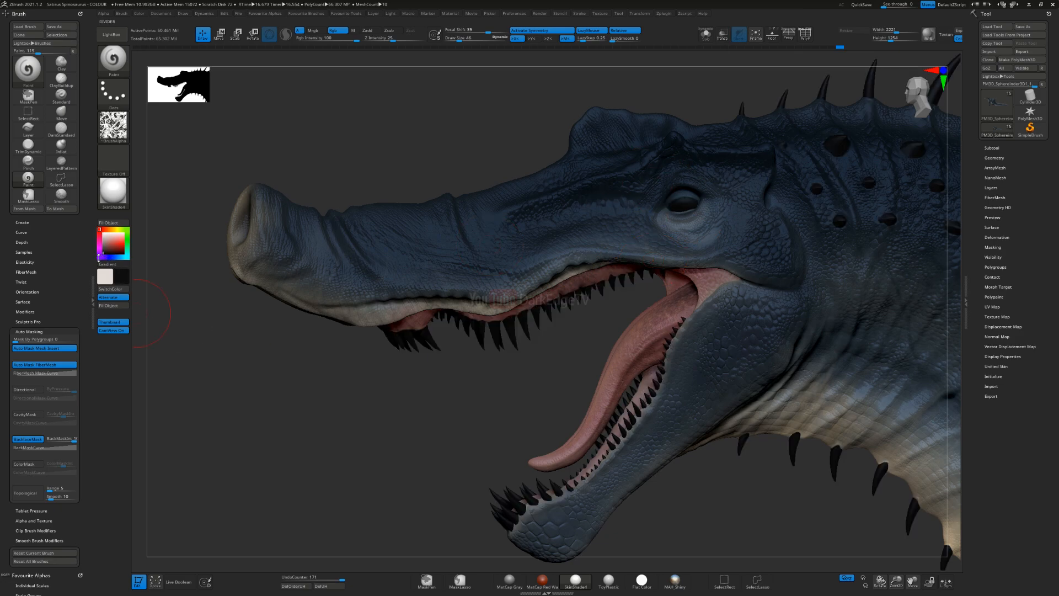
key(v)
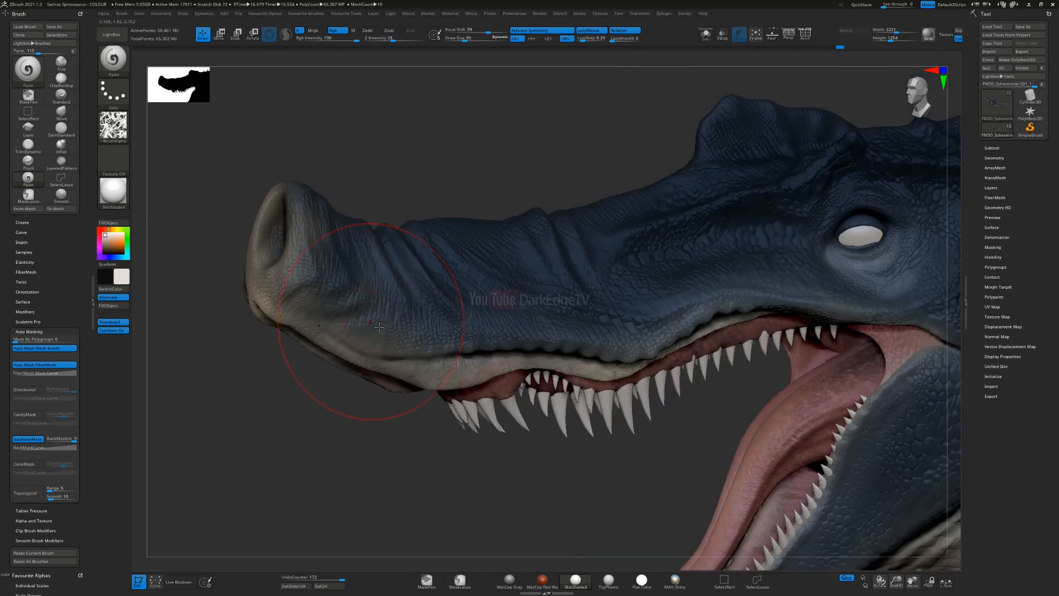
key(s)
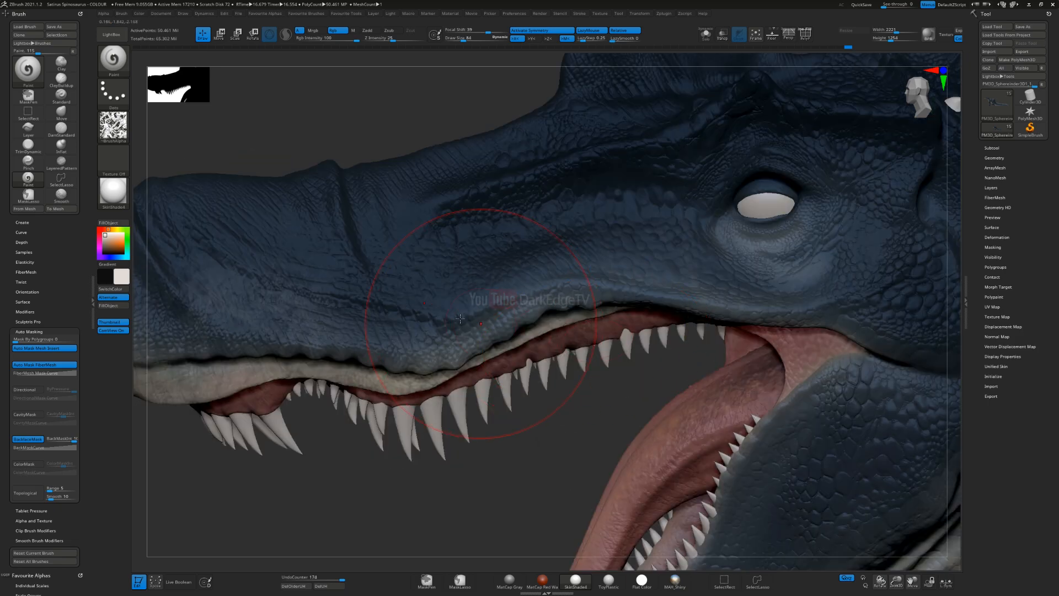
mouse_move(460, 319)
mouse_down()
mouse_move(433, 327)
mouse_move(601, 301)
mouse_up()
key(v)
alt+right_drag(388, 289, 647, 309)
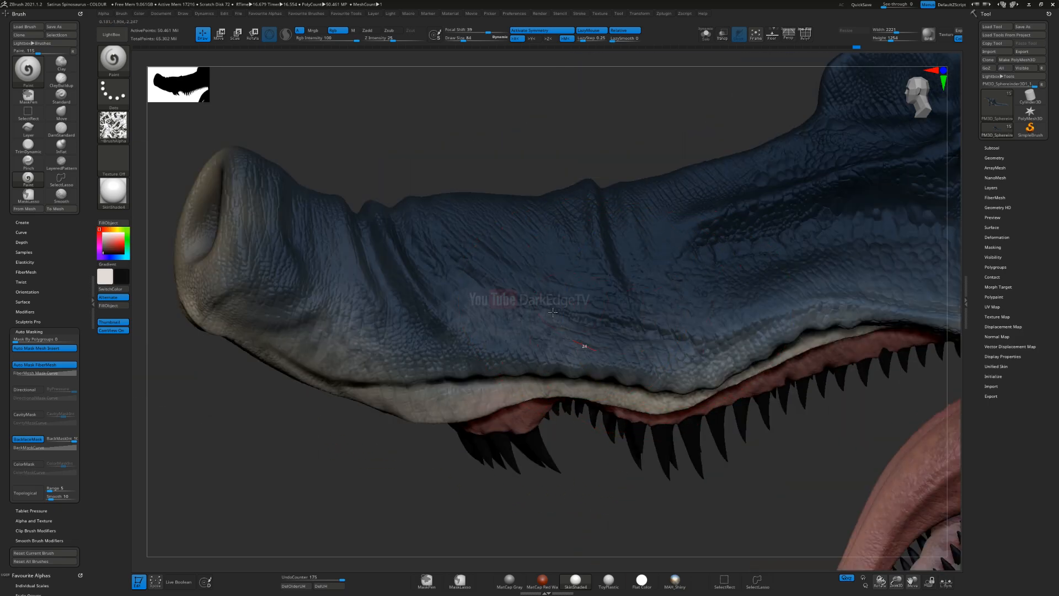
Step: Lighten the snout tip and the skin along the upper lip with off-white strokes
key(v)
mouse_move(298, 246)
mouse_down()
mouse_move(267, 316)
mouse_move(220, 353)
mouse_up()
right_drag(177, 364, 221, 356)
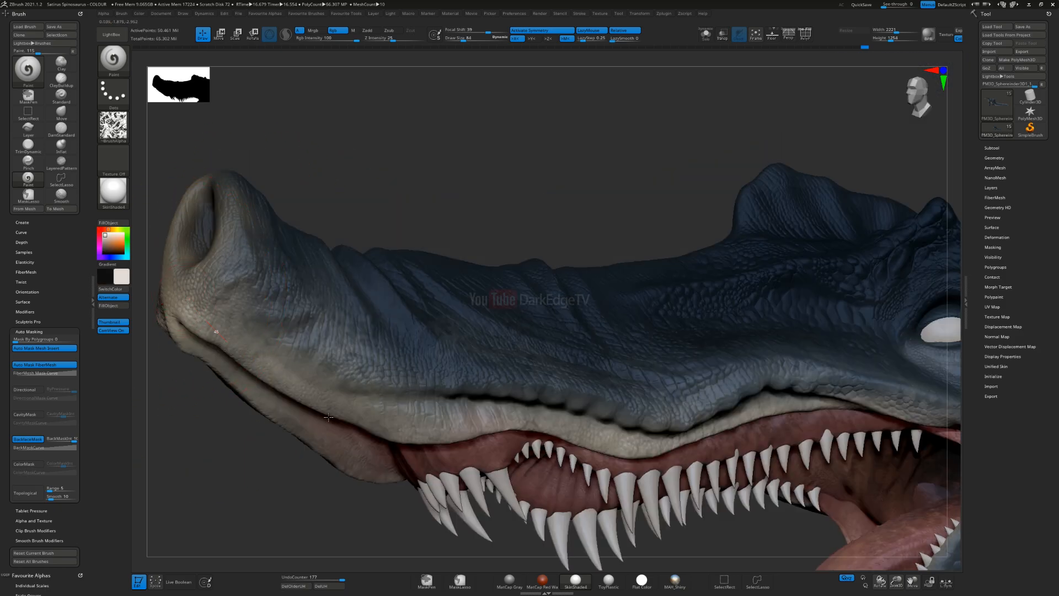
drag(300, 397, 319, 409)
drag(400, 373, 555, 391)
drag(690, 381, 546, 397)
mouse_move(609, 429)
ctrl+right_down()
mouse_move(601, 399)
mouse_move(469, 287)
ctrl+right_up()
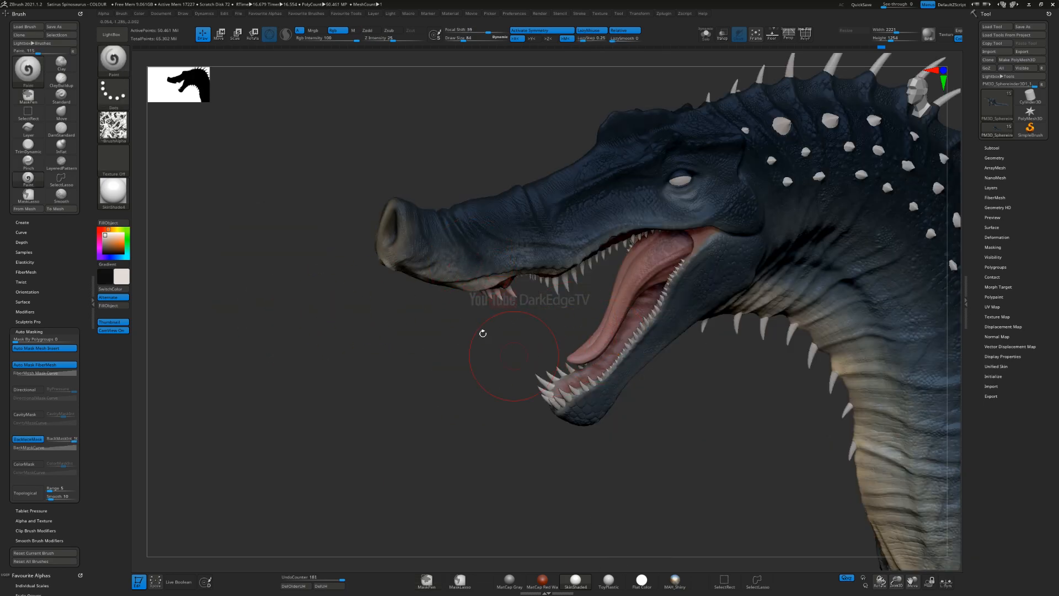
Step: Brush off-white tints over the scales at the front of the lower jaw
alt+right_drag(493, 344, 387, 229)
mouse_move(551, 300)
ctrl+right_down()
mouse_move(545, 345)
mouse_move(540, 310)
ctrl+right_up()
alt+right_drag(733, 180, 567, 220)
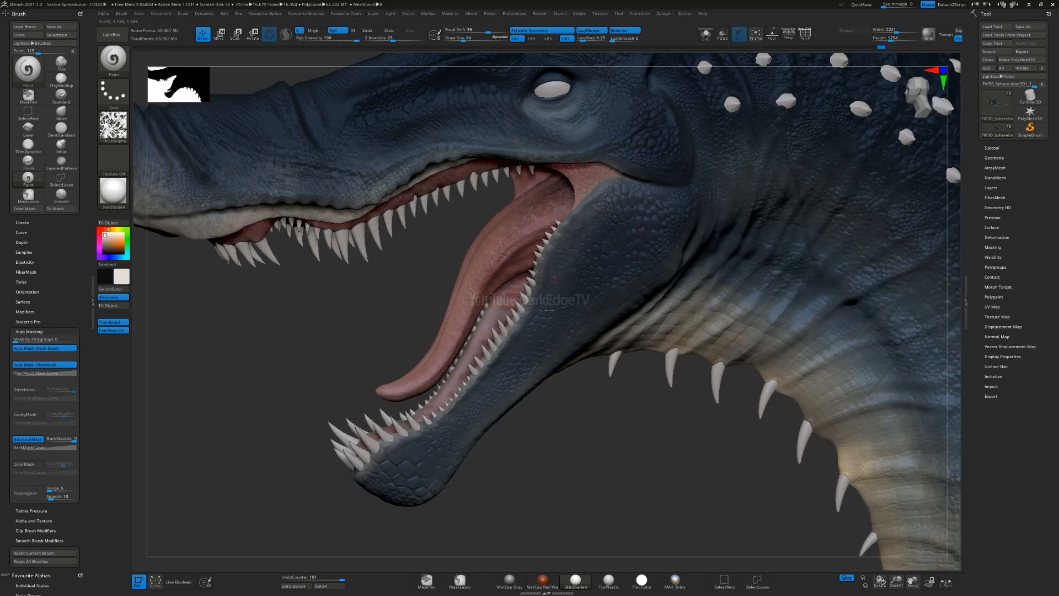
drag(391, 451, 399, 445)
right_drag(399, 444, 459, 411)
drag(375, 486, 398, 452)
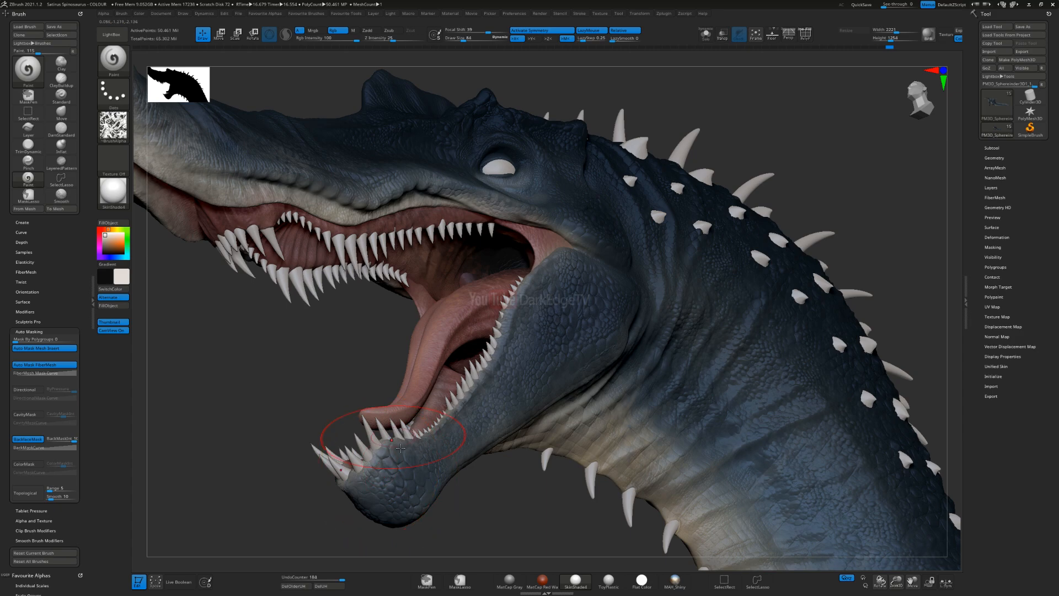
Step: Extend the off-white tinting along the side of the lower jaw towards the jaw hinge
right_drag(466, 442, 288, 417)
mouse_move(464, 388)
right_down()
mouse_move(414, 442)
mouse_move(389, 422)
right_up()
drag(347, 385, 396, 407)
mouse_move(503, 398)
mouse_down()
mouse_move(619, 371)
mouse_move(586, 379)
mouse_up()
right_drag(456, 345, 445, 417)
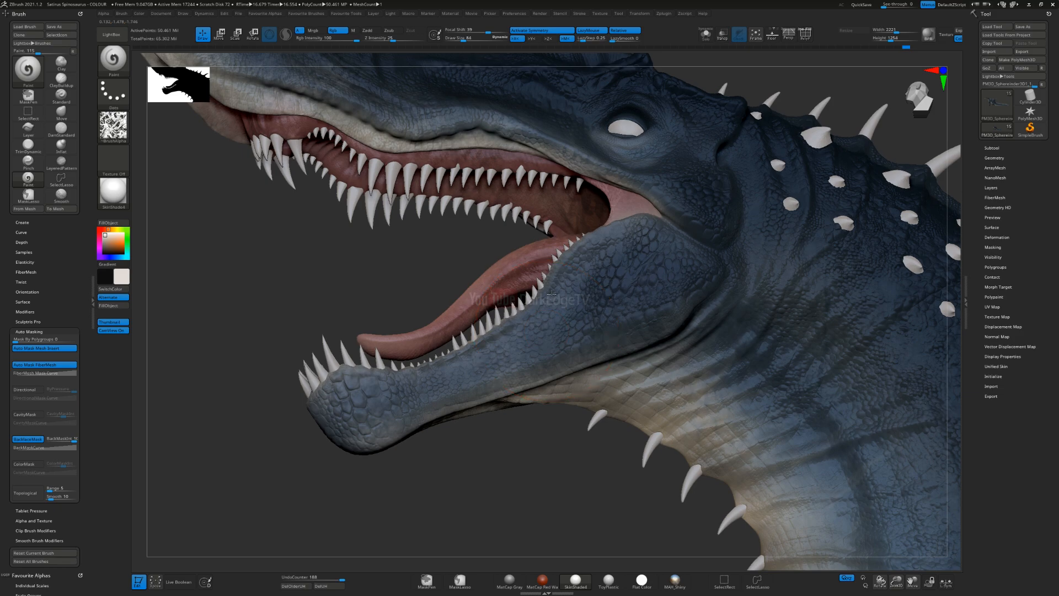
right_drag(580, 270, 552, 300)
key(s)
drag(488, 355, 536, 322)
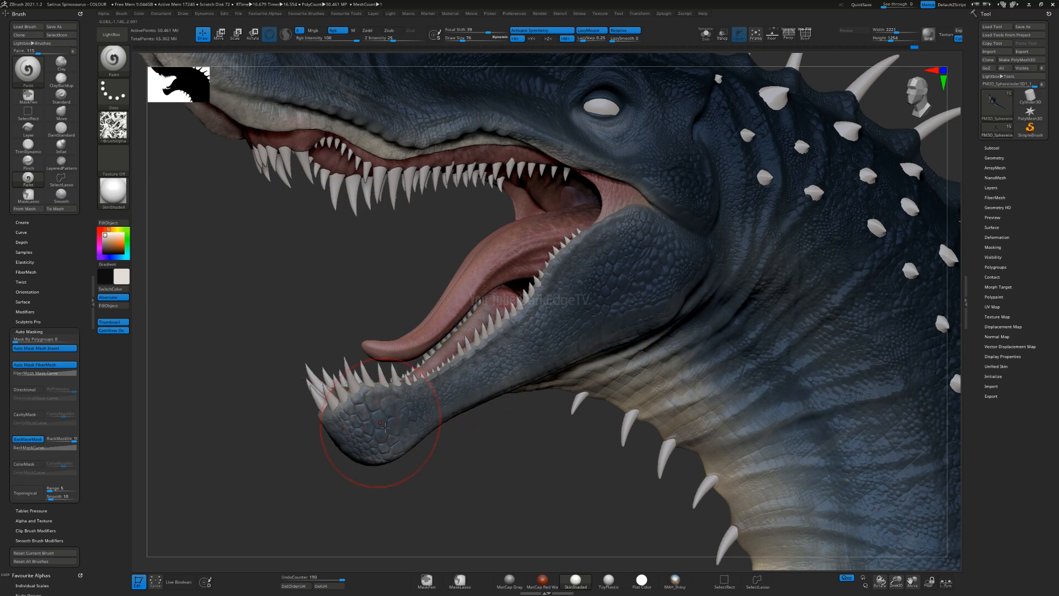
Step: Refine the light tint on the chin and lower jaw, and touch up the skin above the upper teeth
right_drag(356, 343, 462, 368)
alt+right_drag(494, 259, 463, 421)
right_drag(477, 336, 456, 299)
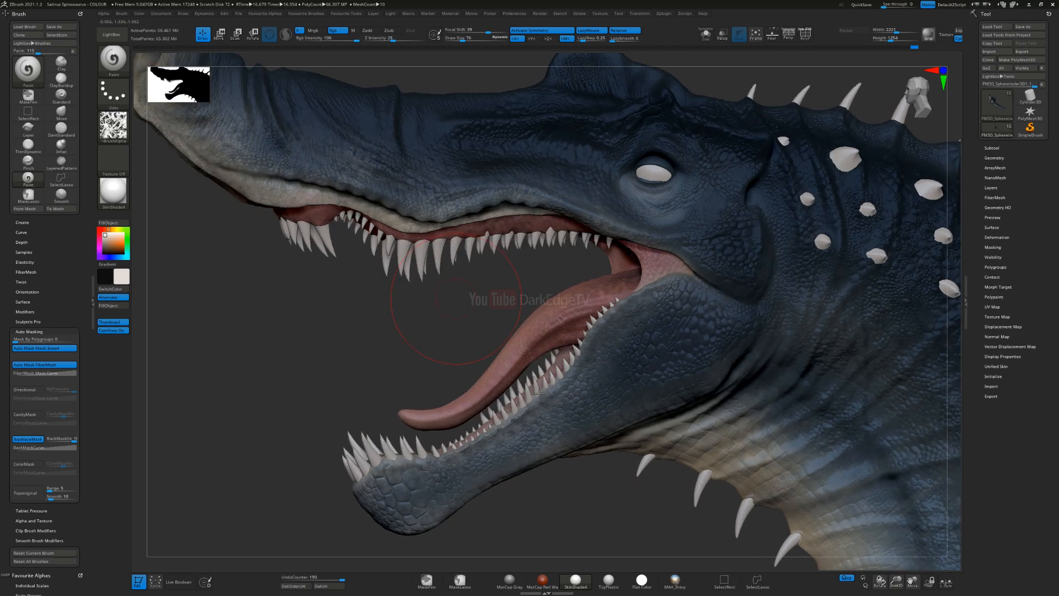
right_drag(539, 394, 582, 297)
drag(572, 274, 553, 280)
drag(643, 277, 667, 294)
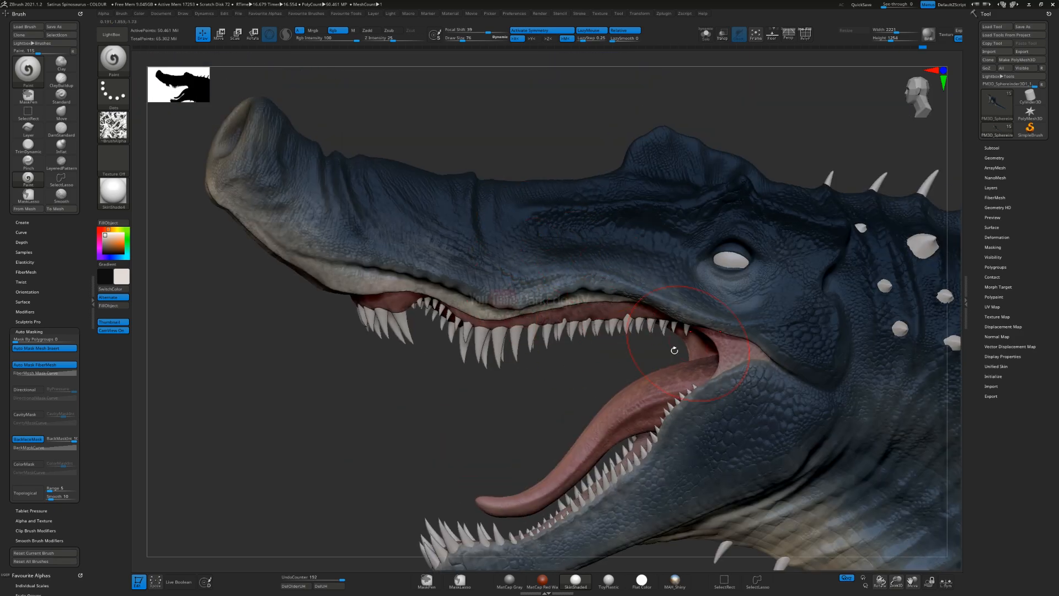
Step: Paint soft off-white tints around the eye and onto the side of the snout in front of it
alt+right_drag(728, 260, 608, 283)
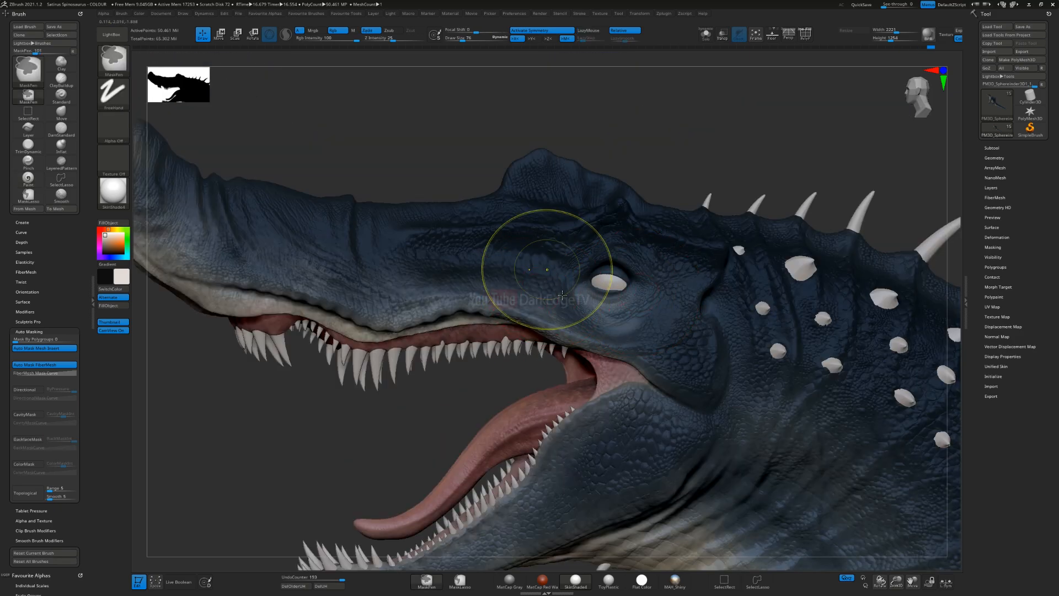
ctrl+right_drag(549, 270, 562, 292)
key(s)
drag(565, 286, 560, 286)
right_drag(548, 257, 635, 303)
key(s)
mouse_move(616, 327)
mouse_down()
mouse_move(648, 345)
mouse_move(720, 255)
mouse_up()
mouse_move(488, 282)
mouse_down()
mouse_move(480, 284)
mouse_move(501, 293)
mouse_move(523, 270)
mouse_move(608, 329)
mouse_move(571, 264)
mouse_up()
right_drag(557, 265, 474, 281)
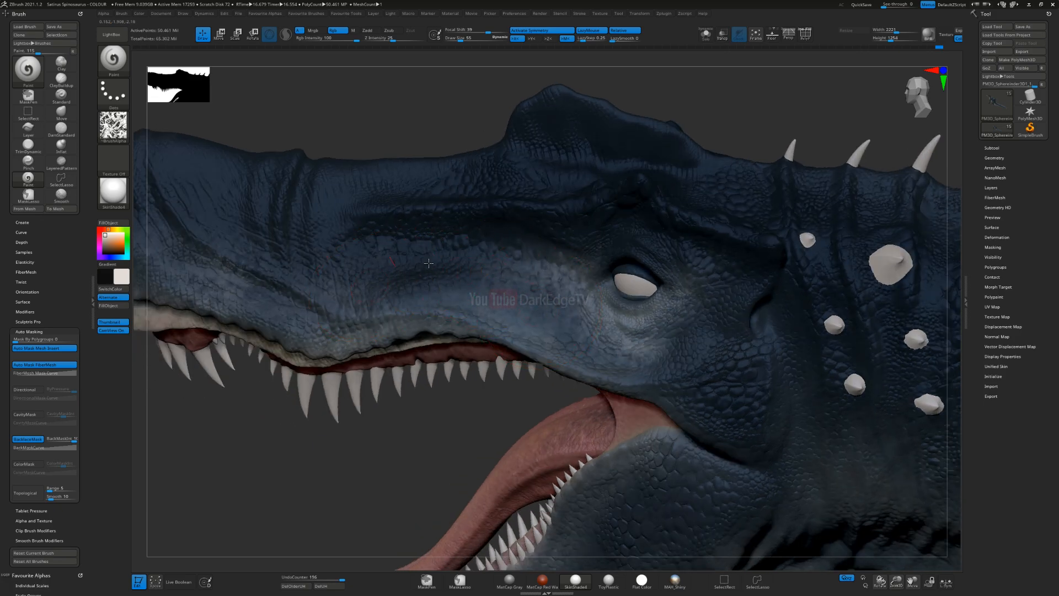
Step: Build up the off-white highlight along the snout ridge, across the cheek and beneath the eye
drag(429, 263, 595, 281)
right_drag(496, 273, 544, 265)
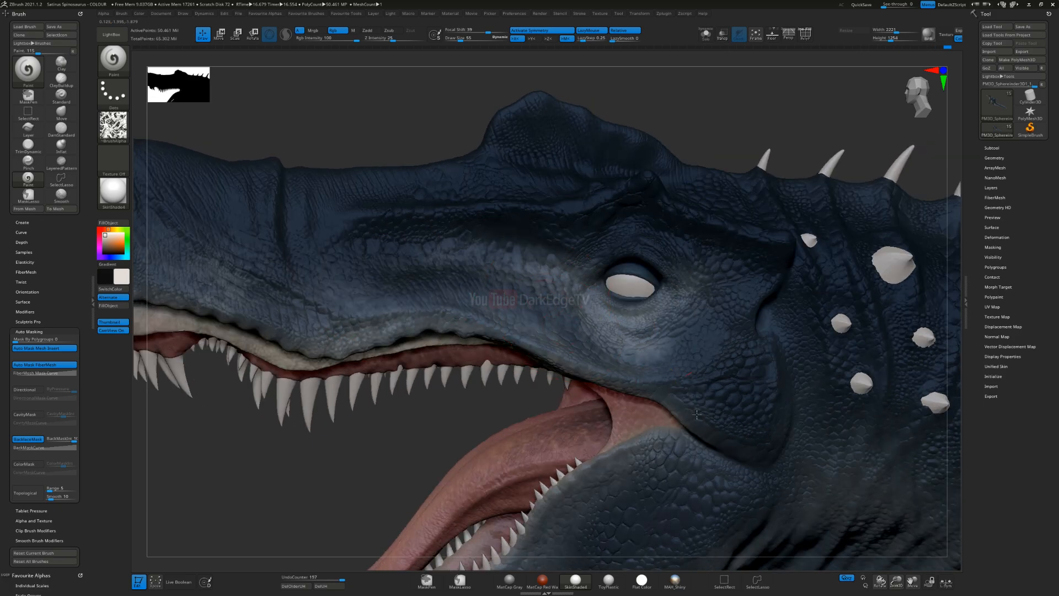
drag(697, 414, 756, 455)
right_drag(757, 455, 613, 278)
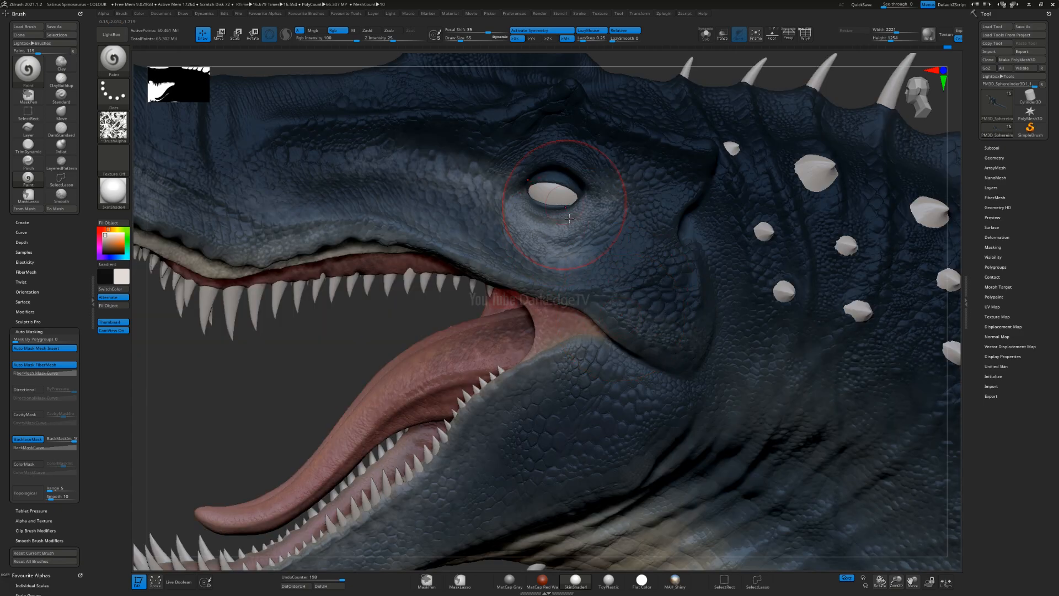
drag(595, 246, 575, 248)
alt+right_drag(573, 249, 528, 323)
ctrl+right_drag(529, 323, 513, 309)
Step: Lighten the upper and lower eyelids with off-white at a draw size of 8, redoing the last eyelid stroke
alt+click(469, 358)
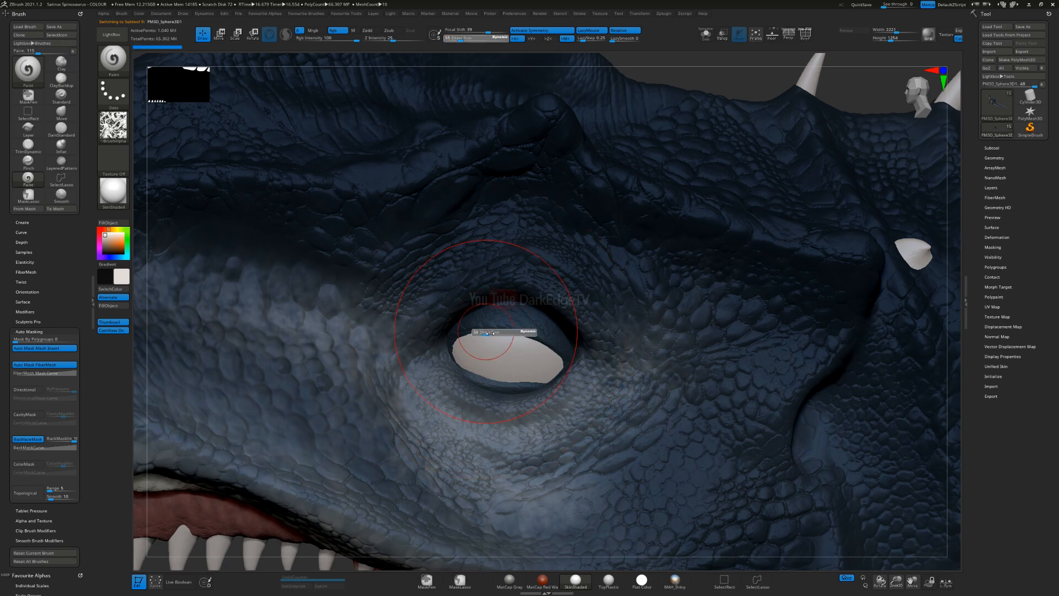
key(s)
mouse_move(513, 346)
mouse_down()
mouse_move(487, 347)
mouse_move(509, 324)
mouse_move(556, 336)
mouse_move(572, 358)
mouse_up()
mouse_move(461, 362)
mouse_down()
mouse_move(508, 388)
mouse_move(567, 373)
mouse_up()
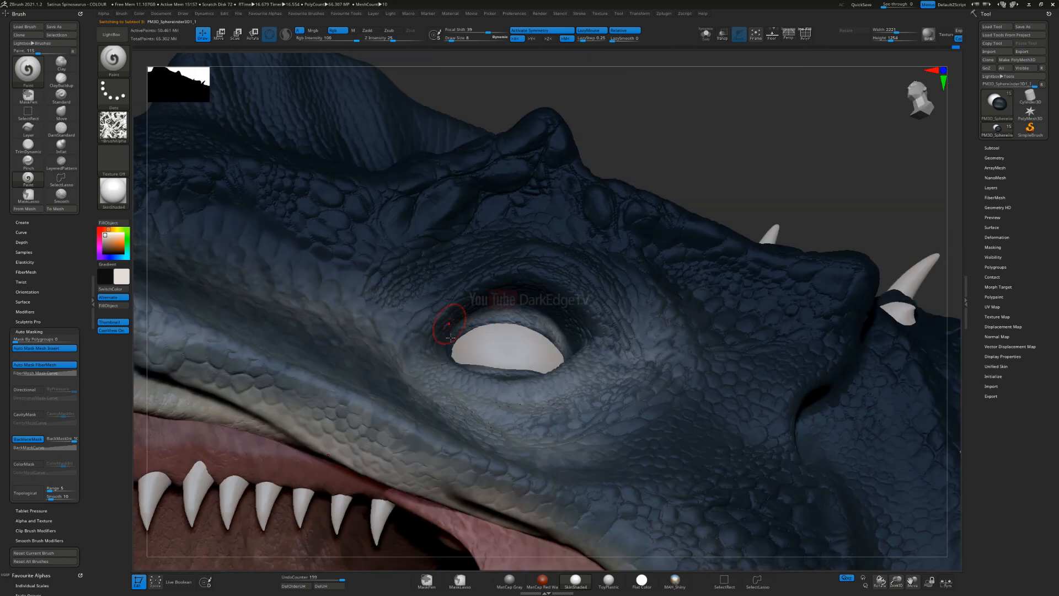
mouse_move(451, 338)
mouse_down()
mouse_move(524, 286)
mouse_move(602, 328)
mouse_up()
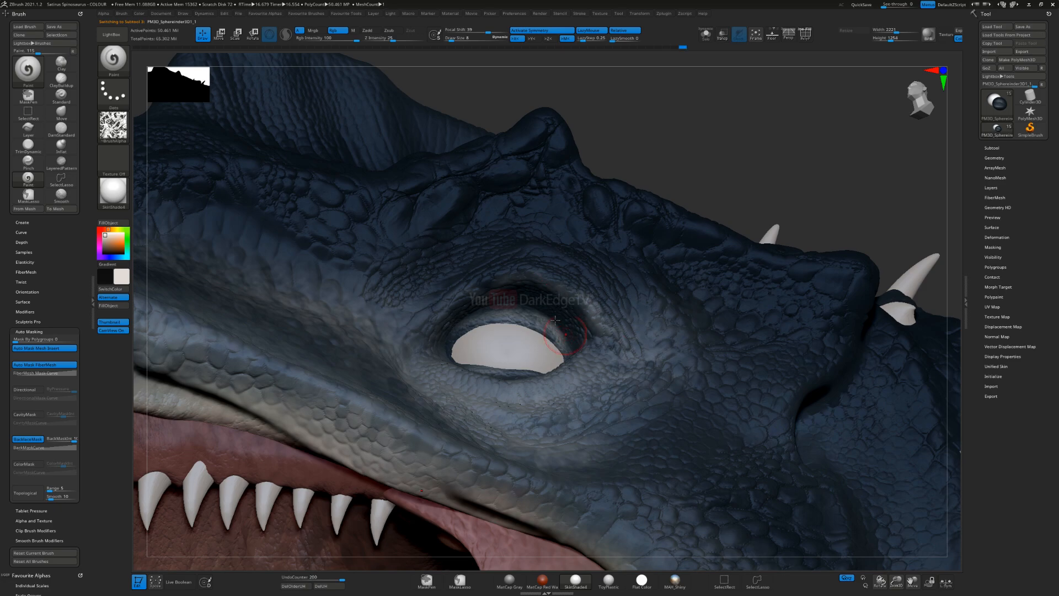
key(ctrl+z)
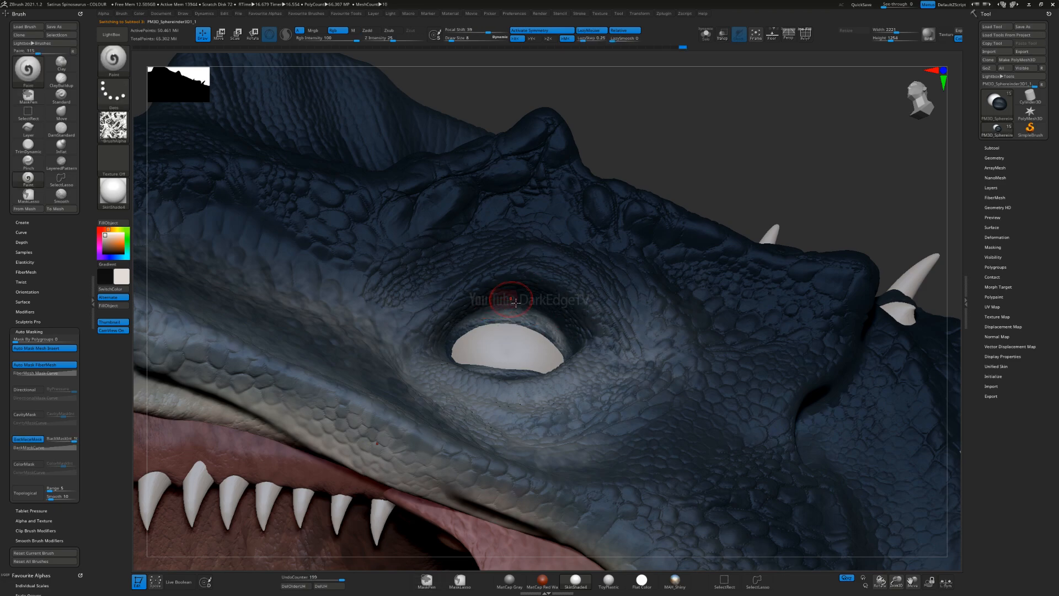
mouse_move(486, 291)
mouse_down()
mouse_move(612, 301)
mouse_move(635, 359)
mouse_up()
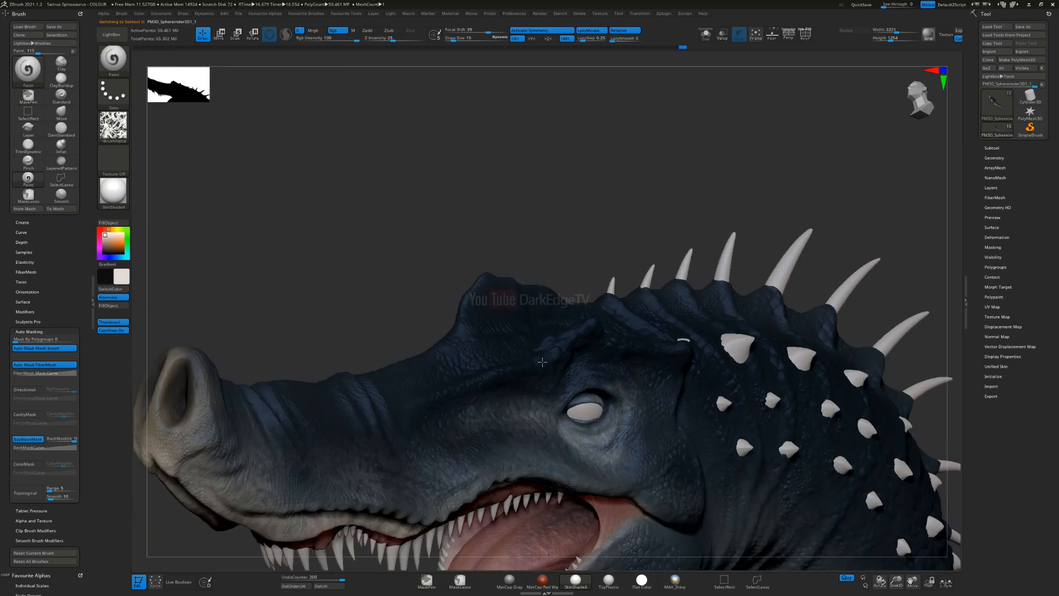
alt+right_drag(542, 362, 598, 359)
Step: Enlarge the brush and lighten the rear of the lower jaw on the opposite side of the head
mouse_move(412, 368)
alt+right_down()
mouse_move(581, 289)
mouse_move(570, 248)
mouse_move(530, 267)
alt+right_up()
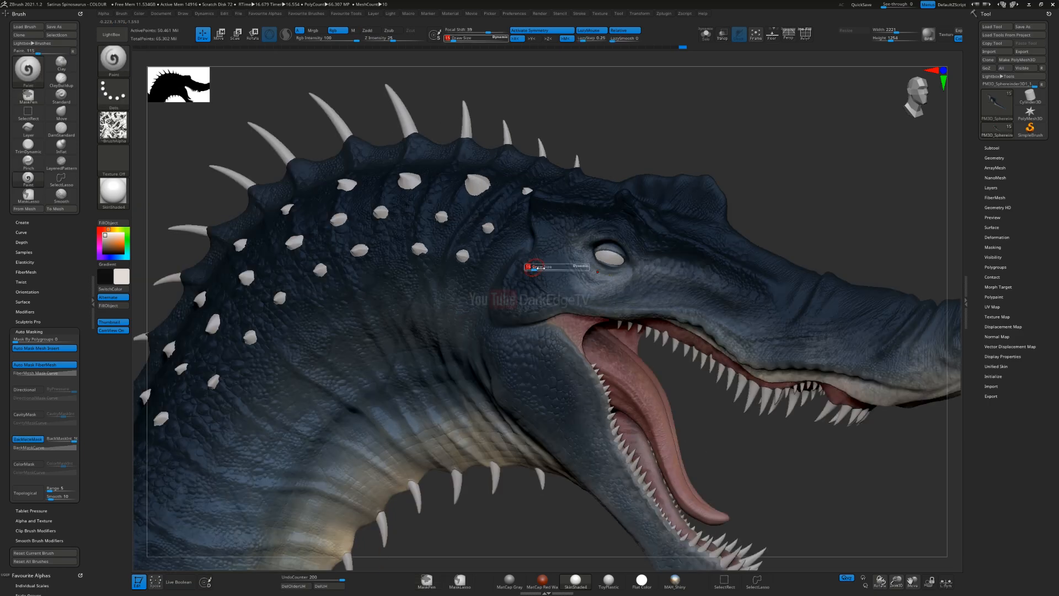
mouse_move(507, 299)
mouse_down()
mouse_move(522, 290)
mouse_move(534, 302)
mouse_up()
right_drag(526, 319, 494, 278)
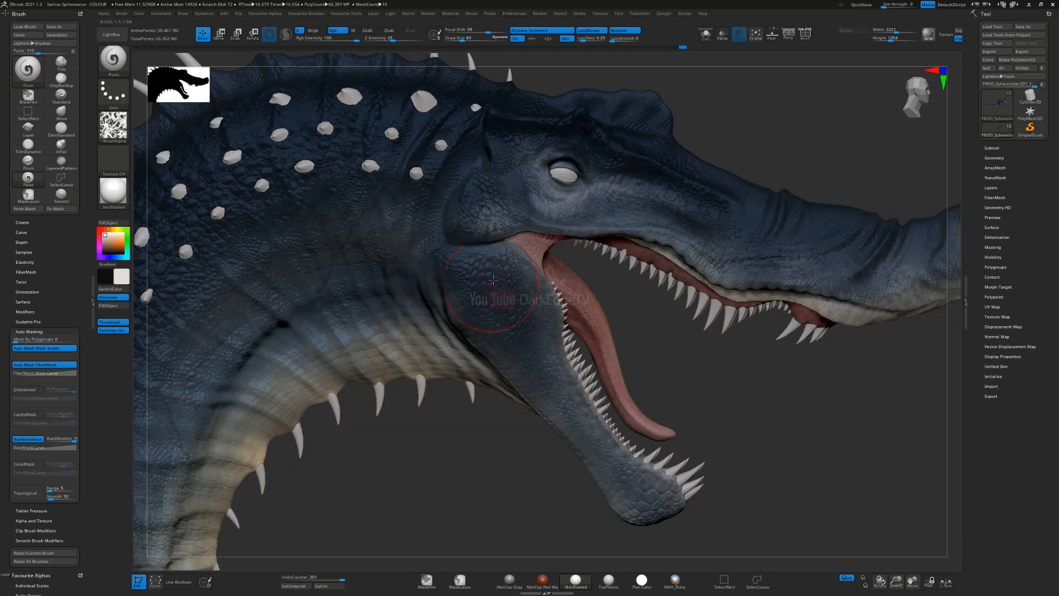
drag(514, 356, 512, 371)
right_drag(500, 318, 475, 301)
drag(472, 357, 501, 390)
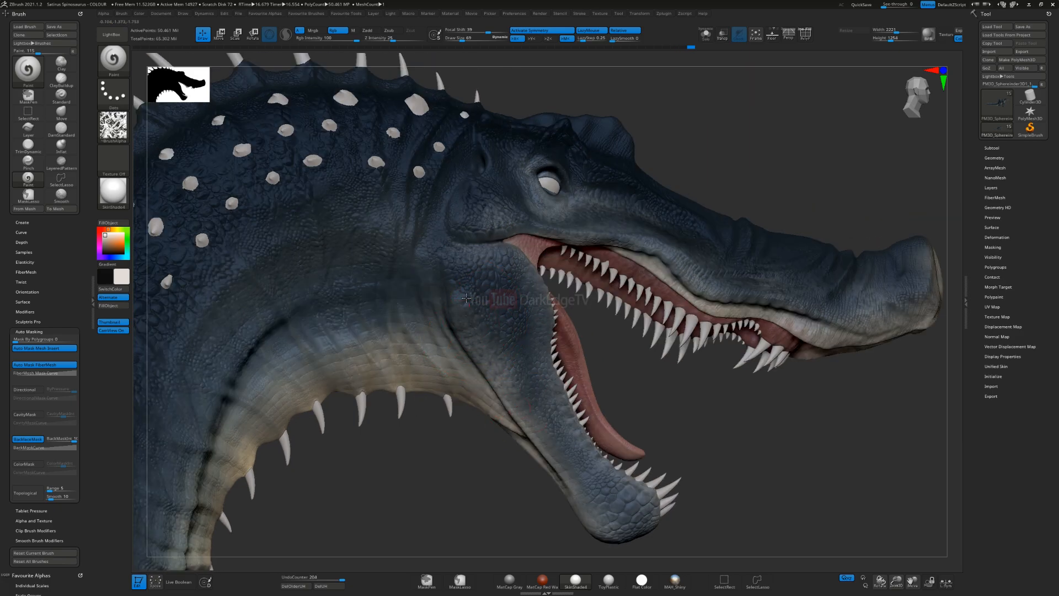
Step: Switch to black and darken the rear of the jaw and the cheek area behind the eye
drag(500, 324, 510, 383)
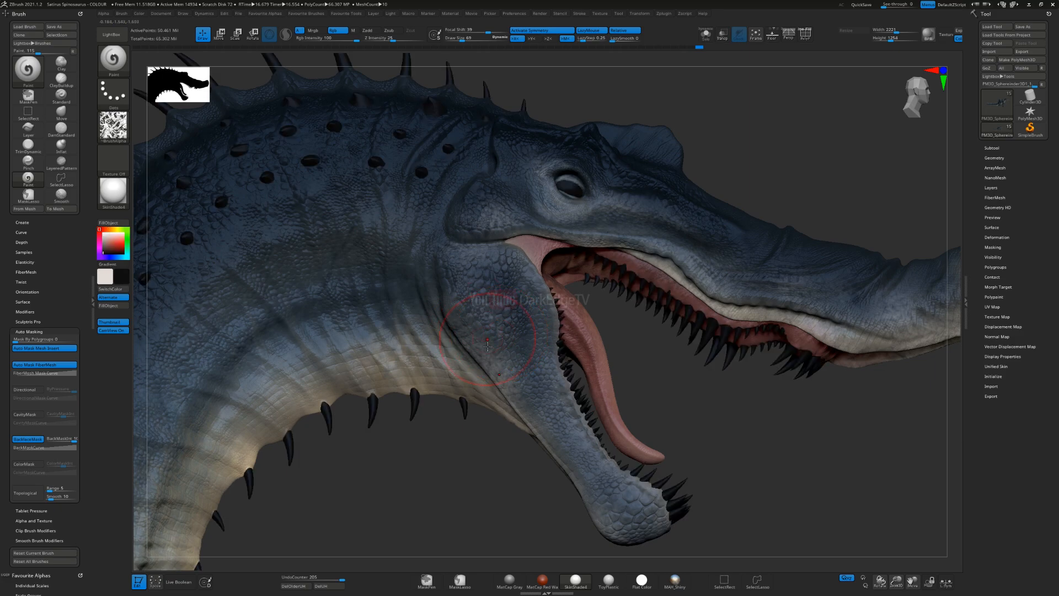
mouse_move(508, 331)
mouse_down()
mouse_move(495, 350)
mouse_move(513, 357)
mouse_up()
right_drag(514, 358, 510, 331)
mouse_move(509, 265)
alt+right_down()
mouse_move(495, 331)
mouse_move(494, 270)
alt+right_up()
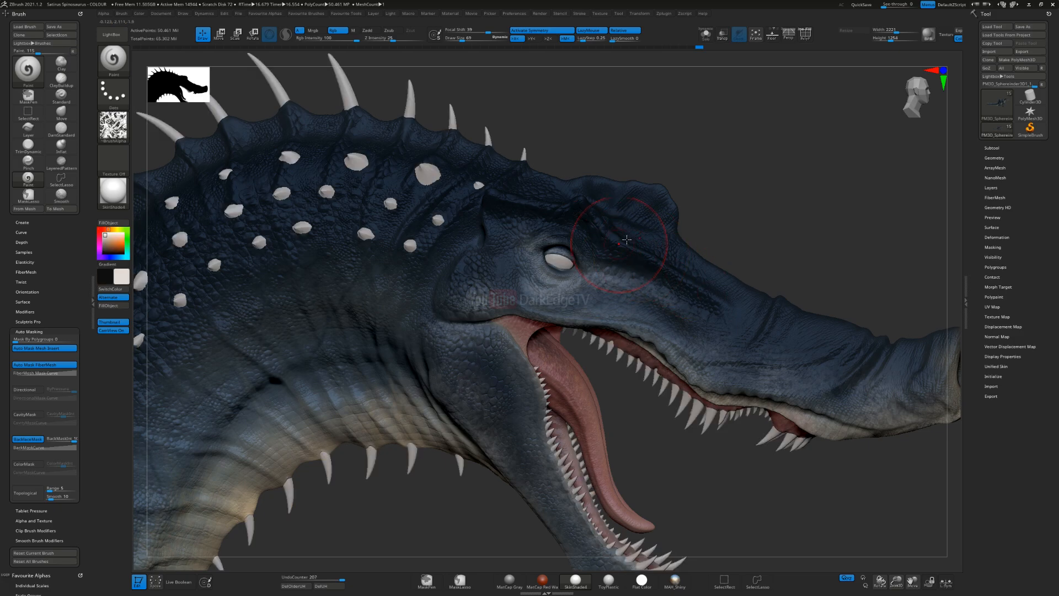
right_drag(620, 237, 524, 285)
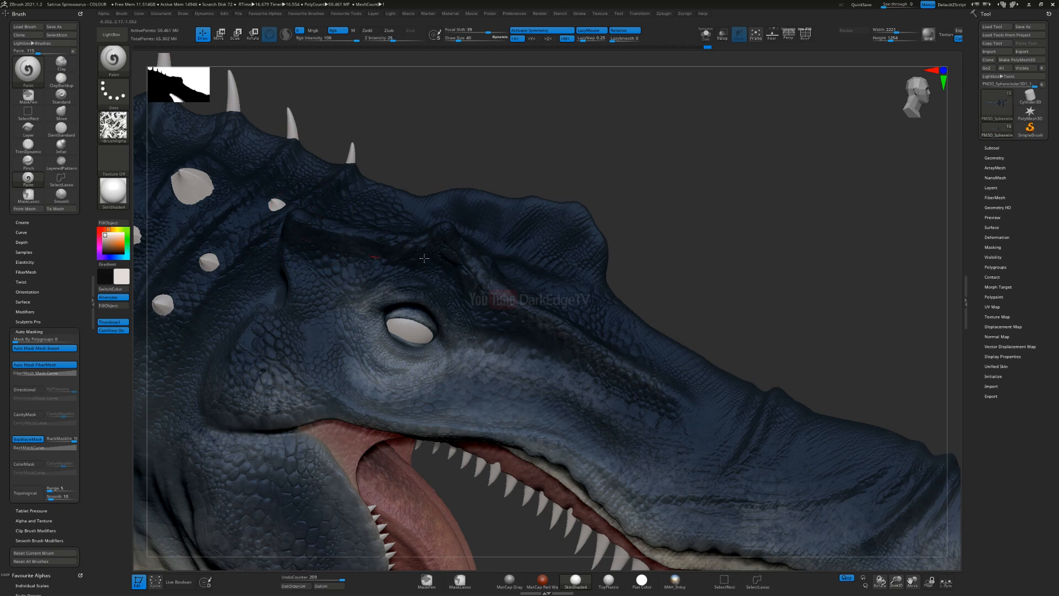
Step: Lighten the scales of the brow, the base of the head crest and the neck behind the jaw with off-white
drag(305, 280, 289, 282)
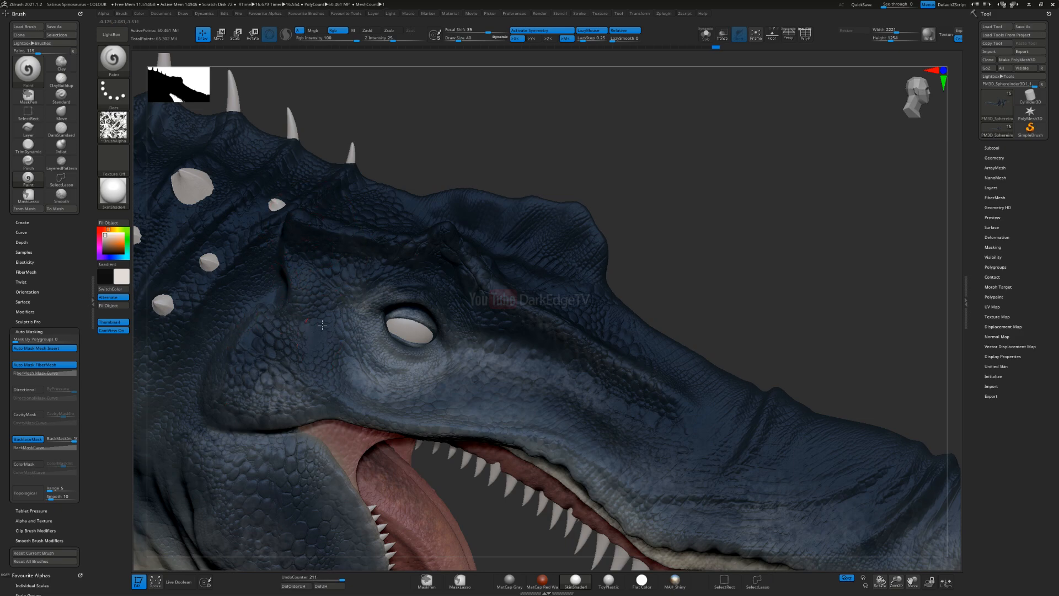
drag(475, 286, 527, 339)
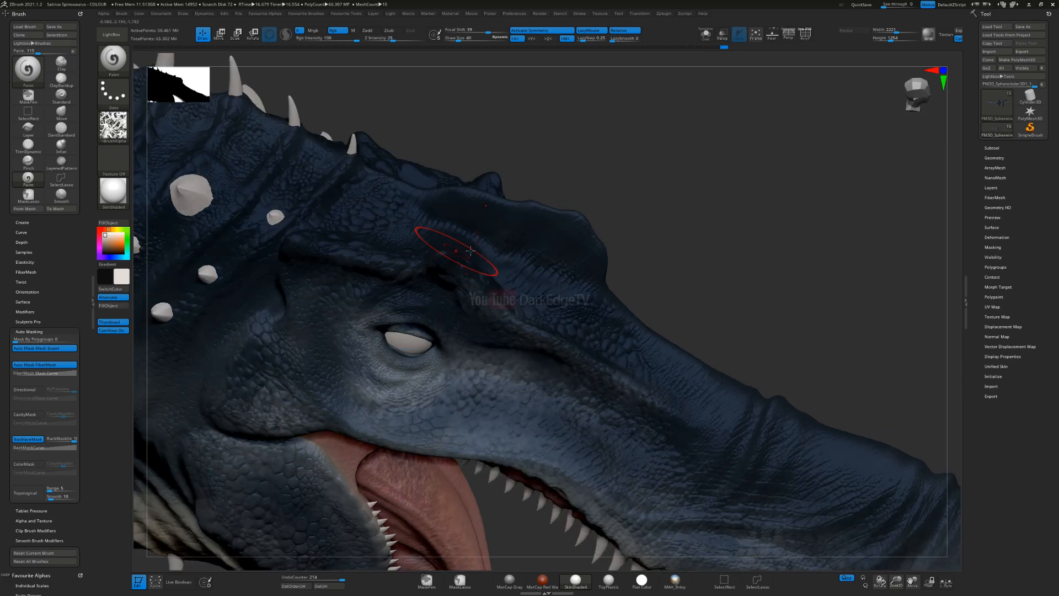
alt+drag(690, 292, 987, 333)
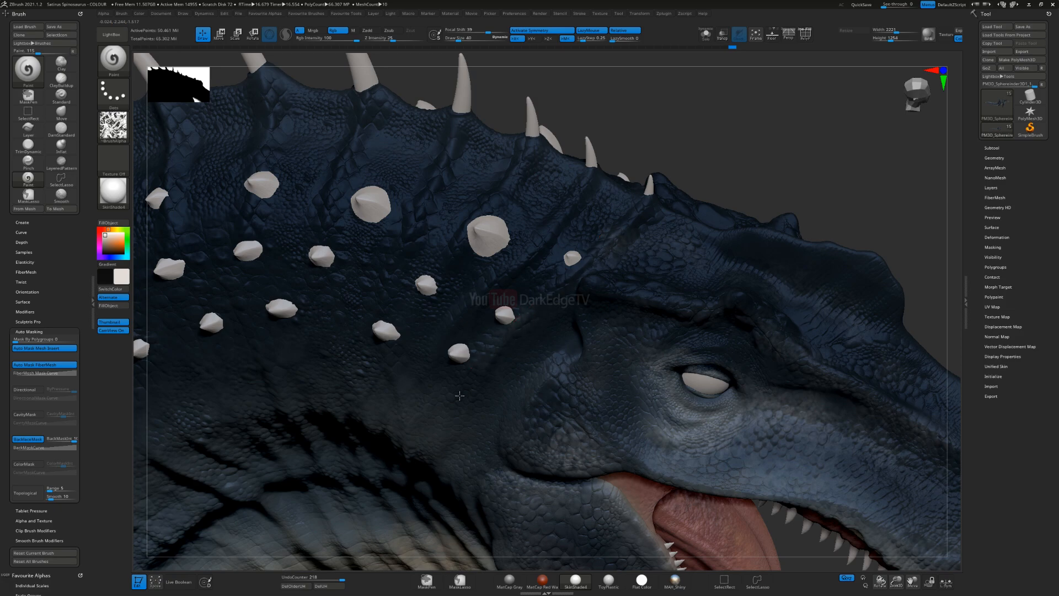
drag(533, 374, 554, 364)
right_drag(554, 367, 544, 331)
mouse_move(539, 488)
ctrl+right_down()
mouse_move(536, 397)
mouse_move(517, 429)
mouse_move(465, 345)
mouse_move(513, 292)
mouse_move(220, 395)
mouse_move(215, 433)
ctrl+right_up()
Step: Replace backface auto masking with cavity masking, set the draw size to 272 and darken the side of the upper jaw with black
click(34, 443)
click(25, 414)
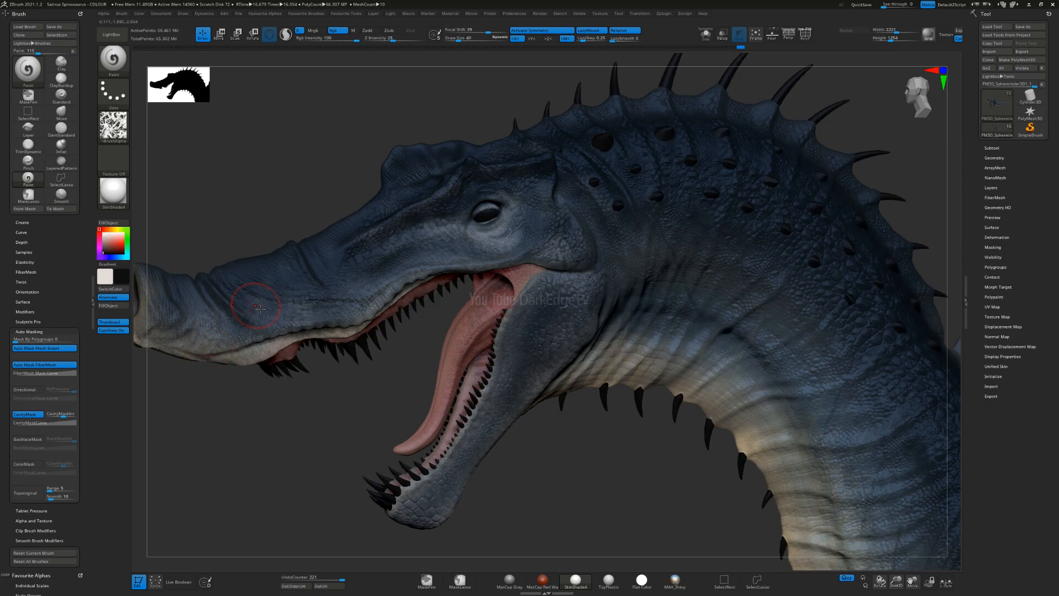
key(s)
click(417, 269)
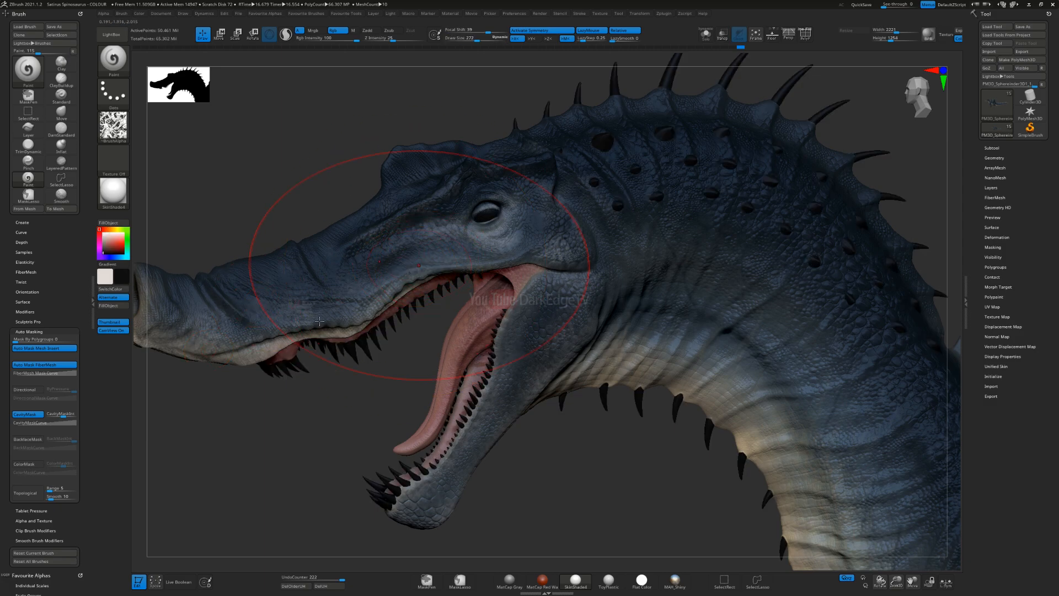
drag(542, 242, 387, 309)
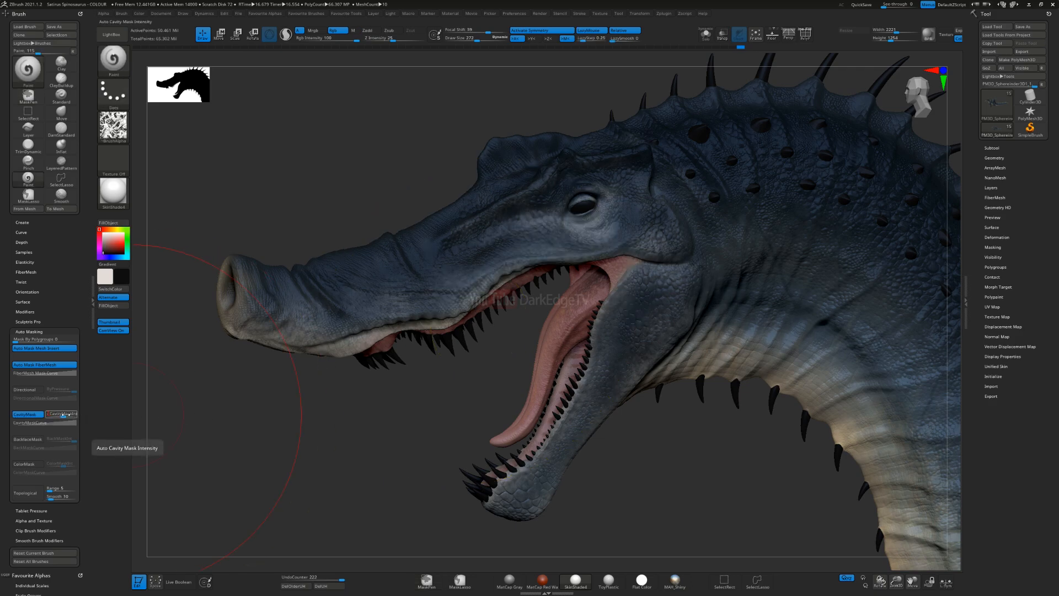
Step: Lower the cavity mask intensity and try darkening the recesses around the upper jaw and cheek with black
mouse_move(442, 292)
mouse_down()
mouse_move(520, 232)
mouse_move(602, 234)
mouse_up()
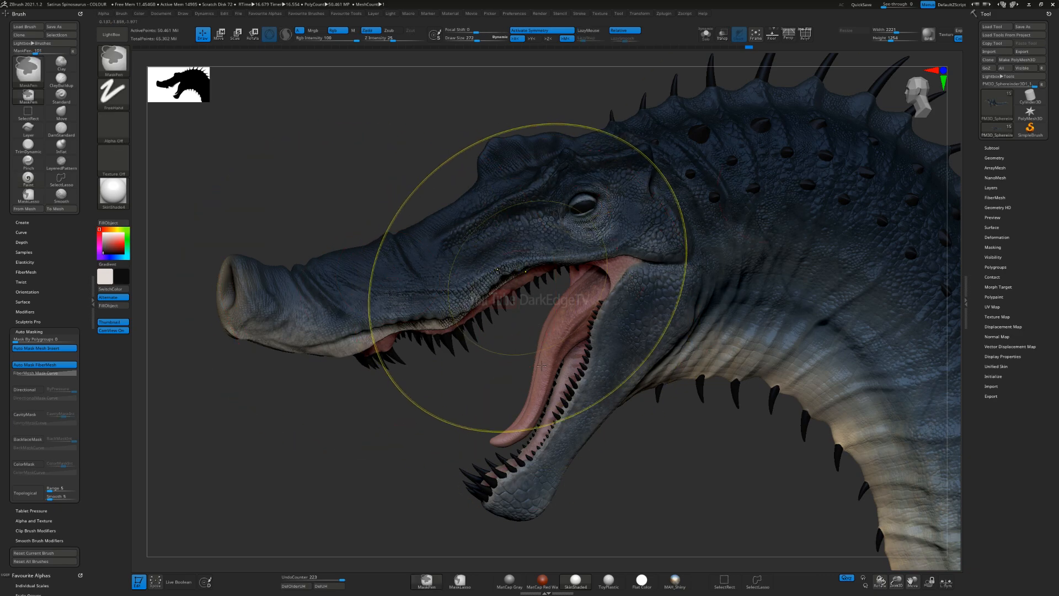
ctrl+right_drag(541, 366, 530, 336)
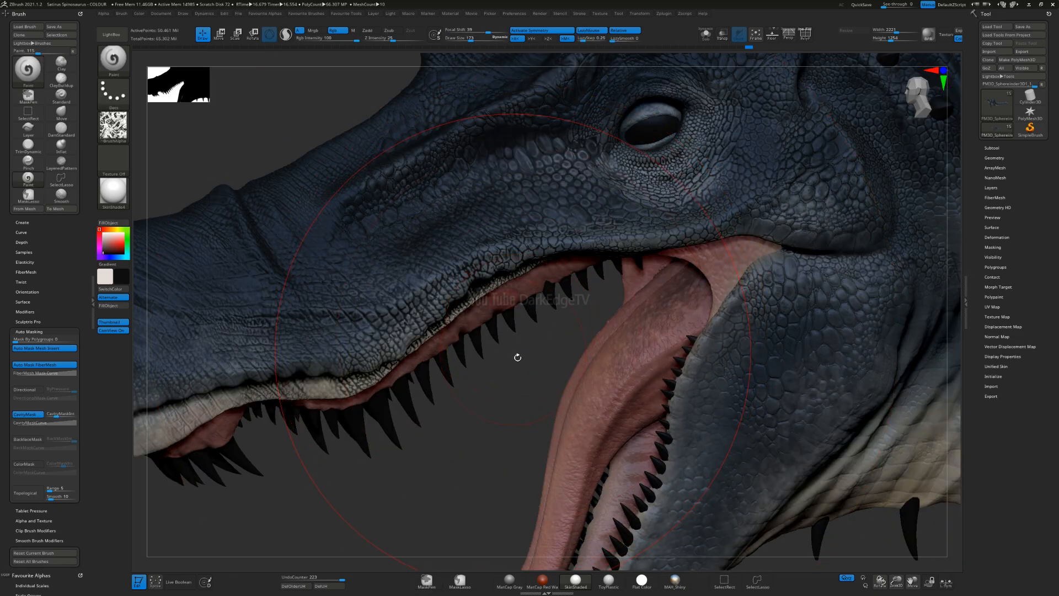
ctrl+right_drag(505, 392, 504, 378)
alt+right_drag(504, 318, 482, 234)
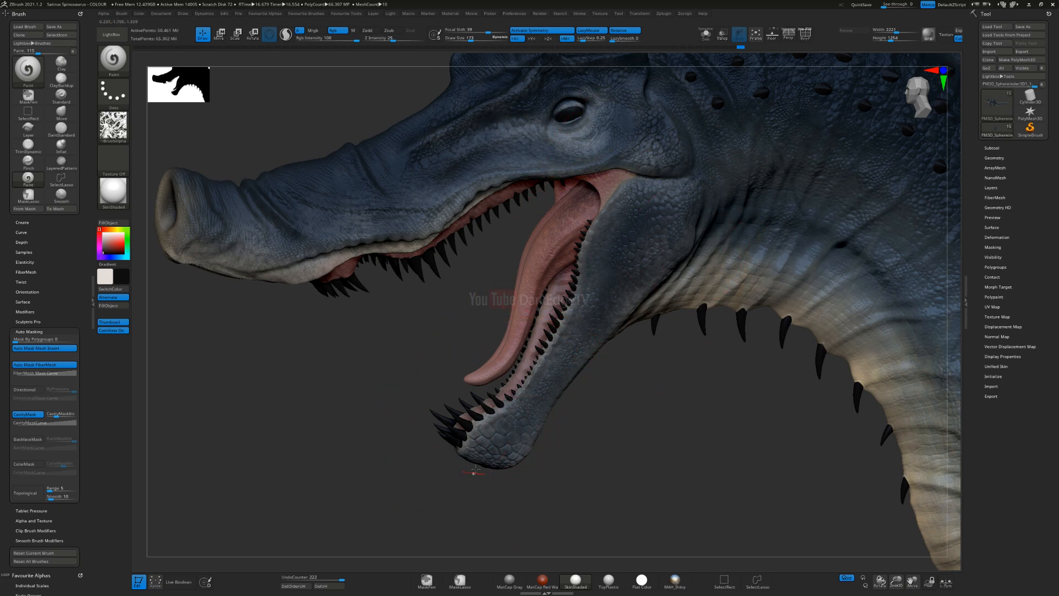
Step: Try darkening the scale gaps of the lower jaw with black through the cavity mask, and undo the last stroke
drag(630, 287, 571, 381)
right_drag(552, 384, 554, 437)
mouse_move(567, 401)
alt+right_down()
mouse_move(558, 359)
mouse_move(553, 398)
alt+right_up()
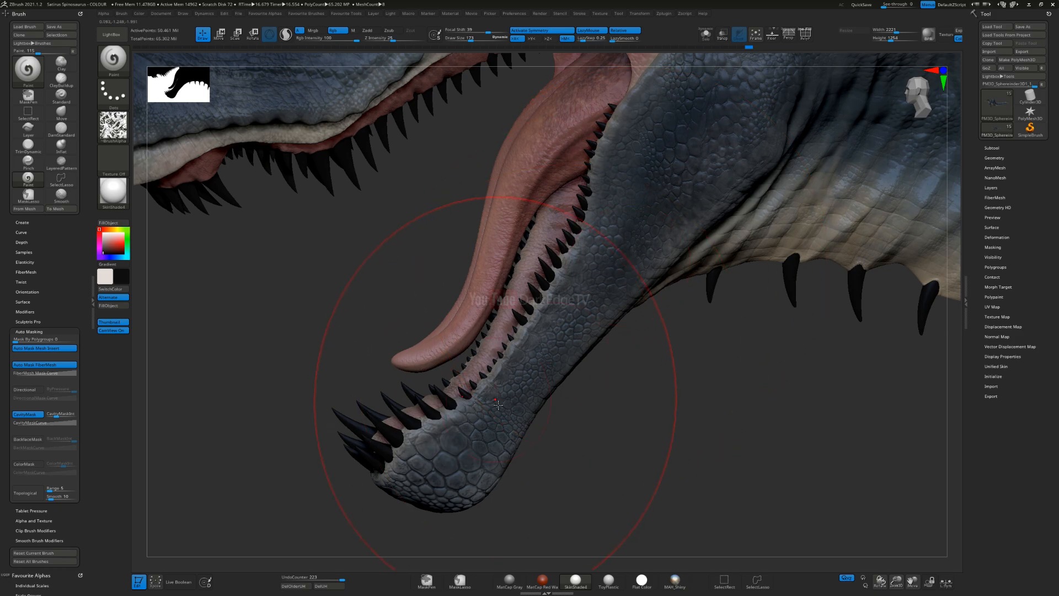
mouse_move(498, 416)
ctrl+right_down()
mouse_move(483, 369)
mouse_move(546, 367)
mouse_move(530, 360)
ctrl+right_up()
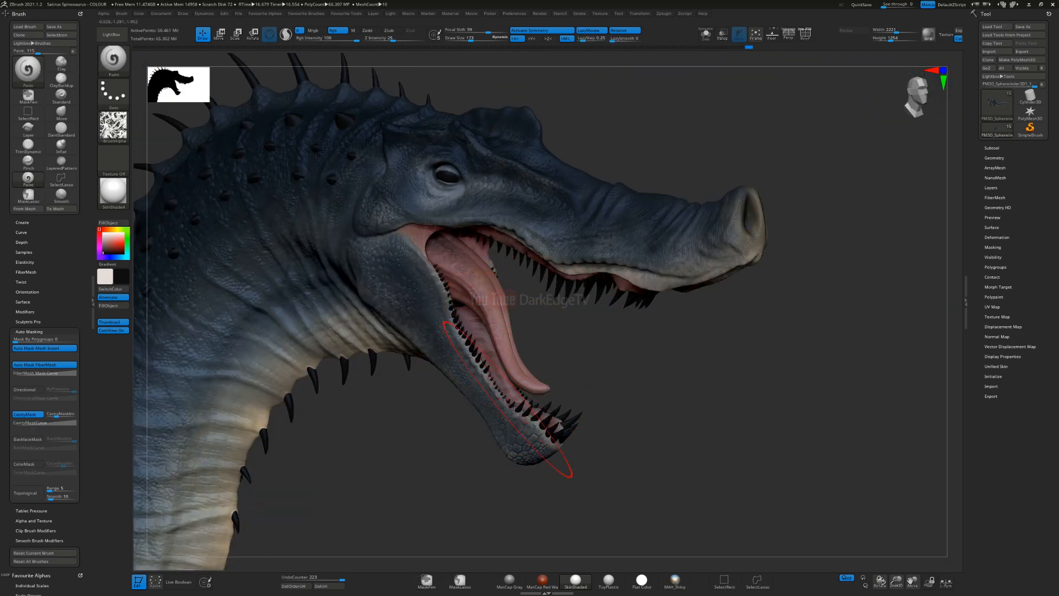
right_drag(503, 397, 439, 329)
mouse_move(516, 386)
right_down()
mouse_move(478, 391)
mouse_move(465, 380)
mouse_move(505, 383)
right_up()
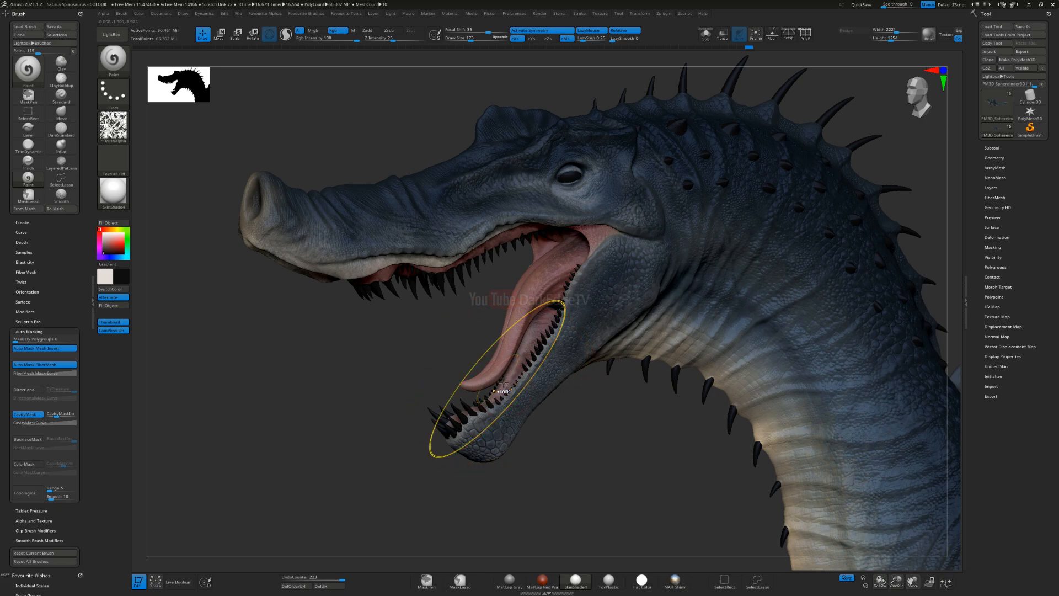
key(ctrl)
key(ctrl+z)
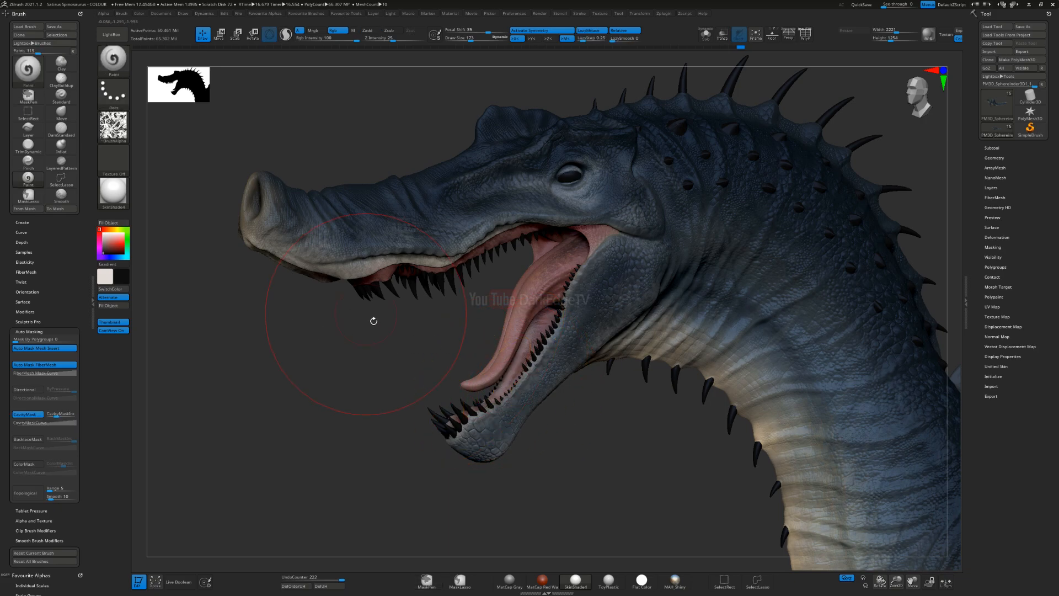
Step: Replace cavity masking with backface masking, switch to off-white and lighten the side of the neck above the throat
right_drag(487, 388, 386, 381)
click(25, 413)
click(27, 439)
alt+right_drag(731, 301, 494, 320)
key(v)
key(s)
drag(496, 309, 495, 310)
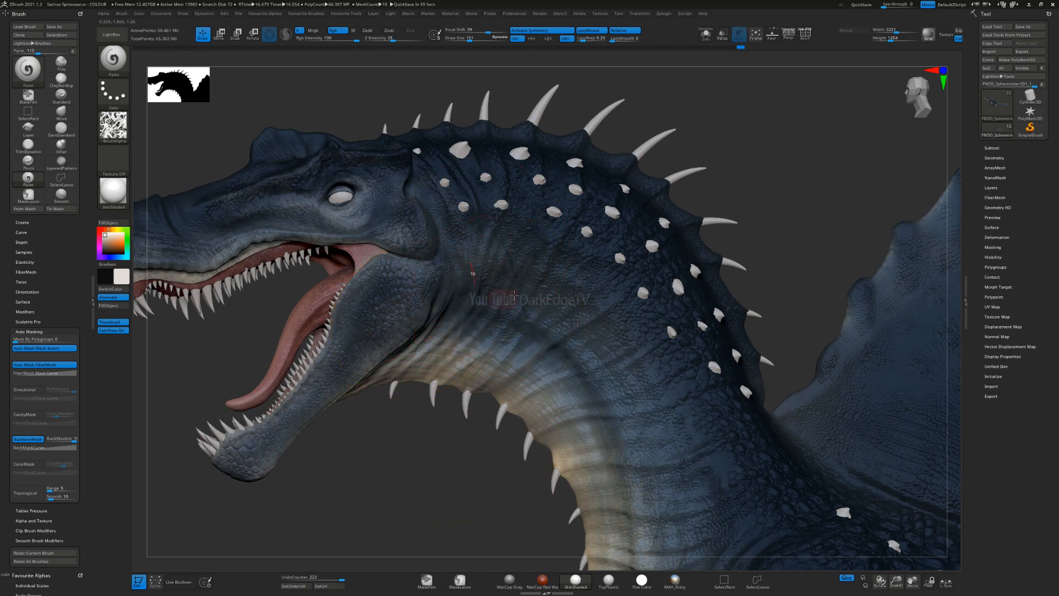
drag(502, 301, 527, 332)
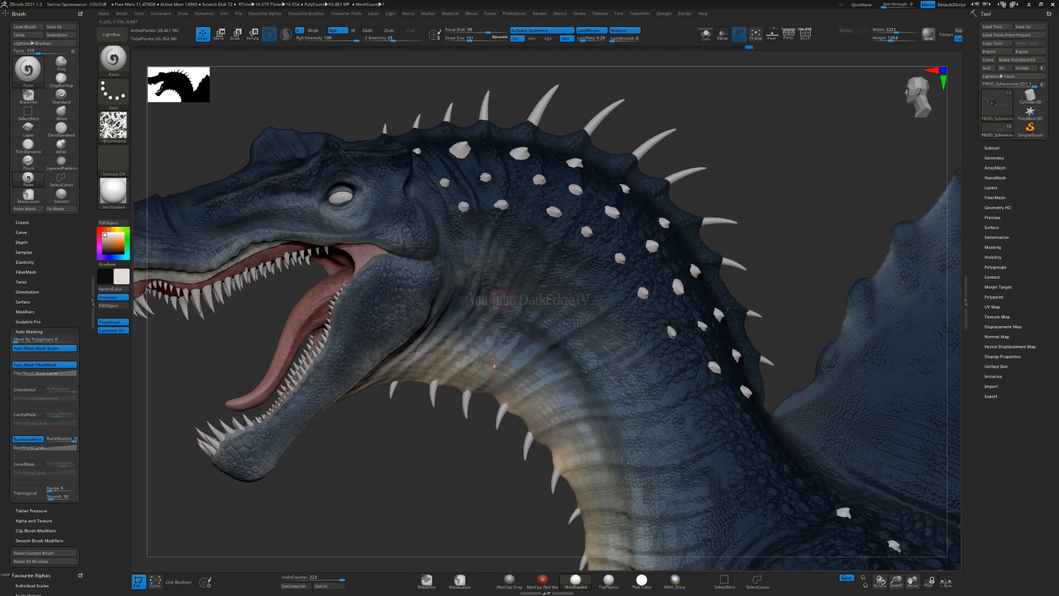
drag(551, 386, 628, 507)
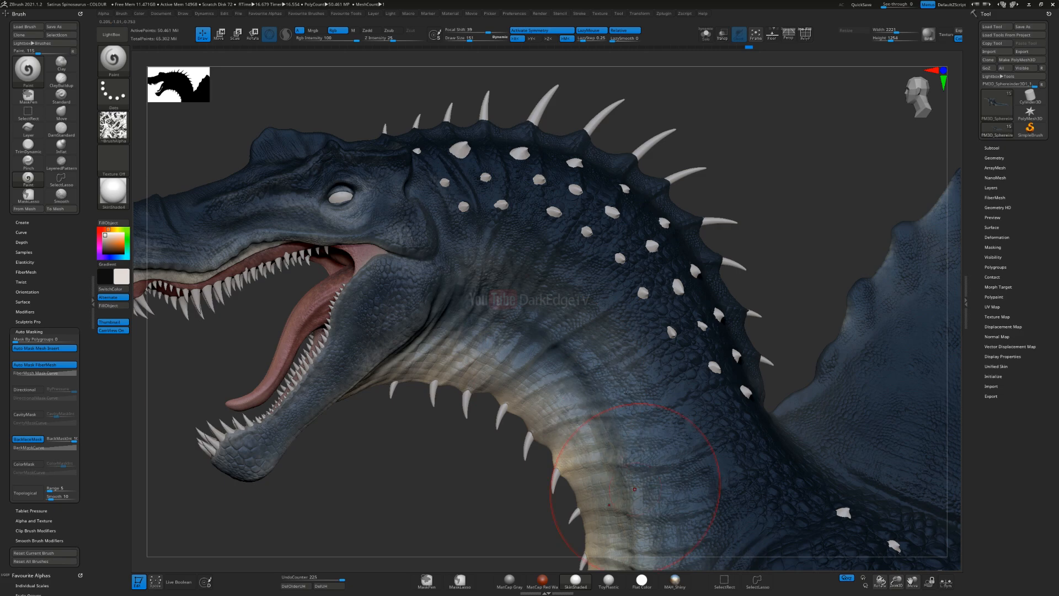
Step: Continue the off-white lightening down the base of the neck and over the chest folds
alt+right_drag(660, 445, 578, 376)
drag(569, 312, 586, 469)
alt+right_drag(591, 480, 429, 211)
right_drag(451, 390, 420, 256)
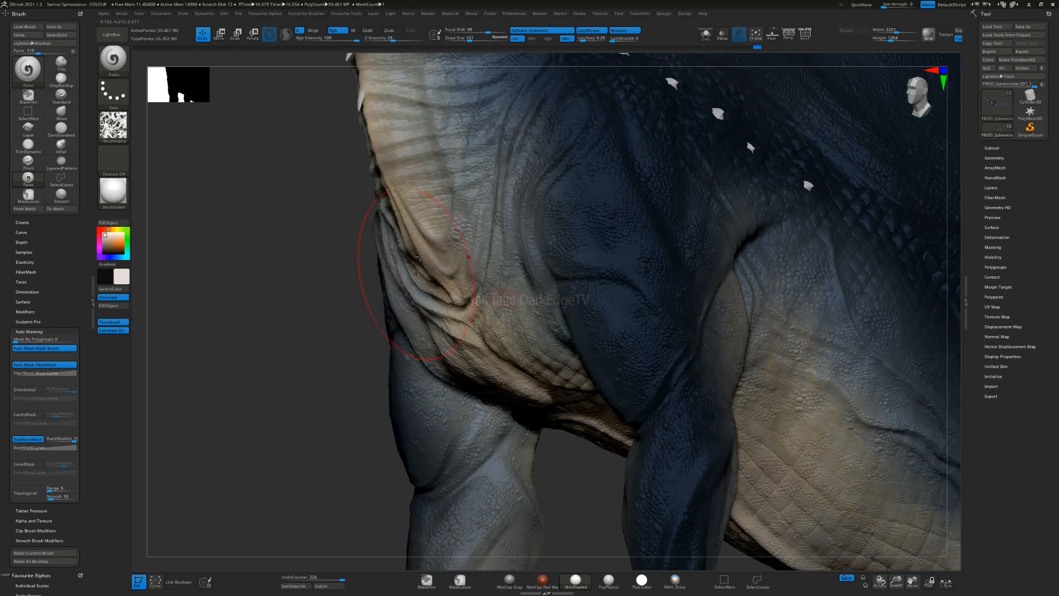
drag(507, 260, 519, 309)
drag(532, 245, 528, 313)
Step: Brush off-white over the flank between the front and hind legs, undoing the last heavy stroke
mouse_move(780, 293)
alt+right_down()
mouse_move(644, 371)
mouse_move(517, 308)
alt+right_up()
drag(544, 279, 623, 361)
mouse_move(682, 309)
mouse_down()
mouse_move(692, 441)
mouse_move(676, 486)
mouse_up()
alt+right_drag(684, 489, 575, 404)
drag(553, 321, 533, 309)
drag(563, 342, 731, 417)
drag(615, 433, 591, 409)
mouse_move(676, 367)
right_down()
mouse_move(659, 348)
mouse_move(663, 308)
right_up()
drag(662, 308, 680, 327)
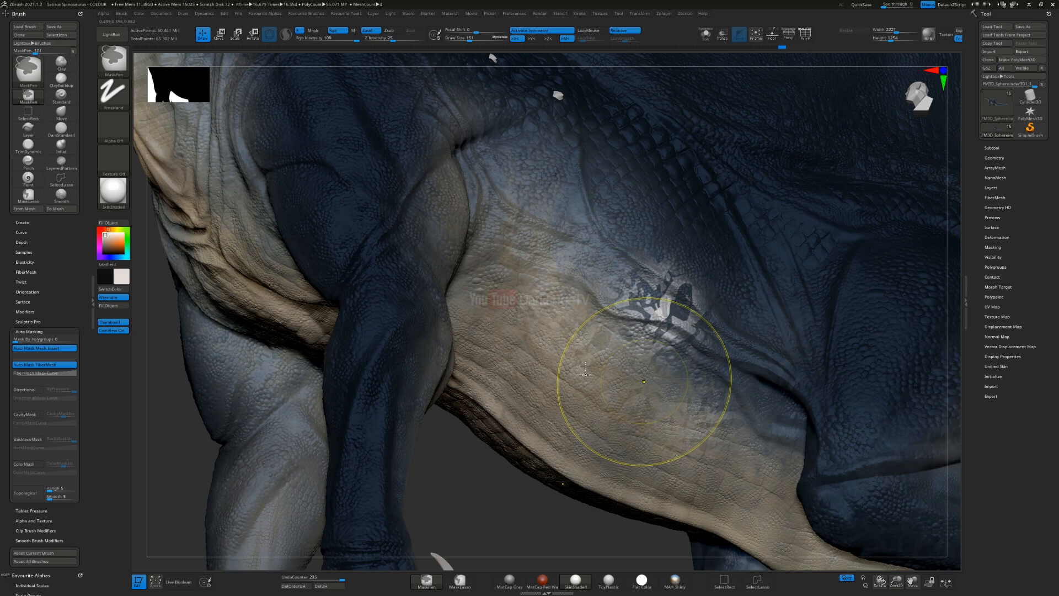
key(ctrl+z)
Step: Change the stroke type to Spray, reduce the brush size and spray off-white mottling across the belly and lower flank
click(121, 100)
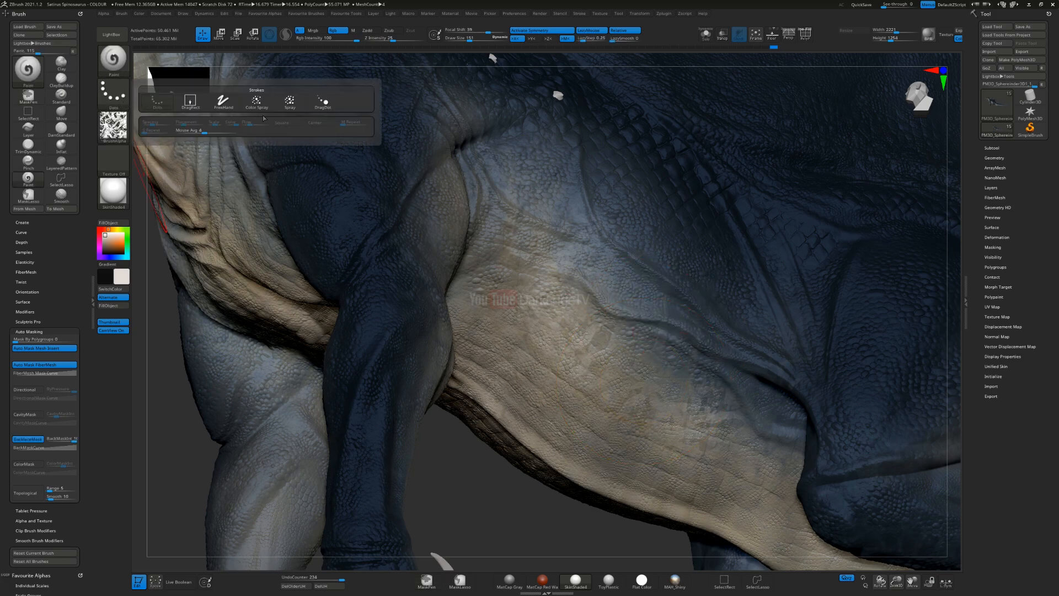
click(288, 102)
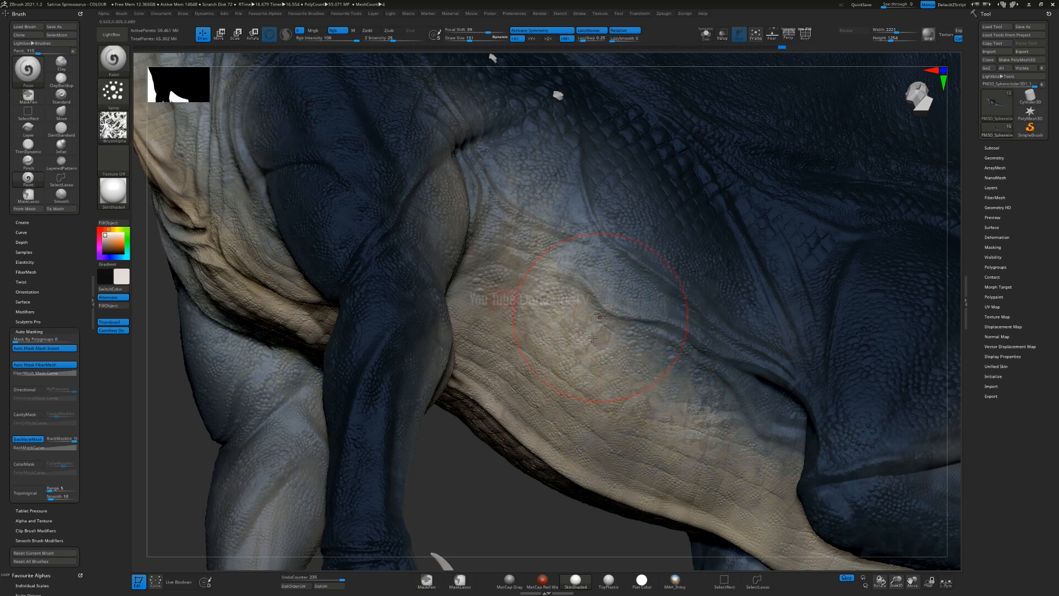
key(bracketleft)
drag(602, 395, 559, 365)
right_drag(559, 364, 510, 406)
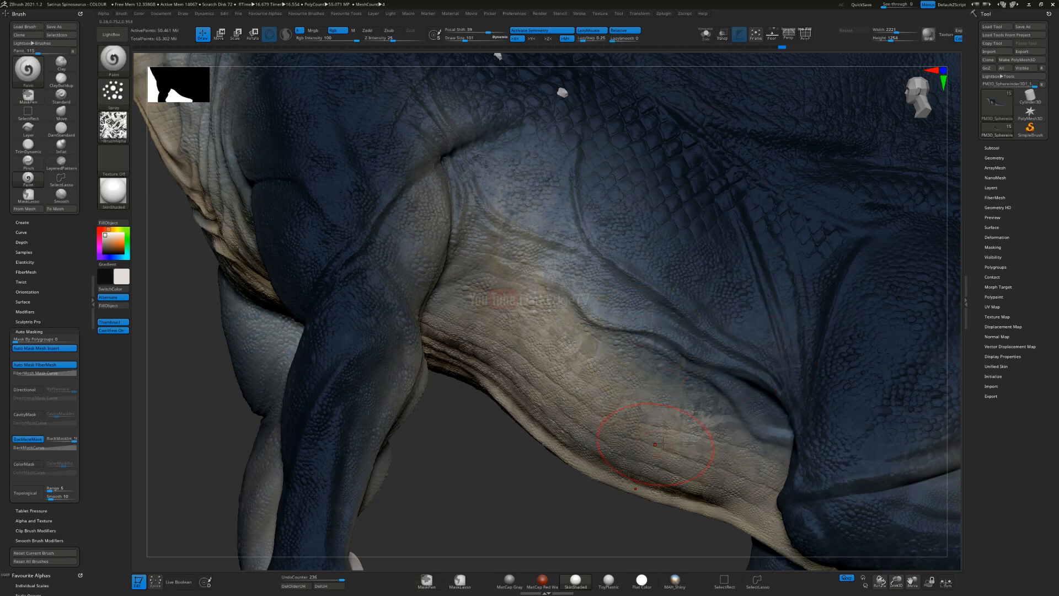
drag(711, 417, 615, 279)
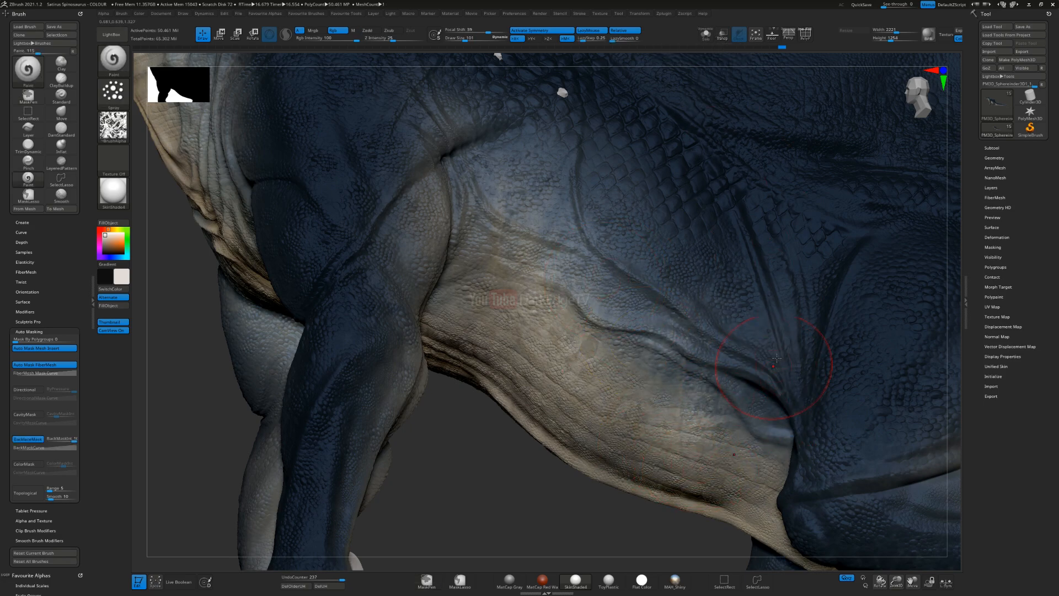
drag(765, 384, 739, 476)
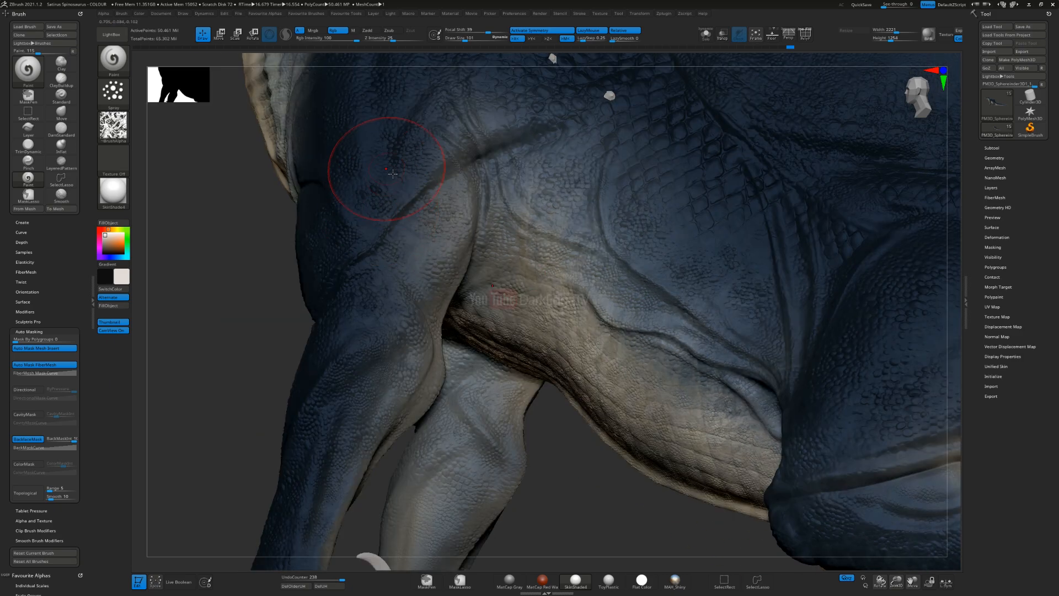
Step: Spray off-white over the upper front legs and shoulder to soften the blue-to-cream transition
mouse_move(389, 168)
mouse_down()
mouse_move(441, 193)
mouse_move(483, 275)
mouse_up()
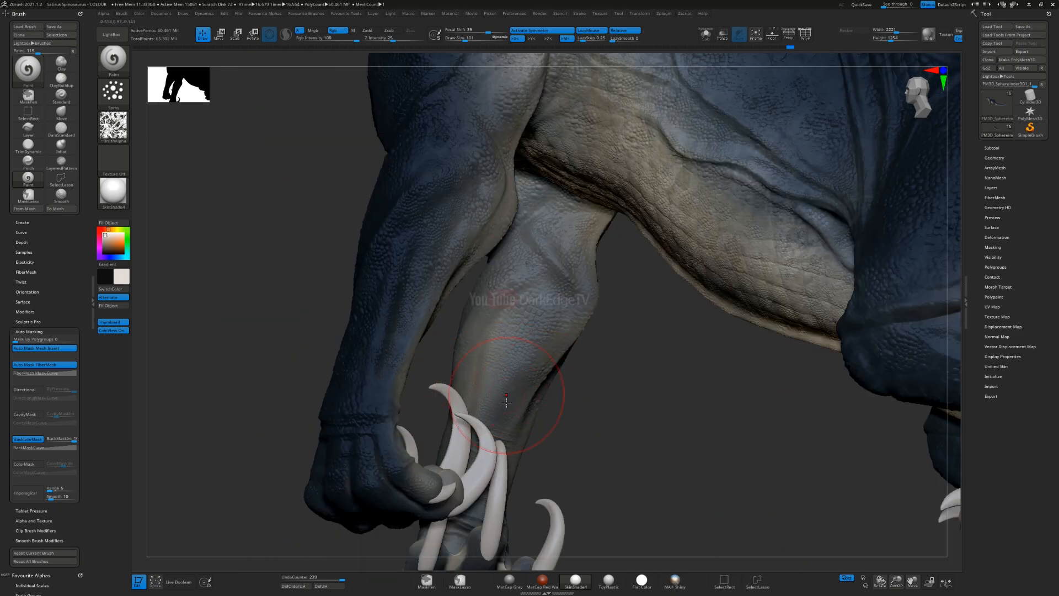
mouse_move(486, 345)
mouse_down()
mouse_move(524, 298)
mouse_move(557, 180)
mouse_up()
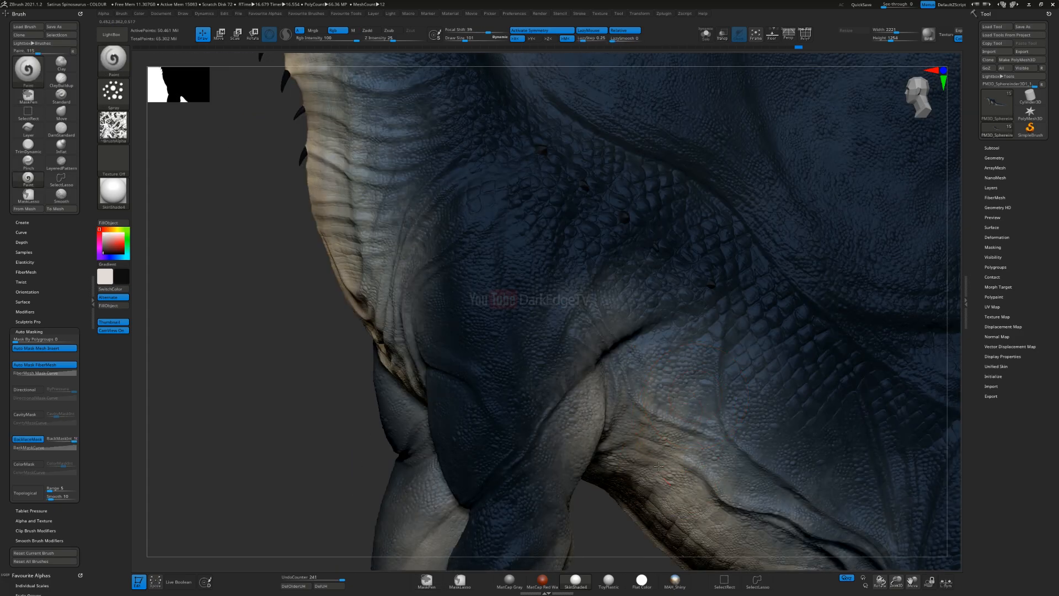
mouse_move(658, 466)
mouse_down()
mouse_move(712, 387)
mouse_move(703, 353)
mouse_up()
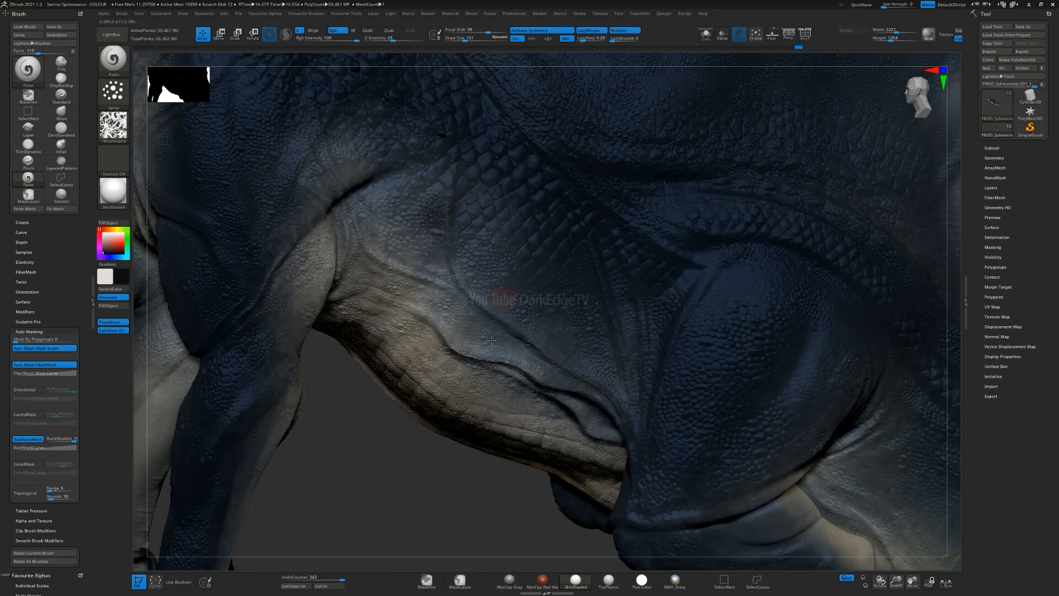
drag(491, 340, 500, 350)
drag(569, 304, 626, 394)
drag(623, 249, 663, 390)
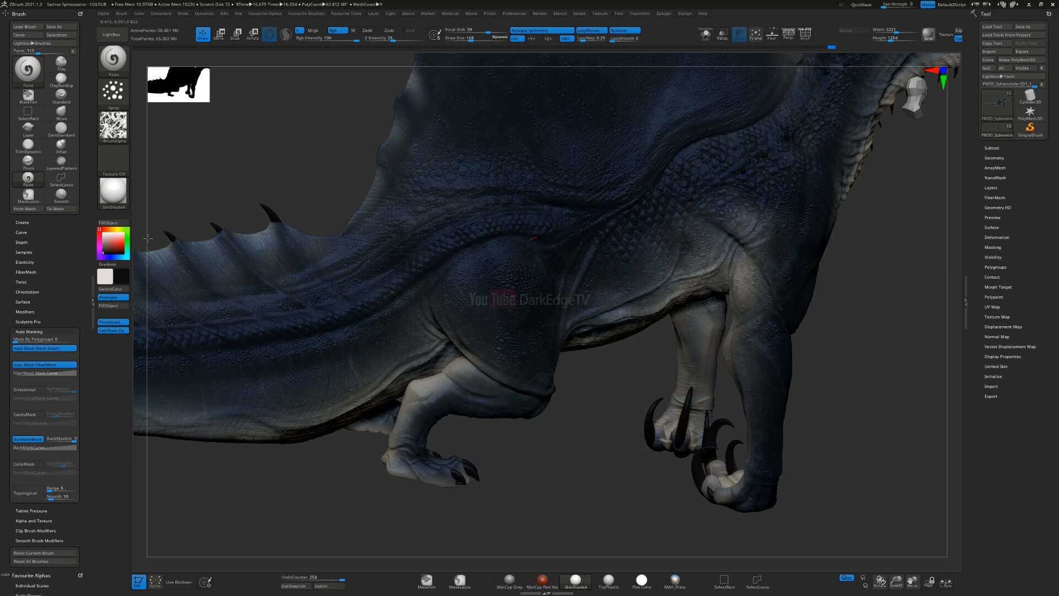
Step: Change the display material to Flat Color and spray black mottling over the tail base, sail and upper body
key(ctrl)
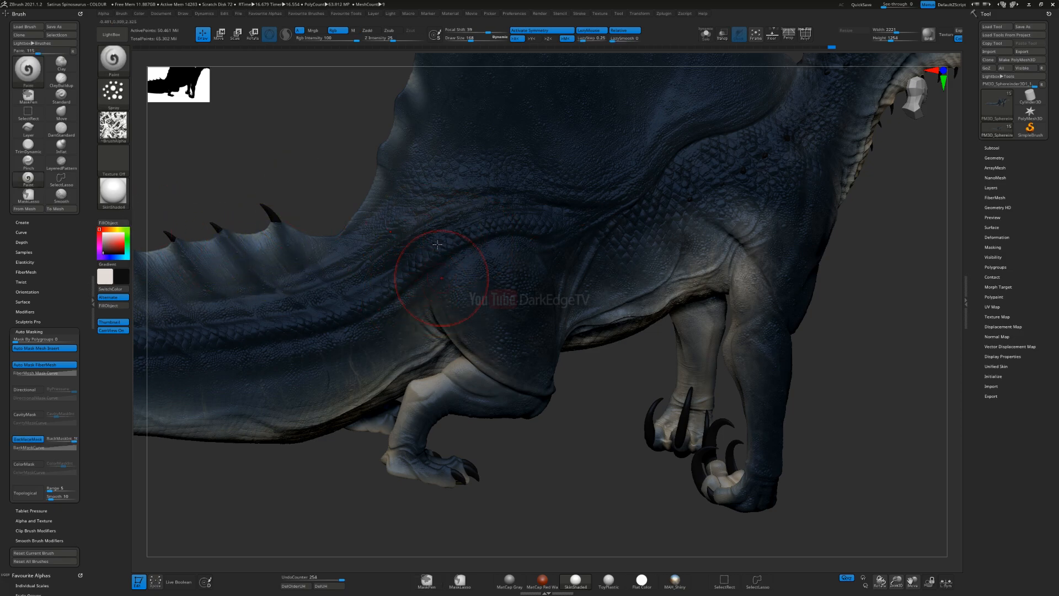
click(113, 191)
click(157, 202)
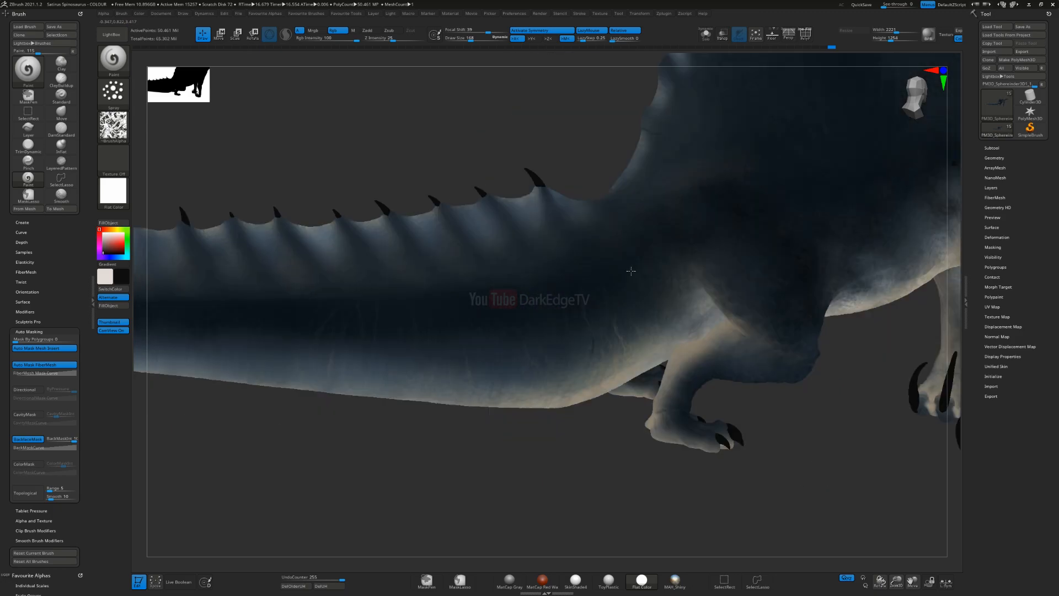
key(s)
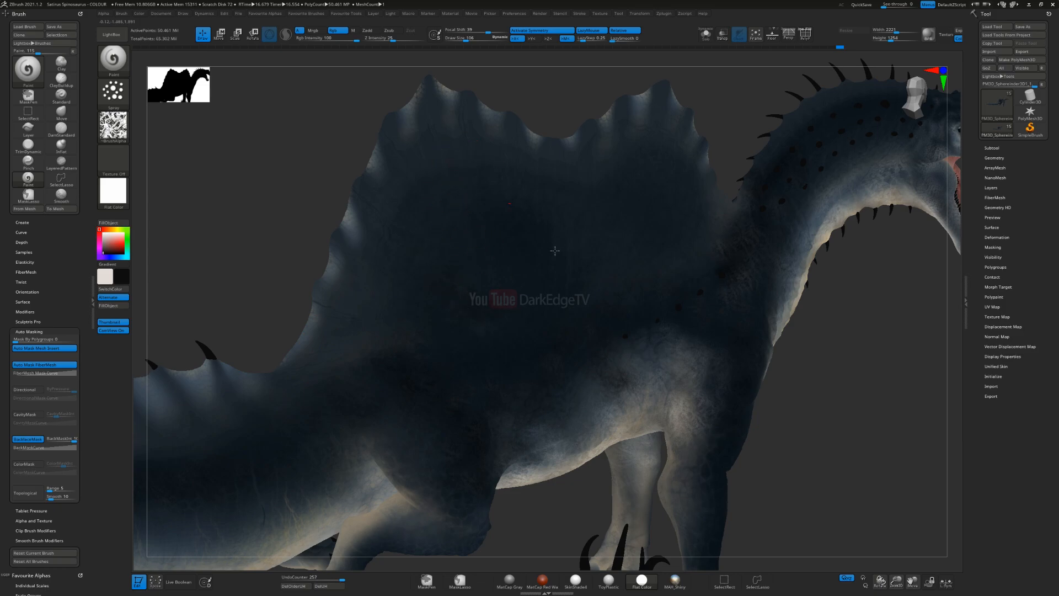
right_drag(568, 265, 651, 221)
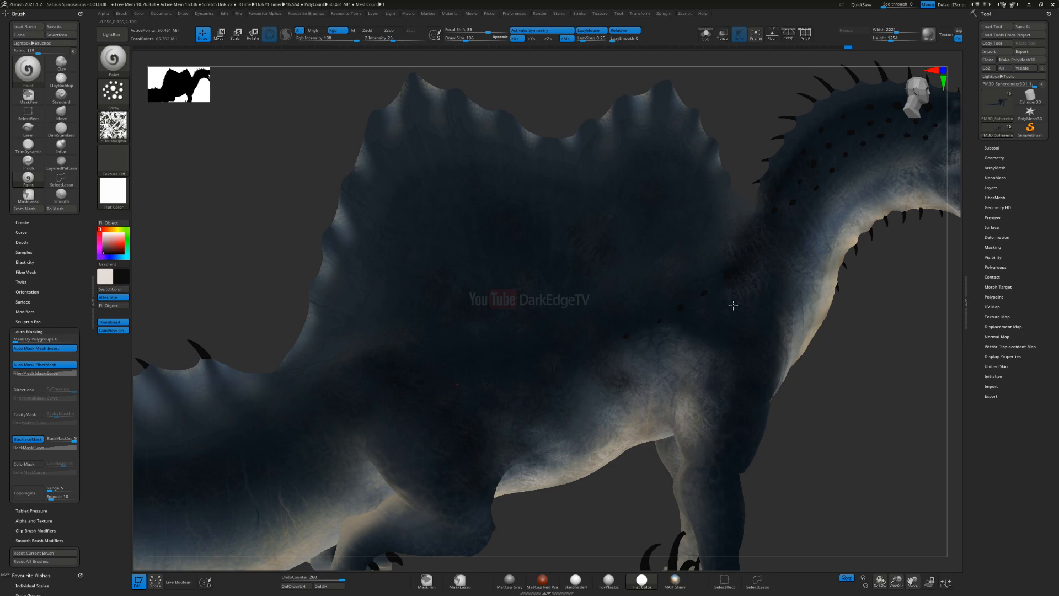
right_drag(624, 352, 582, 290)
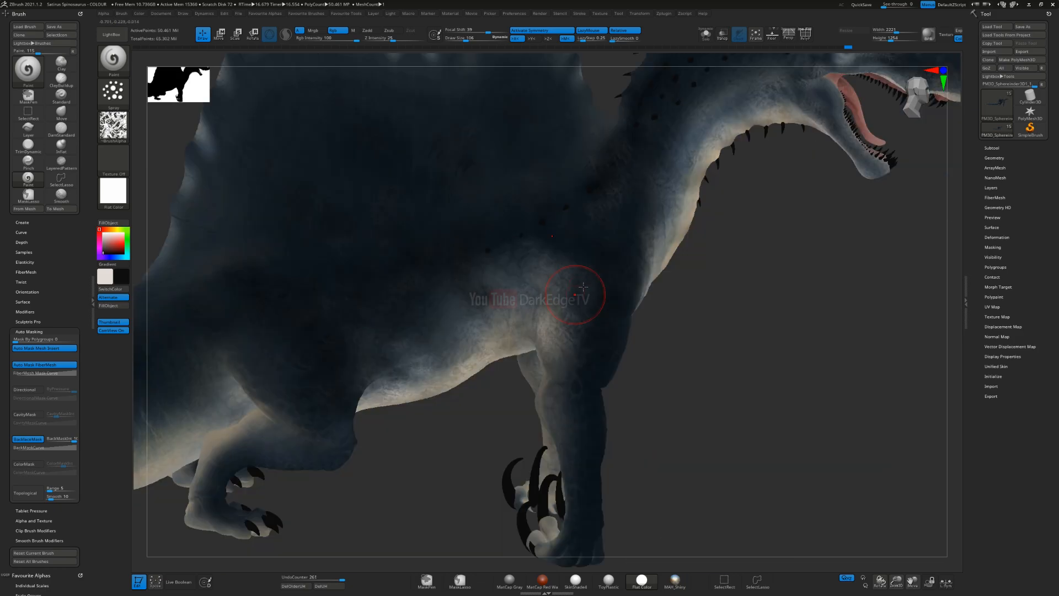
Step: Spray subtle black mottling over the shoulder, upper front leg and neck
drag(618, 332, 596, 369)
mouse_move(570, 400)
ctrl+right_down()
mouse_move(607, 354)
mouse_move(579, 374)
mouse_move(547, 303)
ctrl+right_up()
mouse_move(548, 303)
ctrl+right_down()
mouse_move(557, 262)
mouse_move(579, 336)
ctrl+right_up()
drag(579, 285, 572, 324)
mouse_move(607, 160)
alt+right_down()
mouse_move(640, 215)
mouse_move(582, 271)
mouse_move(742, 207)
alt+right_up()
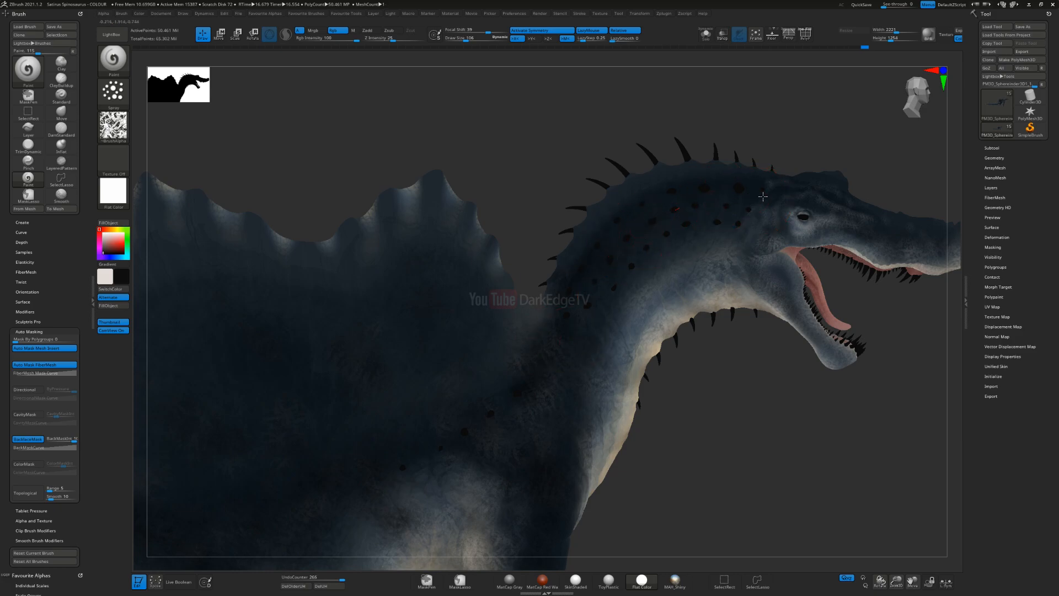
Step: Extend the black spray mottling across the chest, flank and hind legs
alt+right_drag(559, 391, 624, 192)
right_drag(527, 465, 598, 464)
drag(590, 378, 576, 326)
mouse_move(534, 264)
right_down()
mouse_move(496, 290)
mouse_move(581, 311)
right_up()
right_drag(489, 315, 497, 396)
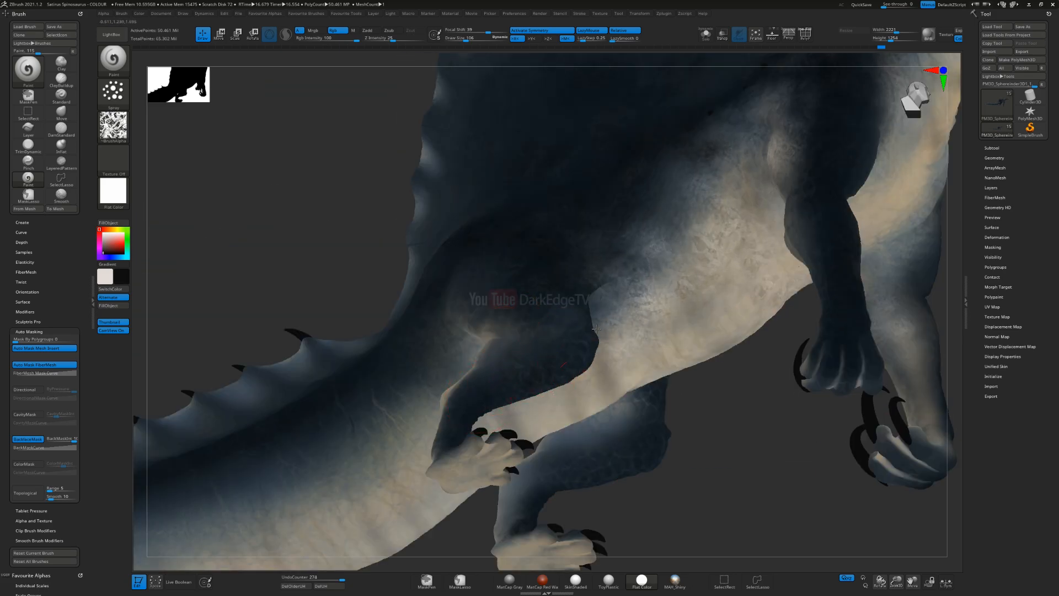
Step: Restore the SkinShade4 material and inspect the mottled paint on the whole body and shoulder
click(113, 191)
click(556, 357)
right_drag(556, 357, 531, 288)
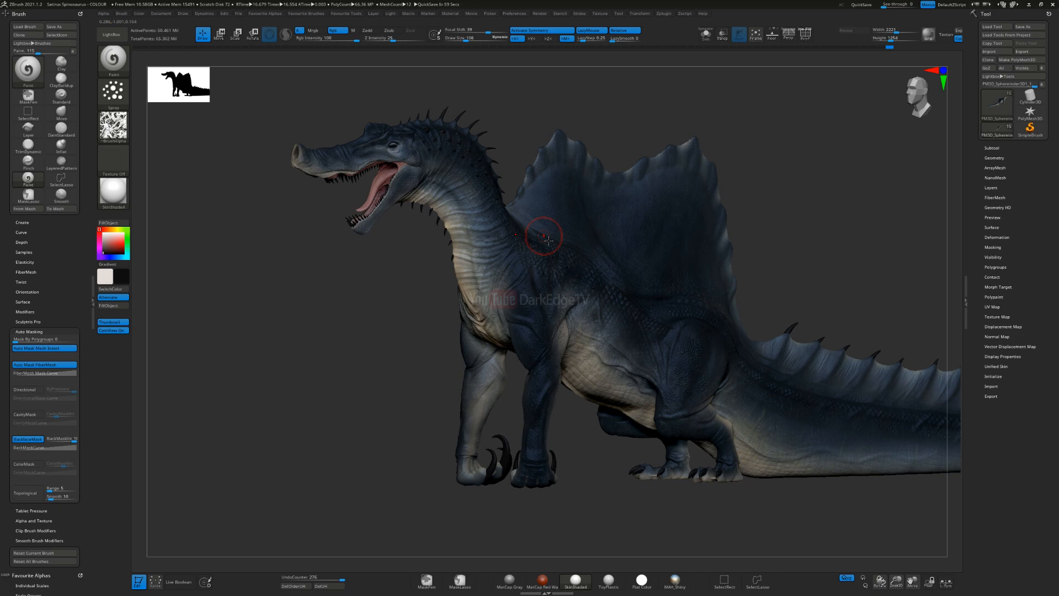
alt+right_drag(551, 281, 452, 318)
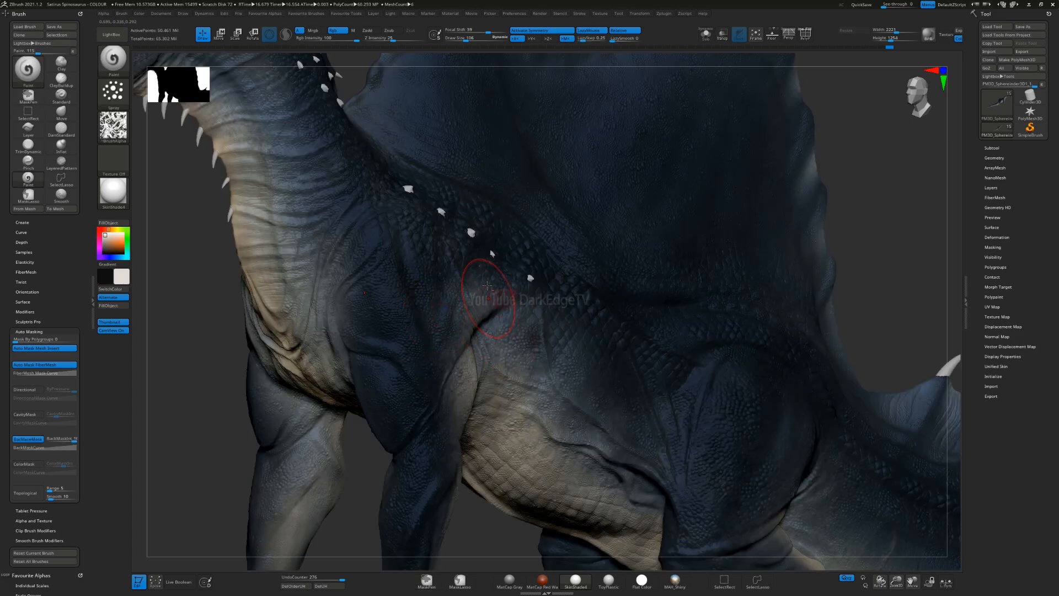
Step: Import all the scale alphas from the ALPHAS Scales folder inside ZBrush Resources
ctrl+right_drag(474, 265, 241, 237)
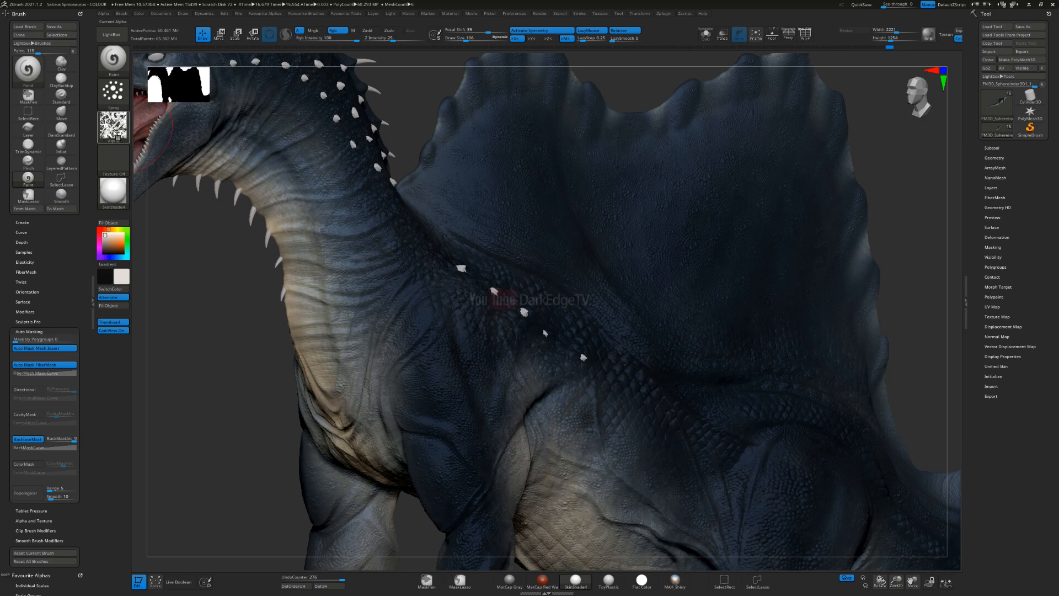
click(113, 127)
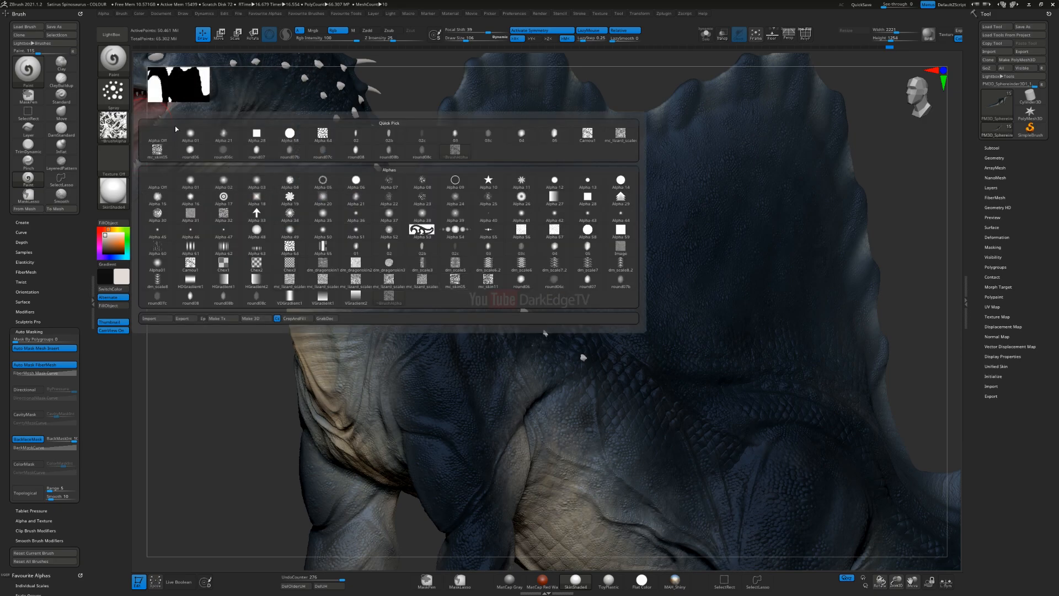
click(104, 14)
click(116, 31)
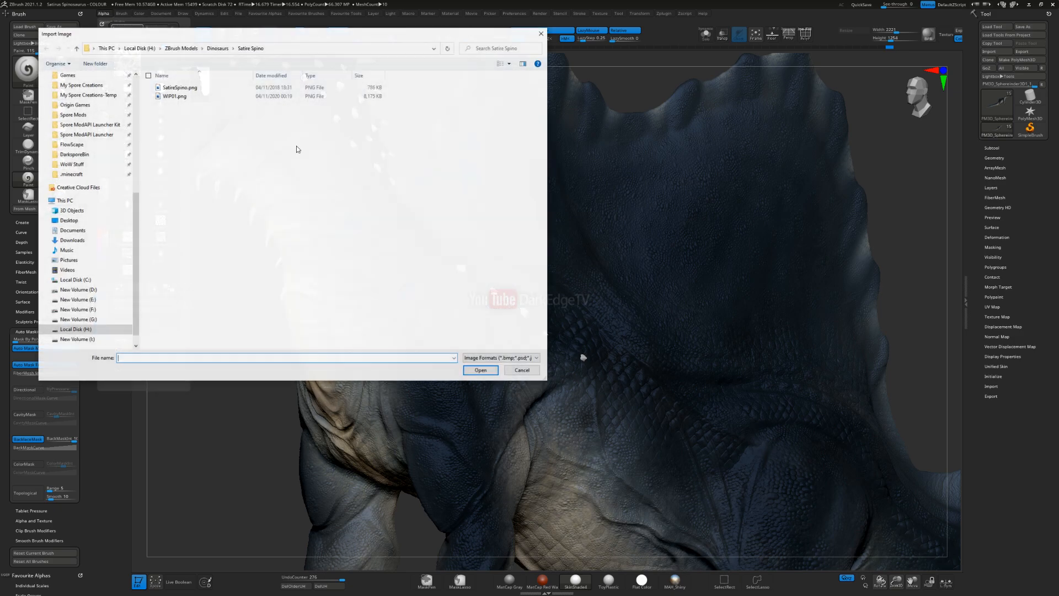
scroll(139, 194, up, 8)
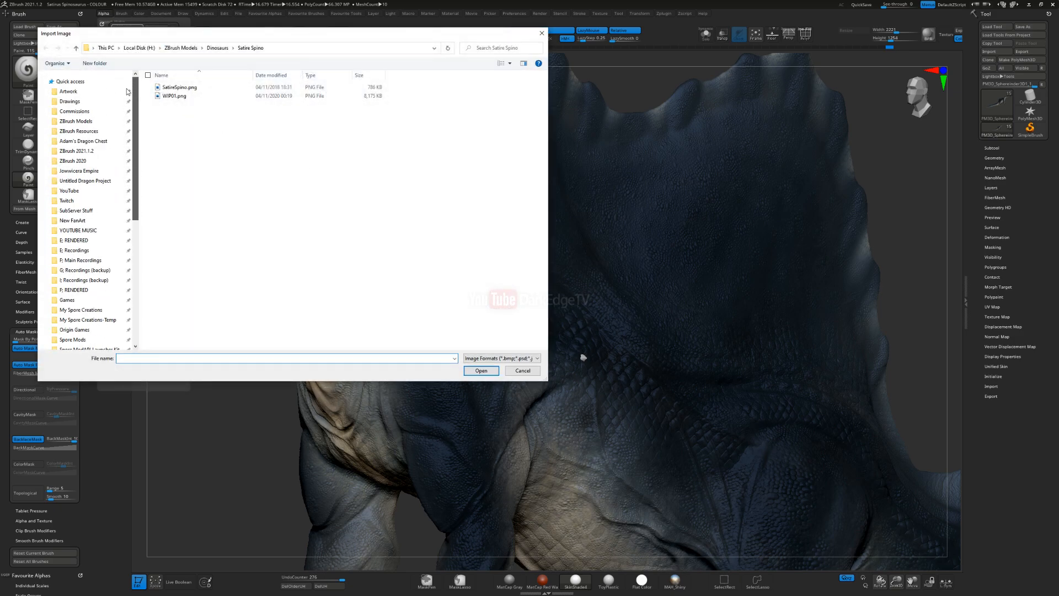
click(91, 132)
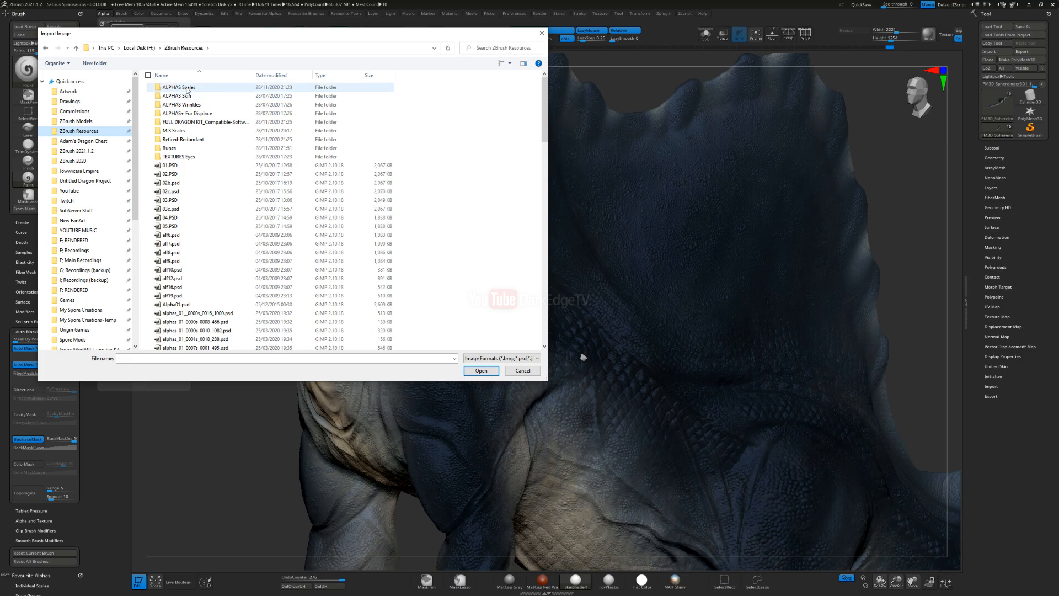
double_click(182, 90)
click(225, 157)
key(ctrl+a)
key(Return)
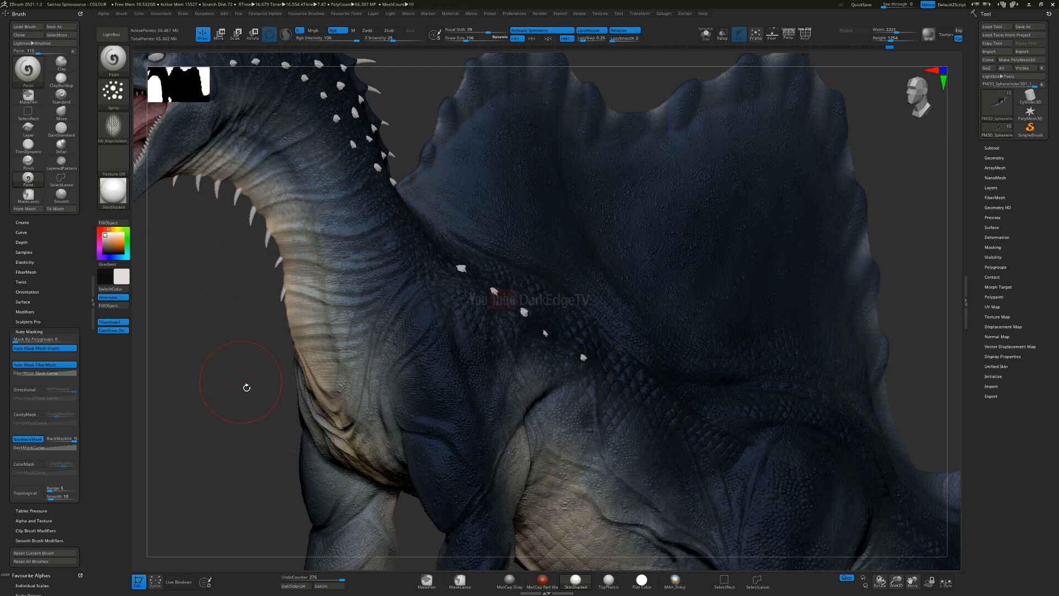
Step: Save the project over Satirus Spinosaurus - COLOUR.zpr in the Dinosaurs > Satire Spino folder
key(ctrl+s)
scroll(88, 220, up, 8)
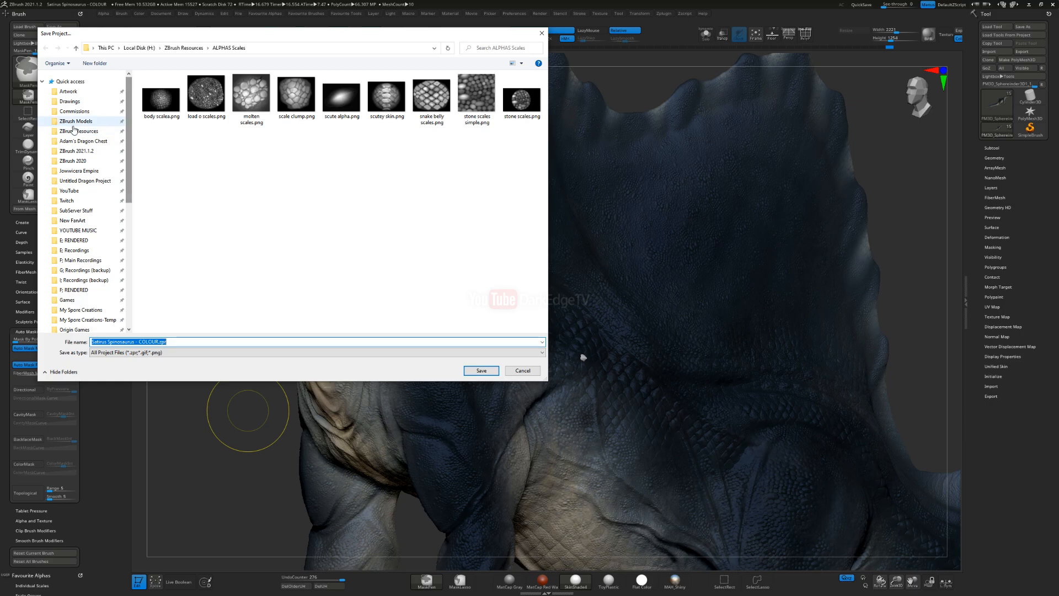
click(76, 121)
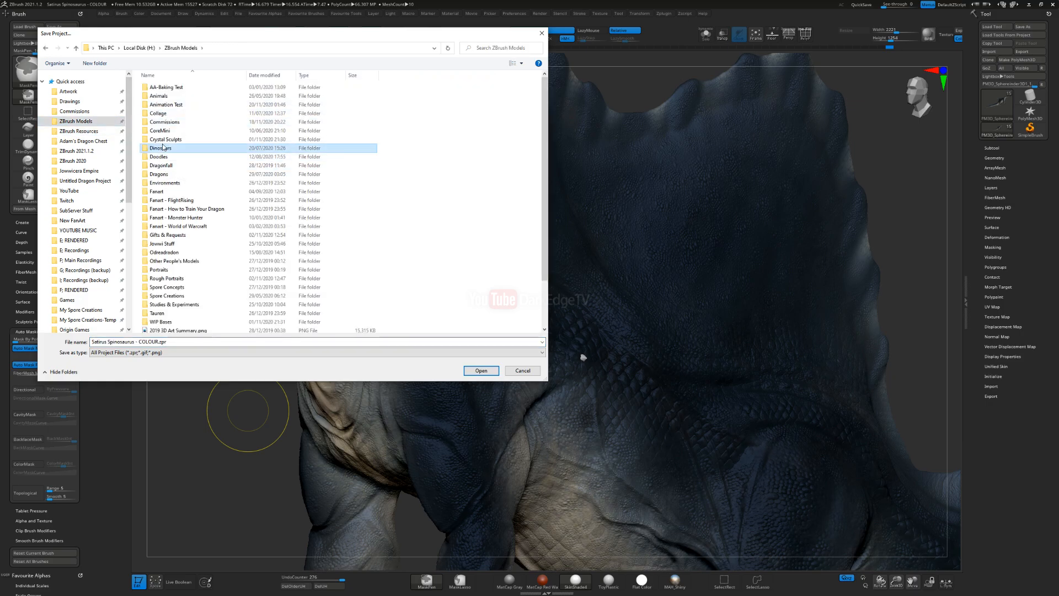
double_click(160, 148)
double_click(168, 96)
click(187, 113)
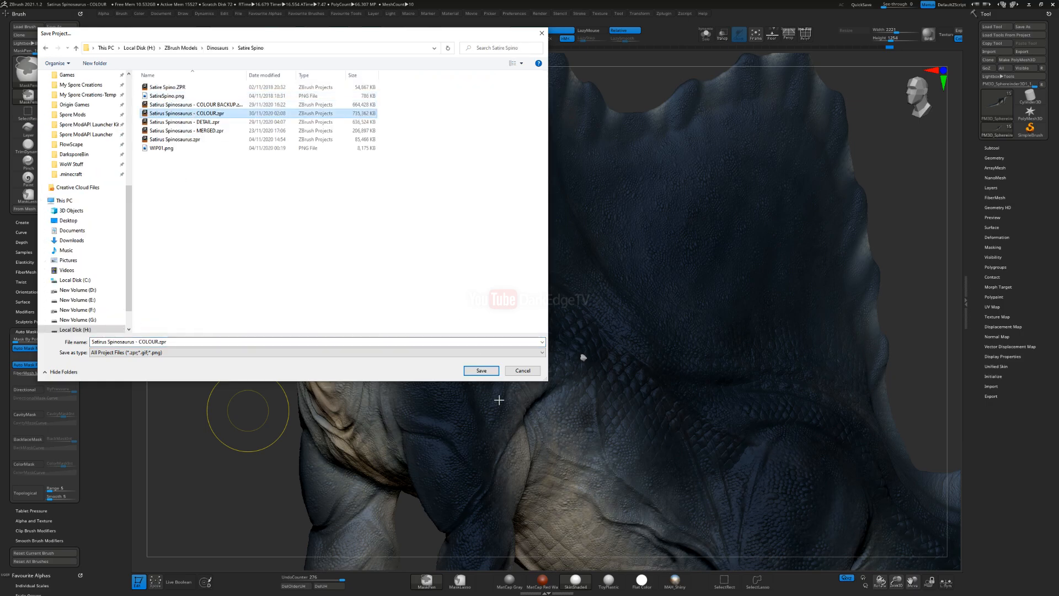
click(482, 370)
click(549, 294)
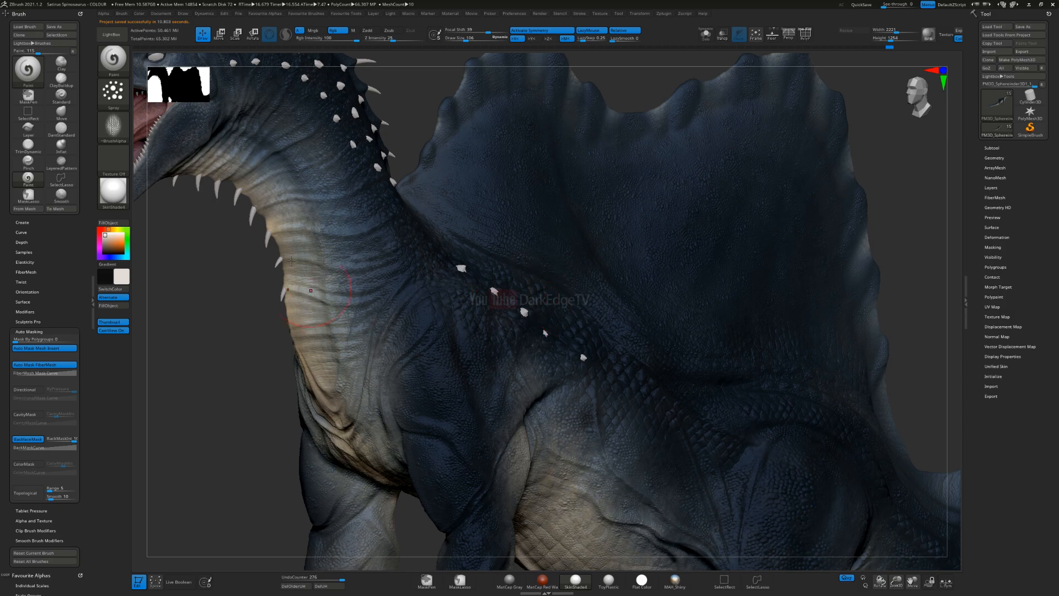
Step: Import all the loose alpha files from the ZBrush Resources folder, starting with 01.PSD
click(114, 126)
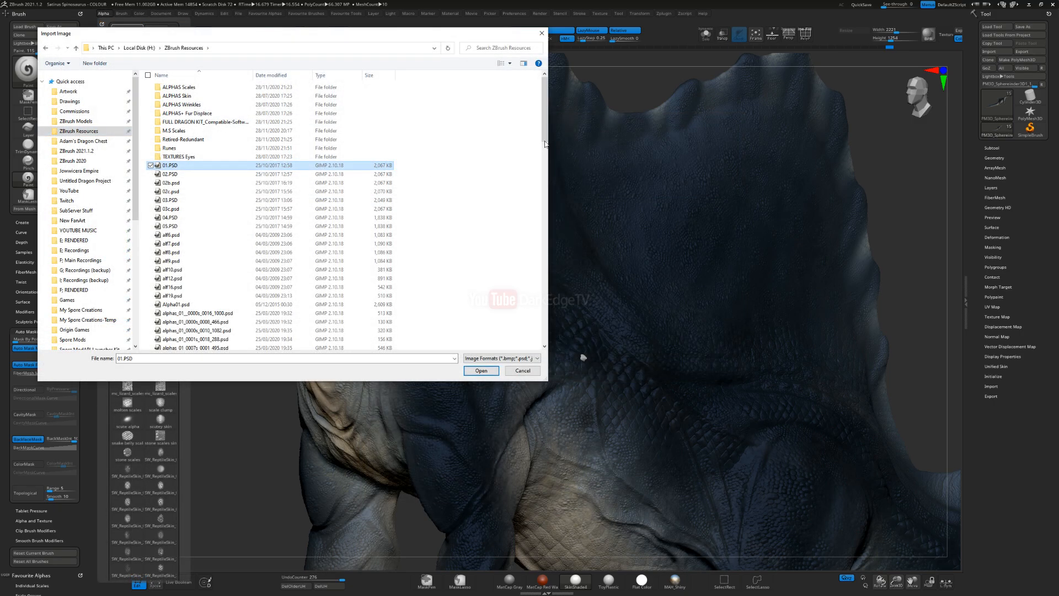
drag(546, 144, 545, 344)
shift+click(375, 345)
click(479, 371)
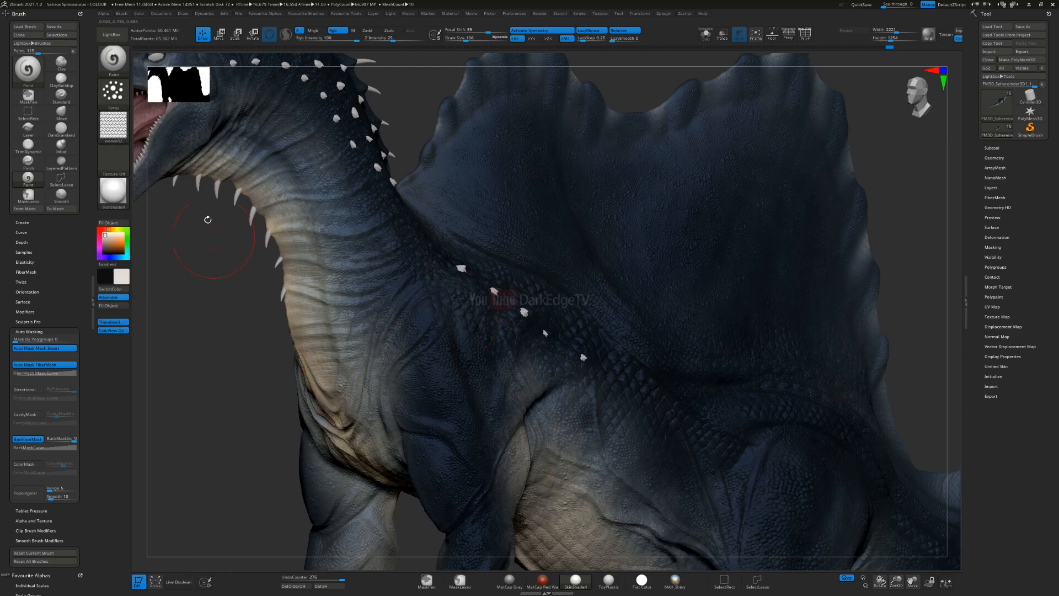
Step: Set the Paint brush to the Dots stroke with a fine speckled alpha from the alphas_03 set
click(113, 91)
click(158, 106)
click(113, 126)
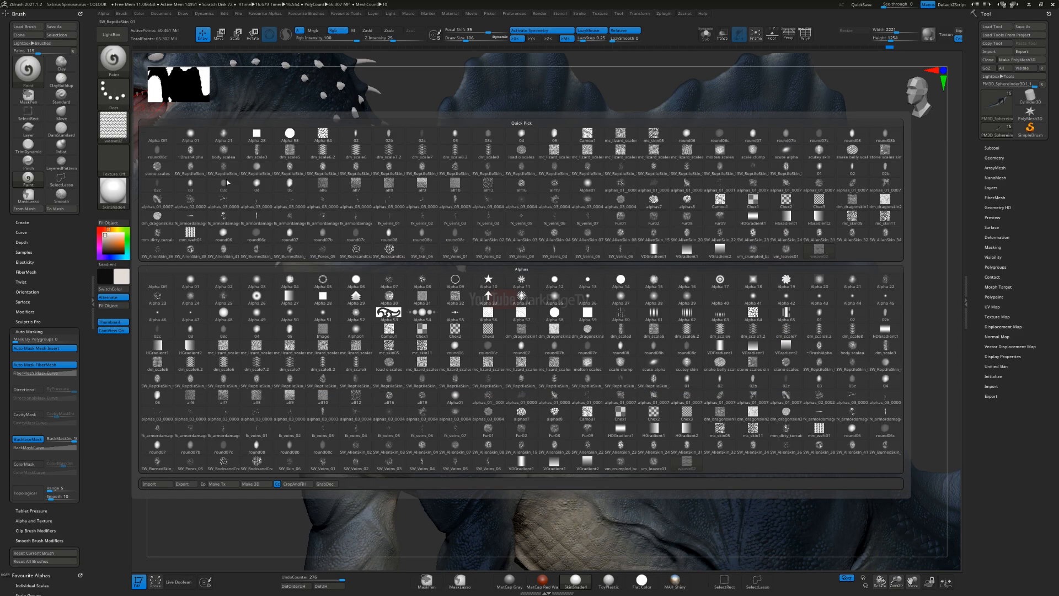
mouse_move(588, 401)
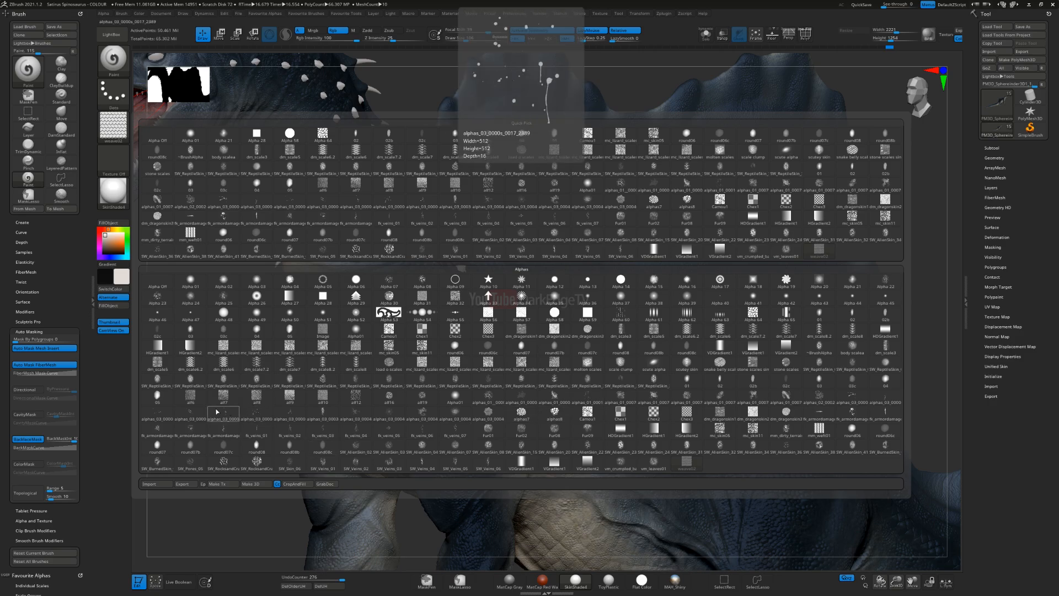
click(206, 413)
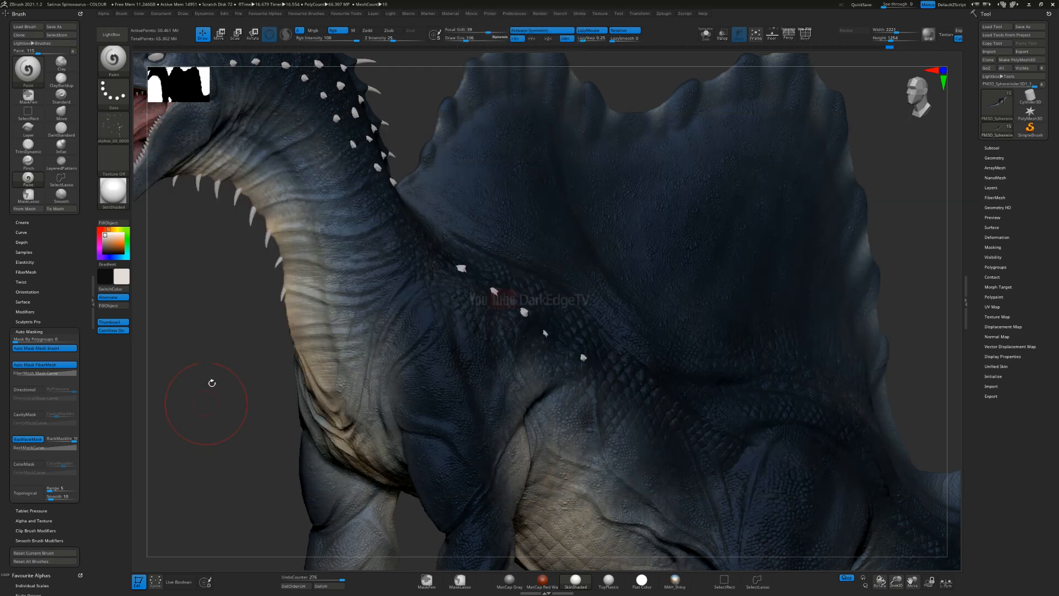
click(129, 134)
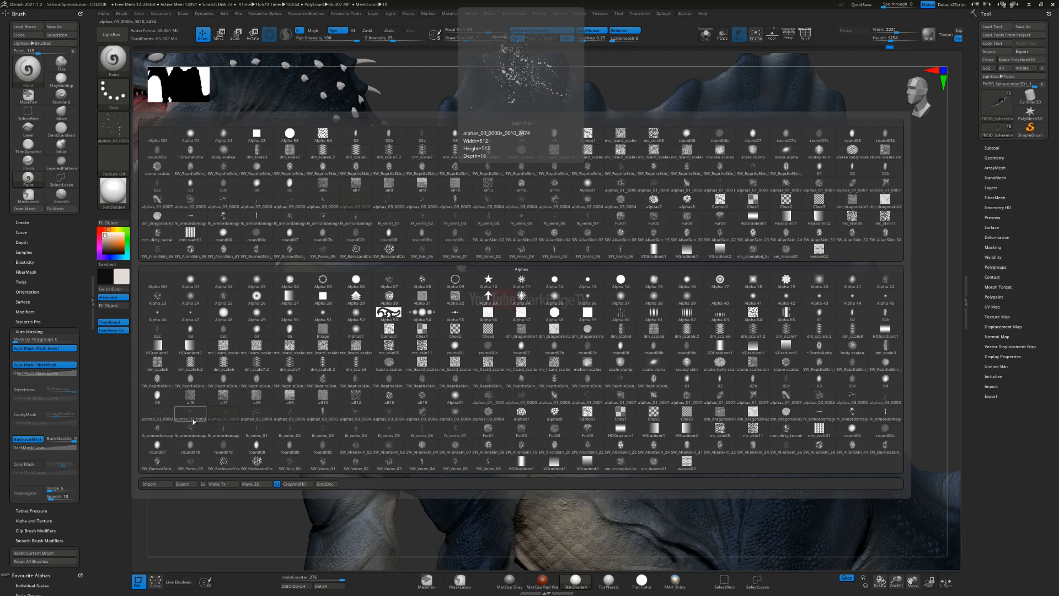
click(159, 414)
Step: Paint off-white speckles over the side of the neck, from the lower neck up towards the throat
alt+right_drag(429, 300, 428, 225)
alt+right_drag(384, 272, 500, 301)
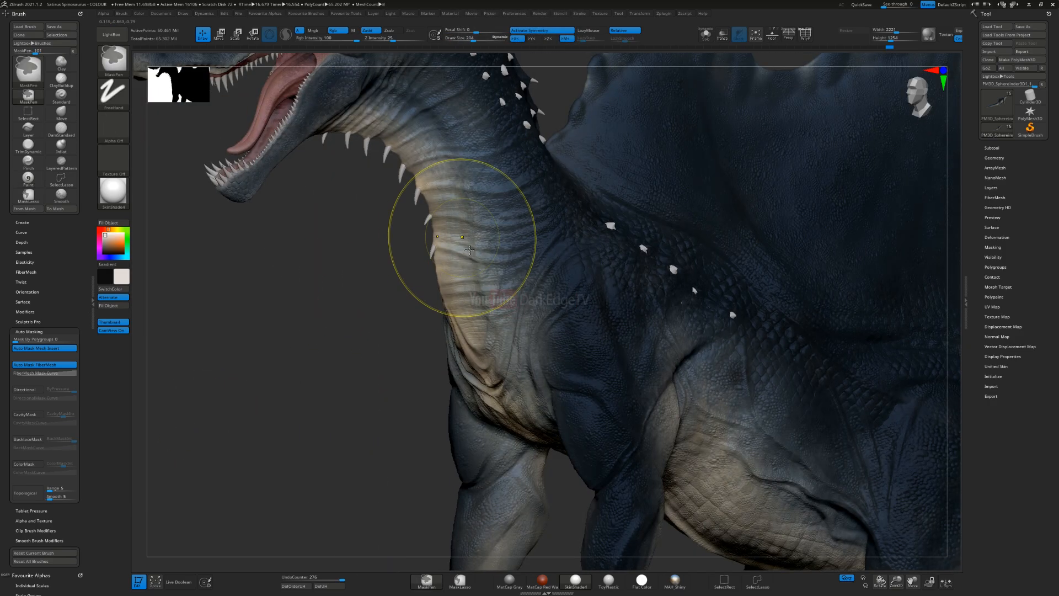
ctrl+right_drag(461, 238, 506, 291)
key(s)
click(497, 303)
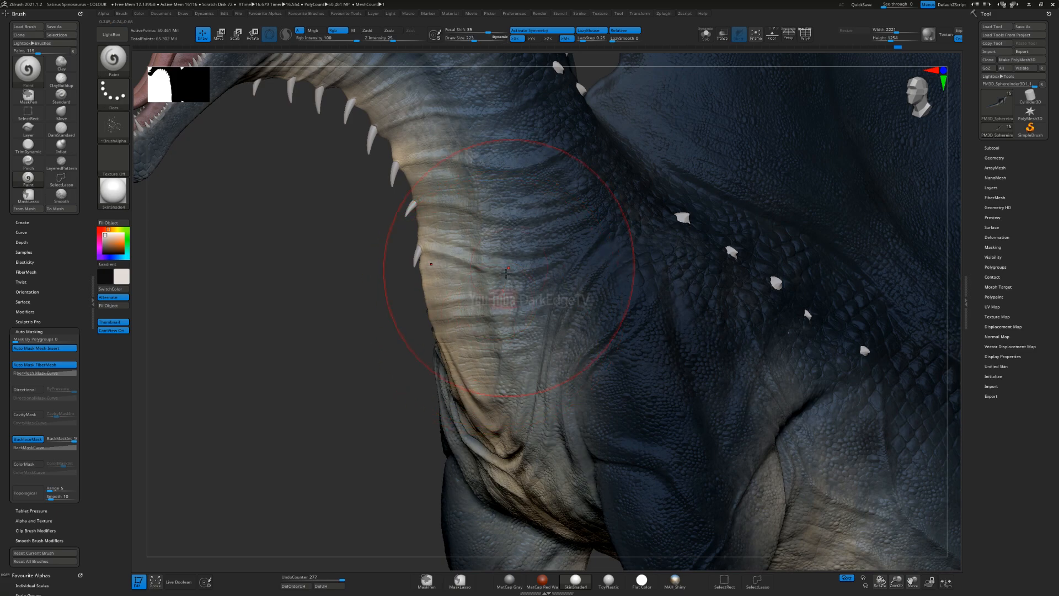
alt+right_drag(475, 161, 555, 298)
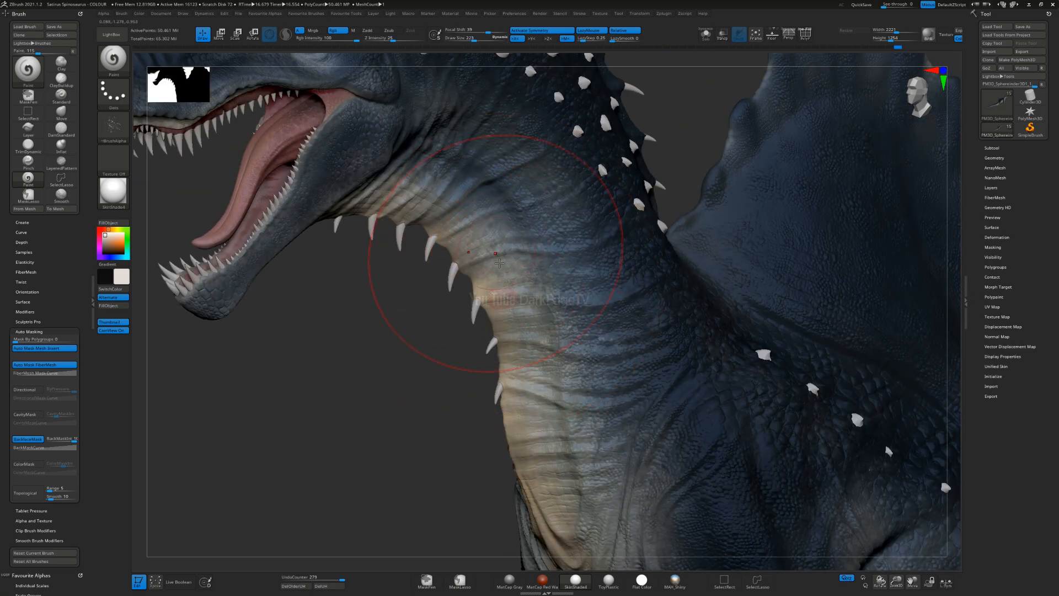
right_drag(368, 194, 479, 253)
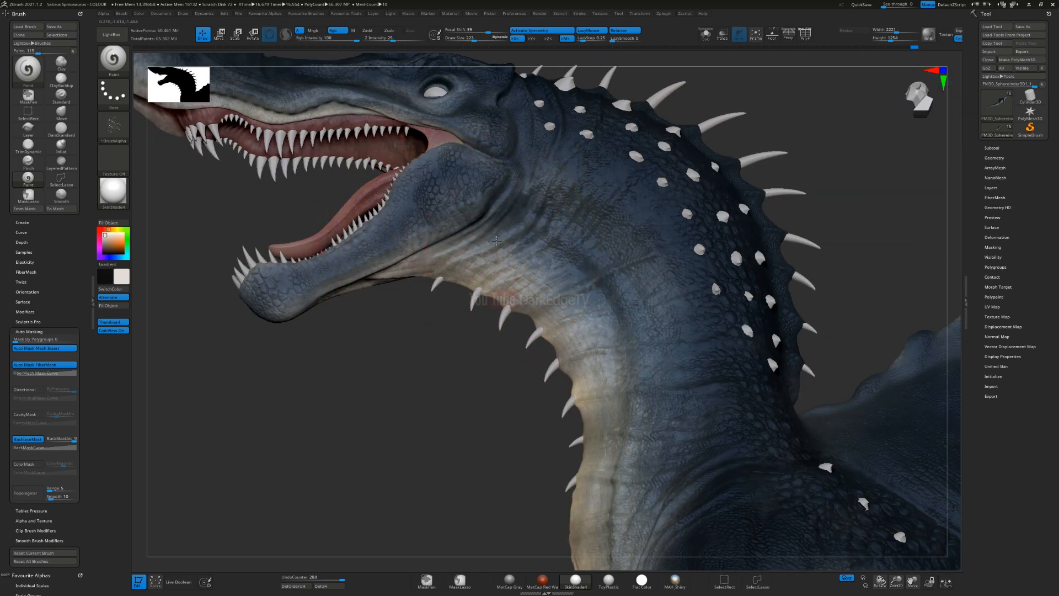
Step: Extend the off-white speckling from behind the jaw down the neck to the chest
right_drag(501, 241, 529, 243)
alt+right_drag(606, 414, 474, 205)
right_drag(560, 347, 522, 385)
drag(532, 513, 524, 503)
alt+right_drag(480, 458, 451, 276)
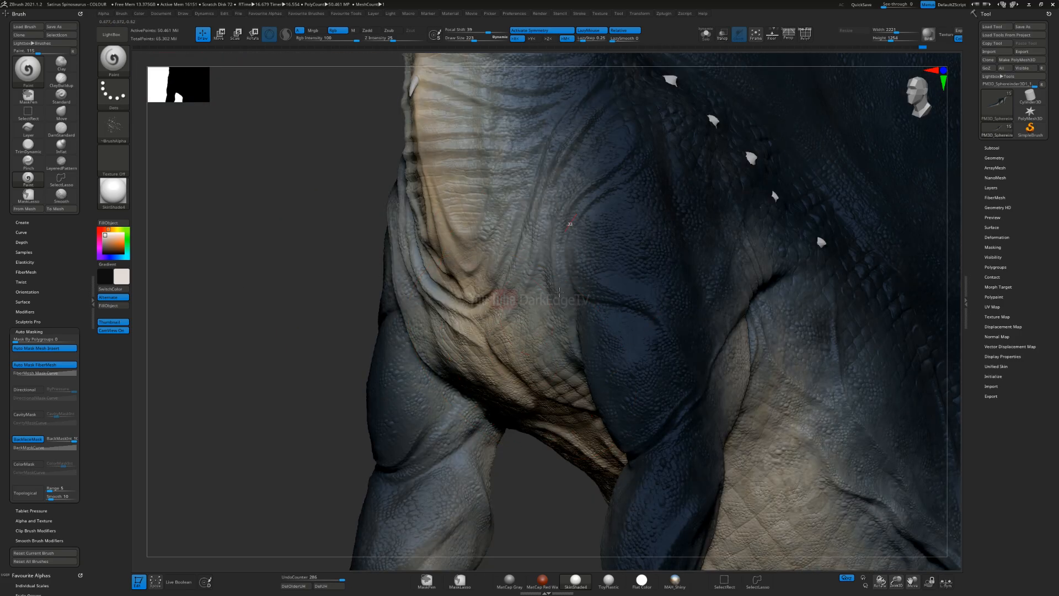
Step: Paint off-white speckles over the chest folds and around the front leg's shoulder
right_drag(568, 333, 586, 341)
drag(601, 358, 583, 393)
alt+right_drag(584, 431, 577, 350)
drag(577, 351, 558, 364)
right_drag(538, 336, 587, 313)
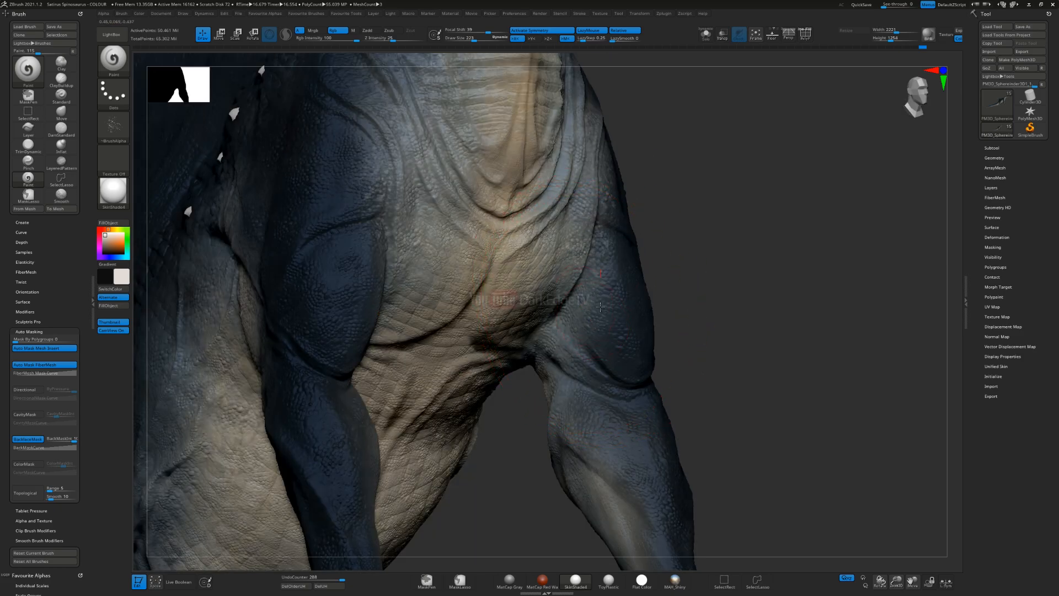
Step: Paint off-white speckles down the inner side of the front leg towards the foot
alt+right_drag(584, 473, 586, 230)
drag(603, 208, 640, 263)
right_drag(632, 327, 591, 214)
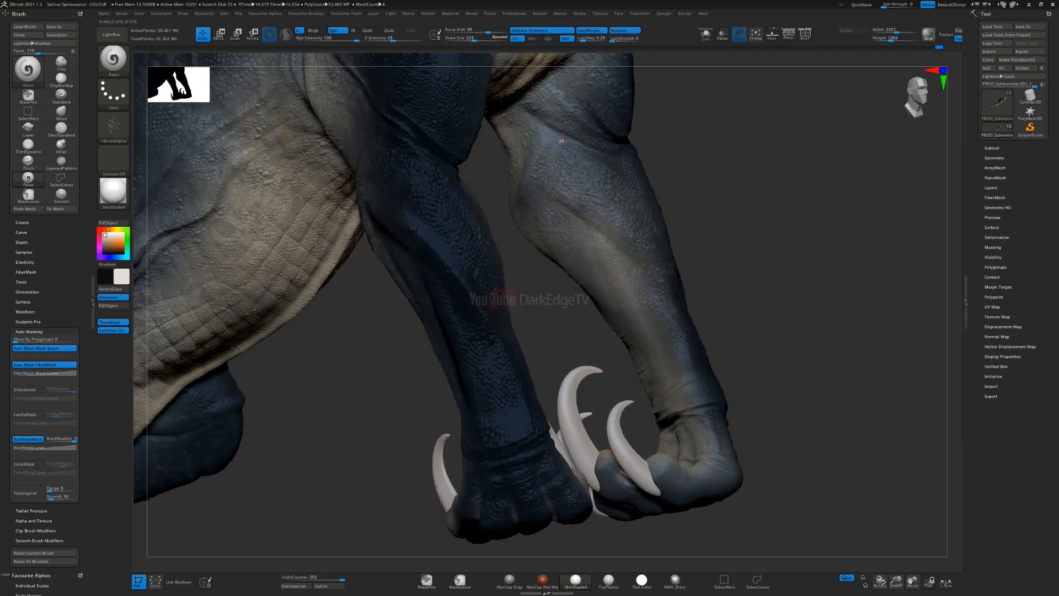
drag(563, 219, 629, 311)
right_drag(721, 366, 544, 235)
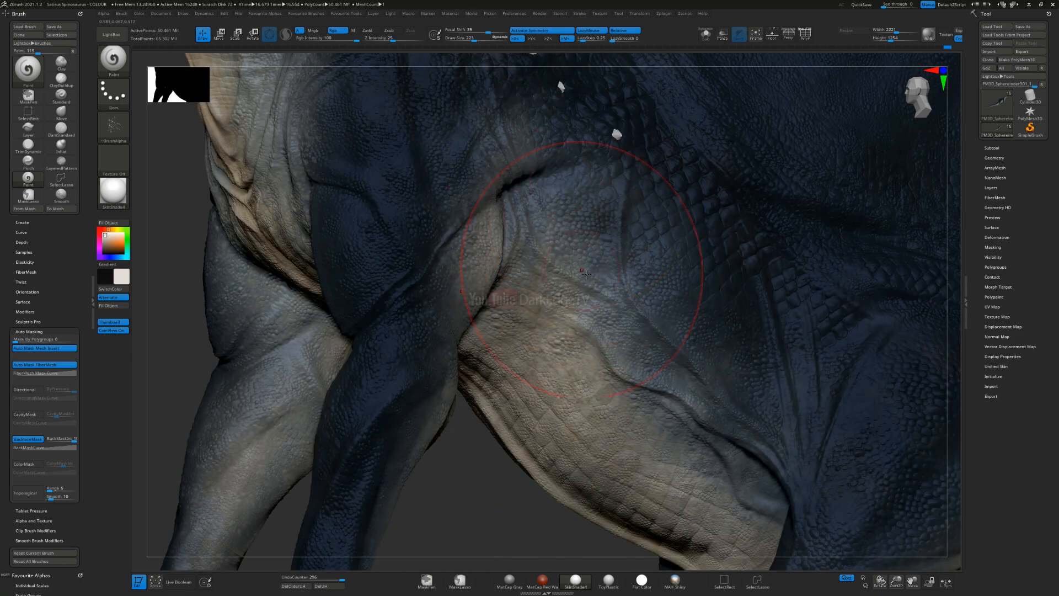
Step: Speckle the flank behind the front leg with off-white where the blue meets the cream belly
right_drag(566, 243, 540, 302)
drag(627, 354, 632, 320)
ctrl+right_drag(646, 324, 596, 249)
drag(596, 248, 665, 405)
mouse_move(665, 406)
alt+right_down()
mouse_move(571, 331)
mouse_move(615, 250)
mouse_move(651, 220)
alt+right_up()
mouse_move(491, 263)
mouse_down()
mouse_move(483, 337)
mouse_move(552, 397)
mouse_up()
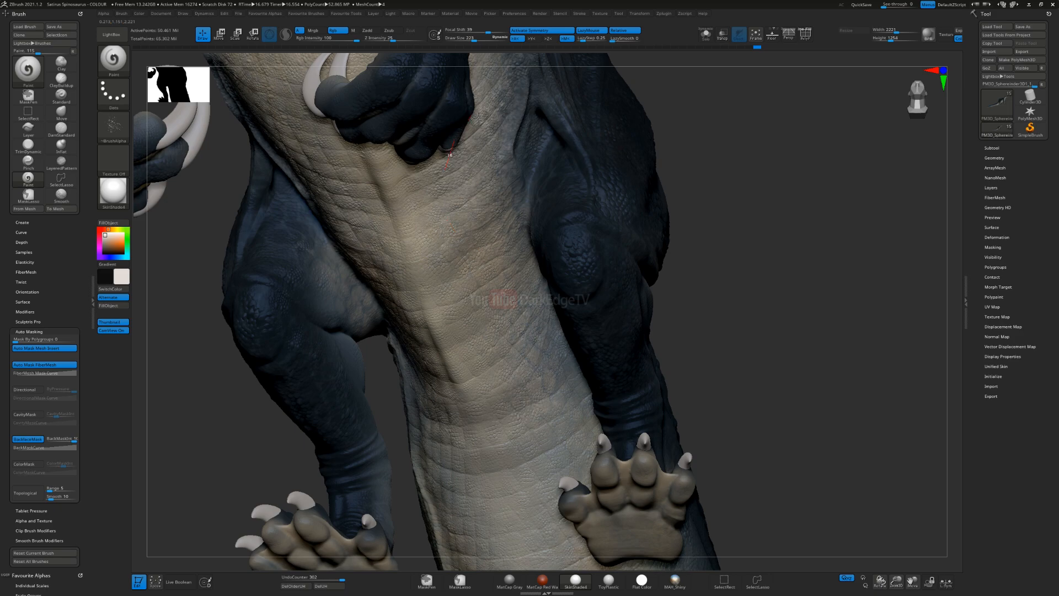
Step: Paint off-white speckles along the belly and underside between the legs, working back to the tail base
alt+right_drag(459, 266, 466, 160)
drag(503, 149, 596, 441)
mouse_move(756, 265)
right_down()
mouse_move(625, 176)
mouse_move(543, 207)
right_up()
drag(637, 353, 624, 151)
right_drag(657, 323, 833, 320)
right_drag(710, 319, 479, 312)
alt+right_drag(272, 295, 381, 315)
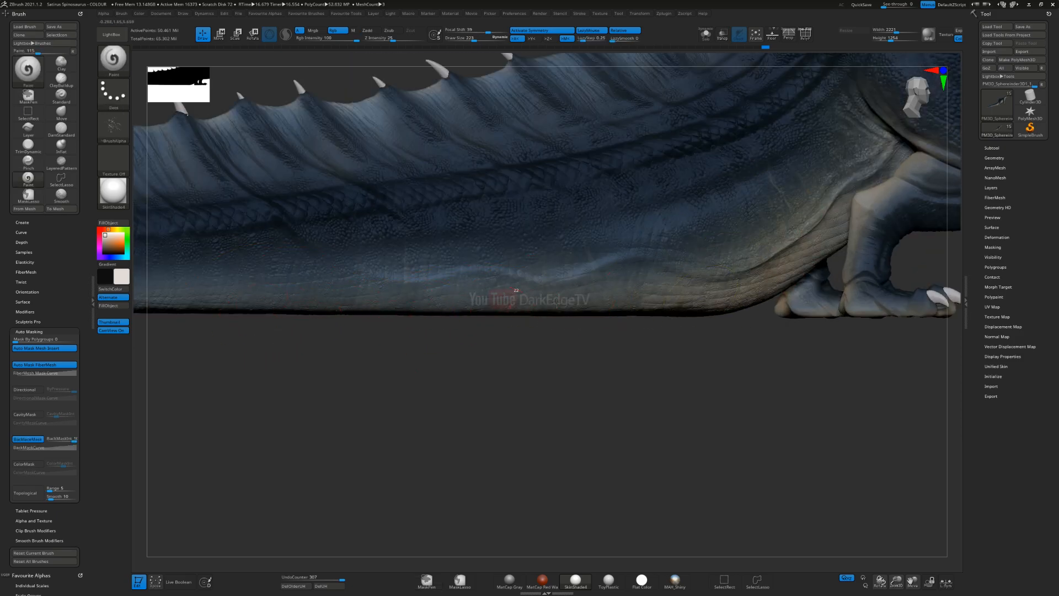
Step: Paint off-white speckles along the lower side of the tail, from its base towards the tip
drag(816, 259, 869, 229)
alt+right_drag(500, 303, 764, 269)
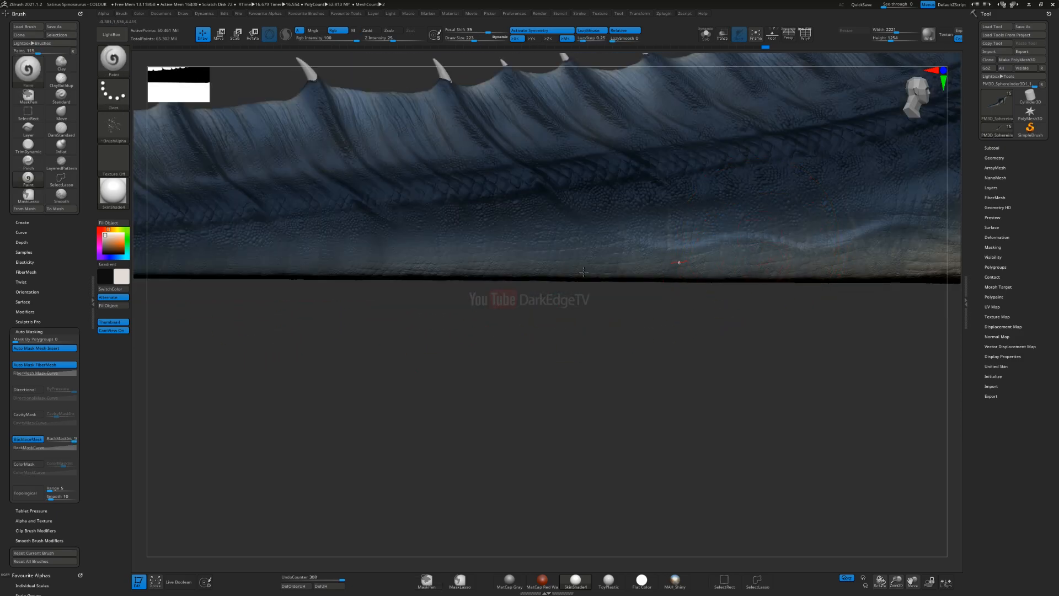
alt+right_drag(730, 292, 797, 281)
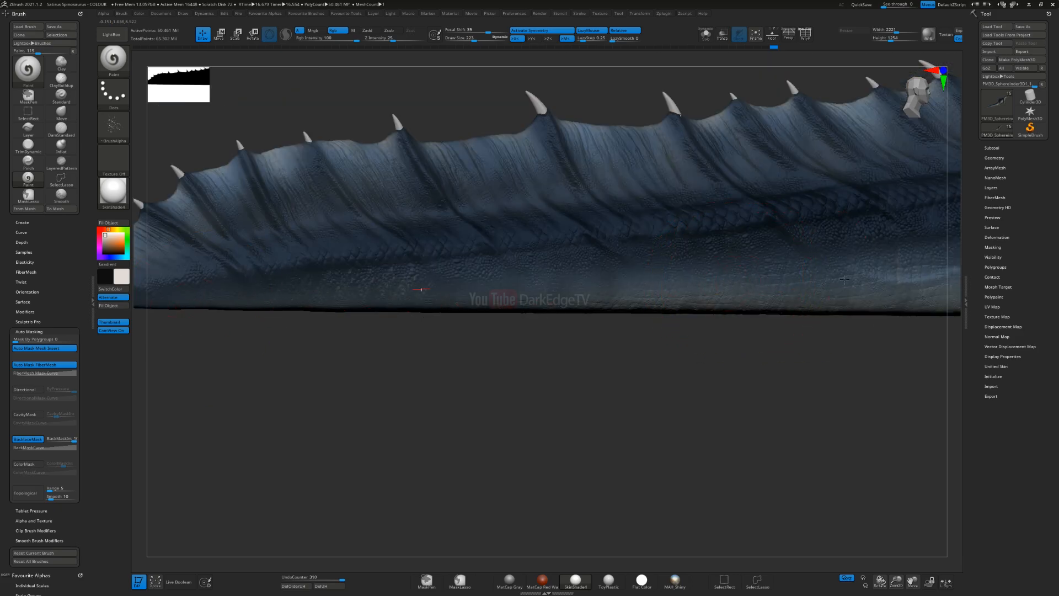
right_drag(600, 291, 577, 309)
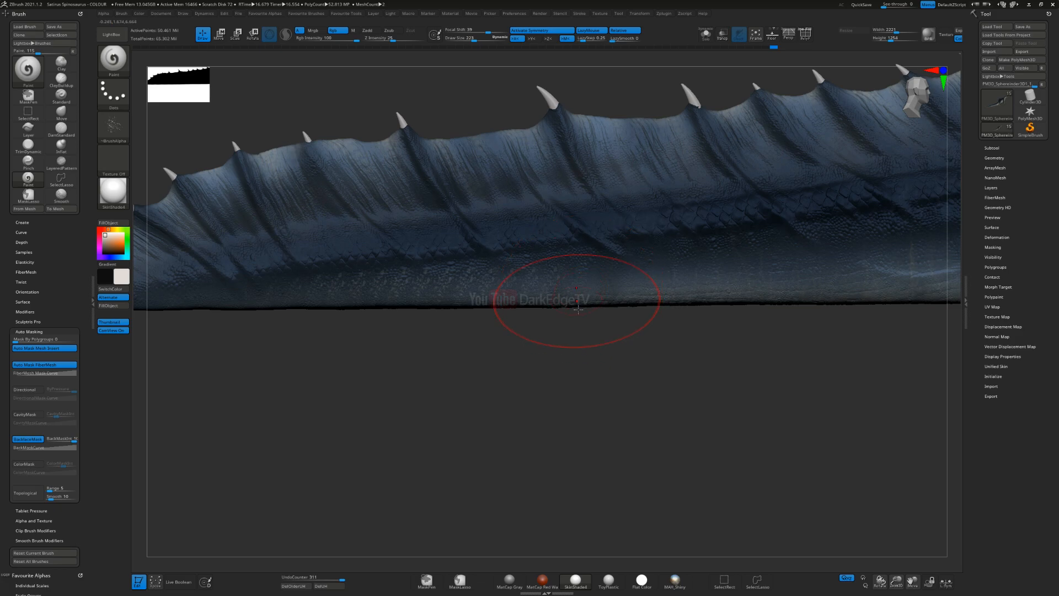
mouse_move(404, 323)
right_down()
mouse_move(424, 282)
mouse_move(434, 296)
right_up()
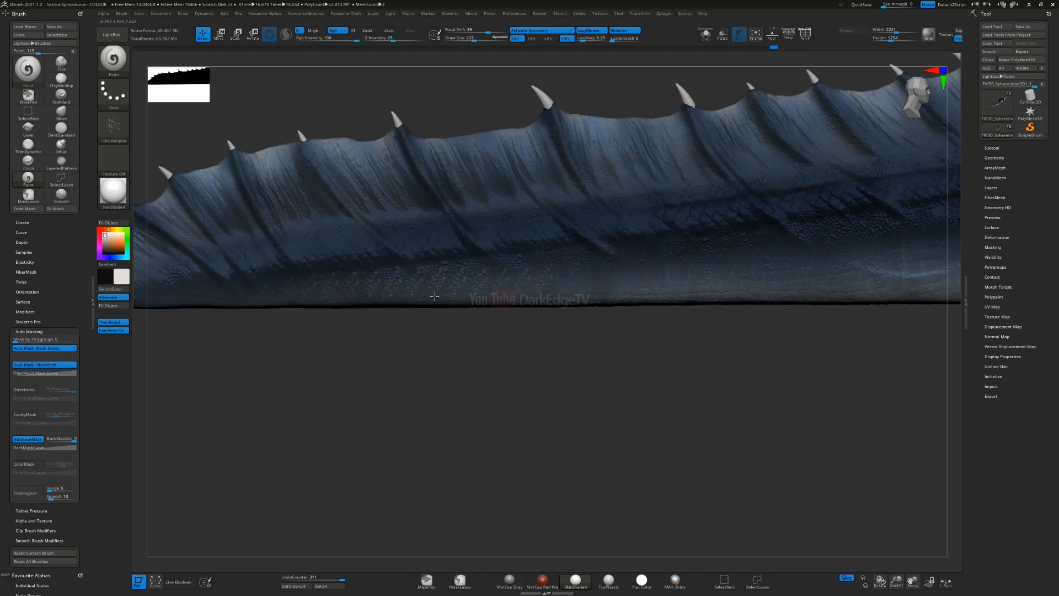
mouse_move(527, 266)
alt+right_down()
mouse_move(490, 356)
mouse_move(496, 309)
mouse_move(503, 343)
alt+right_up()
right_drag(503, 344, 489, 286)
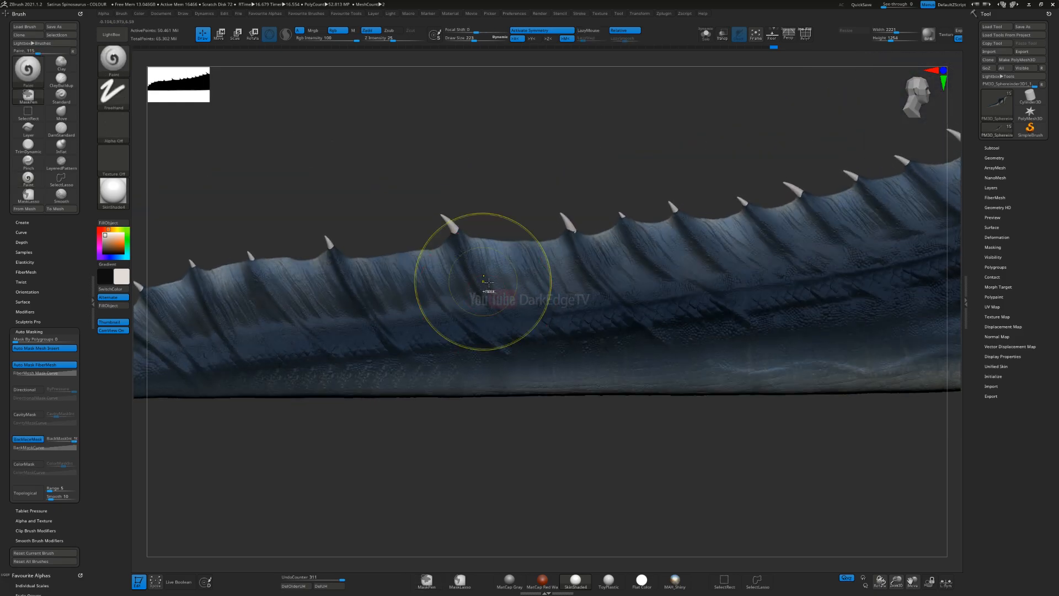
Step: Undo the last tail stroke and change the Paint brush's stroke type to Color Spray
key(ctrl+z)
alt+right_drag(313, 346, 513, 318)
click(114, 93)
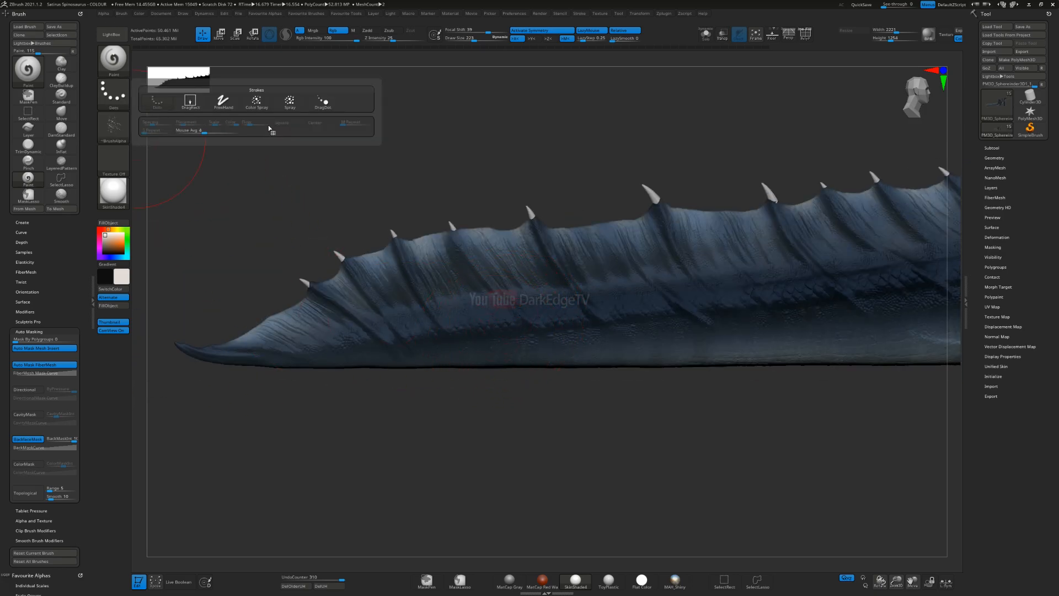
click(257, 101)
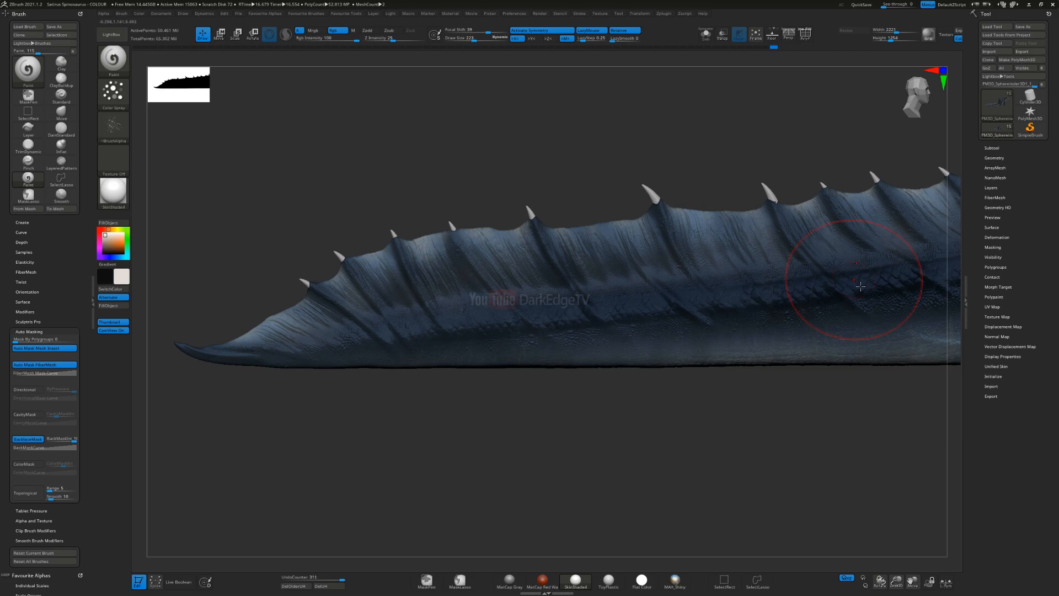
Step: Spray off-white speckles along the lower side of the tail, working from near the tip to its base
right_drag(537, 312, 365, 351)
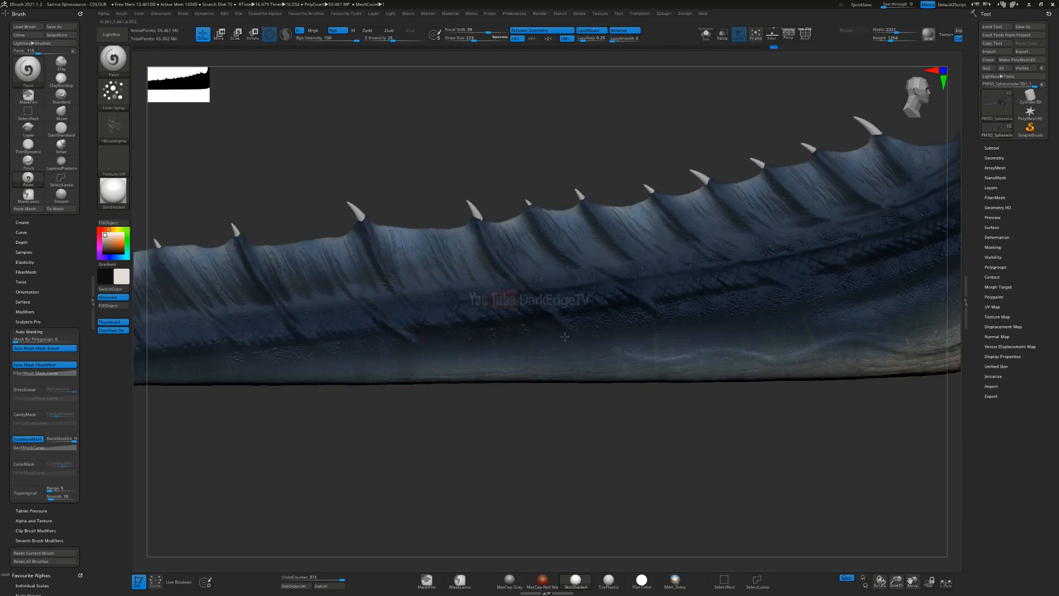
drag(705, 306, 772, 309)
alt+right_drag(806, 312, 570, 323)
right_drag(438, 332, 403, 337)
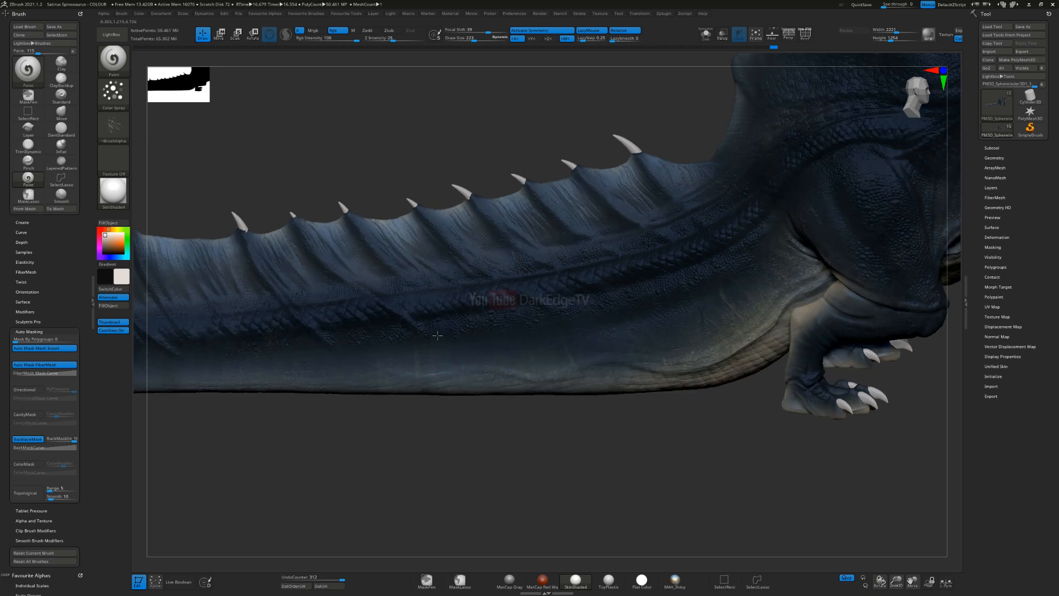
drag(749, 321, 780, 277)
alt+right_drag(800, 250, 552, 325)
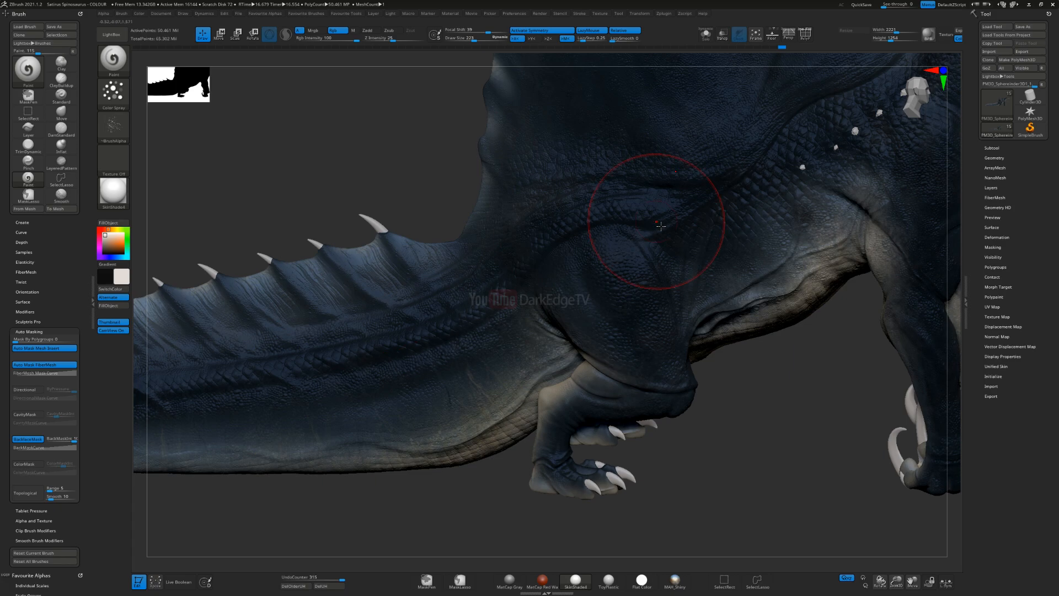
Step: Spray off-white speckles across the hind thigh, the flank and the base of the sail
right_drag(661, 226, 479, 309)
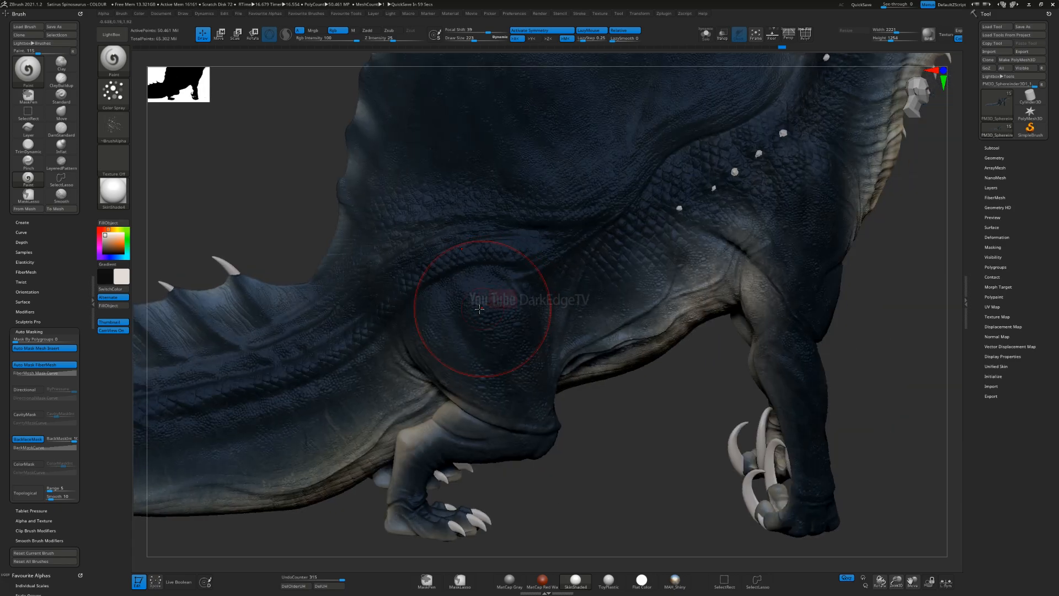
drag(532, 210, 549, 208)
right_drag(548, 208, 381, 335)
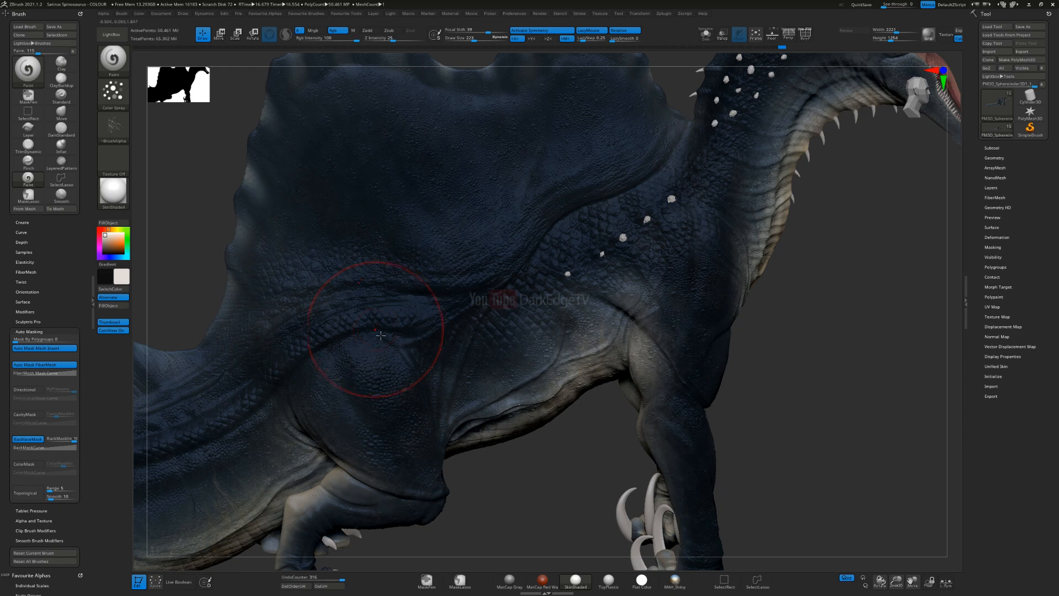
drag(548, 312, 417, 306)
alt+right_drag(629, 157, 611, 272)
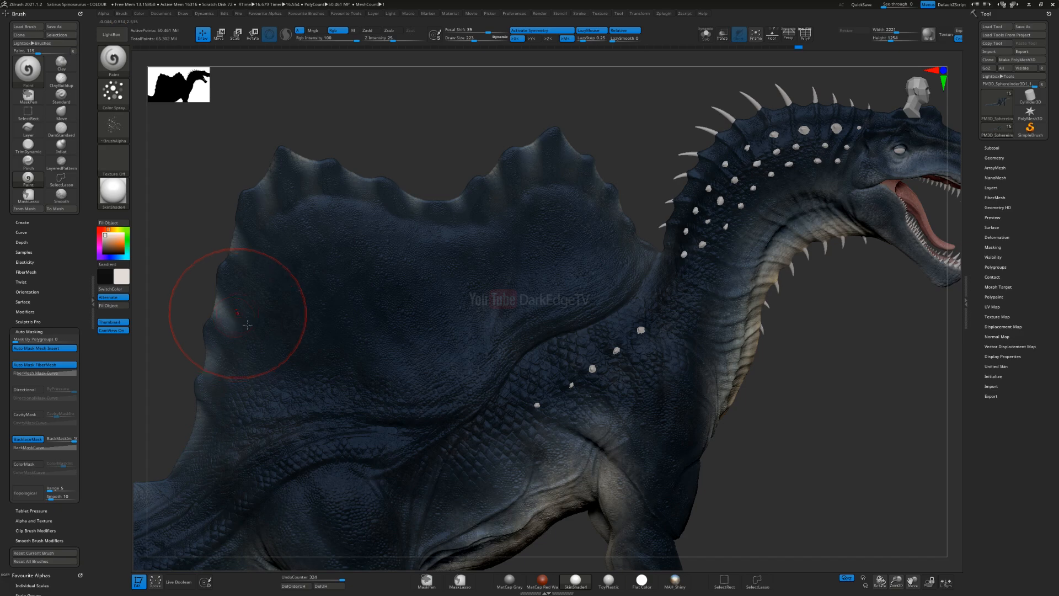
alt+right_drag(322, 495, 335, 254)
Step: Check the painted colours on the flank and hind leg under the Flat Color material, and return to SkinShade4
click(114, 193)
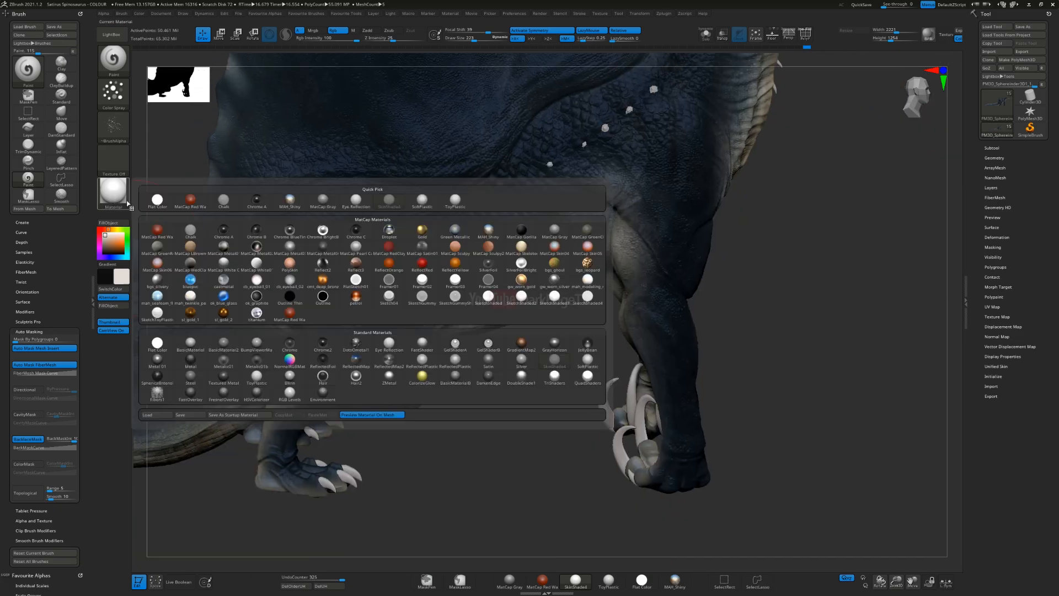
click(510, 260)
mouse_move(456, 241)
right_down()
mouse_move(392, 224)
mouse_move(521, 336)
mouse_move(481, 248)
right_up()
mouse_move(512, 330)
right_down()
mouse_move(501, 285)
mouse_move(567, 424)
mouse_move(562, 313)
mouse_move(546, 255)
right_up()
click(593, 457)
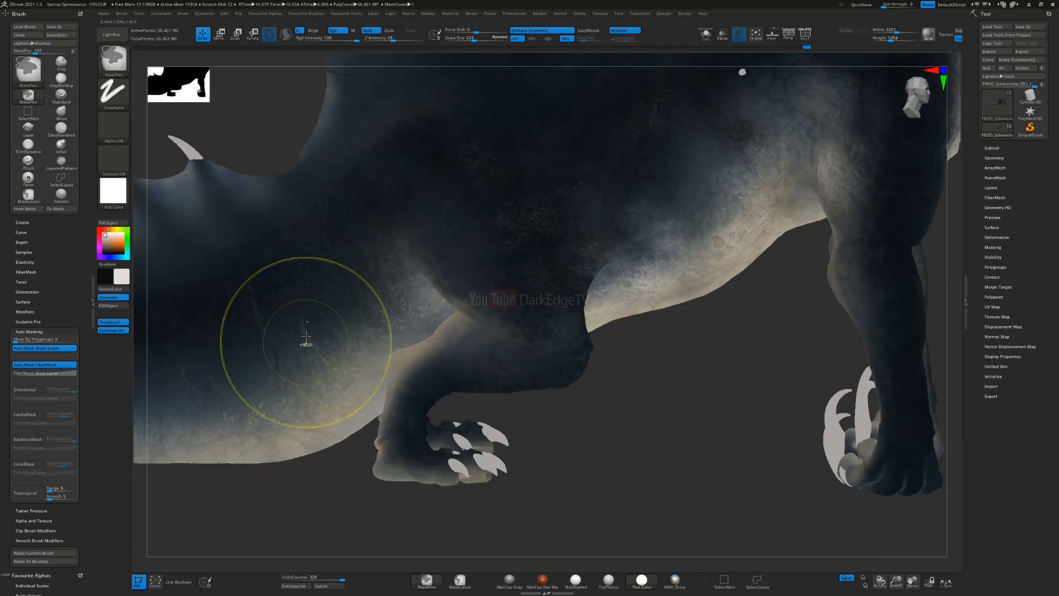
key(ctrl+z)
click(113, 190)
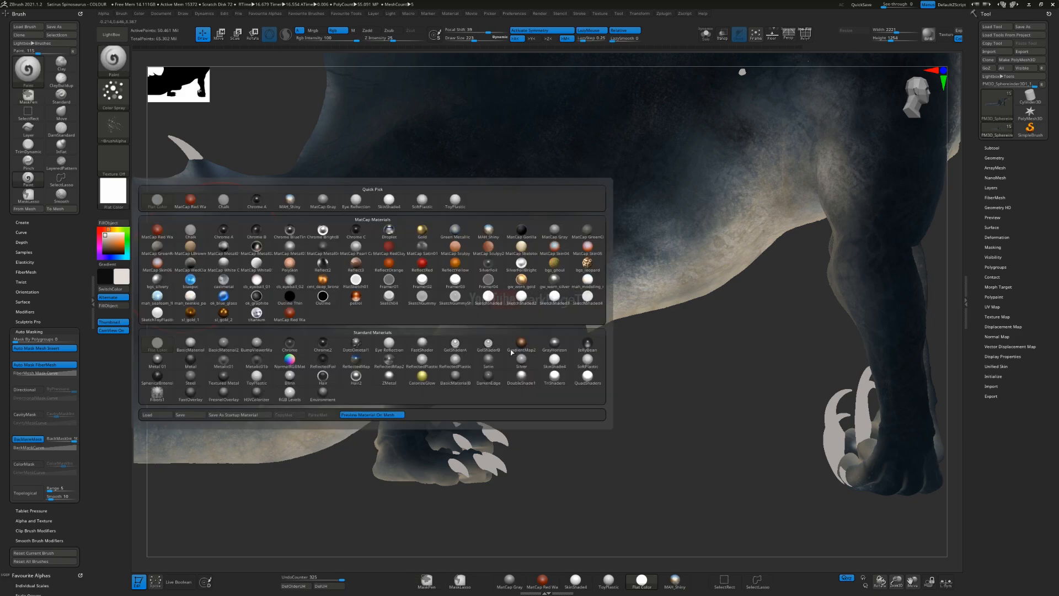
click(554, 369)
Step: Reduce the brush size and spray fine off-white speckles over the scales of the hind thigh
key(s)
click(499, 247)
mouse_move(463, 231)
ctrl+right_down()
mouse_move(496, 320)
mouse_move(552, 364)
ctrl+right_up()
drag(381, 117, 428, 147)
alt+right_drag(592, 230, 563, 358)
drag(559, 139, 314, 326)
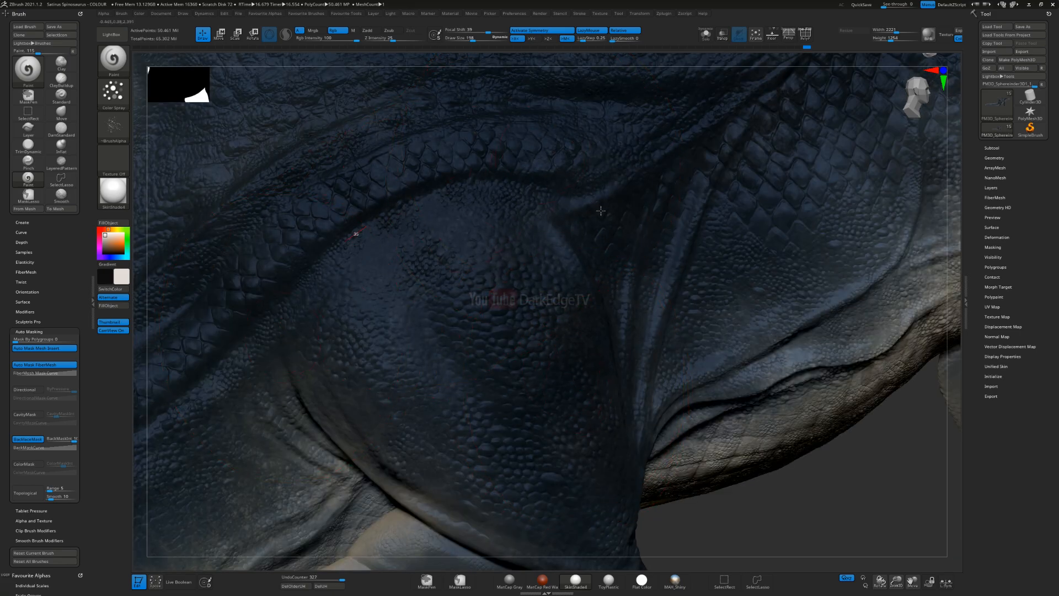
Step: Continue the fine off-white speckles from the hind thigh forward across the flank
drag(595, 201, 646, 241)
ctrl+right_drag(554, 378, 560, 265)
right_drag(756, 331, 583, 335)
mouse_move(833, 255)
alt+right_down()
mouse_move(584, 243)
mouse_move(613, 342)
alt+right_up()
drag(534, 153, 555, 243)
right_drag(551, 238, 601, 198)
alt+right_drag(591, 441, 528, 299)
Step: Adjust the brush size and spray off-white speckles down the front leg to the wrist and foot
key(s)
drag(528, 299, 523, 299)
right_drag(508, 242, 453, 244)
drag(570, 464, 614, 523)
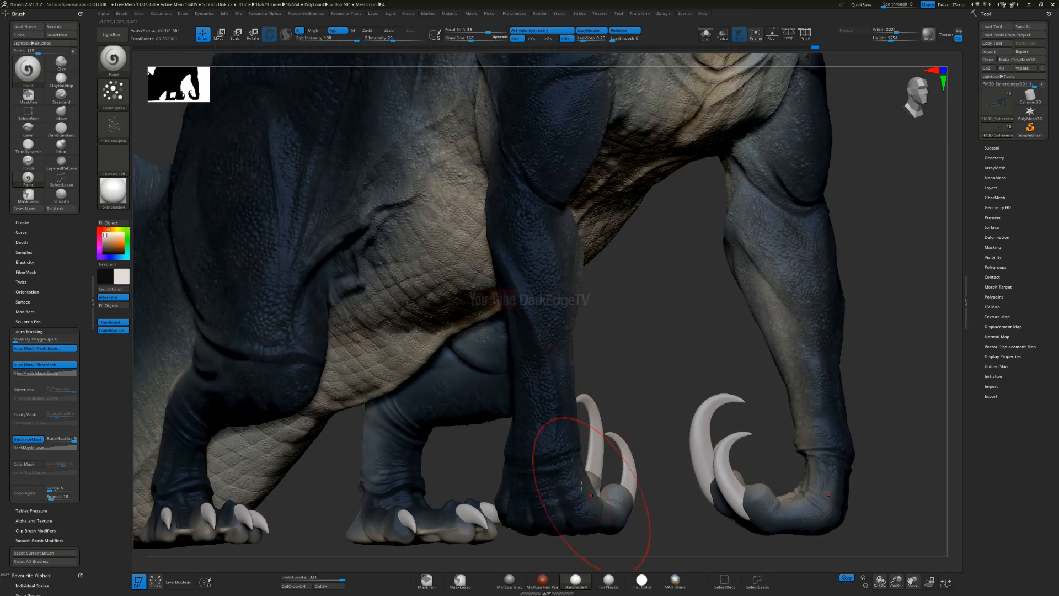
drag(571, 405, 569, 469)
right_drag(543, 462, 497, 451)
click(497, 451)
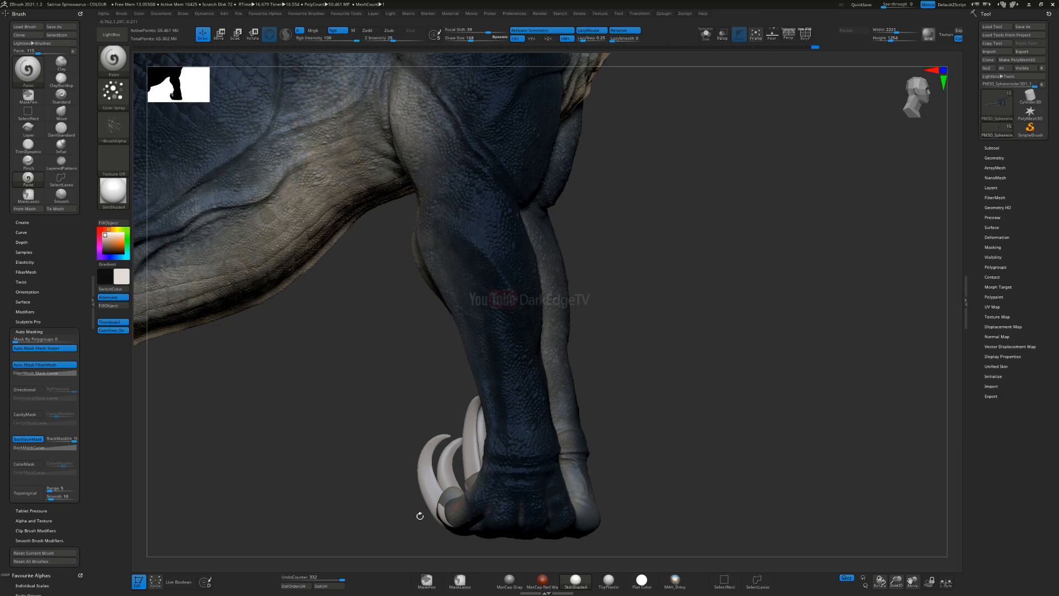
Step: Spray off-white speckles on the outer side of the lower hind leg, around the ankle and foot
alt+right_drag(430, 396, 960, 219)
mouse_move(498, 239)
right_down()
mouse_move(472, 243)
mouse_move(419, 333)
right_up()
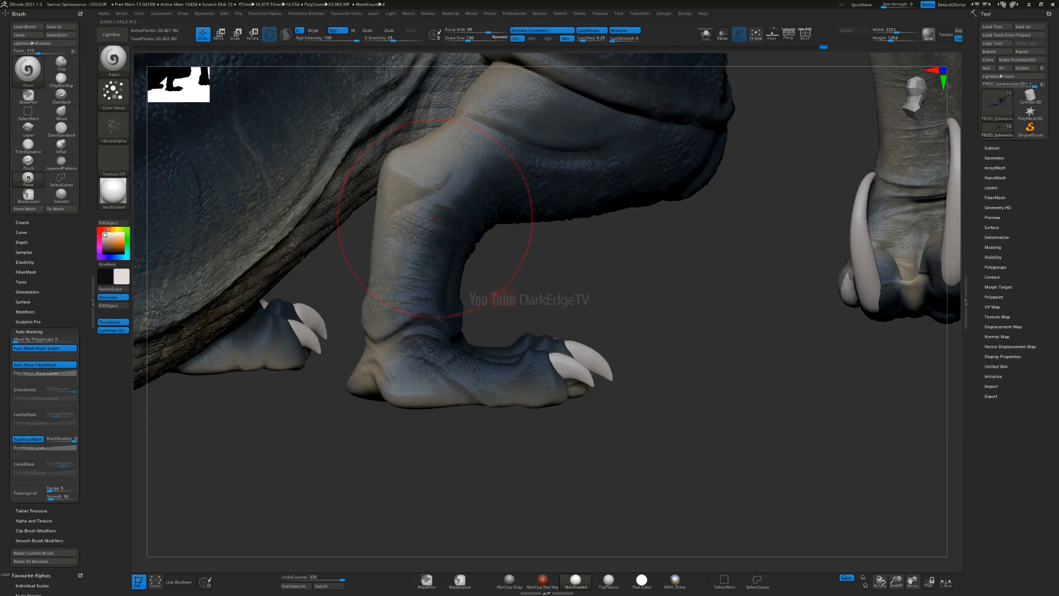
drag(719, 113, 723, 114)
alt+right_drag(543, 157, 493, 296)
mouse_move(631, 241)
mouse_down()
mouse_move(417, 131)
mouse_move(631, 220)
mouse_up()
mouse_move(742, 278)
right_down()
mouse_move(662, 264)
mouse_move(635, 249)
right_up()
drag(647, 239, 643, 285)
right_drag(644, 285, 588, 280)
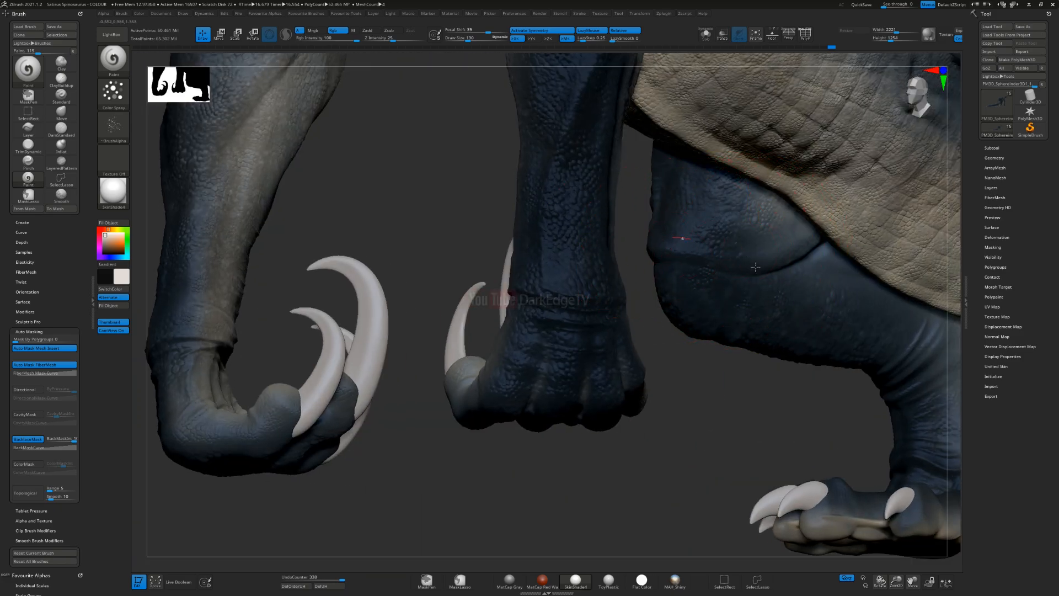
Step: Speckle the inner side of the hind leg with off-white, from the knee down to the ankle folds
alt+right_drag(787, 298, 568, 247)
mouse_move(664, 266)
right_down()
mouse_move(585, 213)
mouse_move(516, 188)
right_up()
mouse_move(515, 188)
mouse_down()
mouse_move(558, 196)
mouse_move(595, 229)
mouse_up()
drag(735, 419, 719, 364)
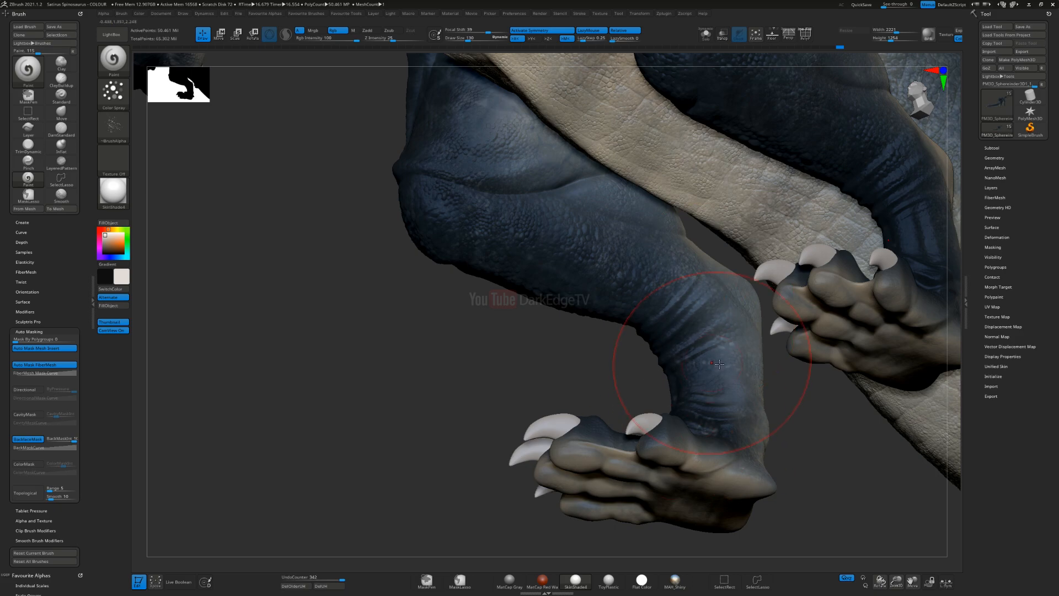
mouse_move(661, 342)
alt+right_down()
mouse_move(711, 416)
mouse_move(736, 487)
alt+right_up()
drag(580, 234, 566, 262)
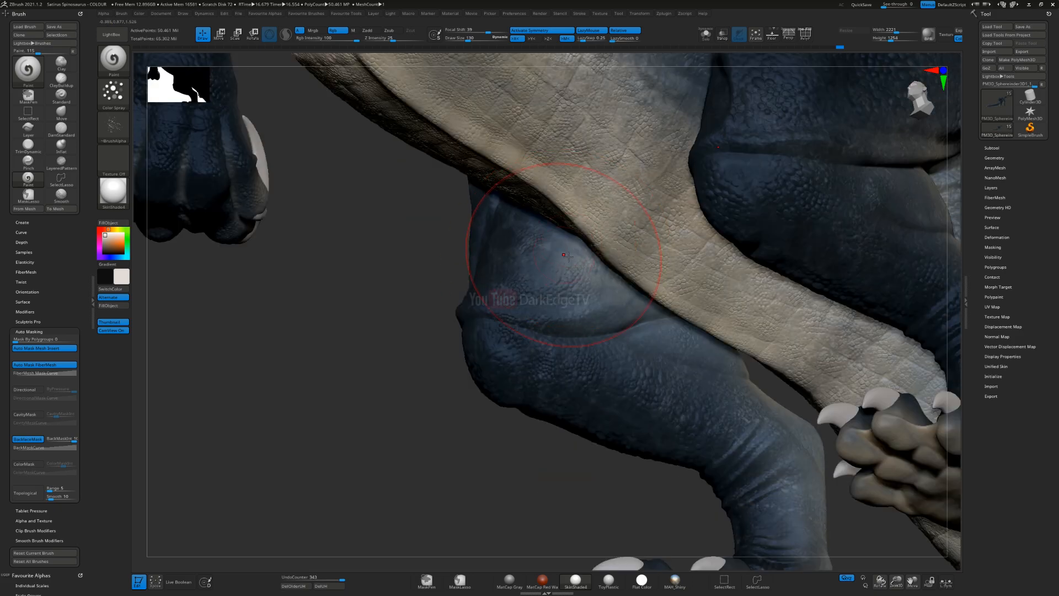
Step: Spray off-white speckles over the inner thigh and knee of the hind leg beside the belly
right_drag(565, 282, 569, 261)
mouse_move(529, 212)
mouse_down()
mouse_move(639, 309)
mouse_move(599, 312)
mouse_move(629, 331)
mouse_up()
right_drag(646, 345, 701, 396)
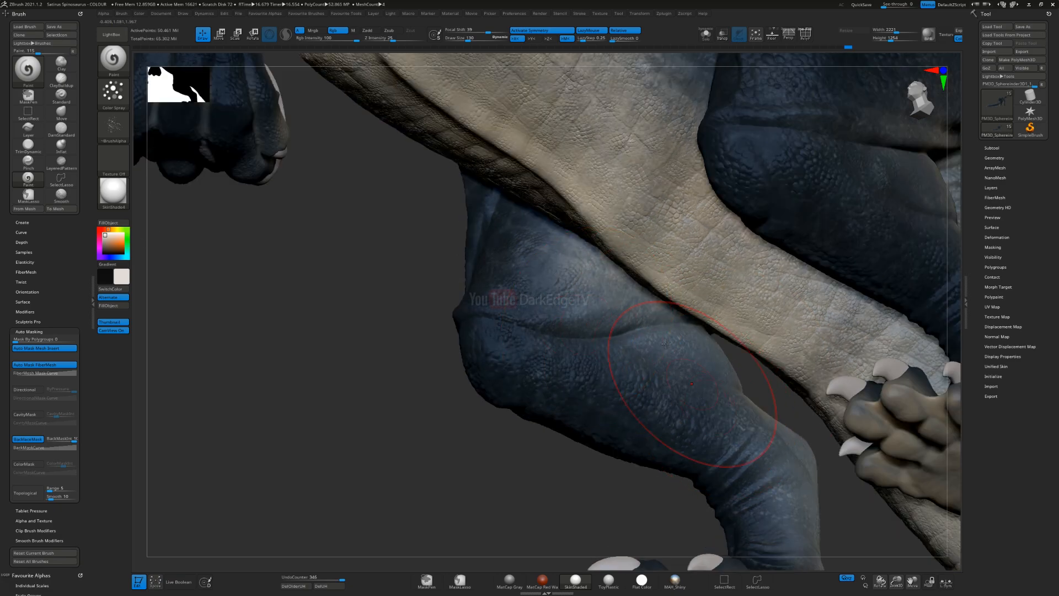
right_drag(485, 253, 489, 257)
mouse_move(430, 226)
right_down()
mouse_move(822, 201)
mouse_move(380, 185)
mouse_move(408, 202)
mouse_move(516, 223)
right_up()
mouse_move(531, 228)
mouse_down()
mouse_move(523, 135)
mouse_move(516, 168)
mouse_up()
drag(552, 392, 510, 345)
mouse_move(510, 345)
ctrl+right_down()
mouse_move(530, 265)
mouse_move(610, 310)
mouse_move(588, 268)
mouse_move(621, 209)
mouse_move(561, 288)
mouse_move(453, 295)
ctrl+right_up()
Step: Reduce the brush size and spray off-white speckles along the inner forearm, wrist and clawed hand
key(s)
drag(453, 294, 451, 295)
drag(408, 253, 455, 309)
alt+right_drag(413, 227, 442, 324)
drag(443, 331, 434, 302)
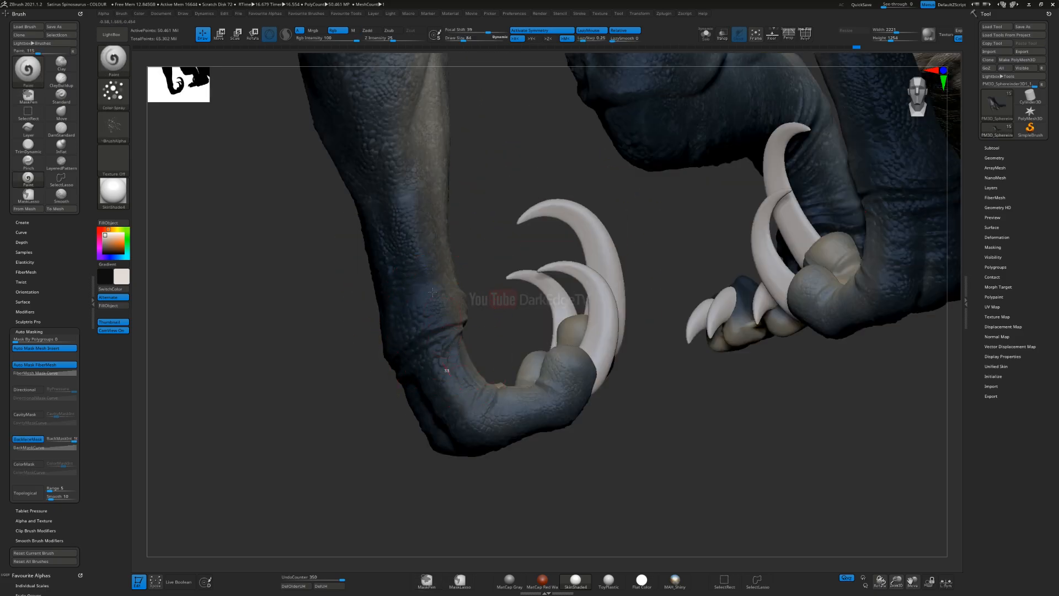
drag(409, 123, 410, 160)
mouse_move(410, 182)
right_down()
mouse_move(453, 265)
mouse_move(367, 307)
mouse_move(492, 300)
mouse_move(523, 255)
right_up()
drag(478, 373, 486, 353)
alt+right_drag(448, 130, 460, 235)
Step: Resize the brush and continue the off-white speckling over the front of the body
key(s)
drag(460, 235, 465, 235)
right_drag(536, 312, 544, 354)
drag(544, 355, 541, 190)
mouse_move(541, 191)
alt+right_down()
mouse_move(518, 293)
mouse_move(539, 312)
alt+right_up()
drag(528, 265, 538, 303)
drag(524, 226, 543, 259)
alt+right_drag(551, 189, 507, 357)
drag(543, 270, 552, 259)
mouse_move(551, 260)
ctrl+right_down()
mouse_move(524, 114)
mouse_move(585, 126)
mouse_move(524, 243)
mouse_move(596, 136)
mouse_move(549, 250)
mouse_move(622, 286)
ctrl+right_up()
mouse_move(478, 376)
alt+right_down()
mouse_move(638, 291)
mouse_move(582, 282)
mouse_move(550, 333)
mouse_move(424, 410)
mouse_move(409, 435)
alt+right_up()
mouse_move(555, 319)
right_down()
mouse_move(534, 368)
mouse_move(538, 358)
right_up()
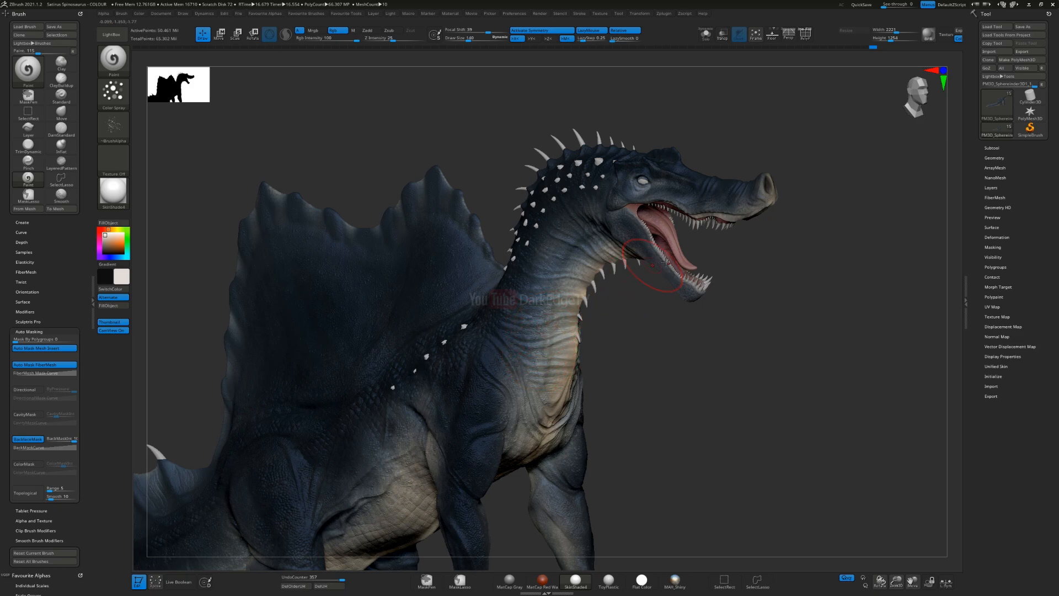
Step: Set the brush's draw size to 97 and spray off-white speckles on the side of the head and snout
alt+right_drag(540, 264, 365, 339)
ctrl+right_drag(518, 222, 549, 295)
key(s)
drag(555, 315, 551, 315)
mouse_move(538, 361)
right_down()
mouse_move(552, 368)
mouse_move(557, 396)
right_up()
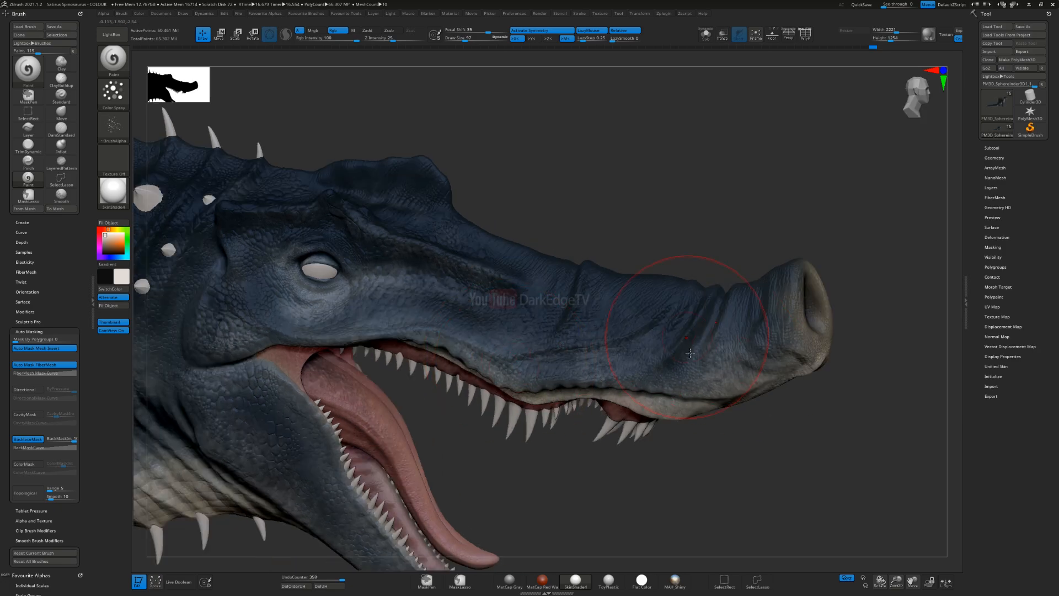
right_drag(690, 353, 684, 327)
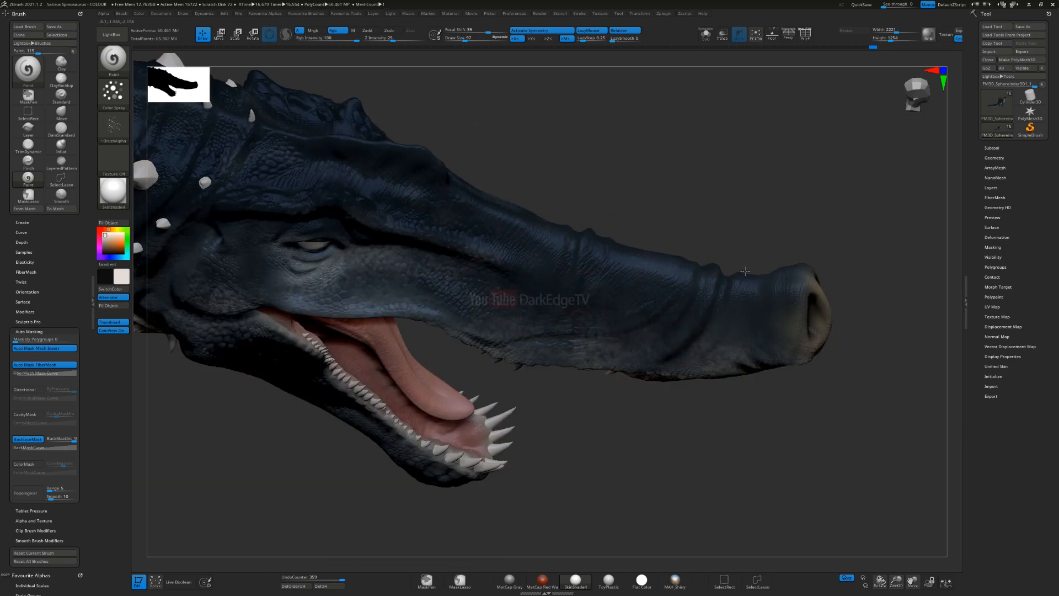
Step: Spray off-white speckles over the top of the snout and down the spiked side of the neck
alt+right_drag(227, 221, 568, 206)
right_drag(486, 262, 480, 194)
alt+right_drag(364, 247, 575, 289)
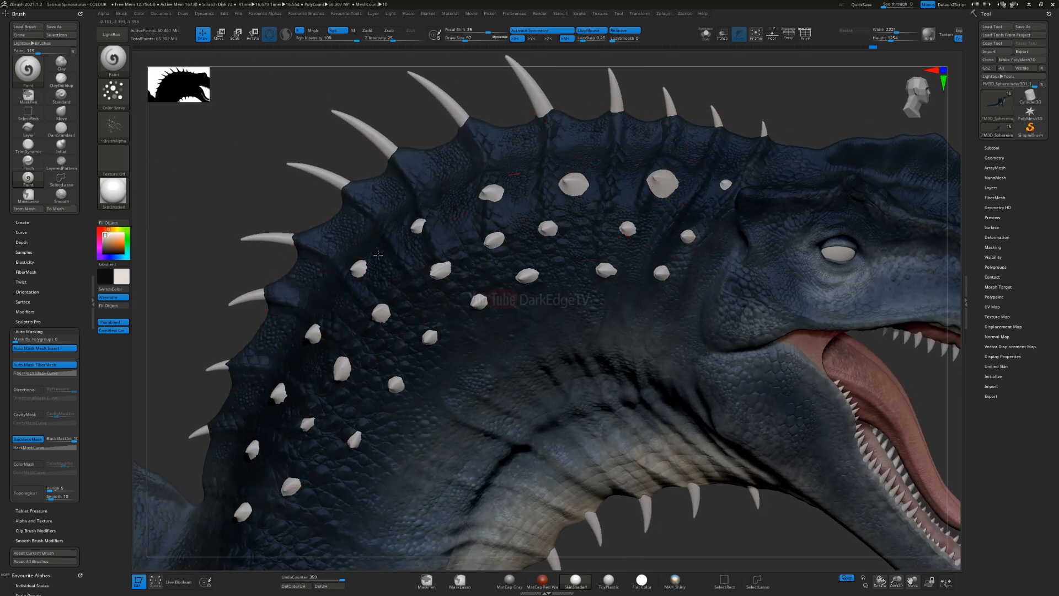
alt+right_drag(353, 442, 686, 181)
drag(594, 450, 517, 422)
mouse_move(420, 457)
alt+right_down()
mouse_move(522, 315)
mouse_move(656, 197)
alt+right_up()
Step: Add more off-white speckles across the flank, hind thigh and tail base
ctrl+right_drag(471, 433, 403, 543)
mouse_move(402, 544)
alt+right_down()
mouse_move(625, 335)
mouse_move(710, 299)
mouse_move(678, 306)
alt+right_up()
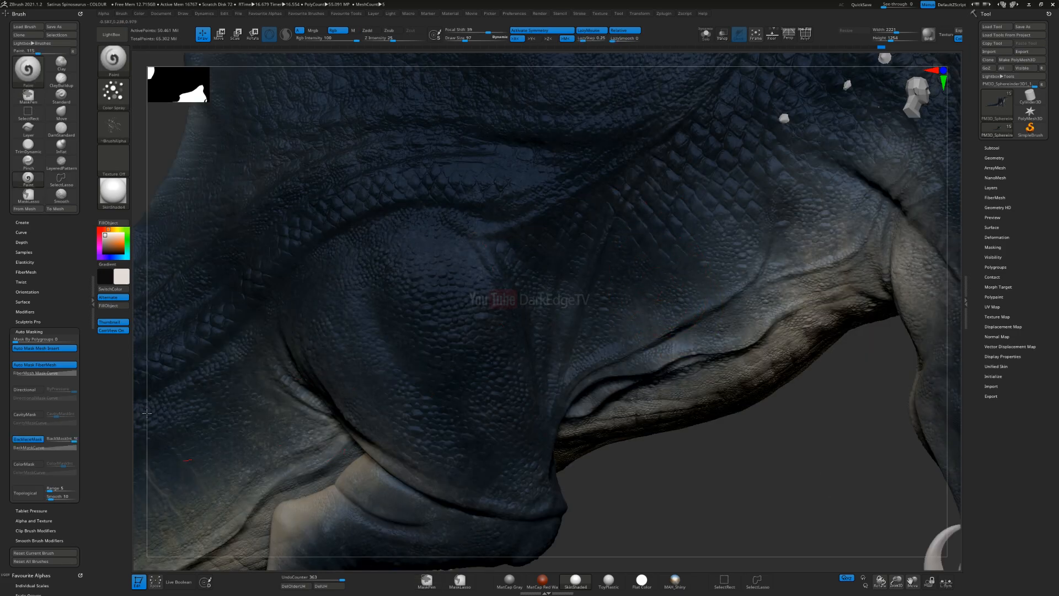
mouse_move(635, 243)
ctrl+right_down()
mouse_move(646, 336)
mouse_move(514, 333)
mouse_move(522, 227)
ctrl+right_up()
alt+right_drag(544, 372, 543, 282)
Step: Switch the paint colour to black and spray dark mottling where the tail meets the hind leg
key(v)
ctrl+right_drag(353, 376, 300, 325)
alt+right_drag(301, 326, 565, 239)
drag(382, 396, 378, 407)
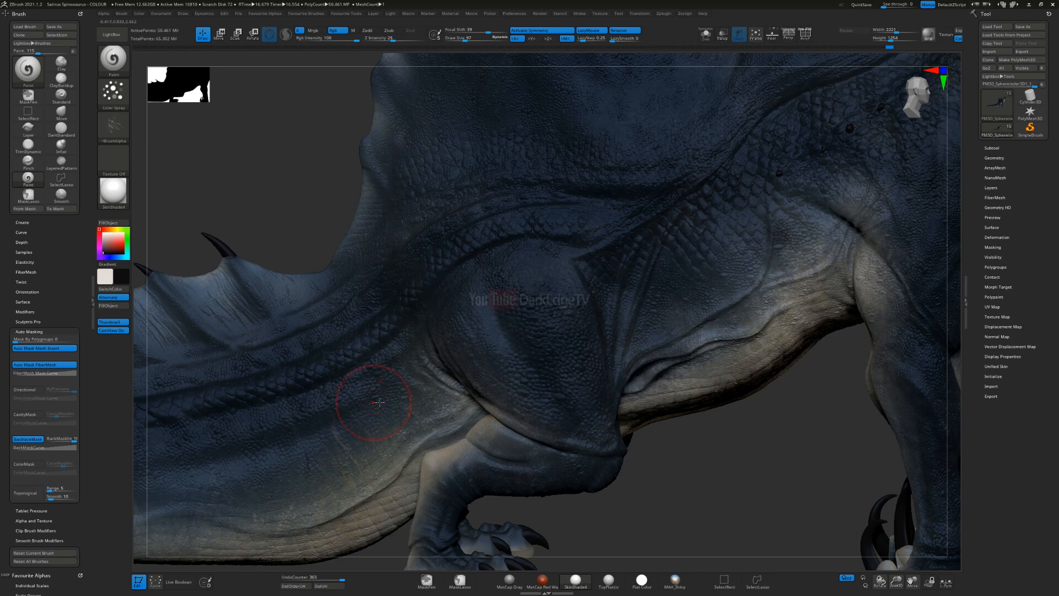
alt+right_drag(657, 229, 656, 201)
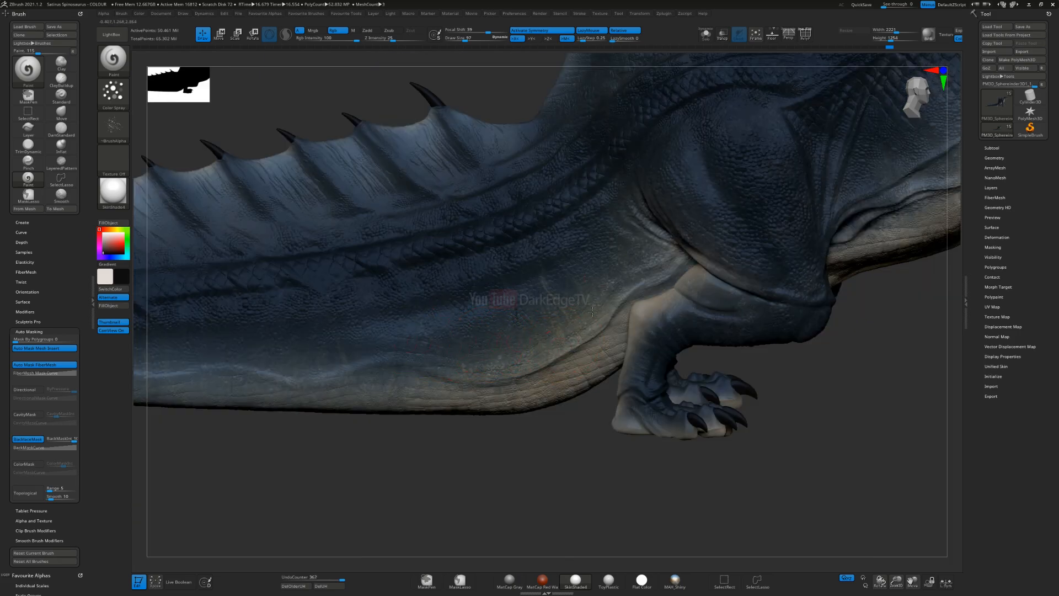
Step: Spray black mottling along the lower side of the tail, from its base towards the tip
alt+right_drag(565, 287, 761, 320)
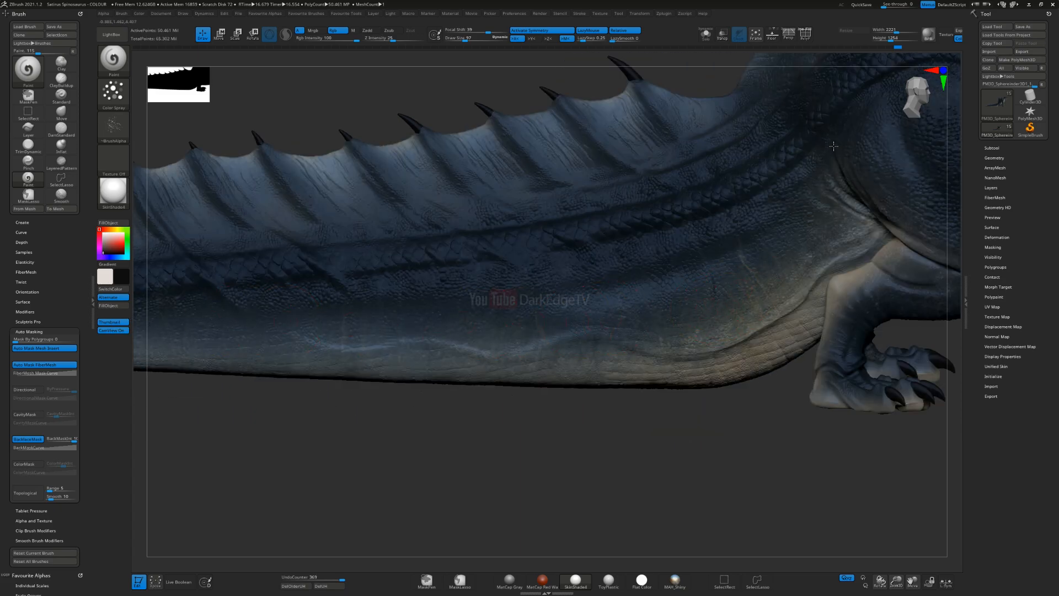
right_drag(534, 286, 777, 351)
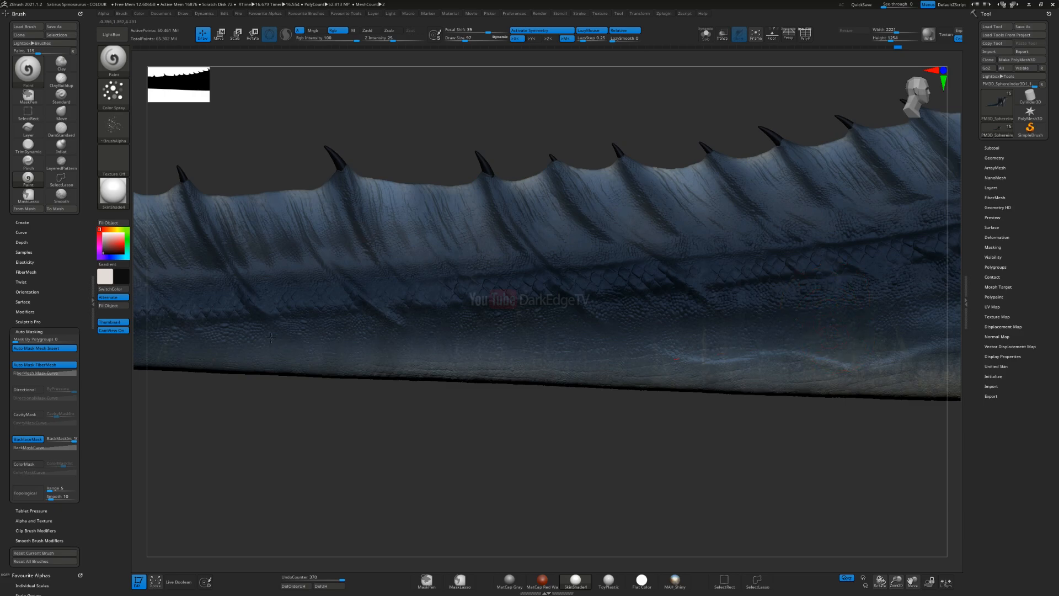
right_drag(588, 347, 397, 407)
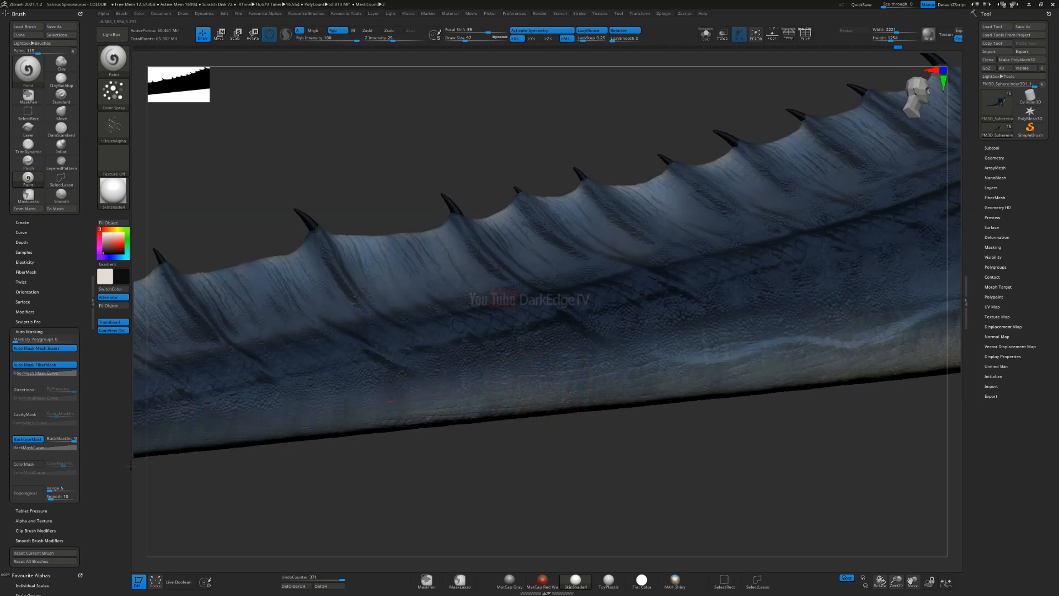
right_drag(508, 396, 370, 399)
mouse_move(642, 362)
right_down()
mouse_move(496, 300)
mouse_move(344, 341)
right_up()
Step: Continue the black mottling from the tail forward onto the body
ctrl+right_drag(611, 313, 889, 309)
mouse_move(869, 344)
alt+right_down()
mouse_move(628, 353)
mouse_move(433, 384)
alt+right_up()
mouse_move(811, 248)
alt+right_down()
mouse_move(633, 307)
mouse_move(543, 297)
alt+right_up()
right_drag(651, 299, 471, 329)
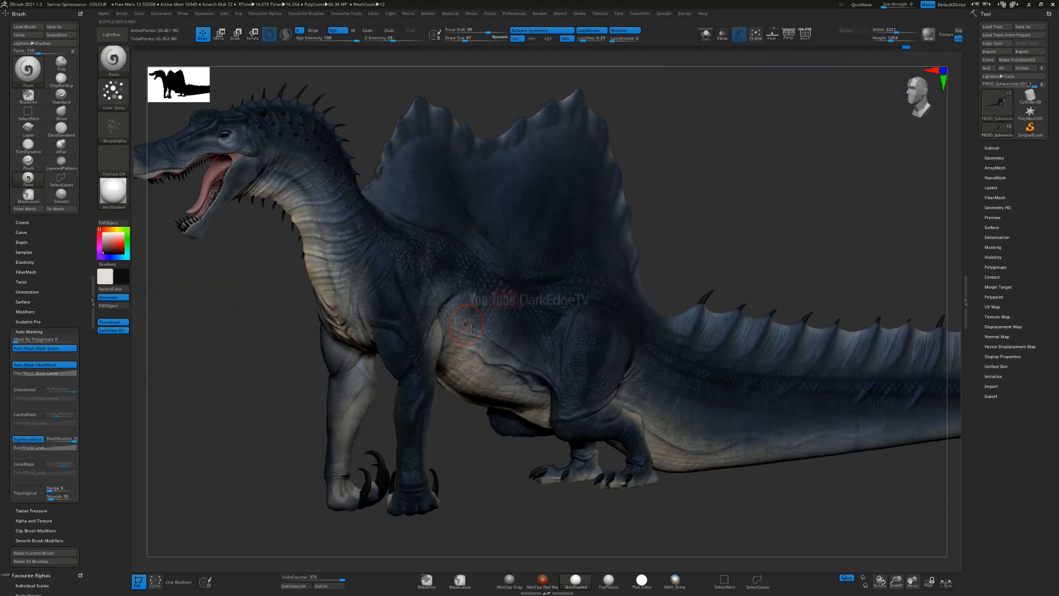
Step: Enlarge the brush and spray black mottling over the wrinkled side of the lower neck
ctrl+right_drag(371, 289, 345, 287)
key(s)
drag(344, 286, 349, 286)
drag(368, 245, 367, 241)
alt+right_drag(332, 318, 433, 408)
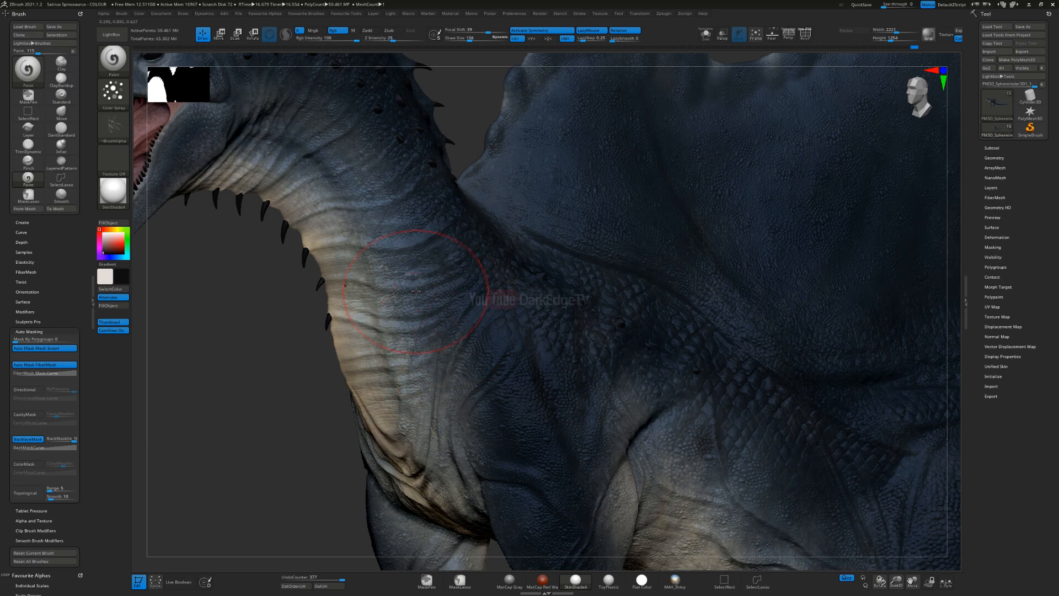
Step: Spray black mottling over the upper neck, the front base of the sail and the shoulder scales
alt+right_drag(493, 327, 532, 430)
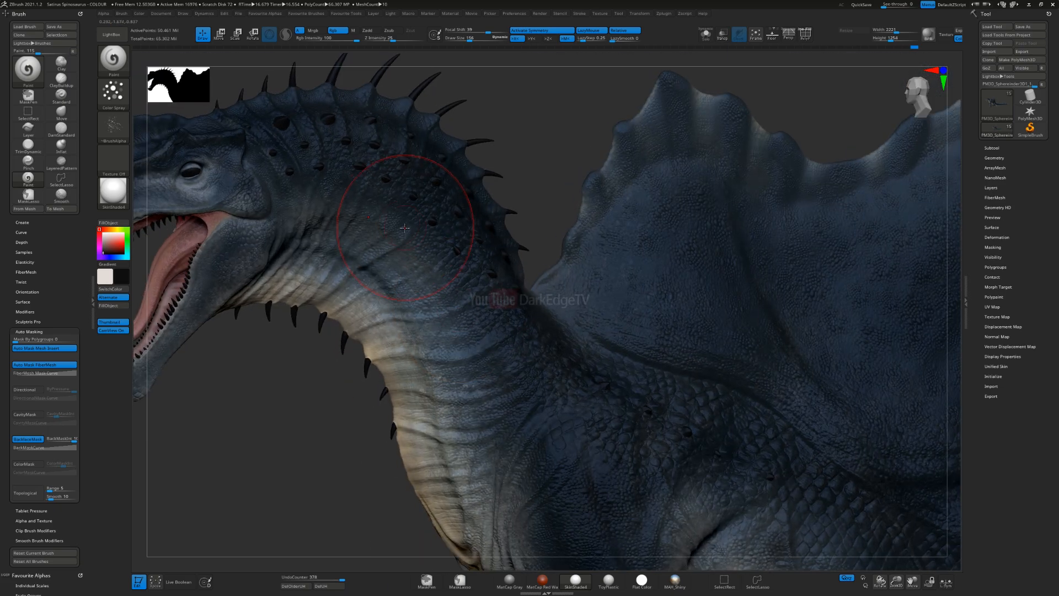
alt+right_drag(585, 282, 469, 205)
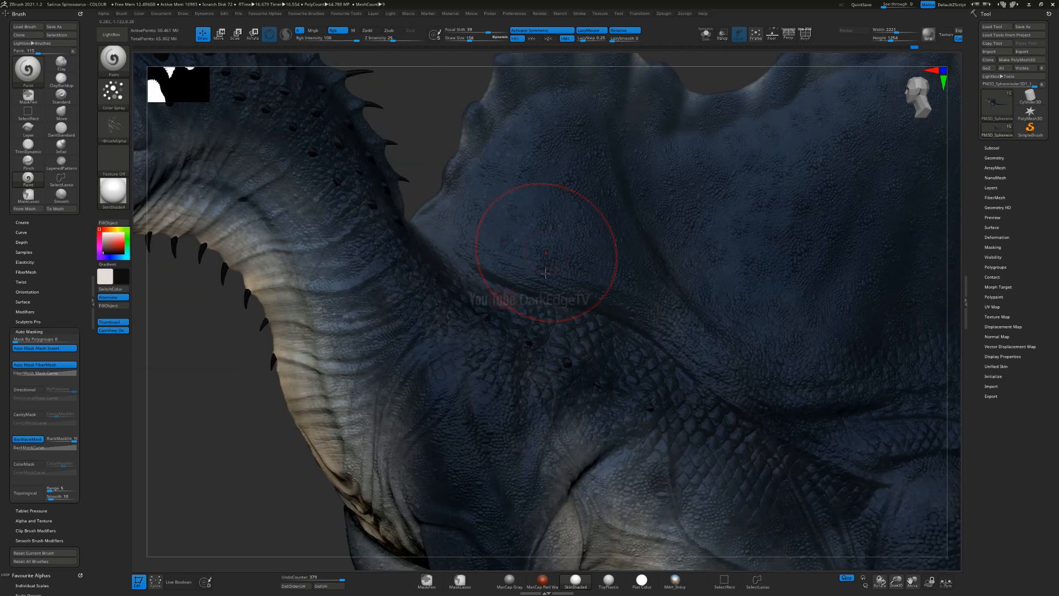
right_drag(546, 257, 497, 239)
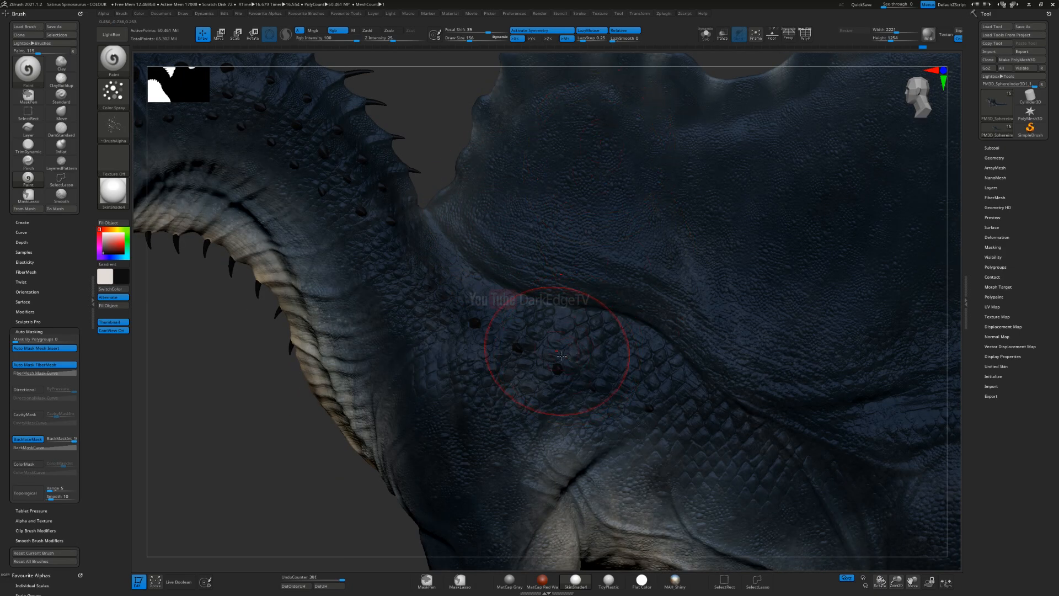
ctrl+right_drag(601, 361, 567, 291)
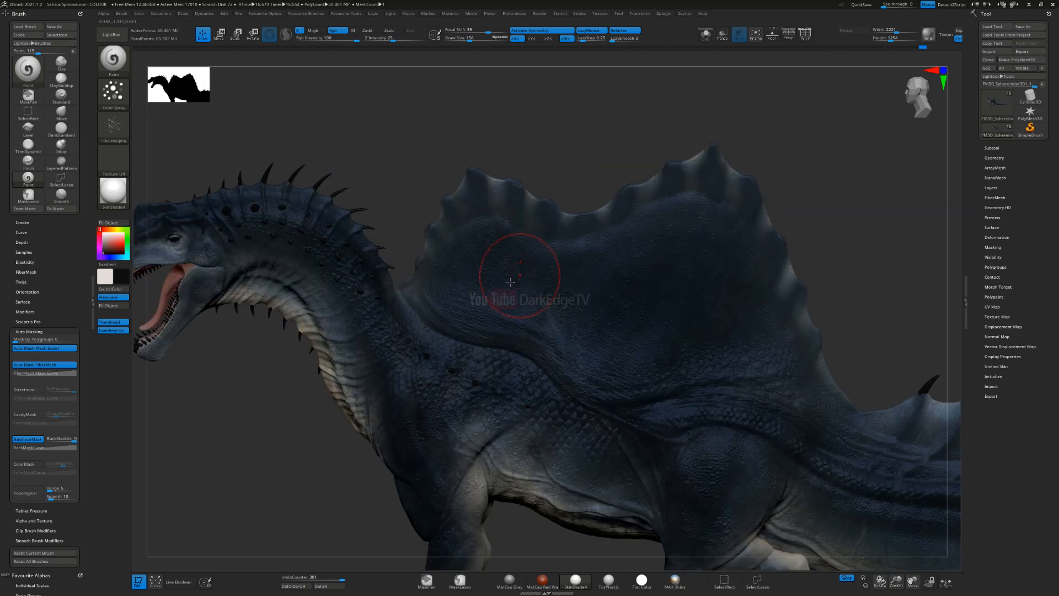
mouse_move(453, 475)
alt+right_down()
mouse_move(543, 267)
mouse_move(534, 270)
alt+right_up()
drag(534, 270, 579, 223)
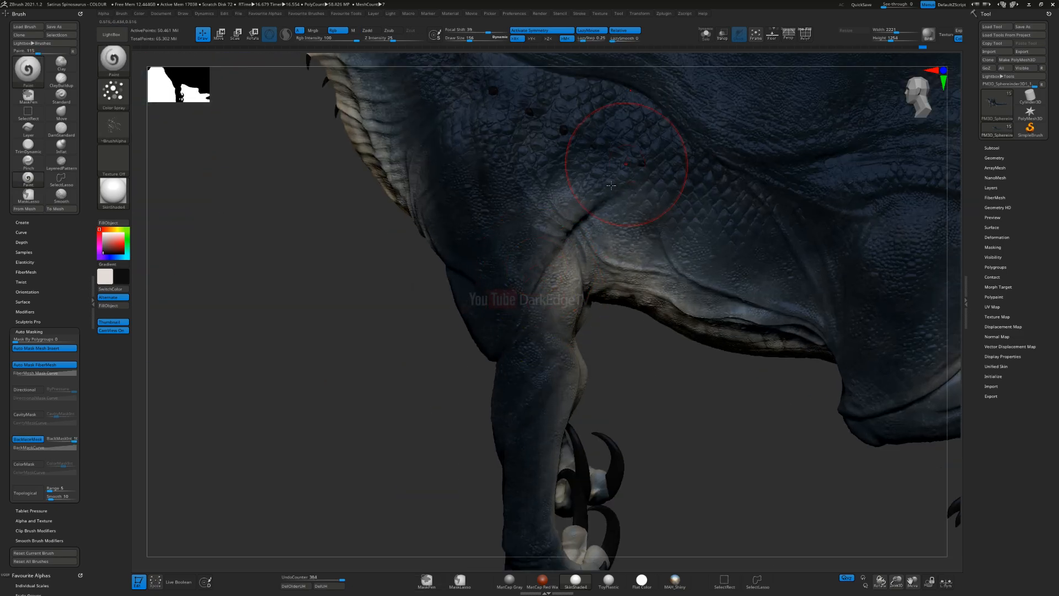
Step: Resize the brush and spray black mottling over the snout and along the side of the head
mouse_move(607, 229)
right_down()
mouse_move(488, 288)
mouse_move(533, 256)
right_up()
alt+right_drag(533, 256, 658, 361)
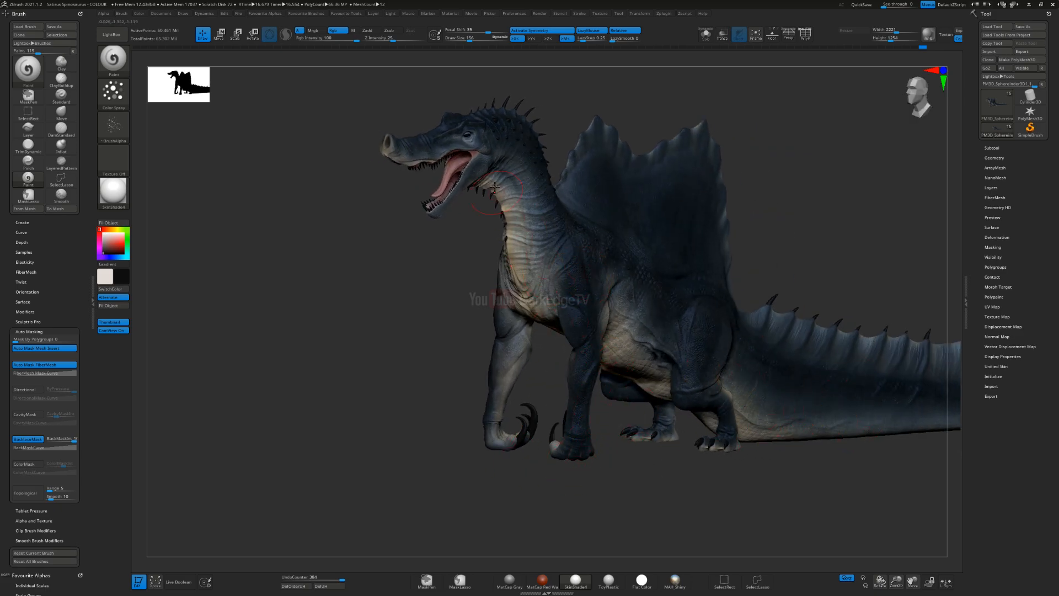
alt+right_drag(612, 229, 697, 367)
ctrl+right_drag(542, 260, 568, 256)
key(s)
drag(339, 326, 334, 326)
mouse_move(325, 326)
right_down()
mouse_move(362, 323)
mouse_move(305, 313)
mouse_move(330, 310)
mouse_move(348, 343)
right_up()
right_drag(355, 213, 440, 299)
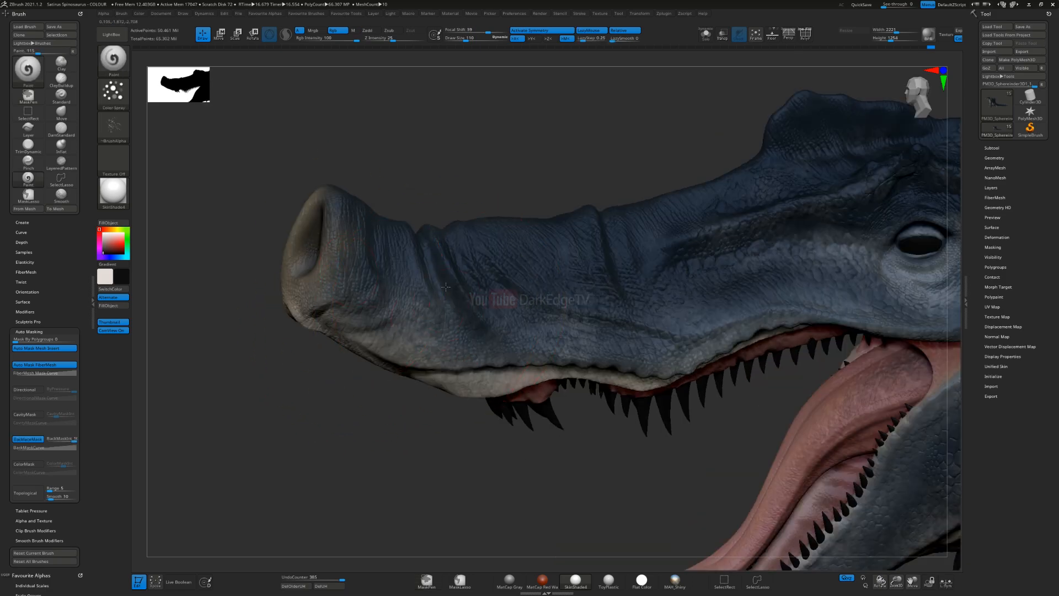
right_drag(730, 292, 483, 149)
alt+right_drag(742, 436, 497, 268)
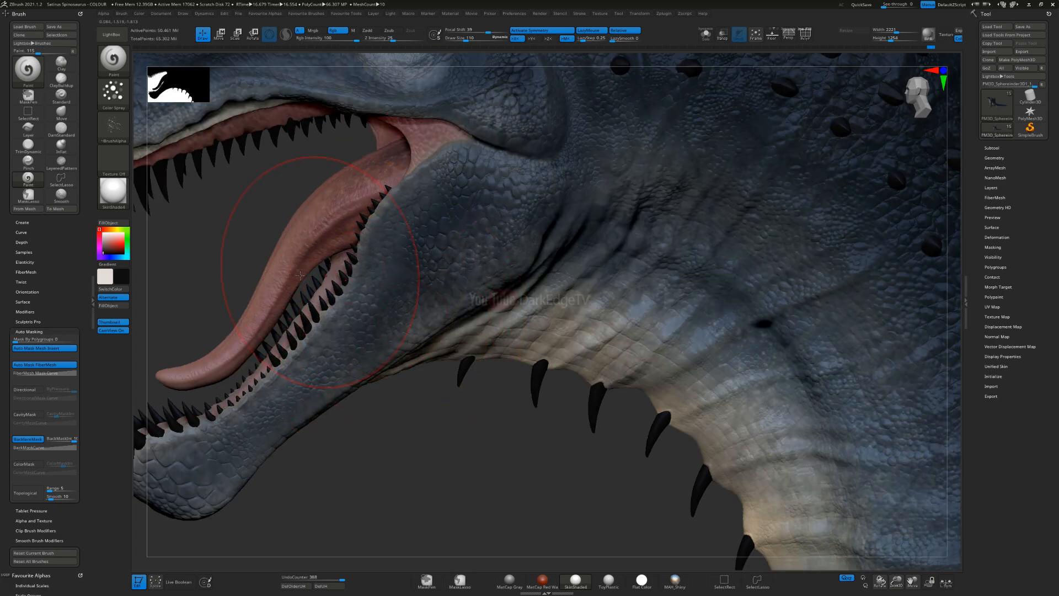
Step: Load the alphas_01_0001x_0018_288 alpha for the spray and set the paint colour to bright cyan
click(114, 125)
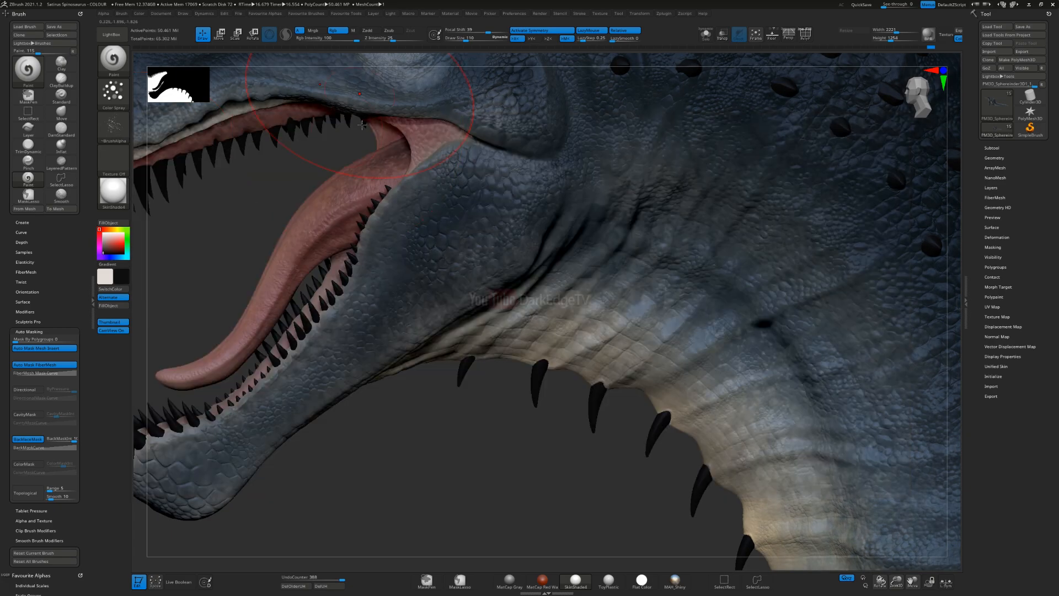
ctrl+right_drag(330, 395, 491, 297)
mouse_move(527, 475)
alt+right_down()
mouse_move(484, 307)
mouse_move(482, 321)
alt+right_up()
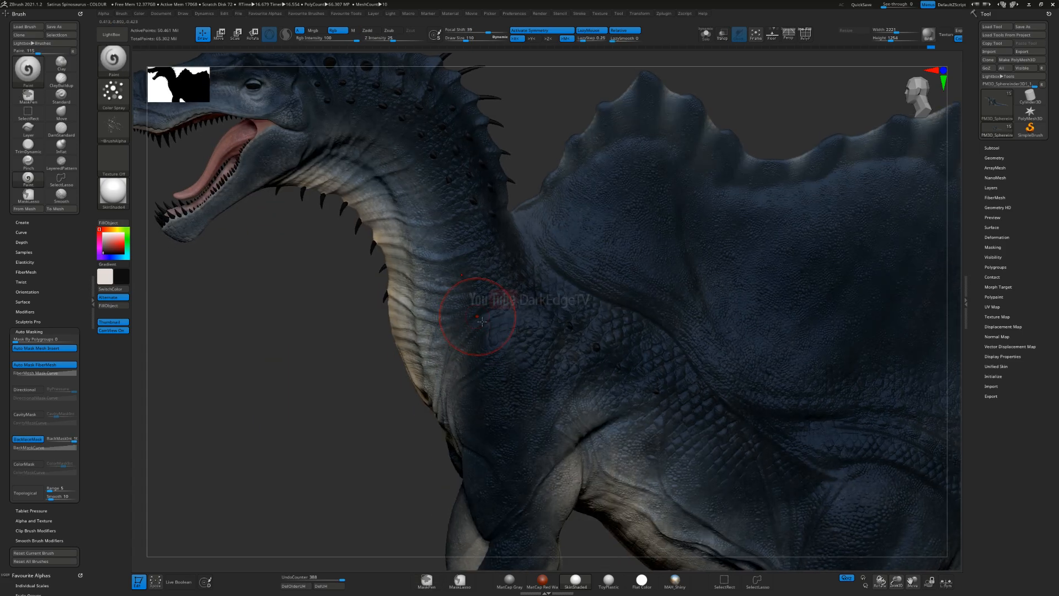
click(113, 126)
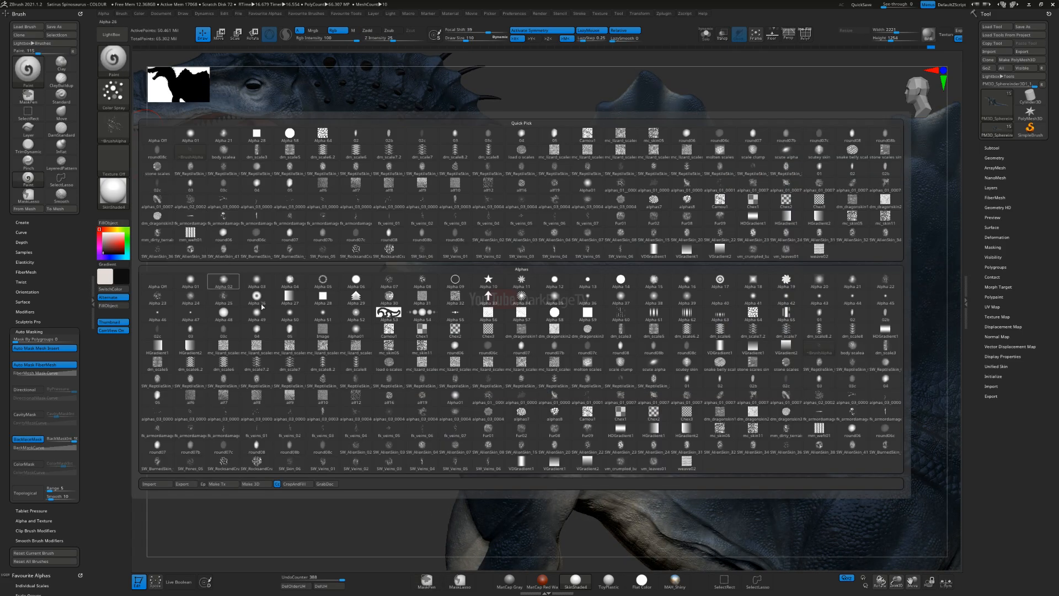
click(594, 395)
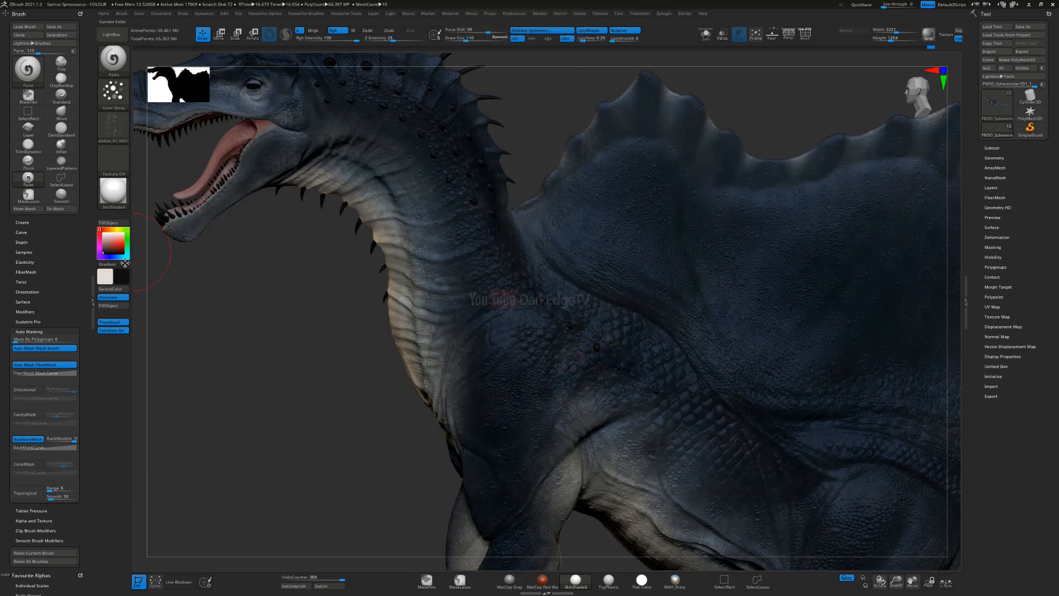
click(122, 257)
key(s)
drag(477, 294, 486, 294)
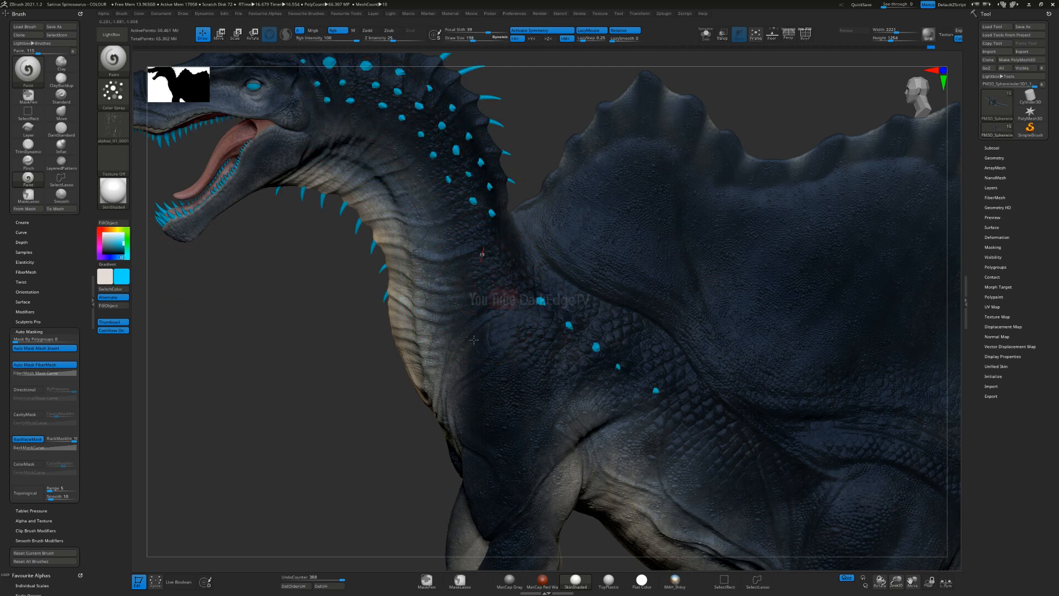
Step: Undo the most recent spray strokes on the neck and shoulder
key(ctrl+z)
key(ctrl+z)
key(ctrl+z)
key(ctrl+z)
key(ctrl+z)
key(ctrl+z)
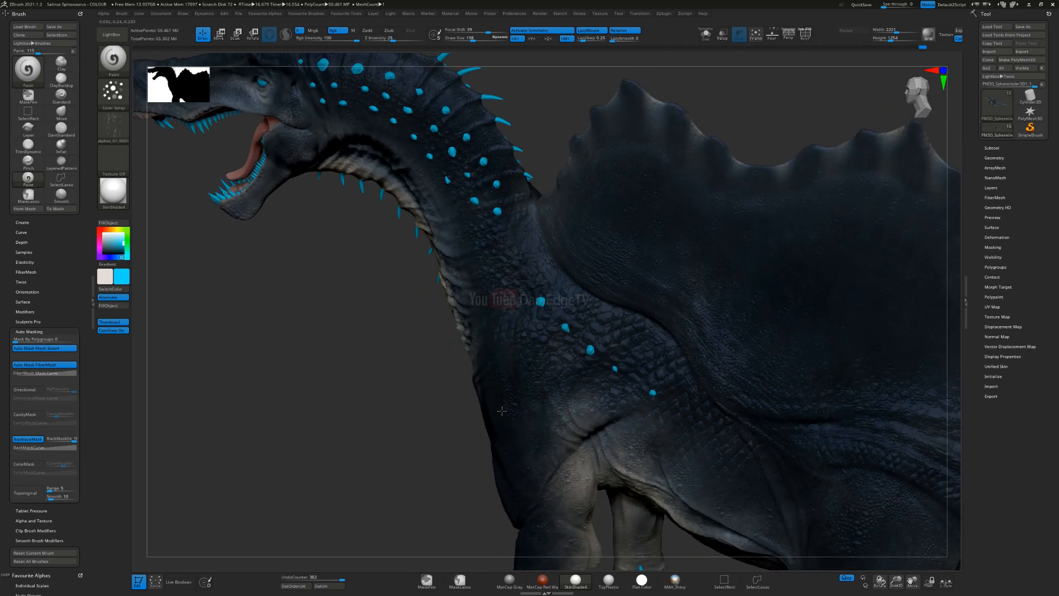
mouse_move(506, 441)
ctrl+right_down()
mouse_move(513, 477)
mouse_move(520, 458)
ctrl+right_up()
alt+right_drag(490, 544, 517, 411)
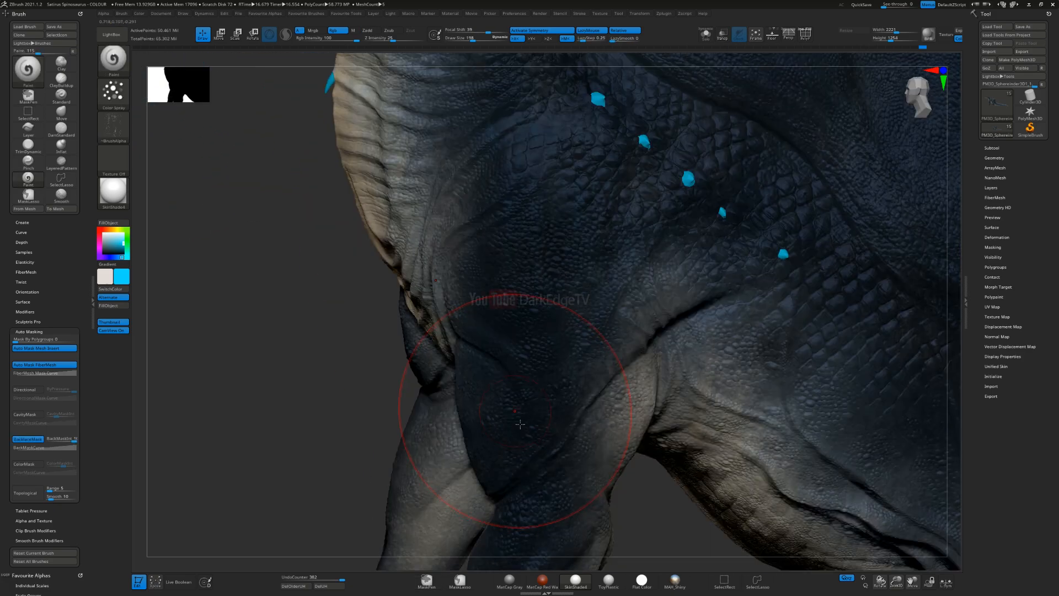
key(ctrl+z)
key(ctrl+z)
key(ctrl+z)
key(ctrl+z)
key(ctrl+z)
key(ctrl+z)
key(ctrl+z)
key(ctrl+z)
key(ctrl+z)
key(ctrl+z)
key(ctrl+z)
key(ctrl+z)
key(ctrl+z)
key(ctrl+z)
key(ctrl+z)
key(ctrl+z)
key(ctrl+z)
key(ctrl+z)
key(ctrl+z)
key(ctrl+z)
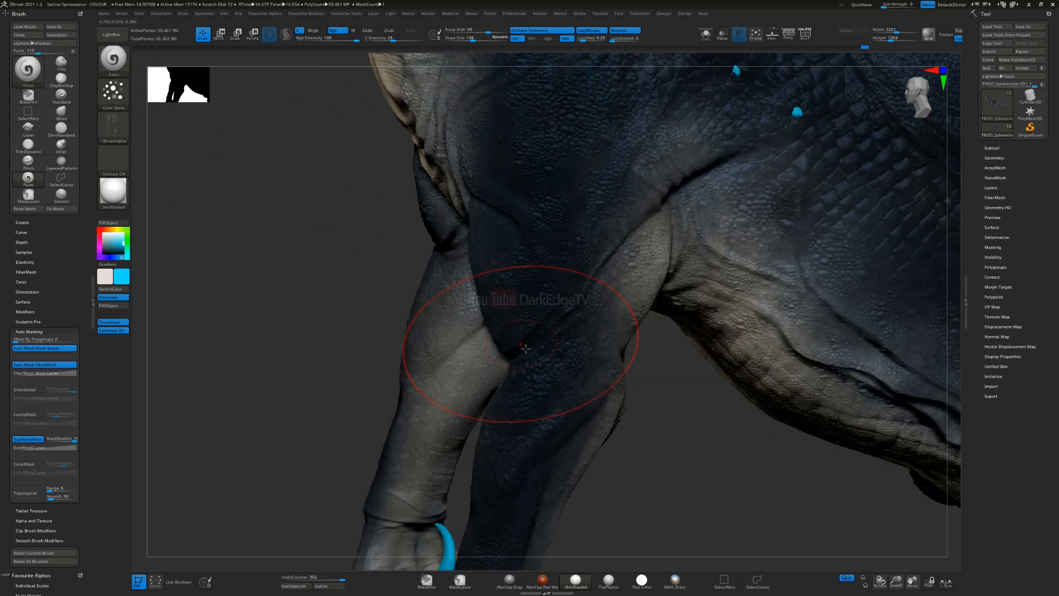
Step: Spray cyan speckles over the foreleg and onto the side of the hind thigh
right_drag(480, 458, 585, 461)
alt+right_drag(453, 561, 442, 466)
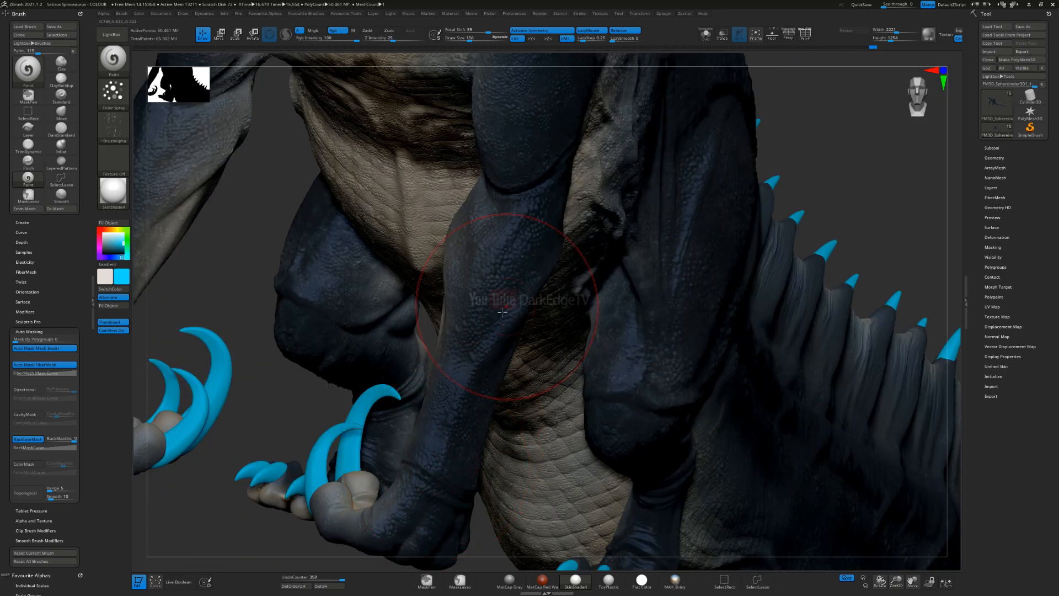
right_drag(624, 353, 567, 357)
alt+right_drag(700, 381, 618, 375)
ctrl+right_drag(618, 375, 627, 414)
drag(617, 444, 653, 328)
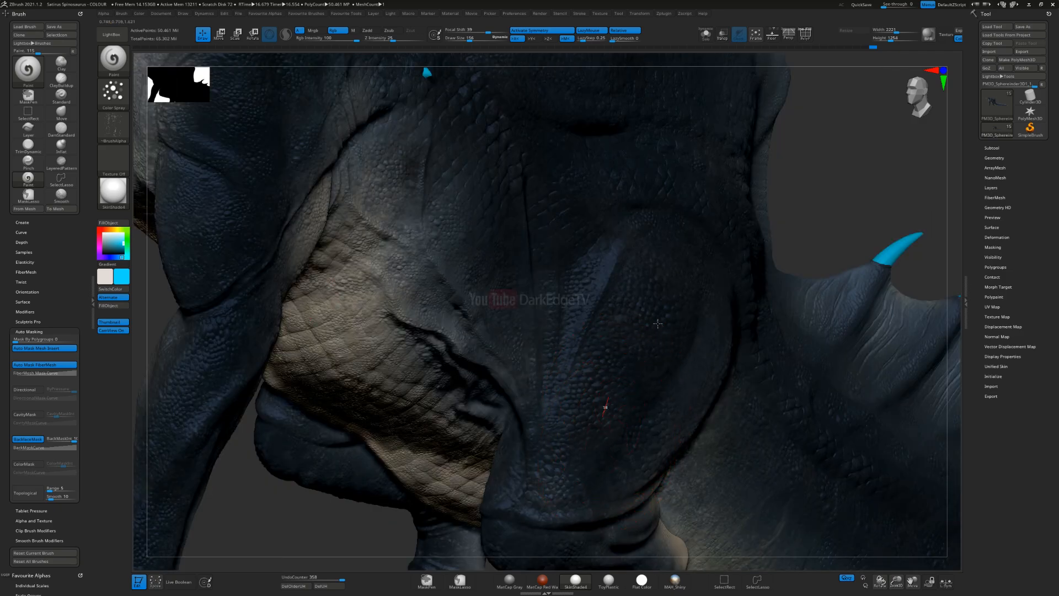
Step: Continue the cyan speckles over the thigh, hip and the scales above them
drag(595, 229, 574, 251)
drag(554, 387, 539, 160)
alt+right_drag(534, 177, 524, 309)
drag(554, 220, 592, 277)
drag(719, 424, 715, 441)
right_drag(684, 314, 574, 300)
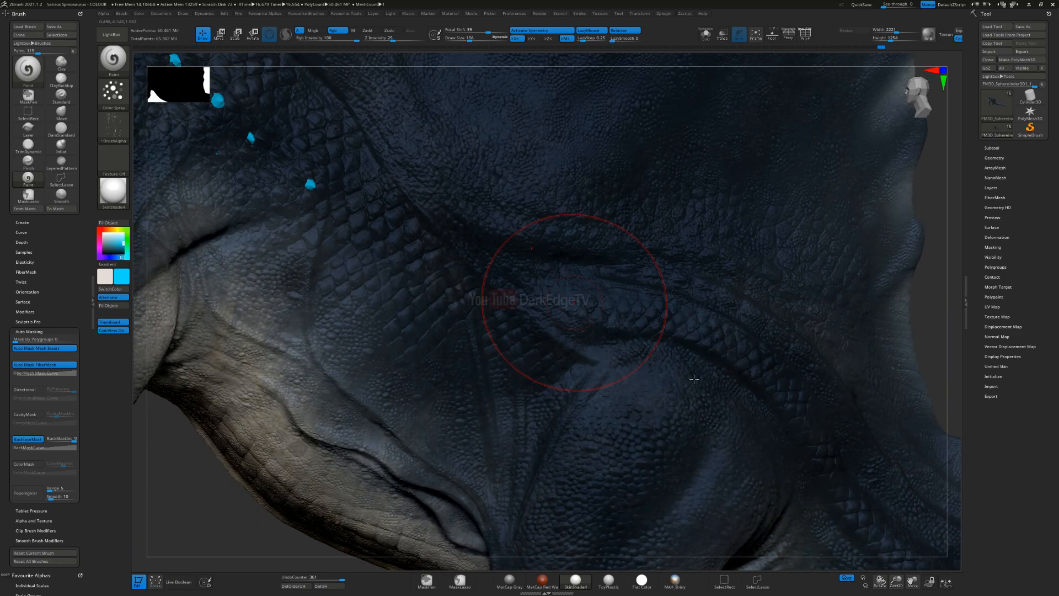
Step: Spray cyan speckles over the flank and shoulder scales and along the base of the sail
alt+right_drag(400, 322, 549, 430)
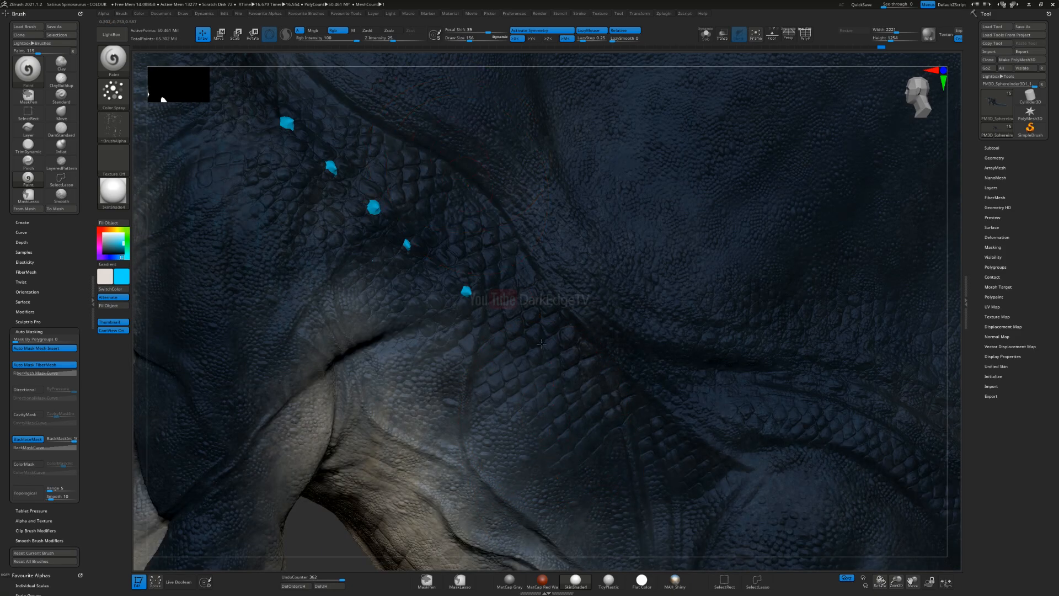
alt+right_drag(542, 343, 619, 506)
drag(547, 349, 563, 402)
mouse_move(568, 415)
ctrl+right_down()
mouse_move(561, 376)
mouse_move(510, 298)
ctrl+right_up()
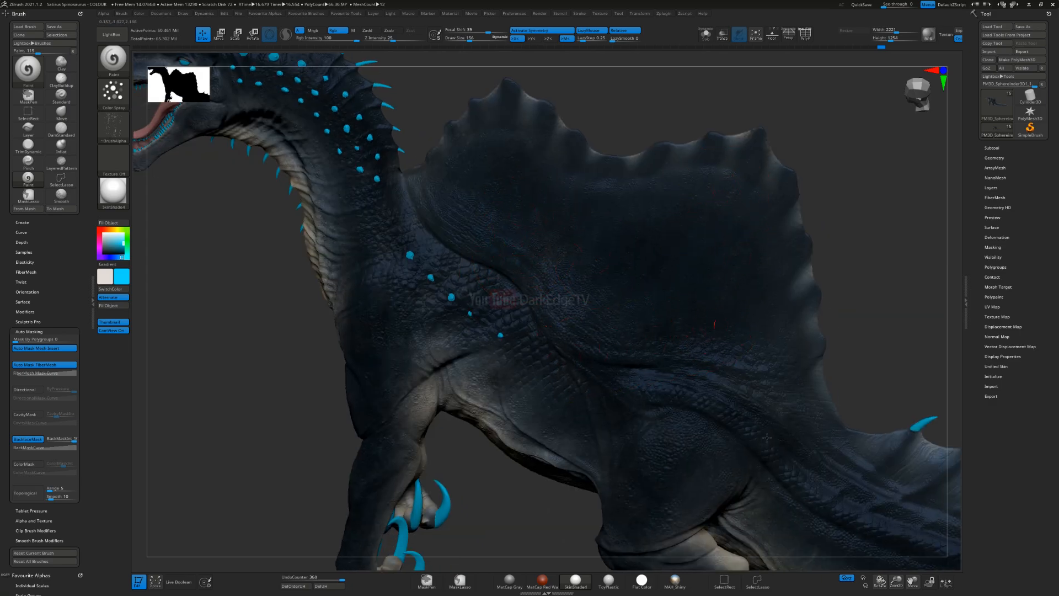
drag(766, 437, 755, 485)
mouse_move(356, 258)
alt+right_down()
mouse_move(575, 226)
mouse_move(622, 344)
alt+right_up()
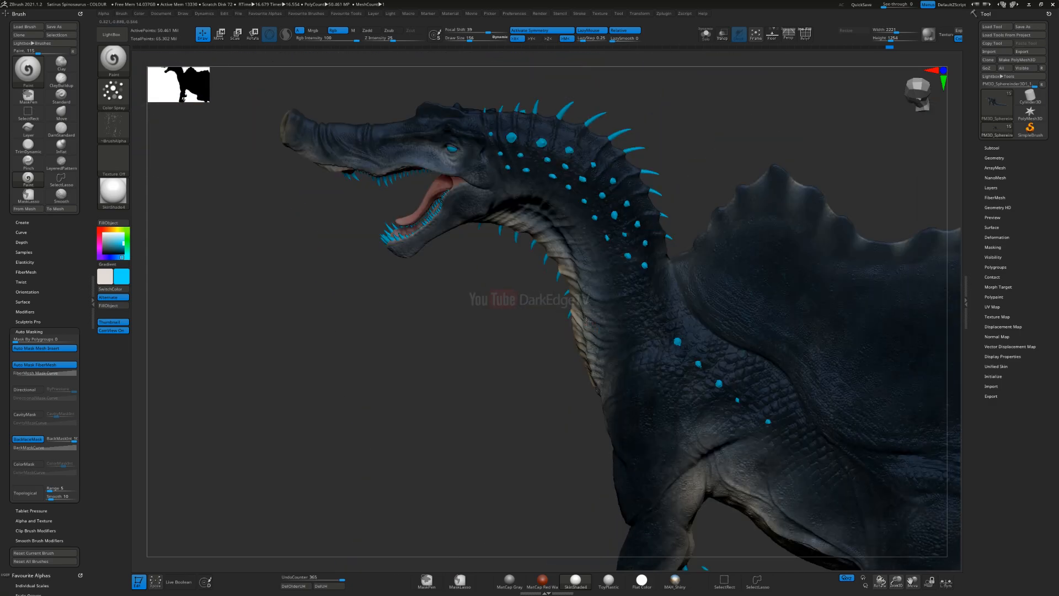
Step: Spray cyan speckles over the spiked neck and the back of the head, adjusting the brush size
mouse_move(560, 189)
ctrl+right_down()
mouse_move(535, 166)
mouse_move(498, 166)
ctrl+right_up()
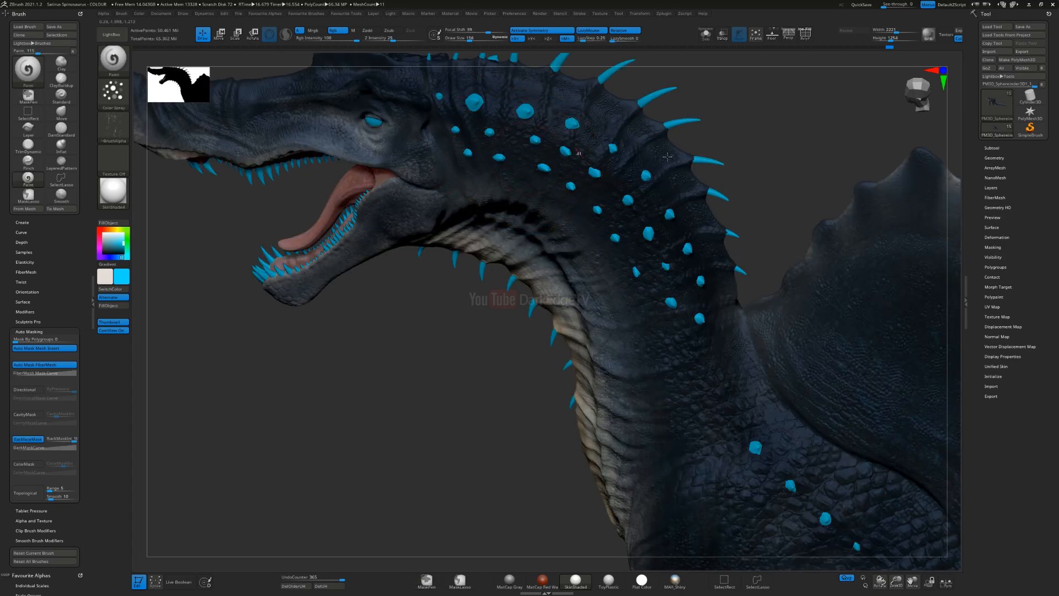
drag(732, 359, 697, 298)
alt+right_drag(662, 270, 731, 397)
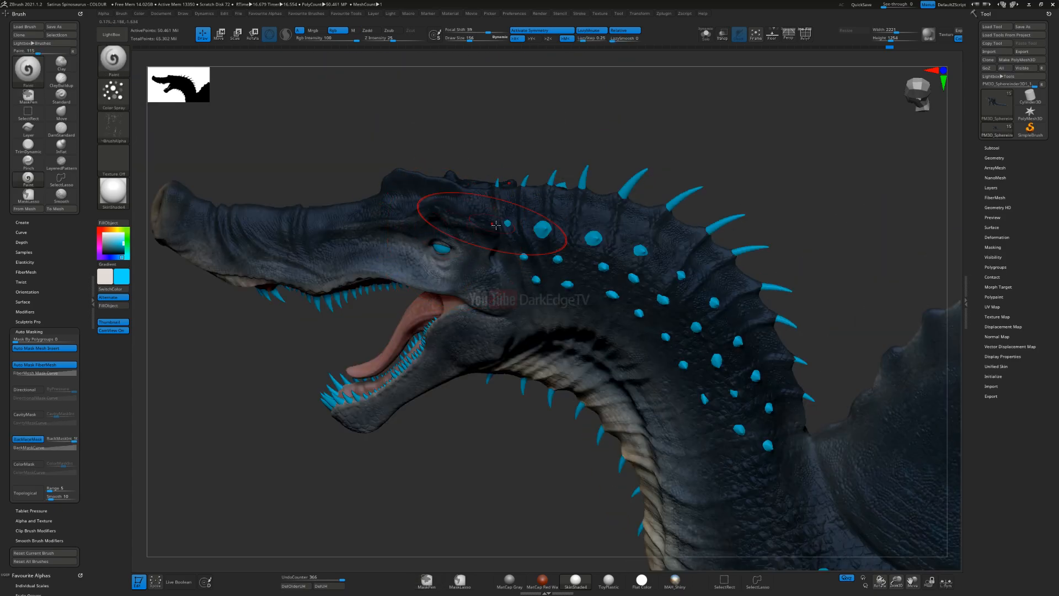
alt+right_drag(431, 253, 531, 234)
right_drag(531, 353, 546, 301)
key(s)
drag(556, 370, 554, 369)
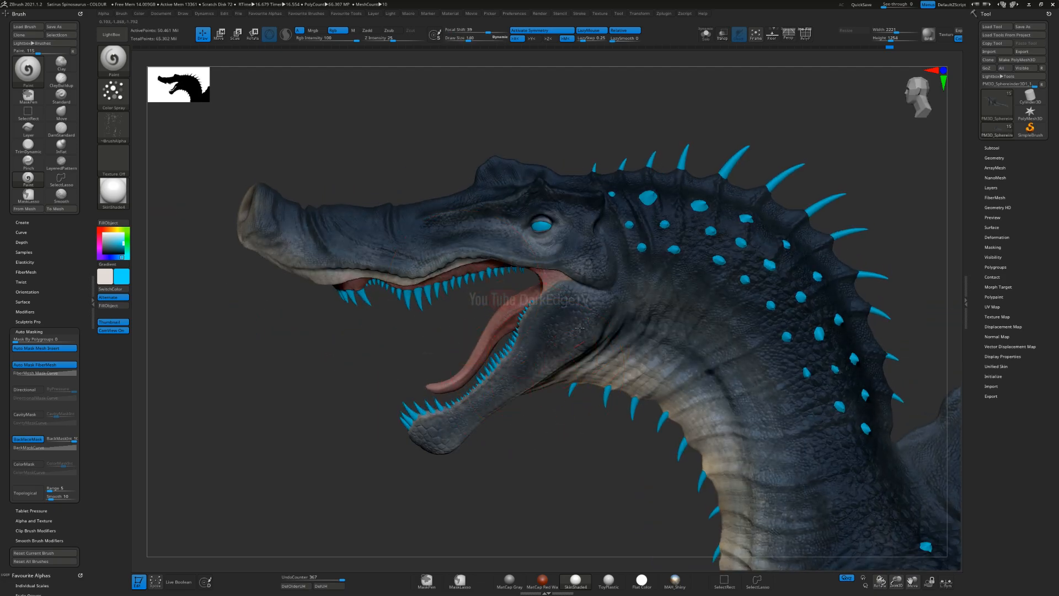
Step: Change the paint colour to bright yellow and adjust the brush size near the throat
click(116, 229)
alt+right_drag(574, 423, 500, 287)
key(s)
drag(499, 286, 495, 287)
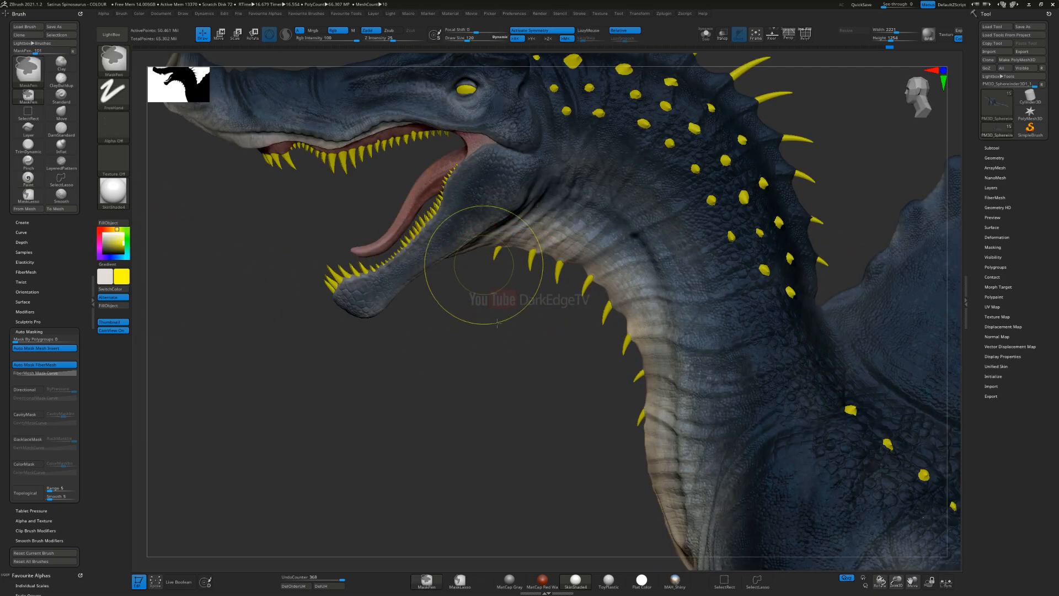
Step: Spray yellow speckles over the throat and the side of the neck, undoing the last stroke
ctrl+right_drag(491, 266, 480, 242)
drag(621, 181, 621, 187)
drag(827, 370, 794, 449)
mouse_move(797, 431)
ctrl+right_down()
mouse_move(827, 398)
mouse_move(602, 210)
mouse_move(649, 198)
ctrl+right_up()
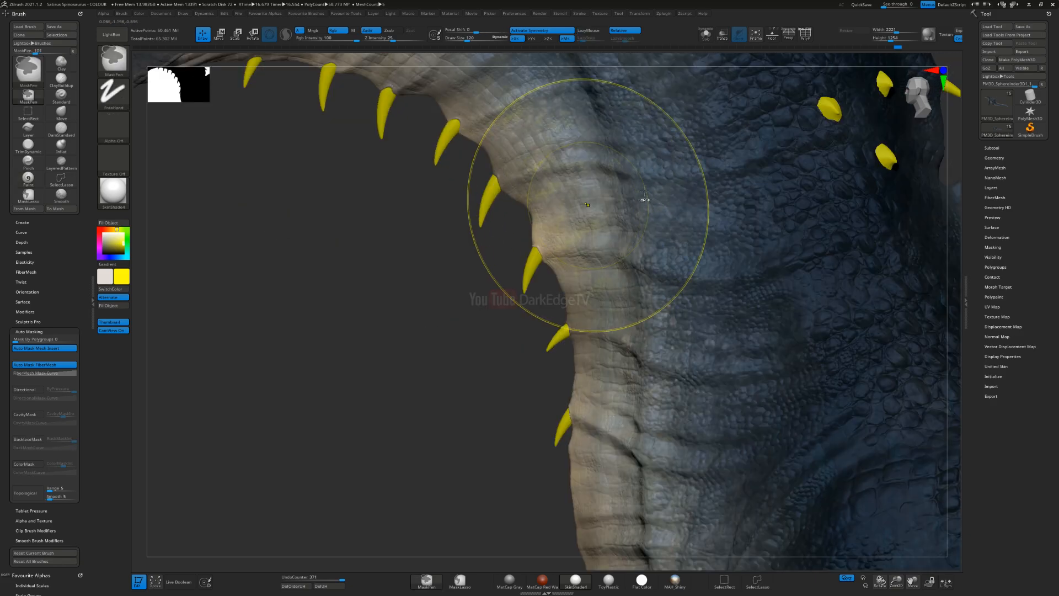
key(ctrl+z)
Step: Change the paint colour to lime green
drag(117, 229, 112, 229)
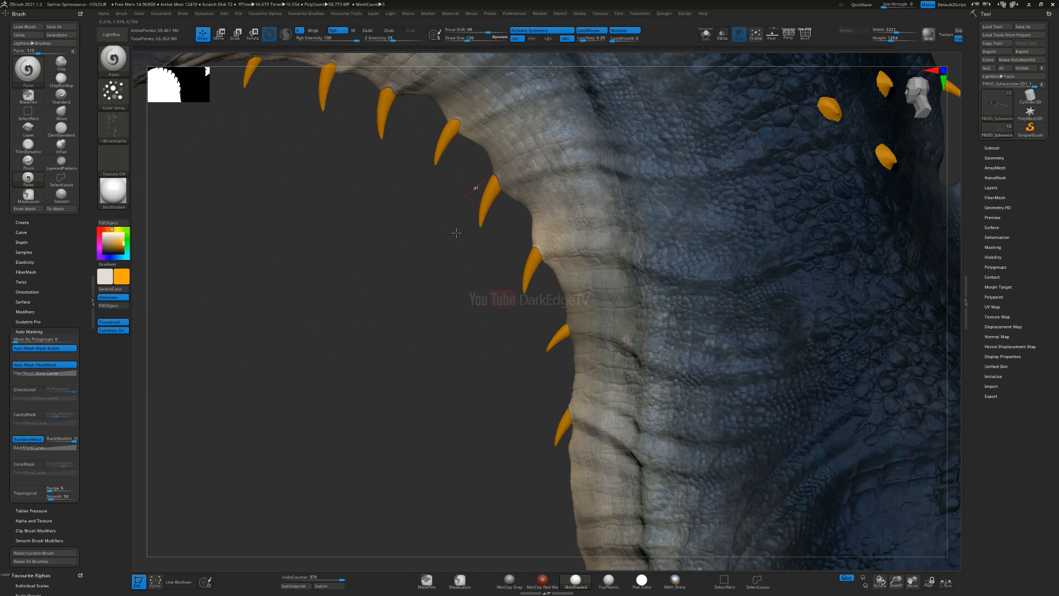
drag(111, 229, 122, 229)
mouse_move(690, 386)
ctrl+right_down()
mouse_move(712, 358)
mouse_move(690, 372)
mouse_move(577, 243)
mouse_move(558, 238)
ctrl+right_up()
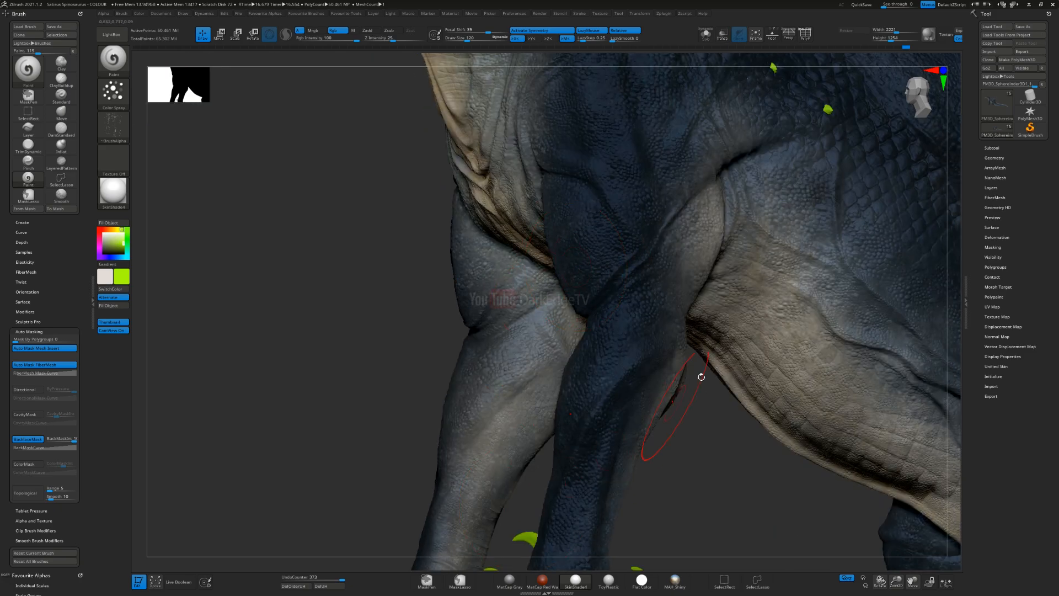
Step: Try spraying lime green speckles over the flank above the belly, and undo the strokes
right_drag(698, 389, 700, 360)
mouse_move(792, 425)
alt+right_down()
mouse_move(593, 403)
mouse_move(548, 366)
alt+right_up()
drag(548, 366, 558, 371)
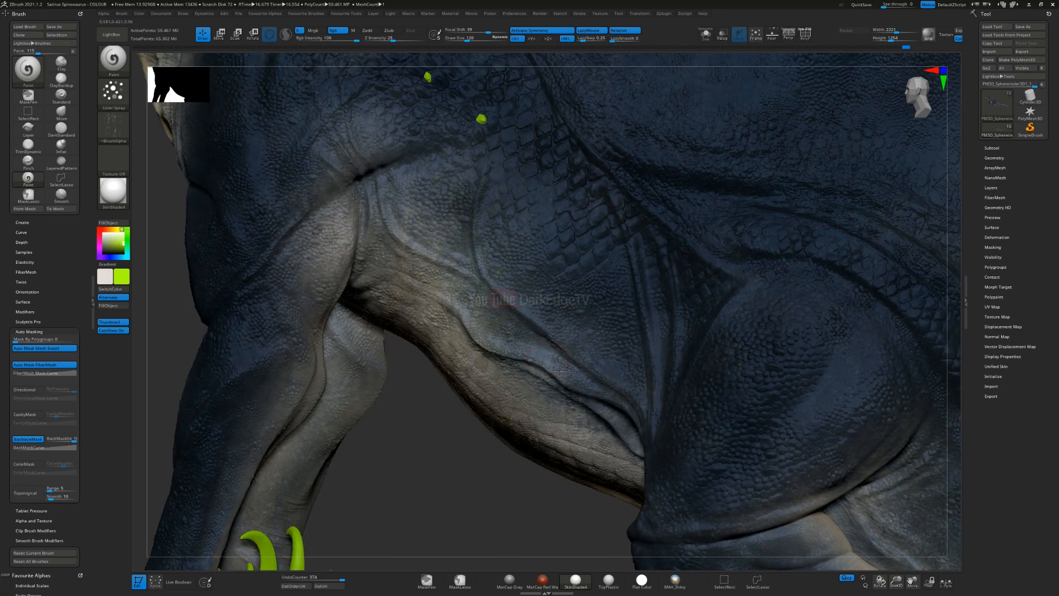
right_drag(559, 371, 567, 355)
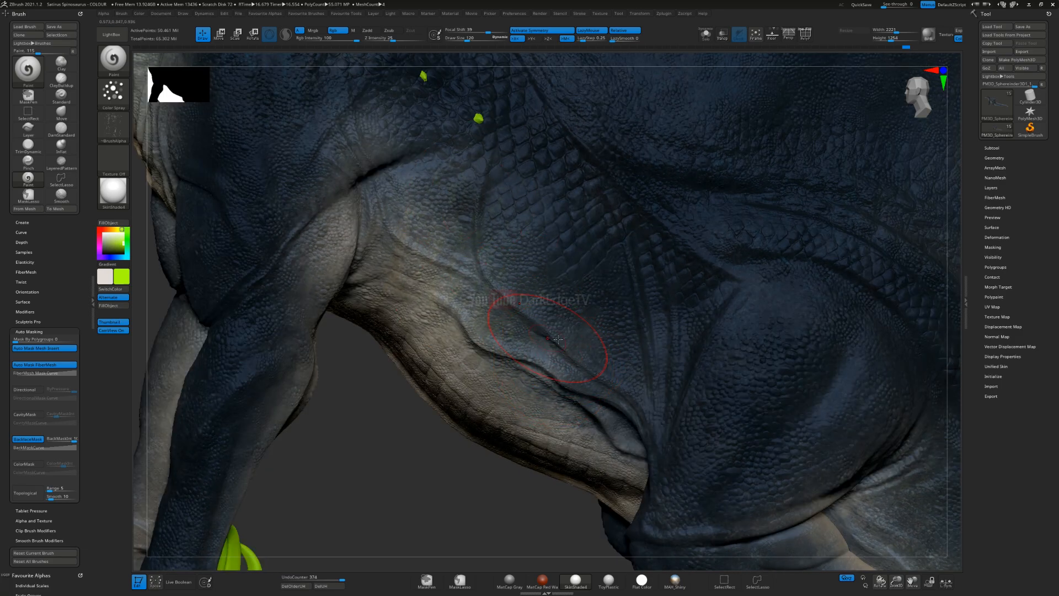
key(ctrl)
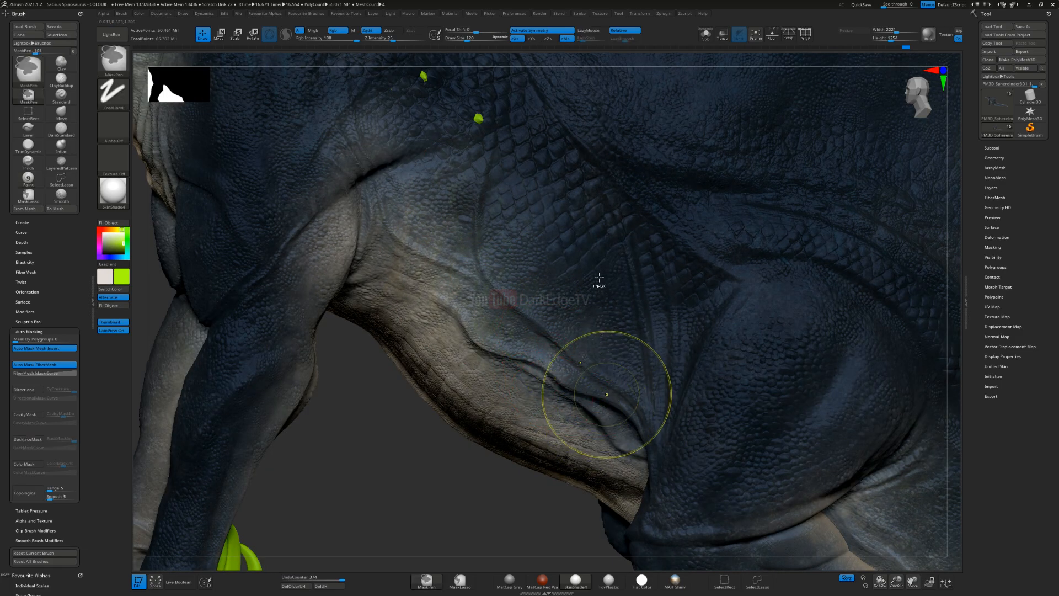
key(ctrl+z)
key(ctrl+z)
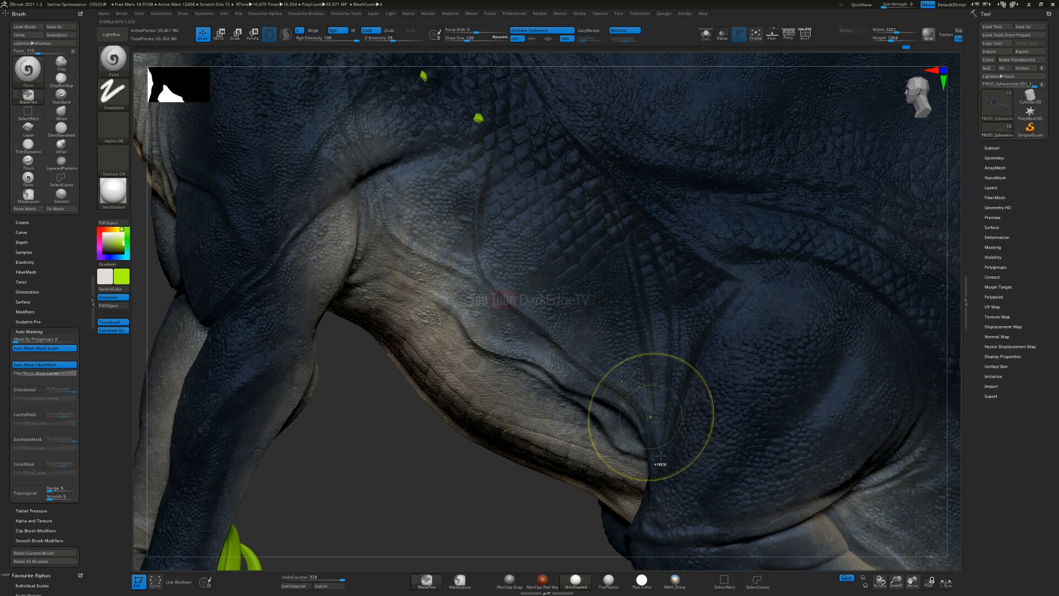
Step: Change the paint colour to dark red and open the alpha library
mouse_move(350, 383)
alt+mouse_down()
mouse_move(593, 541)
mouse_move(462, 349)
alt+mouse_up()
mouse_move(462, 350)
right_down()
mouse_move(481, 354)
mouse_move(478, 407)
mouse_move(530, 328)
mouse_move(492, 346)
mouse_move(497, 329)
mouse_move(524, 313)
mouse_move(270, 307)
right_up()
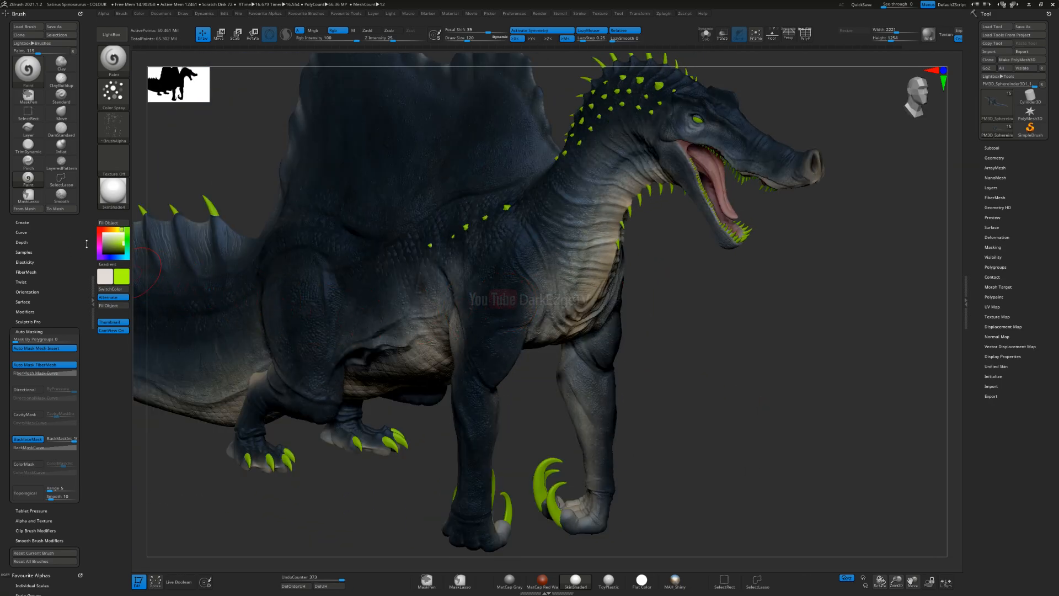
click(100, 229)
click(124, 249)
click(123, 249)
right_drag(513, 268, 237, 257)
click(114, 125)
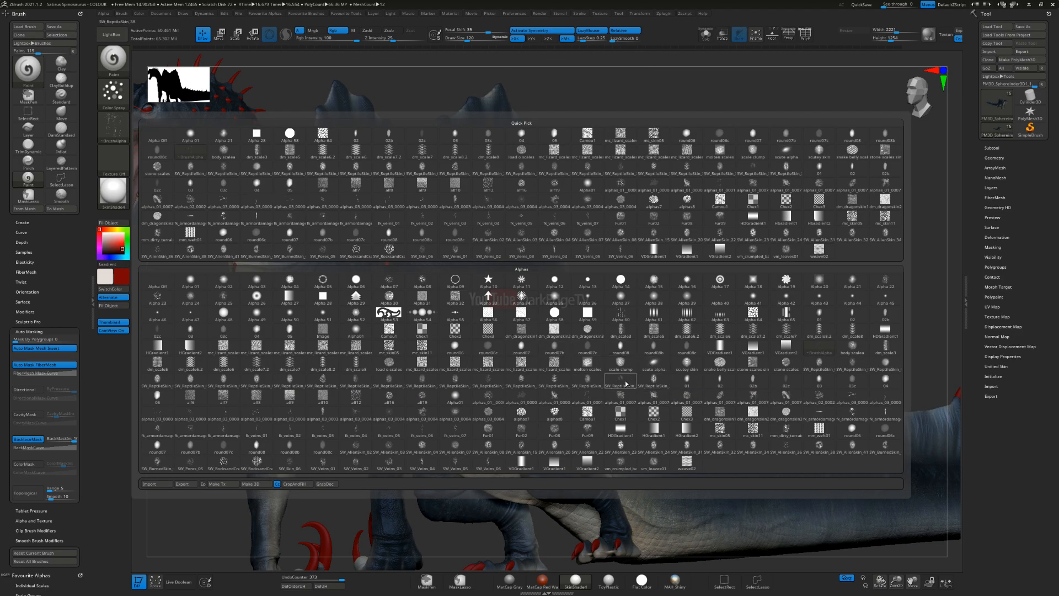
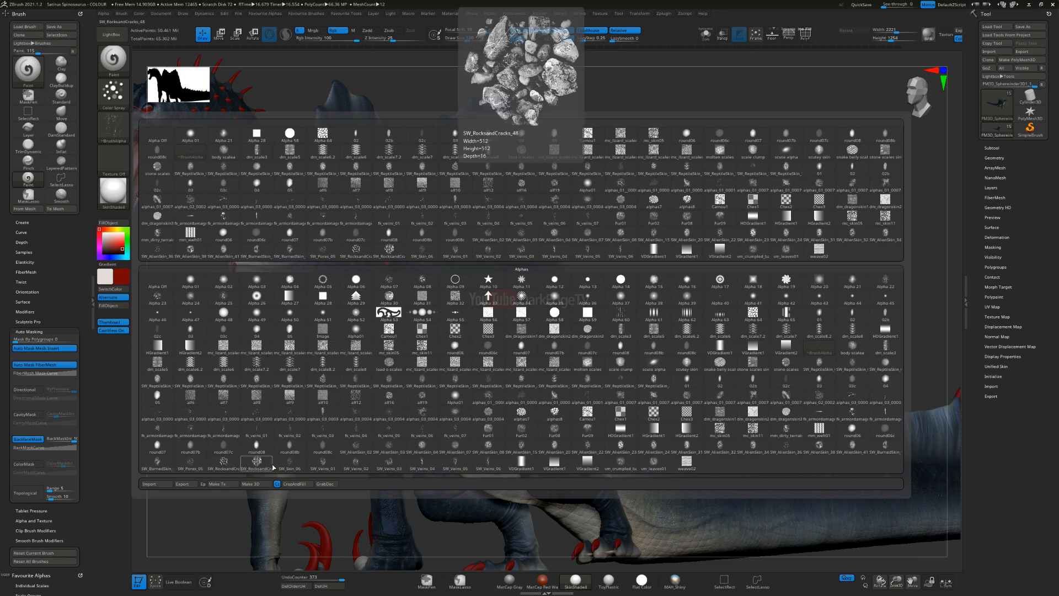
Step: Choose a SW_RocksandCracks alpha, adjust the brush size and test a dark red spray on the shoulder, undoing the stroke
click(223, 463)
right_drag(472, 330, 444, 324)
key(s)
drag(392, 333, 399, 333)
mouse_move(406, 317)
right_down()
mouse_move(467, 292)
mouse_move(466, 306)
mouse_move(433, 309)
mouse_move(400, 350)
right_up()
key(ctrl)
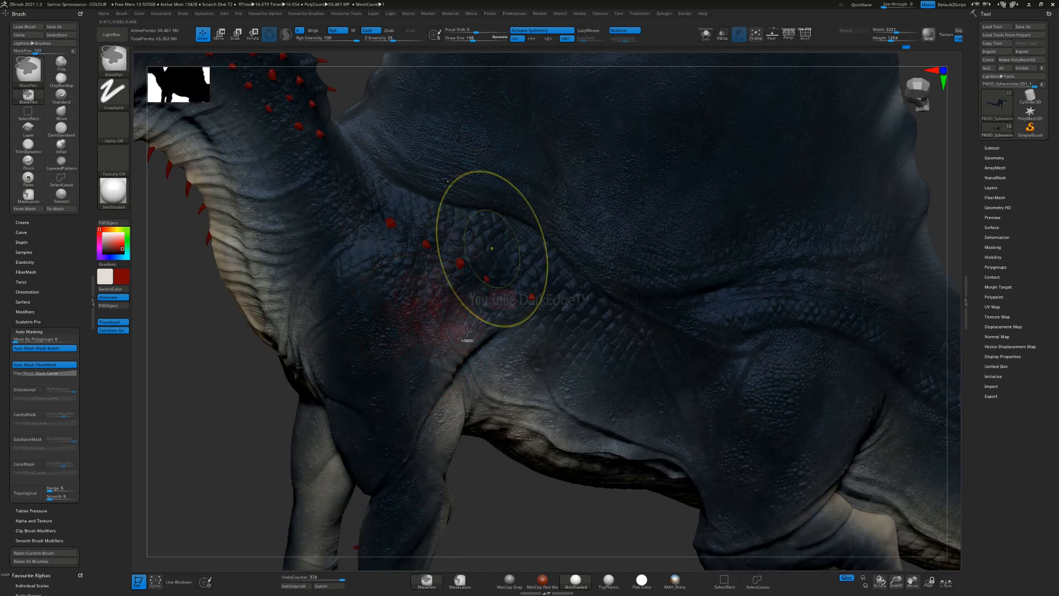
key(ctrl+z)
Step: Try spraying faint dark red speckles over the shoulder and upper foreleg, and undo the strokes
drag(422, 259, 425, 261)
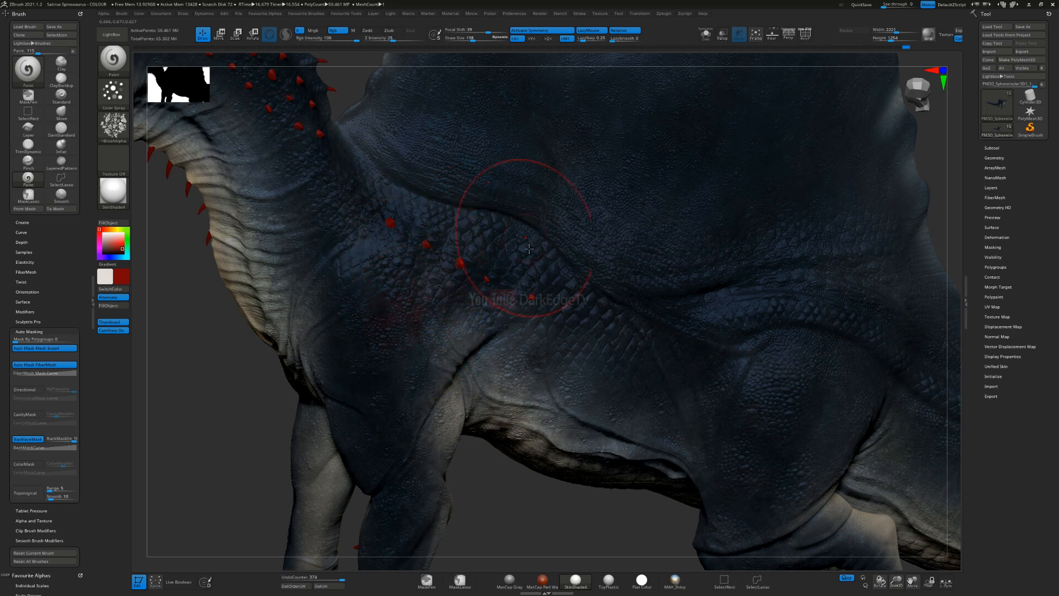
mouse_move(513, 266)
alt+right_down()
mouse_move(603, 281)
mouse_move(563, 282)
mouse_move(570, 303)
alt+right_up()
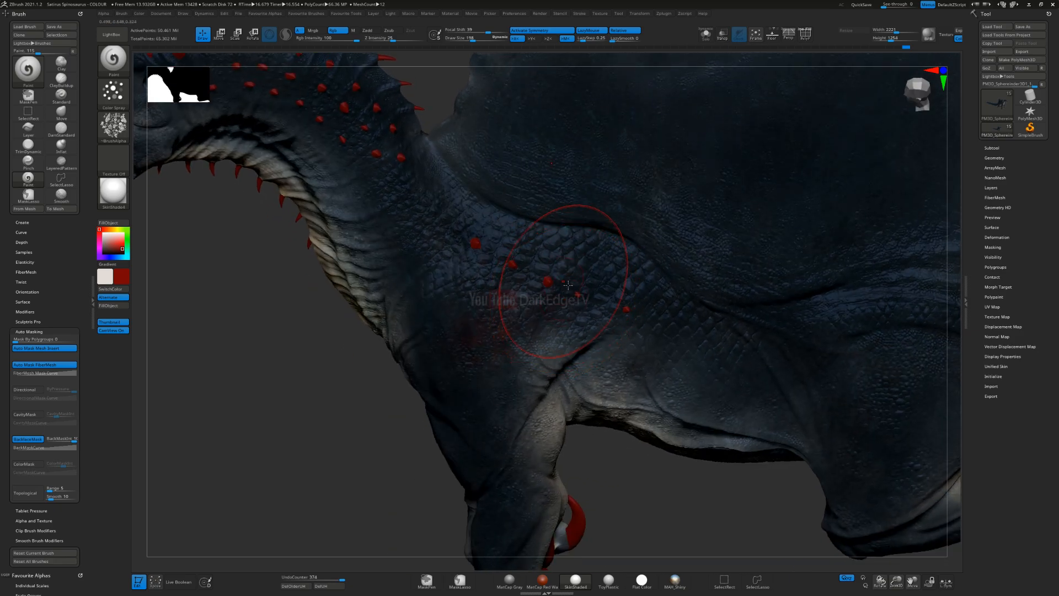
key(shift)
mouse_move(544, 326)
shift+mouse_down()
mouse_move(542, 307)
mouse_move(546, 321)
shift+mouse_up()
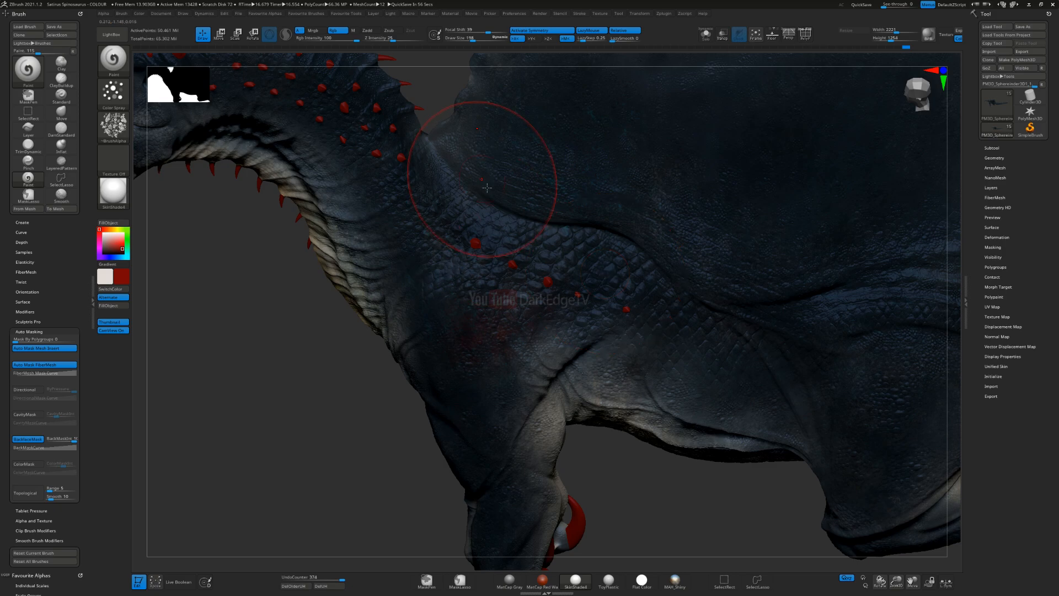
alt+right_drag(505, 304, 501, 205)
mouse_move(480, 268)
right_down()
mouse_move(599, 248)
mouse_move(593, 224)
mouse_move(450, 211)
mouse_move(464, 275)
right_up()
key(ctrl)
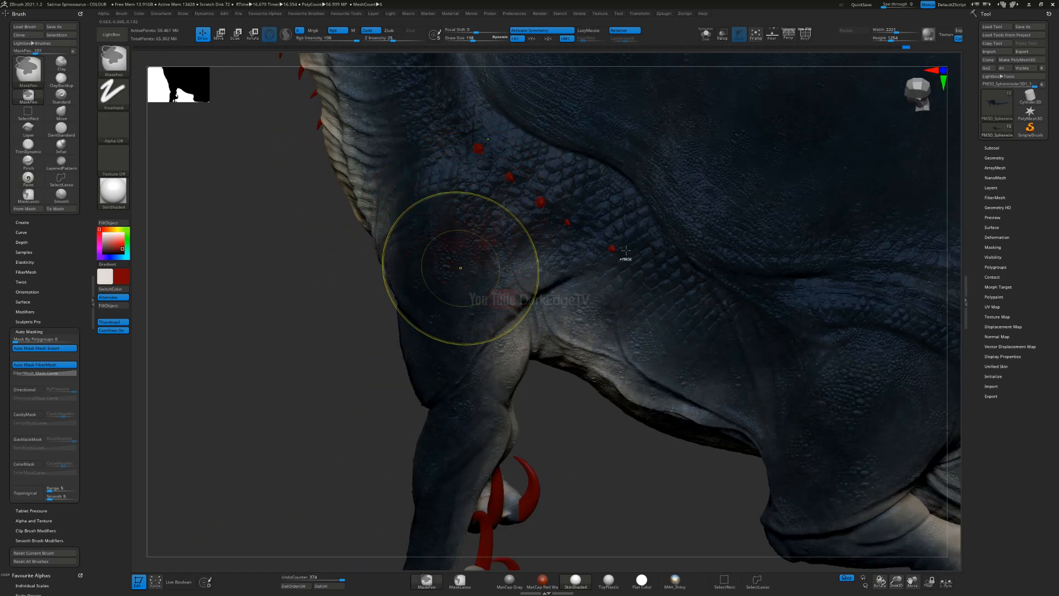
Step: Spray subtle dark red speckles across the sail and its base above the flank
alt+right_drag(623, 174, 434, 334)
alt+right_drag(421, 149, 521, 103)
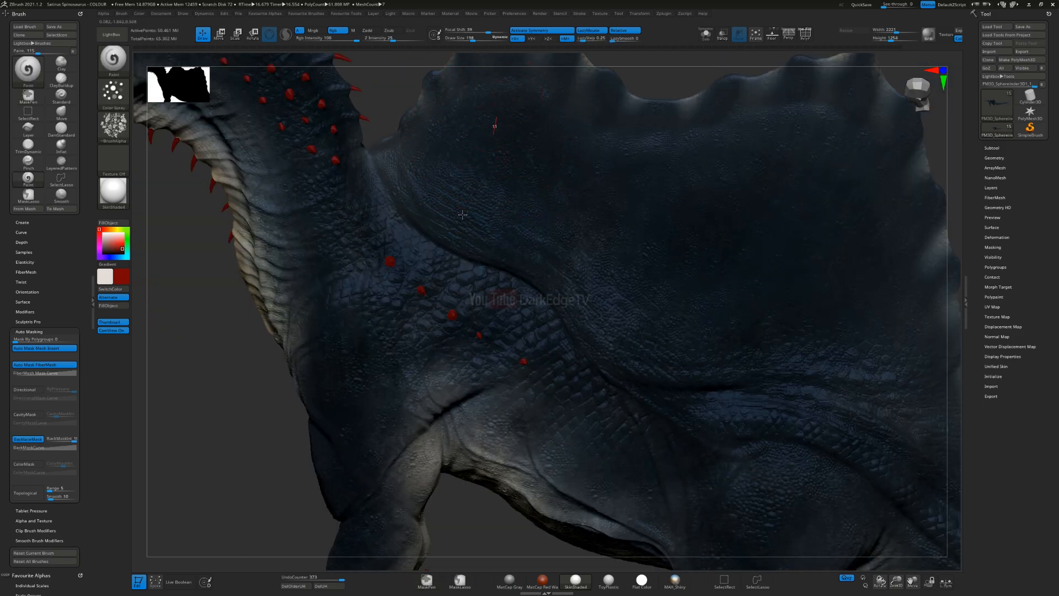
drag(552, 226, 813, 182)
drag(845, 289, 845, 298)
ctrl+right_drag(671, 359, 658, 260)
alt+right_drag(596, 427, 510, 364)
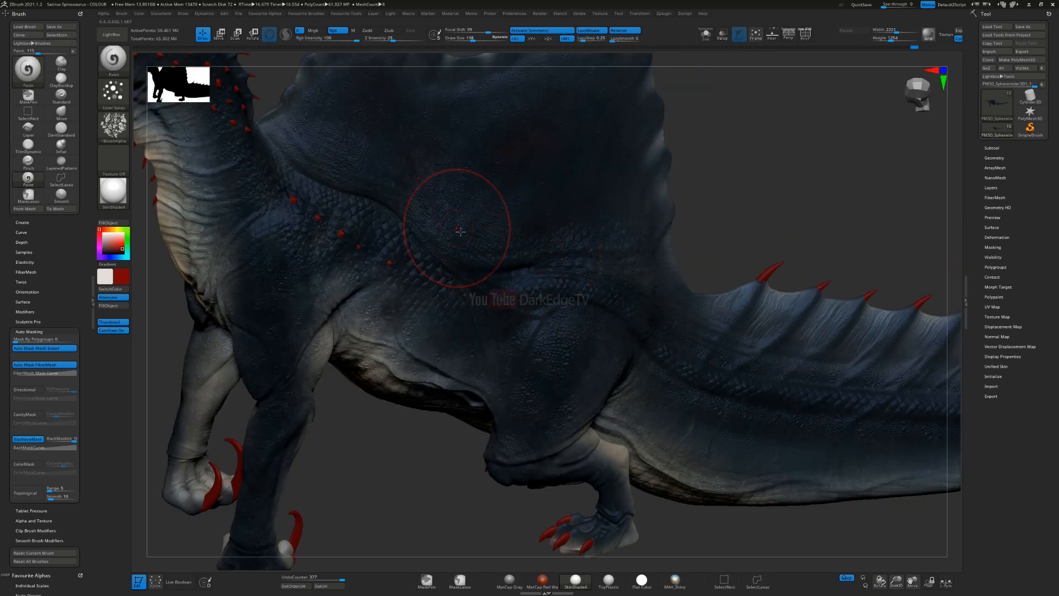
drag(637, 267, 546, 287)
alt+right_drag(442, 286, 651, 272)
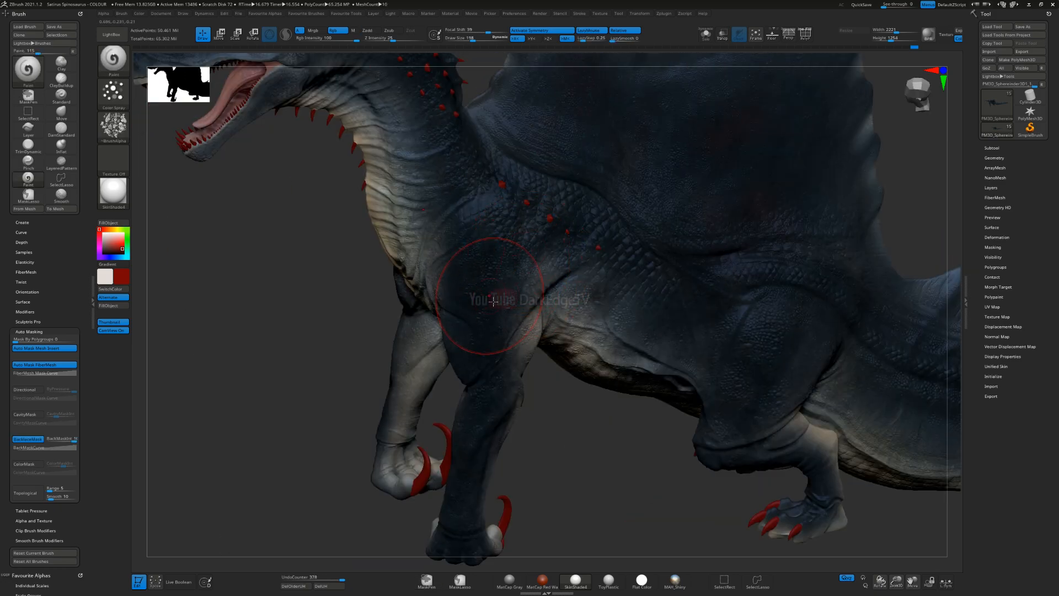
Step: Check the speckles from both sides of the body, enlarge the brush and spray more dark red over the sail and flank
alt+right_drag(390, 133, 577, 247)
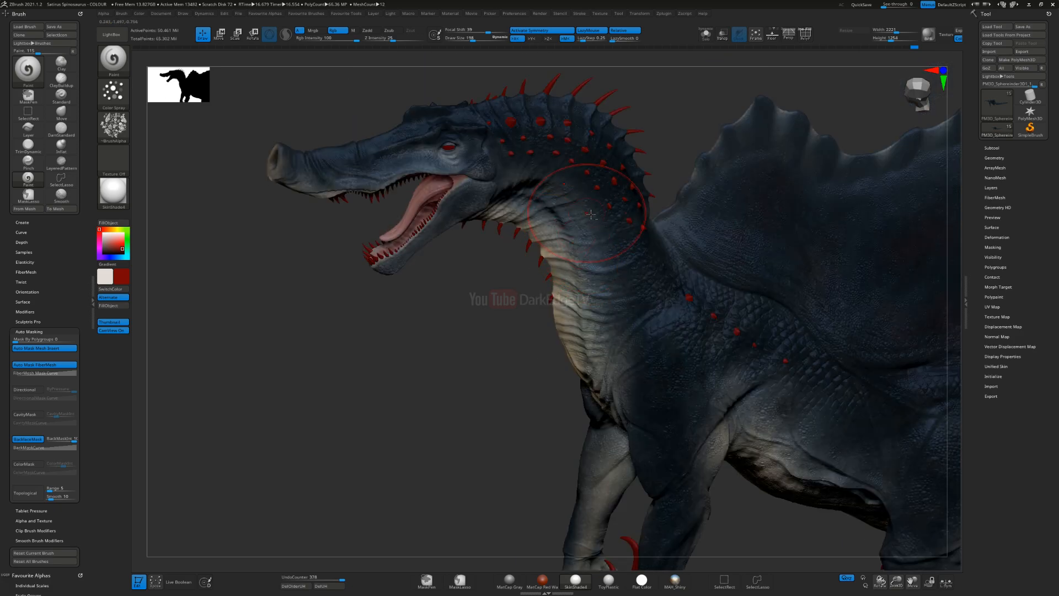
right_drag(571, 288, 477, 321)
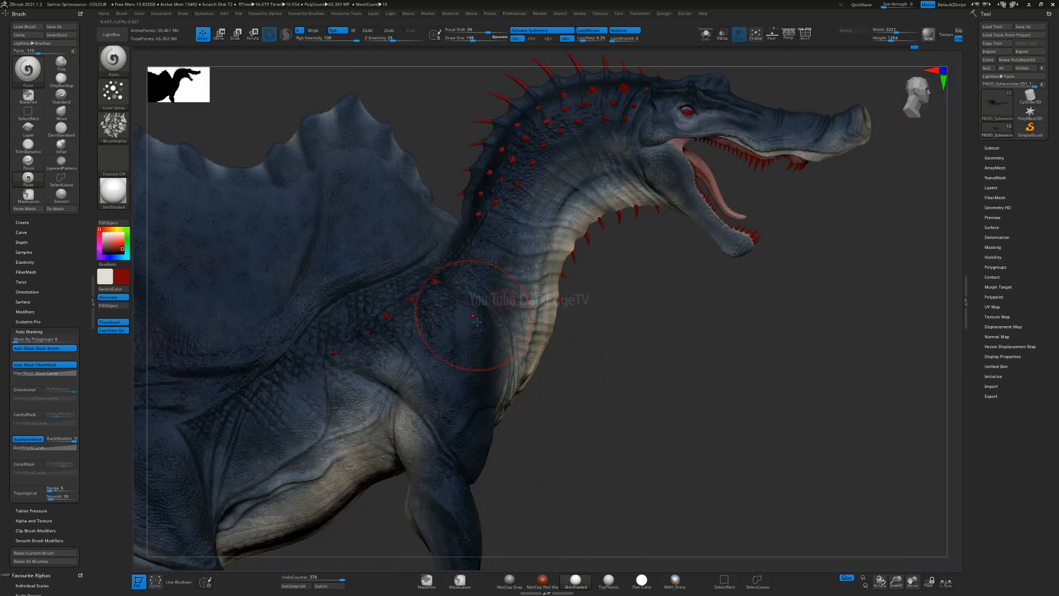
alt+right_drag(444, 381, 586, 301)
right_drag(535, 366, 527, 292)
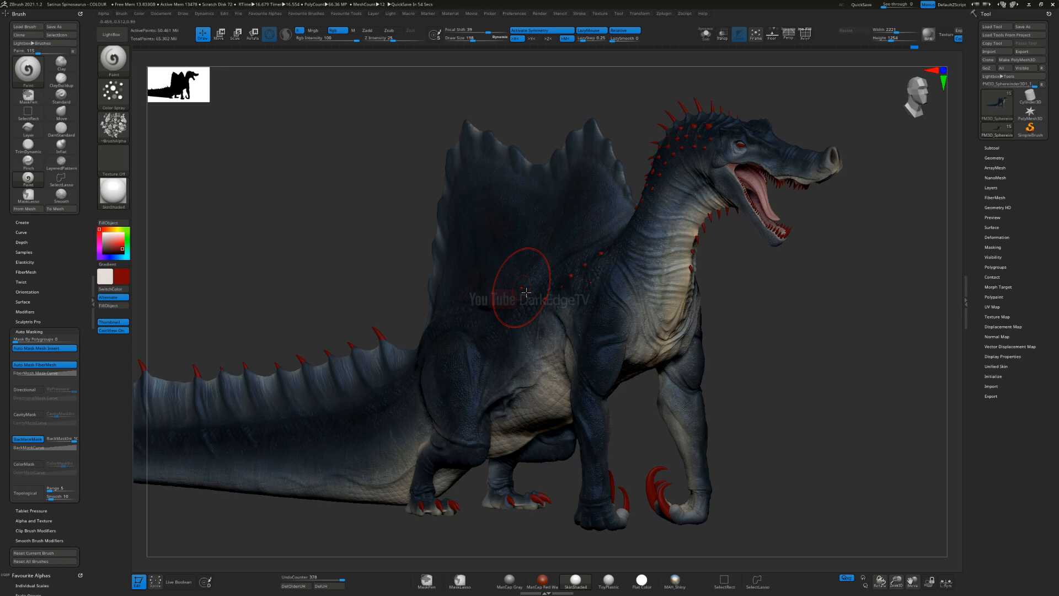
right_drag(483, 370, 505, 368)
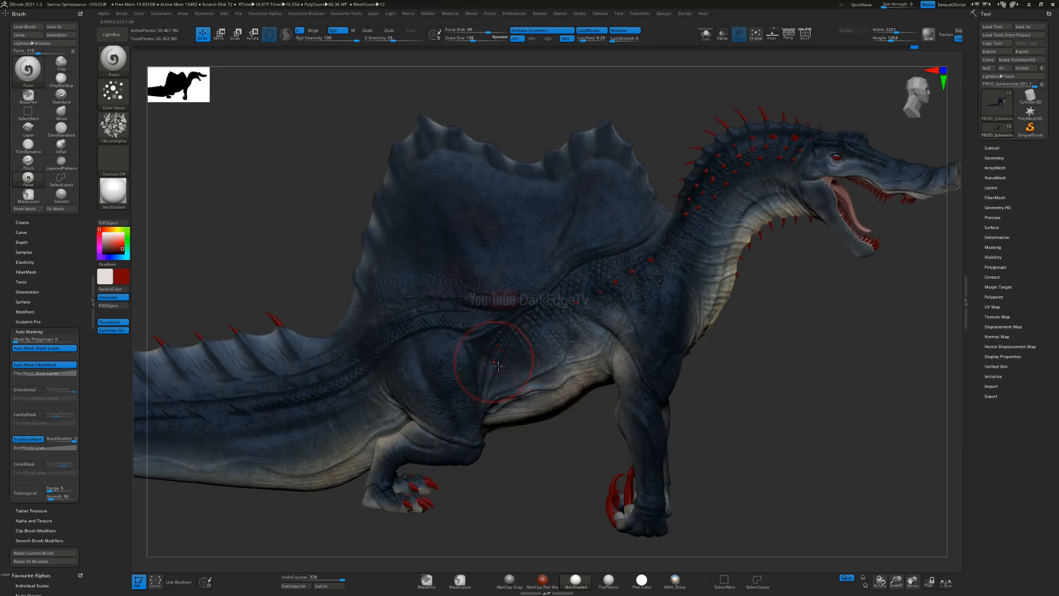
right_drag(493, 367, 518, 378)
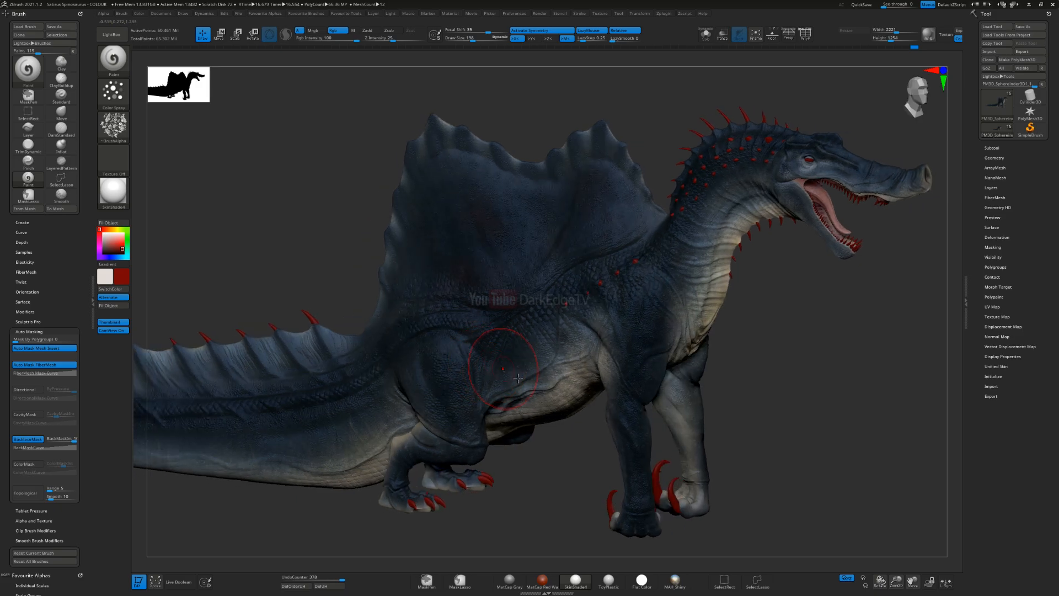
mouse_move(661, 335)
shift+right_down()
mouse_move(664, 265)
mouse_move(643, 361)
mouse_move(609, 323)
shift+right_up()
key(s)
mouse_move(609, 324)
mouse_down()
mouse_move(640, 287)
mouse_move(612, 225)
mouse_move(607, 244)
mouse_move(510, 233)
mouse_up()
key(s)
right_drag(522, 240, 550, 249)
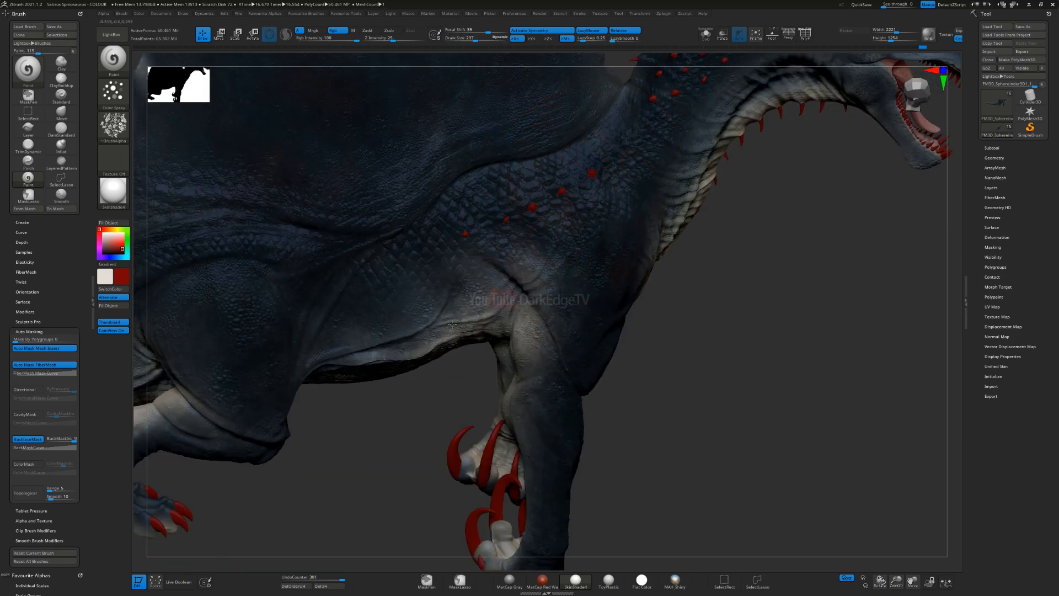
Step: Spray dark red speckles over the shoulder and up the side of the neck, undoing the last stroke
alt+right_drag(458, 325, 405, 414)
drag(562, 298, 596, 243)
right_drag(646, 166, 698, 131)
alt+right_drag(698, 130, 530, 214)
key(s)
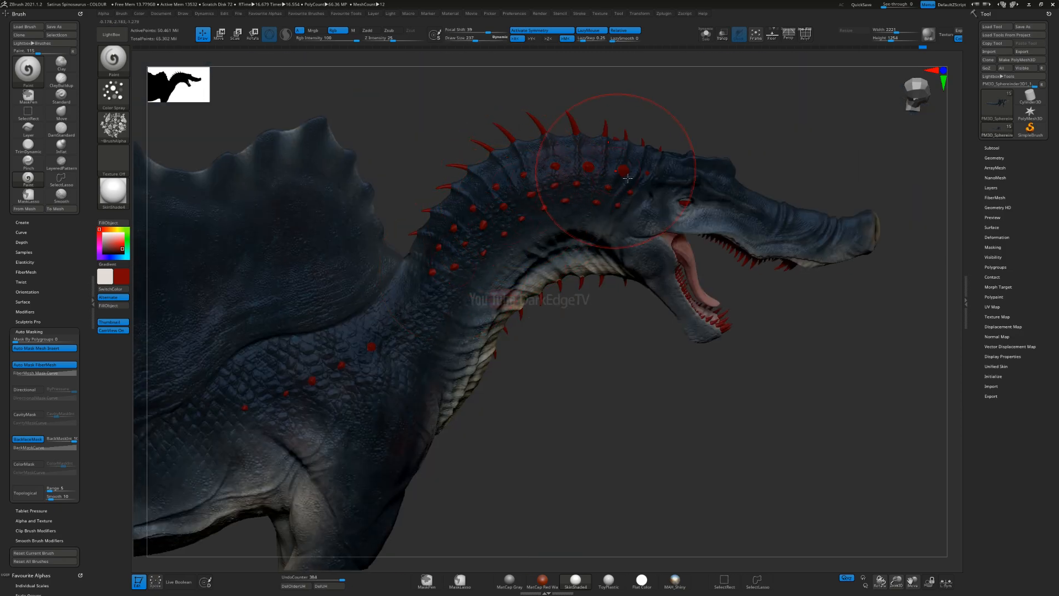
right_drag(614, 212, 595, 225)
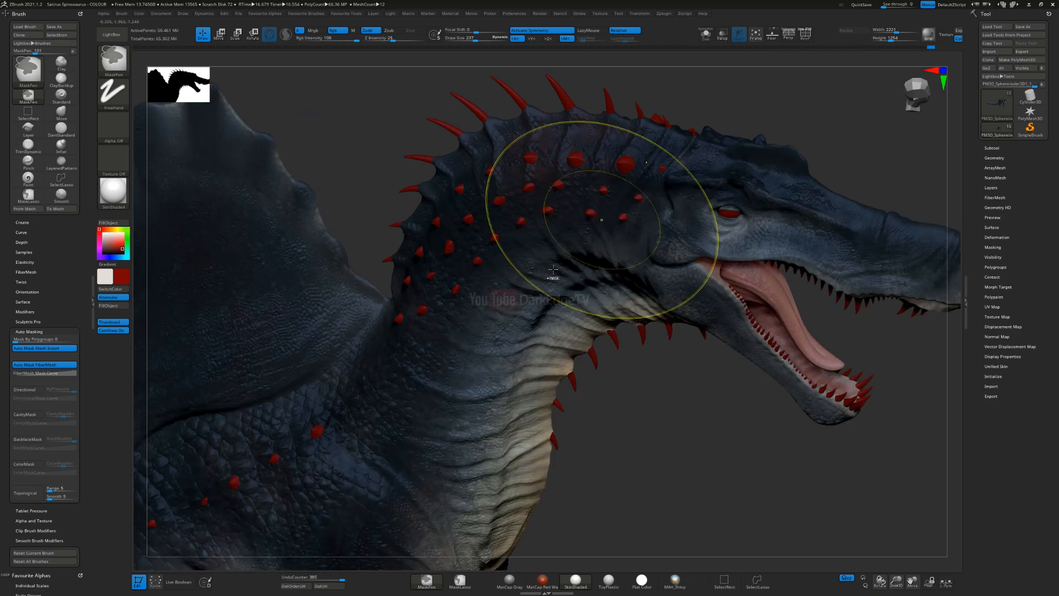
key(ctrl+z)
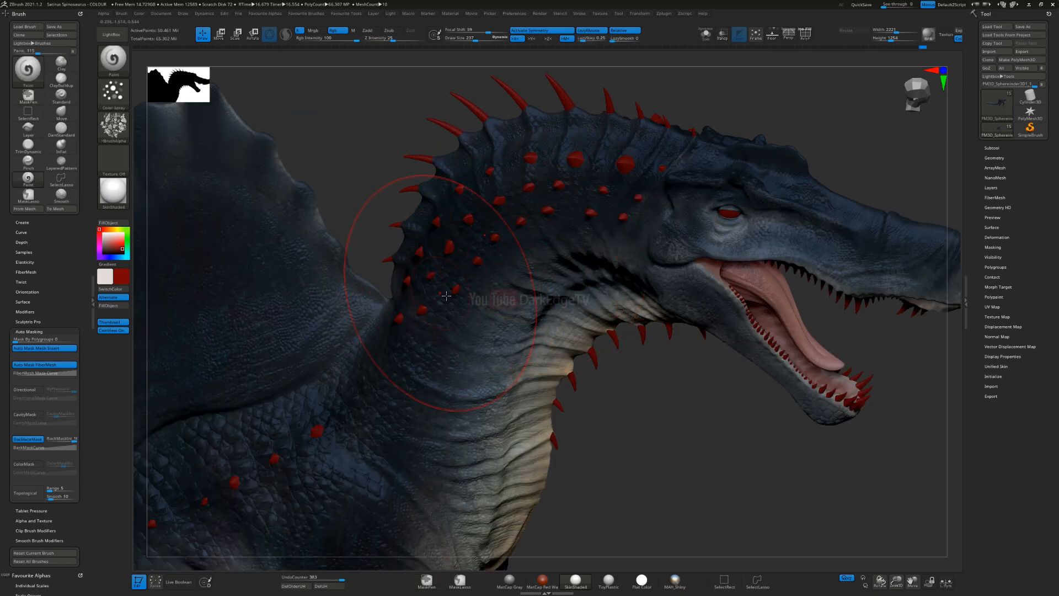
Step: Spray dark red speckles over the spiked neck crest and the upper side of the head and snout
drag(510, 211, 599, 175)
drag(711, 185, 831, 224)
drag(930, 260, 945, 265)
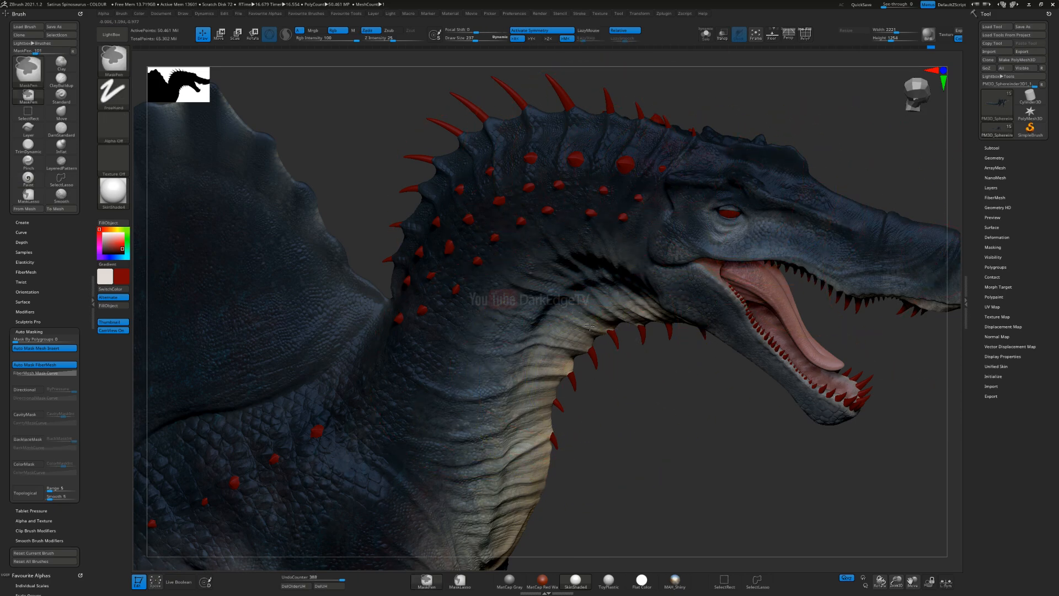
ctrl+right_drag(544, 376, 524, 349)
Step: Spray dark red speckles over the hip and the base of the tail
mouse_move(623, 273)
alt+right_down()
mouse_move(742, 209)
mouse_move(846, 119)
alt+right_up()
mouse_move(608, 277)
mouse_down()
mouse_move(504, 316)
mouse_move(516, 386)
mouse_move(461, 355)
mouse_up()
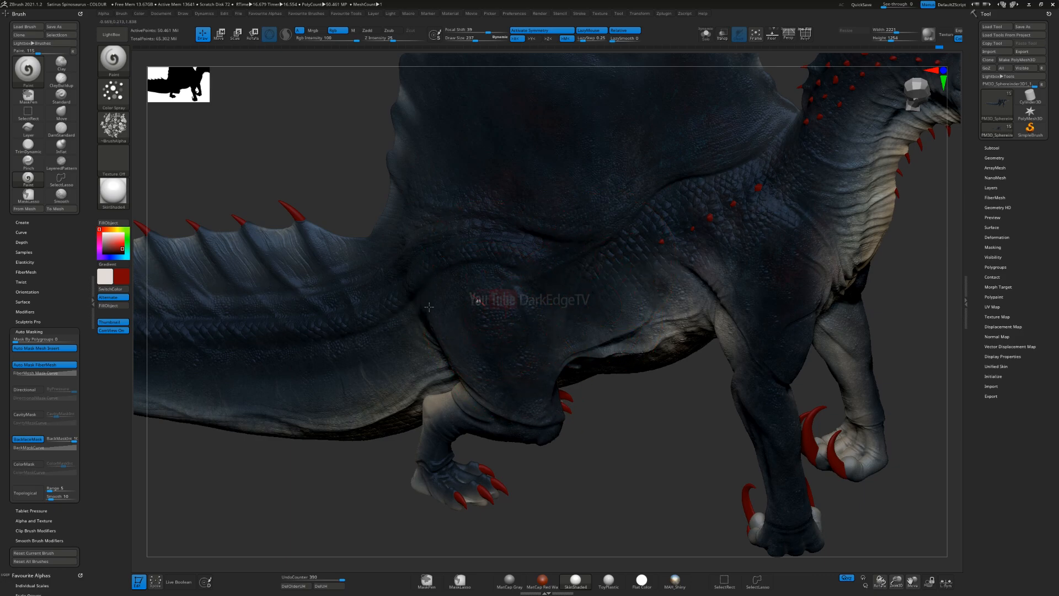
alt+right_drag(337, 370, 684, 216)
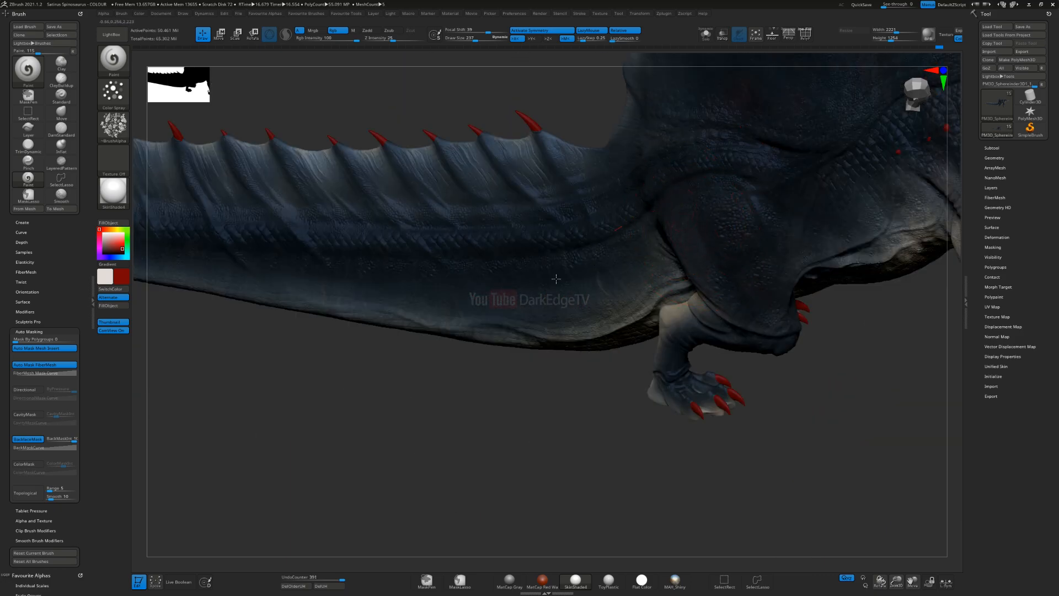
right_drag(485, 291, 669, 279)
drag(432, 272, 539, 286)
right_drag(546, 268, 559, 277)
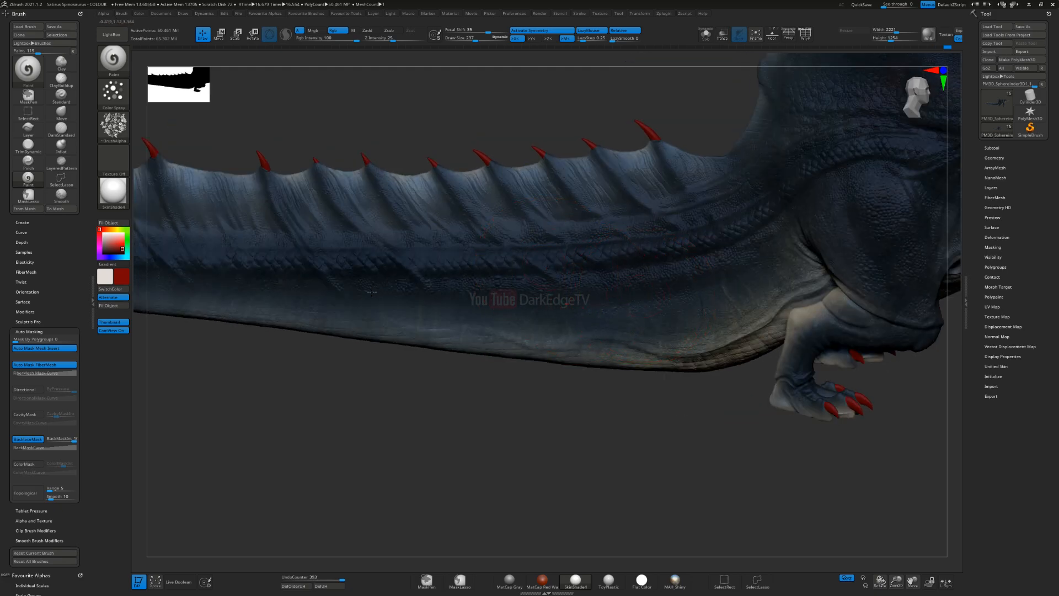
Step: Spray dark red speckles along the side of the tail towards its tip
right_drag(548, 320, 720, 307)
drag(479, 277, 409, 276)
right_drag(397, 265, 298, 285)
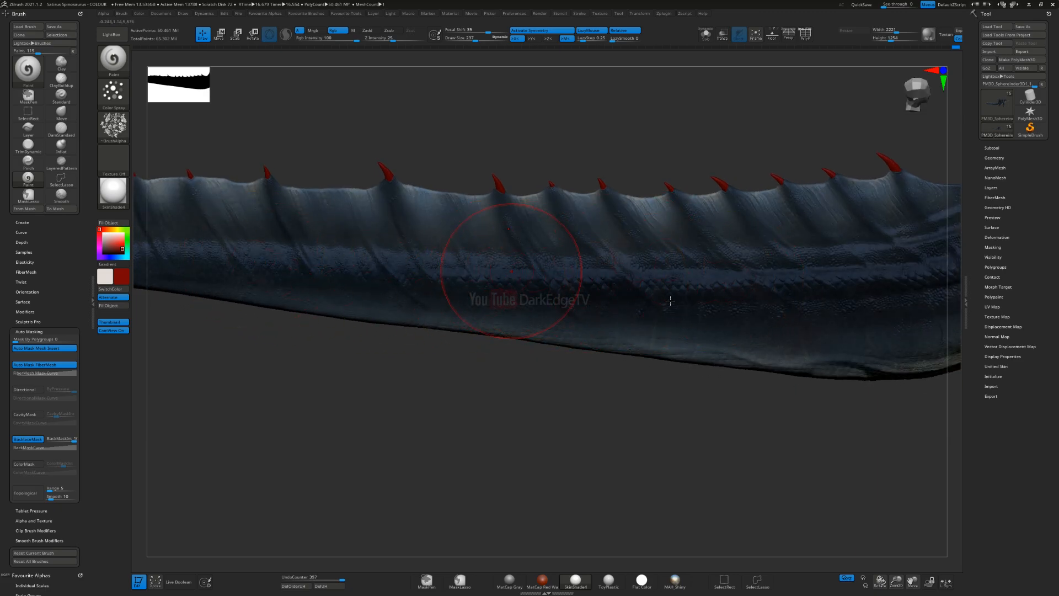
right_drag(670, 301, 732, 291)
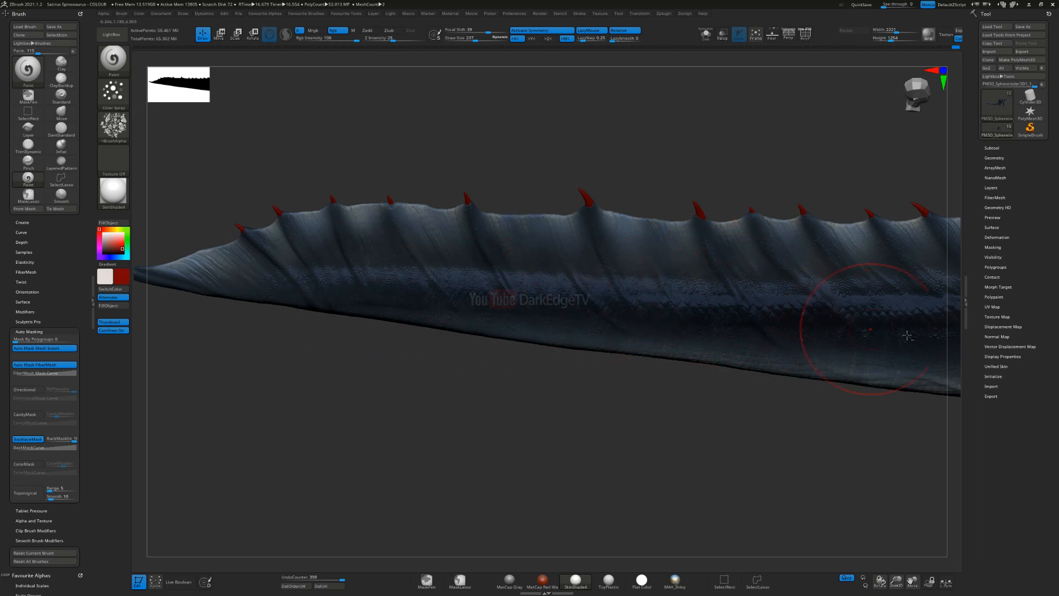
alt+right_drag(907, 335, 312, 294)
Step: Reduce the brush size and spray dark red speckles over the front leg
alt+right_drag(789, 254, 506, 304)
alt+right_drag(676, 226, 389, 345)
right_drag(640, 314, 605, 418)
alt+right_drag(615, 474, 596, 368)
key(s)
drag(604, 371, 601, 371)
drag(619, 441, 615, 355)
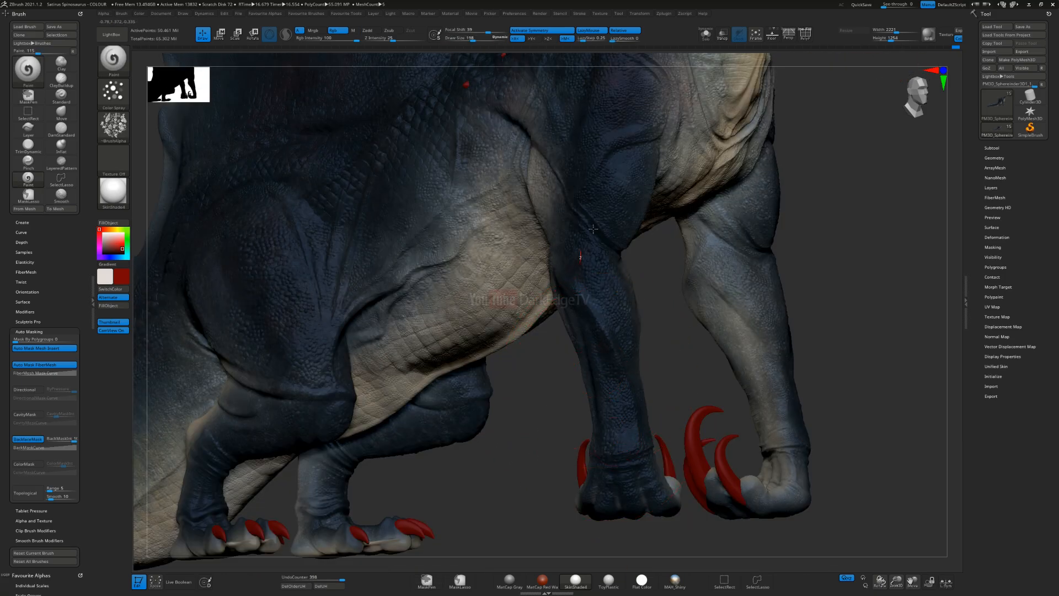
alt+right_drag(573, 281, 778, 199)
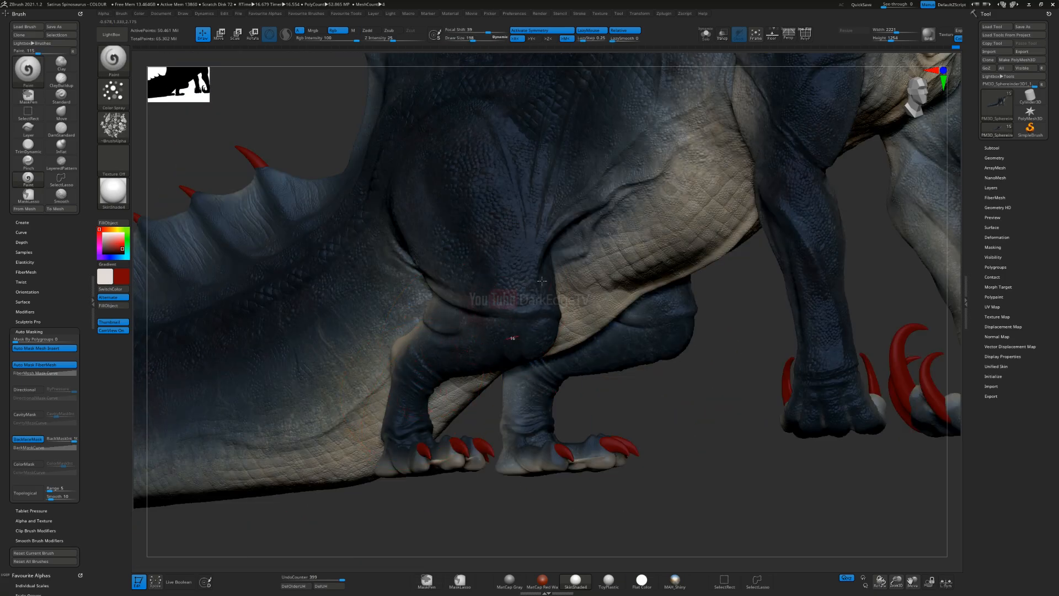
Step: Spray dark red speckles over the thigh and knee of the hind leg, and over the side of the chest
ctrl+right_drag(543, 287, 536, 322)
mouse_move(456, 302)
mouse_down()
mouse_move(310, 307)
mouse_move(536, 317)
mouse_up()
mouse_move(603, 210)
mouse_down()
mouse_move(573, 301)
mouse_move(430, 395)
mouse_up()
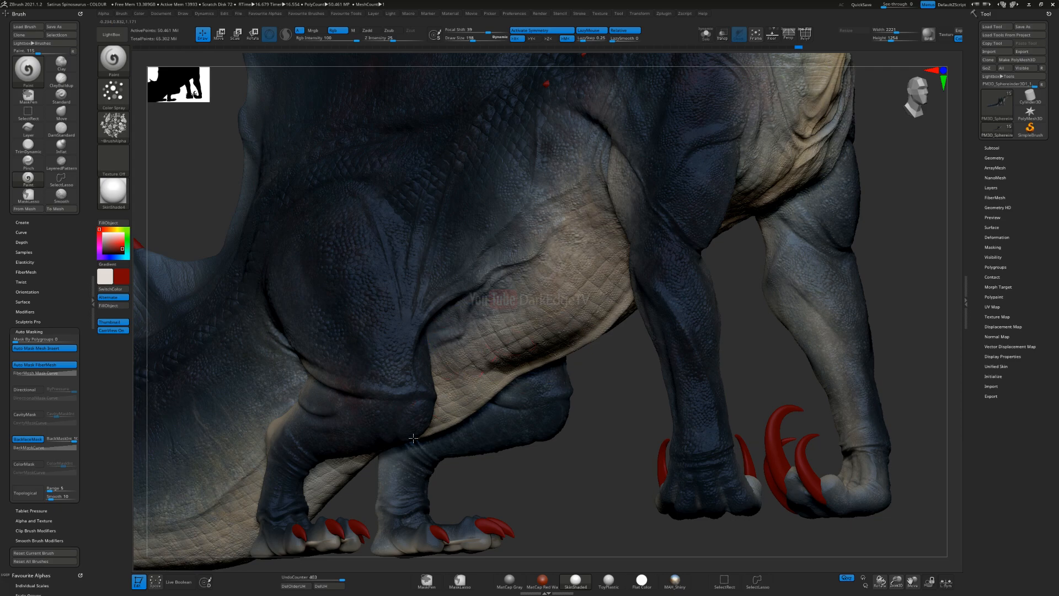
ctrl+right_drag(674, 222, 617, 263)
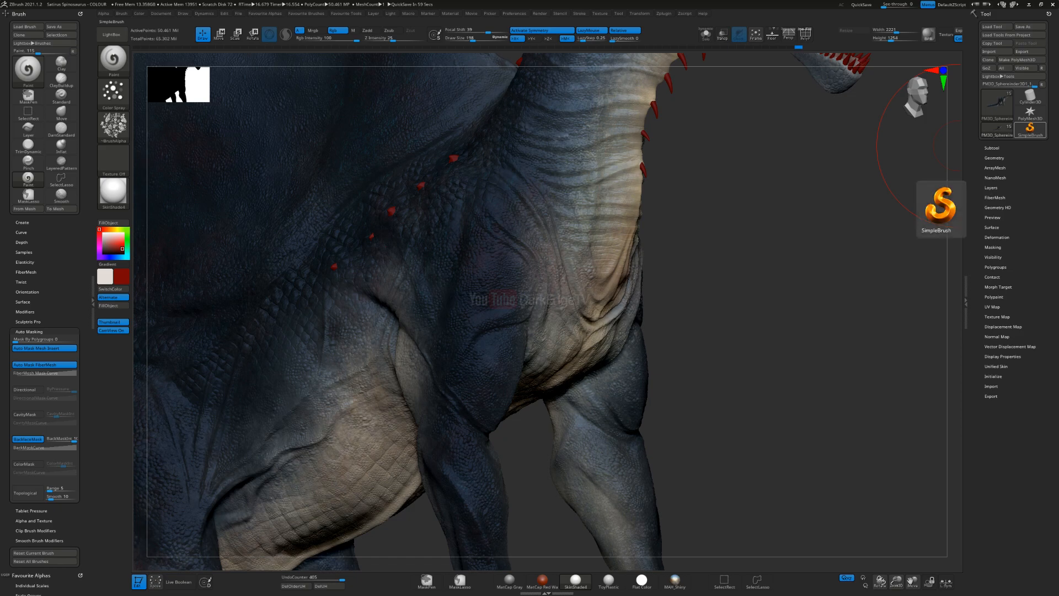
alt+right_drag(545, 198, 449, 312)
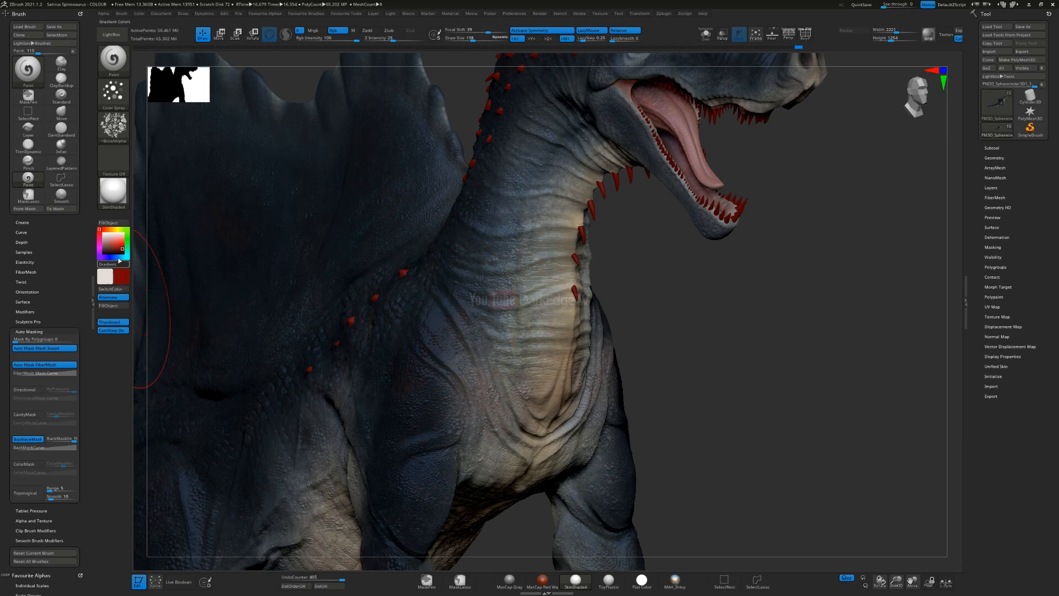
Step: Change the paint colour to light orange, reduce the brush size and spray speckles over the chest
drag(116, 236, 118, 247)
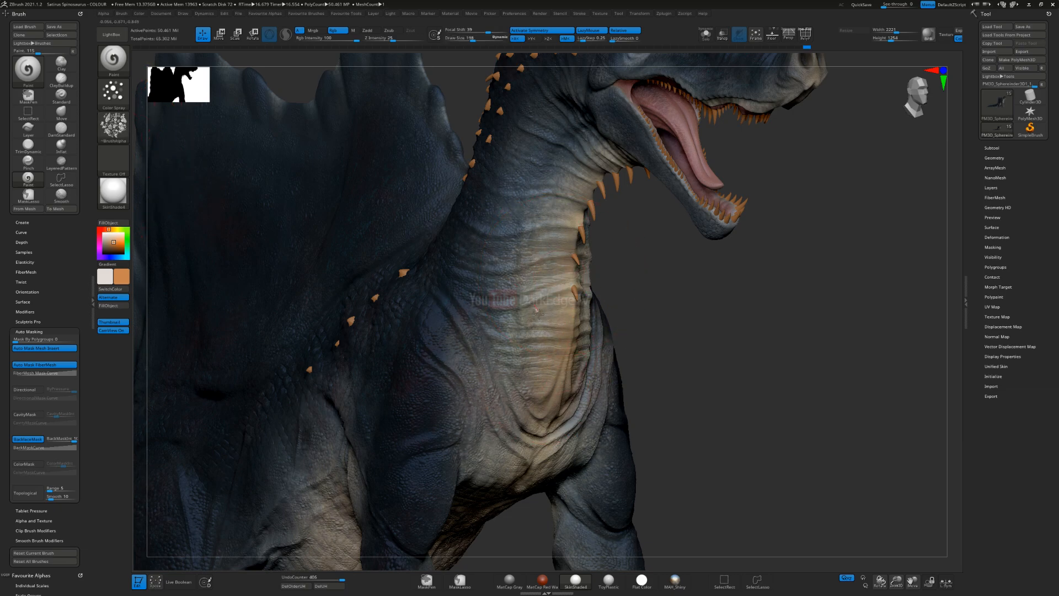
right_drag(529, 311, 381, 315)
key(s)
drag(568, 258, 562, 258)
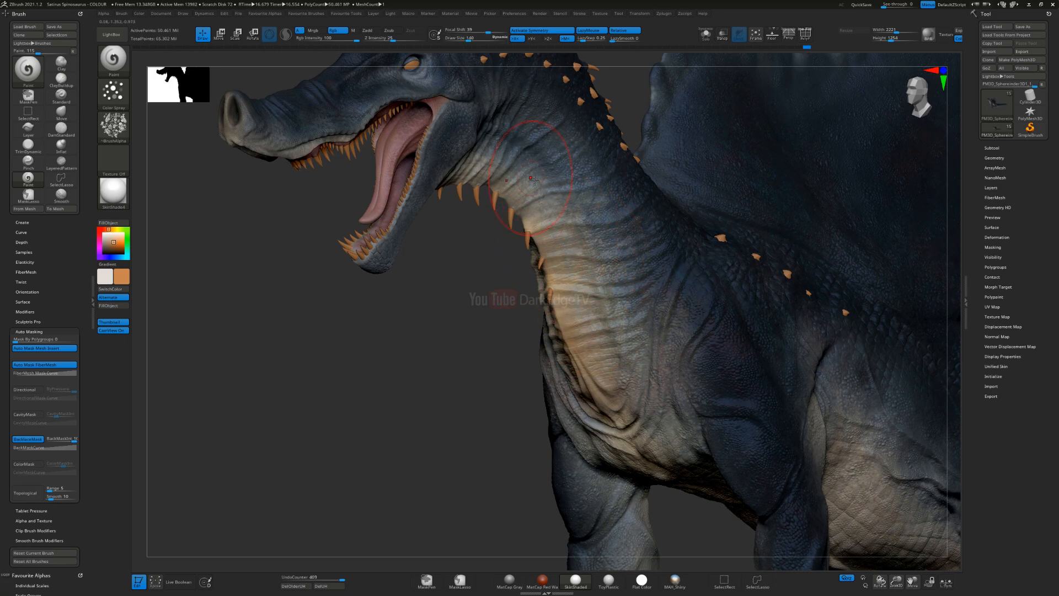
Step: Spray light orange speckles over the throat and the underside of the neck
right_drag(537, 206, 495, 159)
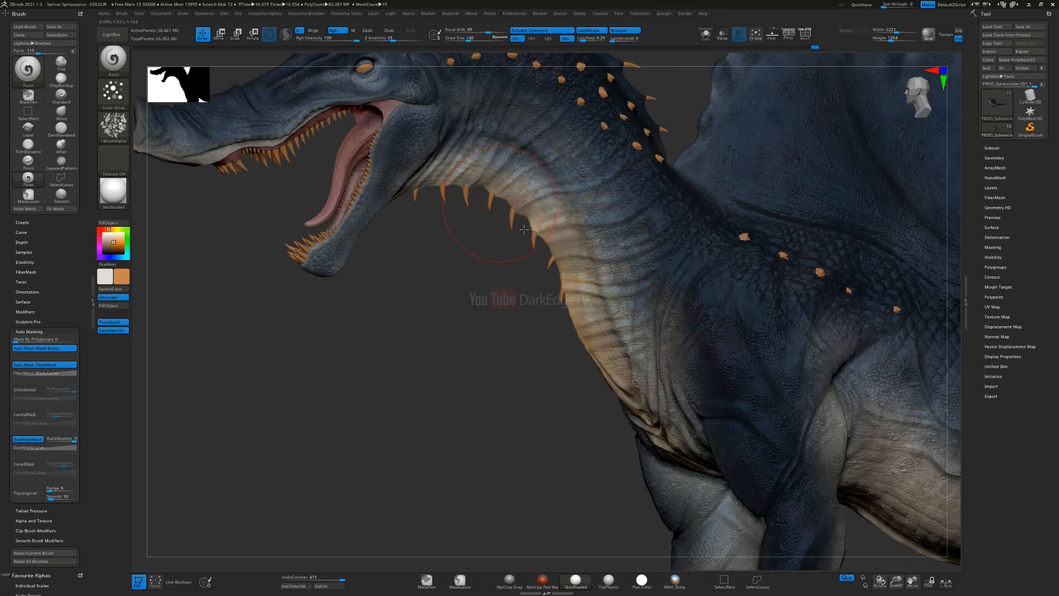
right_drag(633, 310, 527, 325)
mouse_move(525, 324)
mouse_down()
mouse_move(519, 343)
mouse_move(477, 325)
mouse_up()
mouse_move(480, 284)
right_down()
mouse_move(499, 231)
mouse_move(492, 337)
mouse_move(485, 309)
right_up()
alt+right_drag(625, 130, 569, 357)
Step: Enlarge the brush and spray light orange speckles over the underside of the tail base behind the hind leg
alt+right_drag(488, 381, 516, 301)
key(s)
click(515, 299)
mouse_move(518, 354)
ctrl+right_down()
mouse_move(541, 288)
mouse_move(529, 296)
ctrl+right_up()
right_drag(599, 264, 563, 273)
right_drag(464, 385, 504, 349)
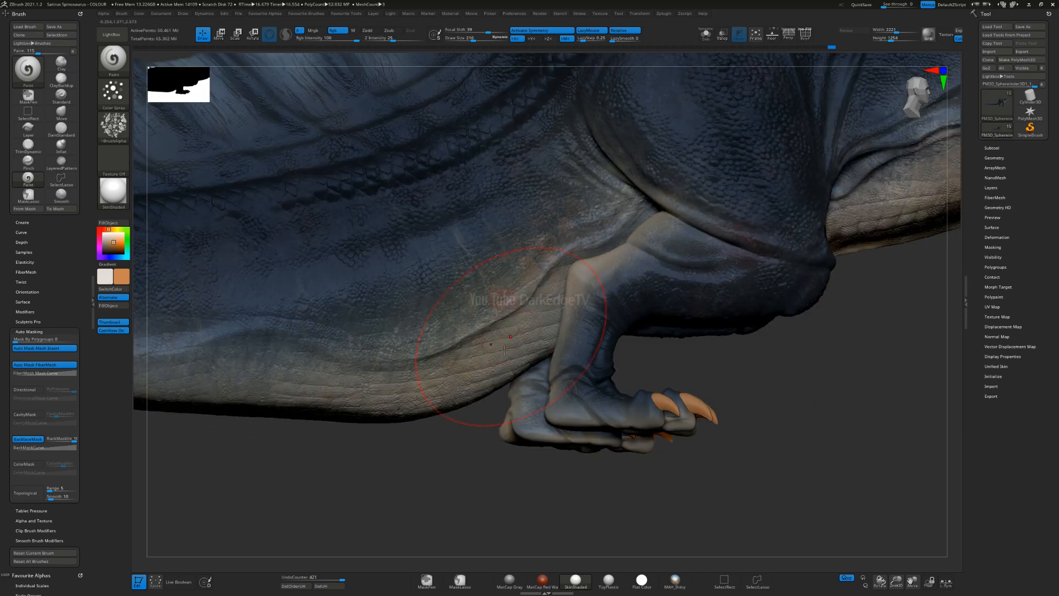
Step: Spray light orange speckles along the lower edge of the tail, working from its base behind the hind leg towards mid-tail
right_drag(461, 393, 664, 273)
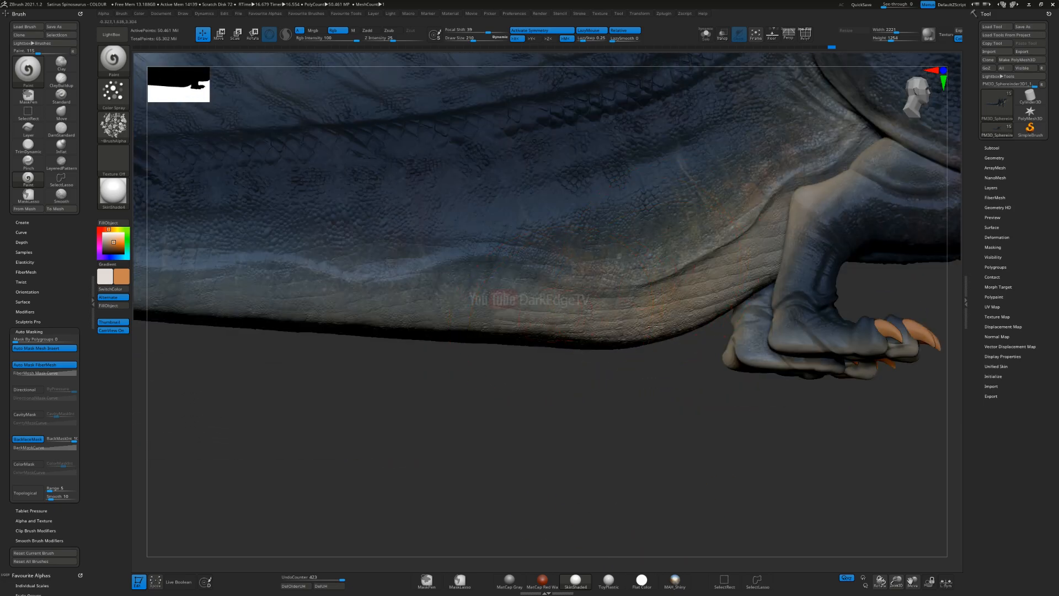
right_drag(635, 325, 658, 280)
right_drag(546, 339, 663, 301)
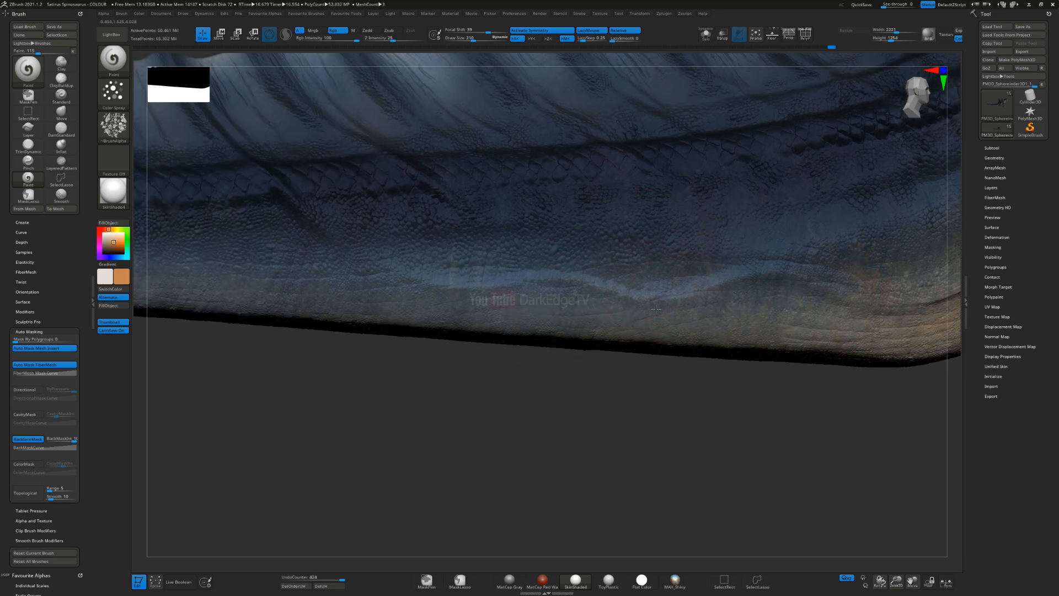
right_drag(584, 297, 569, 356)
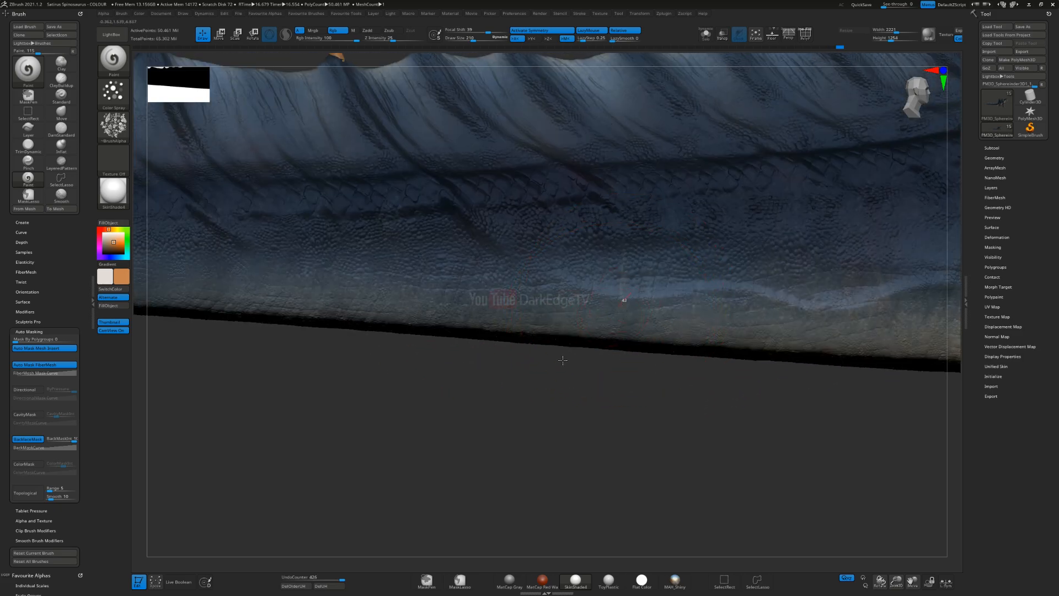
Step: Reduce the brush size and spray light orange speckles along the underside of the rear tail up to near its tip
right_drag(469, 321, 527, 328)
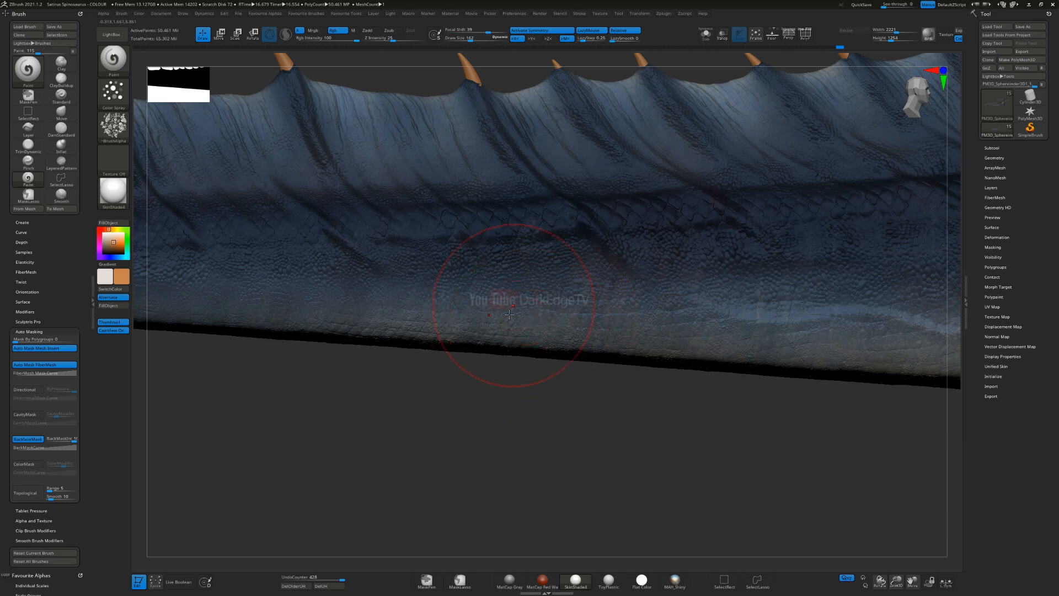
right_drag(457, 341, 577, 315)
right_drag(343, 341, 644, 323)
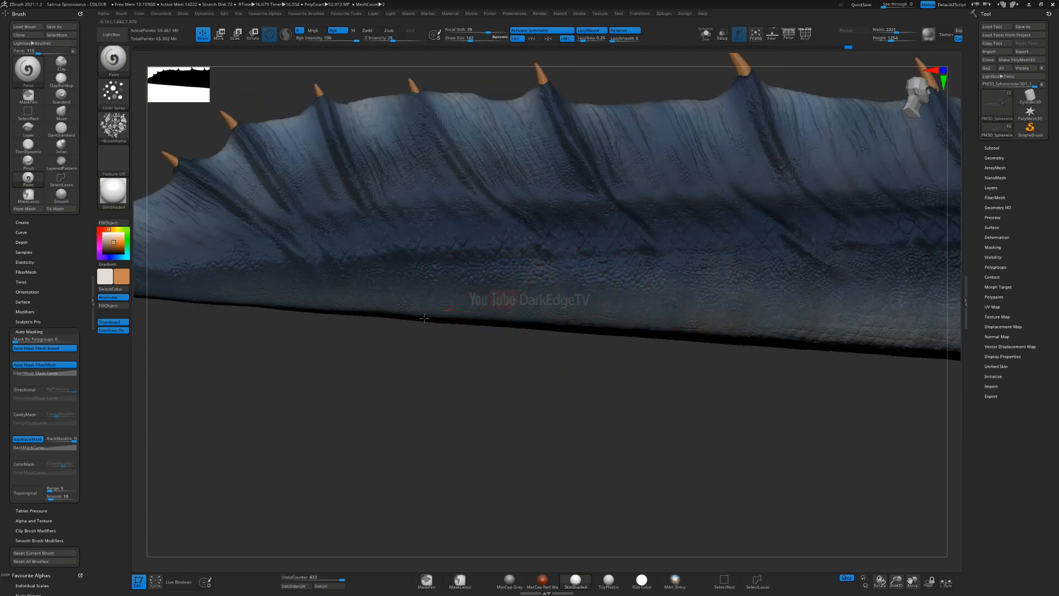
right_drag(306, 320, 371, 325)
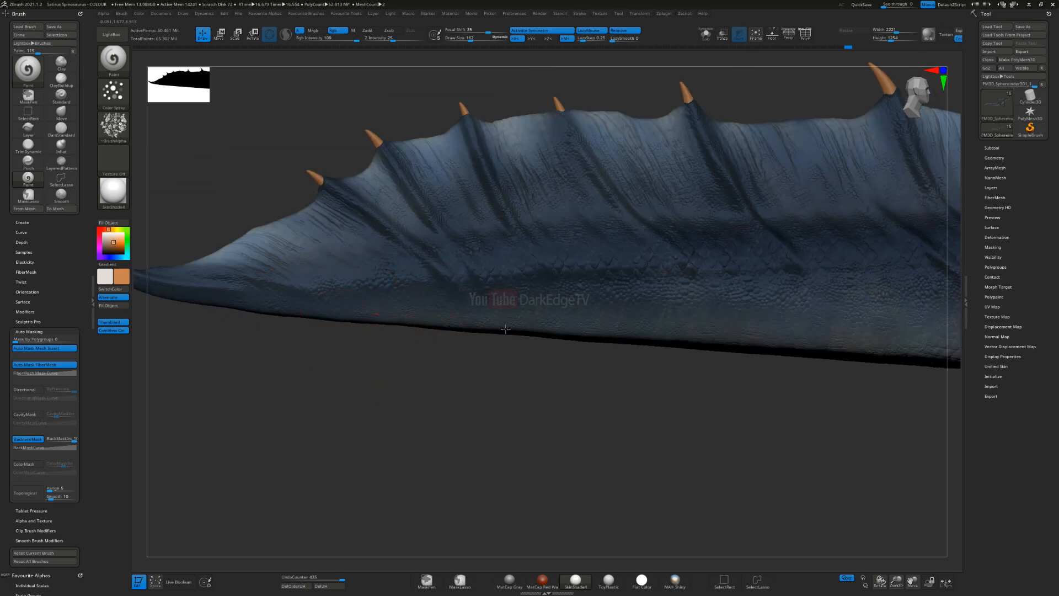
mouse_move(647, 331)
right_down()
mouse_move(538, 283)
mouse_move(329, 272)
mouse_move(529, 282)
mouse_move(540, 323)
mouse_move(529, 352)
right_up()
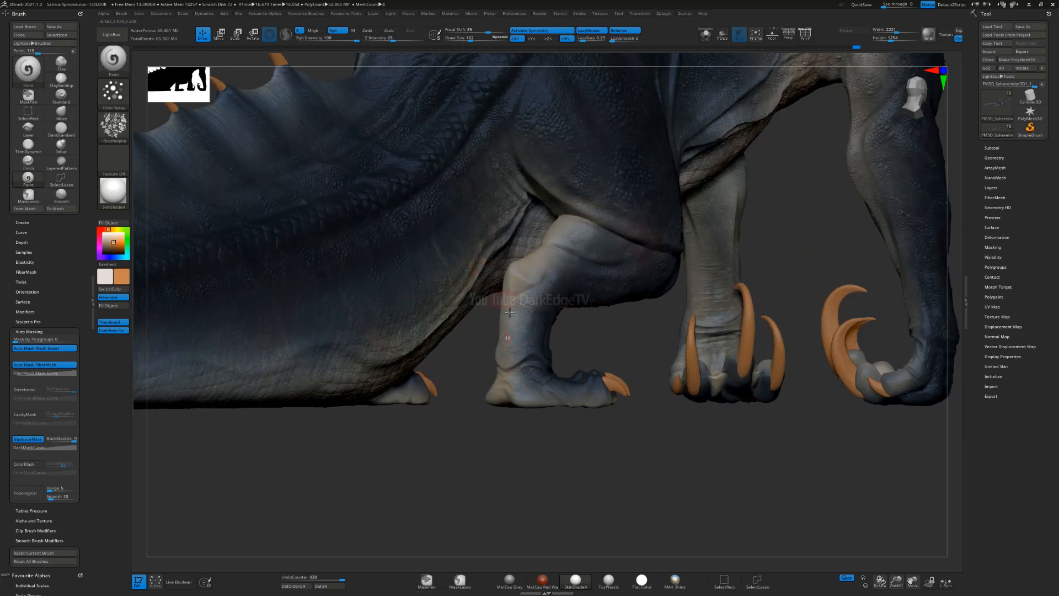
Step: Spray light orange speckles over the knee, shin and calf of the hind leg, adjusting the brush size to fit
ctrl+right_drag(516, 276, 540, 307)
drag(522, 275, 581, 262)
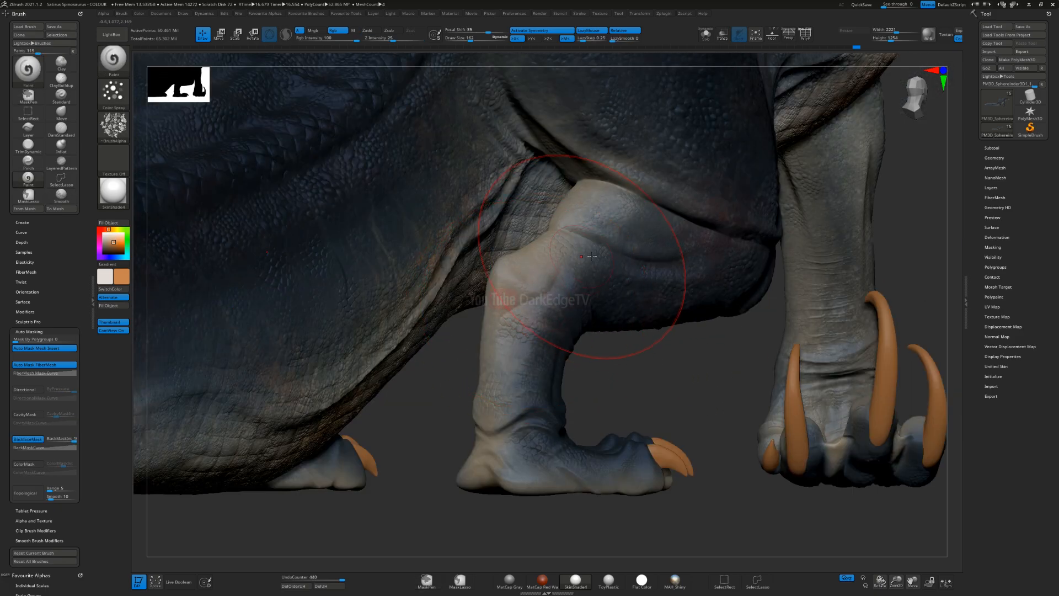
right_drag(580, 261, 598, 249)
key(s)
mouse_move(601, 249)
mouse_down()
mouse_move(588, 248)
mouse_move(651, 223)
mouse_move(702, 236)
mouse_up()
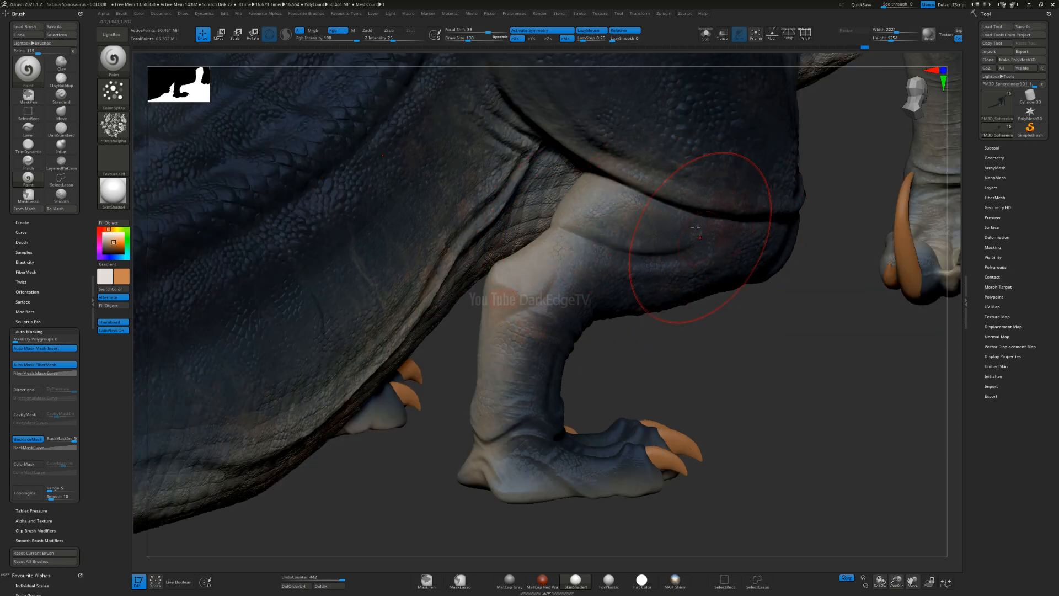
right_drag(702, 236, 702, 241)
key(s)
drag(702, 241, 655, 232)
Step: Spray light orange speckles over the hind foot with a small brush and undo the last stroke
mouse_move(675, 253)
right_down()
mouse_move(629, 327)
mouse_move(612, 309)
mouse_move(543, 335)
mouse_move(559, 362)
mouse_move(544, 356)
right_up()
alt+right_drag(544, 356, 567, 264)
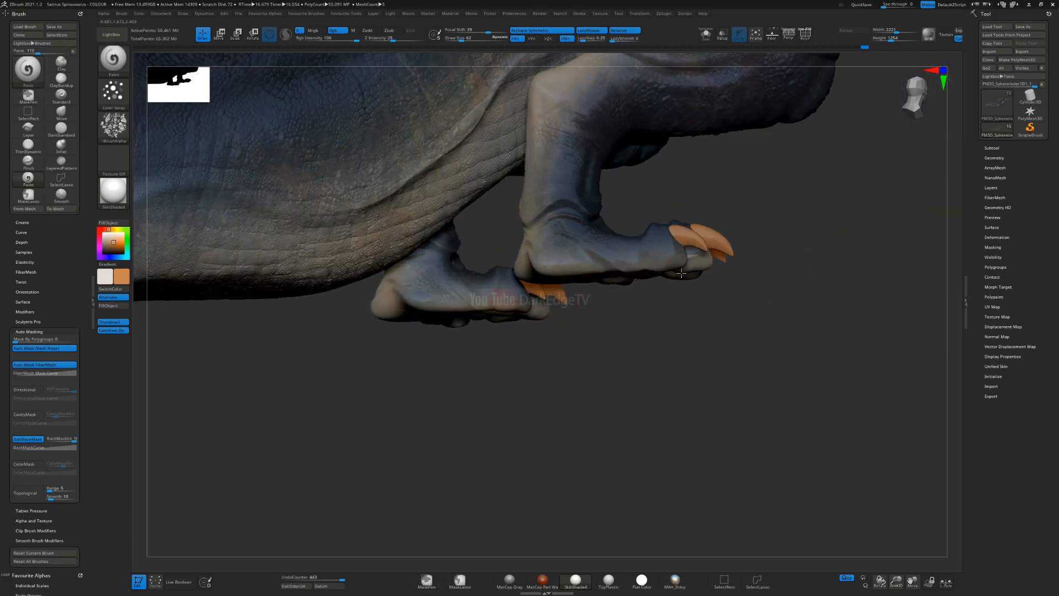
right_drag(668, 283, 495, 279)
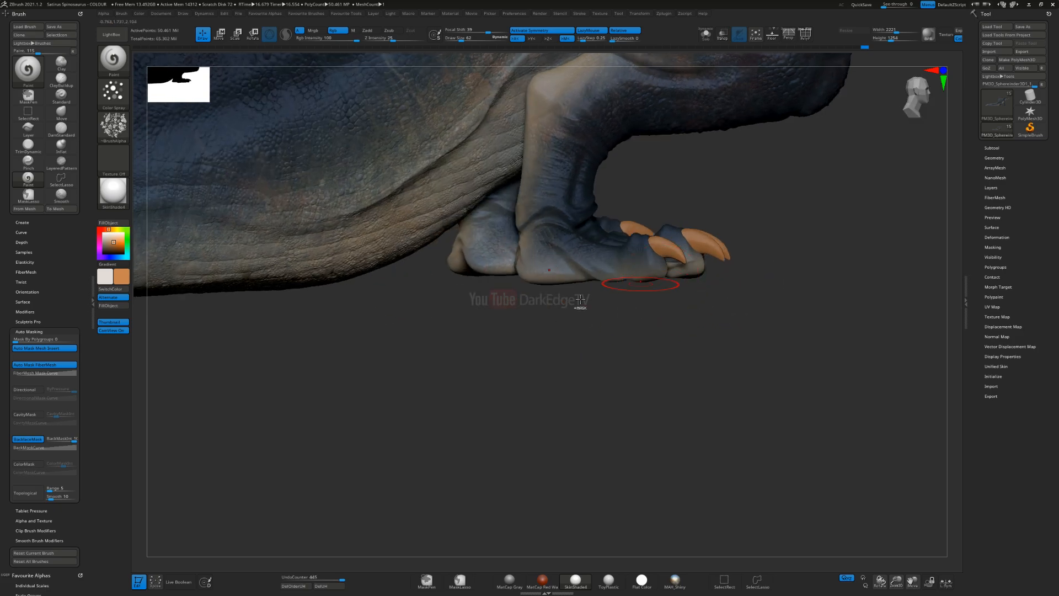
key(ctrl)
key(ctrl+z)
Step: Shrink the brush further and spray light orange speckles over the heel and side of the hind foot
mouse_move(453, 236)
right_down()
mouse_move(479, 227)
mouse_move(491, 286)
right_up()
key(s)
drag(493, 288, 489, 289)
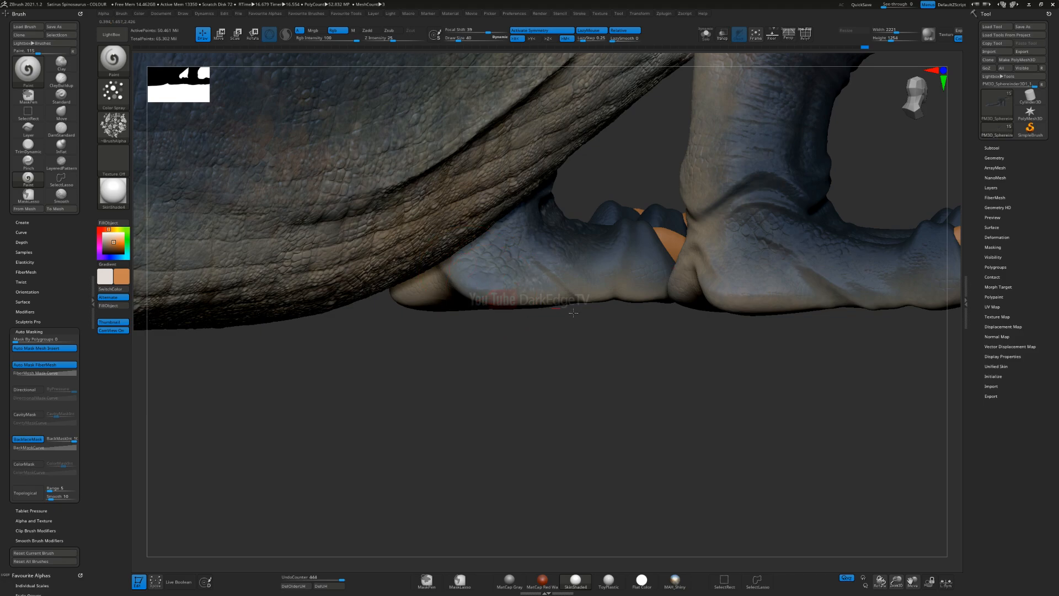
drag(649, 271, 662, 281)
ctrl+right_drag(633, 317, 629, 287)
Step: Enlarge the brush slightly and spray light orange speckles over the palm and wrist of the front limb
mouse_move(913, 257)
alt+right_down()
mouse_move(504, 275)
mouse_move(122, 324)
alt+right_up()
right_drag(738, 238, 596, 249)
mouse_move(677, 250)
right_down()
mouse_move(728, 245)
mouse_move(633, 254)
mouse_move(614, 289)
right_up()
key(s)
drag(618, 290, 621, 290)
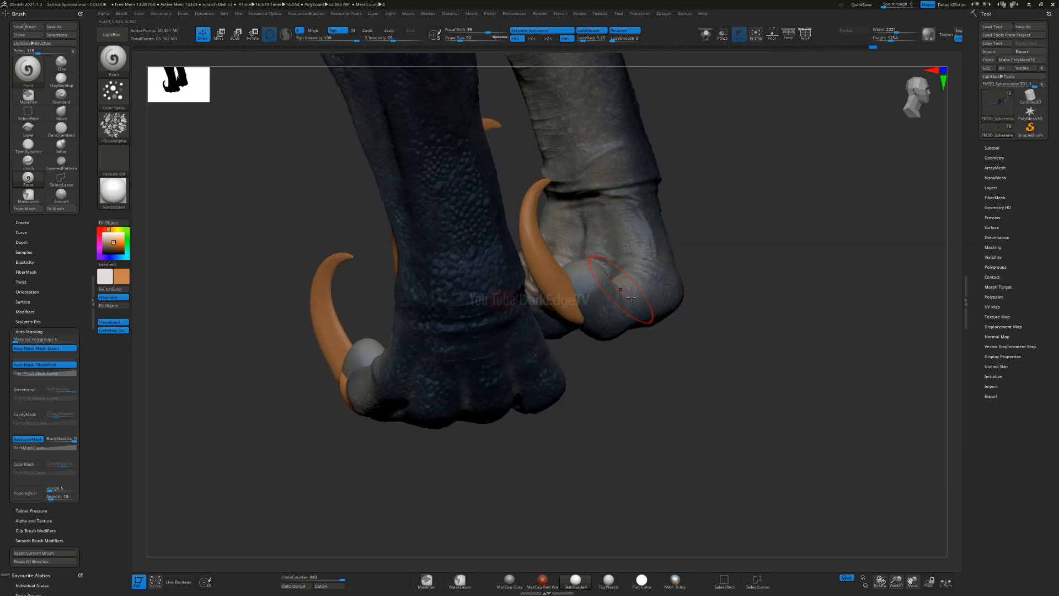
right_drag(621, 291, 631, 288)
drag(663, 275, 644, 222)
Step: Spray light orange speckles up the forearm and around the elbow of the front limb, undoing the stray stroke
mouse_move(666, 240)
right_down()
mouse_move(632, 271)
mouse_move(668, 306)
mouse_move(641, 285)
mouse_move(634, 256)
mouse_move(738, 267)
right_up()
right_drag(776, 232, 673, 253)
right_drag(639, 209, 592, 194)
mouse_move(593, 195)
mouse_down()
mouse_move(601, 205)
mouse_move(624, 147)
mouse_up()
mouse_move(624, 147)
right_down()
mouse_move(629, 238)
mouse_move(655, 317)
right_up()
key(ctrl)
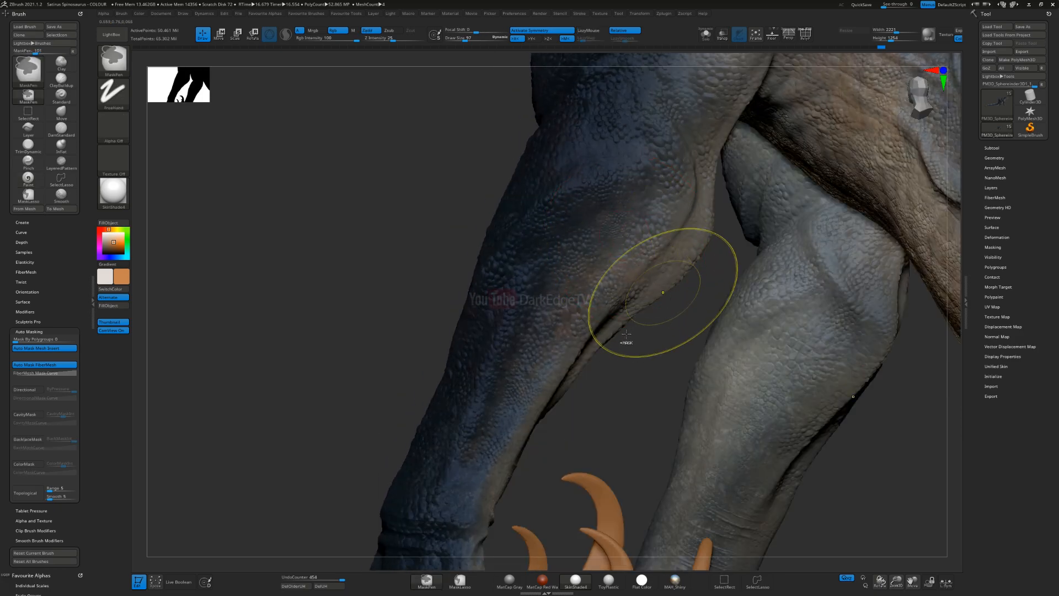
key(ctrl+z)
right_drag(626, 334, 601, 344)
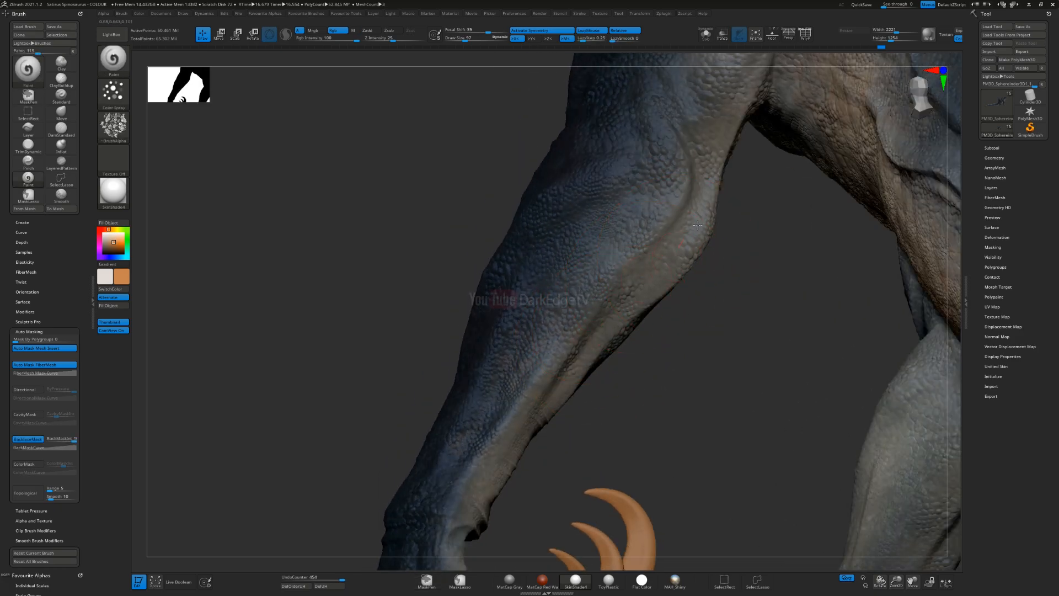
right_drag(703, 193, 721, 201)
mouse_move(643, 217)
right_down()
mouse_move(618, 292)
mouse_move(604, 218)
mouse_move(593, 343)
mouse_move(604, 295)
mouse_move(665, 307)
mouse_move(502, 248)
right_up()
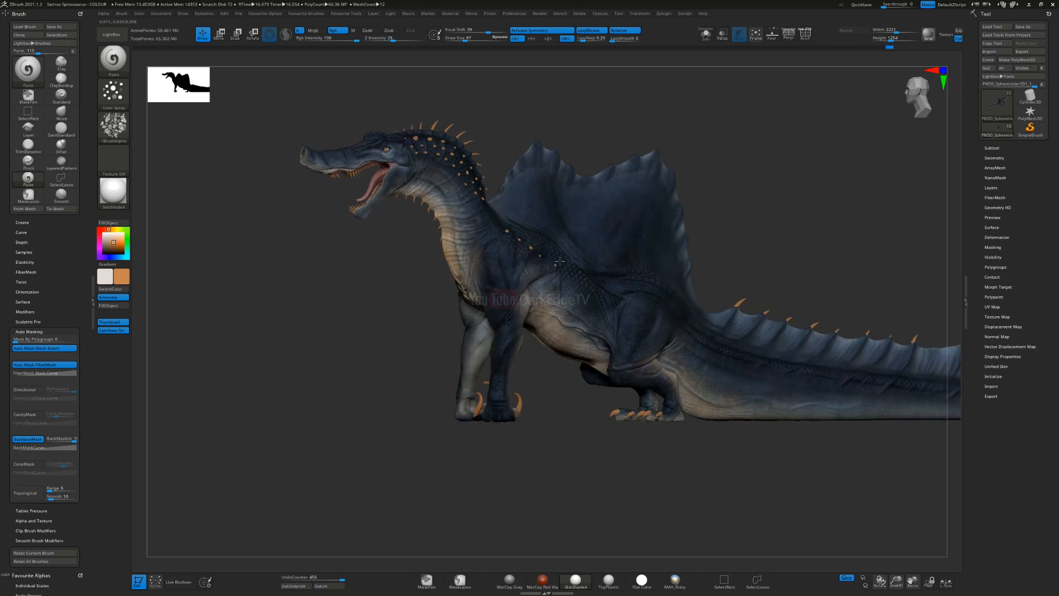
Step: Try to spray light orange speckles over the underside of the tail base between the hind feet
mouse_move(466, 288)
right_down()
mouse_move(506, 280)
mouse_move(462, 282)
right_up()
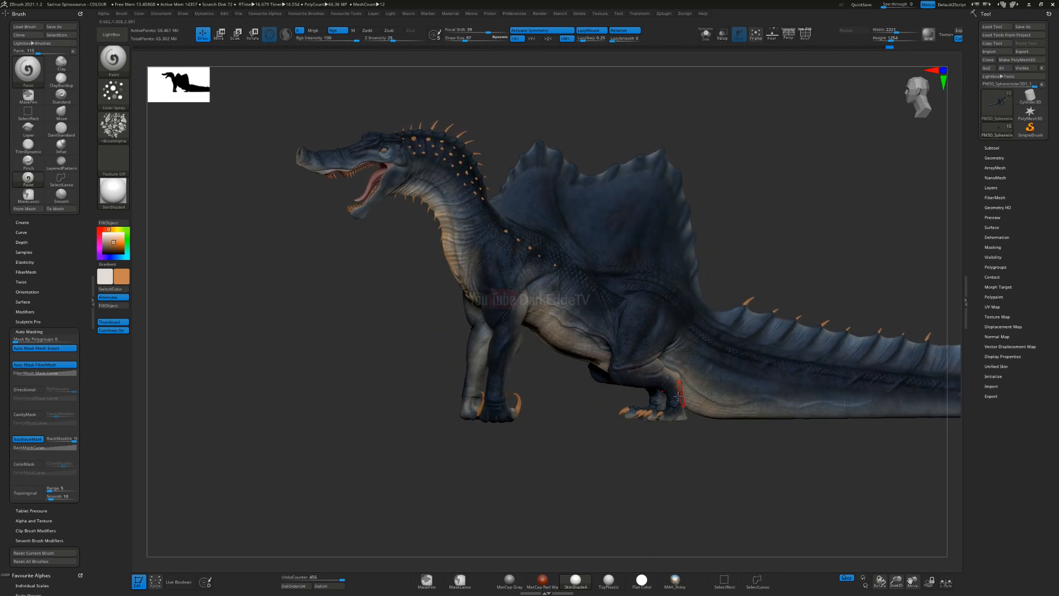
alt+right_drag(710, 450, 621, 433)
right_drag(417, 361, 448, 281)
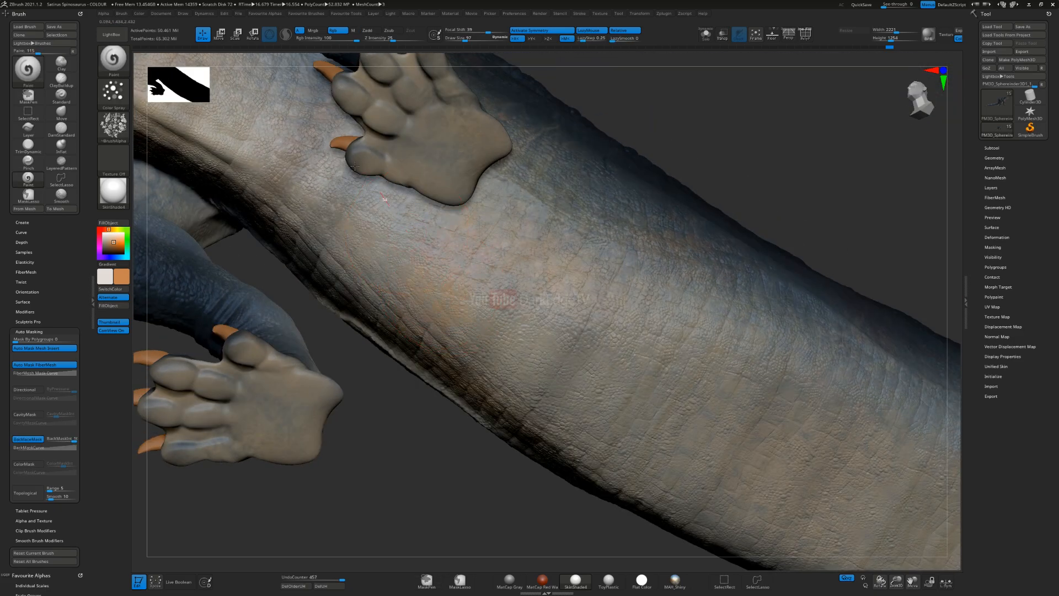
drag(354, 166, 404, 295)
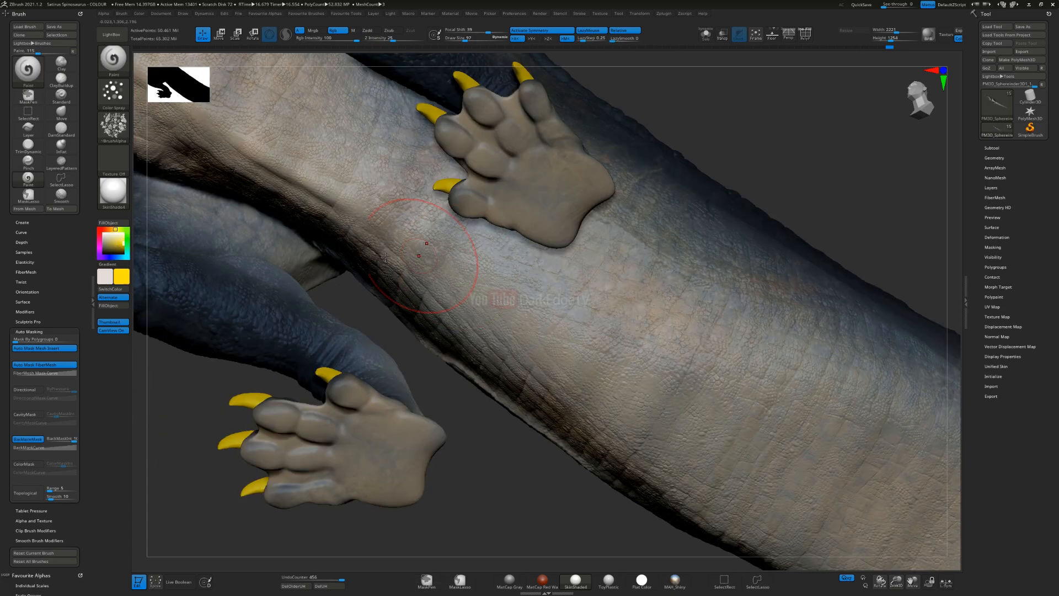
Step: Change the paint colour to bright yellow, enlarge the brush and spray speckles over the underside between the hind feet
key(s)
drag(512, 289, 445, 246)
drag(273, 116, 258, 107)
mouse_move(713, 487)
ctrl+right_down()
mouse_move(541, 308)
mouse_move(574, 303)
mouse_move(538, 302)
mouse_move(560, 367)
mouse_move(519, 445)
ctrl+right_up()
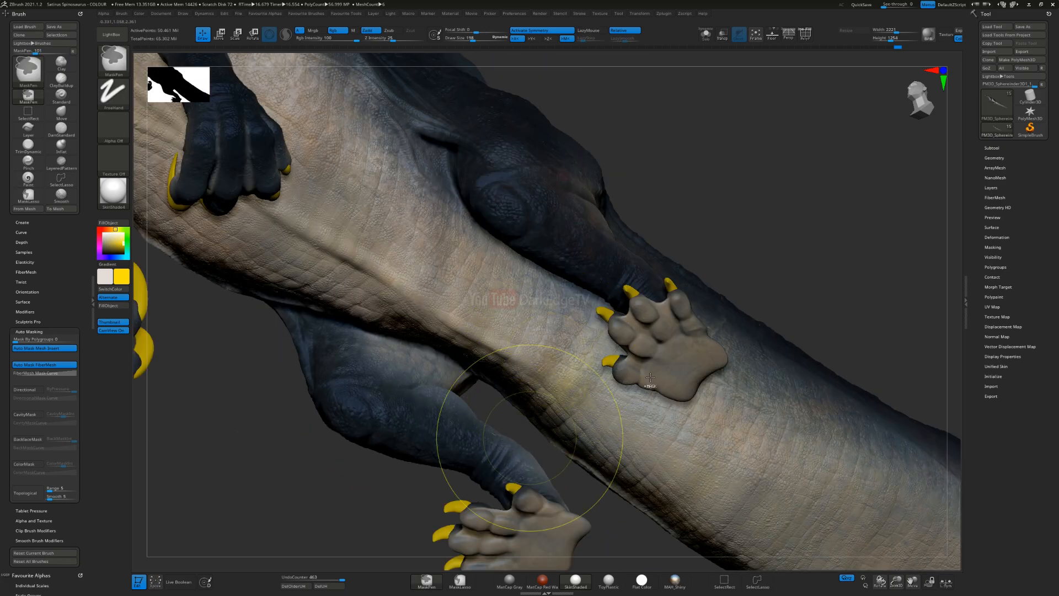
Step: Undo the last yellow strokes beside the hind foot and respray yellow speckles forward along the belly
key(ctrl+z)
key(ctrl+z)
key(ctrl+z)
key(ctrl+z)
key(ctrl+z)
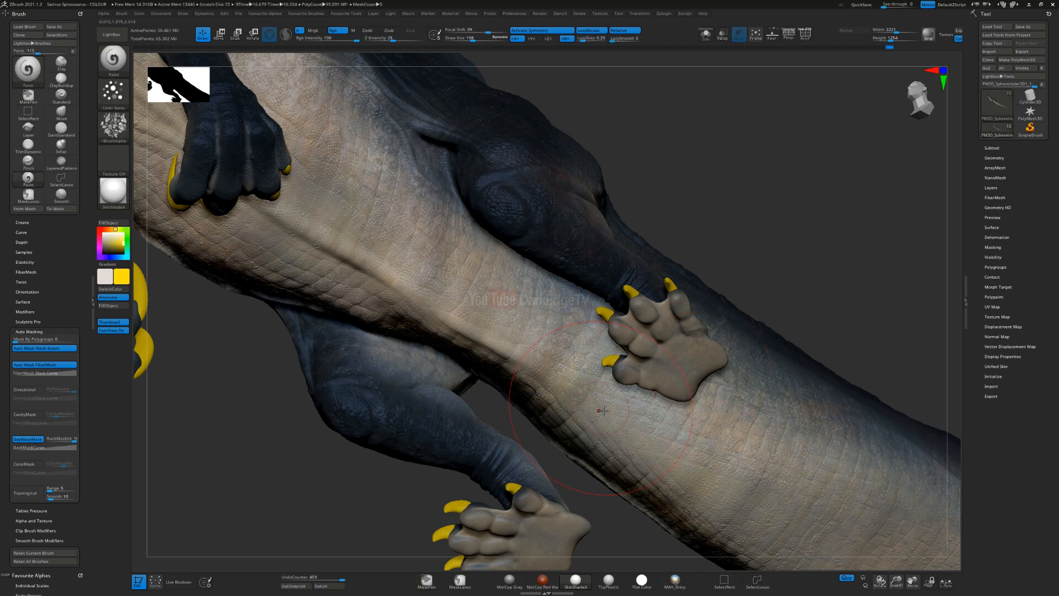
key(ctrl+shift+z)
key(ctrl+shift+z)
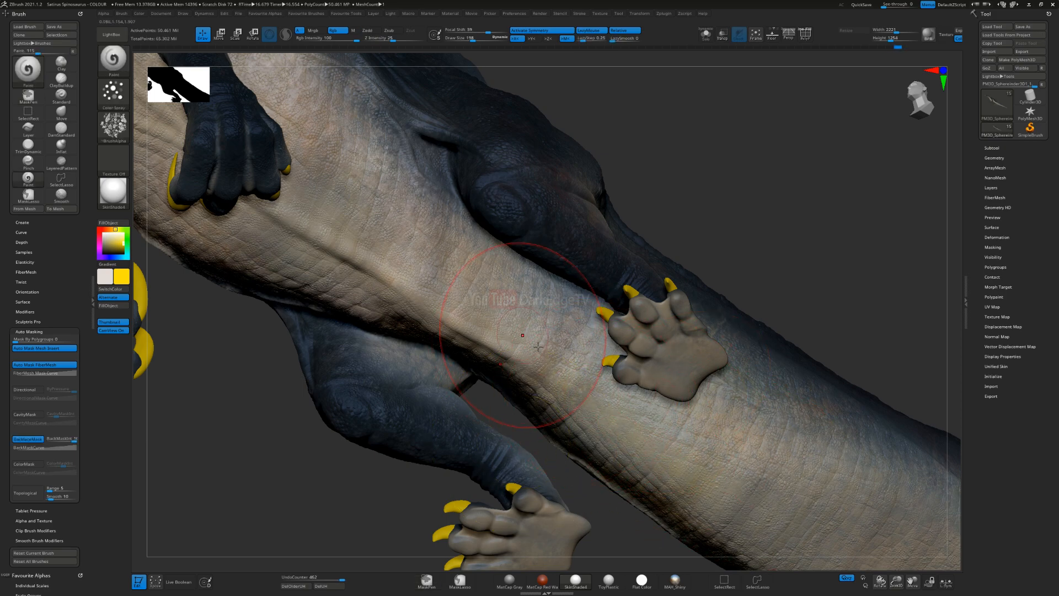
key(ctrl+shift+z)
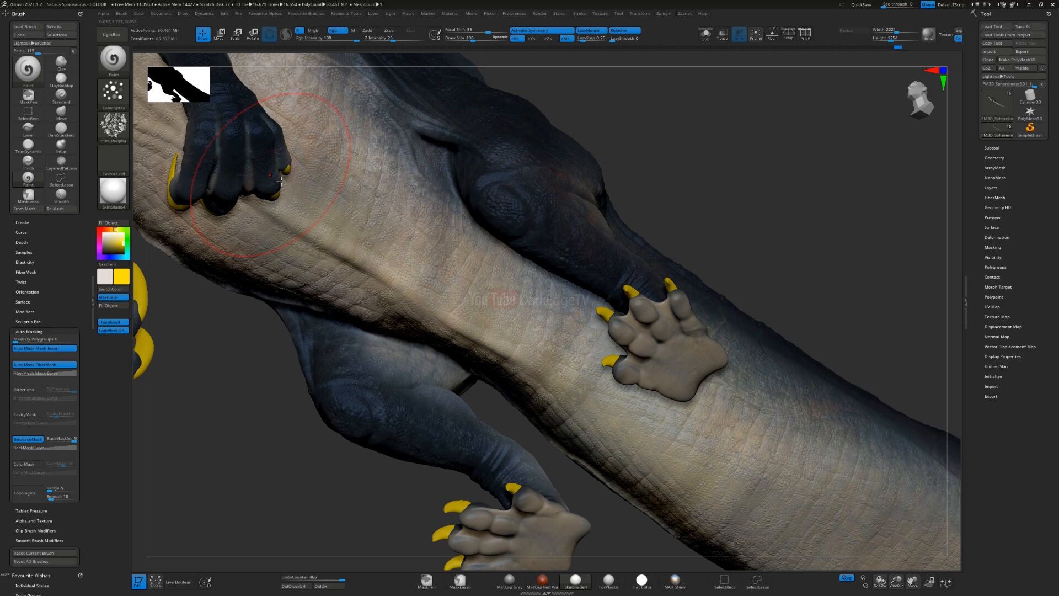
key(ctrl+shift+z)
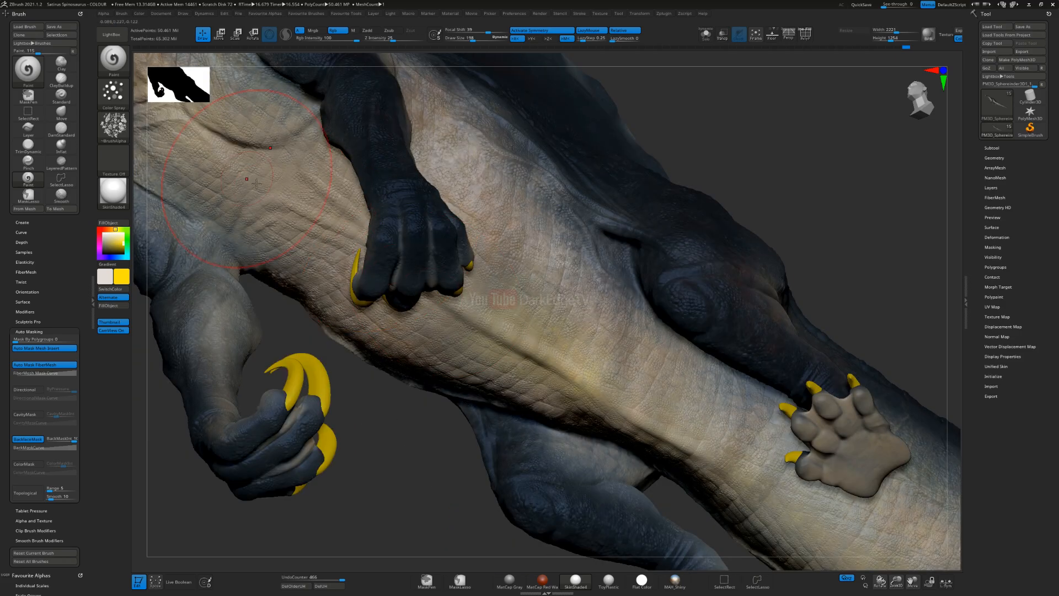
Step: Spray yellow speckles over the chest and the base of the throat
alt+drag(298, 214, 575, 305)
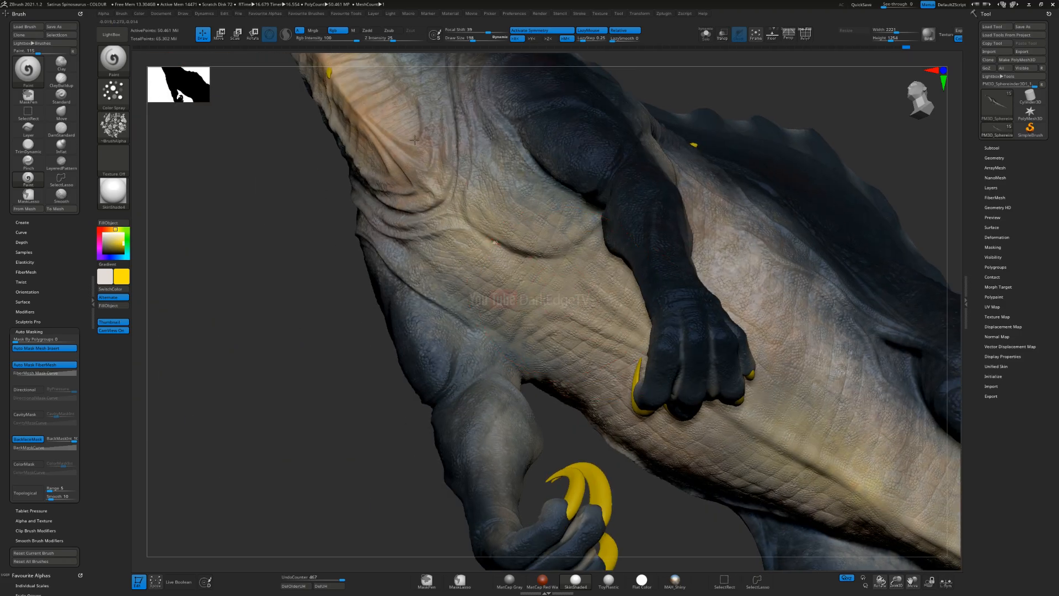
alt+right_drag(629, 368, 710, 499)
alt+right_drag(502, 274, 517, 298)
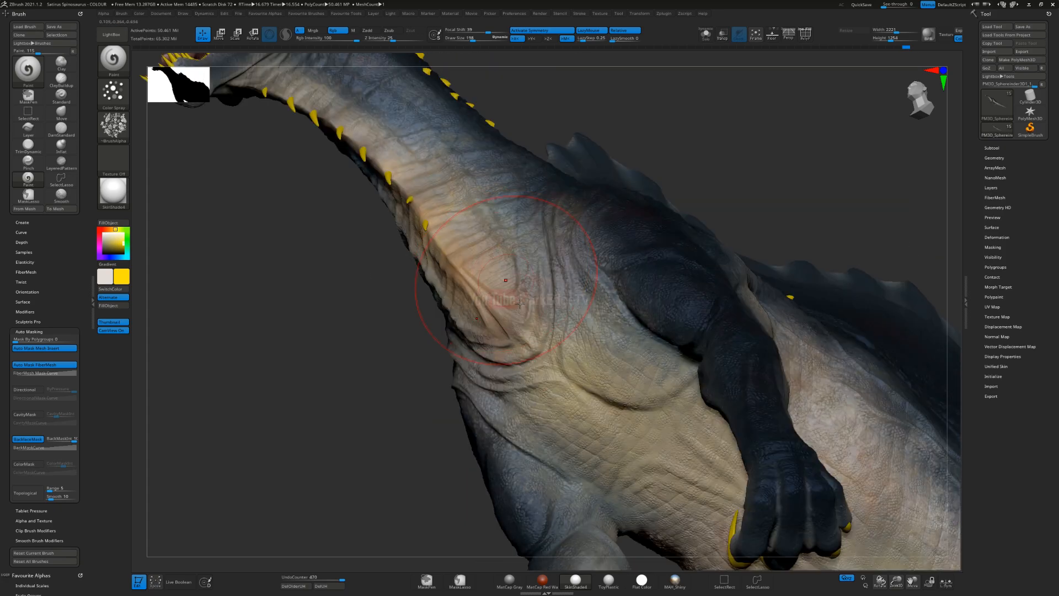
Step: Examine the overall colouring of the whole Spinosaurus from the side, including the sail, flank, belly and tail
ctrl+right_drag(523, 407, 524, 276)
right_drag(541, 331, 530, 375)
right_drag(607, 405, 569, 411)
mouse_move(568, 411)
alt+right_down()
mouse_move(531, 379)
mouse_move(607, 375)
alt+right_up()
alt+right_drag(607, 375, 672, 360)
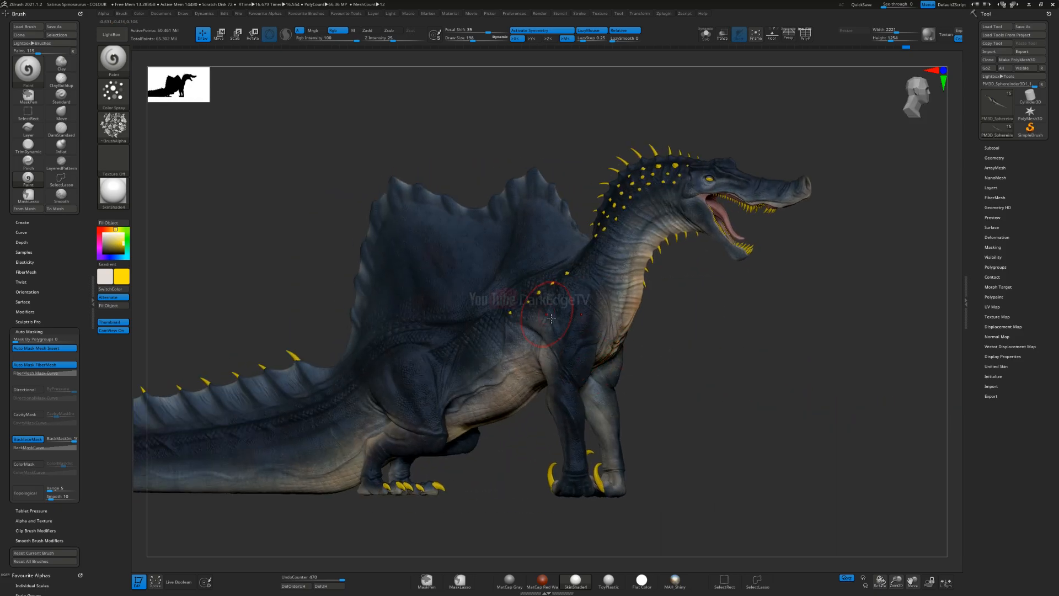
mouse_move(503, 334)
right_down()
mouse_move(507, 351)
mouse_move(467, 400)
right_up()
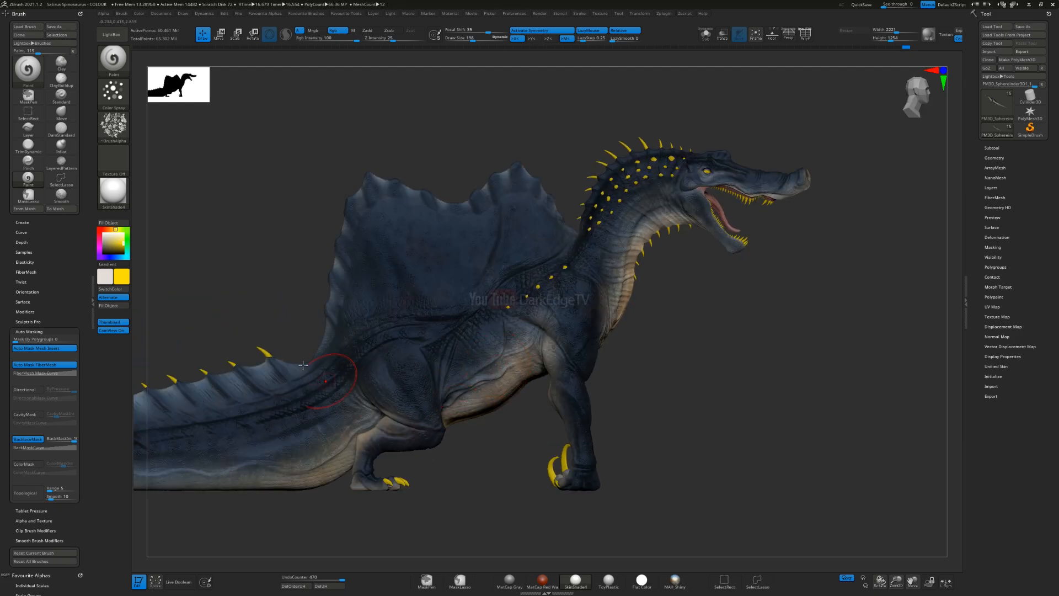
mouse_move(494, 351)
alt+right_down()
mouse_move(580, 336)
mouse_move(563, 324)
mouse_move(496, 338)
alt+right_up()
ctrl+right_drag(496, 338, 424, 348)
Step: Set the paint colour to black with Gradient enabled, and try spraying mottling over the flank and thigh
drag(121, 252, 102, 258)
right_drag(348, 361, 201, 281)
drag(489, 326, 522, 254)
ctrl+right_drag(469, 301, 480, 405)
mouse_move(555, 265)
ctrl+right_down()
mouse_move(551, 301)
mouse_move(559, 297)
ctrl+right_up()
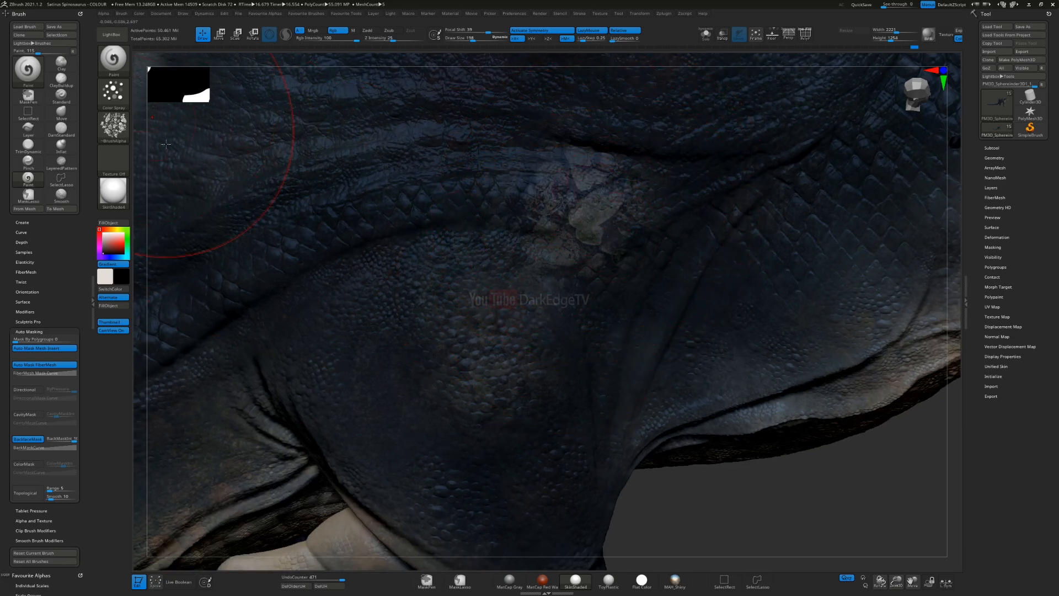
drag(410, 303, 371, 223)
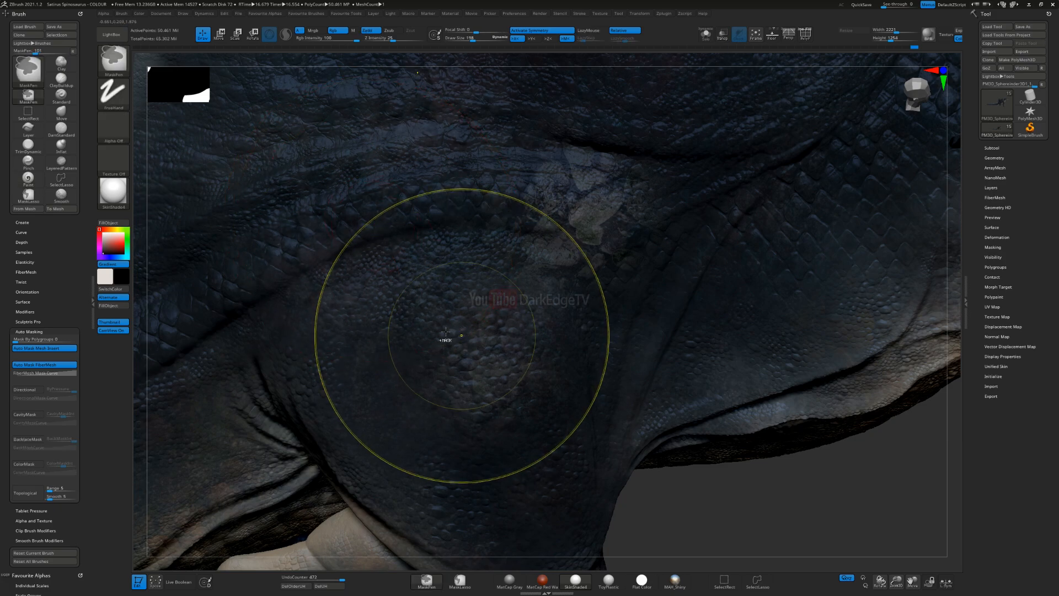
key(ctrl+z)
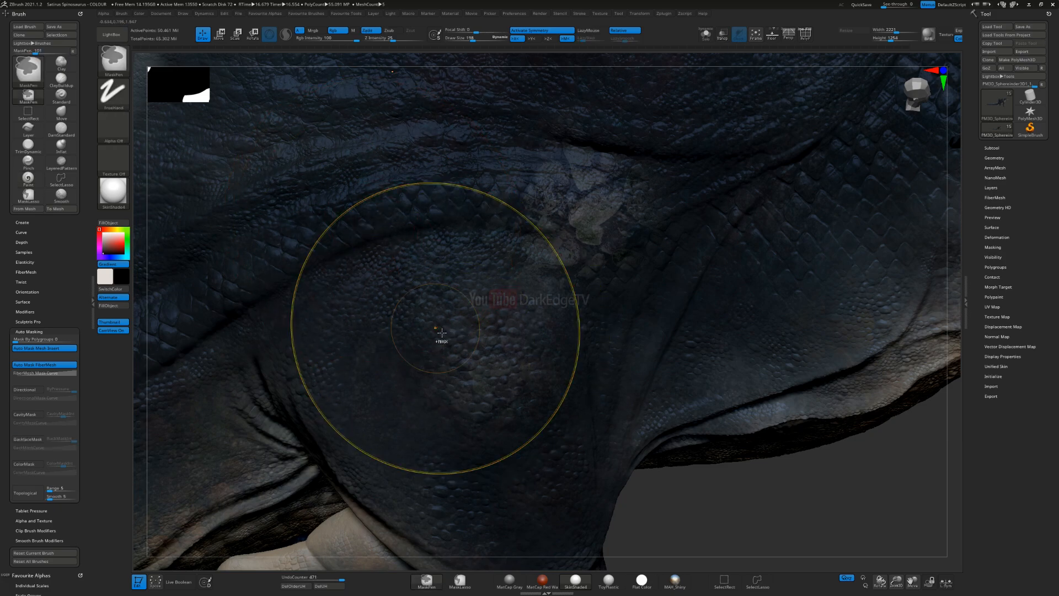
key(ctrl+z)
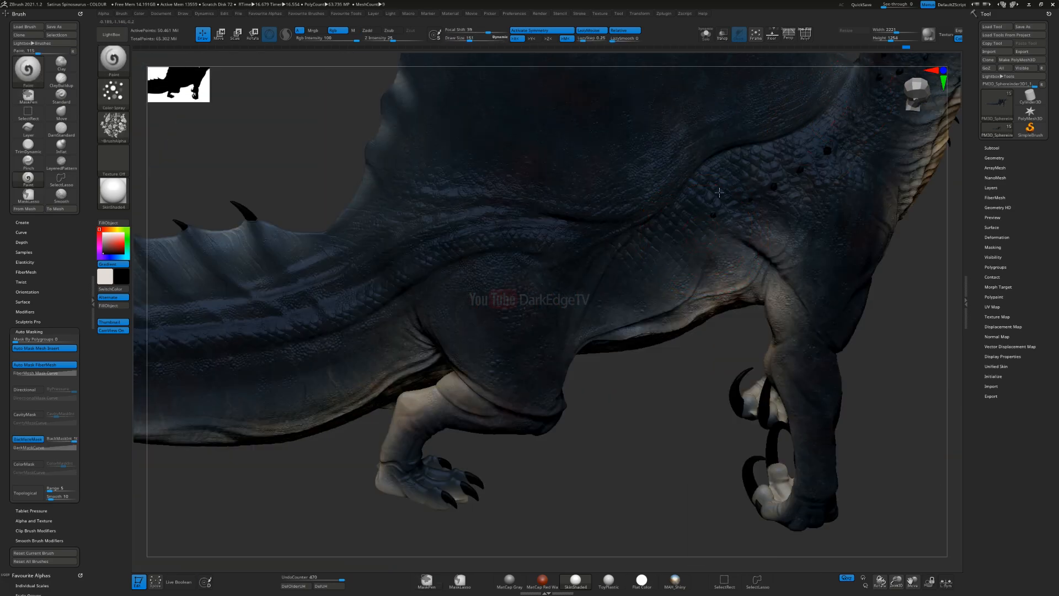
Step: Try spraying the black and off-white gradient on the flank just behind the front limb
mouse_move(719, 192)
mouse_down()
mouse_move(635, 232)
mouse_move(413, 287)
mouse_move(136, 384)
mouse_move(181, 365)
mouse_up()
mouse_move(619, 404)
ctrl+right_down()
mouse_move(614, 365)
mouse_move(556, 353)
mouse_move(598, 321)
mouse_move(592, 338)
mouse_move(579, 308)
ctrl+right_up()
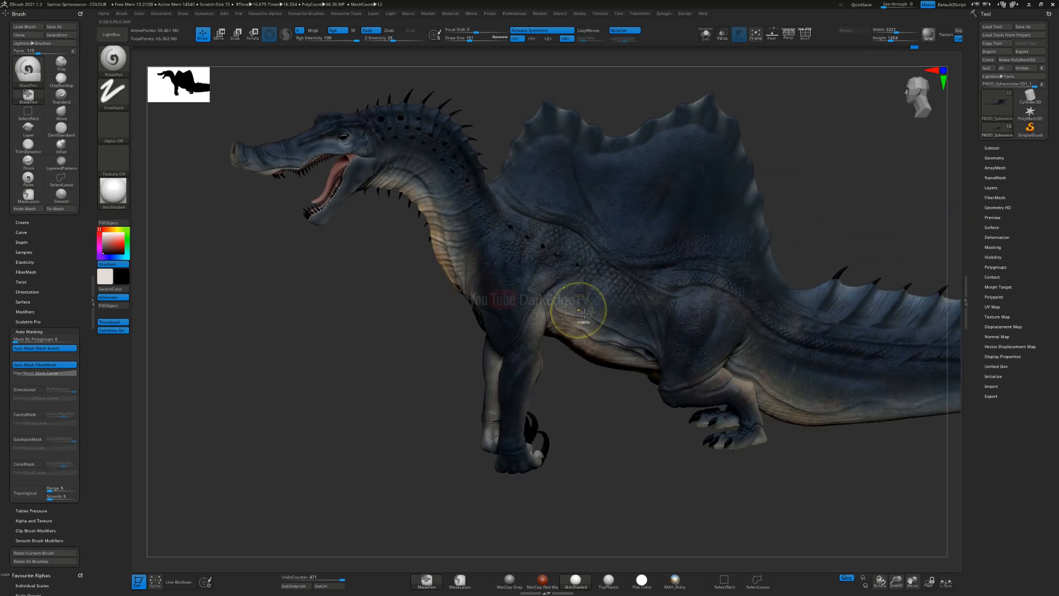
key(ctrl)
key(ctrl+z)
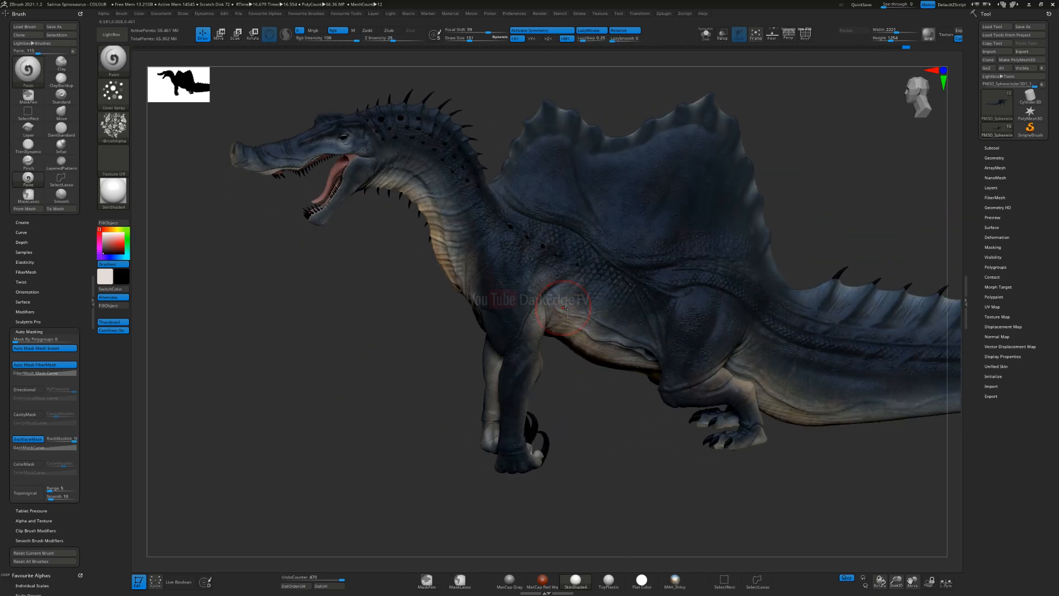
Step: Try another black and off-white gradient spray stroke on the flank behind the front limb, and undo it
alt+right_drag(330, 305, 267, 297)
mouse_move(268, 297)
ctrl+right_down()
mouse_move(269, 383)
mouse_move(227, 320)
ctrl+right_up()
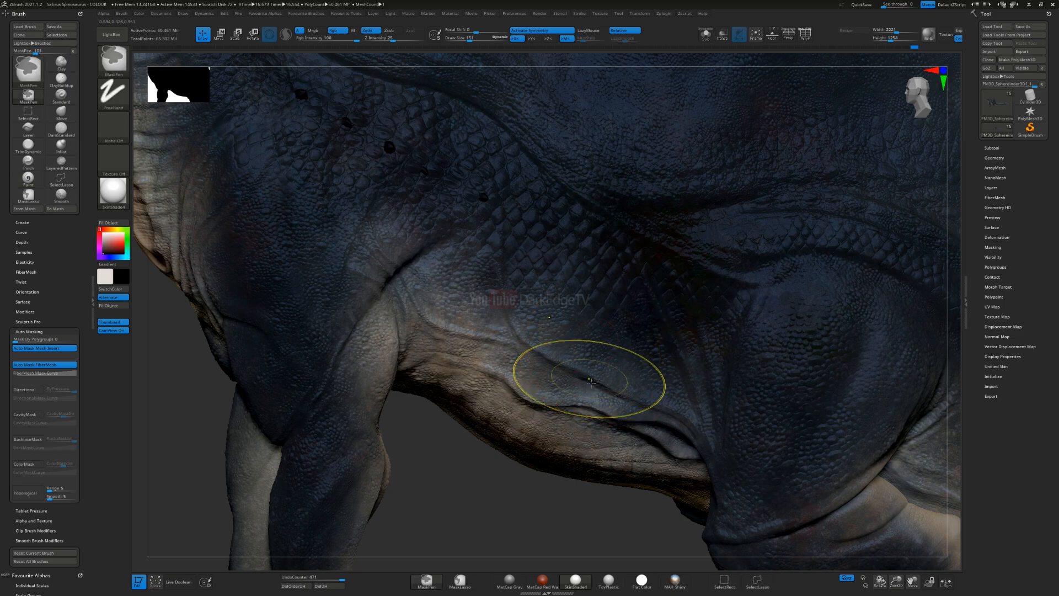
ctrl+right_drag(596, 386, 499, 362)
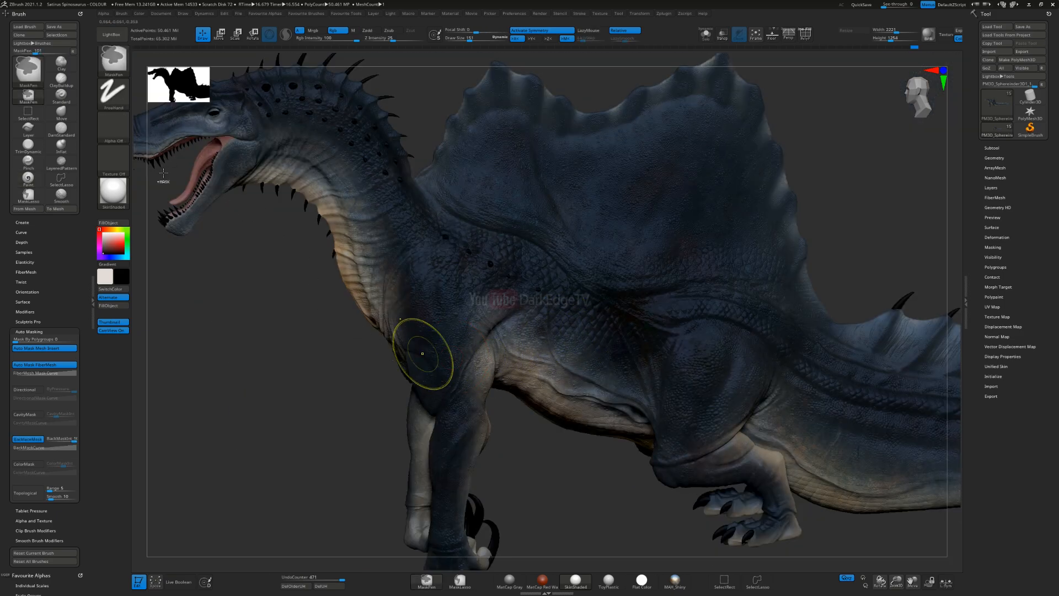
key(ctrl+z)
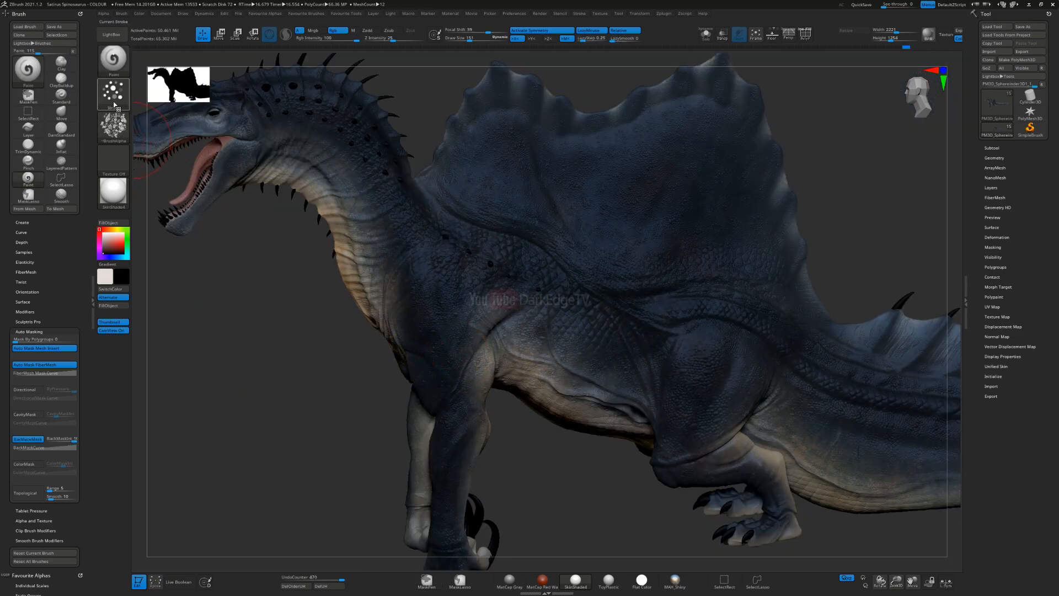
Step: Enable Gradient and choose an irregular splatter alpha for the Paint brush in place of the speckle alpha
click(112, 103)
click(121, 137)
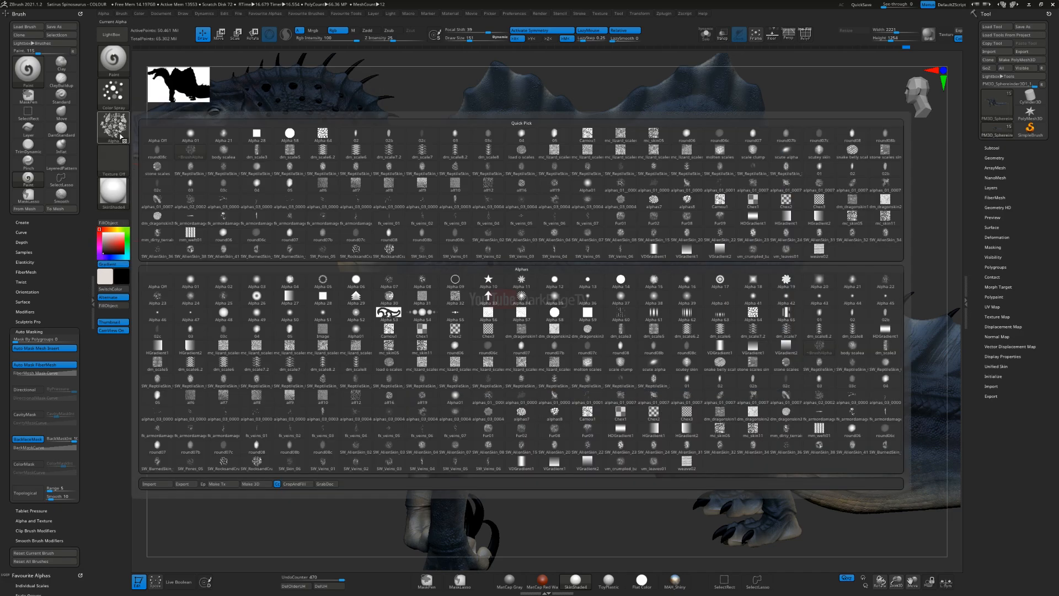
click(561, 399)
scroll(352, 180, up, 5)
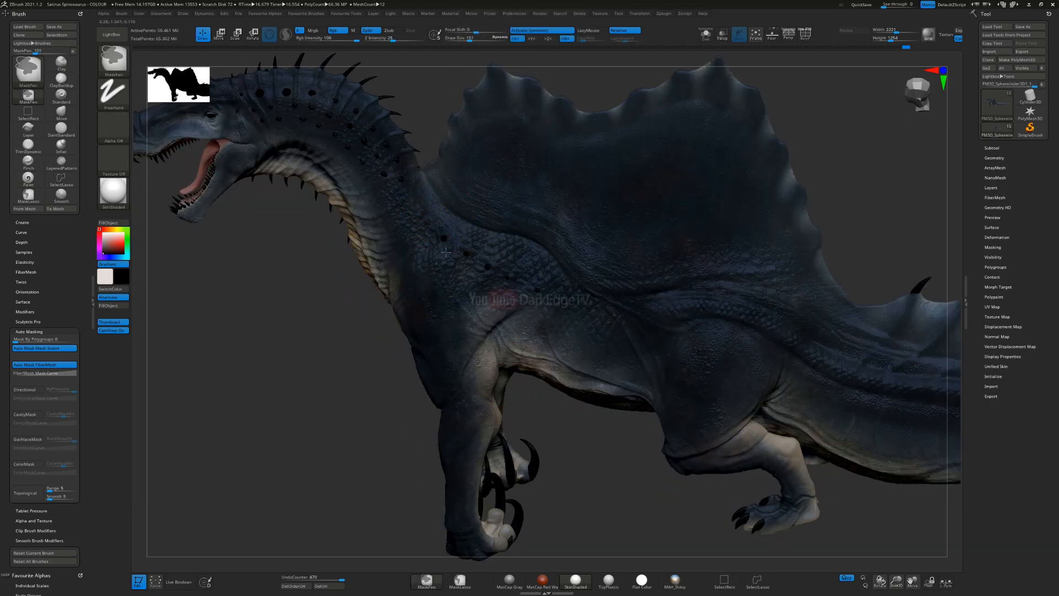
Step: Try spraying the splatter alpha over the shoulder and the base of the neck, and undo the strokes
drag(380, 154, 388, 203)
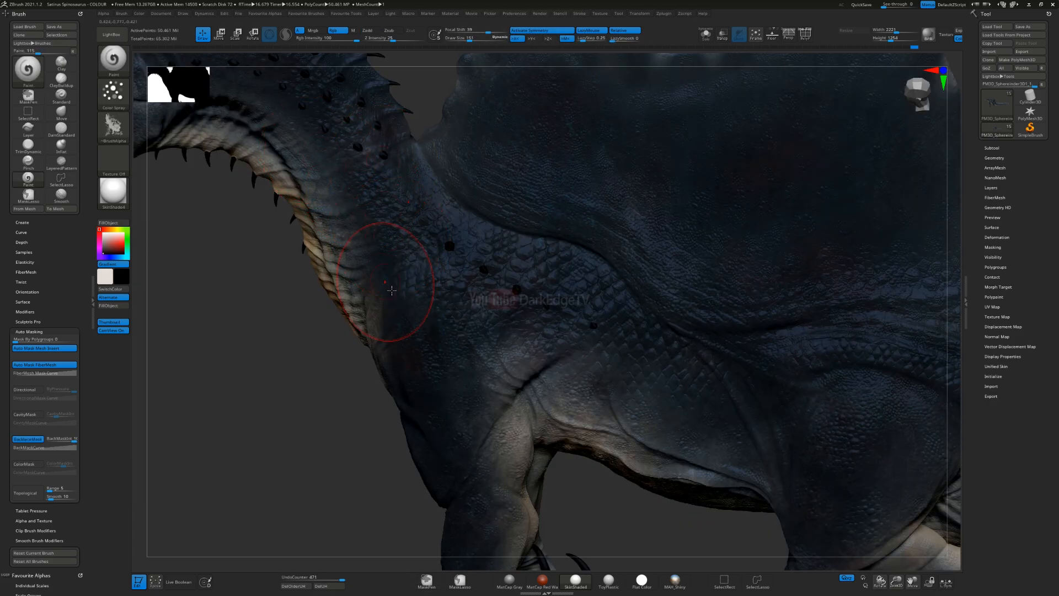
key(ctrl)
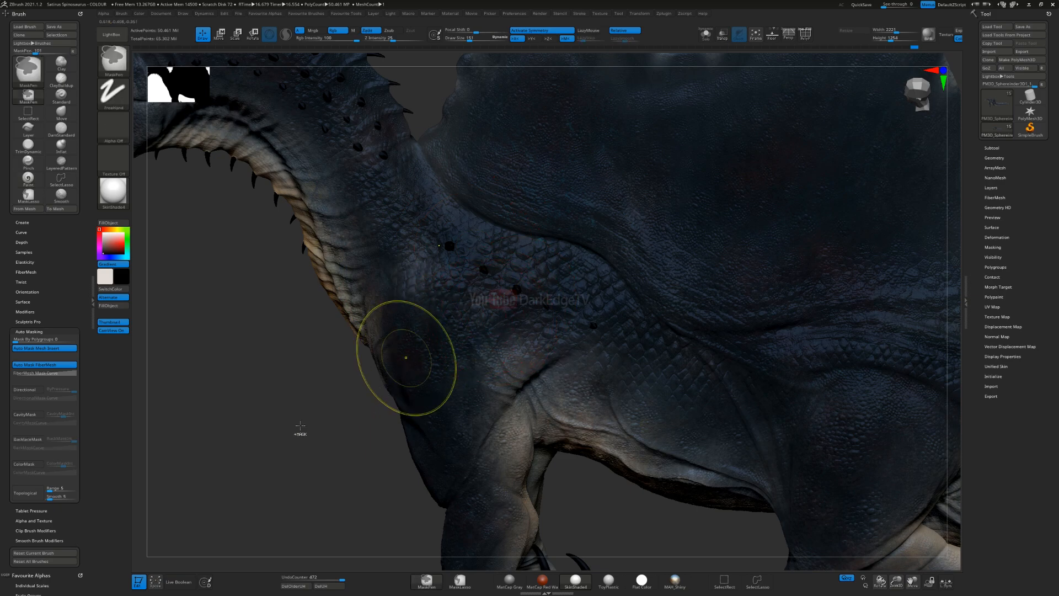
key(ctrl+z)
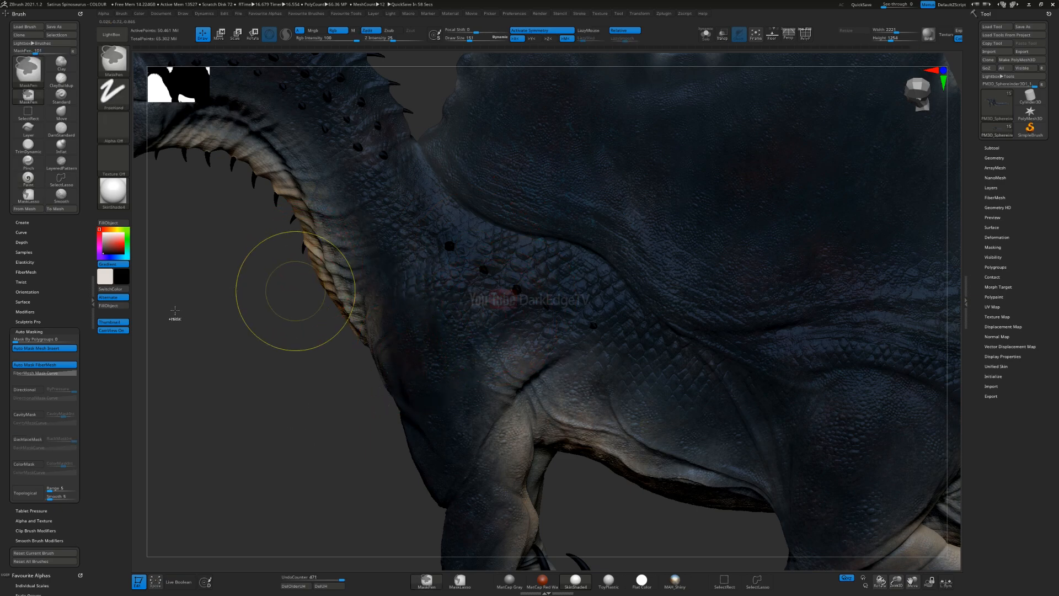
key(ctrl+z)
drag(287, 268, 224, 226)
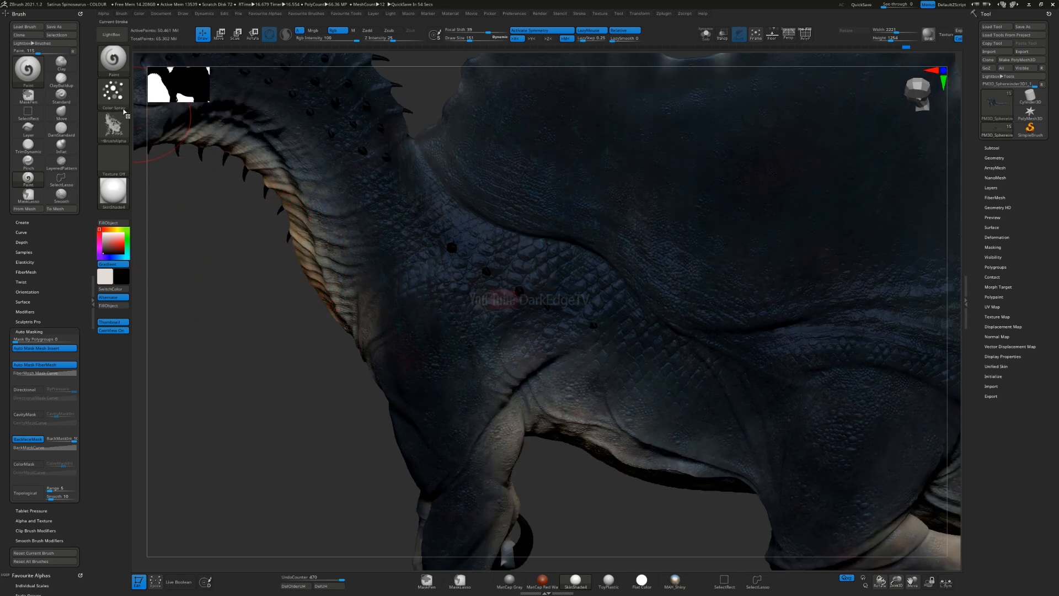
Step: Change the stroke type from Color Spray to Spray and spray black and off-white mottling over the shoulder and flank
click(116, 93)
click(295, 103)
drag(426, 346, 435, 381)
mouse_move(444, 388)
mouse_down()
mouse_move(432, 380)
mouse_move(463, 334)
mouse_up()
ctrl+right_drag(503, 299, 522, 303)
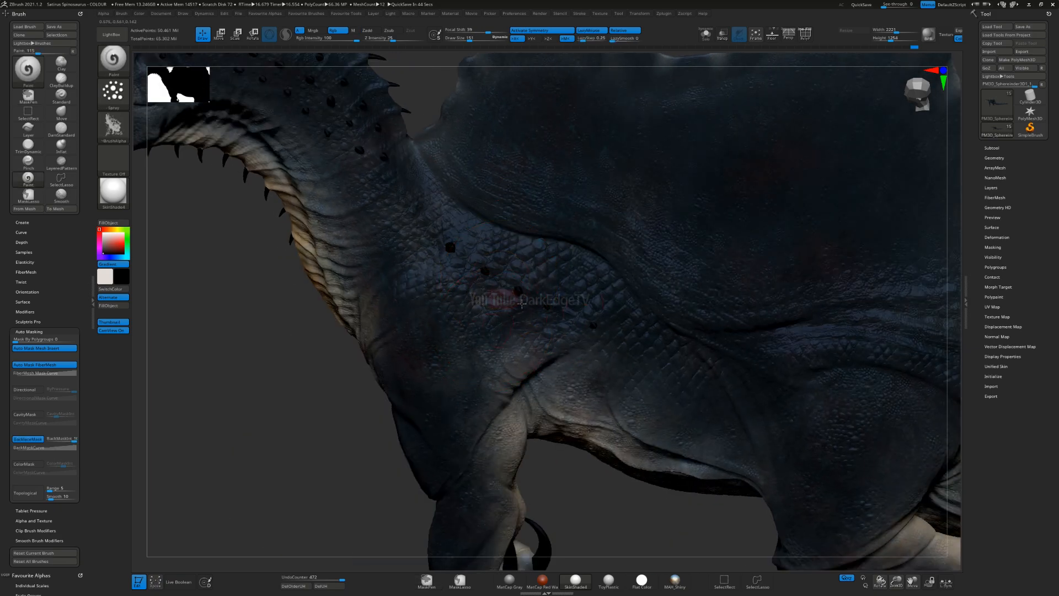
drag(665, 348, 709, 396)
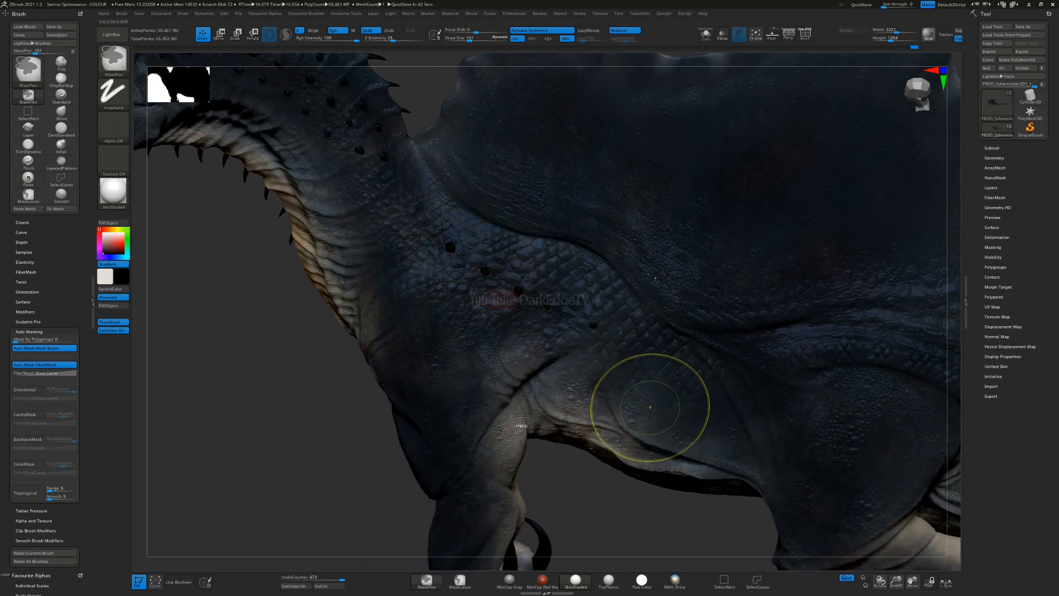
Step: Undo and redo the shoulder and flank mottling to compare the skin with and without it from both sides
key(ctrl+z)
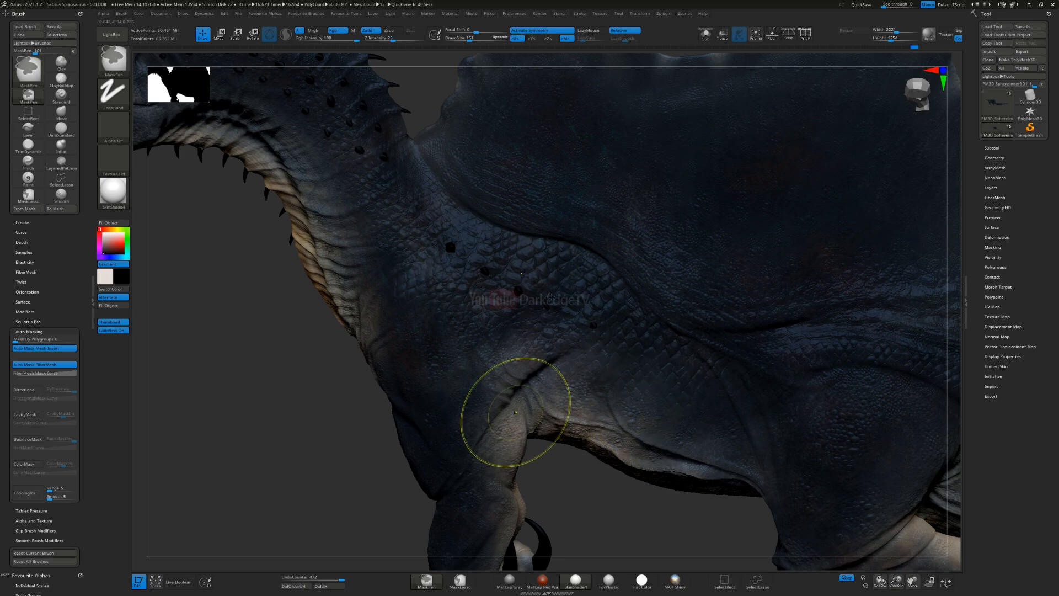
key(ctrl+z)
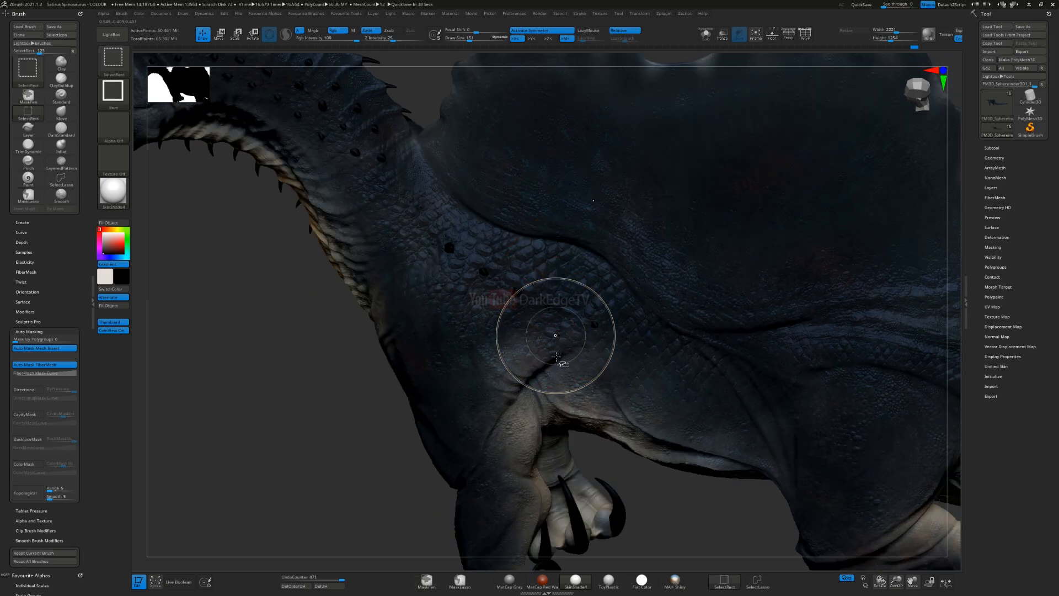
key(ctrl+shift+z)
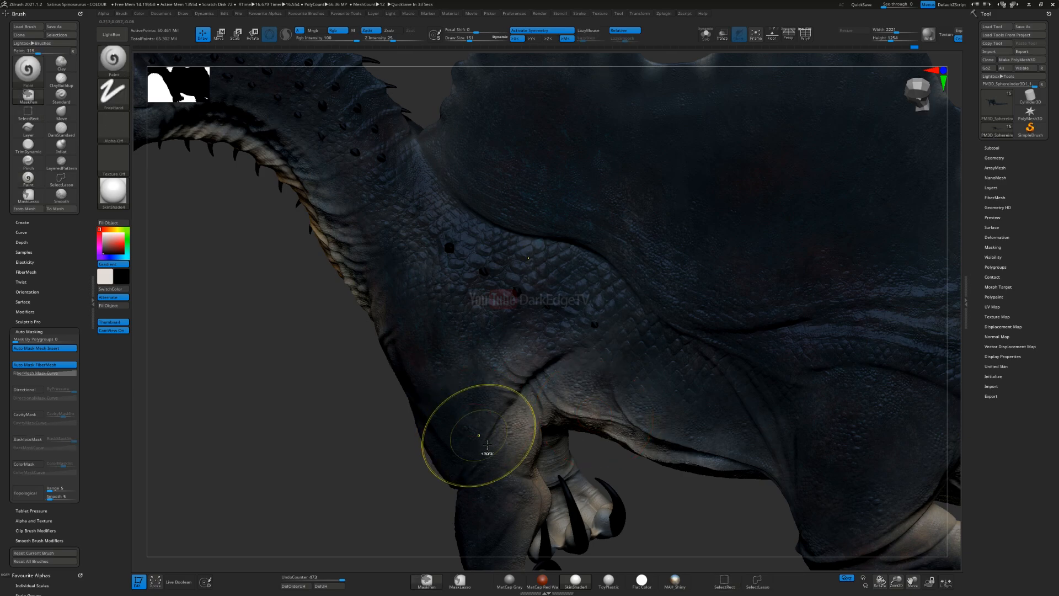
key(ctrl+shift+z)
alt+right_drag(494, 356, 510, 381)
mouse_move(510, 380)
right_down()
mouse_move(518, 344)
mouse_move(551, 380)
mouse_move(607, 318)
mouse_move(564, 320)
mouse_move(574, 320)
mouse_move(563, 341)
right_up()
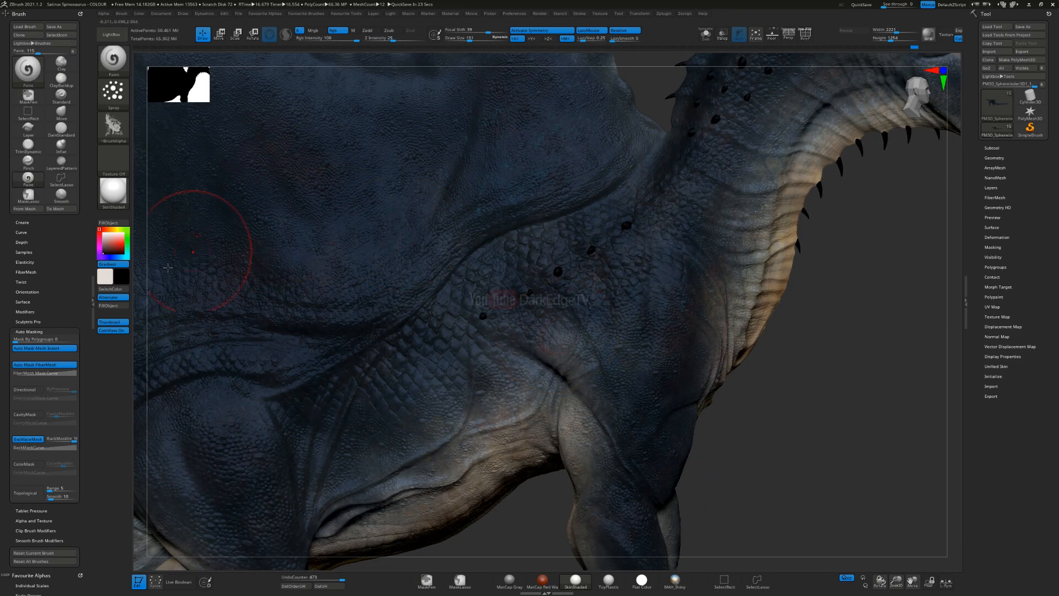
Step: Preview the model in the Silver and SoftPlastic materials, and switch its material to Chalk
key(m)
click(522, 364)
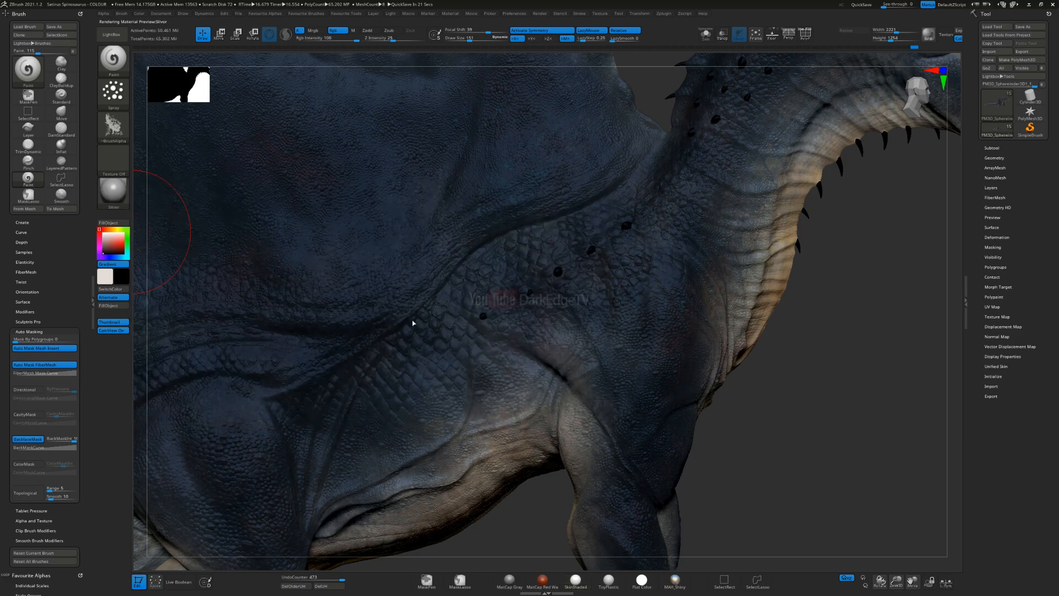
click(108, 204)
click(125, 204)
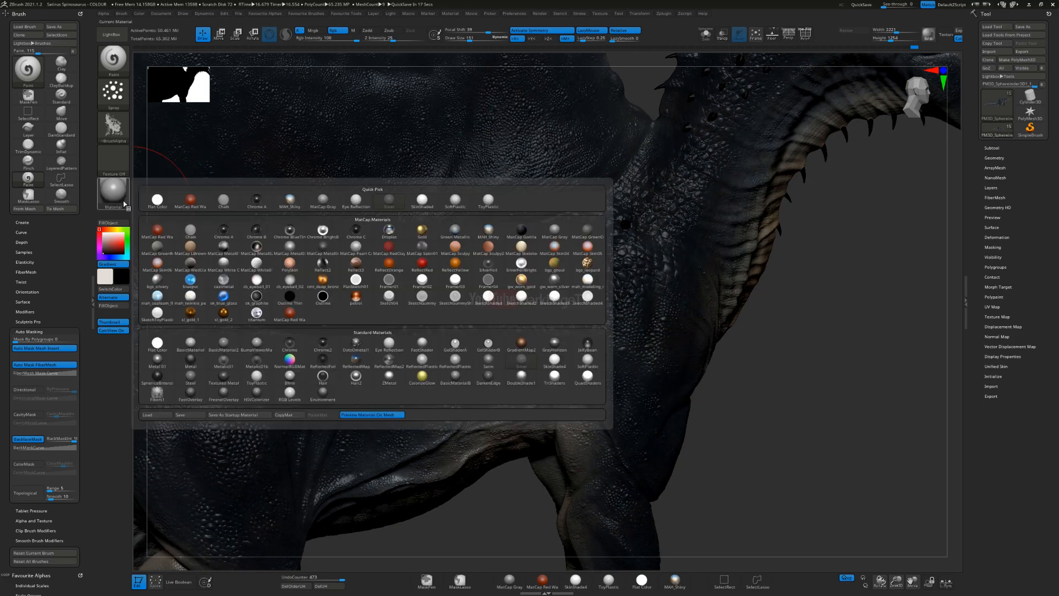
click(588, 359)
click(113, 192)
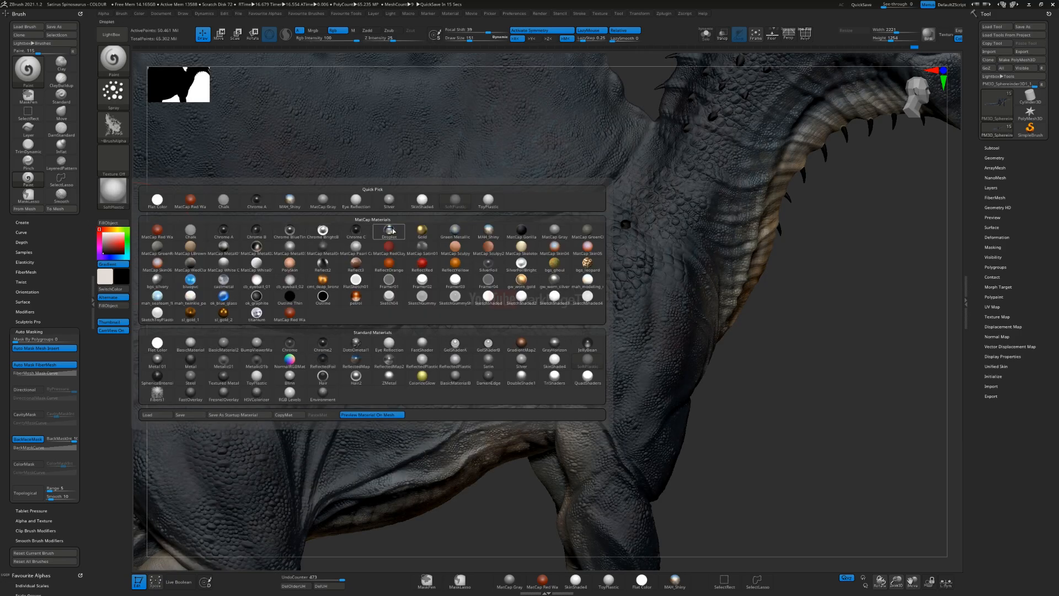
click(191, 235)
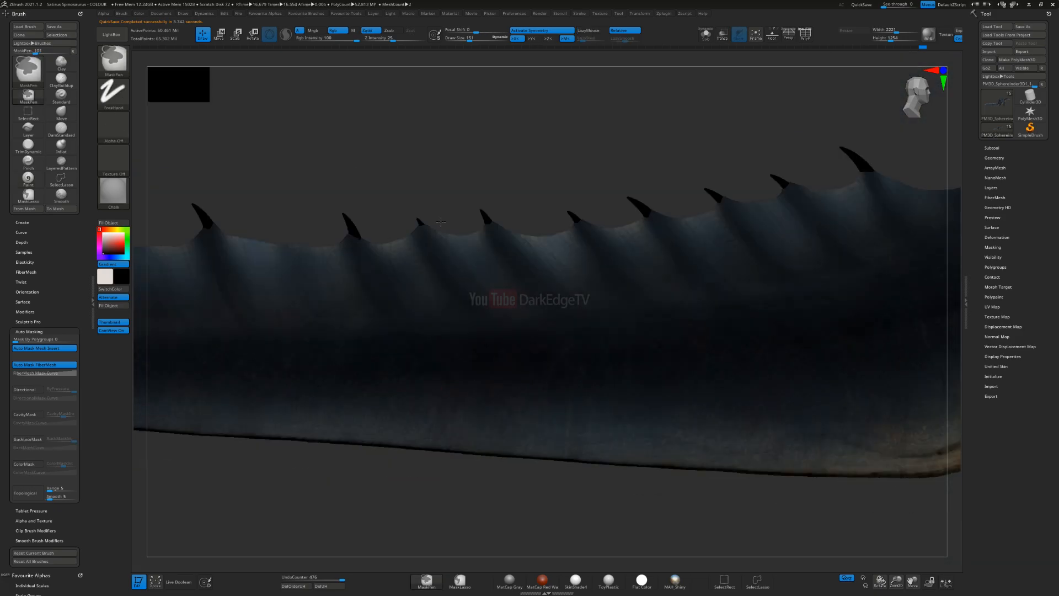
Step: Reduce the brush size and spray the gradient mottling along the side of the tail towards the hind leg
key(s)
drag(418, 373, 416, 372)
drag(298, 378, 430, 370)
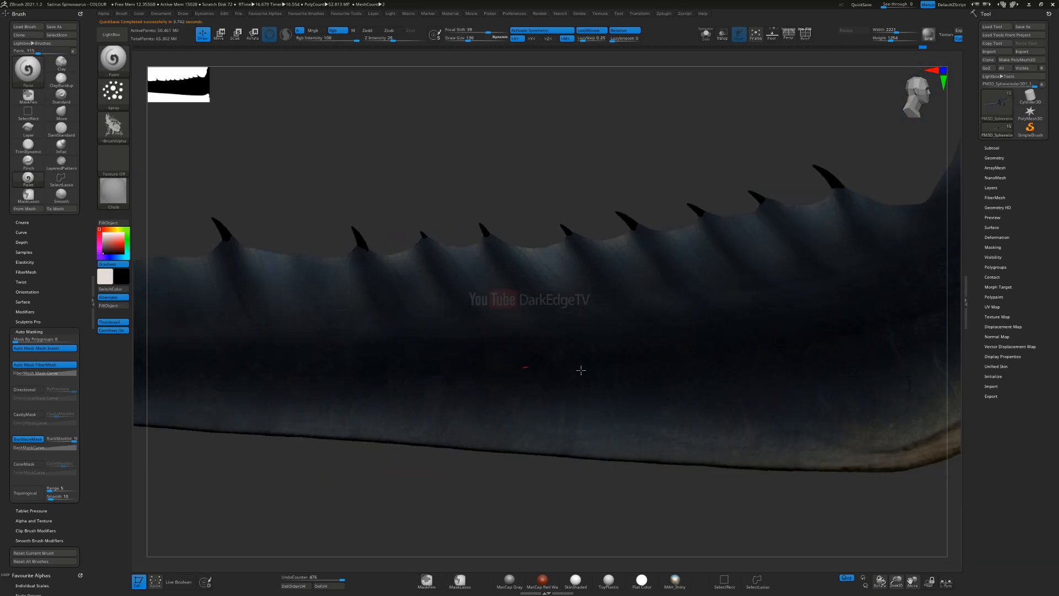
alt+right_drag(794, 357, 510, 364)
mouse_move(529, 371)
mouse_down()
mouse_move(451, 368)
mouse_move(548, 399)
mouse_move(359, 427)
mouse_up()
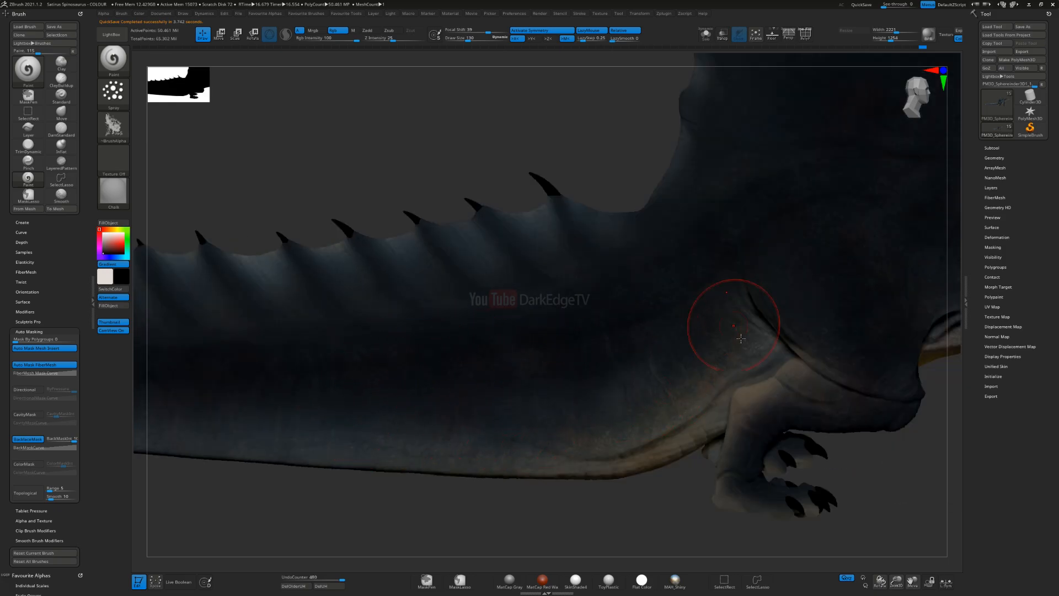
alt+right_drag(746, 334, 340, 402)
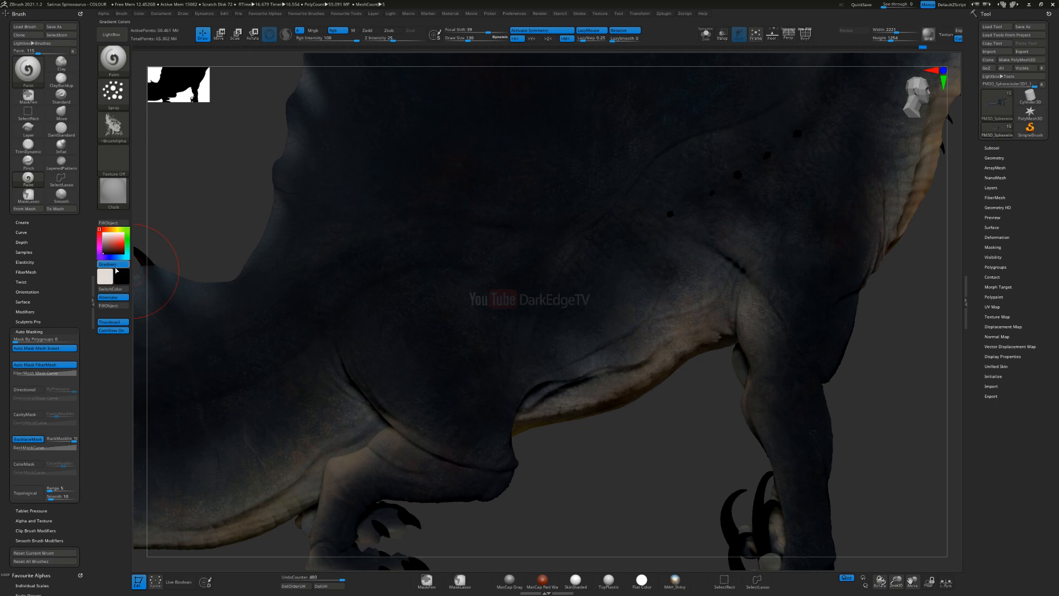
Step: Turn Gradient off, set the material back to SkinShade4, and check the colouring of the body from the side
click(113, 190)
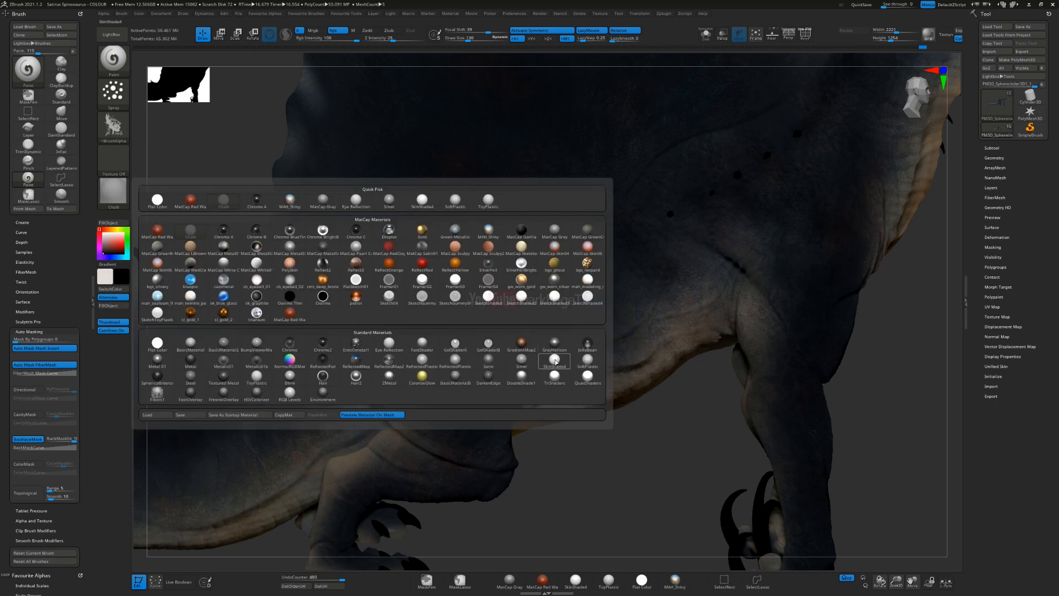
click(583, 337)
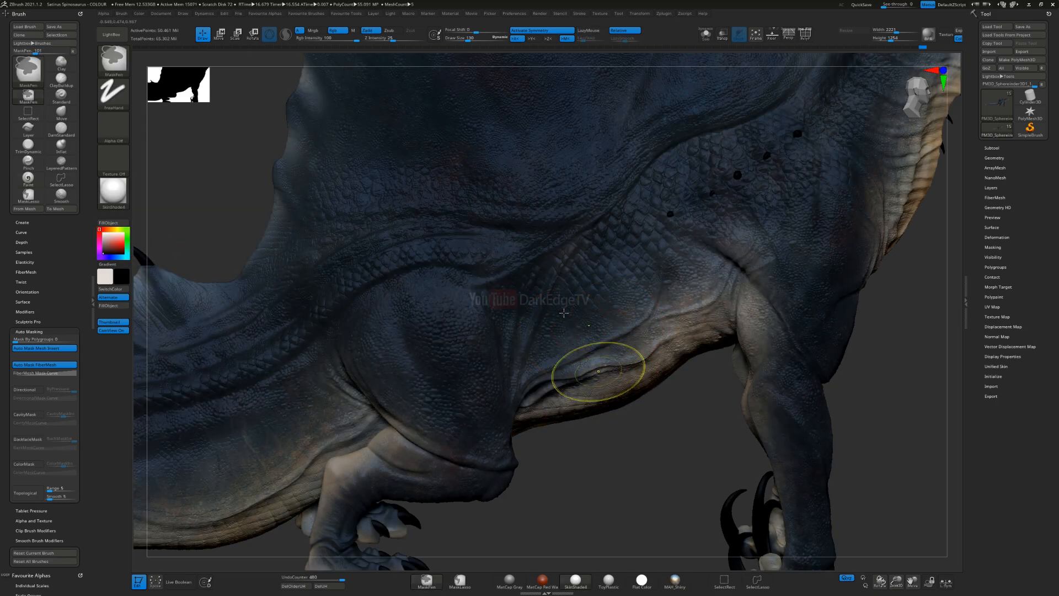
key(f)
right_drag(539, 316, 476, 316)
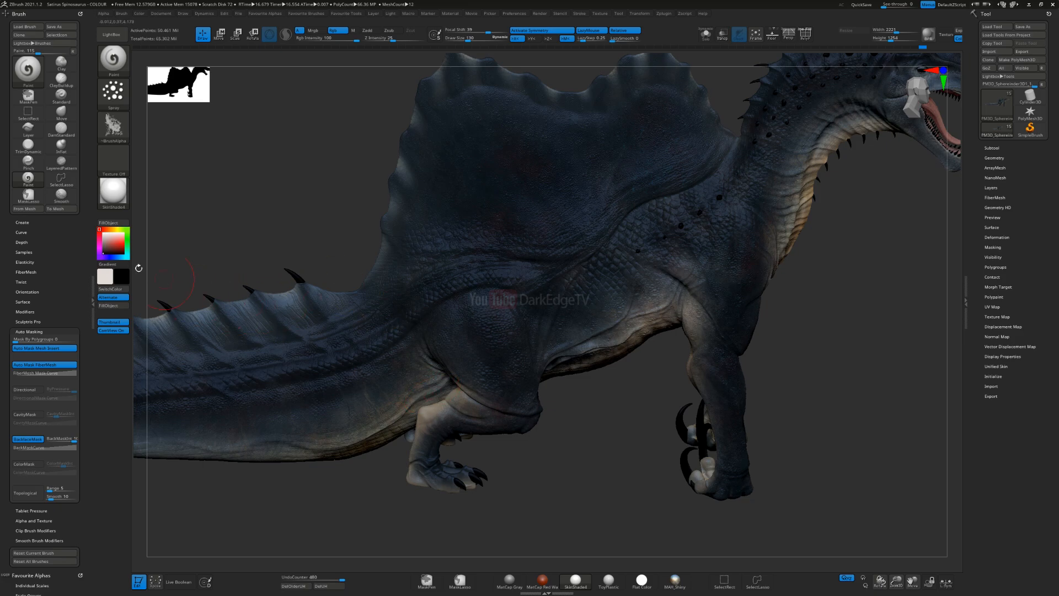
Step: Try an armour-damage scratch alpha for the Spray stroke, replace it with another splatter alpha, and enlarge the brush
click(113, 126)
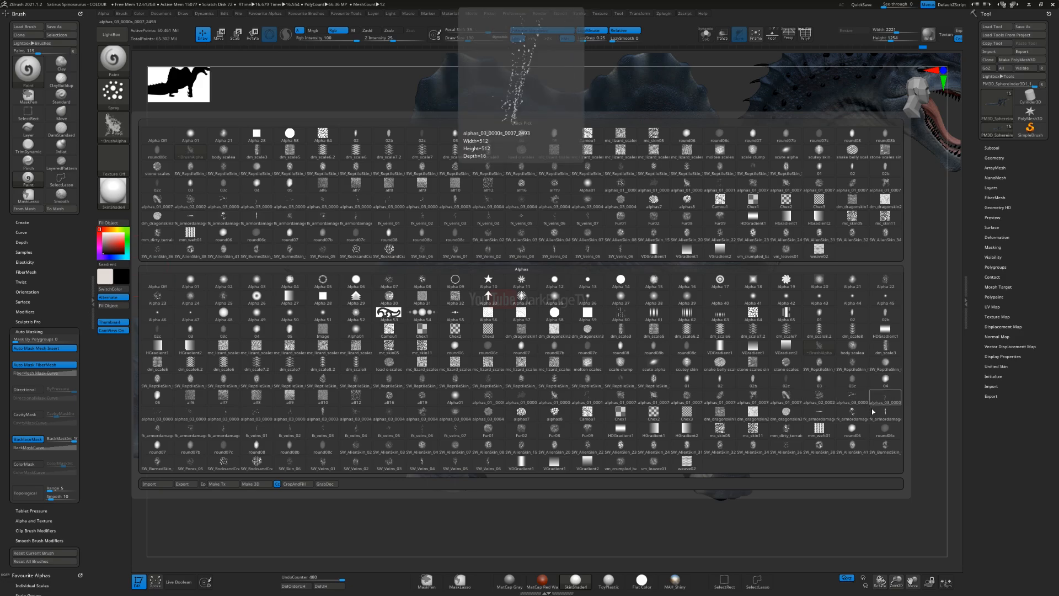
click(848, 418)
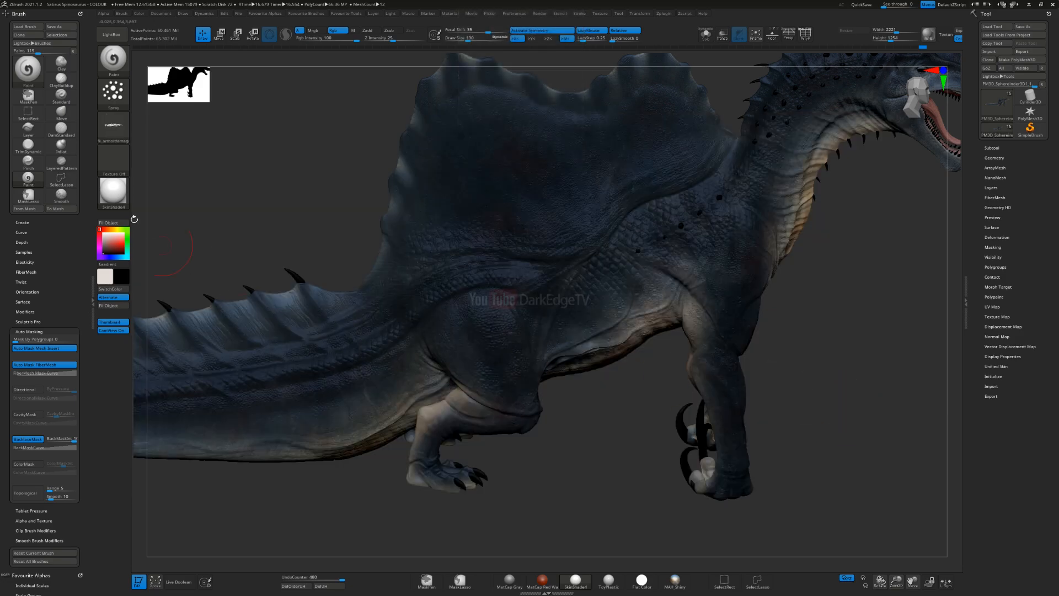
click(116, 130)
click(848, 416)
mouse_move(391, 236)
ctrl+right_down()
mouse_move(402, 307)
mouse_move(386, 277)
ctrl+right_up()
key(bracketright)
Step: Try spraying black splatter over the base of the tail and the hip, and undo the last stroke
mouse_move(551, 406)
mouse_down()
mouse_move(532, 376)
mouse_move(543, 382)
mouse_up()
right_drag(547, 386, 499, 372)
key(s)
drag(549, 392, 546, 392)
mouse_move(456, 409)
mouse_down()
mouse_move(424, 318)
mouse_move(381, 381)
mouse_up()
alt+right_drag(364, 469, 580, 329)
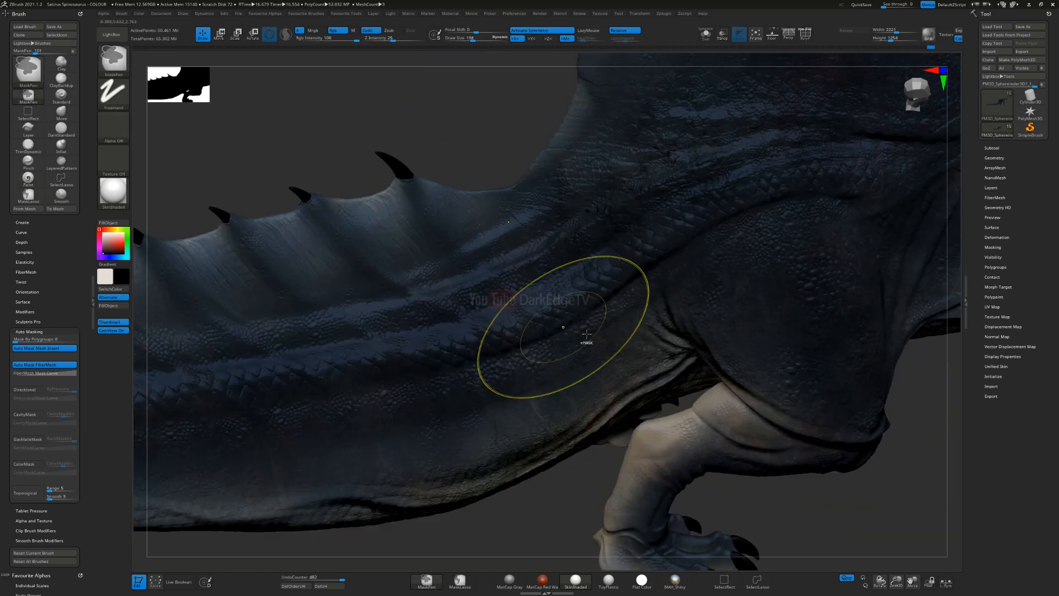
key(ctrl+z)
Step: Try spraying black splatter from the base of the tail across the hip and flank to the shoulder
mouse_move(586, 309)
mouse_down()
mouse_move(535, 312)
mouse_move(591, 309)
mouse_up()
alt+right_drag(662, 272, 448, 352)
drag(449, 329, 484, 290)
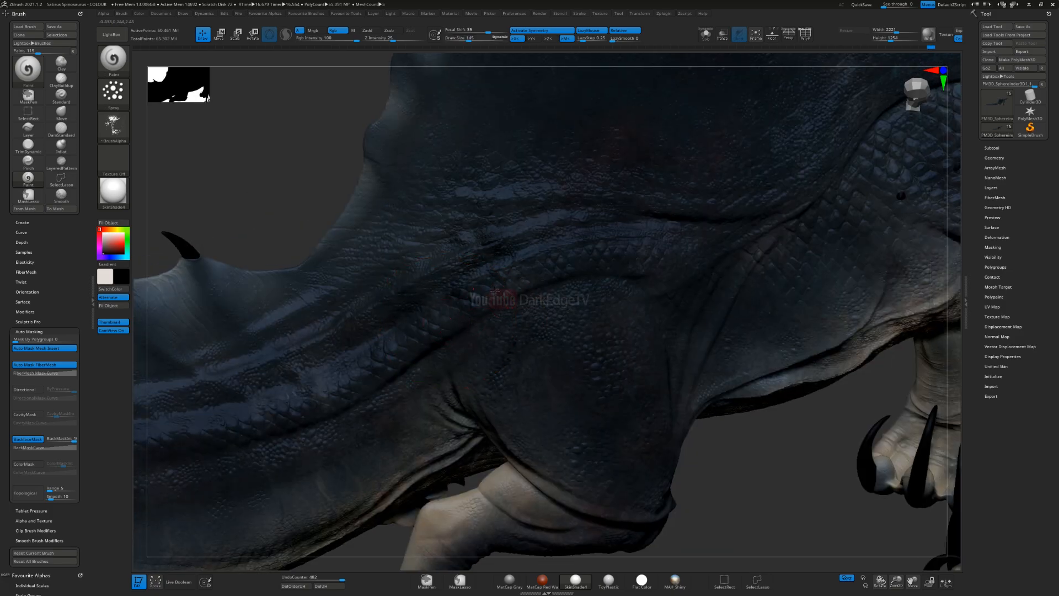
alt+right_drag(635, 274, 527, 336)
mouse_move(529, 336)
mouse_down()
mouse_move(504, 298)
mouse_move(583, 292)
mouse_up()
right_drag(551, 315, 545, 280)
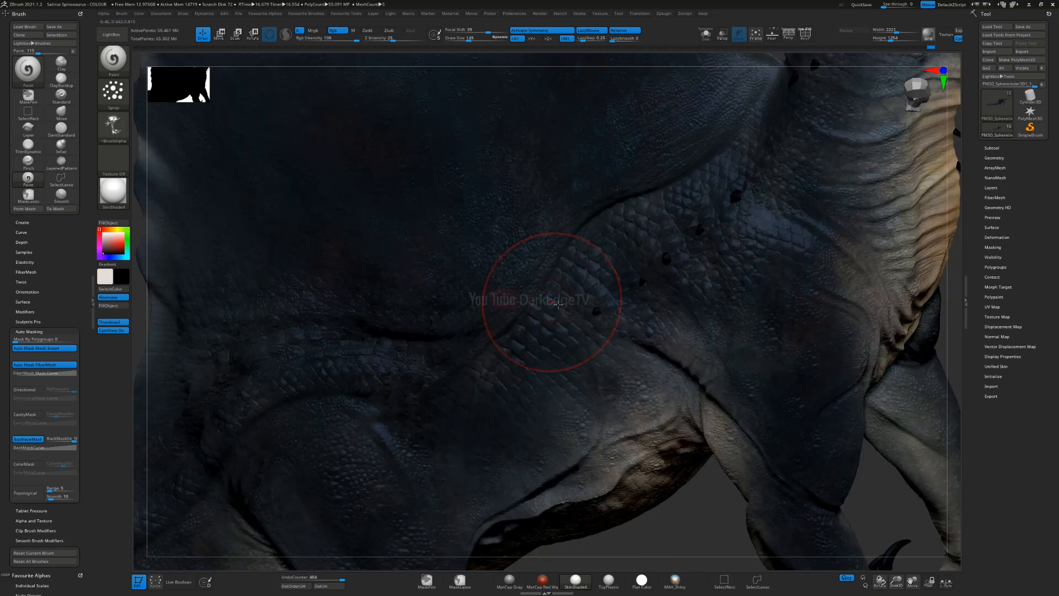
drag(548, 282, 669, 232)
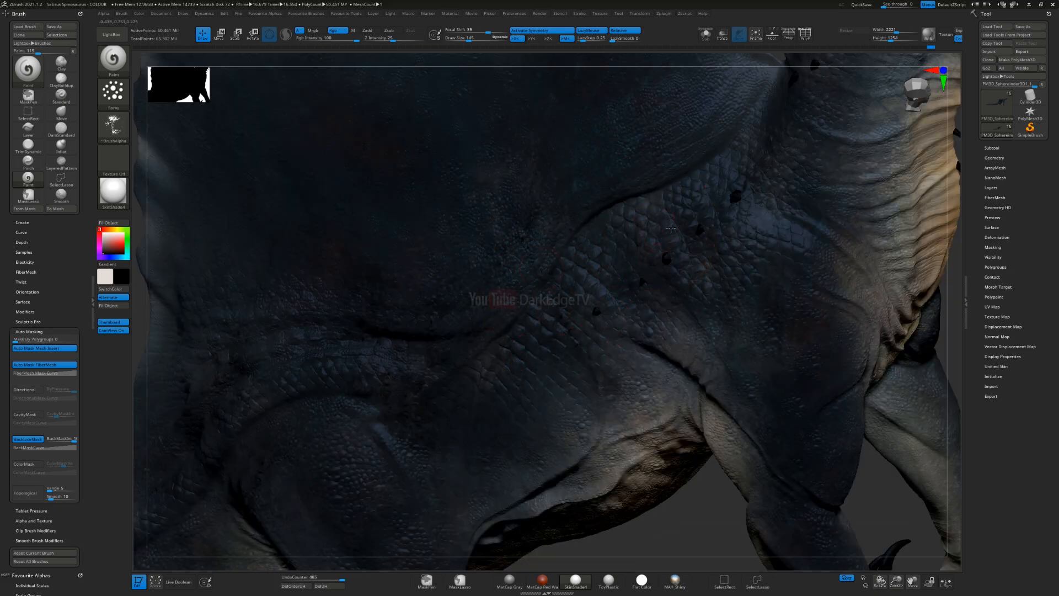
ctrl+right_drag(577, 377, 516, 373)
key(ctrl)
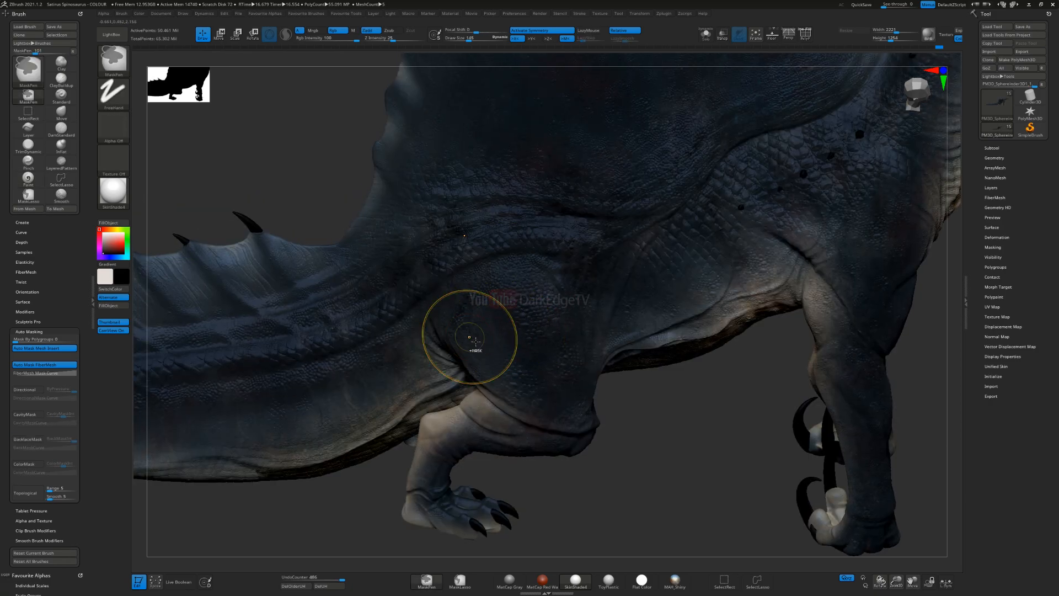
Step: Undo all the black splatter strokes sprayed across the tail base, hip, flank and shoulder
key(ctrl+z)
key(ctrl)
key(ctrl+z)
key(ctrl+z)
key(ctrl+z)
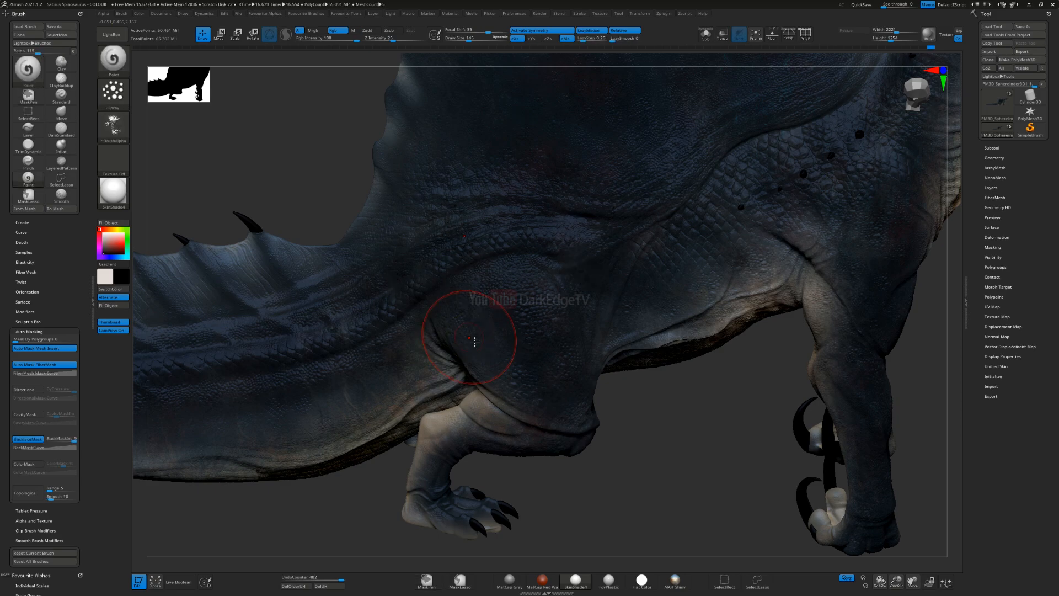
key(ctrl+z)
key(ctrl+z)
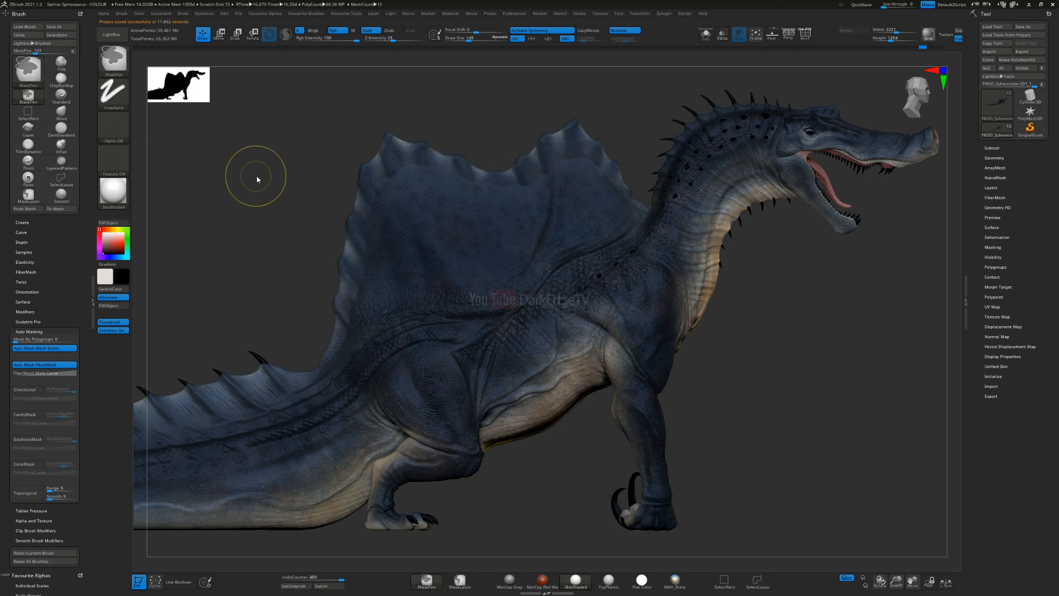
Step: Save the project over the existing file Satirus Spinosaurus - COLOUR BACKUP.zpr
key(ctrl+s)
click(193, 104)
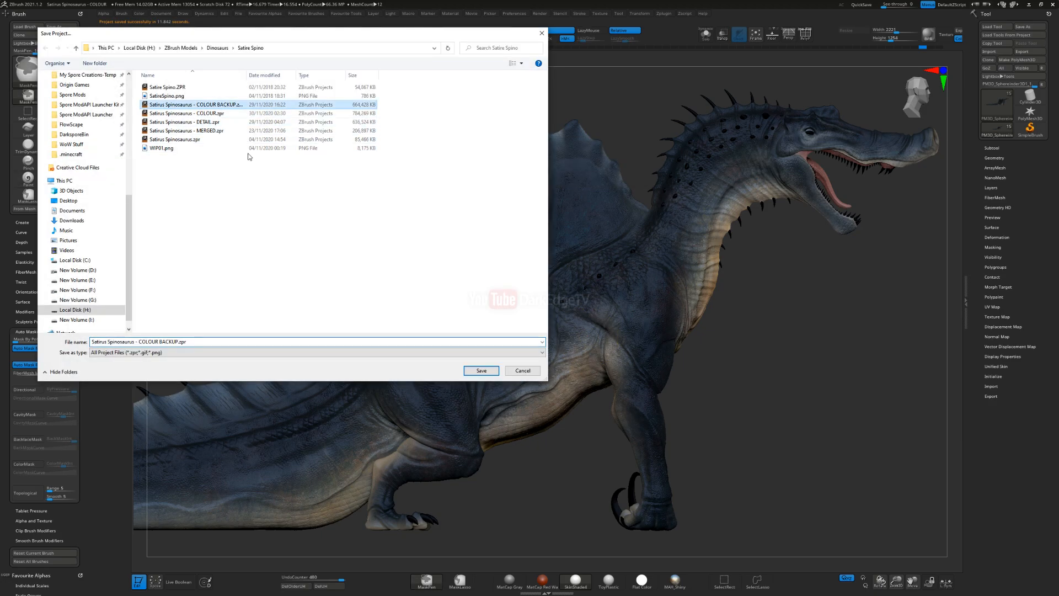
click(482, 370)
click(554, 294)
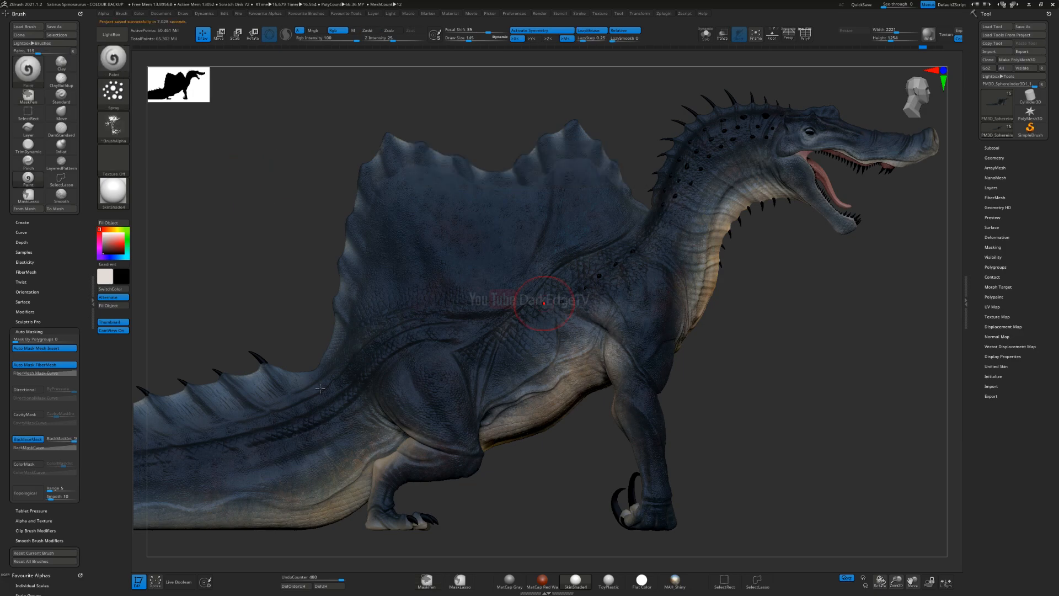
Step: Try spraying black splatter over the base of the tail, the thigh and the hip
alt+right_drag(443, 356, 591, 250)
alt+right_drag(449, 327, 289, 293)
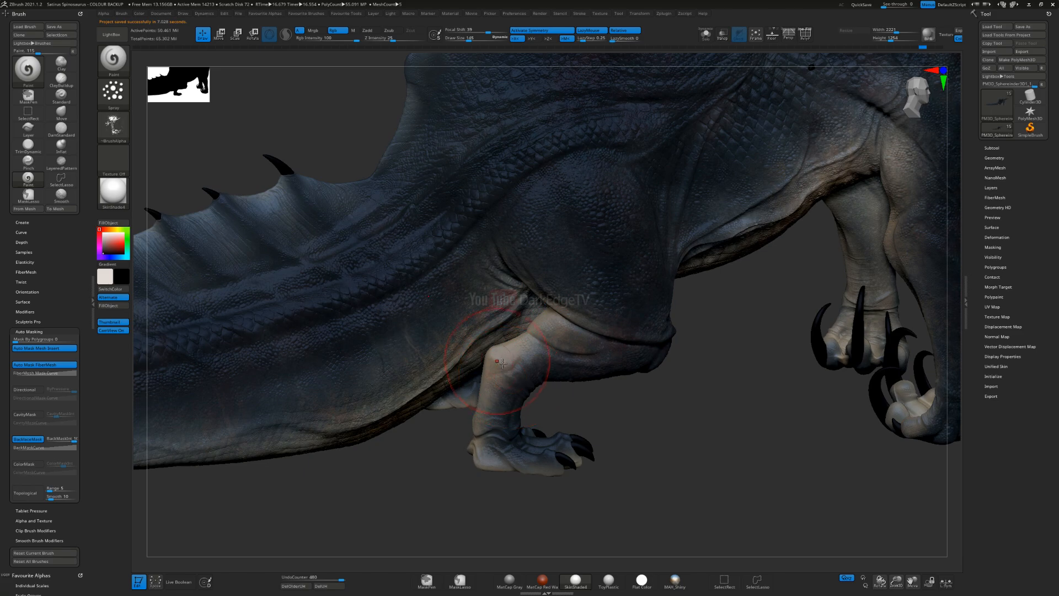
mouse_move(555, 375)
mouse_down()
mouse_move(552, 353)
mouse_move(590, 343)
mouse_move(529, 354)
mouse_up()
mouse_move(604, 286)
right_down()
mouse_move(579, 313)
mouse_move(560, 279)
mouse_move(509, 278)
mouse_move(456, 376)
right_up()
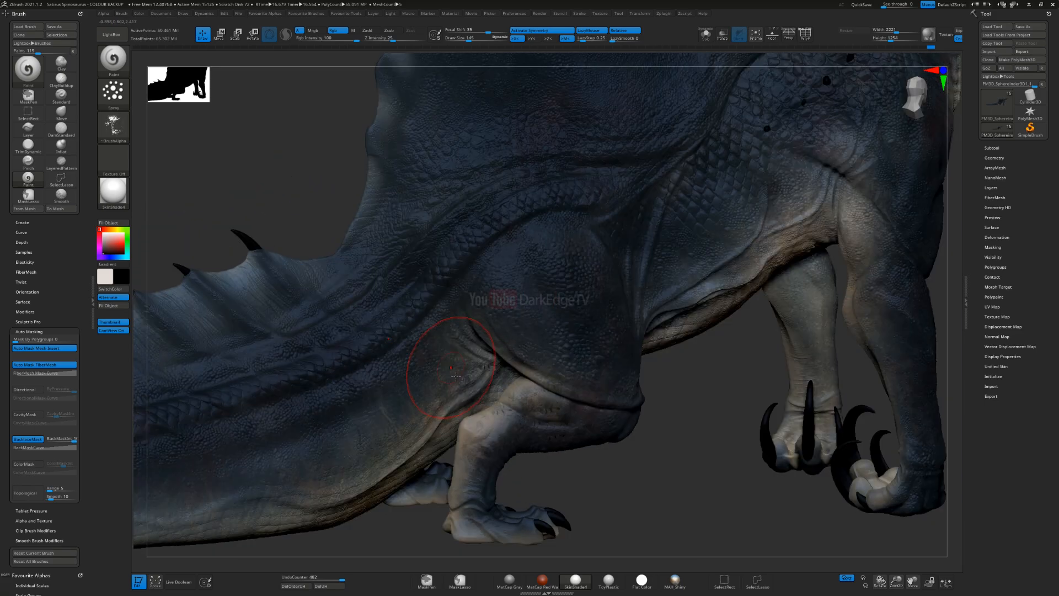
mouse_move(485, 371)
mouse_down()
mouse_move(467, 364)
mouse_move(476, 358)
mouse_up()
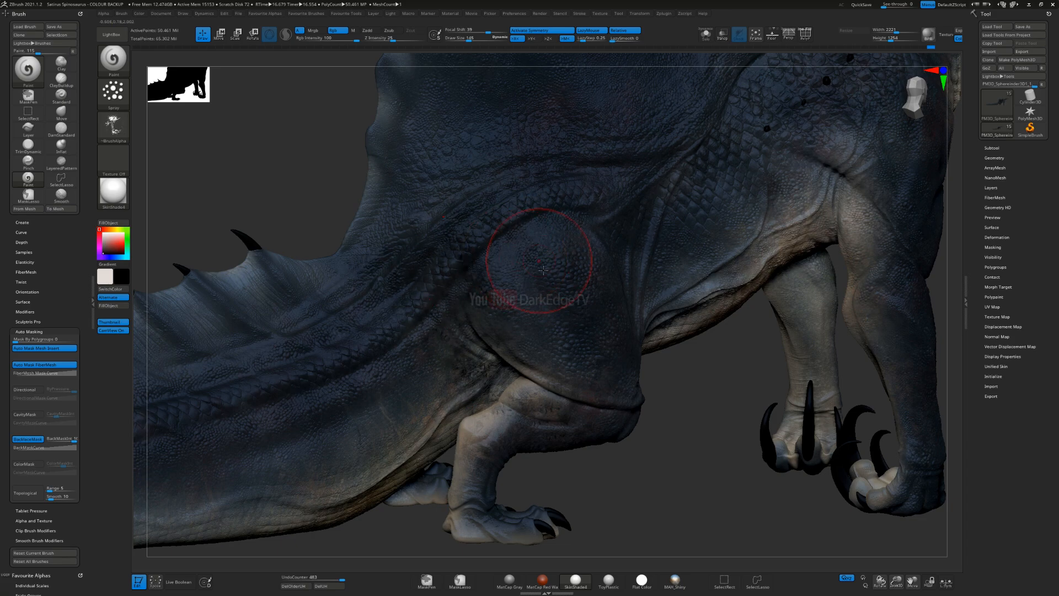
drag(656, 173, 586, 176)
alt+right_drag(585, 212, 447, 305)
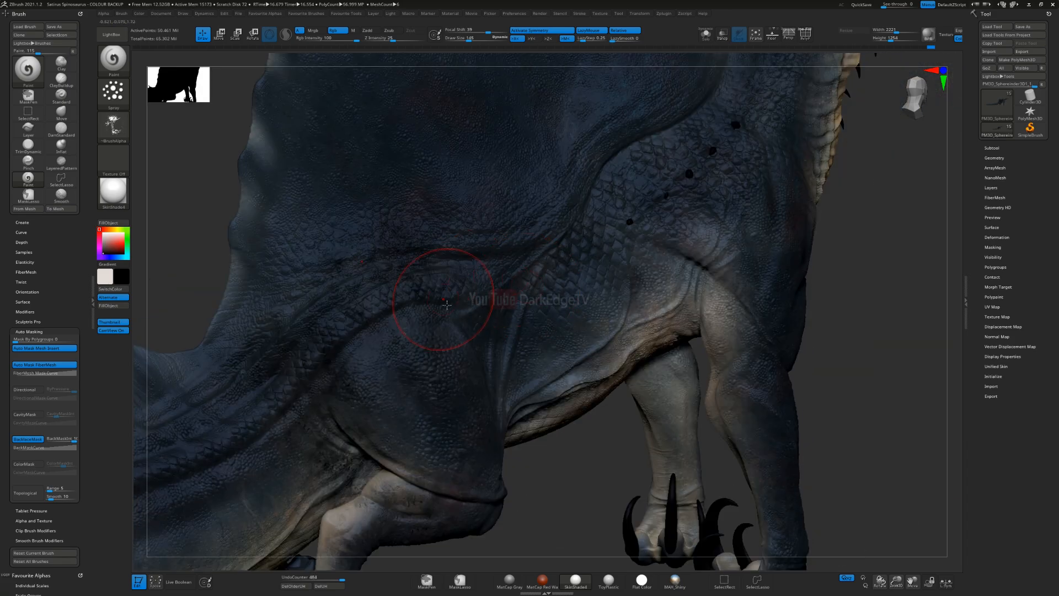
Step: Try spraying black splatter along the flank and up to the shoulder
drag(617, 280, 596, 274)
drag(751, 156, 717, 155)
alt+right_drag(700, 146, 571, 267)
mouse_move(626, 385)
mouse_down()
mouse_move(571, 369)
mouse_move(559, 341)
mouse_up()
alt+right_drag(605, 247, 486, 337)
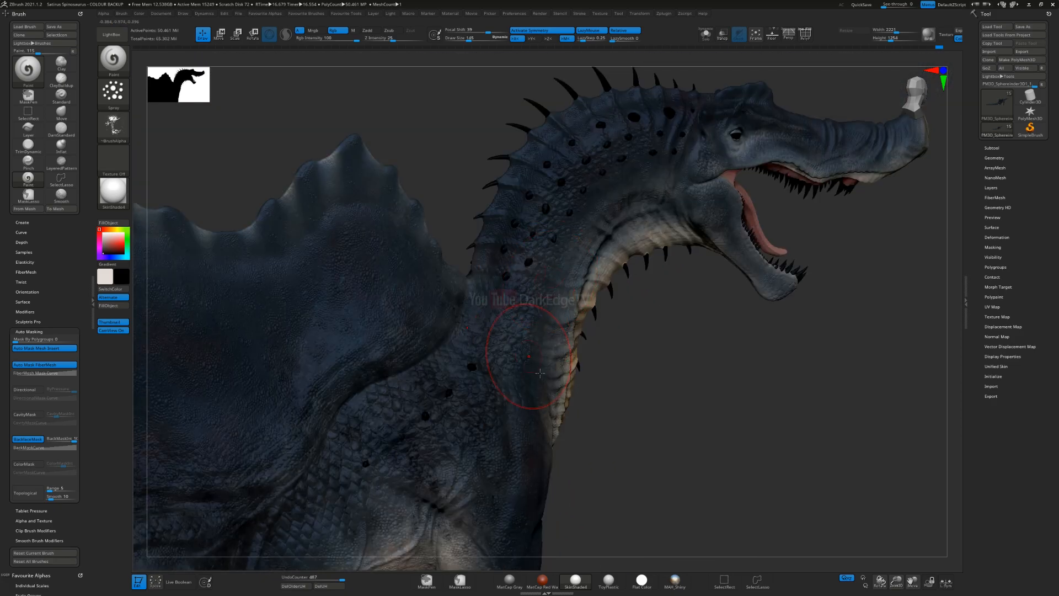
Step: Try spraying black splatter over the neck and upper back, reducing the brush size
drag(573, 204, 628, 136)
mouse_move(592, 186)
mouse_down()
mouse_move(630, 137)
mouse_move(708, 117)
mouse_up()
mouse_move(793, 165)
alt+right_down()
mouse_move(583, 245)
mouse_move(577, 292)
alt+right_up()
key(s)
drag(574, 232, 569, 233)
drag(690, 226, 564, 212)
mouse_move(554, 157)
mouse_down()
mouse_move(494, 175)
mouse_move(457, 235)
mouse_move(432, 238)
mouse_up()
mouse_move(450, 300)
right_down()
mouse_move(389, 265)
mouse_move(530, 190)
right_up()
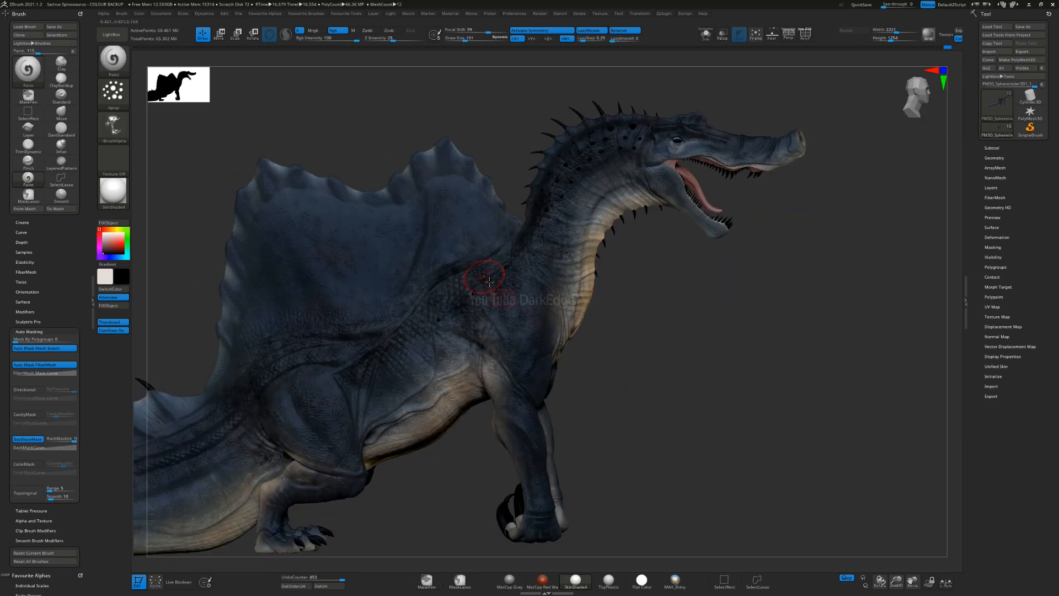
Step: Reopen the COLOUR BACKUP project and discard the unsaved changes
click(111, 34)
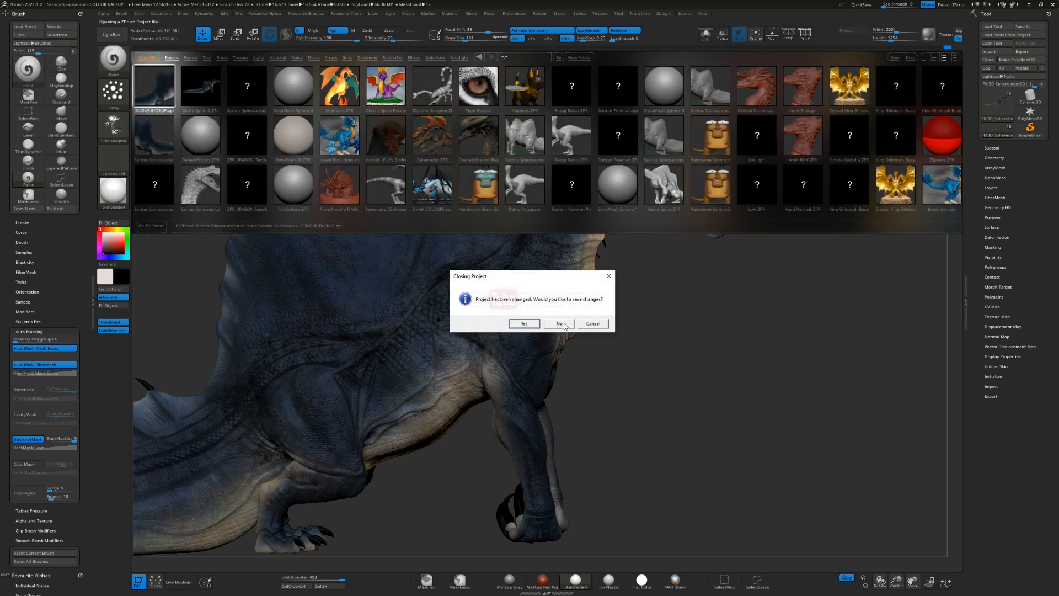
click(557, 326)
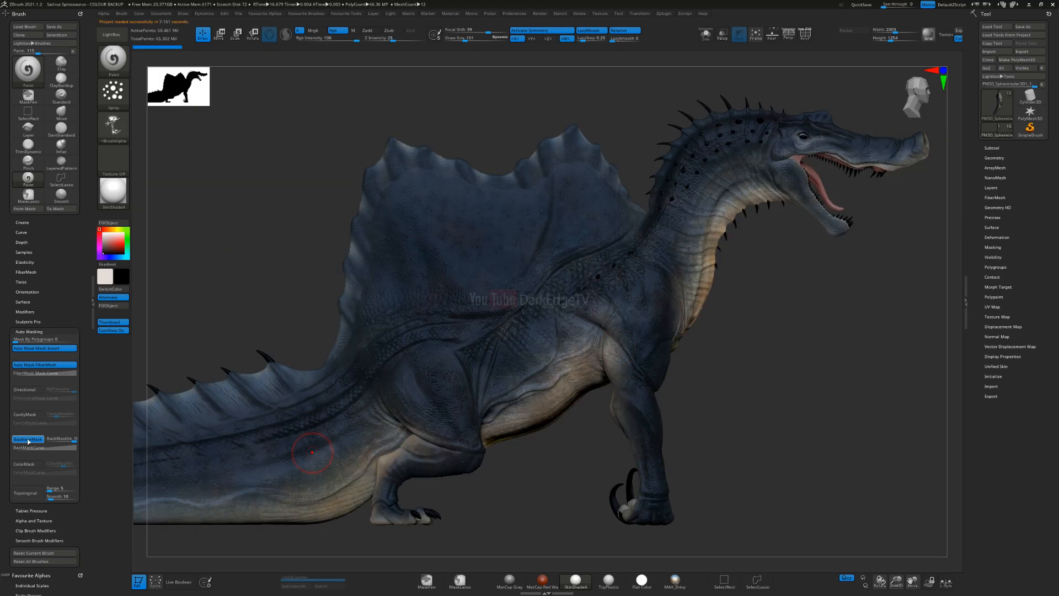
Step: Turn off BackfaceMask and turn on CavityMask in the brush's auto masking, and adjust the cavity mask intensity
click(28, 440)
click(25, 414)
click(56, 414)
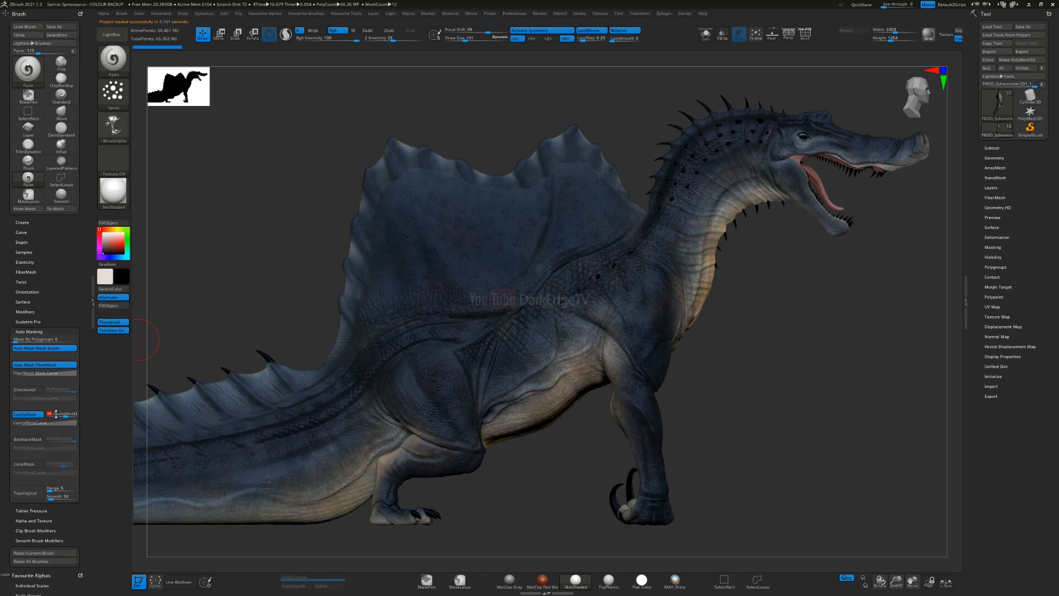
Step: Enlarge the brush and spray black splatter over the tail base, hip and flank with cavity masking
mouse_move(337, 257)
alt+right_down()
mouse_move(288, 149)
mouse_move(340, 343)
mouse_move(370, 354)
alt+right_up()
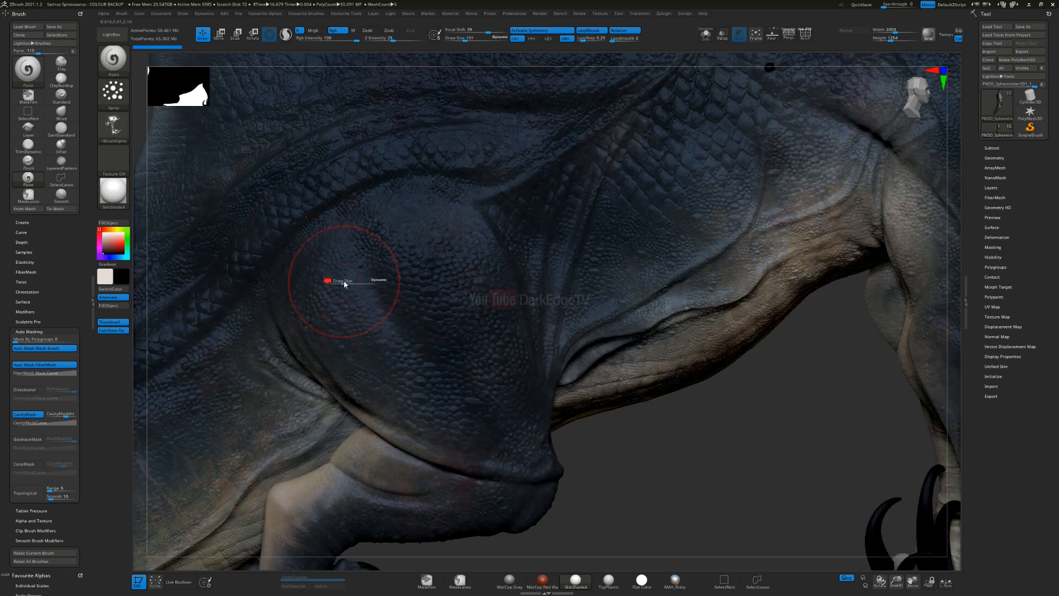
ctrl+right_drag(366, 279, 541, 249)
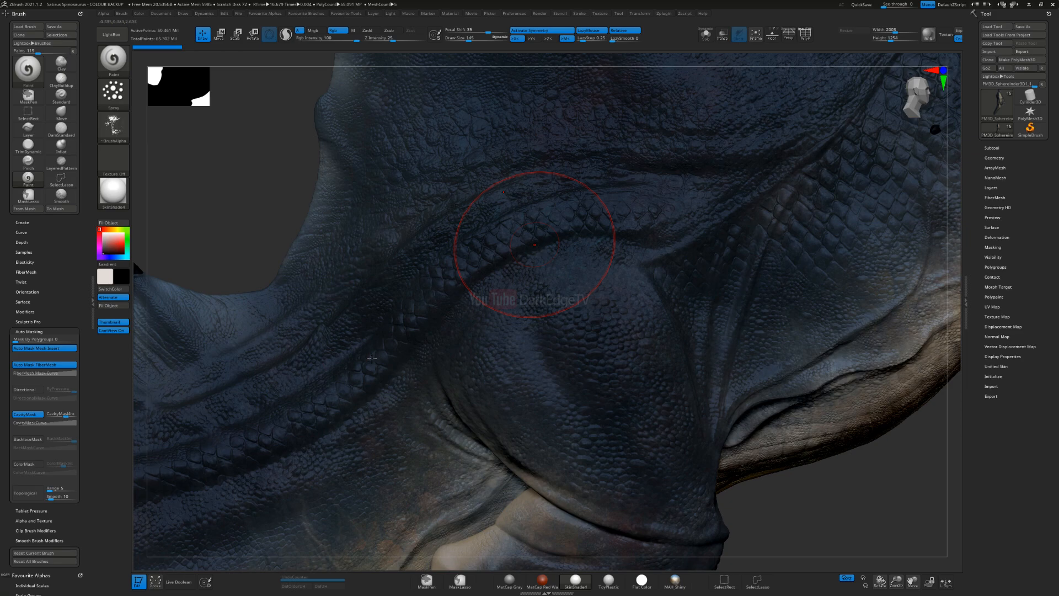
mouse_move(229, 437)
mouse_down()
mouse_move(299, 361)
mouse_move(229, 322)
mouse_up()
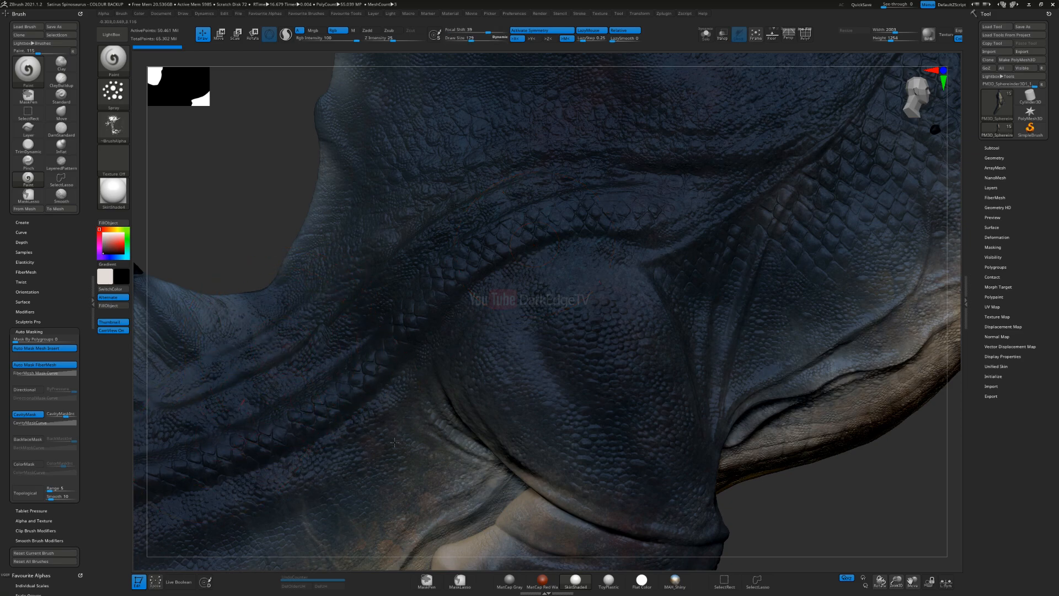
mouse_move(633, 234)
mouse_down()
mouse_move(556, 326)
mouse_move(570, 286)
mouse_up()
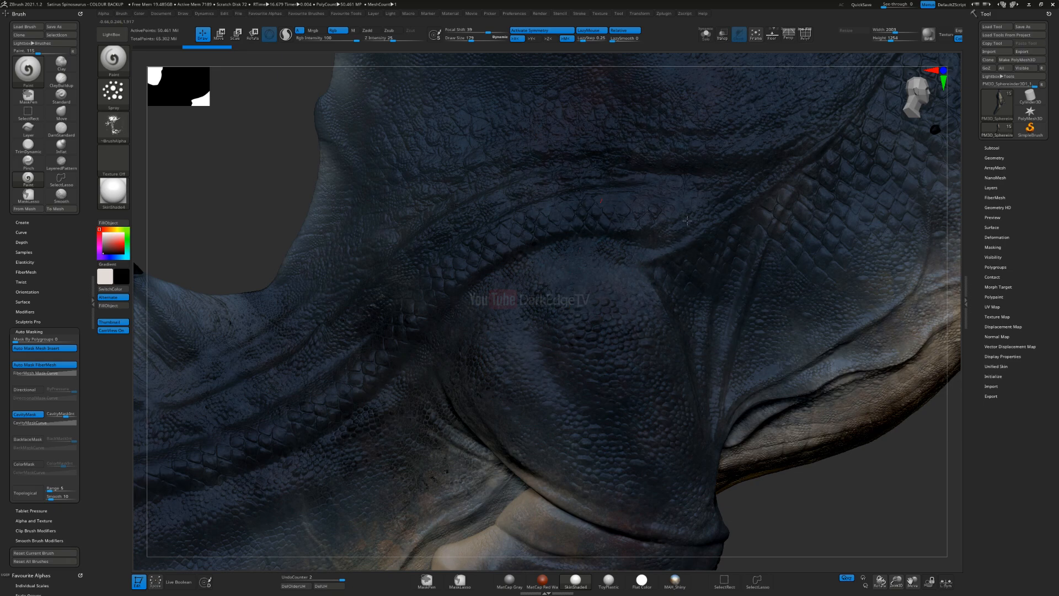
drag(687, 221, 654, 246)
alt+right_drag(645, 253, 430, 373)
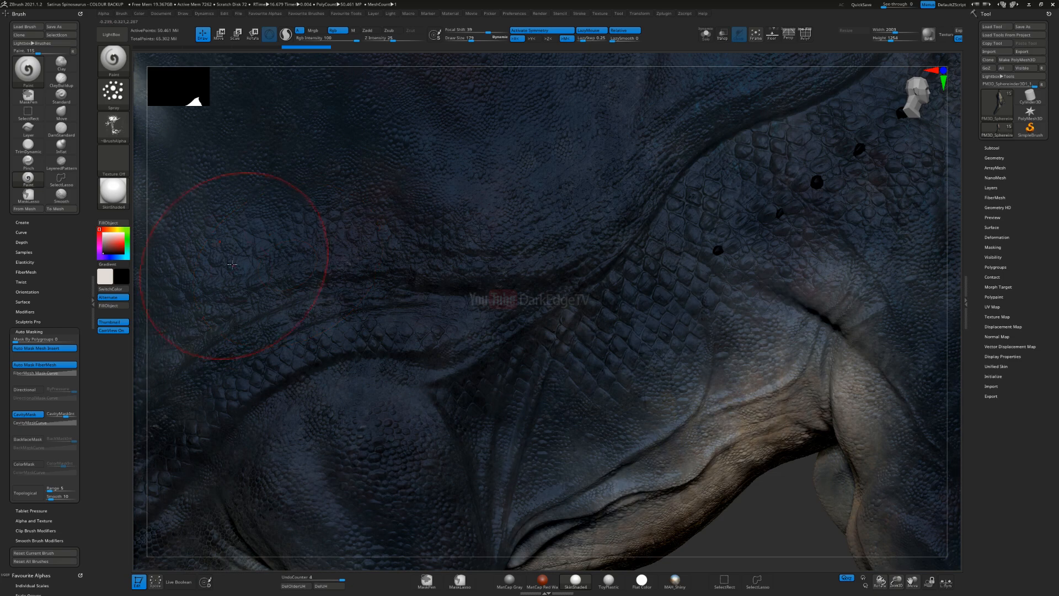
Step: Switch to the Flat Color material and spray black splatter on the flank near the shoulder
click(114, 190)
click(148, 202)
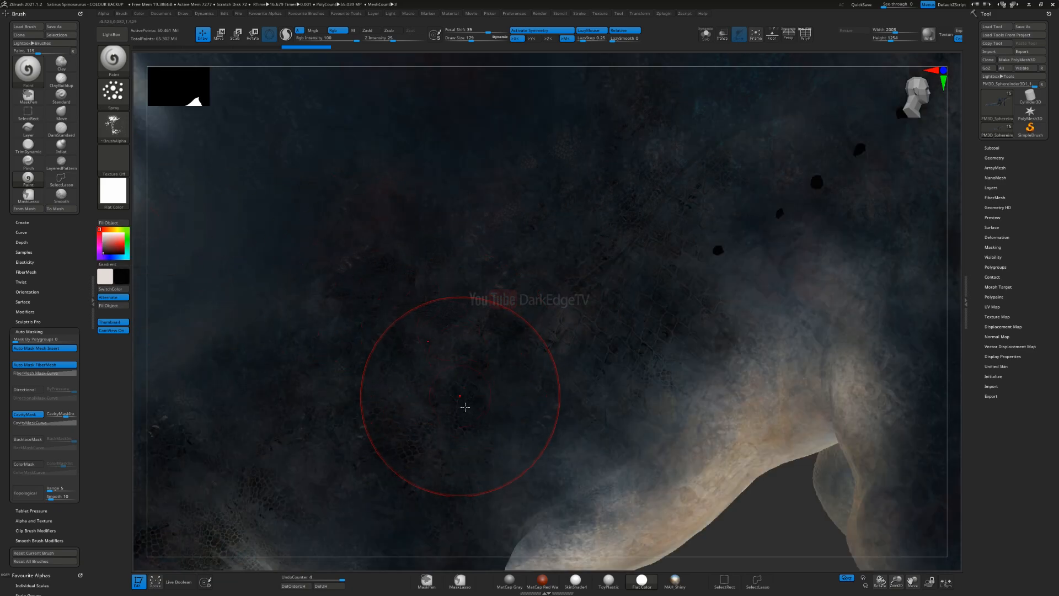
alt+right_drag(416, 358, 252, 399)
ctrl+right_drag(448, 391, 574, 315)
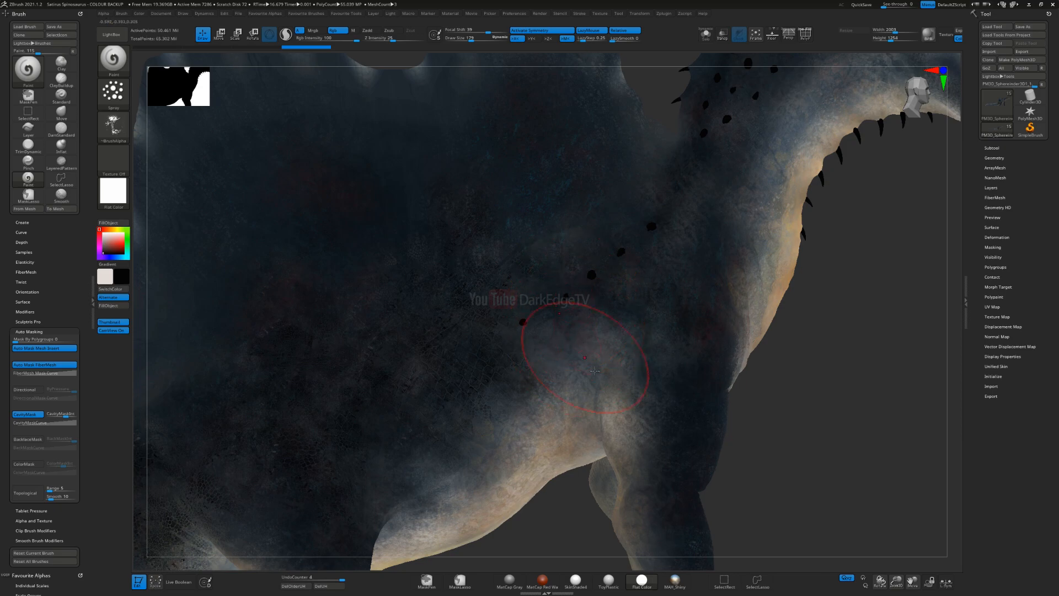
mouse_move(605, 289)
mouse_down()
mouse_move(568, 187)
mouse_move(591, 240)
mouse_move(580, 325)
mouse_up()
ctrl+right_drag(571, 268, 552, 349)
right_drag(573, 297, 571, 338)
Step: Restore the SkinShade4 material and spray black splatter over the shoulder and upper foreleg on the opposite side
click(113, 190)
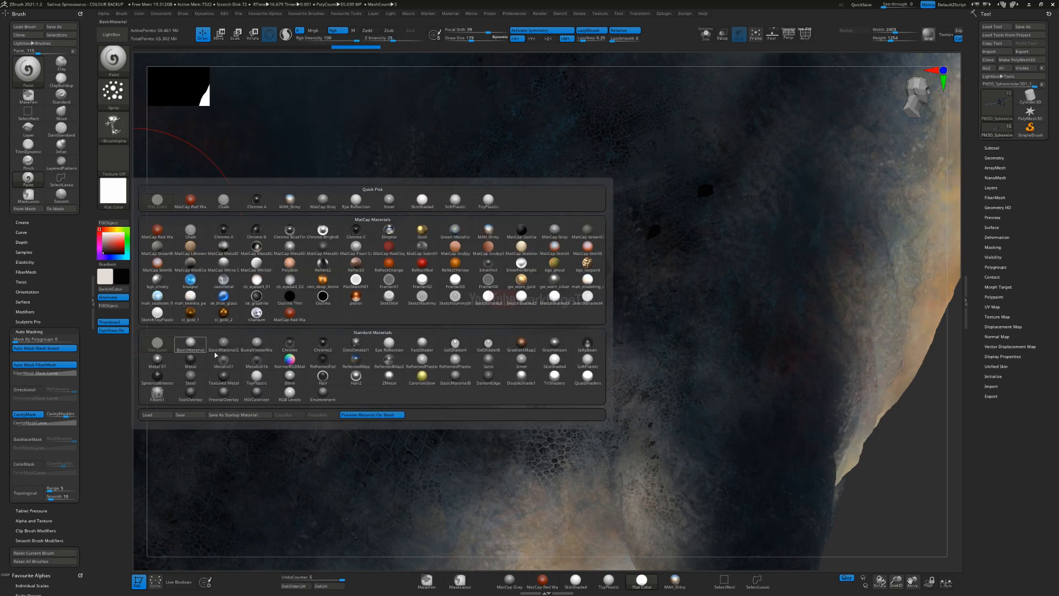
click(556, 359)
right_drag(622, 379, 595, 372)
ctrl+right_drag(596, 442, 675, 333)
mouse_move(676, 334)
alt+right_down()
mouse_move(562, 333)
mouse_move(585, 291)
mouse_move(571, 262)
alt+right_up()
key(ctrl)
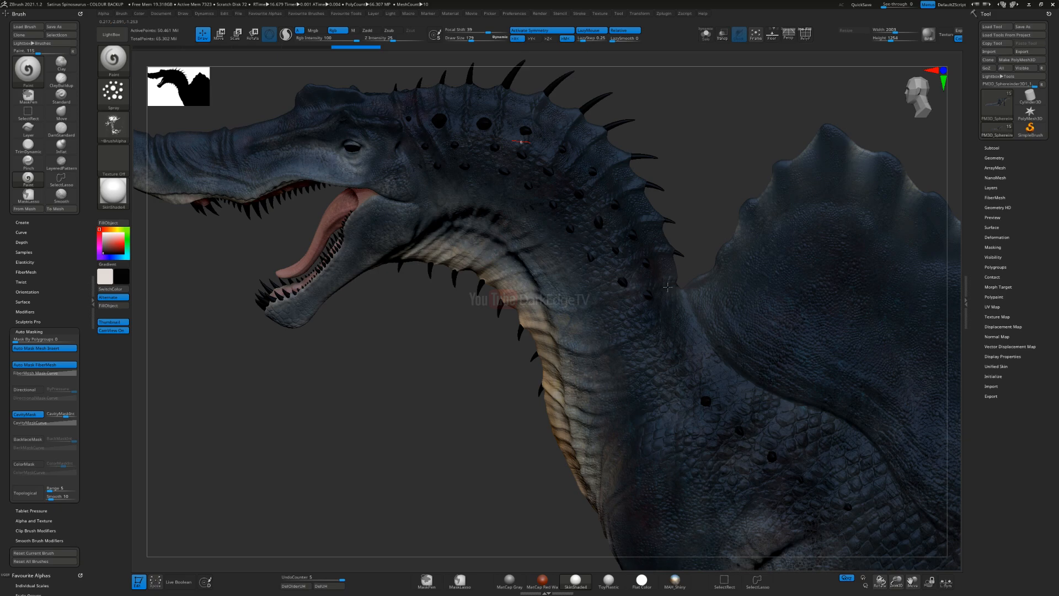
mouse_move(668, 287)
mouse_down()
mouse_move(646, 282)
mouse_move(633, 302)
mouse_up()
drag(705, 266, 663, 477)
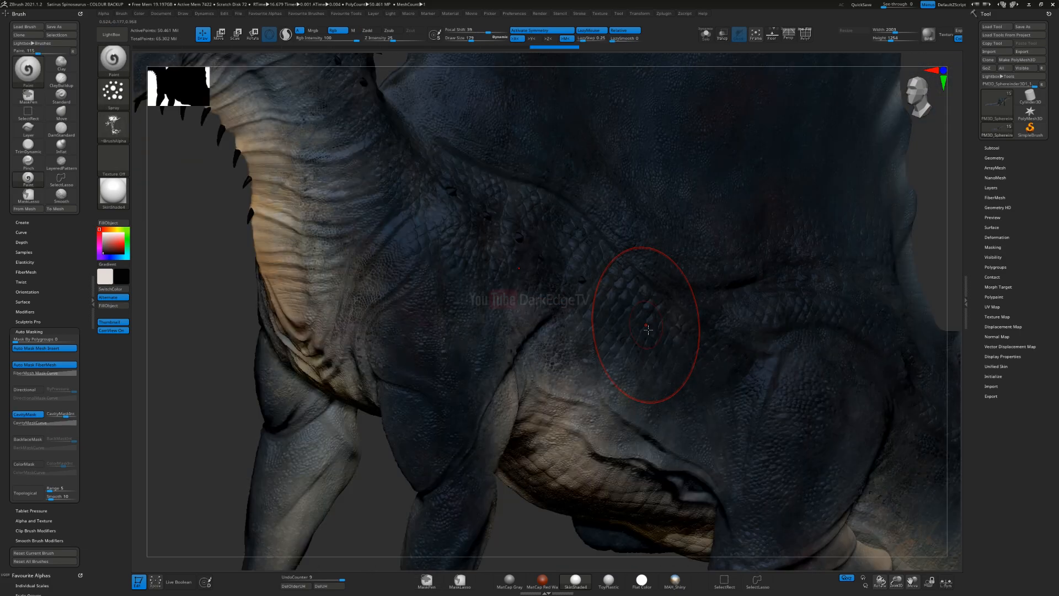
Step: Spray black splatter across the hip, flank, shoulder and base of the neck, and undo the last stroke
drag(953, 442, 849, 448)
alt+right_drag(817, 360, 615, 342)
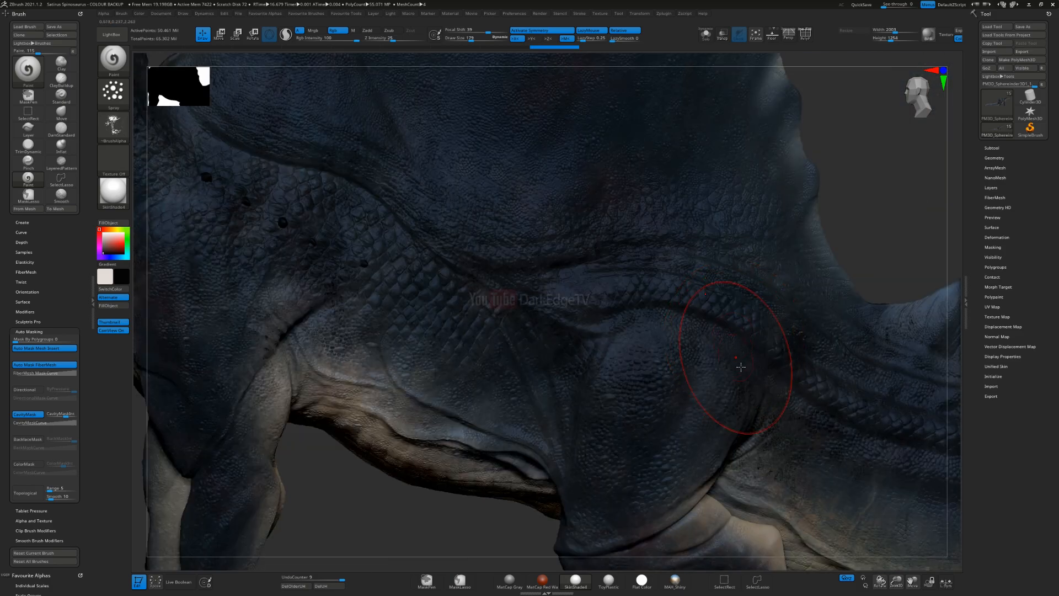
drag(736, 354, 724, 360)
alt+right_drag(380, 168, 544, 293)
drag(574, 354, 555, 343)
mouse_move(437, 274)
alt+right_down()
mouse_move(621, 319)
mouse_move(707, 327)
alt+right_up()
drag(624, 365, 632, 312)
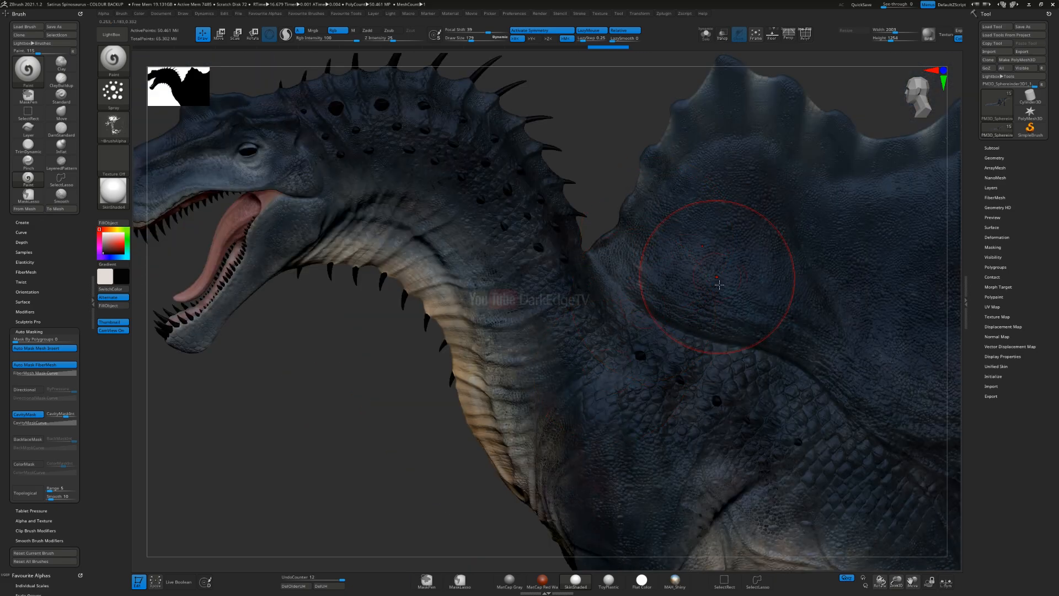
key(ctrl)
key(ctrl+z)
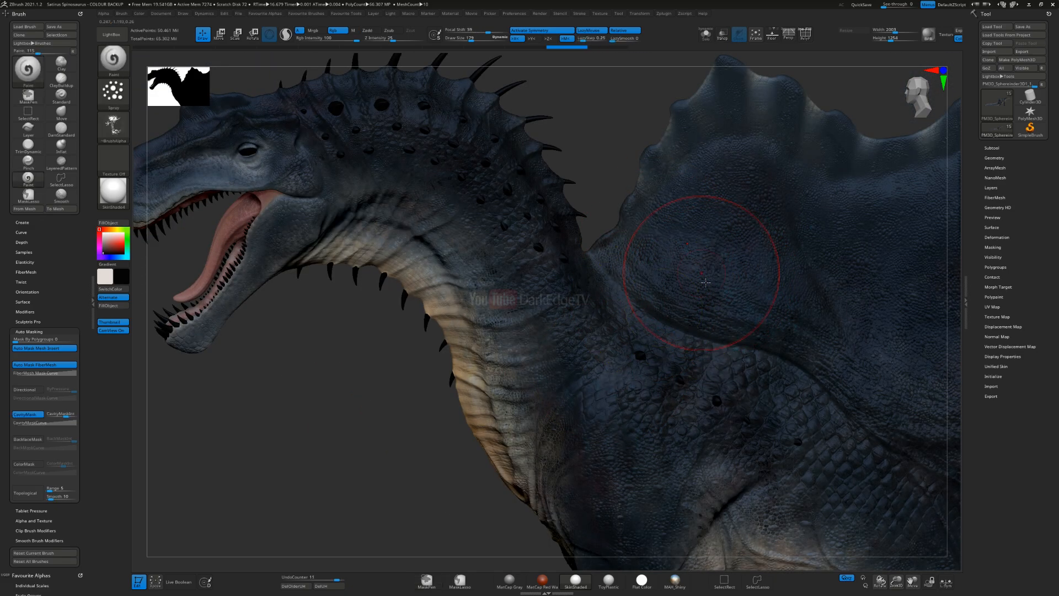
Step: Spray black splatter over the lower neck and the side of the chest
drag(636, 349, 466, 324)
alt+right_drag(501, 337, 769, 331)
mouse_move(845, 426)
alt+right_down()
mouse_move(646, 279)
mouse_move(640, 351)
mouse_move(731, 337)
alt+right_up()
right_drag(582, 354, 479, 408)
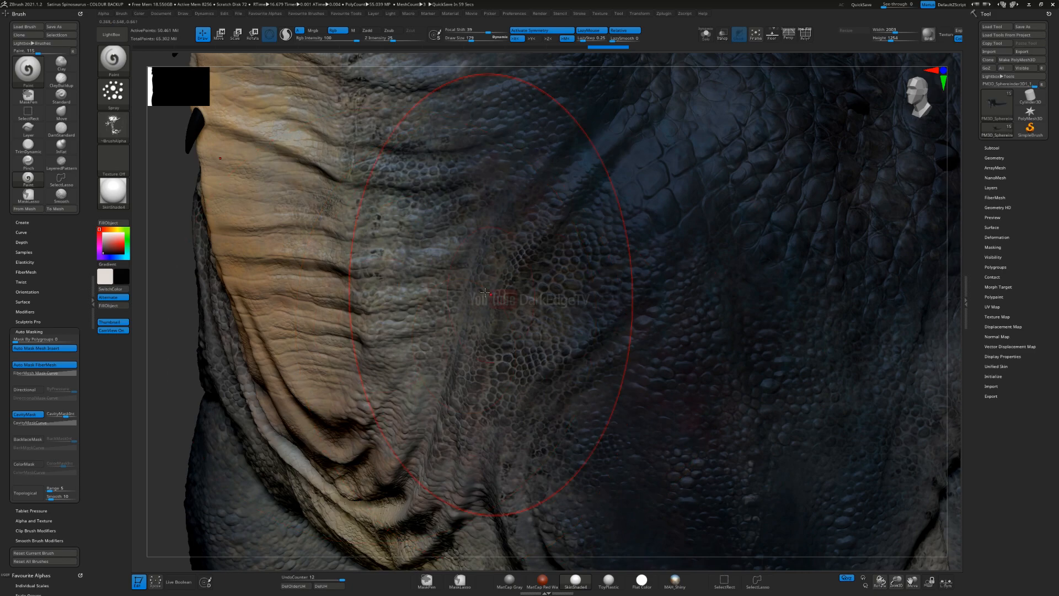
Step: Reduce the brush size, try spraying splatter over the cream chest folds, and undo the stroke
key(s)
drag(343, 309, 337, 309)
mouse_move(355, 405)
mouse_down()
mouse_move(341, 237)
mouse_move(378, 353)
mouse_up()
mouse_move(380, 376)
ctrl+right_down()
mouse_move(387, 316)
mouse_move(372, 315)
ctrl+right_up()
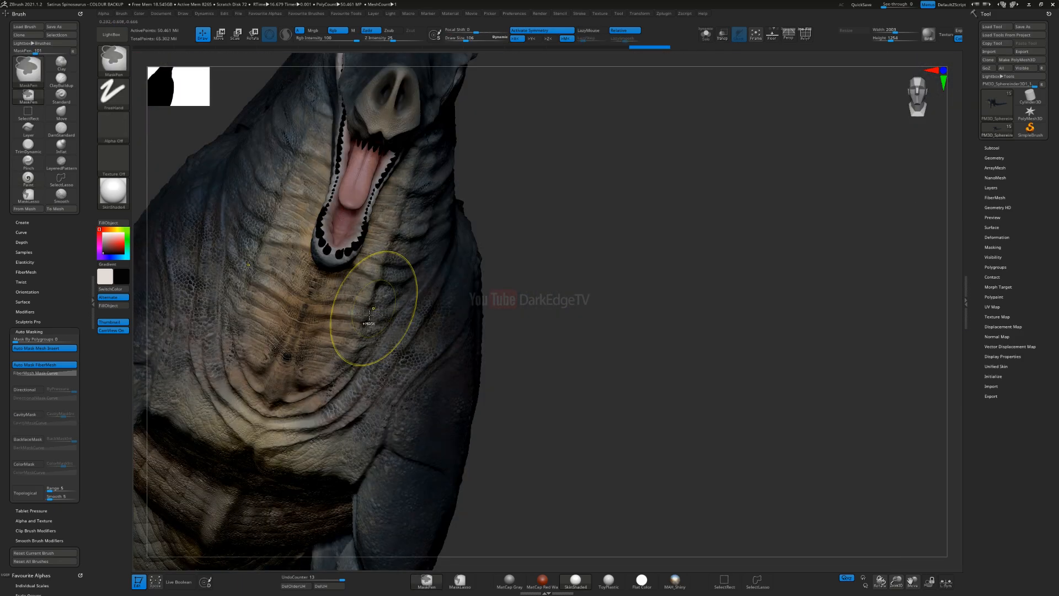
key(ctrl+z)
Step: Adjust the Rgb Intensity and spray black splatter over the cream folds of the chest and throat
mouse_move(506, 376)
mouse_down()
mouse_move(557, 331)
mouse_move(579, 265)
mouse_up()
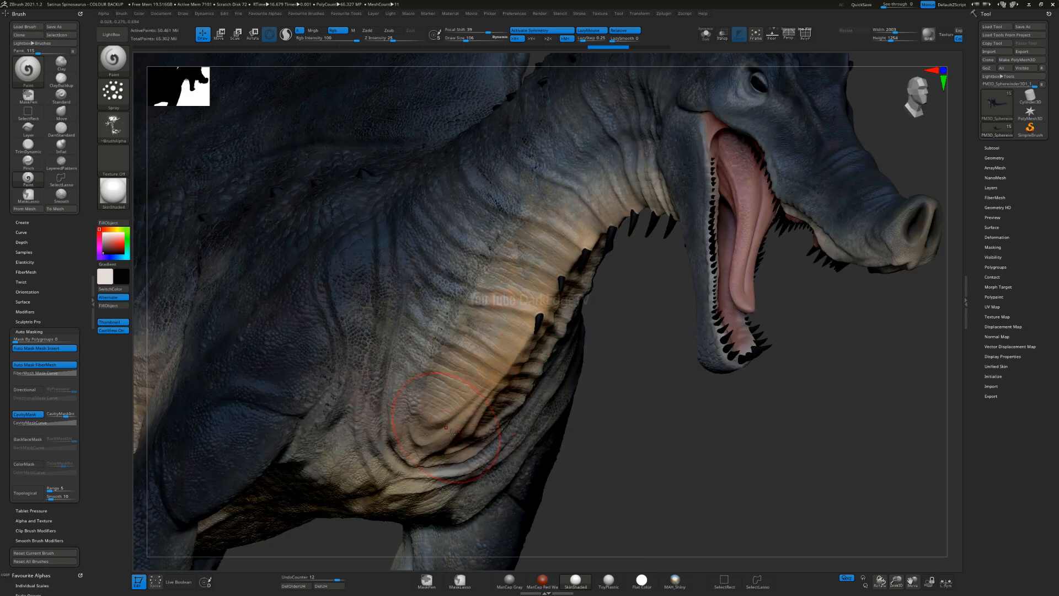
click(319, 40)
drag(510, 325, 490, 374)
ctrl+right_drag(511, 356, 525, 428)
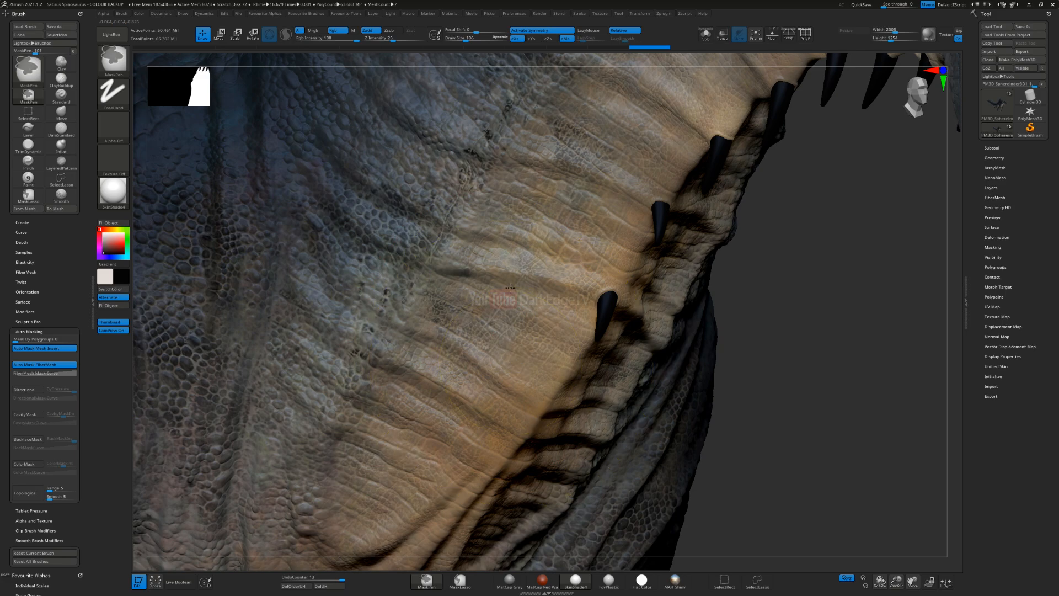
ctrl+right_drag(521, 348, 472, 133)
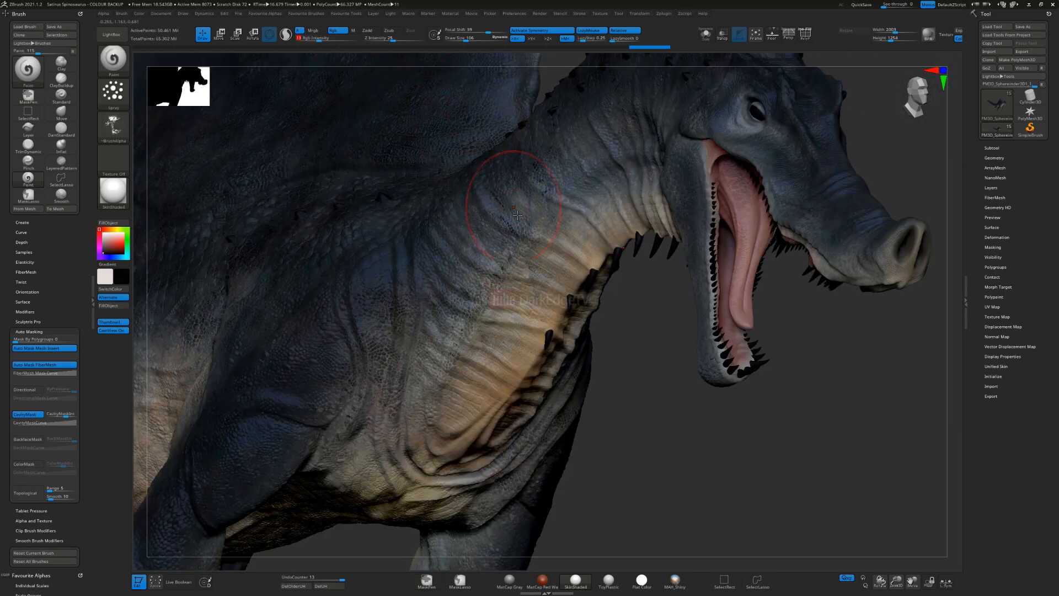
Step: Readjust the Rgb Intensity, reduce the brush size, and spray black splatter over the head around the eye and brow
drag(330, 38, 370, 62)
mouse_move(766, 148)
alt+right_down()
mouse_move(735, 166)
mouse_move(640, 269)
mouse_move(646, 320)
alt+right_up()
key(s)
drag(633, 276, 630, 276)
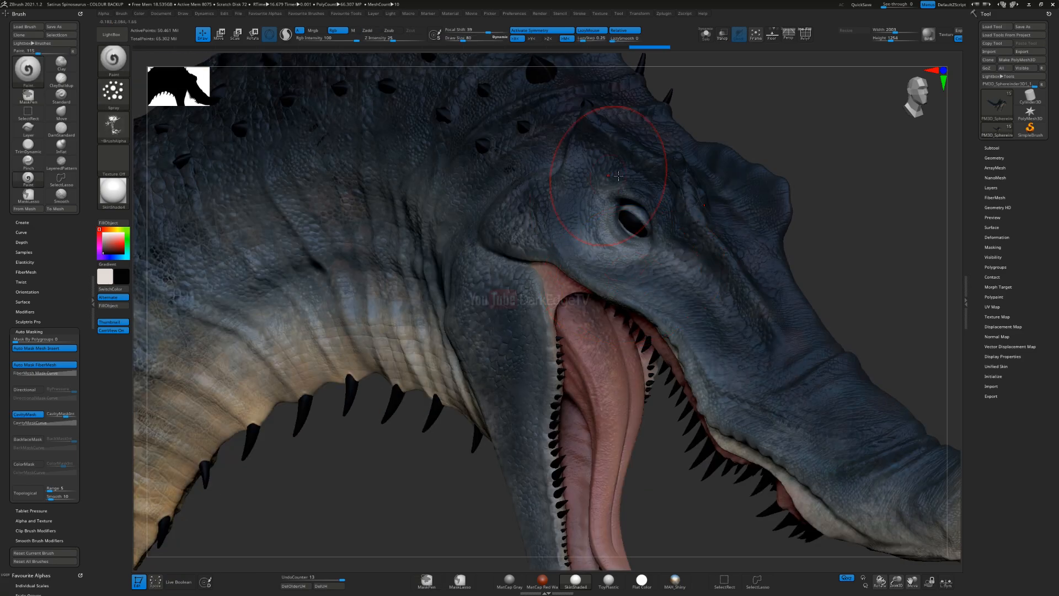
drag(774, 309, 768, 317)
alt+right_drag(769, 316, 677, 264)
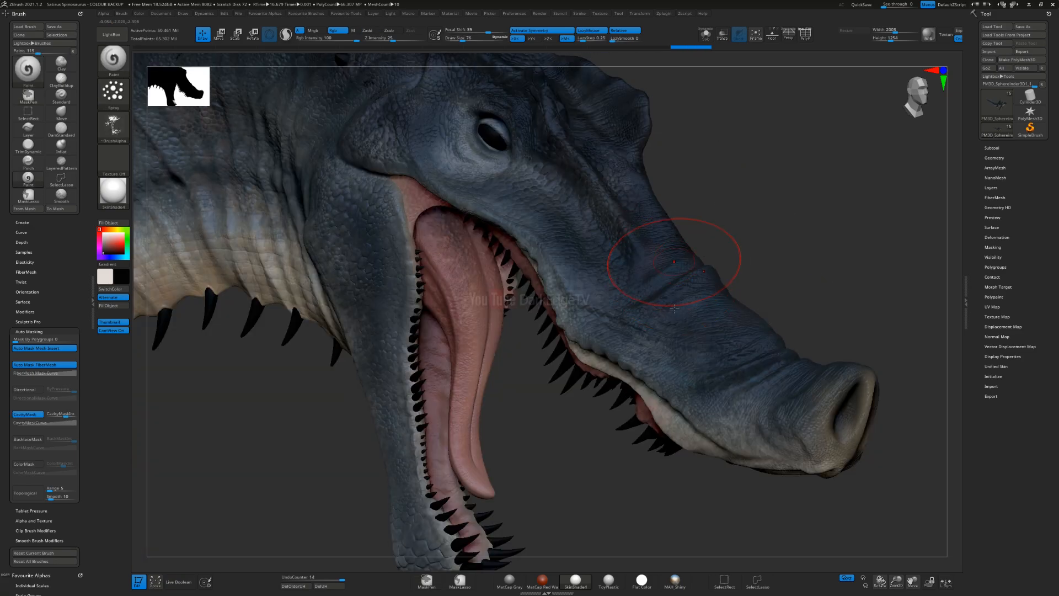
Step: Spray black splatter along the top of the snout, and undo the last stroke
right_drag(676, 310, 677, 331)
mouse_move(628, 204)
mouse_down()
mouse_move(629, 181)
mouse_move(756, 334)
mouse_up()
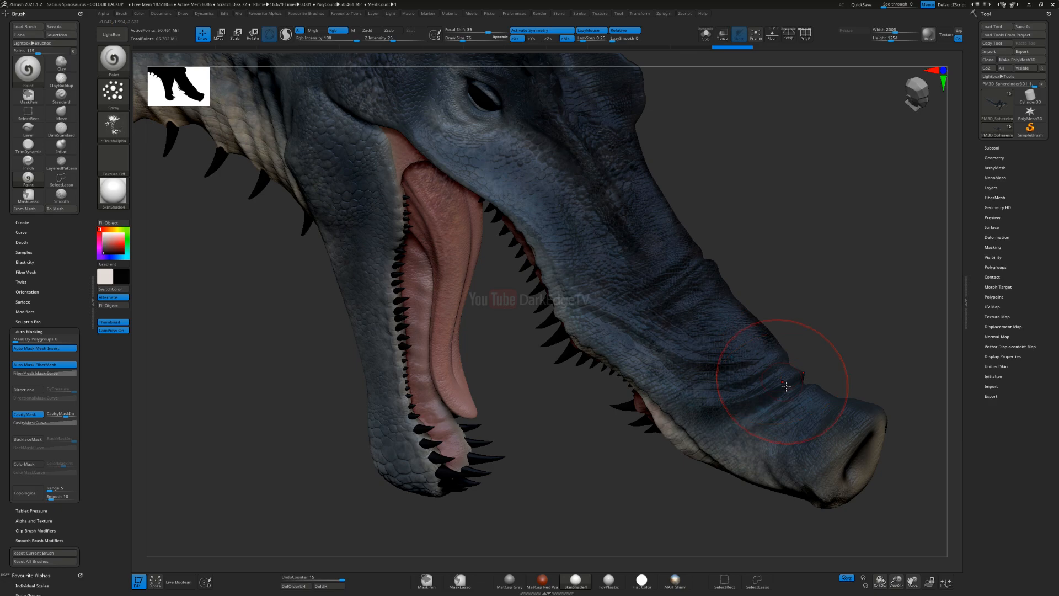
drag(805, 419, 884, 355)
right_drag(709, 344, 530, 367)
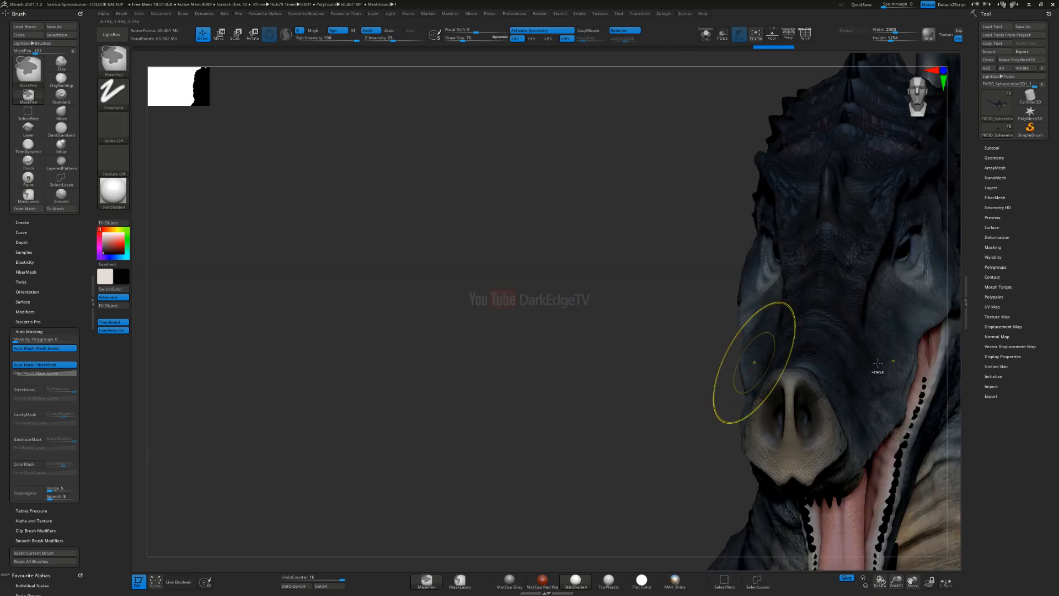
key(ctrl+z)
Step: Reduce the brush size further and spray black splatter around the nostrils at the snout tip
alt+right_drag(652, 362, 618, 286)
key(s)
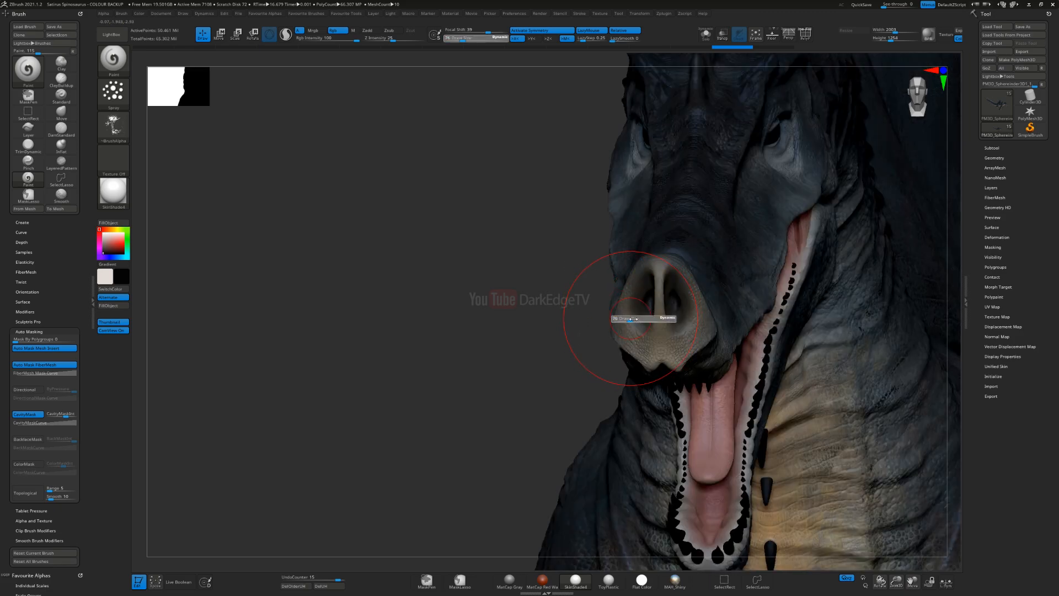
drag(628, 317, 618, 322)
right_drag(618, 322, 696, 336)
drag(690, 356, 712, 337)
mouse_move(745, 284)
right_down()
mouse_move(721, 317)
mouse_move(623, 320)
mouse_move(571, 303)
right_up()
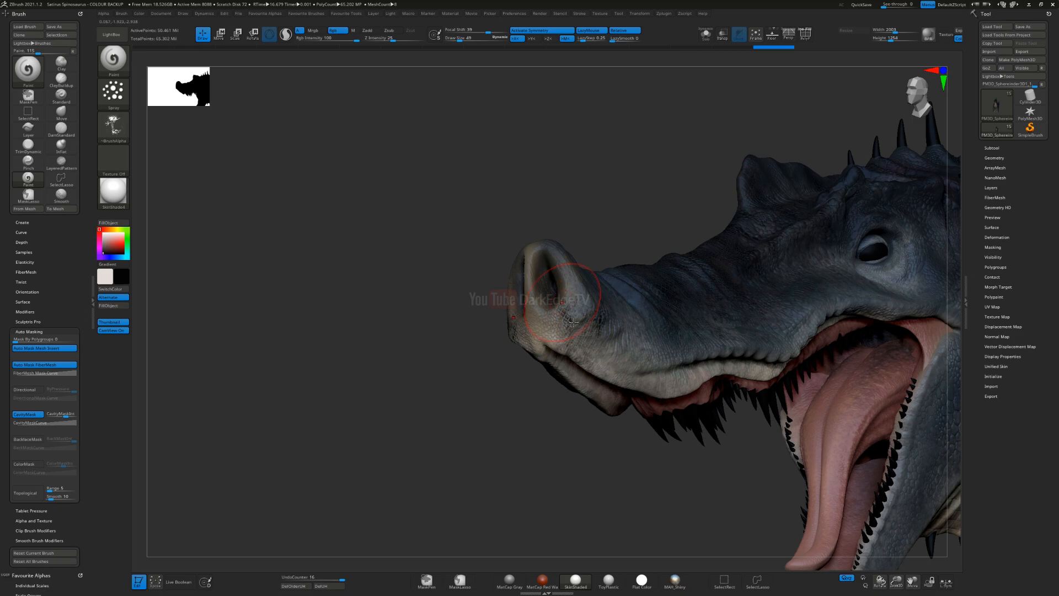
Step: Spray black splatter around the nostrils and along the side of the snout
right_drag(587, 337, 570, 263)
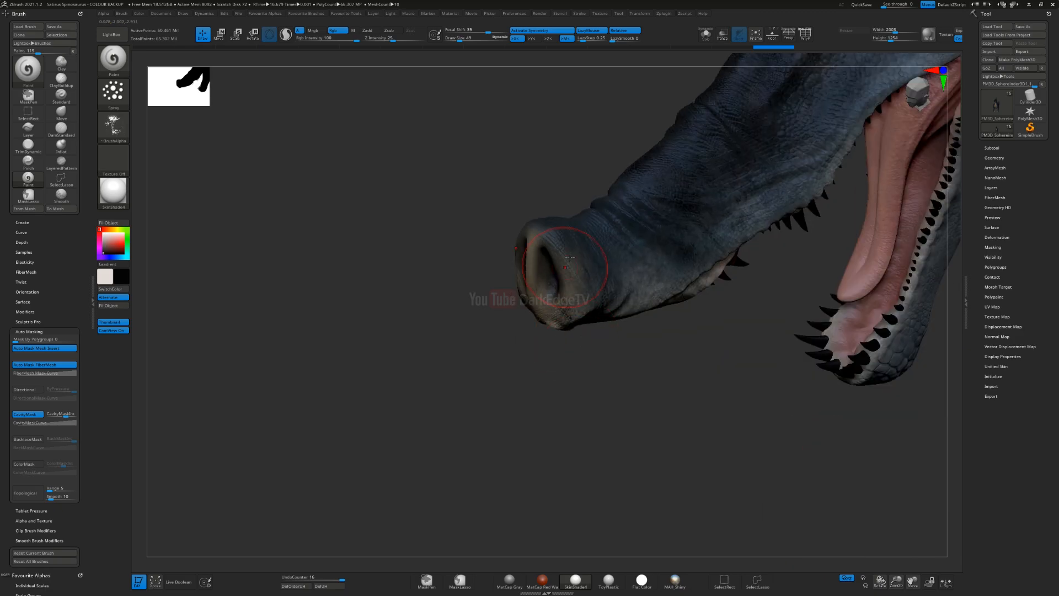
drag(611, 204, 639, 199)
alt+right_drag(690, 267, 566, 317)
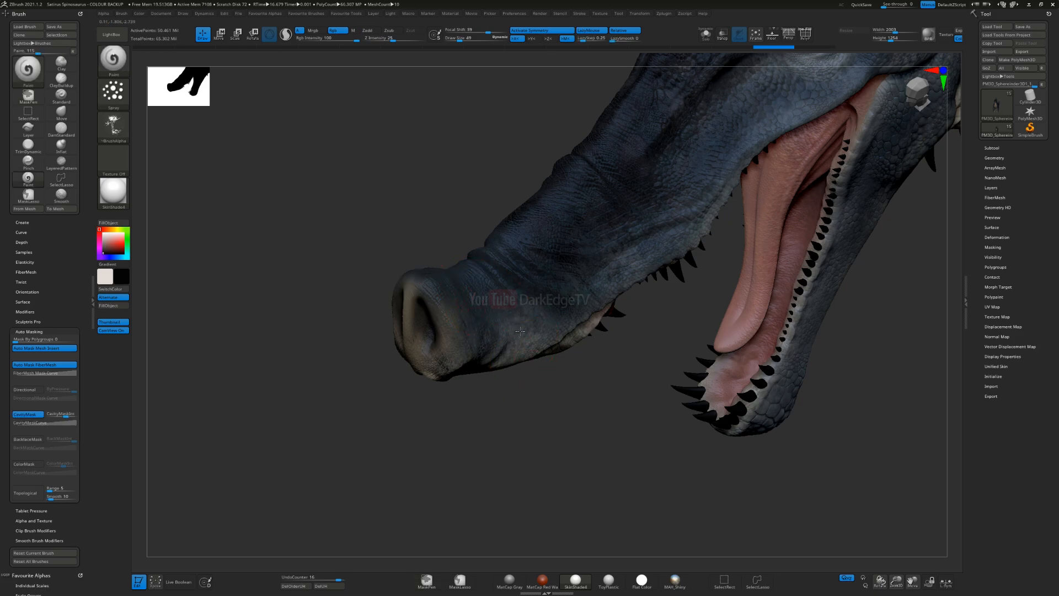
right_drag(514, 310, 543, 361)
ctrl+right_drag(668, 384, 499, 322)
ctrl+right_drag(499, 235, 523, 304)
Step: Spray black splatter over the cheek below the eye and around the corner of the mouth
drag(532, 308, 629, 299)
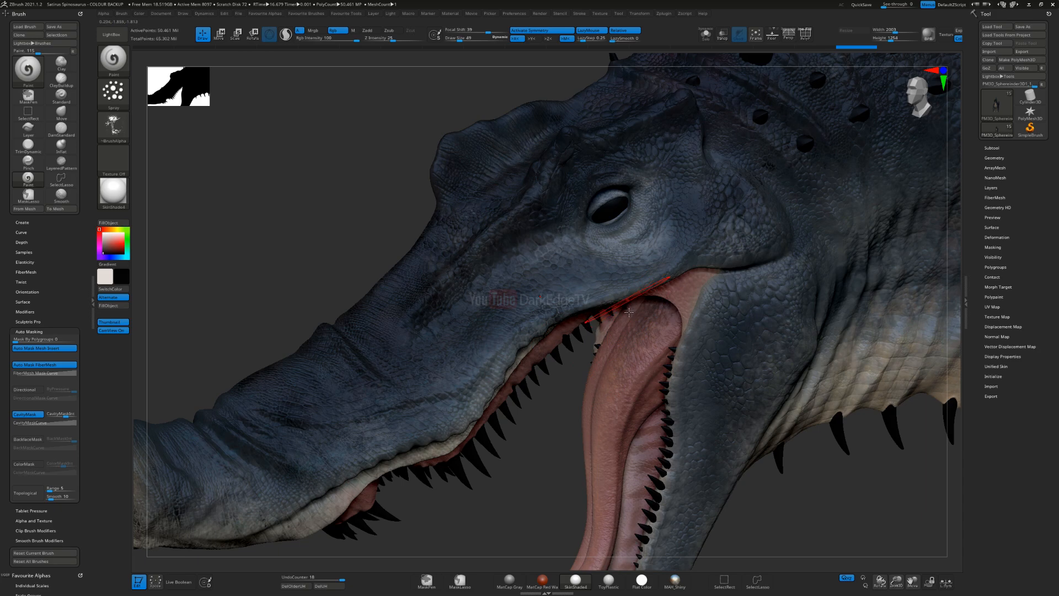
right_drag(629, 300, 604, 286)
drag(621, 267, 705, 258)
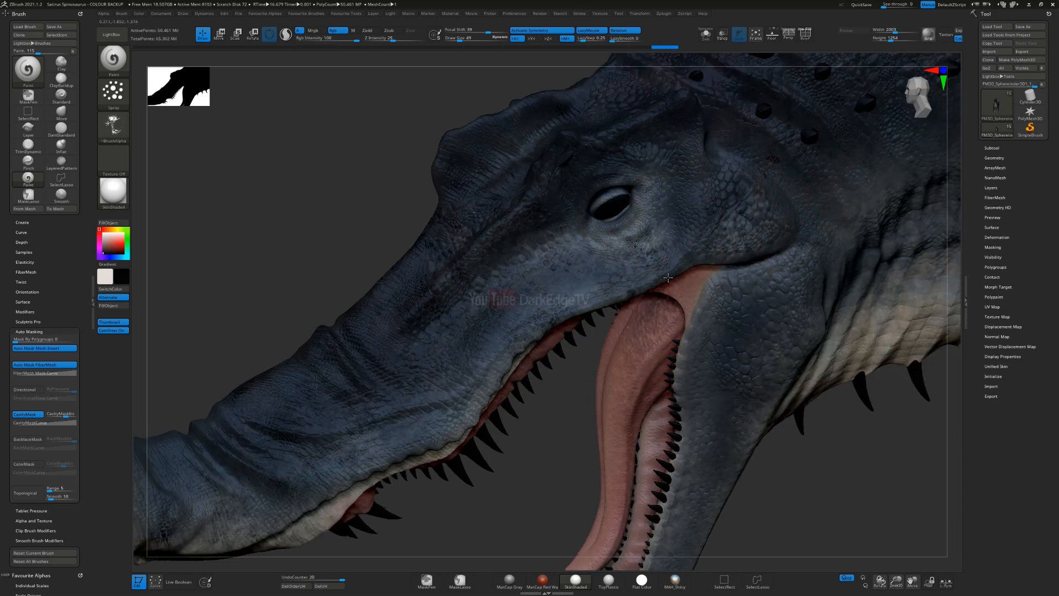
alt+right_drag(669, 278, 549, 322)
mouse_move(611, 370)
mouse_down()
mouse_move(607, 334)
mouse_move(626, 285)
mouse_up()
alt+right_drag(596, 478, 620, 353)
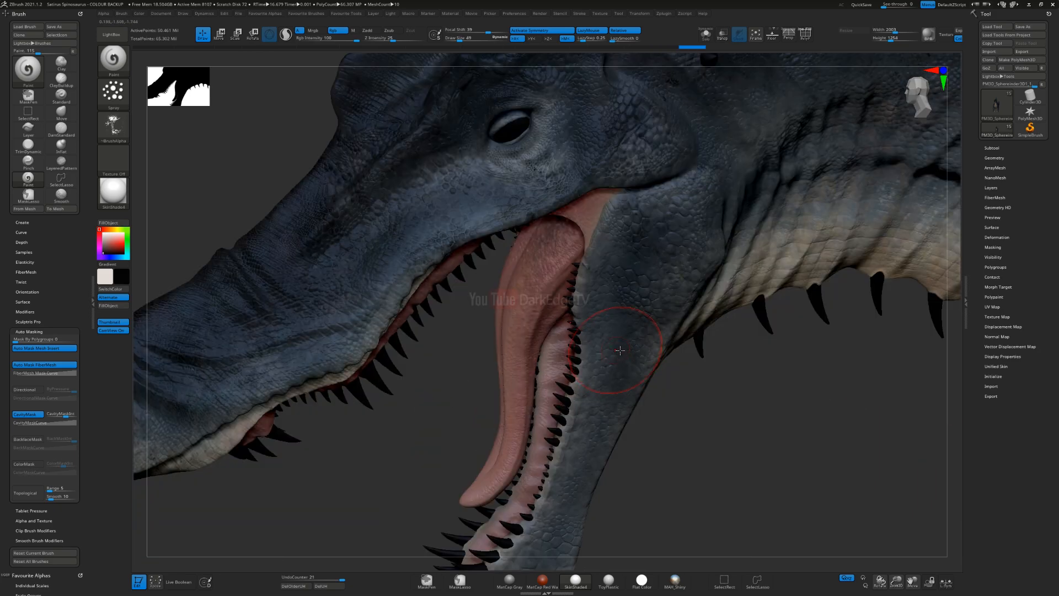
Step: Switch to the off-white colour and spray light splatter over the scaled tip of the lower jaw
alt+right_drag(616, 503, 618, 369)
mouse_move(572, 427)
mouse_down()
mouse_move(543, 450)
mouse_move(518, 390)
mouse_up()
key(v)
mouse_move(586, 336)
right_down()
mouse_move(568, 400)
mouse_move(612, 357)
mouse_move(599, 367)
right_up()
key(ctrl+z)
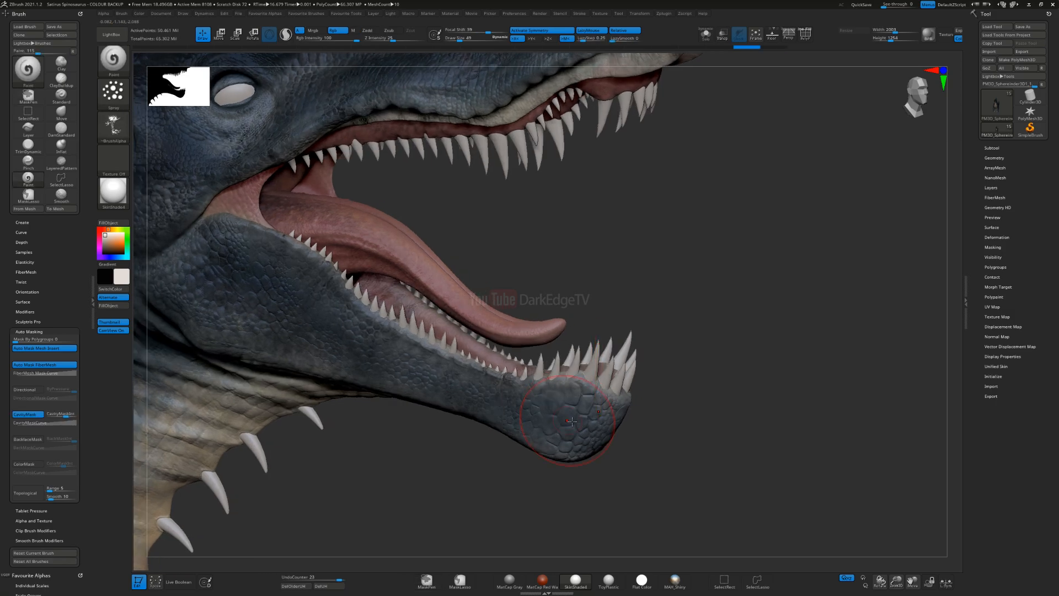
key(ctrl+shift+z)
alt+right_drag(531, 393, 669, 349)
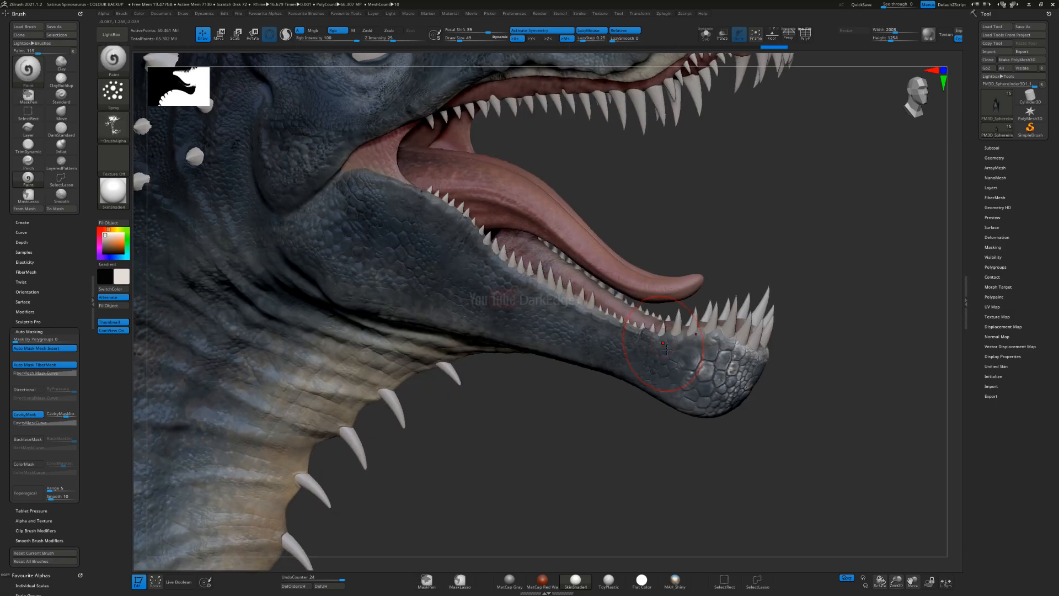
Step: Switch back to black, spray splatter along the lower jaw, and undo the last stroke
key(v)
ctrl+right_drag(561, 479, 542, 327)
mouse_move(544, 377)
right_down()
mouse_move(561, 378)
mouse_move(620, 338)
mouse_move(616, 379)
mouse_move(614, 345)
mouse_move(543, 285)
right_up()
key(ctrl+z)
ctrl+right_drag(543, 286, 540, 336)
drag(485, 221, 642, 407)
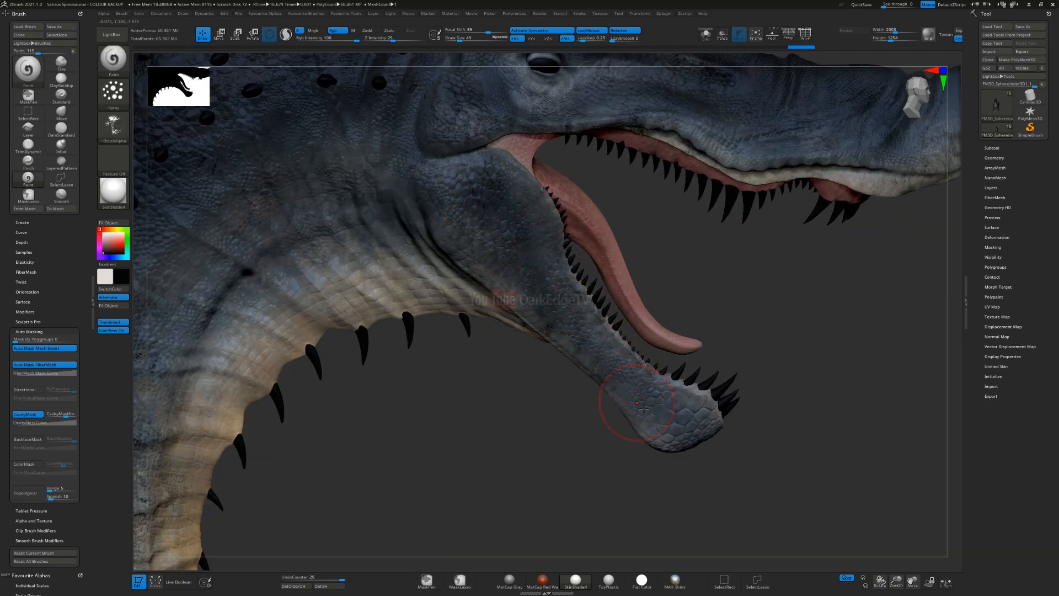
mouse_move(606, 366)
mouse_down()
mouse_move(684, 420)
mouse_move(617, 396)
mouse_up()
alt+right_drag(634, 385, 693, 448)
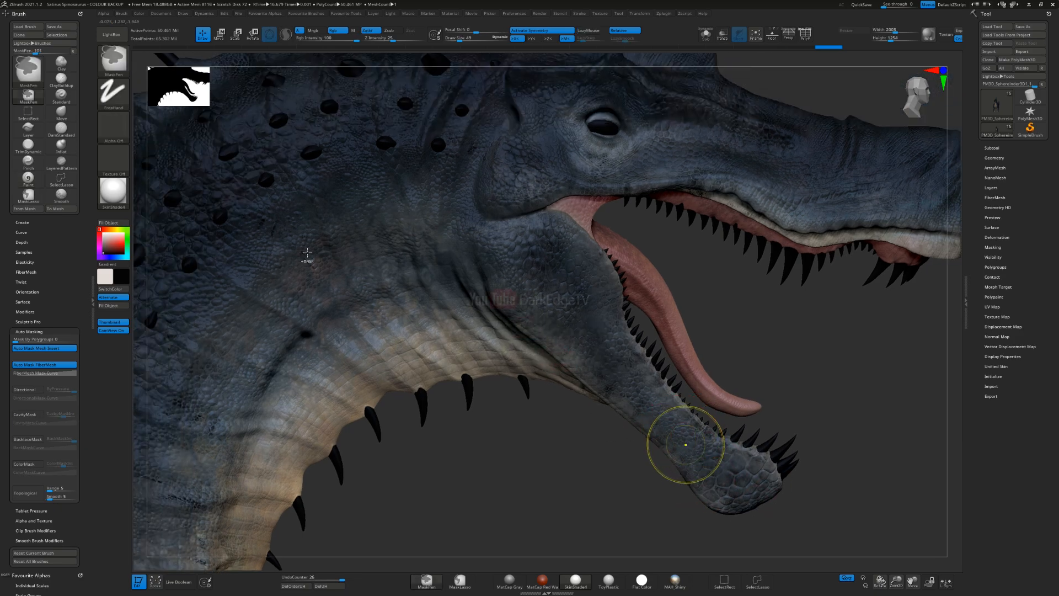
key(ctrl+z)
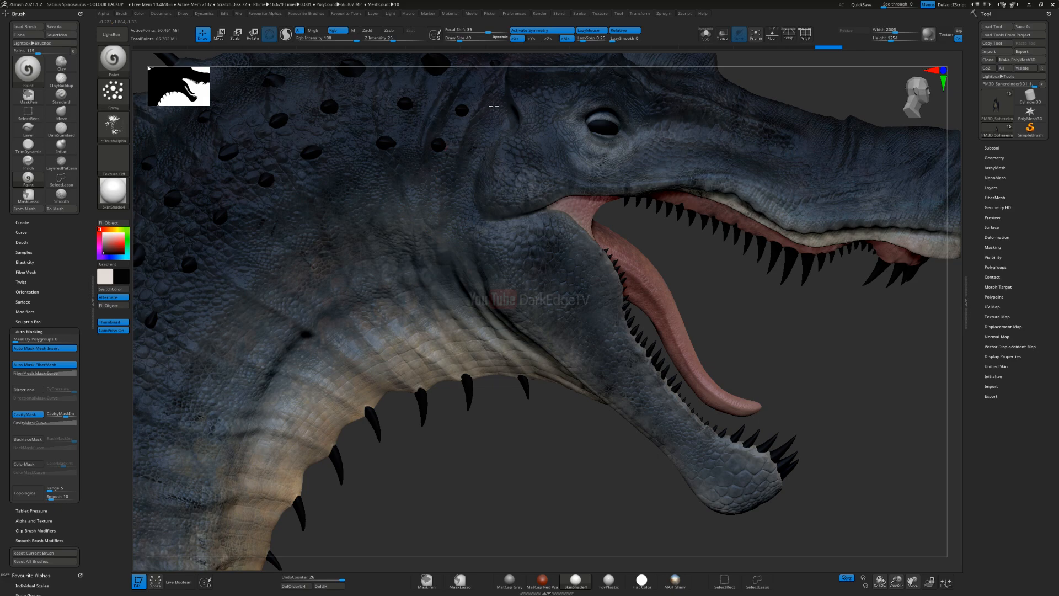
Step: Spray black splatter over the side of the neck and the front base of the sail
alt+right_drag(607, 288, 774, 352)
right_drag(221, 180, 436, 242)
drag(425, 211, 414, 231)
mouse_move(370, 342)
alt+right_down()
mouse_move(527, 244)
mouse_move(571, 171)
alt+right_up()
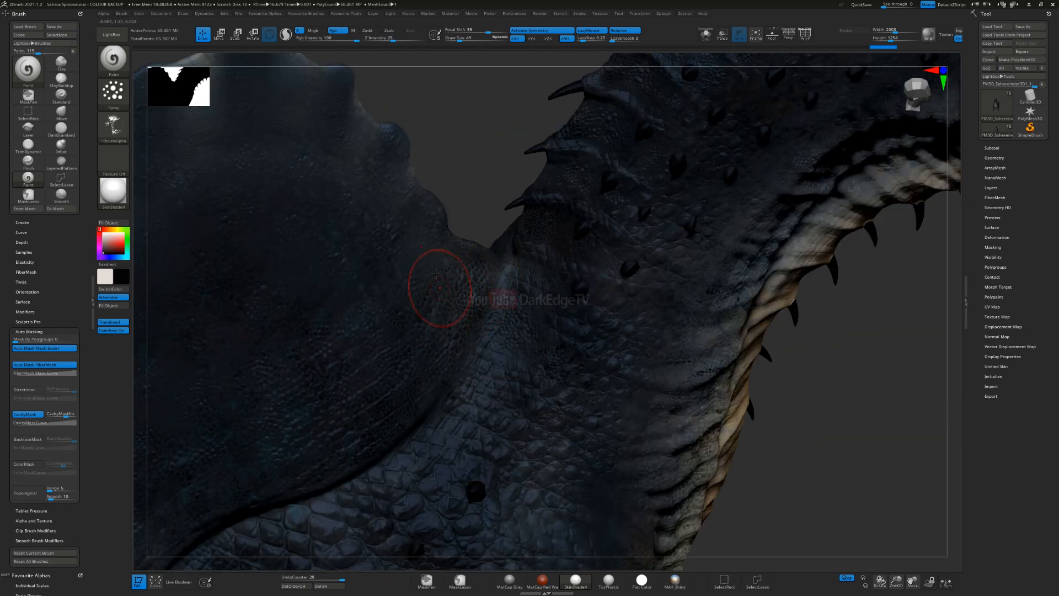
drag(425, 207, 364, 276)
mouse_move(425, 287)
alt+right_down()
mouse_move(472, 241)
mouse_move(561, 206)
alt+right_up()
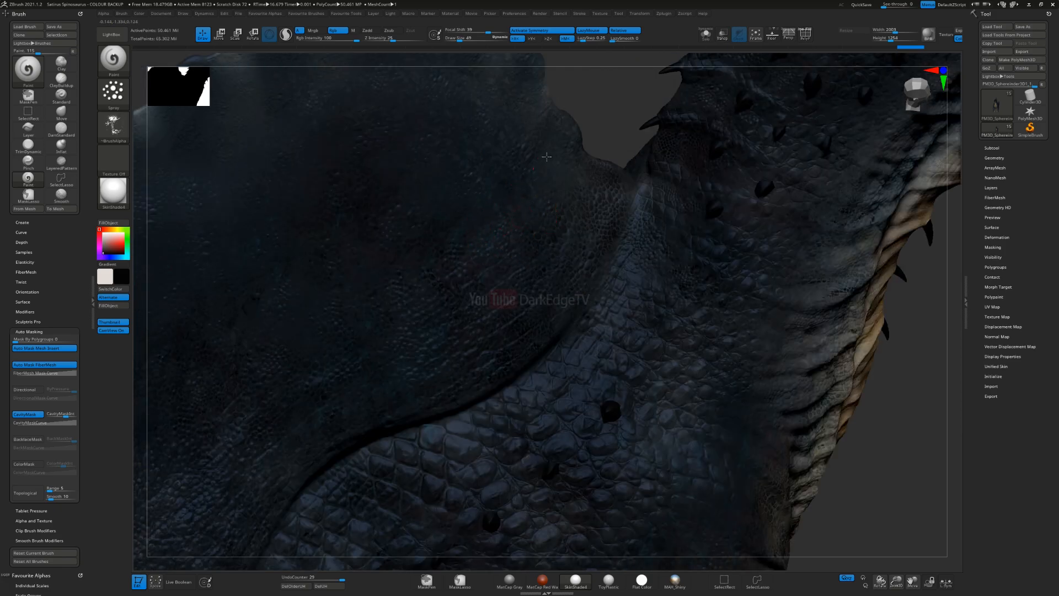
drag(502, 224, 488, 141)
Step: Increase the brush size to about 110 and spray black splatter across the large back sail
key(s)
drag(520, 208, 528, 208)
alt+right_drag(461, 209, 555, 260)
drag(543, 240, 557, 188)
drag(550, 248, 562, 138)
drag(511, 272, 516, 144)
drag(415, 212, 423, 128)
alt+right_drag(262, 323, 491, 209)
mouse_move(400, 306)
mouse_down()
mouse_move(450, 202)
mouse_move(449, 160)
mouse_up()
ctrl+right_drag(406, 311, 397, 182)
mouse_move(442, 265)
alt+right_down()
mouse_move(586, 225)
mouse_move(594, 202)
alt+right_up()
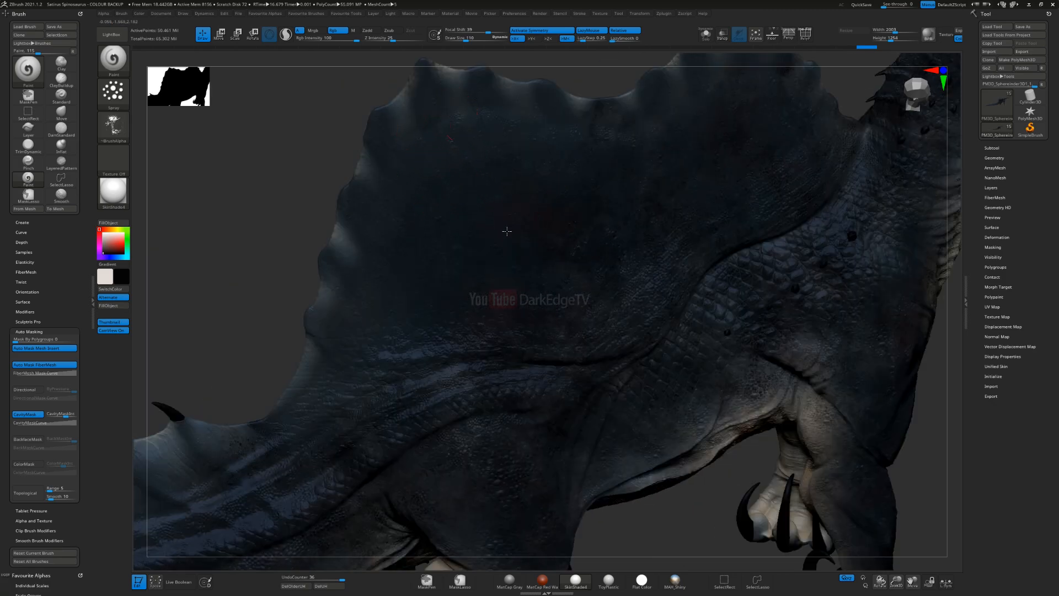
Step: Spray black splatter over the hip and along the spined fin of the tail
drag(496, 315, 490, 325)
alt+right_drag(291, 498, 537, 328)
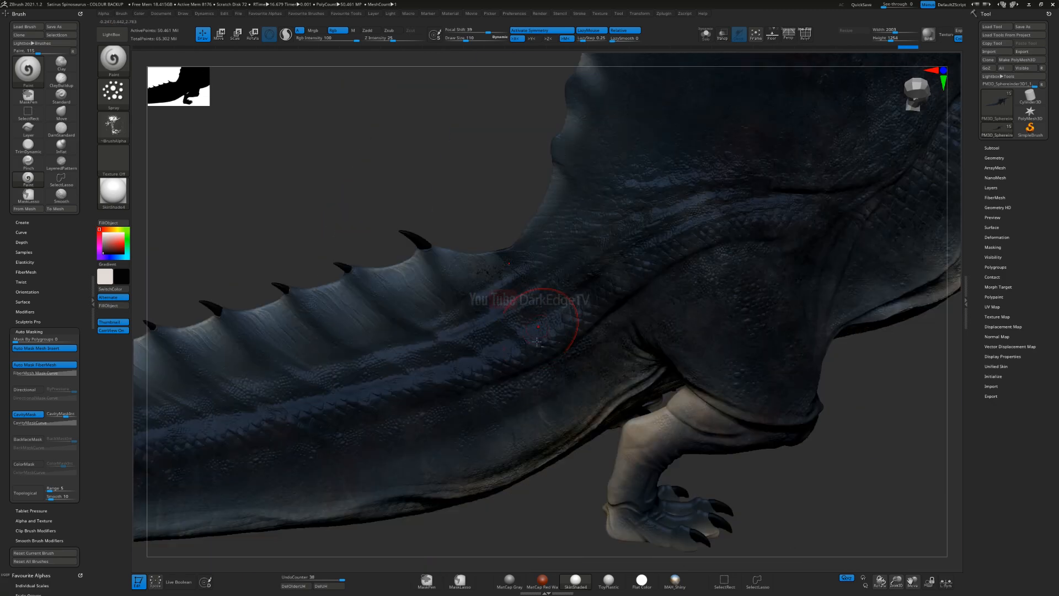
shift+right_drag(648, 305, 495, 326)
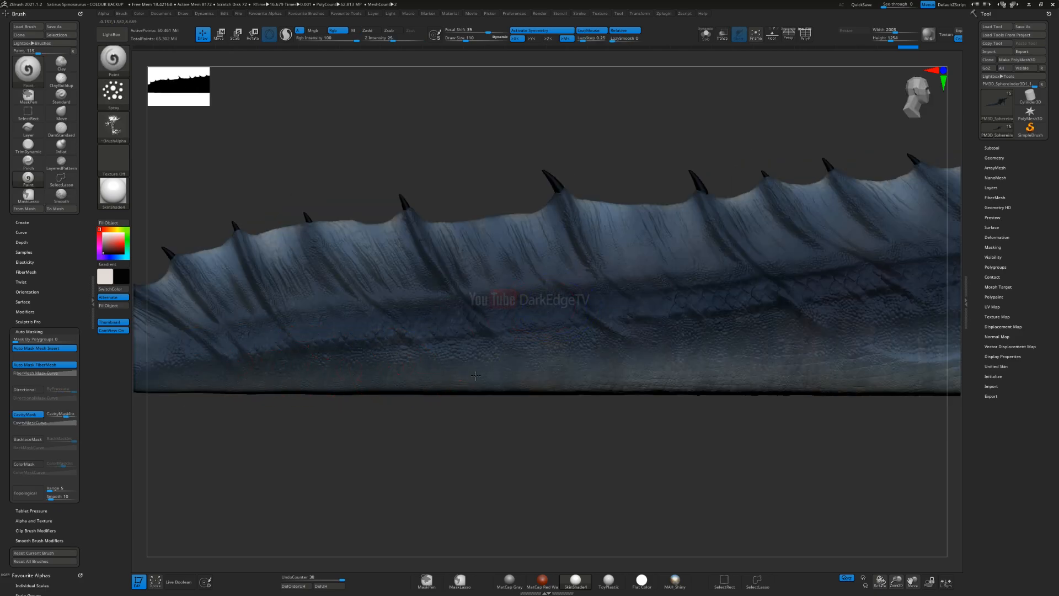
right_drag(749, 323, 345, 356)
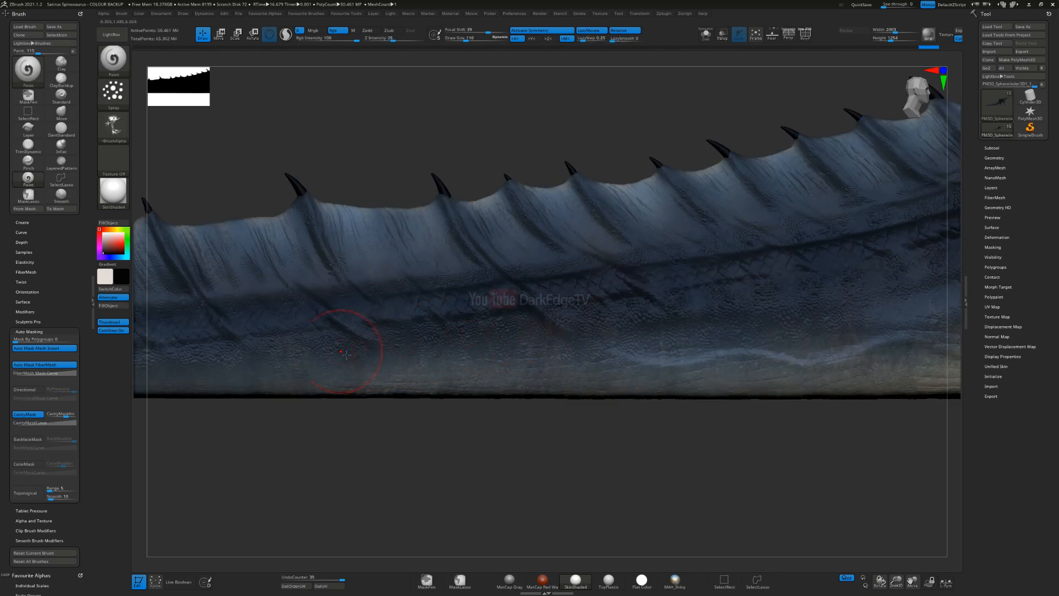
right_drag(858, 308, 347, 372)
Step: Spray black splatter along the lower side and cream underside of the tail toward the hind leg
drag(454, 392, 419, 396)
right_drag(607, 343, 533, 370)
drag(654, 369, 683, 365)
mouse_move(677, 334)
right_down()
mouse_move(524, 298)
mouse_move(468, 307)
right_up()
drag(811, 195, 708, 328)
right_drag(823, 300, 819, 218)
drag(811, 368, 798, 396)
drag(730, 444, 696, 458)
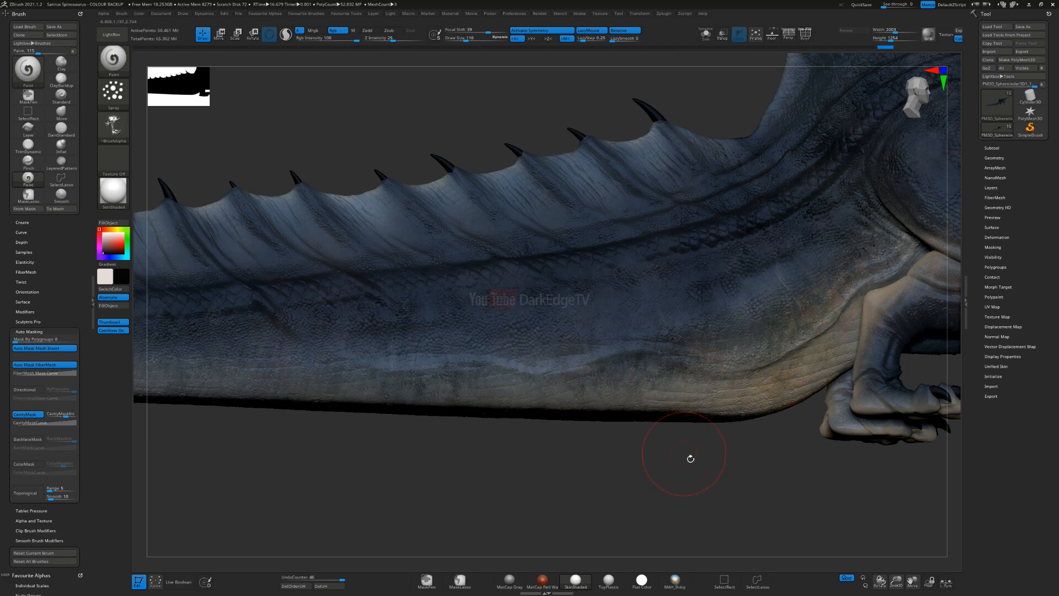
Step: Spray black splatter over the hind thigh, the knee folds and down the lower leg to the heel
ctrl+right_drag(704, 470, 712, 398)
mouse_move(883, 411)
alt+right_down()
mouse_move(606, 349)
mouse_move(598, 428)
alt+right_up()
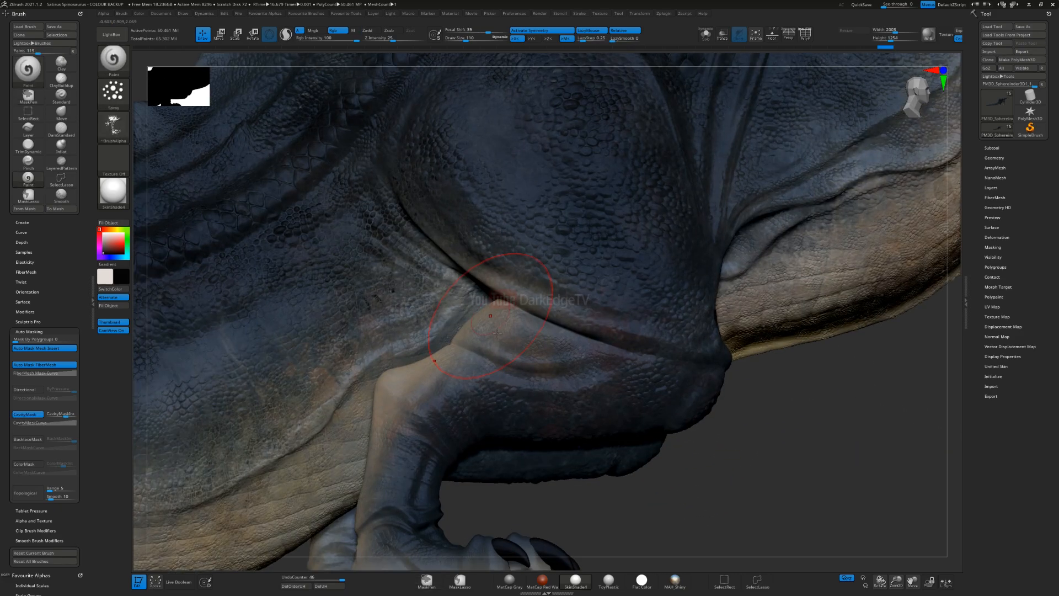
right_drag(475, 361, 428, 400)
mouse_move(480, 431)
mouse_down()
mouse_move(468, 386)
mouse_move(537, 370)
mouse_up()
mouse_move(687, 424)
alt+right_down()
mouse_move(683, 409)
mouse_move(764, 224)
alt+right_up()
drag(438, 353, 458, 333)
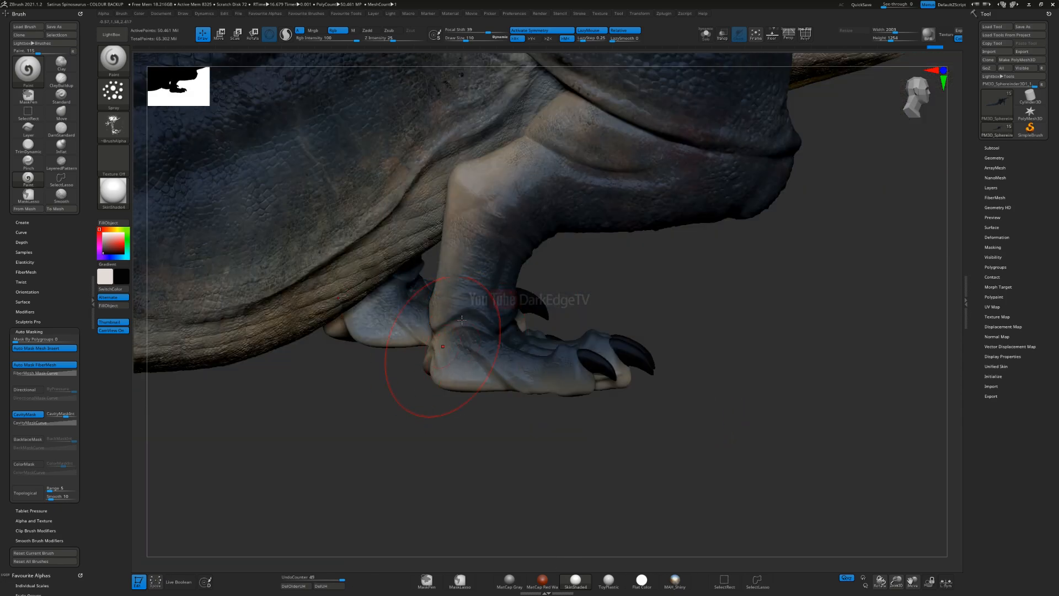
Step: Try to spray black splatter over the hind foot and toes, and undo those strokes
drag(475, 409, 629, 394)
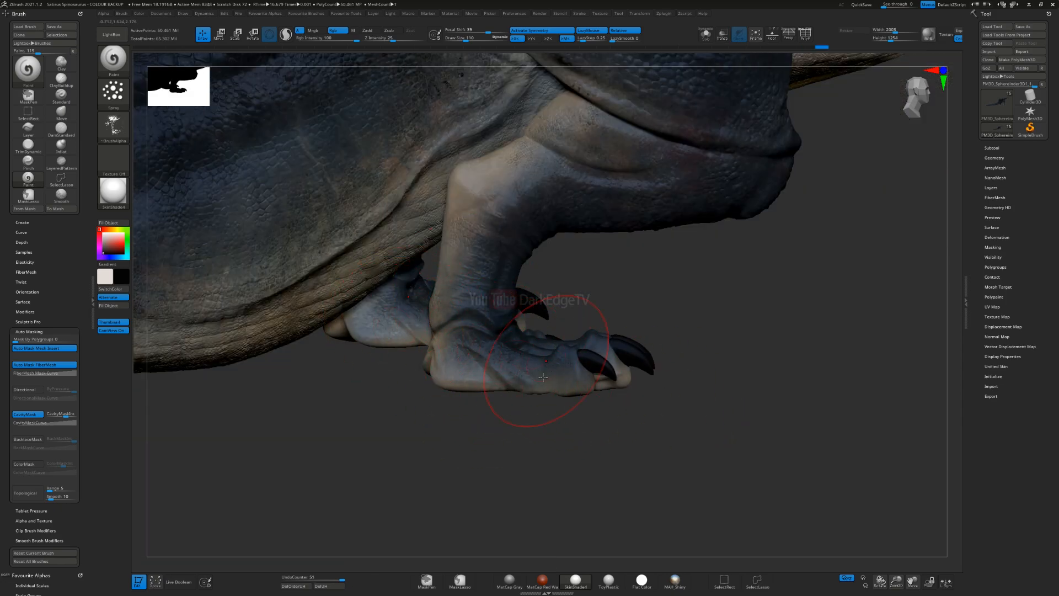
key(ctrl)
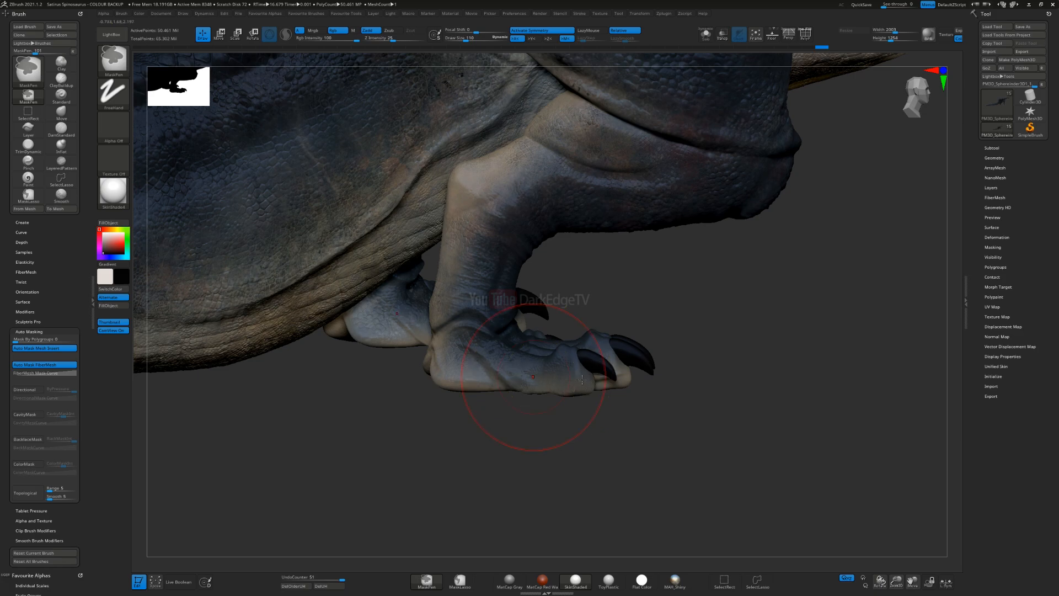
key(ctrl+z)
key(ctrl+z)
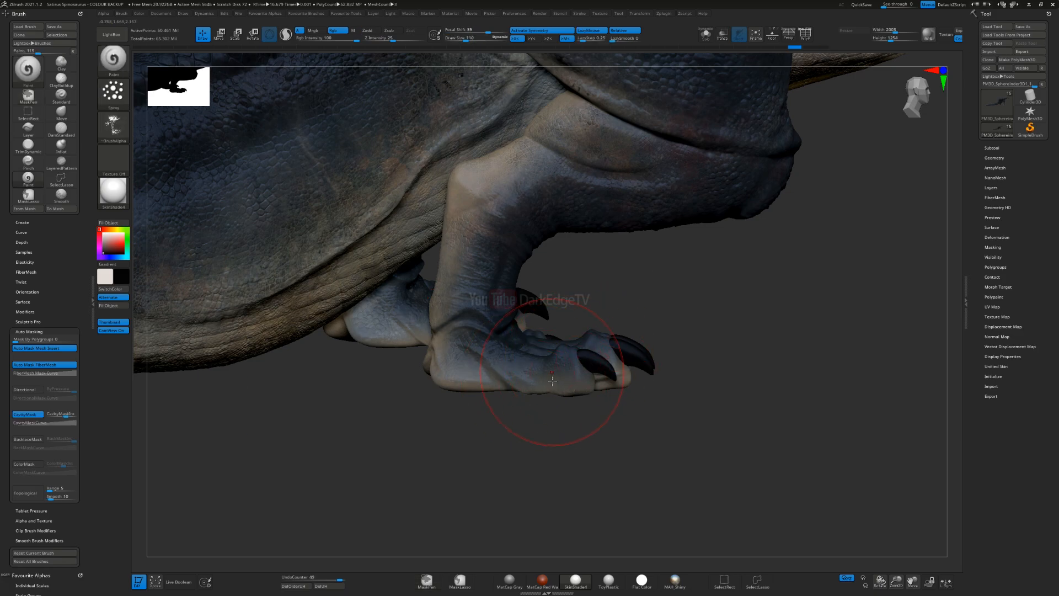
Step: Reduce the brush size to about 97 and spray black splatter over the hind feet and ankles
drag(598, 362, 602, 375)
ctrl+right_drag(607, 330, 609, 358)
right_drag(610, 358, 616, 307)
drag(730, 284, 723, 270)
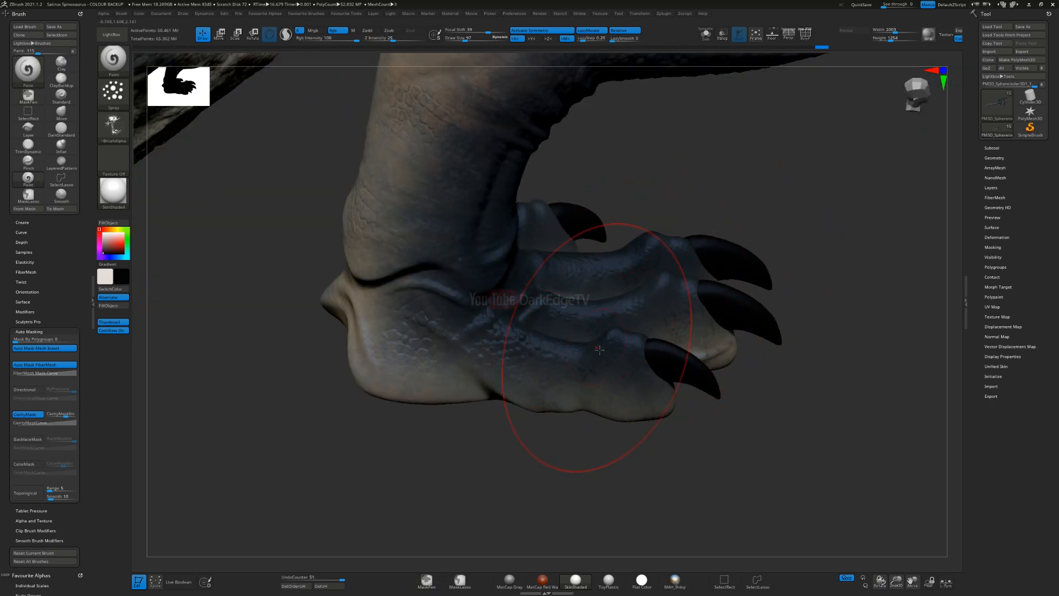
right_drag(596, 347, 571, 310)
alt+right_drag(384, 255, 582, 322)
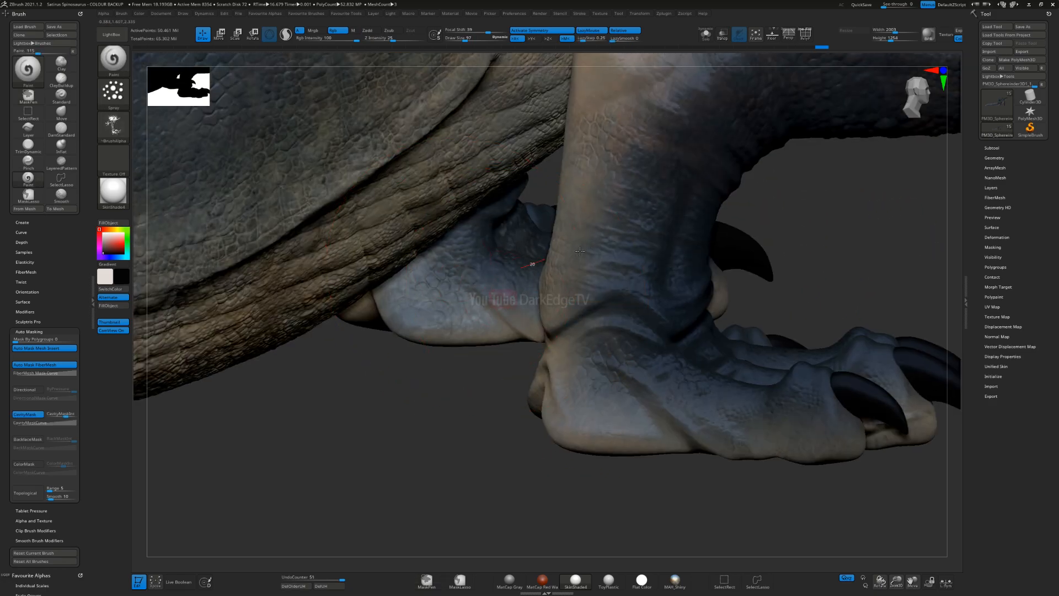
drag(580, 251, 607, 250)
mouse_move(905, 474)
ctrl+right_down()
mouse_move(946, 383)
mouse_move(687, 324)
ctrl+right_up()
Step: Spray black splatter over the forefeet around the claws and onto the forelegs
mouse_move(952, 301)
alt+right_down()
mouse_move(614, 304)
mouse_move(629, 334)
alt+right_up()
mouse_move(629, 342)
mouse_down()
mouse_move(660, 353)
mouse_move(662, 331)
mouse_up()
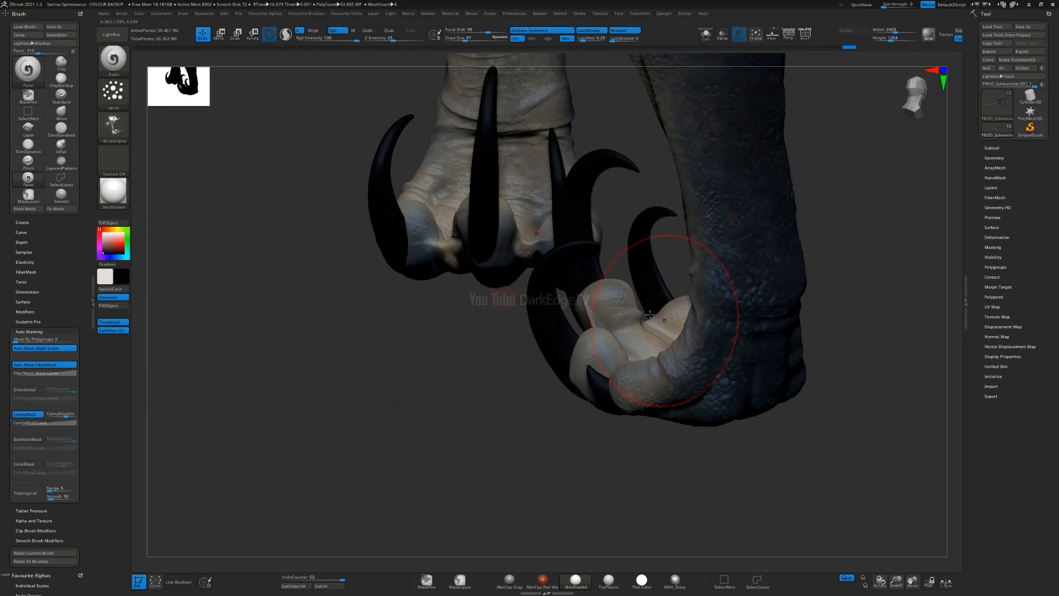
mouse_move(513, 210)
mouse_down()
mouse_move(460, 229)
mouse_move(510, 180)
mouse_up()
alt+right_drag(511, 169, 528, 396)
alt+right_drag(543, 206, 547, 343)
drag(542, 276, 560, 224)
mouse_move(556, 409)
ctrl+right_down()
mouse_move(531, 288)
mouse_move(520, 302)
mouse_move(498, 245)
mouse_move(599, 443)
ctrl+right_up()
right_drag(603, 356, 469, 375)
right_drag(620, 422, 526, 359)
ctrl+right_drag(527, 309, 534, 358)
right_drag(560, 306, 516, 265)
right_drag(513, 310, 534, 327)
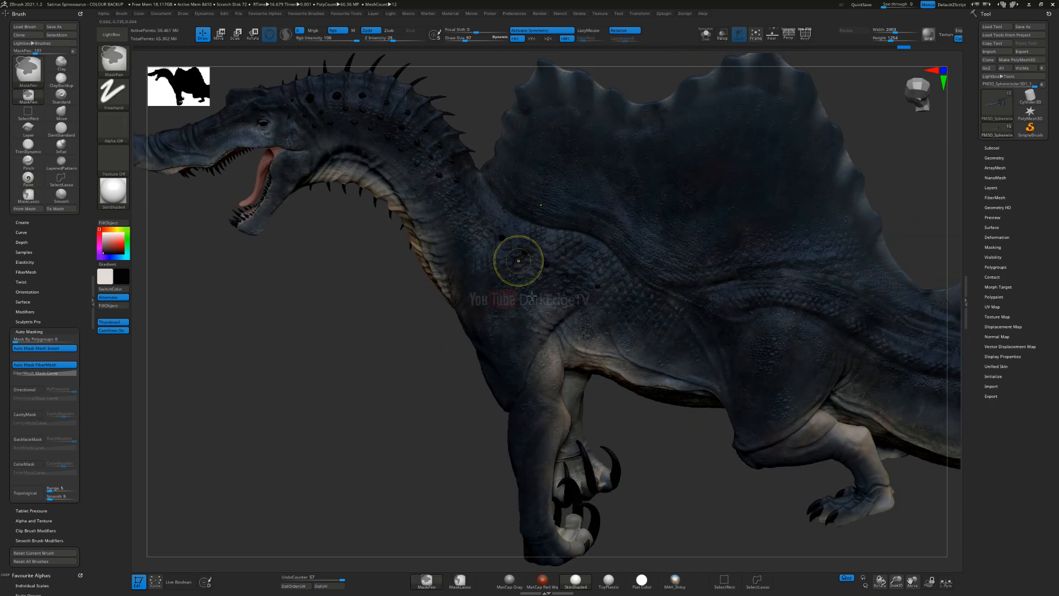
Step: Enlarge the brush and spray black splatter over the shoulder scales and the flank
ctrl+right_drag(520, 260, 543, 301)
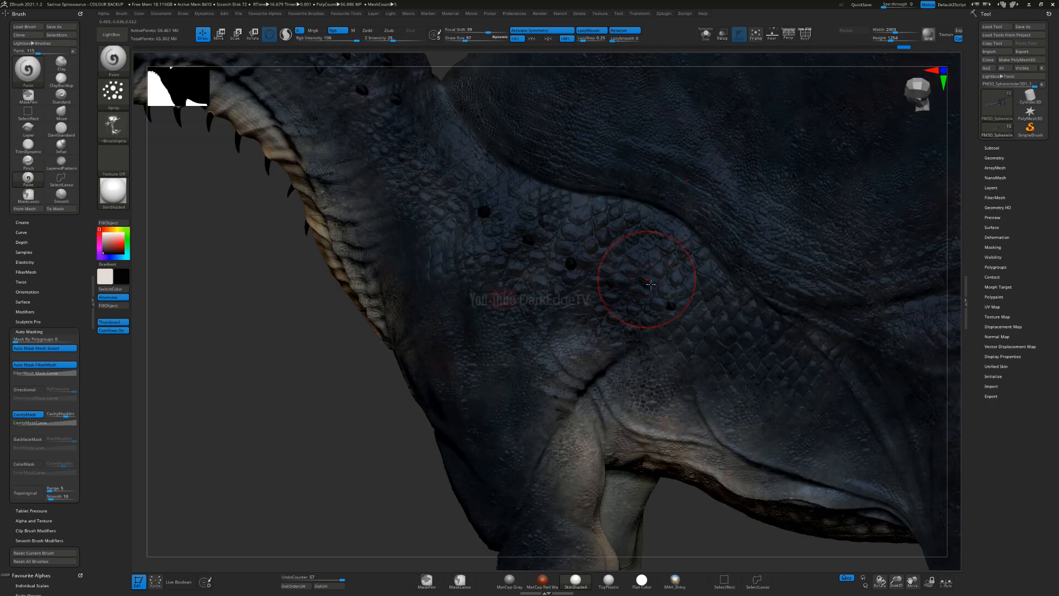
key(s)
drag(629, 298, 634, 297)
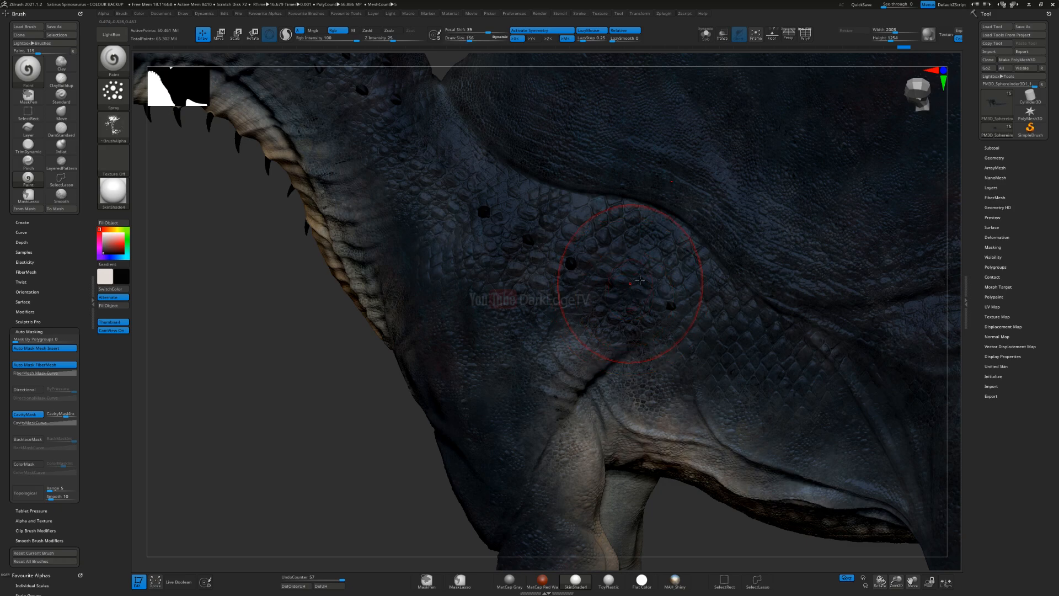
drag(706, 266, 702, 267)
alt+right_drag(589, 340, 441, 367)
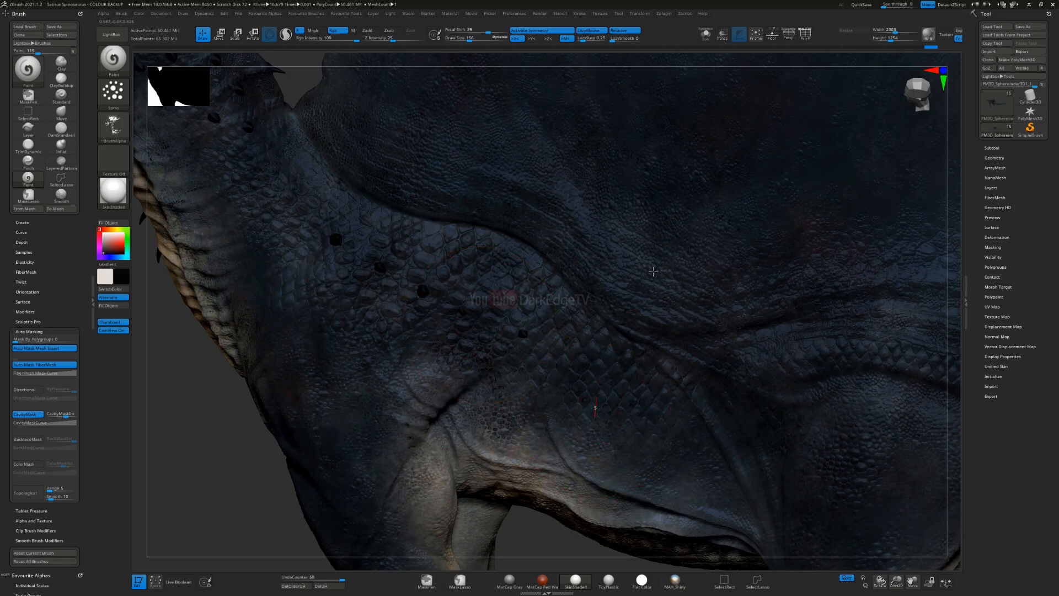
Step: Change the brush stroke to Dots and paint black texture over the scaled shoulder and flank
click(113, 92)
click(161, 102)
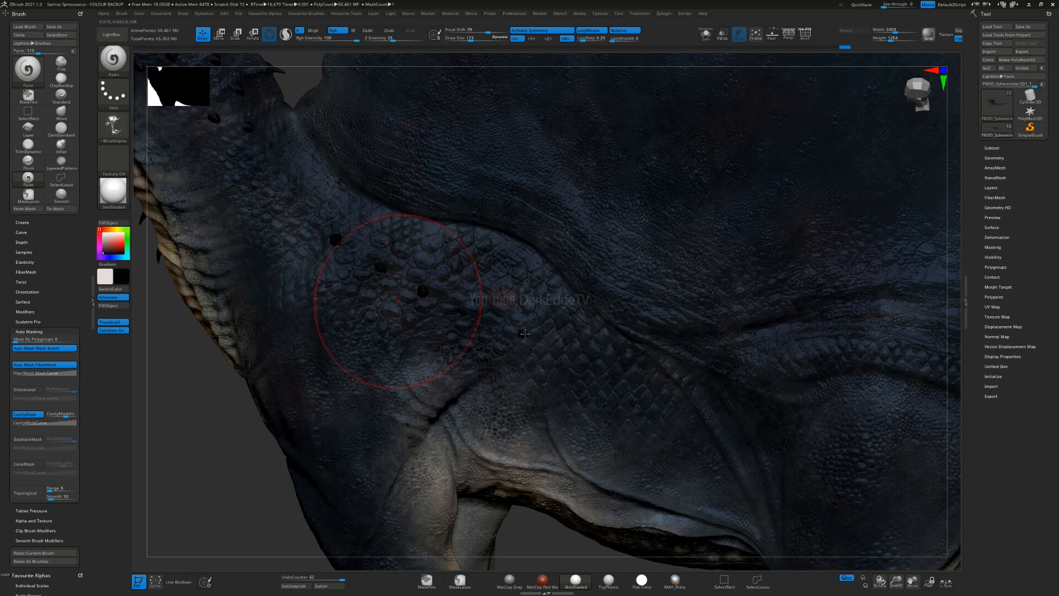
alt+right_drag(524, 333, 642, 359)
drag(452, 272, 487, 208)
right_drag(480, 232, 480, 264)
Step: Enlarge the brush further and paint black texture over the shoulder and the base of the neck
key(s)
drag(454, 304, 482, 262)
right_drag(524, 355, 505, 287)
mouse_move(402, 208)
mouse_down()
mouse_move(451, 171)
mouse_move(457, 185)
mouse_up()
key(ctrl)
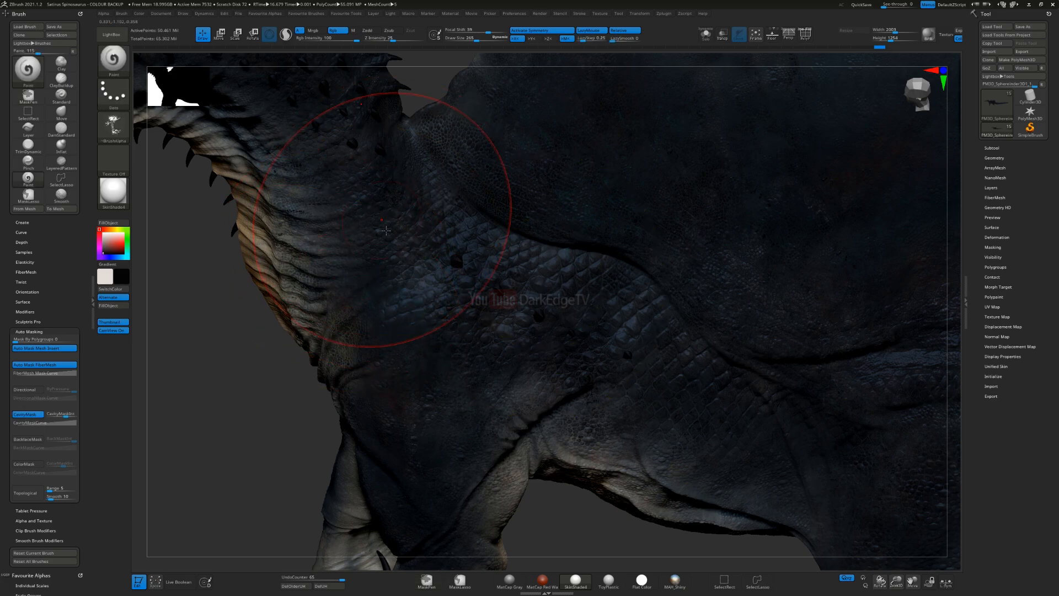
Step: Switch to a narrow vertical streak alpha and paint black marks over the shoulder scales
click(124, 138)
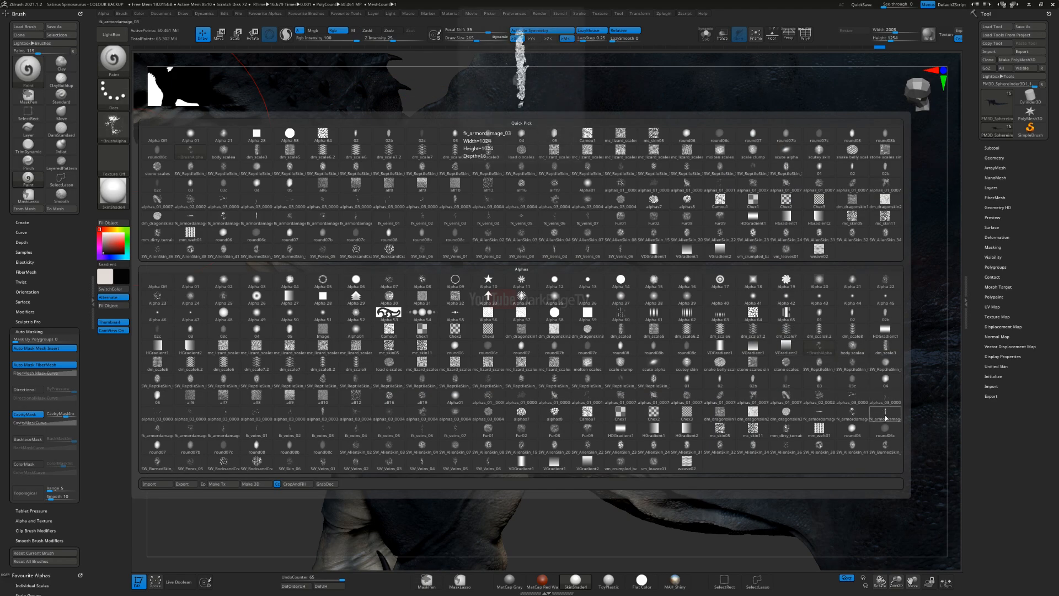
click(589, 355)
drag(501, 314, 594, 318)
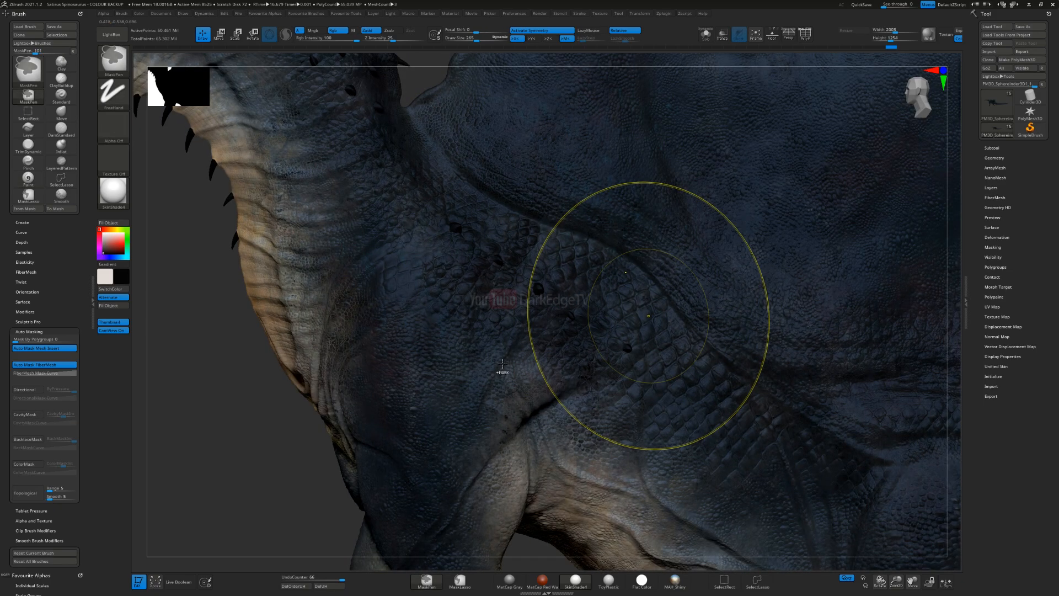
key(alt+z)
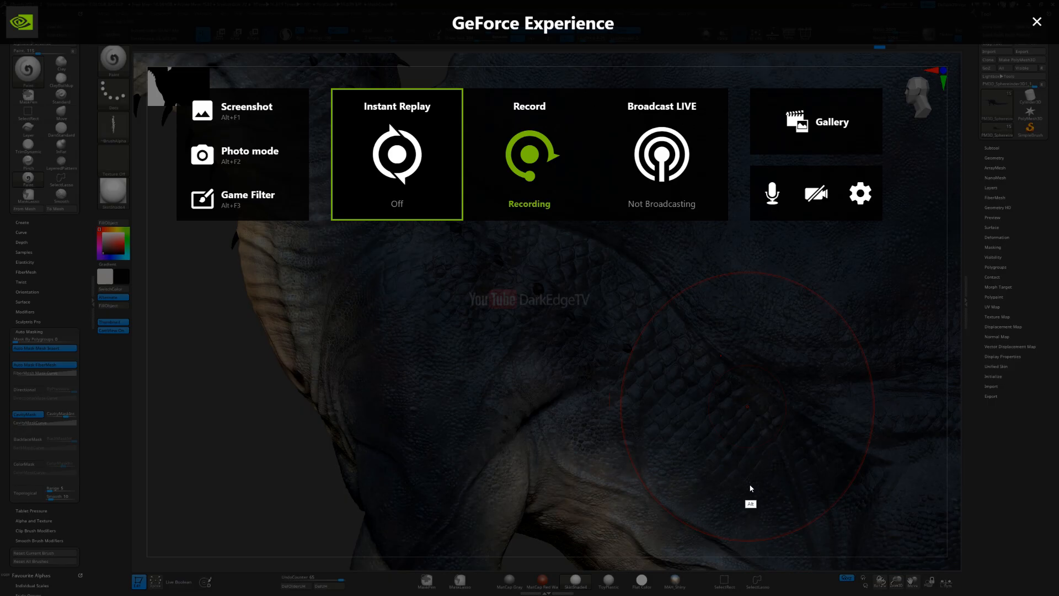
key(alt+z)
Step: Enlarge the brush to 351 and paint black streaks over the hip and the base of the tail
mouse_move(774, 443)
alt+right_down()
mouse_move(331, 241)
mouse_move(331, 210)
alt+right_up()
alt+right_drag(673, 369, 465, 240)
key(s)
mouse_move(602, 328)
mouse_down()
mouse_move(628, 305)
mouse_move(618, 373)
mouse_up()
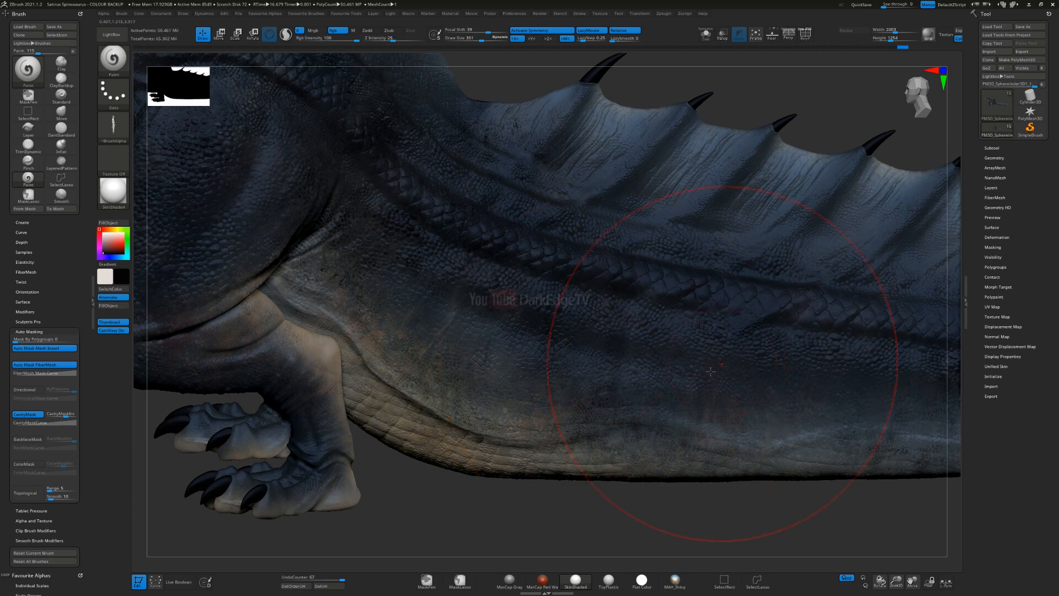
Step: Try black streak strokes along the scaled side of the tail, and undo them
drag(715, 282, 716, 284)
right_drag(609, 307, 634, 291)
key(ctrl)
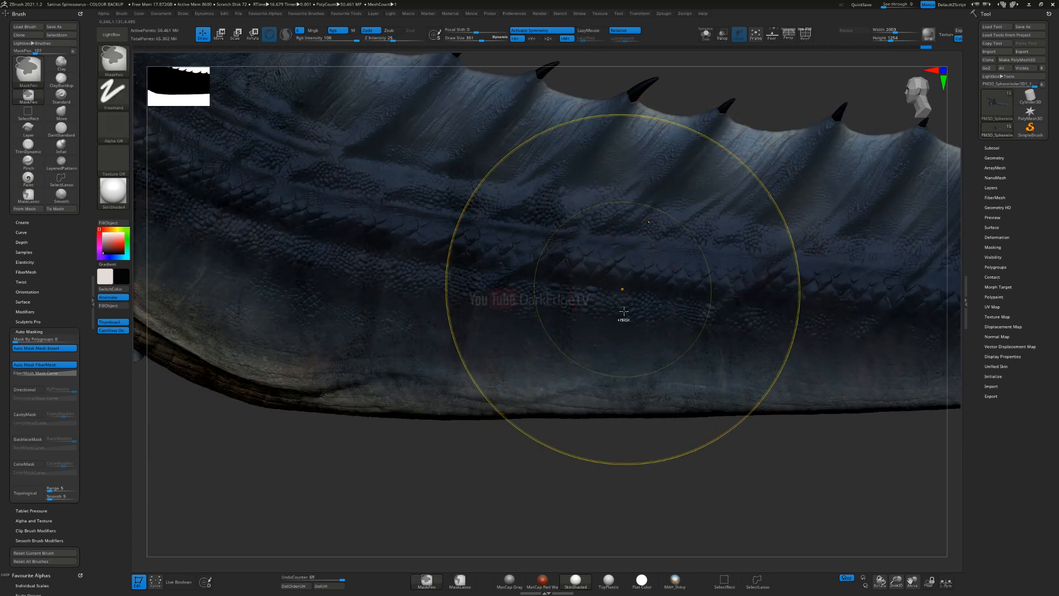
key(ctrl+z)
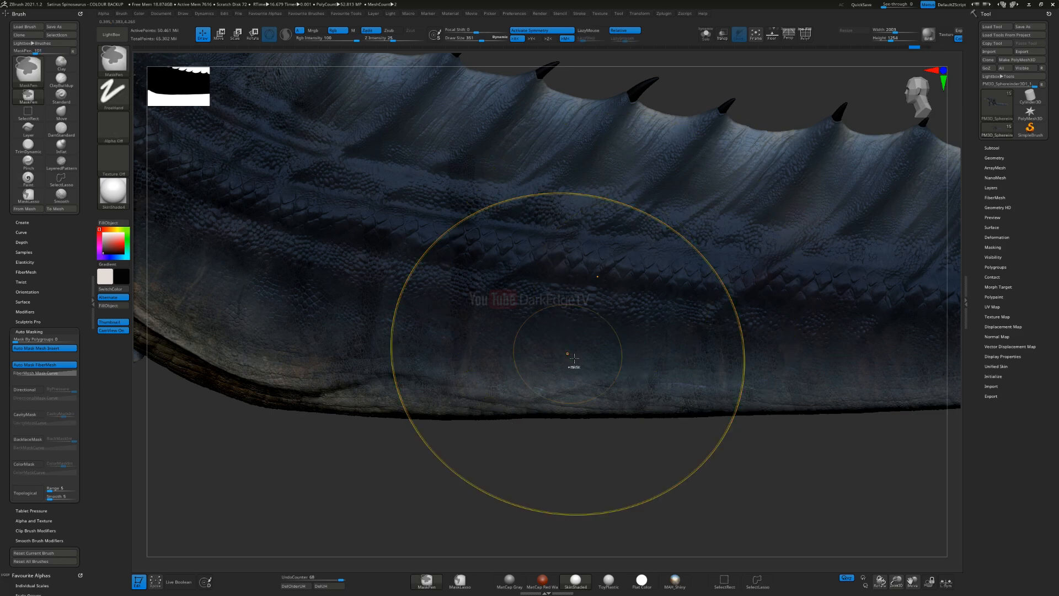
key(ctrl+z)
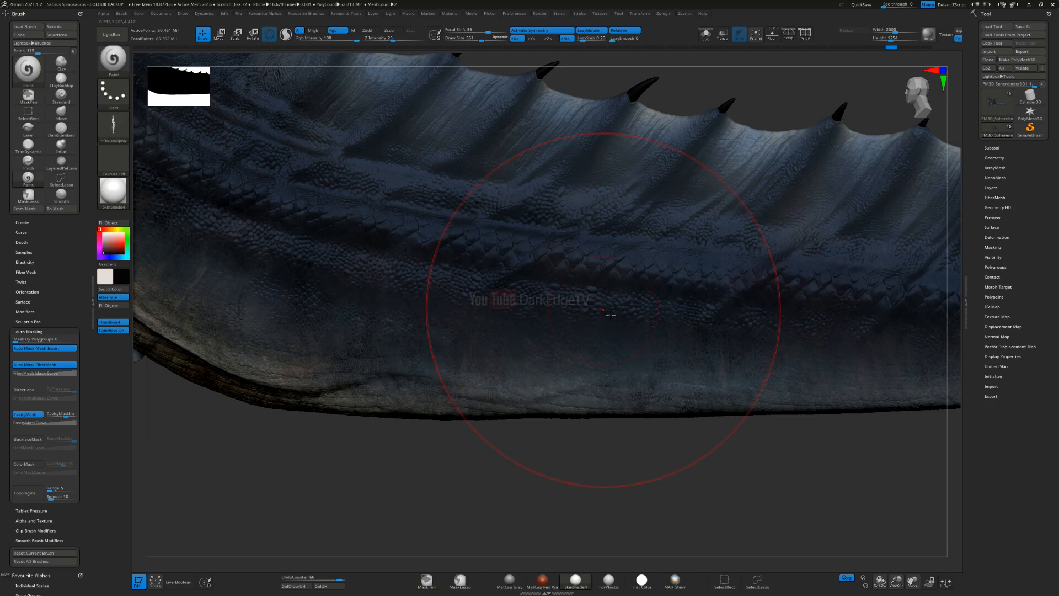
key(ctrl+z)
Step: Paint black streak texture along the scale rows and fin folds of the middle tail
mouse_move(661, 288)
right_down()
mouse_move(795, 304)
mouse_move(582, 300)
mouse_move(614, 273)
mouse_move(616, 225)
mouse_move(655, 223)
right_up()
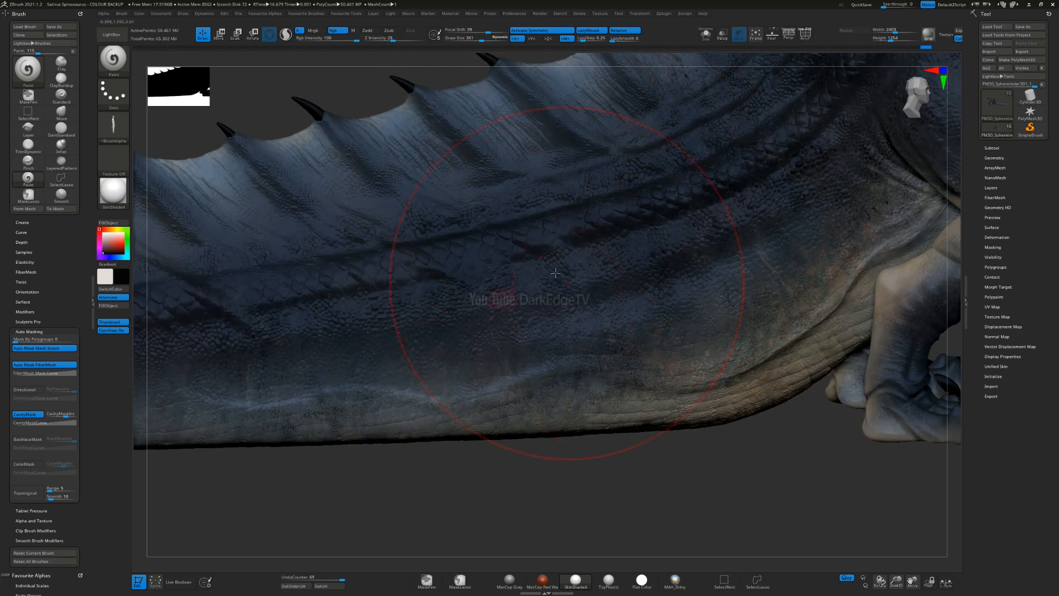
drag(619, 392, 379, 240)
mouse_move(381, 455)
ctrl+right_down()
mouse_move(409, 381)
mouse_move(582, 361)
mouse_move(583, 350)
mouse_move(542, 339)
ctrl+right_up()
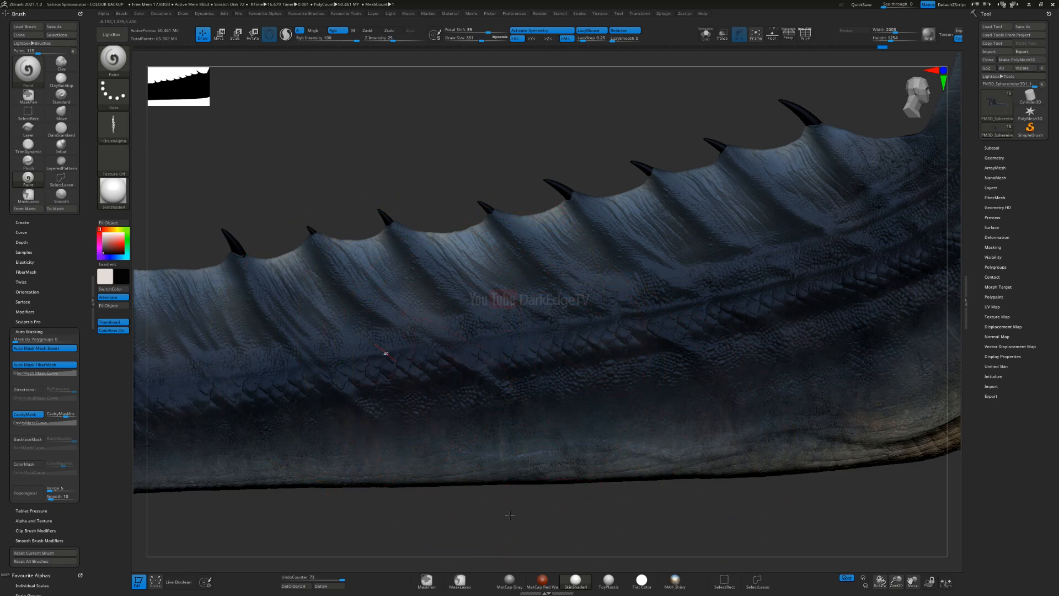
right_drag(365, 416, 496, 289)
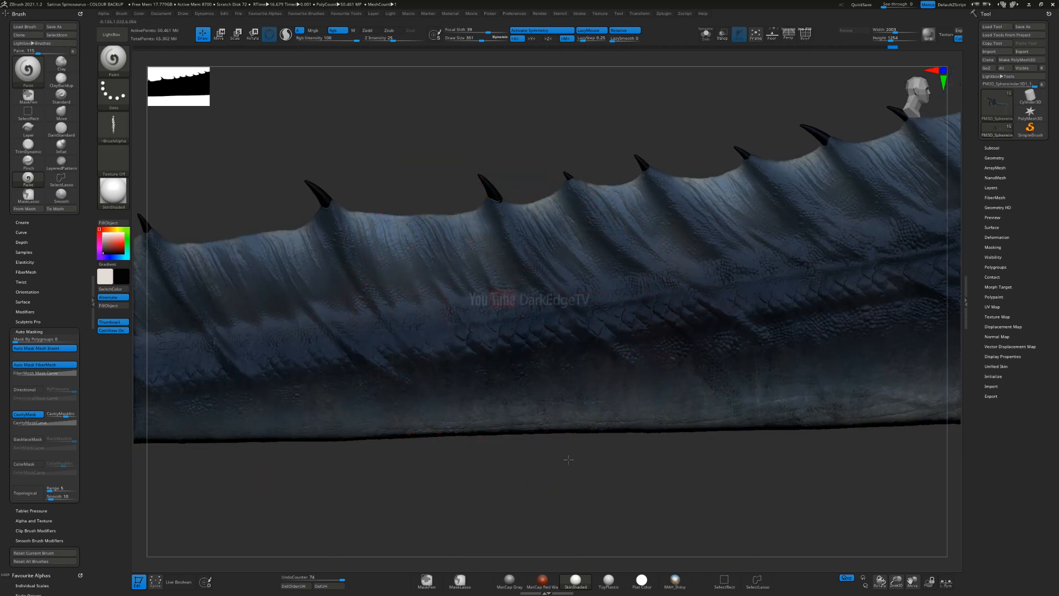
right_drag(539, 354, 562, 323)
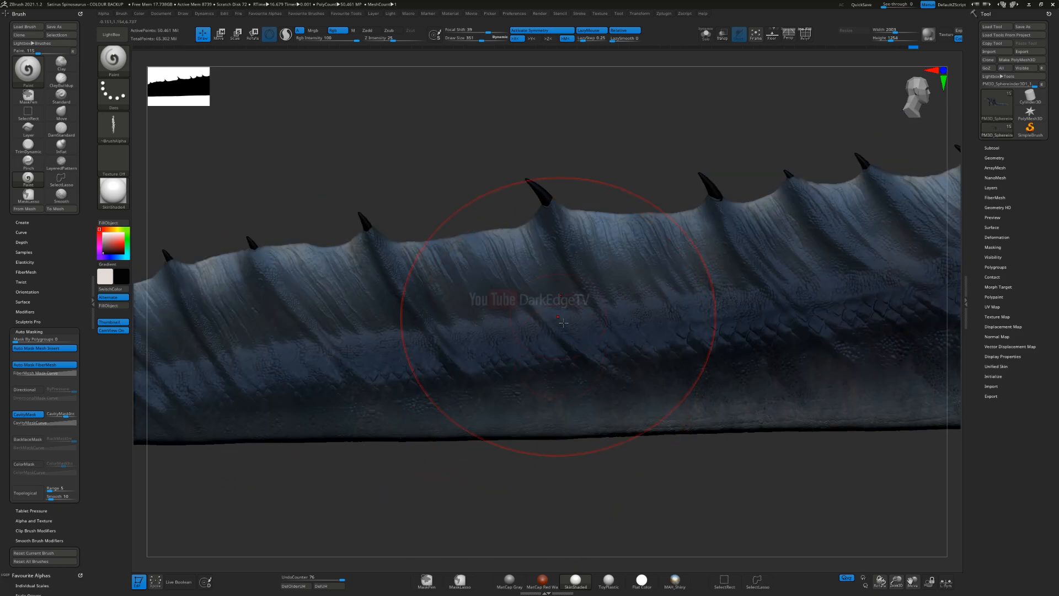
Step: Continue the black streak texture along the rear tail and its fin towards the tip
drag(636, 422, 638, 424)
drag(596, 483, 597, 231)
drag(744, 378, 623, 249)
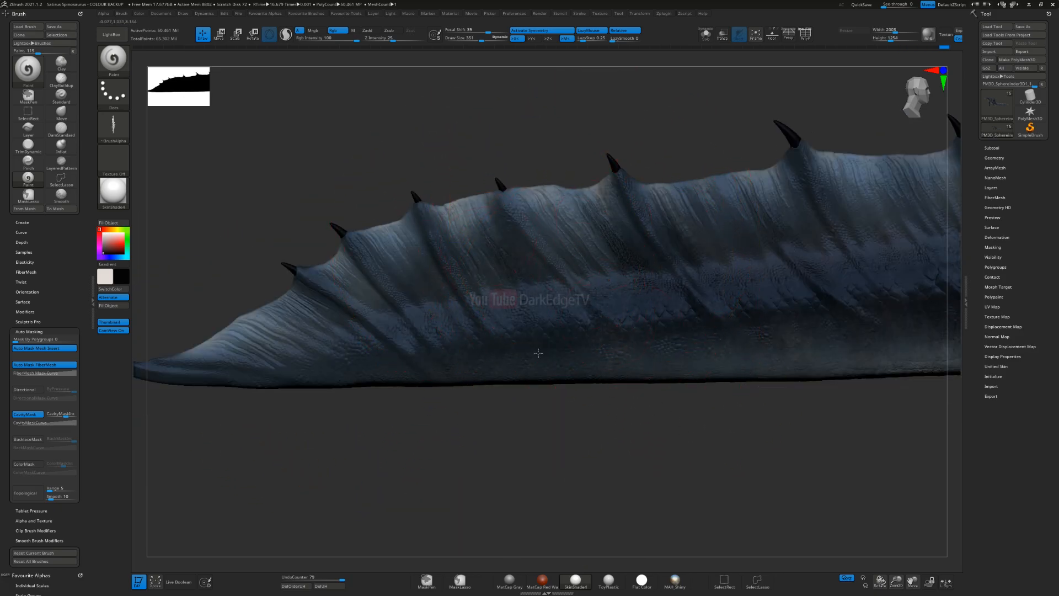
drag(519, 371, 411, 337)
drag(367, 306, 331, 262)
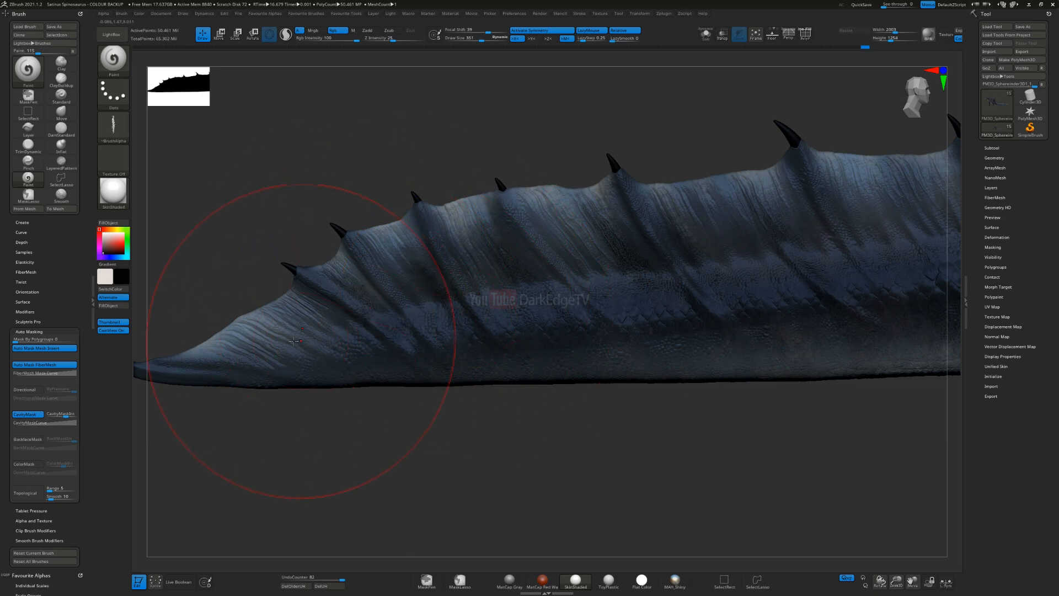
alt+right_drag(842, 292, 541, 304)
drag(481, 223, 511, 253)
alt+right_drag(792, 260, 573, 313)
Step: Reduce the brush size and paint black streaks over the scale rows from the middle tail to its base
key(s)
drag(574, 313, 572, 312)
right_drag(574, 316, 574, 330)
key(s)
drag(576, 330, 571, 330)
mouse_move(571, 330)
right_down()
mouse_move(576, 369)
mouse_move(592, 284)
right_up()
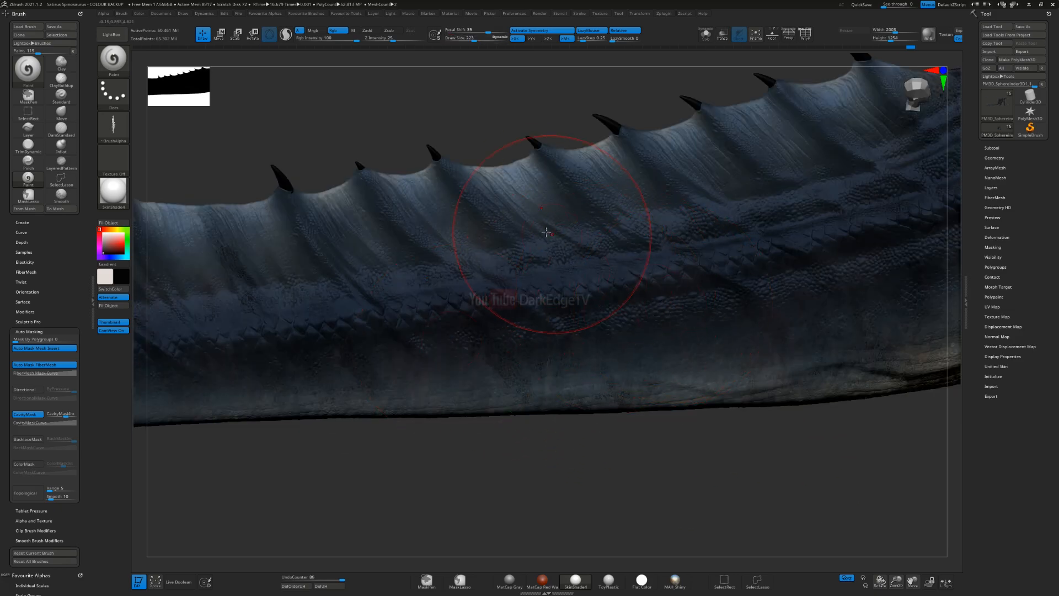
alt+right_drag(734, 282, 530, 320)
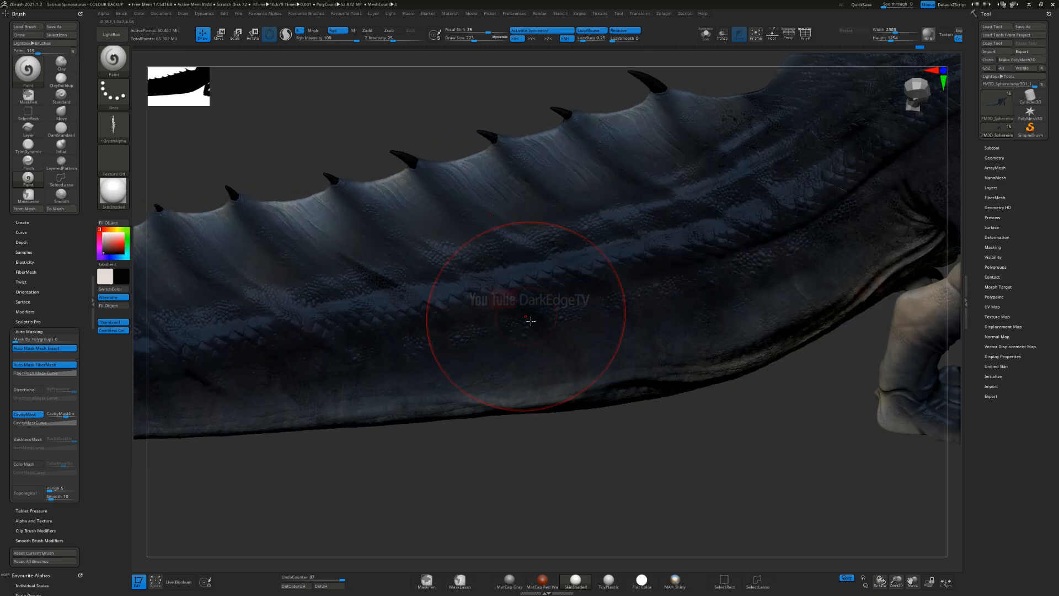
right_drag(590, 291, 595, 245)
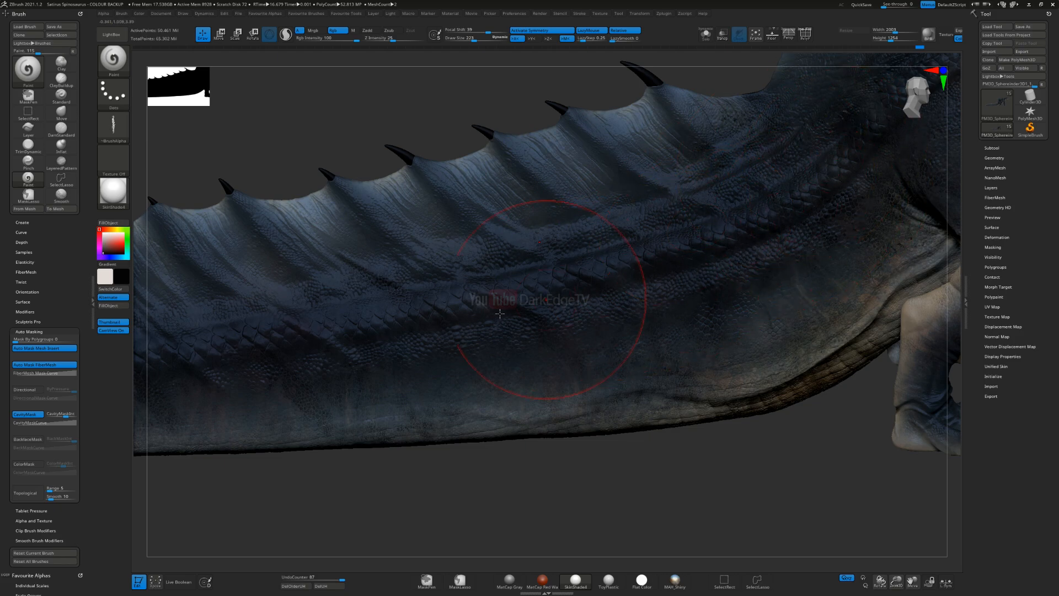
alt+right_drag(620, 287, 535, 345)
Step: Enlarge the brush to 420 and paint black texture where the tail base meets the hip and sail
key(s)
drag(580, 276, 591, 276)
right_drag(580, 259, 572, 227)
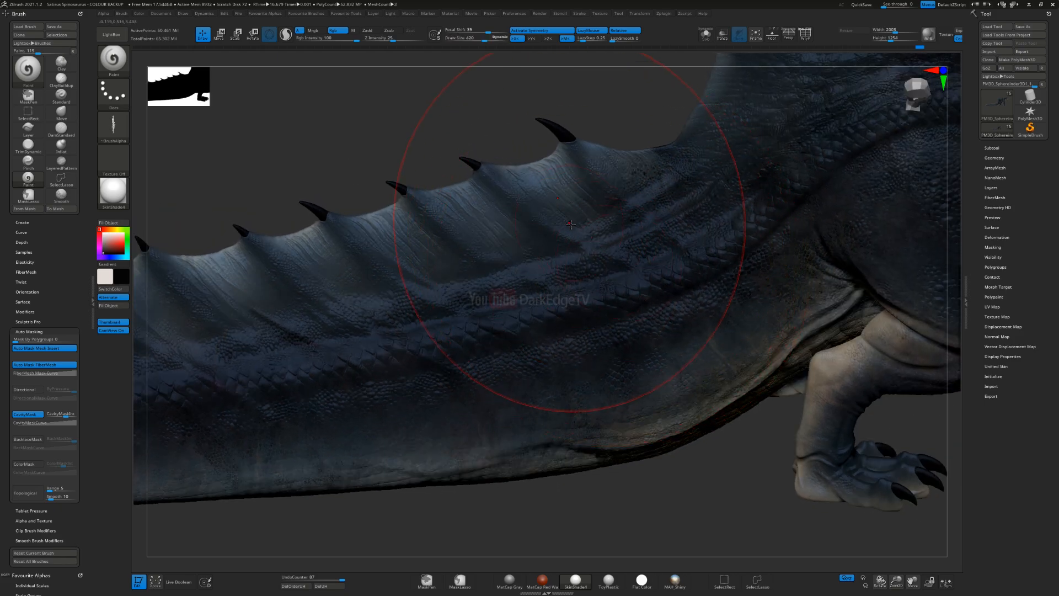
drag(769, 341, 759, 327)
alt+right_drag(730, 201, 609, 269)
drag(585, 222, 578, 216)
drag(650, 184, 586, 165)
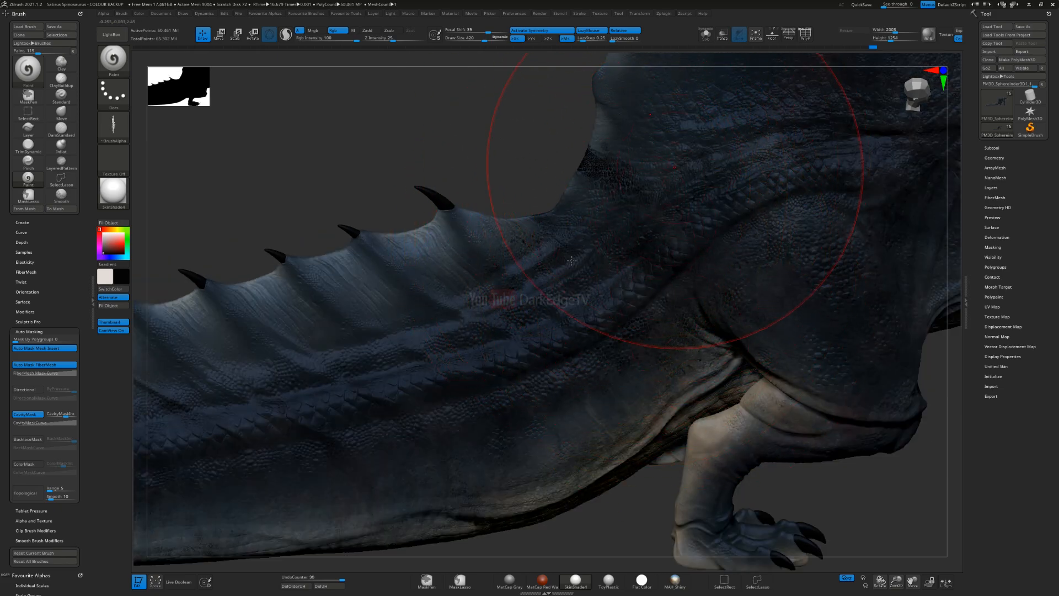
alt+right_drag(674, 166, 574, 256)
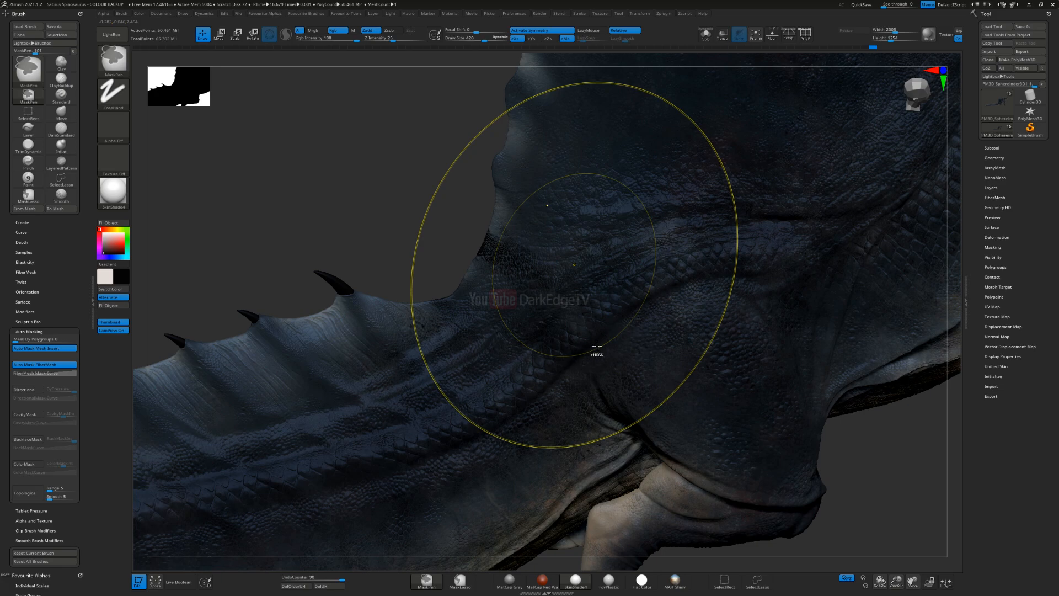
Step: Undo the last stroke, enlarge the brush to 477 and paint black texture over the hip and thigh
key(ctrl+z)
key(s)
drag(585, 342, 589, 342)
mouse_move(586, 292)
mouse_down()
mouse_move(591, 240)
mouse_move(684, 343)
mouse_up()
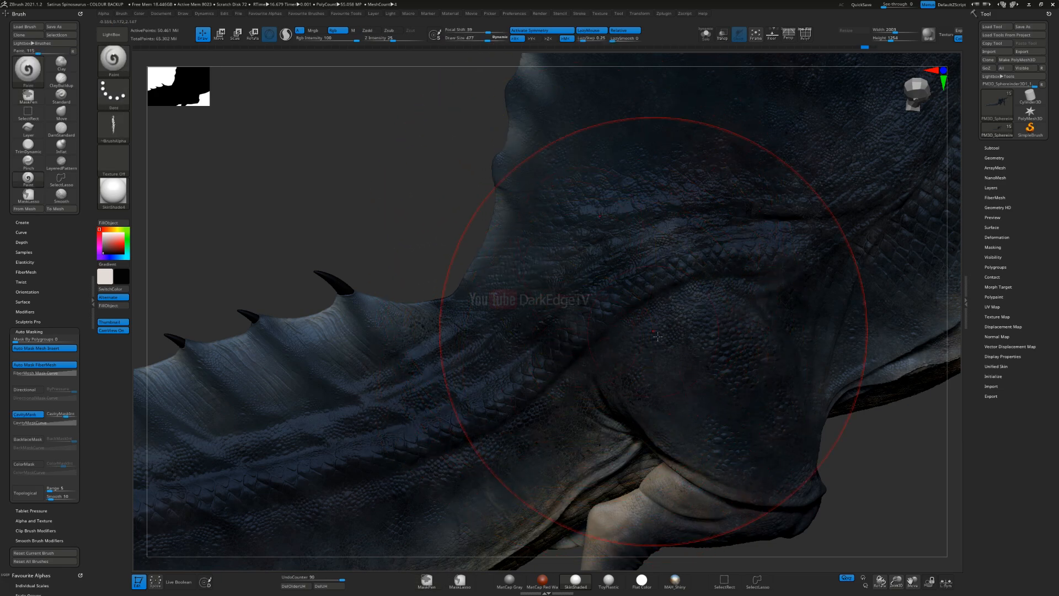
mouse_move(658, 336)
ctrl+right_down()
mouse_move(557, 392)
mouse_move(574, 400)
mouse_move(596, 355)
mouse_move(601, 395)
mouse_move(715, 436)
ctrl+right_up()
ctrl+right_drag(643, 301, 758, 461)
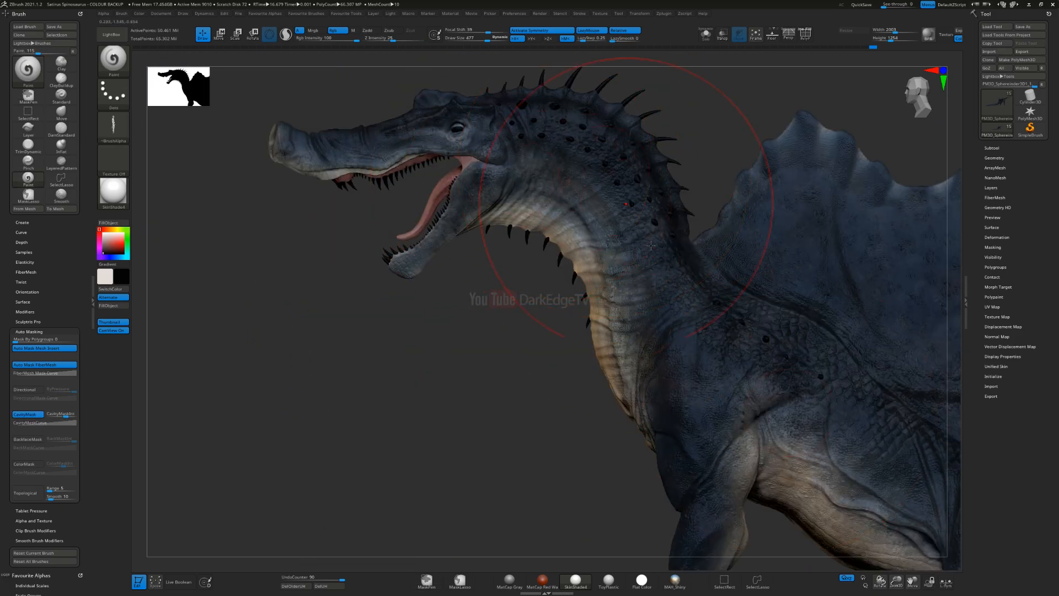
Step: Reduce the brush size to suit detail painting on the head and jaws
right_drag(536, 216, 551, 219)
key(s)
drag(543, 217, 533, 217)
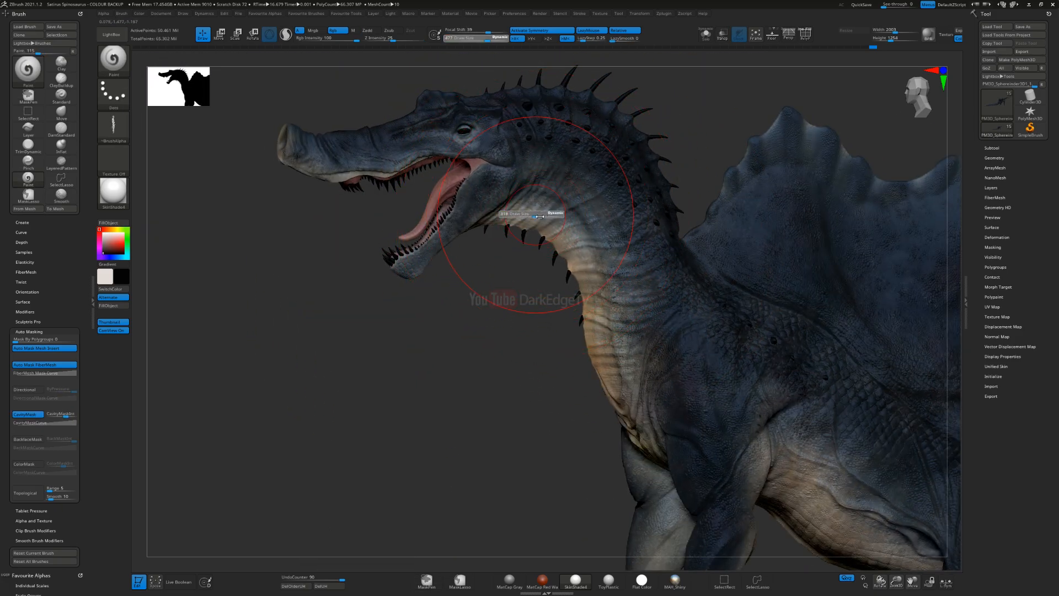
key(s)
mouse_move(480, 198)
ctrl+right_down()
mouse_move(492, 262)
mouse_move(470, 329)
mouse_move(612, 427)
ctrl+right_up()
key(s)
drag(499, 326, 483, 326)
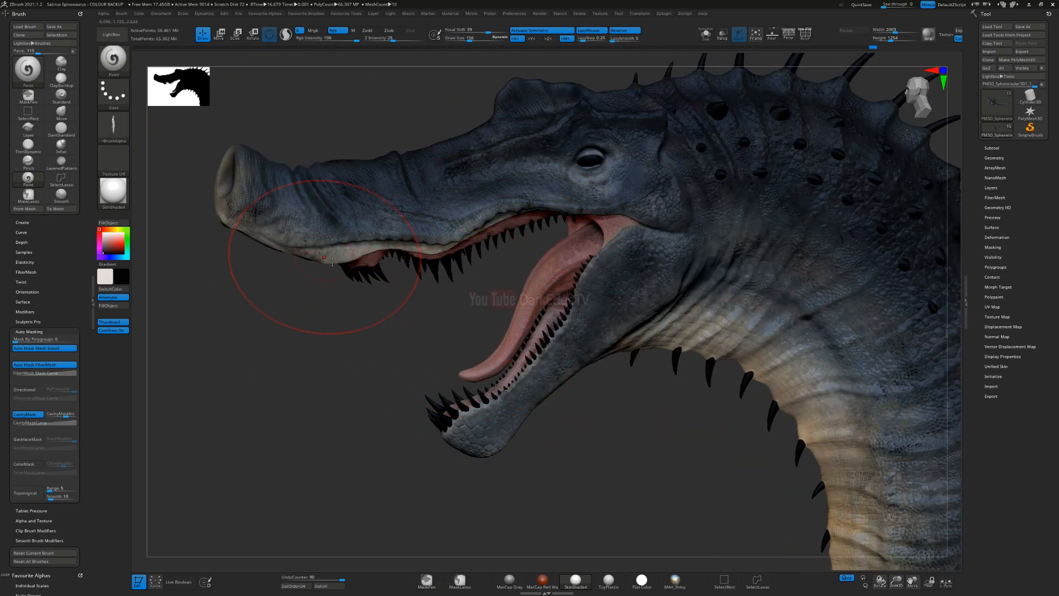
Step: Change the paint colour to tan (RGB 201, 176, 117) and choose a square scale-texture alpha
click(127, 246)
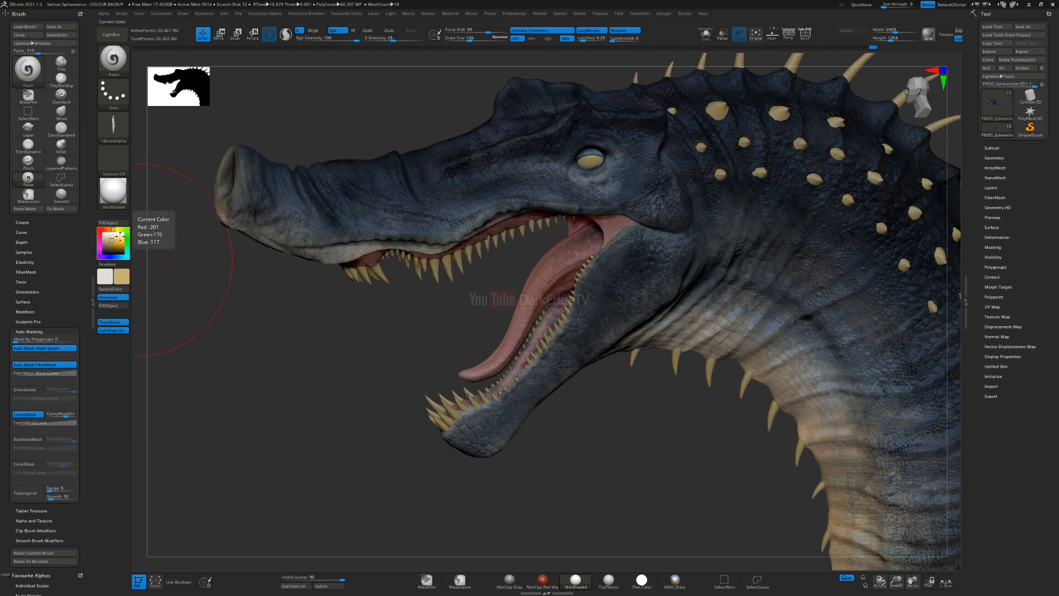
click(113, 126)
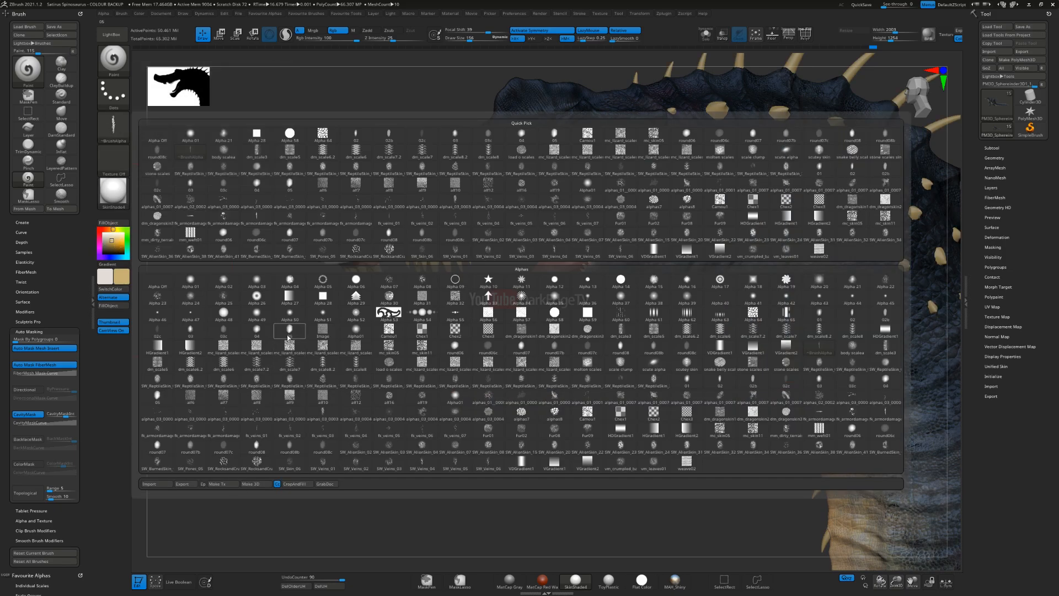
click(290, 345)
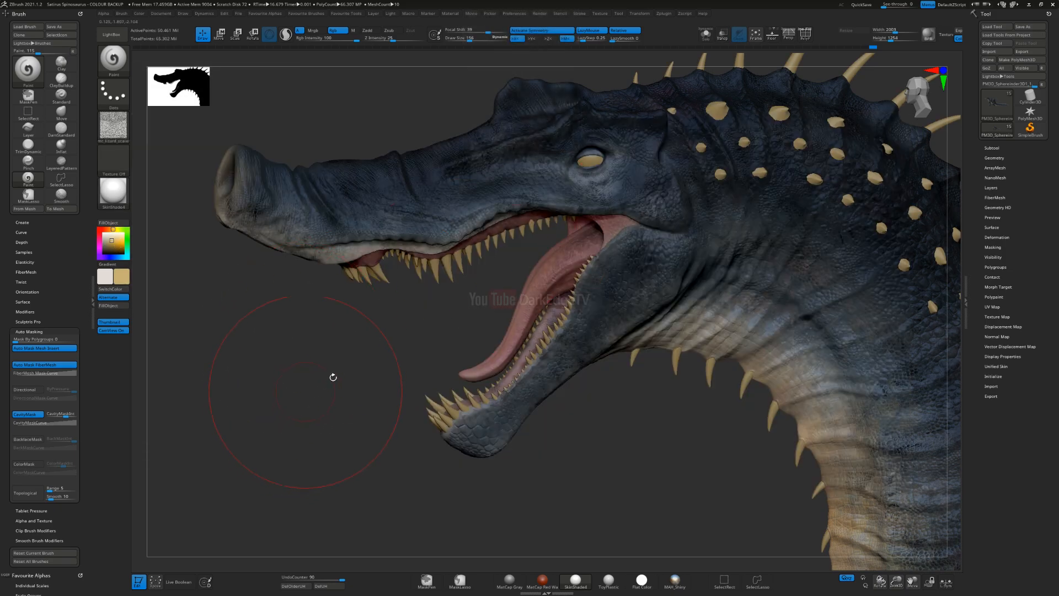
Step: Try tan scale texture on the rear of the lower jaw with a smaller brush, and undo the stroke
alt+right_drag(570, 306, 554, 228)
key(s)
drag(520, 289, 512, 290)
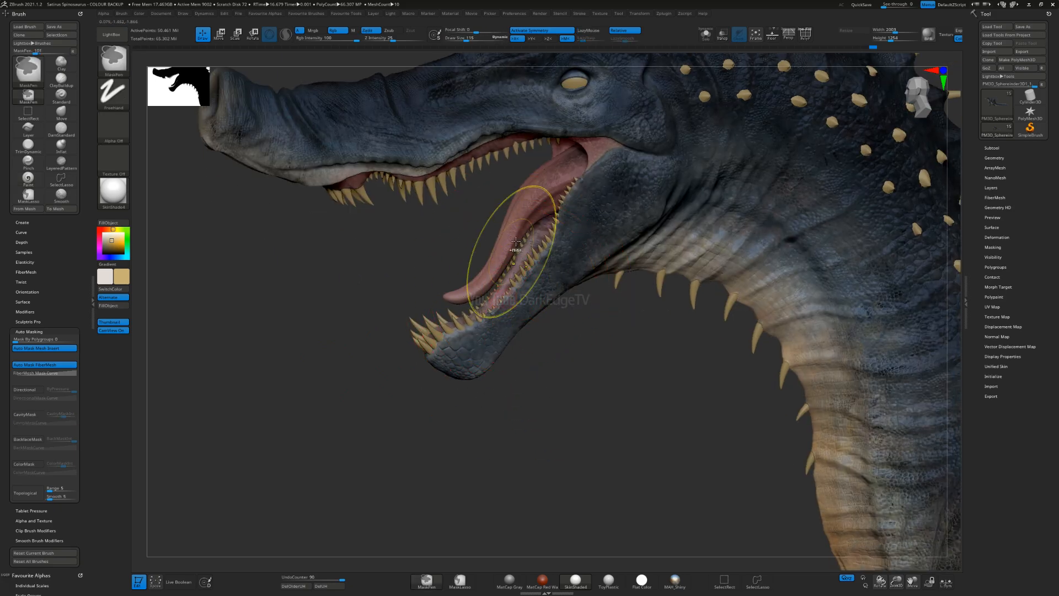
ctrl+right_drag(532, 270, 584, 210)
right_drag(638, 166, 637, 131)
drag(656, 115, 562, 284)
key(ctrl)
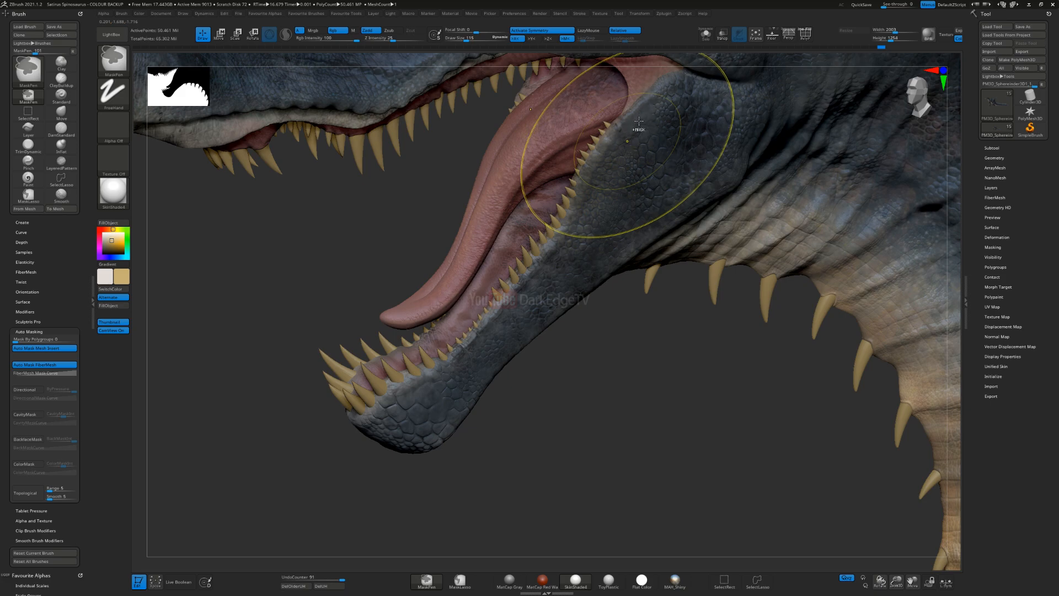
key(ctrl+z)
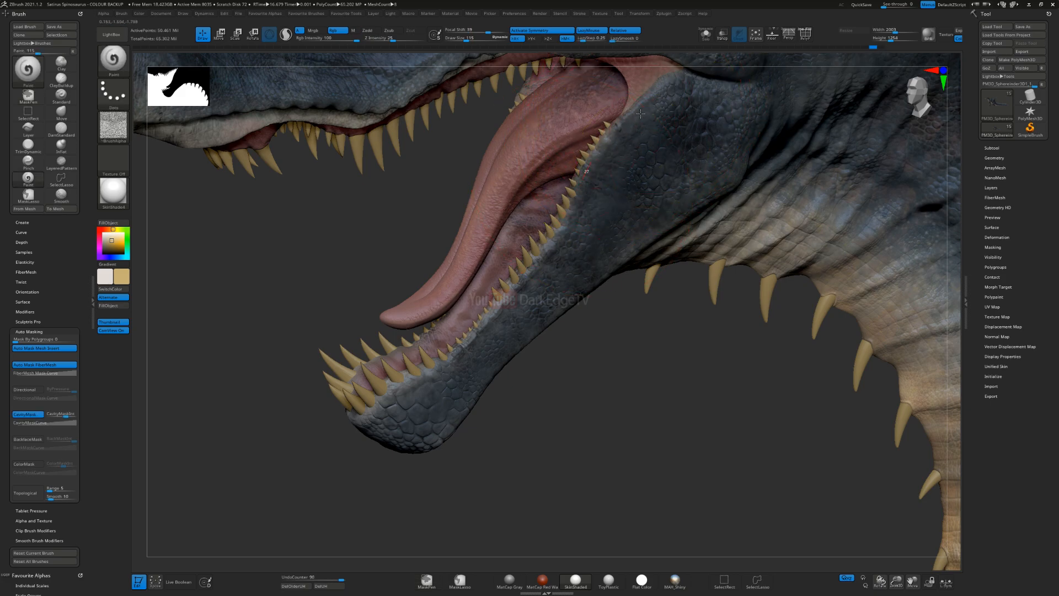
Step: Set the brush size to 65 and paint tan scale texture along the lower jaw and chin
text(s65)
key(Return)
right_drag(382, 419, 425, 381)
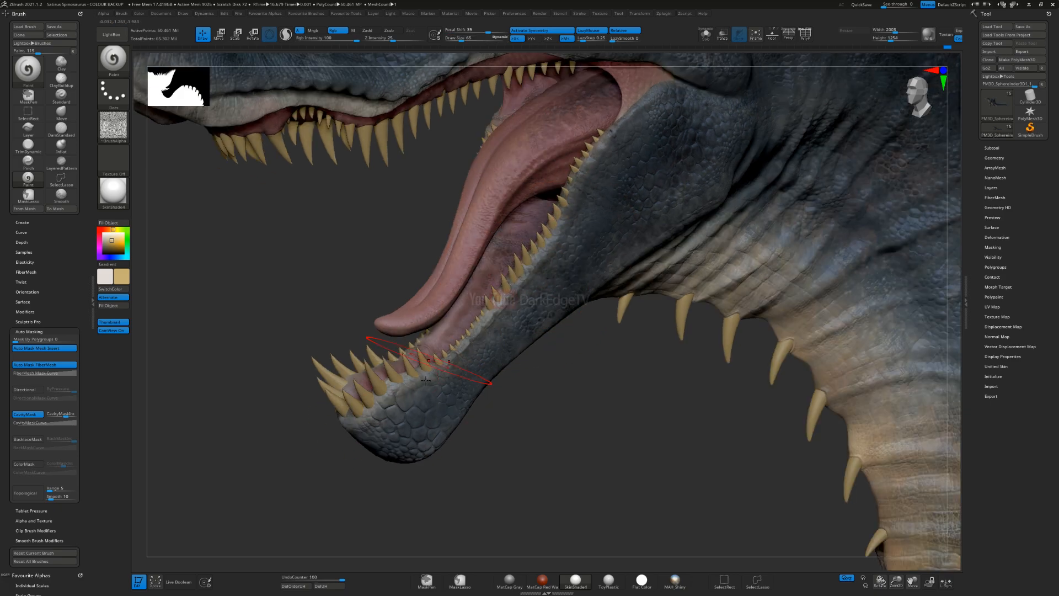
right_drag(345, 431, 352, 431)
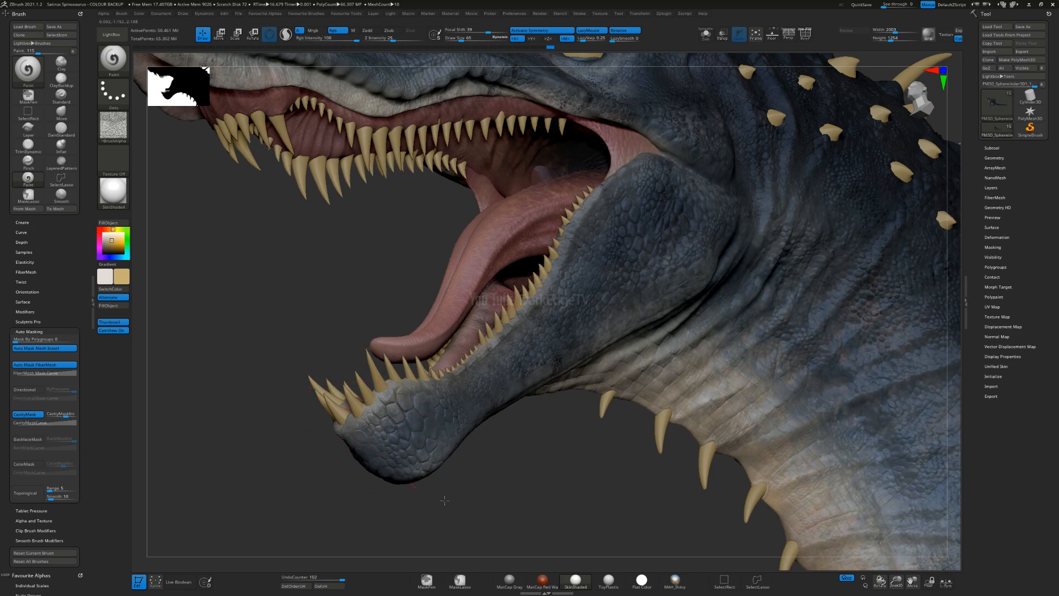
right_drag(418, 421, 433, 466)
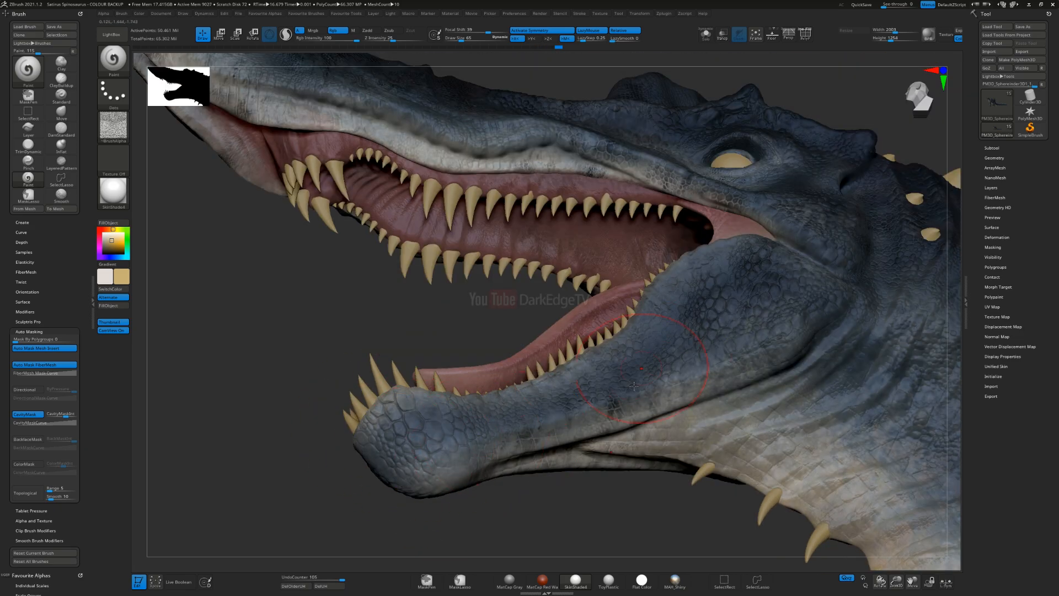
right_drag(630, 378, 657, 384)
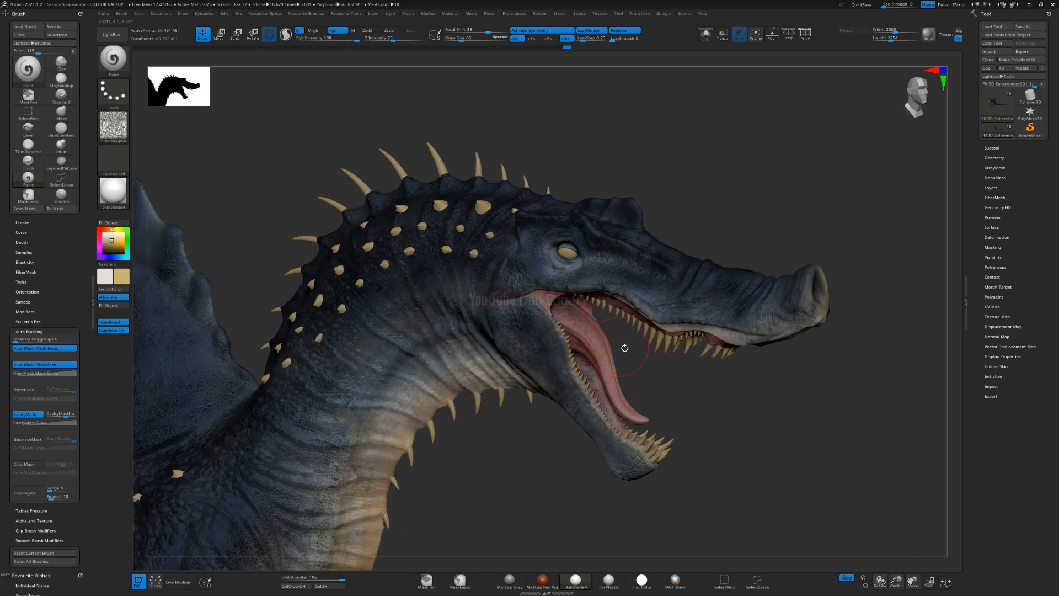
Step: Make the tongue the active subtool, swap the paint colour to off-white and adjust the brush size
right_drag(567, 353, 498, 354)
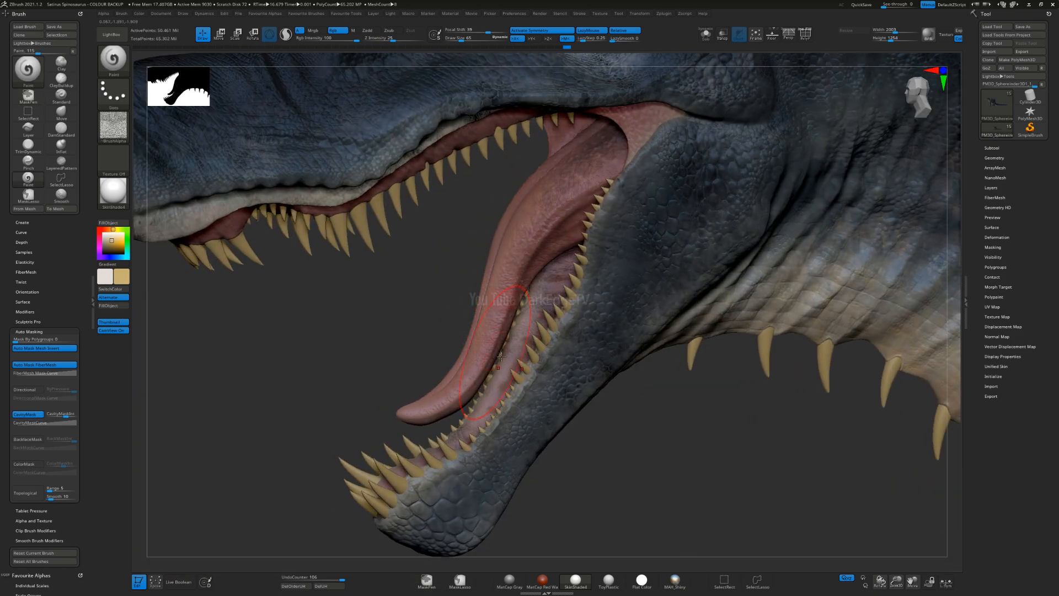
right_drag(515, 265, 519, 291)
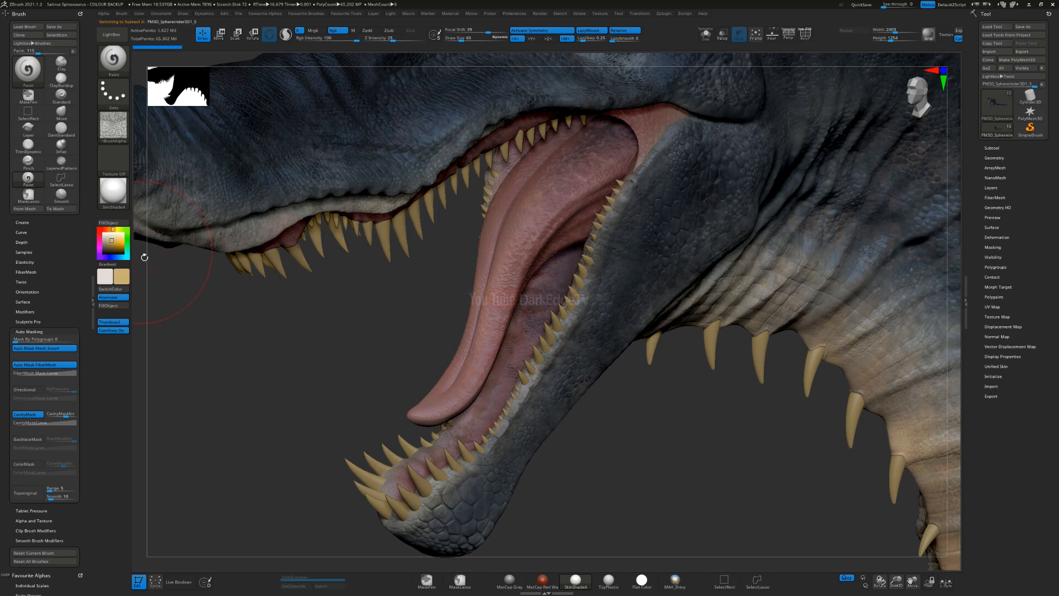
key(v)
key(s)
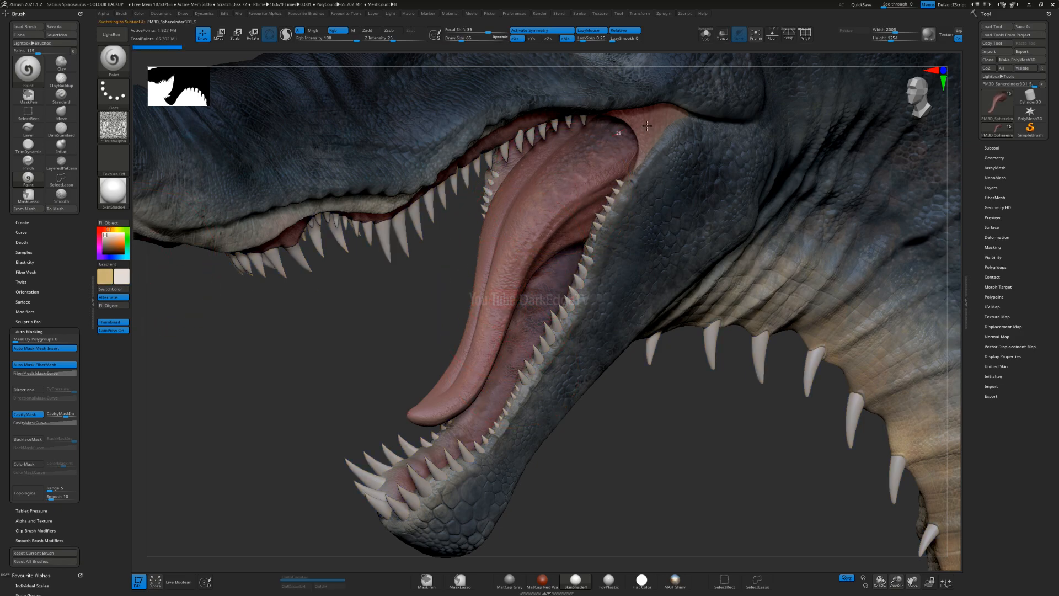
key(s)
click(503, 303)
Step: Paint off-white texture along the length of the tongue and undo the last stroke near its tip
mouse_move(469, 373)
mouse_down()
mouse_move(521, 260)
mouse_move(603, 177)
mouse_up()
mouse_move(510, 315)
right_down()
mouse_move(662, 276)
mouse_move(523, 250)
mouse_move(513, 324)
right_up()
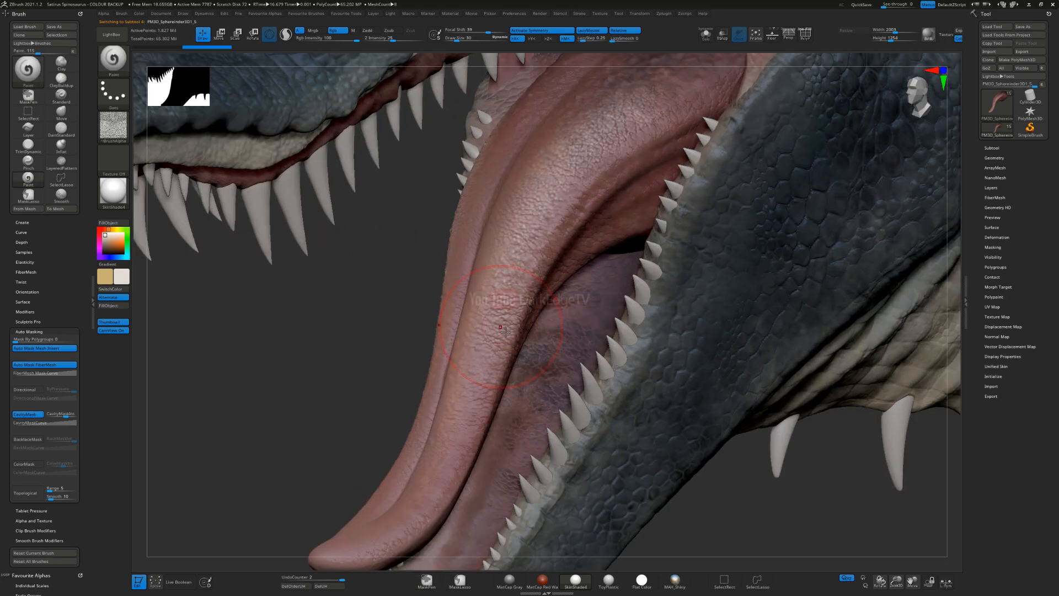
mouse_move(473, 343)
mouse_down()
mouse_move(496, 243)
mouse_move(555, 179)
mouse_up()
drag(499, 287, 554, 187)
mouse_move(461, 362)
alt+right_down()
mouse_move(505, 237)
mouse_move(501, 305)
alt+right_up()
drag(514, 297, 375, 424)
mouse_move(436, 410)
ctrl+right_down()
mouse_move(407, 386)
mouse_move(436, 384)
mouse_move(433, 398)
mouse_move(415, 391)
mouse_move(418, 433)
mouse_move(401, 459)
ctrl+right_up()
key(ctrl+z)
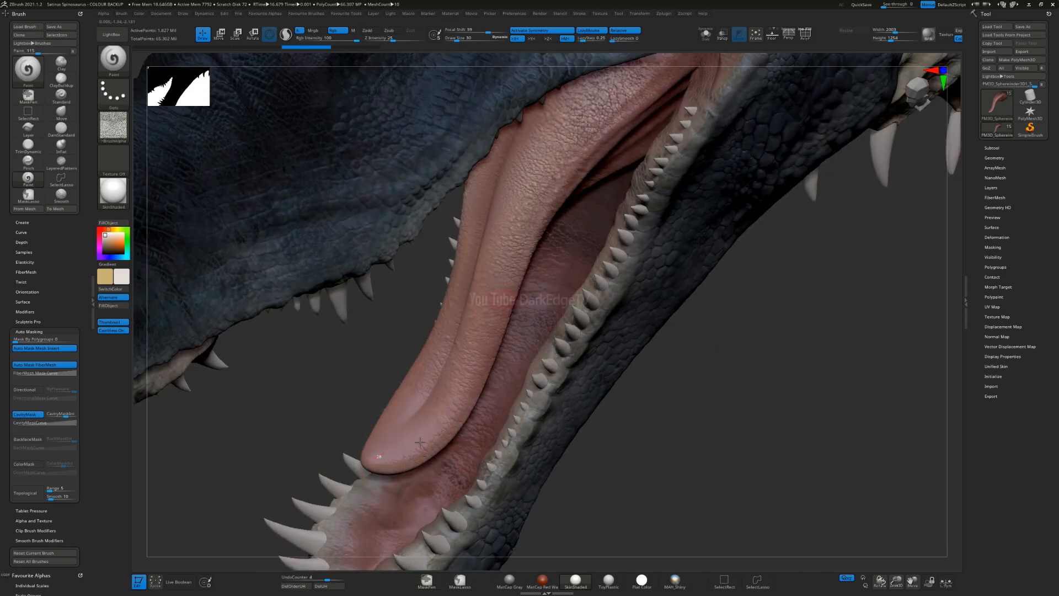
Step: Paint additional off-white texture over the front portion and tip of the tongue
drag(421, 442, 478, 380)
drag(426, 444, 488, 321)
mouse_move(433, 552)
alt+right_down()
mouse_move(430, 536)
mouse_move(511, 379)
alt+right_up()
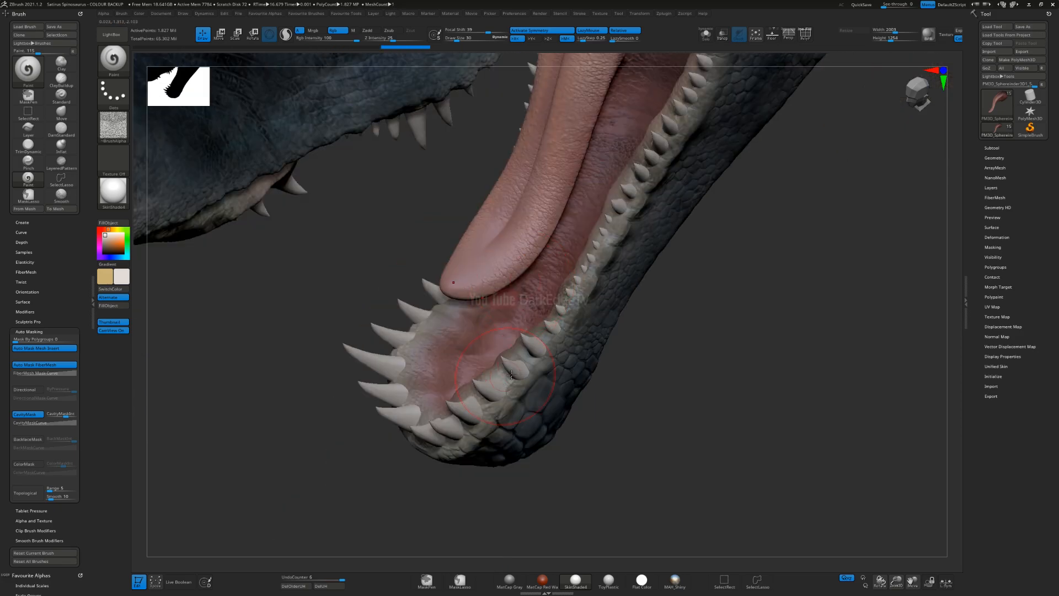
Step: Make the body the active subtool, set the brush size to 52 and paint off-white texture on the inner lining of the lower jaw
key(s)
click(437, 374)
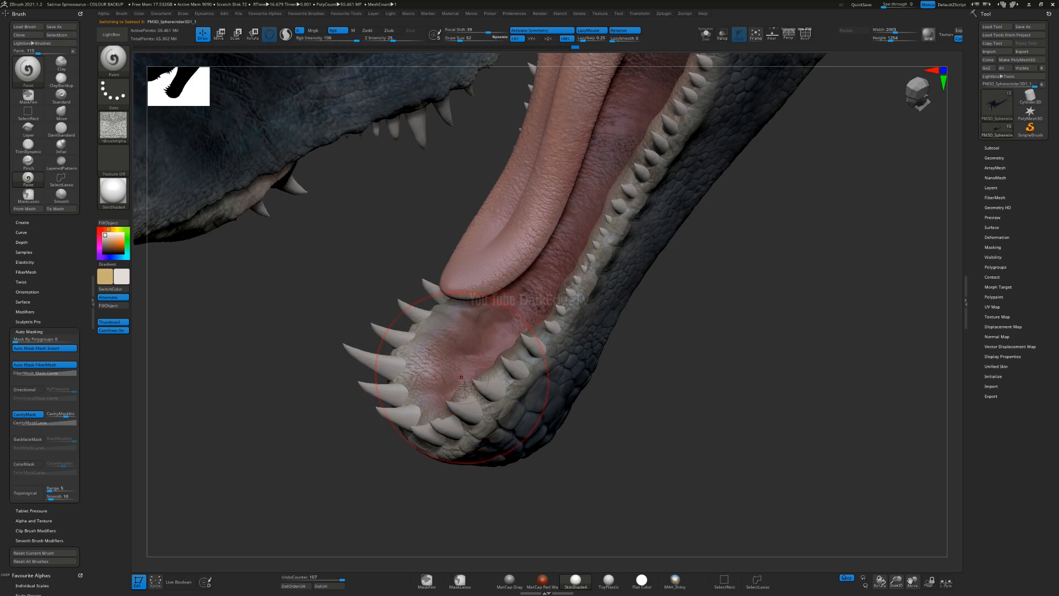
drag(438, 396, 457, 377)
drag(429, 406, 450, 391)
right_drag(486, 381, 544, 301)
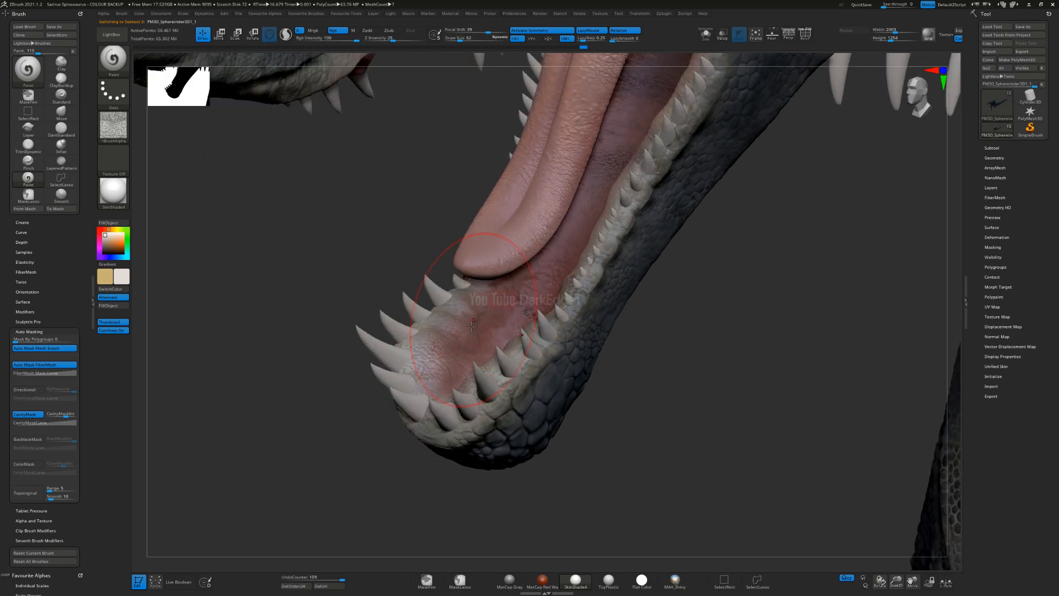
alt+right_drag(647, 174, 602, 298)
drag(596, 282, 606, 245)
Step: Paint off-white texture along the upper jaw's gums and the mouth lining on the body subtool
mouse_move(618, 221)
right_down()
mouse_move(654, 177)
mouse_move(601, 268)
mouse_move(700, 336)
right_up()
right_drag(386, 330, 482, 373)
right_drag(518, 441, 612, 353)
alt+click(655, 341)
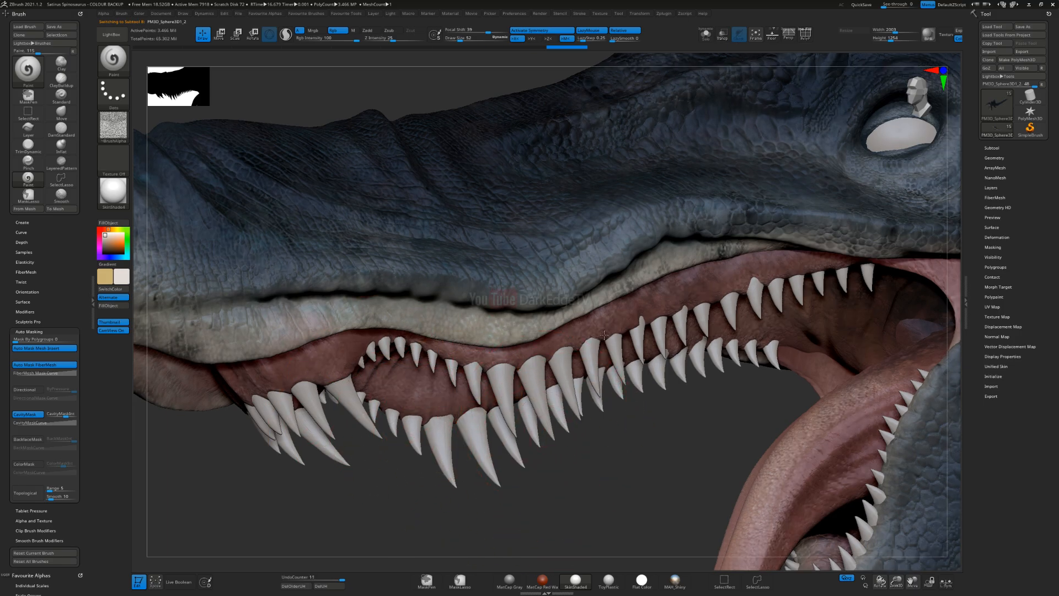
alt+drag(630, 417, 605, 331)
drag(656, 353, 629, 220)
drag(599, 268, 552, 243)
mouse_move(544, 336)
mouse_down()
mouse_move(575, 233)
mouse_move(634, 304)
mouse_up()
alt+click(574, 234)
alt+click(629, 264)
alt+right_drag(608, 277, 715, 174)
mouse_move(712, 190)
mouse_down()
mouse_move(700, 165)
mouse_move(731, 180)
mouse_move(706, 180)
mouse_up()
right_drag(707, 251, 590, 243)
alt+click(793, 153)
drag(807, 149, 772, 176)
Step: Examine the painted head, open mouth and neck from both sides
ctrl+right_drag(604, 400, 607, 413)
right_drag(659, 319, 641, 372)
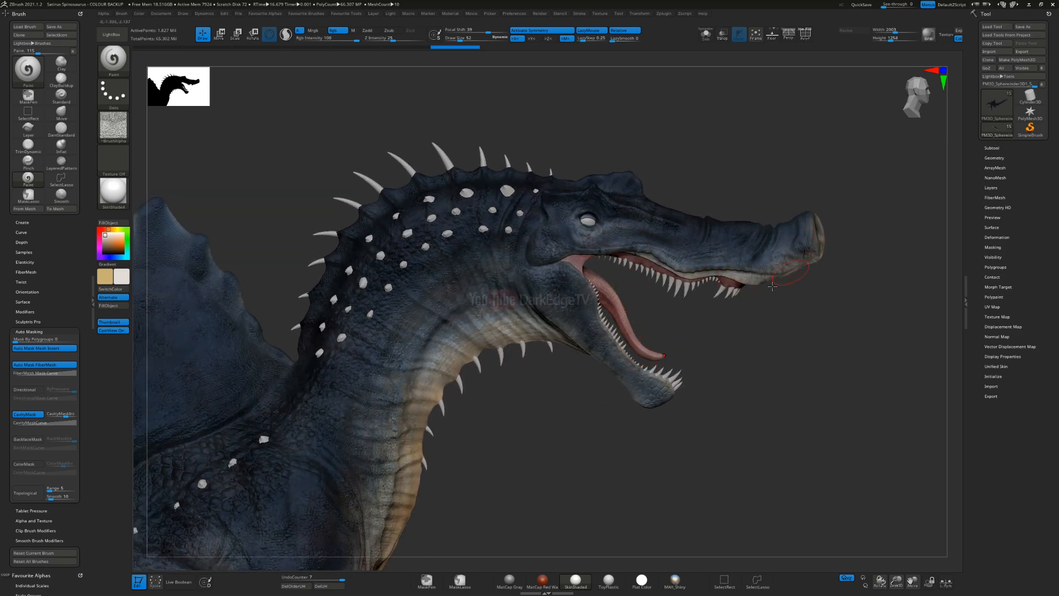
right_drag(745, 278, 793, 239)
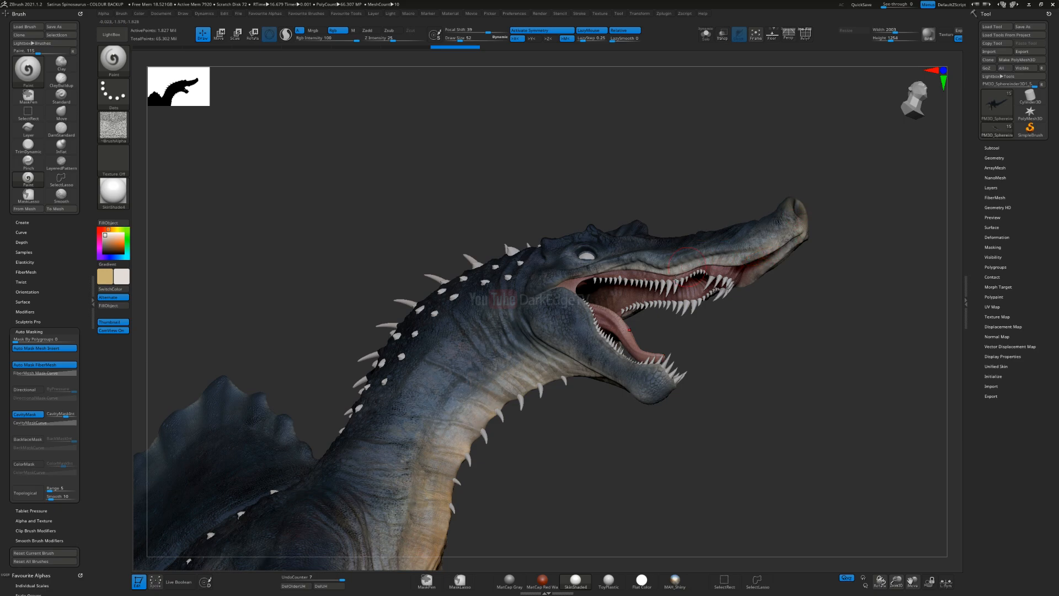
right_drag(679, 248, 677, 284)
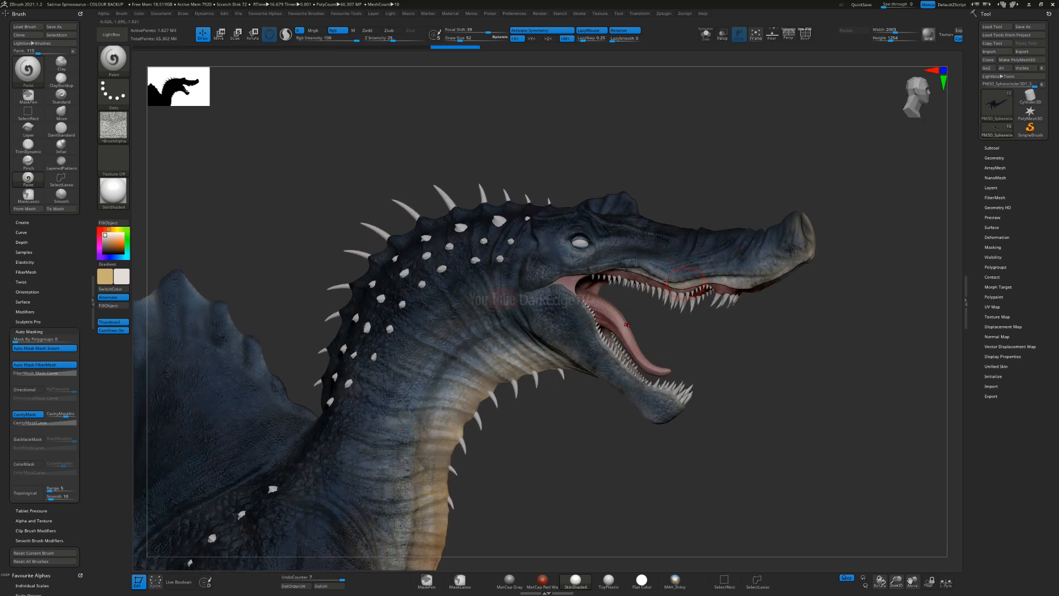
right_drag(715, 272, 659, 249)
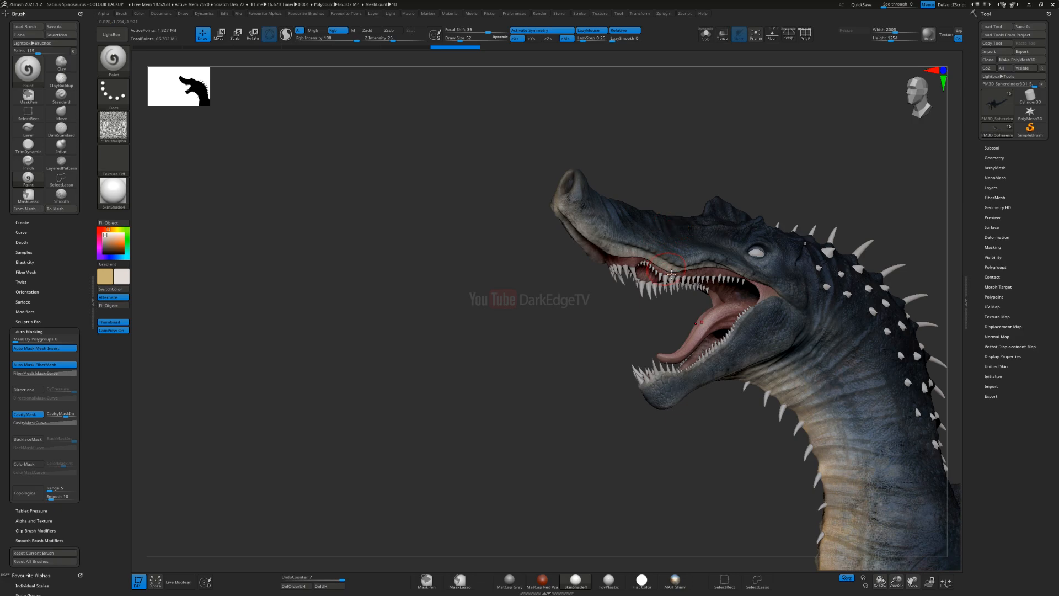
ctrl+right_drag(597, 201, 579, 272)
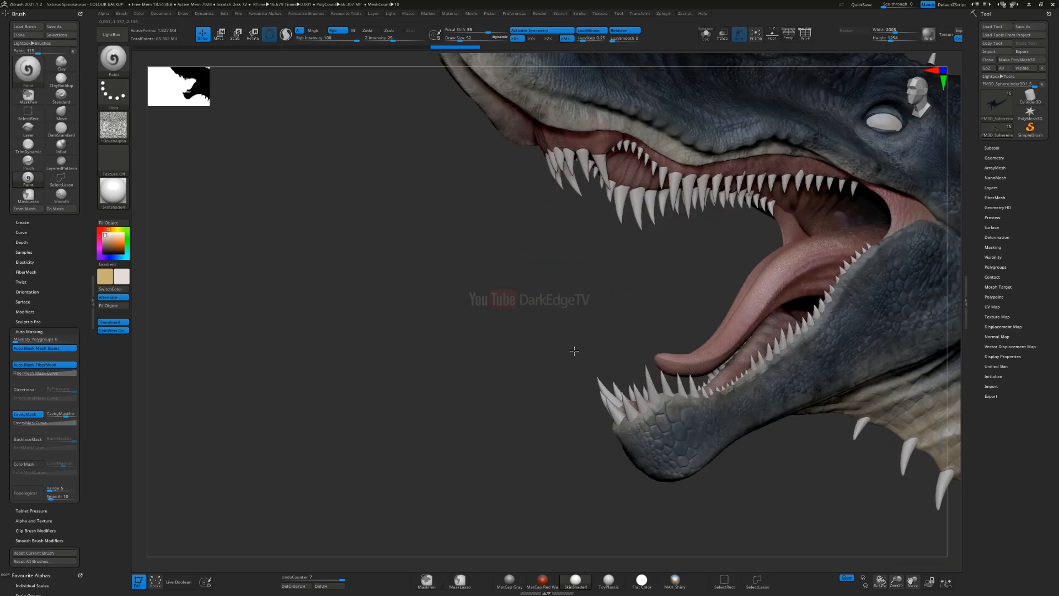
alt+right_drag(572, 333, 579, 465)
Step: Pick a muted reddish-brown paint colour from the mouth and reduce the brush size to 25 for the nostrils
key(s)
drag(563, 285, 564, 285)
right_drag(564, 285, 578, 303)
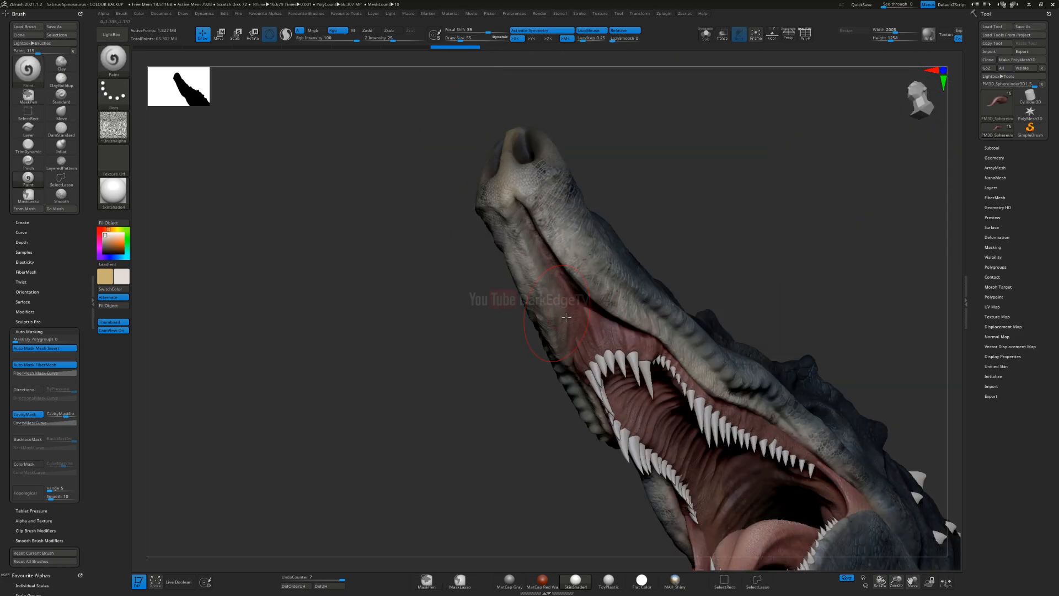
alt+click(578, 303)
key(c)
mouse_move(381, 231)
right_down()
mouse_move(376, 244)
mouse_move(409, 246)
mouse_move(417, 312)
right_up()
key(s)
click(537, 263)
right_drag(535, 263, 695, 322)
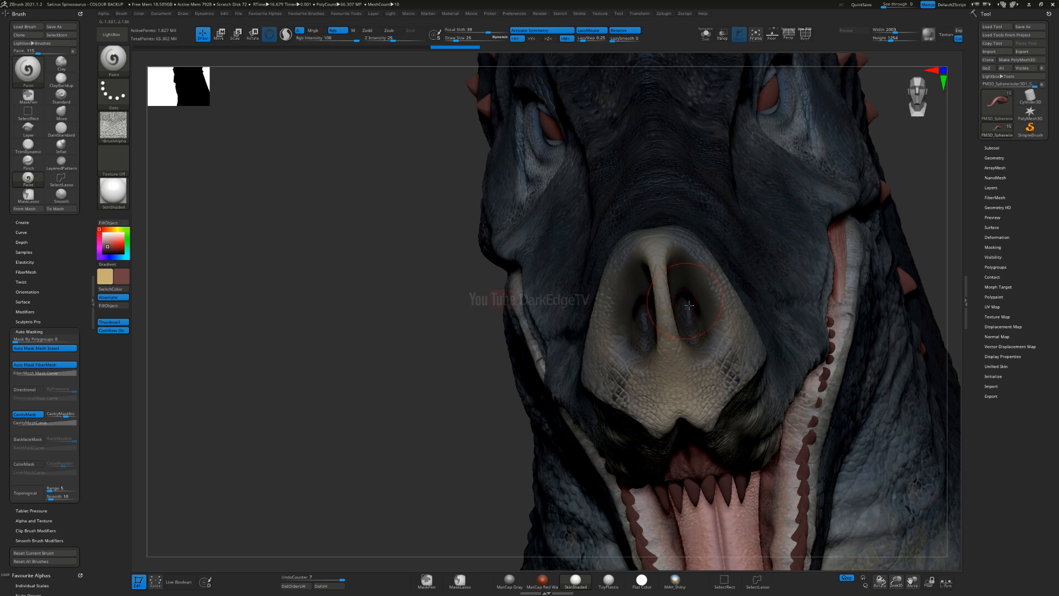
Step: Turn off cavity masking, make the body the active subtool and paint reddish brown inside both nostrils
click(28, 414)
alt+click(654, 300)
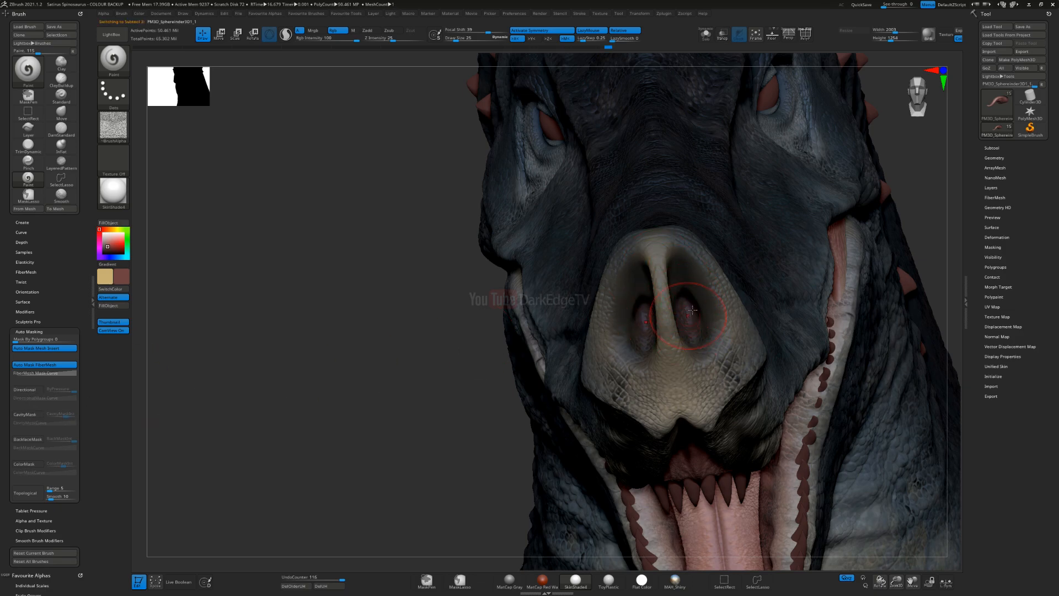
key(s)
drag(684, 313, 686, 313)
drag(687, 305, 690, 331)
mouse_move(682, 280)
mouse_down()
mouse_move(694, 311)
mouse_move(708, 310)
mouse_move(685, 317)
mouse_move(689, 338)
mouse_up()
mouse_move(677, 331)
right_down()
mouse_move(688, 283)
mouse_move(675, 284)
right_up()
Step: Undo a reddish stroke on the side of the snout and tint the ridge between the nostrils reddish brown with brush size 97
alt+right_drag(562, 281, 452, 246)
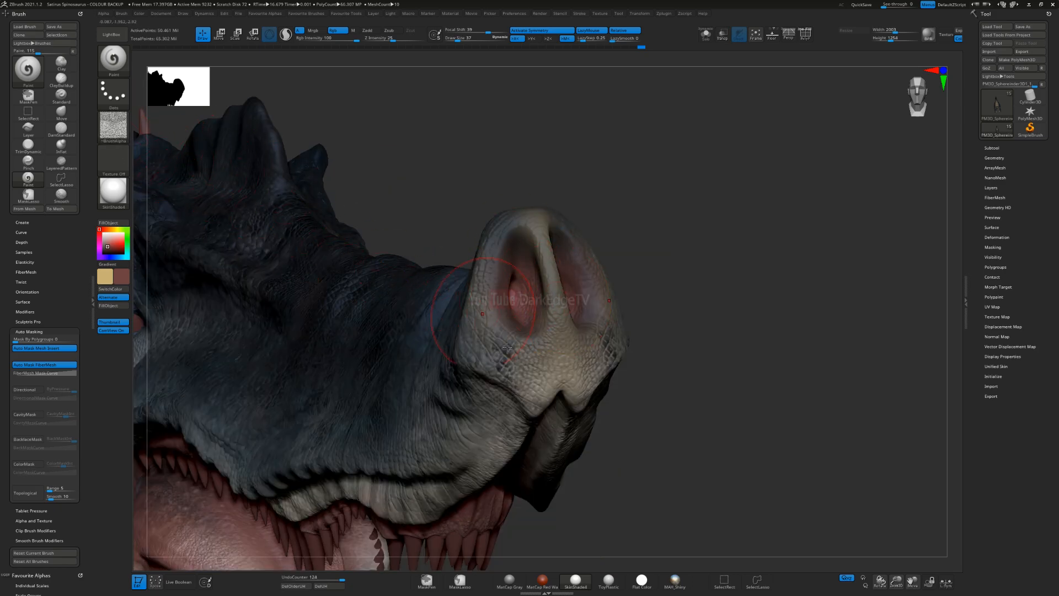
drag(405, 349, 428, 386)
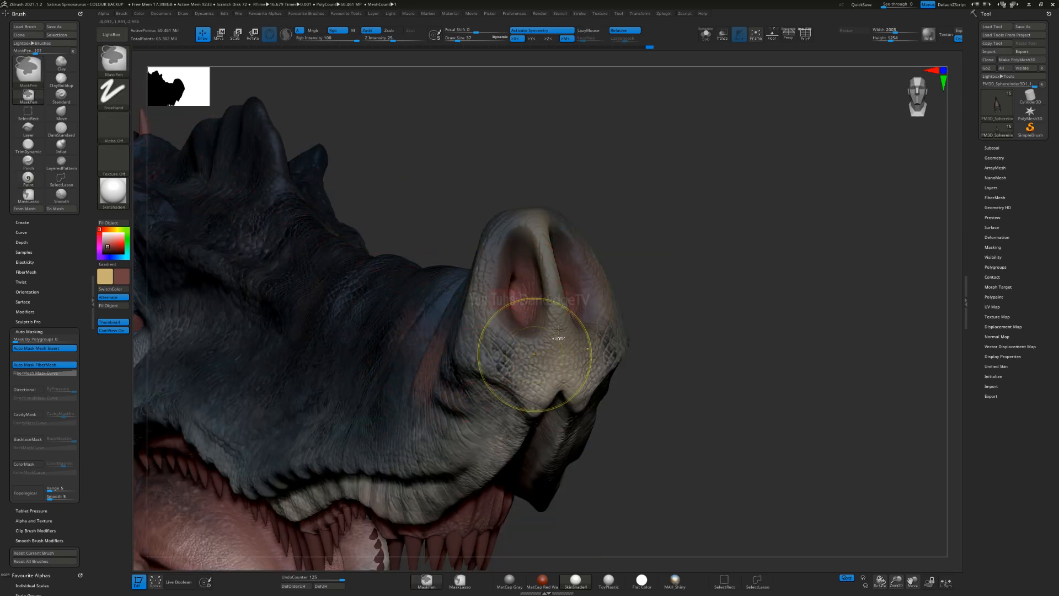
key(ctrl+z)
mouse_move(529, 213)
mouse_down()
mouse_move(524, 255)
mouse_move(548, 287)
mouse_up()
drag(546, 265, 556, 337)
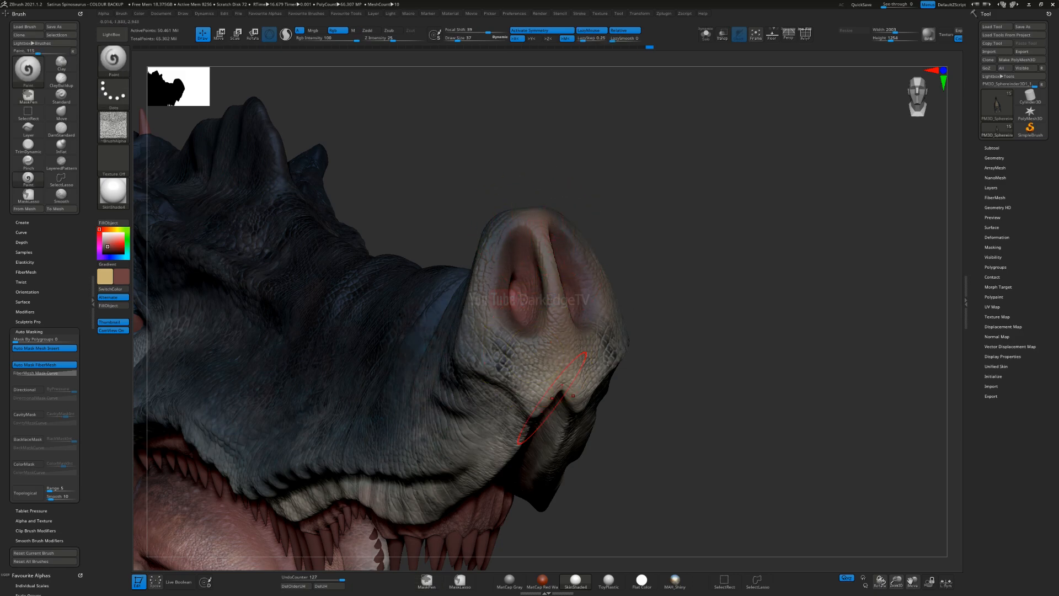
Step: Tint the snout tip and the edges of the upper lips reddish brown
alt+right_drag(554, 435, 644, 295)
mouse_move(674, 228)
right_down()
mouse_move(636, 293)
mouse_move(627, 222)
right_up()
drag(439, 421, 446, 412)
ctrl+right_drag(601, 308, 613, 259)
drag(669, 179, 687, 109)
alt+right_drag(635, 232, 630, 259)
alt+right_drag(469, 394, 654, 214)
drag(662, 260, 626, 289)
drag(579, 327, 623, 306)
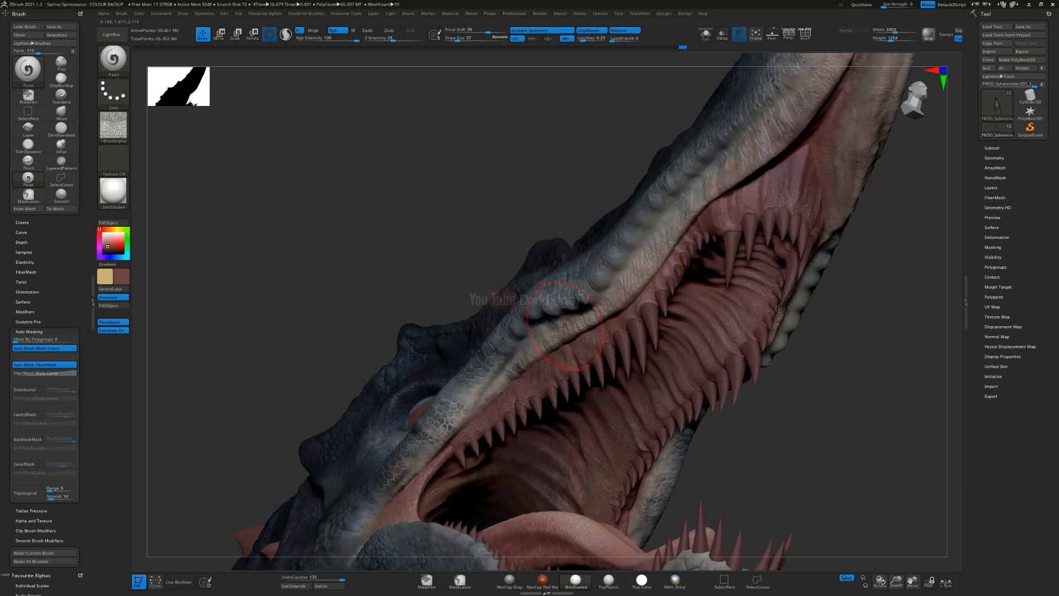
mouse_move(587, 316)
ctrl+right_down()
mouse_move(607, 235)
mouse_move(606, 300)
mouse_move(614, 285)
ctrl+right_up()
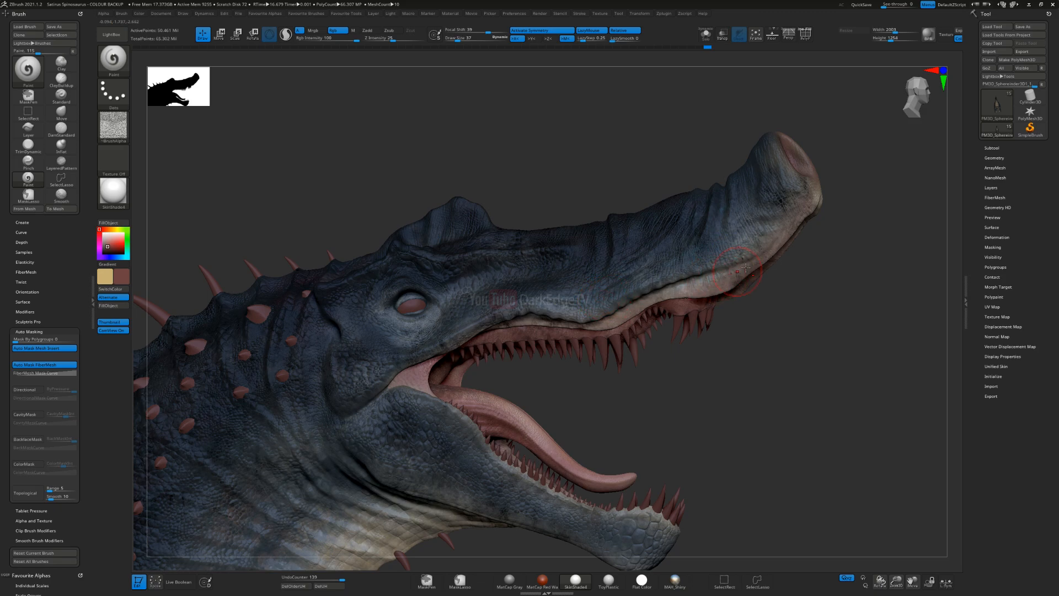
Step: Apply the Flat Color material and examine the unshaded paint across the head and mouth corner
mouse_move(634, 325)
right_down()
mouse_move(619, 304)
mouse_move(533, 334)
right_up()
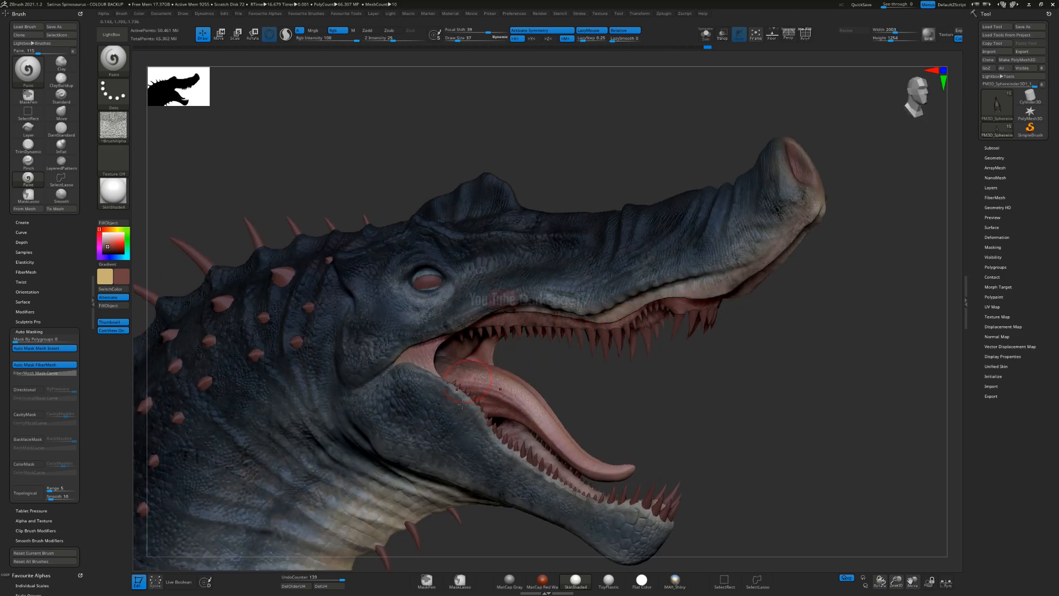
alt+right_drag(435, 427, 480, 420)
alt+right_drag(405, 524, 331, 339)
alt+right_drag(589, 330, 422, 353)
click(104, 192)
click(155, 202)
mouse_move(451, 315)
ctrl+right_down()
mouse_move(440, 397)
mouse_move(472, 364)
ctrl+right_up()
alt+right_drag(437, 325, 557, 394)
right_drag(469, 353, 731, 363)
ctrl+right_drag(402, 438, 375, 394)
alt+right_drag(375, 394, 635, 298)
alt+right_drag(690, 171, 493, 281)
ctrl+right_drag(494, 282, 518, 392)
mouse_move(709, 386)
alt+right_down()
mouse_move(502, 390)
mouse_move(495, 458)
alt+right_up()
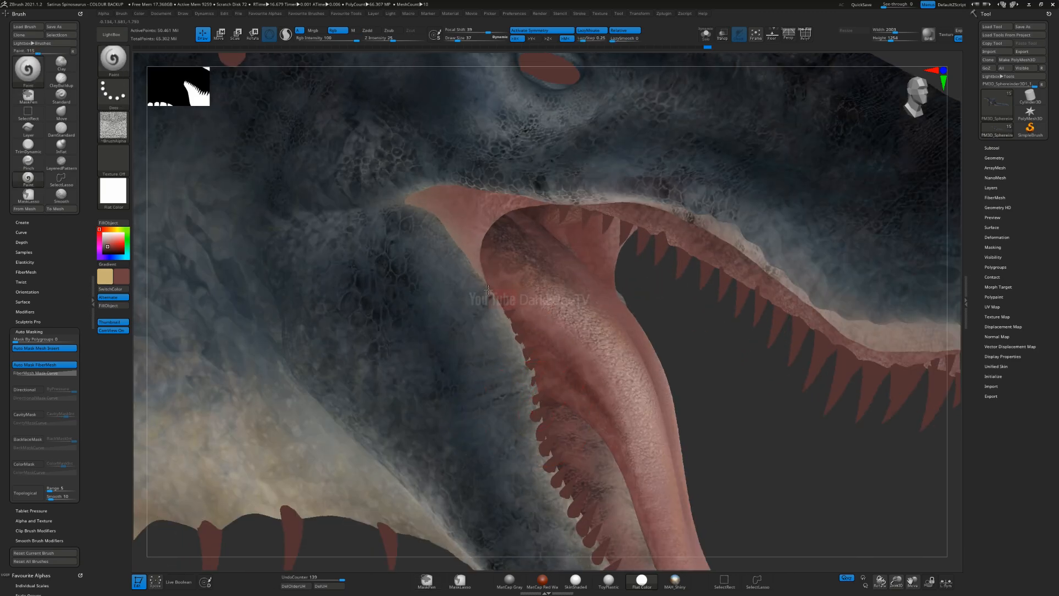
Step: Examine the tongue and mouth lining with the brush size at 27, and switch the material back to SkinShade4
ctrl+right_drag(488, 293, 490, 259)
alt+right_drag(489, 259, 442, 165)
right_drag(817, 238, 704, 253)
right_drag(449, 405, 517, 361)
key(s)
drag(517, 361, 515, 360)
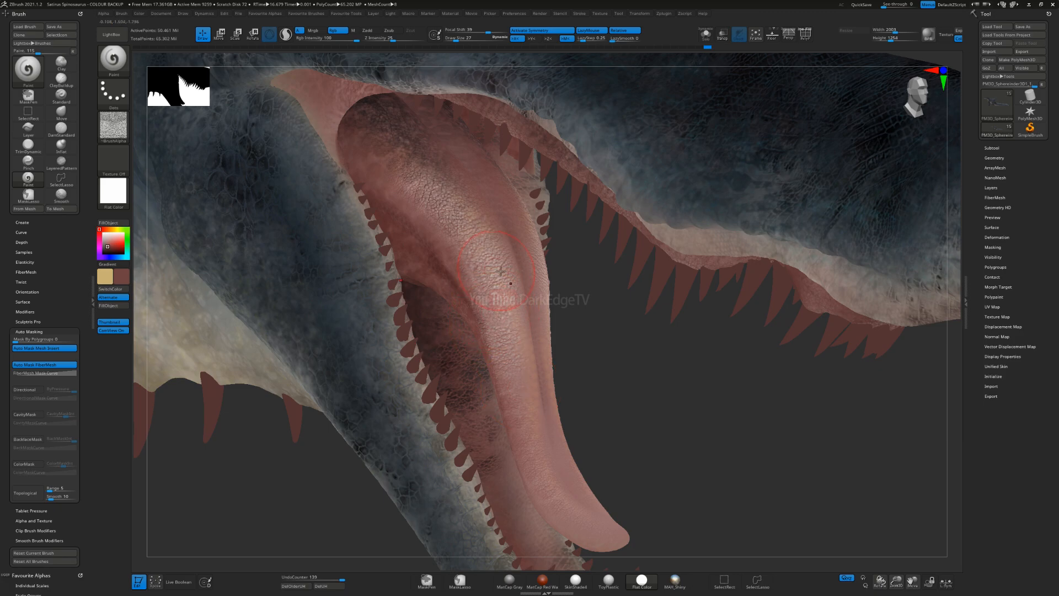
mouse_move(518, 359)
right_down()
mouse_move(499, 335)
mouse_move(485, 347)
right_up()
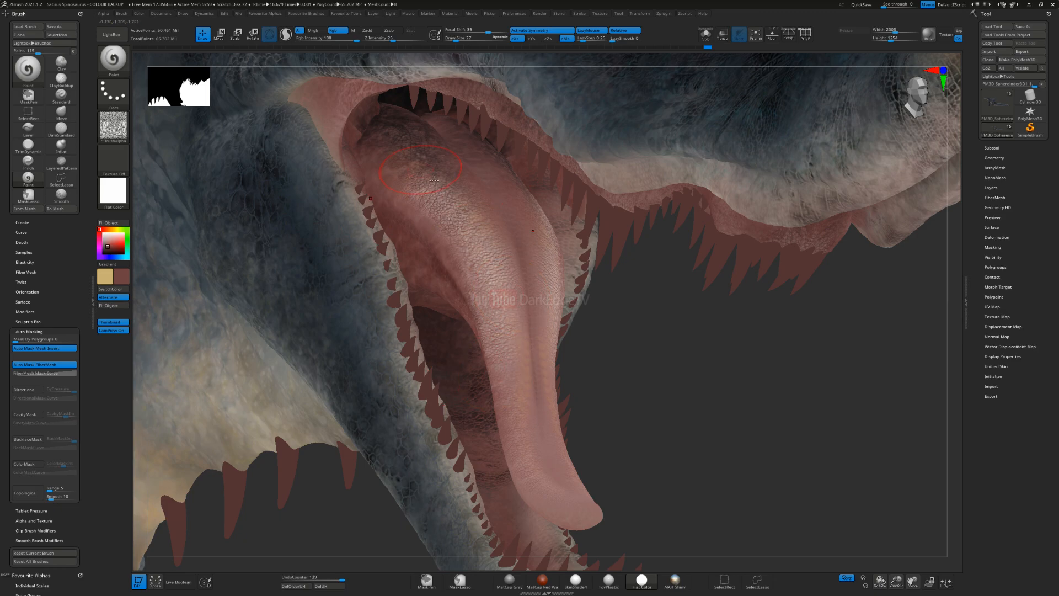
click(114, 190)
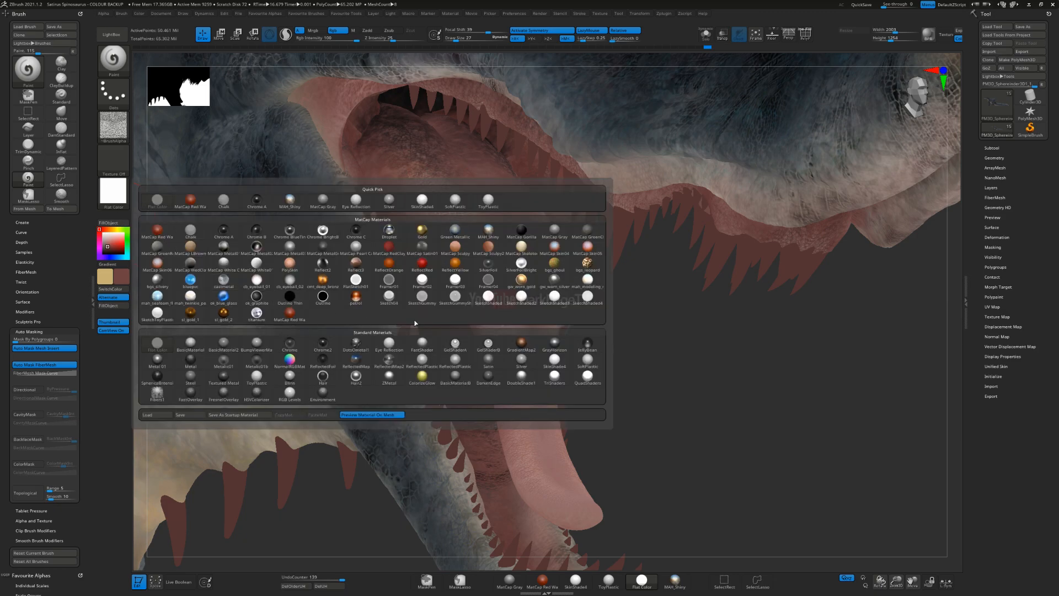
click(554, 360)
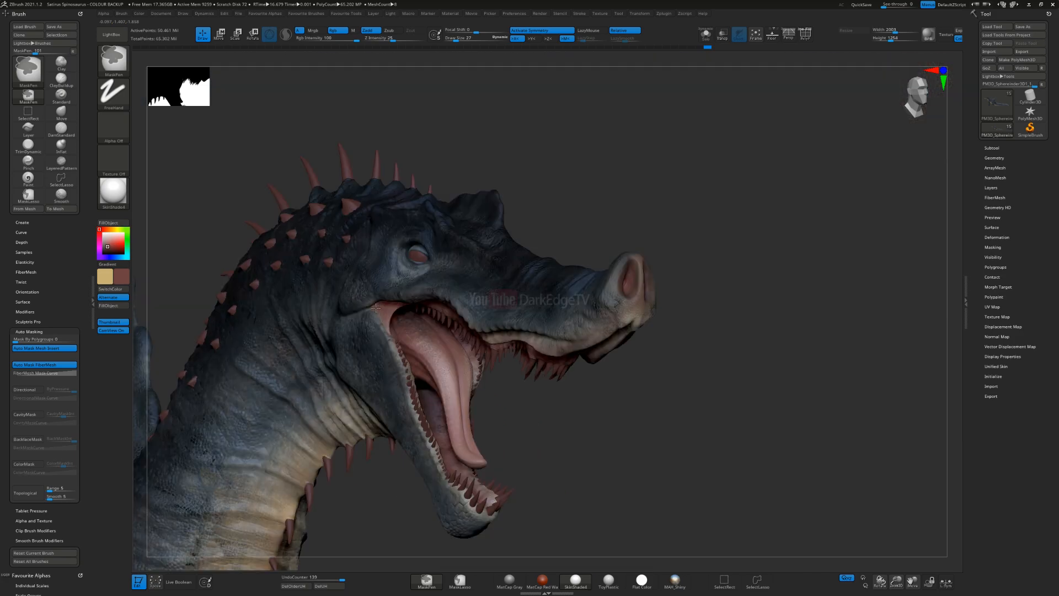
ctrl+right_drag(376, 308, 353, 264)
alt+right_drag(250, 475, 469, 359)
Step: Save the project as a new file named Satirus Spinosaurus - COLOUR 2 in the Satire Spino folder
key(ctrl+s)
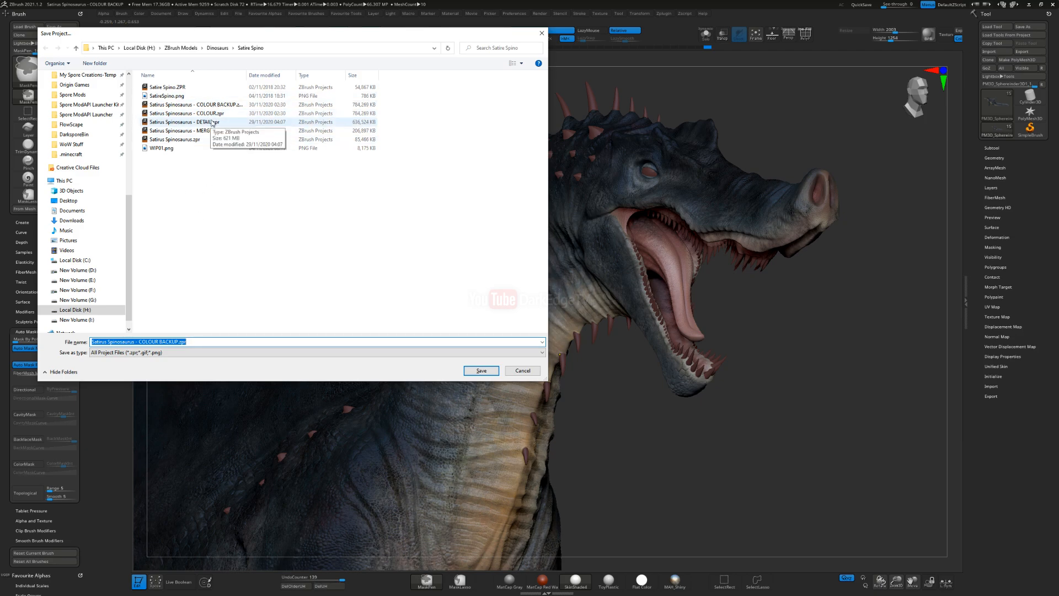
click(212, 113)
click(139, 342)
drag(139, 342, 265, 350)
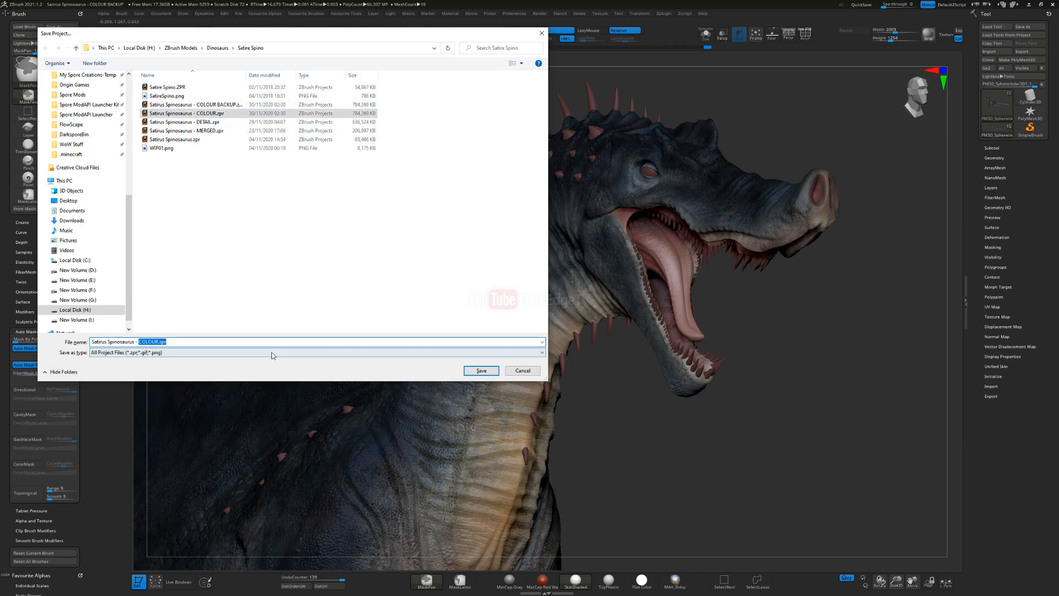
key(Return)
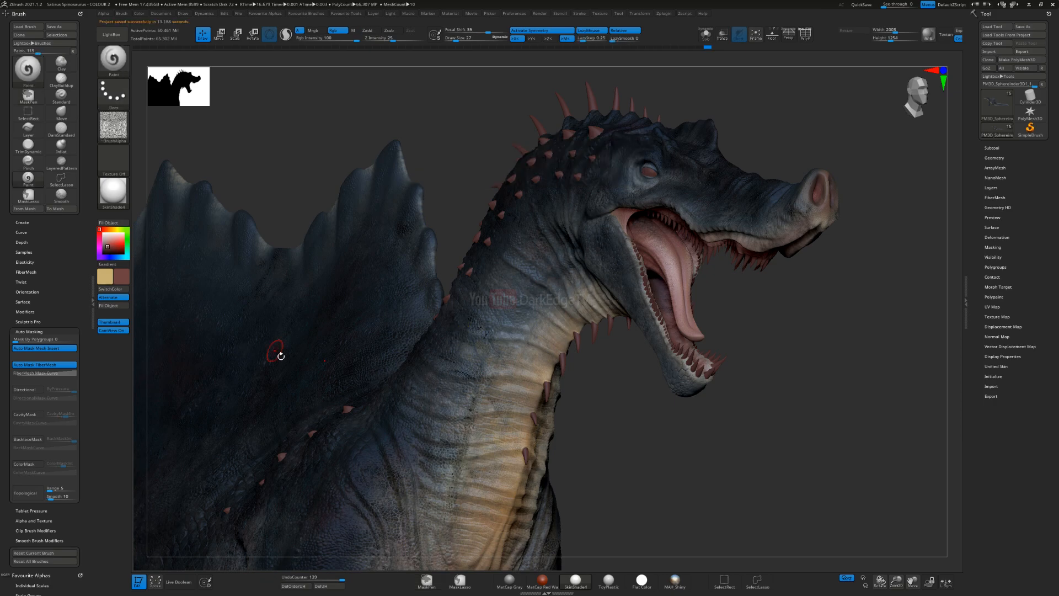
Step: Enlarge the paint brush to suit full-body work and examine the whole Spinosaurus from the side
ctrl+right_drag(461, 344, 558, 301)
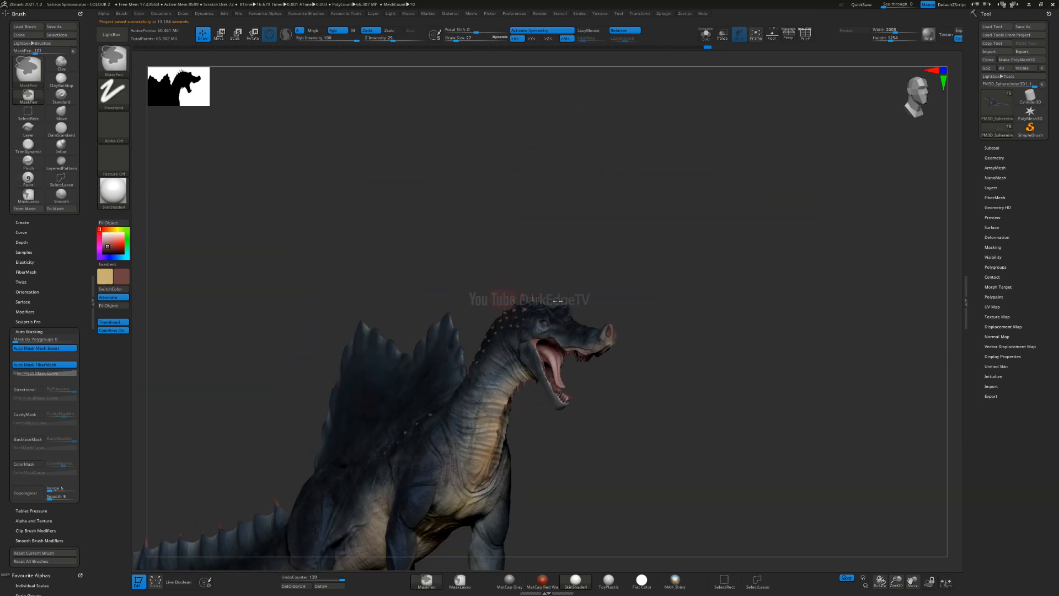
ctrl+right_drag(521, 415, 607, 232)
mouse_move(540, 336)
ctrl+right_down()
mouse_move(554, 270)
mouse_move(535, 337)
ctrl+right_up()
key(s)
click(533, 338)
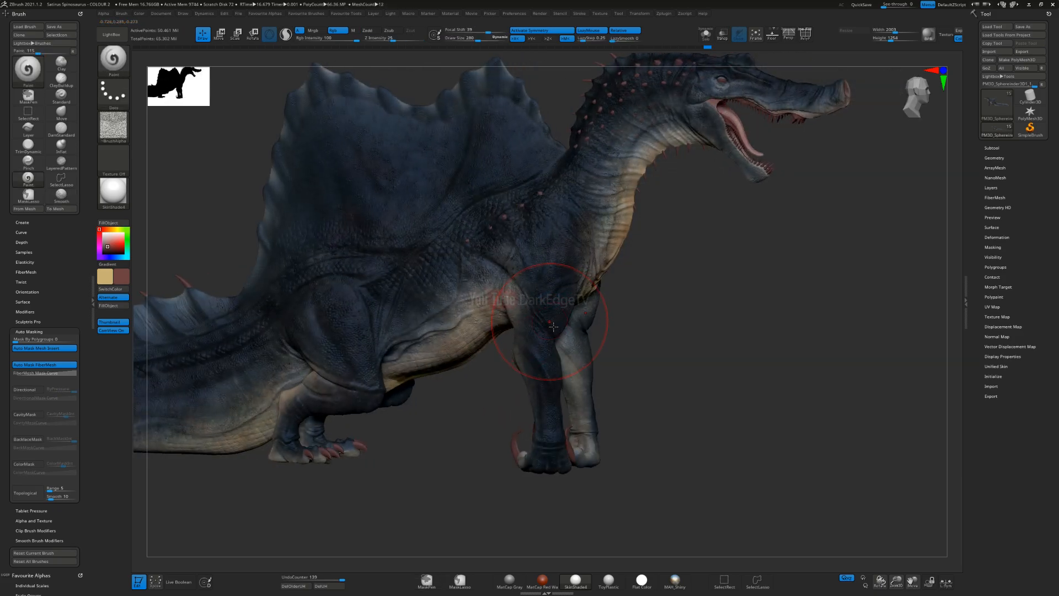
right_drag(562, 329, 532, 313)
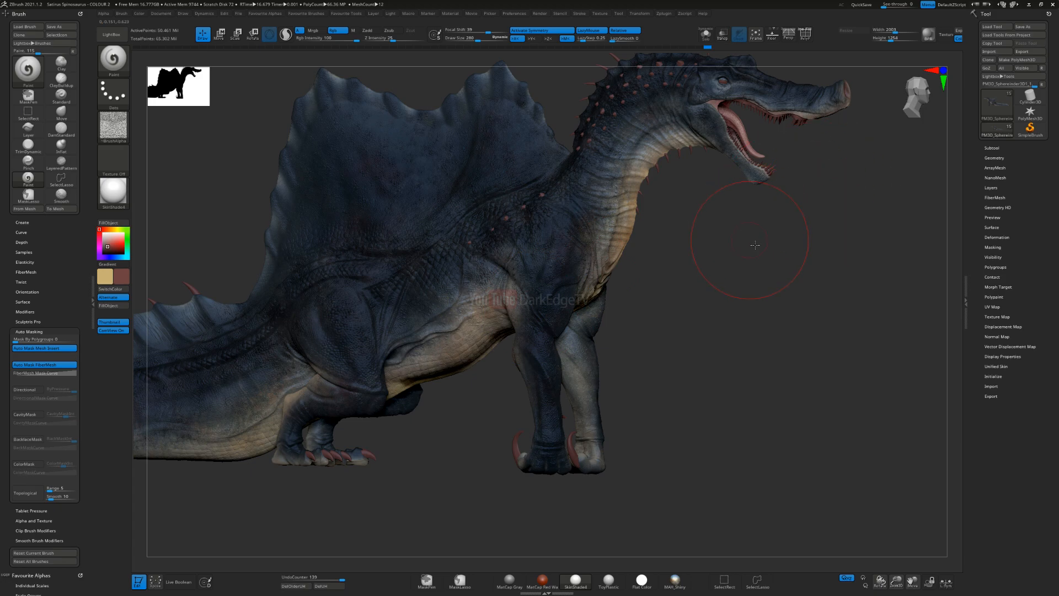
alt+right_drag(710, 244, 737, 282)
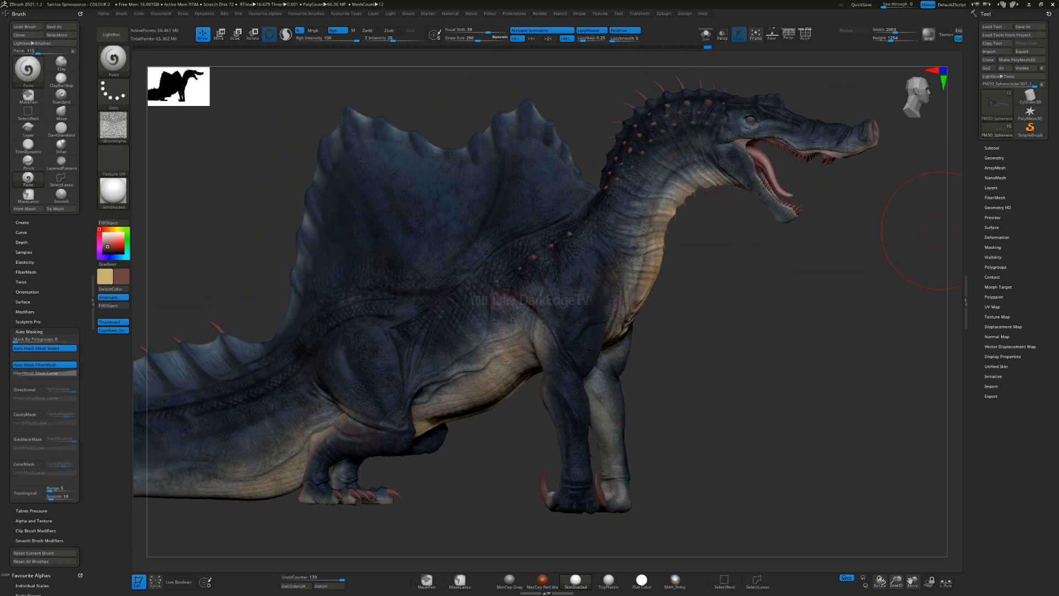
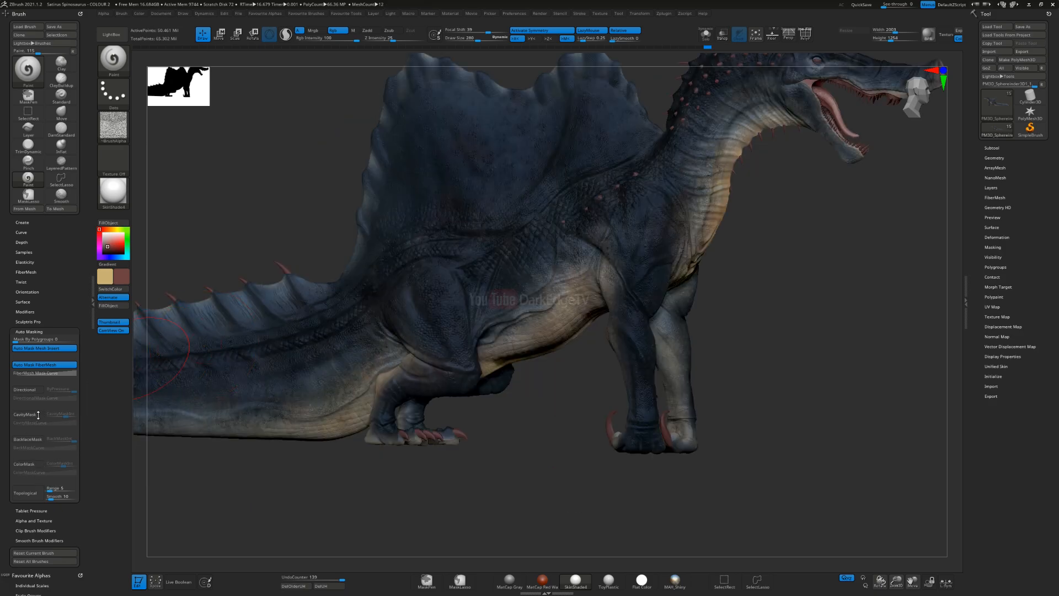
Step: Enable cavity masking for the Paint brush and adjust the brush size for the dinosaur's flank
click(24, 416)
ctrl+right_drag(410, 265, 465, 315)
key(s)
click(459, 316)
mouse_move(574, 313)
alt+right_down()
mouse_move(578, 326)
mouse_move(469, 331)
mouse_move(486, 308)
alt+right_up()
key(s)
click(478, 307)
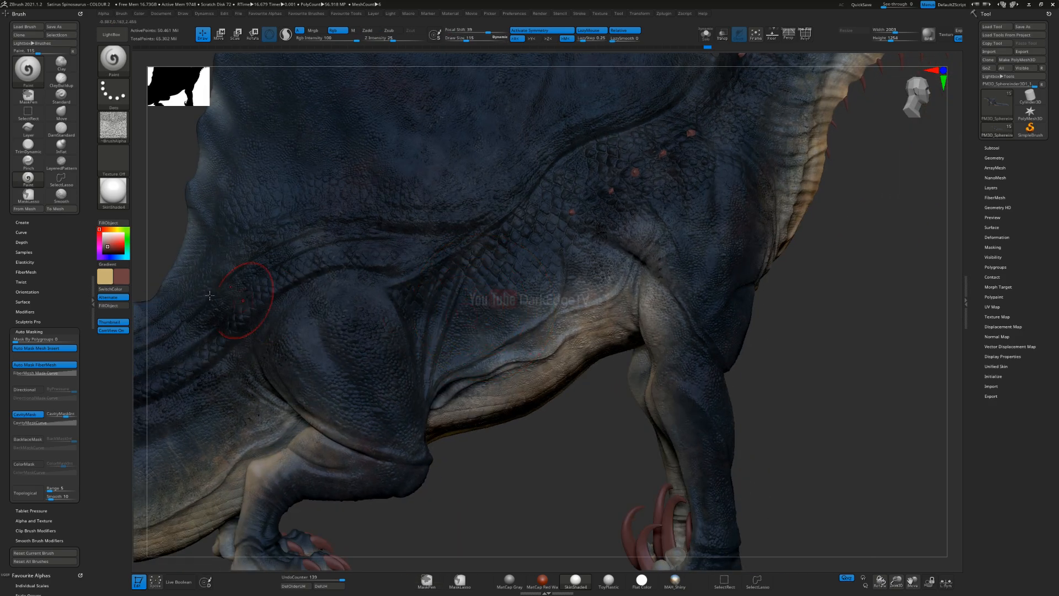
Step: Assign the splotchy alpha alphas_01_0000s_0010_1982 to the Paint brush
click(120, 138)
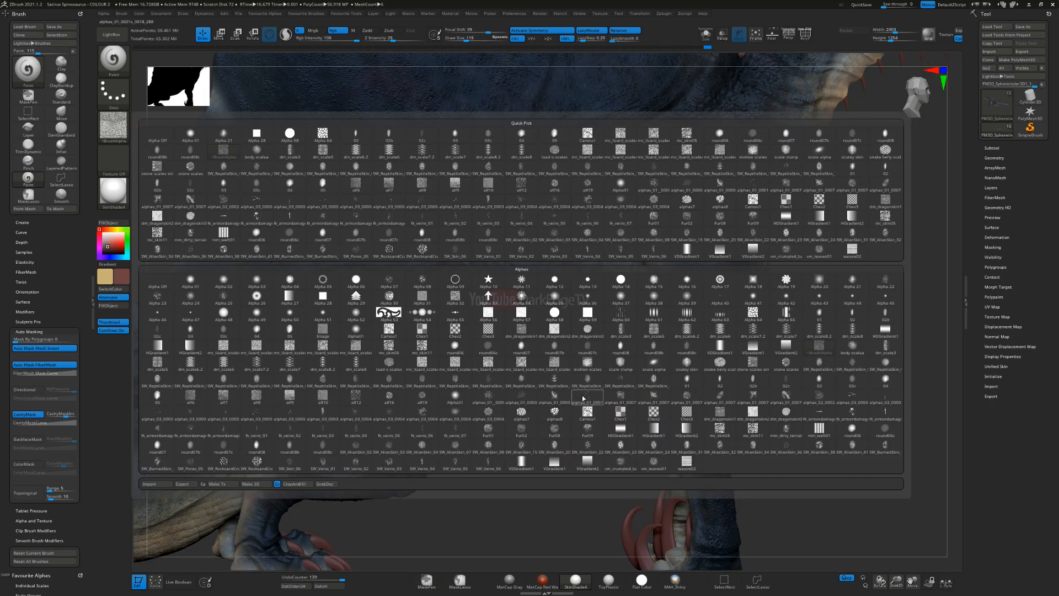
mouse_move(555, 393)
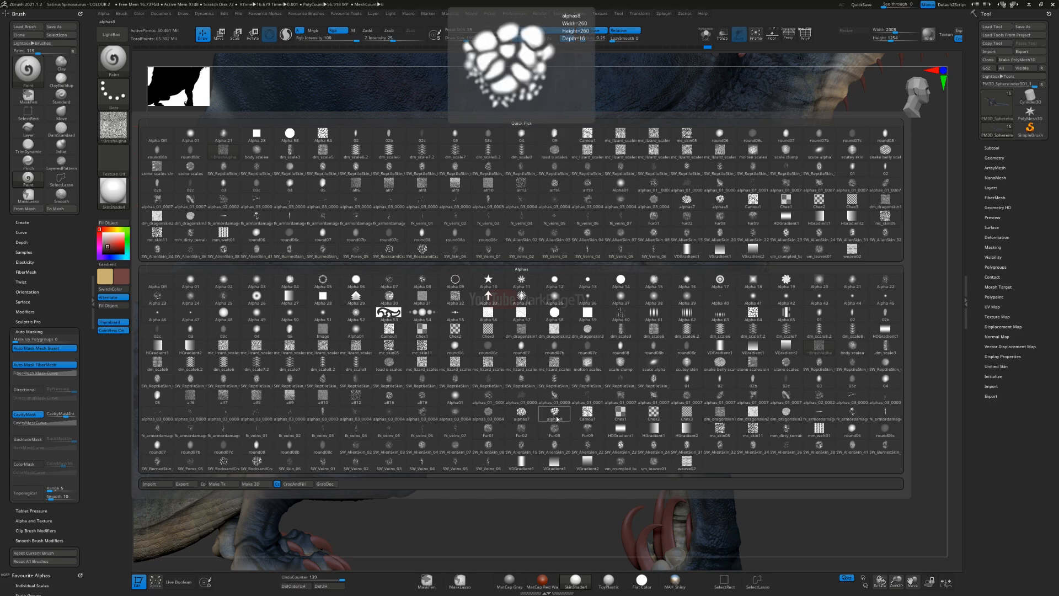
mouse_move(480, 415)
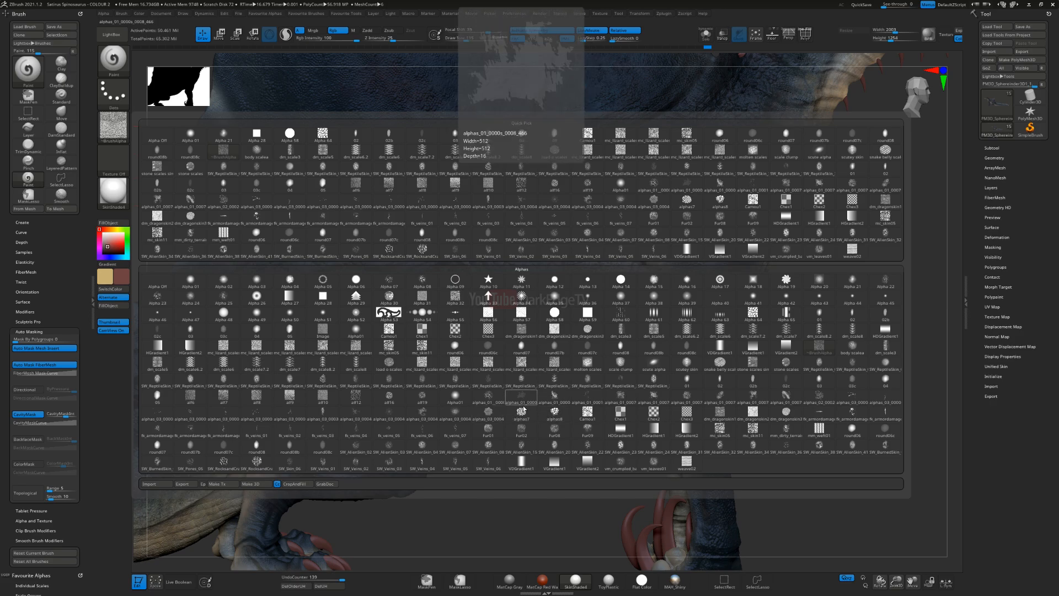
mouse_move(522, 411)
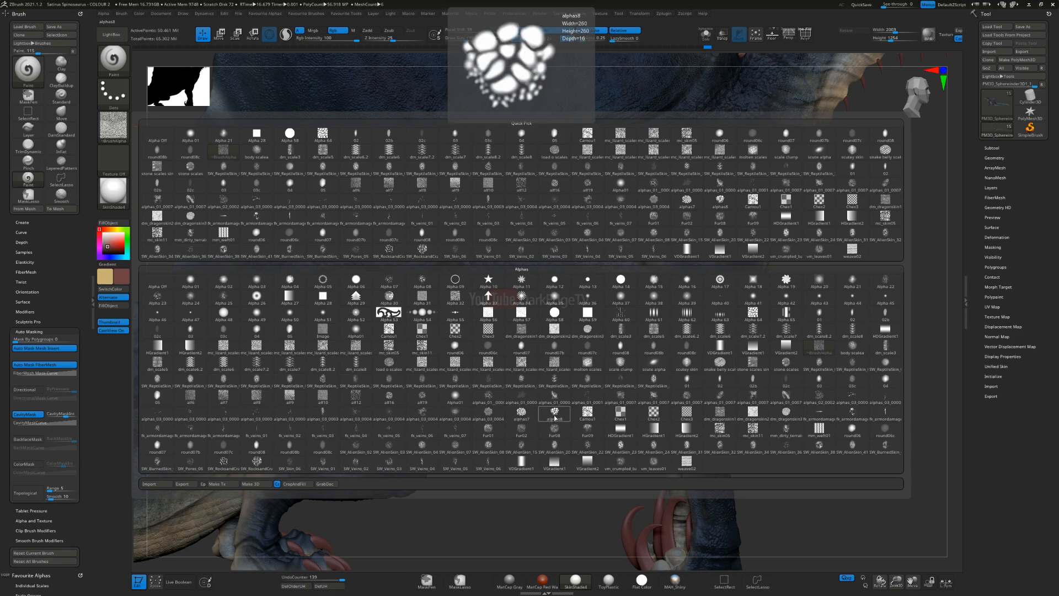
mouse_move(655, 381)
mouse_move(712, 391)
mouse_move(652, 402)
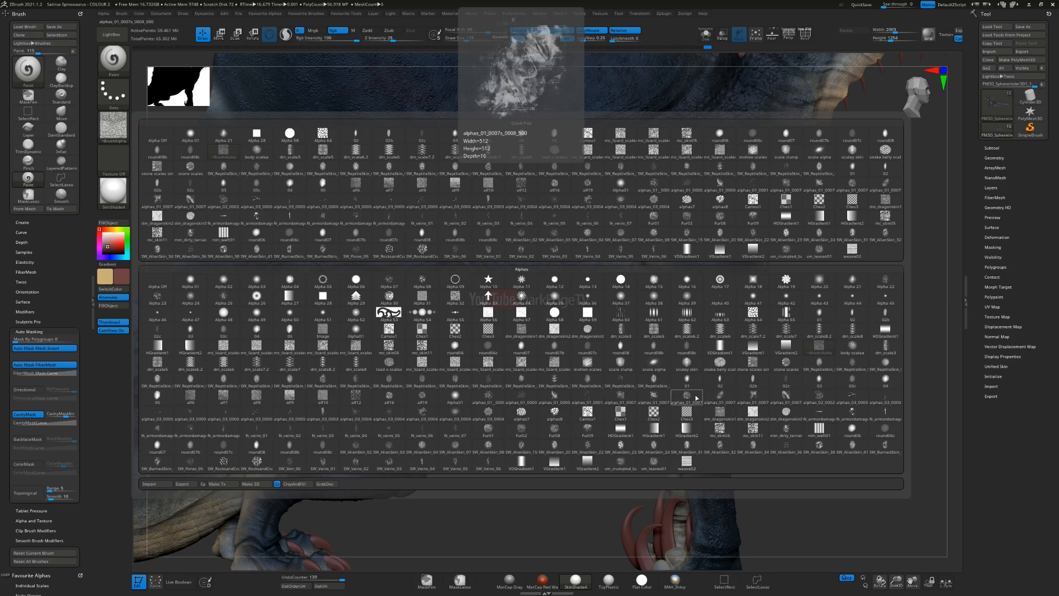
click(559, 402)
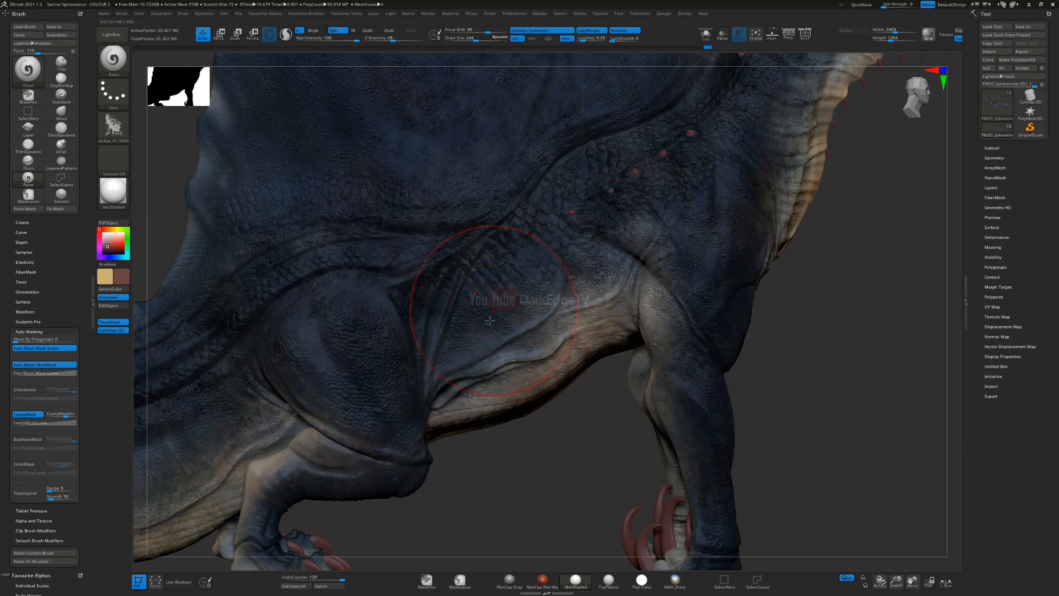
Step: Undo the last flank stroke, switch the paint colour to grey and paint mottled texture on the flank above the belly
key(ctrl)
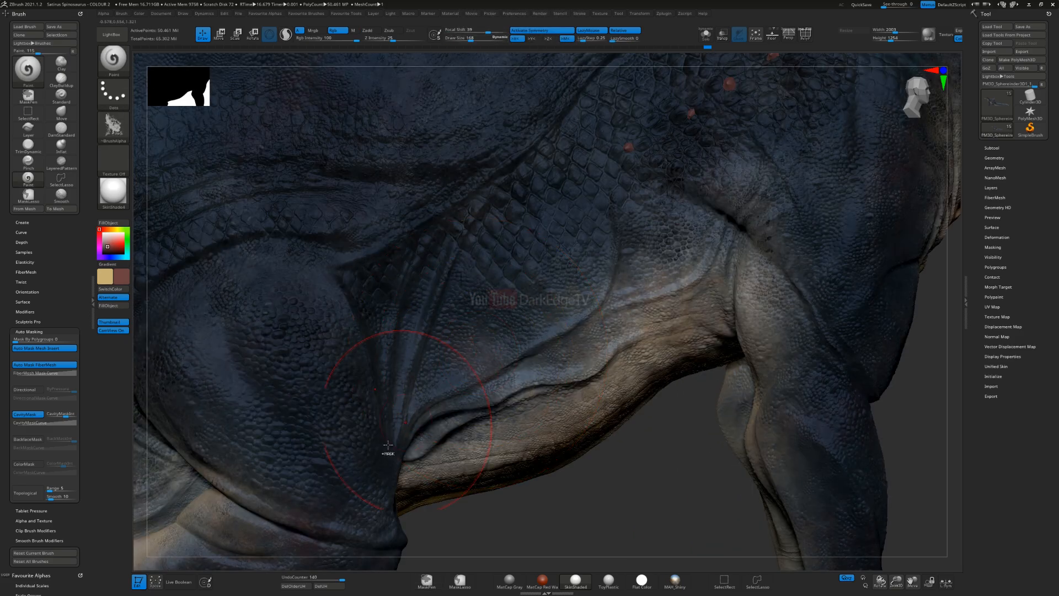
key(ctrl)
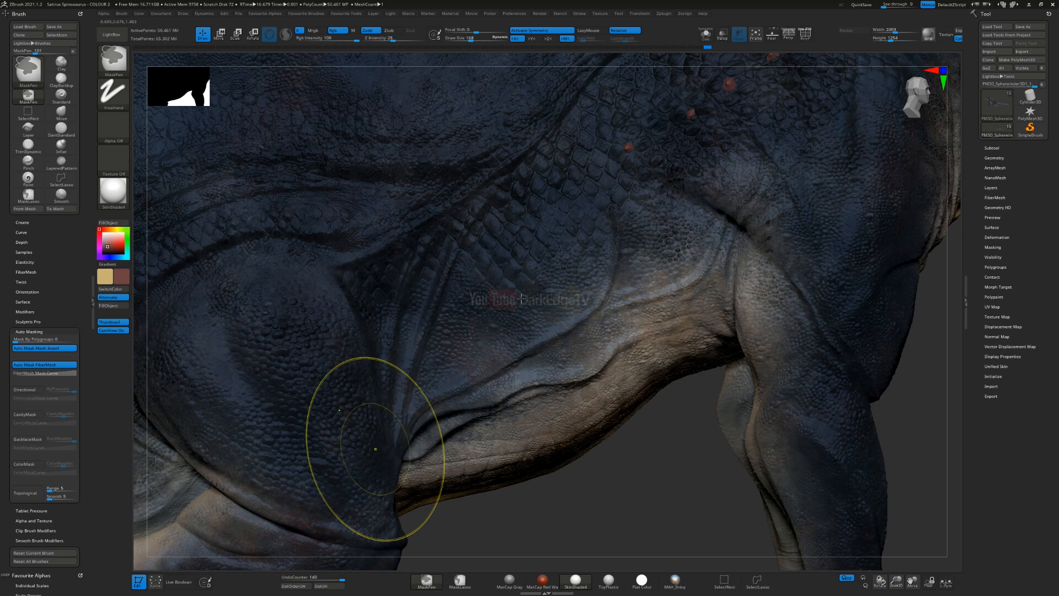
key(ctrl+z)
drag(489, 378, 490, 362)
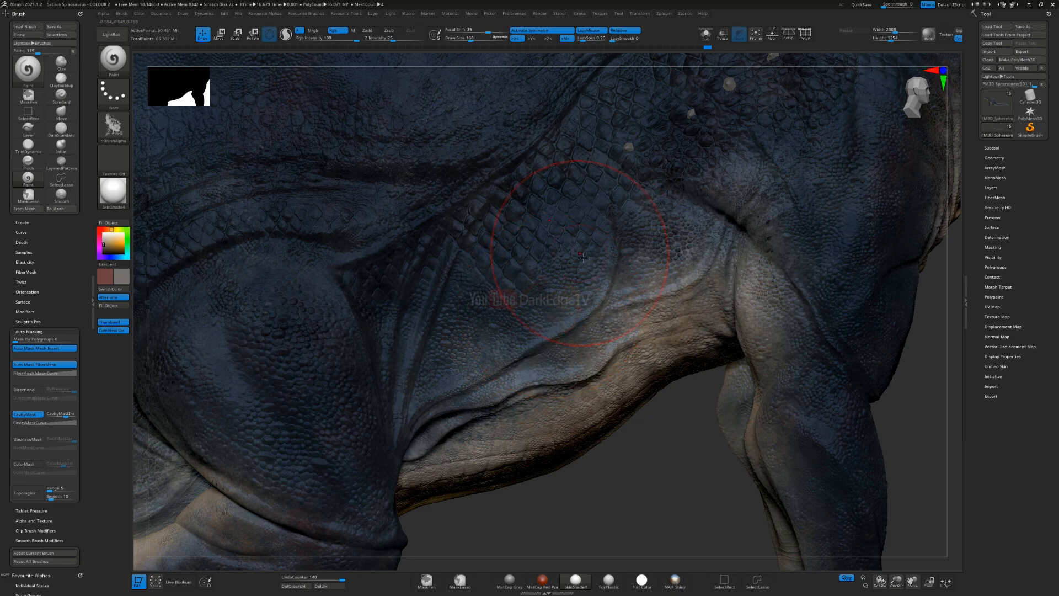
drag(584, 257, 605, 243)
mouse_move(605, 242)
ctrl+right_down()
mouse_move(595, 301)
mouse_move(614, 304)
ctrl+right_up()
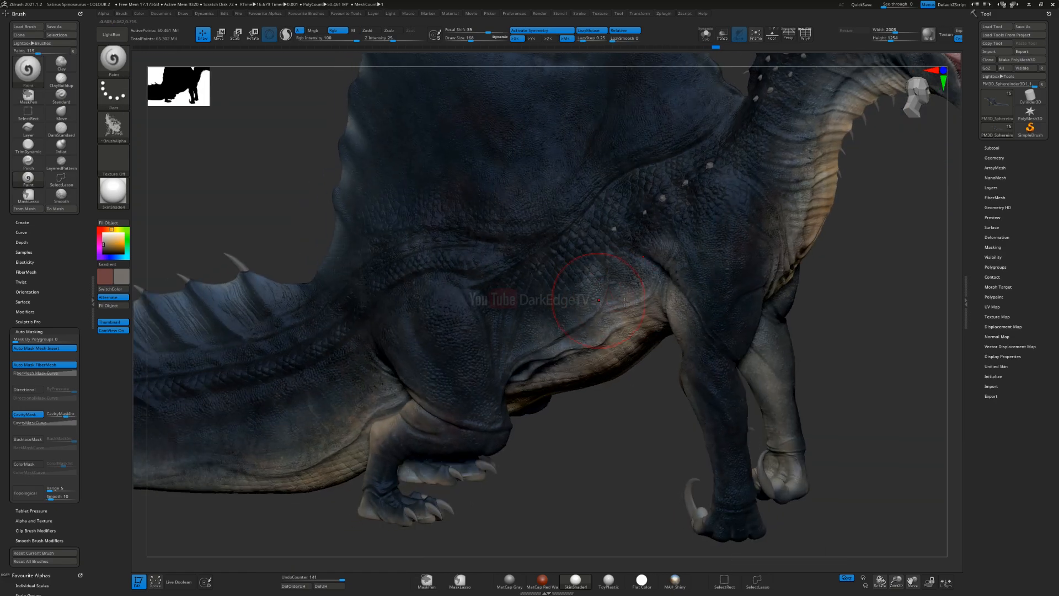
drag(504, 366, 514, 349)
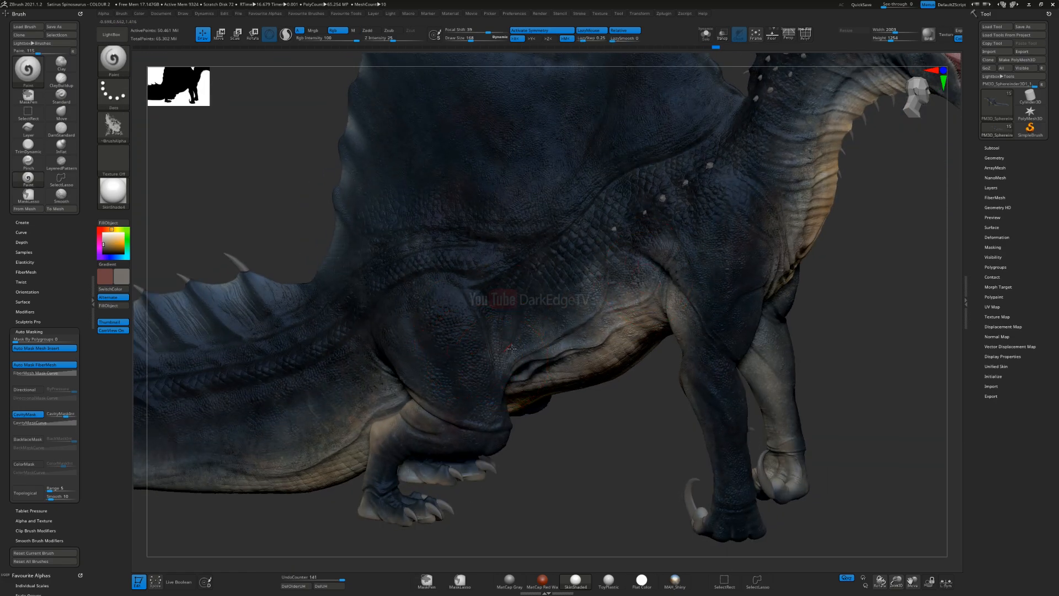
Step: Paint mottled grey variation over the hind leg area, shoulder and base of the neck
alt+right_drag(499, 347, 387, 395)
right_drag(474, 270, 527, 265)
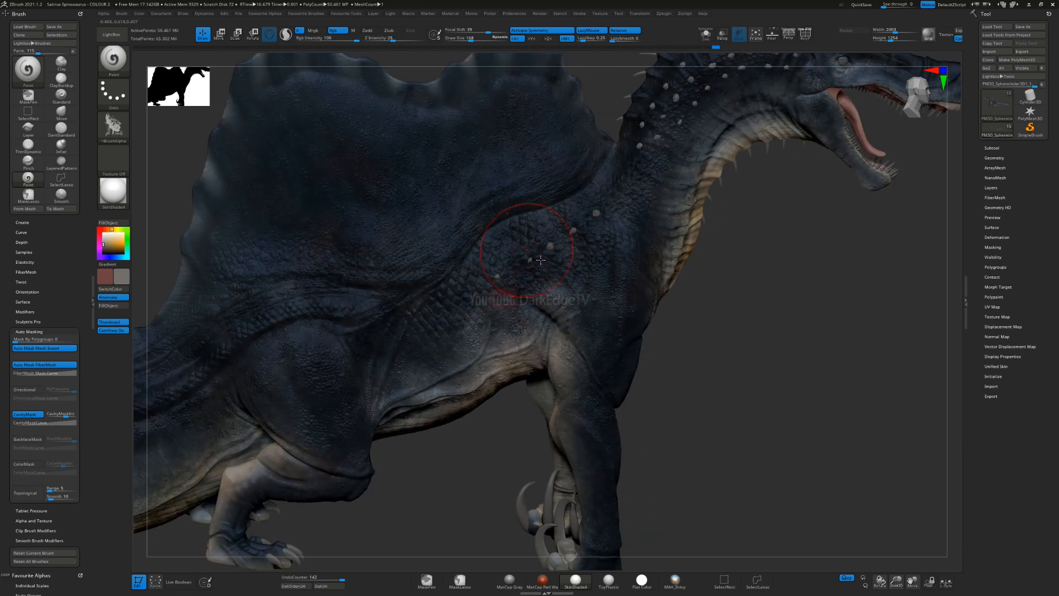
ctrl+right_drag(582, 321, 576, 317)
drag(606, 309, 588, 313)
right_drag(639, 334, 575, 372)
alt+right_drag(704, 309, 572, 363)
right_drag(647, 315, 694, 318)
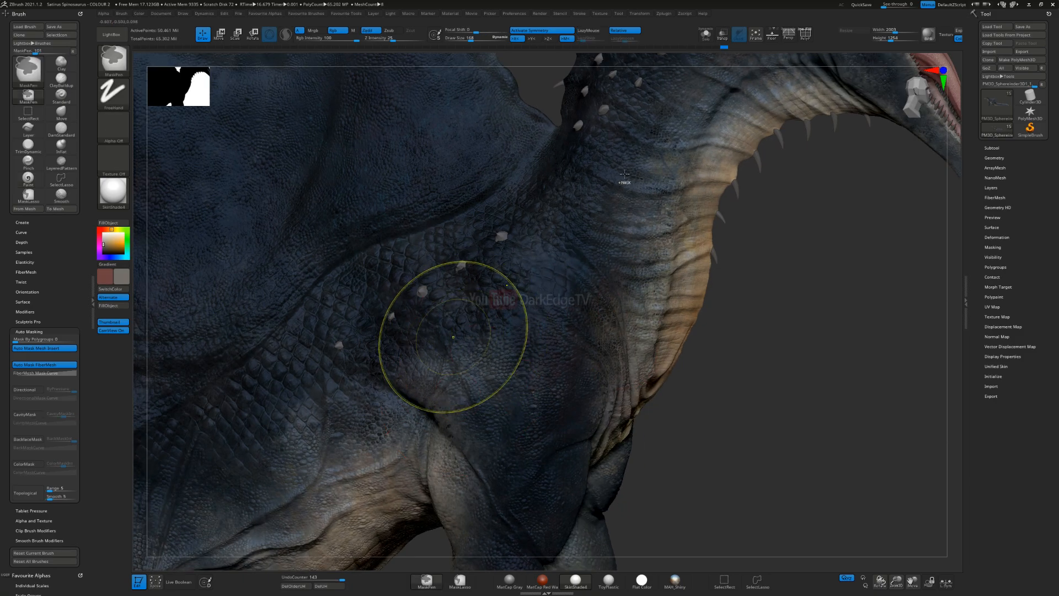
Step: Undo the last stroke and paint mottled grey patches along the side of the neck below the spikes
key(ctrl+z)
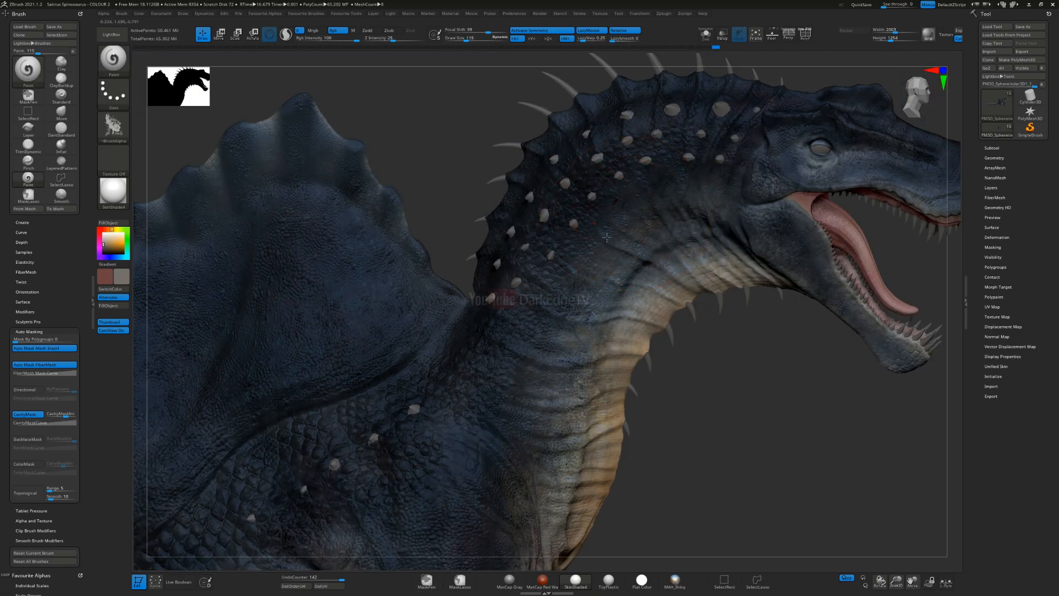
drag(607, 237, 617, 241)
drag(681, 179, 618, 270)
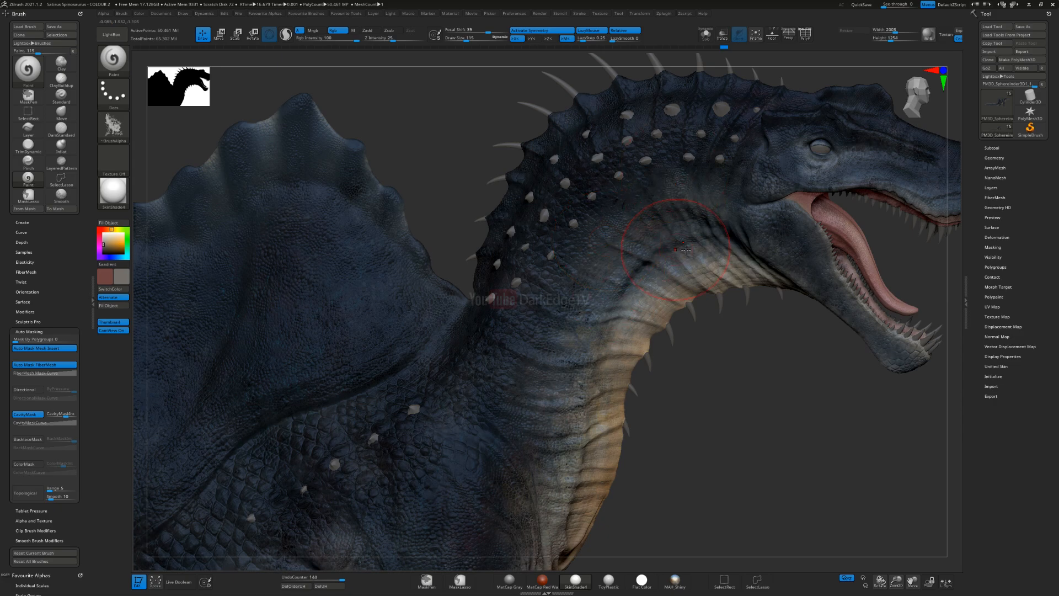
right_drag(685, 251, 681, 247)
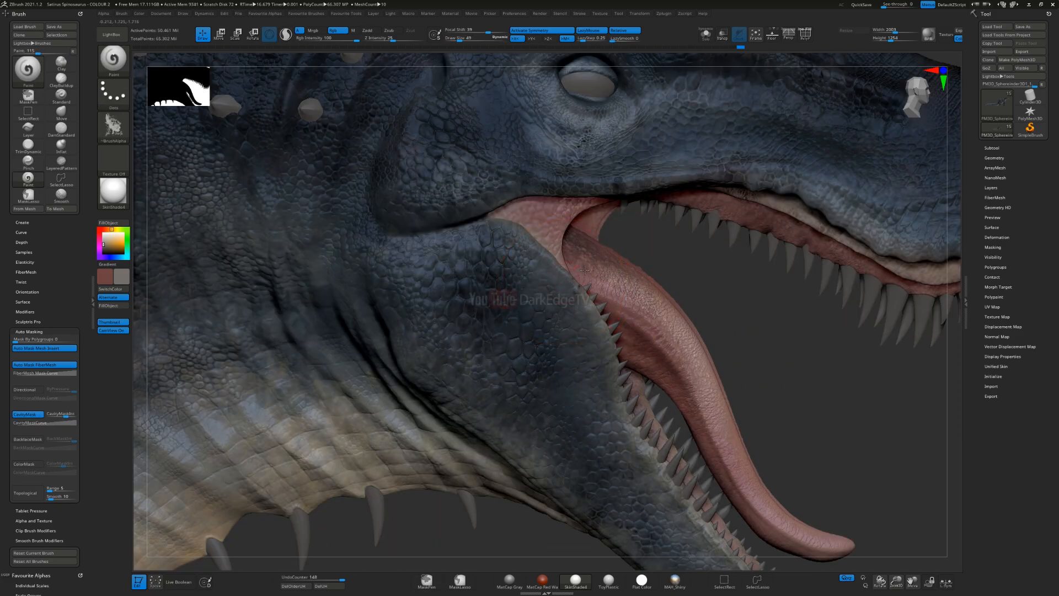
Step: Undo the grey stroke on the lower jaw and change the paint colour to a light cream
key(s)
drag(568, 308, 581, 282)
alt+right_drag(591, 376, 558, 272)
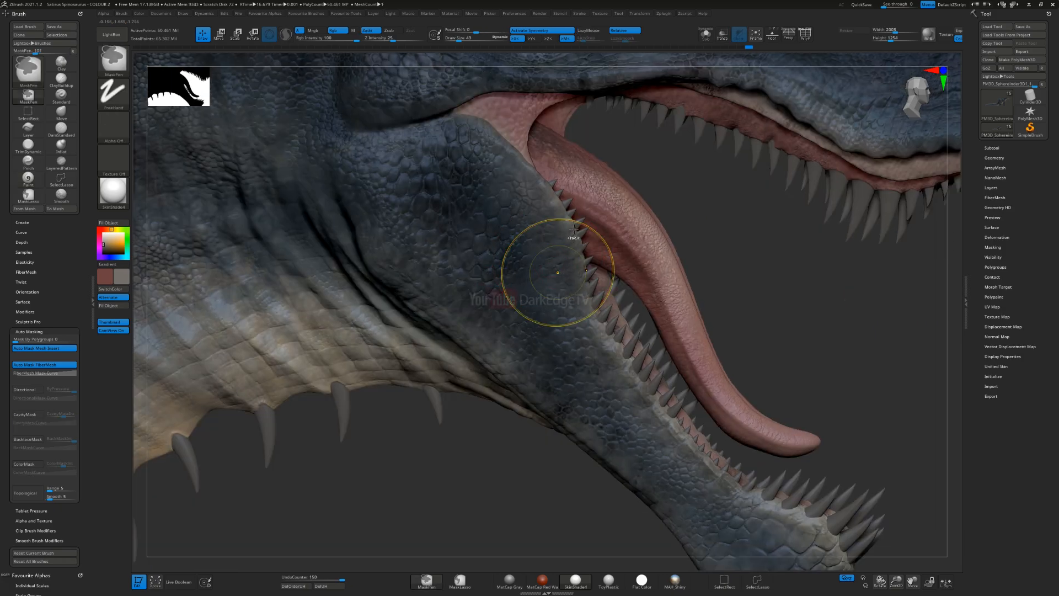
key(ctrl+z)
key(v)
key(c)
click(107, 236)
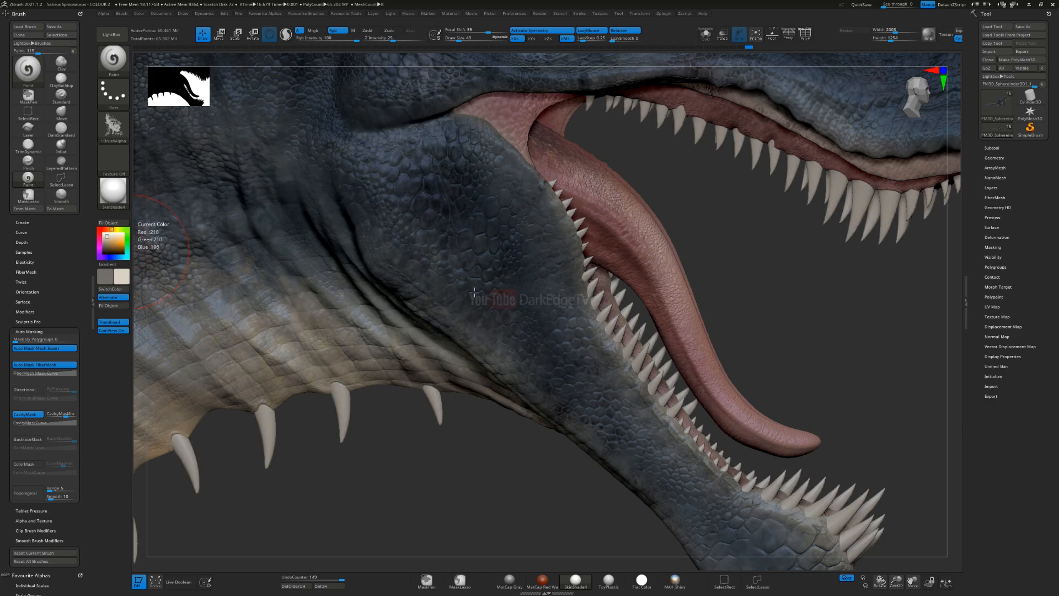
Step: Resize the brush and paint light cream tones along the rear half of the lower jaw's tooth line
alt+right_drag(494, 175, 514, 248)
right_drag(598, 276, 558, 271)
key(s)
drag(561, 273, 556, 273)
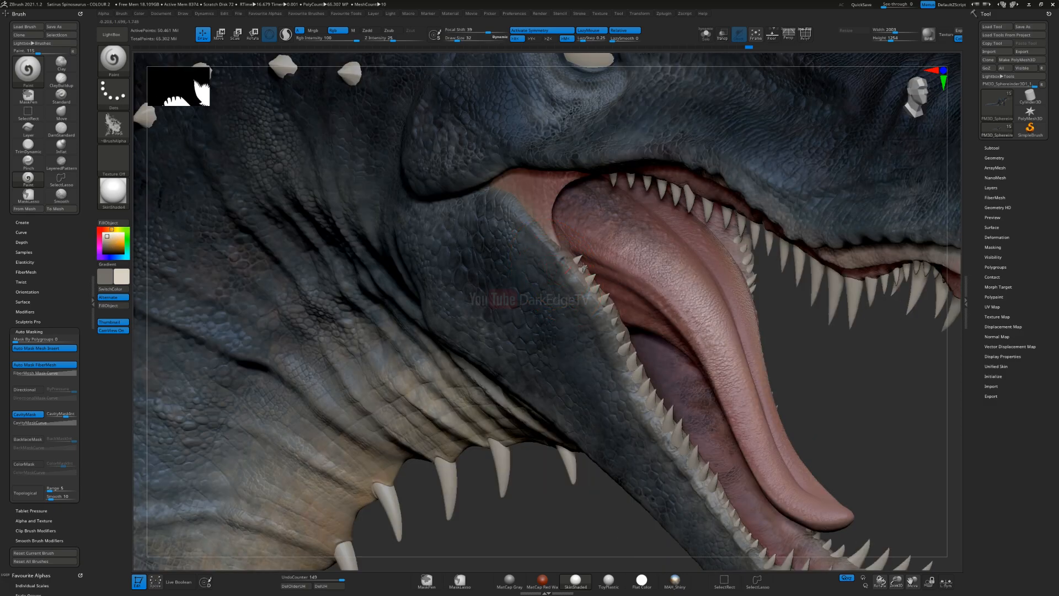
drag(632, 364, 633, 381)
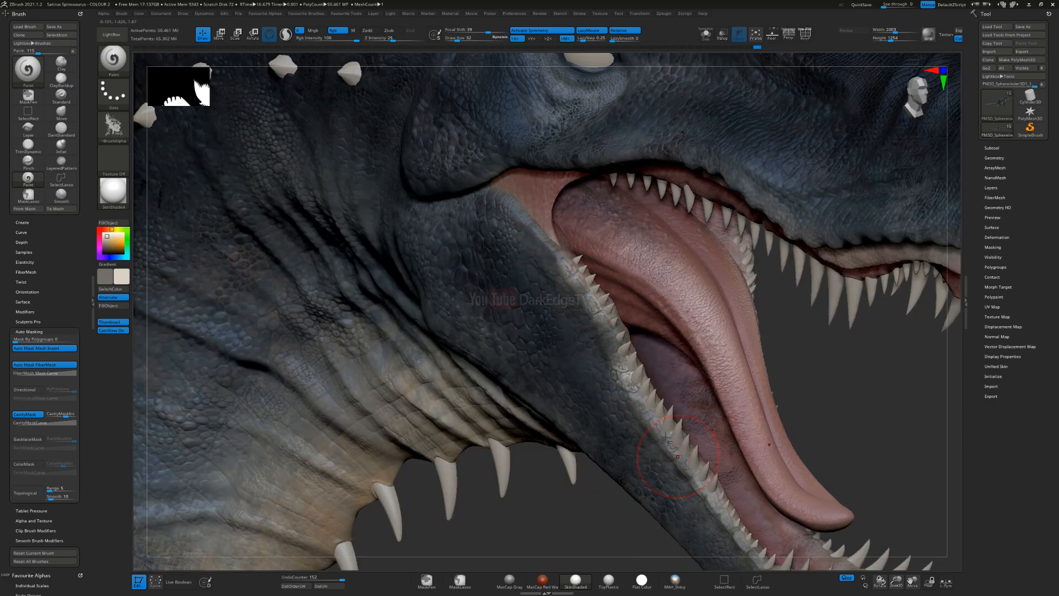
alt+right_drag(672, 448, 600, 332)
drag(588, 304, 600, 321)
drag(630, 368, 629, 346)
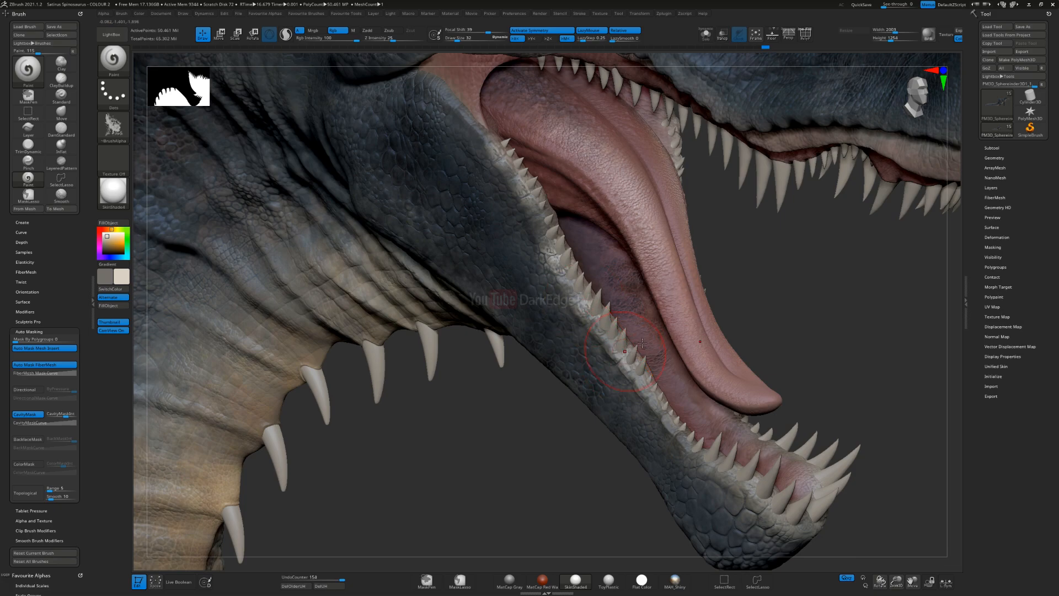
Step: Extend the light cream edge along the lower tooth line to the jaw tip, adjusting the brush size for detail
right_drag(632, 350, 676, 387)
drag(656, 386, 666, 392)
mouse_move(719, 437)
mouse_down()
mouse_move(709, 450)
mouse_move(778, 474)
mouse_up()
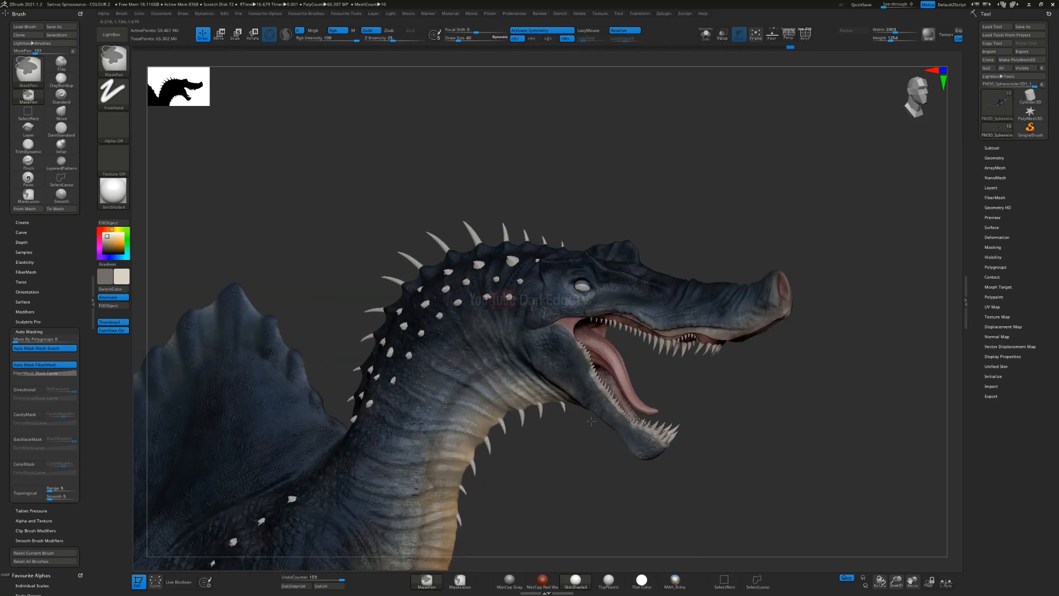
mouse_move(607, 386)
ctrl+right_down()
mouse_move(642, 474)
mouse_move(596, 418)
mouse_move(566, 356)
ctrl+right_up()
key(s)
drag(612, 390, 650, 380)
key(s)
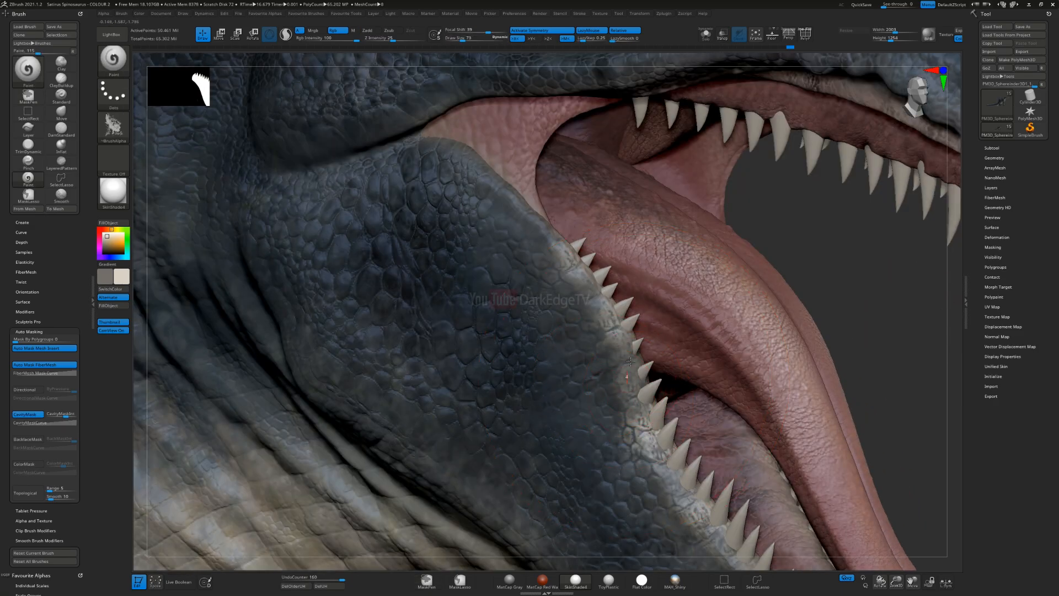
Step: Turn off cavity masking, resize the brush and paint the lower lip edge near the mouth corner light cream
drag(511, 417, 491, 370)
key(s)
mouse_move(528, 250)
mouse_down()
mouse_move(517, 249)
mouse_move(533, 258)
mouse_up()
click(32, 416)
key(s)
mouse_move(481, 173)
mouse_down()
mouse_move(605, 289)
mouse_move(653, 390)
mouse_up()
mouse_move(595, 275)
mouse_down()
mouse_move(642, 431)
mouse_move(600, 316)
mouse_up()
key(s)
Step: Build up a solid light cream band along the base of the lower teeth with repeated strokes
drag(657, 385, 650, 384)
drag(566, 249, 680, 474)
drag(621, 356, 644, 393)
alt+right_drag(697, 505, 639, 341)
drag(595, 283, 683, 392)
drag(652, 338, 741, 466)
ctrl+right_drag(647, 418, 531, 359)
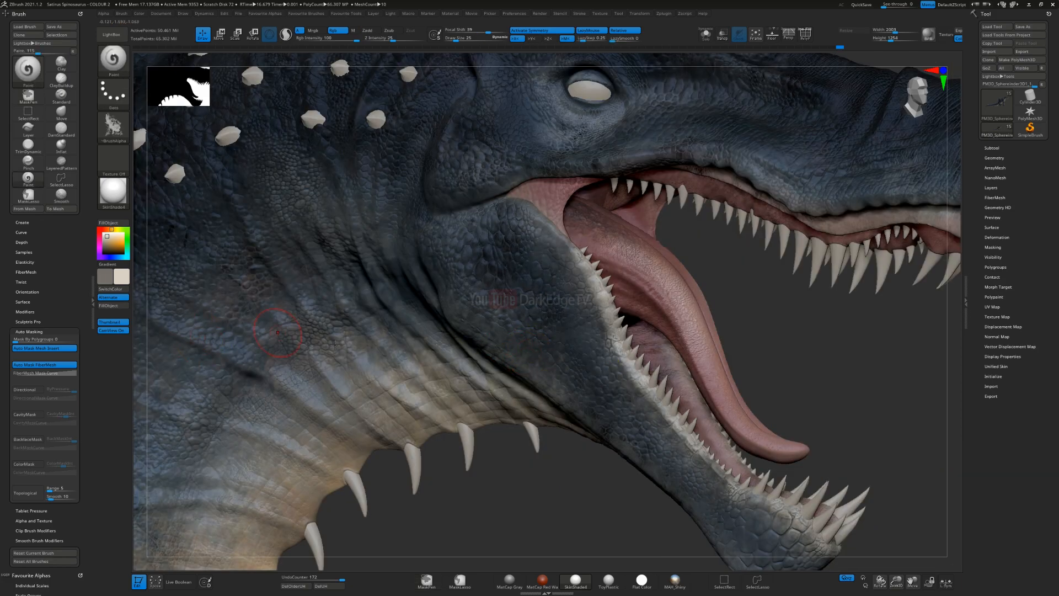
mouse_move(547, 358)
alt+right_down()
mouse_move(411, 199)
mouse_move(415, 238)
mouse_move(499, 326)
alt+right_up()
drag(597, 342, 617, 364)
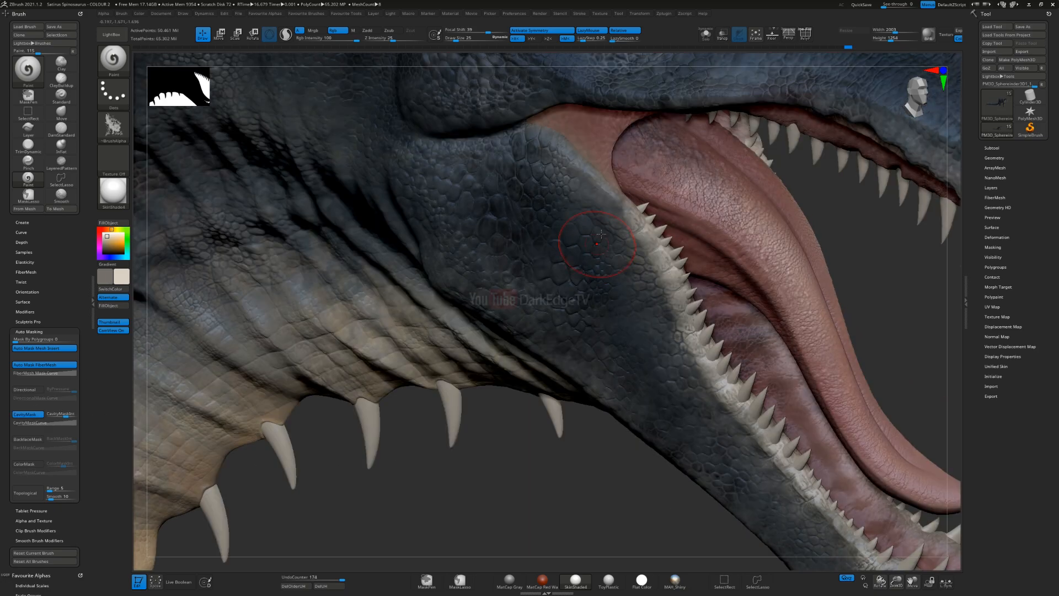
Step: Turn cavity masking back on and brush light cream highlights over the scales at the back of the lower jaw
key(s)
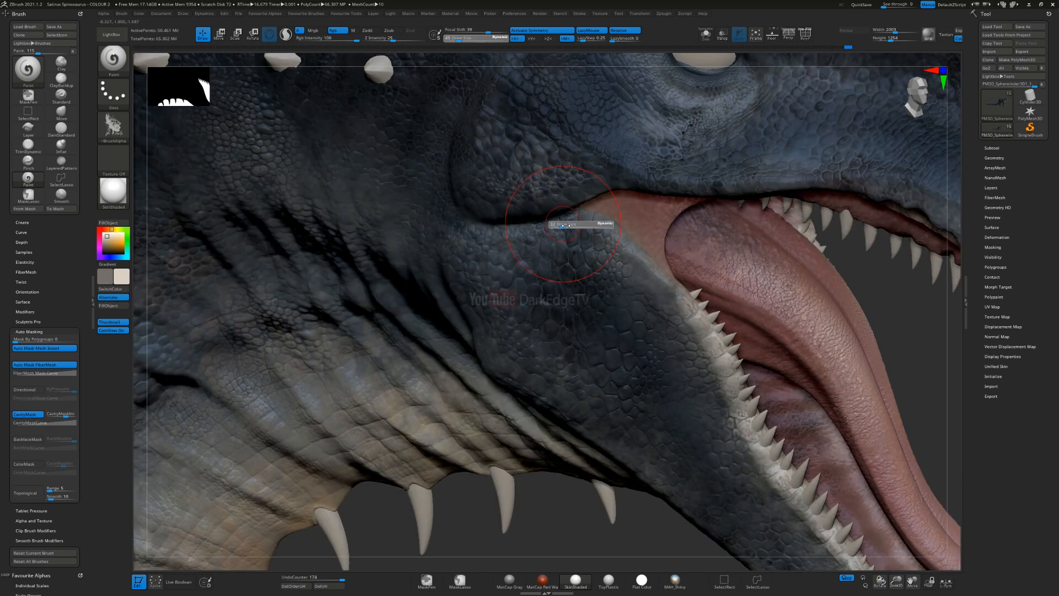
drag(568, 225, 476, 230)
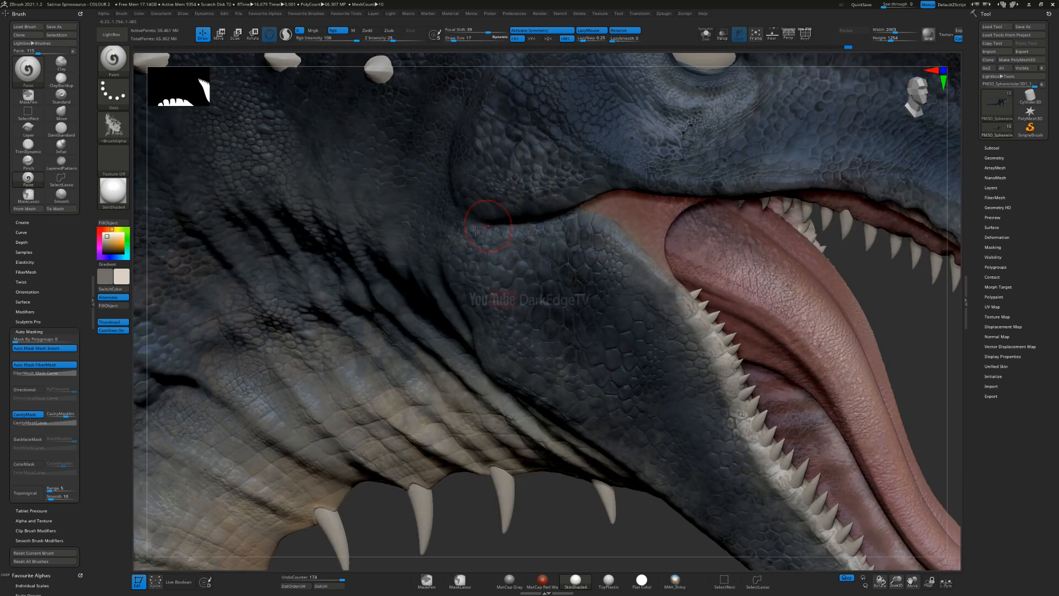
mouse_move(609, 238)
mouse_down()
mouse_move(644, 251)
mouse_move(655, 277)
mouse_up()
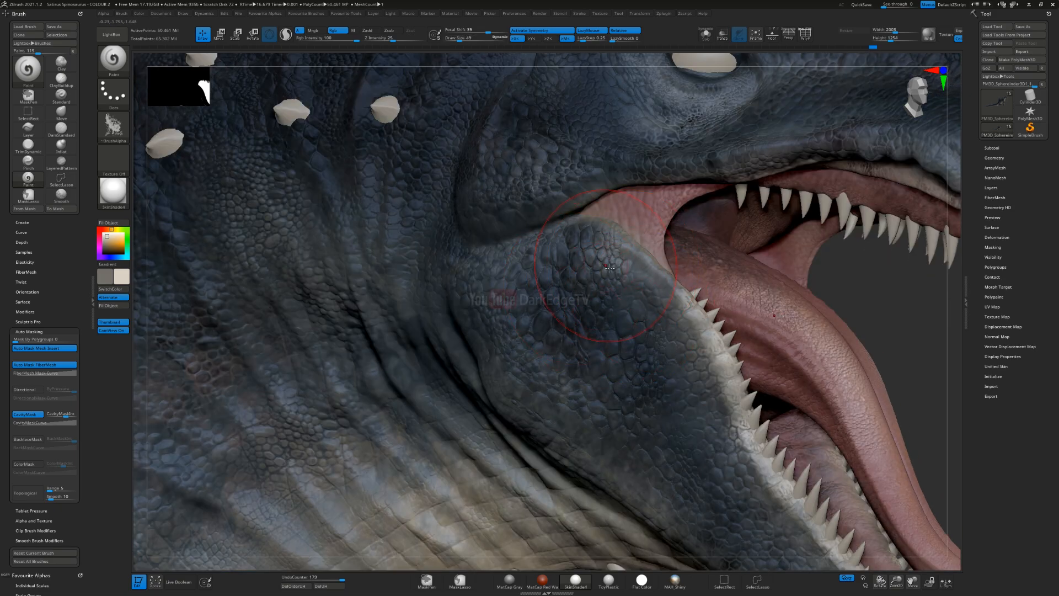
drag(609, 267, 606, 243)
mouse_move(579, 369)
ctrl+right_down()
mouse_move(578, 219)
mouse_move(613, 263)
ctrl+right_up()
Step: Paint light cream highlights around the eye and cheek, and undo the last stroke
drag(591, 186, 637, 160)
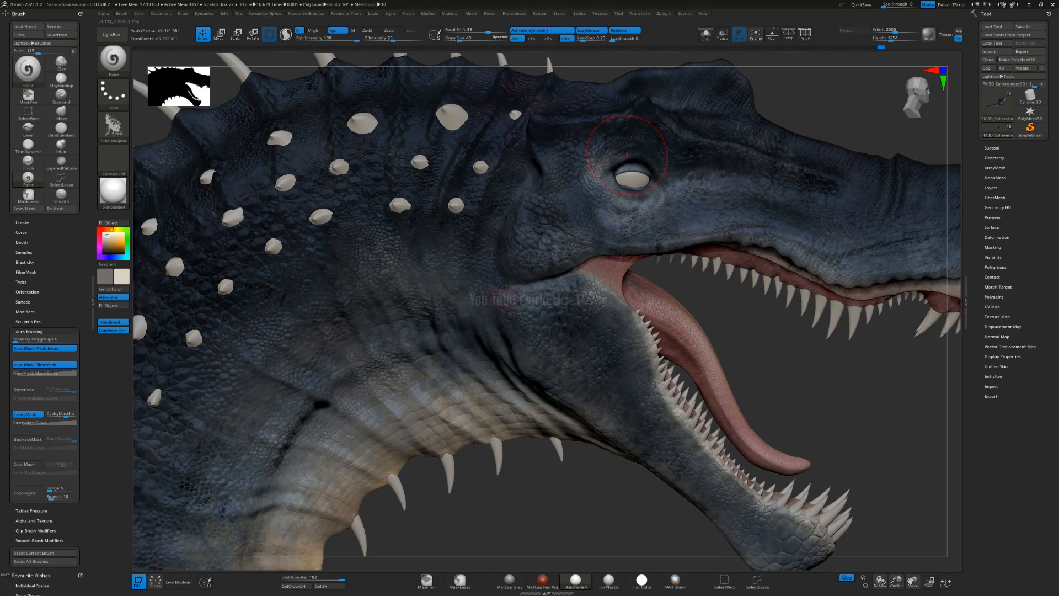
drag(679, 187, 669, 187)
drag(669, 187, 660, 249)
mouse_move(590, 397)
ctrl+right_down()
mouse_move(502, 265)
mouse_move(542, 153)
mouse_move(562, 252)
ctrl+right_up()
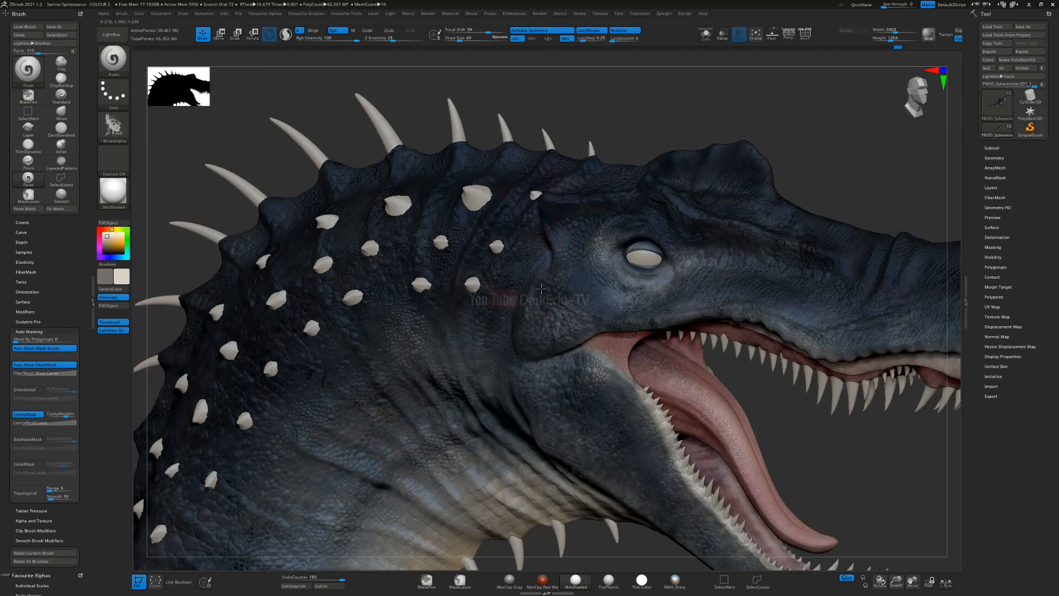
drag(541, 288, 516, 284)
ctrl+right_drag(500, 395, 439, 414)
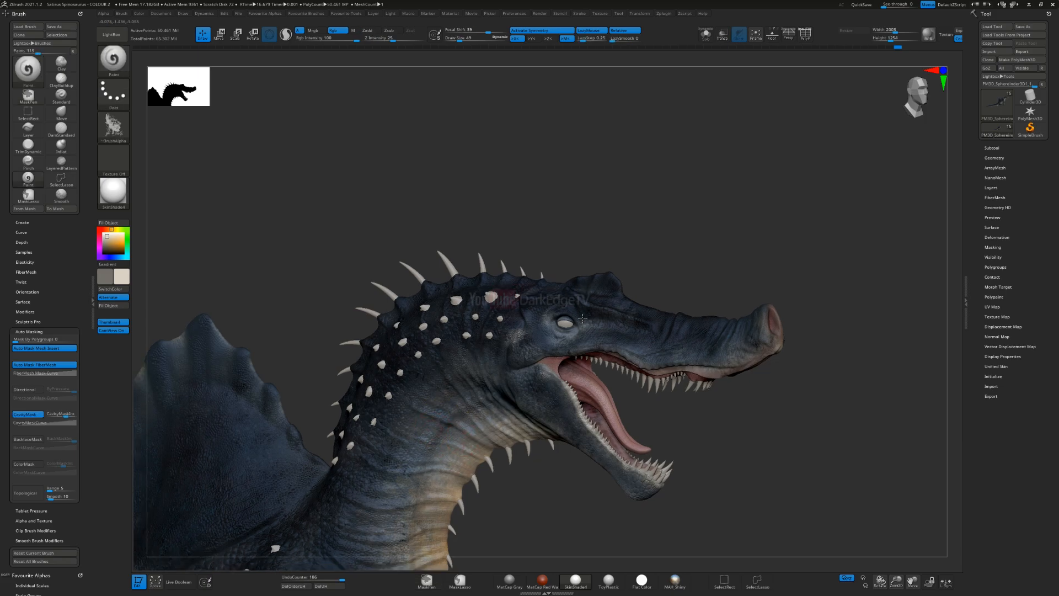
alt+right_drag(582, 318, 694, 205)
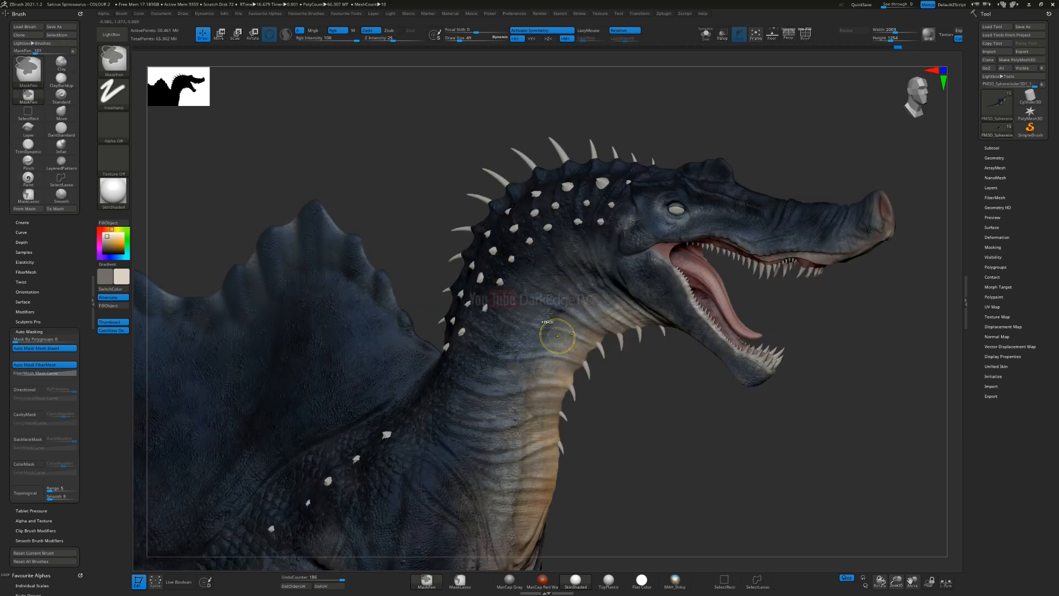
key(ctrl+z)
Step: Resize the brush and paint light cream tones on the tail base behind the hind leg
alt+right_drag(543, 325, 770, 77)
mouse_move(370, 490)
alt+right_down()
mouse_move(466, 364)
mouse_move(663, 282)
alt+right_up()
key(s)
drag(420, 371, 424, 370)
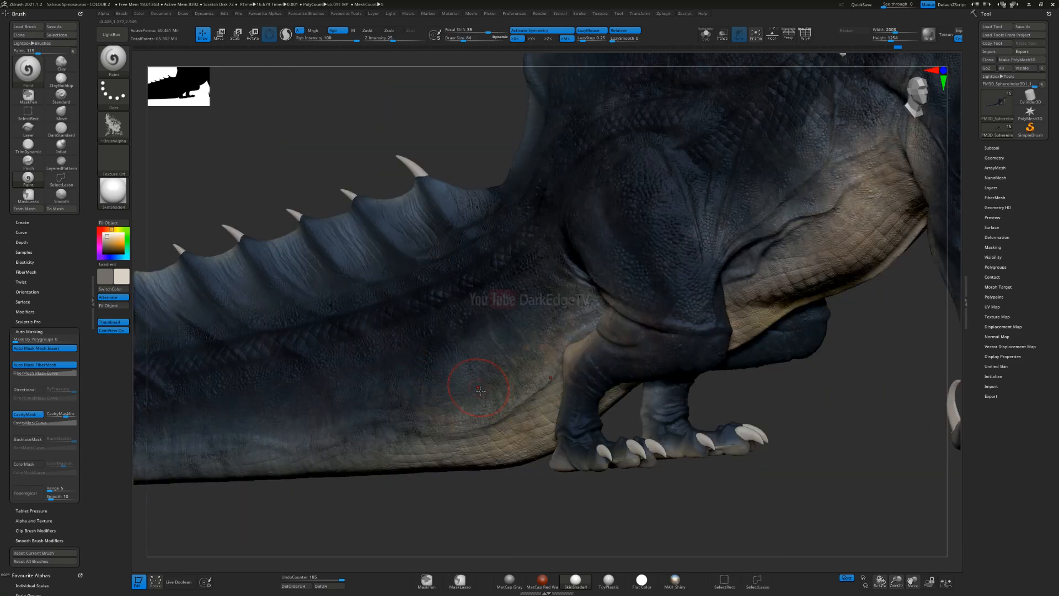
drag(484, 389, 504, 408)
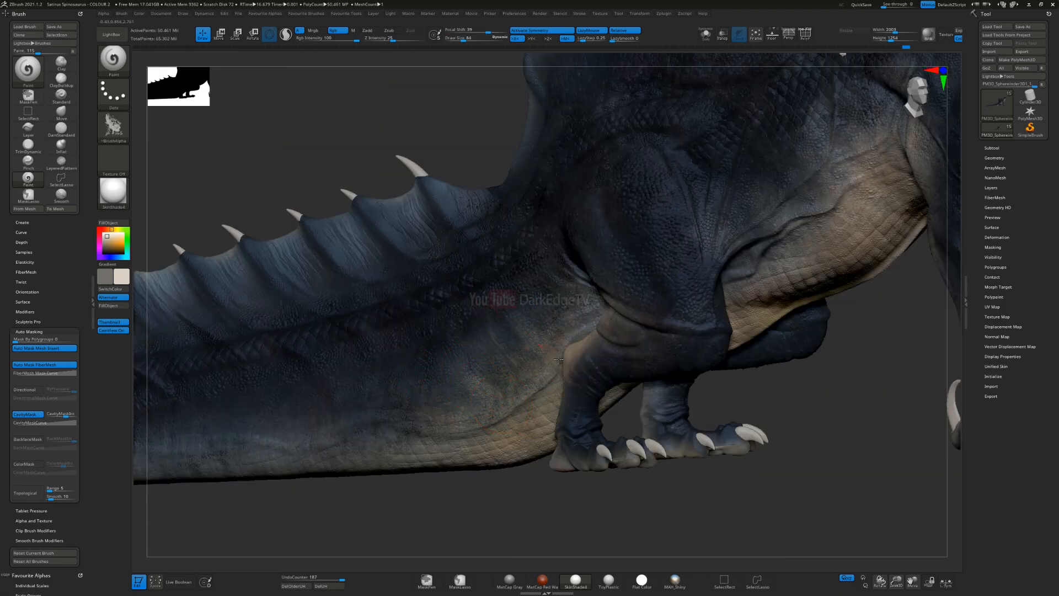
alt+right_drag(489, 412, 694, 350)
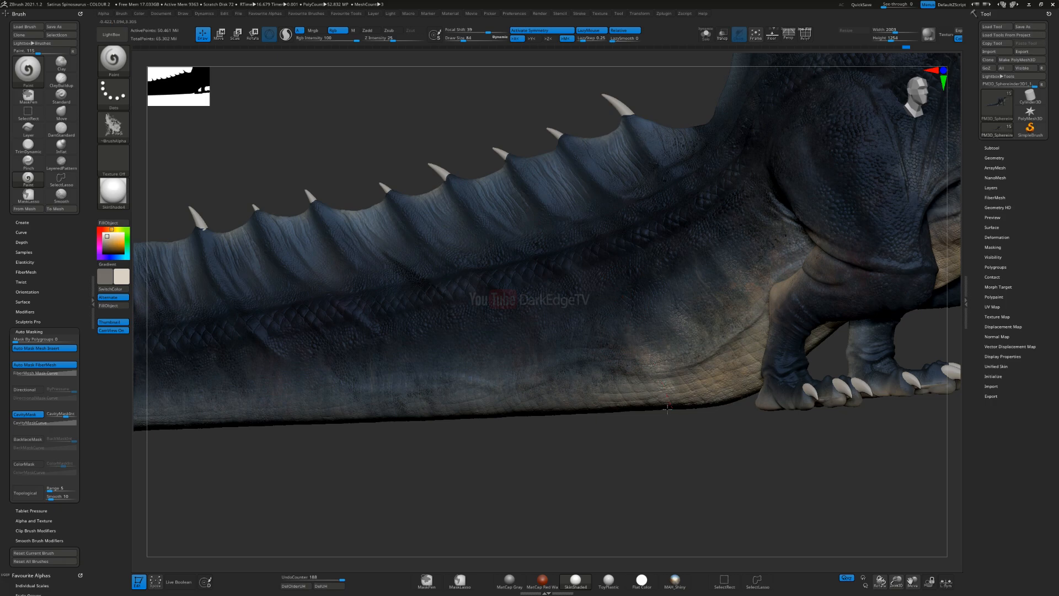
Step: Paint light cream tones down the lower flank of the tail, from behind the hind leg to mid-tail
drag(580, 375, 608, 414)
drag(506, 350, 527, 409)
drag(421, 350, 437, 436)
alt+right_drag(523, 367, 772, 336)
drag(604, 311, 634, 379)
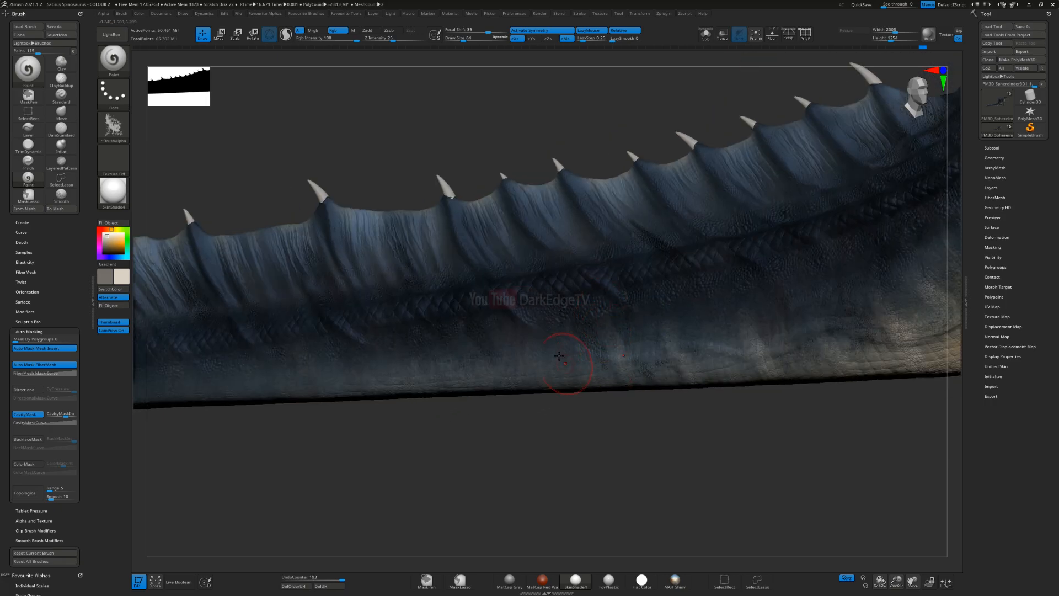
Step: Continue the light cream tones along the tail's lower edge towards the tip
right_drag(479, 380, 586, 401)
mouse_move(629, 364)
mouse_down()
mouse_move(607, 409)
mouse_move(591, 406)
mouse_up()
drag(494, 364, 488, 404)
right_drag(423, 406, 545, 393)
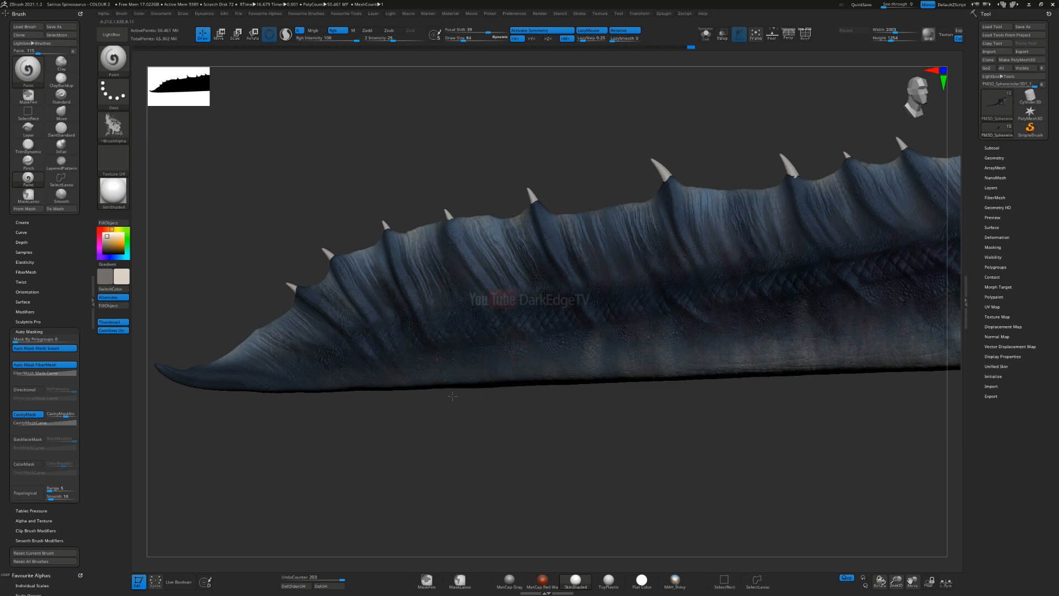
Step: Brush light cream tones over the underside of the last section of the tail
drag(338, 353, 375, 411)
right_drag(368, 446, 330, 429)
drag(249, 454, 282, 440)
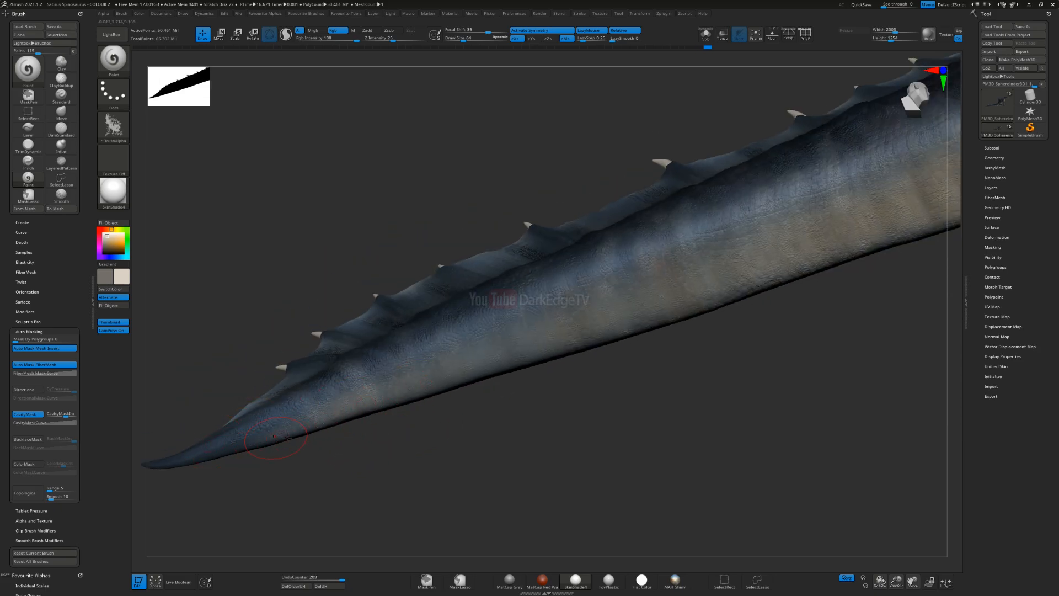
alt+right_drag(778, 240, 565, 275)
mouse_move(628, 272)
right_down()
mouse_move(506, 312)
mouse_move(430, 242)
mouse_move(382, 397)
right_up()
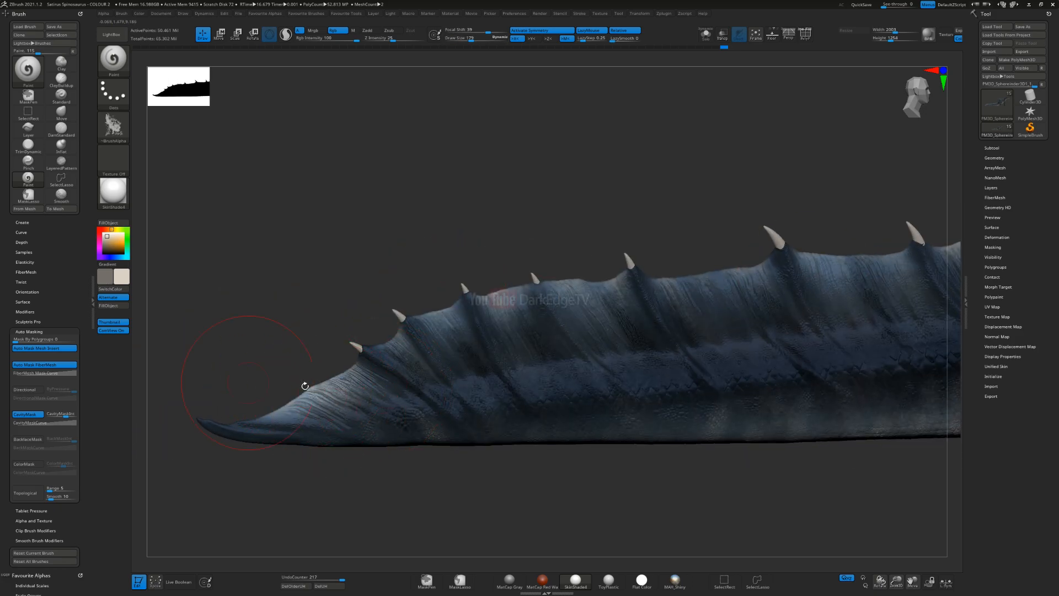
Step: Paint broad light streaks on the tail fin between the spines near the tip with a larger brush
mouse_move(353, 408)
mouse_down()
mouse_move(436, 323)
mouse_move(461, 314)
mouse_up()
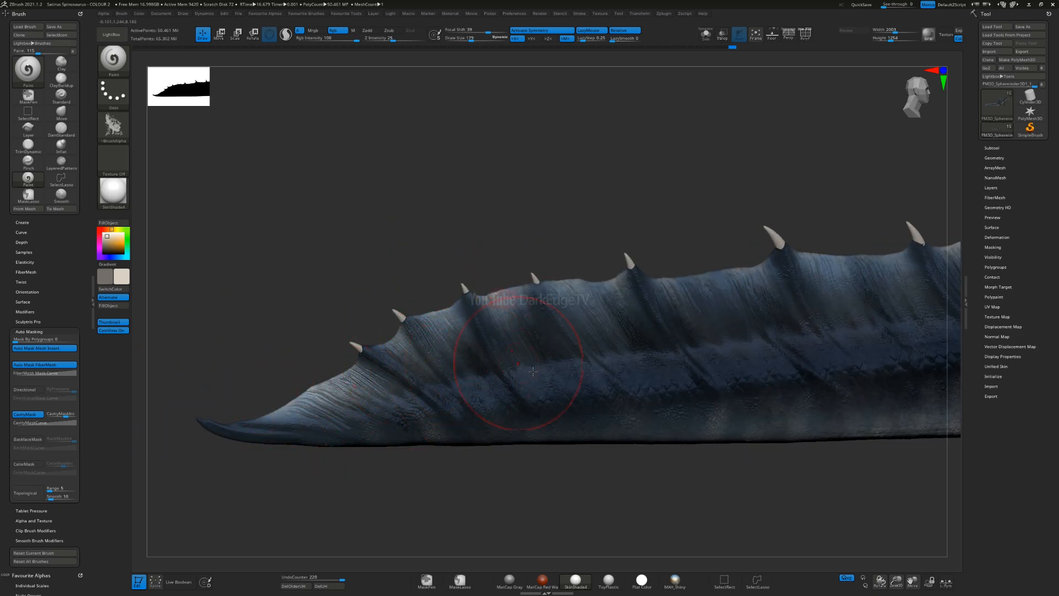
drag(502, 348, 485, 301)
drag(603, 342, 549, 281)
right_drag(549, 282, 497, 331)
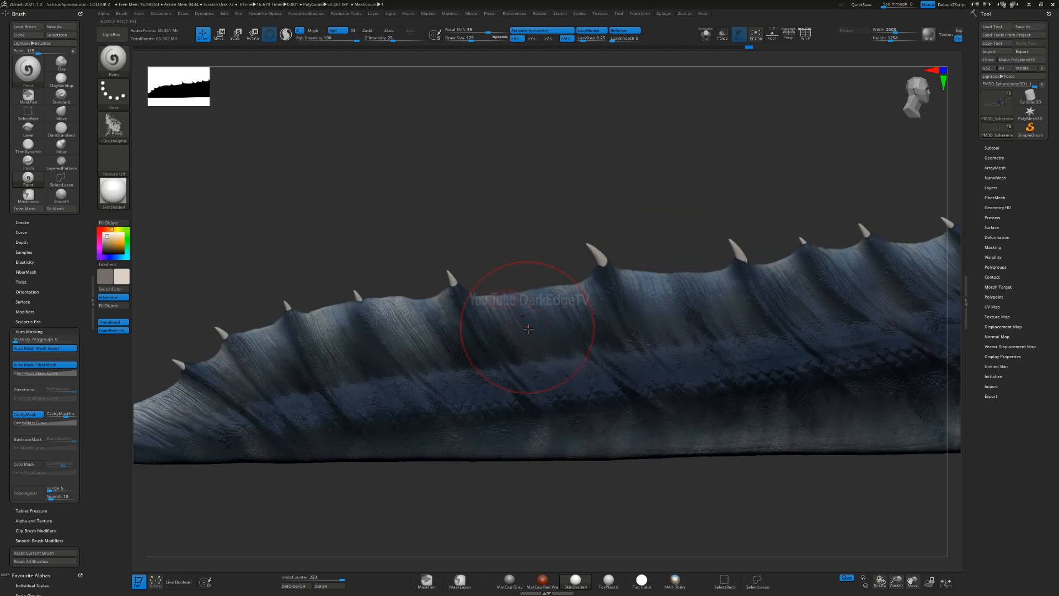
drag(624, 315, 584, 241)
alt+right_drag(728, 326, 529, 363)
Step: Lighten the webbing between the spines along the middle of the tail fin
drag(518, 372, 474, 318)
drag(574, 302, 560, 281)
alt+right_drag(738, 333, 543, 362)
drag(466, 350, 496, 296)
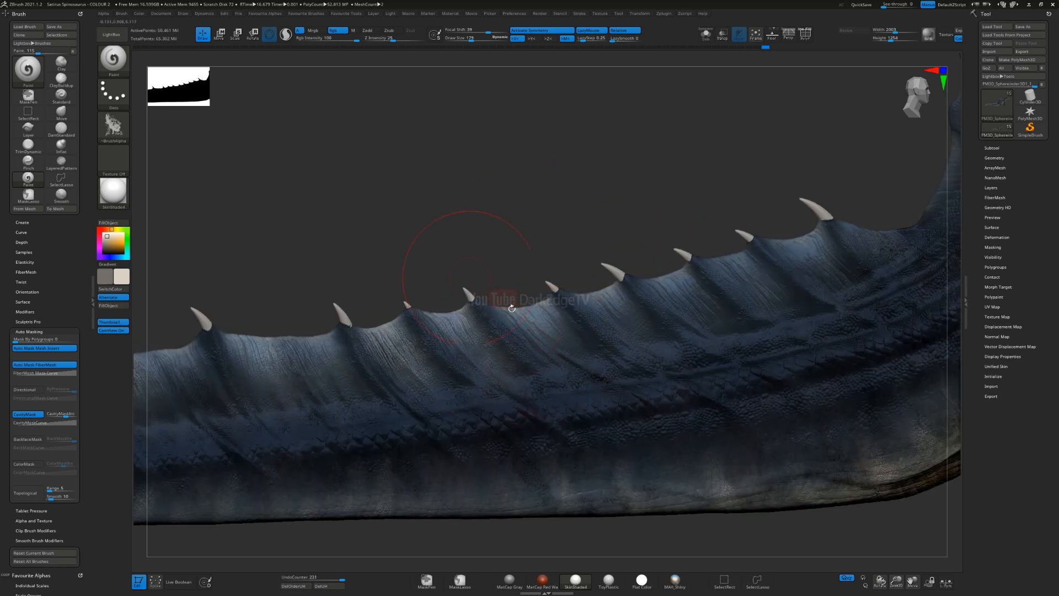
drag(607, 287, 592, 268)
alt+right_drag(747, 304, 554, 336)
Step: Lighten the webbing between the last tail fin spines up to the base of the sail
drag(521, 352, 489, 296)
drag(570, 319, 534, 263)
drag(620, 298, 592, 243)
drag(691, 264, 662, 204)
alt+right_drag(757, 217, 548, 330)
drag(548, 330, 506, 320)
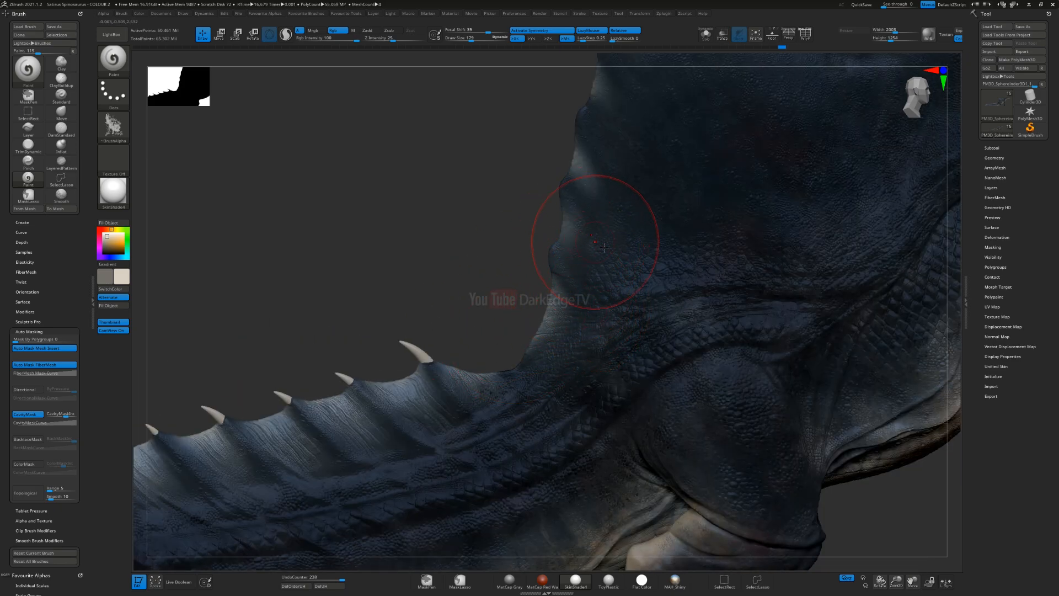
Step: Brush light tones up the scalloped rear edge of the back sail, reducing the brush size on the way
drag(603, 247, 578, 207)
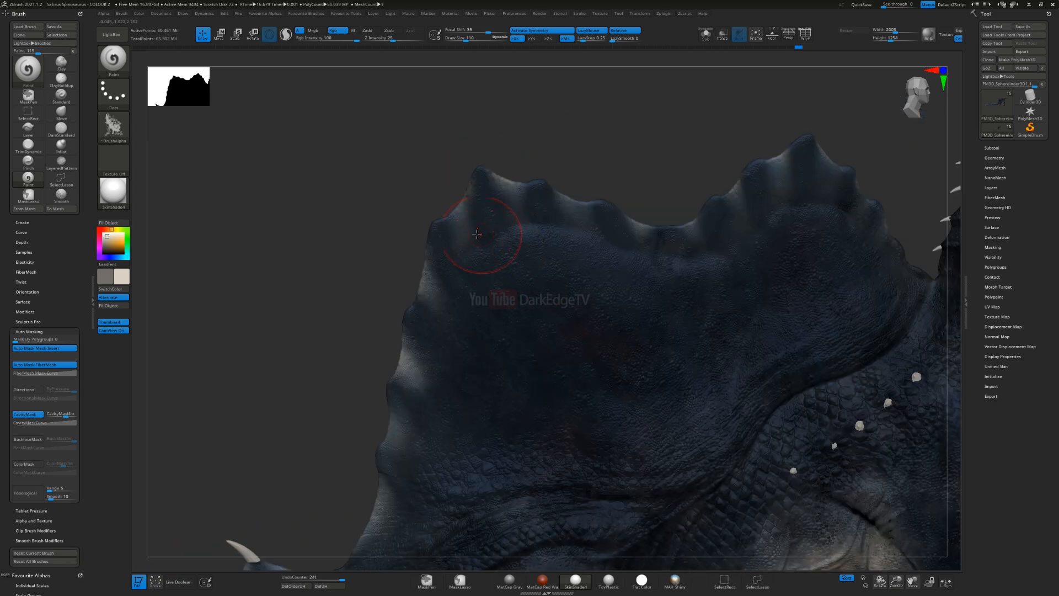
key(s)
mouse_move(466, 236)
mouse_down()
mouse_move(504, 242)
mouse_move(528, 182)
mouse_up()
mouse_move(583, 248)
mouse_down()
mouse_move(588, 188)
mouse_move(483, 258)
mouse_up()
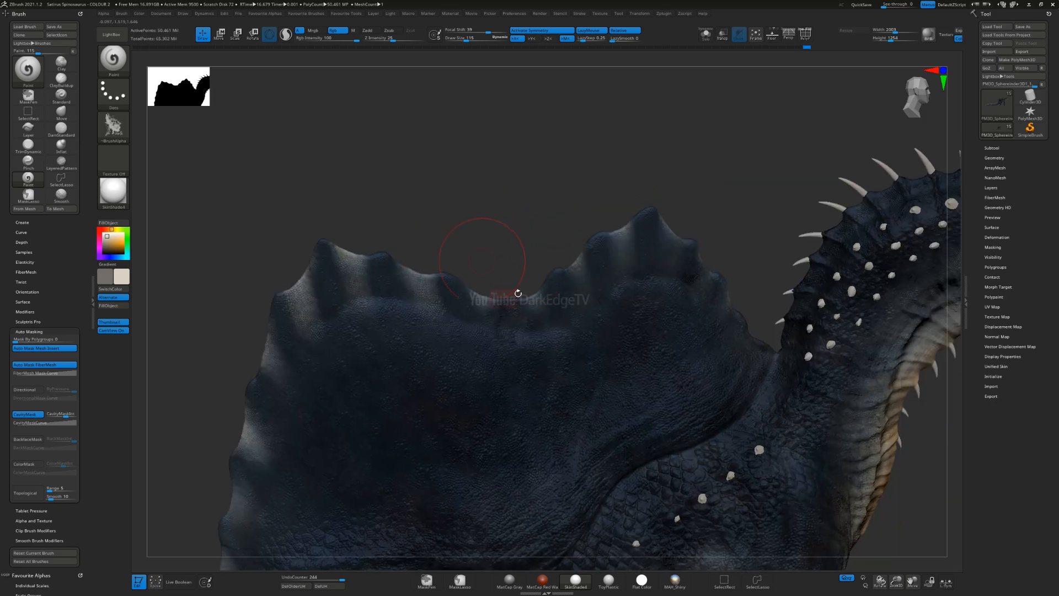
Step: Paint light tones between the ridges in the sail's central dip and up to its front peak
drag(501, 318, 485, 252)
drag(535, 325, 518, 255)
drag(591, 305, 588, 237)
drag(632, 277, 606, 182)
drag(677, 282, 663, 213)
Step: Paint light tones between the ridges down the front edge of the sail to the neck base
drag(759, 235, 717, 244)
drag(711, 296, 695, 237)
drag(733, 320, 720, 271)
drag(767, 344, 755, 312)
alt+right_drag(623, 321, 724, 195)
mouse_move(536, 332)
ctrl+right_down()
mouse_move(485, 290)
mouse_move(550, 262)
ctrl+right_up()
ctrl+right_drag(690, 225, 714, 337)
alt+right_drag(761, 287, 264, 389)
Step: Undo the trial stroke on the nape and, with a smaller brush, paint light tones between the neck spines
mouse_move(473, 305)
ctrl+right_down()
mouse_move(478, 321)
mouse_move(436, 361)
mouse_move(445, 354)
ctrl+right_up()
key(s)
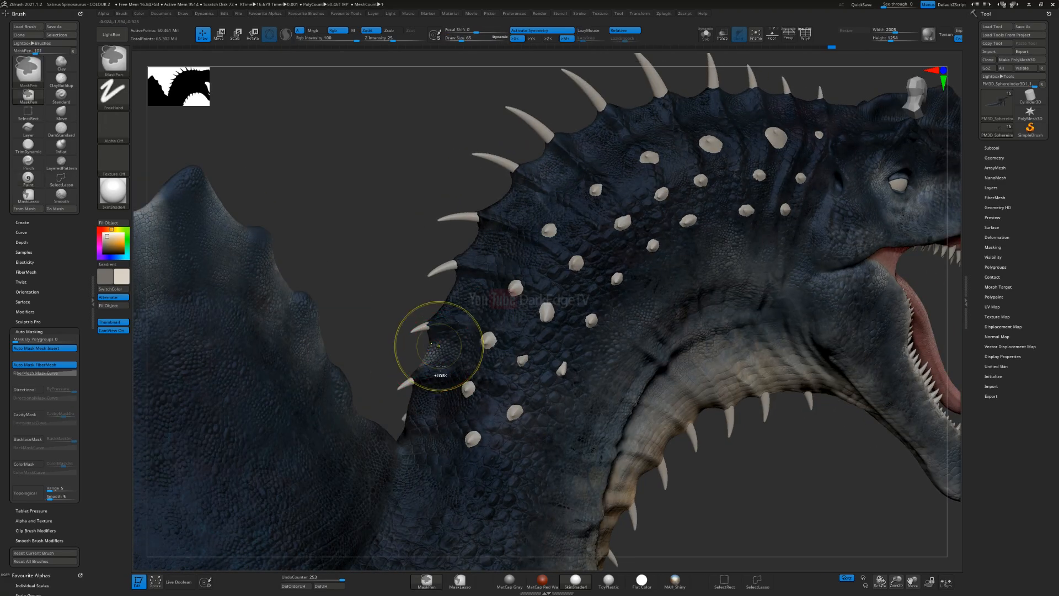
key(ctrl+z)
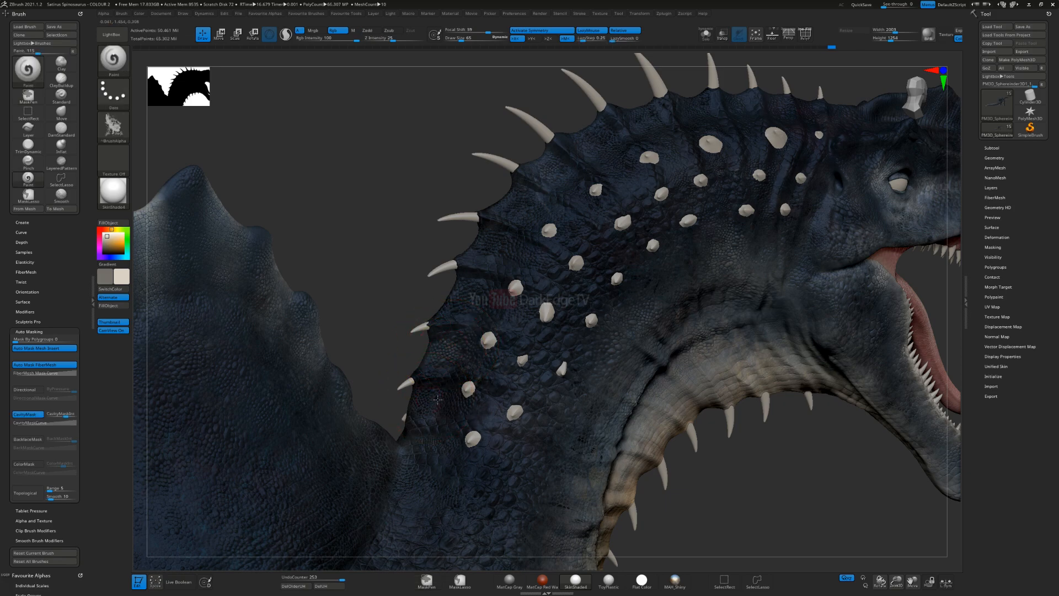
drag(436, 396, 417, 414)
drag(468, 284, 431, 317)
drag(495, 240, 478, 246)
drag(521, 192, 492, 212)
drag(553, 153, 522, 168)
Step: Add light tones to the skin folds along the upper neck between the spines and pale studs
alt+right_drag(625, 132, 553, 258)
drag(524, 251, 500, 246)
drag(575, 236, 544, 239)
mouse_move(629, 219)
mouse_down()
mouse_move(616, 206)
mouse_move(699, 235)
mouse_move(737, 231)
mouse_up()
mouse_move(550, 395)
ctrl+right_down()
mouse_move(537, 307)
mouse_move(558, 383)
mouse_move(561, 274)
mouse_move(527, 270)
mouse_move(554, 248)
mouse_move(526, 354)
mouse_move(513, 362)
mouse_move(420, 252)
ctrl+right_up()
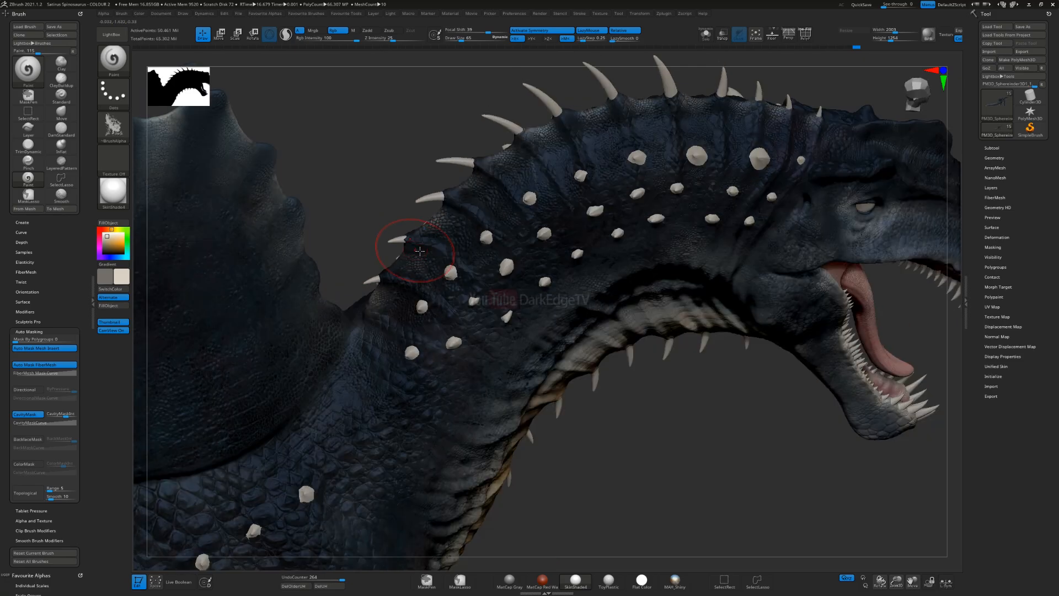
mouse_move(468, 208)
mouse_down()
mouse_move(491, 182)
mouse_move(505, 229)
mouse_up()
Step: Brush light tones over the lower neck and shoulder above the front leg
mouse_move(556, 312)
right_down()
mouse_move(570, 251)
mouse_move(546, 78)
right_up()
alt+right_drag(539, 355, 555, 381)
mouse_move(483, 396)
alt+right_down()
mouse_move(551, 313)
mouse_move(591, 342)
alt+right_up()
right_drag(499, 292, 610, 402)
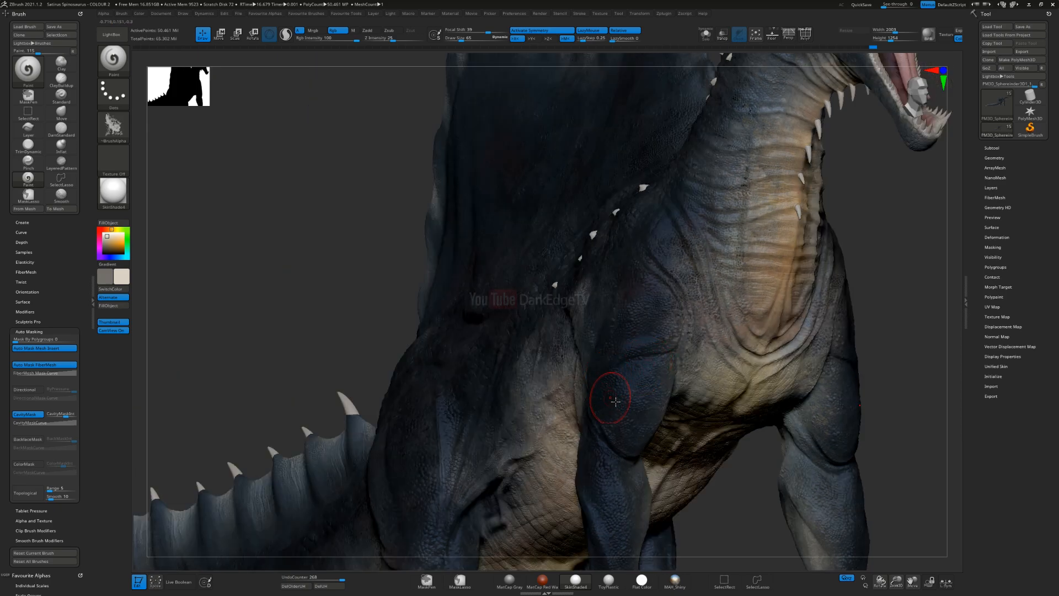
alt+right_drag(657, 474, 634, 309)
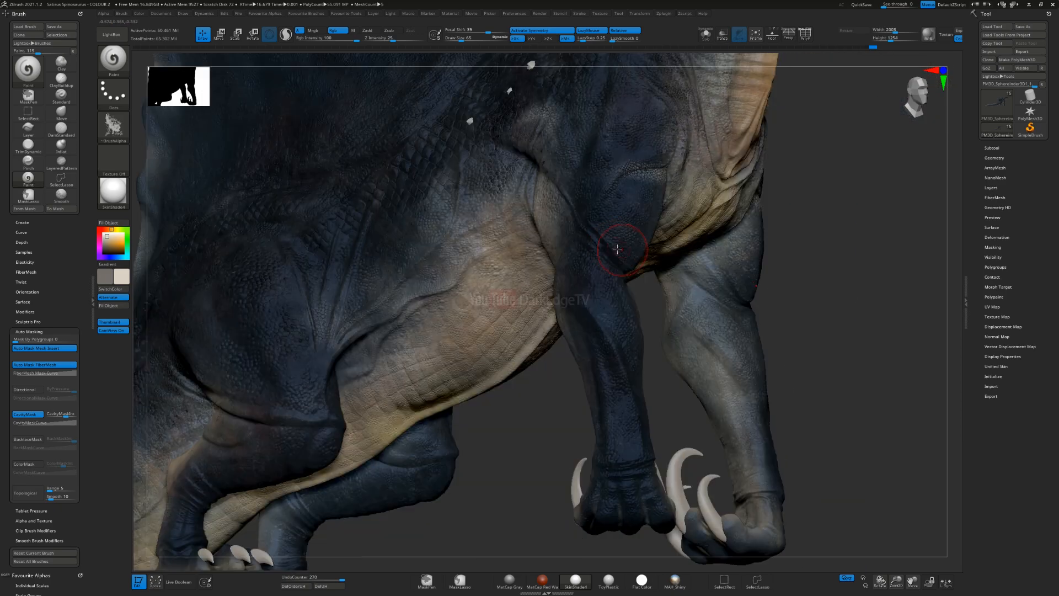
Step: Paint light tones on the front legs and undo the last stroke
drag(717, 308, 727, 381)
drag(699, 341, 689, 409)
alt+right_drag(600, 302, 621, 200)
right_drag(629, 338, 543, 326)
drag(662, 332, 664, 376)
right_drag(513, 361, 599, 369)
drag(599, 370, 555, 372)
alt+right_drag(543, 365, 755, 398)
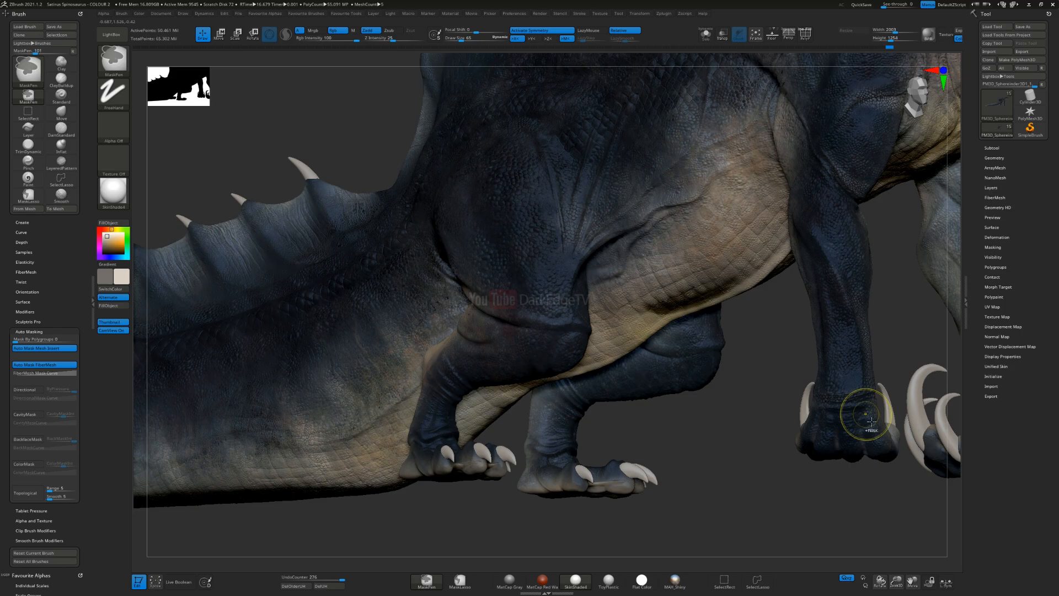
key(ctrl+z)
Step: Paint light tones down the near foreleg and onto the forefoot
alt+right_drag(781, 394, 463, 243)
ctrl+right_drag(573, 309, 599, 400)
mouse_move(522, 176)
right_down()
mouse_move(506, 223)
mouse_move(520, 224)
right_up()
drag(538, 321, 539, 359)
drag(471, 277, 477, 389)
Step: Brush light tones over the ankle and toes of the hind foot
right_drag(433, 430, 440, 366)
drag(440, 366, 438, 420)
mouse_move(442, 402)
ctrl+right_down()
mouse_move(478, 376)
mouse_move(452, 362)
mouse_move(624, 281)
mouse_move(557, 320)
mouse_move(496, 297)
mouse_move(501, 323)
ctrl+right_up()
drag(510, 234, 532, 268)
drag(545, 218, 583, 300)
right_drag(551, 285, 474, 252)
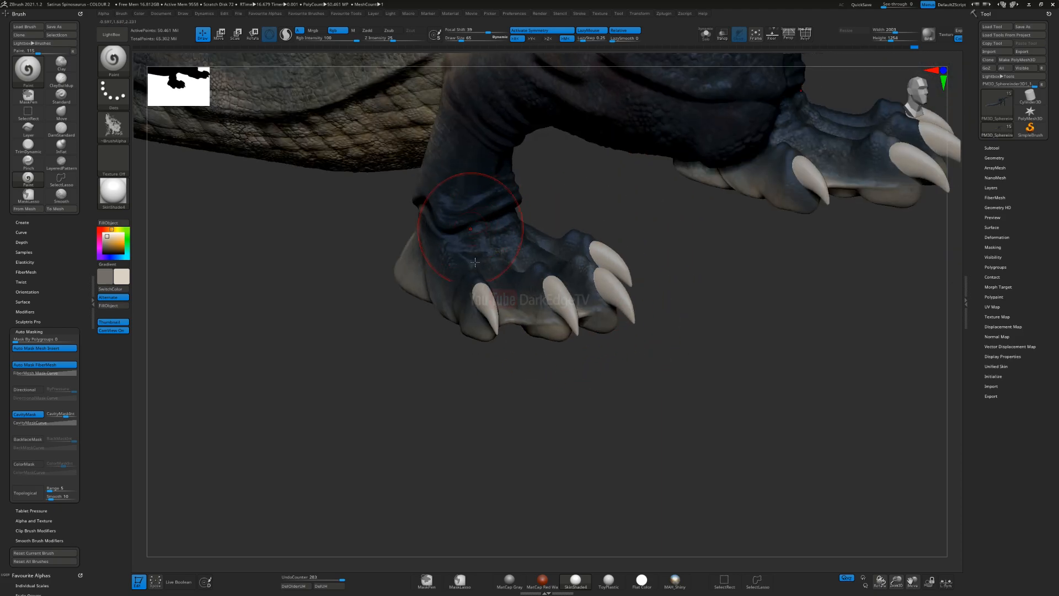
Step: Paint light tones on the scales of the lower hind leg and around the back of the knee
right_drag(491, 288, 528, 220)
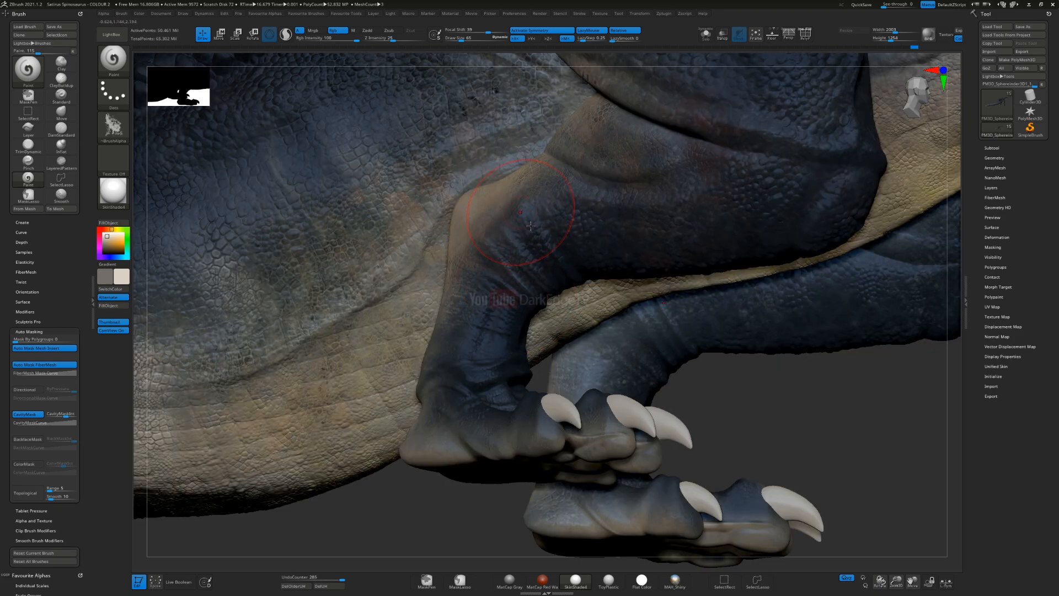
right_drag(653, 303, 689, 223)
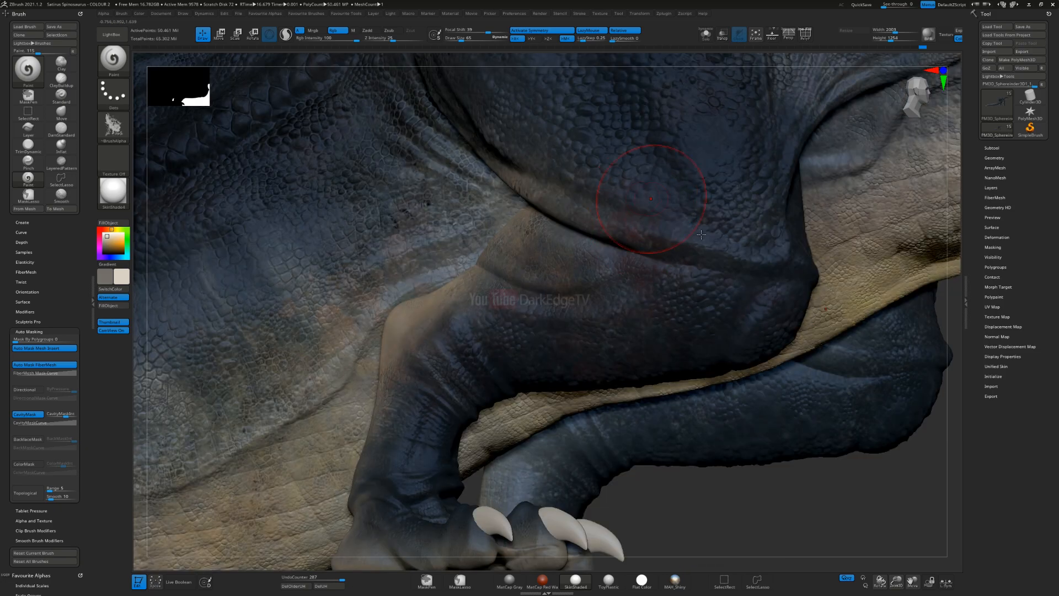
key(ctrl)
ctrl+right_drag(551, 228, 620, 233)
drag(543, 208, 602, 230)
alt+right_drag(554, 213, 463, 327)
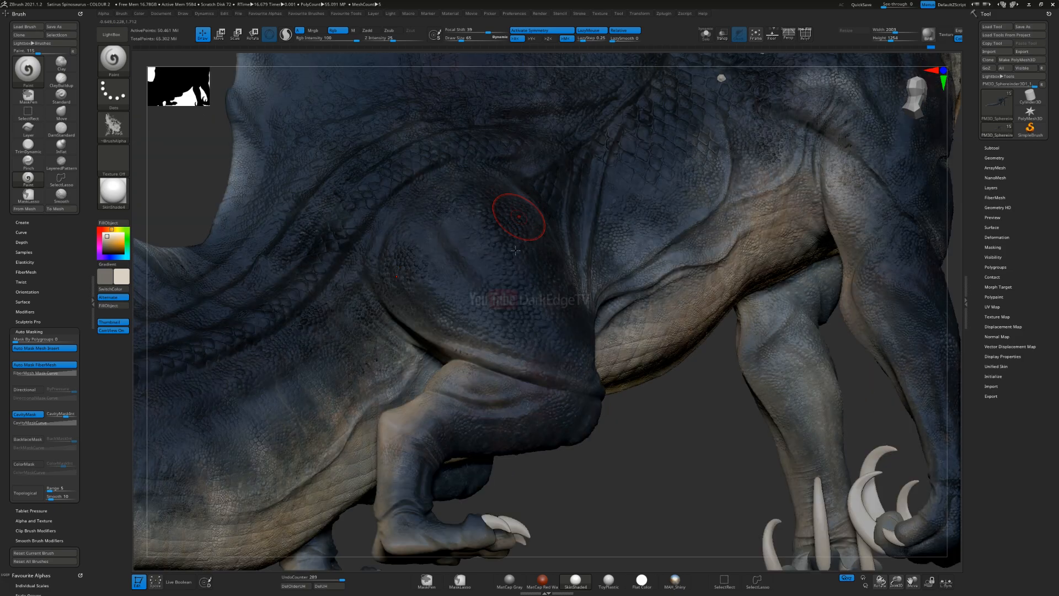
Step: Brush light tones over the thigh scales and down to the knee of the hind leg
right_drag(518, 218, 546, 235)
drag(457, 205, 398, 350)
right_drag(556, 380, 529, 325)
mouse_move(529, 326)
mouse_down()
mouse_move(452, 332)
mouse_move(589, 334)
mouse_up()
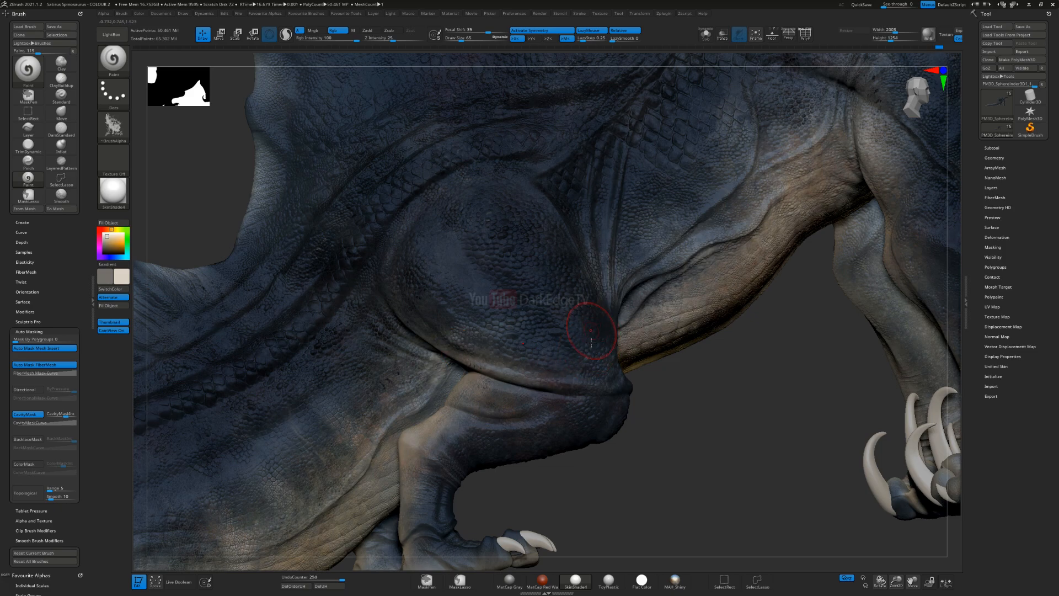
right_drag(589, 335, 562, 231)
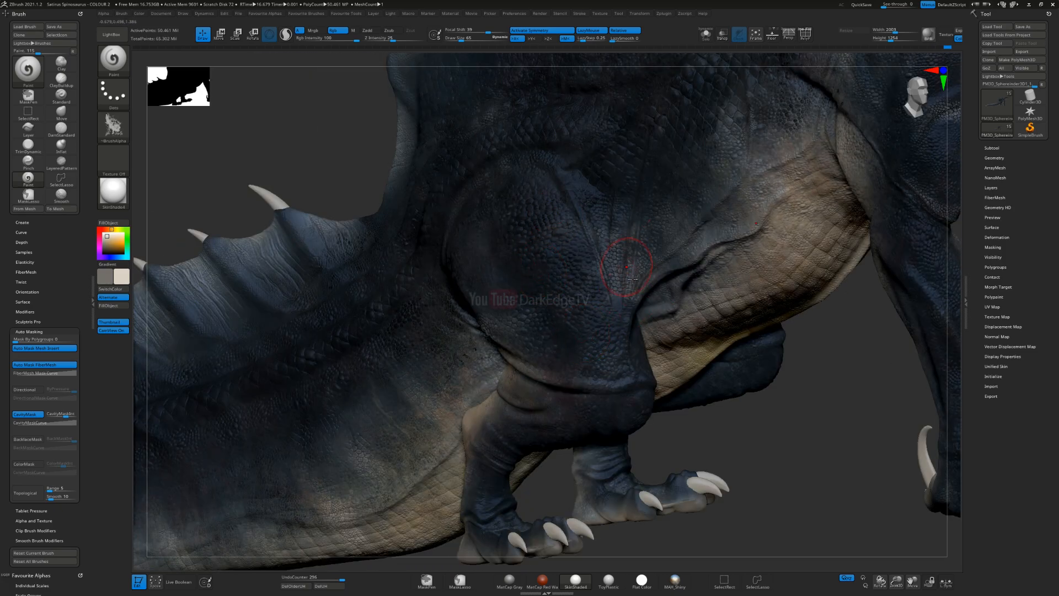
drag(648, 297, 653, 337)
mouse_move(651, 411)
ctrl+right_down()
mouse_move(633, 306)
mouse_move(560, 334)
mouse_move(576, 342)
ctrl+right_up()
key(ctrl)
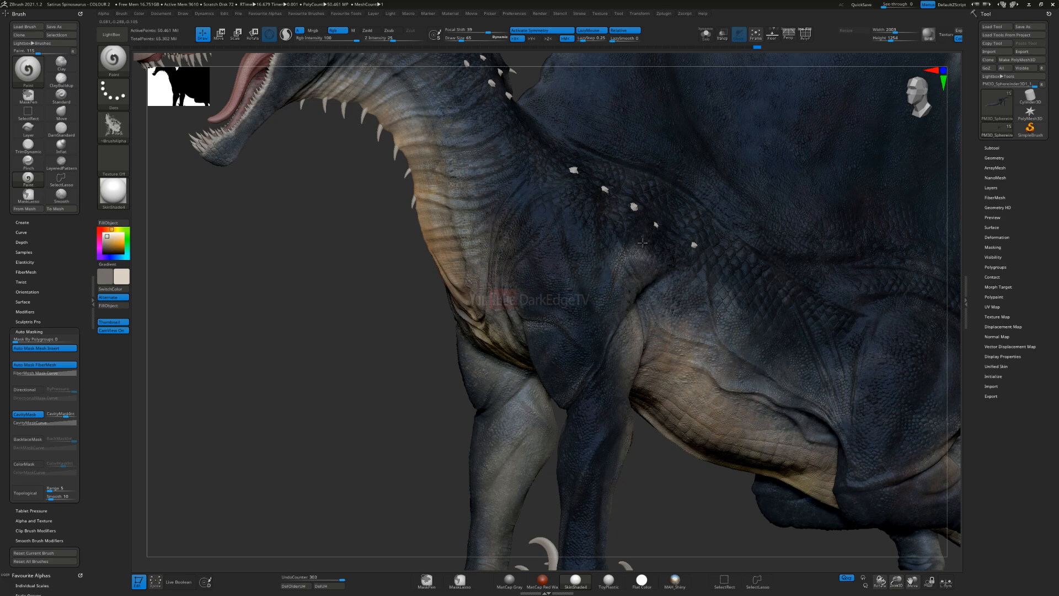
Step: Add light tones to the shoulder and upper foreleg, working from the opposite side of the body
right_drag(619, 345, 520, 312)
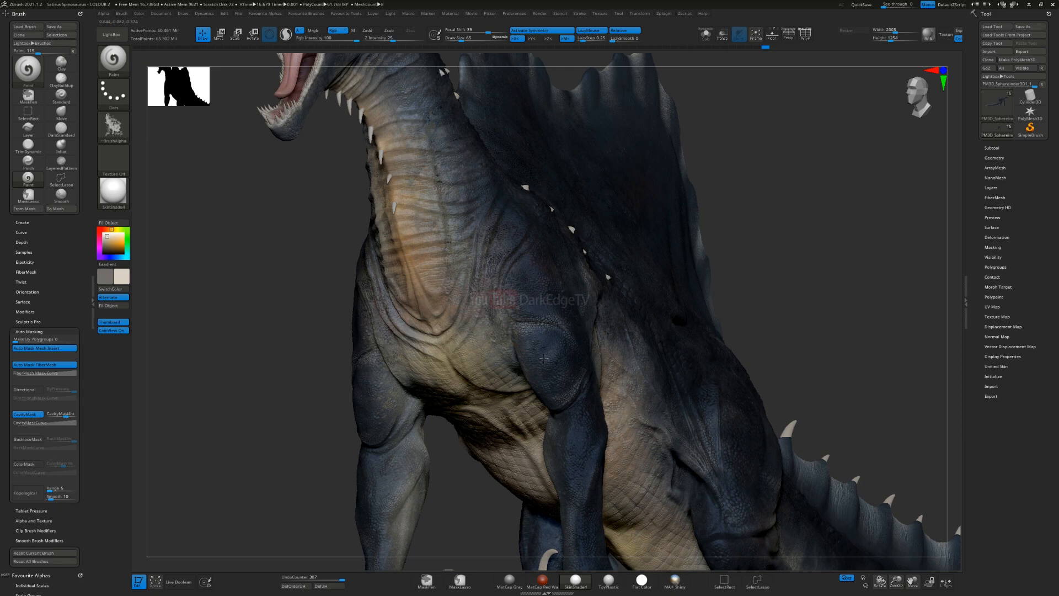
right_drag(551, 327, 535, 314)
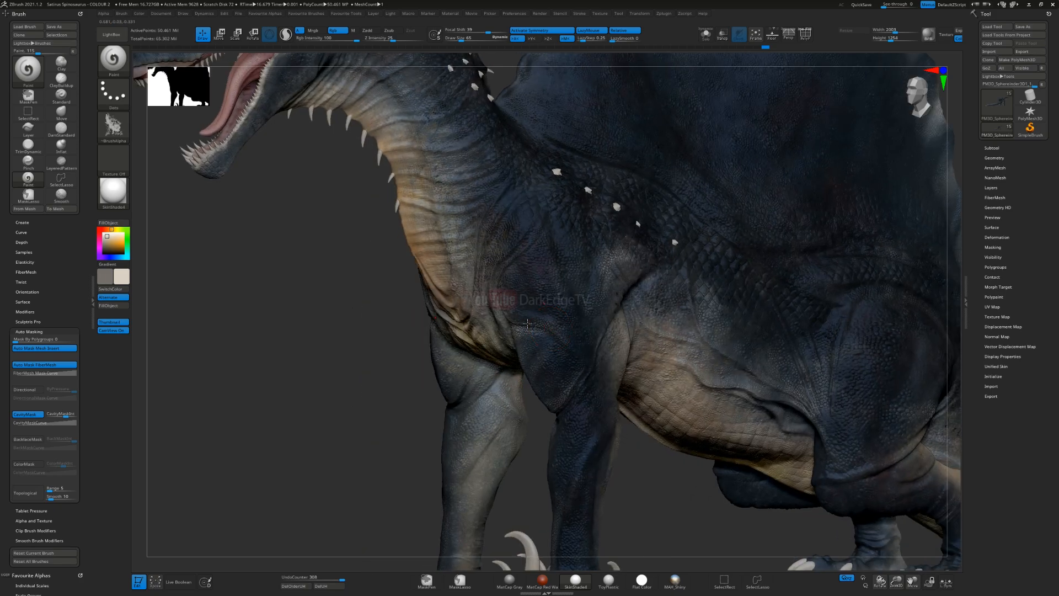
drag(521, 273, 530, 292)
mouse_move(563, 331)
ctrl+right_down()
mouse_move(566, 292)
mouse_move(534, 283)
mouse_move(520, 294)
ctrl+right_up()
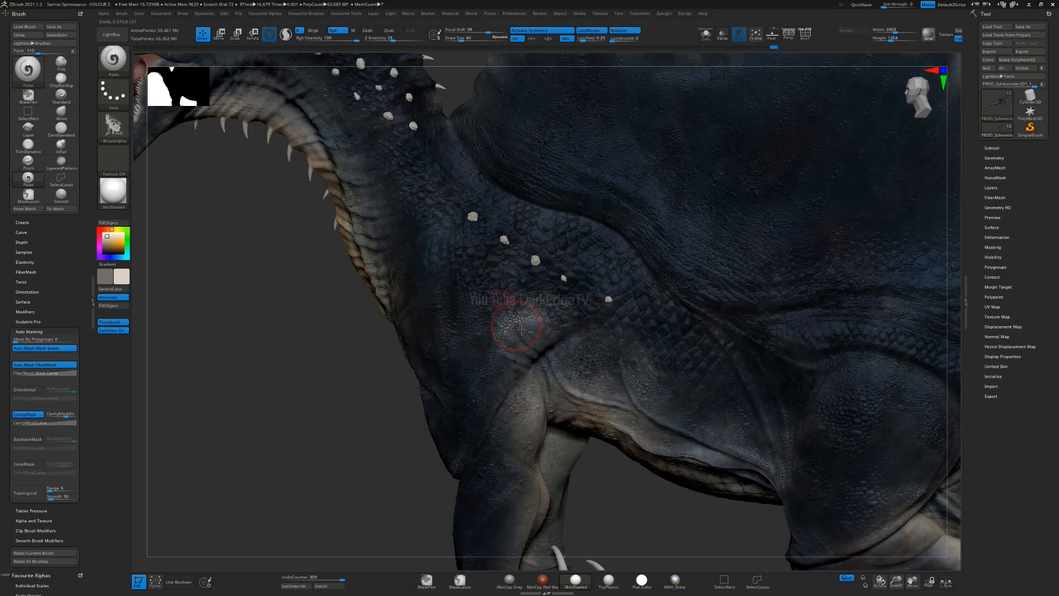
ctrl+right_drag(579, 424, 579, 358)
ctrl+right_drag(583, 456, 526, 348)
key(space)
drag(536, 345, 522, 343)
right_drag(559, 334, 548, 332)
right_drag(575, 279, 580, 277)
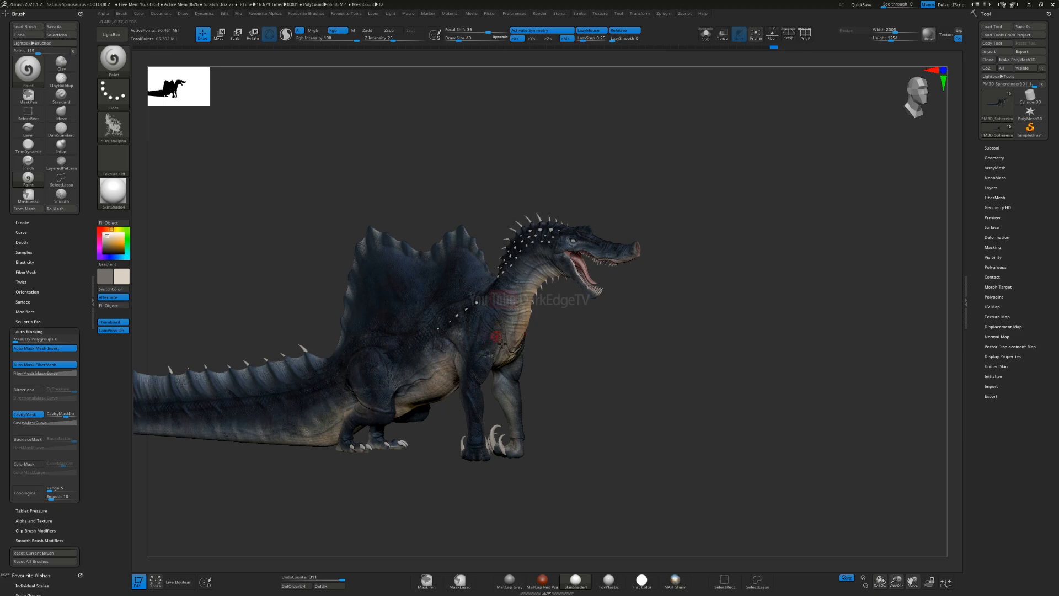
Step: Save the project as "Satirus Spinosaurus - COLOUR 2.zpr", overwriting the existing file
right_drag(460, 393, 501, 389)
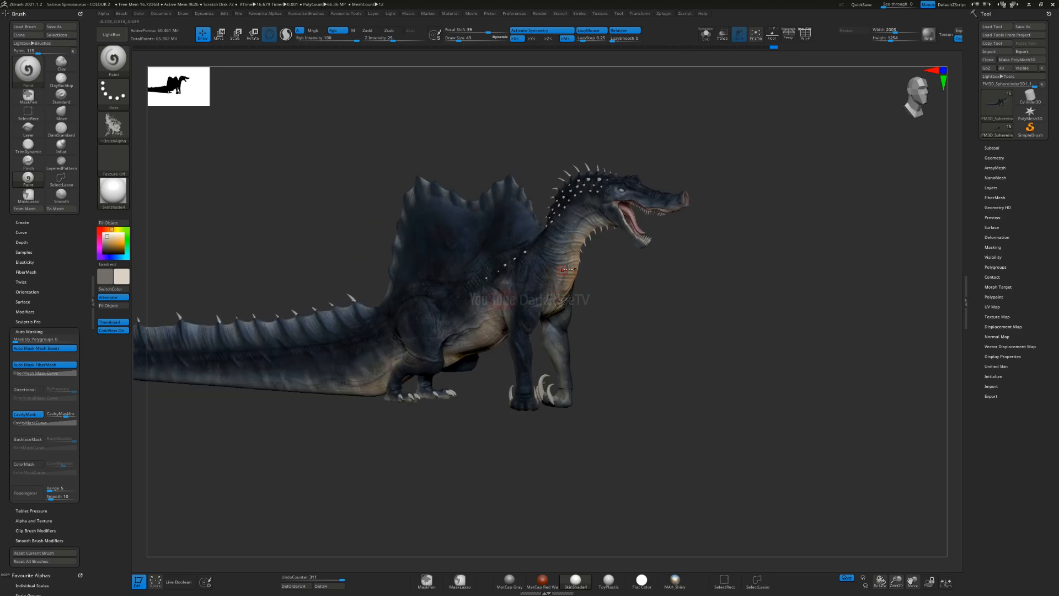
ctrl+right_drag(568, 272, 561, 352)
key(ctrl+s)
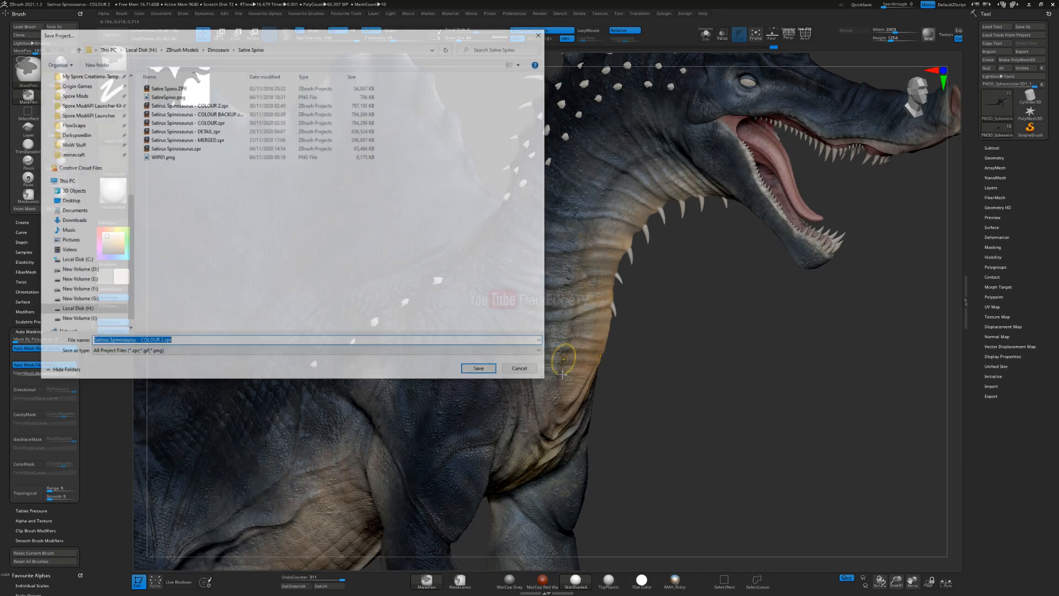
key(Return)
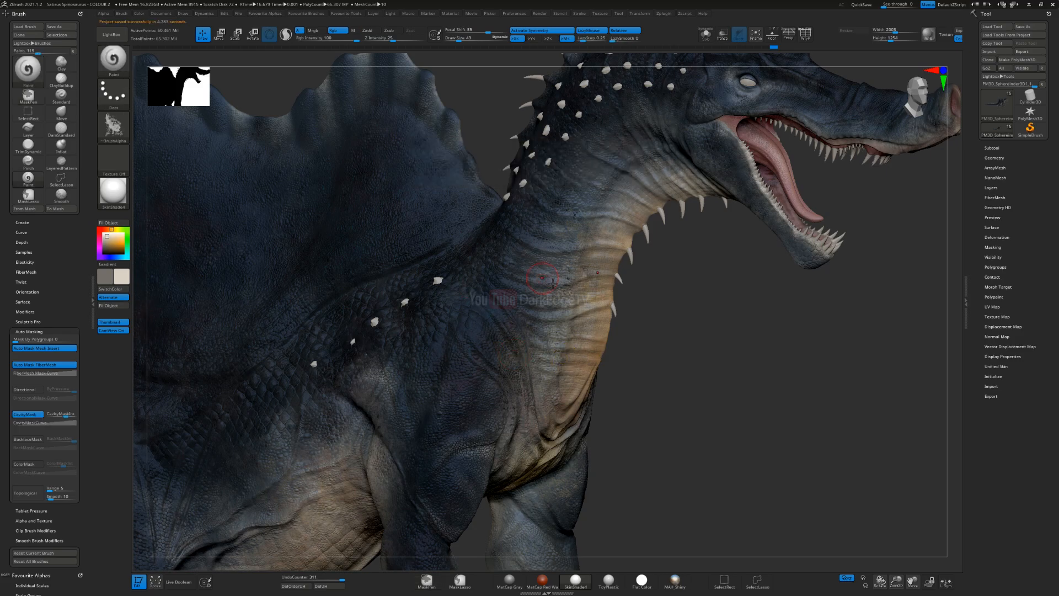
Step: Set up the Paint brush with swapped colours, a larger draw size and a lower cavity mask intensity
alt+drag(661, 236, 506, 314)
alt+drag(327, 350, 305, 375)
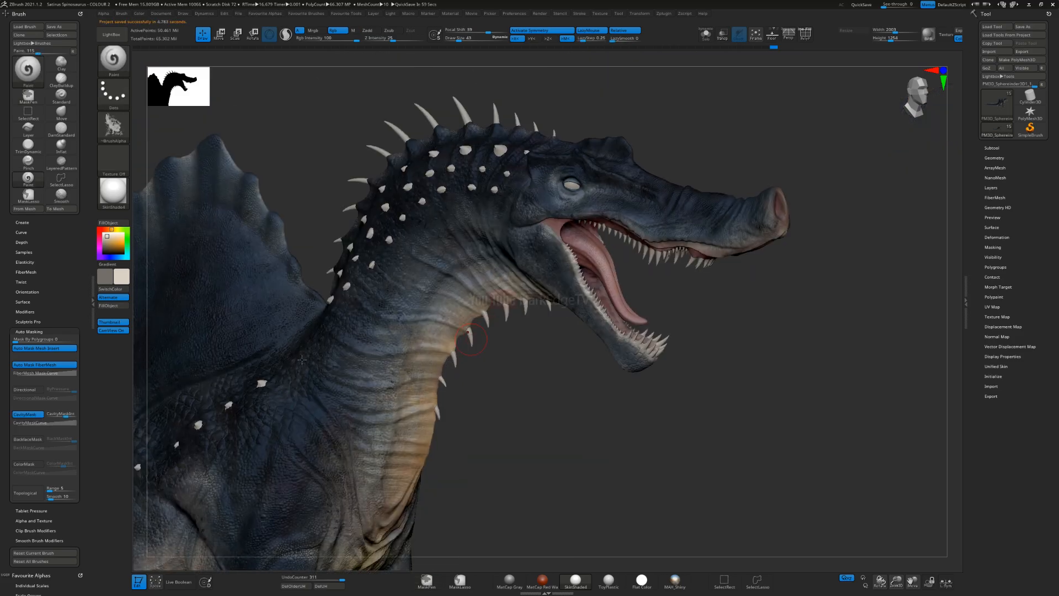
key(v)
key(s)
click(376, 345)
click(64, 413)
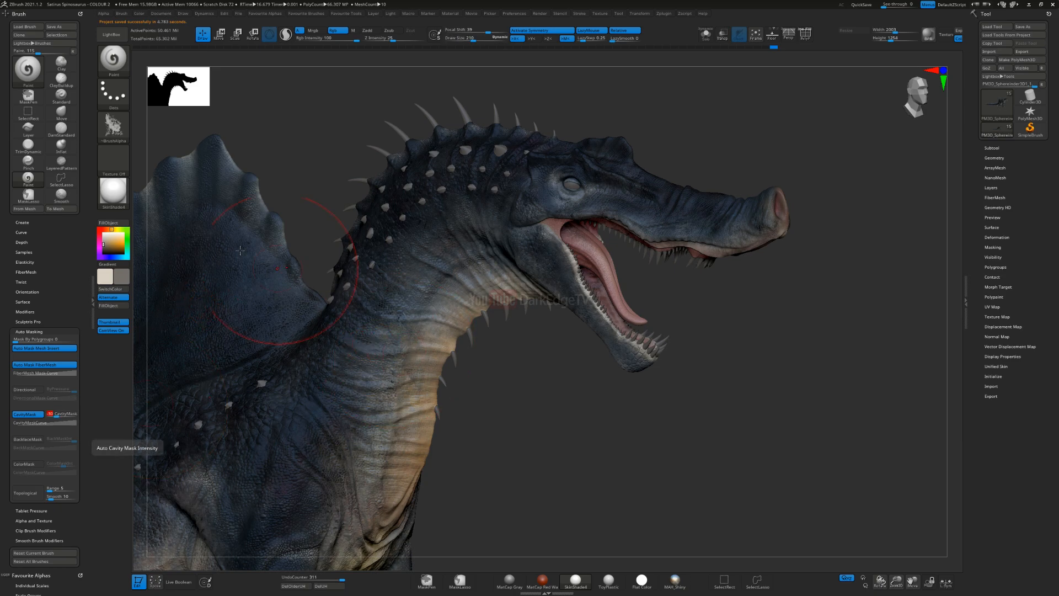
Step: Set the active paint colour to a near-black brown of about R 24, G 18, B 14
click(108, 229)
click(112, 250)
click(111, 257)
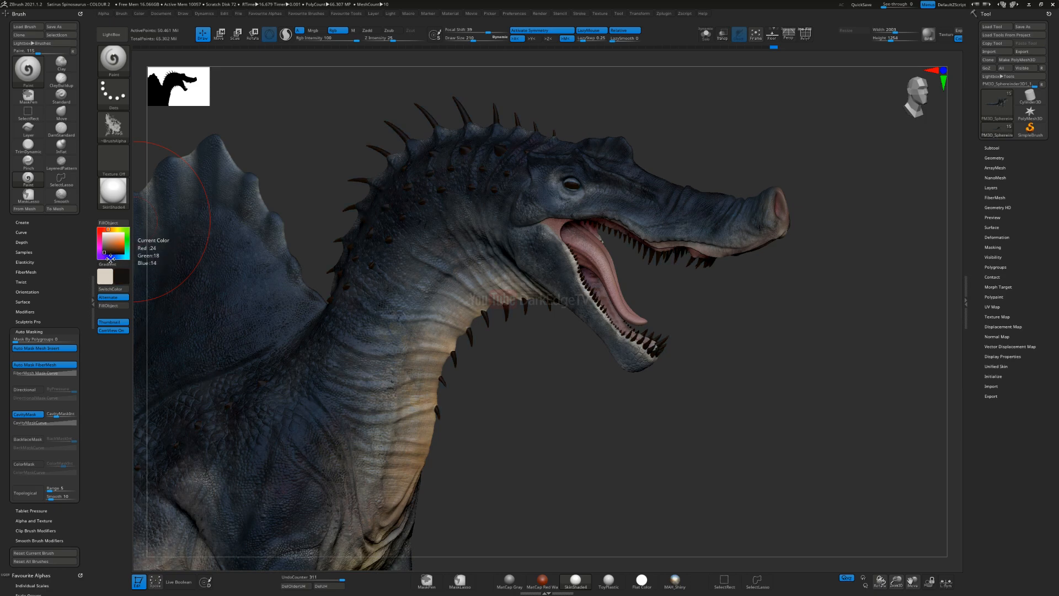
click(111, 258)
click(111, 258)
alt+right_drag(431, 439, 436, 317)
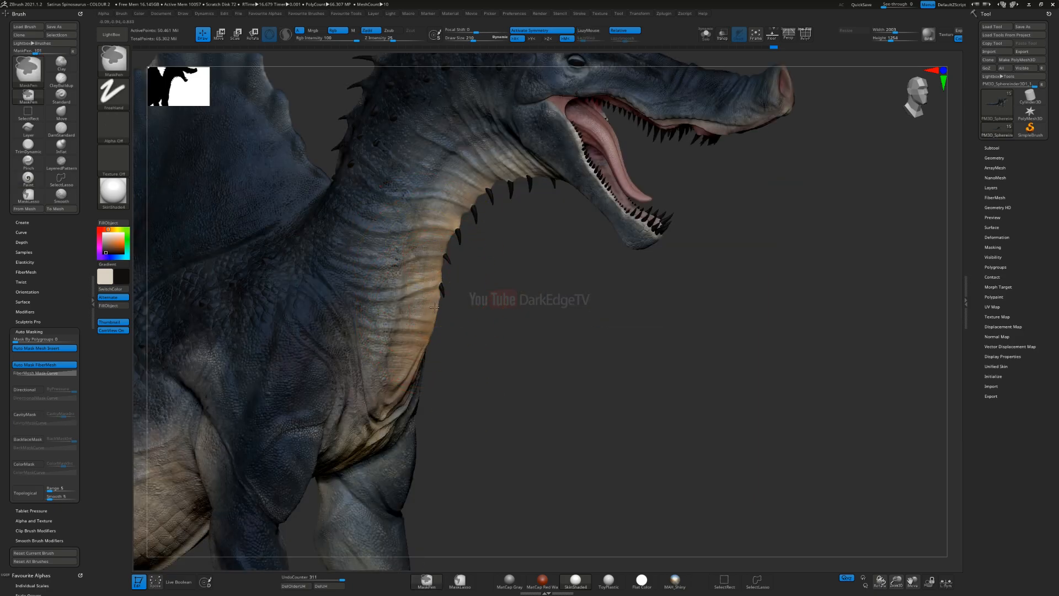
ctrl+right_drag(424, 267, 409, 319)
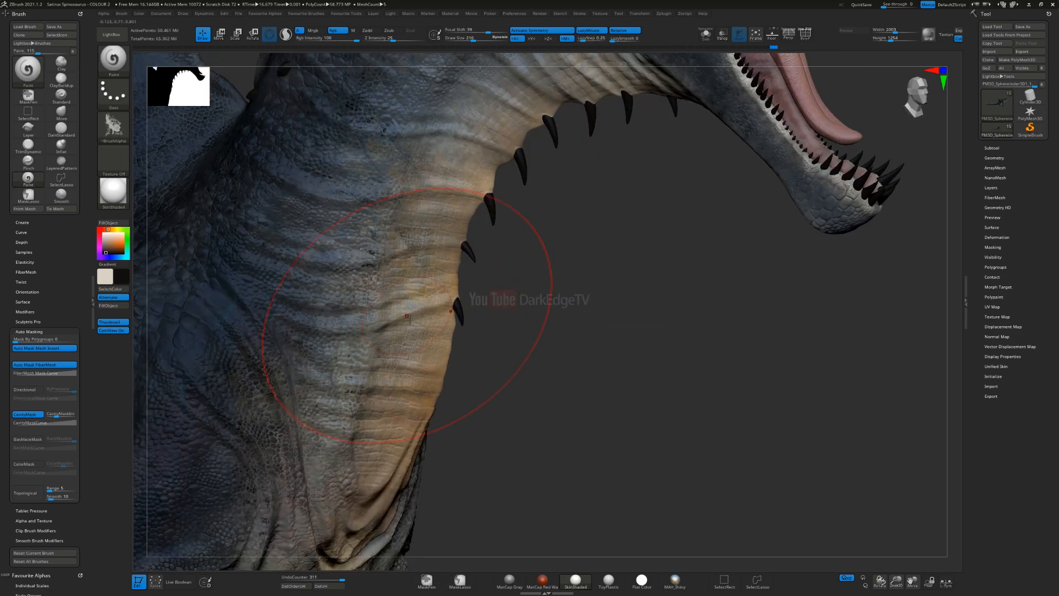
Step: Assign the mottled alphas_01_0007x_0005_500 alpha to the Paint brush and undo a dark trial stroke on the throat
click(119, 130)
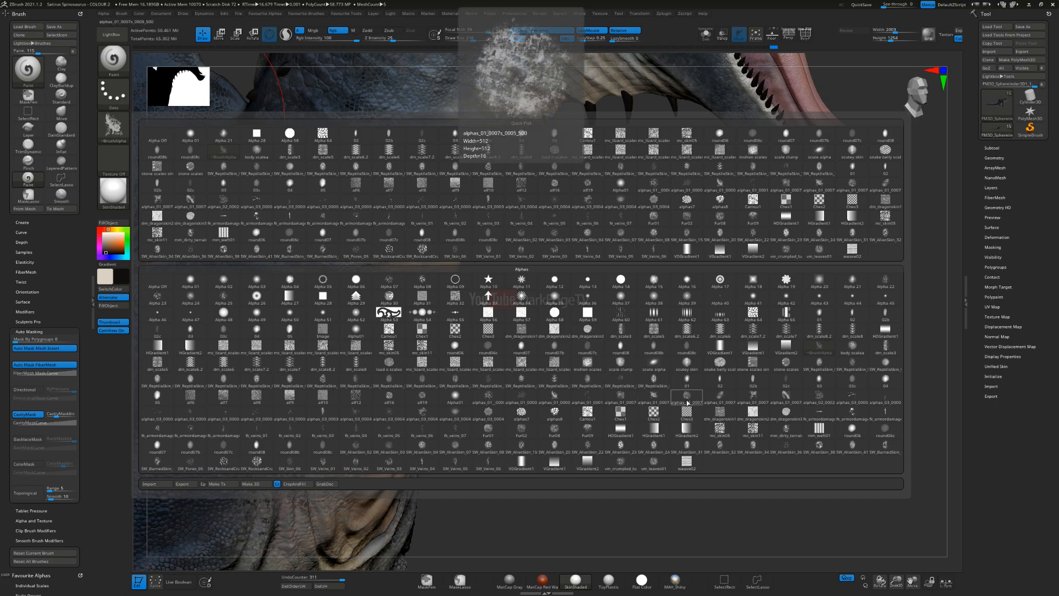
click(688, 403)
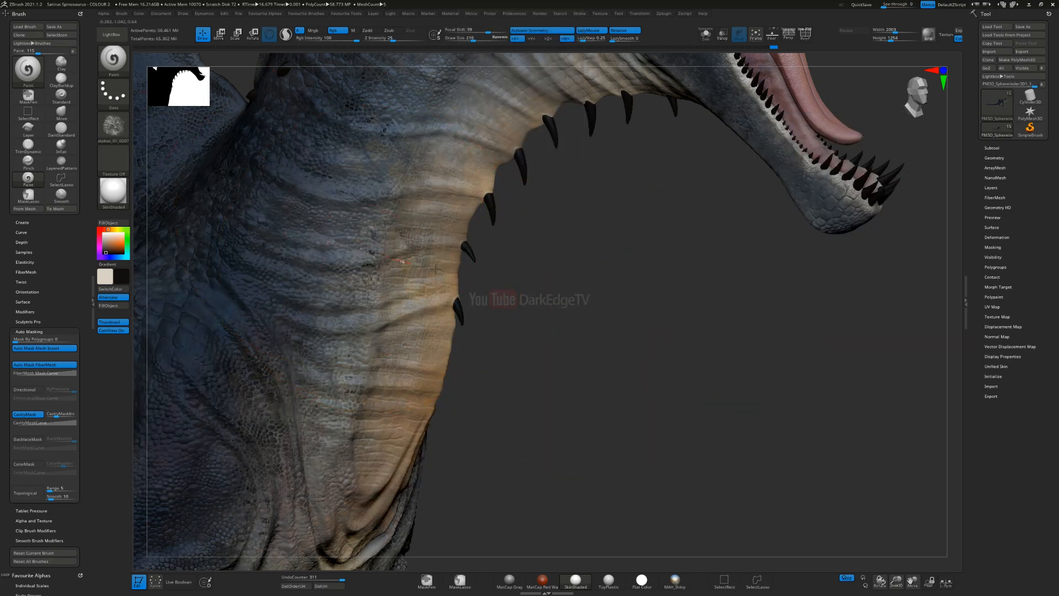
drag(444, 287, 538, 329)
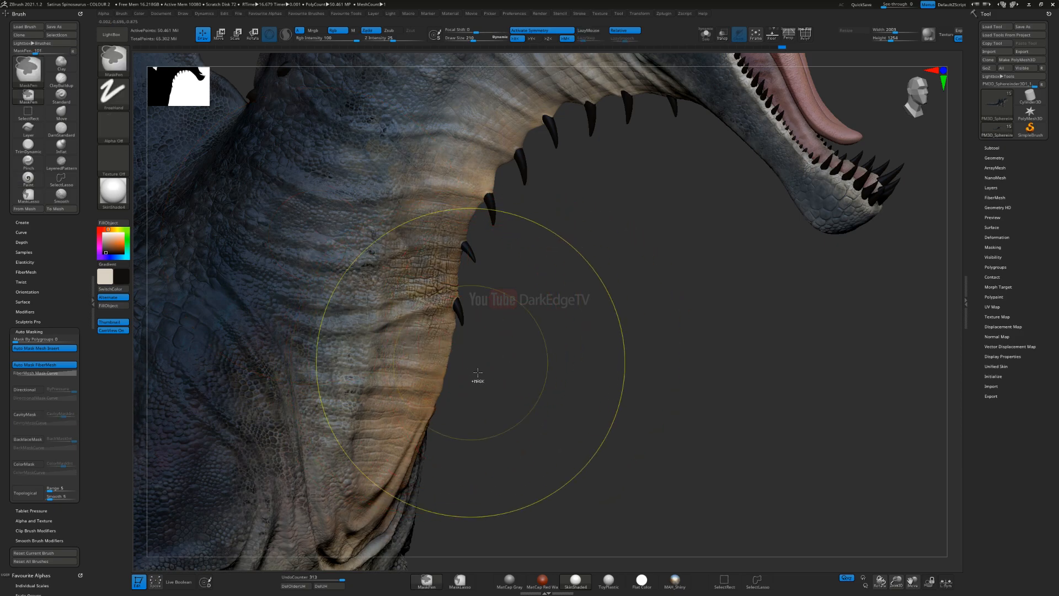
key(ctrl+z)
key(ctrl)
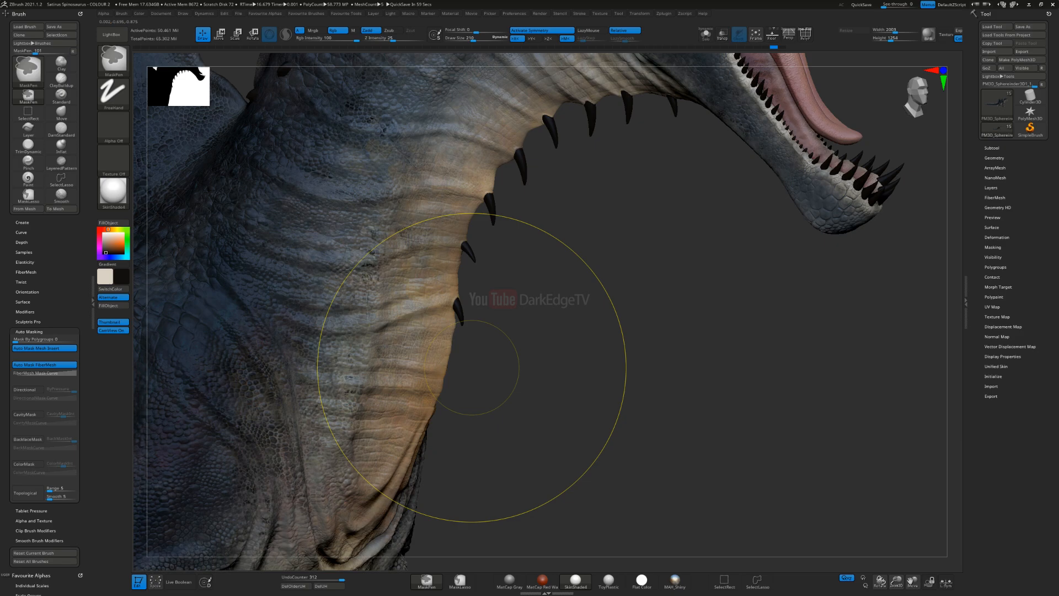
key(ctrl+z)
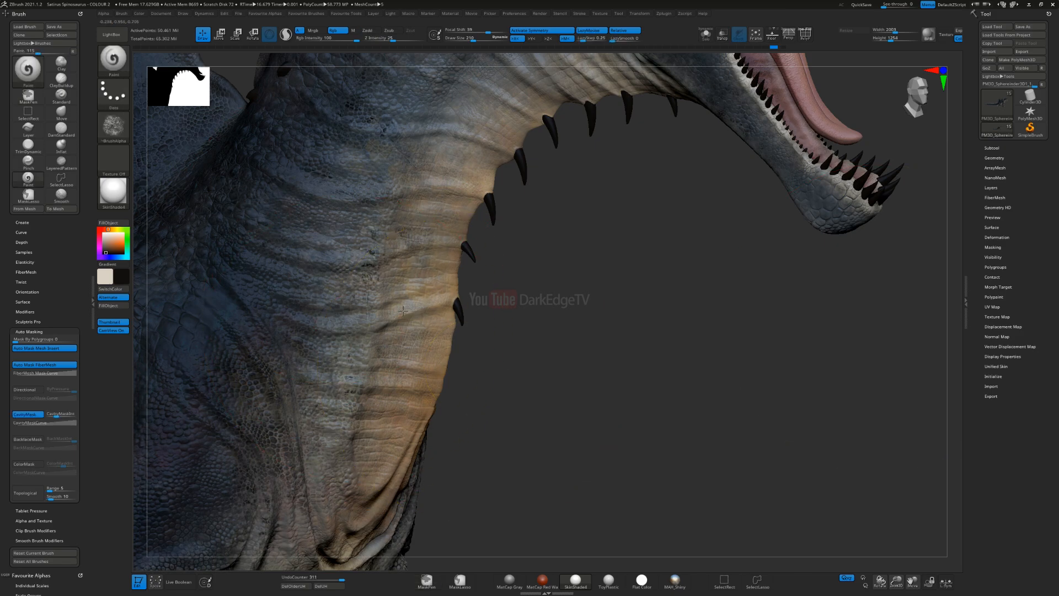
Step: Paint dark tones into the wrinkles along the side of the neck and the folds at the throat's base
alt+right_drag(403, 310, 536, 480)
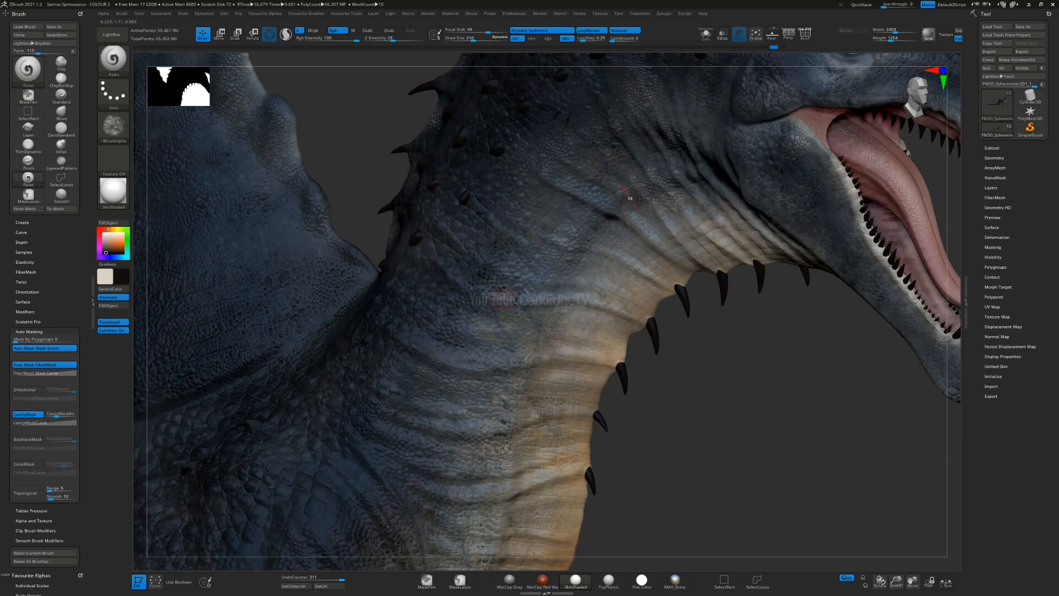
mouse_move(679, 264)
mouse_down()
mouse_move(635, 260)
mouse_move(590, 315)
mouse_move(704, 353)
mouse_up()
mouse_move(496, 380)
mouse_down()
mouse_move(639, 447)
mouse_move(634, 464)
mouse_up()
alt+right_drag(630, 491, 628, 287)
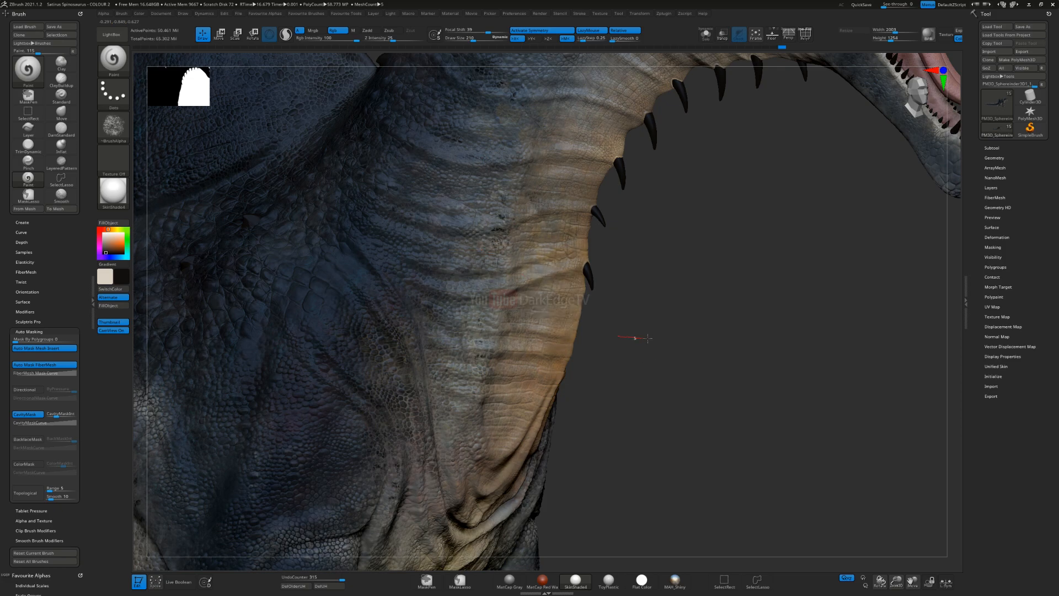
mouse_move(492, 475)
mouse_down()
mouse_move(428, 358)
mouse_move(497, 539)
mouse_up()
mouse_move(406, 301)
mouse_down()
mouse_move(221, 238)
mouse_move(224, 248)
mouse_up()
Step: Swap the paint colours, undo the last grey stroke and darken the active colour to near-black
key(v)
mouse_move(117, 251)
mouse_down()
mouse_move(98, 264)
mouse_move(102, 247)
mouse_up()
mouse_move(252, 201)
mouse_down()
mouse_move(428, 412)
mouse_move(330, 331)
mouse_up()
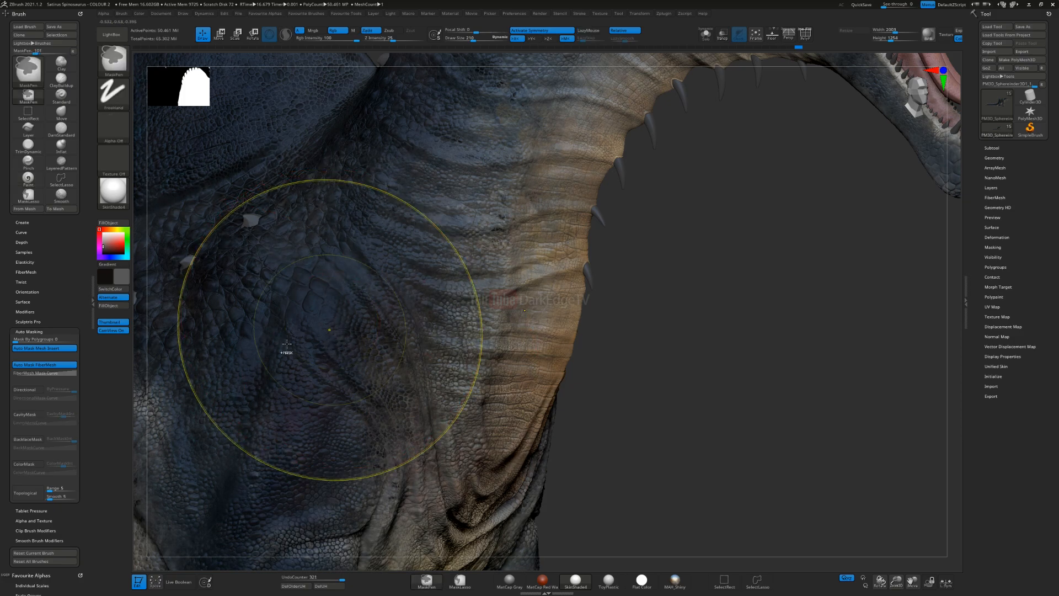
key(ctrl+z)
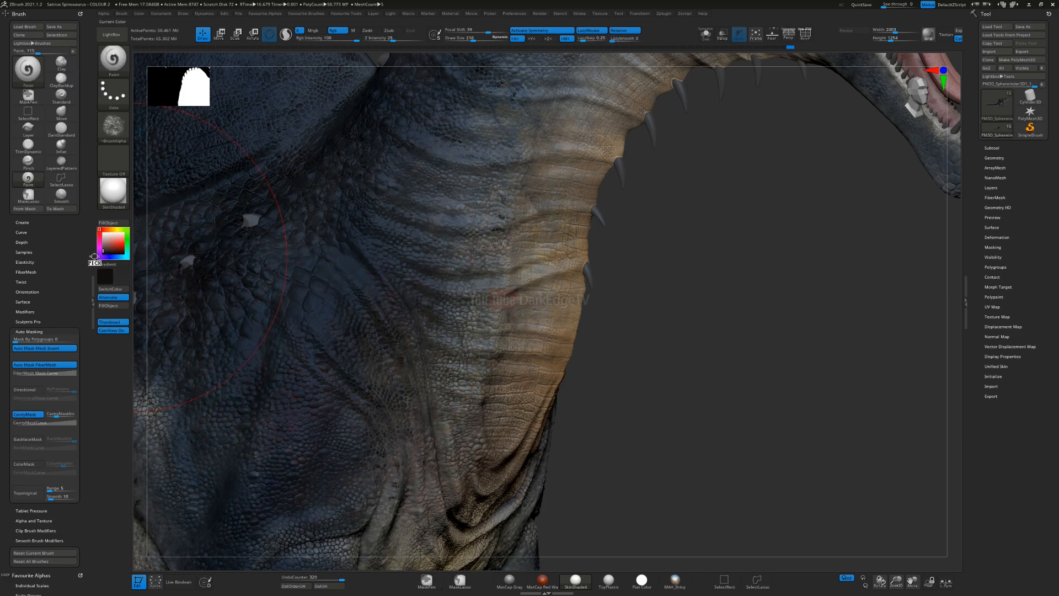
drag(94, 256, 101, 257)
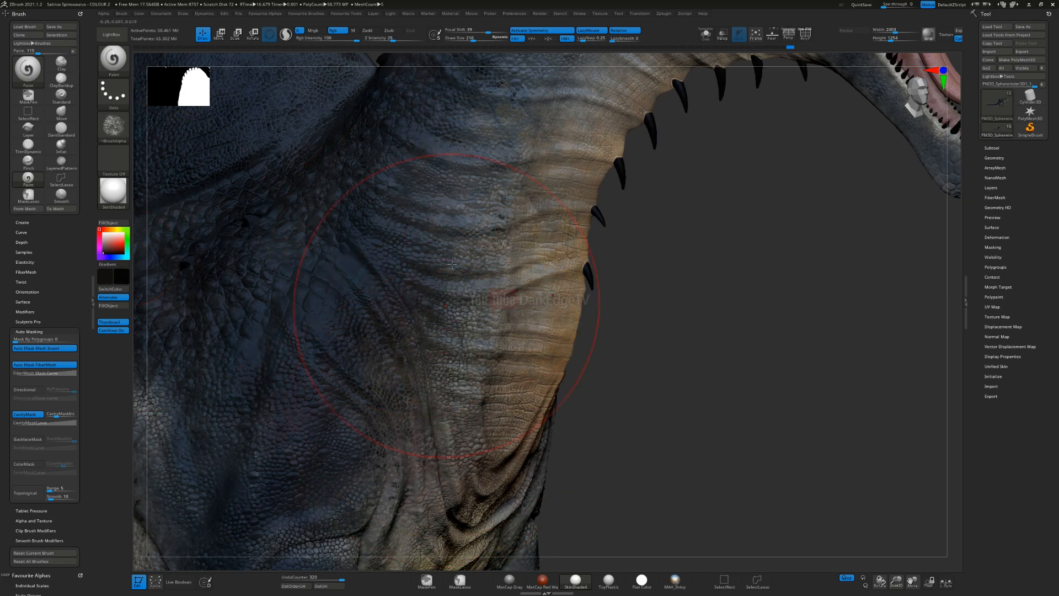
Step: Paint near-black shading into the creases of the lower neck, chest and throat base
alt+right_drag(507, 288, 571, 369)
right_drag(544, 272, 521, 282)
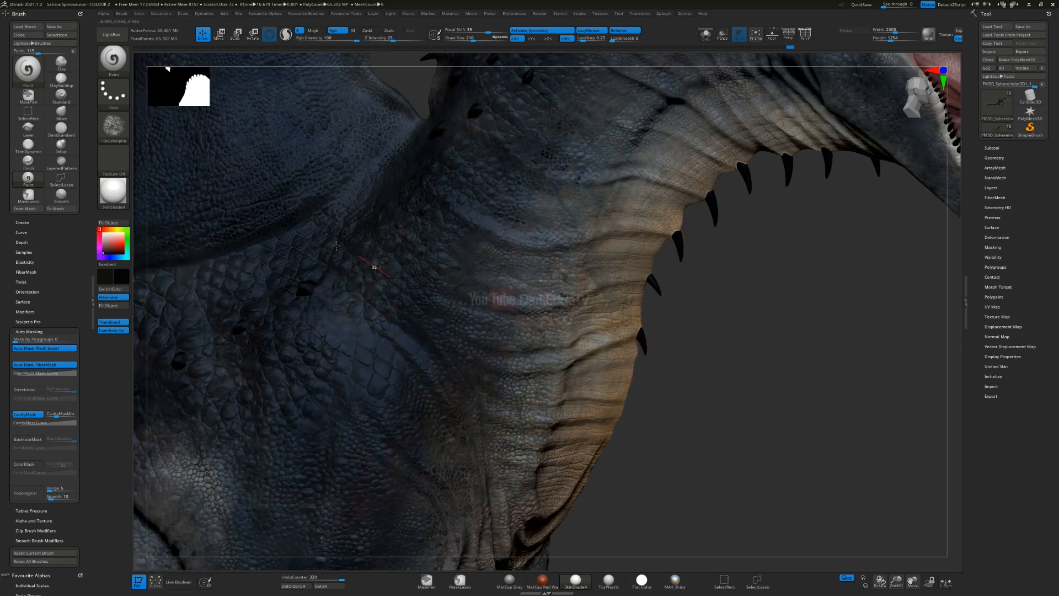
drag(375, 491, 310, 415)
alt+right_drag(310, 416, 639, 306)
mouse_move(502, 178)
mouse_down()
mouse_move(270, 383)
mouse_move(252, 424)
mouse_up()
alt+right_drag(251, 424, 621, 236)
drag(732, 189, 586, 320)
drag(398, 480, 425, 284)
mouse_move(401, 482)
mouse_down()
mouse_move(253, 222)
mouse_move(270, 206)
mouse_up()
alt+right_drag(764, 182, 154, 398)
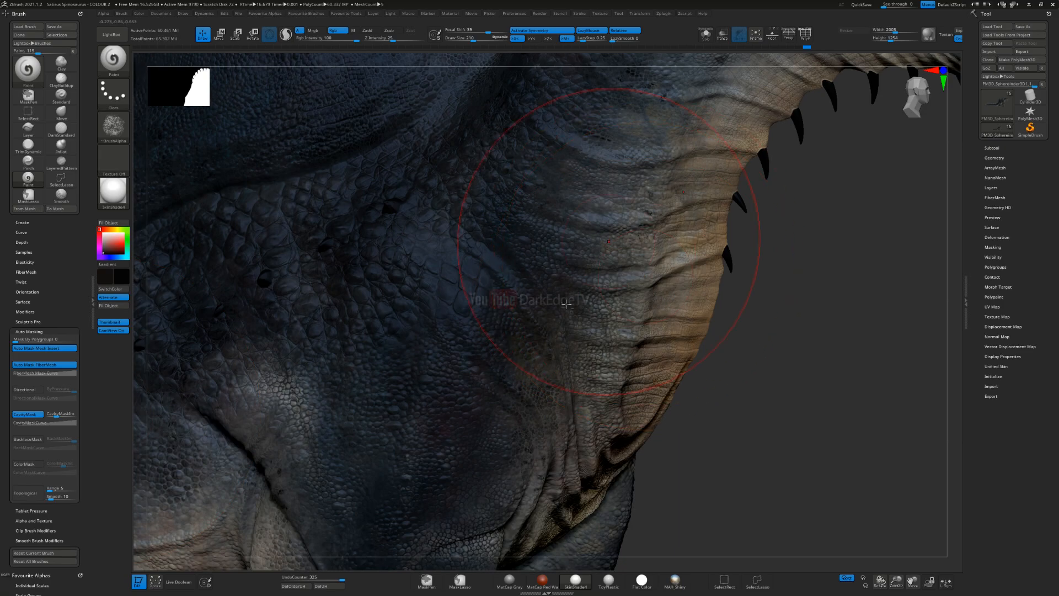
Step: Continue the dark shading across the side of the neck and the scales above the shoulder
alt+right_drag(567, 304, 508, 316)
drag(559, 199, 517, 271)
alt+right_drag(520, 267, 463, 405)
mouse_move(497, 384)
mouse_down()
mouse_move(589, 141)
mouse_move(610, 157)
mouse_up()
alt+right_drag(524, 165, 429, 303)
drag(417, 268, 437, 308)
right_drag(436, 308, 420, 295)
mouse_move(256, 506)
mouse_down()
mouse_move(423, 321)
mouse_move(340, 448)
mouse_move(383, 328)
mouse_move(364, 429)
mouse_move(381, 433)
mouse_up()
Step: Swap the paint colours, reduce the draw size and darken the neck wrinkles behind the jaw
key(v)
key(s)
drag(572, 378, 564, 378)
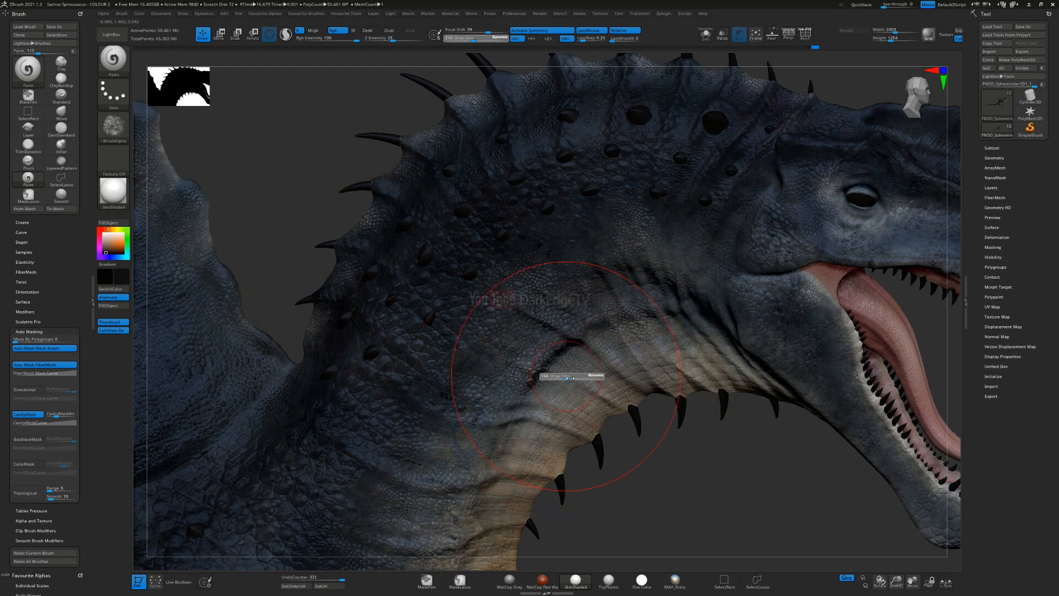
alt+right_drag(481, 412, 472, 317)
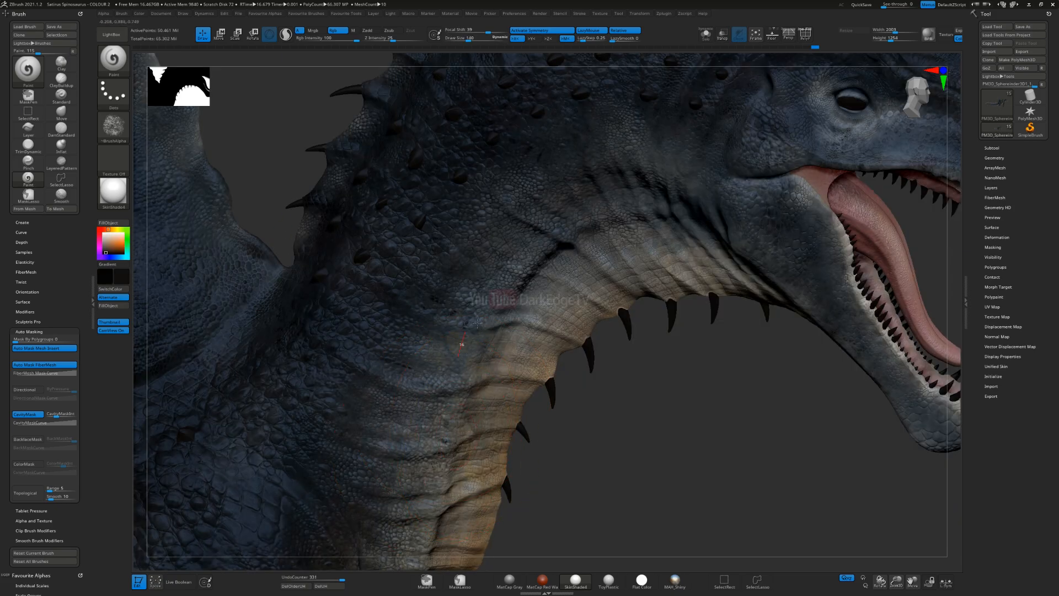
drag(565, 292, 528, 271)
Step: Set the active colour to about R 17, G 14, B 12 and paint it over the upper neck and throat folds
click(104, 250)
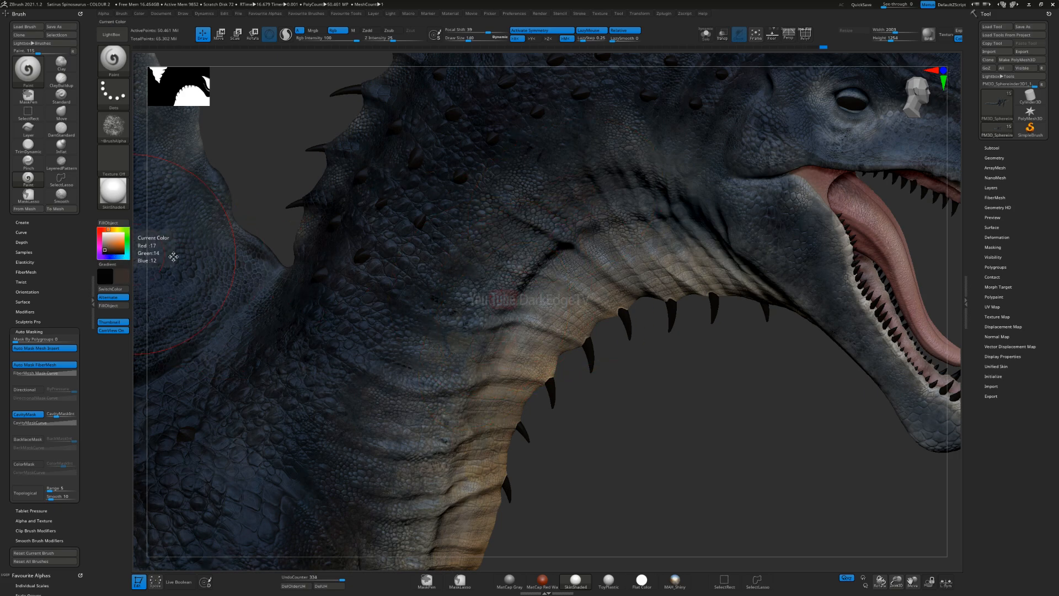
drag(480, 246, 566, 253)
drag(515, 340, 513, 353)
right_drag(544, 345, 517, 359)
drag(817, 306, 819, 308)
alt+right_drag(817, 306, 598, 328)
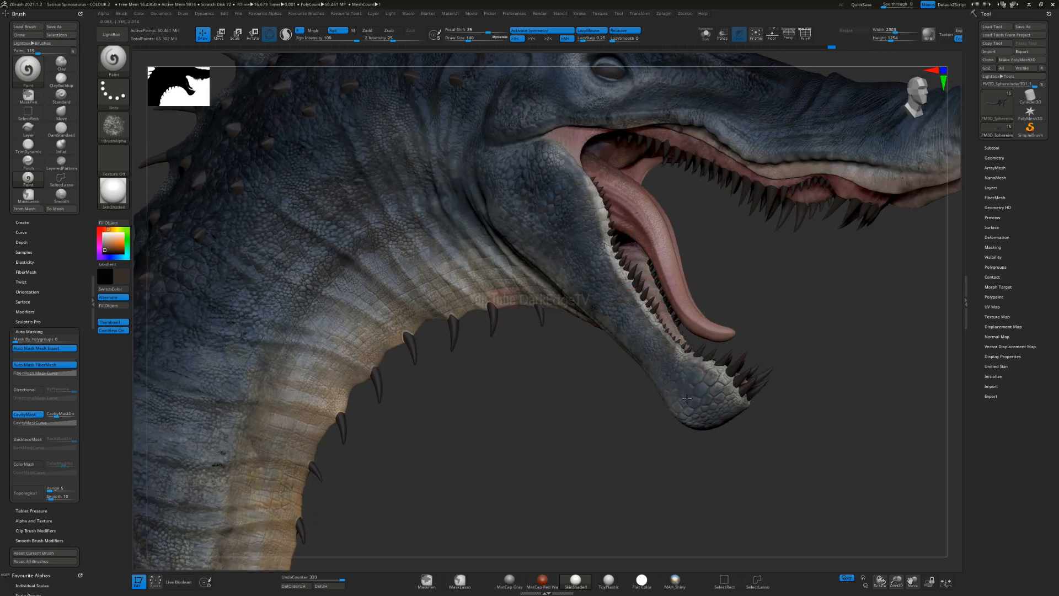
Step: Swap the paint colours and darken the scale gaps and skin folds along the lower jaw and its underside
right_drag(680, 395, 651, 381)
key(v)
mouse_move(631, 290)
right_down()
mouse_move(652, 302)
mouse_move(728, 417)
right_up()
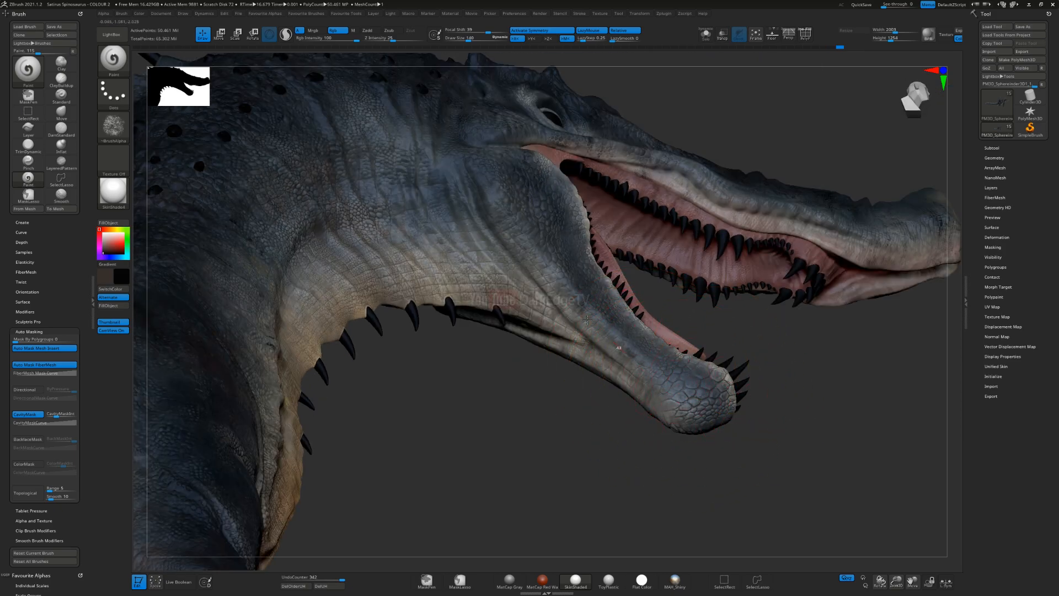
drag(650, 402, 686, 418)
mouse_move(664, 269)
right_down()
mouse_move(634, 325)
mouse_move(568, 326)
mouse_move(596, 282)
mouse_move(613, 364)
right_up()
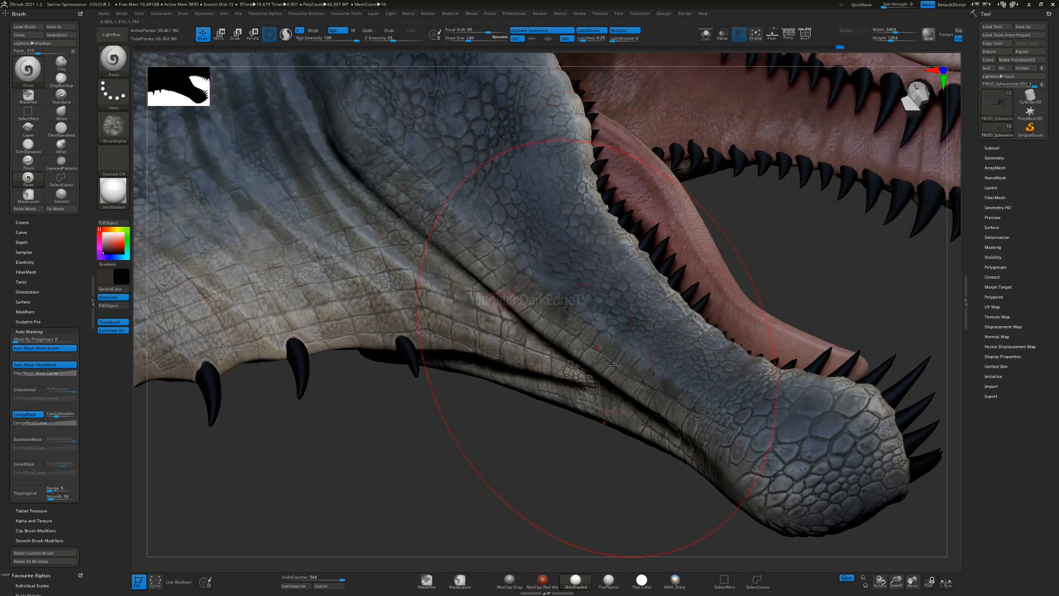
drag(316, 307, 340, 343)
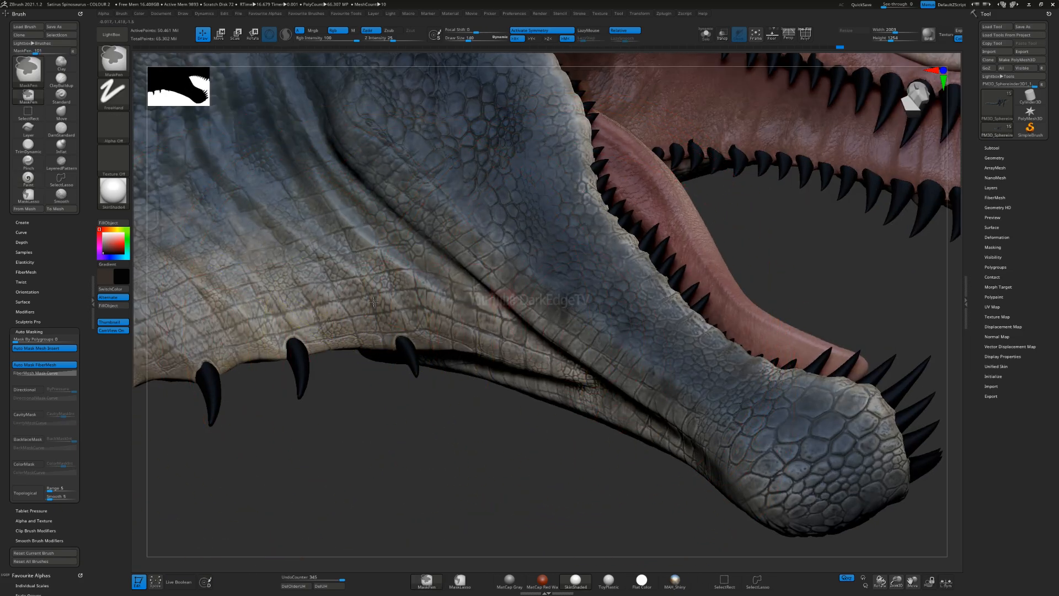
ctrl+right_drag(403, 397, 431, 347)
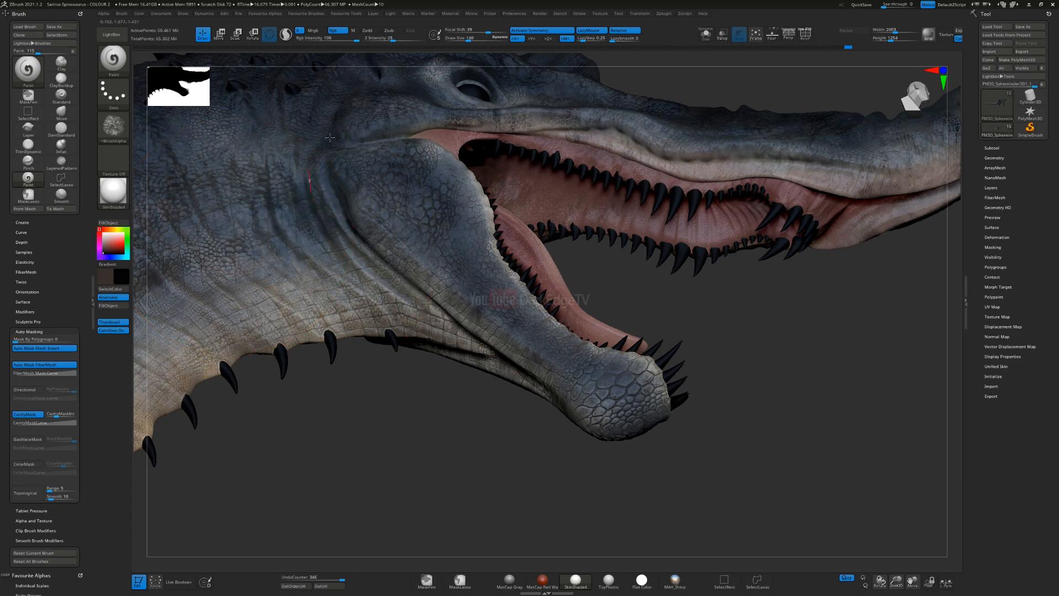
Step: Reduce the draw size and darken the creases behind the jaw, around the brow and at the back of the head
right_drag(628, 256, 633, 260)
alt+right_drag(415, 103, 630, 271)
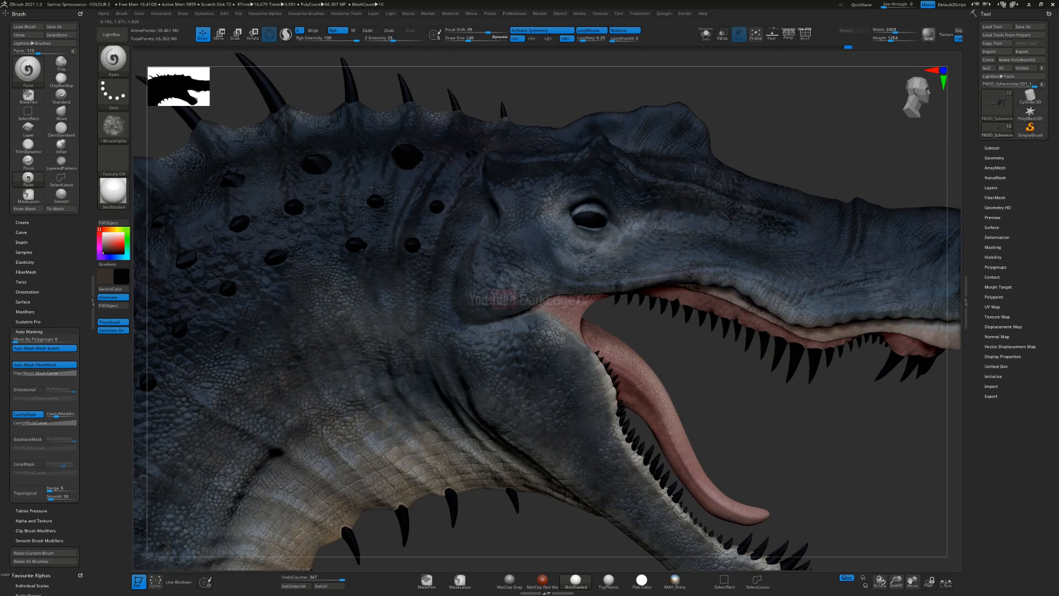
key(s)
drag(573, 302, 570, 302)
mouse_move(555, 260)
right_down()
mouse_move(544, 257)
mouse_move(584, 272)
right_up()
drag(408, 296, 398, 294)
drag(356, 186, 385, 135)
right_drag(429, 139, 419, 187)
key(s)
drag(419, 187, 380, 197)
Step: Swap the paint colours, lighten the active one to a greyish beige and increase the draw size to 126
key(v)
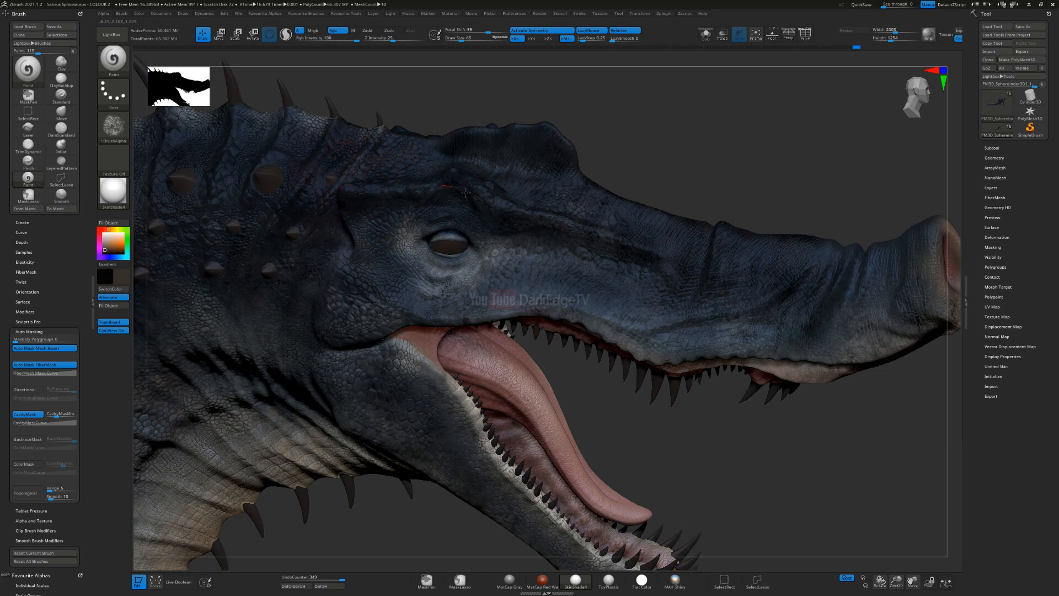
right_drag(559, 154, 552, 187)
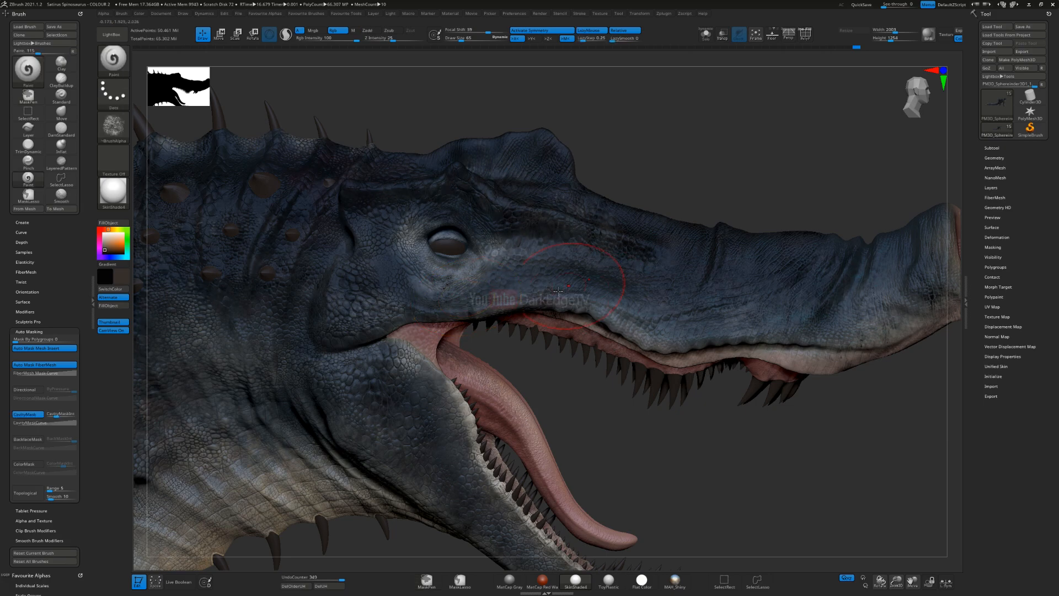
right_drag(547, 312, 252, 294)
mouse_move(93, 243)
mouse_down()
mouse_move(187, 270)
mouse_move(386, 277)
mouse_move(497, 248)
mouse_up()
key(s)
click(380, 273)
drag(402, 282, 493, 234)
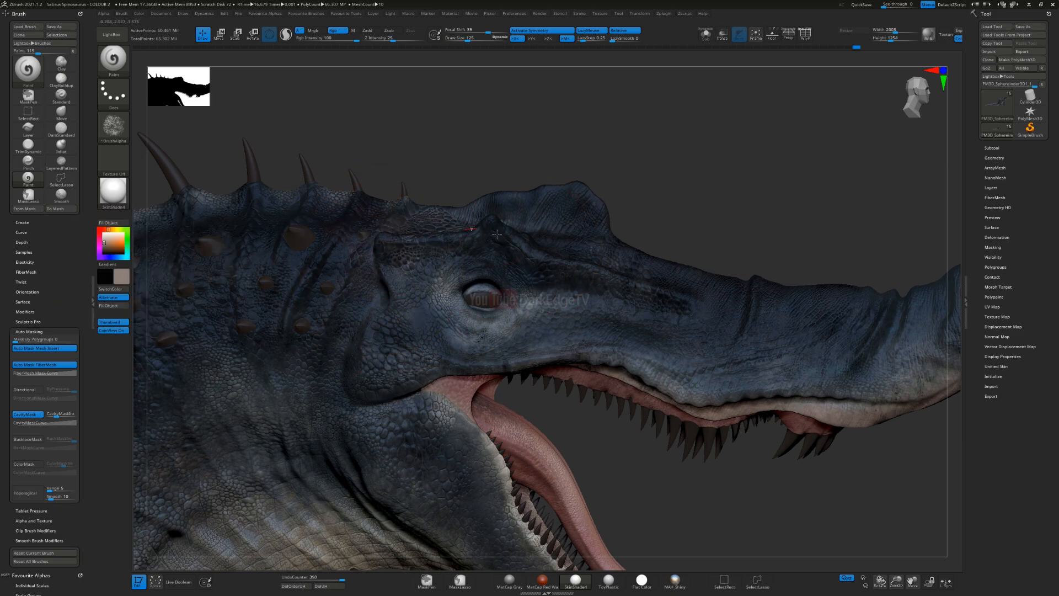
Step: Try a light greyish beige stroke on the side of the head
drag(589, 280, 618, 265)
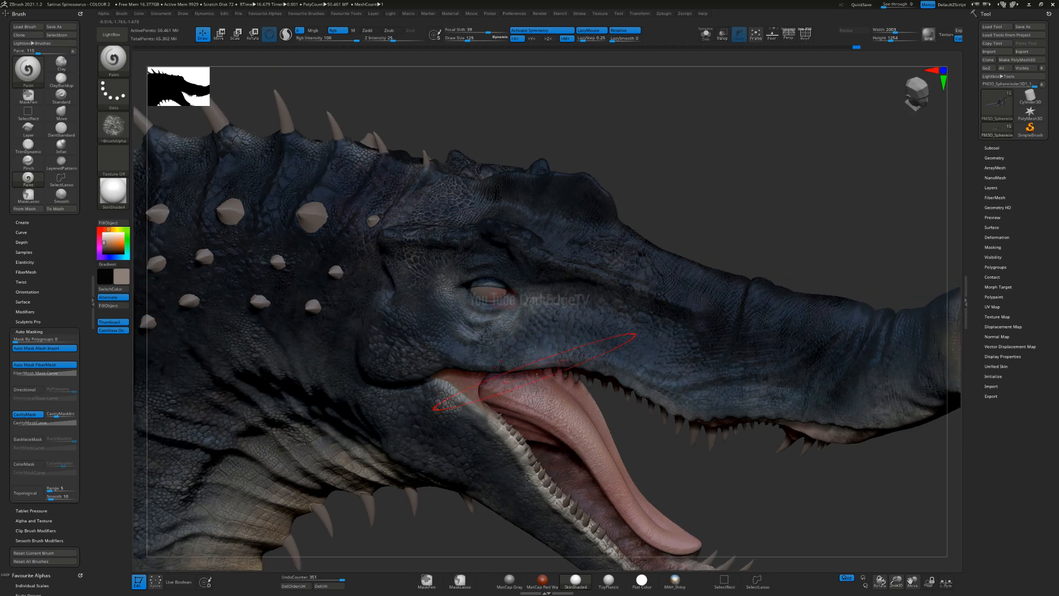
drag(527, 336, 641, 446)
key(ctrl)
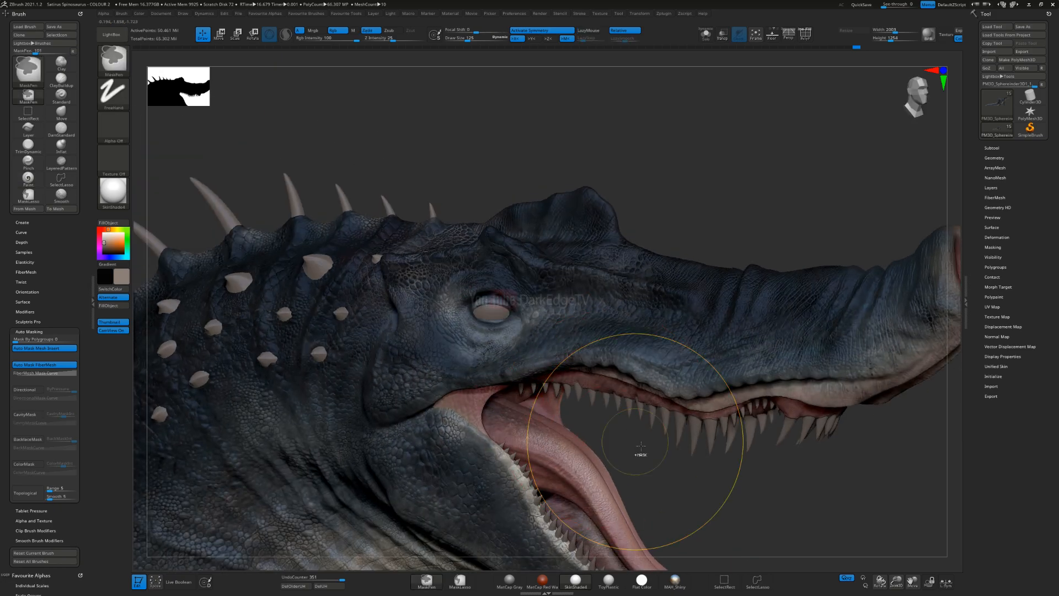
key(ctrl+z)
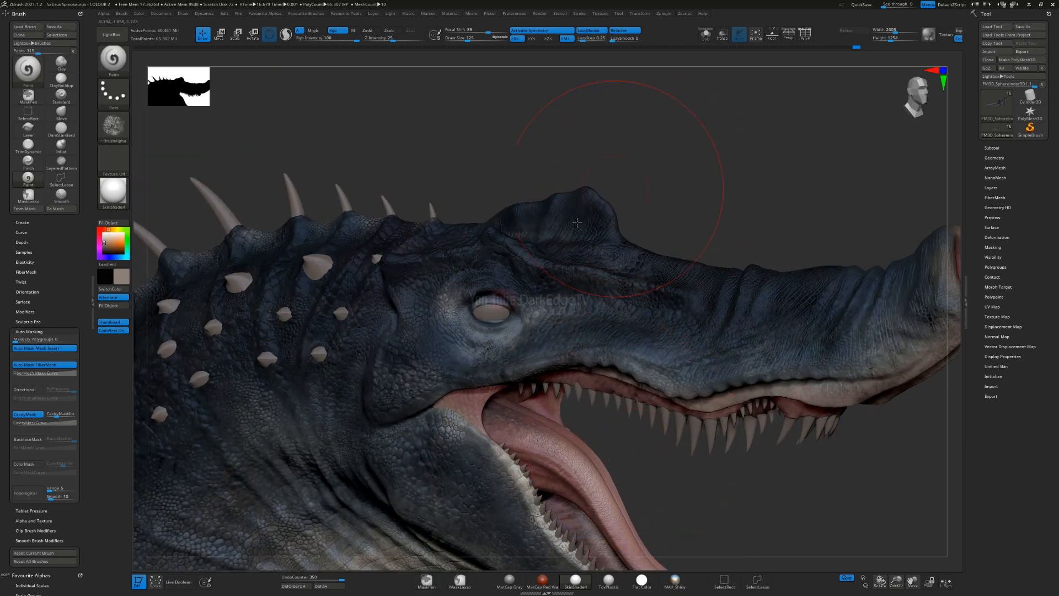
Step: Reduce the draw size to about 80 and try a light stroke inside the lower jaw
alt+right_drag(524, 286, 480, 79)
ctrl+right_drag(495, 289, 505, 307)
key(s)
drag(505, 307, 501, 311)
right_drag(500, 315, 431, 315)
drag(442, 325, 477, 413)
right_drag(477, 413, 458, 398)
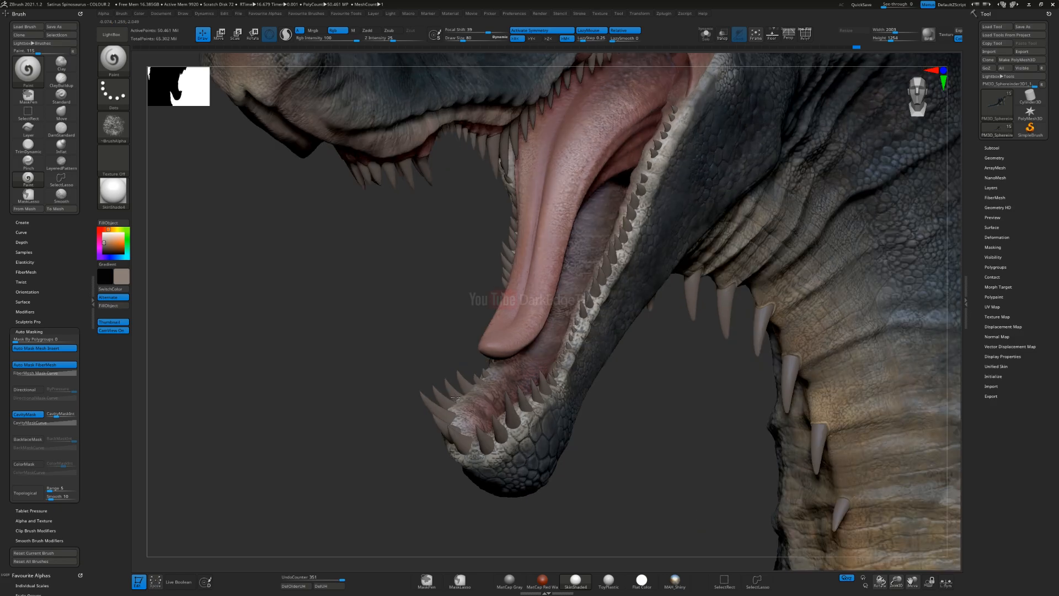
key(ctrl)
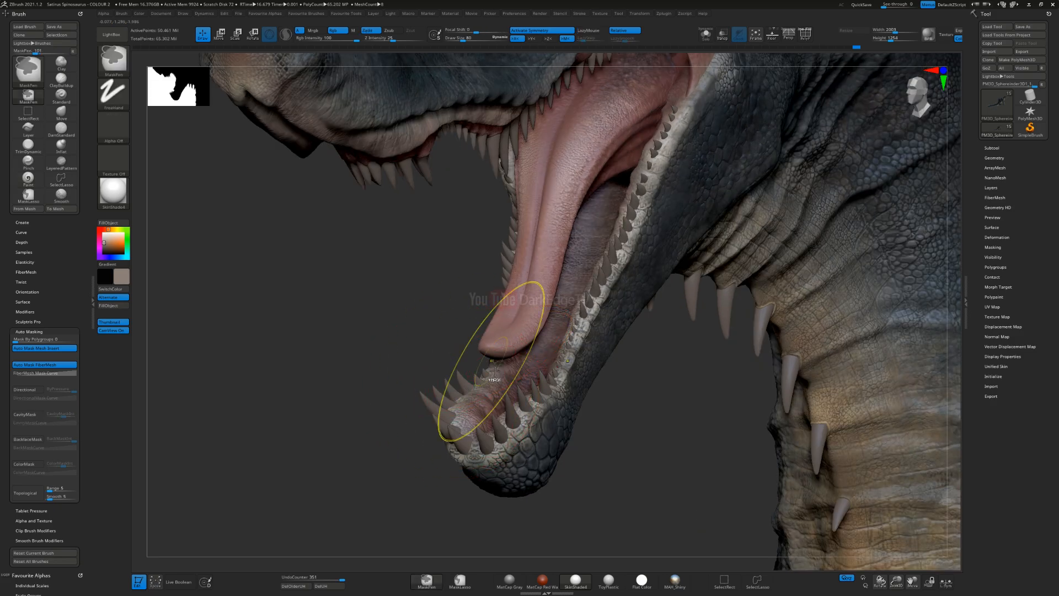
key(ctrl+z)
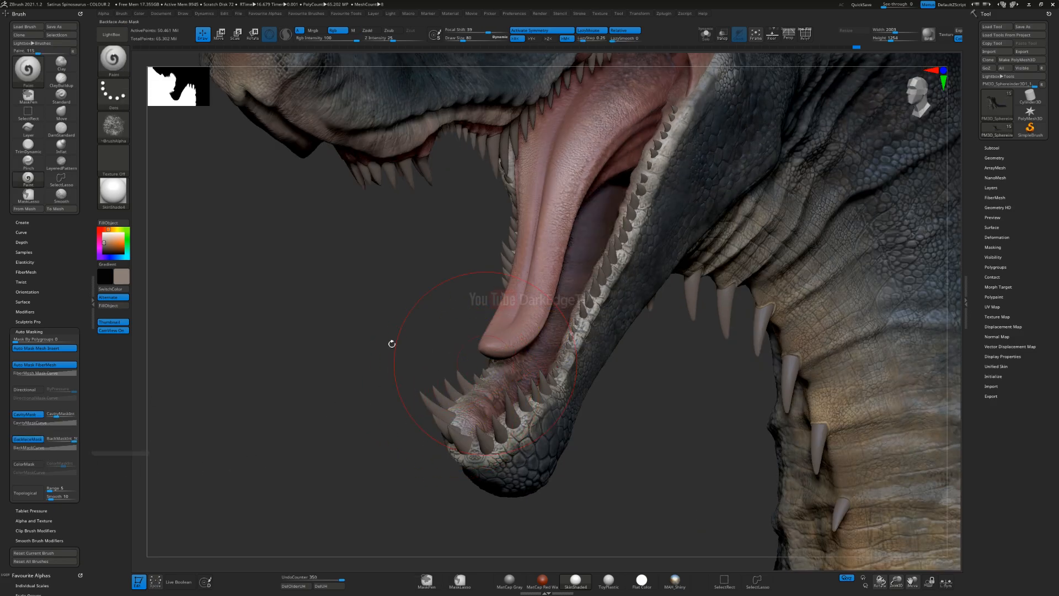
Step: Enable backface masking for the brush, isolate the body mesh in Solo mode and reduce the draw size
click(706, 34)
key(s)
drag(488, 368, 482, 369)
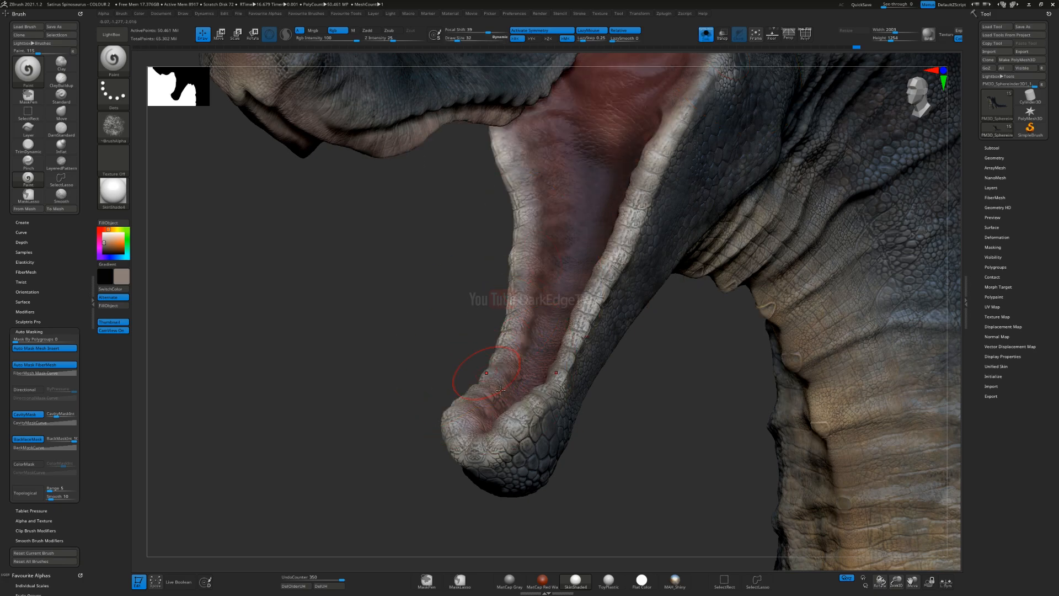
Step: Paint light greyish beige along the gum rim of the lower jaw, reducing the draw size for the narrow edge
right_drag(476, 384, 490, 436)
mouse_move(500, 409)
mouse_down()
mouse_move(509, 283)
mouse_move(501, 221)
mouse_up()
right_drag(491, 265, 469, 265)
key(s)
mouse_move(503, 264)
mouse_down()
mouse_move(531, 243)
mouse_move(535, 203)
mouse_up()
drag(512, 243, 520, 191)
drag(523, 268, 528, 181)
Step: Lighten the lower jaw's rim from the front, continuing around to the jaw tip
right_drag(442, 181, 485, 179)
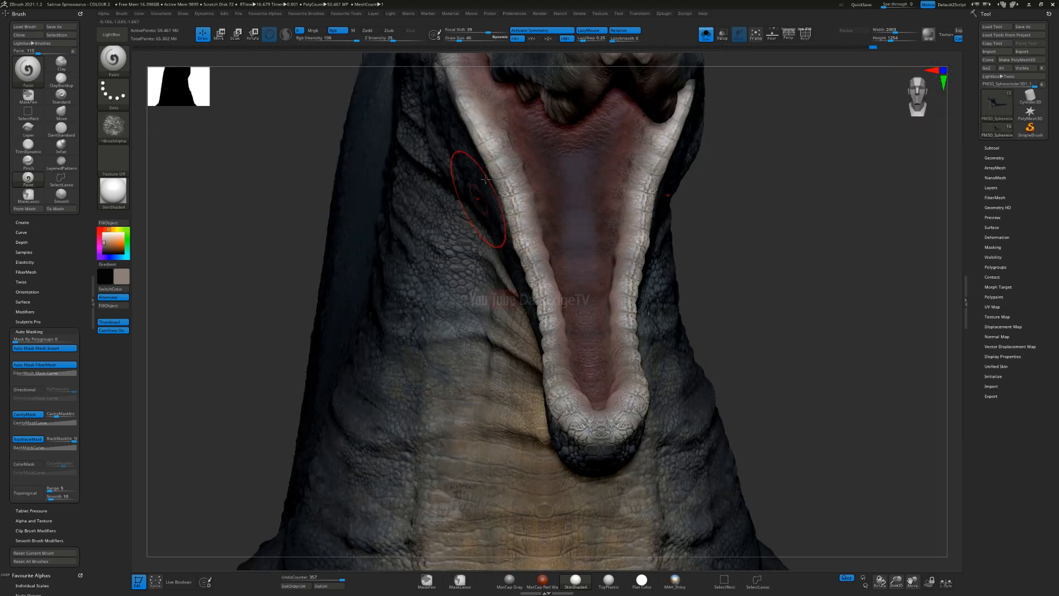
drag(495, 121, 555, 328)
mouse_move(563, 373)
mouse_down()
mouse_move(584, 422)
mouse_move(583, 412)
mouse_up()
mouse_move(524, 435)
right_down()
mouse_move(577, 446)
mouse_move(572, 479)
right_up()
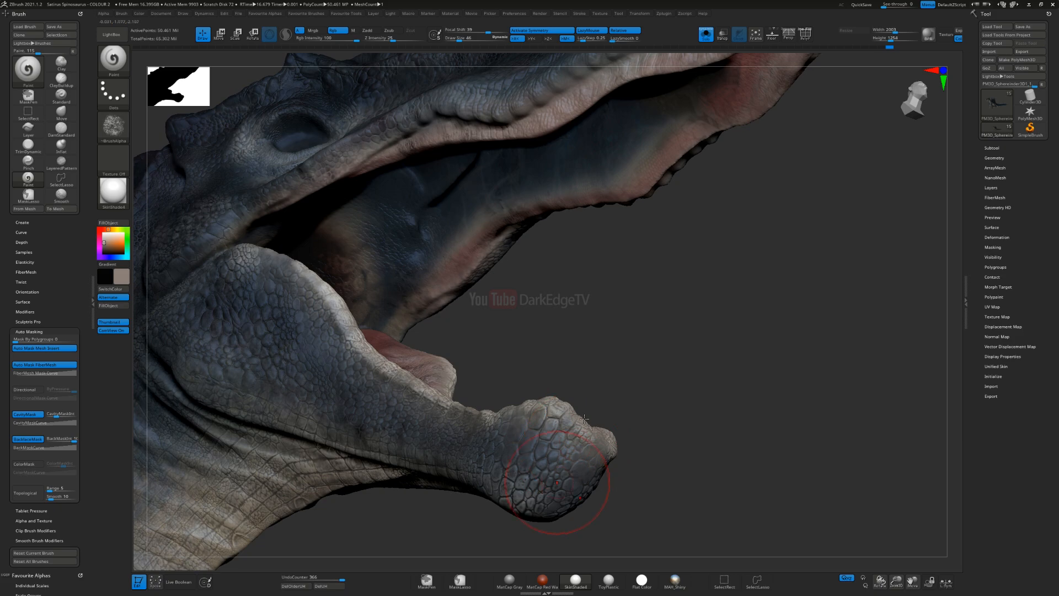
Step: Swap to the dark colour, increase the draw size to about 116 and darken the gaps between the jaw-tip scales
alt+right_drag(583, 433, 579, 340)
key(v)
key(s)
click(546, 354)
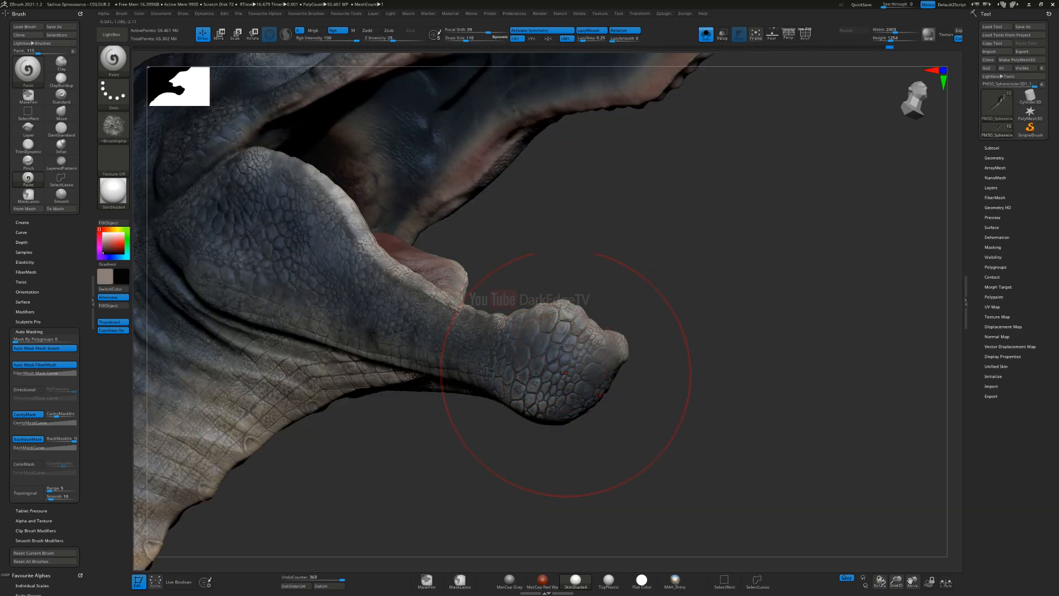
right_drag(523, 391, 557, 396)
Step: Reduce the draw size and swap back to the light greyish beige for the underside of the jaw
key(s)
click(526, 403)
key(v)
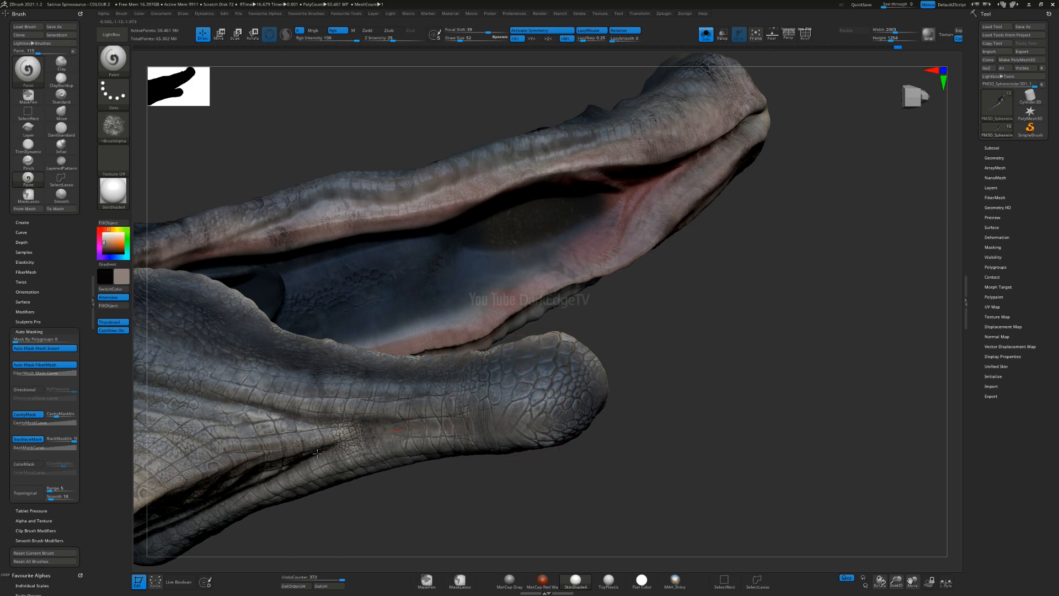
Step: Alternate between near-black and light greyish beige at different draw sizes to refine the jaw's skin
mouse_move(491, 402)
right_down()
mouse_move(493, 362)
mouse_move(553, 254)
mouse_move(541, 242)
right_up()
key(v)
key(s)
click(554, 254)
key(s)
click(535, 244)
key(v)
key(s)
click(534, 236)
Step: Enlarge the draw size and brush light greyish beige broadly over the side of the upper snout
drag(531, 259, 541, 207)
drag(547, 167, 547, 232)
right_drag(547, 275, 510, 229)
drag(538, 264, 568, 248)
right_drag(568, 237, 595, 271)
key(s)
drag(595, 270, 640, 288)
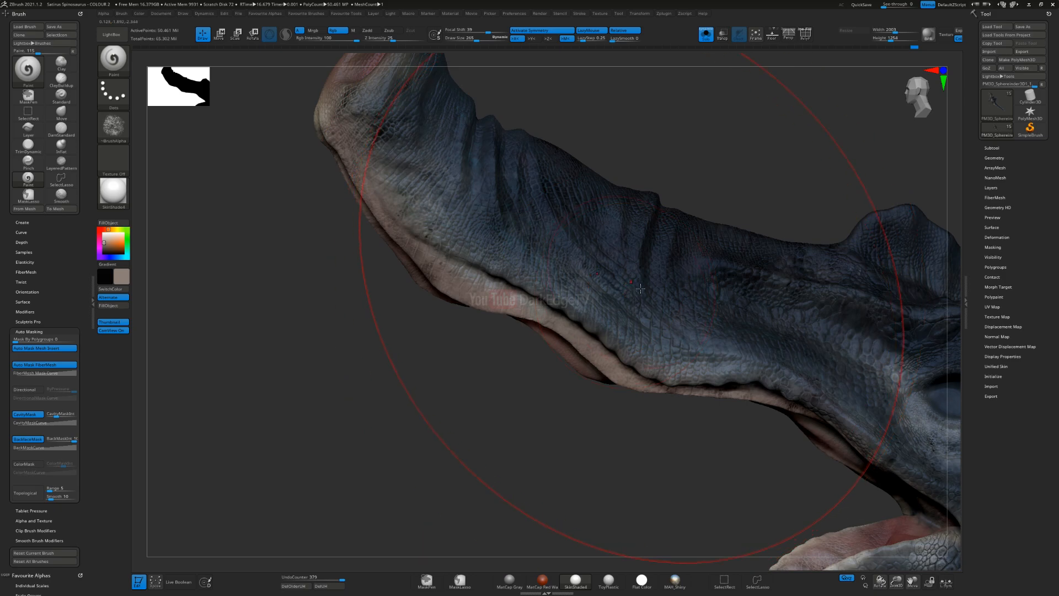
drag(482, 213, 383, 129)
mouse_move(389, 138)
ctrl+right_down()
mouse_move(475, 243)
mouse_move(511, 265)
mouse_move(513, 284)
mouse_move(511, 246)
mouse_move(515, 298)
mouse_move(497, 289)
mouse_move(516, 259)
ctrl+right_up()
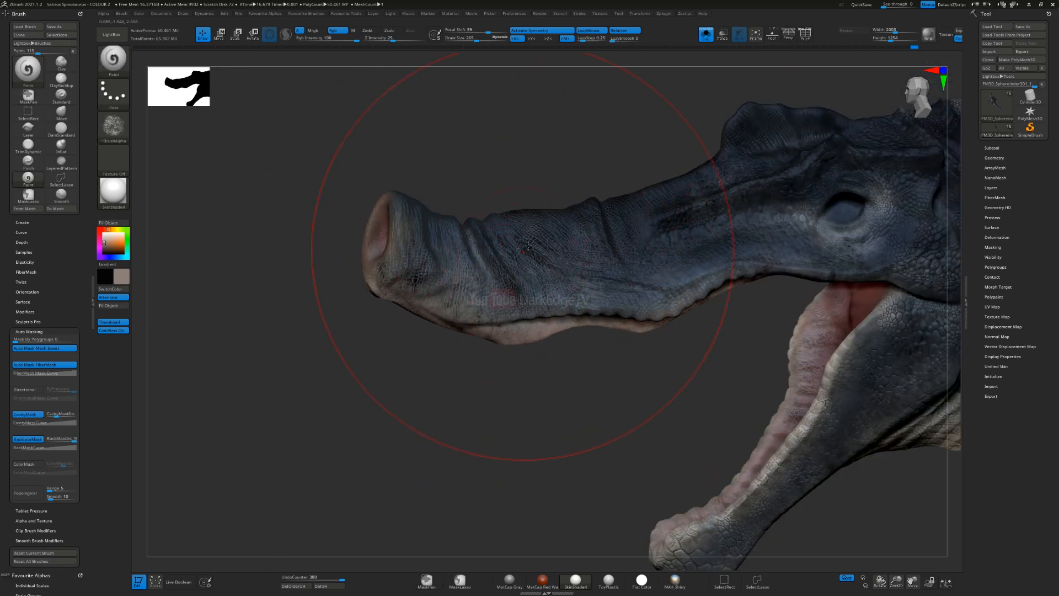
Step: Undo the last stroke on the side of the upper snout, comparing it once with a redo
key(ctrl)
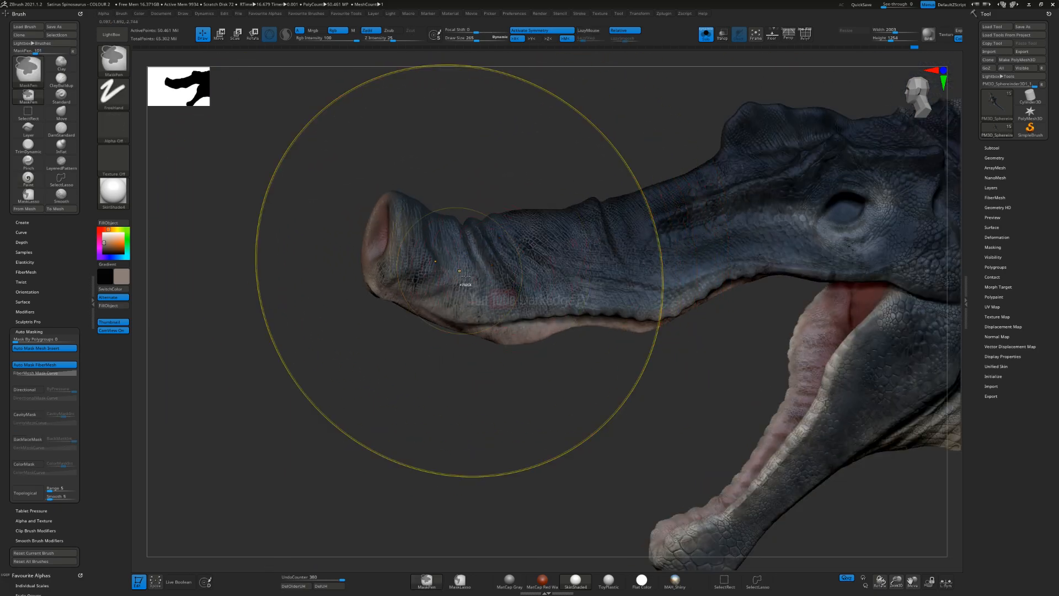
key(ctrl+z)
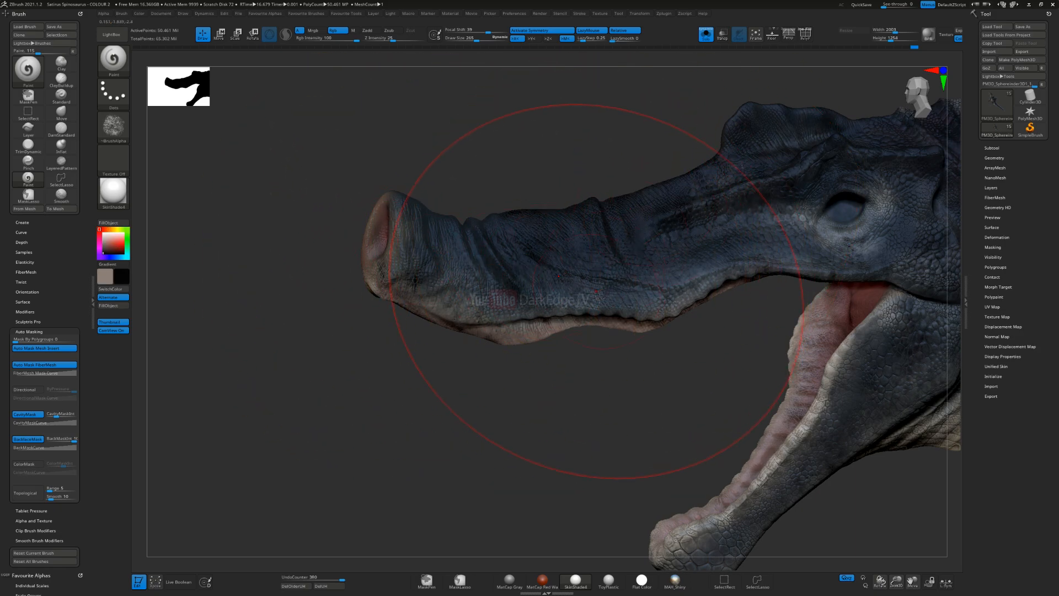
key(ctrl+shift+z)
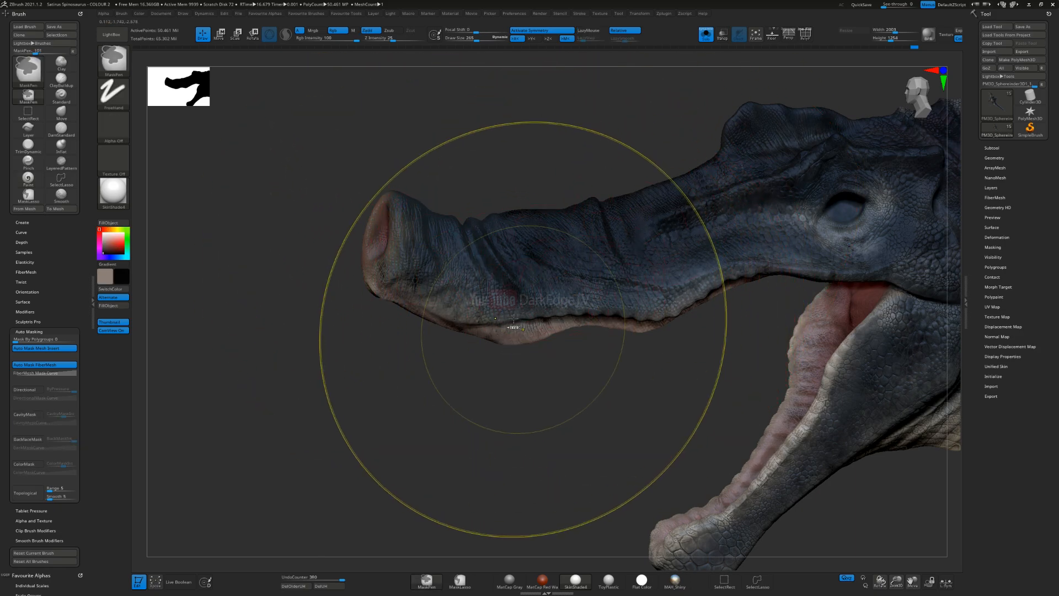
key(ctrl+z)
Step: Reduce the draw size to about 110 and paint greyish beige along the lip edge of the upper jaw
key(s)
drag(465, 324, 460, 326)
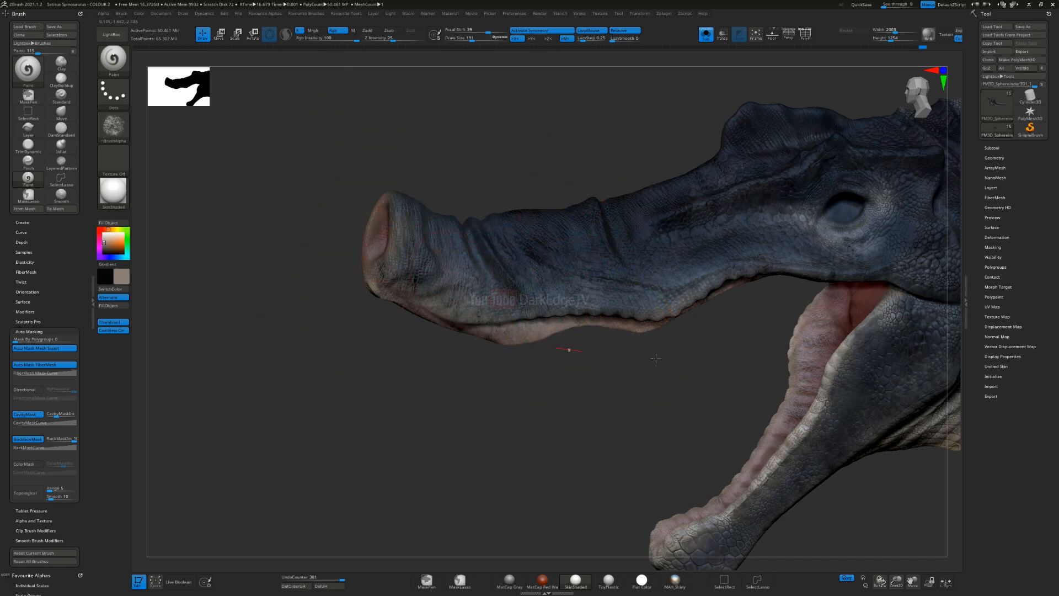
key(s)
drag(592, 310, 522, 311)
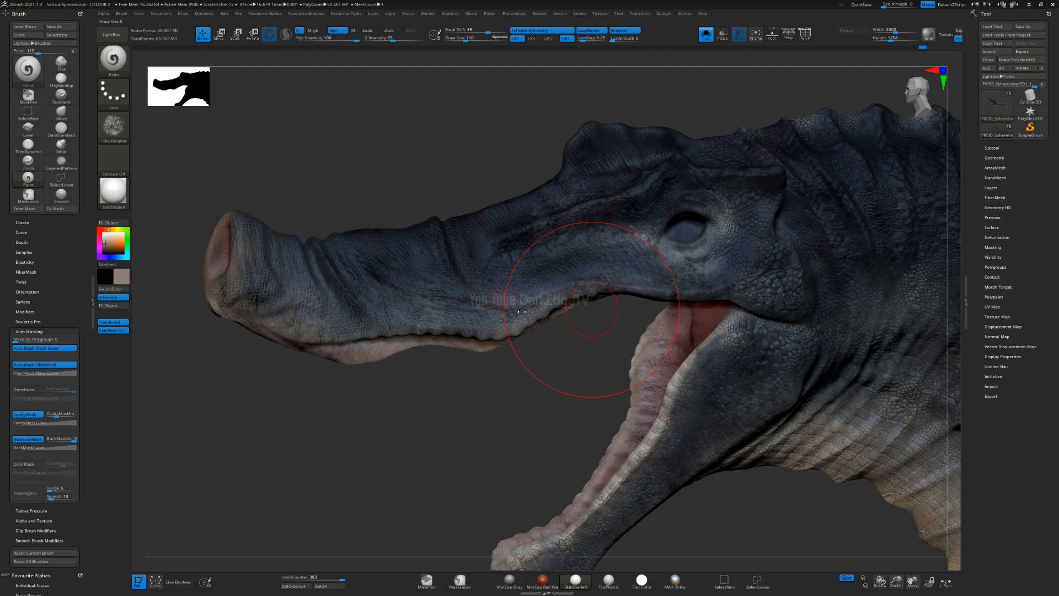
drag(615, 280, 612, 286)
right_drag(630, 293, 618, 320)
Step: Darken the head crest and upper neck with near-black, swap back to greyish beige and undo the last stroke on the neck
key(v)
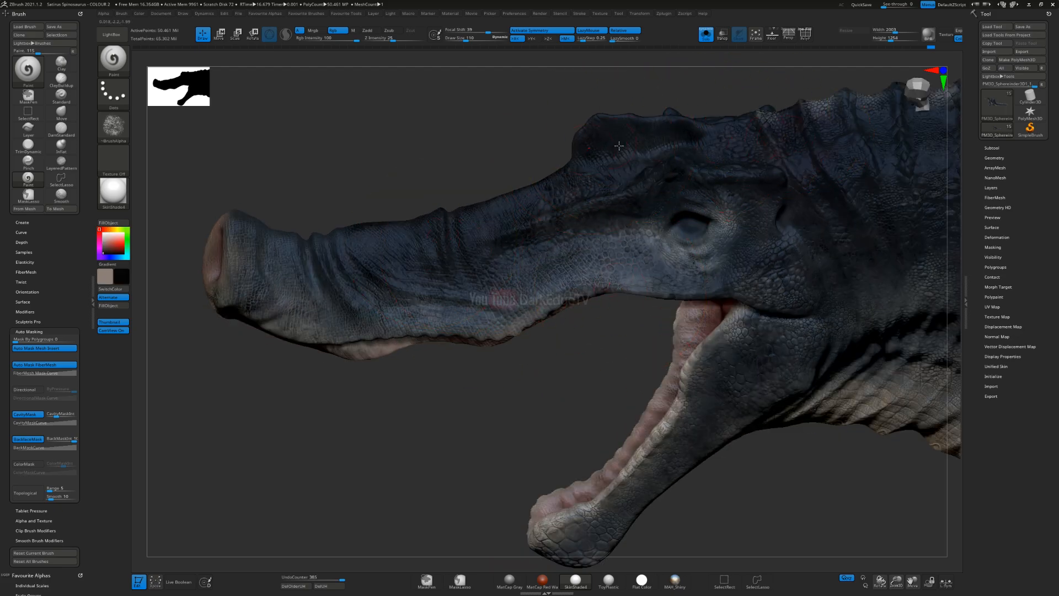
alt+right_drag(793, 147, 598, 222)
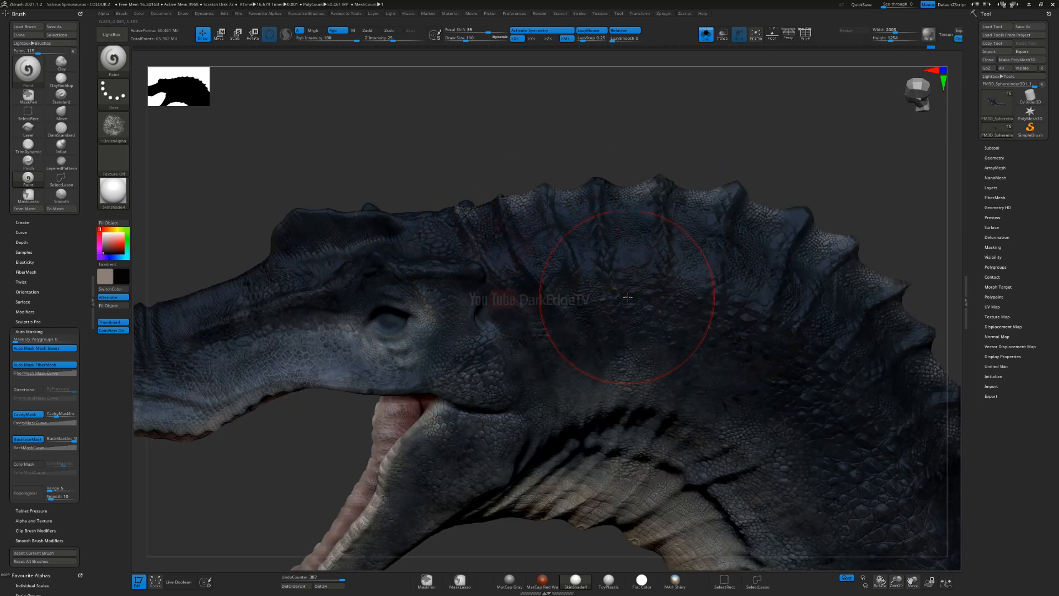
key(v)
key(])
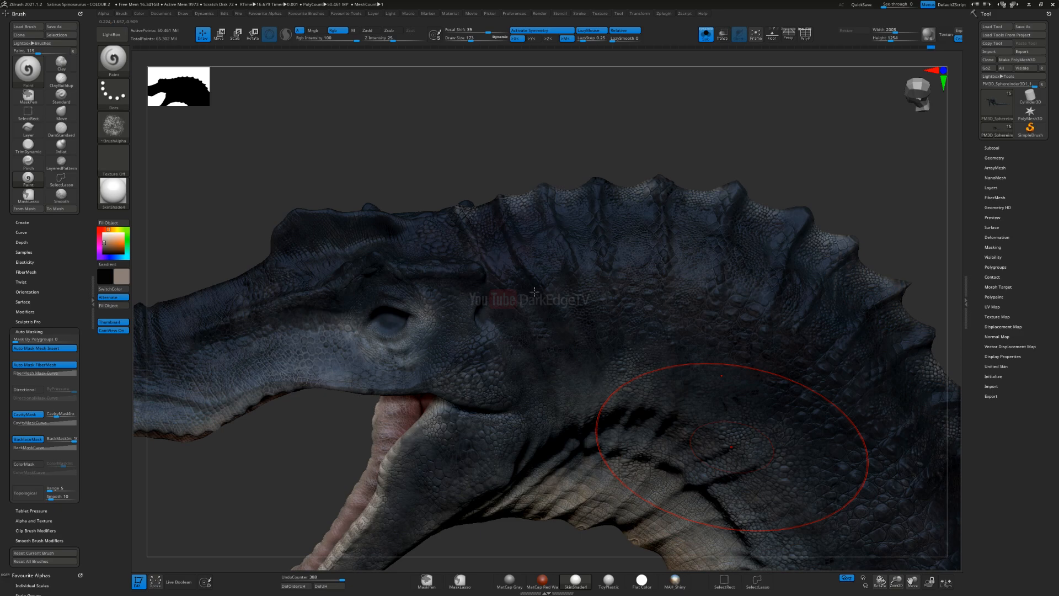
alt+right_drag(744, 479, 546, 337)
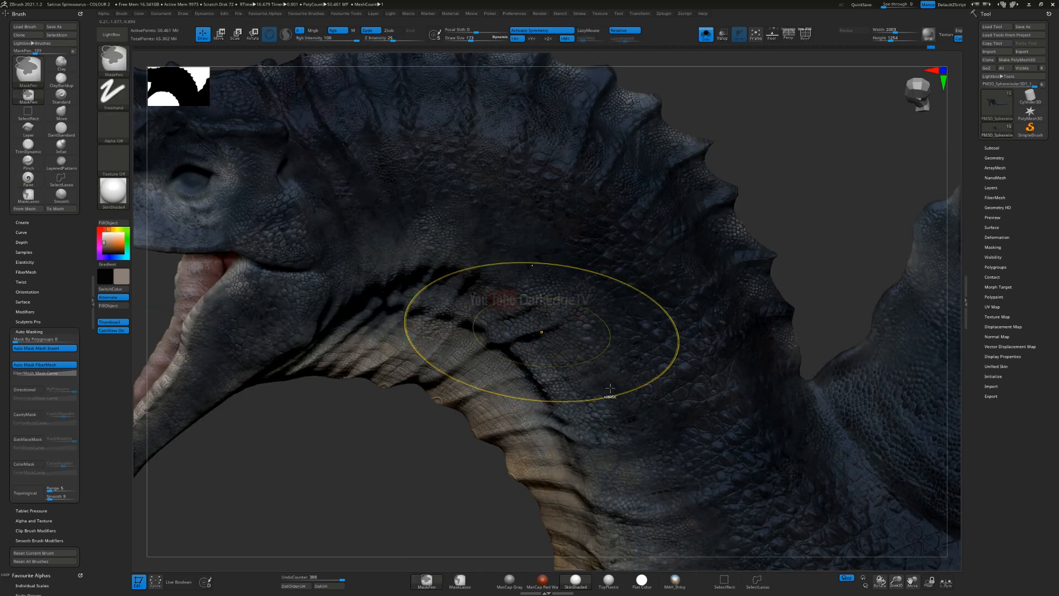
key(ctrl+z)
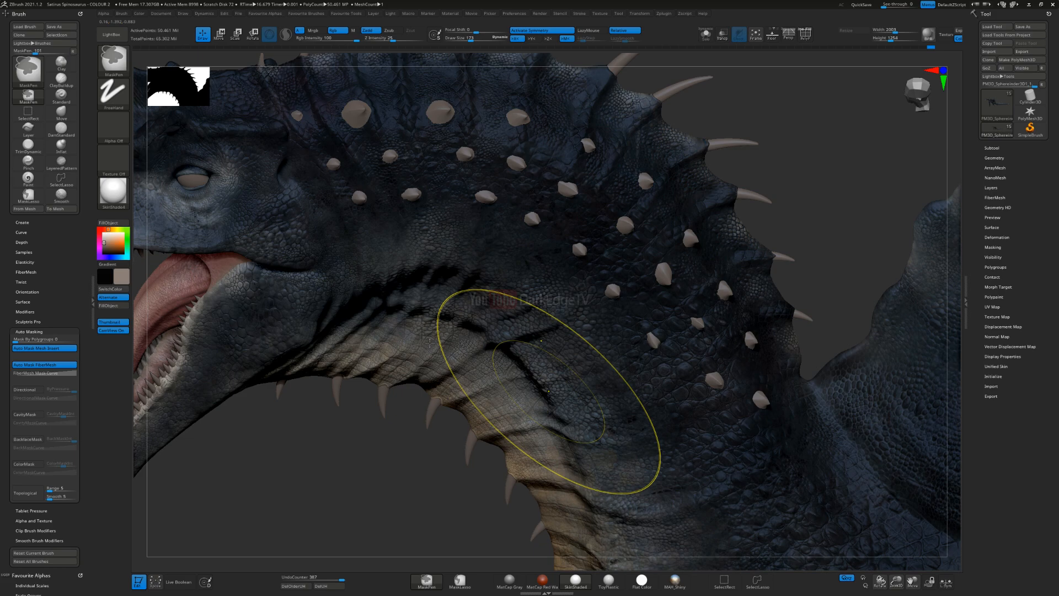
Step: Turn off Solo mode to show the whole creature and pick a very dark brown as the paint colour for the chest
ctrl+right_drag(551, 386, 368, 319)
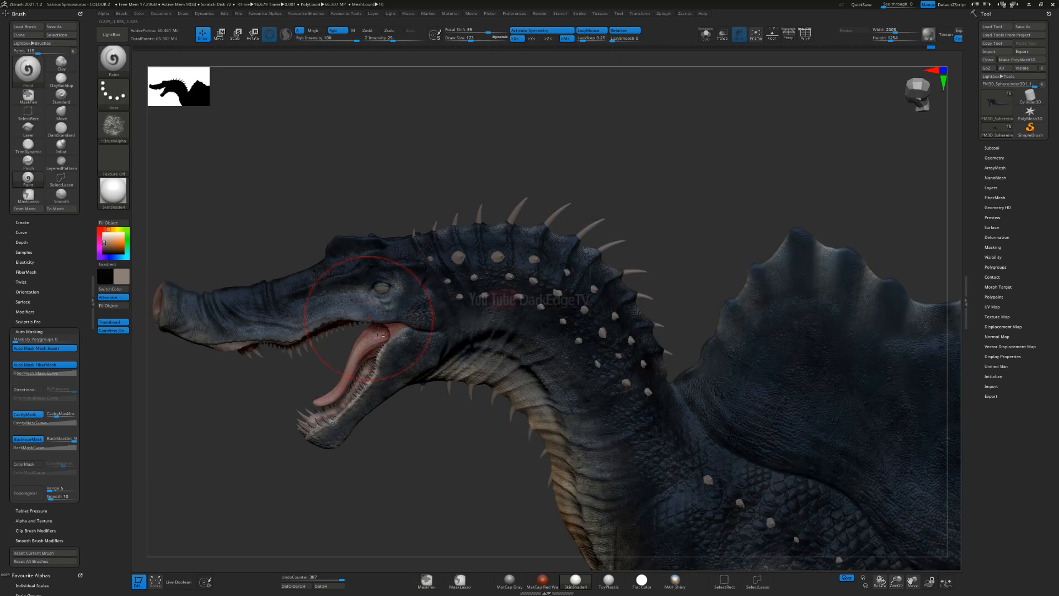
alt+right_drag(427, 293, 443, 209)
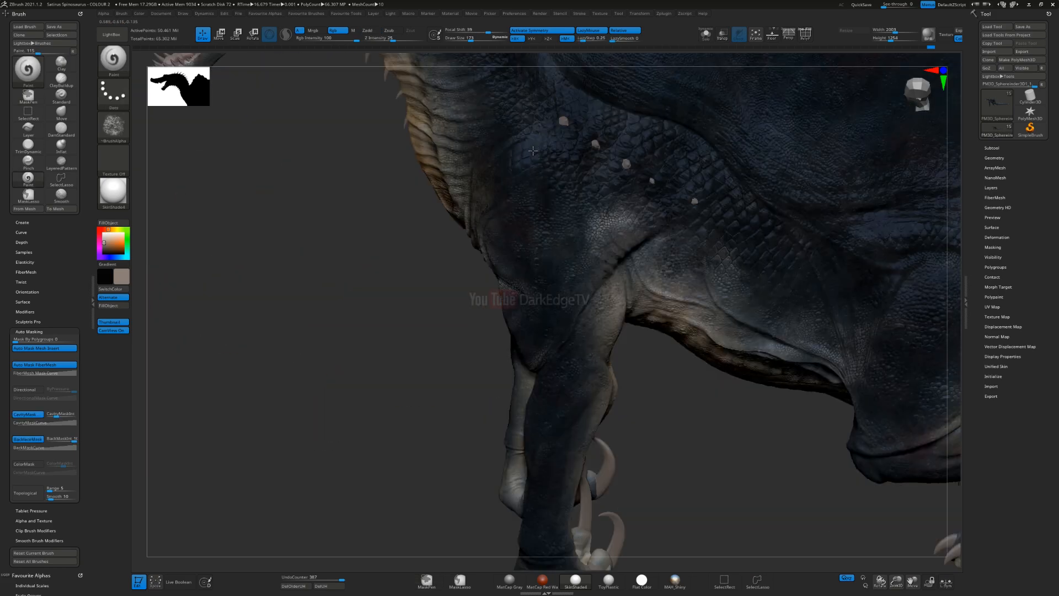
alt+right_drag(583, 404, 566, 372)
right_drag(559, 320, 541, 299)
ctrl+right_drag(510, 265, 460, 300)
right_drag(590, 297, 739, 317)
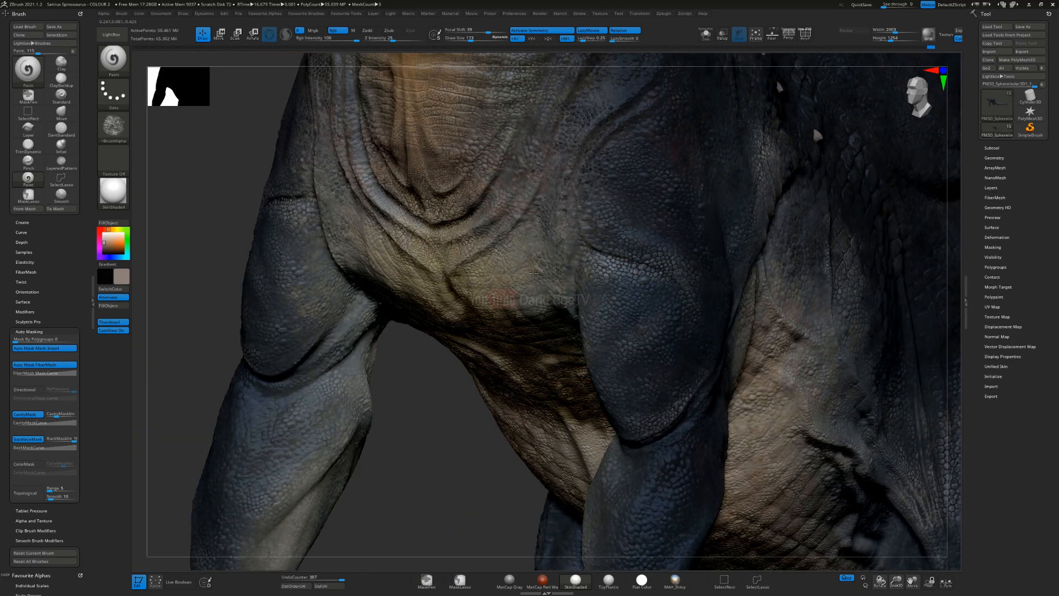
right_drag(453, 276, 521, 298)
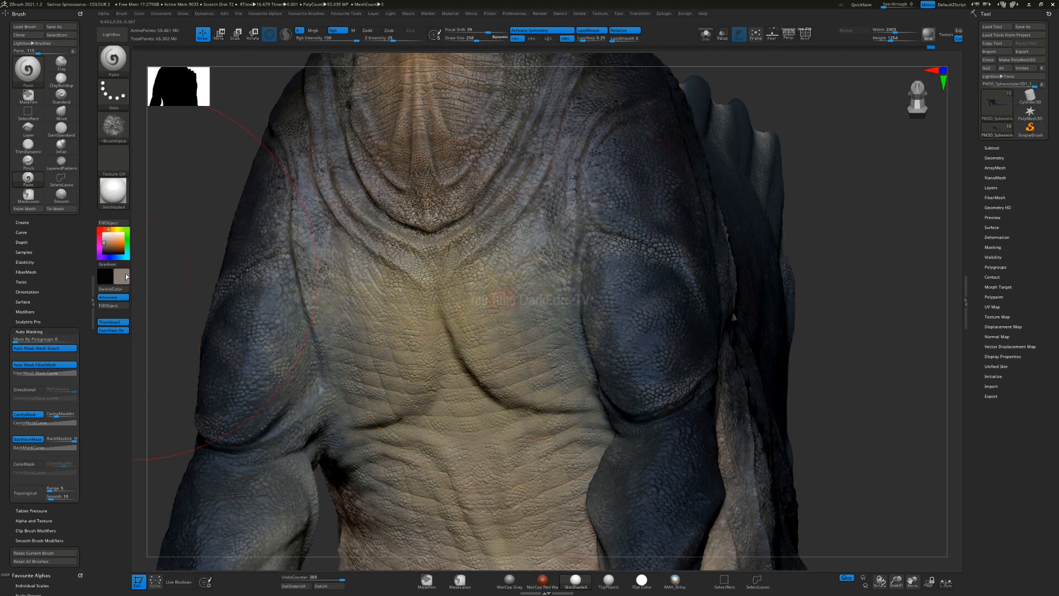
click(106, 251)
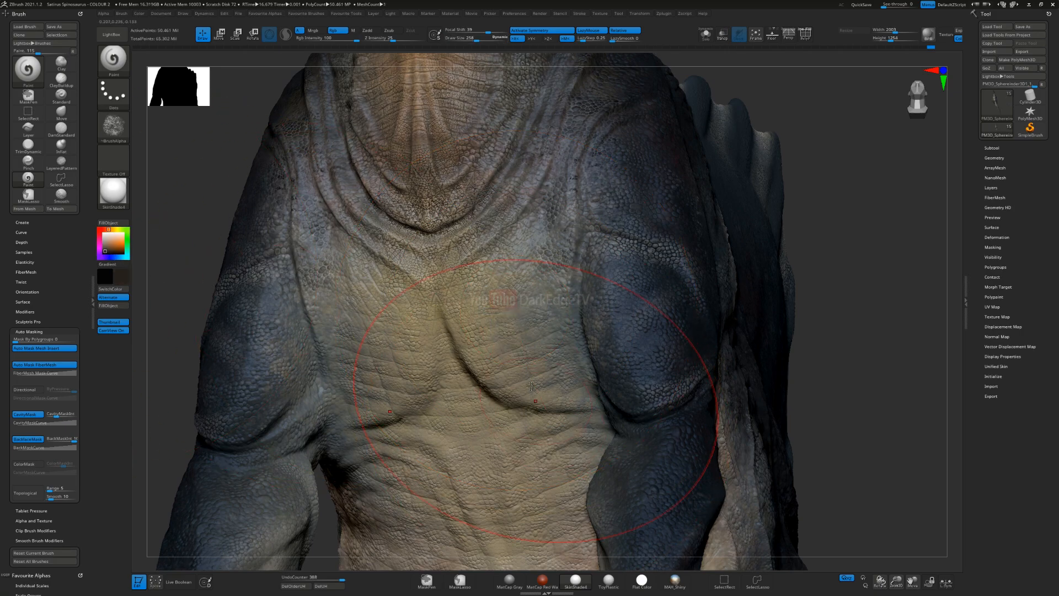
Step: Shade the chest folds and the skin around the front arms with the very dark brown
drag(526, 288, 571, 191)
drag(521, 567, 534, 475)
alt+right_drag(534, 475, 558, 218)
drag(736, 300, 741, 330)
mouse_move(741, 330)
right_down()
mouse_move(662, 312)
mouse_move(624, 287)
right_up()
drag(728, 246, 768, 376)
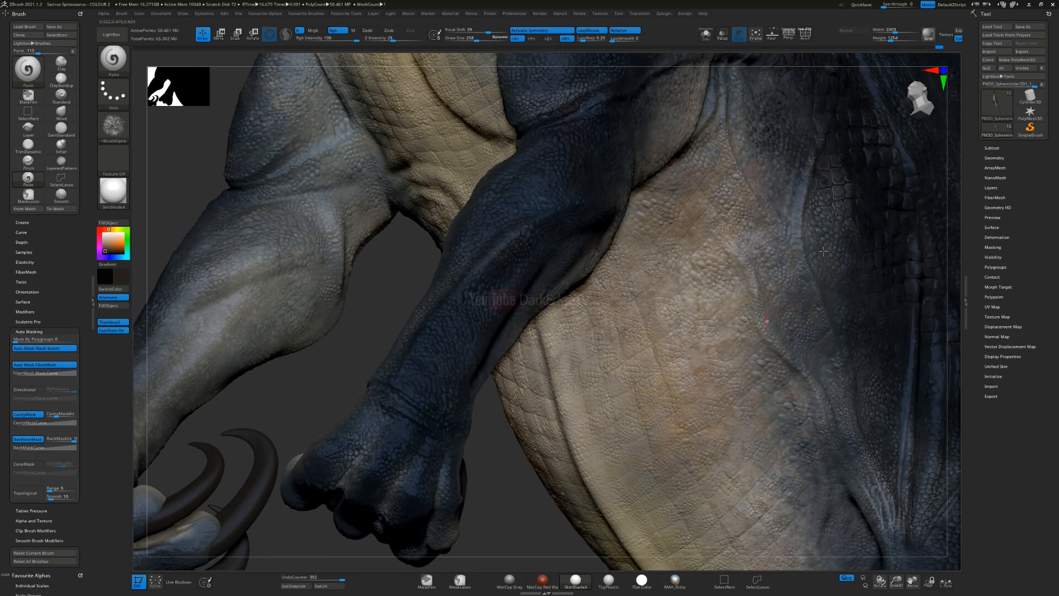
Step: Paint dark brown shading along the flank where the pale belly meets the dark side skin
right_drag(585, 236, 649, 308)
drag(667, 222, 675, 185)
alt+right_drag(689, 168, 677, 343)
drag(661, 297, 713, 137)
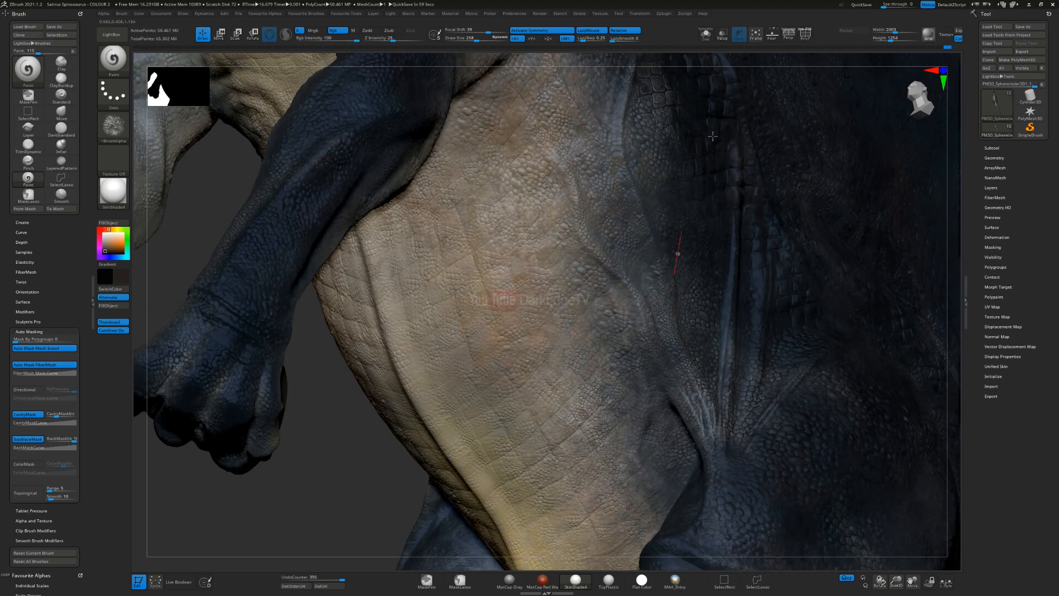
drag(675, 254, 670, 250)
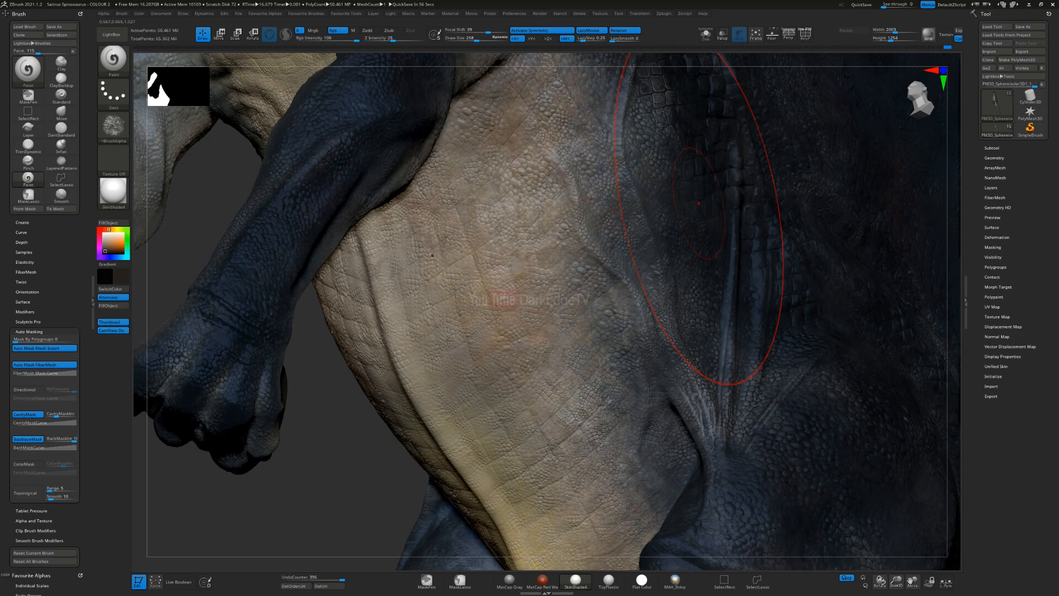
right_drag(453, 355, 515, 313)
mouse_move(631, 185)
alt+right_down()
mouse_move(572, 251)
mouse_move(567, 313)
alt+right_up()
Step: Reduce the draw size to about 216 and darken the skin folds between the belly, flank and thigh
key(s)
drag(549, 333, 545, 335)
alt+right_drag(554, 285, 523, 395)
mouse_move(536, 345)
right_down()
mouse_move(511, 327)
mouse_move(523, 333)
right_up()
drag(651, 183, 658, 193)
drag(597, 496, 662, 497)
alt+right_drag(673, 518, 642, 252)
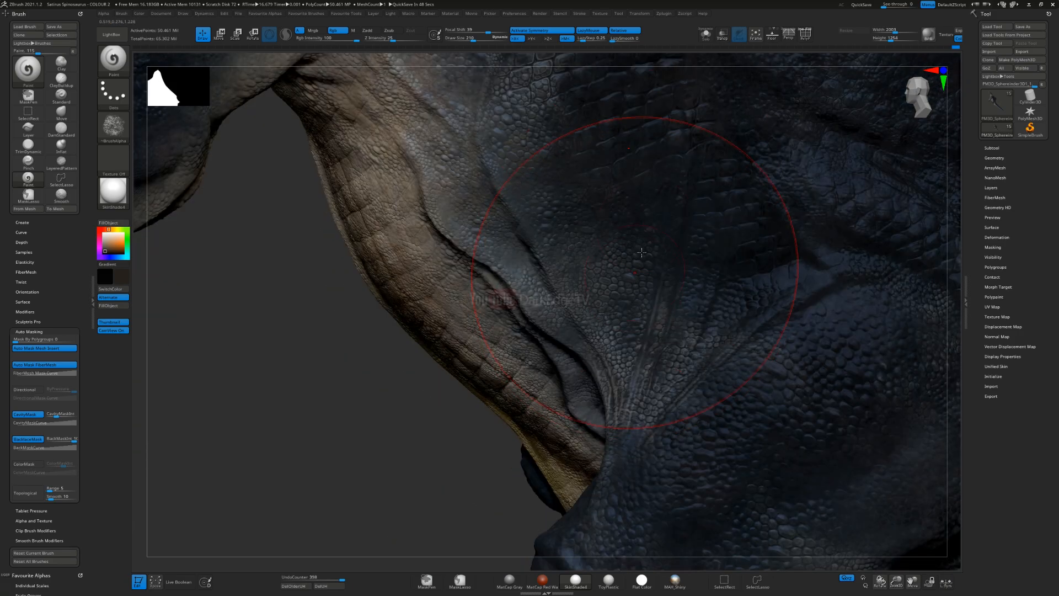
drag(609, 359, 724, 311)
drag(544, 476, 602, 408)
mouse_move(736, 219)
alt+right_down()
mouse_move(646, 265)
mouse_move(572, 339)
alt+right_up()
Step: Swap to near-black and deepen the gaps between the large scales on the flank behind the arm
key(v)
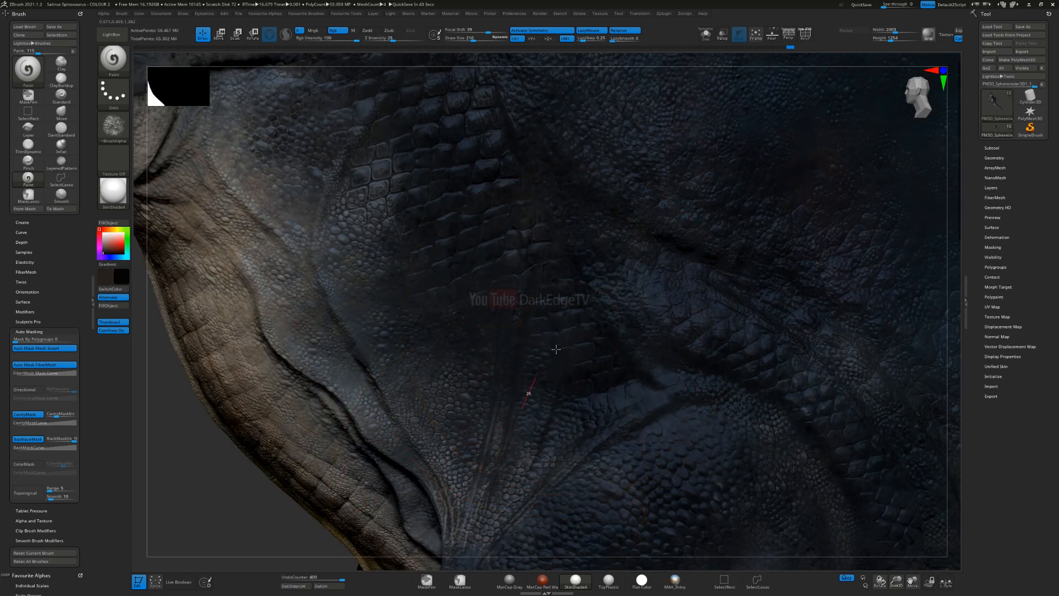
drag(575, 223, 579, 210)
drag(548, 167, 538, 160)
alt+right_drag(513, 237, 521, 393)
alt+right_drag(578, 345, 670, 473)
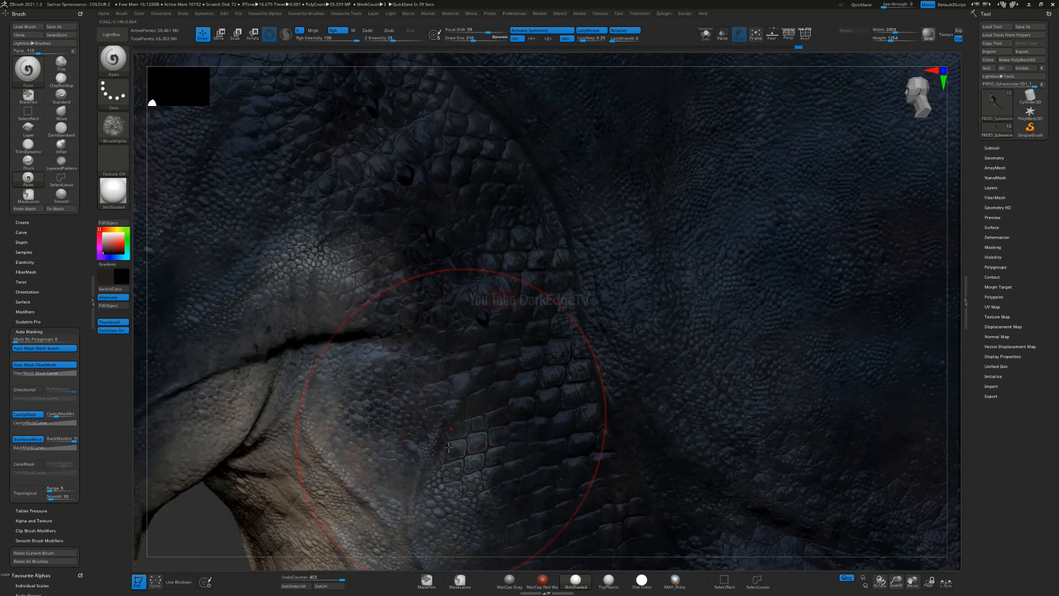
Step: Darken the scales of the shoulder and the front of the chest with near-black
drag(538, 303, 531, 293)
drag(532, 370, 525, 198)
alt+right_drag(530, 179, 613, 318)
drag(596, 279, 491, 136)
right_drag(503, 252, 467, 232)
alt+right_drag(274, 329, 374, 413)
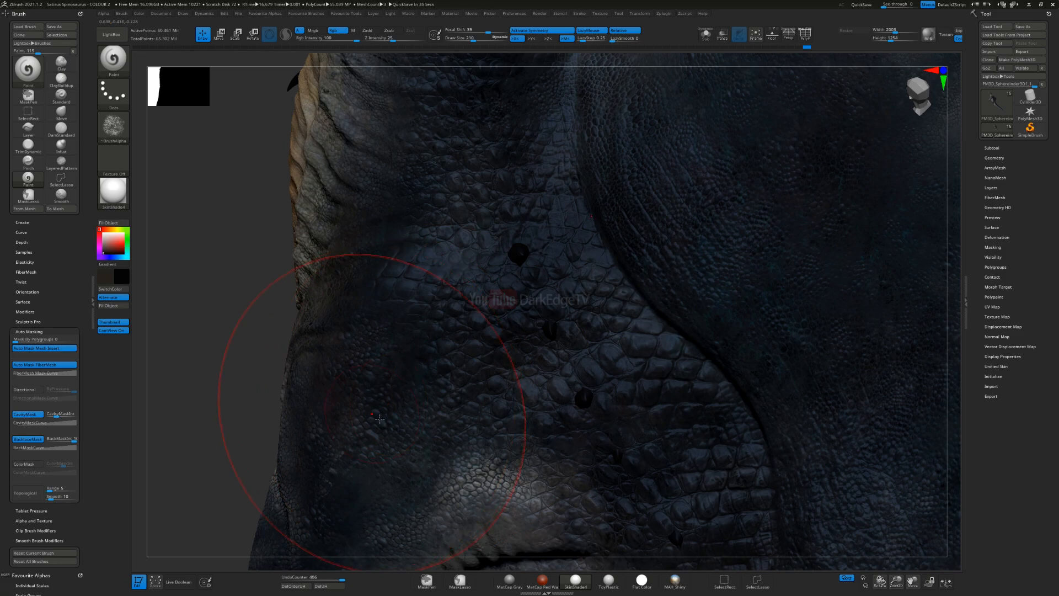
drag(489, 357, 515, 320)
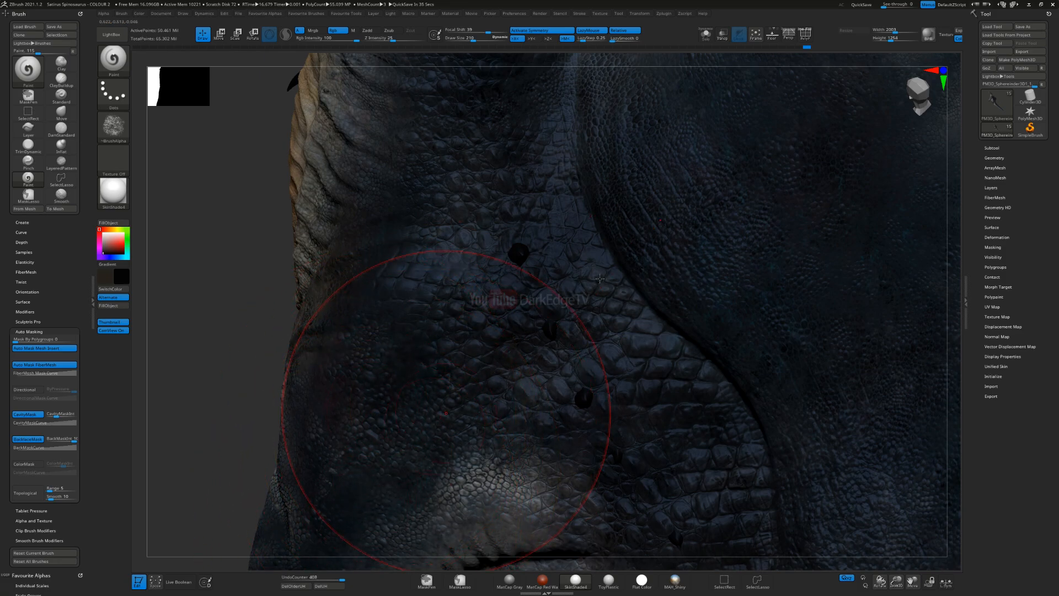
Step: Deepen the armpit creases with near-black and continue the shading down the arm to the hand
alt+right_drag(371, 496, 532, 333)
drag(407, 515, 516, 425)
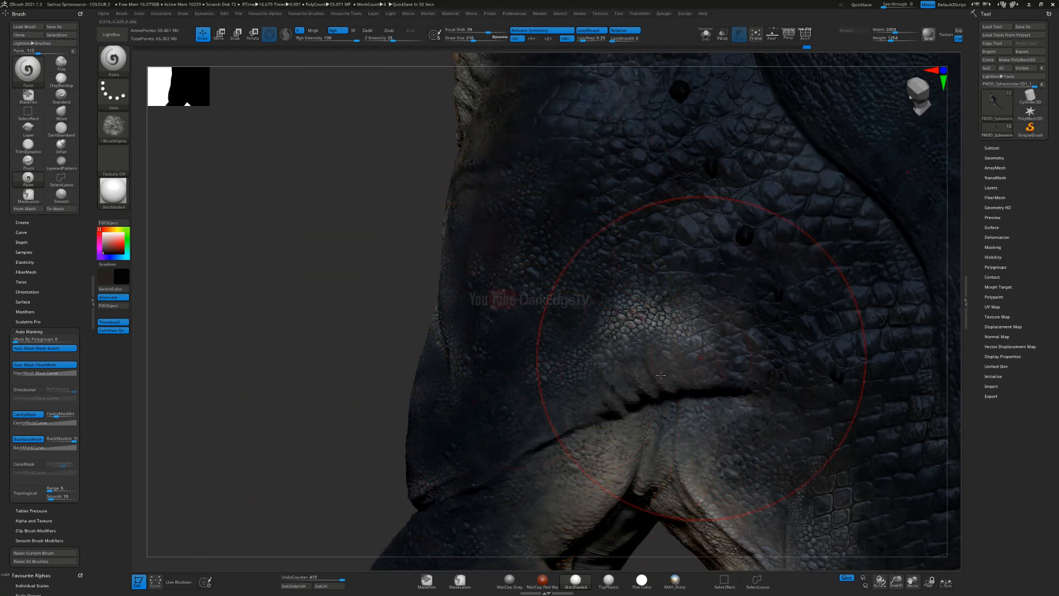
right_drag(651, 328, 597, 343)
mouse_move(563, 455)
alt+right_down()
mouse_move(600, 361)
mouse_move(600, 285)
alt+right_up()
drag(540, 382, 572, 298)
alt+right_drag(629, 286, 685, 172)
drag(664, 185, 427, 421)
alt+right_drag(459, 423, 638, 201)
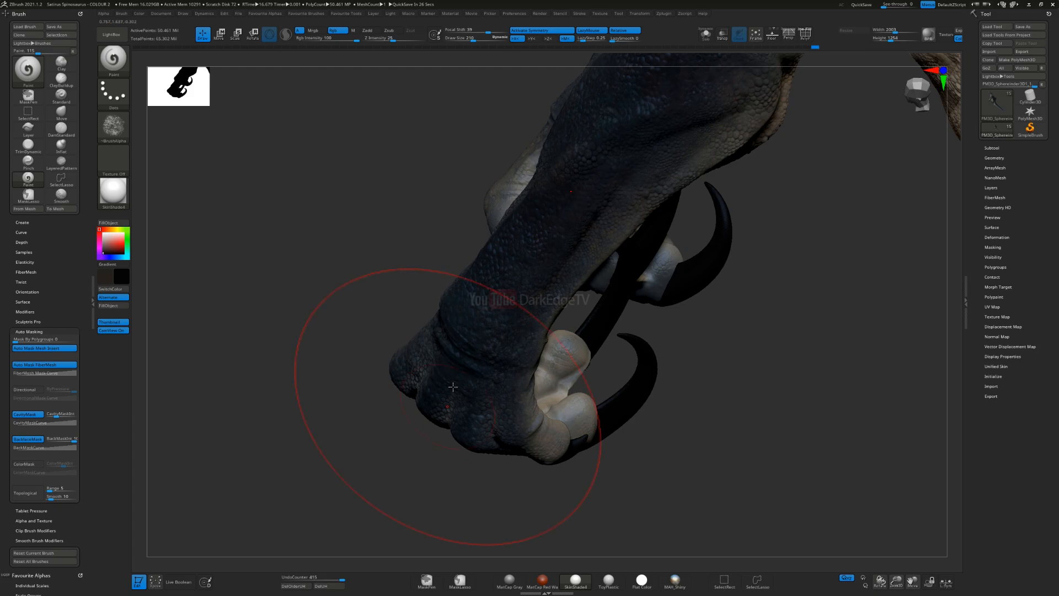
Step: Darken the wrist and knuckles of the hand with near-black, reducing the draw size for the fingers
drag(564, 447, 551, 342)
mouse_move(557, 348)
right_down()
mouse_move(529, 309)
mouse_move(525, 355)
right_up()
mouse_move(569, 344)
mouse_down()
mouse_move(463, 360)
mouse_move(497, 436)
mouse_up()
mouse_move(497, 436)
right_down()
mouse_move(496, 312)
mouse_move(461, 230)
right_up()
drag(526, 217, 546, 188)
alt+right_drag(543, 201, 542, 276)
key(s)
drag(543, 276, 539, 277)
drag(523, 321, 558, 301)
Step: Turn off backface masking and shade between the fingers and around the claws of the hand
click(25, 439)
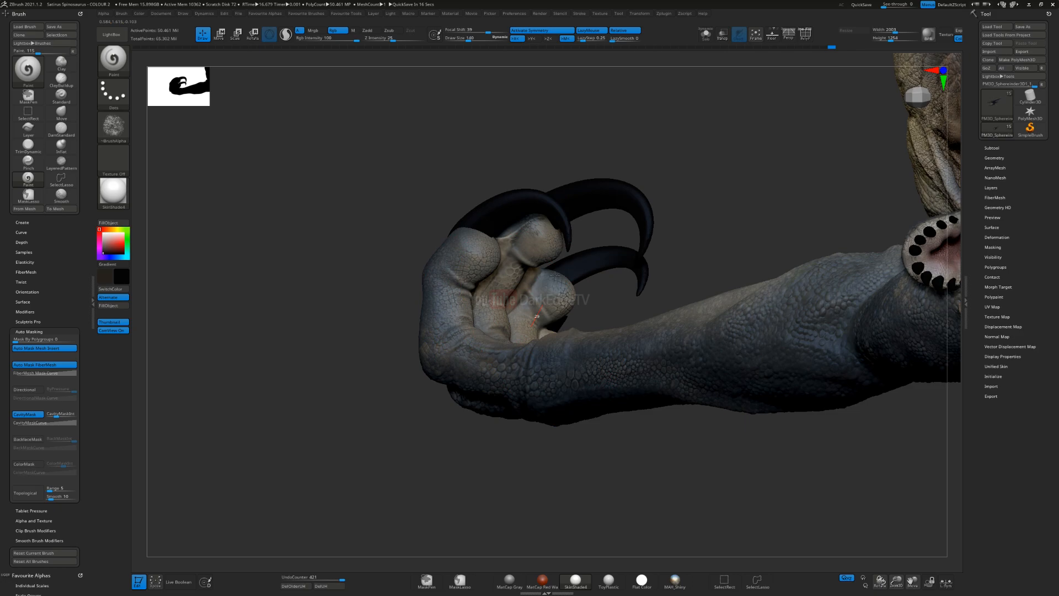
right_drag(566, 246, 510, 228)
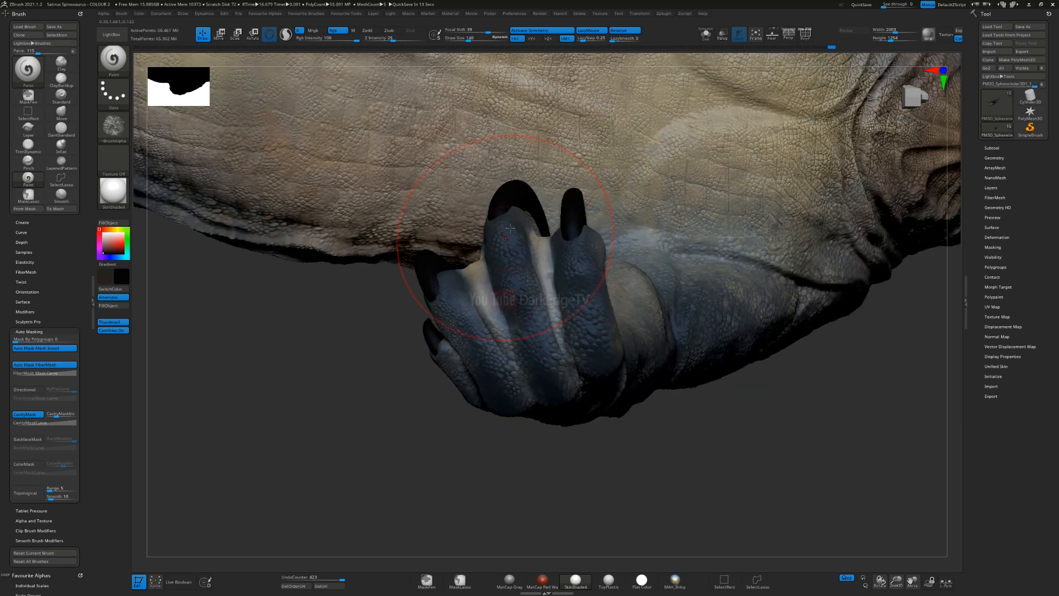
drag(605, 422, 600, 425)
drag(485, 326, 444, 315)
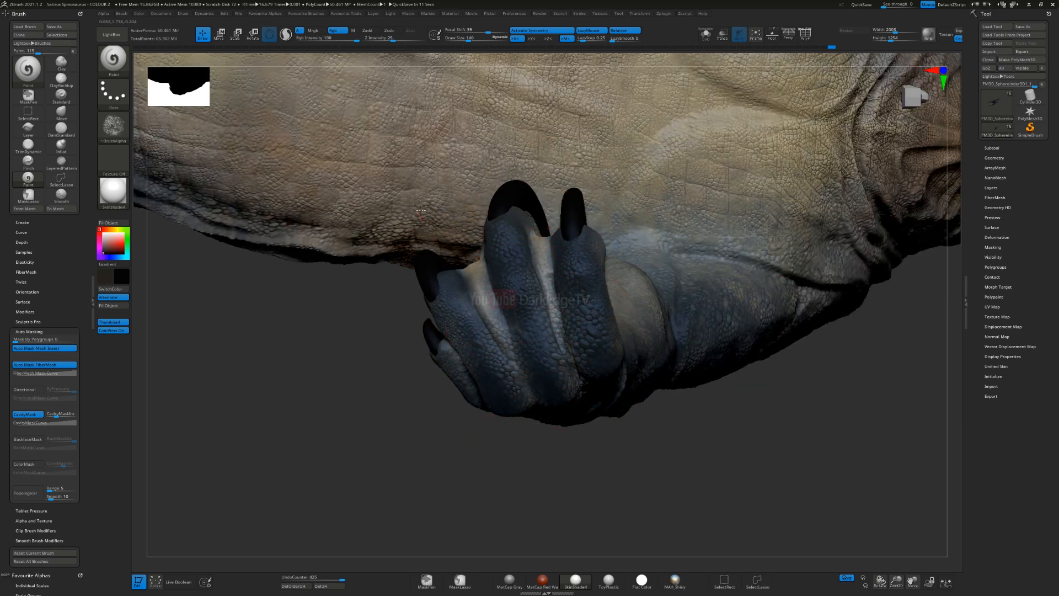
right_drag(419, 256, 426, 300)
Step: Shade the sole of the hind foot and the gaps between its toe pads with near-black
alt+right_drag(629, 515, 542, 176)
drag(542, 373, 518, 312)
mouse_move(711, 142)
right_down()
mouse_move(657, 267)
mouse_move(688, 261)
right_up()
alt+right_drag(207, 105, 649, 277)
mouse_move(598, 270)
mouse_down()
mouse_move(505, 262)
mouse_move(566, 275)
mouse_up()
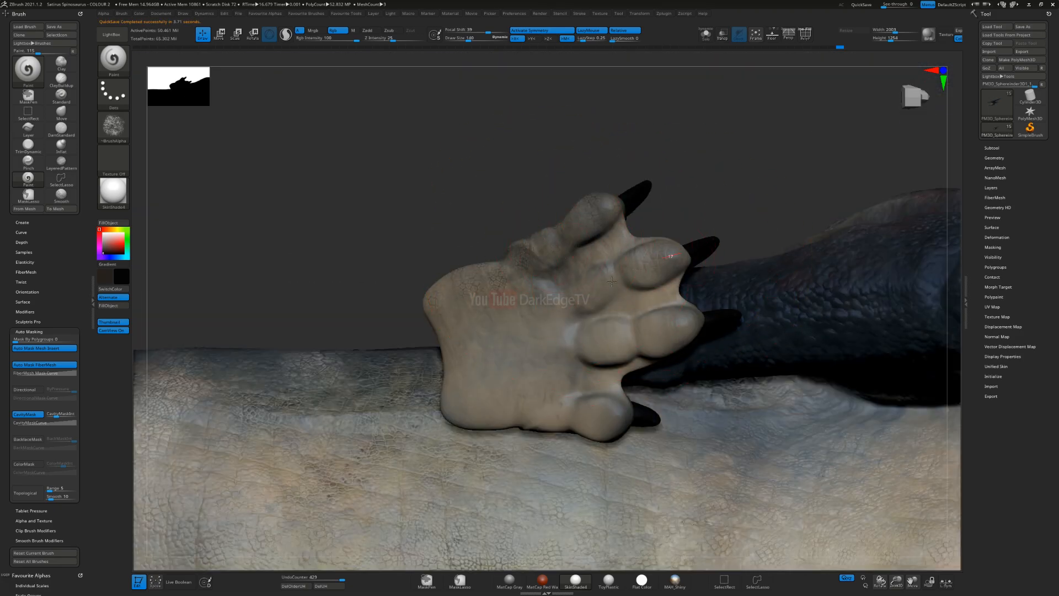
drag(612, 282, 405, 372)
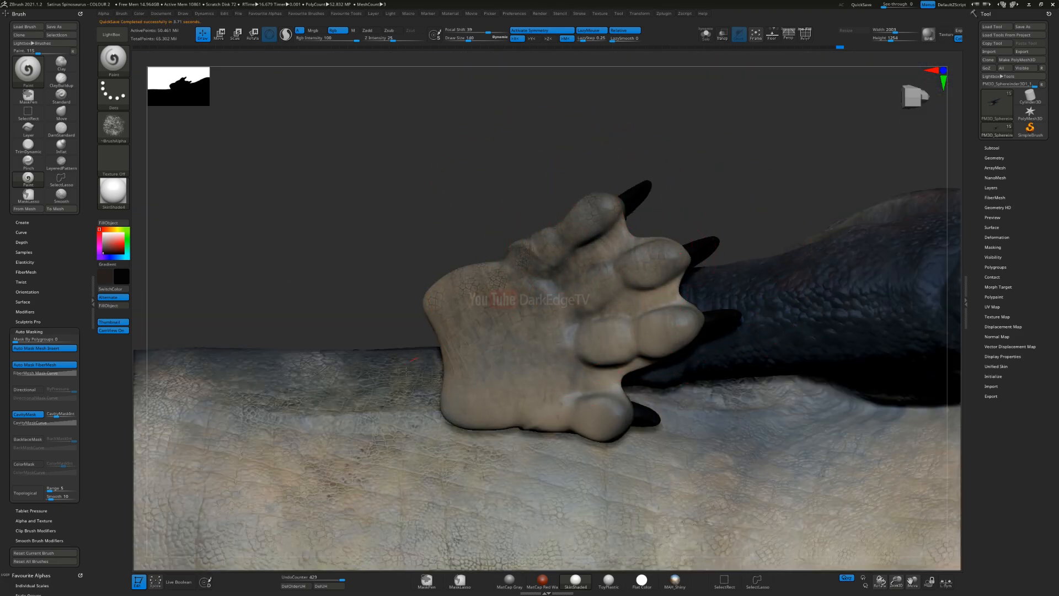
drag(683, 323, 438, 355)
drag(585, 358, 441, 420)
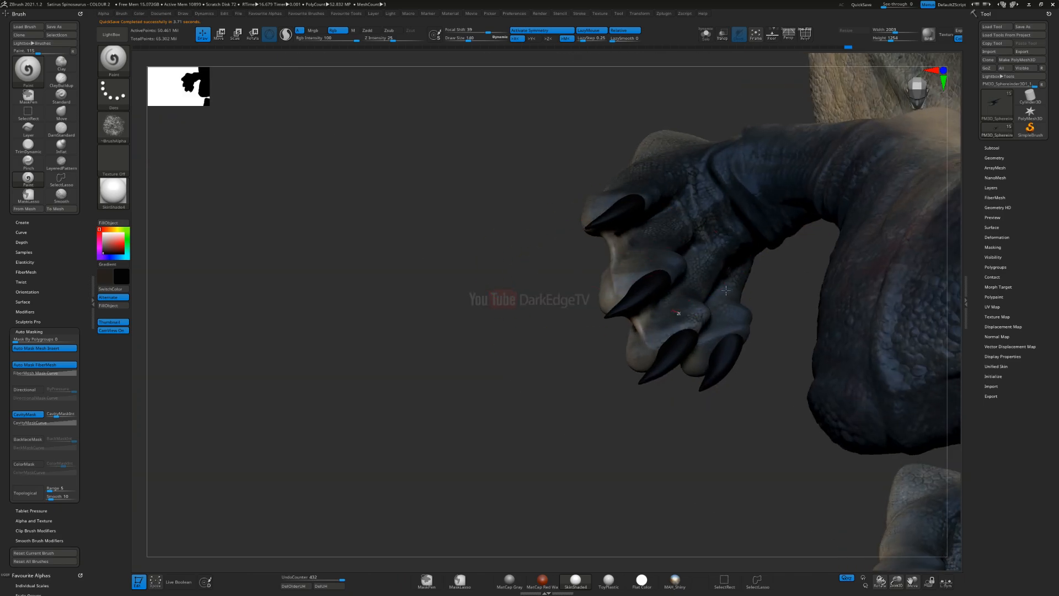
Step: Darken the creases on the upper side of the hind foot and around its ankle
mouse_move(871, 199)
right_down()
mouse_move(709, 307)
mouse_move(596, 222)
right_up()
drag(659, 191, 725, 311)
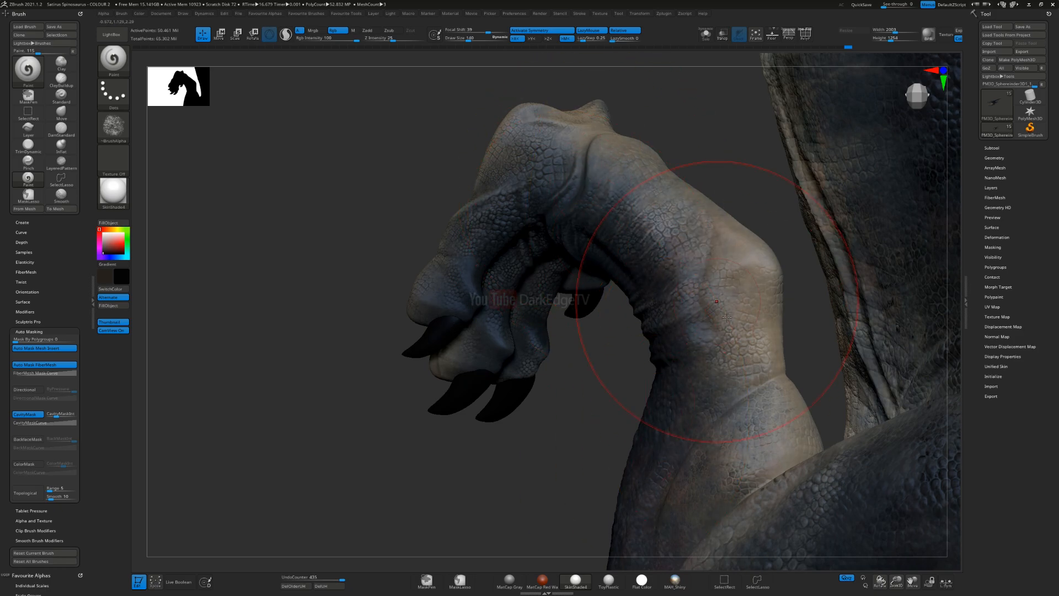
drag(748, 252, 760, 259)
mouse_move(609, 132)
right_down()
mouse_move(624, 165)
mouse_move(662, 199)
mouse_move(572, 250)
mouse_move(679, 270)
right_up()
mouse_move(685, 207)
mouse_down()
mouse_move(735, 182)
mouse_move(728, 205)
mouse_up()
Step: Paint near-black into the skin folds of the lower hind leg and around the knee
mouse_move(712, 316)
alt+right_down()
mouse_move(597, 195)
mouse_move(563, 198)
mouse_move(506, 263)
alt+right_up()
drag(521, 238, 546, 204)
right_drag(563, 237, 542, 283)
drag(540, 278, 619, 200)
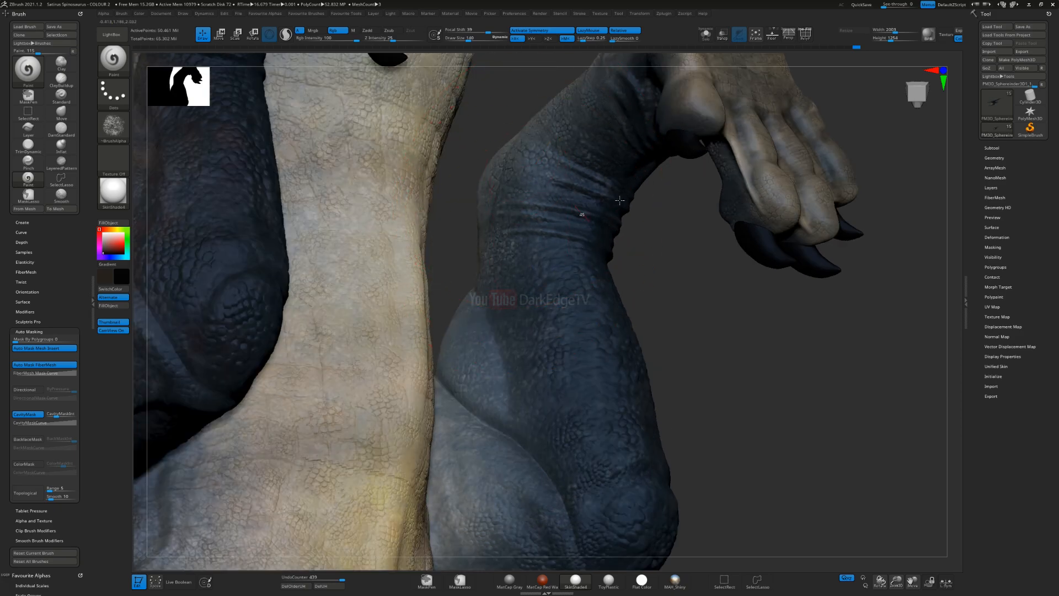
drag(496, 287, 491, 469)
alt+right_drag(491, 484, 448, 302)
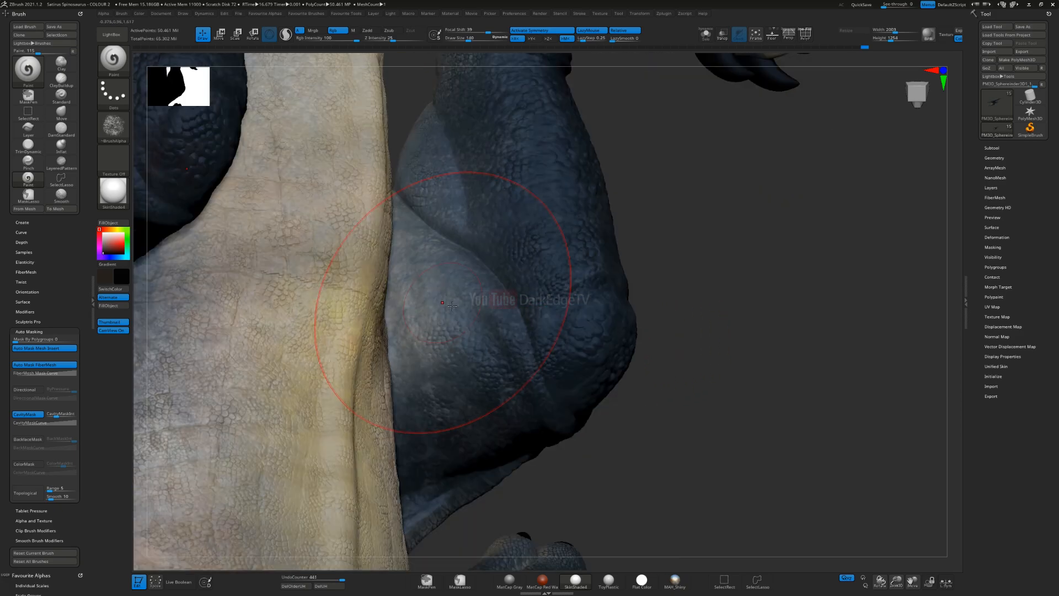
Step: Paint near-black into the scale gaps and folds of the thigh and knee beside the belly
drag(516, 256, 521, 442)
alt+right_drag(558, 326, 562, 387)
drag(565, 386, 561, 207)
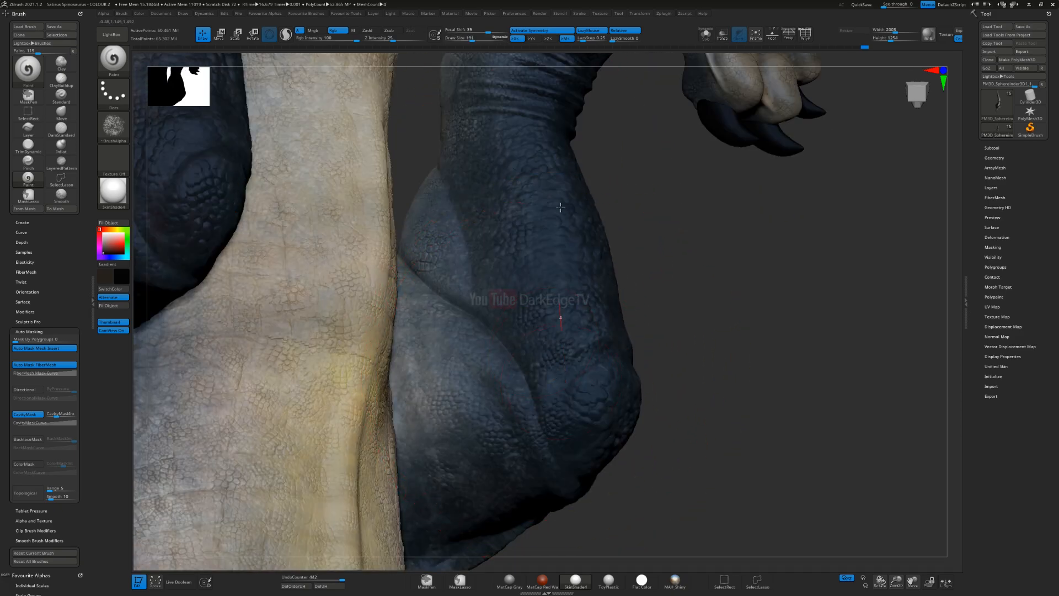
right_drag(565, 273, 558, 280)
mouse_move(612, 270)
mouse_down()
mouse_move(664, 220)
mouse_move(629, 386)
mouse_up()
right_drag(638, 390, 699, 413)
mouse_move(698, 413)
mouse_down()
mouse_move(682, 435)
mouse_move(828, 441)
mouse_up()
mouse_move(883, 353)
alt+right_down()
mouse_move(722, 256)
mouse_move(685, 281)
alt+right_up()
Step: Reduce the brush size and darken the deep creases where the hind leg folds
drag(770, 236, 709, 325)
alt+right_drag(697, 348, 709, 193)
mouse_move(670, 210)
mouse_down()
mouse_move(898, 271)
mouse_move(883, 265)
mouse_up()
mouse_move(883, 264)
right_down()
mouse_move(850, 161)
mouse_move(724, 281)
right_up()
key(s)
drag(723, 282, 715, 282)
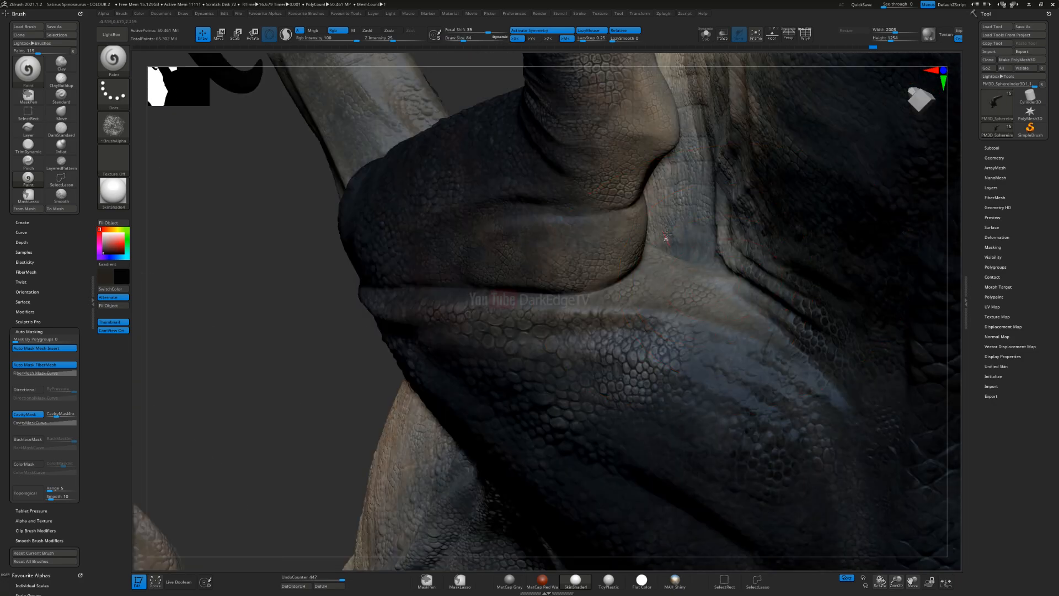
mouse_move(673, 269)
right_down()
mouse_move(685, 290)
mouse_move(623, 190)
right_up()
Step: Enlarge the brush and shade the inner thigh along the belly and the front of the knees with near-black
key(s)
drag(571, 188, 613, 199)
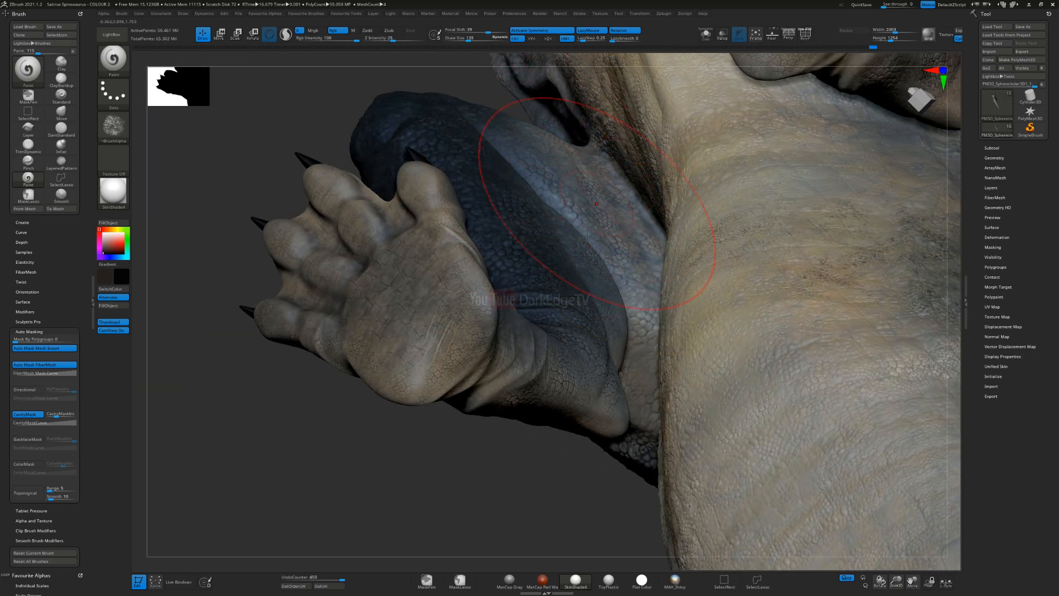
mouse_move(581, 319)
ctrl+right_down()
mouse_move(597, 190)
mouse_move(612, 239)
mouse_move(565, 226)
mouse_move(615, 125)
mouse_move(599, 190)
ctrl+right_up()
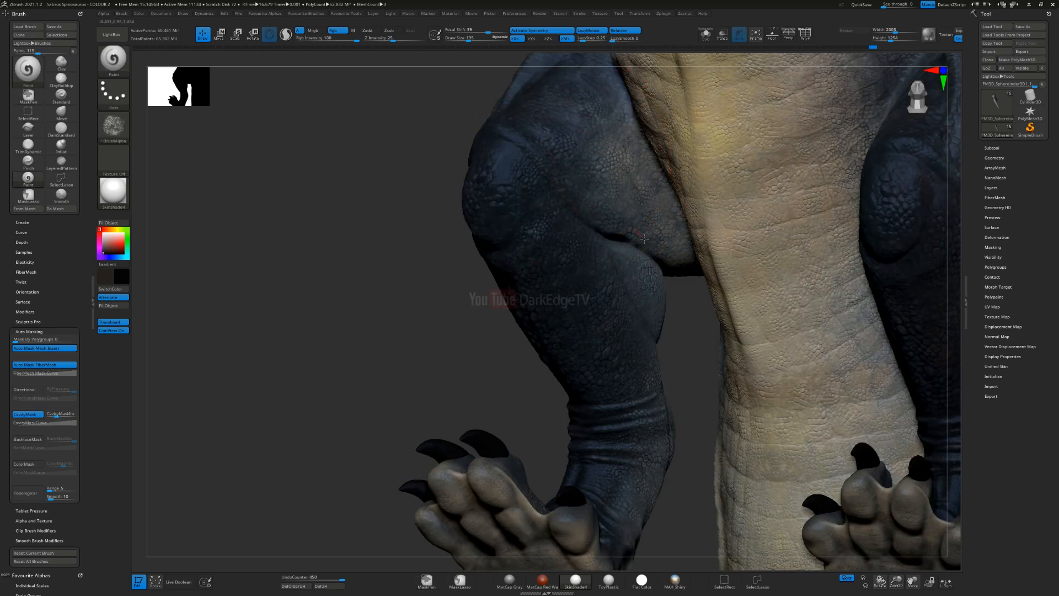
drag(644, 238, 637, 236)
mouse_move(637, 237)
right_down()
mouse_move(609, 244)
mouse_move(721, 307)
right_up()
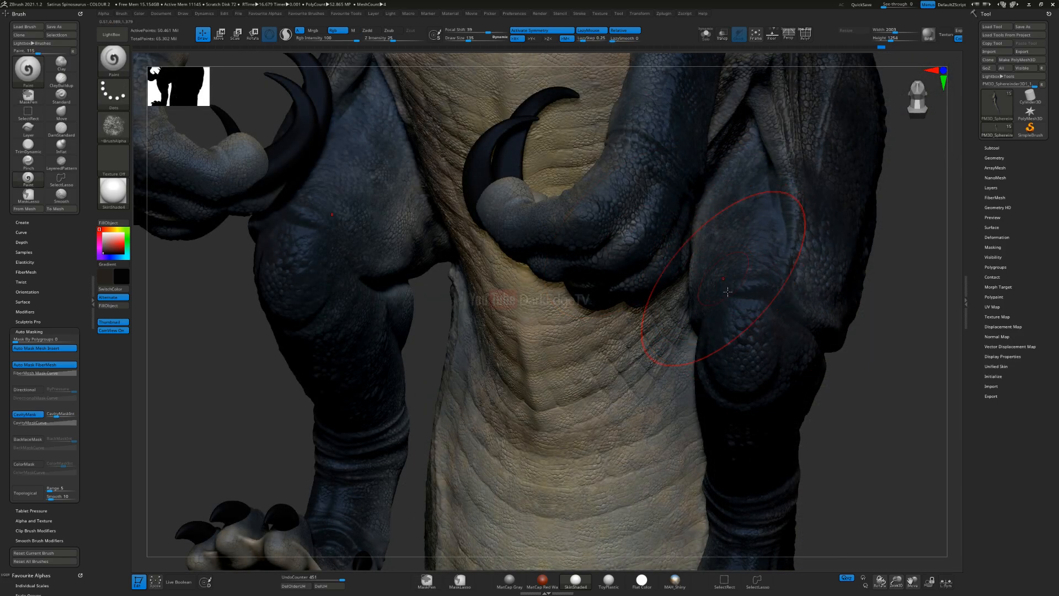
drag(736, 320, 726, 260)
mouse_move(717, 254)
ctrl+right_down()
mouse_move(562, 182)
mouse_move(646, 202)
ctrl+right_up()
mouse_move(331, 204)
alt+right_down()
mouse_move(461, 280)
mouse_move(614, 240)
mouse_move(634, 301)
alt+right_up()
Step: Set the draw size to 251 and shade the scales at the tail base beside the hind leg, switching to dark brown
key(s)
drag(674, 288, 685, 289)
ctrl+right_drag(690, 272, 644, 343)
drag(763, 166, 770, 167)
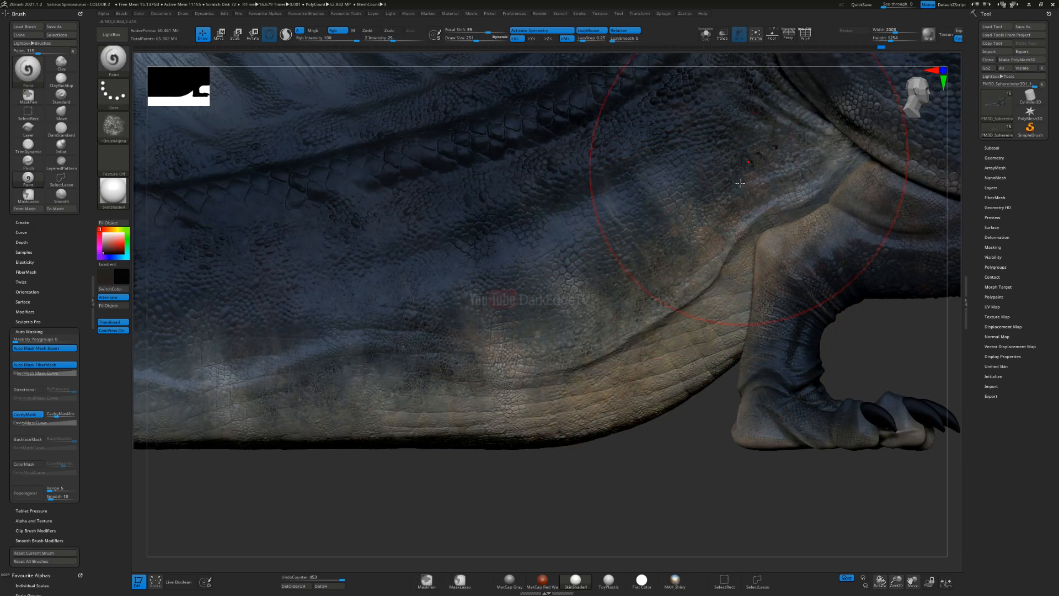
alt+right_drag(717, 153, 756, 233)
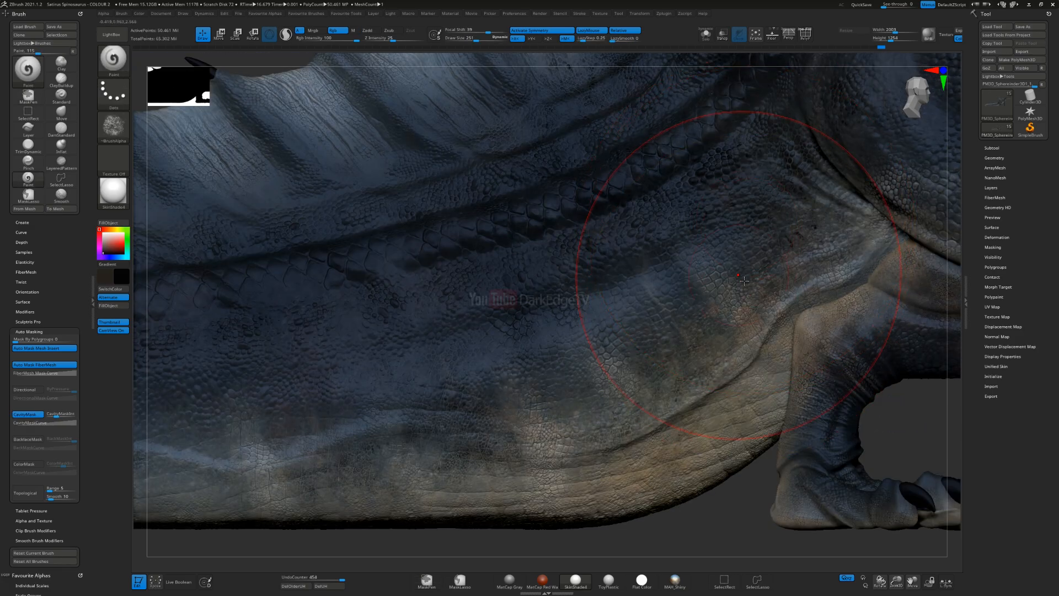
key(ctrl)
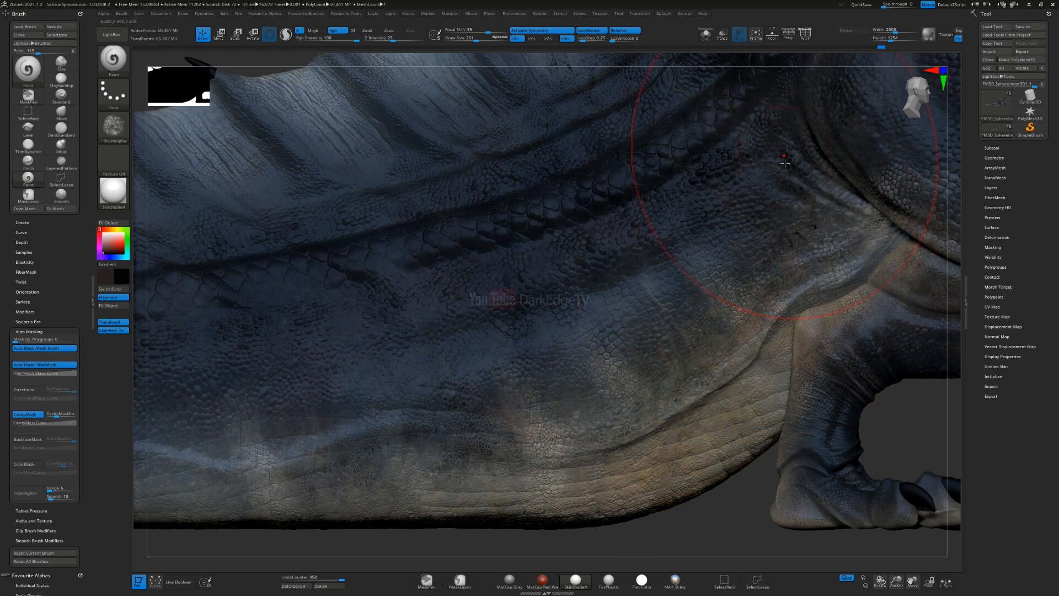
key(ctrl+z)
alt+right_drag(733, 174, 736, 132)
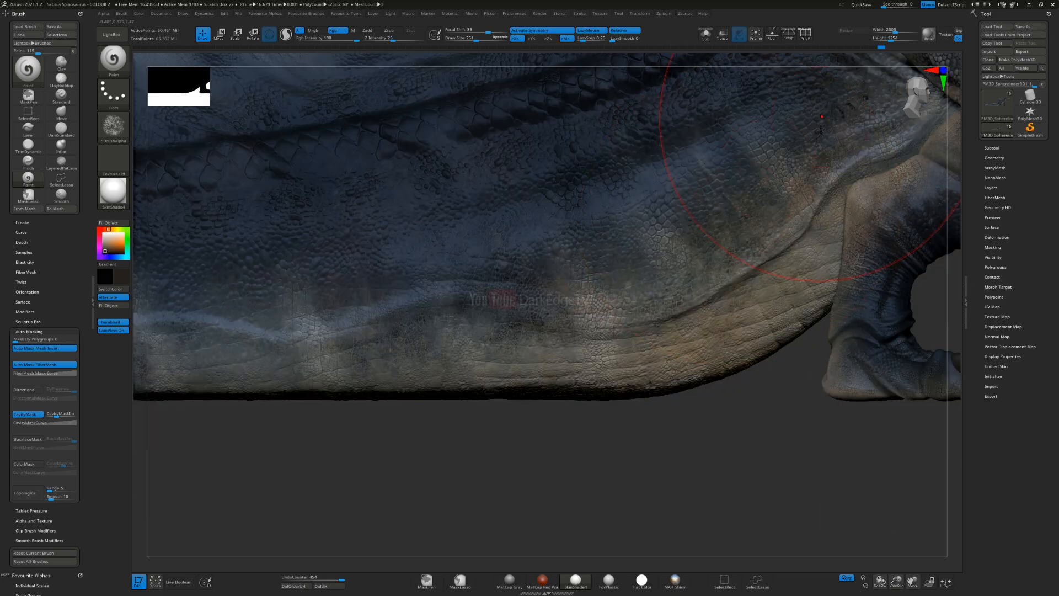
key(ctrl+shift+z)
Step: Shade the pale lower flank of the tail with dark brown from the base out to the tip
alt+right_drag(535, 307, 777, 261)
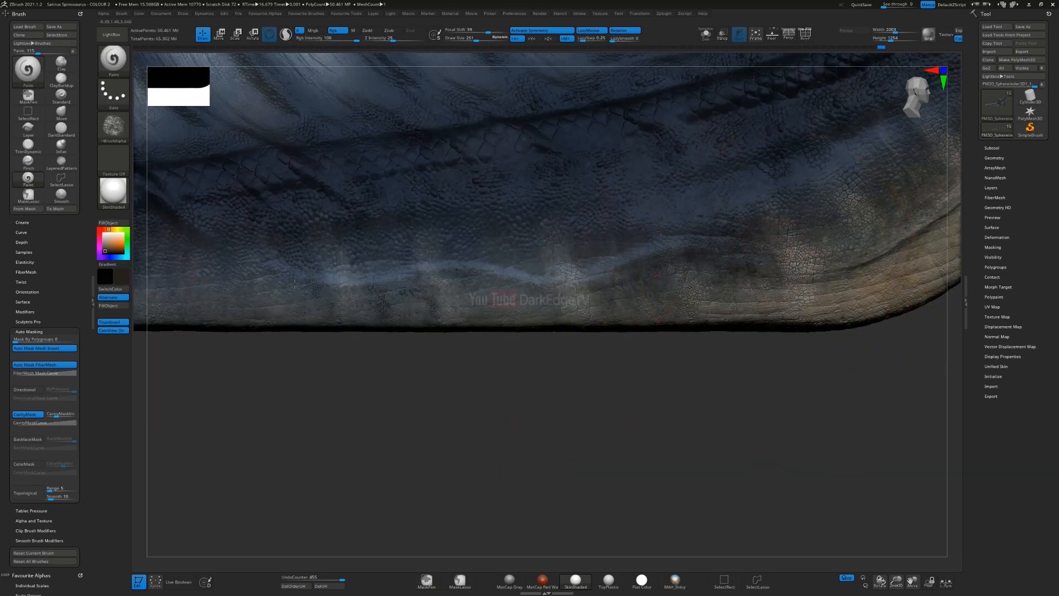
drag(135, 305, 224, 315)
alt+right_drag(407, 294, 870, 254)
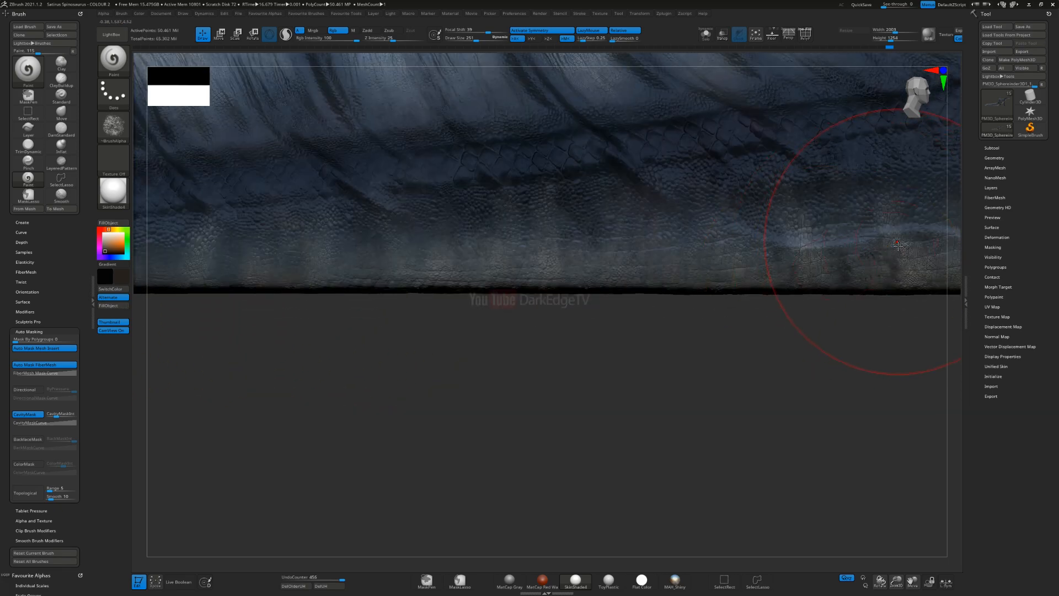
drag(181, 276, 149, 278)
alt+right_drag(406, 261, 836, 256)
drag(67, 299, 62, 299)
mouse_move(407, 298)
alt+right_down()
mouse_move(706, 293)
mouse_move(686, 208)
alt+right_up()
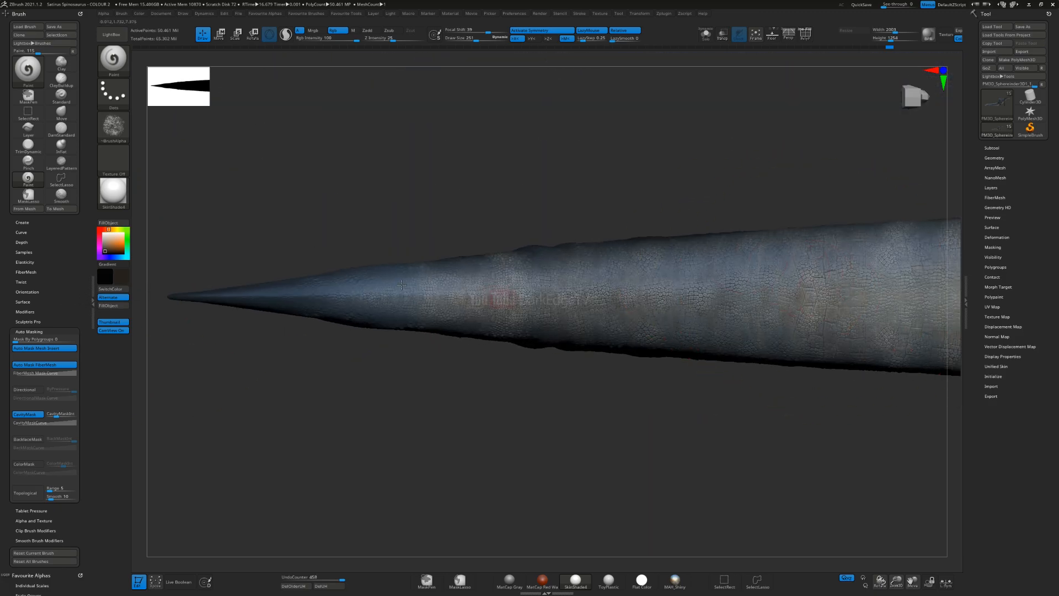
Step: Paint dark brown into the scale gaps along the tail's underside from the tip back towards the base
alt+right_drag(938, 289, 408, 285)
alt+right_drag(885, 279, 442, 297)
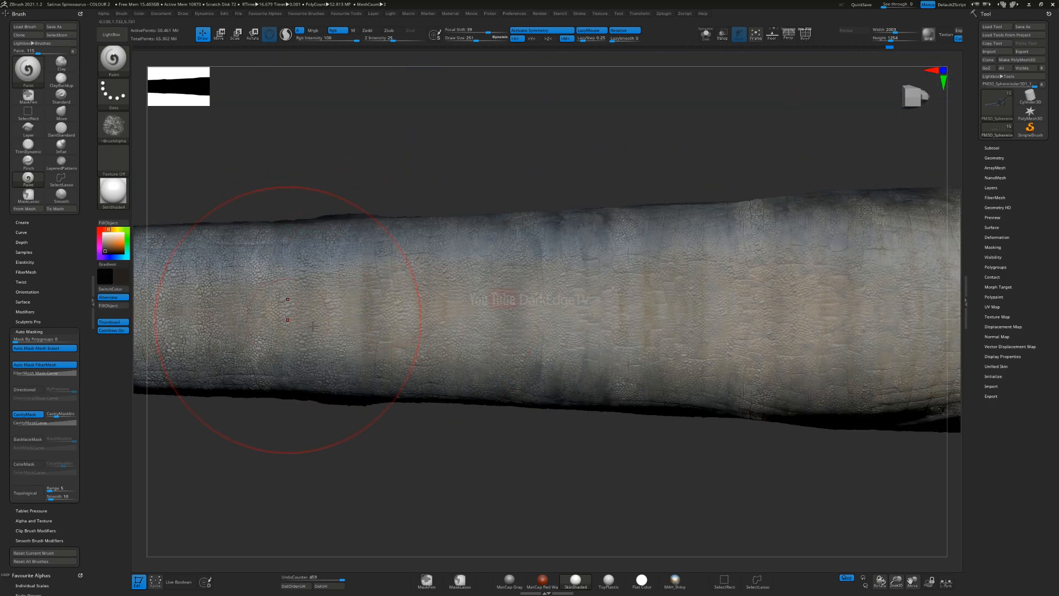
alt+right_drag(863, 254, 544, 280)
drag(505, 317, 662, 310)
right_drag(816, 278, 756, 435)
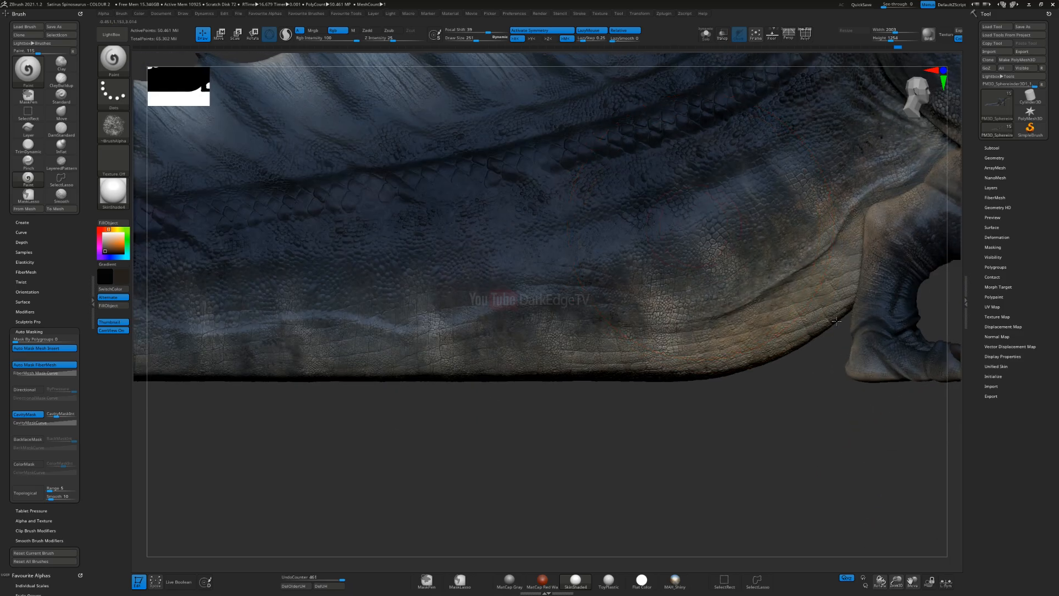
Step: Add dark brown shading to the tail's side near the hind leg
alt+right_drag(623, 237, 726, 324)
key(v)
key(v)
ctrl+right_drag(707, 379, 729, 312)
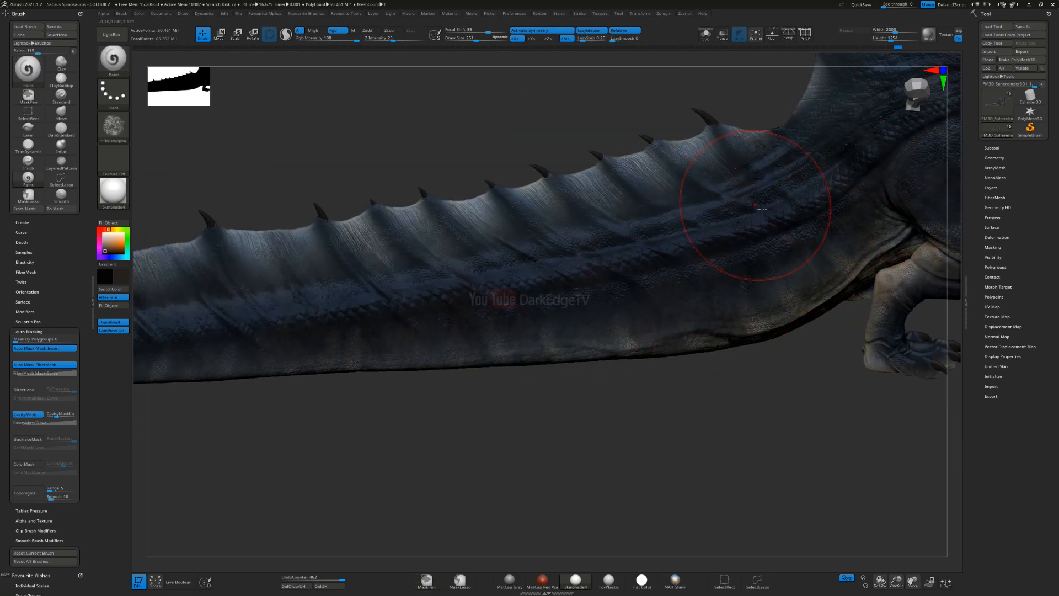
Step: Switch to near-black and shade the scale rows along the tail's side out to the tip
key(v)
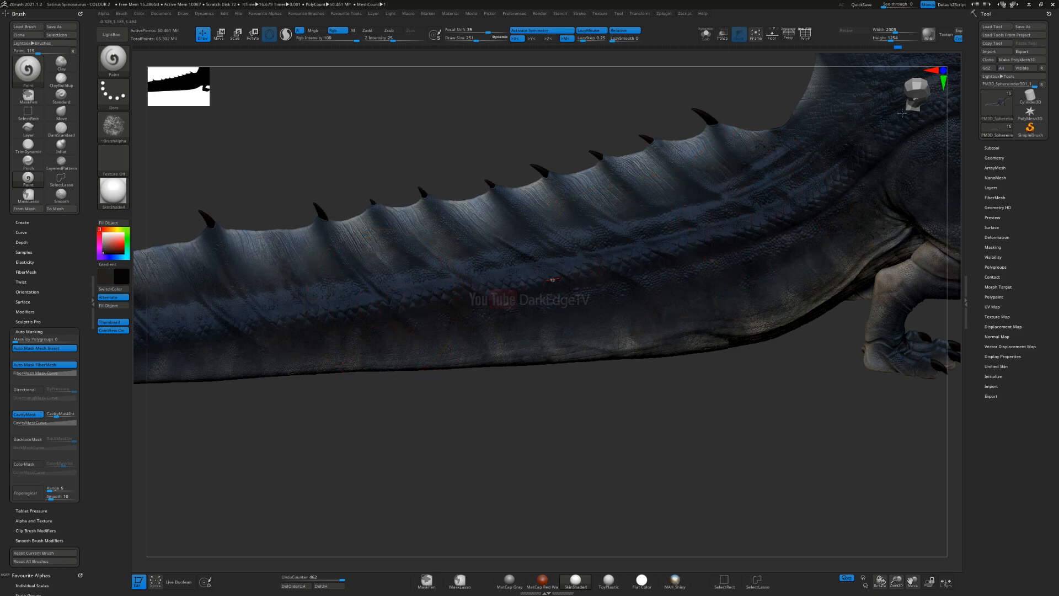
right_drag(834, 146, 921, 173)
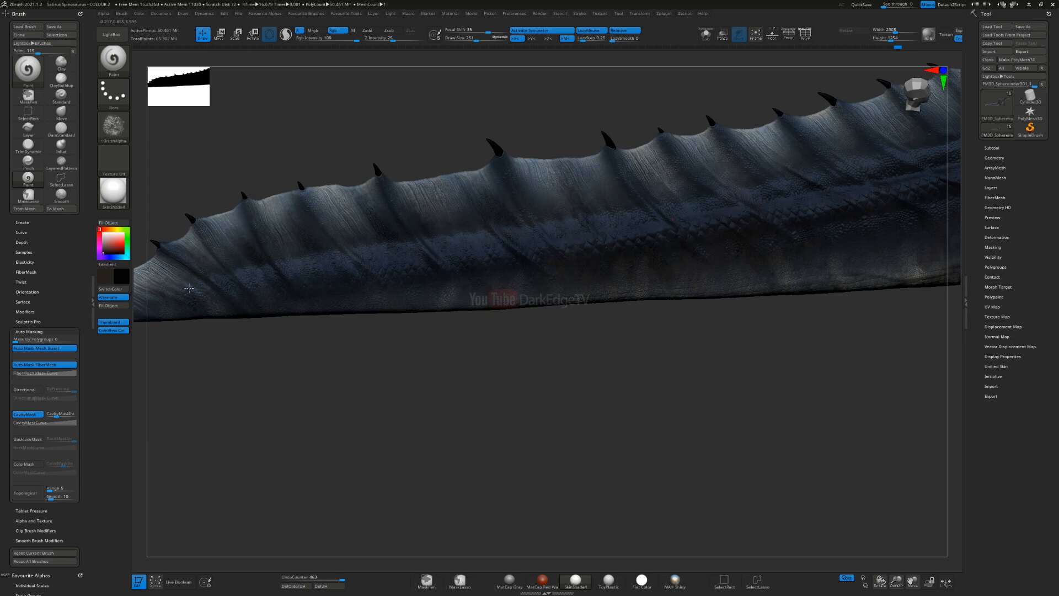
drag(319, 296, 294, 289)
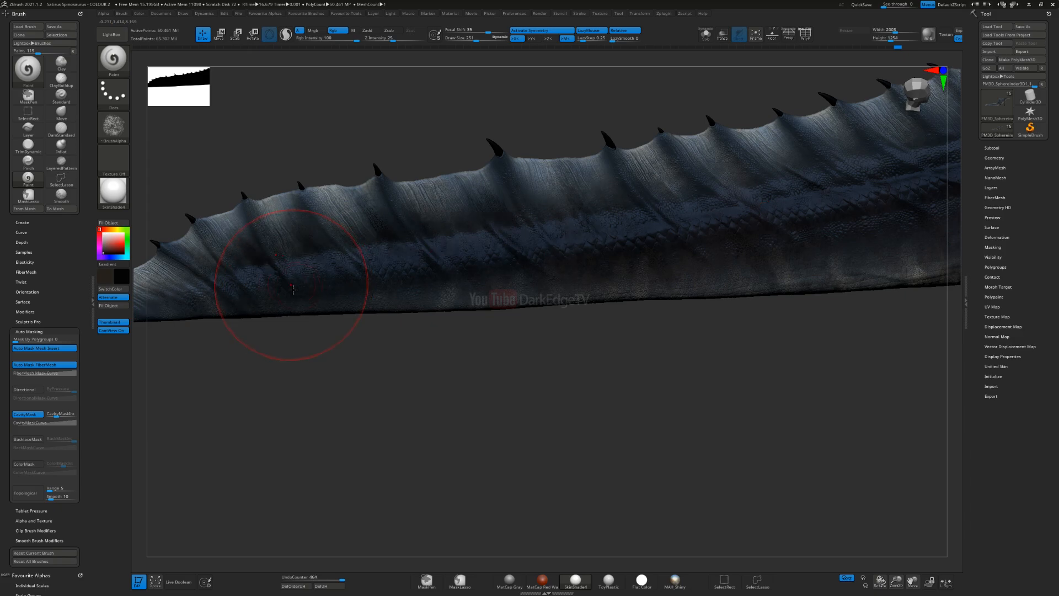
alt+right_drag(329, 288, 590, 279)
drag(310, 295, 369, 277)
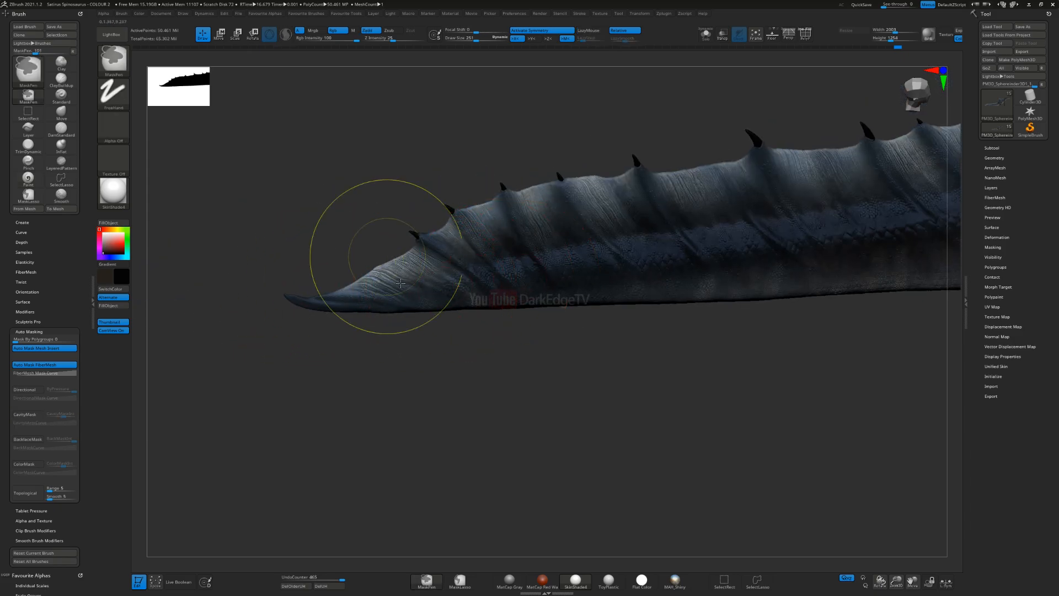
Step: Try dark brown shading over the spined fin near the tail tip
ctrl+right_drag(385, 261, 442, 283)
mouse_move(446, 284)
mouse_down()
mouse_move(501, 294)
mouse_move(532, 281)
mouse_up()
right_drag(577, 274, 586, 248)
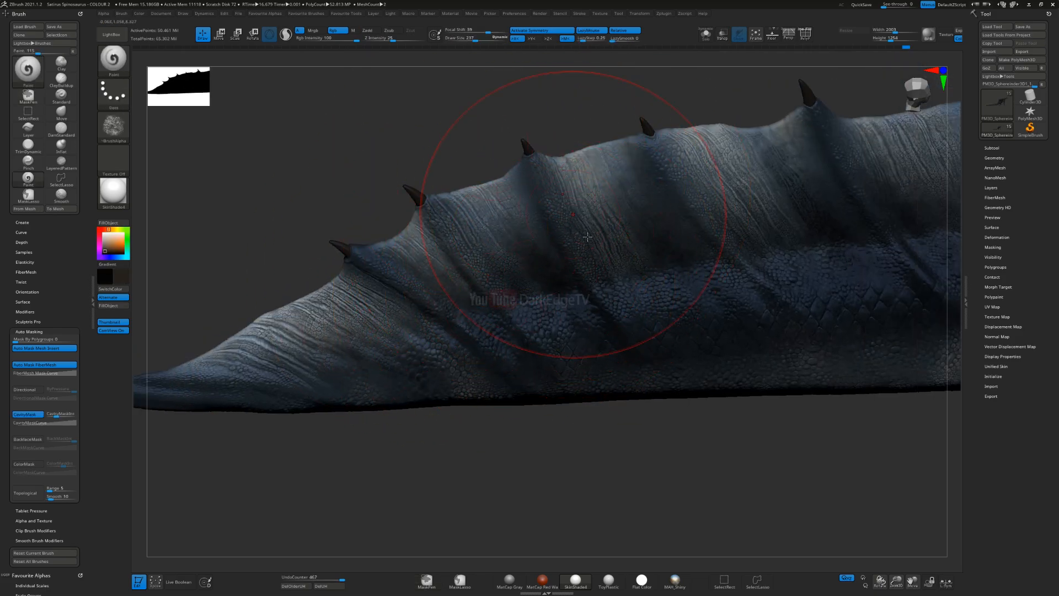
key(ctrl)
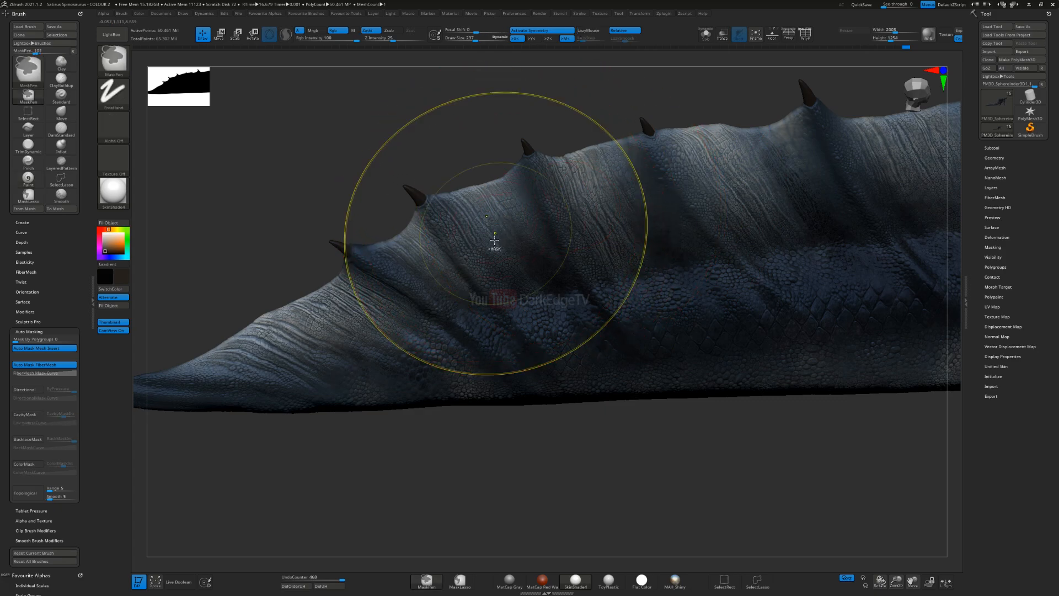
key(ctrl+z)
key(ctrl+z)
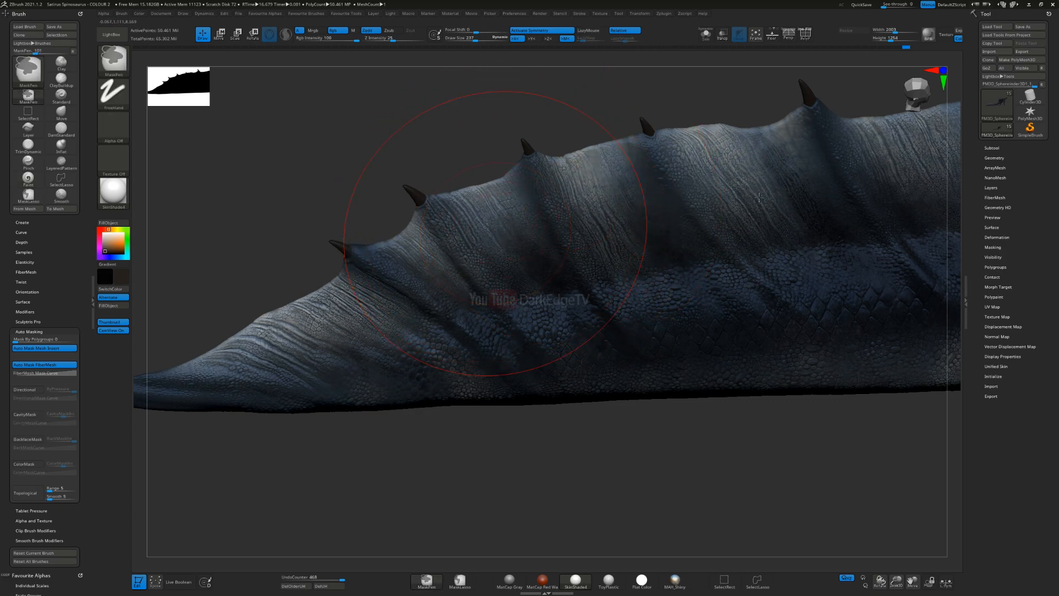
Step: Enlarge the brush to draw size 430 and try dark brown shading across the dorsal sail
alt+right_drag(730, 254, 703, 138)
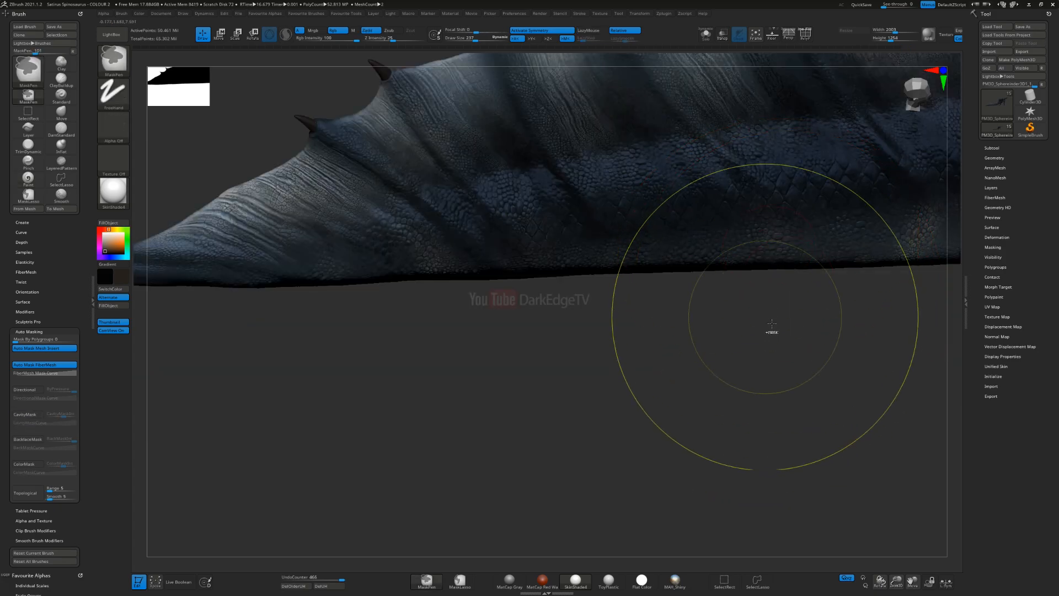
ctrl+right_drag(771, 331, 739, 237)
alt+right_drag(671, 256, 171, 443)
alt+right_drag(773, 166, 398, 284)
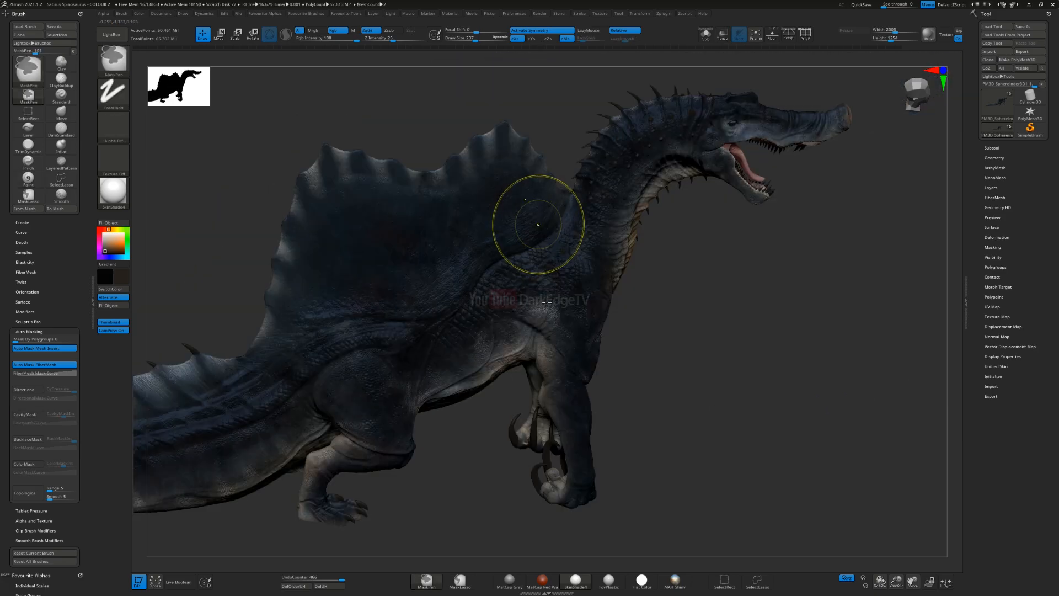
ctrl+right_drag(539, 225, 402, 310)
alt+right_drag(179, 375, 446, 294)
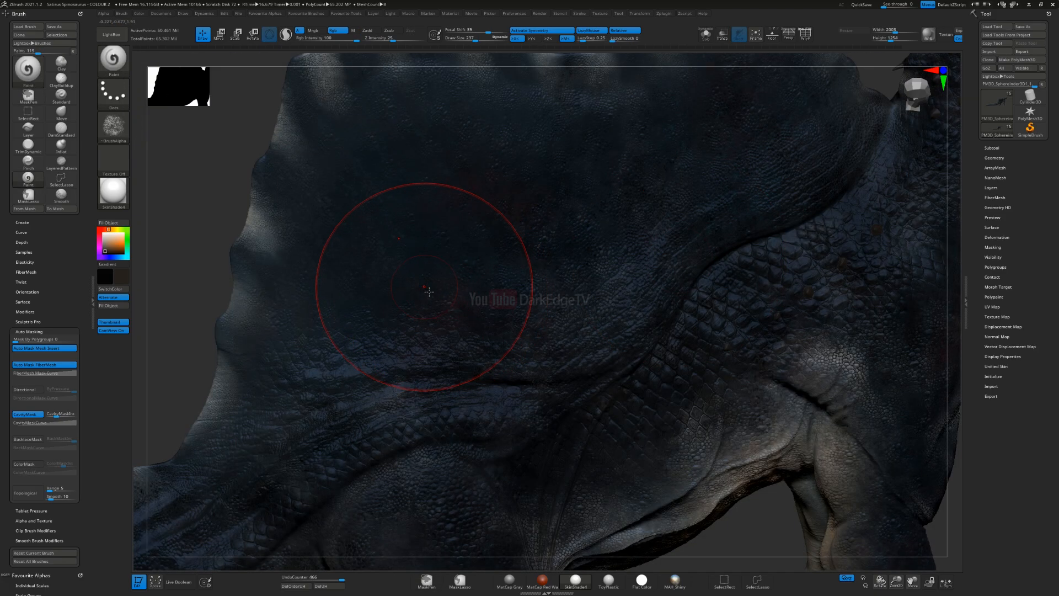
key(s)
drag(428, 282, 441, 282)
alt+right_drag(459, 299, 502, 327)
drag(473, 304, 396, 178)
right_drag(508, 262, 511, 304)
drag(510, 303, 465, 181)
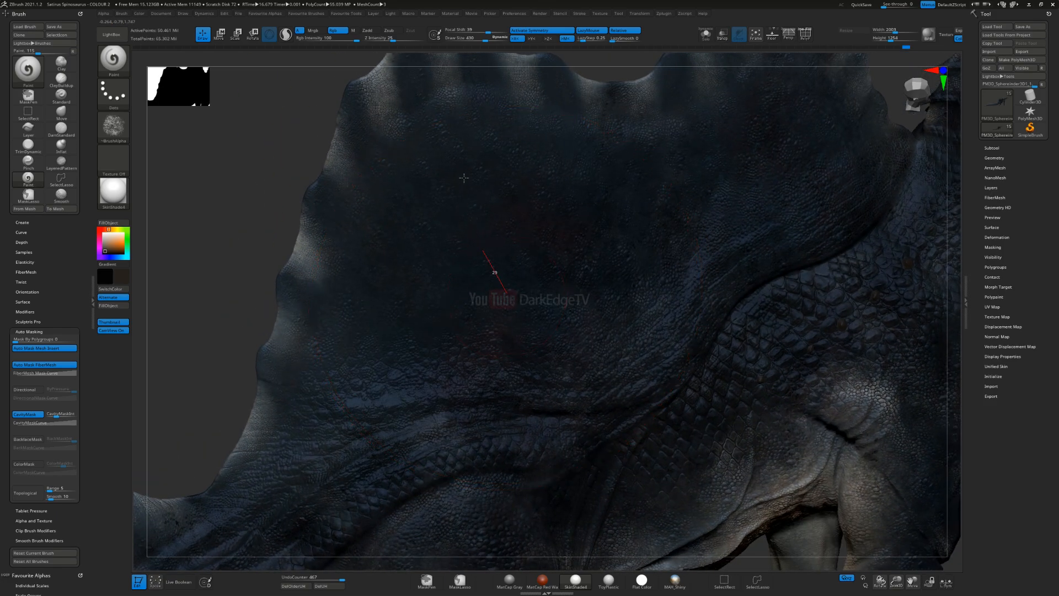
drag(472, 123, 636, 209)
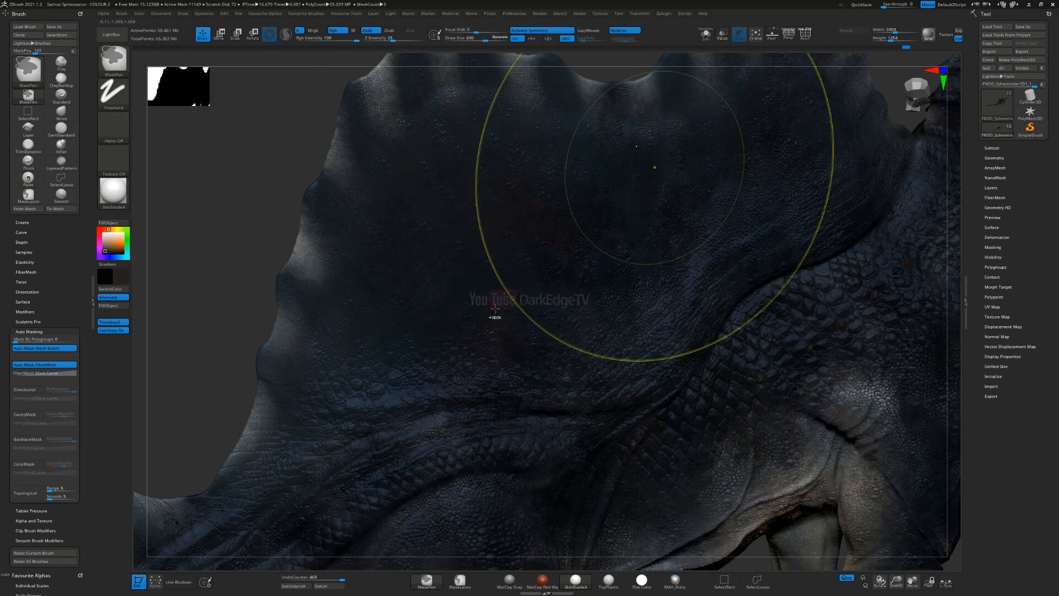
key(ctrl+z)
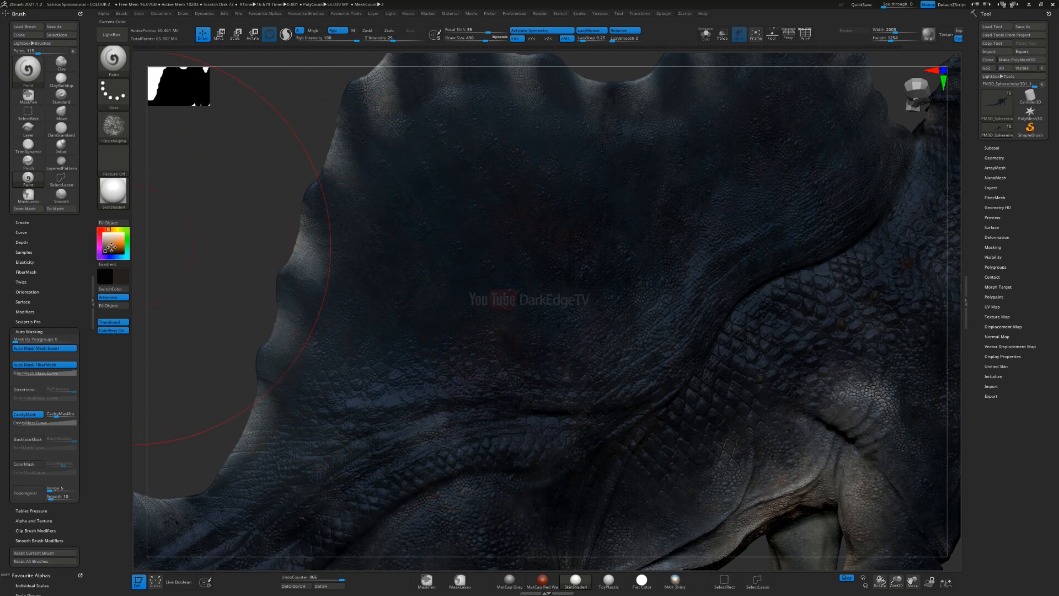
key(ctrl+z)
Step: Pick a light beige and brush it over the dorsal sail's skin, undoing the last stroke
drag(461, 198, 452, 209)
drag(549, 412, 431, 378)
mouse_move(399, 265)
mouse_down()
mouse_move(371, 307)
mouse_move(397, 356)
mouse_up()
drag(725, 273, 717, 237)
mouse_move(738, 218)
alt+right_down()
mouse_move(576, 302)
mouse_move(587, 249)
alt+right_up()
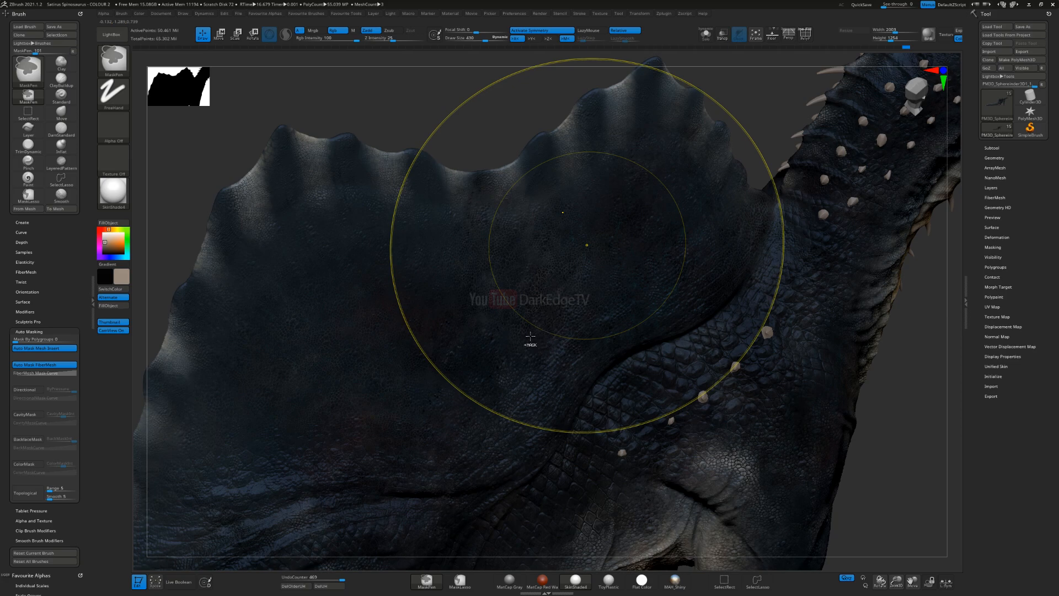
key(ctrl+z)
Step: Test more beige strokes over the front half of the sail, undoing the unwanted ones
drag(521, 174, 552, 184)
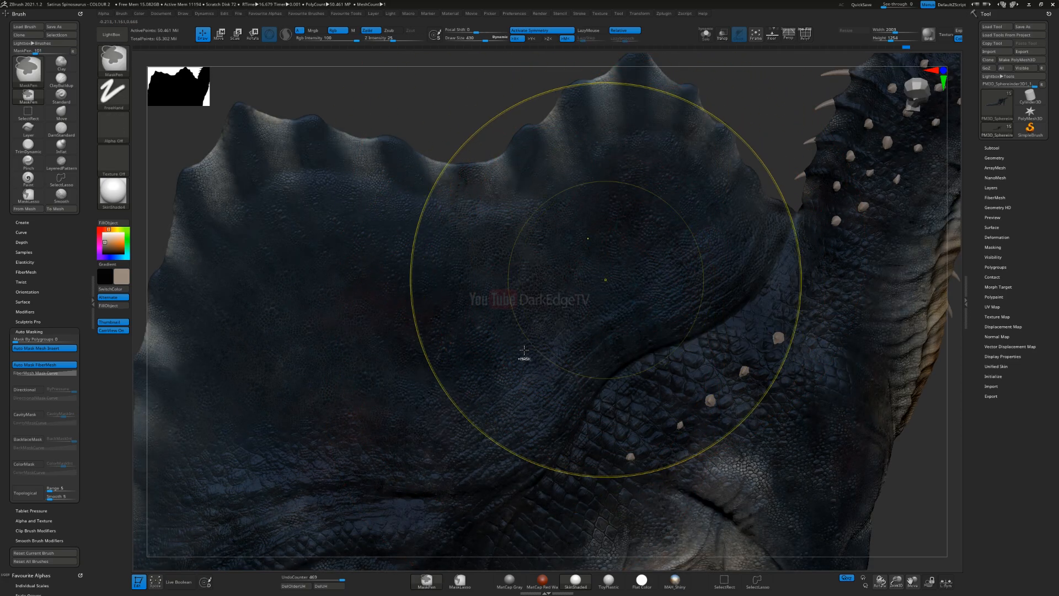
key(ctrl+z)
drag(561, 175, 568, 163)
drag(702, 211, 714, 115)
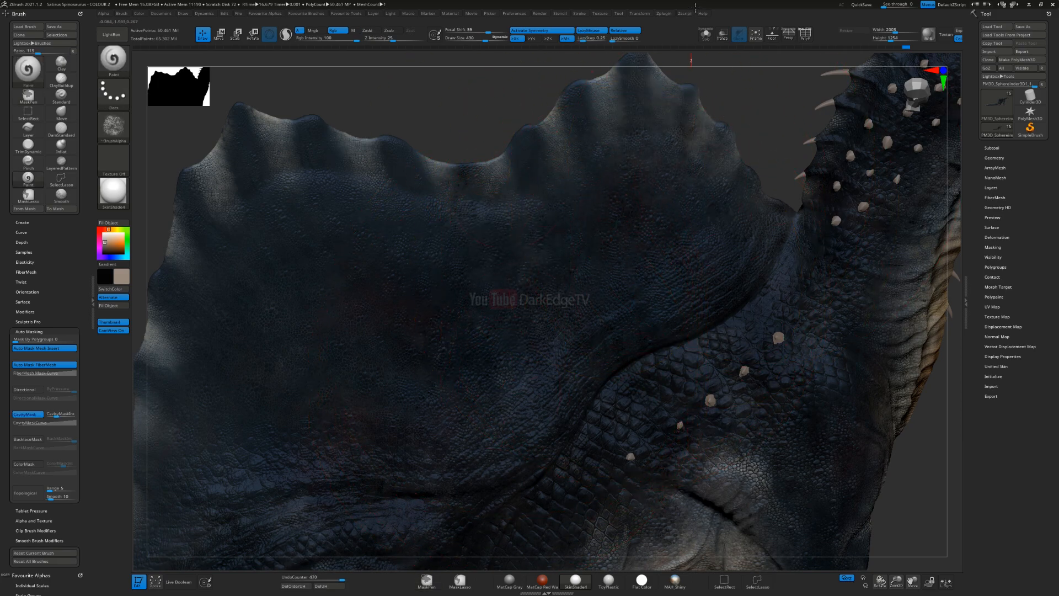
drag(566, 215, 567, 228)
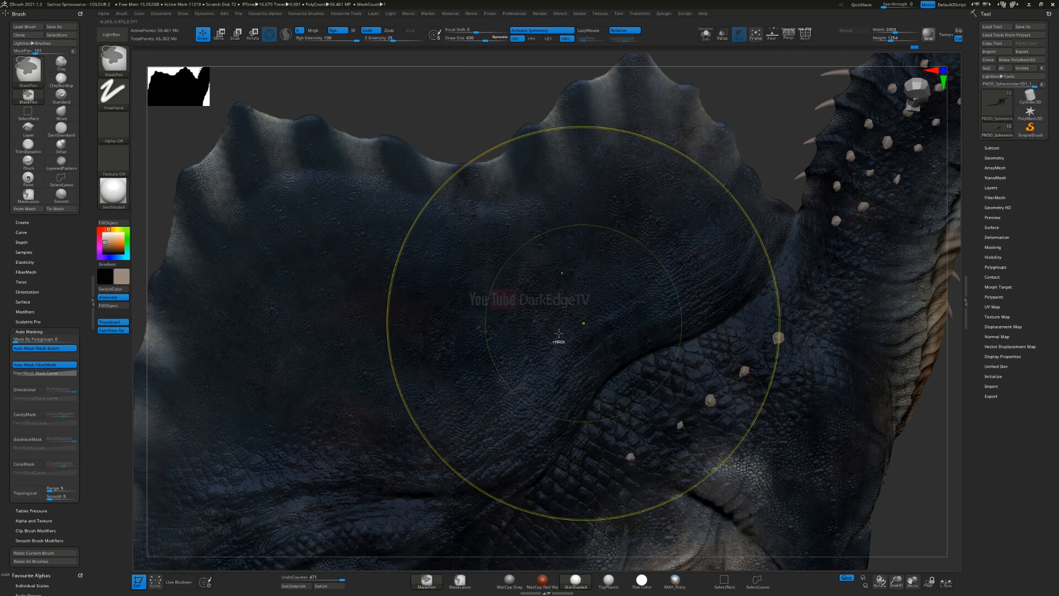
key(ctrl+z)
Step: Set the brush to draw size 230 and try a beige stroke on the sail's front peak, undoing it
key(s)
drag(674, 184, 660, 182)
mouse_move(659, 169)
alt+right_down()
mouse_move(594, 293)
mouse_move(574, 255)
mouse_move(638, 228)
alt+right_up()
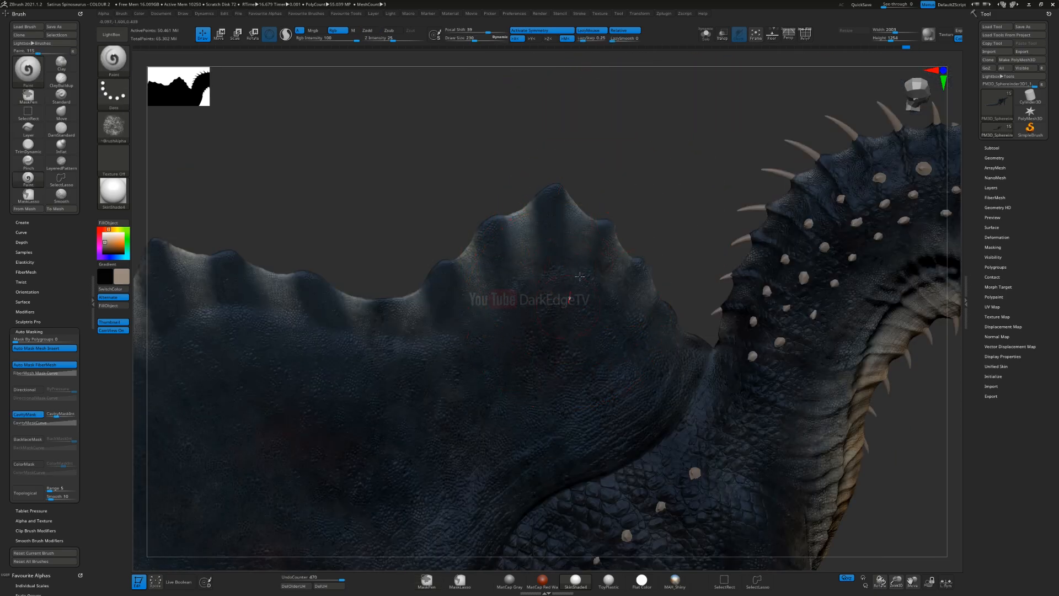
drag(588, 232, 590, 251)
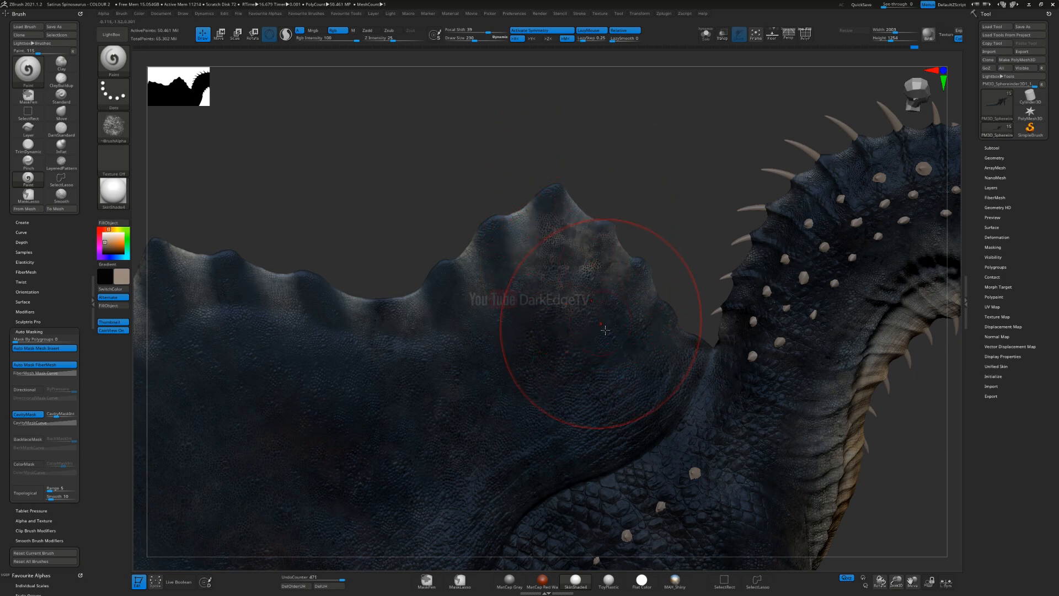
key(ctrl)
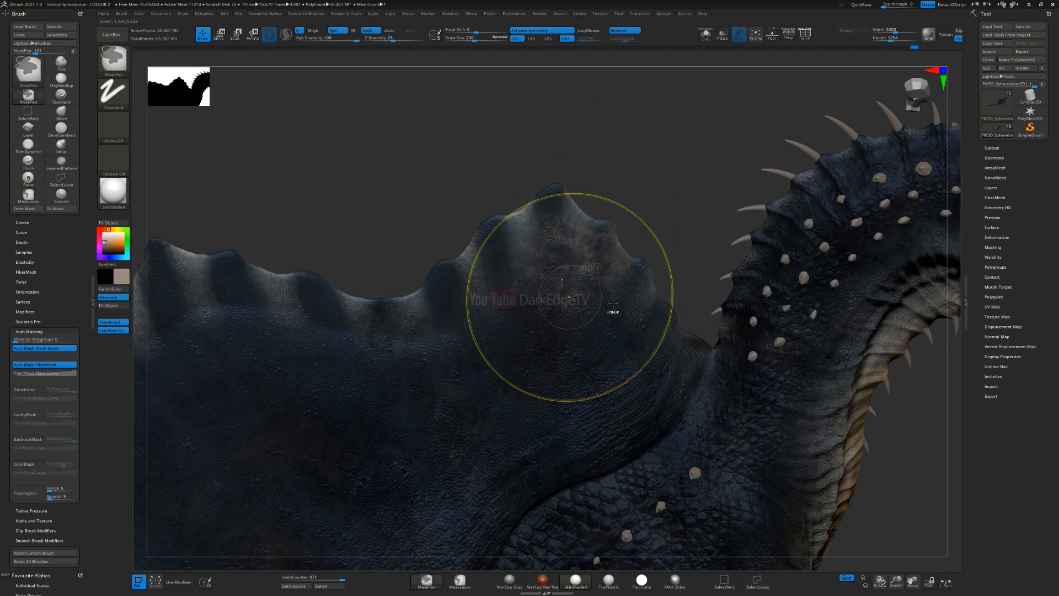
key(ctrl+z)
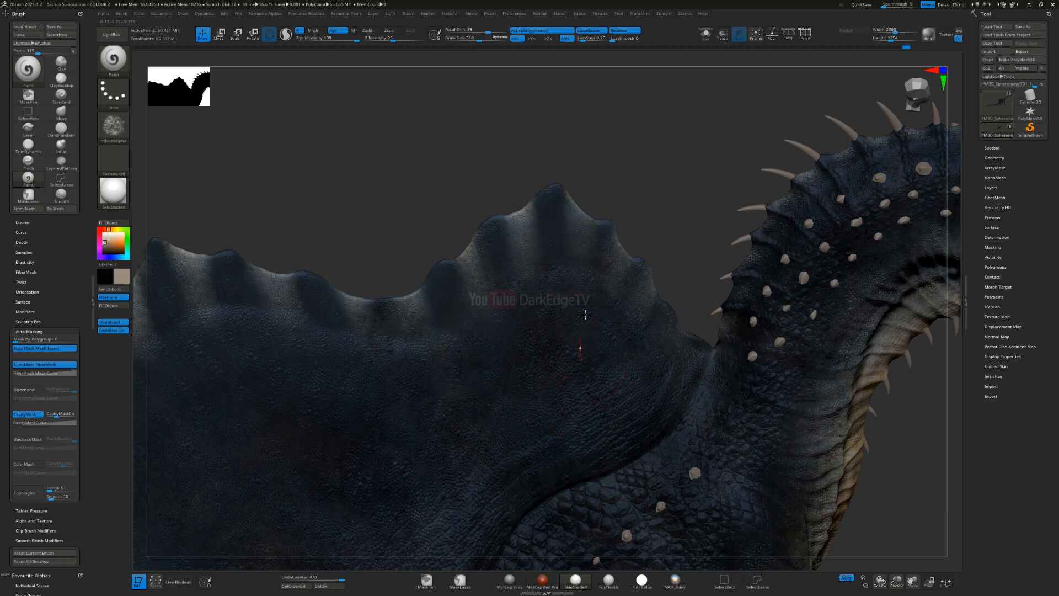
Step: Brush beige with a larger brush over the sail's front peak and along the dip in its upper edge
mouse_move(523, 328)
right_down()
mouse_move(546, 306)
mouse_move(584, 216)
right_up()
right_drag(555, 359, 551, 283)
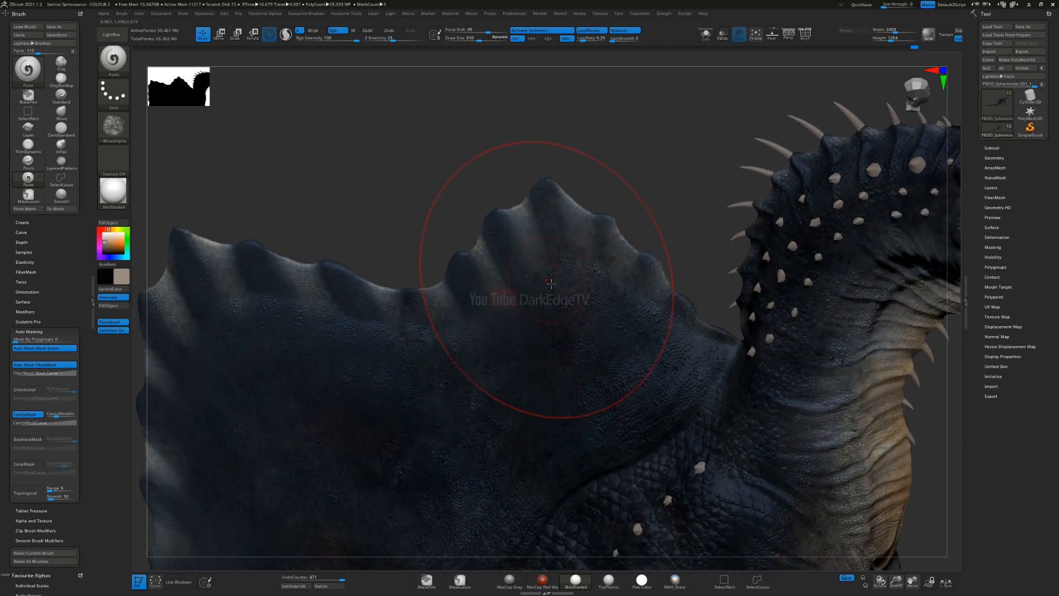
right_drag(488, 323, 456, 252)
mouse_move(871, 257)
right_down()
mouse_move(834, 234)
mouse_move(598, 272)
mouse_move(537, 182)
right_up()
mouse_move(502, 235)
ctrl+right_down()
mouse_move(393, 326)
mouse_move(567, 231)
ctrl+right_up()
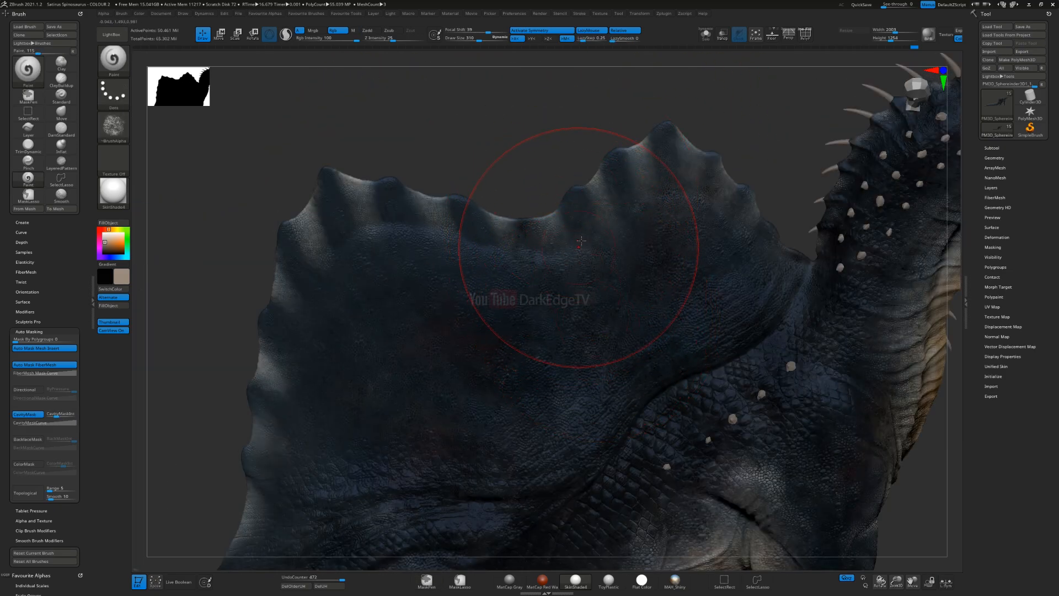
alt+right_drag(388, 275, 532, 266)
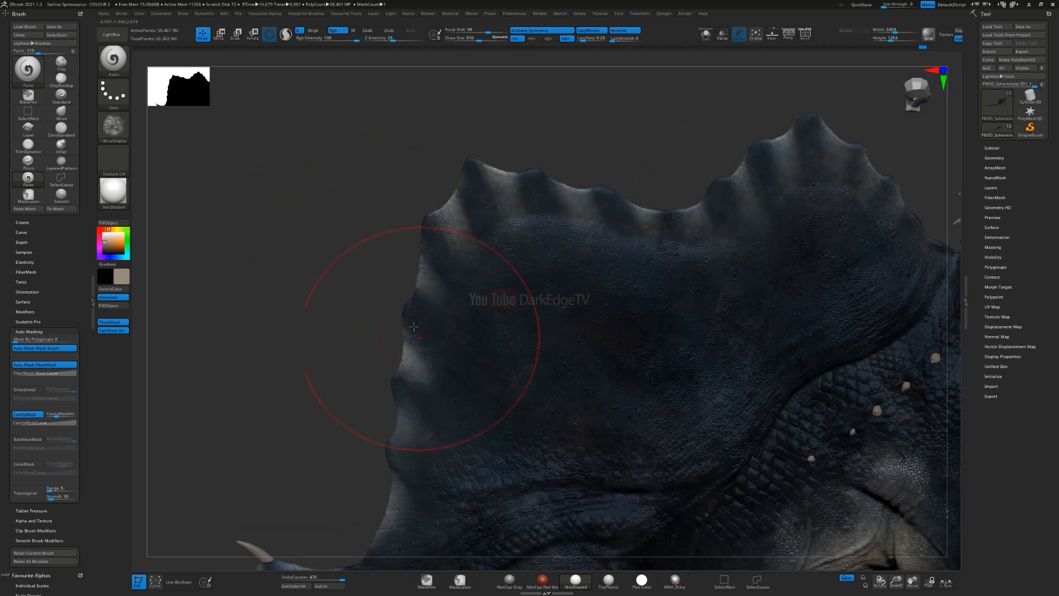
Step: Brush subtle beige variation down the sail's rear edge and across its rear half
right_drag(500, 330, 472, 306)
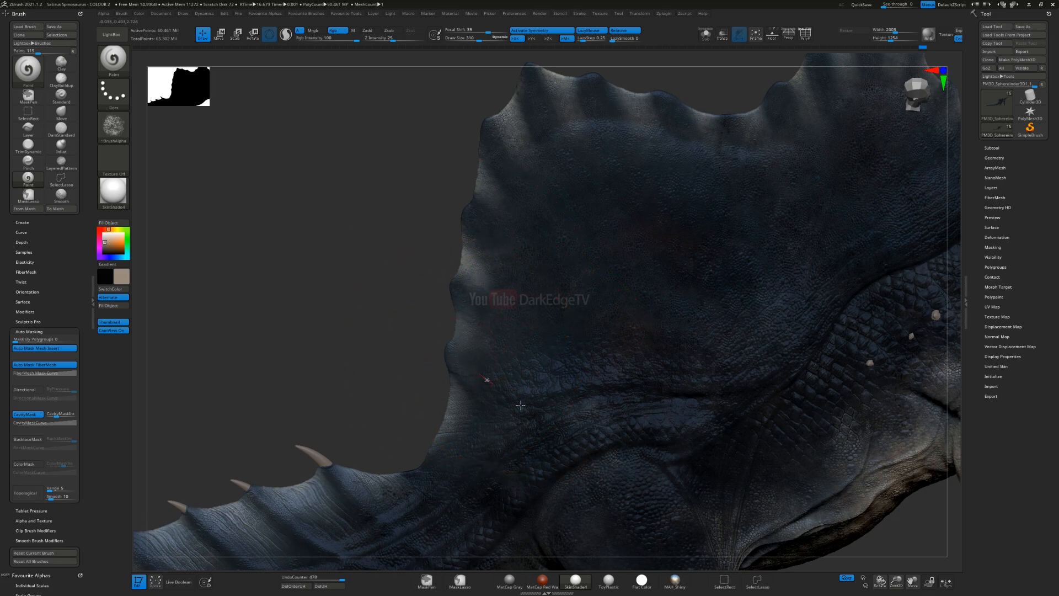
mouse_move(490, 359)
ctrl+right_down()
mouse_move(567, 295)
mouse_move(602, 310)
mouse_move(545, 287)
ctrl+right_up()
right_drag(456, 357, 562, 319)
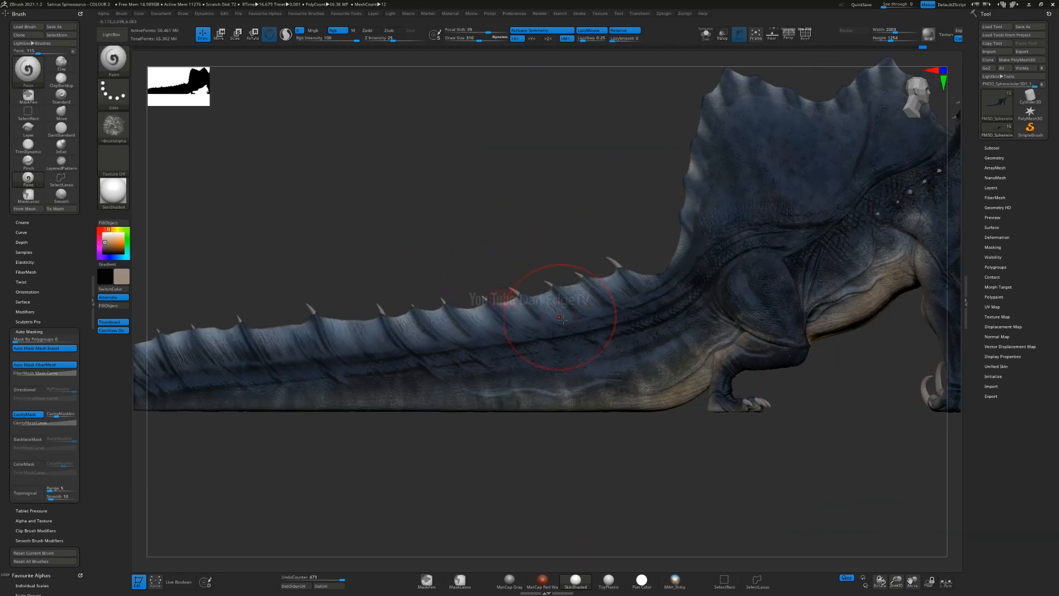
right_drag(721, 267, 679, 272)
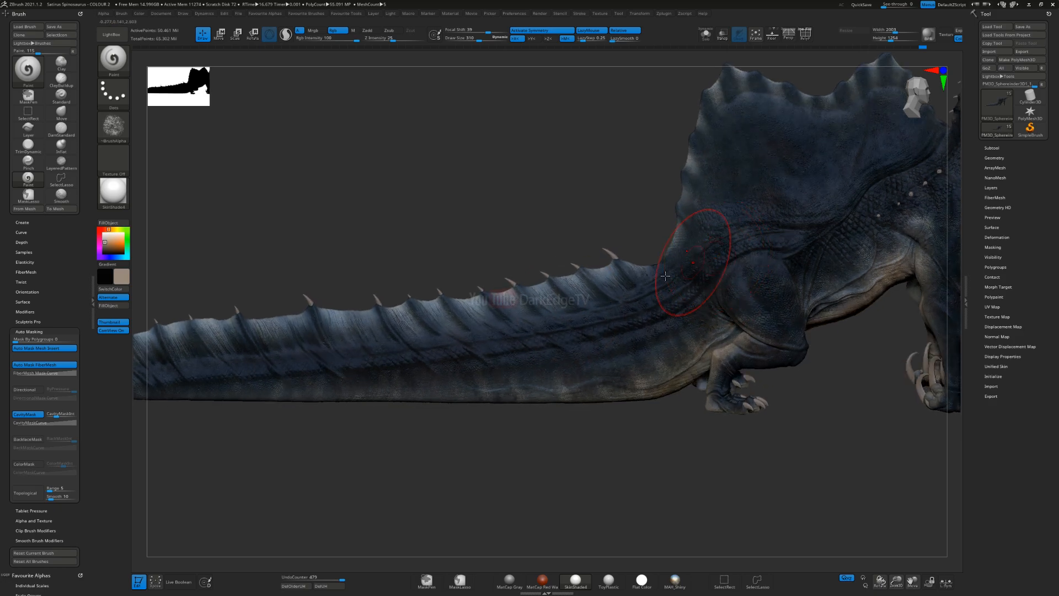
mouse_move(928, 84)
alt+right_down()
mouse_move(626, 203)
mouse_move(574, 276)
alt+right_up()
mouse_move(400, 229)
alt+right_down()
mouse_move(479, 239)
mouse_move(561, 216)
alt+right_up()
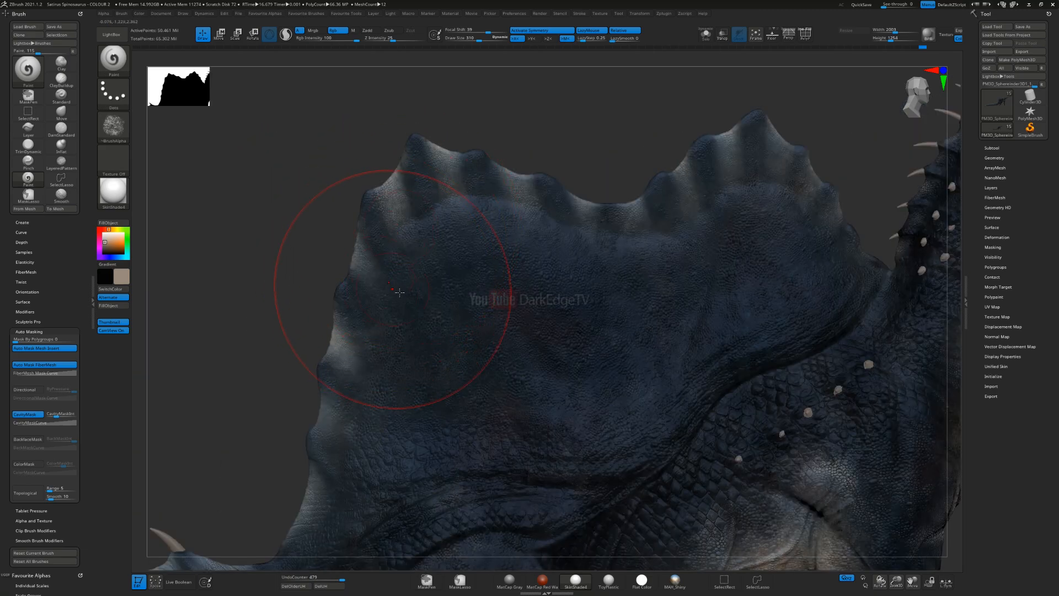
drag(647, 391, 427, 343)
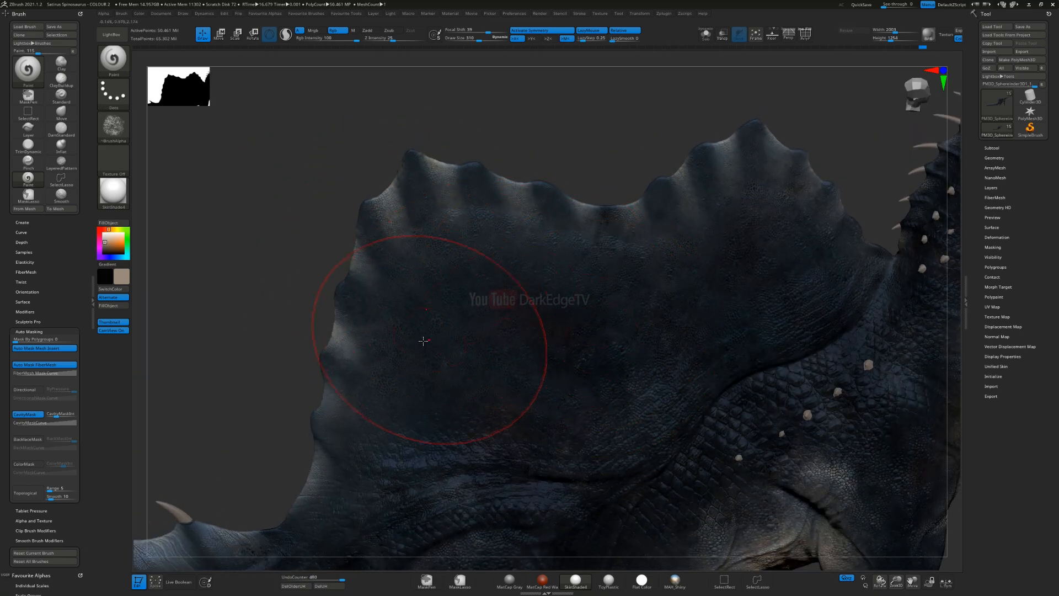
mouse_move(624, 311)
mouse_down()
mouse_move(624, 429)
mouse_move(640, 301)
mouse_move(673, 336)
mouse_move(562, 358)
mouse_up()
alt+right_drag(562, 359, 561, 207)
mouse_move(546, 359)
mouse_down()
mouse_move(452, 386)
mouse_move(362, 432)
mouse_up()
alt+right_drag(426, 437, 411, 297)
Step: Switch the model's material to Flat Color and bring the belly and flank into view
click(112, 194)
click(156, 201)
alt+right_drag(558, 130, 581, 236)
alt+right_drag(370, 414, 516, 289)
Step: Reduce the brush size and dab beige onto the flank and belly skin, undoing the last stroke
alt+right_drag(587, 380, 608, 235)
ctrl+right_drag(615, 324, 613, 254)
right_drag(634, 287, 645, 231)
key(s)
drag(648, 230, 643, 231)
right_drag(617, 279, 615, 238)
key(s)
drag(615, 238, 609, 237)
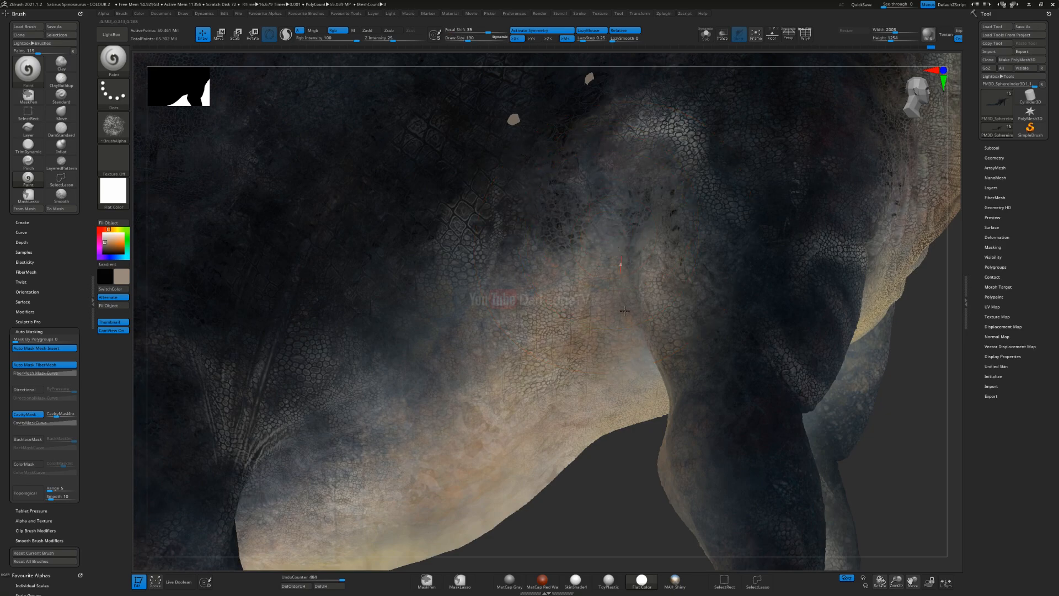
key(ctrl)
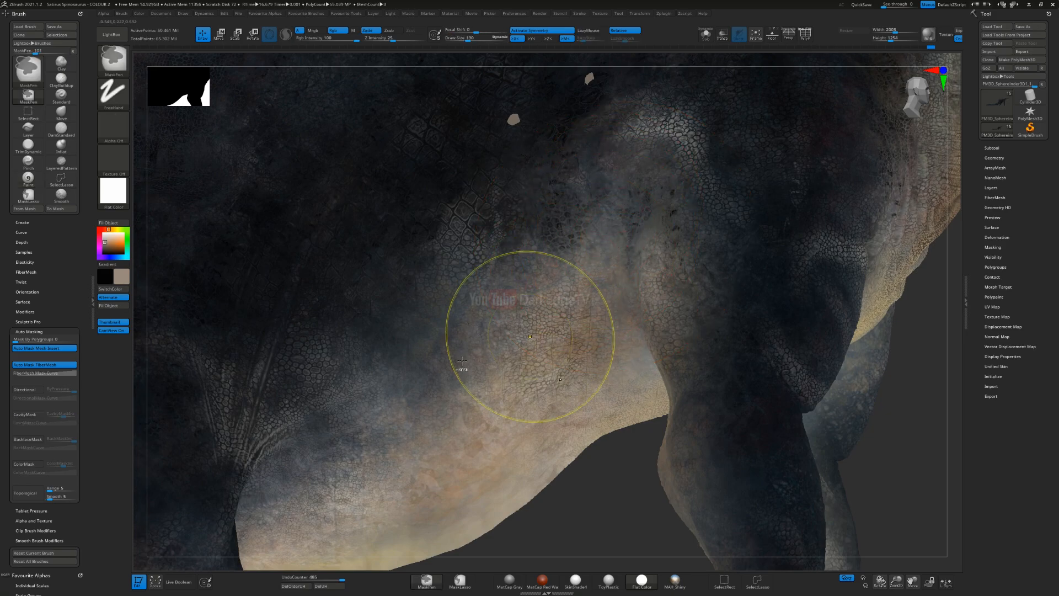
key(ctrl+z)
Step: Swap to the near-black colour and deepen the scale gaps along the lower flank and around the hind leg
right_drag(616, 270, 644, 313)
key(v)
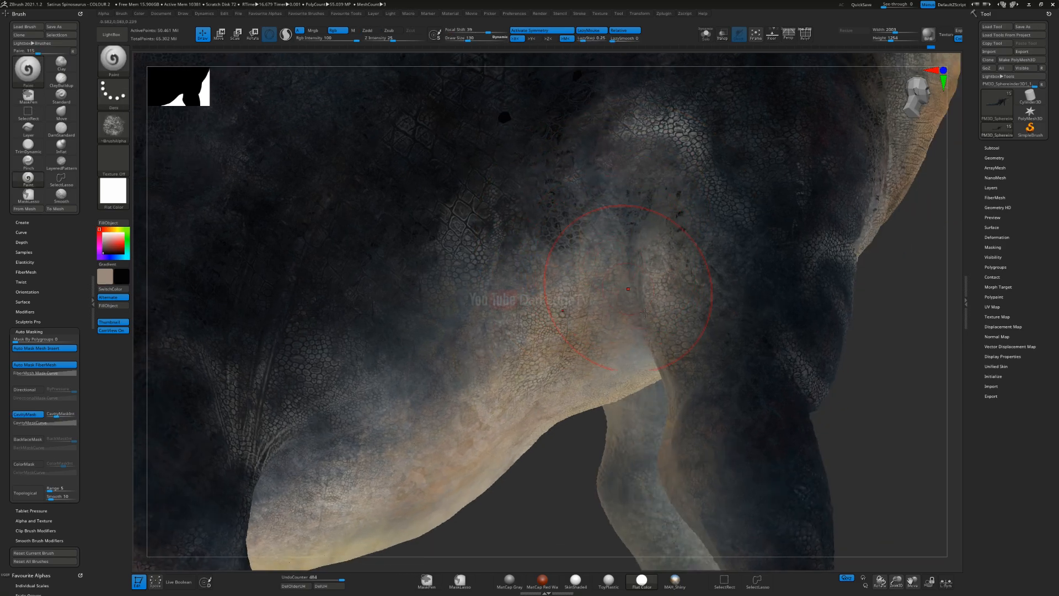
alt+right_drag(381, 346, 563, 266)
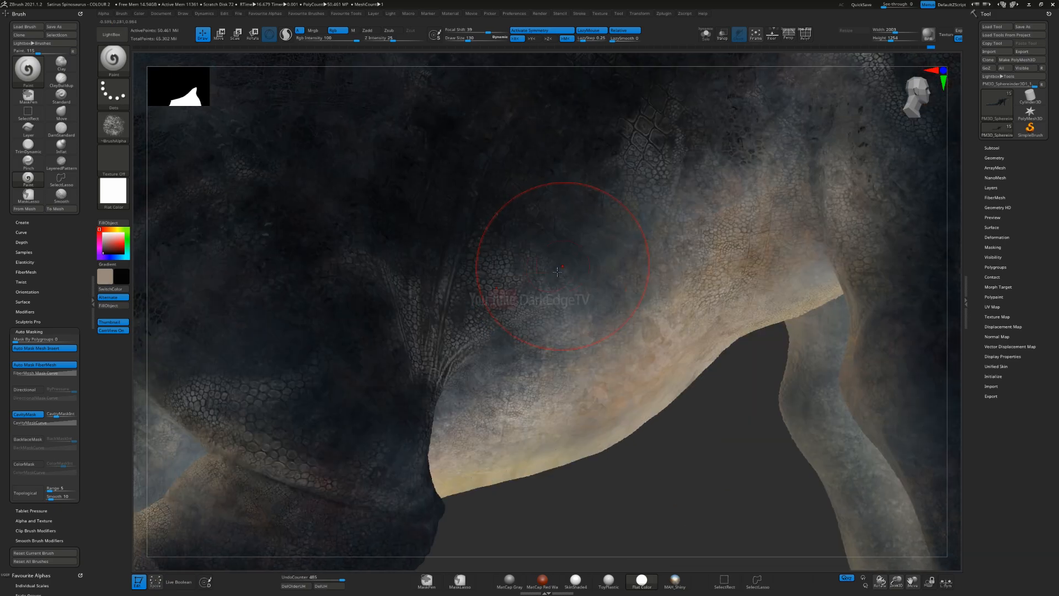
drag(642, 208, 647, 190)
mouse_move(436, 371)
alt+right_down()
mouse_move(599, 277)
mouse_move(740, 212)
alt+right_up()
mouse_move(466, 350)
alt+right_down()
mouse_move(630, 254)
mouse_move(646, 234)
alt+right_up()
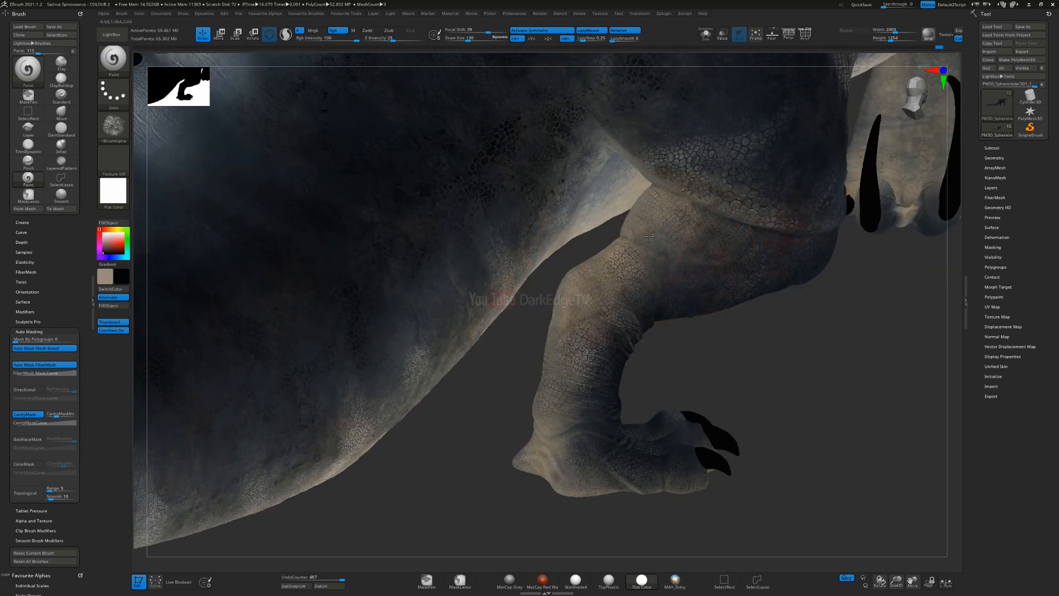
right_drag(622, 267, 681, 237)
Step: Enlarge the brush to draw size 210 and brush near-black over the side of the tail from its base to the middle
key(s)
mouse_move(366, 291)
mouse_down()
mouse_move(380, 291)
mouse_move(379, 324)
mouse_move(330, 351)
mouse_up()
mouse_move(470, 296)
mouse_down()
mouse_move(489, 226)
mouse_move(475, 226)
mouse_up()
key(s)
ctrl+right_drag(365, 311, 334, 296)
alt+right_drag(215, 352, 509, 302)
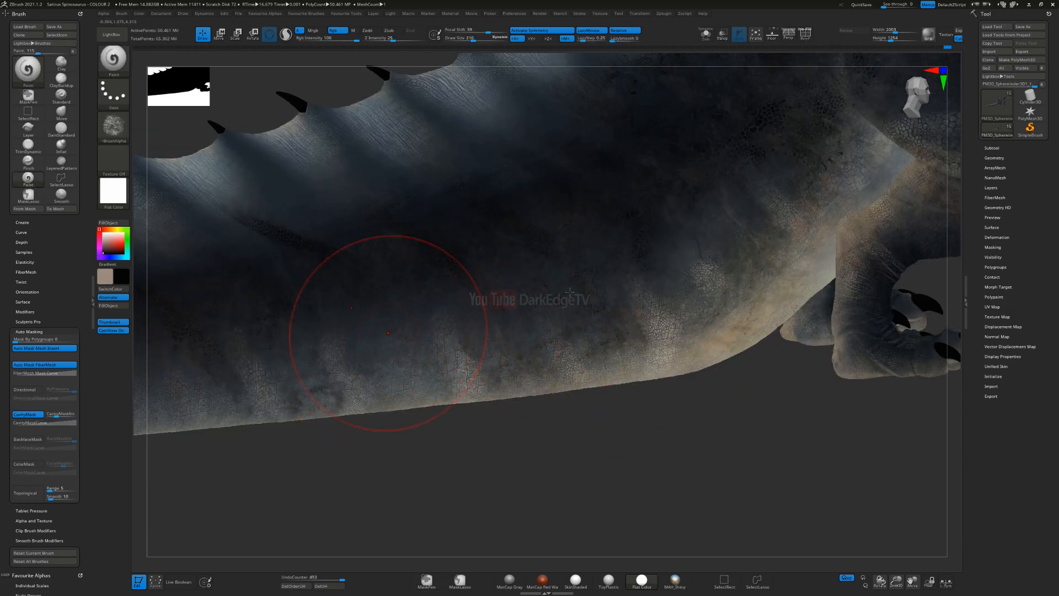
right_drag(570, 291, 577, 226)
right_drag(597, 288, 518, 314)
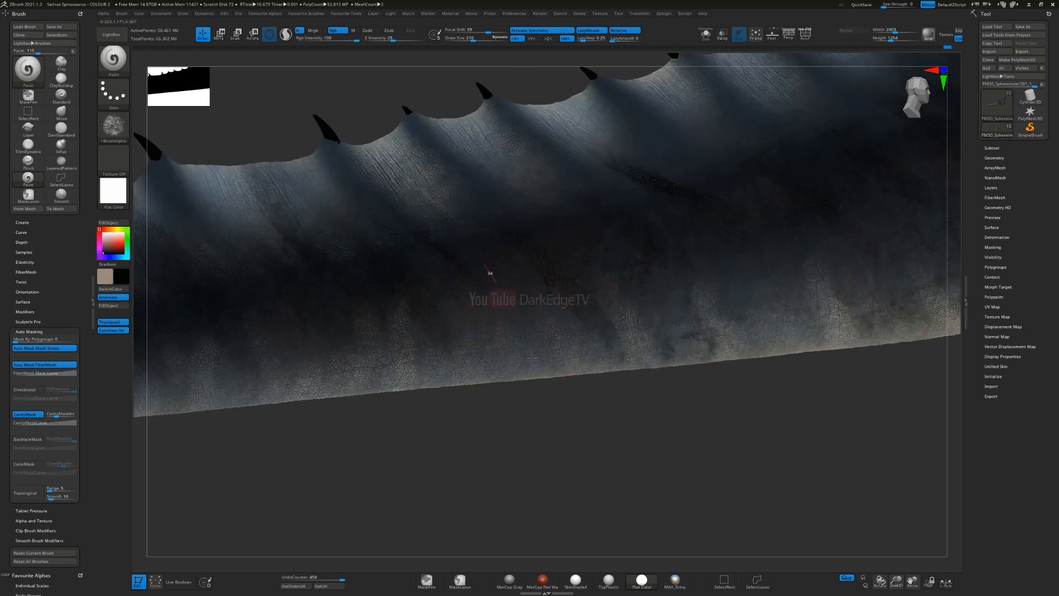
right_drag(394, 296, 598, 290)
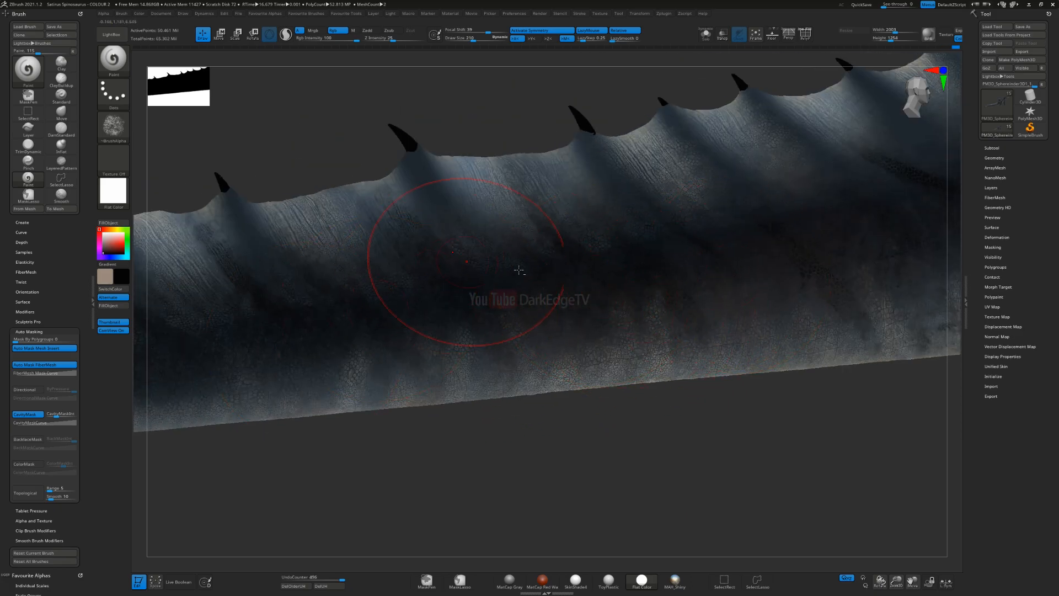
alt+right_drag(519, 270, 637, 326)
Step: Reduce the brush size and darken the skin folds of the spined fin near the tail tip
key(s)
drag(540, 234, 534, 234)
right_drag(714, 249, 938, 213)
key(s)
drag(435, 315, 428, 316)
right_drag(436, 320, 395, 338)
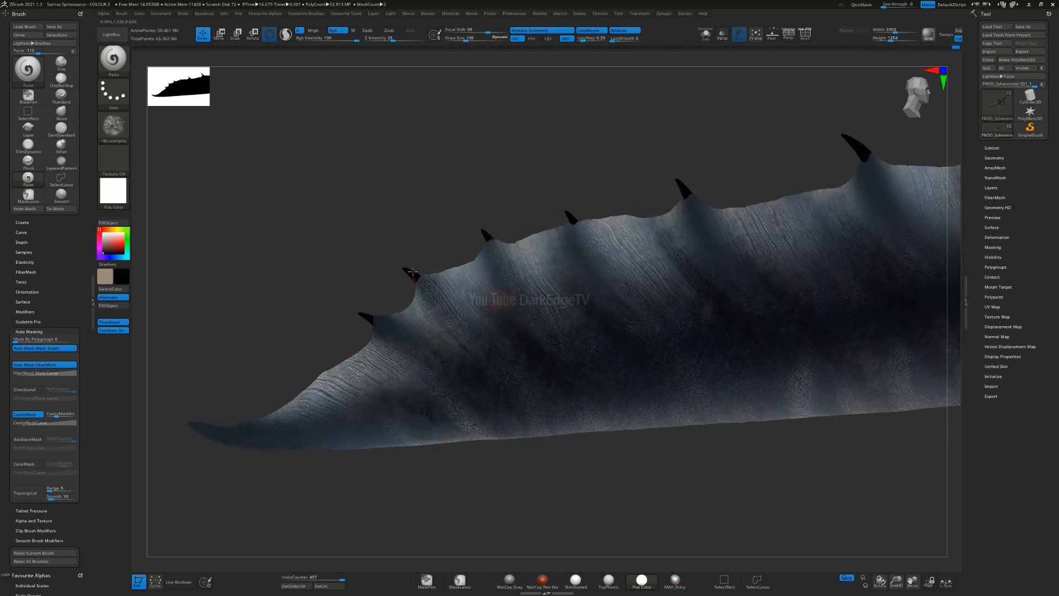
drag(637, 332, 574, 197)
alt+right_drag(487, 263, 303, 273)
alt+right_drag(661, 222, 585, 260)
Step: Resize the brush and darken the skin beneath the spines along the middle of the tail
key(s)
drag(585, 261, 592, 261)
drag(677, 310, 627, 175)
alt+right_drag(727, 272, 528, 301)
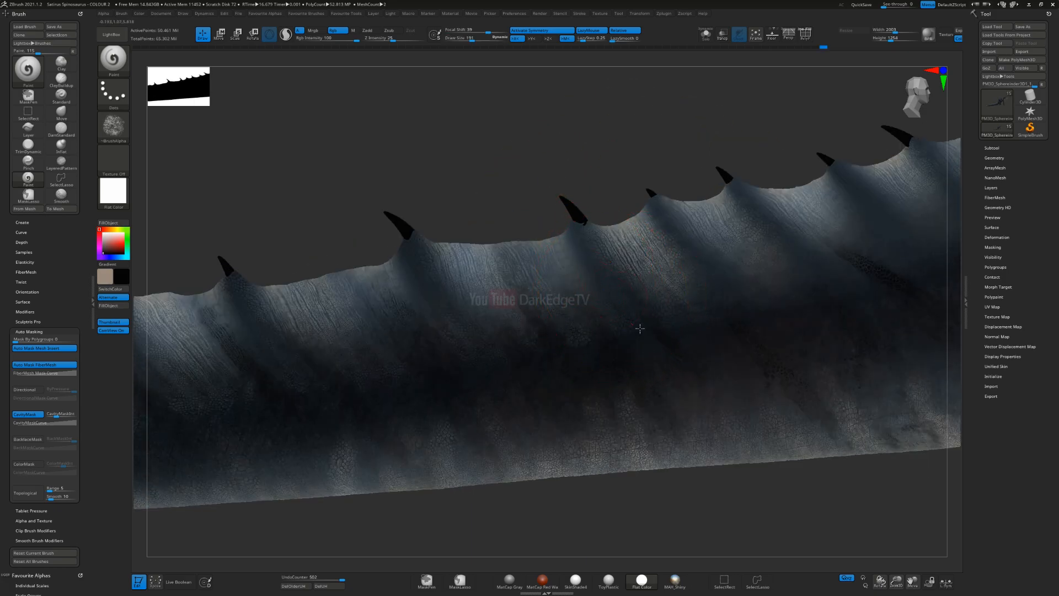
mouse_move(629, 233)
alt+right_down()
mouse_move(544, 295)
mouse_move(492, 281)
alt+right_up()
drag(571, 317, 497, 240)
drag(651, 300, 621, 272)
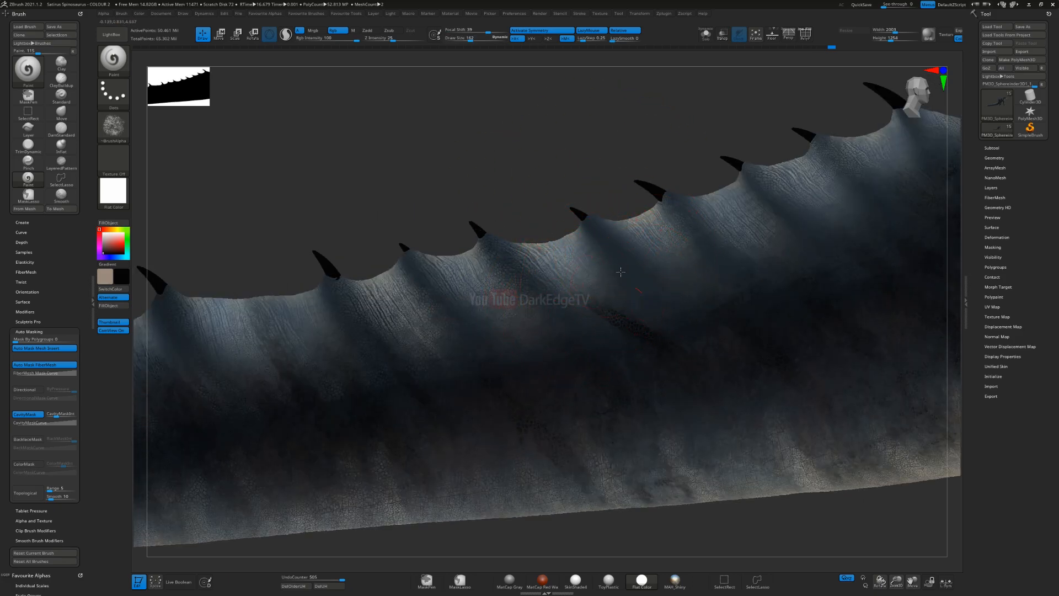
Step: Darken the folds beneath the last spines at the tail base near the sail
right_drag(520, 267, 579, 286)
drag(616, 211, 603, 197)
alt+right_drag(723, 190, 560, 259)
drag(654, 248, 604, 215)
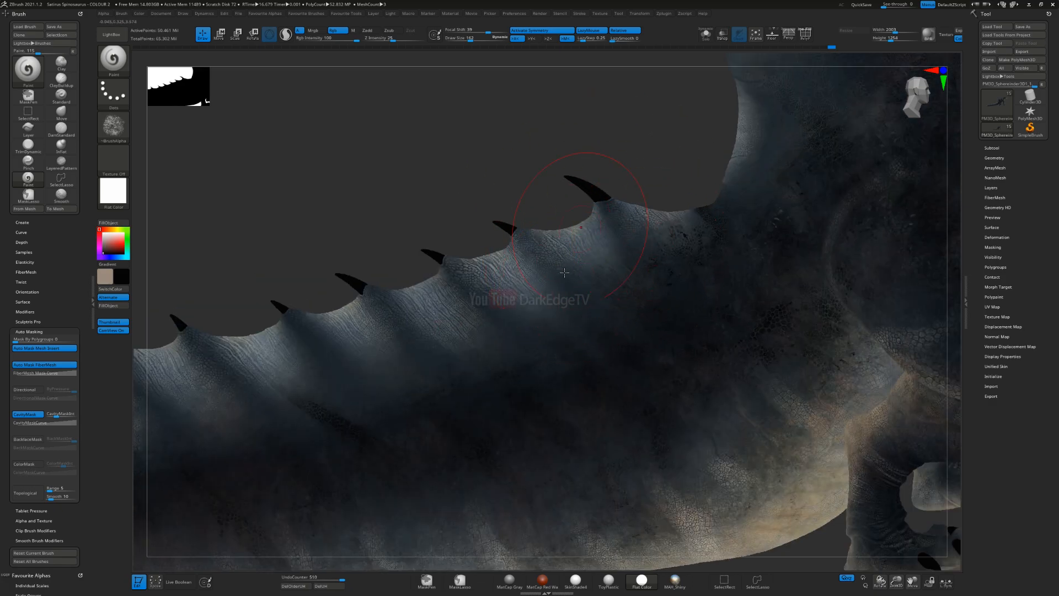
Step: Add a near-black patch to the lower side of the tail tip and check the shading along the tail
alt+right_drag(361, 459, 657, 322)
alt+right_drag(336, 342, 645, 270)
mouse_move(160, 358)
alt+right_down()
mouse_move(614, 279)
mouse_move(698, 337)
alt+right_up()
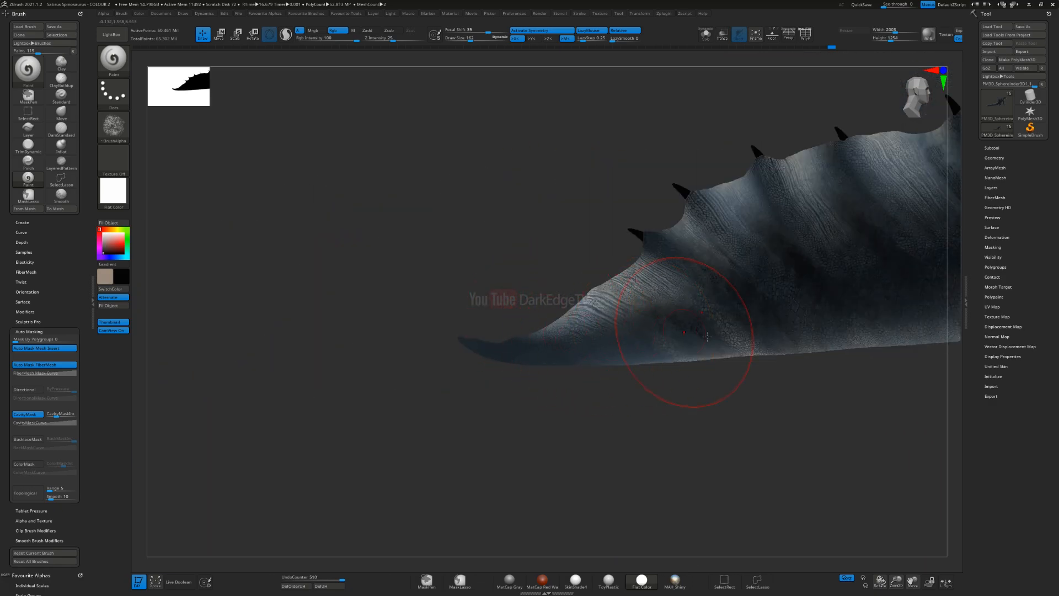
alt+right_drag(906, 262, 584, 310)
alt+right_drag(844, 243, 485, 316)
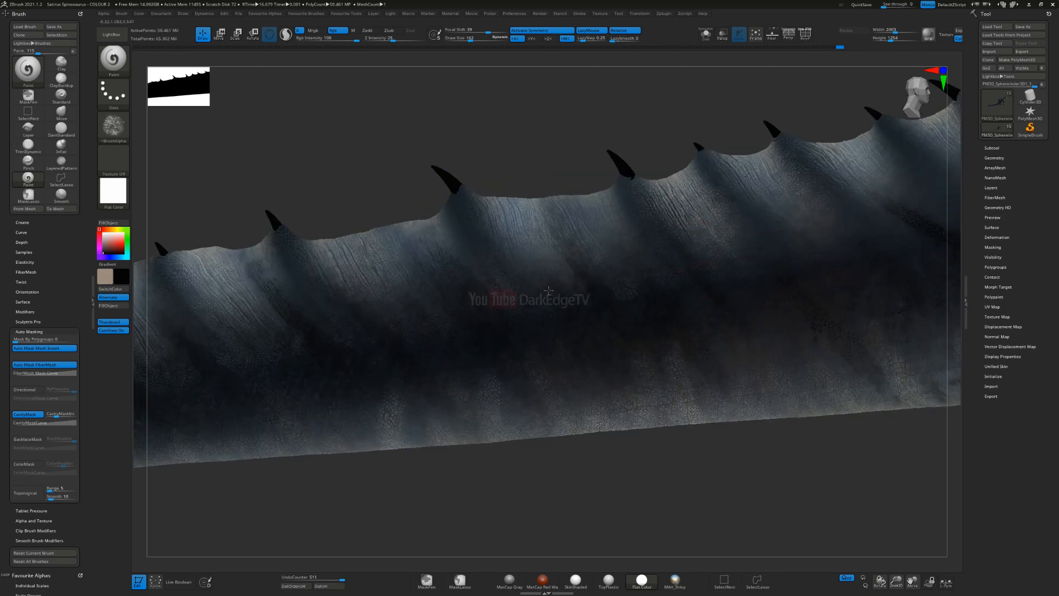
alt+right_drag(895, 253, 493, 316)
alt+right_drag(698, 250, 404, 323)
Step: Resize the brush and try near-black shading on the sail's lower rear edge, undoing the last stroke
drag(552, 175, 657, 172)
alt+right_drag(658, 168, 479, 308)
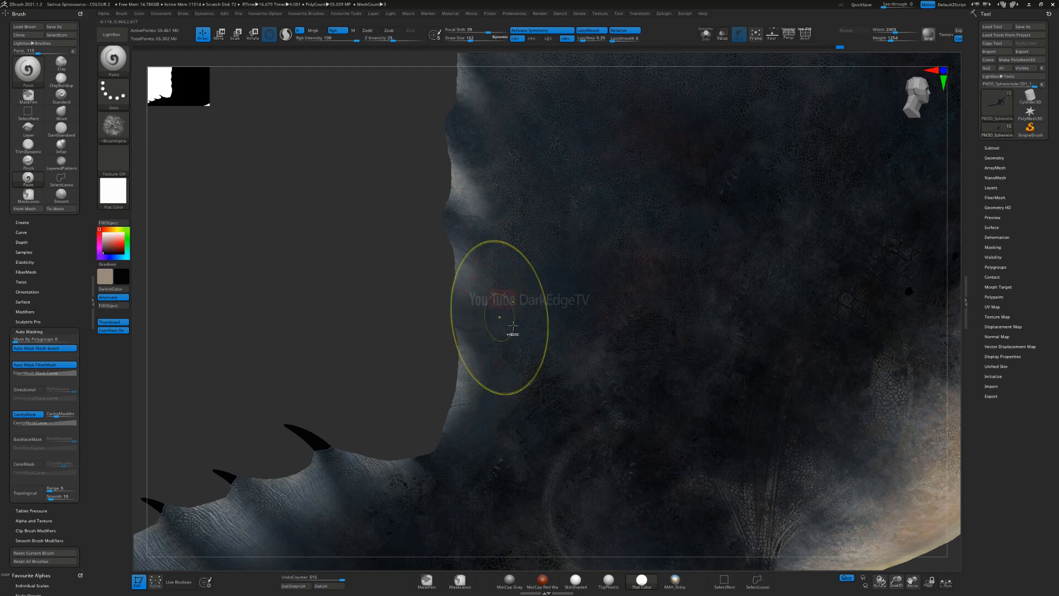
key(ctrl)
key(ctrl+z)
right_drag(471, 434, 480, 428)
key(s)
drag(479, 429, 477, 429)
drag(507, 368, 500, 435)
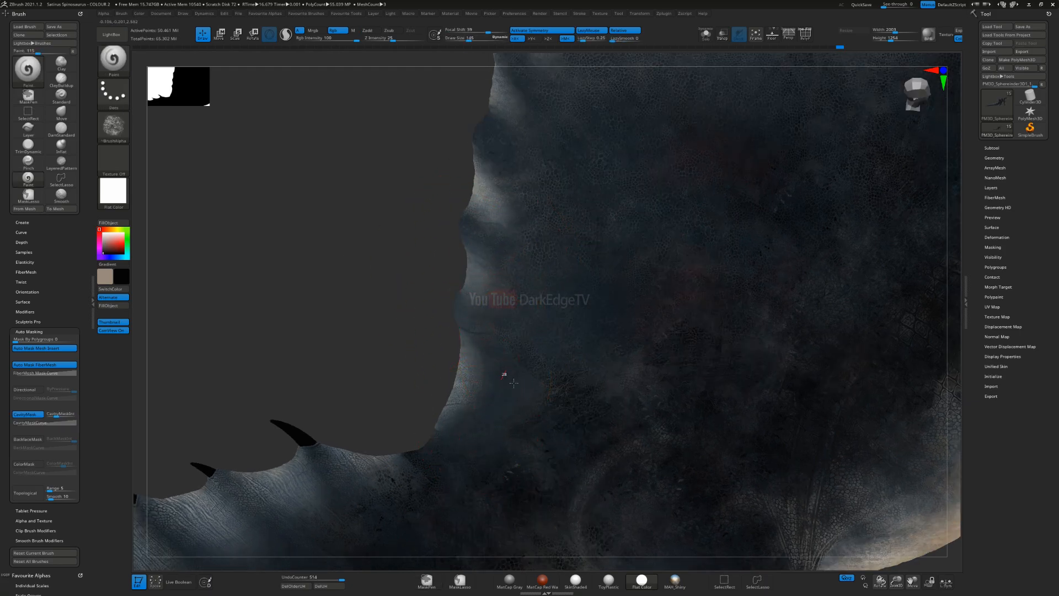
Step: Brush near-black over the sail's rear base where it meets the spined tail fin
ctrl+right_drag(578, 374, 463, 319)
alt+right_drag(548, 389, 844, 208)
right_drag(486, 366, 491, 336)
alt+right_drag(385, 363, 398, 497)
alt+right_drag(387, 404, 652, 339)
Step: Swap the active colour and change it from beige to a light sandy yellow
key(v)
click(116, 229)
click(121, 244)
right_drag(149, 265, 177, 272)
click(111, 229)
alt+right_drag(409, 251, 522, 131)
ctrl+right_drag(522, 130, 249, 282)
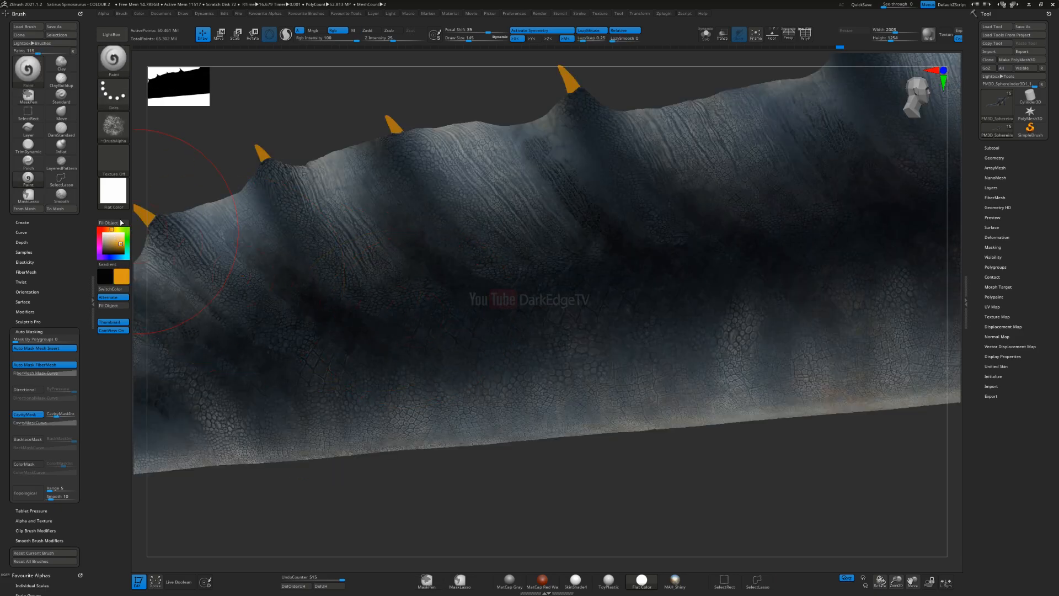
click(113, 241)
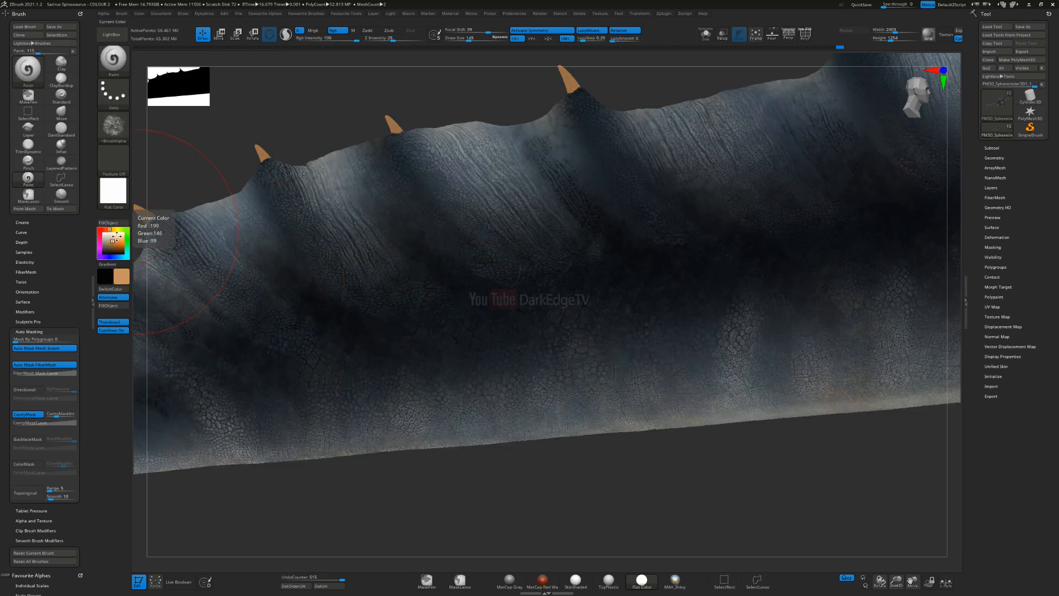
click(115, 239)
Step: Try a sandy yellow stroke over the fin near the tail tip and undo it
right_drag(256, 260, 393, 324)
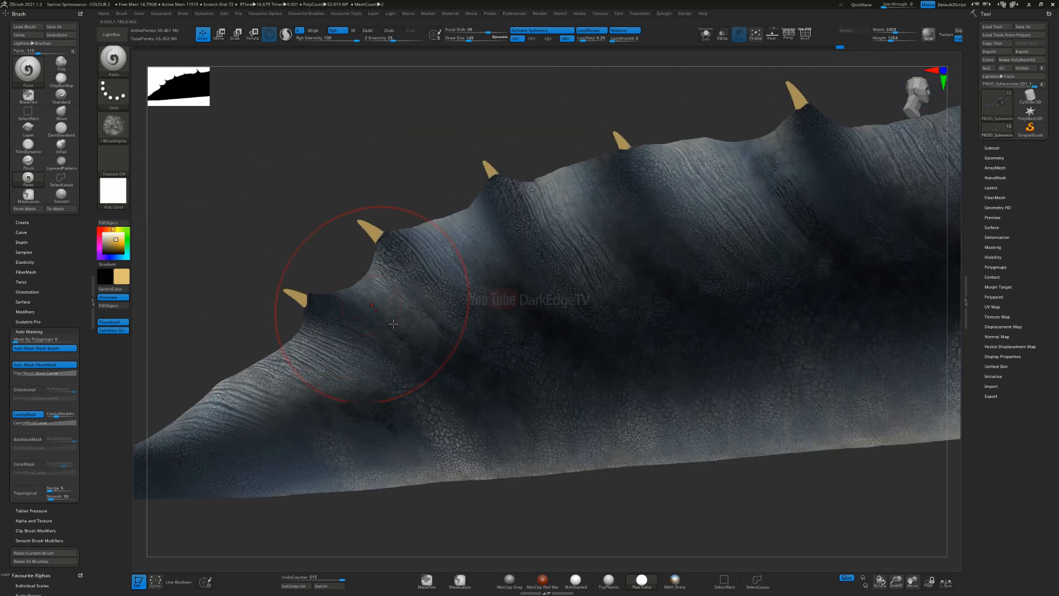
drag(334, 381, 173, 427)
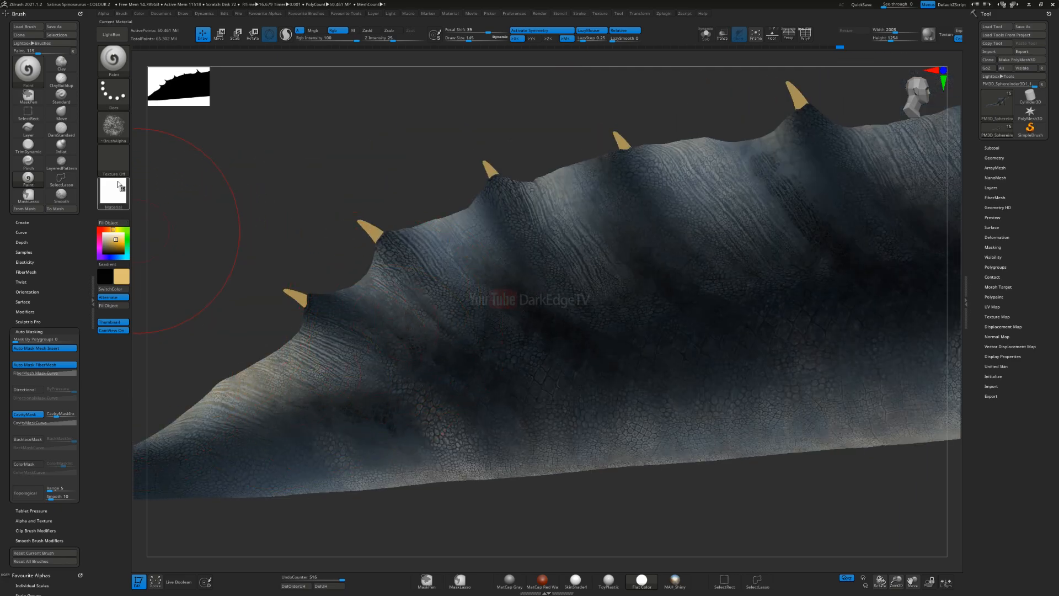
key(ctrl)
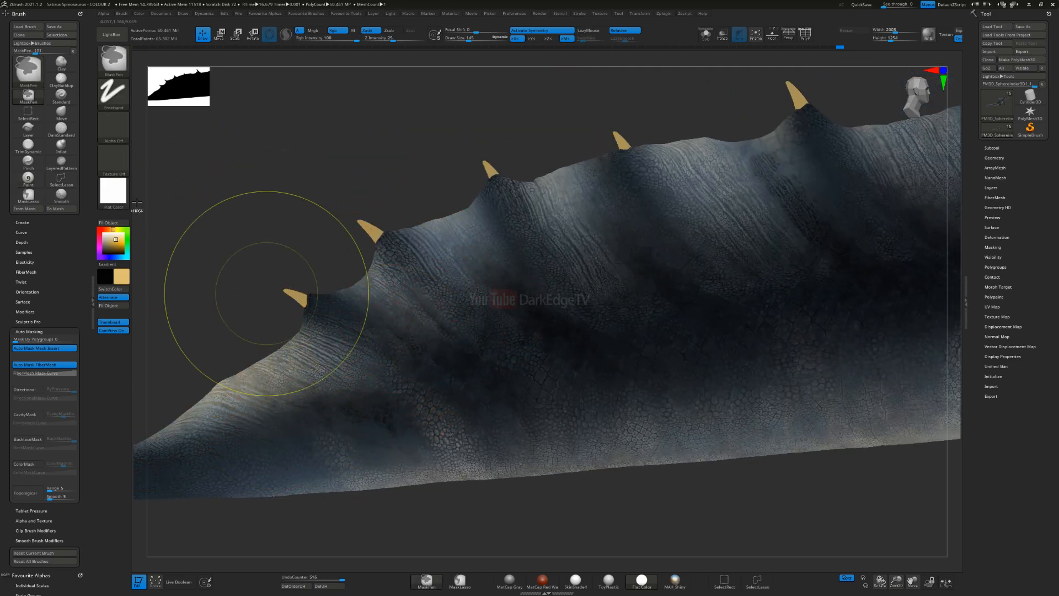
key(ctrl+z)
Step: Switch the material to SkinShaded and frame the tail tip
key(m)
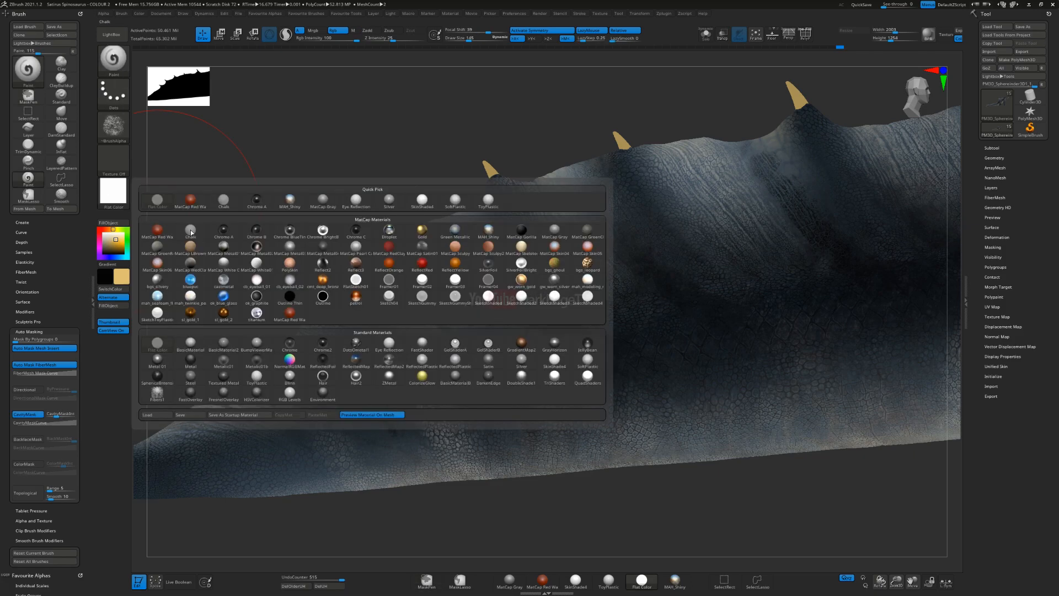
click(555, 359)
alt+right_drag(416, 359, 565, 316)
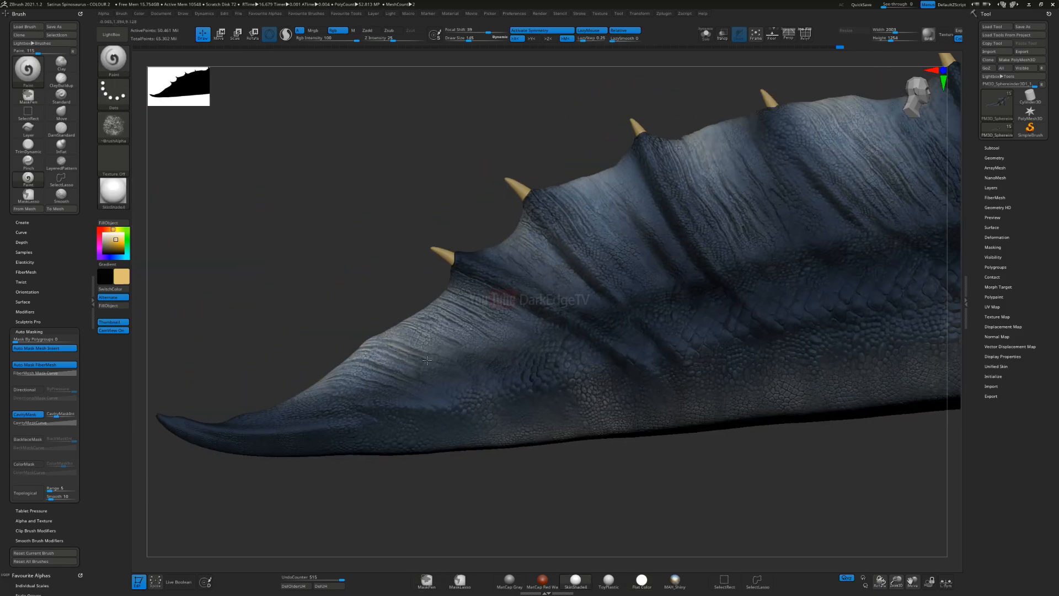
Step: Undo the sandy yellow stroke on the tail-tip fin and change the active colour to a muted medium brown
key(ctrl+shift+z)
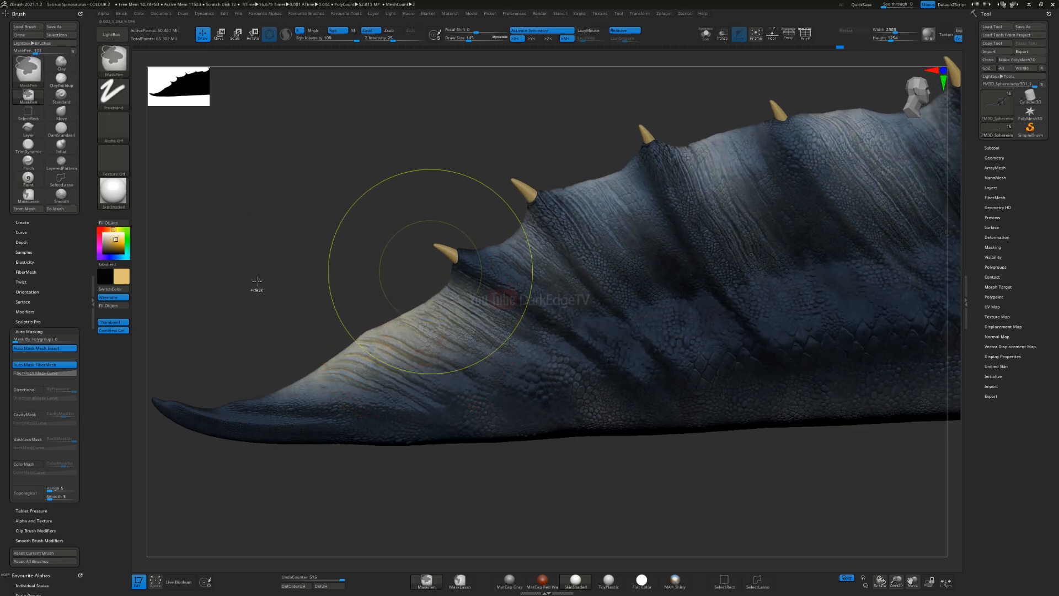
key(ctrl+z)
click(108, 229)
click(109, 245)
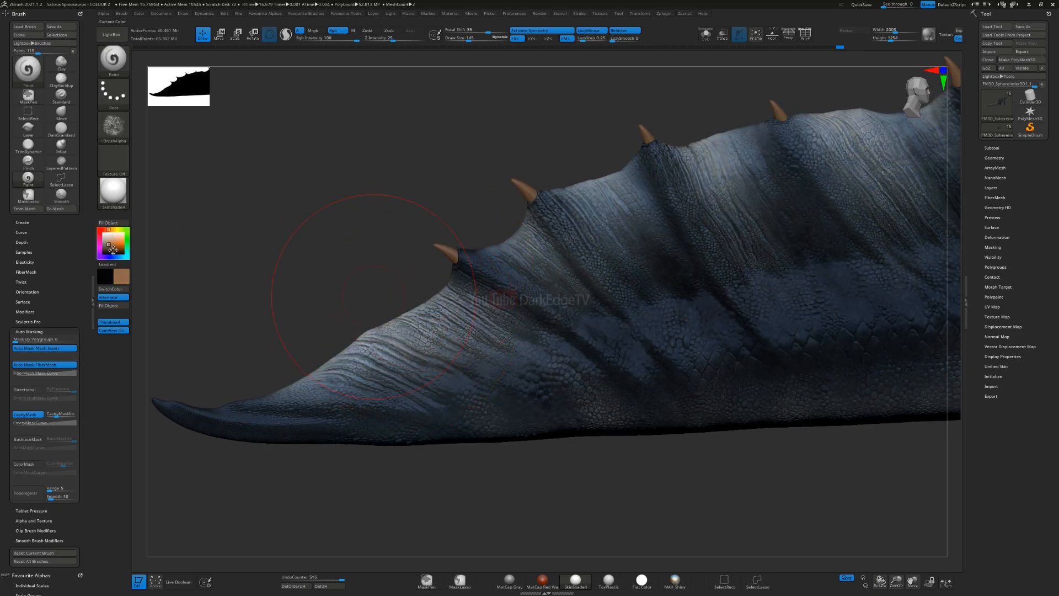
click(105, 230)
click(109, 247)
click(106, 229)
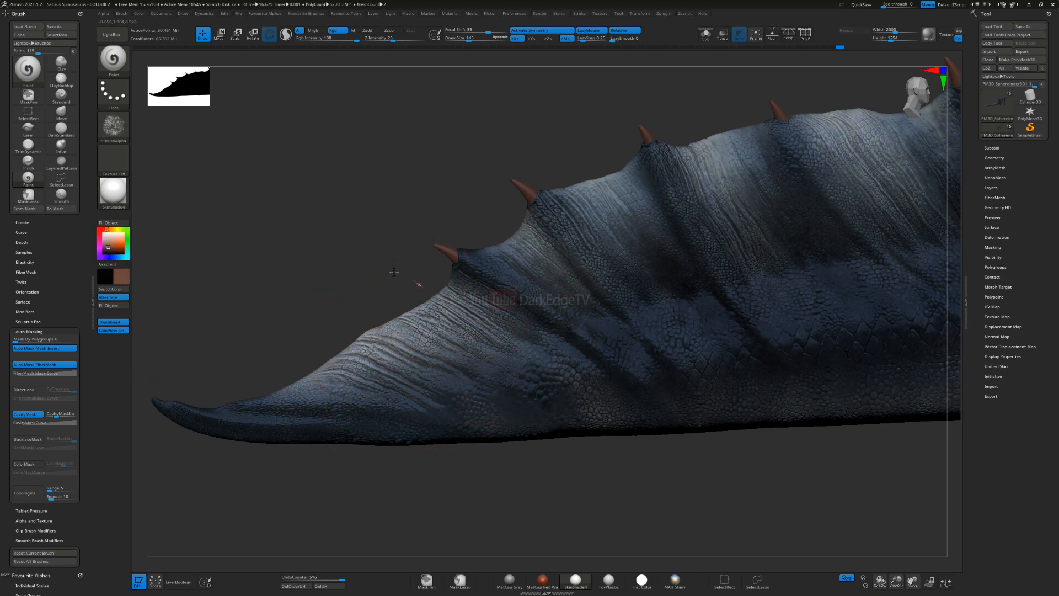
click(111, 229)
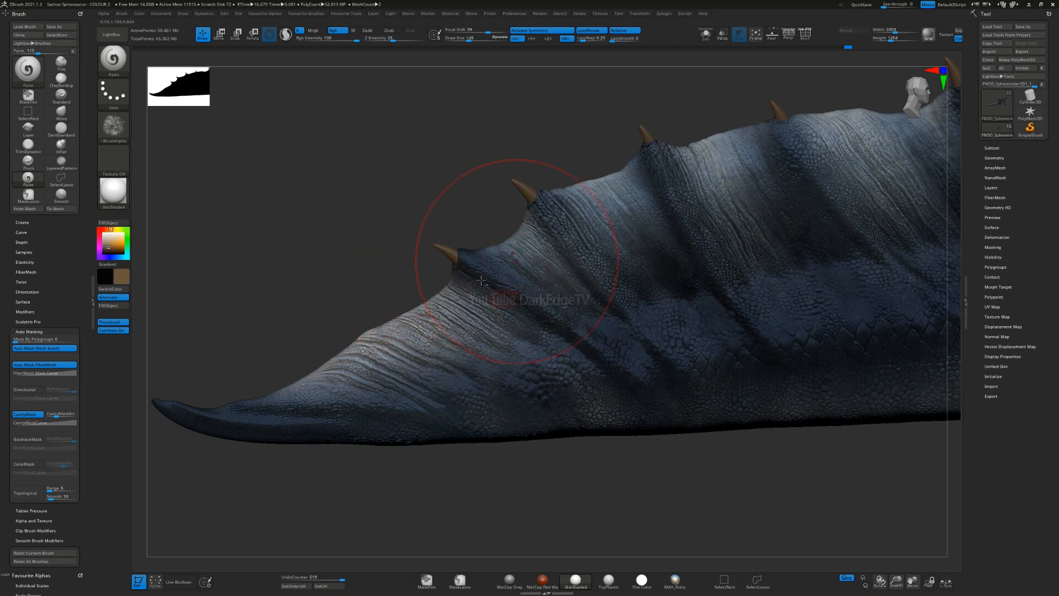
Step: Brush the muted brown with a smaller brush over the wrinkled fin sections between the spines near the tail tip
alt+right_drag(481, 280, 395, 310)
key(s)
drag(395, 311, 392, 310)
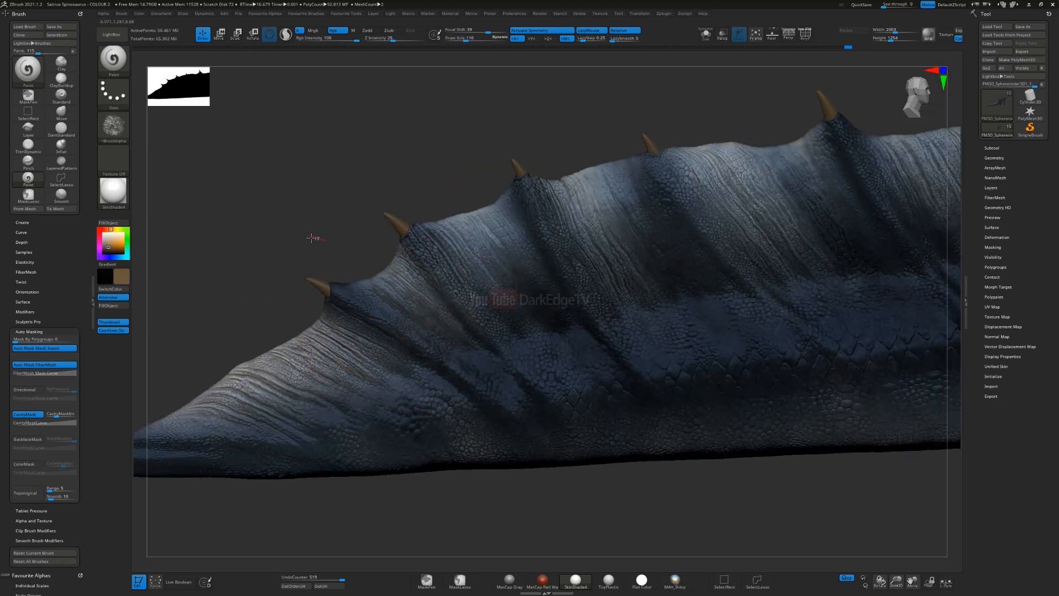
drag(481, 228, 505, 283)
right_drag(503, 177, 455, 341)
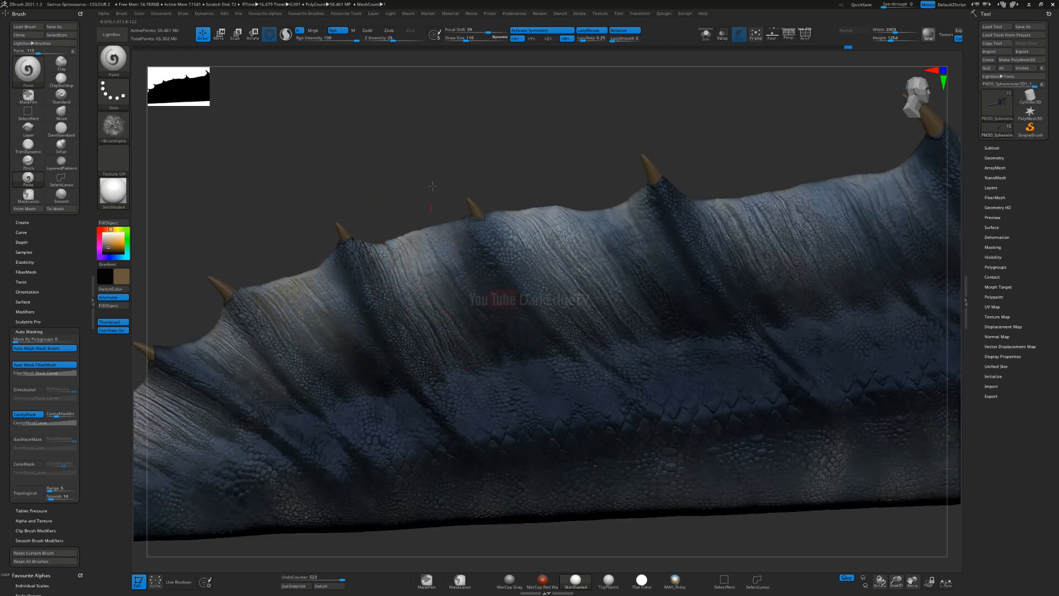
mouse_move(630, 271)
right_down()
mouse_move(739, 226)
mouse_move(561, 277)
right_up()
drag(605, 287, 654, 242)
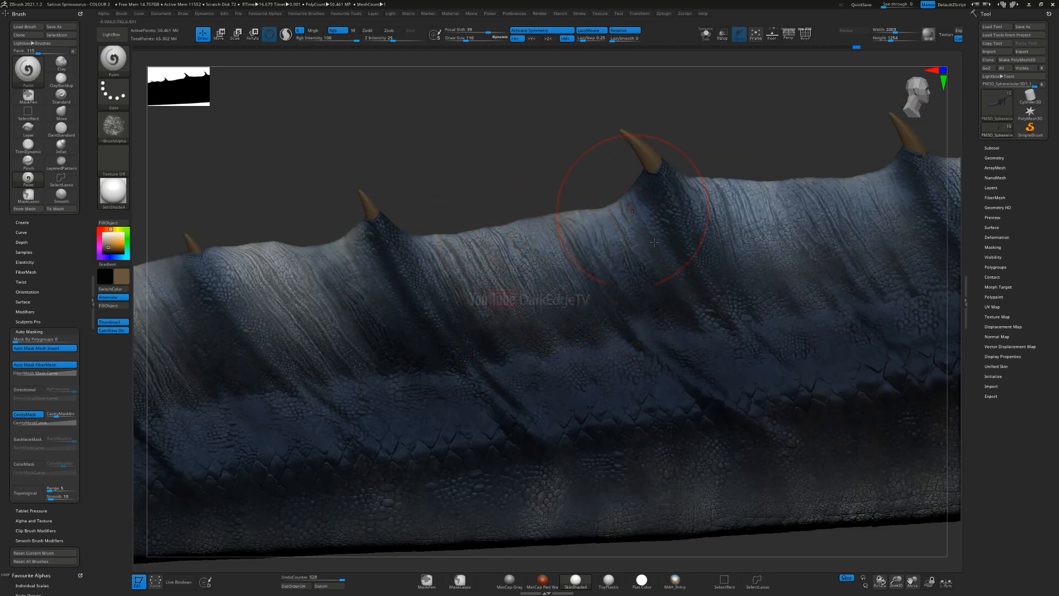
Step: Continue the muted brown over the fin's pale sections between the spines, working along the tail towards the sail
right_drag(727, 215, 546, 254)
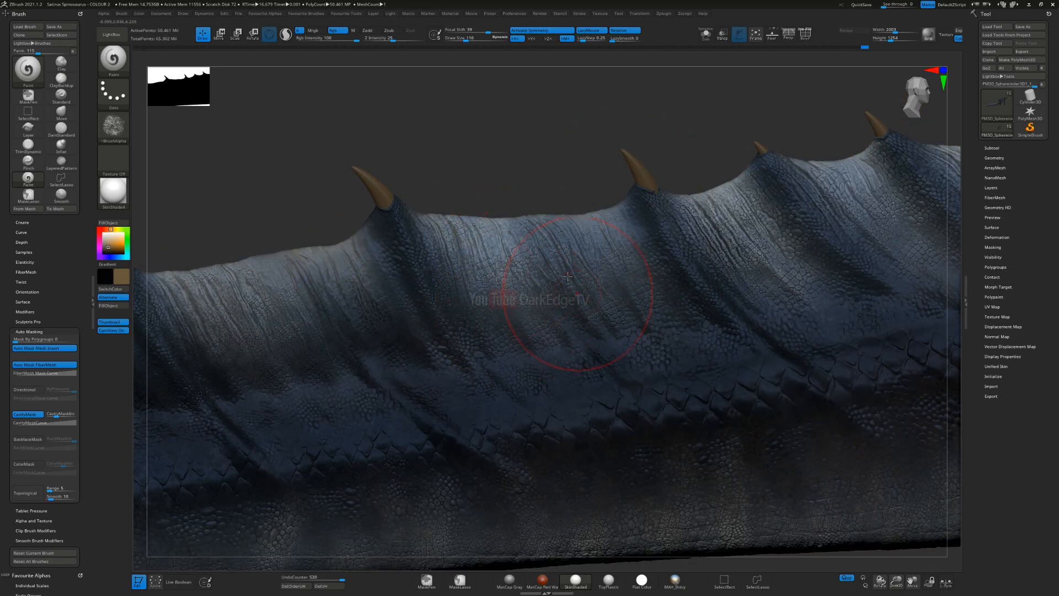
drag(616, 189, 495, 328)
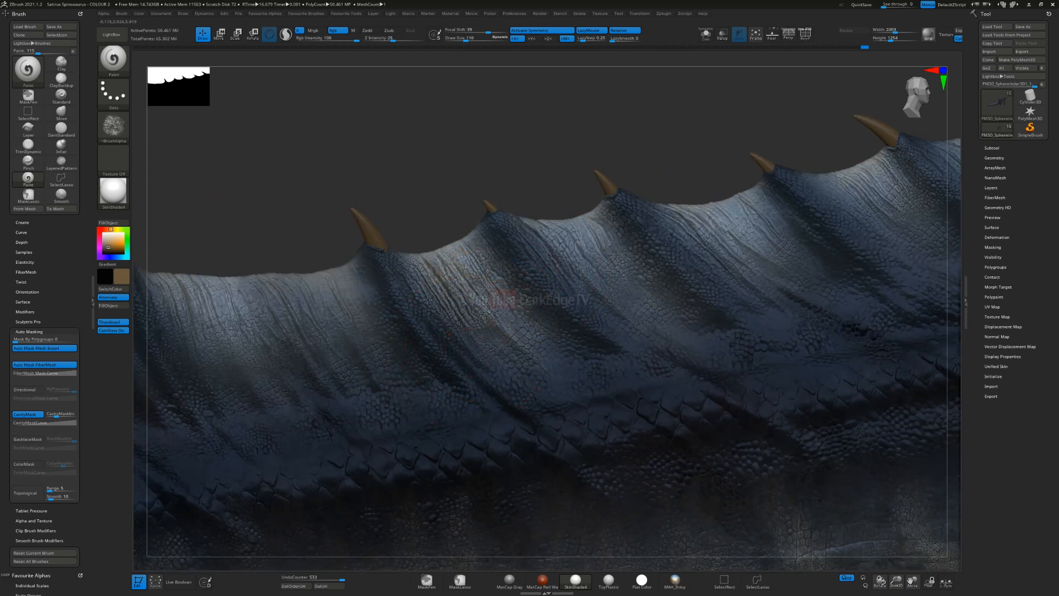
alt+right_drag(788, 237, 461, 297)
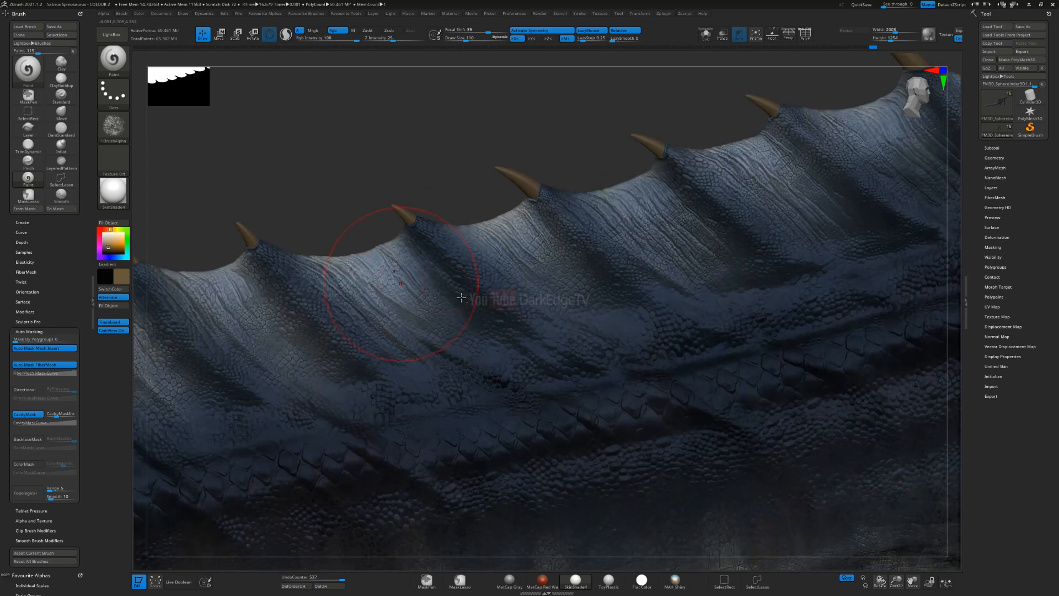
mouse_move(469, 226)
mouse_down()
mouse_move(472, 346)
mouse_move(514, 320)
mouse_up()
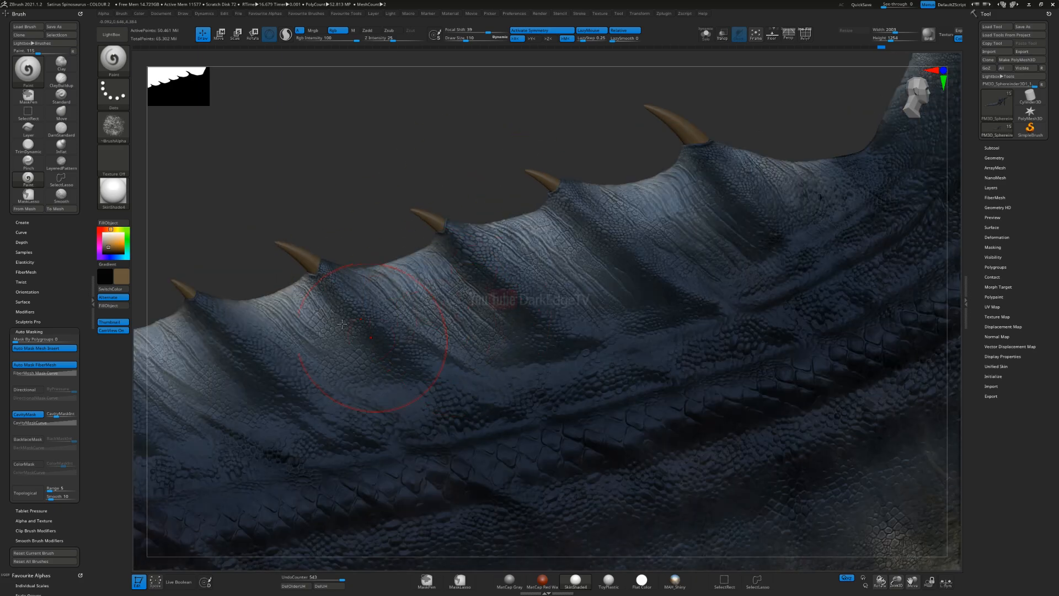
alt+right_drag(678, 252, 435, 336)
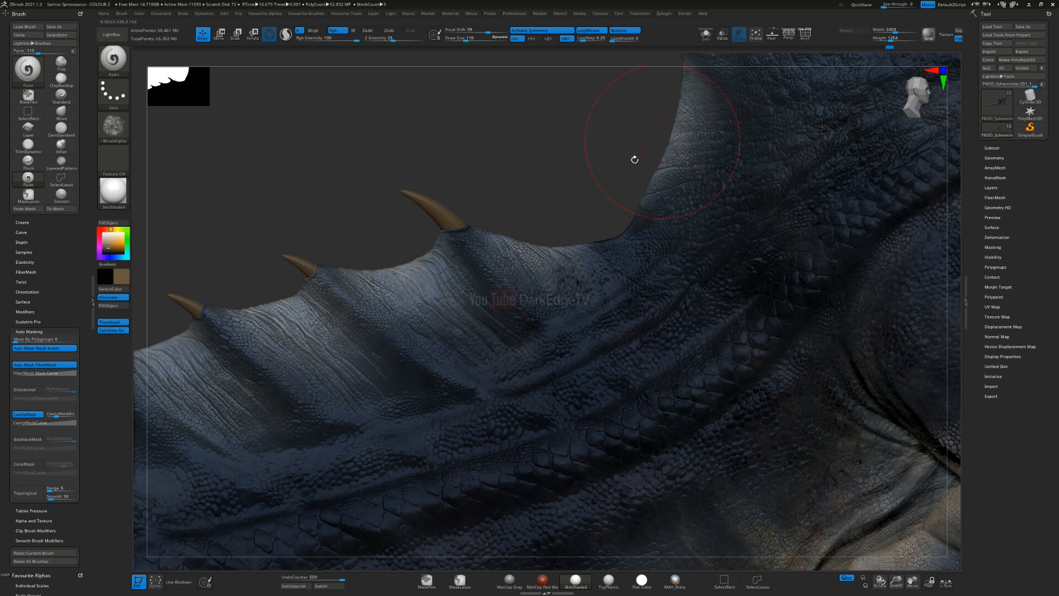
Step: Undo the oversized stroke at the sail's rear base and brush brown along the sail's scalloped rear edge with a smaller brush
ctrl+right_drag(654, 151, 571, 257)
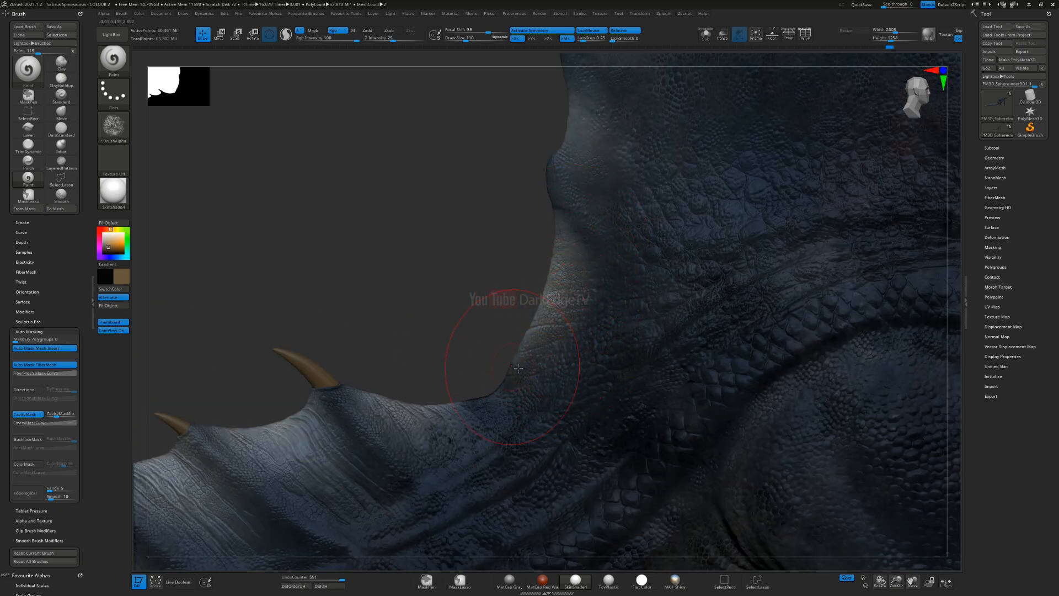
key(ctrl)
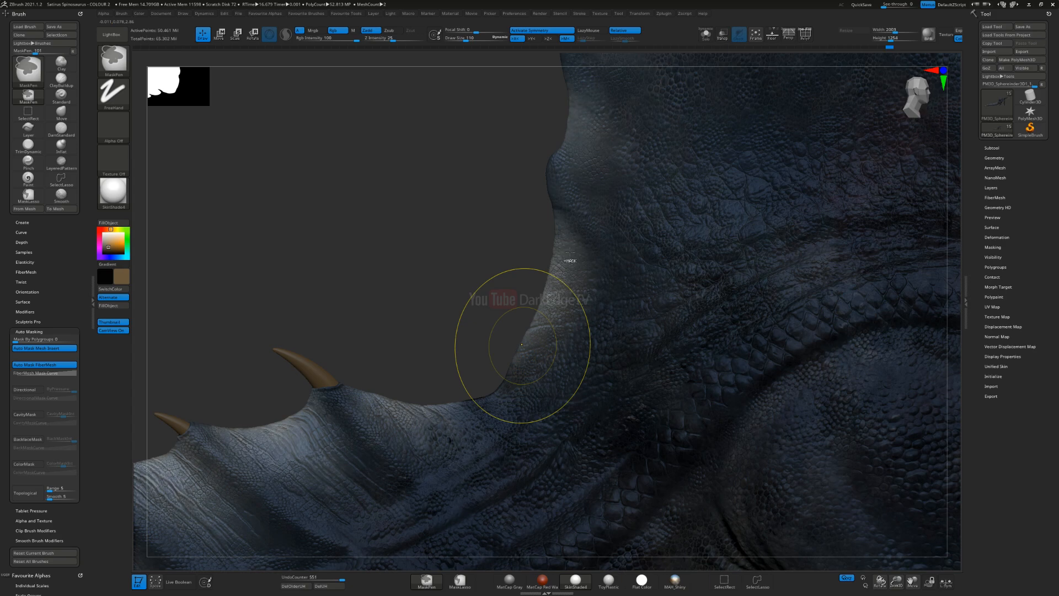
key(ctrl+z)
alt+right_drag(565, 210, 498, 367)
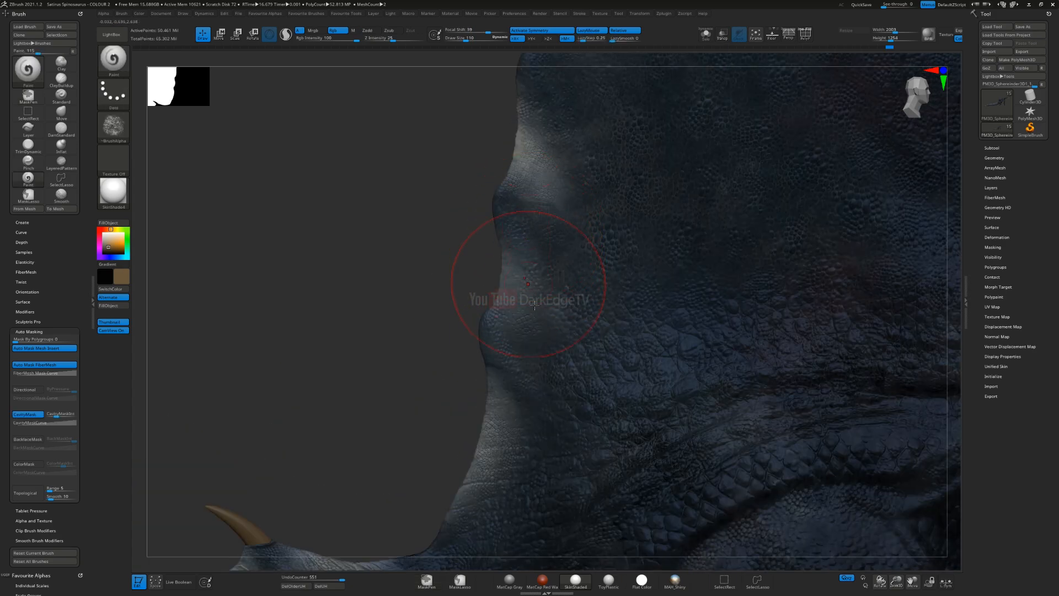
key(s)
drag(525, 299, 521, 298)
alt+right_drag(541, 152, 506, 276)
drag(425, 267, 479, 269)
alt+right_drag(546, 94, 457, 243)
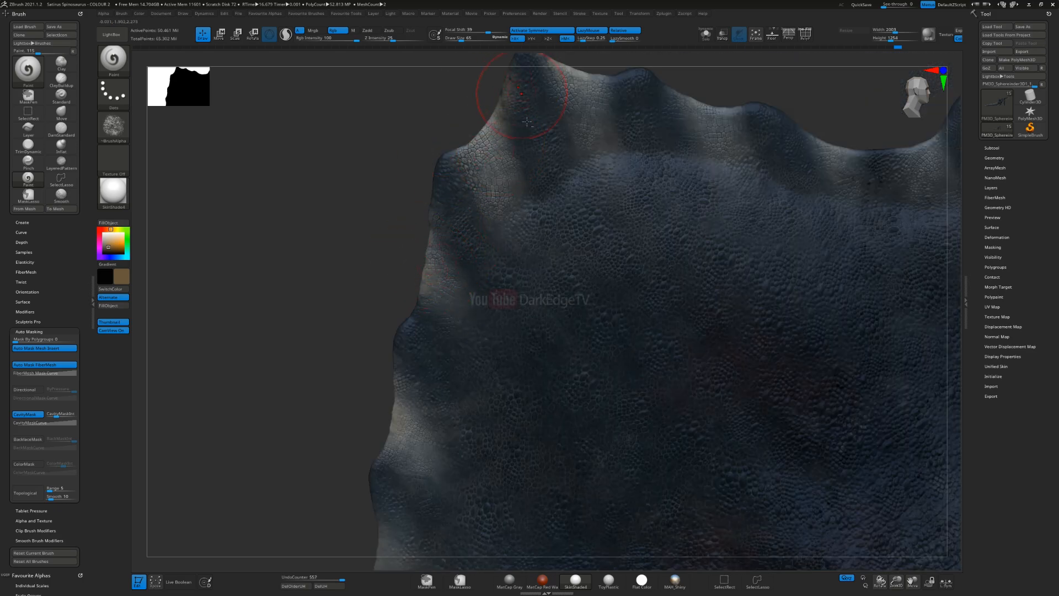
Step: Brush brown over the pale bands between the ridges along the sail's upper edge, from the rear peak to the front peak
alt+right_drag(527, 112, 489, 204)
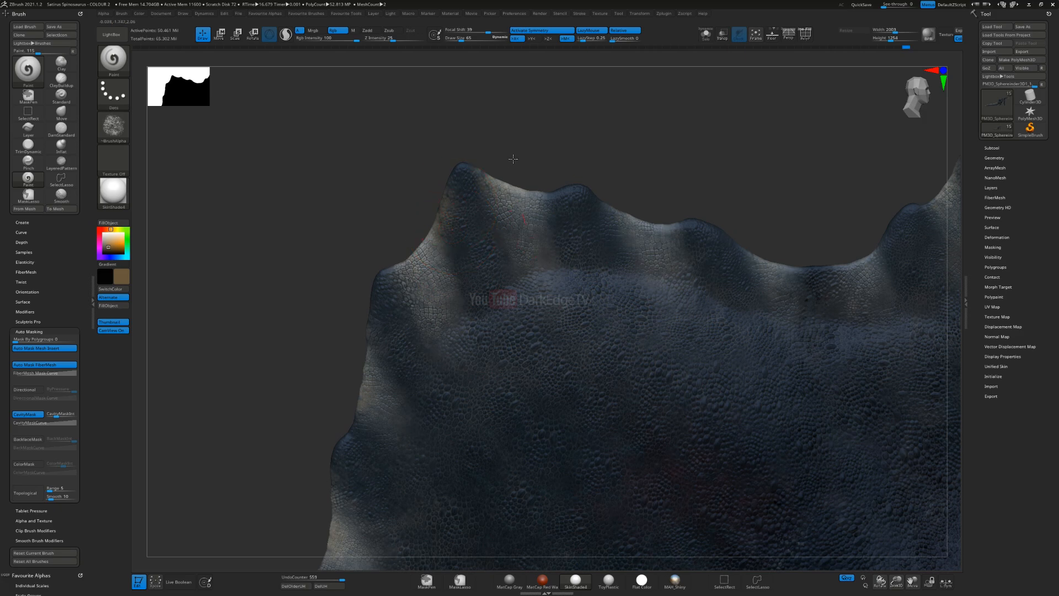
mouse_move(631, 183)
alt+right_down()
mouse_move(486, 191)
mouse_move(408, 175)
alt+right_up()
drag(599, 286, 611, 286)
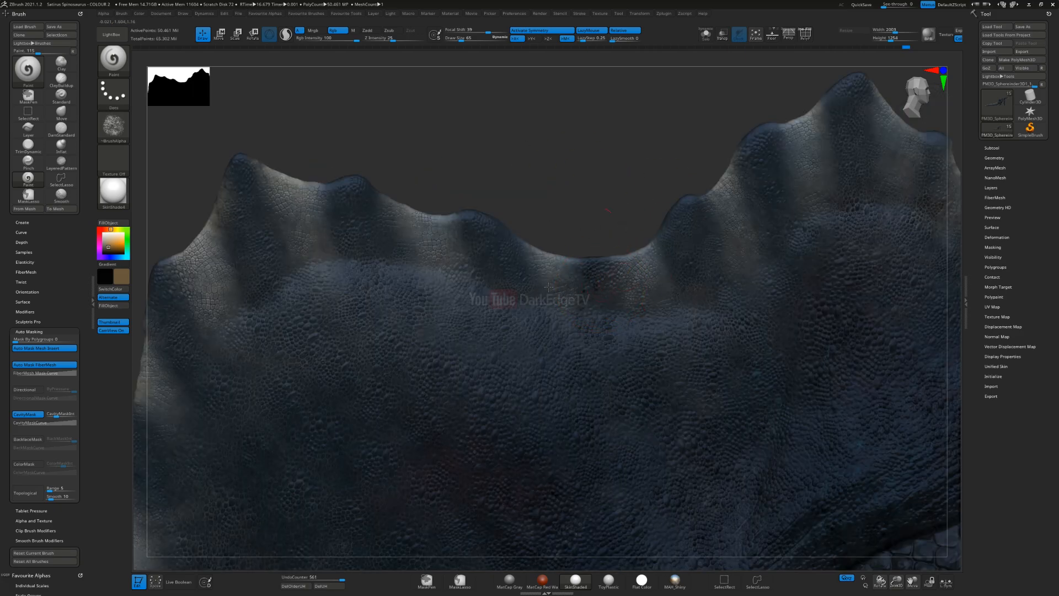
right_drag(479, 302, 568, 289)
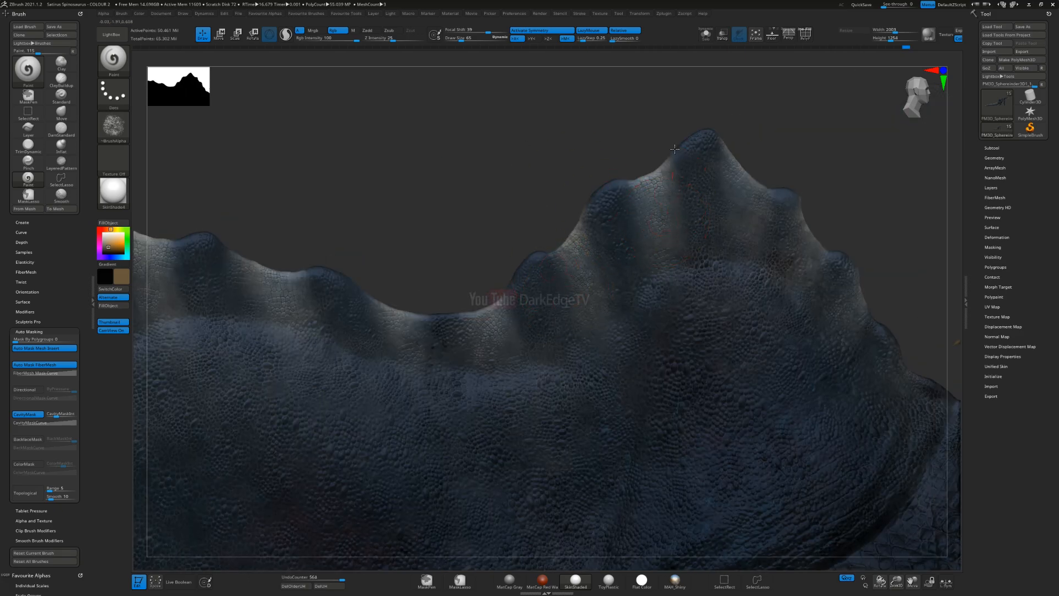
alt+right_drag(747, 204, 537, 200)
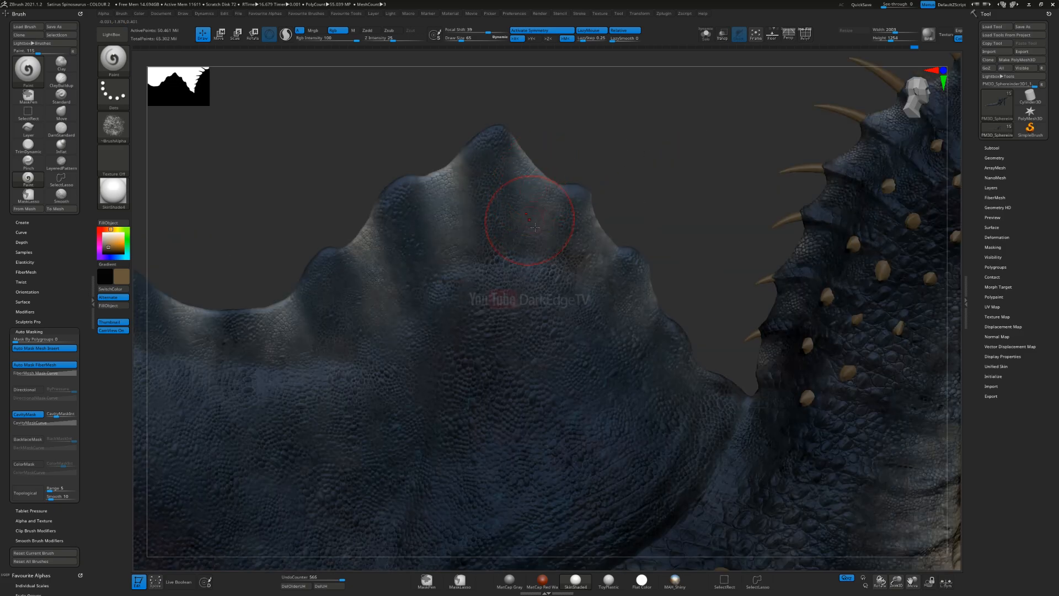
alt+right_drag(836, 266, 603, 270)
Step: Try a brown stroke with an enlarged brush over the spiked side of the neck and undo it
key(s)
click(599, 247)
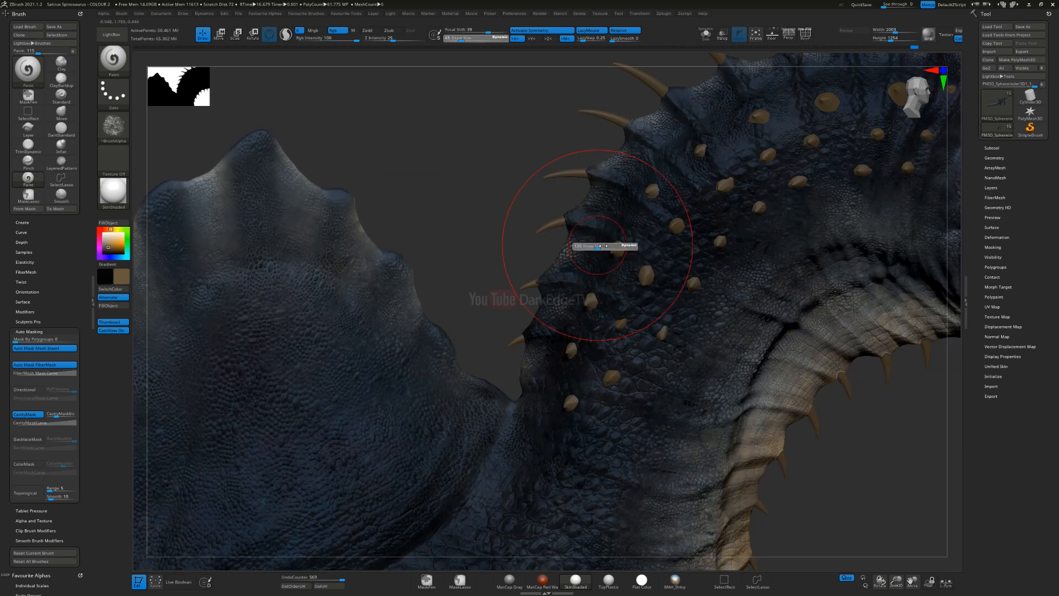
mouse_move(575, 236)
mouse_down()
mouse_move(516, 364)
mouse_move(518, 386)
mouse_up()
right_drag(613, 302, 629, 294)
key(ctrl)
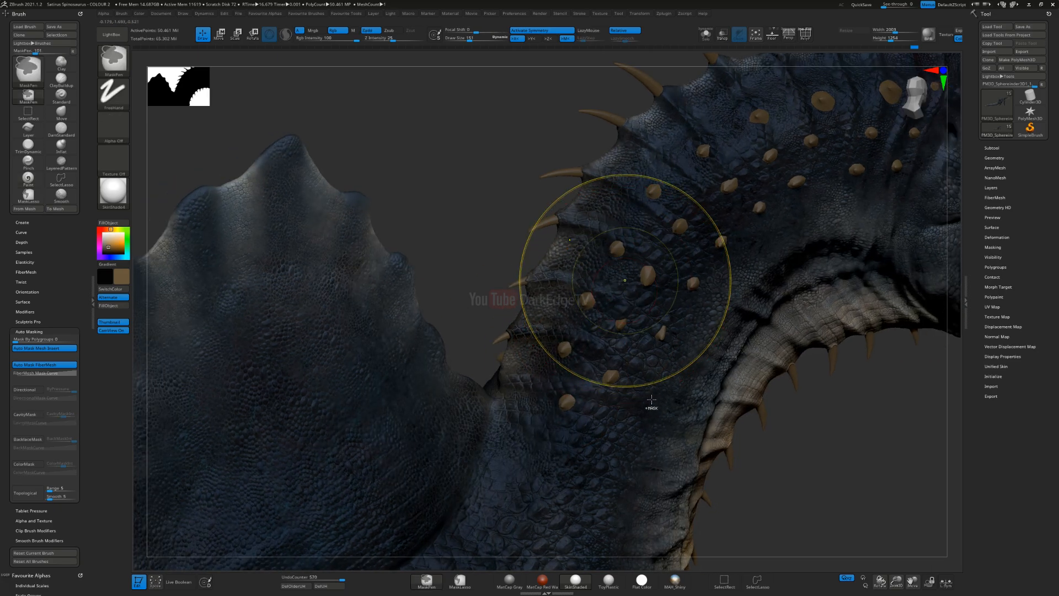
key(ctrl+z)
Step: Try applying brown over the throat and neck base and undo each attempt
right_drag(566, 411, 569, 349)
mouse_move(489, 305)
alt+right_down()
mouse_move(521, 174)
mouse_move(473, 336)
alt+right_up()
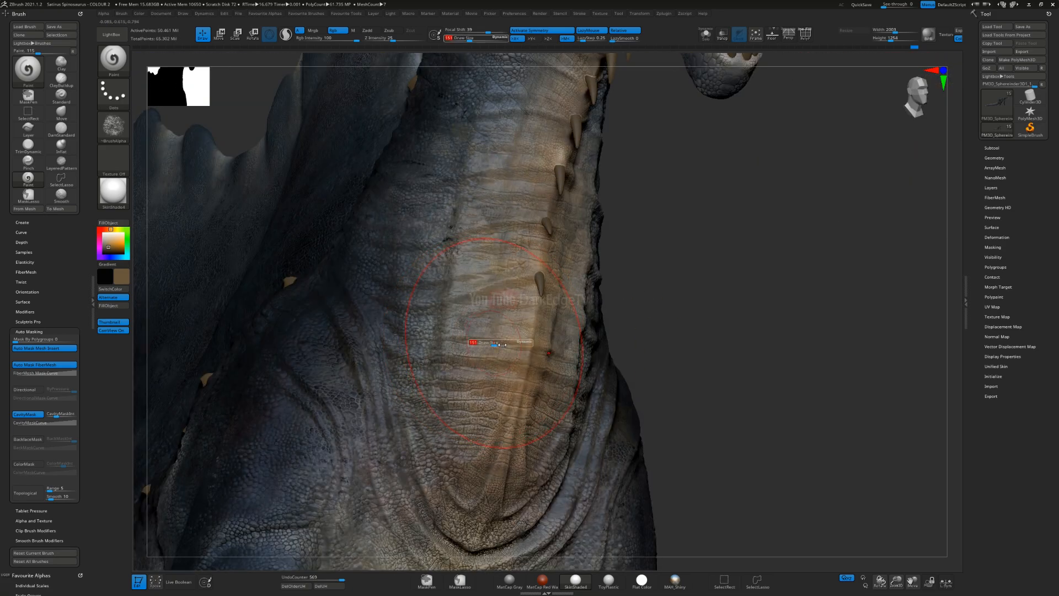
key(ctrl)
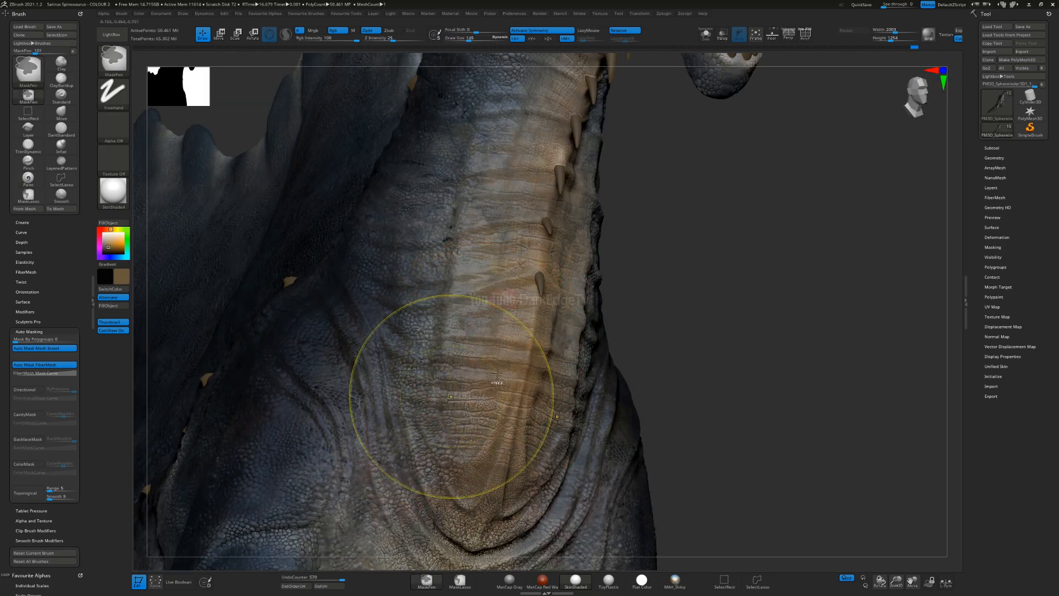
key(ctrl+z)
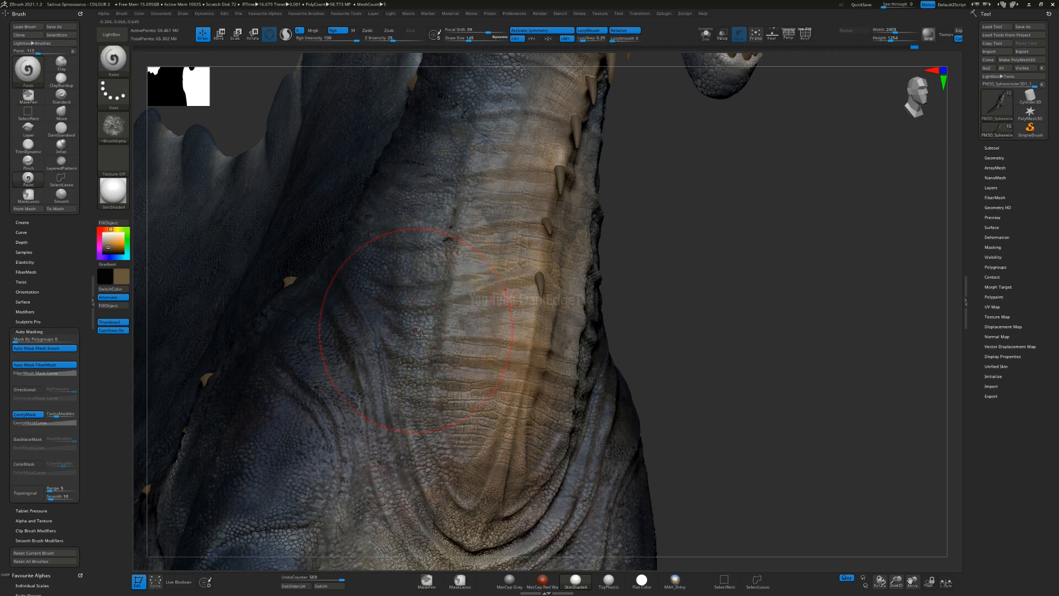
right_drag(370, 342, 298, 347)
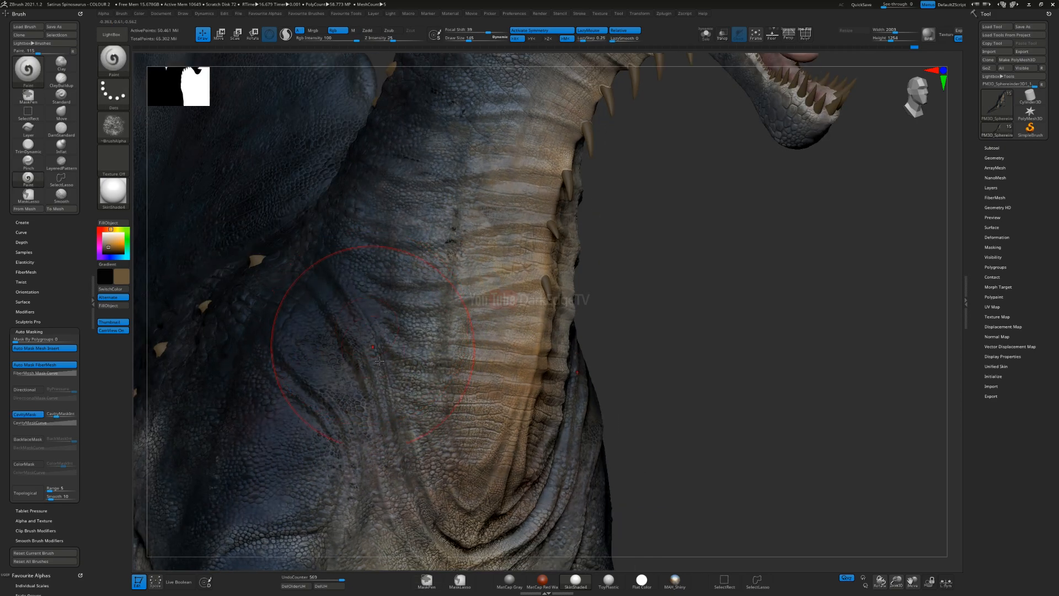
right_drag(516, 302, 538, 202)
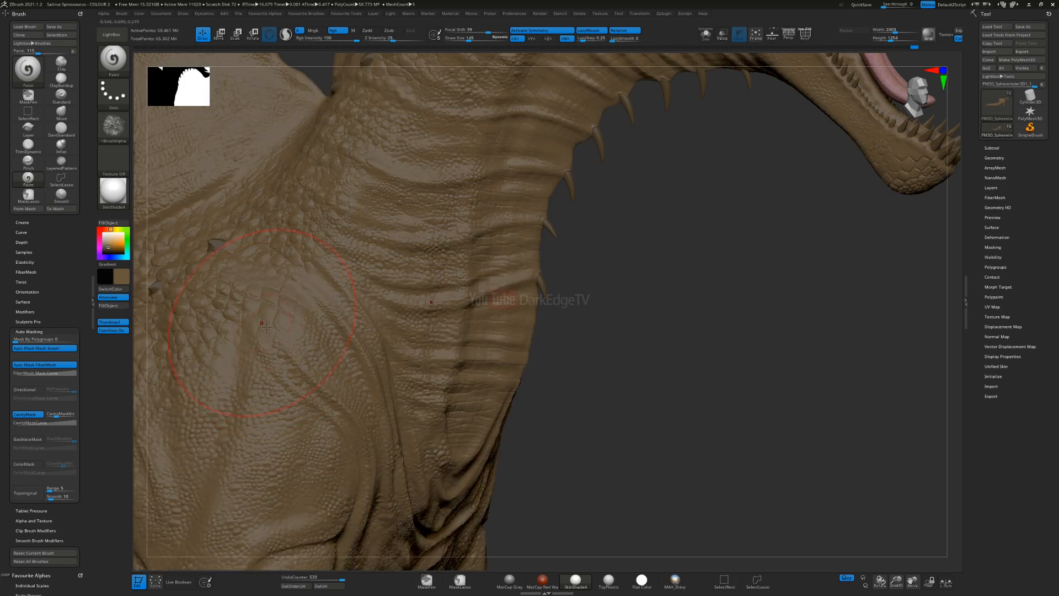
key(ctrl)
key(ctrl+z)
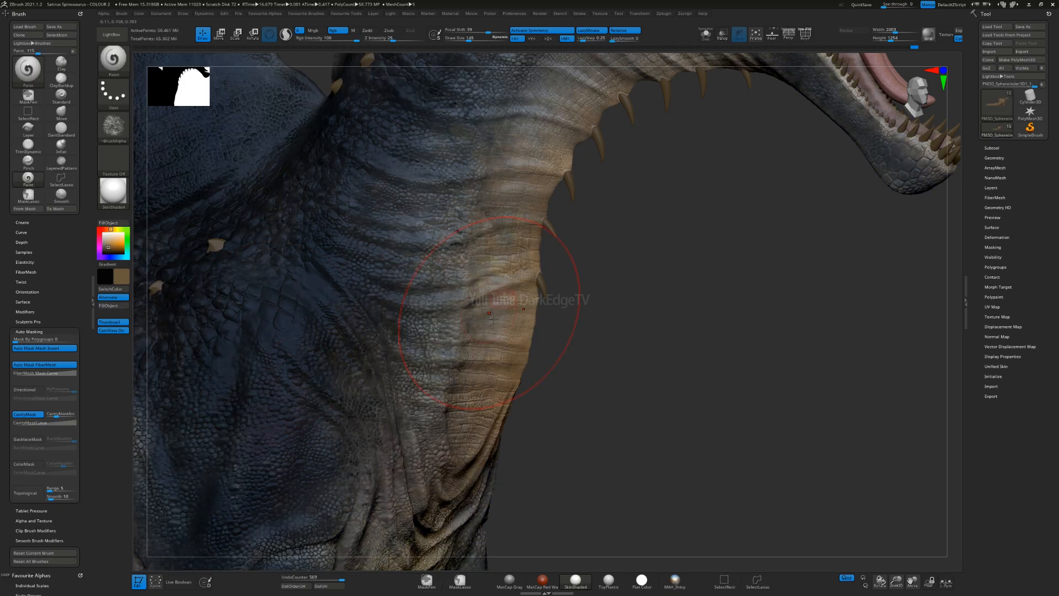
Step: Resize the brush, swap the active colour to black and try it over the throat folds
mouse_move(454, 305)
mouse_down()
mouse_move(546, 333)
mouse_move(490, 328)
mouse_up()
key(s)
click(578, 315)
drag(574, 329, 467, 356)
key(ctrl)
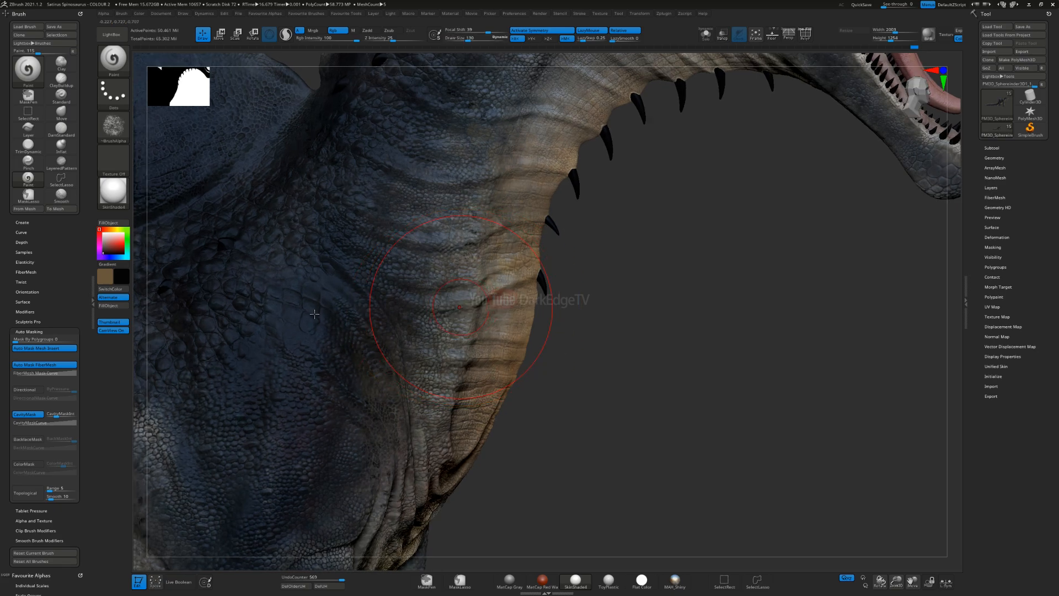
Step: Replace the brown with white as the active colour, try a stroke over the banded throat and undo it
click(103, 233)
drag(576, 300, 540, 308)
mouse_move(601, 265)
mouse_down()
mouse_move(546, 247)
mouse_move(552, 420)
mouse_move(566, 436)
mouse_up()
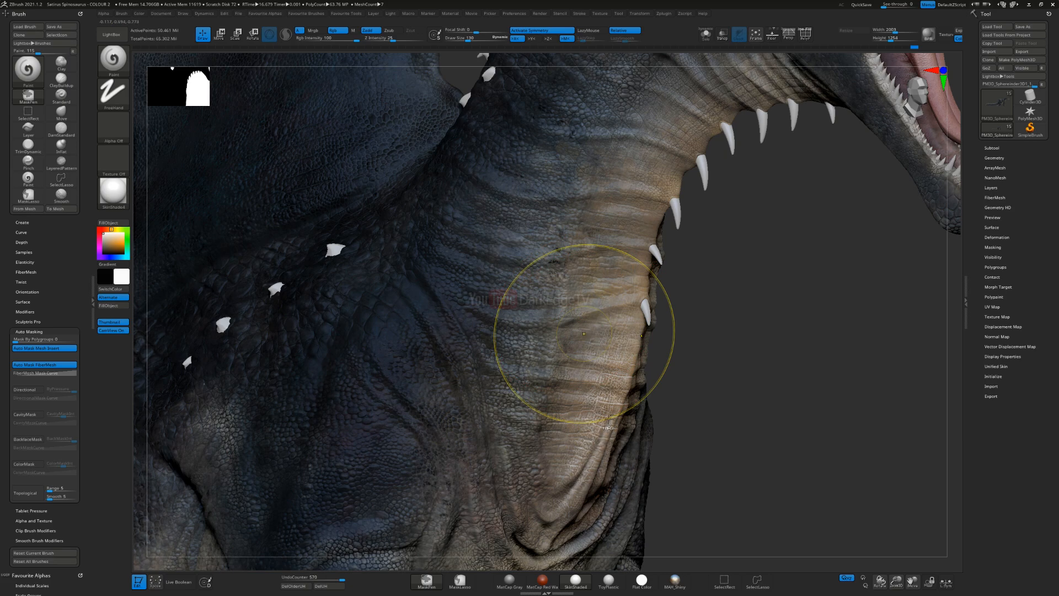
key(ctrl+z)
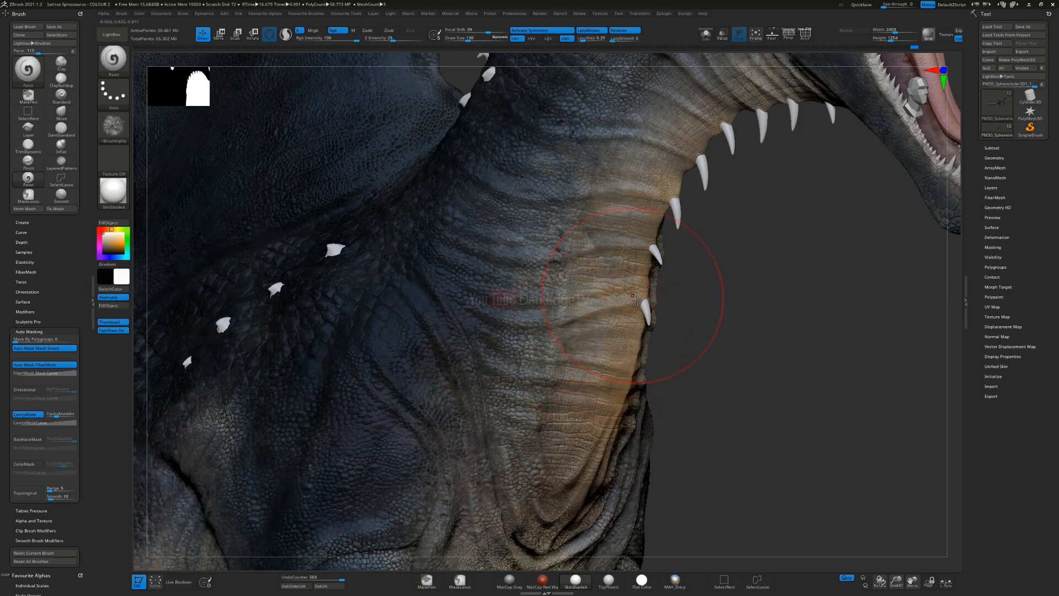
Step: Enlarge the brush and lighten the throat's banded skin with white down to the chest folds
key(s)
drag(661, 275, 651, 275)
mouse_move(729, 124)
mouse_down()
mouse_move(658, 237)
mouse_move(601, 457)
mouse_up()
alt+right_drag(595, 450, 582, 265)
mouse_move(582, 265)
mouse_down()
mouse_move(543, 326)
mouse_move(427, 450)
mouse_up()
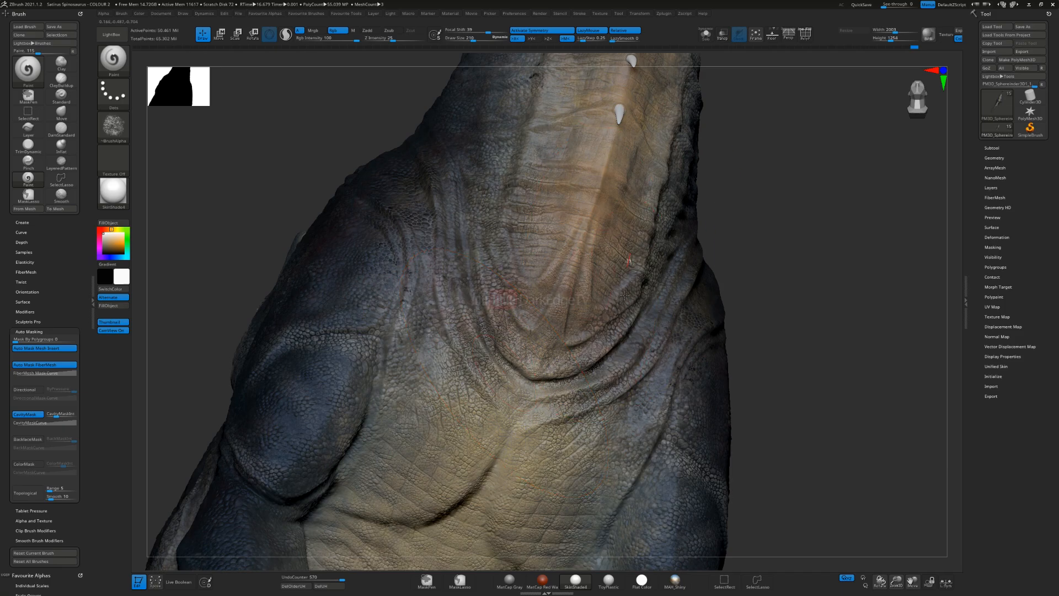
Step: Brush white lightly over the folds and raised skin of the chest and neck base, varying the brush size
drag(585, 320, 496, 422)
alt+right_drag(597, 417, 610, 296)
mouse_move(607, 309)
mouse_down()
mouse_move(518, 419)
mouse_move(453, 458)
mouse_up()
alt+right_drag(462, 464, 595, 254)
key(s)
mouse_move(595, 254)
mouse_down()
mouse_move(496, 394)
mouse_move(480, 449)
mouse_up()
mouse_move(574, 391)
right_down()
mouse_move(577, 449)
mouse_move(552, 395)
mouse_move(585, 382)
mouse_move(508, 379)
mouse_move(476, 259)
right_up()
mouse_move(476, 259)
mouse_down()
mouse_move(596, 195)
mouse_move(496, 244)
mouse_move(530, 195)
mouse_up()
key(s)
right_drag(530, 194, 435, 220)
mouse_move(583, 217)
alt+right_down()
mouse_move(517, 338)
mouse_move(520, 308)
mouse_move(505, 326)
mouse_move(506, 315)
alt+right_up()
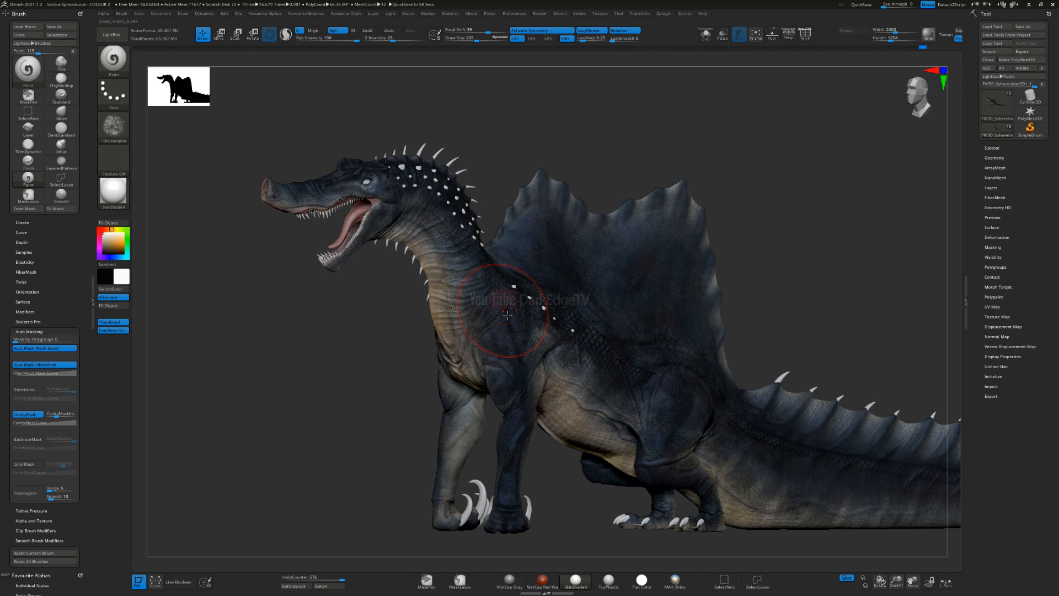
Step: Check the whole creature from both sides and save the project over the existing file
mouse_move(508, 314)
right_down()
mouse_move(276, 306)
mouse_move(295, 283)
mouse_move(569, 313)
mouse_move(524, 325)
mouse_move(512, 313)
right_up()
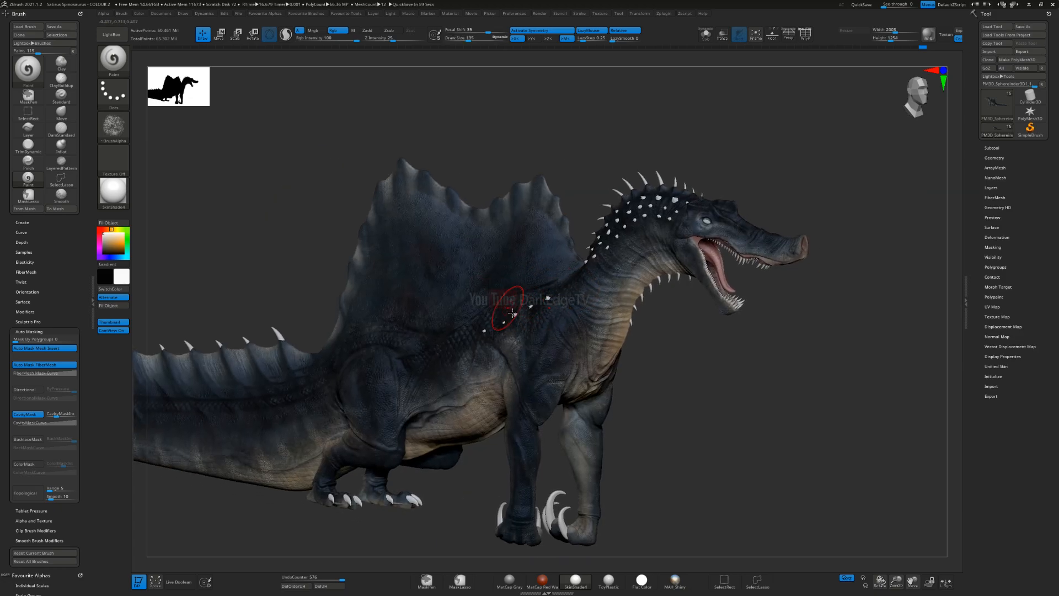
right_drag(383, 358, 440, 364)
key(ctrl+s)
key(Return)
key(y)
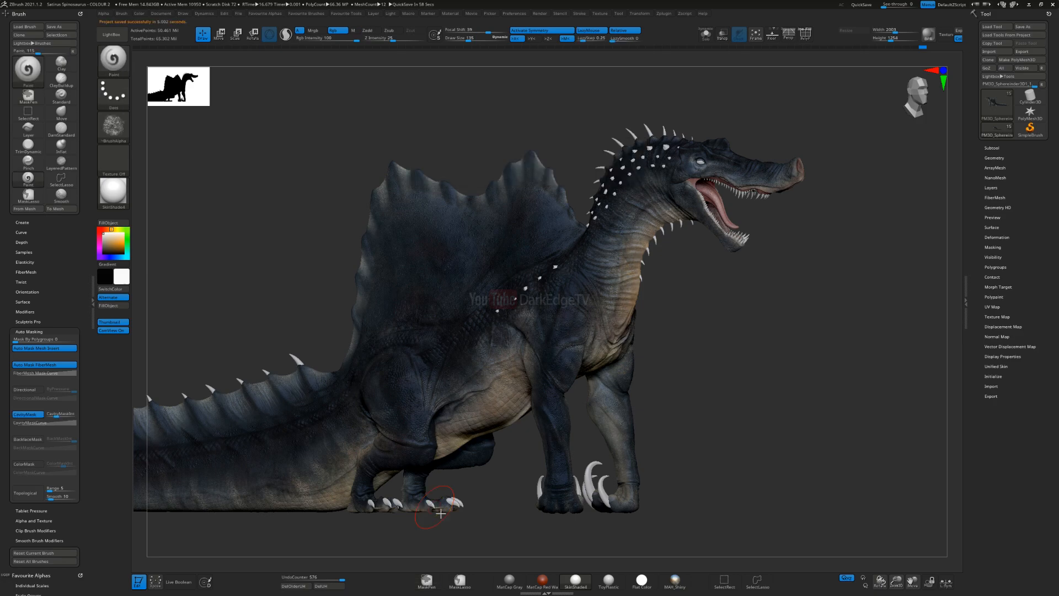
Step: Set red as the paint colour, load the armordamage_03 alpha and enlarge the Paint brush over the sail
right_drag(523, 348, 497, 368)
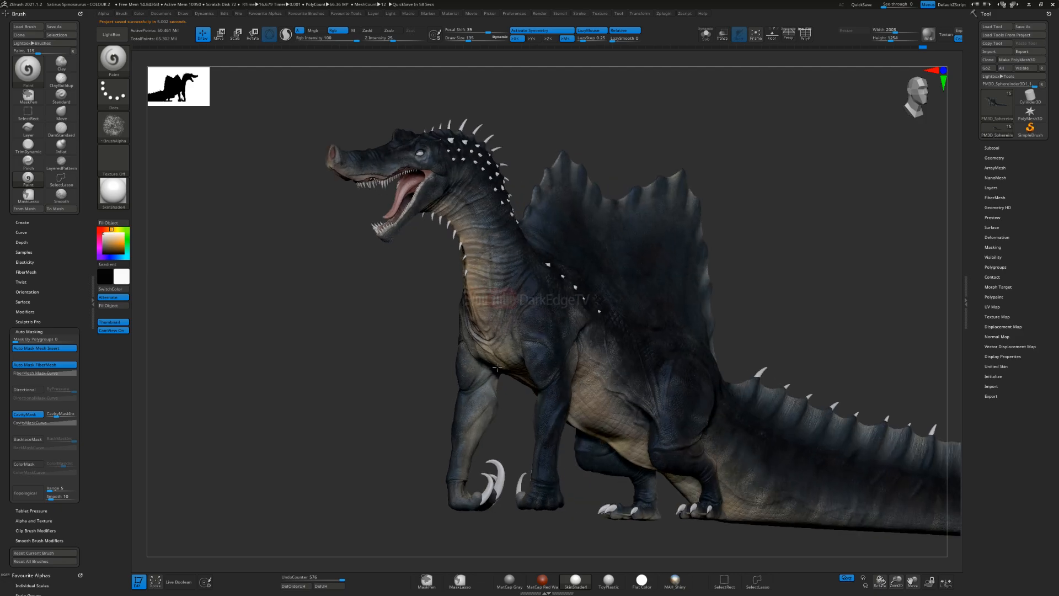
shift+right_drag(806, 331, 860, 309)
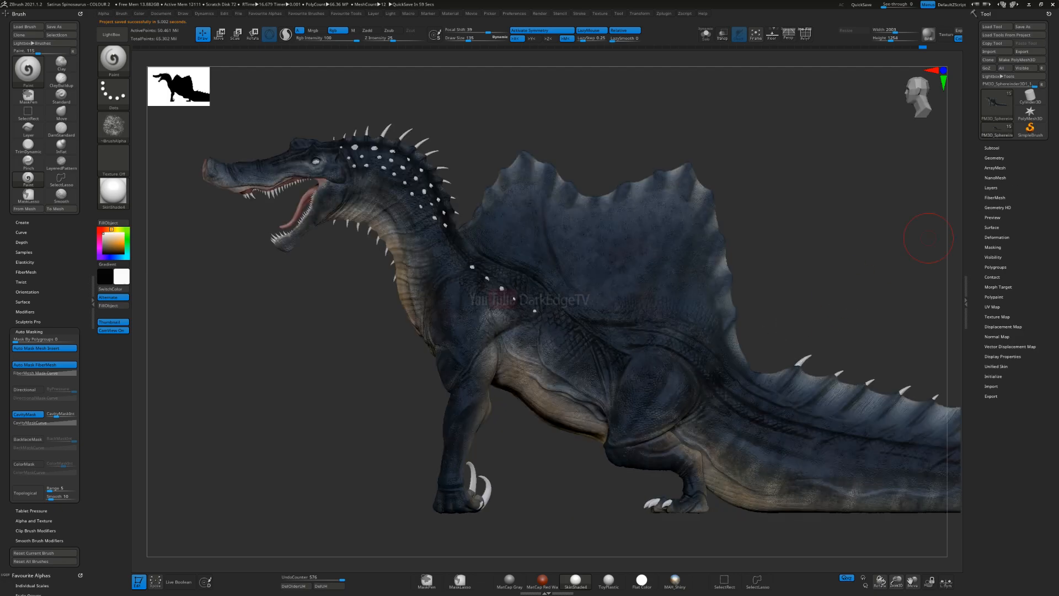
mouse_move(387, 356)
right_down()
mouse_move(551, 355)
mouse_move(446, 370)
mouse_move(499, 364)
mouse_move(523, 380)
mouse_move(442, 332)
right_up()
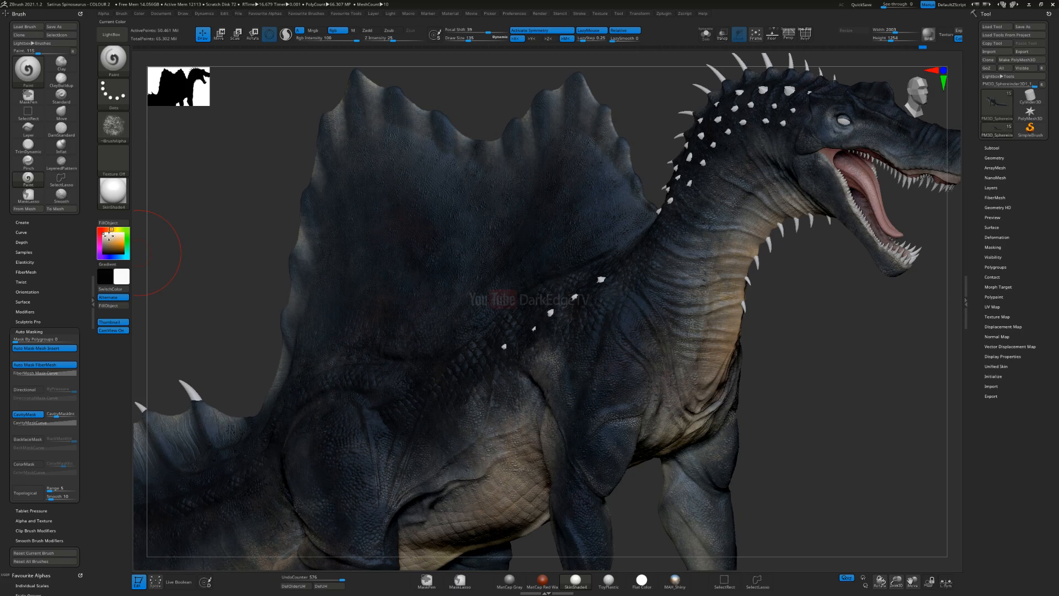
click(125, 259)
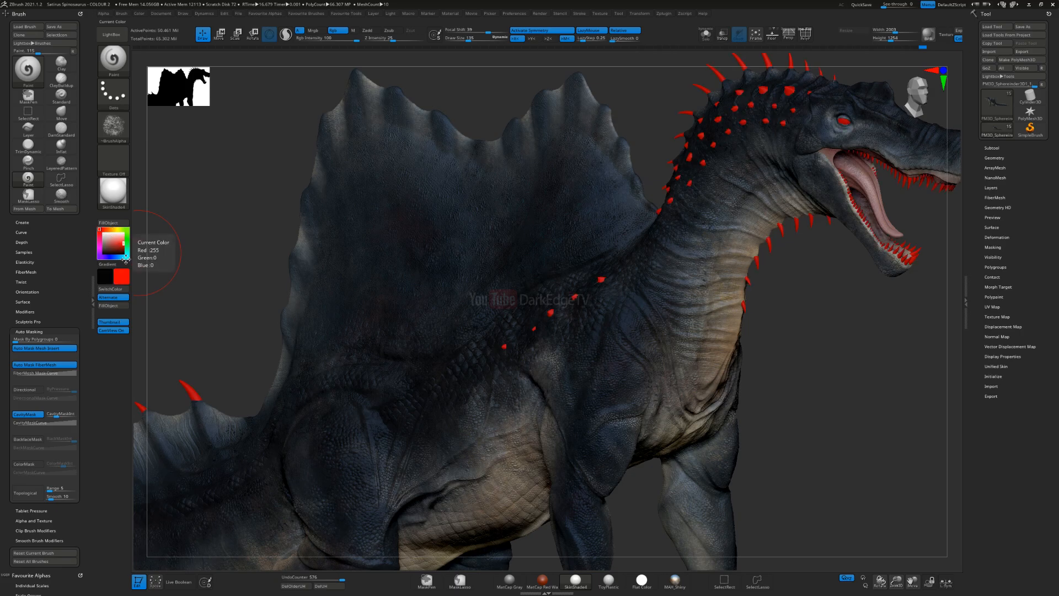
click(114, 126)
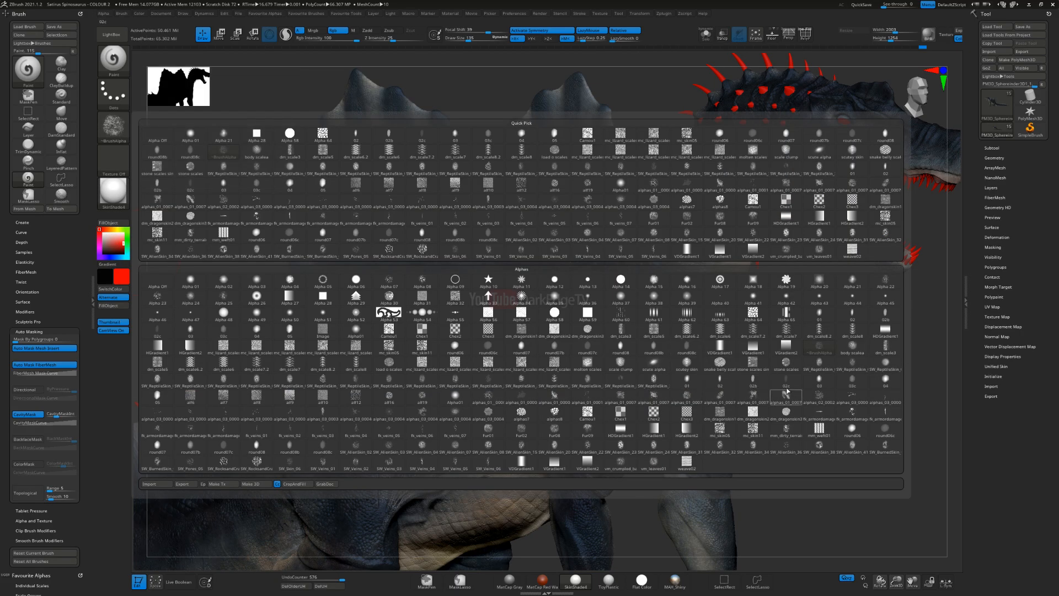
click(885, 415)
alt+right_drag(586, 223, 443, 229)
key(s)
drag(436, 231, 448, 230)
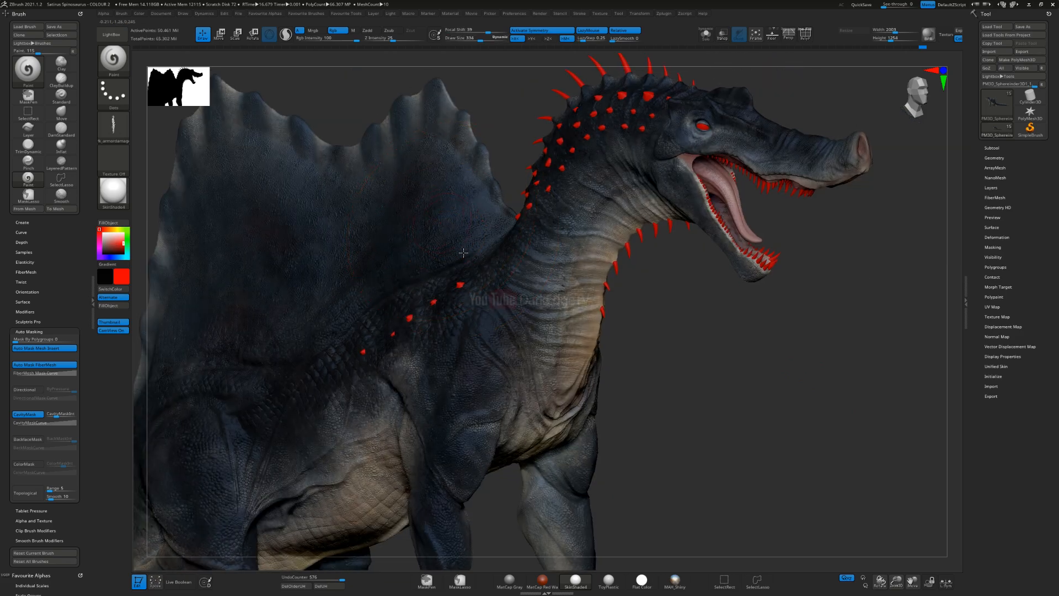
Step: Set the brush's cavity mask intensity to 20
alt+right_drag(467, 254, 537, 307)
click(58, 415)
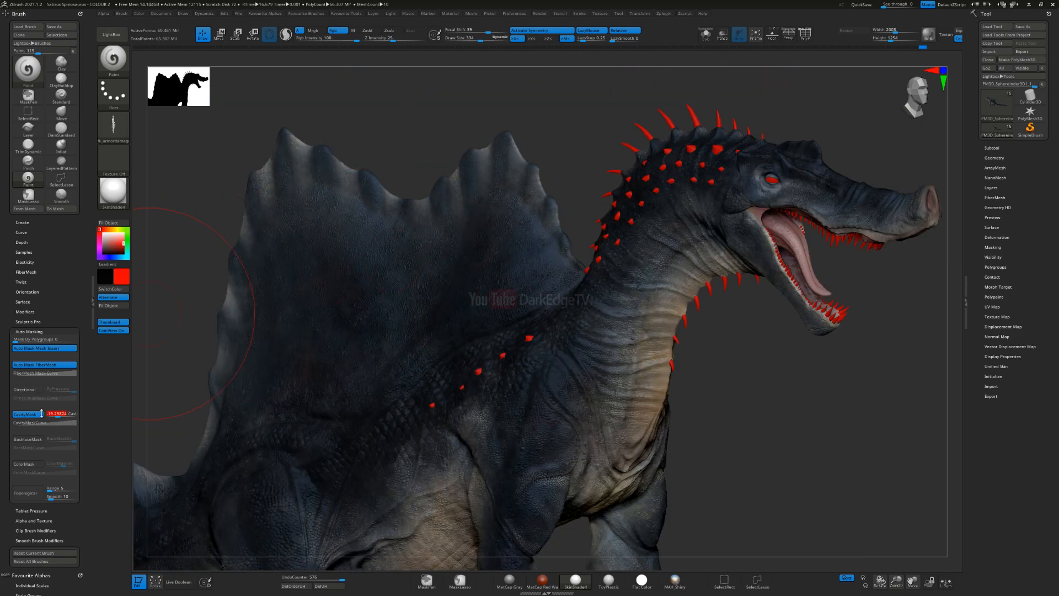
text(20)
key(Return)
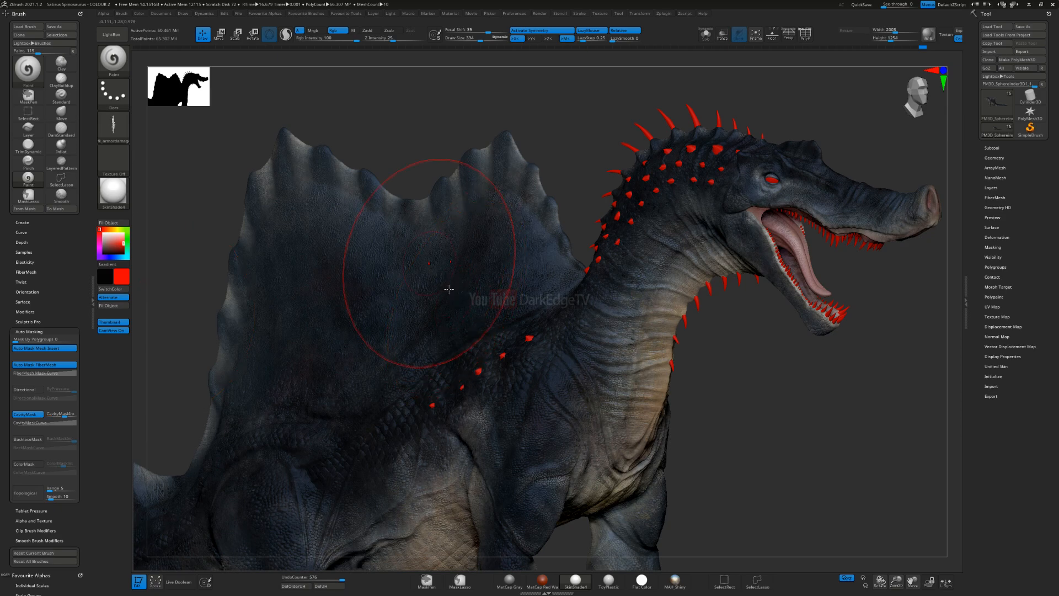
Step: Try a red damage-textured streak across the front of the sail and undo it
right_drag(445, 281, 485, 286)
drag(545, 262, 530, 257)
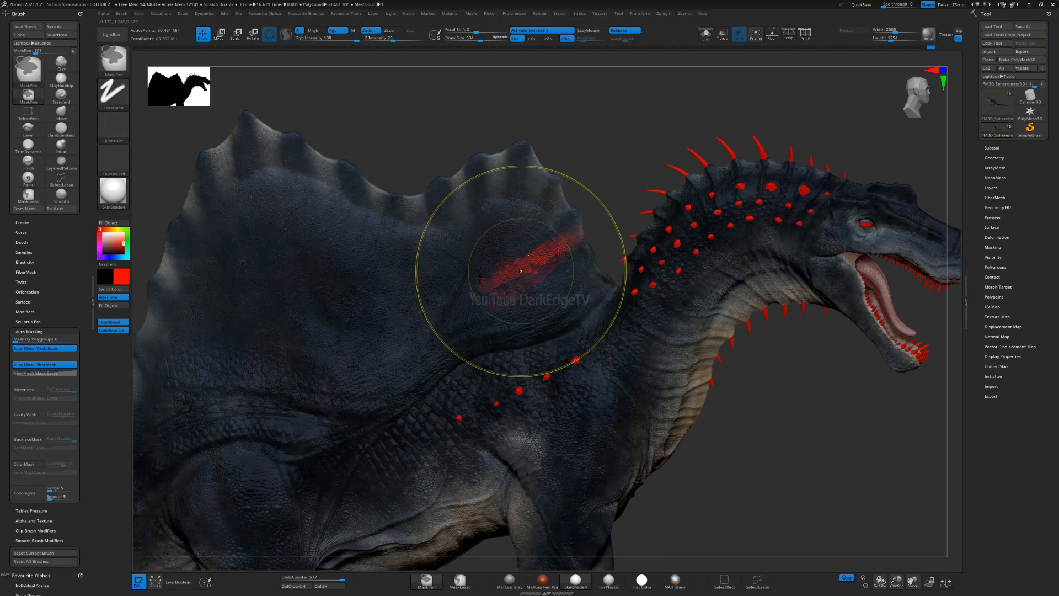
key(ctrl+z)
key(ctrl+shift+z)
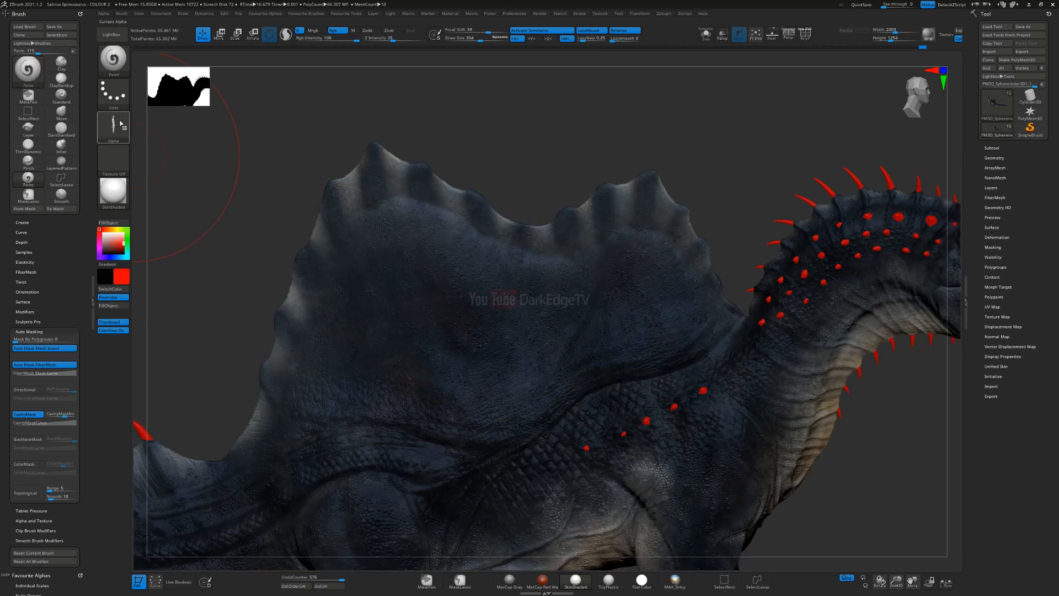
Step: Load the branching vein alpha alphas_01__0000s_0016, try red veins on the middle of the sail and undo them
click(120, 124)
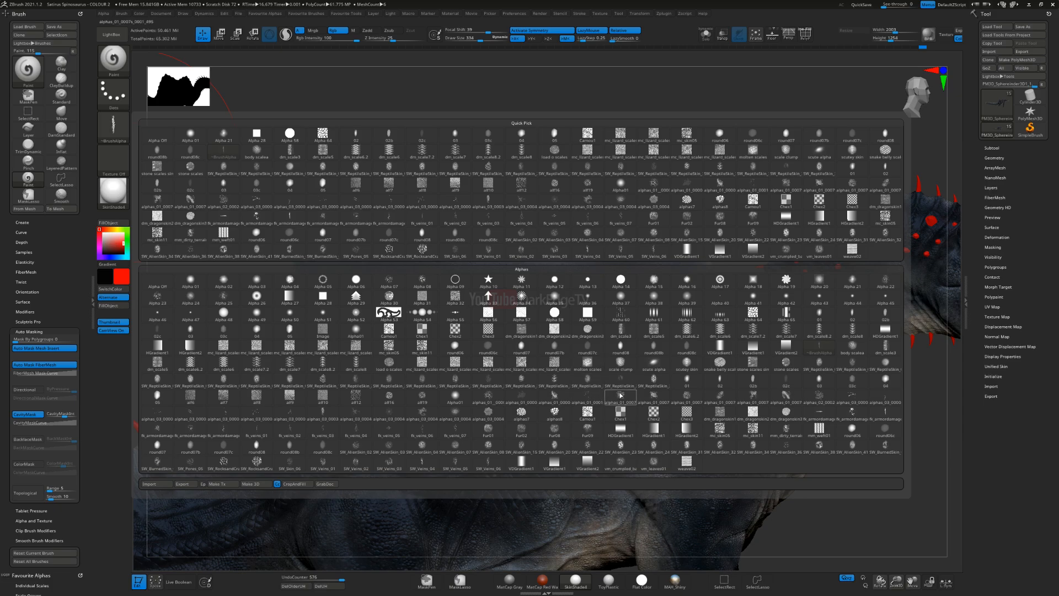
click(487, 400)
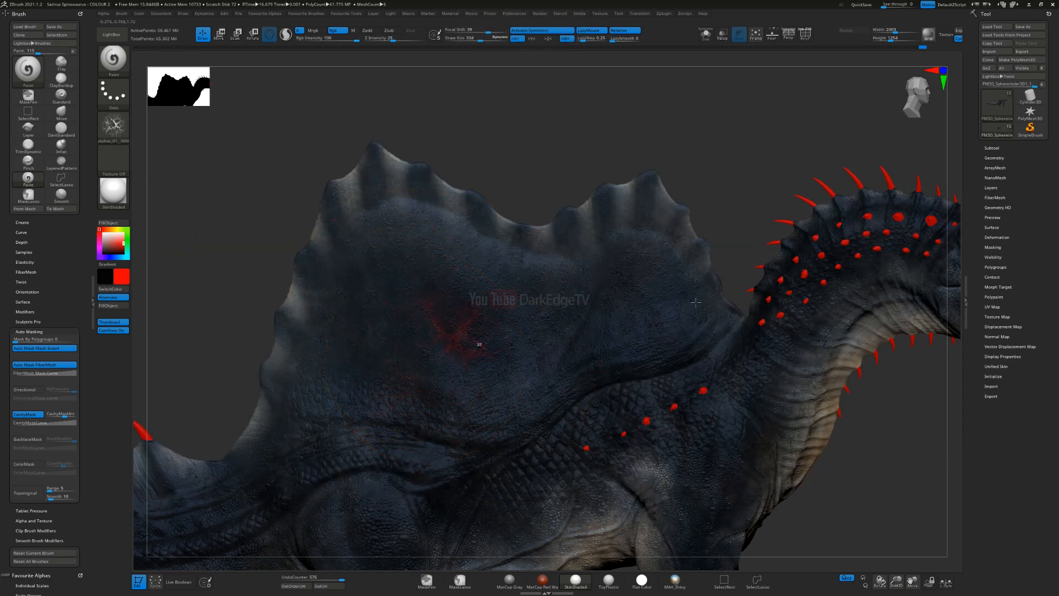
key(ctrl)
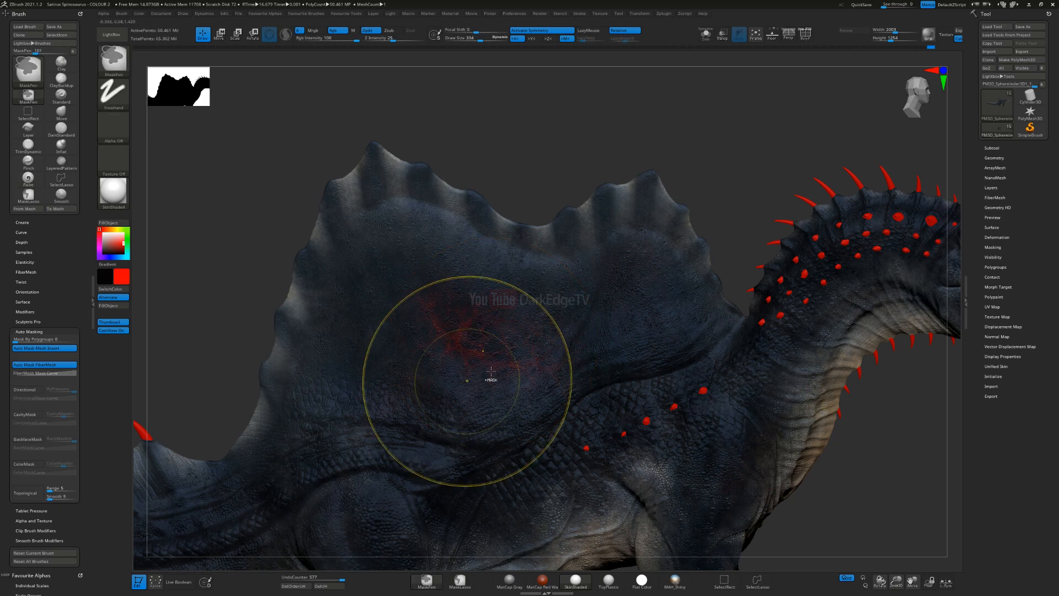
key(ctrl+z)
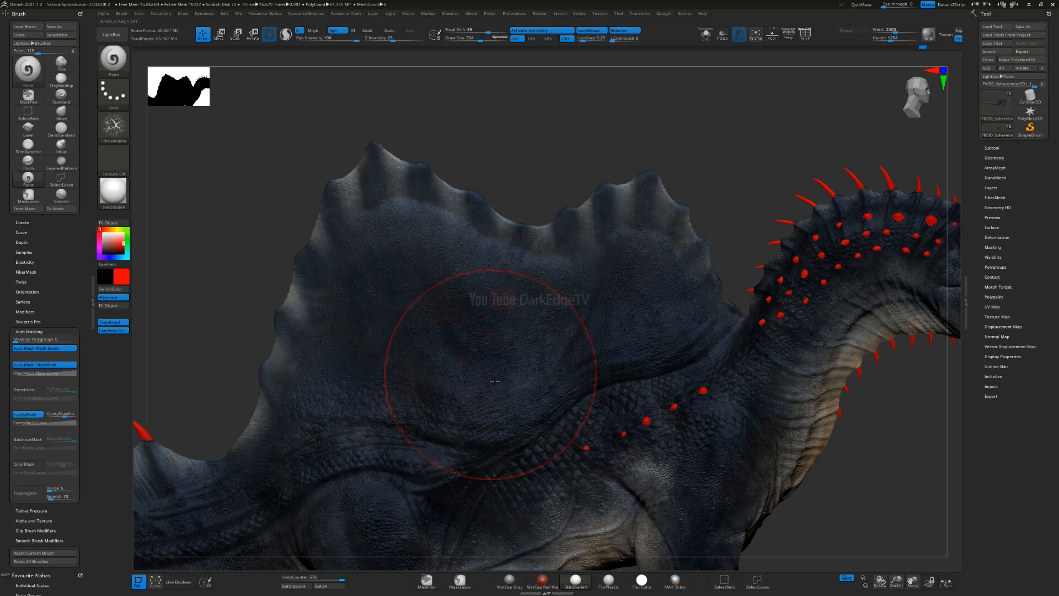
Step: Switch to a tan colour, enlarge the brush, try vein strokes over the shoulder and neck base, and undo them
click(123, 236)
click(106, 240)
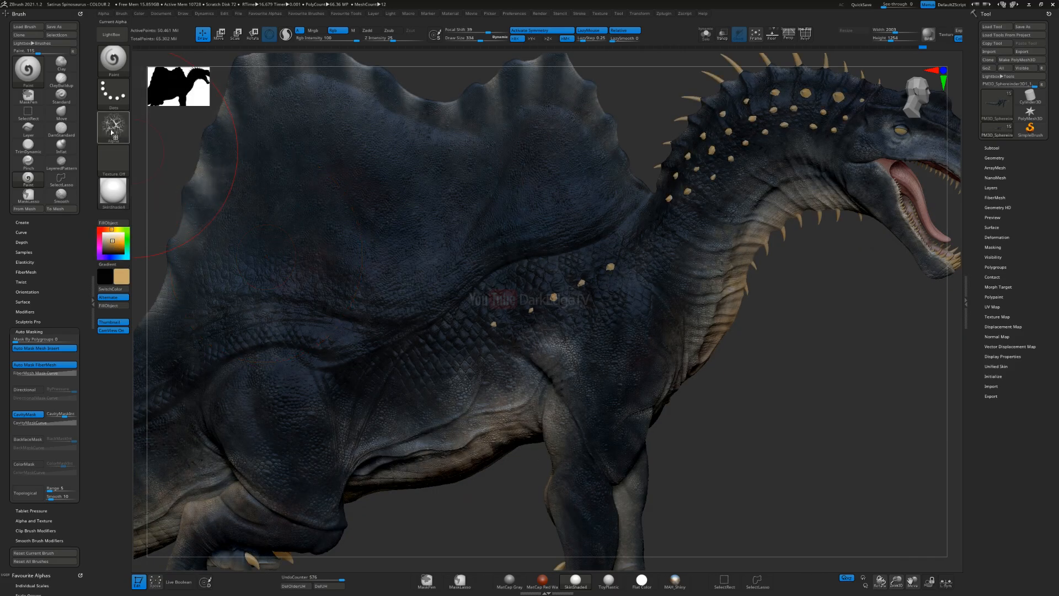
click(112, 132)
key(s)
drag(607, 333, 640, 335)
drag(661, 288, 654, 331)
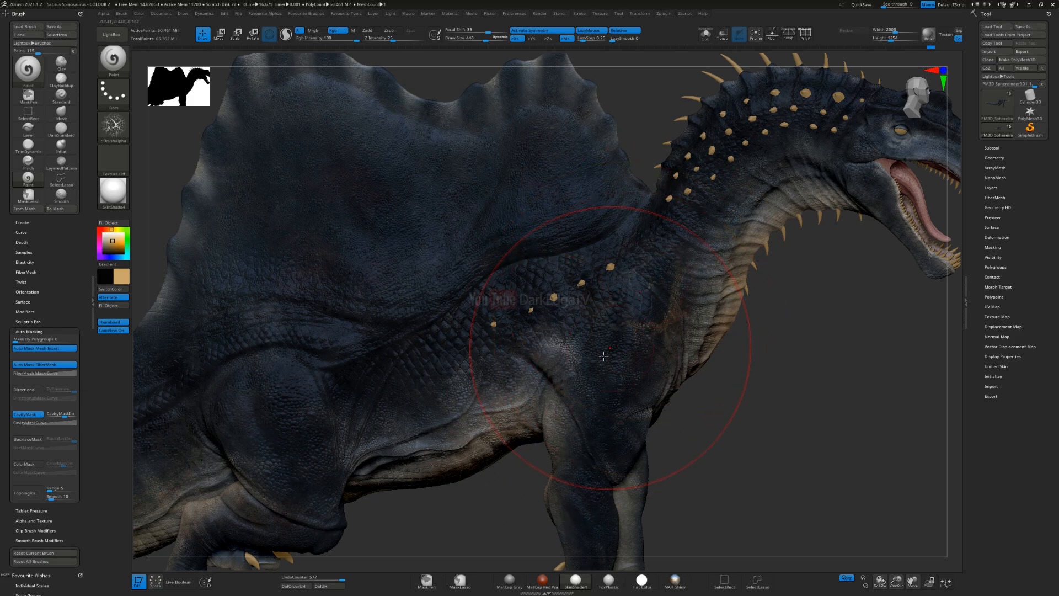
mouse_move(603, 356)
ctrl+right_down()
mouse_move(607, 343)
mouse_move(571, 325)
mouse_move(591, 334)
ctrl+right_up()
mouse_move(592, 334)
ctrl+right_down()
mouse_move(595, 349)
mouse_move(618, 354)
ctrl+right_up()
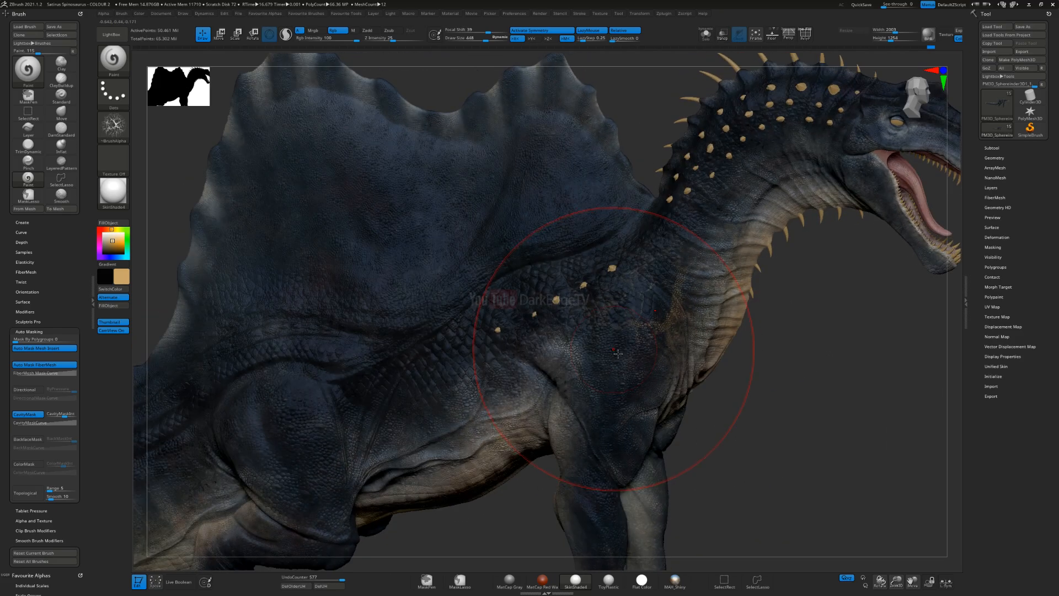
key(ctrl)
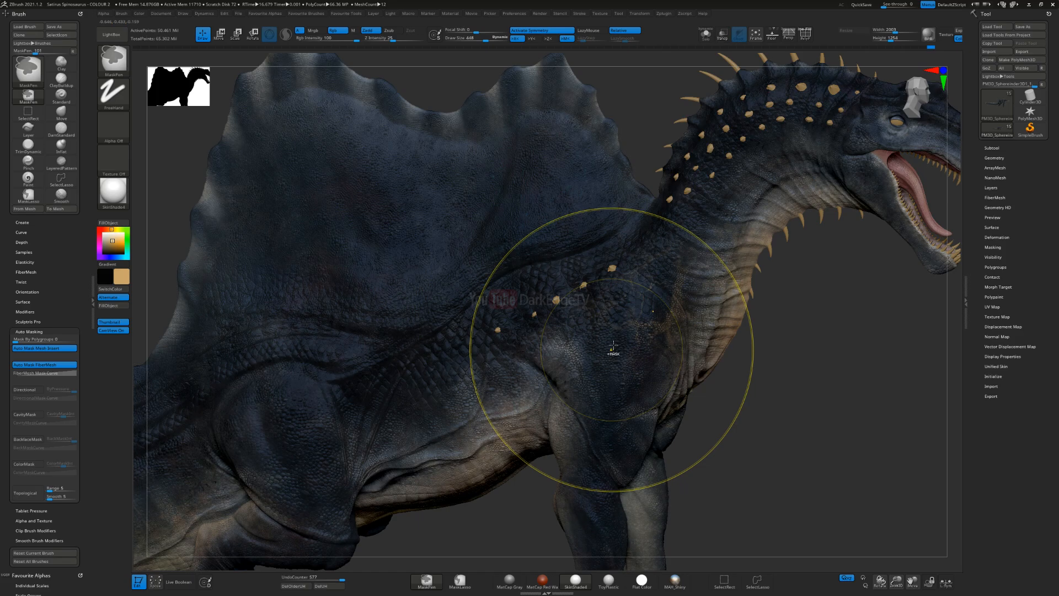
key(ctrl+z)
Step: Sample a muted grey-brown from the skin, shrink the brush and paint faint veins over the side of the neck
right_drag(630, 339, 650, 322)
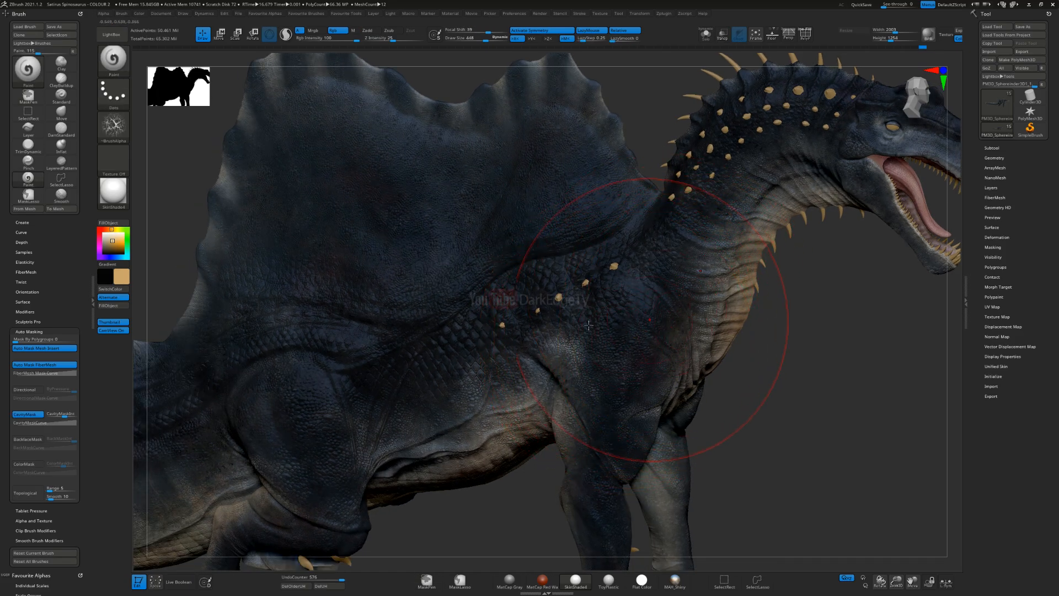
drag(113, 251, 103, 247)
alt+right_drag(498, 404, 362, 411)
key(s)
drag(520, 303, 515, 303)
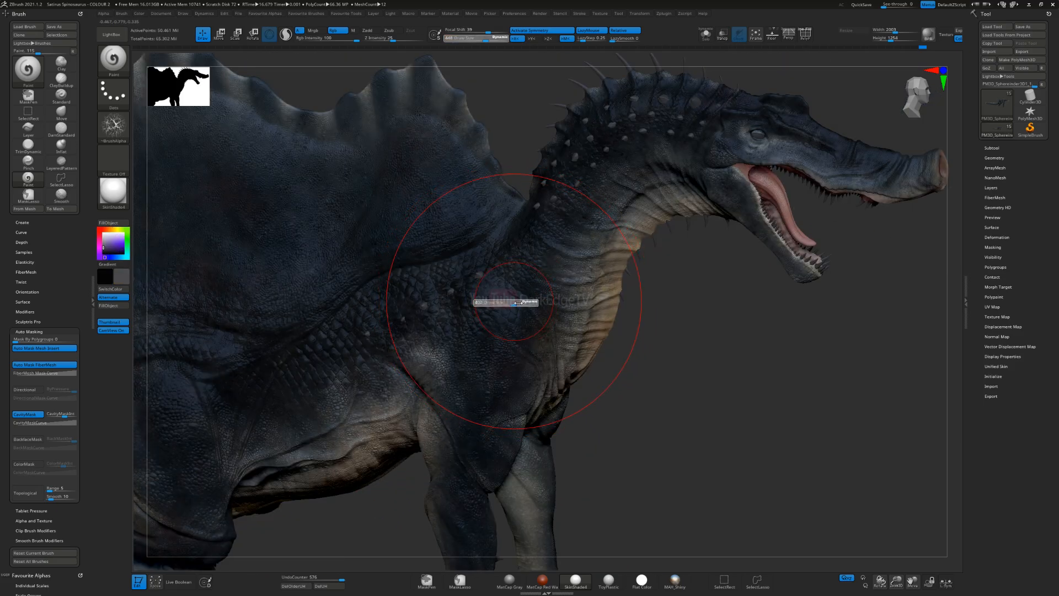
key(c)
key(s)
mouse_move(596, 316)
mouse_down()
mouse_move(559, 298)
mouse_move(563, 288)
mouse_up()
right_drag(583, 245, 589, 231)
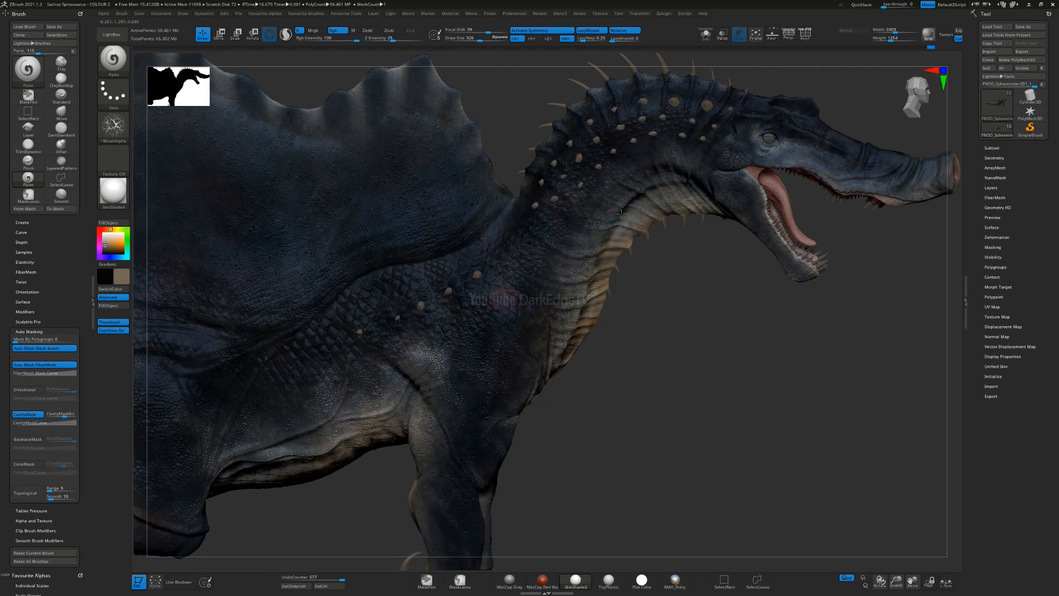
Step: Paint grey-brown vein mottling over the shoulder, flank and thigh of the hind leg
alt+right_drag(365, 407, 548, 280)
drag(546, 249, 522, 265)
drag(441, 310, 428, 317)
alt+right_drag(356, 353, 592, 314)
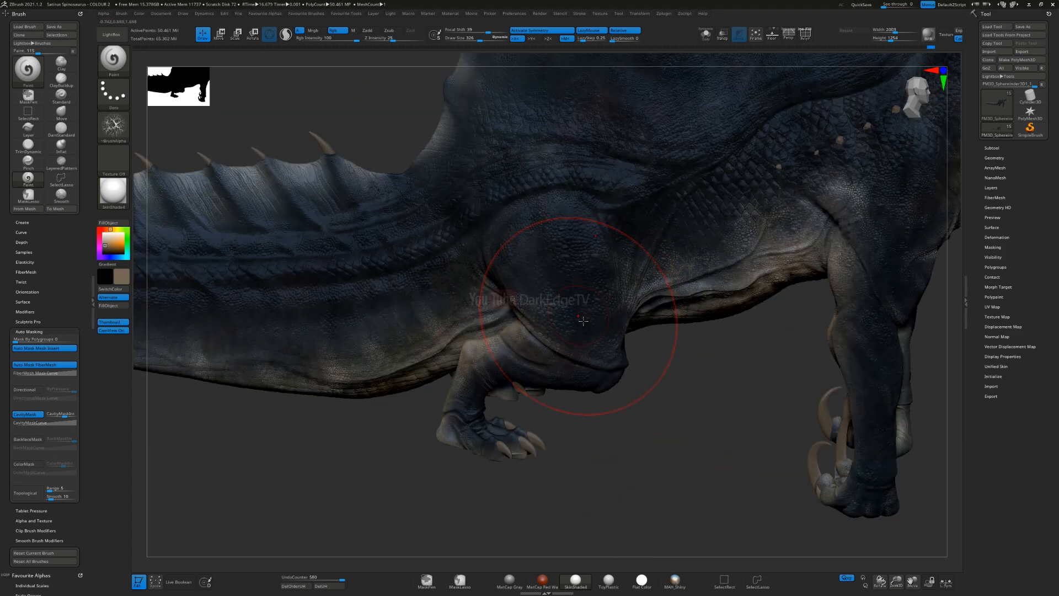
mouse_move(515, 283)
mouse_down()
mouse_move(488, 307)
mouse_move(522, 313)
mouse_move(508, 309)
mouse_up()
right_drag(501, 345, 543, 334)
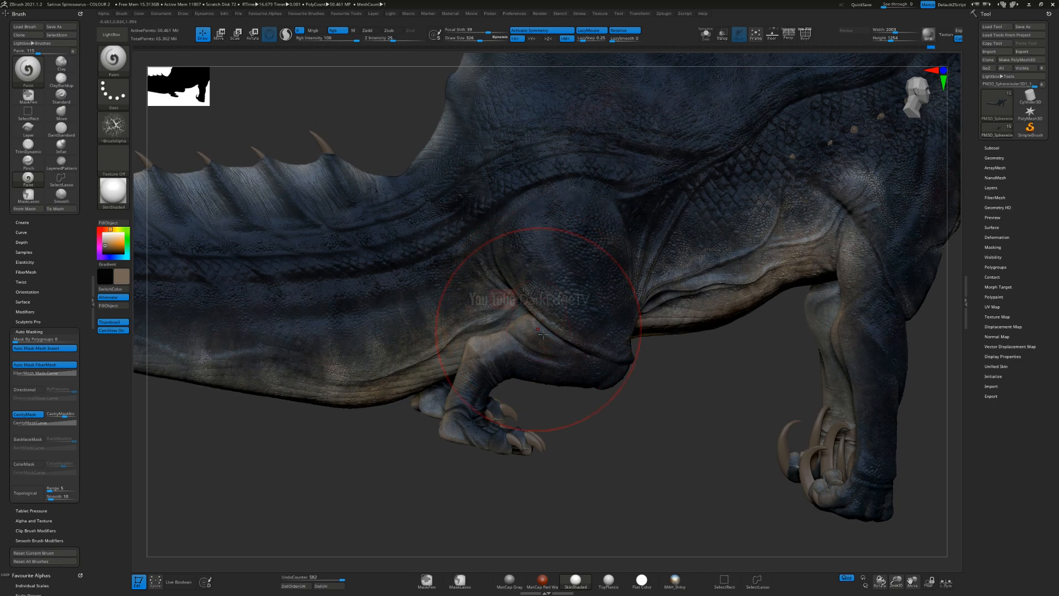
drag(521, 324, 509, 319)
Step: Shrink the brush and paint grey-brown vein mottling along the upper neck behind the jaw
mouse_move(889, 248)
alt+right_down()
mouse_move(618, 317)
mouse_move(593, 343)
alt+right_up()
mouse_move(629, 317)
ctrl+right_down()
mouse_move(650, 248)
mouse_move(596, 347)
mouse_move(499, 348)
mouse_move(358, 433)
ctrl+right_up()
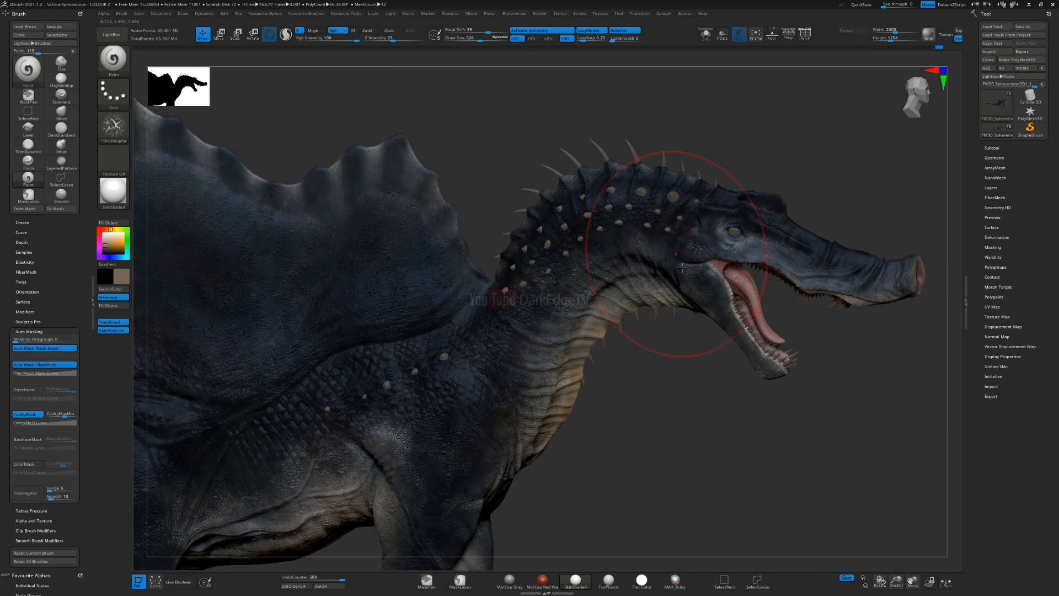
right_drag(740, 255, 687, 260)
key(s)
drag(686, 261, 678, 261)
ctrl+right_drag(665, 251, 636, 253)
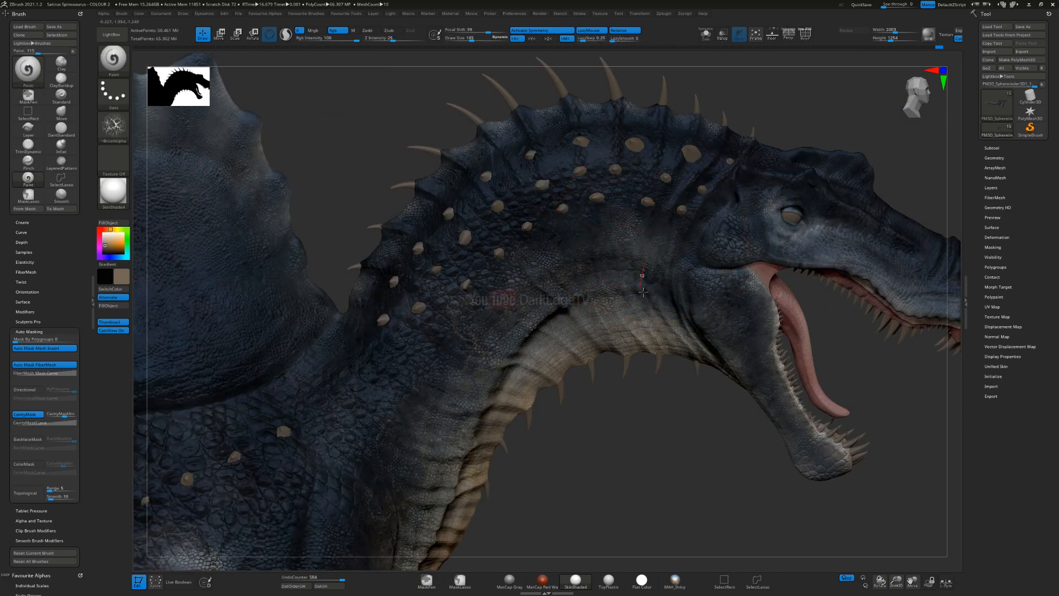
right_drag(643, 292, 563, 325)
right_drag(582, 267, 595, 293)
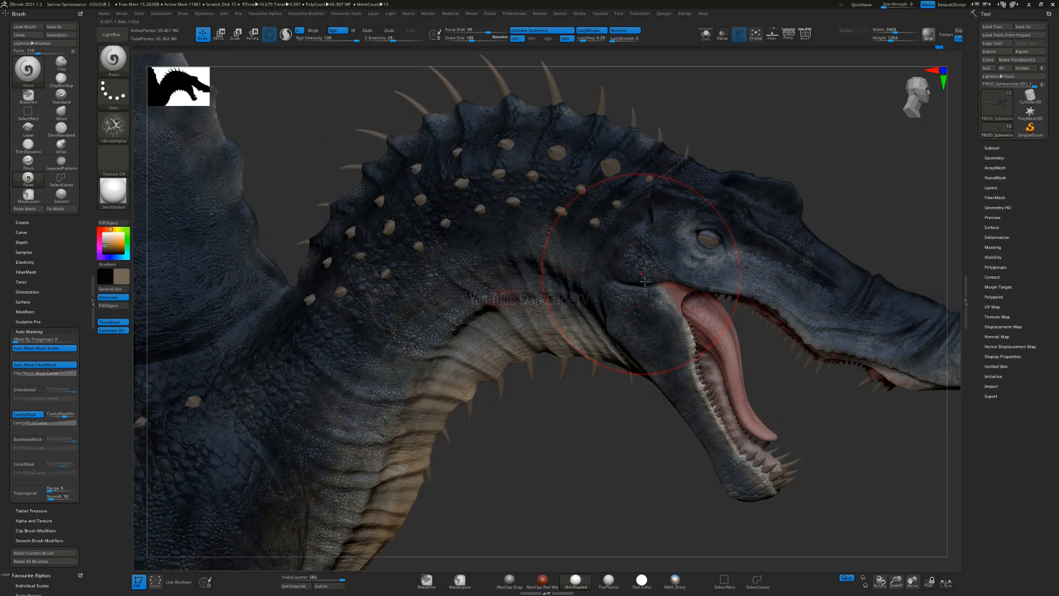
Step: Add grey-brown mottling around the head and snout with a smaller brush, undoing the last stroke
mouse_move(645, 222)
mouse_down()
mouse_move(646, 205)
mouse_move(666, 194)
mouse_up()
mouse_move(570, 306)
ctrl+right_down()
mouse_move(618, 242)
mouse_move(524, 190)
mouse_move(620, 248)
ctrl+right_up()
key(s)
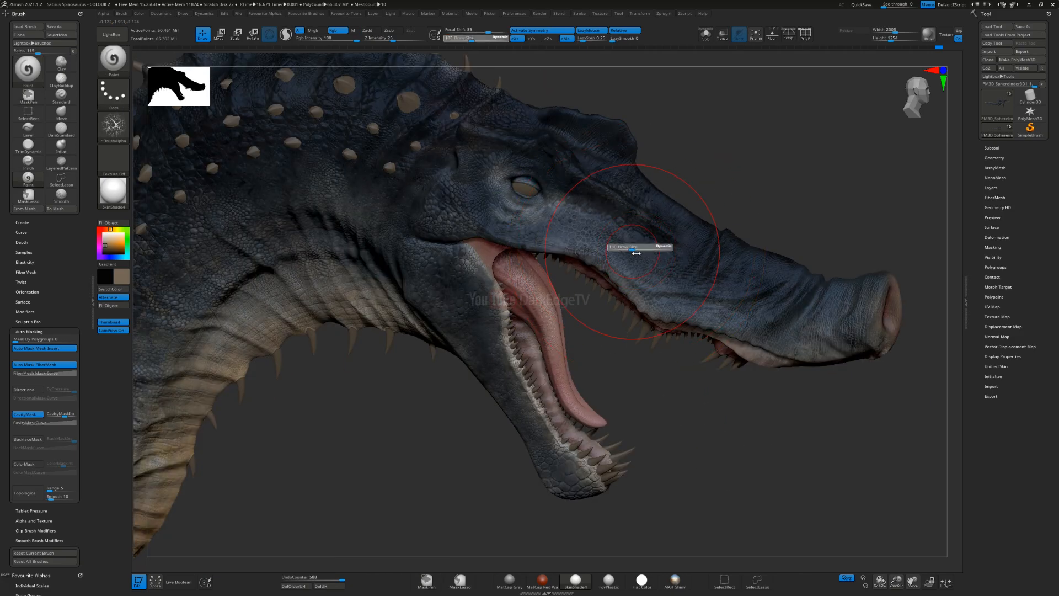
drag(589, 239, 658, 295)
right_drag(627, 309, 616, 308)
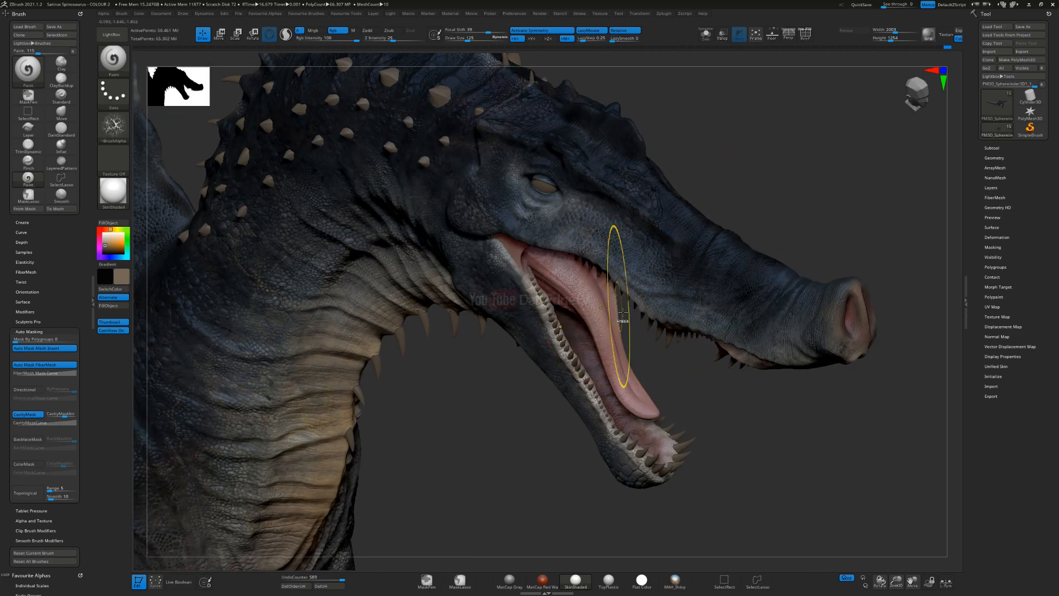
key(ctrl+z)
Step: Enlarge the brush and paint grey-brown vein variation over the hip and upper hind leg
mouse_move(331, 449)
ctrl+right_down()
mouse_move(343, 386)
mouse_move(431, 381)
ctrl+right_up()
mouse_move(431, 381)
alt+right_down()
mouse_move(496, 331)
mouse_move(539, 322)
alt+right_up()
key(s)
drag(470, 343, 478, 343)
mouse_move(417, 328)
mouse_down()
mouse_move(442, 324)
mouse_move(449, 365)
mouse_up()
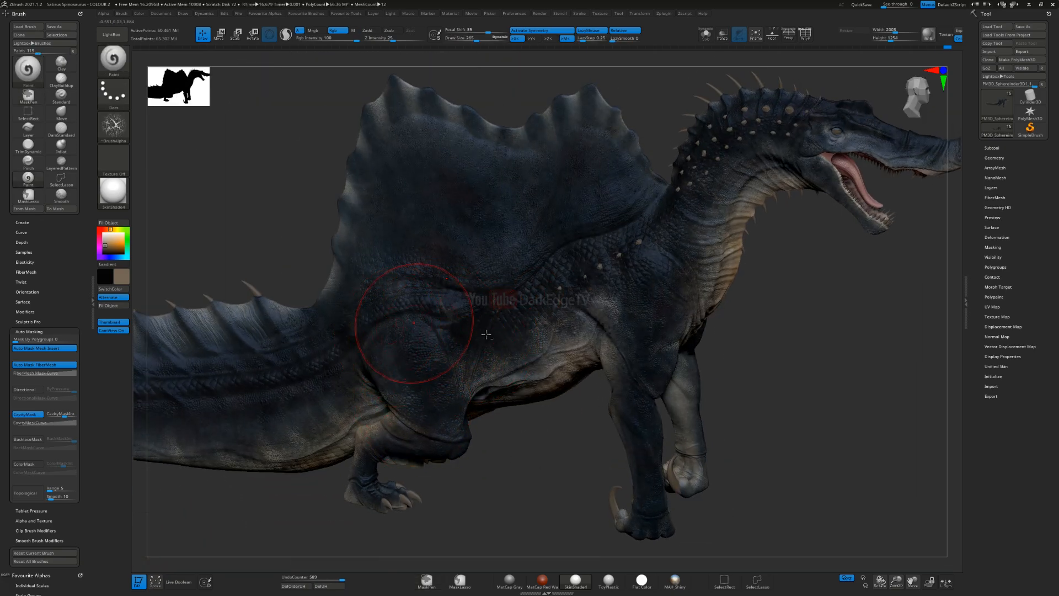
alt+right_drag(418, 320, 506, 329)
Step: Enlarge the brush further and paint subtle grey-brown veins across the sail
key(s)
drag(485, 303, 494, 302)
drag(450, 204, 455, 247)
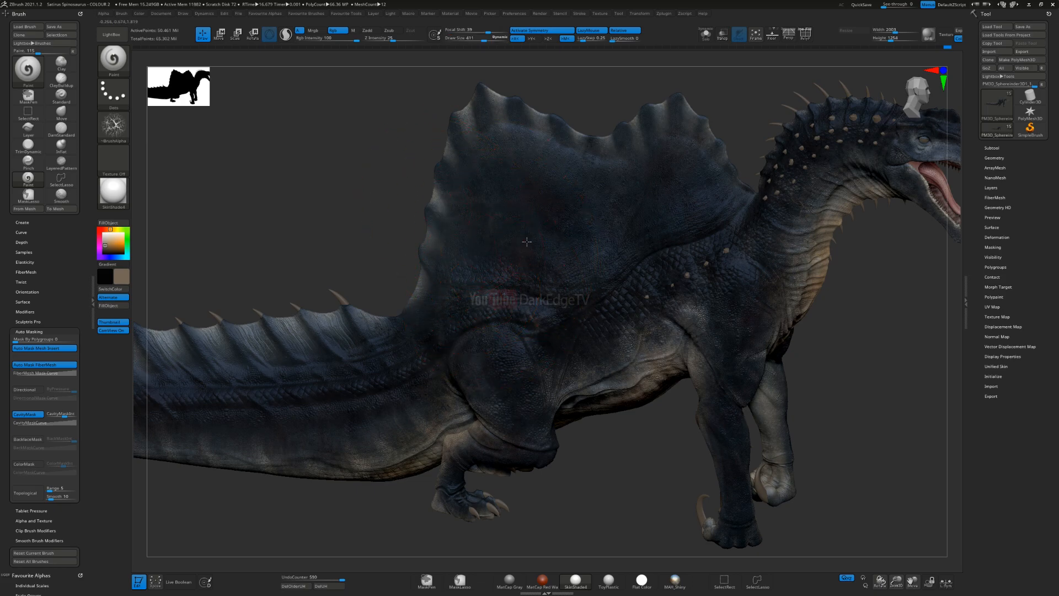
right_drag(524, 242, 558, 235)
mouse_move(598, 206)
mouse_down()
mouse_move(720, 167)
mouse_move(570, 249)
mouse_up()
key(f)
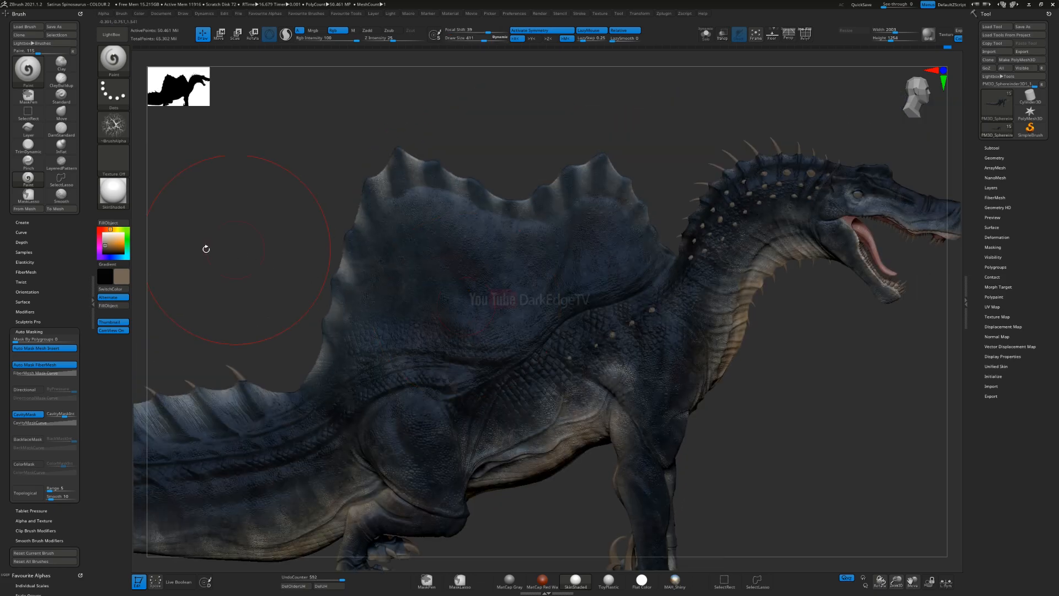
Step: Load the alphas_01_0007s_0008 texture alpha for the Paint brush and reduce the brush size
click(114, 126)
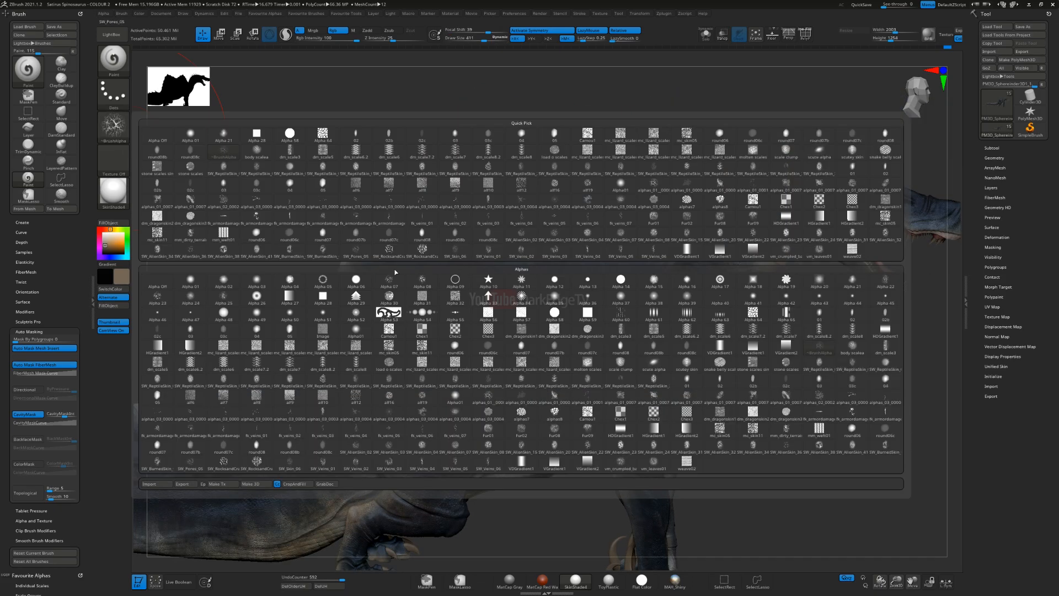
click(722, 398)
key(s)
drag(445, 282, 432, 283)
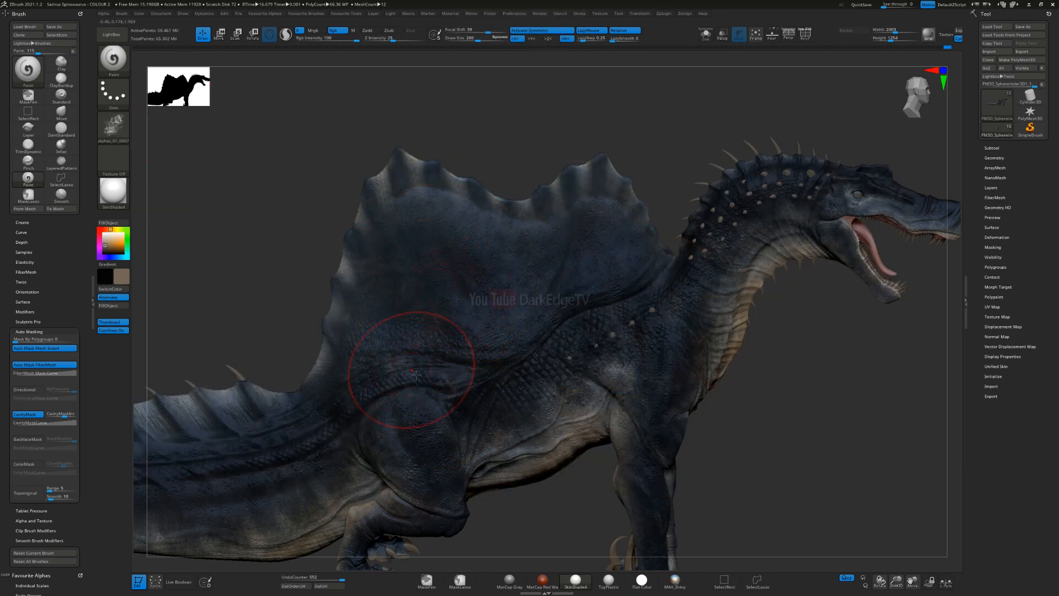
Step: Save the project as Satirus Spinosaurus - COLOUR 2.zpr, replacing the existing file
key(ctrl+s)
key(Return)
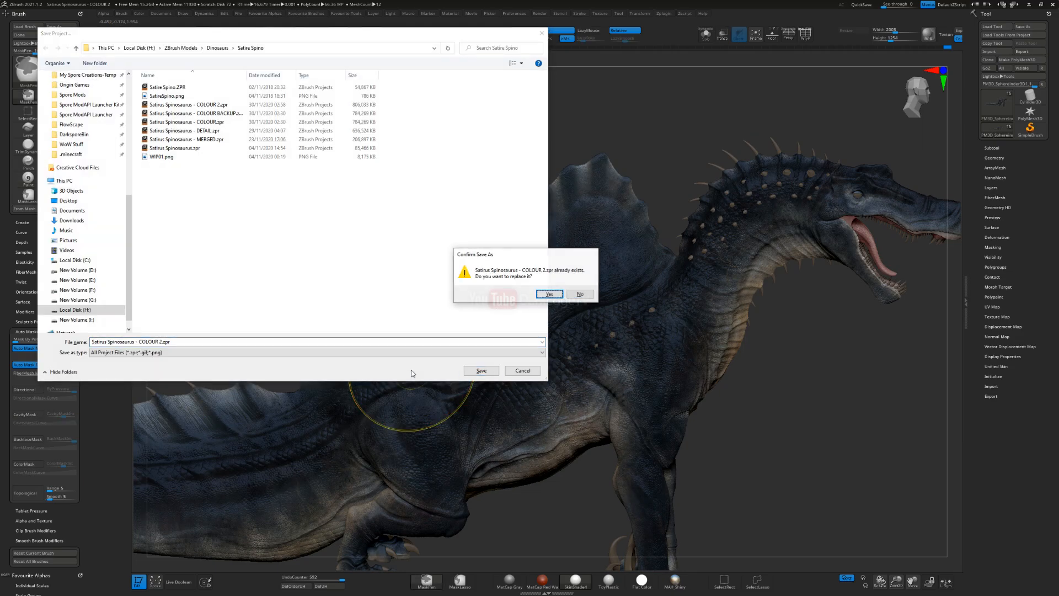
key(y)
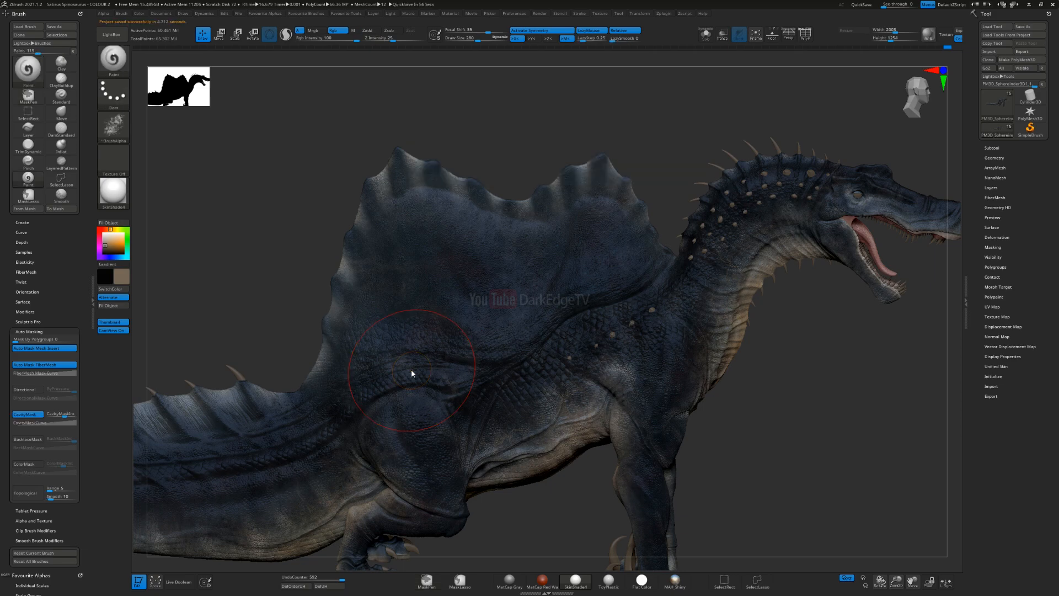
Step: Reduce the Paint brush size for detail work on the sail
right_drag(329, 338, 322, 339)
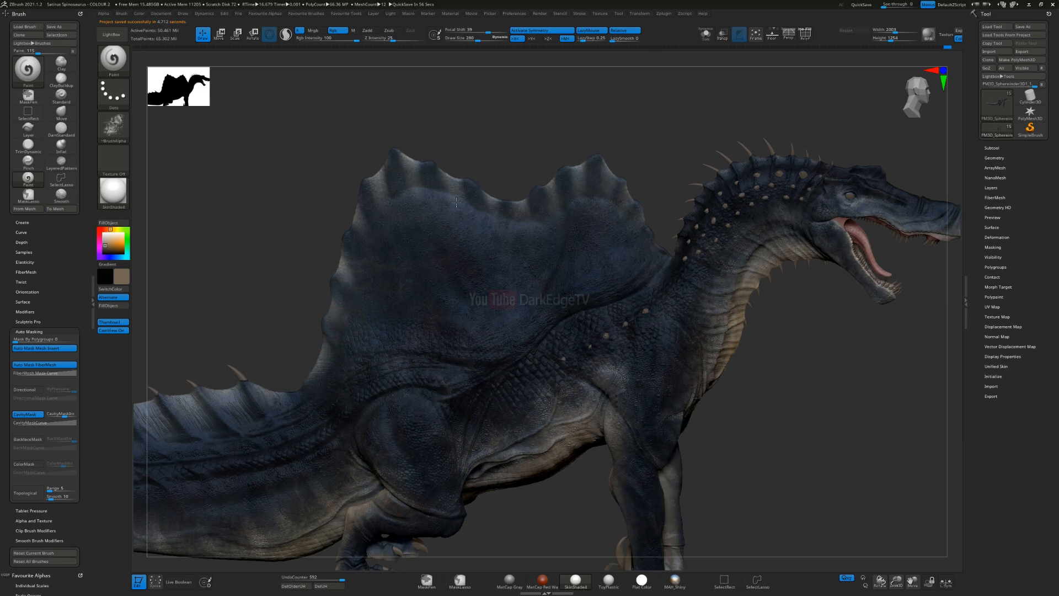
right_drag(470, 207, 607, 298)
mouse_move(443, 322)
right_down()
mouse_move(407, 254)
mouse_move(367, 269)
mouse_move(466, 218)
mouse_move(479, 180)
right_up()
key([)
key([)
key([)
key([)
key([)
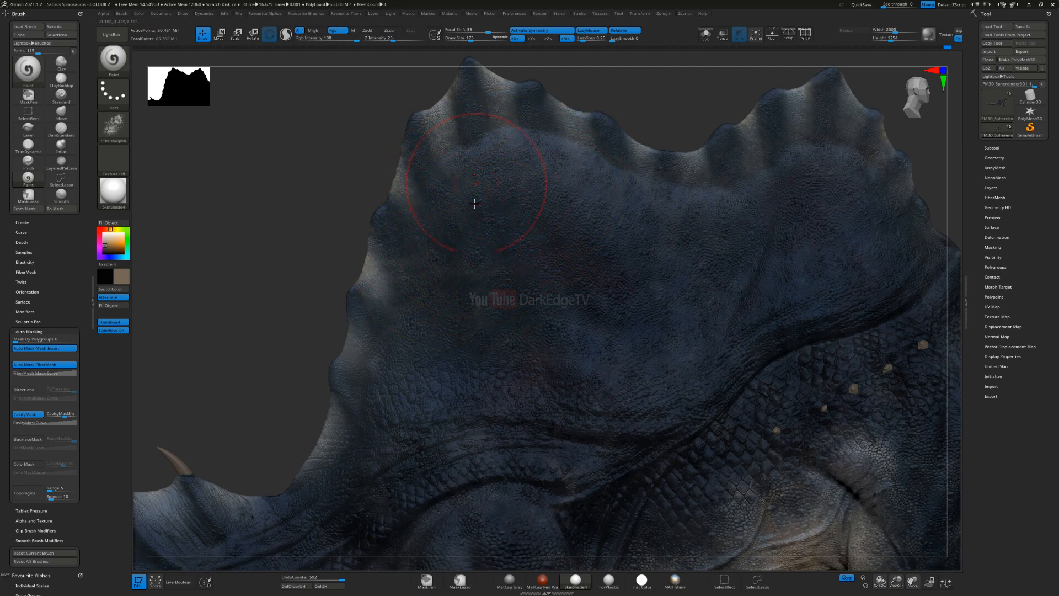
Step: Change the main paint colour to a warm, muted yellow for the sail
alt+right_drag(837, 179, 655, 216)
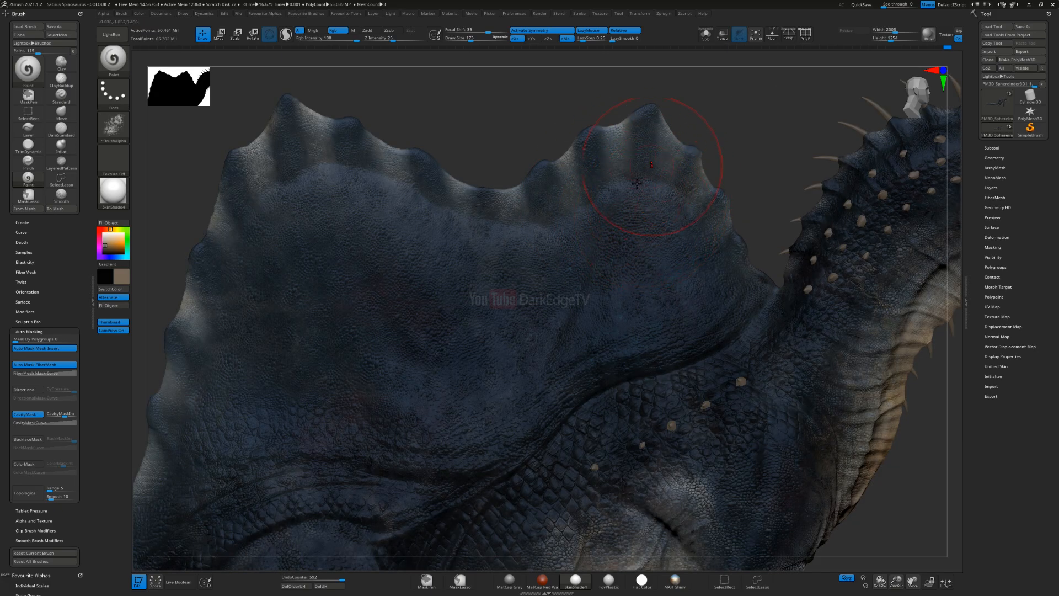
alt+right_drag(251, 270, 376, 279)
click(115, 229)
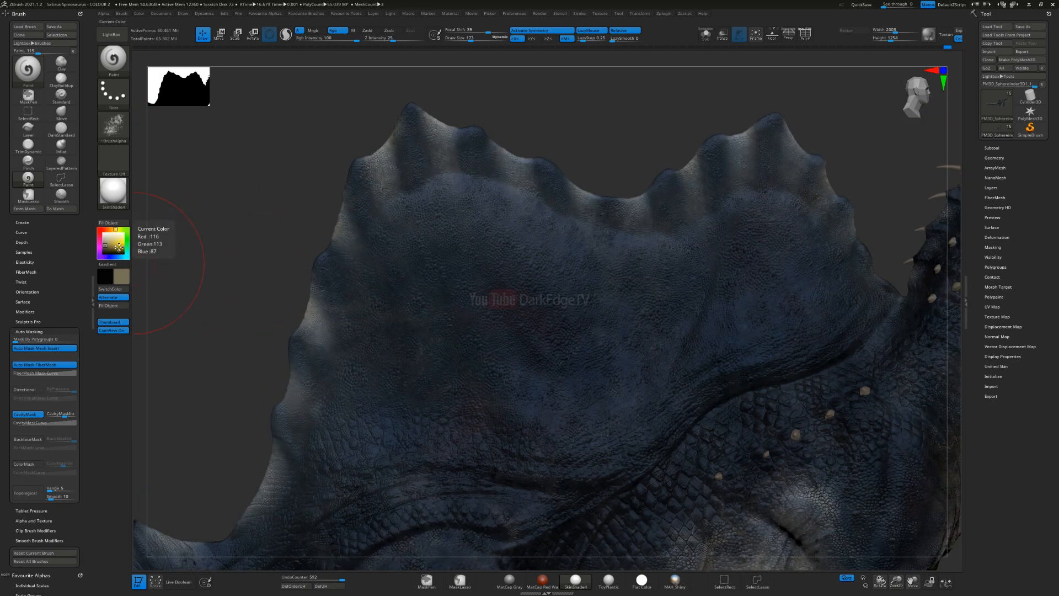
click(116, 243)
click(117, 243)
click(117, 240)
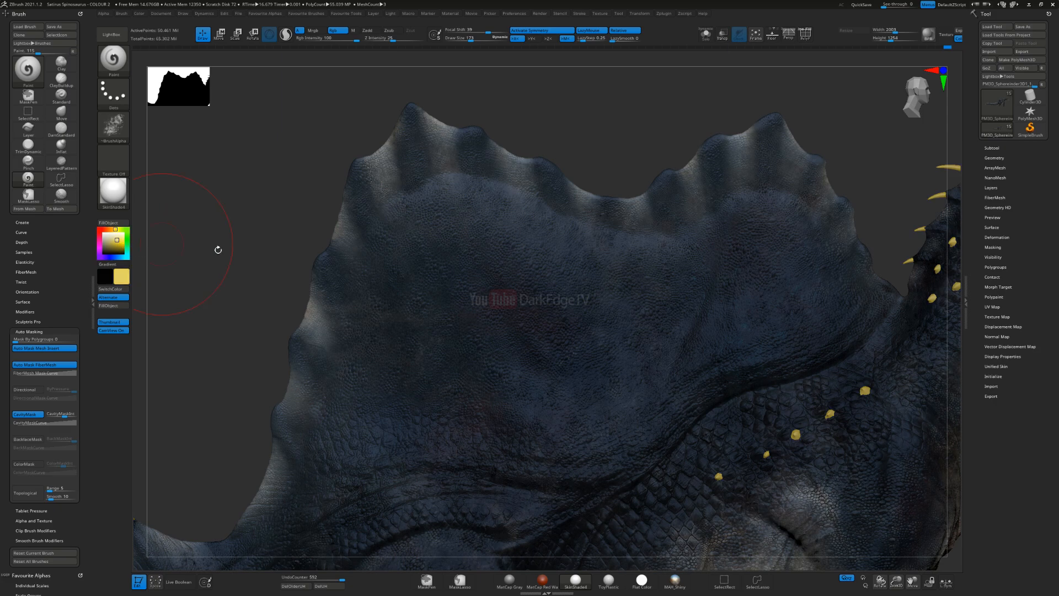
Step: Try a yellow textured paint stroke on the rear upper part of the sail and undo it
drag(444, 257, 430, 267)
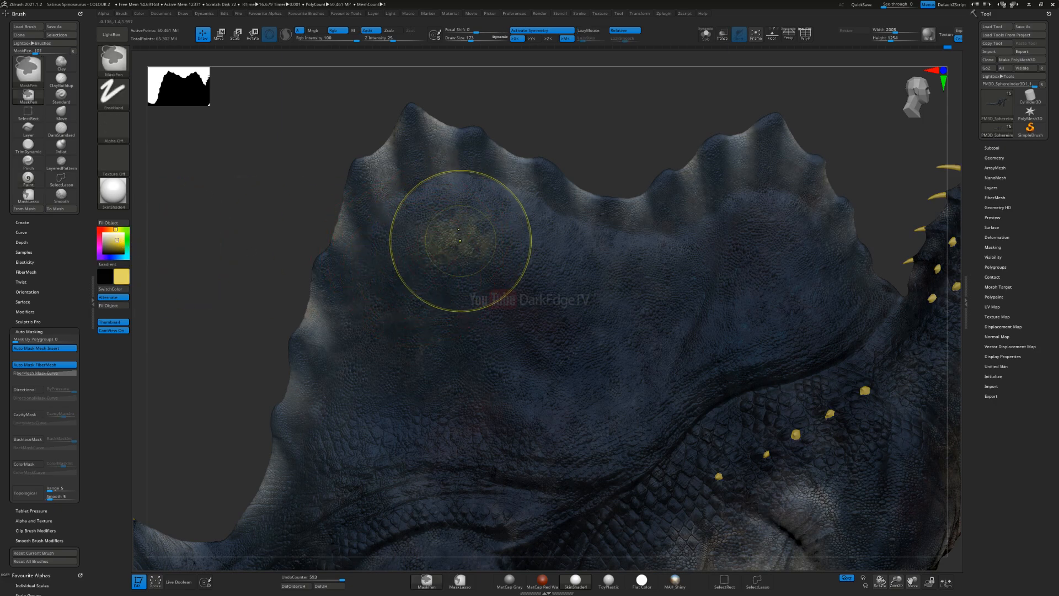
key(ctrl+z)
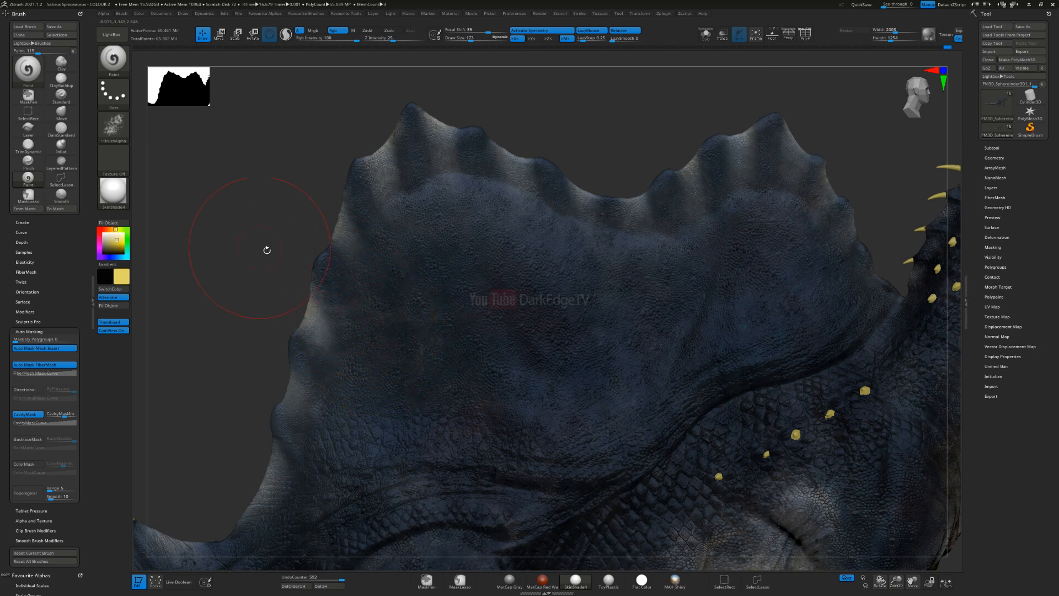
Step: Try a textured stroke on the rear upper sail in a more saturated yellow with gradient colour enabled, and undo it
alt+right_drag(422, 322, 414, 286)
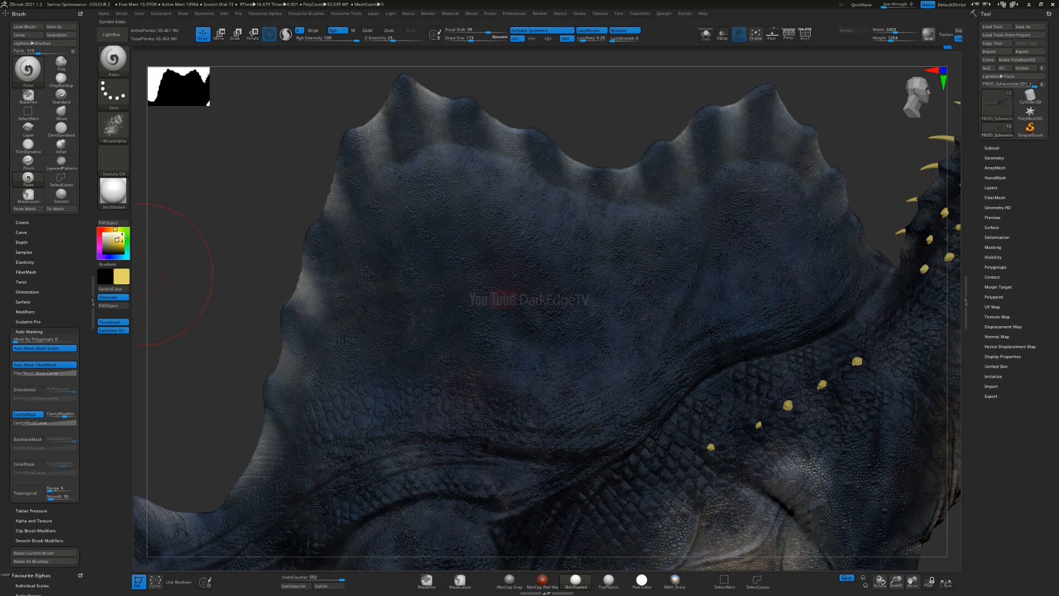
click(119, 241)
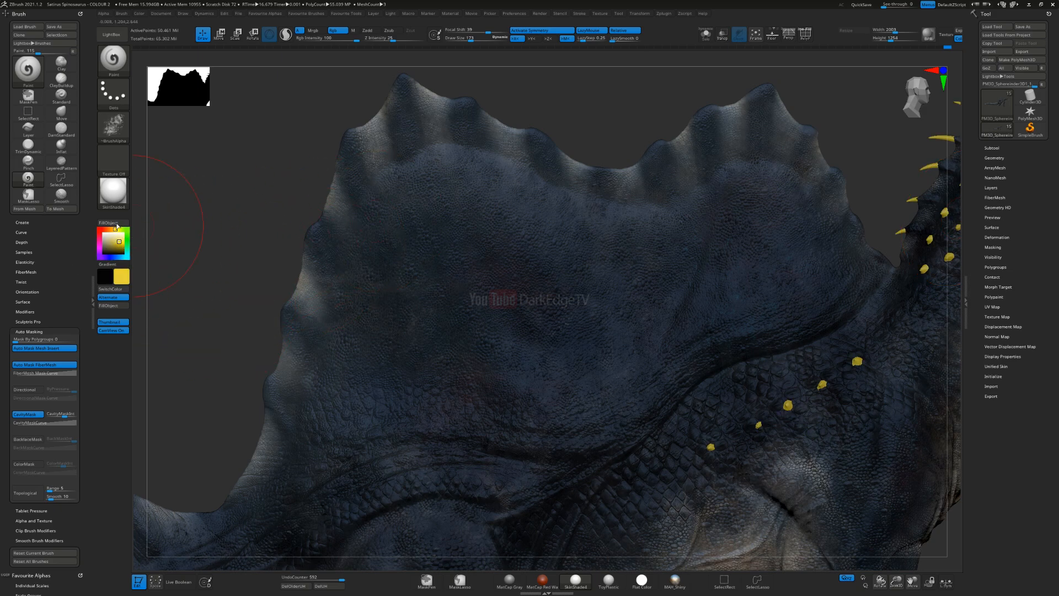
click(105, 271)
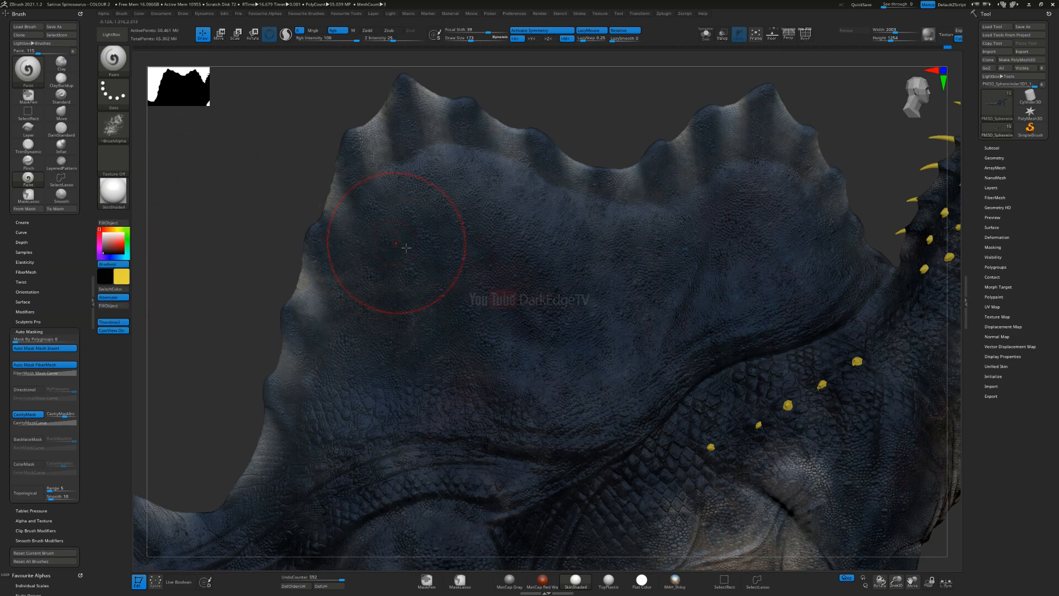
drag(452, 221, 416, 222)
key(ctrl)
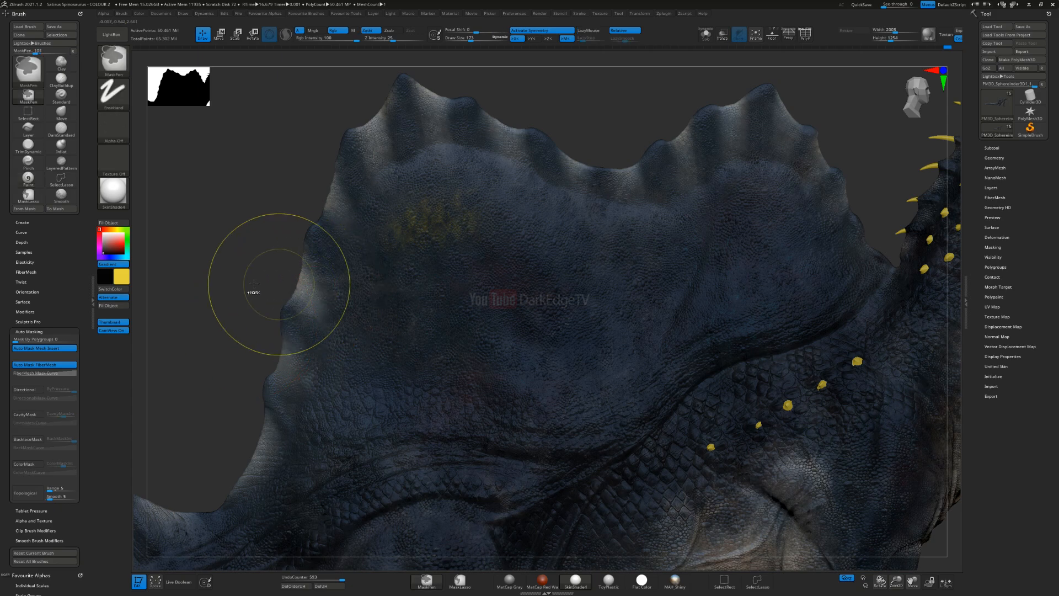
key(ctrl+z)
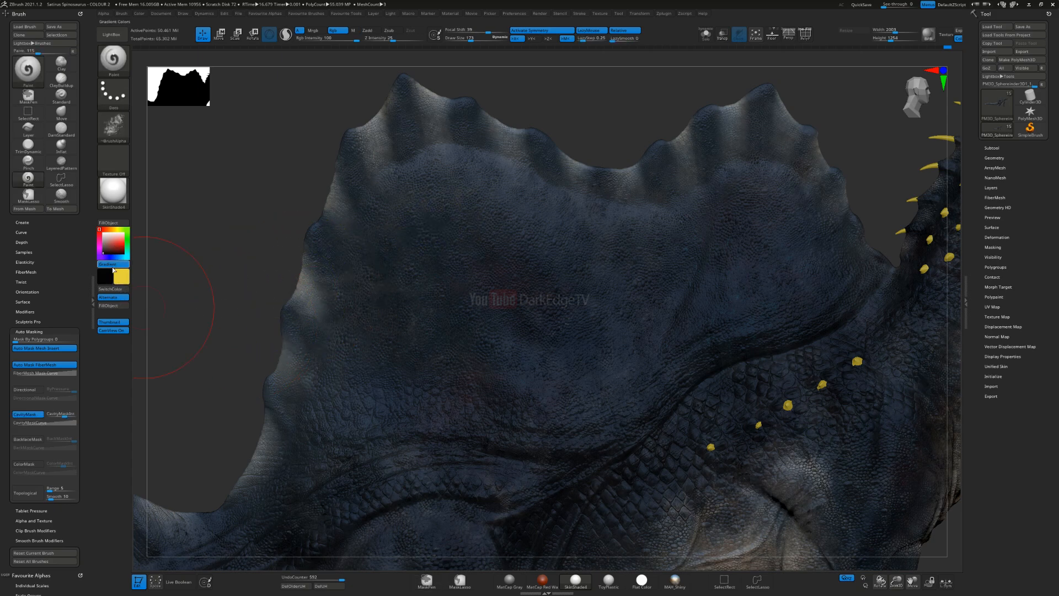
Step: Change the secondary gradient colour from black to a dark orange-brown
click(122, 276)
click(99, 277)
click(83, 216)
click(85, 297)
click(123, 246)
drag(123, 246, 123, 250)
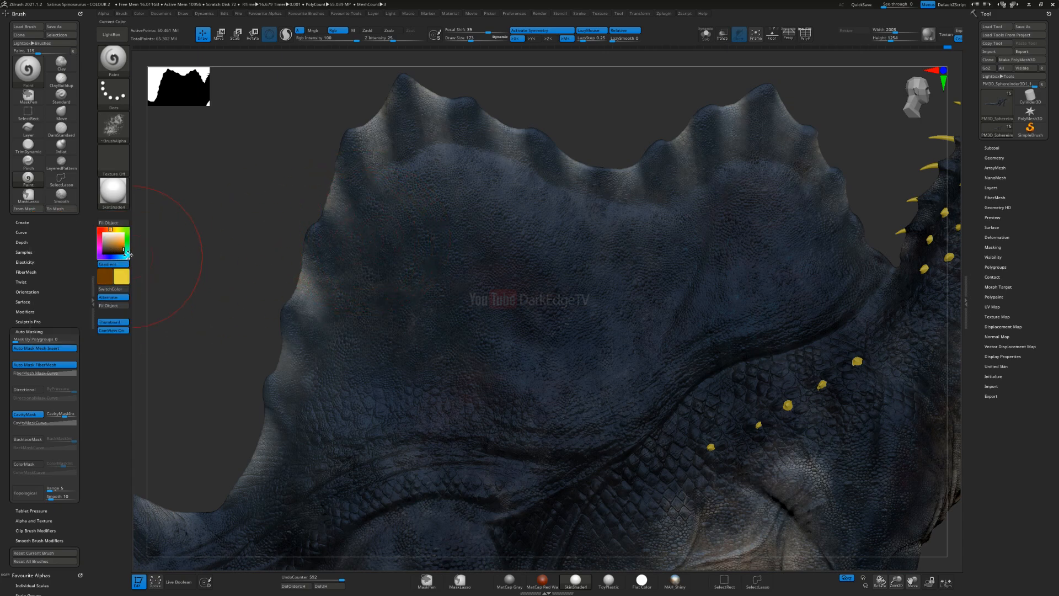
click(107, 230)
click(109, 229)
Step: Resize the brush, try a yellow and orange-brown gradient stroke on the rear upper sail, and undo the last painting
key(s)
drag(408, 244, 454, 216)
right_drag(395, 315, 388, 306)
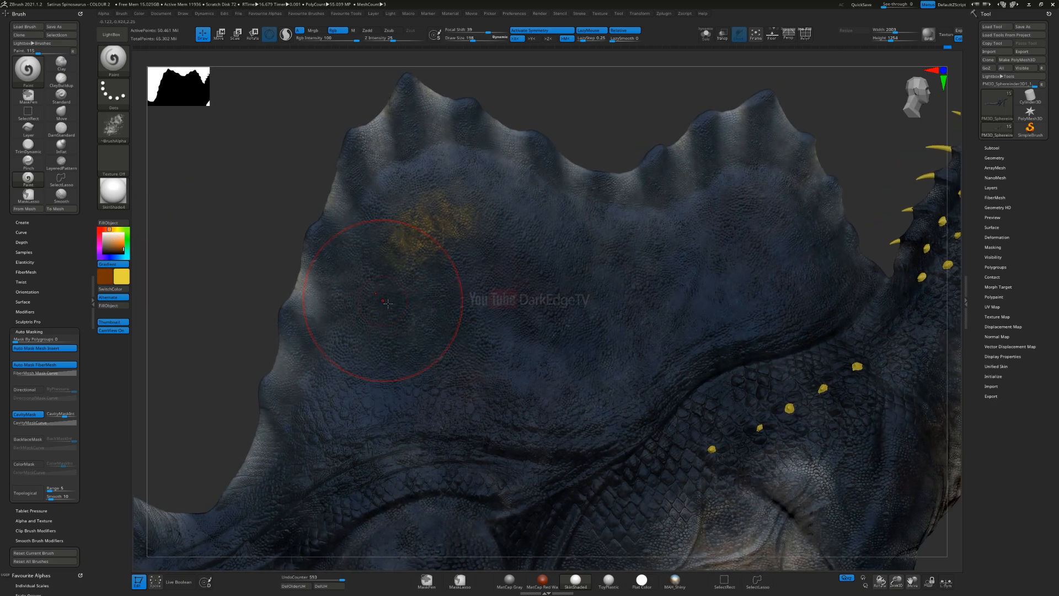
key(ctrl)
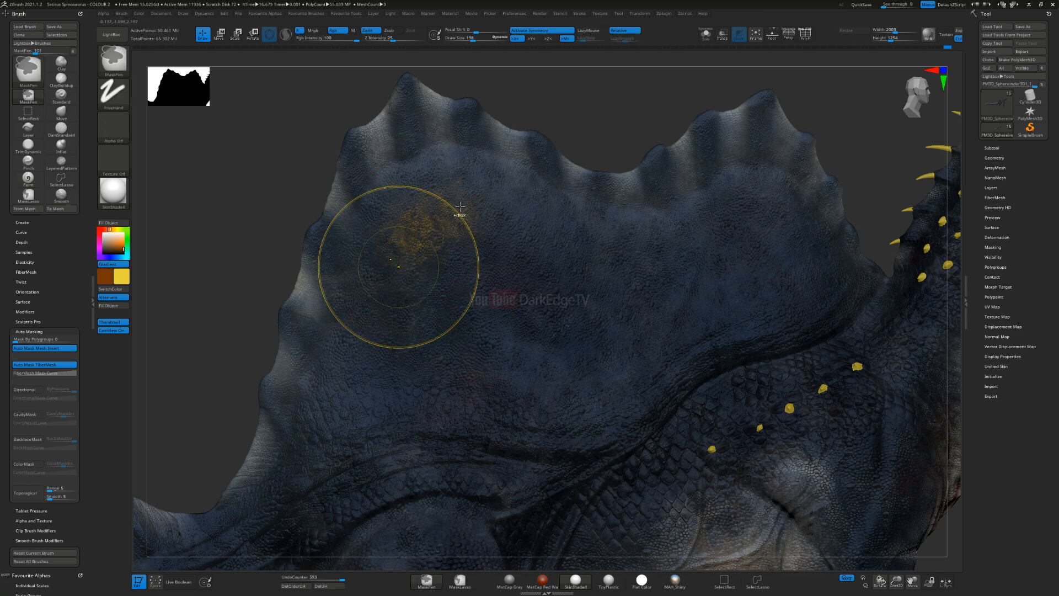
key(ctrl+z)
Step: Paint yellow-orange textured patches on the rear upper sail and a smaller streak on its lower middle, adjusting the brush size between patches
drag(421, 233, 489, 205)
drag(390, 271, 393, 310)
key(bracketleft)
drag(623, 378, 580, 311)
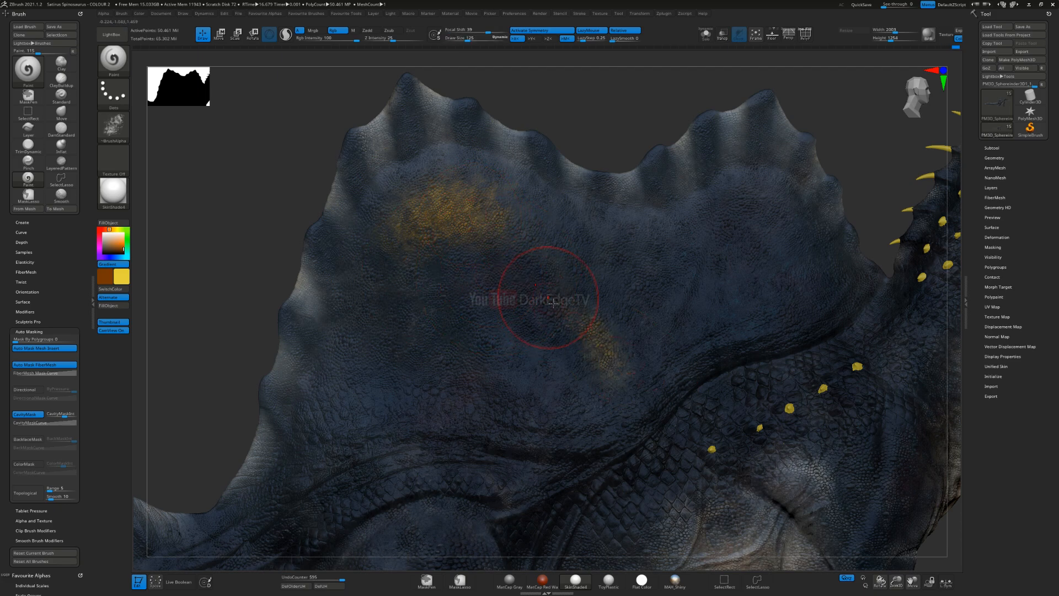
key(bracketright)
drag(434, 194, 446, 180)
Step: Set the secondary colour to a reddish brown of RGB 115, 48, 0 and the main colour to bright red
click(100, 230)
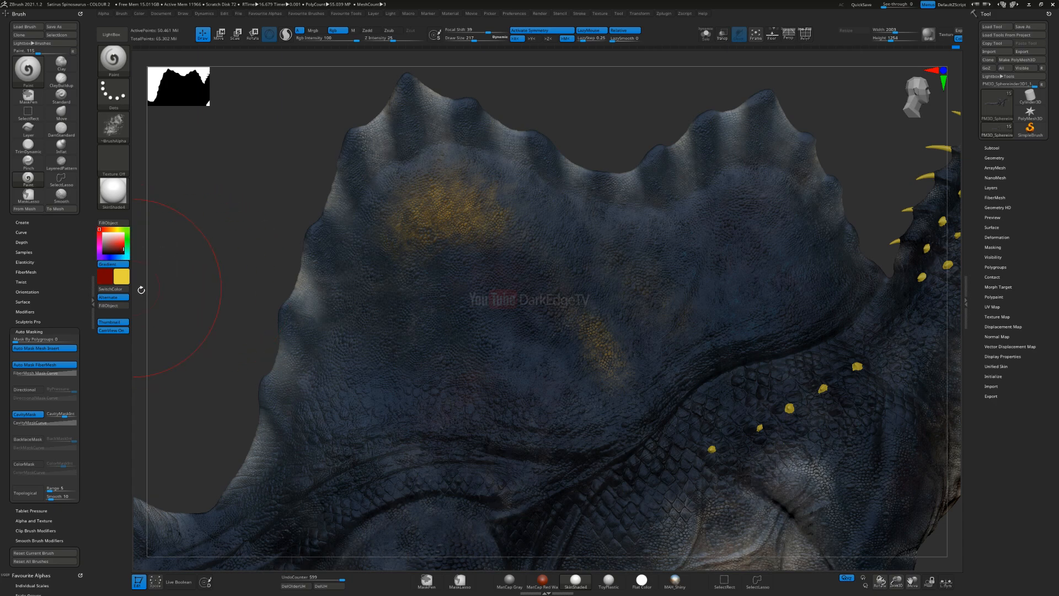
click(108, 228)
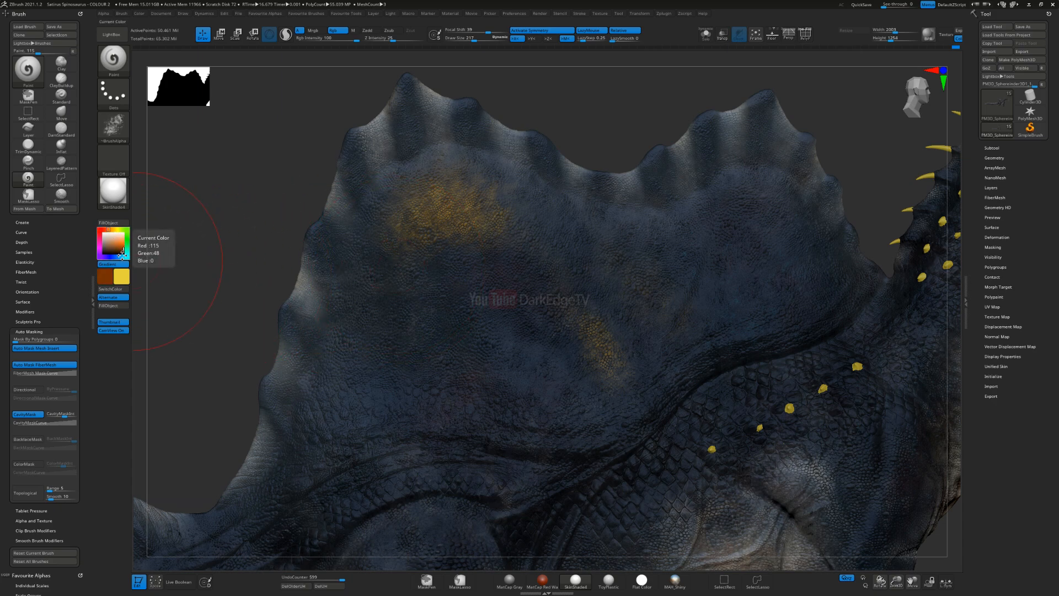
click(122, 281)
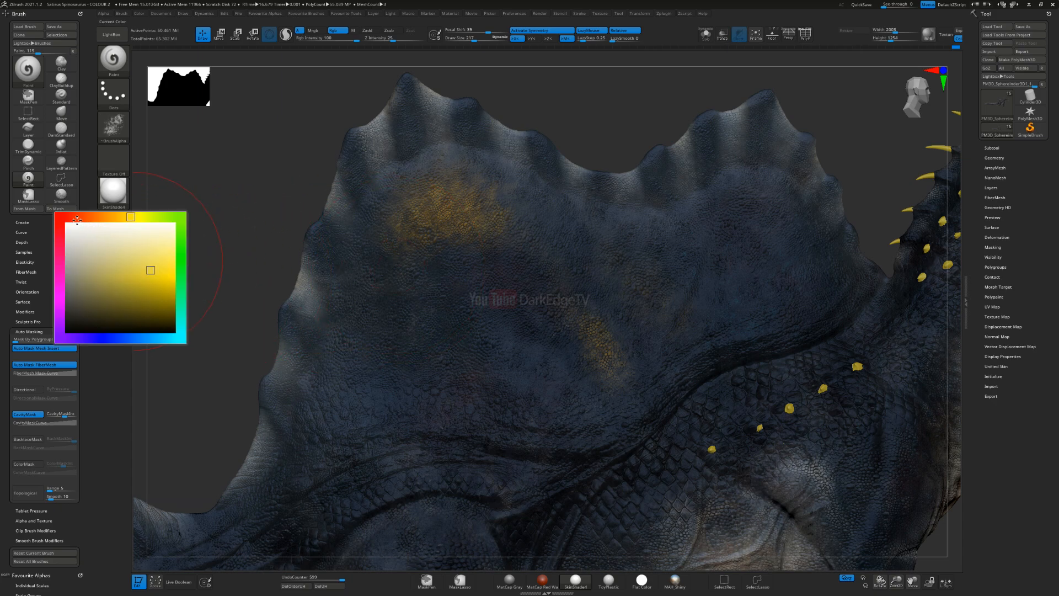
click(68, 217)
click(121, 276)
click(170, 286)
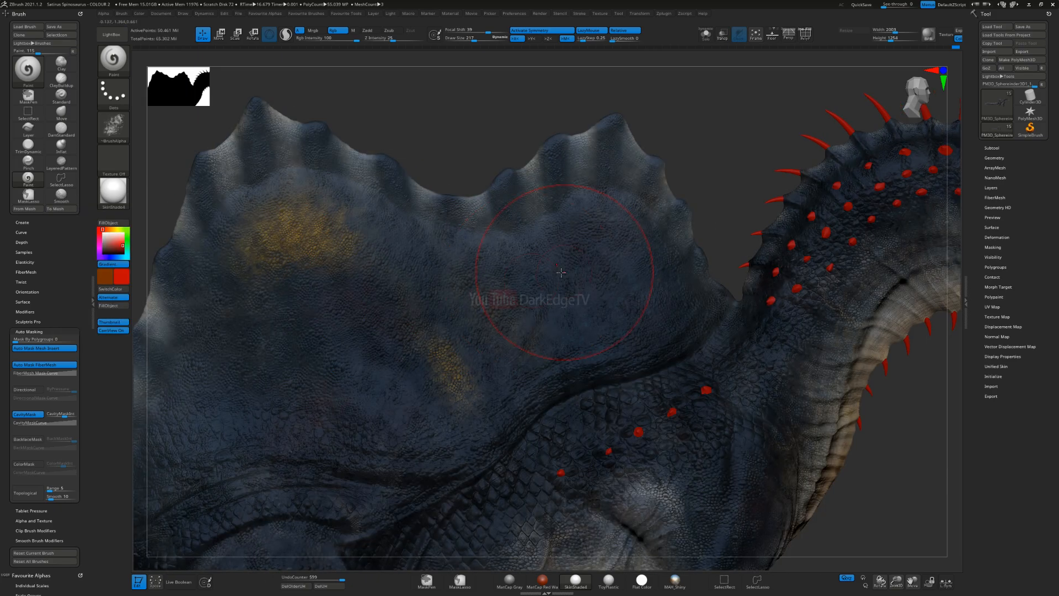
Step: Paint red, orange and yellow textured patches over the front and lower middle of the sail, changing the main colour for each
mouse_move(593, 246)
mouse_down()
mouse_move(651, 315)
mouse_move(590, 264)
mouse_up()
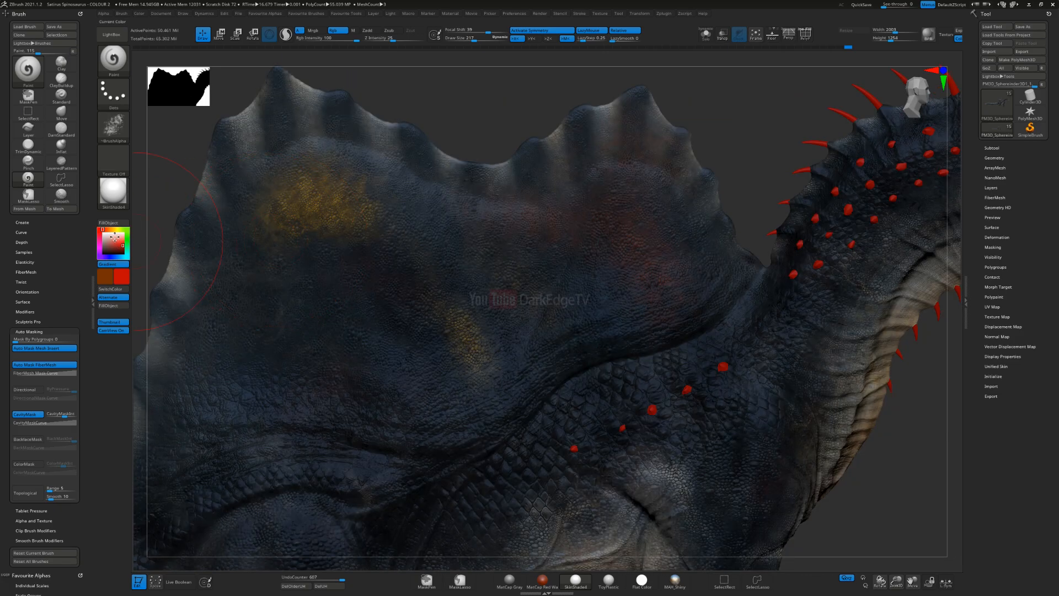
click(122, 249)
drag(122, 249, 123, 243)
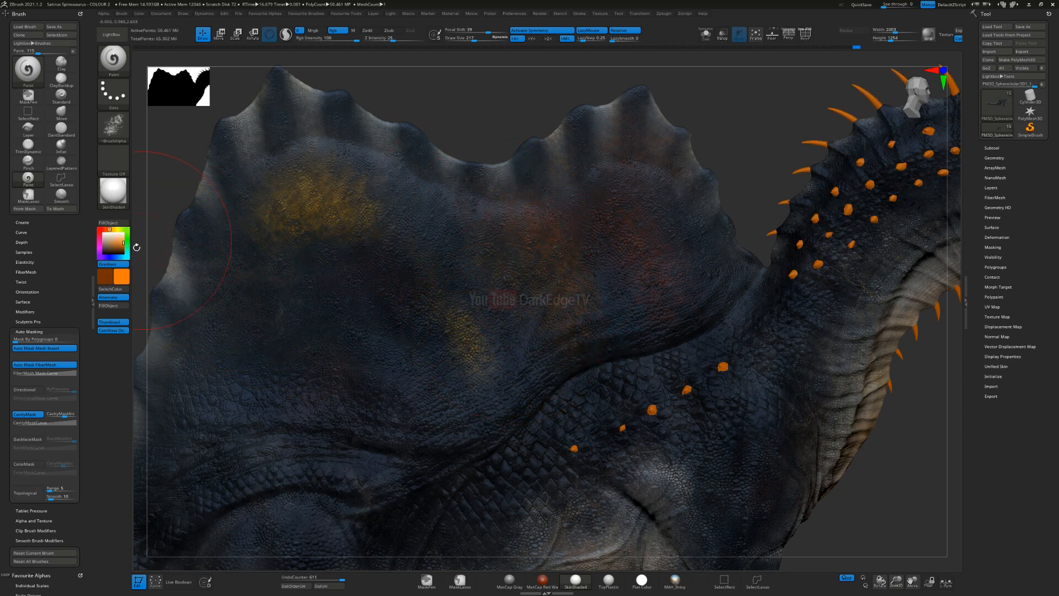
click(116, 229)
drag(465, 362, 478, 393)
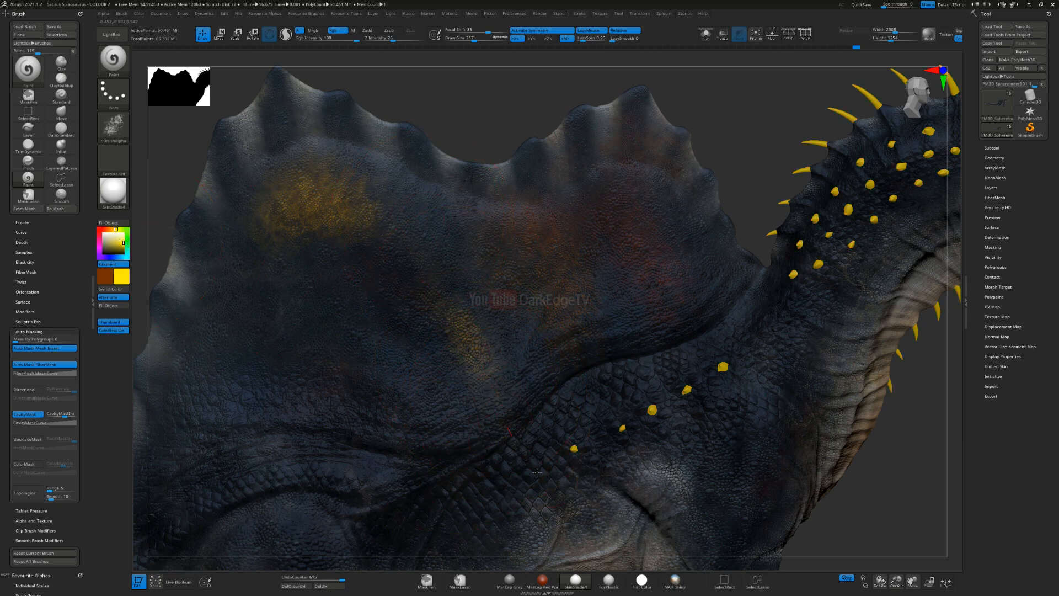
alt+right_drag(490, 381, 684, 358)
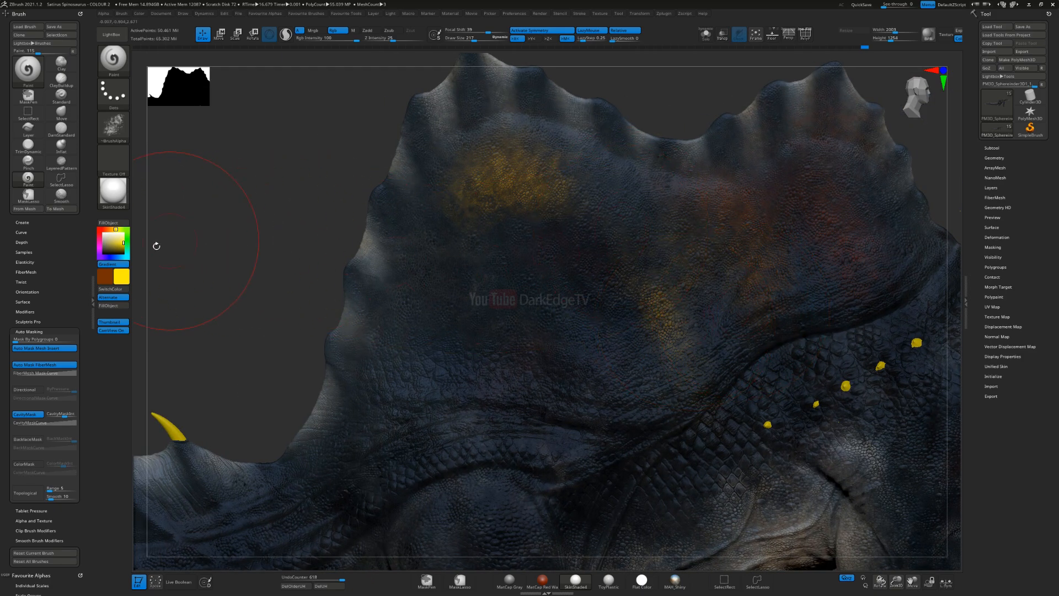
Step: Paint textured patches on the middle of the sail with the main colour set to bright green and to teal green
click(128, 240)
drag(127, 241, 127, 228)
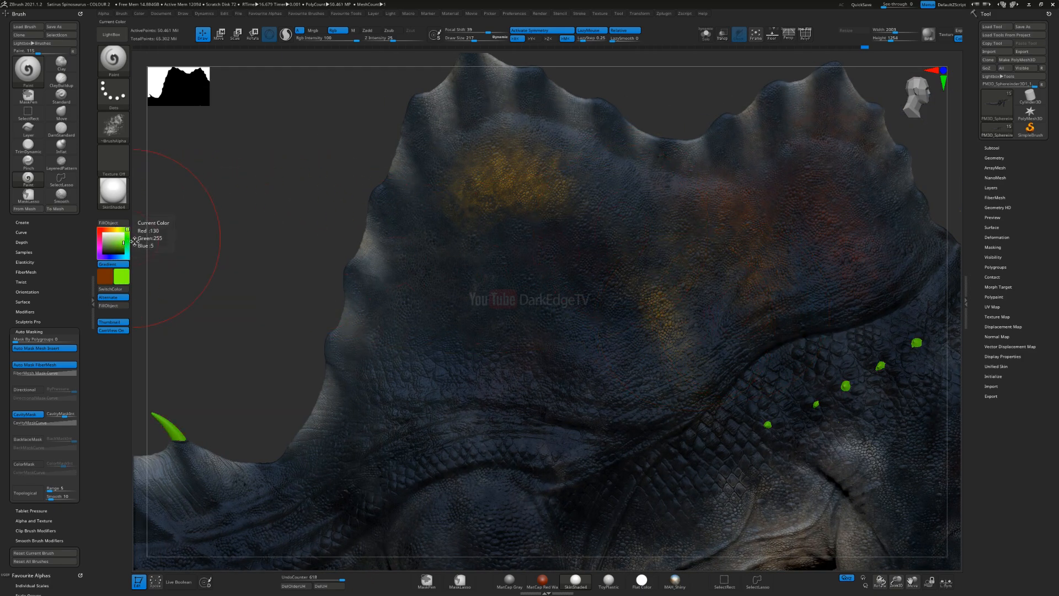
mouse_move(611, 310)
mouse_down()
mouse_move(620, 389)
mouse_move(570, 247)
mouse_up()
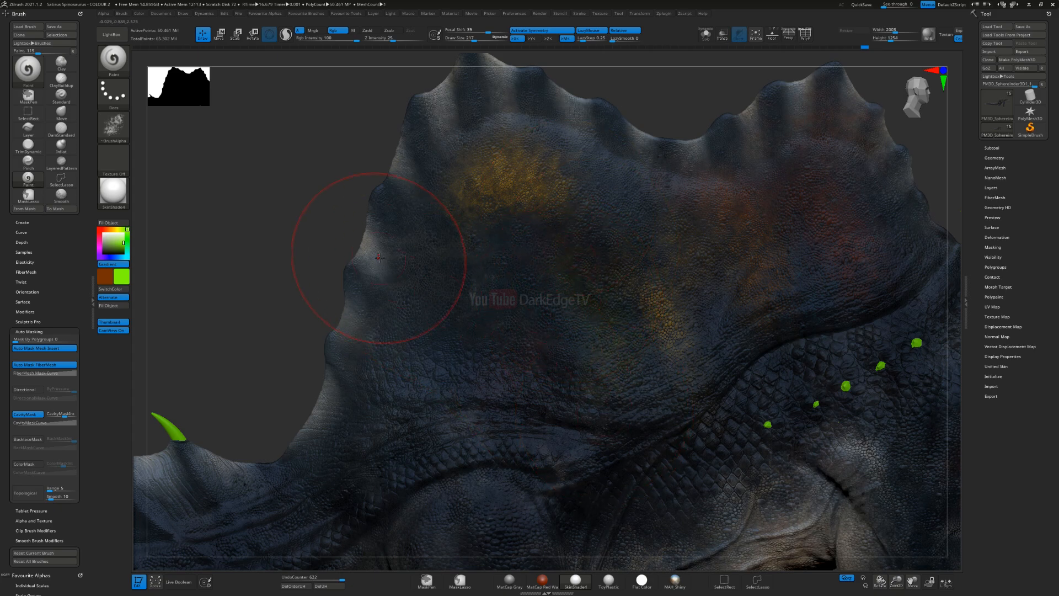
click(127, 248)
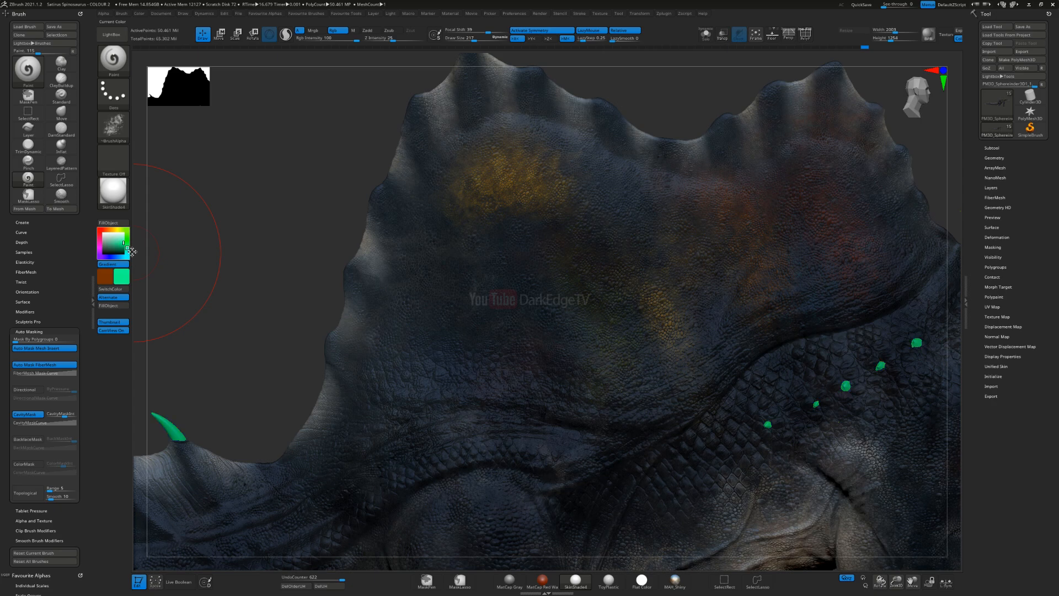
mouse_move(543, 279)
mouse_down()
mouse_move(539, 379)
mouse_move(541, 320)
mouse_up()
mouse_move(504, 417)
mouse_down()
mouse_move(500, 437)
mouse_move(552, 339)
mouse_up()
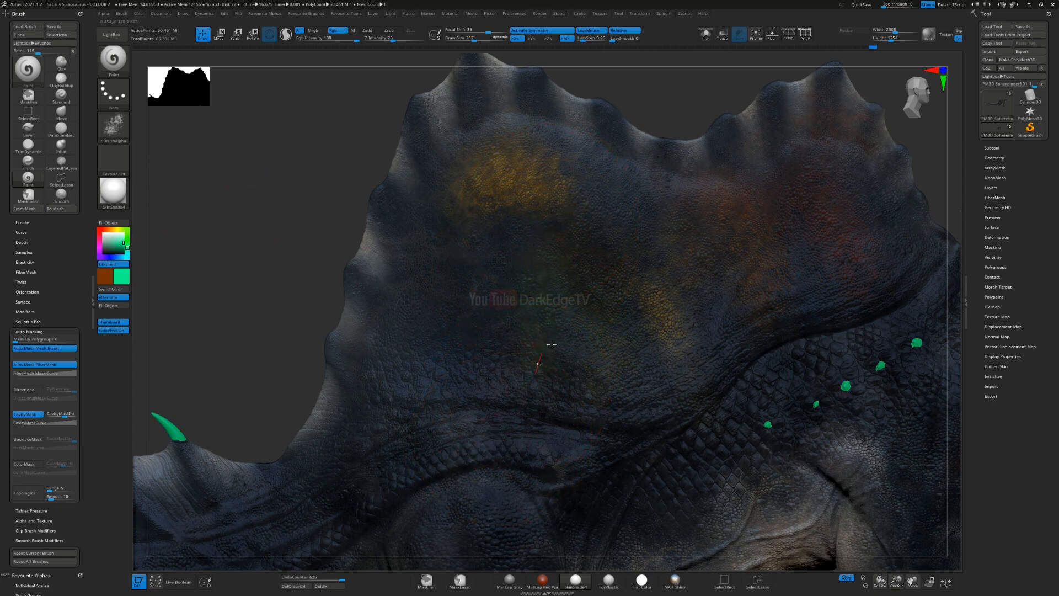
Step: Paint light blue and deep blue textured patches on the lower rear part of the sail
click(119, 258)
drag(481, 323, 478, 399)
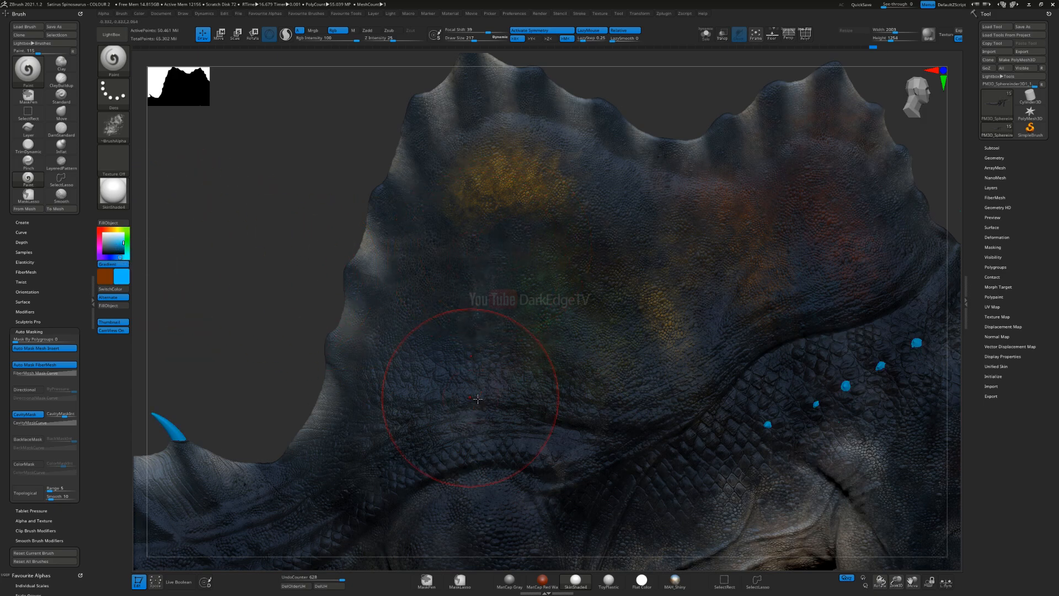
click(112, 258)
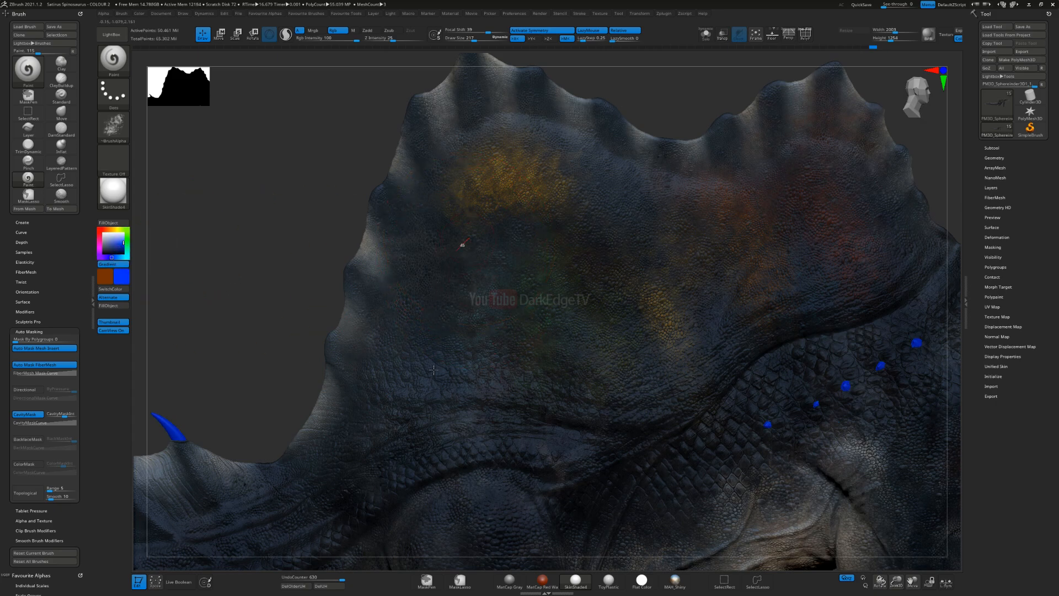
drag(353, 453, 443, 431)
drag(459, 391, 460, 381)
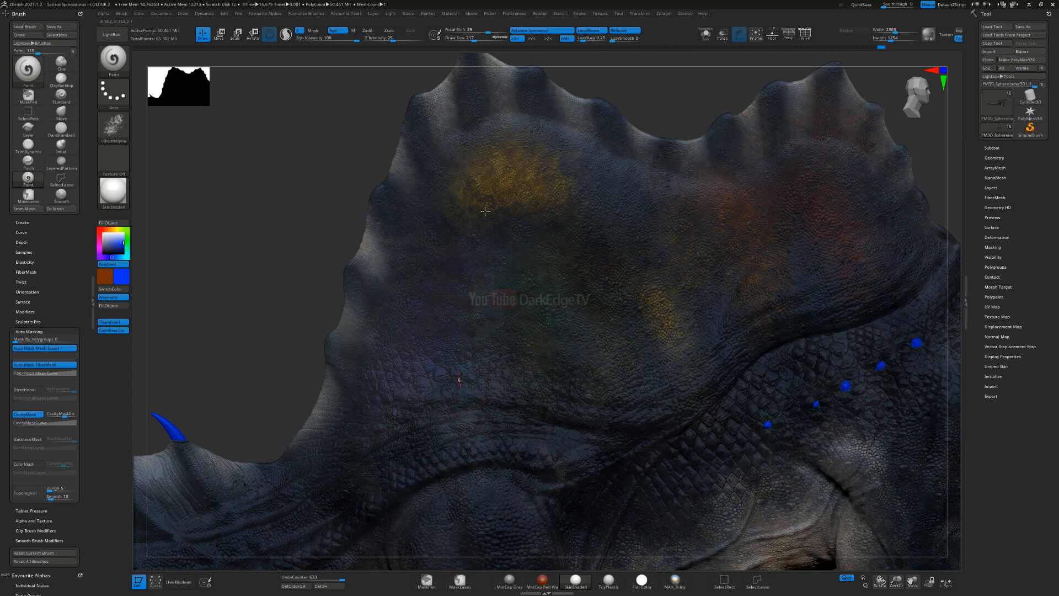
Step: Change the main colour to violet and paint textured patches along the rear edge of the sail
click(104, 257)
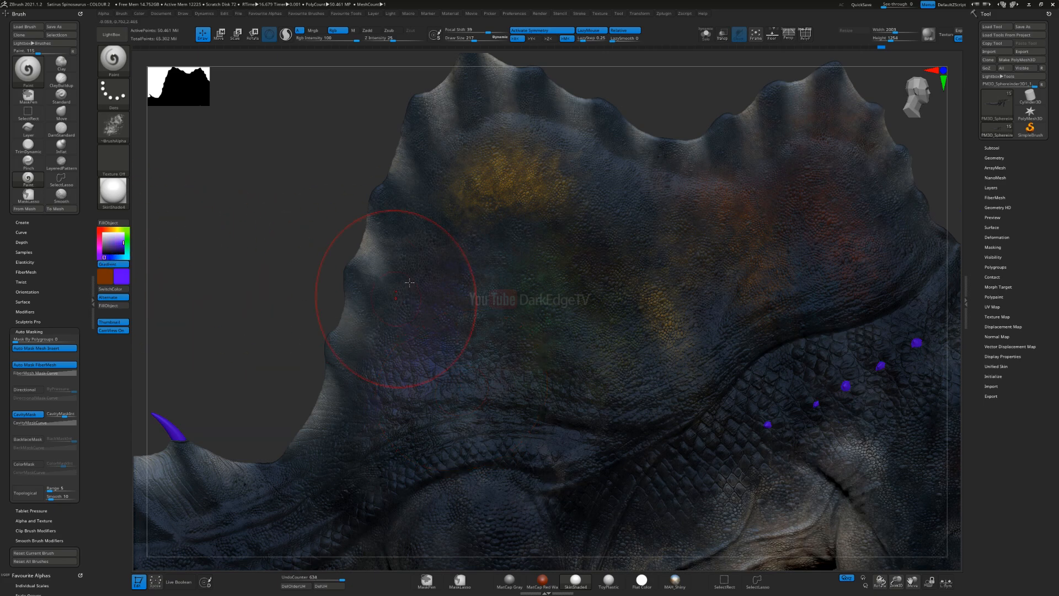
right_drag(408, 285, 413, 260)
ctrl+right_drag(435, 419, 593, 380)
mouse_move(366, 397)
alt+right_down()
mouse_move(546, 357)
mouse_move(565, 335)
mouse_move(535, 331)
alt+right_up()
ctrl+right_drag(535, 331, 532, 360)
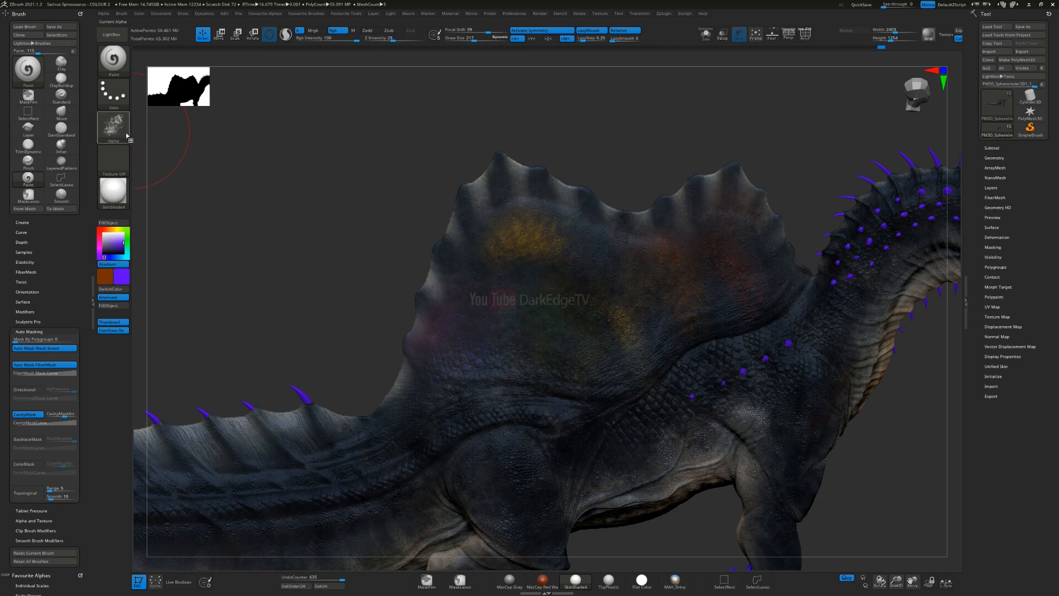
mouse_move(124, 129)
click(113, 40)
click(149, 58)
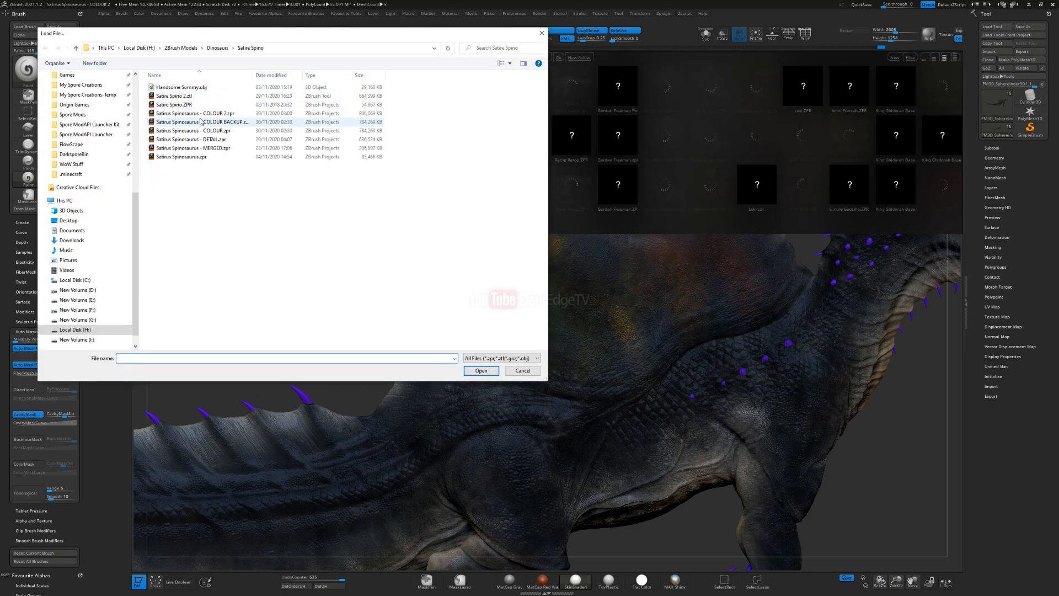
click(523, 371)
key(ctrl+s)
key(Escape)
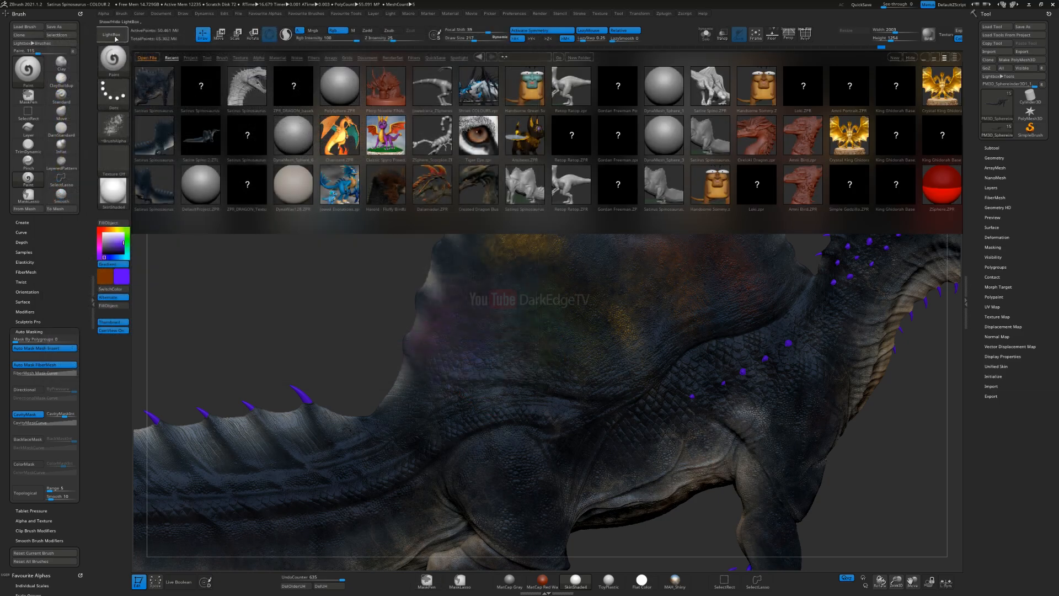
click(111, 34)
click(112, 34)
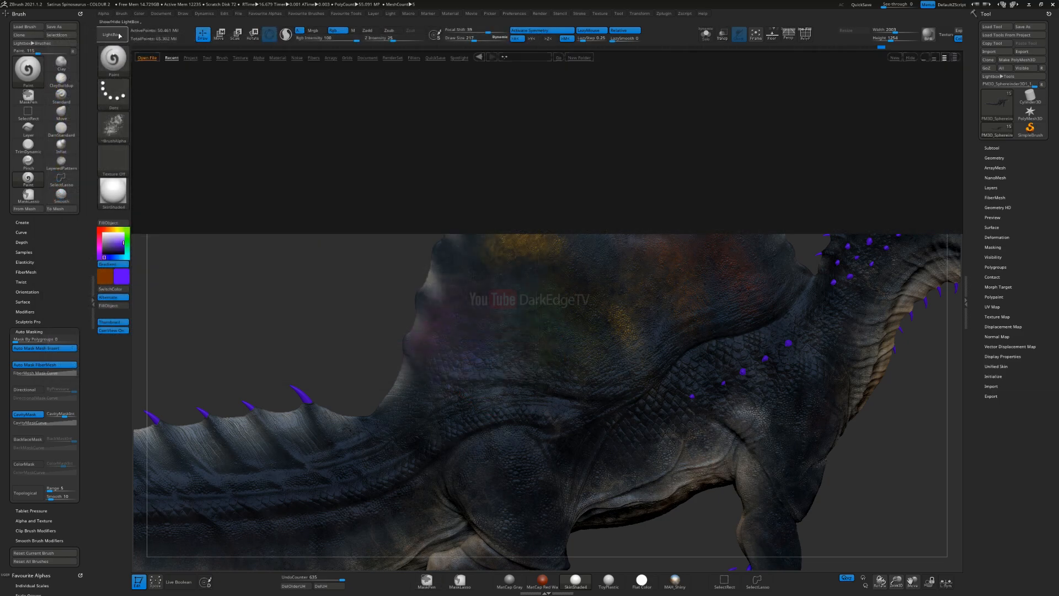
Step: Reopen the project Satirus Spinosaurus - COLOUR 2.zpr without saving the current changes
click(147, 57)
double_click(202, 114)
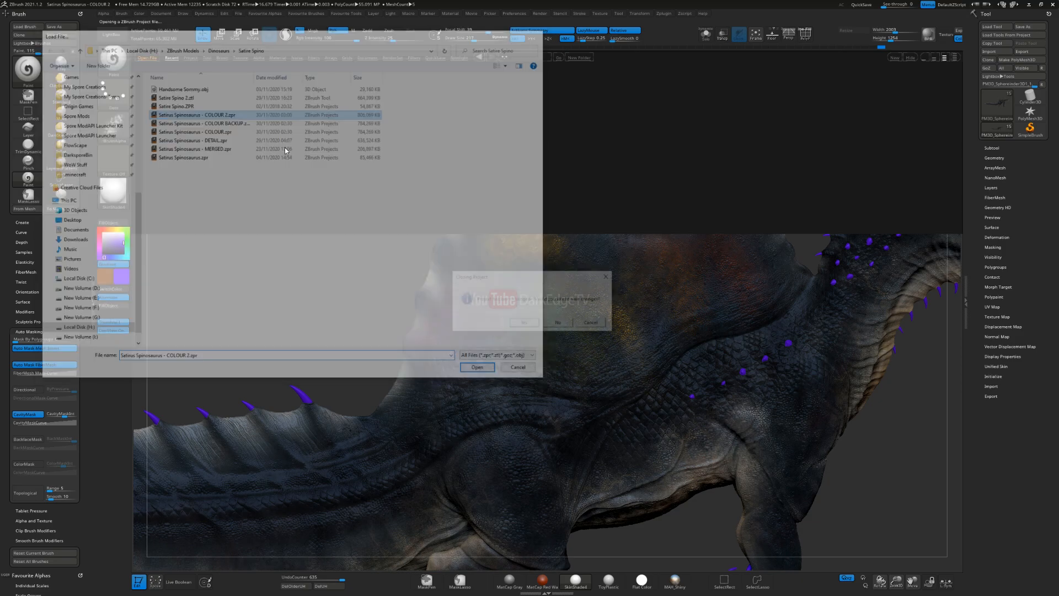
click(561, 328)
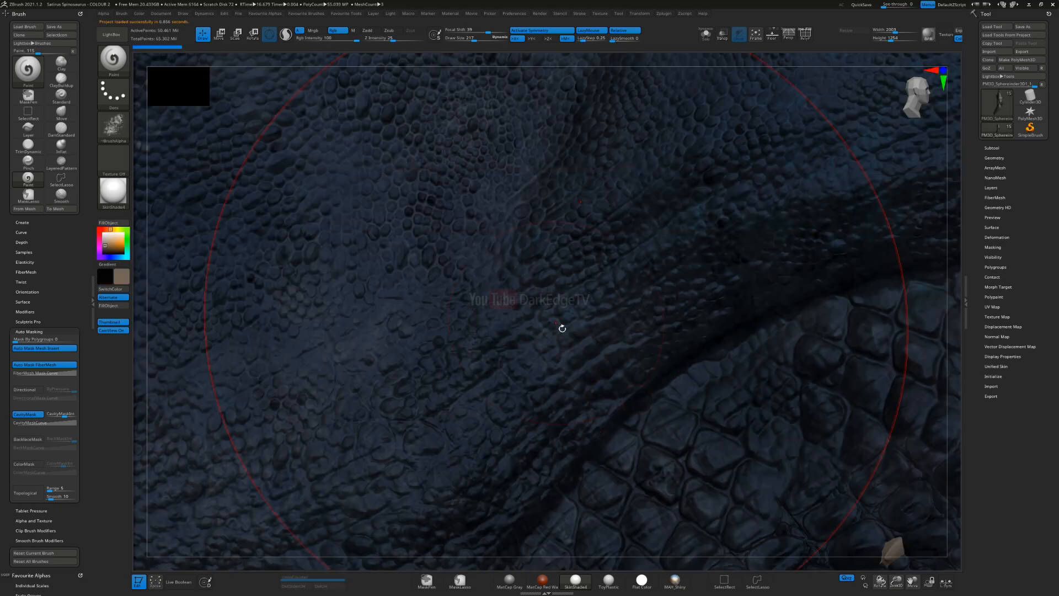
Step: Frame the sail from the side and change the secondary colour from black to a dark burnt orange
ctrl+right_drag(391, 330, 455, 154)
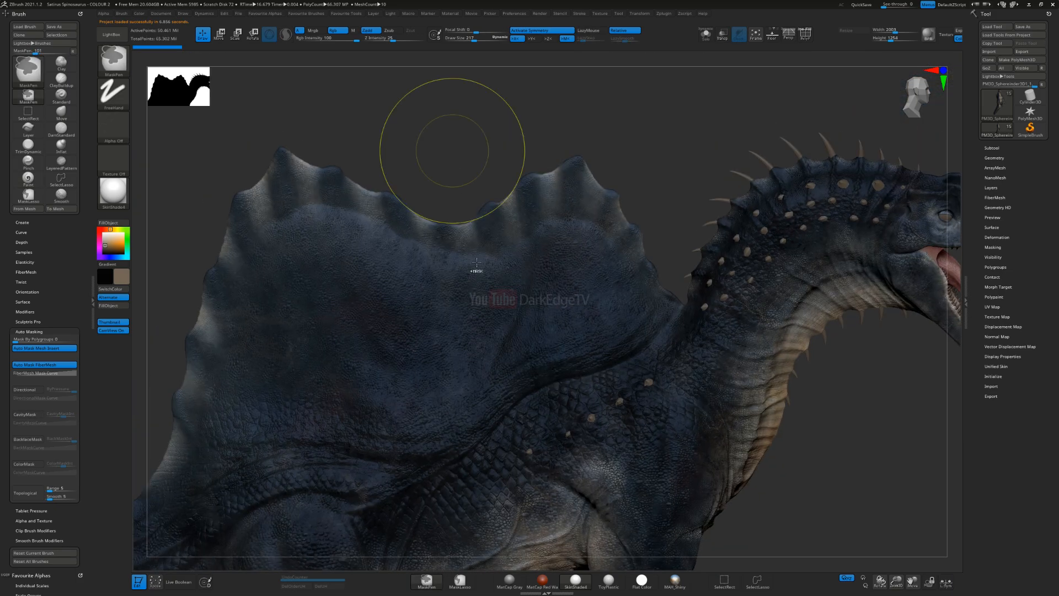
mouse_move(517, 398)
ctrl+right_down()
mouse_move(506, 363)
mouse_move(456, 306)
mouse_move(438, 314)
mouse_move(520, 314)
mouse_move(296, 279)
ctrl+right_up()
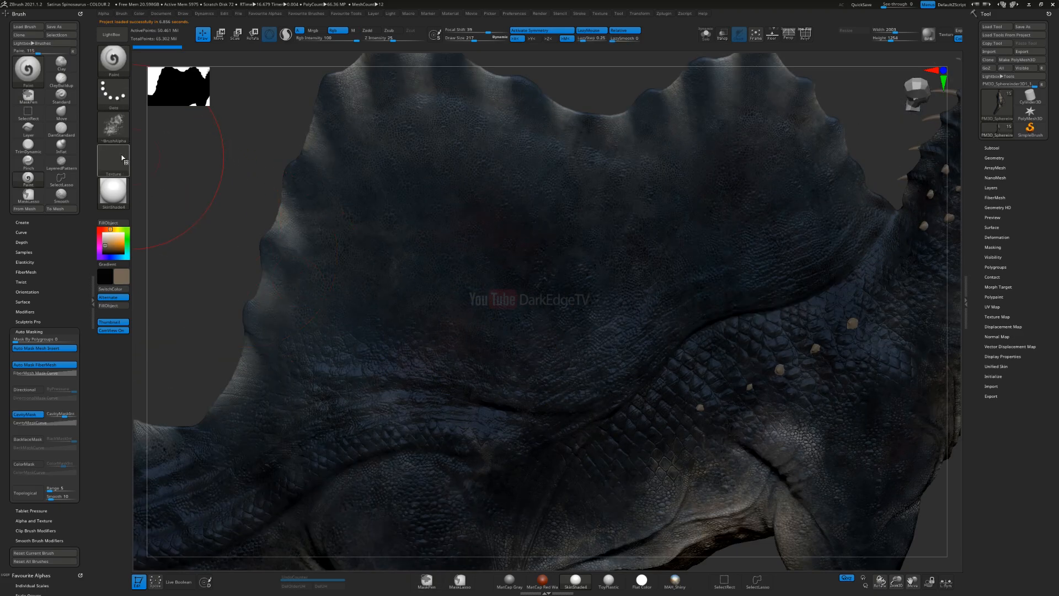
alt+right_drag(199, 247, 197, 245)
click(104, 271)
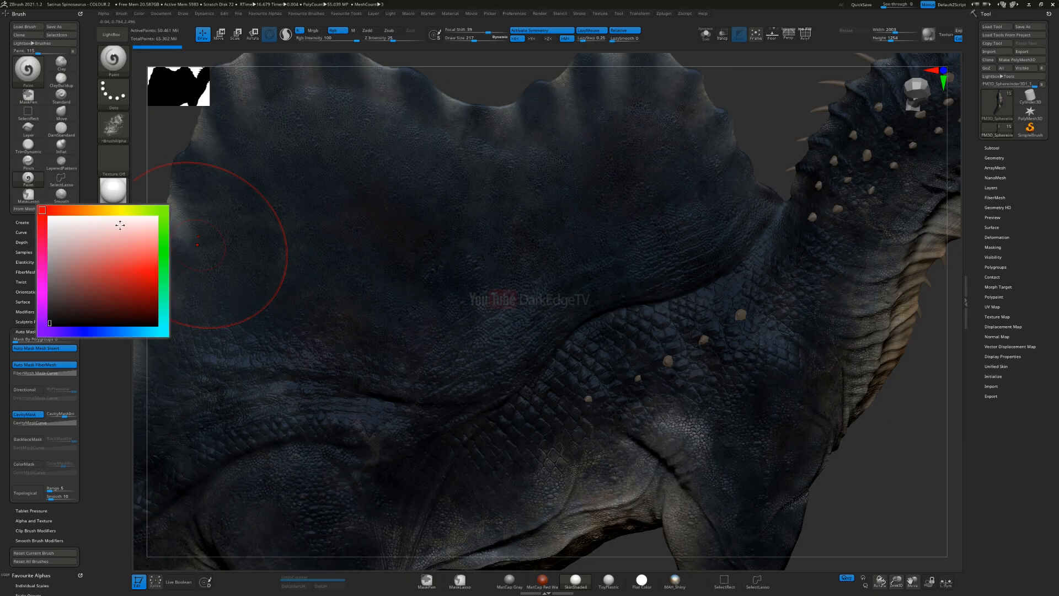
click(73, 210)
click(123, 247)
click(121, 249)
click(107, 229)
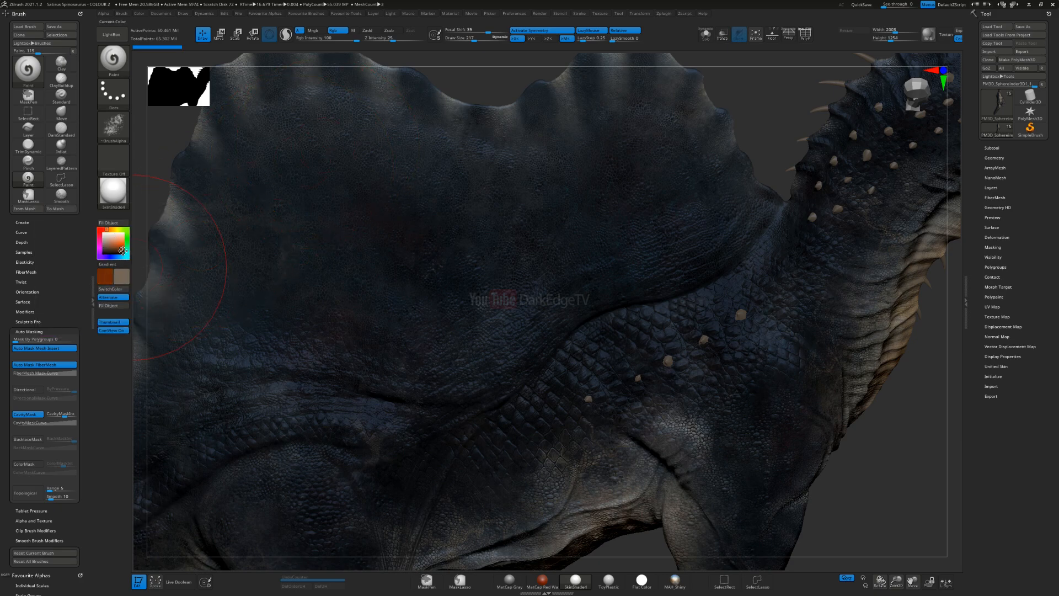
Step: Set the main colour to dark red and paint textured patches down the front part of the sail
click(123, 247)
click(123, 250)
mouse_move(126, 255)
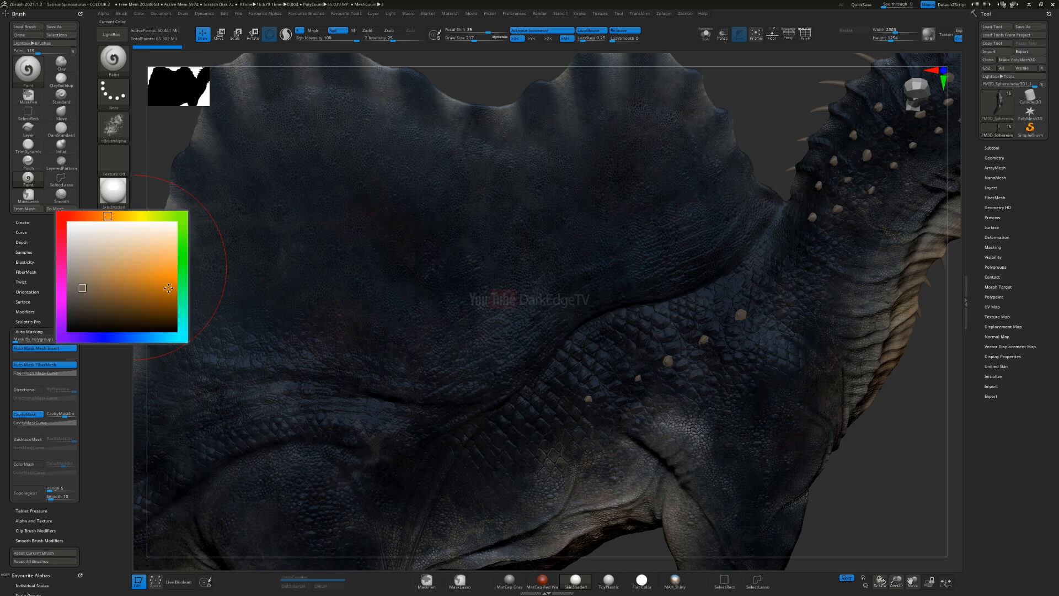
click(62, 215)
click(172, 296)
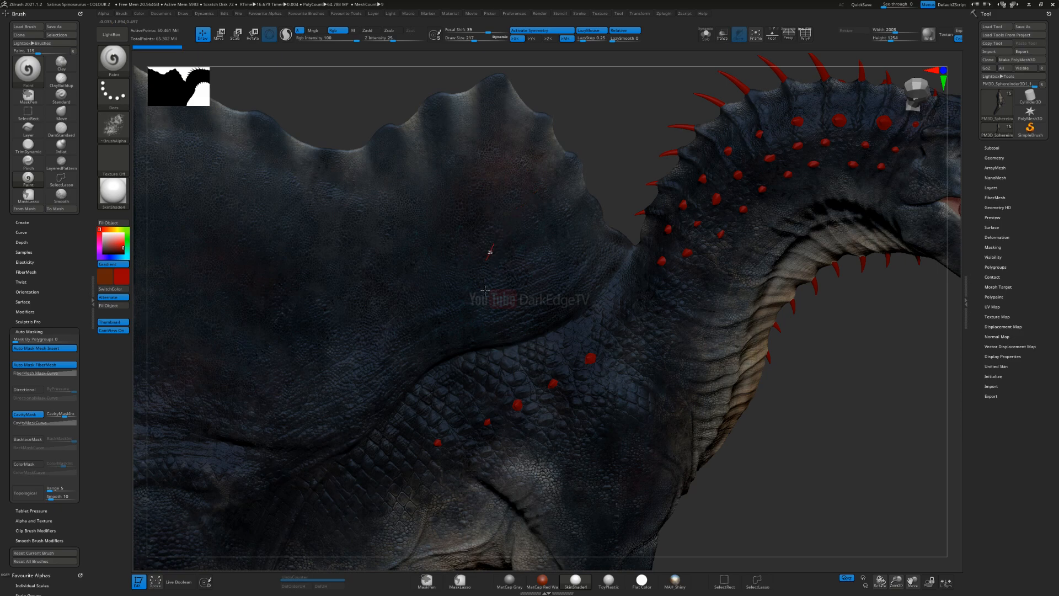
drag(477, 121, 480, 147)
key(s)
drag(572, 278, 540, 251)
drag(513, 179, 537, 202)
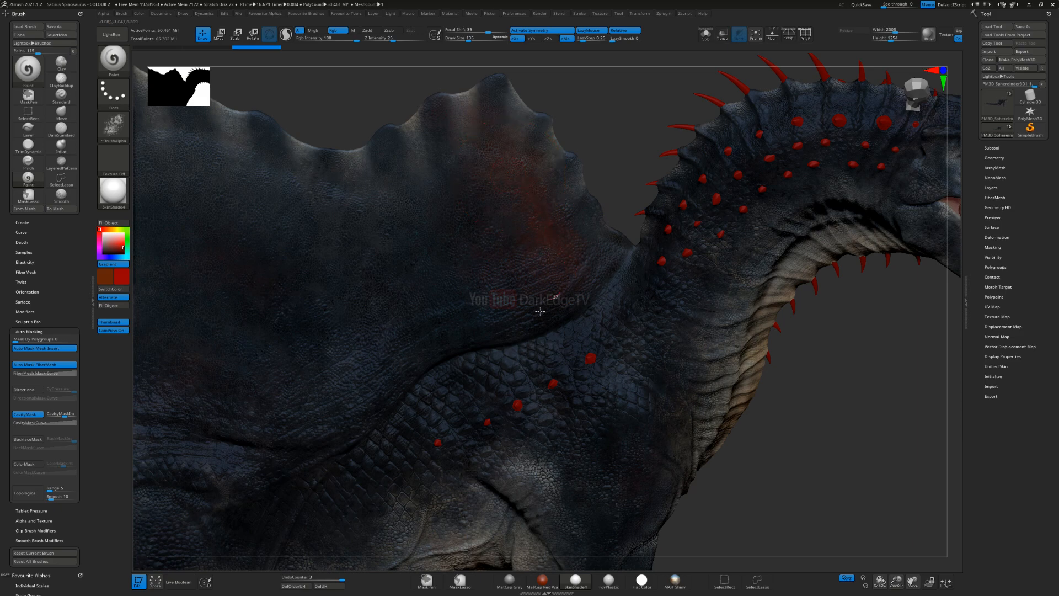
Step: Extend the red patches down to the sail's front base and up towards its front peak
drag(494, 195, 491, 197)
mouse_move(400, 287)
alt+right_down()
mouse_move(598, 272)
mouse_move(582, 266)
alt+right_up()
drag(757, 306, 830, 379)
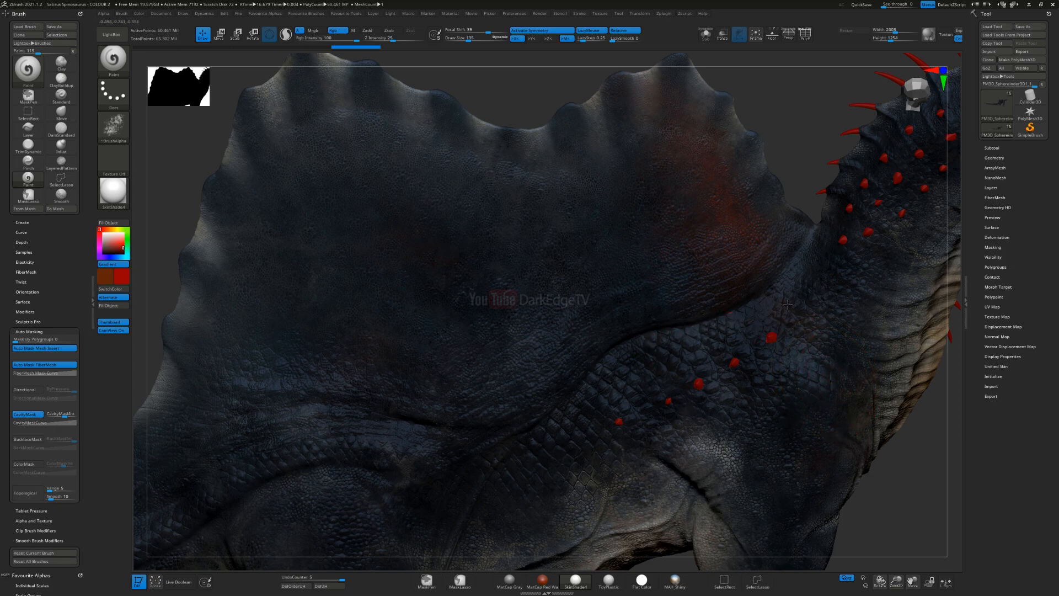
drag(771, 379, 668, 371)
drag(803, 241, 763, 278)
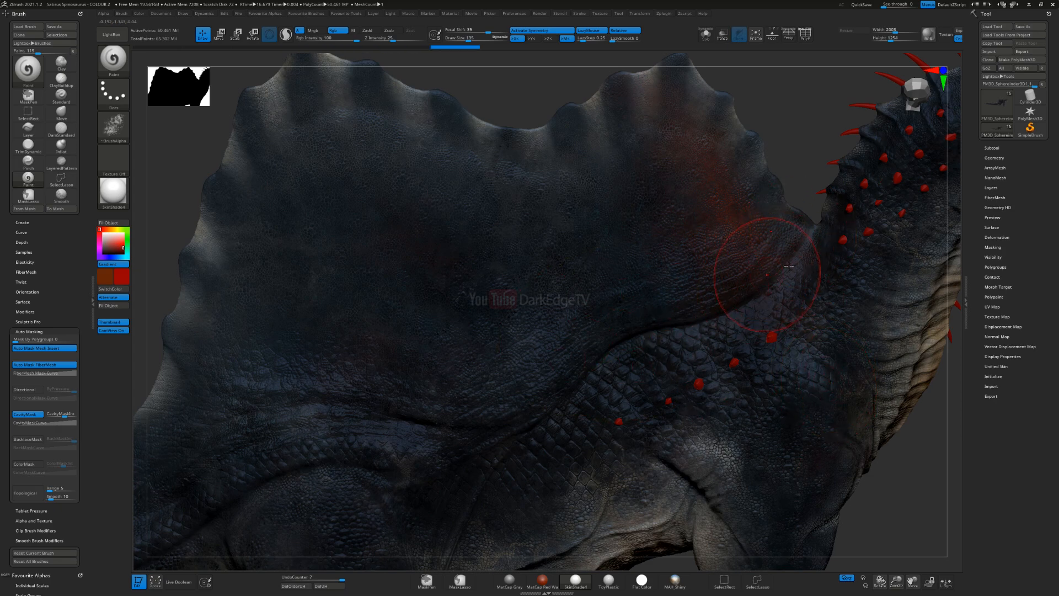
mouse_move(699, 347)
ctrl+right_down()
mouse_move(772, 303)
mouse_move(619, 393)
mouse_move(688, 369)
mouse_move(729, 224)
ctrl+right_up()
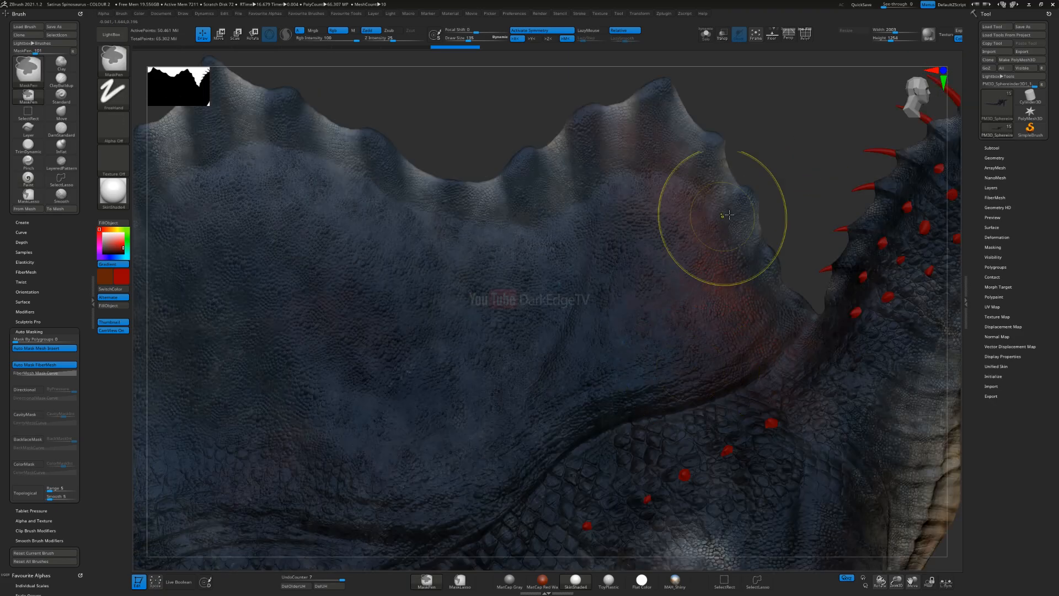
drag(716, 220, 736, 263)
mouse_move(712, 204)
mouse_down()
mouse_move(690, 121)
mouse_move(659, 85)
mouse_move(623, 106)
mouse_up()
mouse_move(673, 268)
right_down()
mouse_move(636, 189)
mouse_move(676, 159)
right_up()
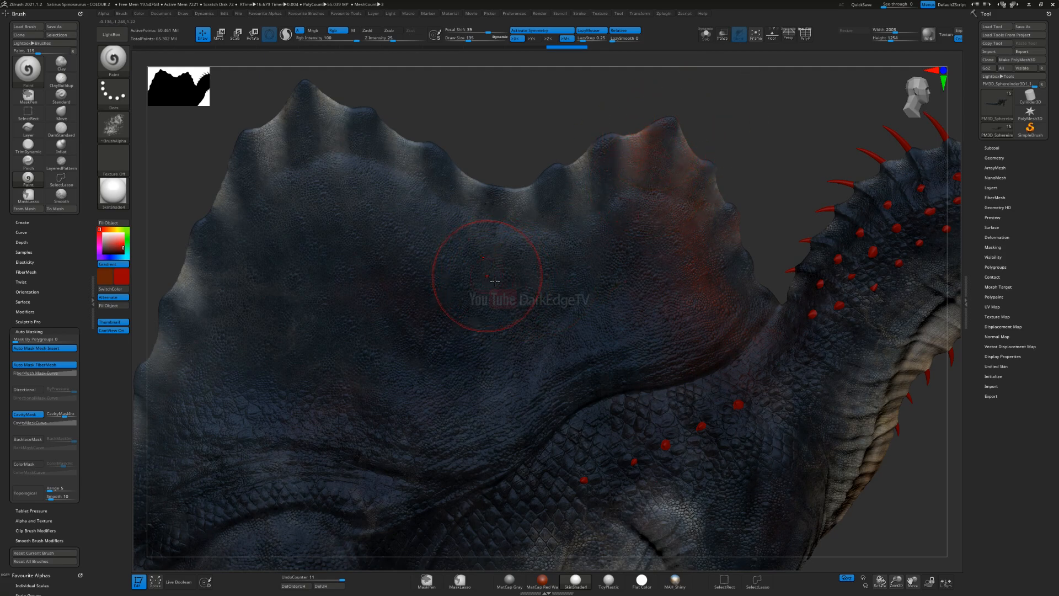
Step: Change the main colour to orange and paint a textured band just behind the sail's red area, down to the base
click(114, 237)
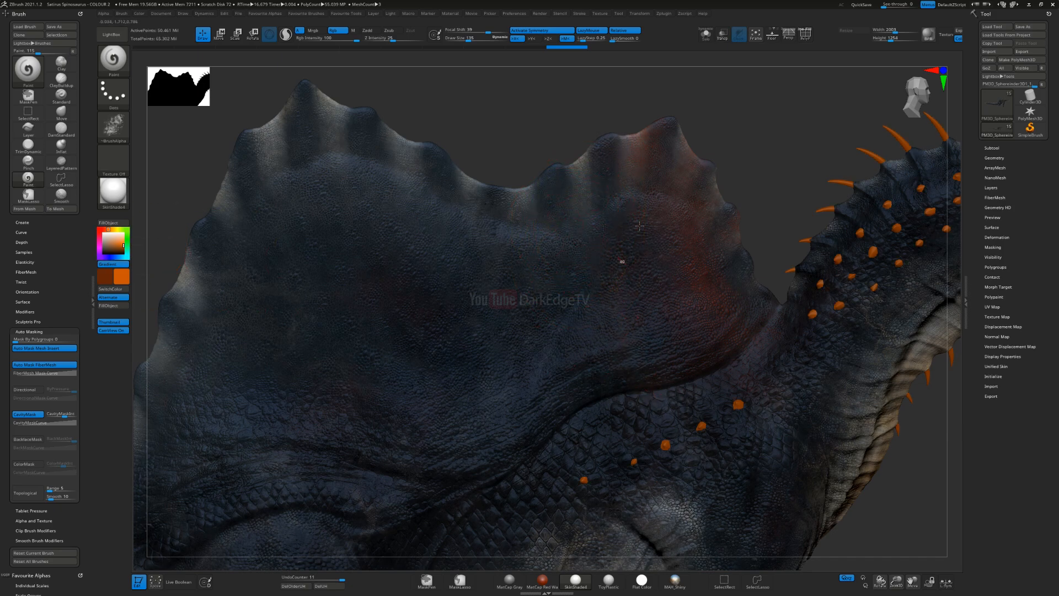
drag(569, 403, 597, 342)
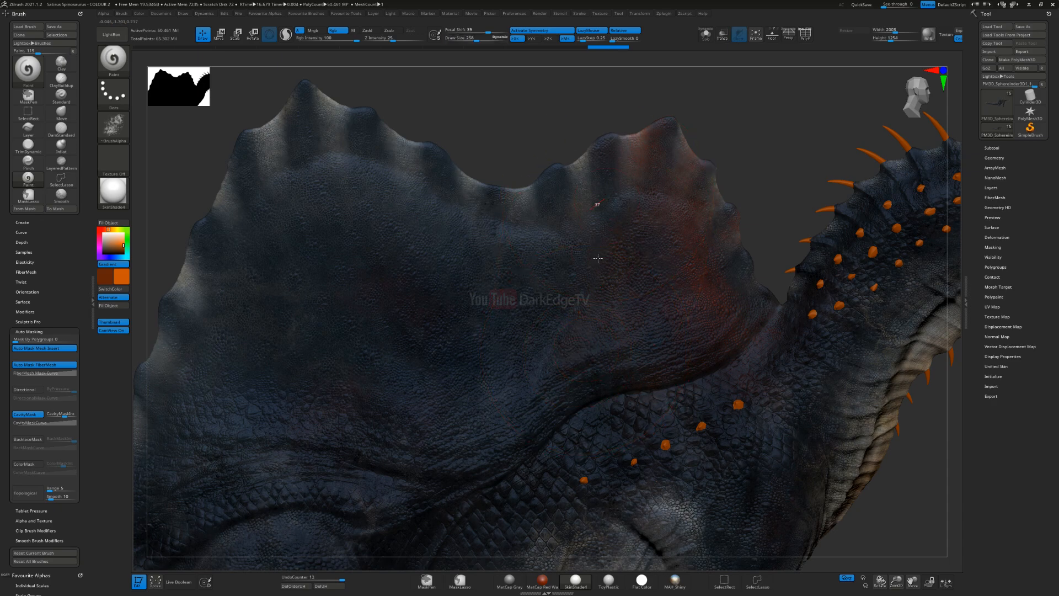
mouse_move(577, 425)
mouse_down()
mouse_move(627, 359)
mouse_move(655, 364)
mouse_up()
key(s)
drag(604, 277, 598, 287)
drag(640, 378, 653, 405)
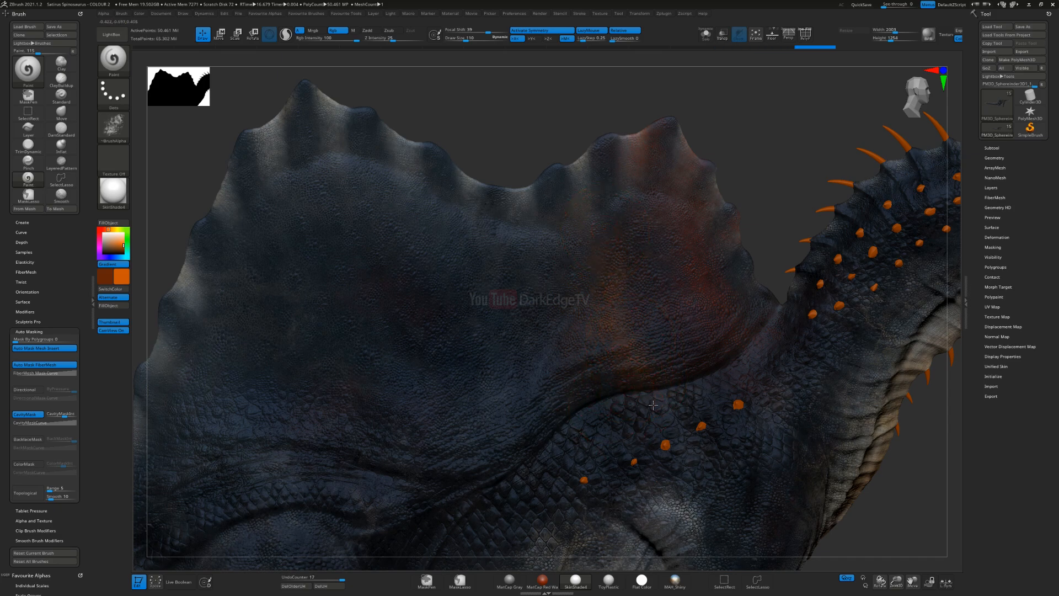
drag(659, 342, 641, 266)
click(473, 39)
drag(613, 304, 568, 182)
drag(591, 332, 528, 348)
mouse_move(601, 324)
alt+right_down()
mouse_move(634, 280)
mouse_move(727, 266)
alt+right_up()
Step: Change the main colour to yellow and paint a textured band from the dip in the sail's crest down to its base
click(116, 229)
key(s)
click(638, 169)
drag(604, 149, 611, 183)
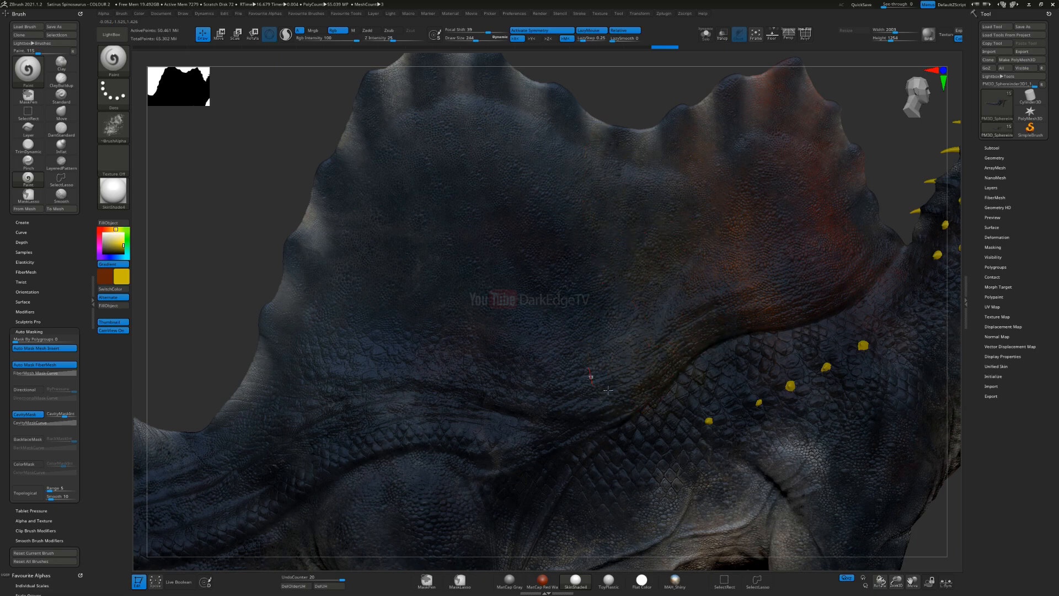
key(s)
drag(648, 225, 650, 254)
drag(638, 183, 651, 285)
mouse_move(610, 329)
ctrl+right_down()
mouse_move(629, 306)
mouse_move(621, 331)
mouse_move(600, 329)
mouse_move(627, 318)
mouse_move(616, 386)
mouse_move(617, 307)
mouse_move(655, 412)
ctrl+right_up()
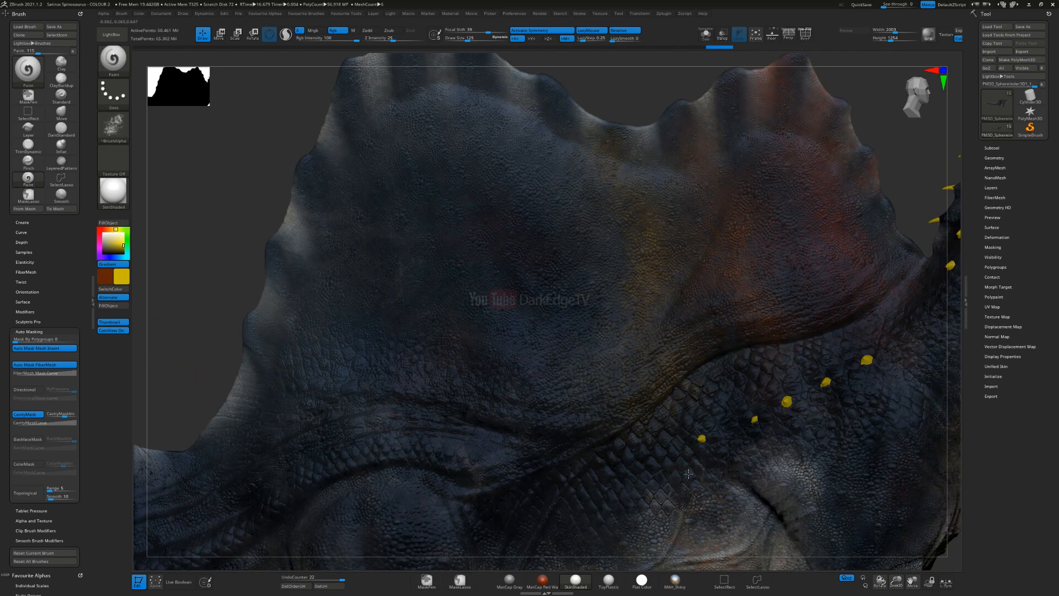
drag(666, 362, 655, 415)
right_drag(637, 377, 628, 387)
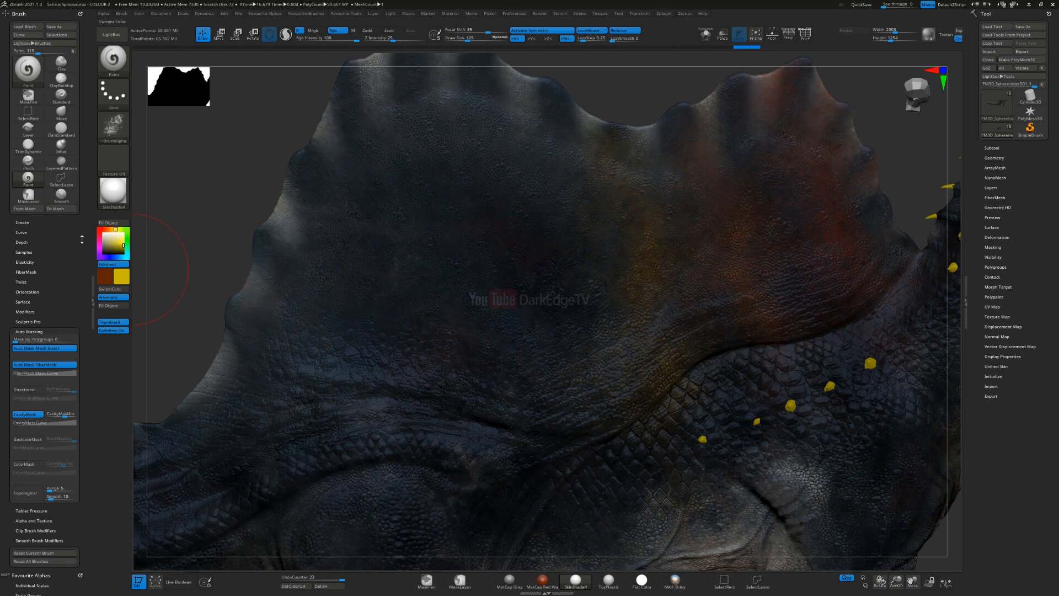
Step: Change the main colour to green and paint large textured patches on the middle of the sail behind the yellow band
click(128, 235)
key(s)
drag(479, 269, 490, 270)
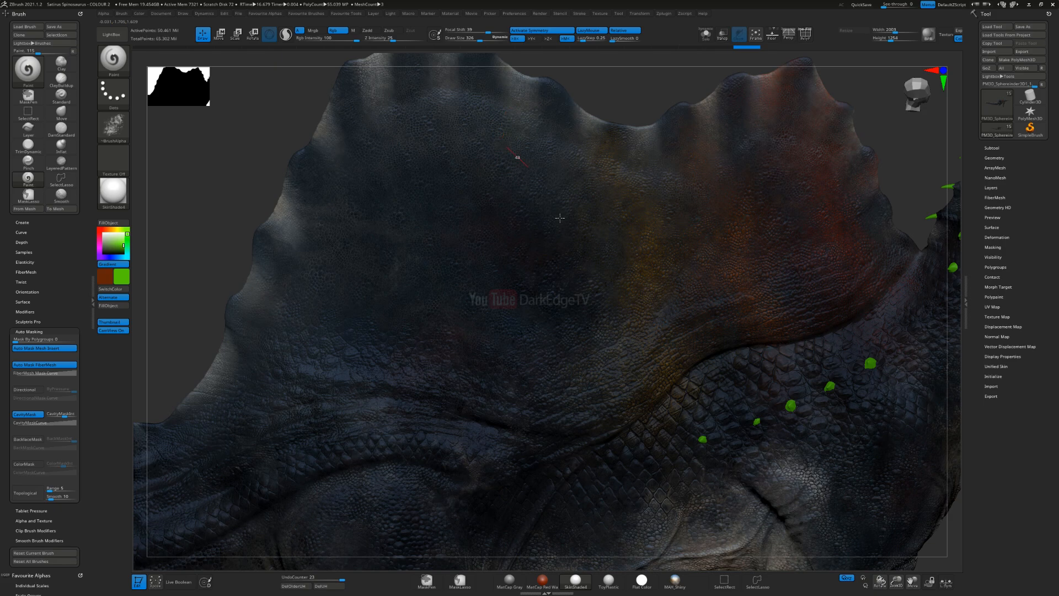
key(s)
mouse_move(559, 393)
mouse_down()
mouse_move(556, 402)
mouse_move(541, 387)
mouse_up()
click(554, 404)
drag(510, 181, 518, 187)
key(s)
click(530, 301)
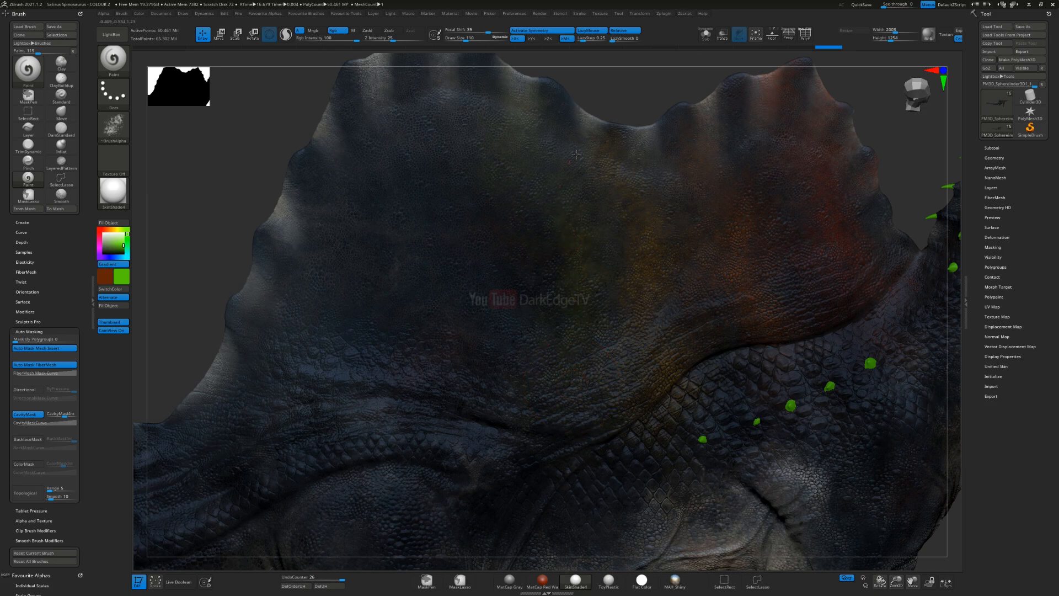
Step: Build up the green band down the middle of the sail and undo the last stroke
drag(578, 356, 539, 174)
drag(567, 360, 557, 229)
alt+right_drag(488, 282, 594, 313)
drag(602, 256, 628, 213)
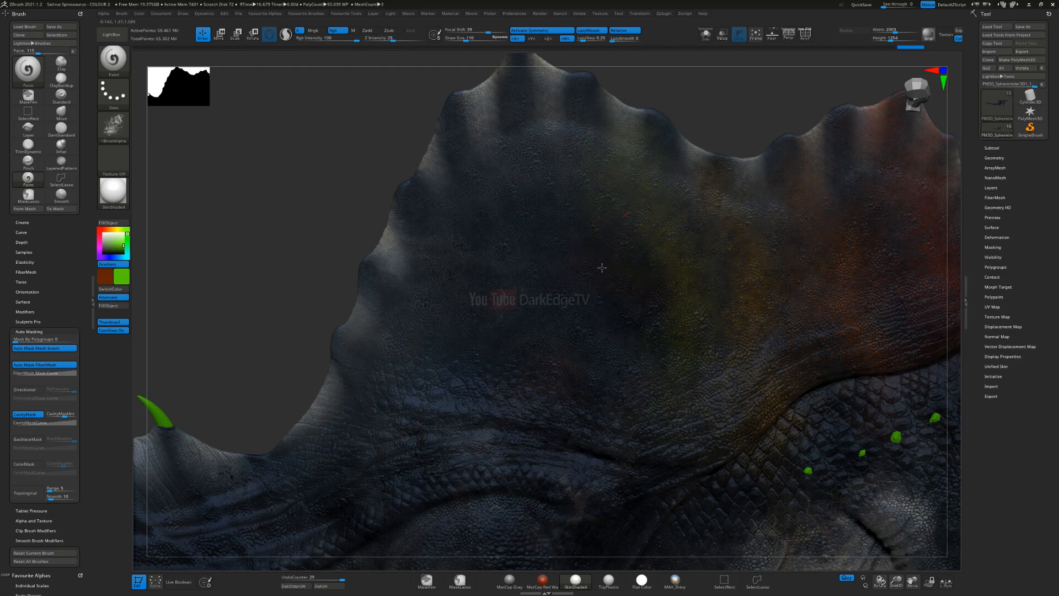
key(ctrl)
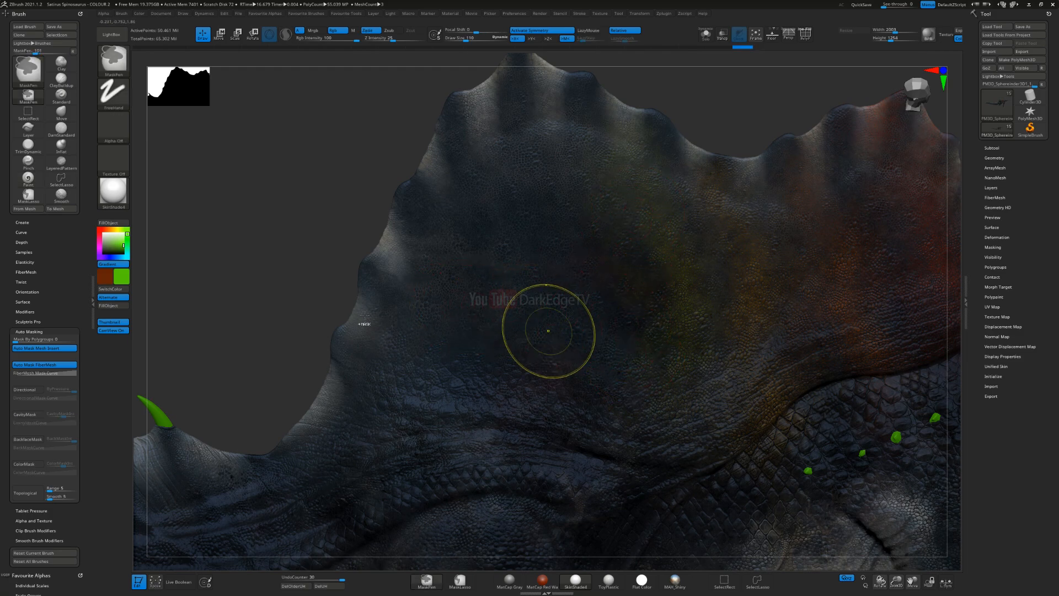
key(ctrl+z)
Step: Change the main colour to teal and paint broad textured patches on the sail behind the green band
click(129, 253)
drag(131, 257, 133, 260)
key(s)
click(450, 277)
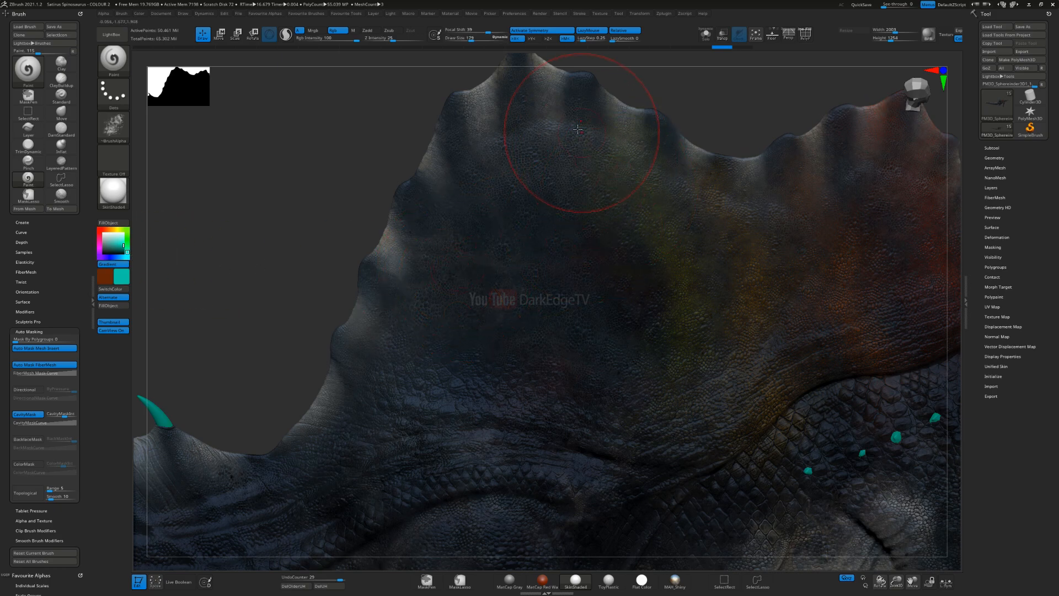
key(s)
click(614, 398)
mouse_move(510, 393)
mouse_down()
mouse_move(571, 398)
mouse_move(598, 255)
mouse_up()
drag(590, 117, 594, 199)
Step: Resize the brush and layer more teal strokes along the rear side of the green band towards the sail's base
key(s)
drag(601, 255, 592, 255)
drag(620, 294, 634, 356)
drag(616, 234, 590, 262)
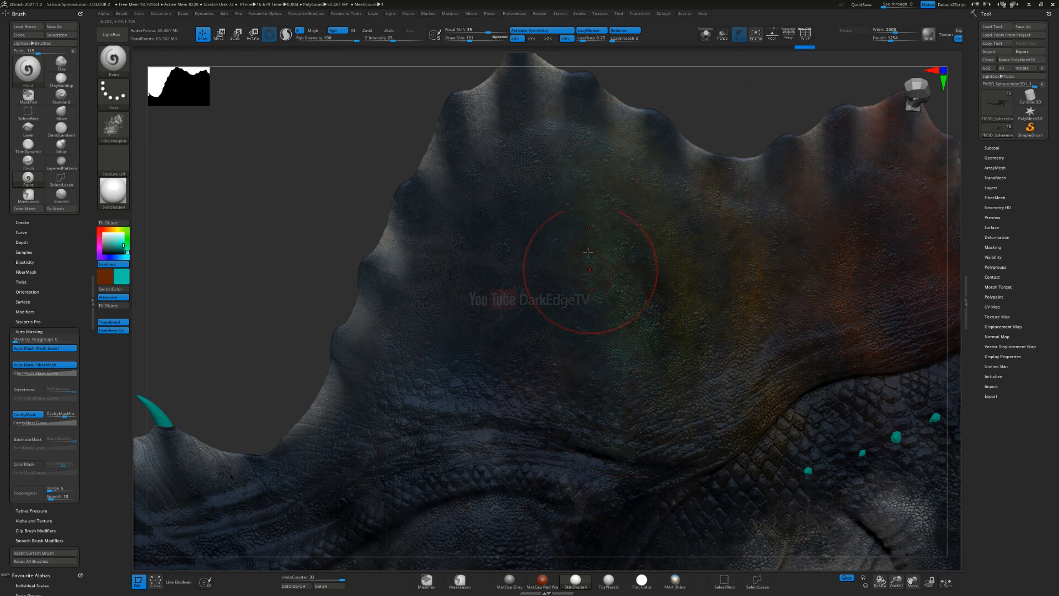
drag(560, 163, 542, 273)
alt+right_drag(631, 270, 555, 340)
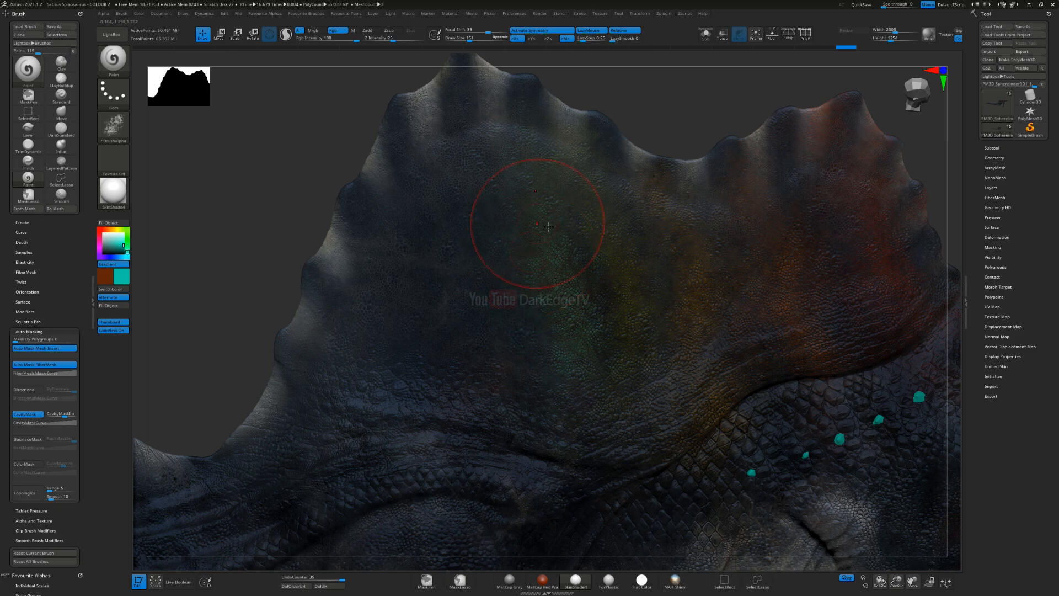
mouse_move(563, 366)
mouse_down()
mouse_move(566, 420)
mouse_move(521, 441)
mouse_up()
Step: Change the main colour to blue and paint a textured band behind the teal, from the sail's rear peak to its base
drag(126, 258, 121, 263)
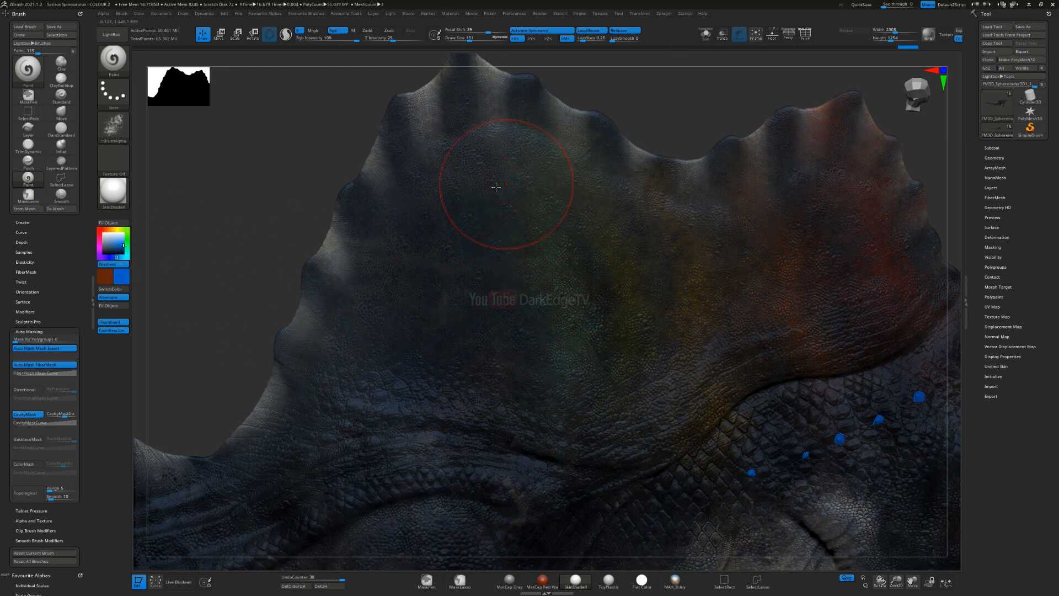
key(s)
drag(498, 186, 502, 184)
drag(468, 248, 493, 223)
drag(489, 399, 494, 384)
mouse_move(498, 302)
mouse_down()
mouse_move(513, 395)
mouse_move(508, 320)
mouse_up()
mouse_move(429, 404)
mouse_down()
mouse_move(486, 302)
mouse_move(477, 267)
mouse_up()
drag(442, 343, 479, 150)
drag(498, 336, 483, 89)
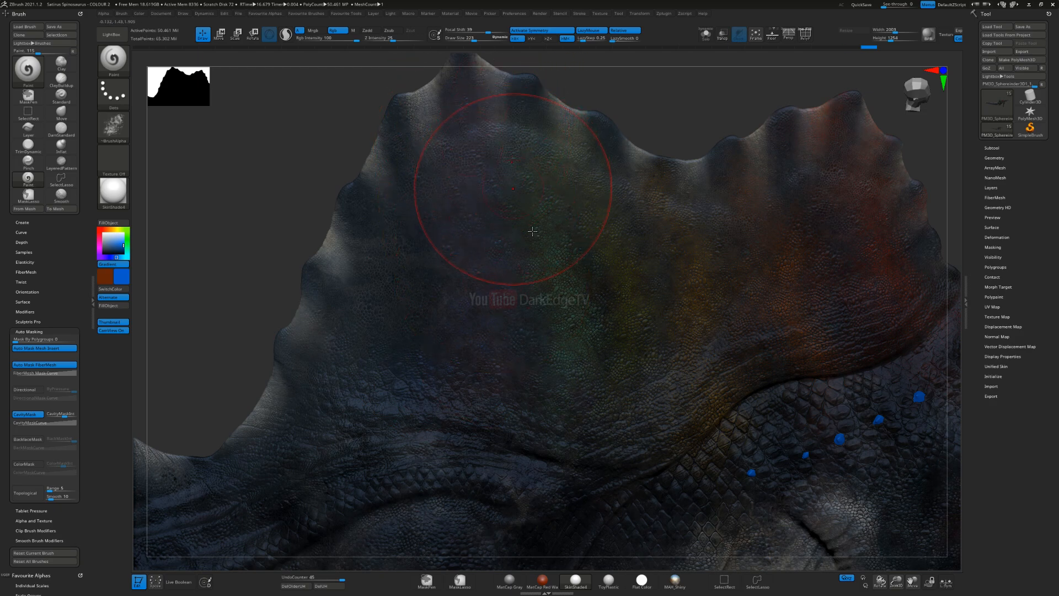
Step: Paint more blue over the sail's rear peak, then use a smaller brush and a deeper blue down the blue band
alt+right_drag(533, 231, 553, 279)
drag(518, 243, 480, 226)
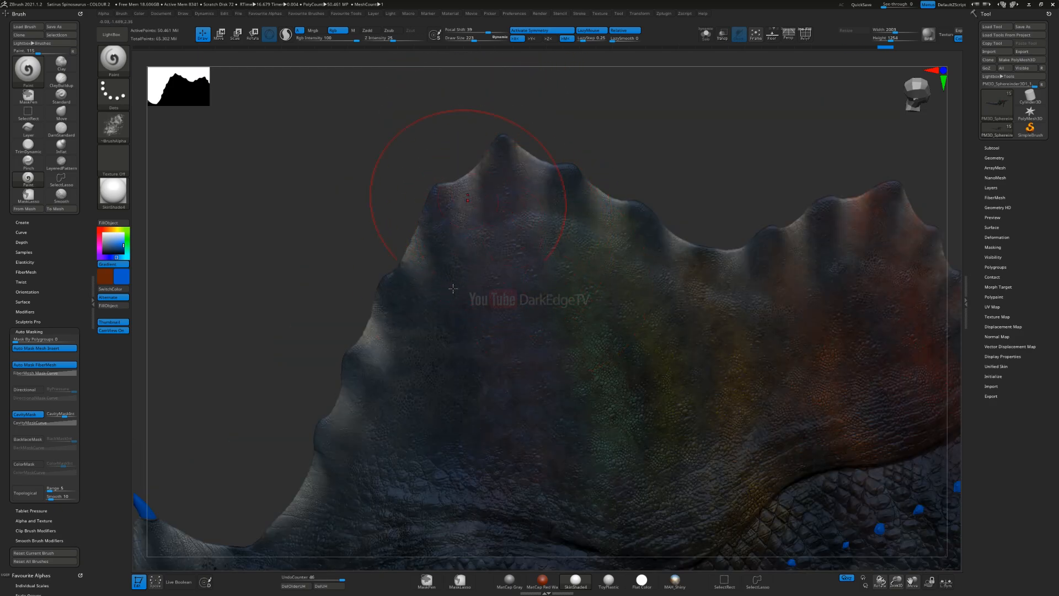
drag(382, 198, 377, 193)
key(s)
drag(515, 324, 510, 324)
key(s)
drag(510, 319, 494, 318)
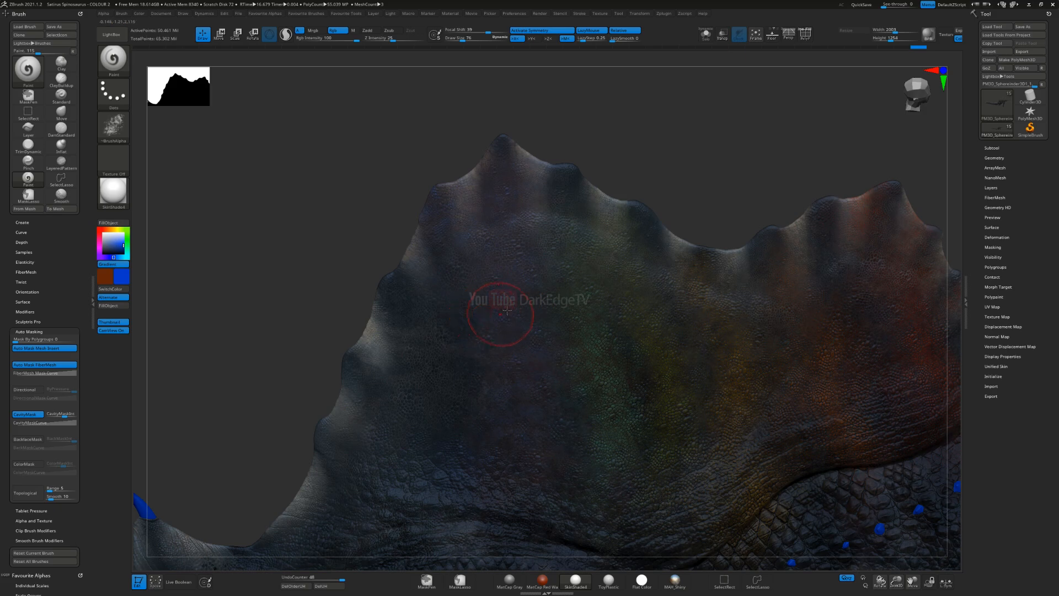
drag(529, 471, 527, 467)
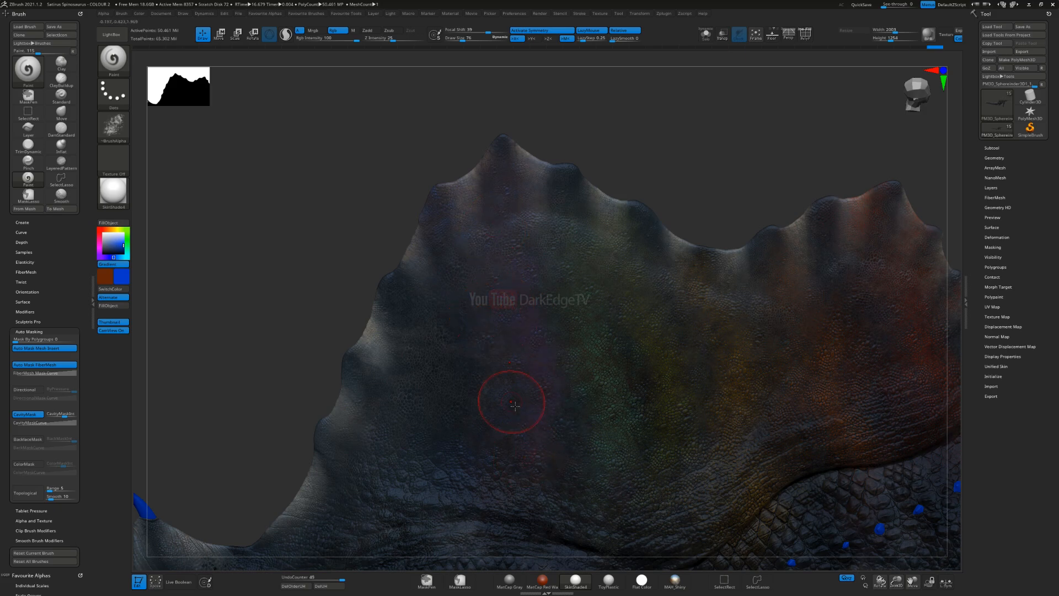
alt+right_drag(424, 353, 396, 298)
Step: Undo the last deep blue stroke and turn off the colour gradient
key(ctrl)
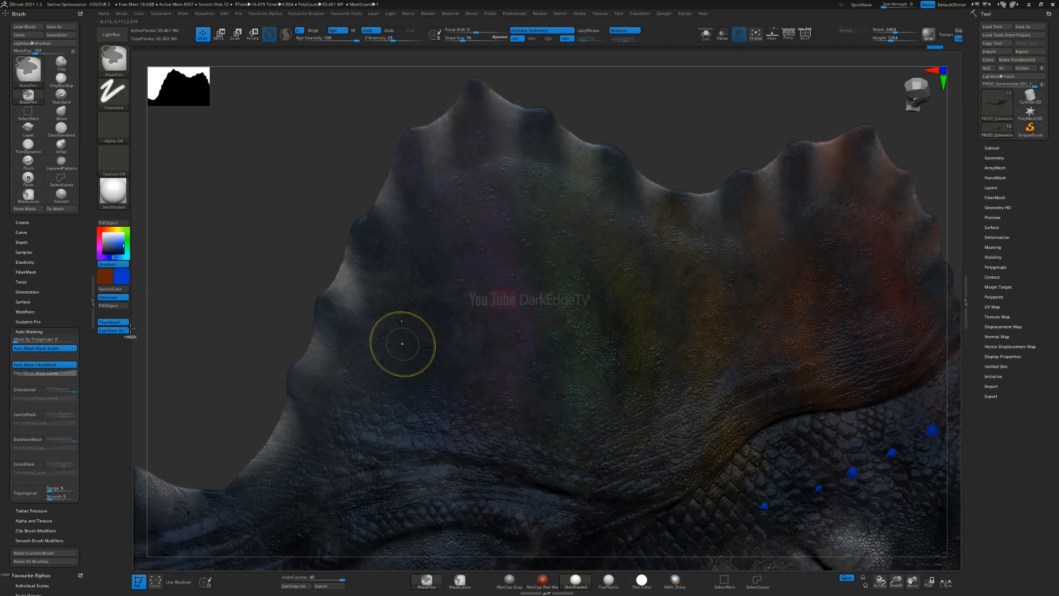
key(ctrl+z)
click(118, 265)
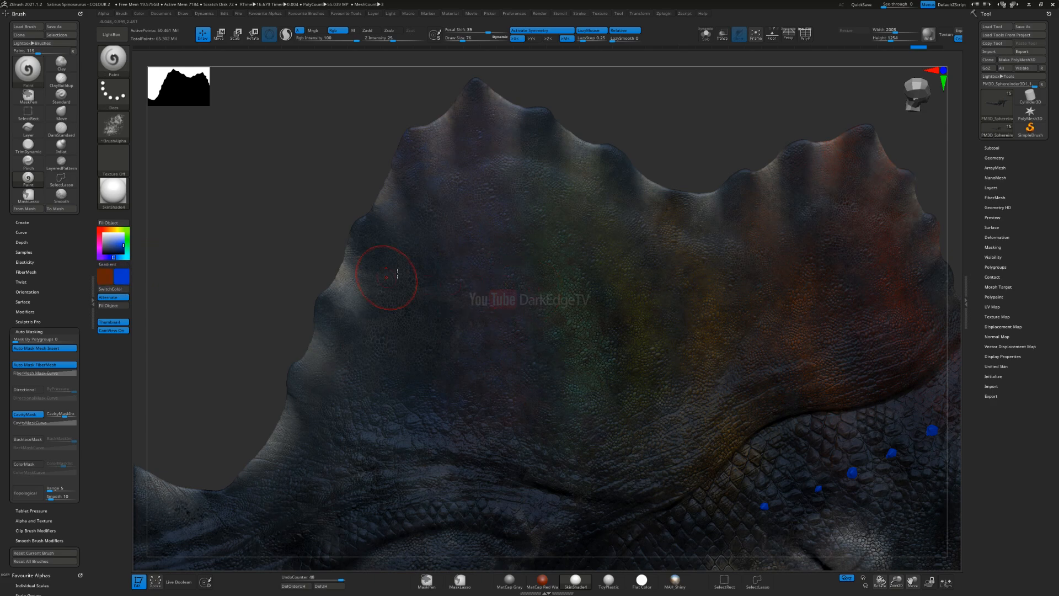
Step: Try a solid blue stroke down the sail's blue band and undo it
drag(496, 279, 507, 343)
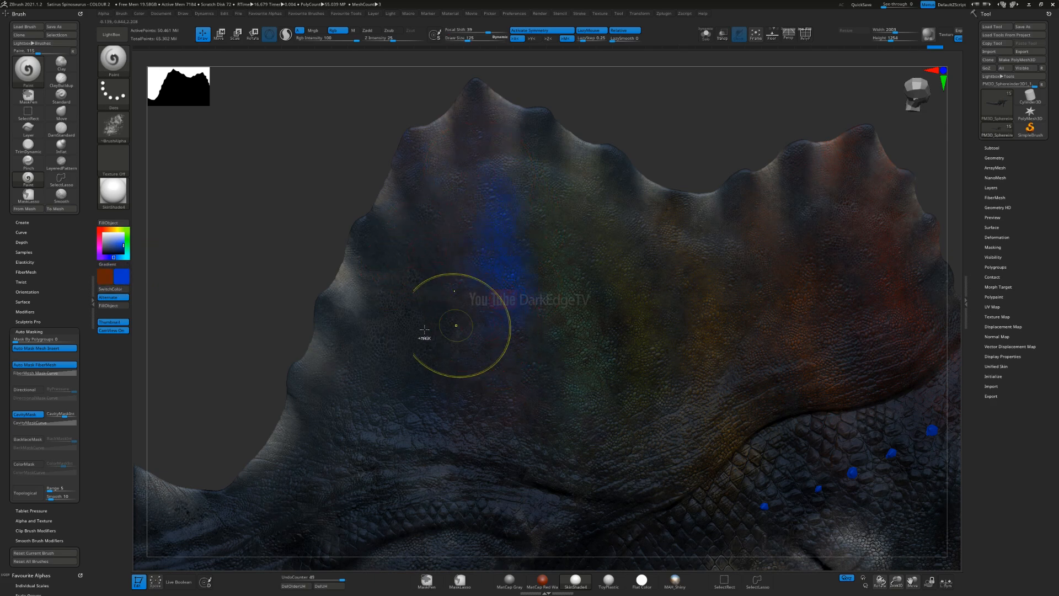
key(ctrl)
key(ctrl+z)
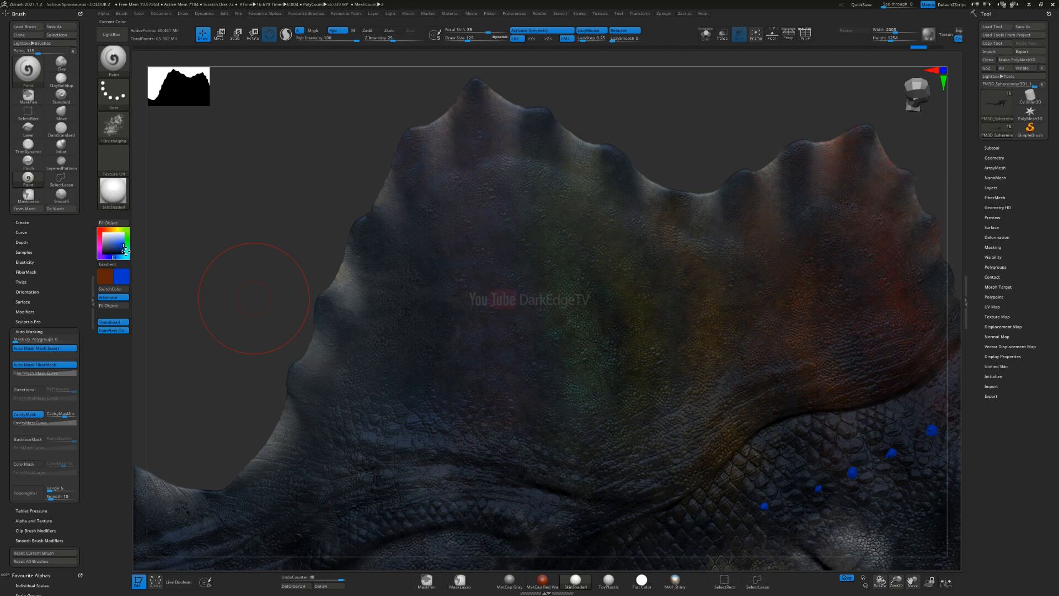
Step: Set the main colour to a brighter blue and paint over the sail's blue band down to the base
click(113, 257)
click(122, 242)
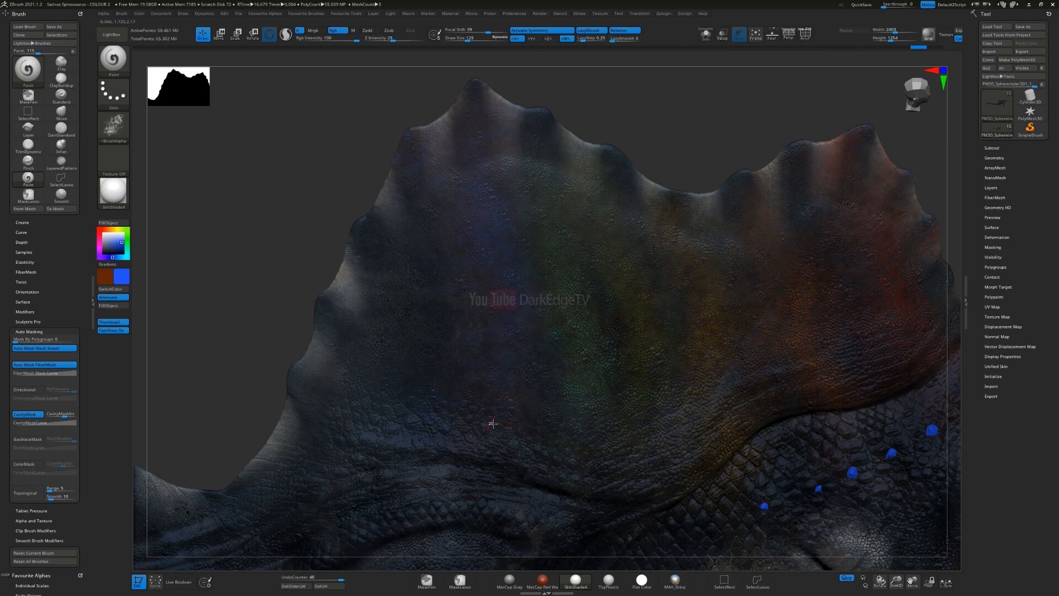
drag(515, 428, 503, 418)
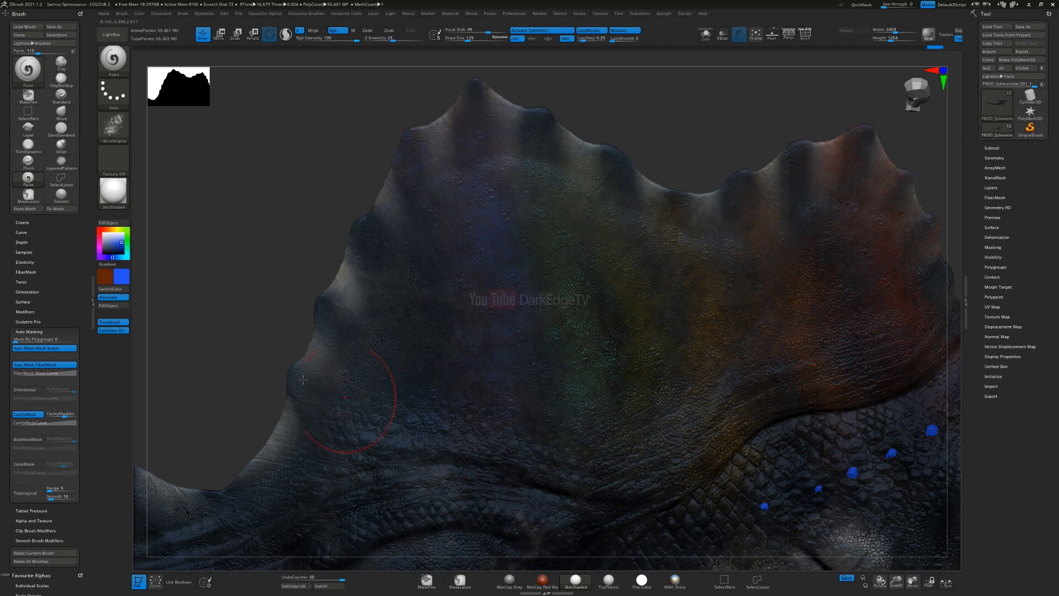
Step: Change the main colour to violet, turn the gradient back on and paint large textured patches on the rear part of the sail
drag(112, 257, 104, 257)
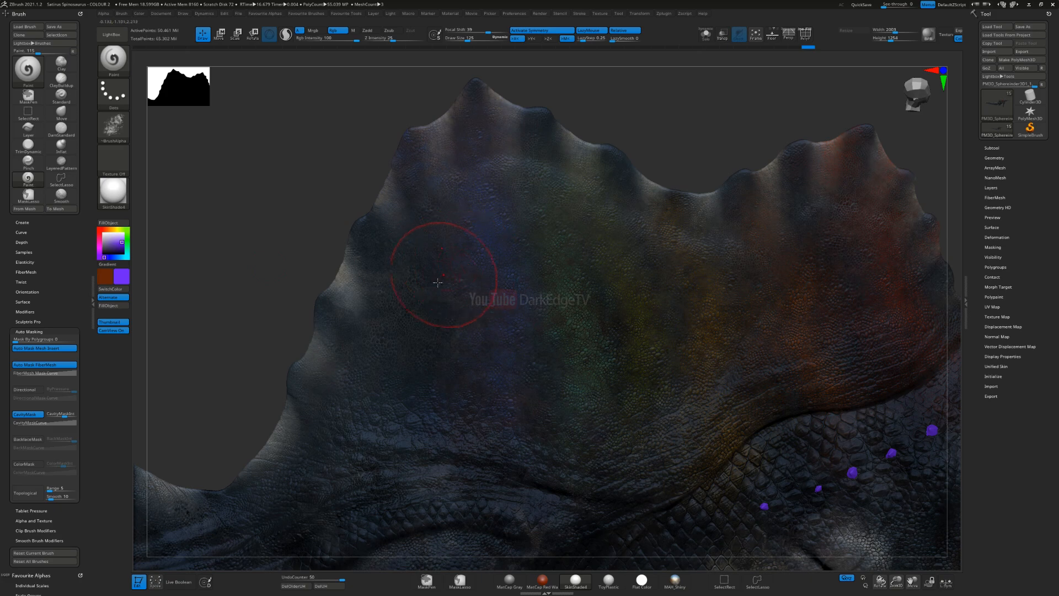
click(110, 264)
key(s)
click(369, 314)
drag(459, 498, 349, 401)
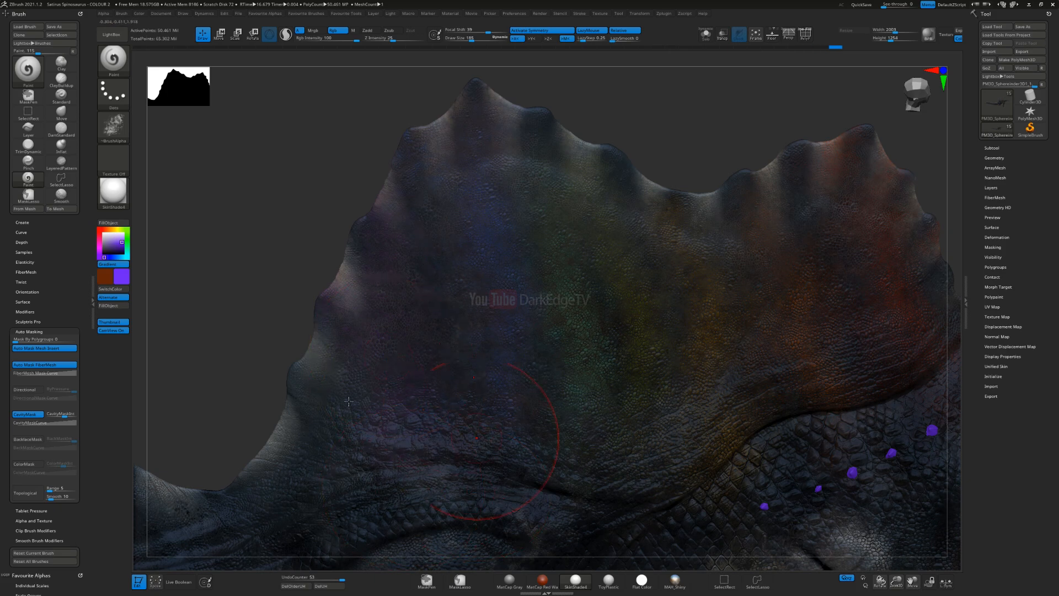
Step: Turn off the gradient, try solid violet strokes on the rear part of the sail and undo the last one
click(117, 264)
key(s)
drag(365, 333, 387, 315)
key(s)
drag(396, 278, 415, 326)
key(ctrl)
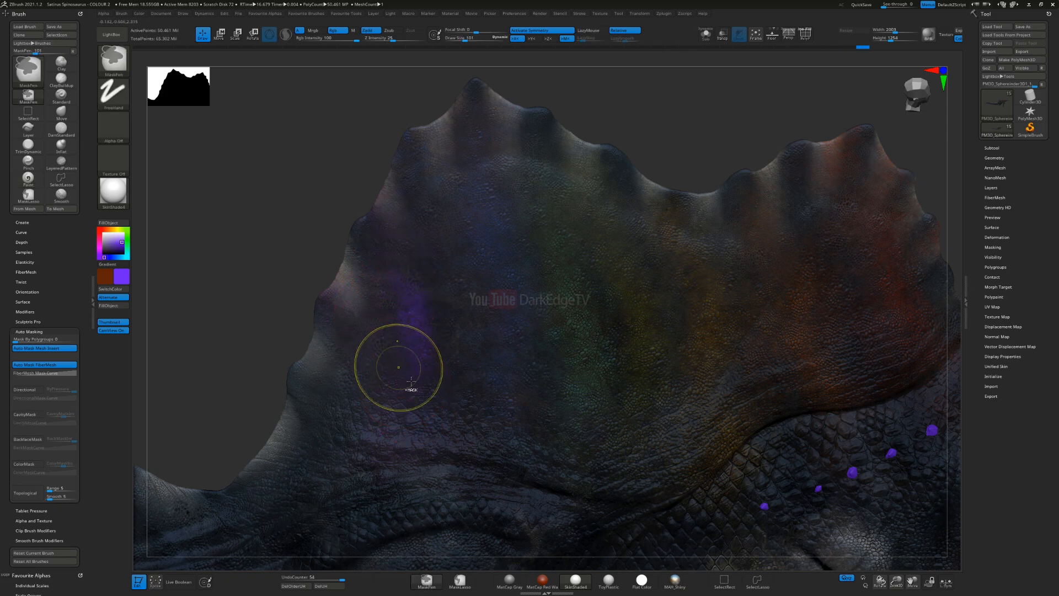
key(ctrl+z)
Step: Set the main colour to bright red, turn the gradient on and paint textured strokes at the sail's rear base
mouse_move(456, 398)
alt+right_down()
mouse_move(453, 322)
mouse_move(473, 338)
mouse_move(444, 317)
mouse_move(550, 277)
mouse_move(635, 206)
mouse_move(458, 320)
alt+right_up()
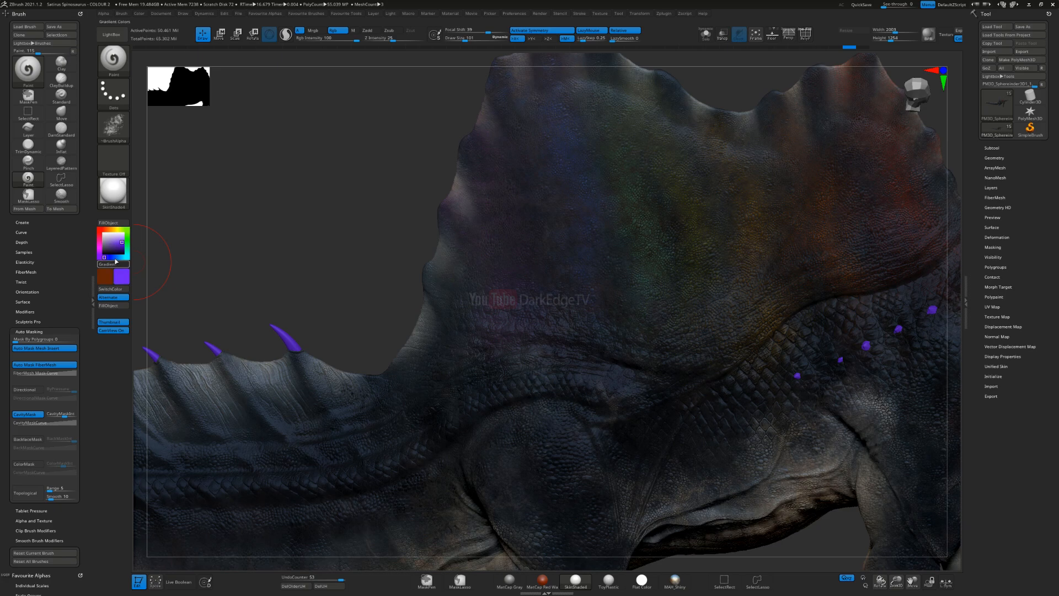
click(99, 229)
click(123, 245)
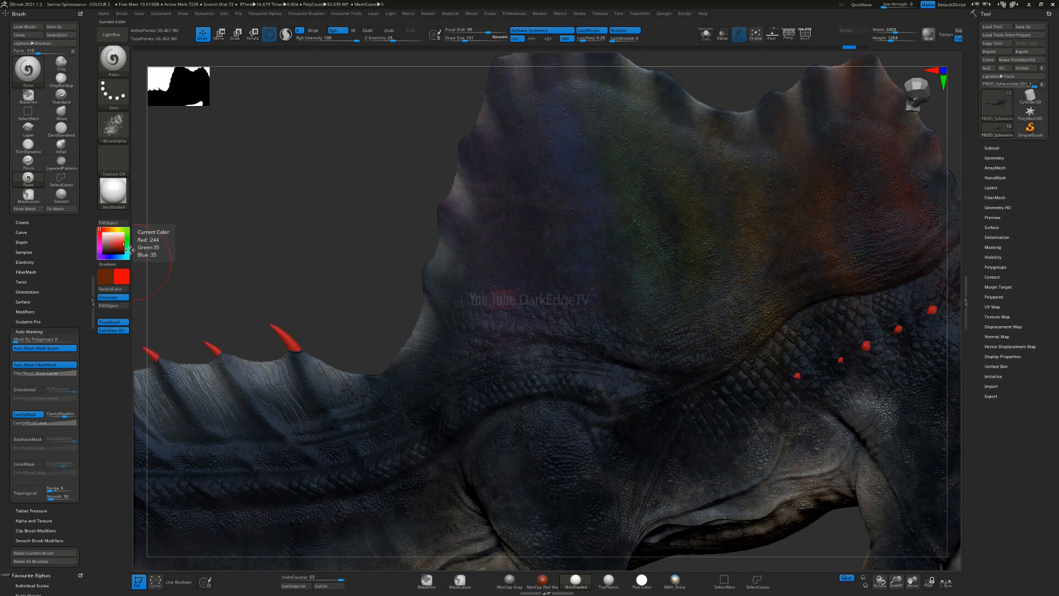
click(120, 267)
key(s)
drag(427, 296, 436, 290)
right_drag(436, 290, 474, 331)
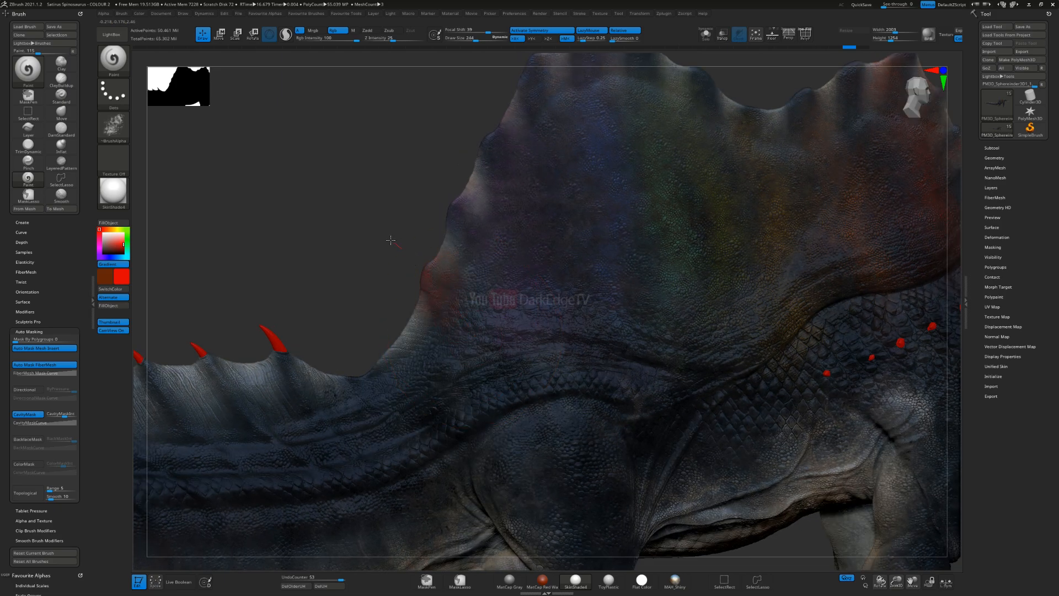
Step: Reduce the brush size, try another red stroke at the sail's rear base and undo the red strokes there
drag(391, 241, 455, 284)
drag(370, 393, 364, 397)
key(s)
drag(460, 334, 453, 333)
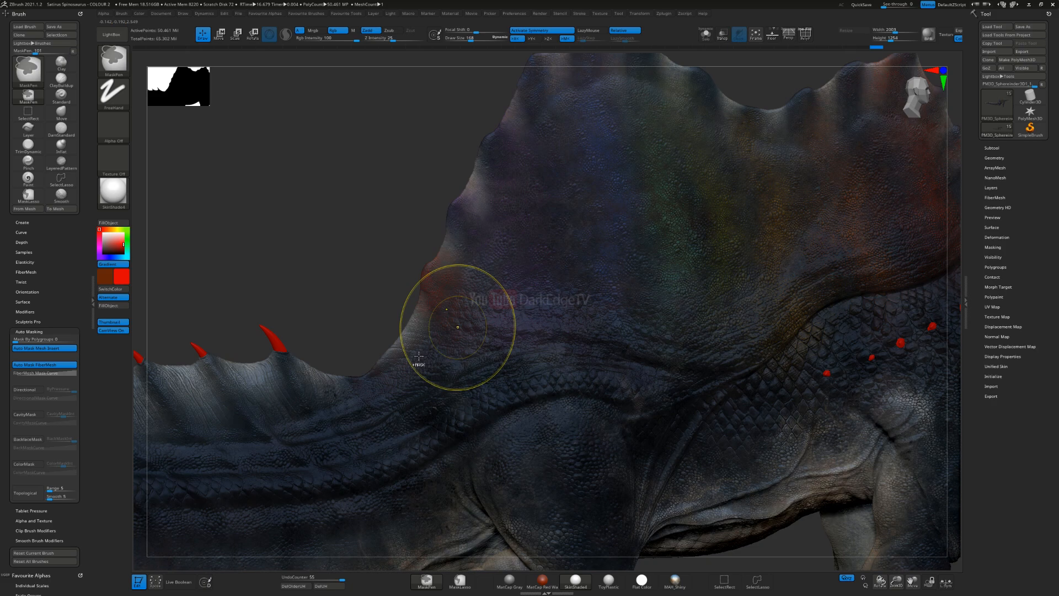
key(ctrl+z)
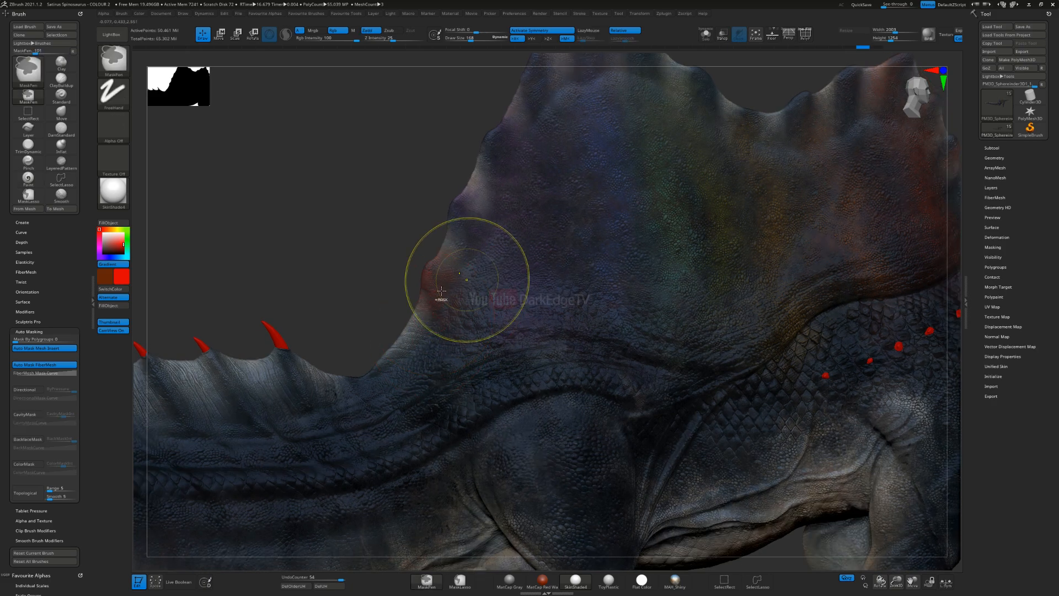
key(ctrl+z)
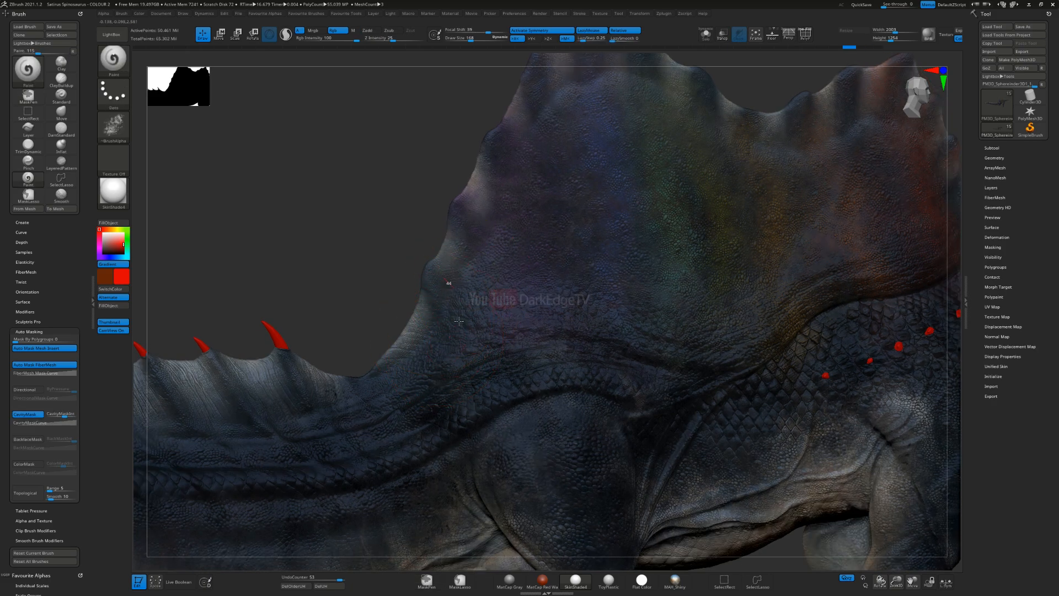
Step: Paint textured red patches over the sail's lower rear edge and onto the root of the tail
drag(433, 363, 335, 424)
drag(482, 335, 440, 280)
drag(523, 324, 469, 355)
right_drag(522, 360, 514, 358)
drag(360, 418, 250, 445)
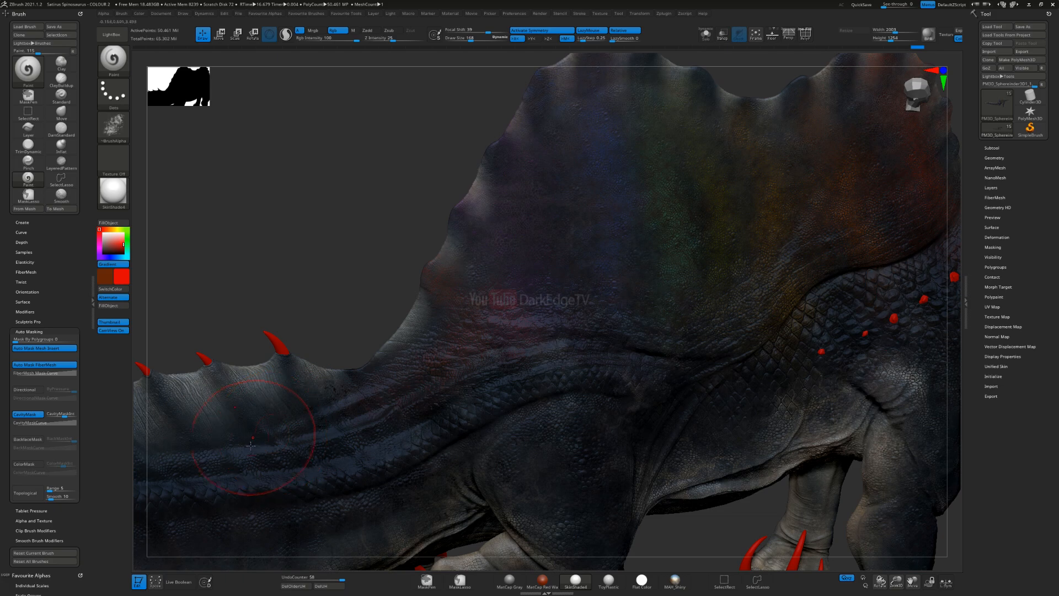
drag(505, 354, 434, 293)
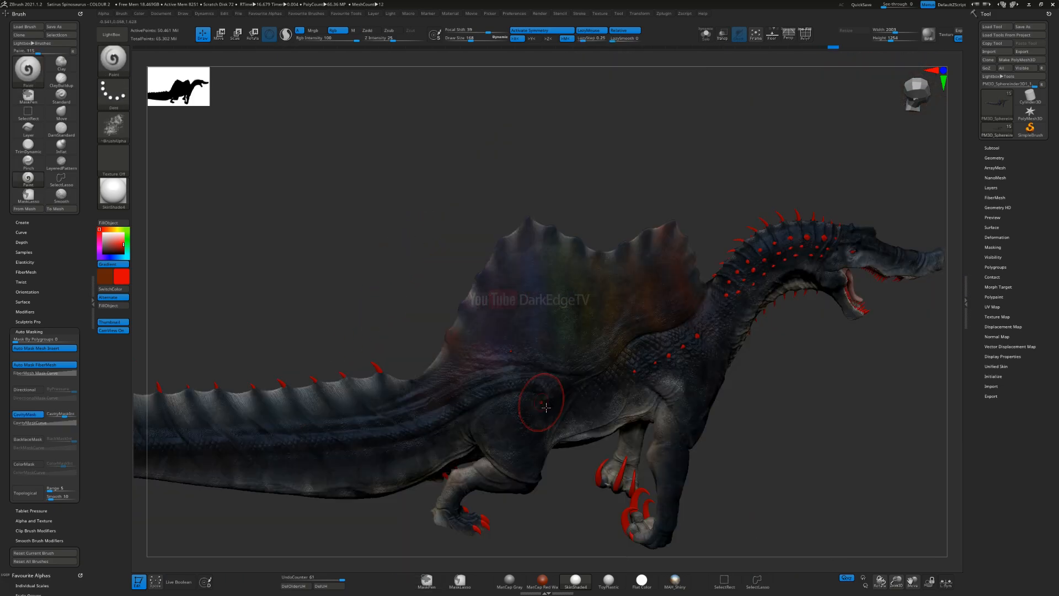
Step: Paint subtle red patches along the tail's upper ridge between the spines
mouse_move(537, 344)
right_down()
mouse_move(585, 336)
mouse_move(552, 353)
mouse_move(557, 340)
mouse_move(571, 345)
right_up()
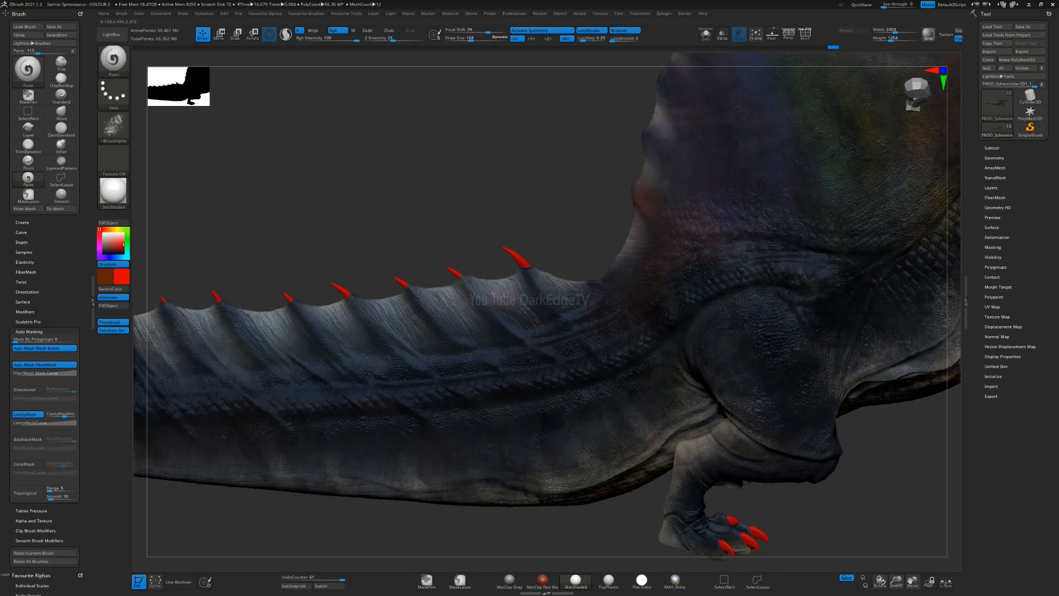
right_drag(449, 271, 567, 321)
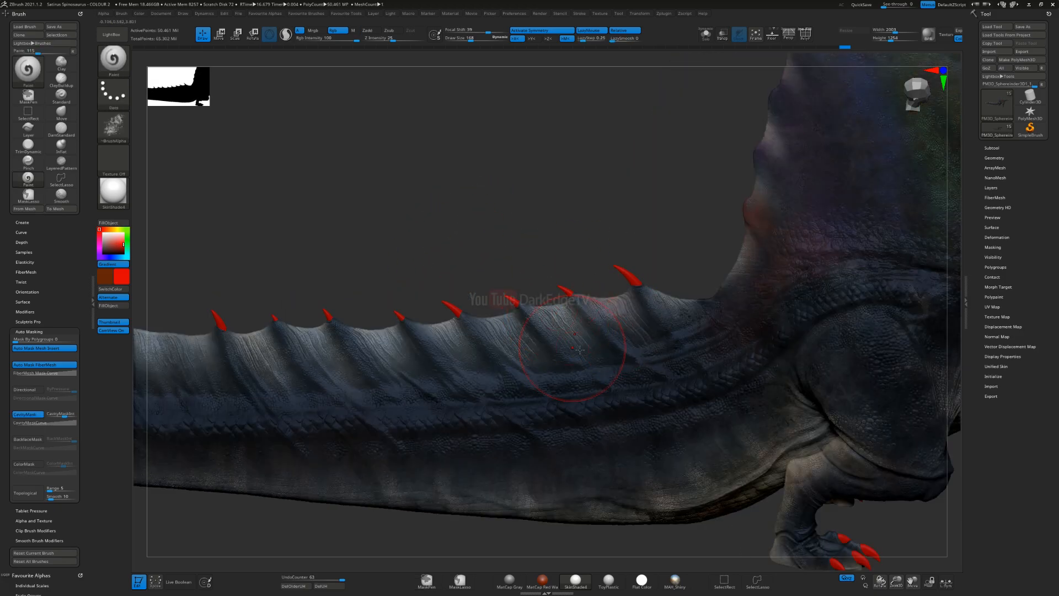
drag(522, 354, 465, 358)
right_drag(481, 323, 520, 371)
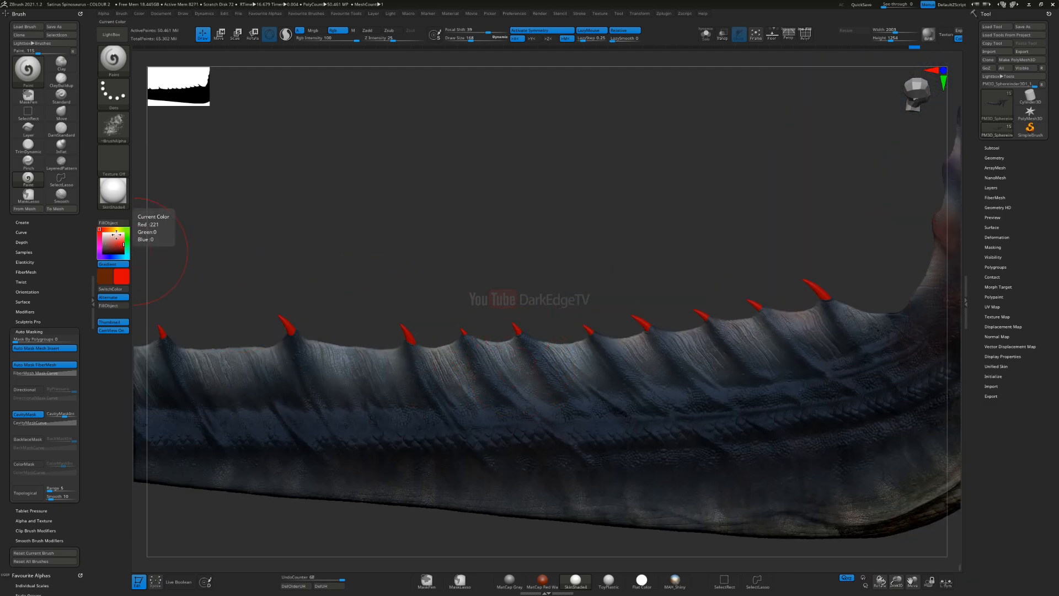
Step: Change the main colour to light blue and paint textured patches along the tail's upper ridge
click(122, 257)
drag(585, 383, 761, 362)
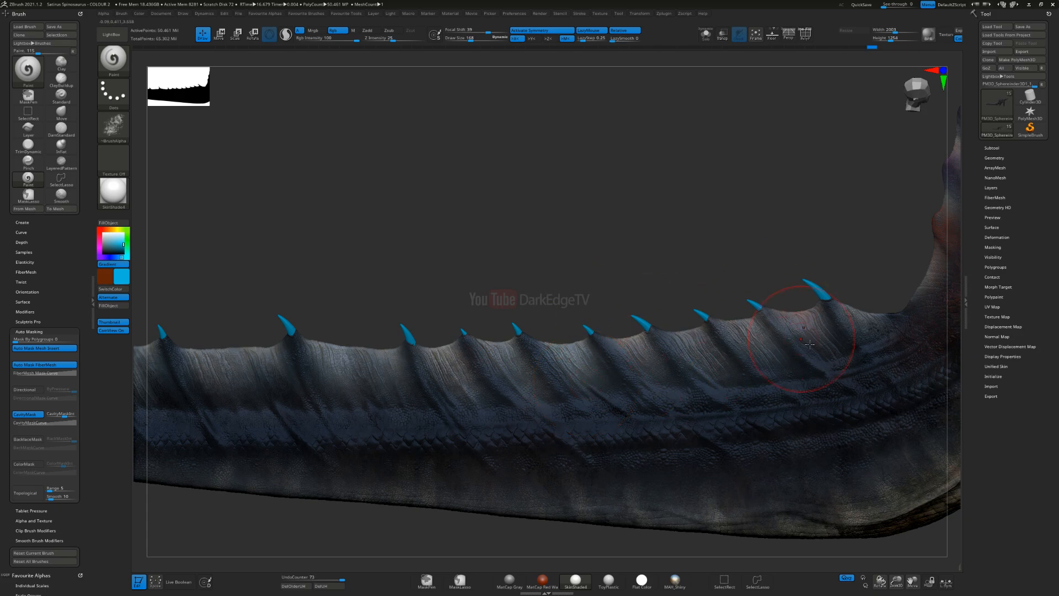
drag(669, 315, 450, 331)
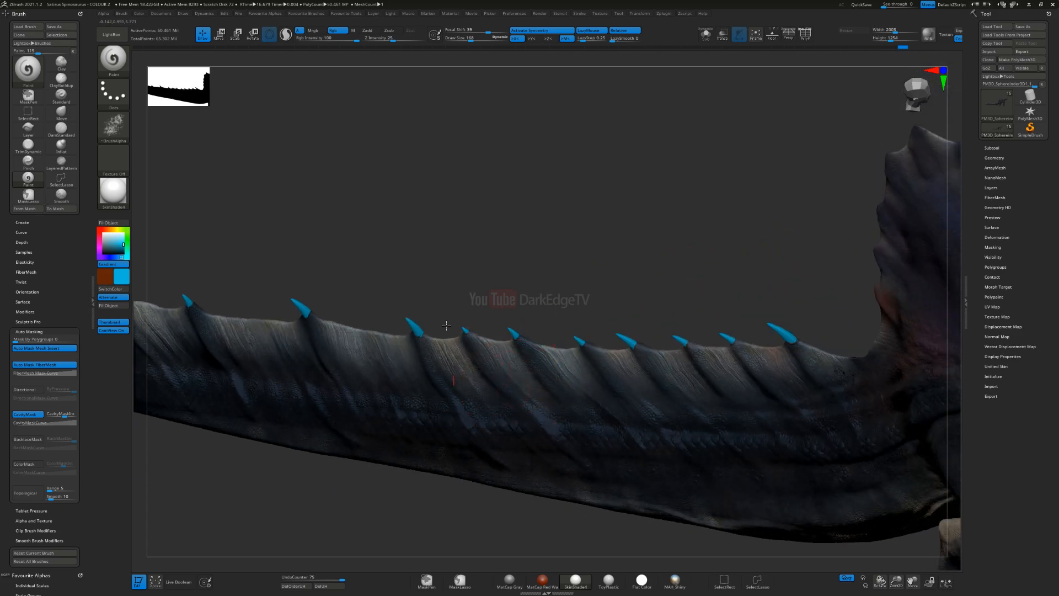
drag(364, 318, 295, 292)
ctrl+right_drag(539, 366, 543, 303)
alt+right_drag(825, 331, 614, 292)
ctrl+right_drag(596, 331, 461, 353)
mouse_move(670, 331)
right_down()
mouse_move(644, 319)
mouse_move(630, 349)
mouse_move(639, 356)
right_up()
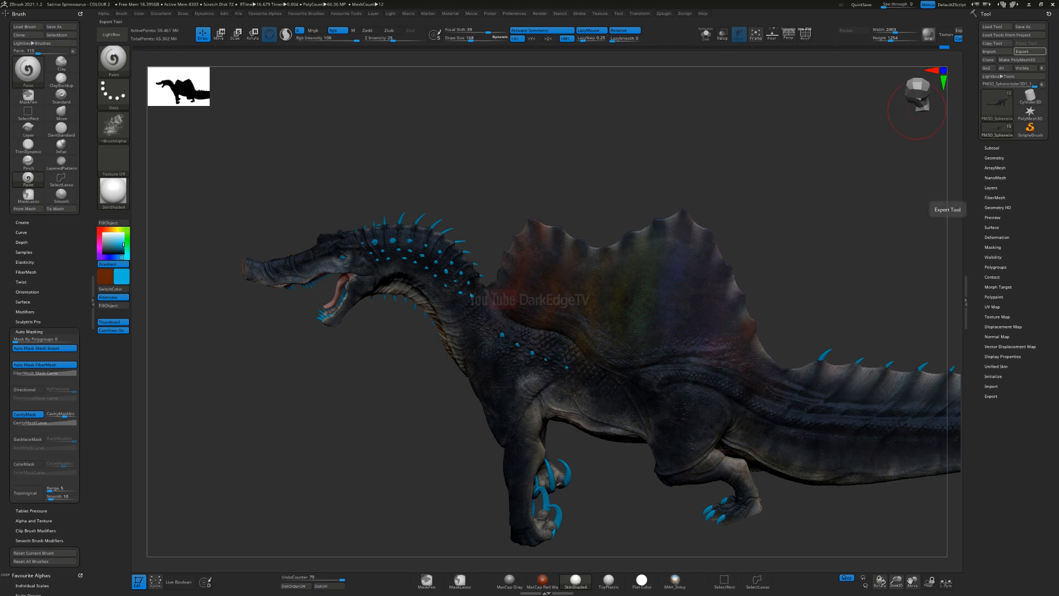
Step: Turn the gradient off, set the cavity mask intensity to -30, choose a dark red main colour and enlarge the brush
right_drag(513, 301, 521, 321)
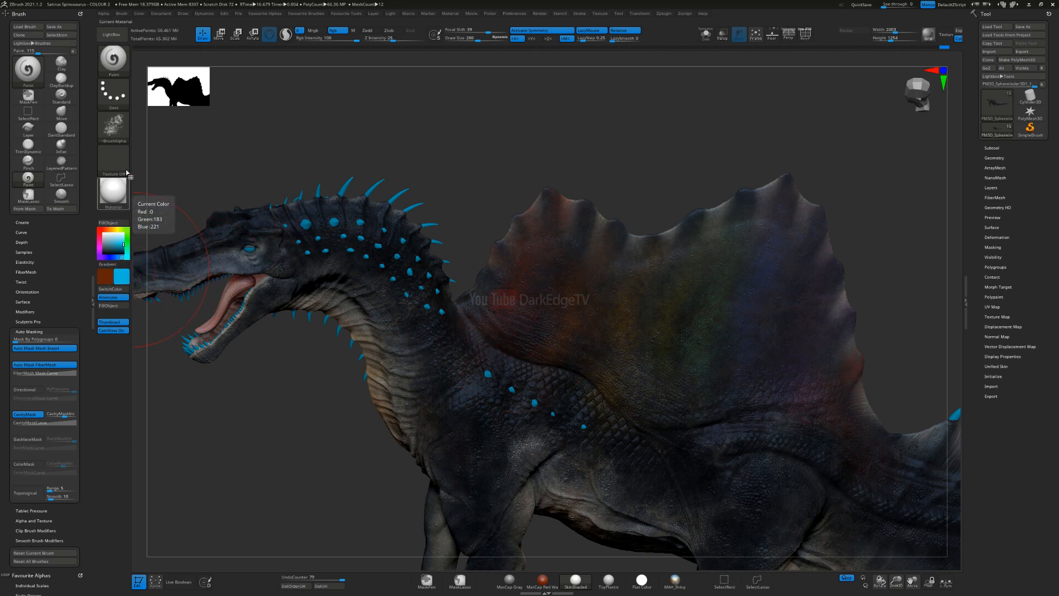
click(62, 417)
text(-30)
key(Return)
click(99, 229)
click(123, 251)
alt+right_drag(591, 306, 399, 285)
key(s)
drag(401, 283, 411, 283)
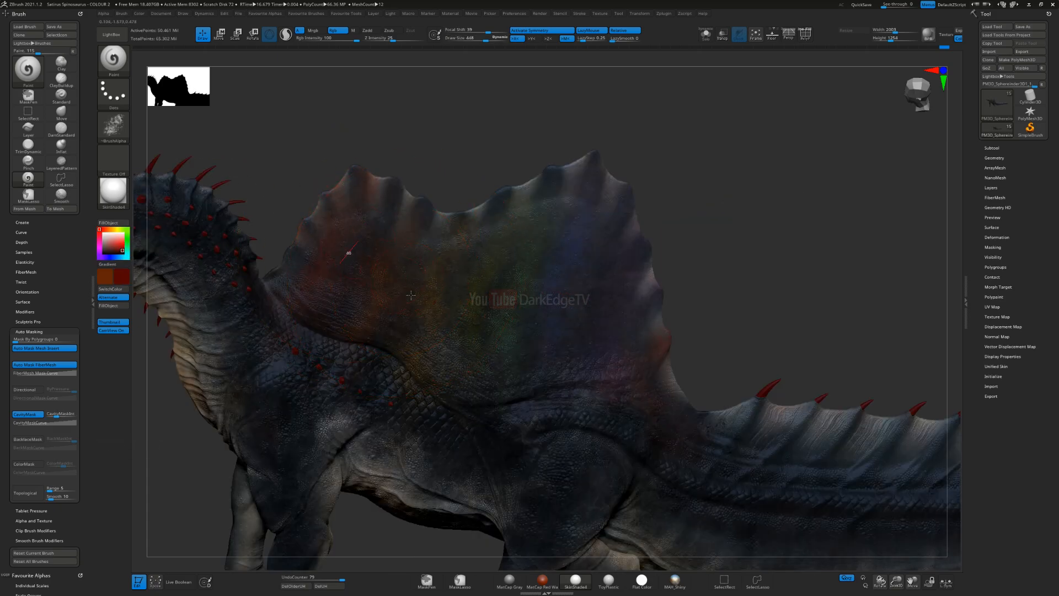
Step: Try broad dark red strokes across the front and rear of the sail and undo them
drag(575, 254, 558, 250)
mouse_move(412, 351)
alt+right_down()
mouse_move(490, 302)
mouse_move(494, 285)
alt+right_up()
key(s)
drag(491, 285, 481, 285)
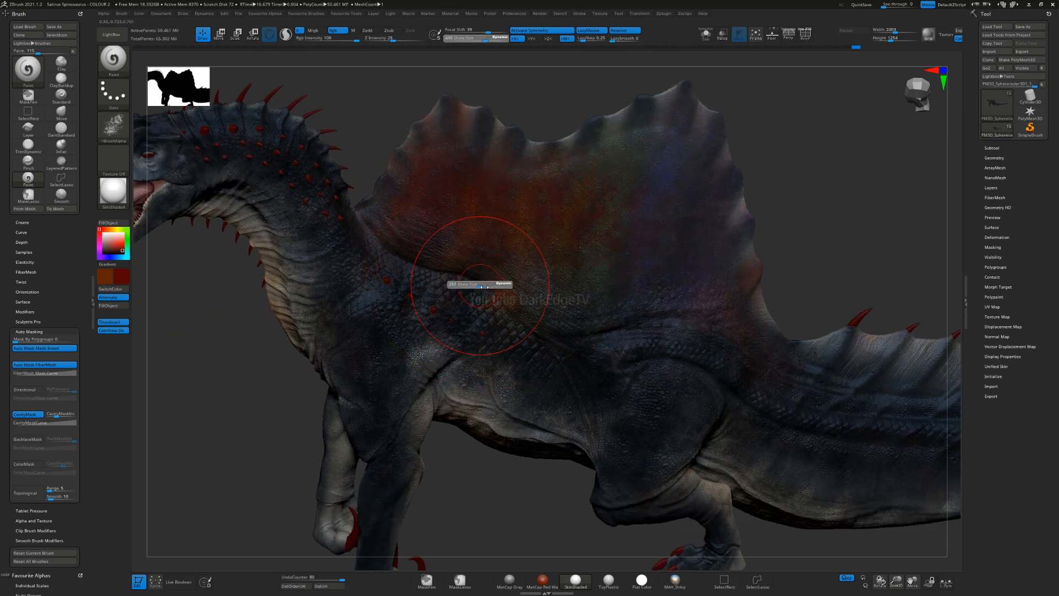
right_drag(462, 312, 464, 309)
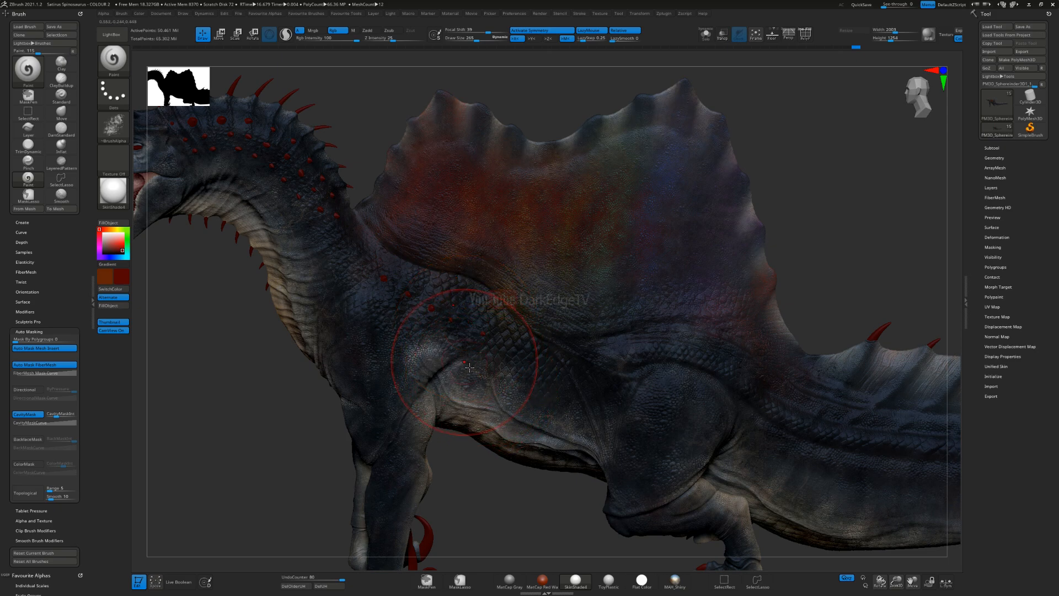
right_drag(470, 377, 464, 355)
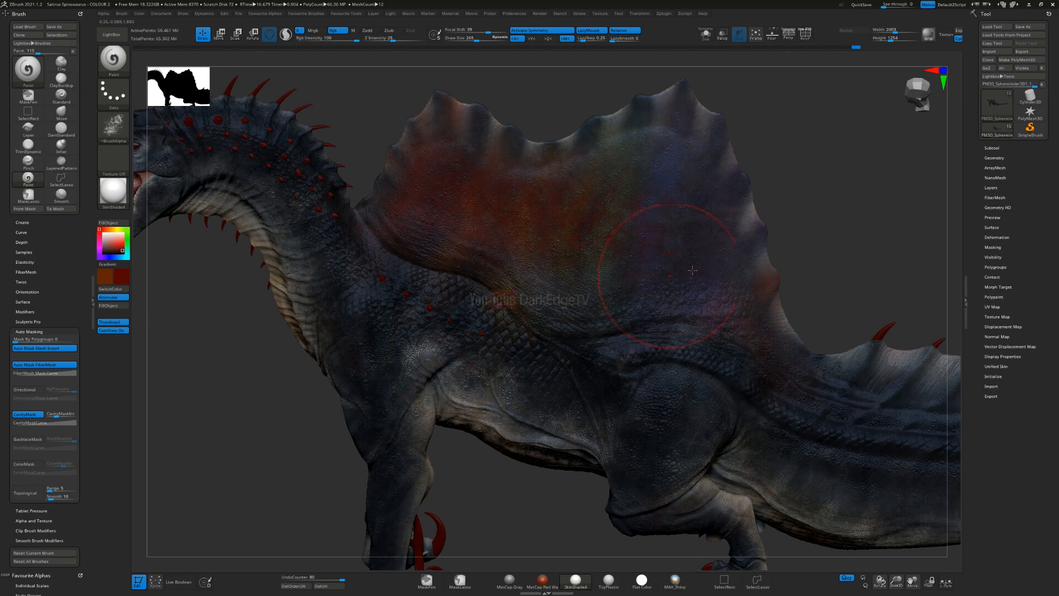
drag(731, 312, 727, 336)
key(ctrl)
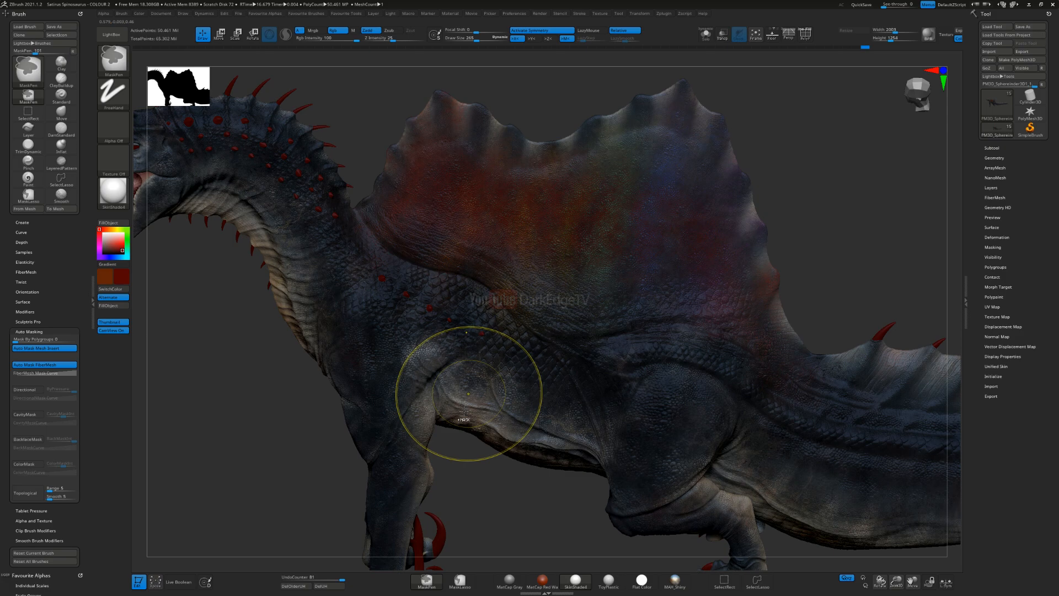
key(ctrl+z)
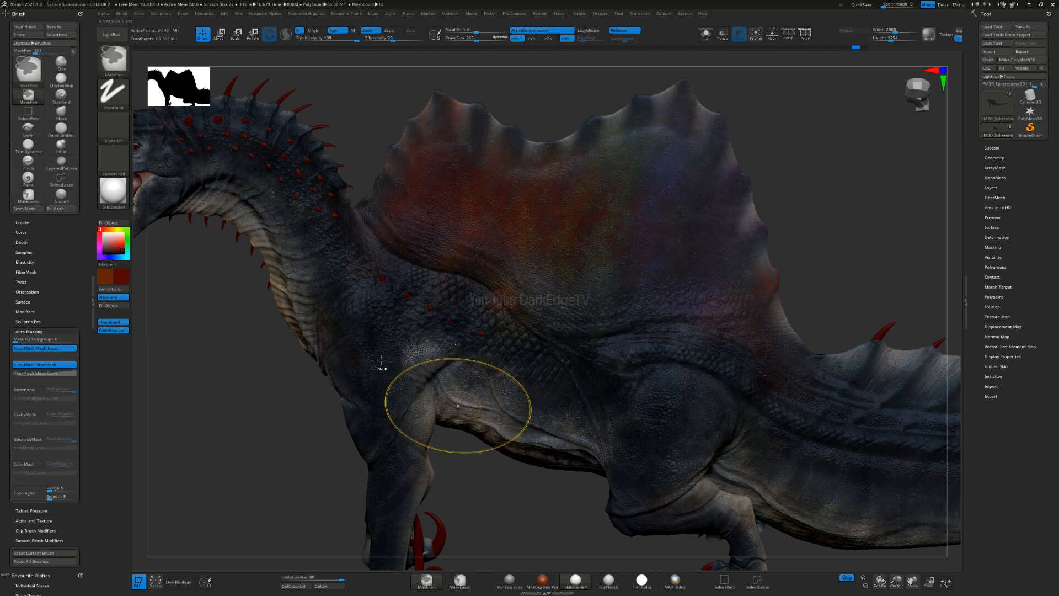
key(ctrl+z)
Step: Adjust the brush size and paint dark red over the skin between the neck and the sail's front base
ctrl+right_drag(538, 290, 483, 299)
key(s)
drag(484, 310, 480, 311)
alt+right_drag(454, 197, 503, 237)
alt+right_drag(394, 246, 362, 292)
key(s)
drag(412, 283, 416, 283)
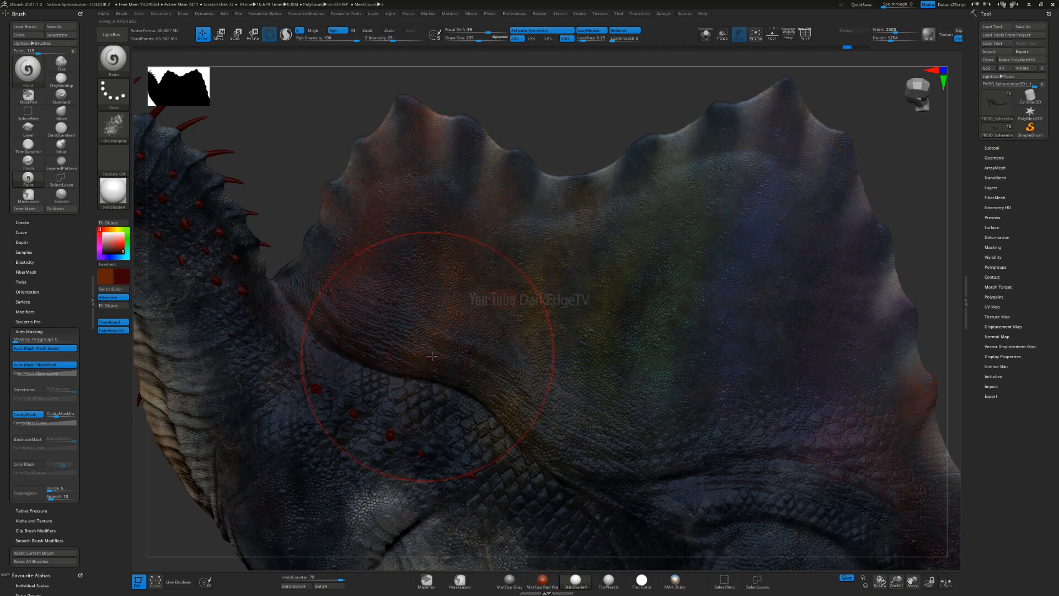
right_drag(416, 388, 304, 277)
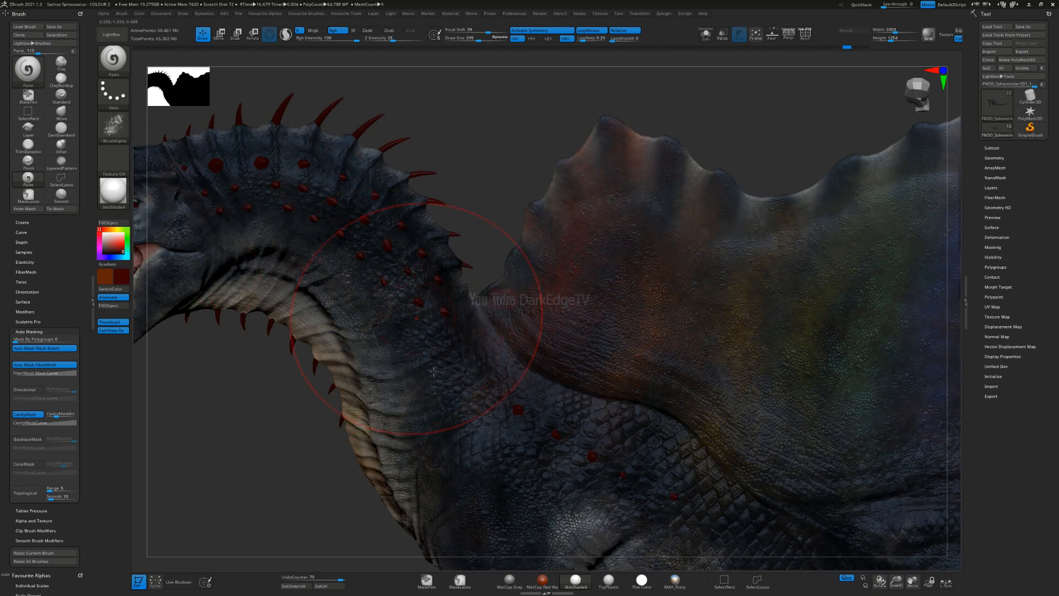
right_drag(368, 346, 436, 284)
drag(369, 191, 425, 231)
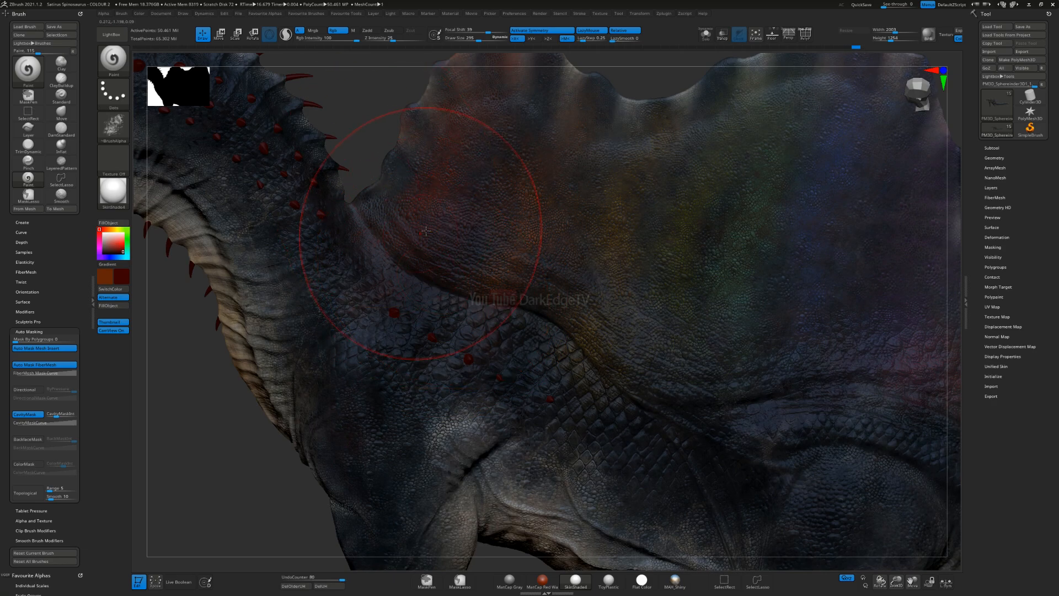
Step: Paint textured dark red strokes across the middle of the sail and along its base
alt+right_drag(761, 319, 536, 393)
drag(784, 495, 559, 396)
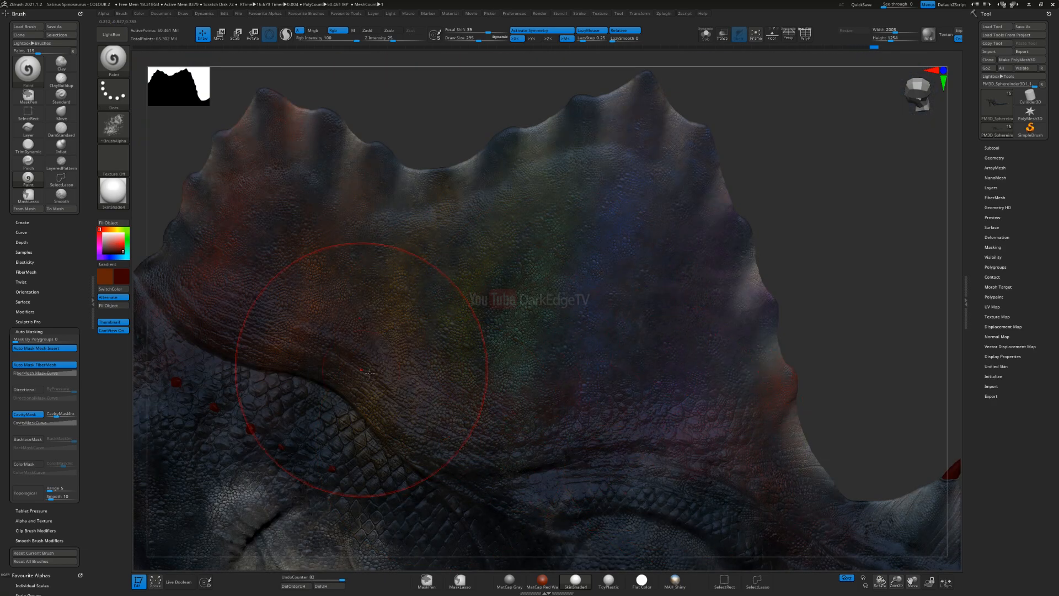
drag(734, 153, 684, 190)
drag(548, 48, 540, 45)
drag(329, 95, 492, 258)
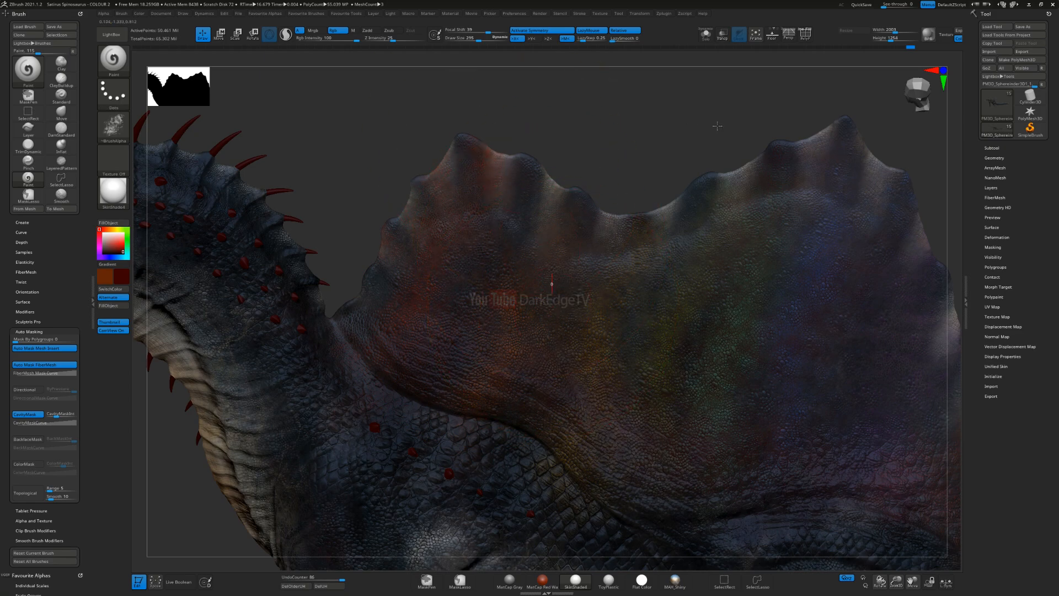
Step: Continue the dark red texture over the rear of the sail and down into the tail root
alt+drag(950, 284, 704, 229)
drag(739, 142, 743, 232)
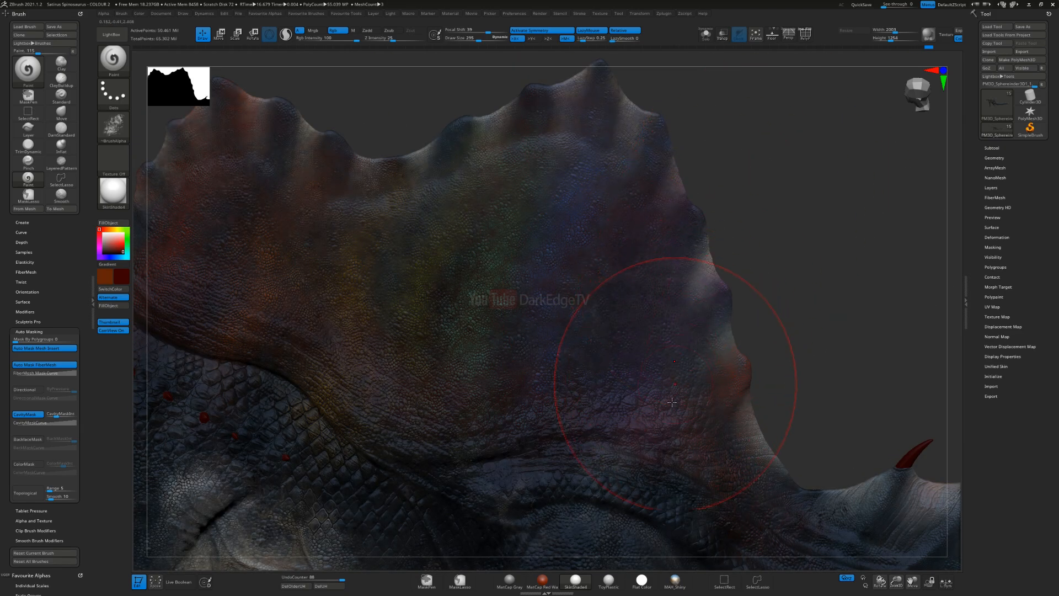
drag(820, 492, 882, 472)
alt+drag(861, 436, 785, 276)
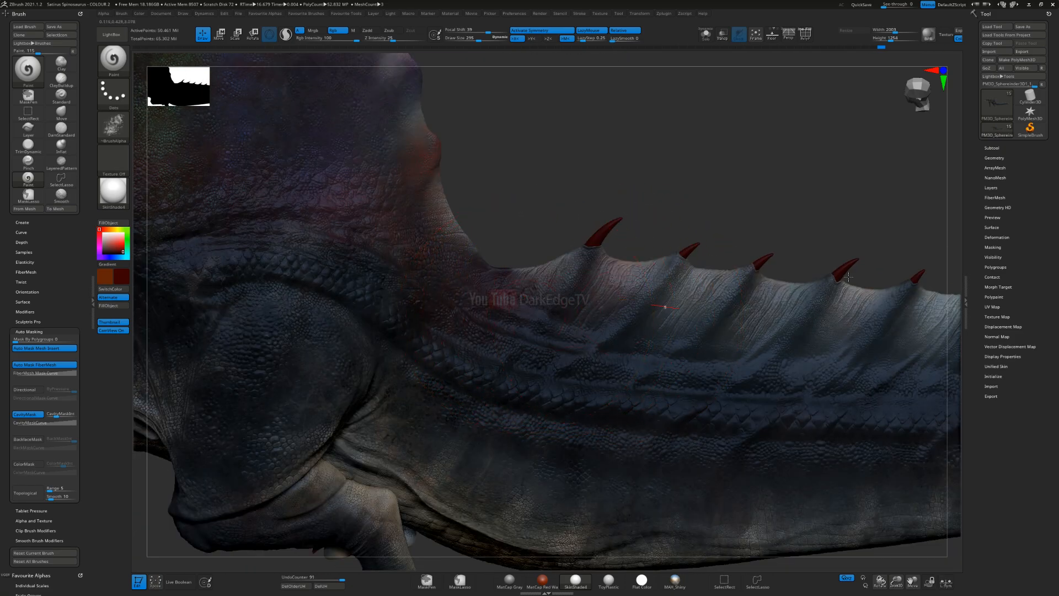
drag(849, 277, 907, 205)
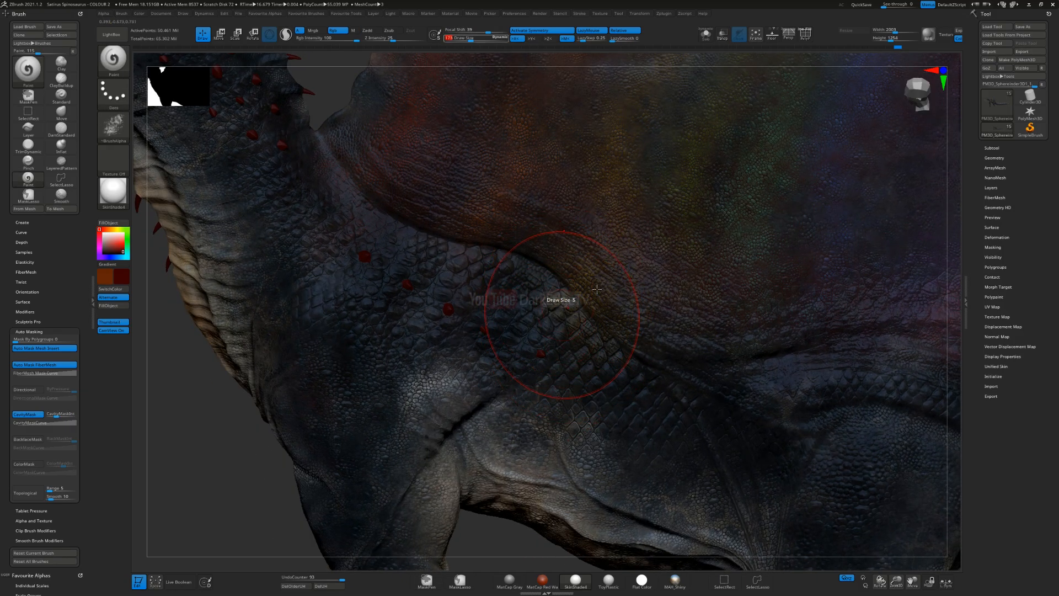
Step: Raise the cavity mask intensity, sample a near-black skin colour and paint the scales below the sail's front fold
drag(58, 413, 62, 411)
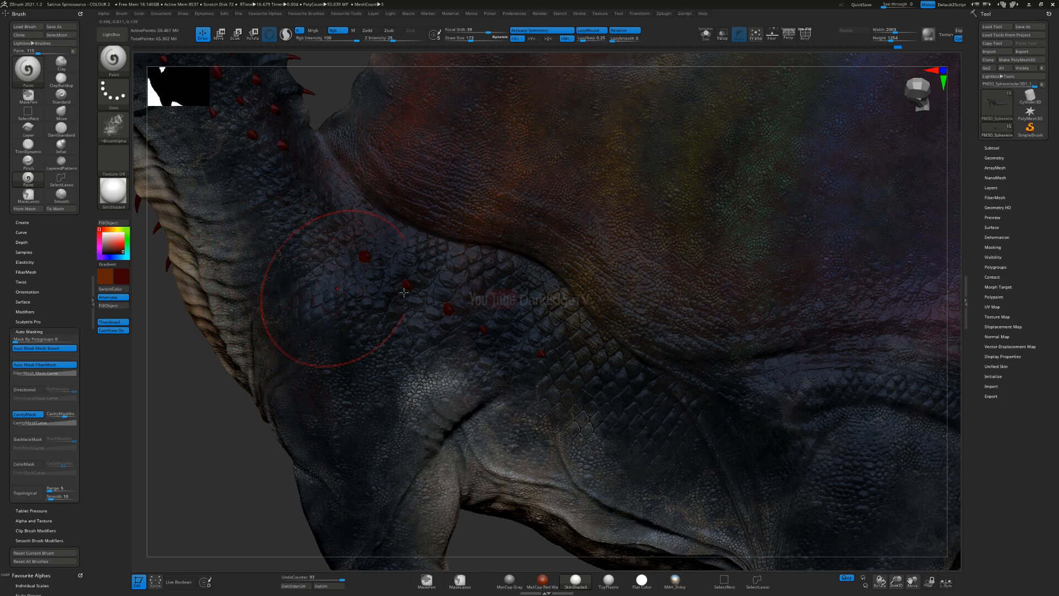
key(c)
key(s)
drag(517, 337, 505, 338)
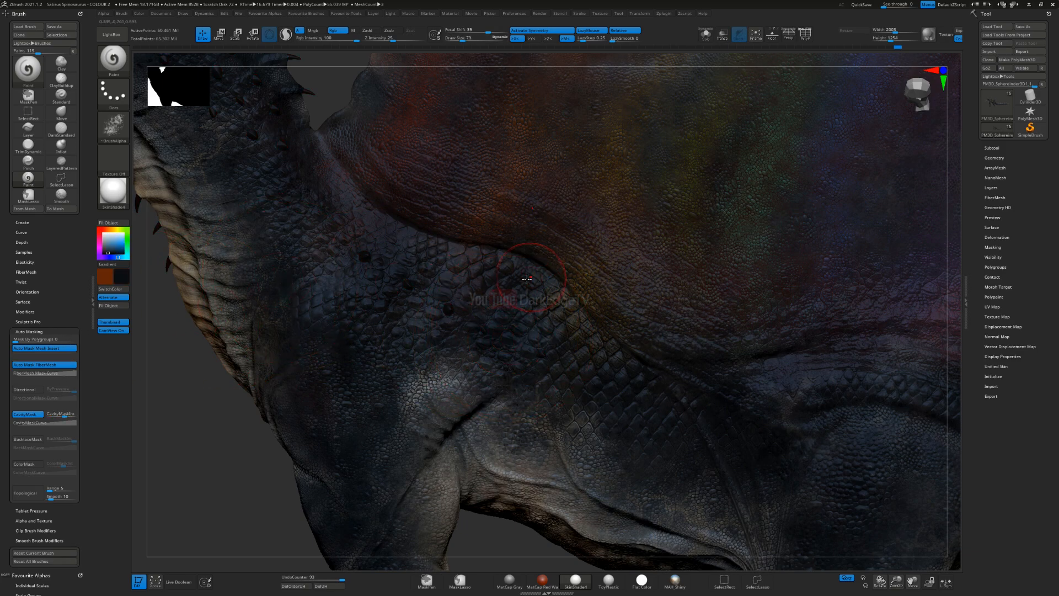
drag(538, 281, 535, 273)
Step: Darken the fold at the sail's base and the scales along the back, using a larger brush for wider areas
key(s)
drag(591, 312, 536, 262)
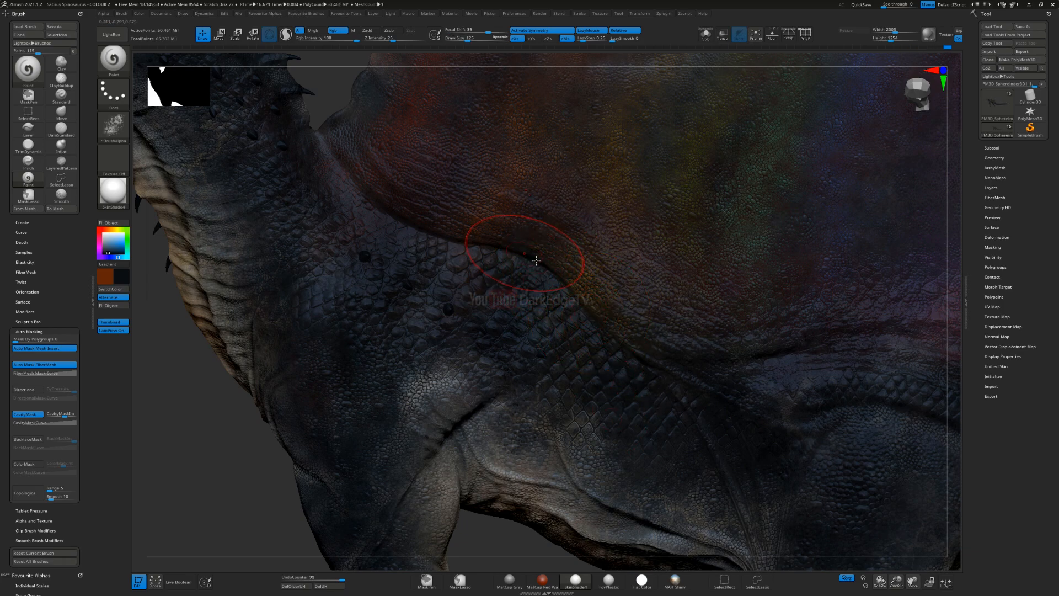
drag(725, 357, 726, 358)
alt+right_drag(725, 358, 566, 381)
key(s)
drag(364, 292, 409, 288)
mouse_move(554, 393)
ctrl+right_down()
mouse_move(504, 359)
mouse_move(524, 309)
mouse_move(573, 338)
mouse_move(543, 338)
mouse_move(548, 358)
mouse_move(547, 327)
ctrl+right_up()
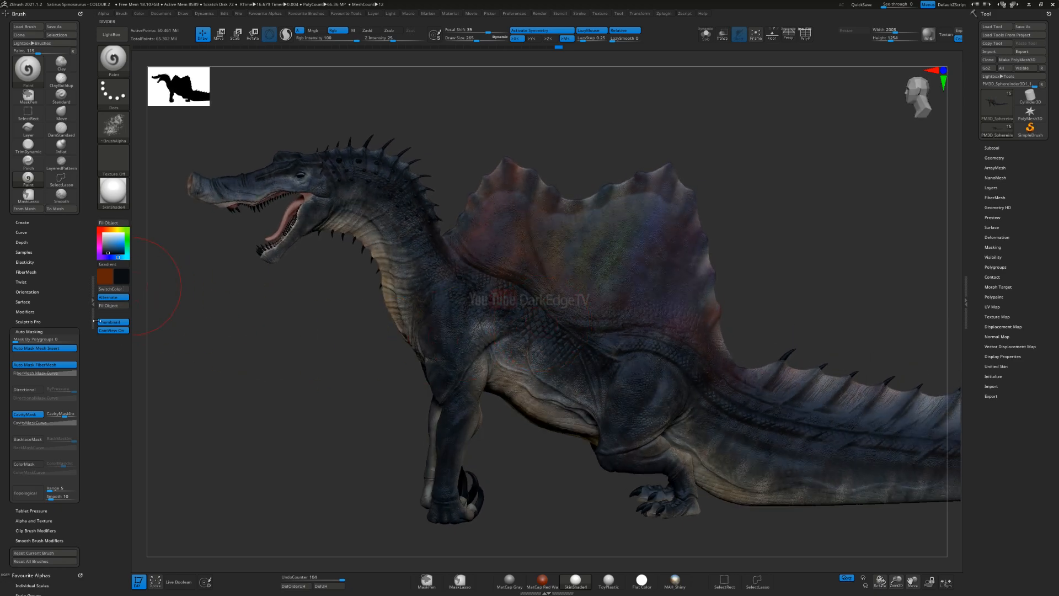
Step: Turn the gradient on, set the main colour to yellow and paint textured patches on the shoulder and chest
ctrl+right_drag(339, 329, 288, 285)
click(115, 265)
click(115, 228)
click(119, 243)
mouse_move(372, 257)
right_down()
mouse_move(414, 248)
mouse_move(396, 266)
mouse_move(411, 330)
right_up()
key(bracketleft)
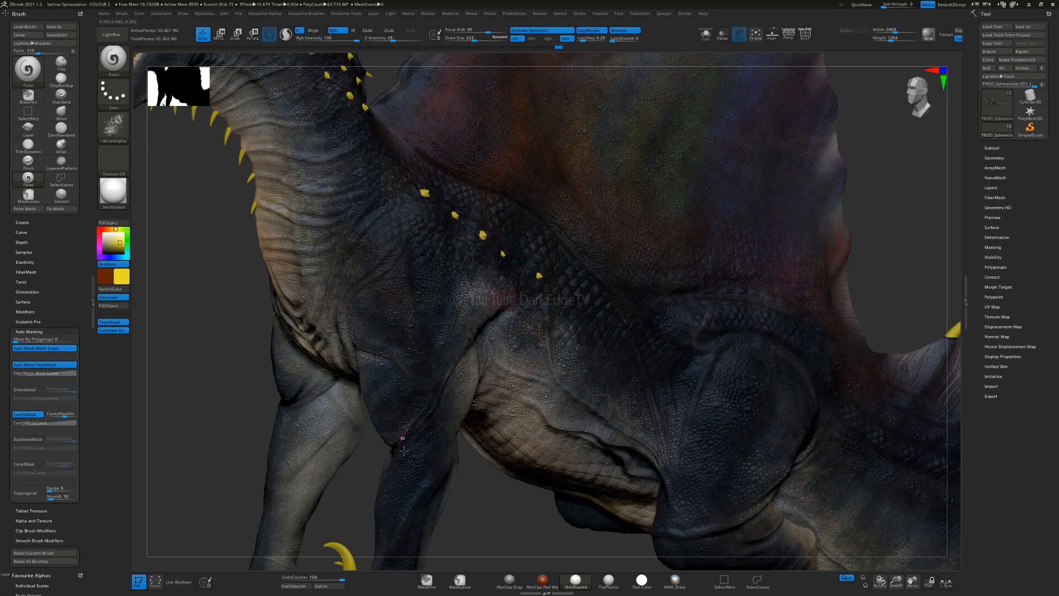
key(f)
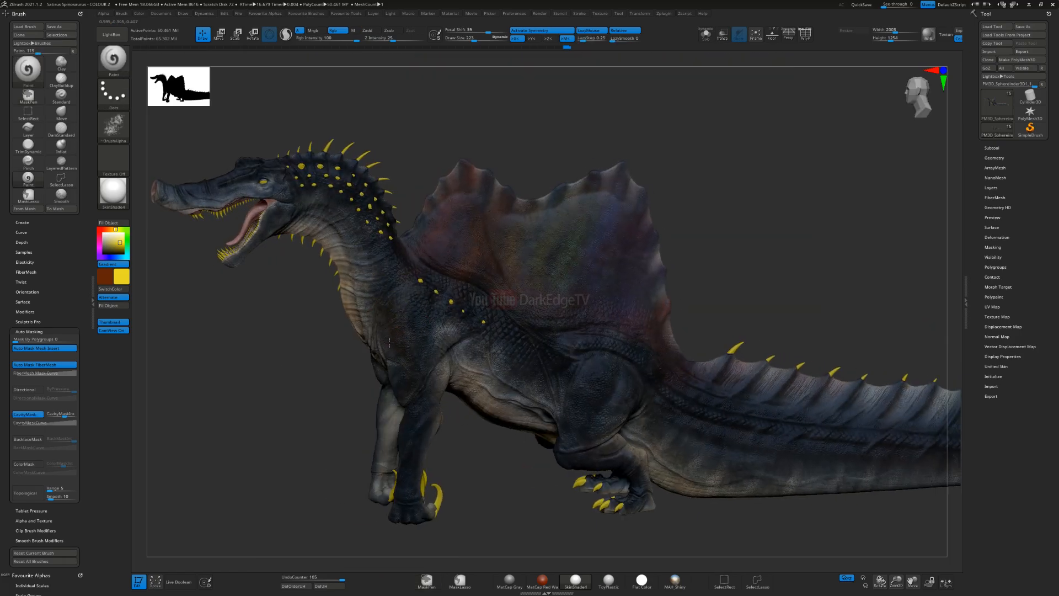
mouse_move(420, 301)
right_down()
mouse_move(484, 315)
mouse_move(431, 315)
mouse_move(442, 283)
mouse_move(368, 181)
right_up()
drag(378, 293, 408, 299)
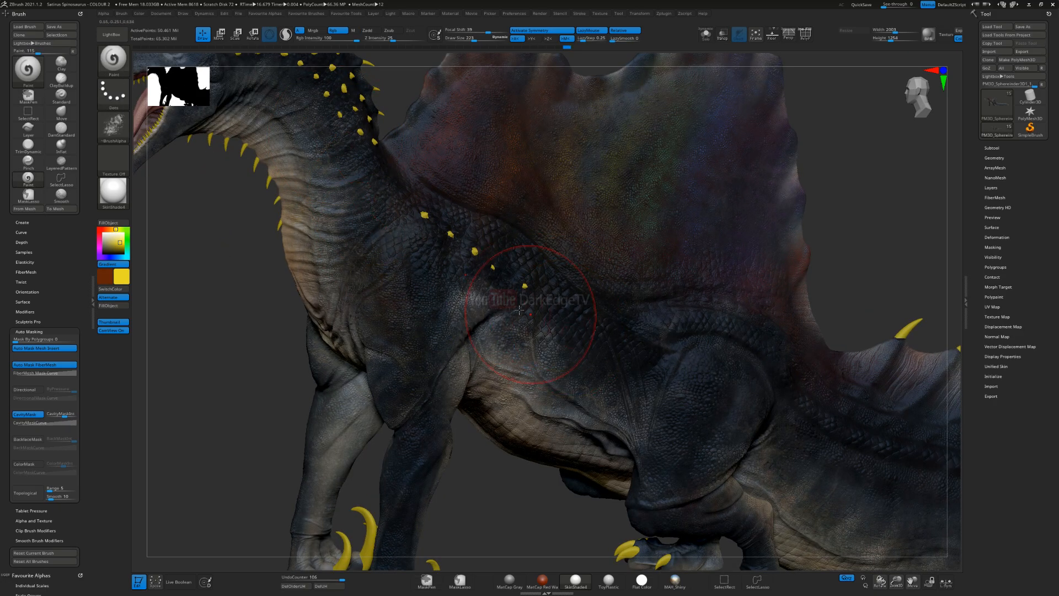
Step: Continue the yellow textured patches across the flank towards the hind leg
drag(654, 351, 665, 358)
right_drag(700, 254, 679, 253)
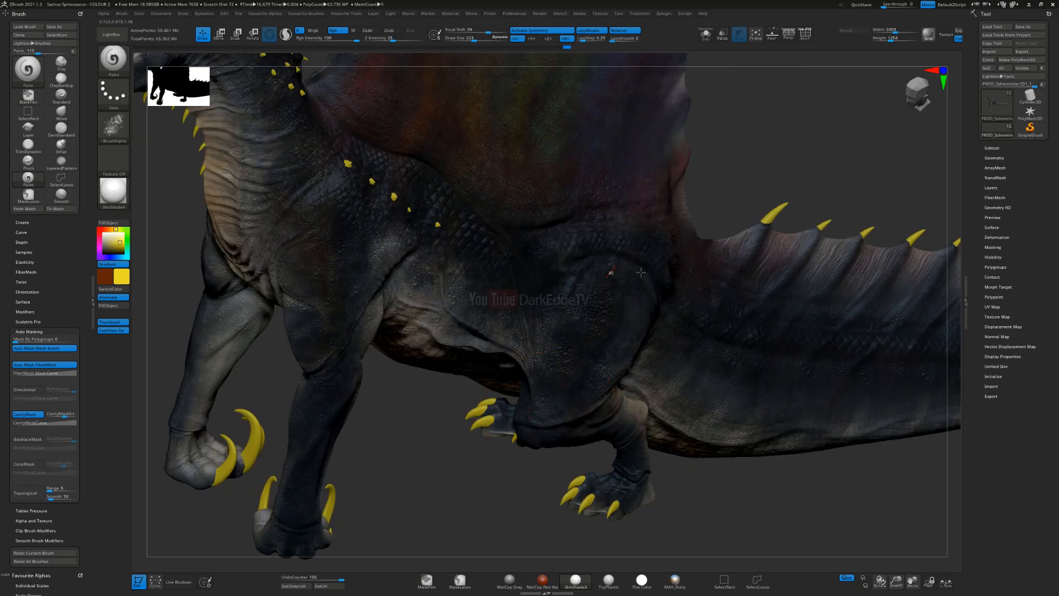
drag(641, 272, 596, 338)
right_drag(602, 319, 625, 265)
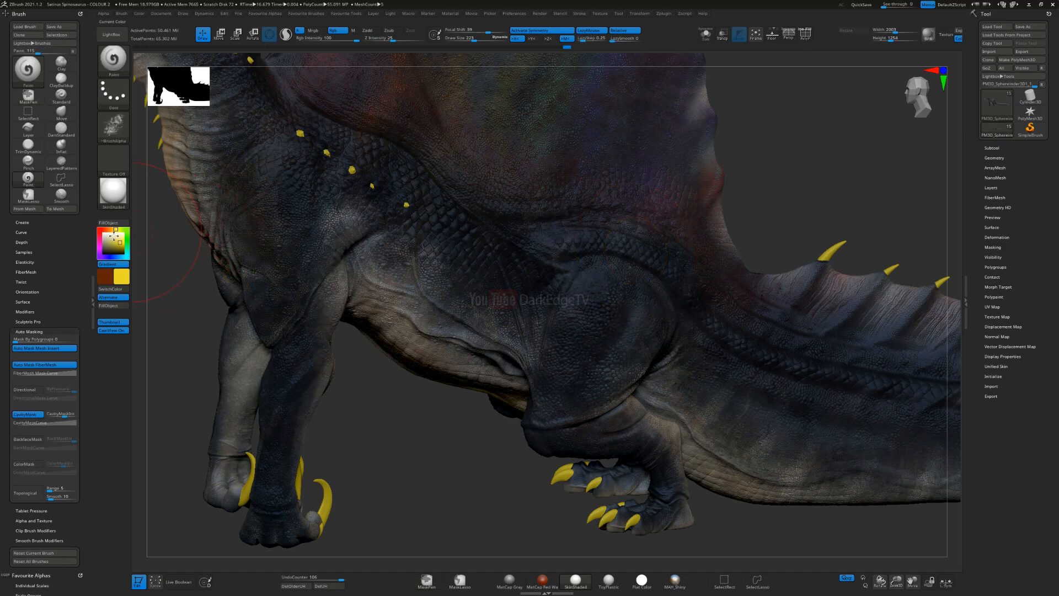
Step: Set the main colour to green and paint textured patches on the foreleg, from below the shoulder to the foot
click(128, 251)
click(126, 249)
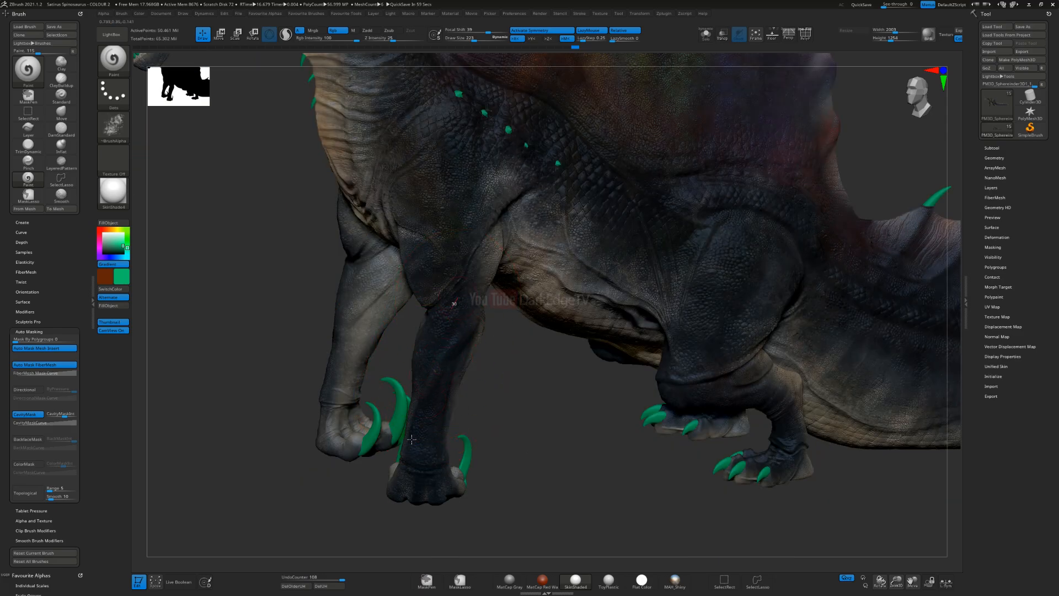
drag(411, 440, 411, 476)
key(s)
drag(440, 365, 436, 365)
drag(446, 390, 428, 428)
key(ctrl)
key(f)
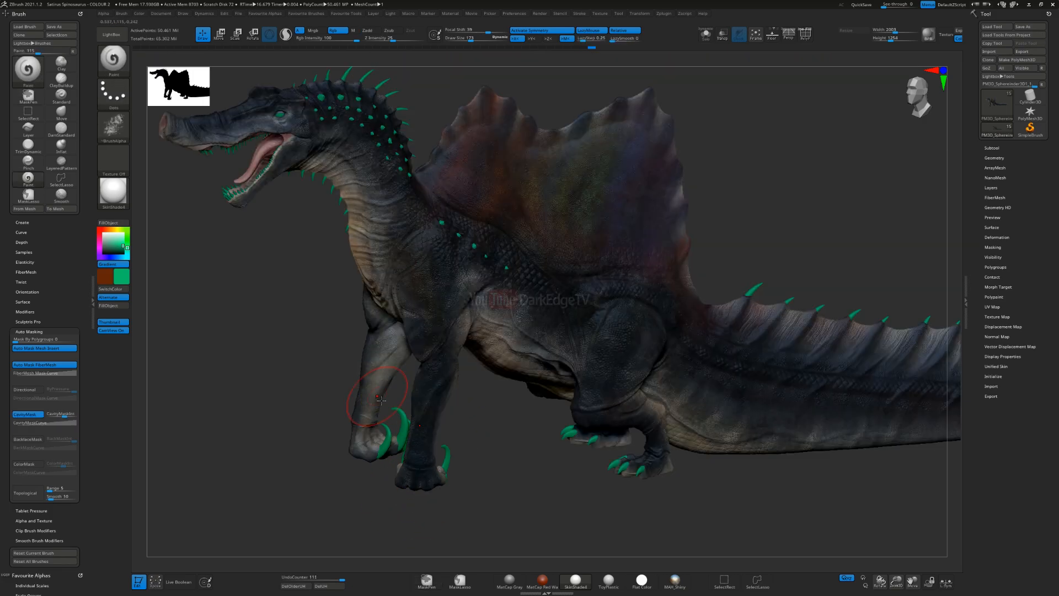
Step: Continue the green texture on the upper foreleg and along the side of the tail, using a larger brush there
right_drag(399, 329, 438, 329)
alt+right_drag(781, 411, 566, 357)
key(bracketright)
right_drag(514, 333, 556, 346)
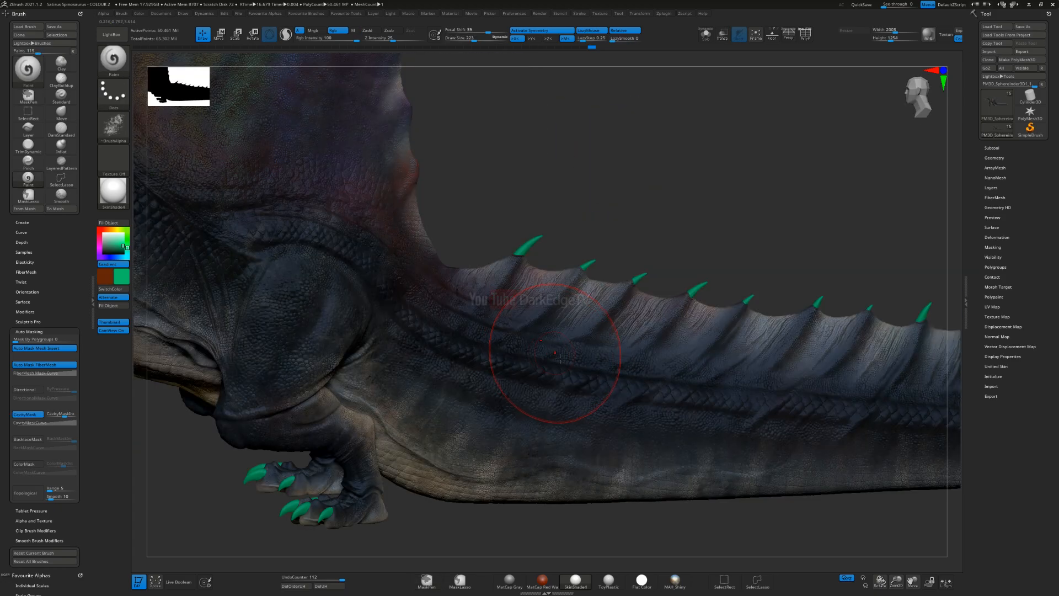
drag(524, 380, 606, 400)
alt+right_drag(729, 426, 585, 389)
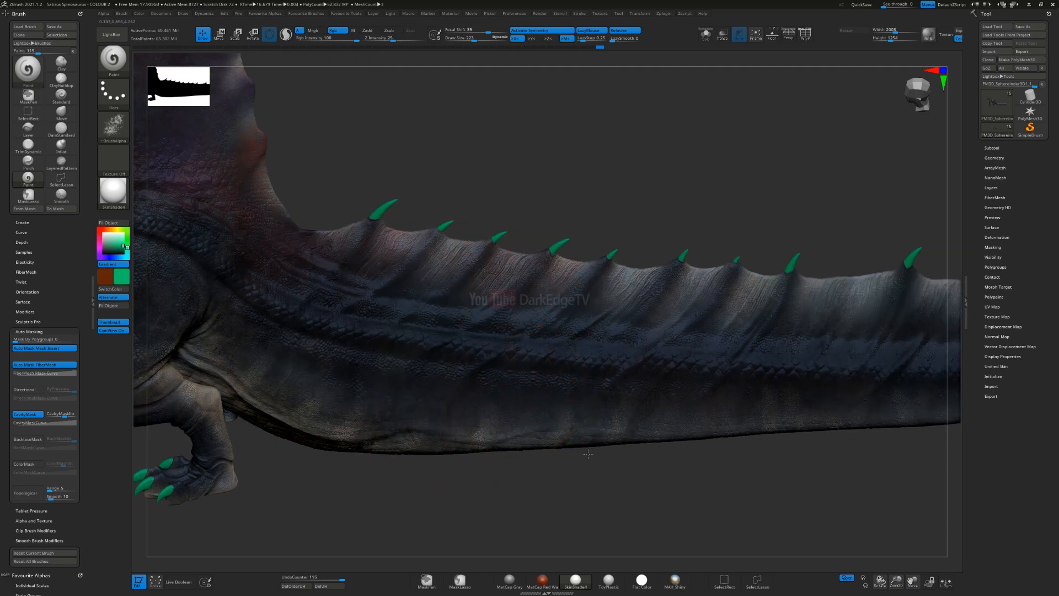
drag(706, 442, 708, 445)
ctrl+right_drag(684, 468, 651, 425)
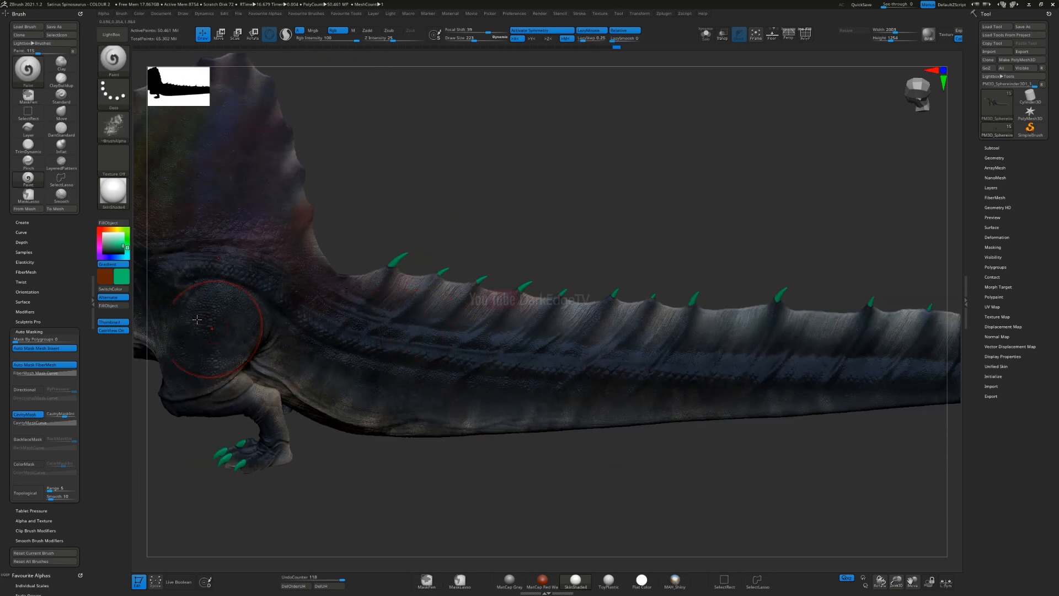
Step: Set the main colour to dark red and paint textured patches along the tail towards its tip
click(100, 230)
click(118, 252)
ctrl+right_drag(449, 412, 473, 455)
right_drag(540, 364, 622, 364)
drag(687, 360, 823, 293)
alt+right_drag(827, 369, 574, 330)
drag(897, 278, 913, 285)
ctrl+right_drag(511, 355, 397, 320)
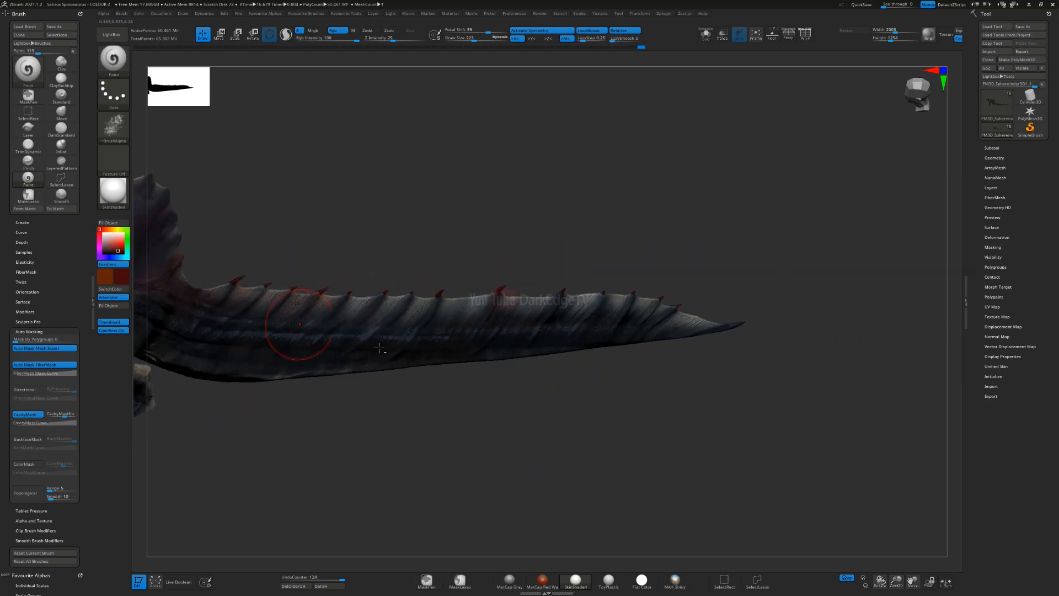
alt+right_drag(276, 315, 607, 367)
Step: Save the project as a new version named Satirus Spinosaurus - COLOUR 3
mouse_move(515, 347)
right_down()
mouse_move(504, 311)
mouse_move(473, 347)
mouse_move(433, 357)
right_up()
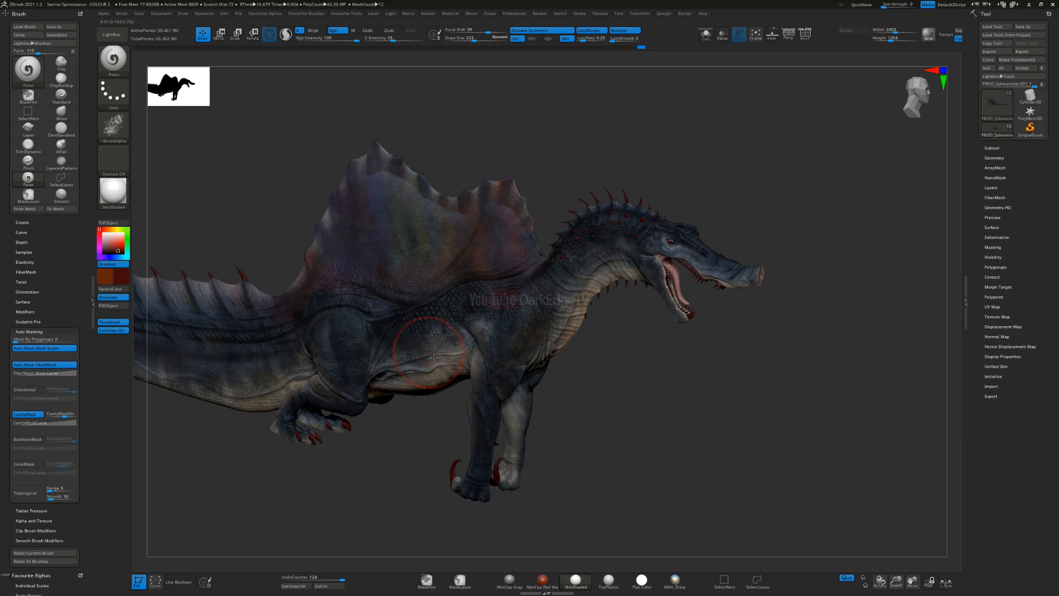
mouse_move(377, 321)
right_down()
mouse_move(500, 358)
mouse_move(544, 340)
mouse_move(574, 309)
mouse_move(817, 353)
right_up()
key(ctrl+s)
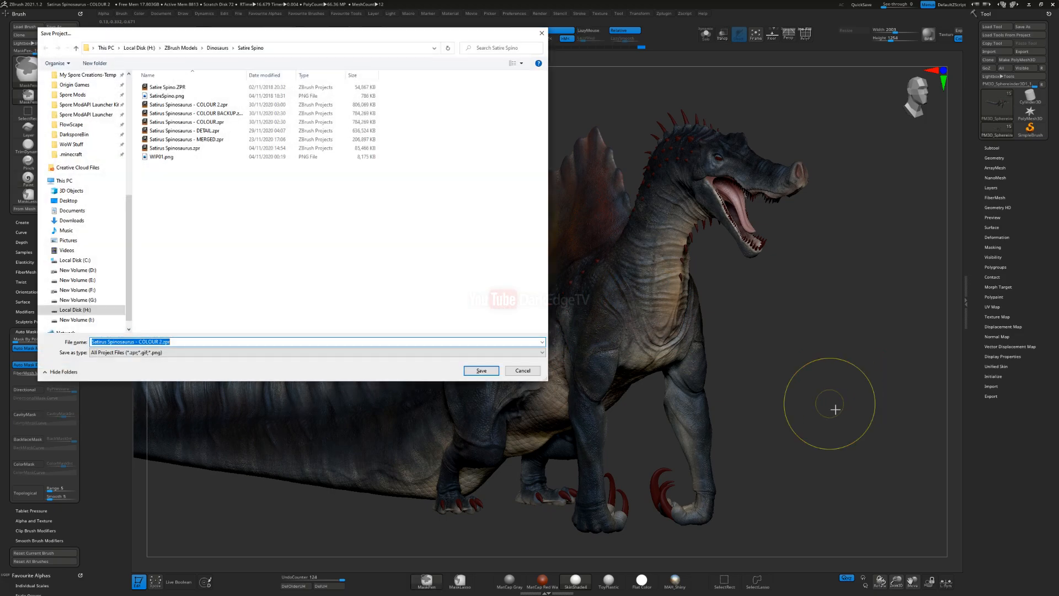
key(Left)
key(Left)
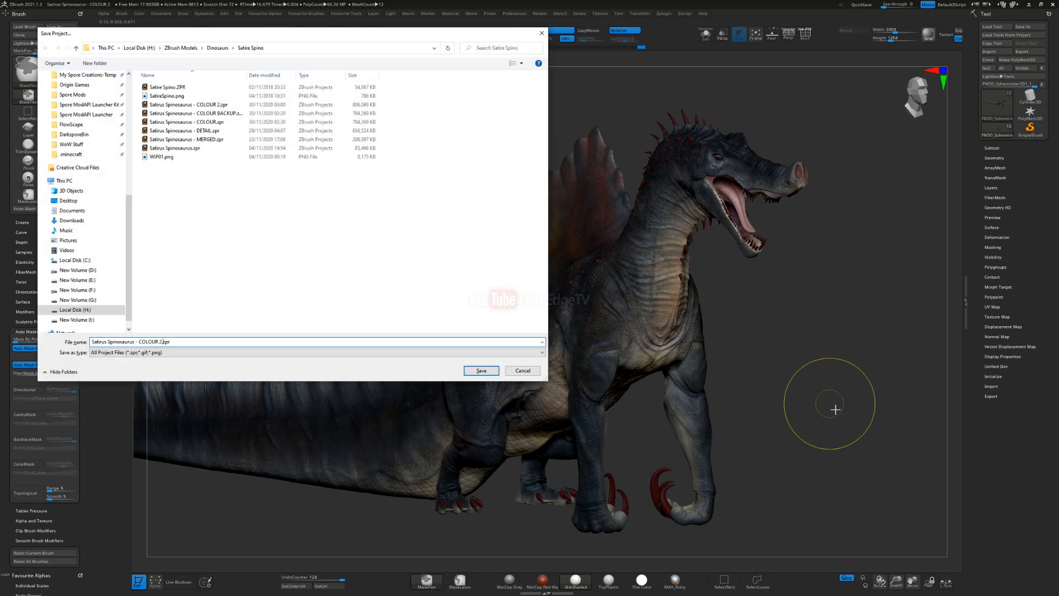
key(Return)
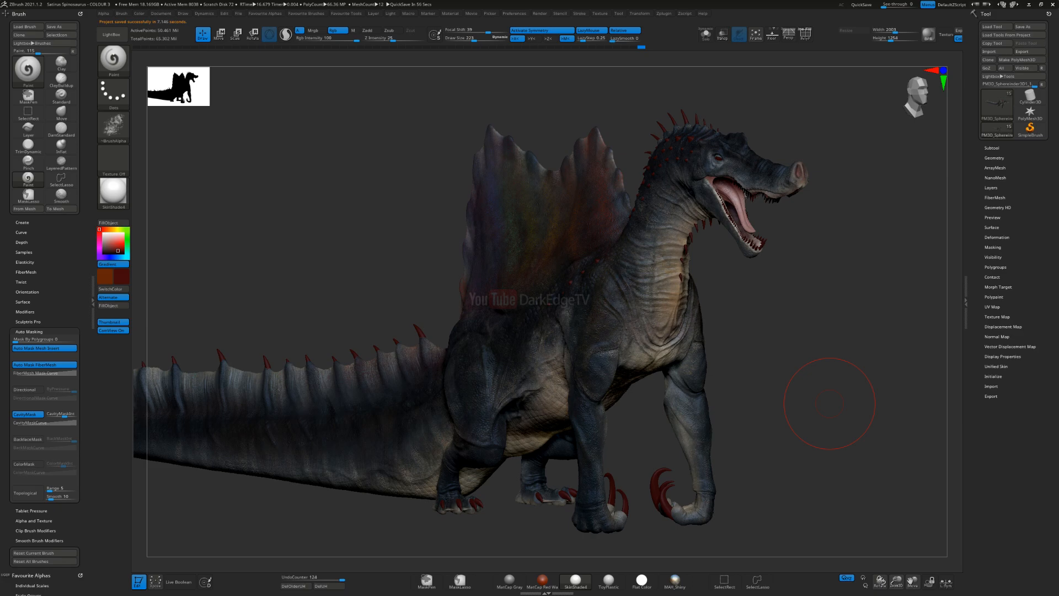
Step: Choose the speckled dot alpha alphas_03_0000s_0024_2444, set the main colour to a brighter red and turn the gradient off
right_drag(481, 311, 511, 315)
mouse_move(550, 265)
alt+right_down()
mouse_move(540, 316)
mouse_move(515, 272)
mouse_move(512, 333)
mouse_move(371, 282)
alt+right_up()
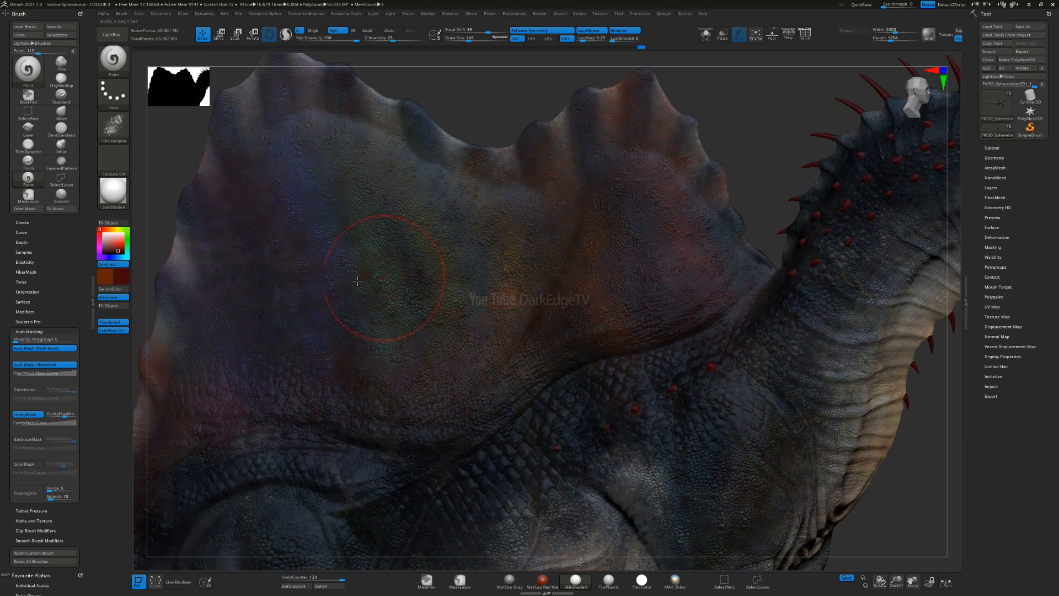
click(126, 139)
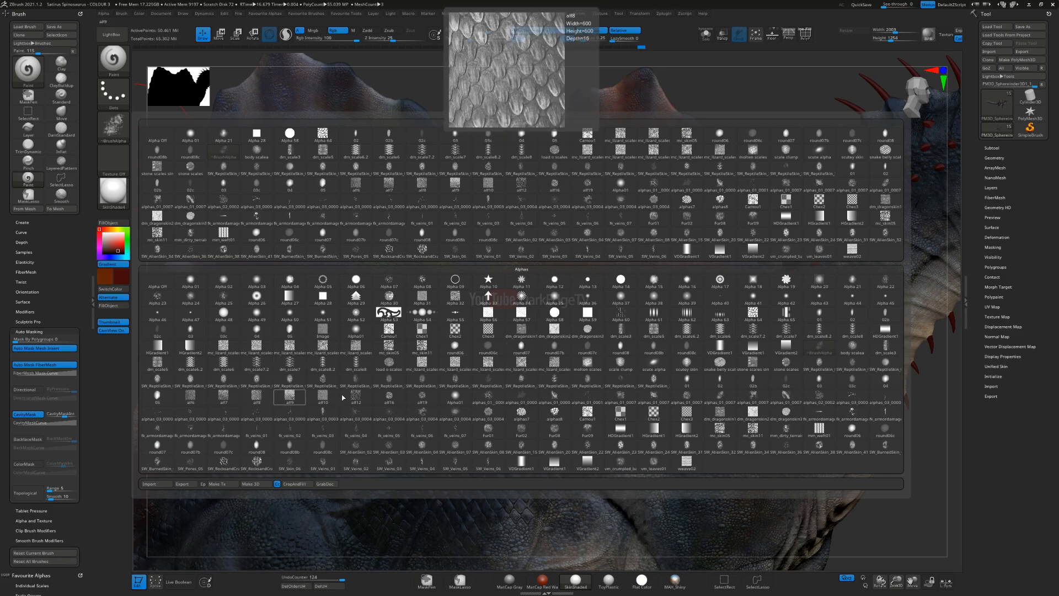
click(257, 411)
drag(119, 249, 124, 248)
click(118, 265)
Step: Enlarge the brush and paint red speckles on the sail's front lobe and rear base, undoing unwanted strokes
key(s)
drag(529, 289, 533, 288)
mouse_move(634, 276)
right_down()
mouse_move(684, 273)
mouse_move(644, 314)
right_up()
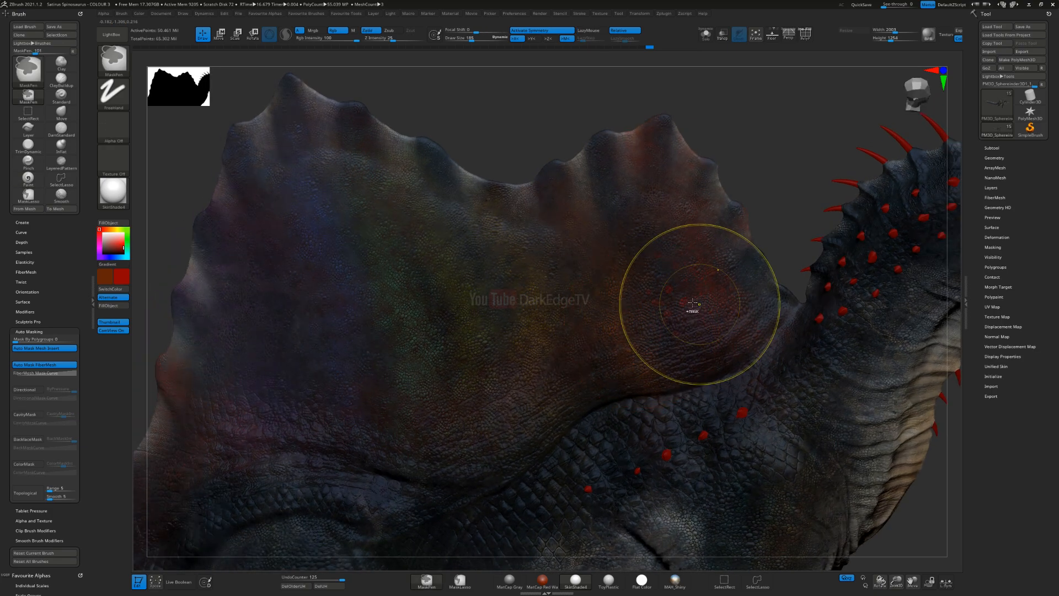
key(ctrl+z)
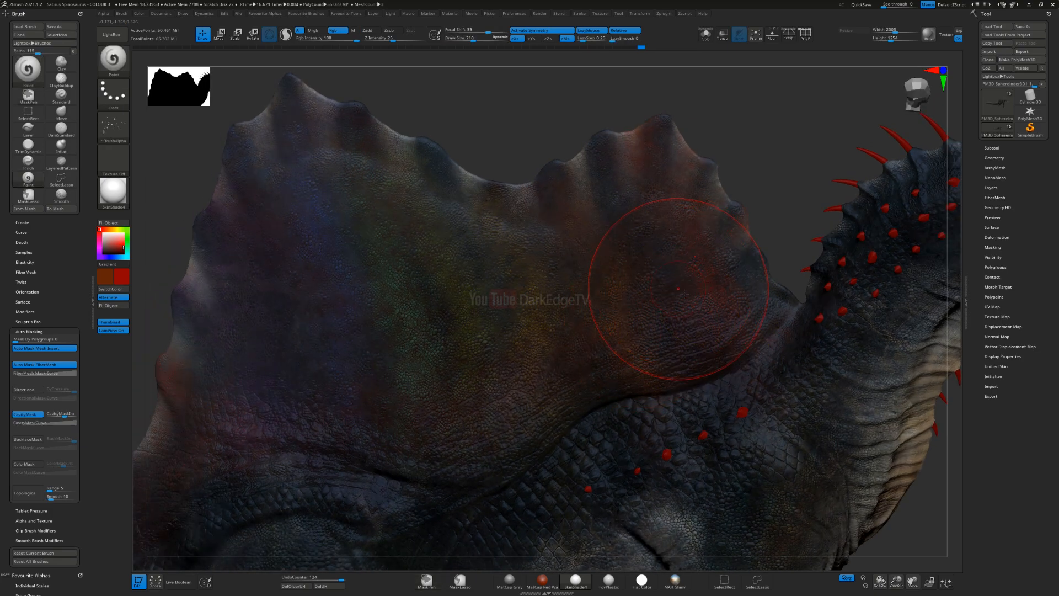
drag(705, 282, 686, 287)
alt+right_drag(202, 414, 345, 377)
drag(345, 377, 344, 390)
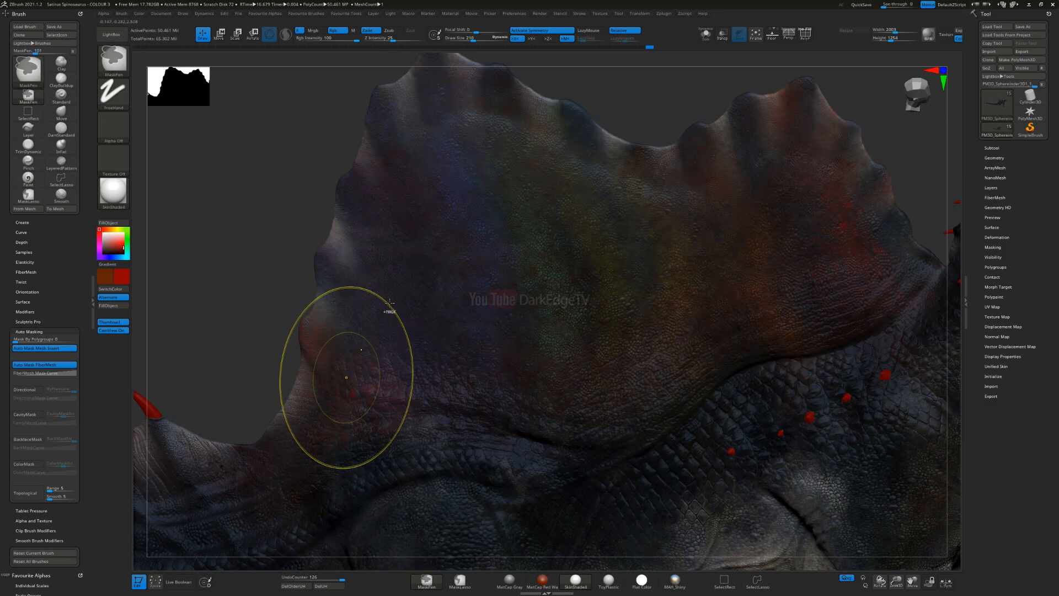
key(ctrl+z)
Step: Speckle the sail's middle and rear bands with yellow, blue and green, then set the main colour to blue
click(118, 230)
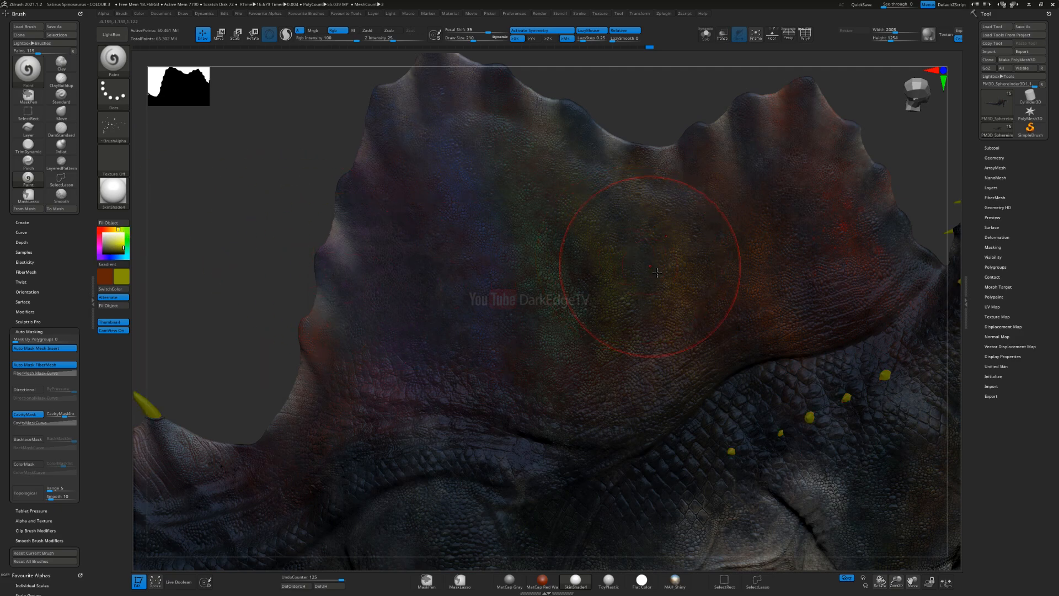
drag(618, 205, 601, 173)
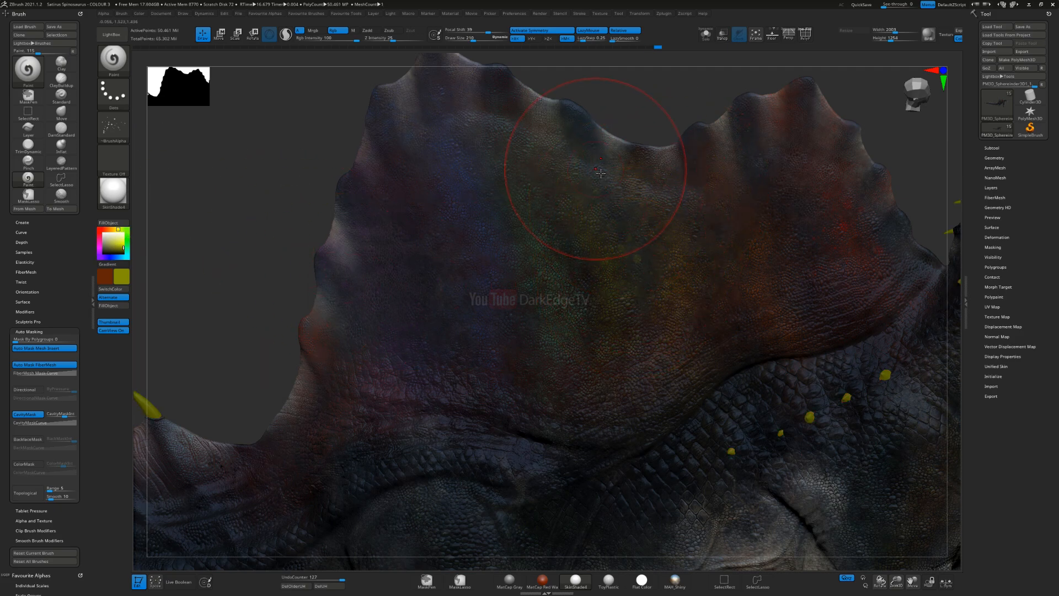
click(113, 257)
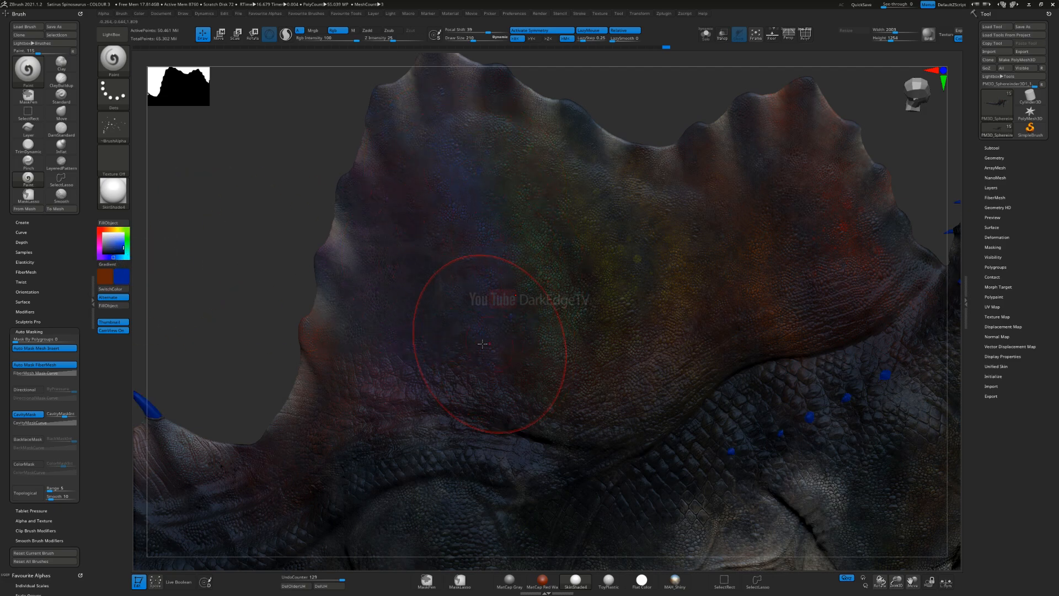
click(127, 240)
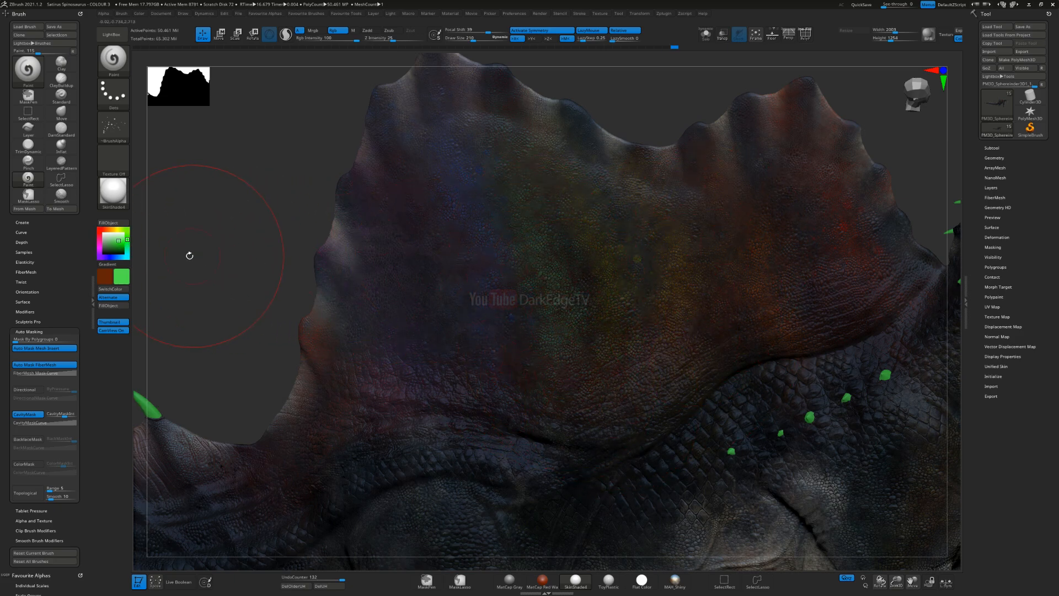
click(111, 257)
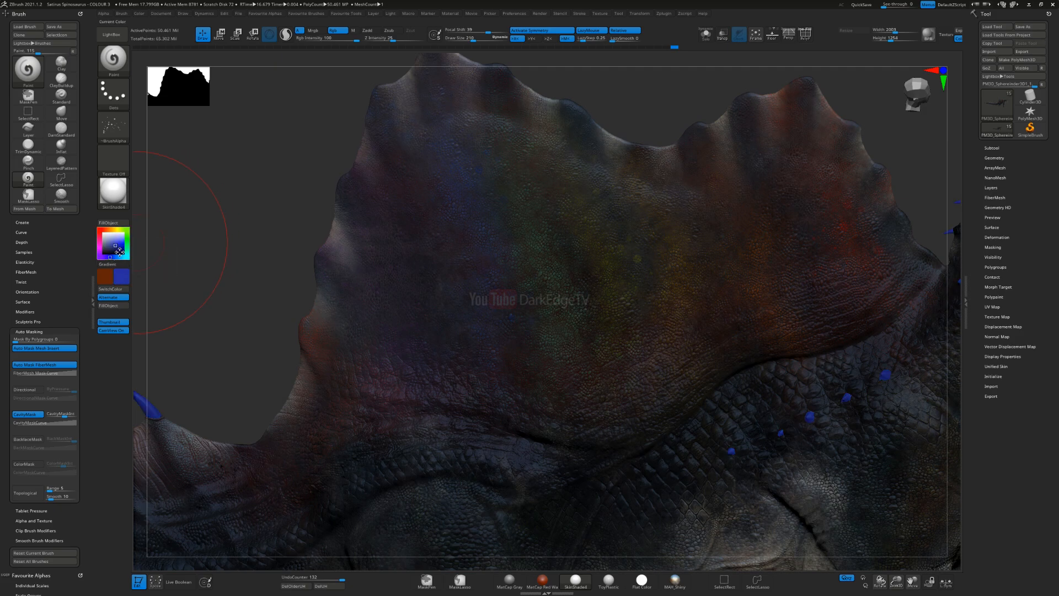
Step: Change the main colour to a near-white violet, try speckles on the rear of the sail and undo the last stroke
click(99, 257)
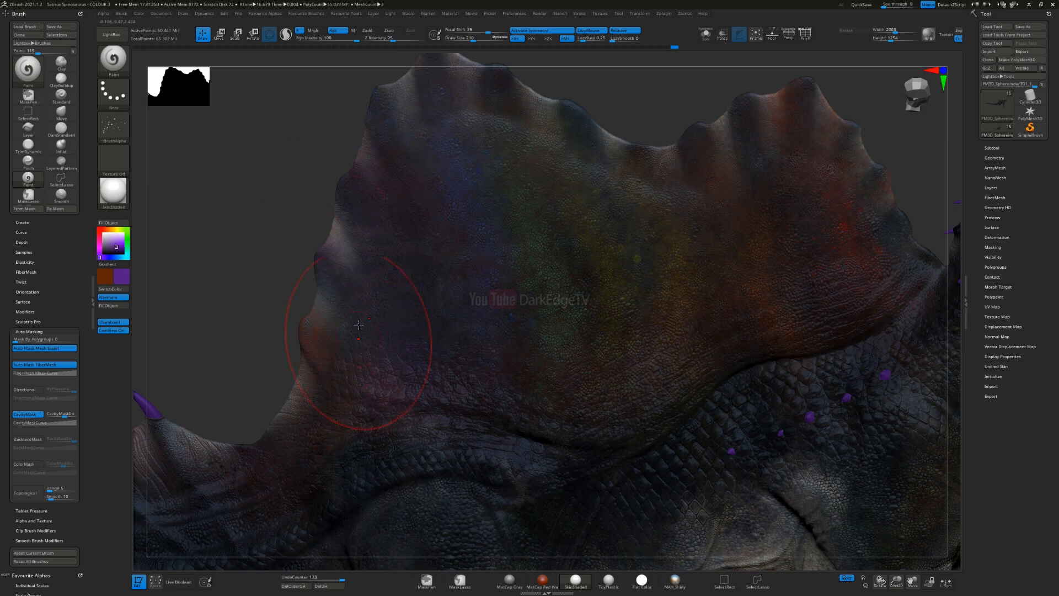
click(106, 234)
mouse_move(112, 140)
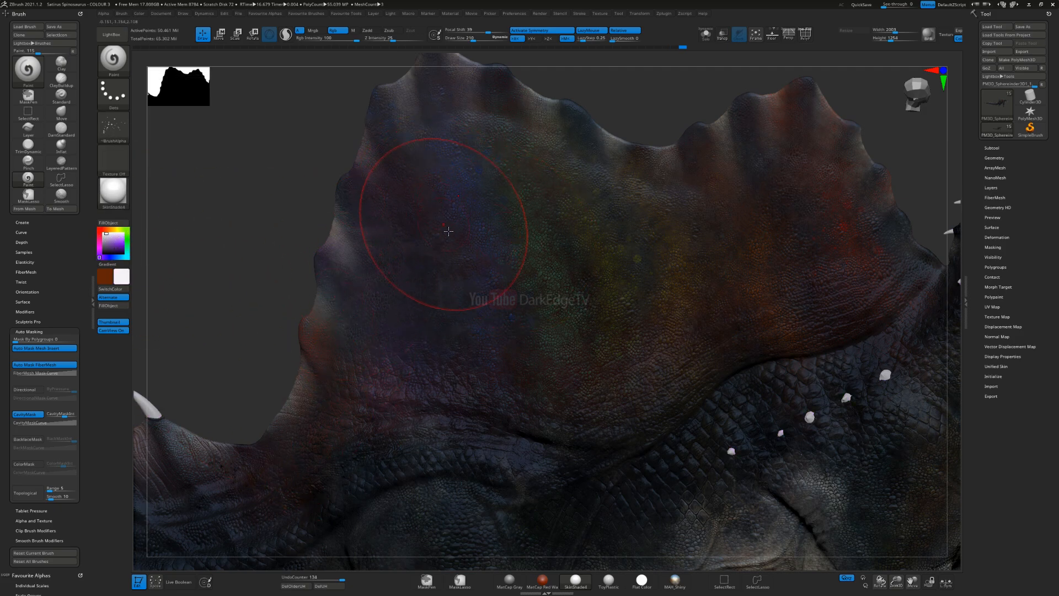
key(ctrl)
key(ctrl+z)
Step: Choose the branching, crack-like alpha and enlarge the brush to cover a wide area of the sail
right_drag(531, 398, 626, 361)
right_drag(574, 408, 599, 323)
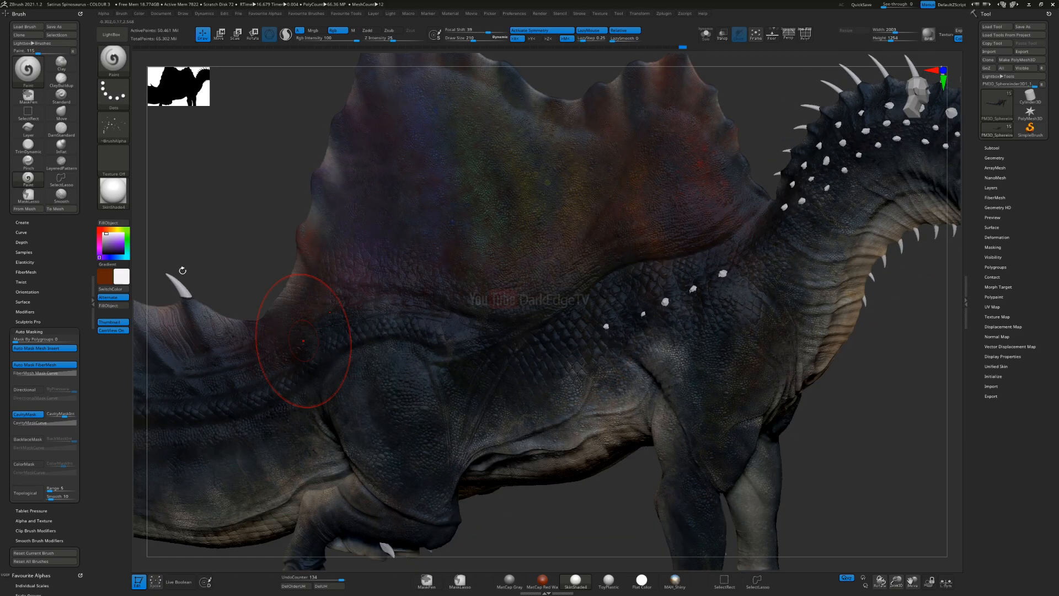
click(113, 125)
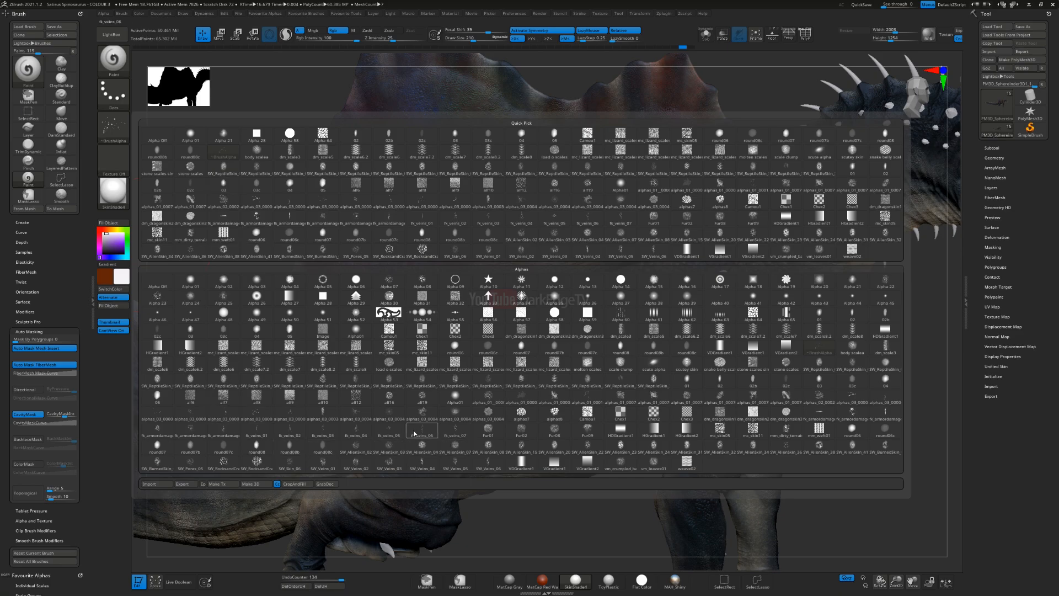
mouse_move(231, 463)
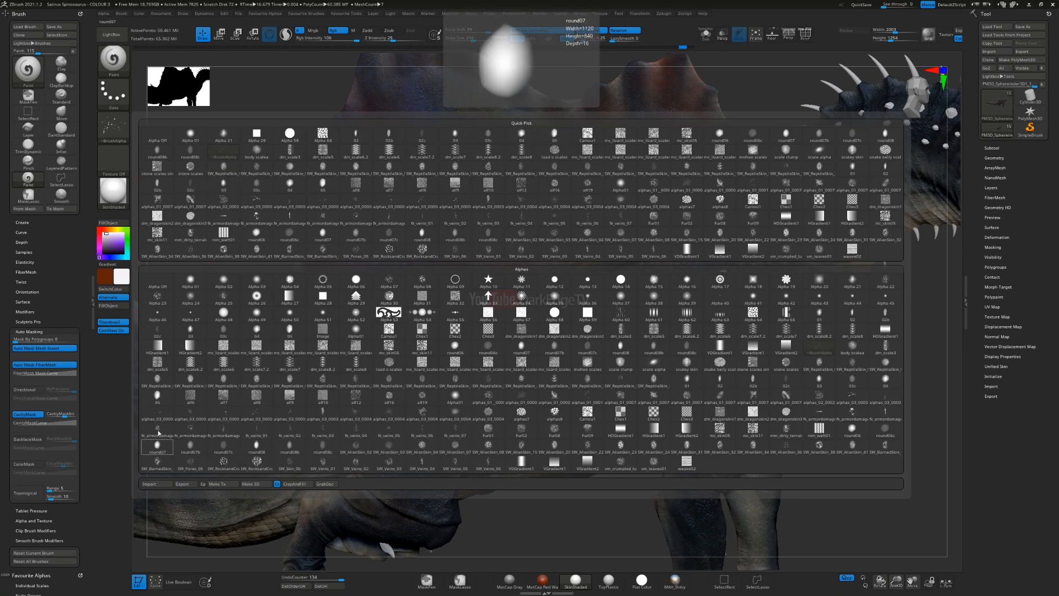
click(488, 396)
mouse_move(515, 193)
alt+right_down()
mouse_move(470, 253)
mouse_move(479, 287)
alt+right_up()
key(s)
drag(479, 287, 504, 288)
mouse_move(509, 240)
mouse_down()
mouse_move(518, 276)
mouse_move(505, 278)
mouse_up()
ctrl+right_drag(494, 340, 505, 310)
key(s)
drag(504, 310, 499, 312)
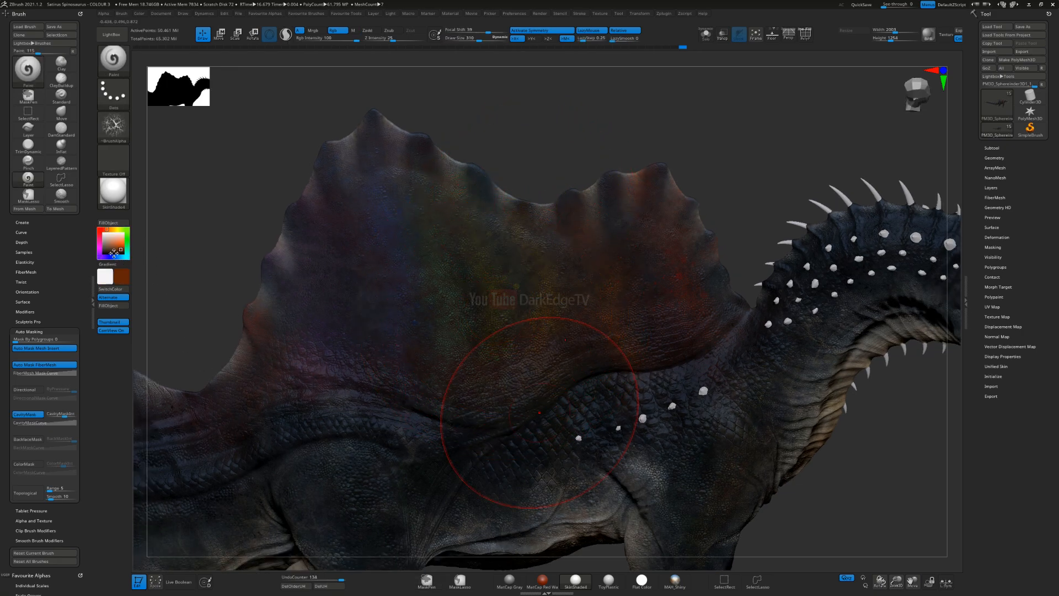
Step: Make black the main colour and paint the branching texture over the sail and its base
key(s)
drag(490, 383, 549, 377)
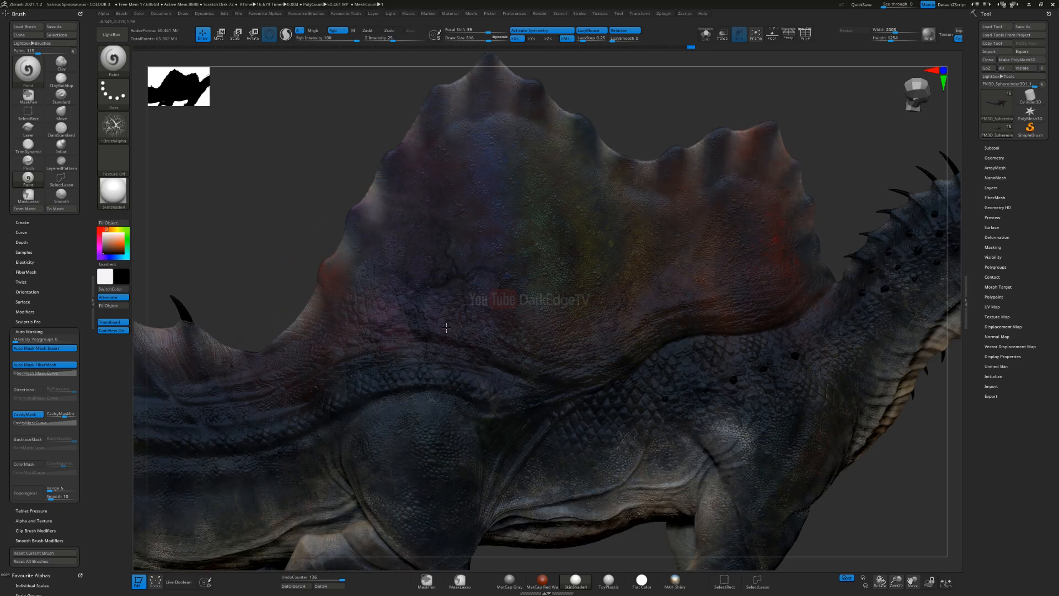
key(ctrl)
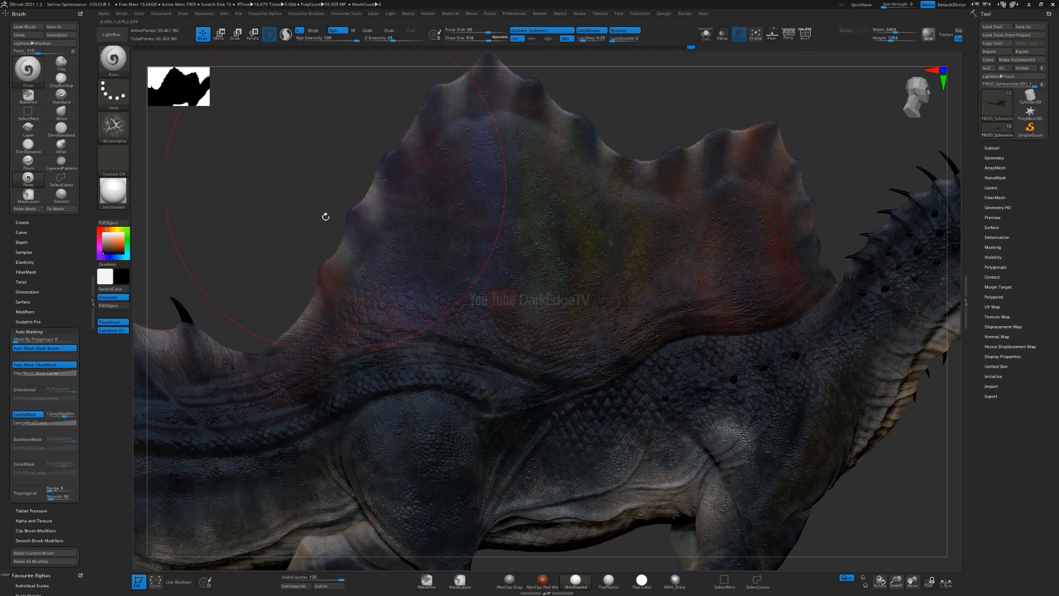
right_drag(421, 279, 414, 324)
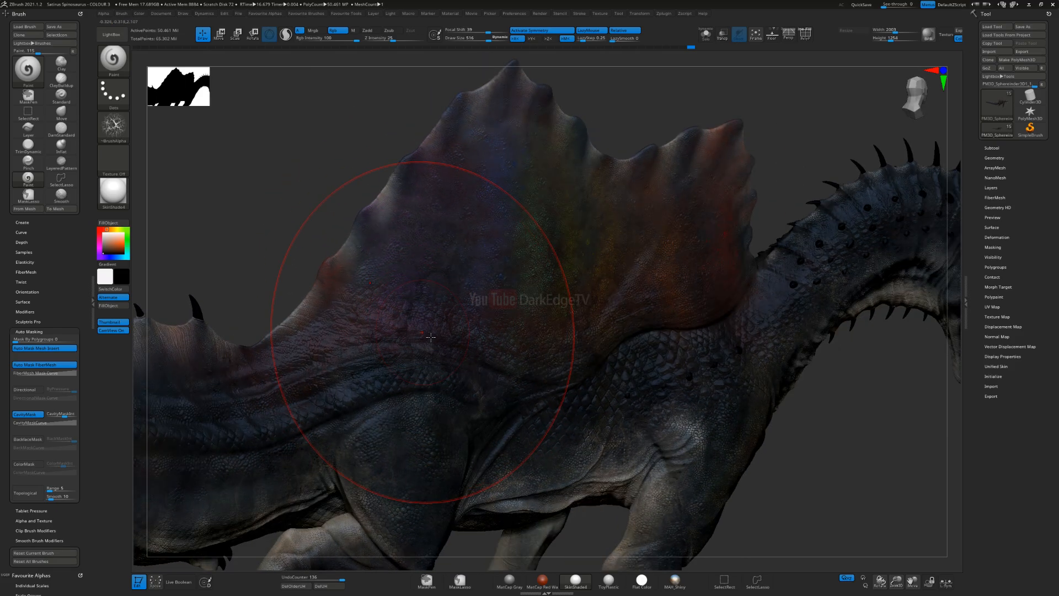
key(ctrl)
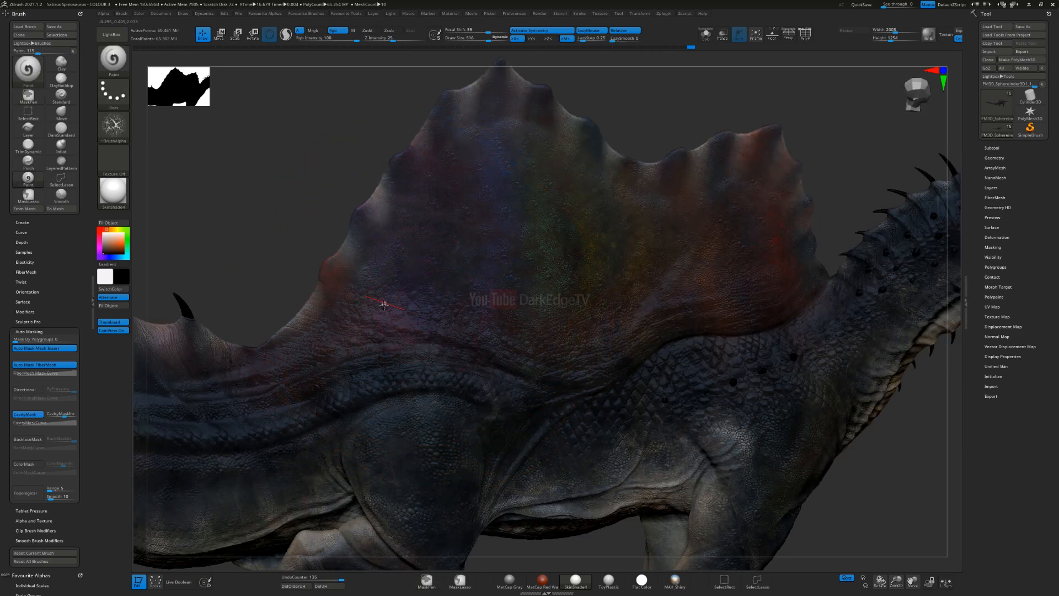
mouse_move(384, 305)
mouse_down()
mouse_move(478, 315)
mouse_move(465, 332)
mouse_move(476, 310)
mouse_up()
Step: Reduce the brush size, continue the dark branching texture over the sail's centre and base, and undo the last stroke
key(s)
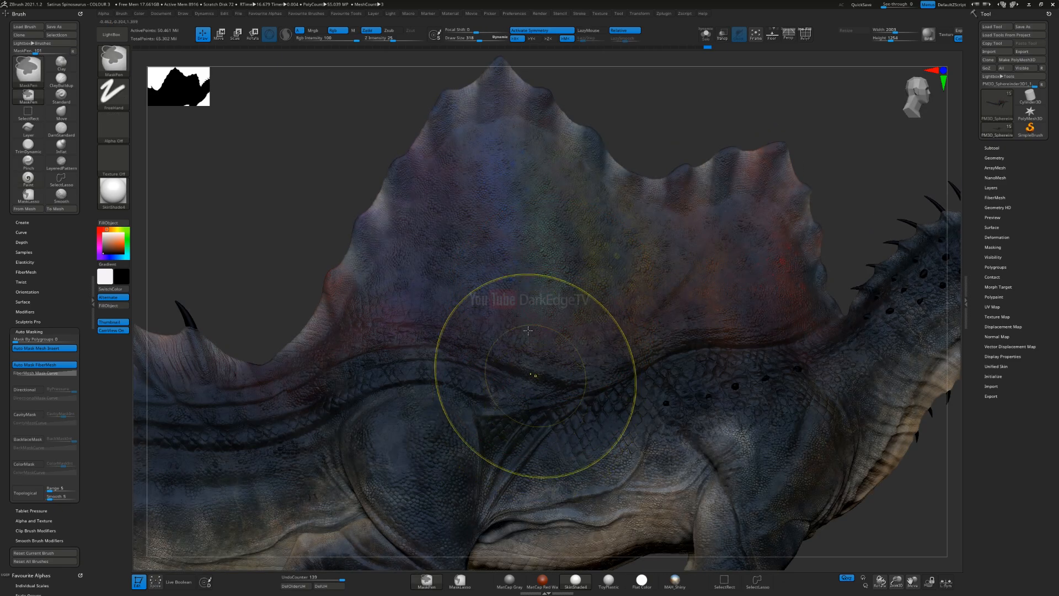
ctrl+right_drag(538, 373, 548, 301)
right_drag(542, 336, 539, 333)
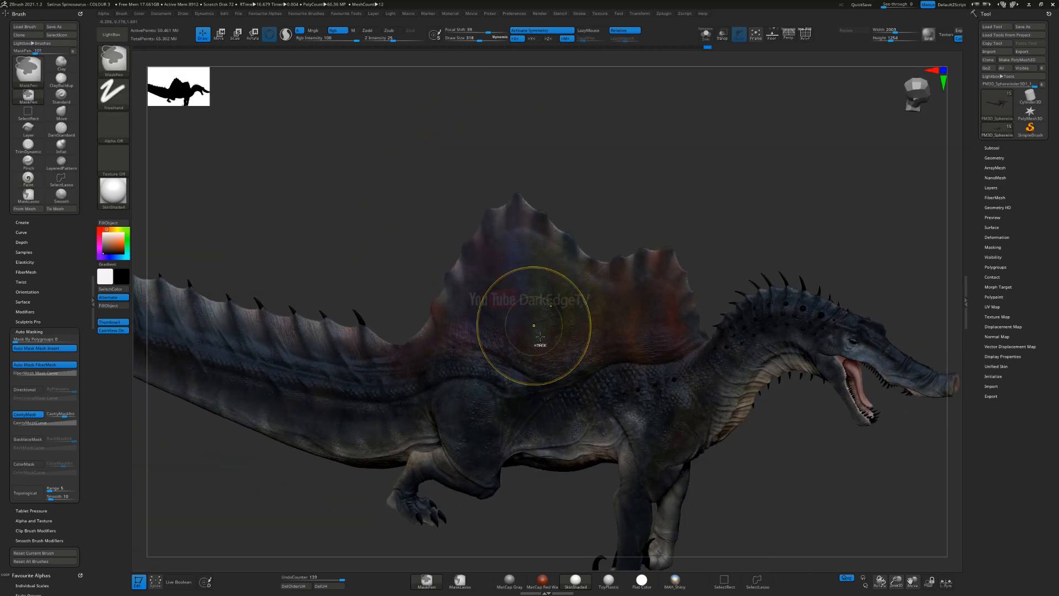
key(ctrl+z)
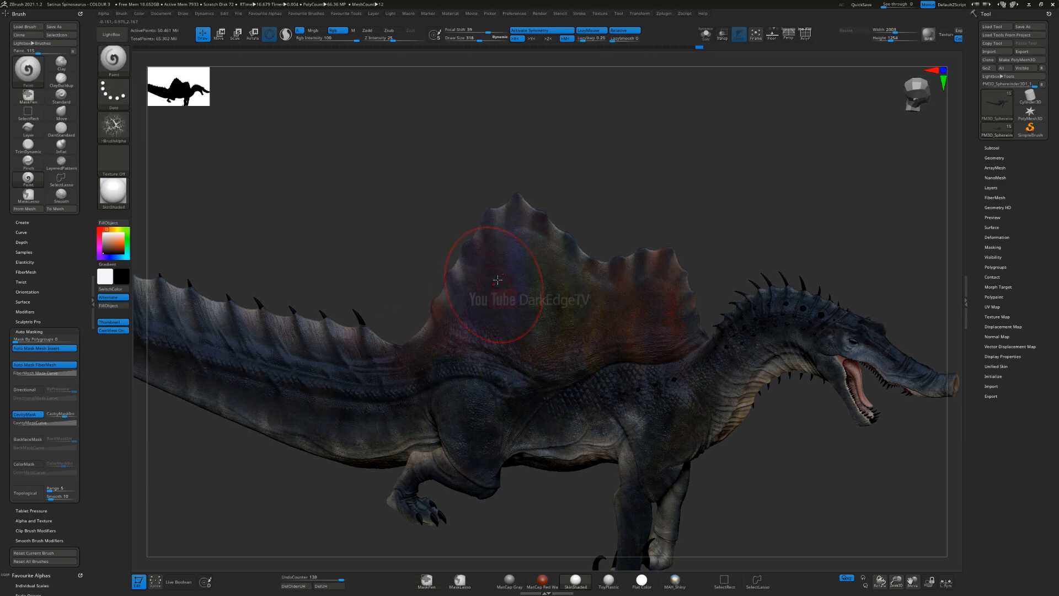
Step: Reduce the brush size and paint the branching texture over the sail's centre and base
mouse_move(468, 317)
right_down()
mouse_move(483, 270)
mouse_move(483, 300)
mouse_move(457, 256)
right_up()
key(s)
click(481, 282)
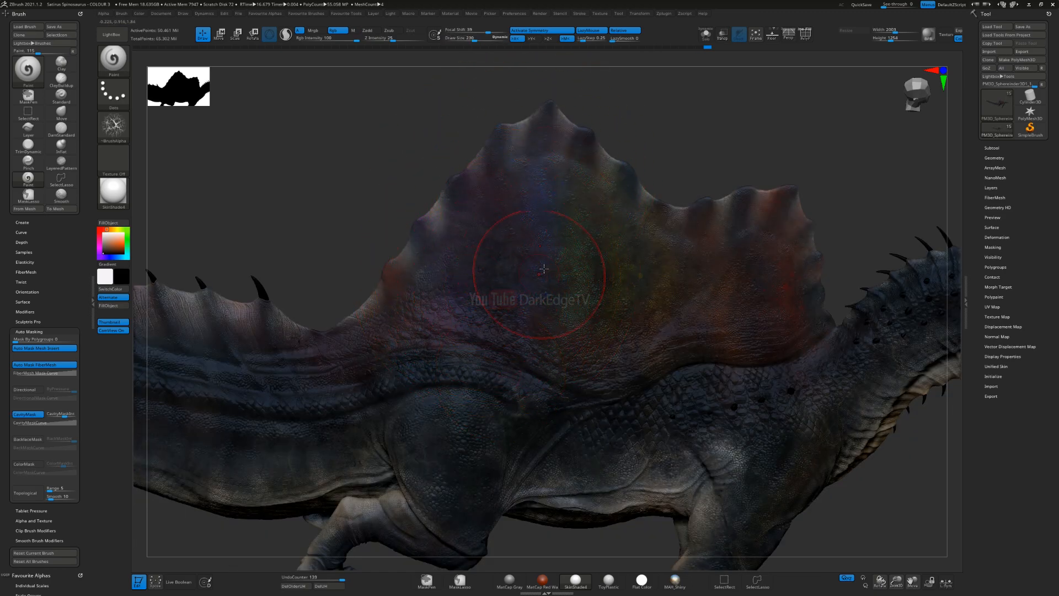
right_drag(467, 318, 600, 287)
drag(592, 426, 607, 414)
right_drag(685, 329, 669, 359)
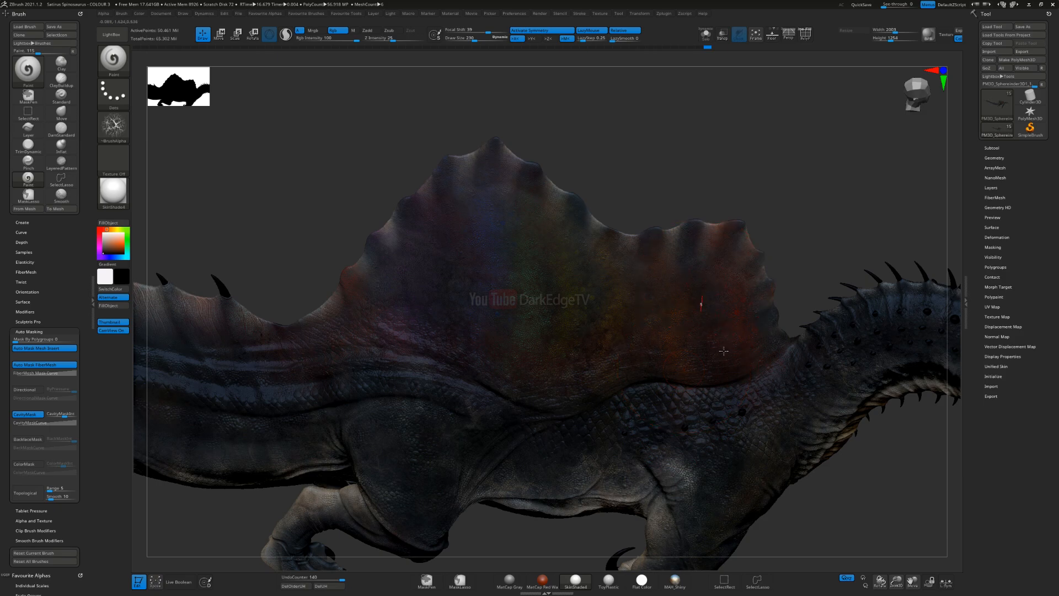
Step: Continue the branching texture over the front of the sail and the adjoining shoulder area
mouse_move(776, 353)
mouse_down()
mouse_move(783, 329)
mouse_move(823, 365)
mouse_up()
mouse_move(742, 434)
right_down()
mouse_move(719, 401)
mouse_move(700, 428)
mouse_move(643, 407)
mouse_move(767, 357)
mouse_move(786, 373)
mouse_move(793, 449)
mouse_move(583, 387)
mouse_move(546, 425)
right_up()
mouse_move(527, 402)
right_down()
mouse_move(525, 393)
mouse_move(527, 413)
mouse_move(510, 407)
right_up()
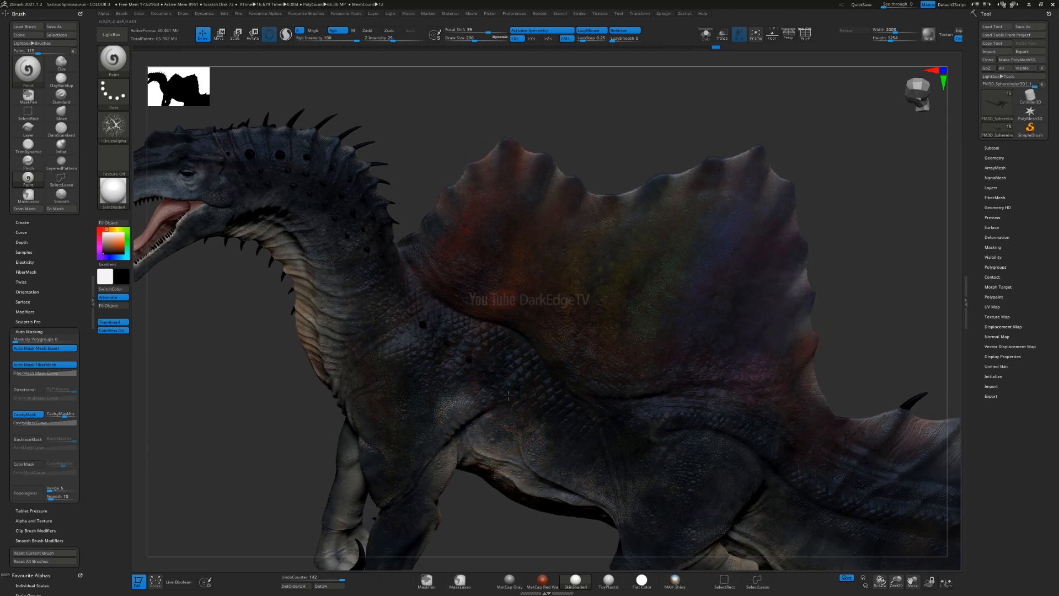
right_drag(508, 395, 531, 313)
mouse_move(566, 443)
ctrl+right_down()
mouse_move(555, 499)
mouse_move(541, 445)
mouse_move(544, 367)
ctrl+right_up()
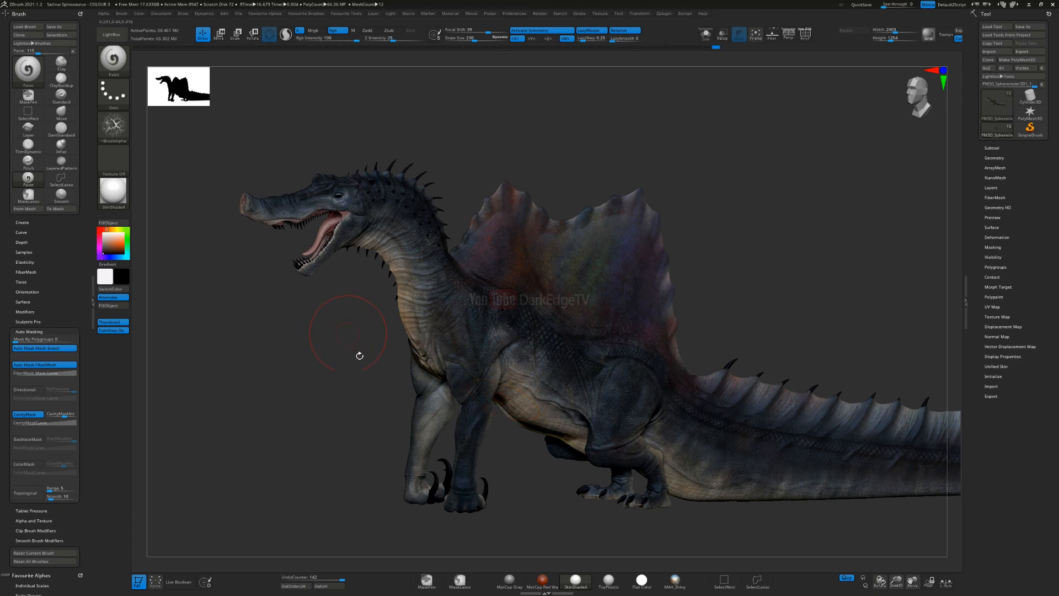
Step: Save the sculpt over the existing file, select the teeth subtool and reduce the brush size for work on the mouth
key(ctrl+s)
key(Return)
key(Return)
mouse_move(452, 273)
ctrl+right_down()
mouse_move(379, 260)
mouse_move(452, 261)
mouse_move(538, 291)
mouse_move(642, 382)
ctrl+right_up()
key(s)
drag(522, 263, 503, 259)
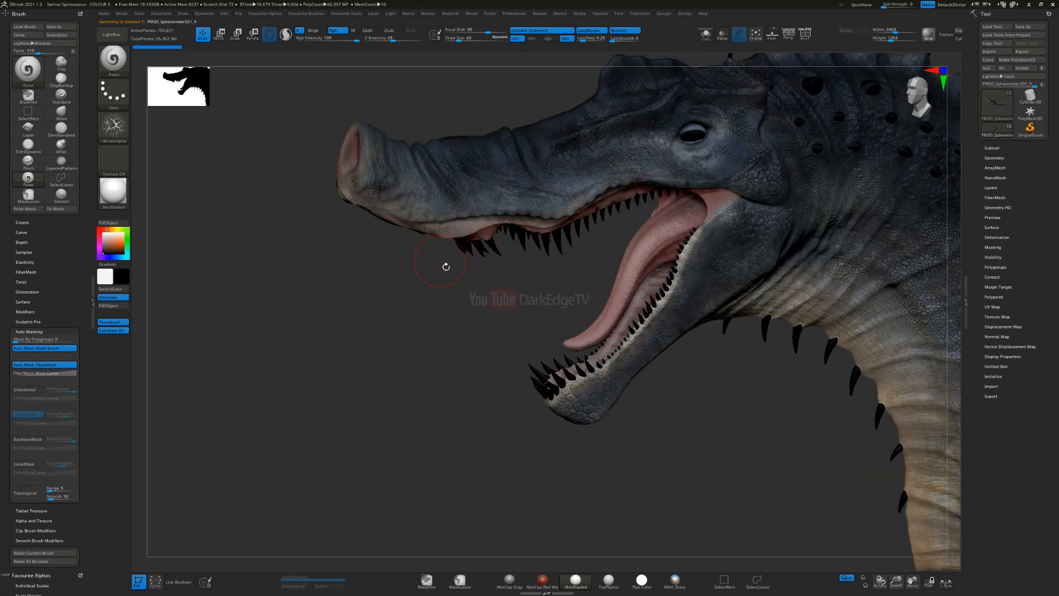
alt+right_drag(388, 366, 367, 366)
ctrl+right_drag(415, 277, 385, 341)
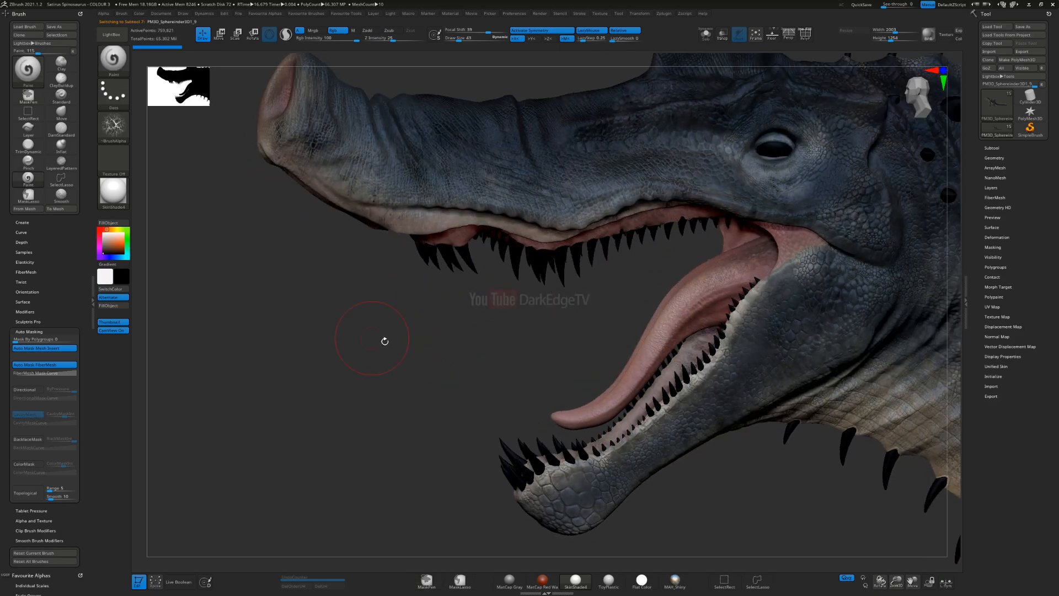
Step: Preview white and tan tones on the teeth, settle on a dark brown and fill the teeth subtool with it
click(109, 238)
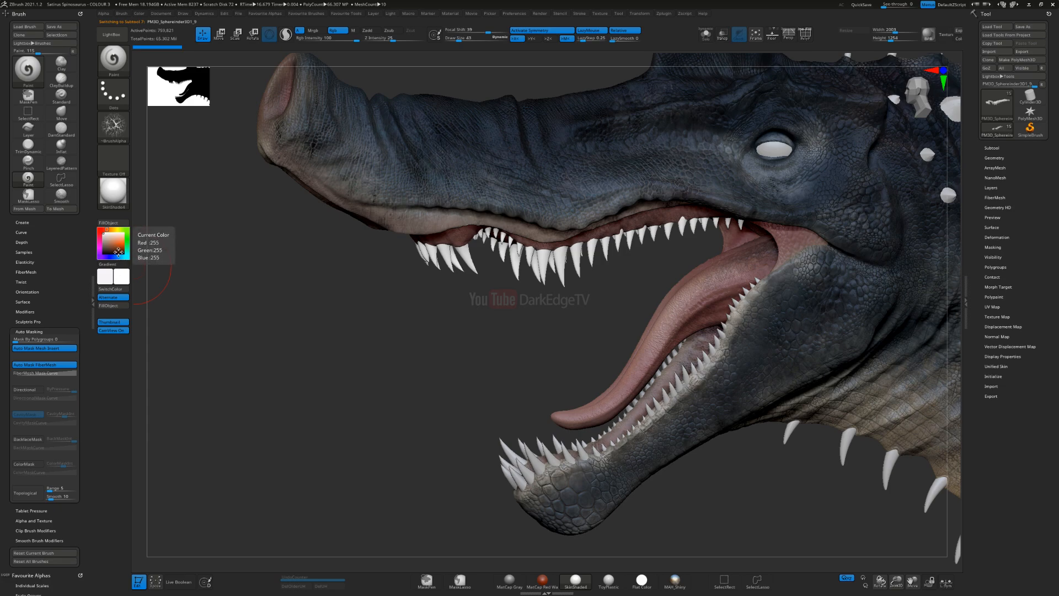
click(114, 244)
click(112, 242)
click(113, 248)
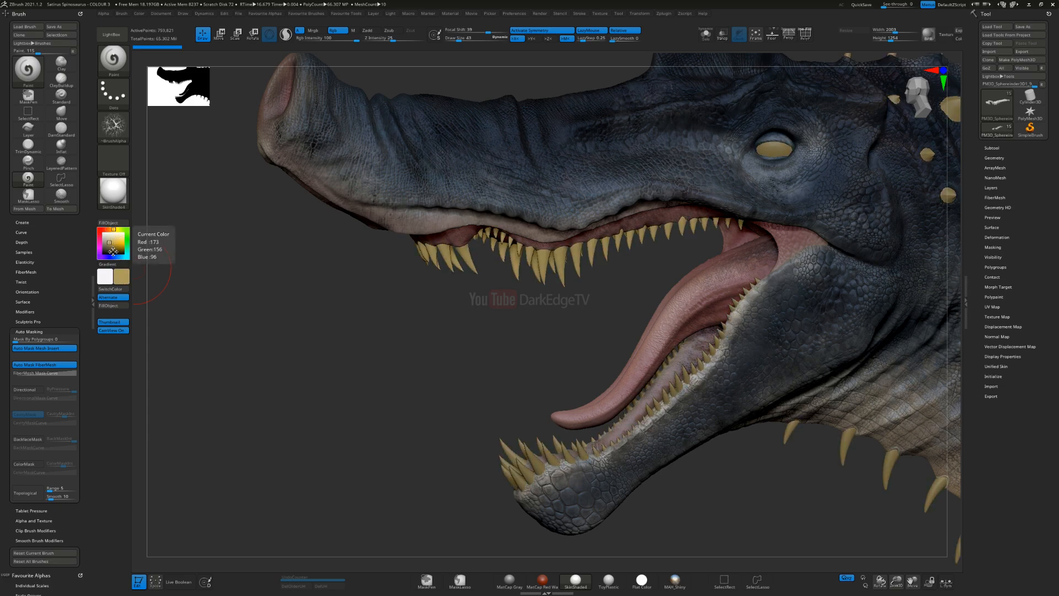
click(110, 255)
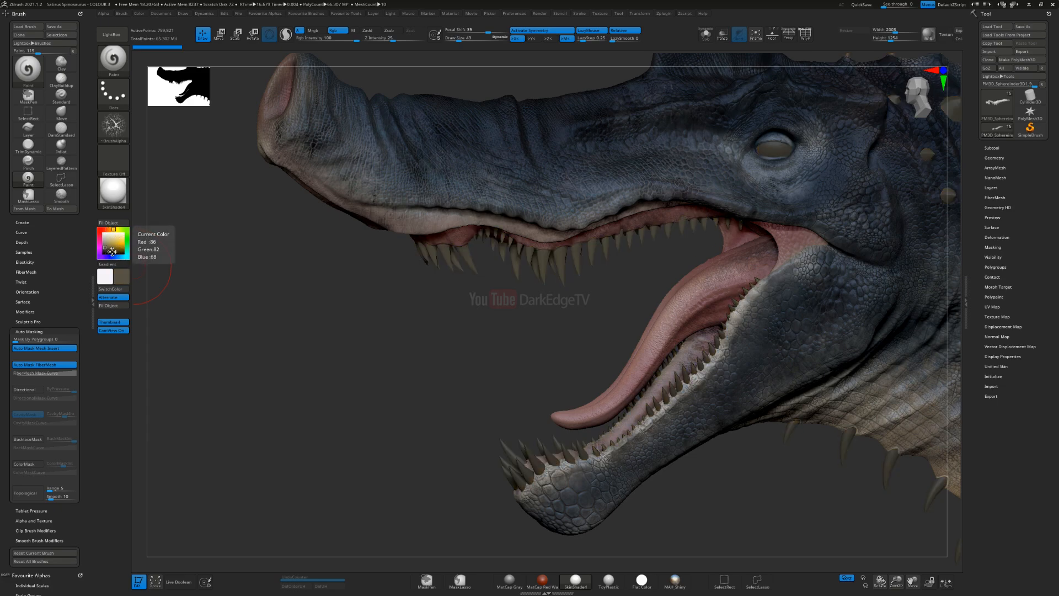
click(108, 246)
click(107, 249)
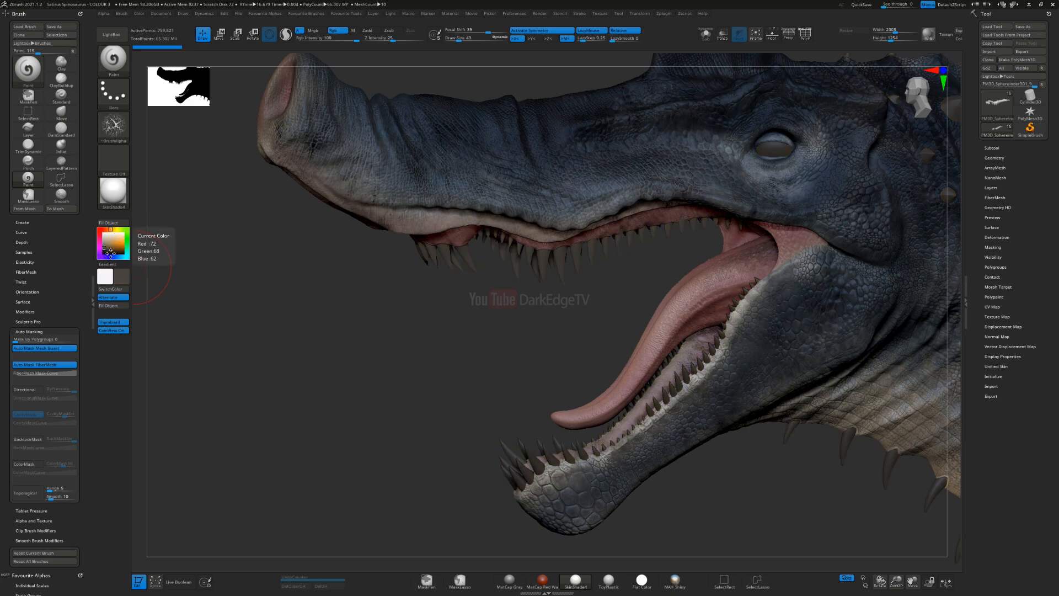
click(110, 253)
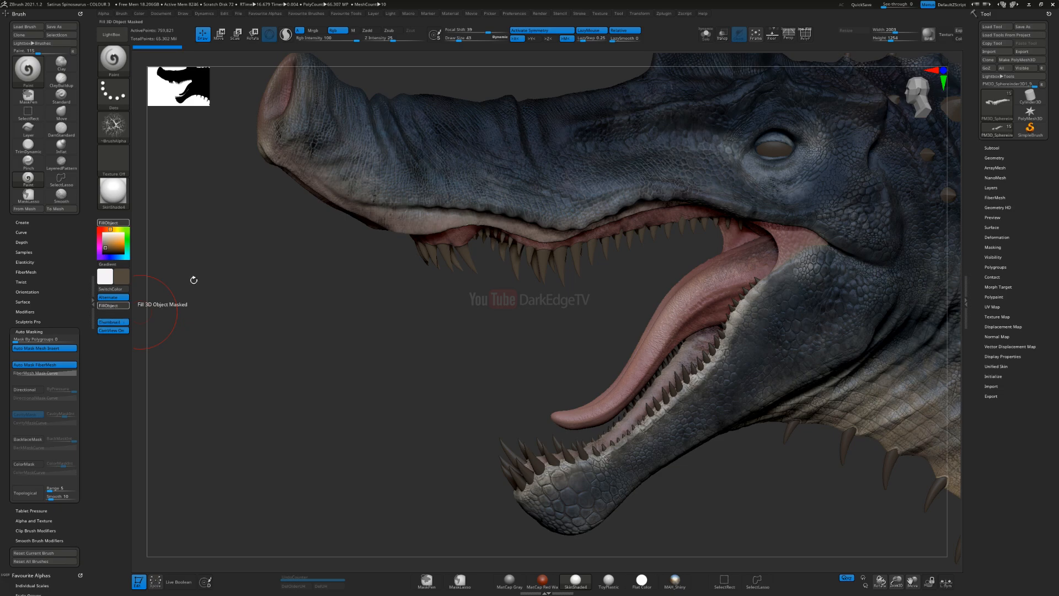
Step: Set the main colour to light beige and choose a fine speckled alpha for the Paint brush
click(110, 237)
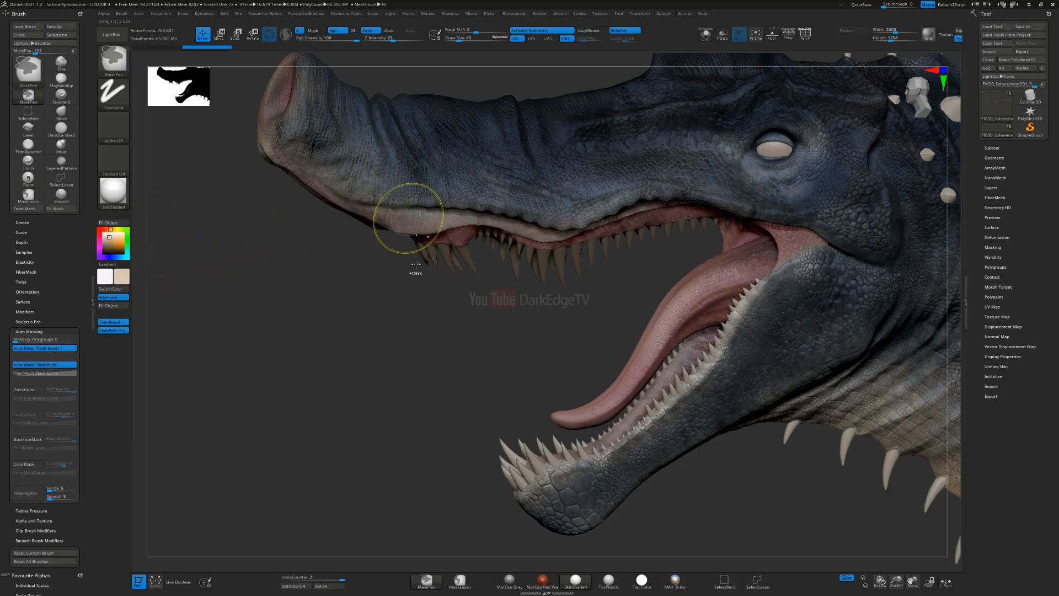
scroll(406, 217, up, 3)
click(113, 125)
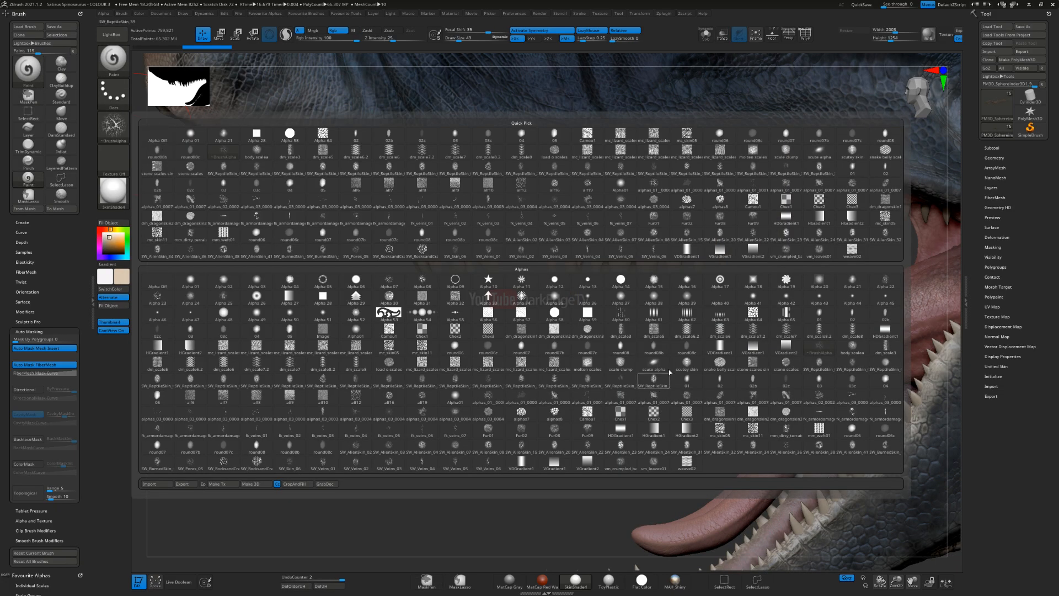
click(621, 395)
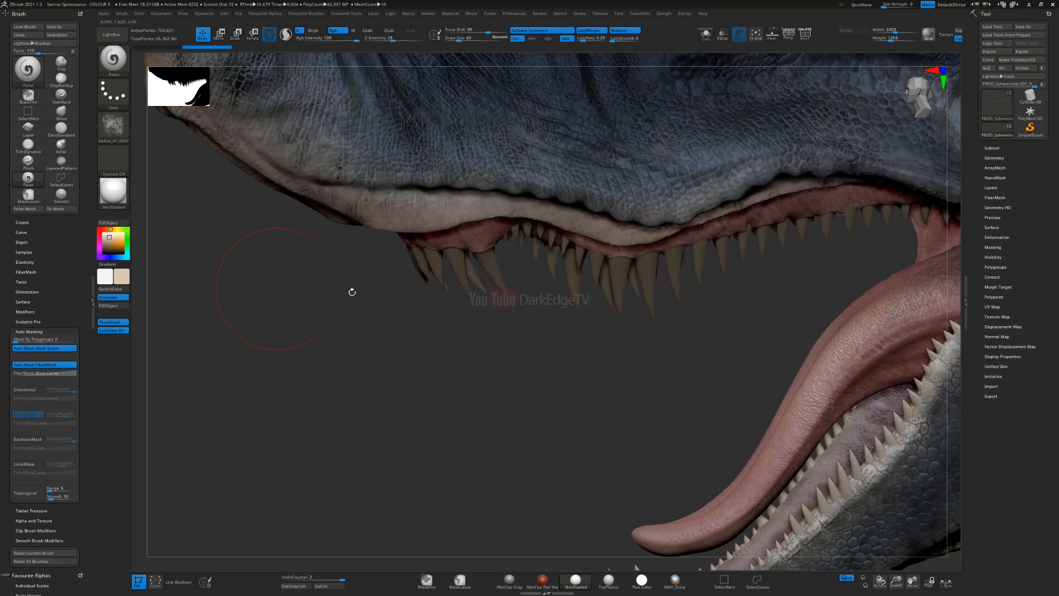
Step: Reduce the brush size and paint light beige speckles over the front upper teeth
drag(496, 365, 497, 368)
right_drag(464, 305, 486, 287)
key(s)
click(456, 285)
ctrl+right_drag(442, 255, 446, 348)
drag(418, 247, 430, 341)
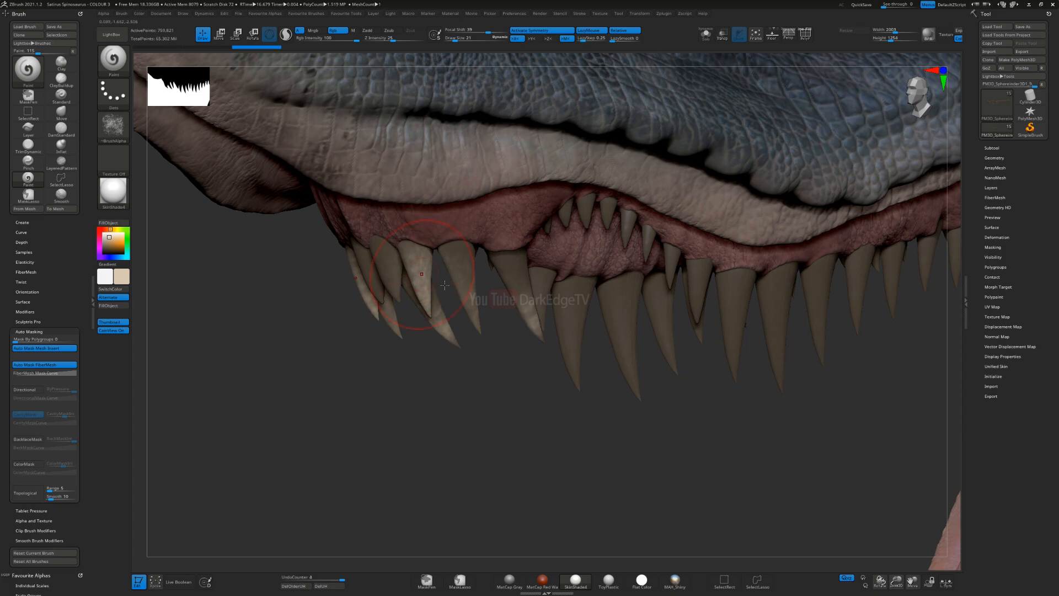
right_drag(445, 285, 529, 287)
mouse_move(338, 259)
mouse_down()
mouse_move(380, 288)
mouse_move(408, 270)
mouse_up()
mouse_move(393, 325)
right_down()
mouse_move(407, 298)
mouse_move(159, 307)
right_up()
Step: Swap the main colour to white and brighten the foremost upper teeth with the speckled brush
key(v)
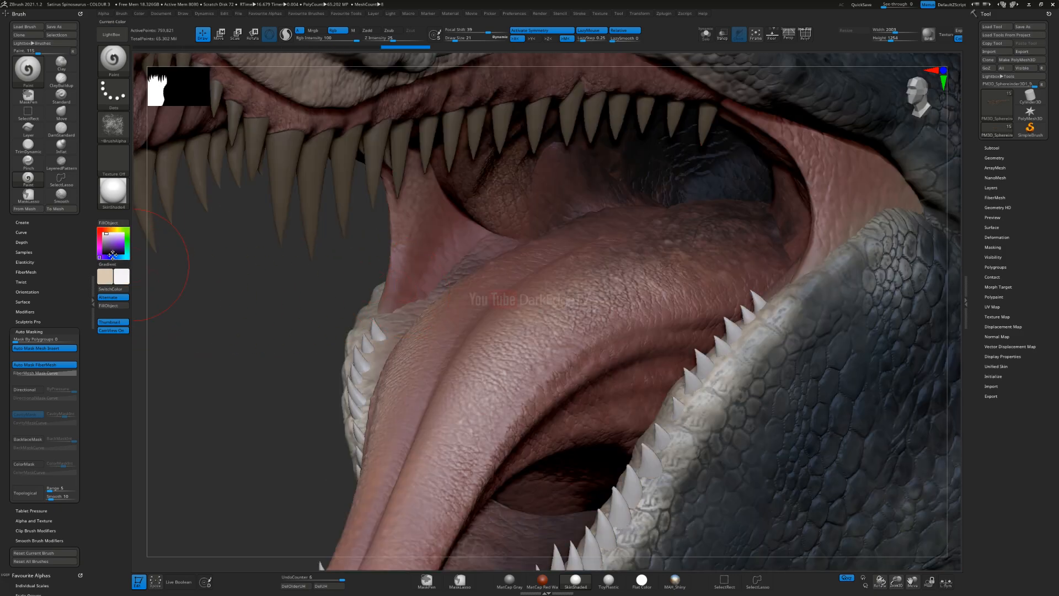
alt+right_drag(353, 202, 500, 380)
mouse_move(385, 278)
ctrl+right_down()
mouse_move(293, 236)
mouse_move(452, 212)
ctrl+right_up()
ctrl+right_drag(459, 270, 469, 331)
drag(358, 271, 406, 331)
drag(358, 265, 386, 323)
right_drag(404, 342, 322, 353)
Step: Layer light beige and white strokes along the larger front fangs of the upper jaw
key(v)
drag(442, 260, 475, 360)
drag(493, 260, 546, 385)
drag(433, 281, 442, 333)
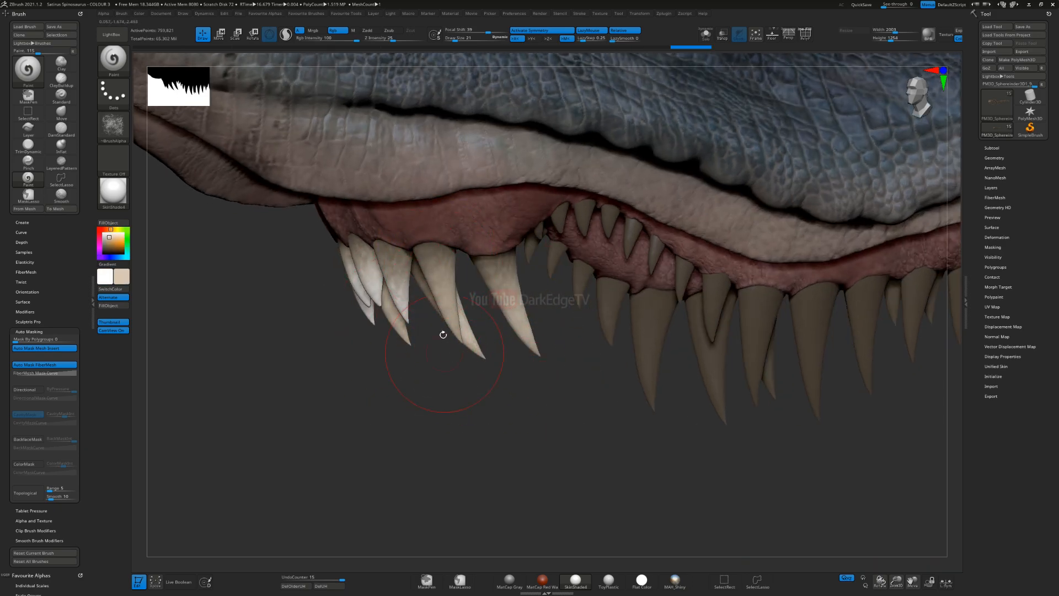
key(v)
drag(435, 276, 473, 351)
mouse_move(506, 295)
mouse_down()
mouse_move(530, 348)
mouse_move(518, 313)
mouse_up()
drag(495, 271, 519, 317)
alt+right_drag(385, 313, 286, 357)
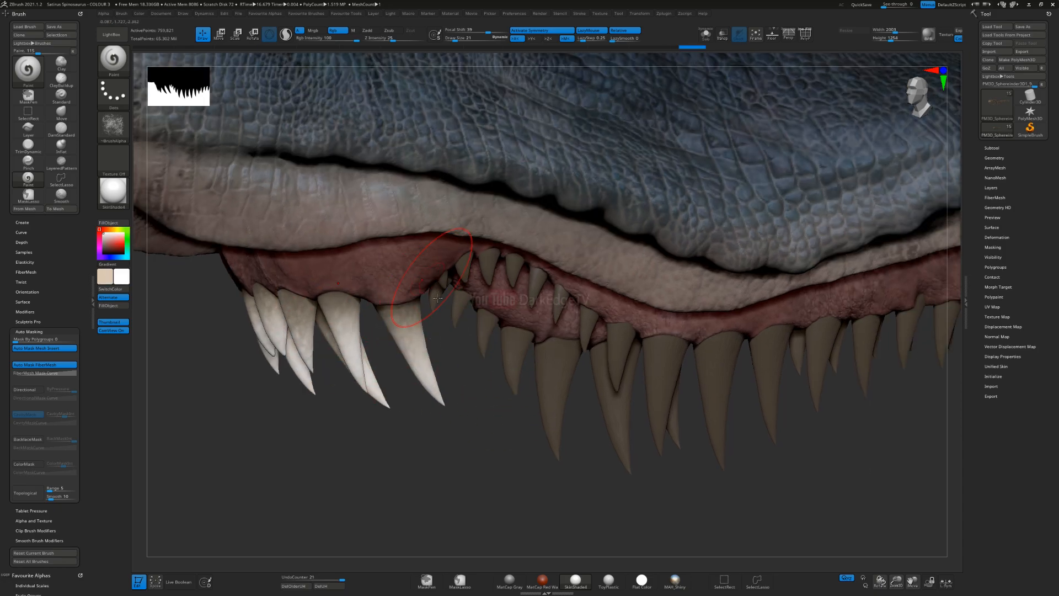
Step: Swap back to light beige and reduce the brush size to 11 for the small teeth behind the front fangs
key(v)
right_drag(481, 267, 450, 276)
key(s)
click(453, 276)
drag(453, 276, 455, 277)
mouse_move(415, 338)
ctrl+right_down()
mouse_move(365, 364)
mouse_move(401, 321)
ctrl+right_up()
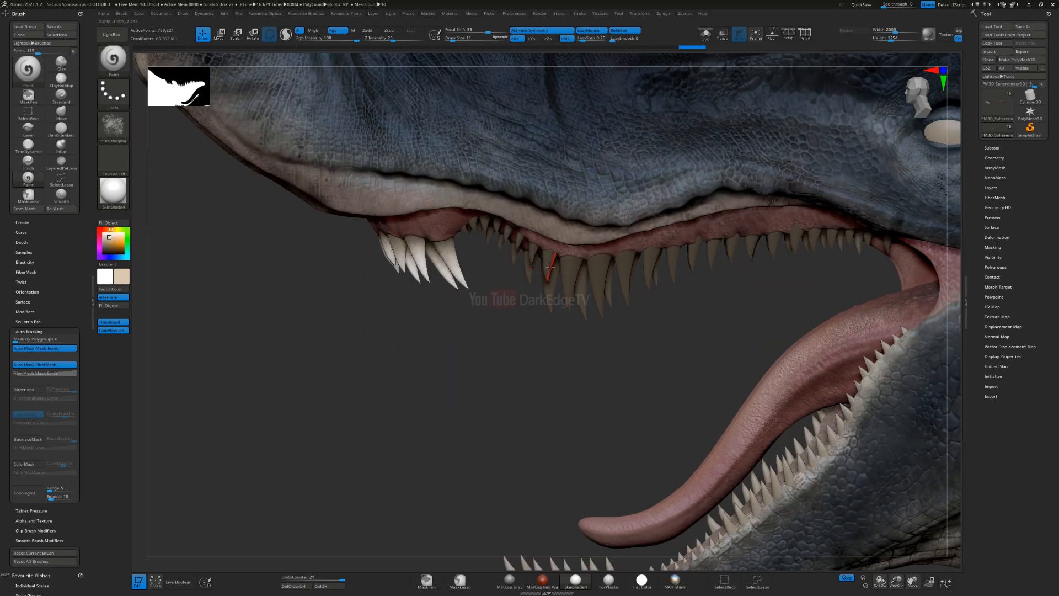
Step: Sample the brown of the teeth as the secondary colour, make black the main colour and fill the teeth with it
key(c)
key(v)
drag(106, 249, 103, 252)
click(114, 305)
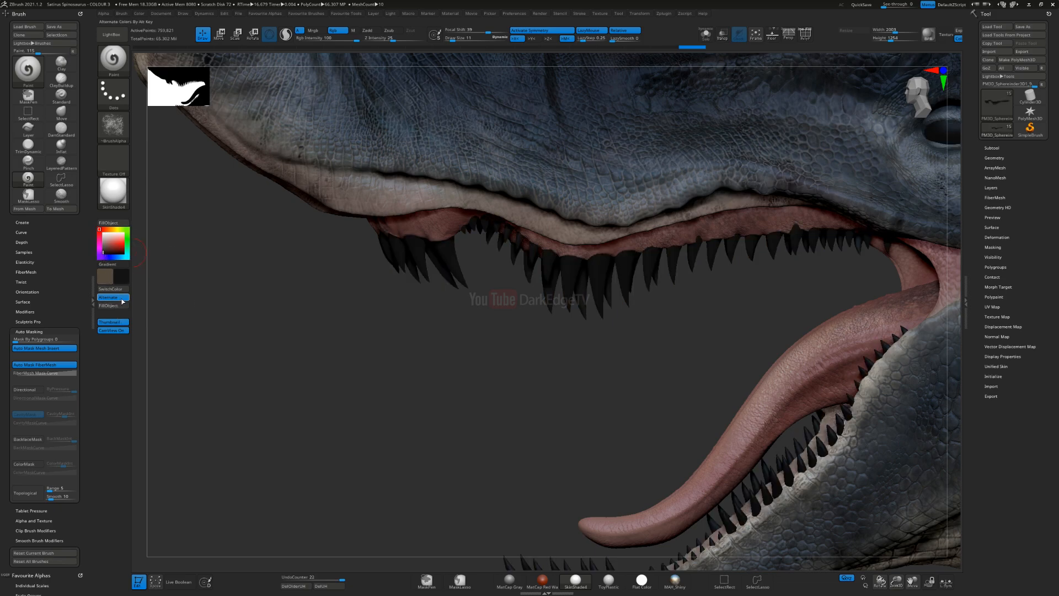
Step: Swap to the brown, set the brush size to 21 and paint speckled brown along the front upper teeth
key(v)
mouse_move(358, 260)
ctrl+right_down()
mouse_move(381, 279)
mouse_move(436, 273)
ctrl+right_up()
key(s)
drag(442, 269, 445, 268)
alt+right_drag(291, 268, 457, 261)
mouse_move(391, 276)
mouse_down()
mouse_move(407, 323)
mouse_move(389, 246)
mouse_move(418, 353)
mouse_up()
drag(417, 356, 399, 327)
mouse_move(350, 262)
mouse_down()
mouse_move(367, 312)
mouse_move(352, 261)
mouse_up()
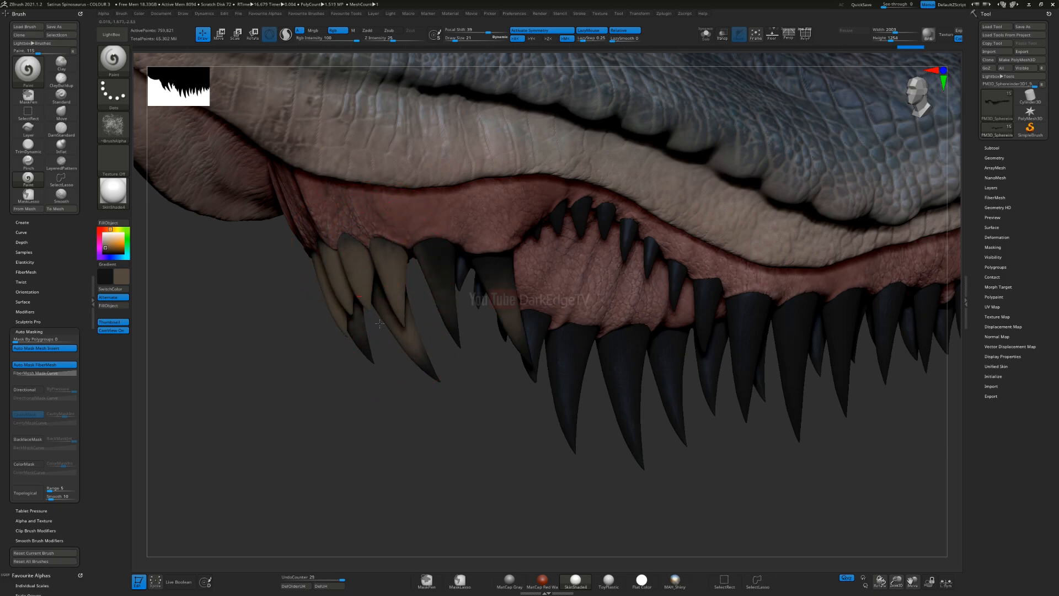
drag(380, 323, 386, 330)
drag(443, 300, 461, 357)
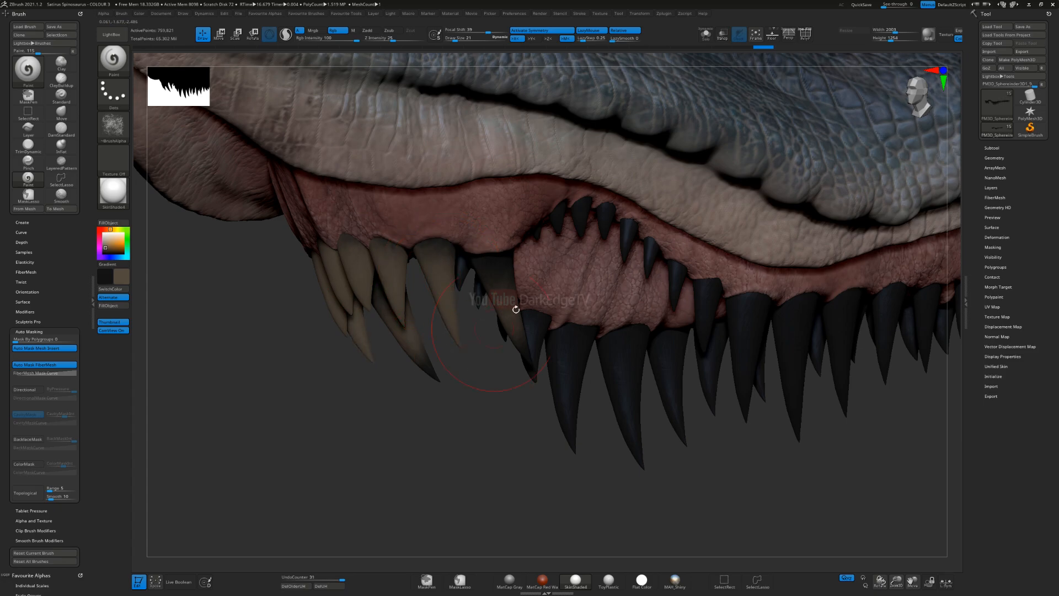
Step: Reduce the brush size to 11 and paint brown over the remaining black of the front fangs
drag(516, 297, 488, 278)
drag(477, 338, 450, 317)
key(bracketleft)
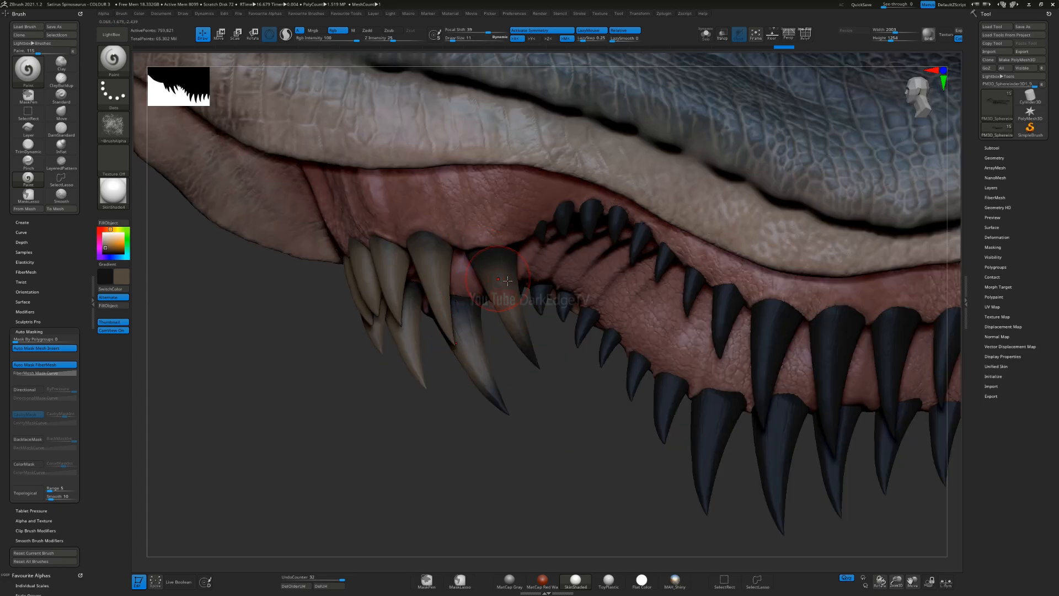
drag(488, 264, 540, 272)
right_drag(492, 284, 517, 271)
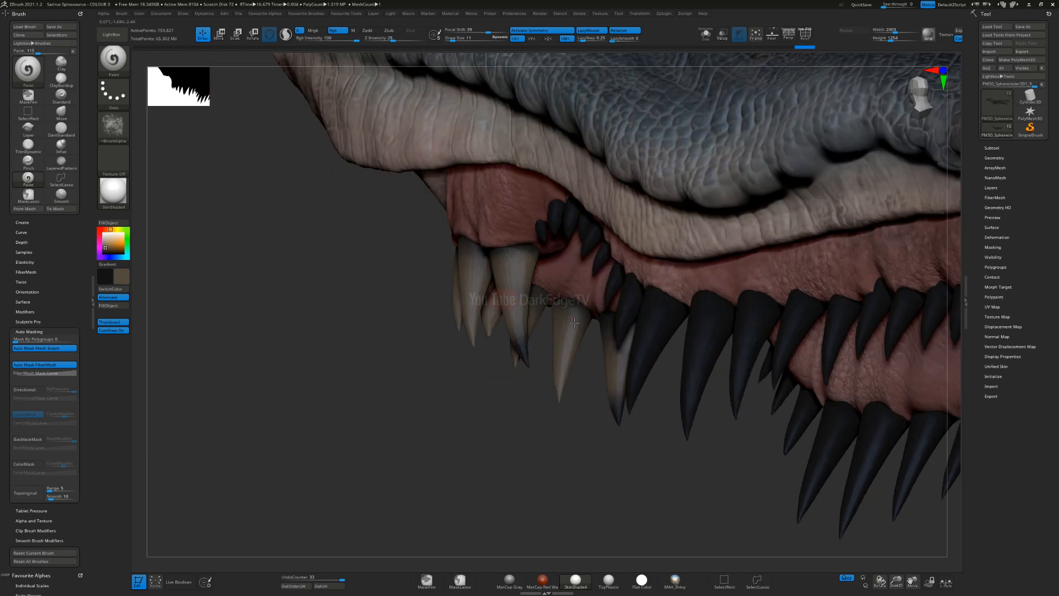
mouse_move(606, 341)
right_down()
mouse_move(612, 350)
mouse_move(543, 333)
right_up()
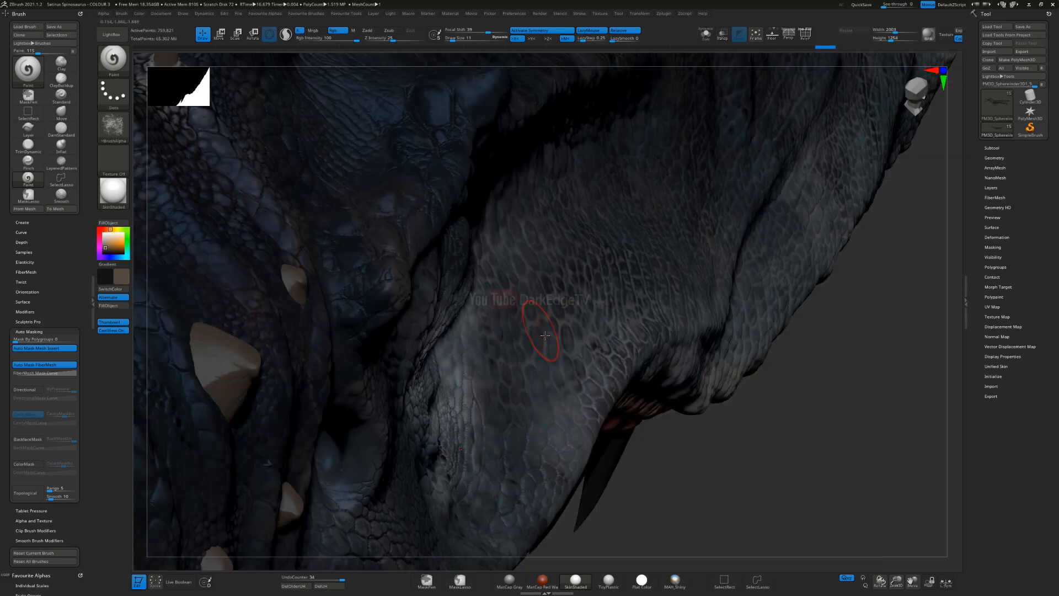
mouse_move(533, 288)
right_down()
mouse_move(682, 415)
mouse_move(607, 338)
right_up()
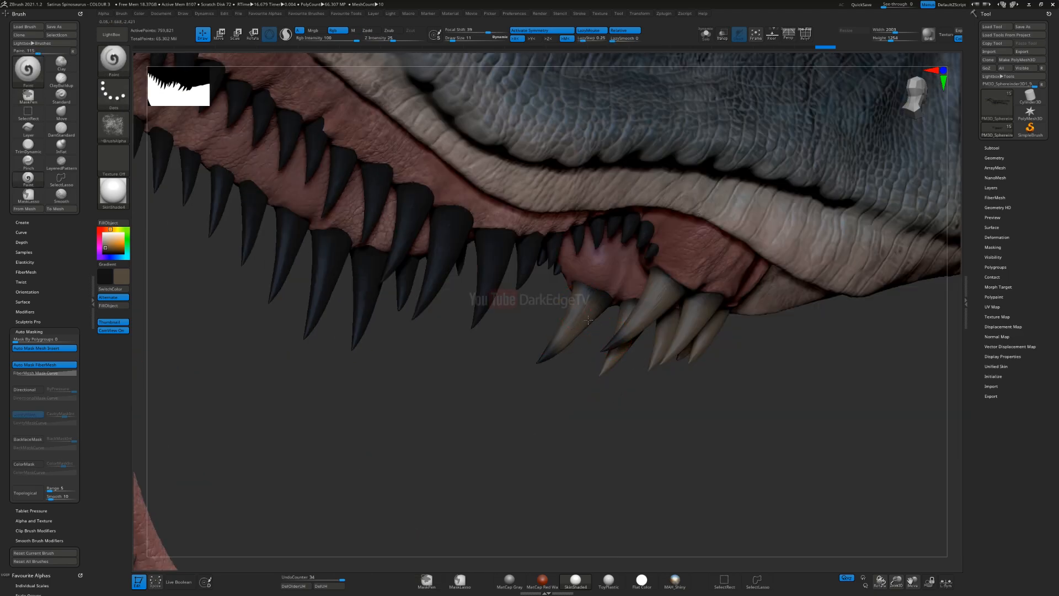
Step: Adjust the brush size and paint brown over the upper teeth on the opposite side of the jaw
drag(595, 306, 605, 297)
mouse_move(630, 220)
right_down()
mouse_move(664, 210)
mouse_move(677, 267)
right_up()
mouse_move(725, 228)
mouse_down()
mouse_move(714, 237)
mouse_move(731, 220)
mouse_up()
key(s)
click(728, 223)
key(s)
click(712, 204)
drag(719, 178, 715, 201)
drag(690, 162, 684, 183)
mouse_move(691, 160)
mouse_down()
mouse_move(683, 194)
mouse_move(686, 185)
mouse_up()
mouse_move(669, 160)
mouse_down()
mouse_move(654, 188)
mouse_move(632, 176)
mouse_up()
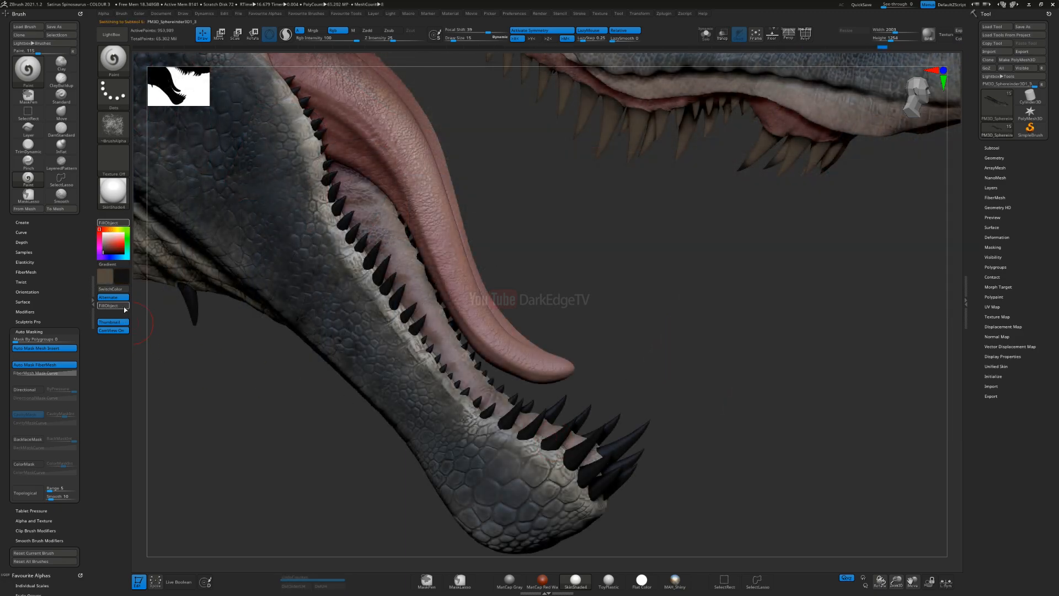
Step: Fill the lower teeth with black, swap to brown and paint speckled brown over them
click(124, 307)
key(v)
alt+right_drag(533, 395, 492, 316)
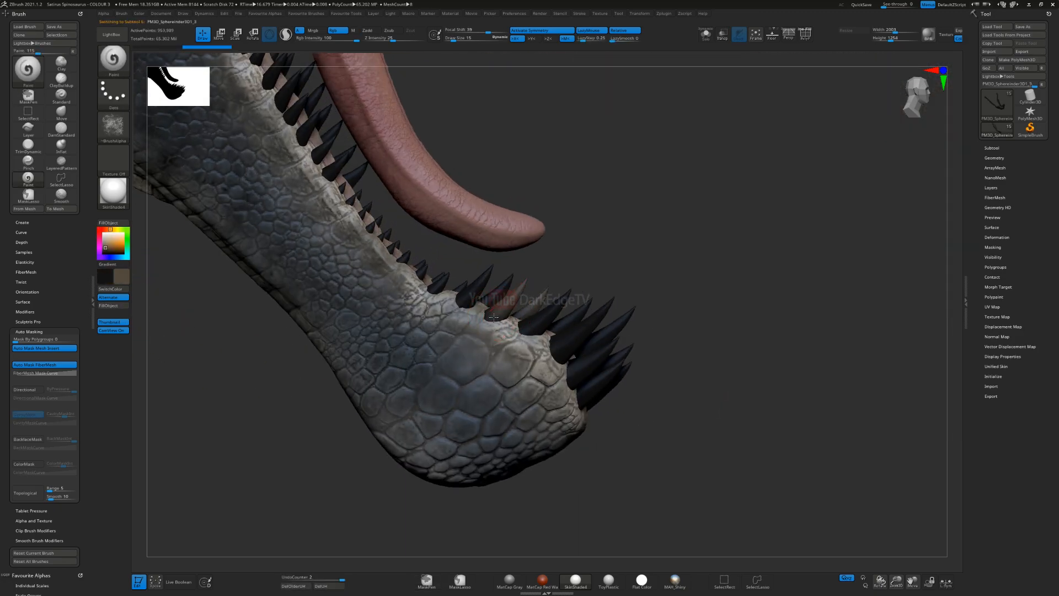
mouse_move(509, 309)
mouse_down()
mouse_move(560, 317)
mouse_move(527, 330)
mouse_move(606, 331)
mouse_move(601, 317)
mouse_move(582, 372)
mouse_move(605, 365)
mouse_up()
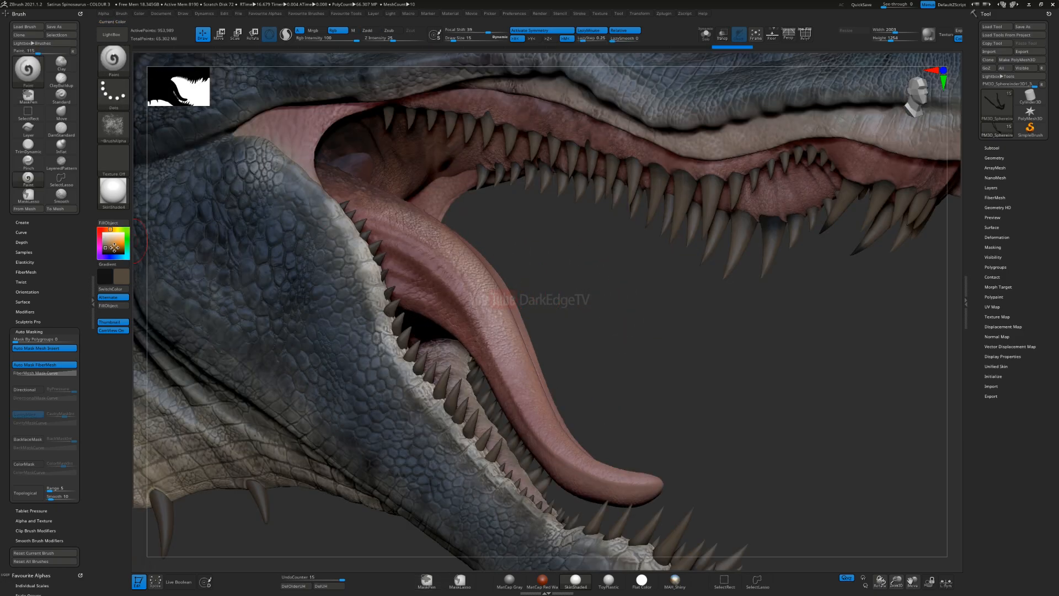
Step: Set the main colour to pale beige with white as the secondary colour and enlarge the brush
drag(114, 247, 100, 230)
mouse_move(578, 210)
alt+mouse_down()
mouse_move(463, 251)
mouse_move(327, 266)
alt+mouse_up()
key(v)
key(s)
key(space)
key(ctrl)
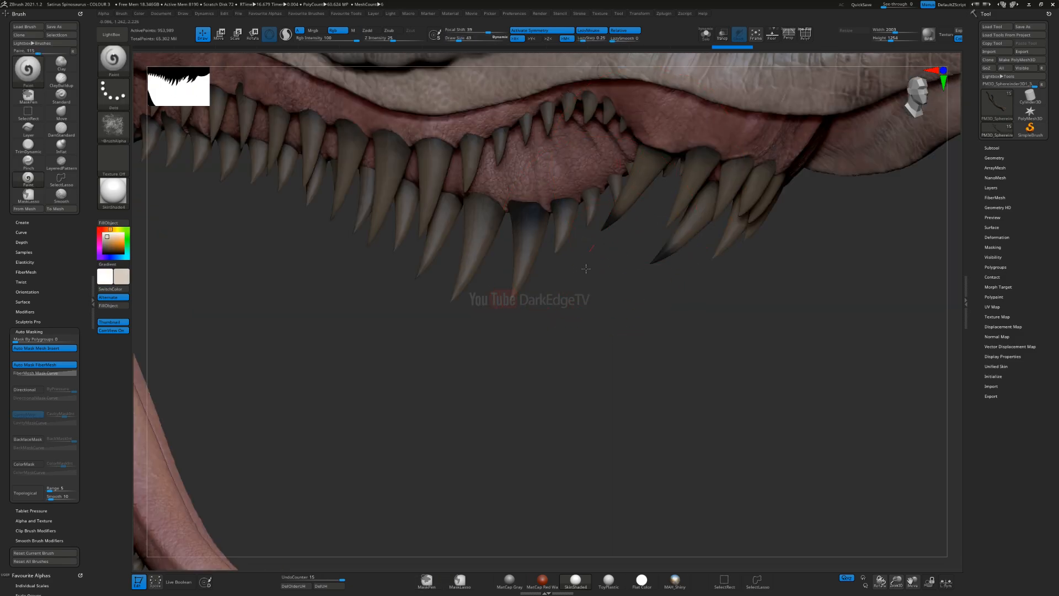
Step: Select the upper teeth subtool, paint pale beige over the front fangs and undo the last strokes
mouse_move(657, 199)
alt+mouse_down()
mouse_move(605, 270)
mouse_move(527, 335)
alt+mouse_up()
key(s)
drag(598, 255, 573, 281)
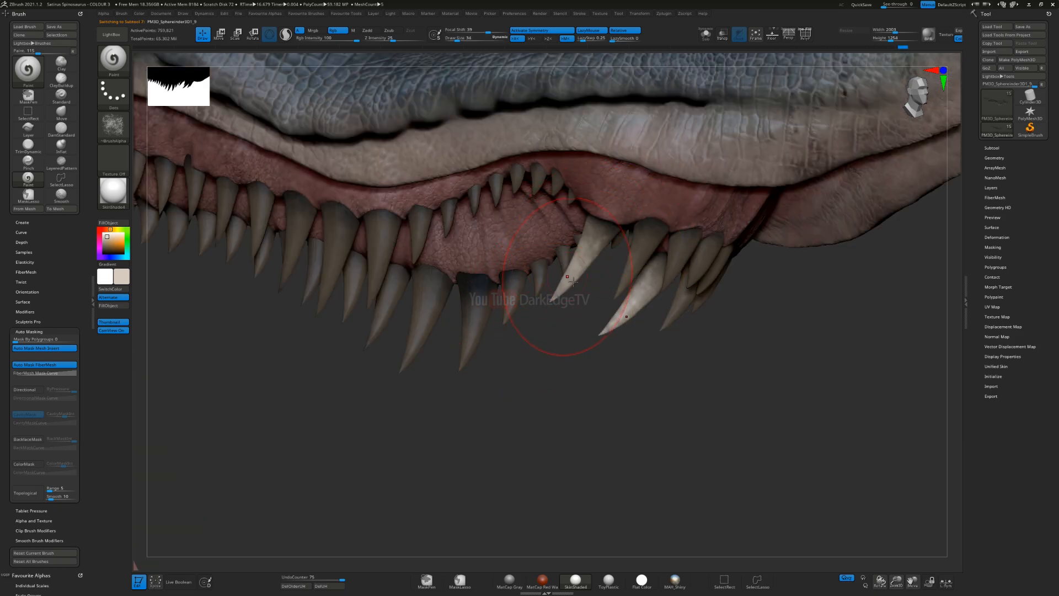
mouse_move(639, 275)
mouse_down()
mouse_move(663, 282)
mouse_move(650, 298)
mouse_up()
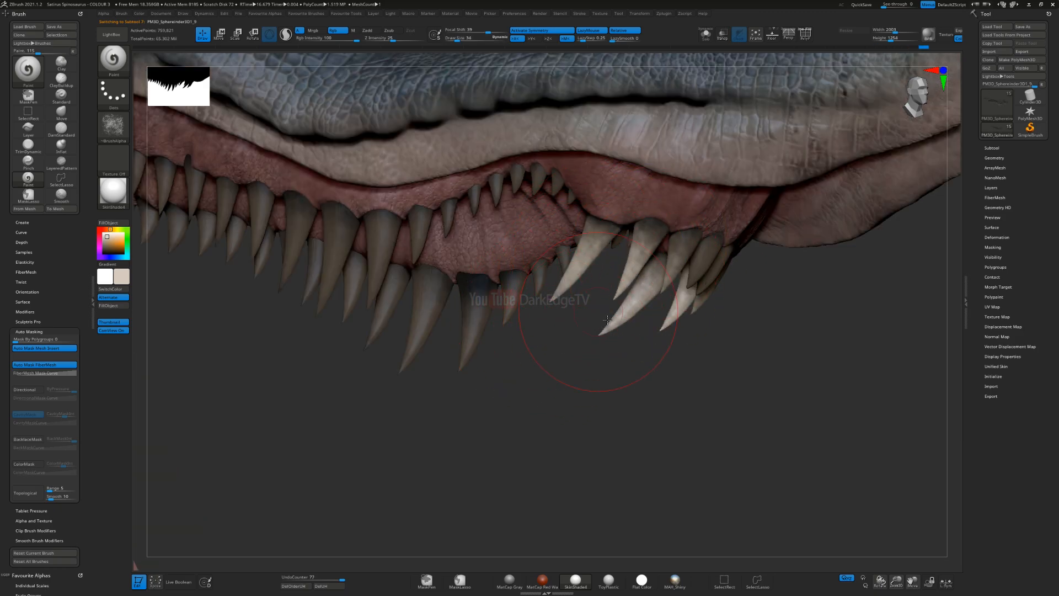
drag(600, 336, 618, 350)
key(ctrl+z)
key(ctrl+z)
key(ctrl+z)
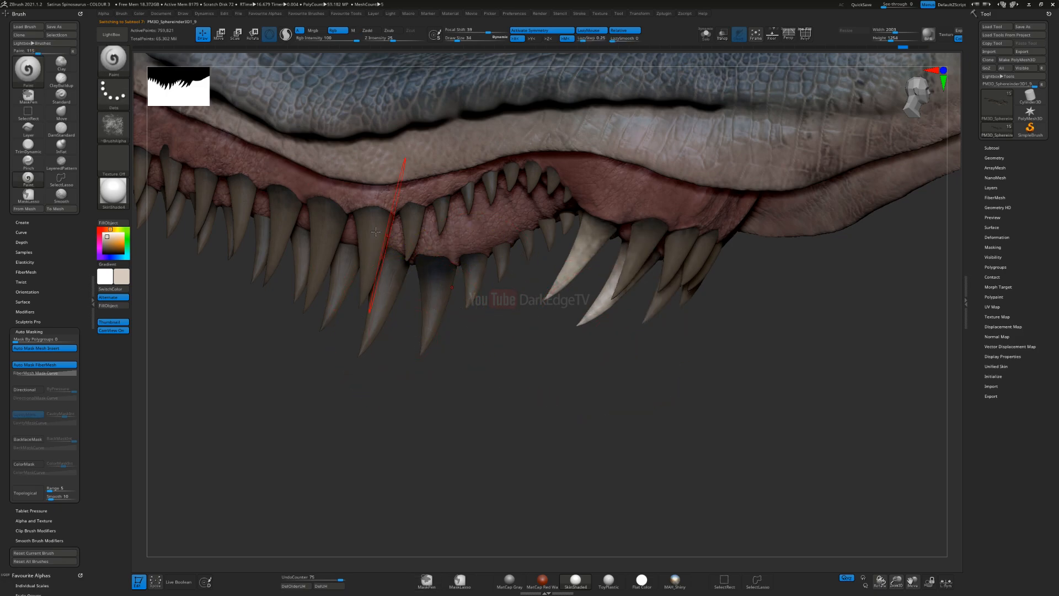
key(ctrl+z)
Step: Turn off the brush alpha, resize the brush and paint solid pale beige over the front upper fangs
click(113, 125)
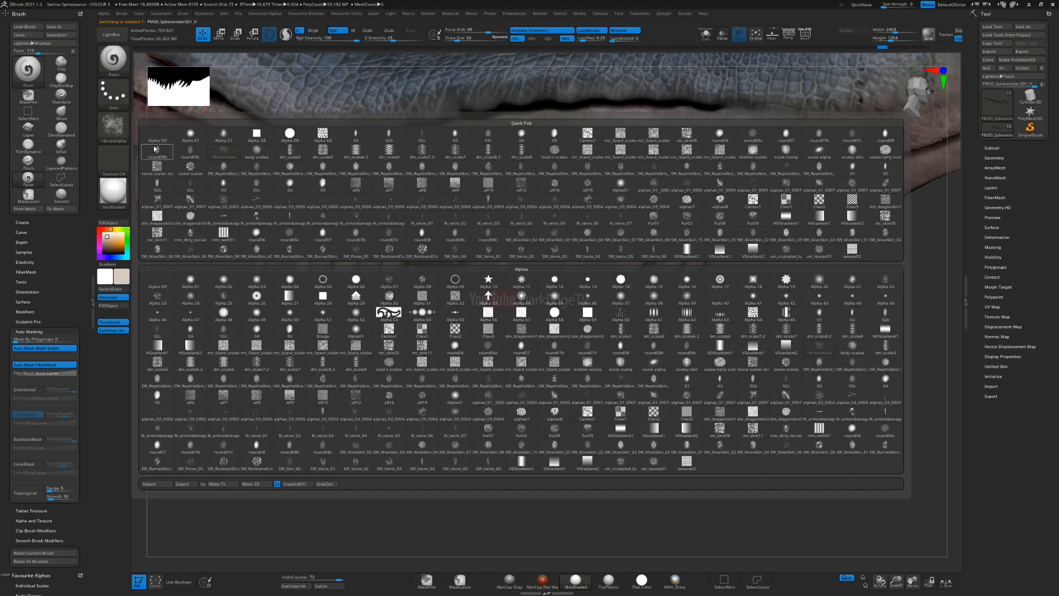
click(158, 138)
mouse_move(602, 243)
mouse_down()
mouse_move(584, 300)
mouse_move(580, 266)
mouse_move(529, 319)
mouse_up()
key(ctrl+z)
key(s)
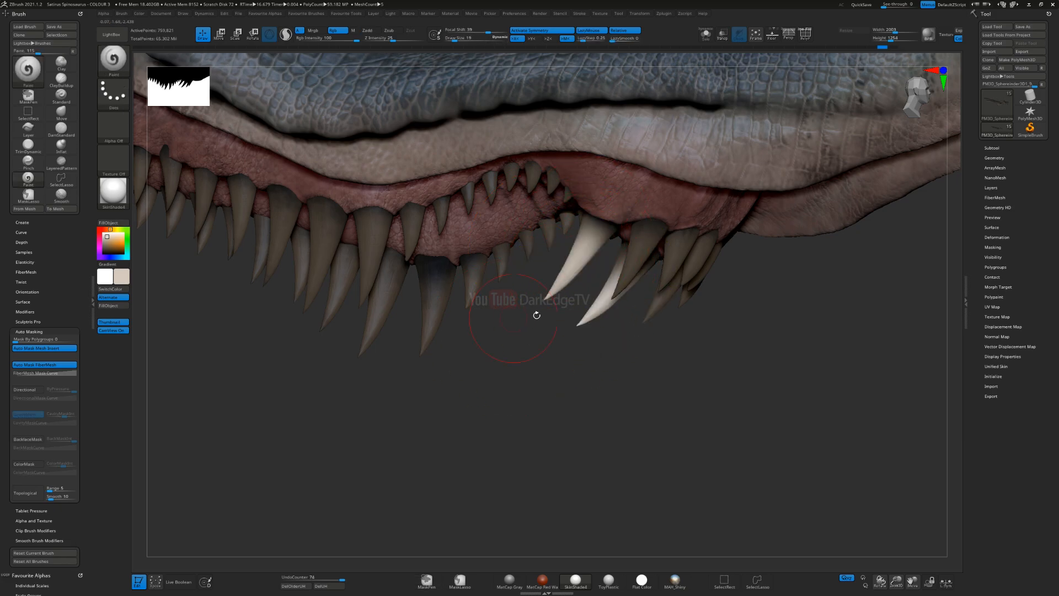
drag(639, 243, 591, 335)
right_drag(665, 291, 630, 280)
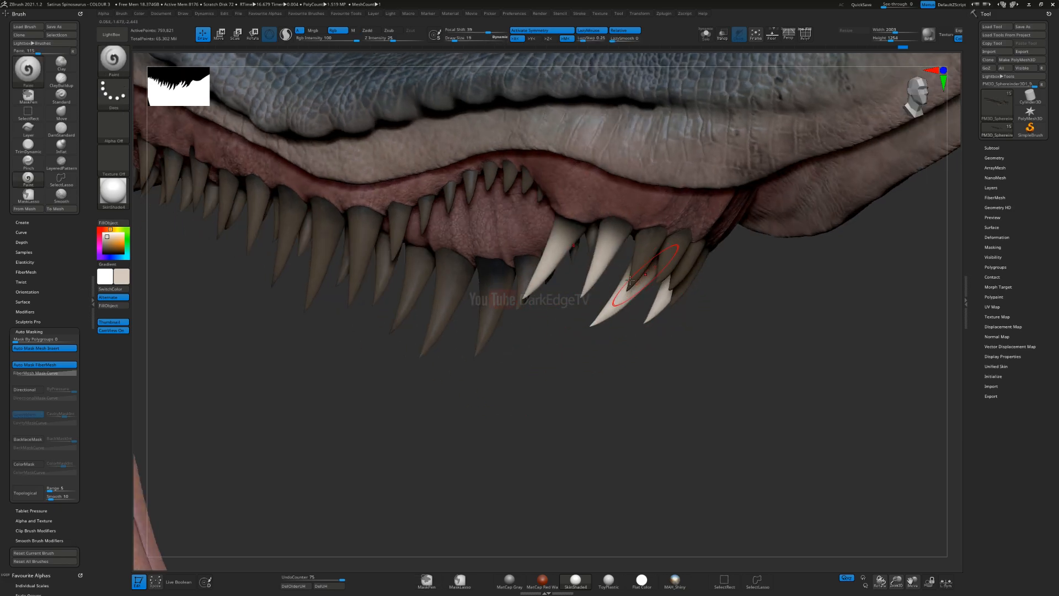
Step: Paint pale beige over the remaining front fangs and undo the last two strokes
mouse_move(651, 248)
mouse_down()
mouse_move(682, 265)
mouse_move(686, 257)
mouse_up()
right_drag(723, 360, 714, 299)
drag(722, 283, 726, 295)
drag(704, 289, 708, 296)
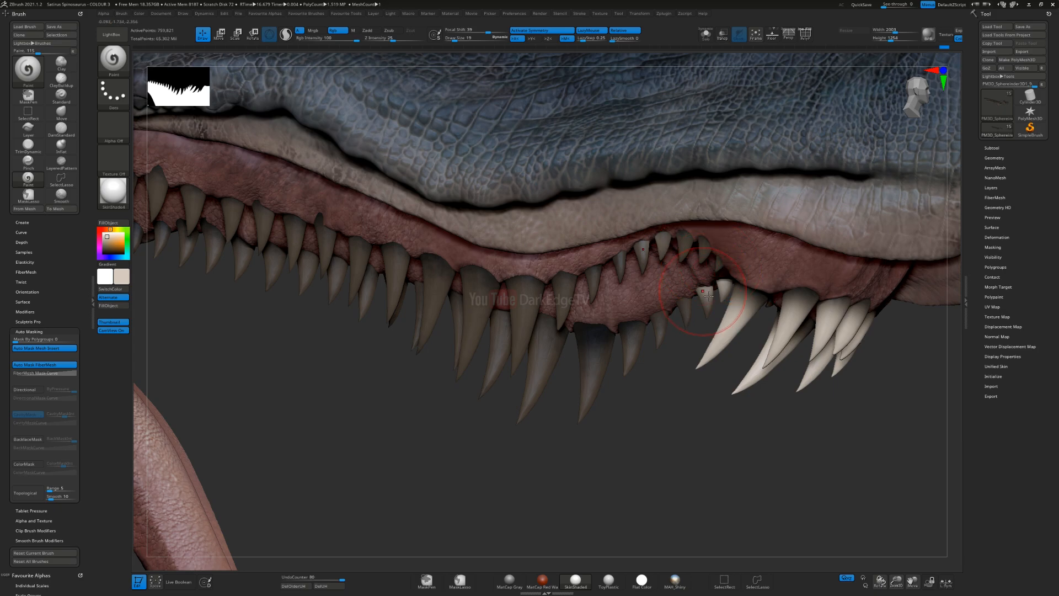
key(ctrl+z)
key(ctrl+z)
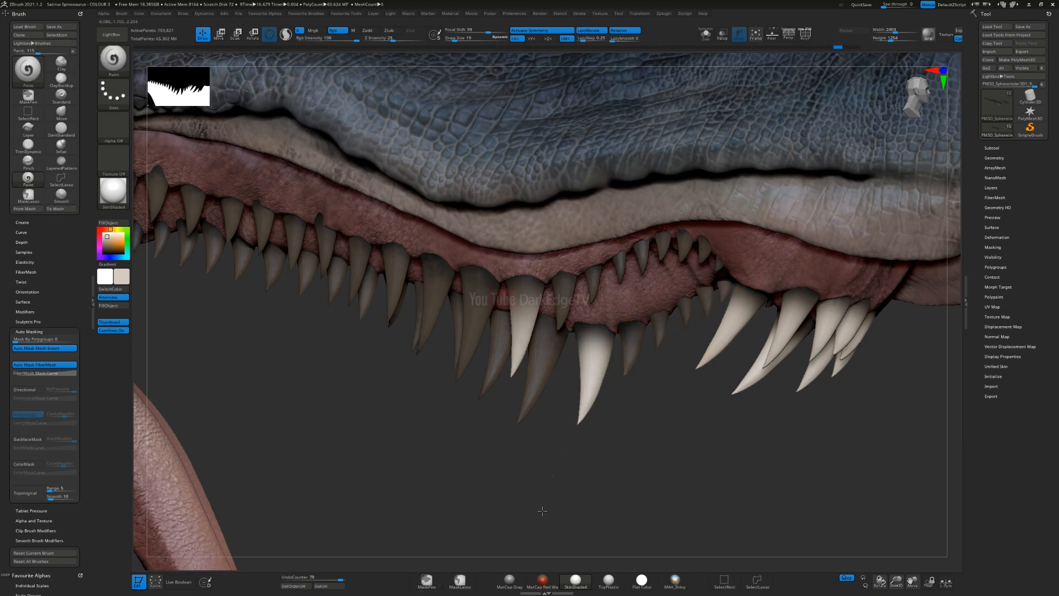
Step: Paint pale beige over the smaller upper teeth behind the front fangs, undoing the faulty strokes
drag(635, 328, 631, 372)
drag(662, 315, 660, 347)
mouse_move(688, 303)
mouse_down()
mouse_move(685, 329)
mouse_move(659, 348)
mouse_move(684, 330)
mouse_up()
key(ctrl)
key(ctrl+z)
key(ctrl+z)
mouse_move(711, 289)
mouse_down()
mouse_move(708, 317)
mouse_move(727, 337)
mouse_up()
mouse_move(706, 253)
mouse_down()
mouse_move(704, 275)
mouse_move(725, 278)
mouse_up()
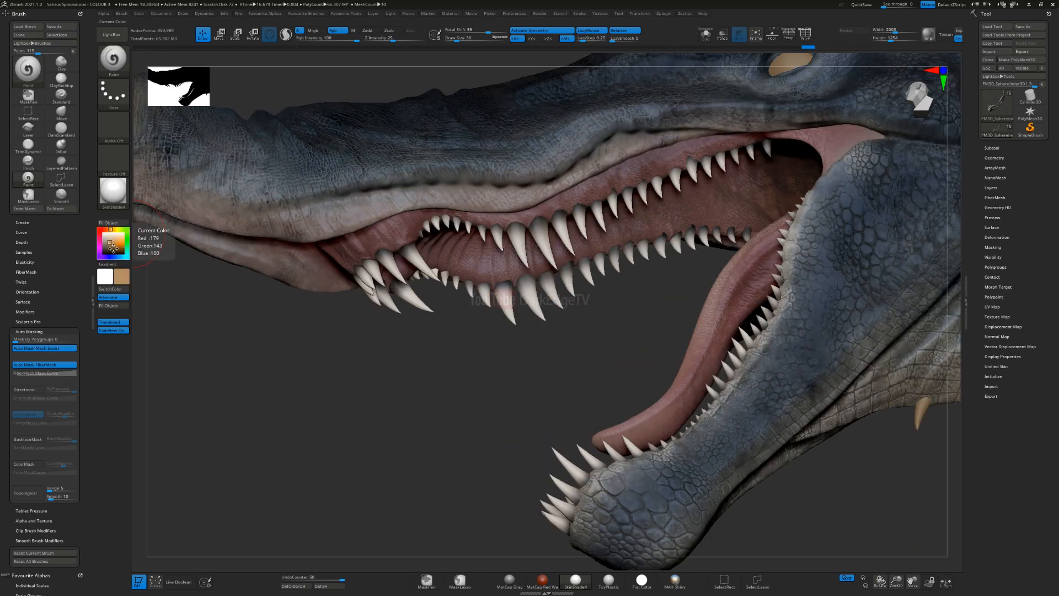
Step: Restore the speckled BrushAlpha with a grey-brown colour, select the upper teeth subtool and reduce the brush size to 21
click(114, 125)
click(684, 403)
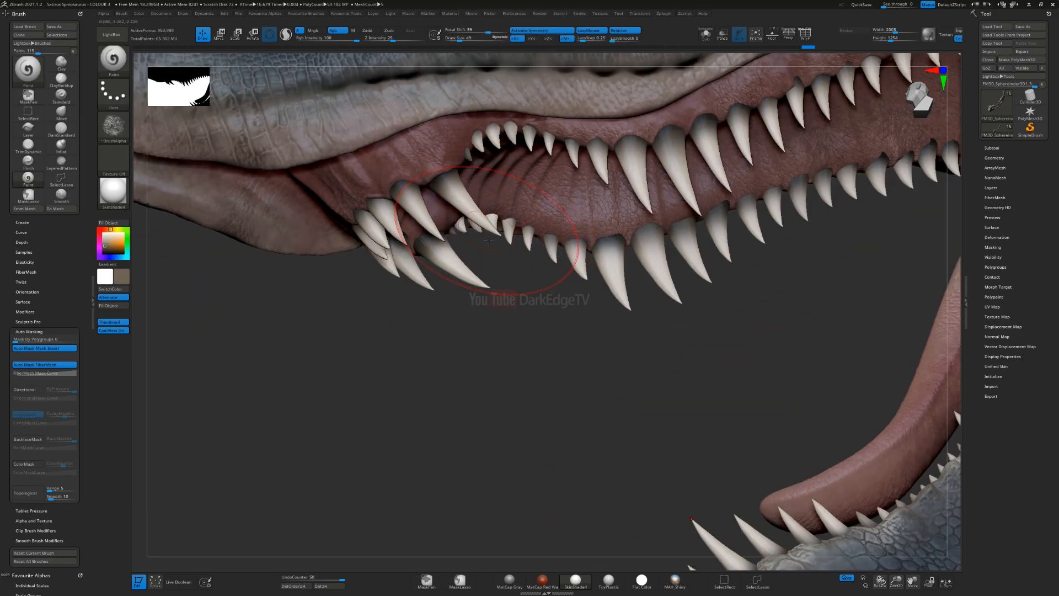
mouse_move(508, 249)
mouse_down()
mouse_move(433, 236)
mouse_move(428, 265)
mouse_up()
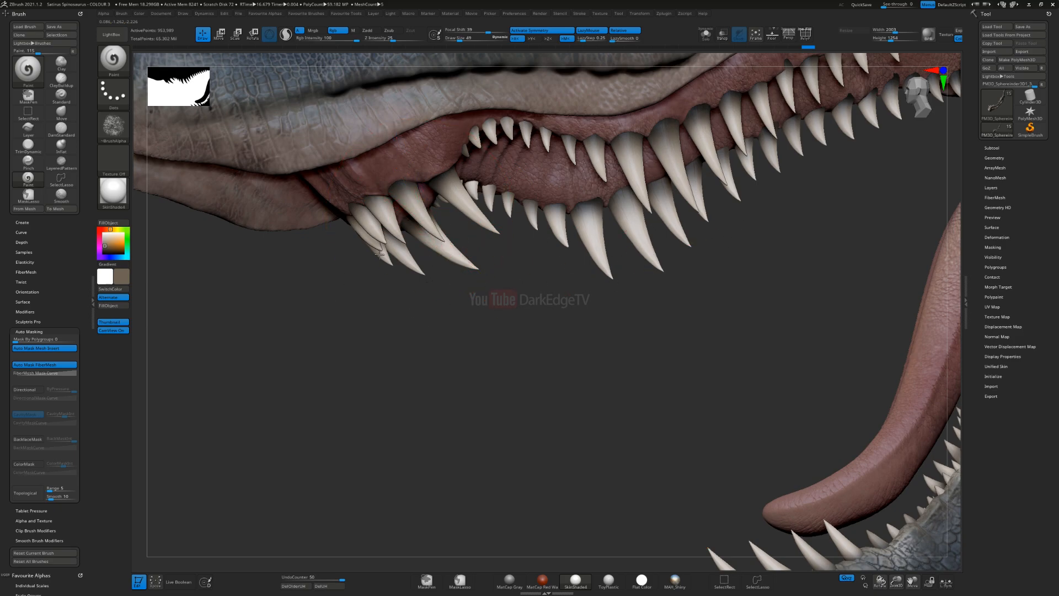
alt+click(423, 227)
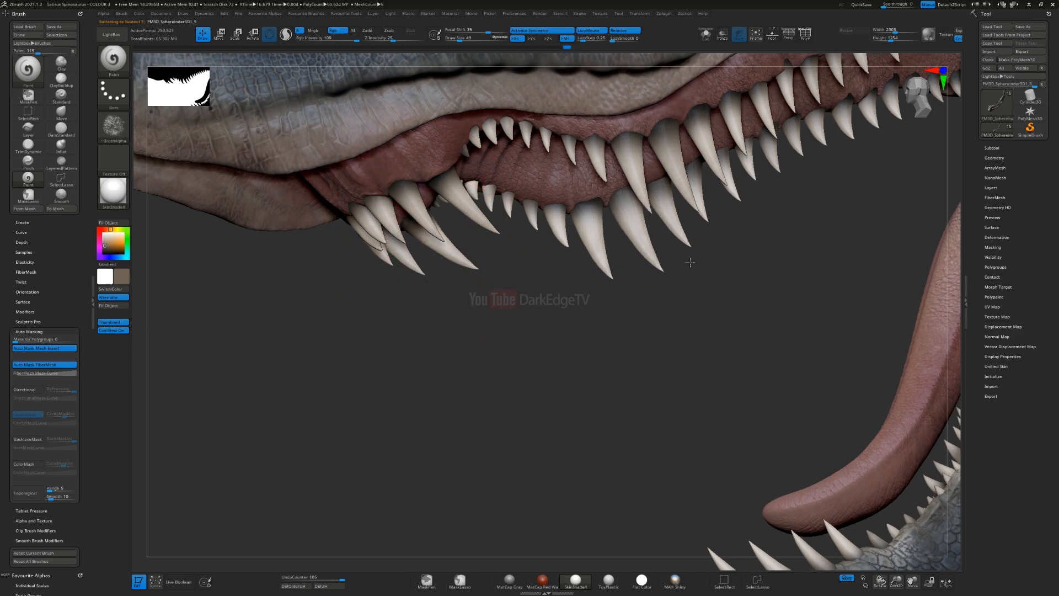
drag(704, 249, 710, 224)
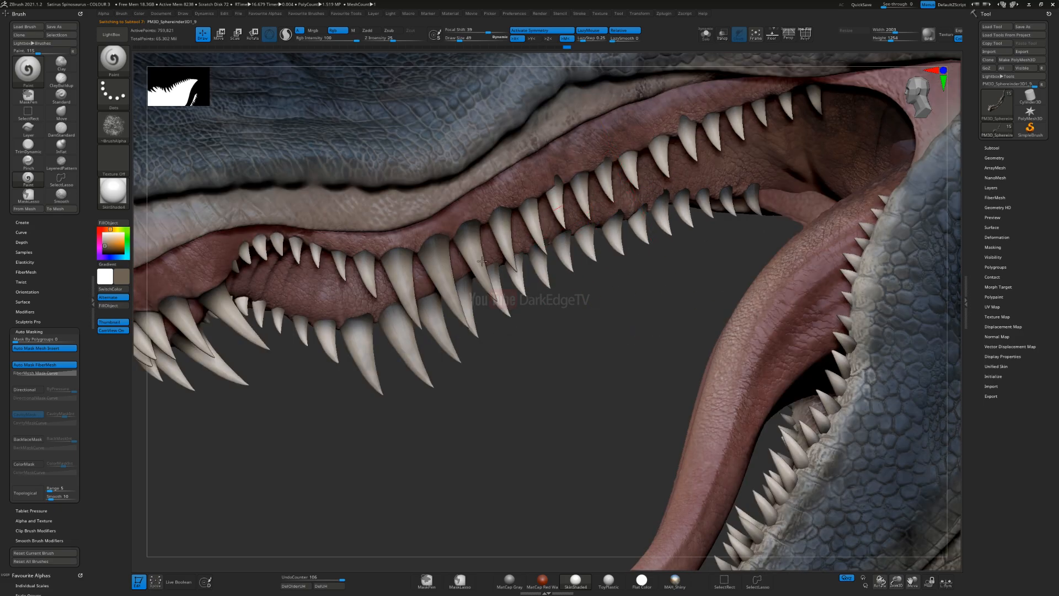
key(s)
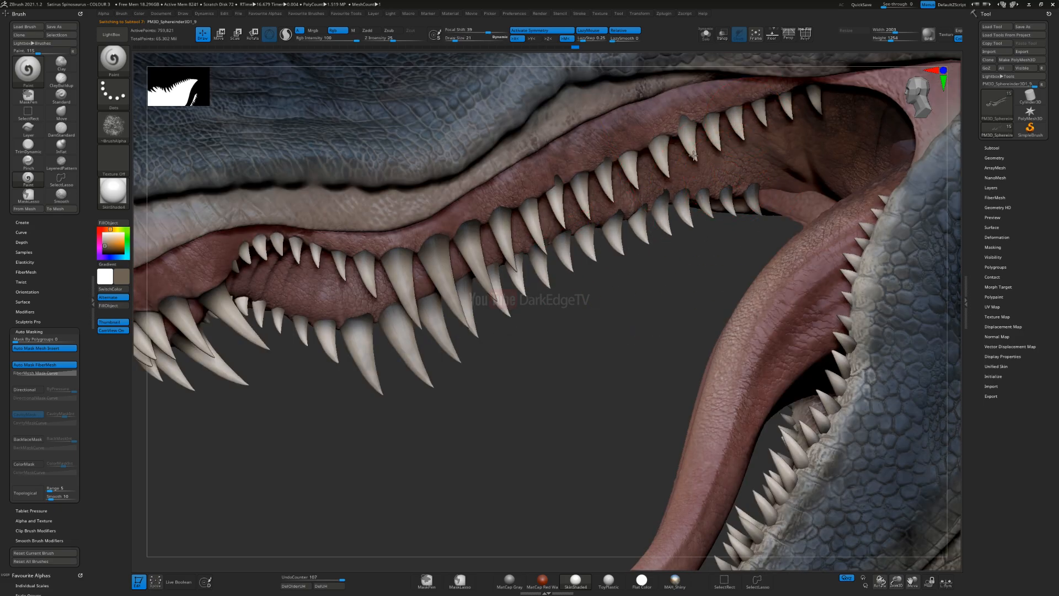
Step: Paint speckled grey-brown over the upper teeth, from the rear teeth to the small front ones
drag(664, 184, 350, 426)
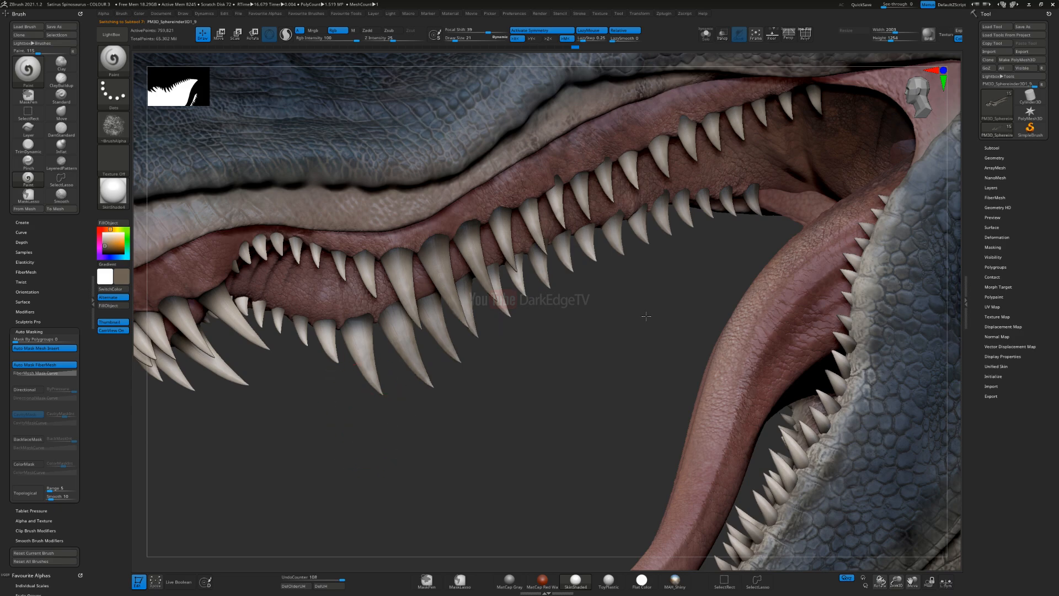
alt+drag(646, 316, 904, 246)
mouse_move(497, 312)
mouse_down()
mouse_move(403, 283)
mouse_move(502, 260)
mouse_move(513, 273)
mouse_up()
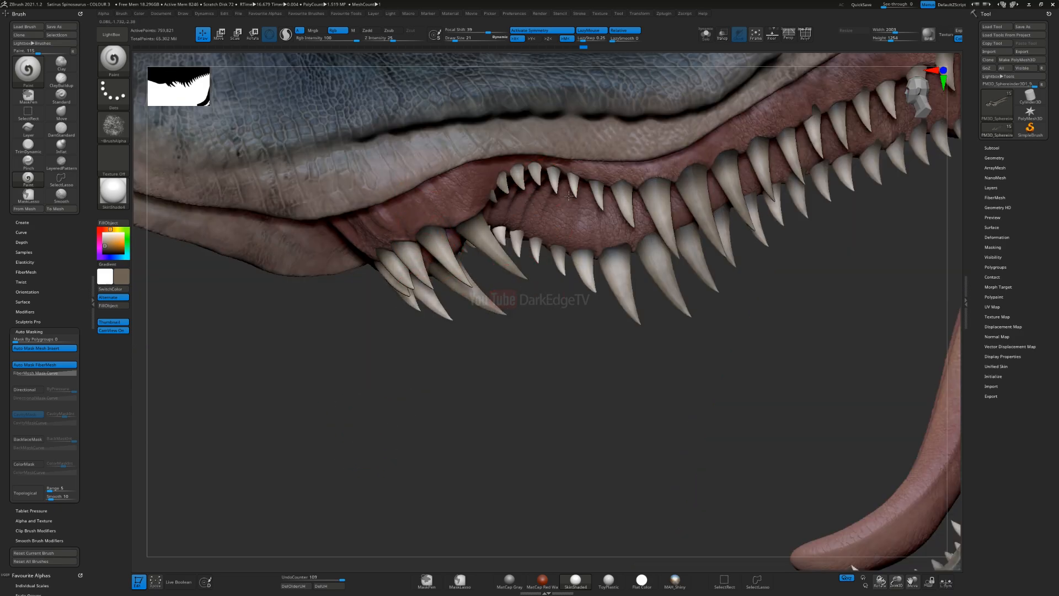
drag(568, 196, 535, 189)
mouse_move(704, 425)
ctrl+right_down()
mouse_move(703, 330)
mouse_move(693, 369)
ctrl+right_up()
alt+right_drag(666, 336, 566, 372)
Step: Select the lower teeth subtool, set the brush size to 25 and paint speckled grey-brown along the lower tooth row
alt+click(610, 452)
key(s)
click(595, 455)
mouse_move(589, 461)
mouse_down()
mouse_move(564, 456)
mouse_move(573, 430)
mouse_move(555, 421)
mouse_move(590, 446)
mouse_move(640, 403)
mouse_move(726, 388)
mouse_up()
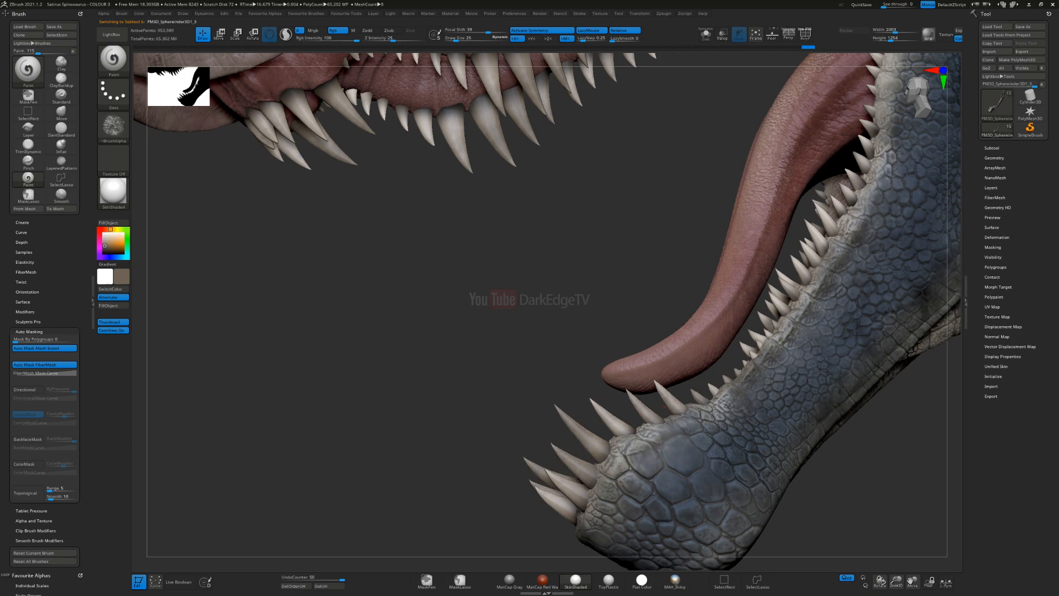
right_drag(745, 374, 647, 325)
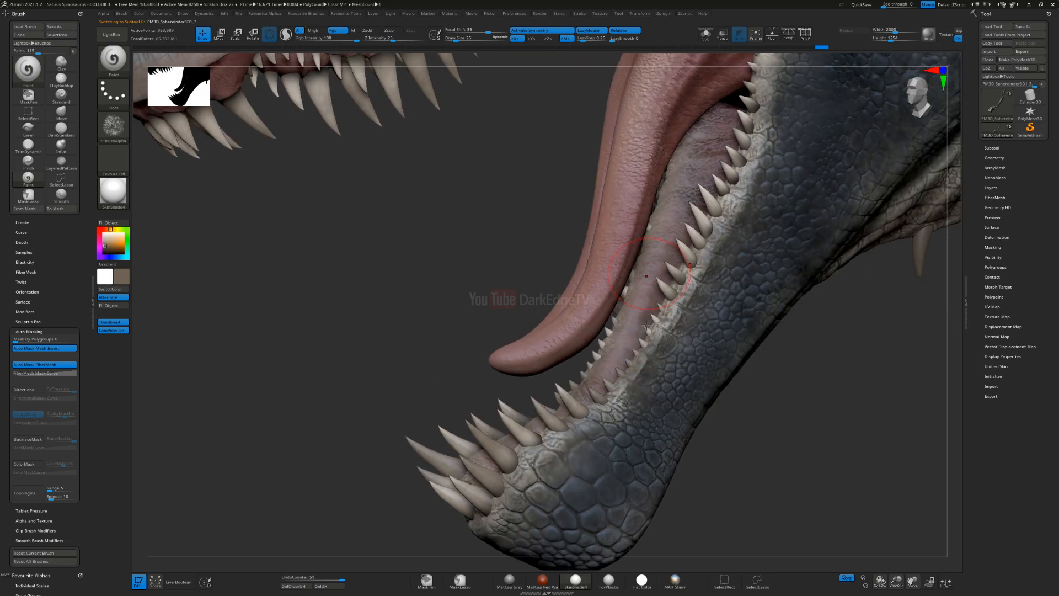
drag(718, 203, 717, 182)
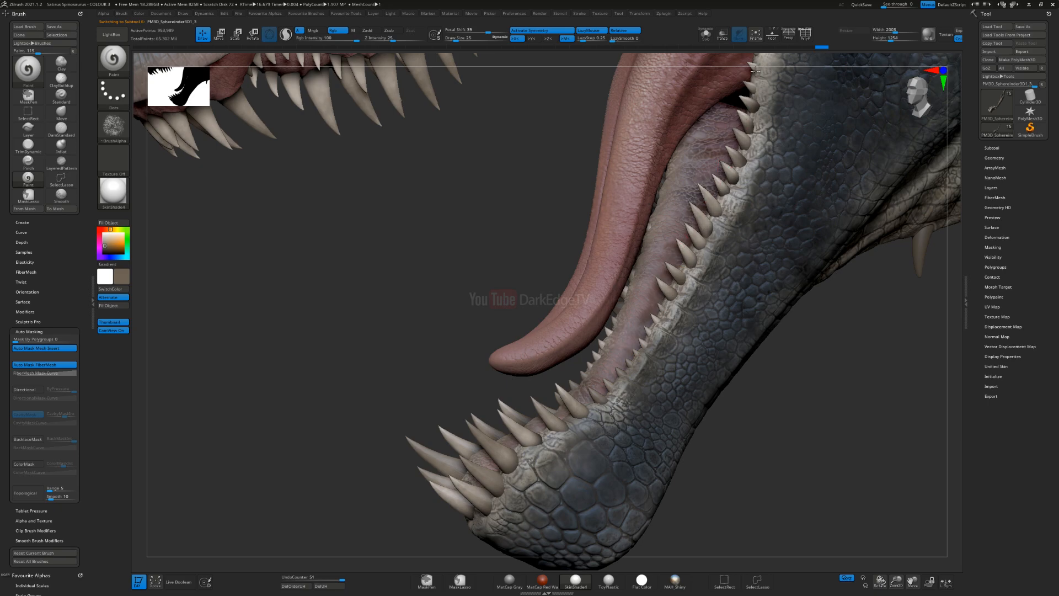
drag(755, 70, 725, 167)
mouse_move(688, 227)
ctrl+right_down()
mouse_move(739, 144)
mouse_move(686, 234)
mouse_move(674, 213)
ctrl+right_up()
Step: Select the subtool with the upper jaw's skin and gums and set the main colour to very dark red
ctrl+right_drag(596, 324, 773, 298)
ctrl+right_drag(571, 348, 577, 265)
right_drag(690, 298, 447, 310)
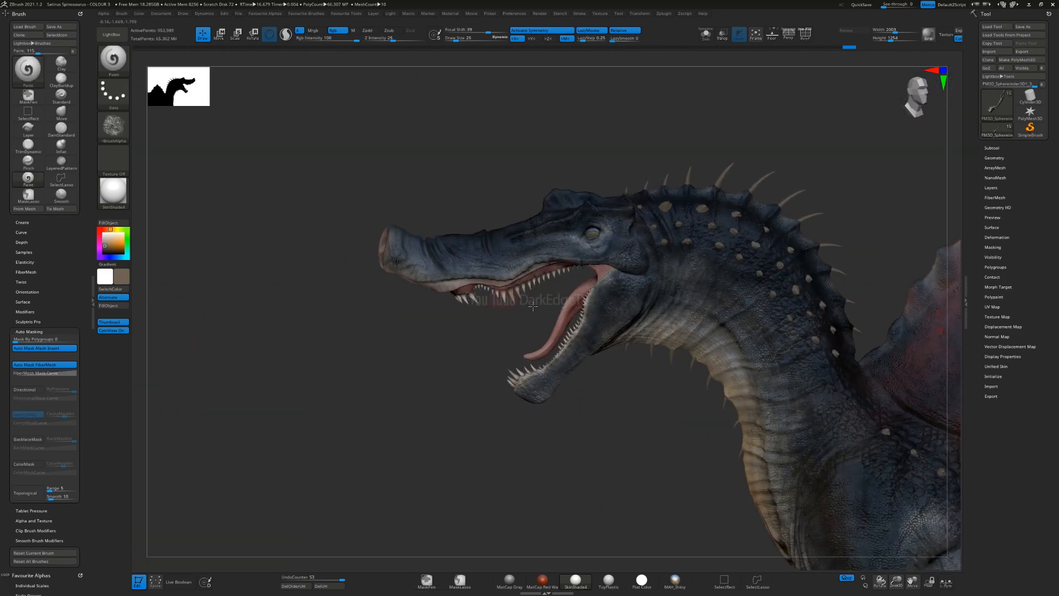
ctrl+right_drag(470, 241, 487, 401)
alt+click(417, 190)
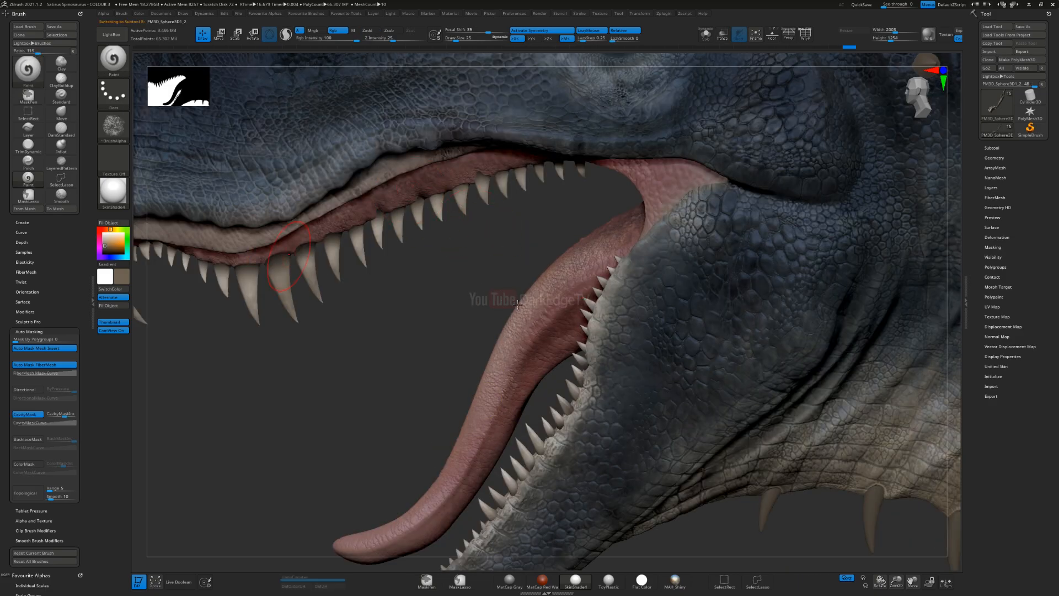
alt+right_drag(417, 190, 745, 231)
mouse_move(399, 241)
ctrl+right_down()
mouse_move(389, 289)
mouse_move(372, 305)
mouse_move(415, 241)
ctrl+right_up()
key(c)
key(c)
click(110, 251)
key(s)
click(402, 316)
mouse_move(404, 315)
right_down()
mouse_move(410, 292)
mouse_move(303, 333)
right_up()
drag(429, 379, 455, 380)
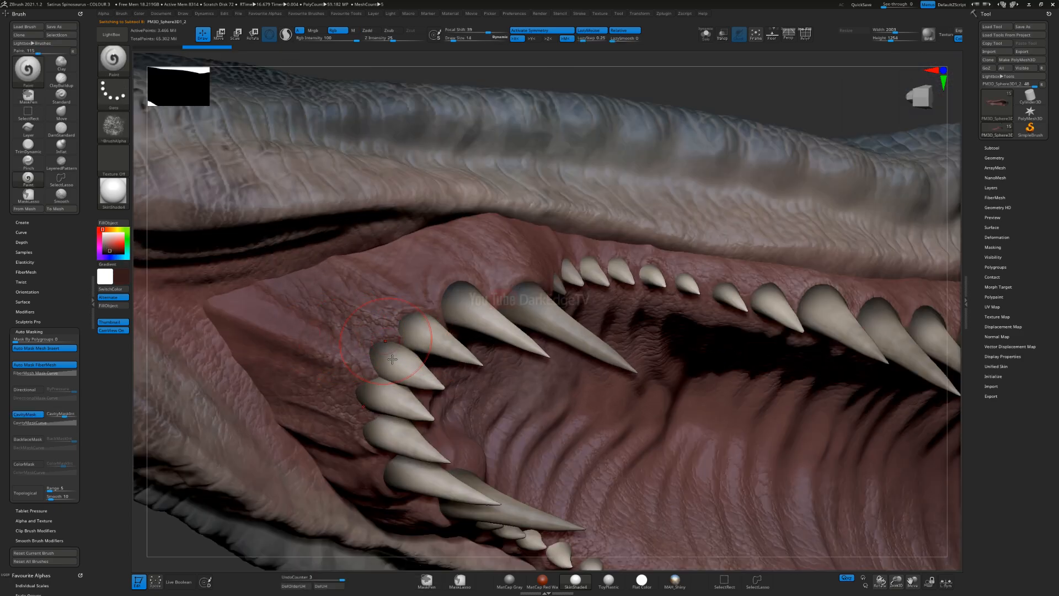
key(ctrl+z)
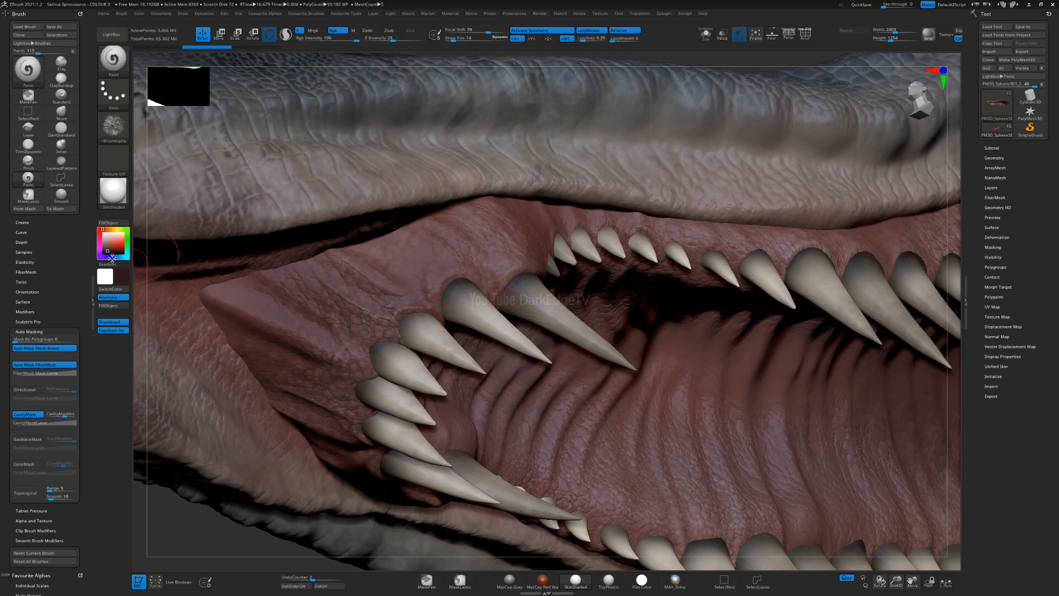
Step: Change the brush alpha to Alpha 21, set the draw size to 21 and undo the test stroke
click(113, 126)
click(166, 136)
key(s)
click(299, 295)
click(113, 122)
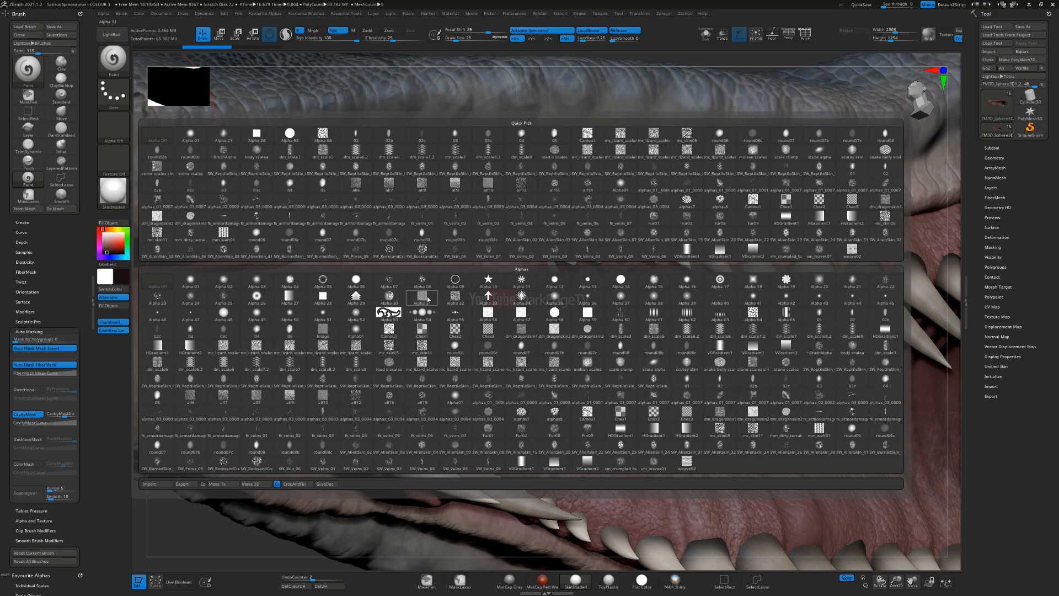
click(850, 285)
key(s)
click(350, 317)
drag(373, 346, 382, 356)
key(s)
click(363, 354)
key(ctrl+z)
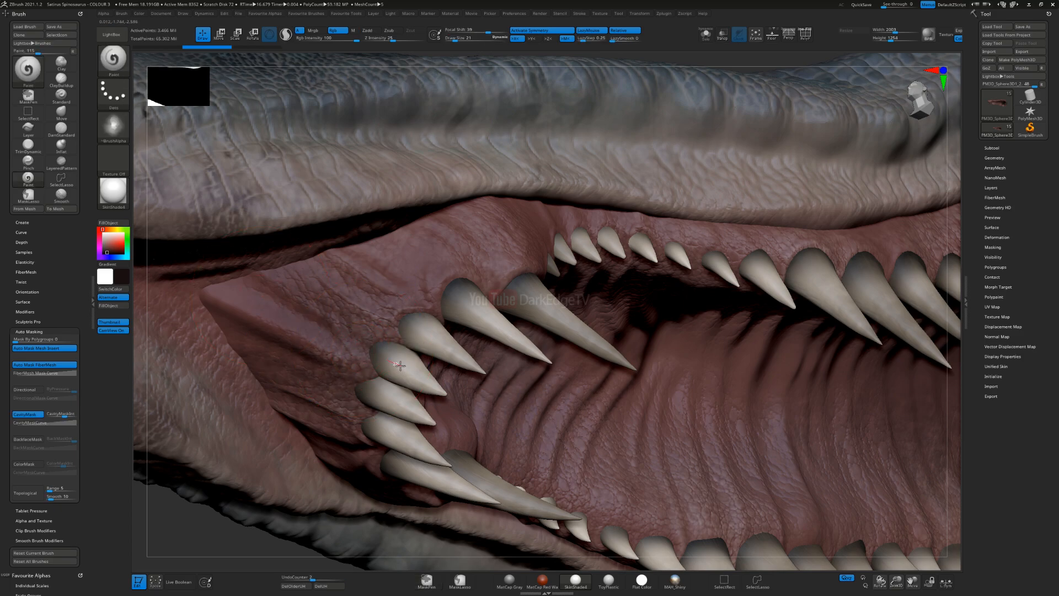
Step: Shade the gums around the bases of the front upper fangs with the dark colour
drag(417, 379, 402, 360)
drag(409, 364, 418, 331)
drag(454, 301, 465, 314)
mouse_move(463, 301)
right_down()
mouse_move(422, 325)
mouse_move(423, 377)
right_up()
drag(436, 288, 472, 306)
right_drag(495, 287, 490, 252)
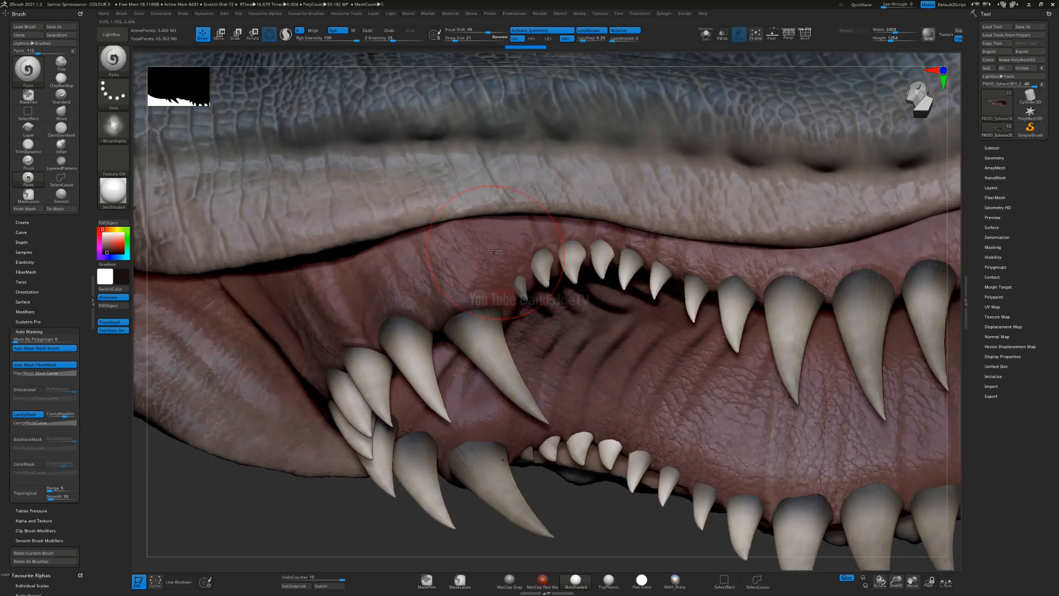
Step: Darken the gums around the bases of the small and large upper teeth along the near side of the jaw
drag(496, 251, 509, 300)
mouse_move(553, 300)
alt+right_down()
mouse_move(490, 341)
mouse_move(479, 301)
alt+right_up()
mouse_move(477, 293)
mouse_down()
mouse_move(497, 315)
mouse_move(551, 298)
mouse_move(611, 309)
mouse_up()
alt+right_drag(700, 311, 541, 283)
mouse_move(559, 293)
mouse_down()
mouse_move(601, 291)
mouse_move(467, 287)
mouse_up()
drag(619, 317, 677, 307)
mouse_move(683, 306)
alt+right_down()
mouse_move(573, 326)
mouse_move(633, 318)
alt+right_up()
drag(596, 306, 625, 326)
drag(647, 292, 685, 304)
alt+right_drag(687, 303, 560, 318)
right_drag(560, 318, 575, 316)
drag(516, 306, 550, 328)
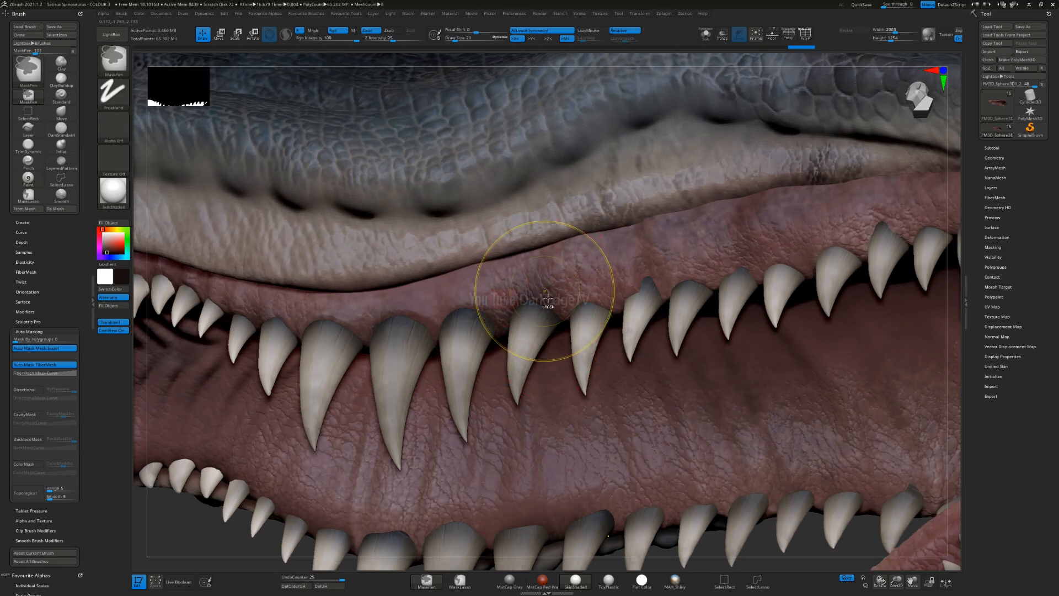
Step: Undo the last gum stroke and continue the dark shading above the middle and rear upper teeth
key(ctrl+z)
right_drag(544, 298, 456, 312)
drag(490, 311, 492, 298)
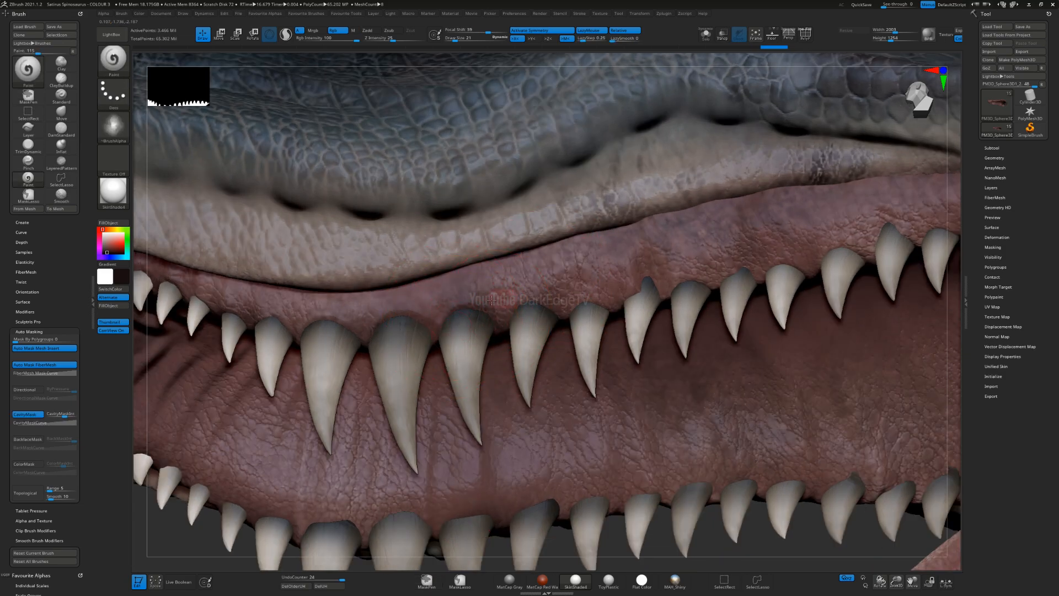
drag(586, 301, 611, 308)
right_drag(544, 324, 564, 337)
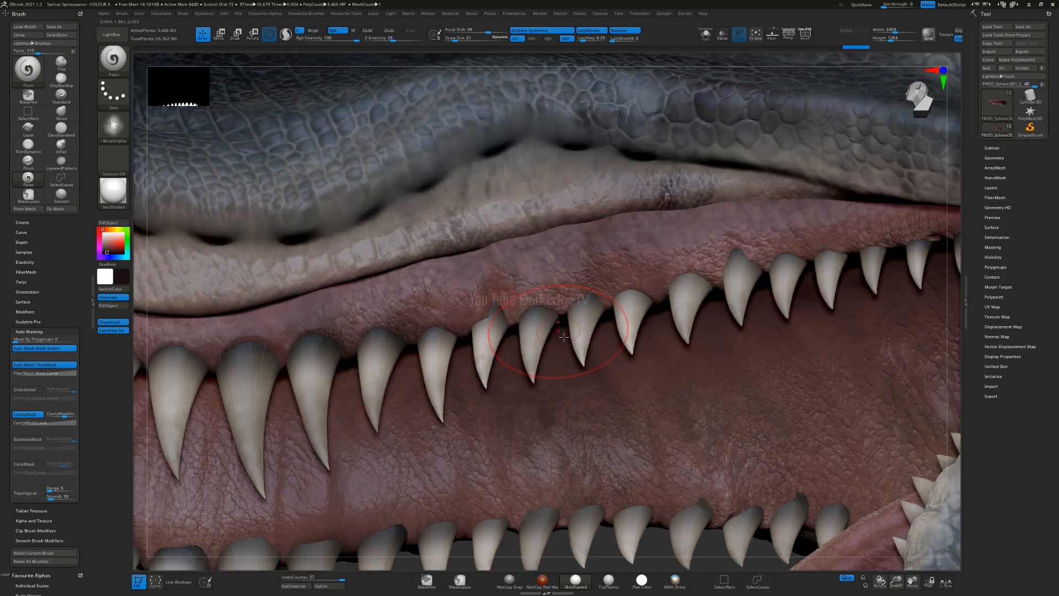
drag(496, 295, 501, 261)
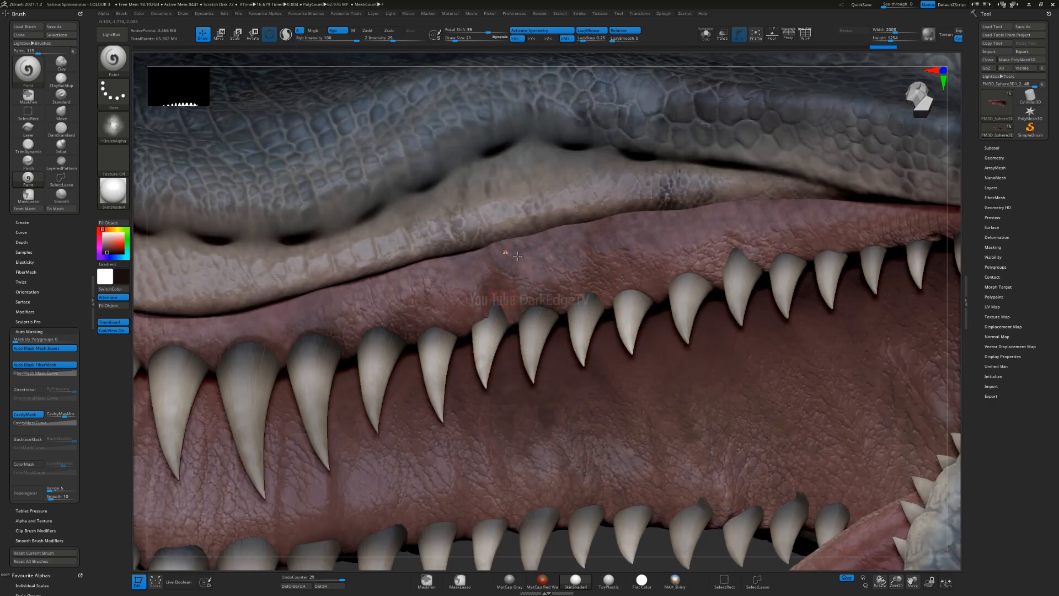
drag(588, 298, 598, 268)
drag(633, 298, 641, 268)
mouse_move(687, 280)
mouse_down()
mouse_move(696, 248)
mouse_move(800, 237)
mouse_up()
Step: Undo the stroke on the palate, turn off cavity masking and darken the gums along the far row of upper teeth
mouse_move(499, 496)
alt+right_down()
mouse_move(491, 491)
mouse_move(563, 273)
alt+right_up()
drag(501, 258, 503, 319)
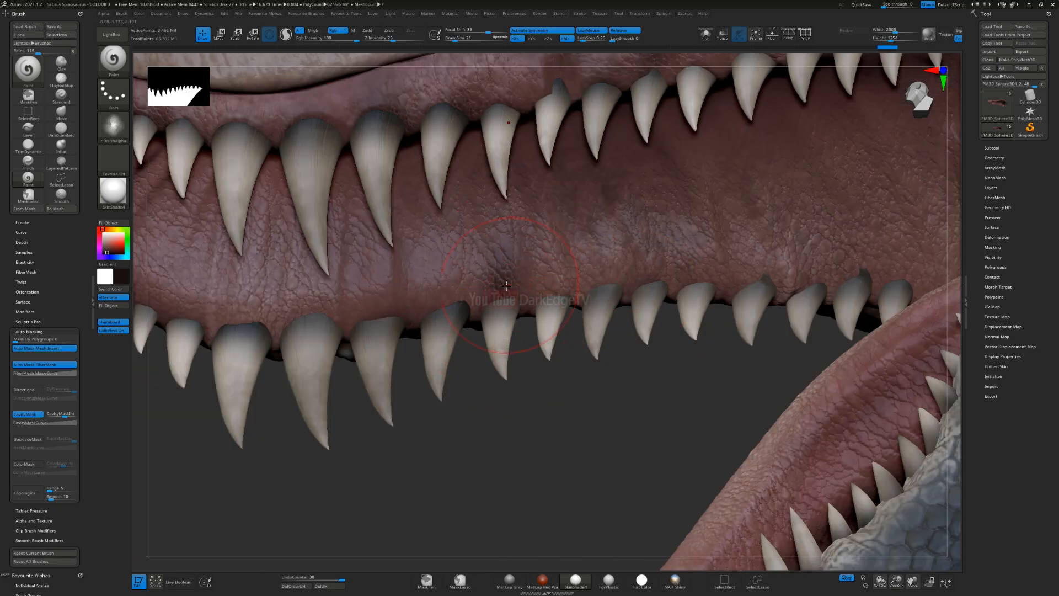
key(ctrl+z)
click(30, 412)
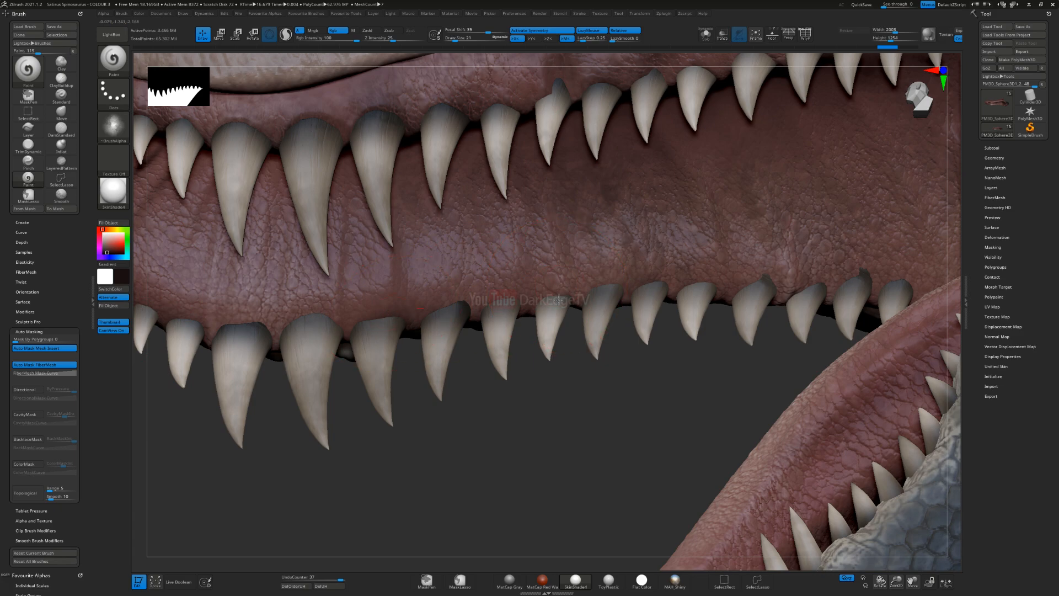
drag(577, 282, 546, 301)
drag(562, 250, 552, 296)
drag(500, 253, 497, 290)
mouse_move(455, 263)
mouse_down()
mouse_move(467, 309)
mouse_move(418, 316)
mouse_up()
alt+right_drag(380, 334, 640, 323)
mouse_move(598, 313)
mouse_down()
mouse_move(632, 298)
mouse_move(607, 312)
mouse_move(574, 298)
mouse_move(590, 307)
mouse_up()
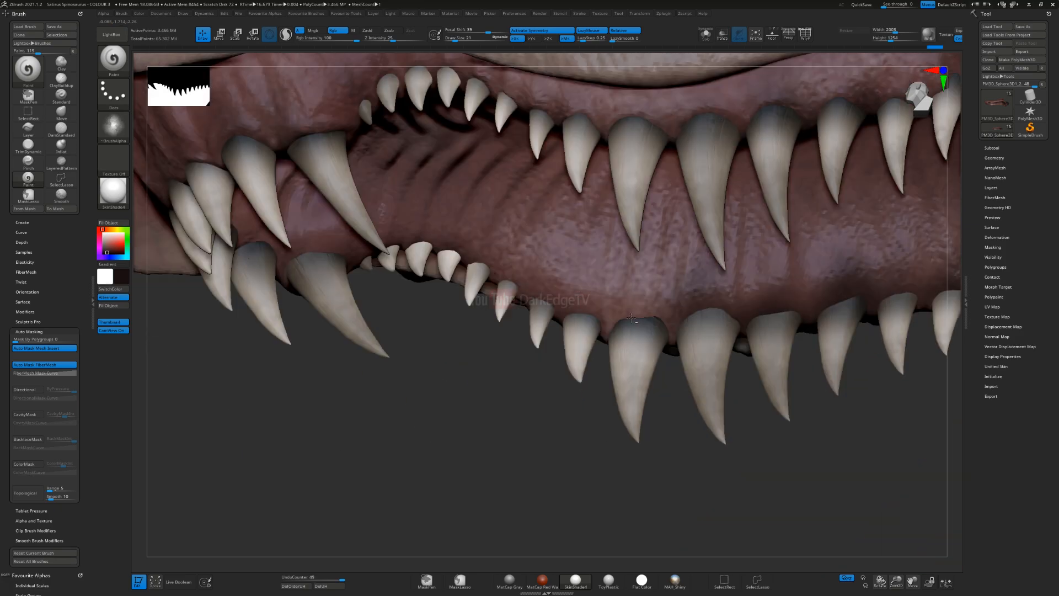
Step: Continue the dark gum shading along the far tooth row towards the small teeth behind the front fangs
alt+right_drag(631, 318, 663, 318)
drag(670, 295, 690, 369)
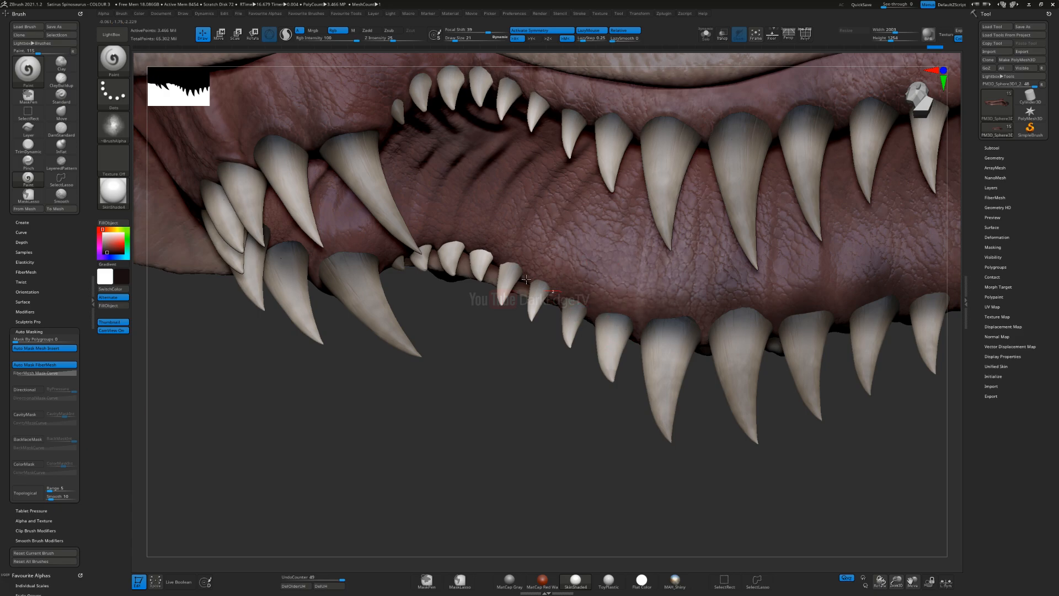
right_drag(541, 285, 582, 288)
drag(556, 290, 515, 281)
right_drag(518, 281, 460, 255)
mouse_move(461, 249)
mouse_down()
mouse_move(433, 251)
mouse_move(414, 238)
mouse_up()
Step: Select the lower jaw's skin subtool, paint the dark colour around the front lower teeth and undo the last stroke
mouse_move(462, 319)
ctrl+right_down()
mouse_move(464, 220)
mouse_move(618, 331)
mouse_move(634, 363)
ctrl+right_up()
ctrl+right_drag(766, 398, 790, 276)
mouse_move(790, 275)
alt+right_down()
mouse_move(748, 246)
mouse_move(542, 179)
alt+right_up()
right_drag(476, 176, 495, 218)
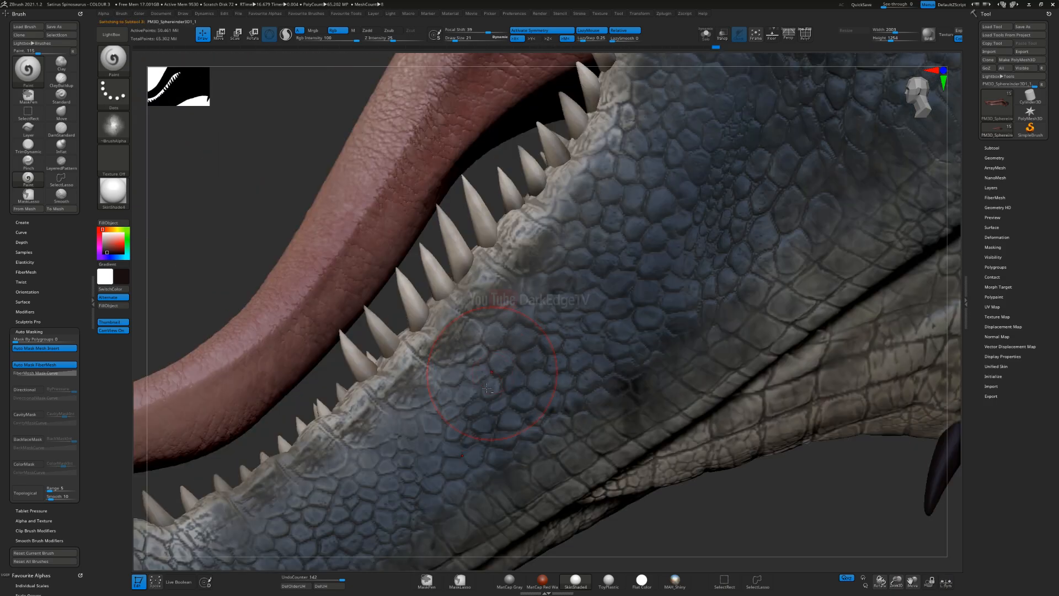
right_drag(508, 354, 431, 286)
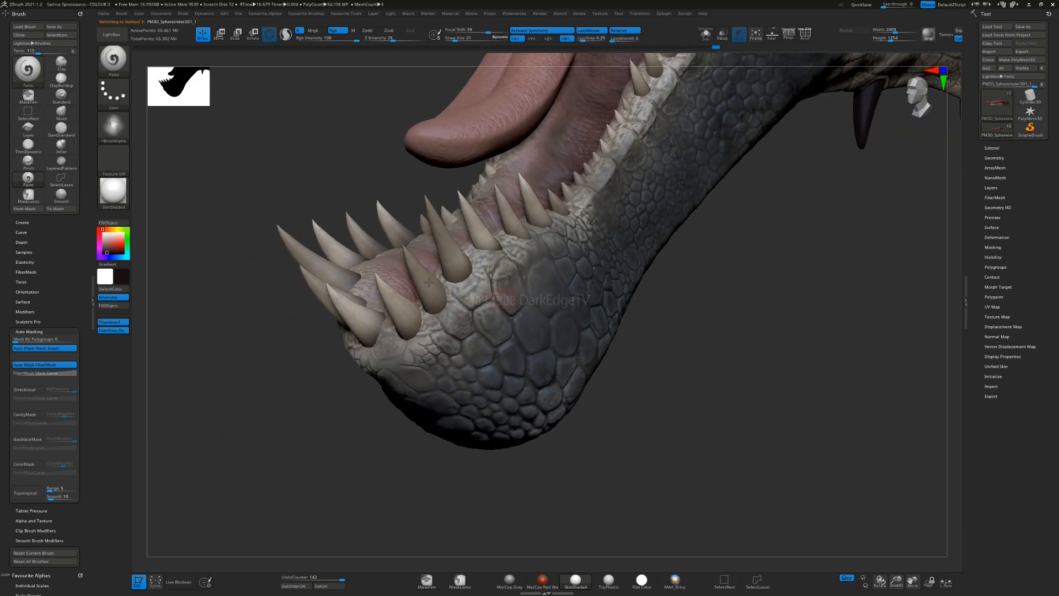
mouse_move(406, 343)
mouse_down()
mouse_move(471, 283)
mouse_move(463, 271)
mouse_up()
right_drag(463, 271, 450, 291)
key(ctrl)
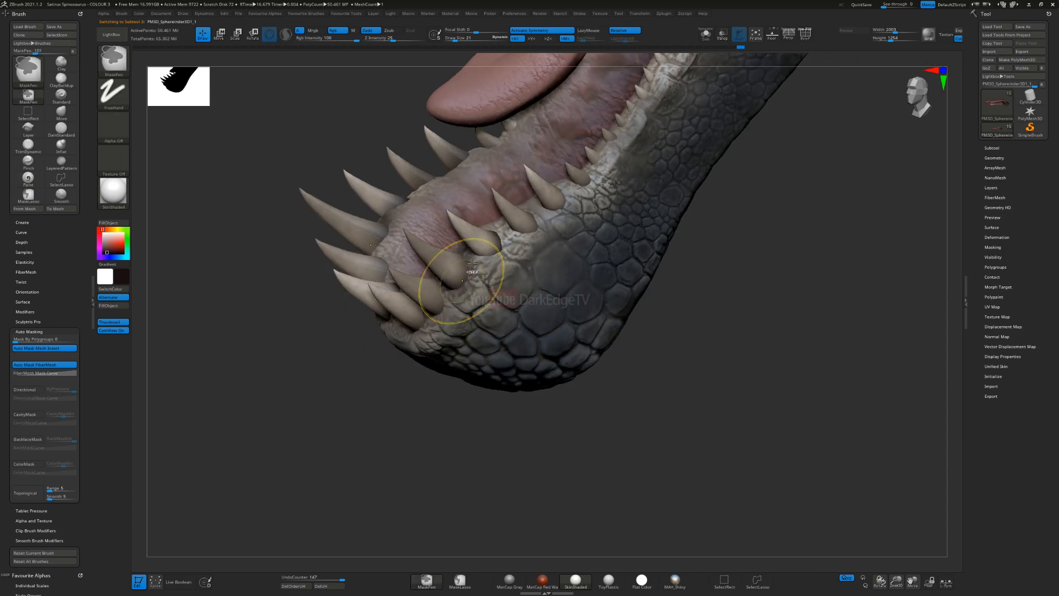
key(ctrl+z)
Step: Darken the gums between the lower front teeth, reduce the draw size to 14 and undo the last stroke
mouse_move(467, 292)
mouse_down()
mouse_move(485, 253)
mouse_move(520, 226)
mouse_up()
alt+right_drag(522, 211, 494, 299)
mouse_move(514, 315)
mouse_down()
mouse_move(599, 213)
mouse_move(626, 162)
mouse_up()
mouse_move(493, 270)
alt+right_down()
mouse_move(418, 288)
mouse_move(488, 256)
mouse_move(413, 294)
alt+right_up()
mouse_move(376, 328)
alt+right_down()
mouse_move(517, 254)
mouse_move(456, 328)
mouse_move(479, 361)
alt+right_up()
key(s)
key(s)
drag(484, 361, 508, 388)
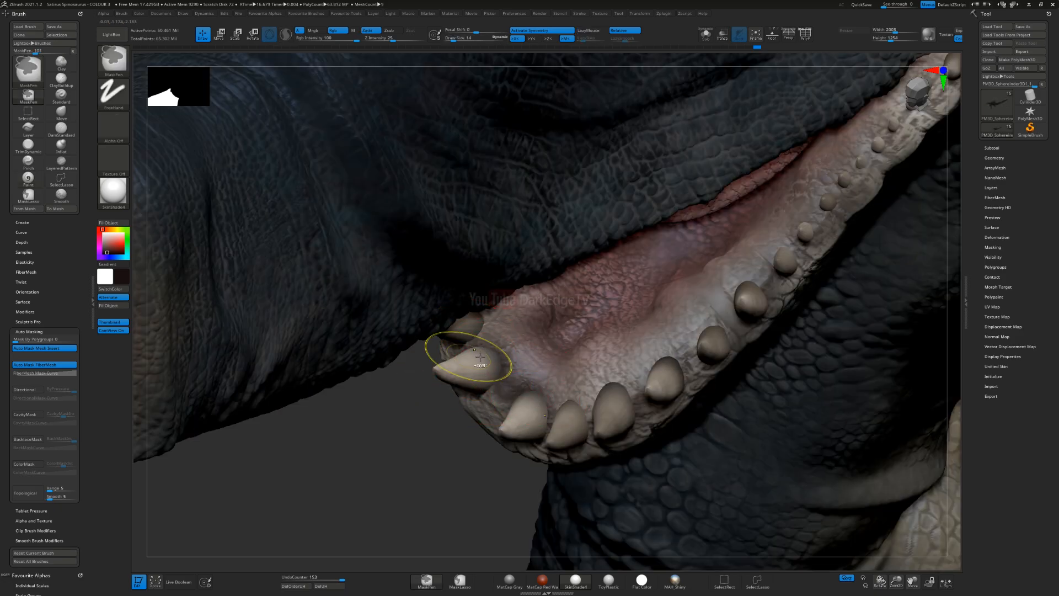
key(ctrl+z)
Step: Paint dark shading around the bases of the lower teeth from the jaw tip towards the middle of the row
mouse_move(487, 350)
mouse_down()
mouse_move(505, 352)
mouse_move(496, 391)
mouse_move(555, 415)
mouse_move(622, 409)
mouse_move(641, 429)
mouse_up()
mouse_move(607, 391)
mouse_down()
mouse_move(612, 381)
mouse_move(687, 372)
mouse_move(724, 321)
mouse_up()
alt+right_drag(615, 348, 483, 392)
mouse_move(575, 362)
mouse_down()
mouse_move(549, 396)
mouse_move(567, 414)
mouse_up()
drag(621, 321, 585, 358)
drag(658, 306, 672, 310)
drag(669, 270, 688, 282)
drag(708, 235, 737, 248)
alt+right_drag(894, 105, 676, 212)
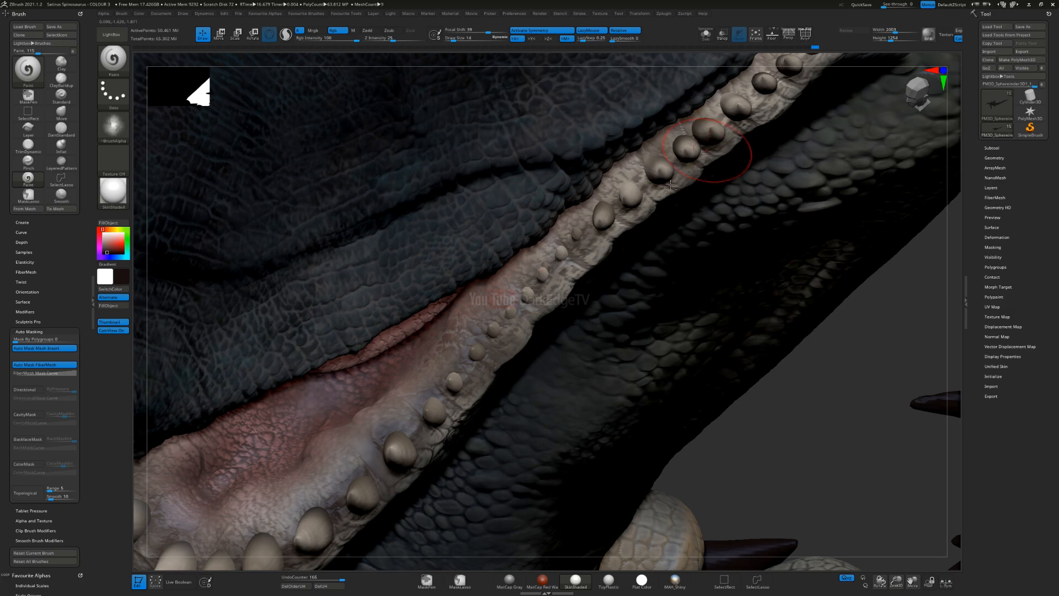
Step: Darken the gums around the rear lower teeth and review the whole head
alt+right_drag(791, 101, 598, 228)
drag(576, 179, 599, 195)
drag(640, 146, 665, 165)
drag(663, 128, 685, 146)
alt+right_drag(663, 170, 560, 272)
drag(601, 197, 745, 114)
drag(636, 205, 750, 117)
mouse_move(577, 296)
ctrl+right_down()
mouse_move(409, 312)
mouse_move(469, 243)
mouse_move(392, 320)
ctrl+right_up()
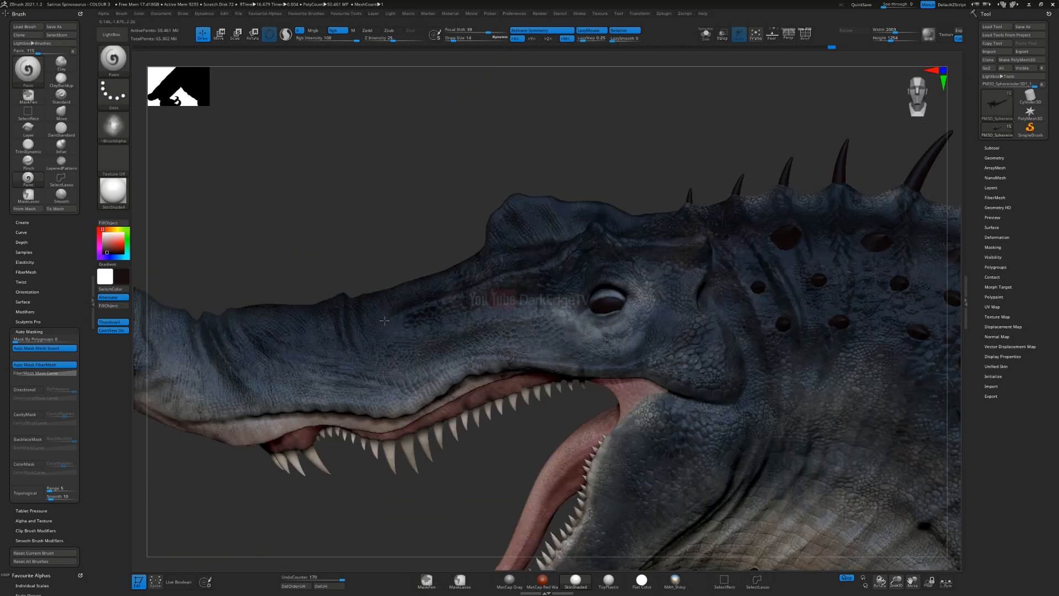
alt+right_drag(391, 364, 441, 243)
mouse_move(466, 376)
right_down()
mouse_move(516, 361)
mouse_move(463, 370)
right_up()
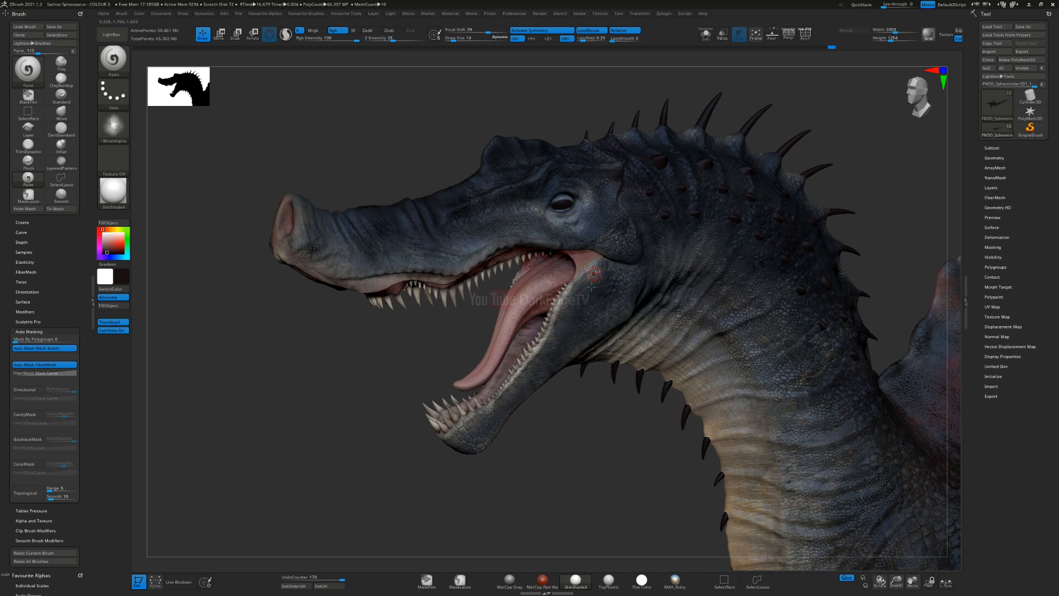
Step: Turn on cavity masking for the brush, select the tongue subtool and raise the draw size to 62
ctrl+right_drag(543, 243, 528, 341)
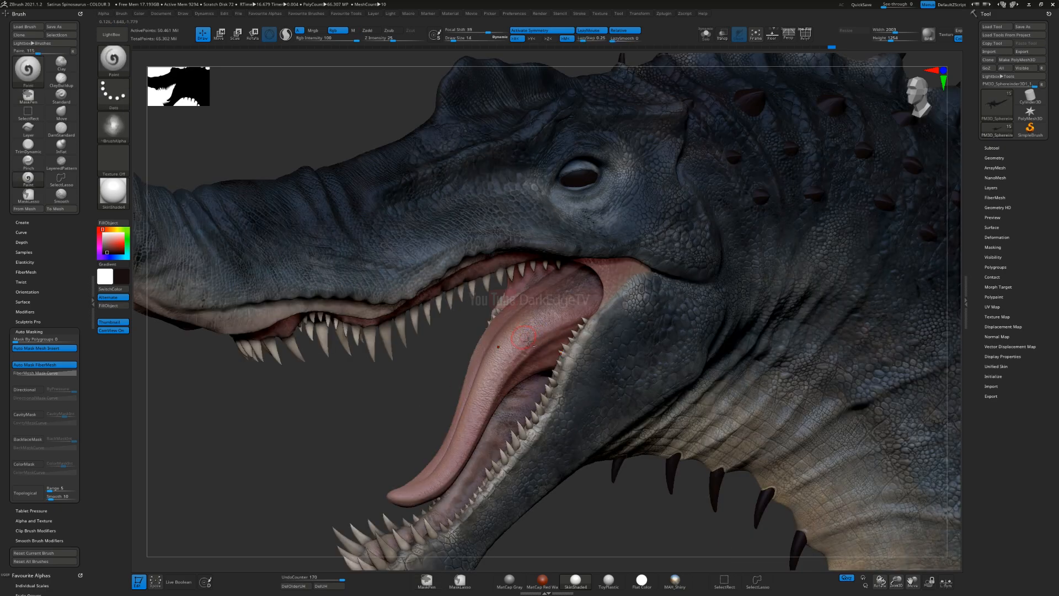
right_drag(396, 398, 230, 303)
click(29, 415)
key(s)
drag(281, 362, 290, 362)
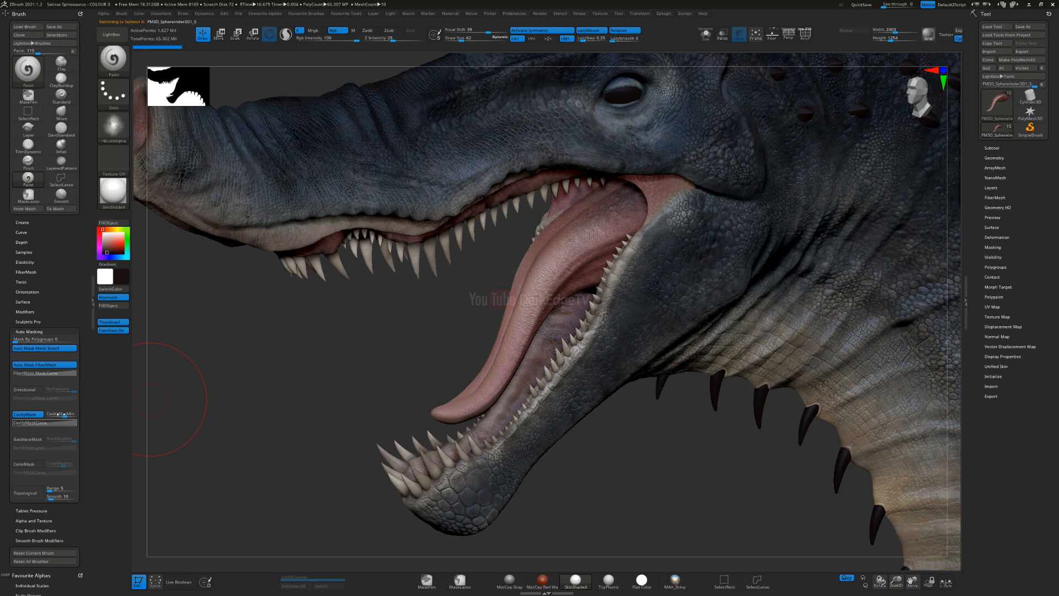
Step: Test a dark stroke on the tongue, undo it and switch the Paint brush to a mottled alpha
mouse_move(350, 305)
ctrl+right_down()
mouse_move(421, 331)
mouse_move(428, 392)
ctrl+right_up()
drag(477, 359, 488, 365)
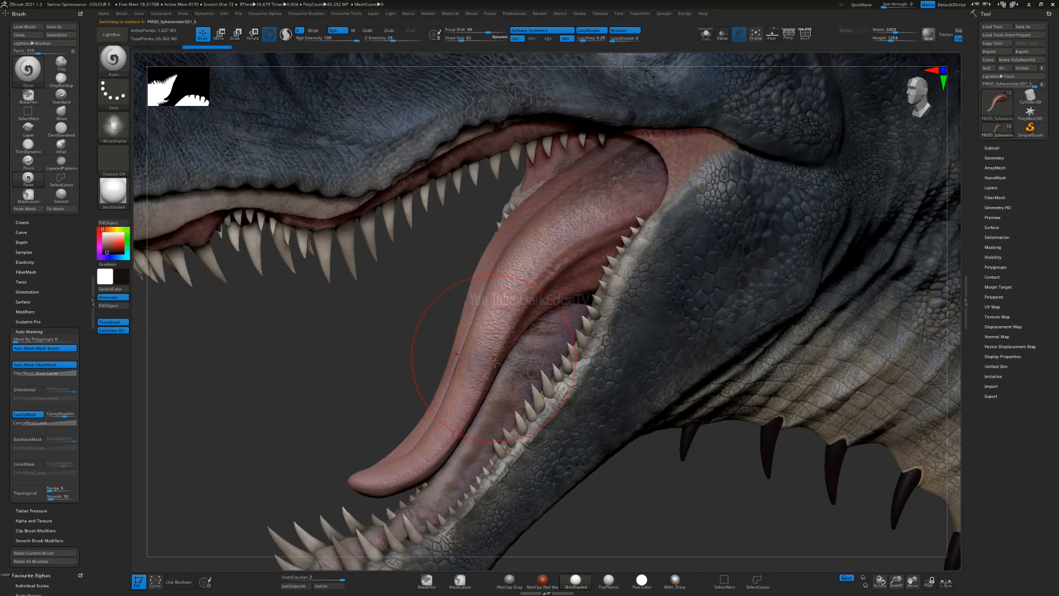
key(ctrl+z)
click(113, 126)
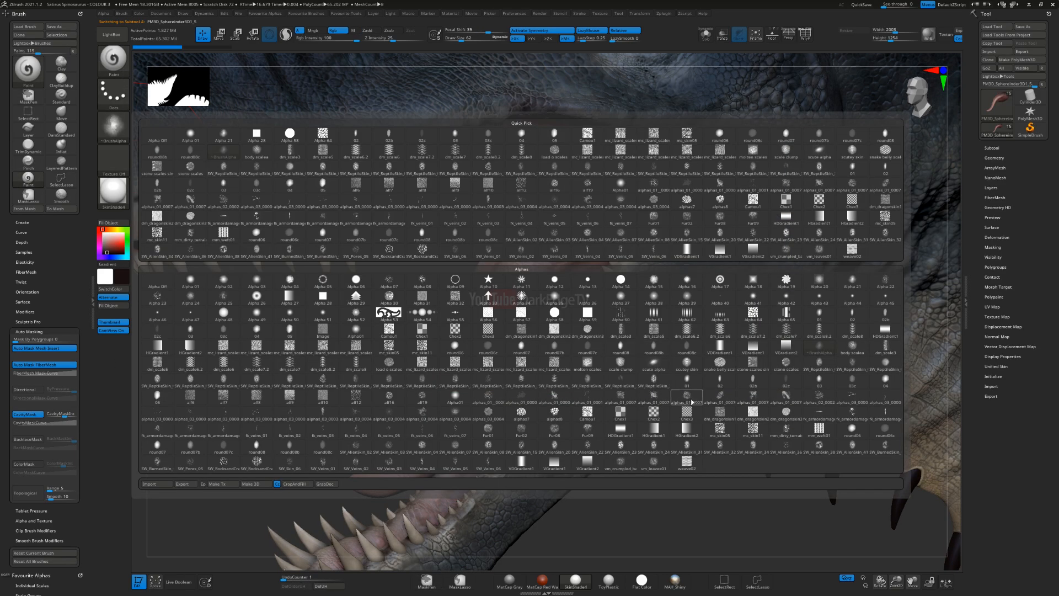
click(719, 400)
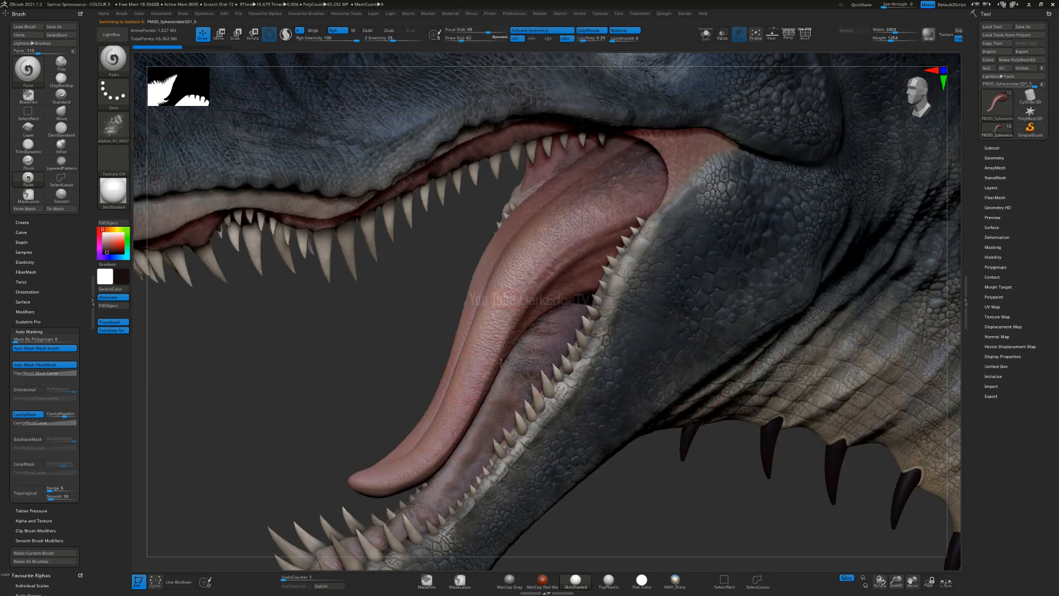
Step: Paint mottled dark tones over the tongue and mouth floor, then compare the result without the last stroke
drag(501, 363, 482, 350)
drag(449, 442, 432, 428)
drag(464, 430, 448, 473)
mouse_move(507, 299)
mouse_down()
mouse_move(524, 280)
mouse_move(512, 293)
mouse_up()
right_drag(501, 302, 585, 295)
ctrl+right_drag(541, 332, 574, 326)
drag(573, 301, 535, 308)
right_drag(543, 306, 587, 272)
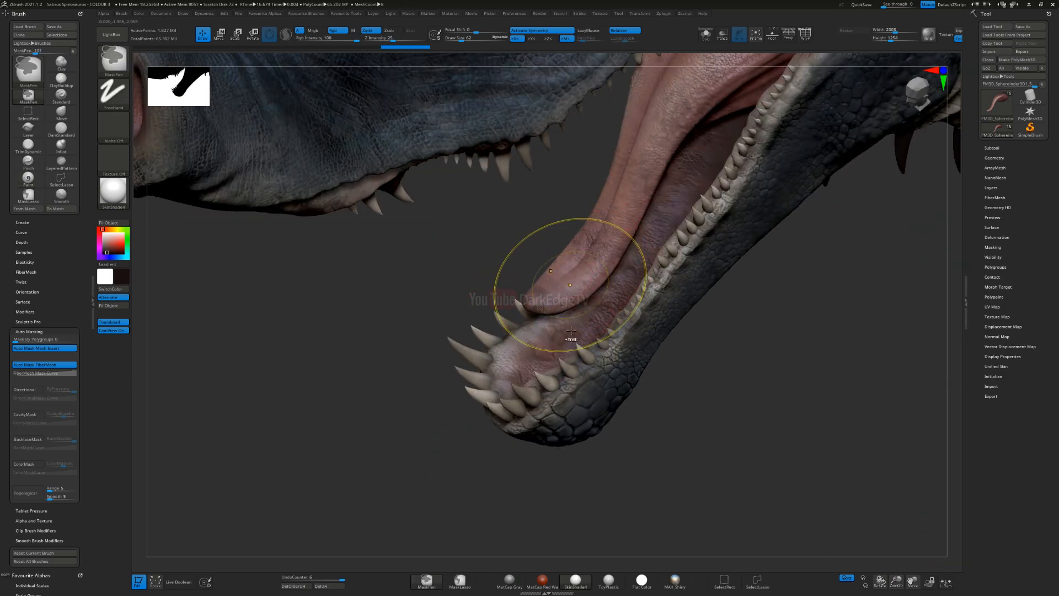
key(ctrl+z)
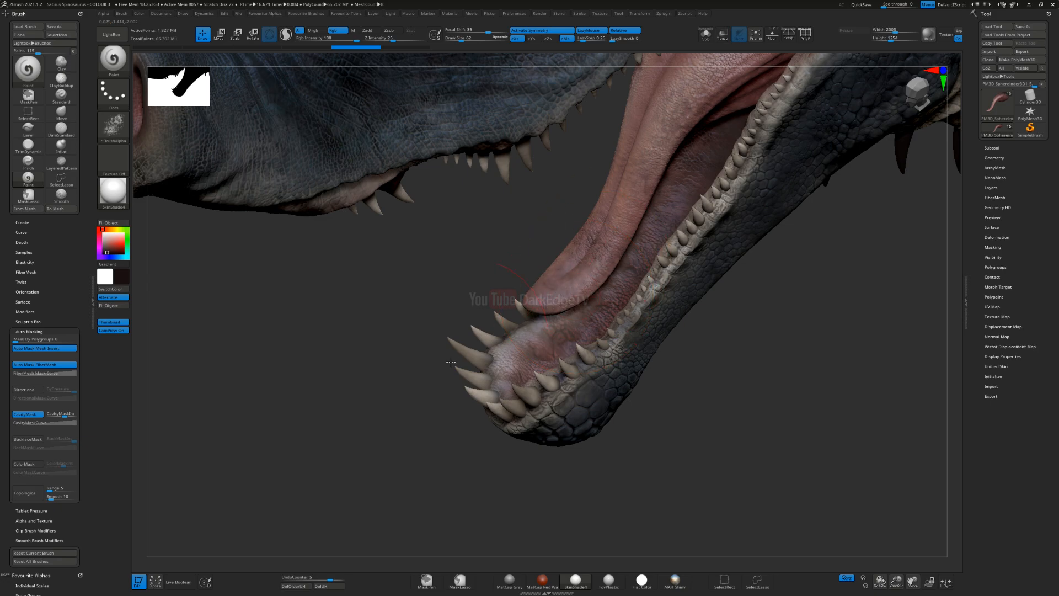
key(ctrl+z)
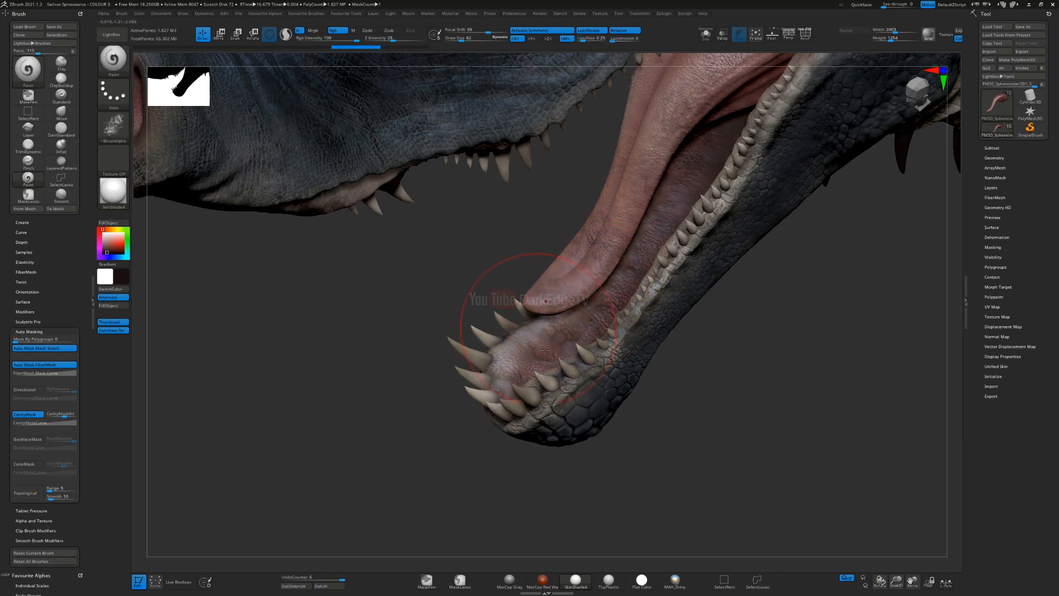
Step: Review the painted mouth from the opposite side of the head and save the project
key(ctrl)
mouse_move(571, 290)
ctrl+right_down()
mouse_move(575, 266)
mouse_move(612, 295)
ctrl+right_up()
mouse_move(532, 306)
right_down()
mouse_move(579, 315)
mouse_move(561, 327)
mouse_move(540, 248)
mouse_move(565, 327)
mouse_move(562, 475)
right_up()
key(ctrl+s)
key(Return)
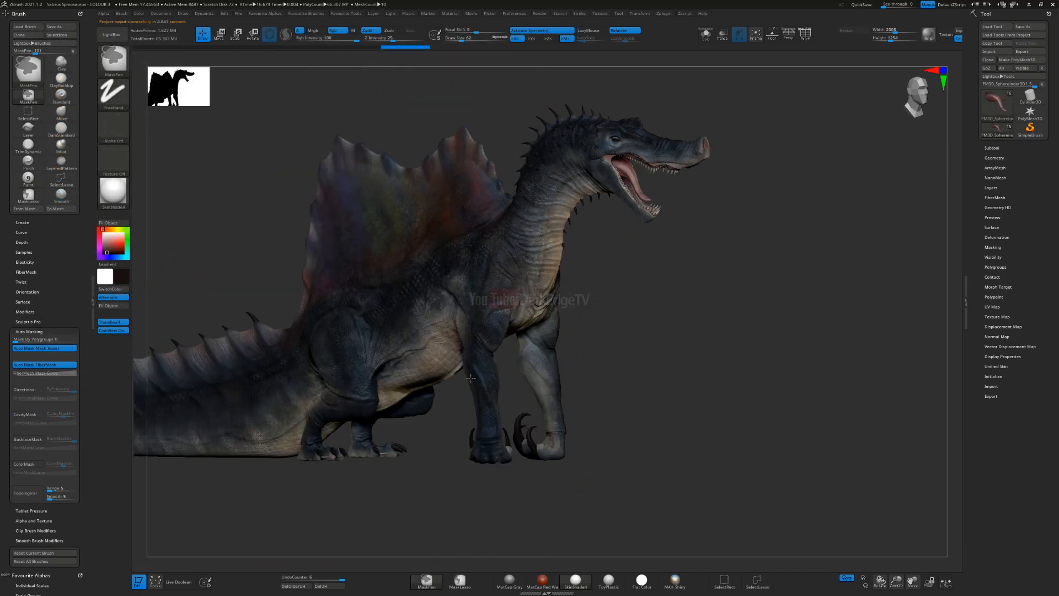
Step: Select the subtool holding the neck and throat spikes and isolate it
mouse_move(469, 373)
alt+right_down()
mouse_move(499, 374)
mouse_move(471, 399)
alt+right_up()
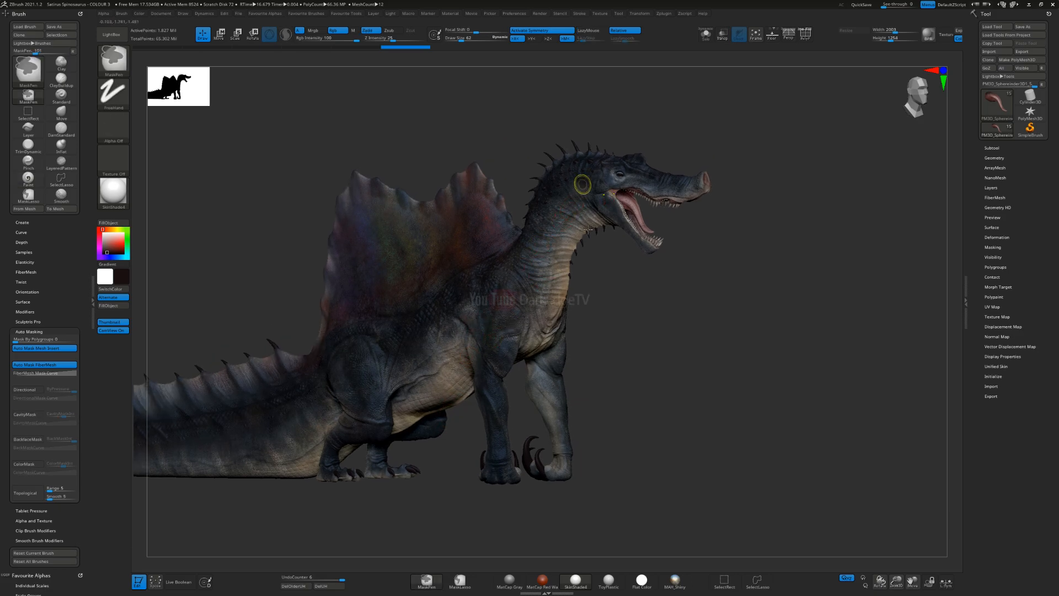
ctrl+right_drag(584, 186, 585, 314)
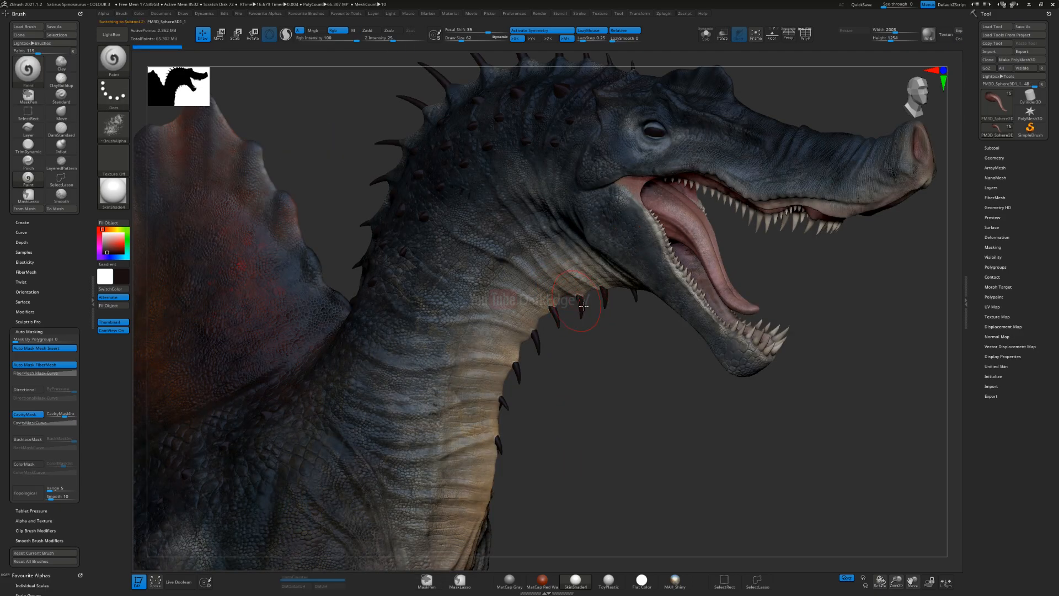
right_drag(563, 244, 583, 201)
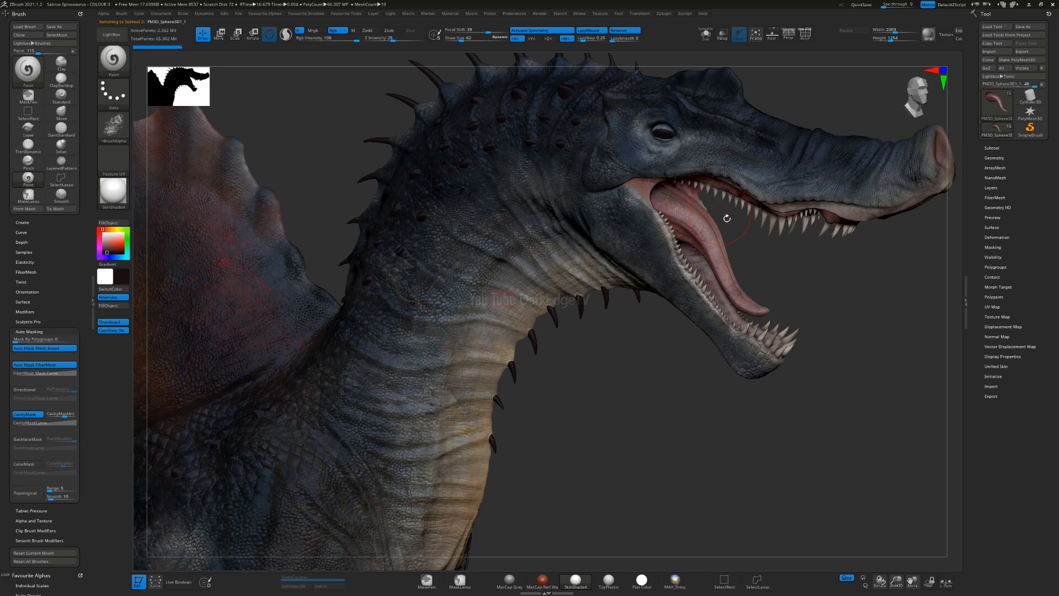
click(706, 34)
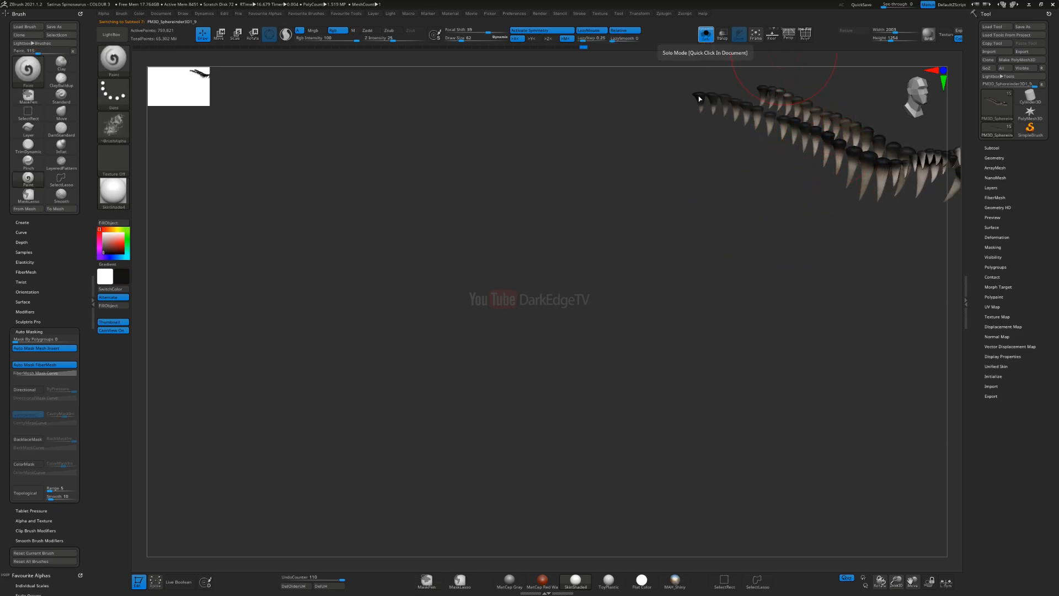
click(706, 34)
alt+click(586, 309)
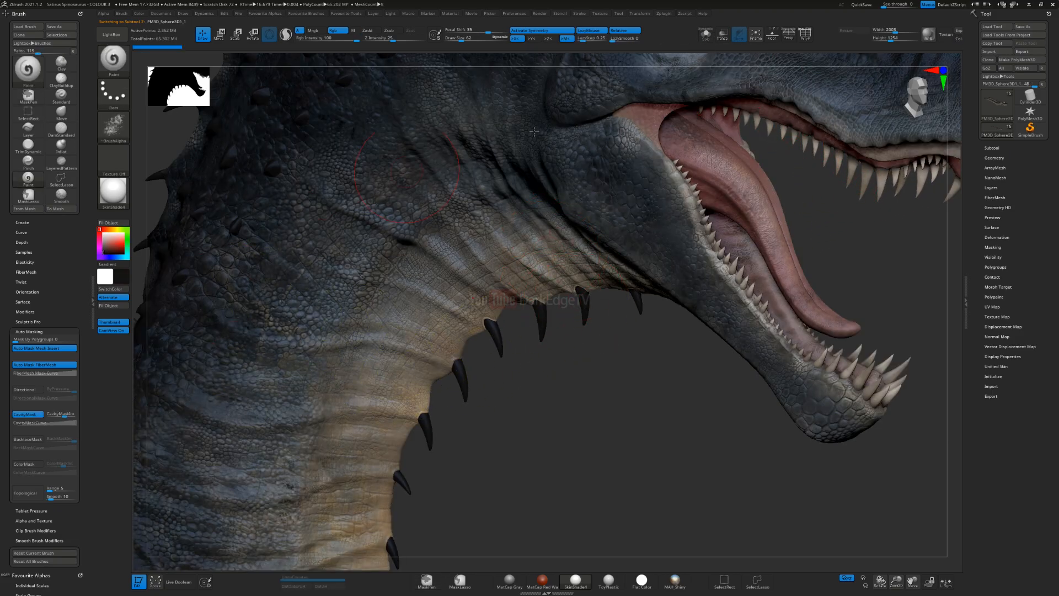
click(706, 36)
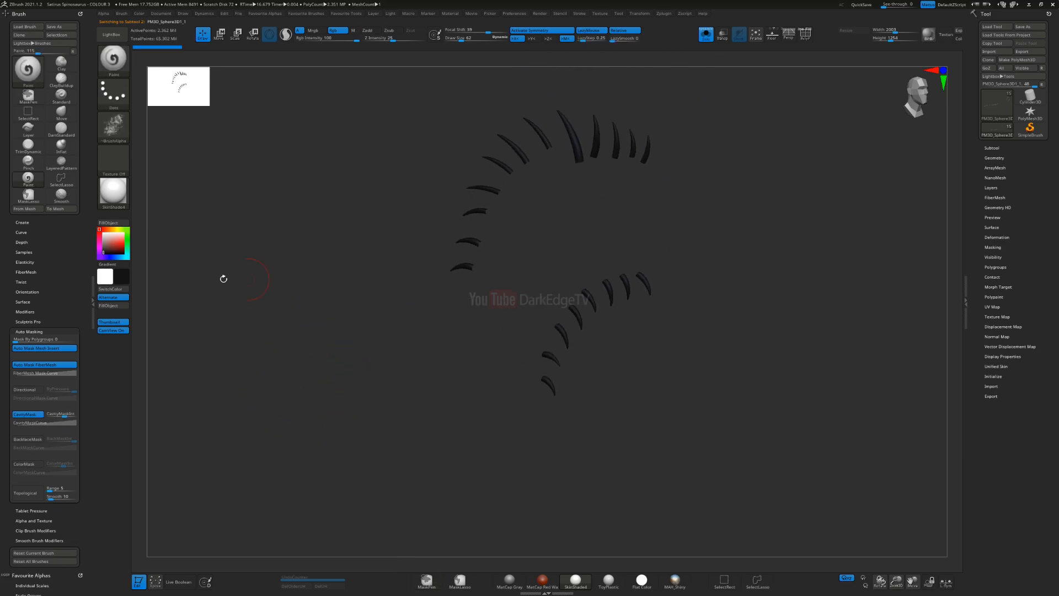
Step: Fill the spikes with the current dark colour, check them in isolation and show the whole model again
click(110, 307)
click(705, 39)
ctrl+right_drag(433, 339, 417, 365)
click(706, 35)
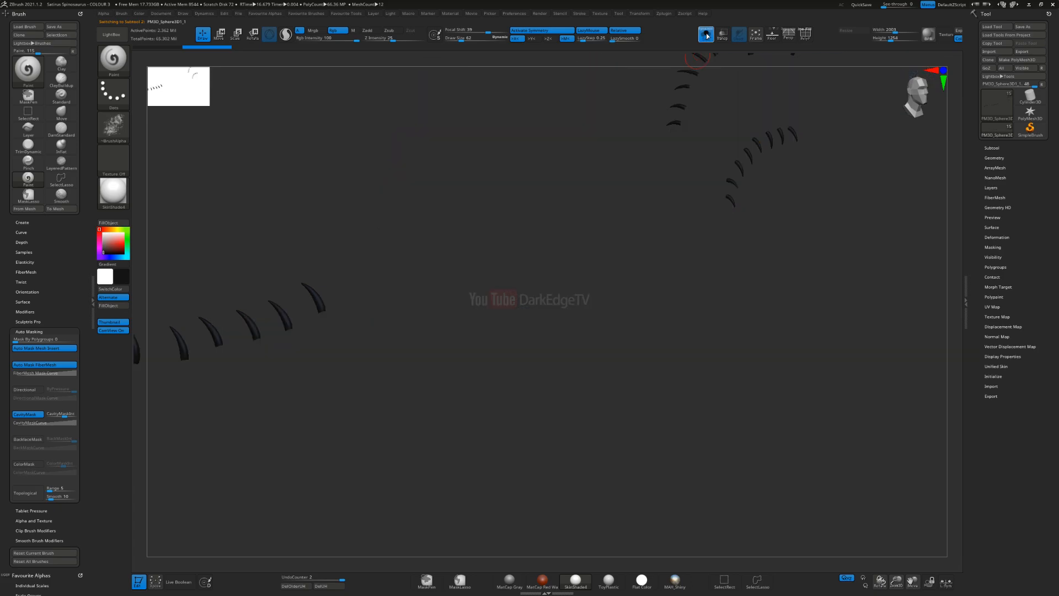
mouse_move(592, 160)
alt+right_down()
mouse_move(794, 182)
mouse_move(406, 276)
mouse_move(526, 349)
mouse_move(521, 376)
alt+right_up()
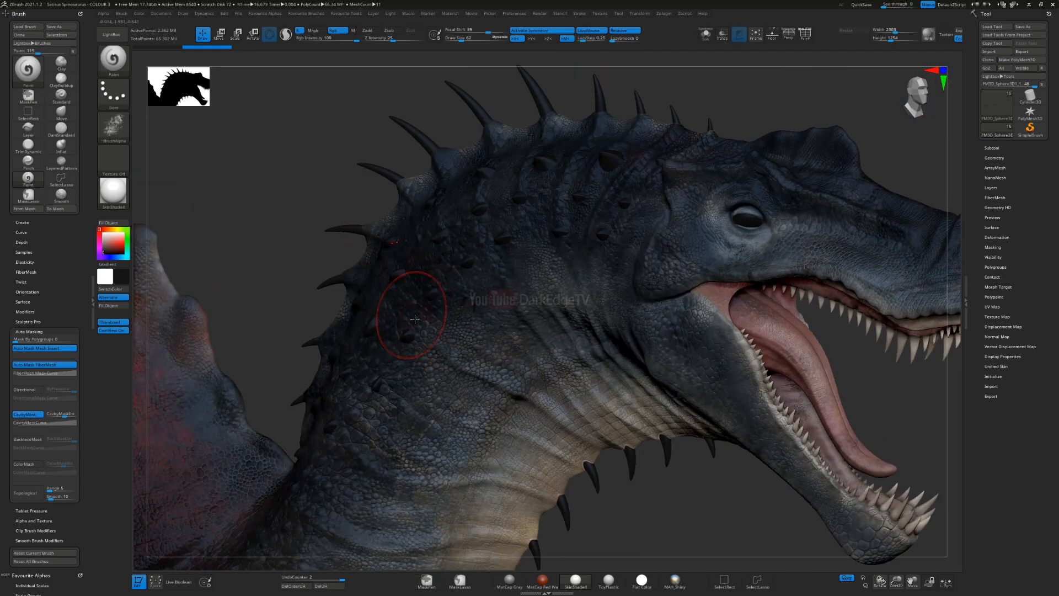
right_drag(306, 295, 276, 246)
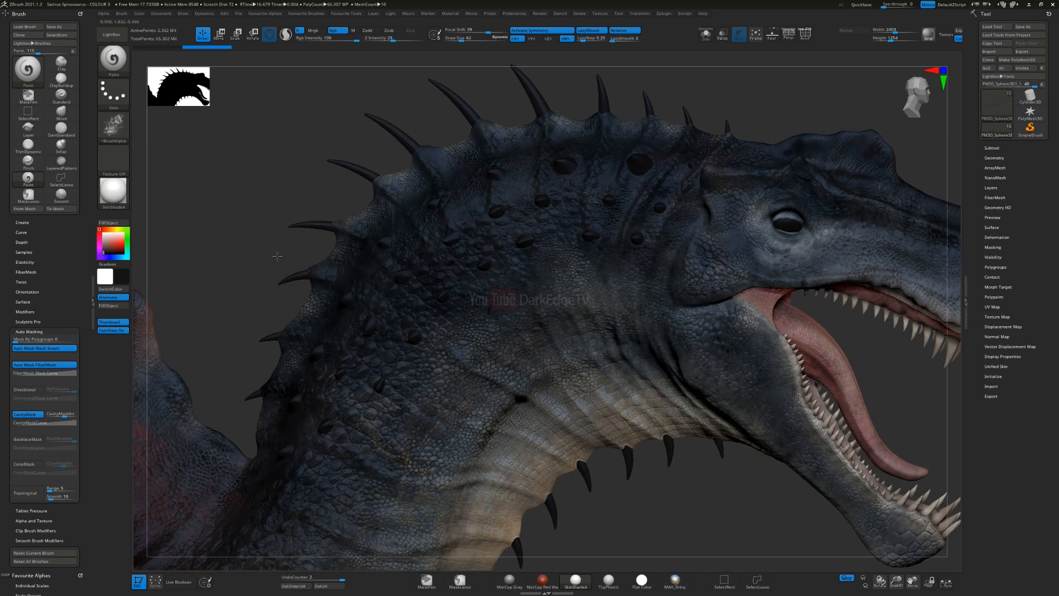
Step: Choose a near-black colour (RGB 10, 10, 10) and fill the spikes subtool with it
click(111, 255)
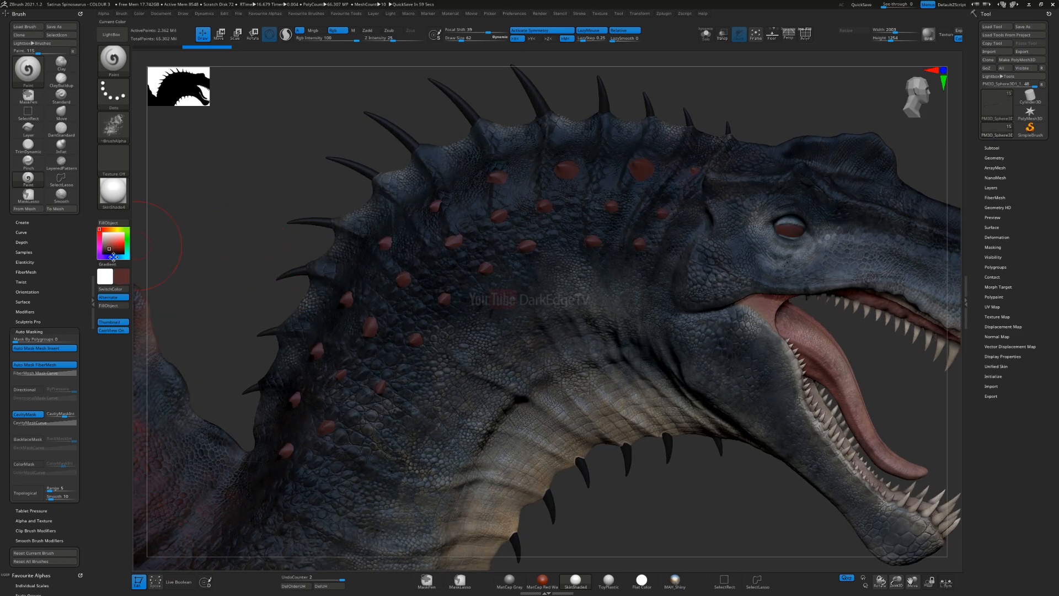
key(v)
drag(115, 255, 94, 257)
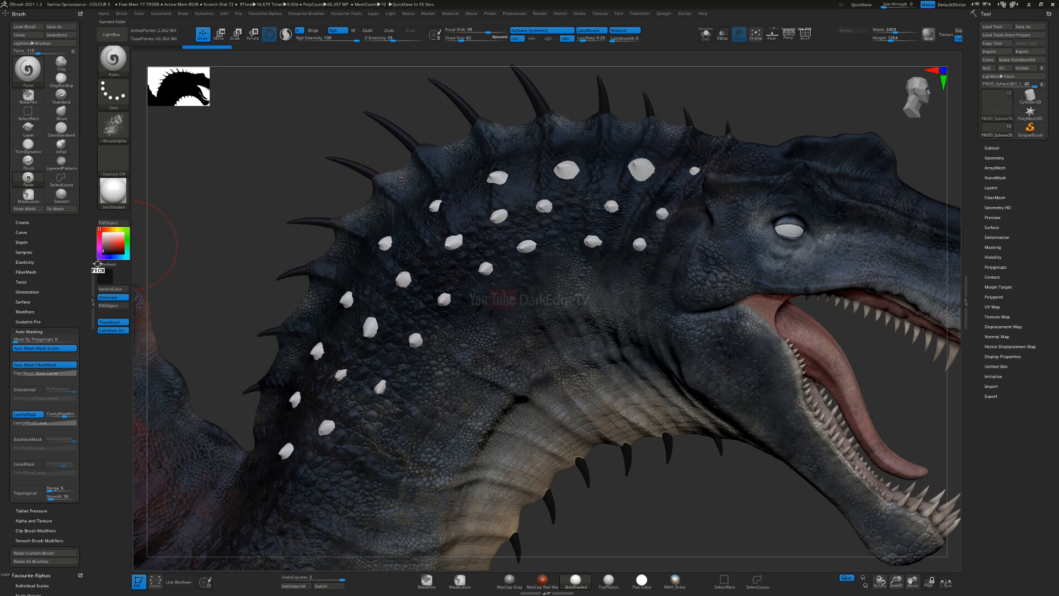
click(113, 305)
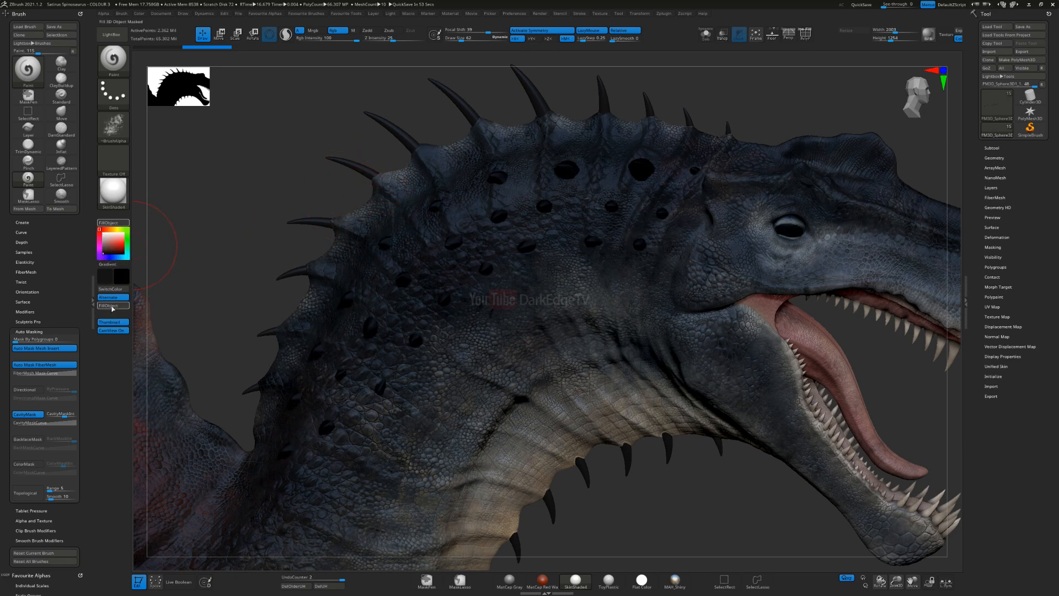
Step: Set the paint colour to dark grey (RGB 38, 38, 38) and brush it over the spikes along the nape
click(104, 252)
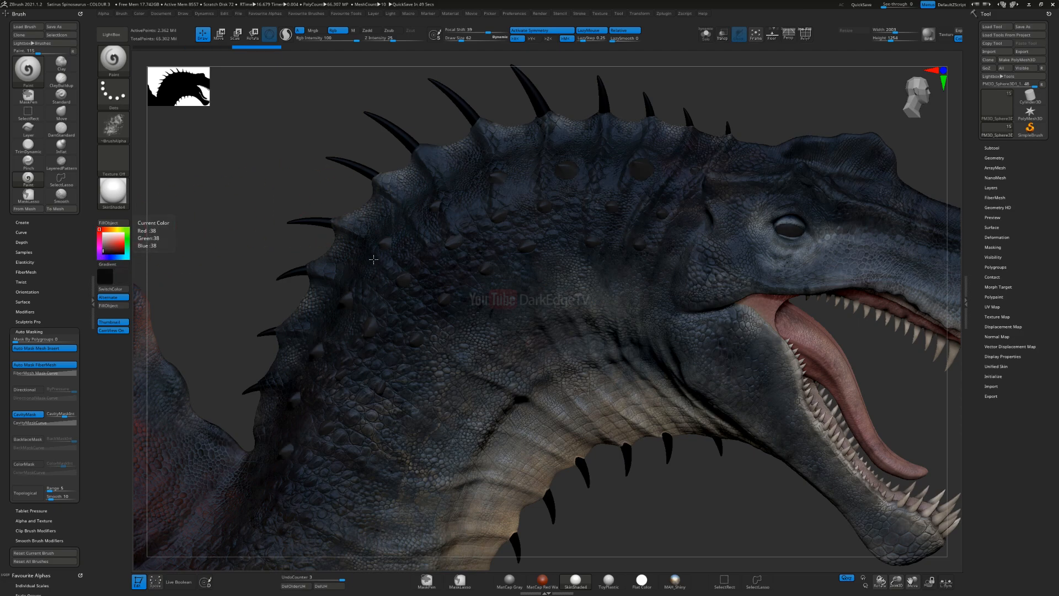
alt+drag(552, 72, 600, 172)
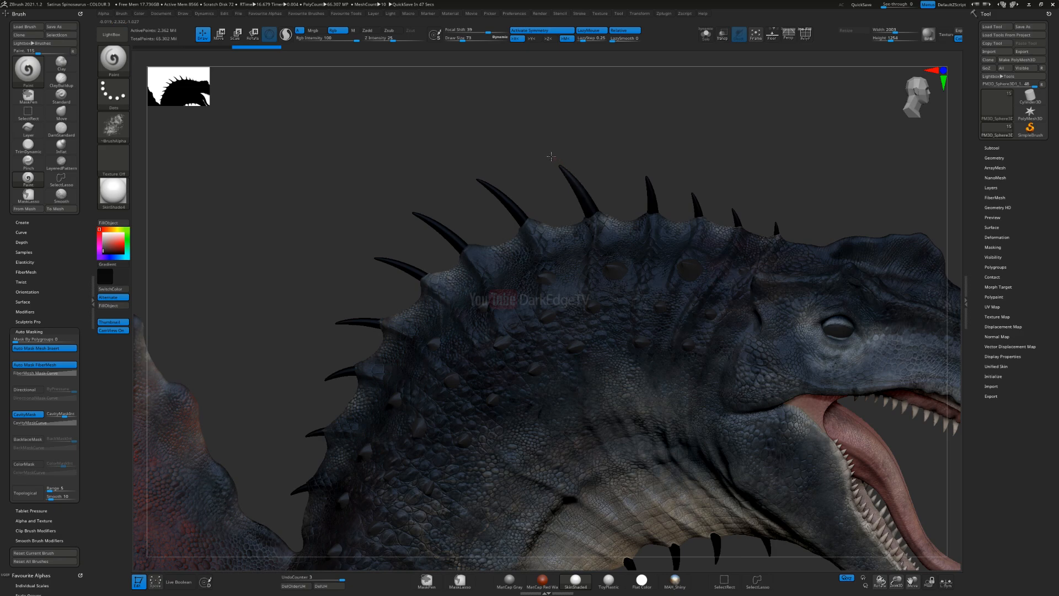
drag(589, 194, 592, 190)
mouse_move(775, 212)
alt+right_down()
mouse_move(542, 239)
mouse_move(409, 232)
alt+right_up()
drag(453, 185, 481, 224)
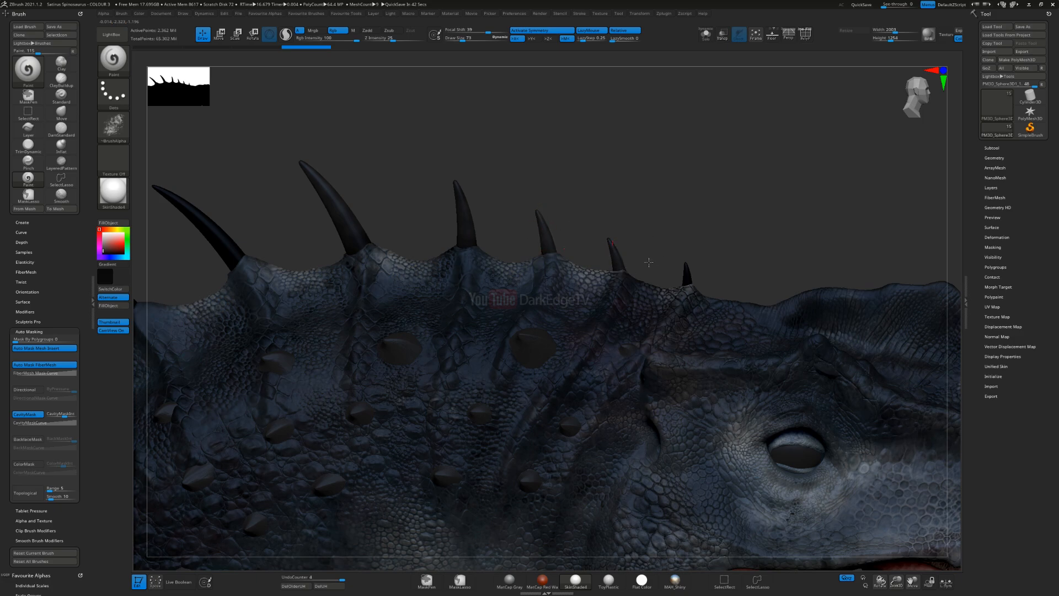
drag(724, 257, 723, 257)
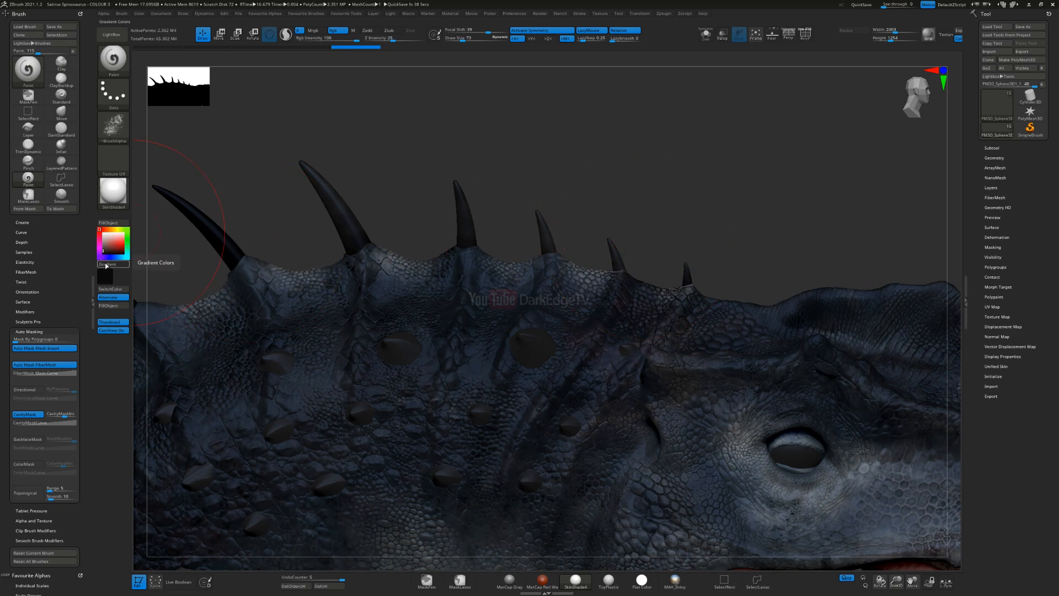
Step: Enable gradient colours, set the paint colour to a dark brown and test it on a nape spike
mouse_move(117, 260)
click(86, 211)
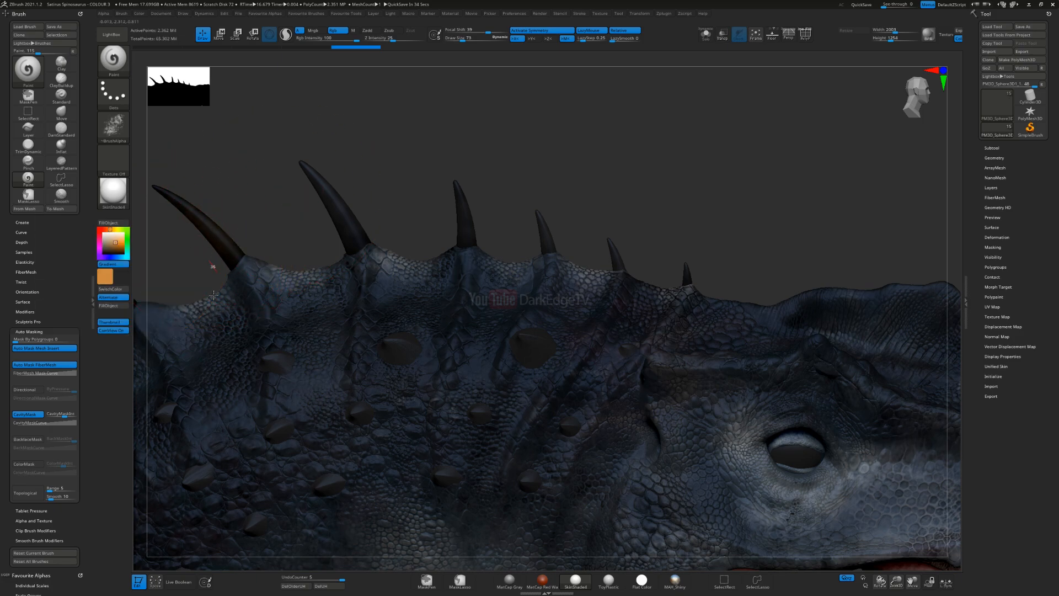
click(107, 251)
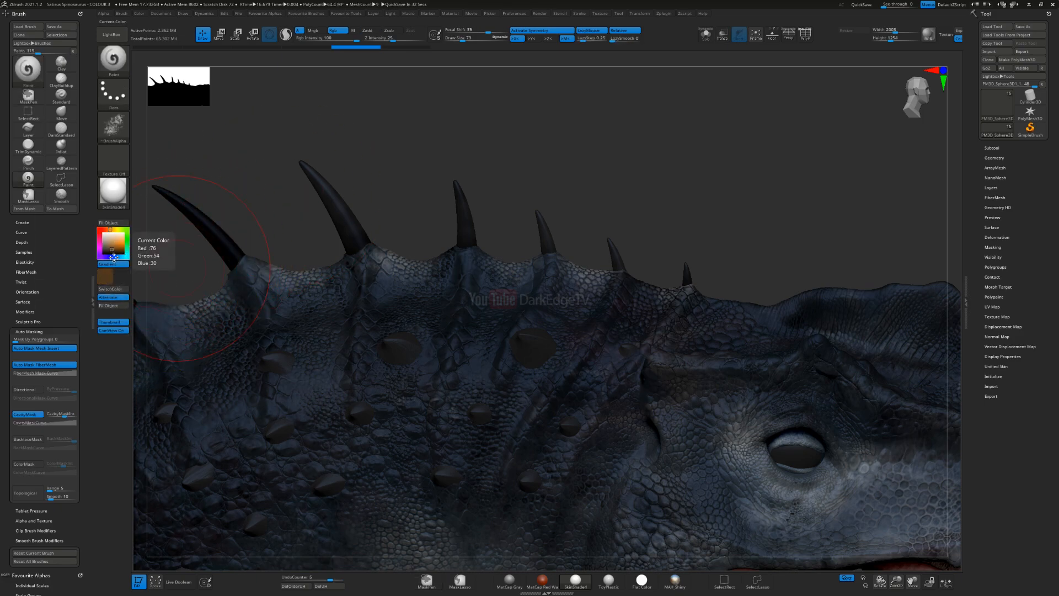
drag(151, 235, 294, 247)
click(114, 127)
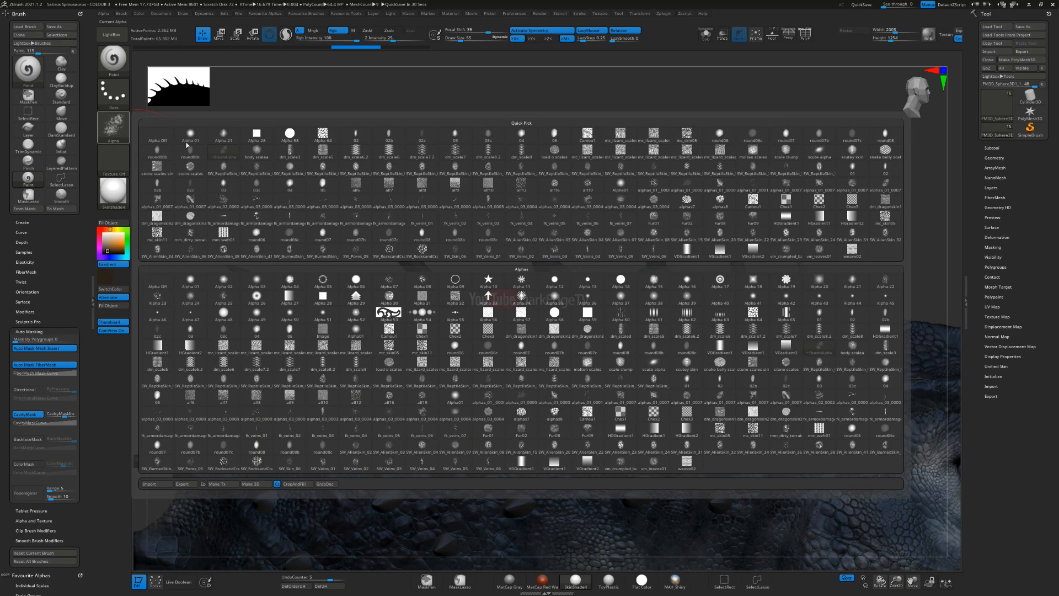
Step: Brush the dark brown tone over the spikes along the top of the neck crest
drag(397, 256, 412, 264)
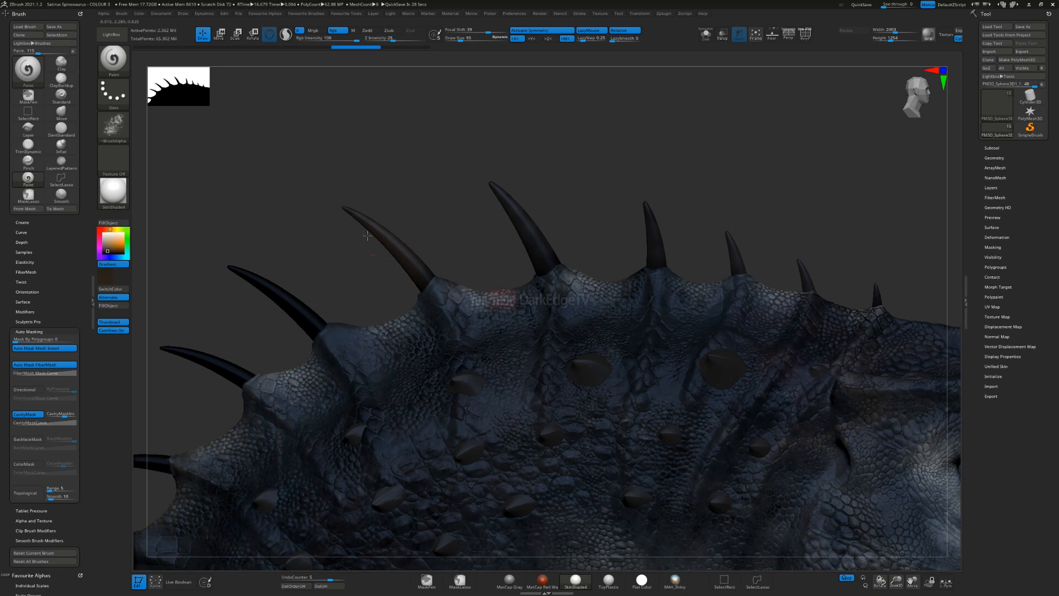
right_drag(393, 305, 529, 267)
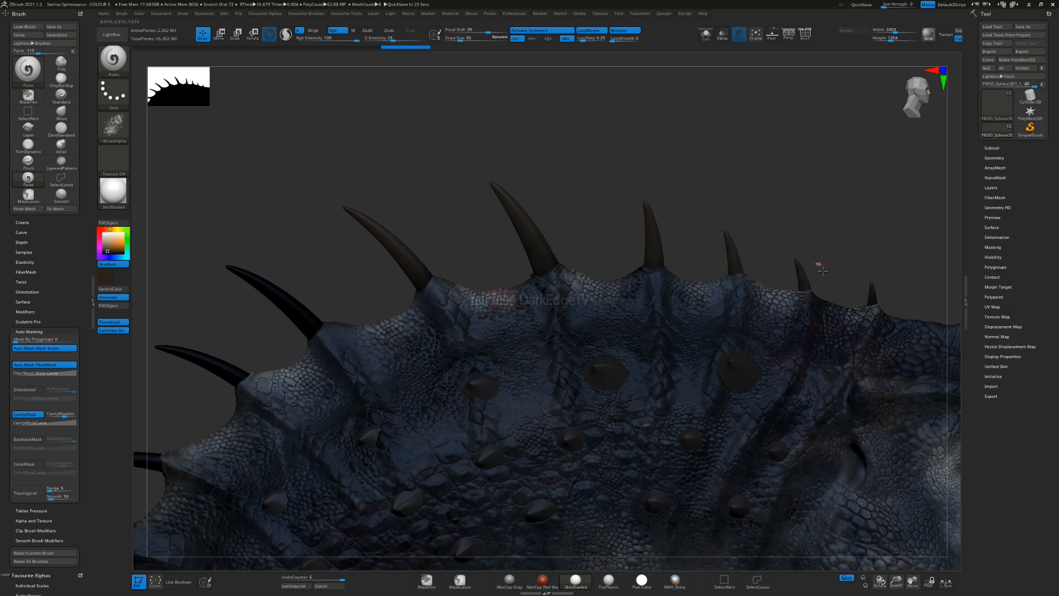
right_drag(628, 225, 581, 233)
drag(605, 206, 631, 234)
mouse_move(558, 284)
mouse_down()
mouse_move(534, 255)
mouse_move(568, 277)
mouse_up()
Step: Continue the dark brown tone down the smaller spikes at the rear of the neck
mouse_move(477, 358)
mouse_down()
mouse_move(419, 369)
mouse_move(424, 362)
mouse_up()
alt+right_drag(484, 343, 590, 212)
mouse_move(552, 319)
mouse_down()
mouse_move(473, 336)
mouse_move(496, 334)
mouse_up()
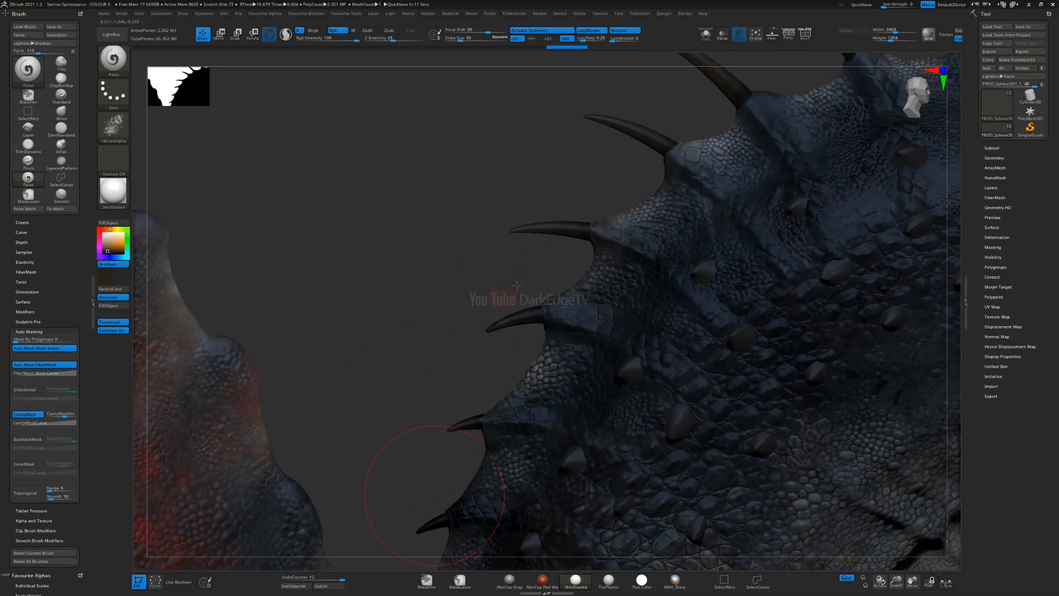
alt+right_drag(434, 494, 511, 279)
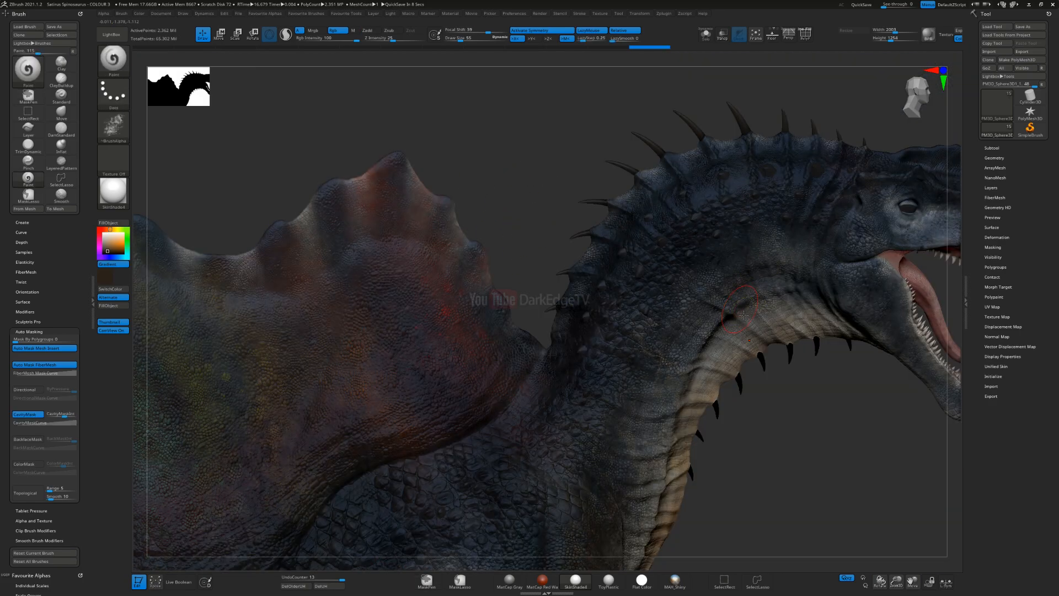
Step: Paint the throat spikes dark brown and review the spikes against the whole body
alt+right_drag(883, 374, 586, 326)
right_drag(640, 275, 643, 259)
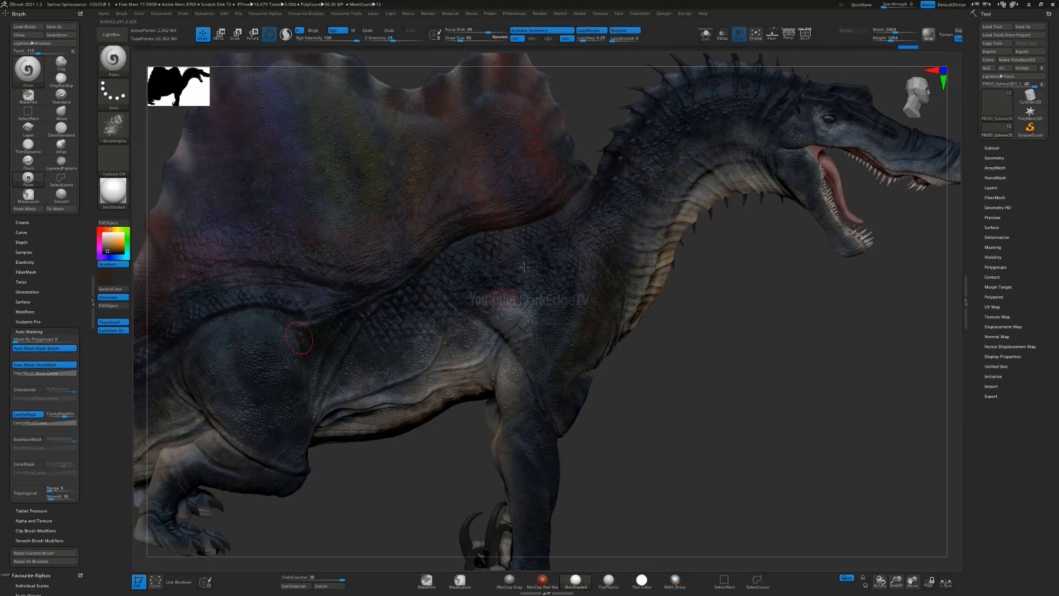
alt+right_drag(516, 274, 277, 316)
ctrl+right_drag(506, 160, 456, 207)
alt+right_drag(322, 213, 134, 248)
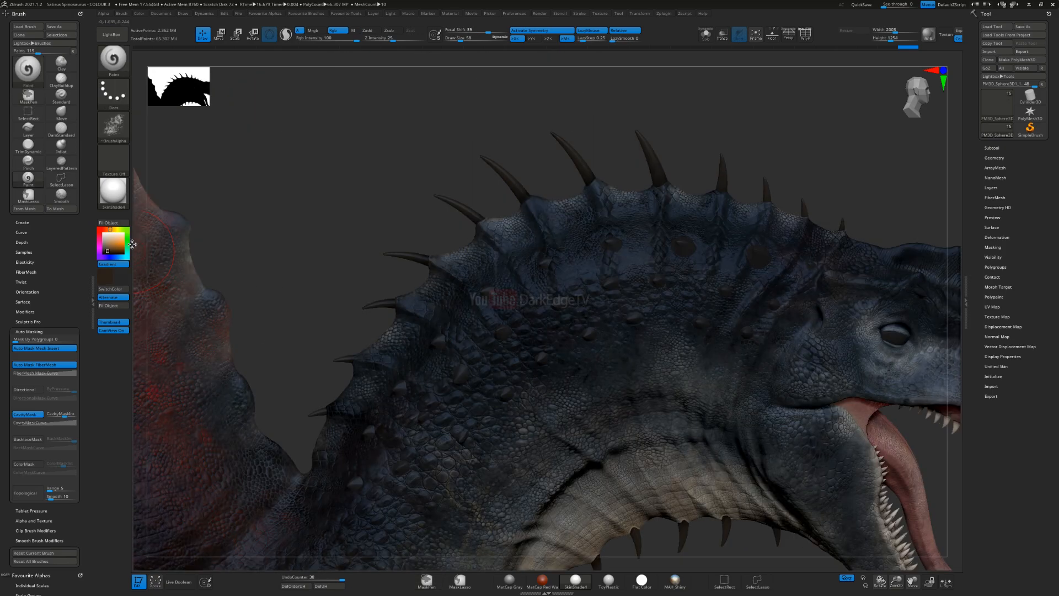
Step: Turn off gradient colours and set the paint colour to a light greyish brown for the throat spikes
click(106, 245)
mouse_move(636, 512)
alt+right_down()
mouse_move(556, 277)
mouse_move(555, 220)
alt+right_up()
click(111, 230)
right_drag(660, 331, 573, 268)
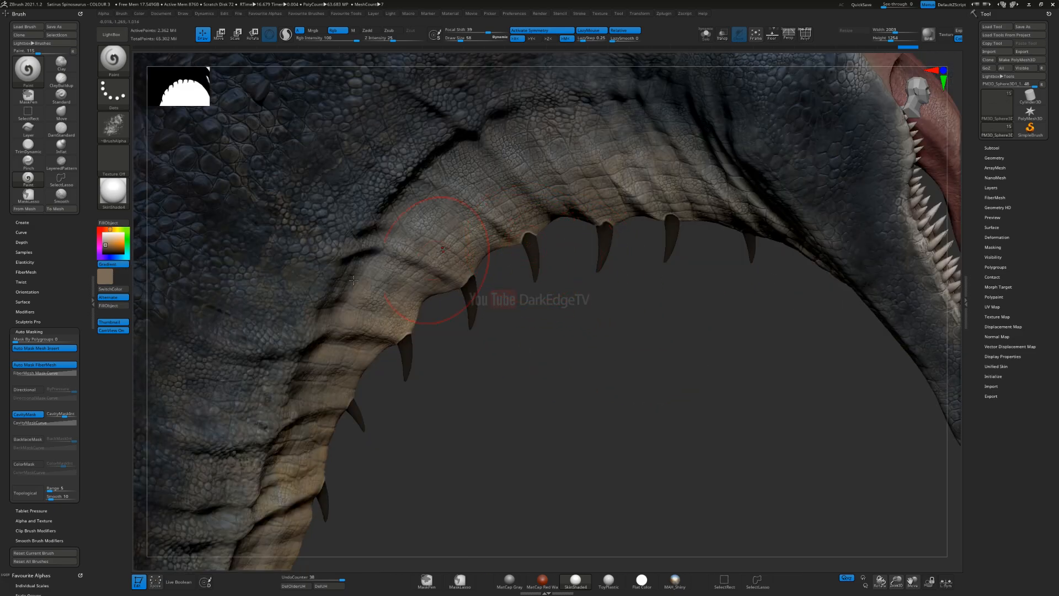
click(117, 290)
click(123, 277)
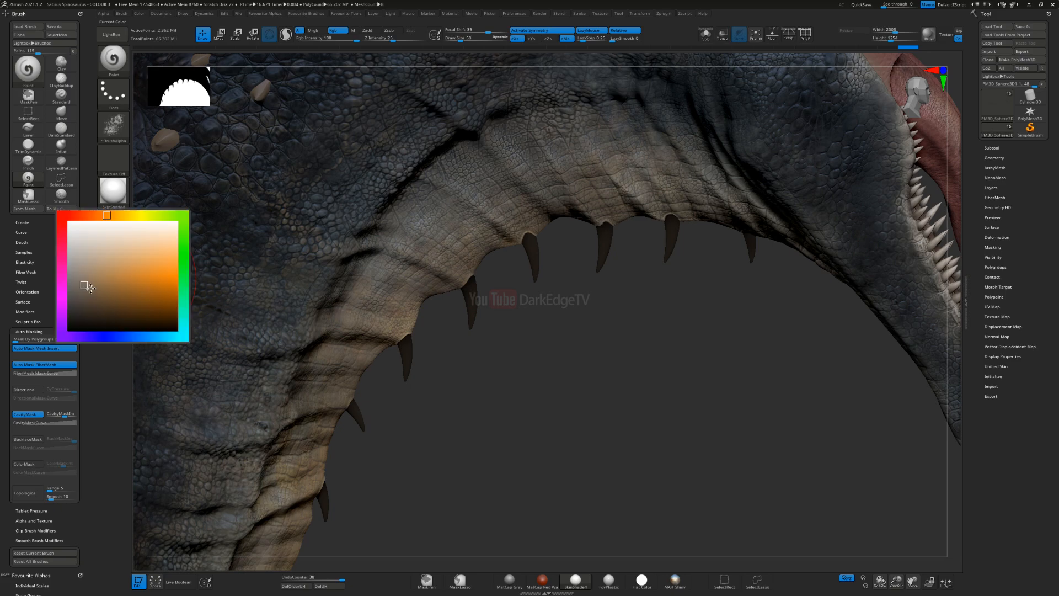
click(87, 286)
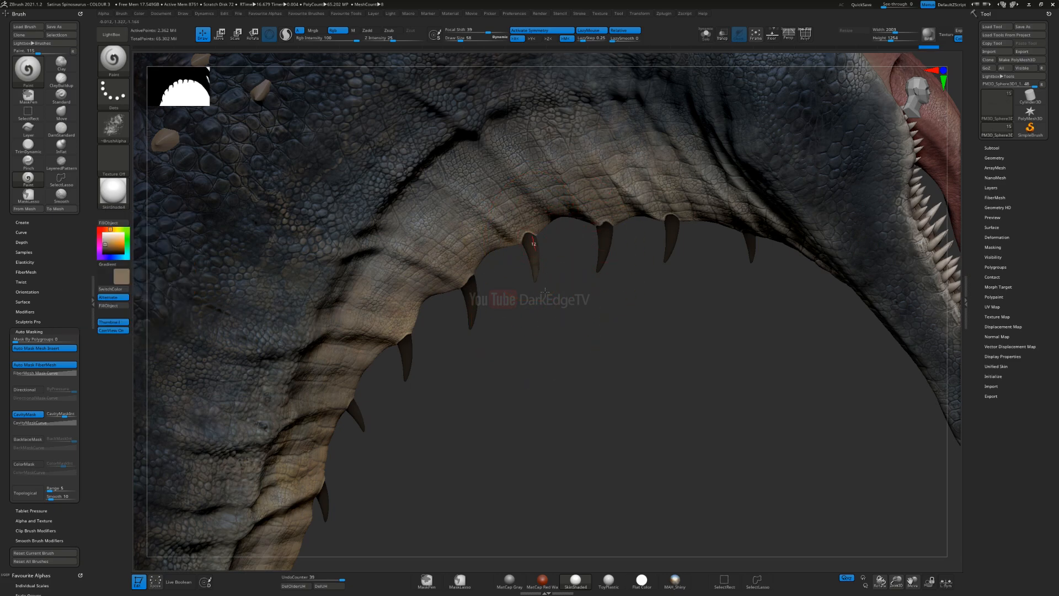
Step: Try the light greyish brown on the front throat spikes and undo the last strokes
drag(545, 293, 541, 331)
mouse_move(608, 234)
mouse_down()
mouse_move(586, 306)
mouse_move(586, 272)
mouse_up()
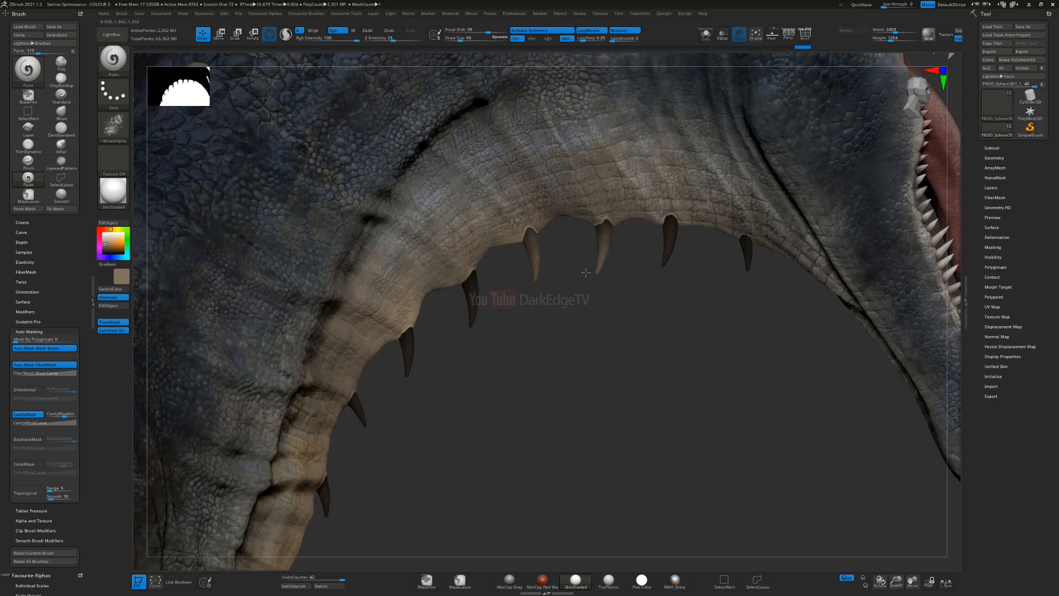
key(ctrl+z)
key(ctrl+z)
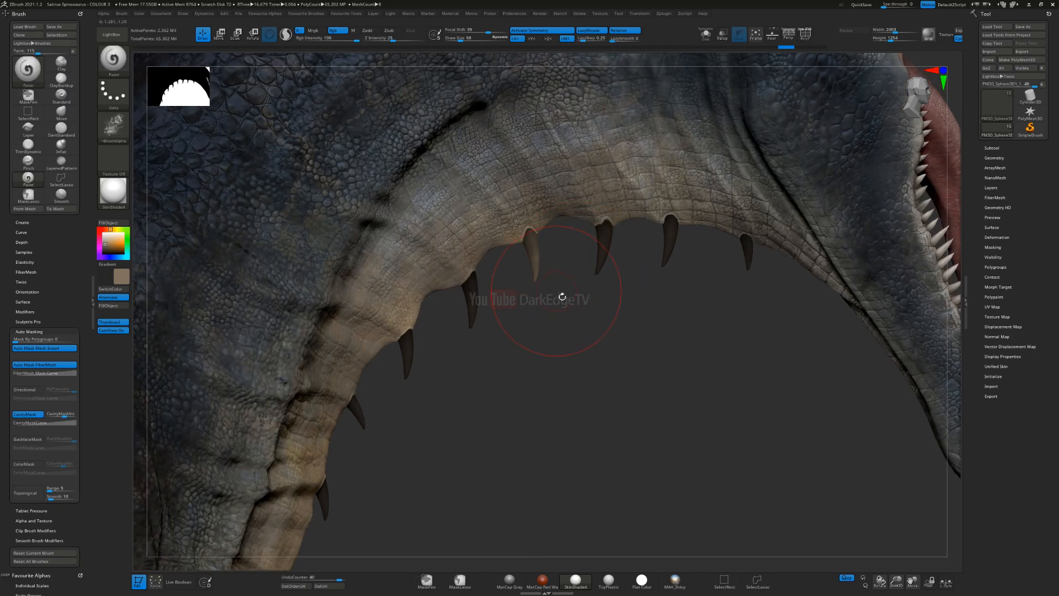
Step: Lighten the paint colour to a pale beige grey and brush it over the four throat spikes nearest the jaw
key(s)
drag(537, 270, 534, 270)
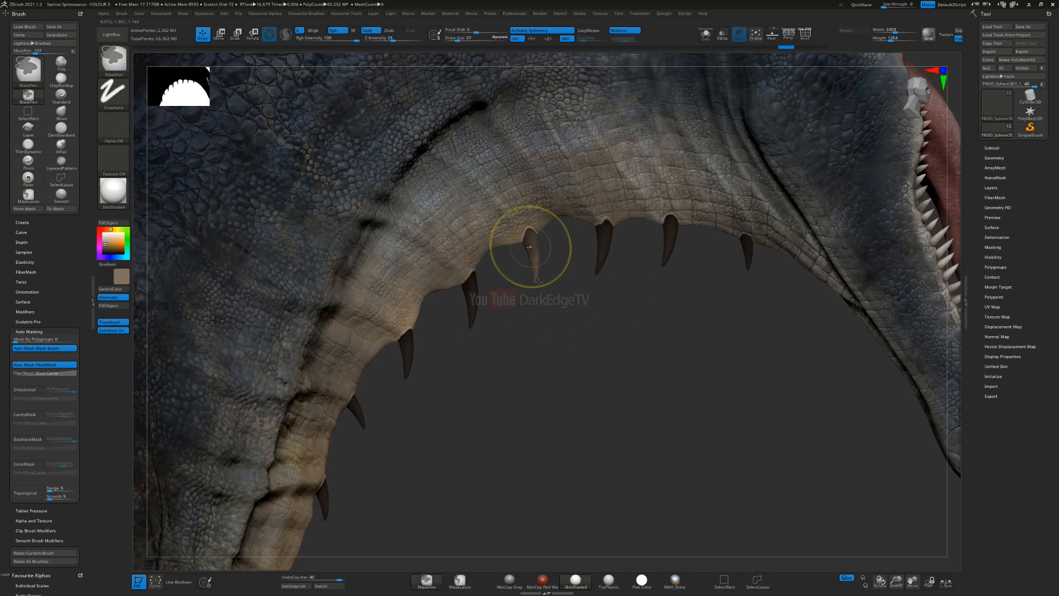
ctrl+right_drag(531, 246, 513, 266)
drag(113, 243, 242, 258)
mouse_move(530, 228)
mouse_down()
mouse_move(535, 270)
mouse_move(556, 265)
mouse_up()
drag(634, 220, 637, 292)
mouse_move(735, 244)
mouse_down()
mouse_move(728, 262)
mouse_move(746, 225)
mouse_up()
mouse_move(840, 237)
mouse_down()
mouse_move(843, 268)
mouse_move(861, 235)
mouse_move(852, 245)
mouse_up()
mouse_move(737, 261)
right_down()
mouse_move(730, 243)
mouse_move(699, 278)
right_up()
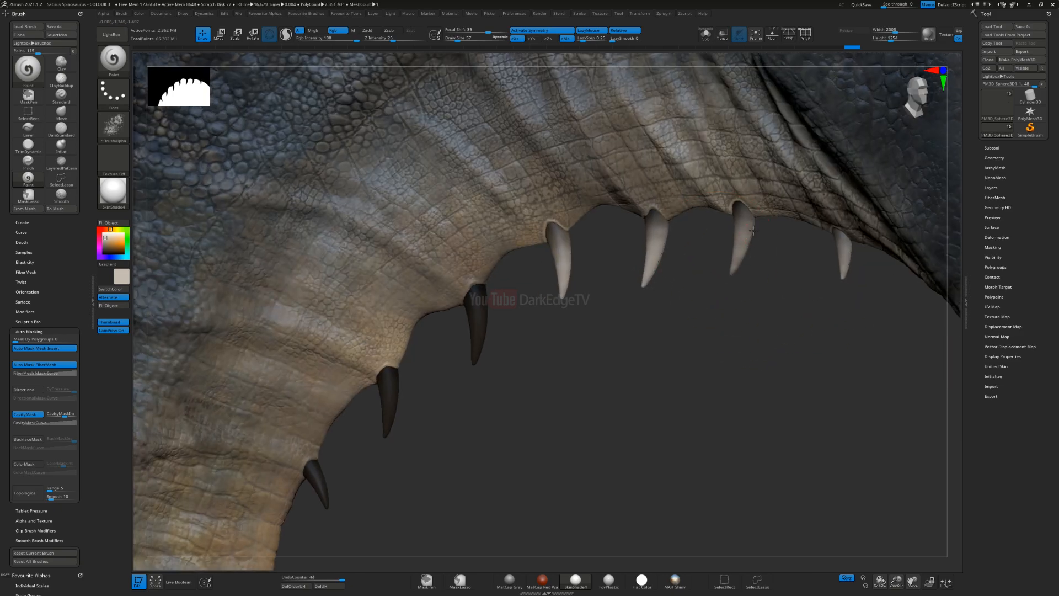
Step: Continue the pale beige grey down the remaining throat spikes towards the chest
drag(479, 298, 468, 391)
alt+right_drag(416, 400, 548, 302)
drag(520, 283, 514, 388)
mouse_move(450, 395)
mouse_down()
mouse_move(456, 407)
mouse_move(446, 370)
mouse_up()
mouse_move(429, 523)
alt+right_down()
mouse_move(622, 304)
mouse_move(607, 245)
mouse_move(602, 258)
alt+right_up()
drag(589, 234, 587, 274)
mouse_move(595, 325)
ctrl+right_down()
mouse_move(558, 289)
mouse_move(543, 326)
mouse_move(569, 314)
mouse_move(554, 223)
mouse_move(556, 251)
mouse_move(579, 200)
mouse_move(627, 265)
ctrl+right_up()
key(s)
drag(641, 268, 653, 268)
right_drag(726, 253, 642, 253)
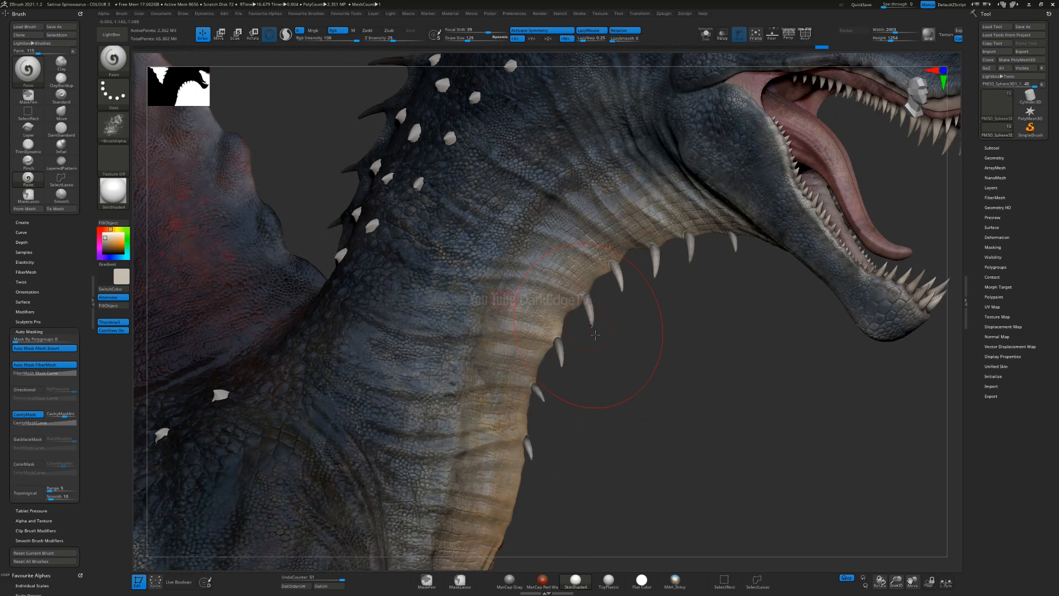
right_drag(591, 390, 596, 332)
Step: Mix a mustard brown as the alternate colour and try it on the throat spikes
click(123, 260)
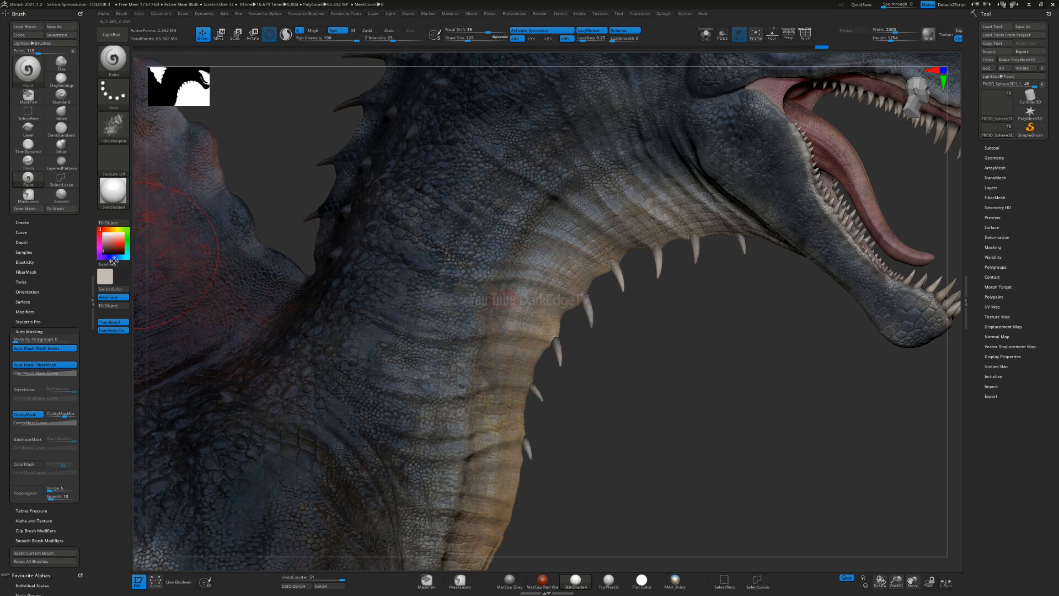
click(113, 230)
drag(111, 247, 113, 251)
click(105, 229)
click(113, 248)
click(113, 249)
click(113, 230)
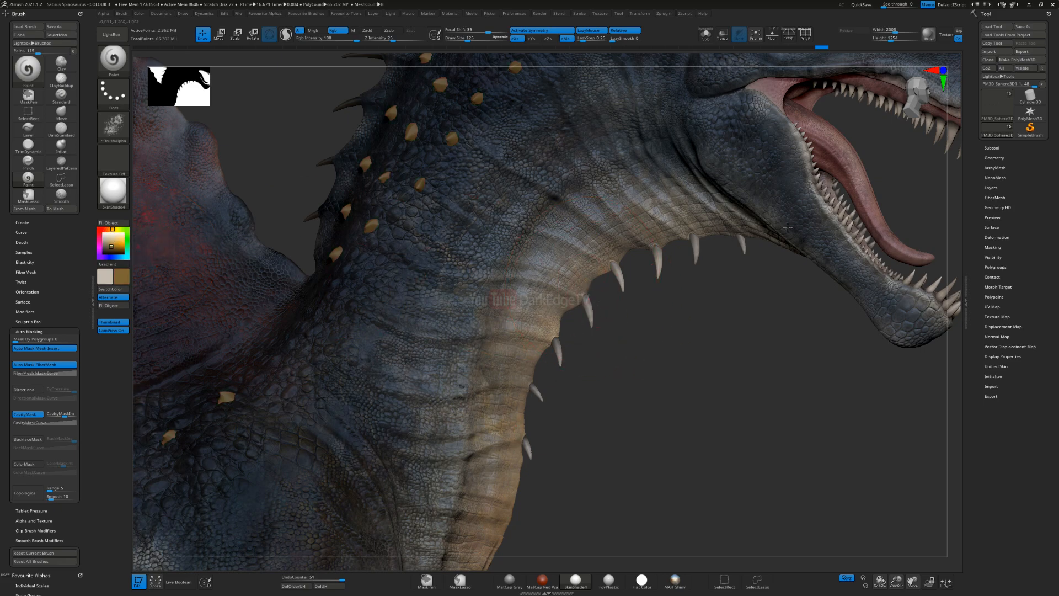
drag(849, 218, 727, 297)
key(ctrl+z)
Step: Switch back to the pale beige grey and lighten the spikes on the front of the neck crest
key(v)
key(s)
click(459, 260)
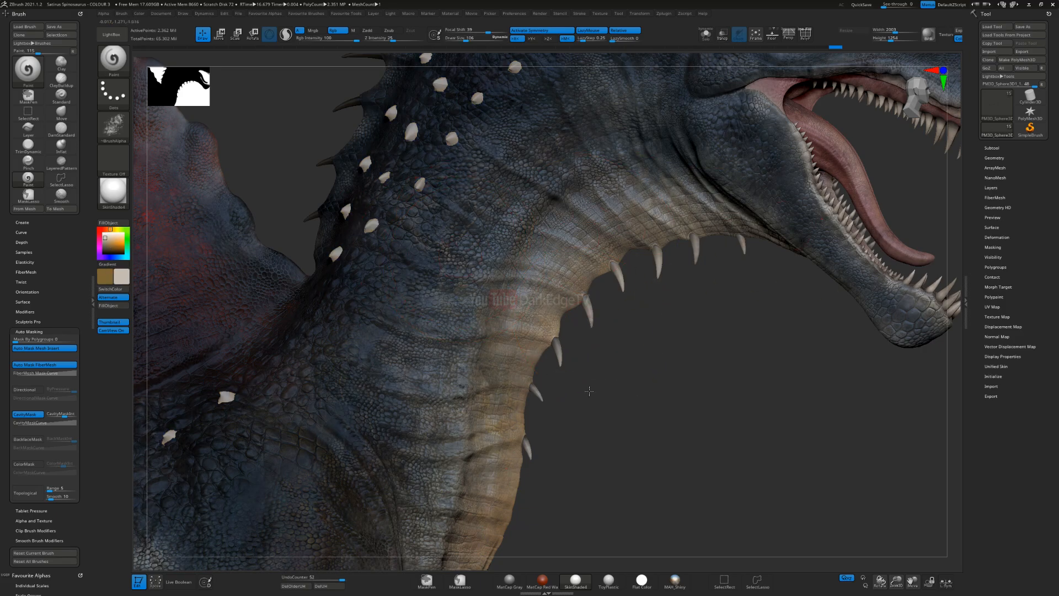
alt+drag(589, 391, 713, 563)
alt+drag(576, 184, 523, 254)
mouse_move(524, 254)
alt+right_down()
mouse_move(489, 285)
mouse_move(529, 331)
alt+right_up()
right_drag(663, 205, 666, 221)
key(s)
click(662, 222)
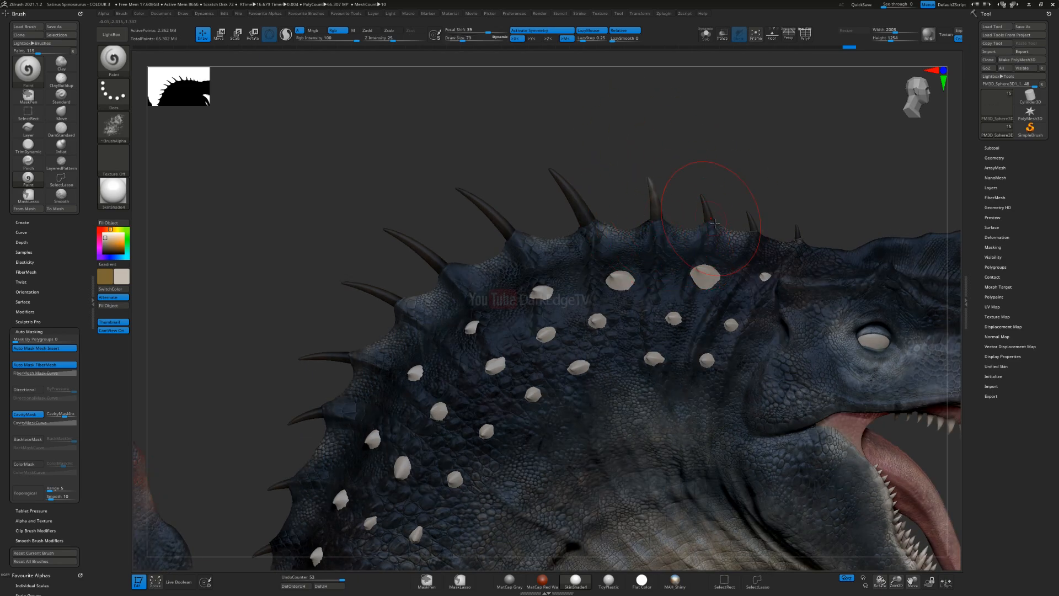
click(795, 241)
click(594, 228)
Step: Lighten the spikes along the rear of the neck crest with the pale beige grey
click(507, 237)
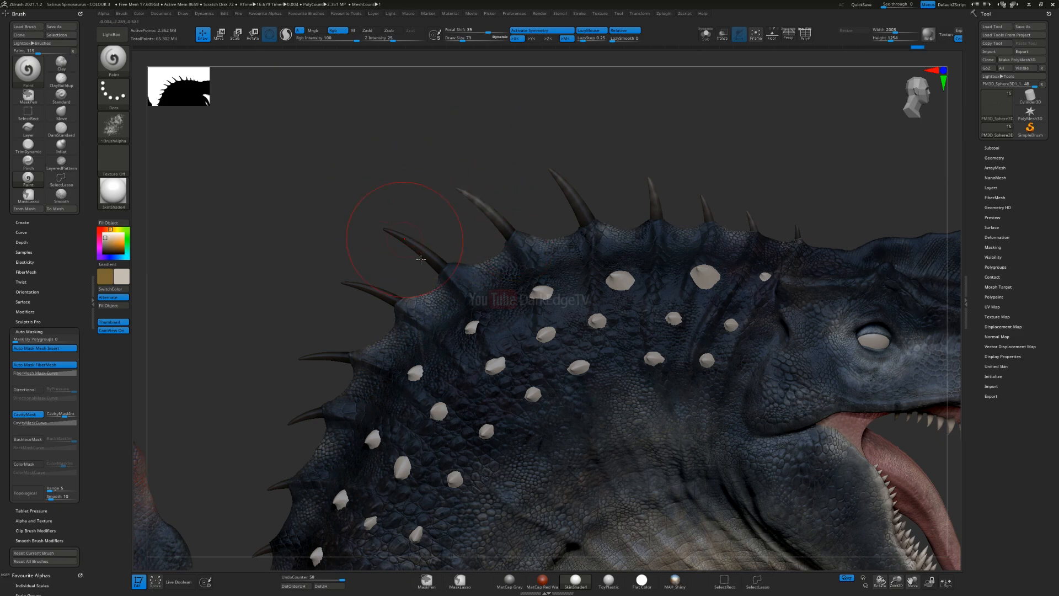
click(440, 263)
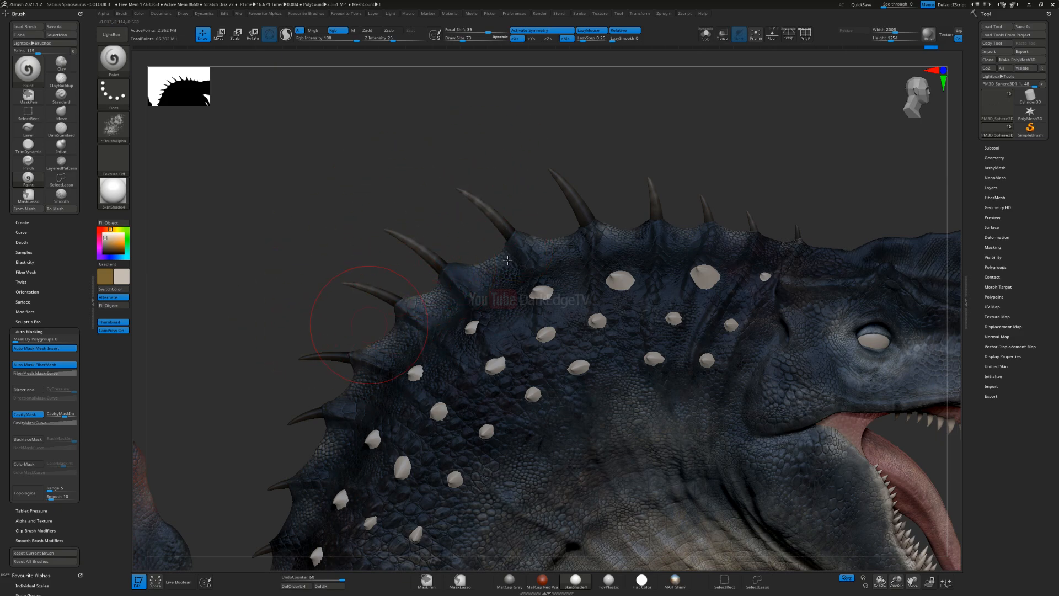
drag(368, 324, 486, 282)
drag(469, 331, 412, 358)
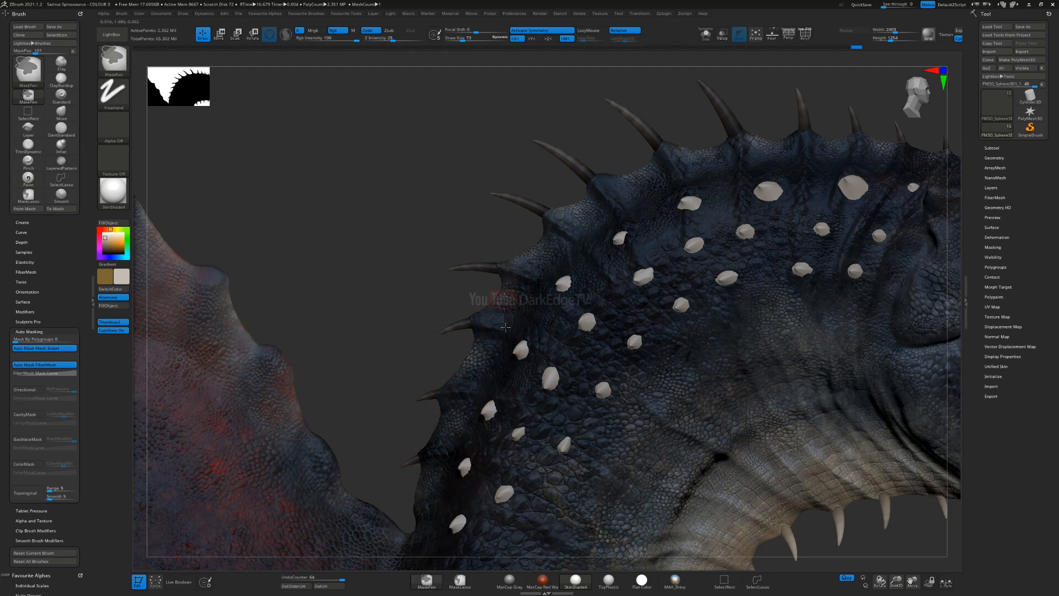
Step: Brush the pale beige grey onto the tips of the tail spikes nearest the back sail
ctrl+right_drag(382, 481, 525, 442)
alt+right_drag(597, 320, 877, 92)
alt+right_drag(549, 316, 869, 154)
mouse_move(667, 353)
ctrl+right_down()
mouse_move(681, 386)
mouse_move(620, 208)
ctrl+right_up()
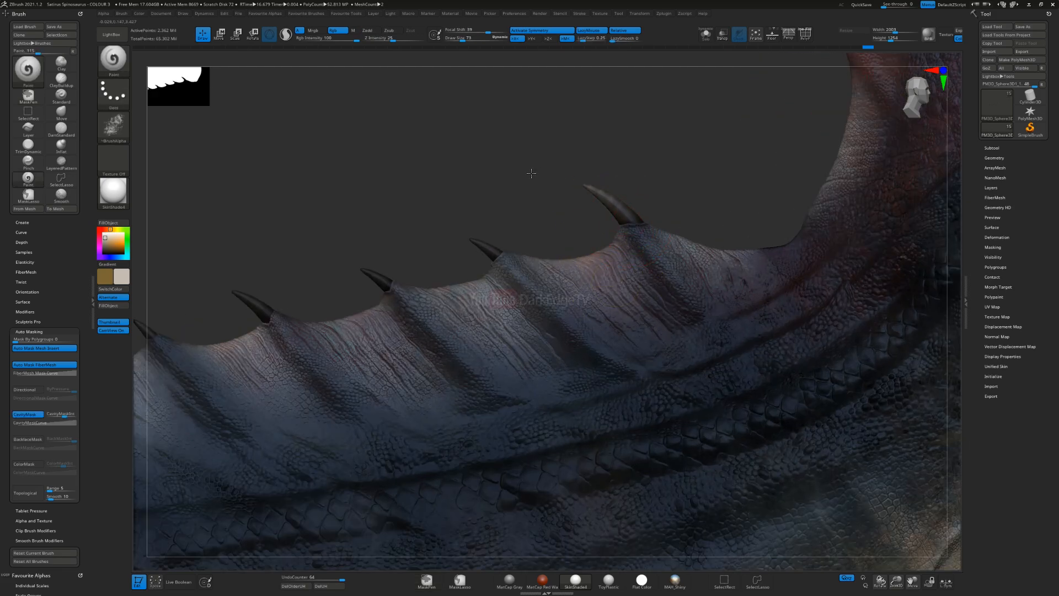
alt+right_drag(513, 280, 814, 282)
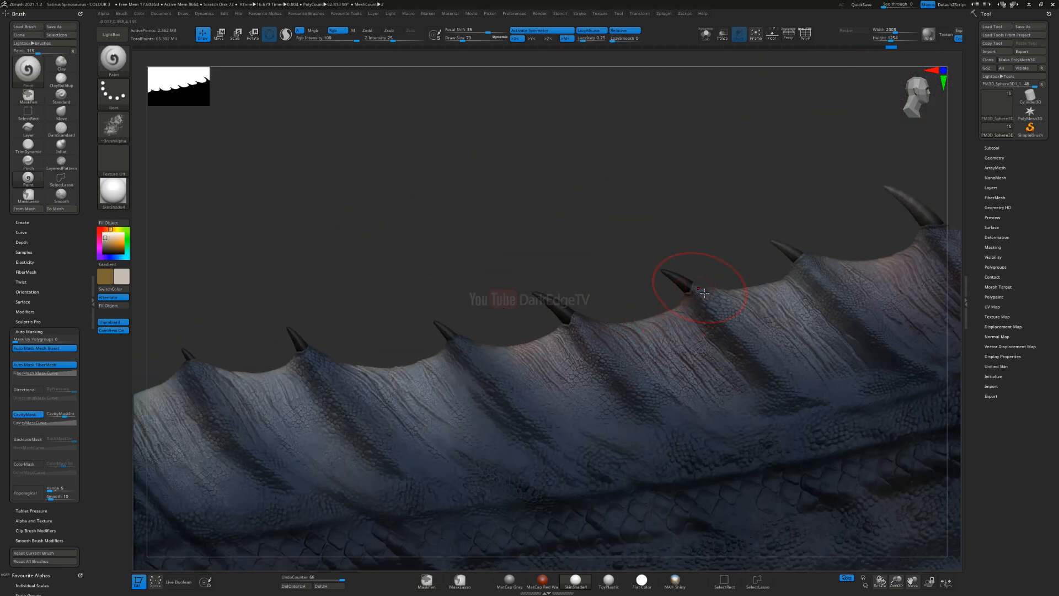
drag(450, 338, 436, 323)
alt+right_drag(236, 379, 606, 300)
drag(679, 277, 665, 258)
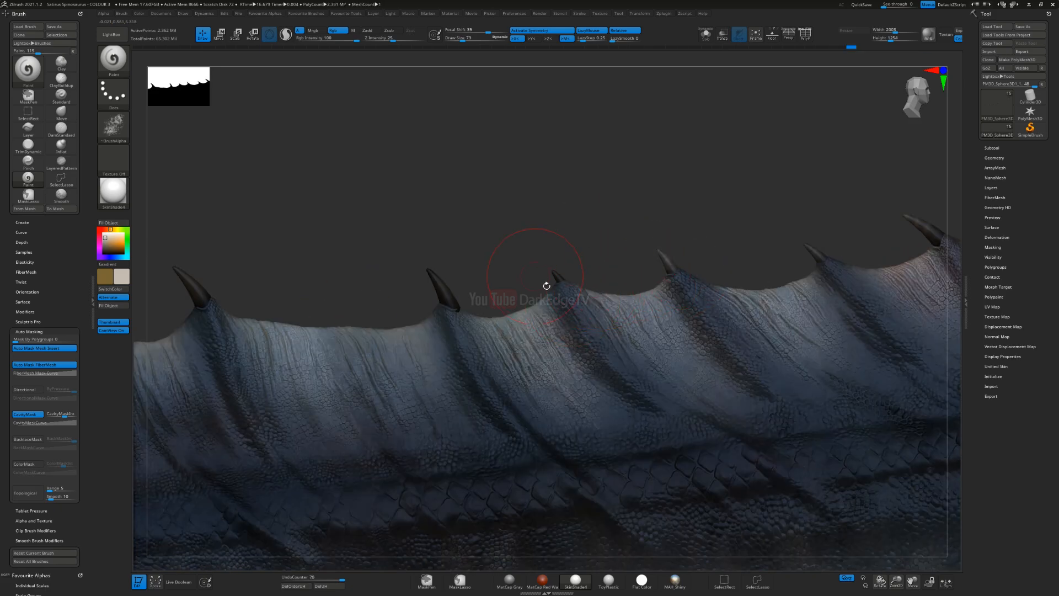
Step: Continue lightening the tips of the spikes further along the tail towards its end
drag(453, 310, 430, 273)
alt+right_drag(284, 304, 726, 275)
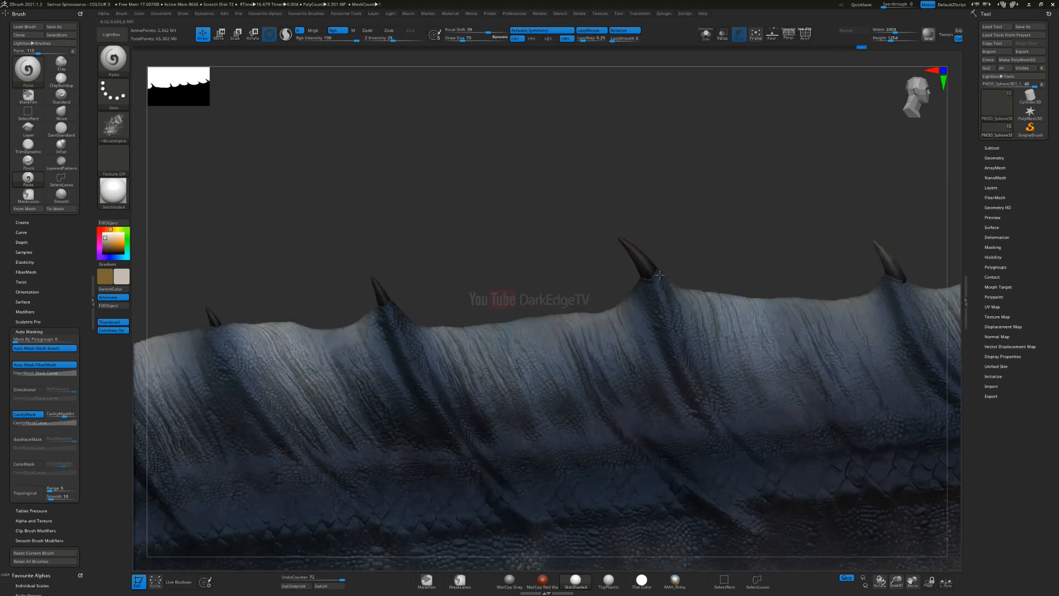
drag(645, 272, 620, 243)
alt+right_drag(357, 308, 784, 287)
drag(405, 364, 383, 341)
drag(329, 425, 306, 404)
right_drag(309, 406, 289, 405)
Step: Touch up the small front crest spikes with pale beige grey from the opposite side of the head
mouse_move(612, 444)
ctrl+right_down()
mouse_move(851, 360)
mouse_move(541, 349)
ctrl+right_up()
mouse_move(723, 262)
alt+right_down()
mouse_move(539, 303)
mouse_move(518, 282)
mouse_move(521, 263)
mouse_move(449, 281)
mouse_move(549, 228)
mouse_move(534, 306)
alt+right_up()
mouse_move(586, 80)
alt+right_down()
mouse_move(546, 244)
mouse_move(470, 397)
mouse_move(538, 243)
mouse_move(577, 265)
mouse_move(707, 185)
mouse_move(344, 304)
alt+right_up()
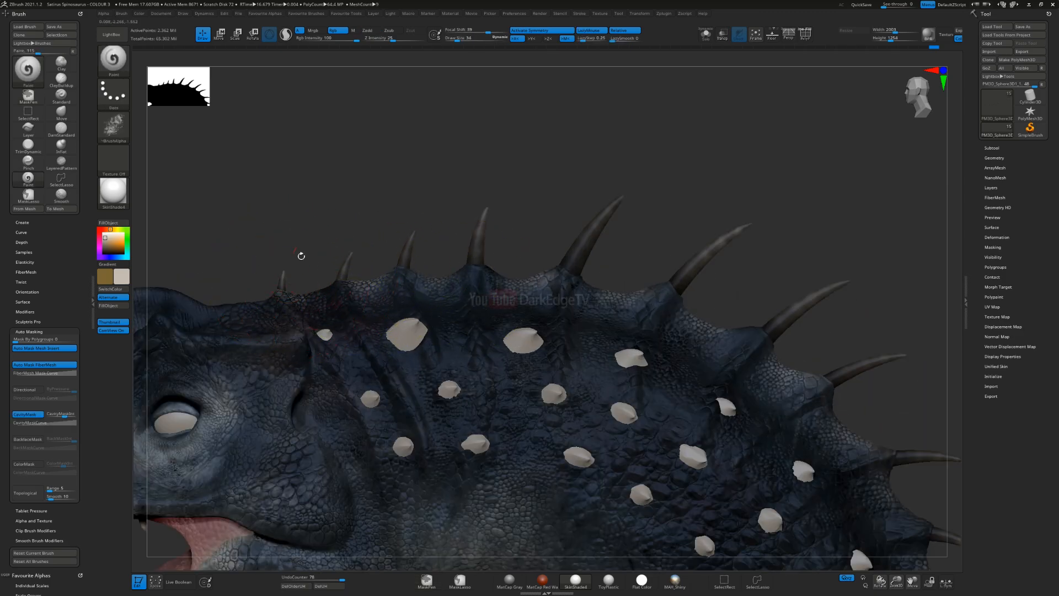
right_drag(330, 241, 399, 278)
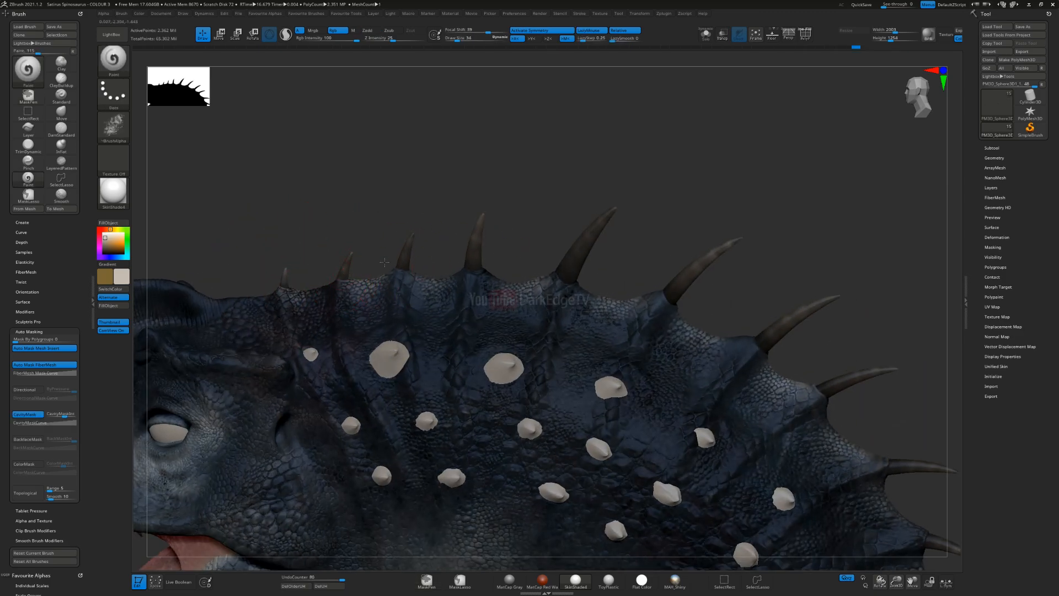
right_drag(650, 437, 637, 376)
right_drag(621, 444, 499, 303)
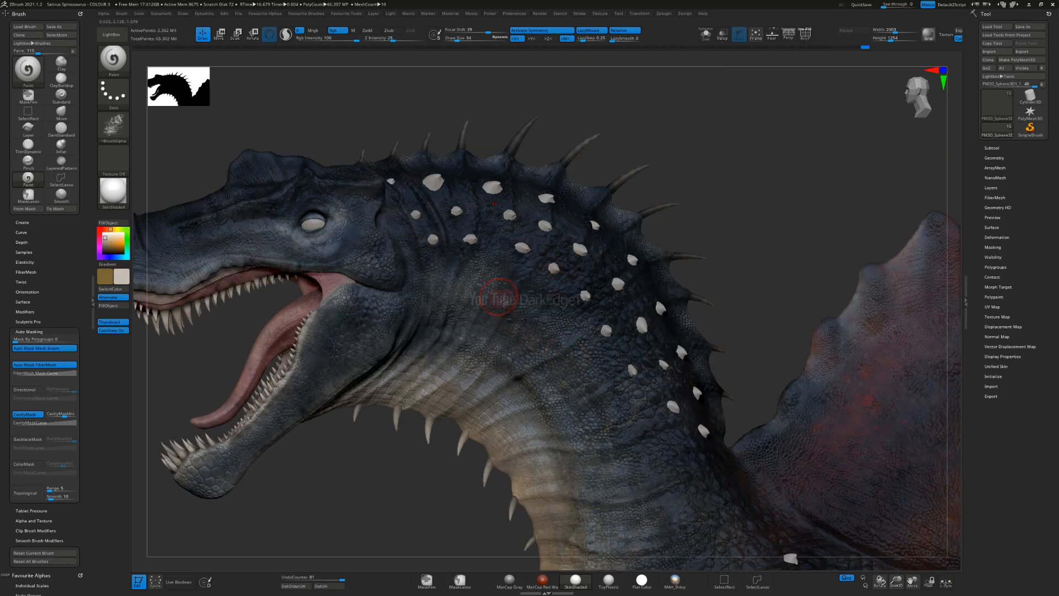
Step: Select the neck bumps subtool, sample a dark navy from the skin and fill the whole object with it
key(c)
alt+click(524, 249)
ctrl+right_drag(559, 261, 600, 330)
key(c)
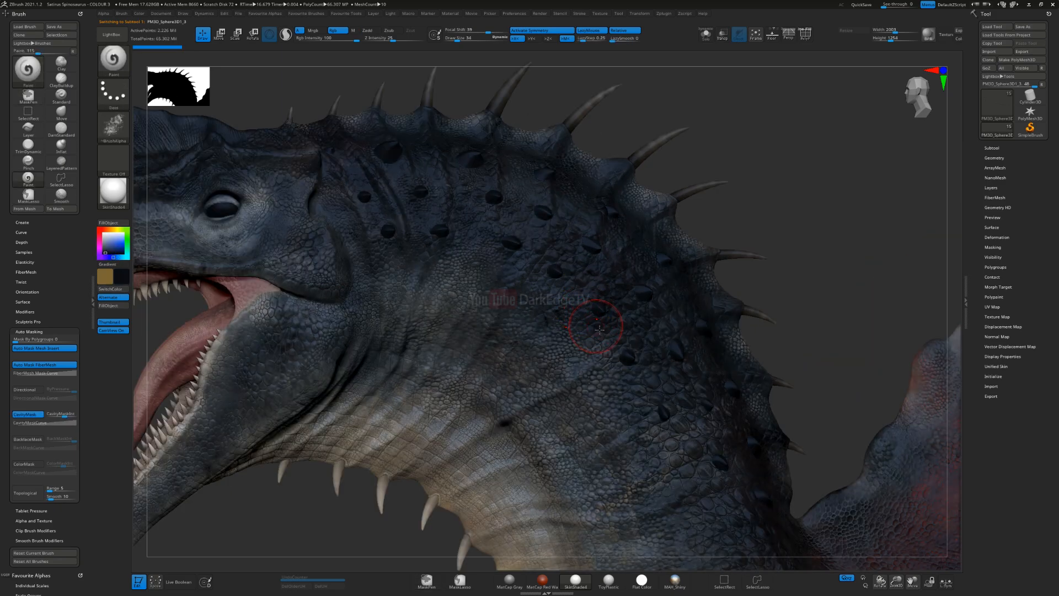
click(108, 306)
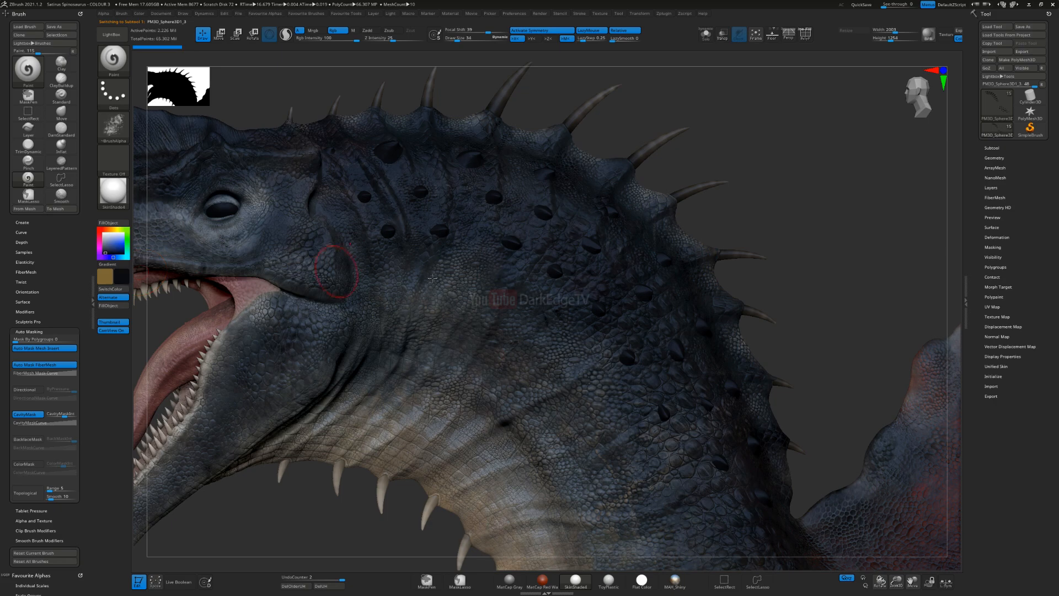
Step: Brush dark navy tones over the bumps behind the eye and along the upper neck
ctrl+right_drag(515, 262, 405, 250)
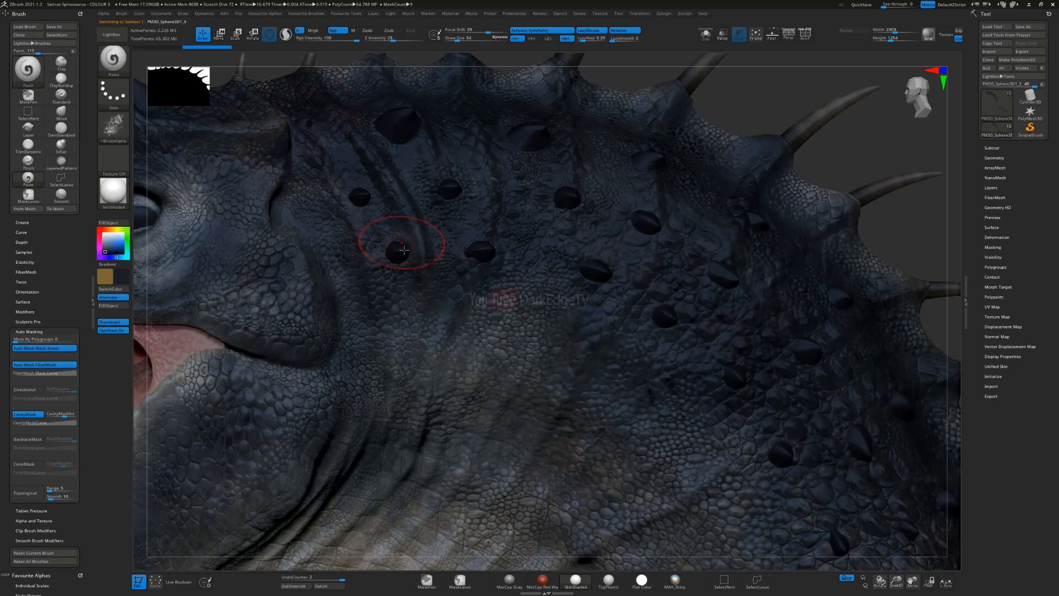
drag(411, 257, 394, 258)
mouse_move(369, 195)
mouse_down()
mouse_move(359, 197)
mouse_move(441, 191)
mouse_up()
right_drag(430, 190, 420, 245)
mouse_move(381, 227)
mouse_down()
mouse_move(402, 249)
mouse_move(411, 229)
mouse_up()
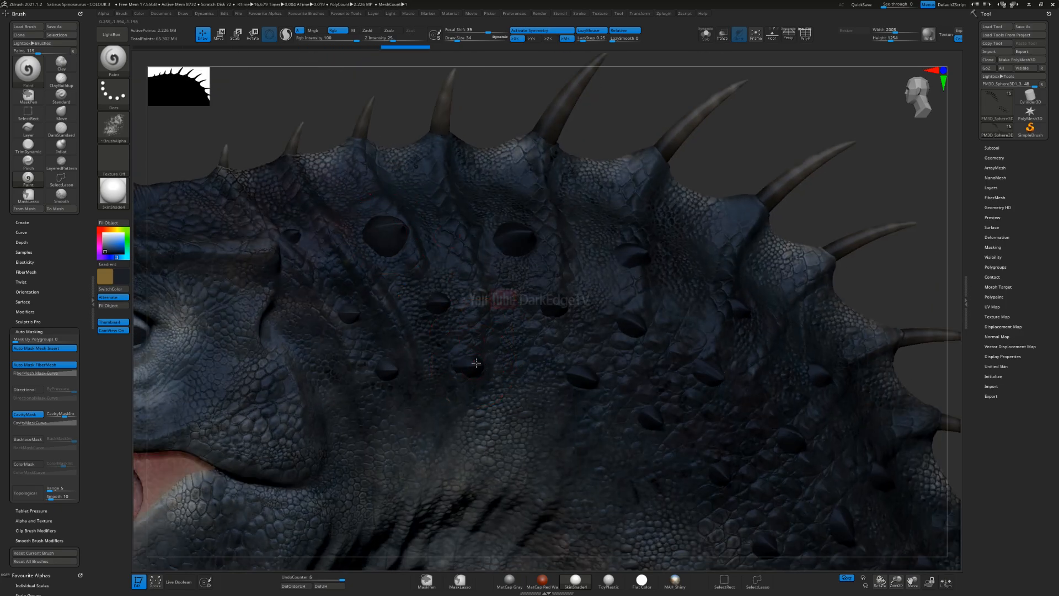
drag(510, 239, 551, 241)
drag(623, 245, 653, 259)
drag(546, 309, 564, 312)
key(s)
drag(439, 309, 447, 304)
drag(463, 365, 477, 373)
Step: Use a smaller brush to tint the bumps along the middle of the neck with dark navy
alt+right_drag(668, 335, 530, 285)
drag(539, 289, 540, 282)
drag(476, 338, 477, 339)
drag(556, 375, 569, 389)
drag(673, 281, 661, 285)
alt+right_drag(628, 428, 529, 313)
drag(632, 285, 613, 287)
drag(651, 221, 674, 214)
Step: Continue the dark navy strokes over the bumps on the lower neck in front of the sail
alt+right_drag(601, 406, 497, 319)
mouse_move(573, 300)
mouse_down()
mouse_move(564, 275)
mouse_move(616, 225)
mouse_up()
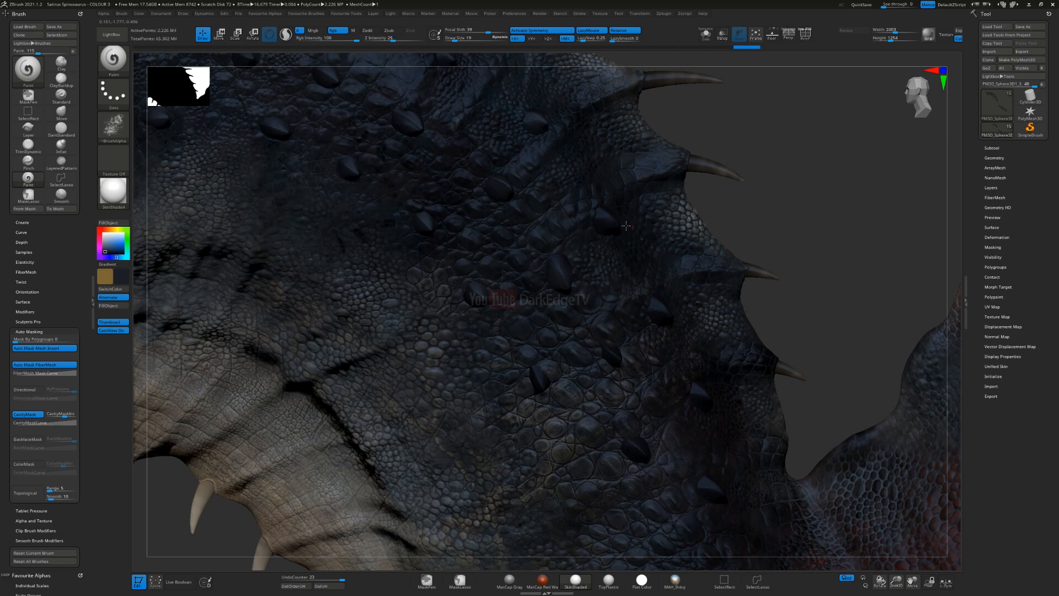
drag(560, 411, 629, 371)
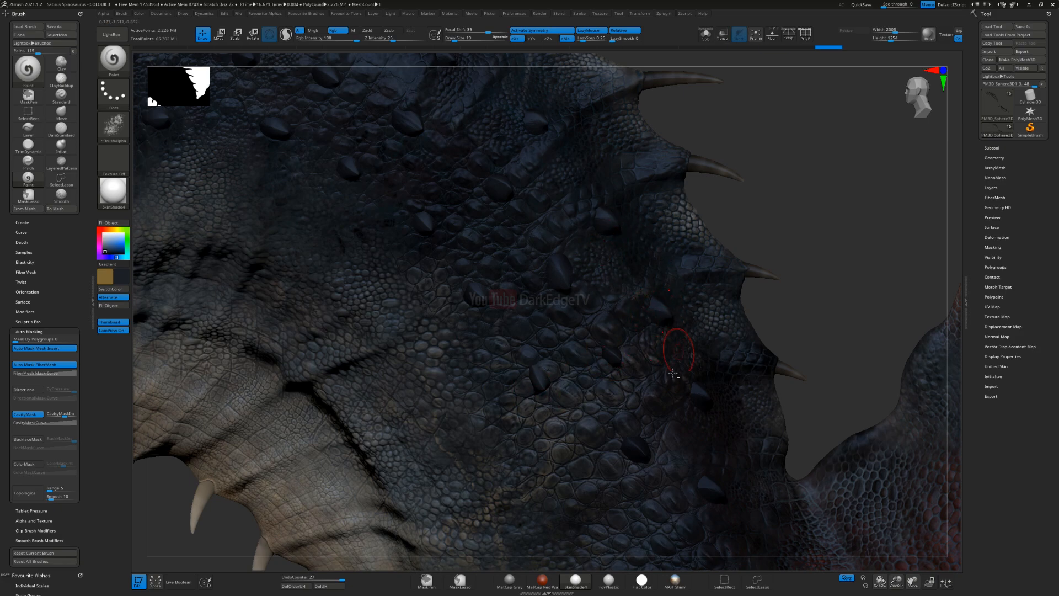
alt+right_drag(666, 379, 549, 259)
drag(541, 345, 586, 294)
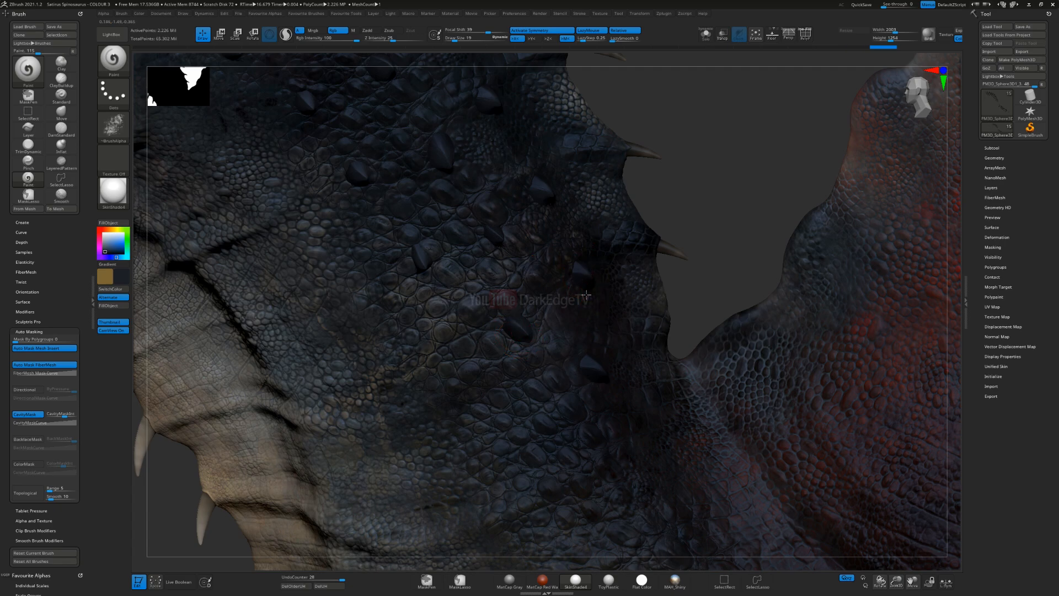
drag(600, 386, 622, 384)
Step: Paint the scattered bumps on the shoulder area dark navy and review them against the whole body
mouse_move(648, 504)
alt+right_down()
mouse_move(514, 321)
mouse_move(373, 206)
alt+right_up()
key(s)
click(518, 342)
drag(520, 370, 619, 441)
drag(704, 523, 736, 532)
mouse_move(736, 532)
alt+right_down()
mouse_move(617, 422)
mouse_move(528, 284)
alt+right_up()
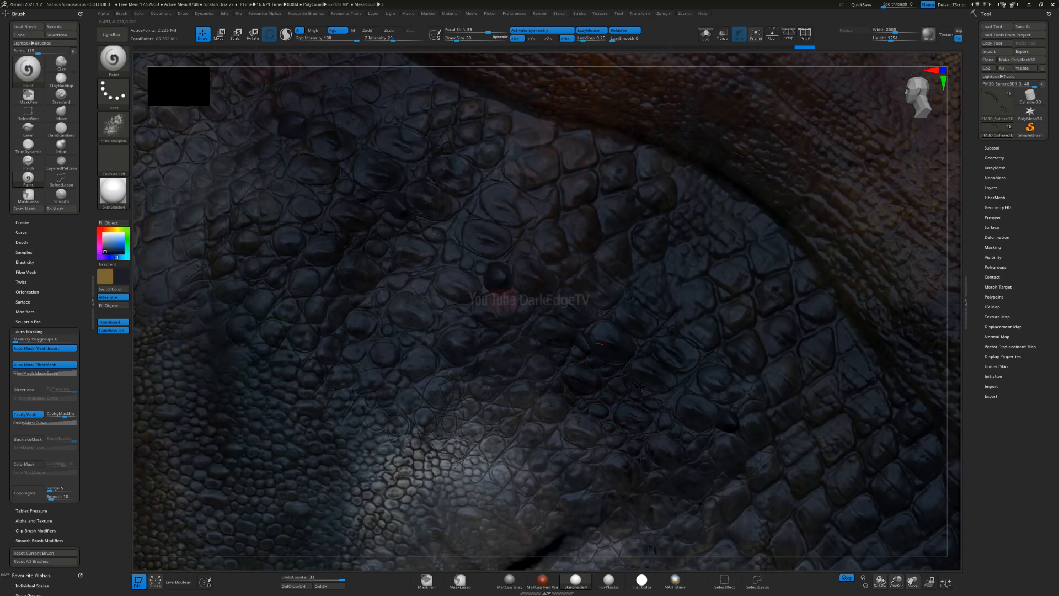
drag(749, 416, 721, 413)
mouse_move(655, 463)
ctrl+right_down()
mouse_move(448, 336)
mouse_move(438, 372)
mouse_move(433, 354)
ctrl+right_up()
alt+right_drag(428, 233, 469, 313)
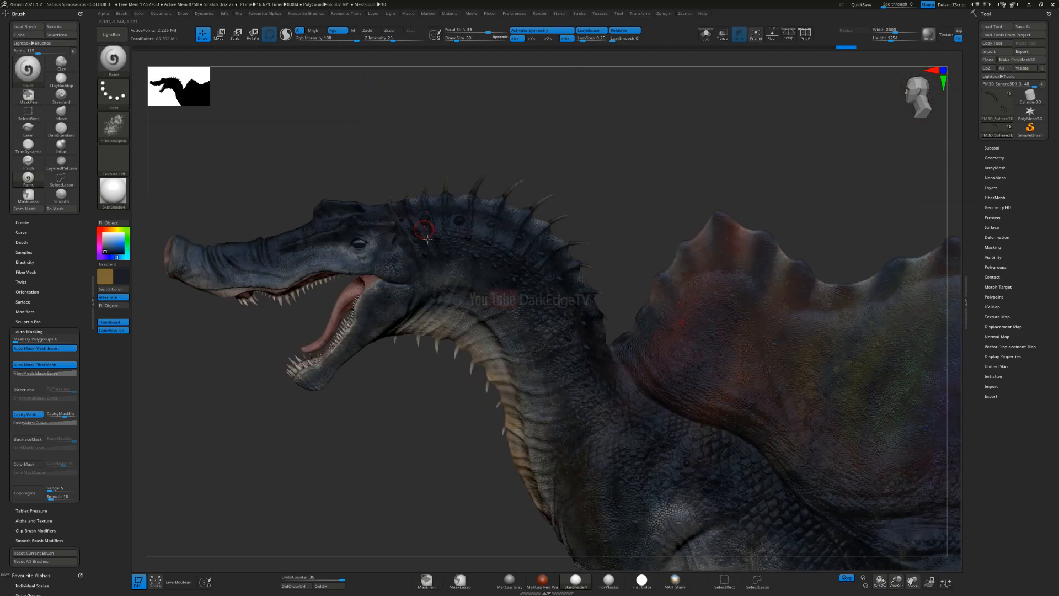
Step: Enlarge the brush, darken the large bumps at the top of the neck and undo an unwanted stroke
ctrl+right_drag(431, 203, 419, 290)
ctrl+right_drag(411, 242, 415, 387)
key(s)
mouse_move(415, 231)
mouse_down()
mouse_move(425, 224)
mouse_move(360, 227)
mouse_up()
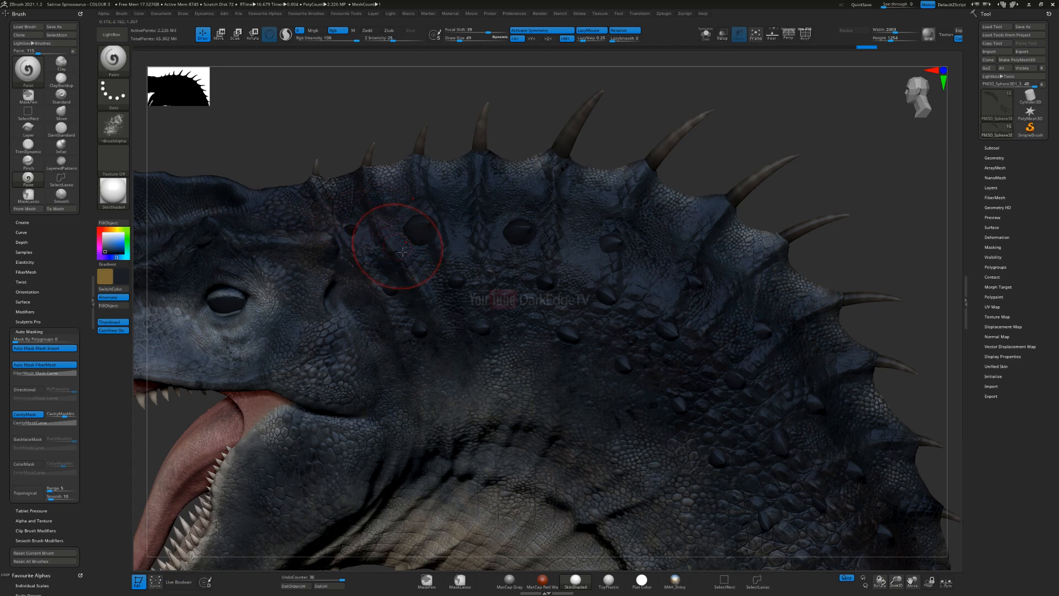
drag(445, 227, 432, 237)
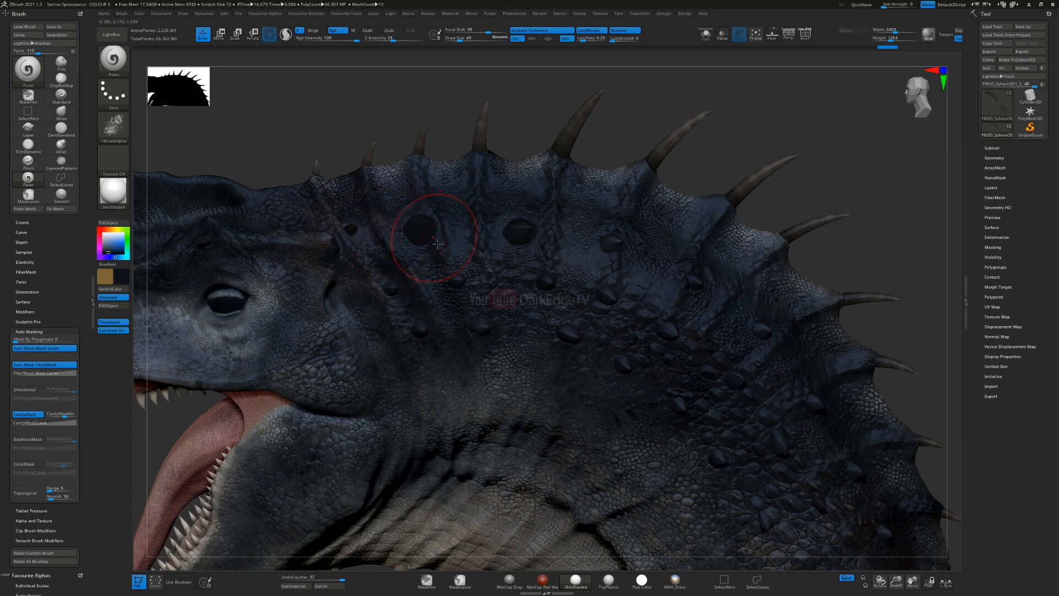
key(ctrl+z)
mouse_move(421, 246)
right_down()
mouse_move(434, 331)
mouse_move(434, 246)
mouse_move(450, 301)
right_up()
Step: Switch the material to Flat Color, sample the skin tone and blend it over the upper neck bumps
click(114, 190)
click(160, 215)
key(c)
key(s)
drag(665, 328, 663, 328)
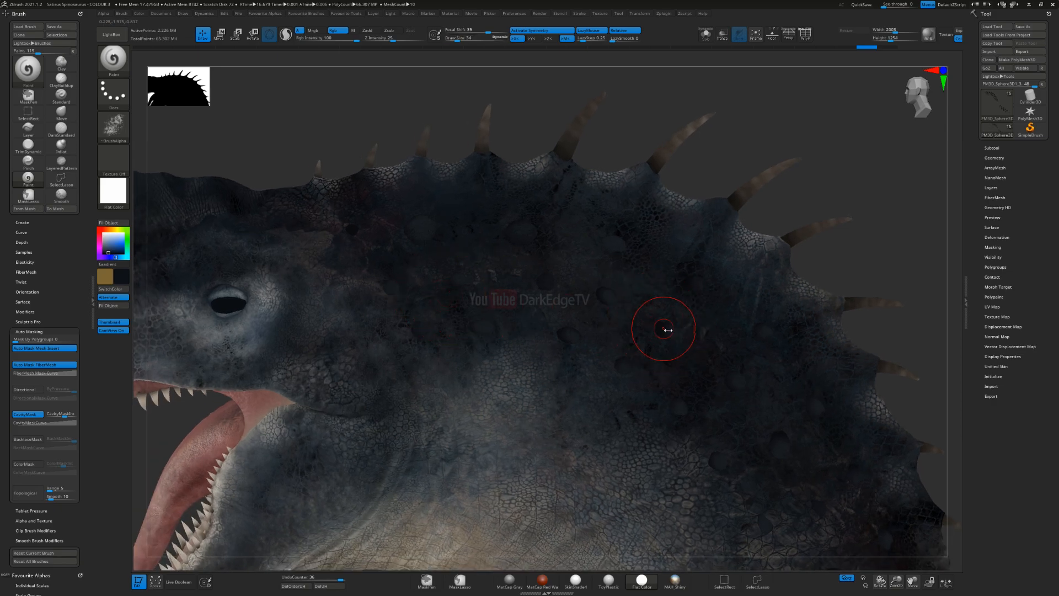
right_drag(546, 307, 535, 309)
ctrl+right_drag(519, 254, 508, 281)
Step: Sample a lighter grey from the skin and paint it over the large bumps along the upper neck, undoing unwanted strokes
key(c)
mouse_move(407, 216)
mouse_down()
mouse_move(459, 205)
mouse_move(440, 195)
mouse_up()
key(ctrl+z)
key(ctrl+z)
key(c)
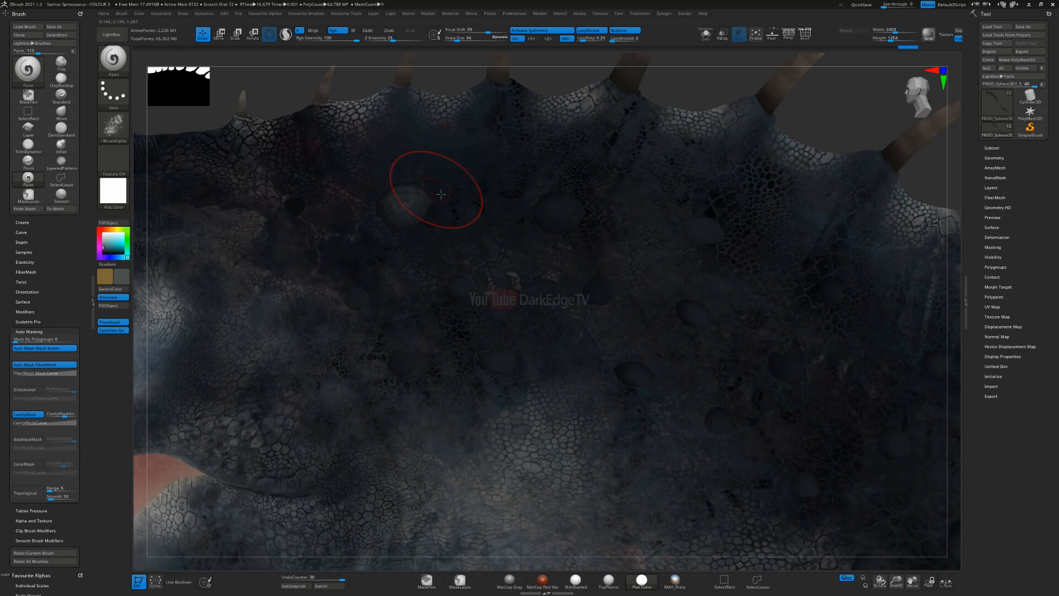
drag(572, 219, 559, 212)
drag(717, 236, 704, 229)
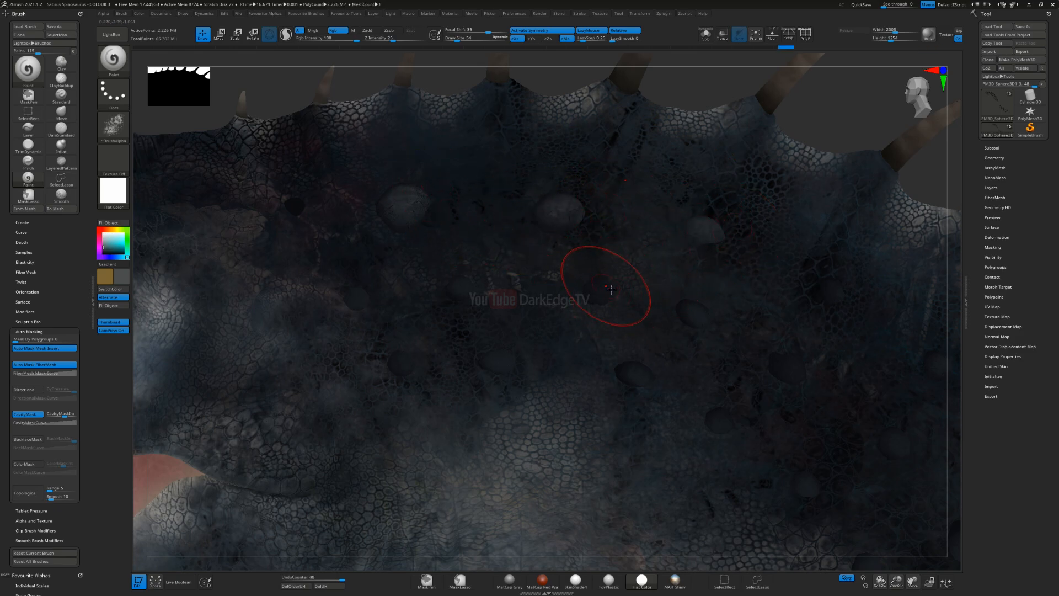
Step: Reduce the brush size to 15 and lighten the smaller bumps behind the head with the same grey
key(s)
drag(454, 298, 464, 284)
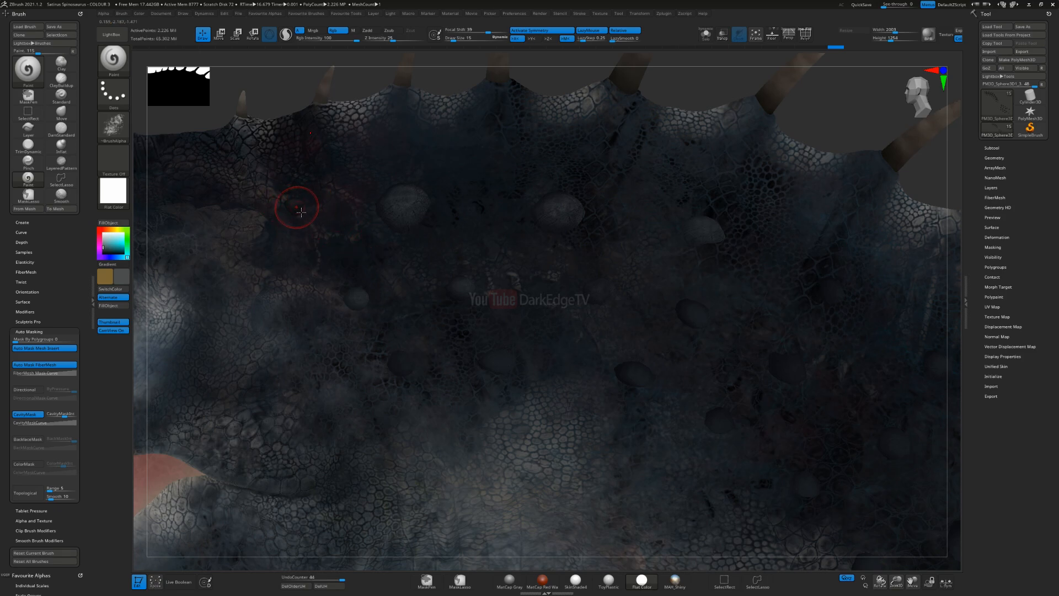
mouse_move(422, 359)
mouse_down()
mouse_move(513, 371)
mouse_move(515, 356)
mouse_up()
alt+right_drag(646, 380, 446, 312)
drag(432, 319, 446, 310)
drag(442, 309, 435, 303)
drag(496, 244, 499, 250)
Step: Enlarge the brush and paint the mid-neck bumps below the spikes with the lighter grey
key(s)
drag(508, 330, 512, 330)
drag(597, 311, 615, 325)
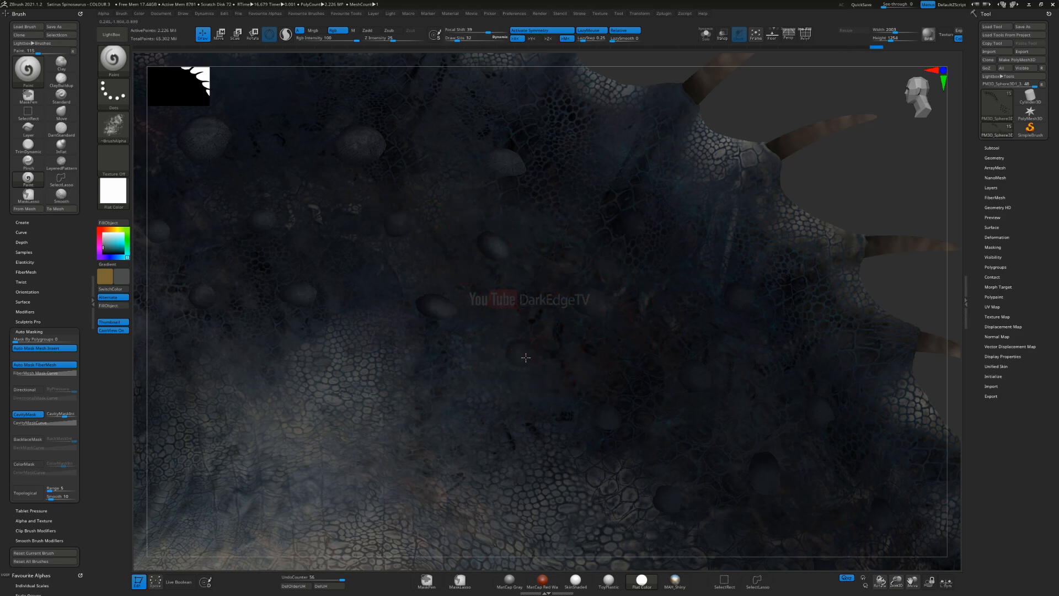
right_drag(603, 326, 508, 243)
drag(554, 401, 559, 407)
drag(597, 315, 603, 321)
drag(472, 439, 485, 459)
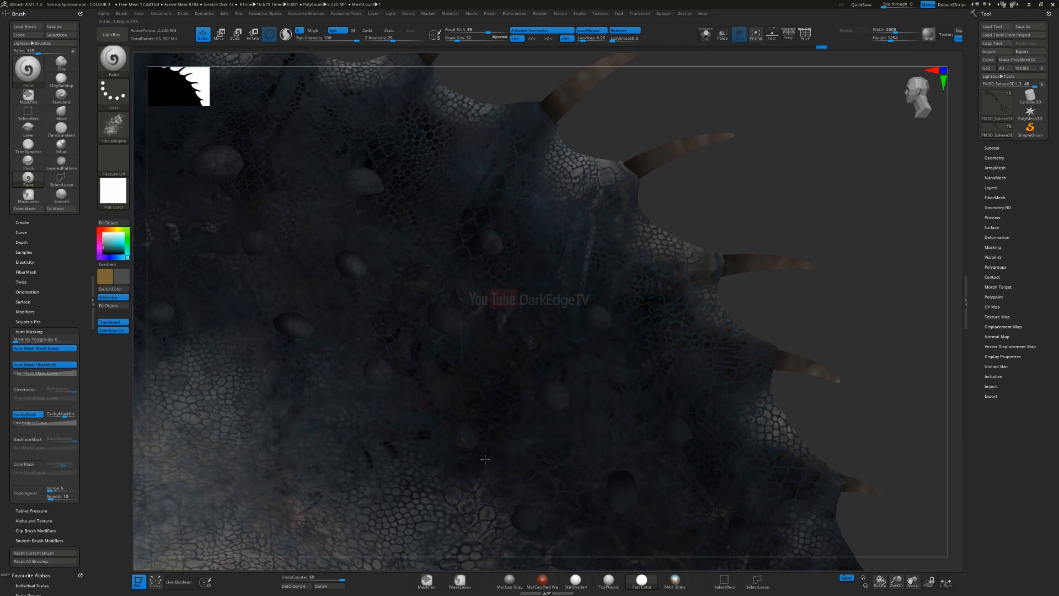
Step: Continue the lighter grey over the bumps beside the lower neck spikes
right_drag(515, 525, 432, 347)
drag(413, 310, 419, 317)
drag(513, 282, 518, 292)
drag(567, 225, 571, 232)
drag(633, 324, 635, 329)
Step: Readjust the brush size and lighten the bumps on the lower neck leading toward the sail
key(s)
drag(576, 388, 575, 387)
alt+right_drag(590, 492, 437, 339)
drag(444, 334, 452, 342)
drag(528, 279, 531, 283)
drag(537, 378, 541, 388)
alt+right_drag(602, 521, 489, 368)
drag(463, 343, 470, 353)
Step: Lighten the remaining bumps at the base of the sail and undo the last stroke
alt+right_drag(632, 450, 506, 308)
drag(457, 293, 464, 301)
drag(576, 379, 582, 388)
alt+right_drag(812, 473, 649, 352)
drag(686, 421, 693, 431)
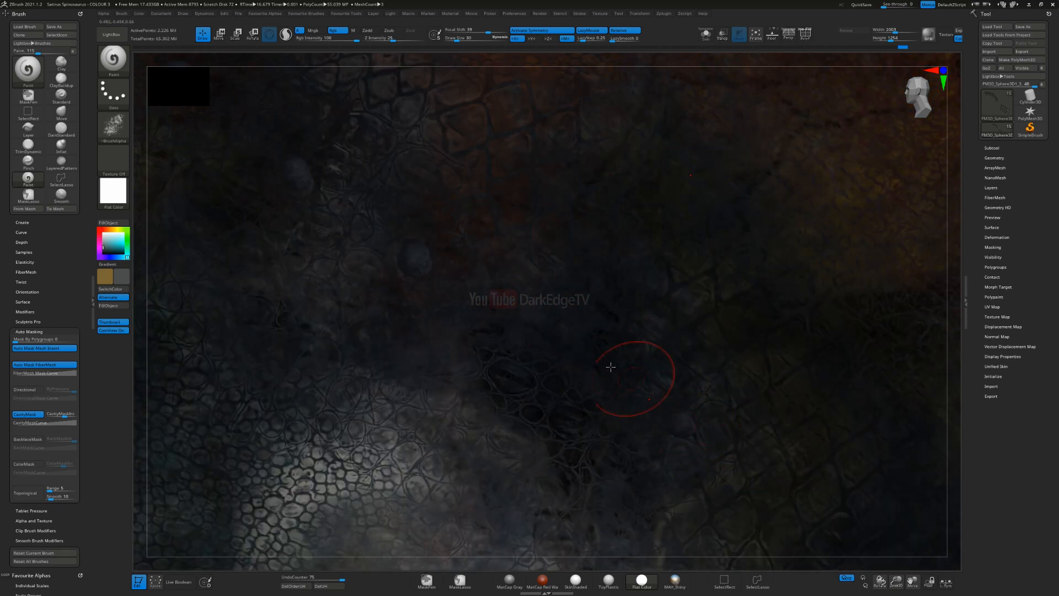
drag(511, 327, 518, 337)
key(ctrl+z)
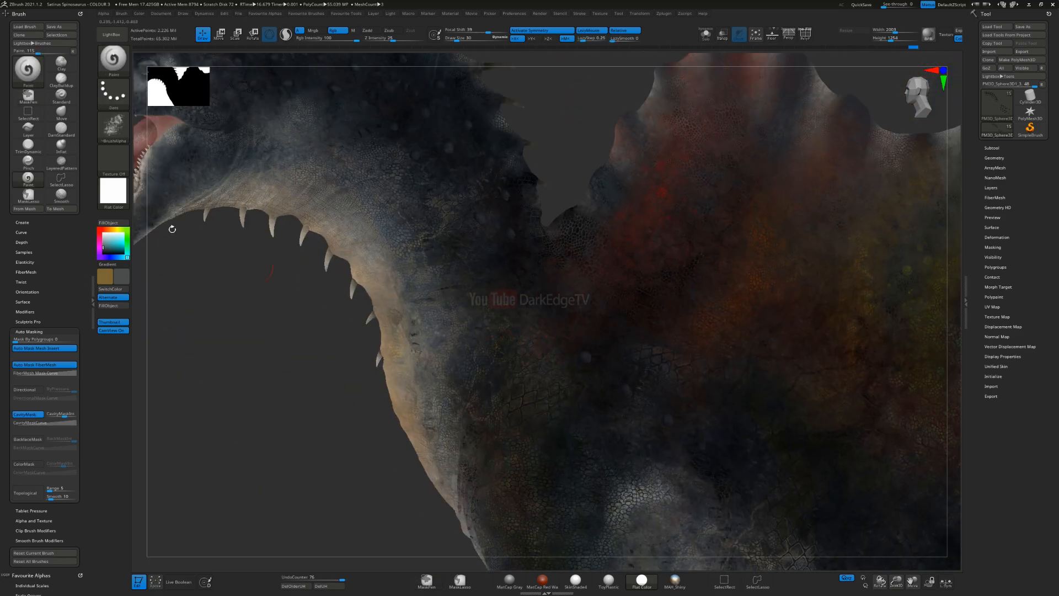
Step: Switch the material back to SkinShade4, bring the legs into view and save the project over the existing file
click(114, 190)
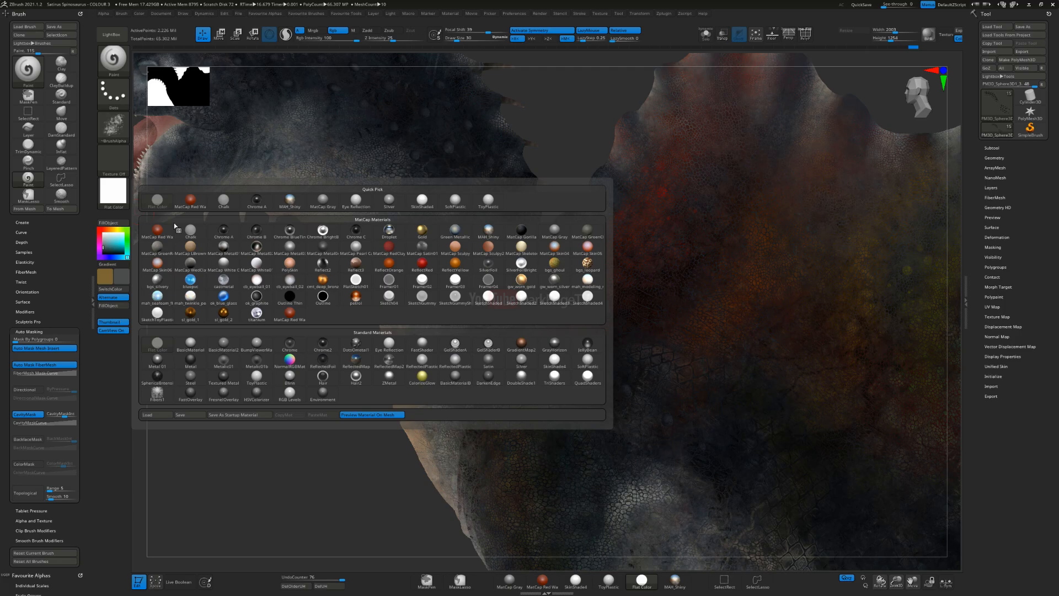
click(550, 383)
ctrl+right_drag(469, 398, 580, 266)
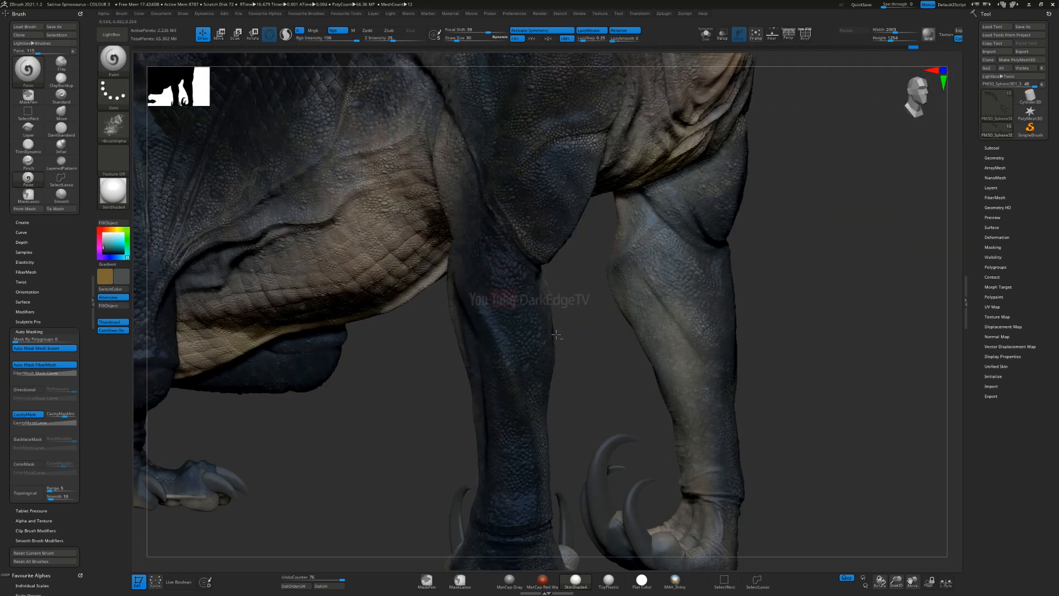
alt+right_drag(458, 568, 491, 410)
key(ctrl+s)
key(Return)
key(y)
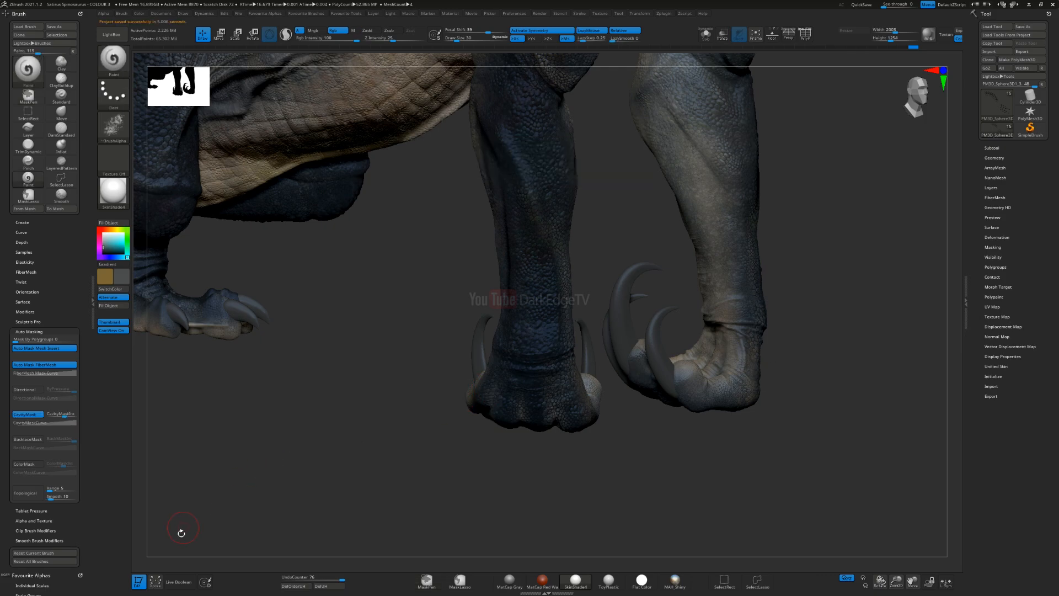
Step: Switch to File Explorer, view the claw reference Eagle Talon.png in ZBrush Models > Studies & Experiments, and close it
key(super)
click(132, 587)
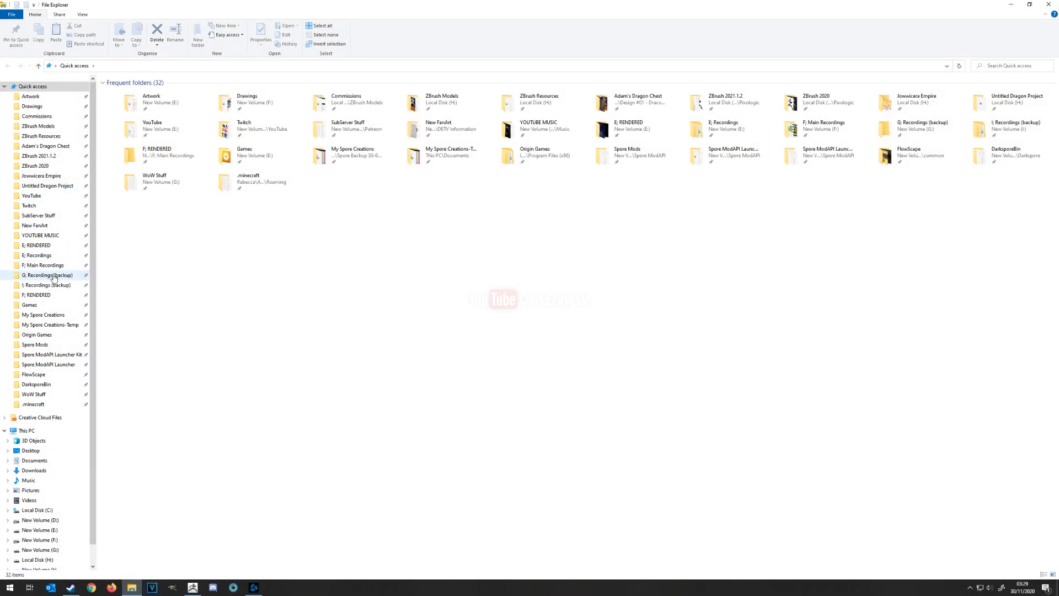
click(54, 276)
click(58, 136)
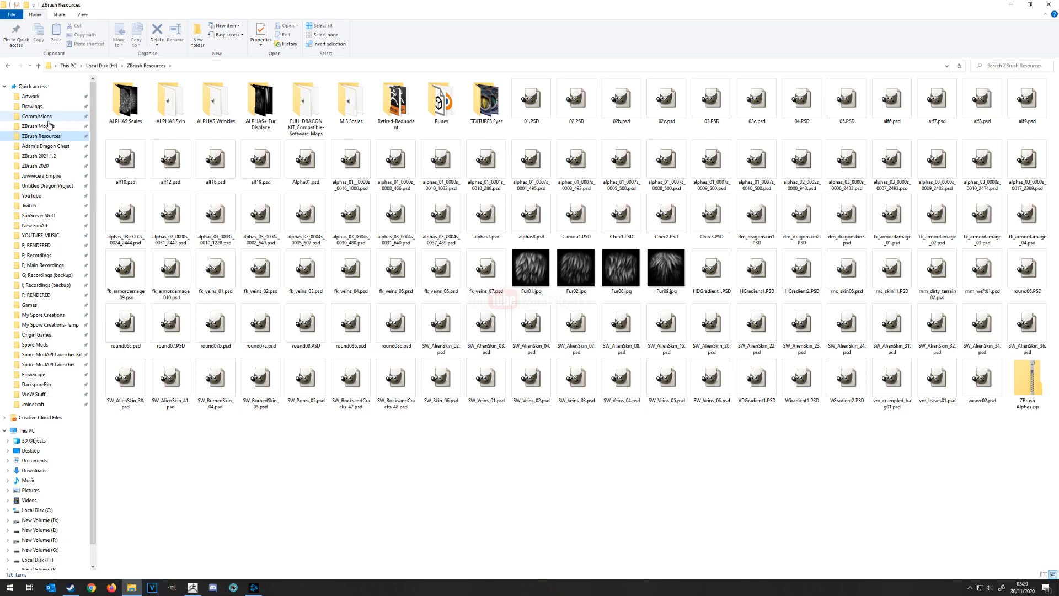
click(49, 126)
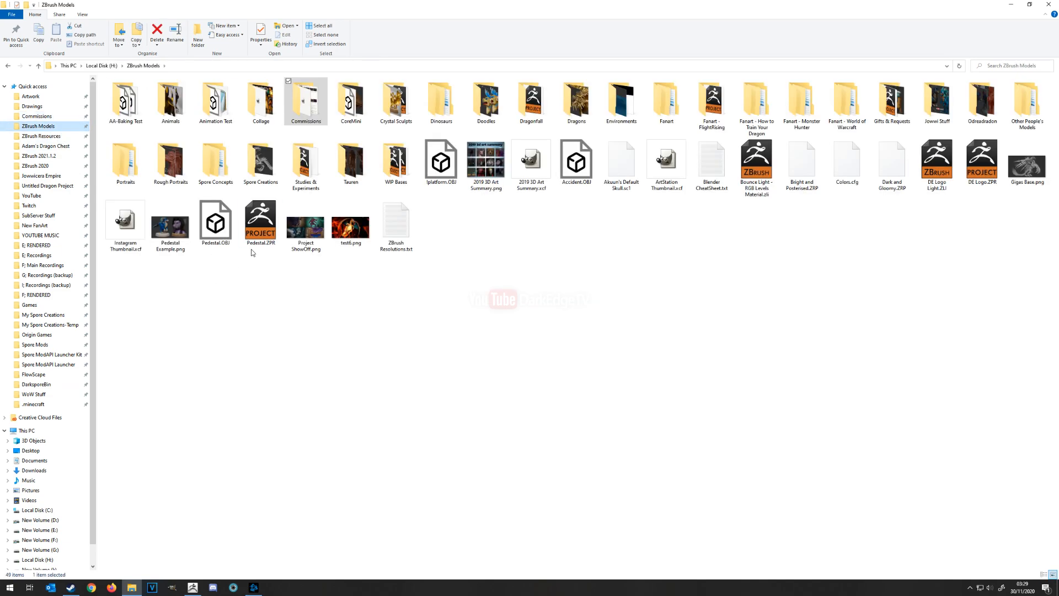
double_click(306, 165)
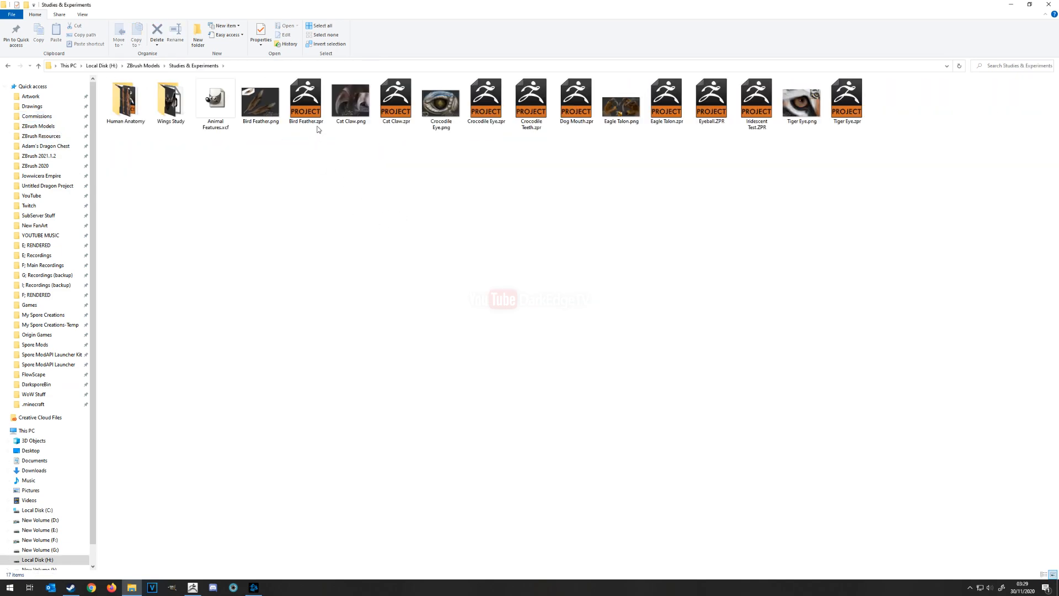
double_click(620, 102)
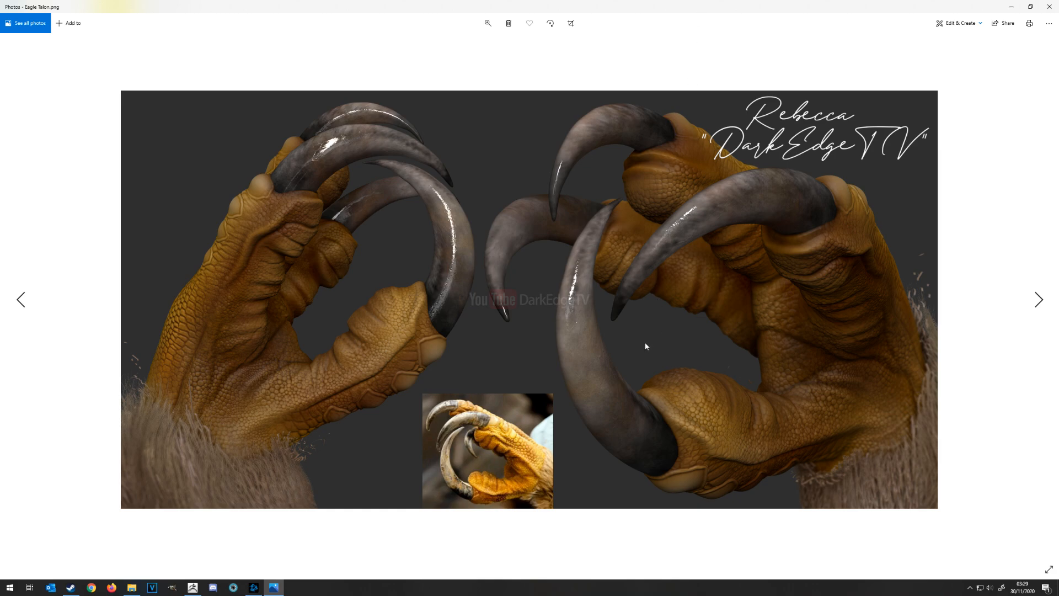
key(alt+F4)
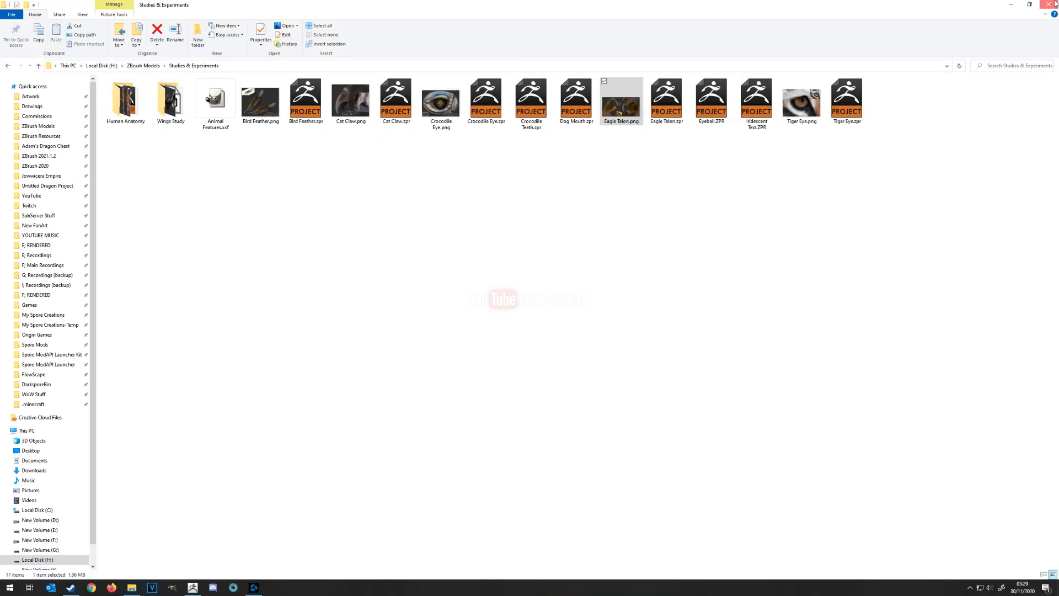
click(1048, 5)
Step: Make the curved front-limb claws the active subtool and fill them with black
alt+right_drag(657, 353, 517, 339)
key(s)
drag(516, 340, 521, 339)
mouse_move(541, 347)
alt+right_down()
mouse_move(567, 347)
mouse_move(555, 346)
alt+right_up()
alt+click(566, 347)
right_drag(297, 302, 152, 268)
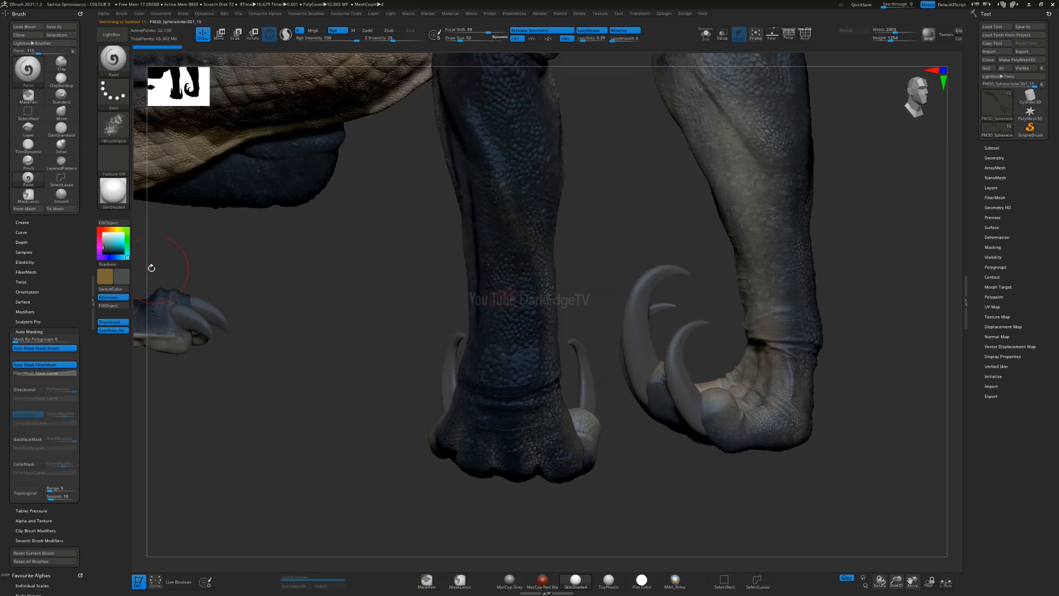
drag(108, 254, 103, 250)
click(103, 253)
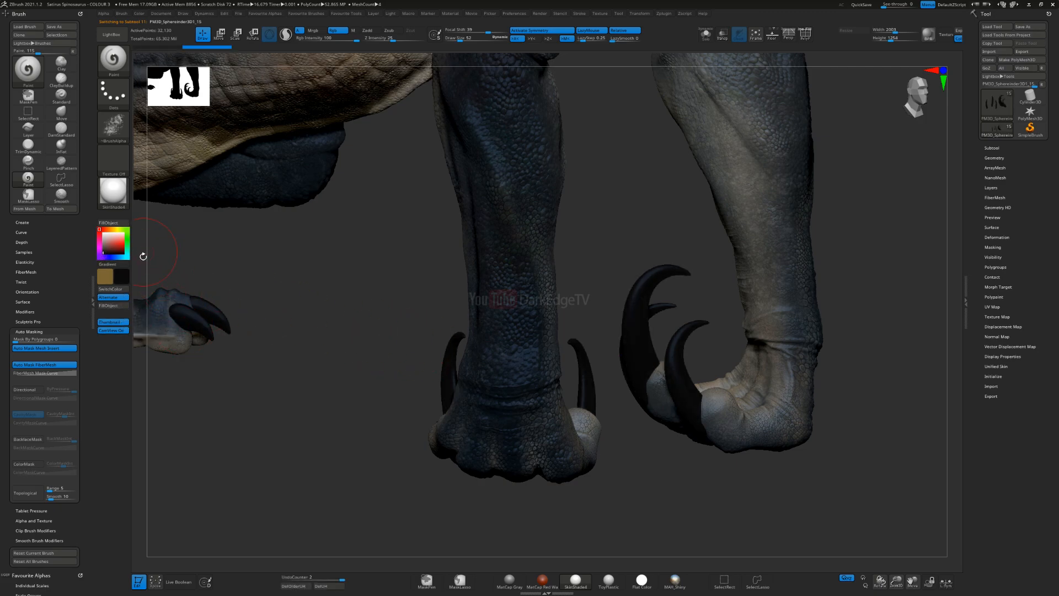
Step: Mix a muted brownish grey for the claws, enlarge the brush and swap the main and secondary colours
click(104, 245)
click(104, 247)
key(bracketright)
key(bracketright)
alt+drag(609, 375, 787, 360)
key(v)
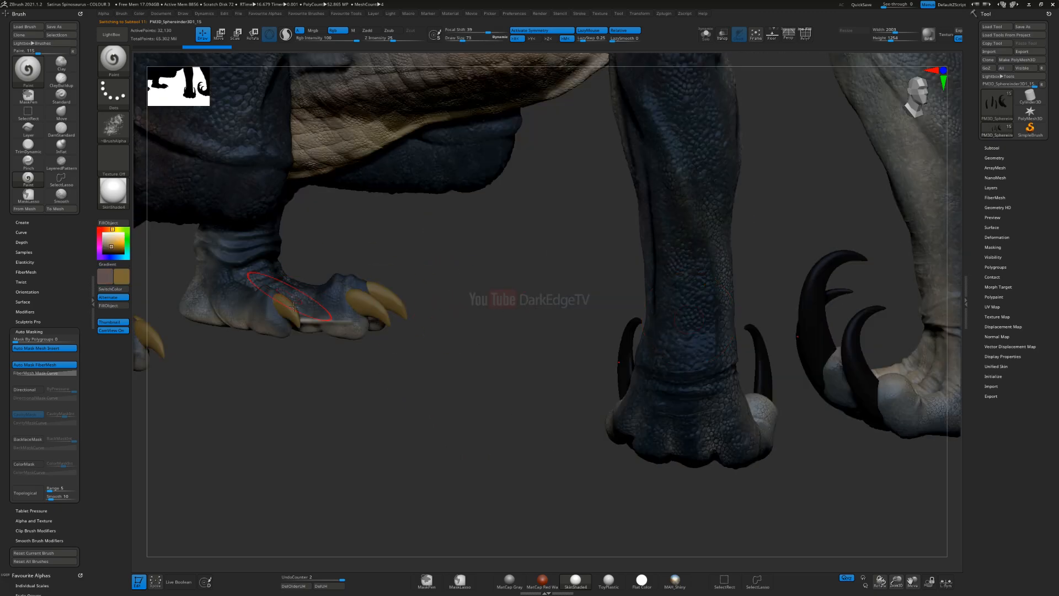
Step: Select the hind-foot claws and fill them with black, comparing the fill through undo and redo
alt+click(364, 306)
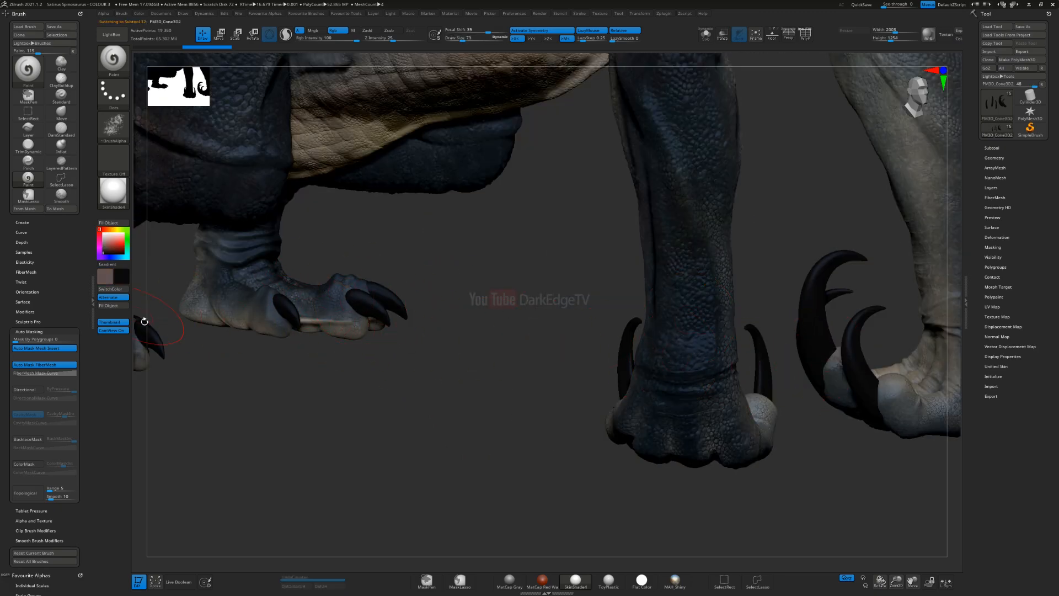
click(108, 306)
key(ctrl+z)
key(ctrl+shift+z)
key(ctrl+z)
key(ctrl+z)
key(ctrl+shift+z)
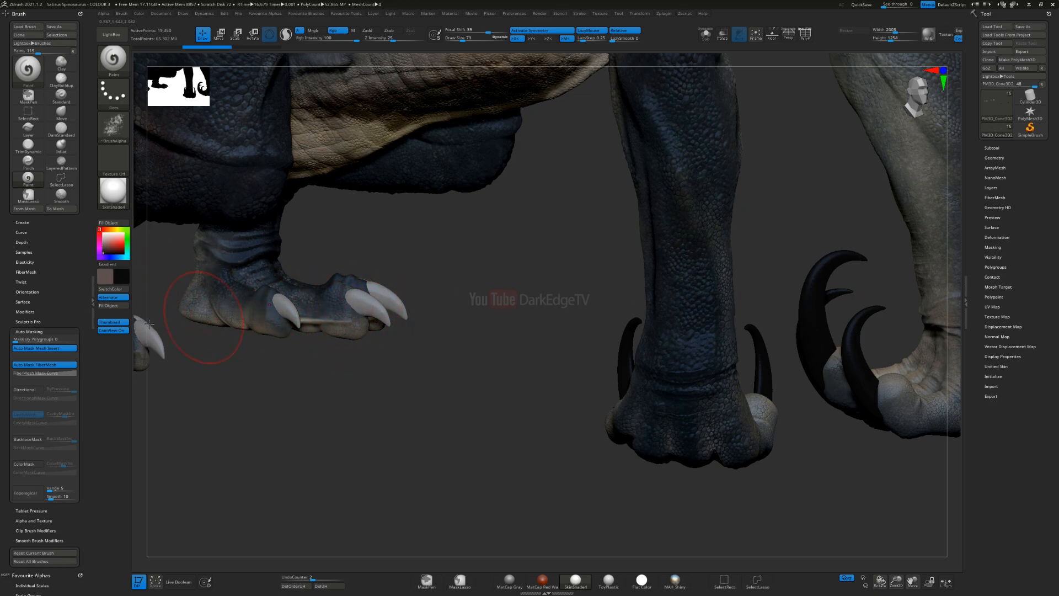
key(])
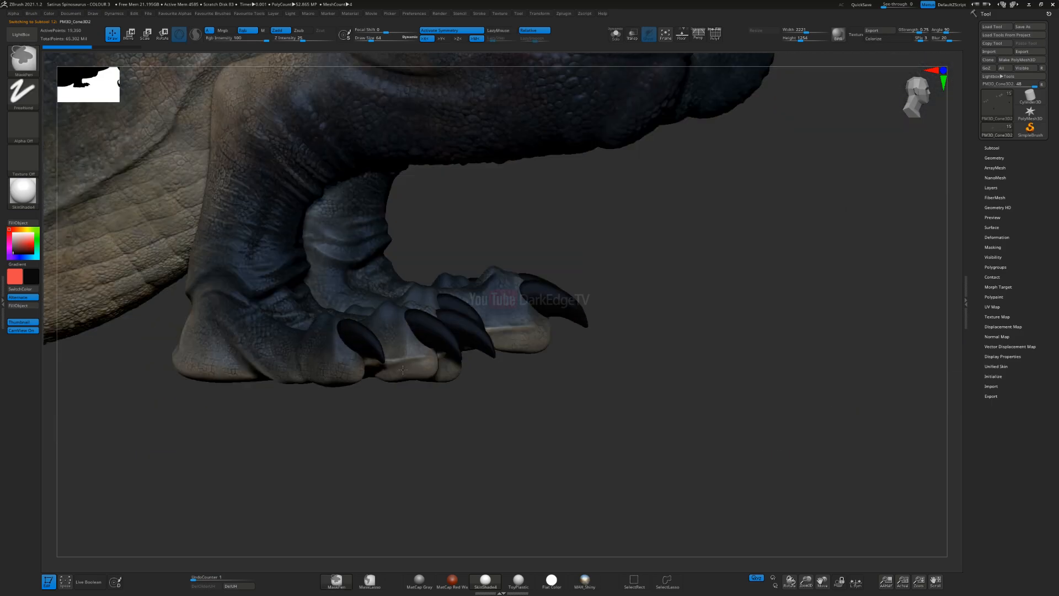
Step: Subdivide the hind-foot claws repeatedly until the mesh reaches about 1.25 million polygons
key(space)
click(408, 390)
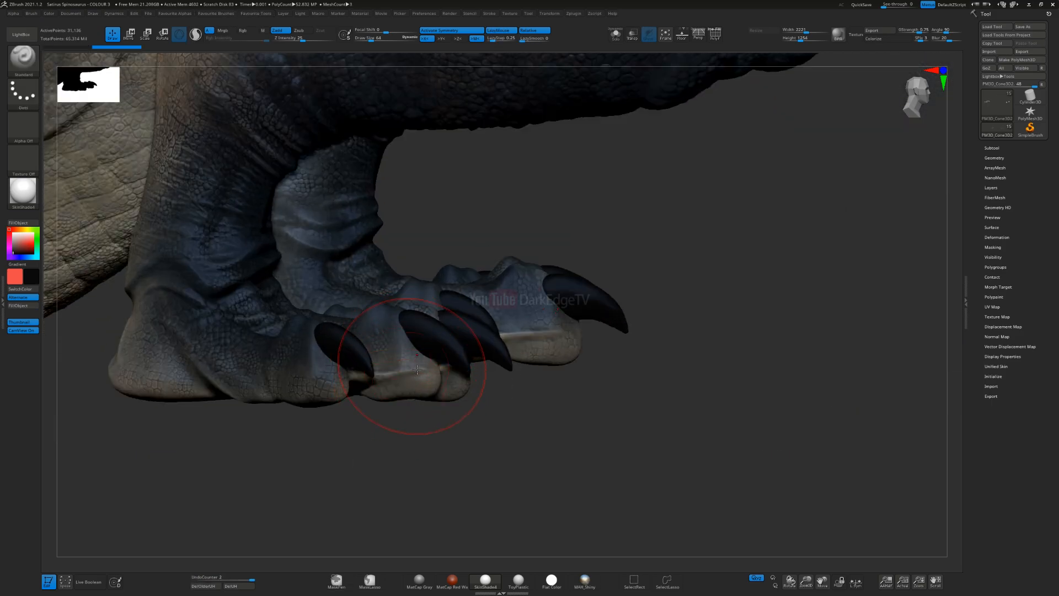
key(space)
click(424, 397)
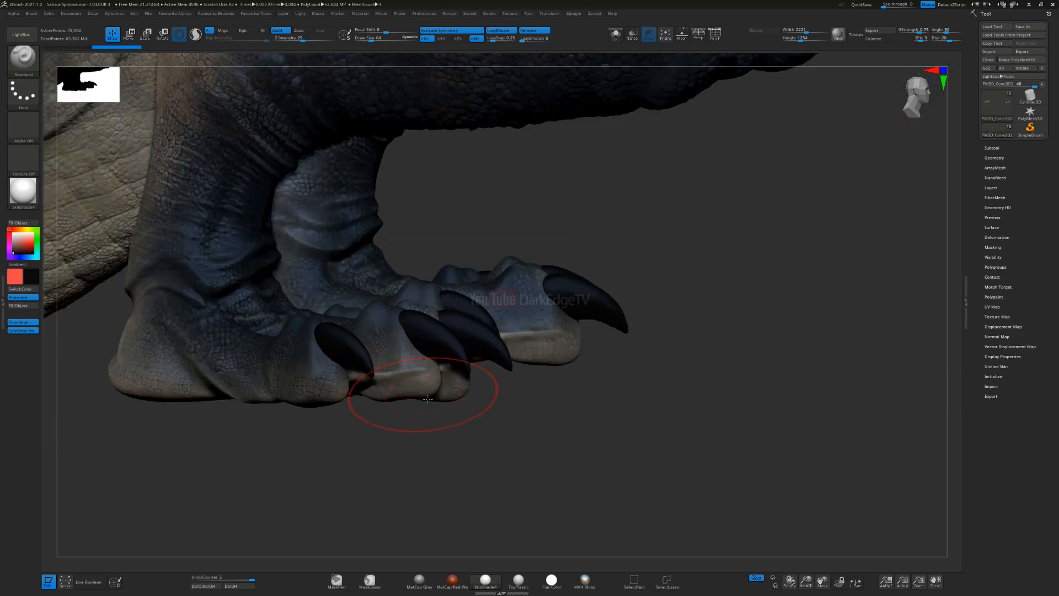
key(space)
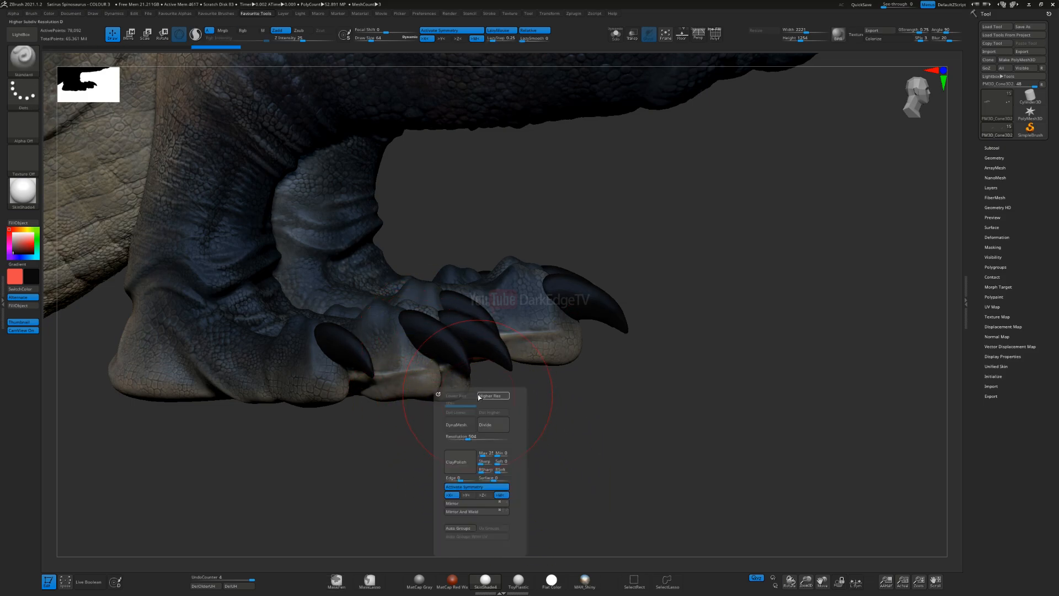
click(495, 426)
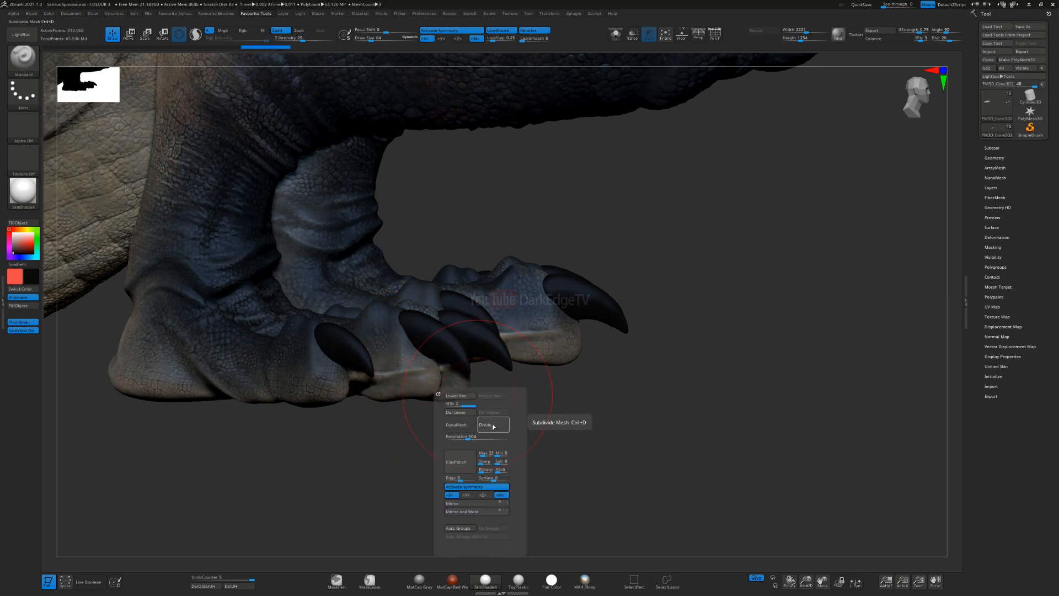
click(494, 426)
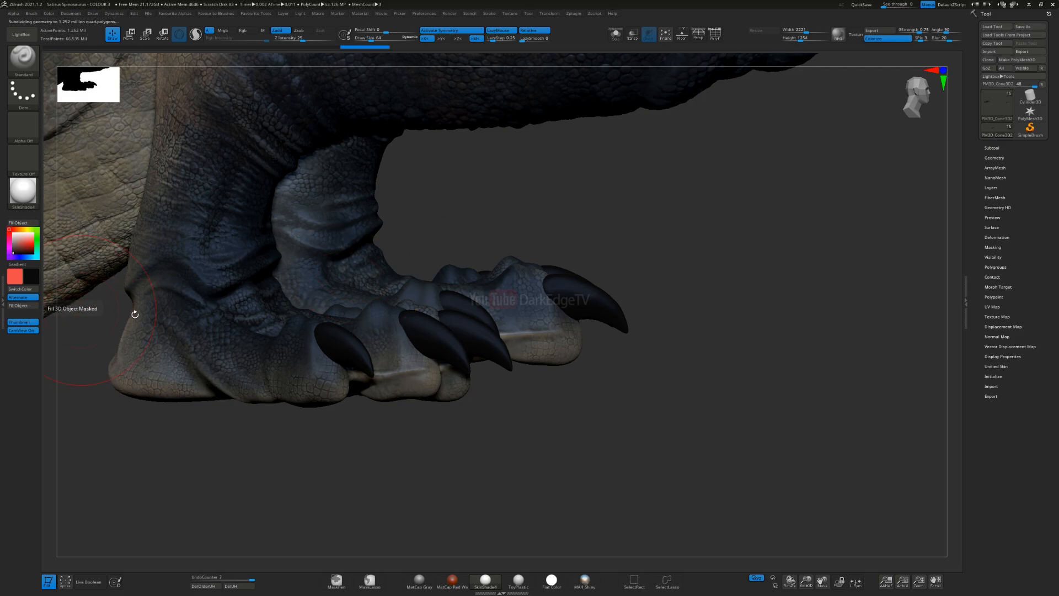
Step: Select the front-limb claws and subdivide them repeatedly to about 2.075 million points
alt+drag(776, 250, 177, 305)
alt+drag(517, 322, 538, 352)
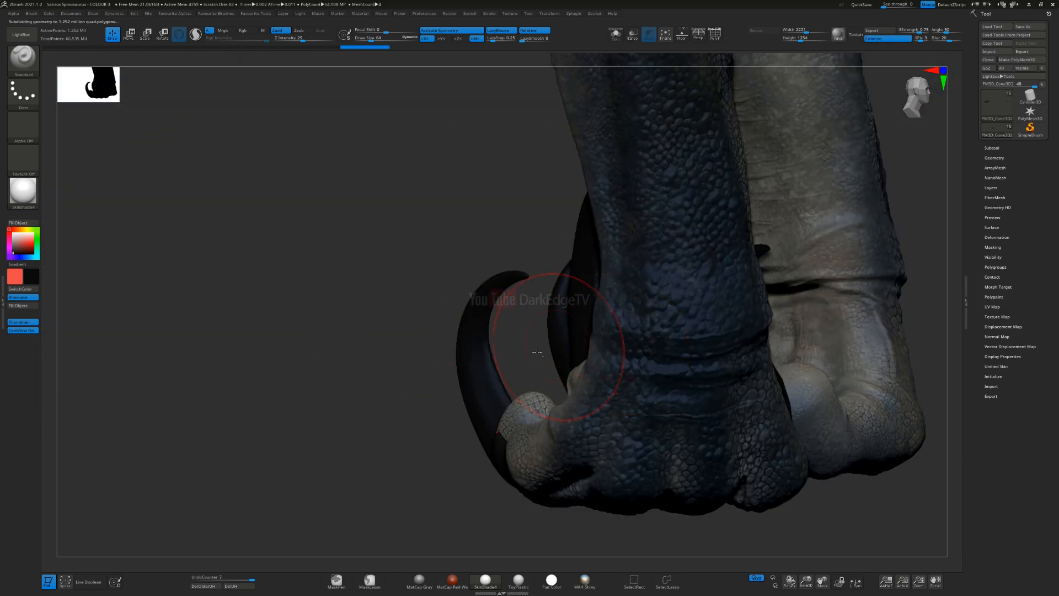
key(space)
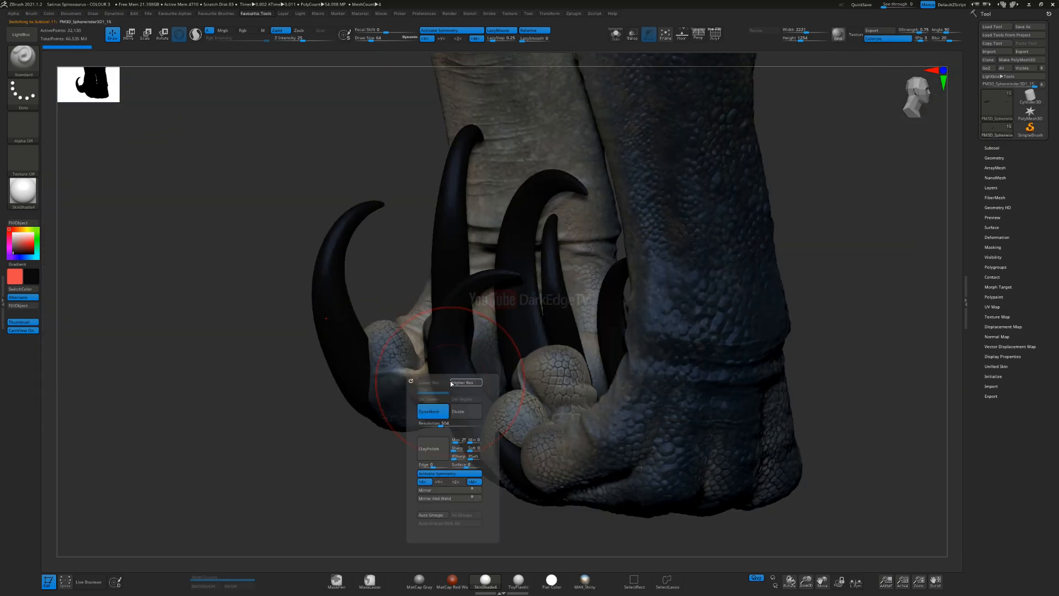
click(464, 418)
click(464, 416)
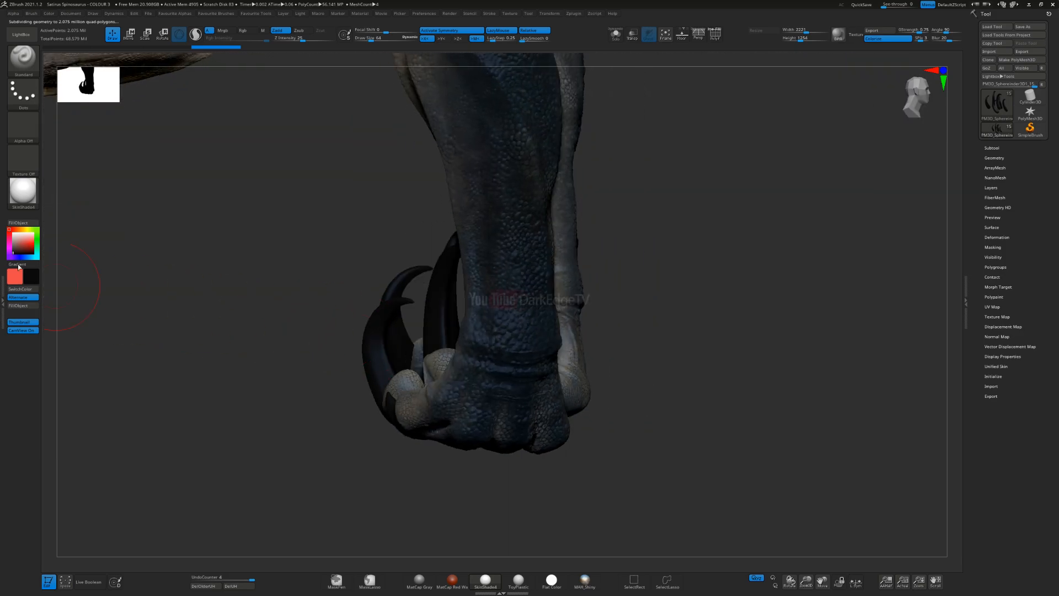
Step: Pick a muted greyish brown, adjust the brush size and switch to the Paint brush
click(18, 250)
click(16, 249)
click(22, 230)
click(16, 249)
key(s)
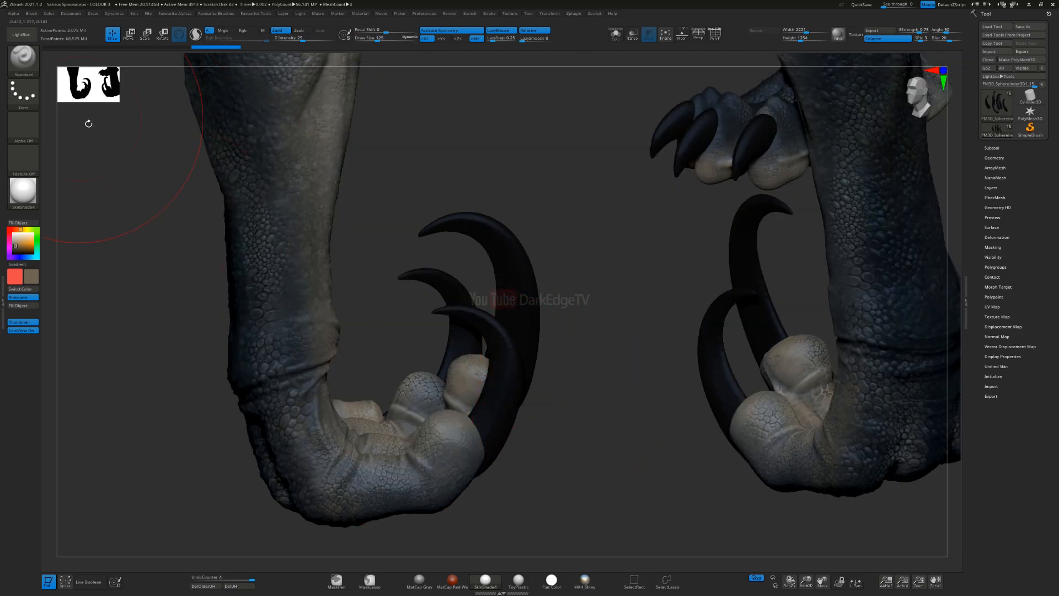
key(b)
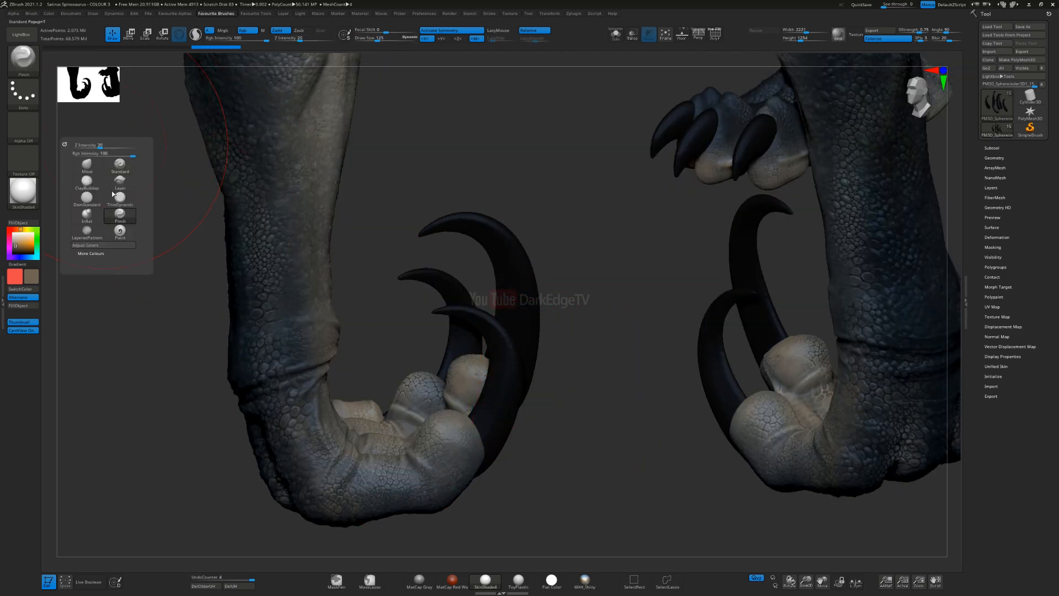
key(p)
key(a)
Step: Import the alpha images from the ZBrush Resources folder and choose the alpha alphas_01_0007s_0005_500 for the brush
click(13, 14)
click(29, 28)
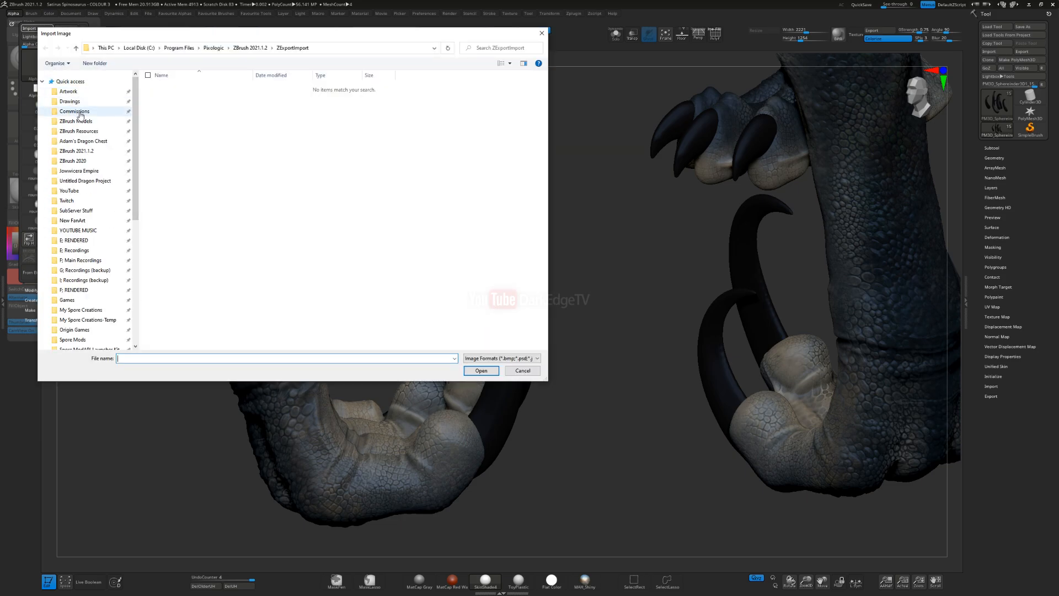
click(77, 131)
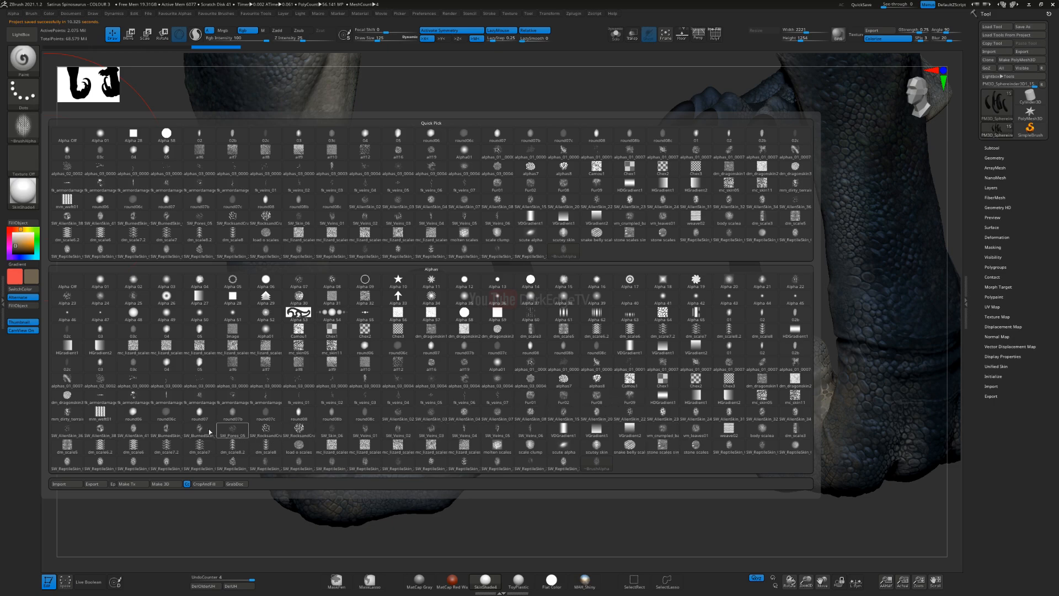
click(728, 368)
Step: Paint mottled greyish brown along the first two large front-limb claws, keeping their bases dark
mouse_move(497, 429)
mouse_down()
mouse_move(491, 352)
mouse_move(462, 326)
mouse_up()
right_drag(471, 339, 469, 363)
mouse_move(487, 298)
mouse_down()
mouse_move(413, 215)
mouse_move(376, 236)
mouse_move(491, 281)
mouse_up()
mouse_move(500, 331)
right_down()
mouse_move(440, 339)
mouse_move(490, 368)
right_up()
drag(493, 310, 478, 315)
drag(422, 406, 416, 409)
mouse_move(415, 448)
mouse_down()
mouse_move(411, 348)
mouse_move(445, 301)
mouse_up()
right_drag(487, 353, 559, 395)
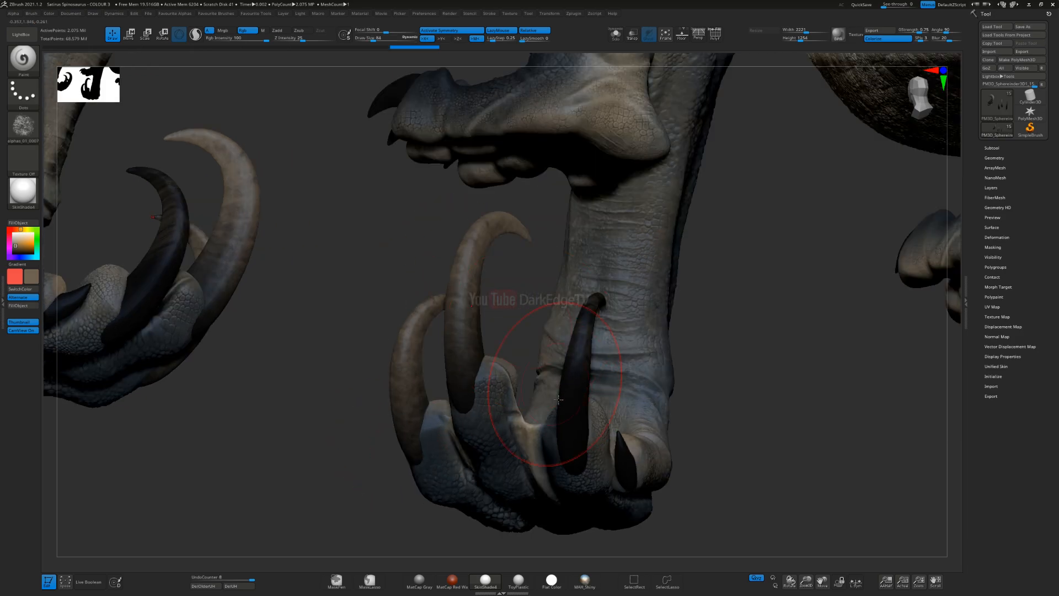
Step: Paint the remaining large front-limb claw mottled brown from several sides and select the small inner claw
mouse_move(576, 459)
mouse_down()
mouse_move(585, 309)
mouse_move(562, 372)
mouse_up()
right_drag(562, 376, 627, 377)
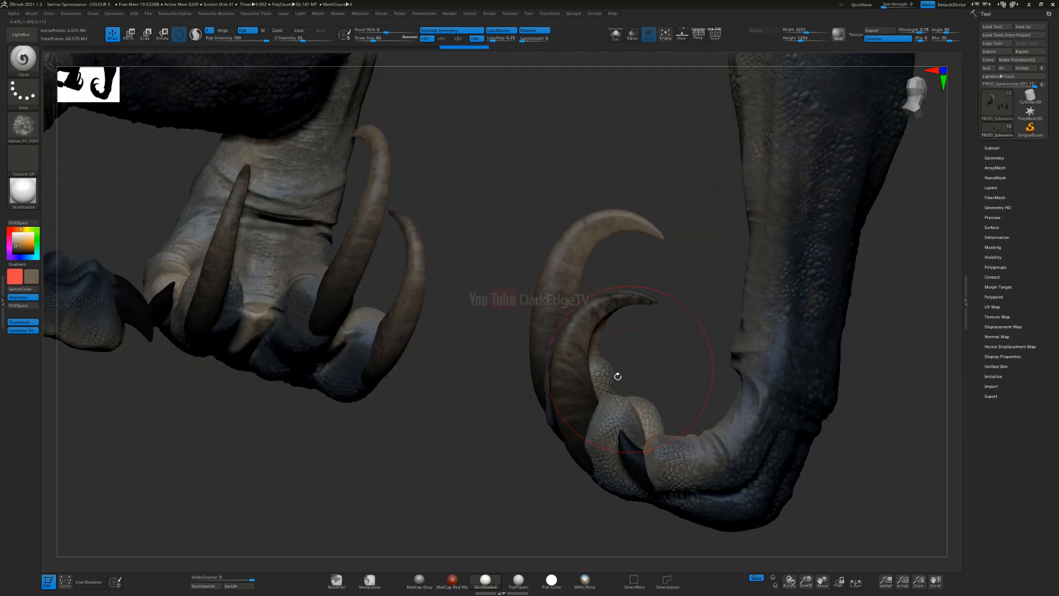
drag(644, 299, 561, 370)
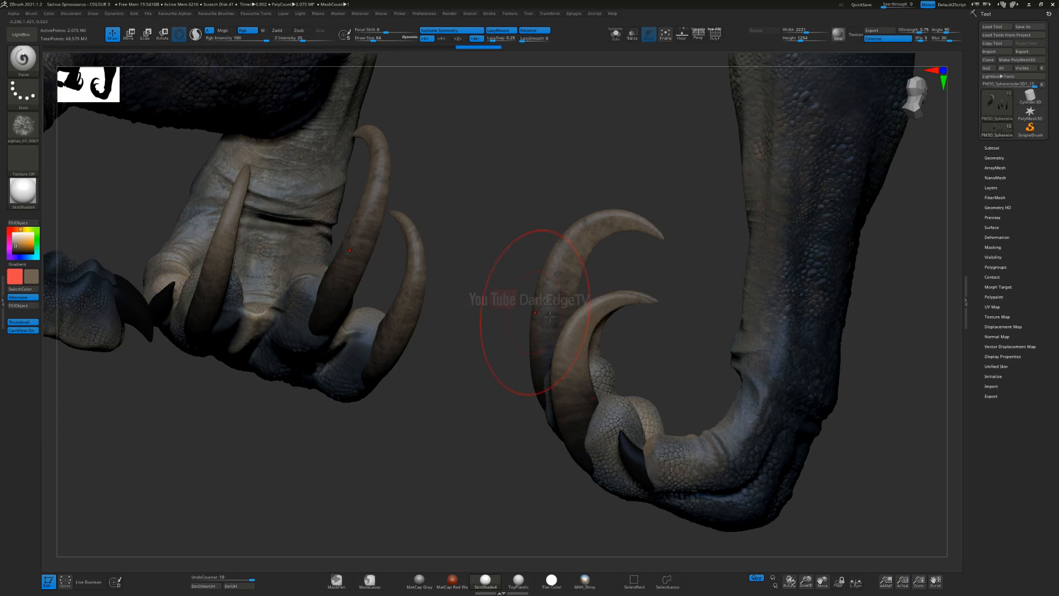
right_drag(547, 316, 553, 348)
drag(553, 349, 604, 225)
right_drag(576, 383, 618, 324)
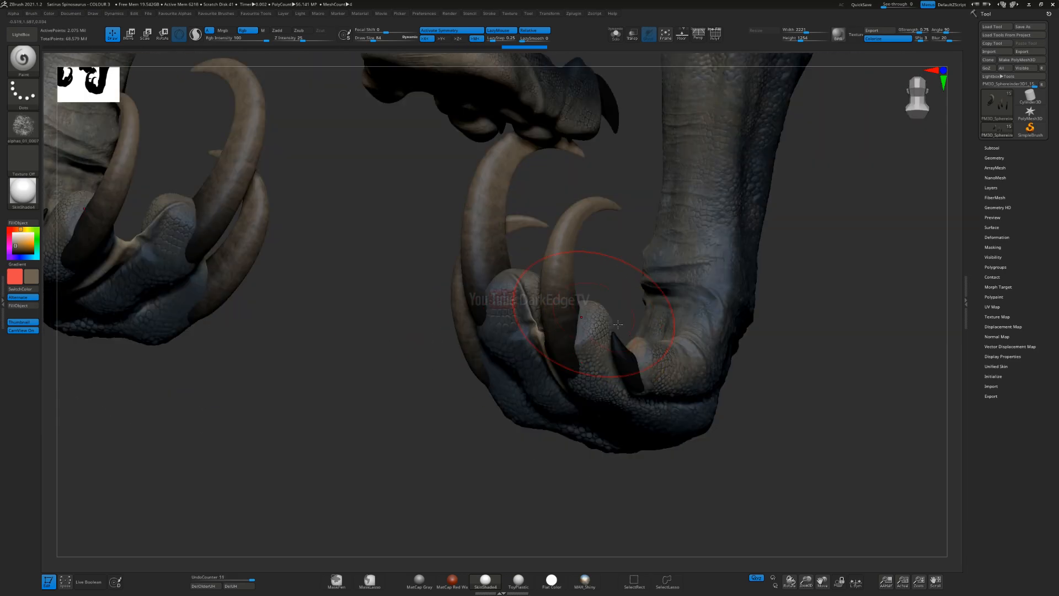
right_drag(633, 360, 639, 359)
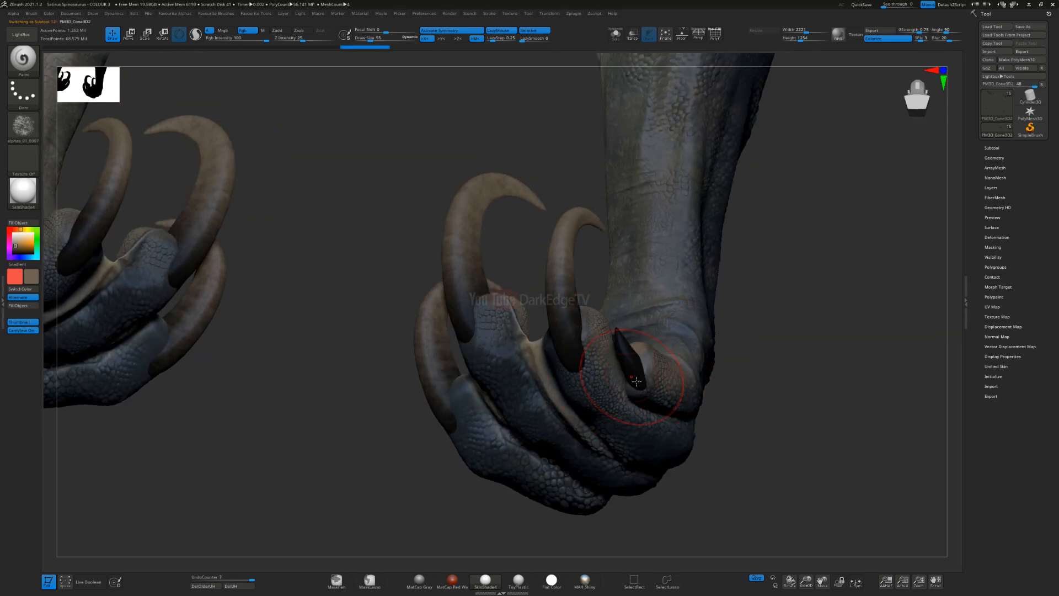
drag(612, 351, 629, 371)
right_drag(629, 371, 616, 314)
key(ctrl+z)
key(ctrl+z)
Step: Set the draw size to 40 and paint the small inner front claw mottled greyish brown
right_drag(613, 357, 646, 324)
key(2)
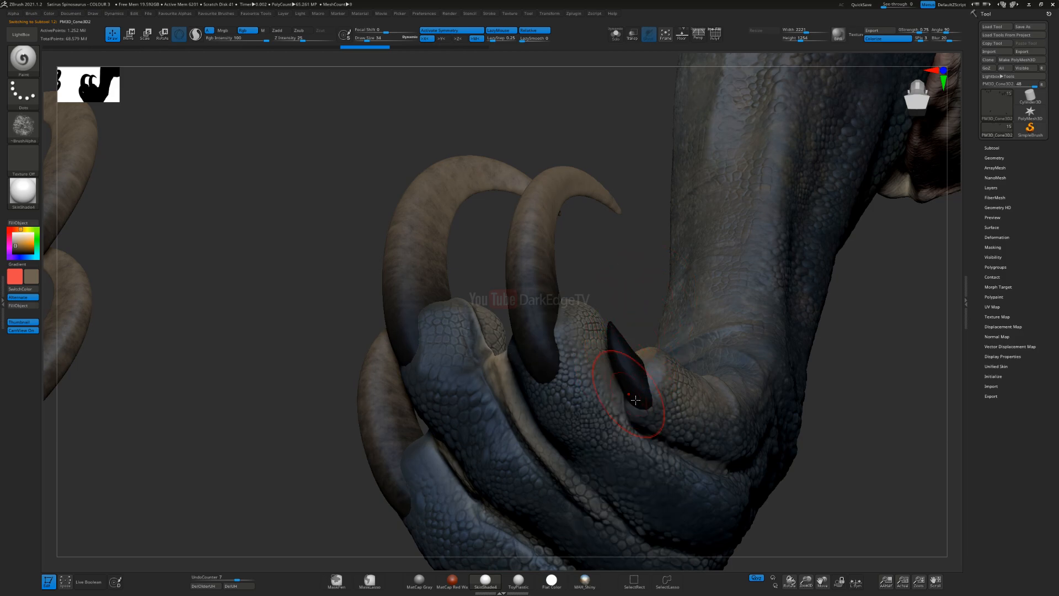
mouse_move(626, 309)
right_down()
mouse_move(580, 326)
mouse_move(540, 279)
right_up()
key(s)
click(594, 337)
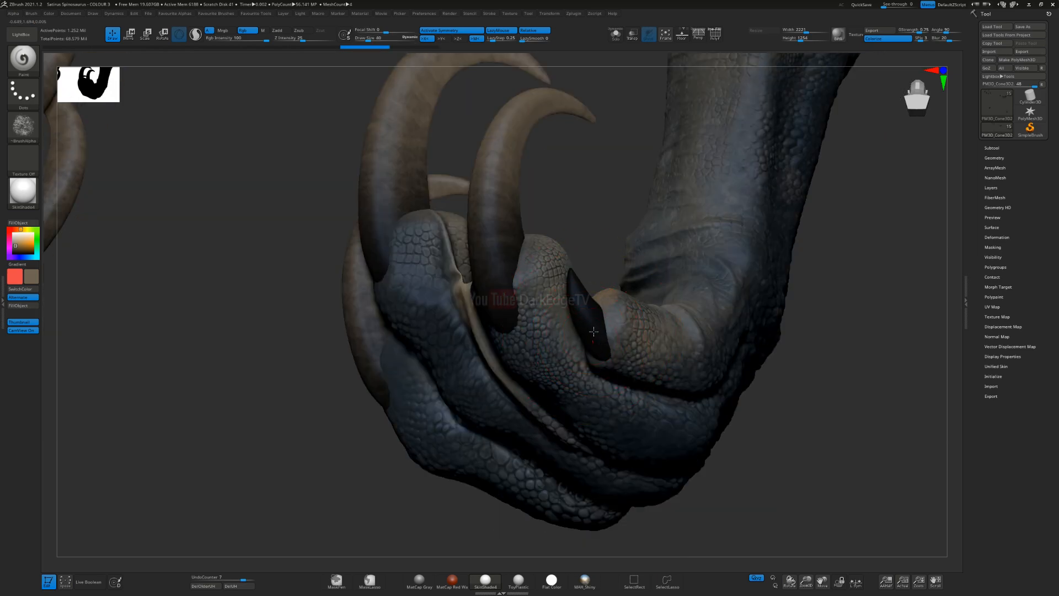
drag(595, 338, 596, 266)
right_drag(607, 234, 595, 301)
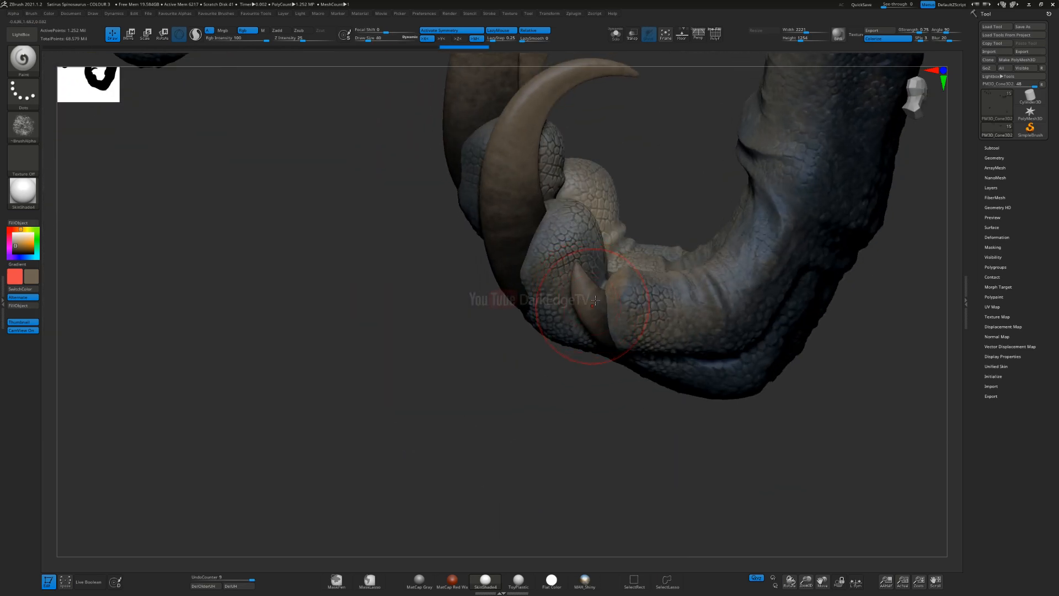
Step: Examine the brown mottling on the large front-limb claws from several sides
right_drag(494, 259, 496, 273)
alt+click(496, 273)
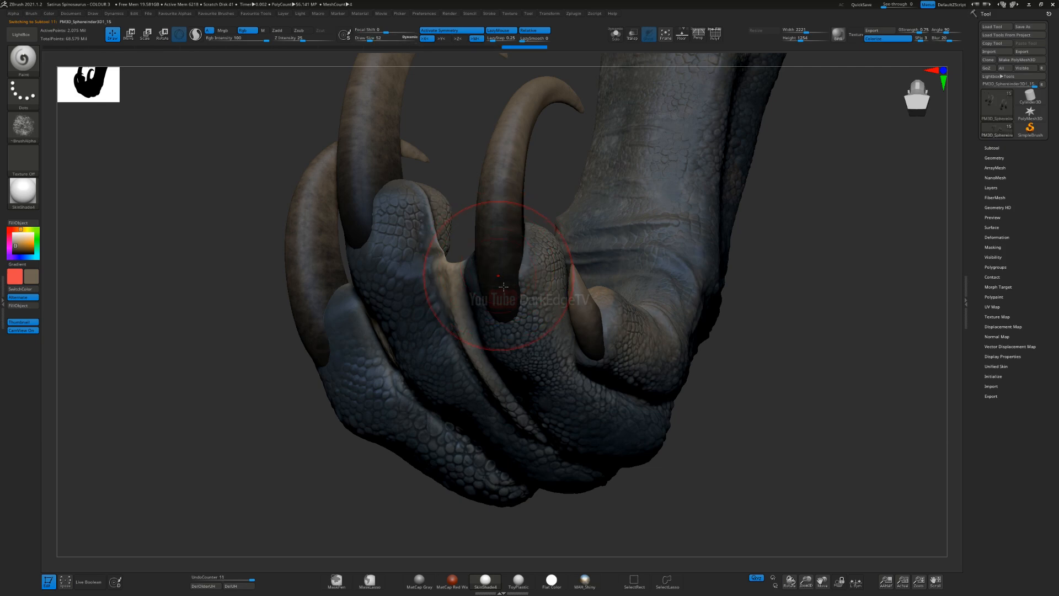
alt+right_drag(503, 260, 554, 331)
drag(554, 337, 565, 380)
right_drag(565, 380, 591, 273)
right_drag(634, 365, 695, 358)
mouse_move(695, 358)
alt+right_down()
mouse_move(663, 315)
mouse_move(531, 439)
mouse_move(516, 469)
alt+right_up()
alt+right_drag(563, 379, 803, 402)
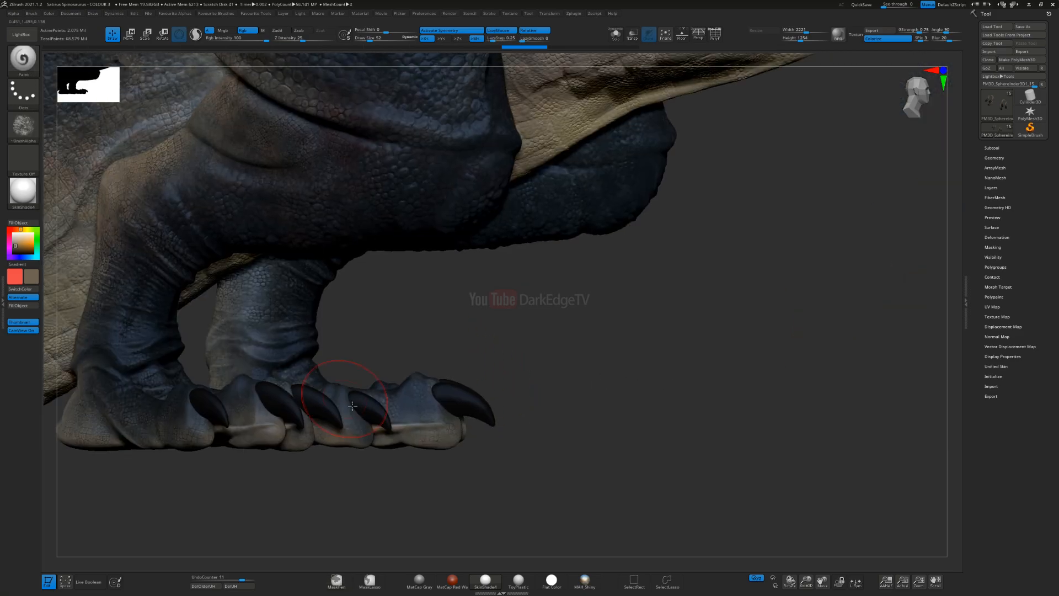
Step: Select the hind-foot claws, set the draw size to 46 and paint the first two claws mottled brown
alt+right_drag(354, 412, 455, 295)
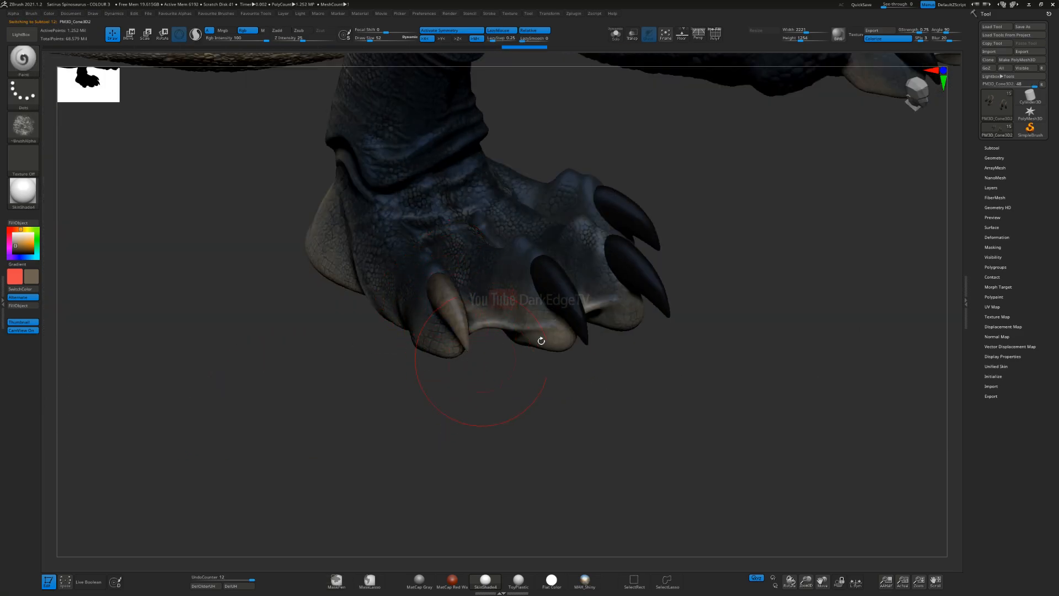
key(s)
drag(458, 311, 453, 311)
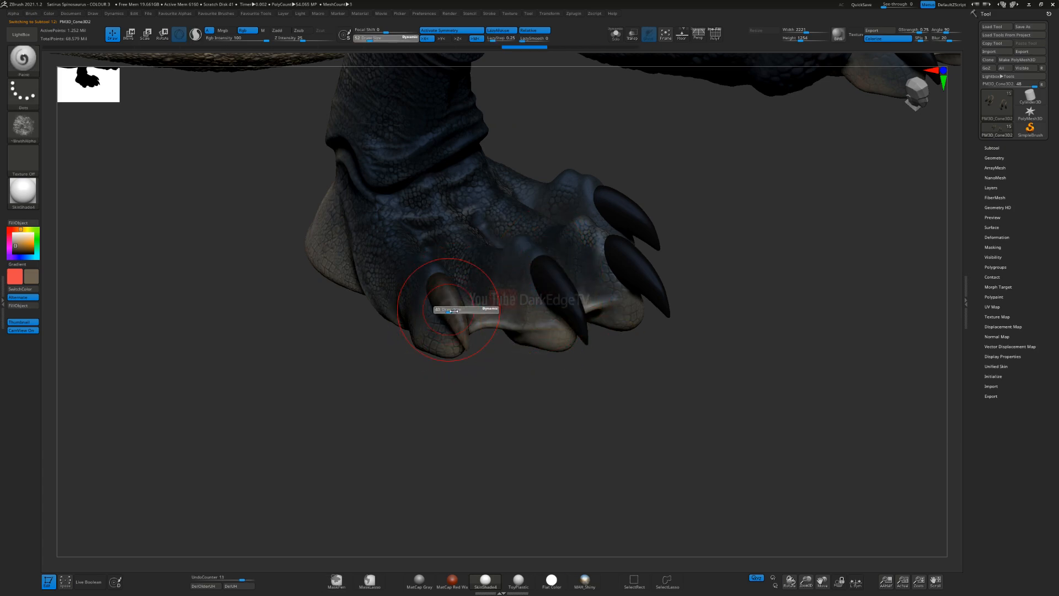
mouse_move(430, 353)
right_down()
mouse_move(487, 325)
mouse_move(414, 337)
right_up()
drag(564, 258, 616, 350)
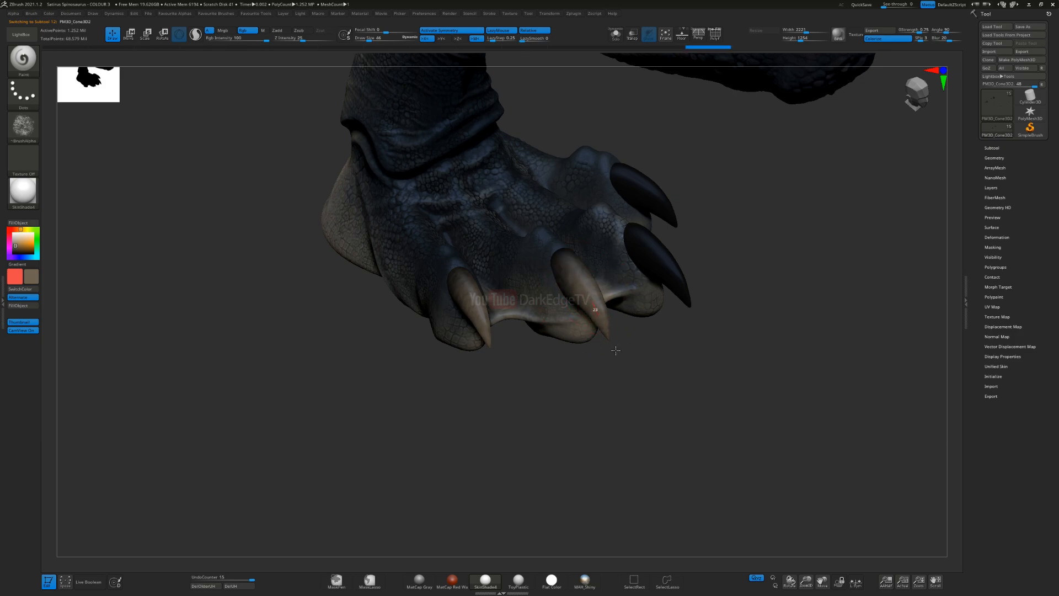
Step: Paint the other two hind-foot claws the same mottled brown, covering them to their tips
right_drag(558, 338, 589, 298)
mouse_move(538, 302)
mouse_down()
mouse_move(592, 376)
mouse_move(589, 366)
mouse_up()
drag(547, 251, 579, 303)
drag(521, 237, 573, 288)
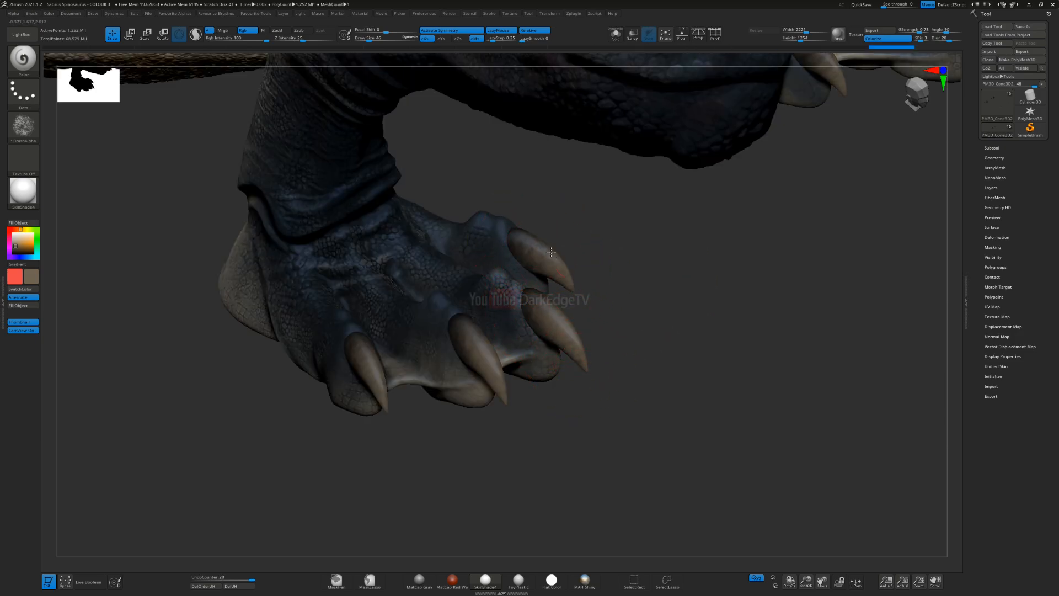
mouse_move(562, 295)
right_down()
mouse_move(486, 309)
mouse_move(543, 326)
mouse_move(530, 265)
right_up()
mouse_move(530, 309)
right_down()
mouse_move(568, 295)
mouse_move(550, 297)
right_up()
Step: Remove the alpha from the Paint brush by choosing Alpha Off
alt+right_drag(736, 283, 445, 326)
right_drag(353, 312, 225, 305)
click(23, 128)
click(57, 140)
ctrl+right_drag(319, 277, 67, 255)
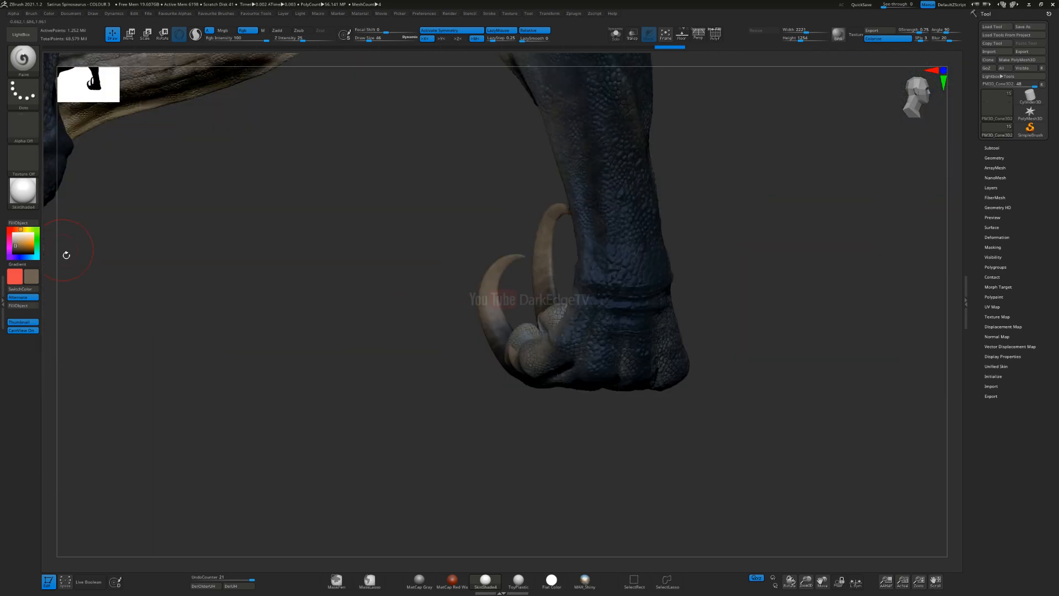
Step: Pick a medium grey paint colour and set the draw size to 76
click(13, 235)
key(s)
click(503, 290)
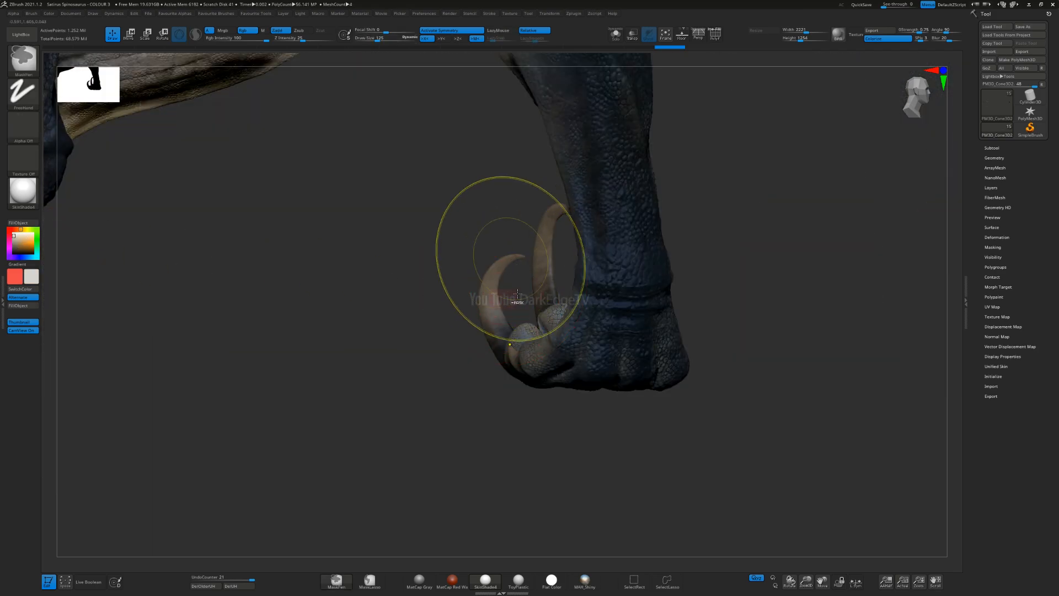
ctrl+right_drag(510, 260, 127, 260)
click(14, 242)
right_drag(298, 276, 441, 292)
key(s)
click(489, 302)
drag(493, 302, 488, 301)
Step: Select the large front-limb claws, set the draw size to 97 and paint soft grey over the inner claw
right_drag(403, 320, 482, 346)
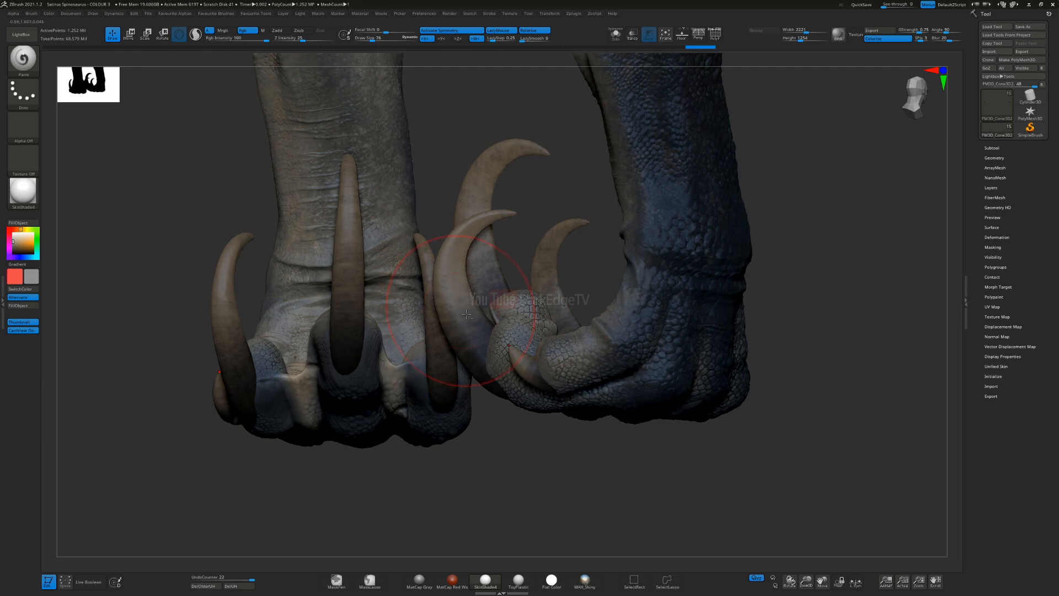
drag(464, 327, 456, 292)
mouse_move(411, 309)
right_down()
mouse_move(484, 346)
mouse_move(458, 331)
right_up()
key(ctrl+z)
key(s)
click(467, 350)
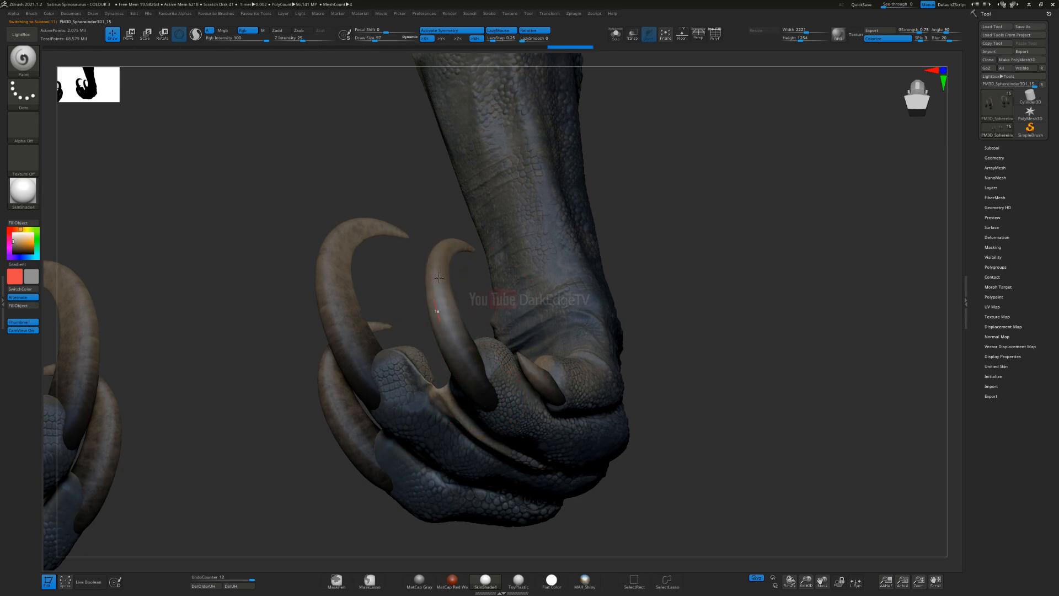
drag(438, 282, 457, 246)
right_drag(417, 259, 467, 270)
drag(559, 254, 561, 258)
mouse_move(561, 260)
right_down()
mouse_move(506, 269)
mouse_move(552, 282)
right_up()
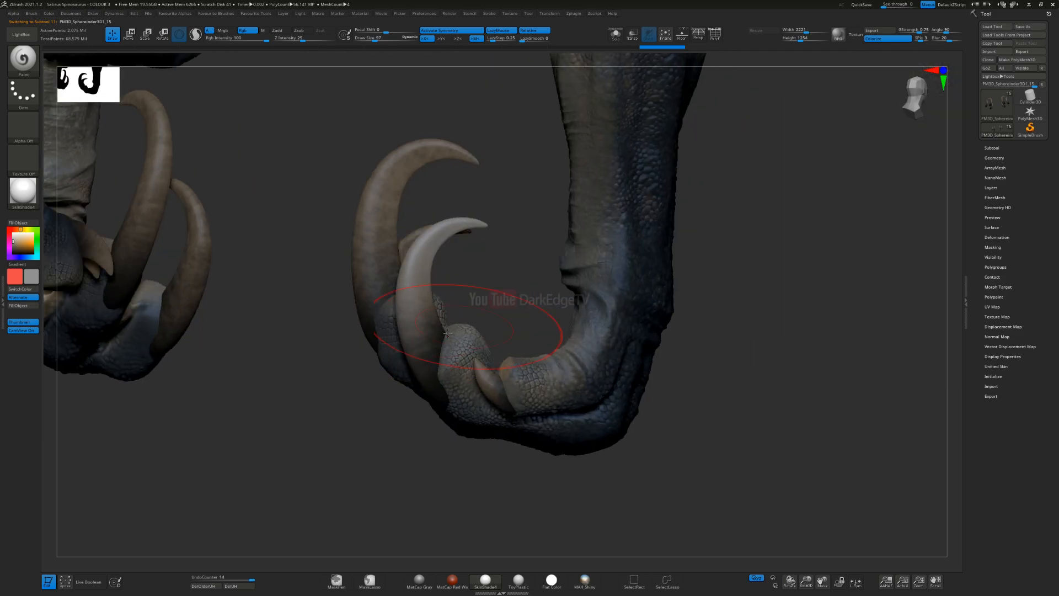
Step: Lighten the other large front-limb claws with grey, strongest towards the tips
right_drag(440, 330, 308, 323)
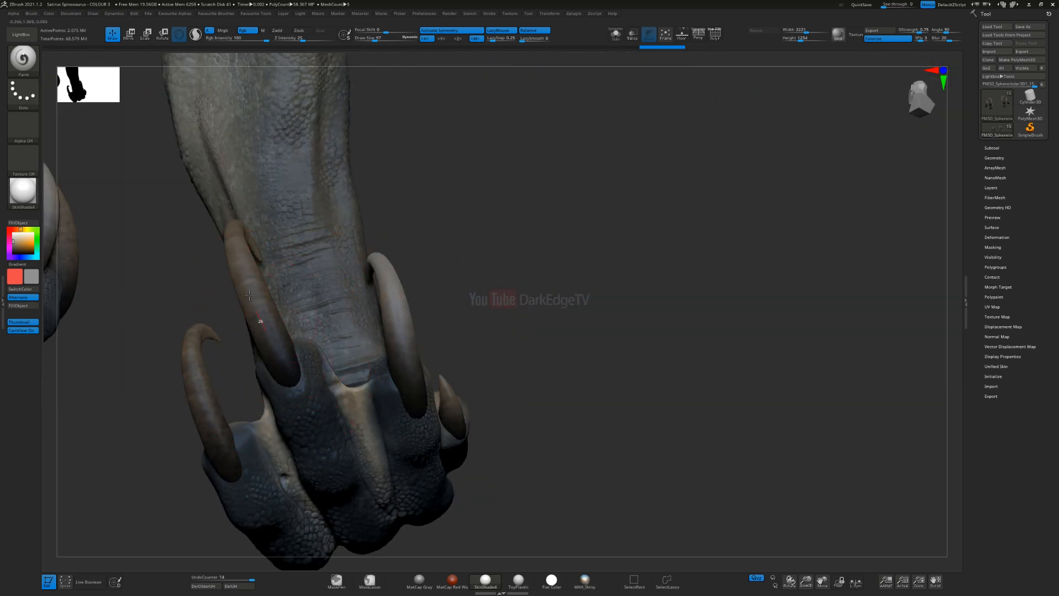
drag(249, 296, 249, 189)
mouse_move(234, 264)
right_down()
mouse_move(158, 287)
mouse_move(165, 296)
right_up()
mouse_move(166, 297)
mouse_down()
mouse_move(220, 244)
mouse_move(264, 261)
mouse_up()
right_drag(225, 314, 304, 265)
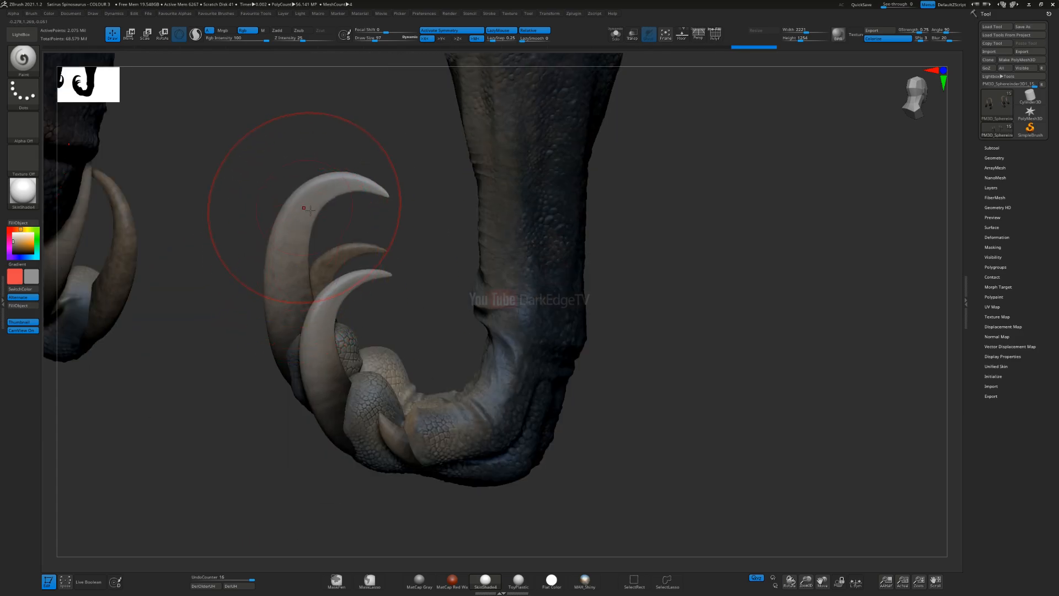
drag(300, 331, 303, 315)
mouse_move(303, 315)
right_down()
mouse_move(113, 350)
mouse_move(408, 280)
mouse_move(380, 274)
right_up()
alt+right_drag(177, 301, 402, 286)
mouse_move(388, 293)
mouse_down()
mouse_move(409, 227)
mouse_move(347, 175)
mouse_up()
Step: Select the small inner front claw, reduce the brush size and lighten the claw's tip with grey
mouse_move(343, 229)
right_down()
mouse_move(315, 232)
mouse_move(597, 338)
mouse_move(478, 293)
mouse_move(497, 246)
right_up()
key(s)
drag(572, 213, 559, 213)
mouse_move(568, 144)
right_down()
mouse_move(572, 192)
mouse_move(562, 186)
right_up()
alt+click(567, 198)
key(s)
drag(568, 202, 564, 185)
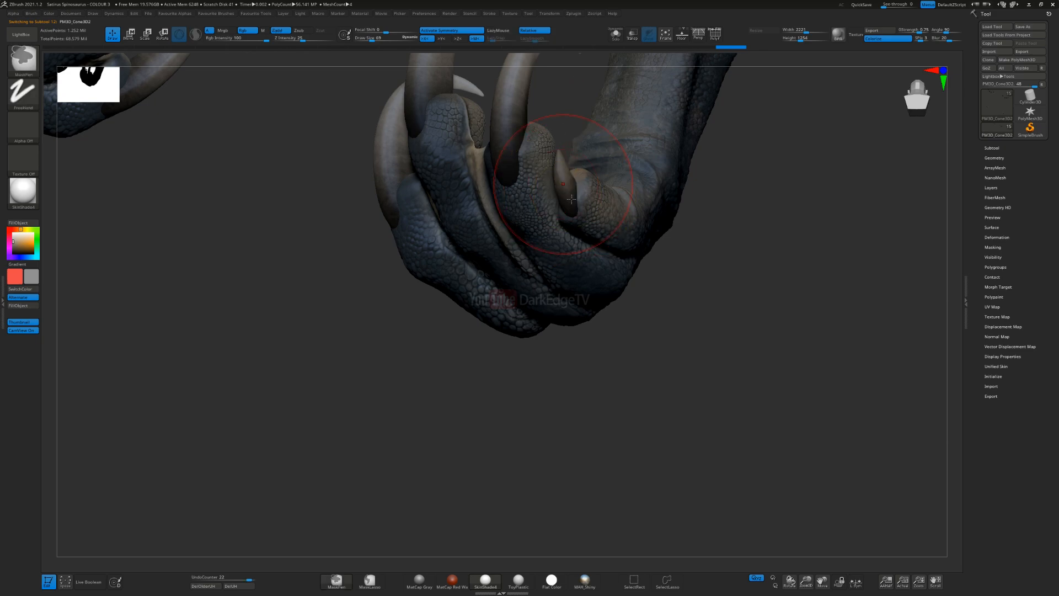
key(ctrl+z)
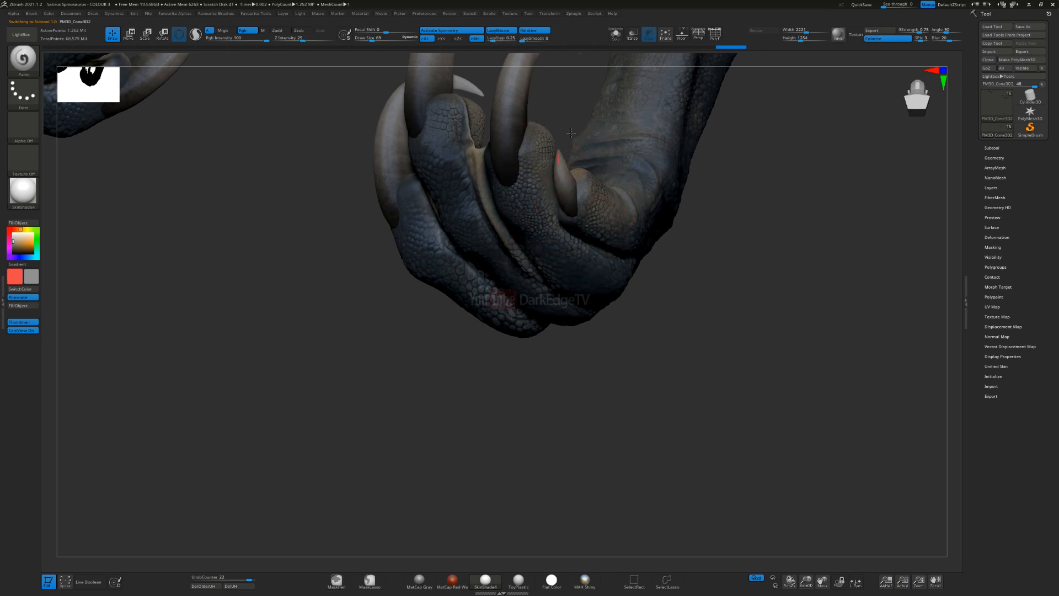
mouse_move(566, 150)
ctrl+right_down()
mouse_move(543, 104)
mouse_move(482, 203)
mouse_move(610, 284)
mouse_move(554, 140)
mouse_move(662, 298)
mouse_move(496, 251)
mouse_move(683, 386)
mouse_move(522, 182)
mouse_move(342, 242)
ctrl+right_up()
Step: Paint grey over the four hind-foot claws, lightening them towards the tips
right_drag(602, 386, 647, 91)
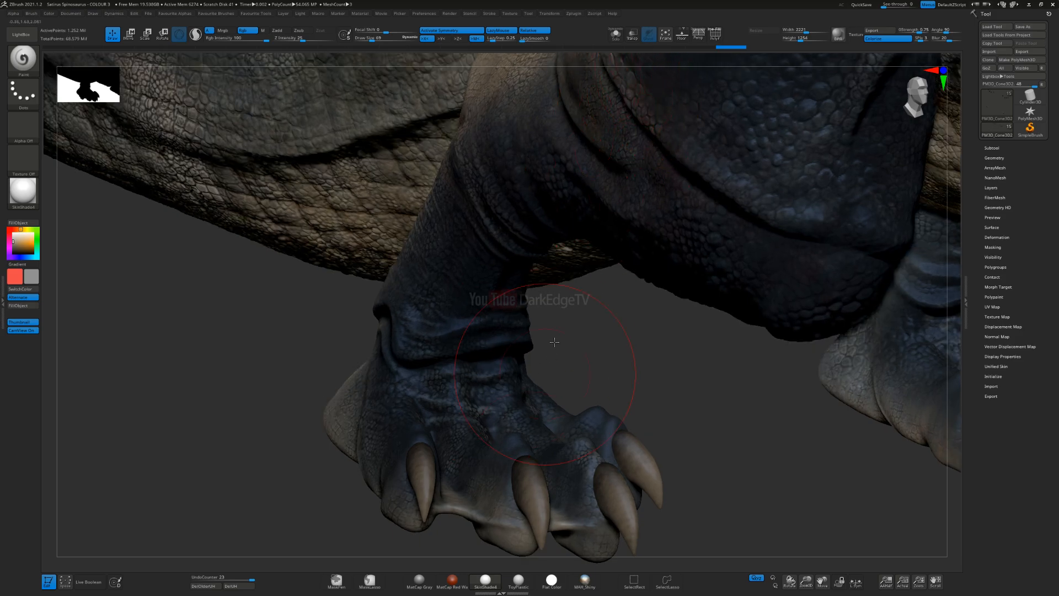
right_drag(548, 363, 471, 349)
drag(485, 333, 477, 375)
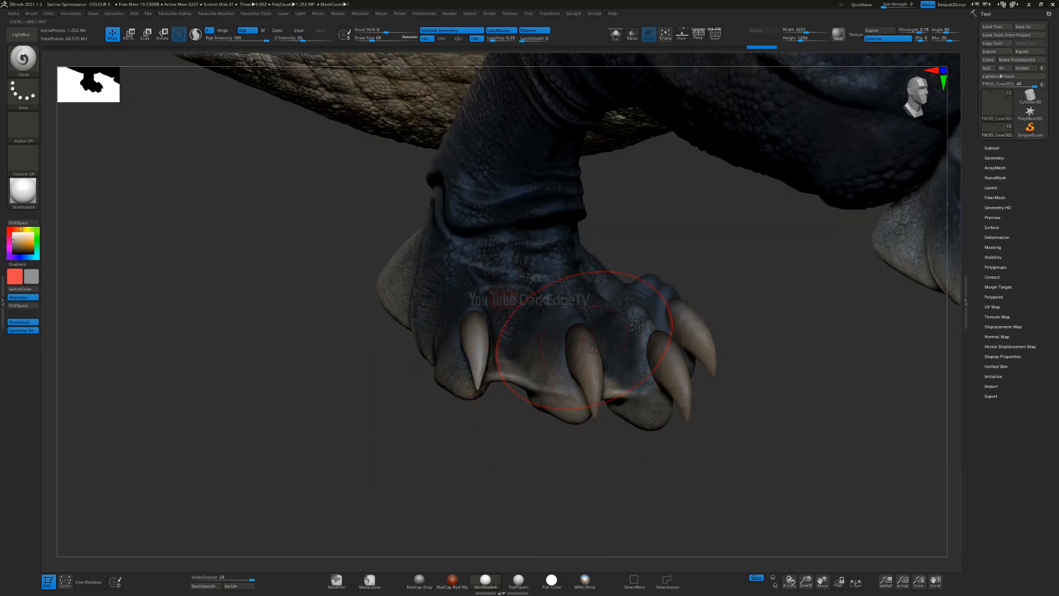
drag(592, 351, 592, 411)
drag(697, 408, 697, 415)
drag(692, 324, 715, 436)
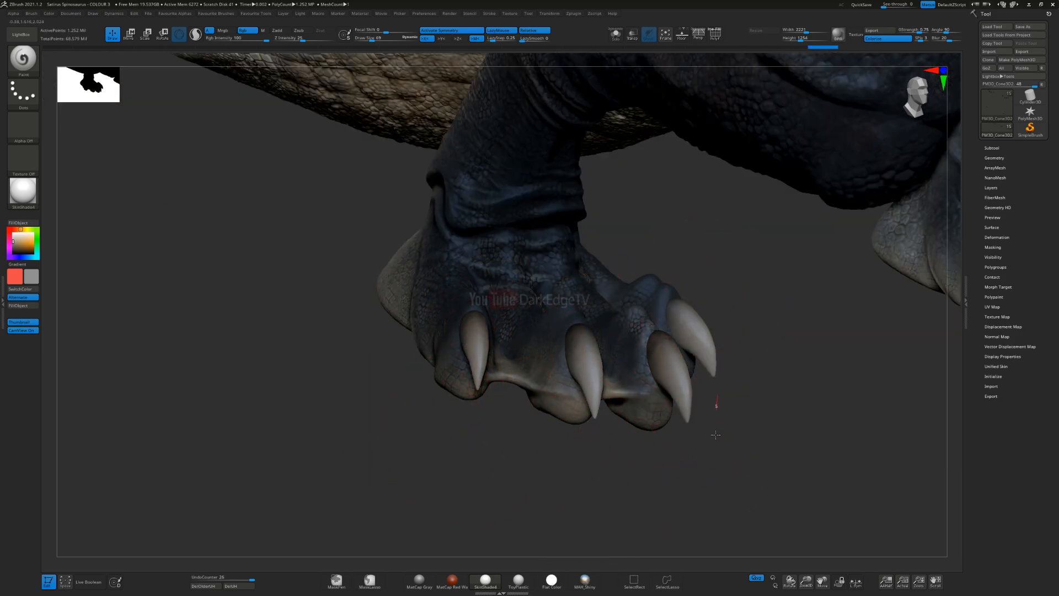
Step: Undo the last grey stroke on the hind-foot claws and repaint the outermost claw
key(ctrl+z)
drag(696, 330, 725, 411)
key(ctrl+z)
key(ctrl+shift+z)
mouse_move(706, 445)
ctrl+right_down()
mouse_move(635, 330)
mouse_move(643, 348)
mouse_move(690, 367)
ctrl+right_up()
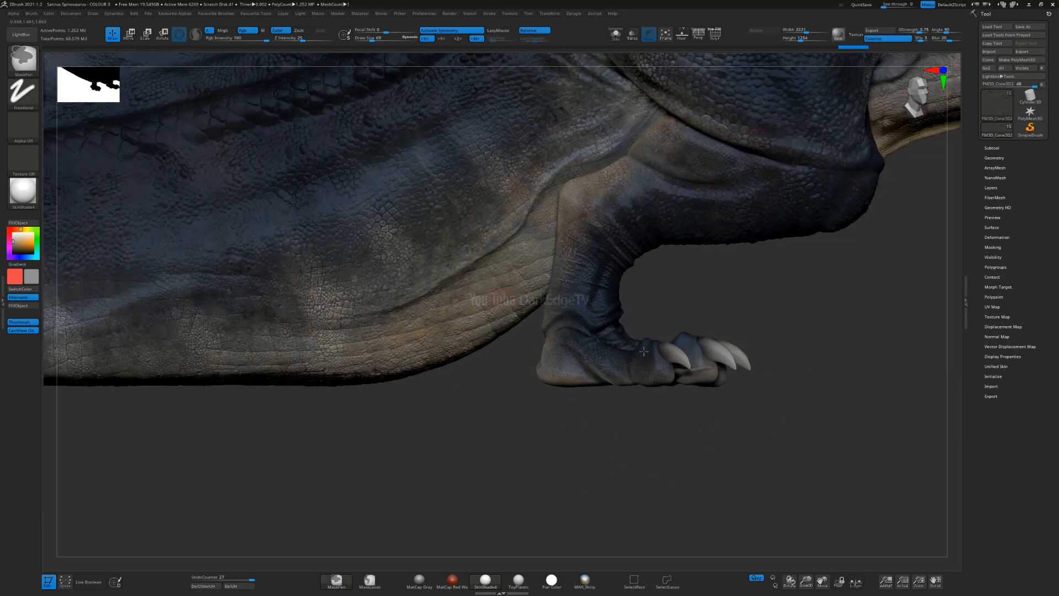
Step: Choose the streaky alpha alphas_01_0007s_0009_500 for the Paint brush
mouse_move(793, 386)
alt+right_down()
mouse_move(532, 338)
mouse_move(493, 340)
mouse_move(490, 358)
mouse_move(461, 364)
mouse_move(524, 311)
mouse_move(498, 287)
alt+right_up()
mouse_move(463, 358)
right_down()
mouse_move(342, 359)
mouse_move(527, 284)
mouse_move(530, 431)
mouse_move(498, 298)
right_up()
click(26, 130)
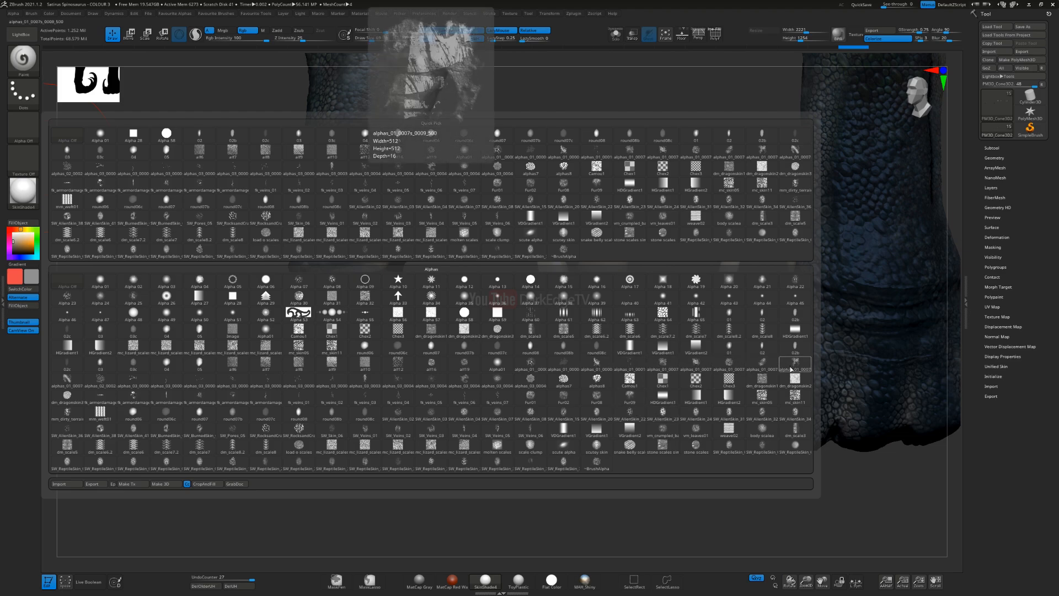
click(793, 366)
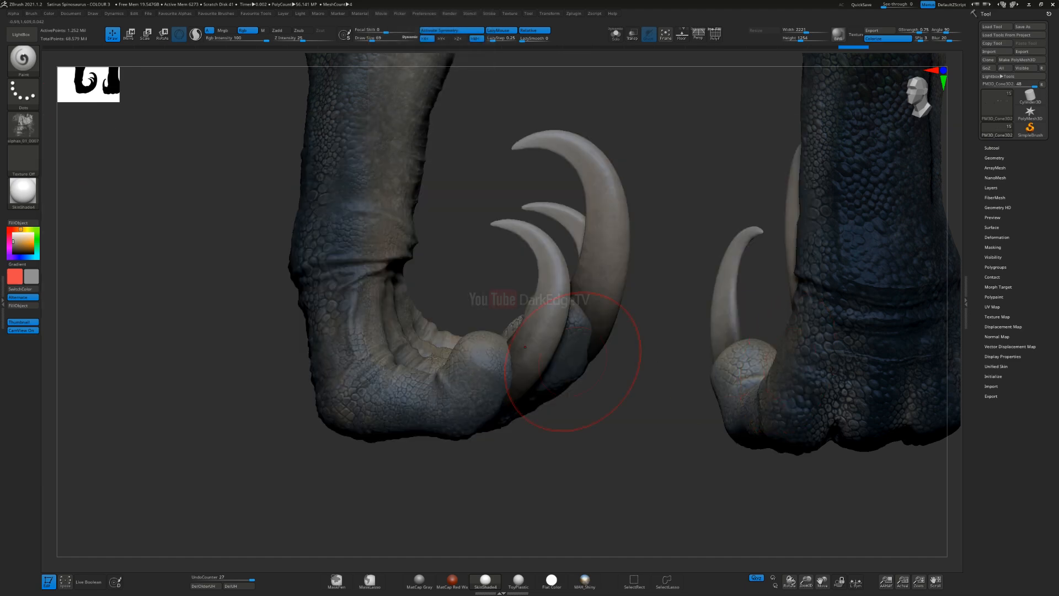
Step: Set the main paint colour to a dark brown and the secondary colour to a dark grey
click(21, 248)
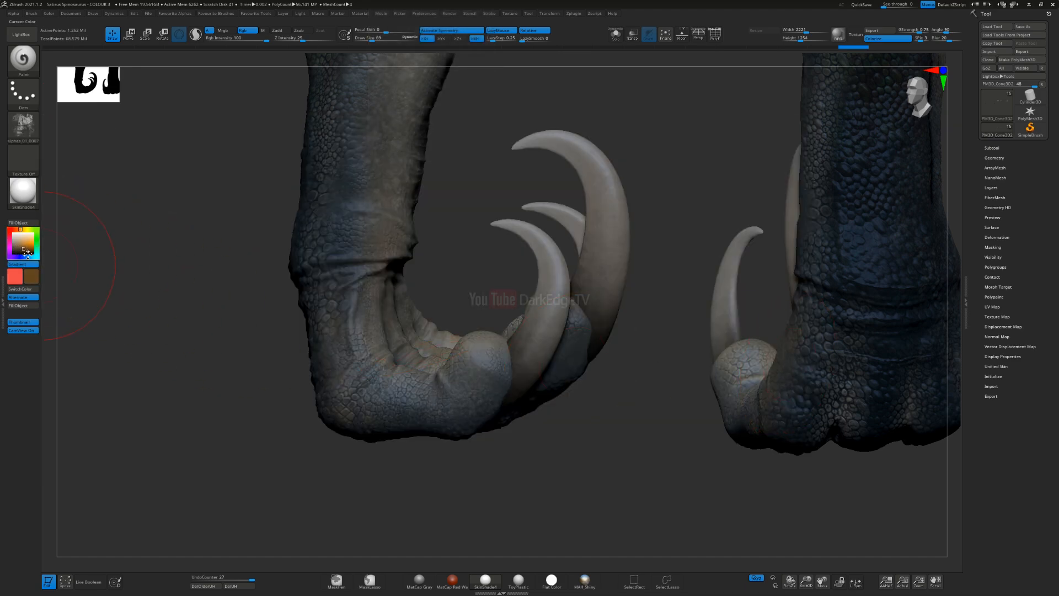
click(16, 278)
click(45, 275)
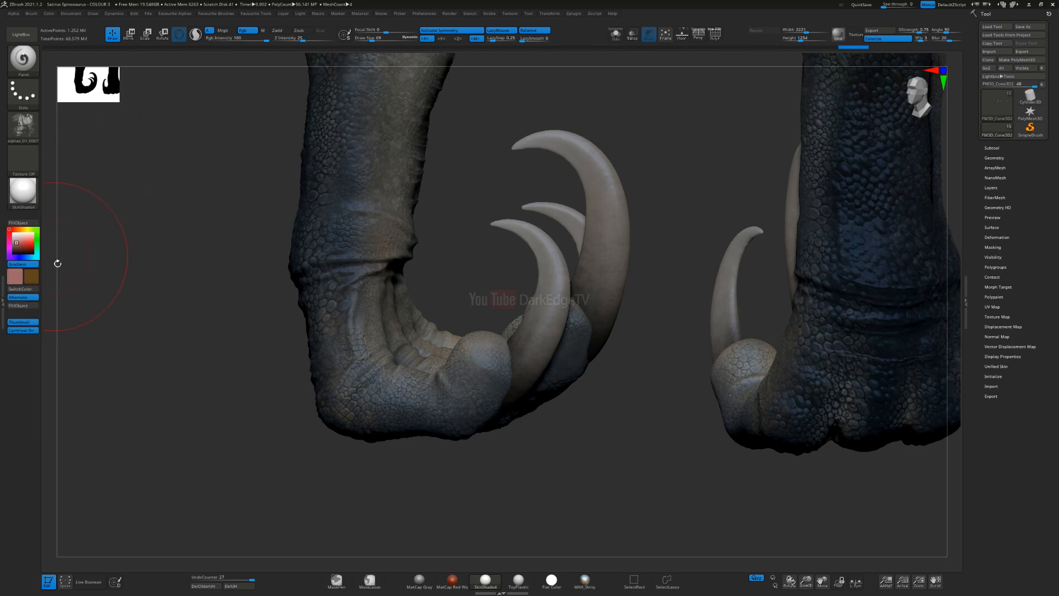
click(25, 229)
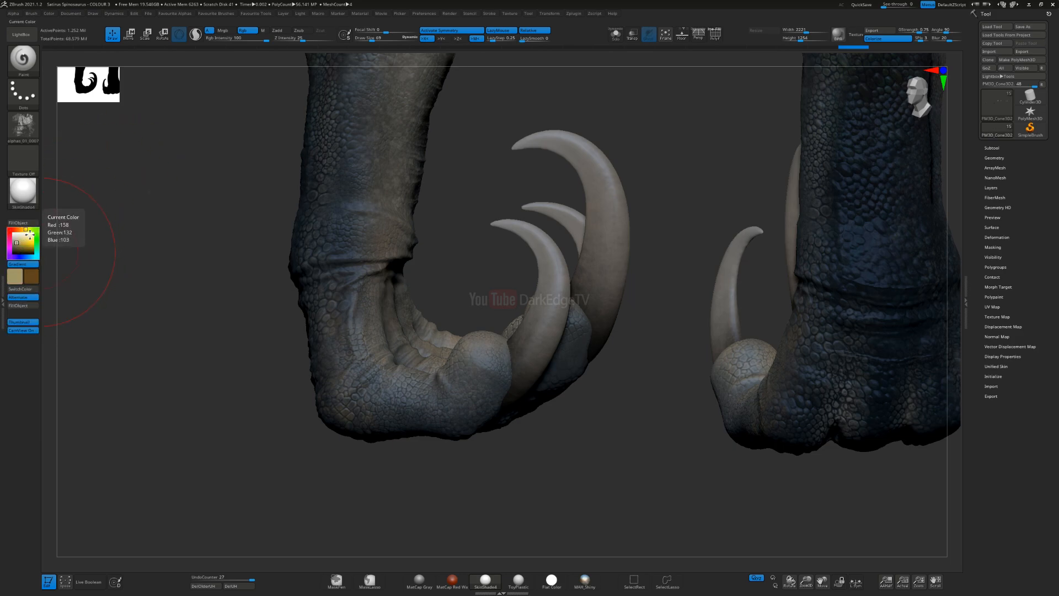
click(30, 228)
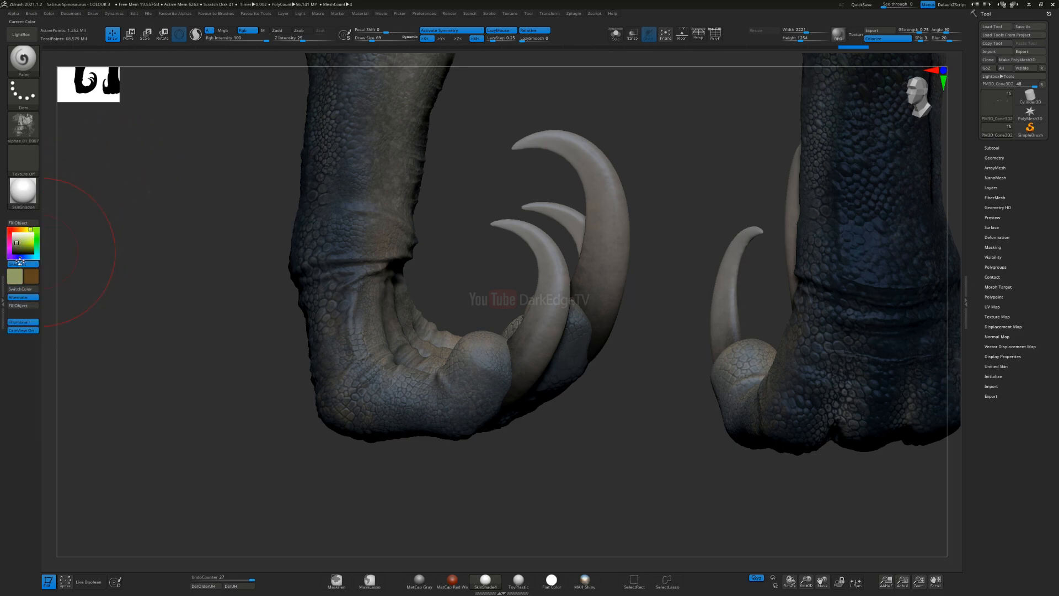
click(19, 228)
click(13, 244)
key(bracketleft)
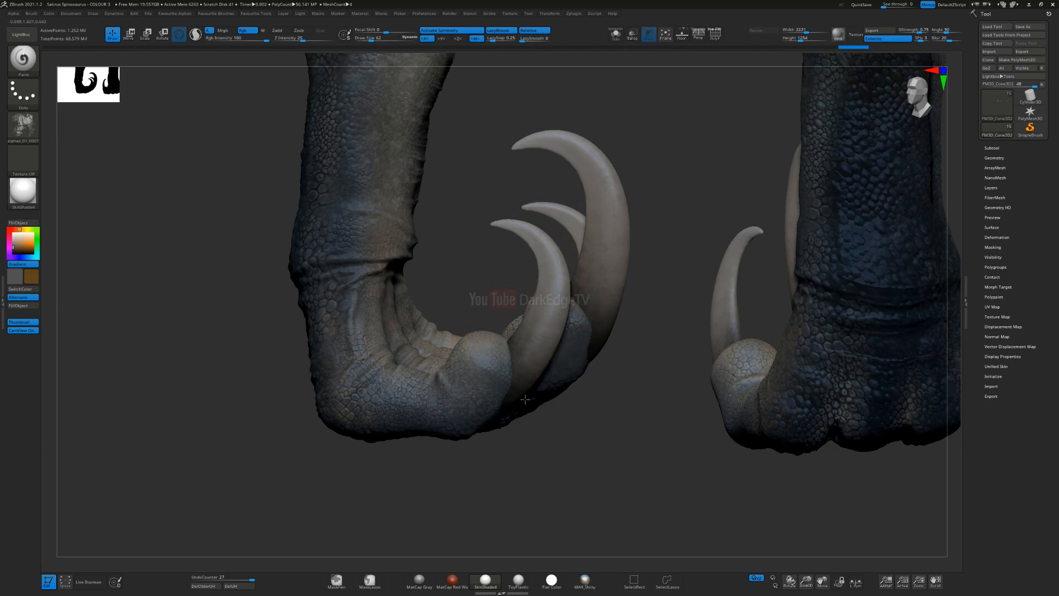
key(s)
click(544, 342)
drag(543, 348, 553, 270)
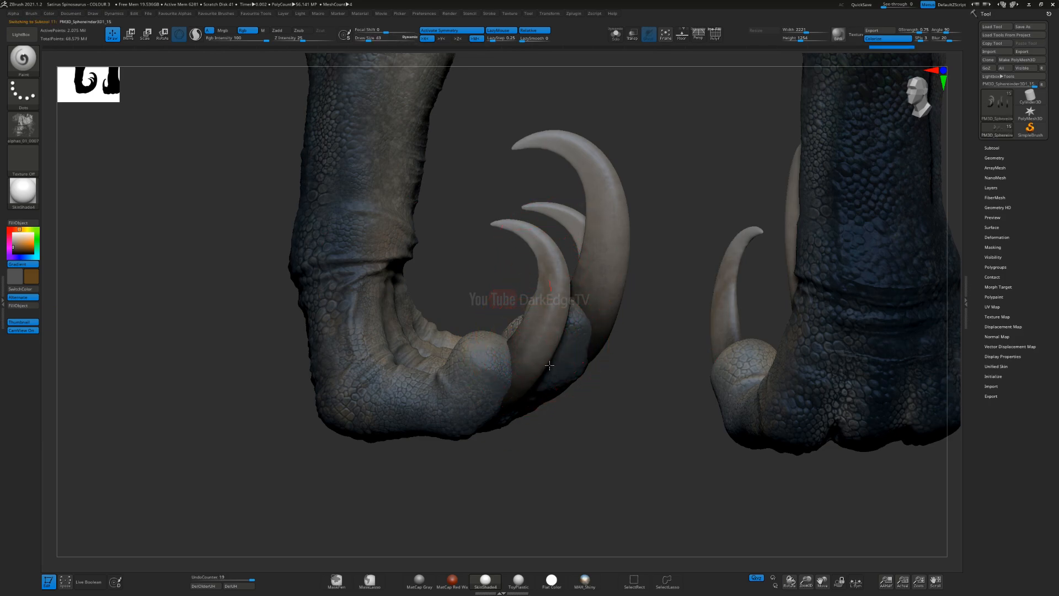
key(ctrl+z)
key(ctrl+z)
Step: Set the main colour to brown and the secondary to near-black, and try a stroke on the nearest front claw
alt+drag(190, 253, 20, 179)
click(13, 251)
alt+drag(230, 214, 345, 270)
key(bracketright)
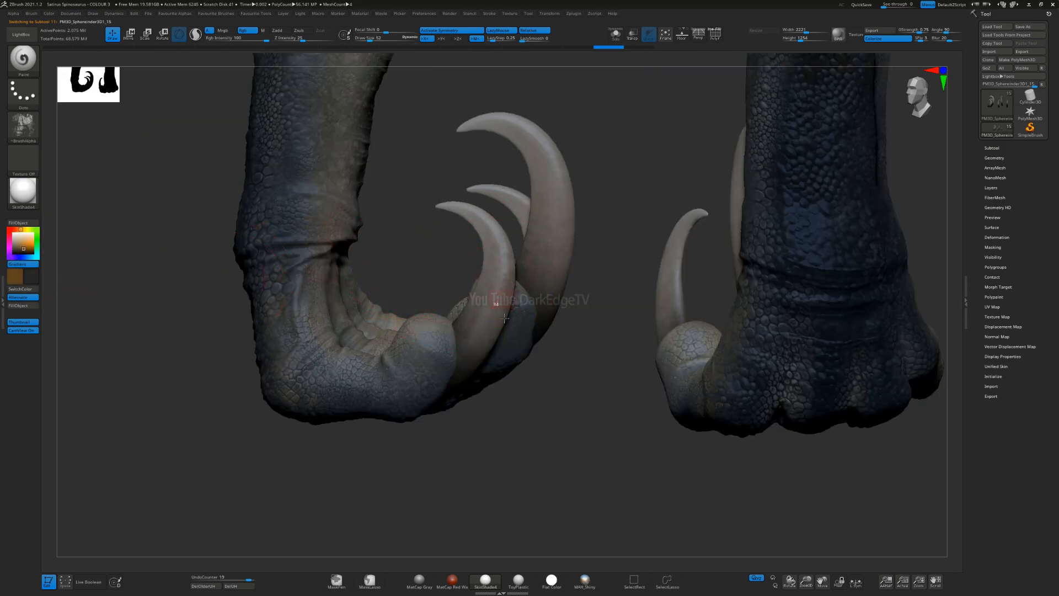
drag(467, 377, 475, 342)
key(ctrl+z)
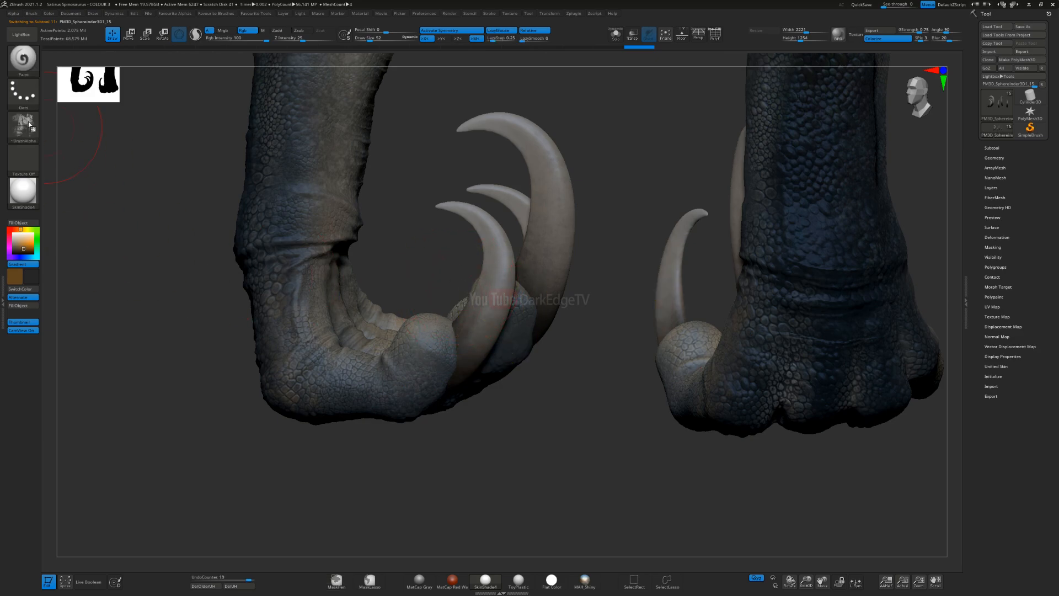
Step: Switch the Paint brush's stroke type to Spray and lighten the main colour to a mid brown
click(25, 98)
click(199, 102)
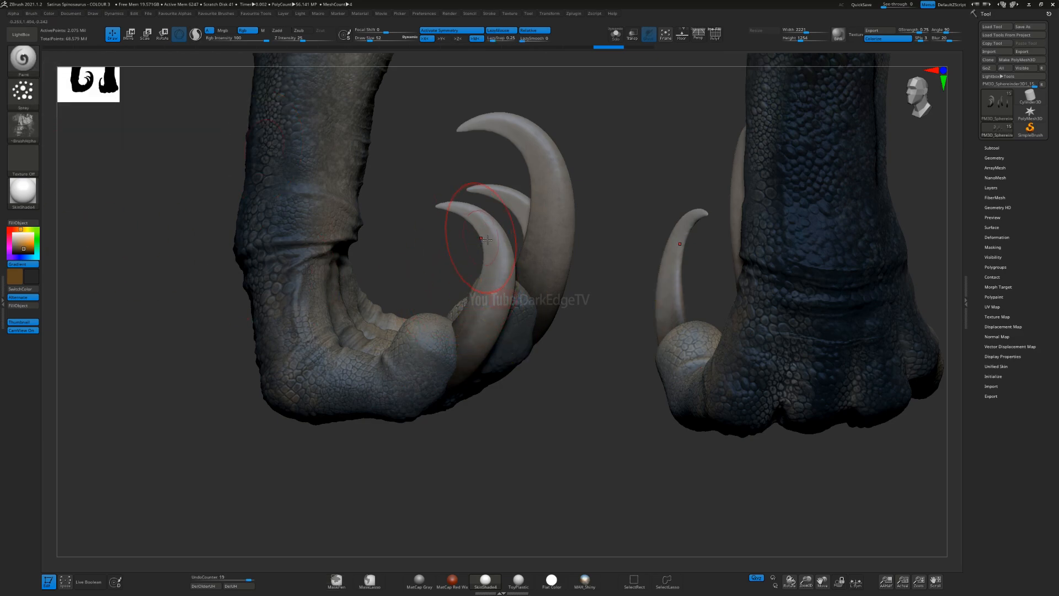
click(24, 275)
click(57, 282)
key(s)
drag(499, 295, 495, 294)
mouse_move(479, 343)
mouse_down()
mouse_move(498, 334)
mouse_move(503, 302)
mouse_up()
key(ctrl+z)
Step: Set the main colour to a greyish tan and spray soft mottling over the large and small front claws
drag(19, 276, 522, 246)
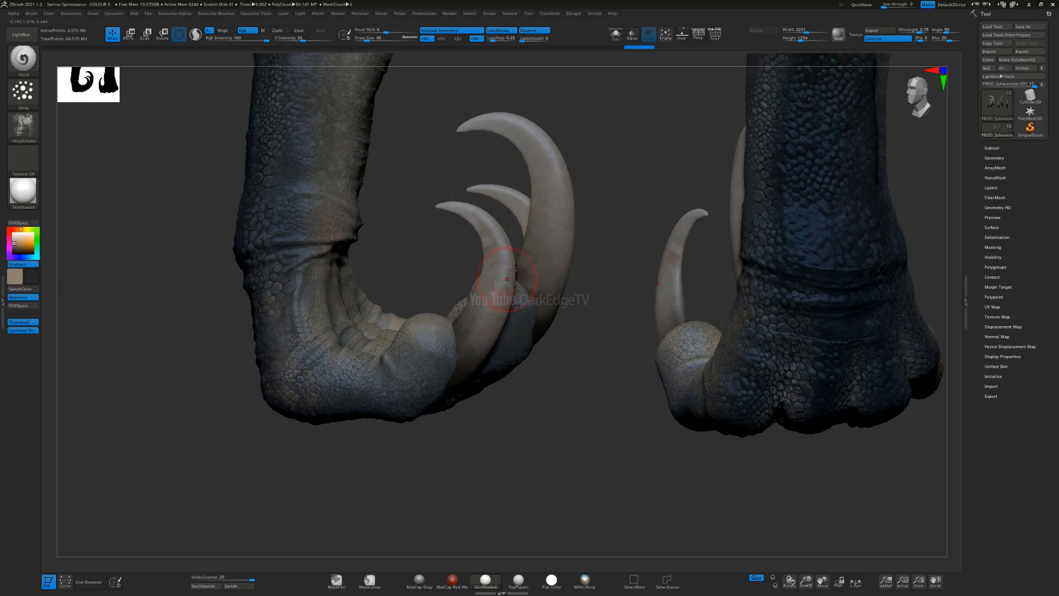
drag(506, 300, 470, 361)
drag(496, 243, 470, 209)
mouse_move(552, 287)
mouse_down()
mouse_move(553, 196)
mouse_move(504, 131)
mouse_move(463, 131)
mouse_up()
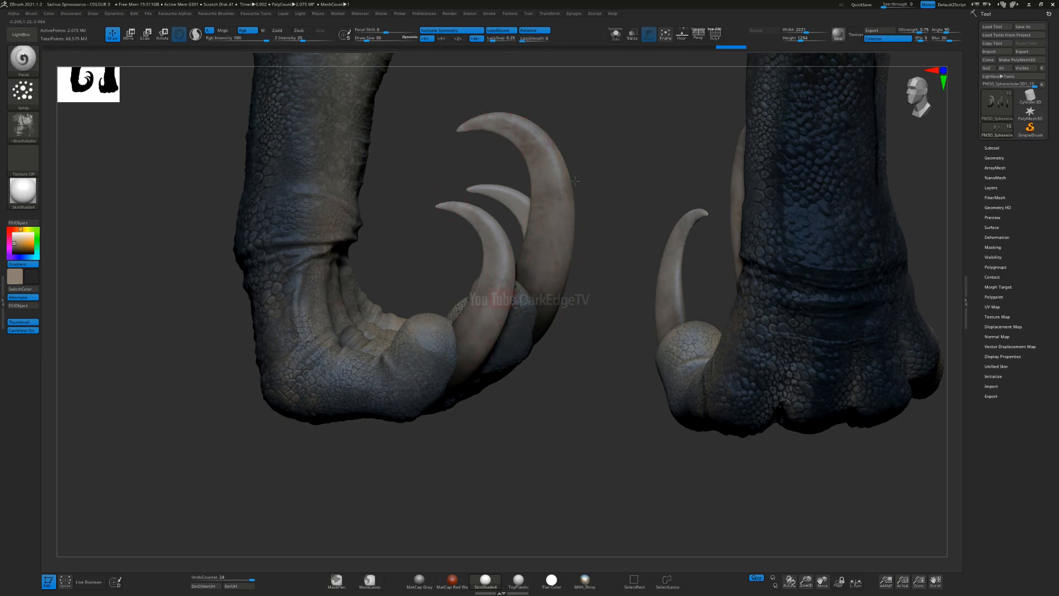
drag(397, 265, 504, 266)
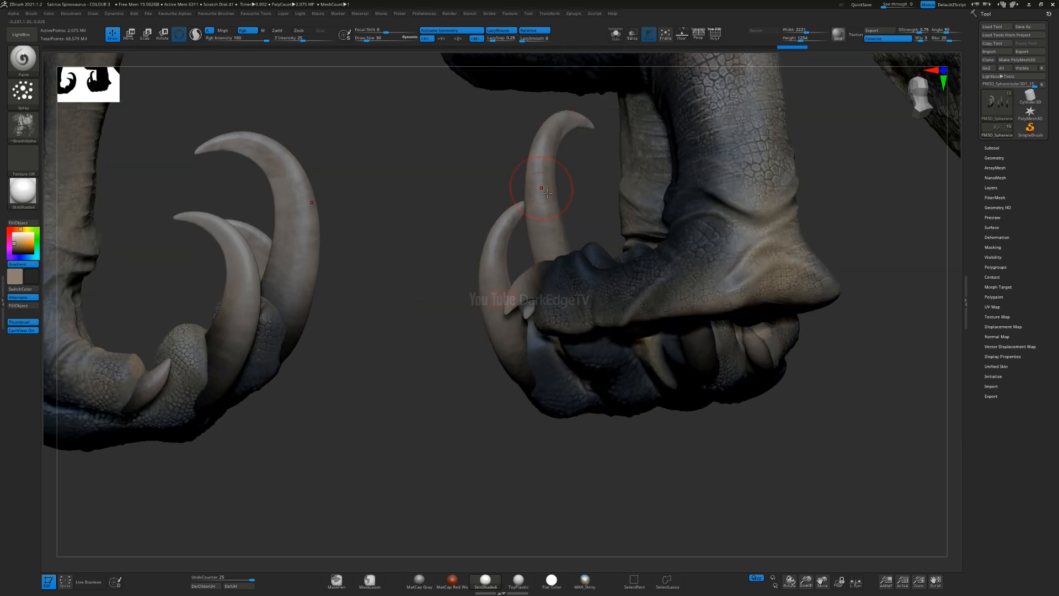
mouse_move(210, 225)
mouse_down()
mouse_move(254, 302)
mouse_move(236, 381)
mouse_move(194, 218)
mouse_up()
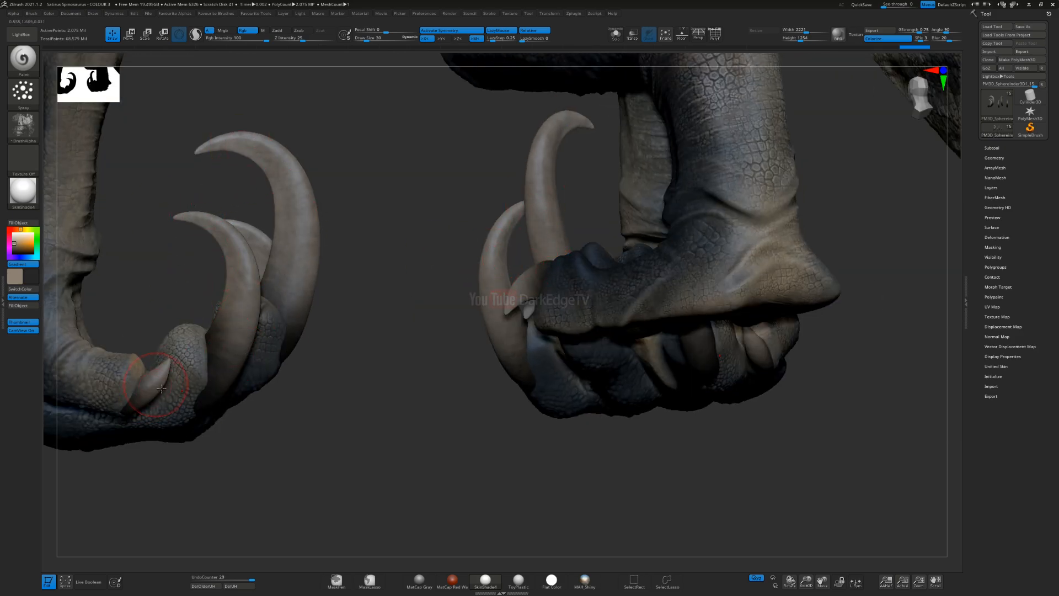
alt+click(495, 270)
alt+click(209, 368)
Step: Spray the same greyish-tan mottling over the hind-foot claws
mouse_move(337, 375)
alt+mouse_down()
mouse_move(461, 326)
mouse_move(721, 256)
mouse_move(745, 265)
alt+mouse_up()
alt+drag(764, 315, 276, 291)
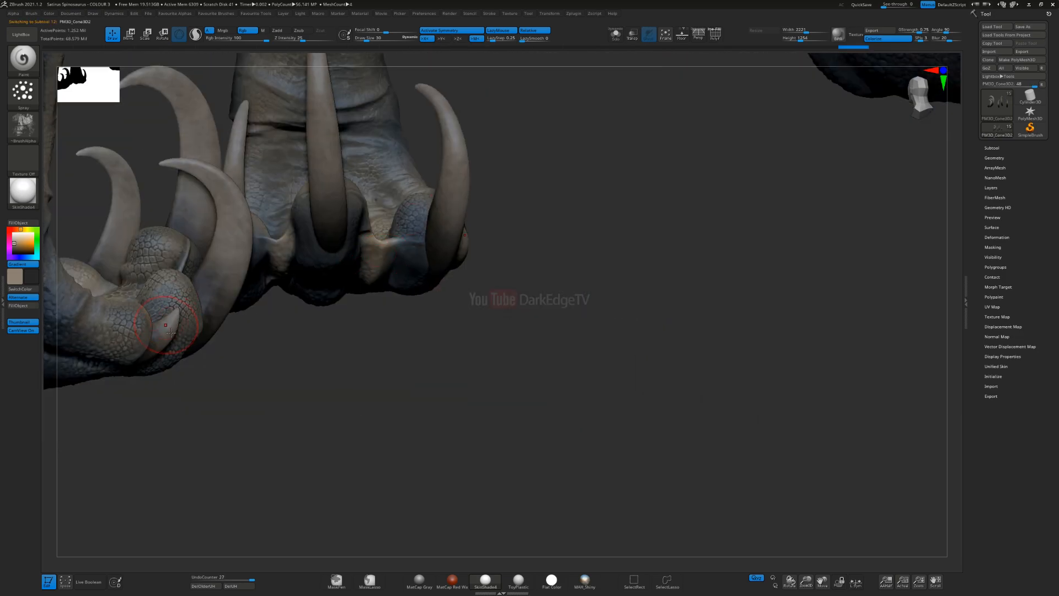
drag(473, 256, 171, 243)
drag(516, 244, 563, 342)
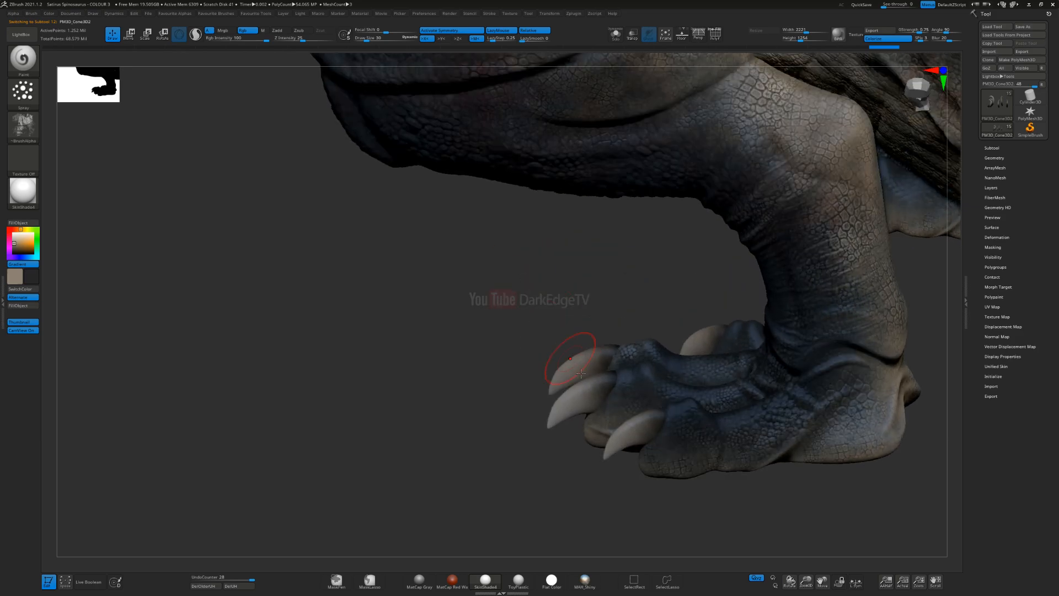
drag(551, 420, 541, 431)
drag(568, 364, 551, 393)
drag(713, 349, 696, 340)
Step: Return to the front claws subtool and undo the last two strokes
ctrl+right_drag(333, 313, 226, 338)
mouse_move(303, 295)
alt+mouse_down()
mouse_move(494, 298)
mouse_move(530, 338)
alt+mouse_up()
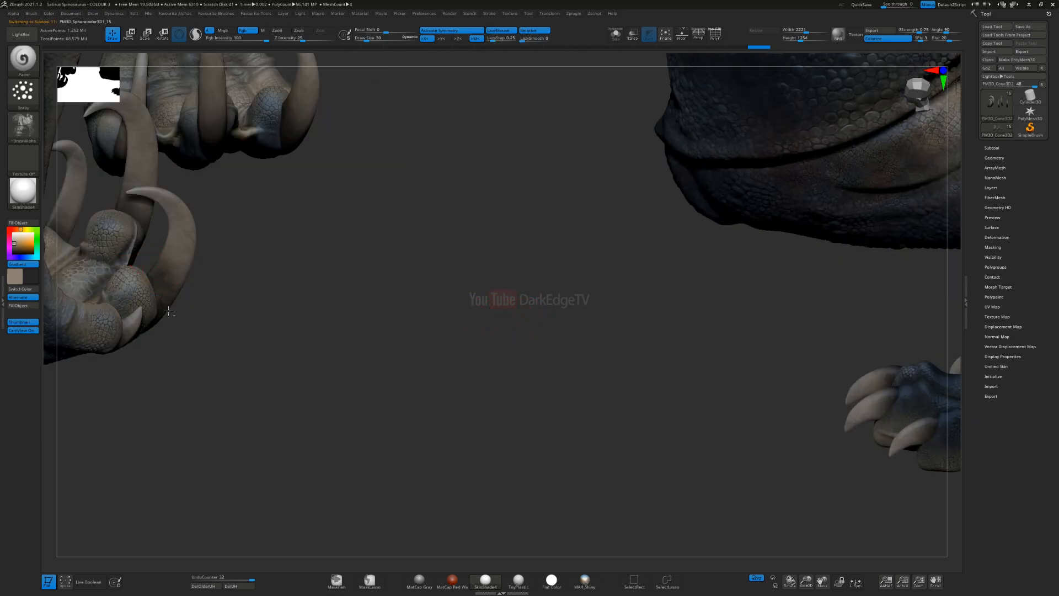
key(ctrl+z)
key(ctrl+z)
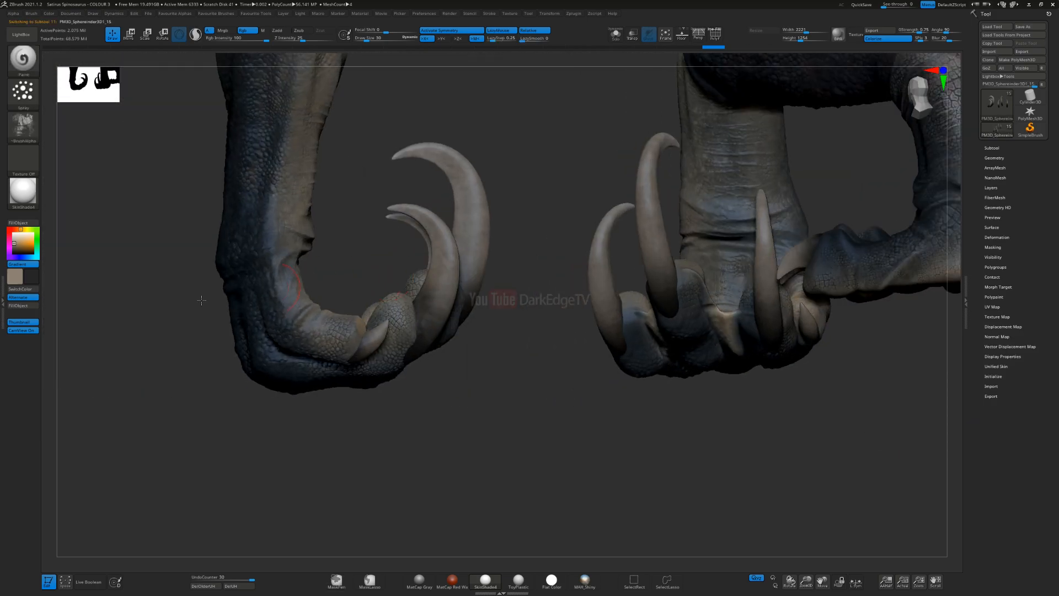
Step: Turn off the colour gradient and spray fine greyish-tan spots over the front claws with a much smaller brush
mouse_move(284, 293)
right_down()
mouse_move(441, 275)
mouse_move(404, 246)
mouse_move(385, 262)
mouse_move(384, 290)
right_up()
key(s)
click(392, 340)
key(s)
mouse_move(389, 329)
mouse_down()
mouse_move(380, 346)
mouse_move(409, 411)
mouse_up()
click(387, 347)
mouse_move(380, 354)
right_down()
mouse_move(396, 354)
mouse_move(389, 349)
right_up()
key(s)
click(388, 348)
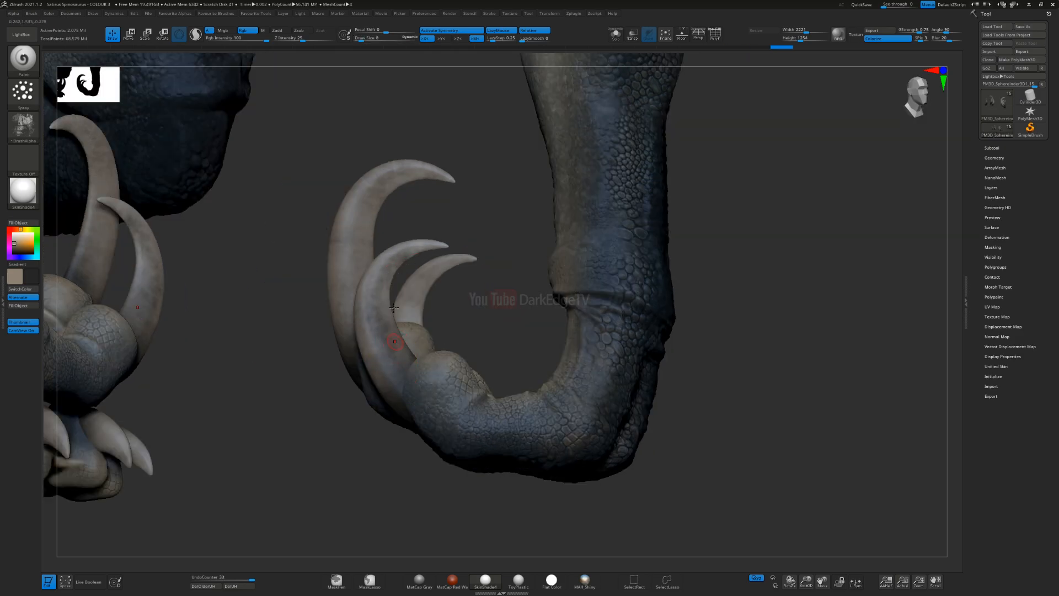
drag(463, 249, 464, 250)
drag(417, 245, 451, 240)
Step: Spray mottling along the shaft and tip of the largest front claw, varying the brush size
mouse_move(407, 199)
alt+right_down()
mouse_move(435, 206)
mouse_move(446, 225)
alt+right_up()
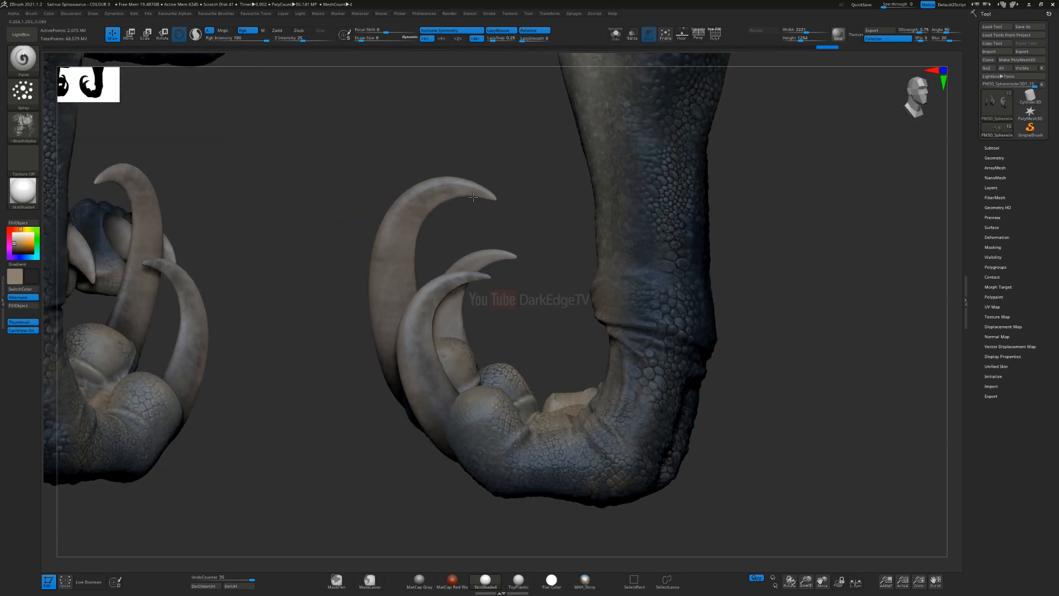
drag(398, 254, 392, 266)
key(s)
click(386, 280)
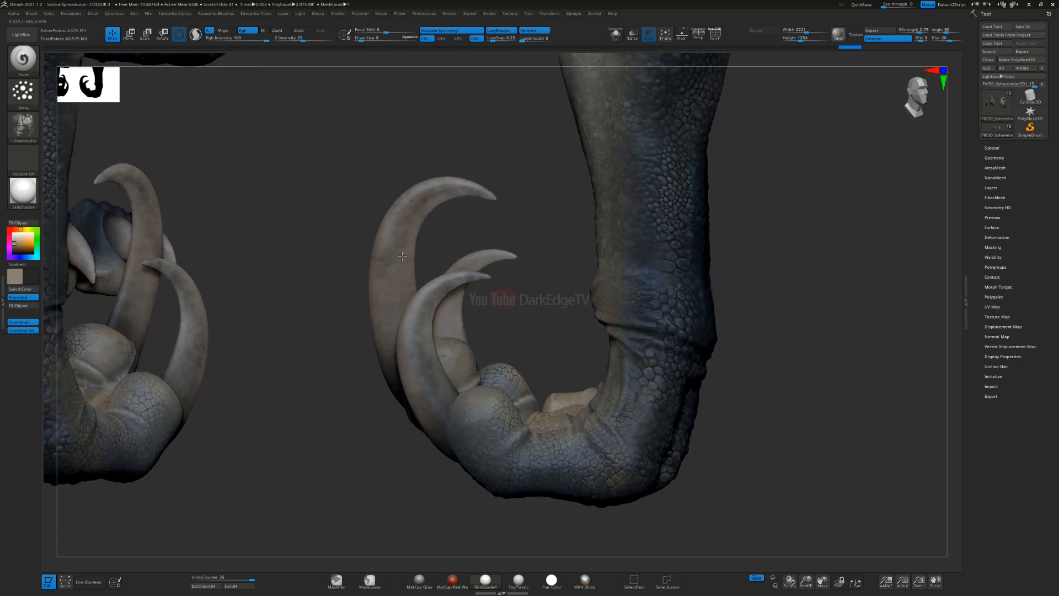
right_drag(402, 257, 415, 259)
key(s)
click(386, 269)
drag(405, 343, 412, 363)
right_drag(387, 318, 337, 197)
drag(391, 254, 386, 255)
mouse_move(335, 192)
mouse_down()
mouse_move(292, 194)
mouse_move(331, 184)
mouse_up()
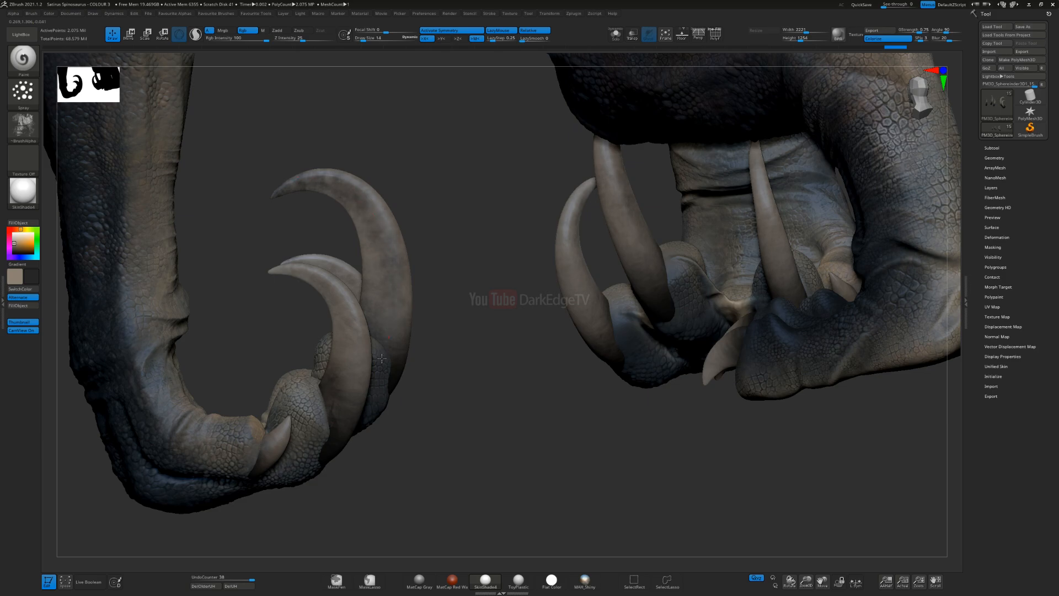
Step: Spray mottling over the lower shafts and bases of the remaining front claws
drag(360, 361, 363, 408)
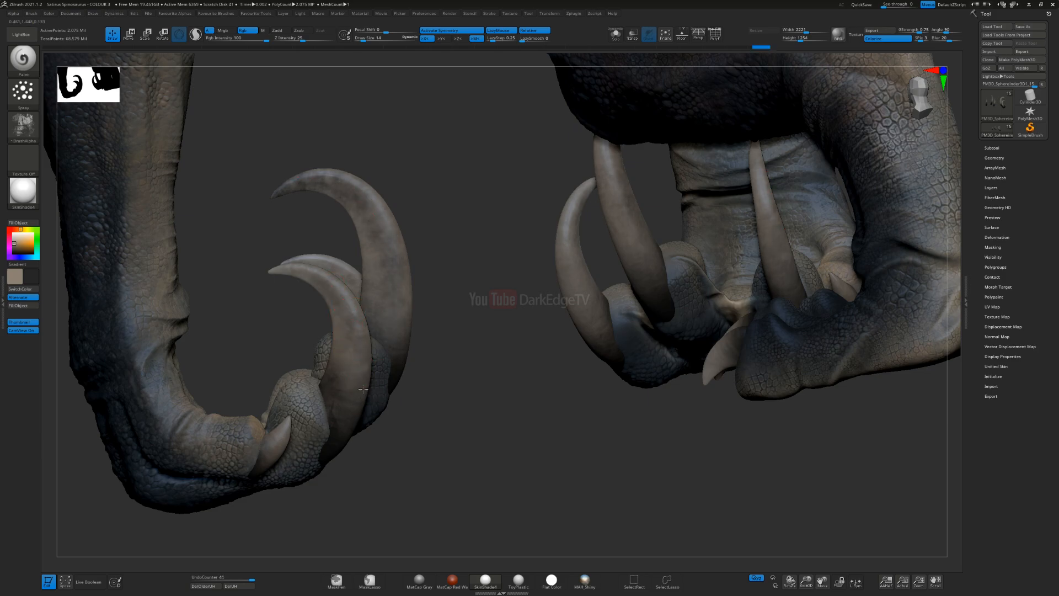
alt+right_drag(408, 306, 474, 262)
drag(476, 257, 463, 339)
mouse_move(470, 321)
right_down()
mouse_move(458, 309)
mouse_move(500, 348)
right_up()
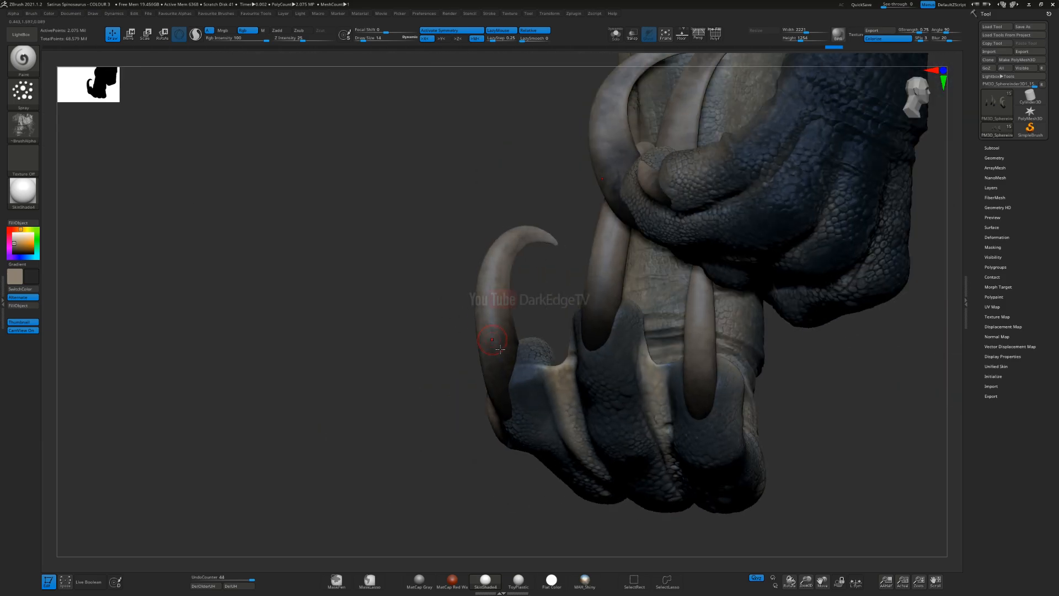
mouse_move(495, 387)
alt+right_down()
mouse_move(468, 294)
mouse_move(410, 316)
mouse_move(542, 269)
mouse_move(549, 280)
alt+right_up()
mouse_move(364, 232)
alt+right_down()
mouse_move(476, 251)
mouse_move(479, 331)
alt+right_up()
Step: Spray finer mottling over the hind-foot claws, undoing one stroke and repainting the outermost claw
alt+right_drag(355, 145, 528, 397)
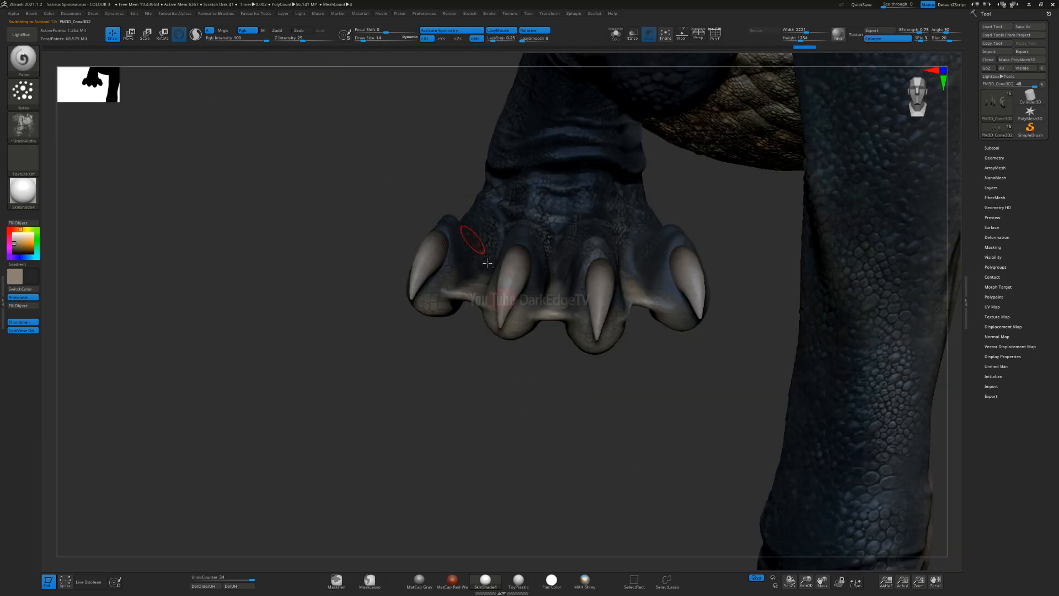
drag(507, 329, 521, 283)
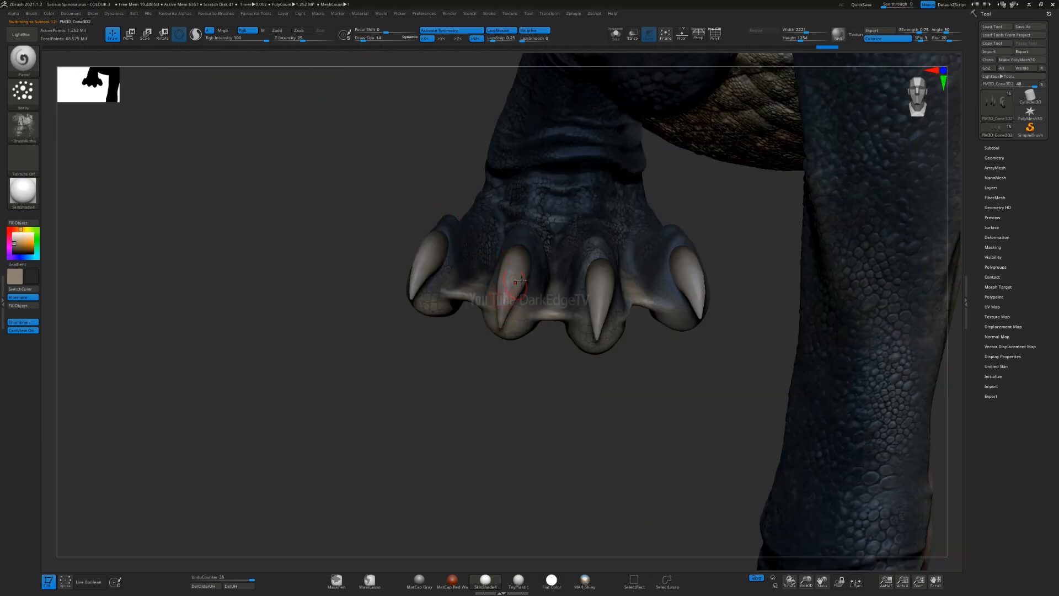
drag(691, 301, 697, 346)
right_drag(697, 346, 795, 331)
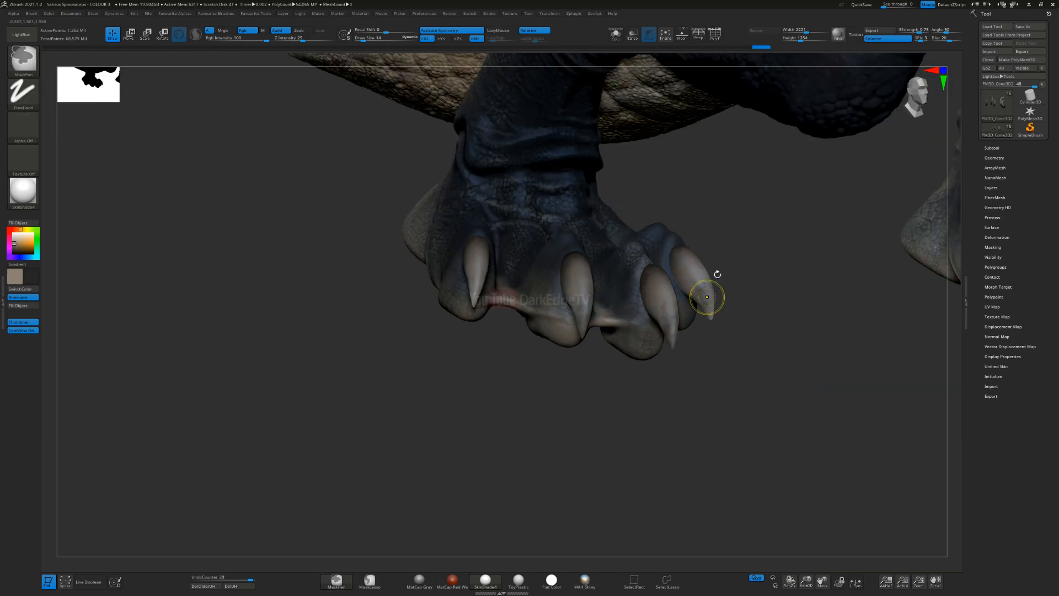
key(ctrl+z)
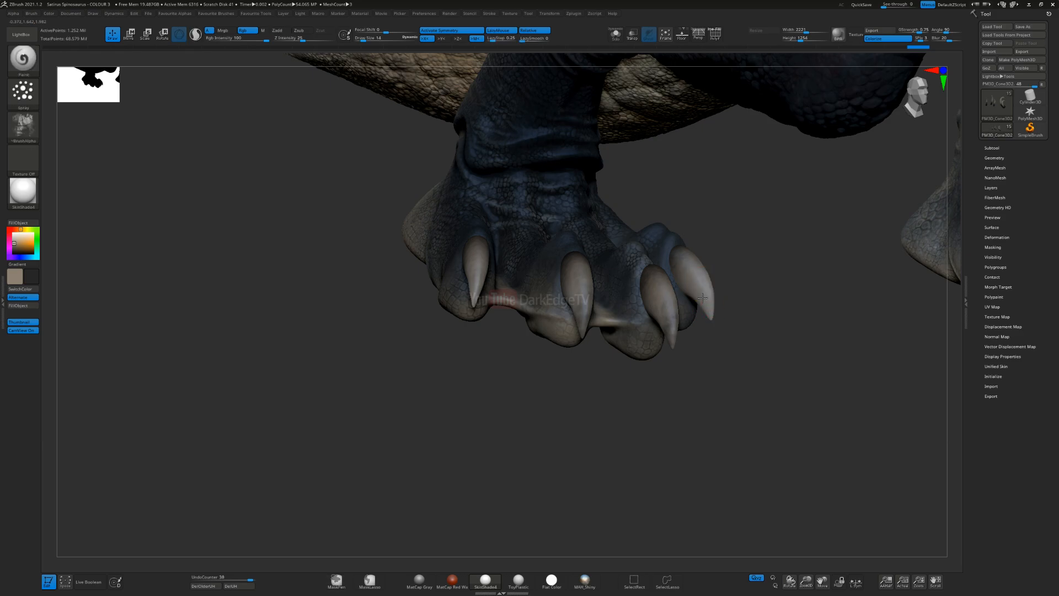
right_drag(702, 298, 713, 309)
drag(718, 325, 719, 328)
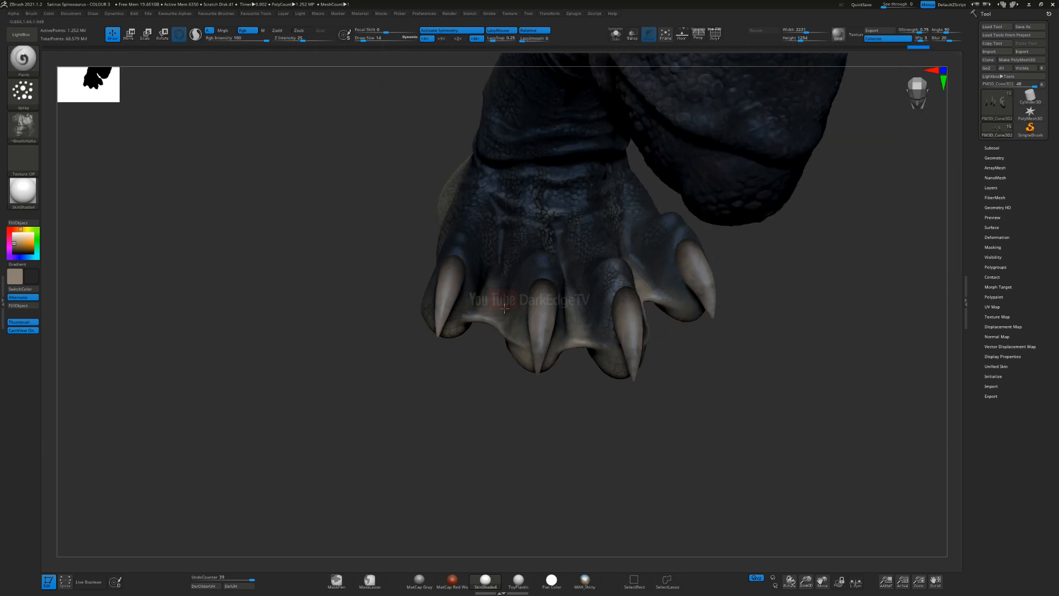
drag(438, 341, 439, 344)
Step: Change the stroke type to Dots, enlarge the brush and paint greyish tan over the hind-foot claws
mouse_move(452, 359)
ctrl+right_down()
mouse_move(447, 317)
mouse_move(569, 327)
mouse_move(319, 319)
mouse_move(355, 333)
mouse_move(488, 340)
ctrl+right_up()
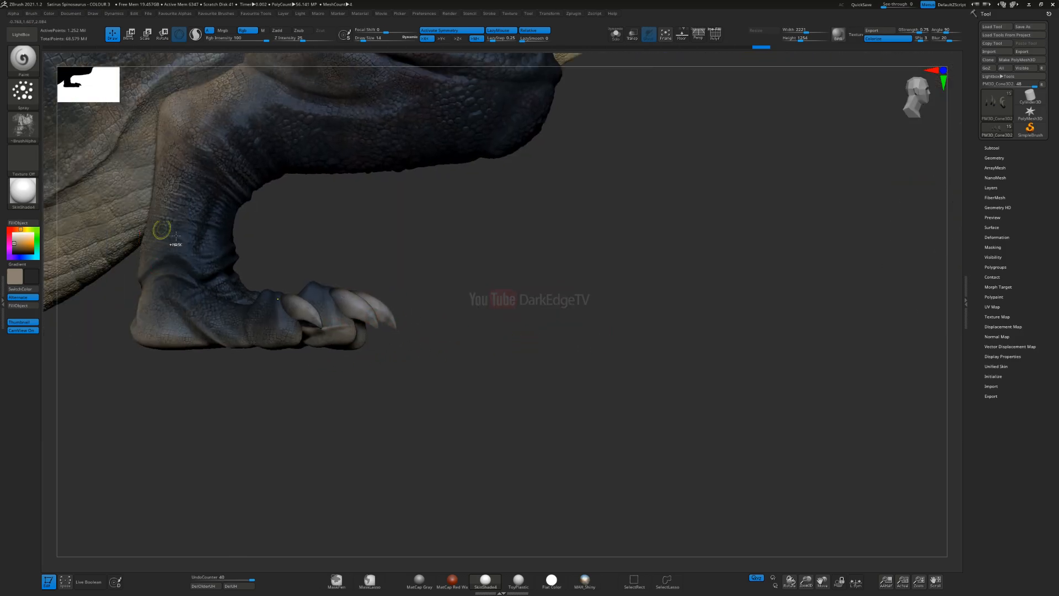
ctrl+right_drag(182, 243, 179, 293)
key(bracketright)
key(bracketright)
right_drag(379, 295, 423, 336)
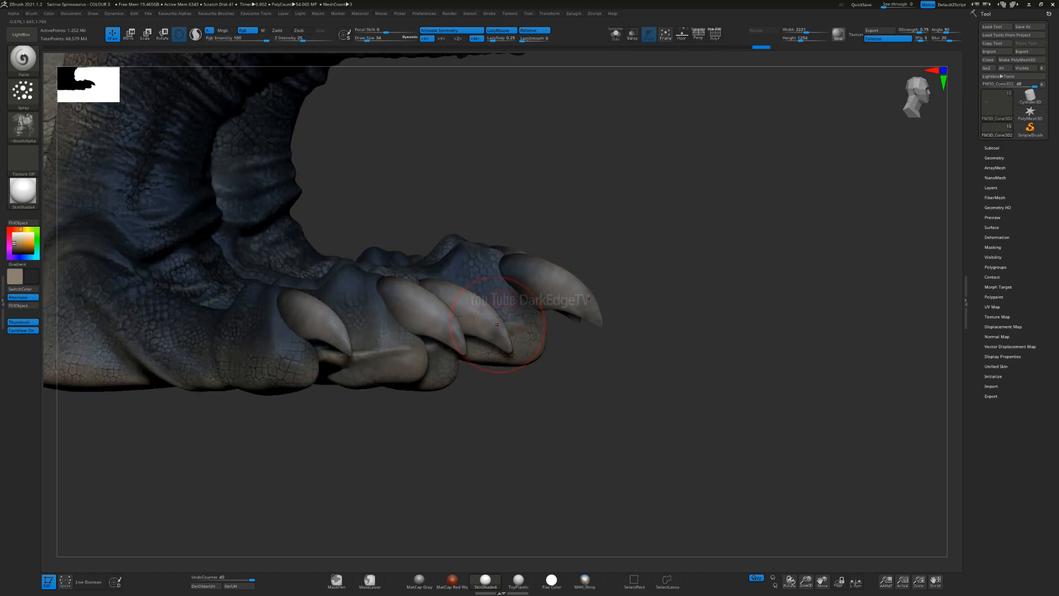
click(24, 95)
click(66, 101)
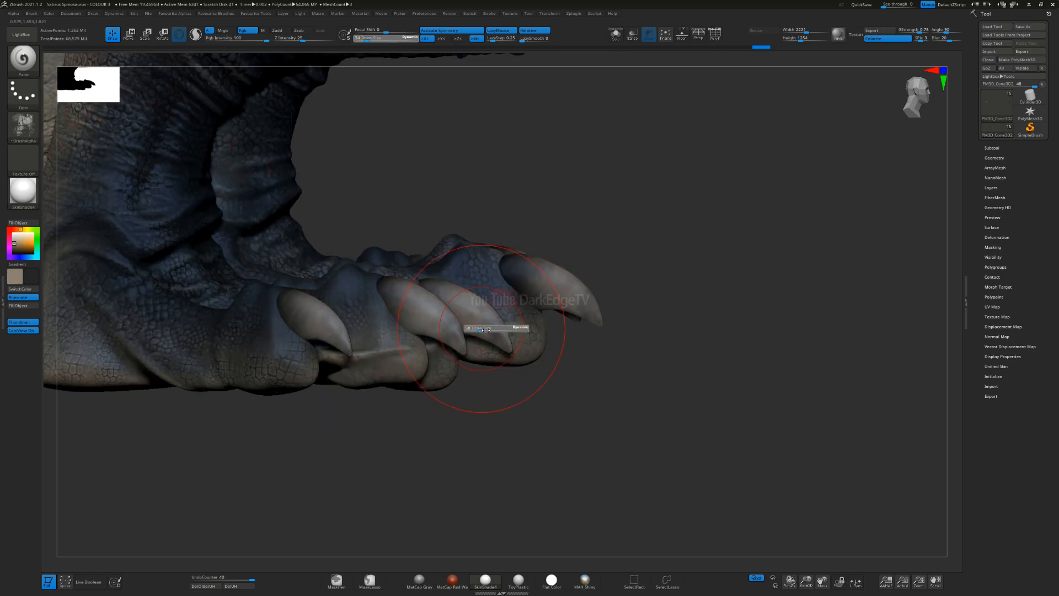
drag(524, 381, 517, 371)
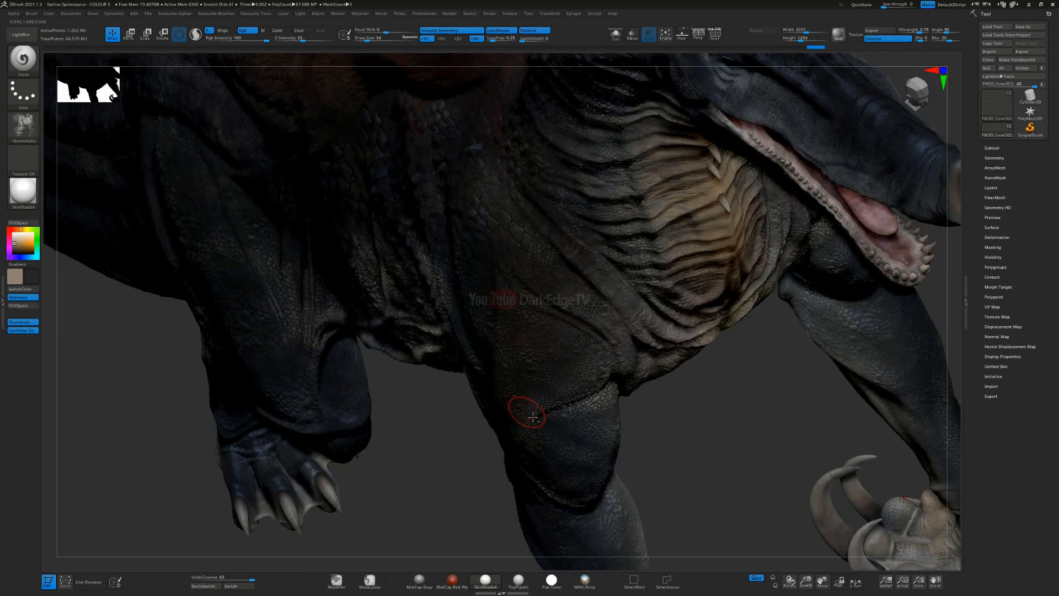
alt+right_drag(533, 417, 345, 407)
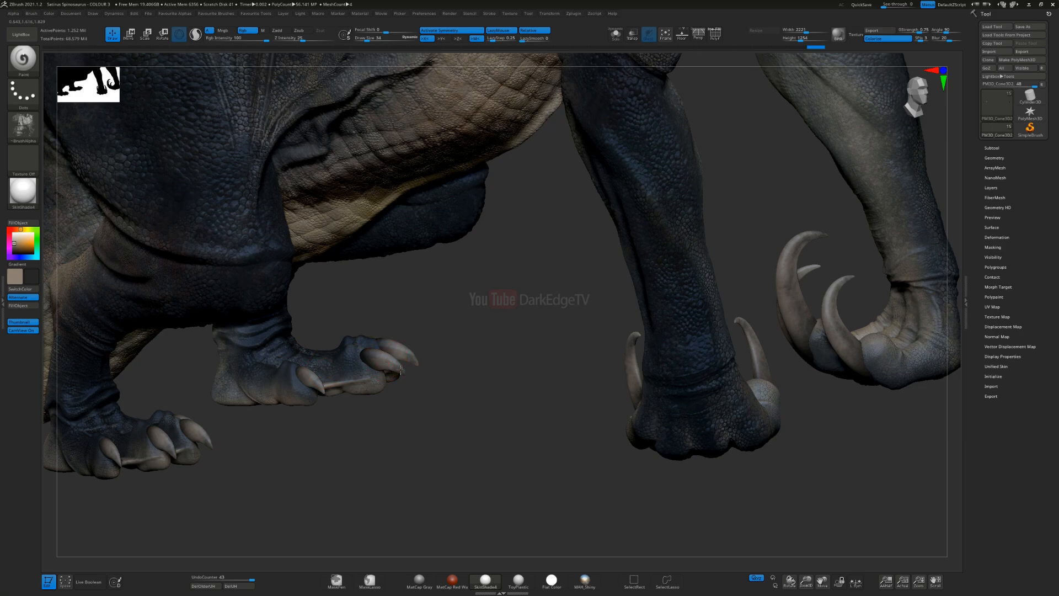
drag(382, 366, 403, 367)
Step: Select the front claws, switch the stroke type back to Spray, and set near-black main and golden-brown secondary colours
alt+right_drag(859, 338, 550, 320)
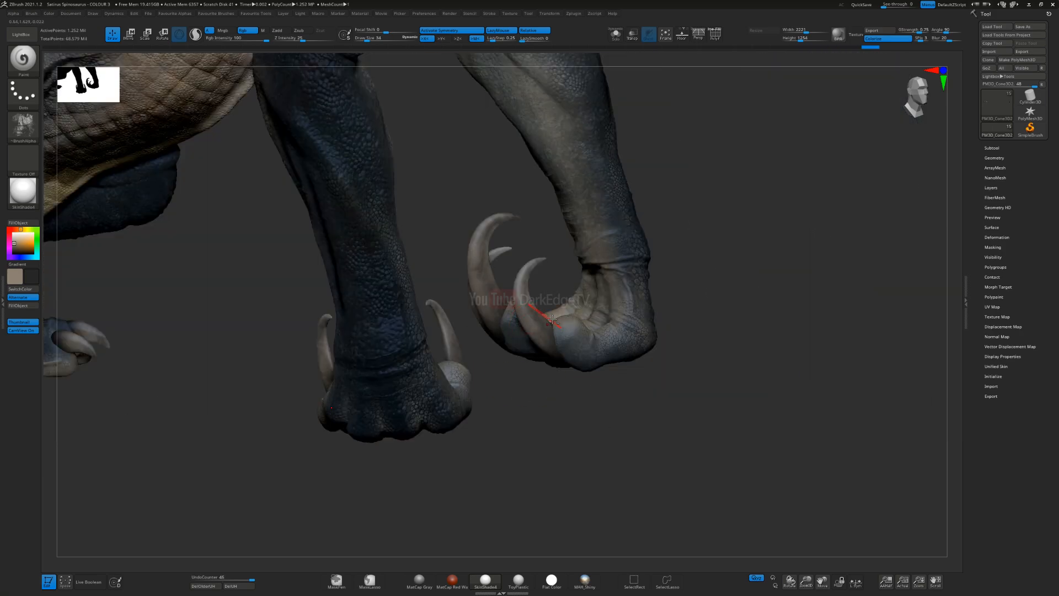
right_drag(492, 297, 419, 308)
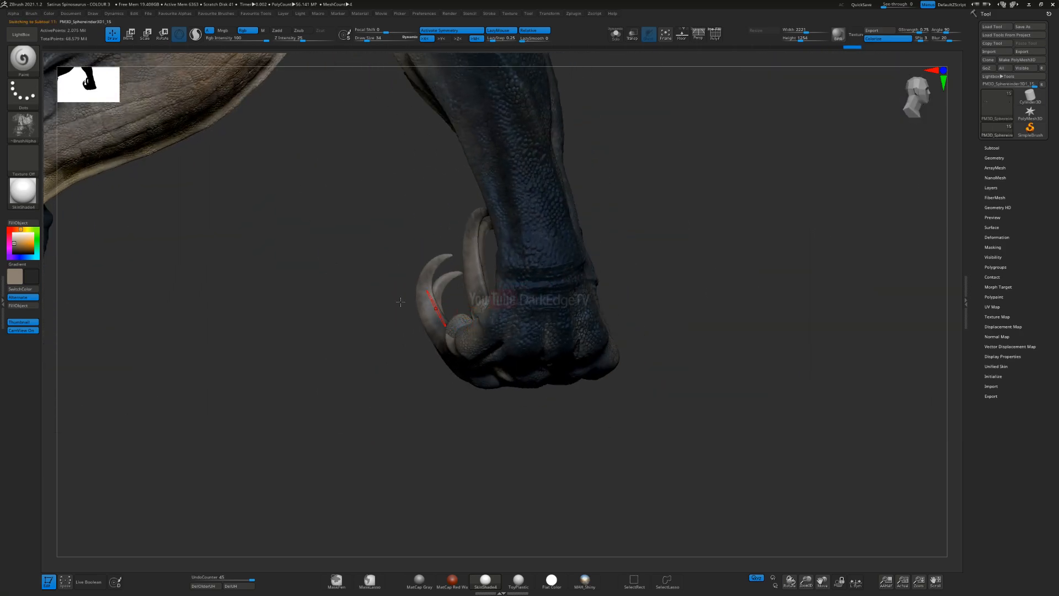
click(25, 95)
click(200, 102)
click(13, 251)
click(36, 278)
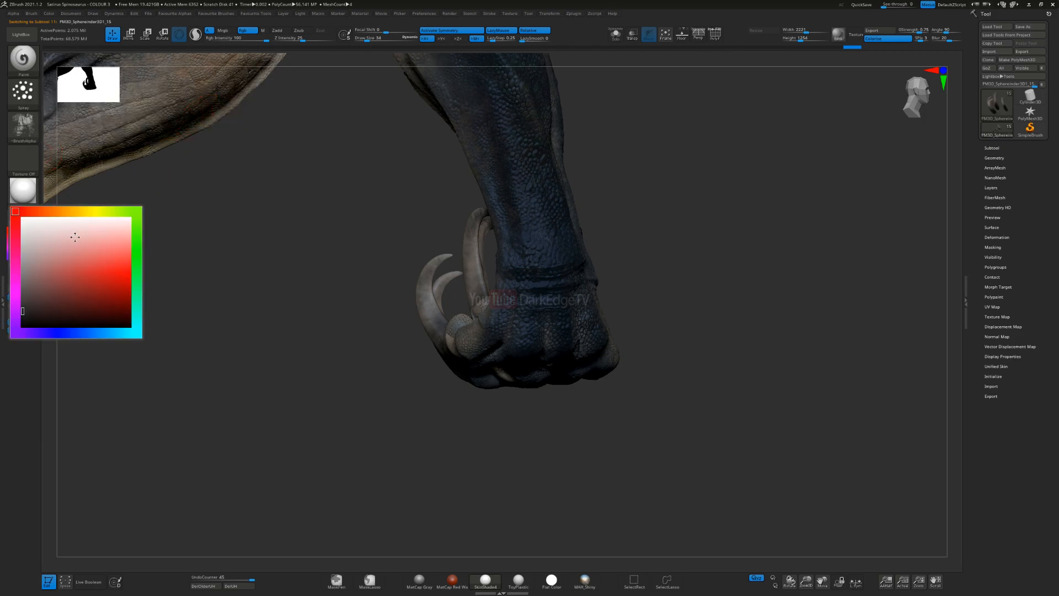
click(77, 212)
Step: Shrink the brush and try a fine dark sprayed stroke on the nearest front claw, undoing it
ctrl+right_drag(408, 308, 435, 302)
key(s)
click(418, 303)
mouse_move(320, 298)
right_down()
mouse_move(384, 300)
mouse_move(421, 247)
right_up()
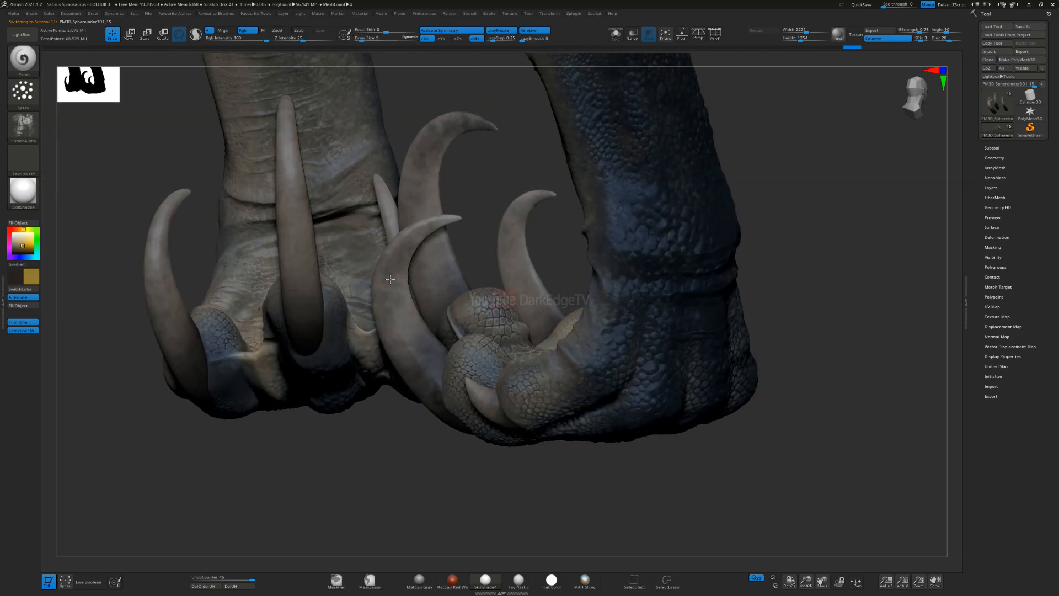
drag(403, 341, 417, 369)
key(ctrl+z)
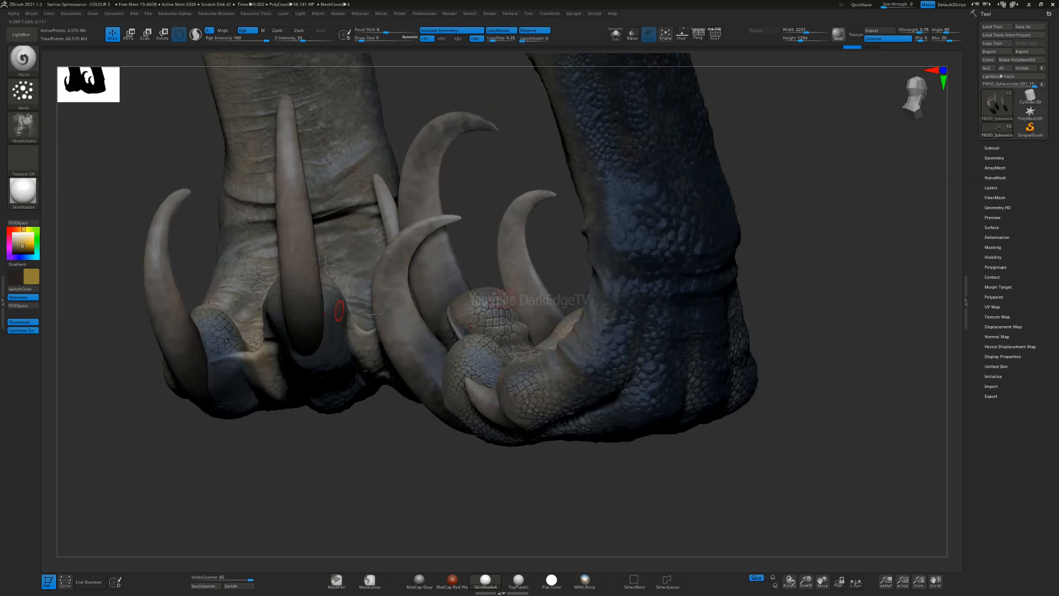
Step: Set the main colour to a dark reddish brown and spray it along the foremost front claw, adjusting the brush size between strokes
alt+right_drag(181, 319, 266, 295)
click(15, 229)
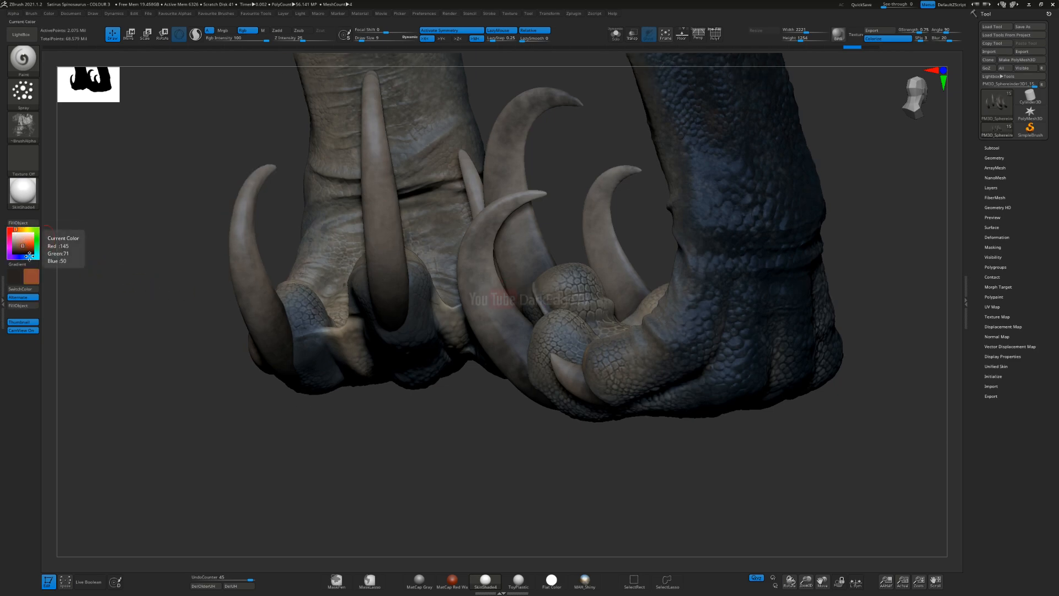
click(24, 251)
click(22, 249)
key(s)
click(509, 264)
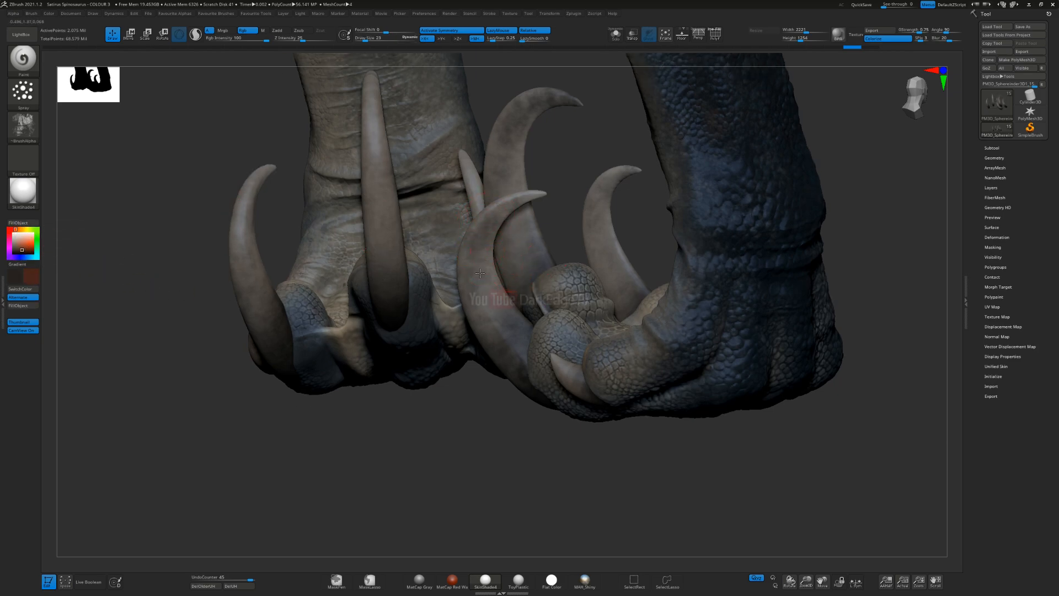
drag(509, 335, 511, 330)
key(s)
click(502, 320)
drag(511, 372, 510, 333)
mouse_move(452, 408)
mouse_down()
mouse_move(499, 370)
mouse_move(505, 343)
mouse_up()
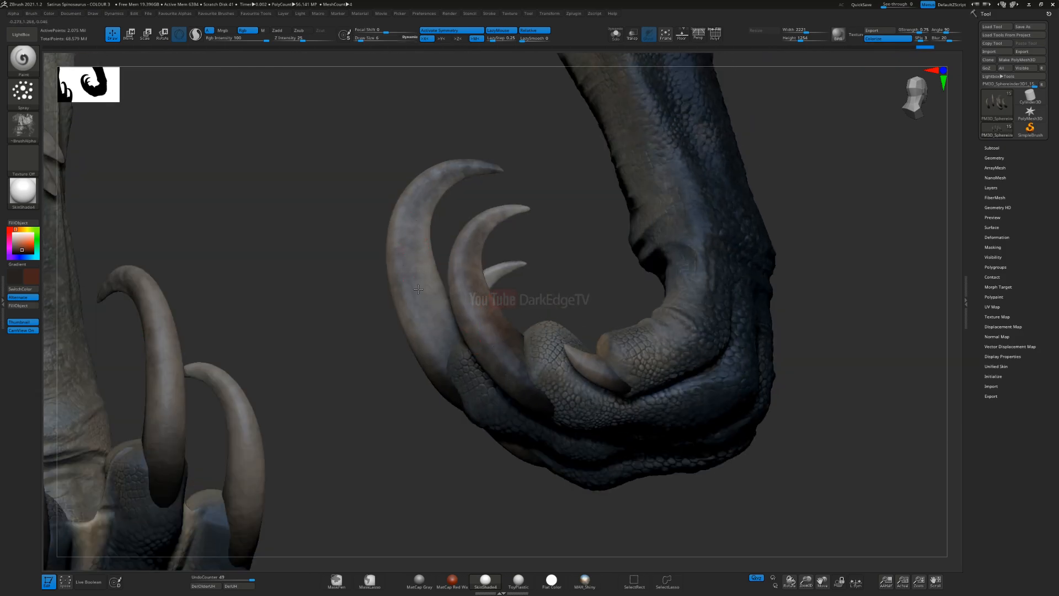
Step: Enlarge the brush and spray reddish-brown mottling along the shaft and base of the largest front claw
key(s)
click(425, 326)
drag(420, 296, 418, 270)
right_drag(418, 270, 430, 351)
drag(430, 351, 418, 365)
mouse_move(402, 349)
right_down()
mouse_move(386, 326)
mouse_move(428, 290)
right_up()
drag(428, 289, 422, 257)
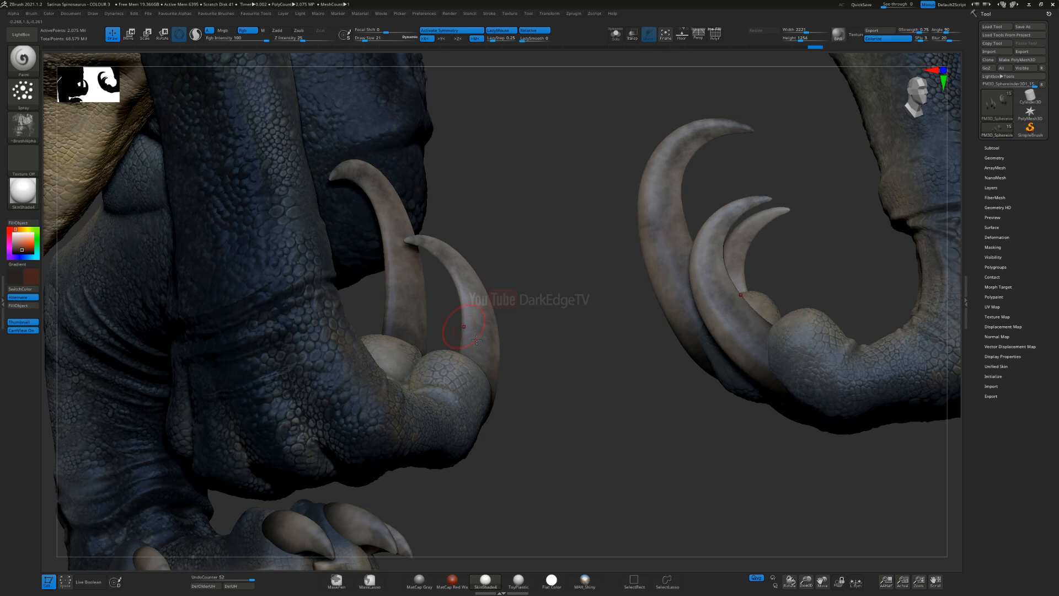
Step: Spray the reddish-brown tint on the remaining front claws with an adjusted brush size
mouse_move(491, 297)
right_down()
mouse_move(433, 335)
mouse_move(557, 285)
right_up()
key(s)
drag(559, 286, 552, 309)
key(s)
mouse_move(555, 308)
mouse_down()
mouse_move(574, 244)
mouse_move(555, 311)
mouse_up()
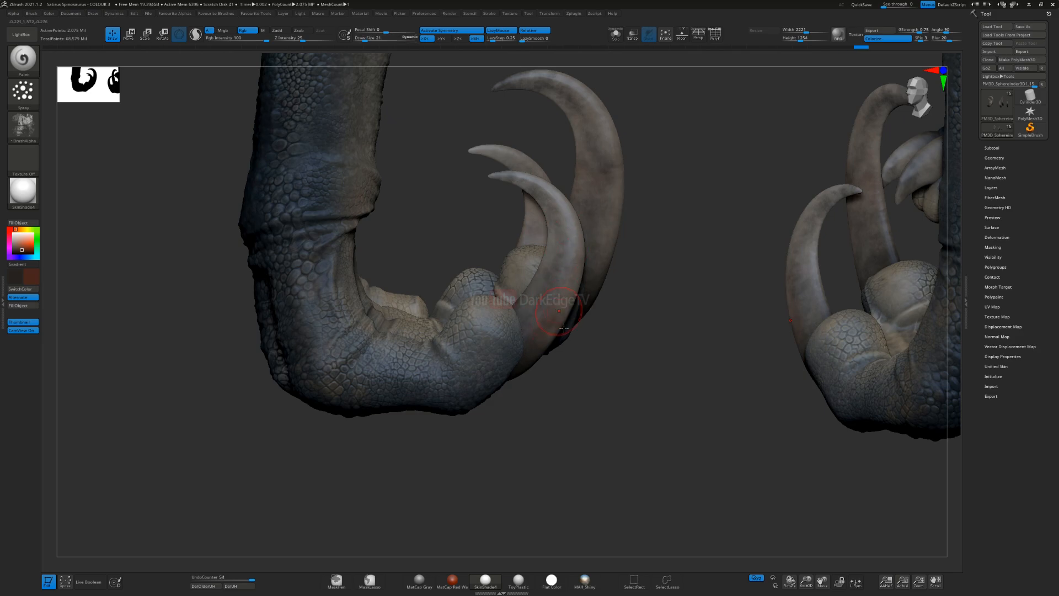
Step: Change the main colour to a neutral grey and spray it over the front claw bases, undoing the last stroke and resizing the brush
drag(22, 252, 13, 247)
mouse_move(395, 333)
right_down()
mouse_move(469, 353)
mouse_move(534, 351)
right_up()
drag(511, 365, 532, 370)
right_drag(538, 370, 616, 310)
key(s)
mouse_move(617, 309)
mouse_down()
mouse_move(614, 333)
mouse_move(611, 315)
mouse_move(697, 258)
mouse_up()
key(ctrl+z)
key(s)
Step: Spray grey mottling over the backs and bases of the front claws
mouse_move(649, 513)
alt+right_down()
mouse_move(636, 343)
mouse_move(646, 321)
alt+right_up()
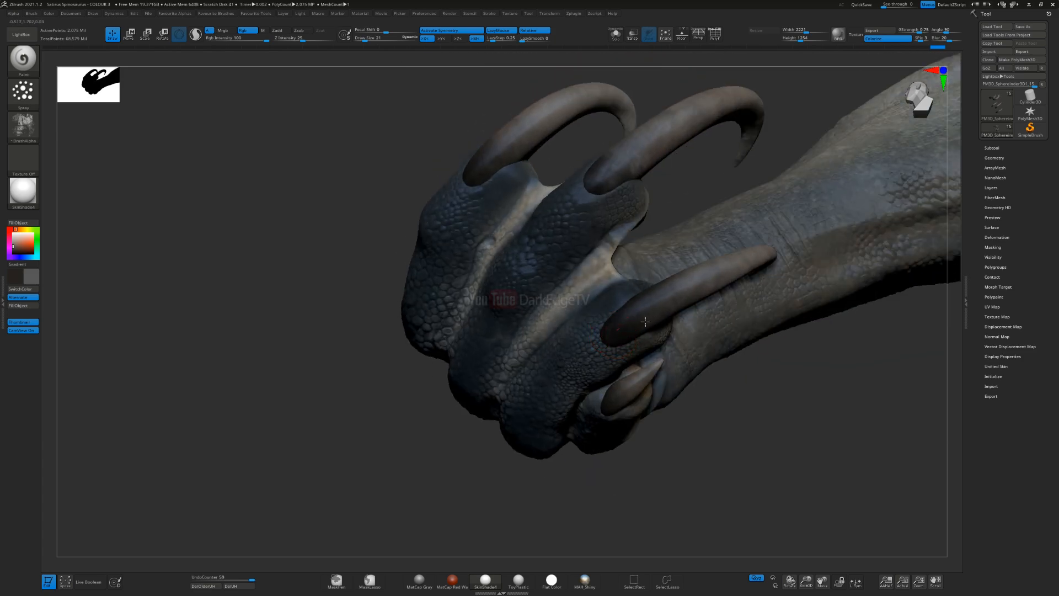
drag(641, 323, 726, 282)
right_drag(681, 264, 646, 354)
mouse_move(631, 416)
ctrl+right_down()
mouse_move(621, 323)
mouse_move(685, 362)
mouse_move(644, 321)
mouse_move(654, 313)
ctrl+right_up()
mouse_move(570, 348)
alt+right_down()
mouse_move(492, 293)
mouse_move(542, 366)
mouse_move(509, 322)
alt+right_up()
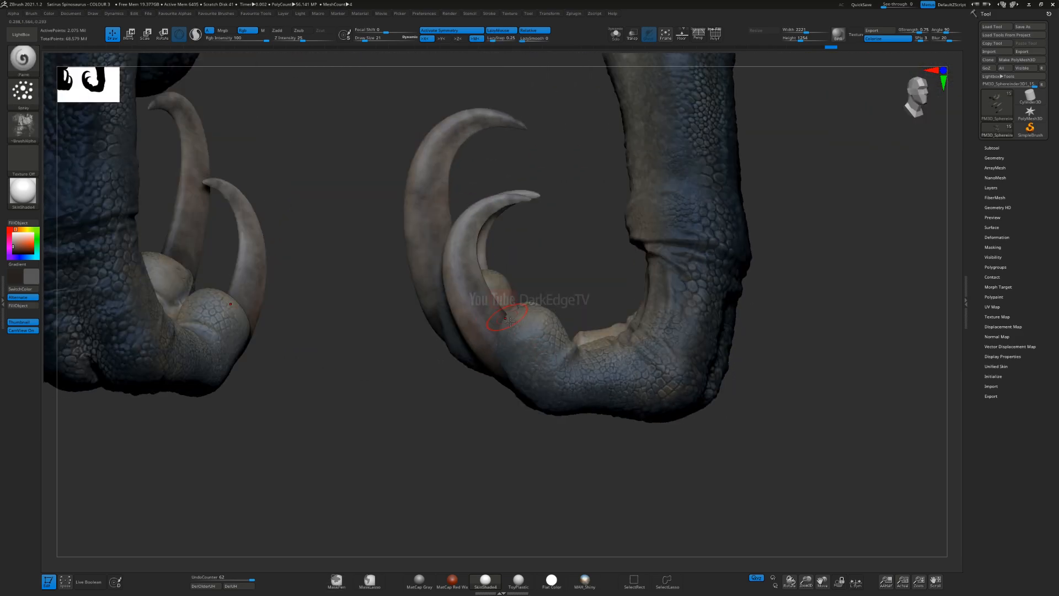
Step: Set the main colour to near-black, select the body skin and change the stroke type to Dots
click(13, 253)
mouse_move(535, 337)
alt+right_down()
mouse_move(478, 253)
mouse_move(499, 320)
mouse_move(432, 306)
mouse_move(431, 331)
alt+right_up()
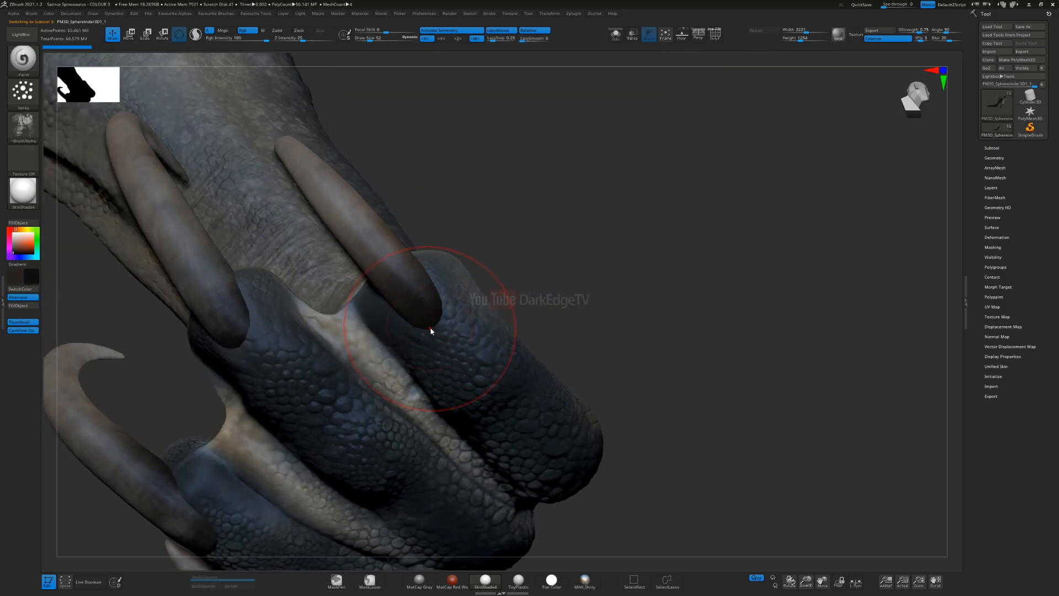
click(25, 96)
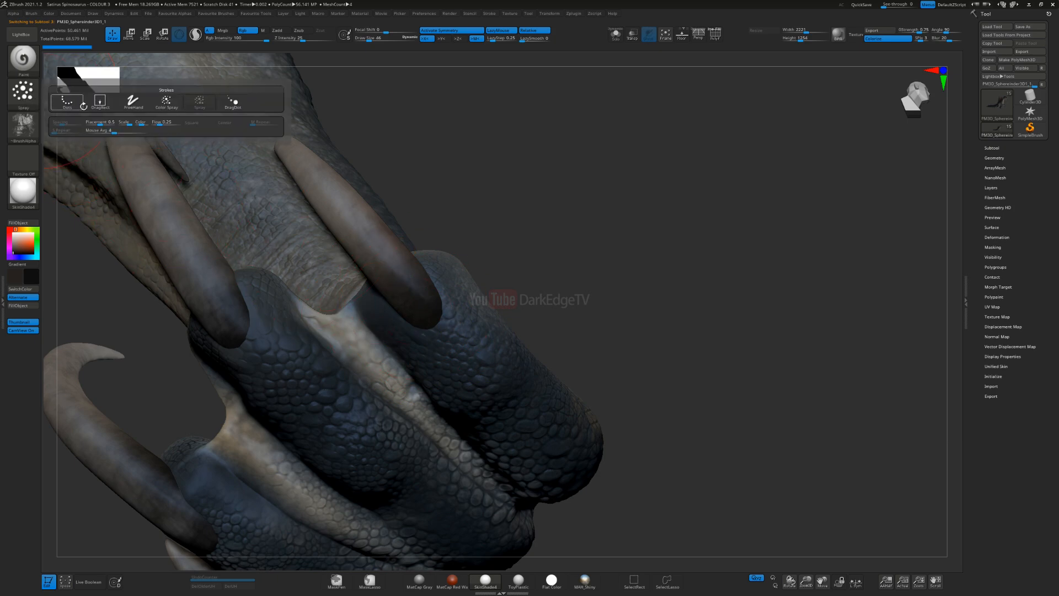
click(81, 106)
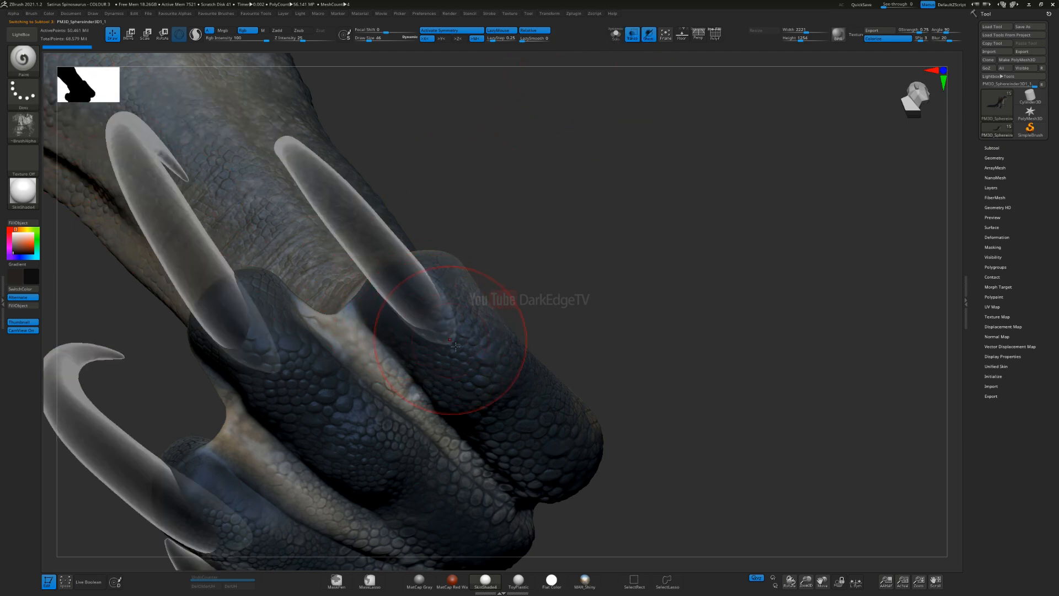
Step: Reduce the Draw Size to 23, raise the focal shift and darken the skin around the front claw bases
drag(419, 307, 436, 292)
key(s)
mouse_move(528, 280)
alt+mouse_down()
mouse_move(661, 201)
mouse_move(515, 288)
alt+mouse_up()
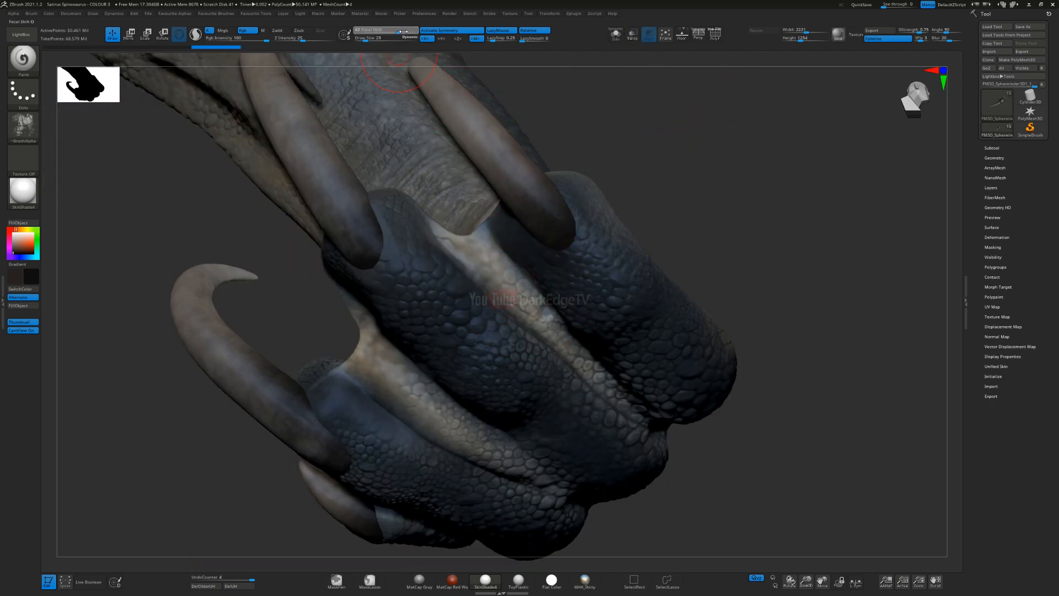
key(ctrl)
mouse_move(545, 252)
ctrl+right_down()
mouse_move(539, 267)
mouse_move(503, 213)
ctrl+right_up()
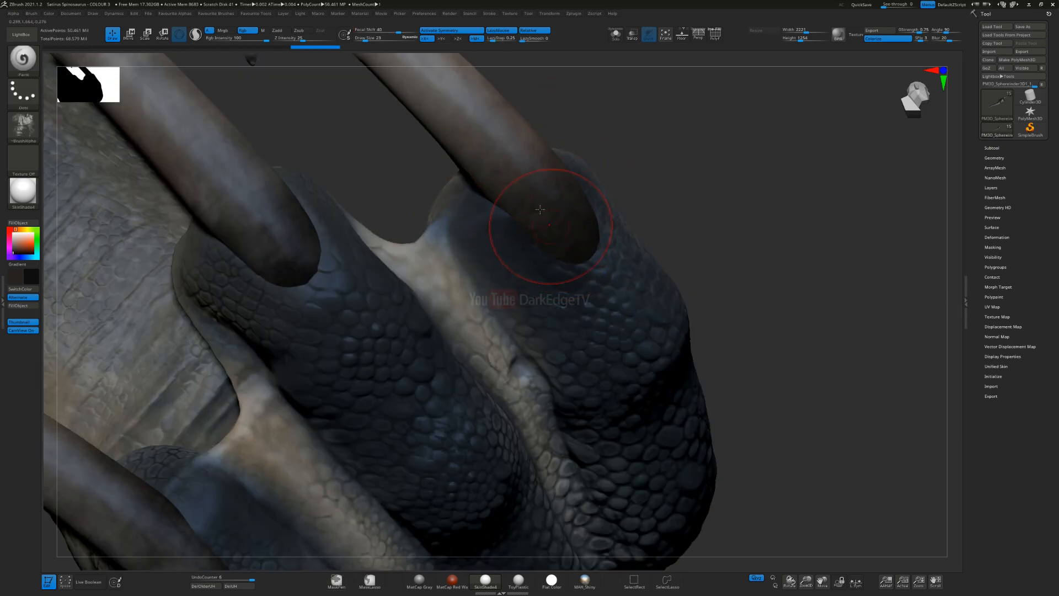
Step: Paint near-black onto the fingertip skin around the bases of the front claws, including their outer sides
drag(554, 224, 544, 214)
mouse_move(550, 204)
right_down()
mouse_move(568, 230)
mouse_move(560, 257)
right_up()
drag(560, 257, 598, 177)
right_drag(597, 177, 613, 146)
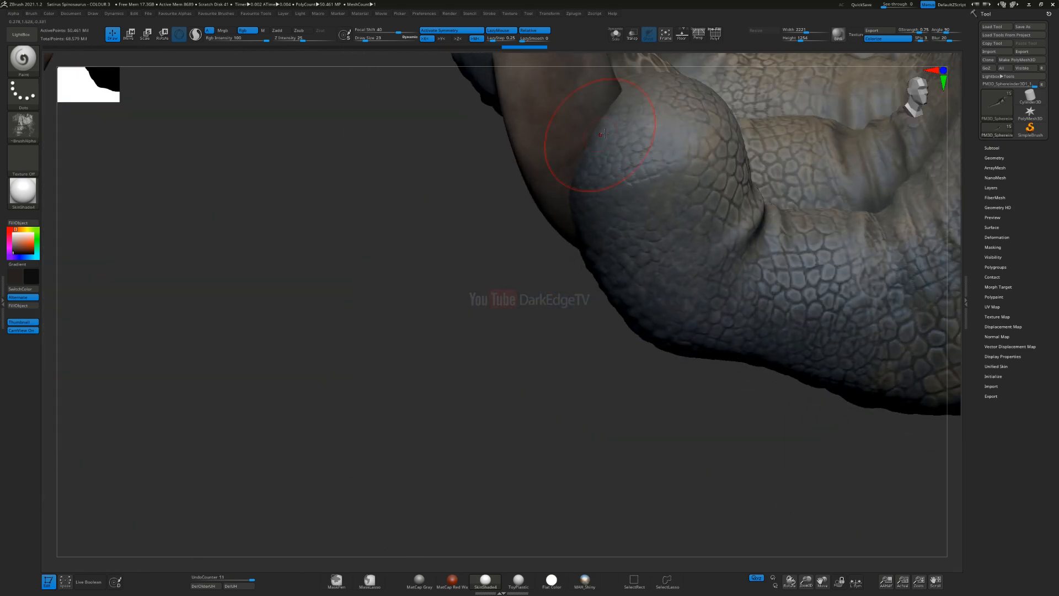
drag(612, 146, 632, 93)
mouse_move(637, 95)
right_down()
mouse_move(609, 200)
mouse_move(613, 241)
right_up()
drag(623, 231, 621, 168)
mouse_move(615, 163)
right_down()
mouse_move(618, 110)
mouse_move(602, 203)
right_up()
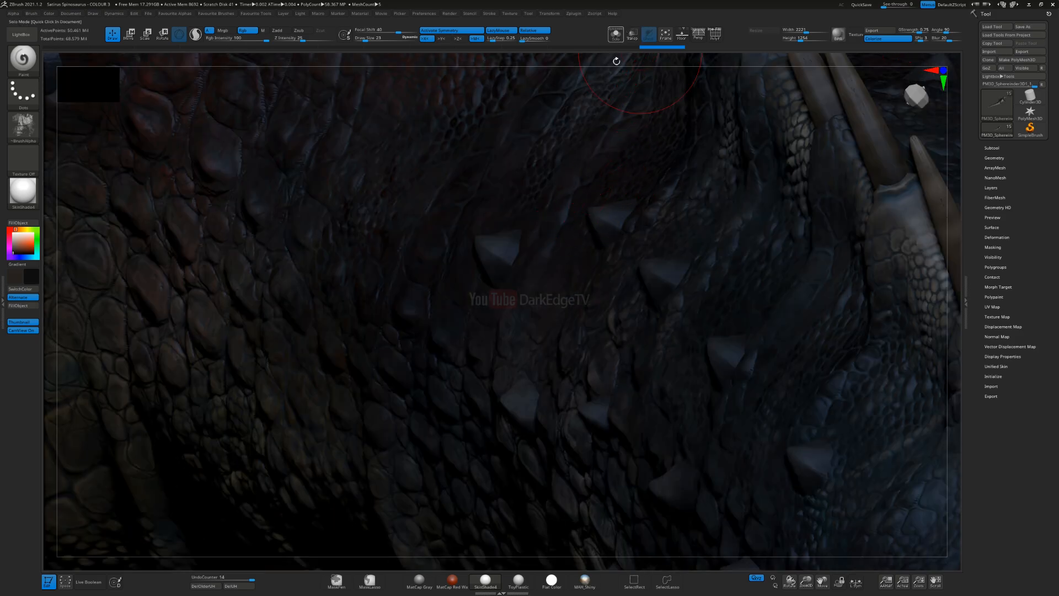
Step: Darken the skin where the middle front claws emerge, covering the top of the fingers and the palm side
key(ctrl)
mouse_move(604, 244)
ctrl+right_down()
mouse_move(602, 430)
mouse_move(604, 409)
ctrl+right_up()
mouse_move(618, 544)
right_down()
mouse_move(596, 452)
mouse_move(613, 273)
right_up()
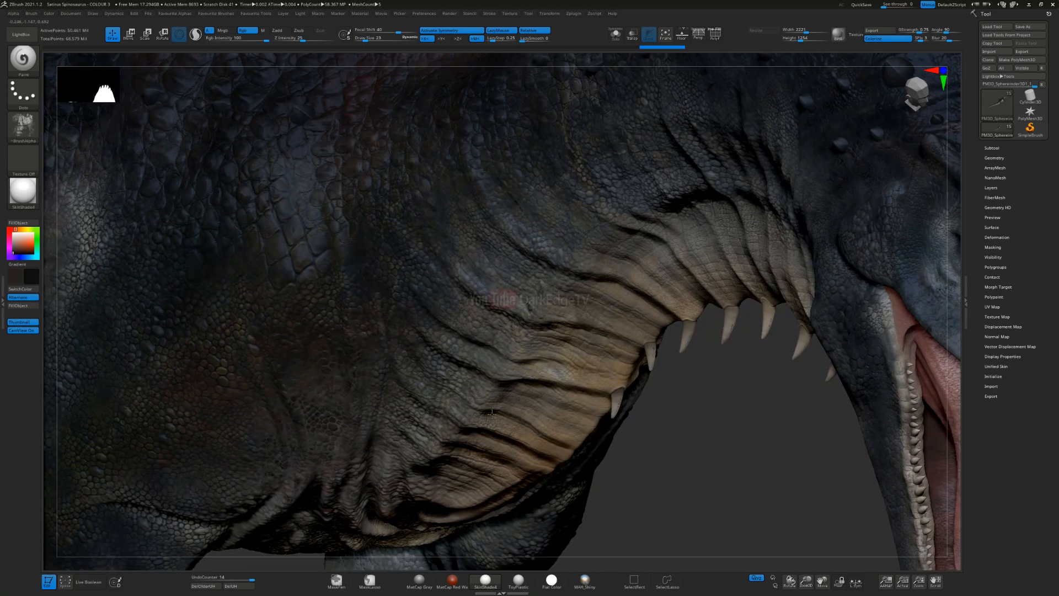
alt+right_drag(497, 455, 447, 279)
alt+right_drag(409, 451, 431, 279)
alt+right_drag(616, 223, 755, 91)
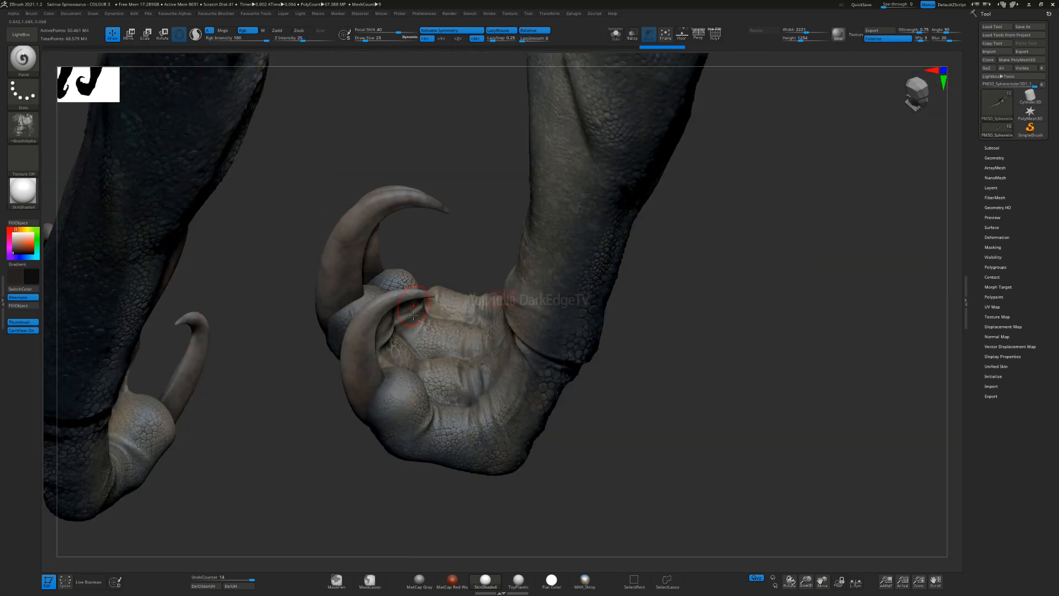
mouse_move(390, 361)
alt+right_down()
mouse_move(530, 287)
mouse_move(508, 296)
mouse_move(612, 303)
alt+right_up()
right_drag(447, 287, 535, 239)
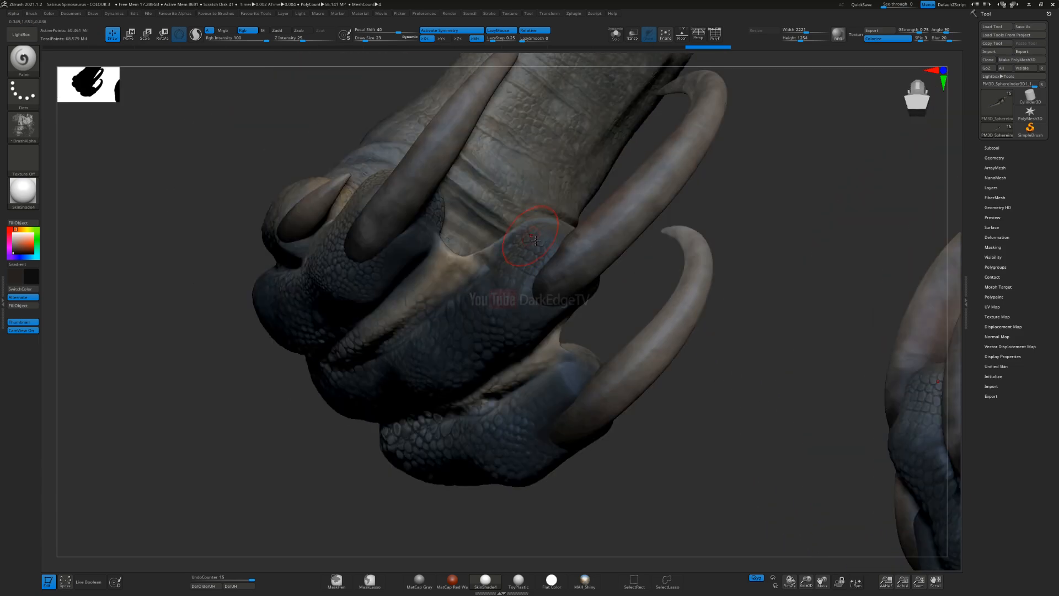
mouse_move(539, 289)
right_down()
mouse_move(548, 308)
mouse_move(581, 297)
mouse_move(552, 288)
right_up()
right_drag(596, 222, 597, 264)
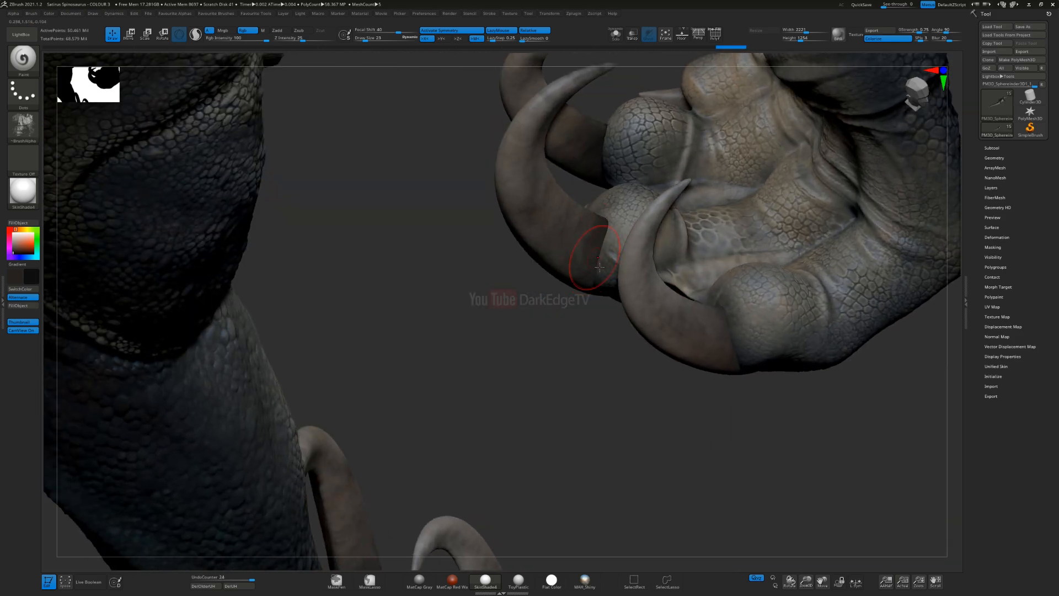
Step: Paint near-black into the skin beneath the front claws where they meet the finger pads
mouse_move(617, 229)
mouse_down()
mouse_move(609, 214)
mouse_move(591, 215)
mouse_up()
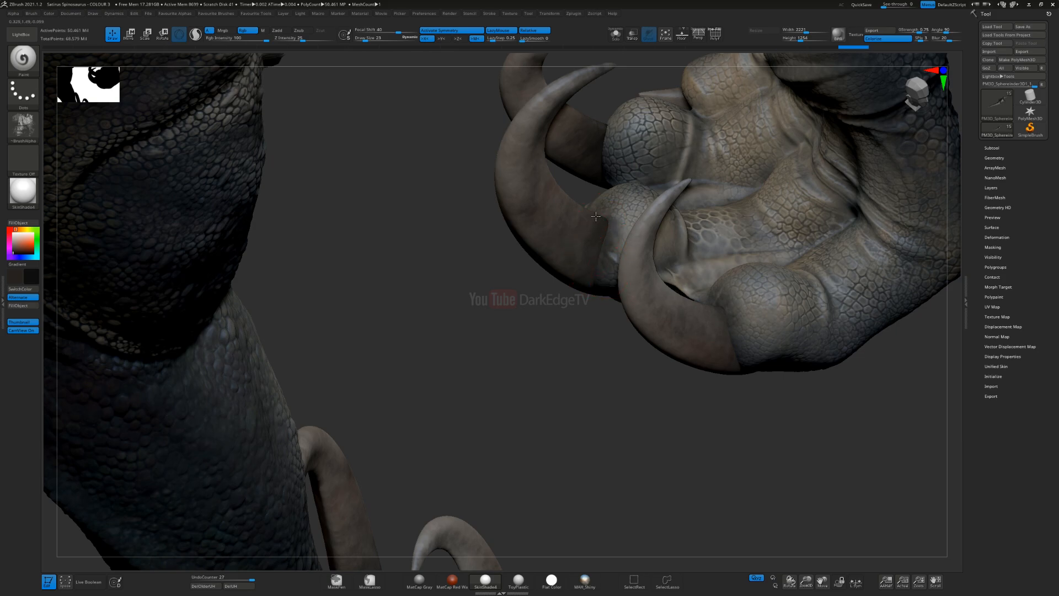
right_drag(608, 225, 548, 234)
drag(547, 234, 541, 226)
mouse_move(541, 226)
right_down()
mouse_move(572, 211)
mouse_move(527, 247)
right_up()
drag(524, 248, 474, 298)
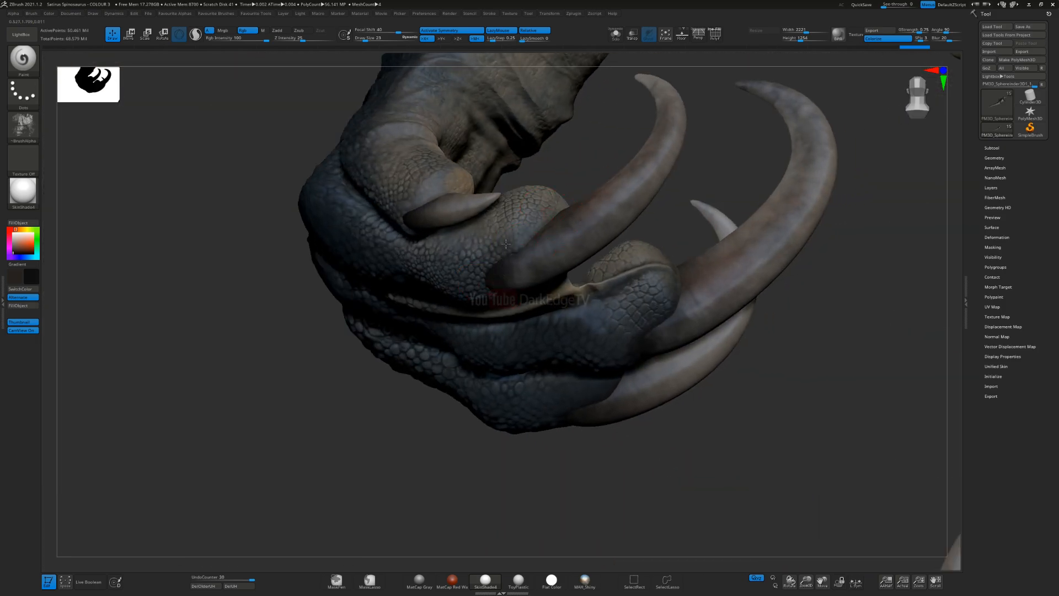
Step: Darken the skin edge around the base of the front claw beside the small inner claw
right_drag(474, 298, 528, 251)
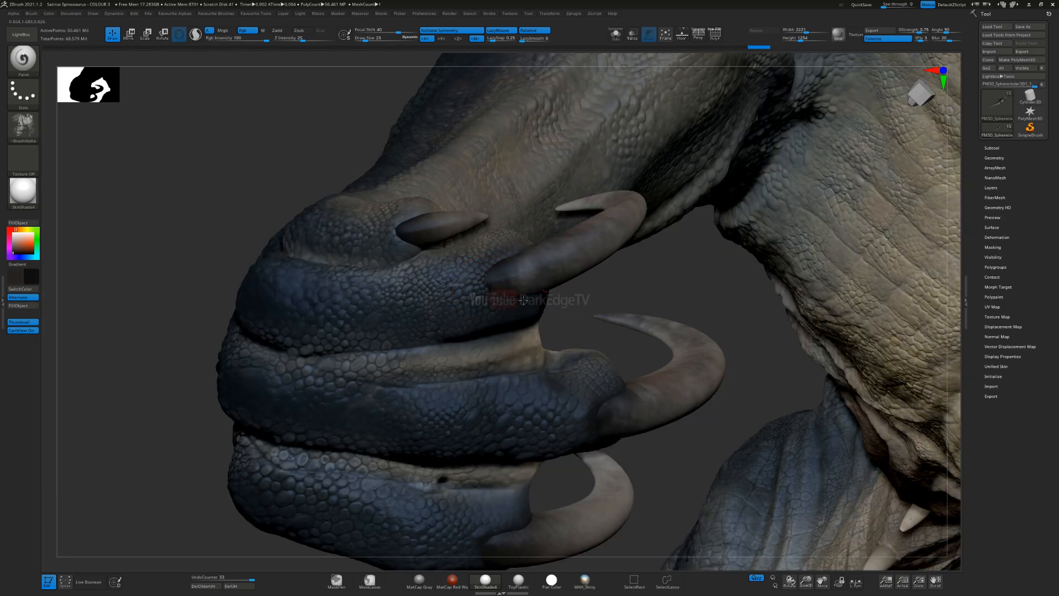
mouse_move(527, 245)
right_down()
mouse_move(528, 303)
mouse_move(523, 244)
right_up()
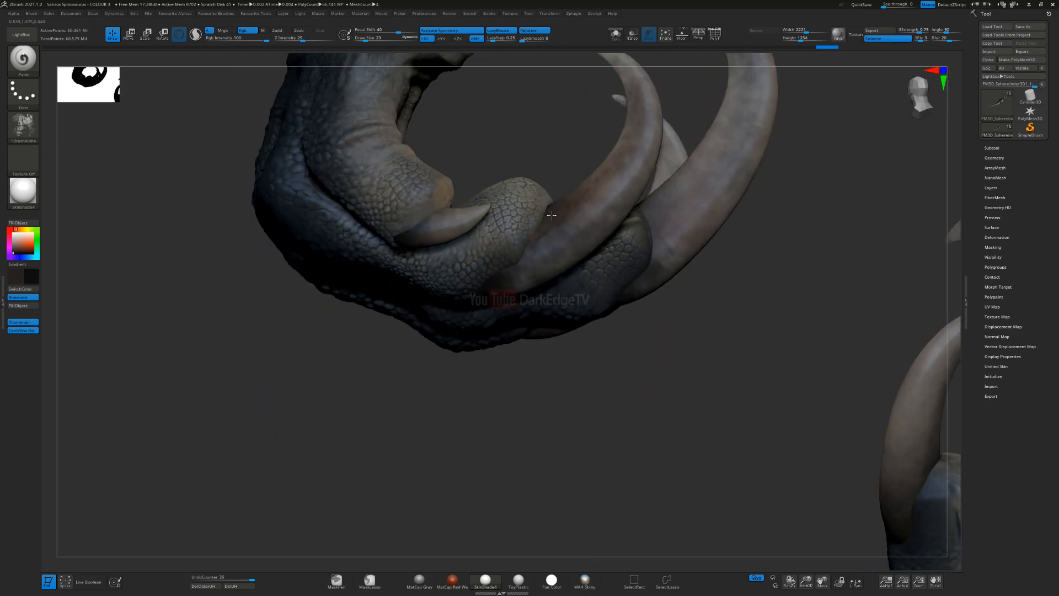
drag(532, 256, 579, 194)
mouse_move(579, 194)
right_down()
mouse_move(538, 268)
mouse_move(549, 212)
right_up()
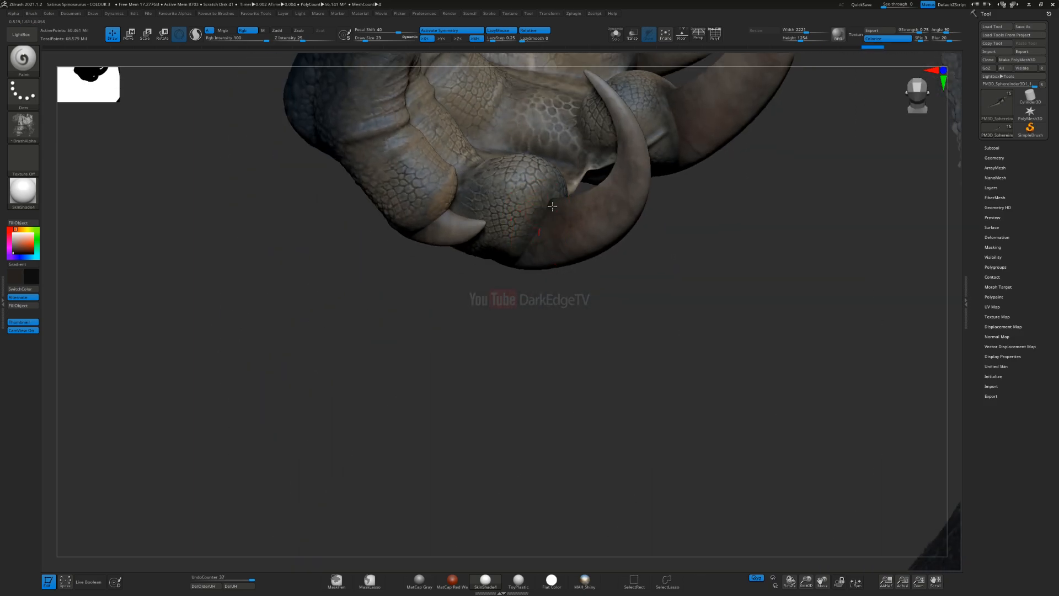
drag(585, 239, 574, 245)
mouse_move(574, 246)
right_down()
mouse_move(552, 249)
mouse_move(586, 248)
right_up()
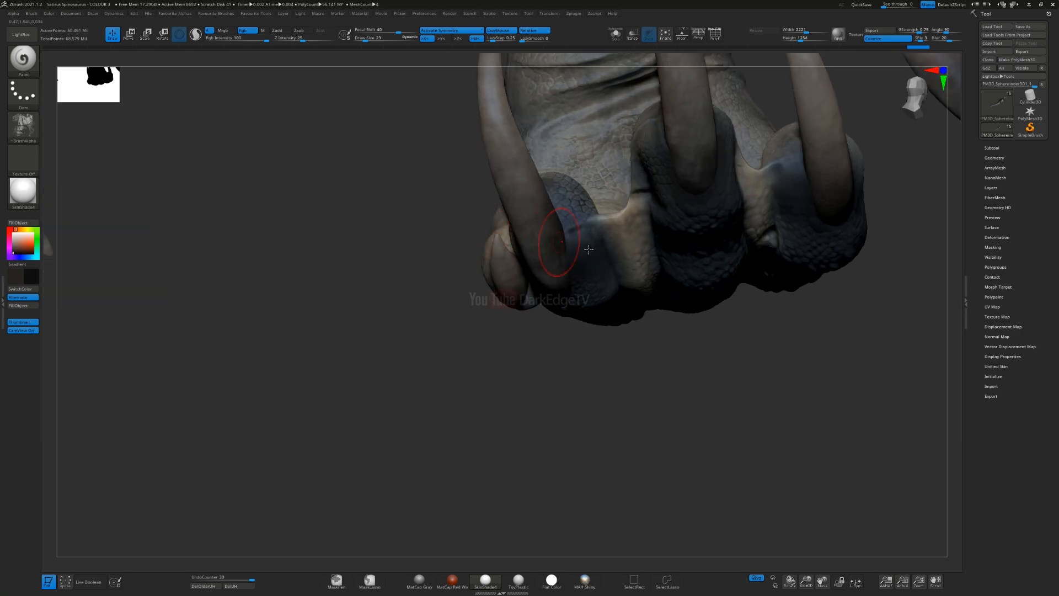
Step: Paint the dark transition around the remaining front claw bases with repeated soft strokes
drag(564, 205, 561, 226)
right_drag(561, 227, 572, 259)
drag(551, 171, 563, 199)
mouse_move(569, 221)
right_down()
mouse_move(574, 311)
mouse_move(560, 389)
right_up()
mouse_move(552, 386)
mouse_down()
mouse_move(539, 367)
mouse_move(544, 375)
mouse_up()
mouse_move(544, 375)
right_down()
mouse_move(542, 393)
mouse_move(576, 356)
right_up()
drag(532, 344, 554, 332)
mouse_move(553, 332)
right_down()
mouse_move(568, 336)
mouse_move(461, 380)
mouse_move(400, 385)
mouse_move(393, 486)
mouse_move(511, 239)
mouse_move(447, 276)
mouse_move(522, 236)
right_up()
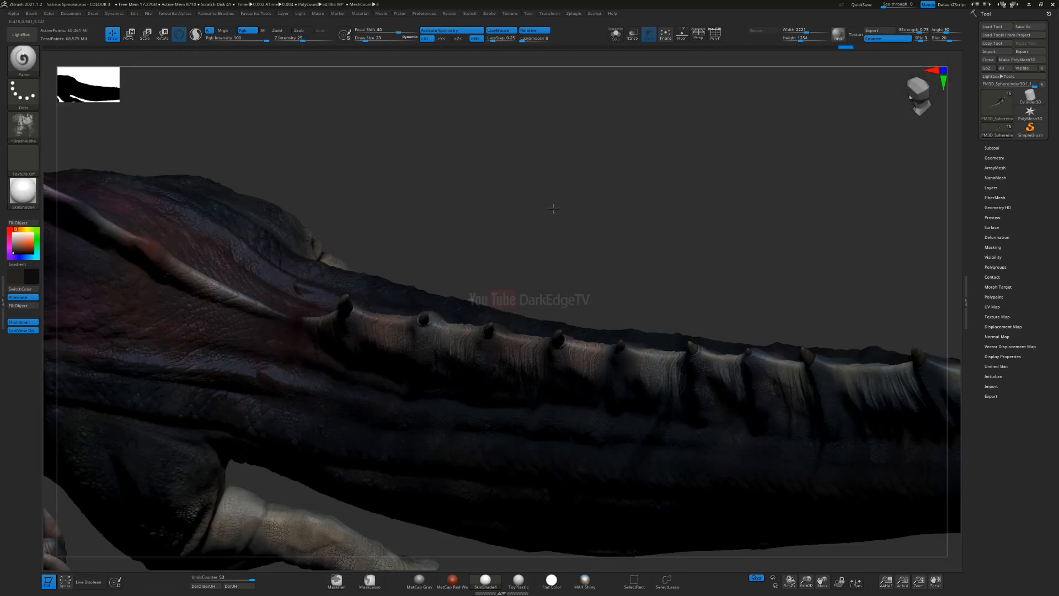
Step: Darken the skin around the base of the small curved claw beside the palm of the front hand
alt+right_drag(342, 469, 574, 160)
alt+right_drag(468, 260, 668, 223)
ctrl+right_drag(494, 229, 520, 436)
mouse_move(552, 347)
right_down()
mouse_move(583, 338)
mouse_move(524, 371)
right_up()
drag(572, 374, 549, 339)
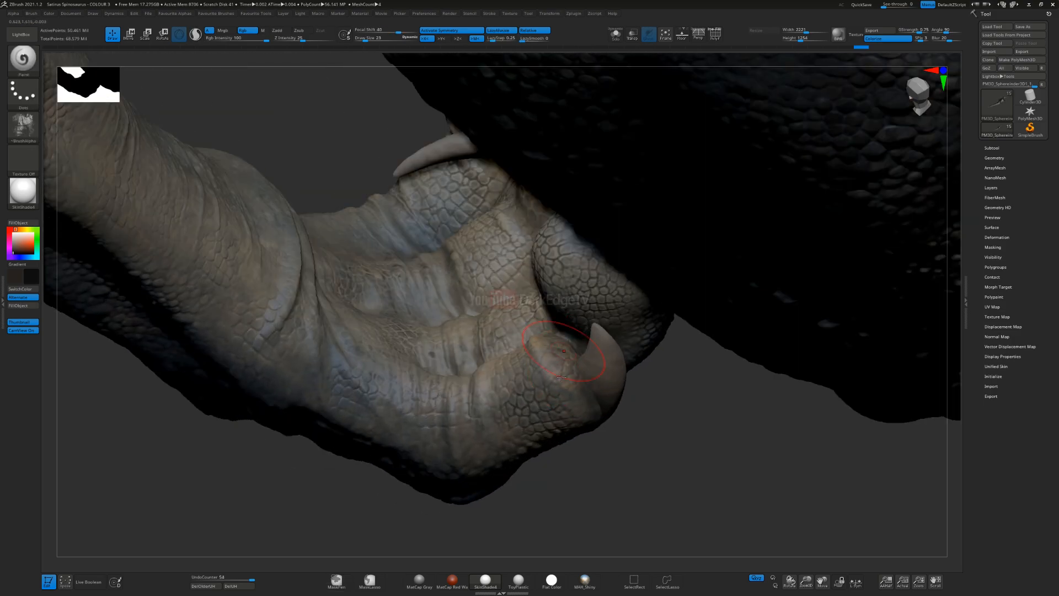
ctrl+right_drag(540, 411, 491, 309)
Step: Paint near-black onto the skin around the upper edges of the outer hind-foot claws
right_drag(331, 397, 309, 357)
alt+right_drag(761, 324, 173, 345)
ctrl+right_drag(563, 261, 555, 392)
right_drag(525, 265, 519, 215)
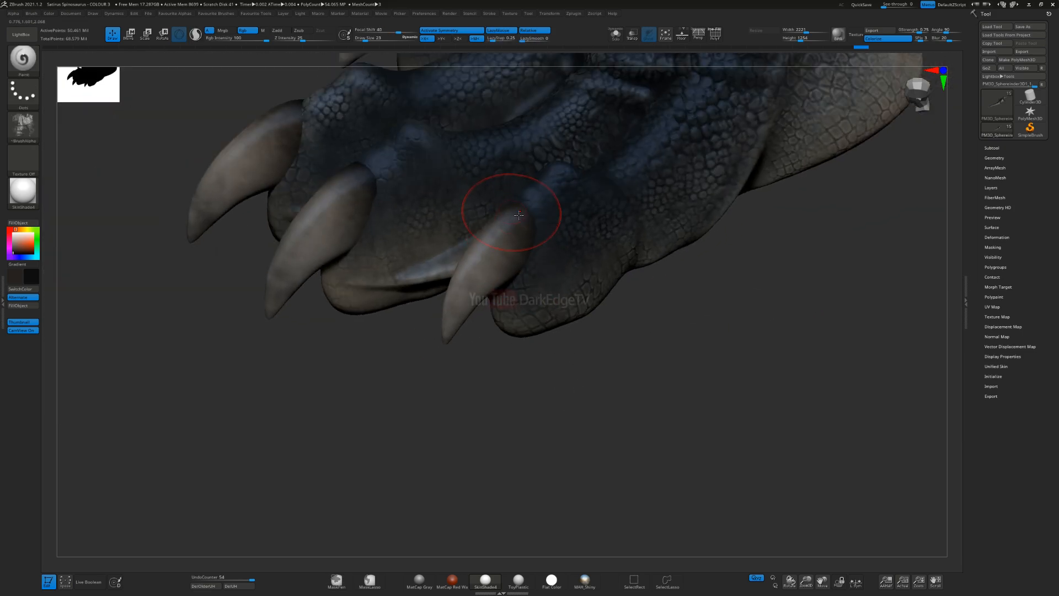
drag(514, 203, 507, 222)
mouse_move(486, 232)
right_down()
mouse_move(539, 225)
mouse_move(557, 235)
right_up()
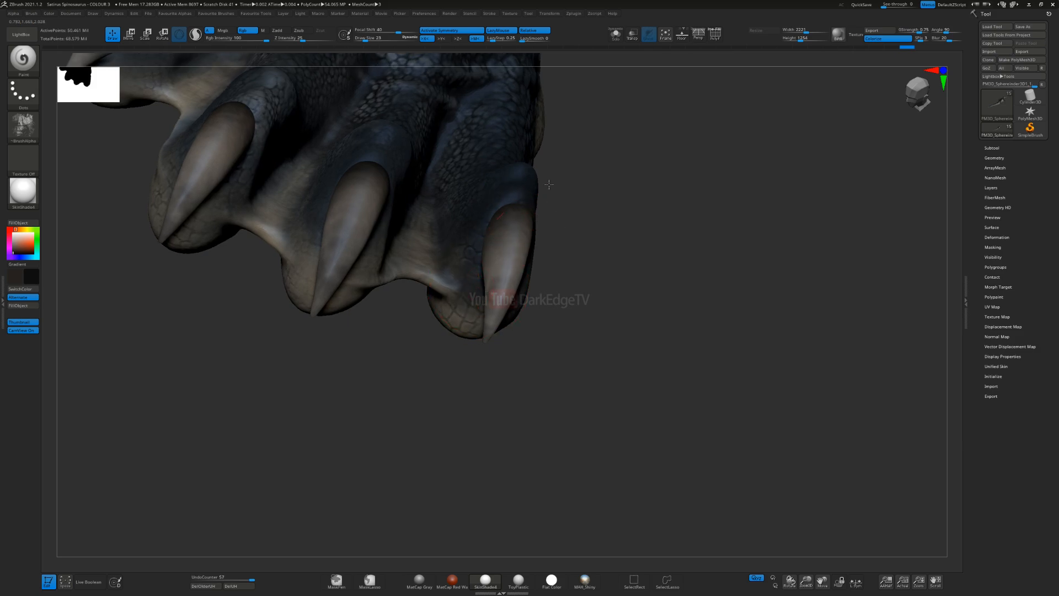
alt+right_drag(495, 259, 391, 232)
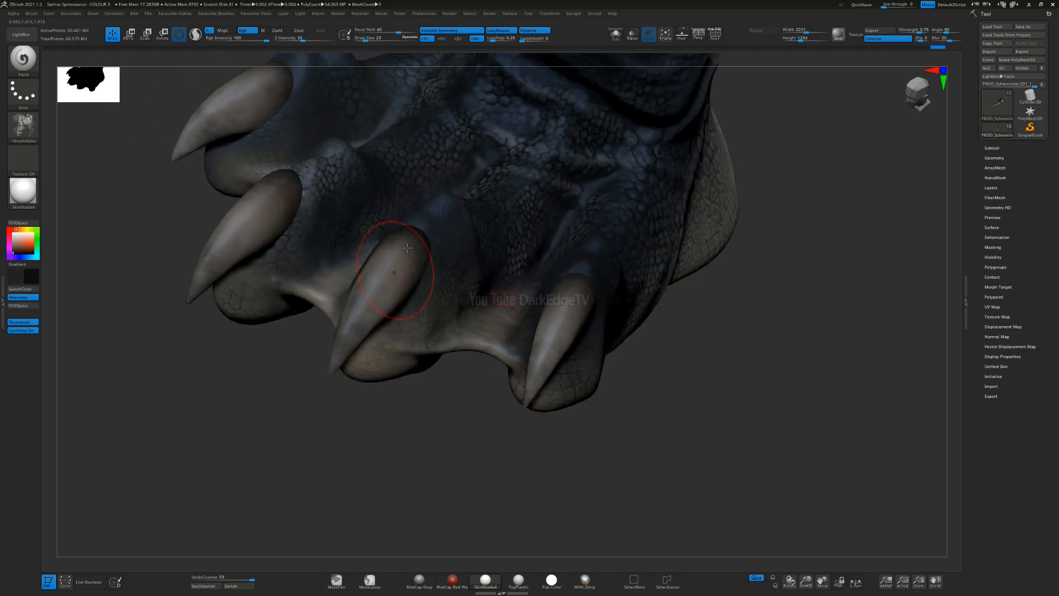
Step: Reduce the Draw Size to 17 and darken the skin around the sides of the middle hind-foot claws
right_drag(401, 301, 347, 259)
key(s)
drag(399, 302, 409, 301)
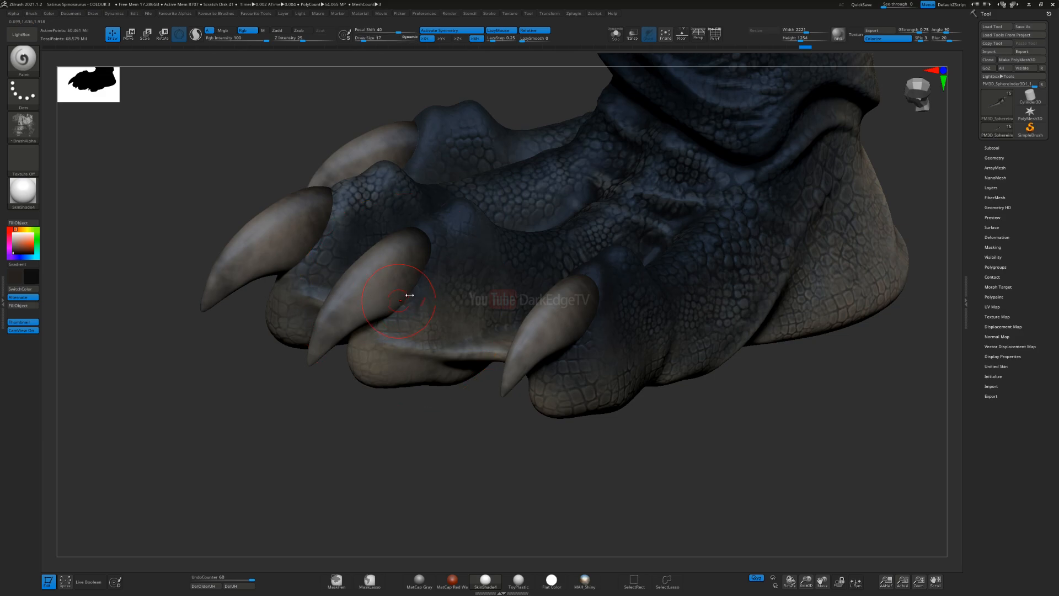
right_drag(394, 316, 411, 243)
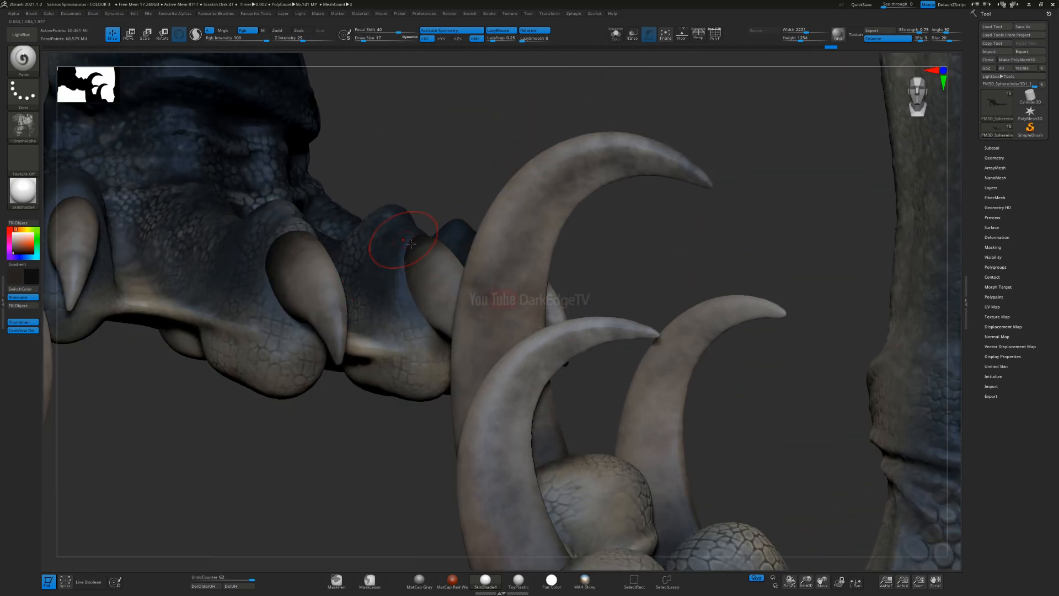
right_drag(441, 354, 510, 362)
drag(510, 362, 502, 366)
right_drag(514, 317, 458, 314)
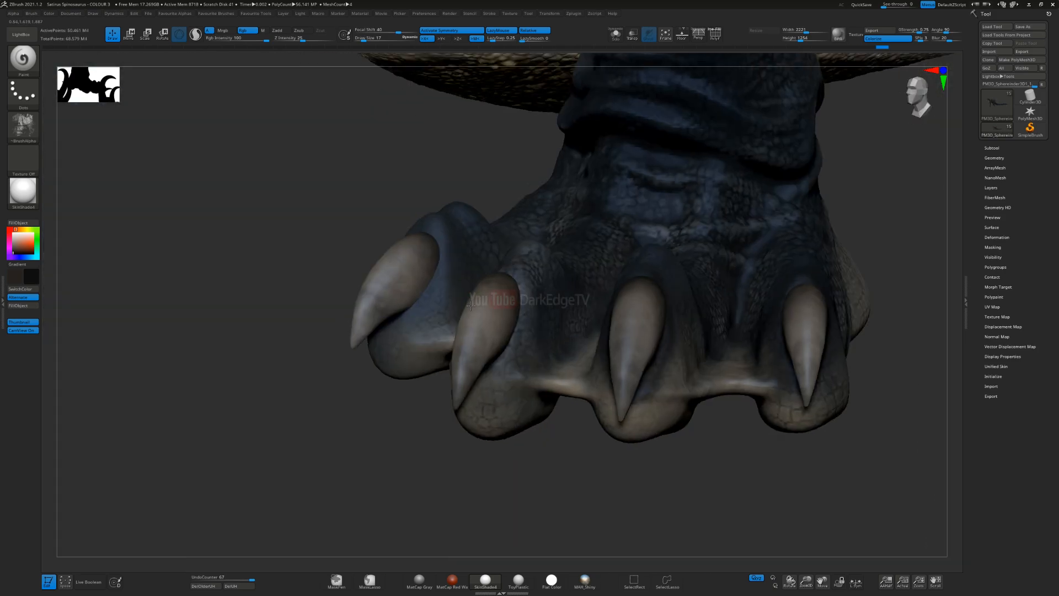
Step: Paint dark skin borders along the sides and undersides of the hind-foot claws at the inner end of the foot
mouse_move(507, 276)
mouse_down()
mouse_move(512, 332)
mouse_move(485, 368)
mouse_up()
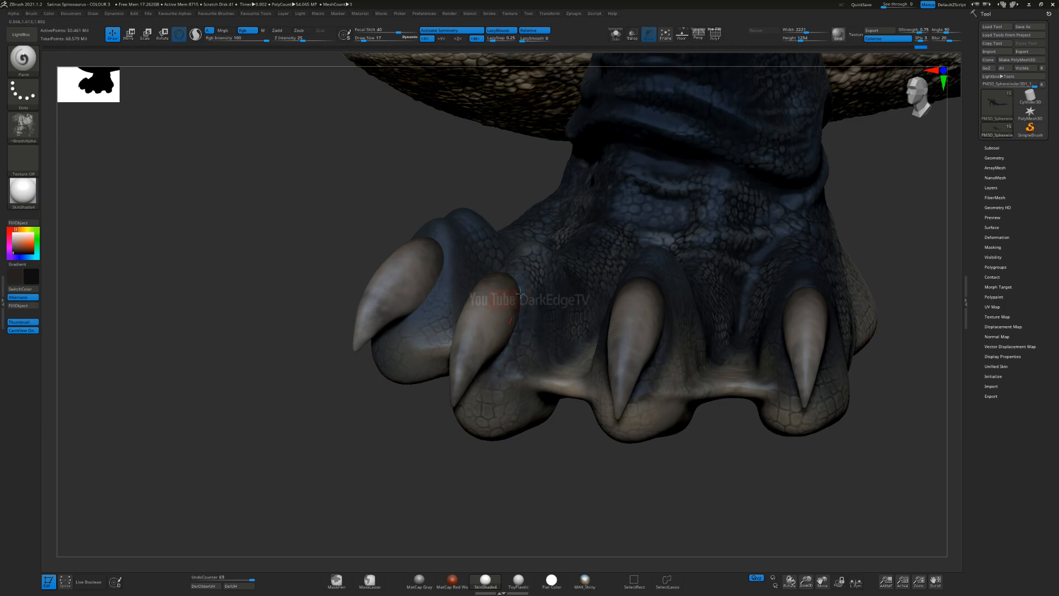
drag(497, 276, 488, 287)
right_drag(488, 292, 629, 301)
mouse_move(480, 298)
mouse_down()
mouse_move(500, 369)
mouse_move(491, 371)
mouse_up()
mouse_move(624, 317)
right_down()
mouse_move(658, 311)
mouse_move(377, 274)
right_up()
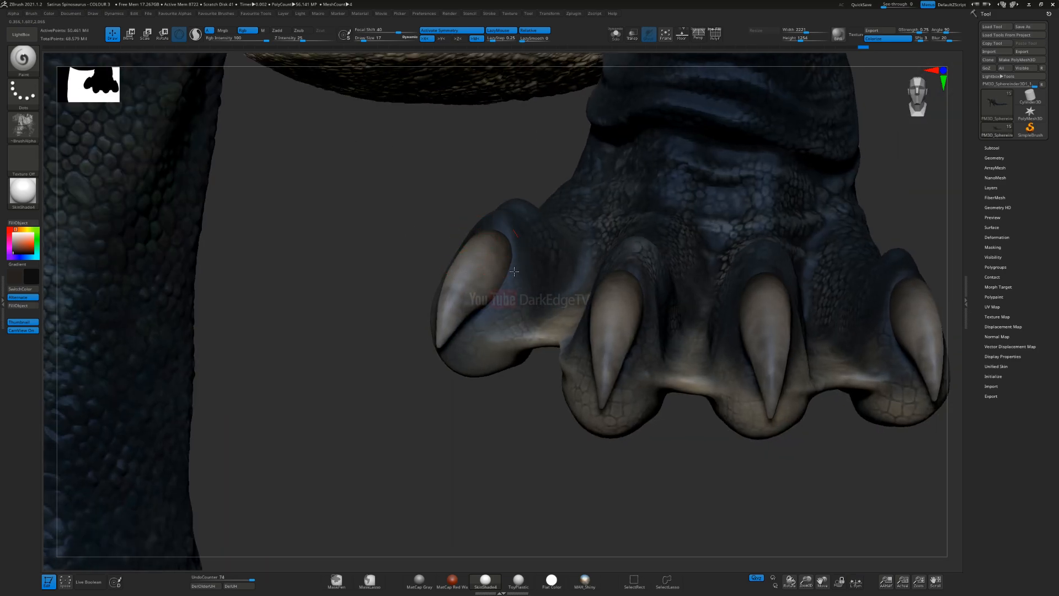
right_drag(461, 310, 458, 325)
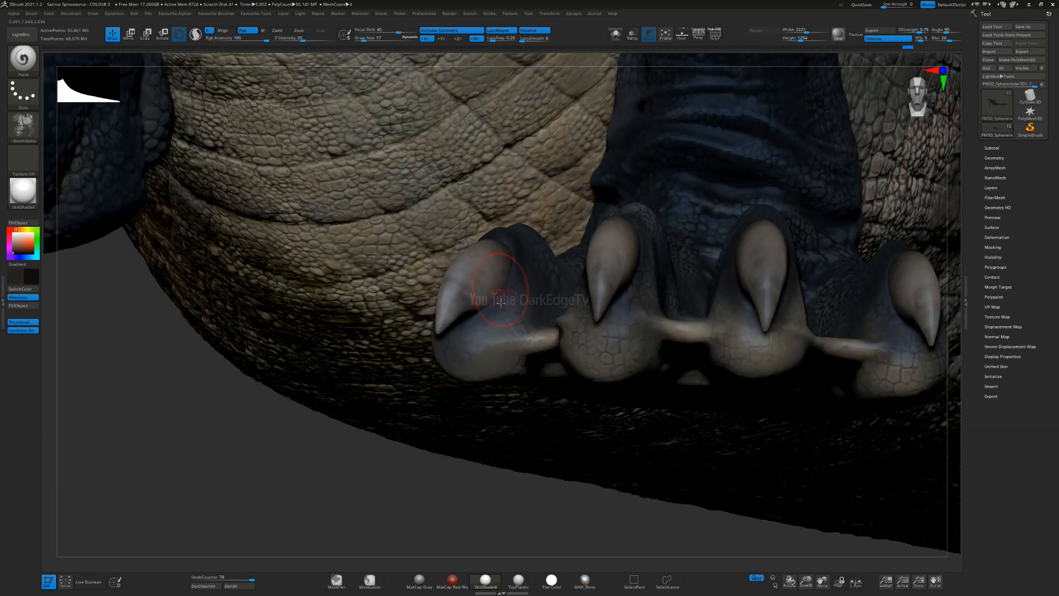
Step: Raise the Draw Size to 46 for the front hand and undo the stray stroke made on its fingertip pad
drag(458, 326, 471, 362)
ctrl+right_drag(470, 362, 455, 171)
mouse_move(475, 276)
right_down()
mouse_move(517, 286)
mouse_move(500, 292)
right_up()
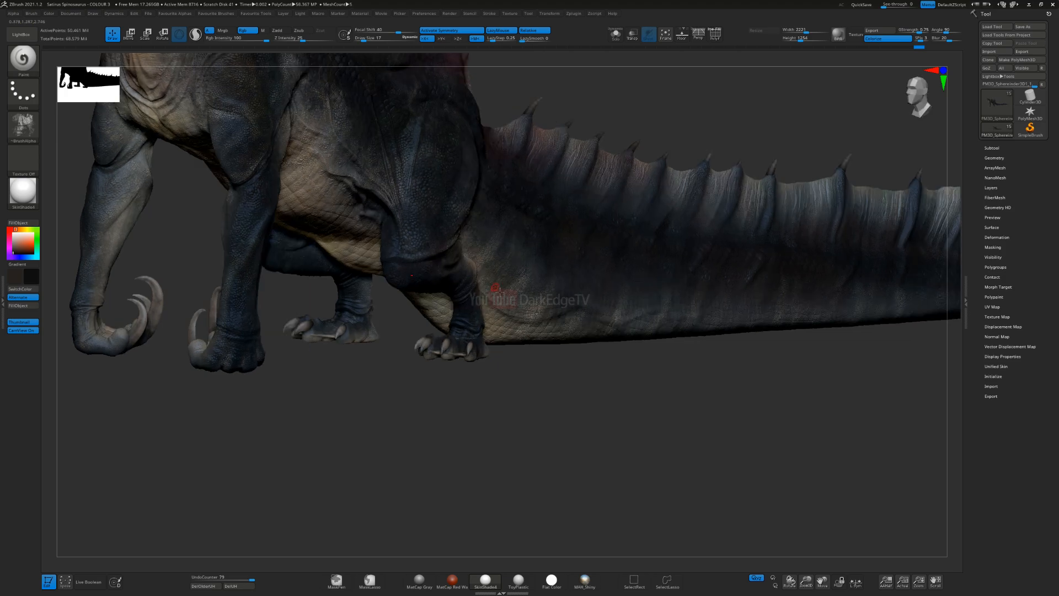
mouse_move(396, 336)
alt+right_down()
mouse_move(469, 343)
mouse_move(457, 320)
mouse_move(468, 398)
mouse_move(559, 306)
mouse_move(559, 270)
alt+right_up()
ctrl+right_drag(447, 331, 453, 397)
key(s)
drag(460, 351, 453, 327)
right_drag(454, 322, 422, 386)
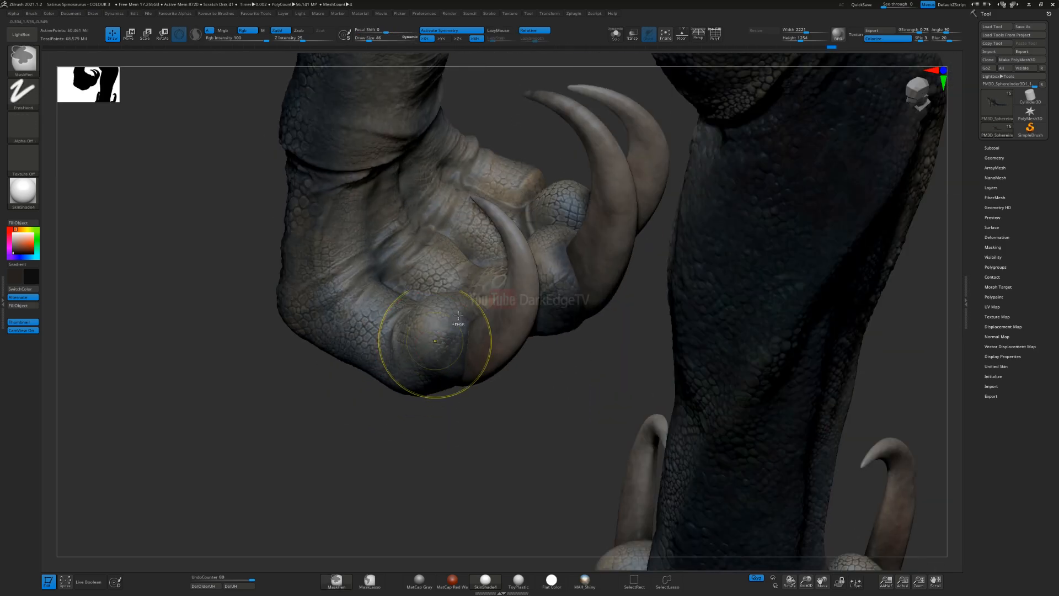
key(ctrl+z)
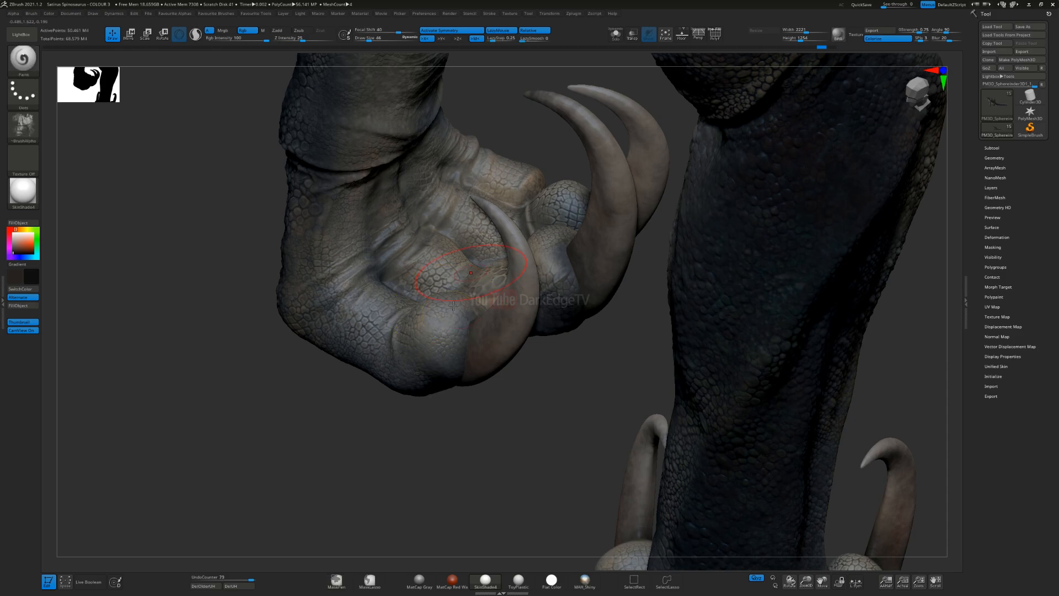
Step: Darken the palm-side fingertip pads around the bases of the front hand's large claws
mouse_move(487, 351)
mouse_down()
mouse_move(461, 334)
mouse_move(463, 310)
mouse_up()
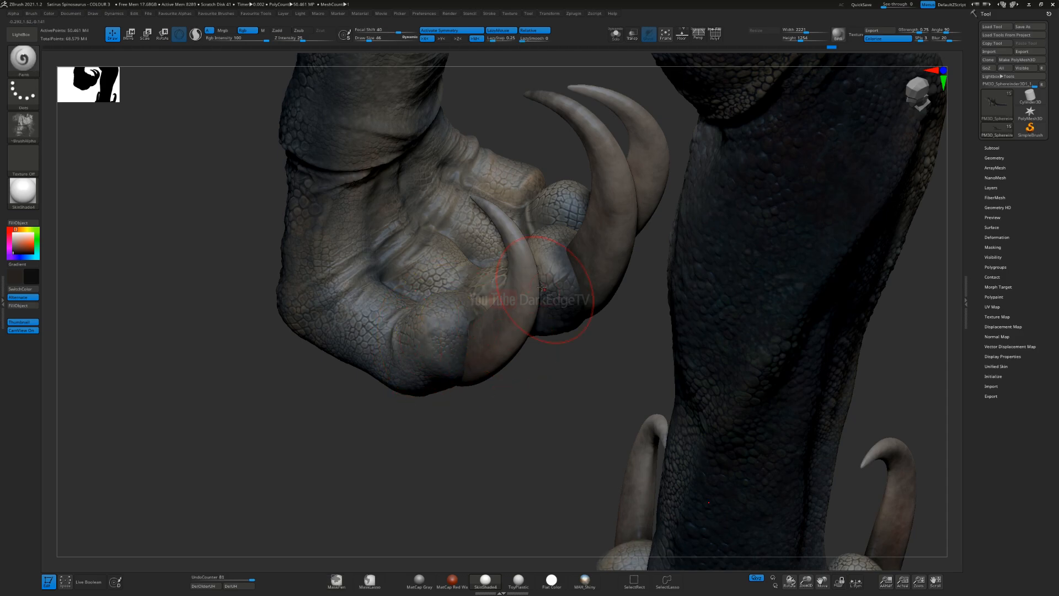
drag(578, 275, 591, 236)
right_drag(563, 260, 523, 241)
drag(523, 241, 538, 271)
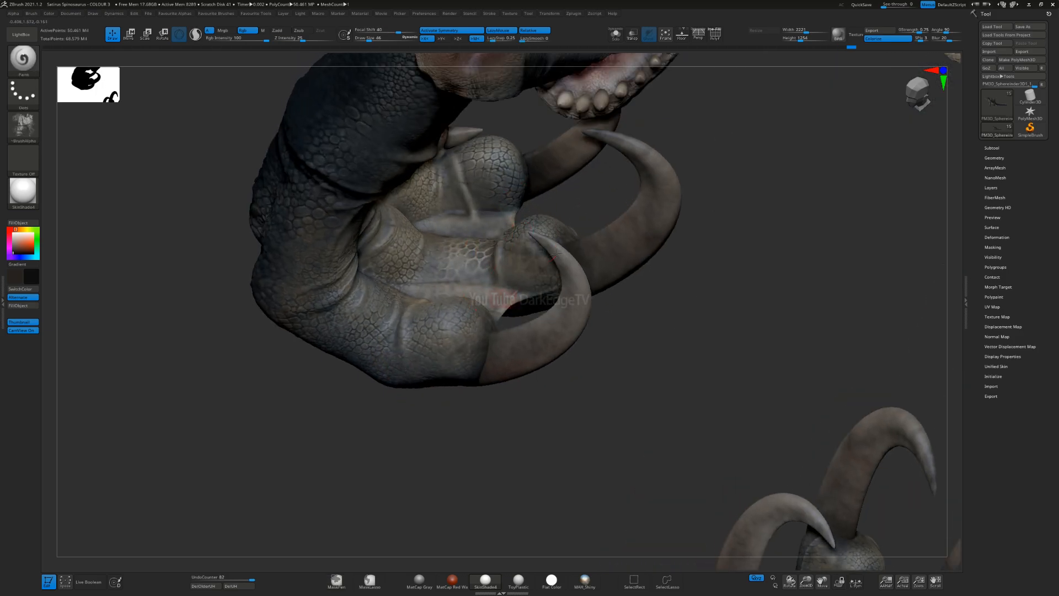
right_drag(520, 246, 547, 237)
drag(504, 171, 534, 186)
Step: Darken the skin on the back of the front hand around the bases of the thumb and finger claws
mouse_move(534, 185)
right_down()
mouse_move(533, 208)
mouse_move(553, 240)
mouse_move(627, 284)
mouse_move(544, 302)
mouse_move(602, 359)
right_up()
drag(605, 364, 577, 334)
right_drag(584, 342, 640, 389)
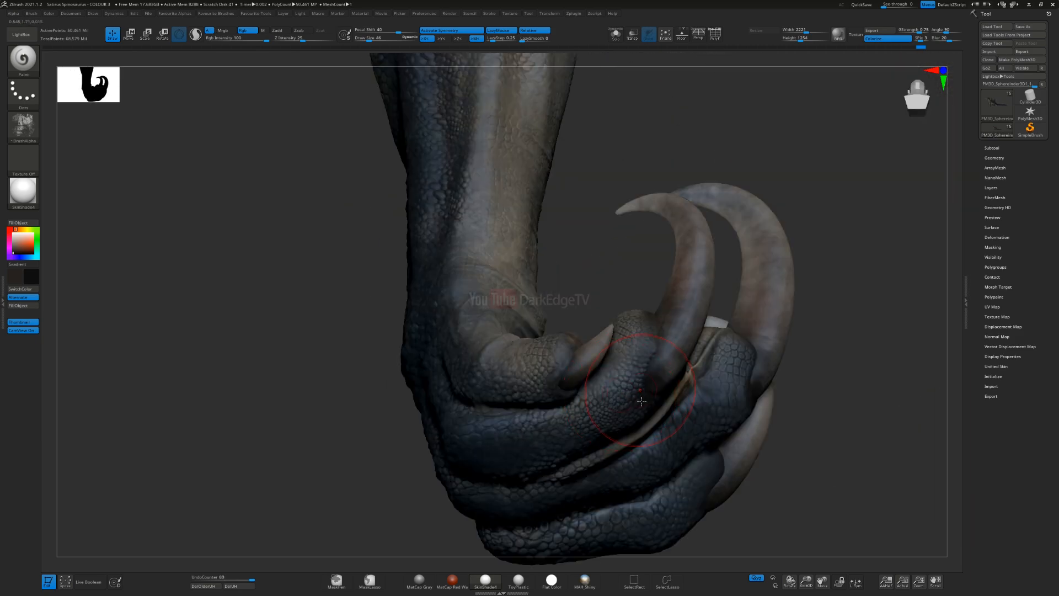
drag(672, 298, 592, 375)
right_drag(559, 369, 581, 366)
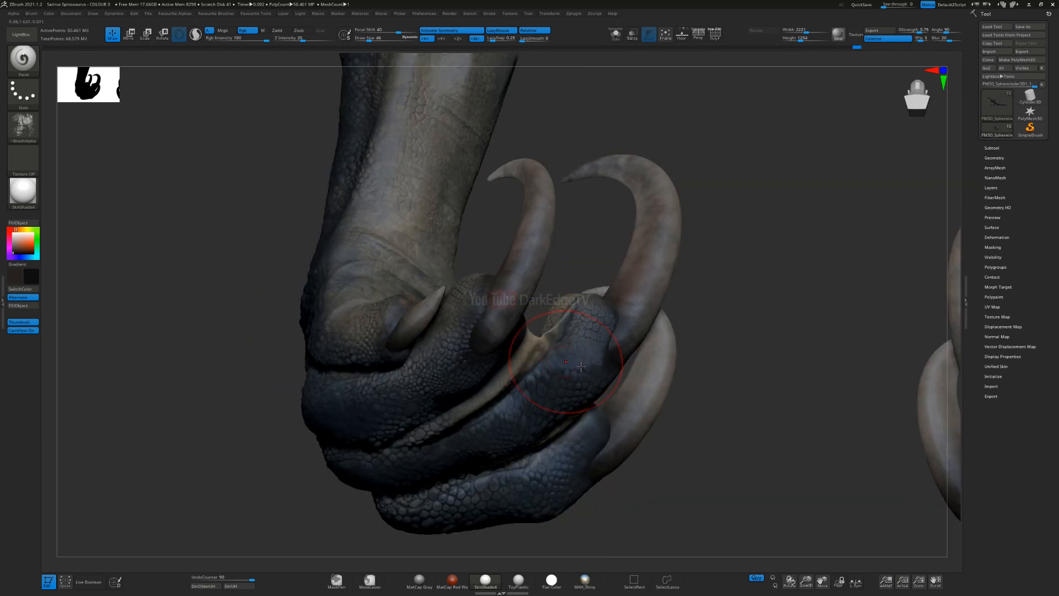
drag(585, 308, 626, 328)
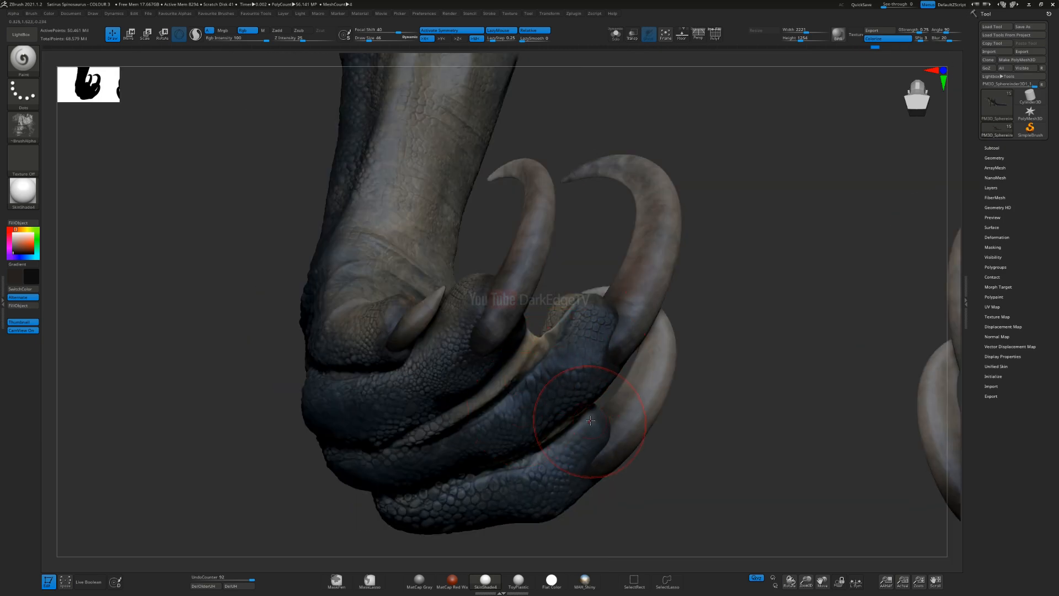
mouse_move(590, 420)
right_down()
mouse_move(628, 406)
mouse_move(660, 469)
right_up()
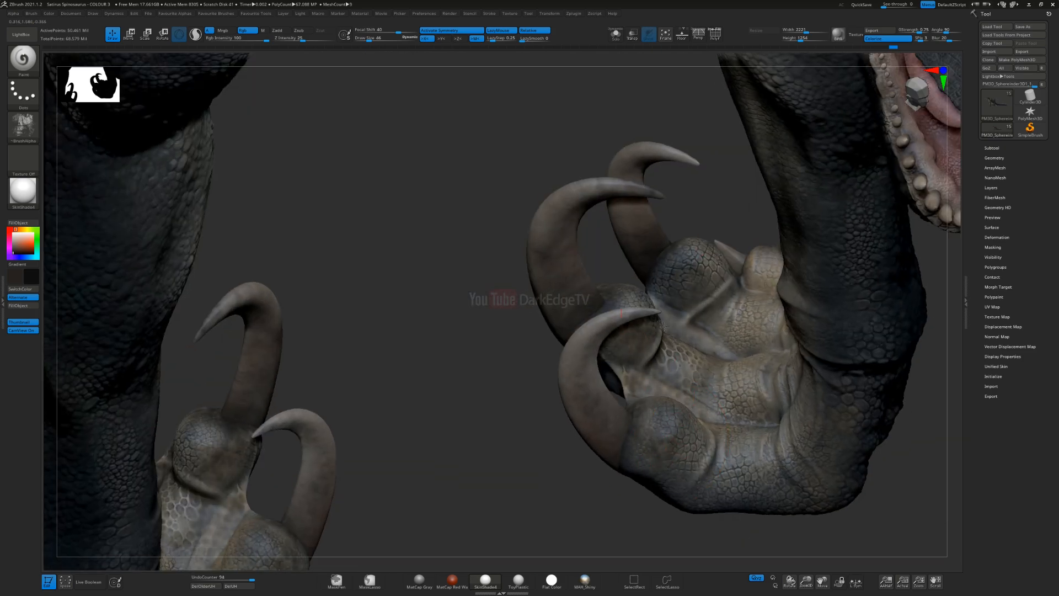
Step: Shade the palm-side pads of the front hand's outer fingers with soft dark paint beside the claws
mouse_move(422, 386)
alt+right_down()
mouse_move(556, 267)
mouse_move(609, 200)
alt+right_up()
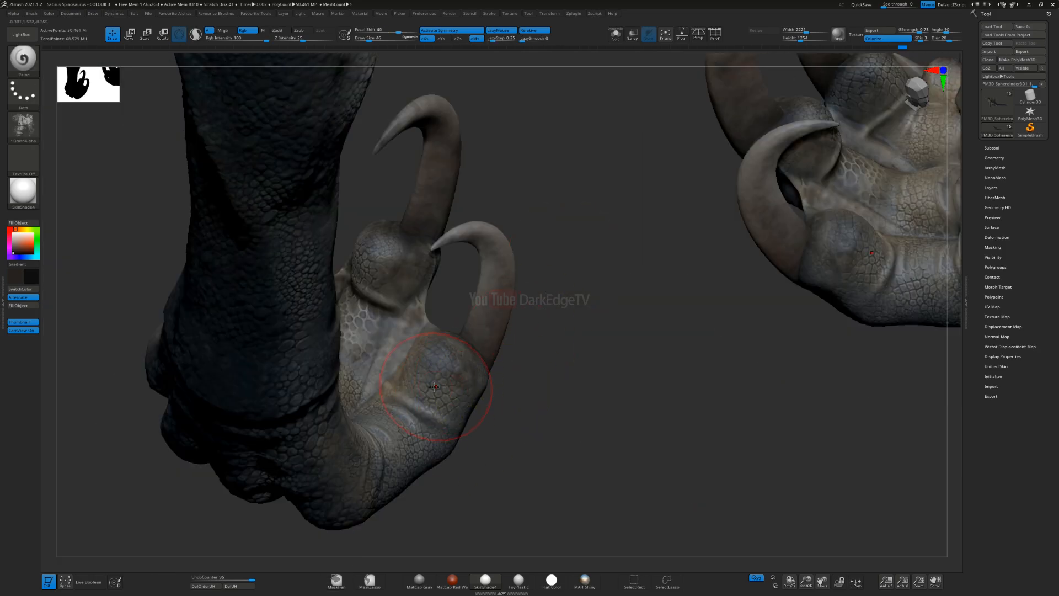
right_drag(438, 386, 386, 361)
drag(383, 336, 391, 331)
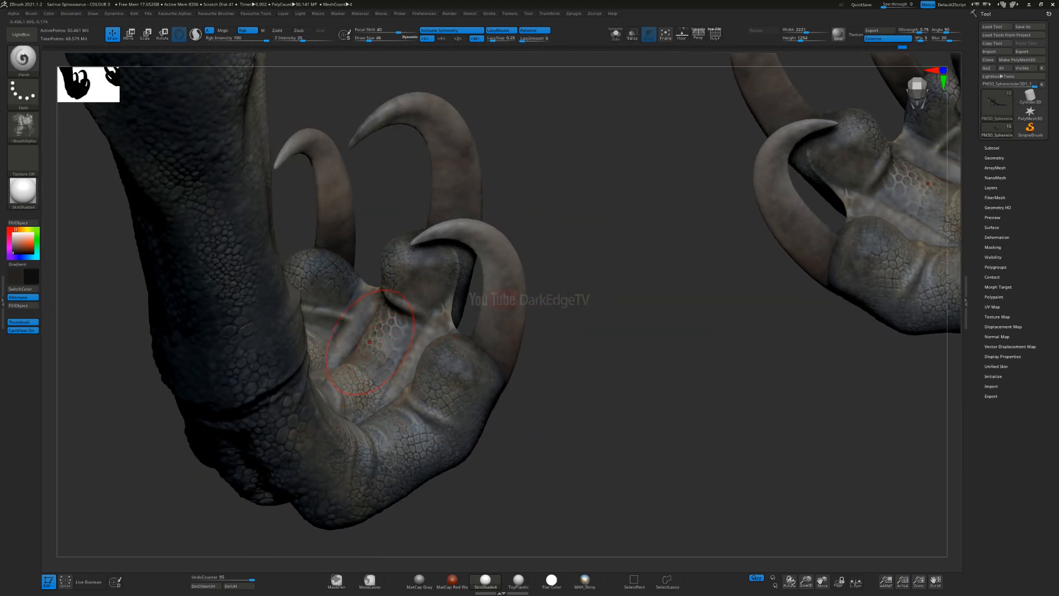
right_drag(383, 340, 433, 325)
Step: Darken the hind-foot toe tips around the claw bases, continuing onto the pads under the foot
alt+right_drag(567, 401, 694, 503)
ctrl+right_drag(338, 320, 344, 386)
mouse_move(345, 386)
alt+right_down()
mouse_move(486, 277)
mouse_move(478, 272)
mouse_move(503, 251)
mouse_move(407, 212)
alt+right_up()
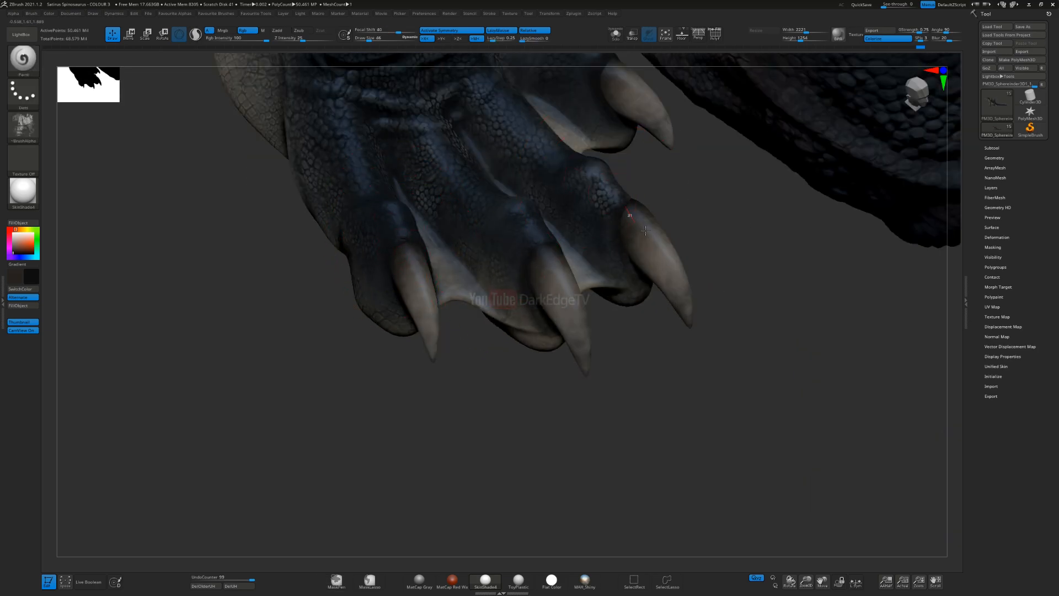
mouse_move(514, 383)
right_down()
mouse_move(475, 261)
mouse_move(509, 508)
right_up()
drag(373, 237, 375, 251)
right_drag(375, 251, 504, 243)
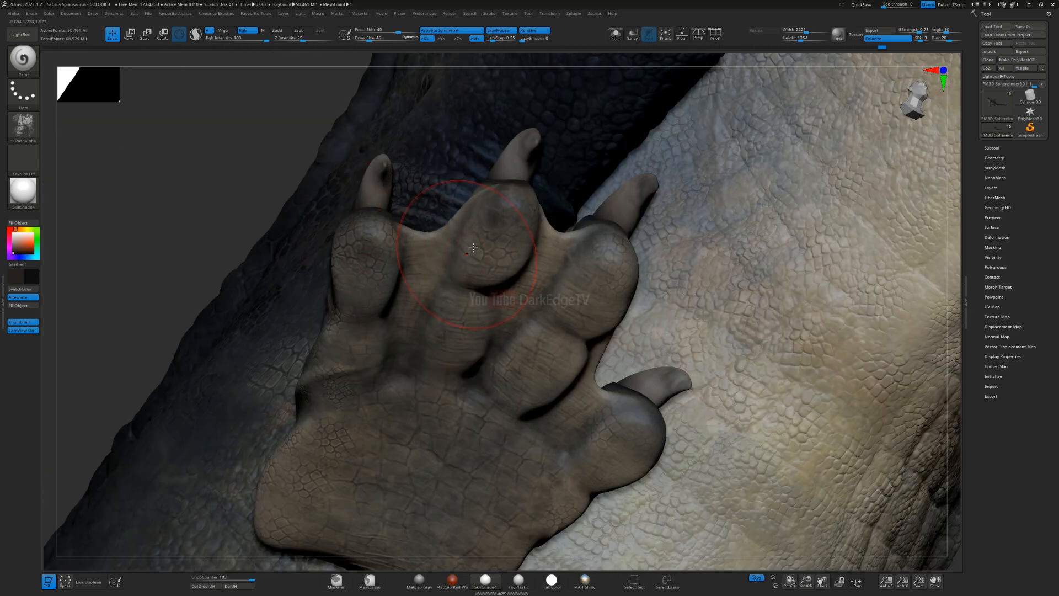
Step: Shade the remaining toe pads on the sole of the hind foot with soft dark paint near the claws
drag(618, 243, 601, 264)
right_drag(644, 227, 504, 232)
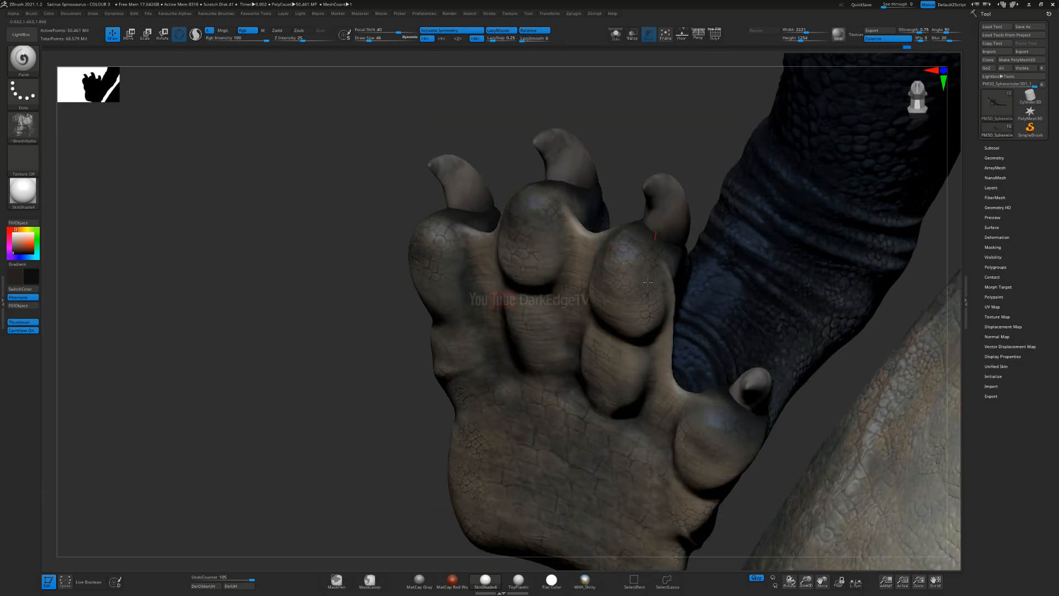
drag(696, 412, 745, 452)
right_drag(624, 230, 550, 203)
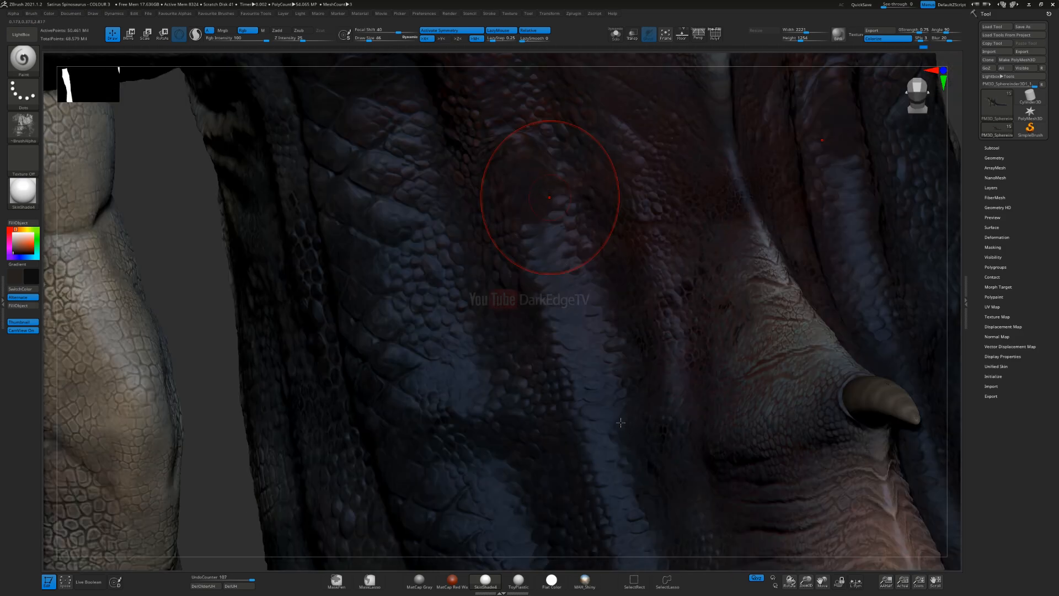
ctrl+right_drag(620, 423, 560, 337)
Step: Make the eye subtool active at the head and reduce the Draw Size to 12
mouse_move(237, 331)
right_down()
mouse_move(379, 309)
mouse_move(517, 339)
mouse_move(491, 207)
mouse_move(670, 397)
right_up()
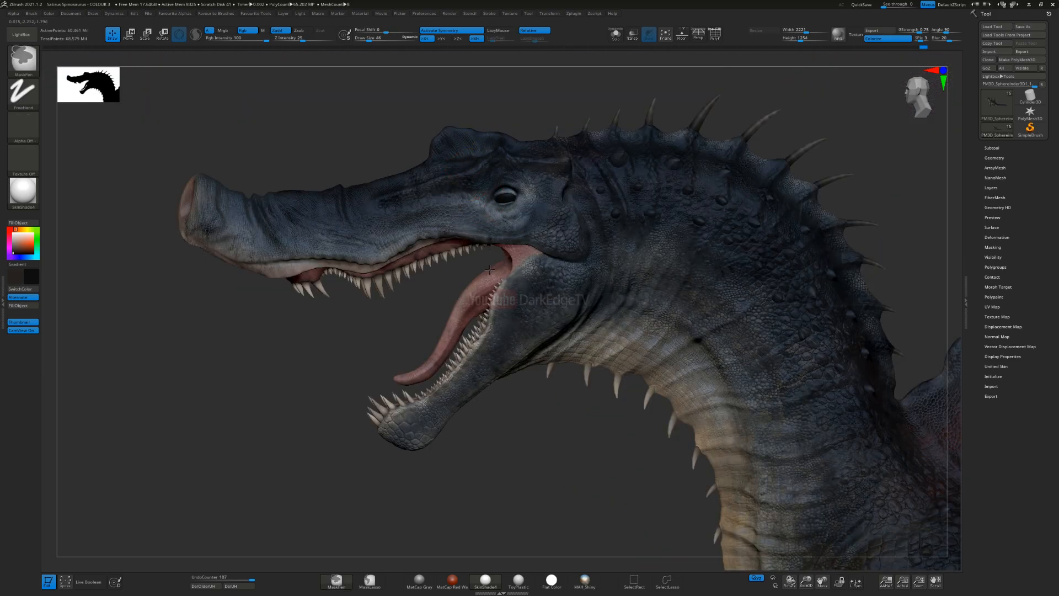
ctrl+right_drag(490, 269, 496, 100)
alt+right_drag(496, 99, 505, 257)
key(s)
drag(509, 264, 505, 265)
right_drag(455, 261, 478, 254)
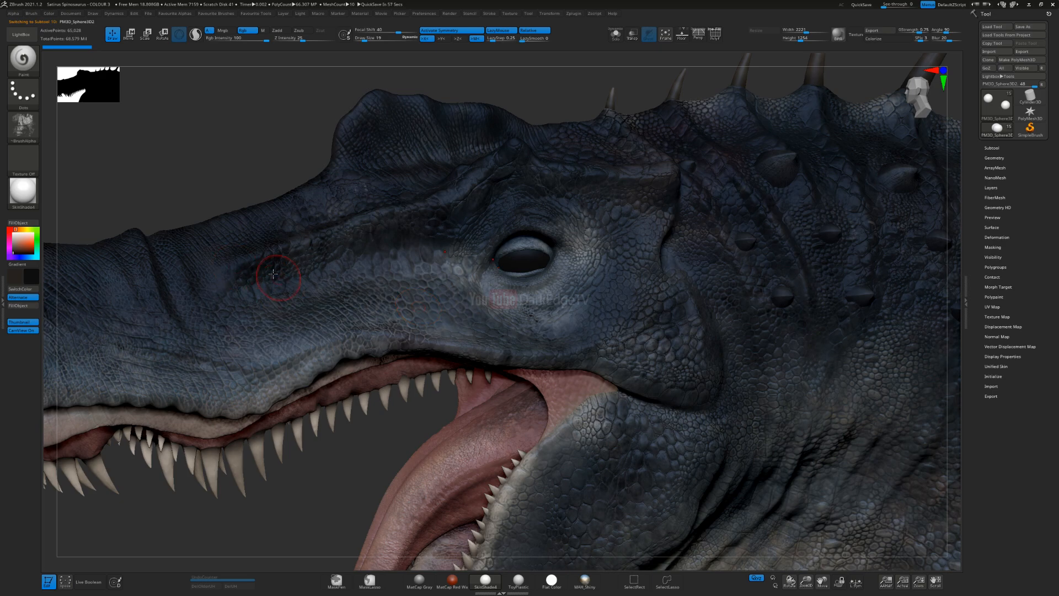
right_drag(264, 270, 279, 244)
key(s)
drag(489, 261, 486, 260)
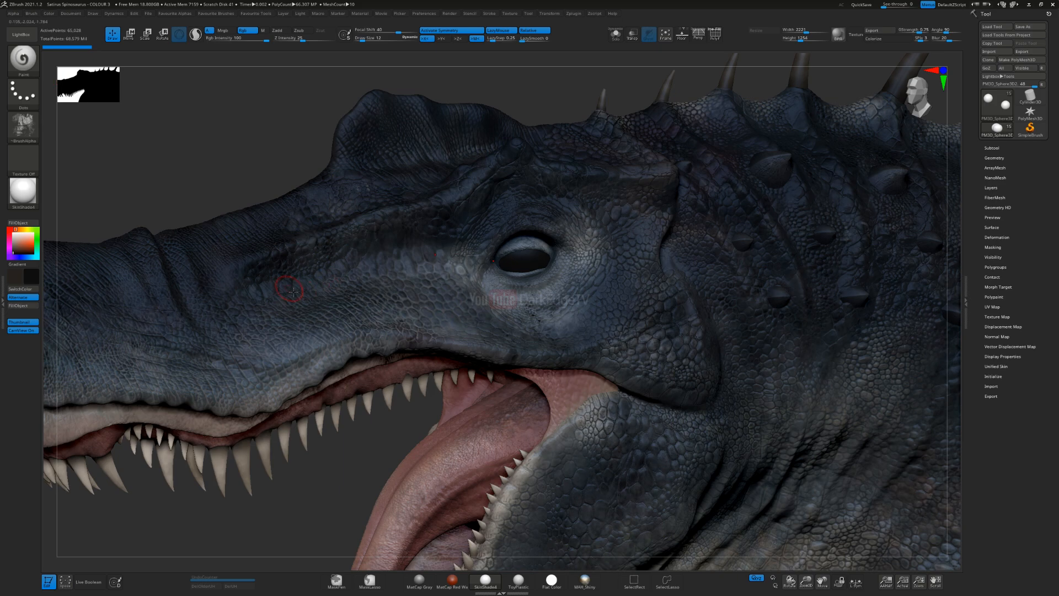
Step: Import Cr_07_Col.png from the Cr_07 folder of the TEXTURES Eyes resources as a brush alpha
click(13, 14)
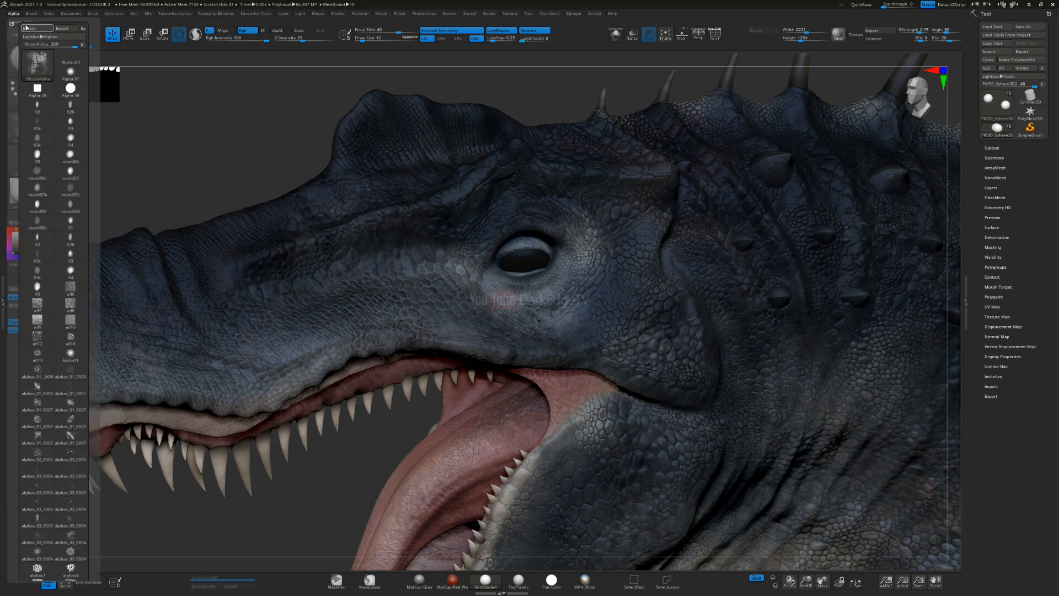
click(29, 28)
drag(136, 208, 136, 91)
click(76, 120)
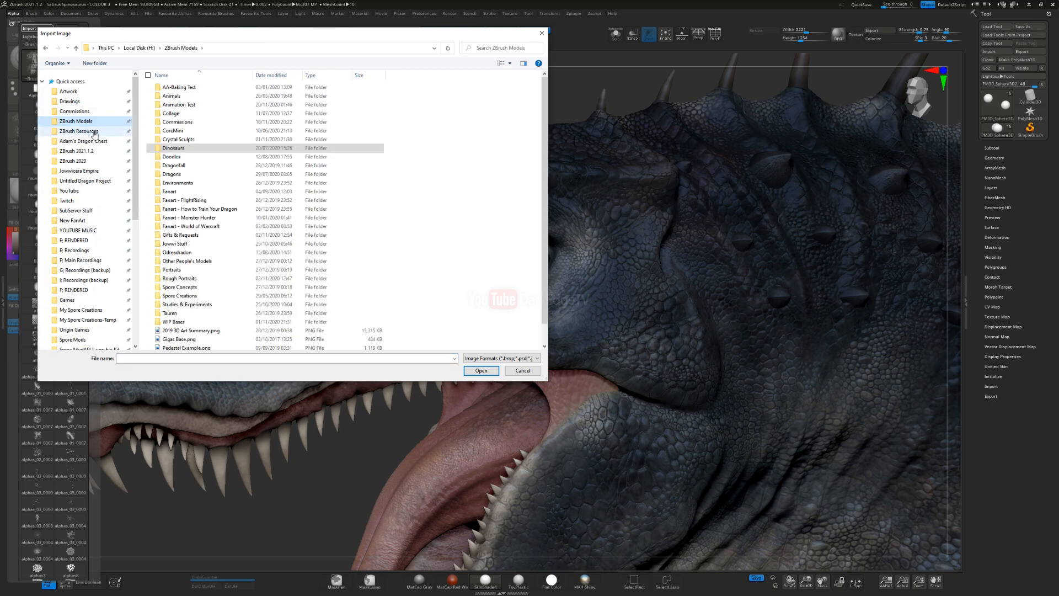
click(95, 132)
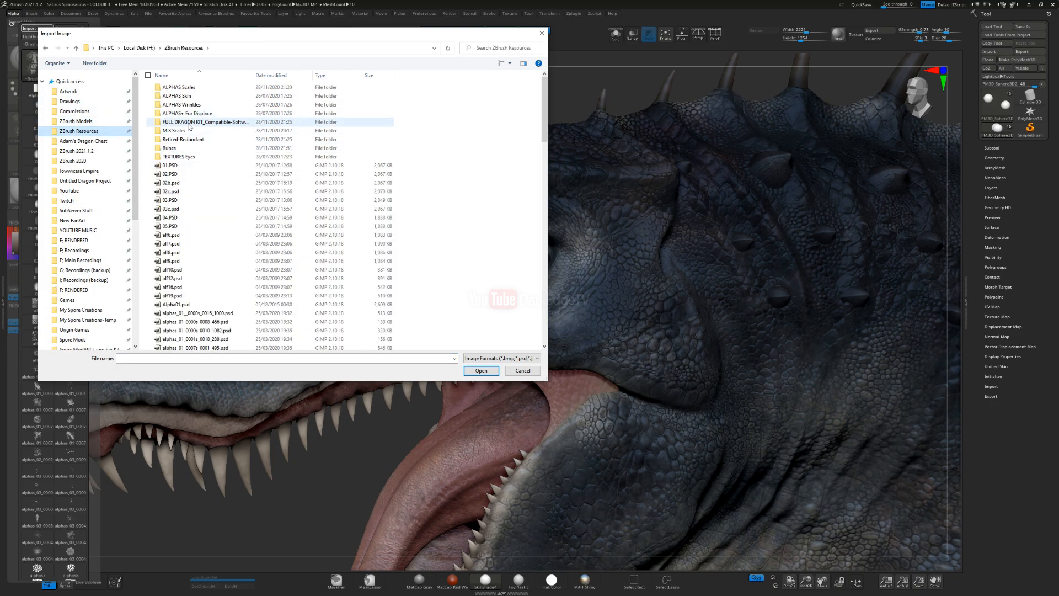
double_click(179, 157)
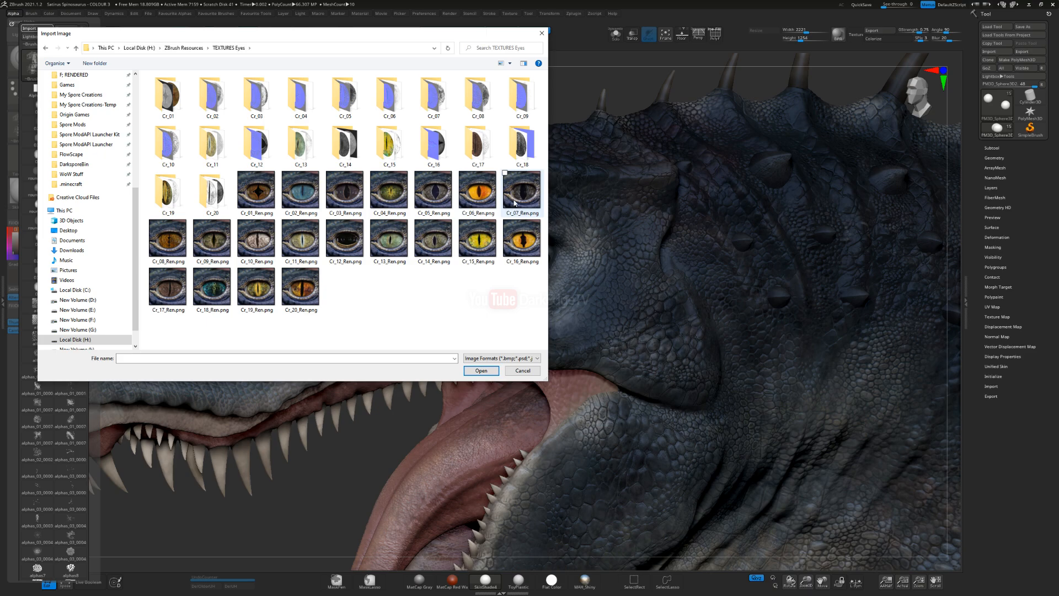
double_click(434, 97)
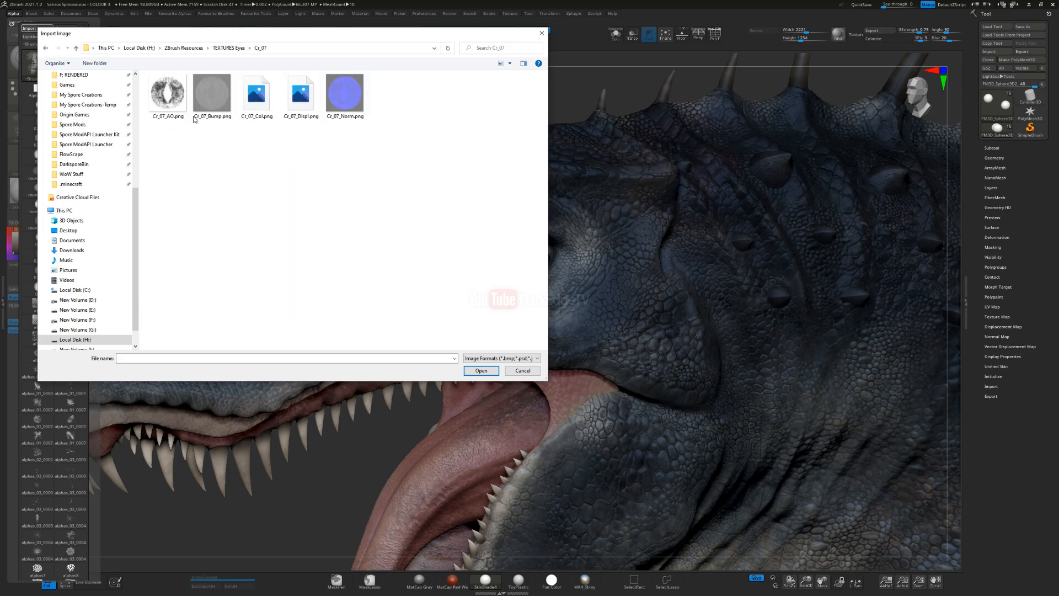
double_click(246, 110)
Step: Import Cr_07_Col.png as a texture and make it the active brush texture
click(23, 128)
click(25, 165)
click(79, 171)
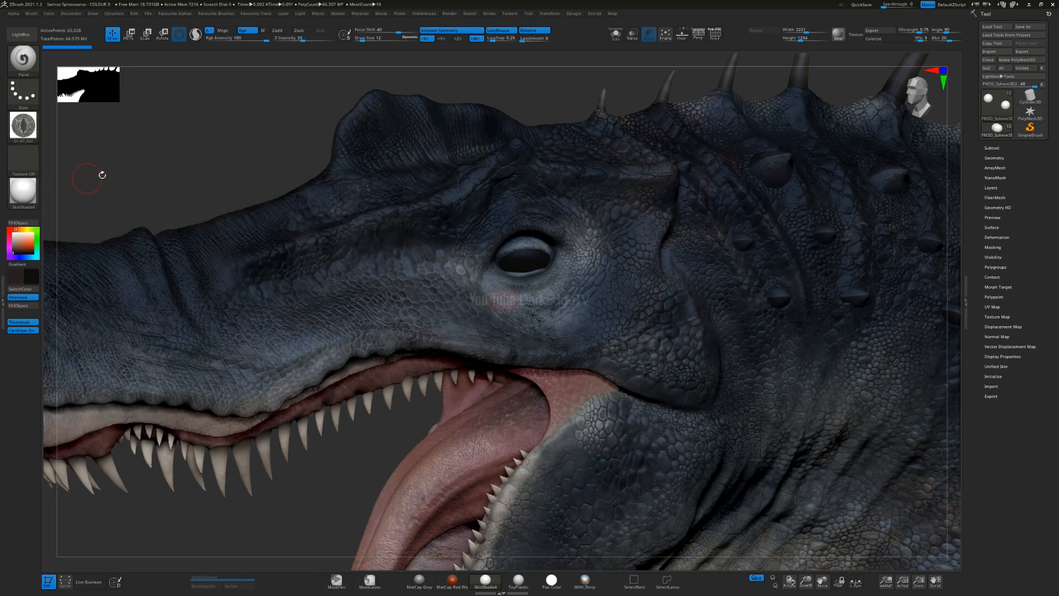
click(33, 160)
click(28, 133)
click(29, 161)
click(70, 285)
double_click(262, 103)
click(26, 167)
click(232, 267)
Step: Load Cr_07_Norm.png as the brush alpha and set the stroke type to DragRect
click(23, 125)
click(58, 484)
double_click(342, 94)
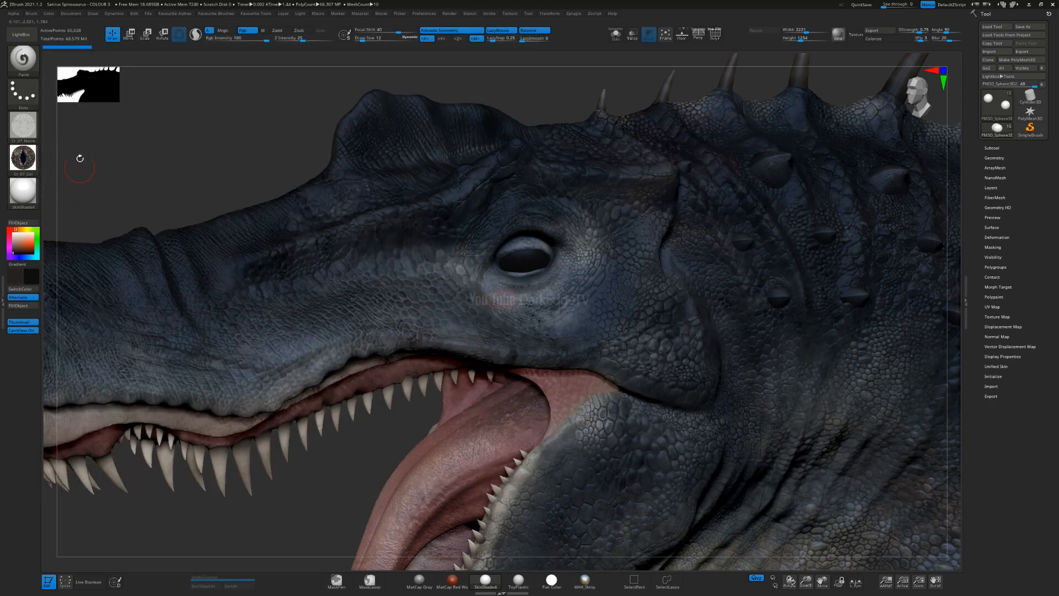
click(23, 91)
click(100, 102)
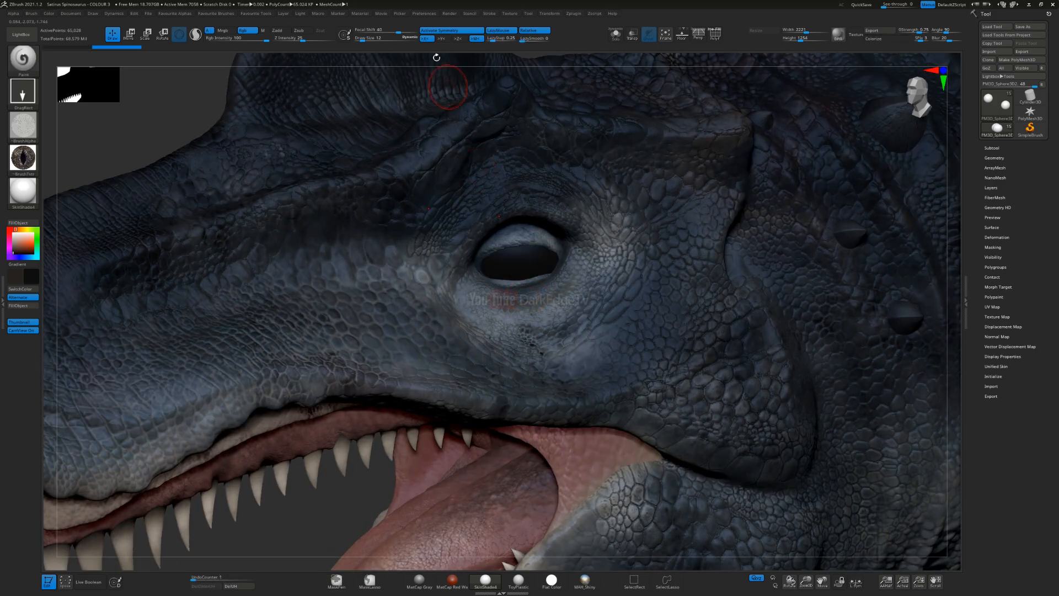
Step: Set Focal Shift to -100, try stamping the reptile iris texture onto the eye, and undo it
drag(398, 33, 356, 33)
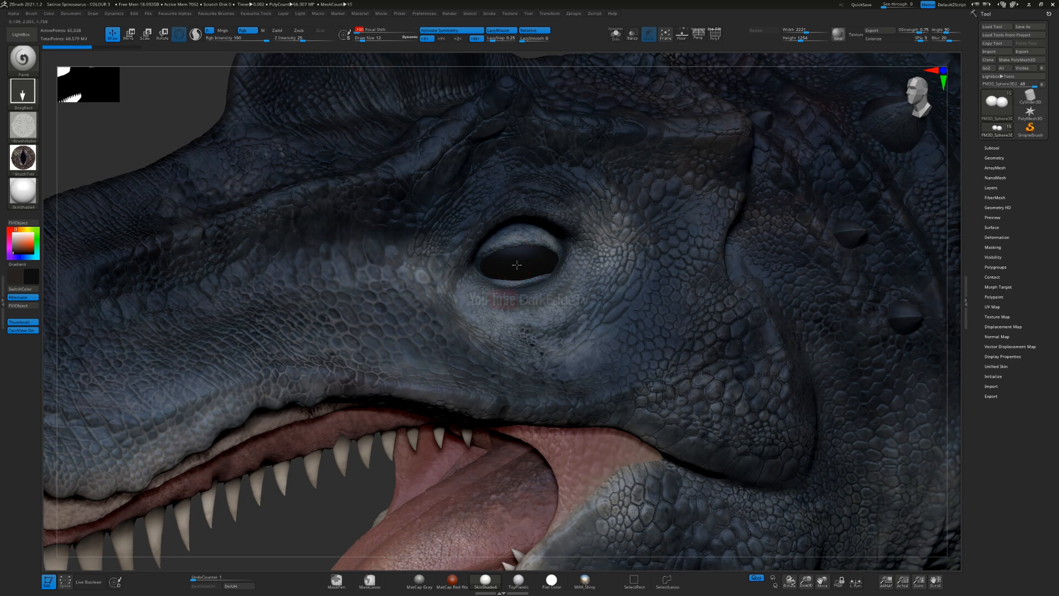
drag(510, 303, 519, 325)
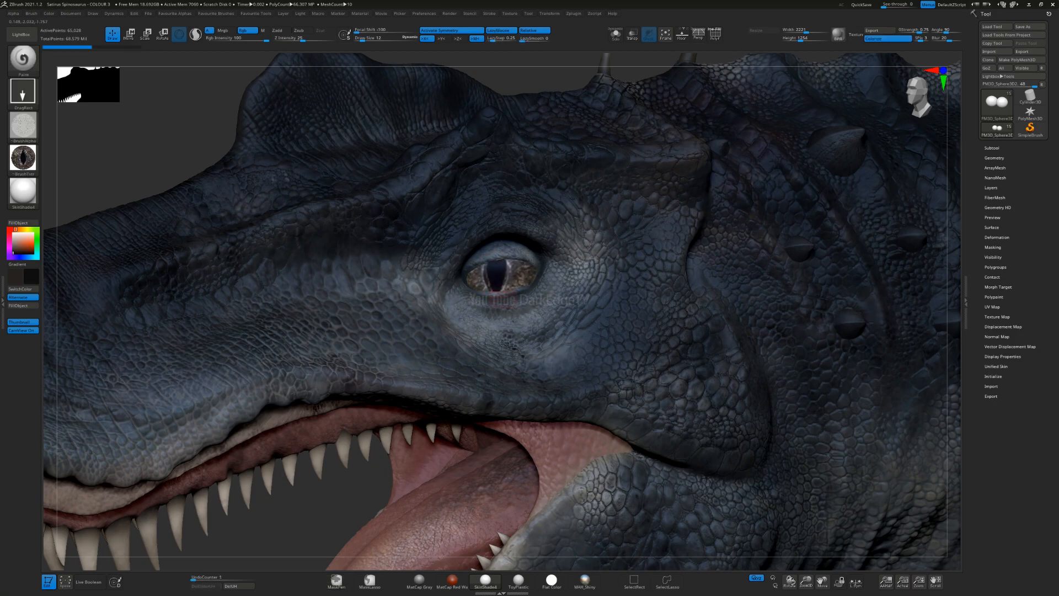
drag(501, 347, 494, 334)
key(ctrl+z)
Step: Subdivide the eye mesh, try stamping the iris texture on it again, and undo the stamp
key(3)
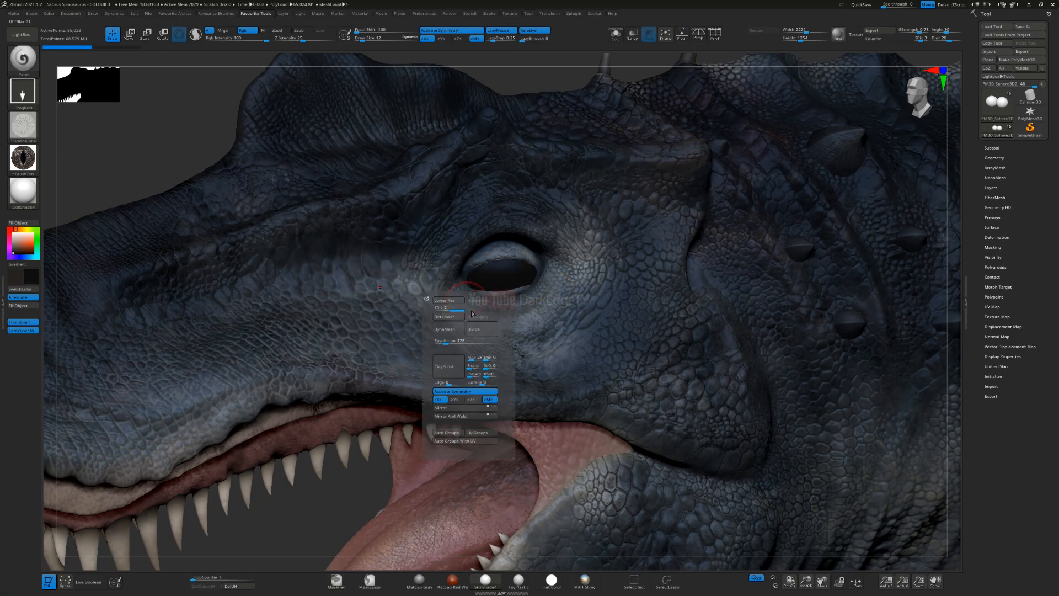
click(482, 329)
drag(502, 333, 500, 345)
key(ctrl+z)
Step: Try stamping the iris texture with its slit pupil over the denser eye mesh, and undo it
drag(497, 275, 502, 348)
ctrl+right_drag(487, 381, 488, 338)
alt+right_drag(482, 402, 496, 371)
ctrl+right_drag(496, 371, 496, 452)
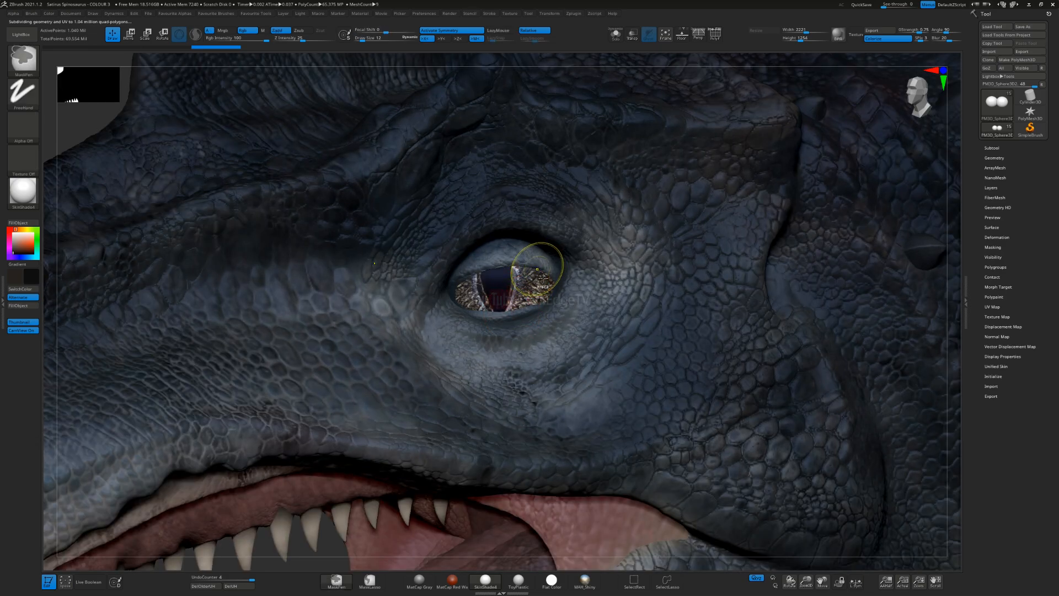
ctrl+right_drag(539, 267, 534, 315)
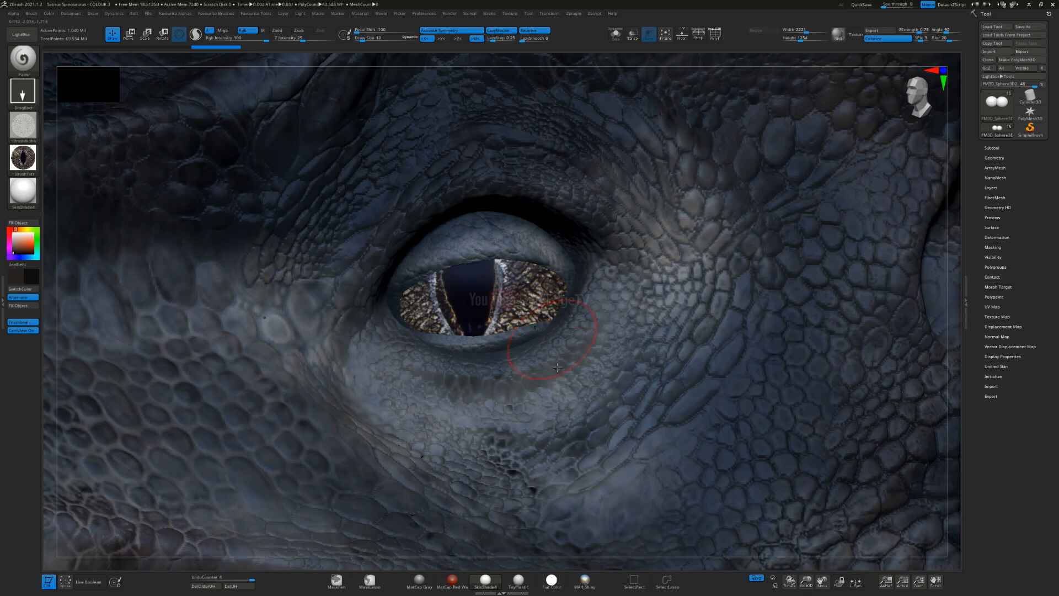
key(ctrl+z)
Step: Turn off the brush alpha and acknowledge the abnormal termination error so the project is saved to QuickSave
click(23, 126)
click(56, 114)
click(23, 93)
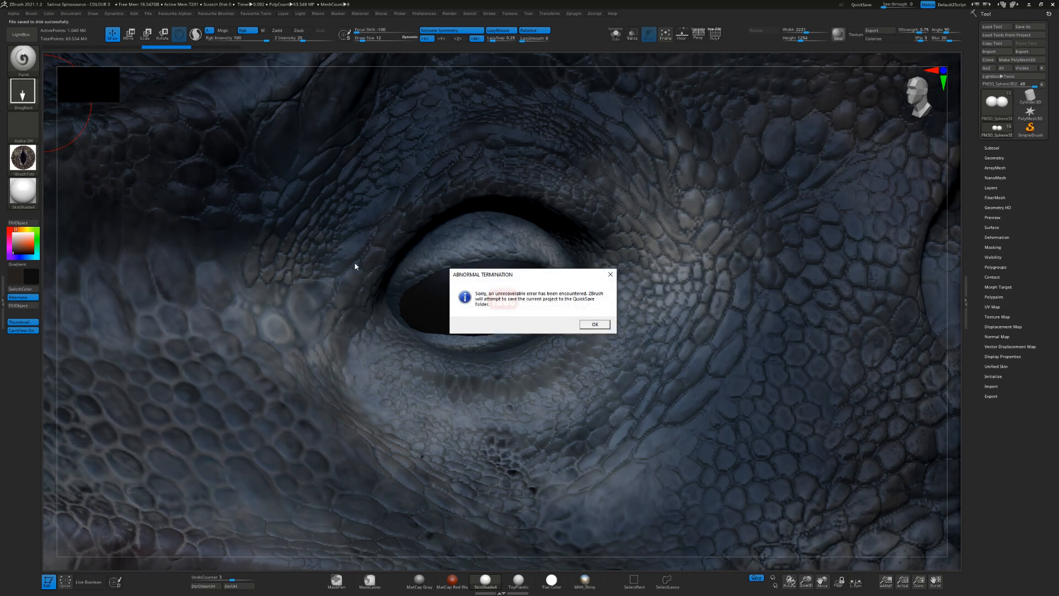
click(595, 324)
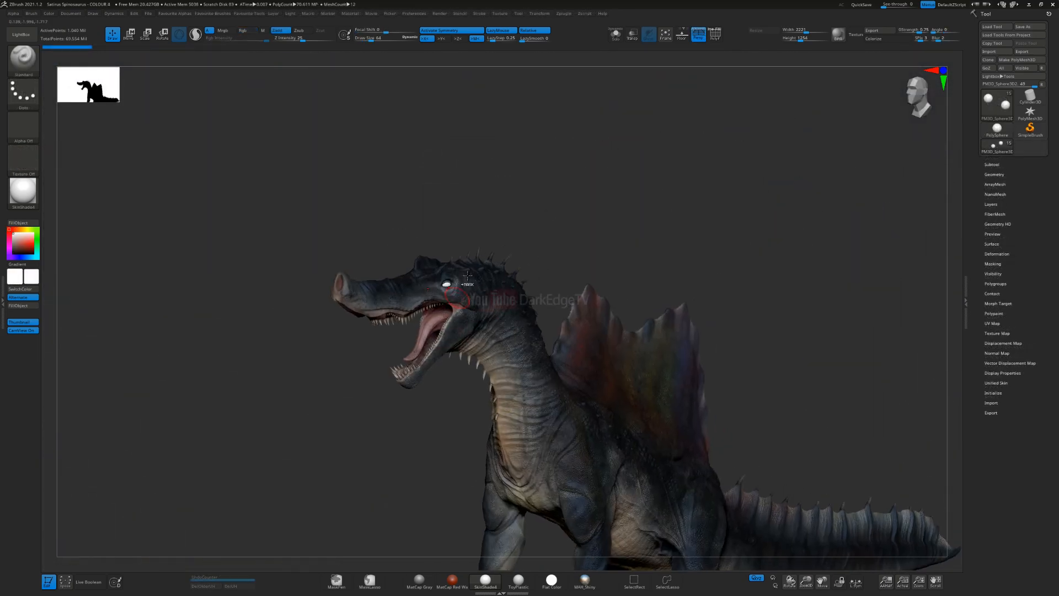
Step: Reduce the Draw Size to 21 and fill the eye subtool with black
ctrl+right_drag(467, 276, 444, 340)
key(s)
drag(443, 340, 422, 340)
mouse_move(435, 328)
ctrl+right_down()
mouse_move(443, 339)
mouse_move(449, 317)
mouse_move(496, 300)
ctrl+right_up()
right_drag(423, 303, 411, 287)
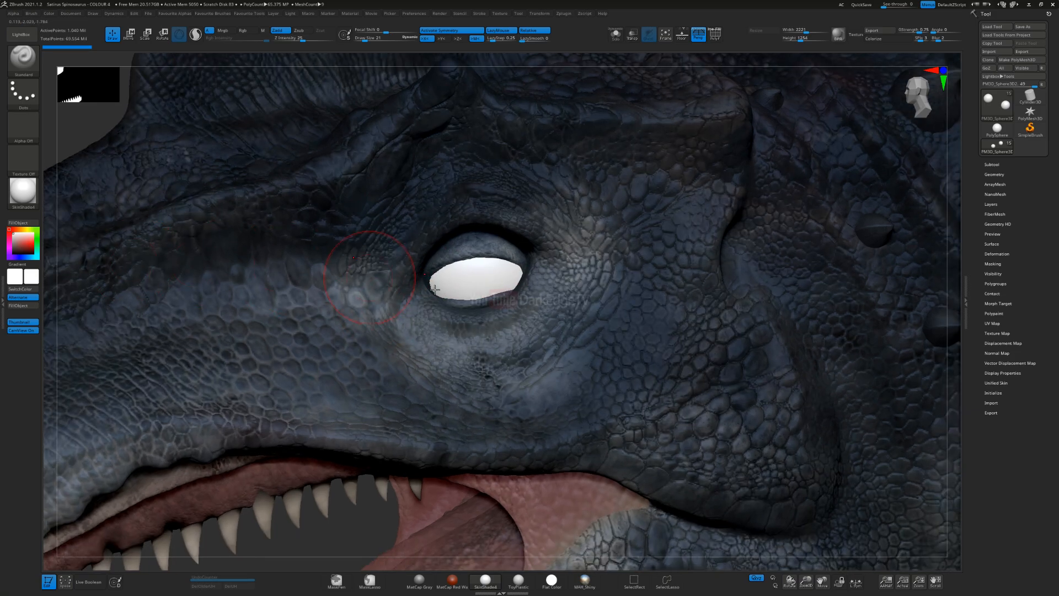
click(16, 254)
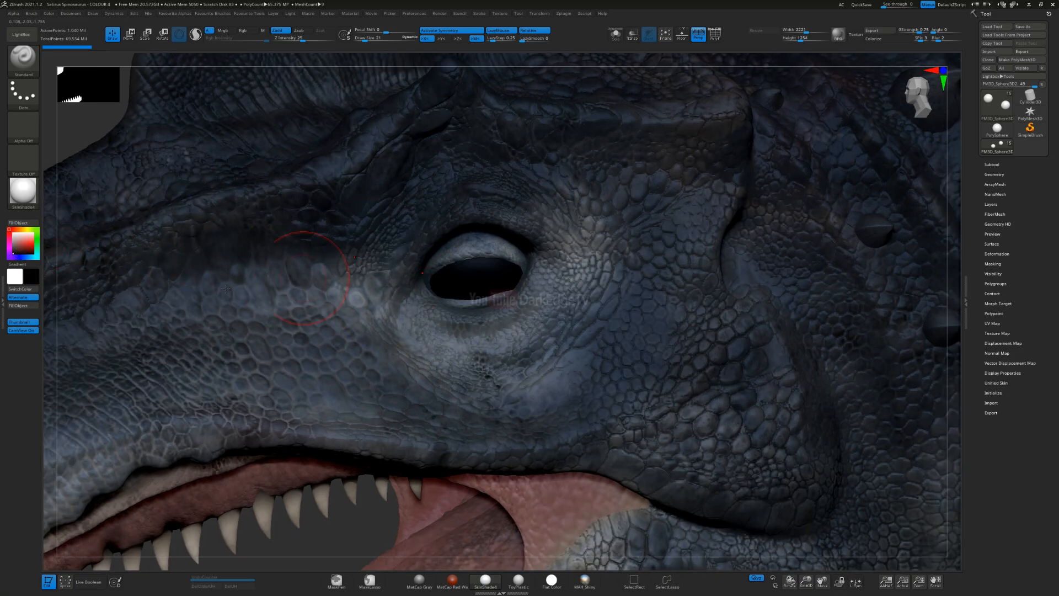
click(33, 305)
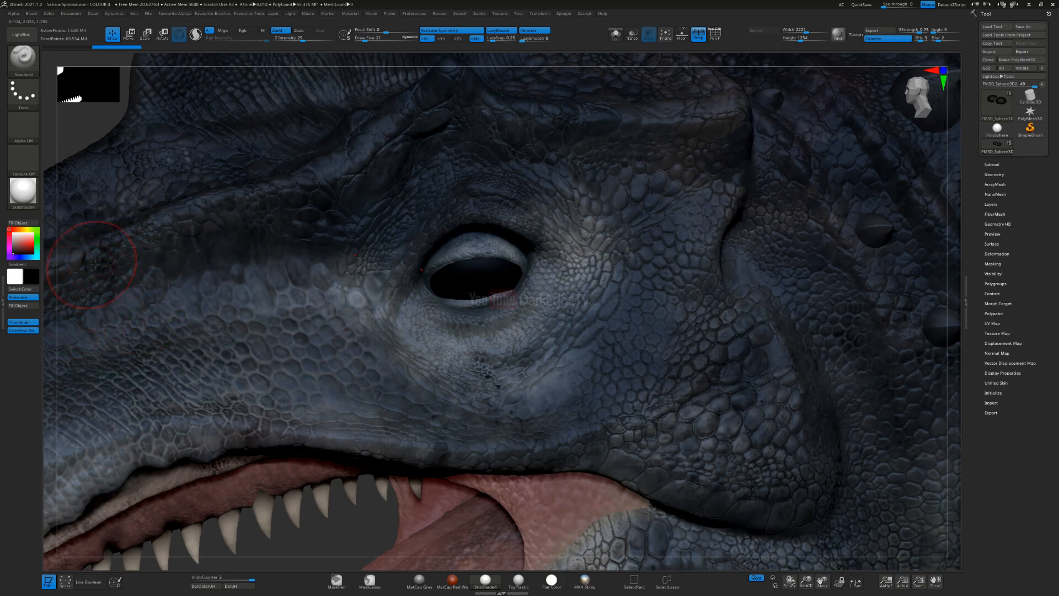
Step: Choose a dark olive green colour and switch to the Paint brush for the eye
click(37, 244)
click(24, 251)
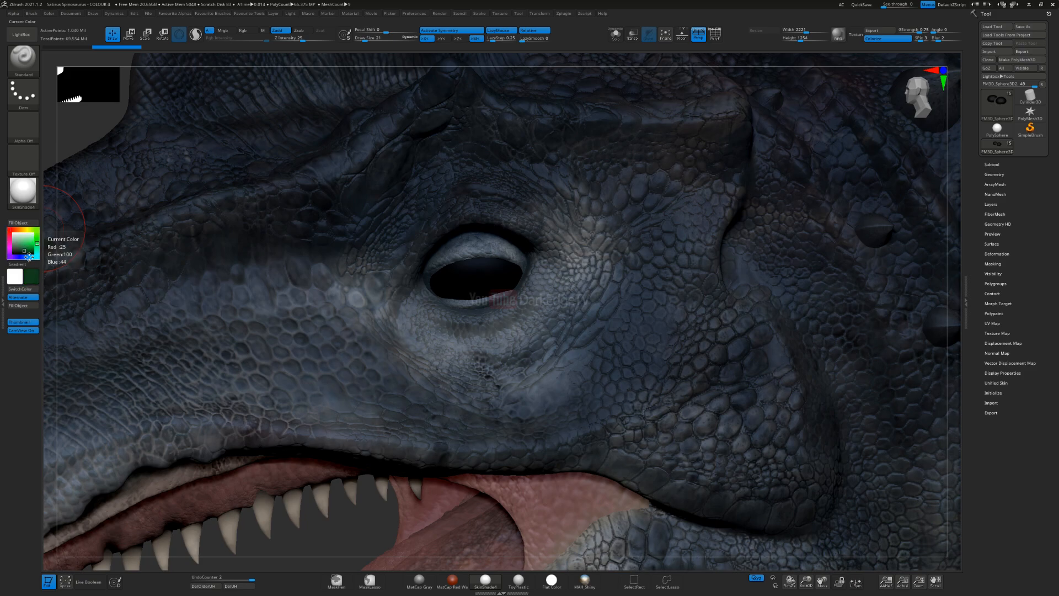
click(37, 229)
click(17, 251)
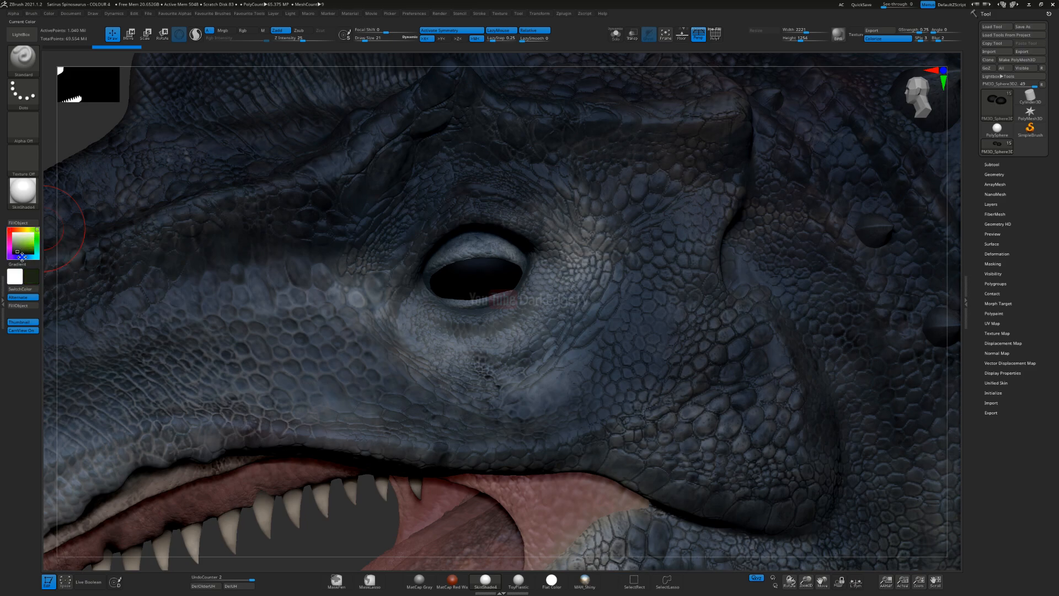
right_drag(477, 288, 458, 289)
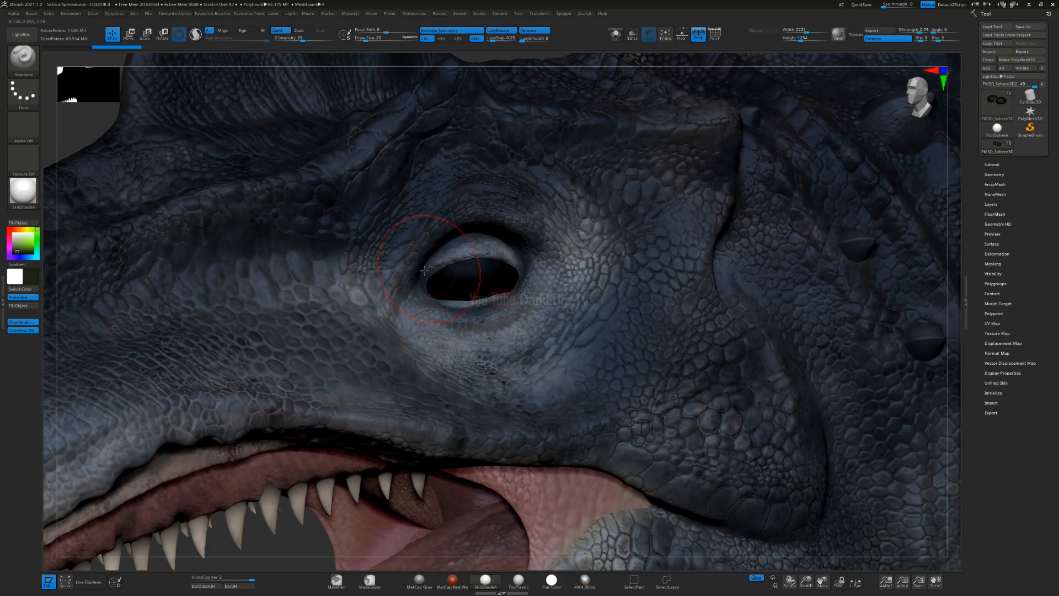
key(1)
click(195, 300)
click(35, 133)
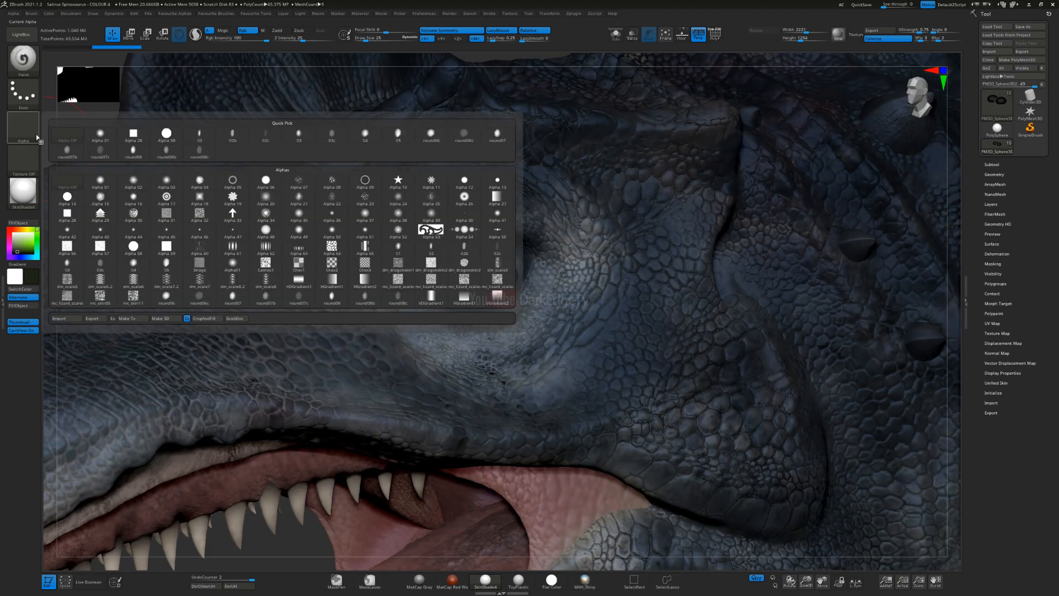
Step: Import all the alphas from the ALPHAS Scales folder of ZBrush Resources
click(14, 16)
click(28, 28)
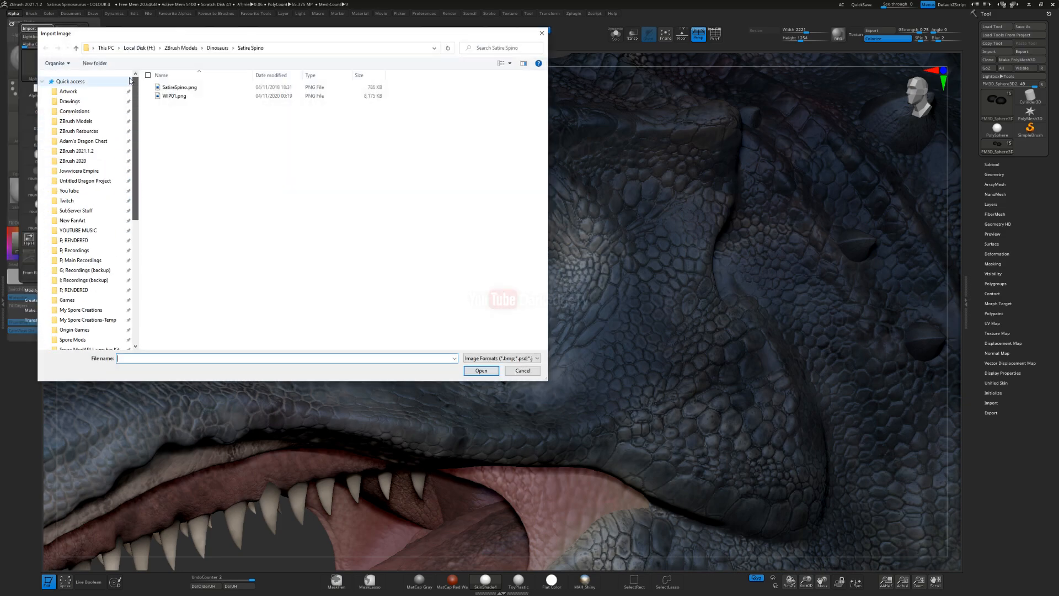
click(81, 134)
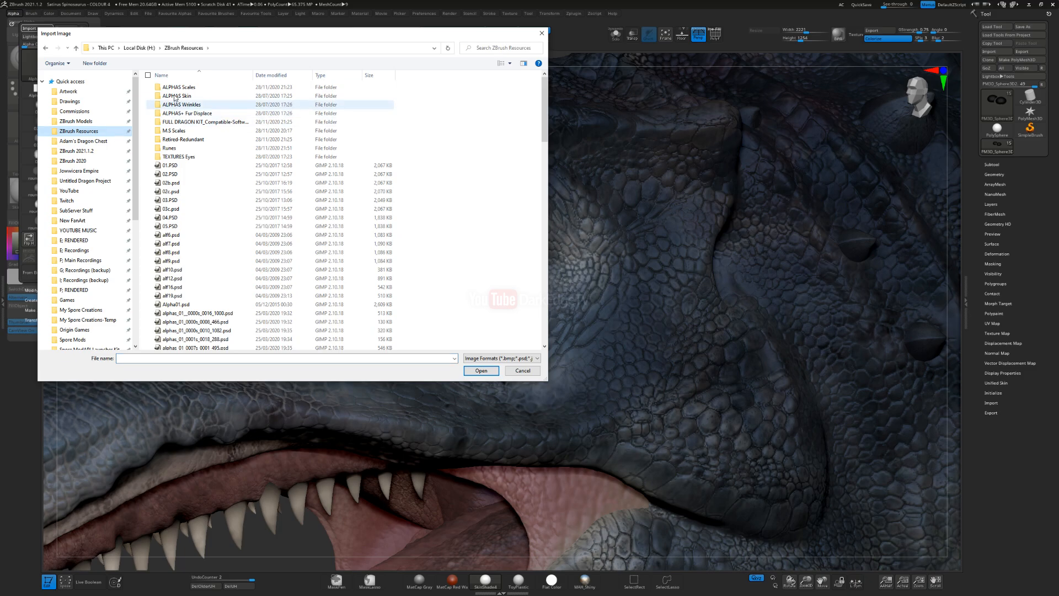
double_click(181, 89)
key(ctrl+a)
key(Return)
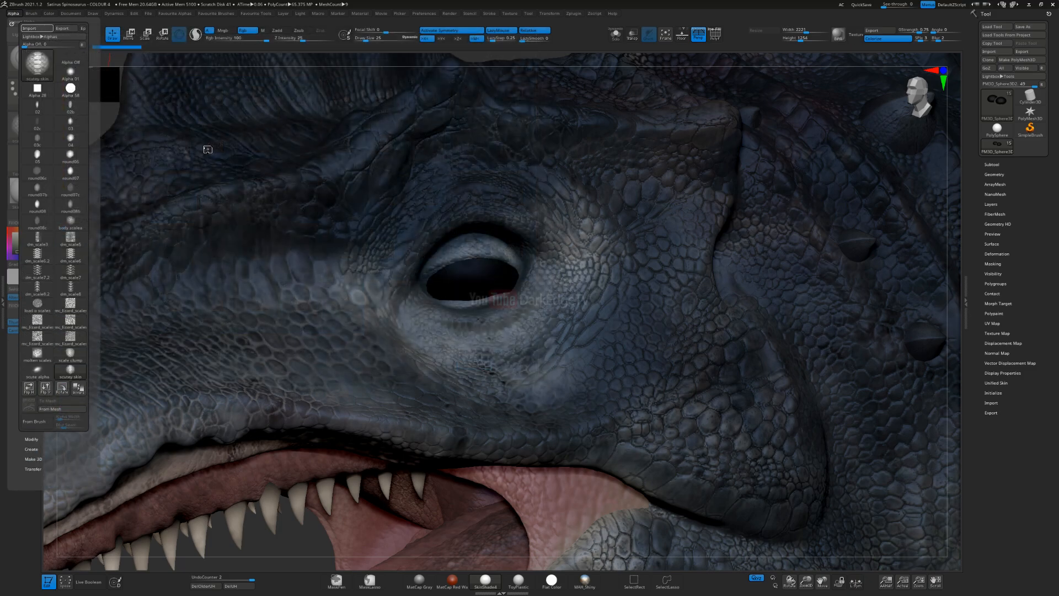
Step: Import the loose alpha files in the ZBrush Resources folder, from 01.PSD through weave02.psd
click(15, 13)
click(29, 28)
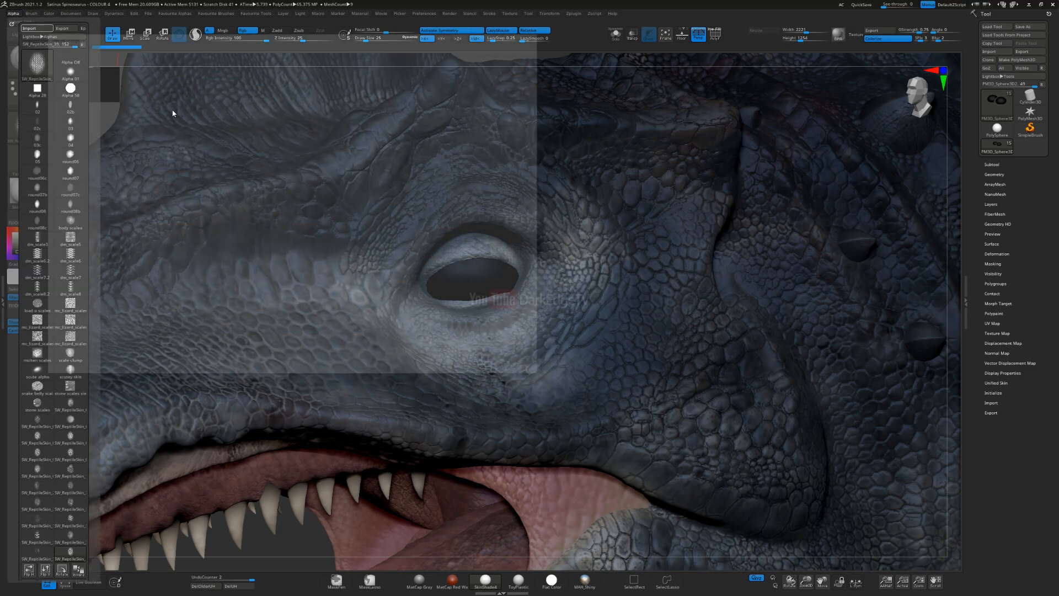
click(198, 50)
click(468, 167)
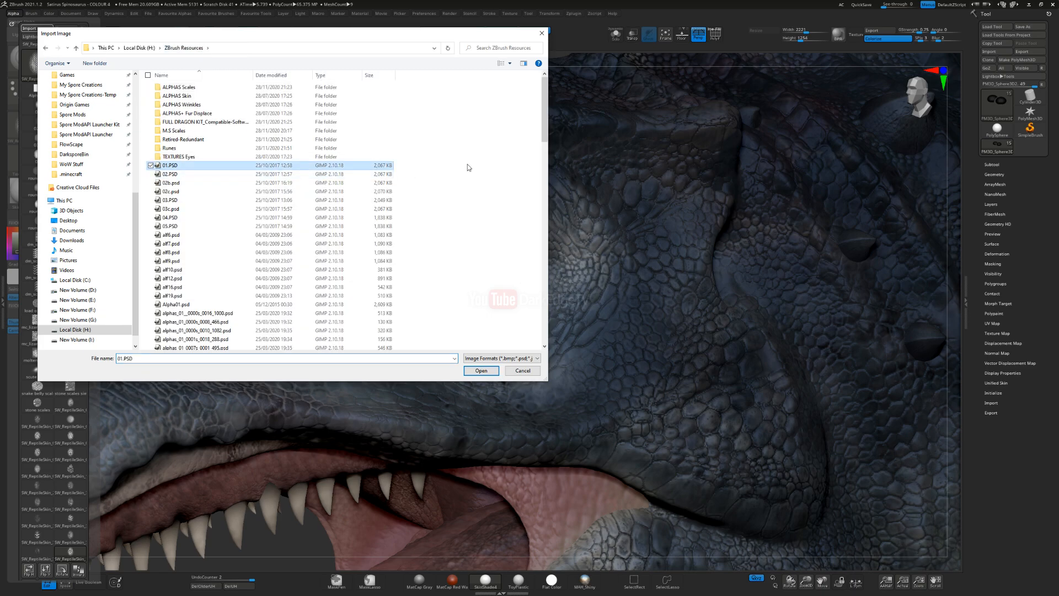
drag(544, 138, 540, 362)
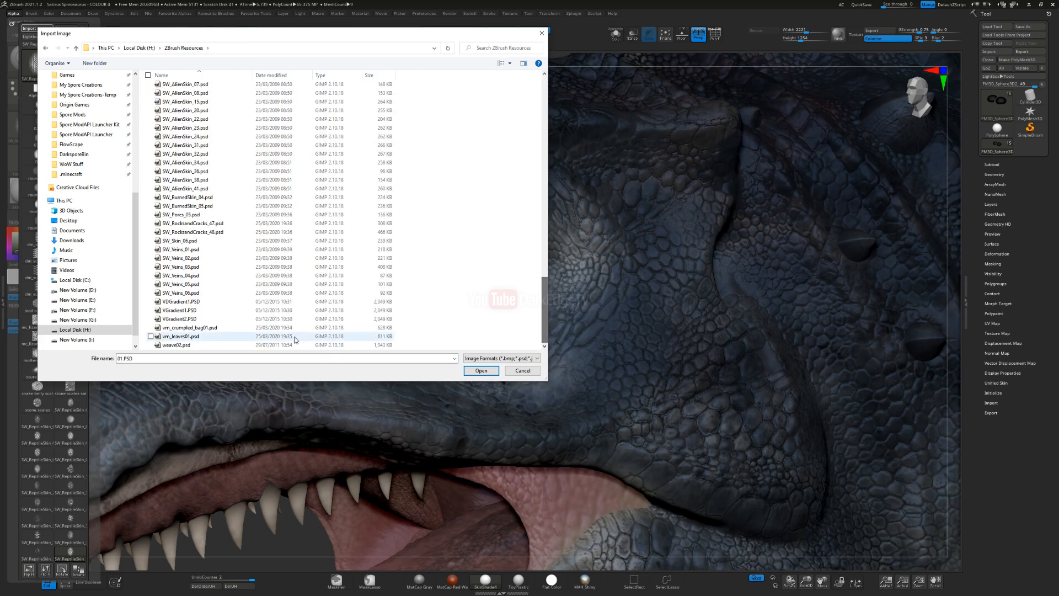
shift+click(221, 345)
click(481, 370)
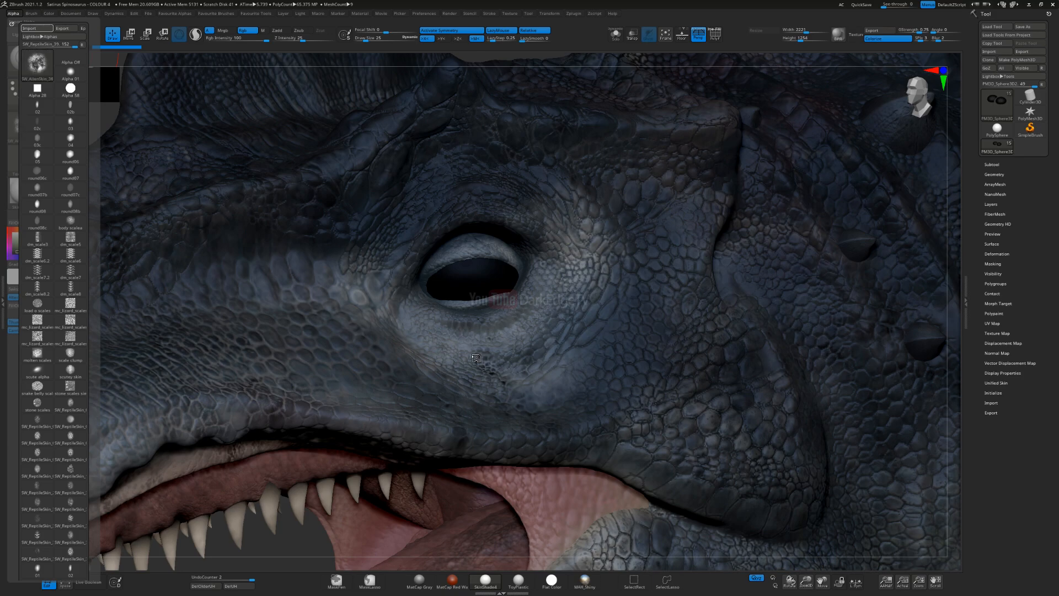
Step: Select a cracked, cell-patterned alpha and paint the whole eyeball with dark olive green
click(23, 125)
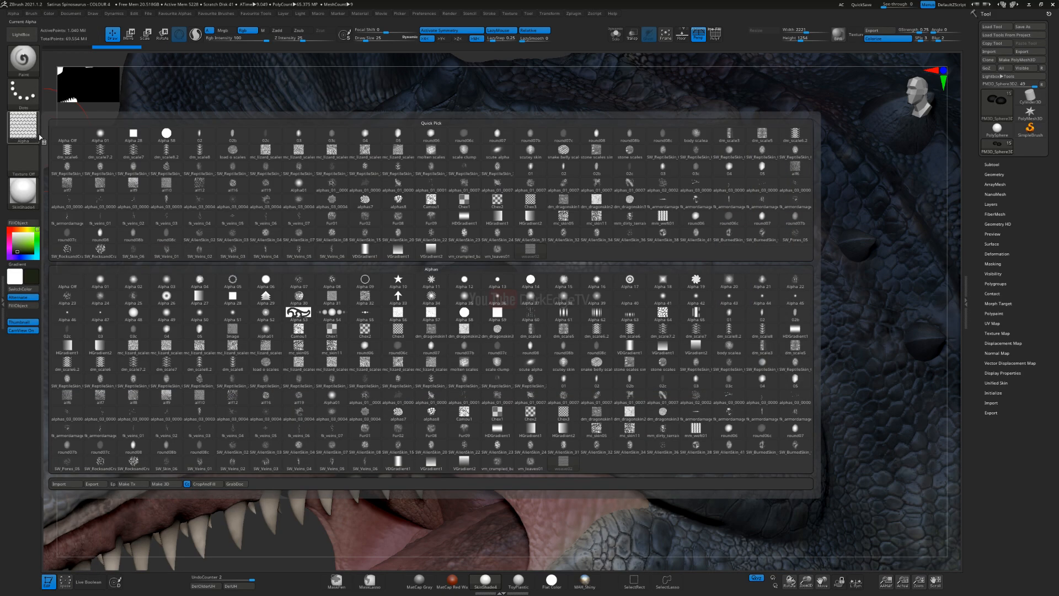
click(699, 400)
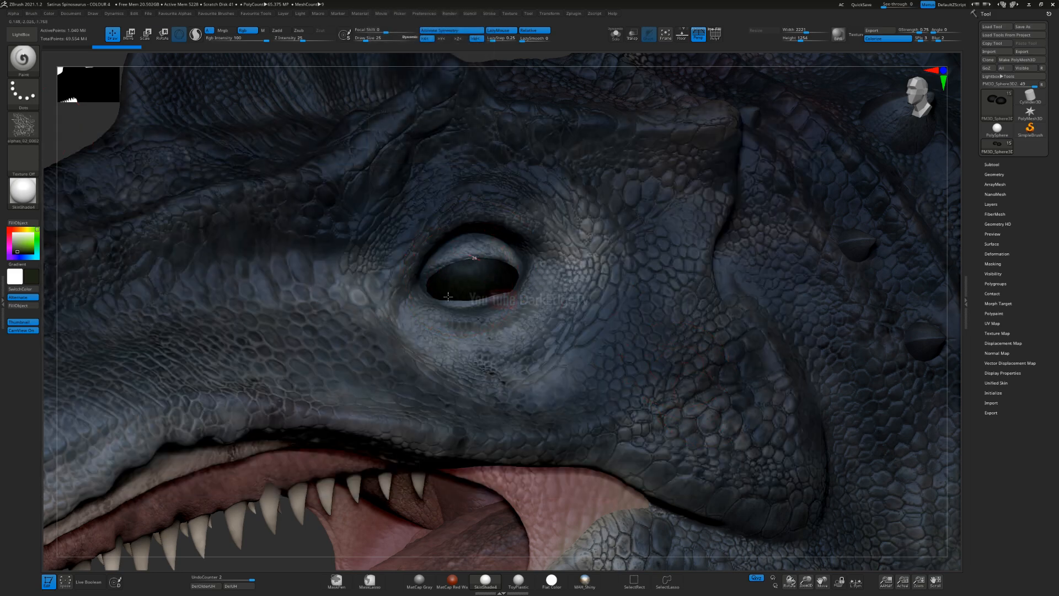
drag(448, 297, 512, 293)
drag(464, 262, 465, 310)
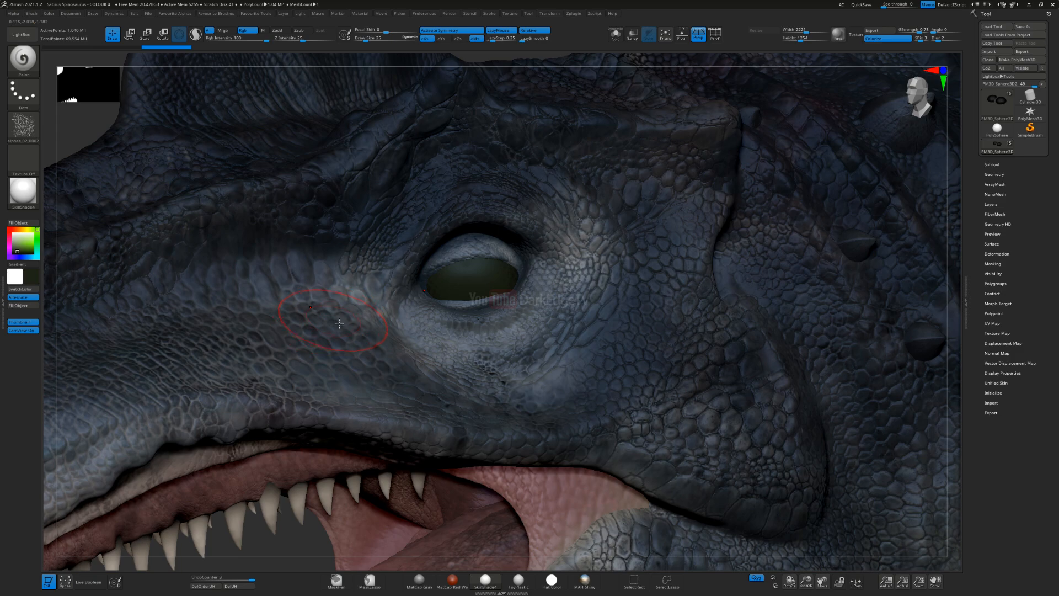
Step: Paint a lighter olive green over the eyeball and switch the brush to a different texture alpha
click(39, 238)
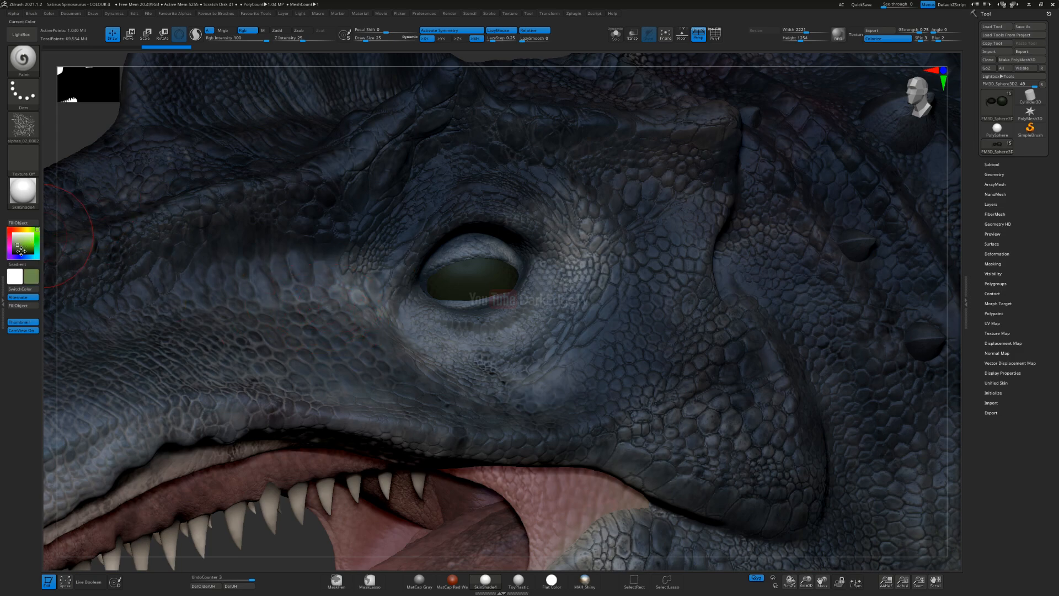
mouse_move(475, 304)
mouse_down()
mouse_move(486, 276)
mouse_move(420, 275)
mouse_up()
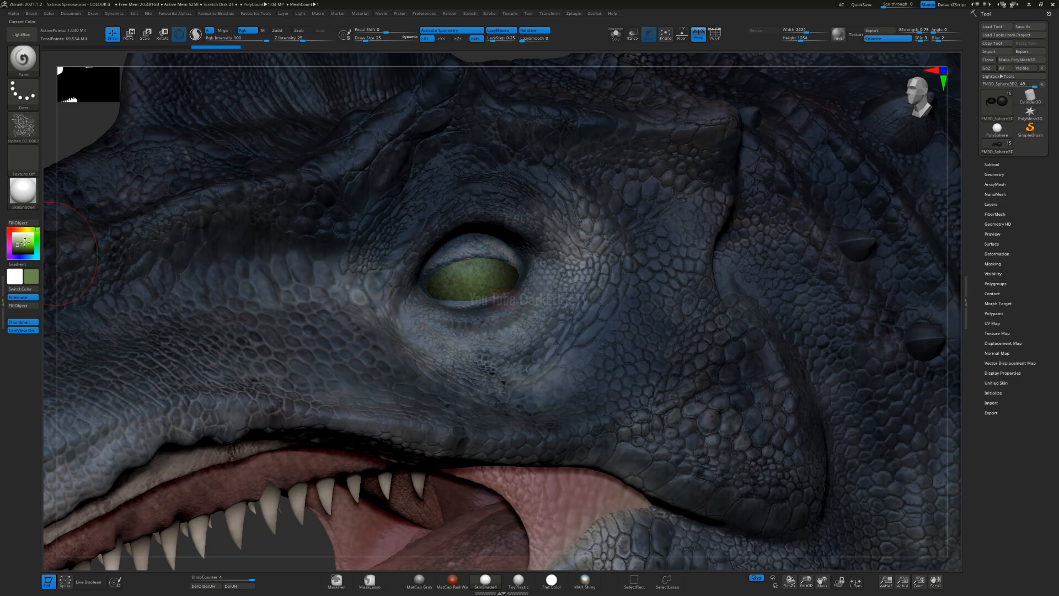
click(23, 126)
click(504, 396)
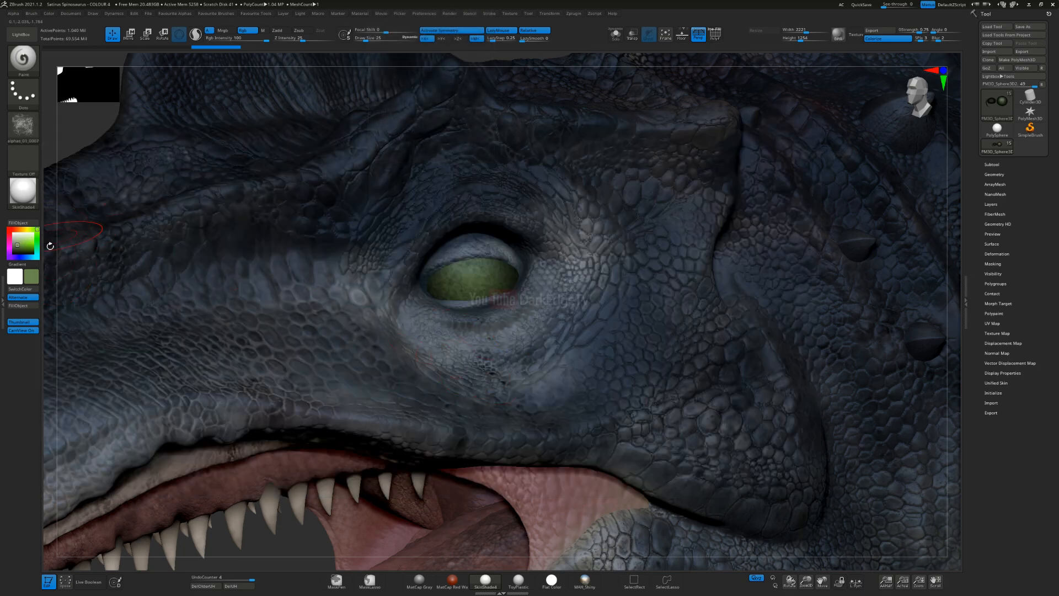
Step: Choose a muted yellow-olive color and brush it over the green eyeball
click(16, 251)
click(26, 229)
click(15, 251)
click(16, 248)
ctrl+right_drag(450, 242, 480, 325)
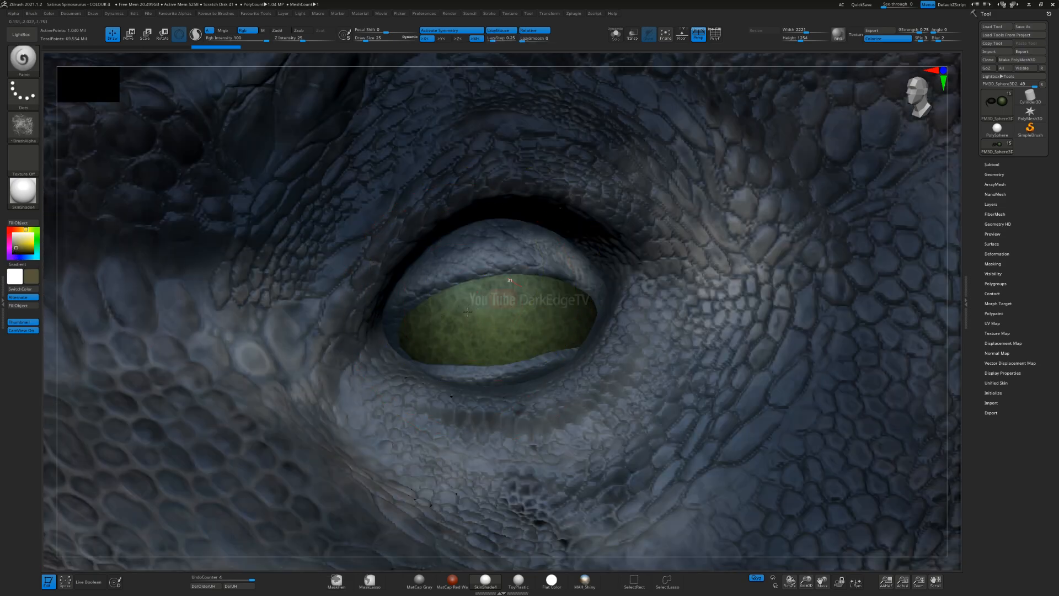
Step: Resize the brush and cover the remaining green of the eyeball with textured yellow-olive strokes
key(s)
drag(488, 335, 497, 326)
click(496, 310)
key(s)
click(359, 315)
drag(550, 304, 530, 323)
mouse_move(485, 370)
ctrl+right_down()
mouse_move(466, 309)
mouse_move(436, 272)
ctrl+right_up()
mouse_move(416, 339)
alt+right_down()
mouse_move(465, 265)
mouse_move(478, 283)
mouse_move(436, 276)
mouse_move(485, 324)
alt+right_up()
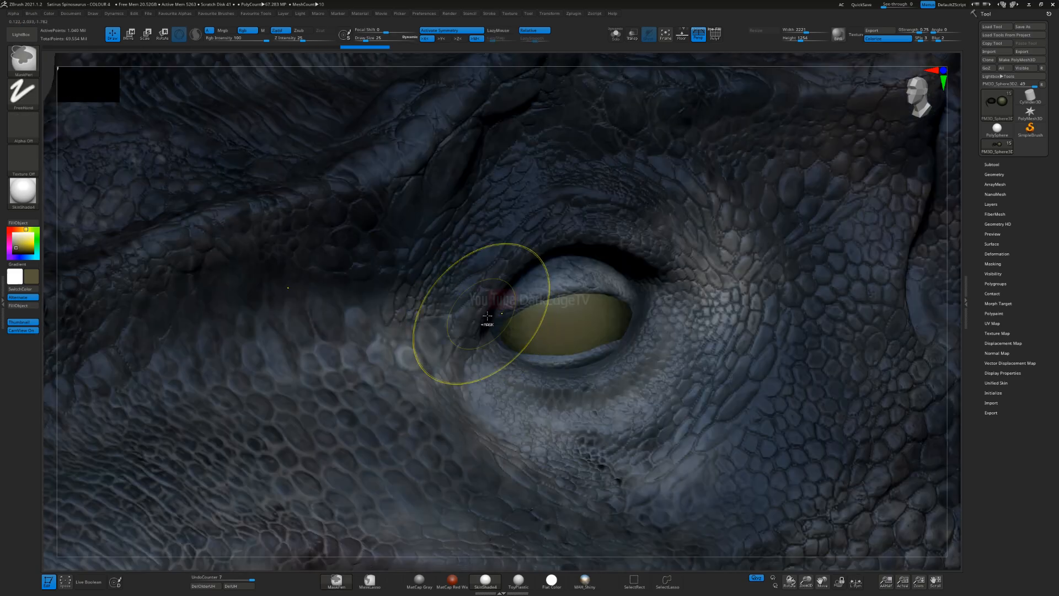
Step: Change the paint color to dark gray, RGB 75, 69, 75, and tone down the eyeball with it
click(37, 237)
click(19, 250)
key(s)
click(541, 294)
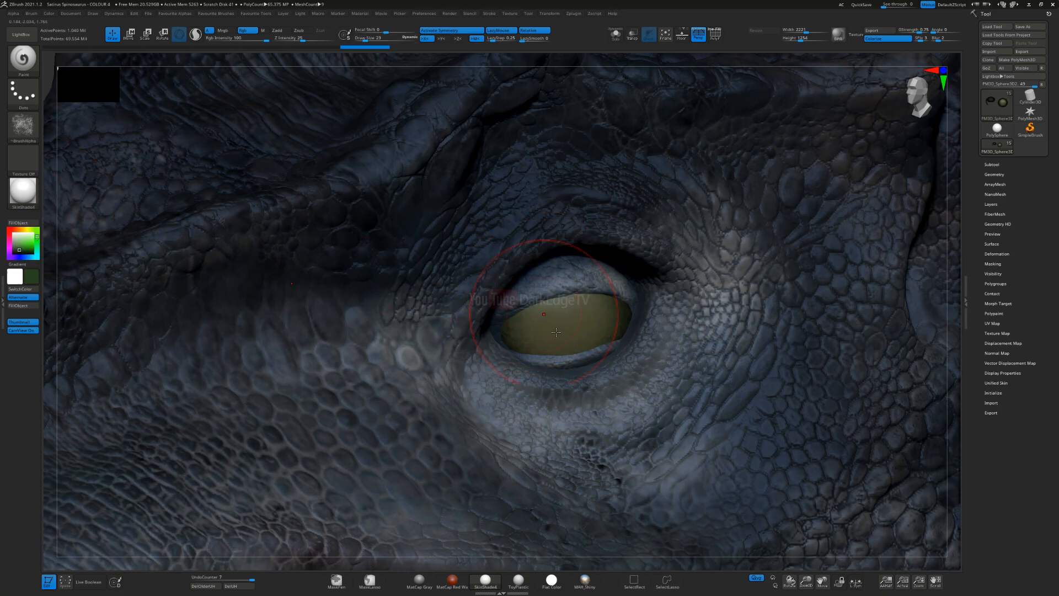
click(19, 247)
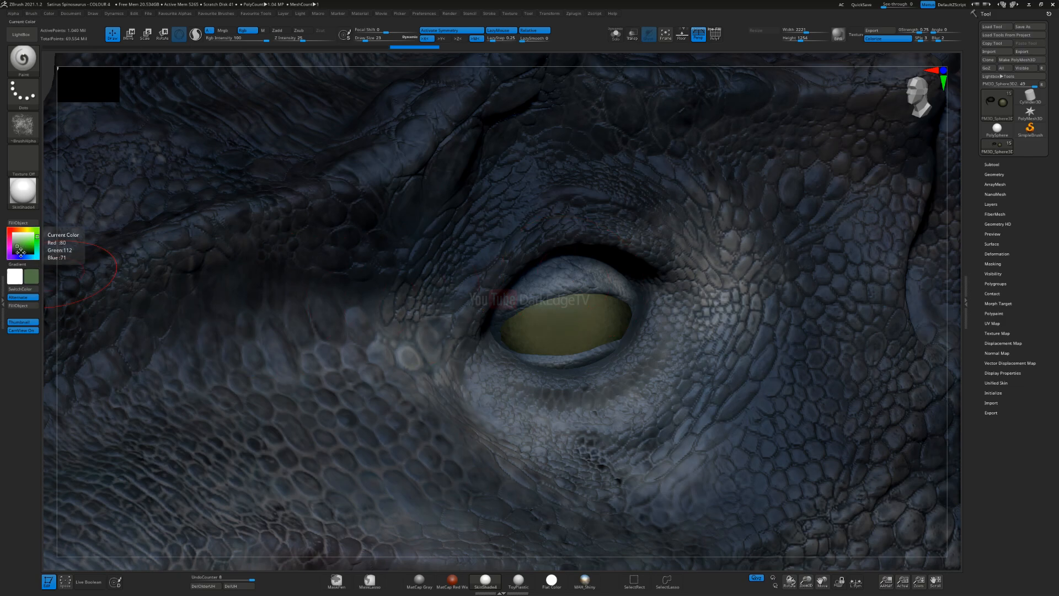
click(14, 248)
click(9, 248)
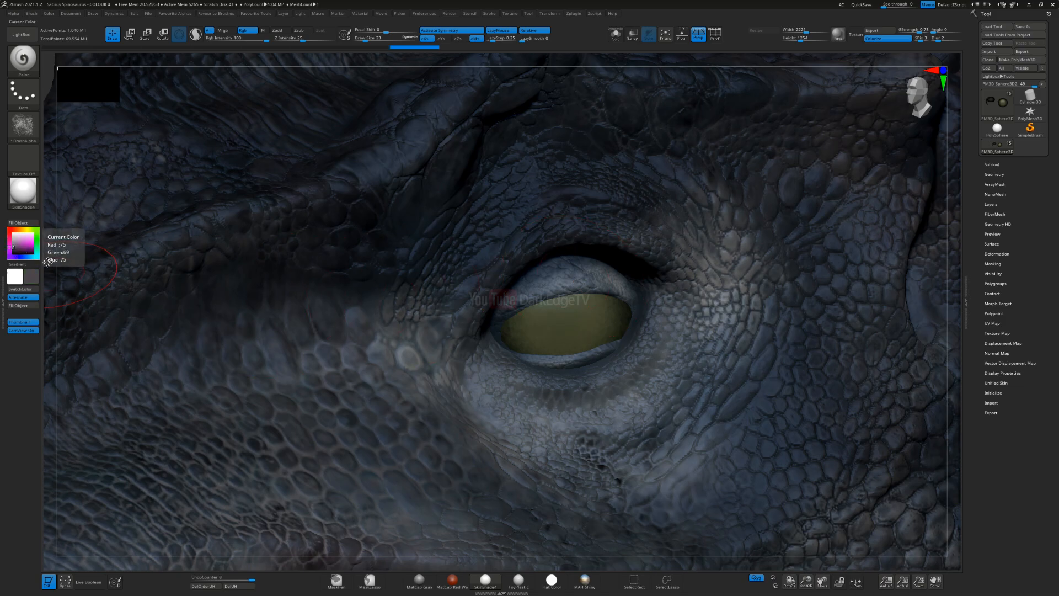
drag(570, 298, 556, 362)
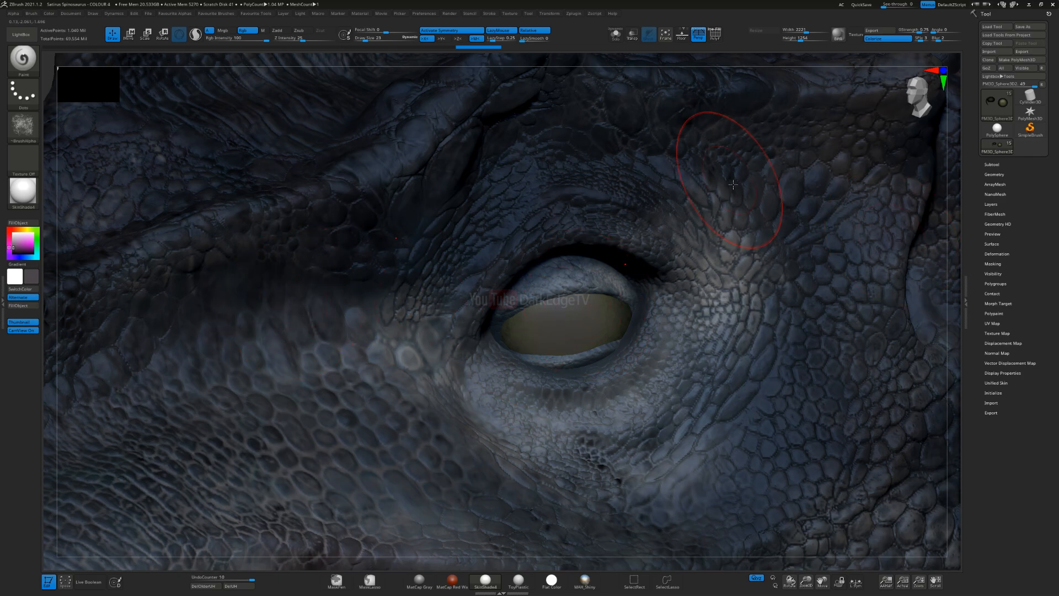
Step: Reduce the Draw Size to about 5 and load one of the SW_AlienSkin alphas for the Paint brush
key(s)
drag(235, 286, 227, 285)
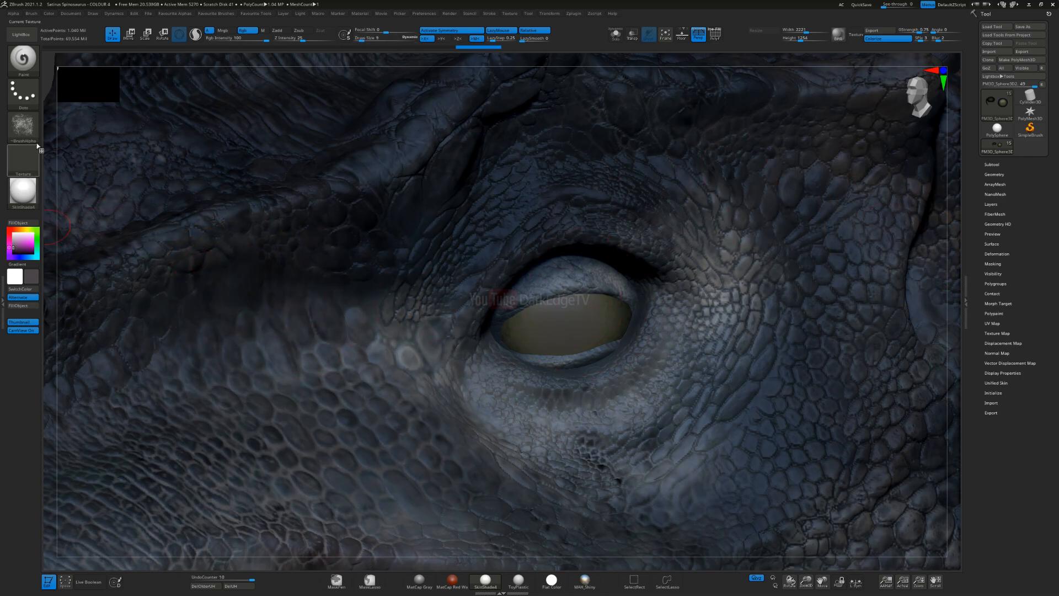
click(23, 127)
mouse_move(272, 377)
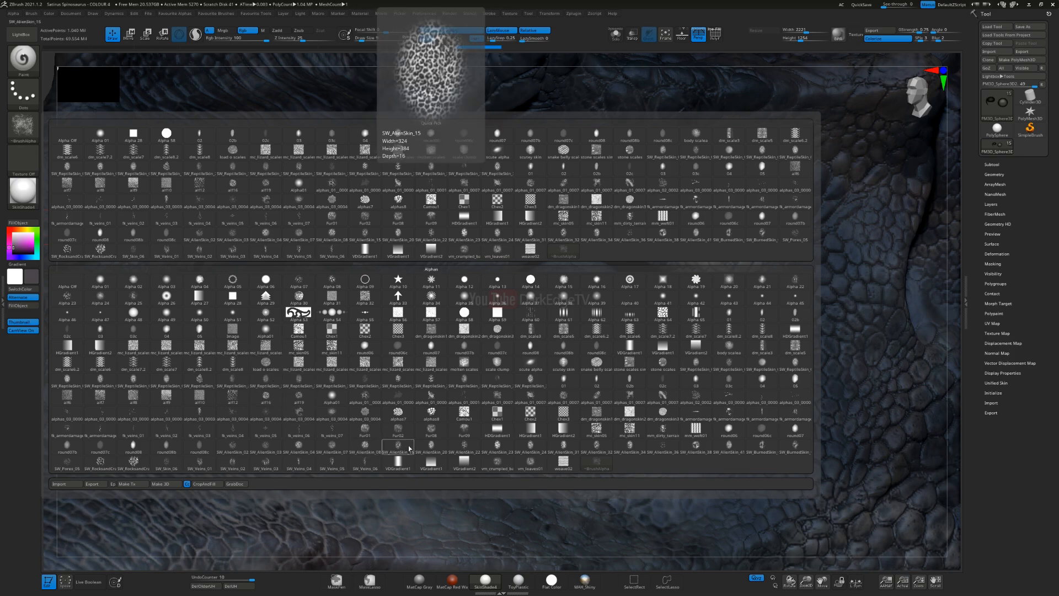
click(334, 445)
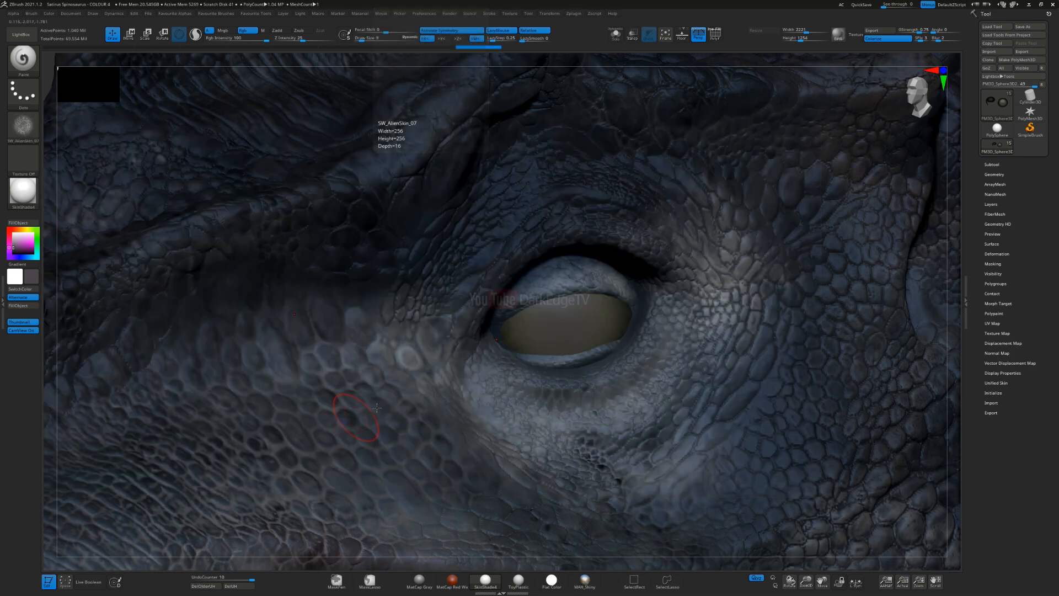
Step: Pick a dark brown and test dabs of the alien-skin texture on the eyeball at several brush sizes
drag(20, 257, 558, 316)
click(561, 338)
key(ctrl+z)
key(s)
click(559, 333)
key(s)
click(563, 327)
click(571, 306)
key(ctrl+z)
Step: Paint dark brown alien-skin texture over the eyeball, working from its front corner toward the rear
key(s)
click(517, 340)
ctrl+right_drag(540, 310, 515, 341)
key(s)
click(506, 343)
drag(576, 396, 612, 303)
drag(491, 329, 518, 322)
key(s)
click(500, 324)
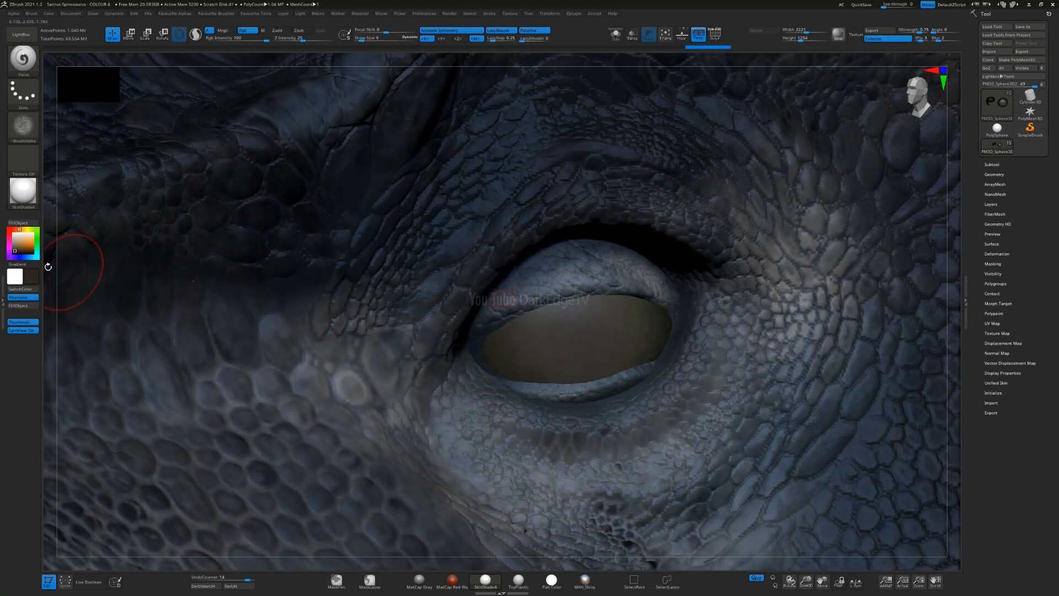
Step: Switch to the branching, veined alpha and paint its dark brown pattern across the eyeball
click(22, 125)
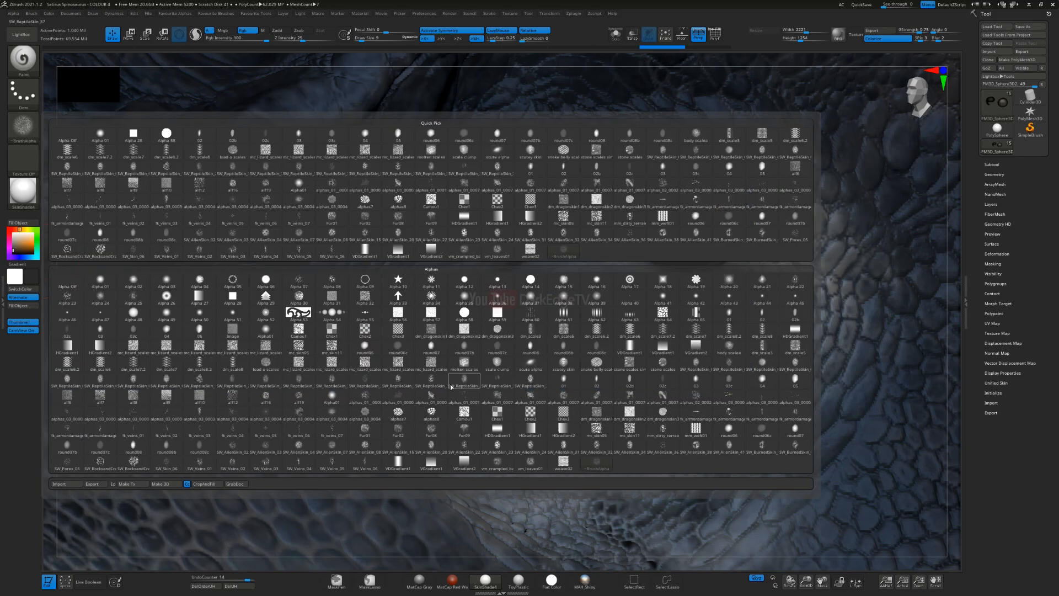
click(364, 393)
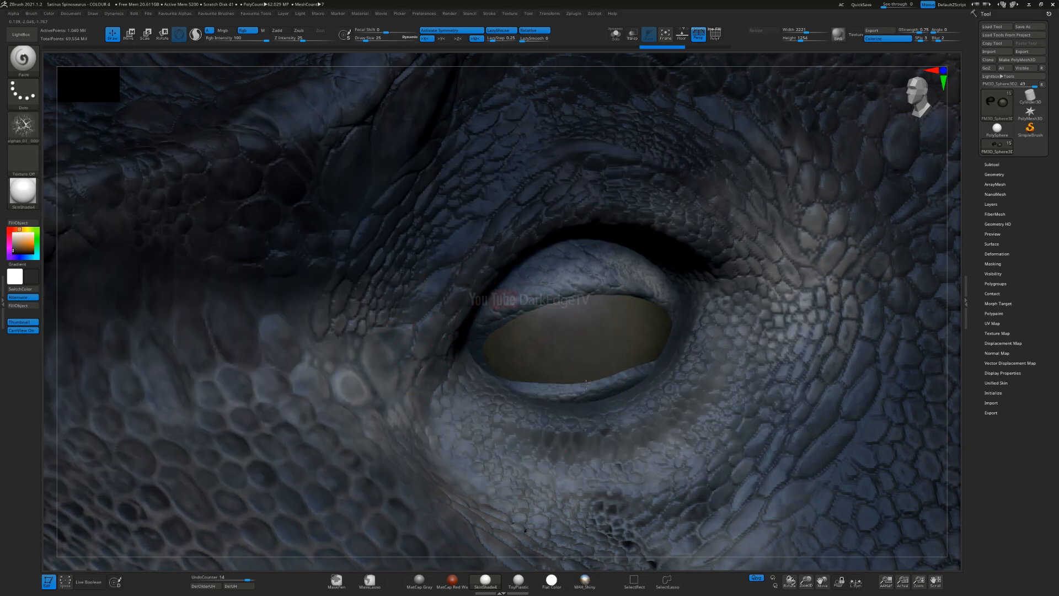
drag(648, 328, 618, 331)
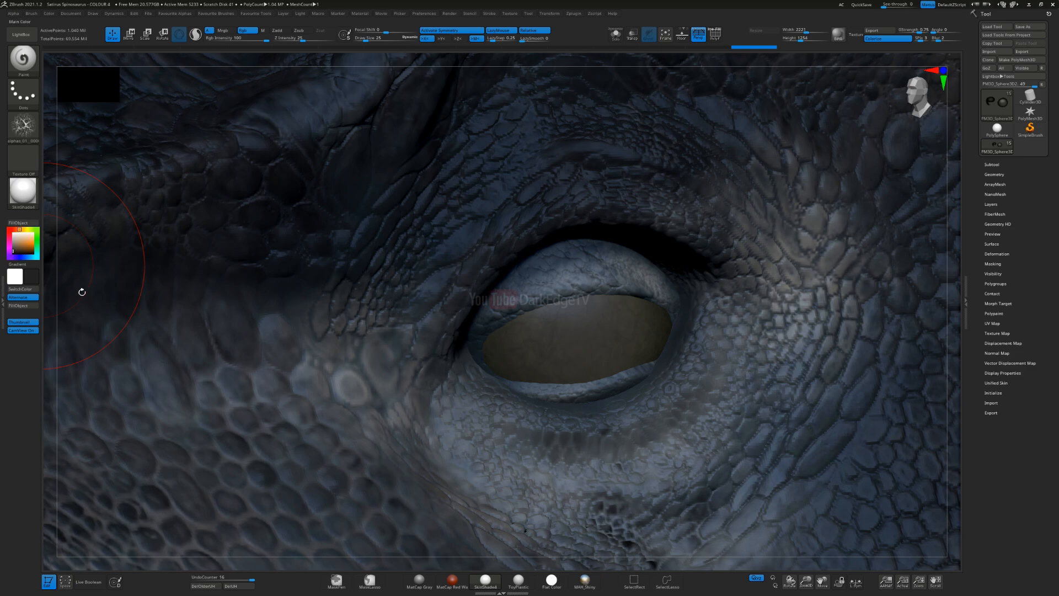
Step: Switch to a near-black color, adjust the brush size and shade the eyeball's outer edges with the veined alpha
click(18, 254)
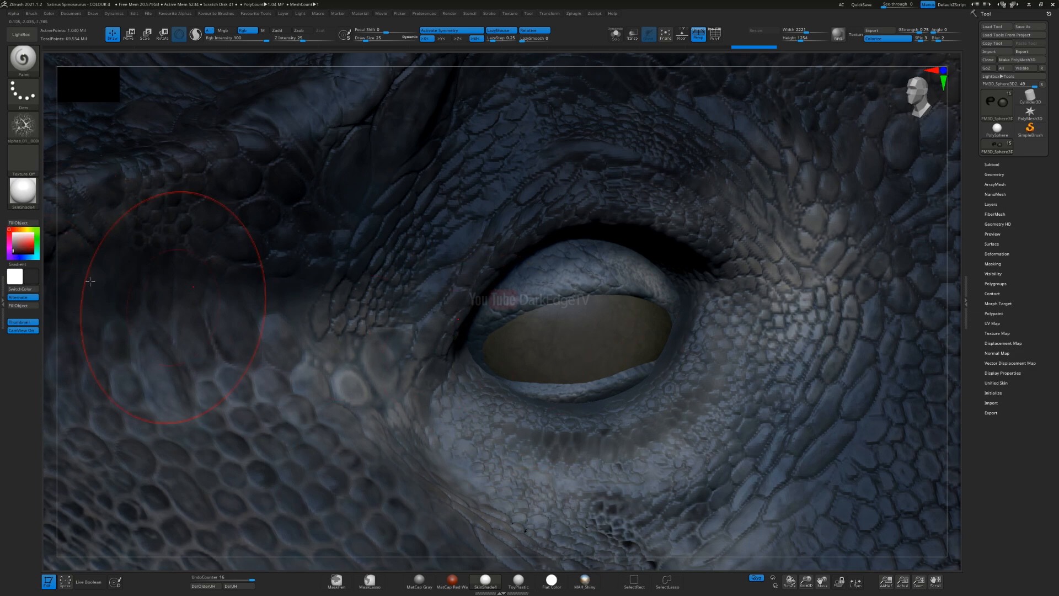
click(13, 260)
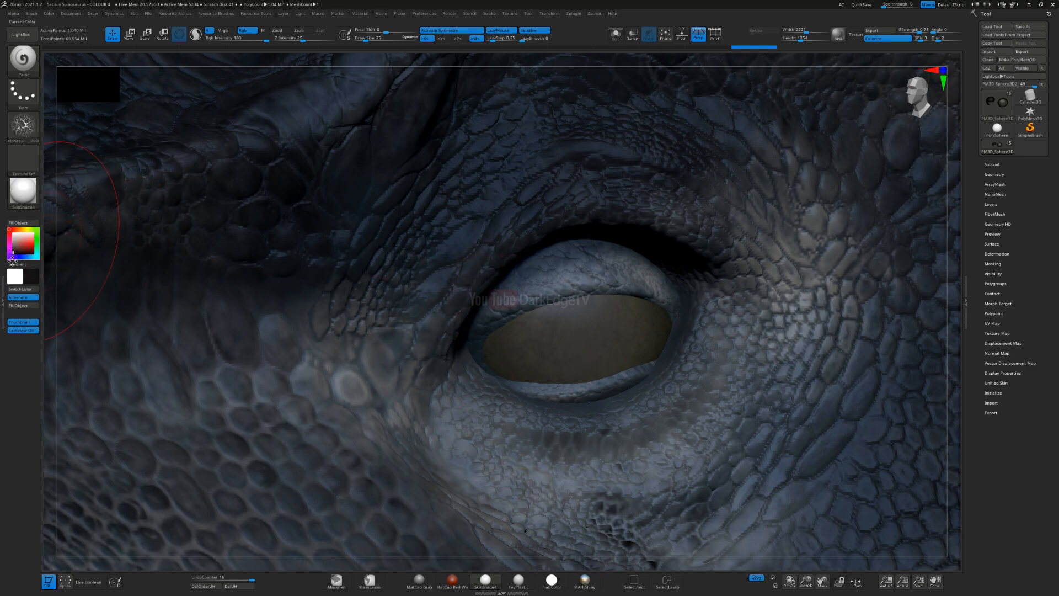
drag(568, 336, 558, 353)
key(ctrl+z)
key(s)
click(543, 353)
drag(519, 358, 627, 330)
drag(651, 373, 656, 362)
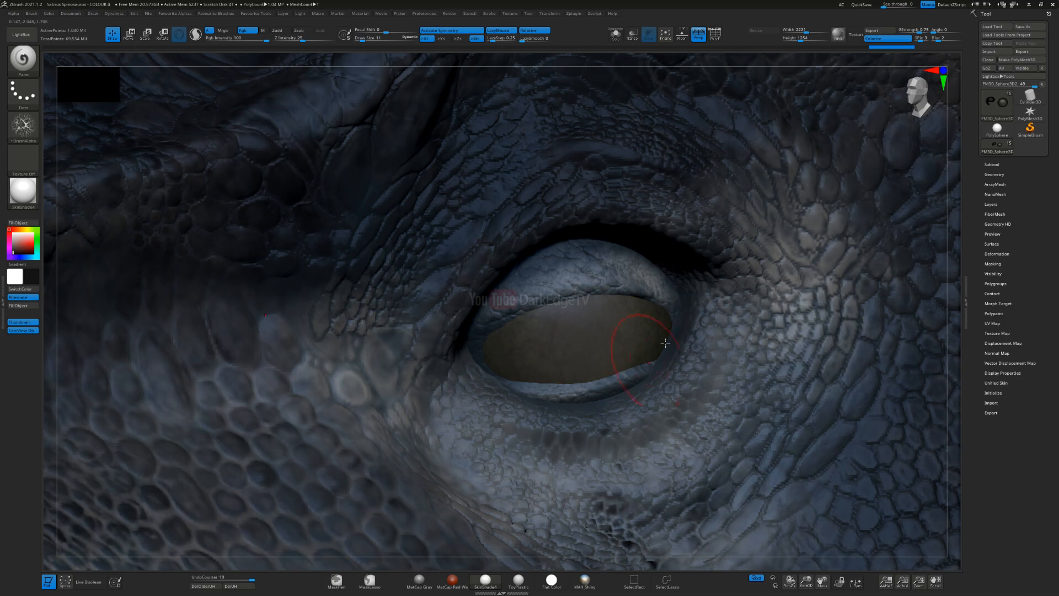
key(ctrl+z)
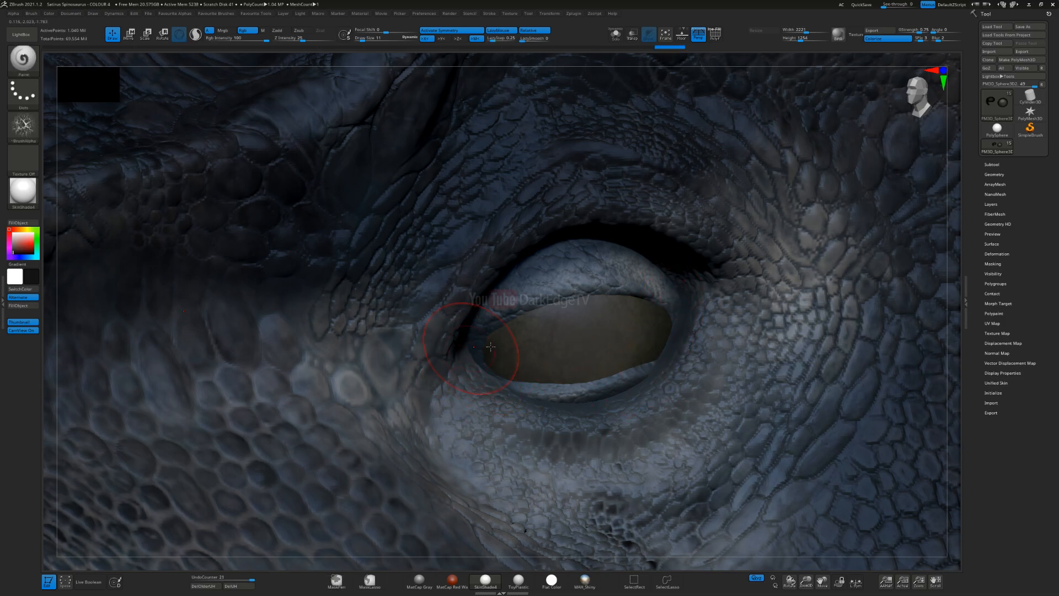
Step: Make the surrounding meshes transparent and paint near-black shading around the eyeball's hidden rim with a small brush
click(635, 49)
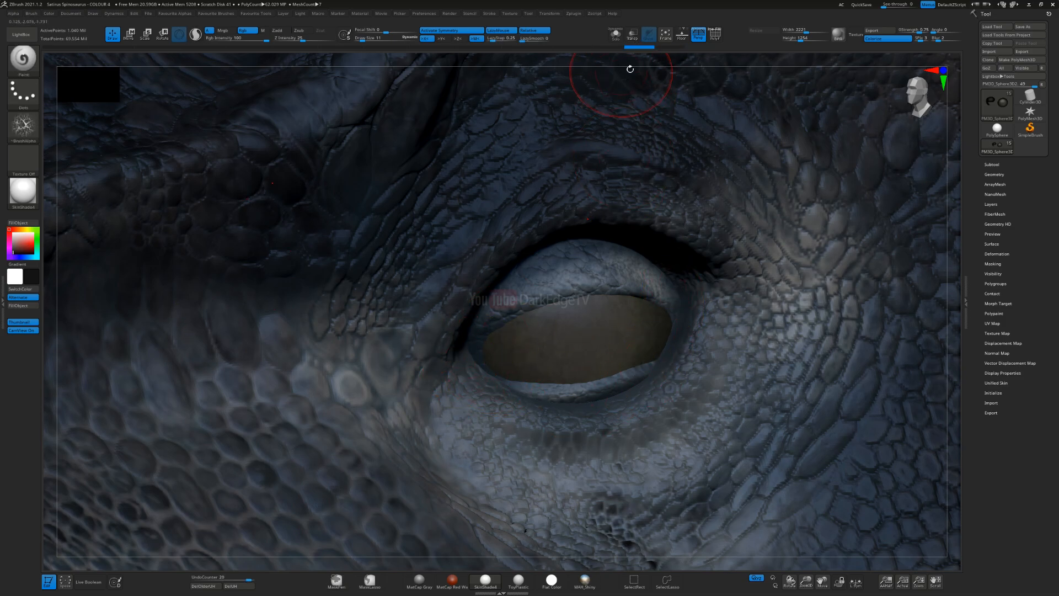
click(666, 48)
key(s)
drag(544, 390, 538, 390)
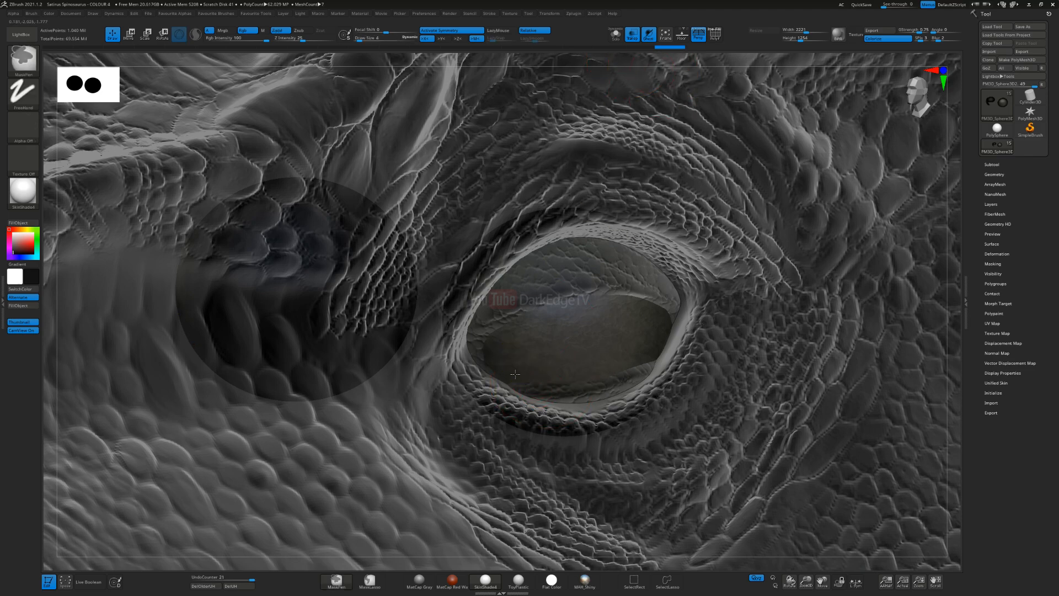
ctrl+right_drag(538, 390, 482, 368)
key(s)
click(483, 369)
drag(587, 423, 691, 417)
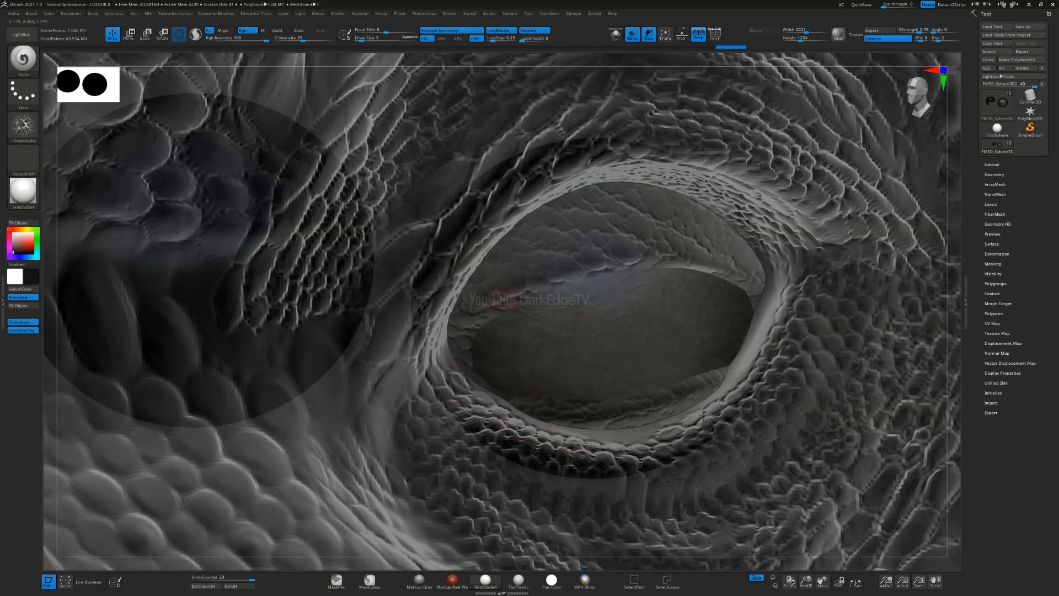
drag(764, 367, 741, 367)
mouse_move(749, 285)
mouse_down()
mouse_move(720, 267)
mouse_move(563, 270)
mouse_up()
Step: Shade the eyeball along the upper eyelid, switching transparency off and back on to reach beneath the lid
click(632, 35)
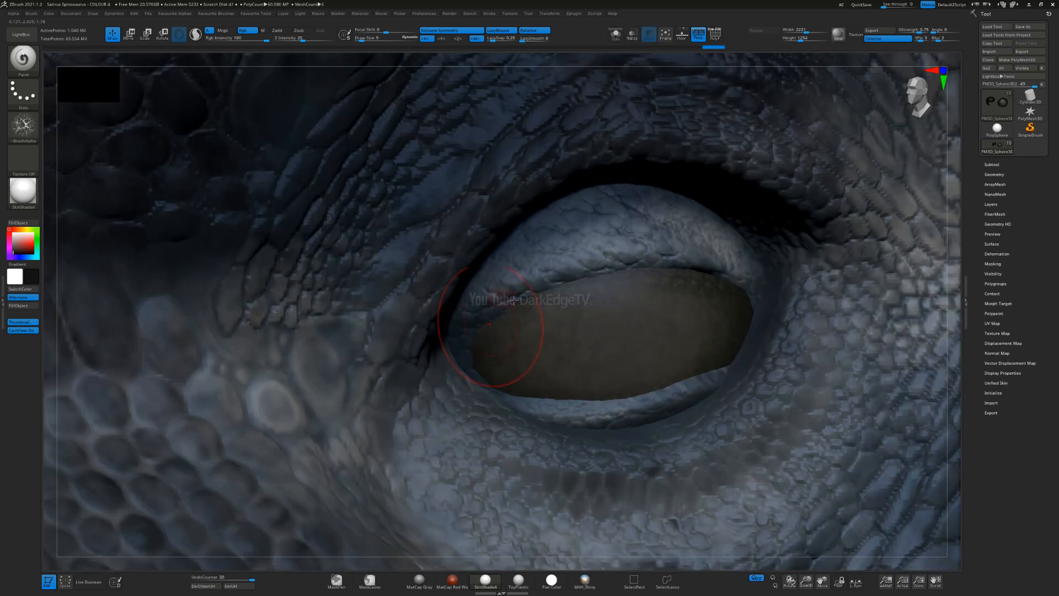
drag(680, 250, 673, 188)
click(633, 35)
key(s)
click(674, 295)
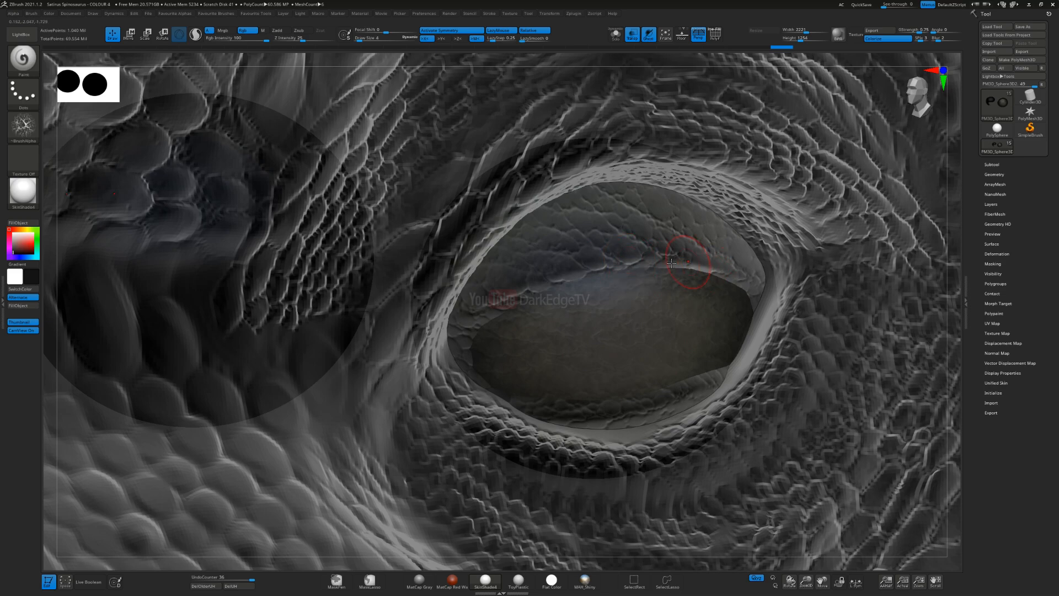
Step: Turn transparency off and deepen the eyeball's shading with an enlarged brush
click(632, 36)
key(s)
drag(511, 302, 521, 301)
drag(438, 267, 568, 212)
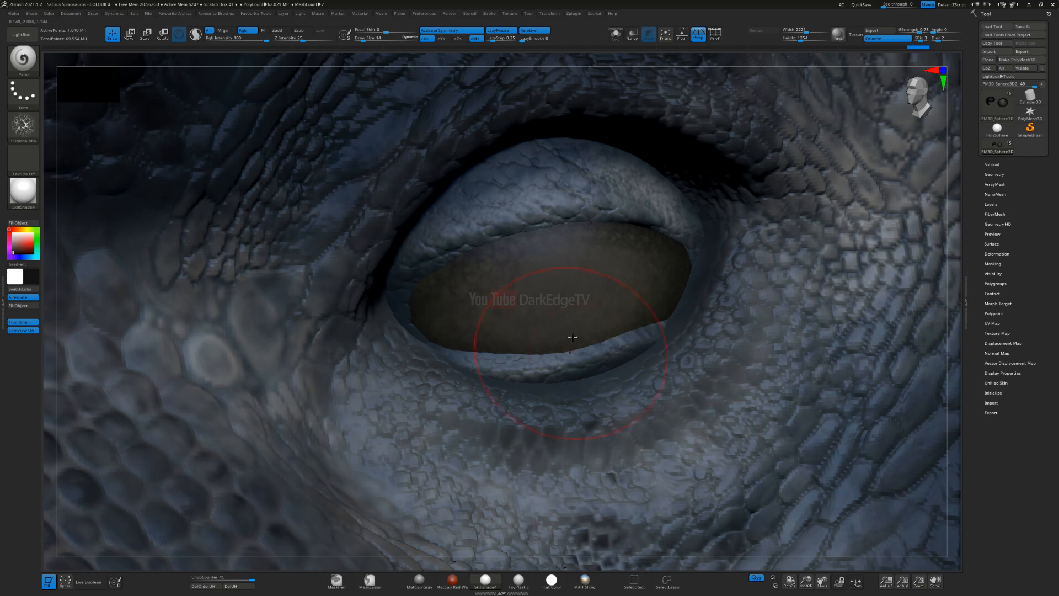
ctrl+right_drag(402, 338, 414, 309)
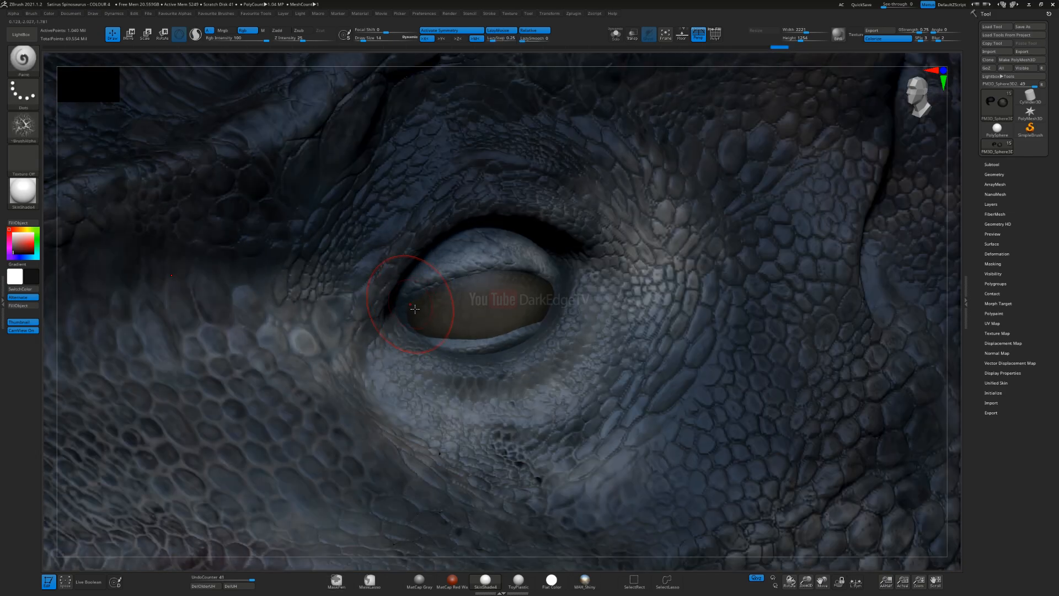
Step: Blend more near-black strokes over the eyeball from its front corner to its lower and rear edges
alt+click(421, 292)
key(space)
ctrl+right_drag(421, 305, 401, 326)
key(s)
mouse_move(398, 342)
mouse_down()
mouse_move(395, 358)
mouse_move(441, 351)
mouse_up()
drag(529, 337, 579, 331)
drag(452, 323, 624, 285)
drag(527, 358, 563, 379)
Step: Select the skin mesh around the eye and darken the crease beneath the lower eyelid with a smaller brush
alt+click(635, 353)
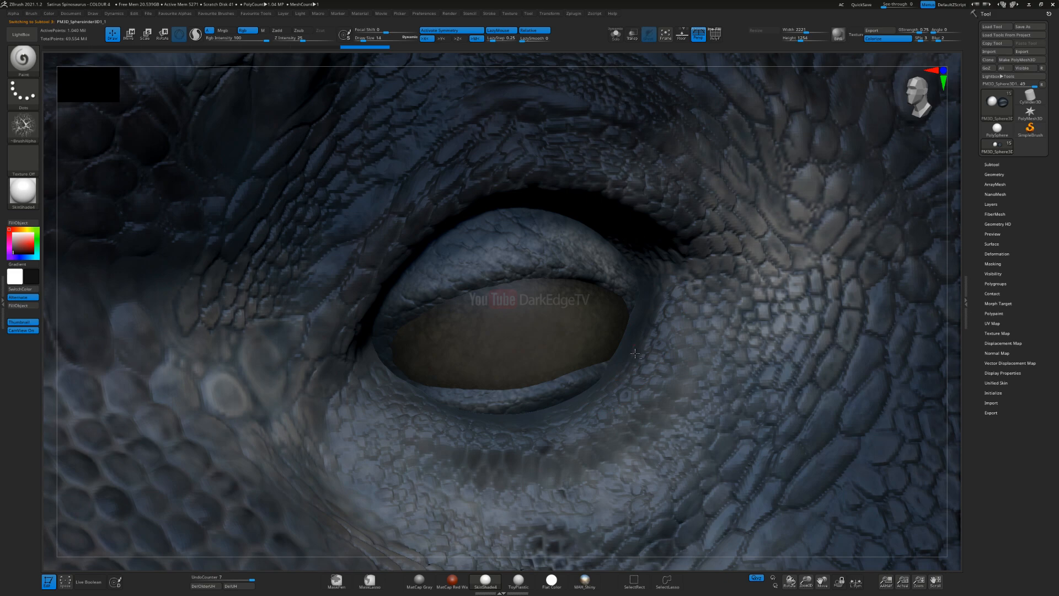
key(s)
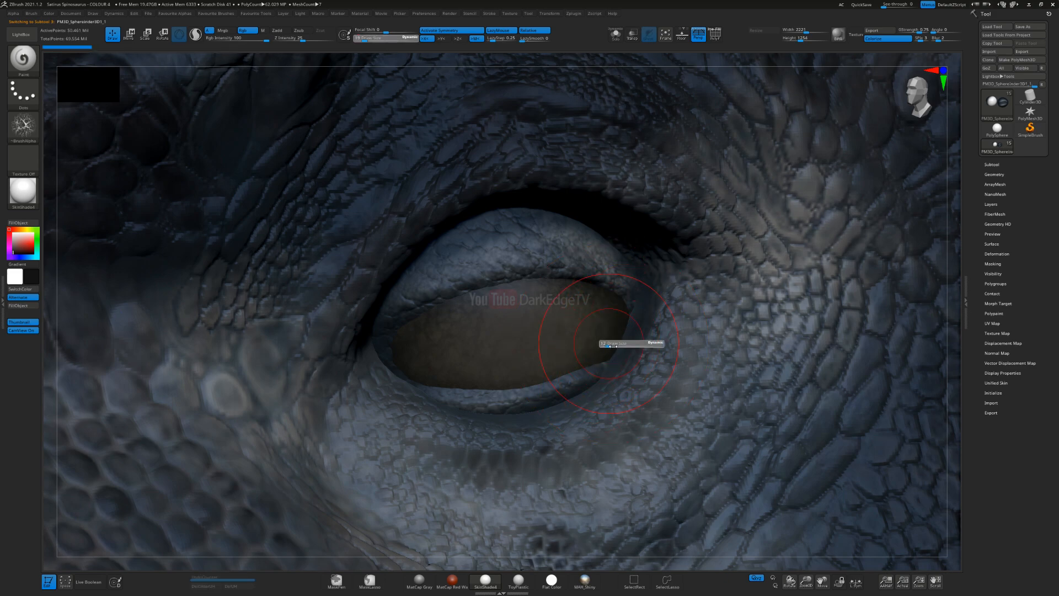
key(s)
drag(584, 391, 579, 391)
mouse_move(591, 383)
mouse_down()
mouse_move(552, 405)
mouse_move(446, 407)
mouse_move(511, 412)
mouse_move(571, 396)
mouse_move(557, 396)
mouse_up()
key(s)
key(s)
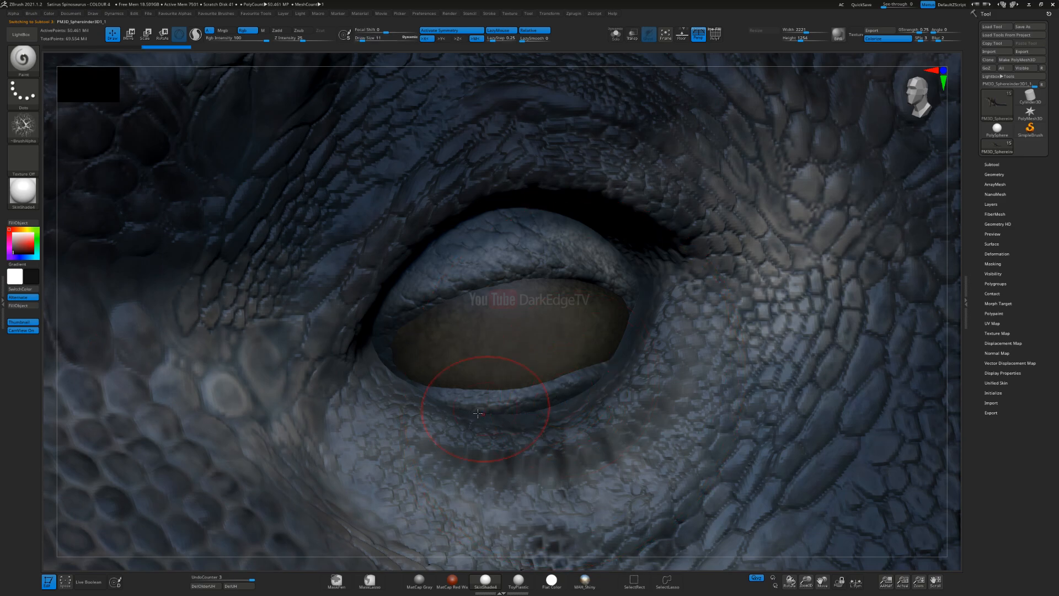
Step: Paint near-black shading on the skin at the eye's front corner and along the lower eyelid
key(ctrl)
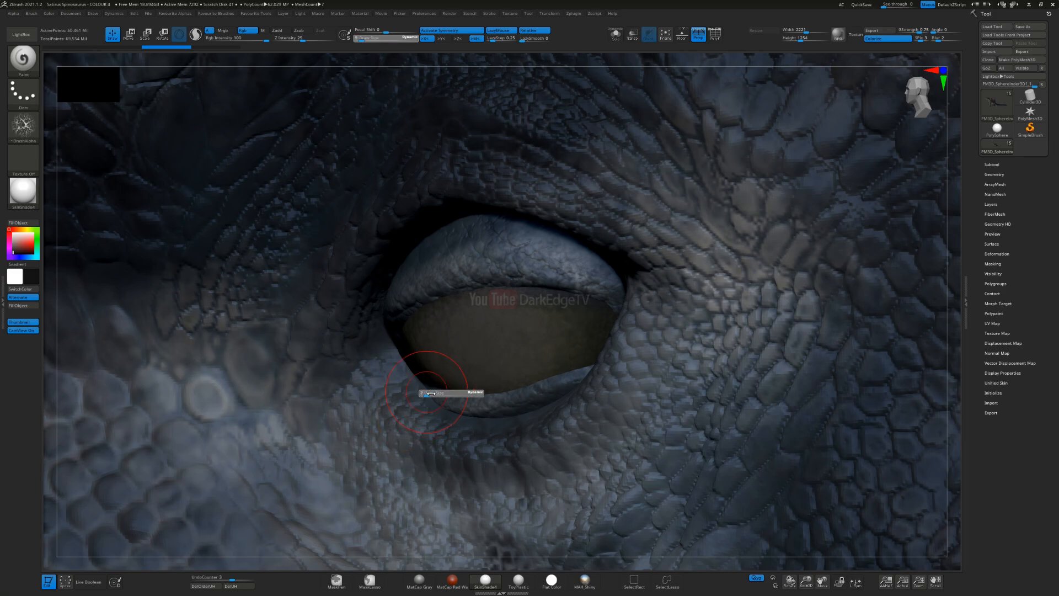
drag(374, 369, 364, 361)
right_drag(413, 363, 418, 378)
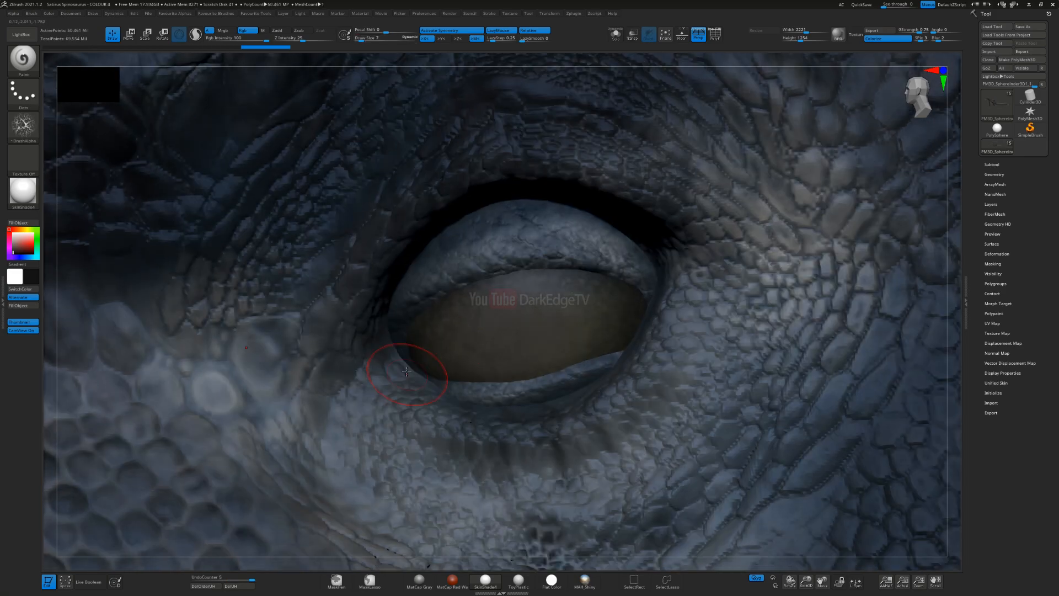
drag(433, 364, 455, 375)
right_drag(572, 376, 557, 396)
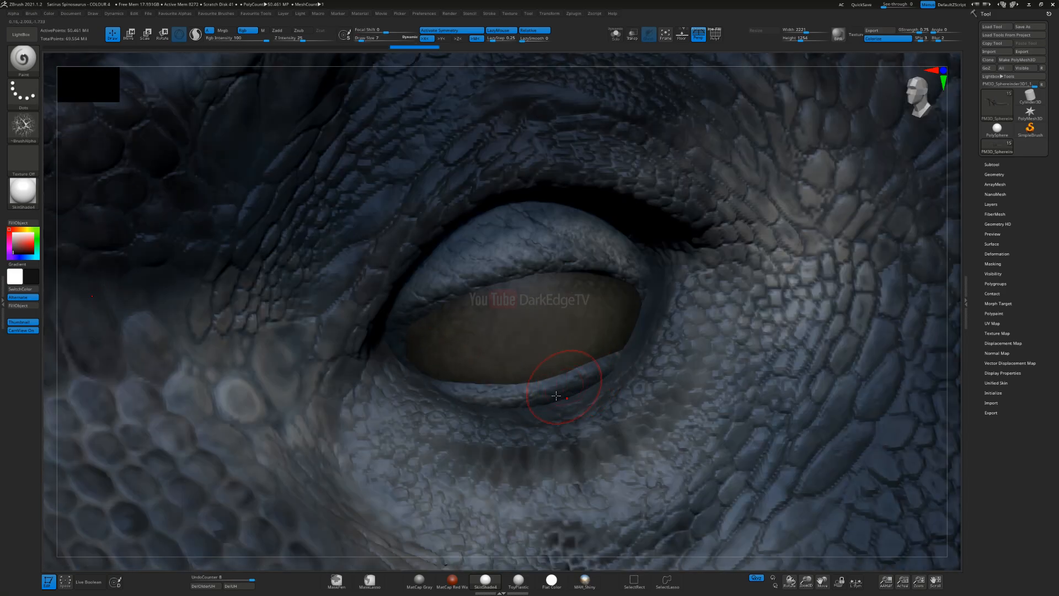
drag(602, 366, 568, 342)
Step: Turn the brush alpha off and paint soft near-black shading into the socket skin at the eye's rear corner
click(23, 126)
click(66, 138)
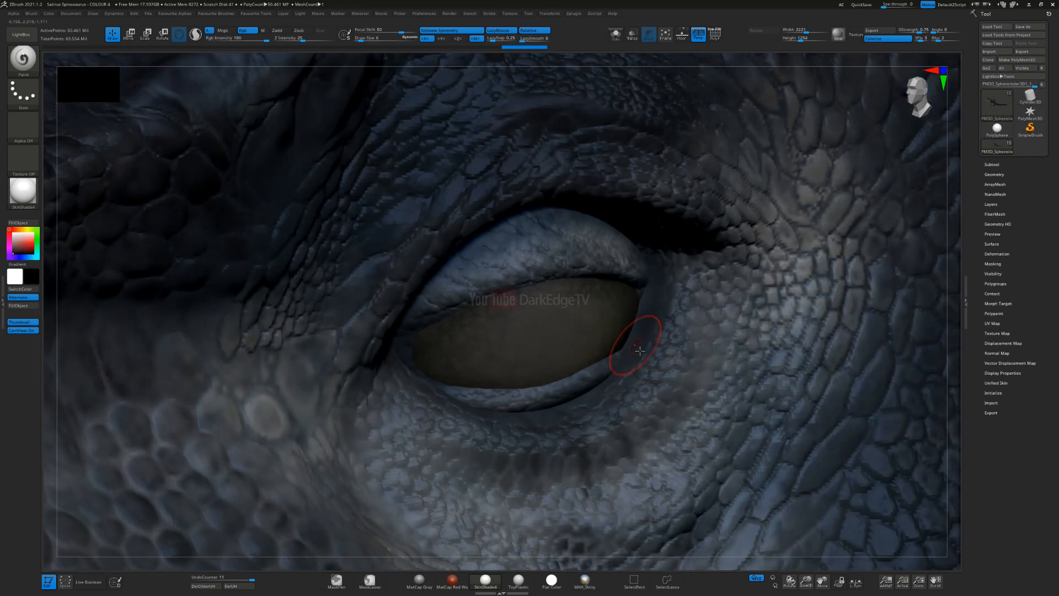
drag(630, 335, 631, 329)
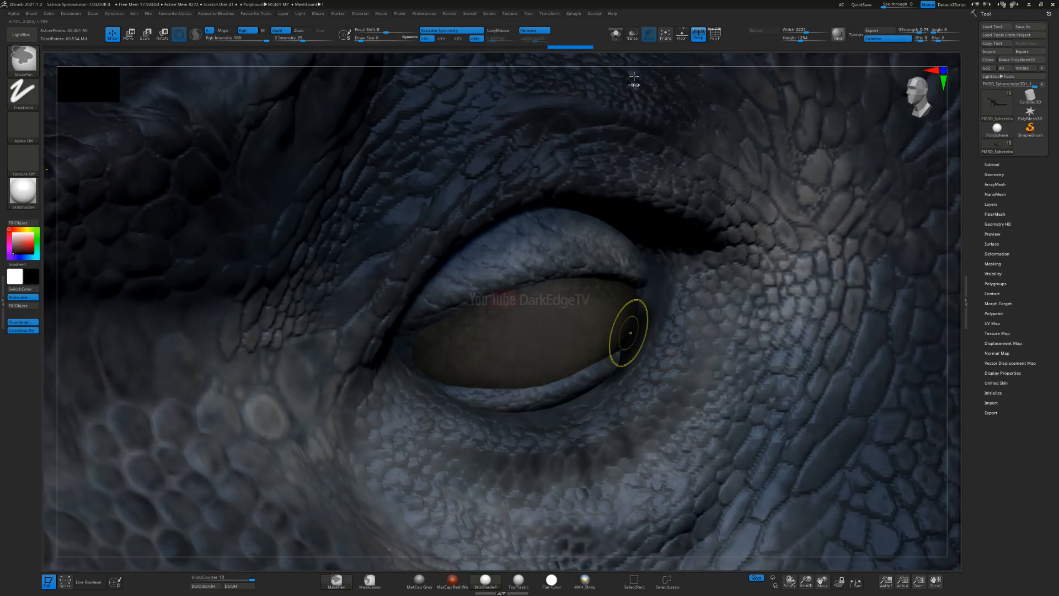
key(ctrl+z)
mouse_move(573, 402)
mouse_down()
mouse_move(615, 362)
mouse_move(635, 320)
mouse_move(617, 352)
mouse_up()
drag(639, 288, 613, 367)
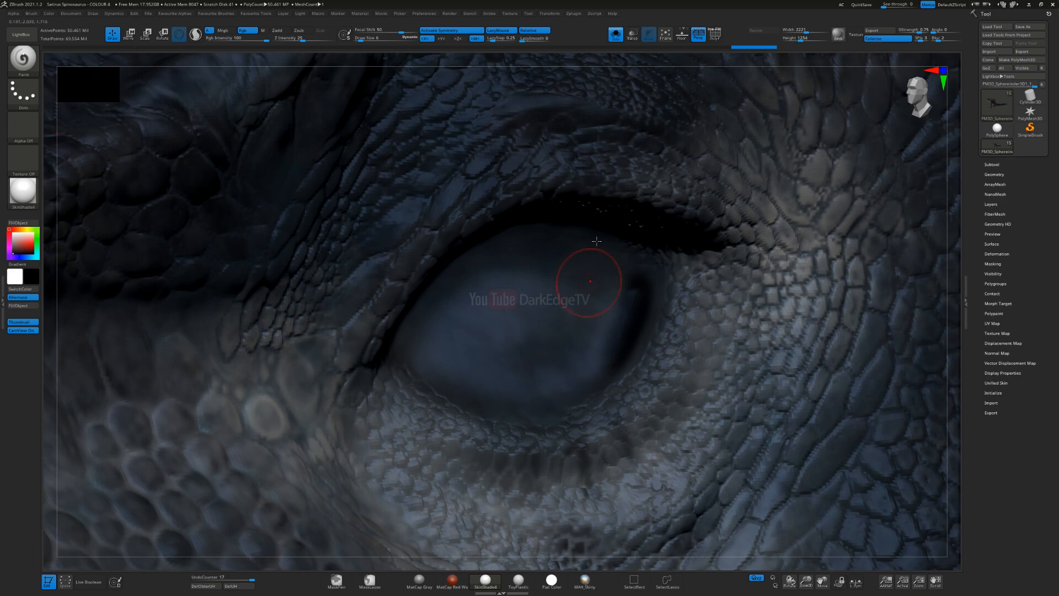
Step: Undo the last two strokes on the socket skin and isolate the skin mesh
click(616, 35)
key(ctrl)
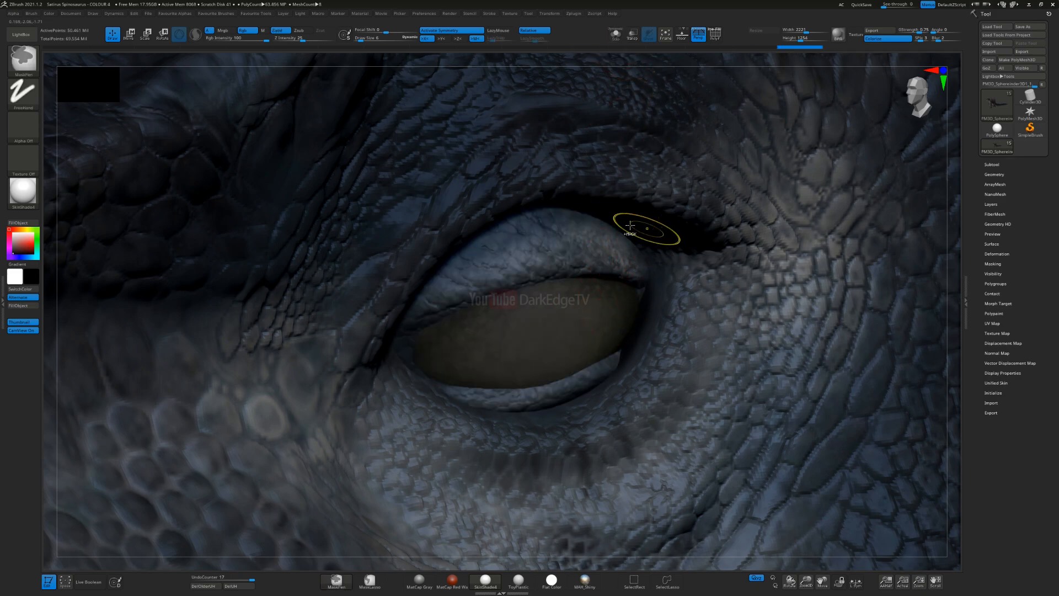
key(ctrl+z)
key(ctrl+z)
click(616, 35)
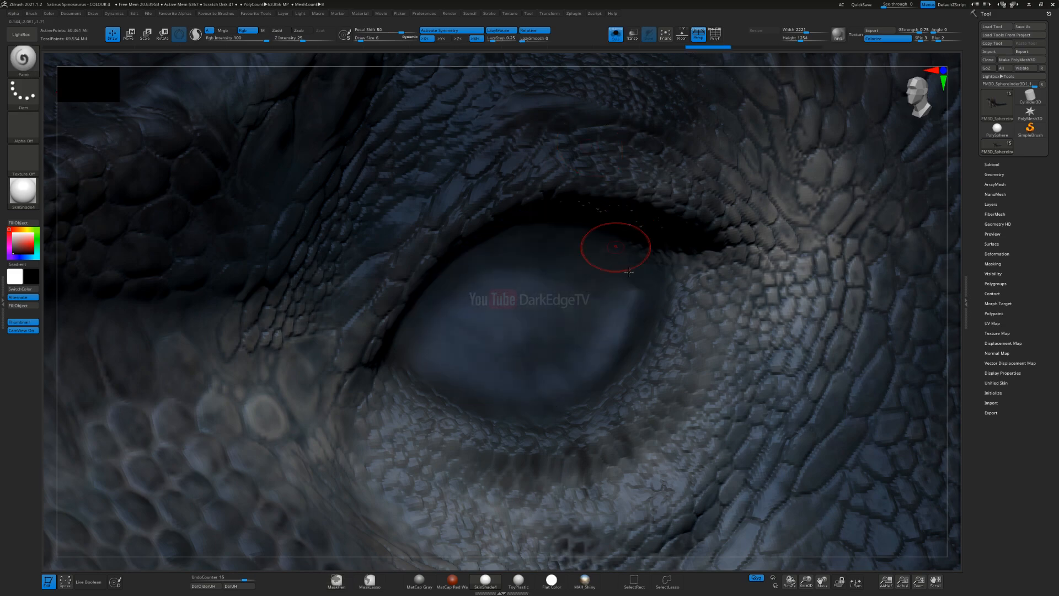
Step: Paint near-black shading into the isolated skin at the eye's rear corner with resized brushes and show all meshes again
key(s)
key(s)
click(625, 294)
drag(631, 278, 587, 365)
key(s)
click(617, 328)
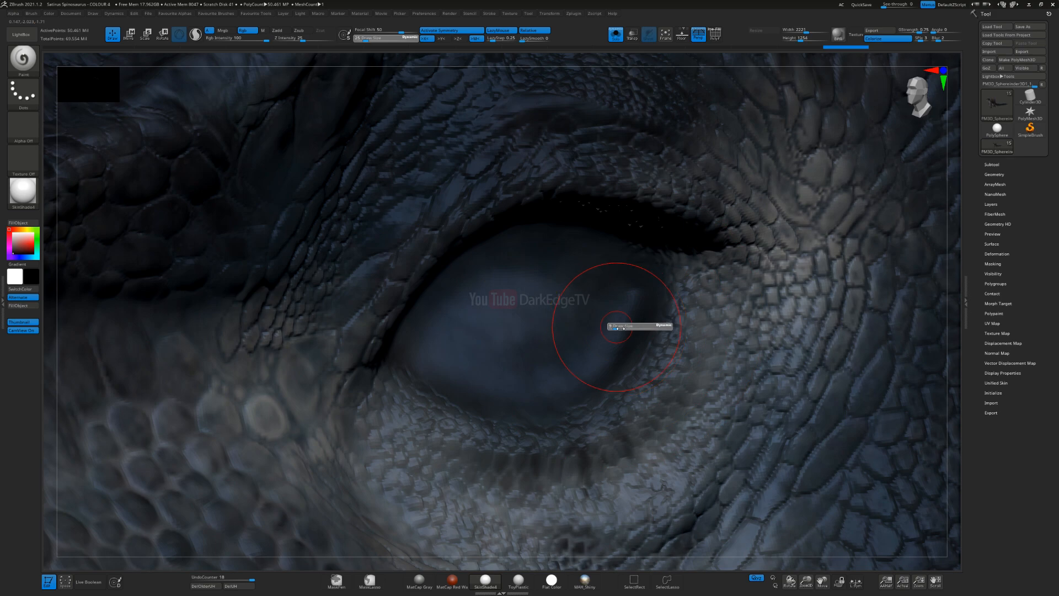
drag(636, 273, 560, 371)
drag(622, 299, 571, 358)
click(614, 35)
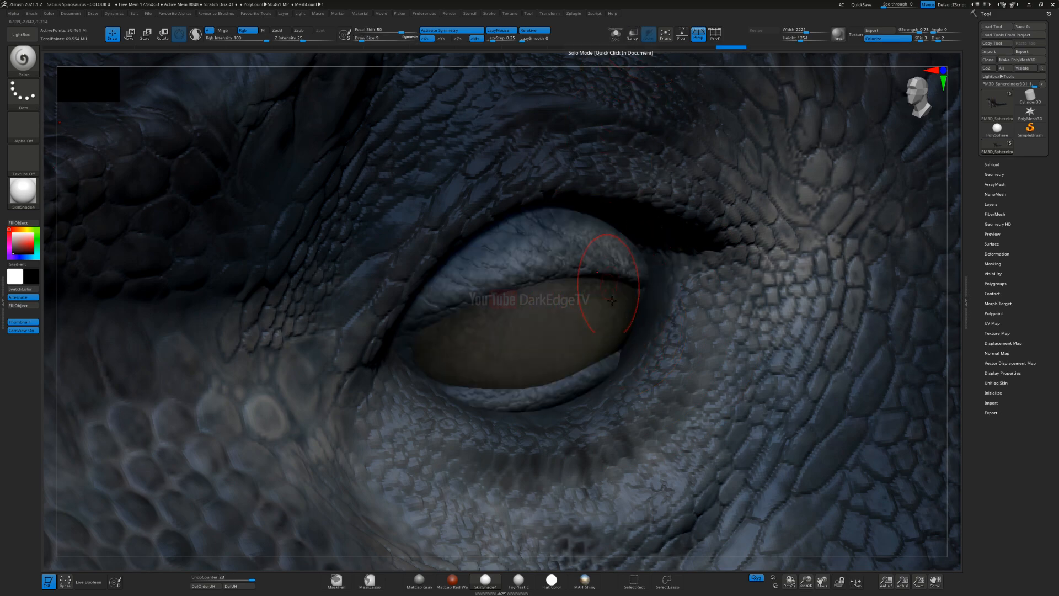
Step: Deepen the black shading on the skin beneath the upper eye fold, isolating the skin mesh while painting
right_drag(618, 245, 546, 188)
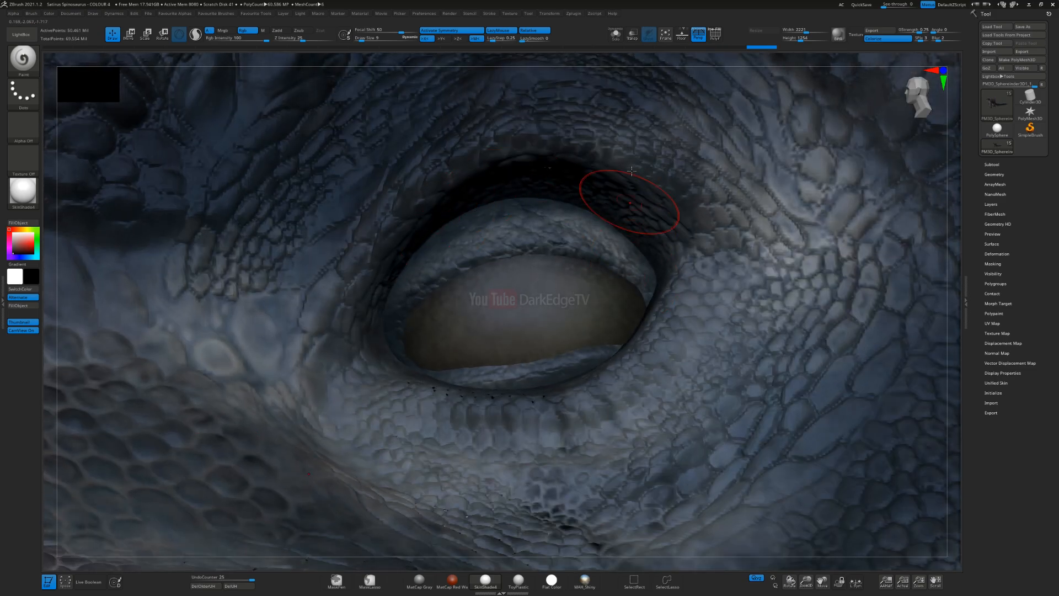
click(615, 35)
mouse_move(555, 199)
mouse_down()
mouse_move(628, 237)
mouse_move(644, 314)
mouse_up()
click(615, 34)
Step: Isolate the inner eyelid mesh, darken its outer edges with a larger brush, and show all meshes again
right_drag(505, 231, 499, 241)
alt+click(500, 241)
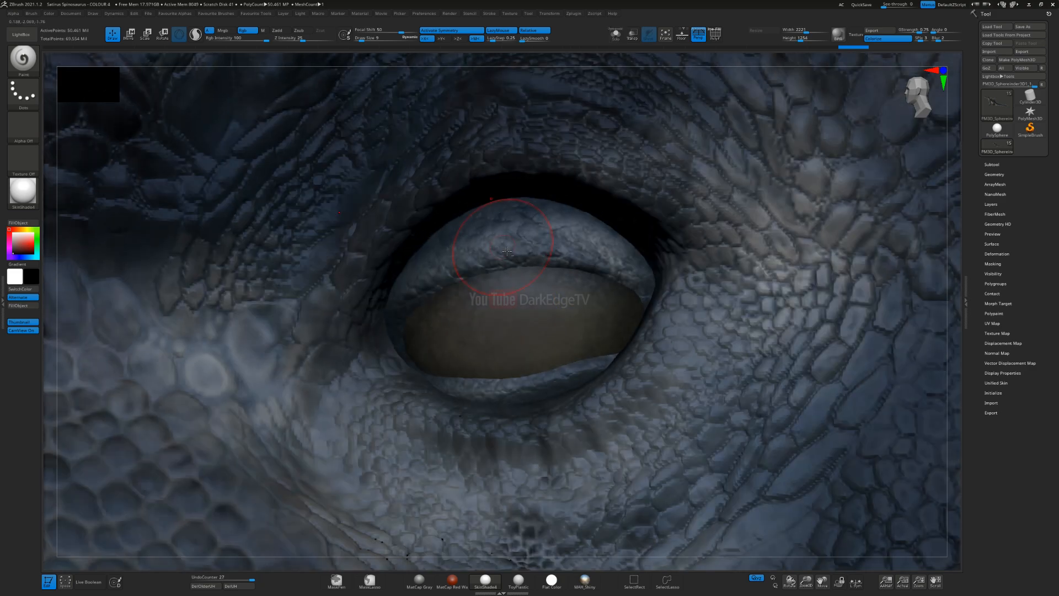
click(615, 35)
key(bracketright)
key(bracketright)
key(bracketright)
drag(662, 252, 651, 295)
key(s)
drag(614, 249, 612, 249)
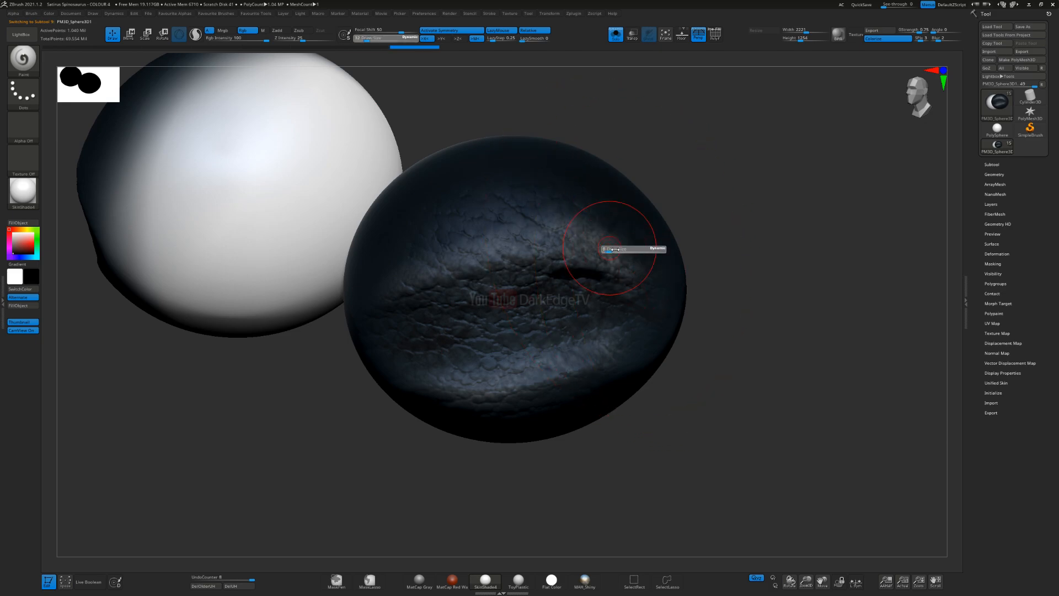
mouse_move(390, 259)
mouse_down()
mouse_move(517, 183)
mouse_move(631, 90)
mouse_up()
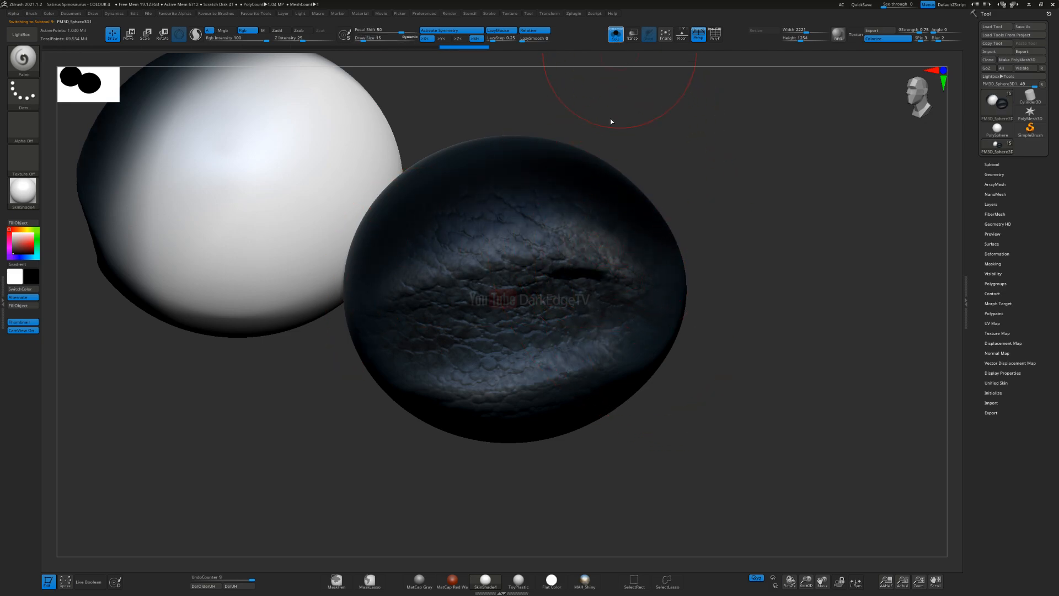
click(616, 35)
Step: Paint dark shading along the inner eyelid's lower and front edges where it meets the socket
mouse_move(501, 208)
mouse_down()
mouse_move(607, 260)
mouse_move(560, 218)
mouse_move(388, 305)
mouse_move(385, 344)
mouse_up()
right_drag(451, 360, 489, 440)
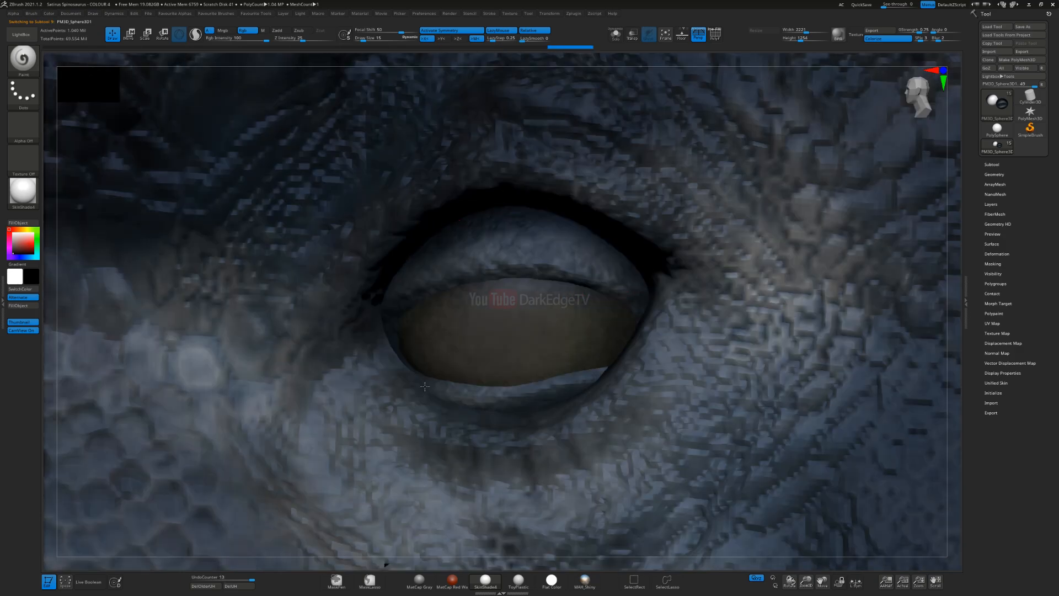
drag(427, 362, 436, 370)
mouse_move(436, 375)
right_down()
mouse_move(475, 386)
mouse_move(498, 272)
mouse_move(618, 135)
mouse_move(544, 210)
mouse_move(551, 247)
right_up()
Step: Select the skin mesh and build up dark shading on the skin around the eye socket with varied brush sizes
alt+right_drag(620, 110, 563, 195)
alt+click(566, 199)
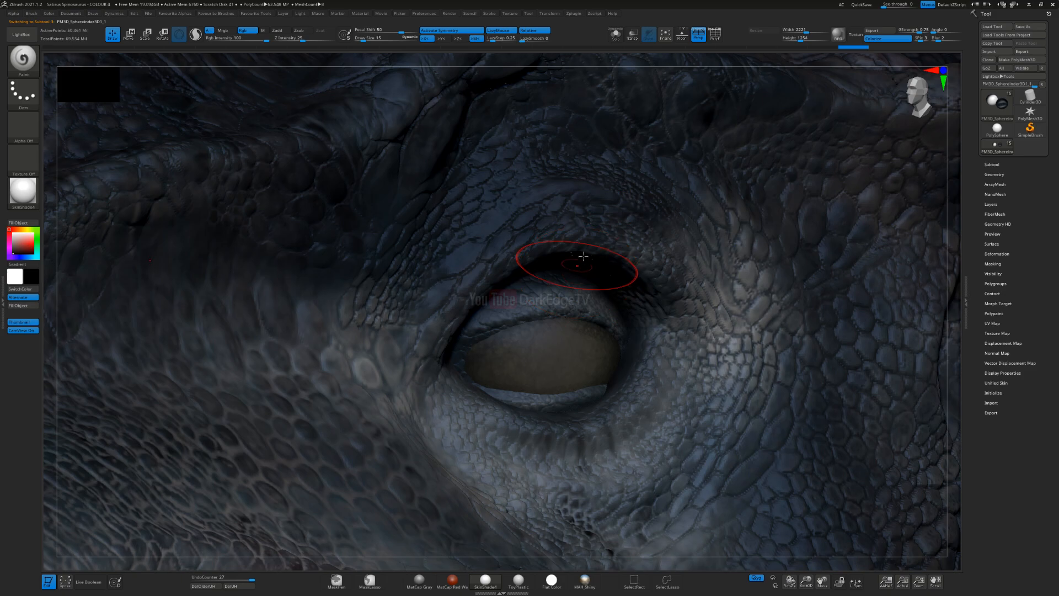
right_drag(600, 206, 479, 305)
mouse_move(526, 238)
mouse_down()
mouse_move(679, 268)
mouse_move(494, 235)
mouse_move(795, 294)
mouse_up()
ctrl+right_drag(570, 345, 598, 278)
right_drag(608, 317, 591, 270)
drag(689, 332, 634, 343)
mouse_move(443, 342)
mouse_down()
mouse_move(505, 331)
mouse_move(522, 388)
mouse_move(638, 371)
mouse_up()
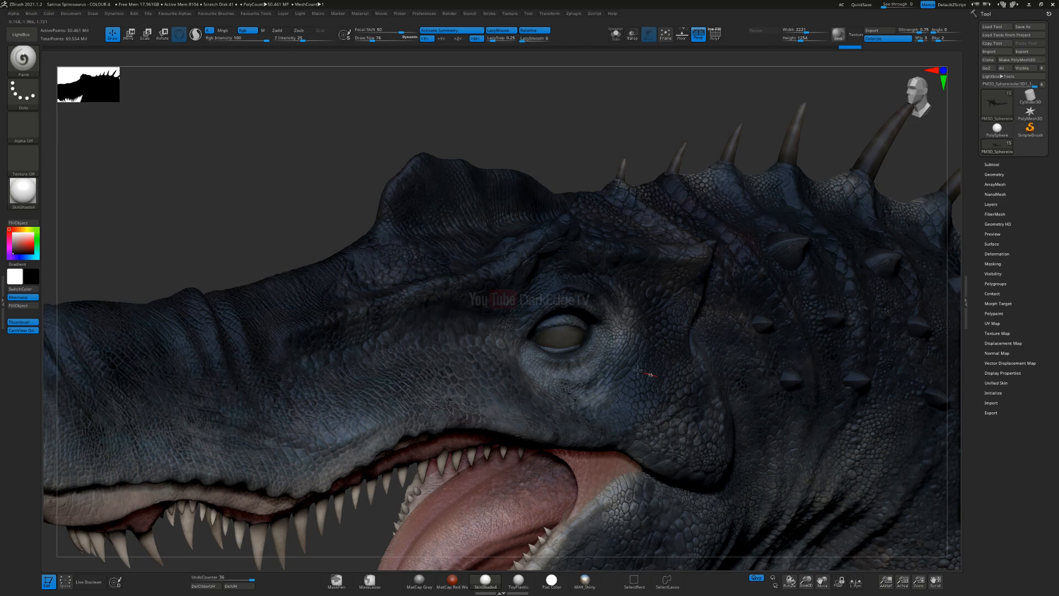
drag(627, 237, 551, 297)
key(s)
drag(560, 327, 550, 327)
mouse_move(571, 341)
ctrl+right_down()
mouse_move(529, 232)
mouse_move(586, 230)
ctrl+right_up()
Step: Select the inner eyelid mesh, sample a dark blue and paint it over the eyelid with a small brush
alt+click(562, 363)
key(c)
key(s)
mouse_move(544, 230)
mouse_down()
mouse_move(593, 217)
mouse_move(636, 255)
mouse_up()
right_drag(576, 251, 607, 248)
key(s)
drag(608, 249, 607, 251)
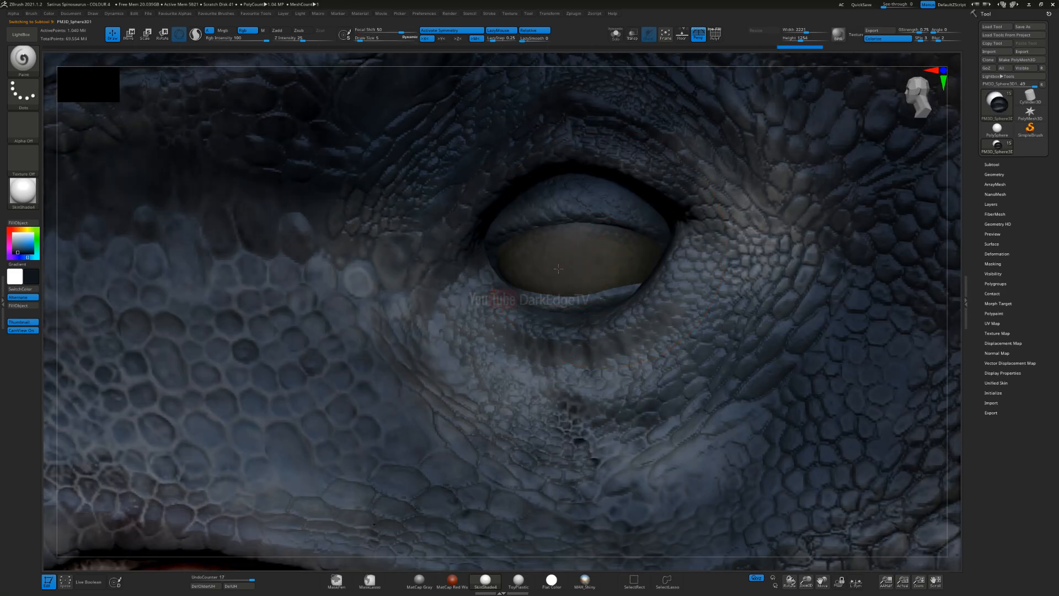
Step: Select the eyeball mesh and set the paint colour to a muted green, RGB 71, 112, 91
key(space)
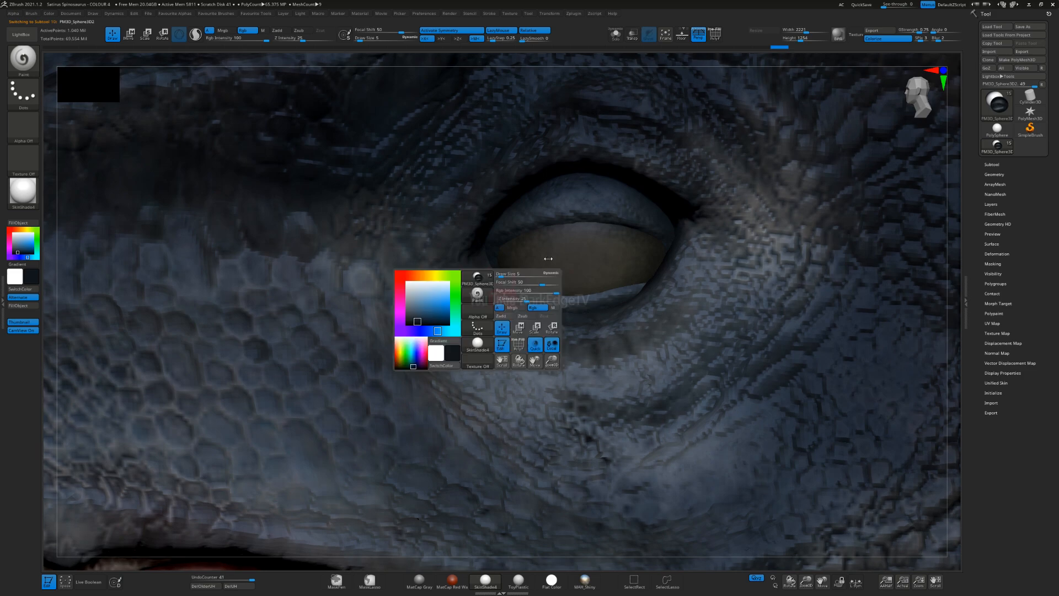
ctrl+right_drag(547, 253, 453, 338)
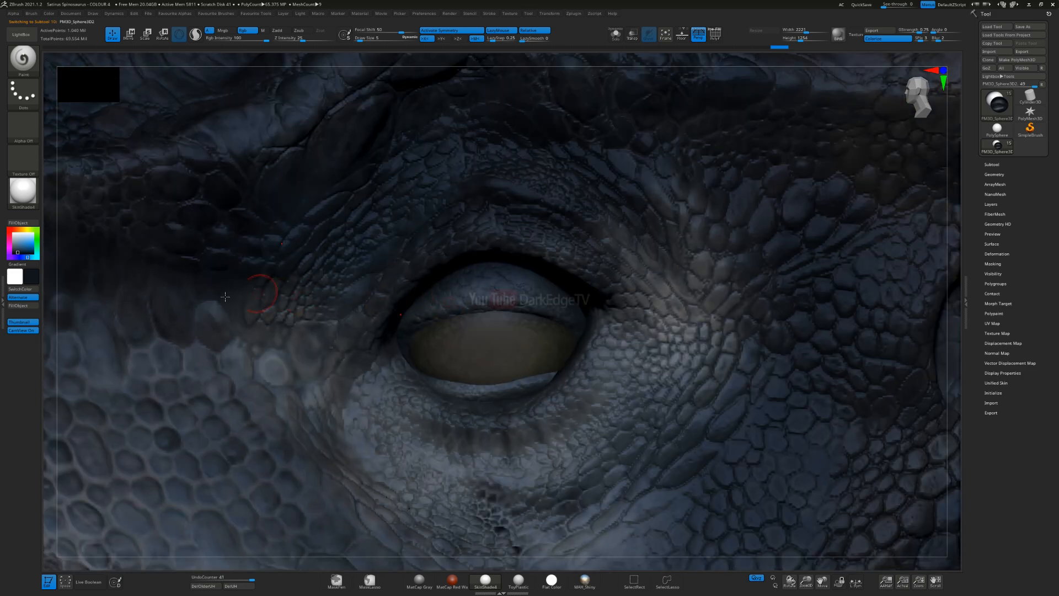
key(c)
click(37, 248)
drag(28, 247, 17, 247)
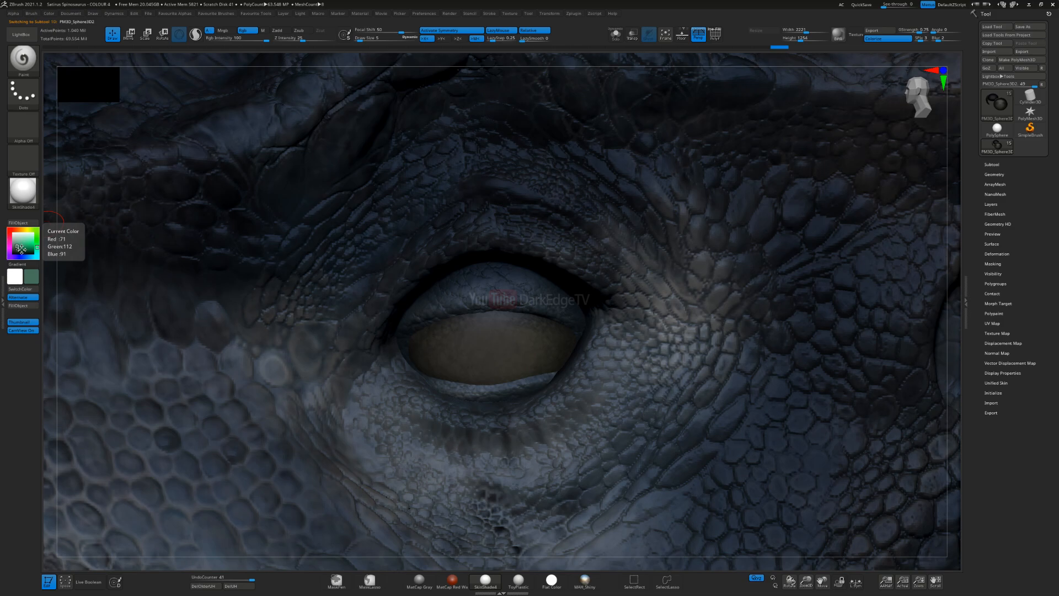
Step: Choose a speckled brush alpha, try a green stroke on the eyeball with a larger brush, and undo it
click(23, 126)
click(503, 401)
key(s)
drag(454, 316, 465, 317)
mouse_move(482, 397)
mouse_down()
mouse_move(483, 329)
mouse_move(483, 348)
mouse_up()
key(s)
key(ctrl+z)
Step: Paint mottled olive-green and pale-yellow tones over the eyeball with the speckled alpha, reducing the brush size
click(26, 229)
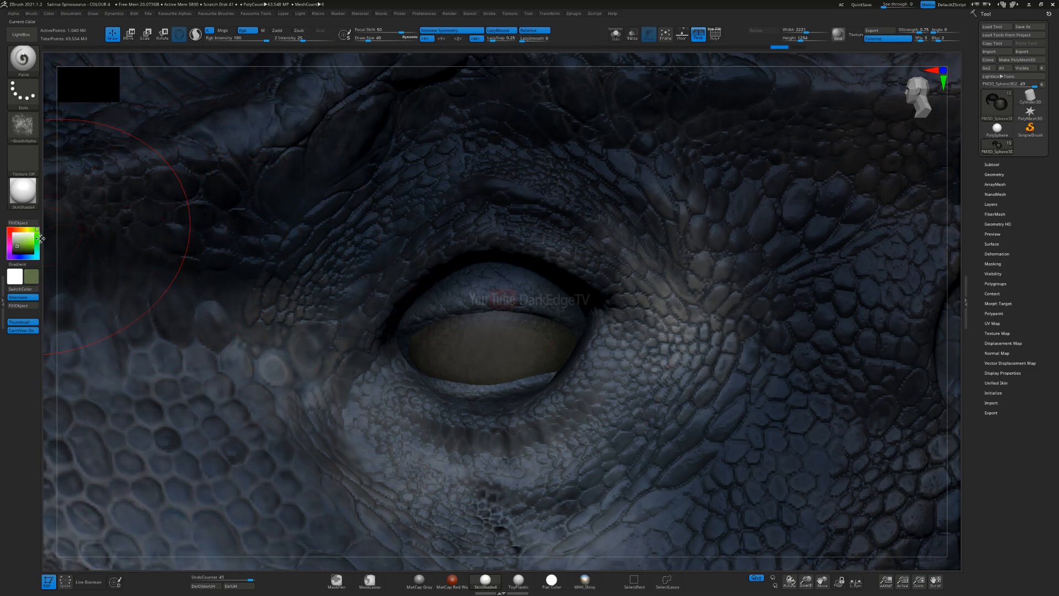
click(21, 245)
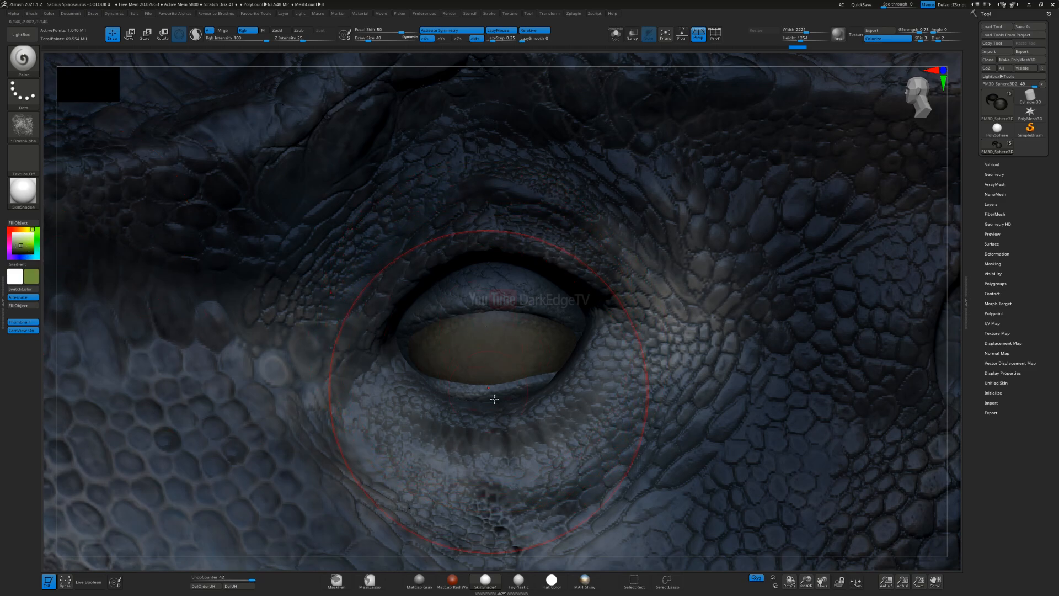
click(30, 239)
key(s)
click(518, 344)
drag(488, 341, 482, 325)
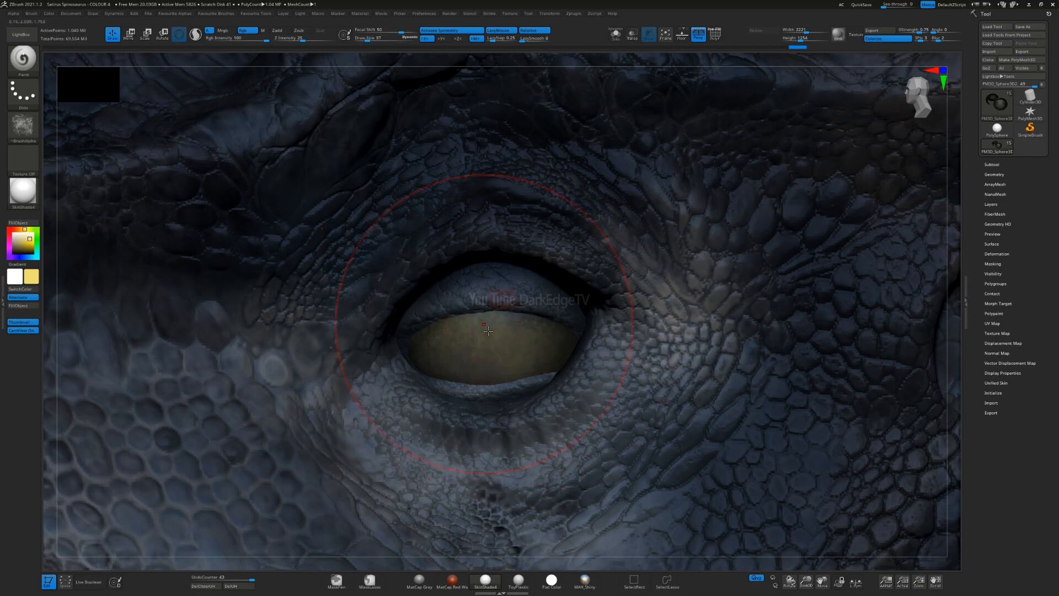
key(bracketleft)
key(space)
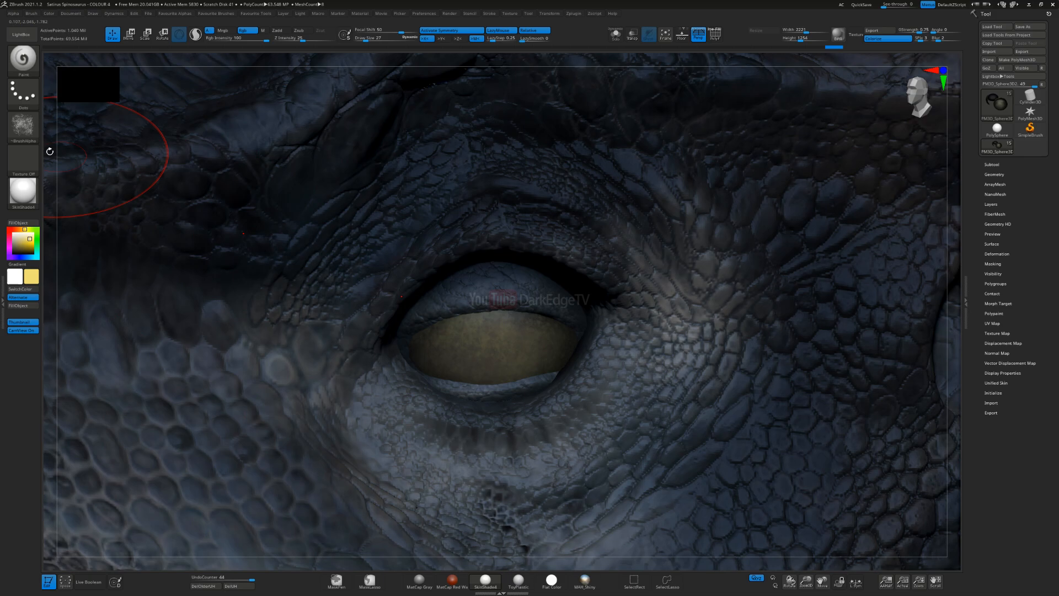
Step: Try painting the eyeball with the stone scales alpha and undo the stroke
click(22, 125)
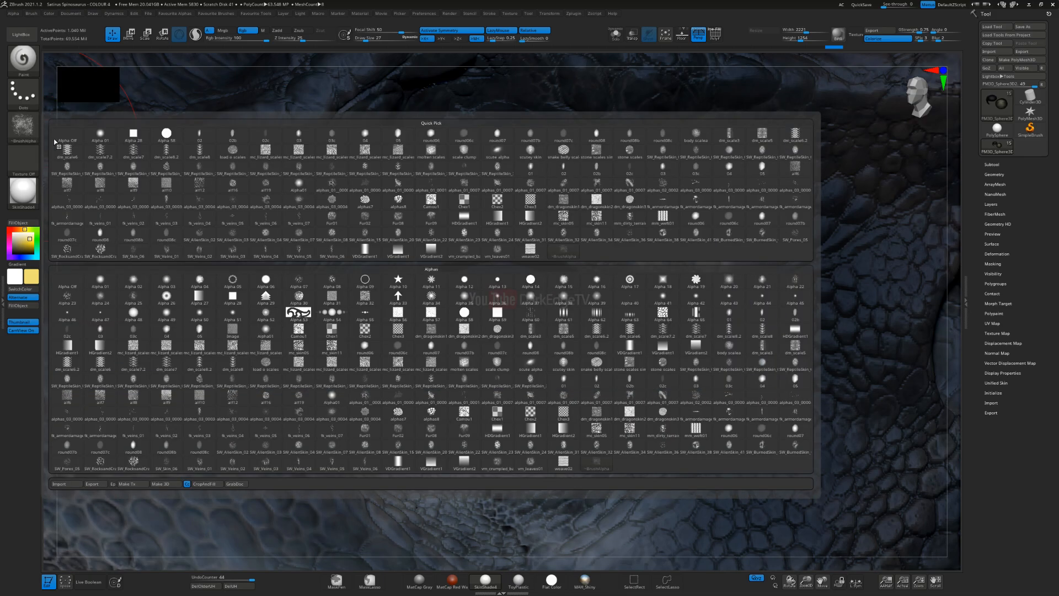
click(661, 365)
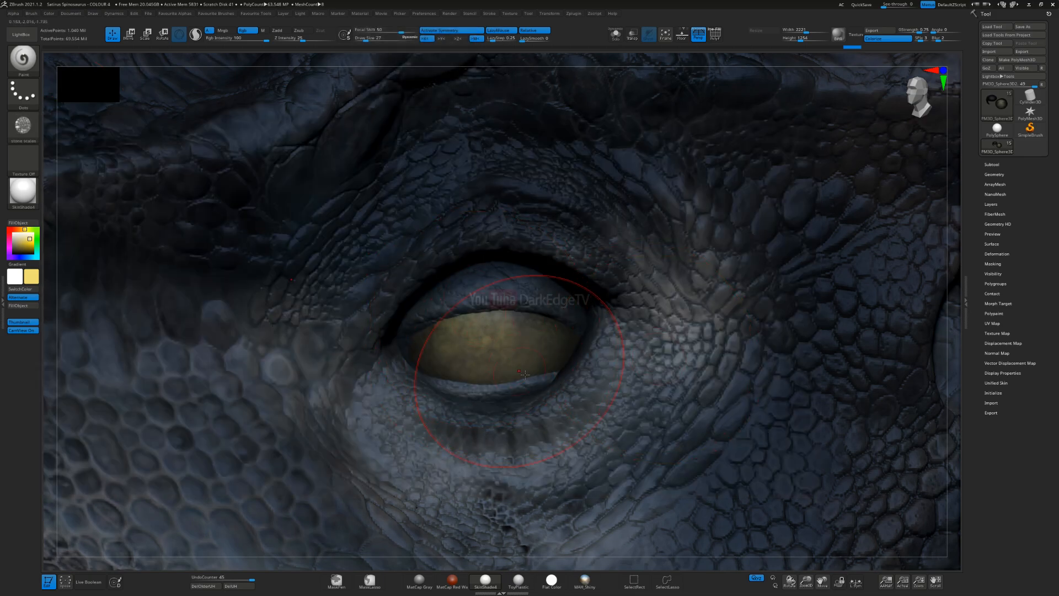
key(ctrl+z)
Step: Choose a coarse textured alpha and layer a lighter yellow over the eyeball, undoing an unwanted stroke
click(29, 160)
click(37, 134)
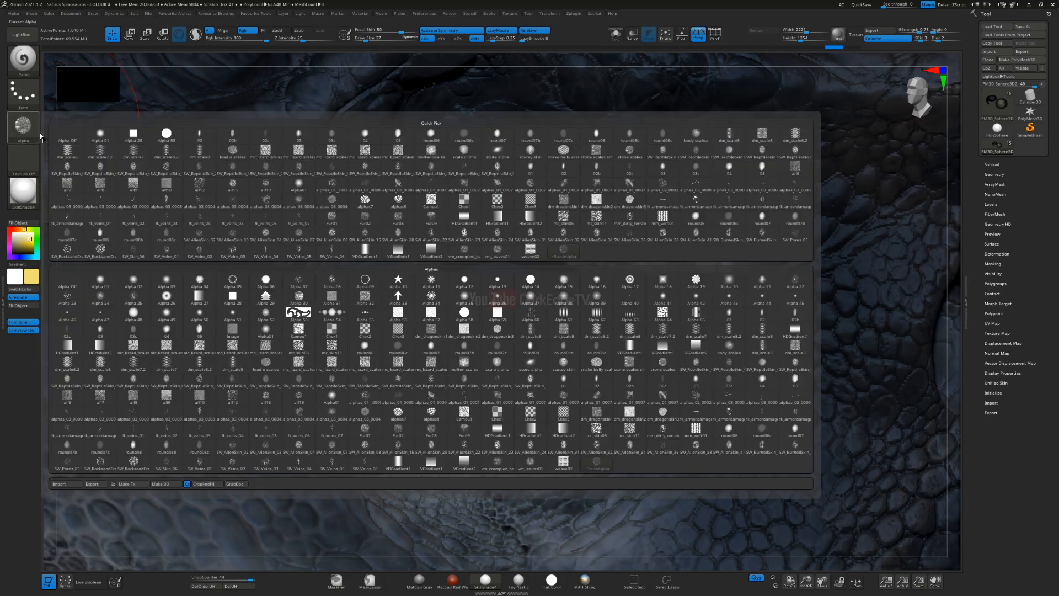
click(696, 392)
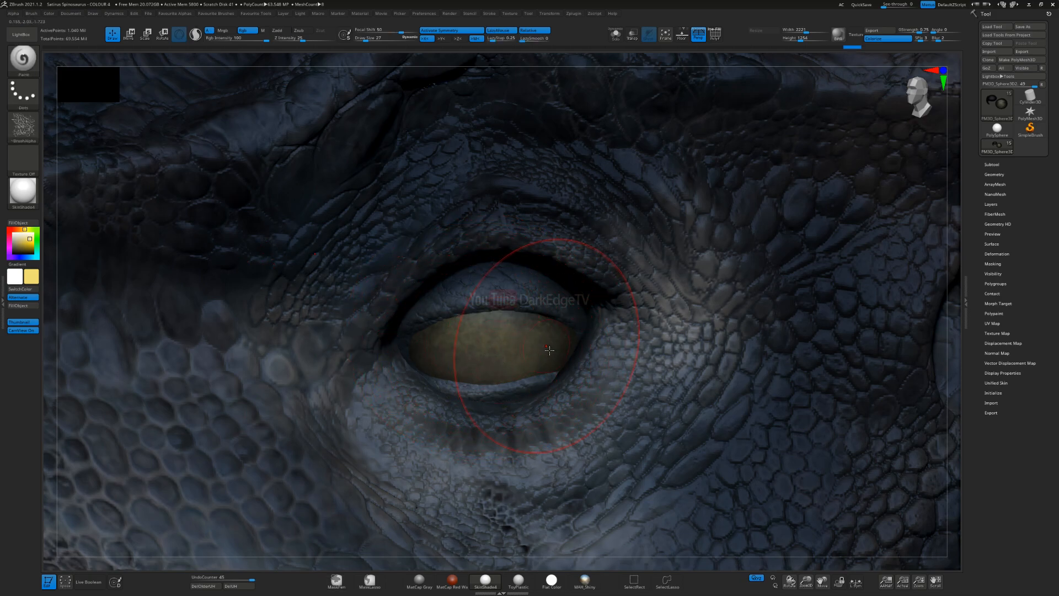
click(13, 252)
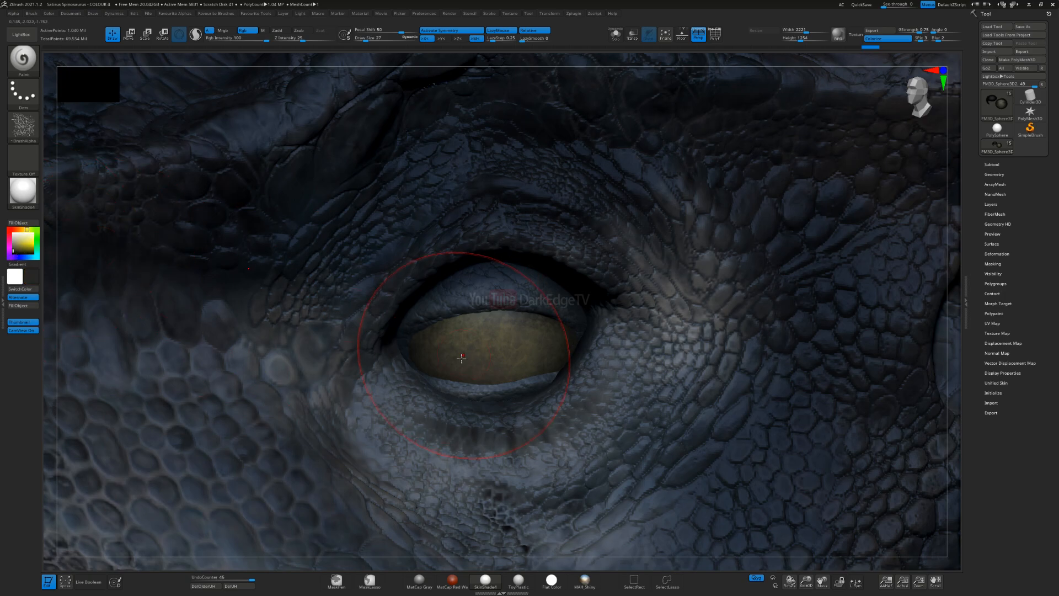
key(ctrl+z)
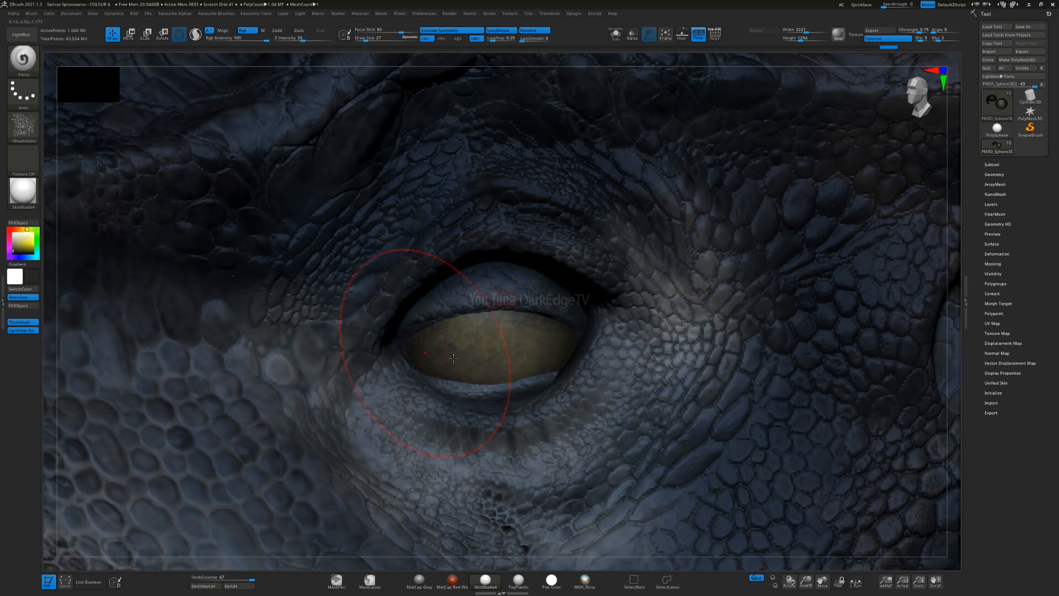
Step: Switch to File Explorer and browse the Studies & Experiments folder inside ZBrush Models
key(super)
click(132, 588)
click(41, 136)
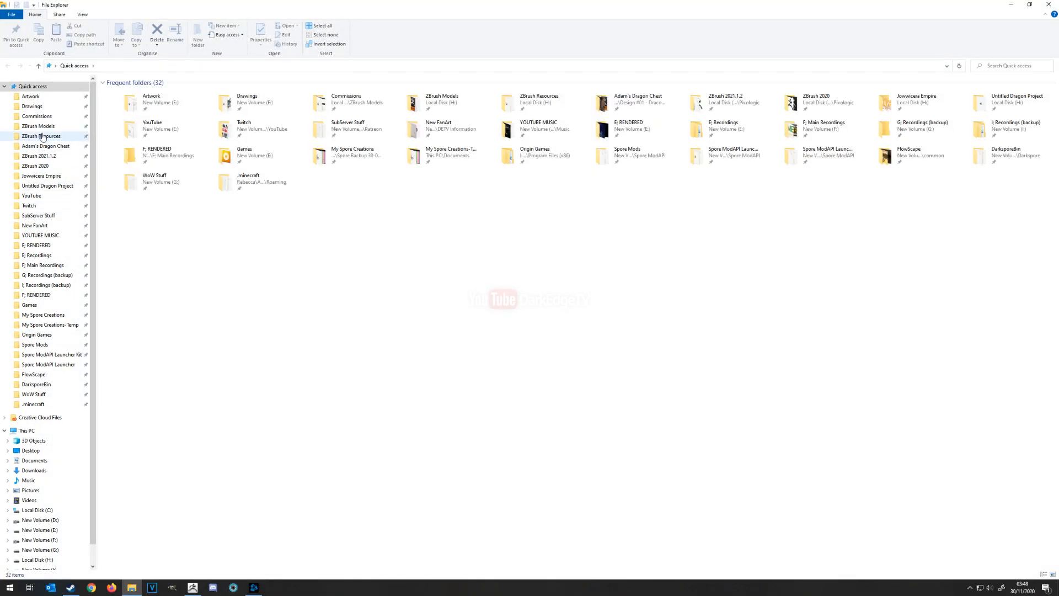
click(39, 126)
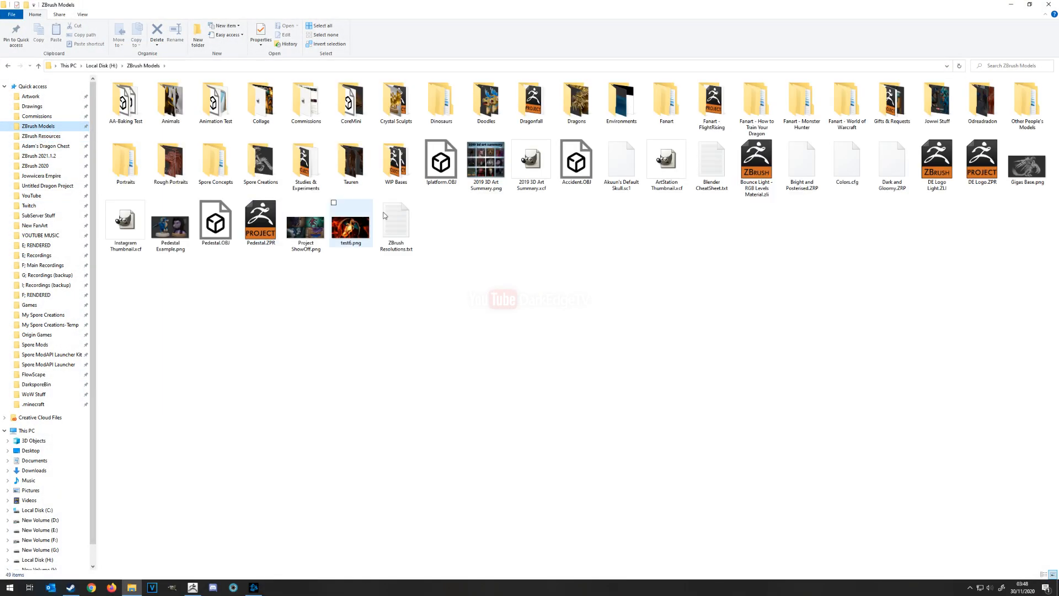
double_click(312, 163)
click(441, 125)
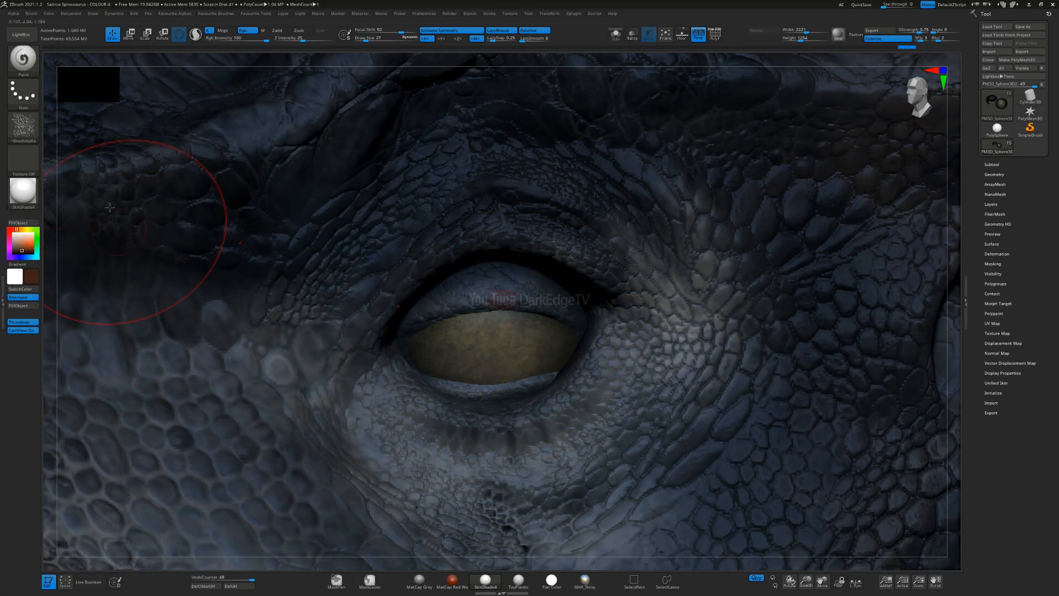
Step: Choose an alphas_01_0007 brush alpha and paint dark-brown mottling around the eyeball's edges with a smaller brush
click(23, 127)
mouse_move(571, 400)
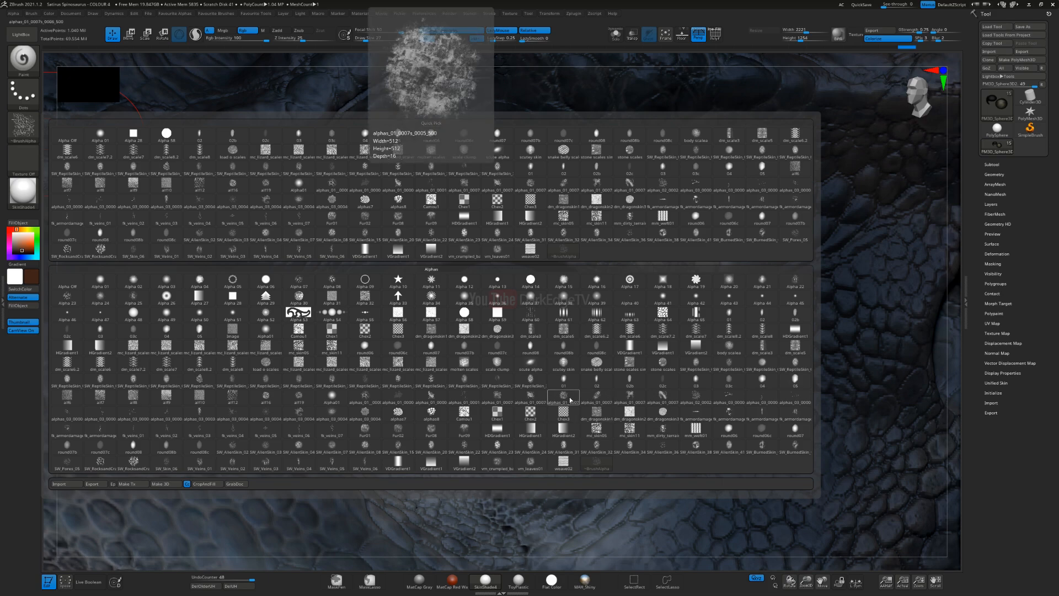
click(547, 403)
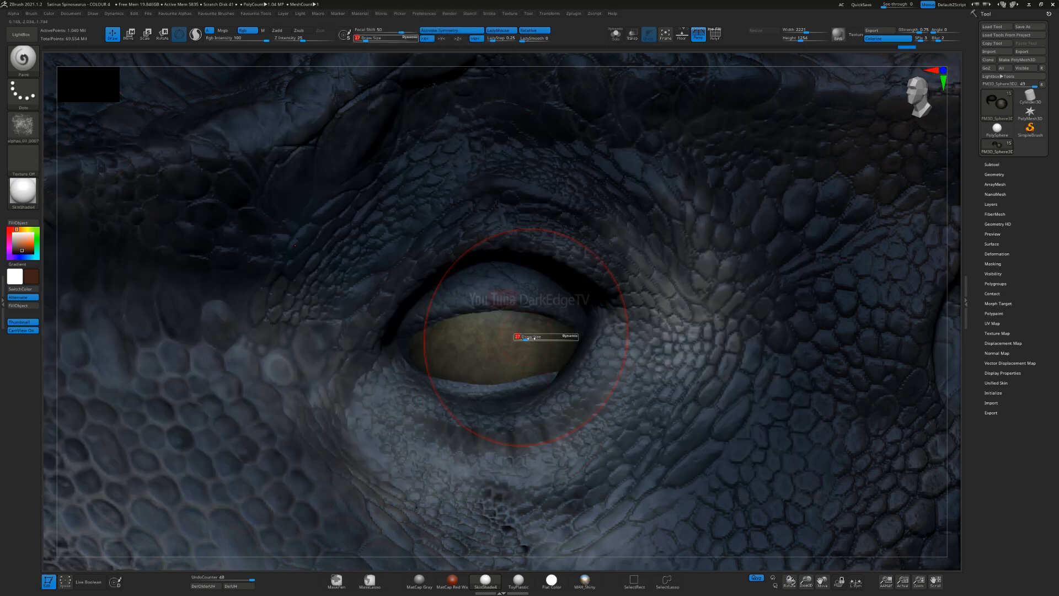
drag(390, 395, 408, 367)
drag(430, 353, 466, 329)
drag(598, 306, 510, 301)
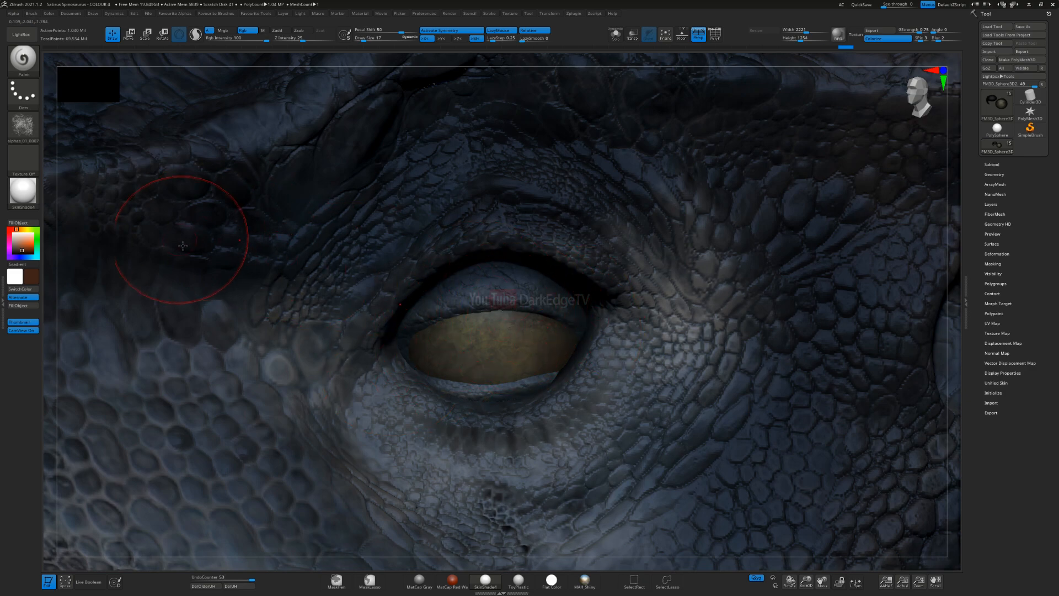
Step: Paint pale olive-yellow radiating texture on the eyeball with a crackled alpha, undoing the oversized strokes and using a smaller brush
click(23, 243)
click(23, 126)
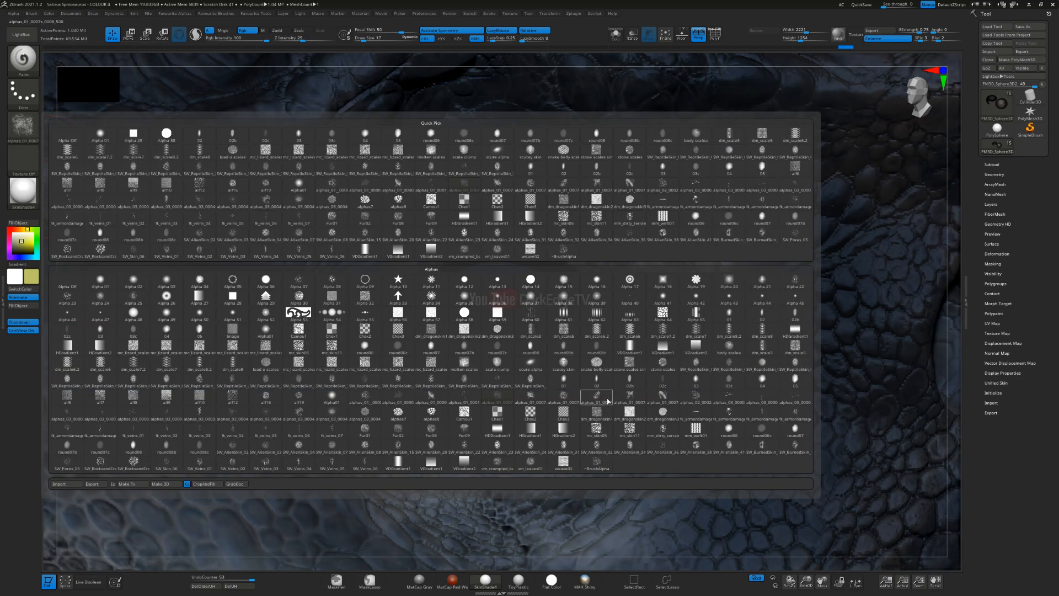
click(366, 396)
key(])
click(488, 363)
key(ctrl+z)
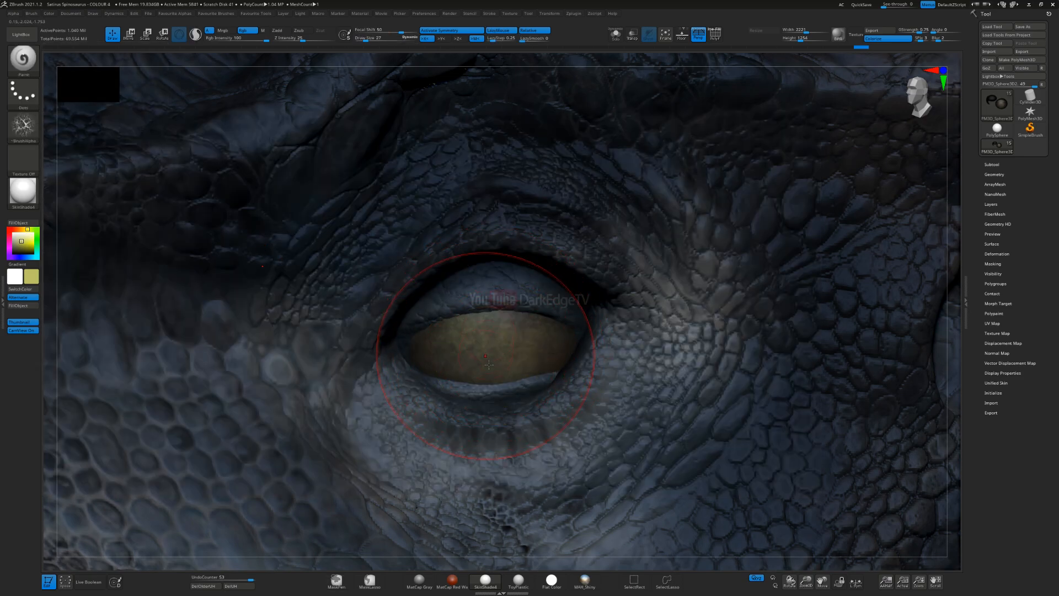
key(ctrl+z)
drag(489, 360, 499, 332)
key(s)
click(476, 367)
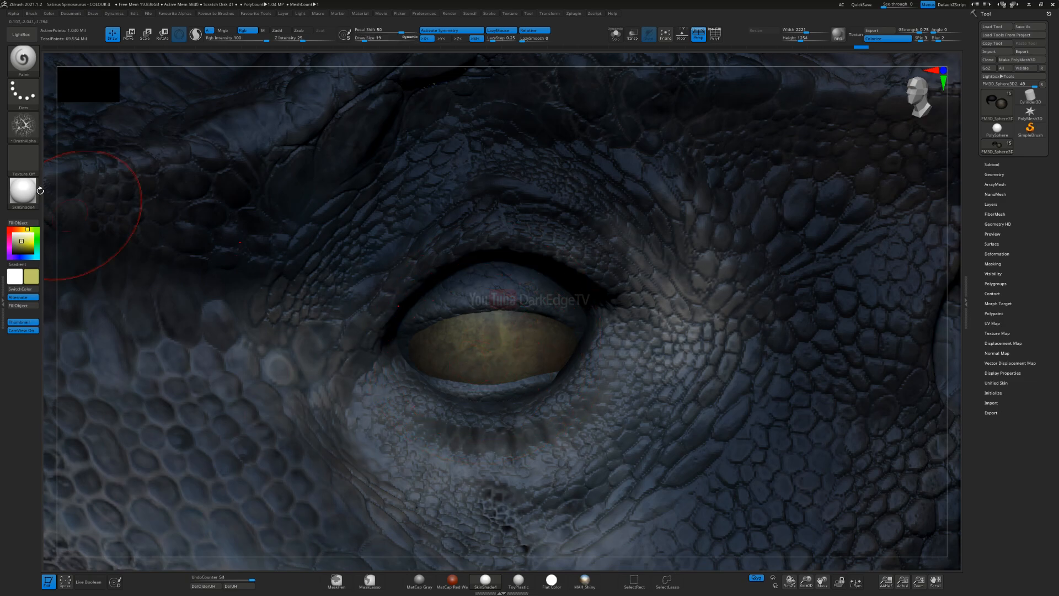
Step: Paint fine veins over the eyeball with the fk_veins_02 alpha, undoing two strokes and adjusting the brush size
click(24, 126)
click(167, 431)
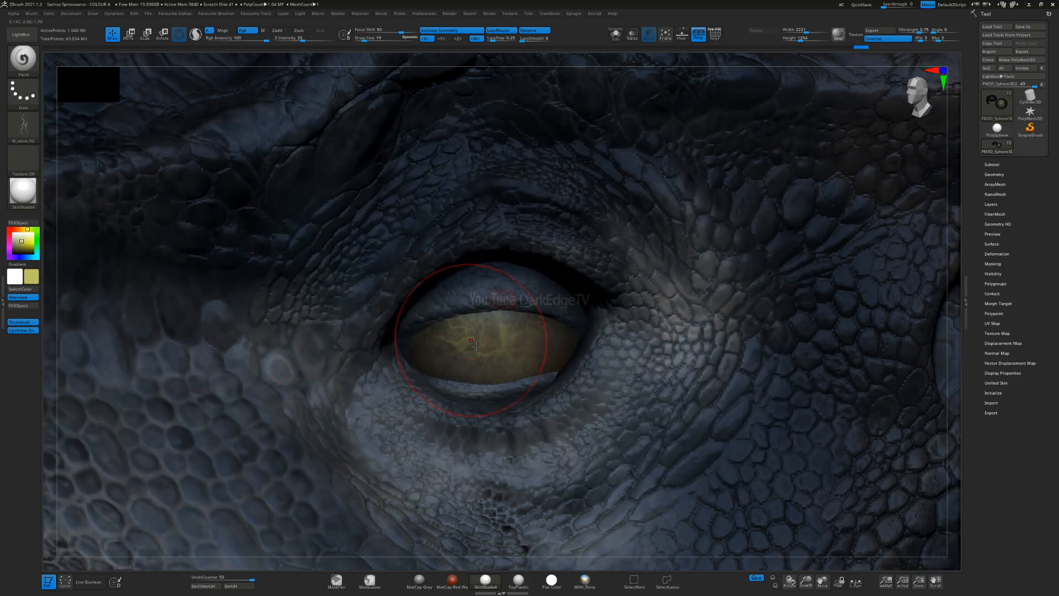
key(s)
drag(476, 340, 457, 330)
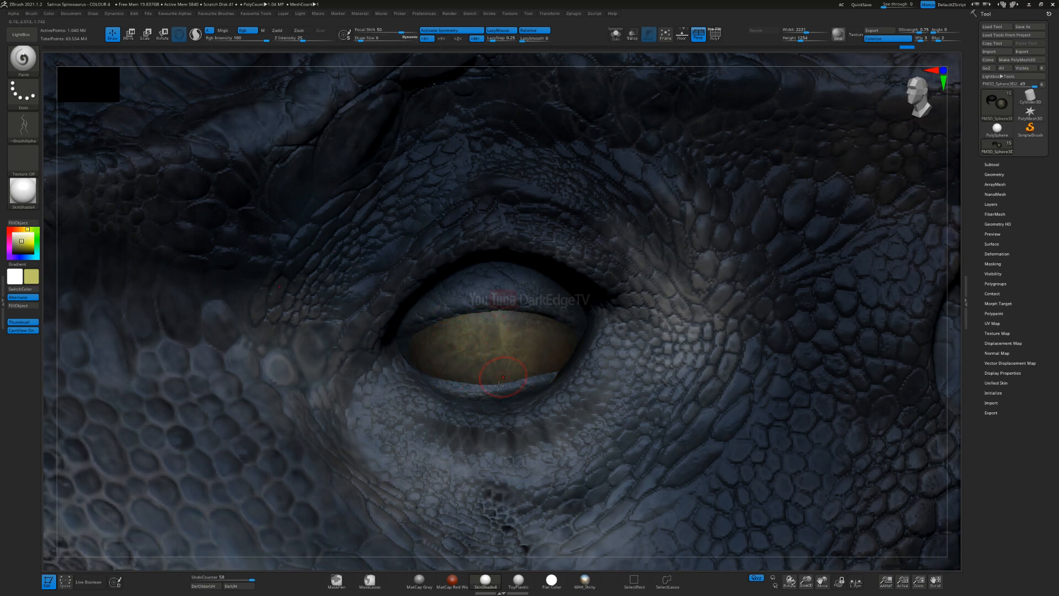
key(ctrl+z)
key(ctrl+z)
key(s)
click(532, 360)
Step: Set up a muted brown and olive-yellow colour gradient, turn the brush alpha off, and set Focal Shift to -100
click(15, 229)
click(26, 250)
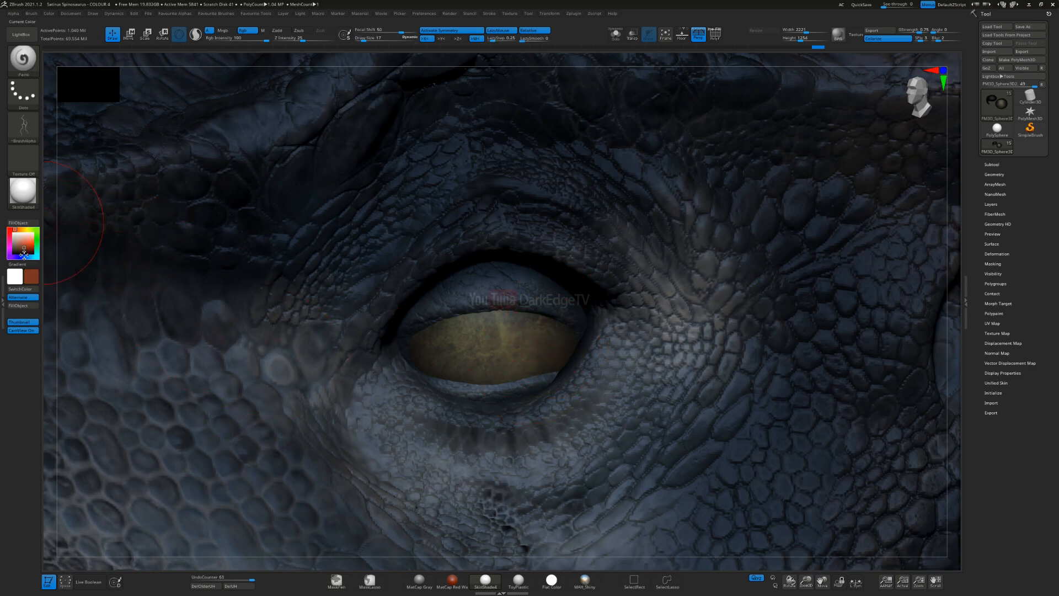
click(16, 248)
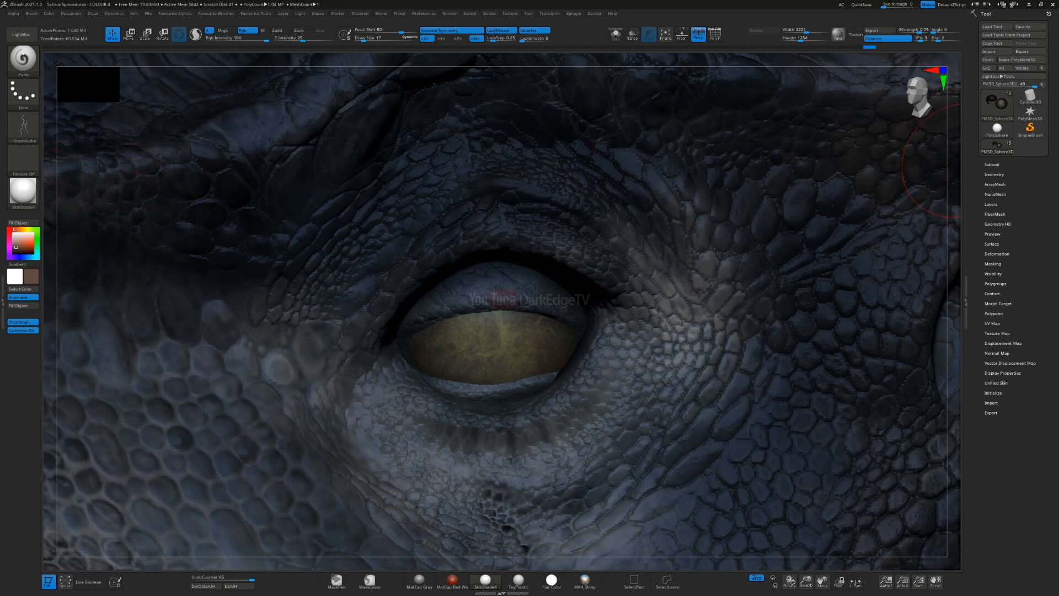
click(24, 126)
click(63, 135)
click(358, 31)
drag(16, 278, 101, 237)
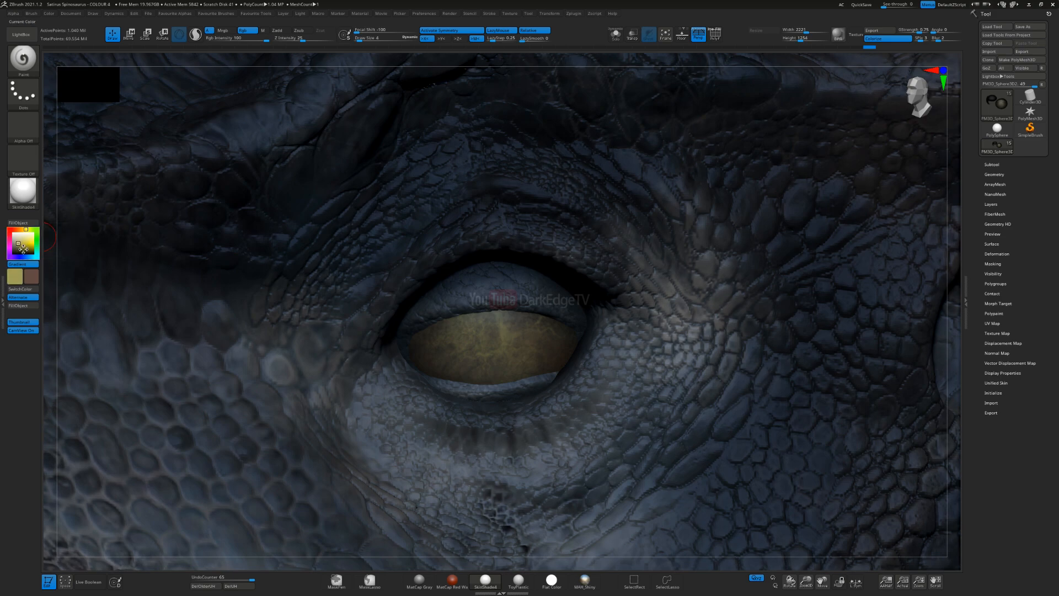
Step: Set the main paint colour to black and give the Paint brush the Alpha 06 alpha with the DragRect stroke
drag(34, 280, 33, 279)
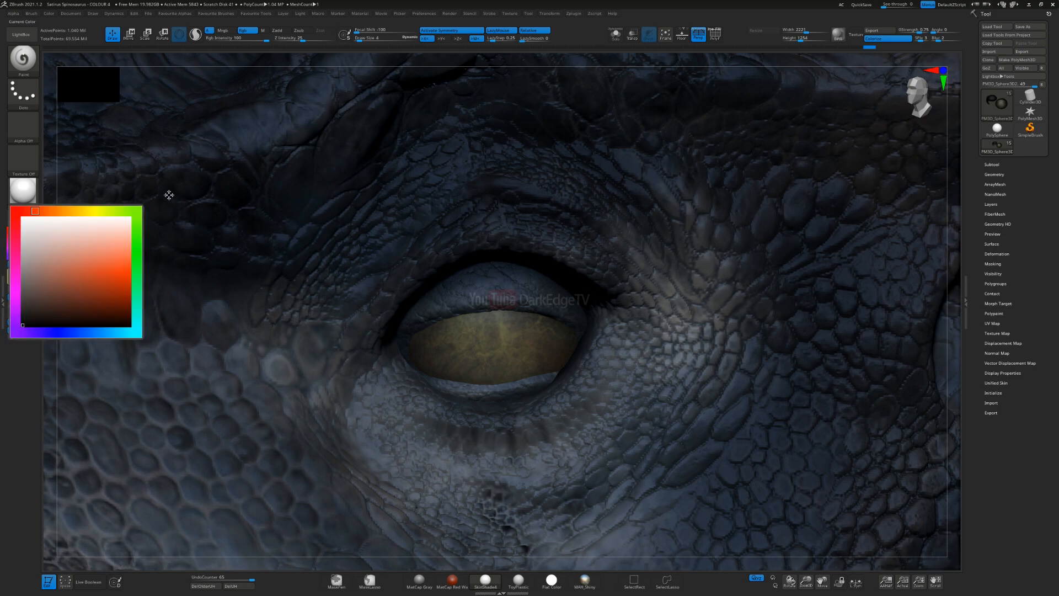
drag(149, 208, 148, 209)
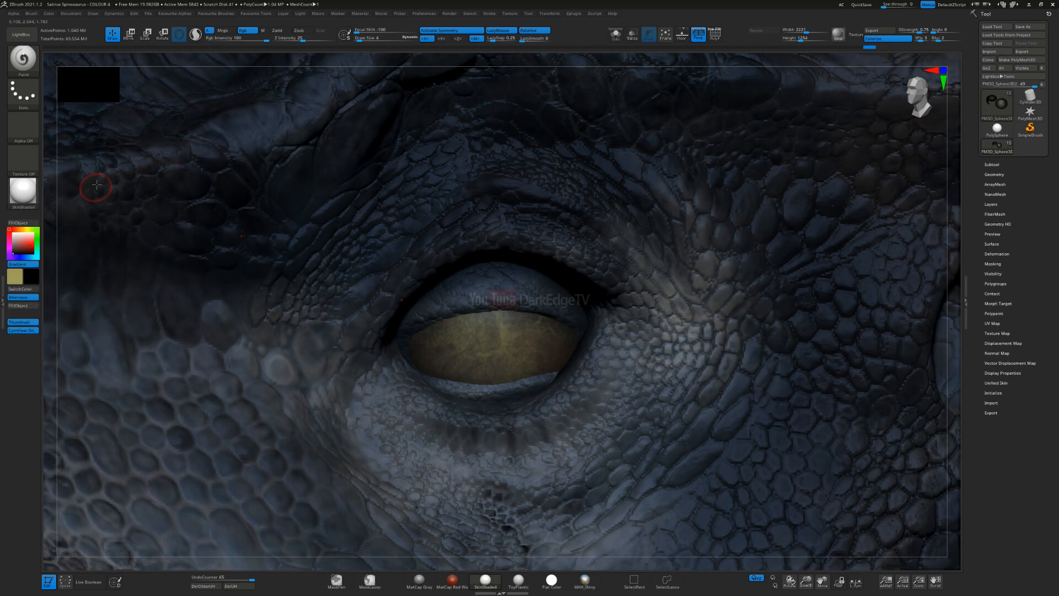
click(28, 131)
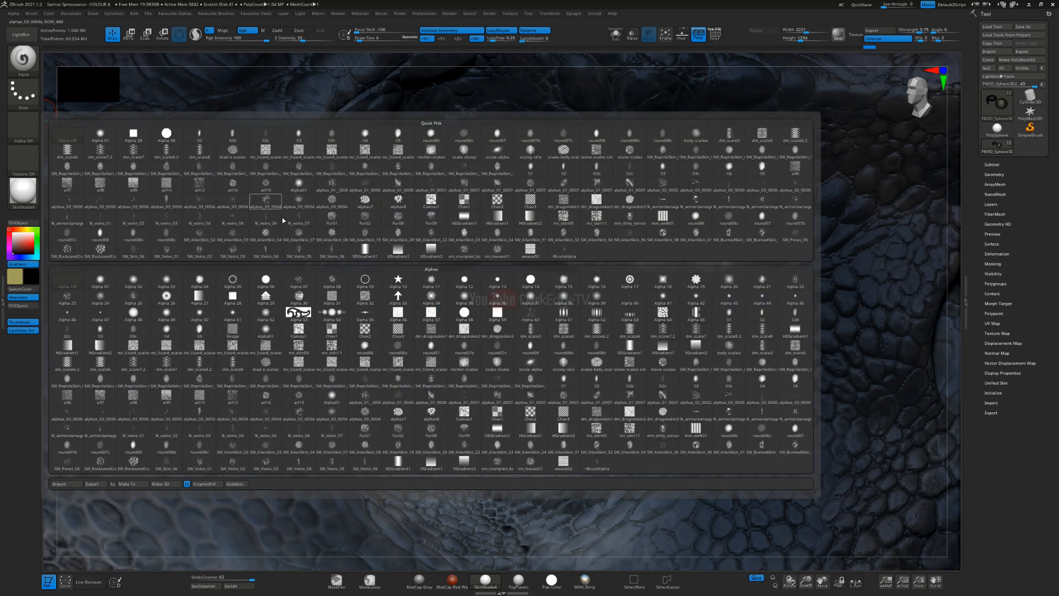
click(265, 282)
click(26, 93)
click(100, 103)
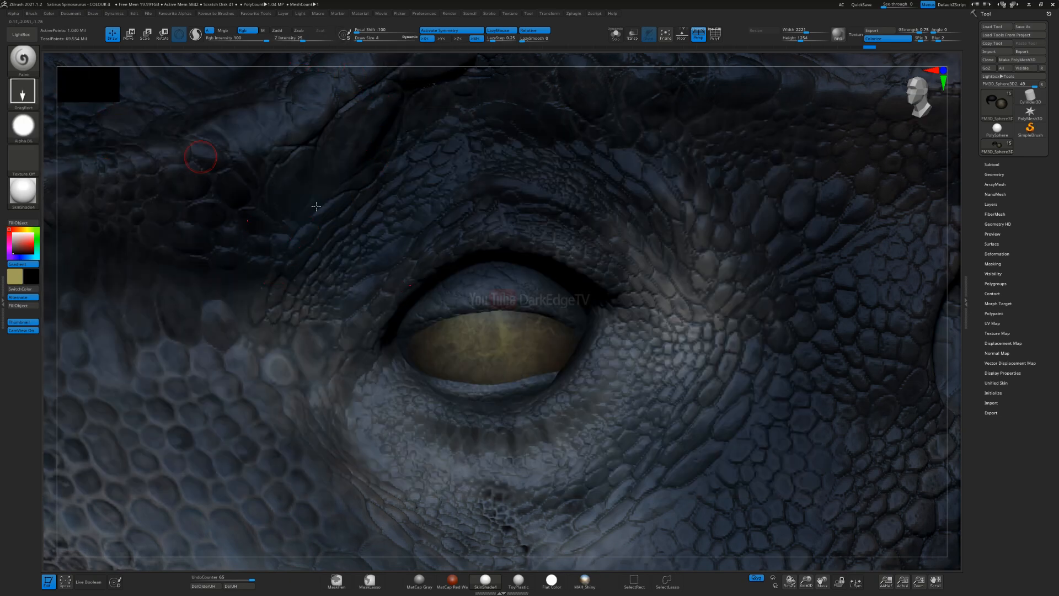
Step: Try a large round black pupil in the middle of the eyeball, check it on the whole head, and undo it
drag(512, 367, 549, 406)
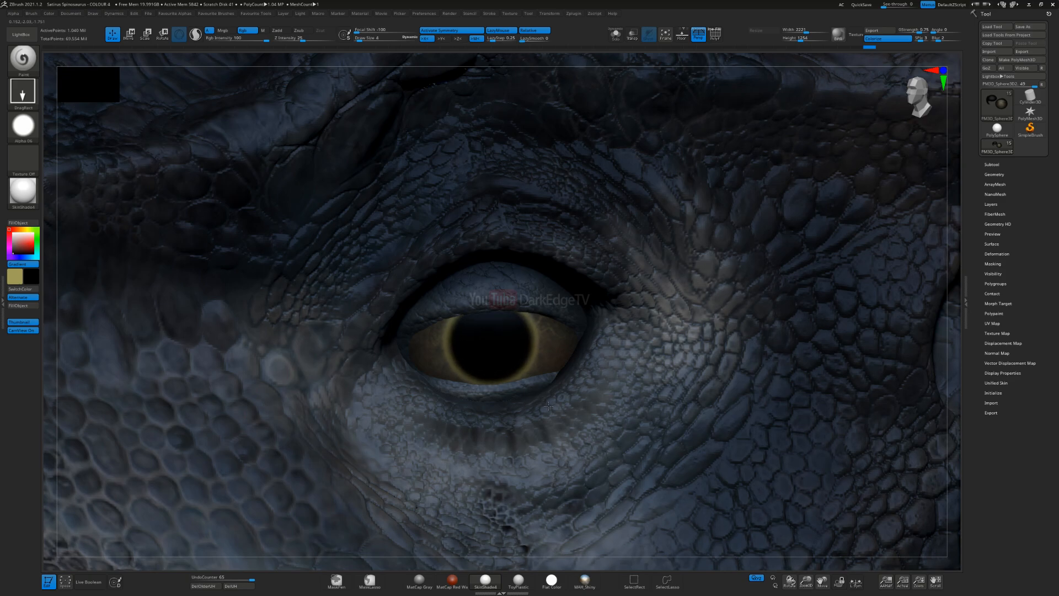
ctrl+right_drag(499, 473, 497, 232)
ctrl+right_drag(496, 232, 496, 315)
mouse_move(514, 162)
ctrl+right_down()
mouse_move(499, 80)
mouse_move(495, 234)
ctrl+right_up()
key(ctrl+z)
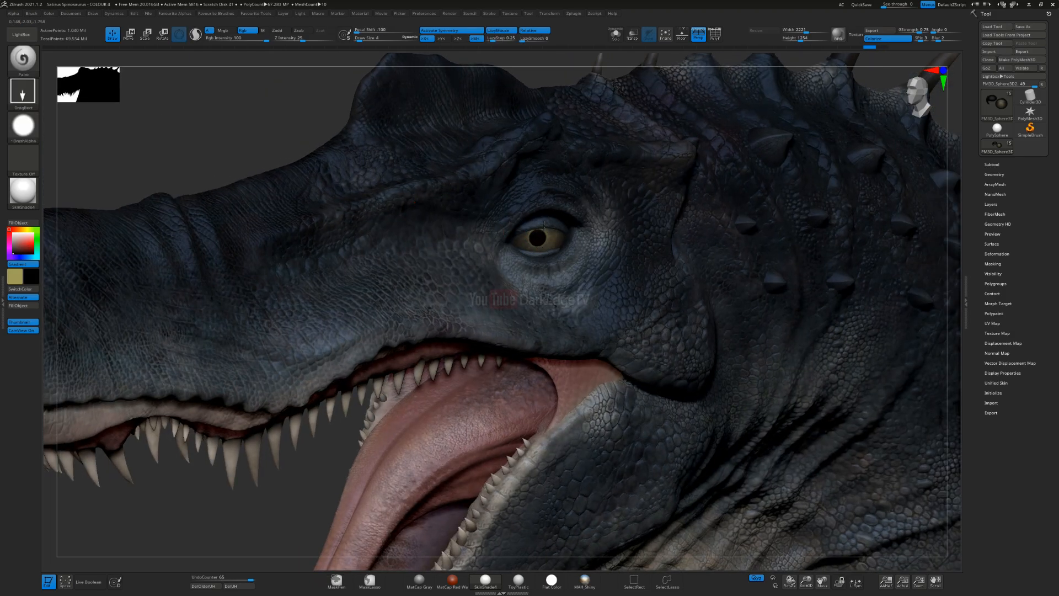
Step: Try a smaller black pupil on the eyeball, undoing and redoing placements and checking the eye from the head's other side
mouse_move(524, 353)
ctrl+right_down()
mouse_move(502, 260)
mouse_move(558, 251)
ctrl+right_up()
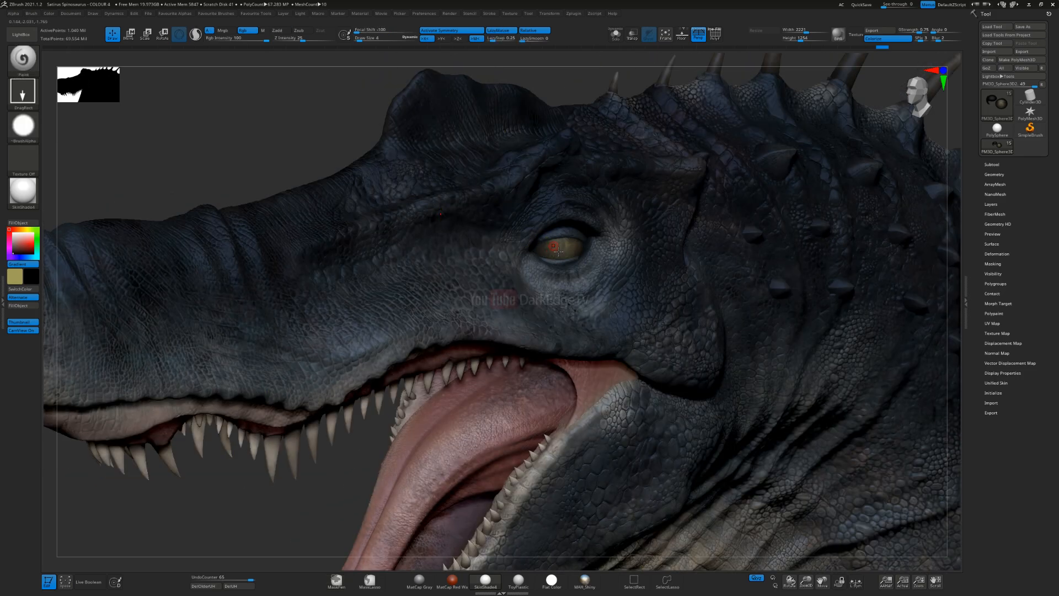
key(ctrl+z)
key(ctrl+shift+z)
mouse_move(563, 243)
ctrl+right_down()
mouse_move(353, 295)
mouse_move(457, 316)
mouse_move(533, 265)
ctrl+right_up()
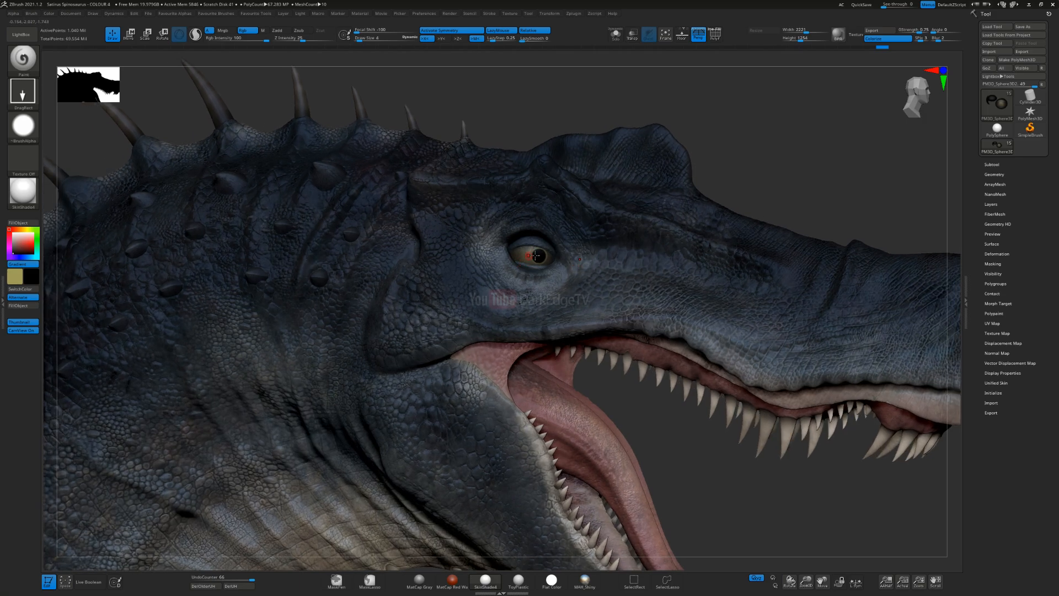
key(ctrl+z)
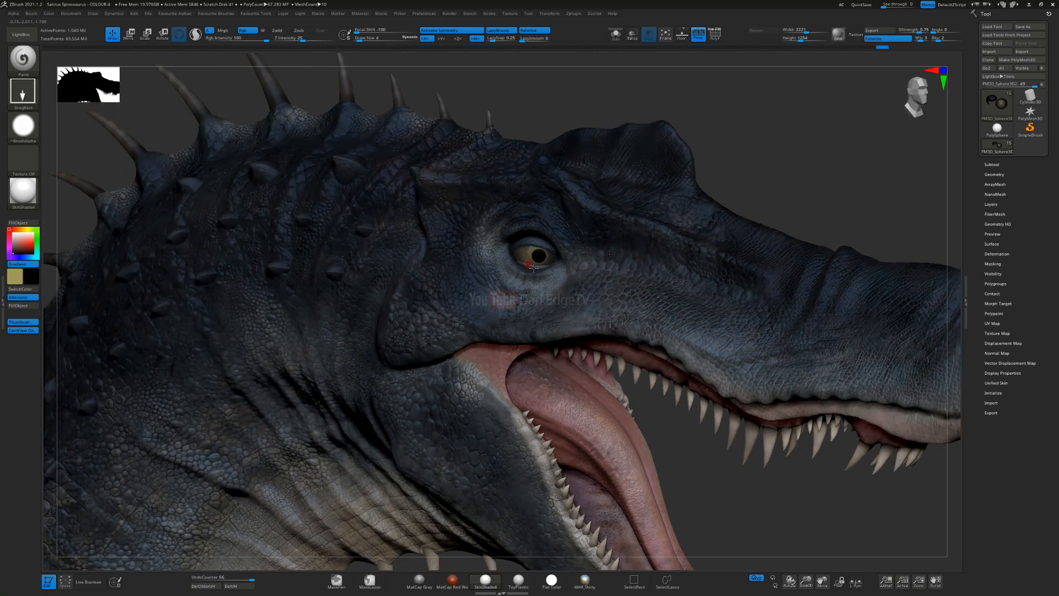
Step: Test another position for the round pupil, compare it from both sides of the head, and undo the stamp
drag(553, 237, 553, 237)
key(ctrl+z)
ctrl+right_drag(550, 240, 301, 276)
right_drag(535, 265, 510, 262)
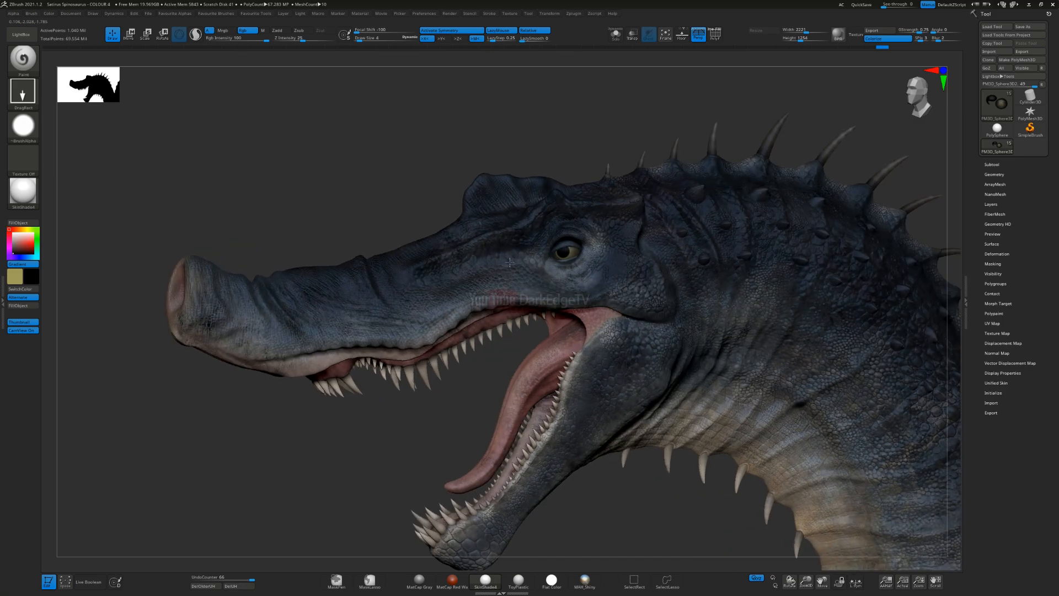
key(ctrl+z)
right_drag(577, 238, 568, 250)
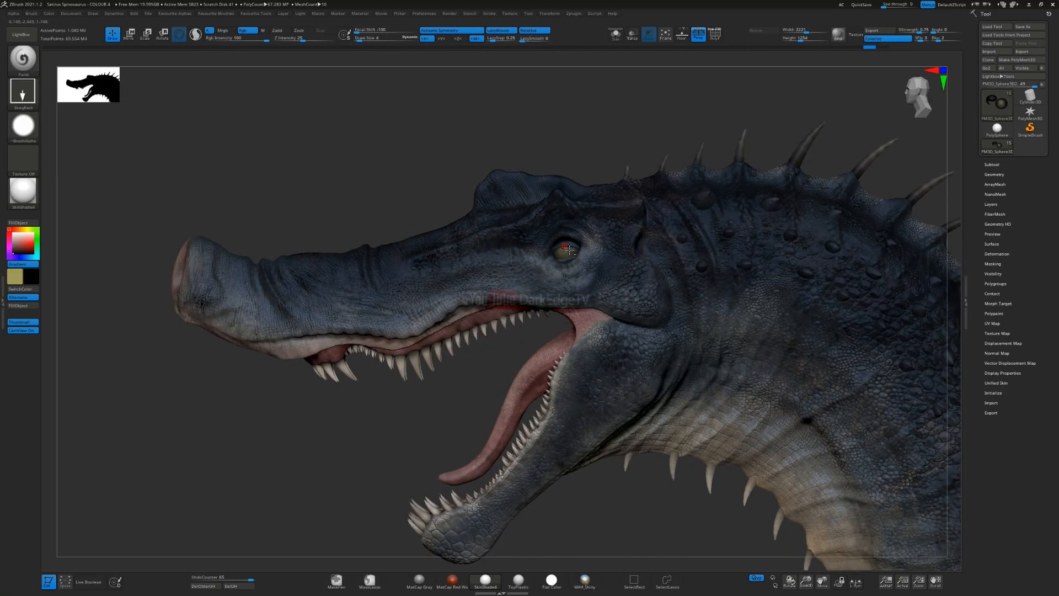
Step: Switch to the Move brush, resize it, and adjust the shape of the eyelids around the eyeball
ctrl+right_drag(581, 205, 549, 328)
key(b)
click(527, 306)
key(s)
drag(543, 259, 556, 259)
right_drag(534, 237, 552, 262)
key(s)
drag(553, 263, 544, 269)
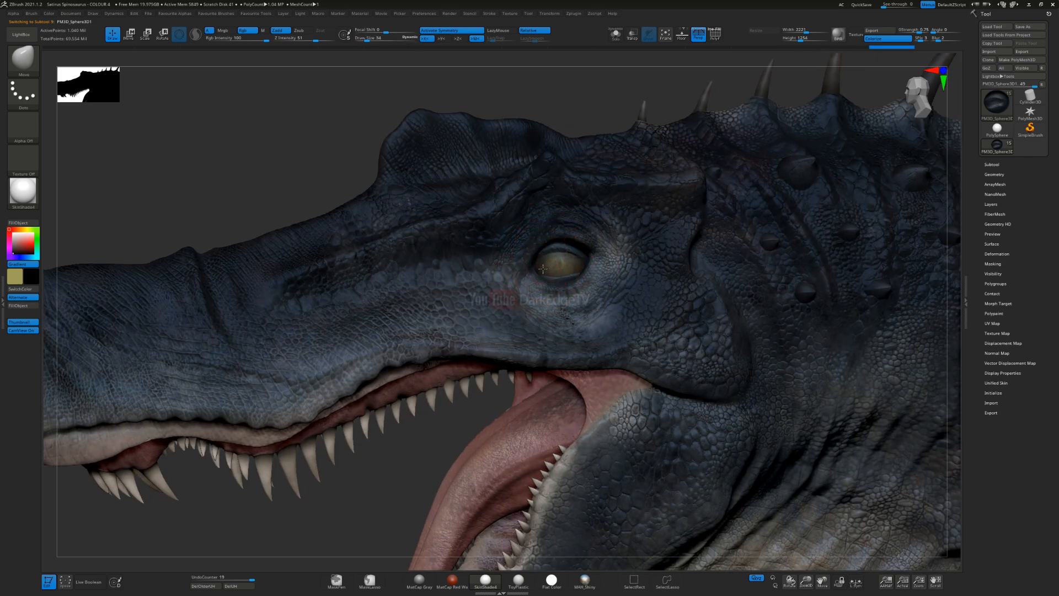
right_drag(549, 262, 574, 274)
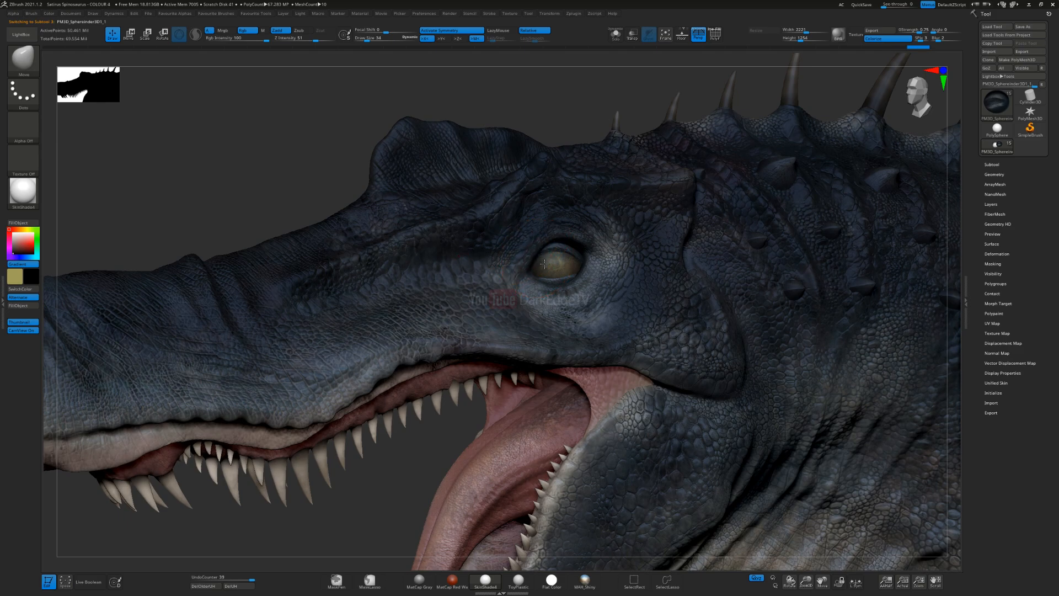
Step: Reselect the eyeball with the Paint brush, try a black pupil on it, set the Draw Size to 25, and undo the stamp
alt+click(555, 274)
key(b)
click(559, 358)
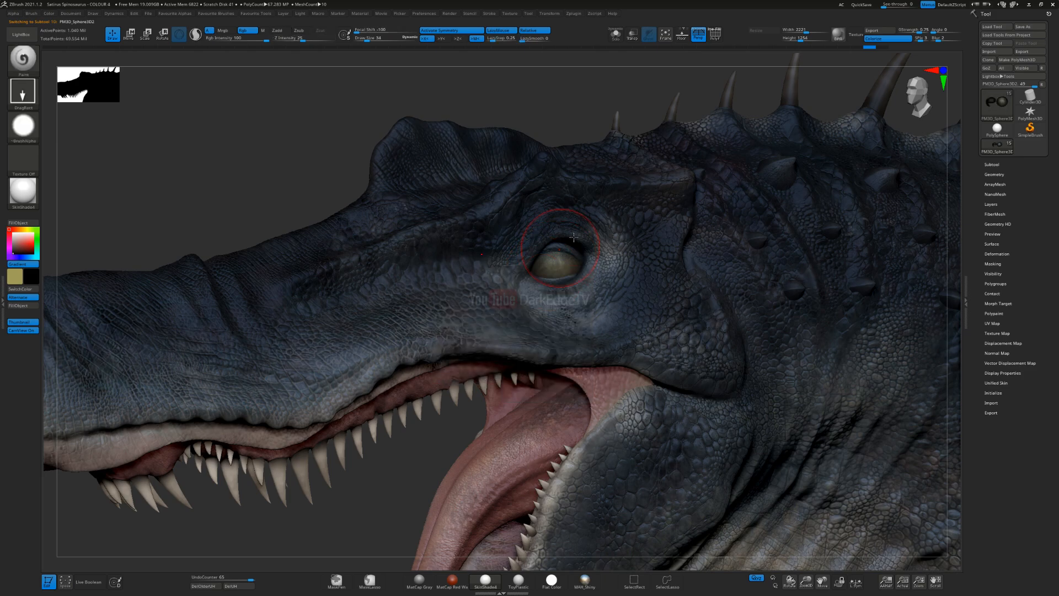
ctrl+right_drag(563, 281, 526, 335)
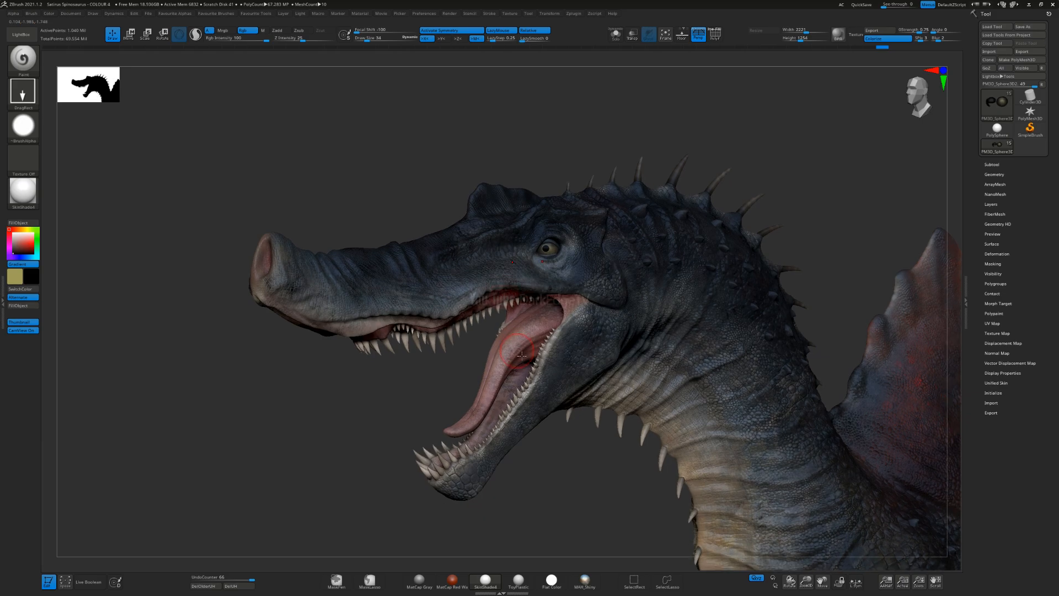
ctrl+right_drag(551, 229, 534, 290)
key(s)
drag(538, 295, 534, 295)
key(ctrl+z)
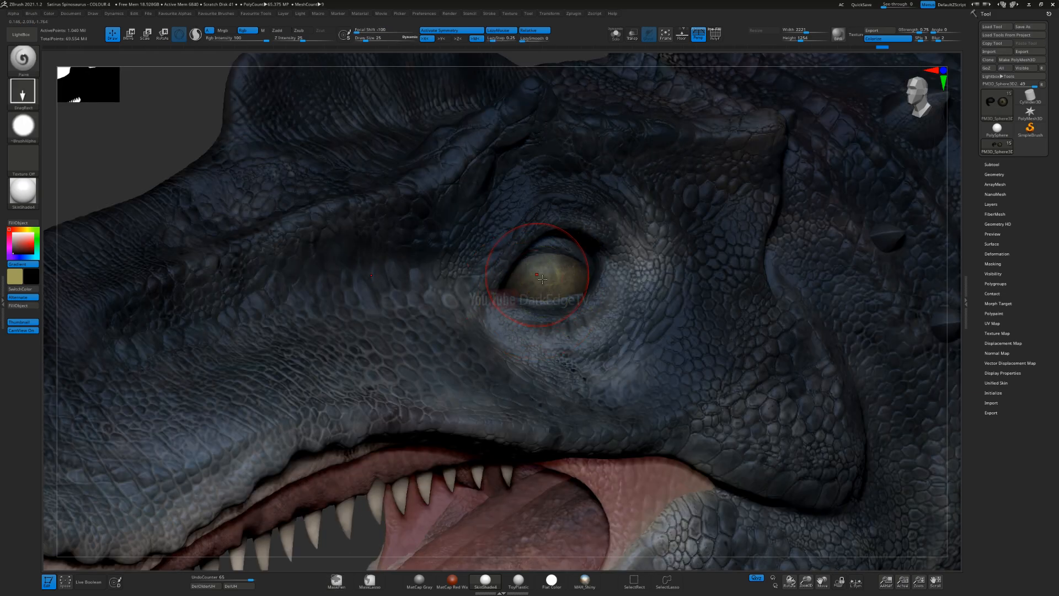
Step: Stamp a small round black pupil towards the front of the eyeball, undoing misplaced attempts, and reduce the Draw Size to 11
drag(565, 308, 568, 310)
ctrl+right_drag(565, 306, 542, 253)
mouse_move(520, 307)
alt+right_down()
mouse_move(539, 280)
mouse_move(574, 268)
alt+right_up()
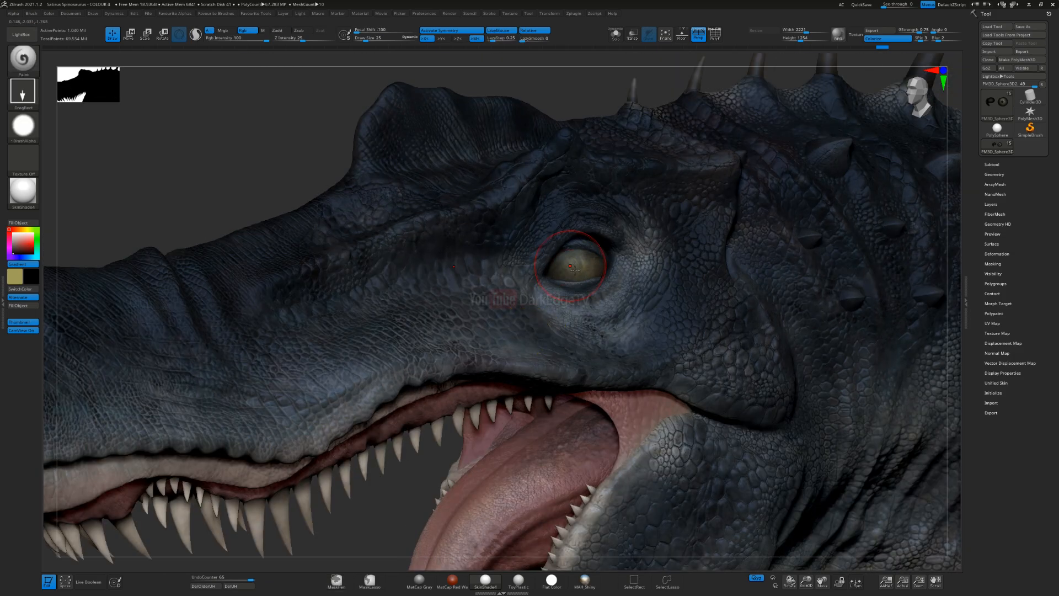
key(ctrl+z)
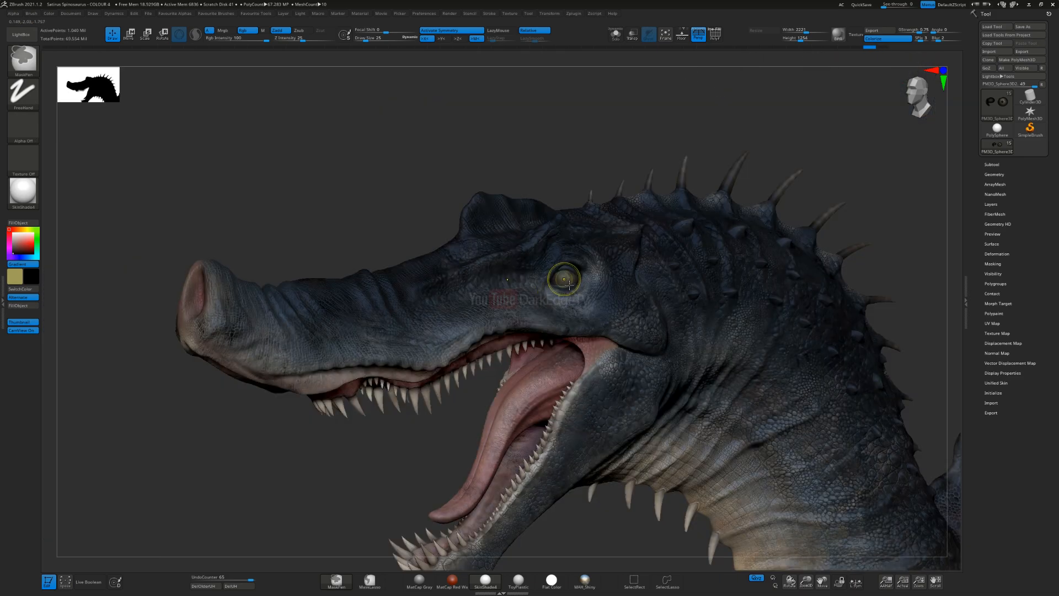
key(ctrl+shift+z)
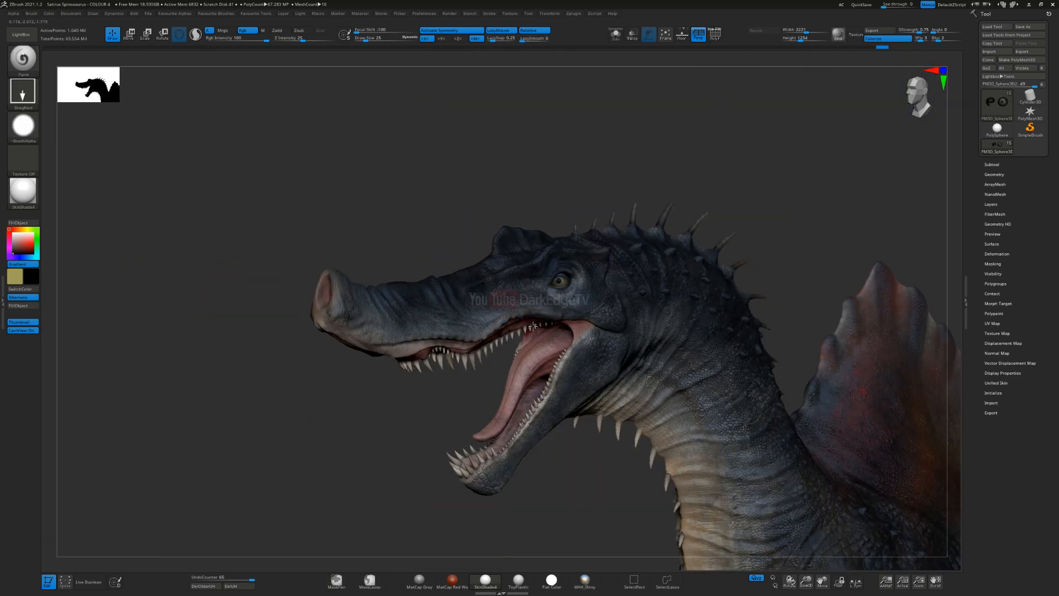
mouse_move(521, 314)
ctrl+right_down()
mouse_move(490, 358)
mouse_move(524, 361)
mouse_move(486, 364)
mouse_move(586, 270)
mouse_move(475, 358)
mouse_move(477, 374)
ctrl+right_up()
mouse_move(478, 374)
ctrl+right_down()
mouse_move(533, 300)
mouse_move(525, 309)
mouse_move(486, 284)
ctrl+right_up()
key(s)
click(483, 283)
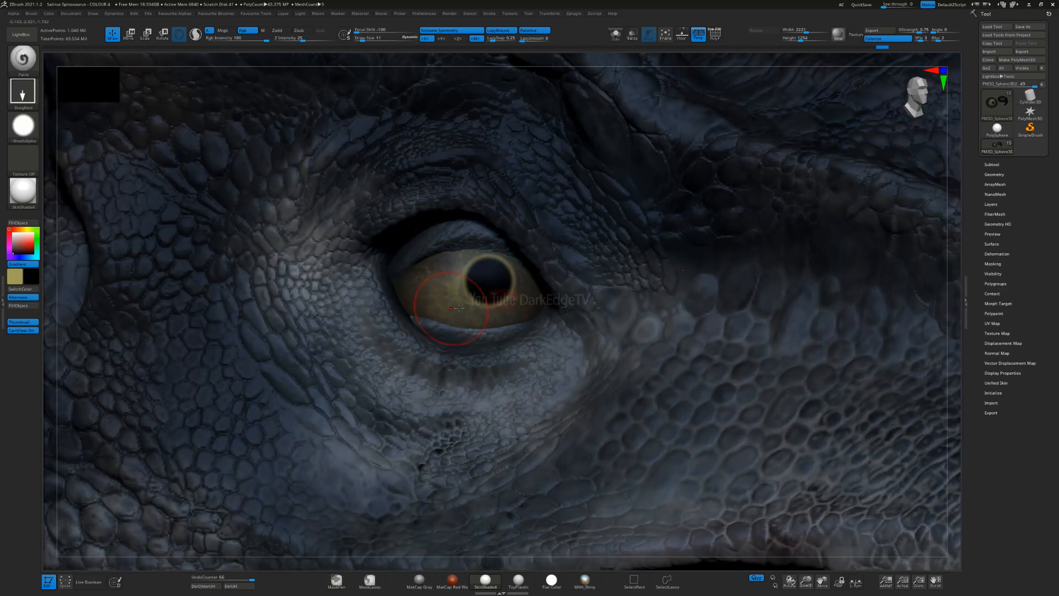
Step: Turn the colour gradient off, use the Dots stroke with a fur alpha, and shade the eyeball's edges black, undoing a stroke
click(29, 127)
click(67, 134)
click(28, 94)
click(67, 103)
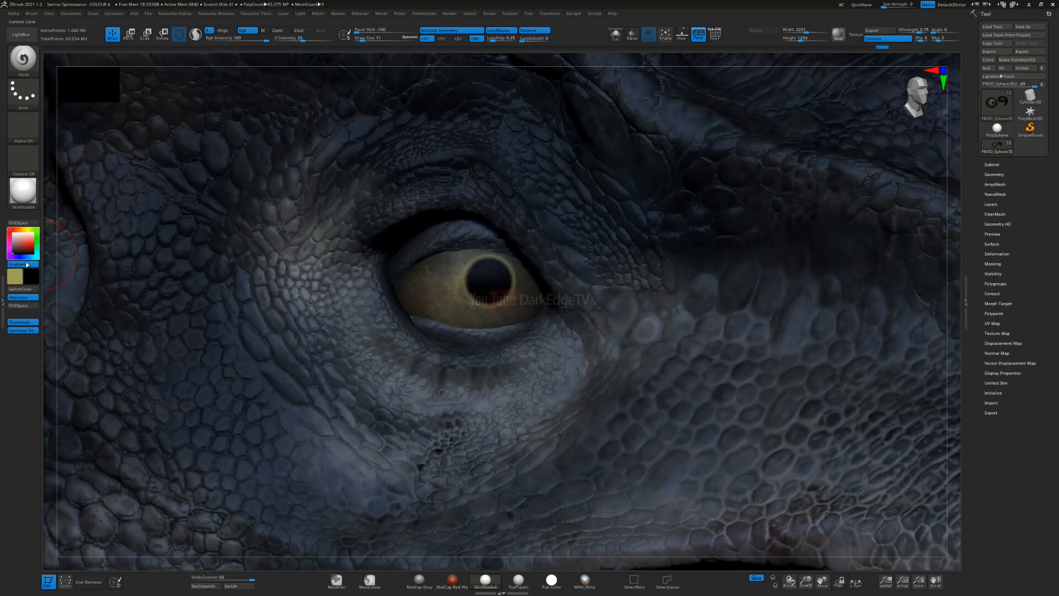
click(28, 127)
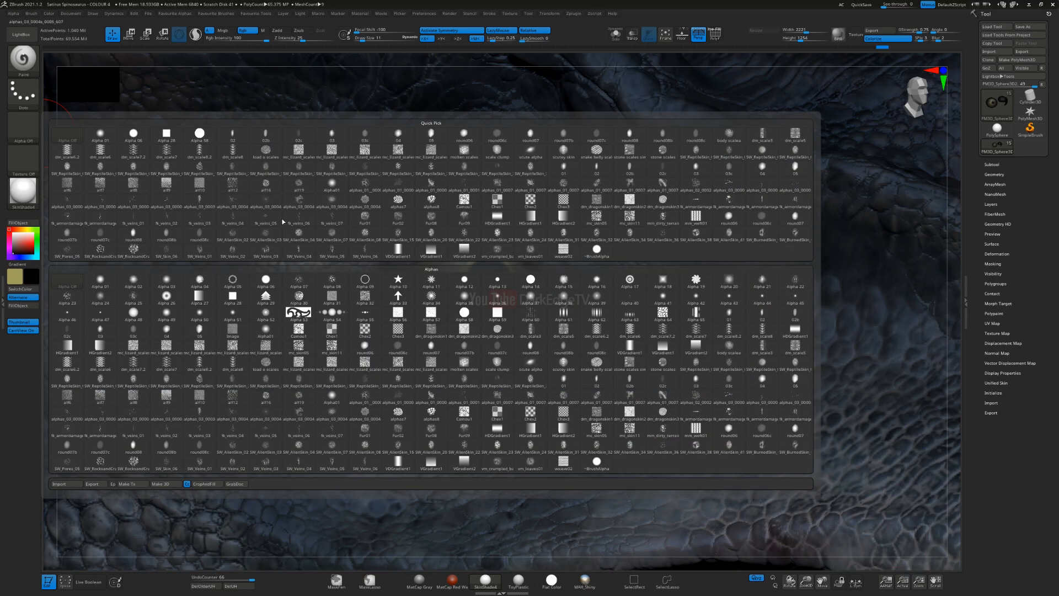
click(431, 431)
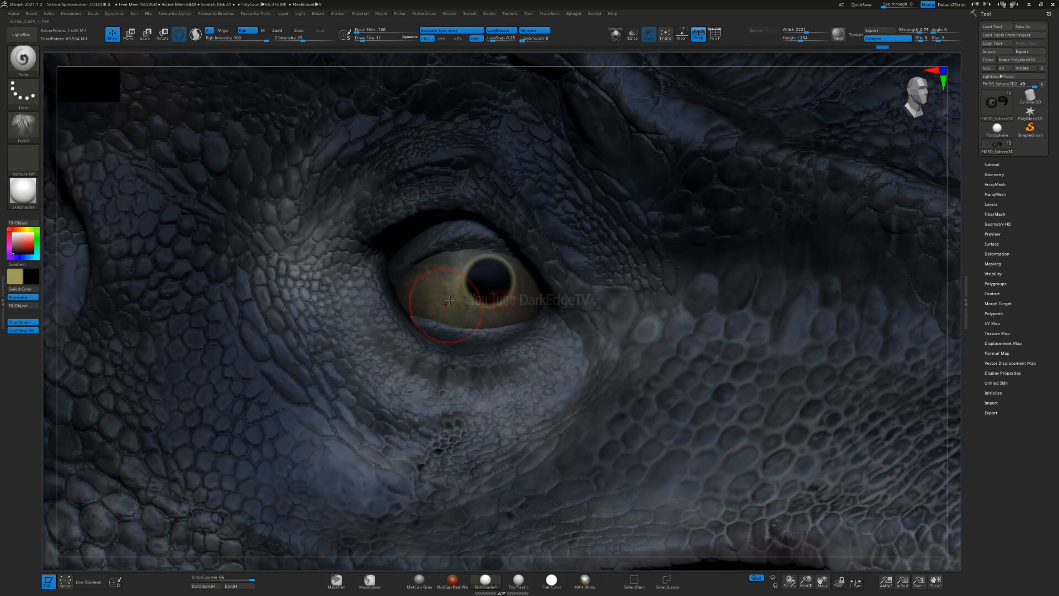
drag(418, 291, 389, 359)
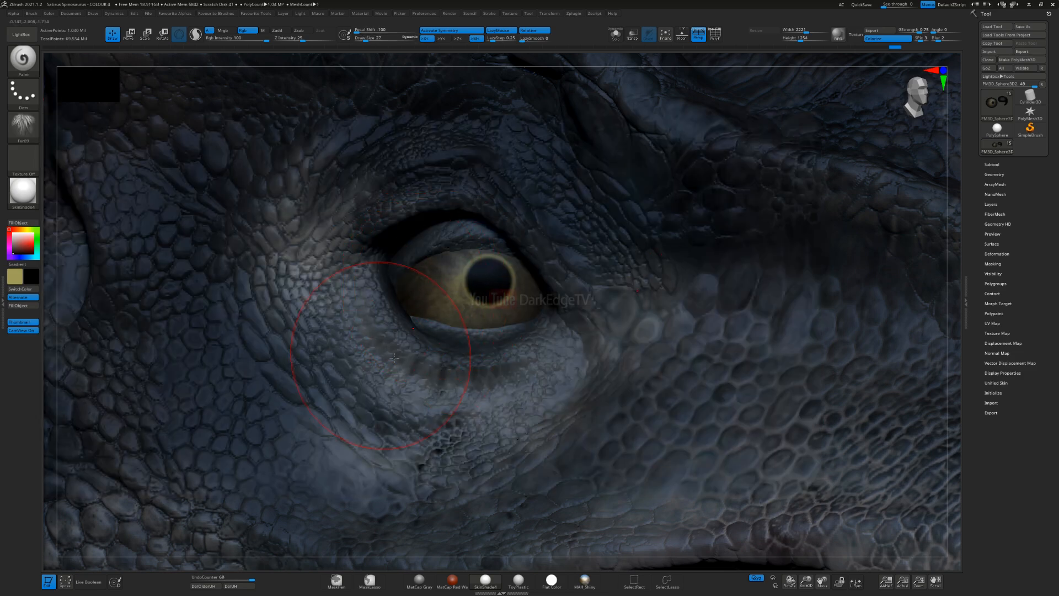
key(ctrl+z)
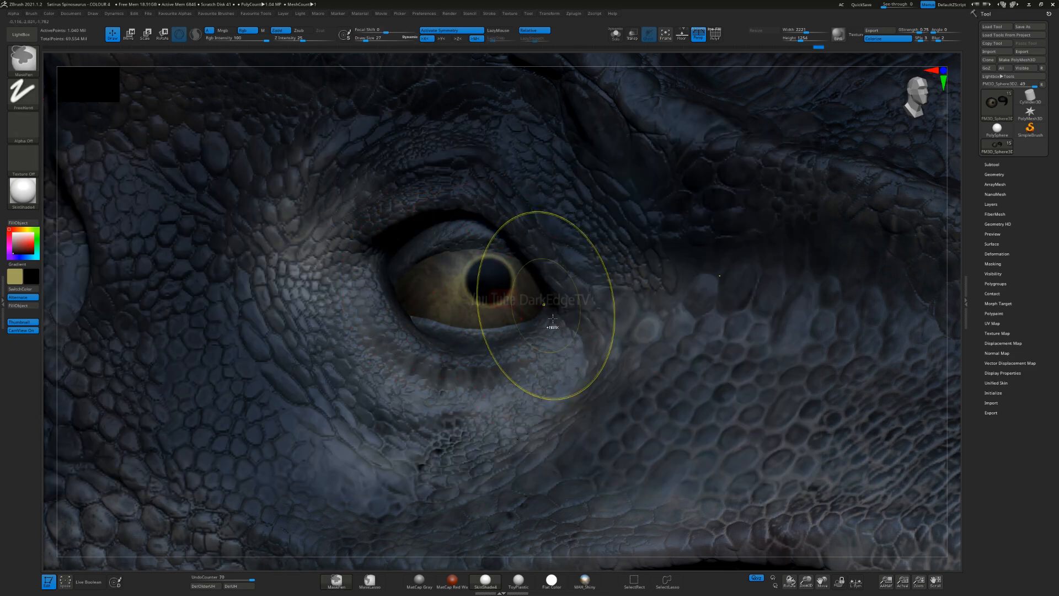
Step: Return to the Paint brush, turn its alpha off, and set Focal Shift to 39
drag(410, 207, 410, 202)
key(1)
click(401, 294)
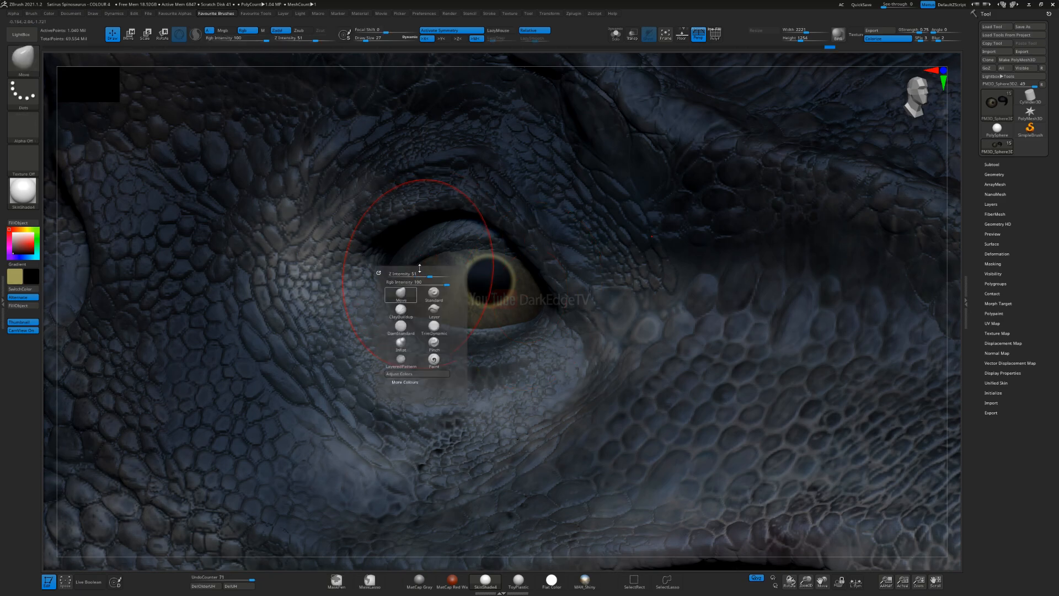
click(436, 360)
click(24, 129)
click(65, 140)
click(376, 31)
mouse_move(375, 30)
mouse_down()
mouse_move(418, 31)
mouse_move(397, 31)
mouse_up()
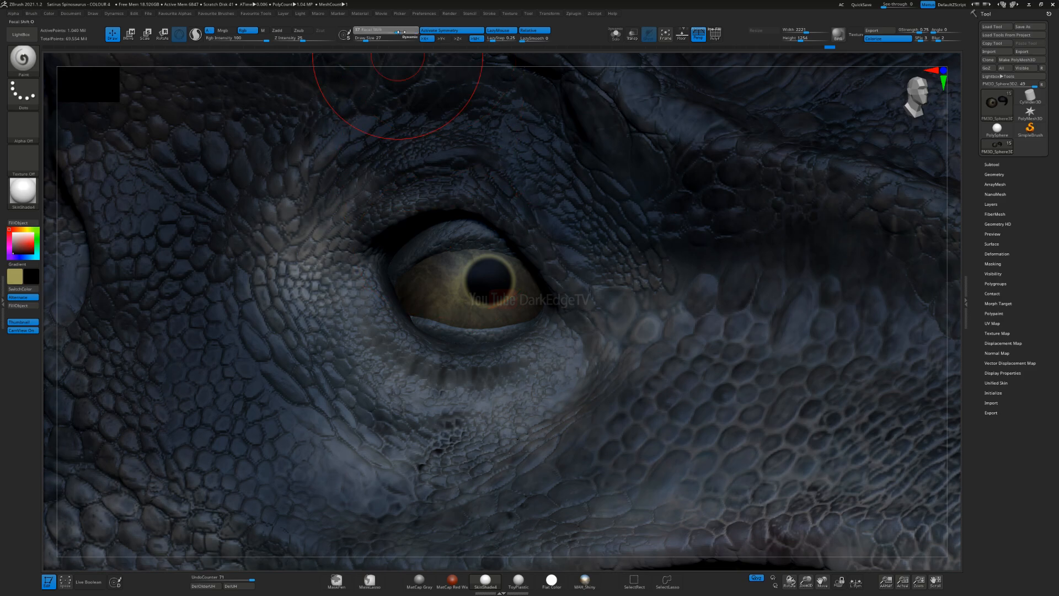
Step: Softly darken the eyeball's upper edge and corners with black, undoing one stroke and reducing the Draw Size to 14
right_drag(426, 262, 381, 276)
drag(389, 251, 563, 259)
key(ctrl+z)
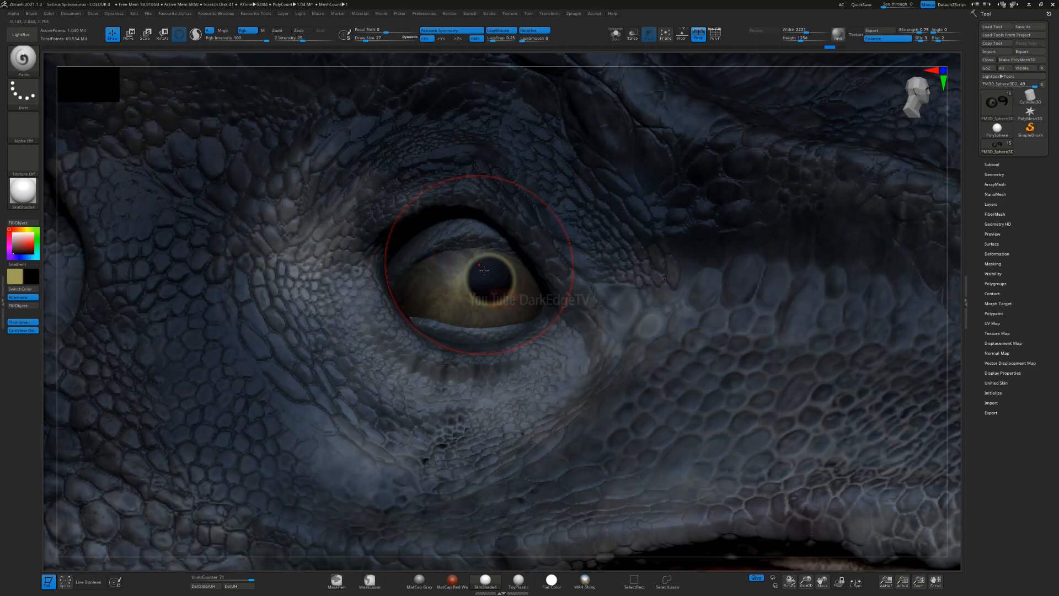
key(s)
key(s)
mouse_move(478, 269)
mouse_down()
mouse_move(440, 270)
mouse_move(526, 265)
mouse_up()
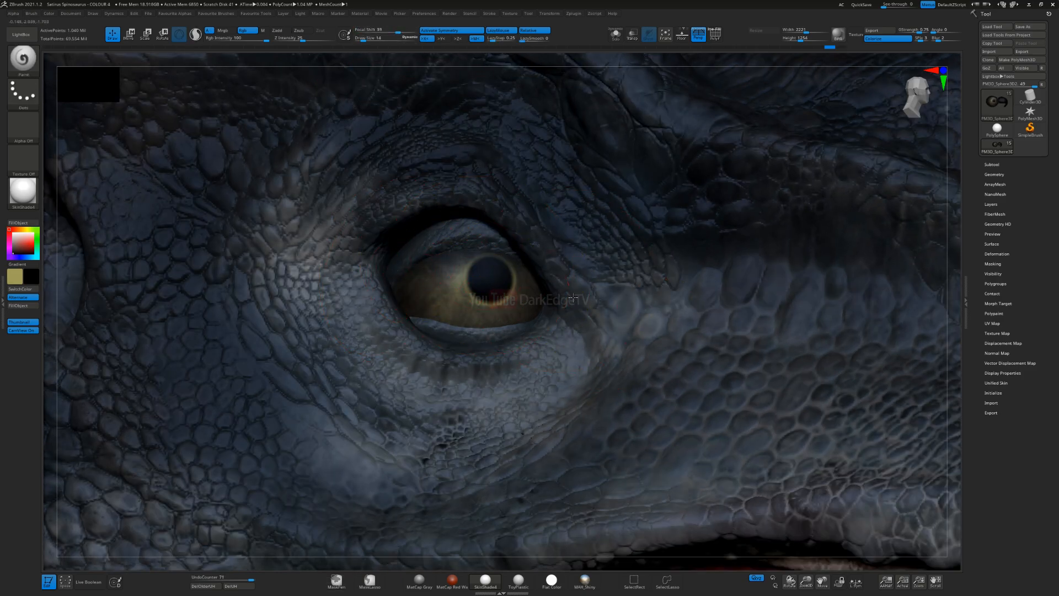
right_drag(536, 284, 540, 278)
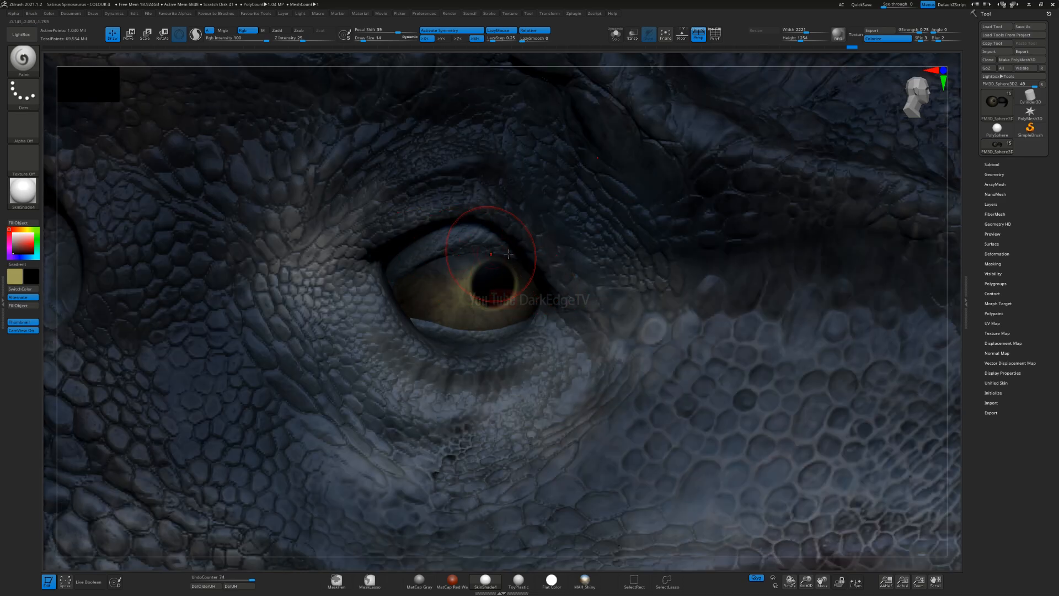
right_drag(418, 293, 410, 278)
drag(518, 276, 529, 300)
ctrl+right_drag(472, 392, 469, 317)
mouse_move(516, 358)
right_down()
mouse_move(474, 388)
mouse_move(479, 298)
mouse_move(517, 225)
mouse_move(485, 322)
mouse_move(450, 338)
mouse_move(477, 358)
right_up()
Step: Select the eyelid subtool and shade the upper and lower eyelids with soft black strokes, adjusting the brush size
alt+click(485, 322)
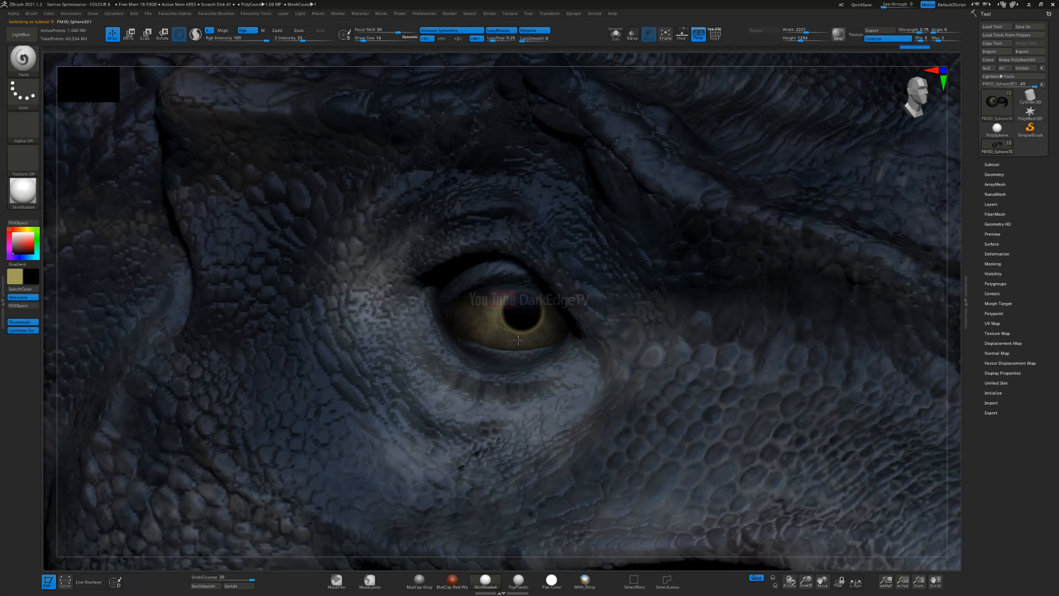
mouse_move(449, 459)
ctrl+right_down()
mouse_move(458, 405)
mouse_move(581, 213)
ctrl+right_up()
ctrl+right_drag(581, 213, 571, 172)
mouse_move(513, 276)
right_down()
mouse_move(479, 281)
mouse_move(499, 326)
mouse_move(438, 283)
mouse_move(466, 312)
mouse_move(416, 377)
mouse_move(469, 274)
mouse_move(477, 330)
mouse_move(489, 257)
right_up()
ctrl+right_drag(484, 318, 487, 263)
key(s)
ctrl+right_drag(485, 330, 484, 280)
key(s)
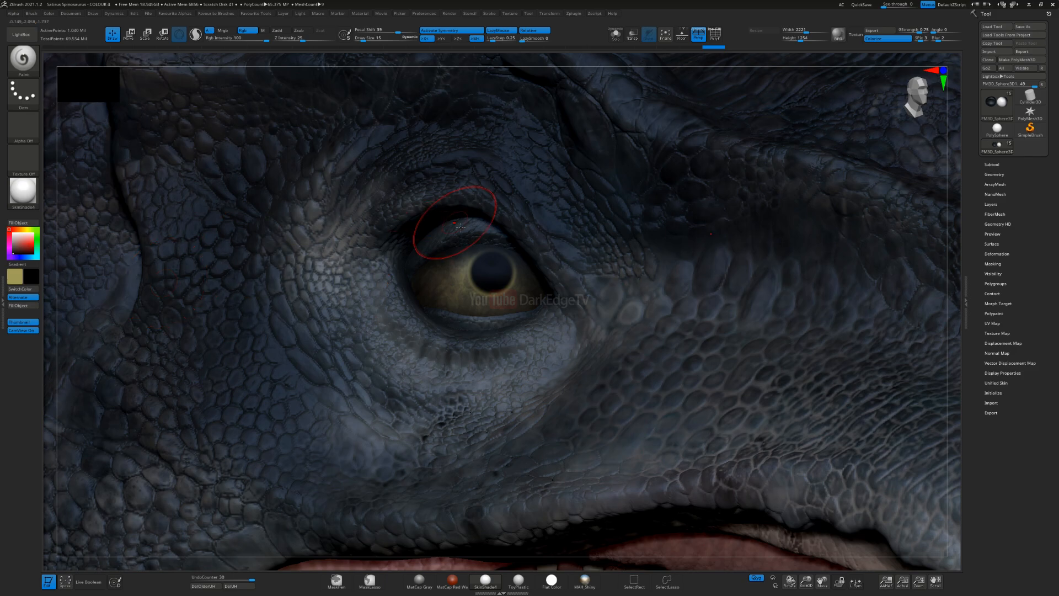
Step: Pick a light tan paint colour, reduce the Draw Size to 7, and choose the alphas_01_0007 alpha
click(21, 229)
drag(27, 236, 18, 243)
key(s)
click(265, 270)
click(23, 132)
click(528, 397)
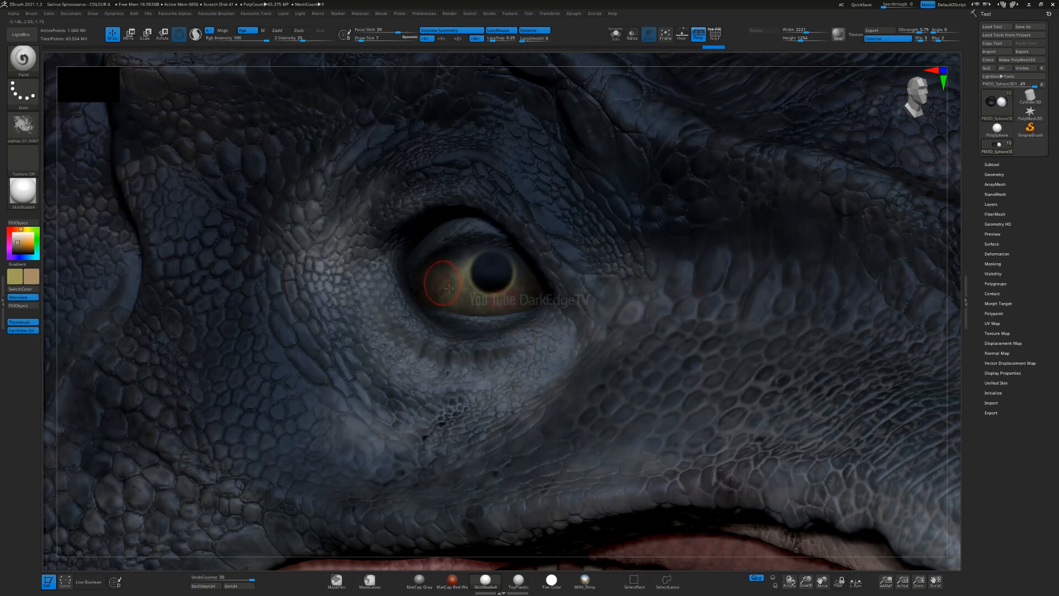
Step: Dab light tan mottling onto the iris with the alpha, adjusting the brush size, and undo the last stroke
drag(459, 290, 450, 286)
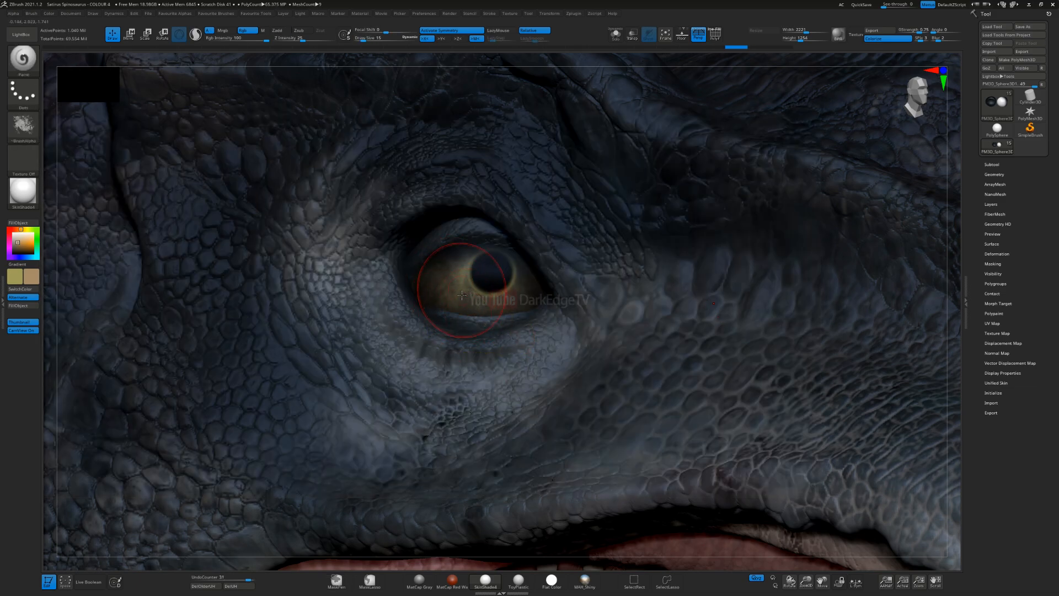
alt+click(468, 307)
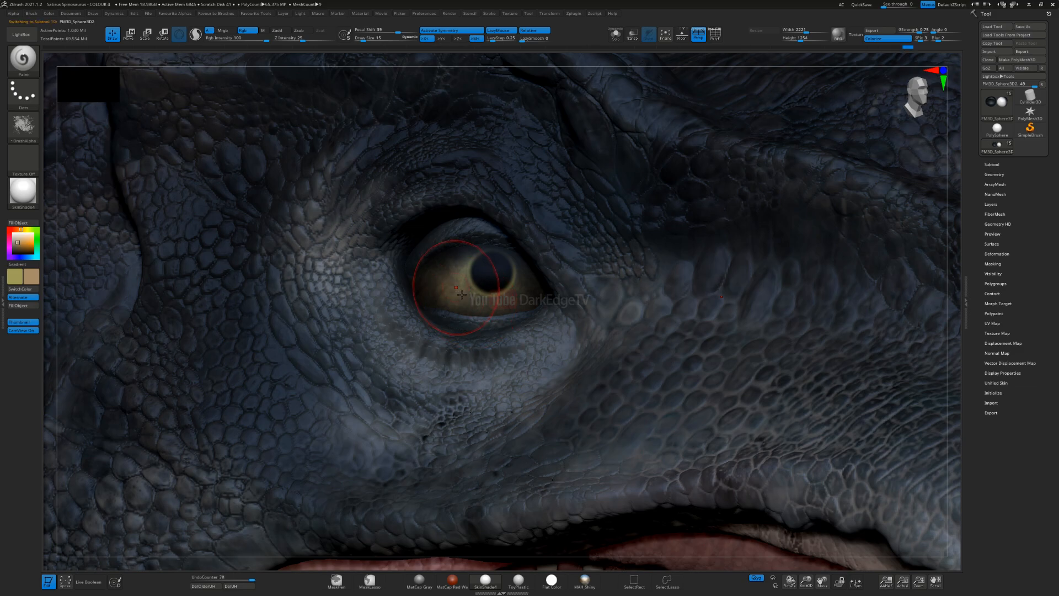
key(s)
drag(466, 301, 463, 301)
drag(444, 283, 503, 306)
key(s)
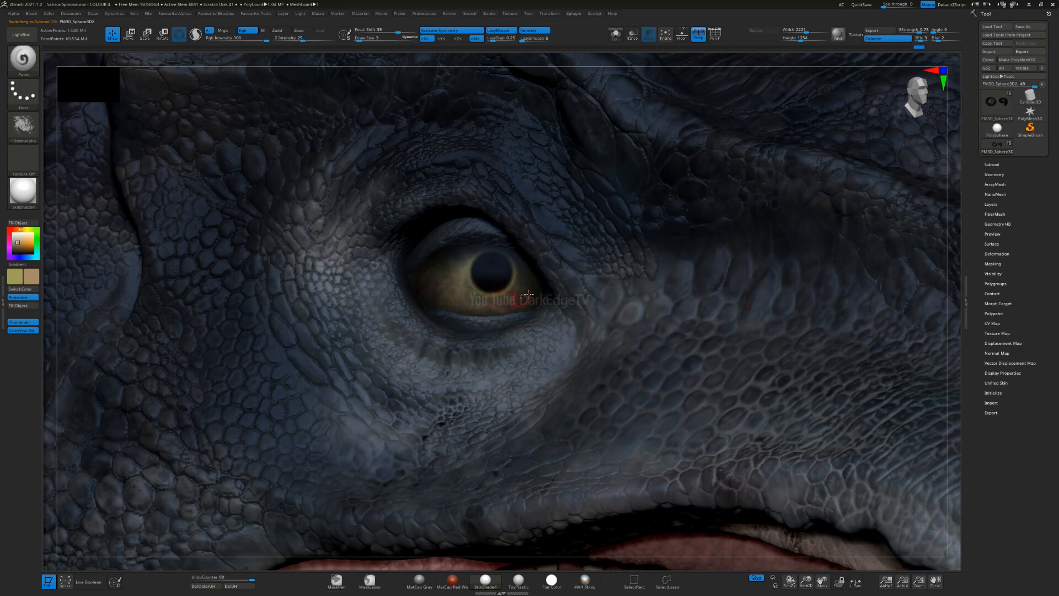
key(ctrl+z)
key(s)
Step: Examine the painted Spinosaurus from full-body views and close-ups on both sides of the head
drag(389, 291, 402, 291)
mouse_move(390, 346)
ctrl+right_down()
mouse_move(380, 386)
mouse_move(364, 374)
mouse_move(376, 308)
mouse_move(377, 337)
ctrl+right_up()
mouse_move(377, 337)
right_down()
mouse_move(390, 309)
mouse_move(395, 339)
mouse_move(474, 327)
right_up()
mouse_move(474, 328)
alt+right_down()
mouse_move(494, 306)
mouse_move(582, 279)
alt+right_up()
right_drag(582, 279, 641, 315)
right_drag(488, 328, 630, 325)
right_drag(630, 325, 662, 288)
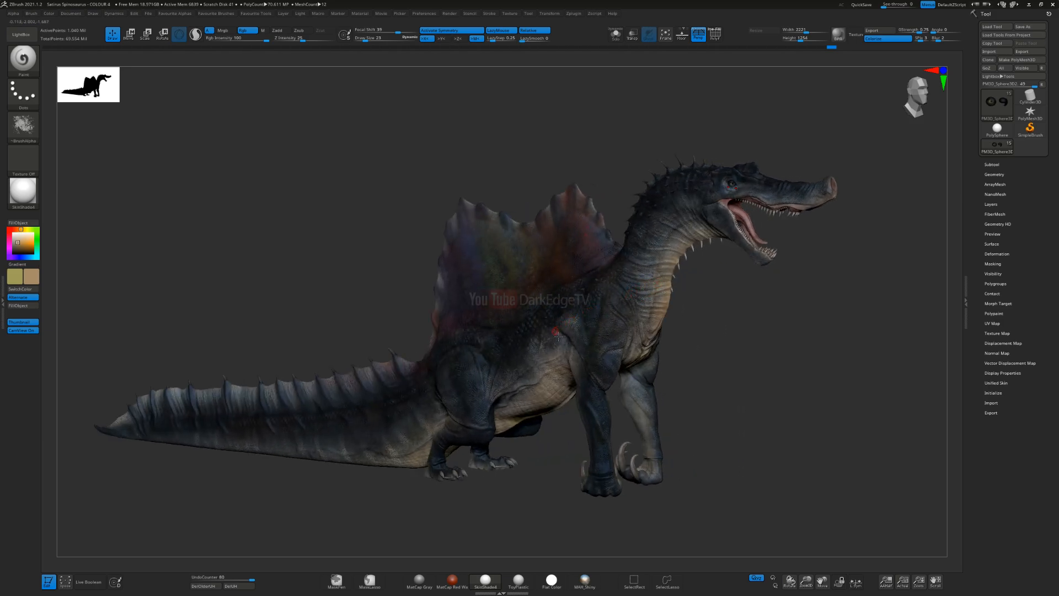
alt+right_drag(731, 217, 565, 293)
ctrl+right_drag(550, 399, 586, 248)
right_drag(598, 295, 574, 310)
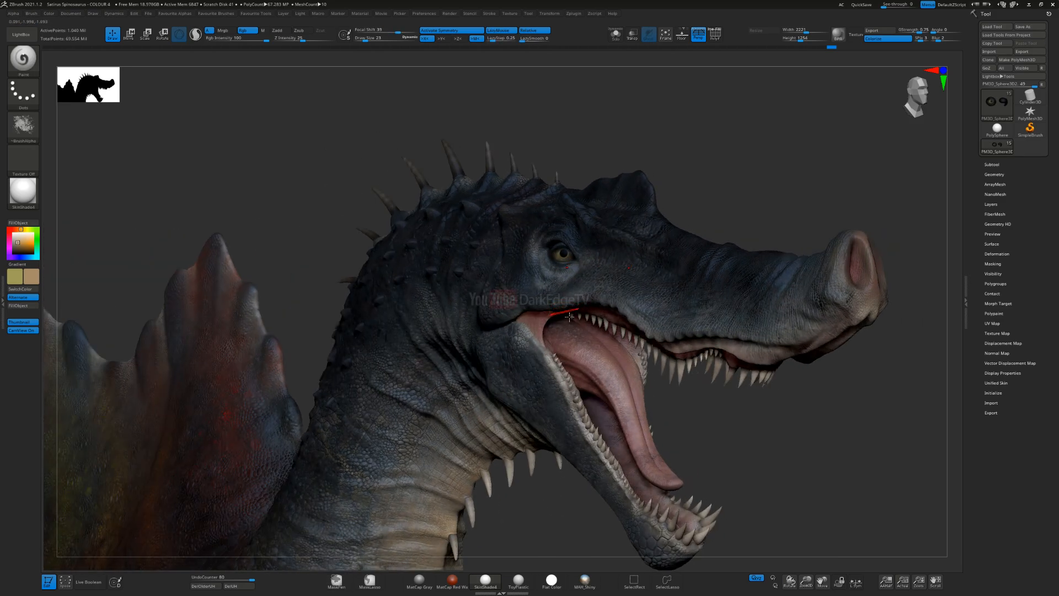
right_drag(577, 303, 584, 300)
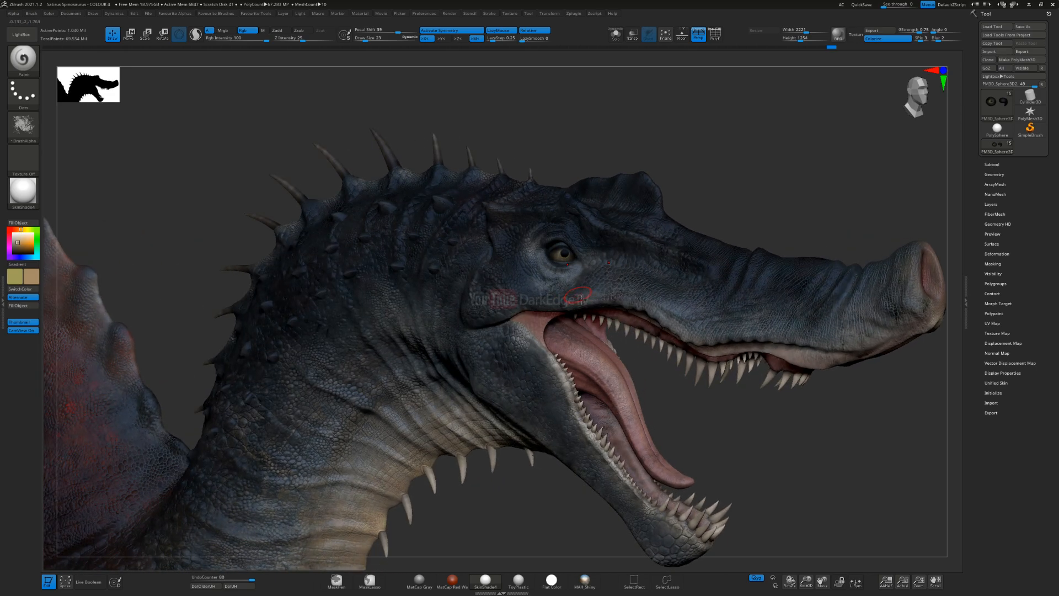
right_drag(572, 297, 576, 271)
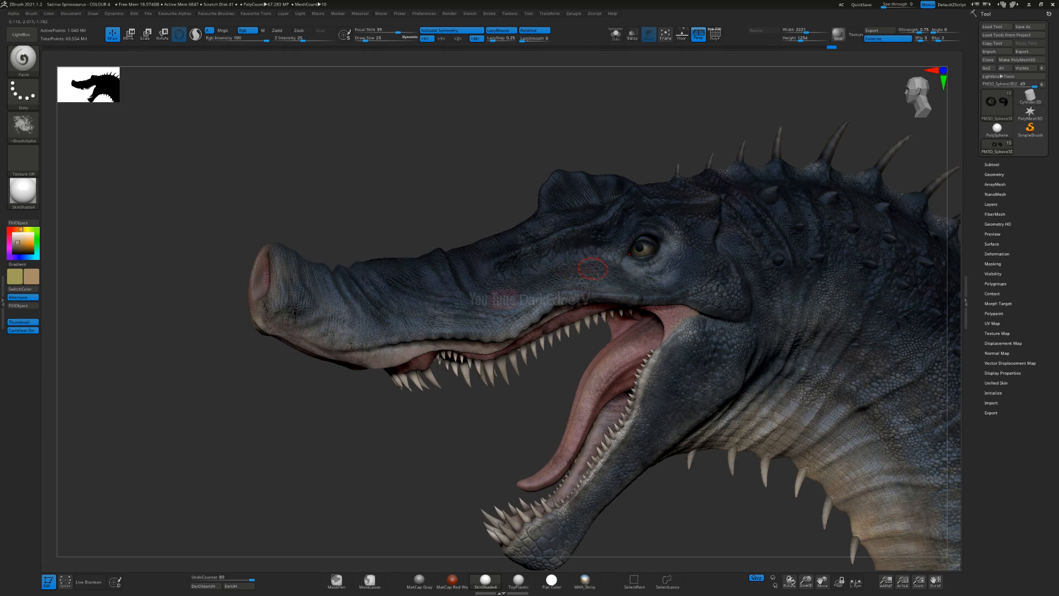
alt+right_drag(635, 293, 593, 88)
mouse_move(513, 287)
right_down()
mouse_move(526, 285)
mouse_move(517, 308)
right_up()
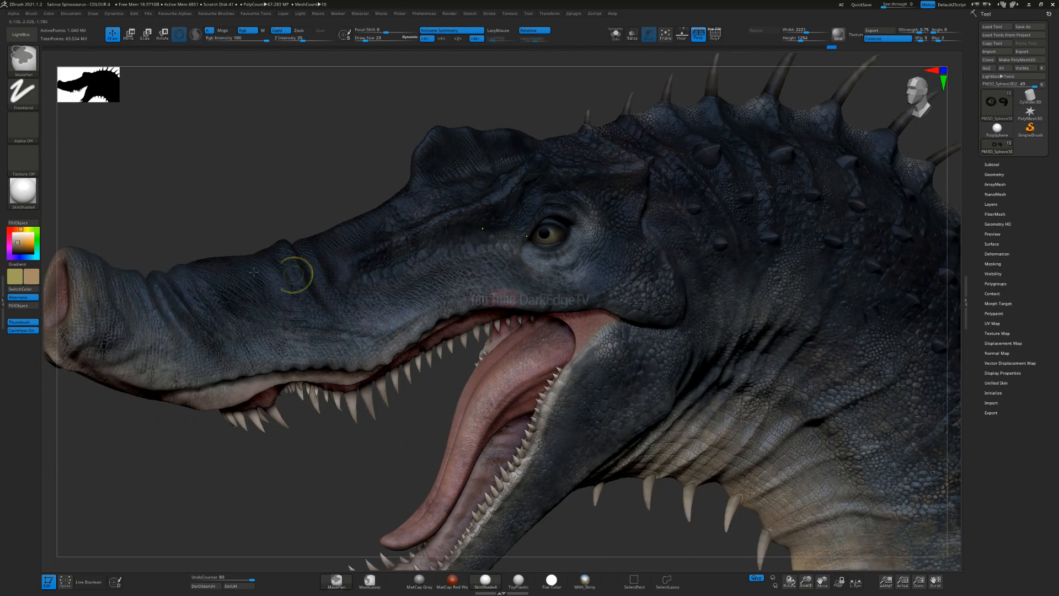
Step: Preview the model with the Eye Reflection material, and return to SkinShade4
click(28, 194)
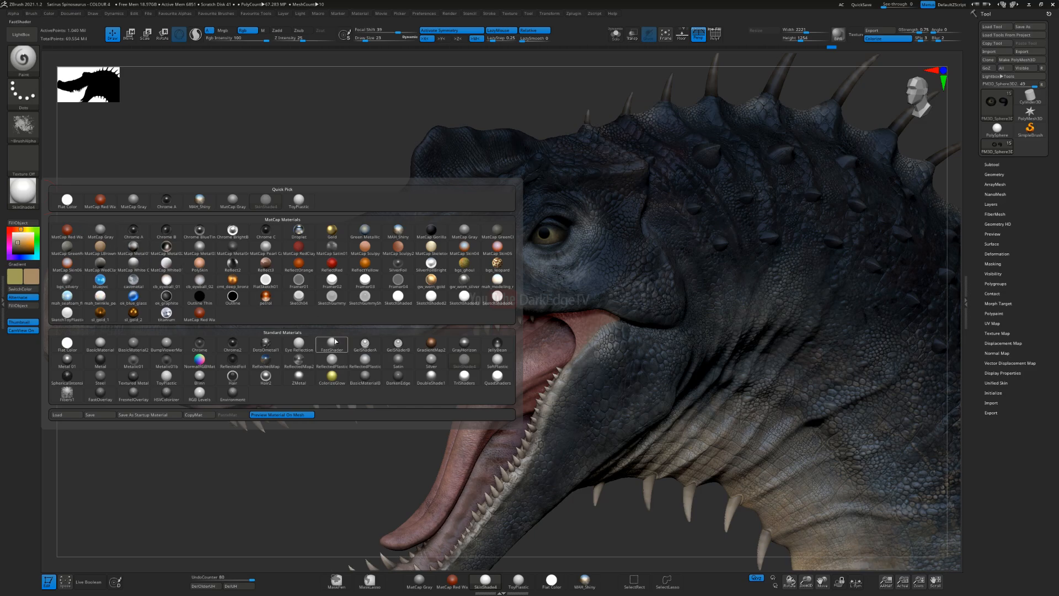
click(302, 346)
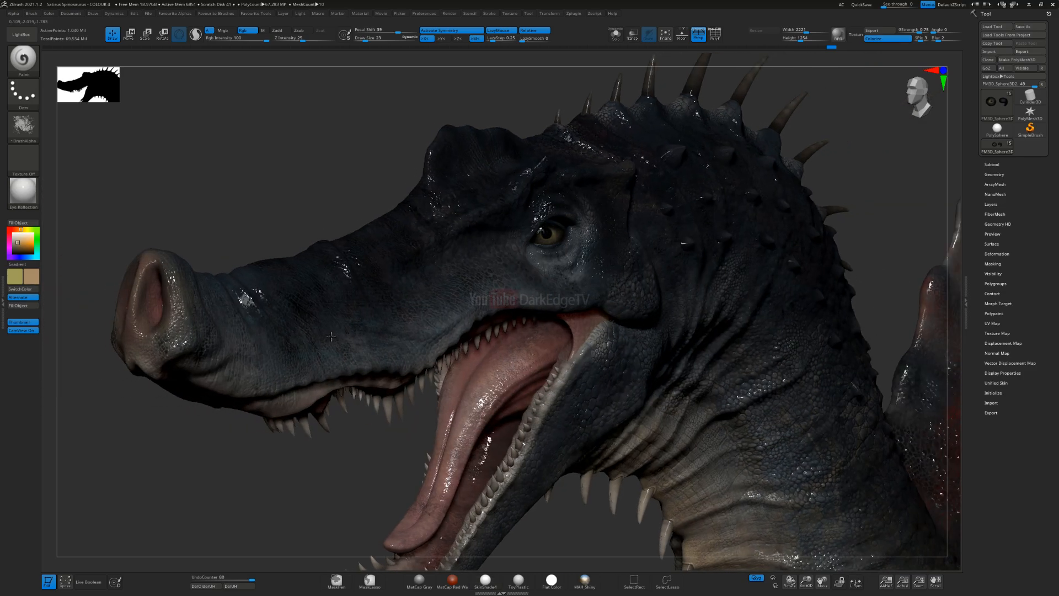
right_drag(323, 333, 280, 303)
ctrl+right_drag(371, 386, 486, 331)
click(23, 190)
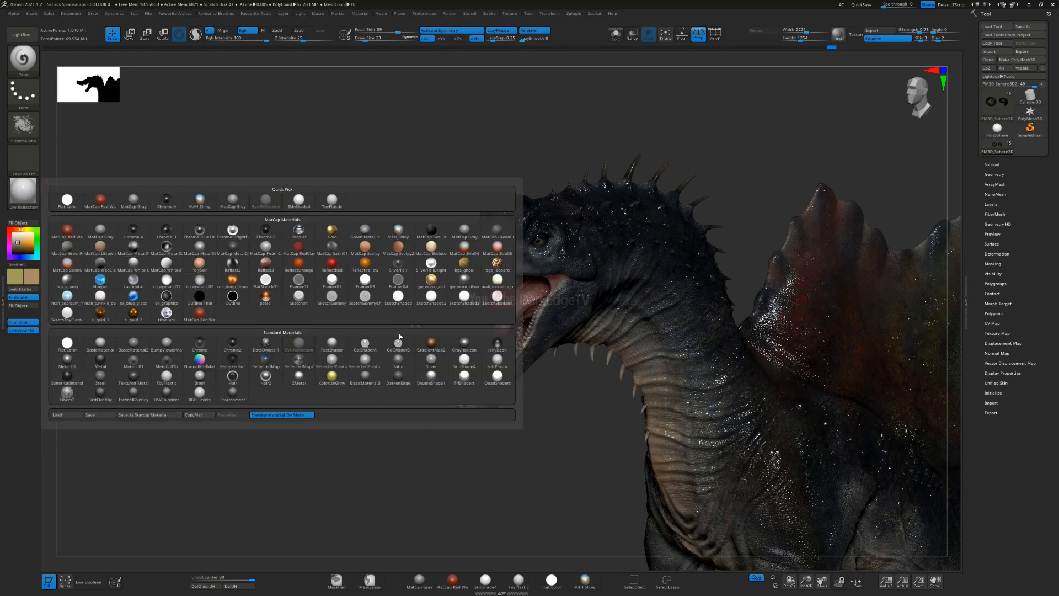
click(455, 364)
Step: Frame the whole Spinosaurus, turn on the floor grid and save the project
mouse_move(640, 441)
alt+right_down()
mouse_move(494, 348)
mouse_move(500, 295)
alt+right_up()
mouse_move(436, 320)
right_down()
mouse_move(513, 316)
mouse_move(559, 335)
mouse_move(537, 282)
mouse_move(545, 305)
mouse_move(520, 339)
mouse_move(615, 322)
right_up()
key(f)
click(682, 34)
key(ctrl+s)
key(Return)
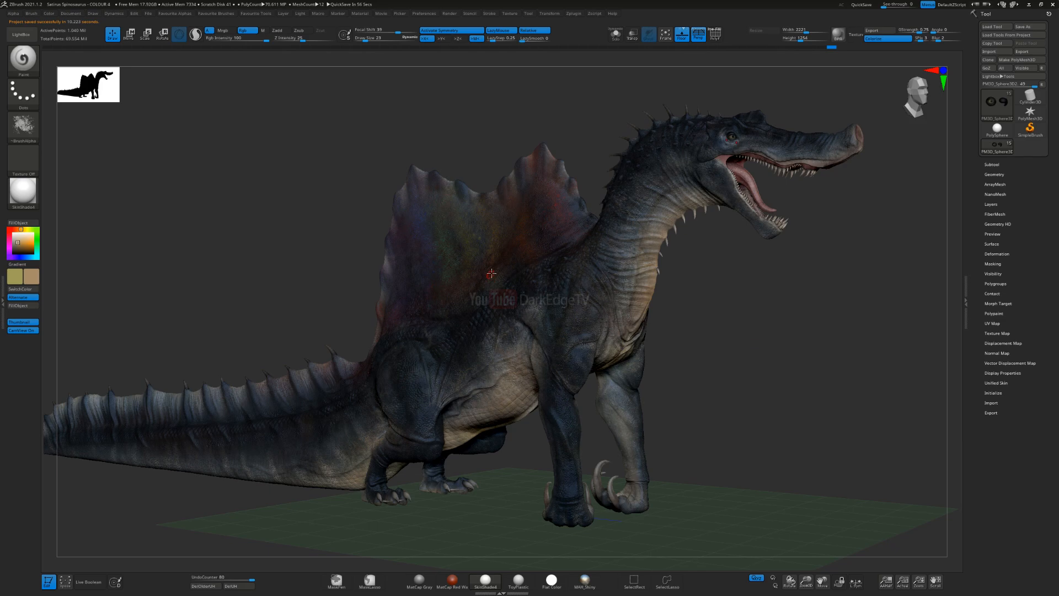
Step: Make Eye Reflection the active material with the head in close view
click(23, 126)
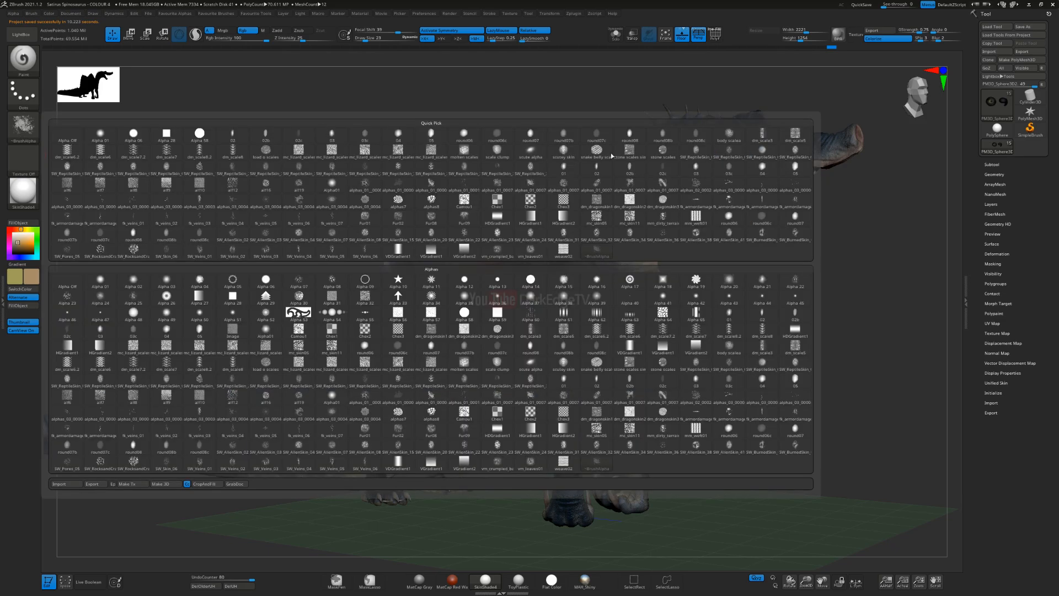
alt+right_drag(506, 243, 358, 276)
alt+right_drag(468, 212, 349, 296)
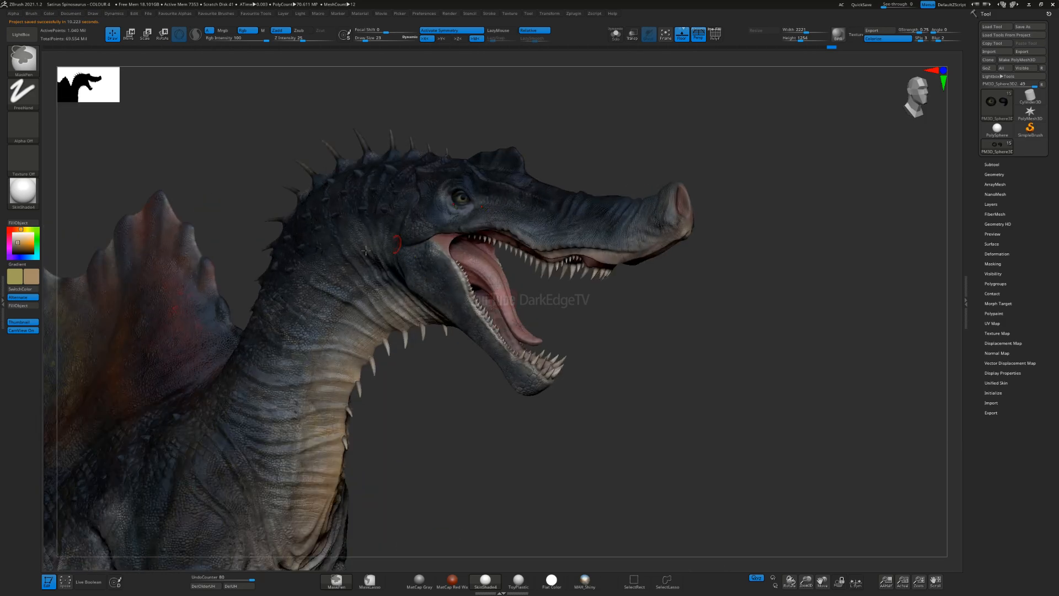
click(23, 192)
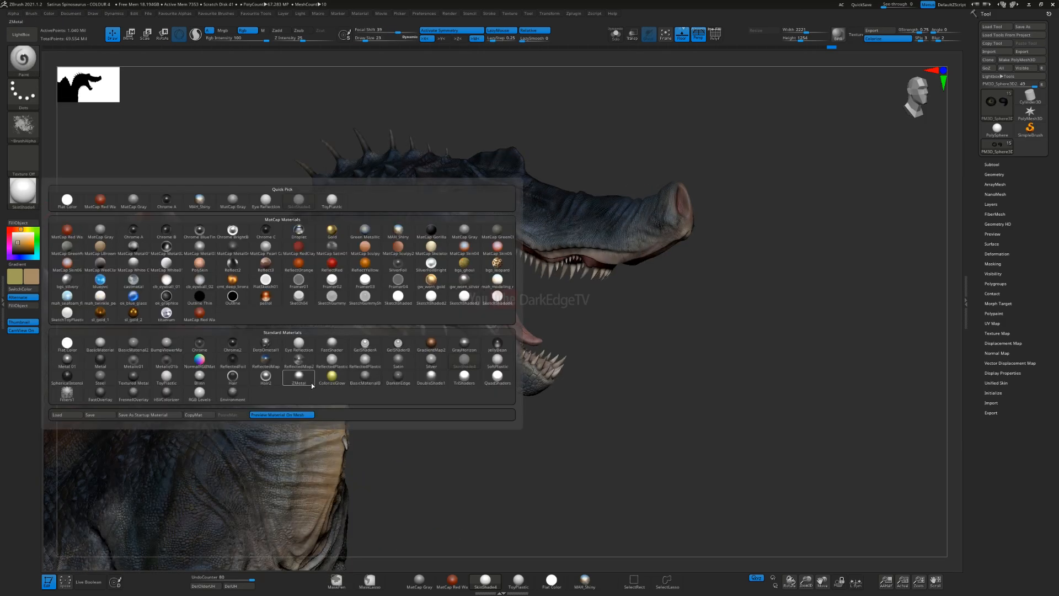
click(302, 345)
ctrl+right_drag(439, 149, 423, 208)
Step: Switch to the Standard brush, turn off Zadd, and fill the eyeballs with Eye Reflection in material-only mode
key(b)
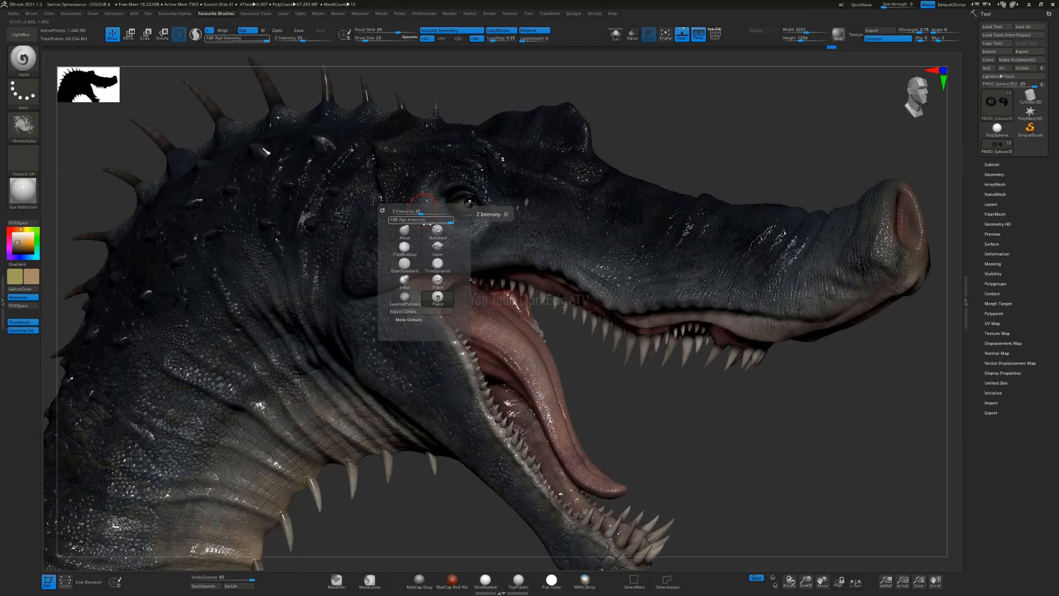
click(430, 230)
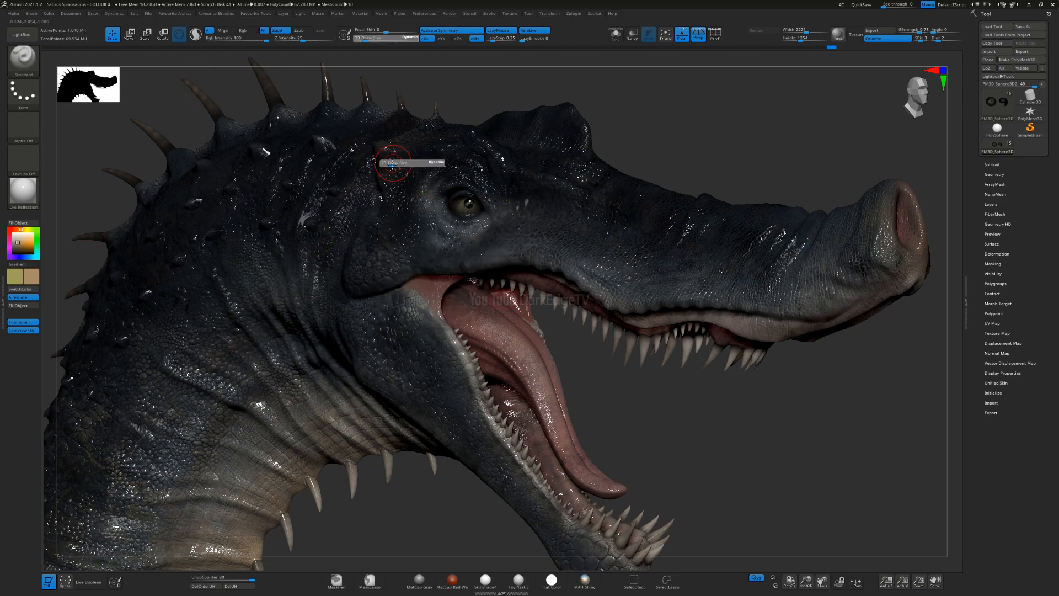
click(282, 32)
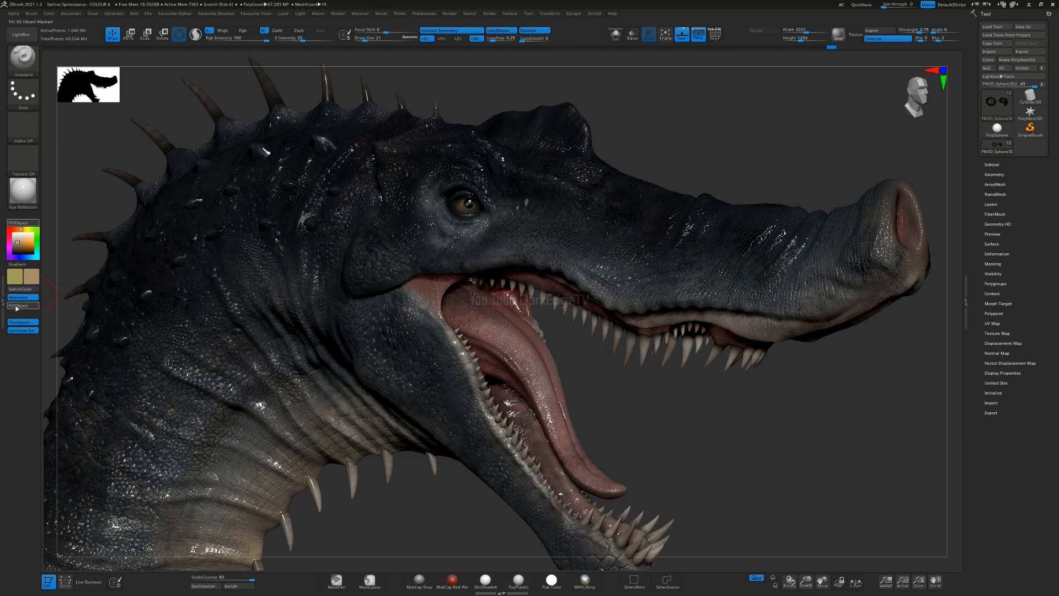
Step: Undo the eyeball fill and try the cb_eyeball_02 and cb_eyeball_01 materials on the model
click(23, 191)
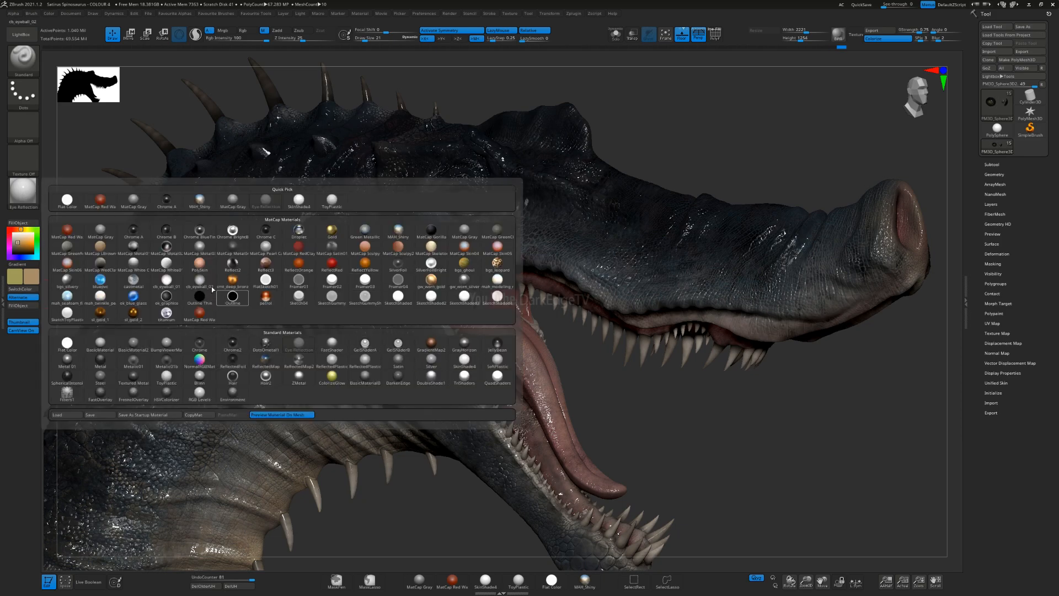
click(17, 201)
click(198, 292)
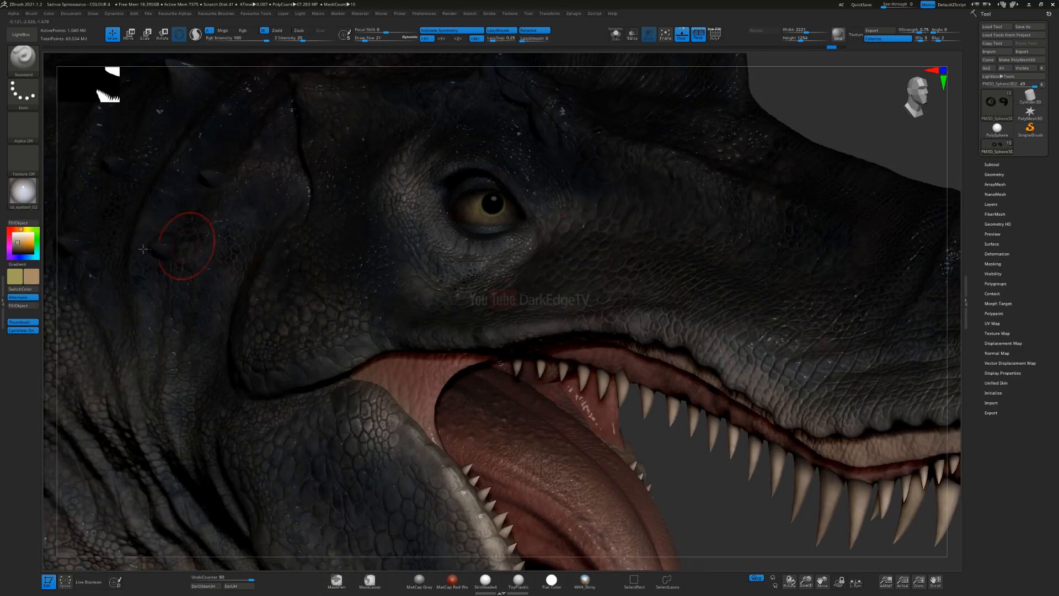
click(23, 191)
click(166, 280)
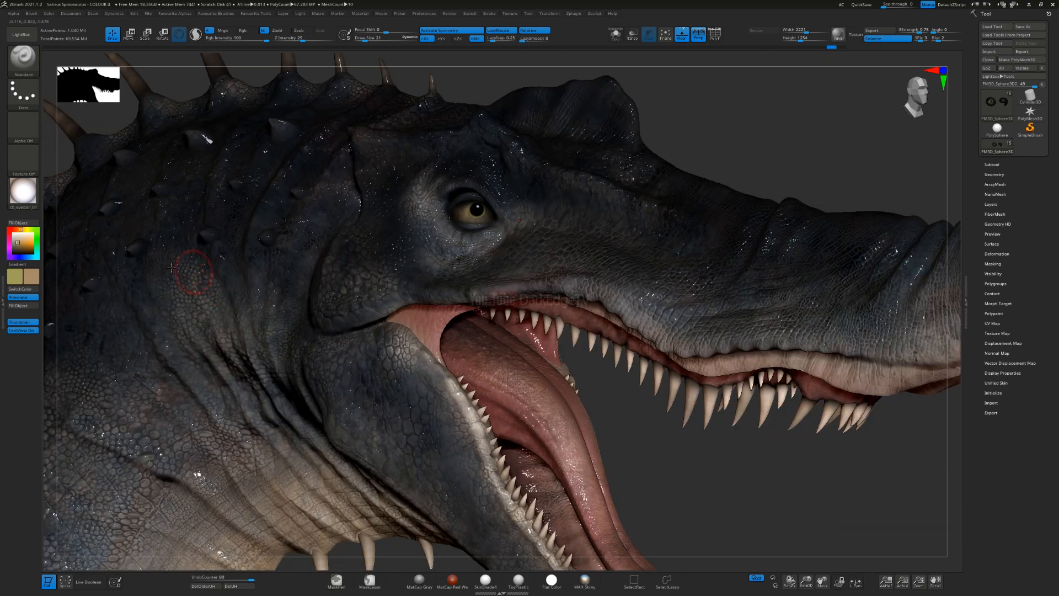
Step: Choose the Eye Reflection material again and fill the eyeball subtool with it
click(23, 190)
click(297, 345)
right_drag(466, 213, 489, 204)
click(24, 306)
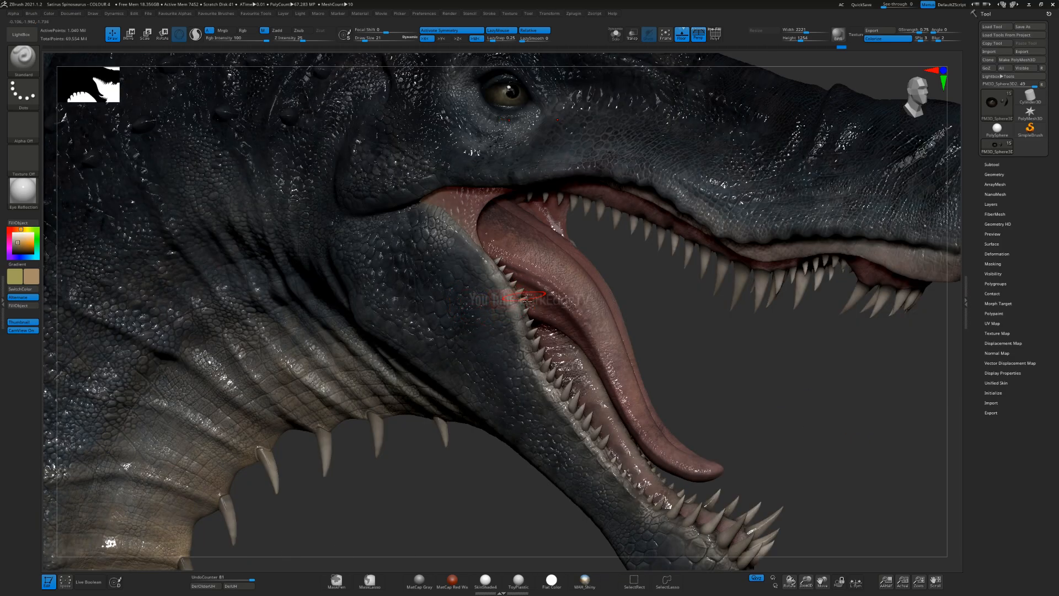
Step: Select the lower teeth subtool, try SkinShade4 on it, and make ToyPlastic the active material
alt+click(528, 300)
click(24, 188)
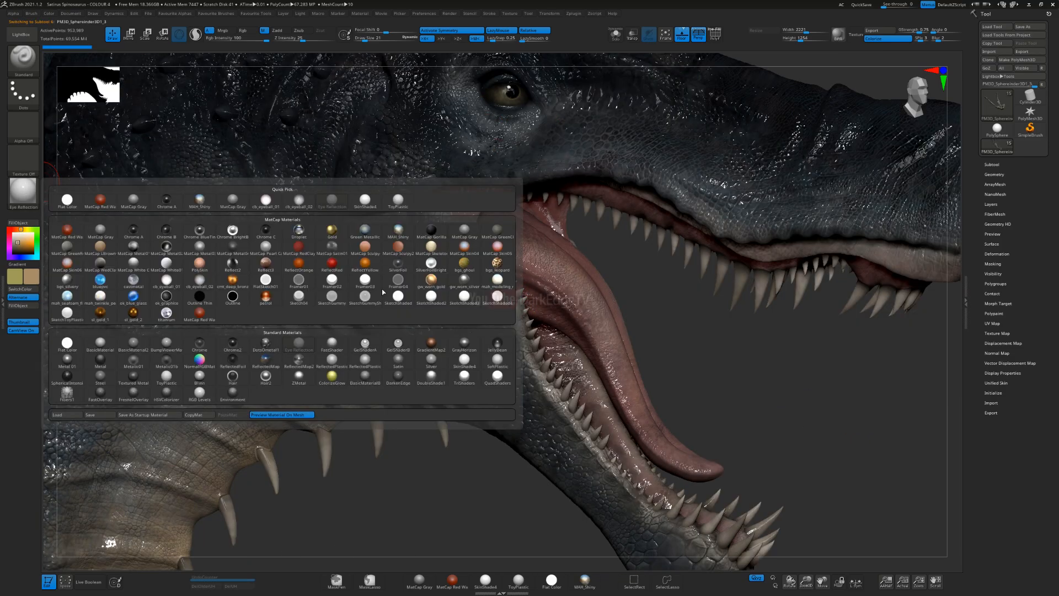
click(465, 359)
click(23, 188)
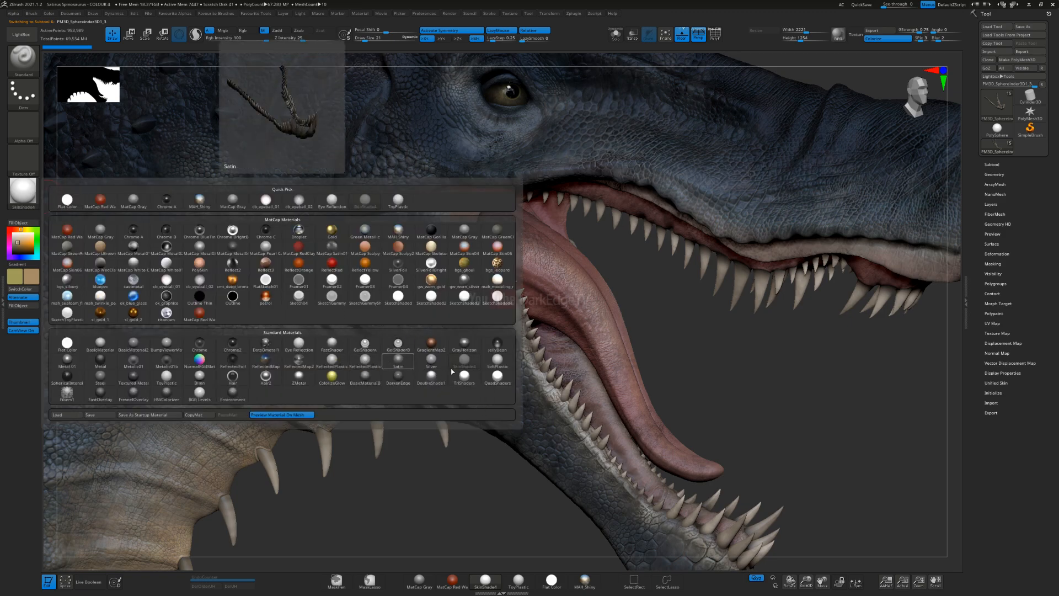
click(172, 379)
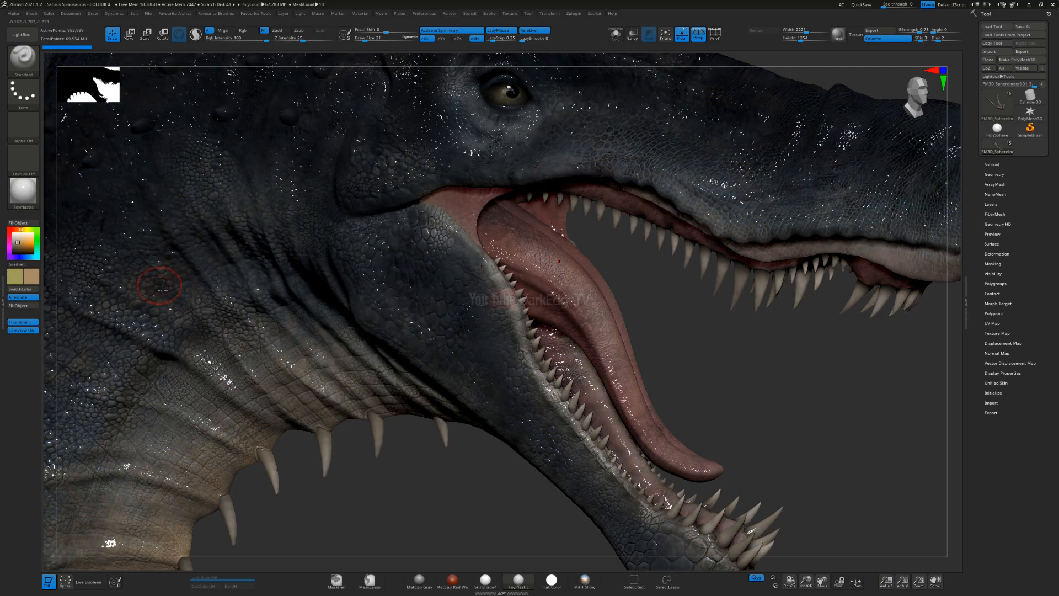
Step: Fill the teeth and throat spike subtools with ToyPlastic, checking the selection in Solo mode
alt+click(651, 236)
click(615, 36)
click(615, 36)
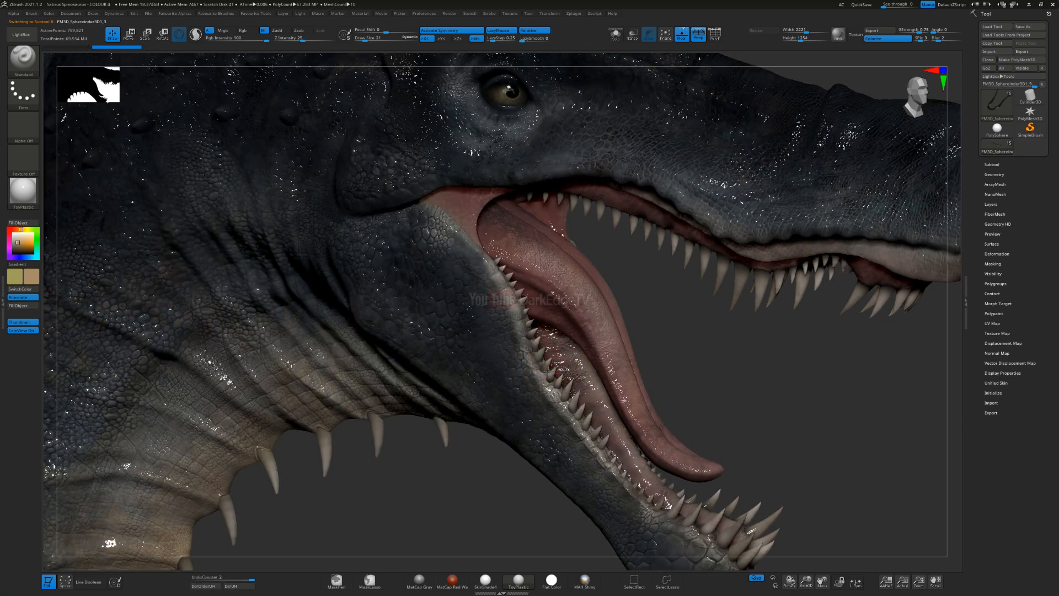
alt+click(388, 422)
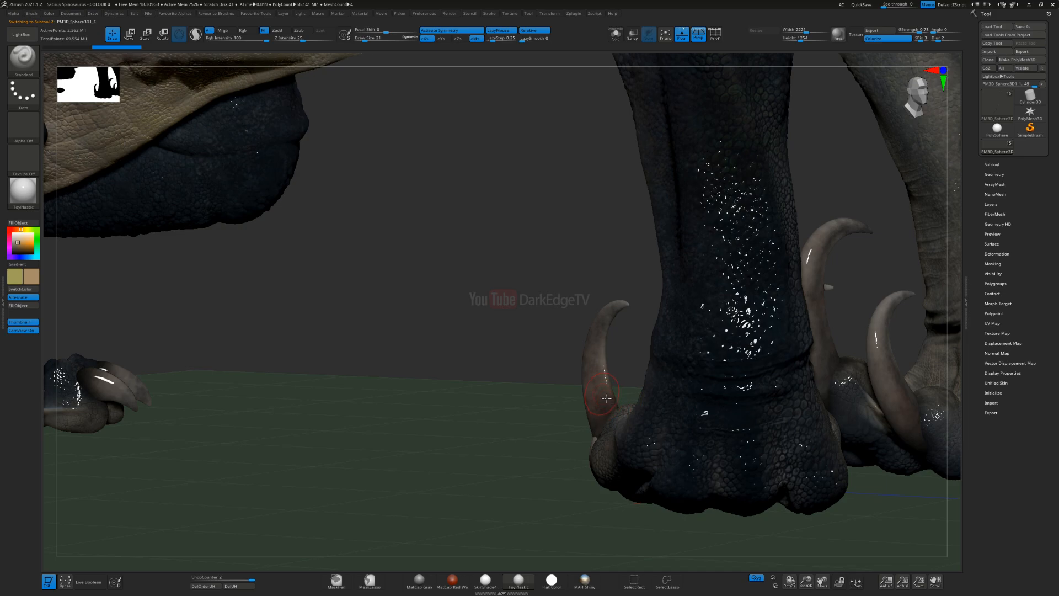
Step: Select the foot claw subtools one after another and fill them with ToyPlastic
alt+click(137, 381)
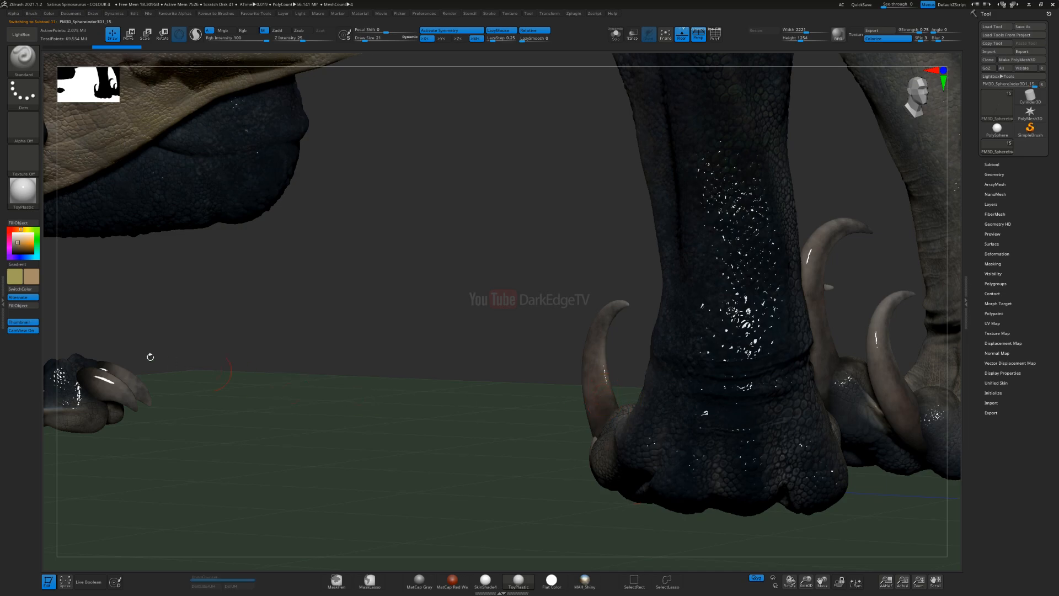
click(26, 305)
alt+click(108, 389)
Step: Set the active material back to SkinShade4 and show the whole body from the opposite side
click(22, 190)
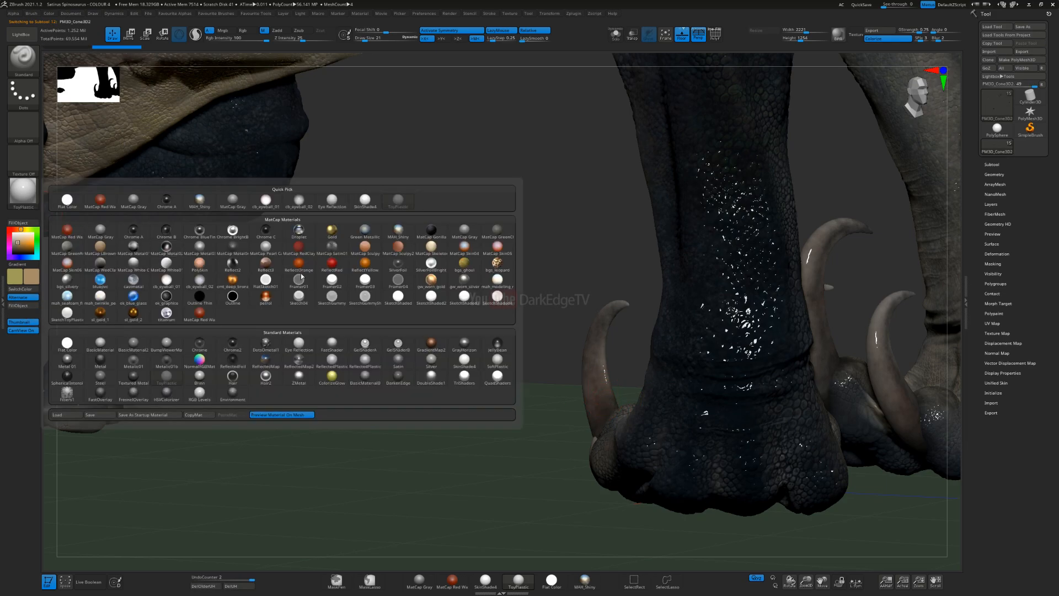
click(464, 360)
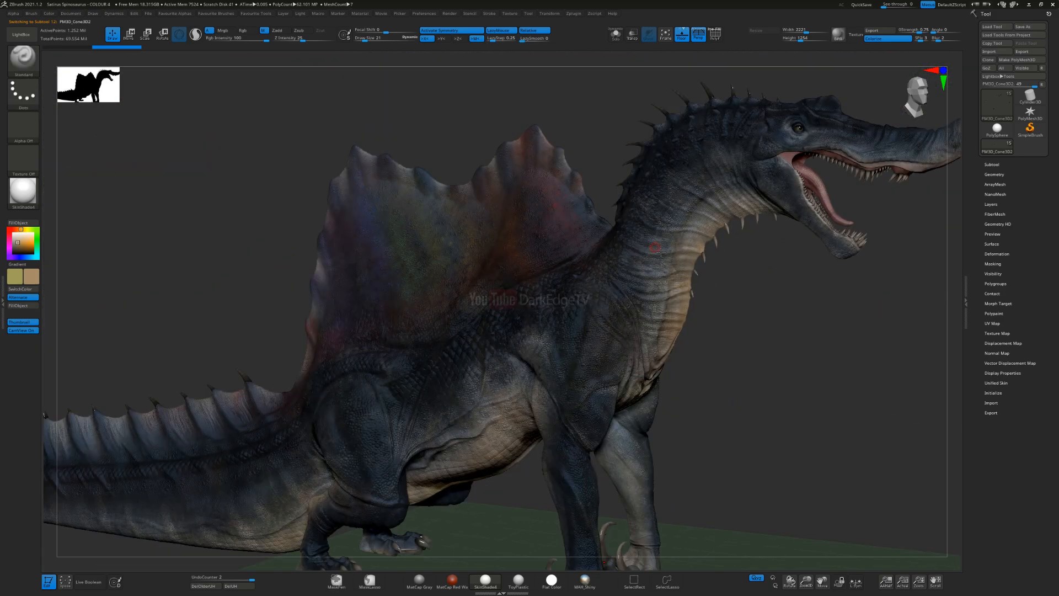
right_drag(648, 247, 512, 287)
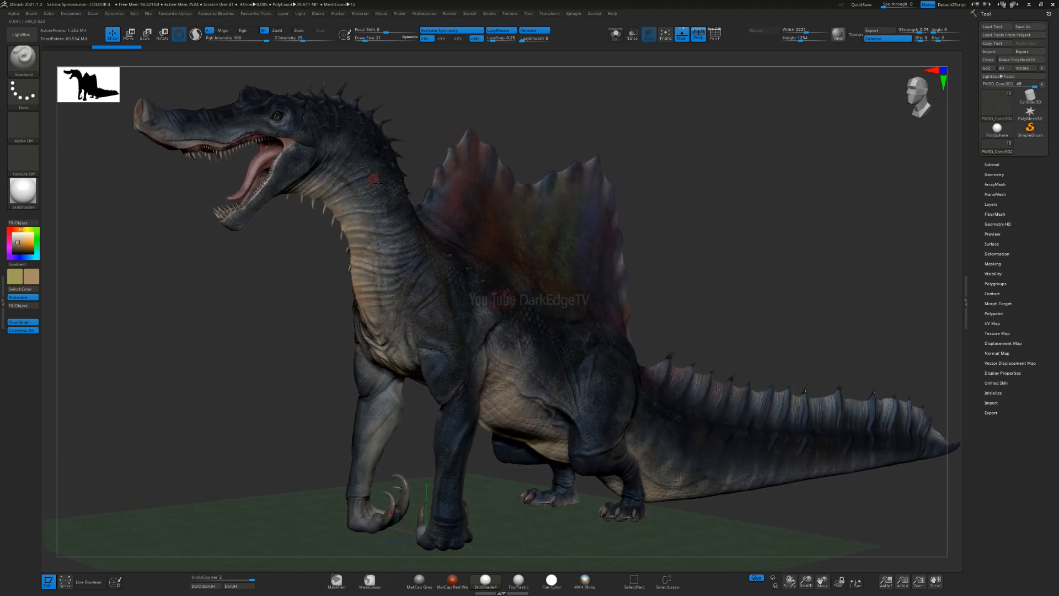
Step: Preview the full model in the SoftPlastic and MAH_Shiny materials, and return to SkinShade4
click(29, 208)
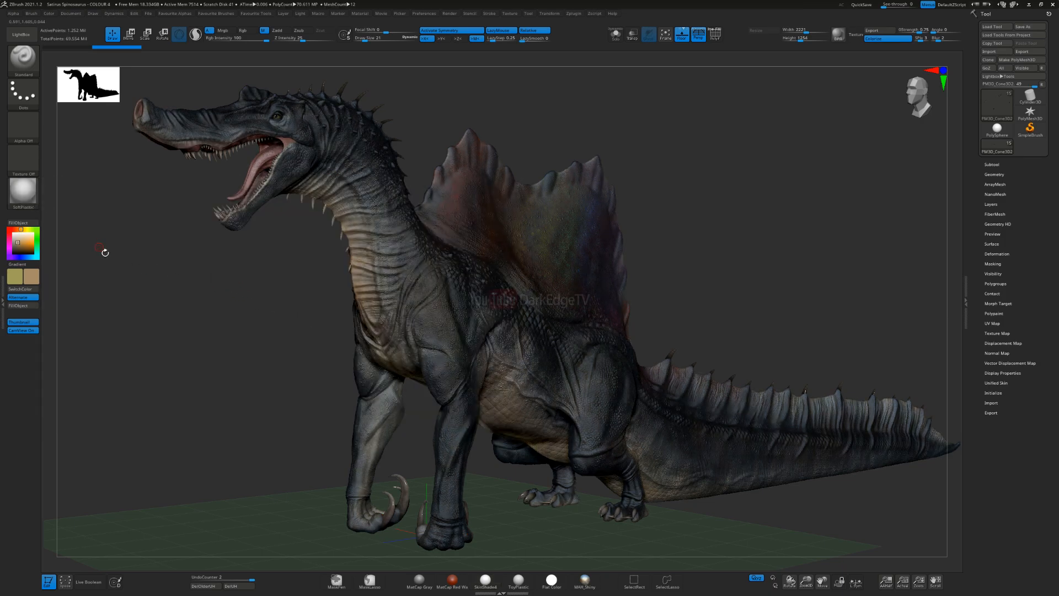
click(25, 194)
click(35, 204)
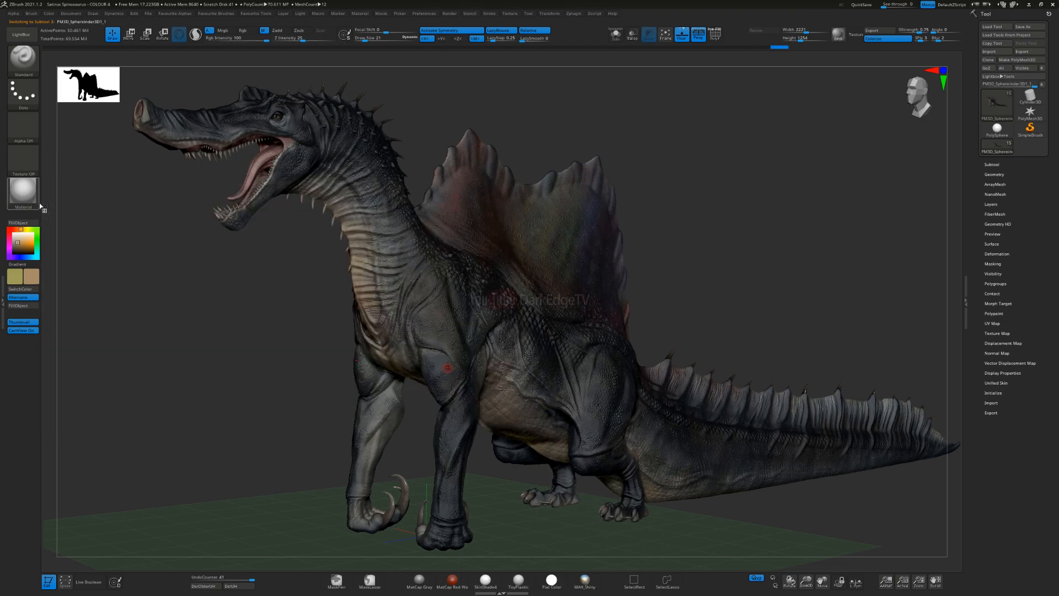
click(31, 200)
click(200, 200)
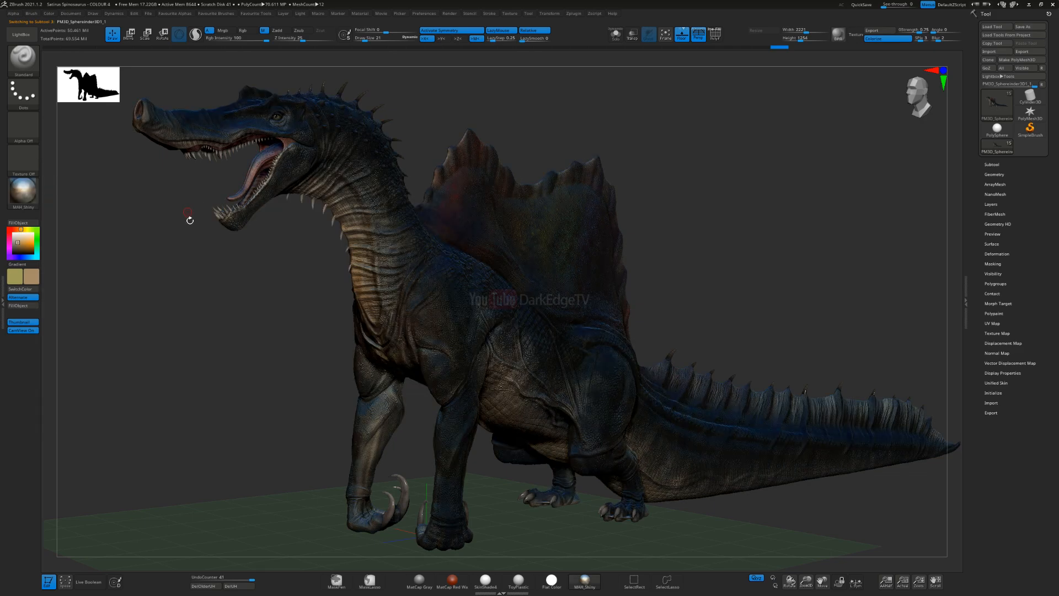
click(23, 193)
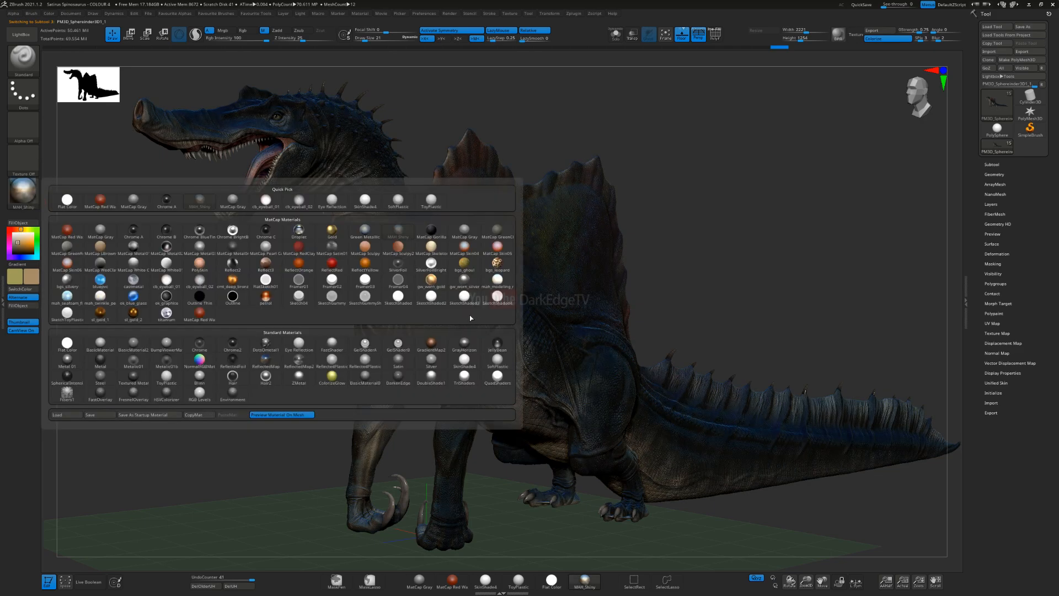
mouse_move(429, 298)
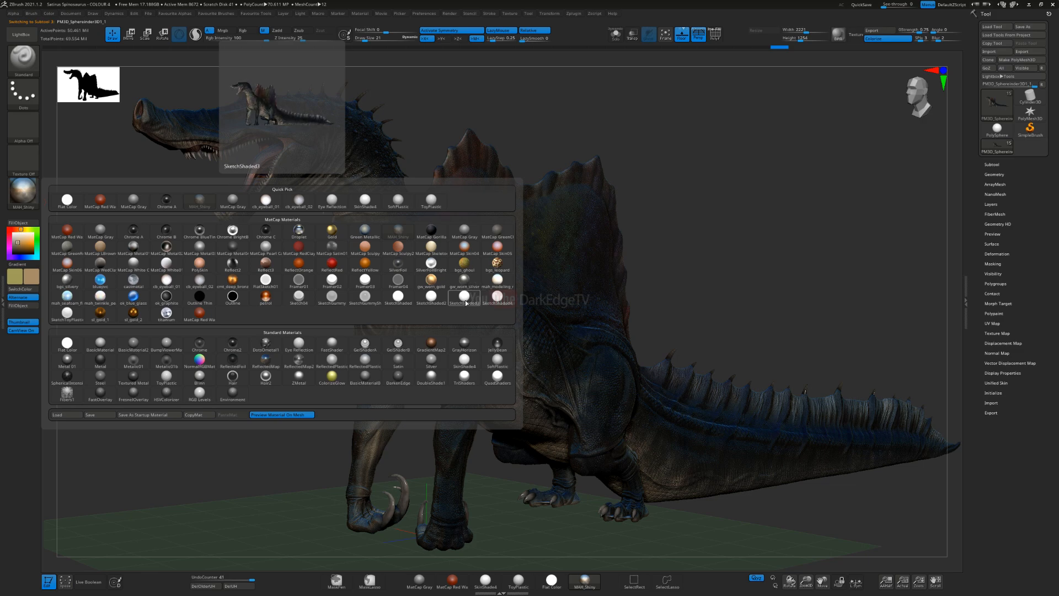
click(421, 299)
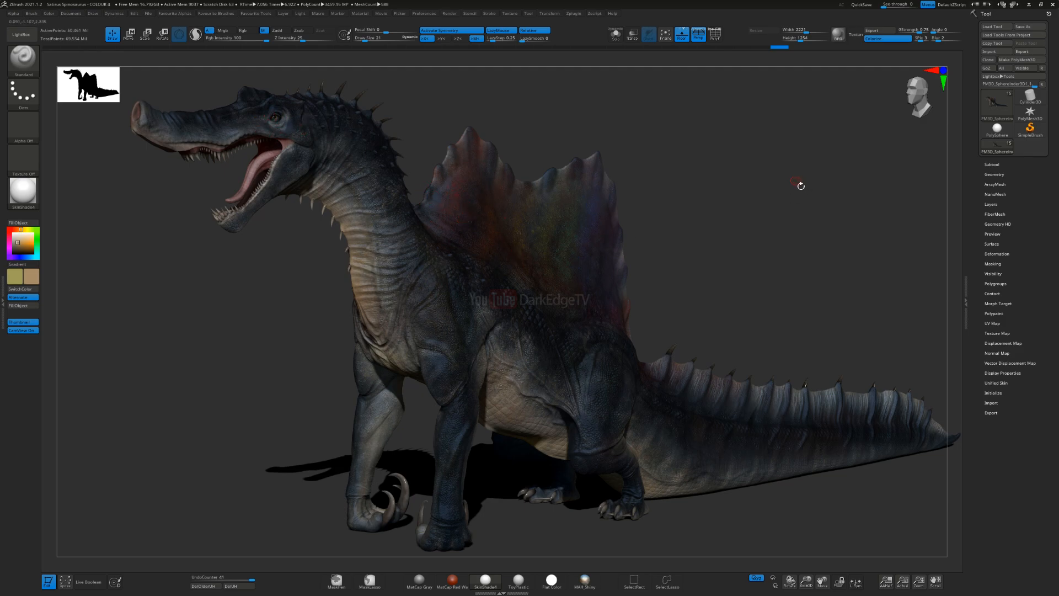
Step: Set the BPR shadow Angle to 90 and Blur to 20, and render the model
click(944, 31)
text(90)
click(947, 41)
text(20)
key(Return)
key(shift+r)
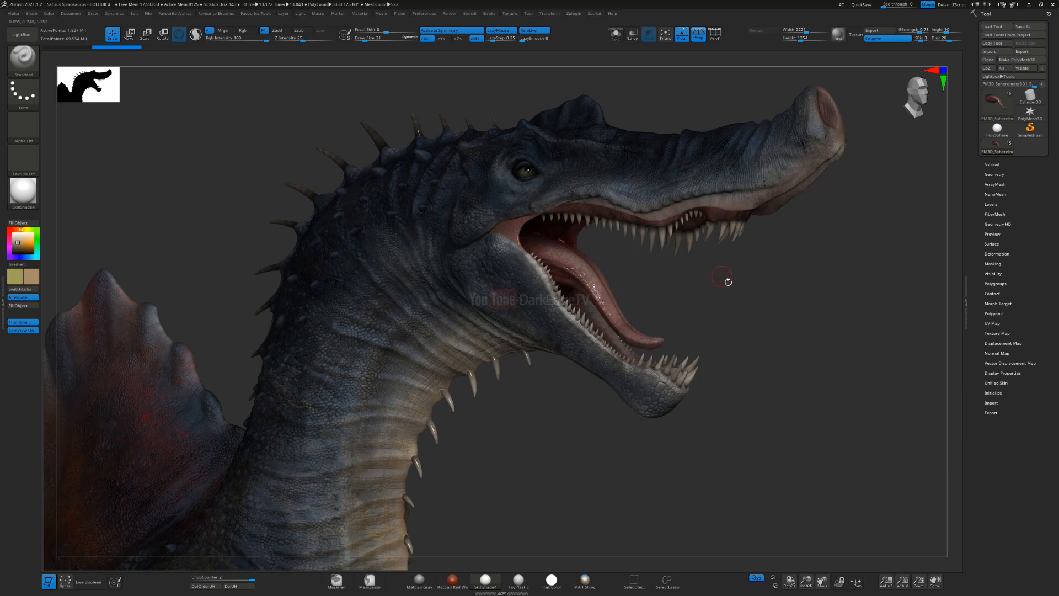
Step: Reposition the camera to a three-quarter view of the body and start a new BPR render
mouse_move(537, 449)
ctrl+right_down()
mouse_move(537, 305)
mouse_move(548, 323)
mouse_move(473, 296)
mouse_move(630, 362)
mouse_move(631, 373)
mouse_move(613, 326)
ctrl+right_up()
right_click(617, 358)
click(608, 359)
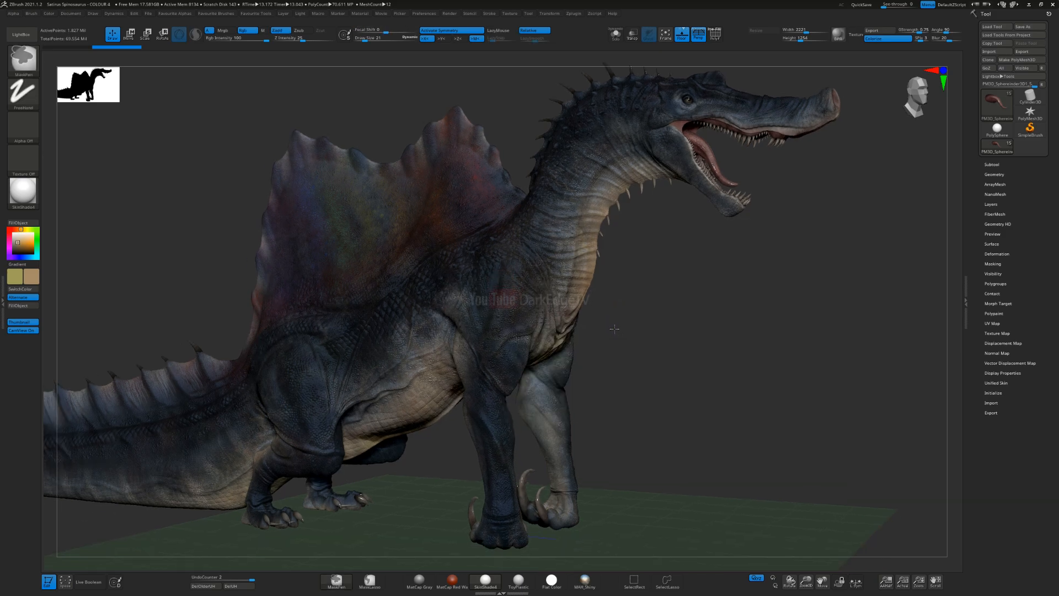
click(854, 35)
key(shift+r)
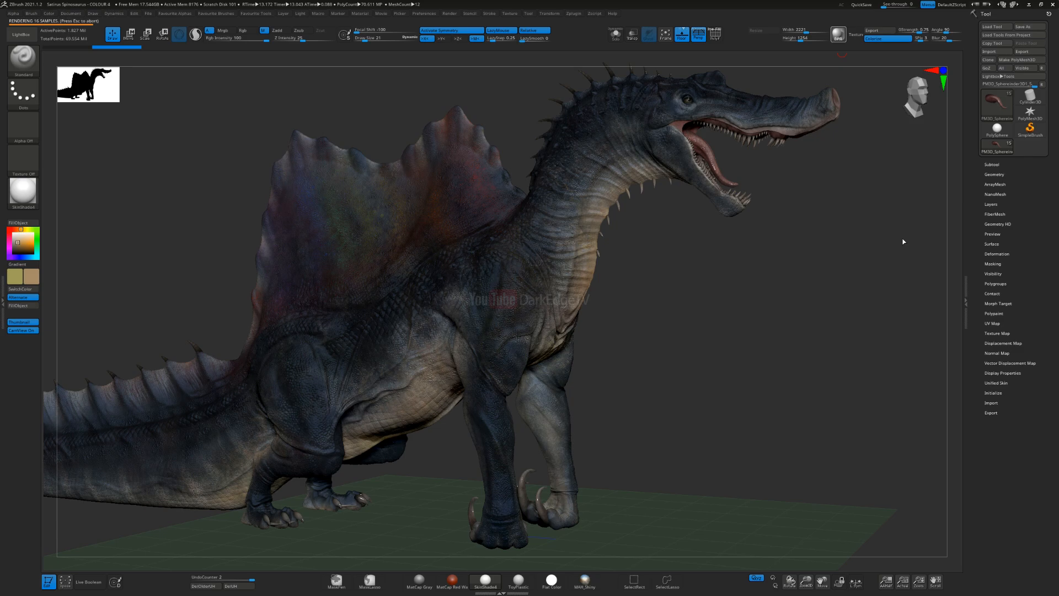